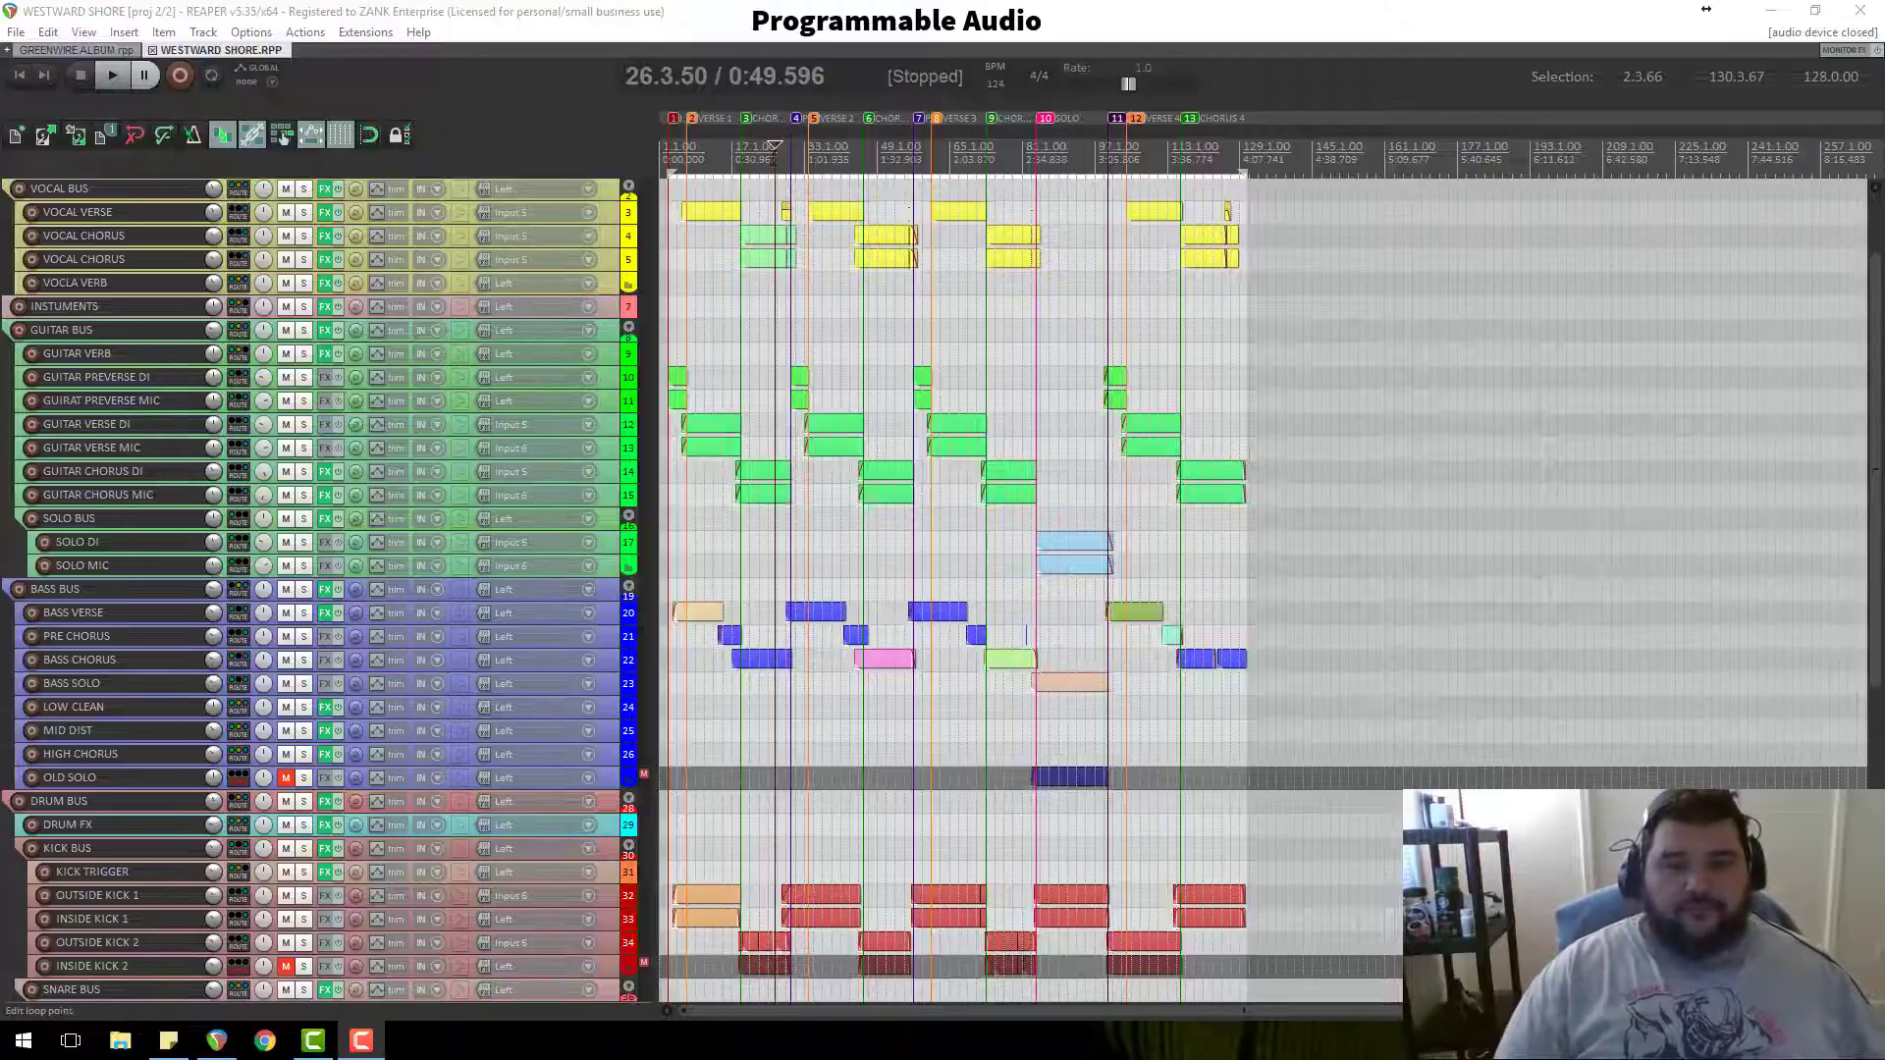
Step: Move the edit cursor through the intro section, ending at the Verse 1 marker at 7.1.00
click(689, 155)
scroll(891, 222, up, 7)
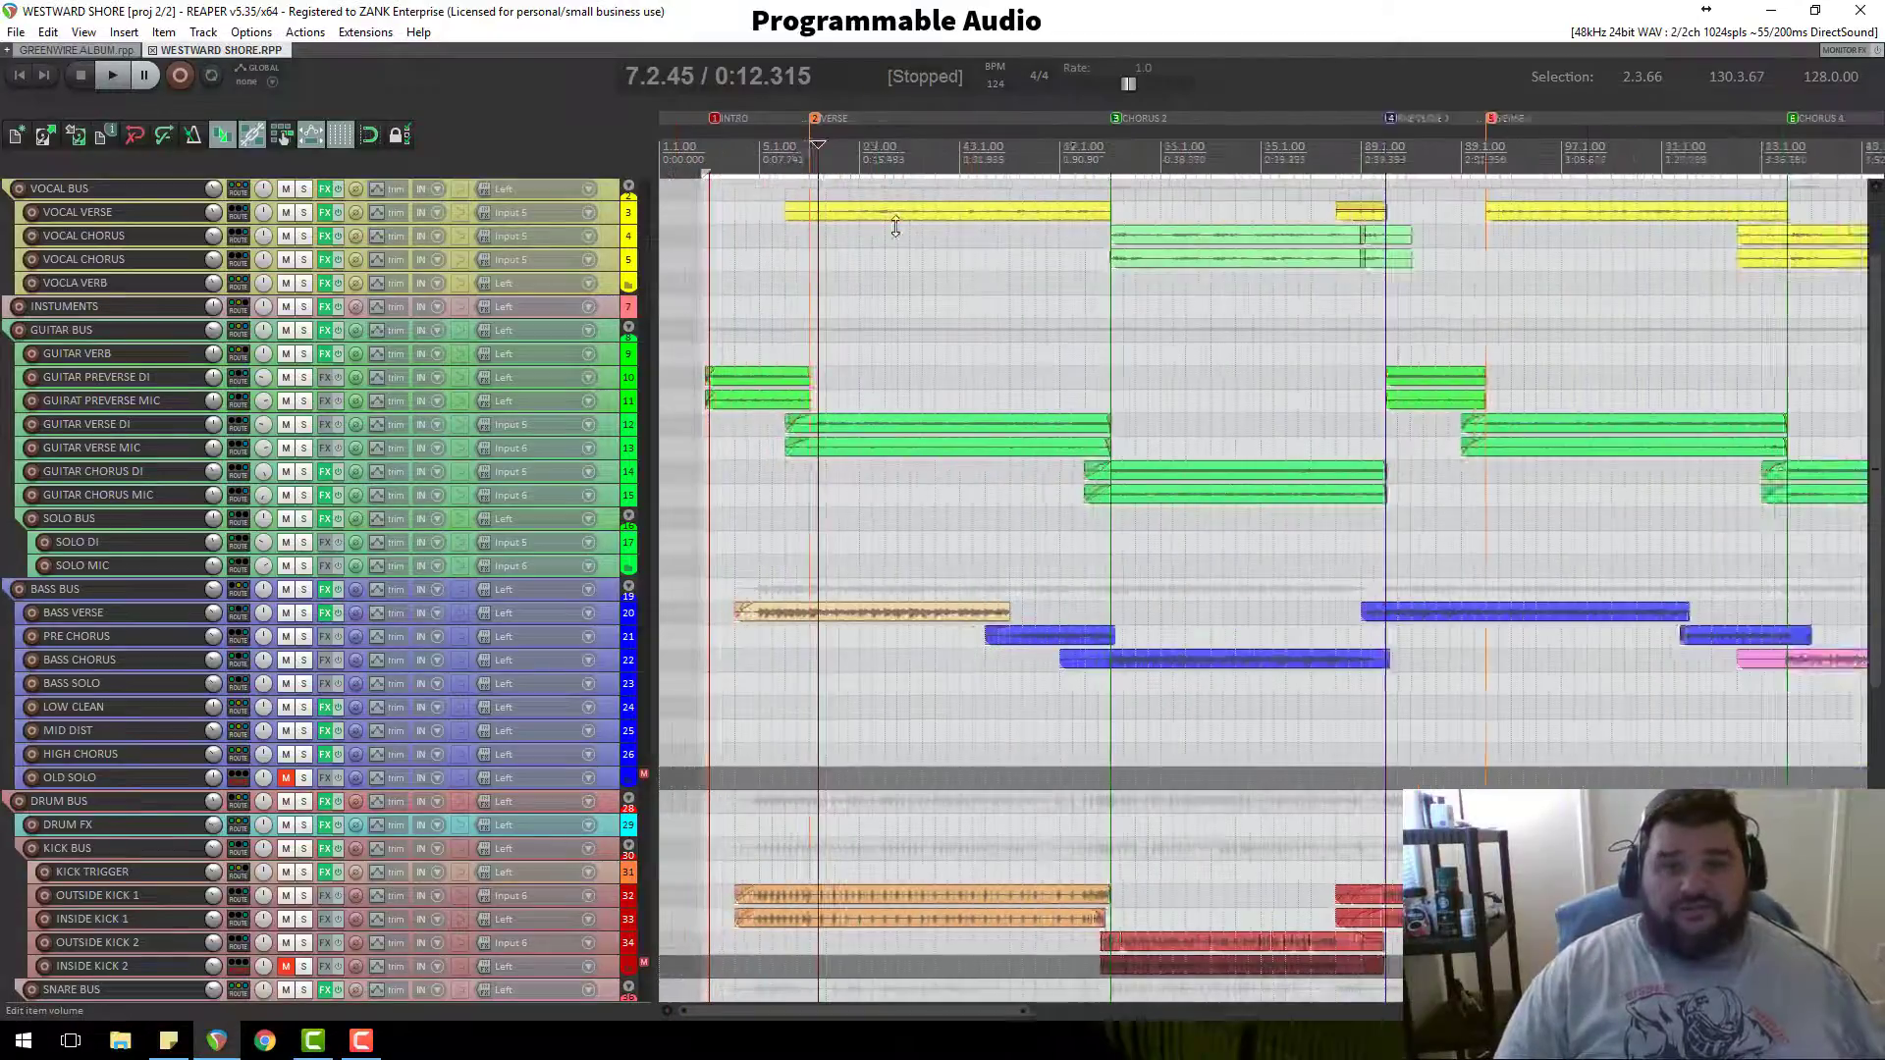
click(742, 145)
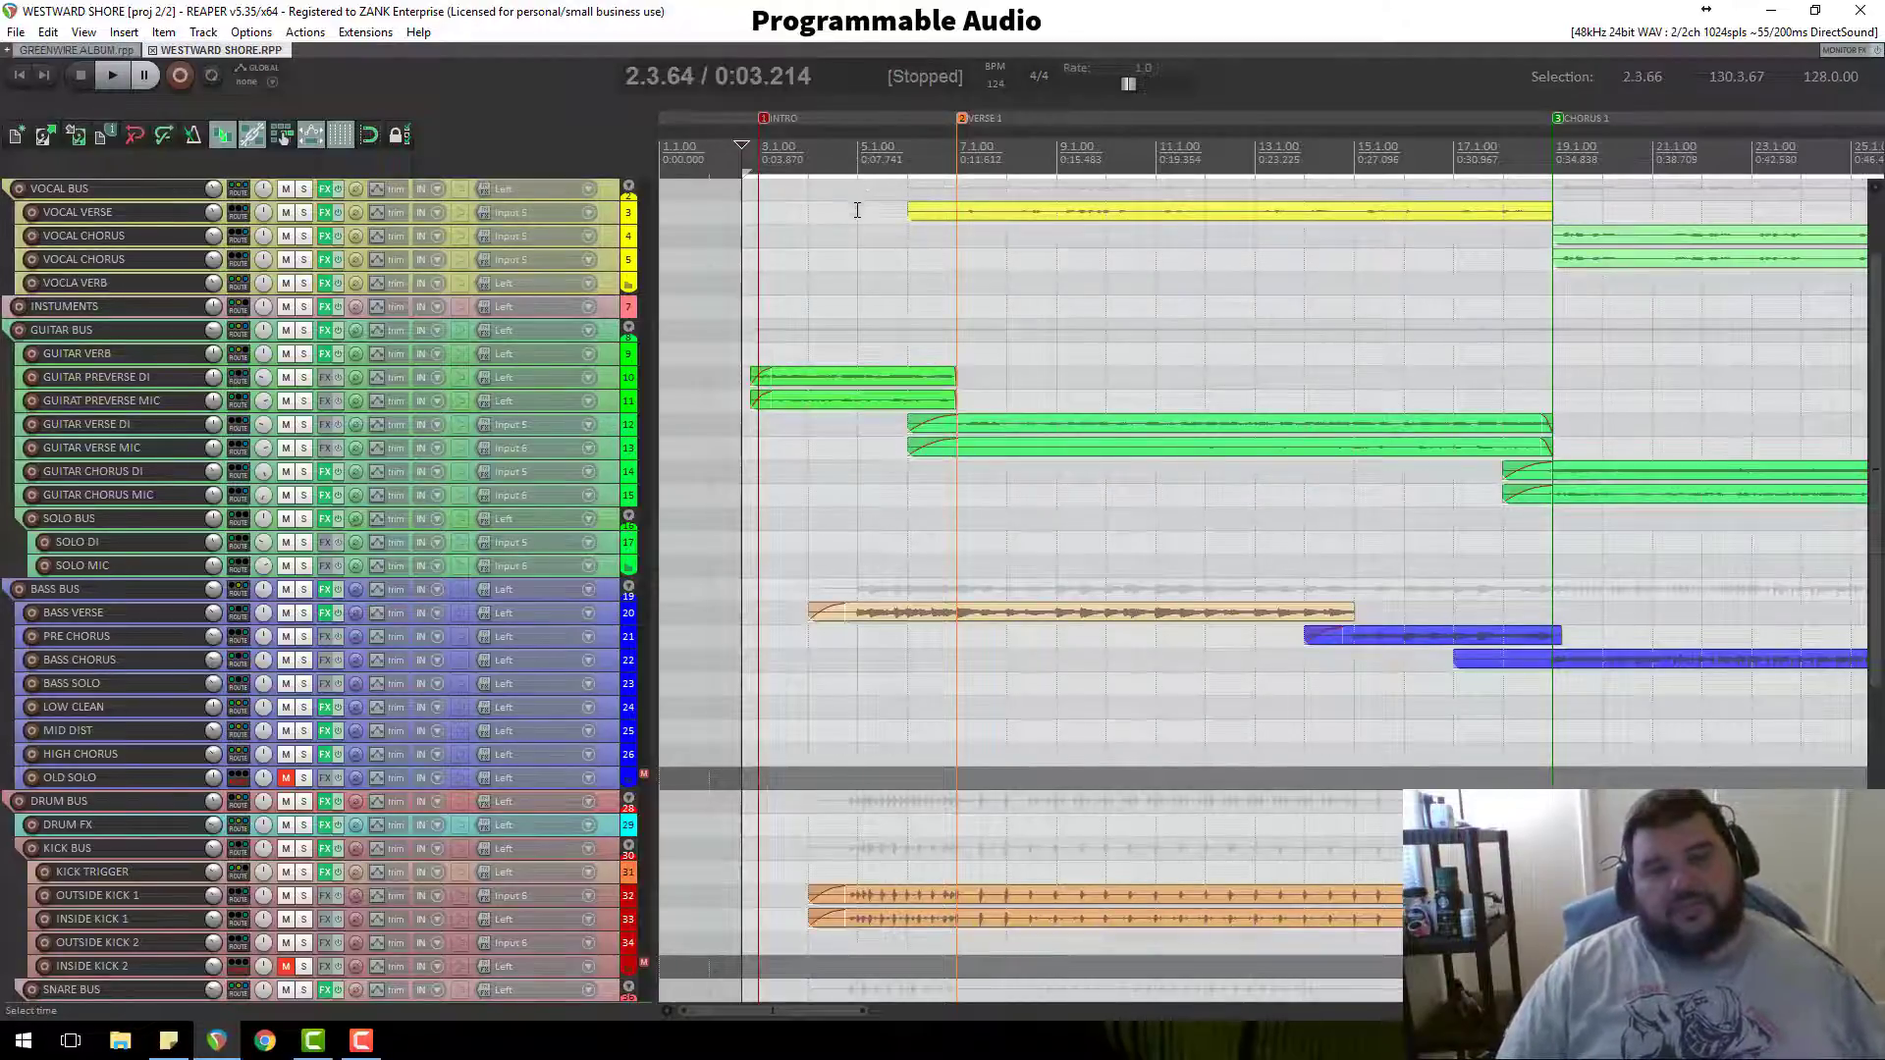
click(807, 151)
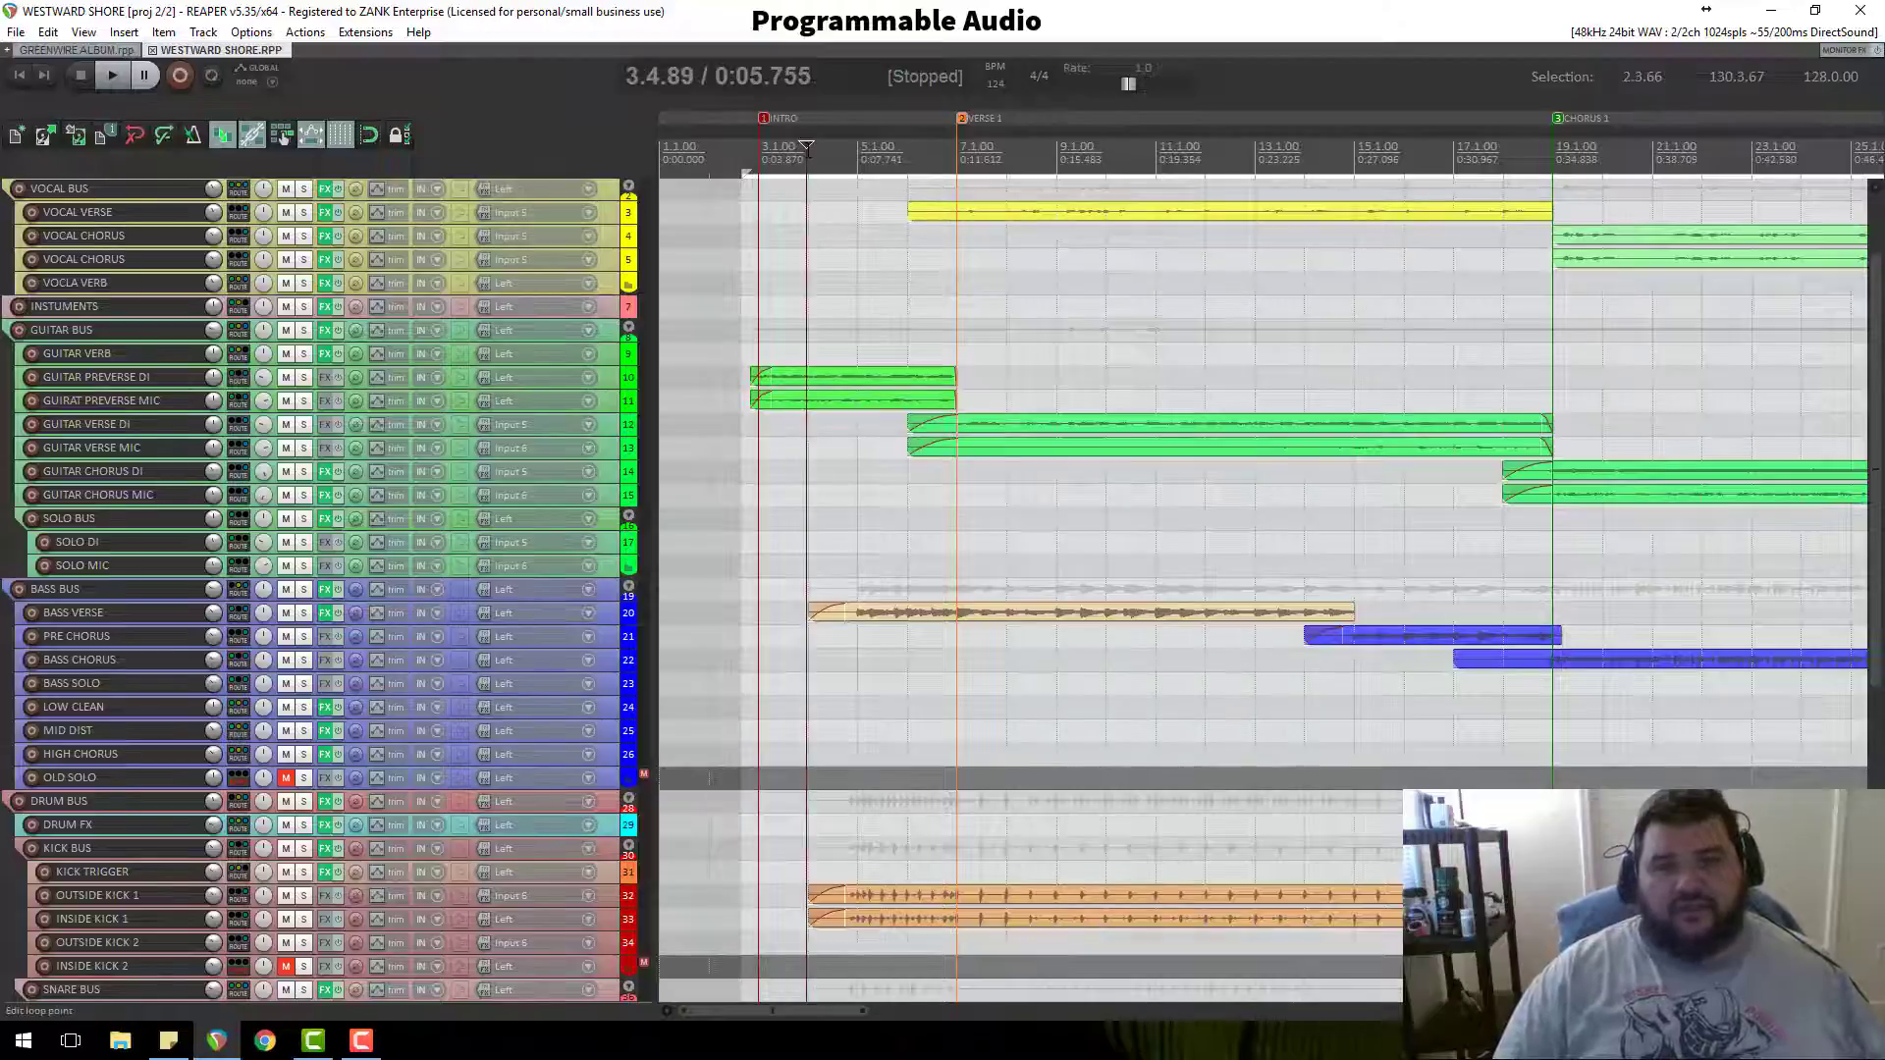
click(853, 152)
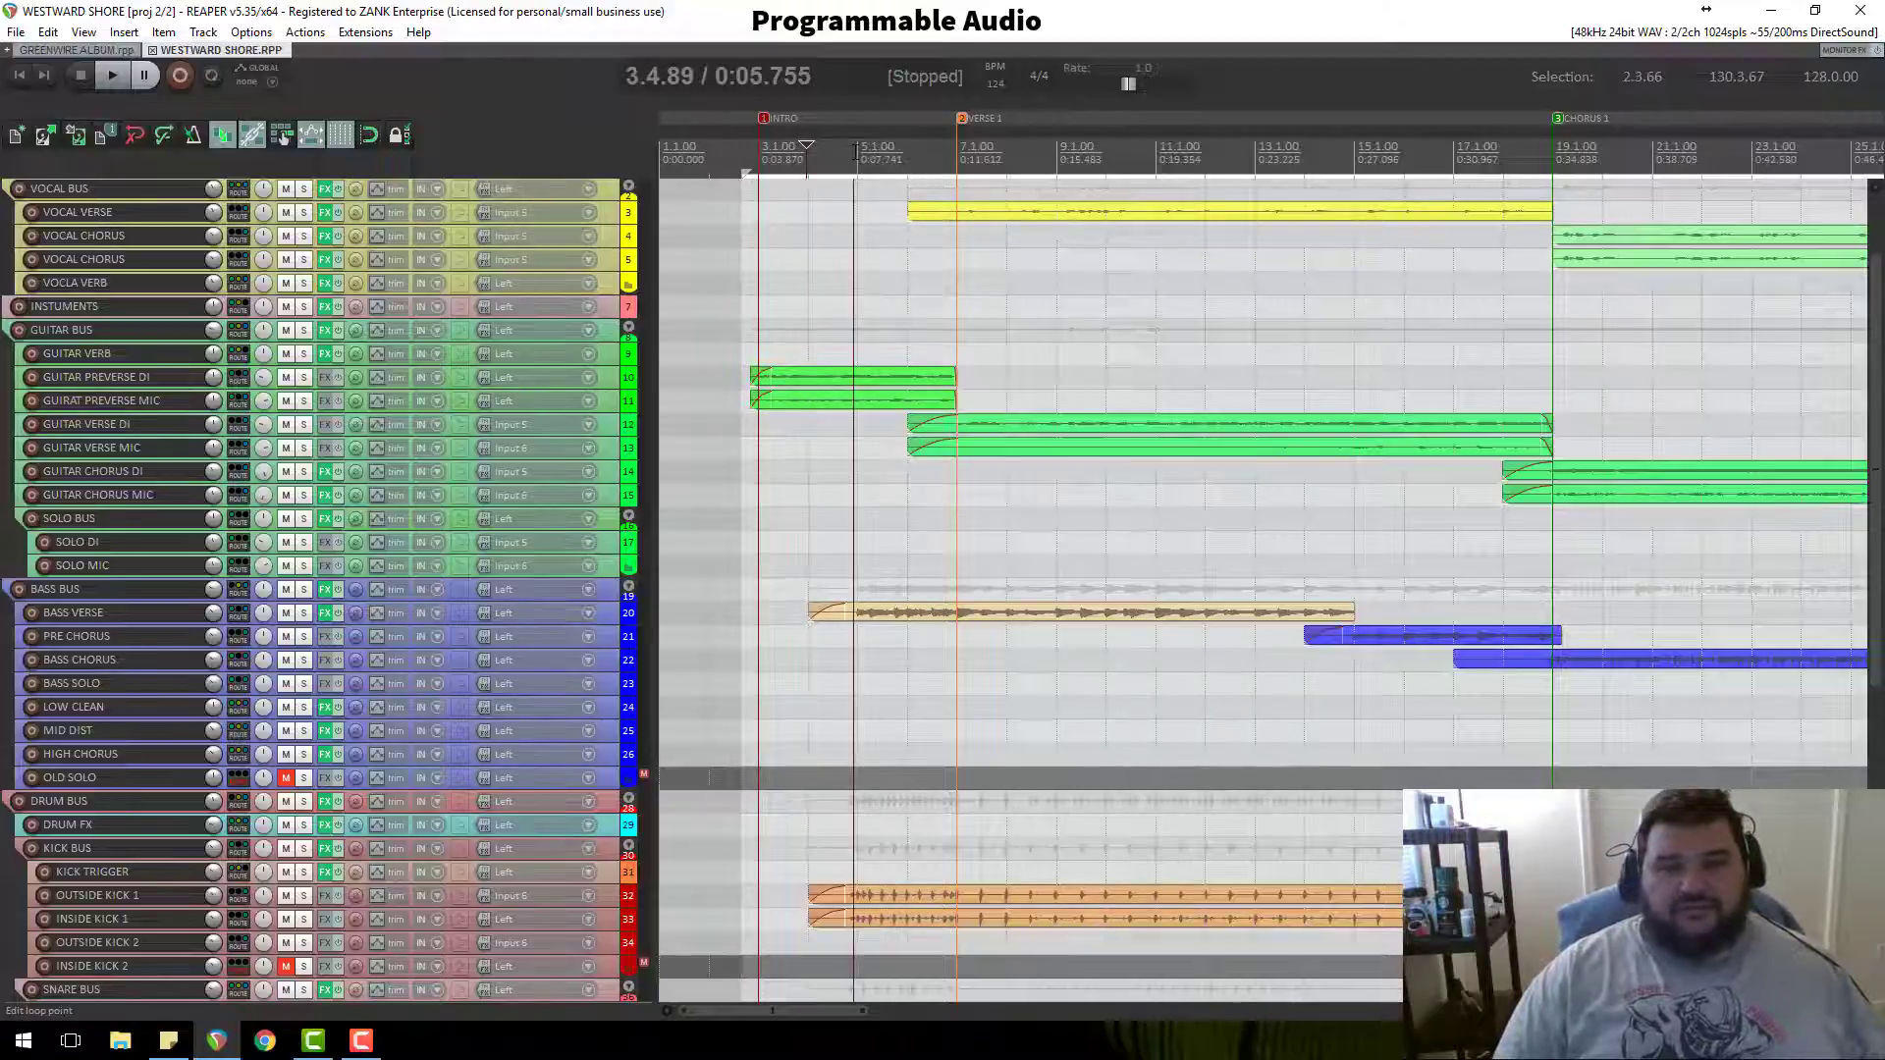
click(806, 150)
click(861, 149)
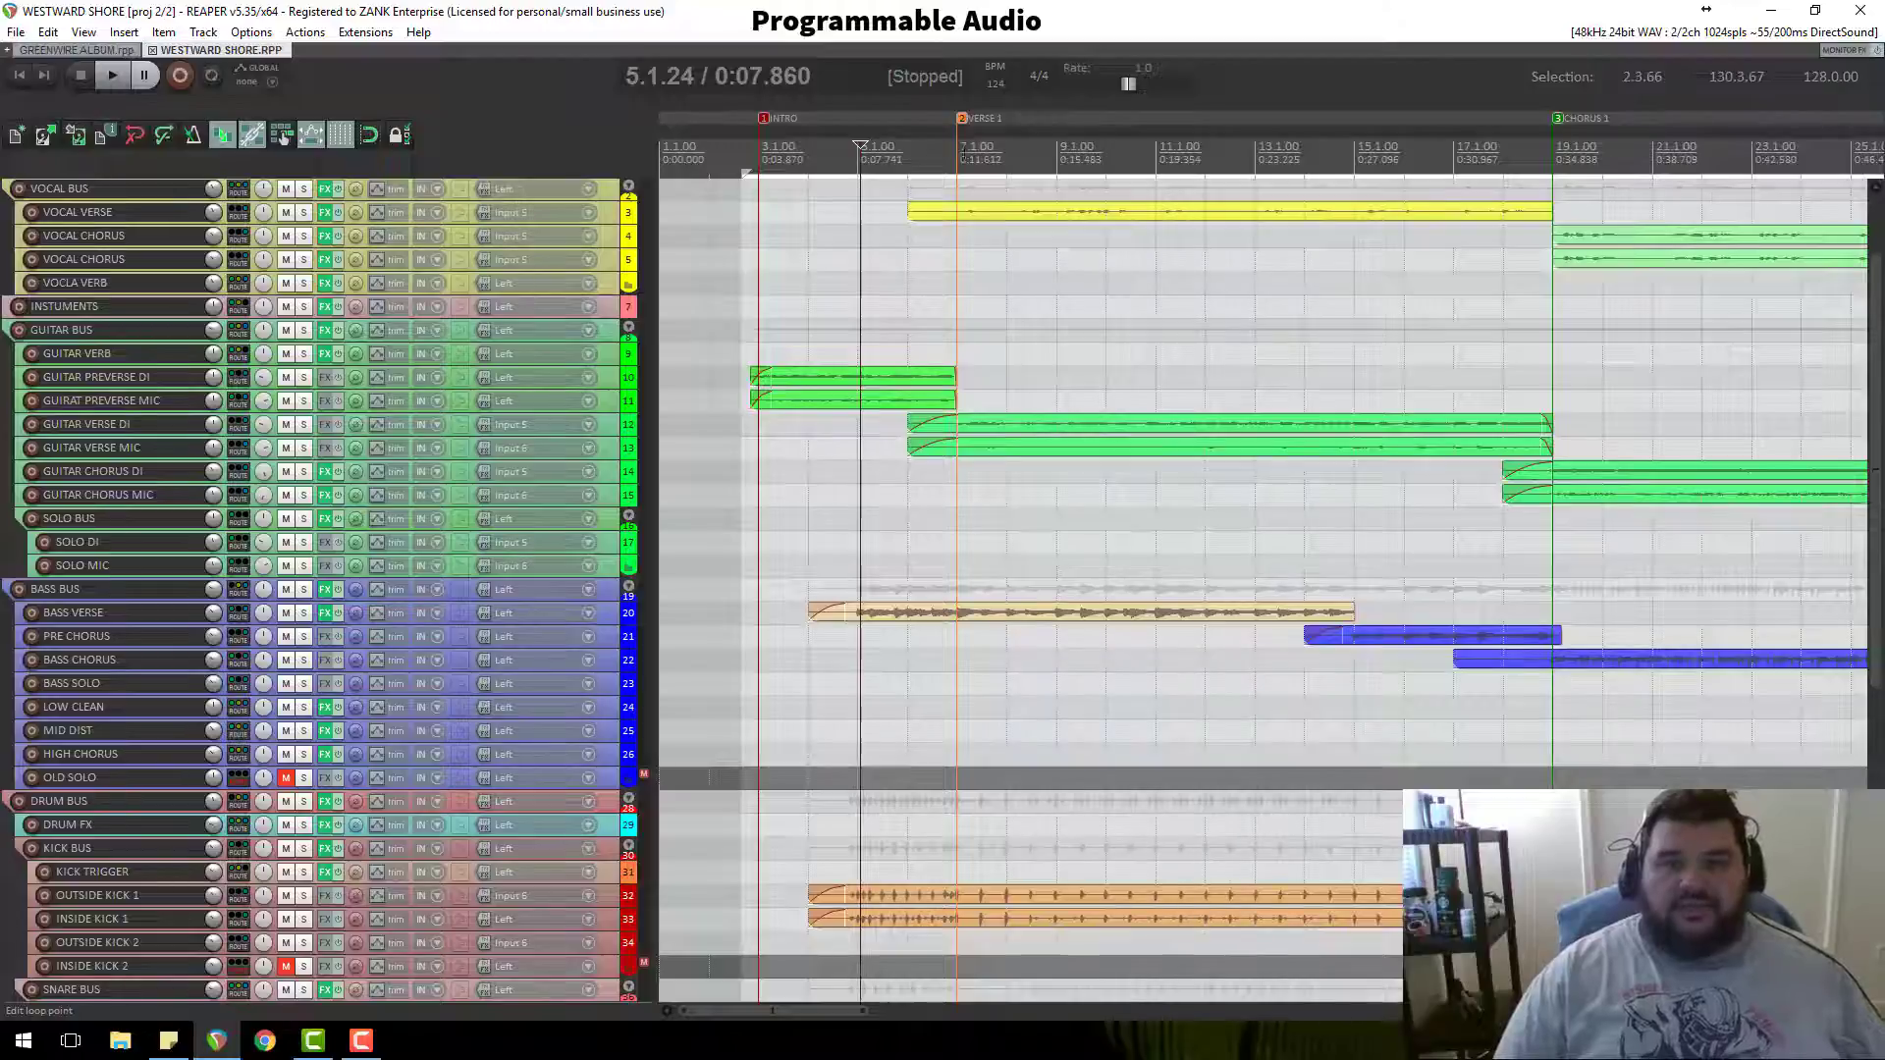
click(956, 152)
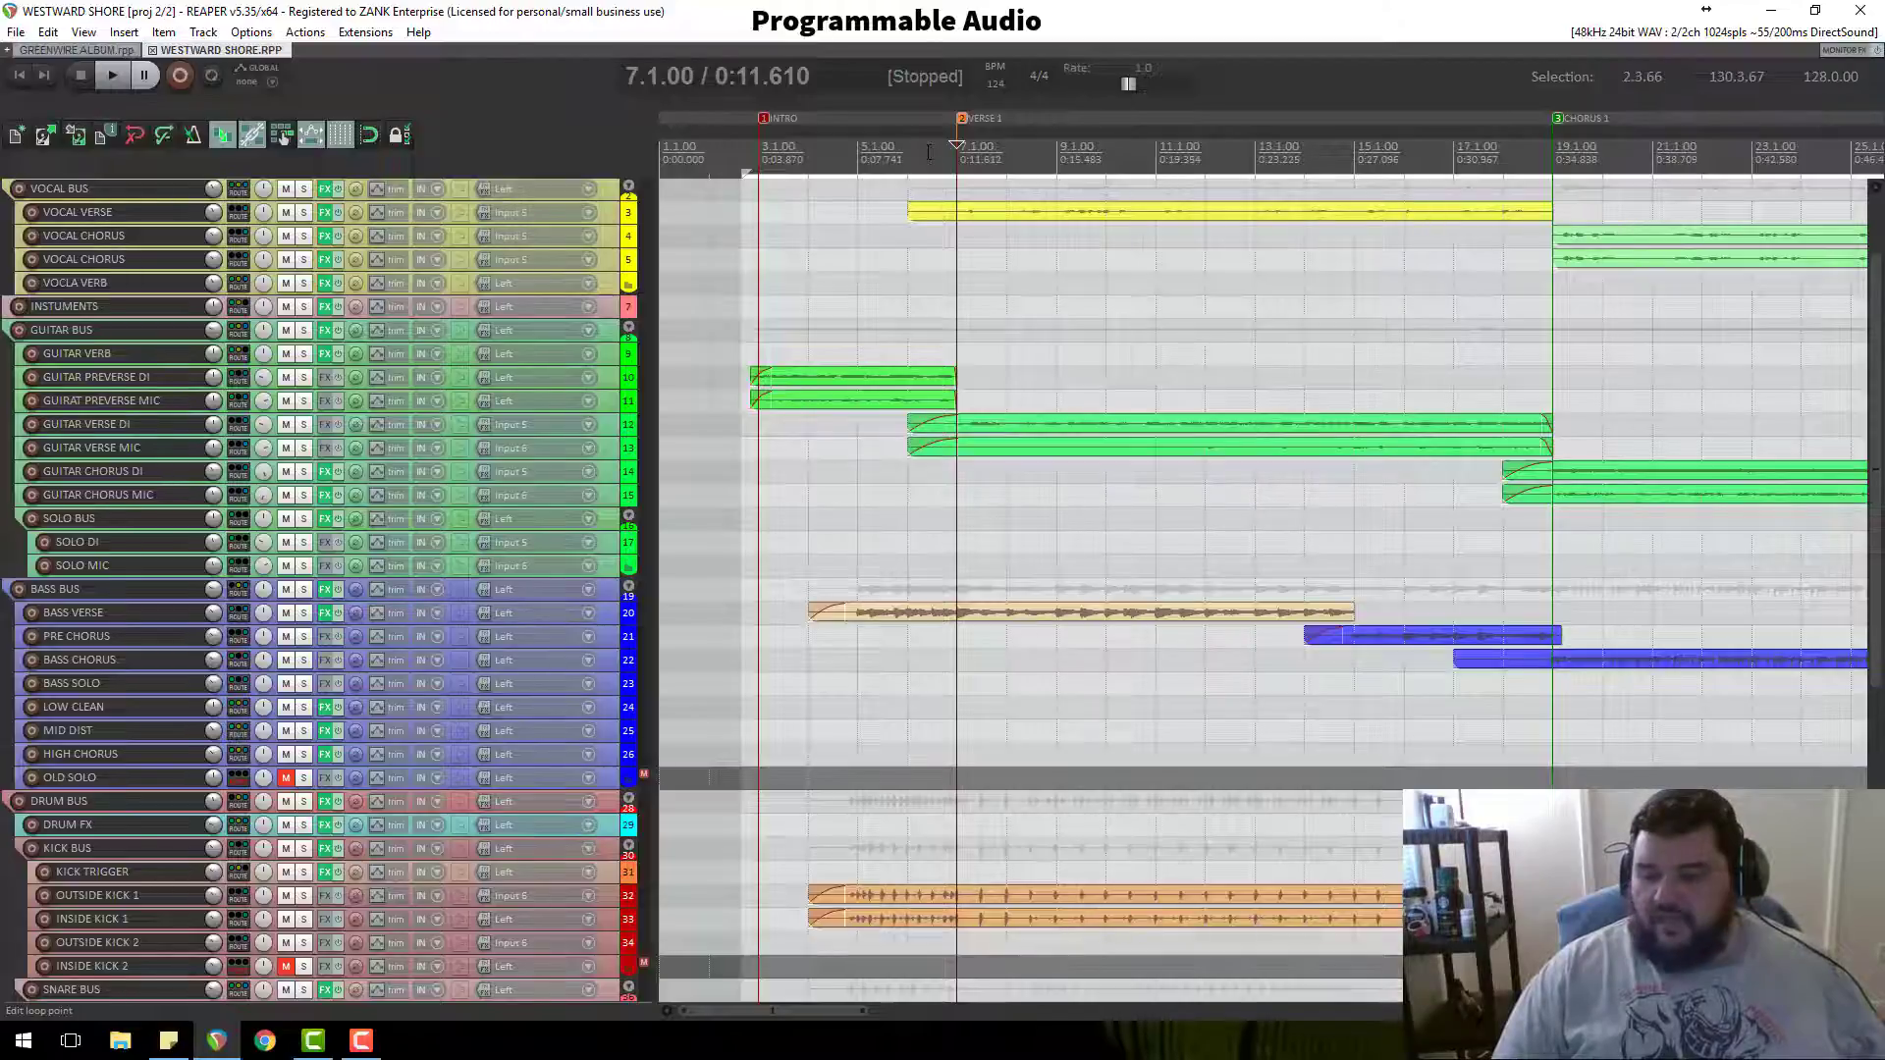
Step: Examine the song arrangement and the full track list, from the drum and bass buses up to the click track
scroll(1070, 461, down, 4)
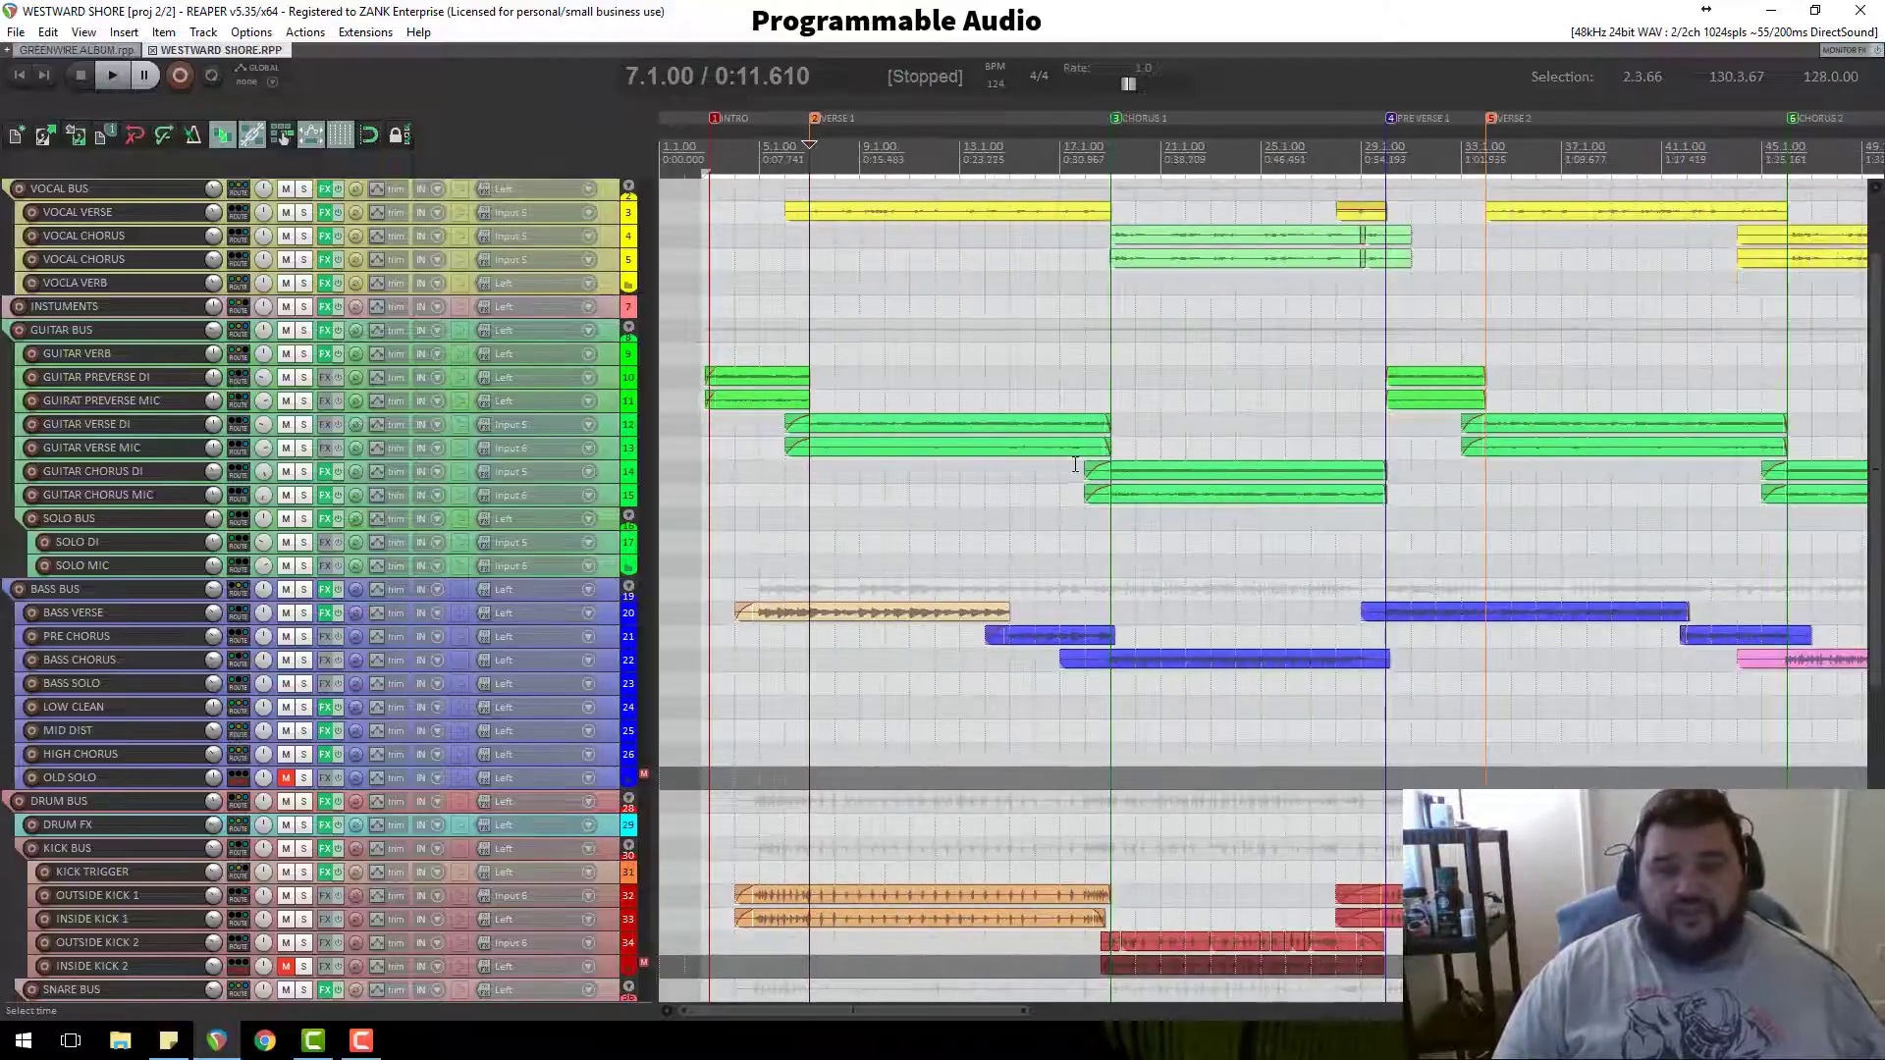
scroll(1080, 462, down, 3)
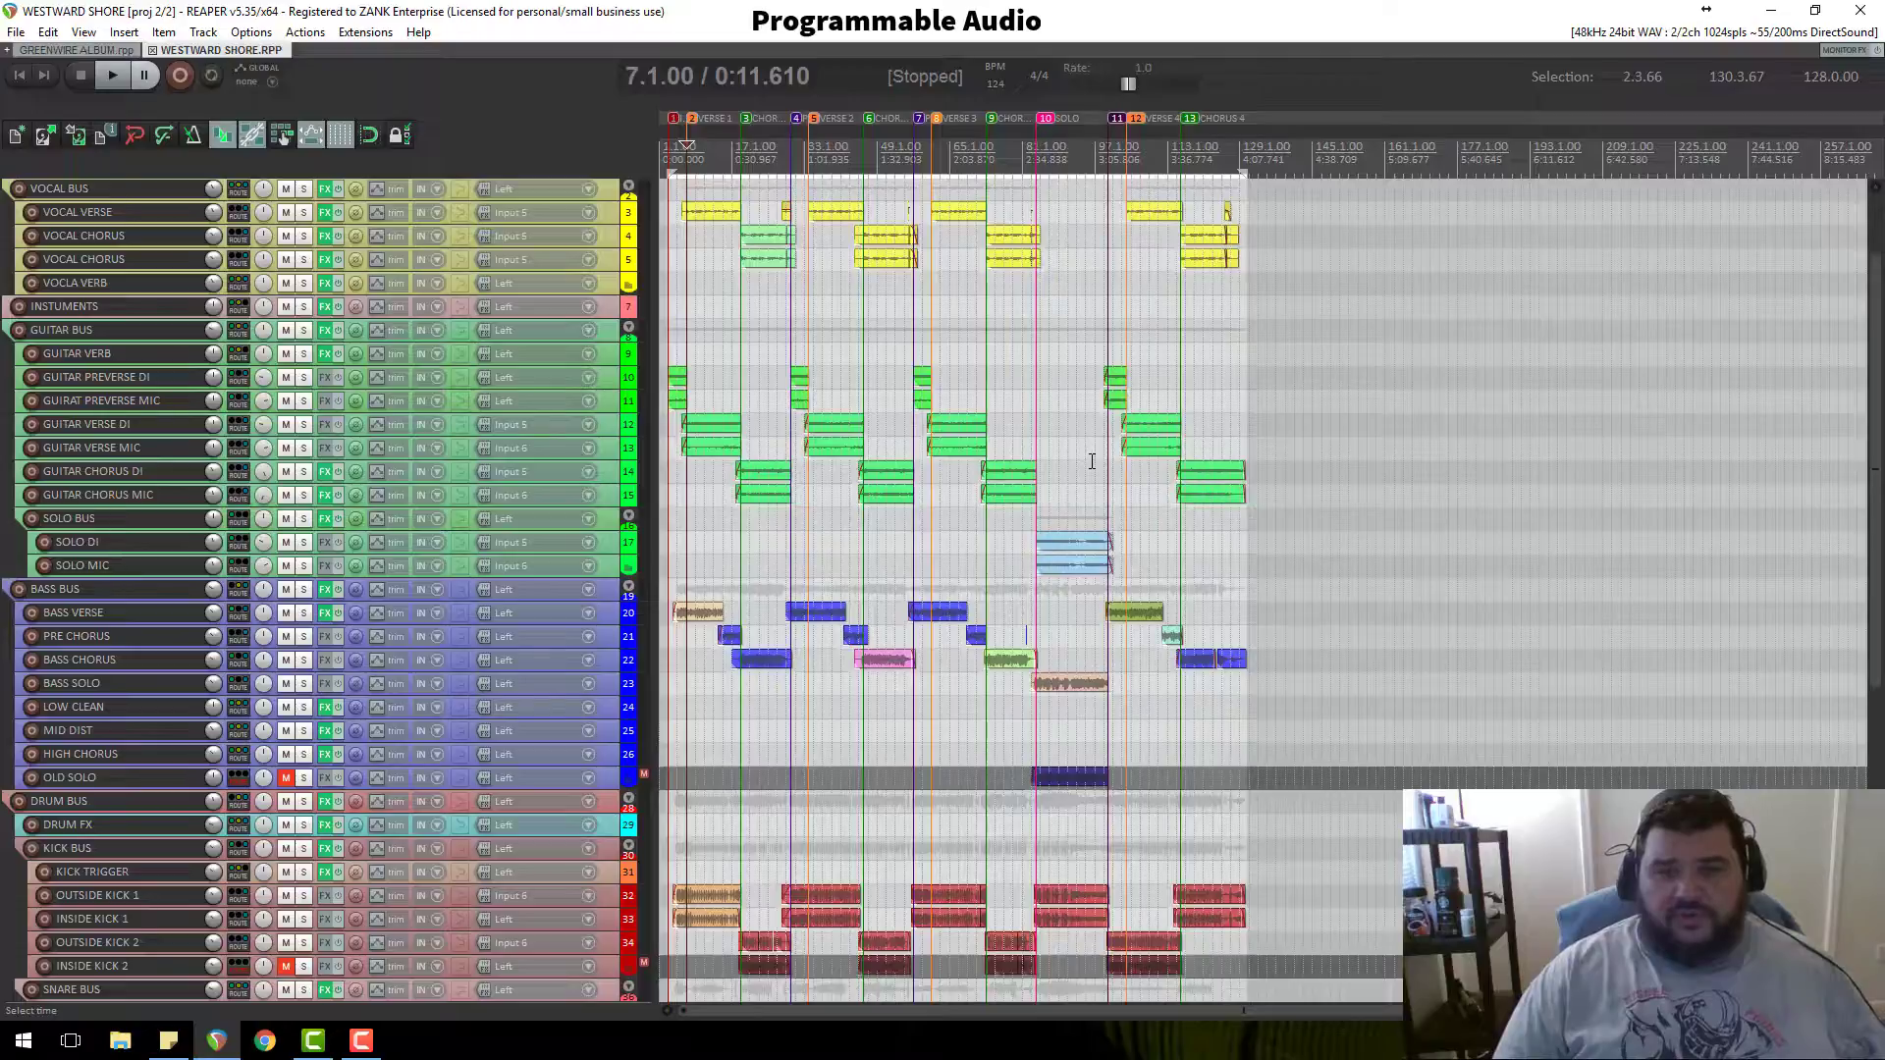
scroll(1092, 462, up, 3)
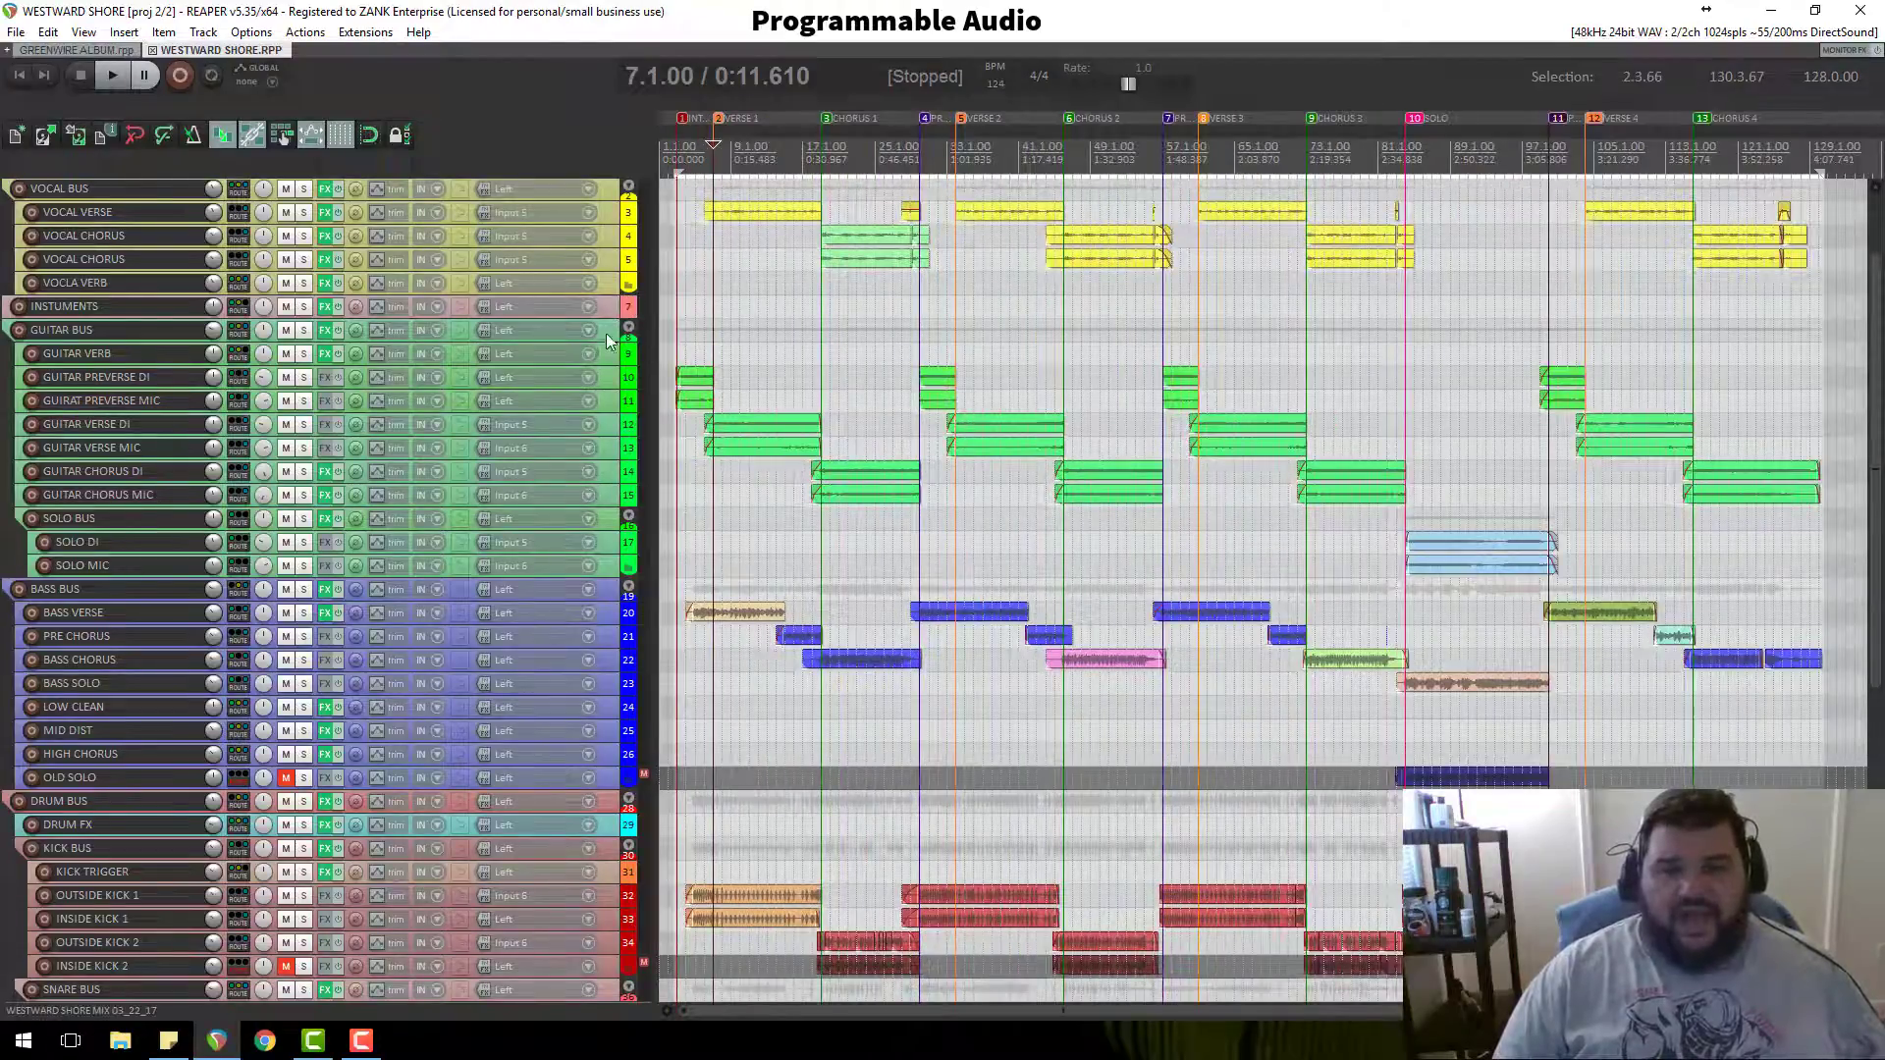
scroll(605, 336, down, 8)
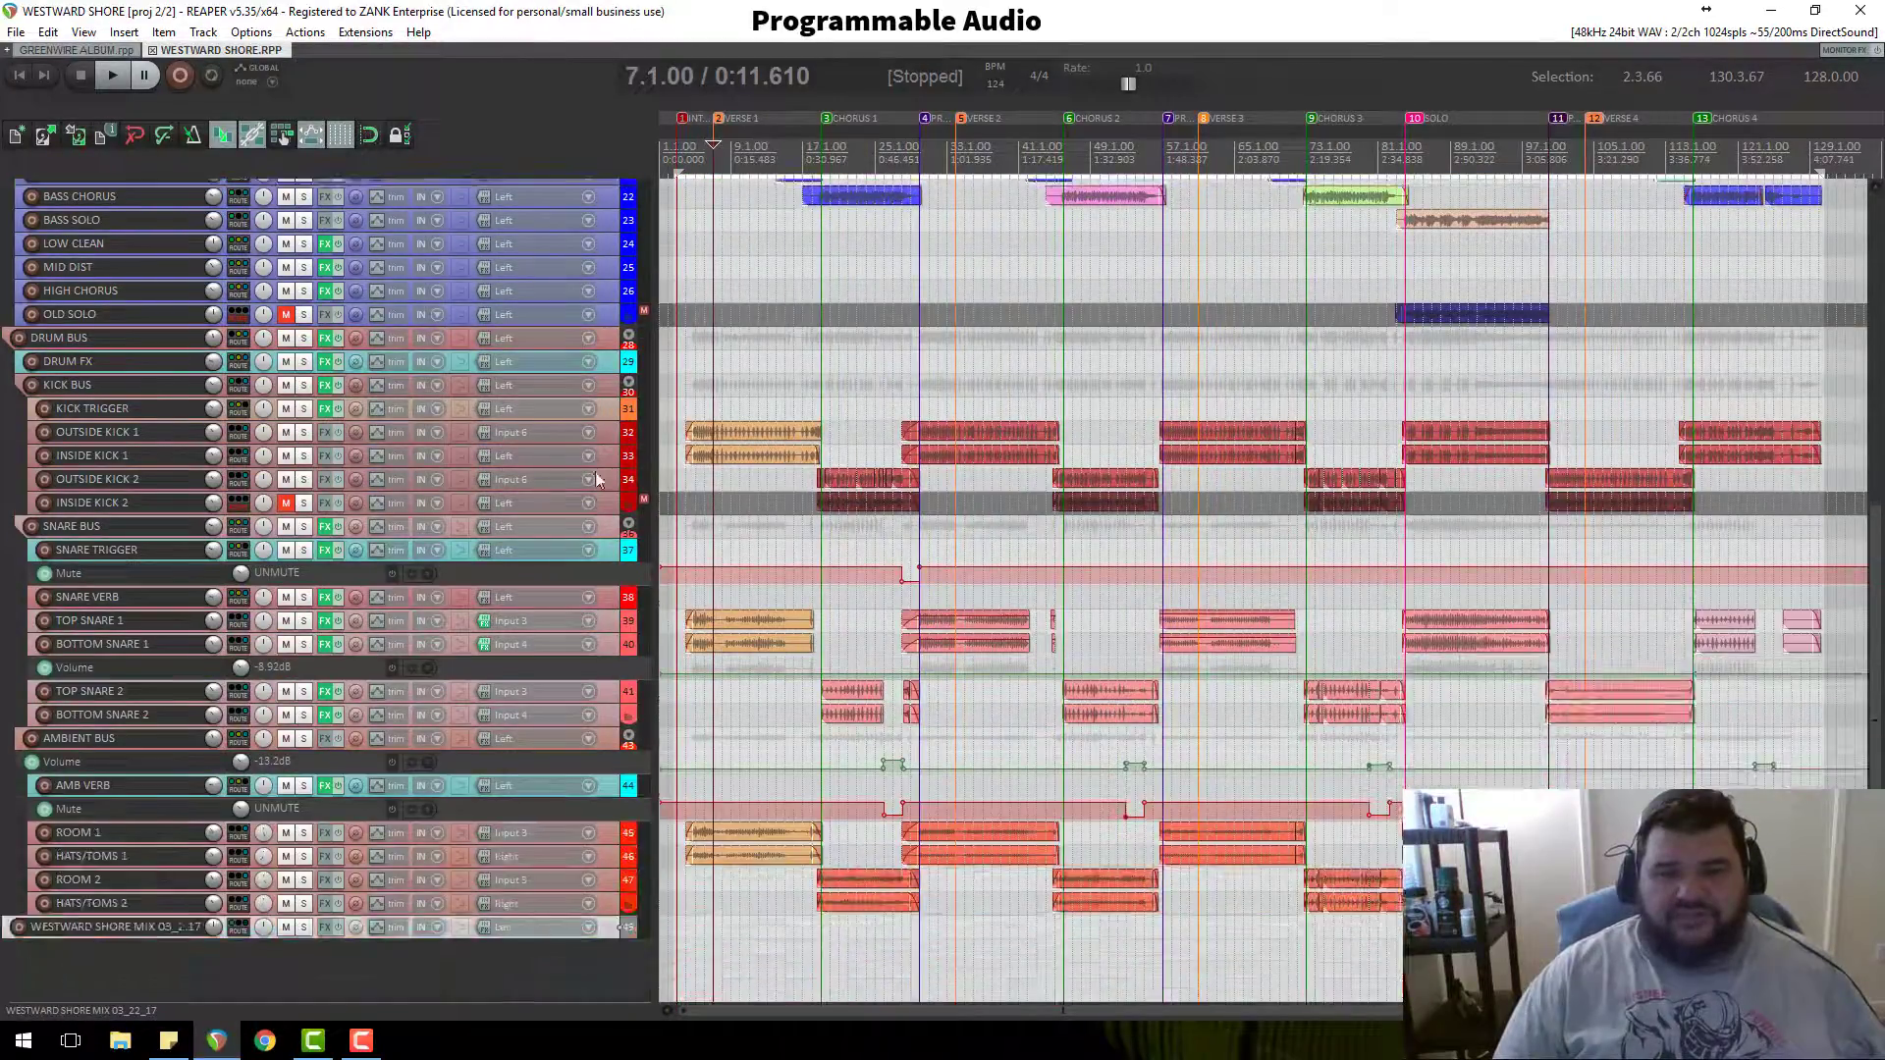
mouse_move(610, 561)
mouse_down()
mouse_move(607, 680)
mouse_move(595, 589)
mouse_up()
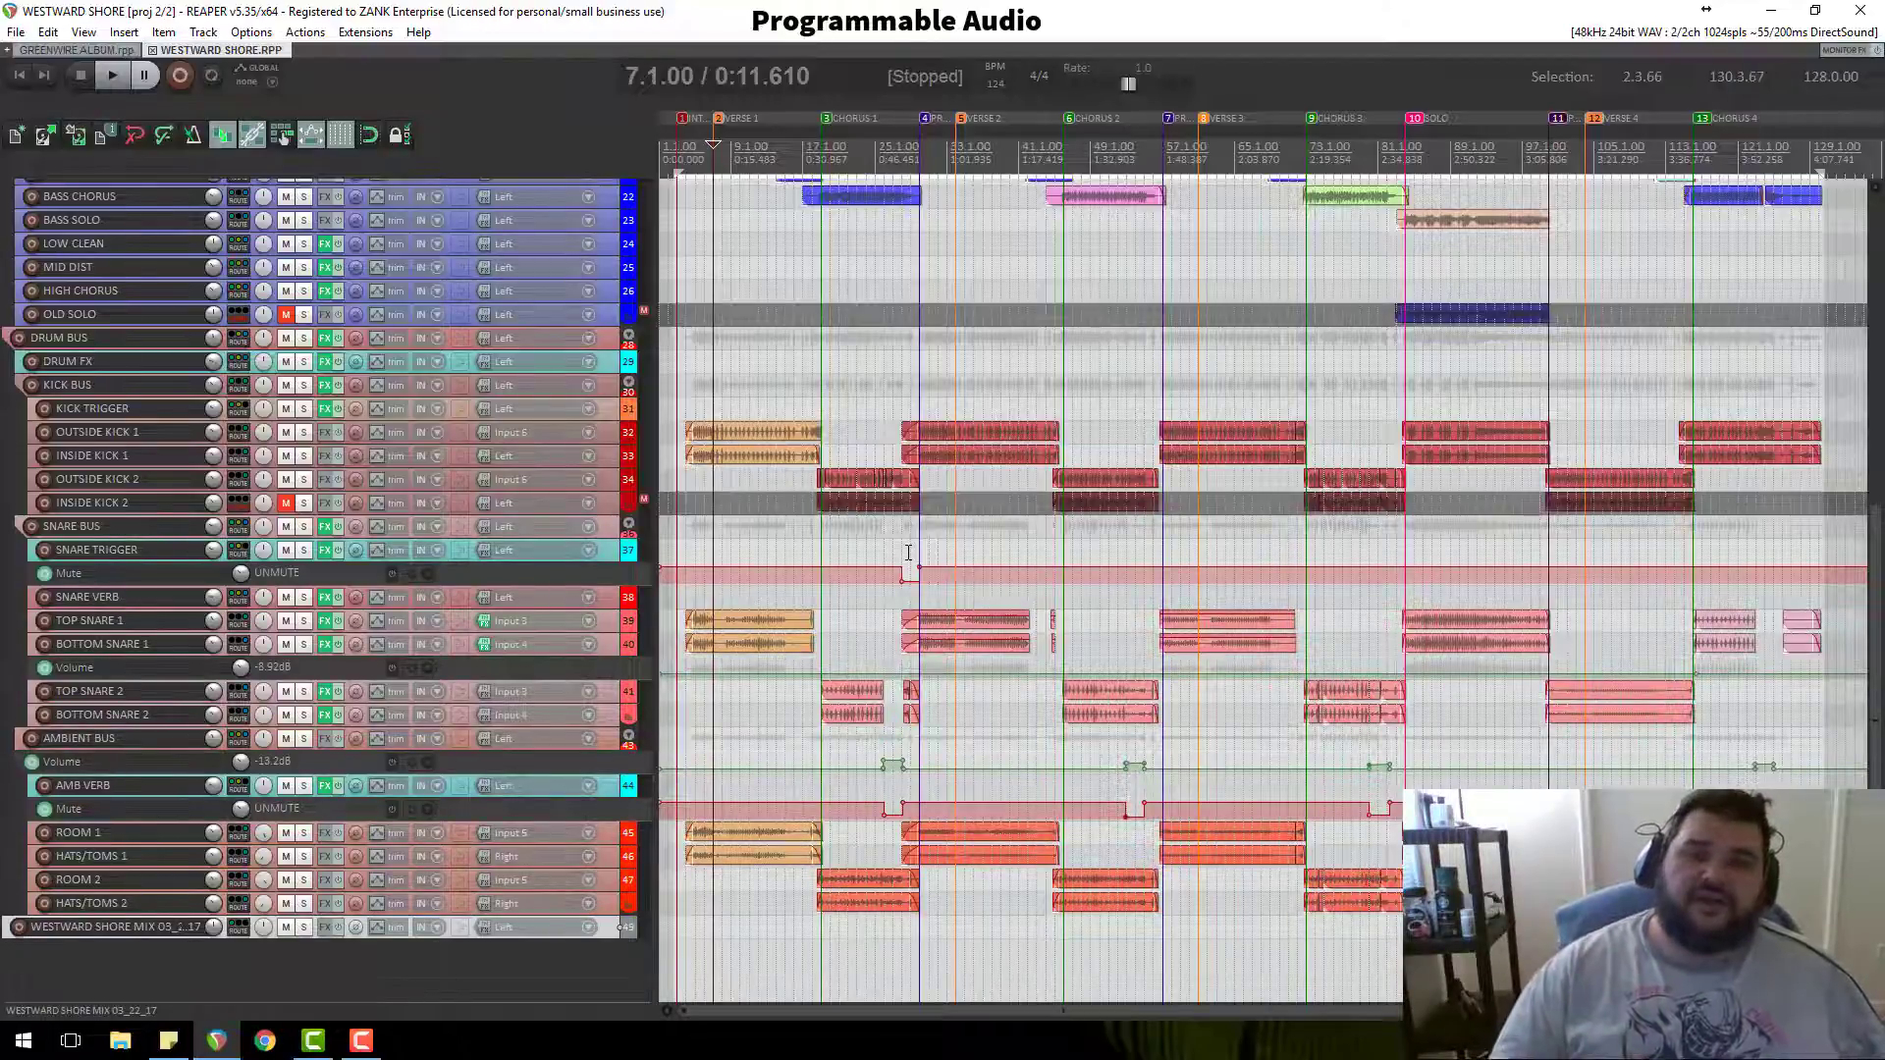
scroll(904, 560, up, 3)
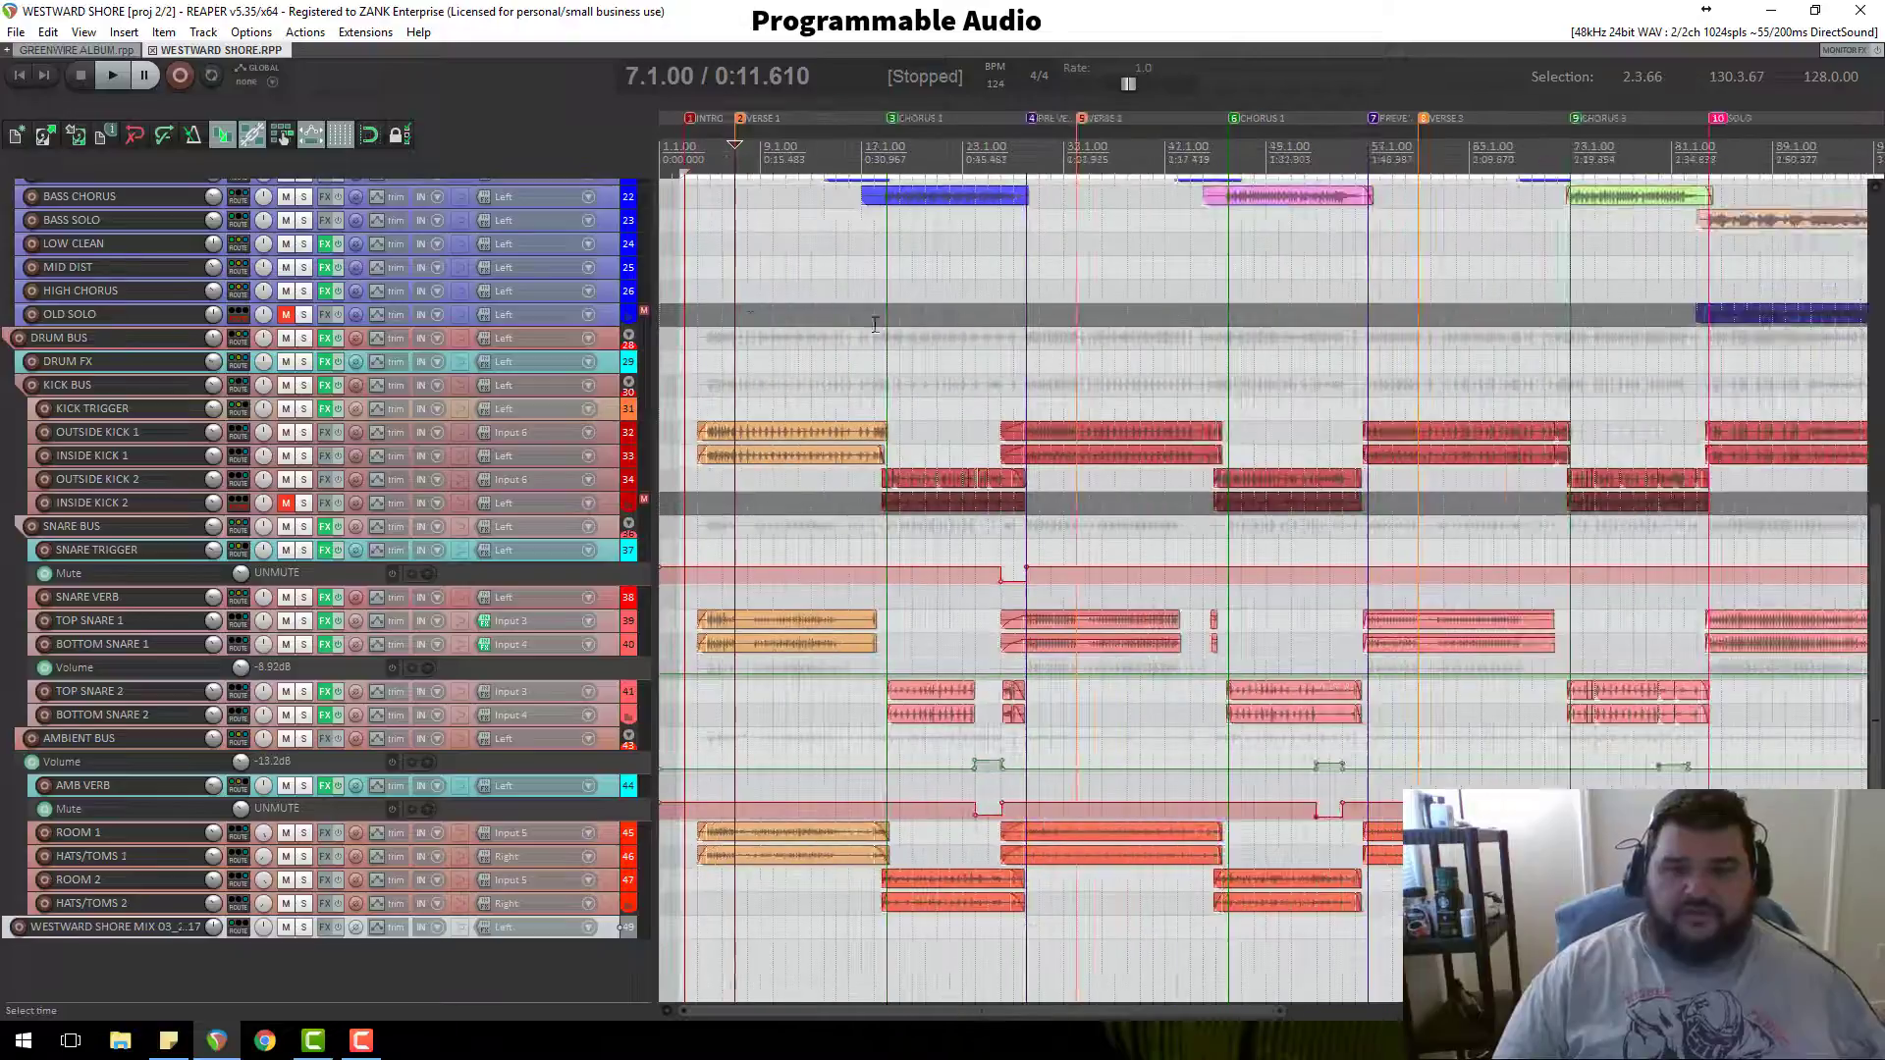
scroll(762, 309, up, 5)
scroll(750, 372, up, 3)
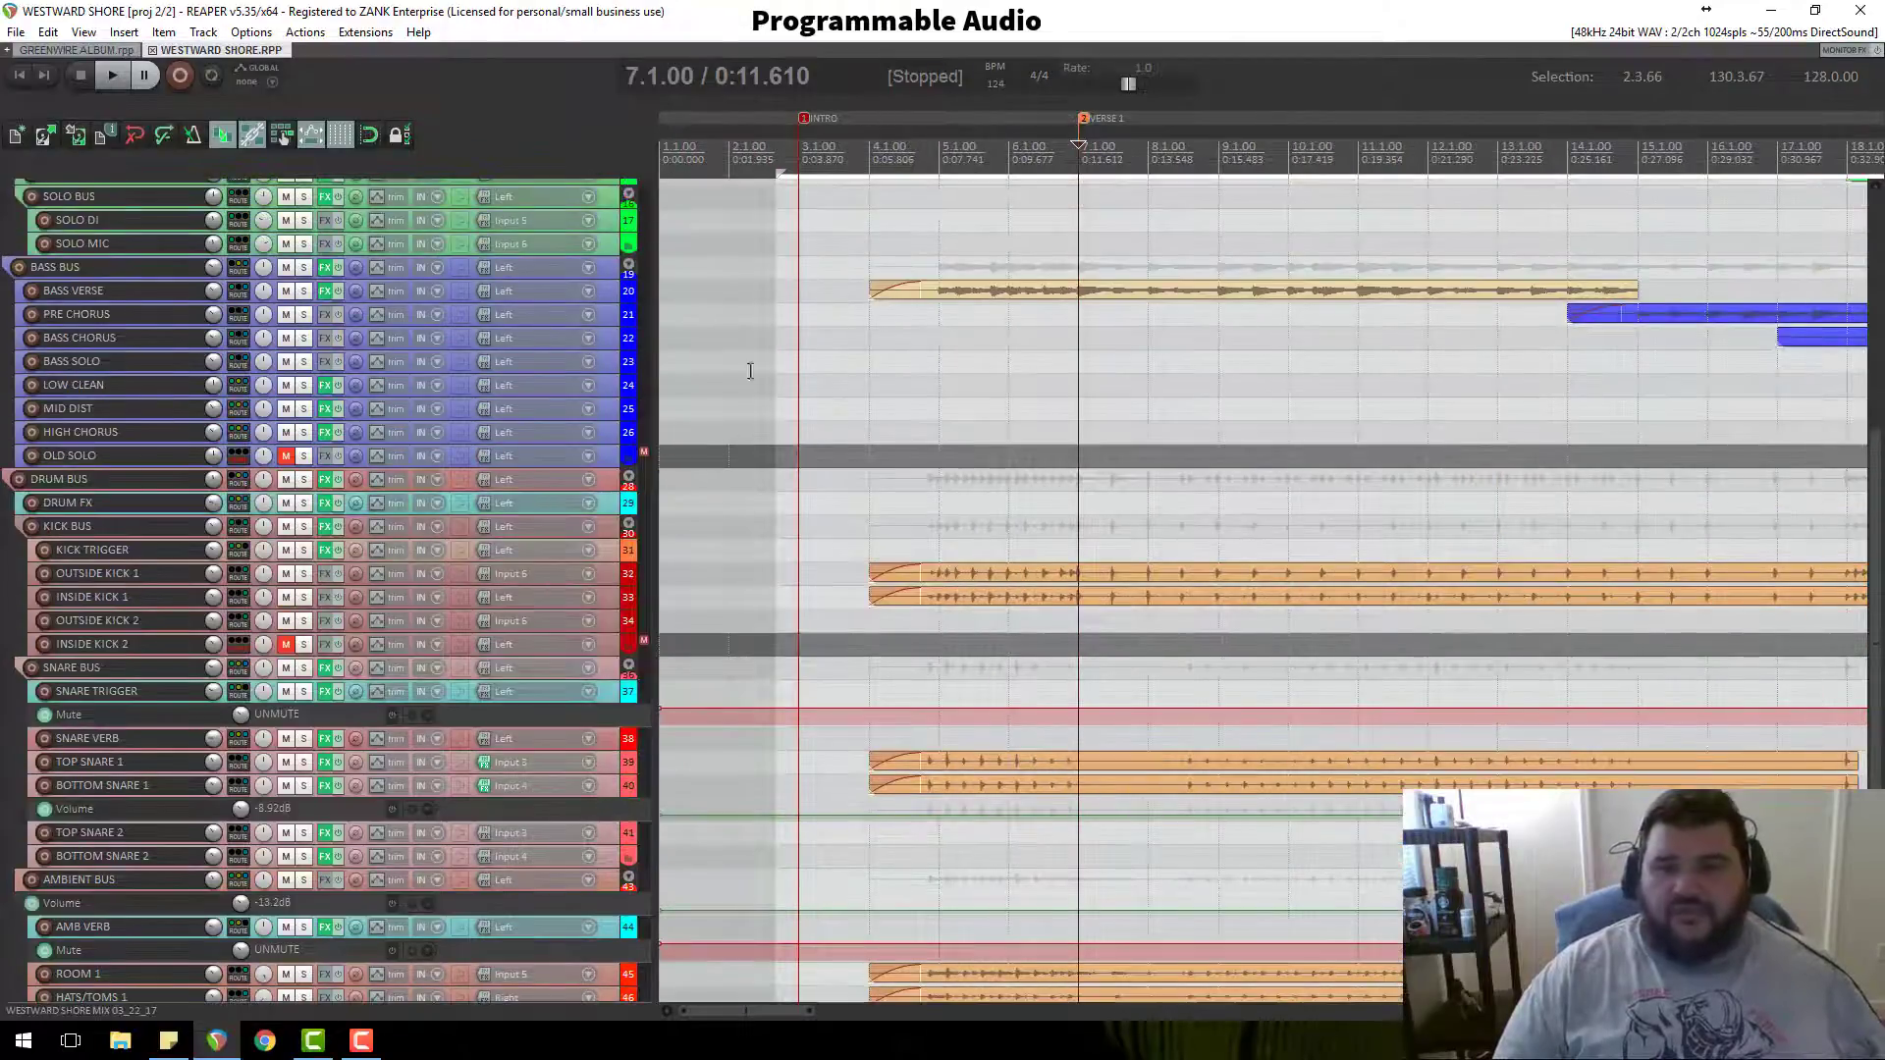
scroll(884, 348, down, 6)
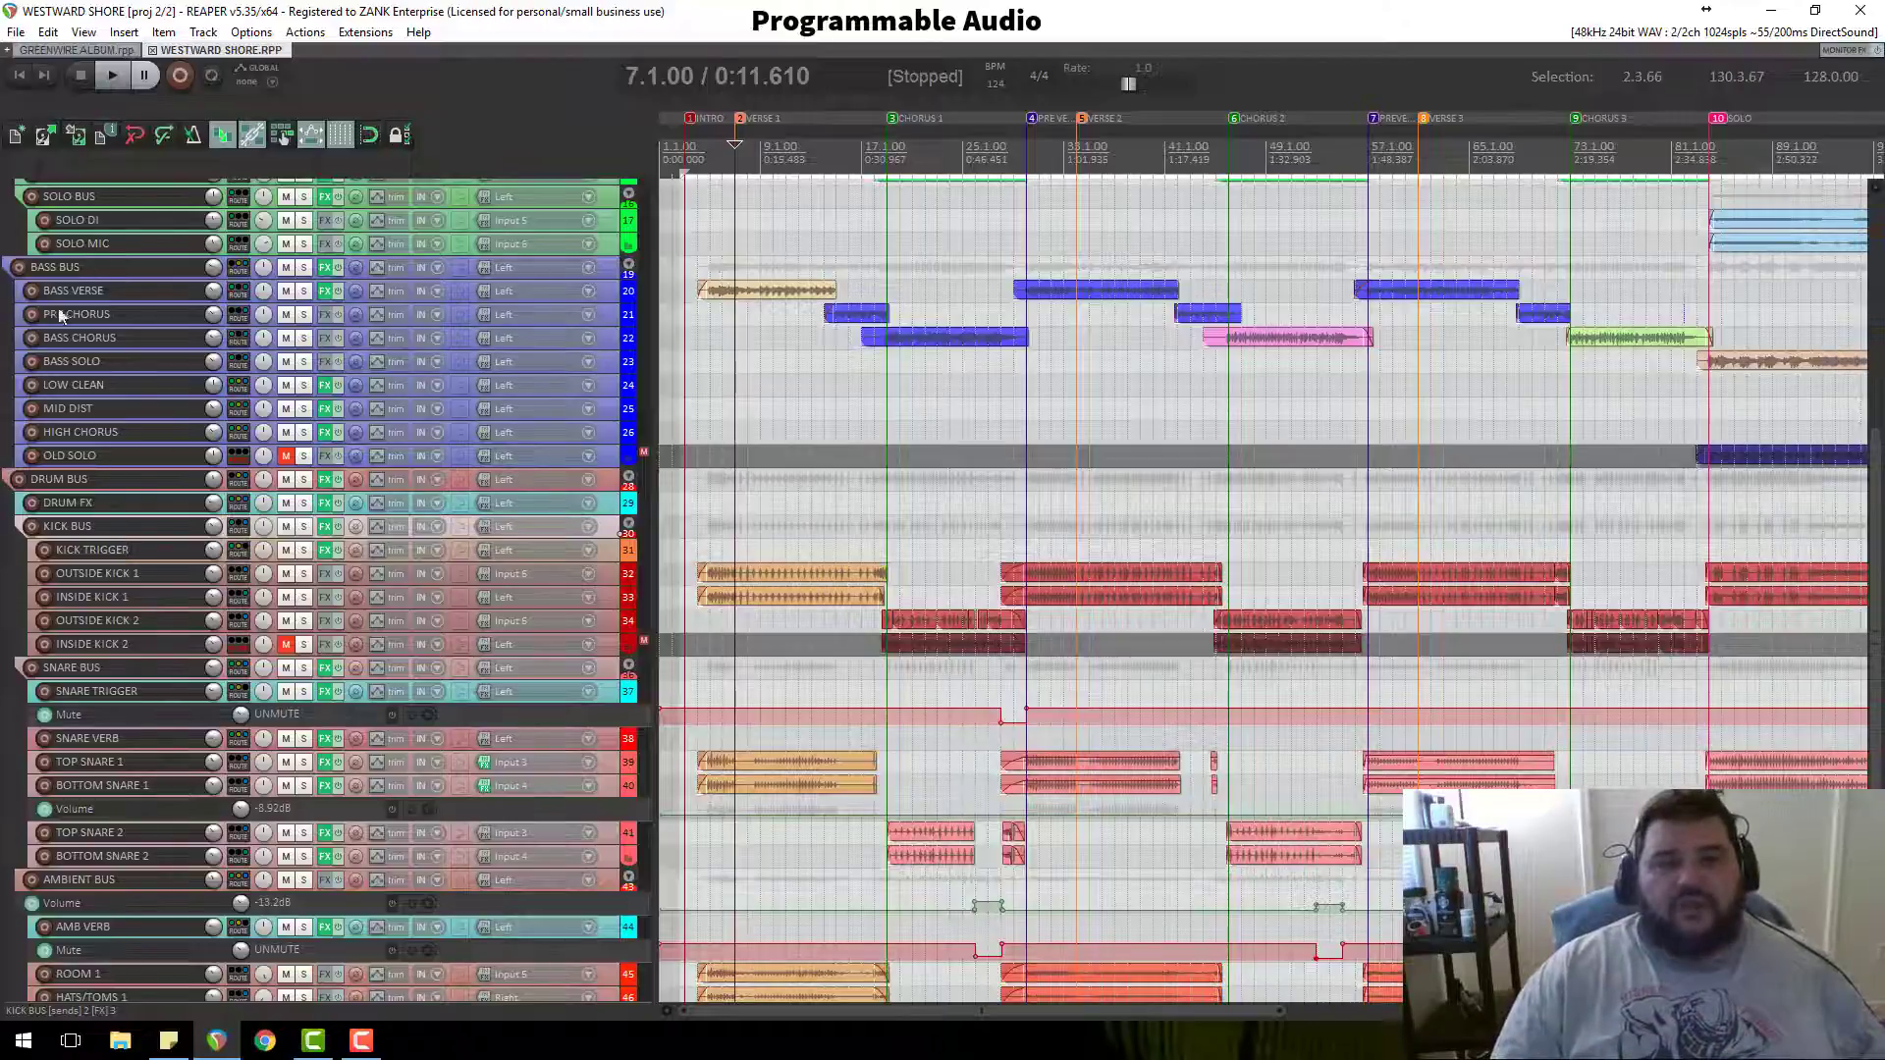
scroll(61, 303, up, 5)
scroll(61, 302, up, 3)
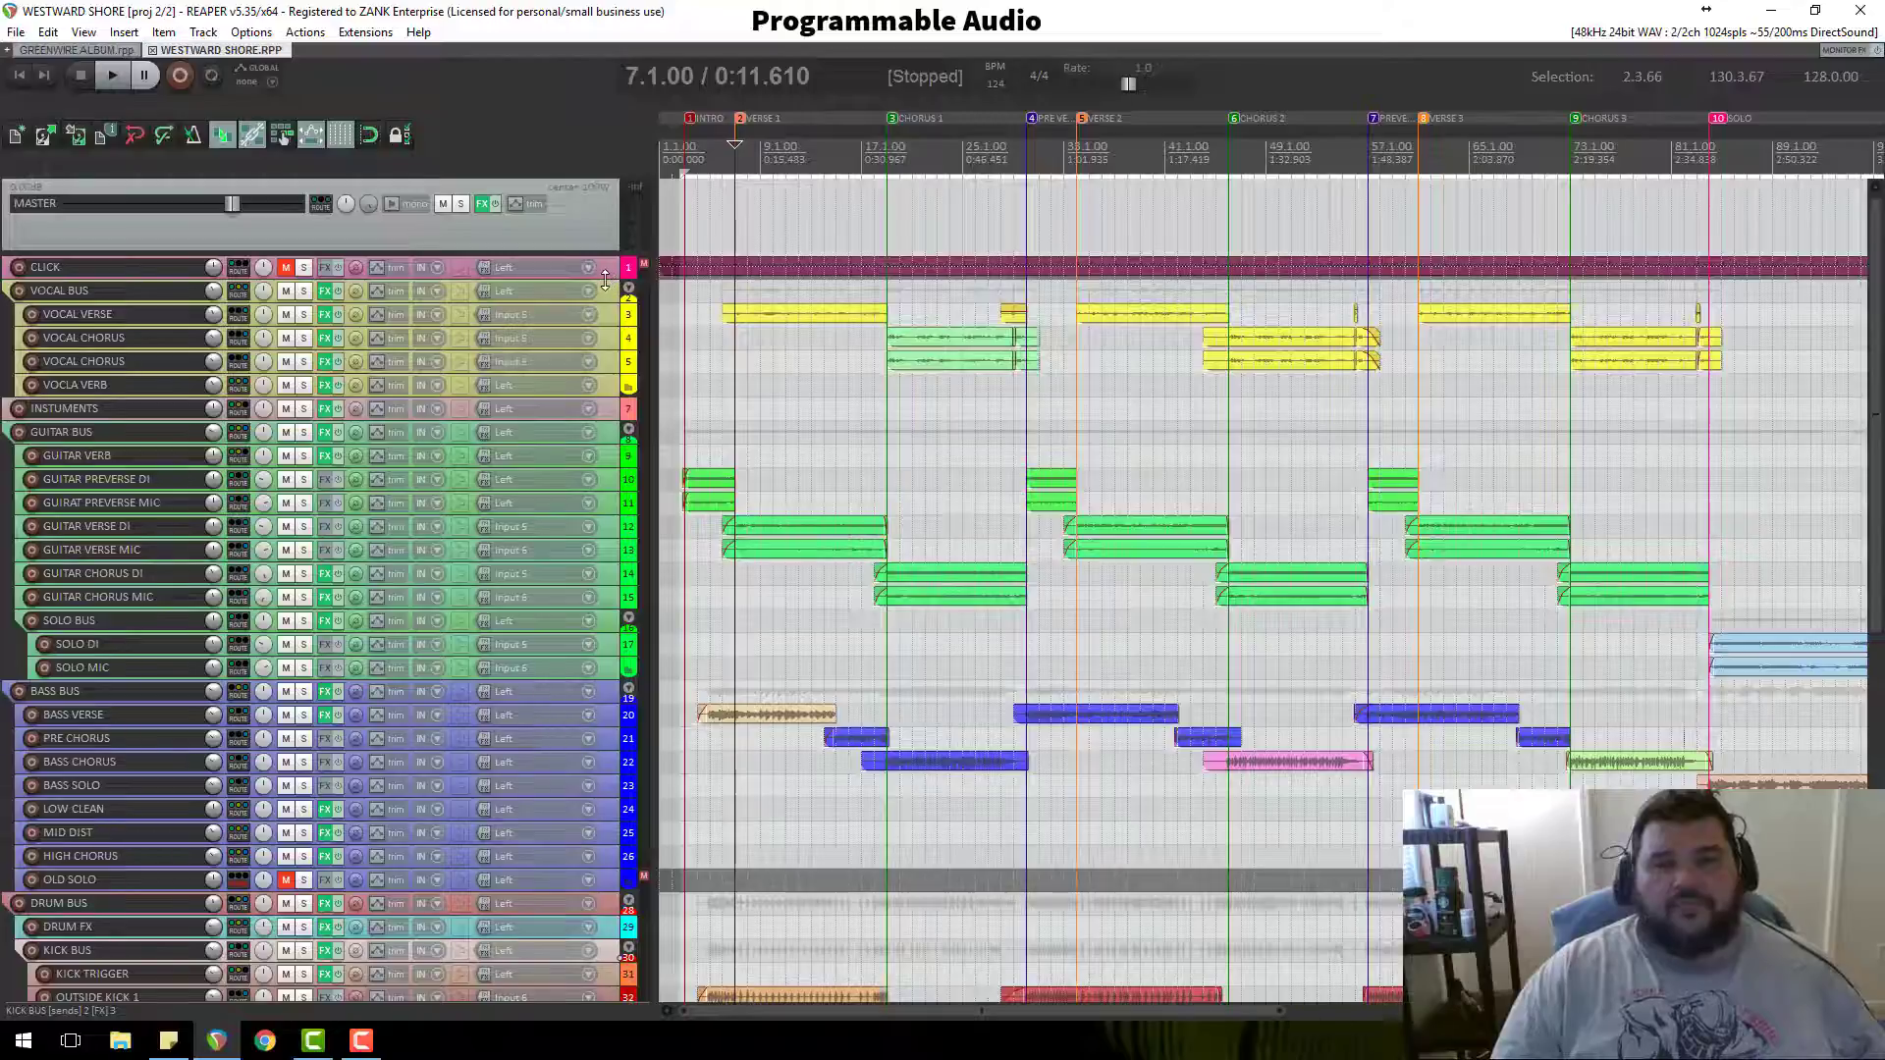
Step: Increase the heights of the CLICK and VOCAL BUS tracks slightly
mouse_move(601, 278)
mouse_down()
mouse_move(599, 339)
mouse_move(603, 284)
mouse_up()
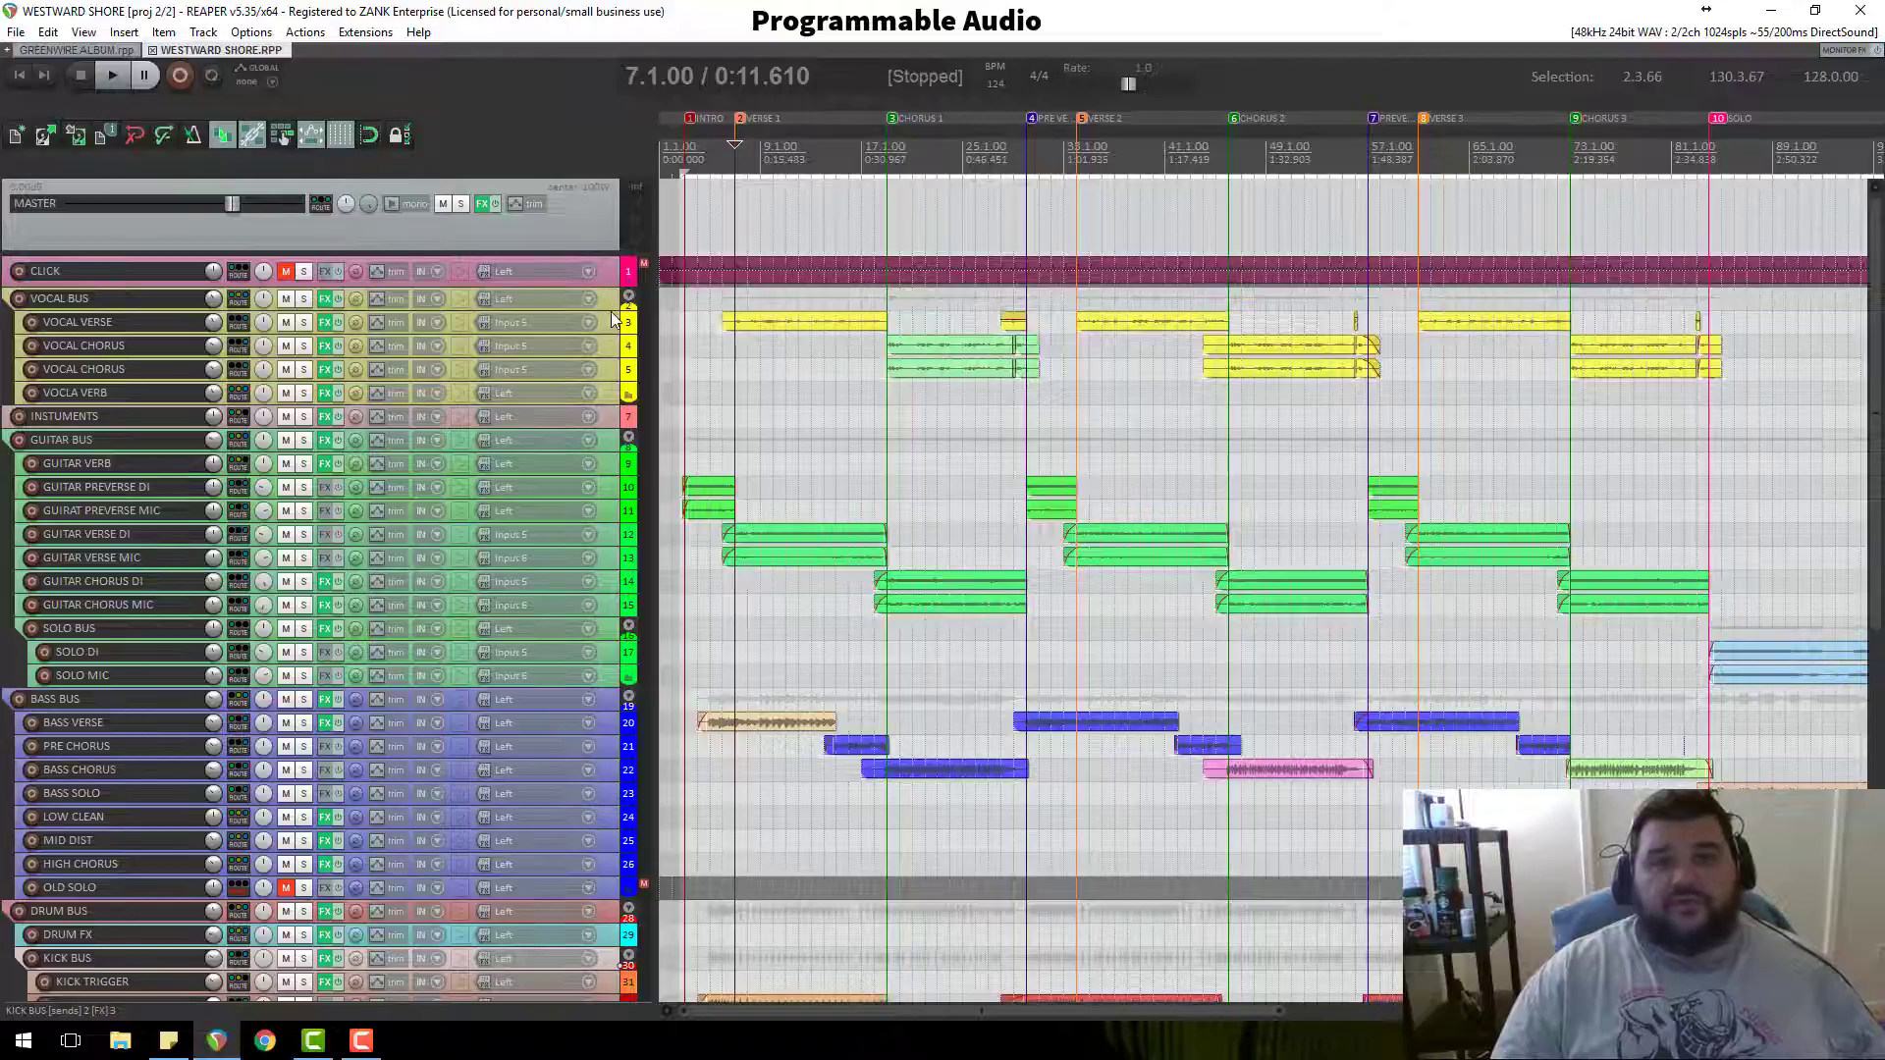
drag(612, 311, 606, 329)
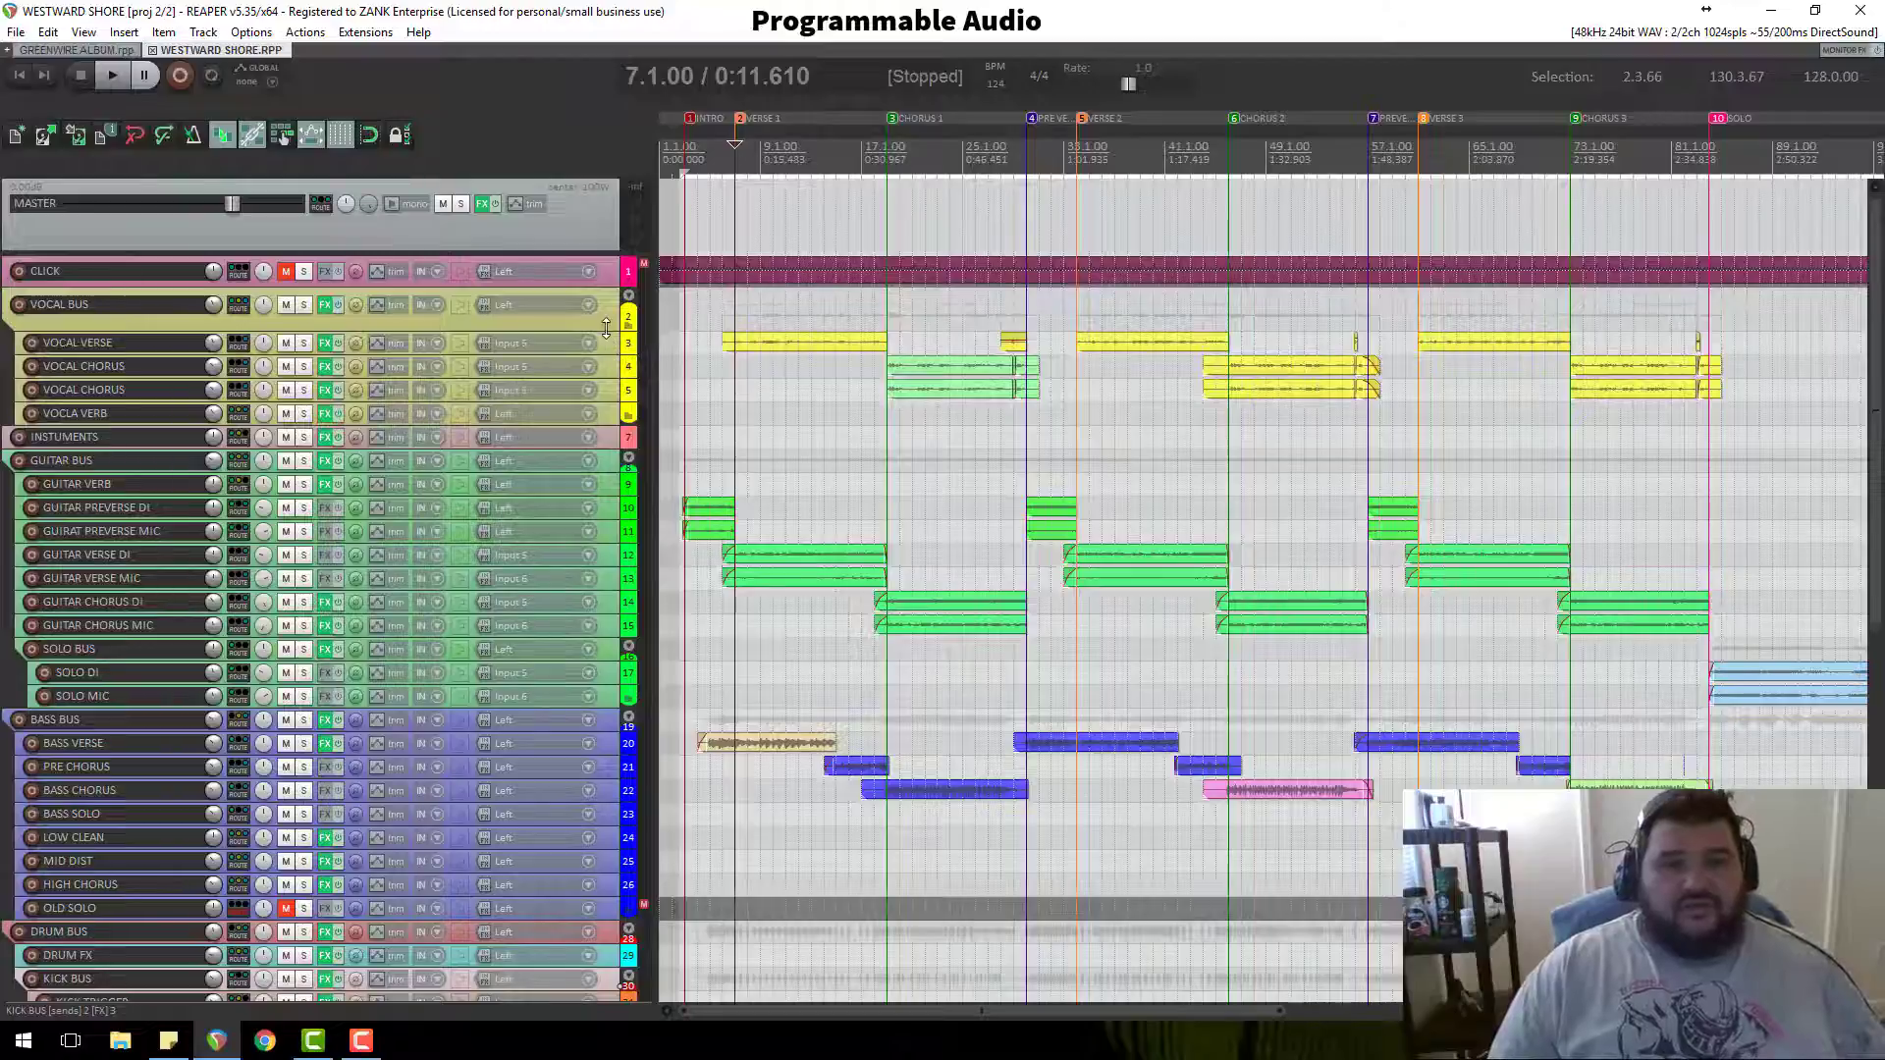
drag(609, 330, 609, 321)
Step: Make the SNARE TRIGGER track slightly taller and the OLD SOLO track much taller
scroll(605, 375, down, 8)
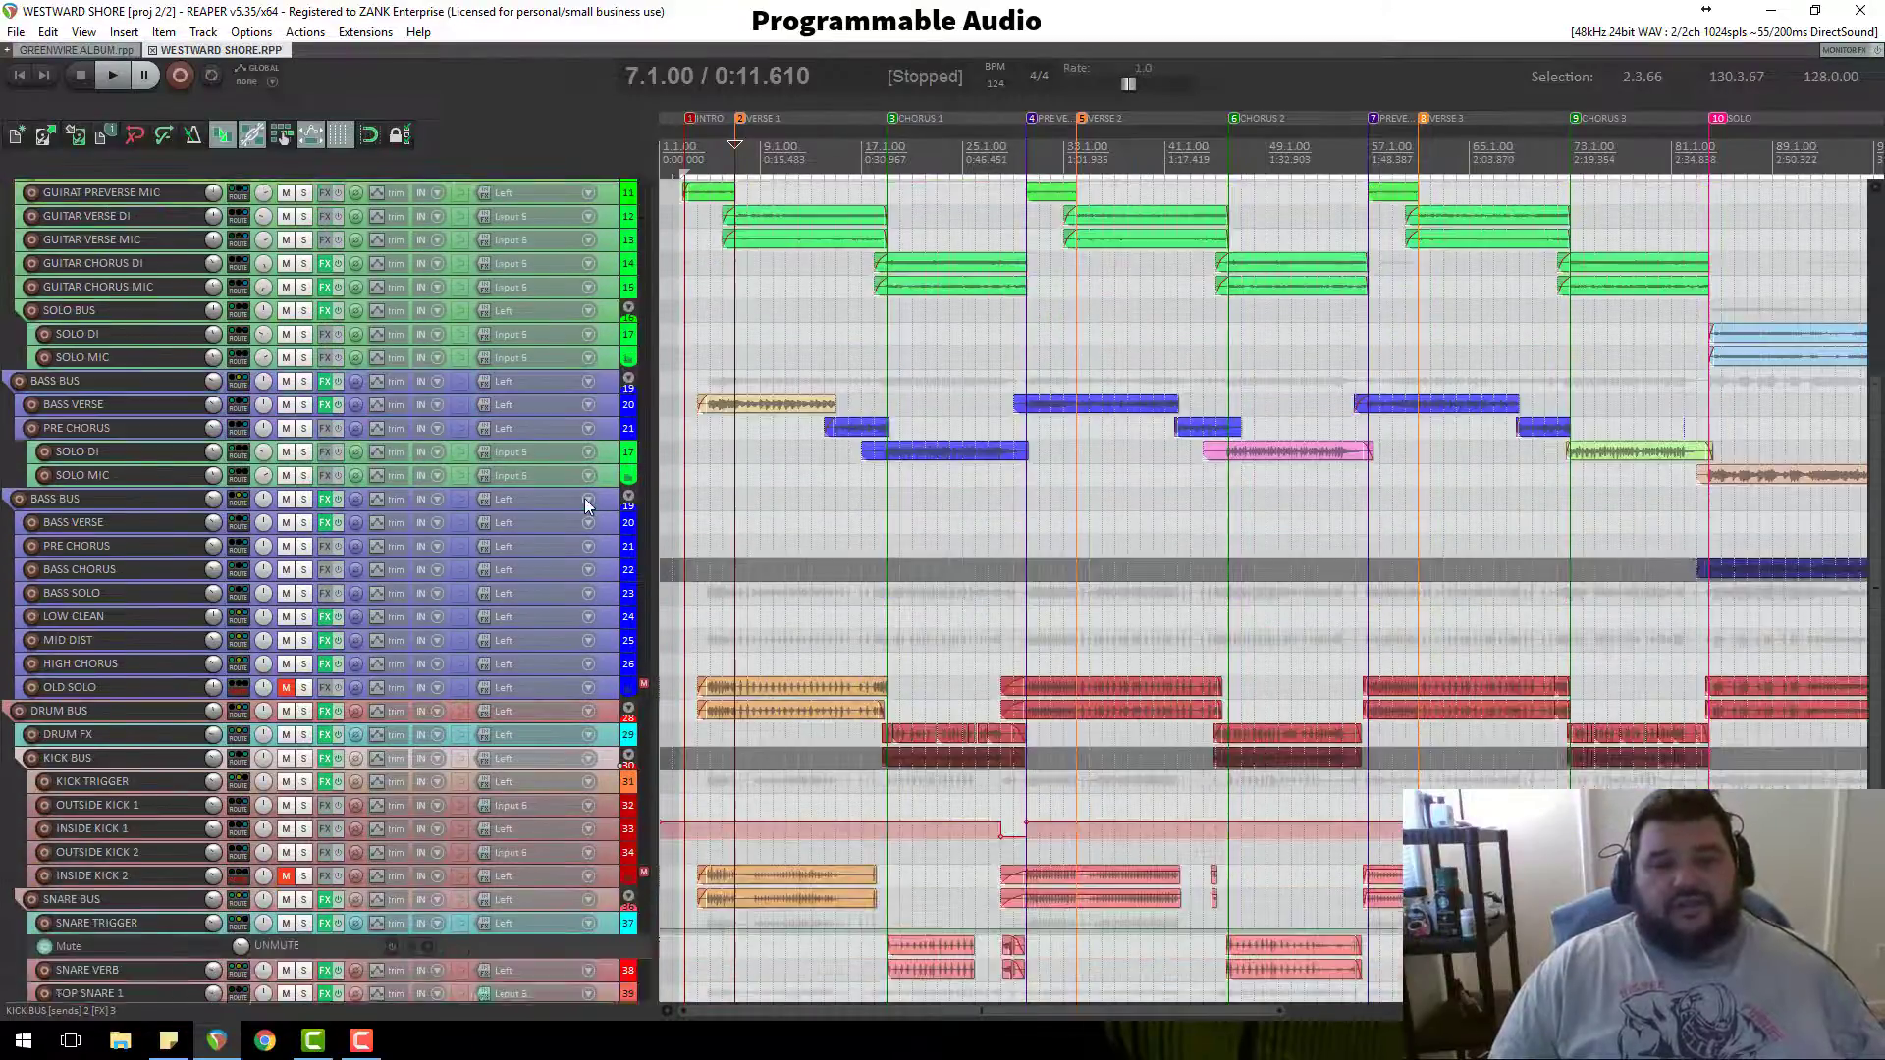
scroll(587, 503, down, 3)
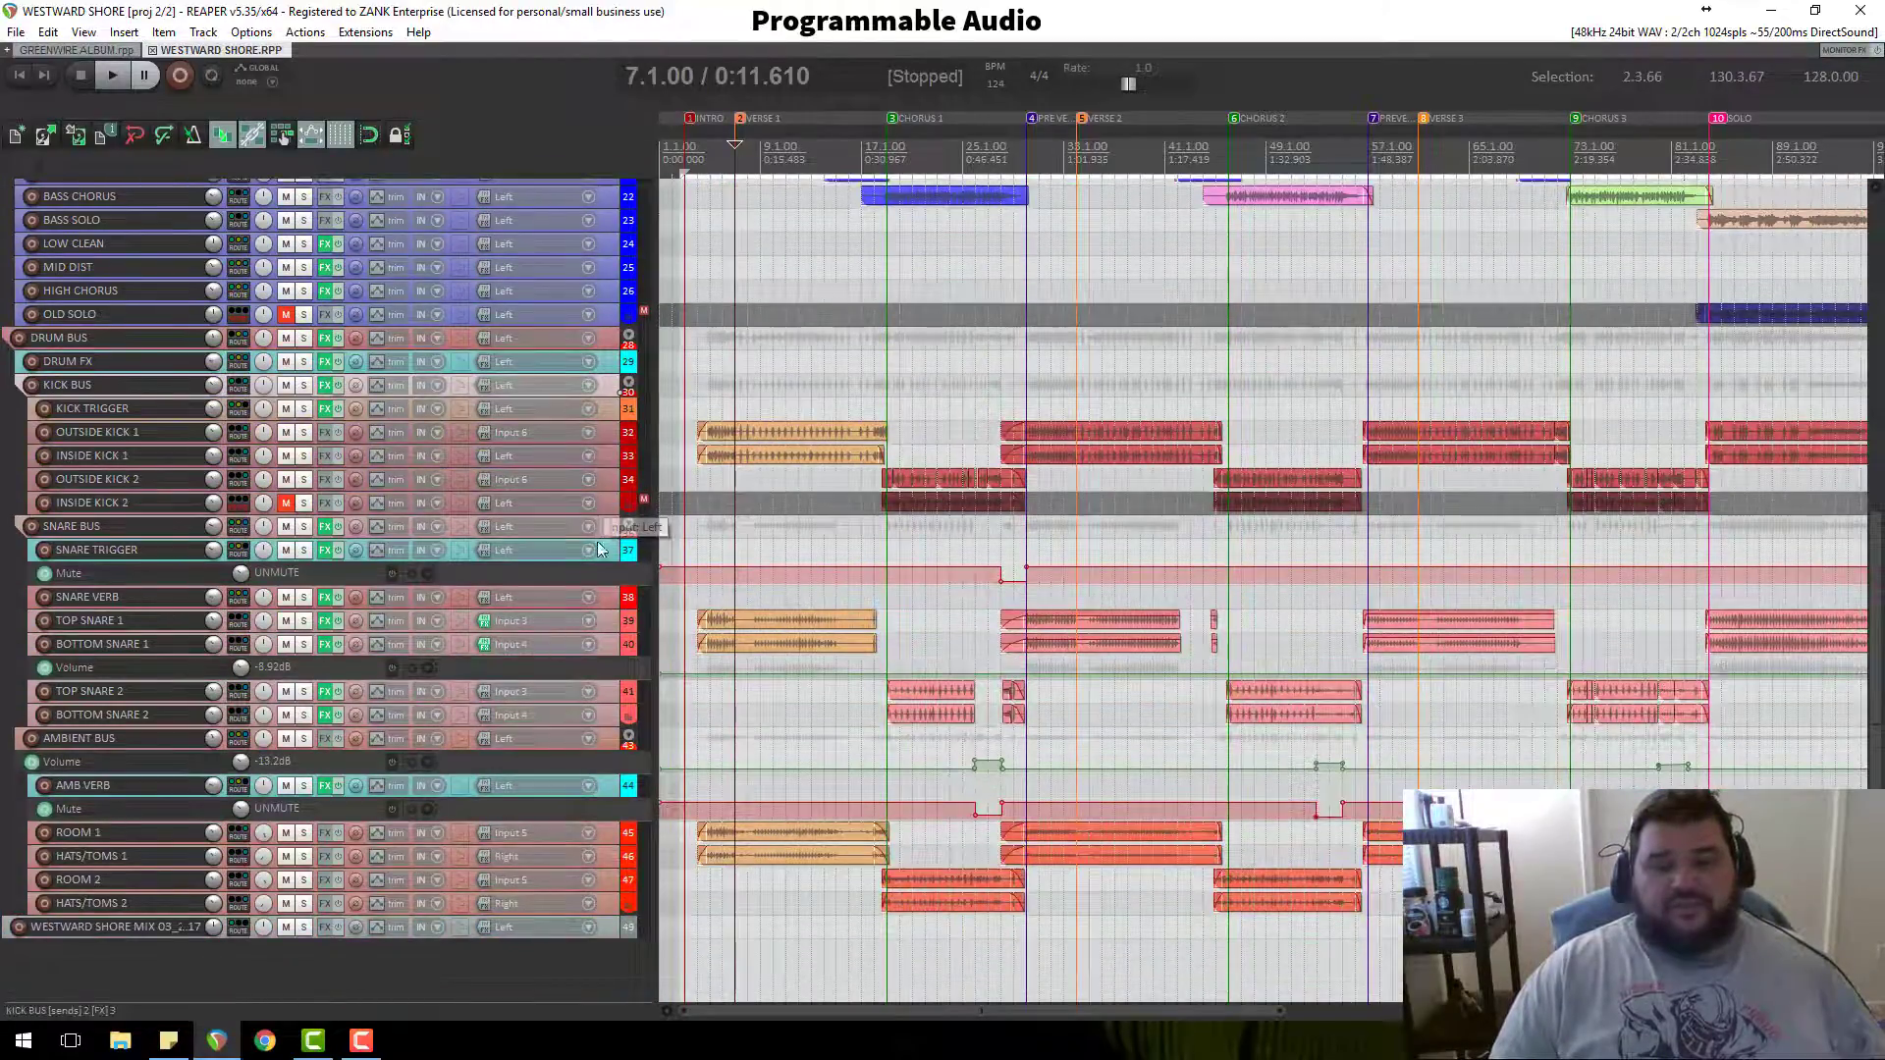
drag(609, 561, 609, 585)
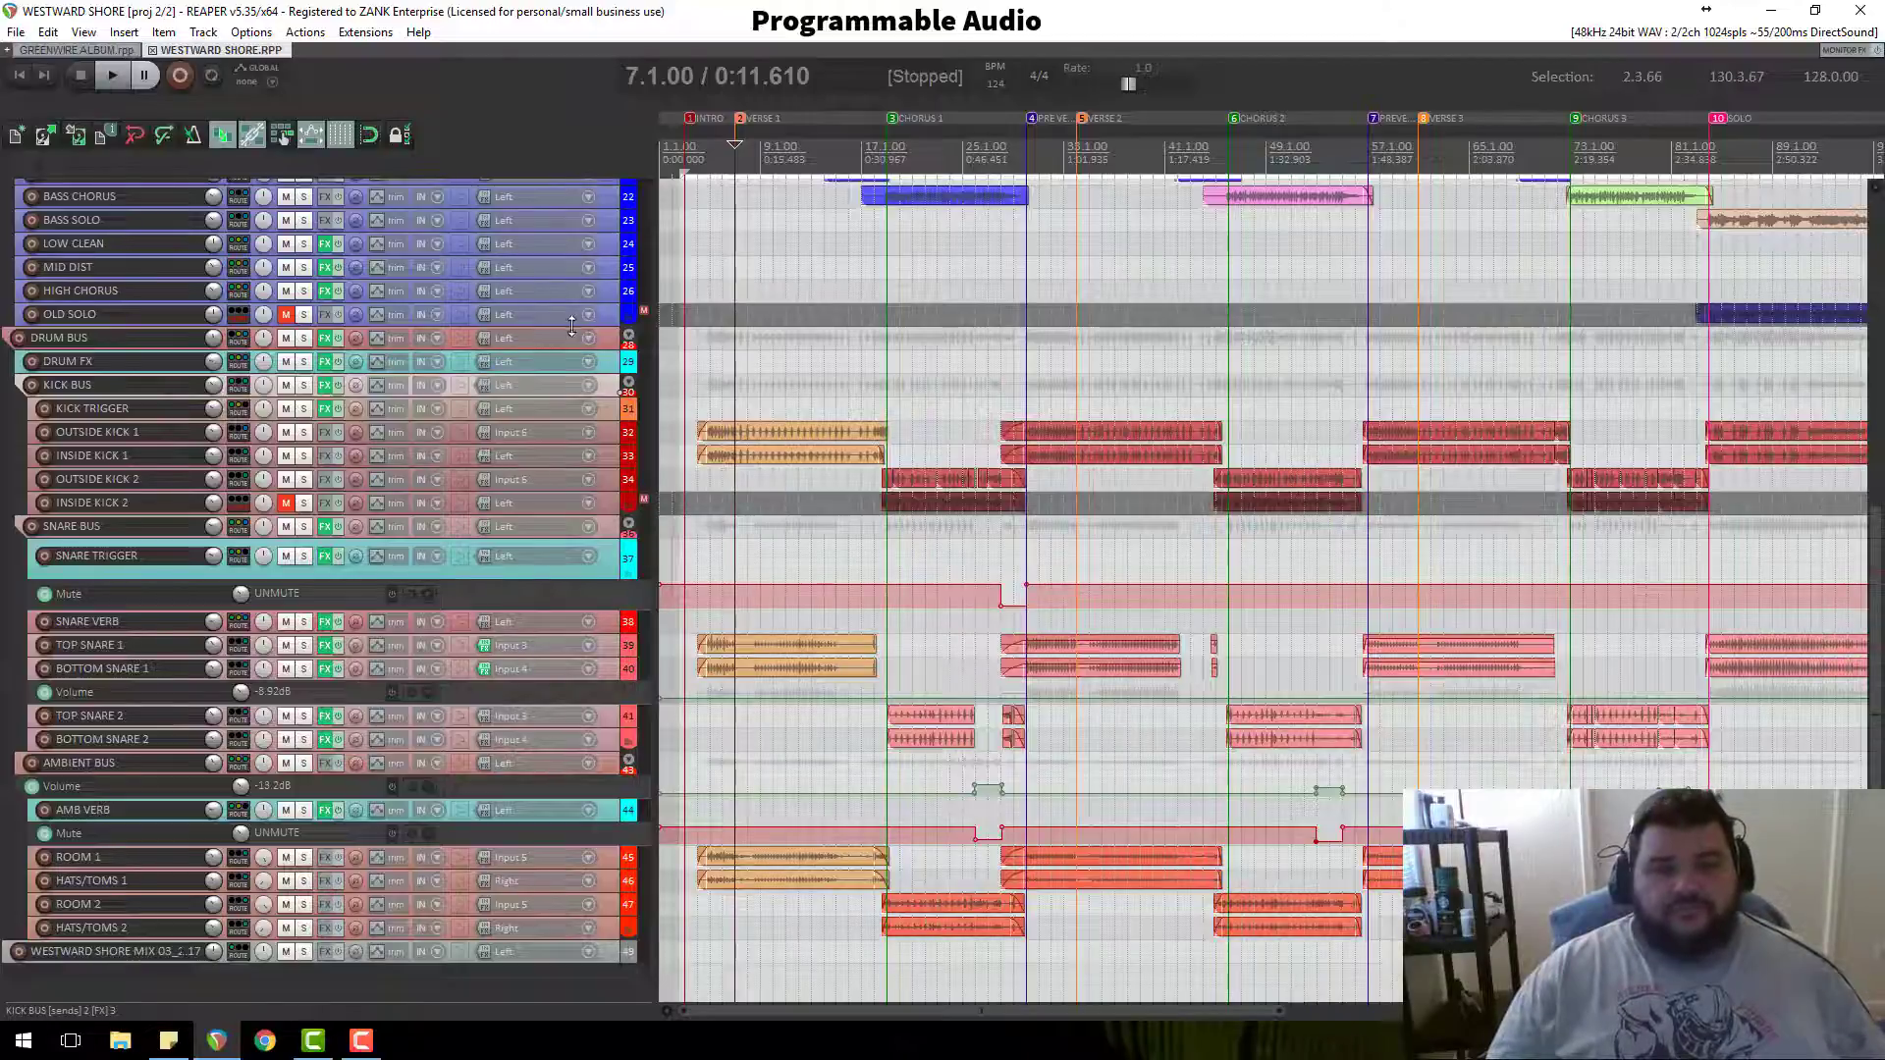
drag(607, 327, 599, 365)
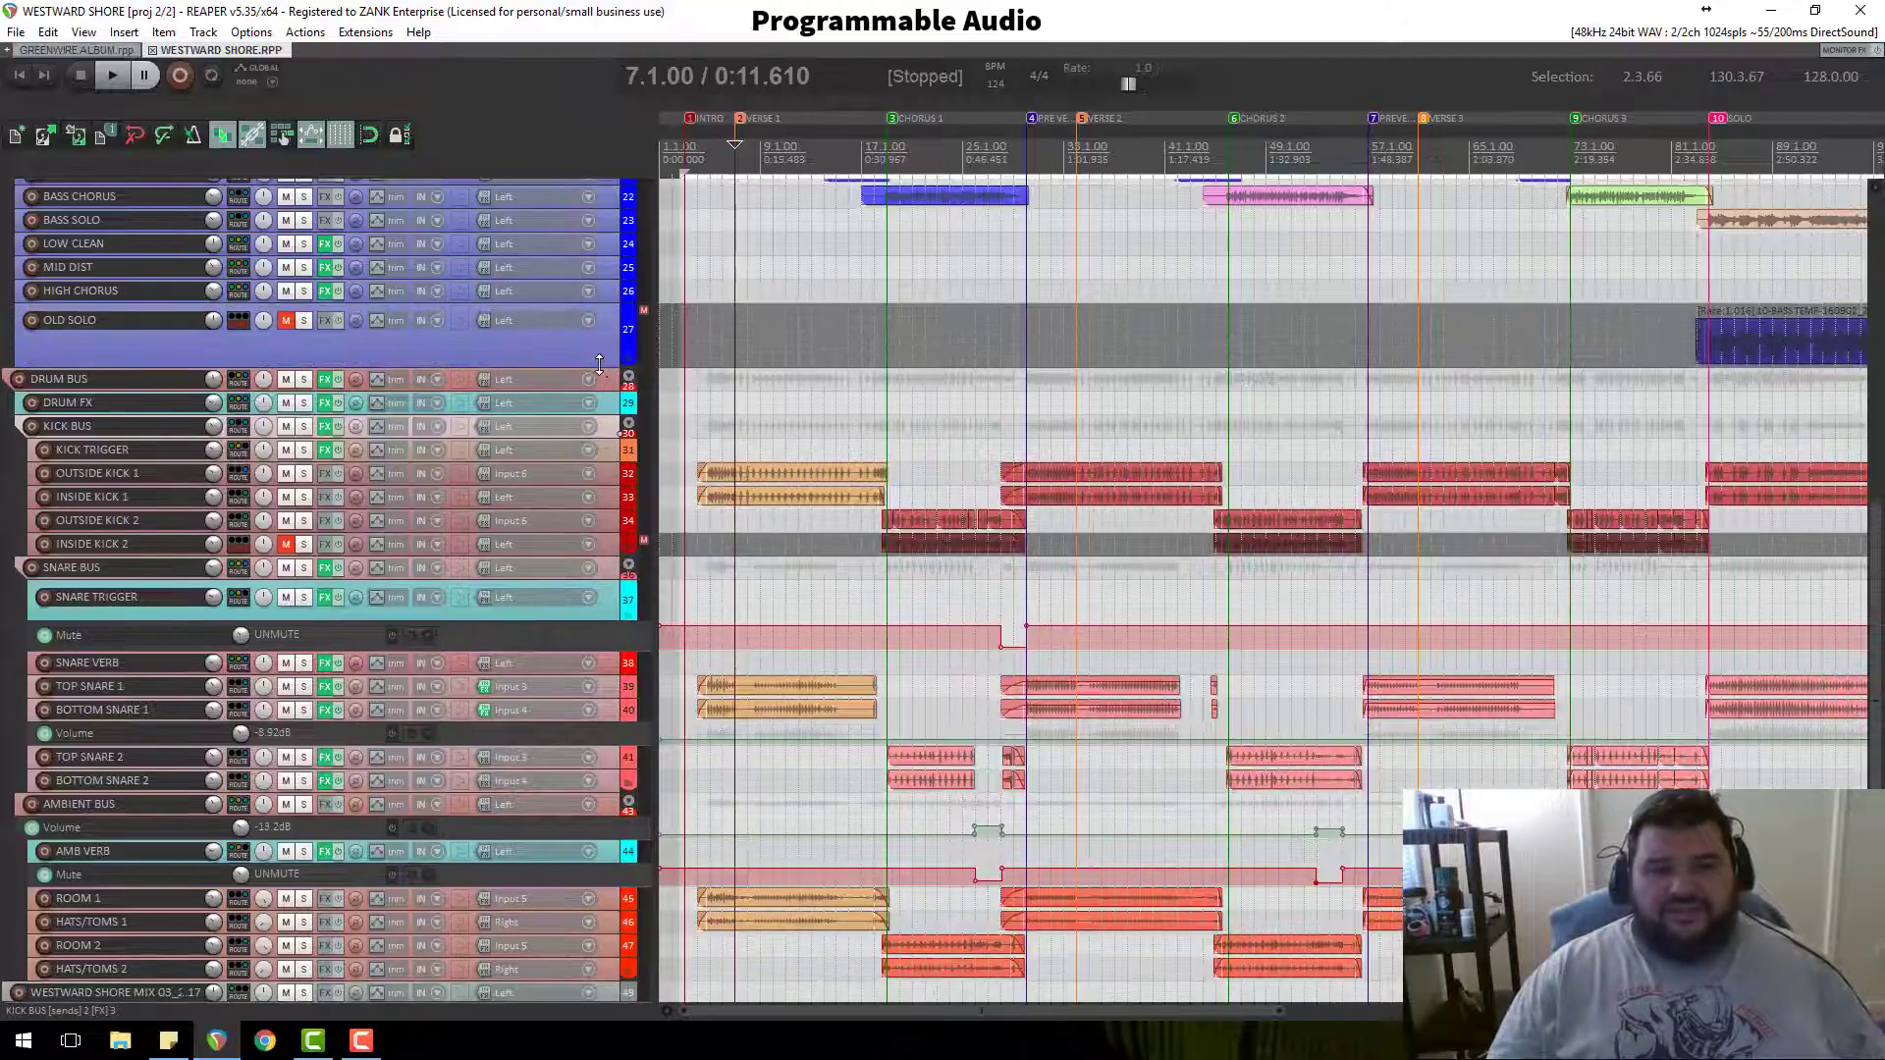
Step: Place the edit cursor on the INTRO marker at 3.1.00
scroll(582, 462, up, 5)
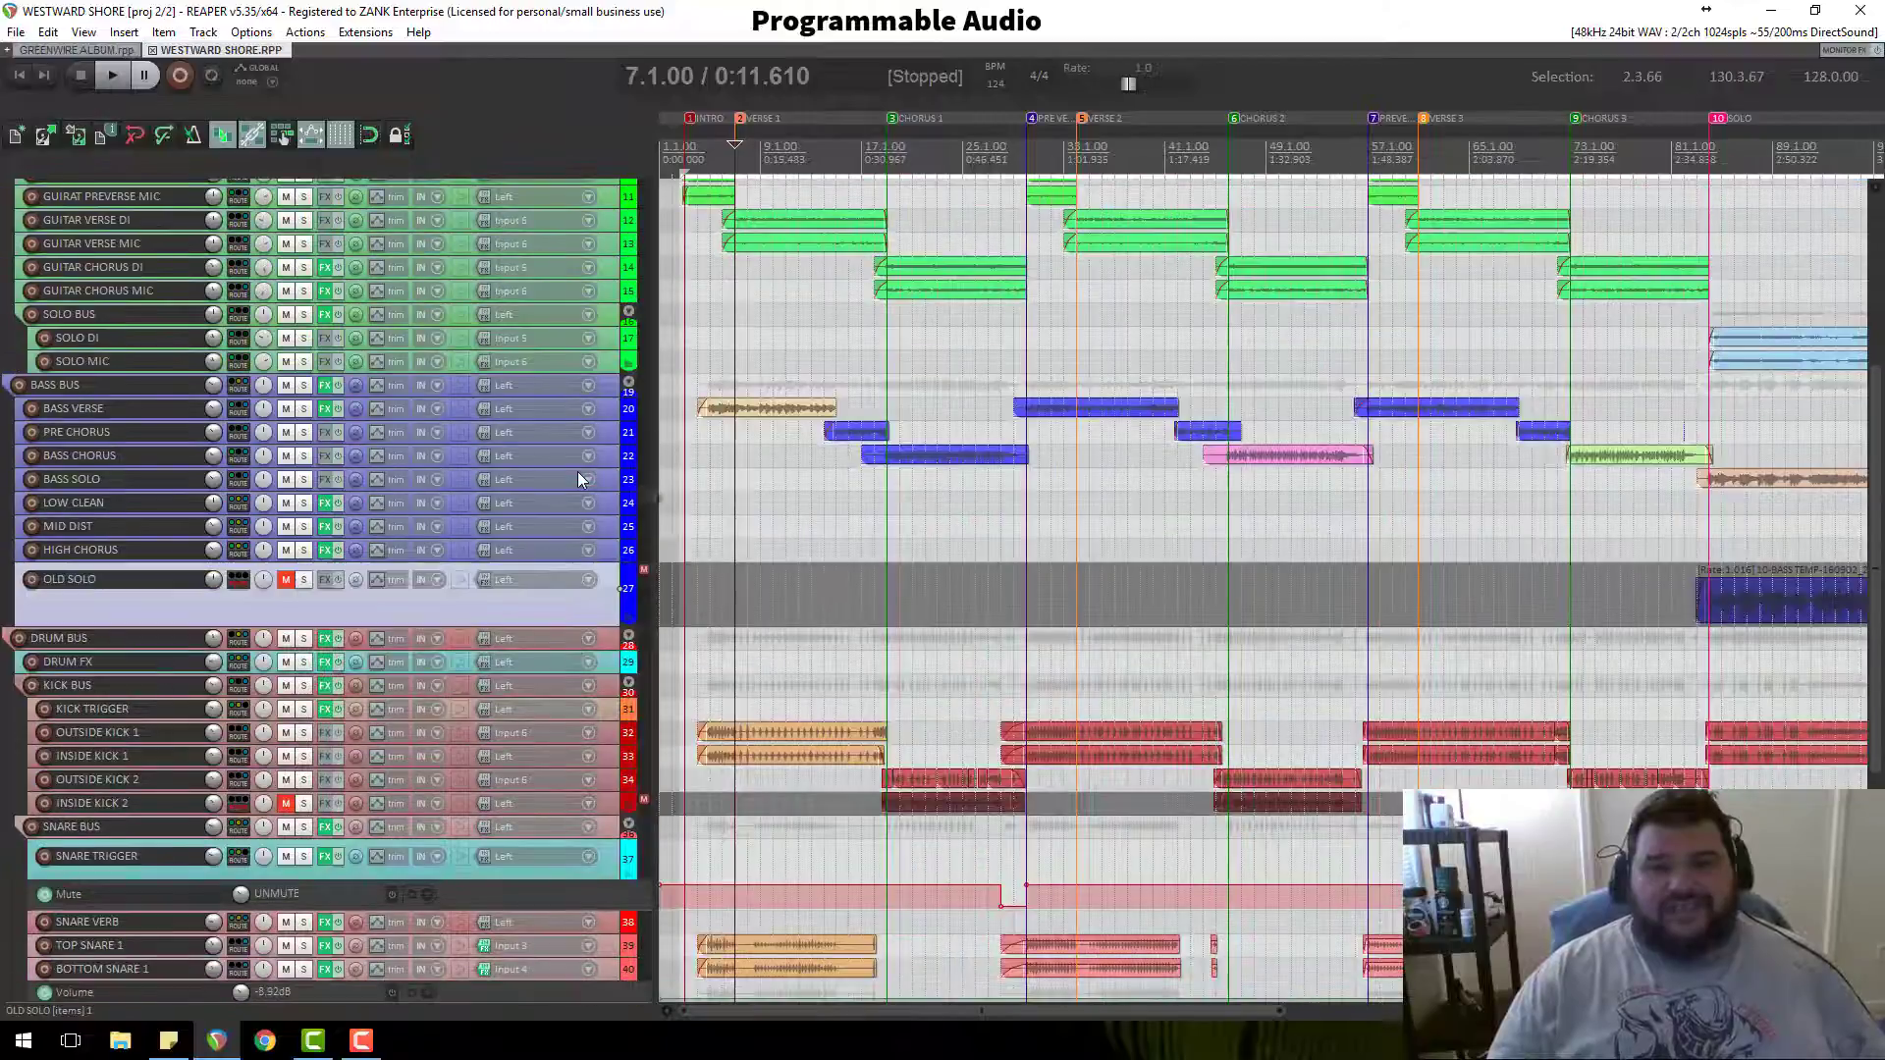
scroll(579, 479, up, 5)
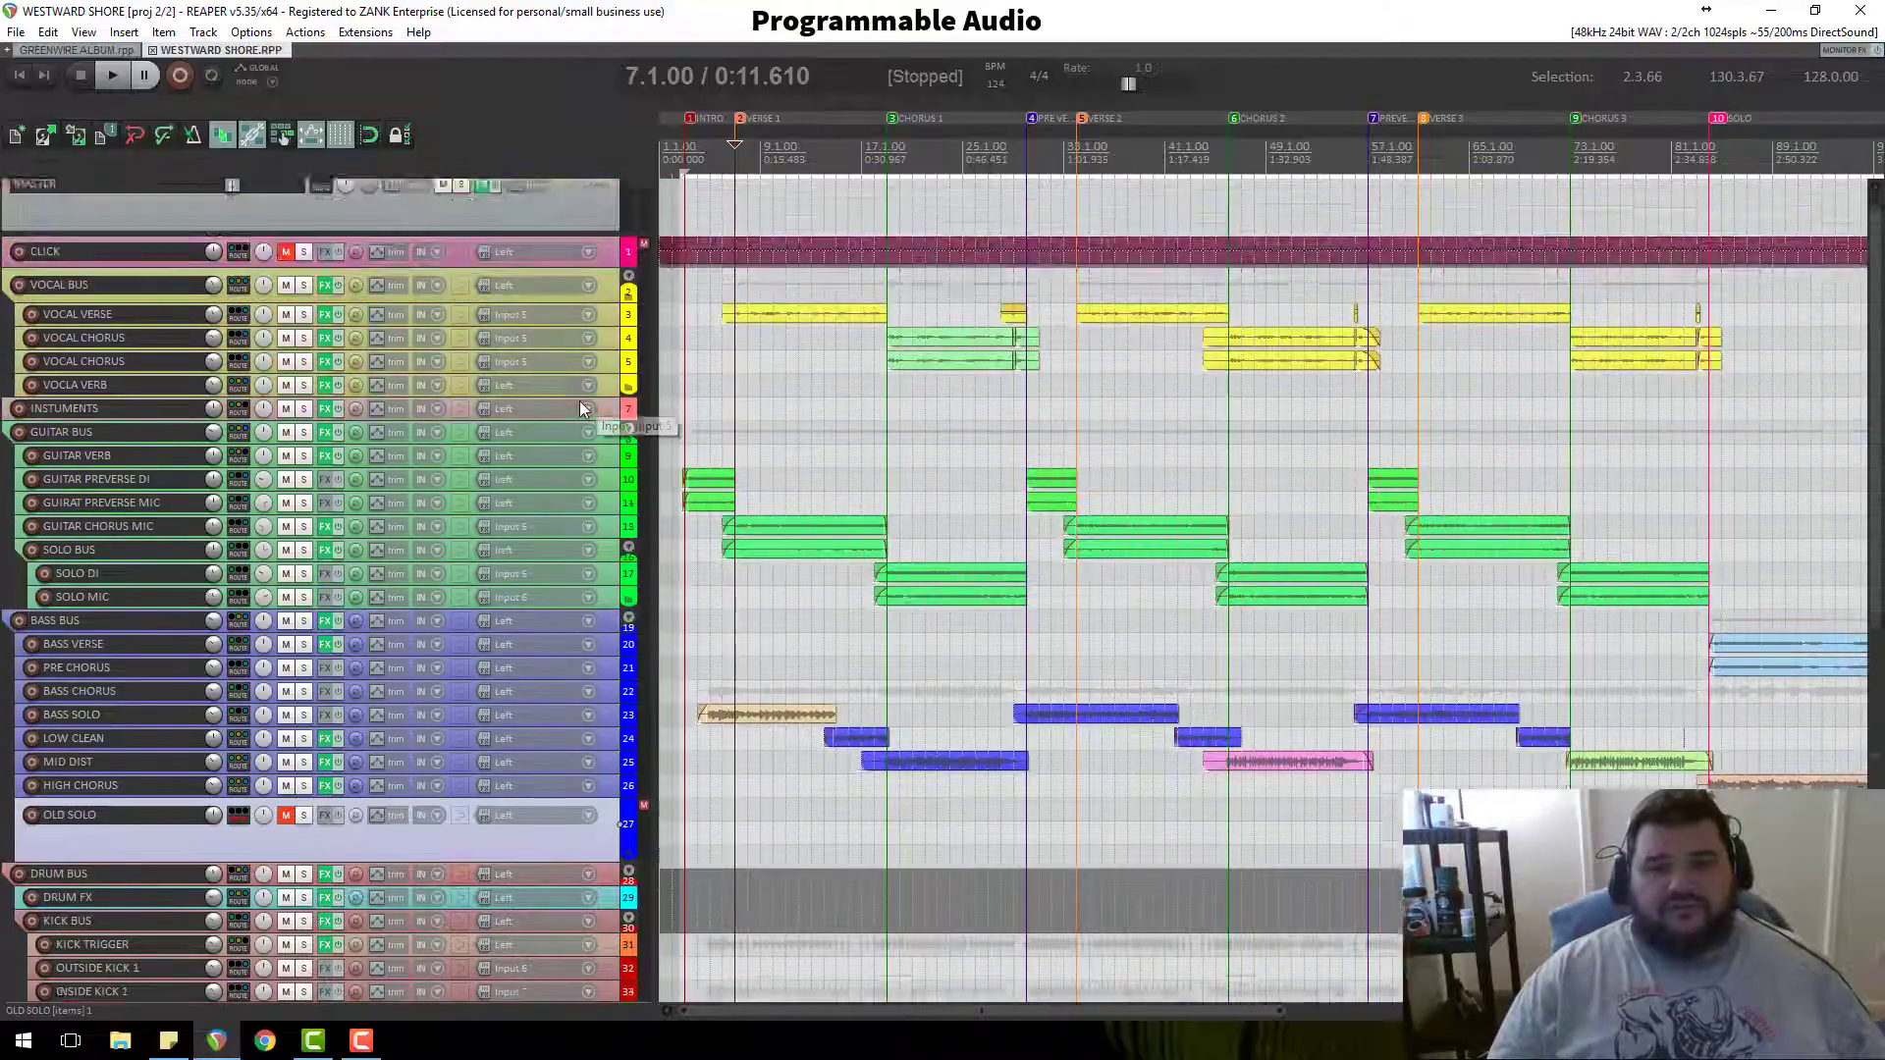
scroll(579, 406, up, 1)
scroll(1092, 506, up, 6)
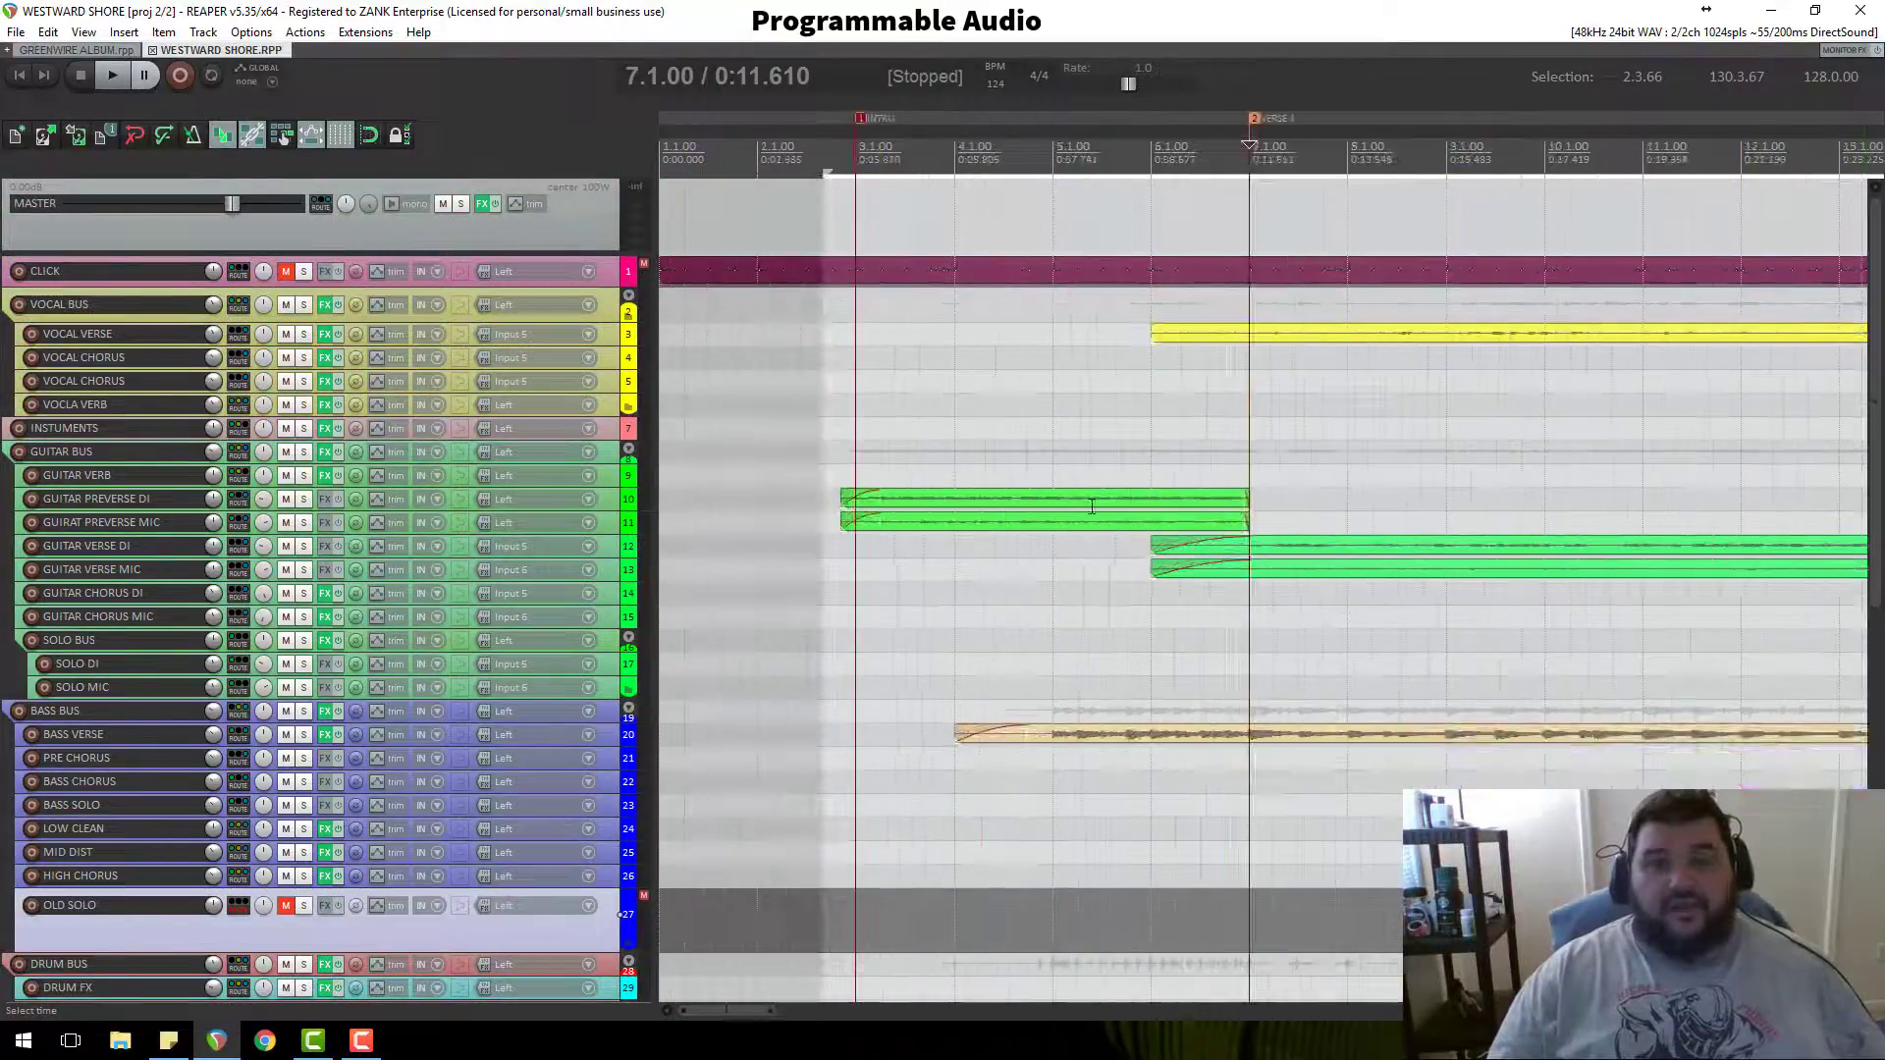
click(826, 160)
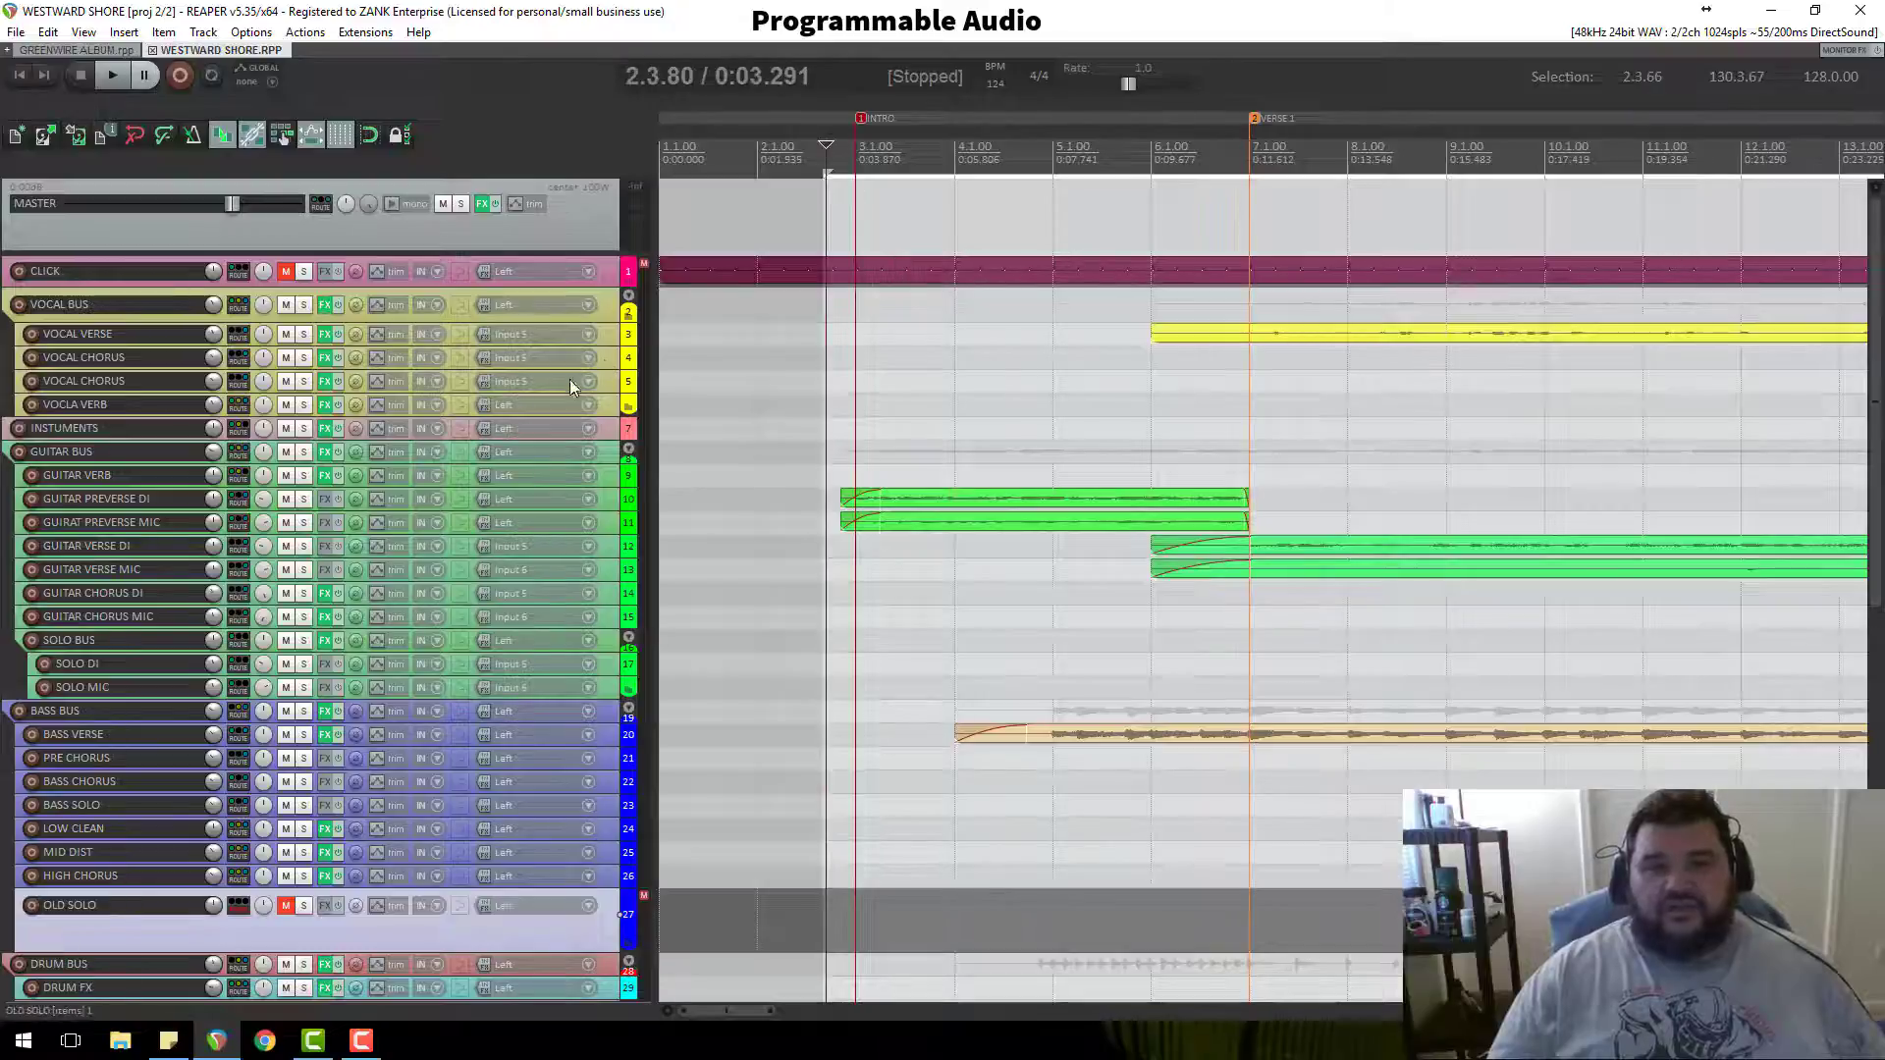
click(860, 148)
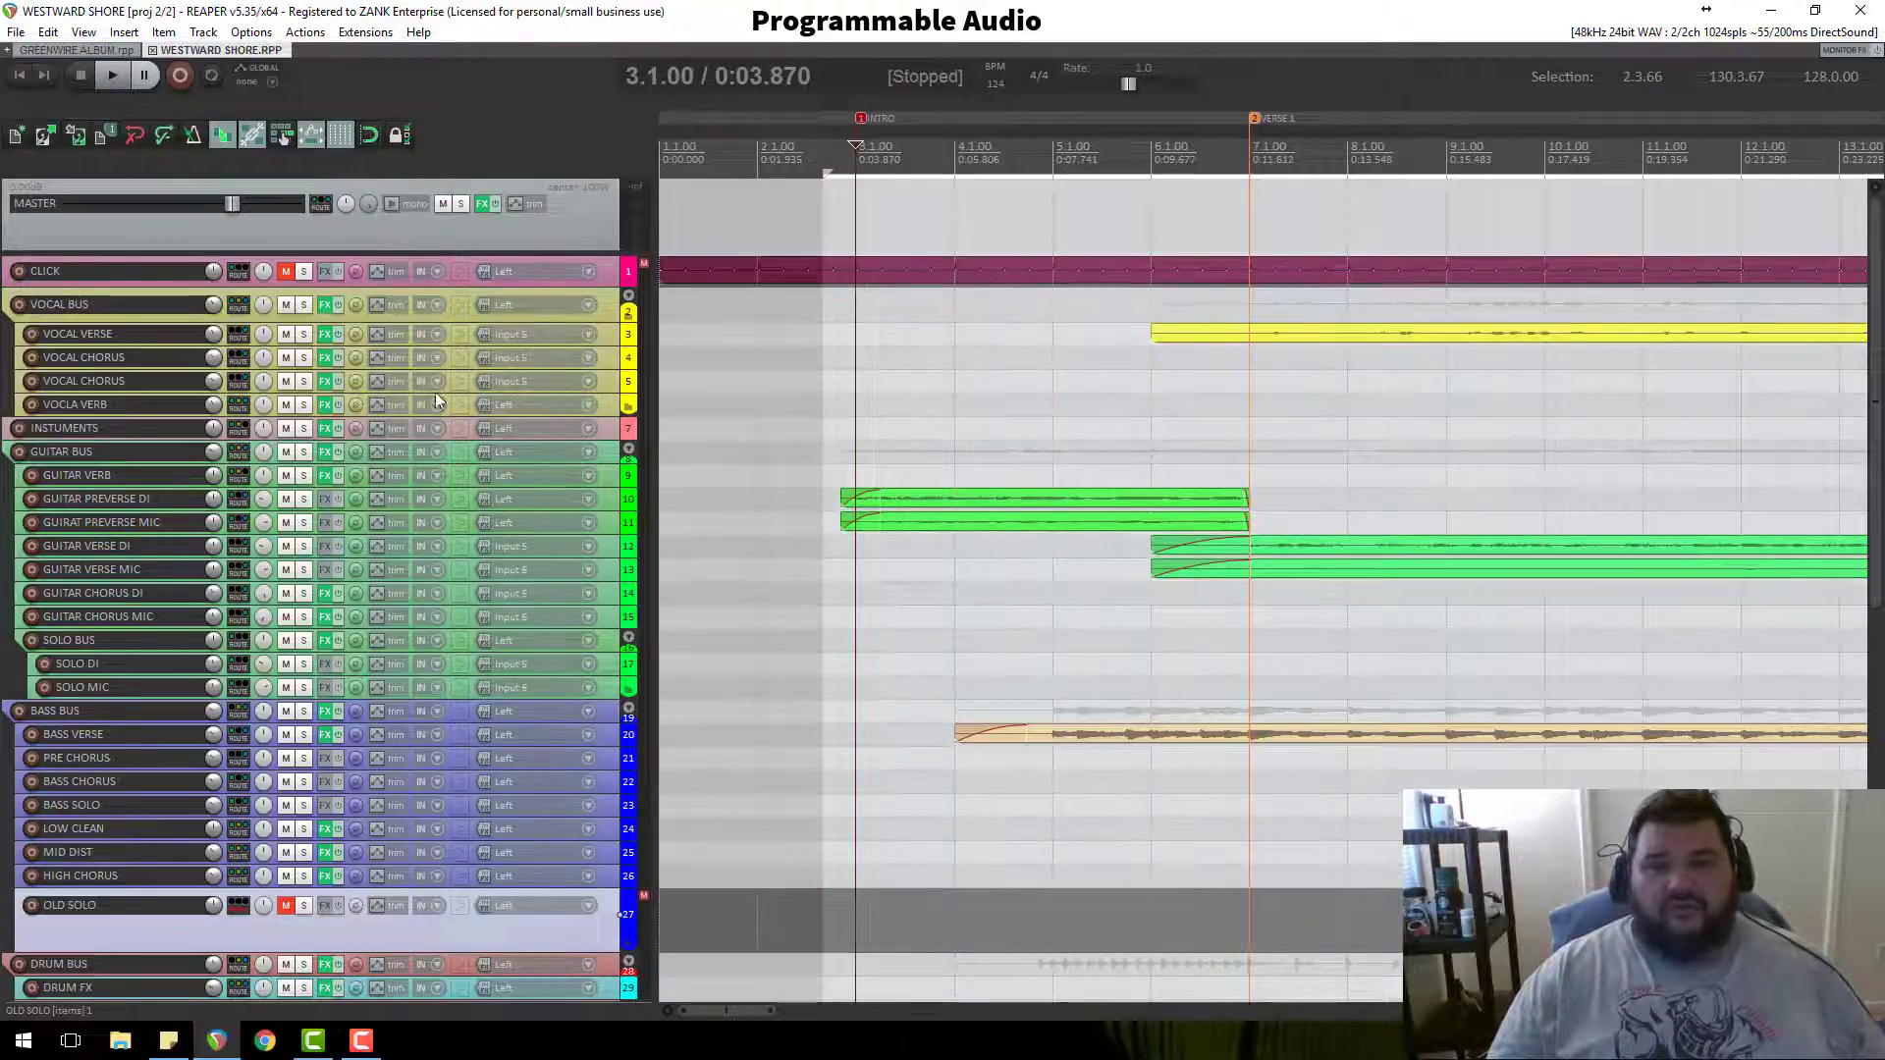
Step: Examine the guitar, bass and drum tracks across the intro, first verse and first chorus
scroll(525, 437, down, 5)
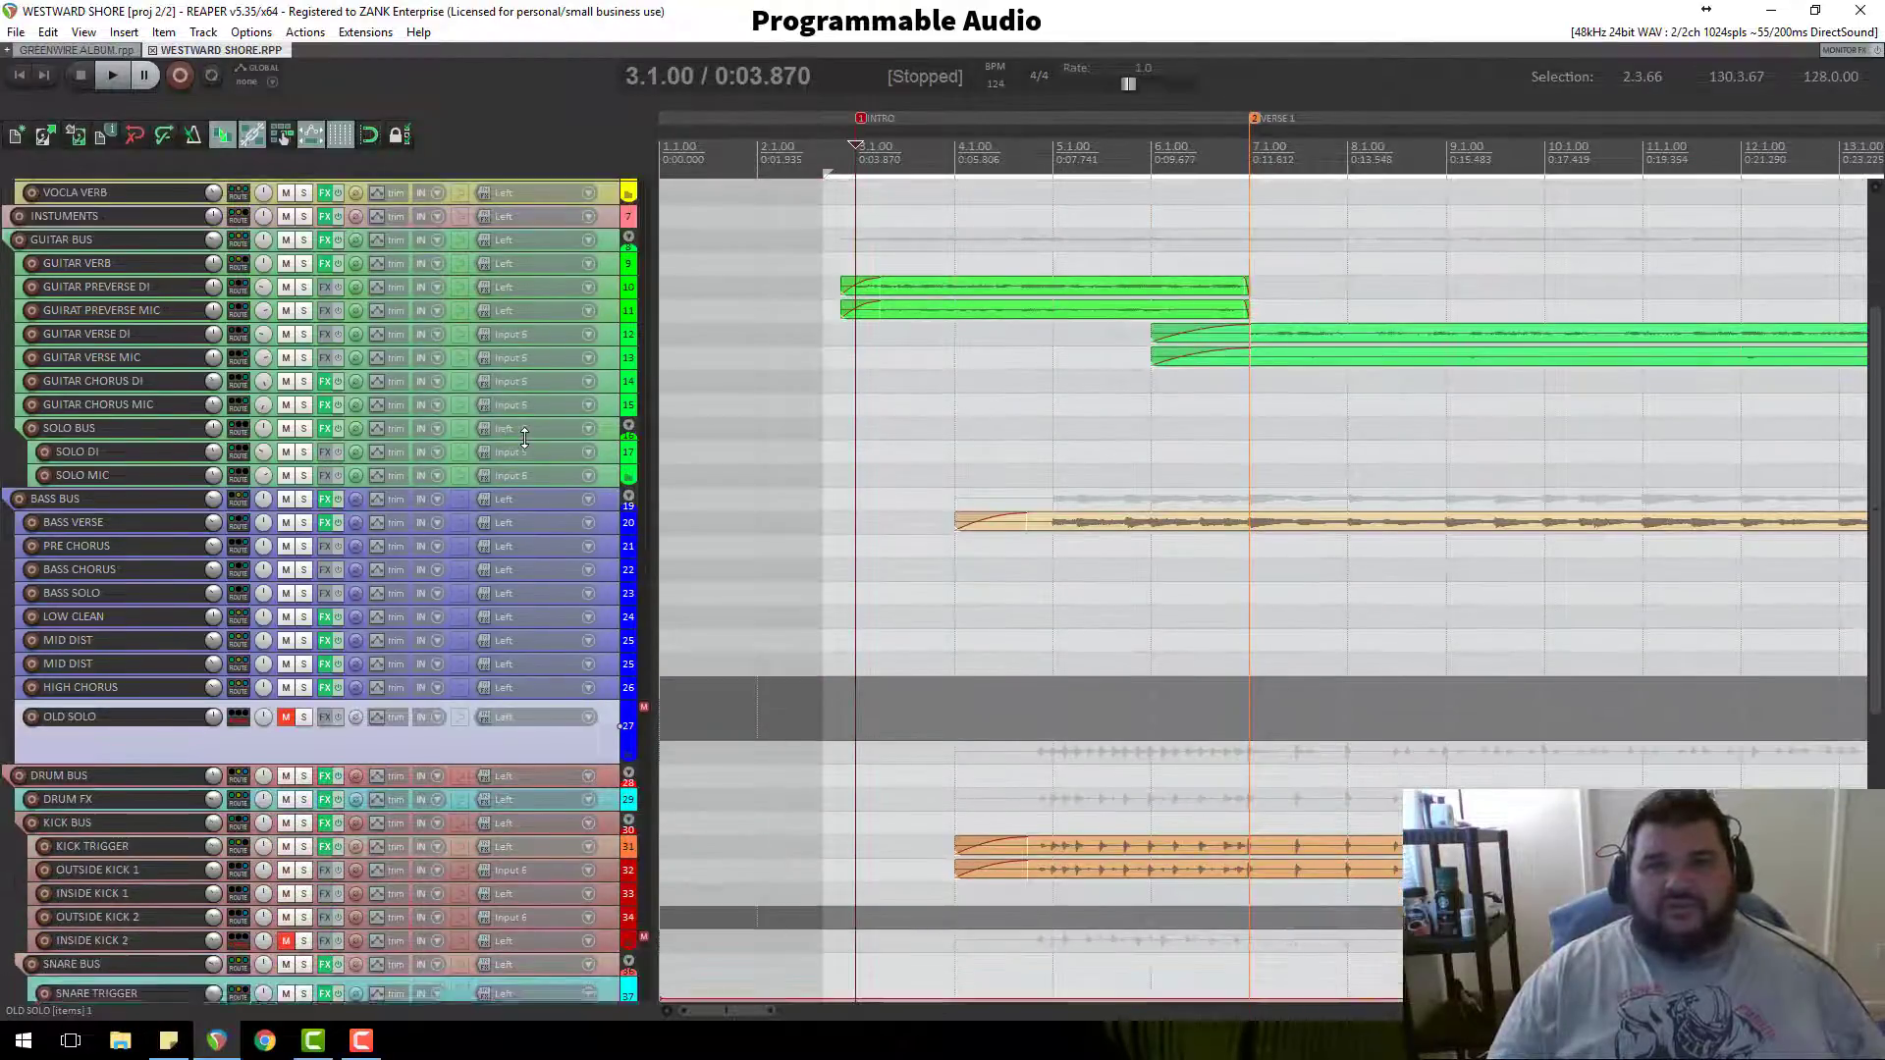
scroll(609, 432, down, 5)
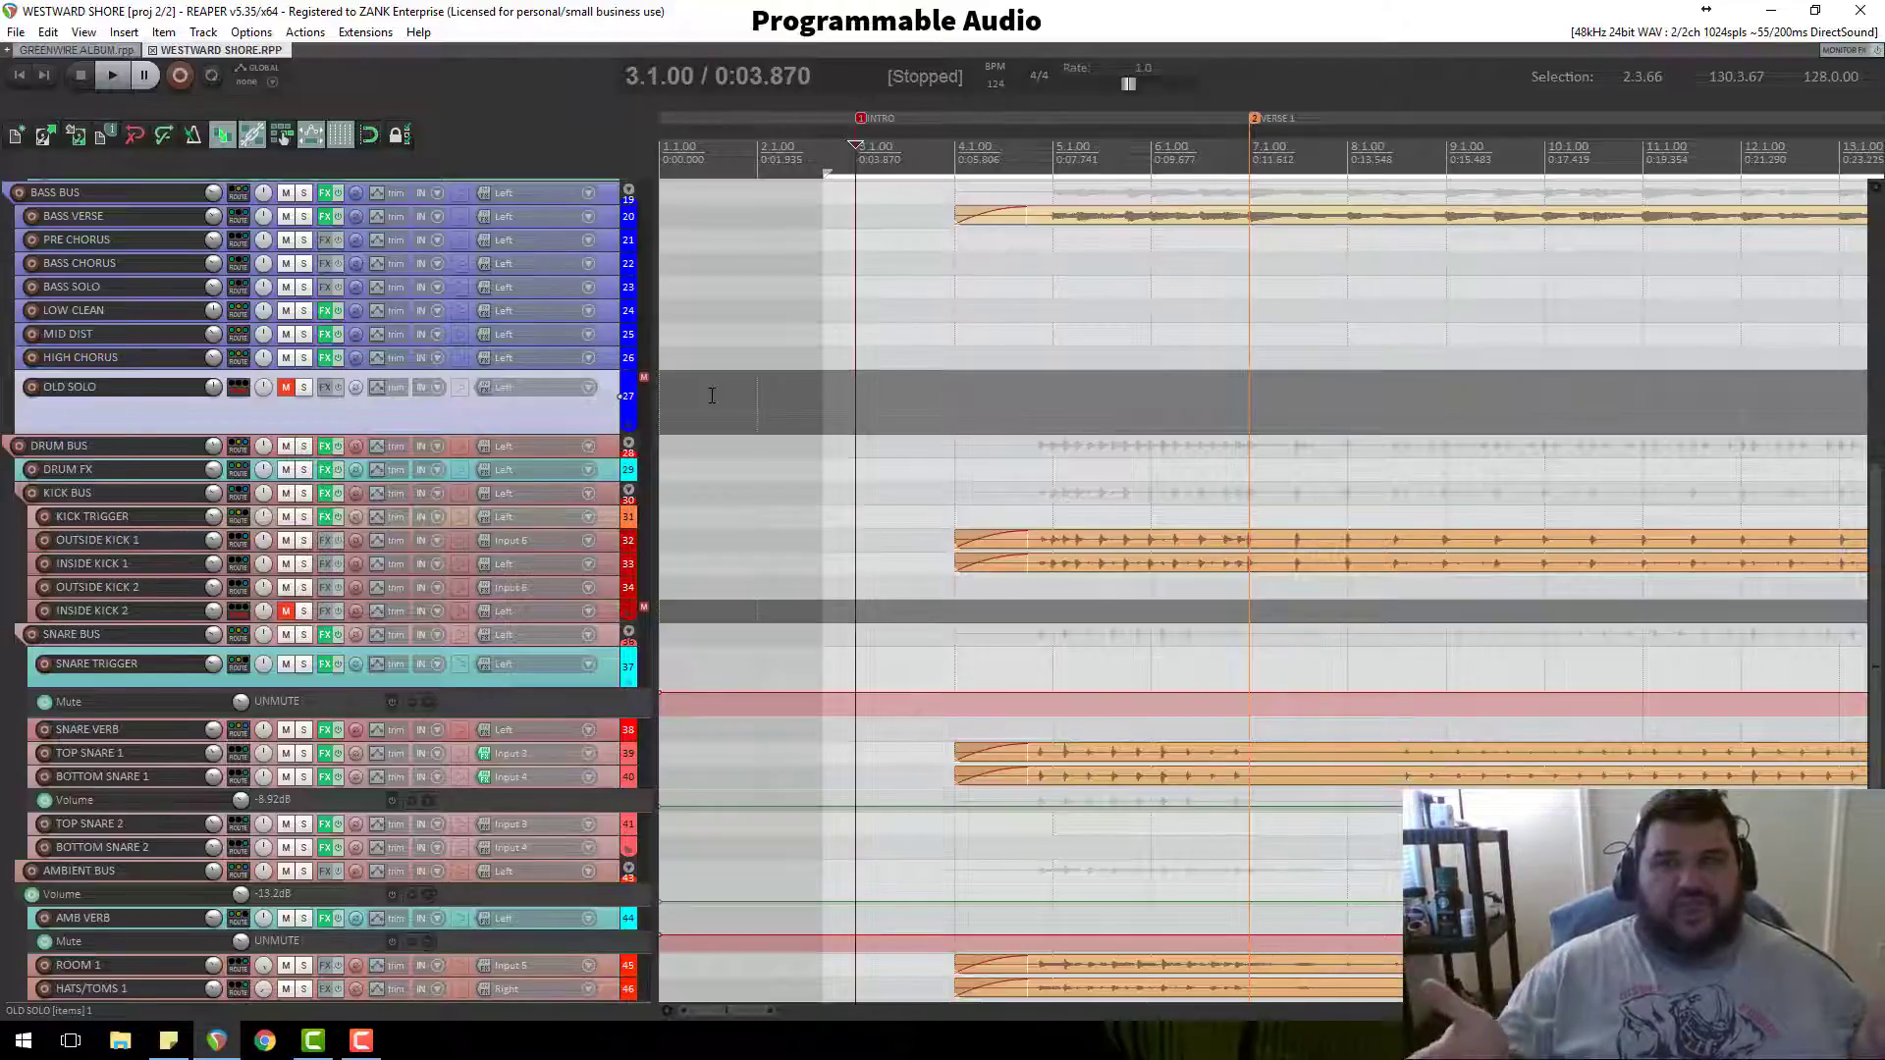
scroll(1001, 484, down, 2)
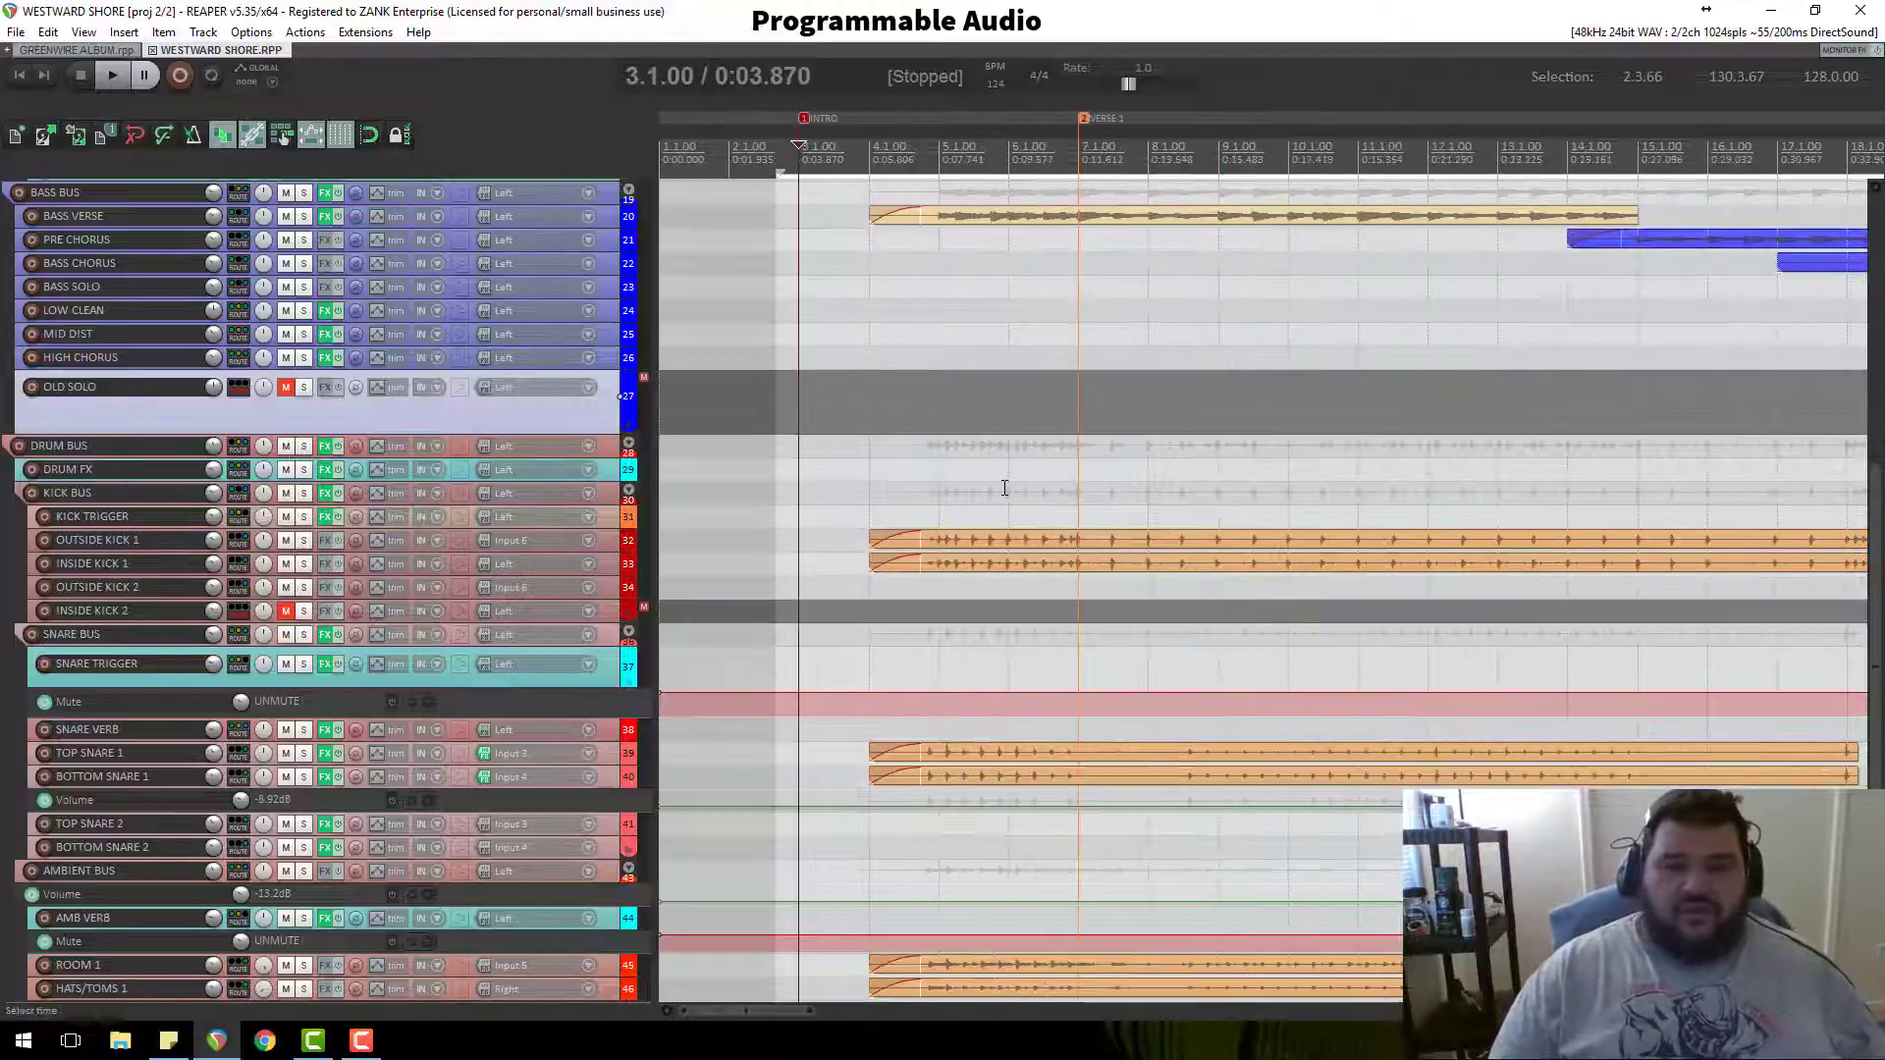
scroll(864, 452, down, 2)
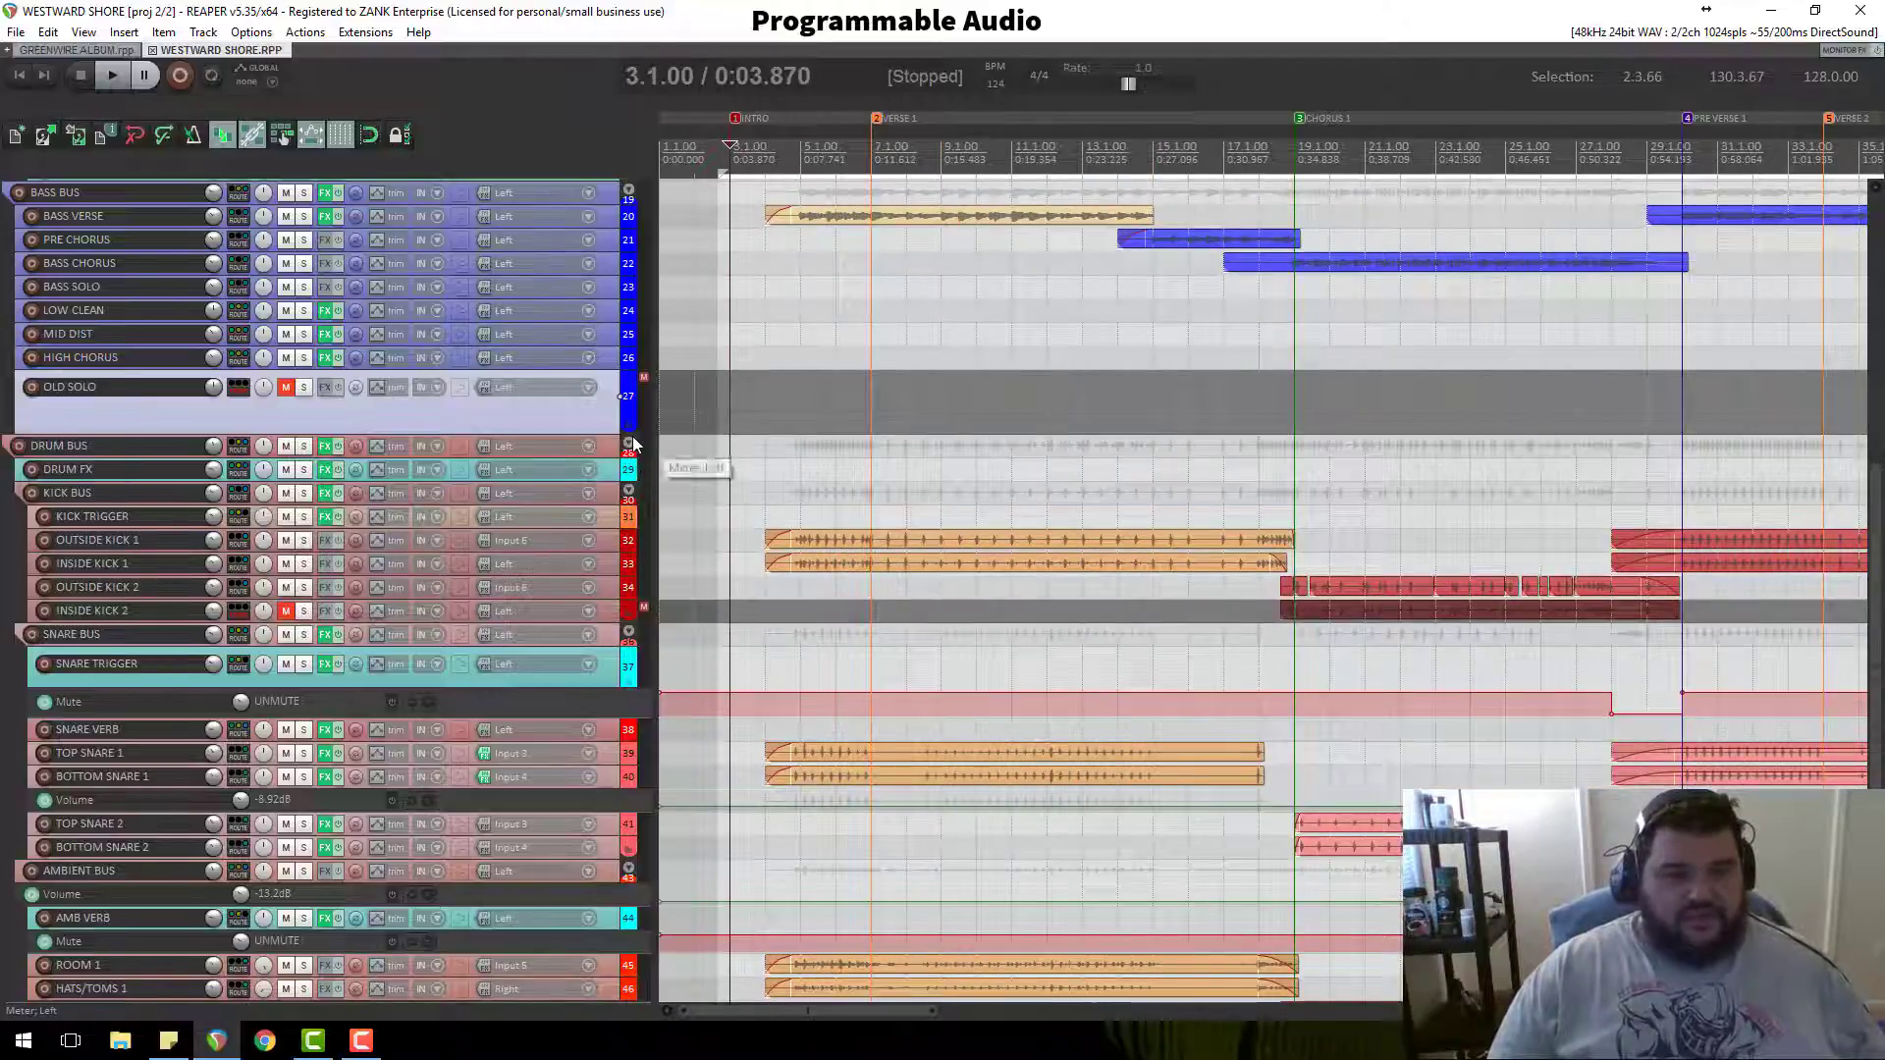
scroll(625, 428, up, 2)
scroll(622, 422, up, 3)
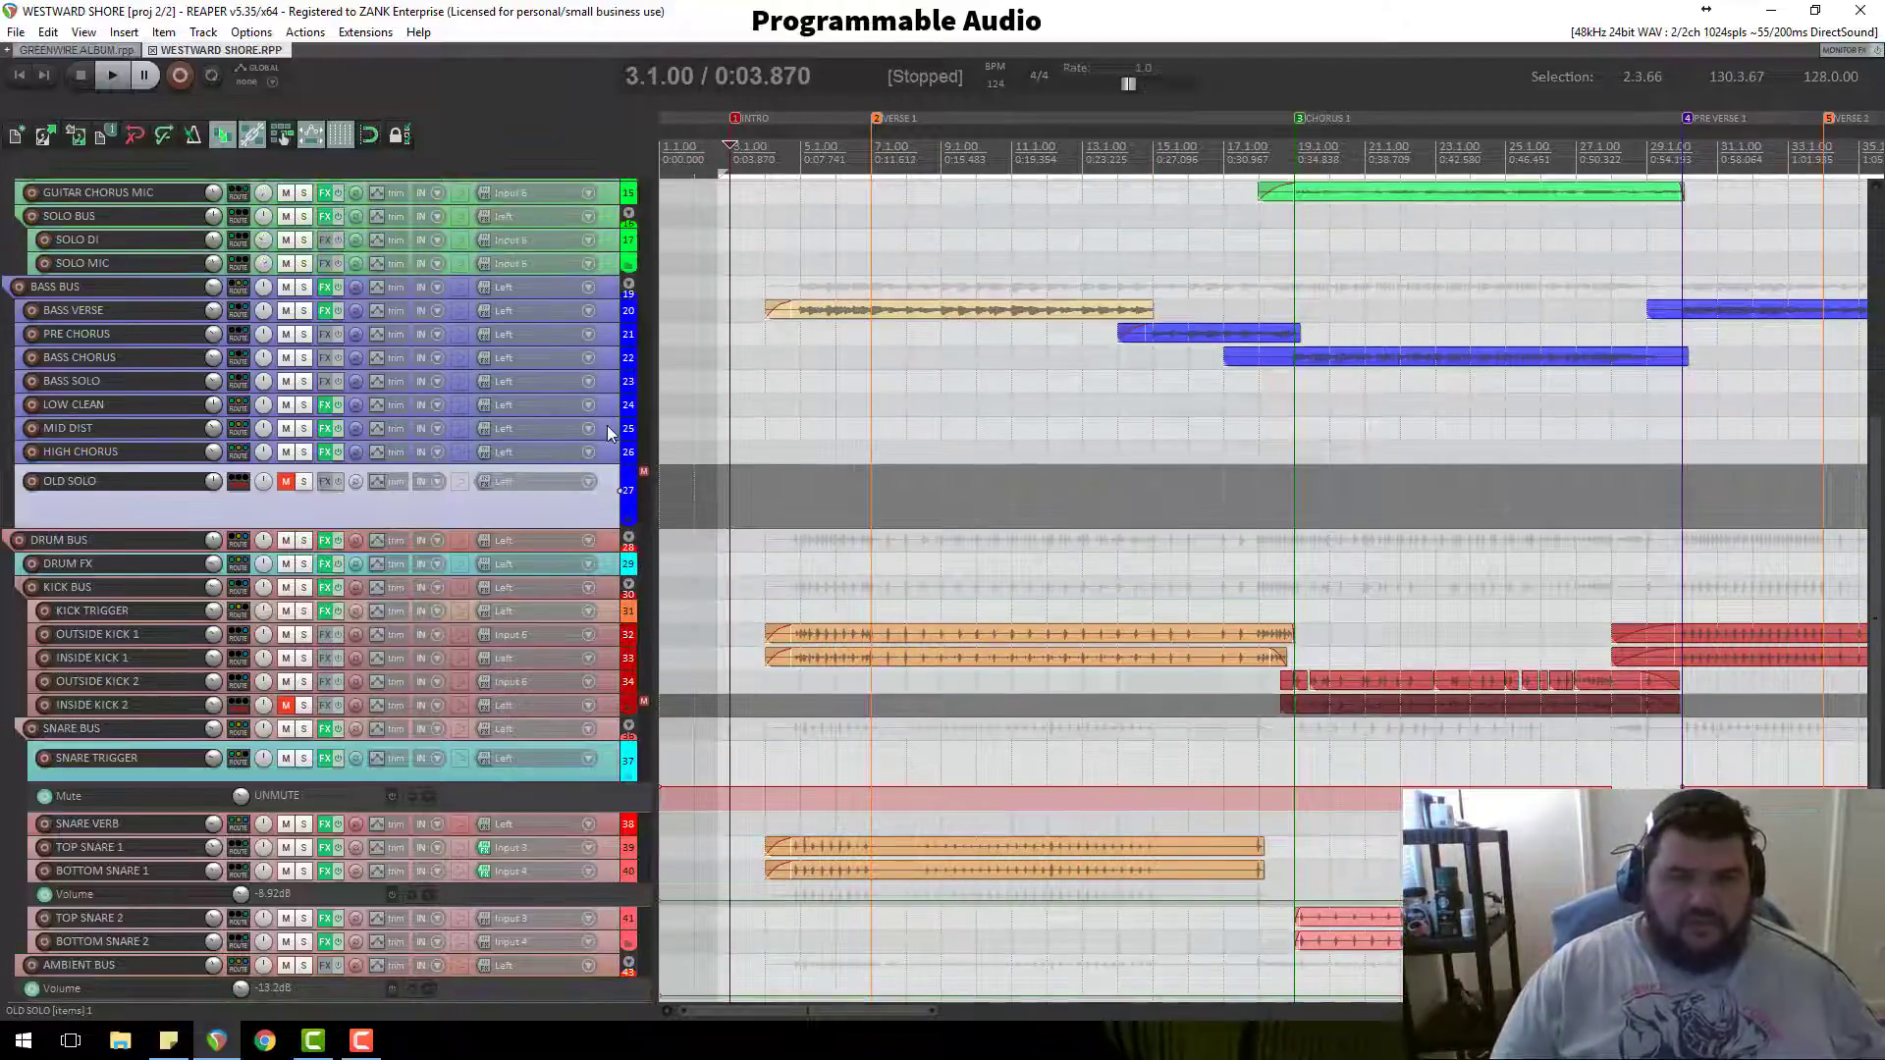
scroll(593, 470, down, 10)
scroll(593, 469, down, 1)
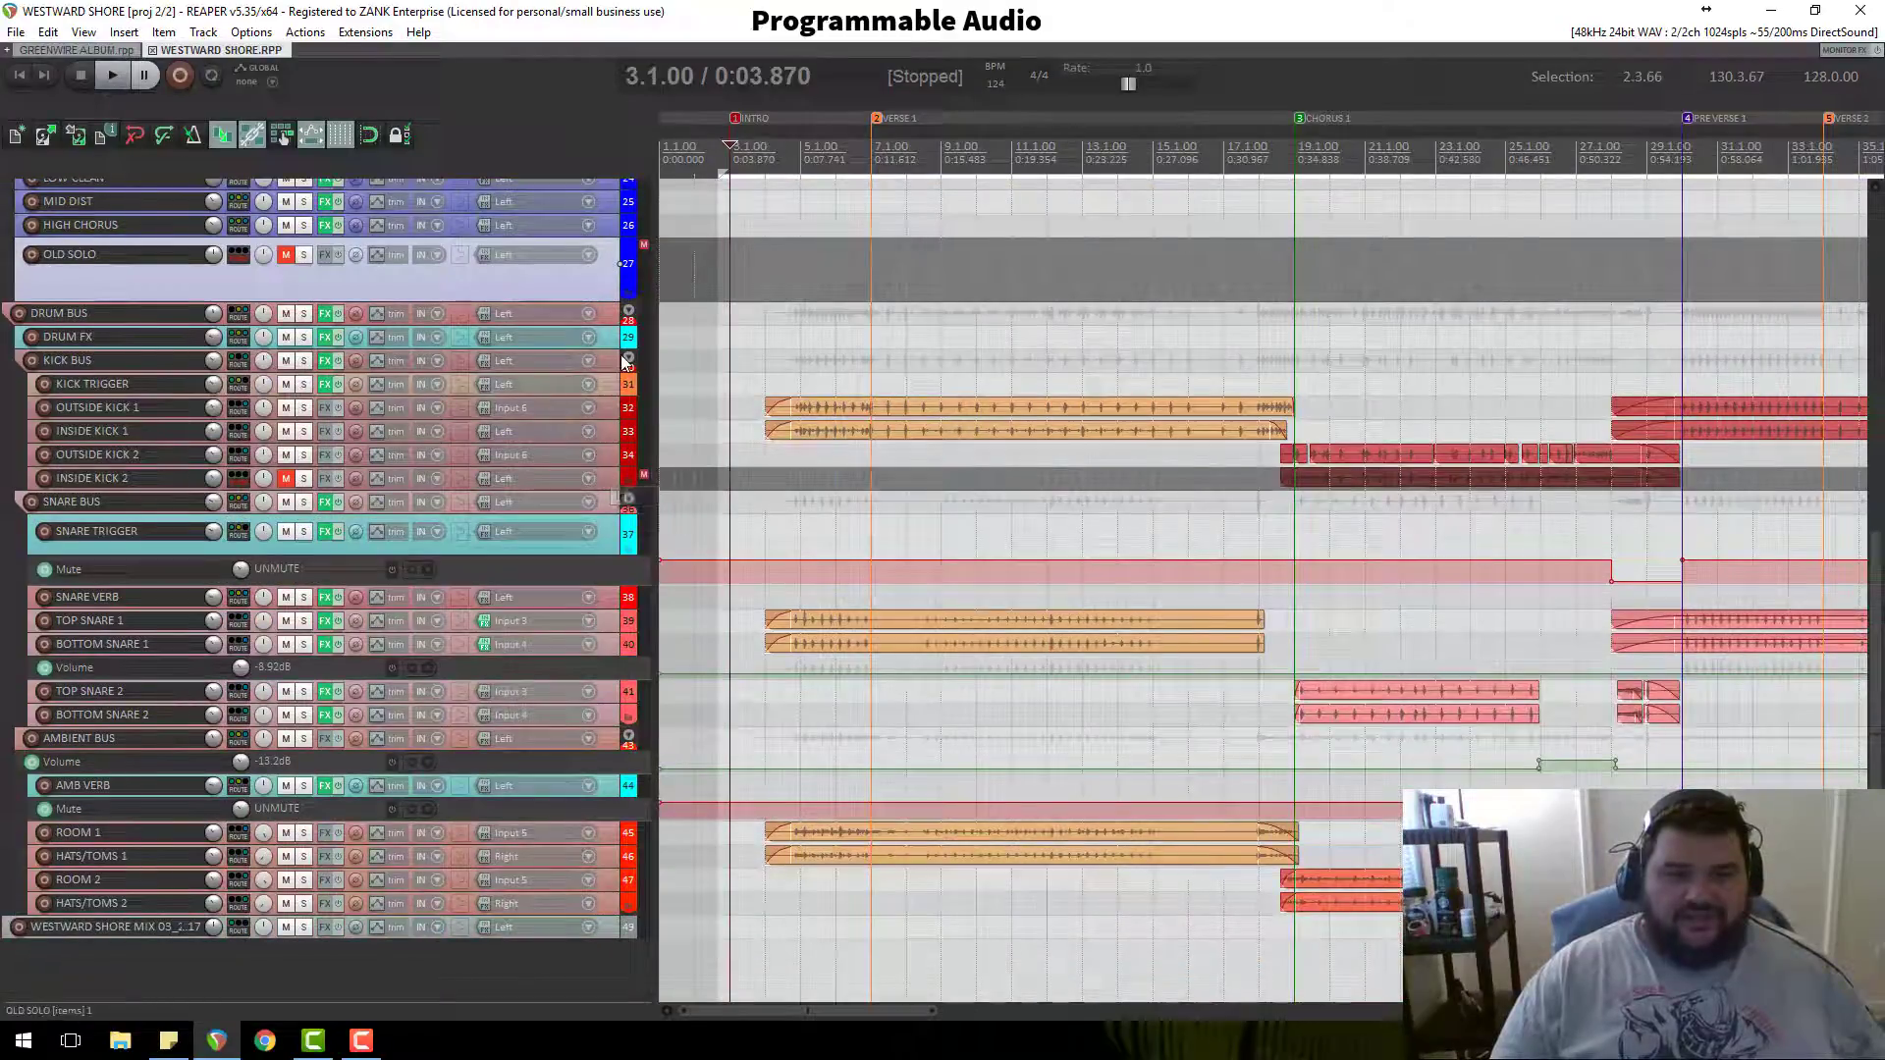
Step: Place the edit cursor at the start of the first kick, snare and room items, at 4.1.62
click(765, 152)
click(800, 154)
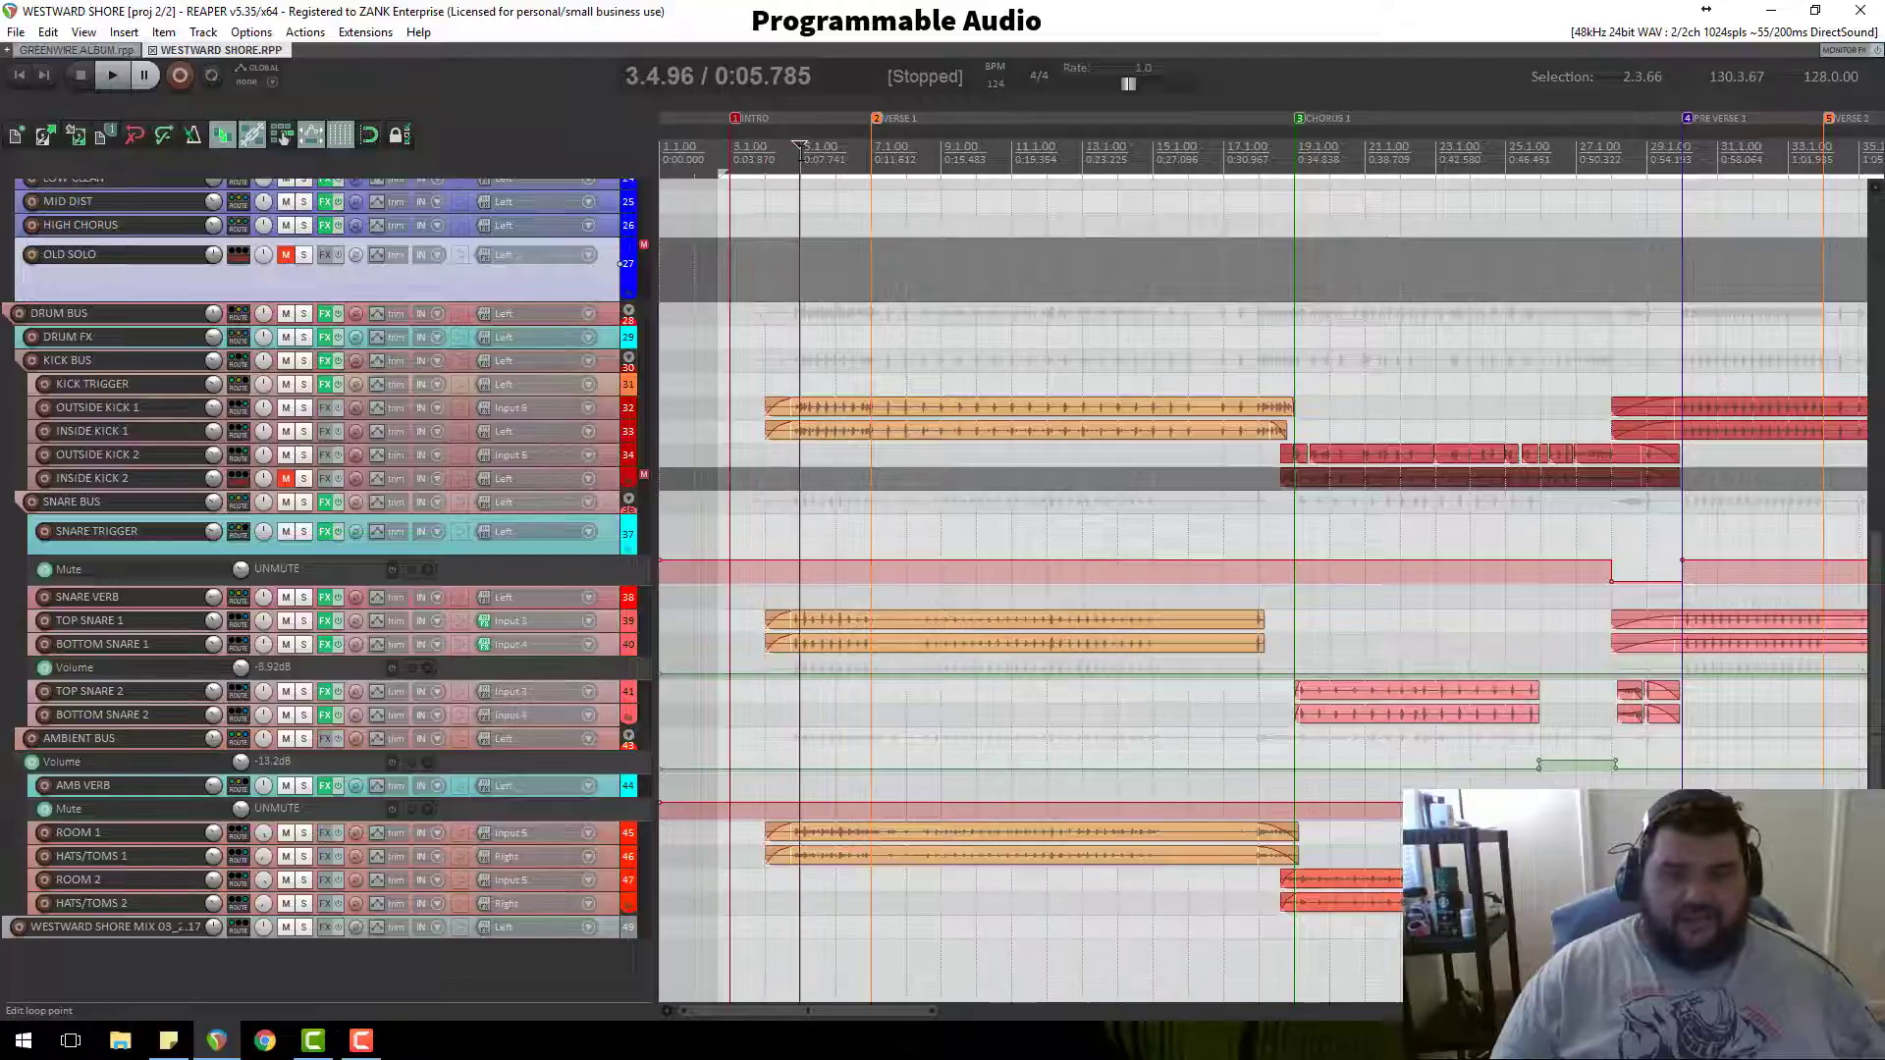
scroll(979, 588, up, 2)
scroll(979, 589, down, 3)
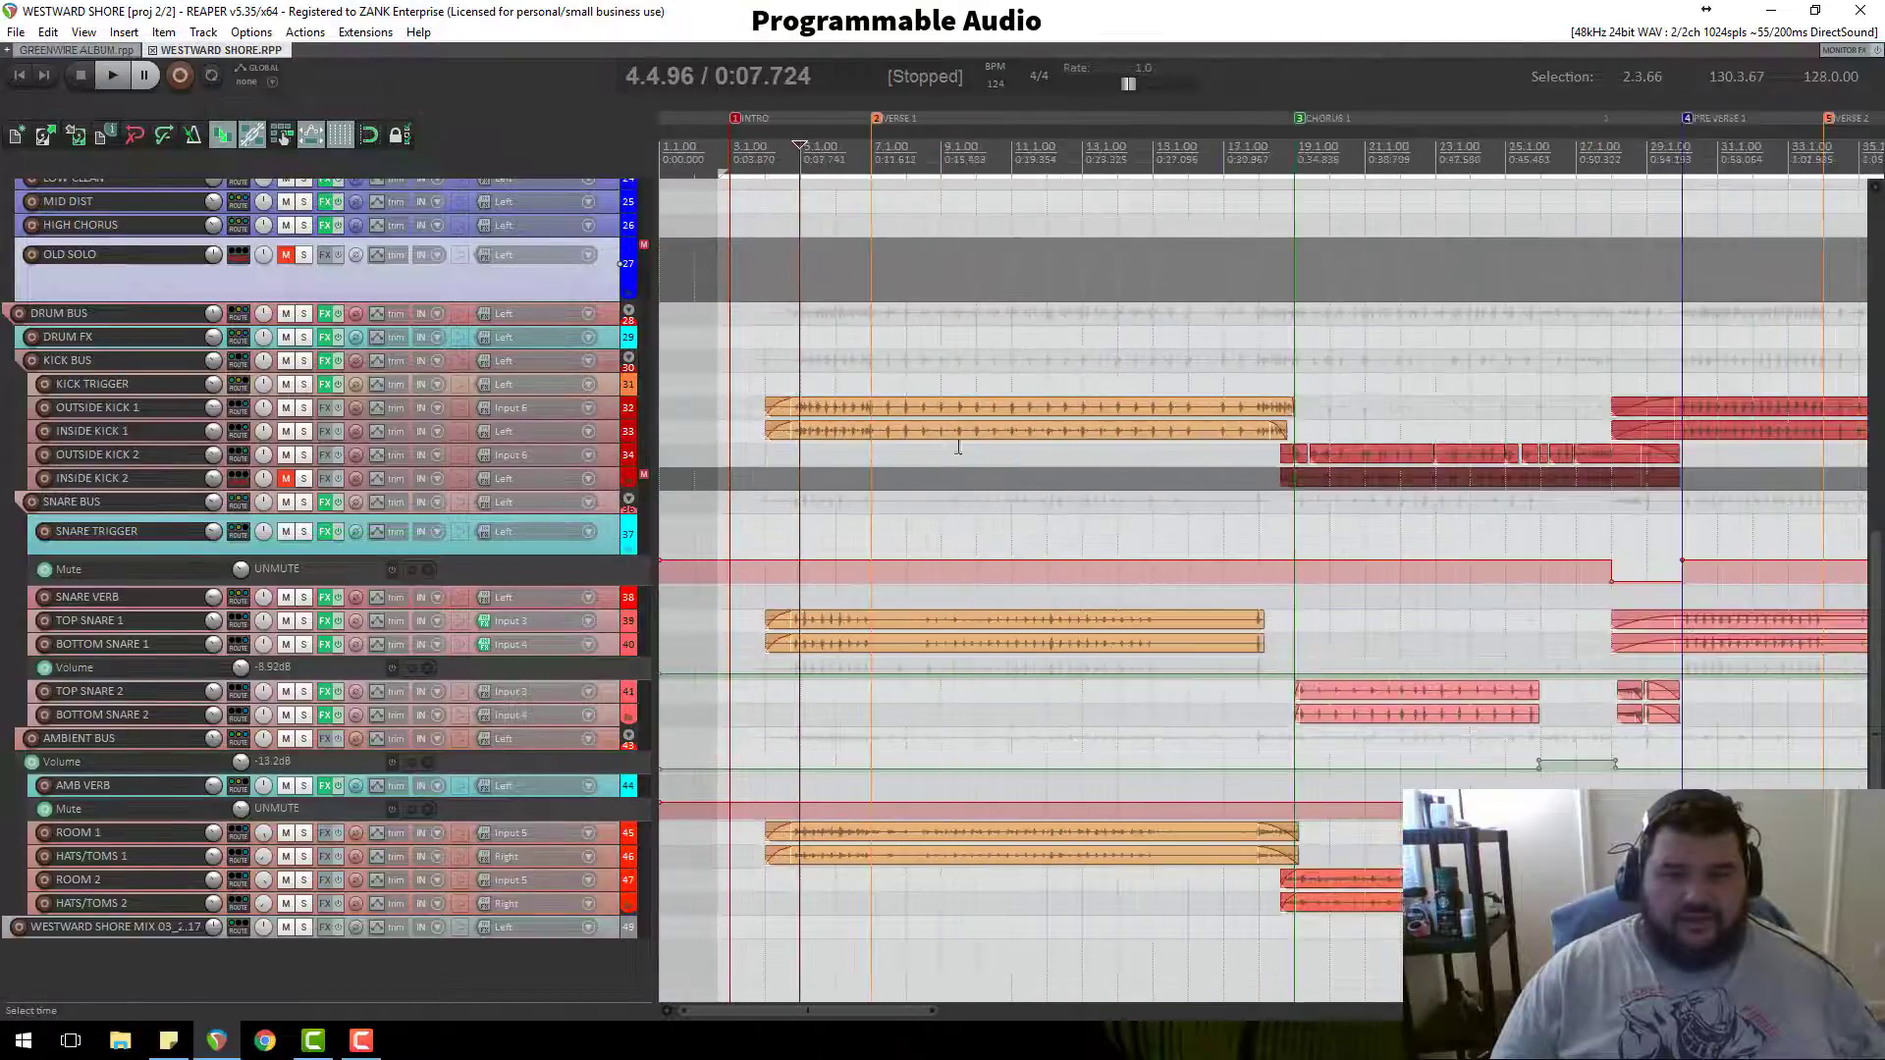
click(771, 155)
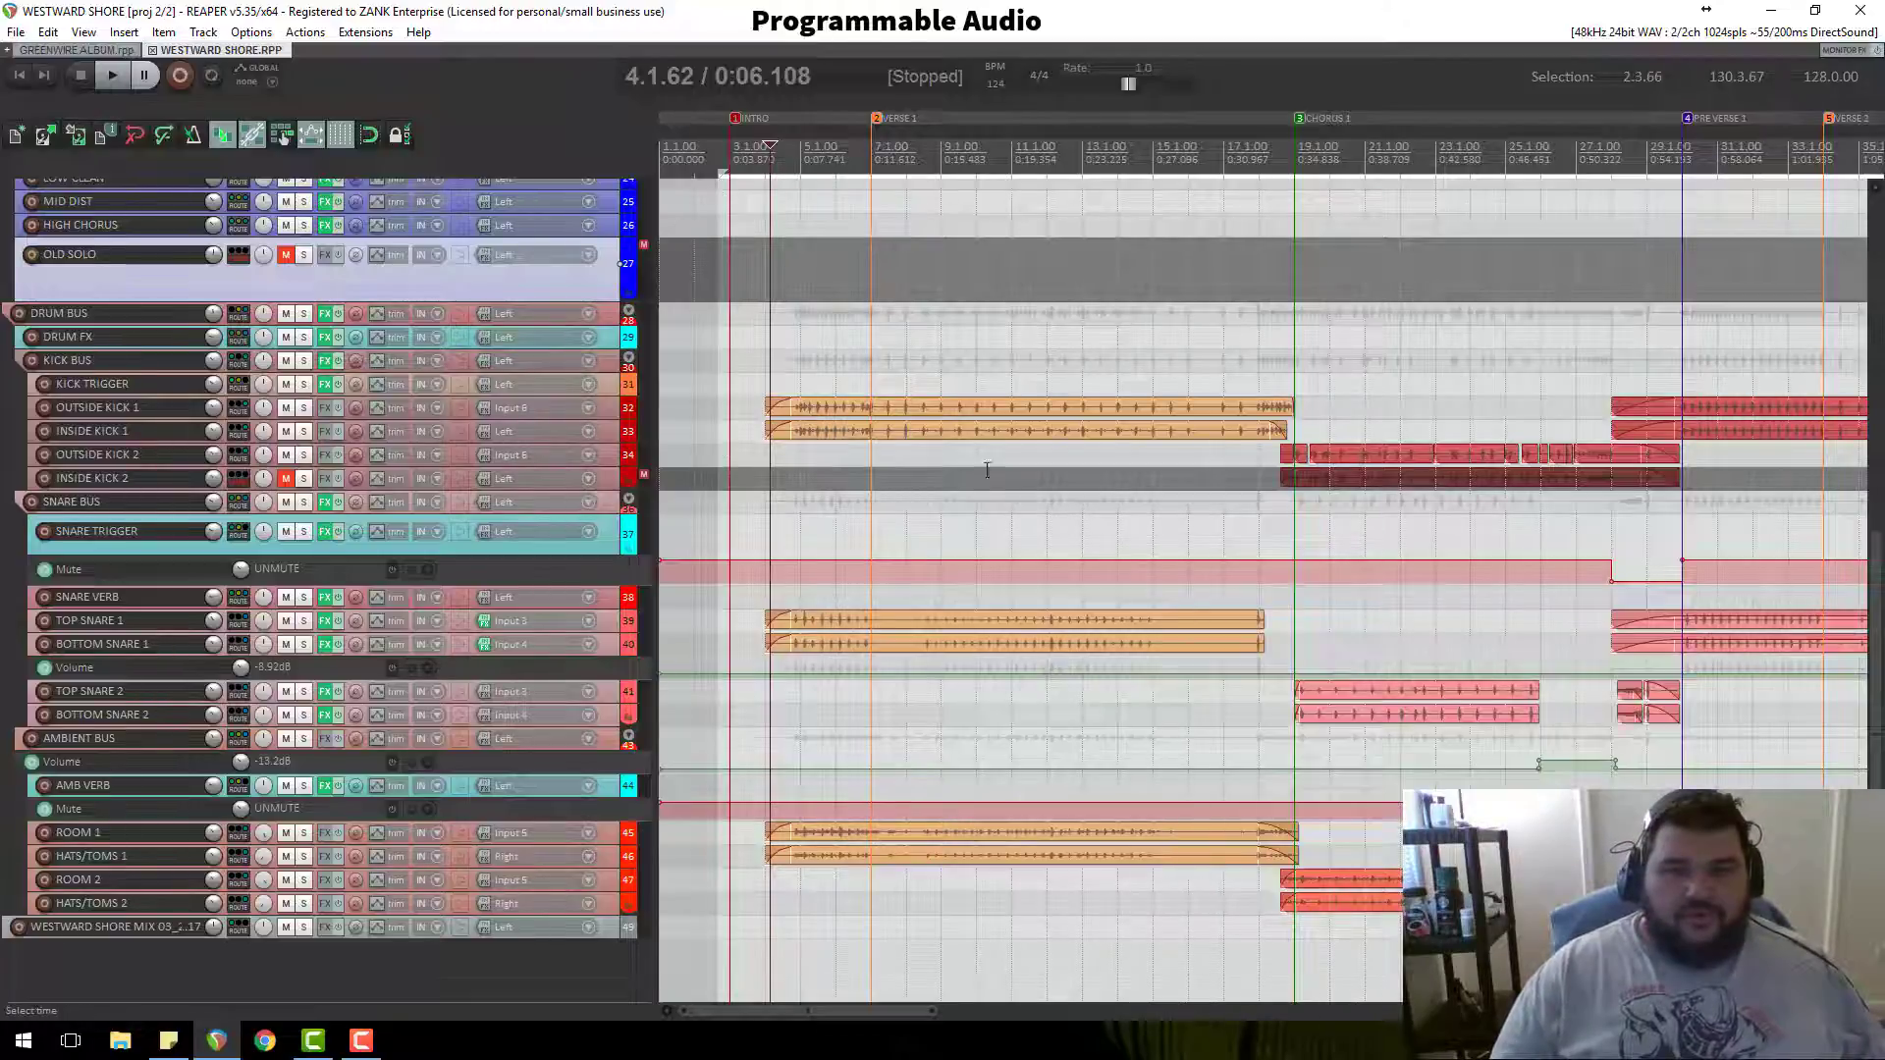
Step: Place the edit cursor at the VERSE 1 marker, at 7.1.09
scroll(1014, 458, up, 5)
scroll(1116, 419, down, 5)
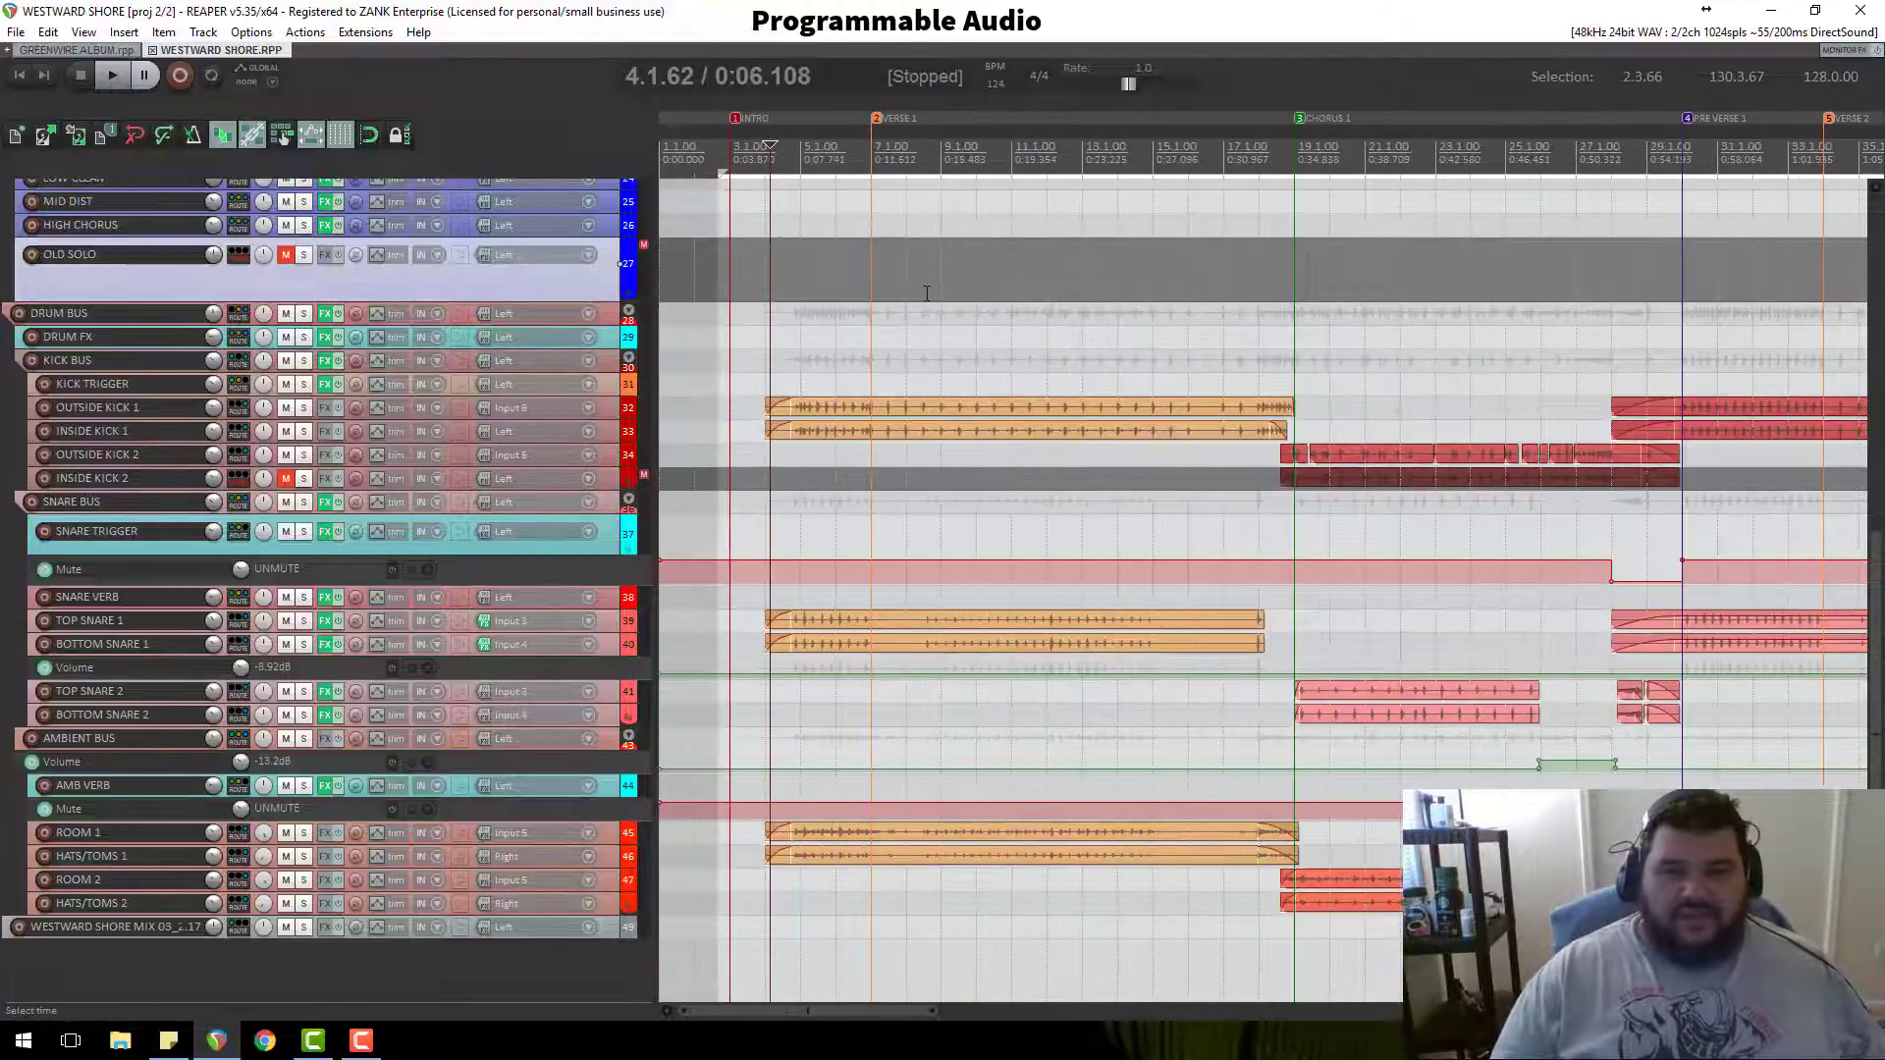
click(872, 161)
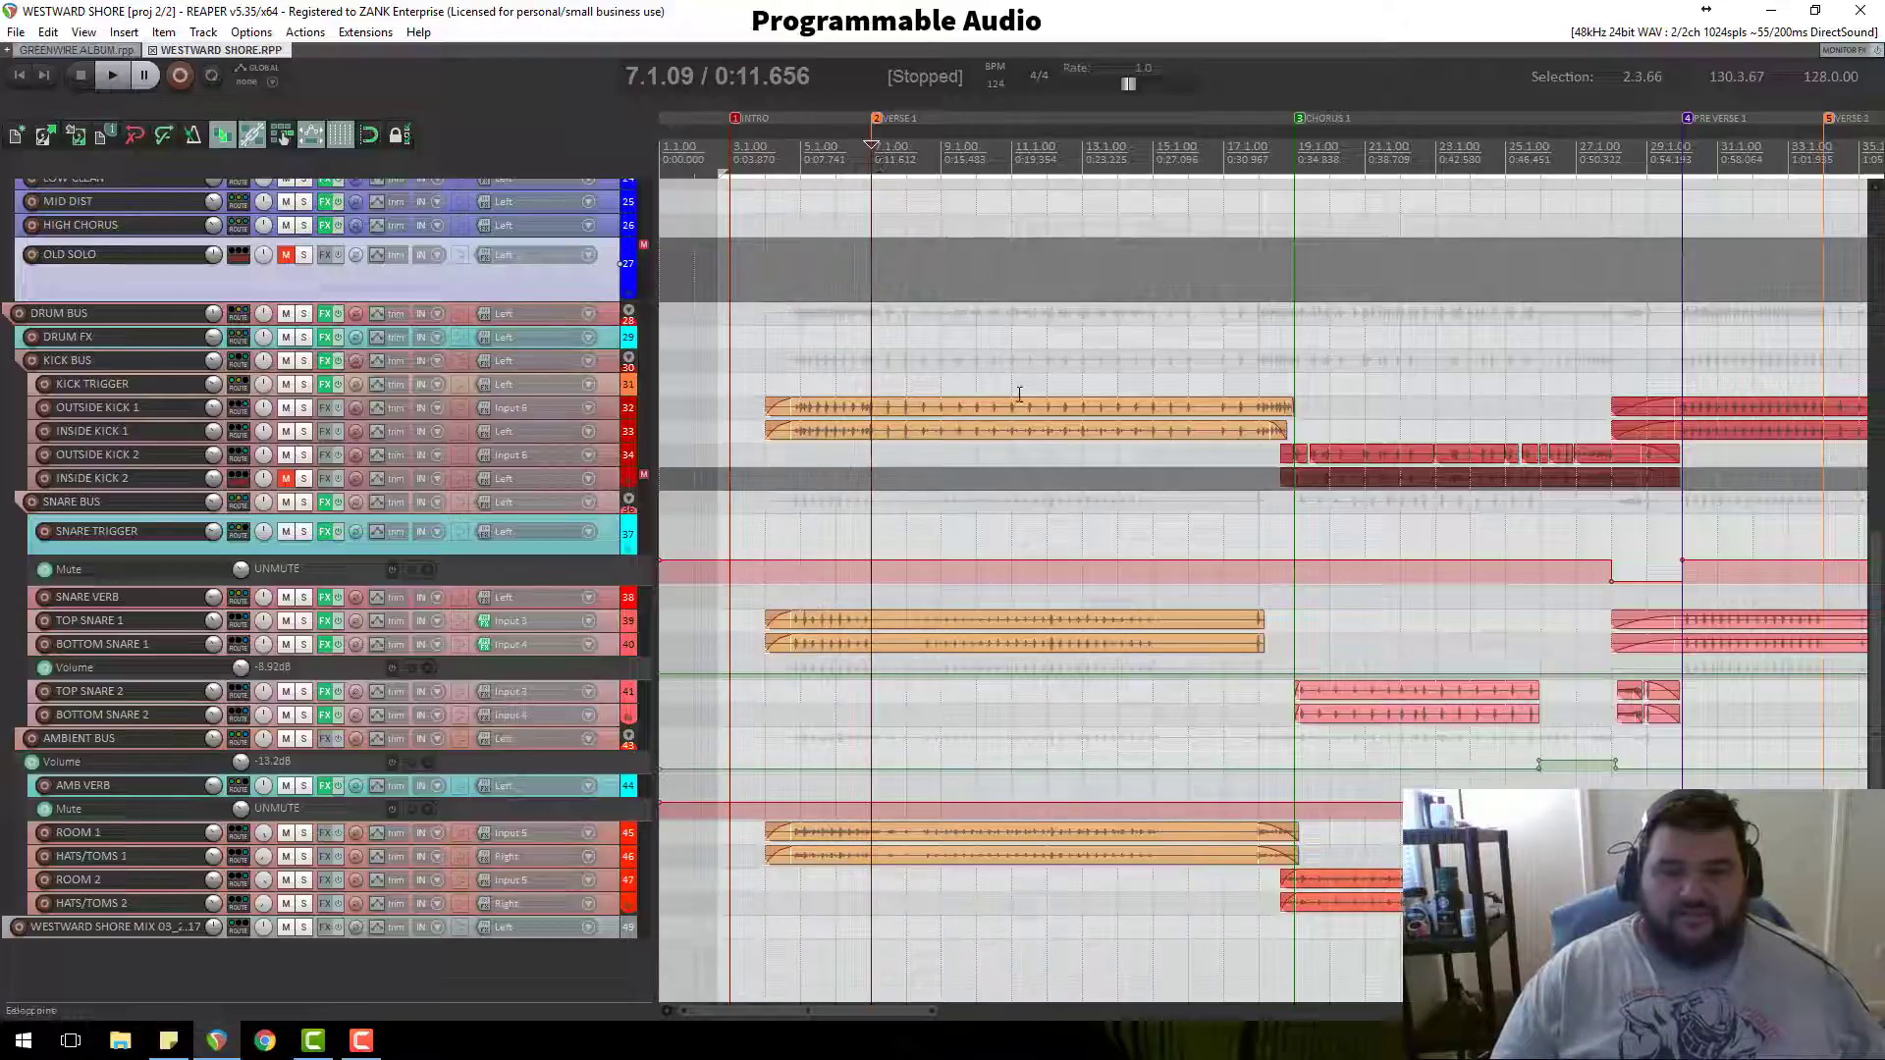
Step: Make the DRUM BUS track much taller and select it
scroll(442, 396, up, 5)
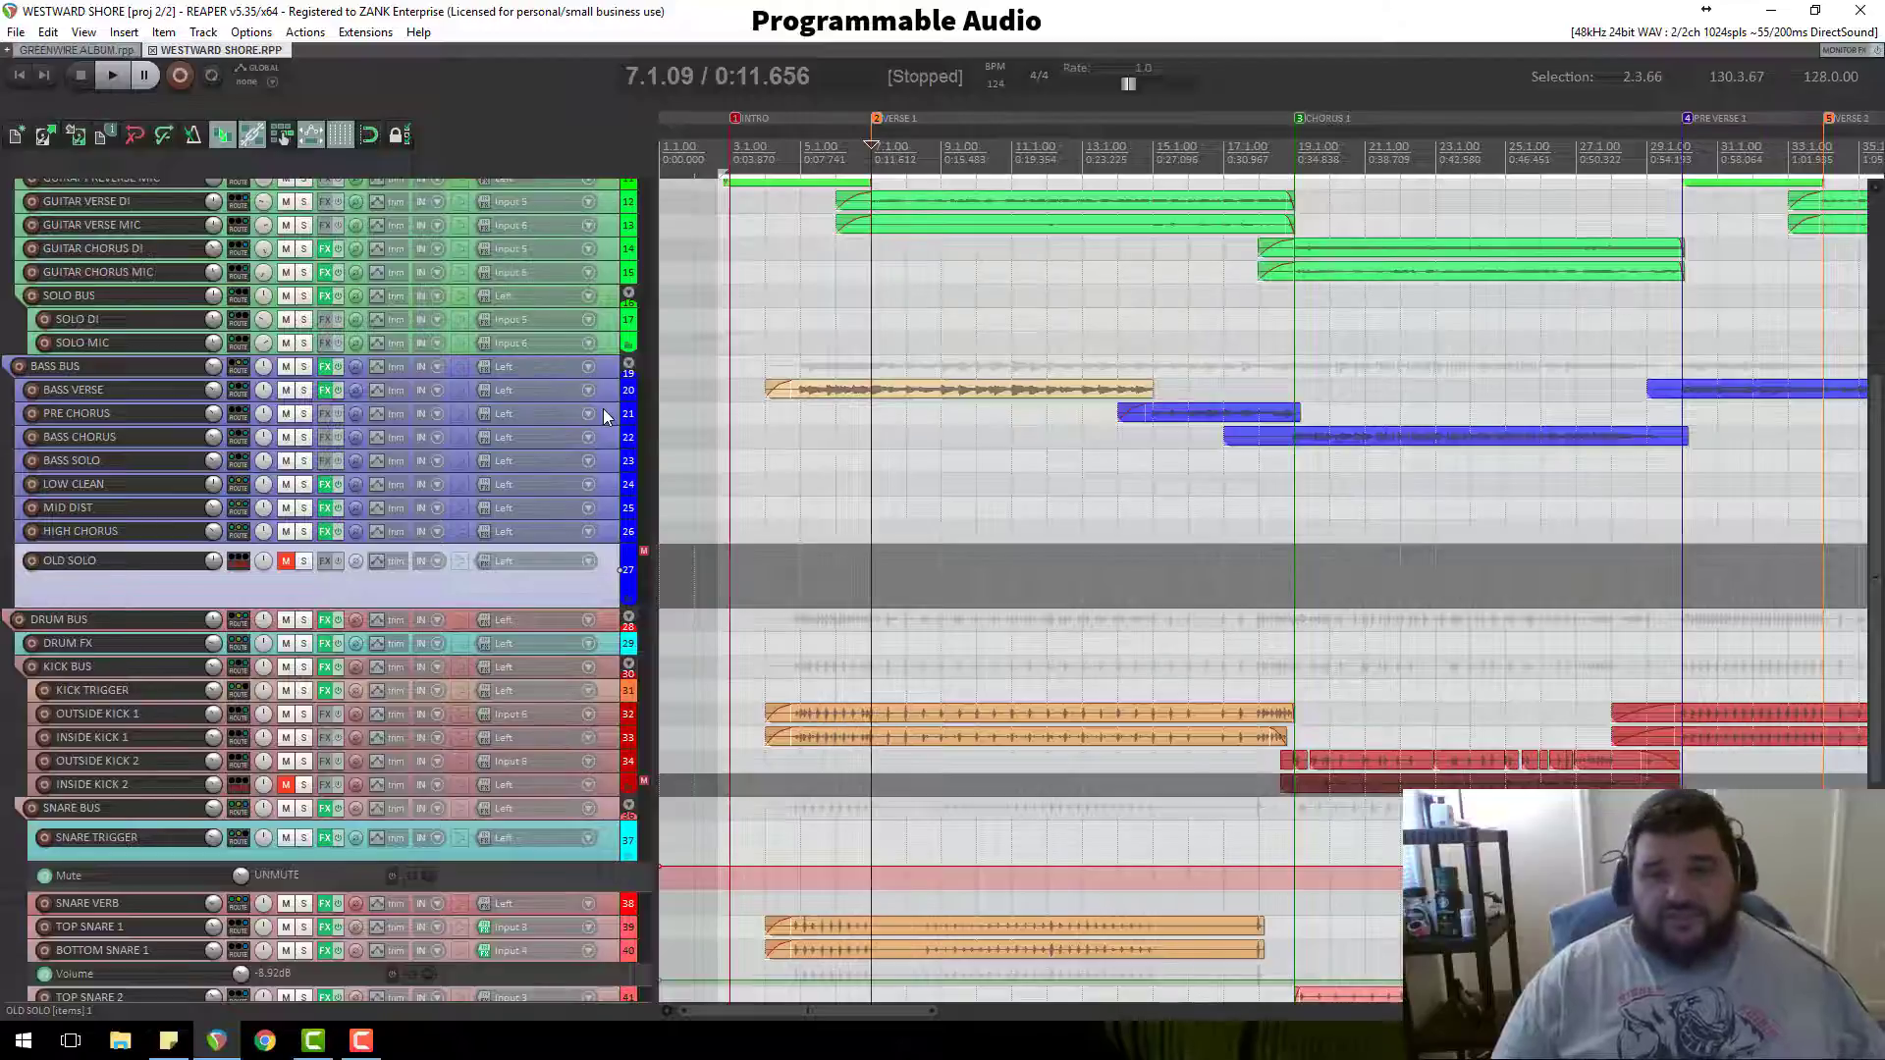
scroll(605, 417, down, 2)
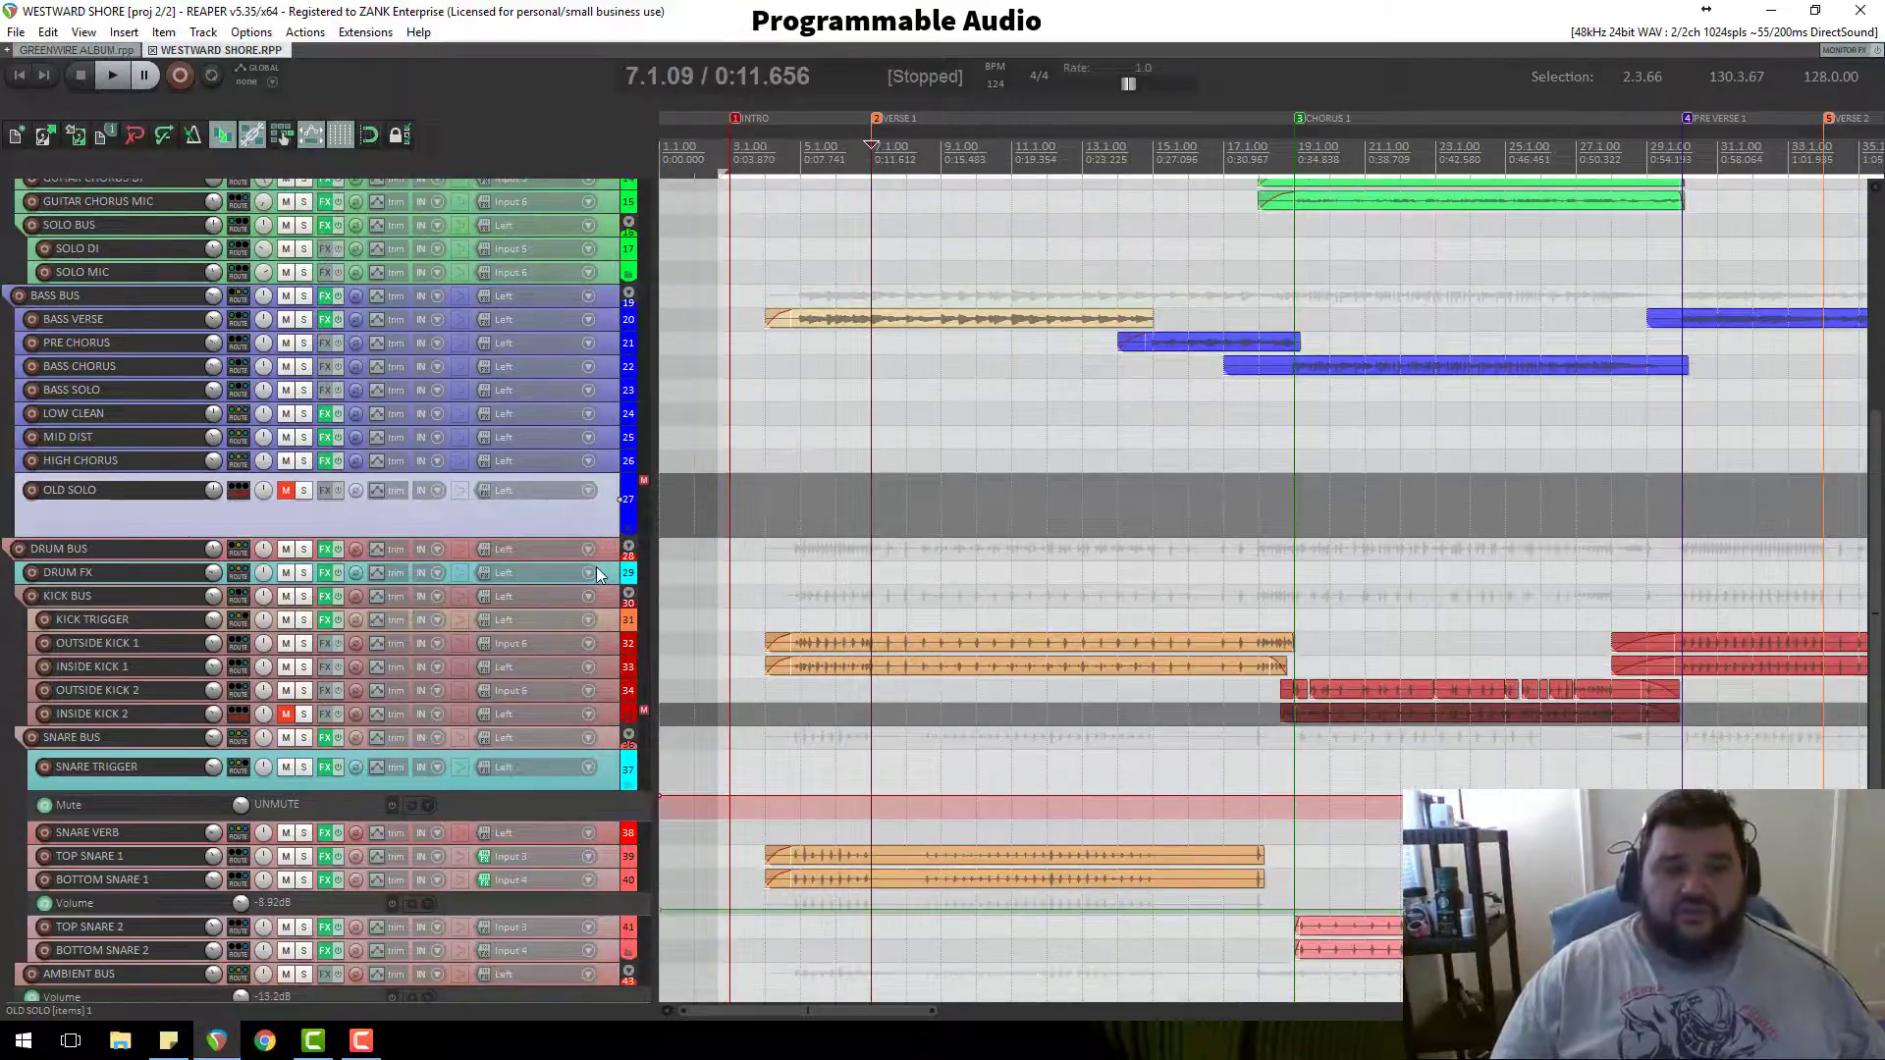
drag(600, 561, 600, 633)
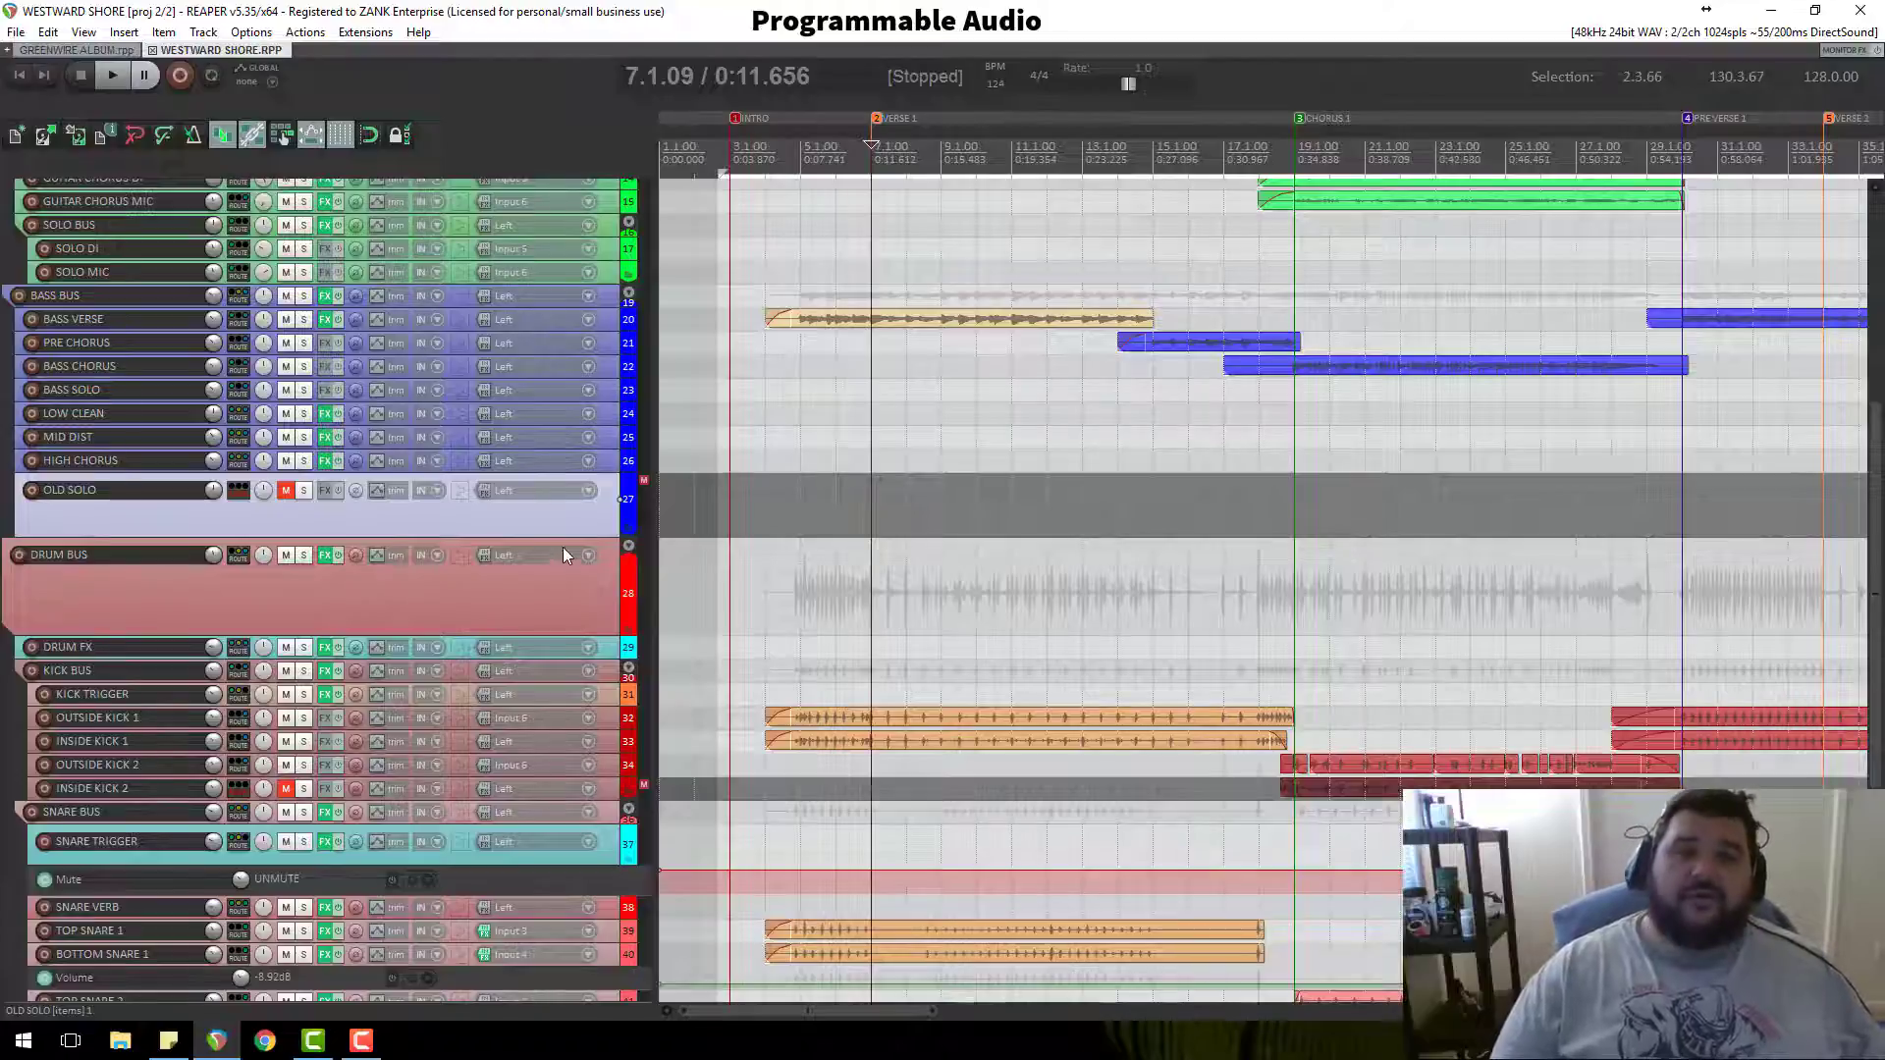
click(564, 603)
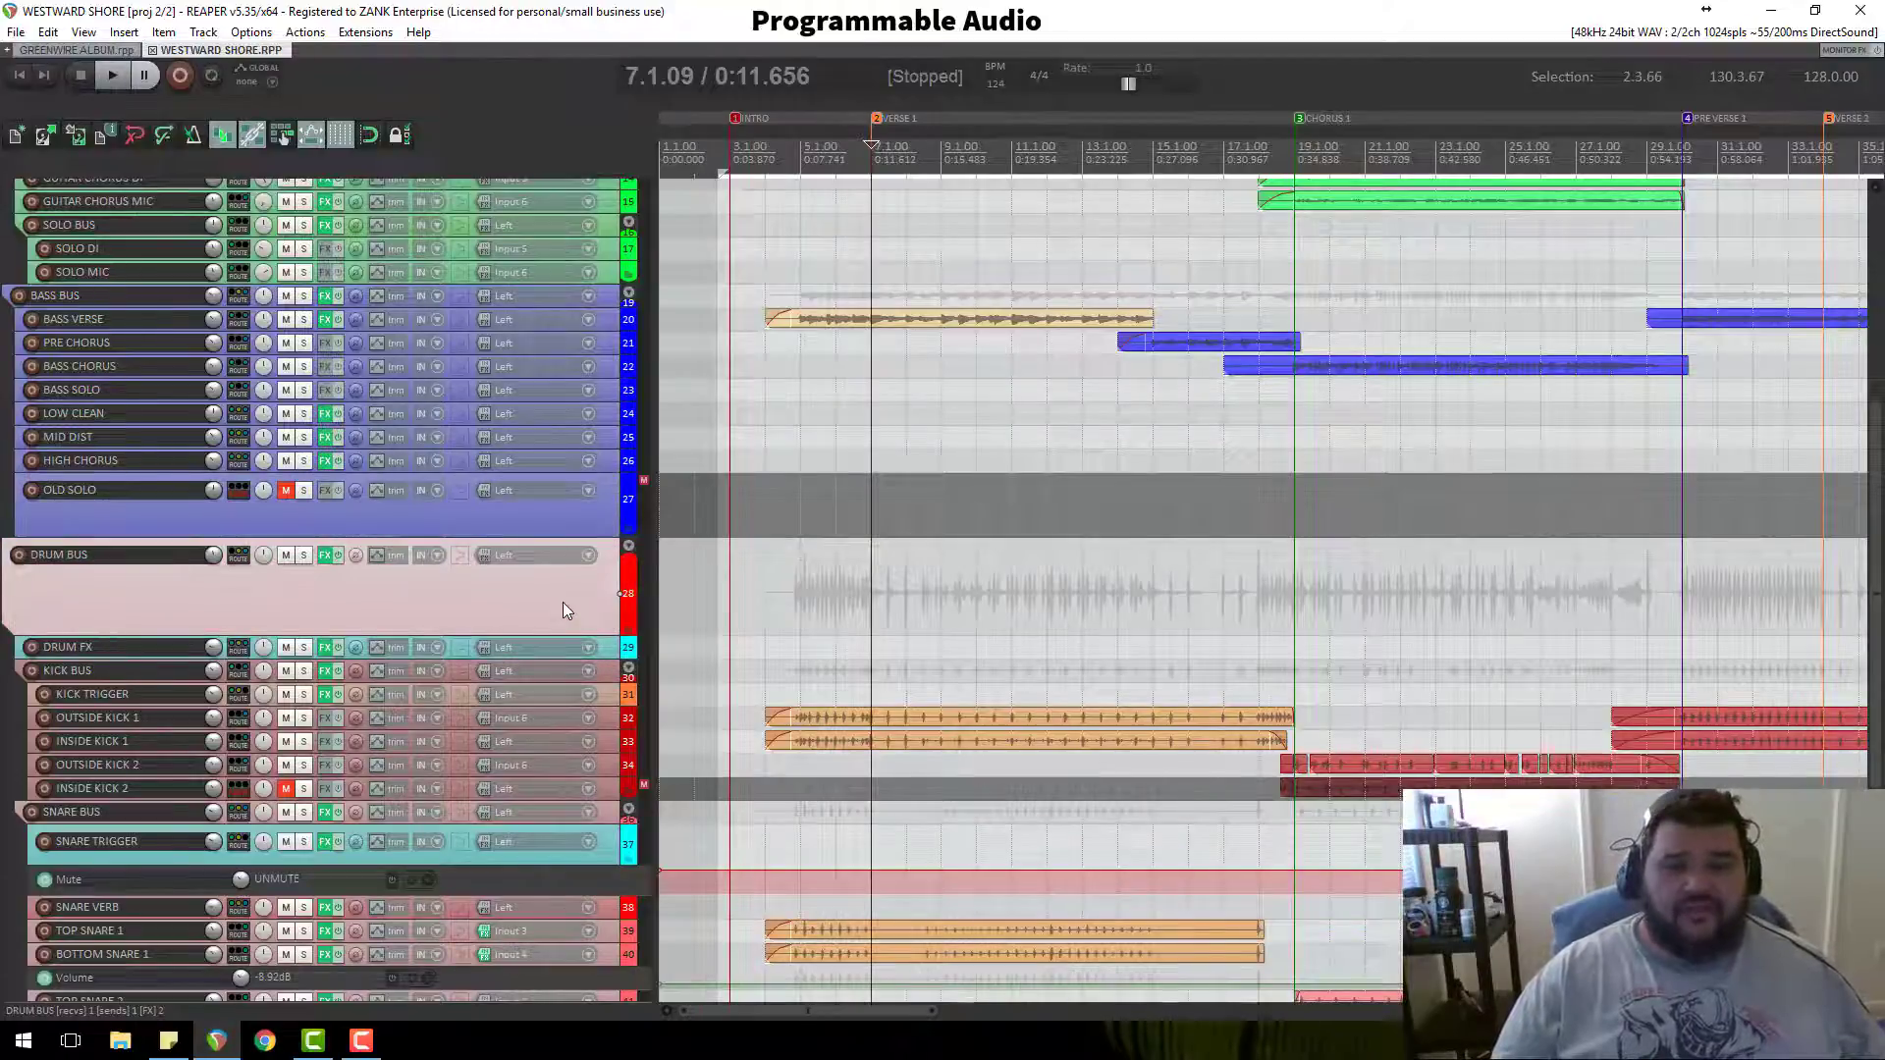
Step: Select the DRUM FX track and leave both it and the SNARE TRIGGER track at a compact height
click(603, 655)
drag(606, 656, 605, 697)
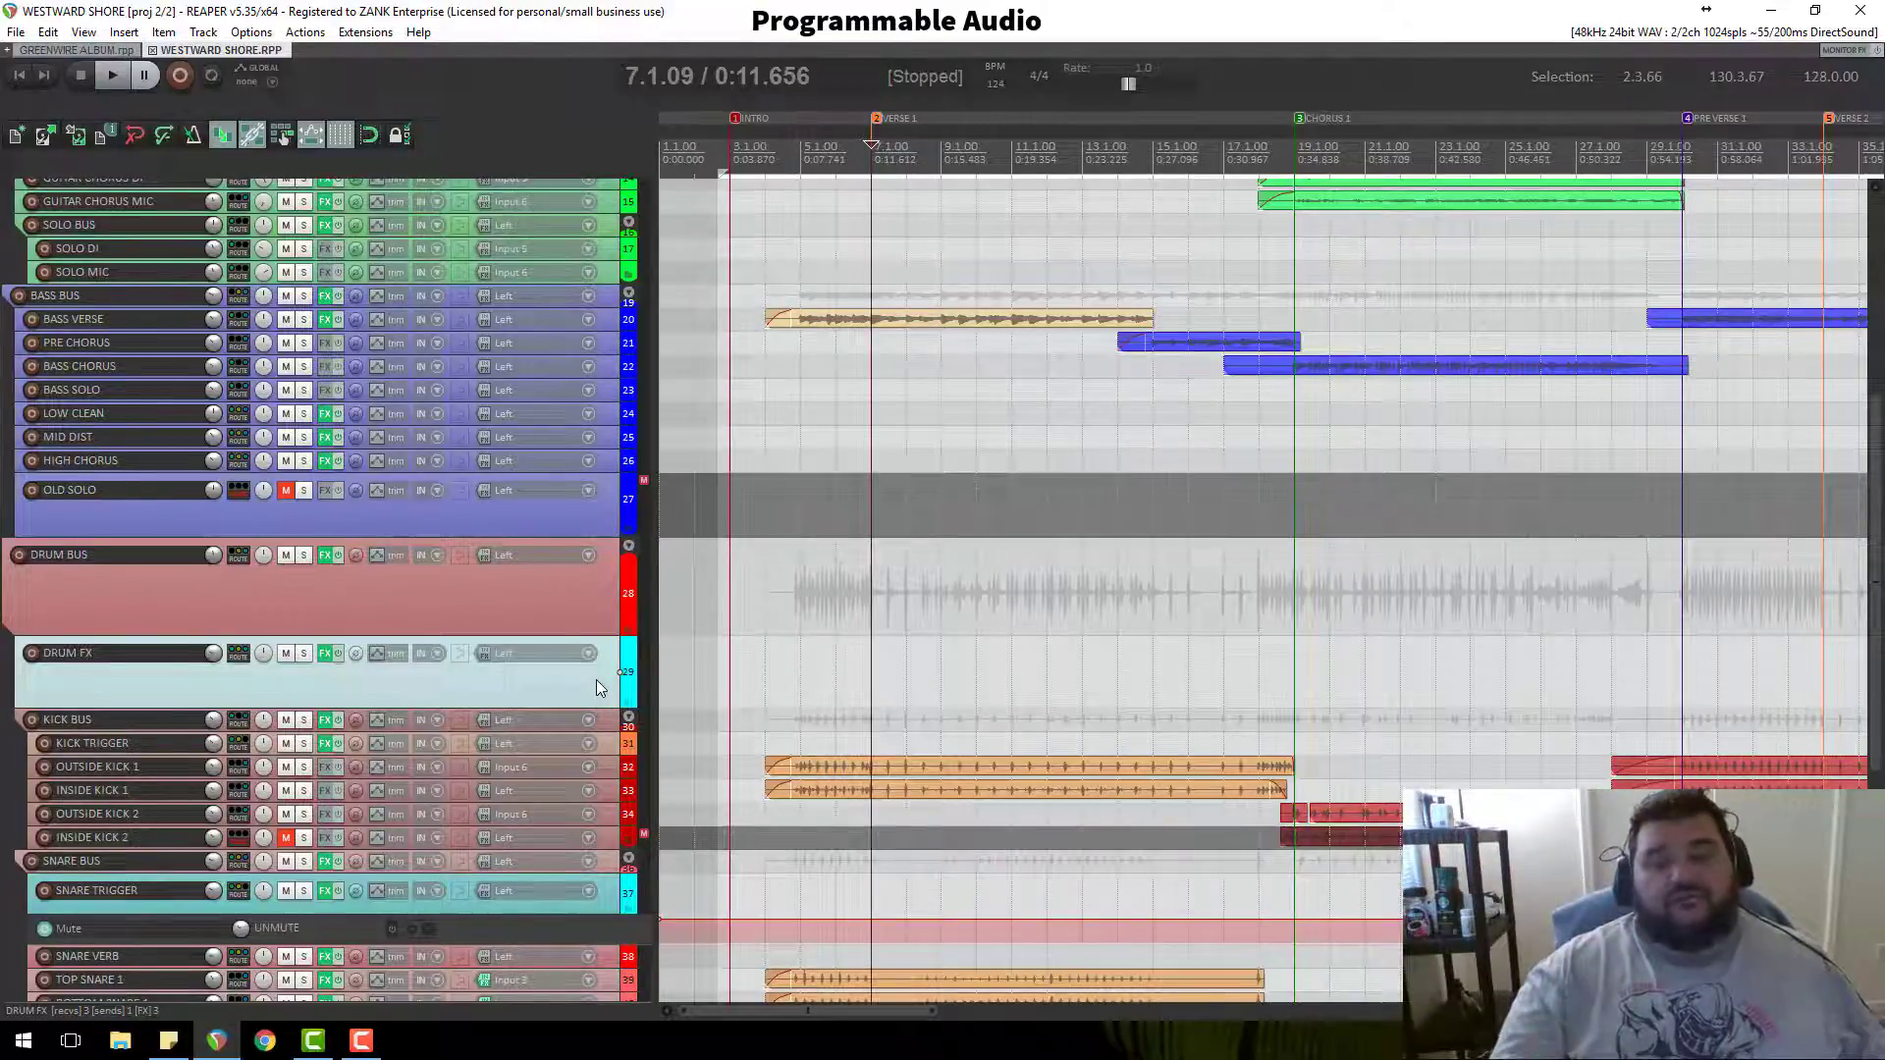
scroll(589, 586, down, 5)
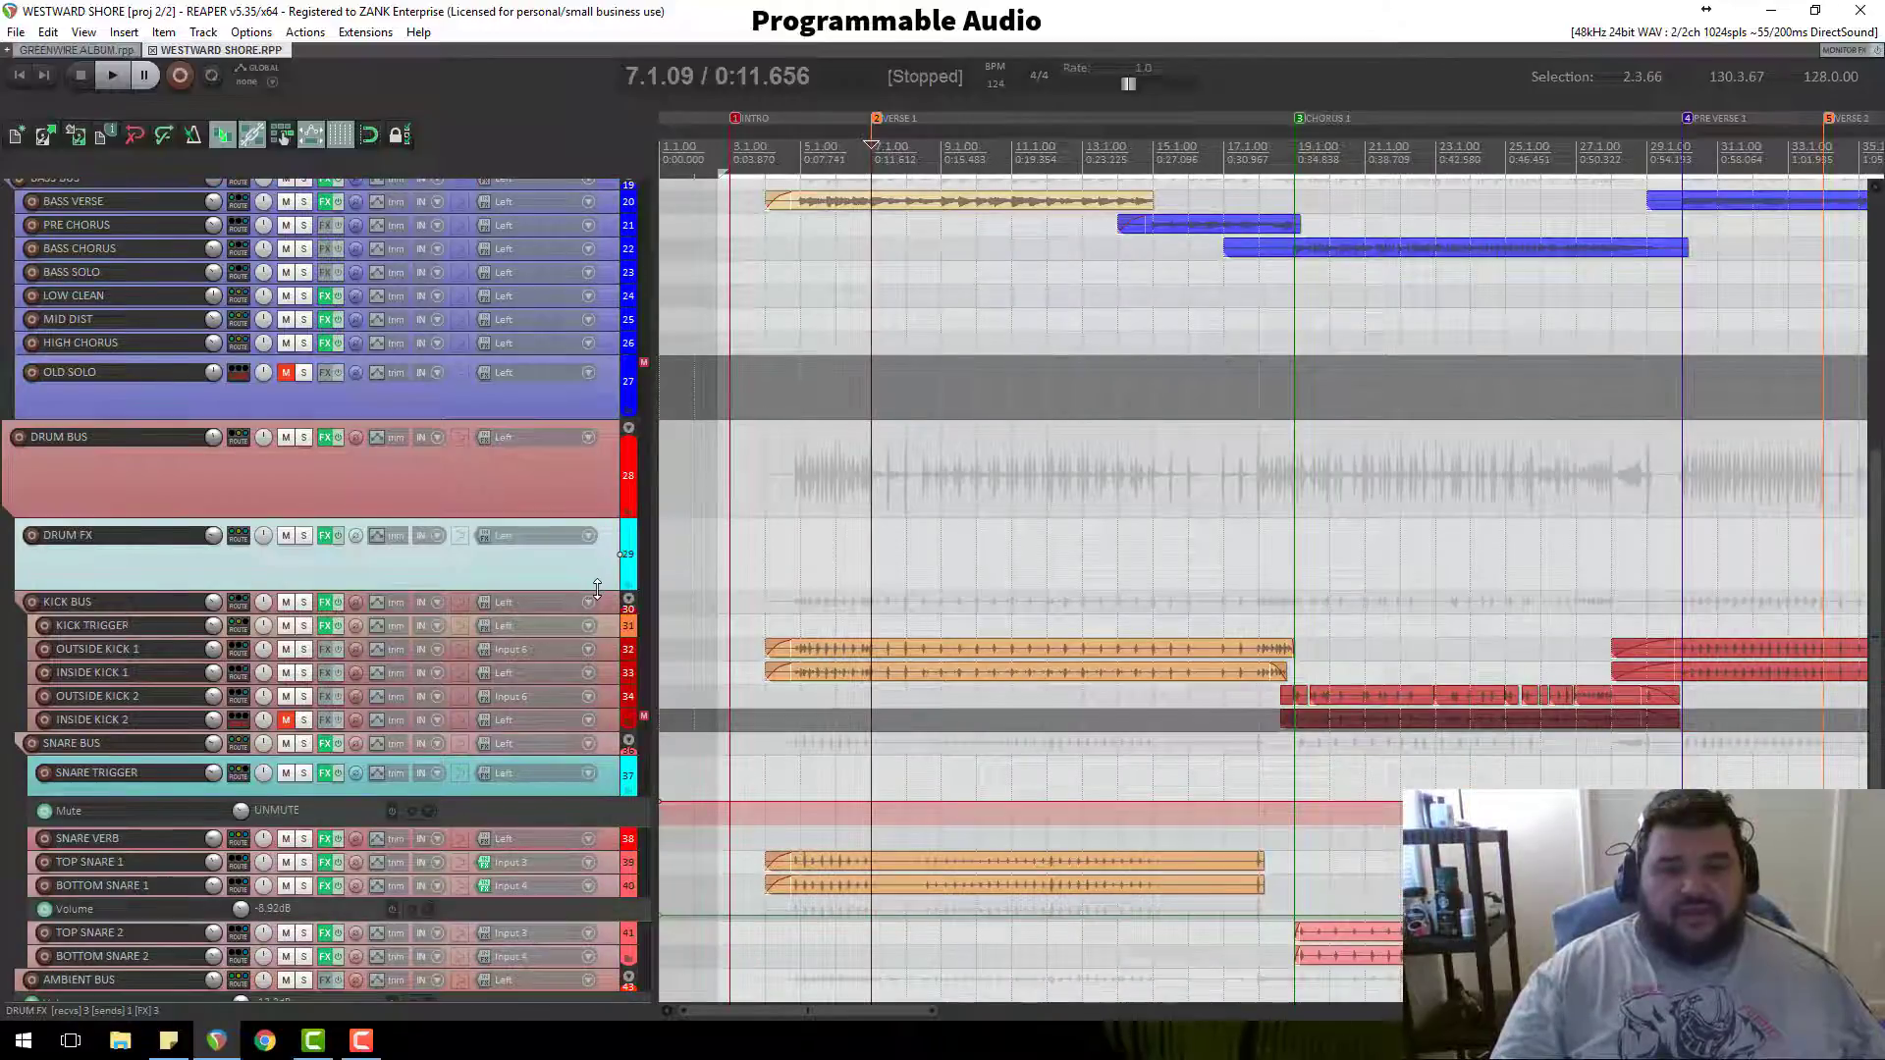
drag(597, 587, 597, 549)
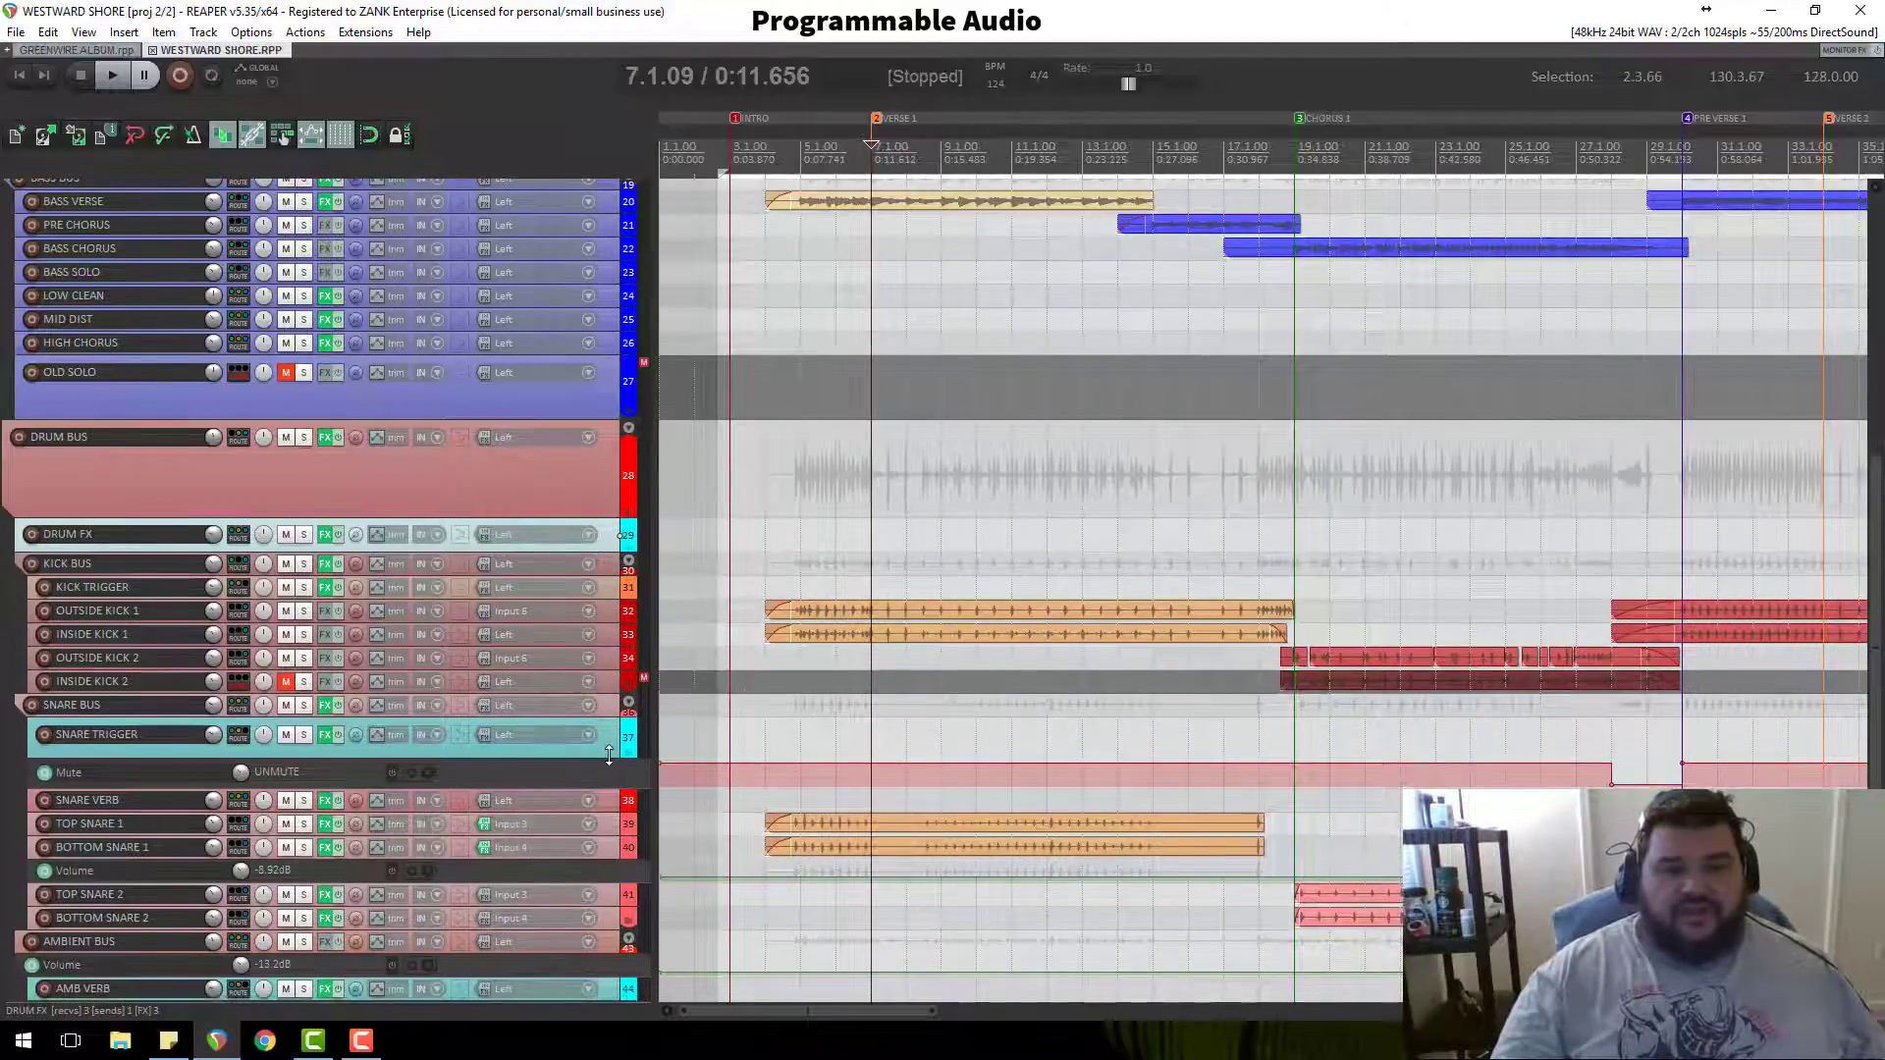
drag(609, 753, 608, 737)
Step: Delete the WESTWARD SHORE MIX track at the end of the track list
scroll(595, 779, down, 5)
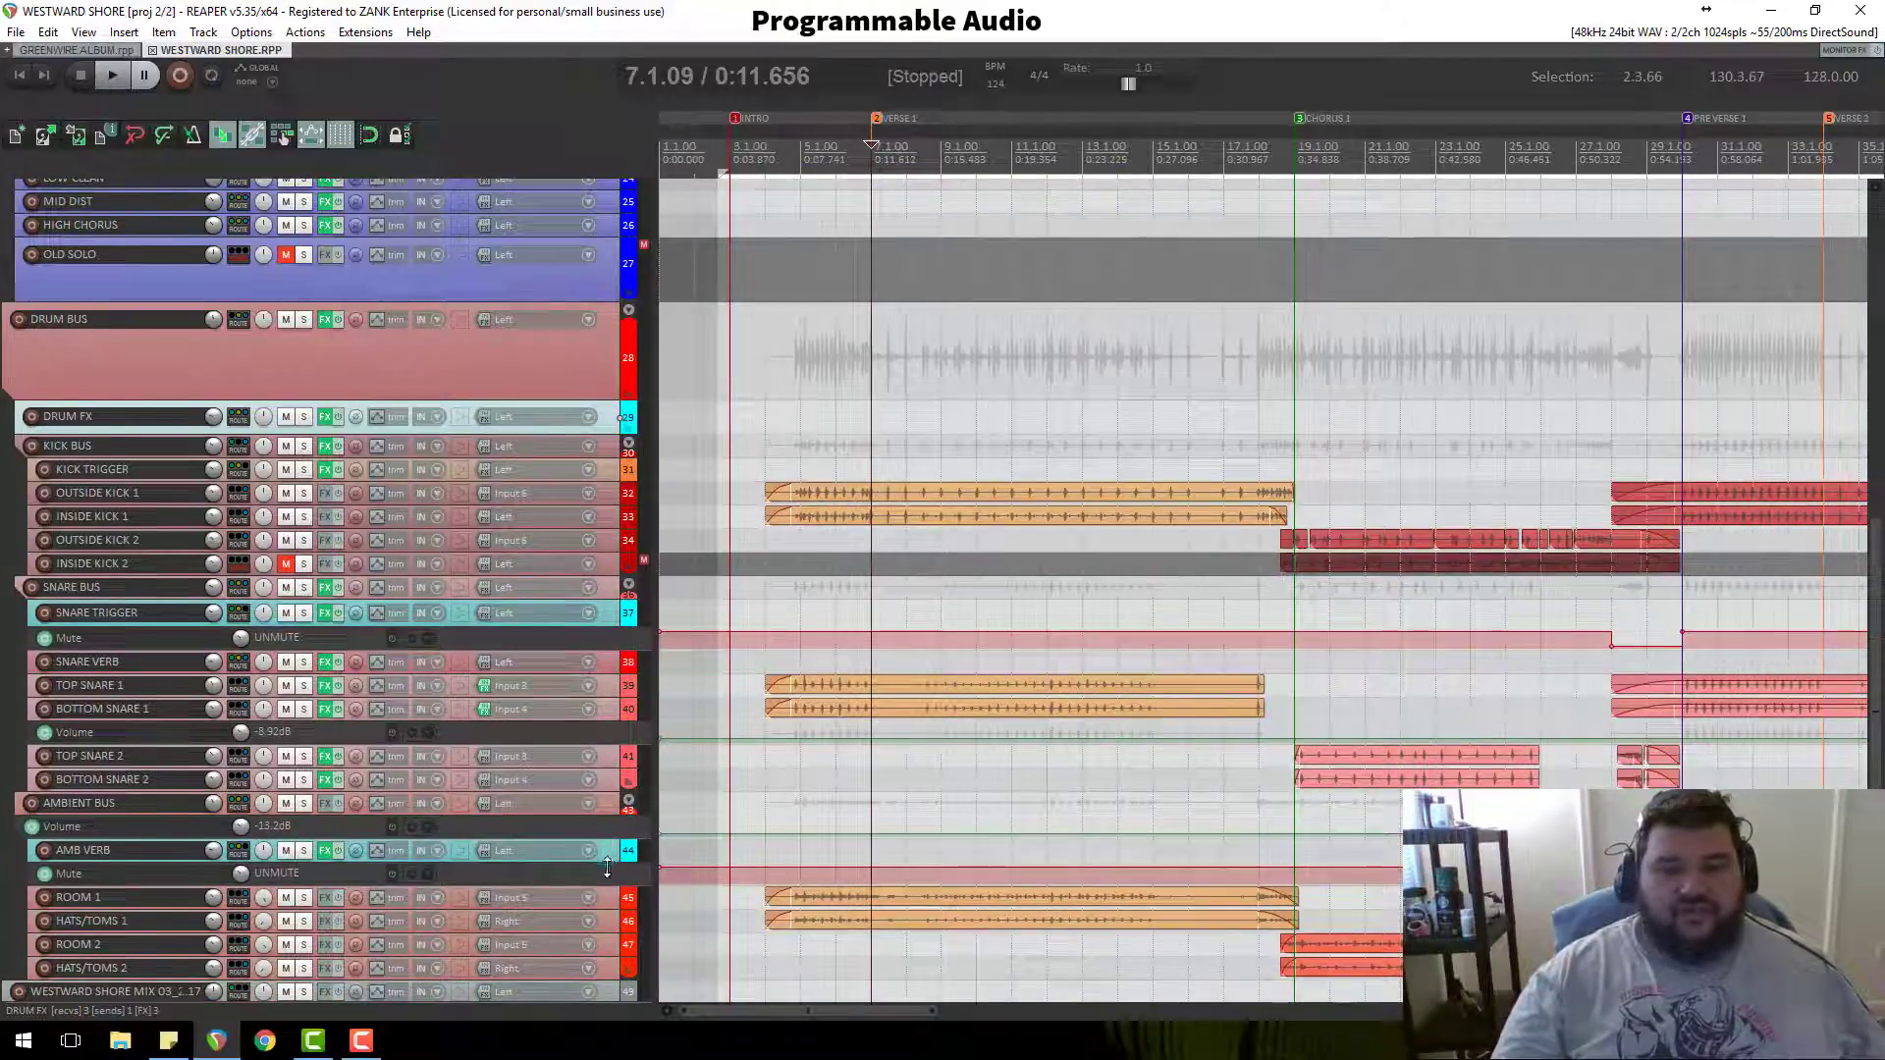
scroll(606, 864, down, 3)
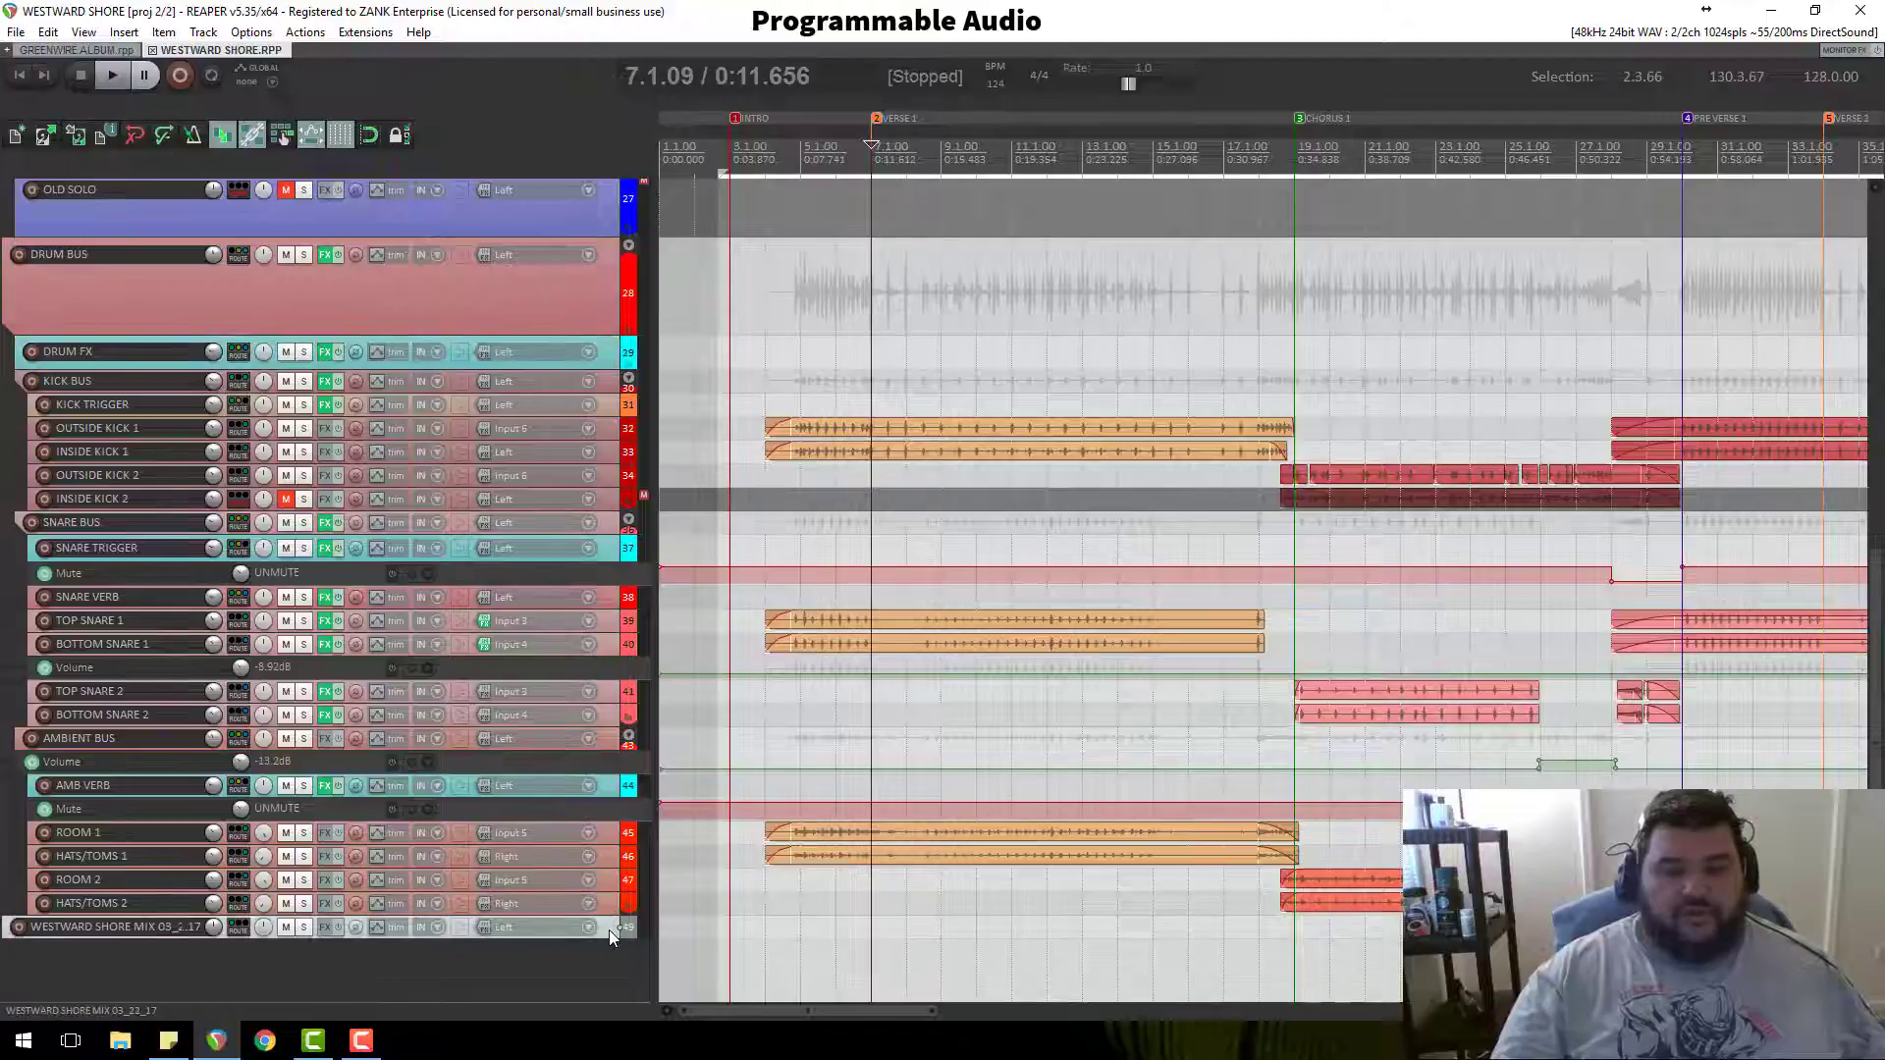
key(Delete)
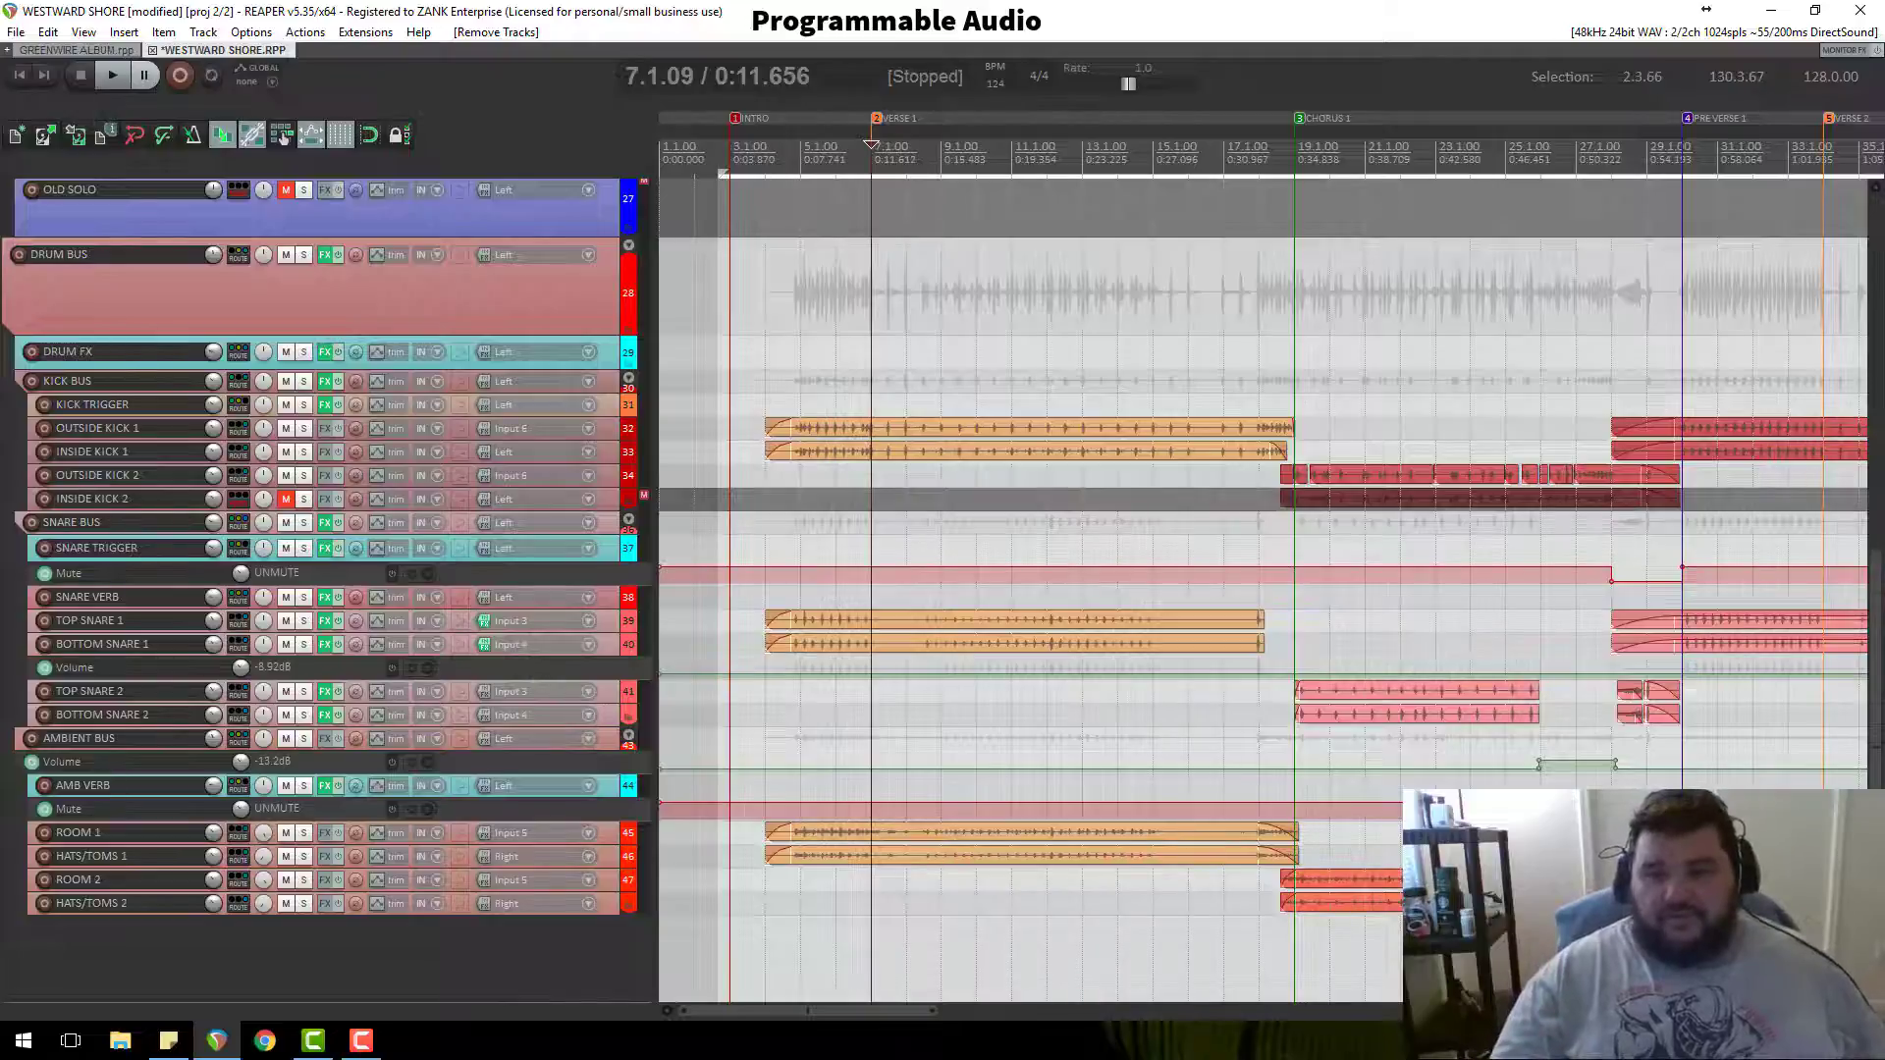
Step: Place the edit cursor just after the PRE VERSE 1 marker, at 30.1.17, and look closely at that transition
scroll(1442, 577, down, 2)
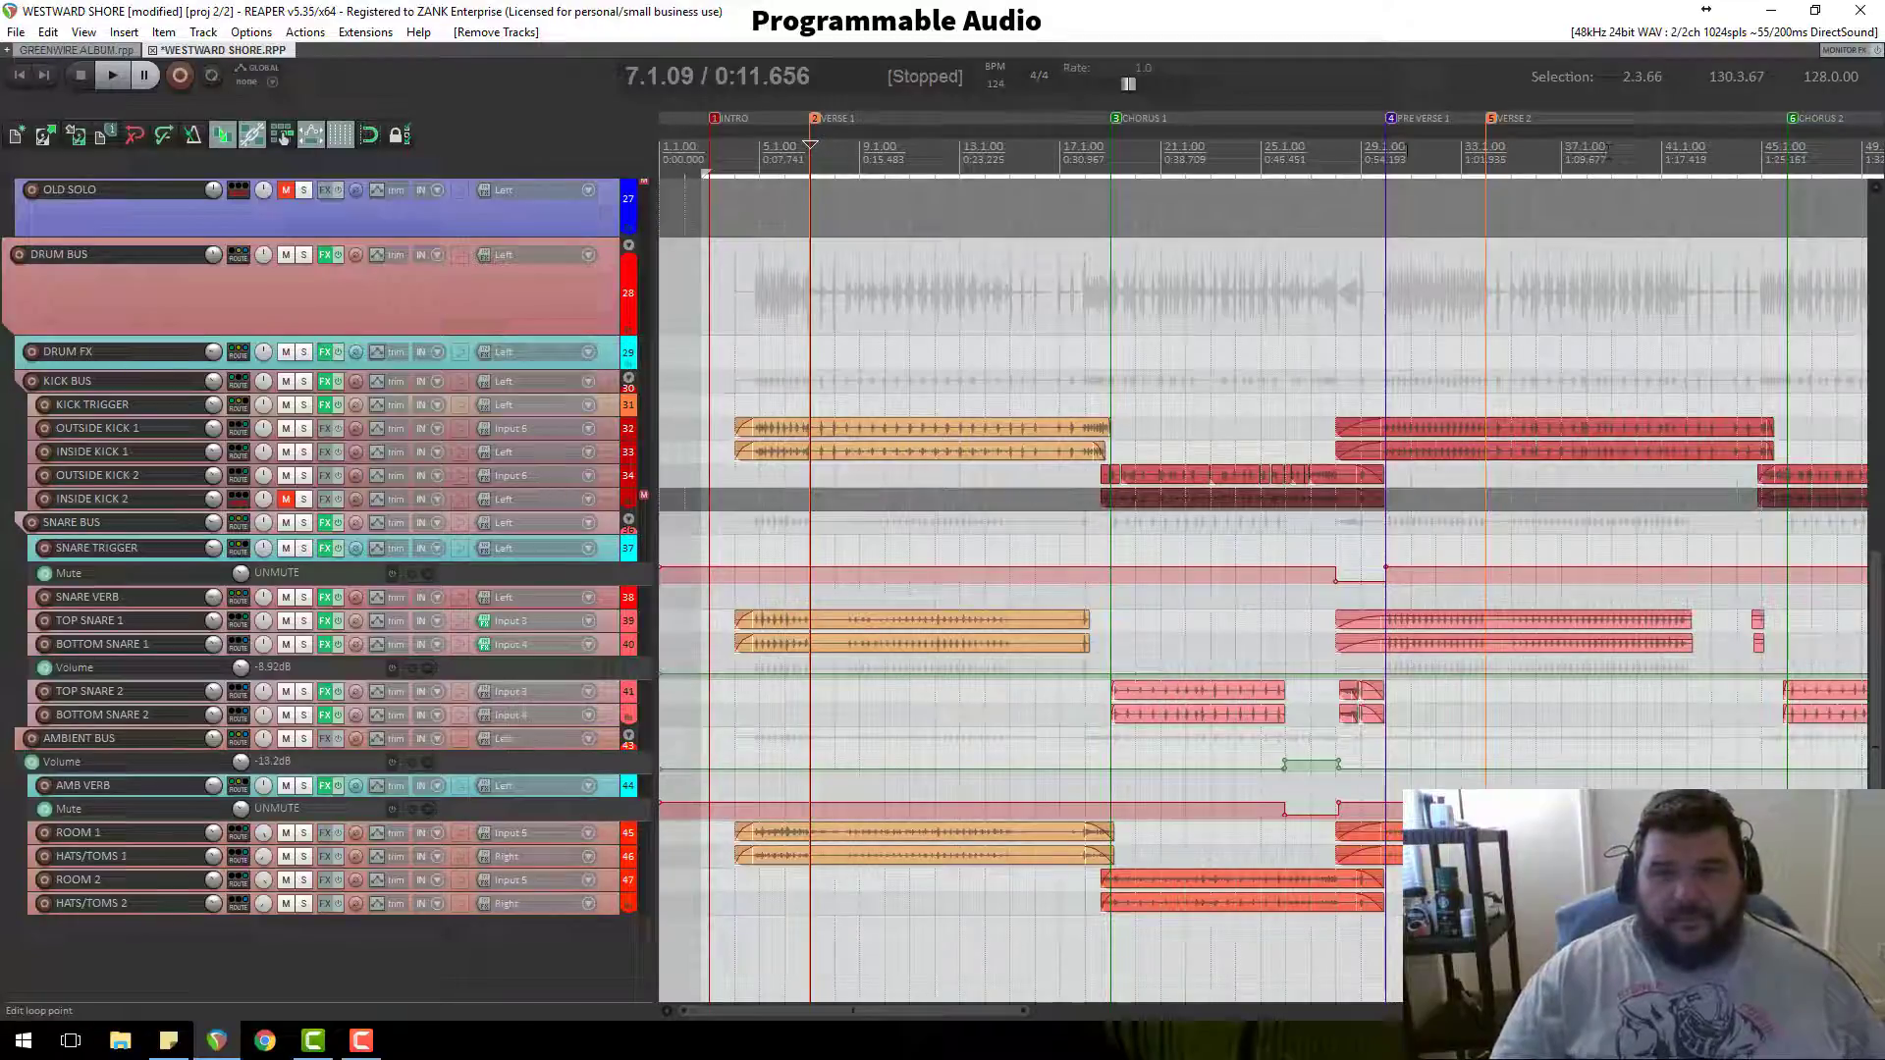
click(1388, 154)
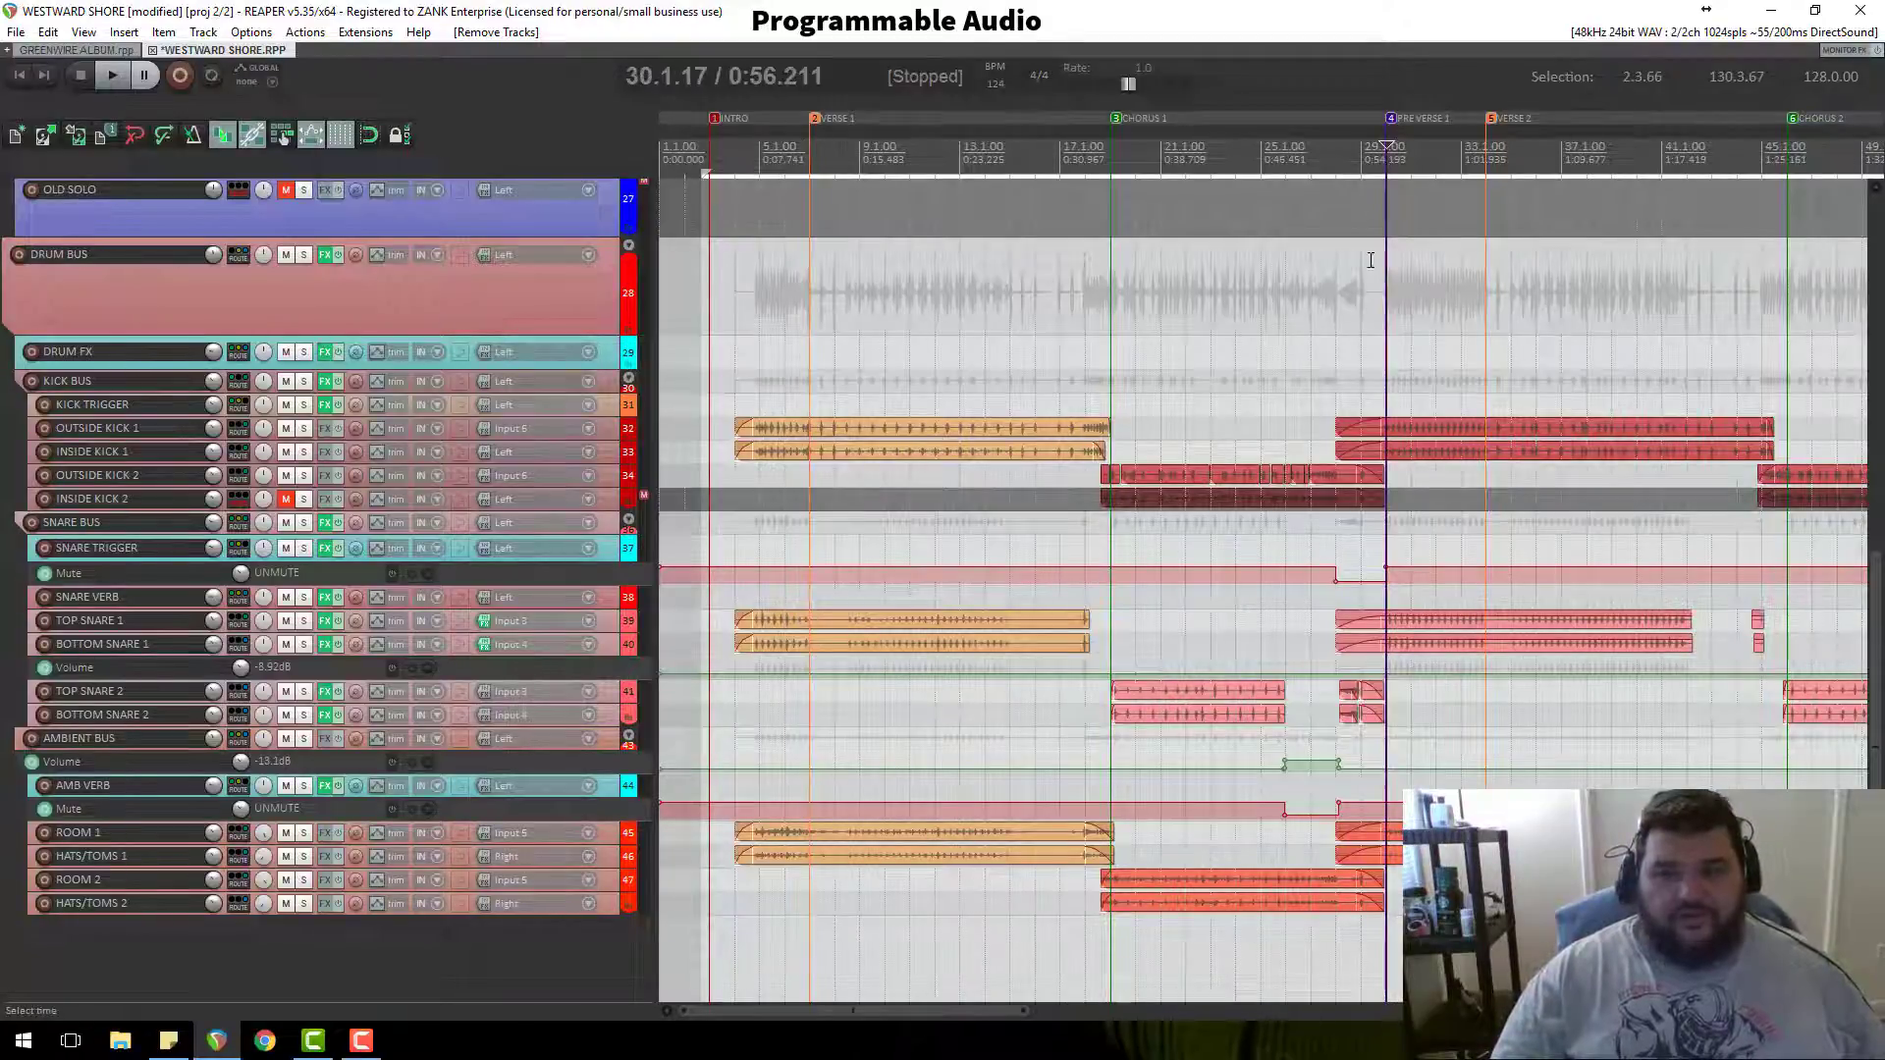
scroll(1367, 294, up, 4)
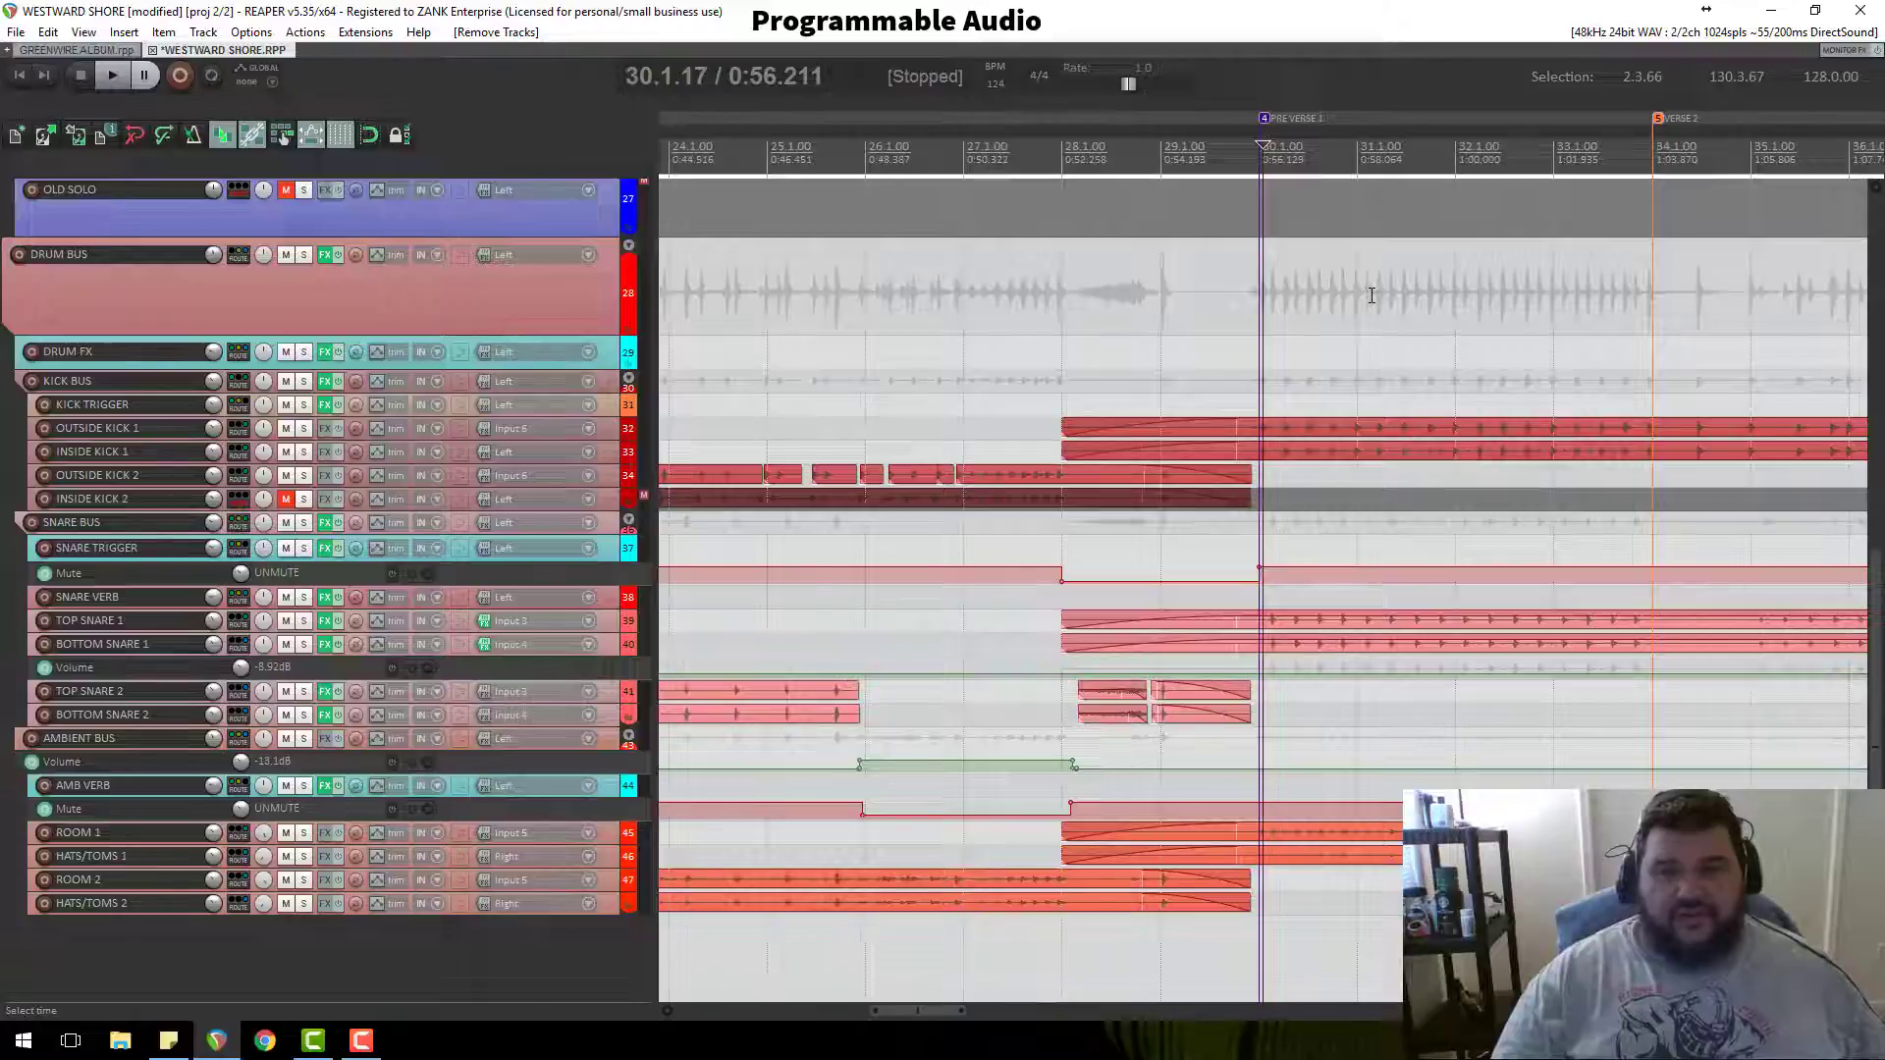
scroll(1372, 294, up, 4)
Step: Make the INSIDE KICK 1 and OUTSIDE KICK 1 tracks much taller to show their waveforms around the PRE VERSE 1 marker
drag(604, 463, 604, 549)
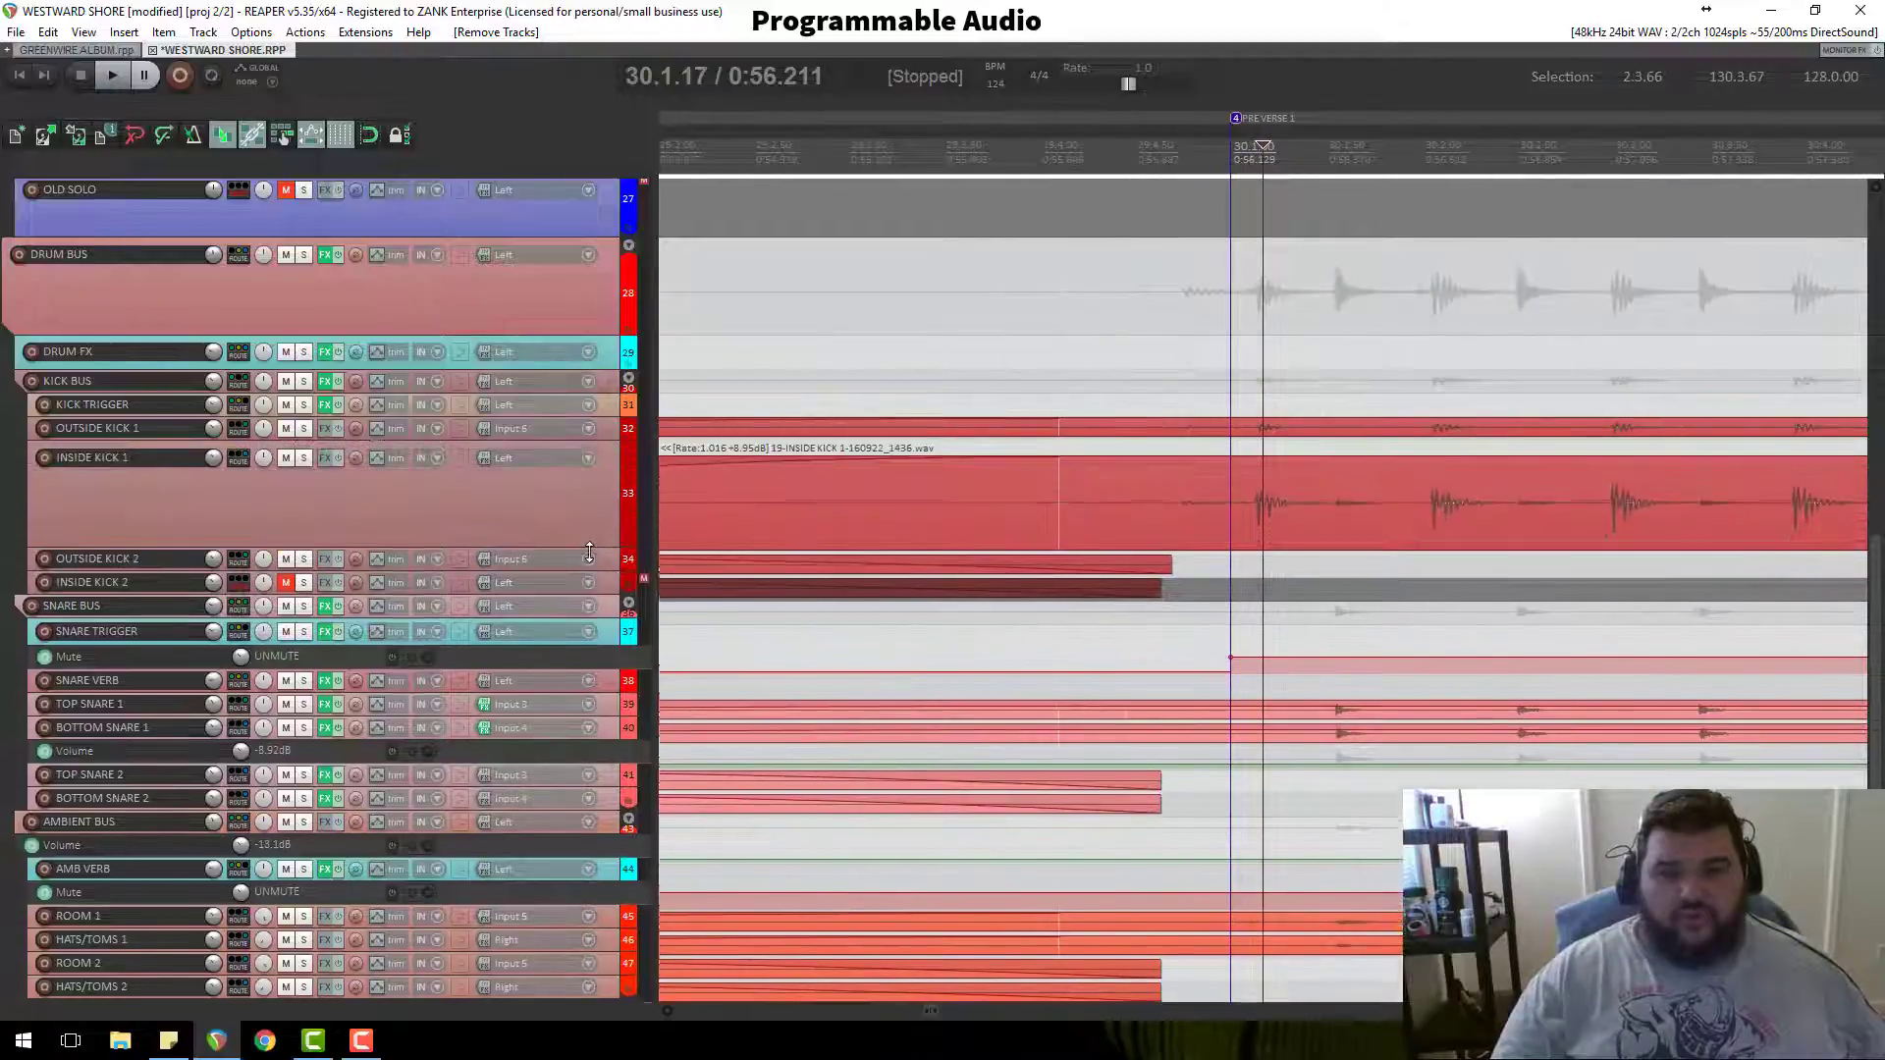
drag(598, 437, 597, 555)
scroll(1264, 487, down, 6)
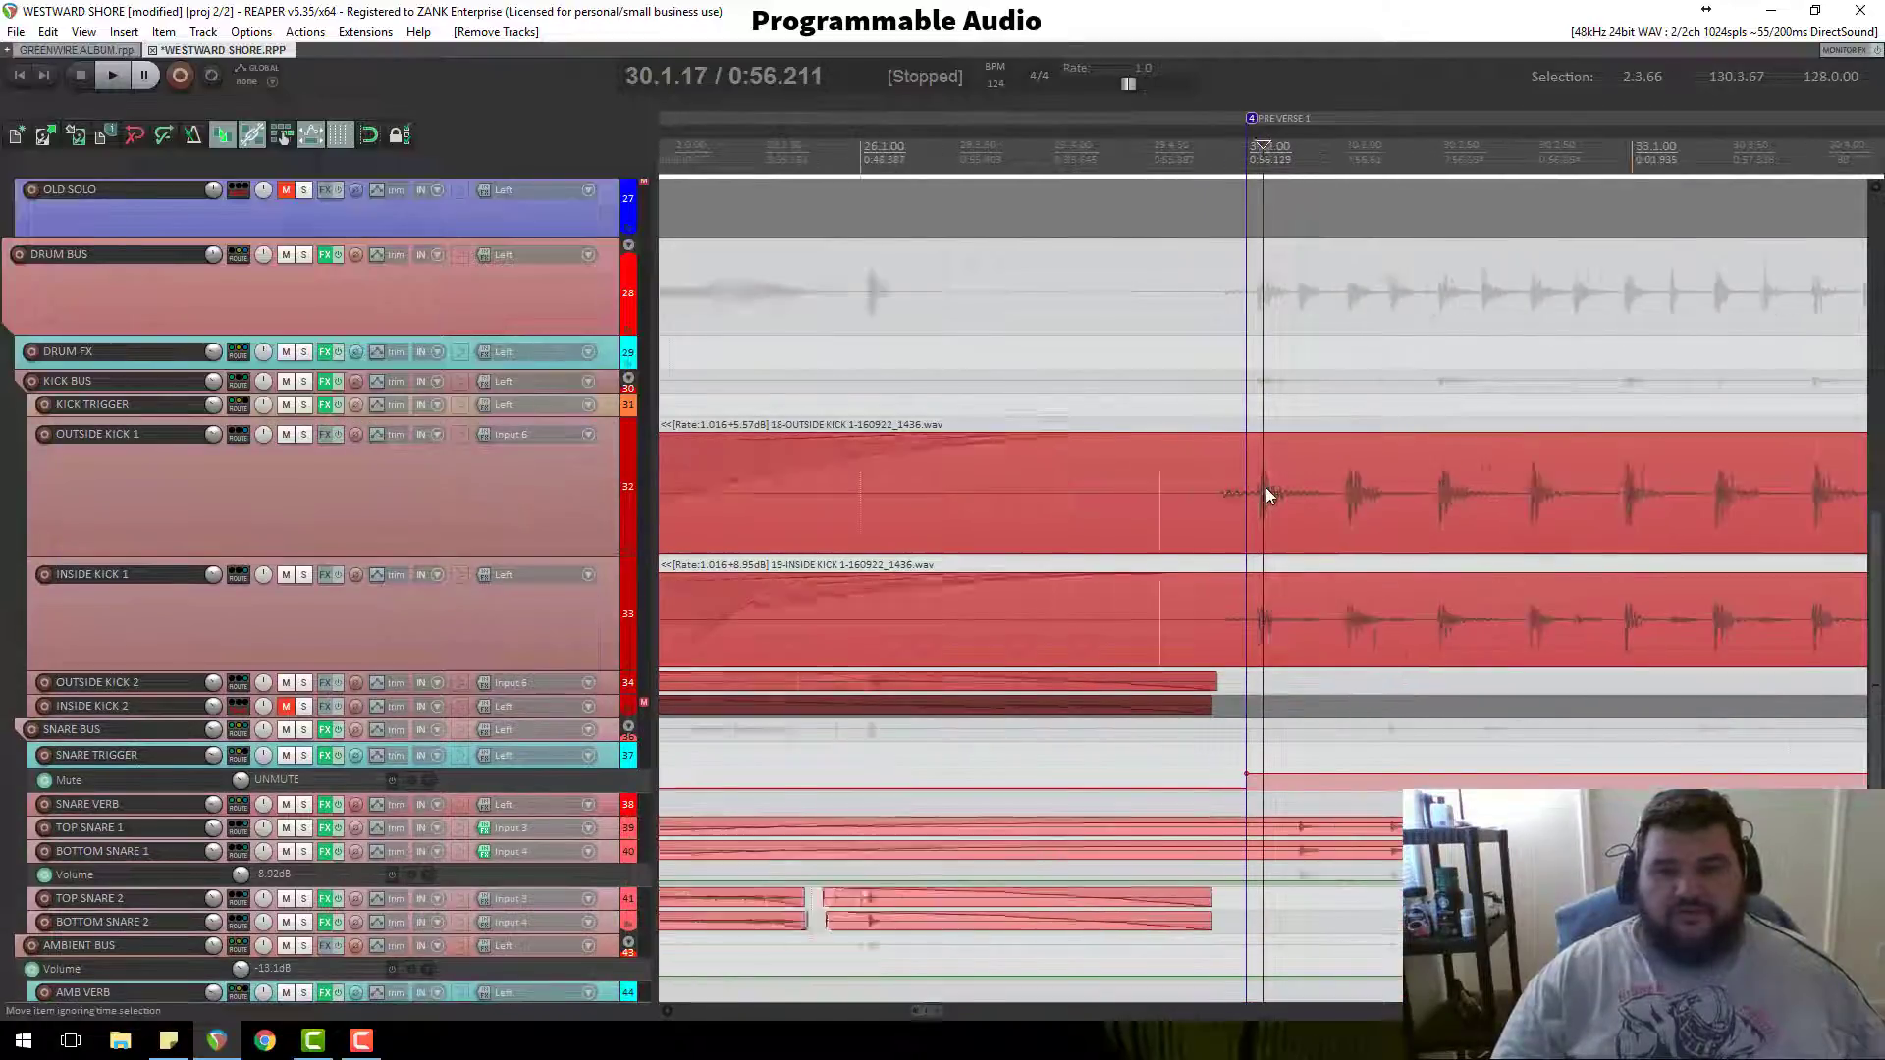
scroll(1265, 487, up, 4)
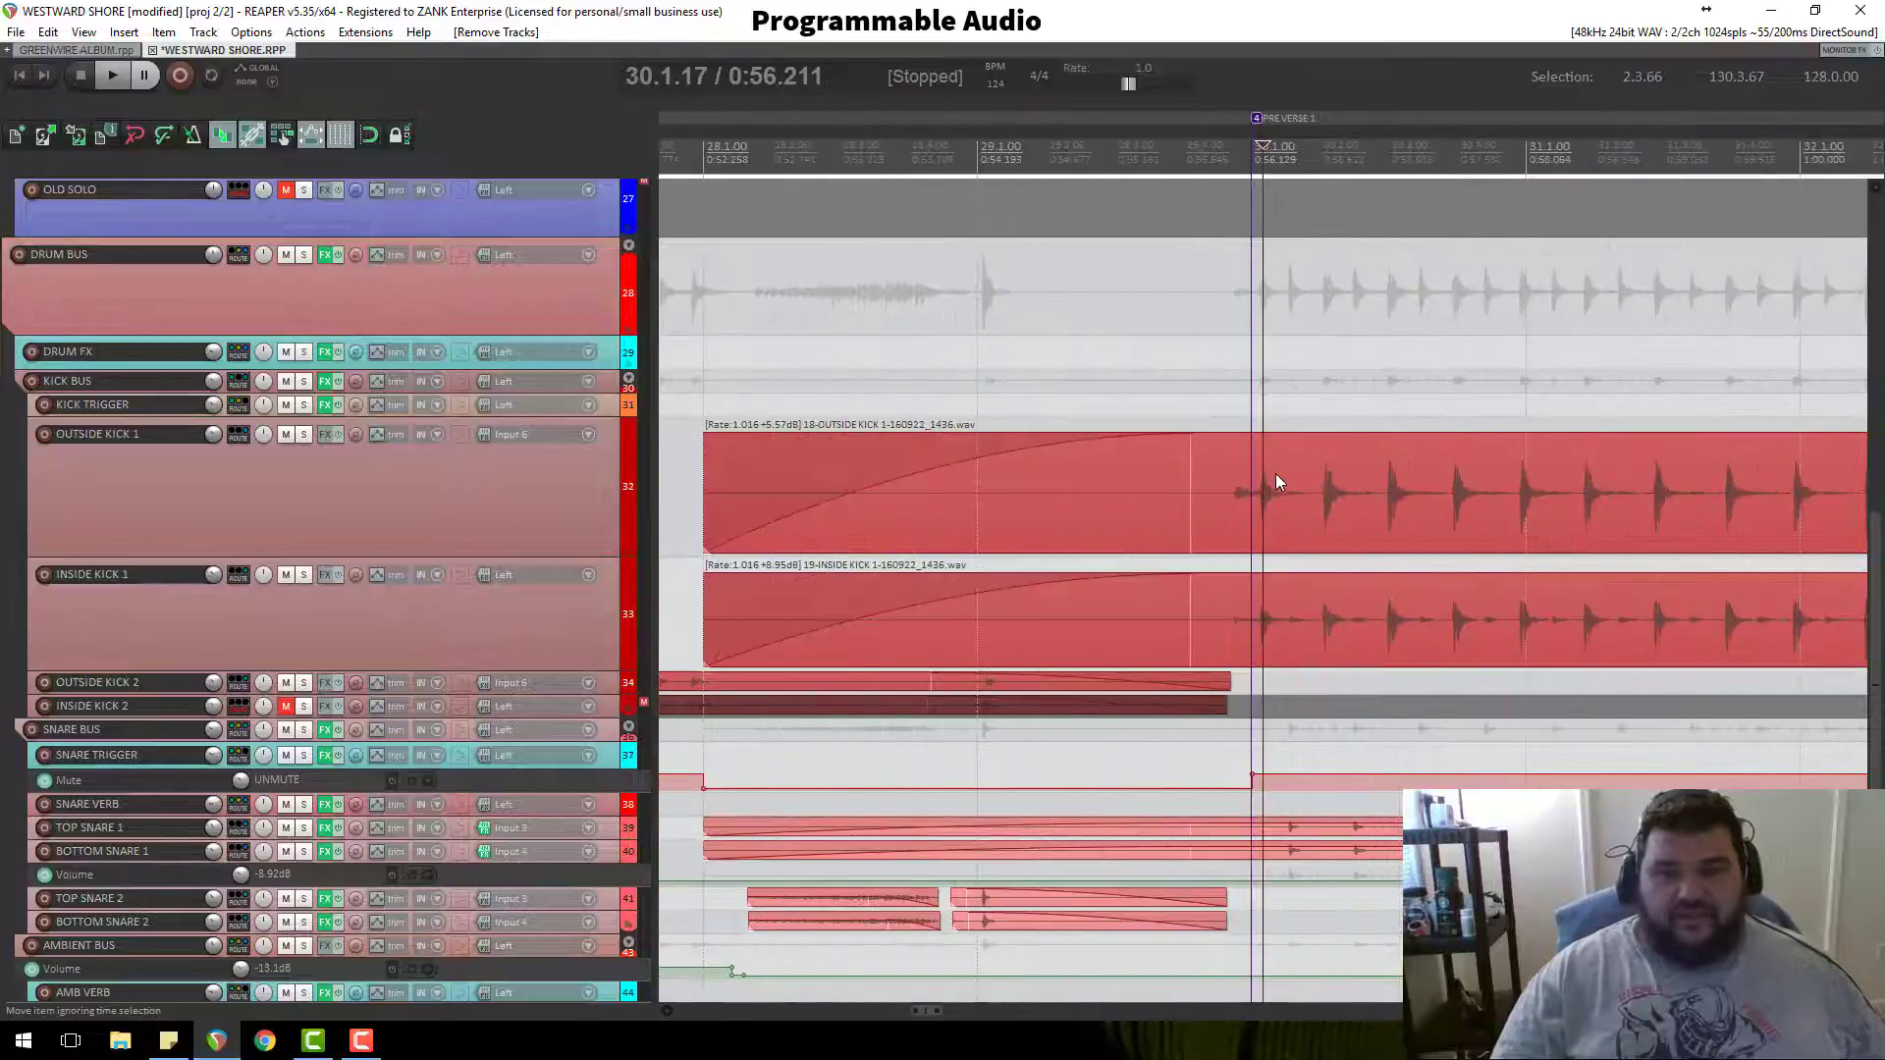
Step: Add a short fade-out to the end of the first OUTSIDE KICK 1 item, at the CHORUS 1 marker
scroll(1276, 473, down, 8)
scroll(1276, 464, down, 3)
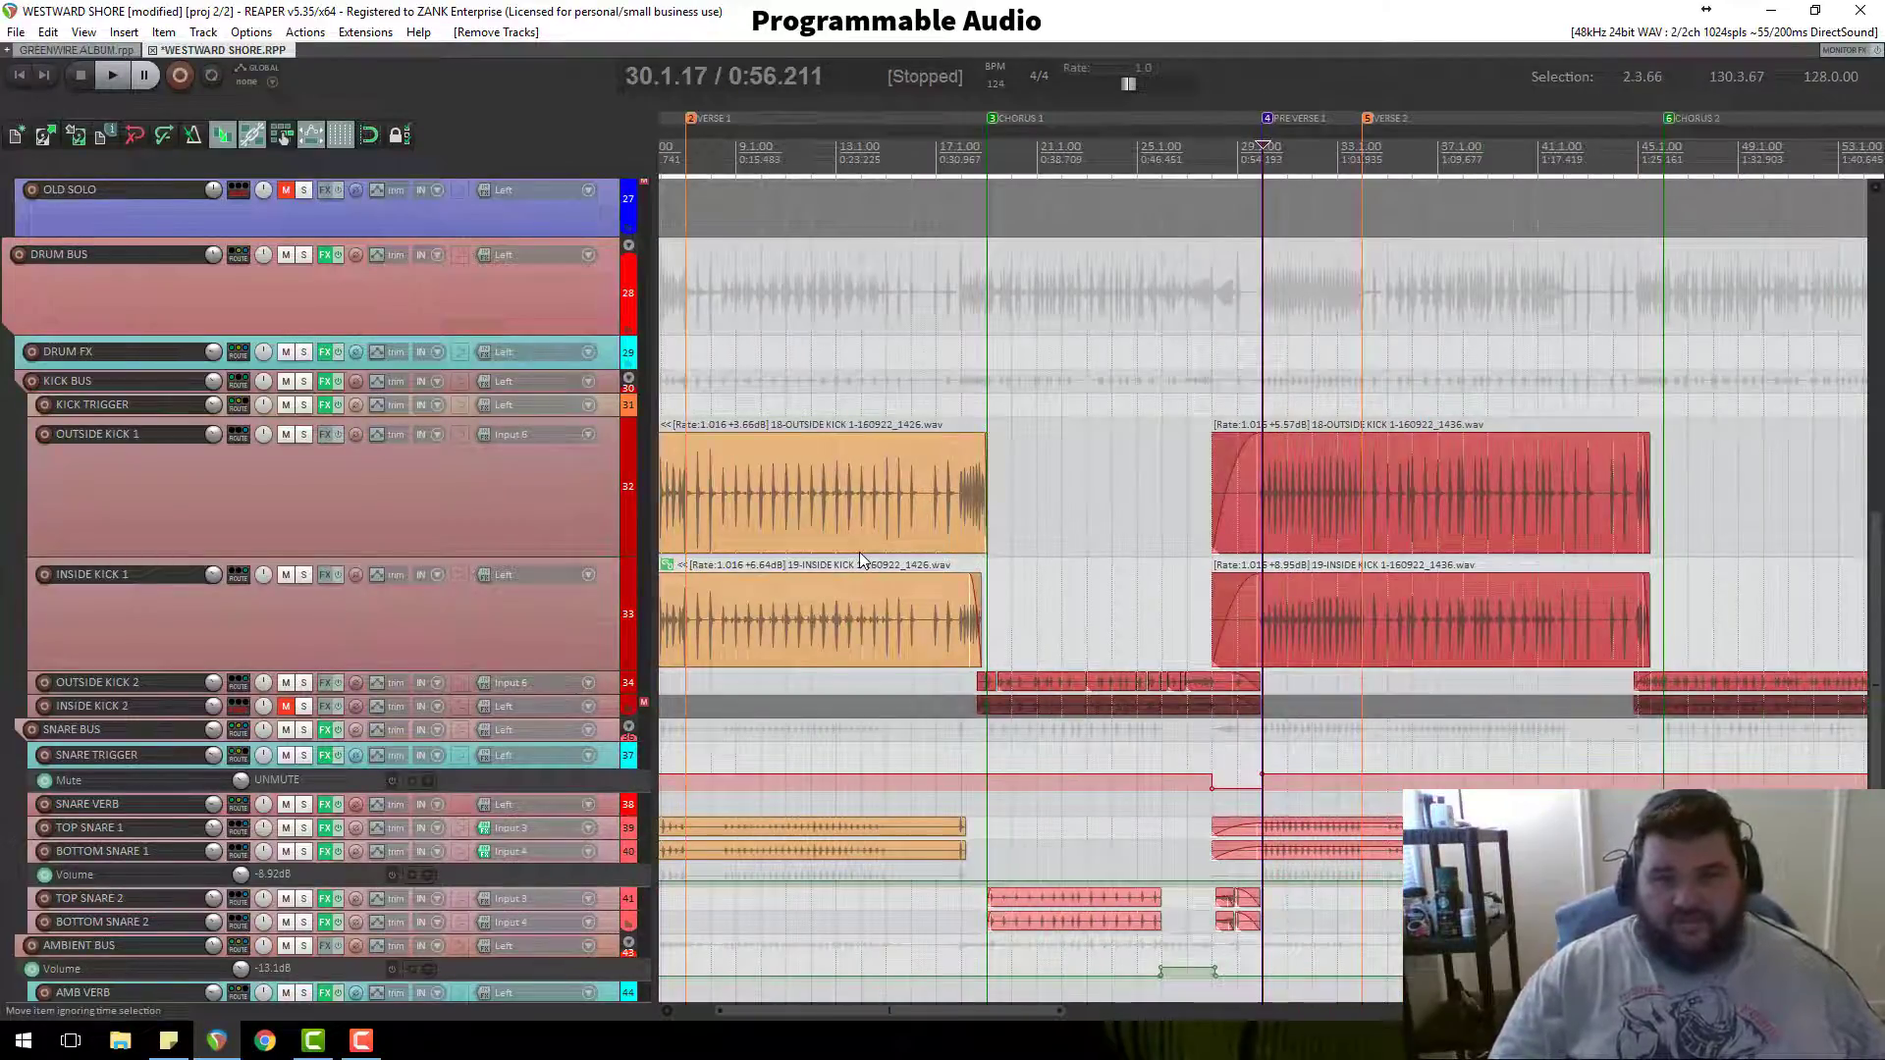
click(980, 439)
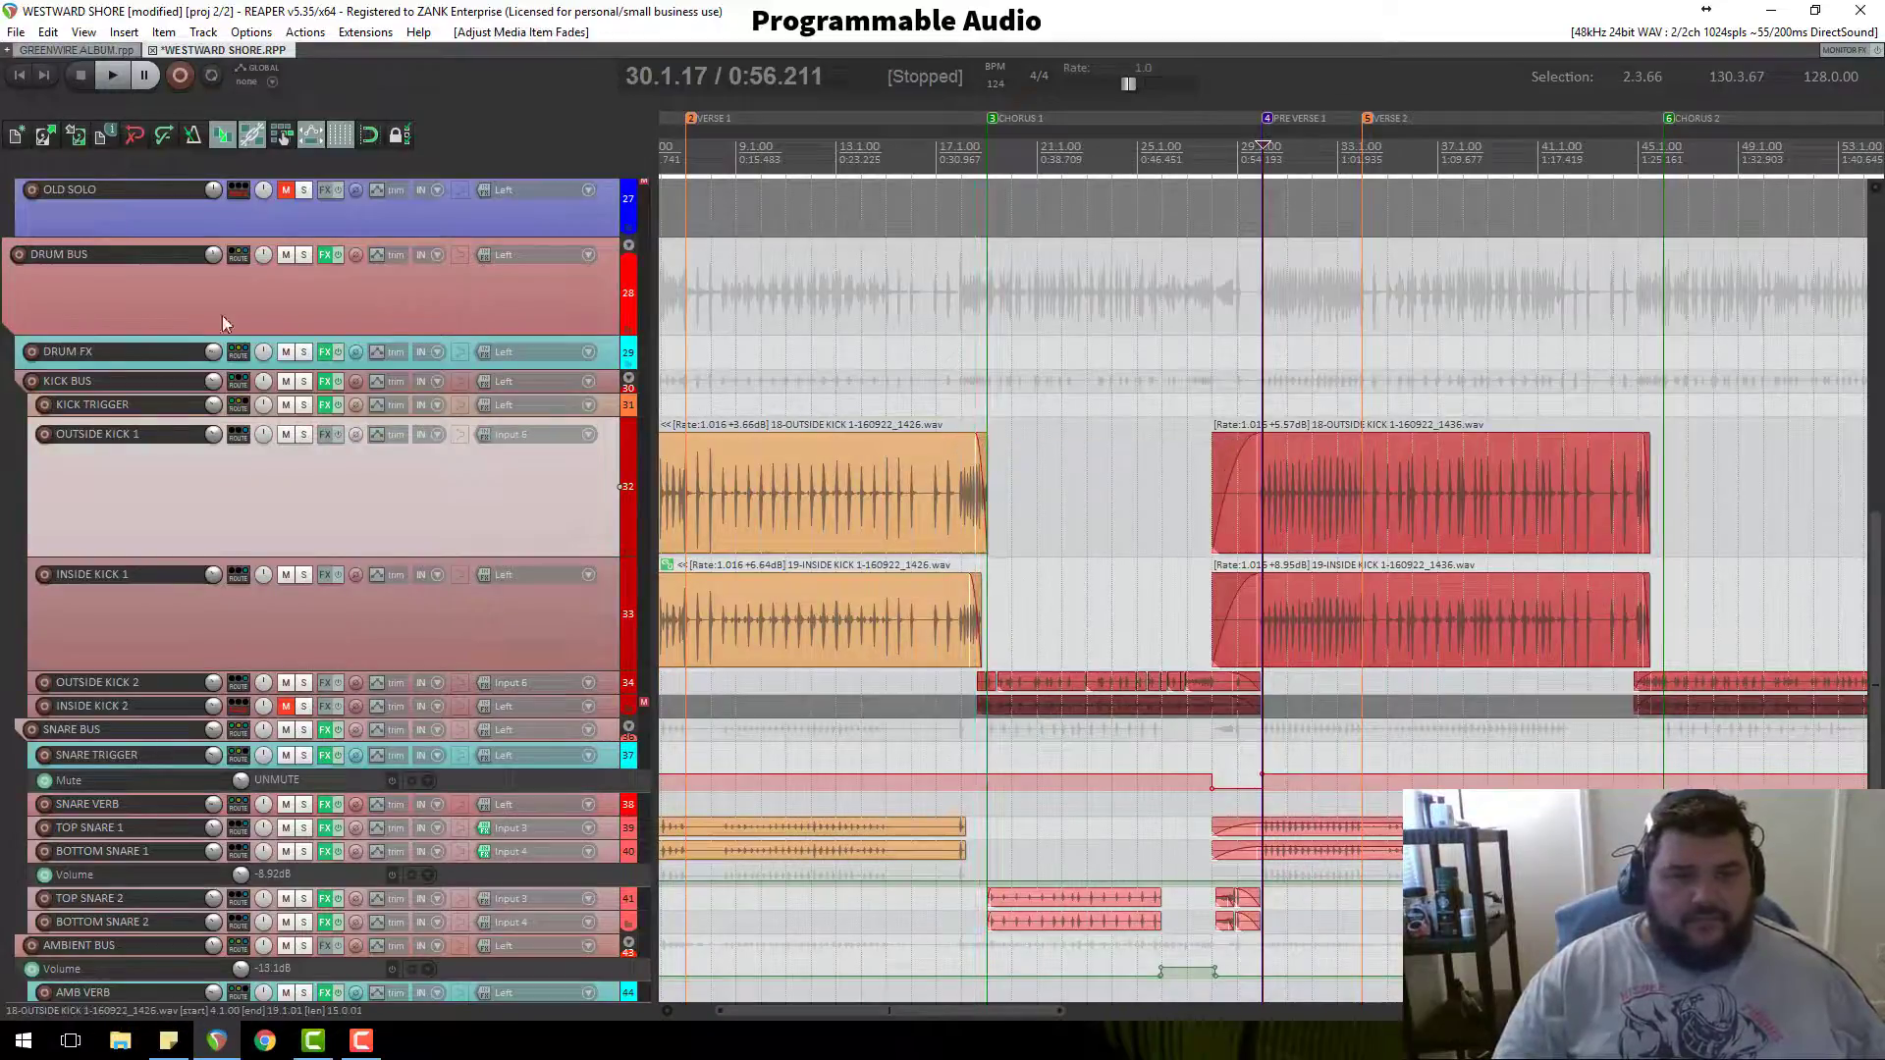
Step: Solo the DRUM BUS and start playback from the beginning of the first kick items, at 4.1.54
click(302, 255)
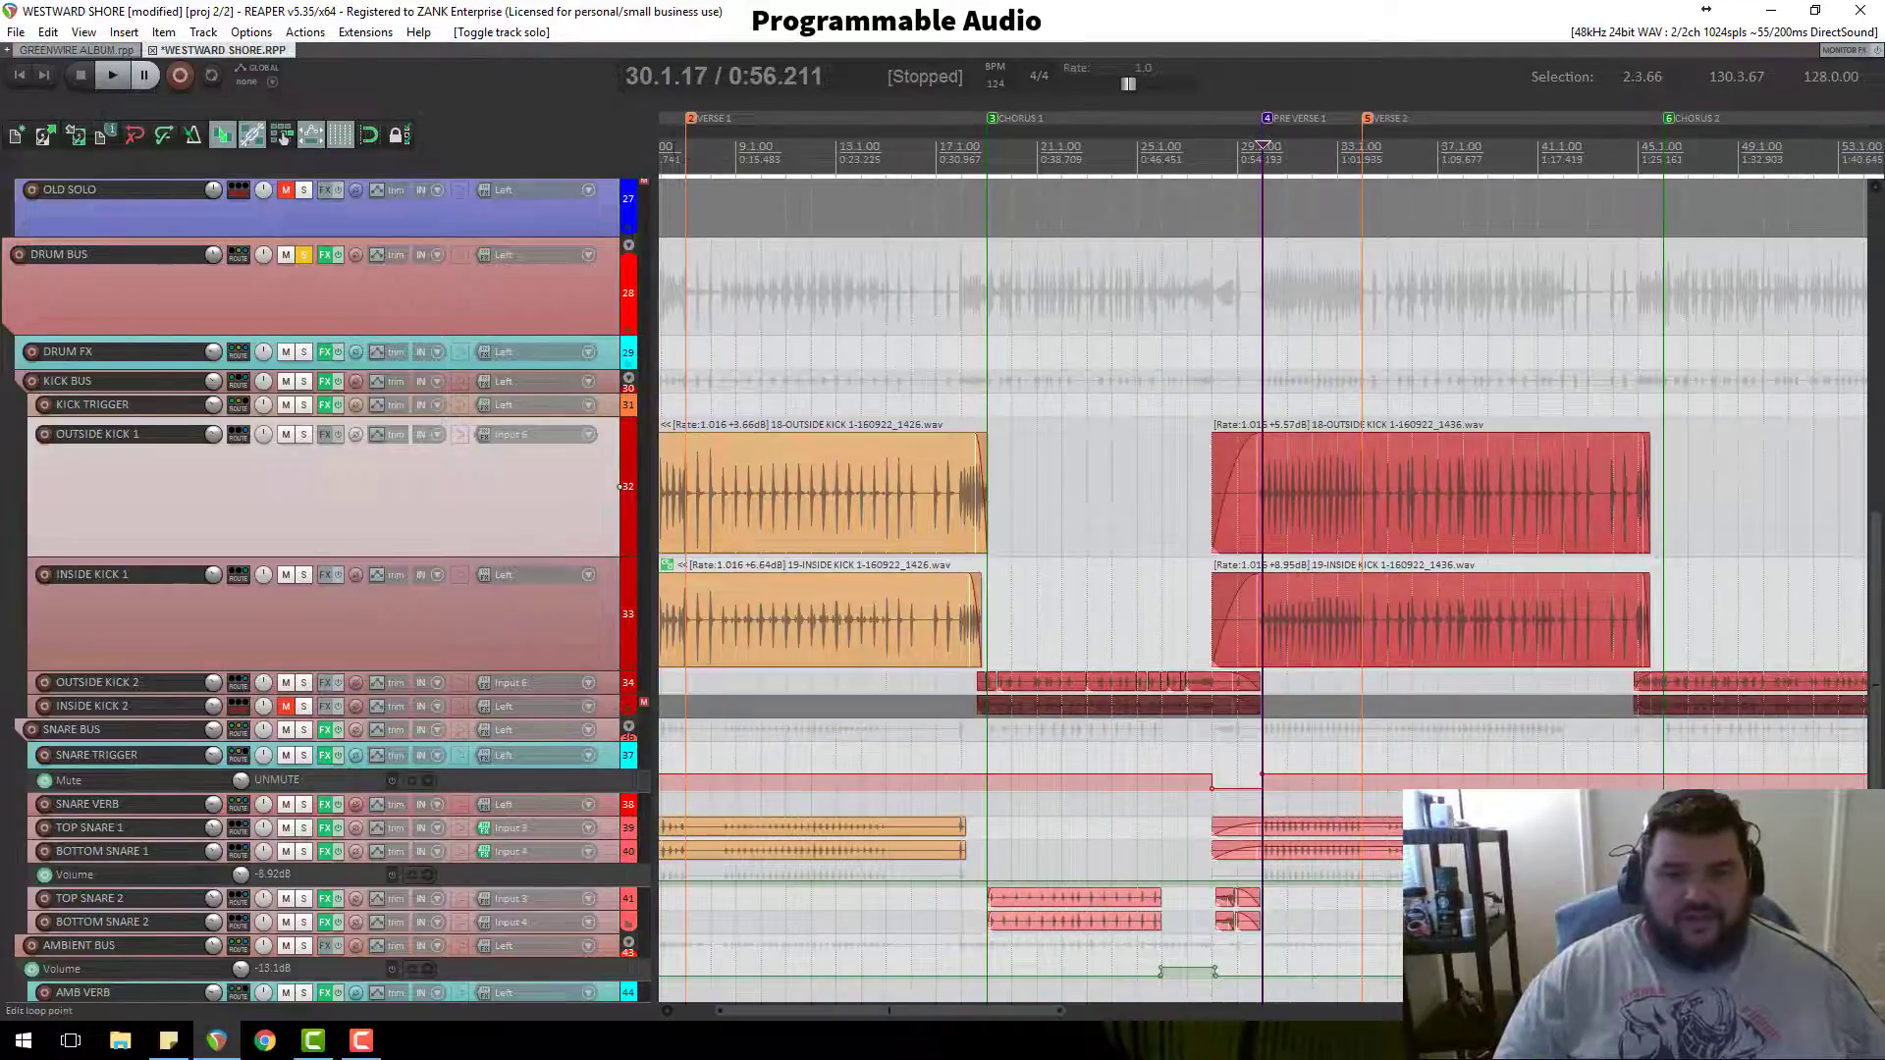
click(673, 314)
scroll(730, 248, down, 3)
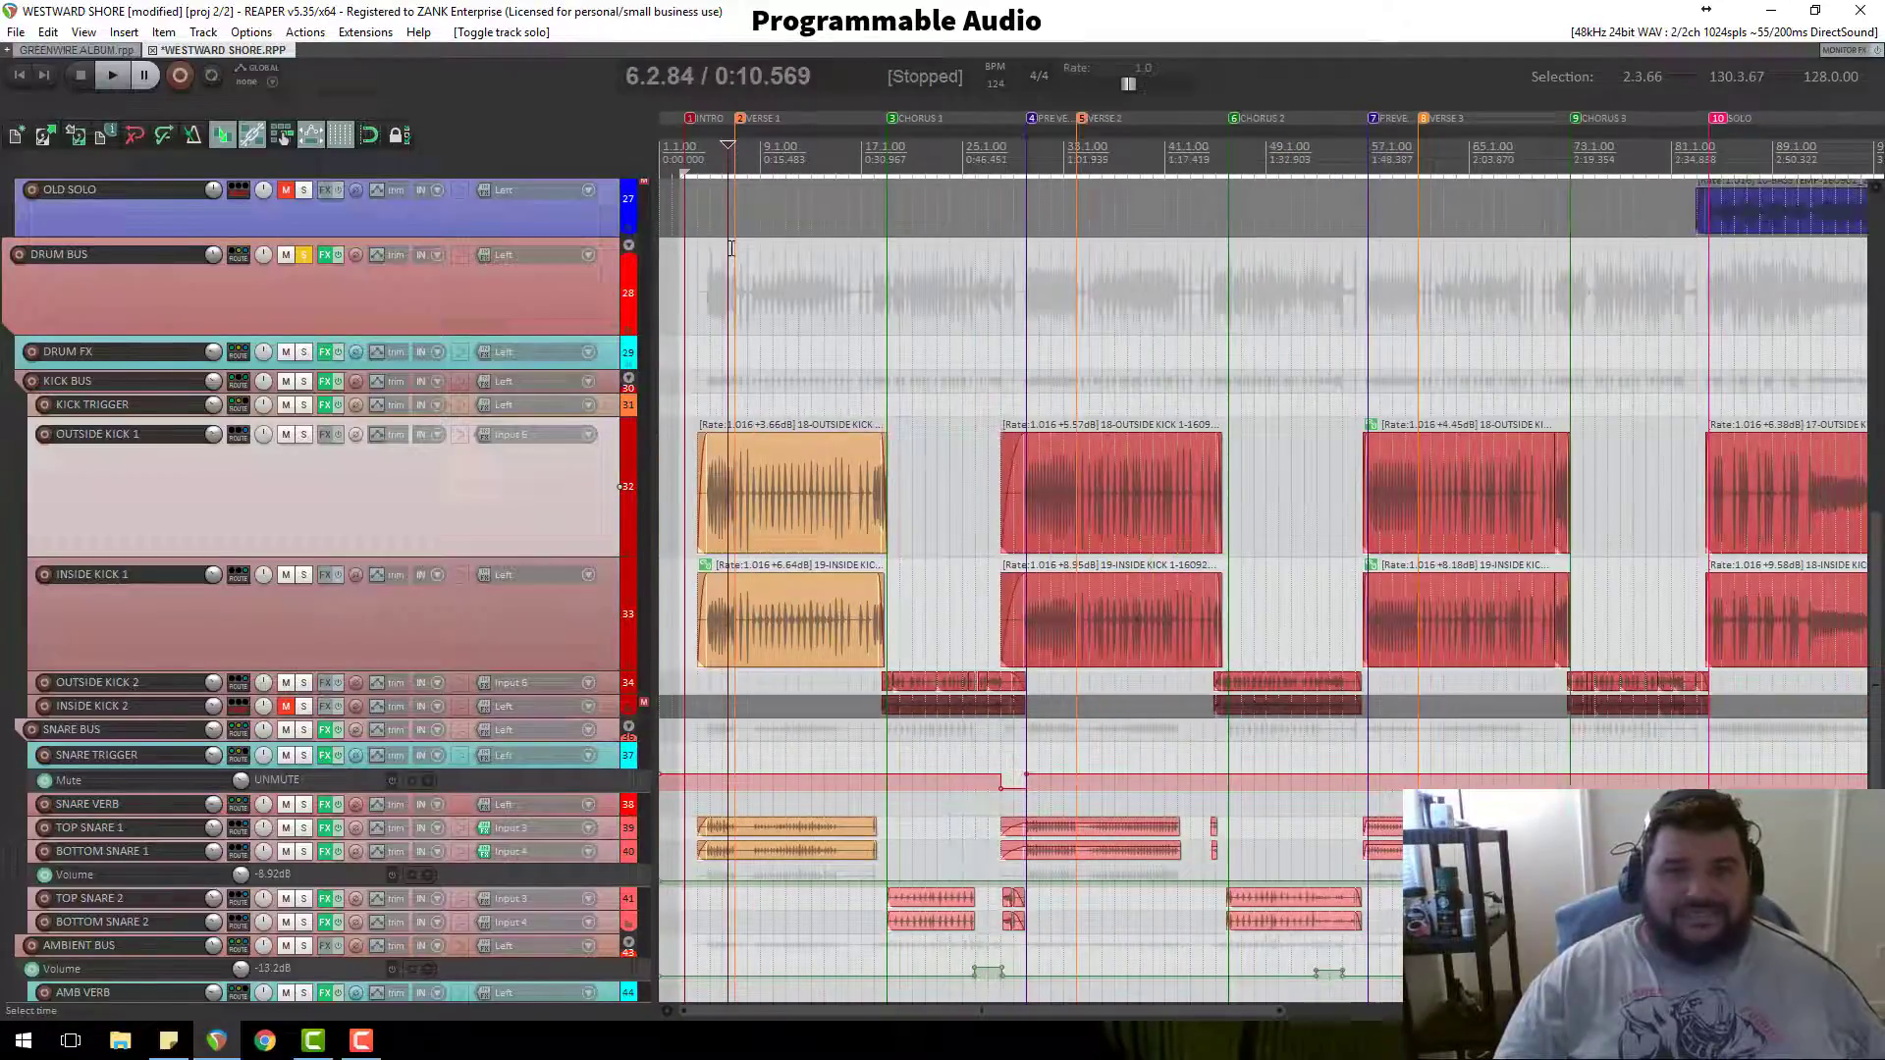
click(701, 155)
scroll(956, 440, up, 2)
key(space)
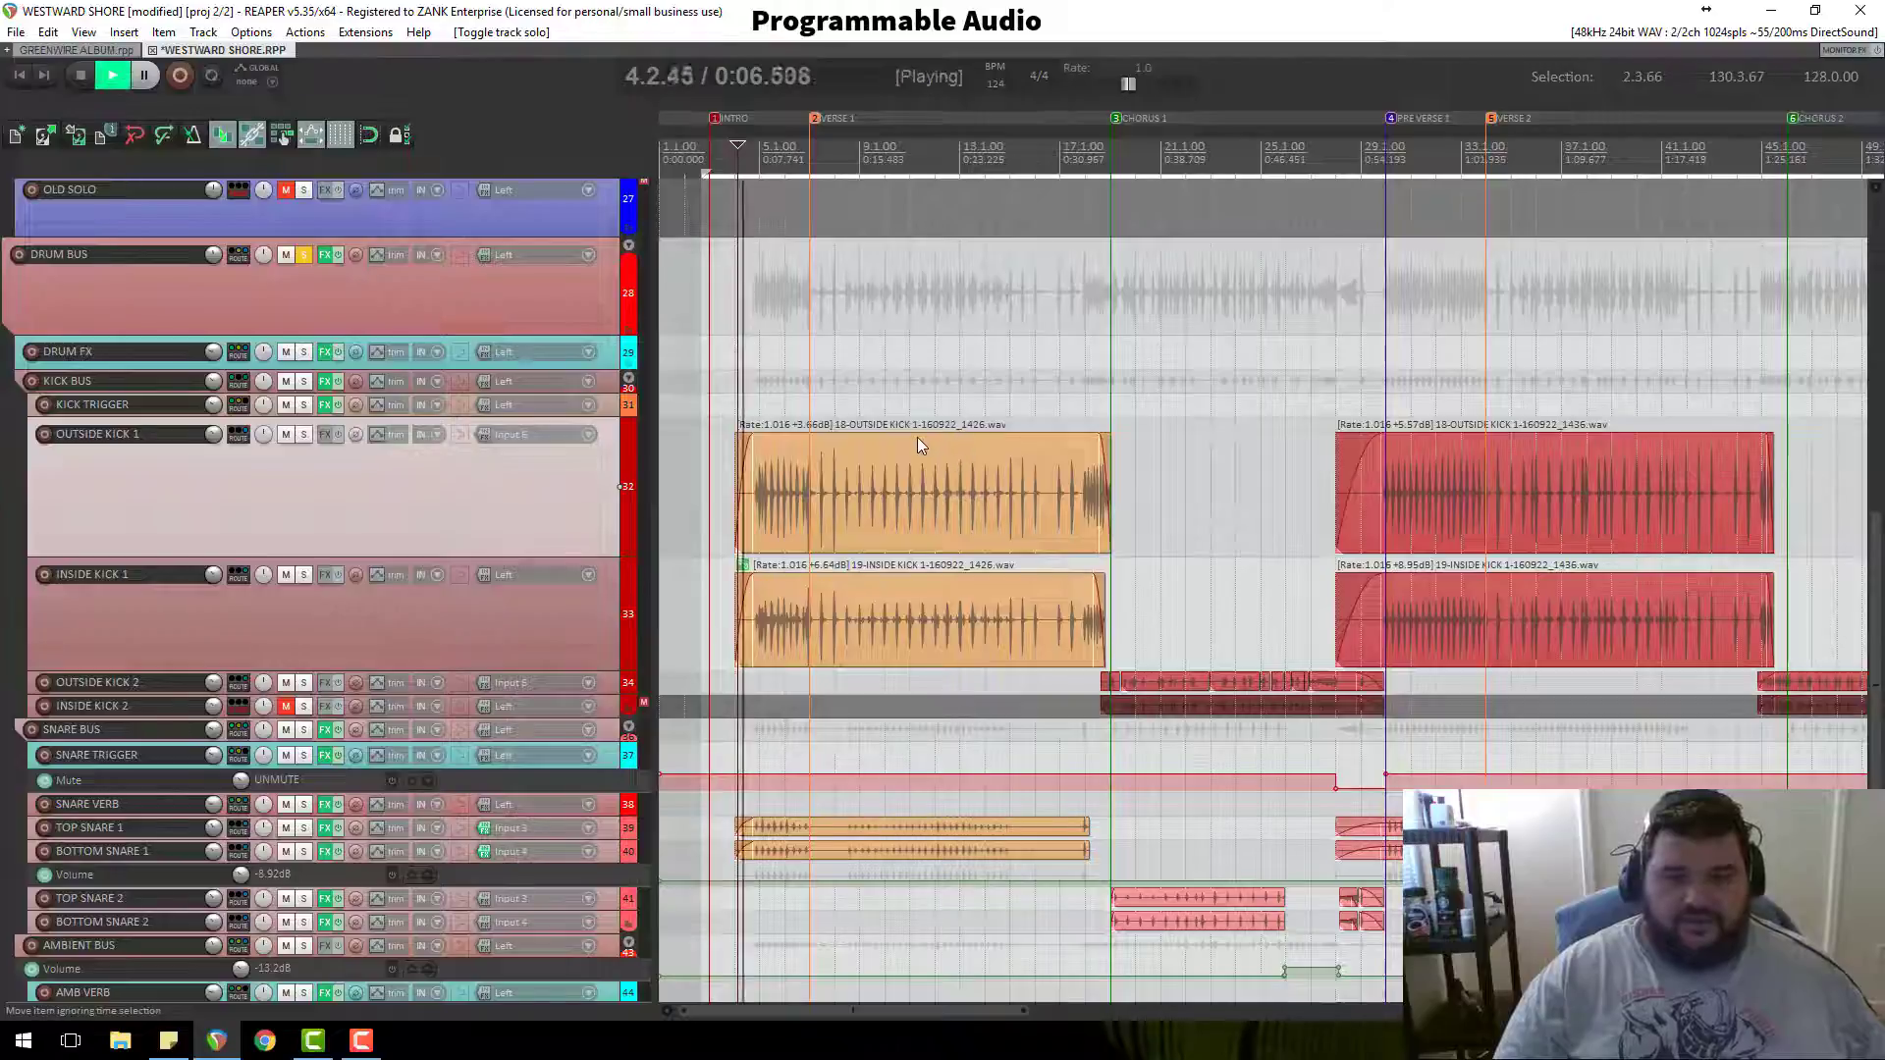
Step: Listen to the soloed drums through the intro and into verse 1 while examining the drum tracks, and stop playback
scroll(1016, 607, up, 1)
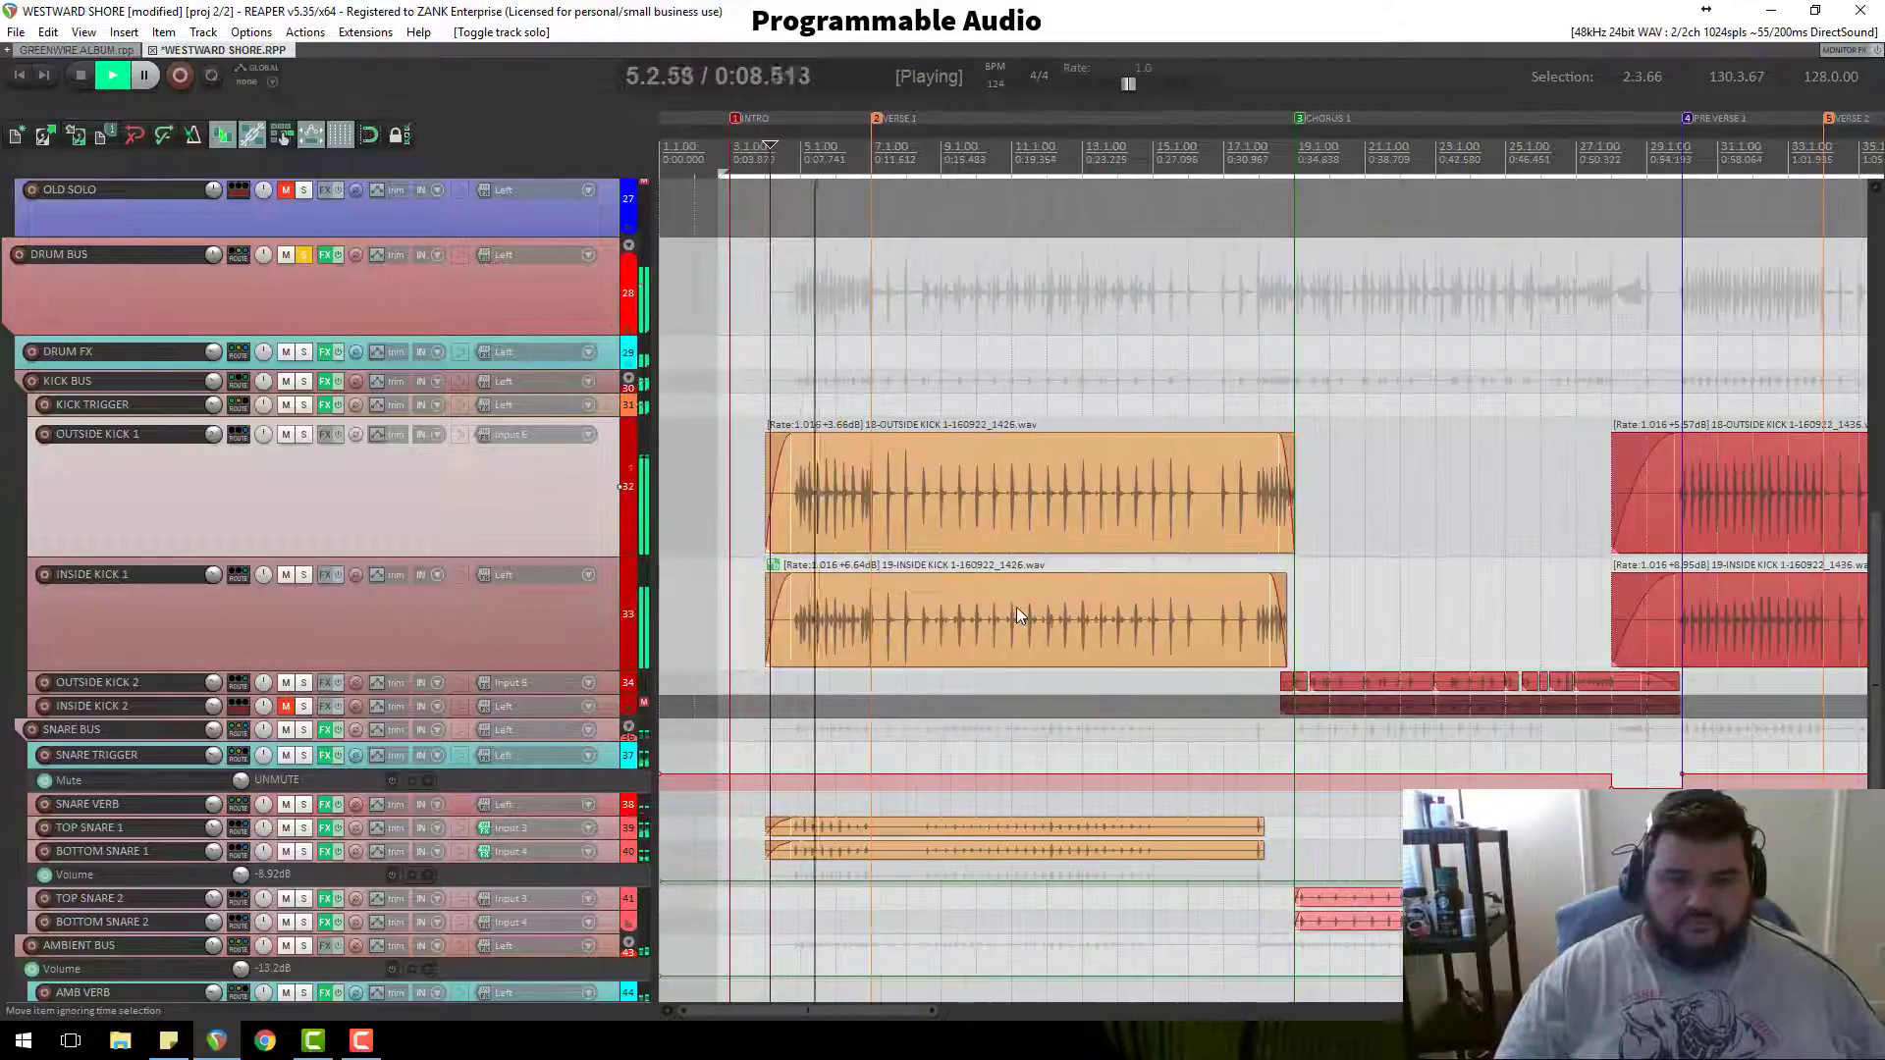
scroll(1016, 608, up, 2)
scroll(1016, 609, down, 1)
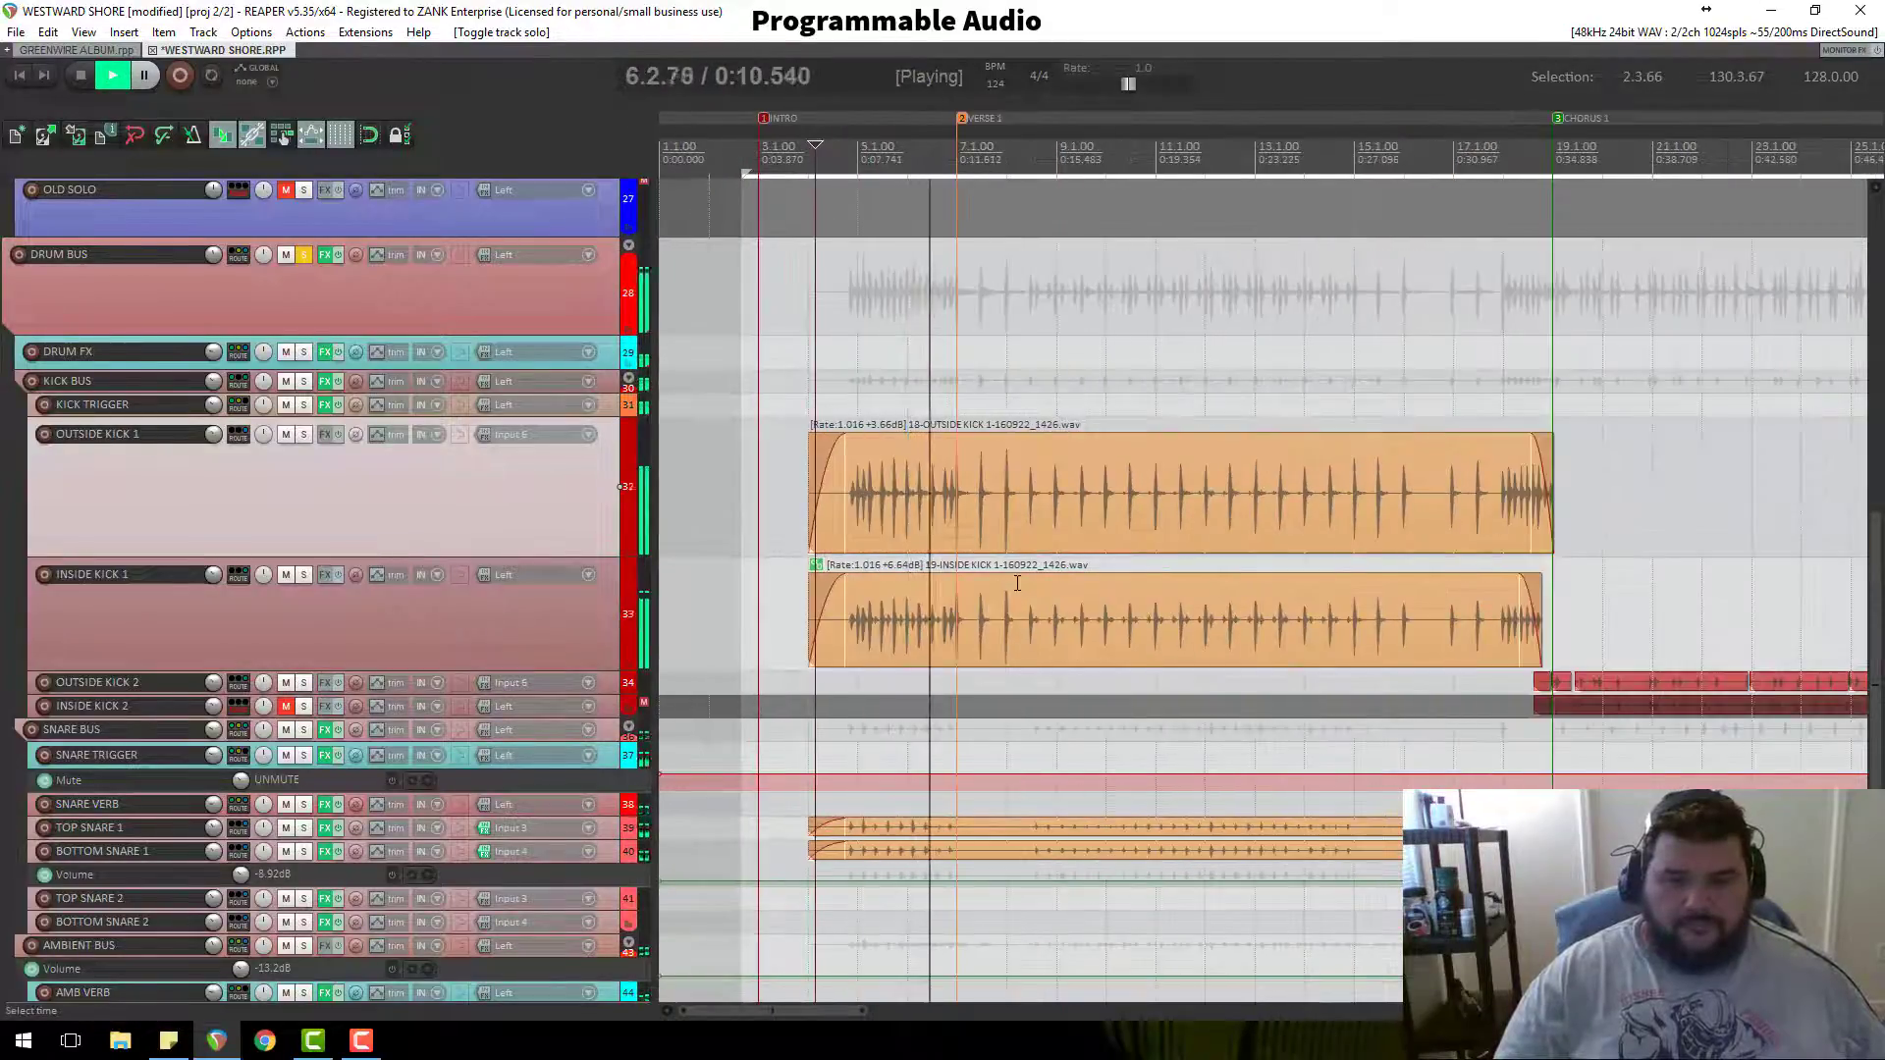
scroll(583, 798, down, 5)
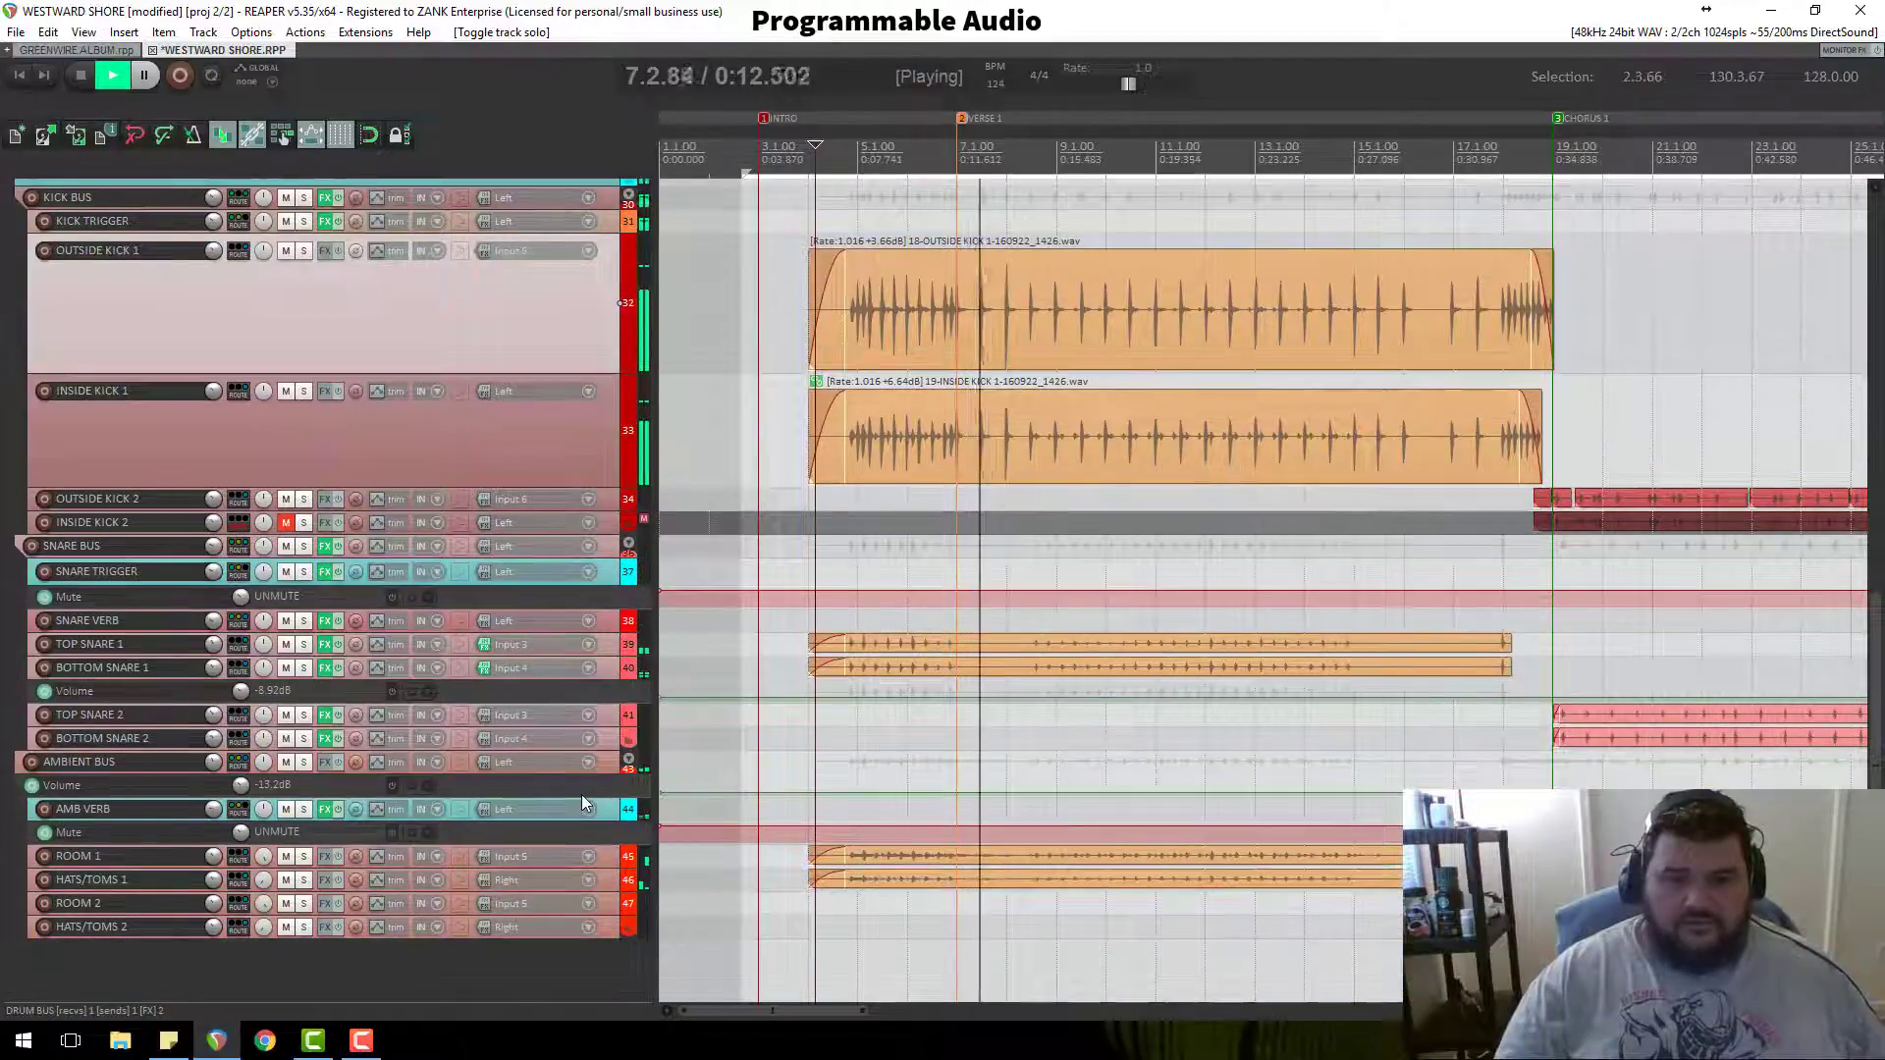
scroll(569, 762, up, 6)
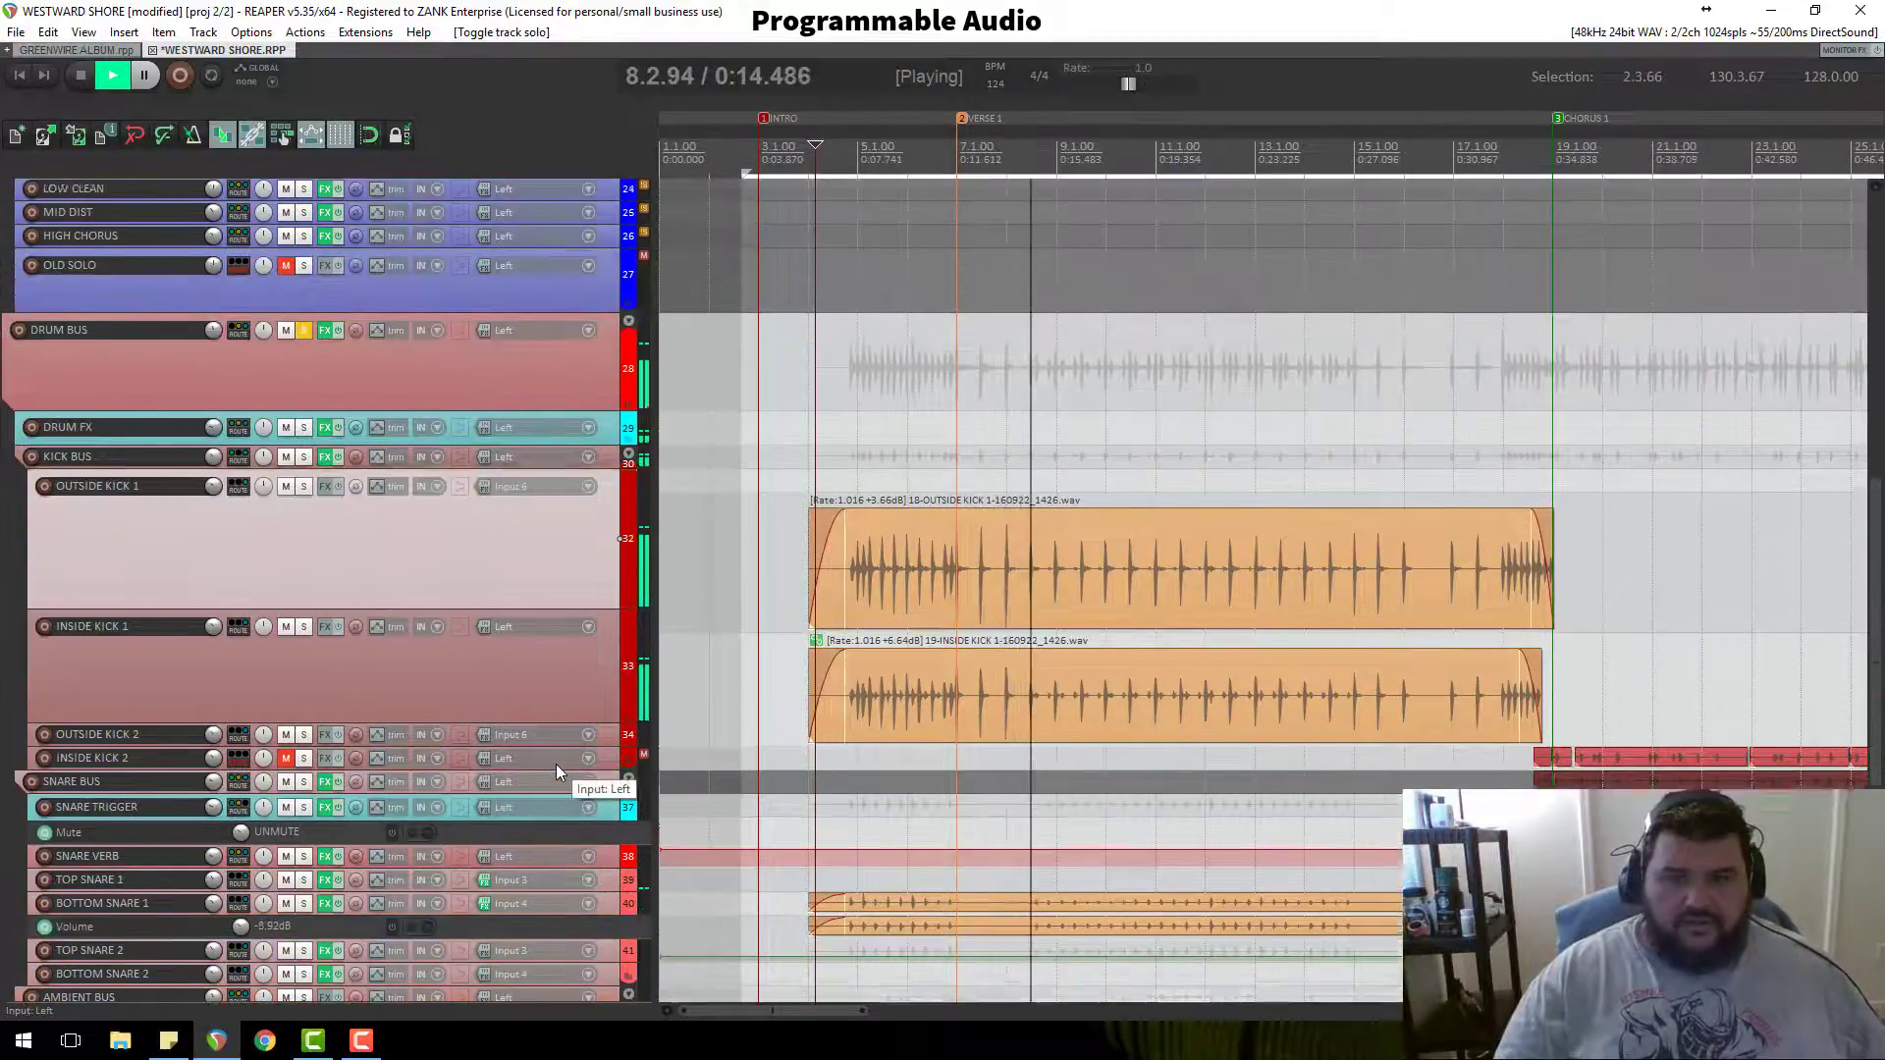
scroll(556, 763, up, 4)
scroll(556, 764, down, 6)
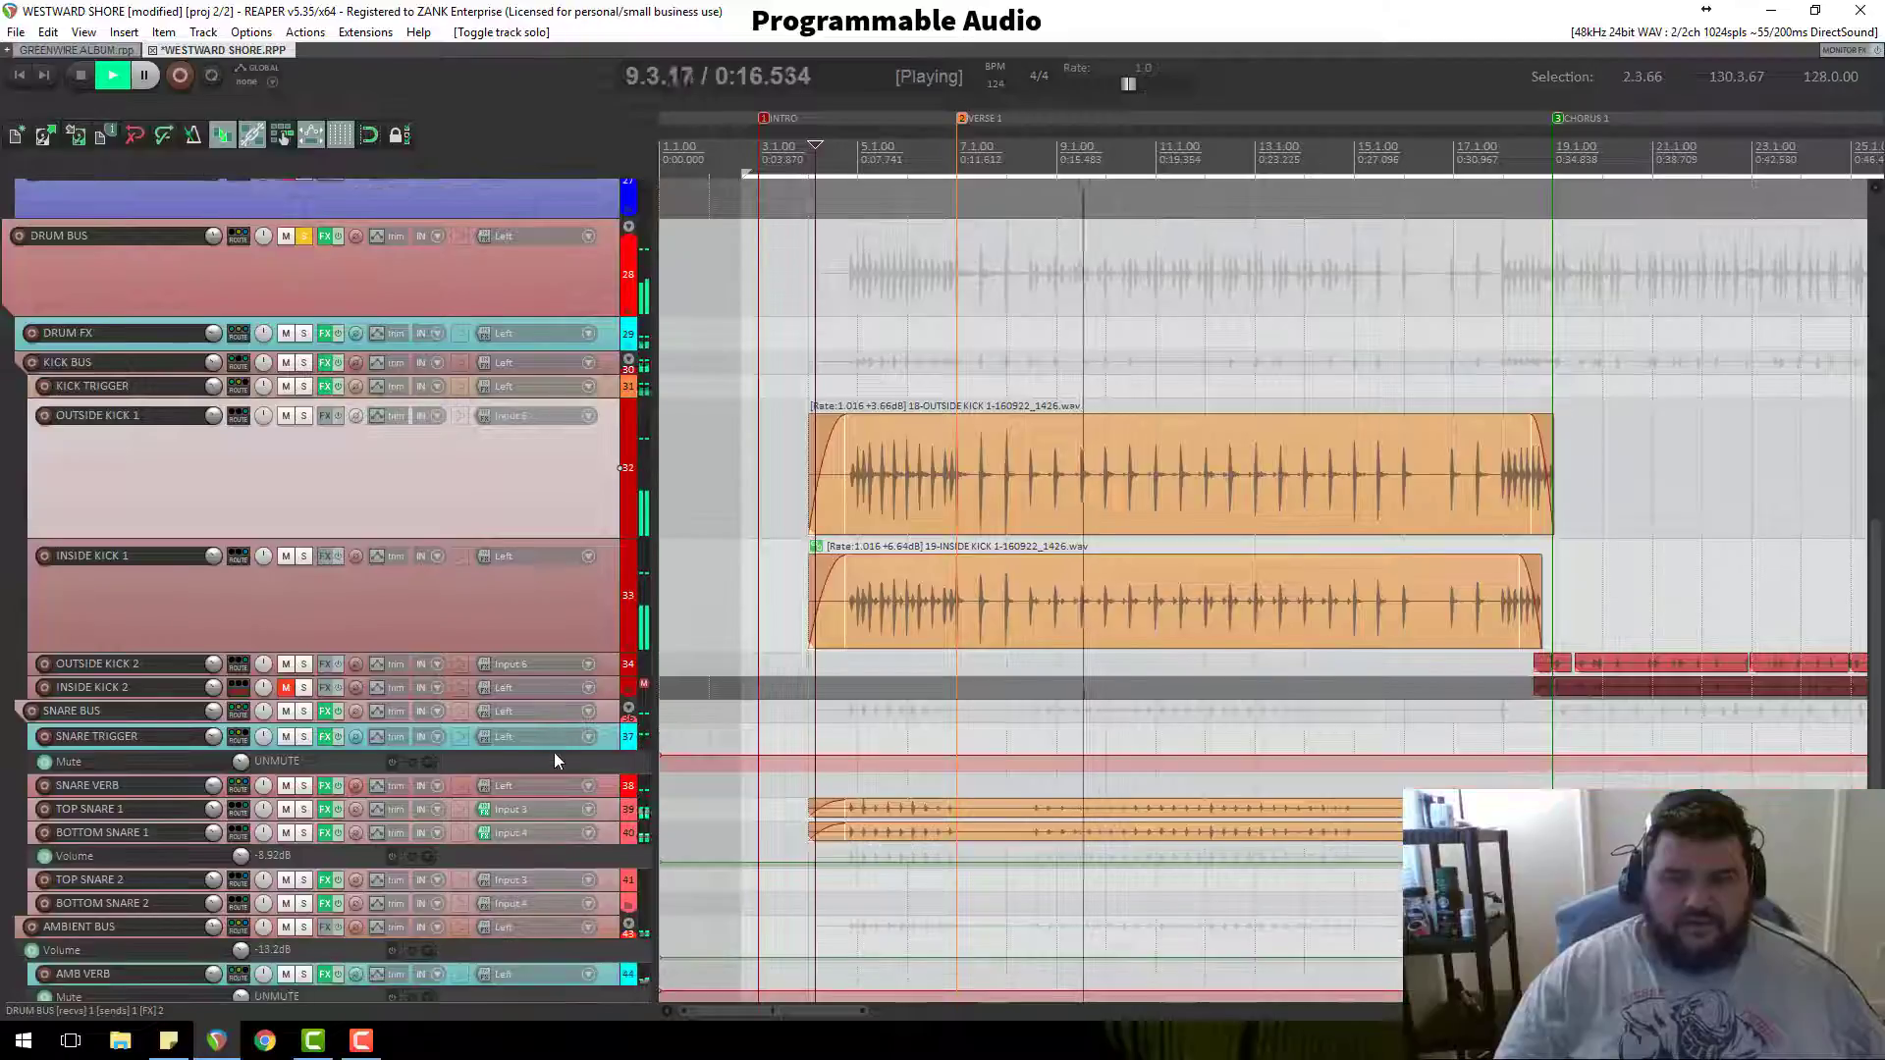
key(space)
Step: Restart playback, open the KICK BUS effects chain showing ReaGate, and move its window clear of the first kick items' opening hits
scroll(528, 602, down, 1)
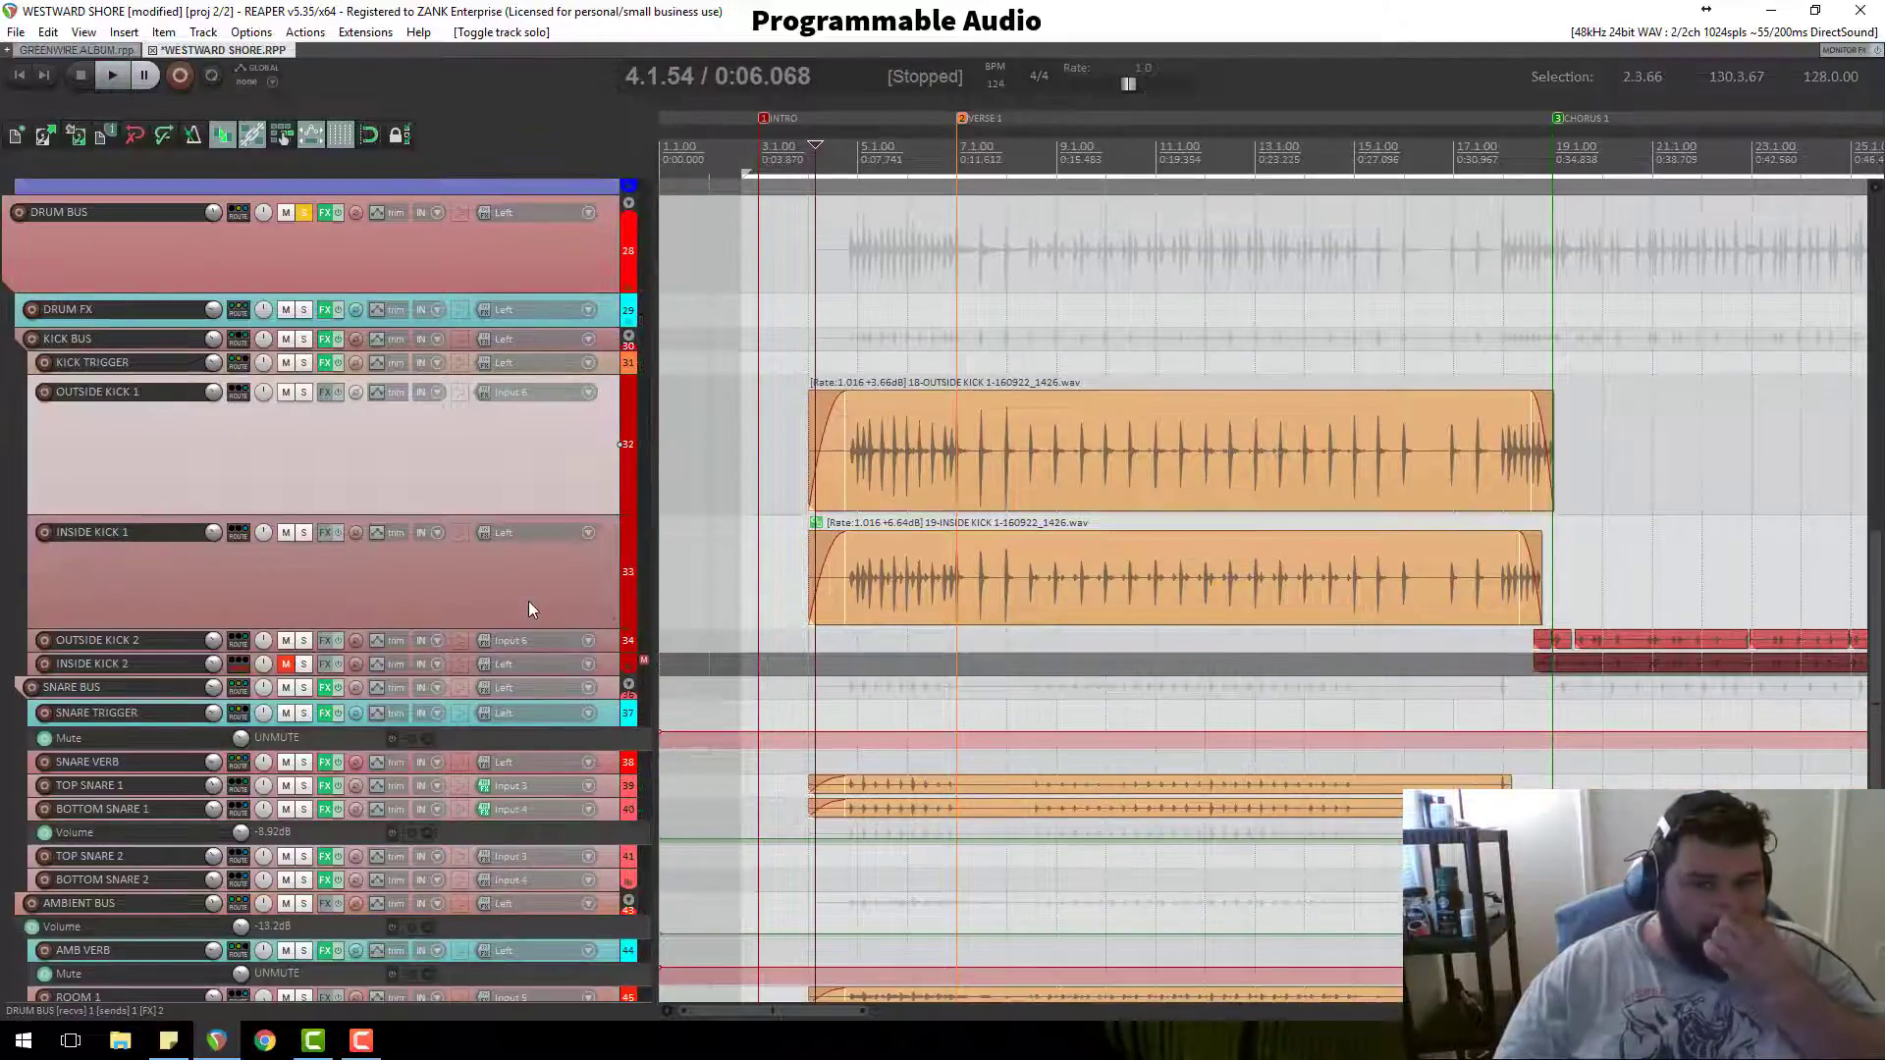
key(space)
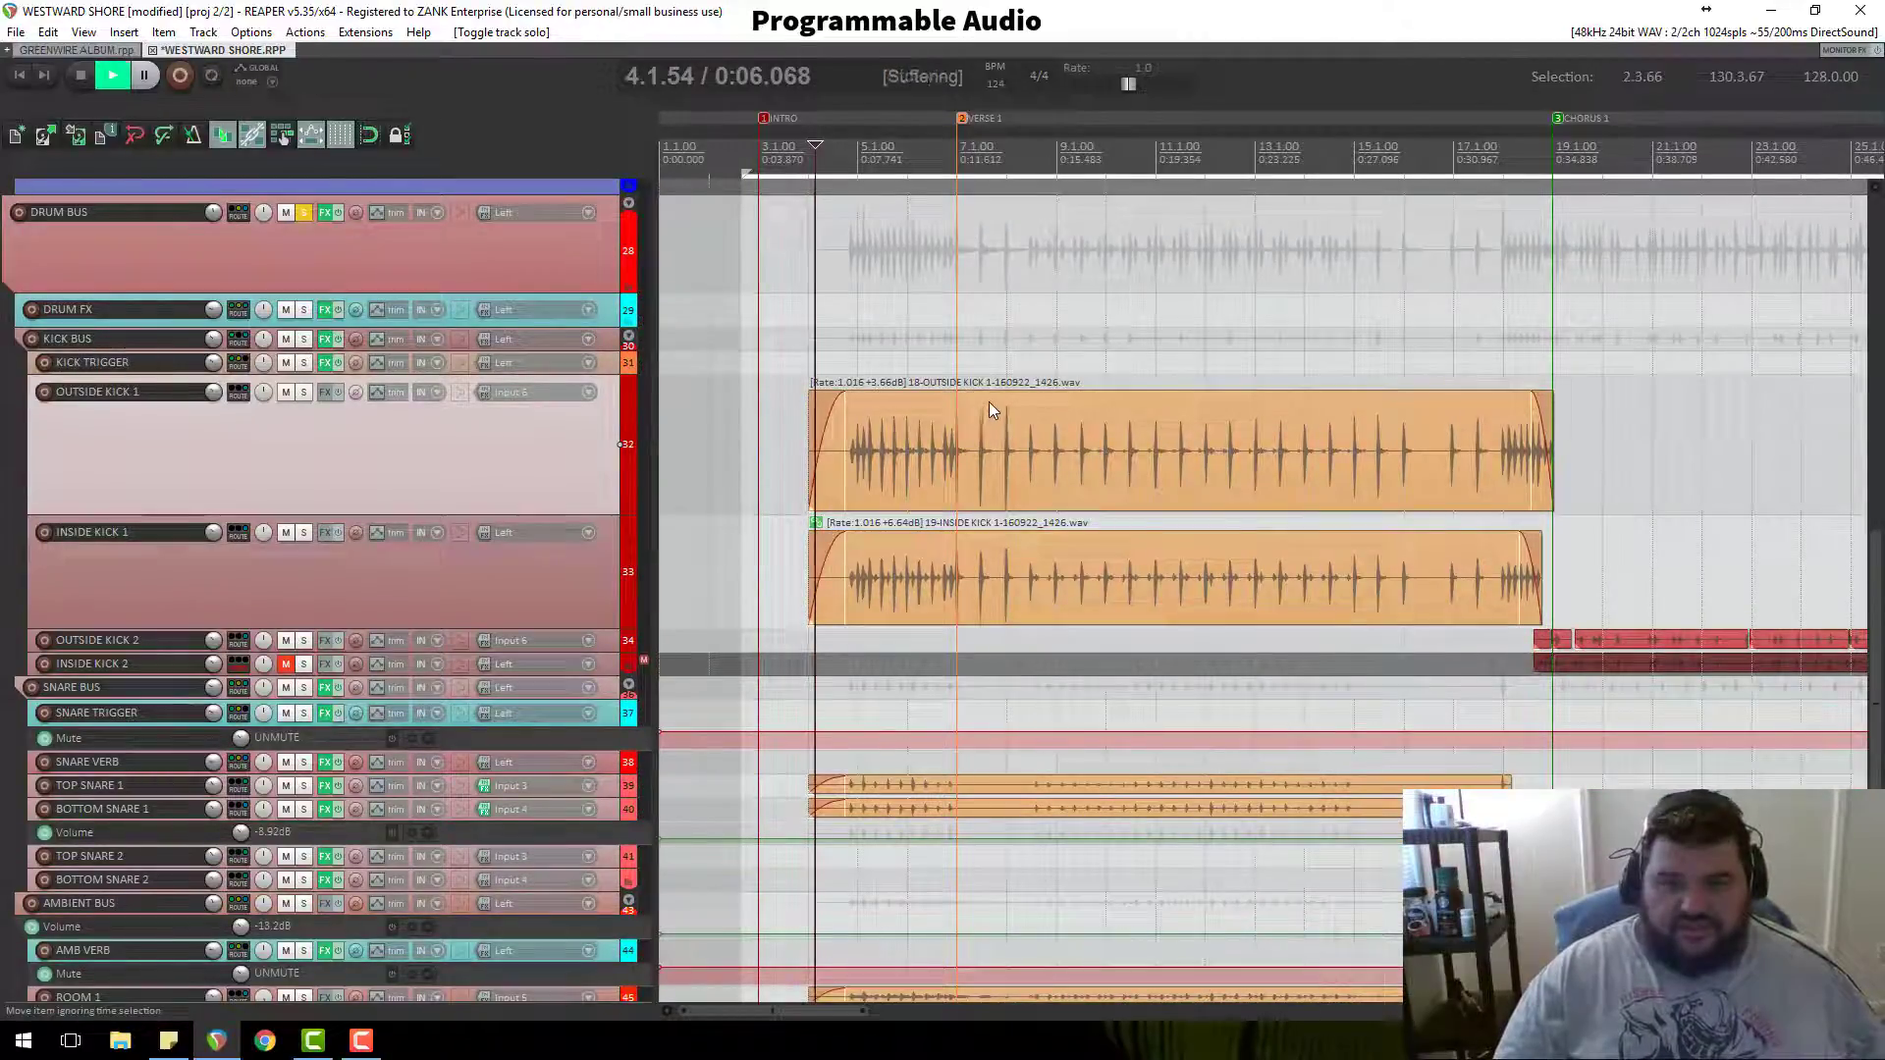
click(326, 308)
click(326, 308)
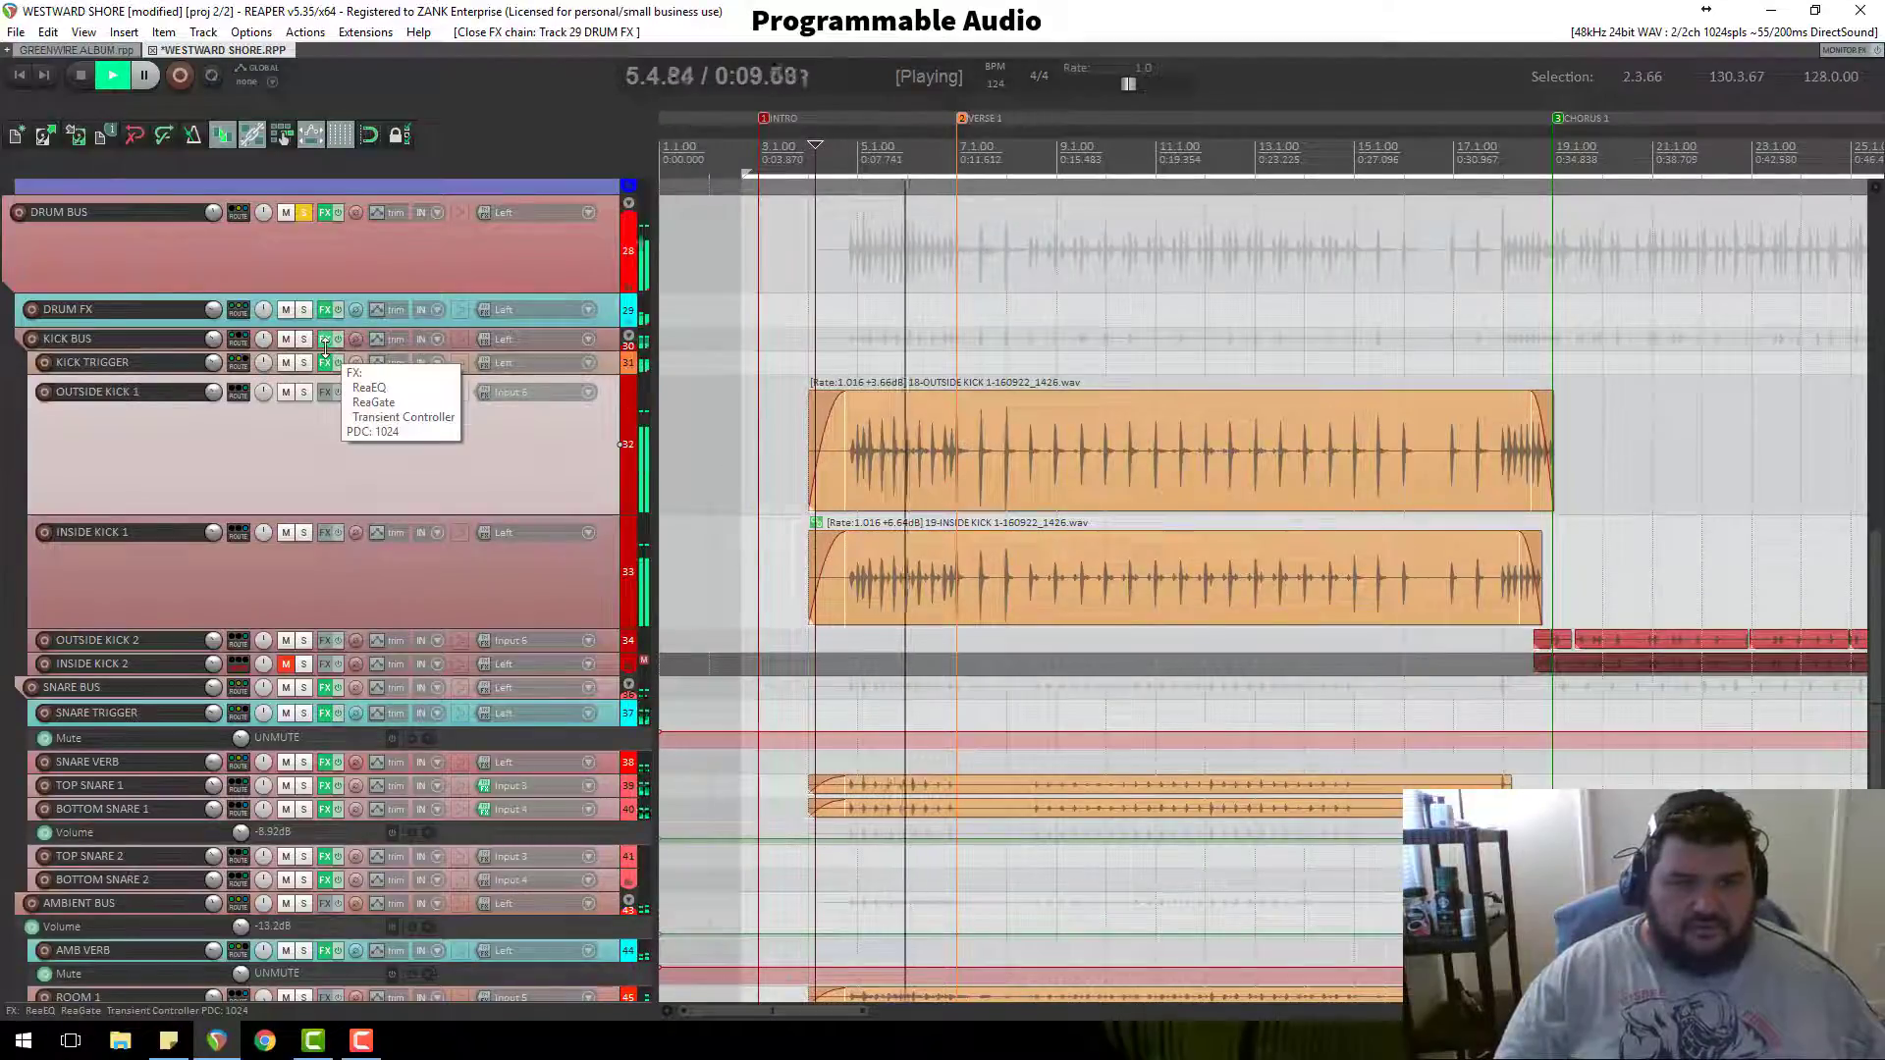
click(325, 339)
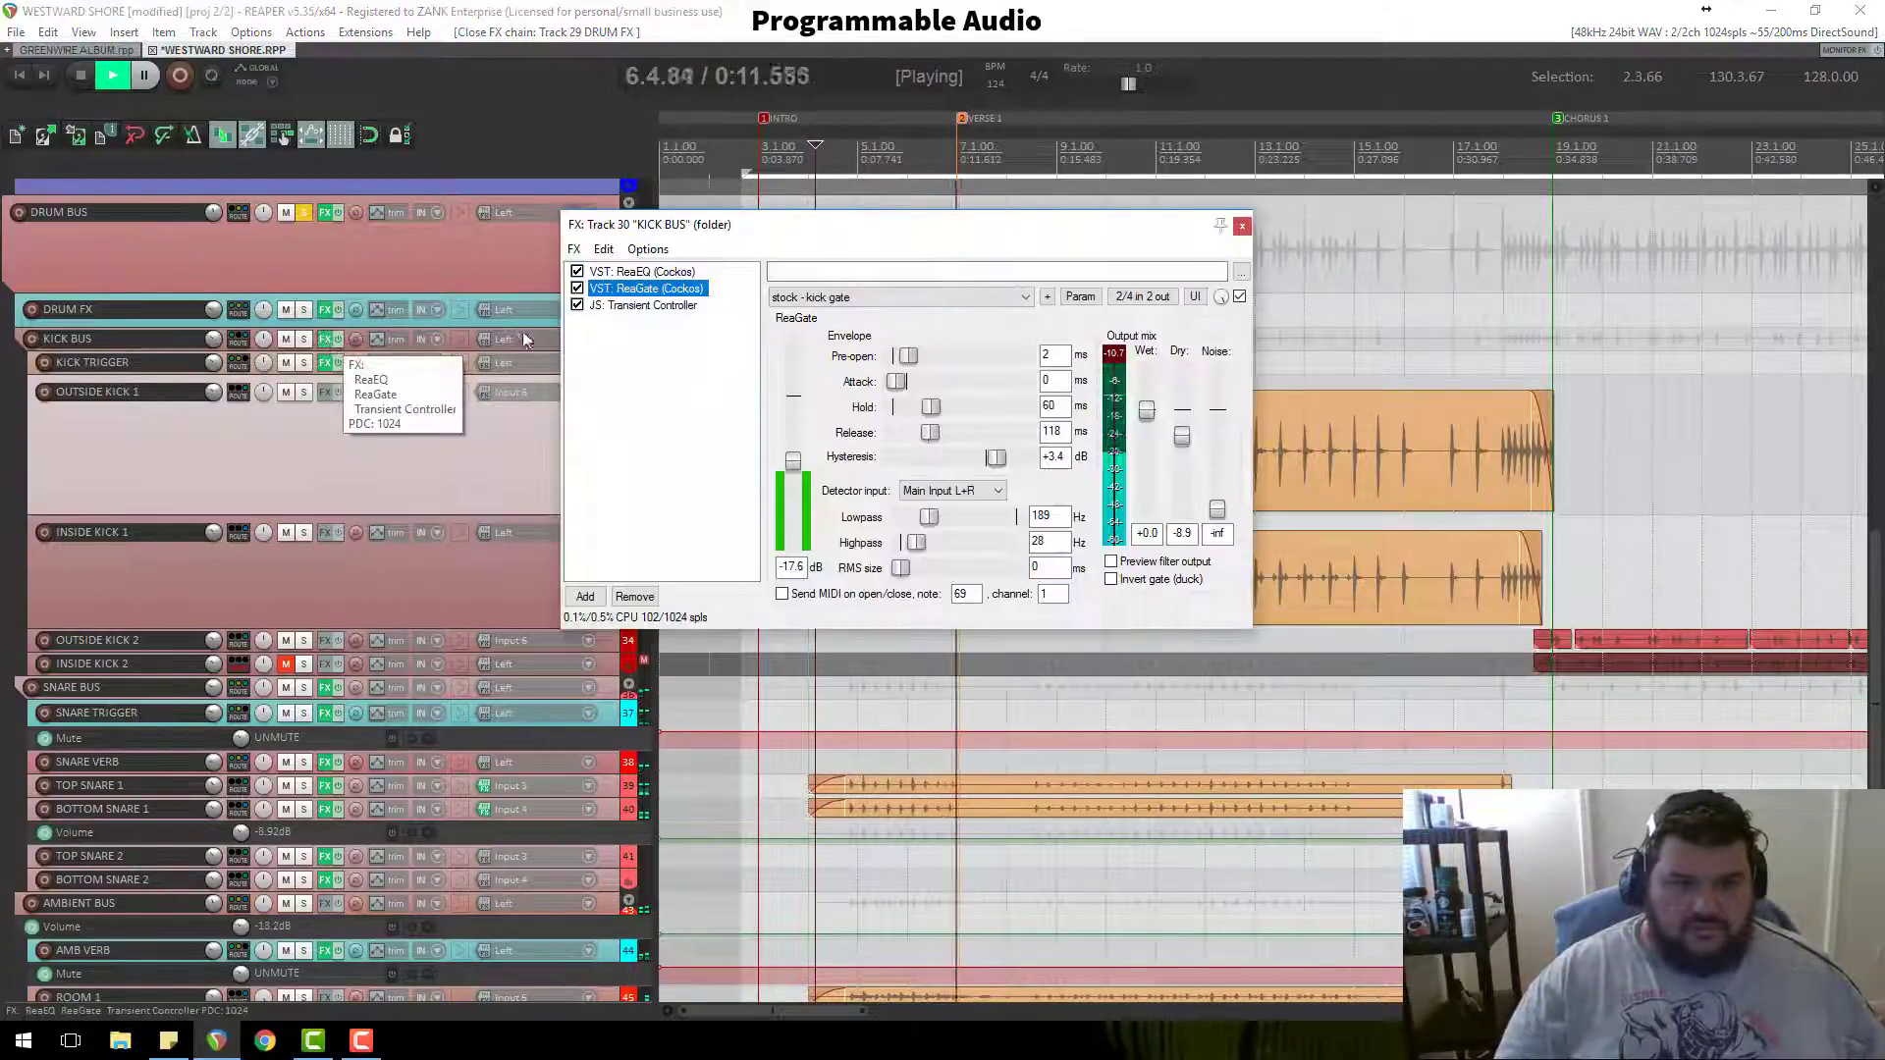
drag(874, 224, 1532, 383)
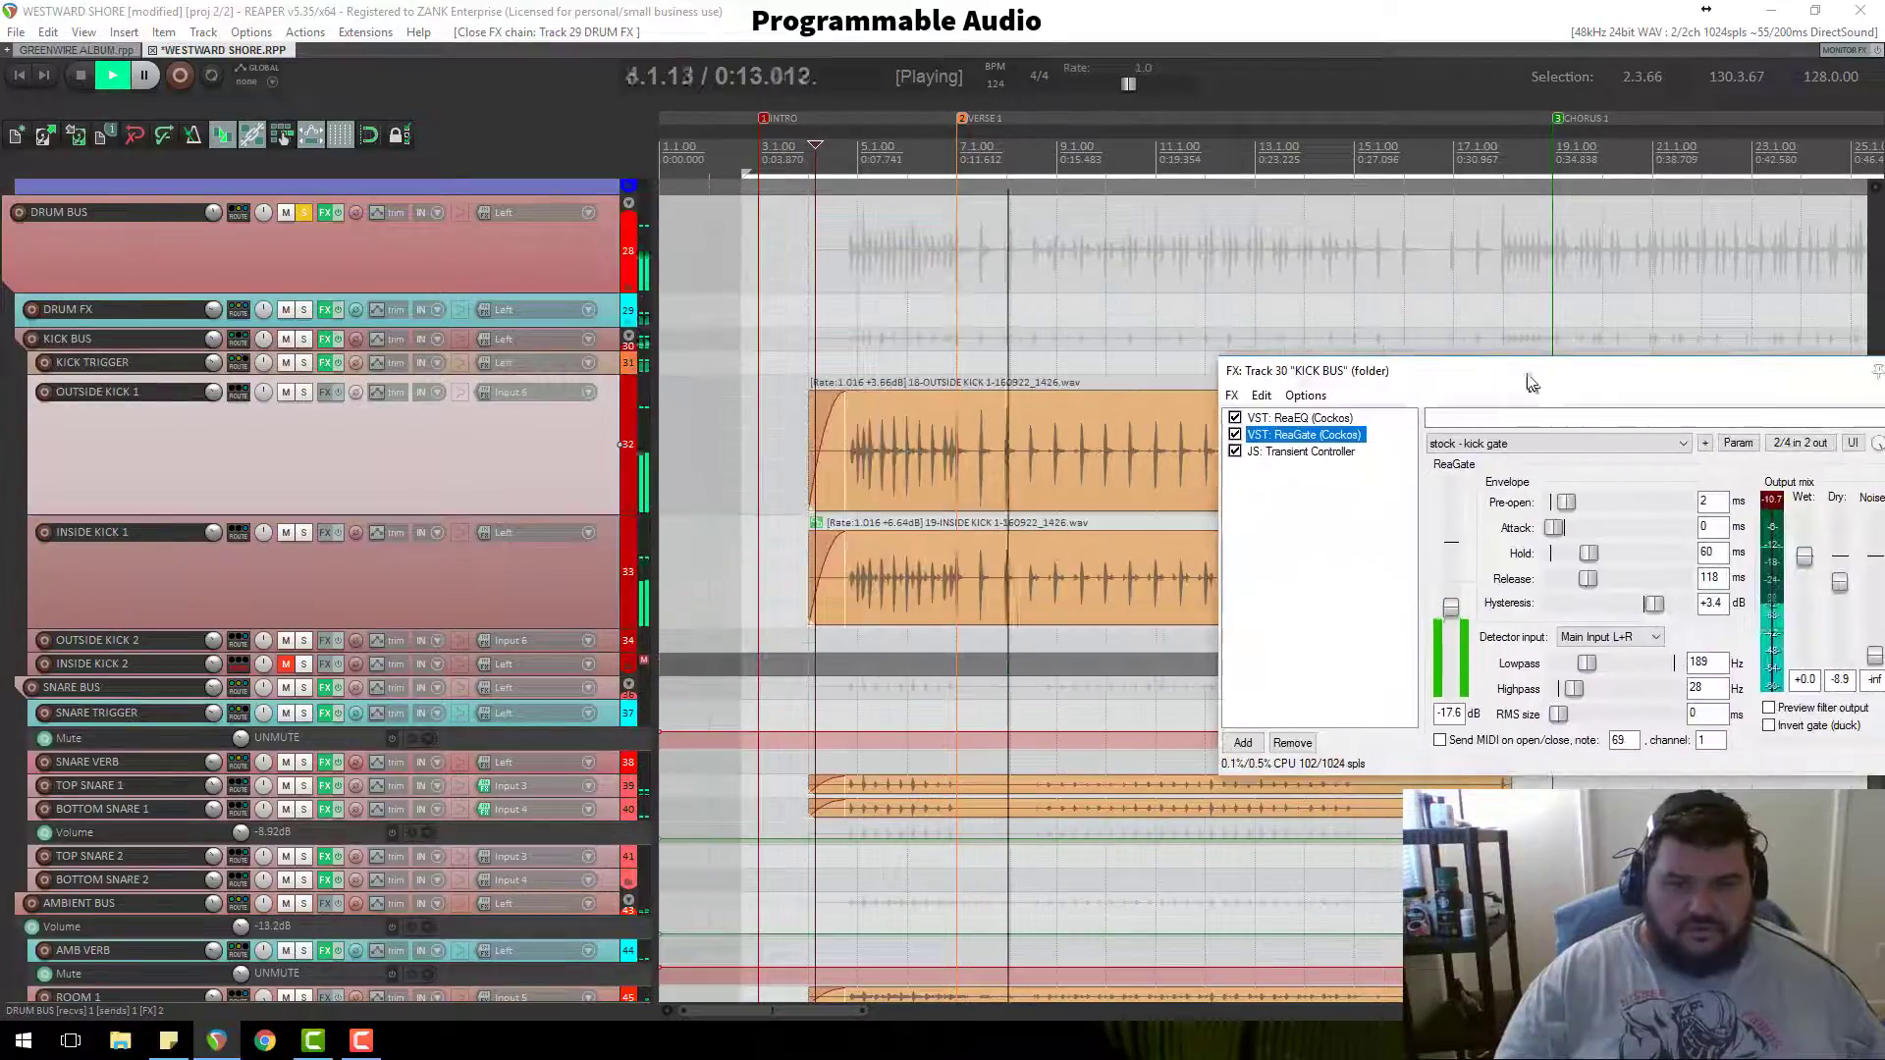
Step: Audition the drums from just before the VERSE 1 marker and again from near the start of the first kick items
key(space)
click(951, 147)
key(space)
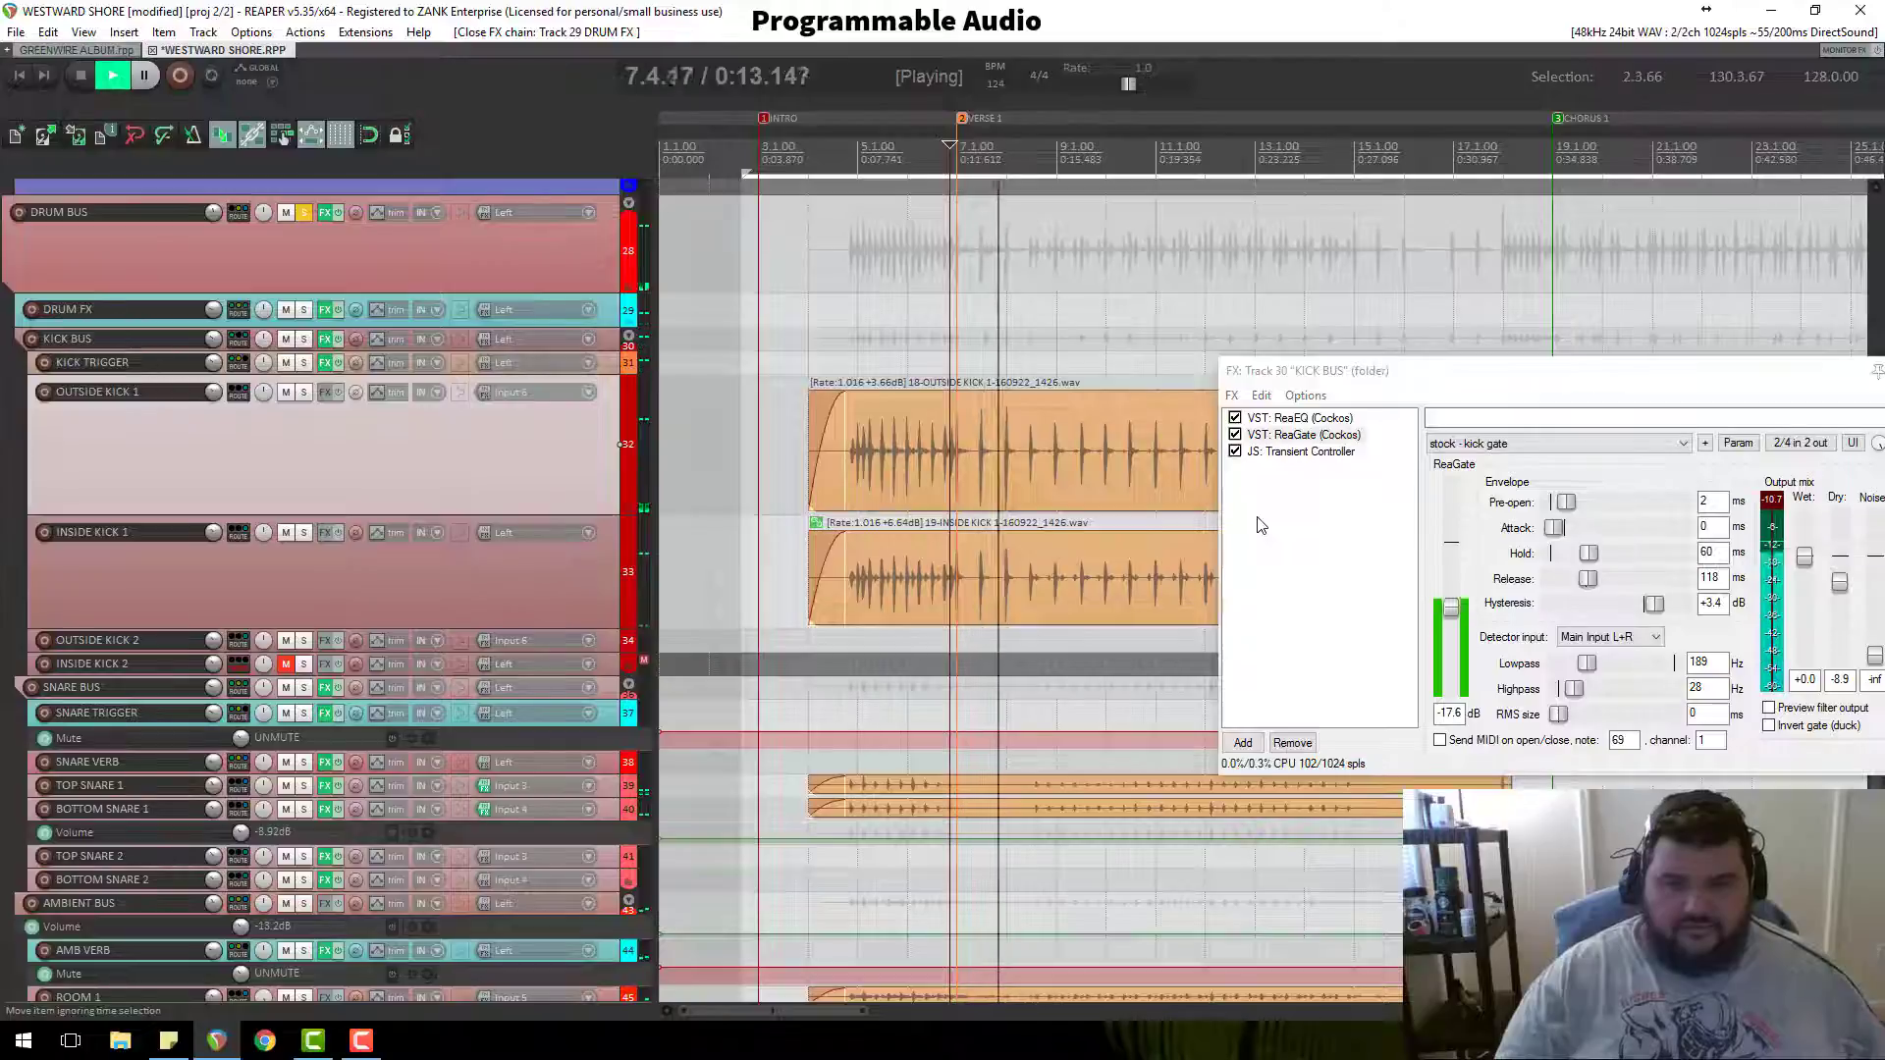
key(space)
click(825, 451)
key(space)
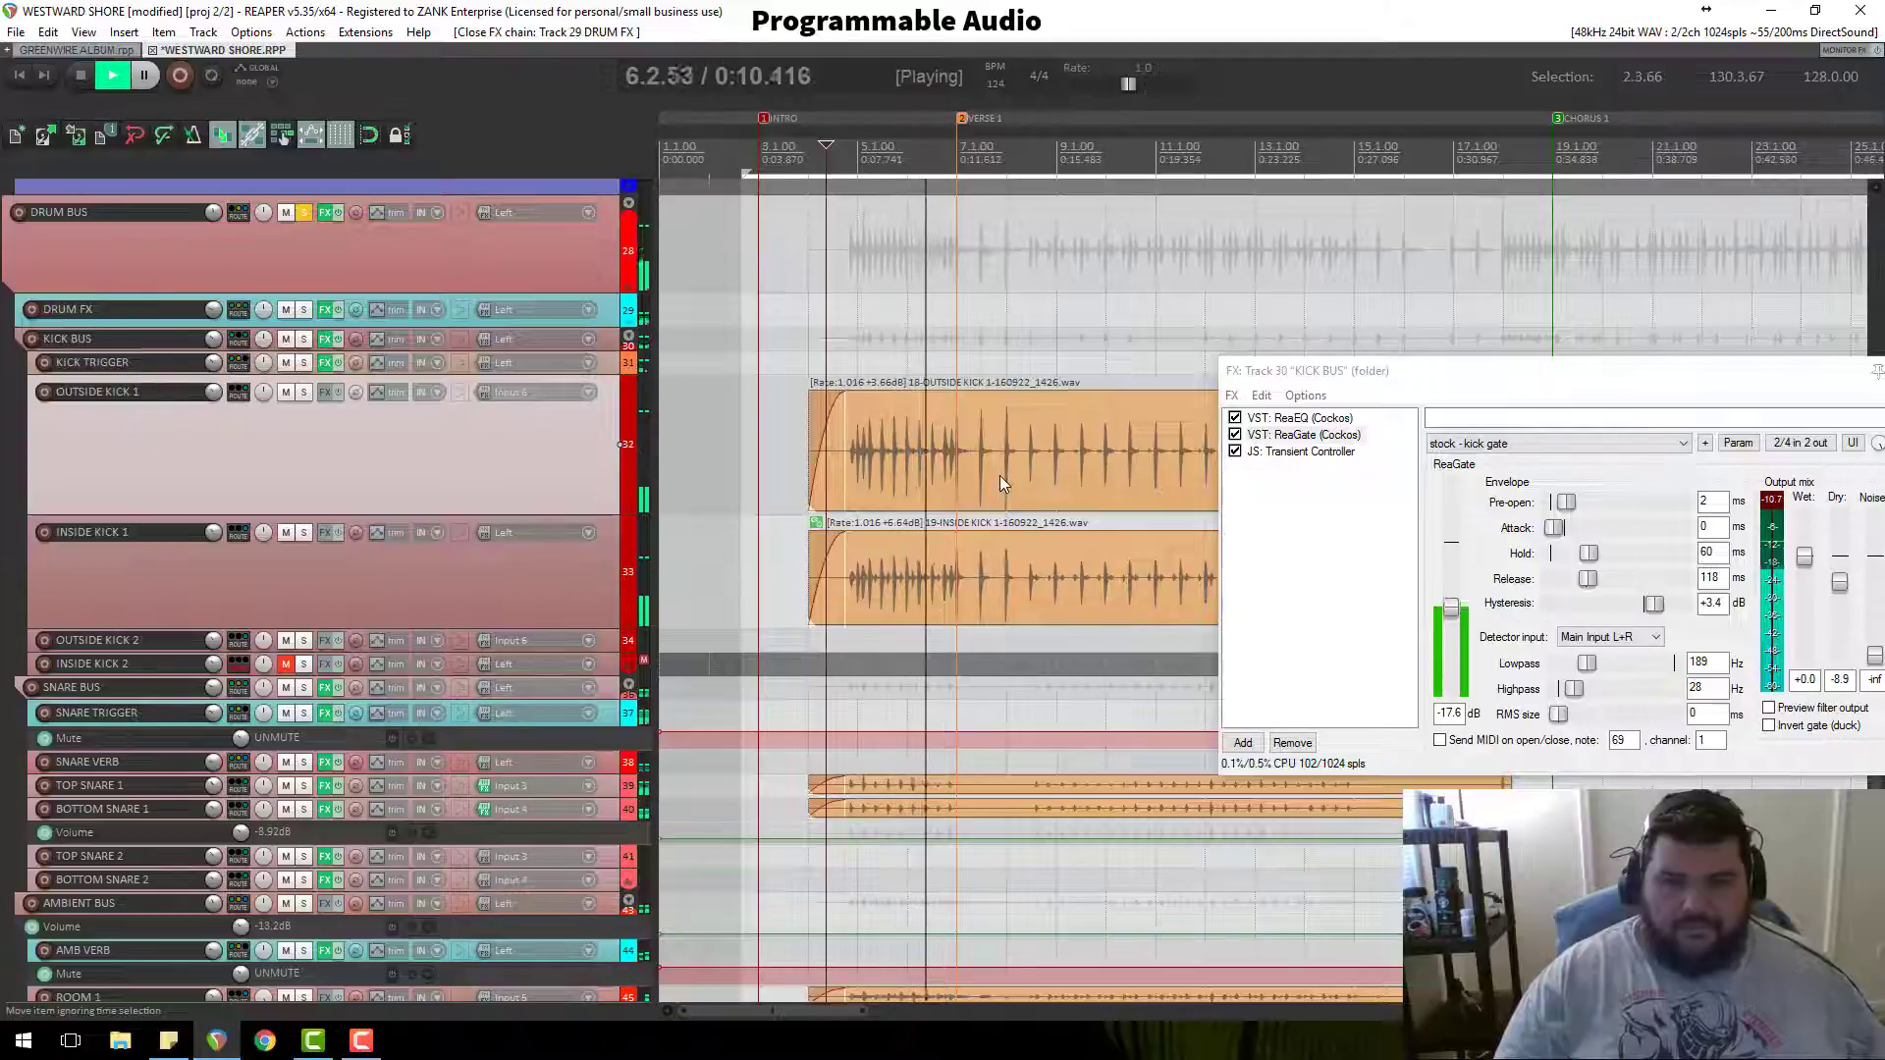
Step: Audition the soloed drums from 6.3.73, just before the VERSE 1 marker
key(space)
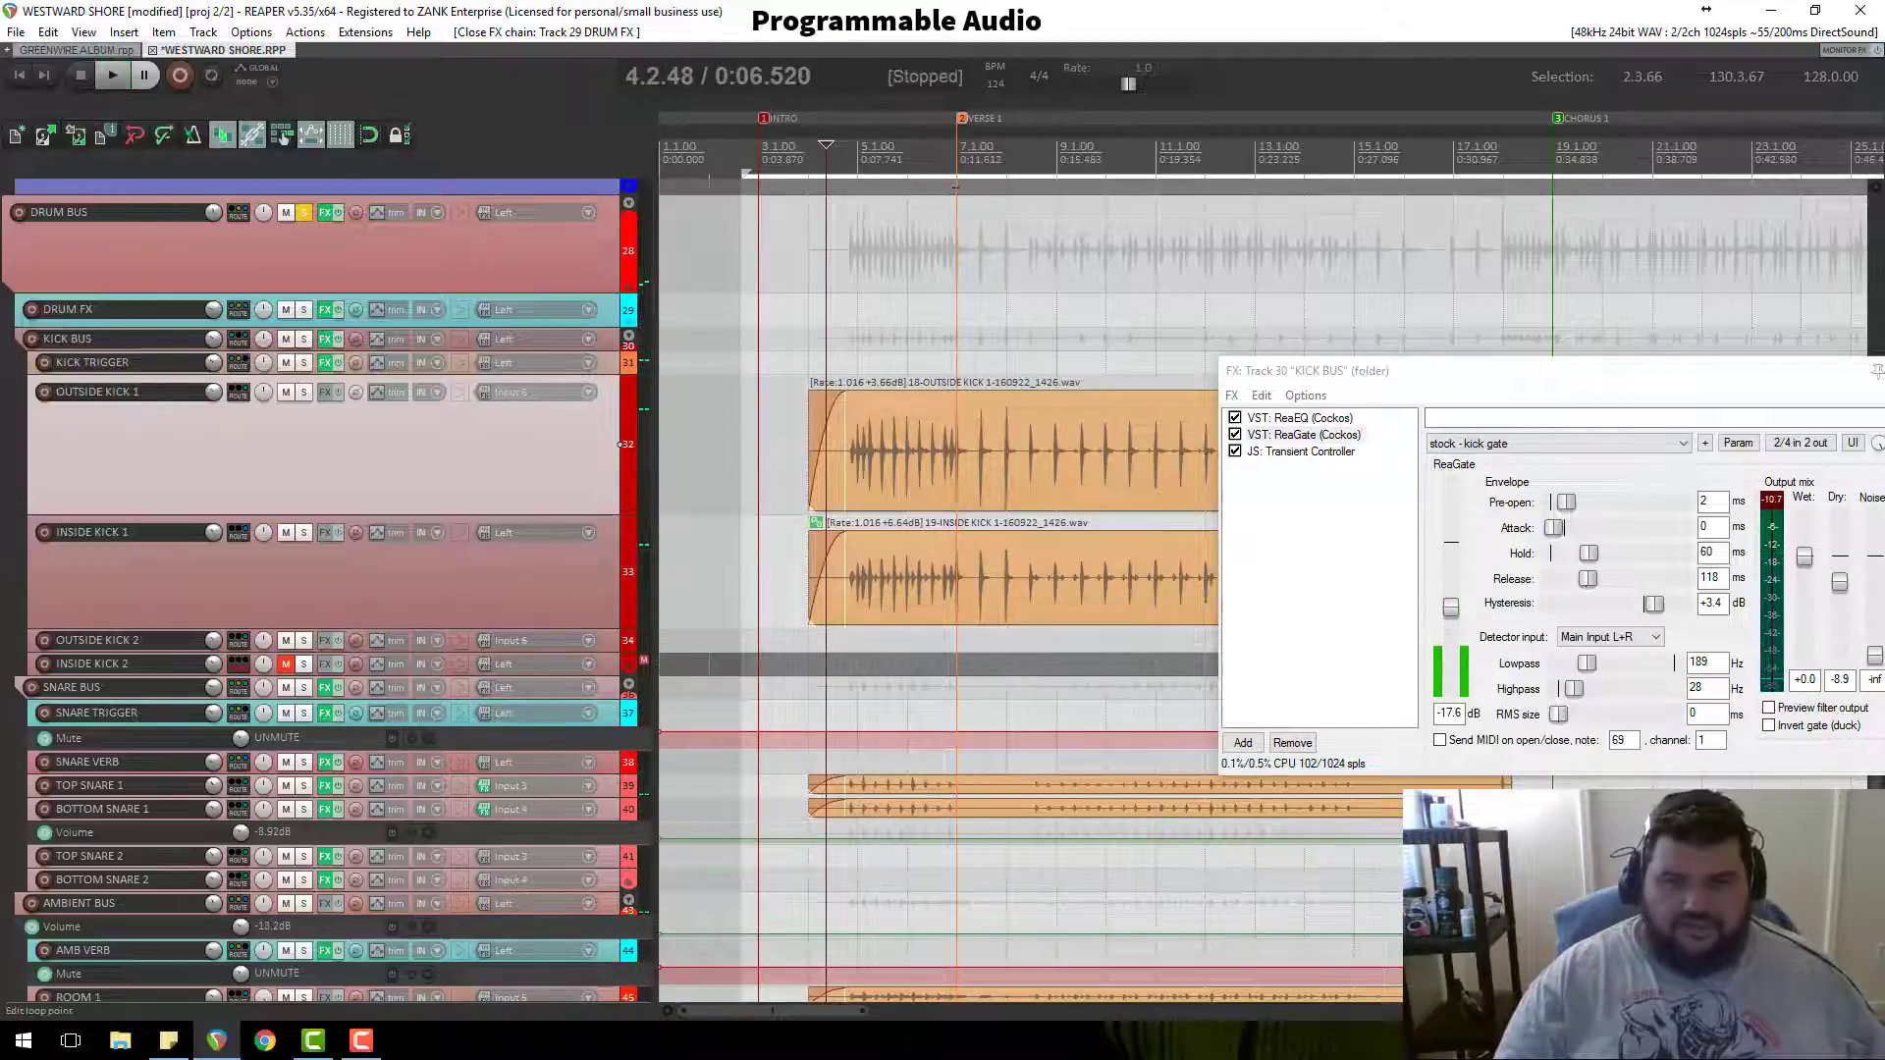
click(940, 461)
scroll(1000, 439, up, 5)
scroll(1033, 476, down, 5)
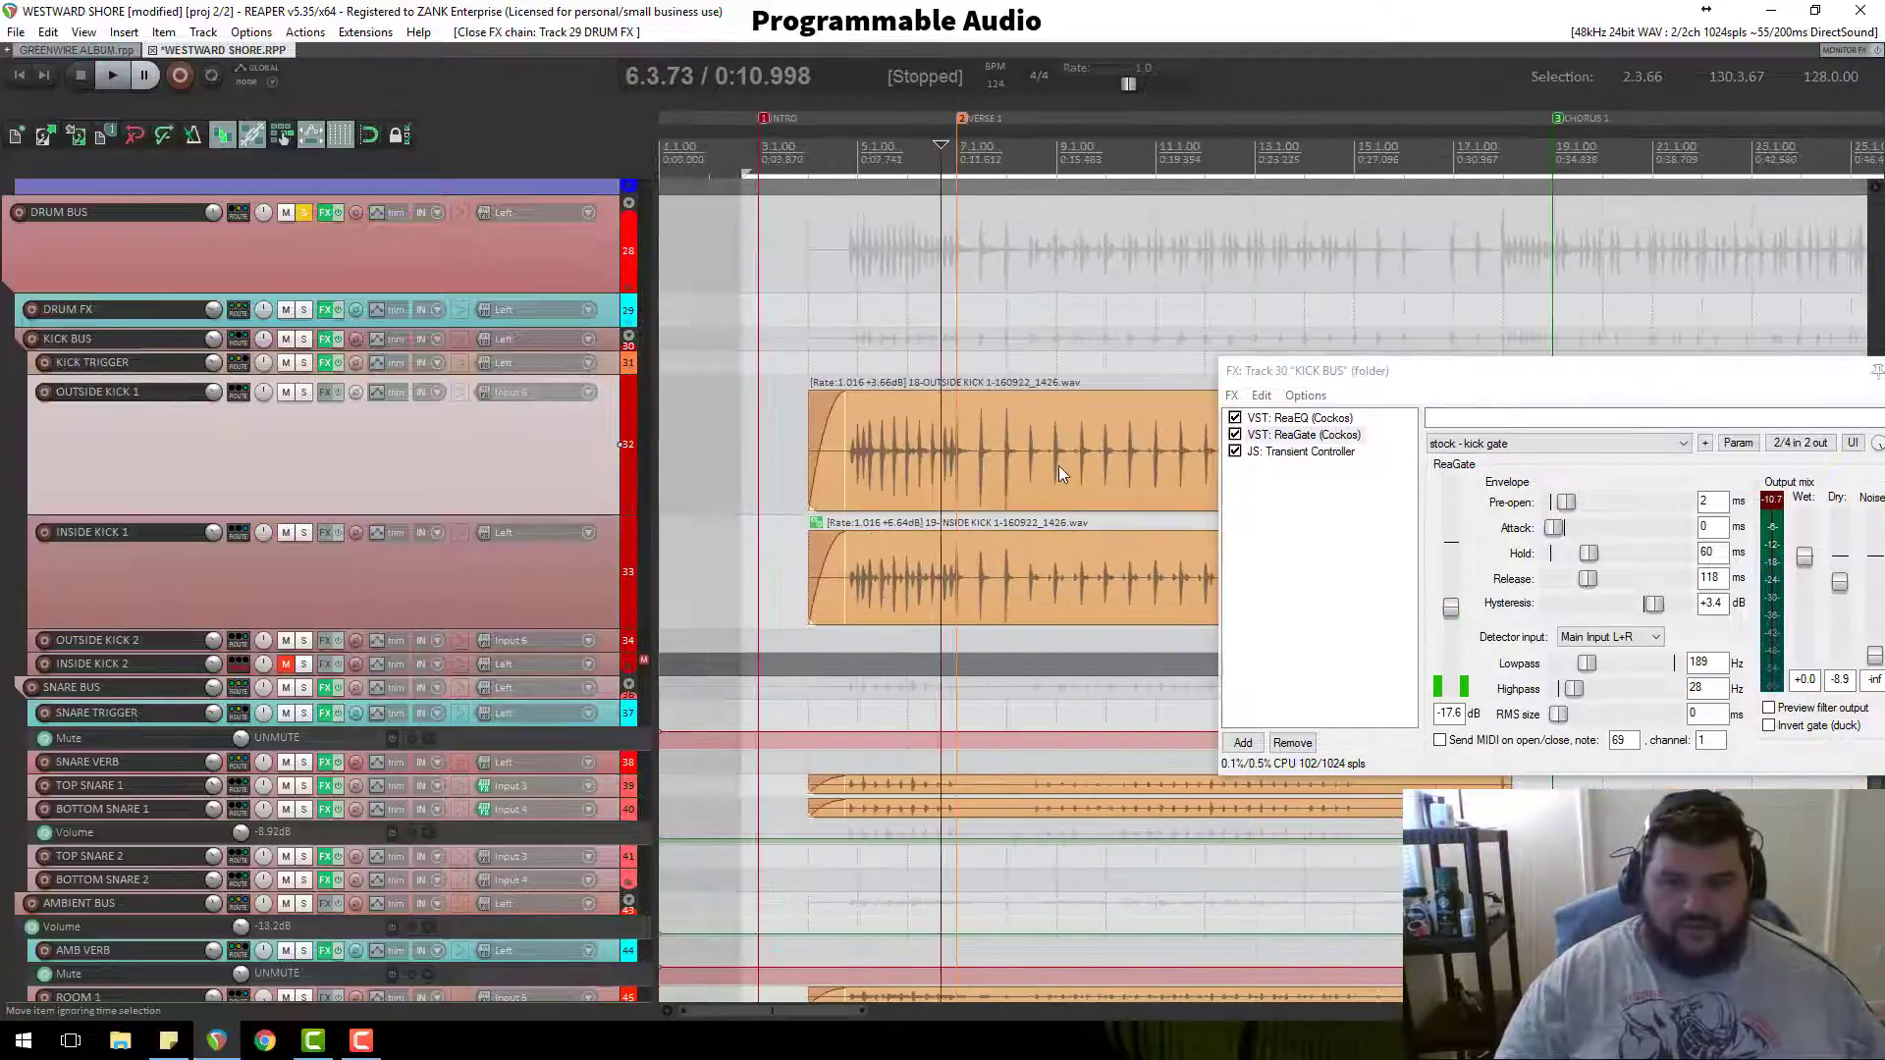
key(space)
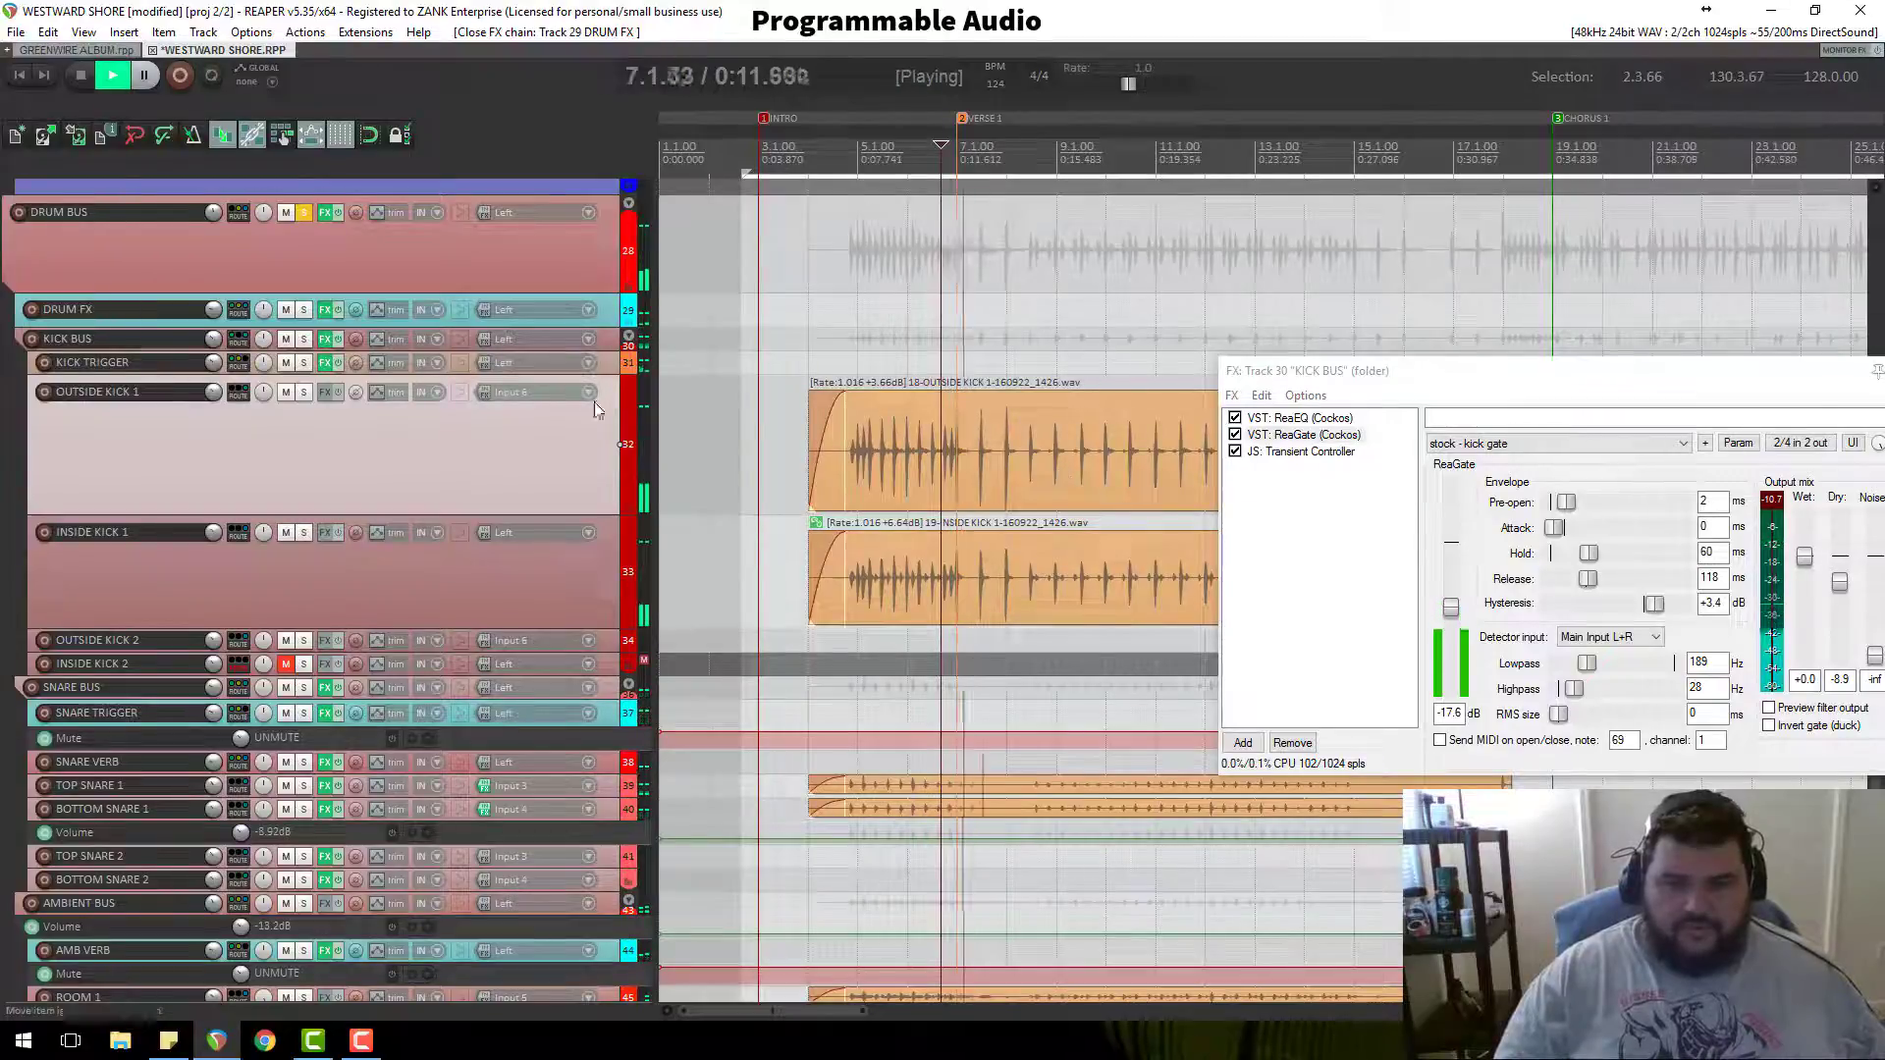
Step: Unsolo the DRUM BUS and audition the full mix going into verse 1 from 6.3.73, 6.1.52 and 5.3.06
key(space)
click(303, 213)
key(space)
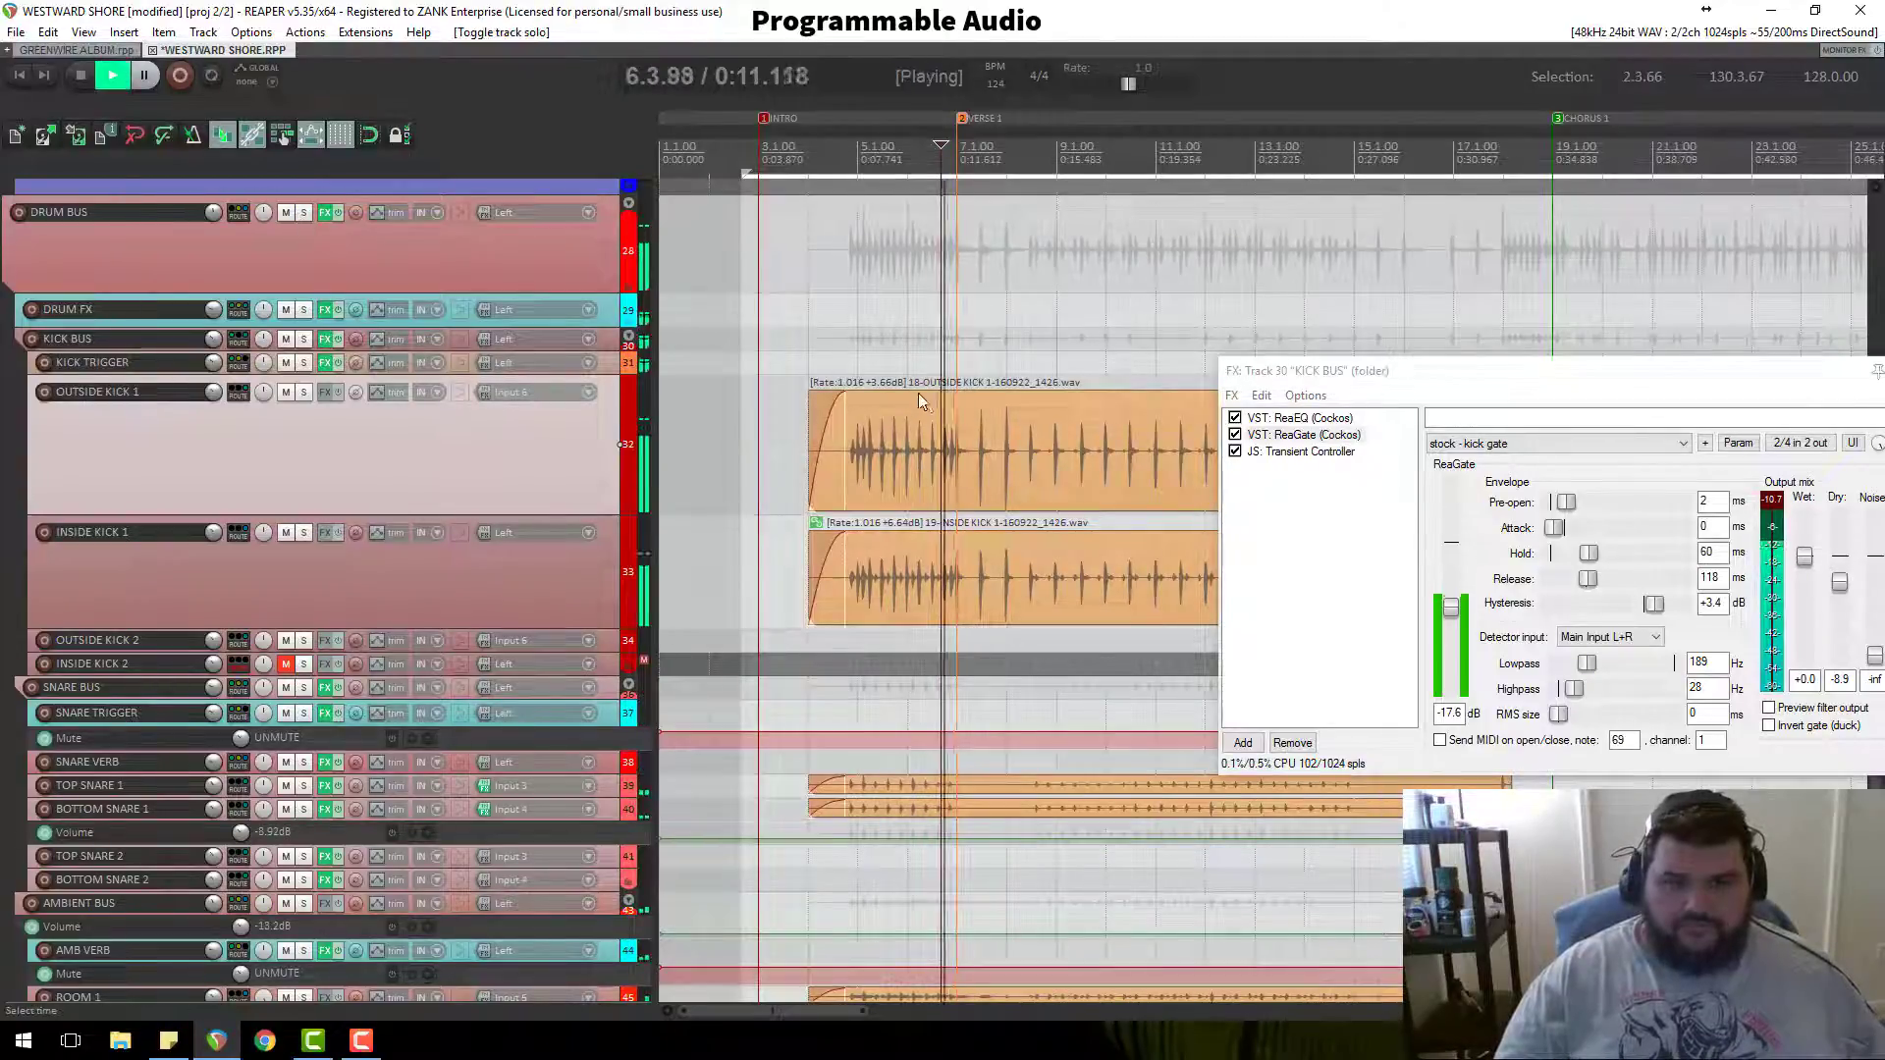
key(space)
click(914, 218)
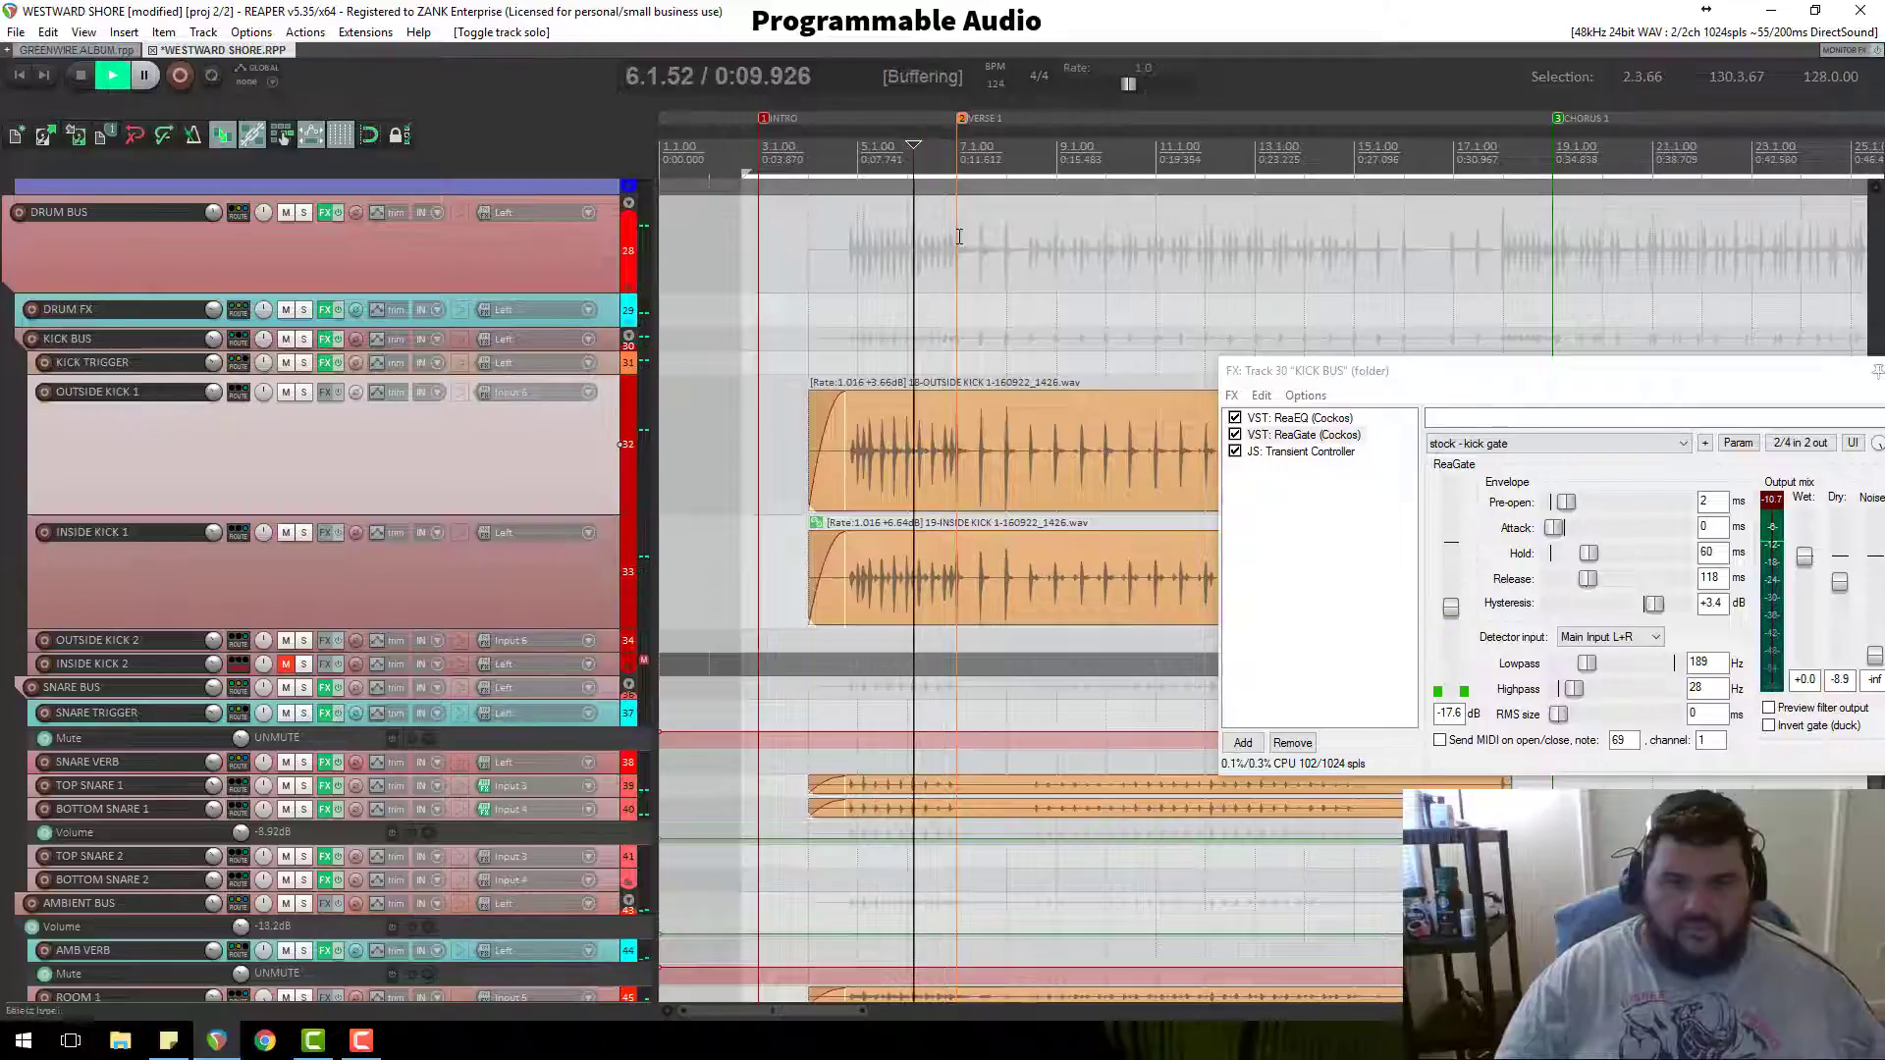
scroll(1076, 458, up, 3)
key(space)
scroll(1075, 457, down, 3)
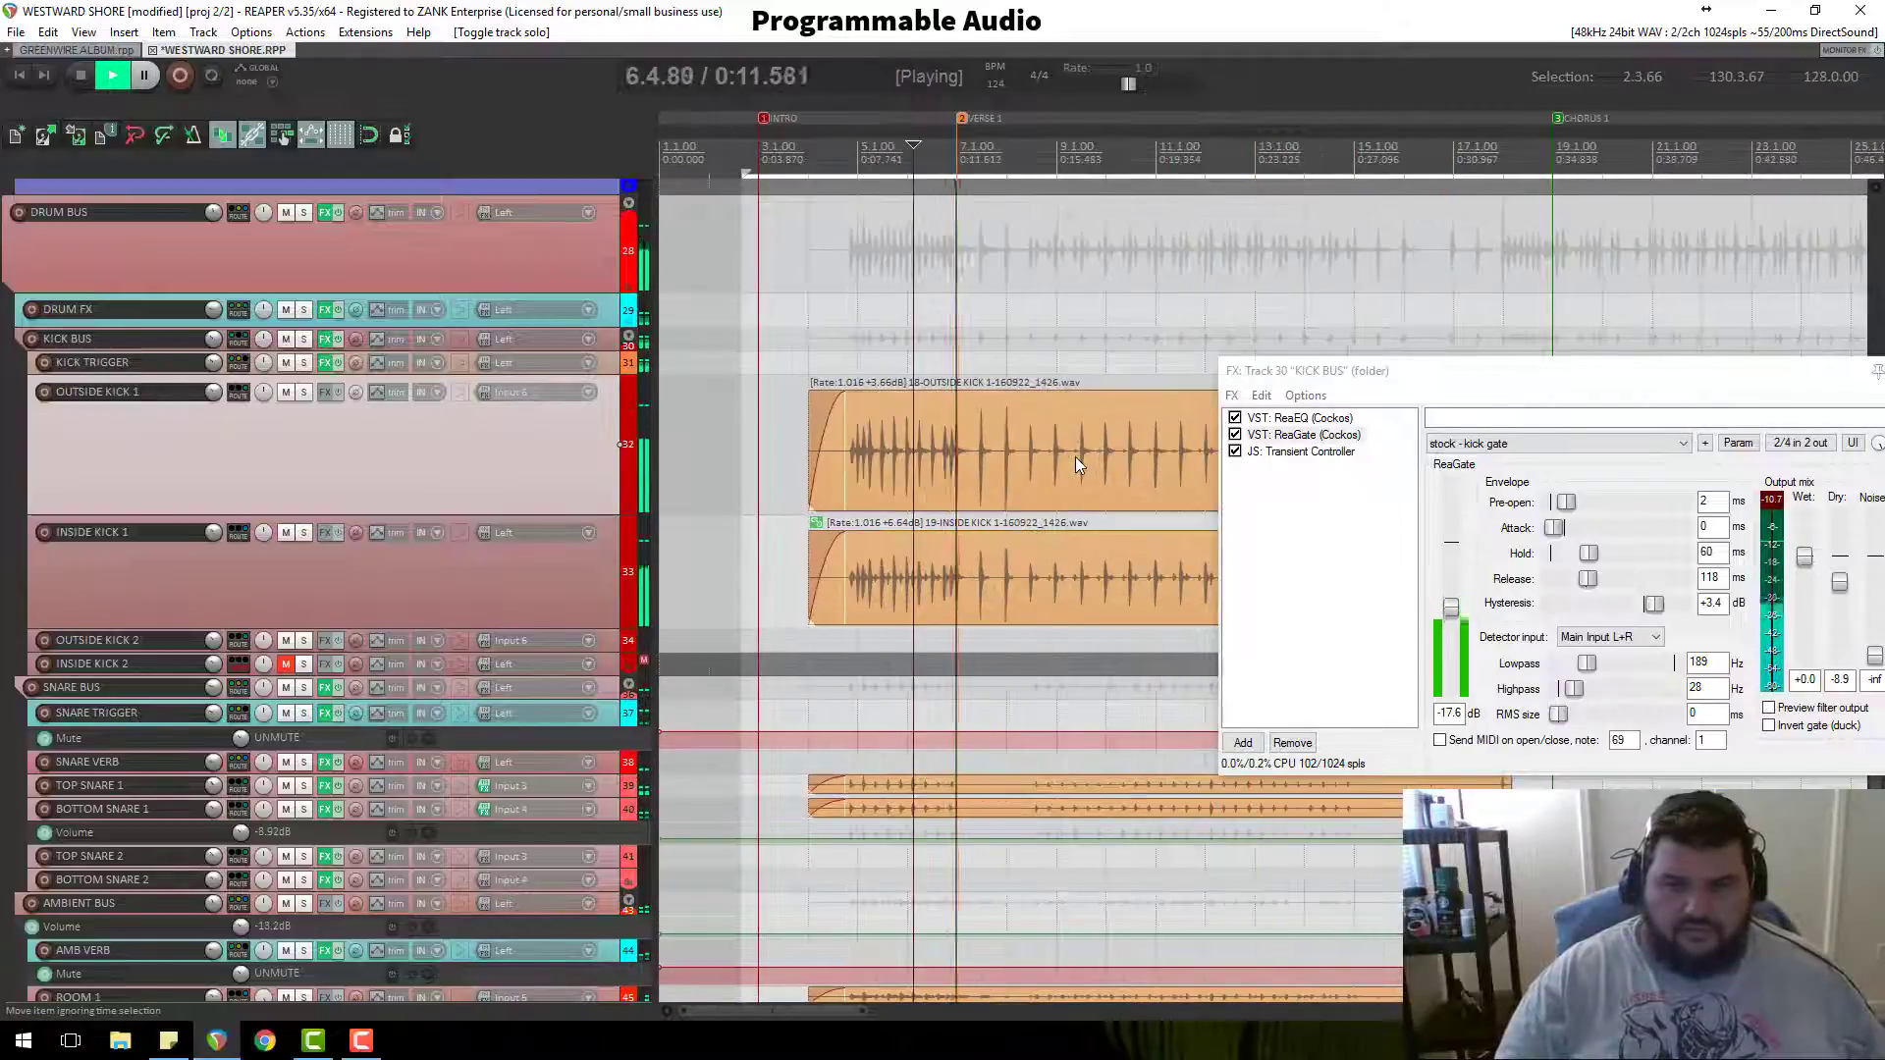
key(space)
click(883, 211)
key(space)
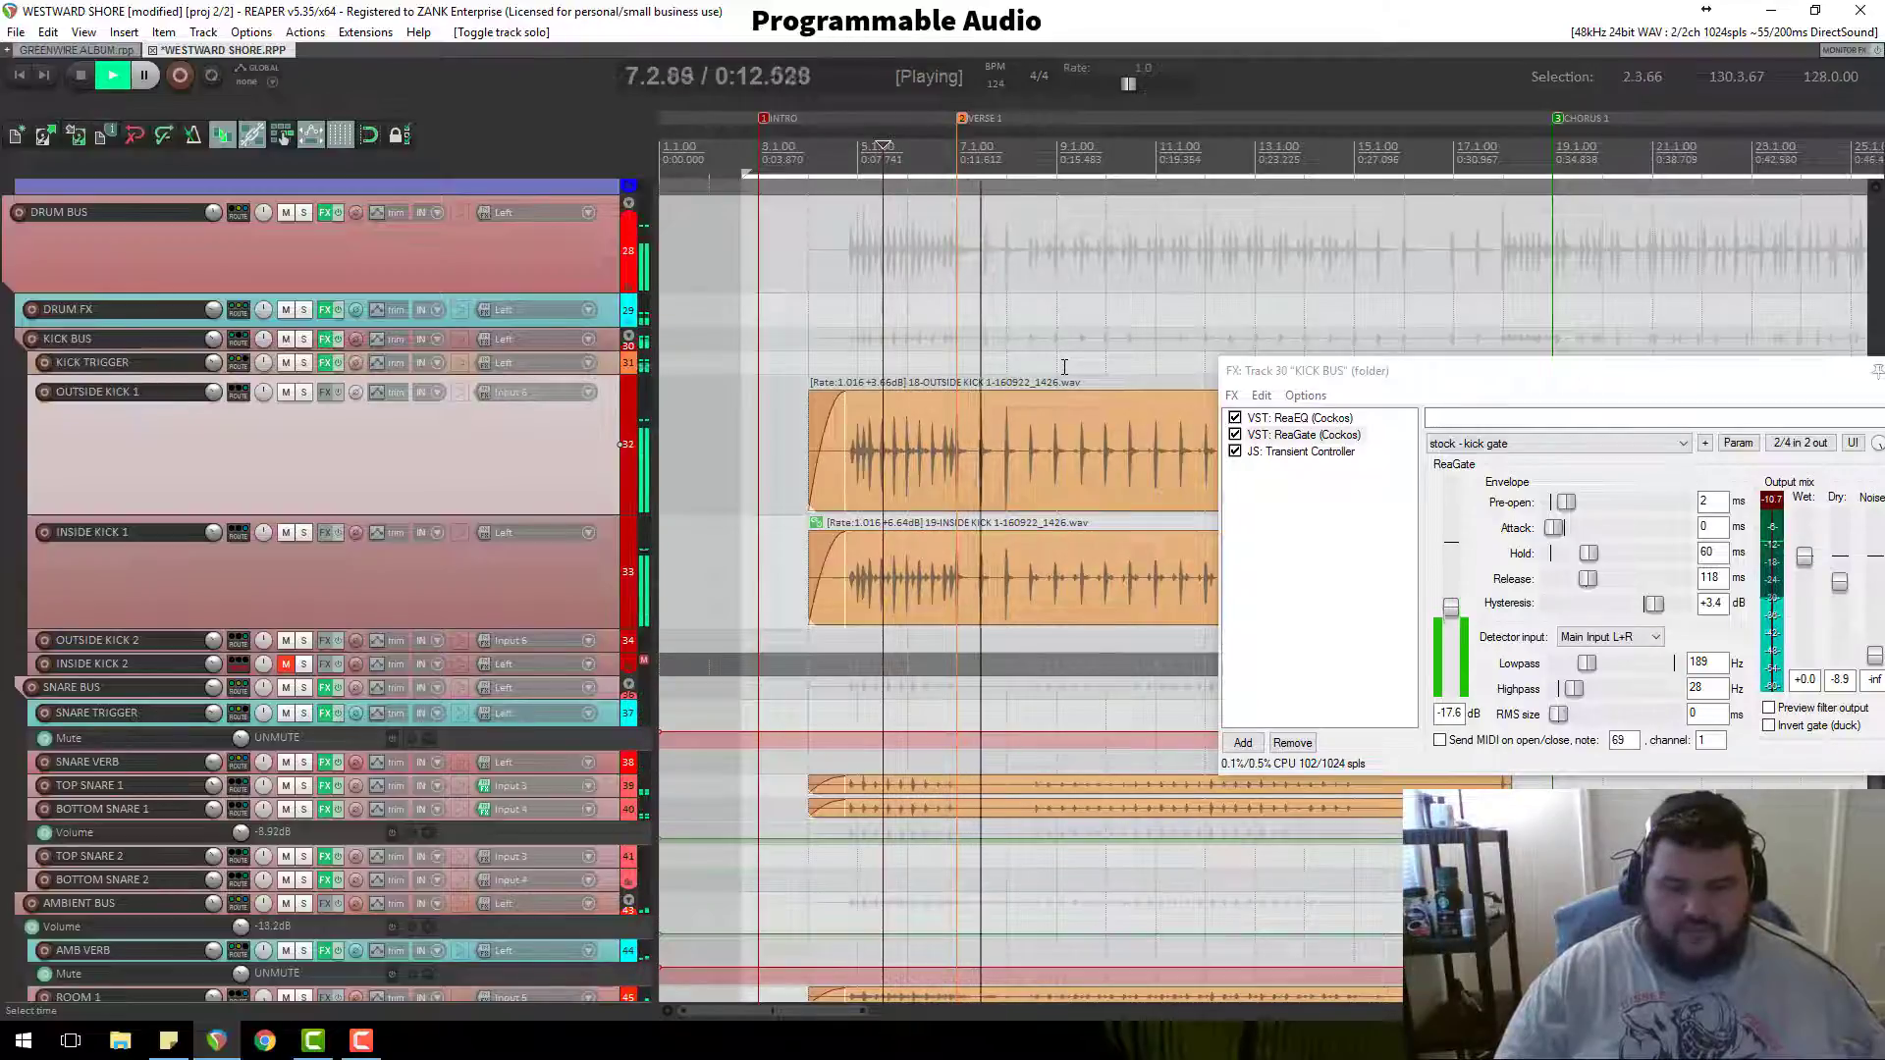
key(space)
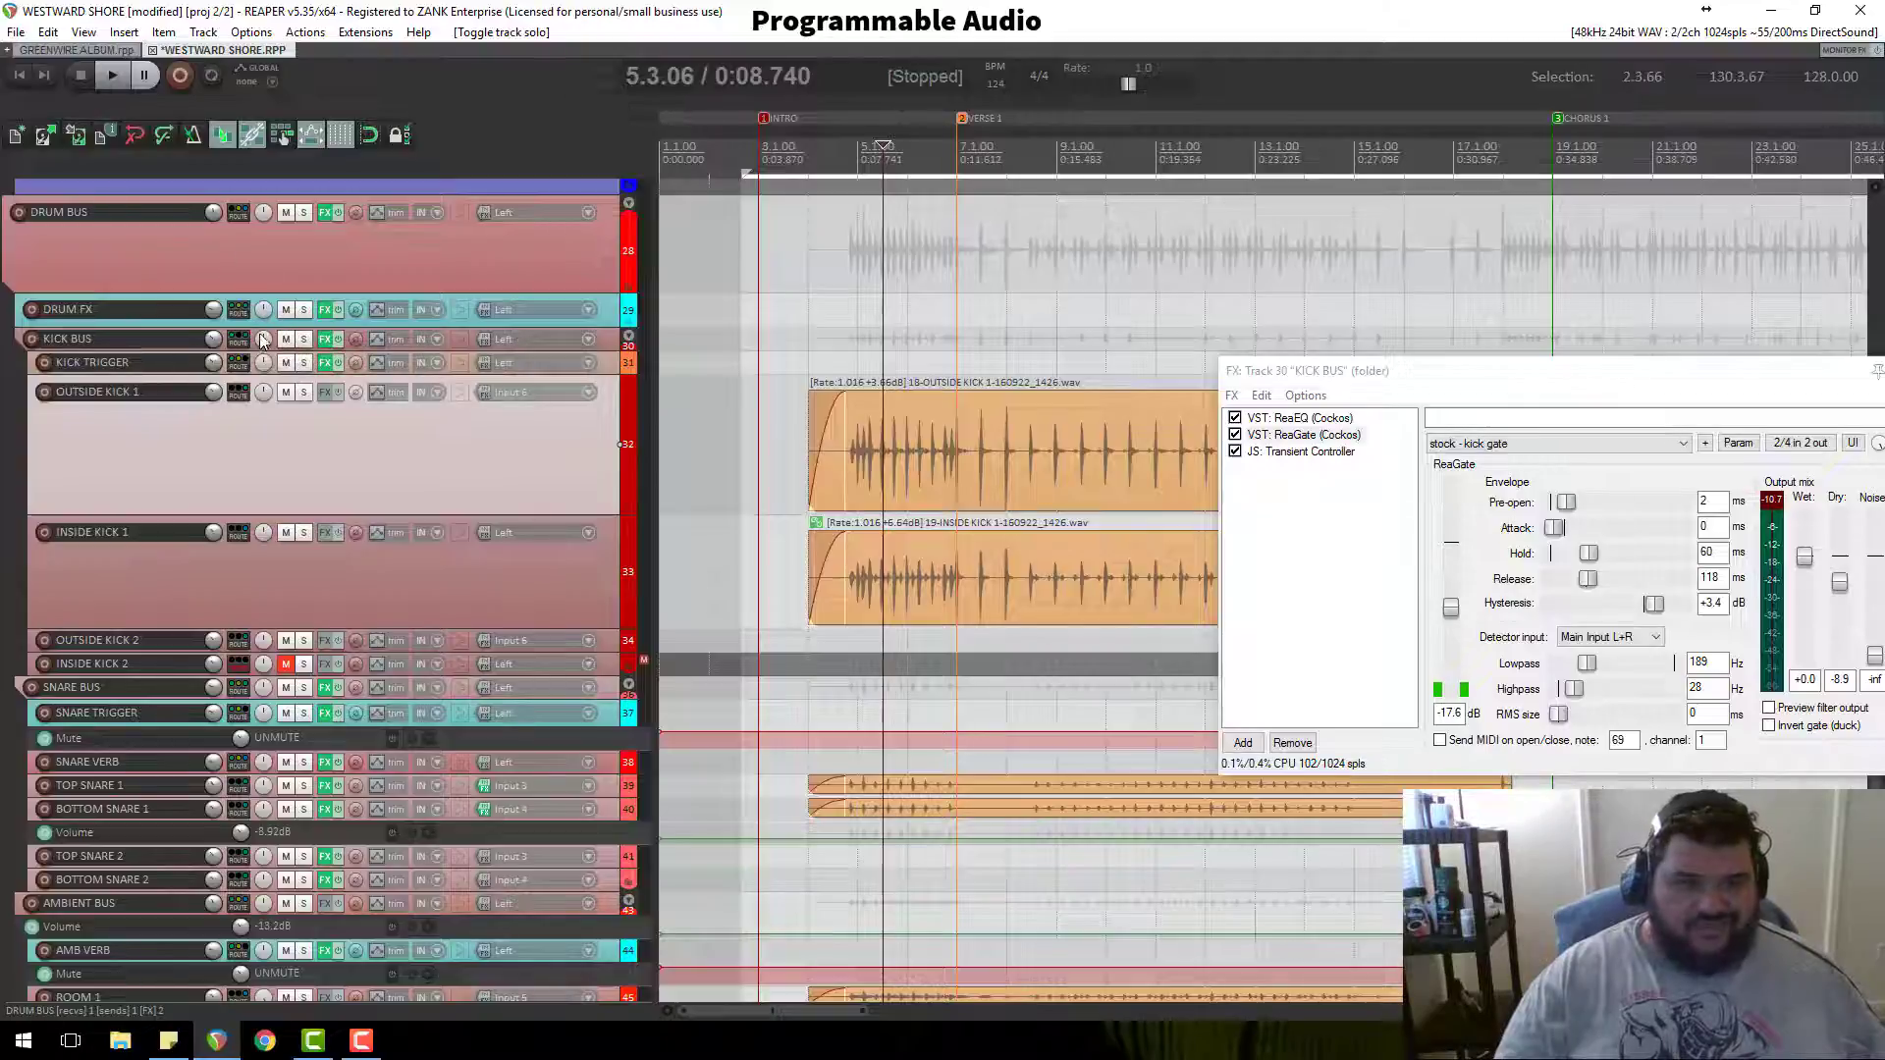
Step: Solo the DRUM BUS again and listen to the drums from 5.3.06 into verse 1
click(309, 216)
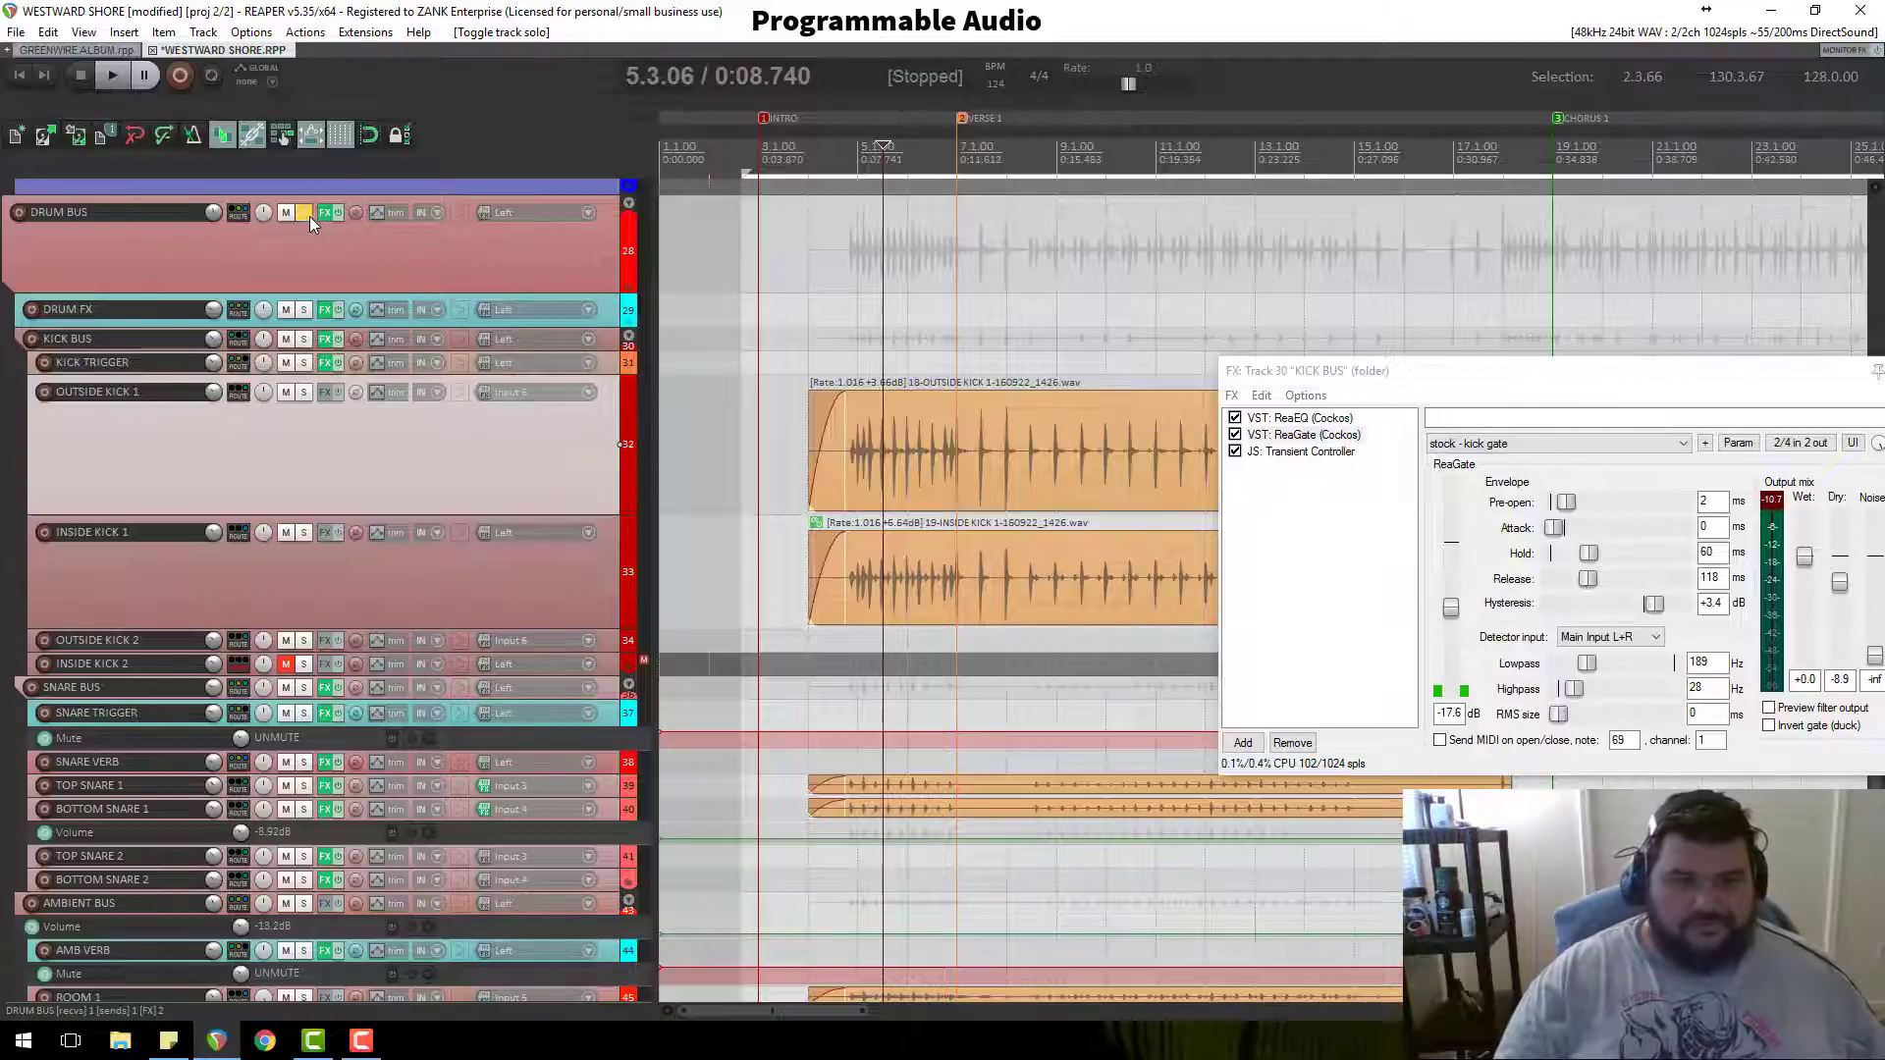
key(space)
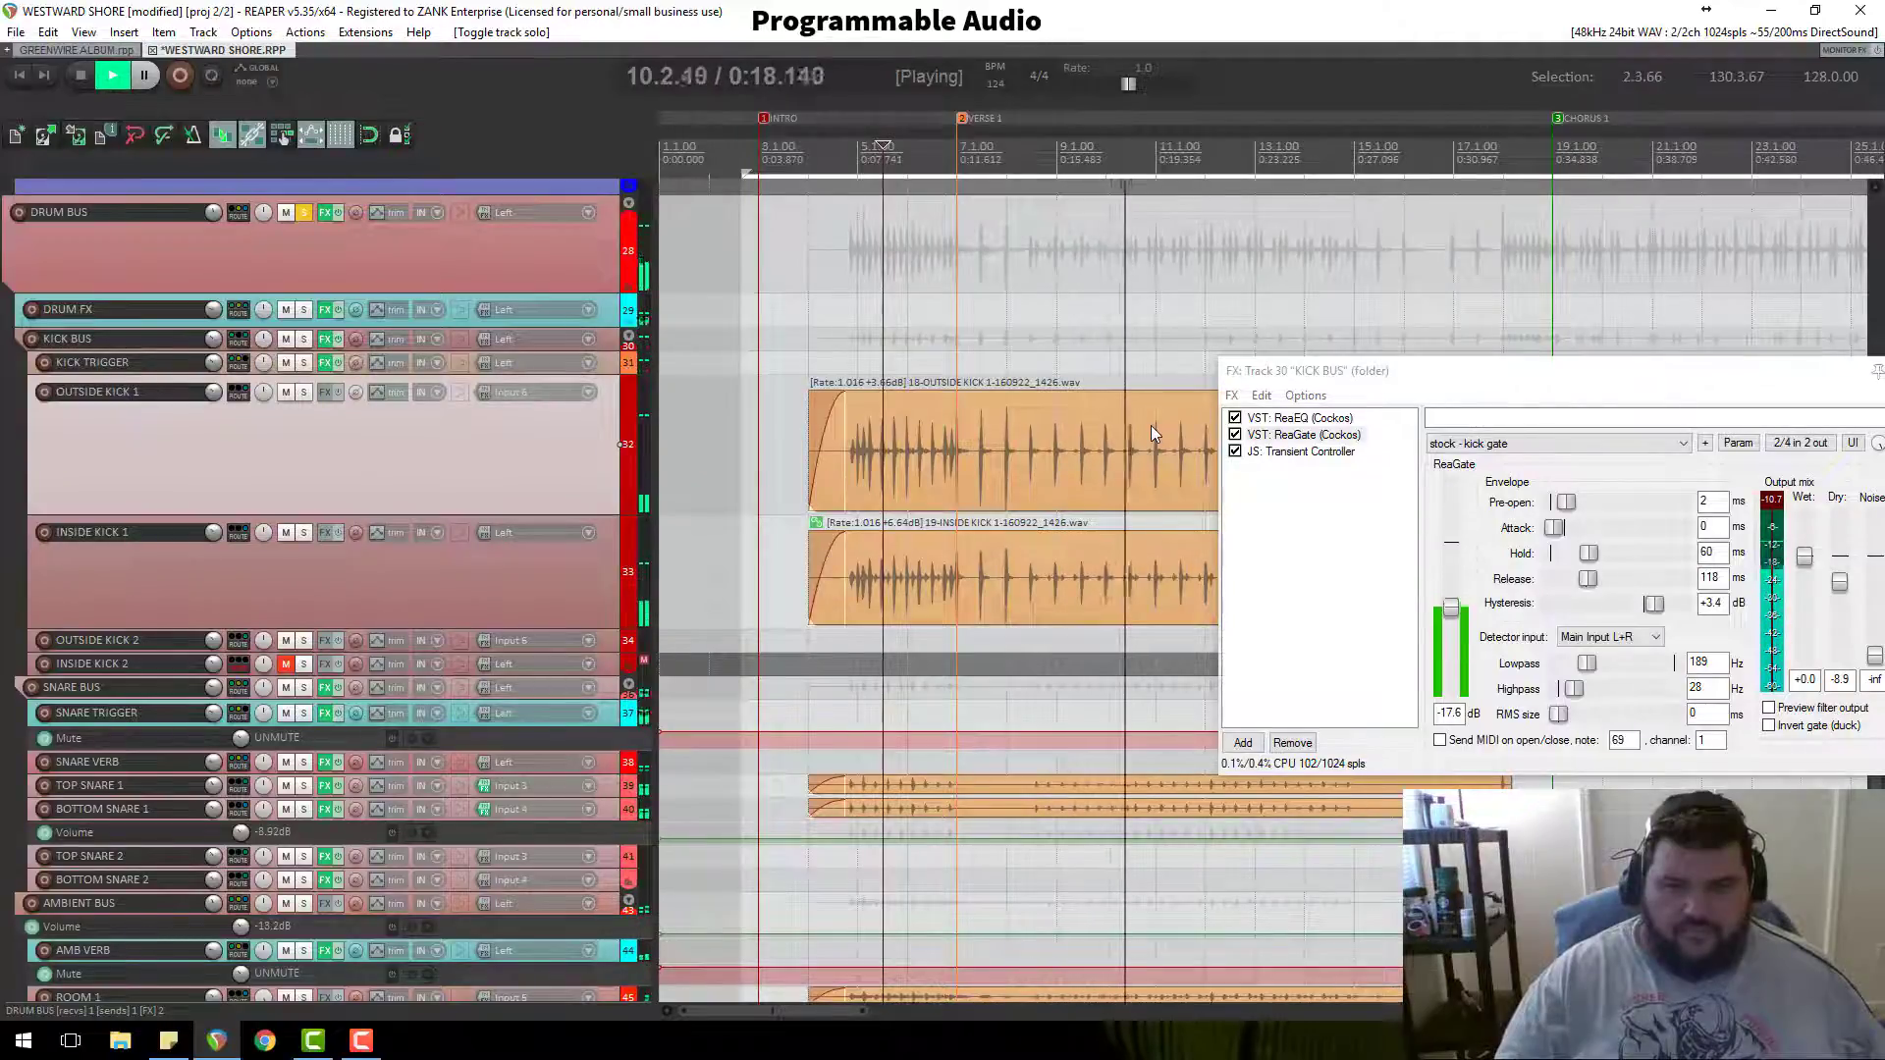
scroll(873, 553, down, 2)
key(space)
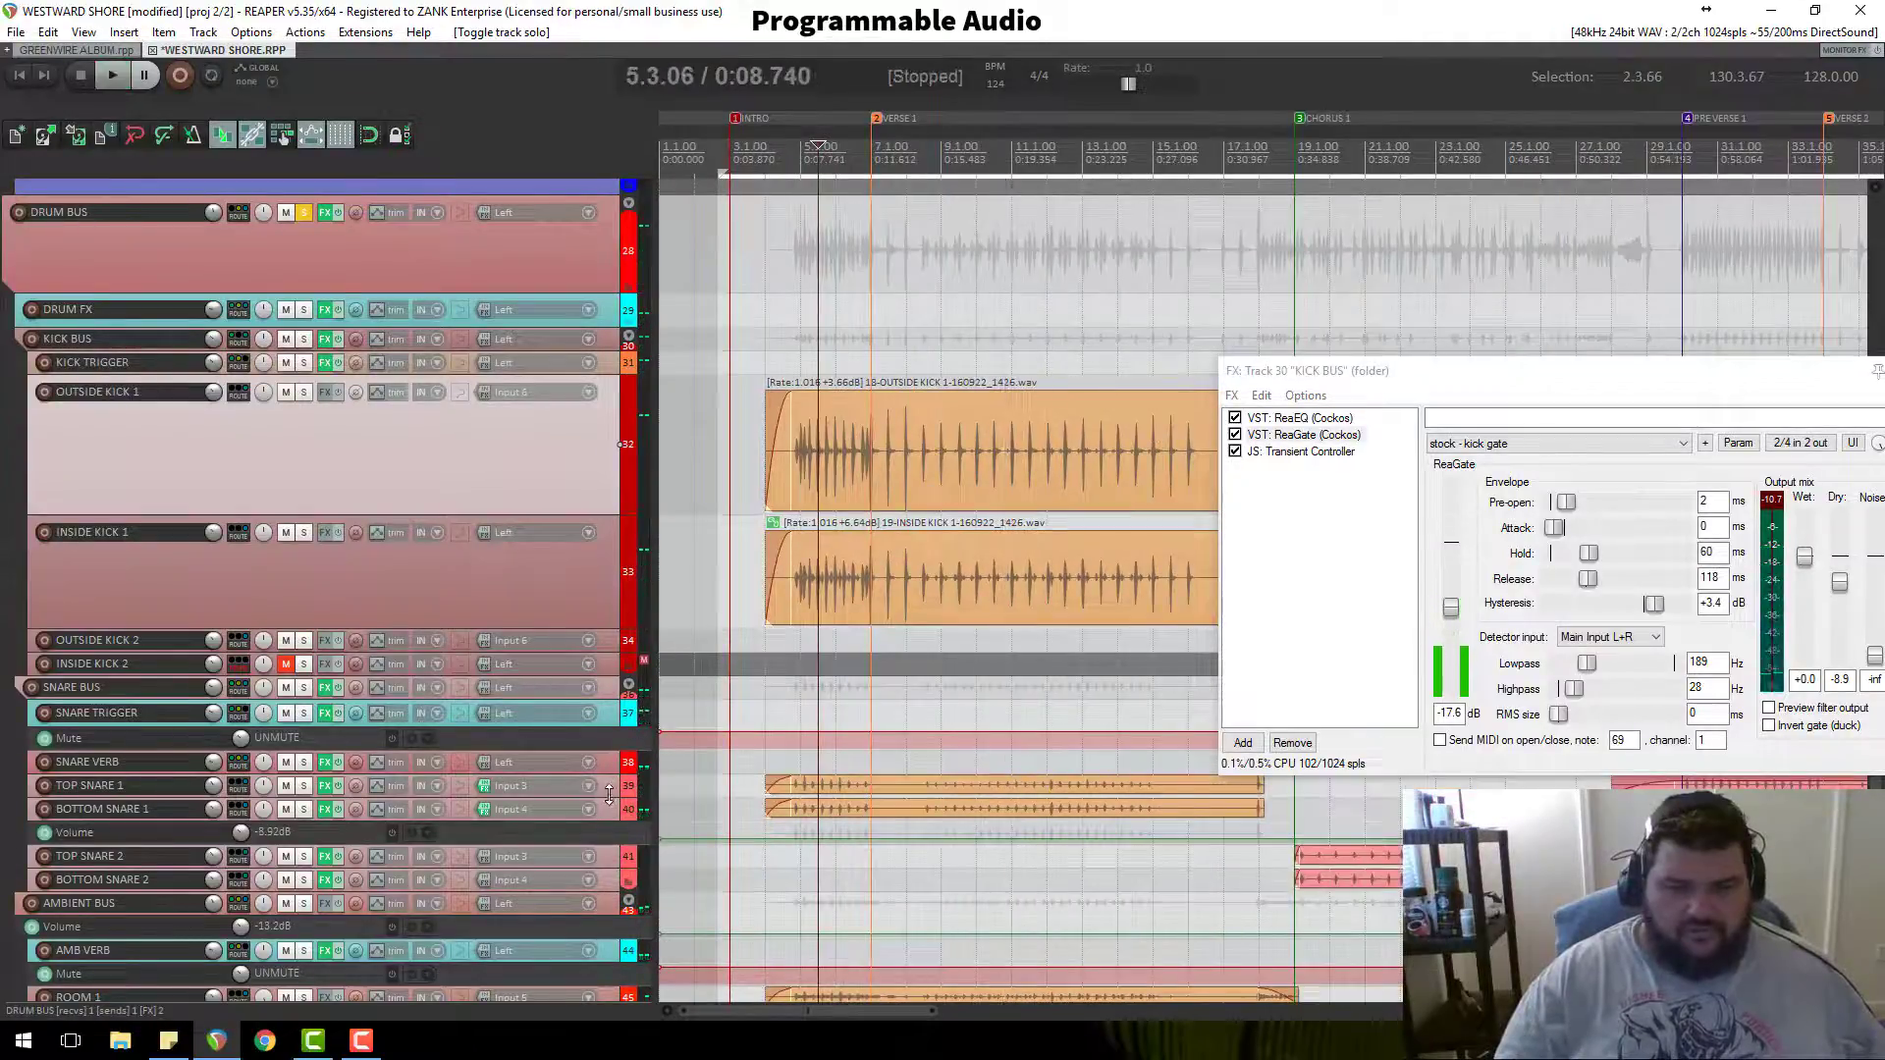
Step: Make the TOP SNARE 1 and BOTTOM SNARE 1 tracks taller and close the KICK BUS effects window
drag(610, 798, 628, 1026)
scroll(996, 906, up, 3)
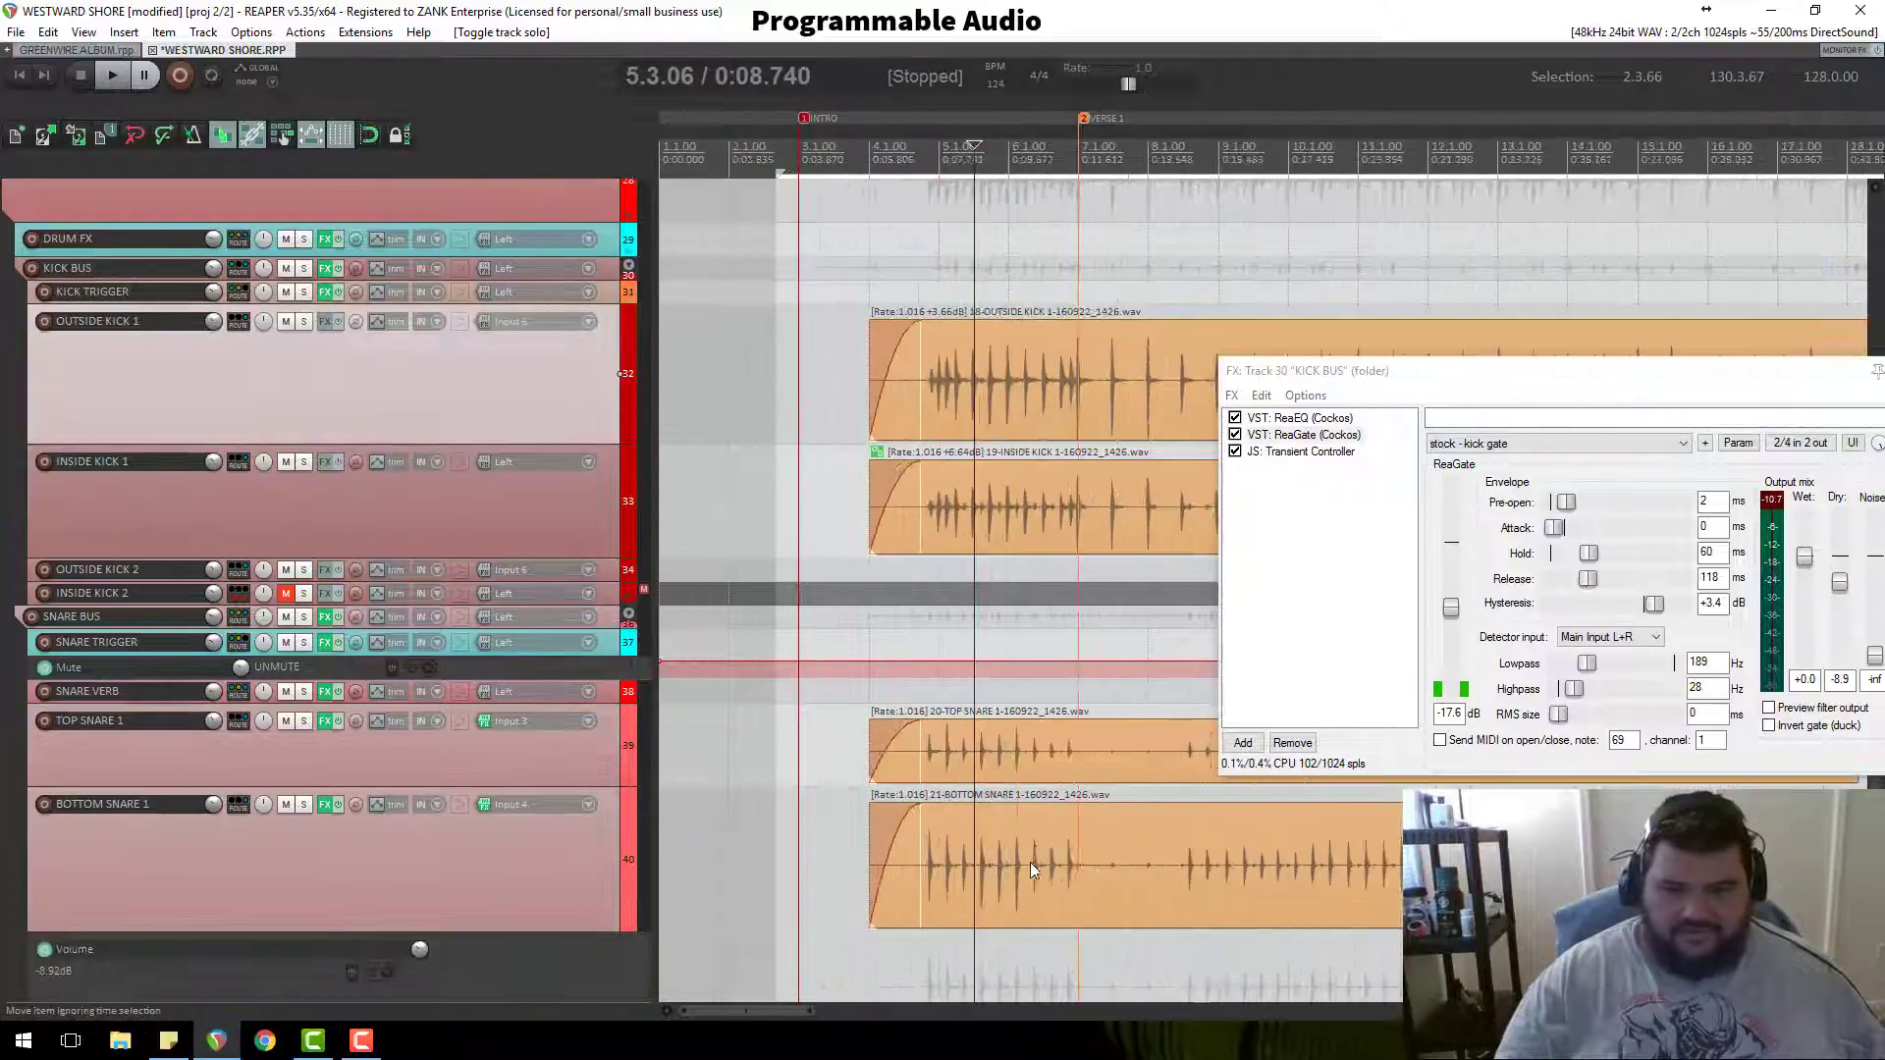
drag(1844, 371, 1628, 325)
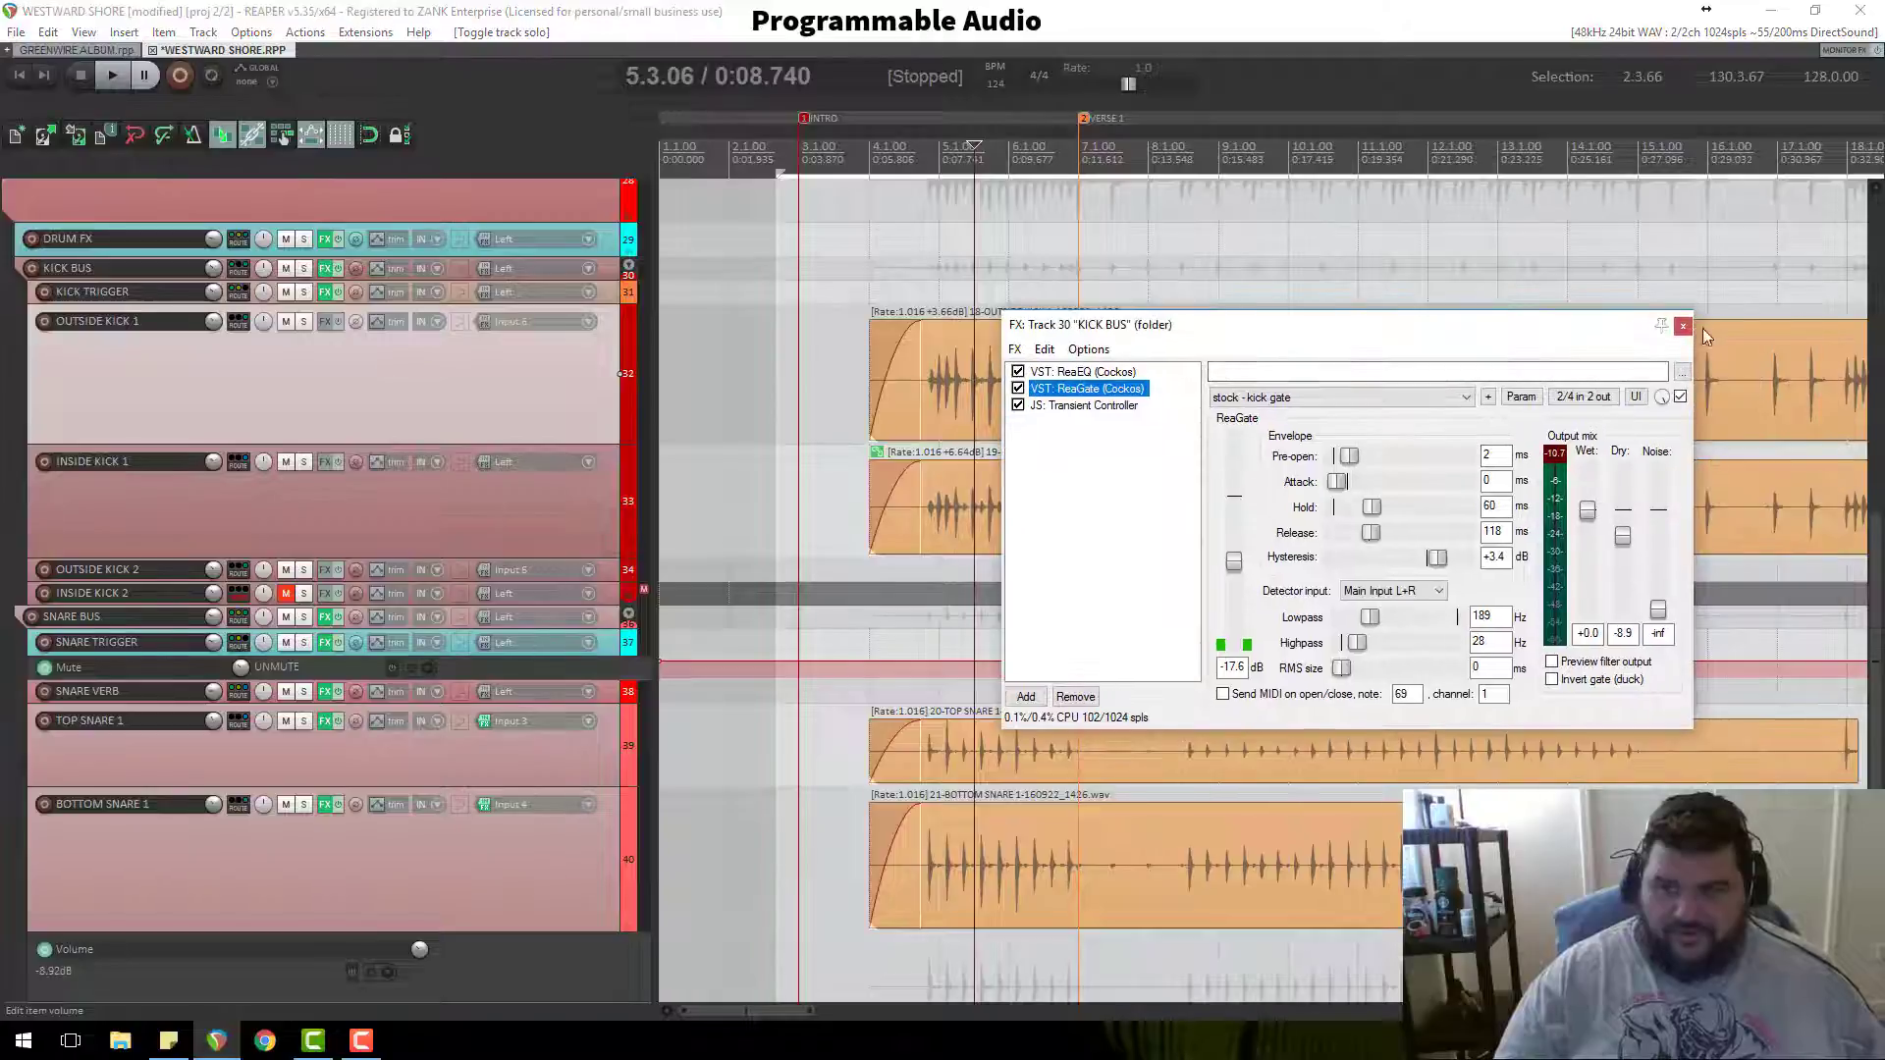
click(1683, 327)
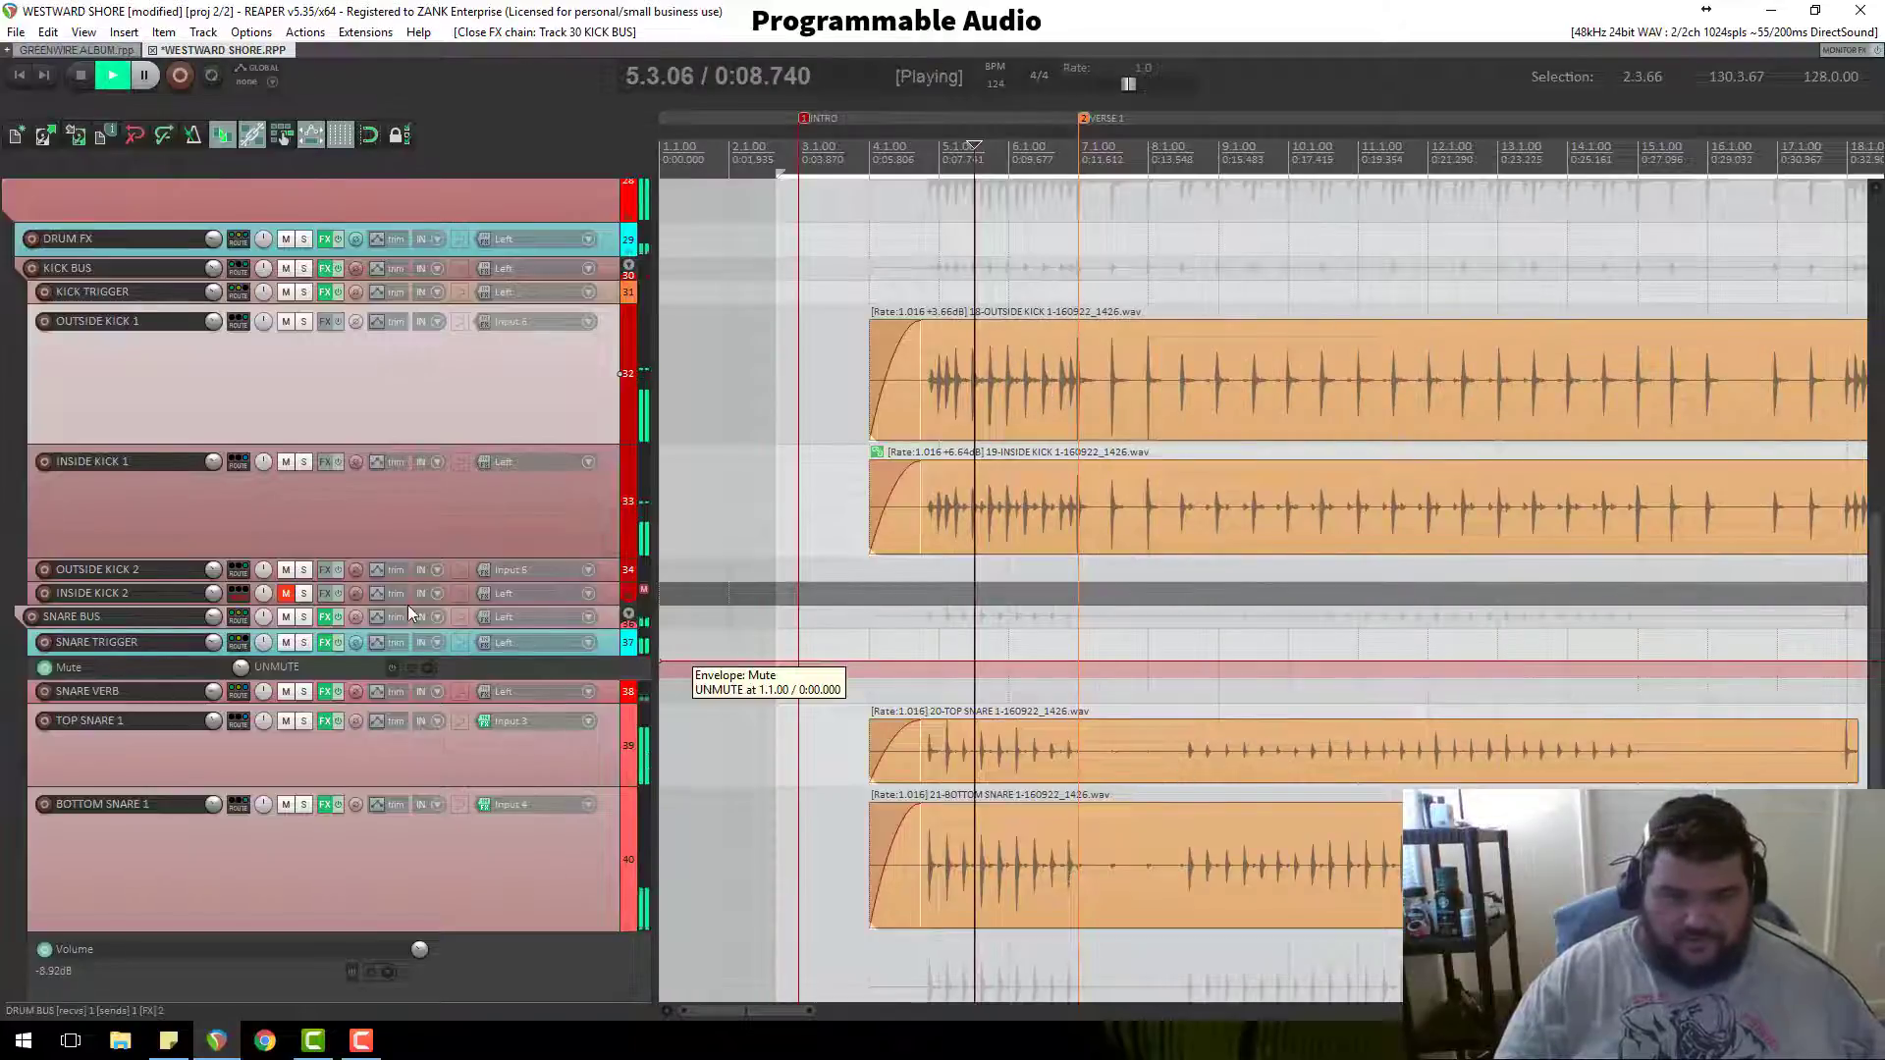
Step: Solo the SNARE BUS and audition the snares around the start of verse 1, from 8.2.30 and 6.3.77
click(305, 617)
key(space)
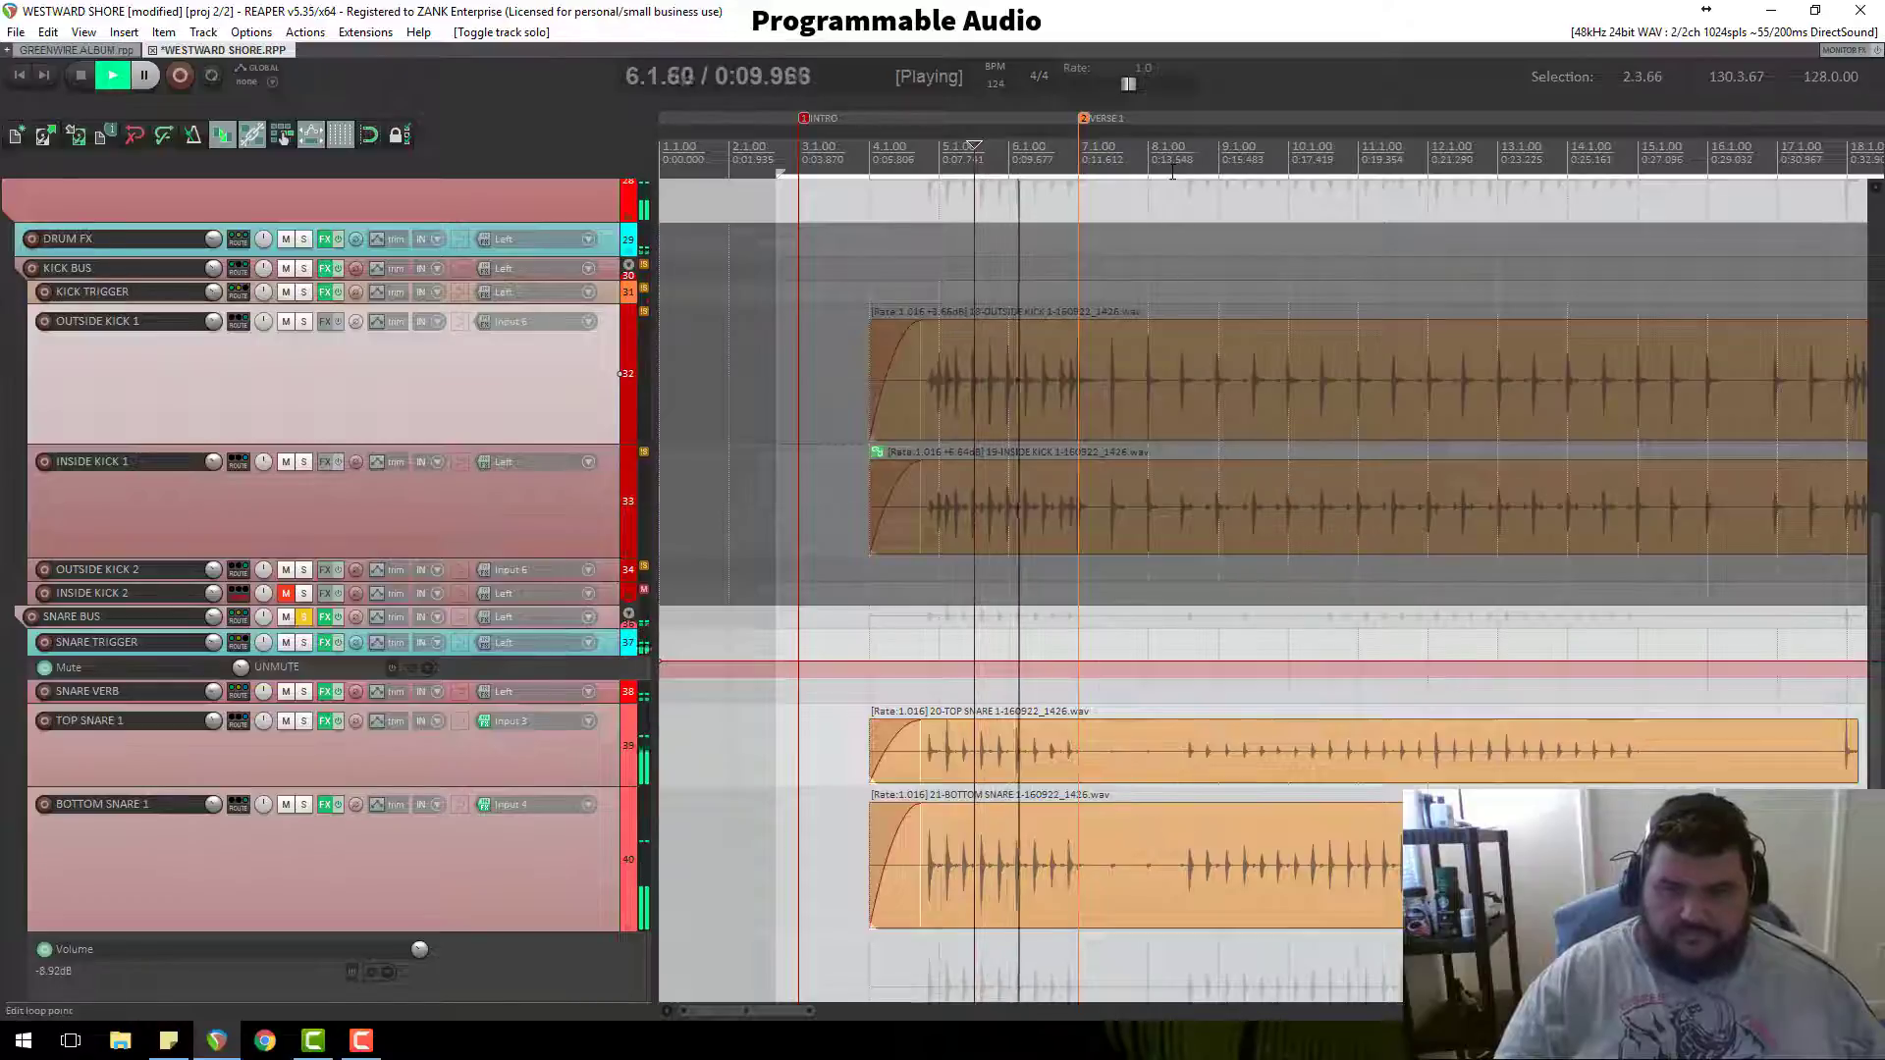
scroll(1367, 594, up, 3)
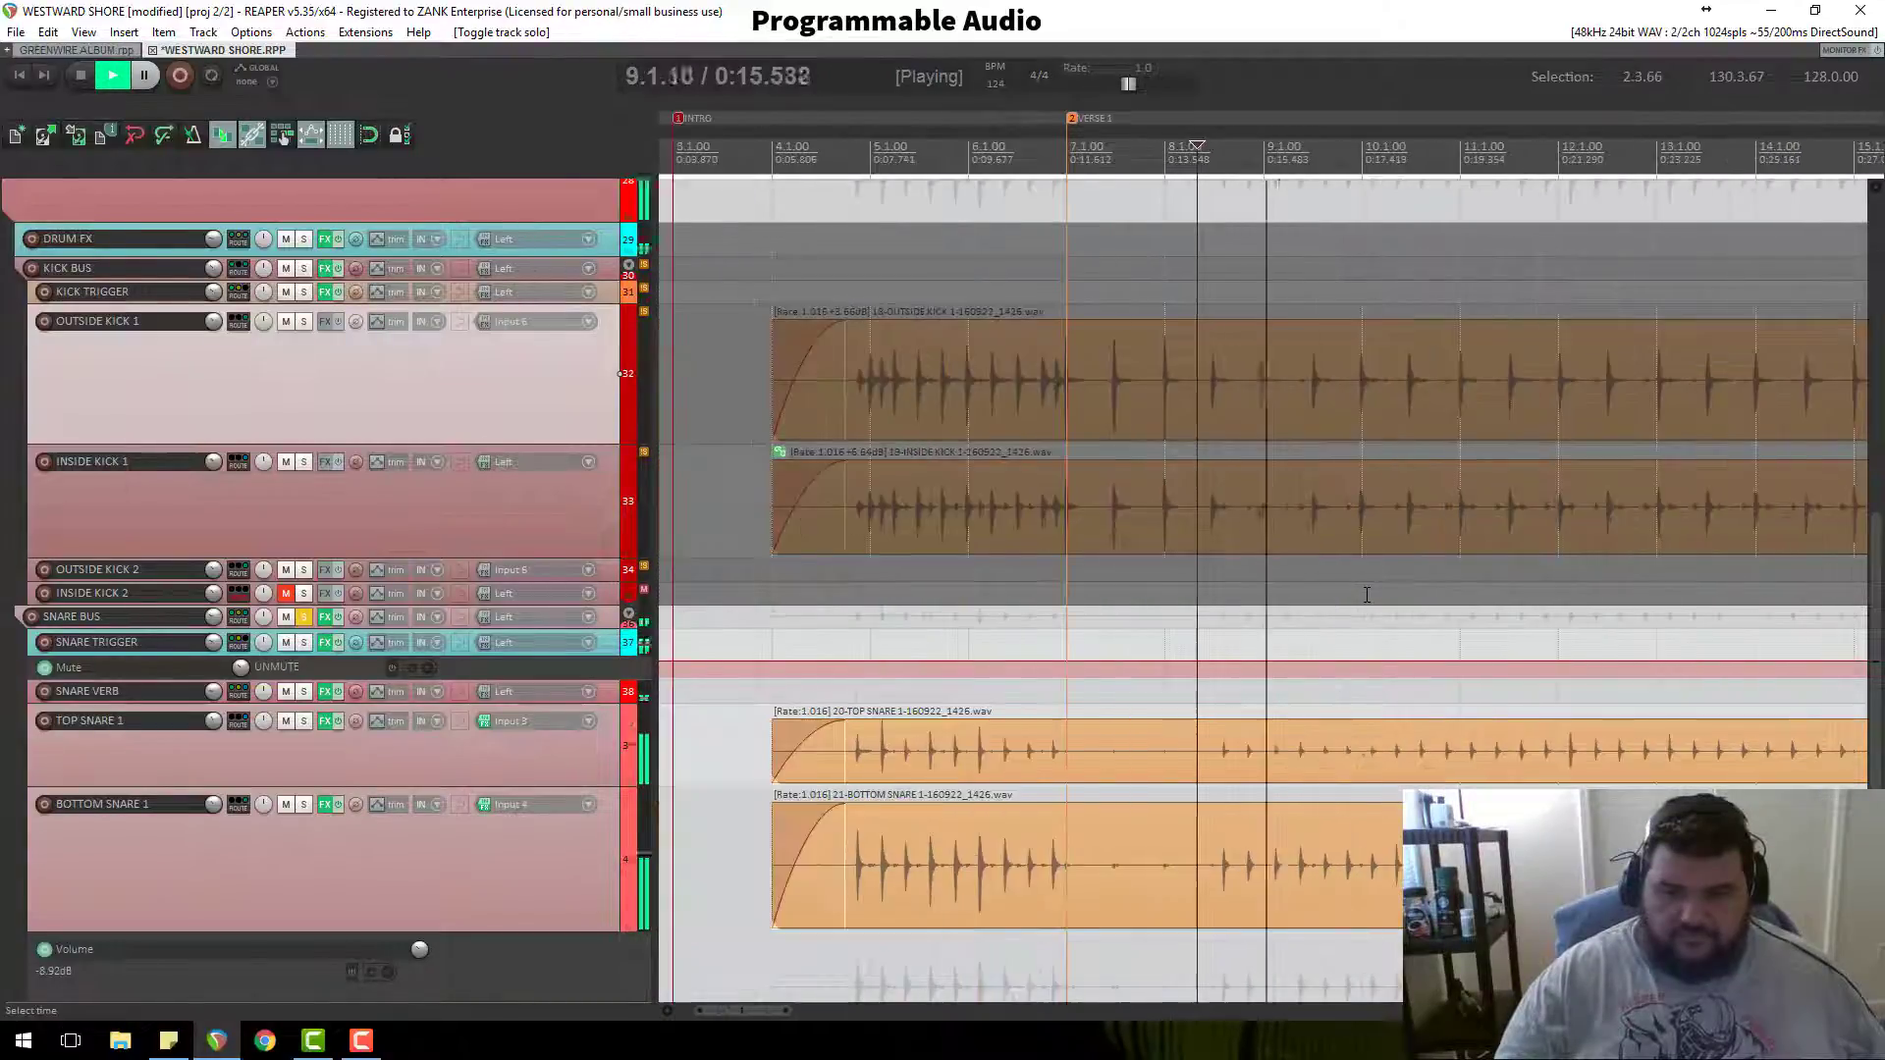
key(space)
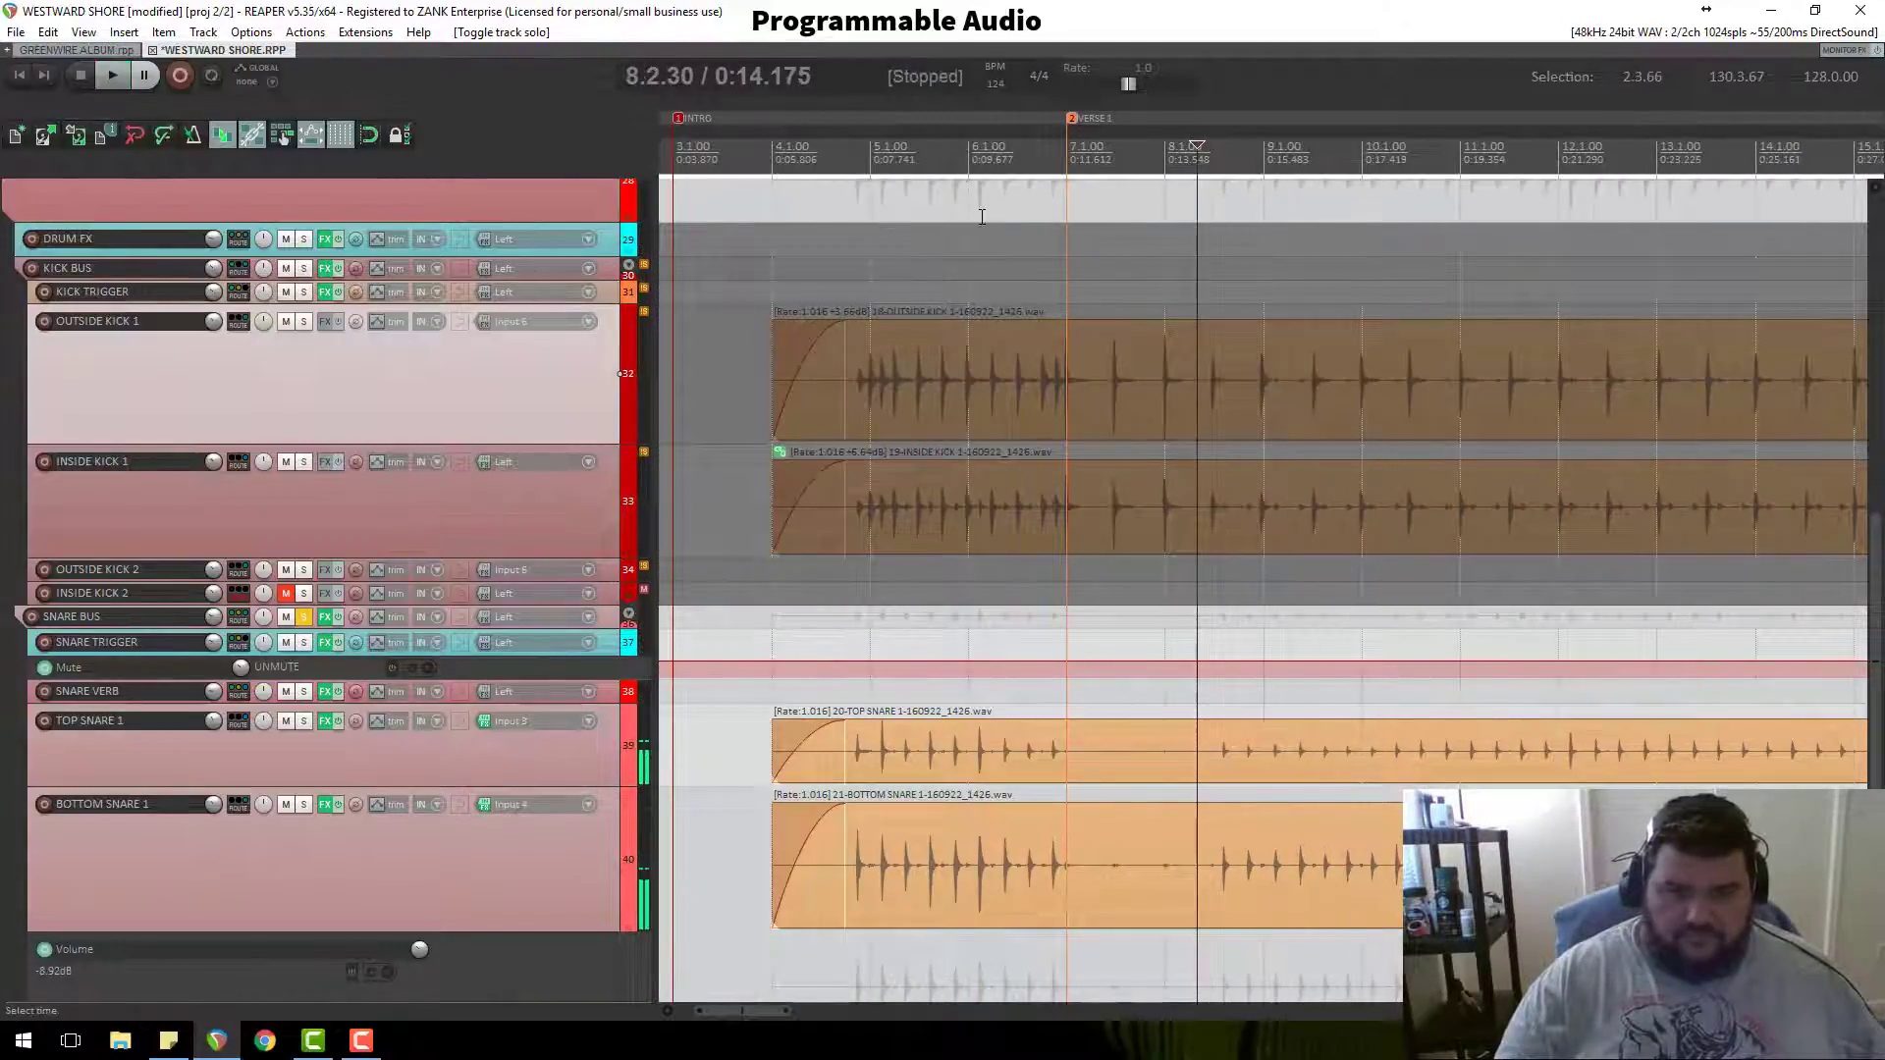
key(space)
click(1036, 216)
key(space)
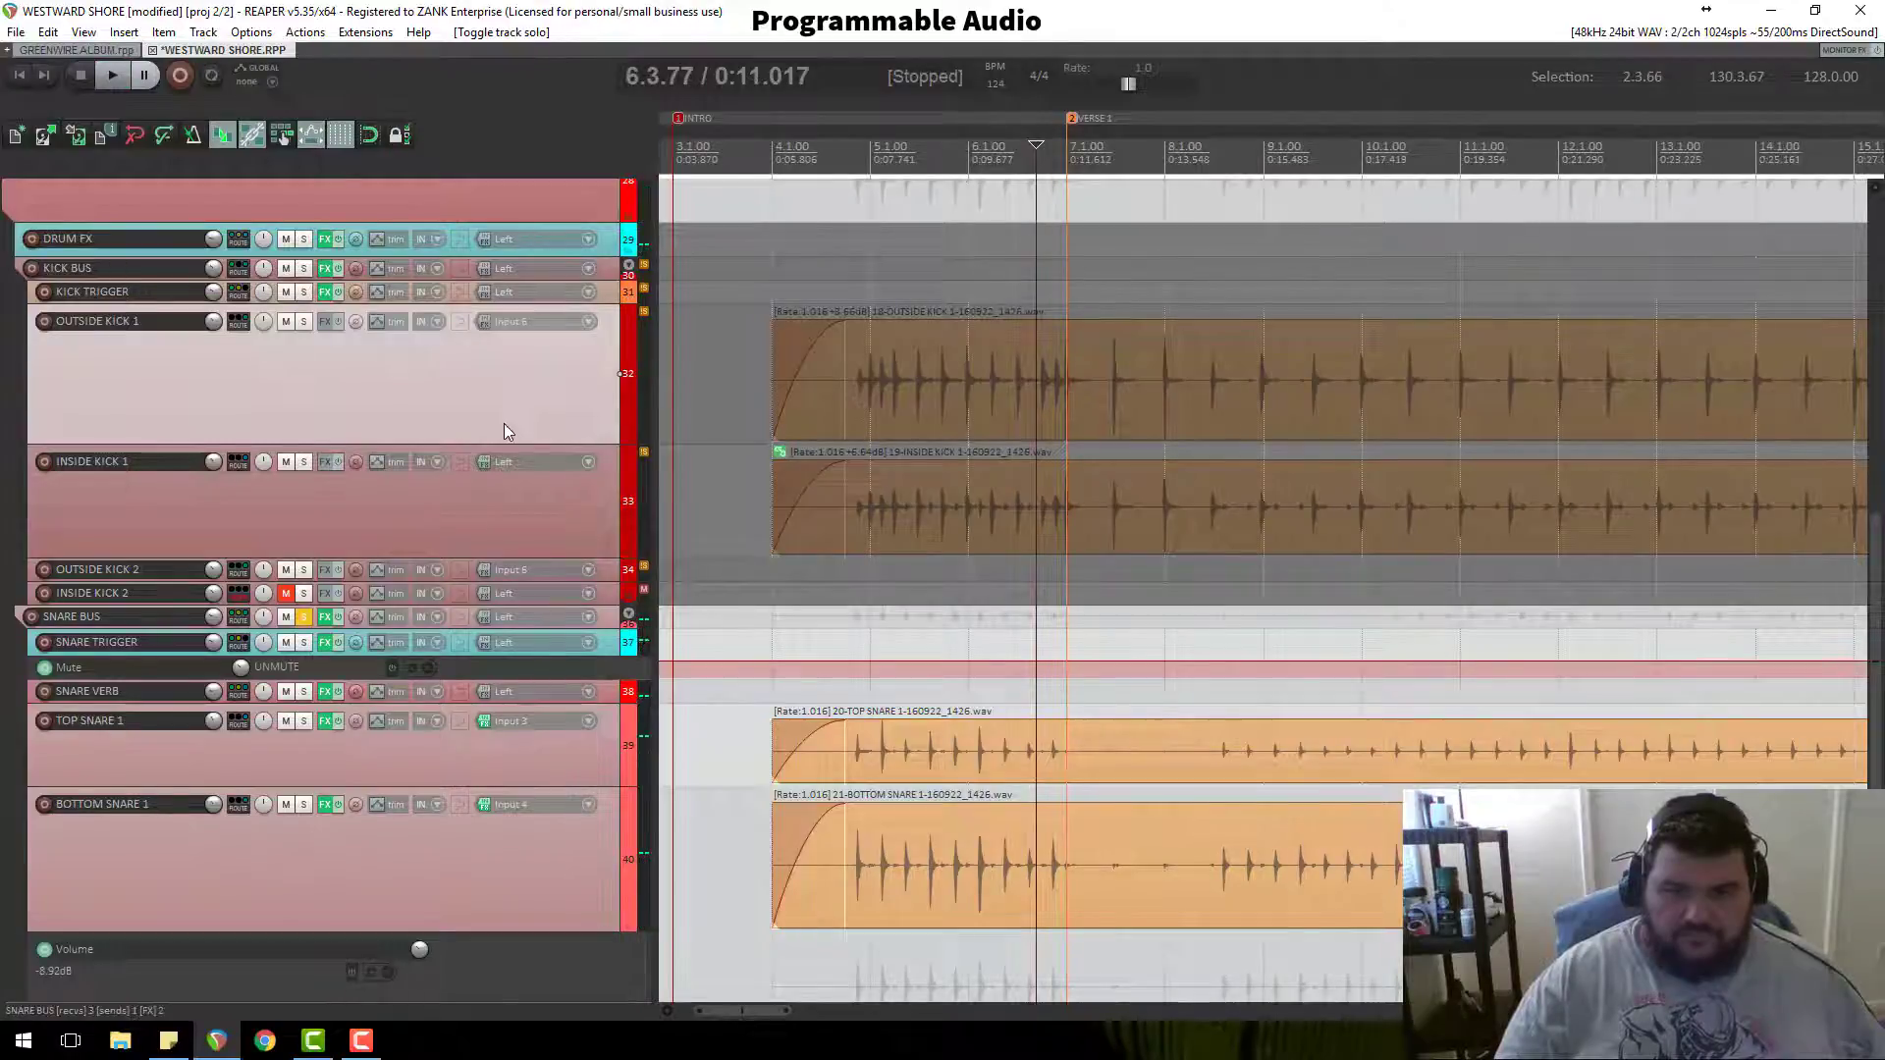
key(space)
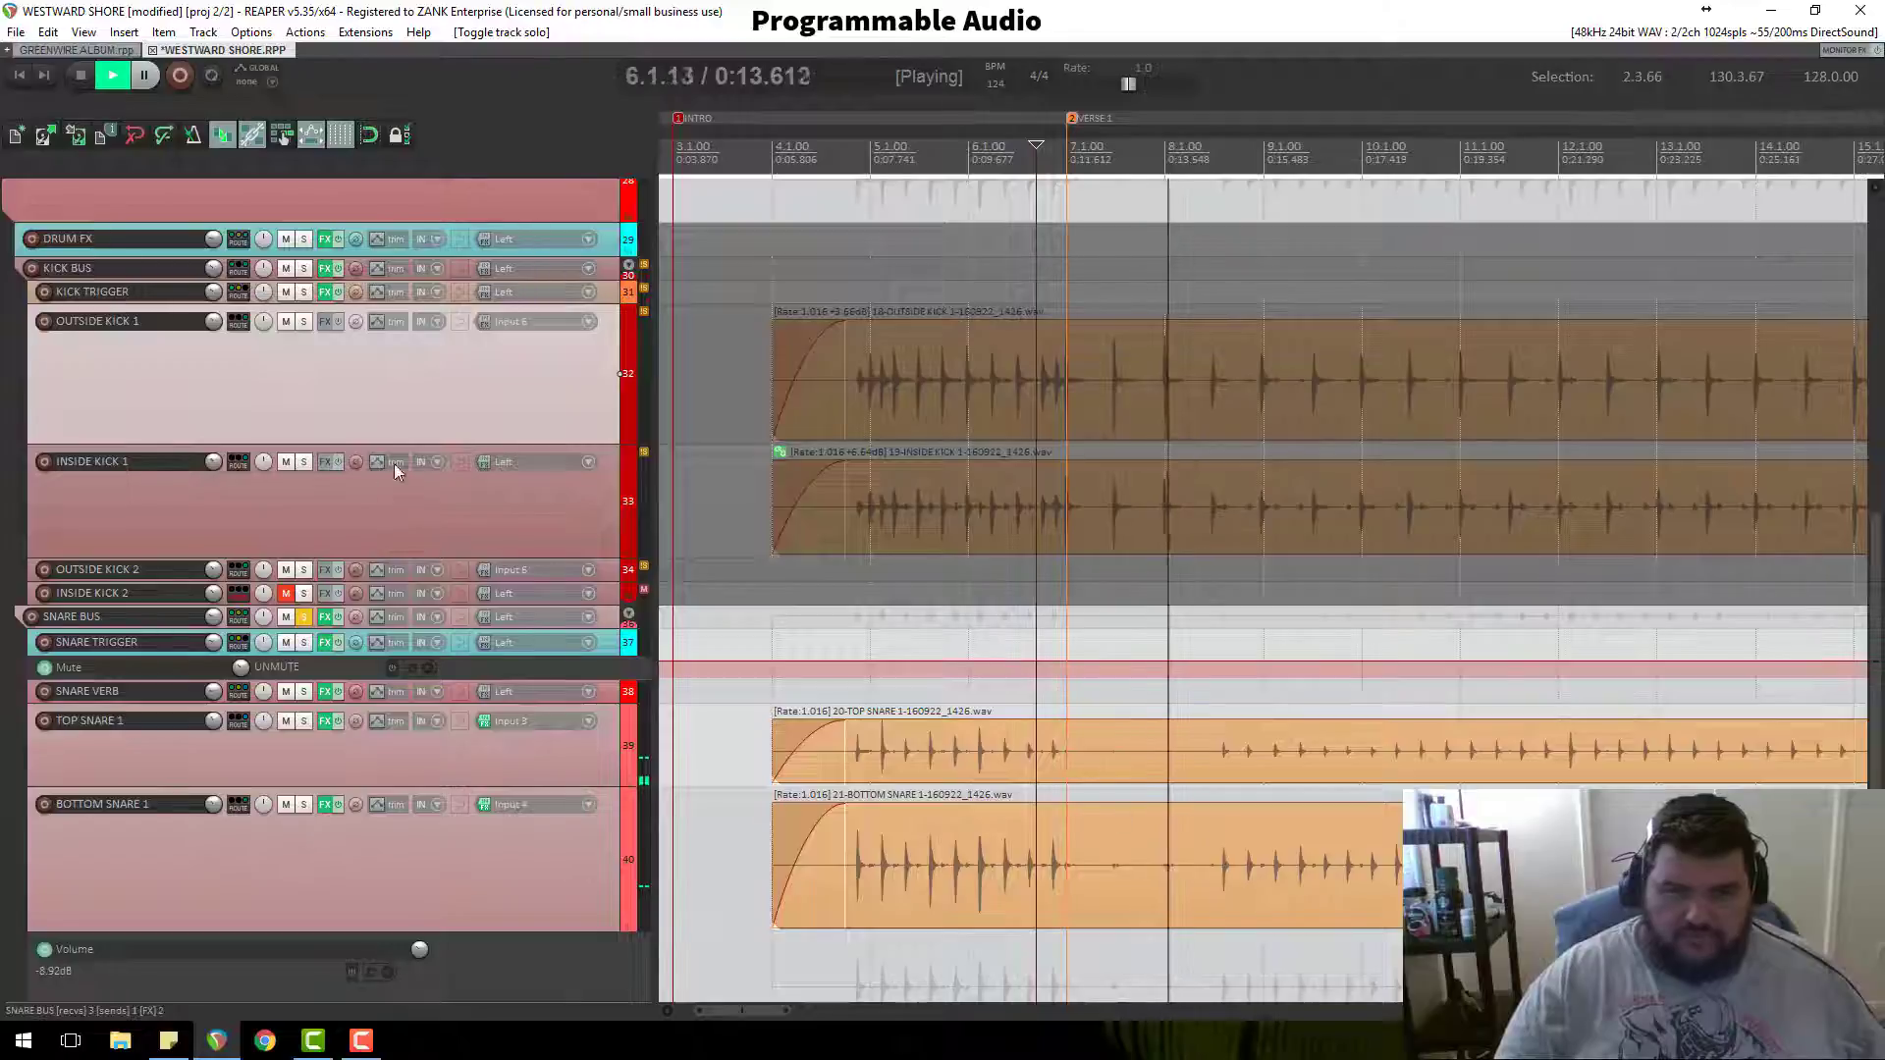
Step: Solo the KICK BUS together with the SNARE BUS and listen to both from 6.3.77 into verse 1
key(space)
click(303, 268)
key(space)
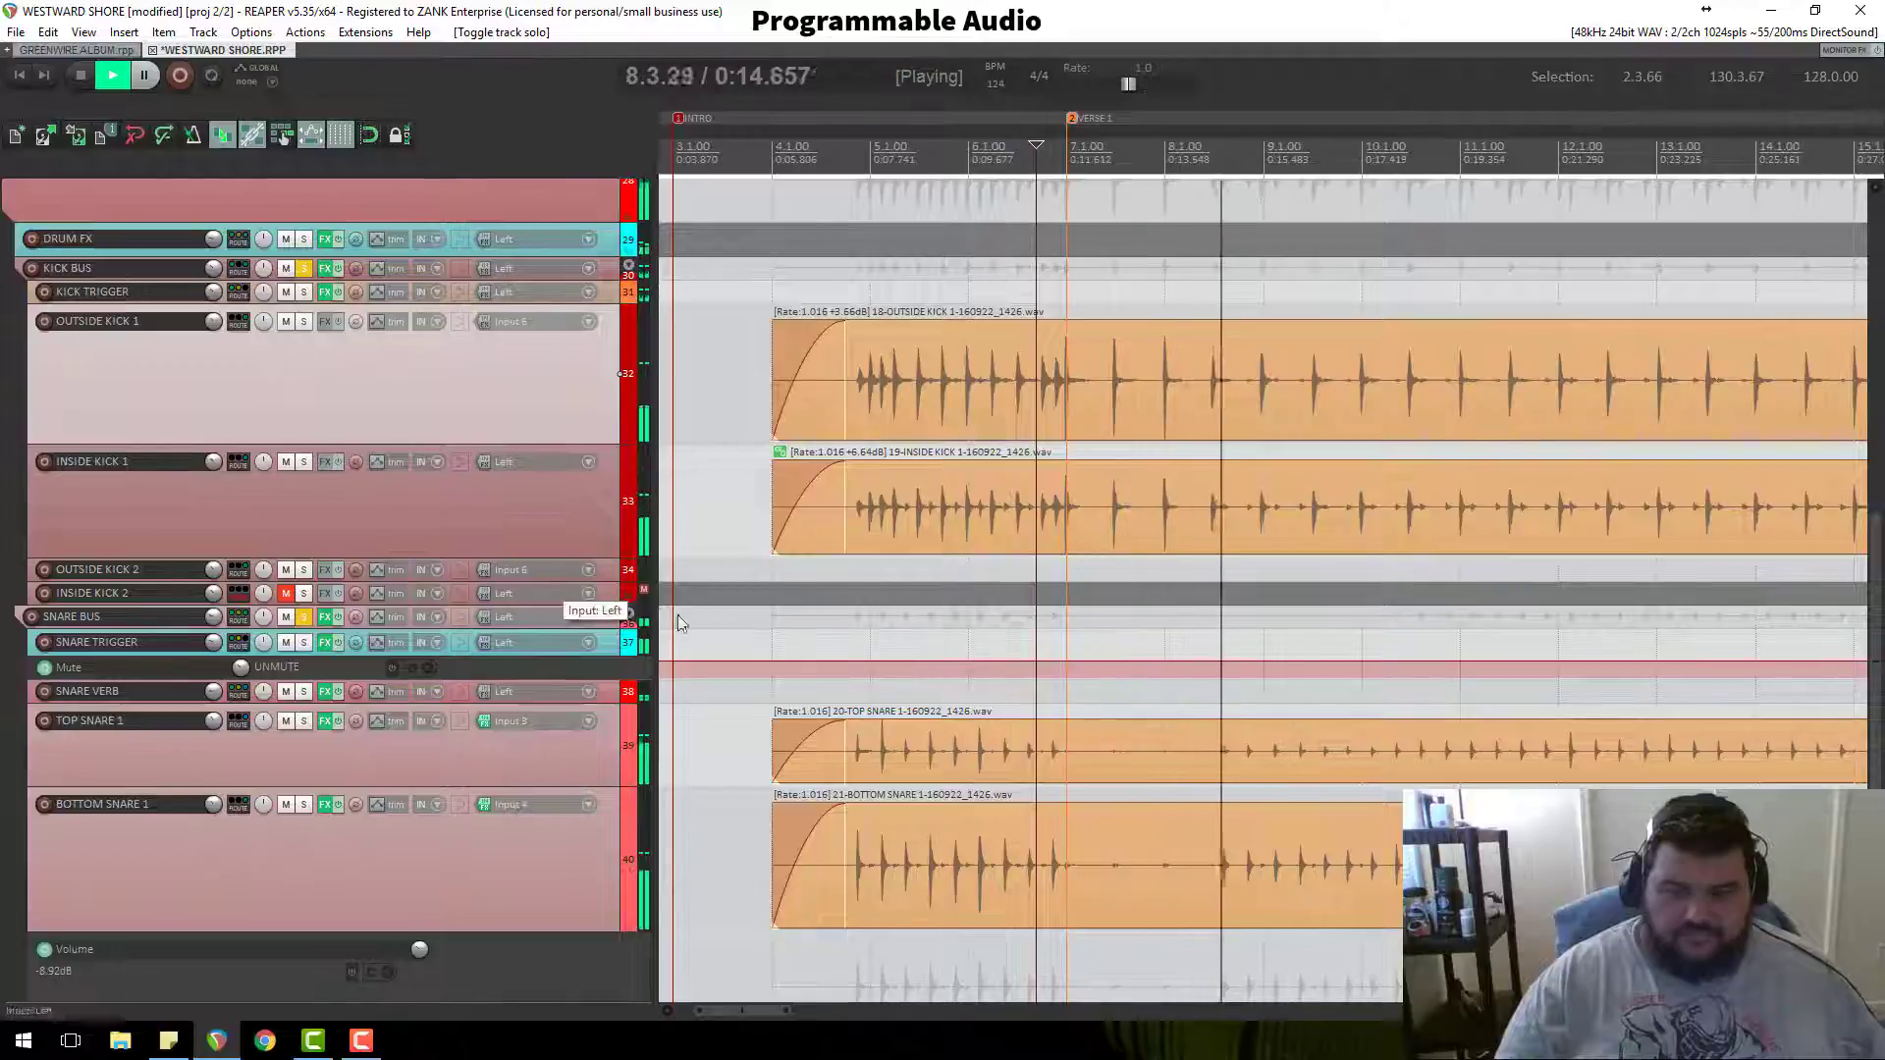
scroll(977, 725, down, 2)
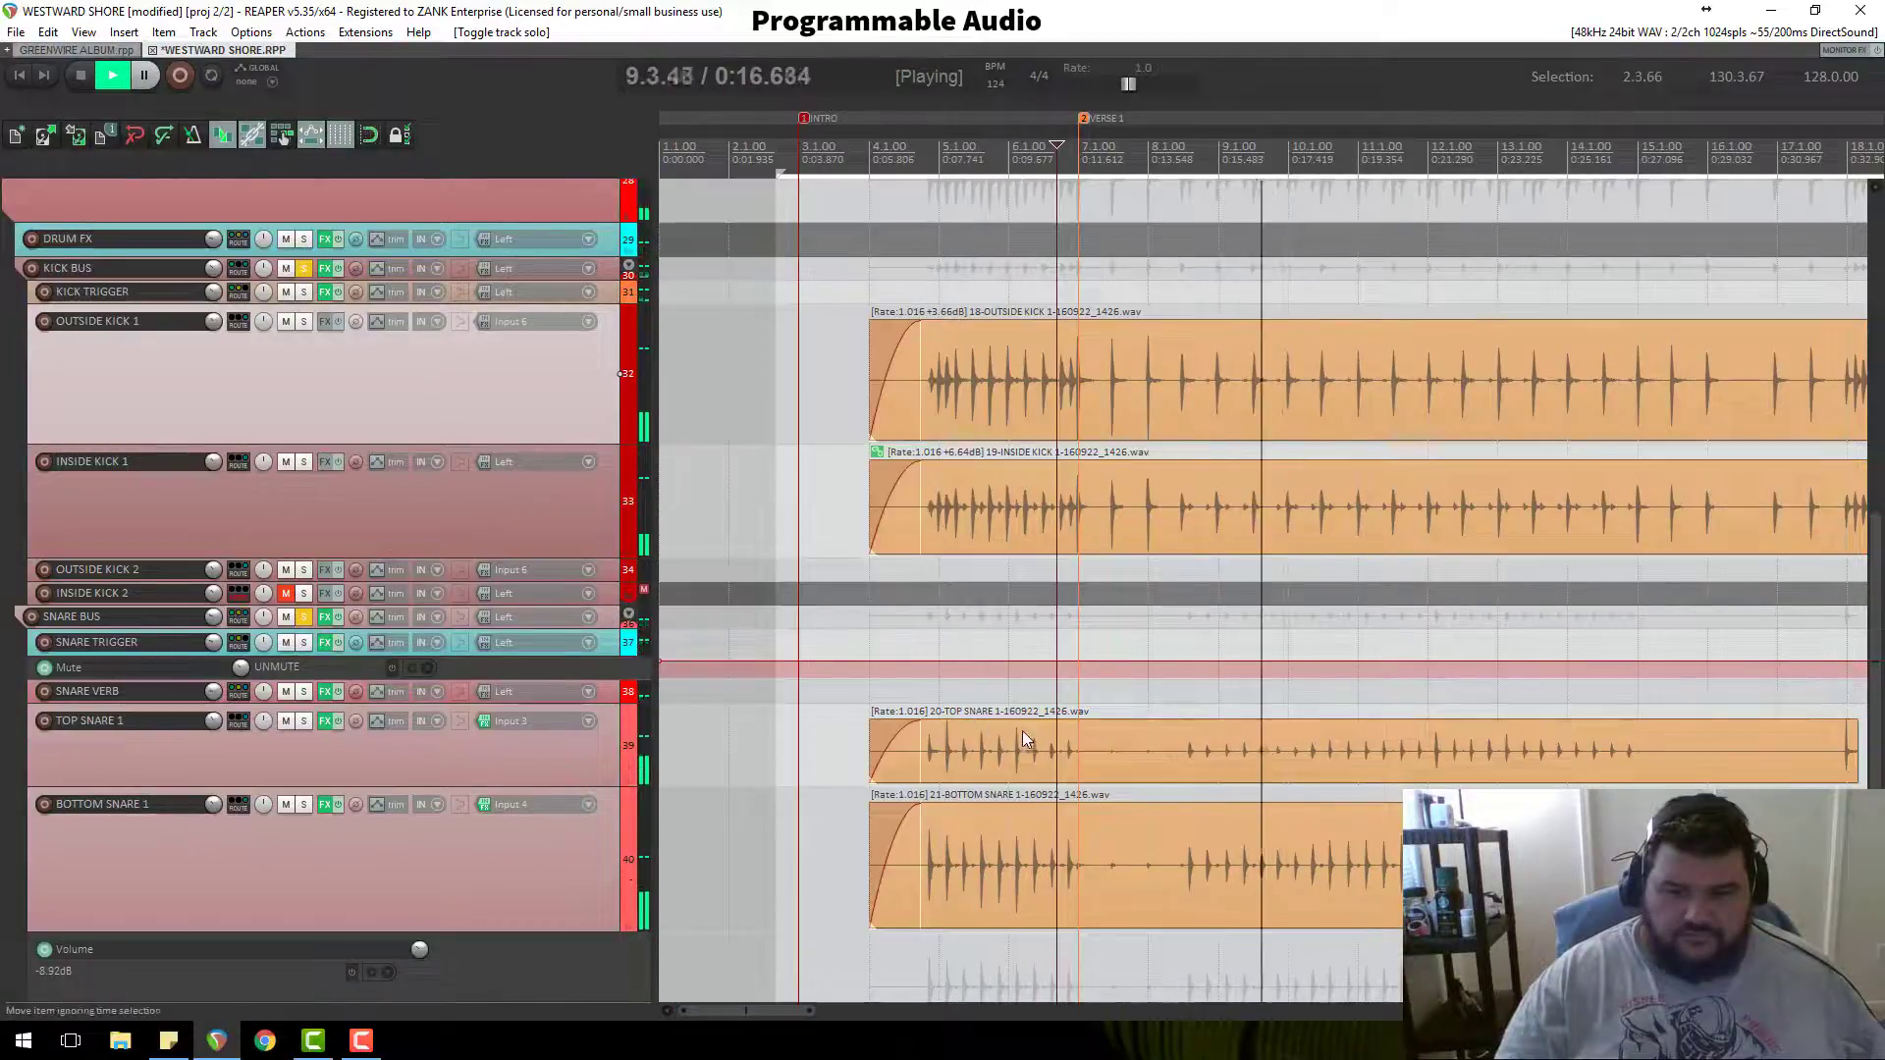
key(space)
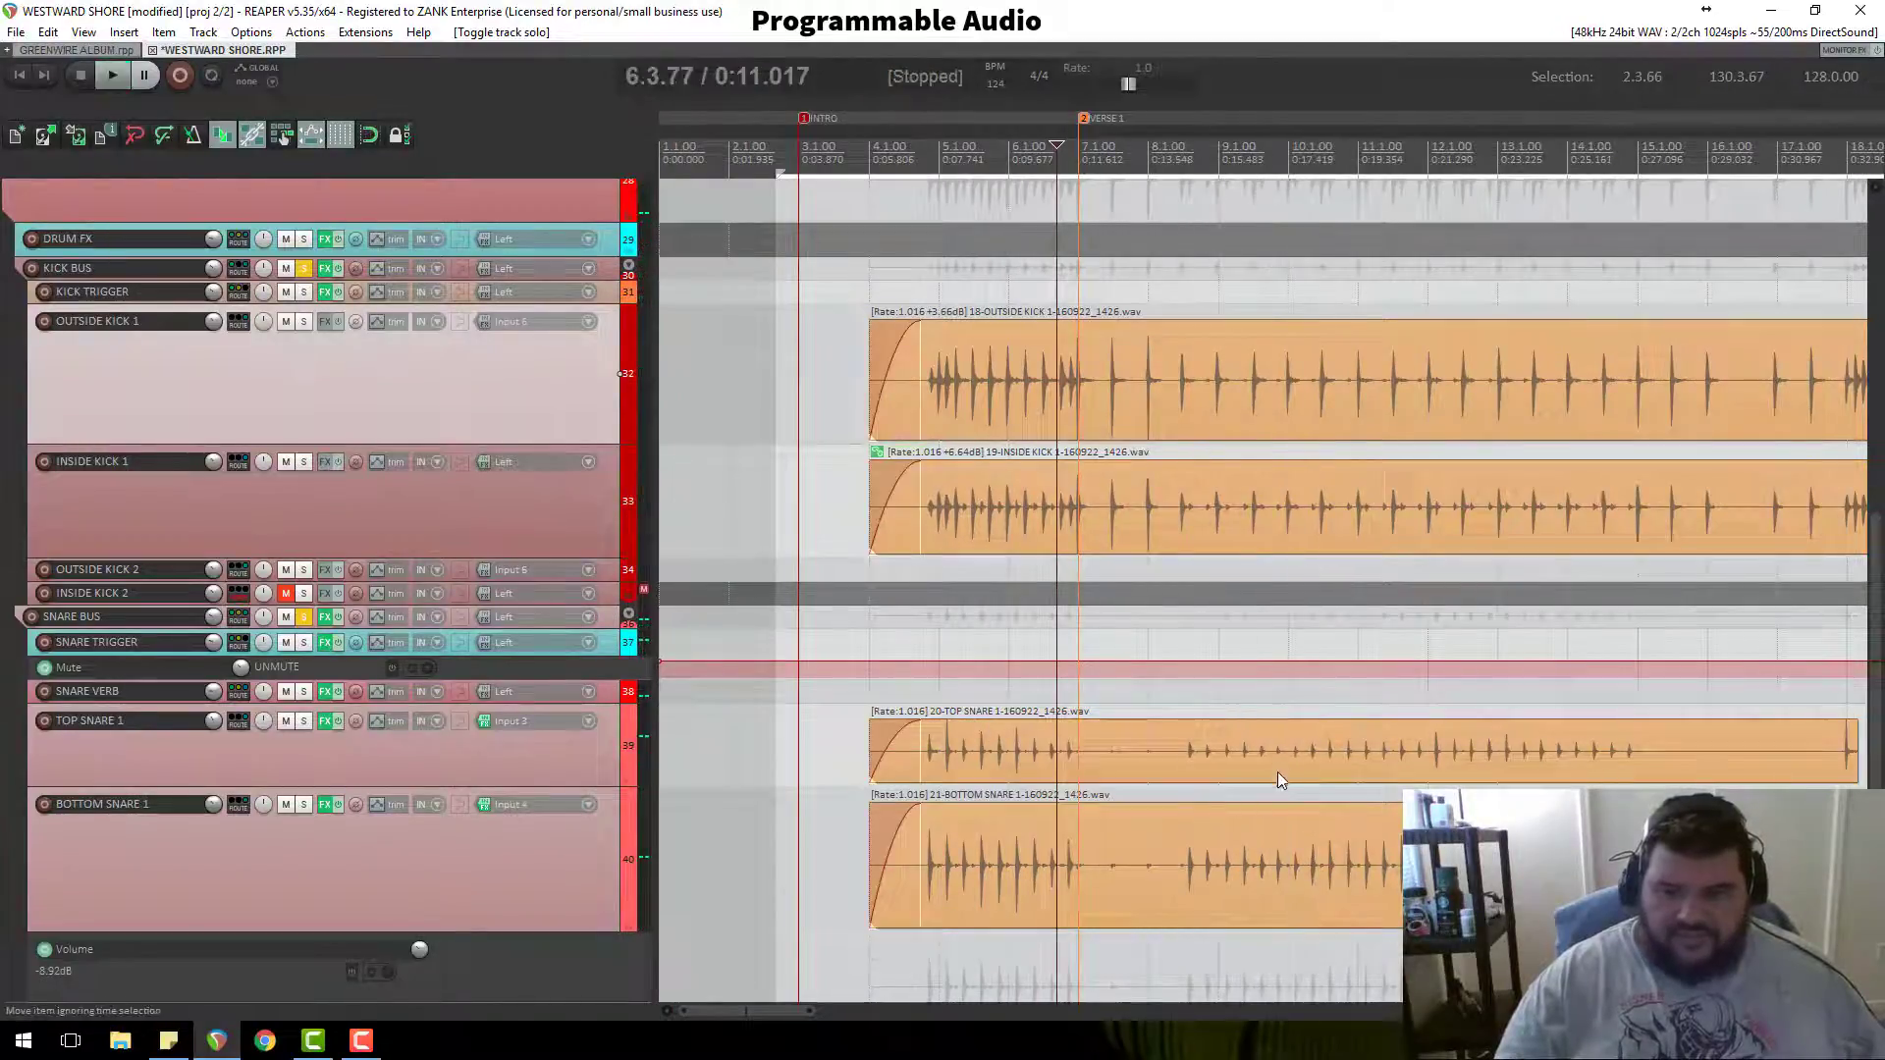
Step: Enlarge the TOP SNARE 1 track and split its first item at 8.3.12 and 15.4.11, around the verse hits
drag(610, 786, 611, 803)
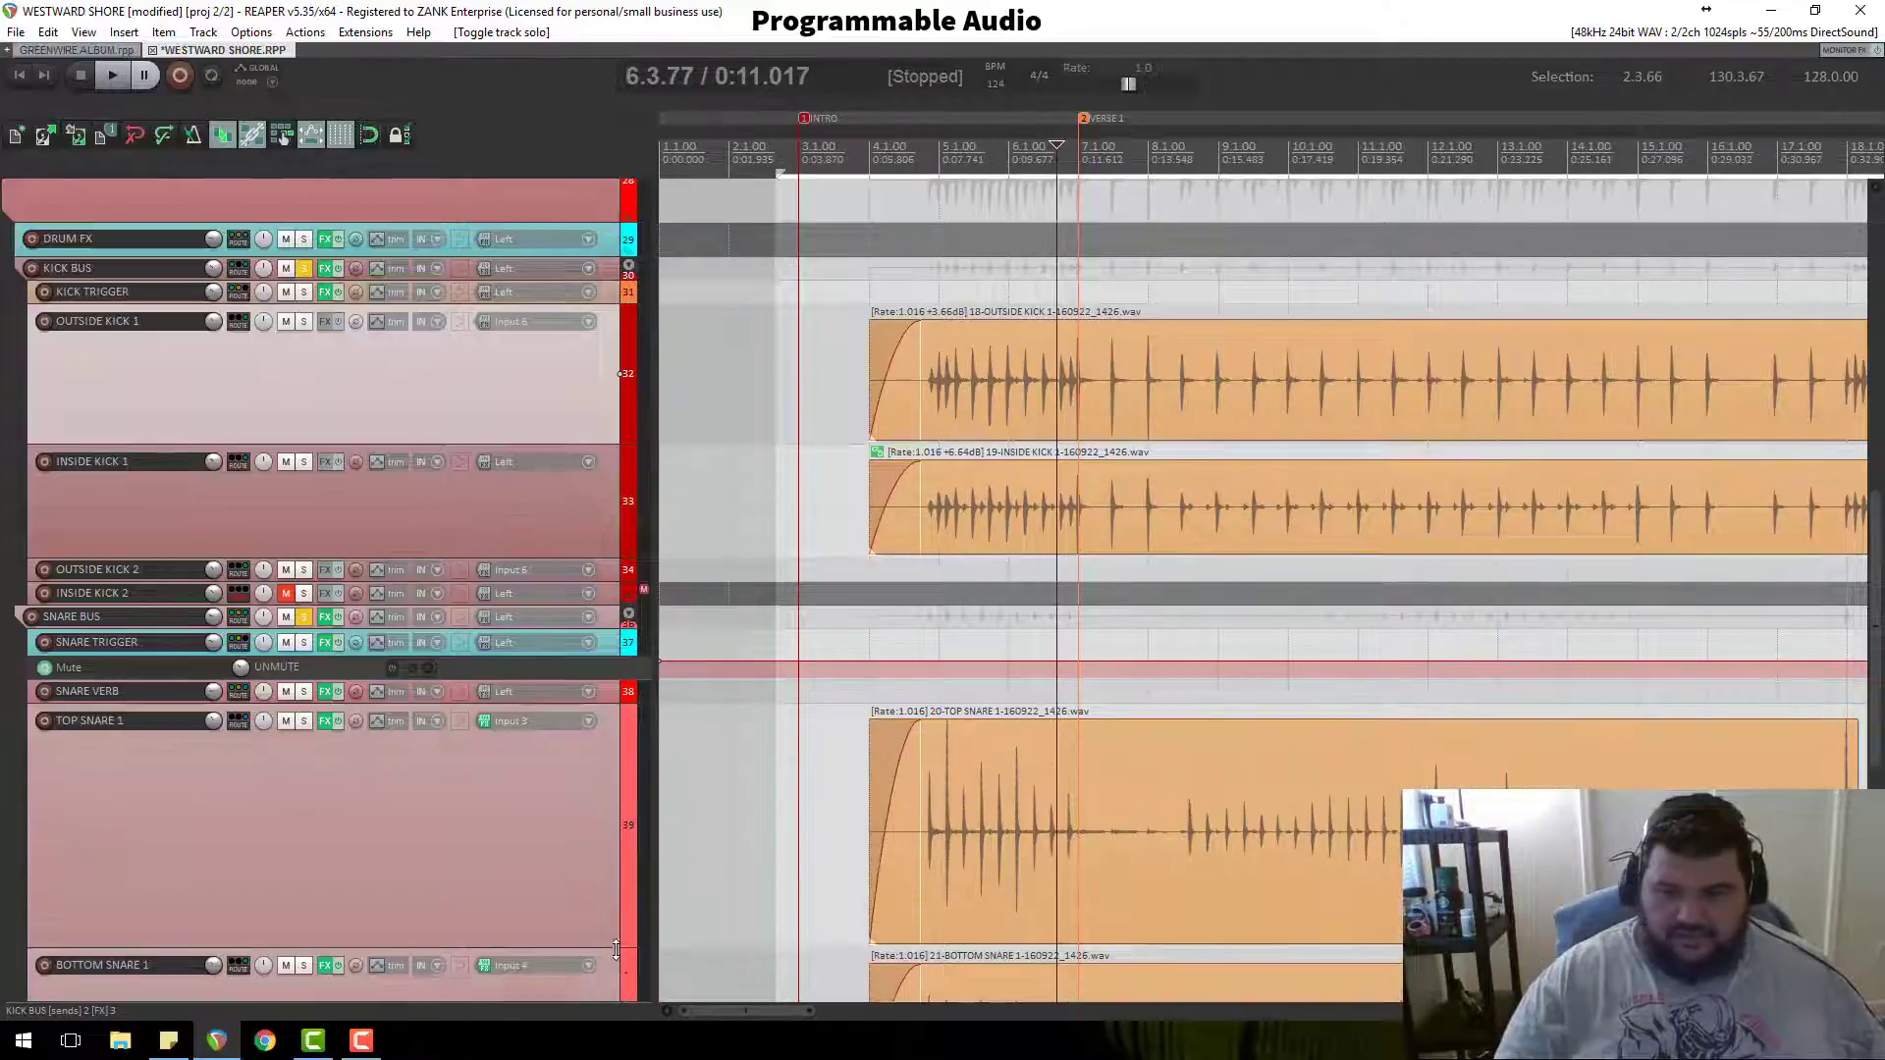
scroll(518, 815, down, 2)
scroll(520, 821, down, 2)
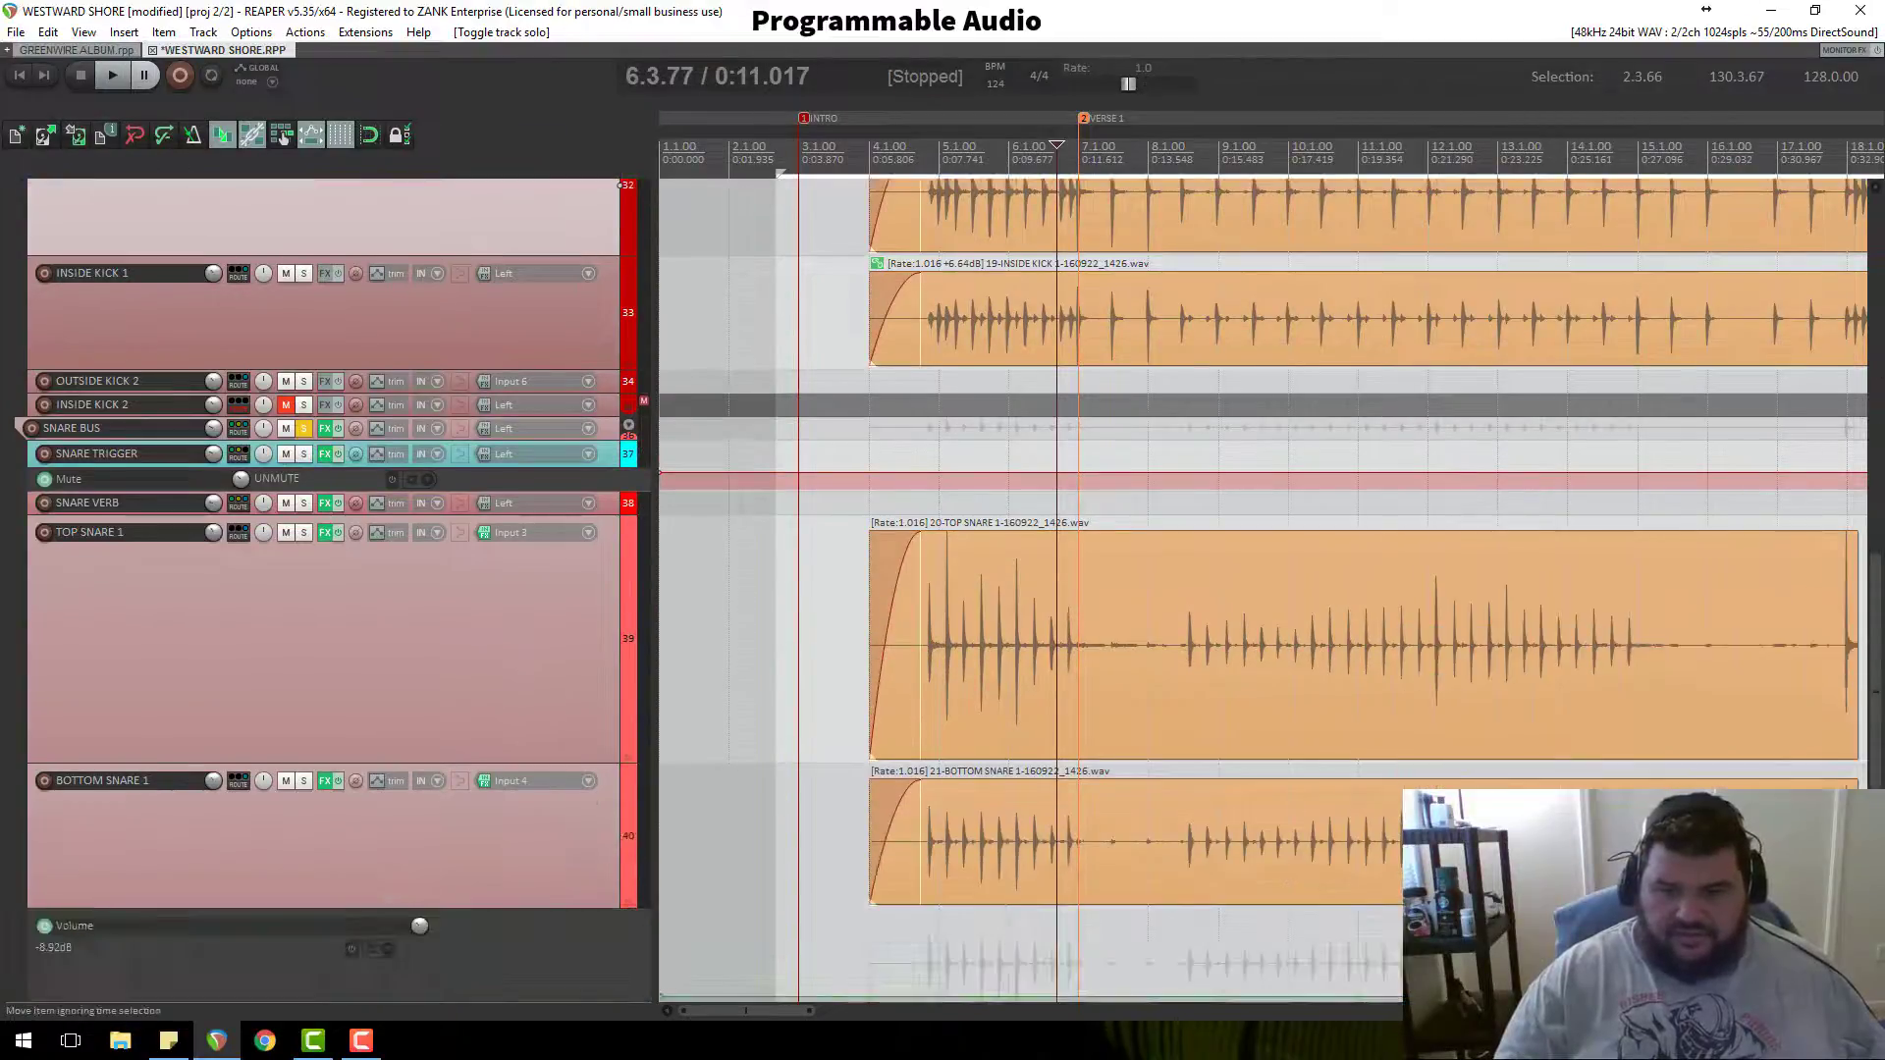
click(1187, 651)
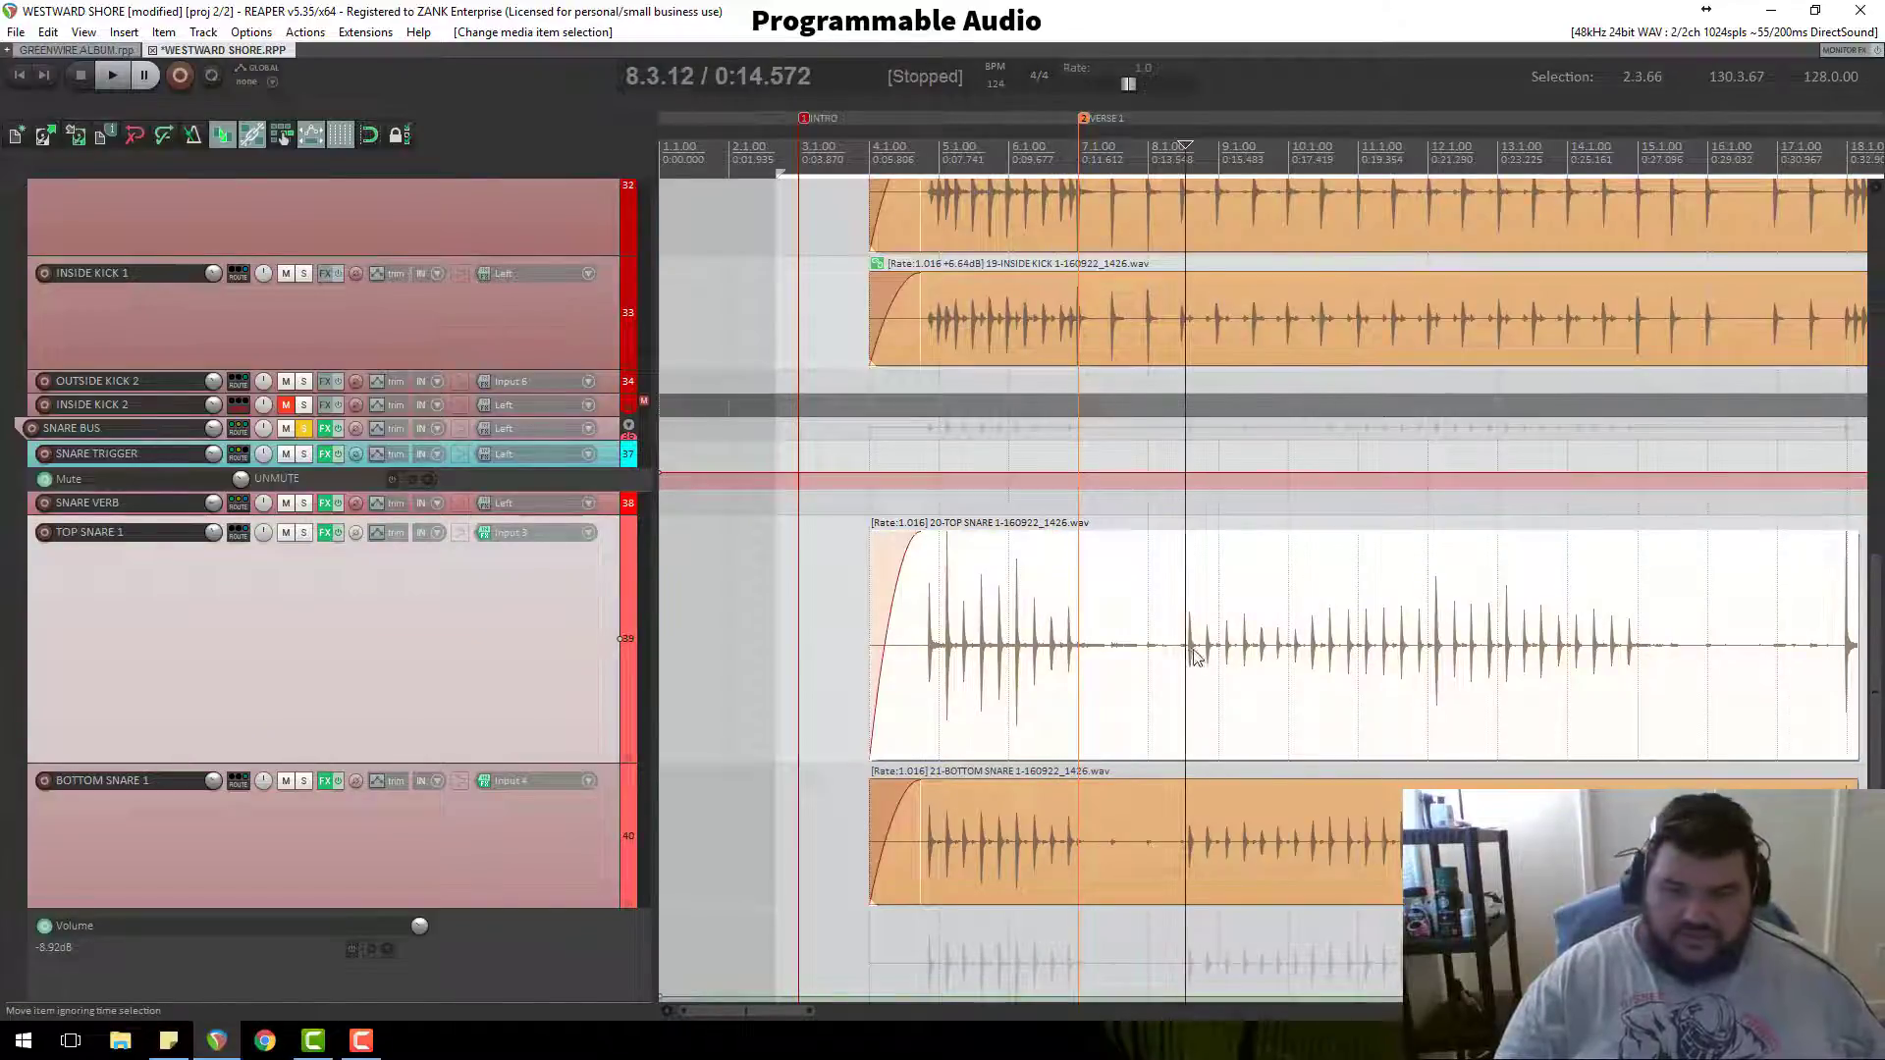
key(s)
click(1689, 656)
key(s)
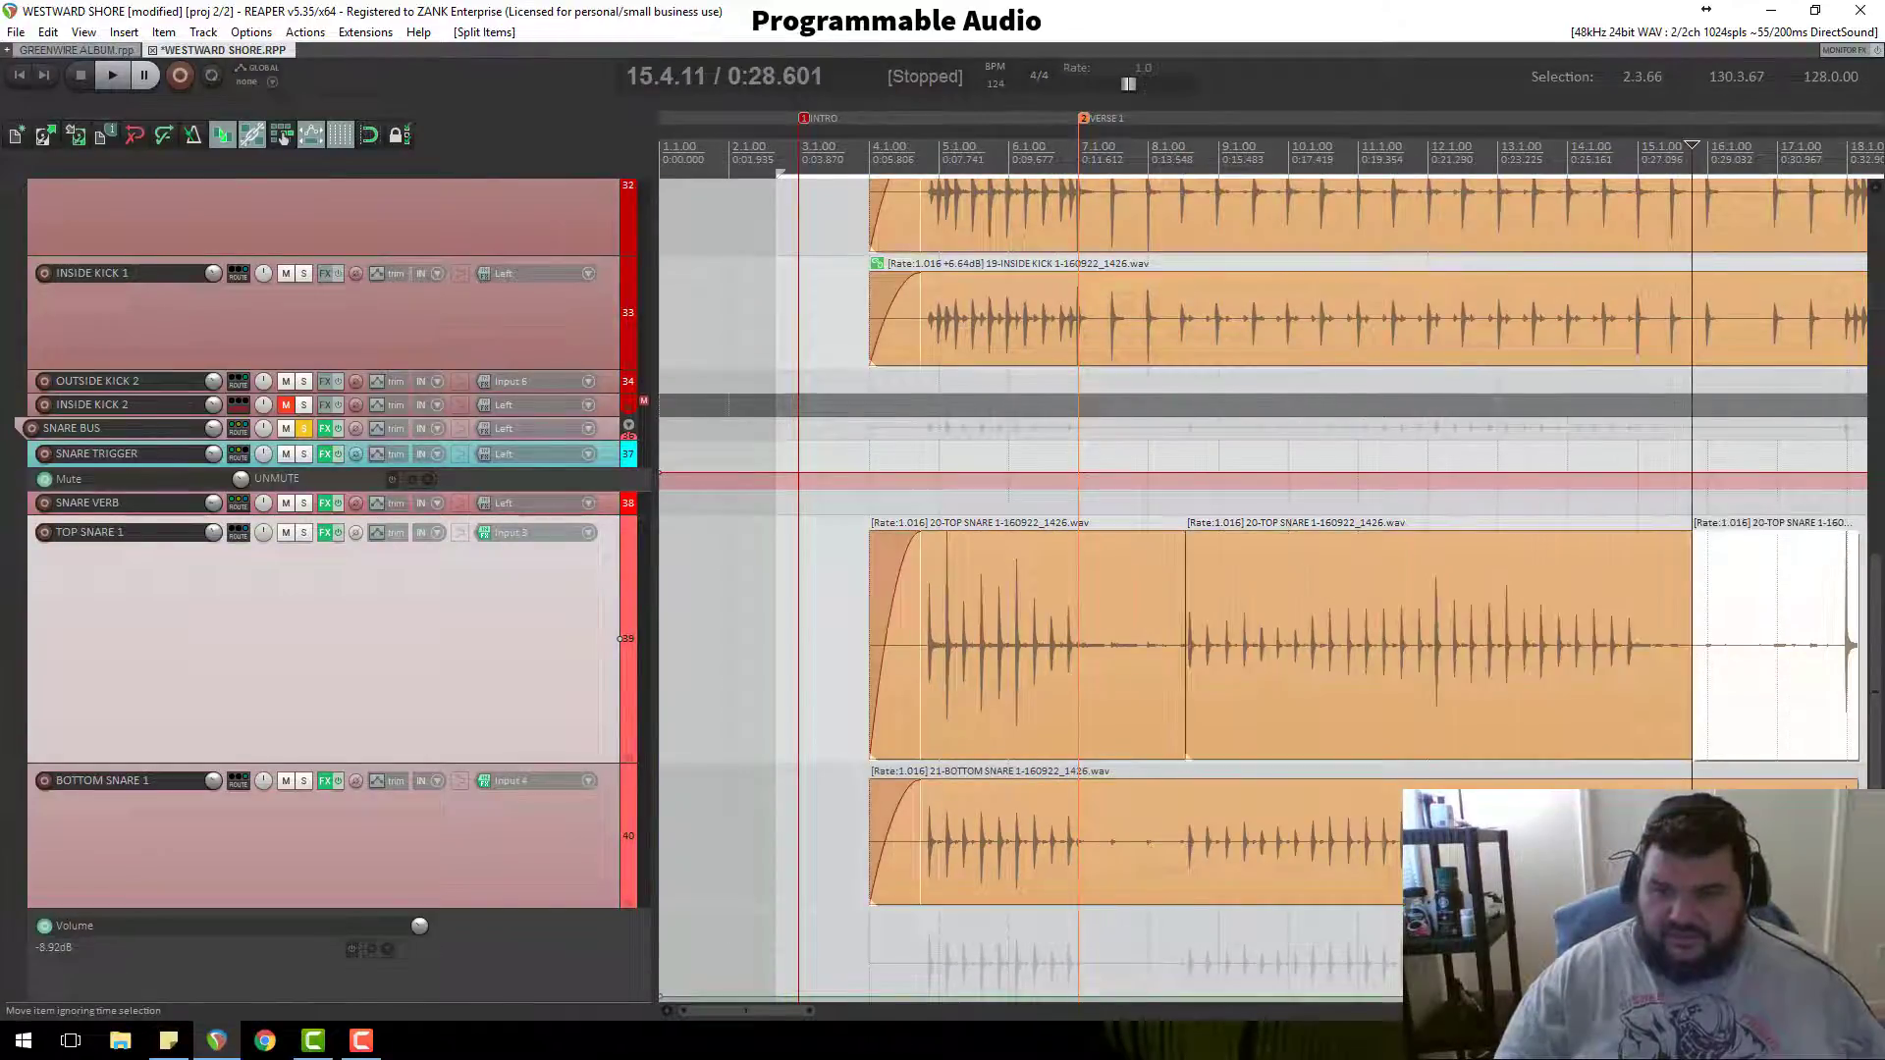
Step: Split the BOTTOM SNARE 1 item at about 15.4.11 and at 8.2.33, around the same verse hits
click(1693, 844)
key(s)
click(1172, 836)
key(s)
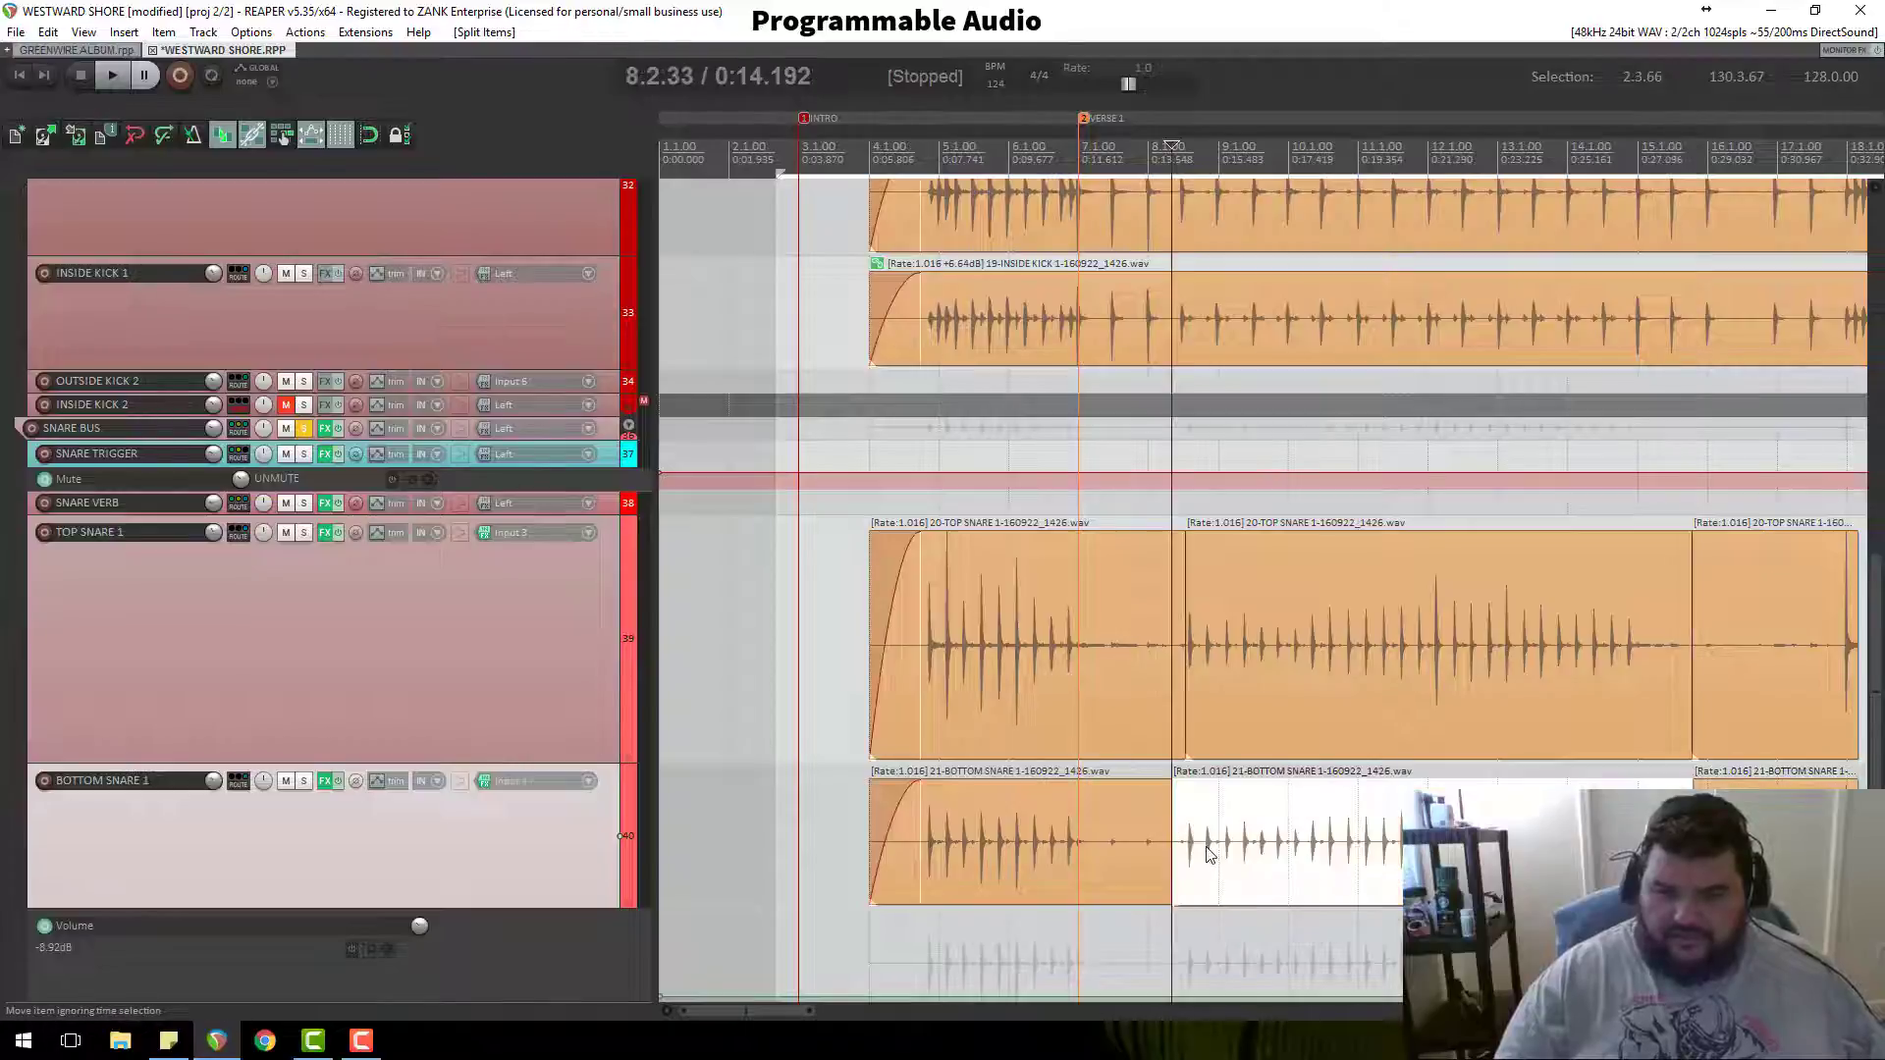
Step: Normalize the split-out verse items on BOTTOM SNARE 1 and TOP SNARE 1
click(1207, 849)
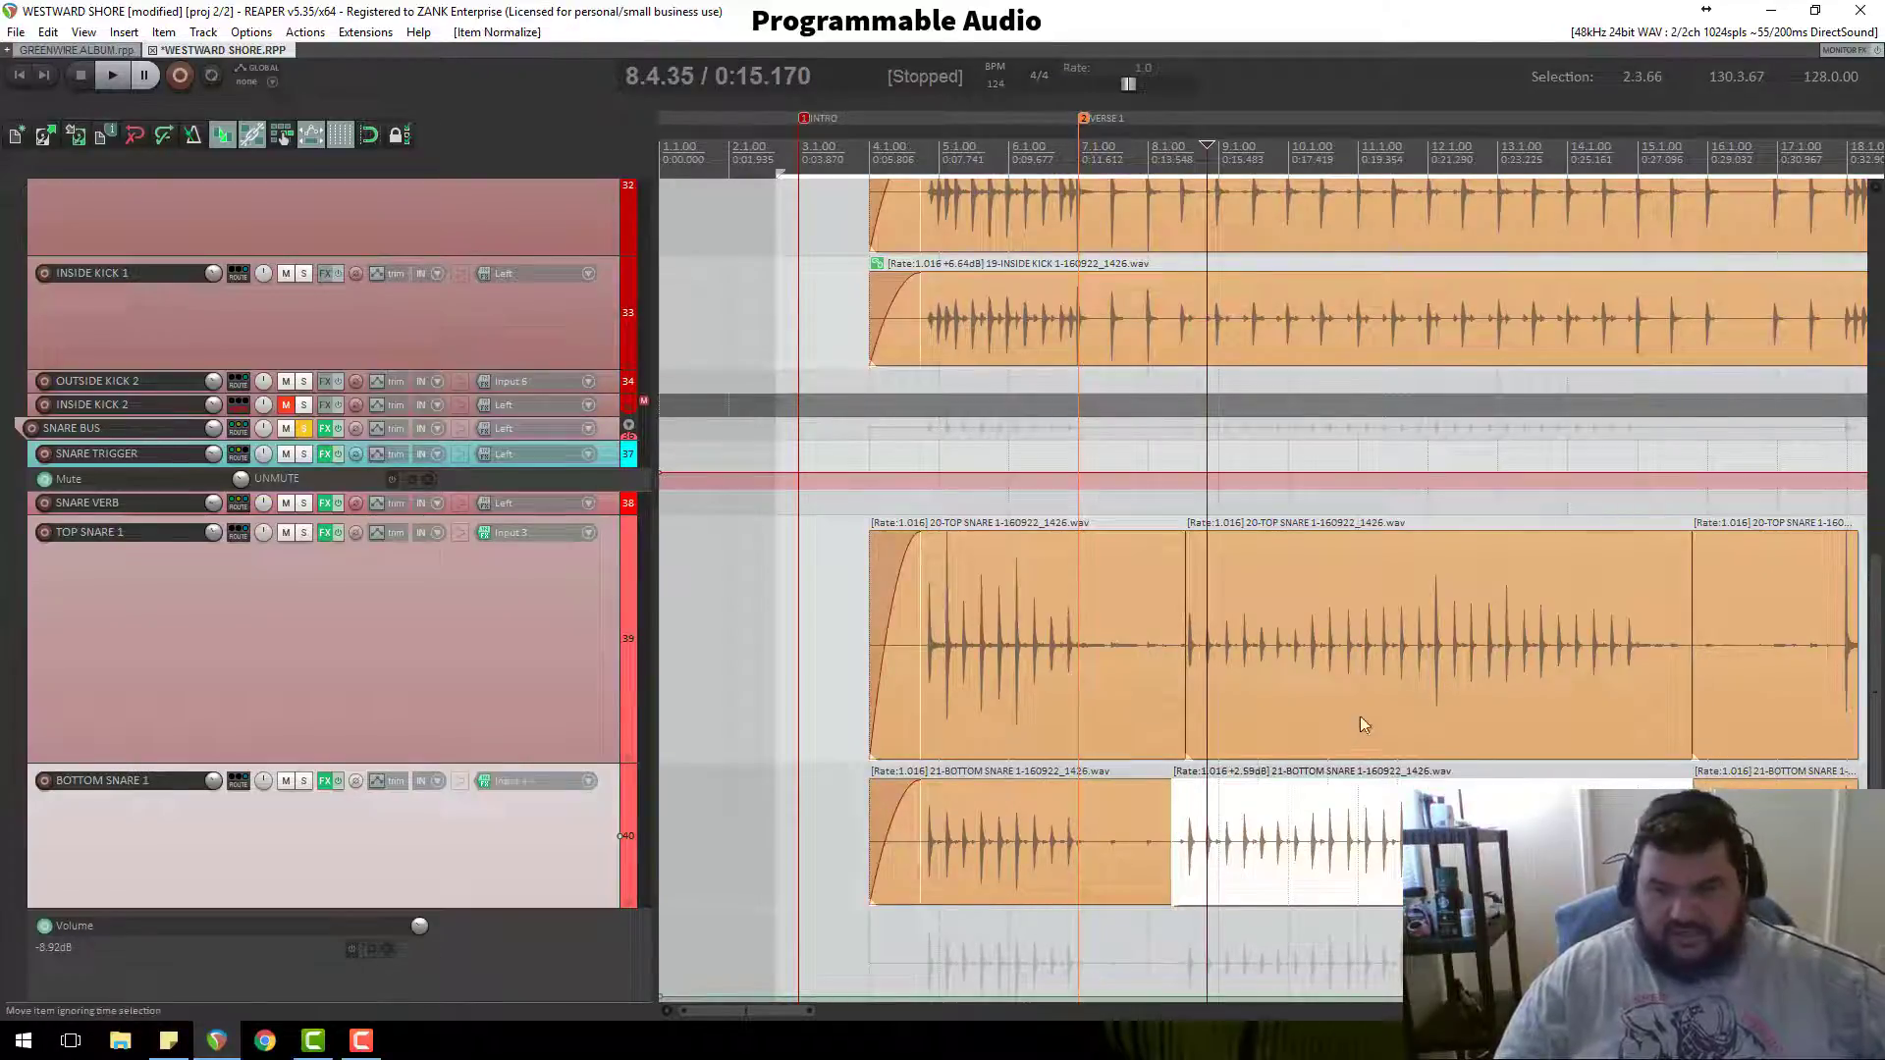
click(1362, 715)
key(ctrl+shift+n)
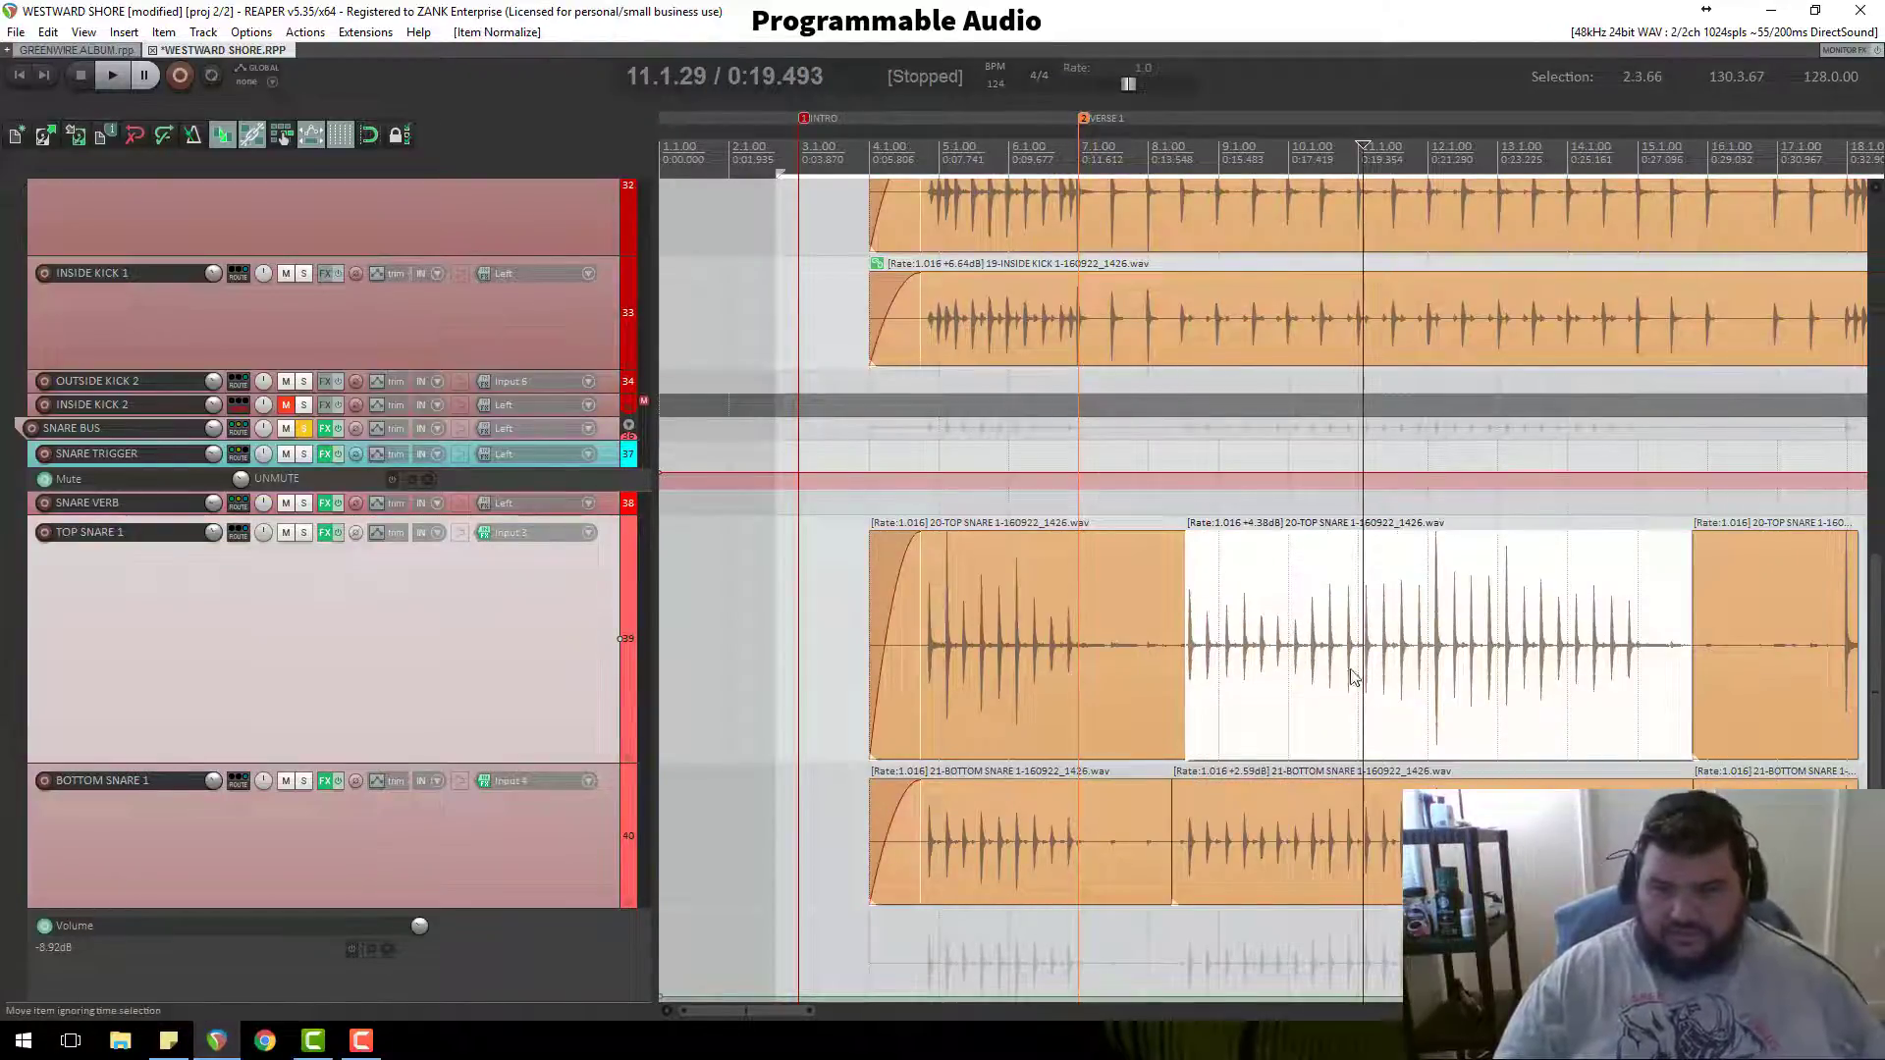
Step: Audition the normalized verse snare items together with the kick from 8.2.63
click(1178, 200)
key(space)
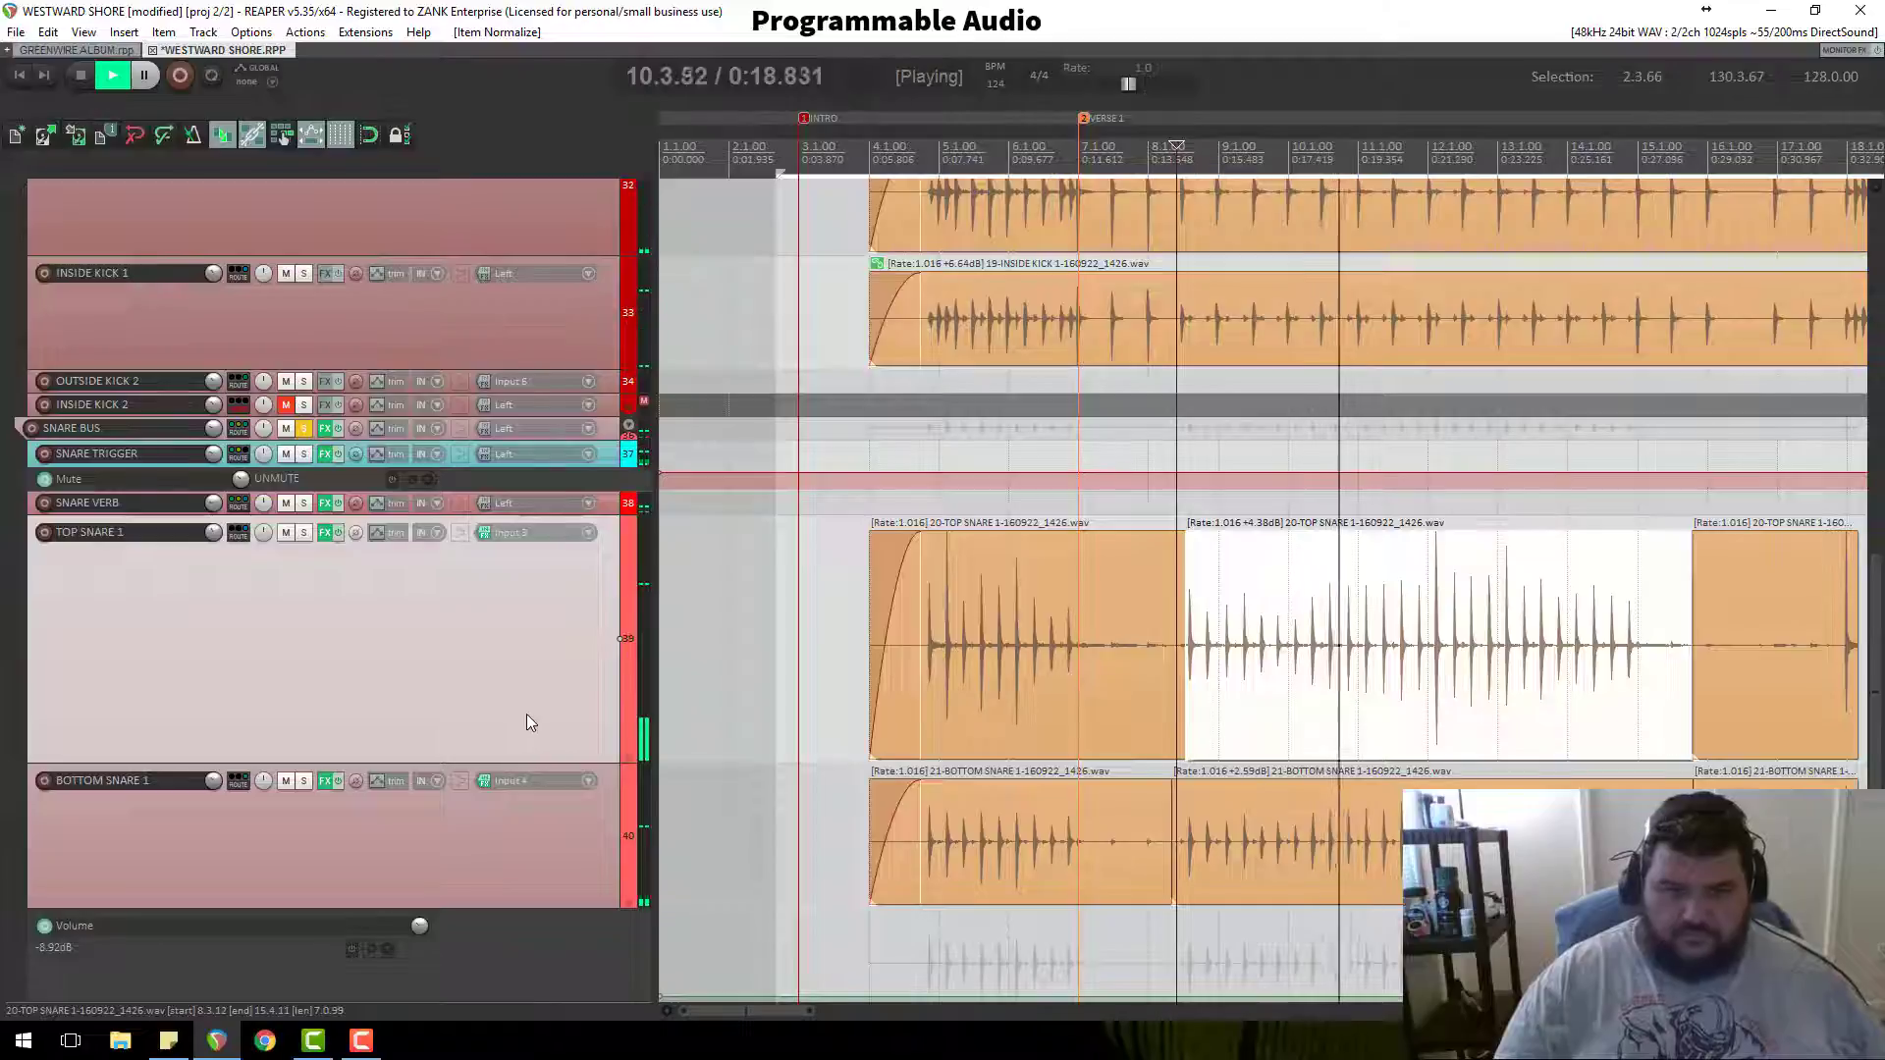
key(space)
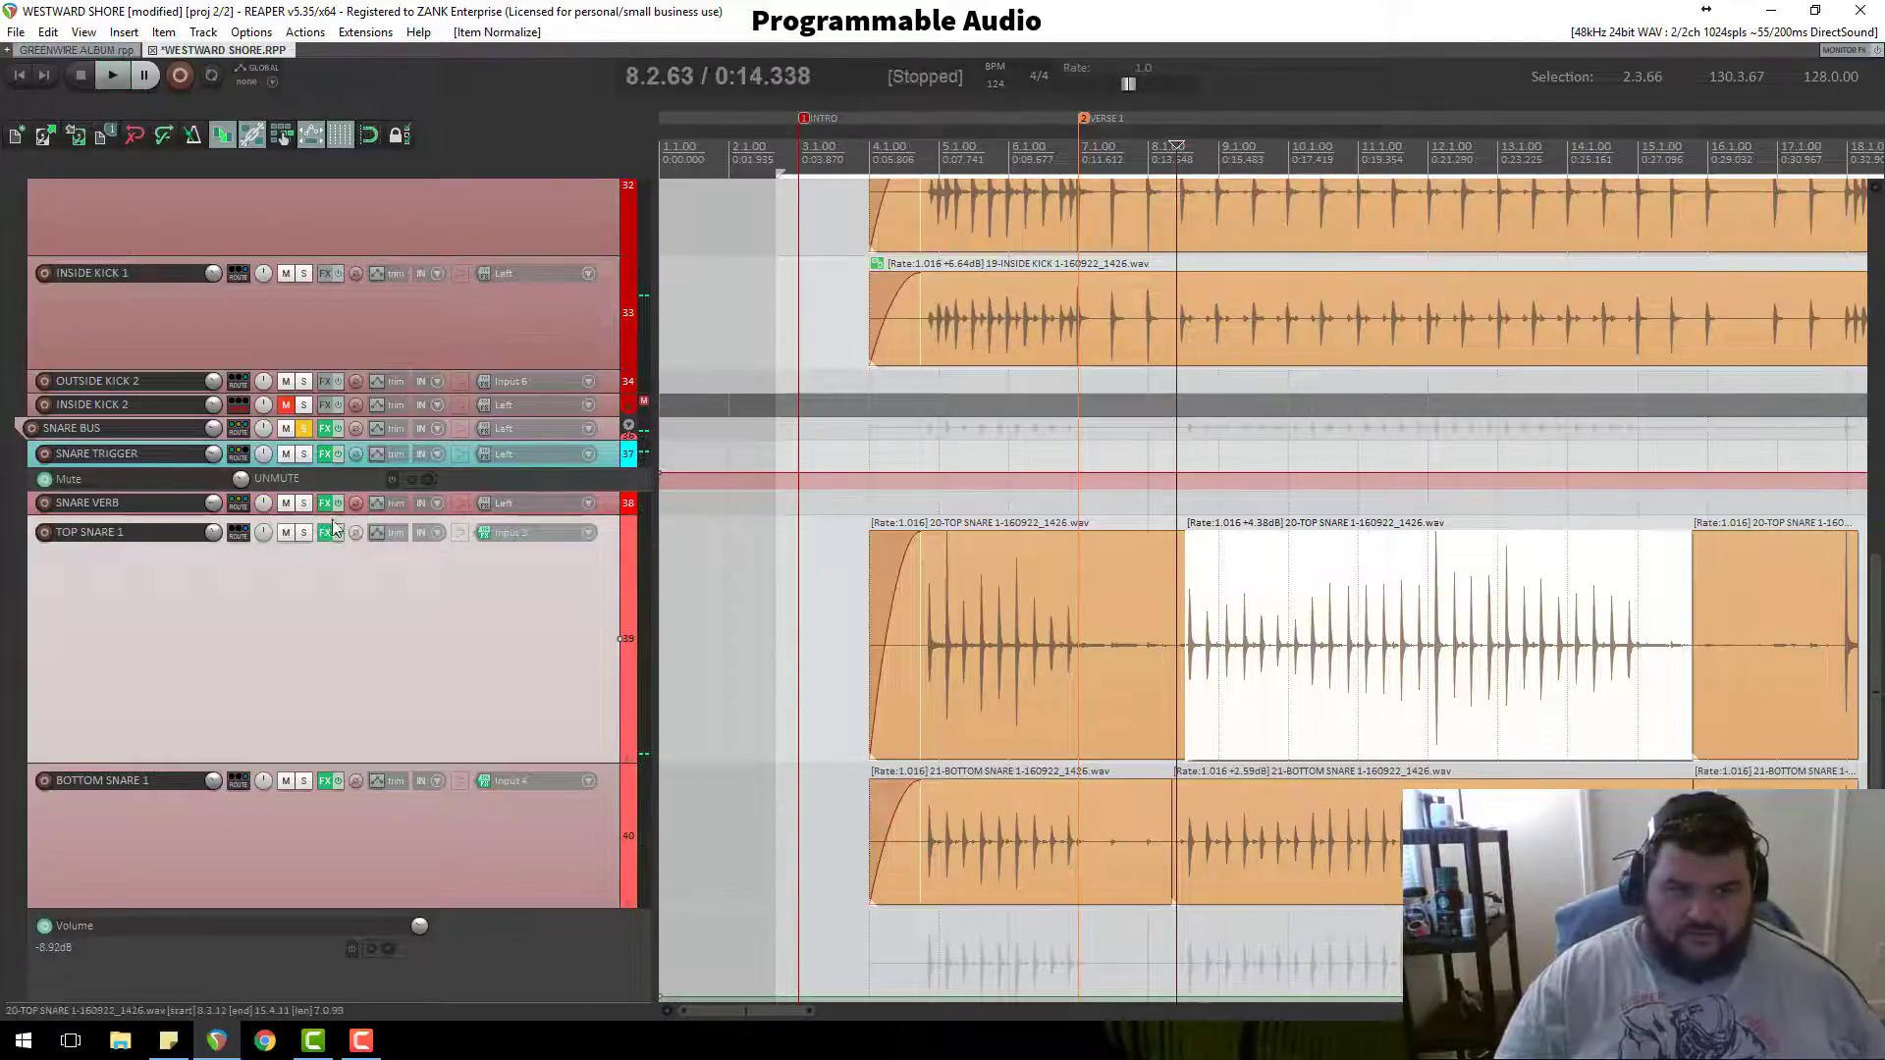
Step: Open the effects chain of the SNARE VERB track
click(325, 504)
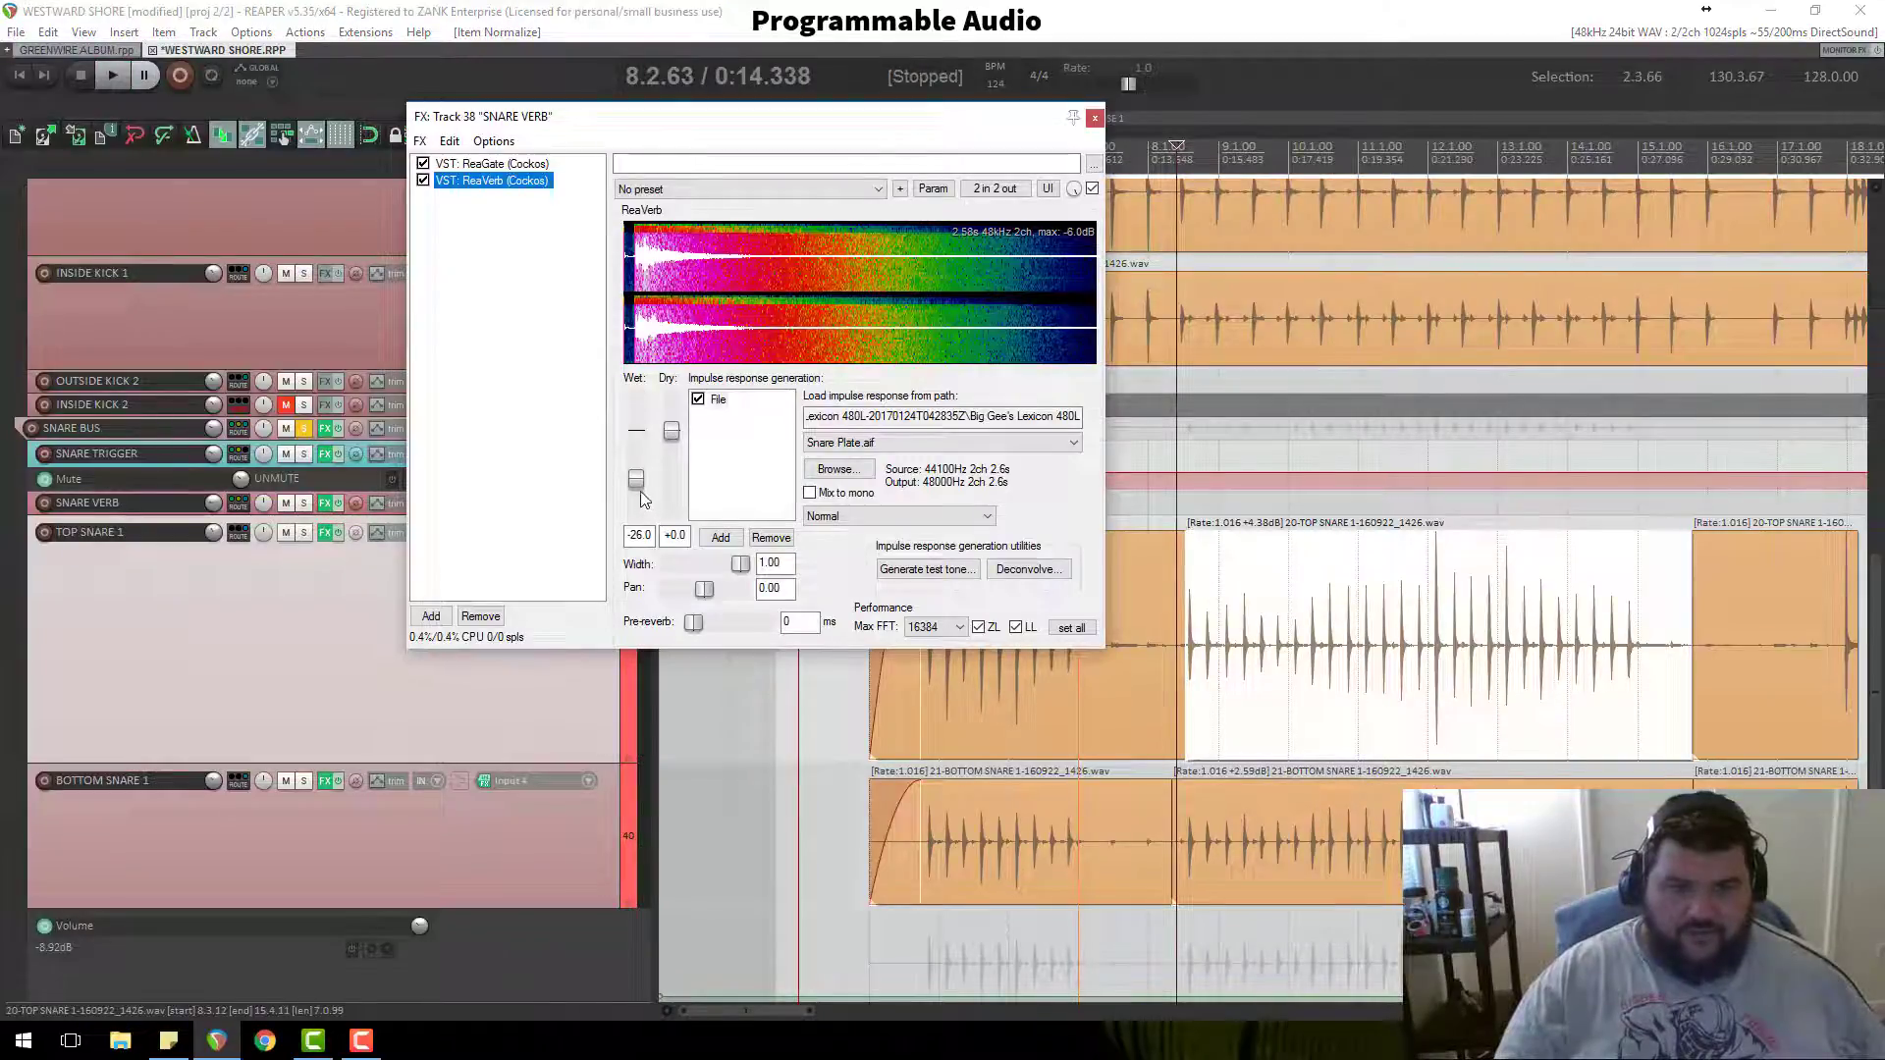
click(432, 616)
text(re)
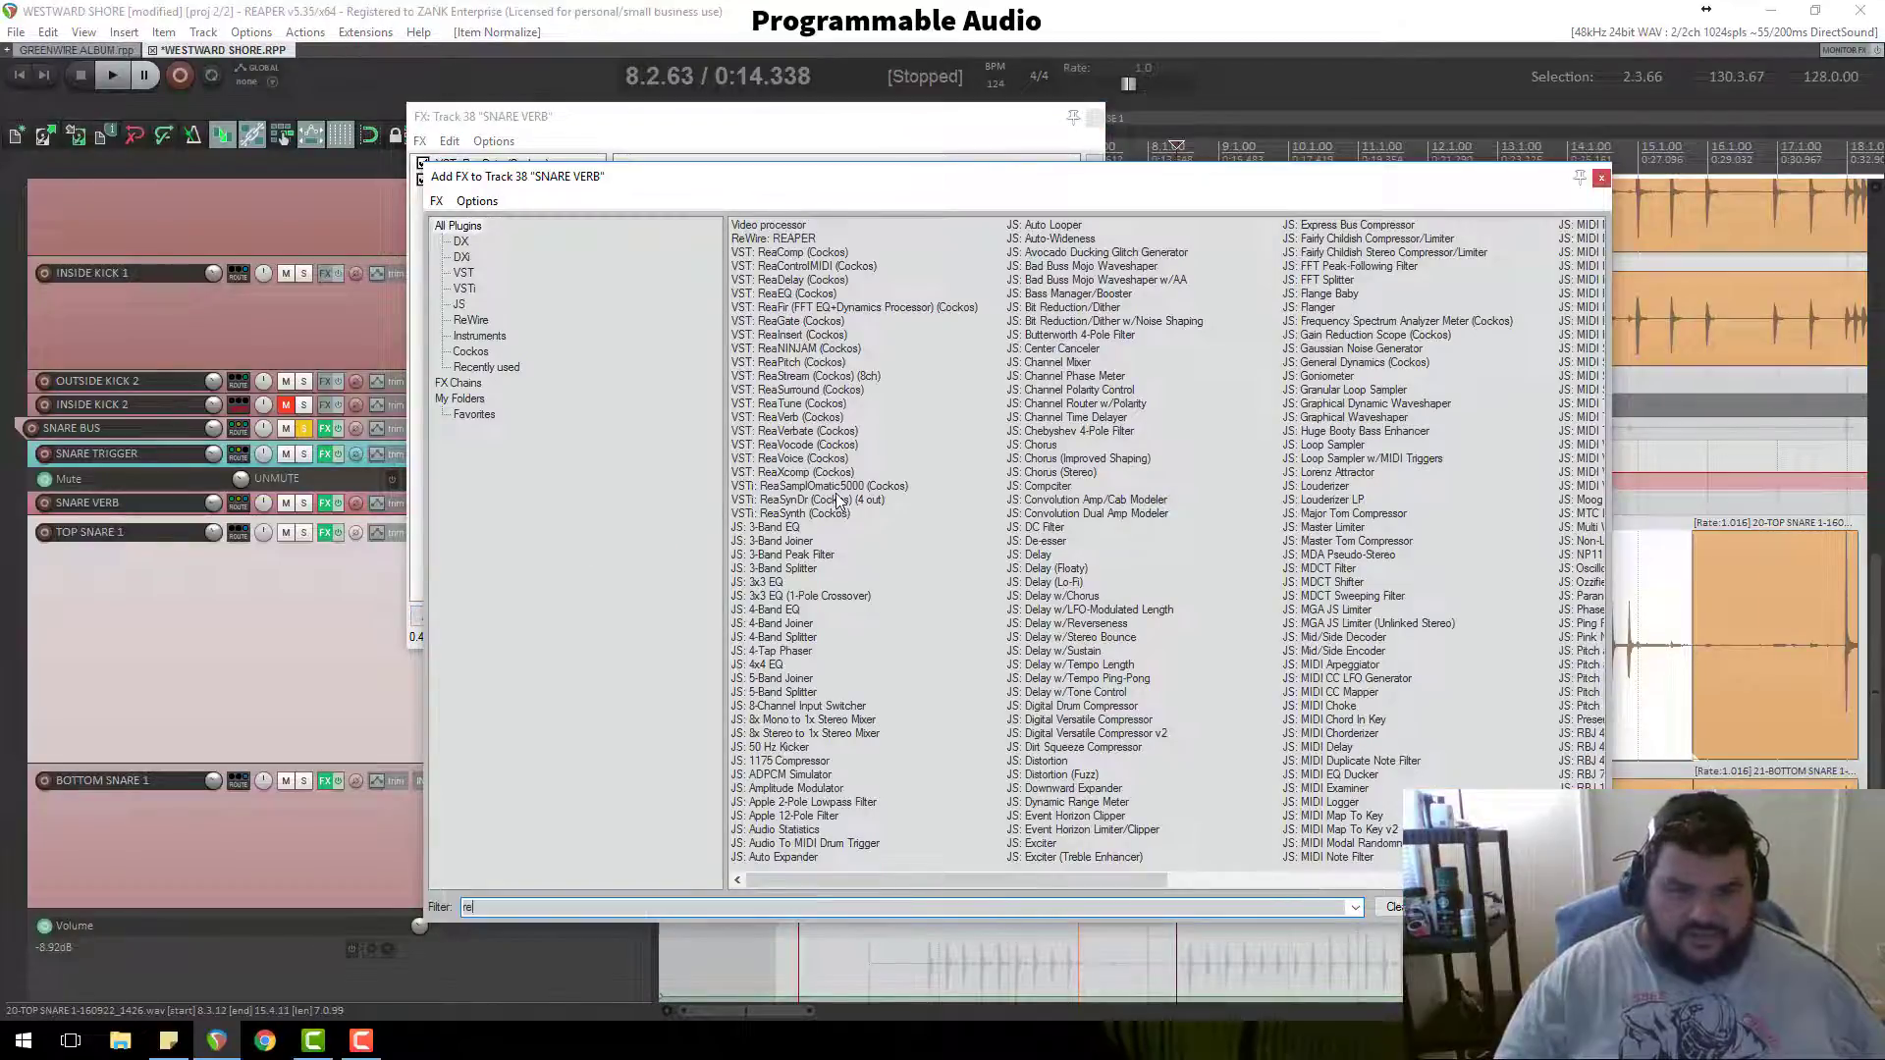
text(a)
key(BackSpace)
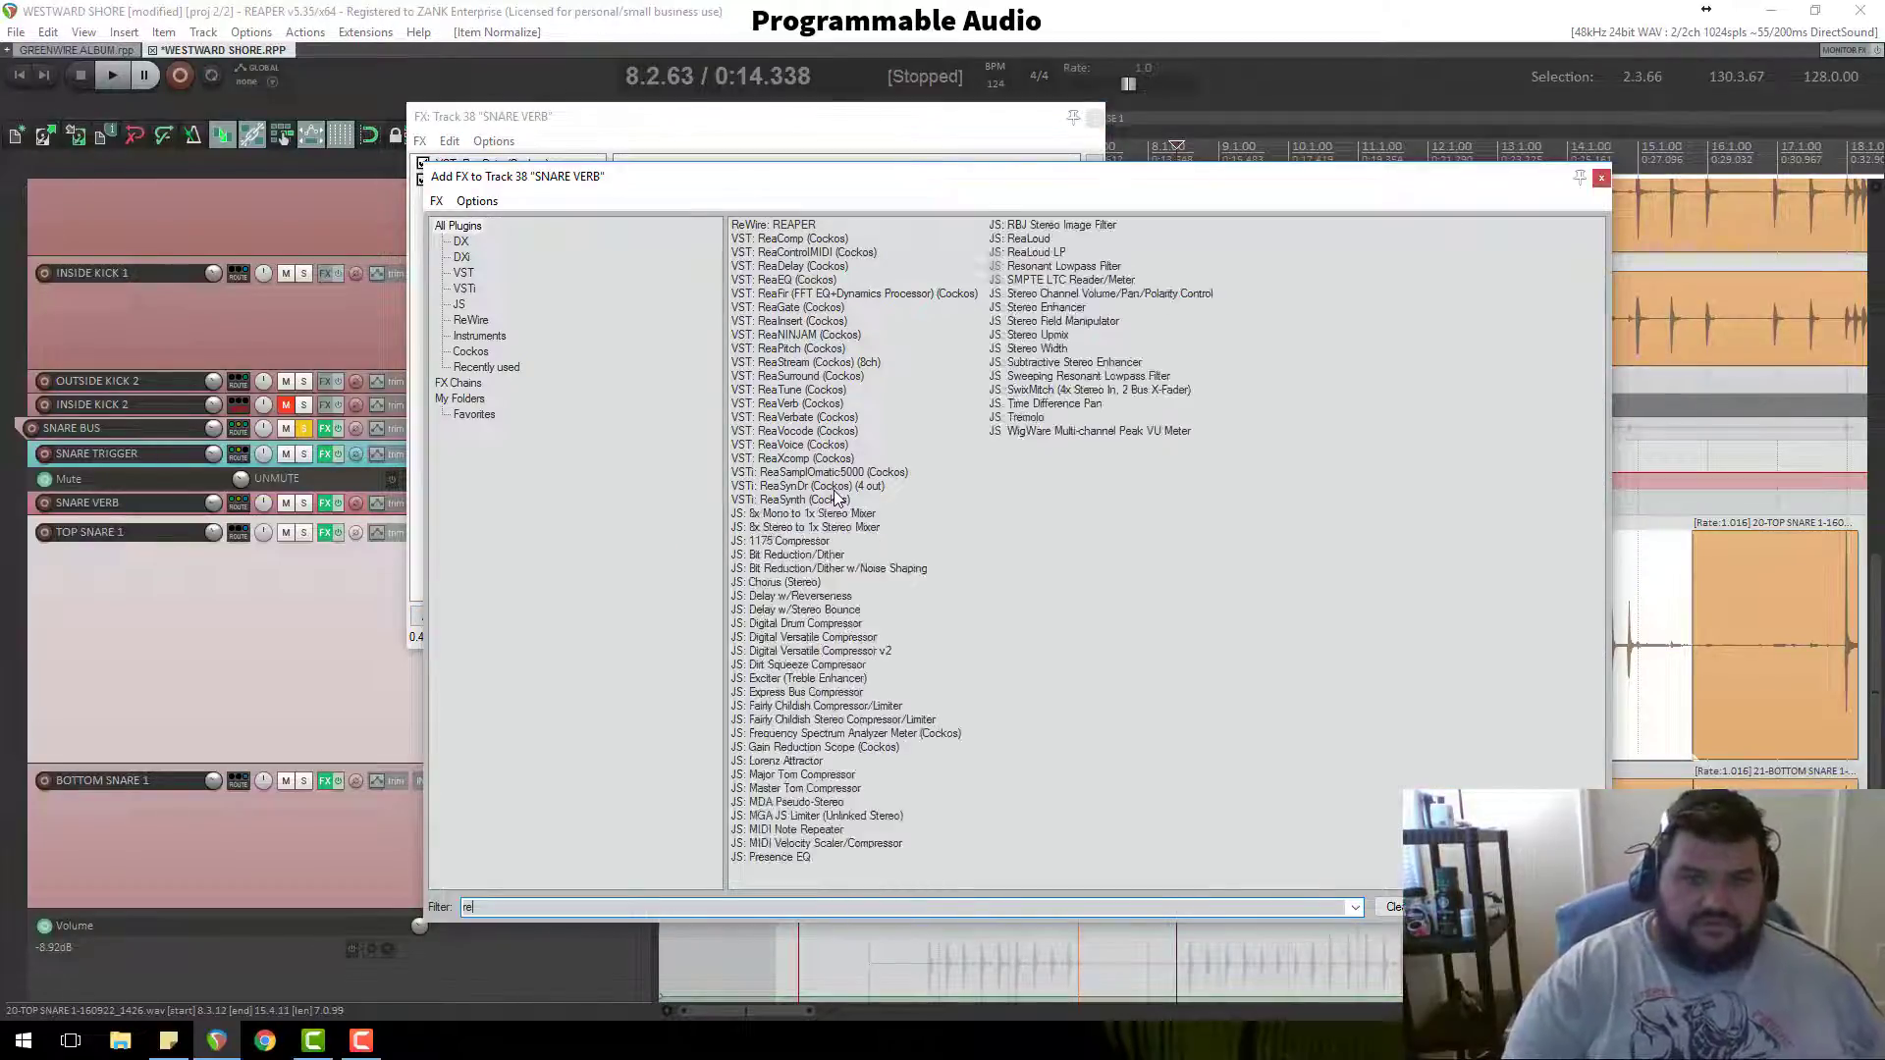
key(BackSpace)
text(ea)
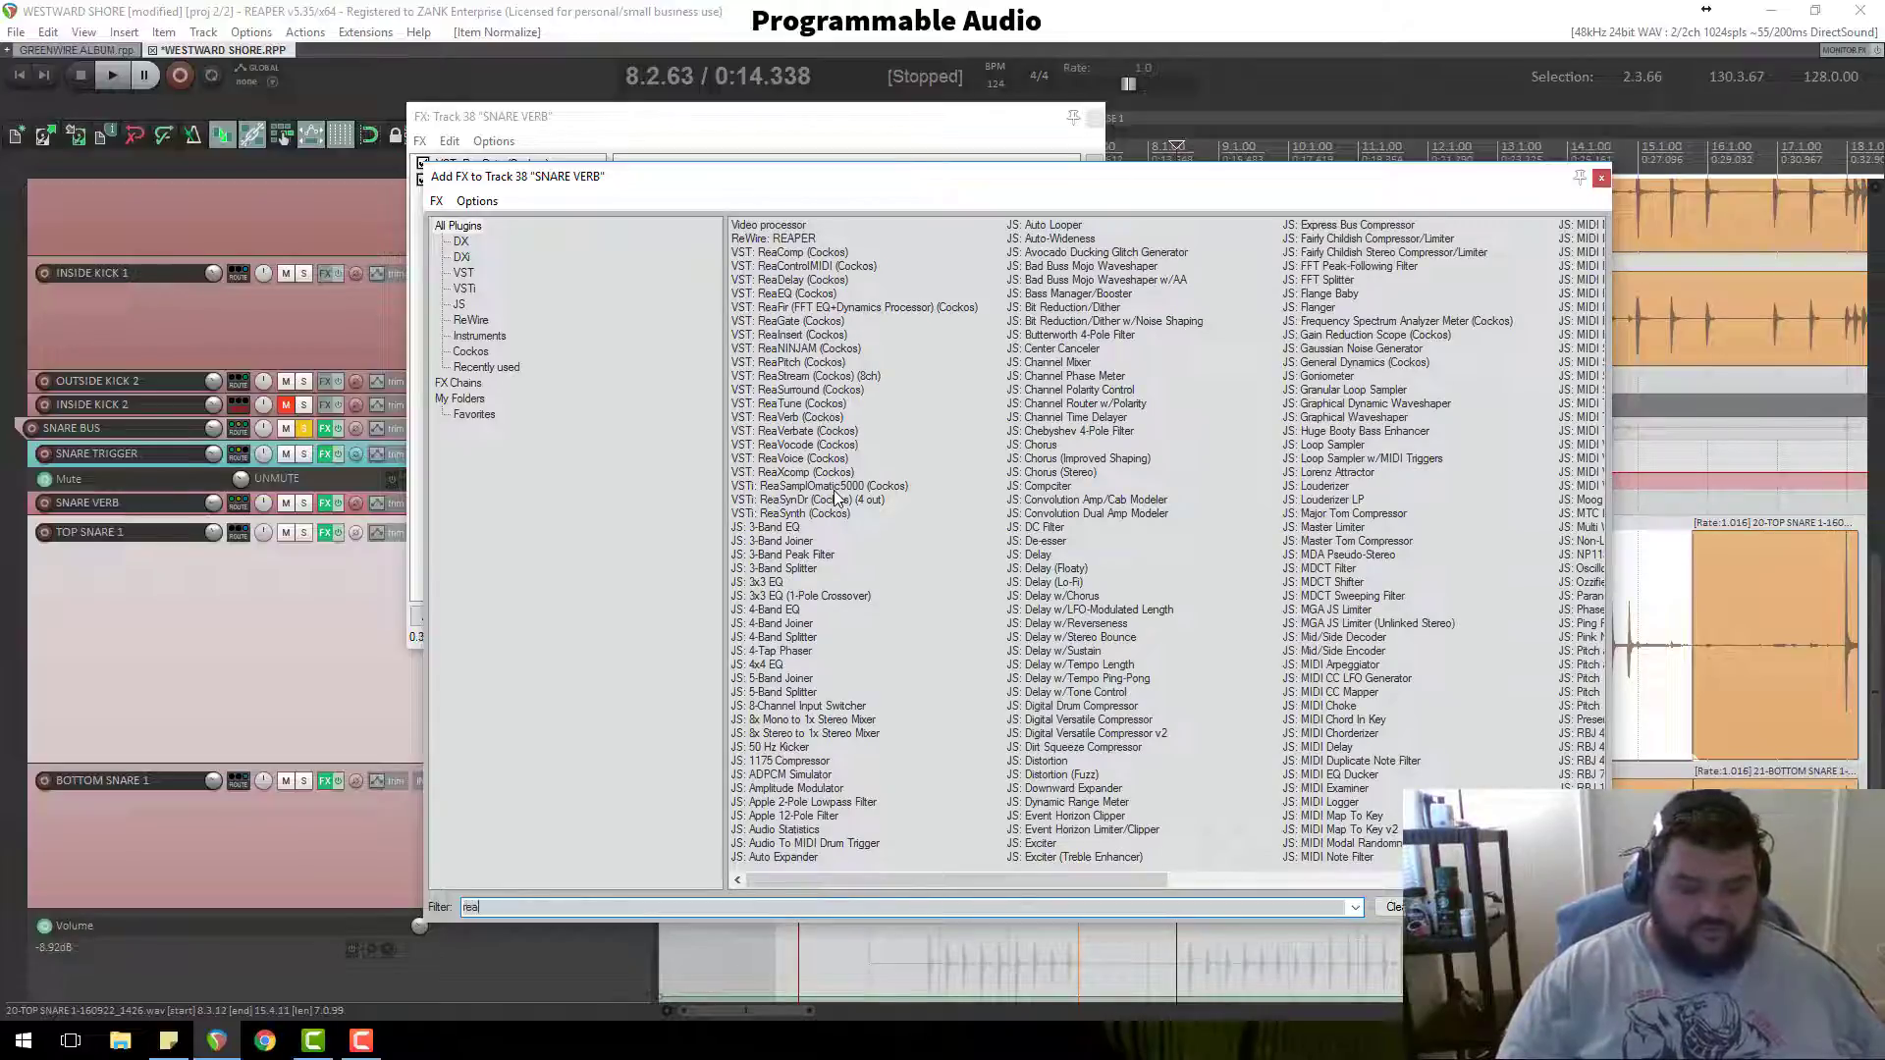
text(v)
double_click(799, 224)
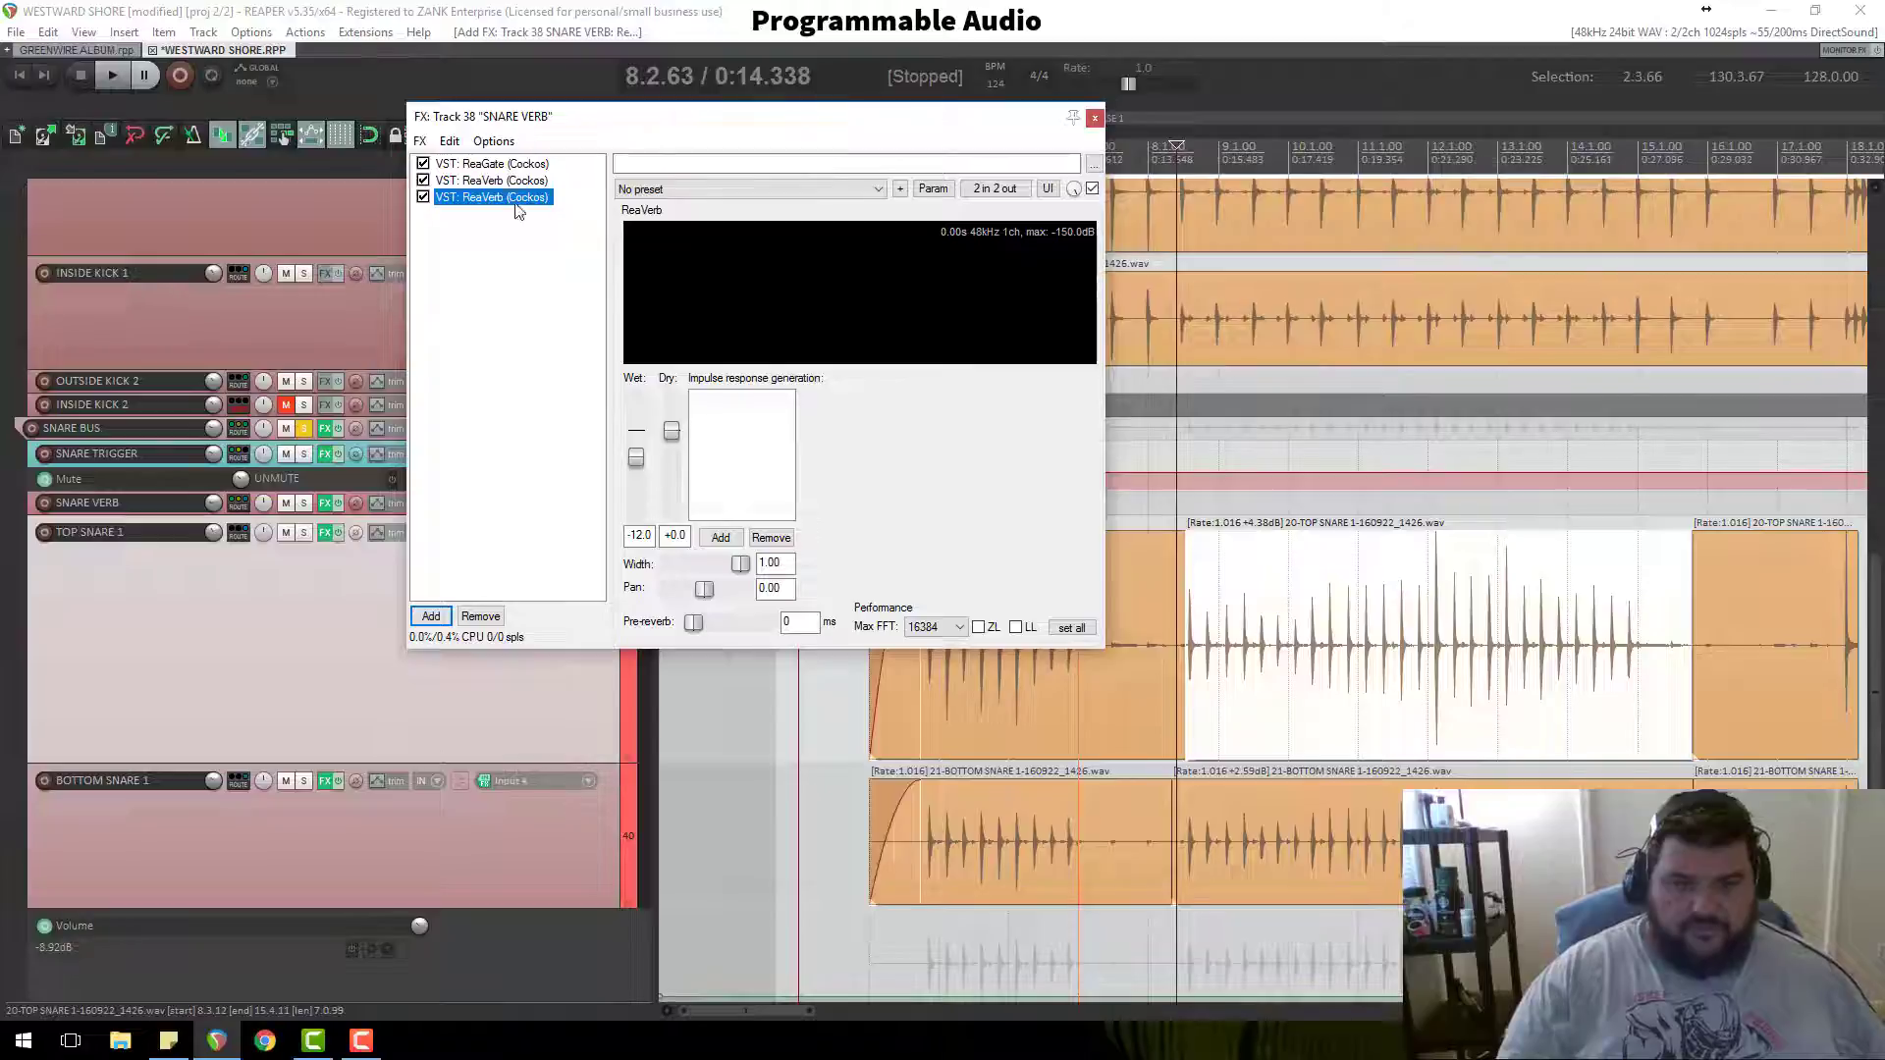
click(495, 616)
Step: Add ReaEQ to SNARE VERB, cut band 1 to -inf at about 485 Hz and pull band 4 down to roll off the highs
click(442, 617)
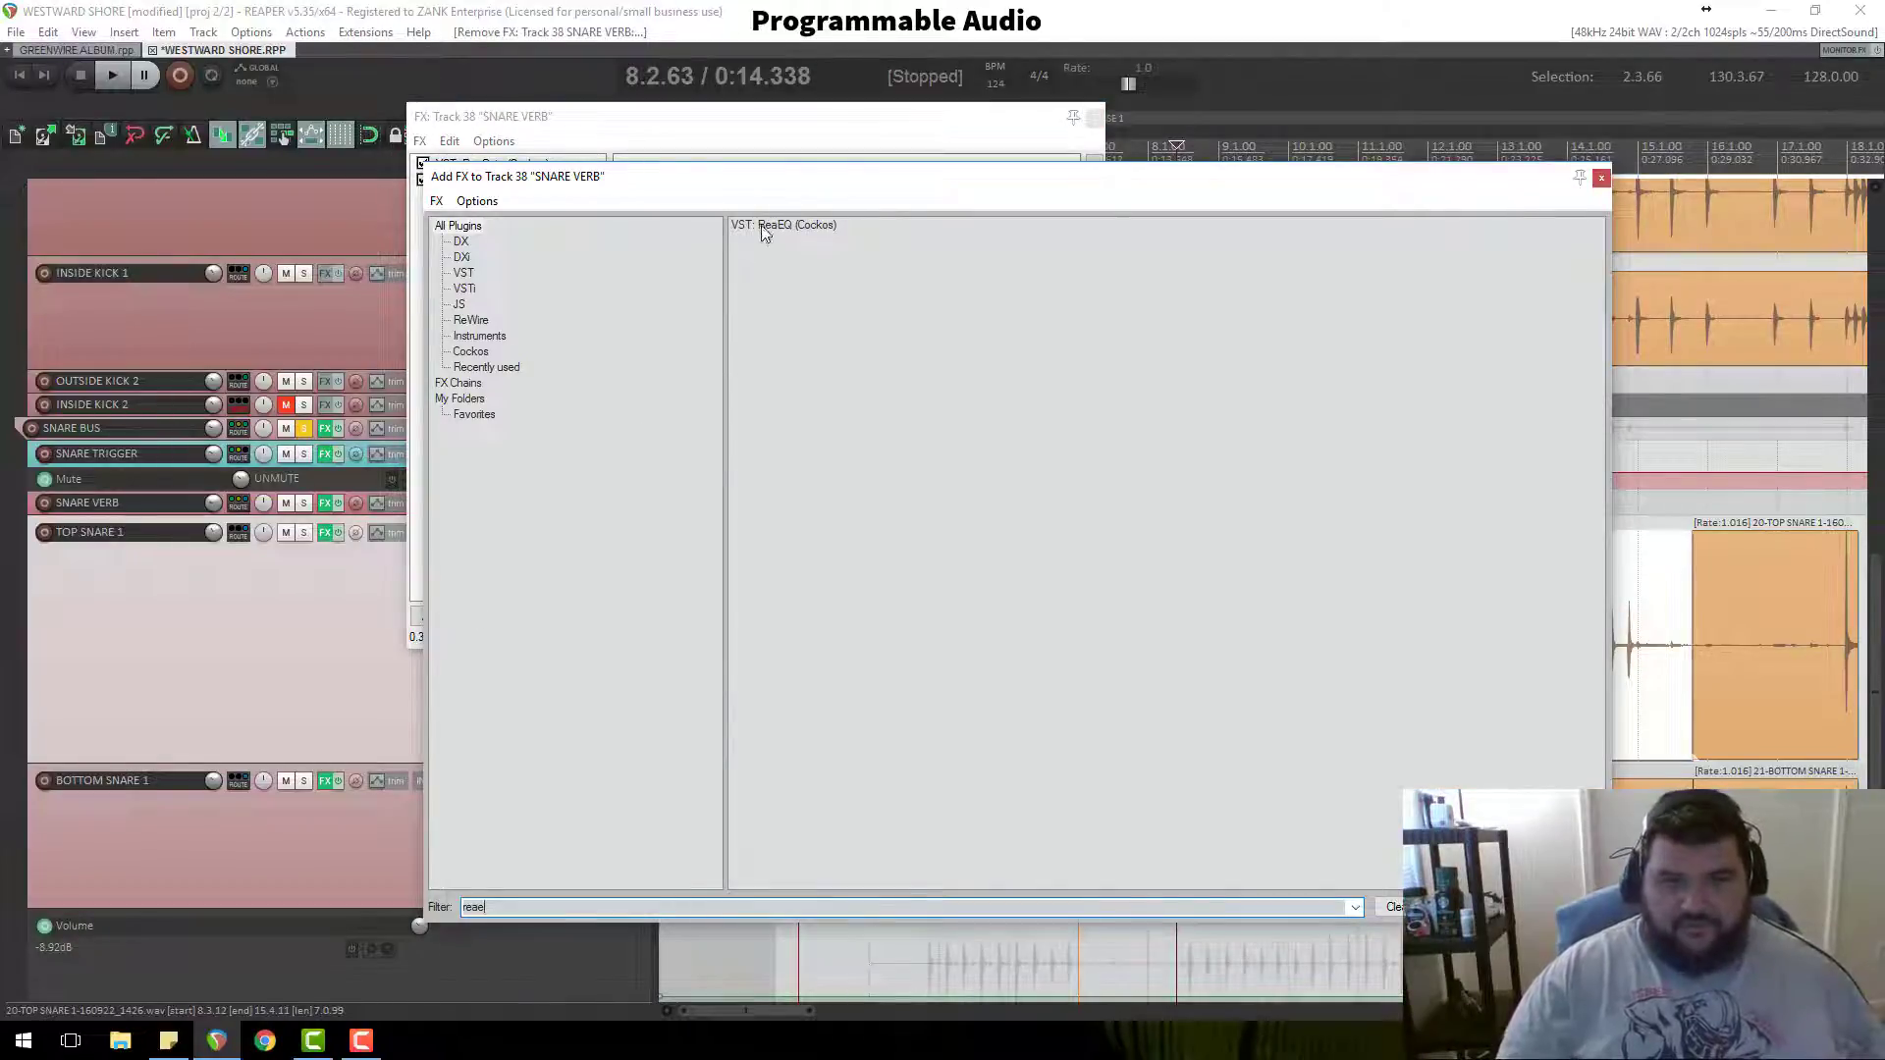
double_click(765, 229)
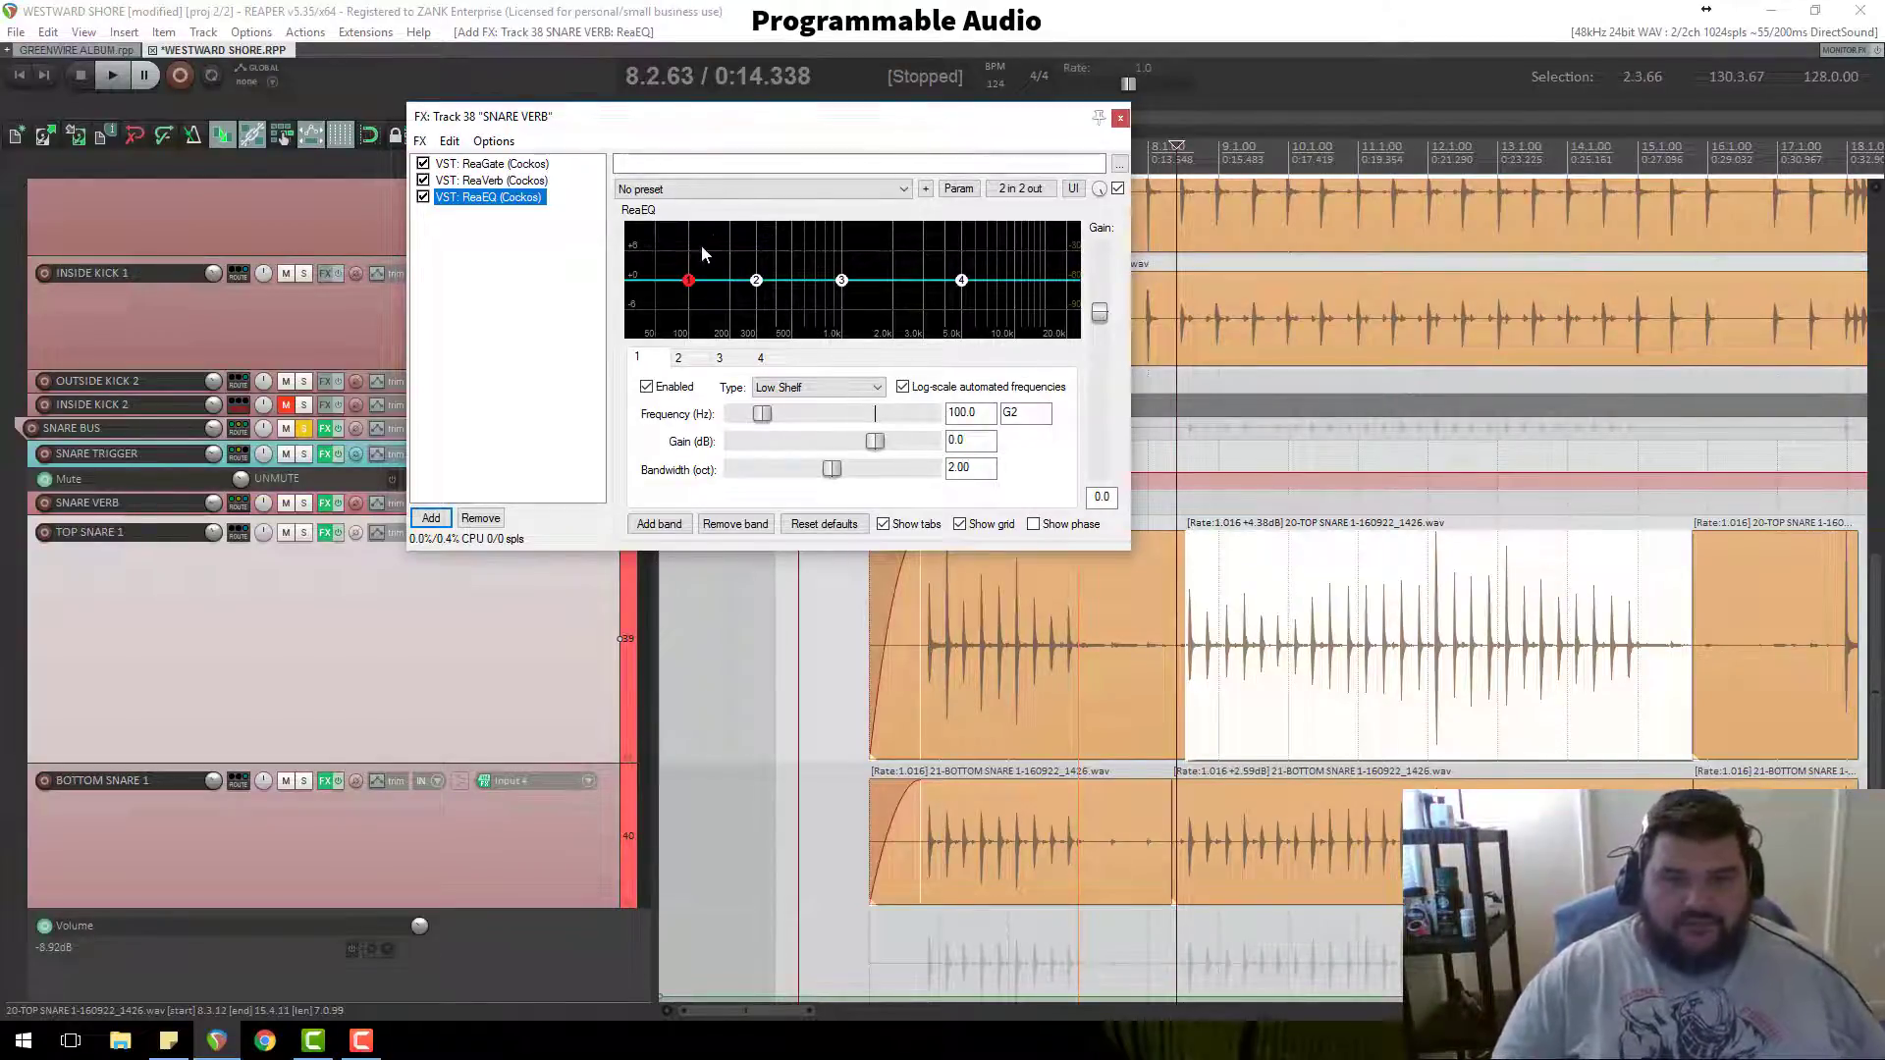
drag(688, 282, 709, 396)
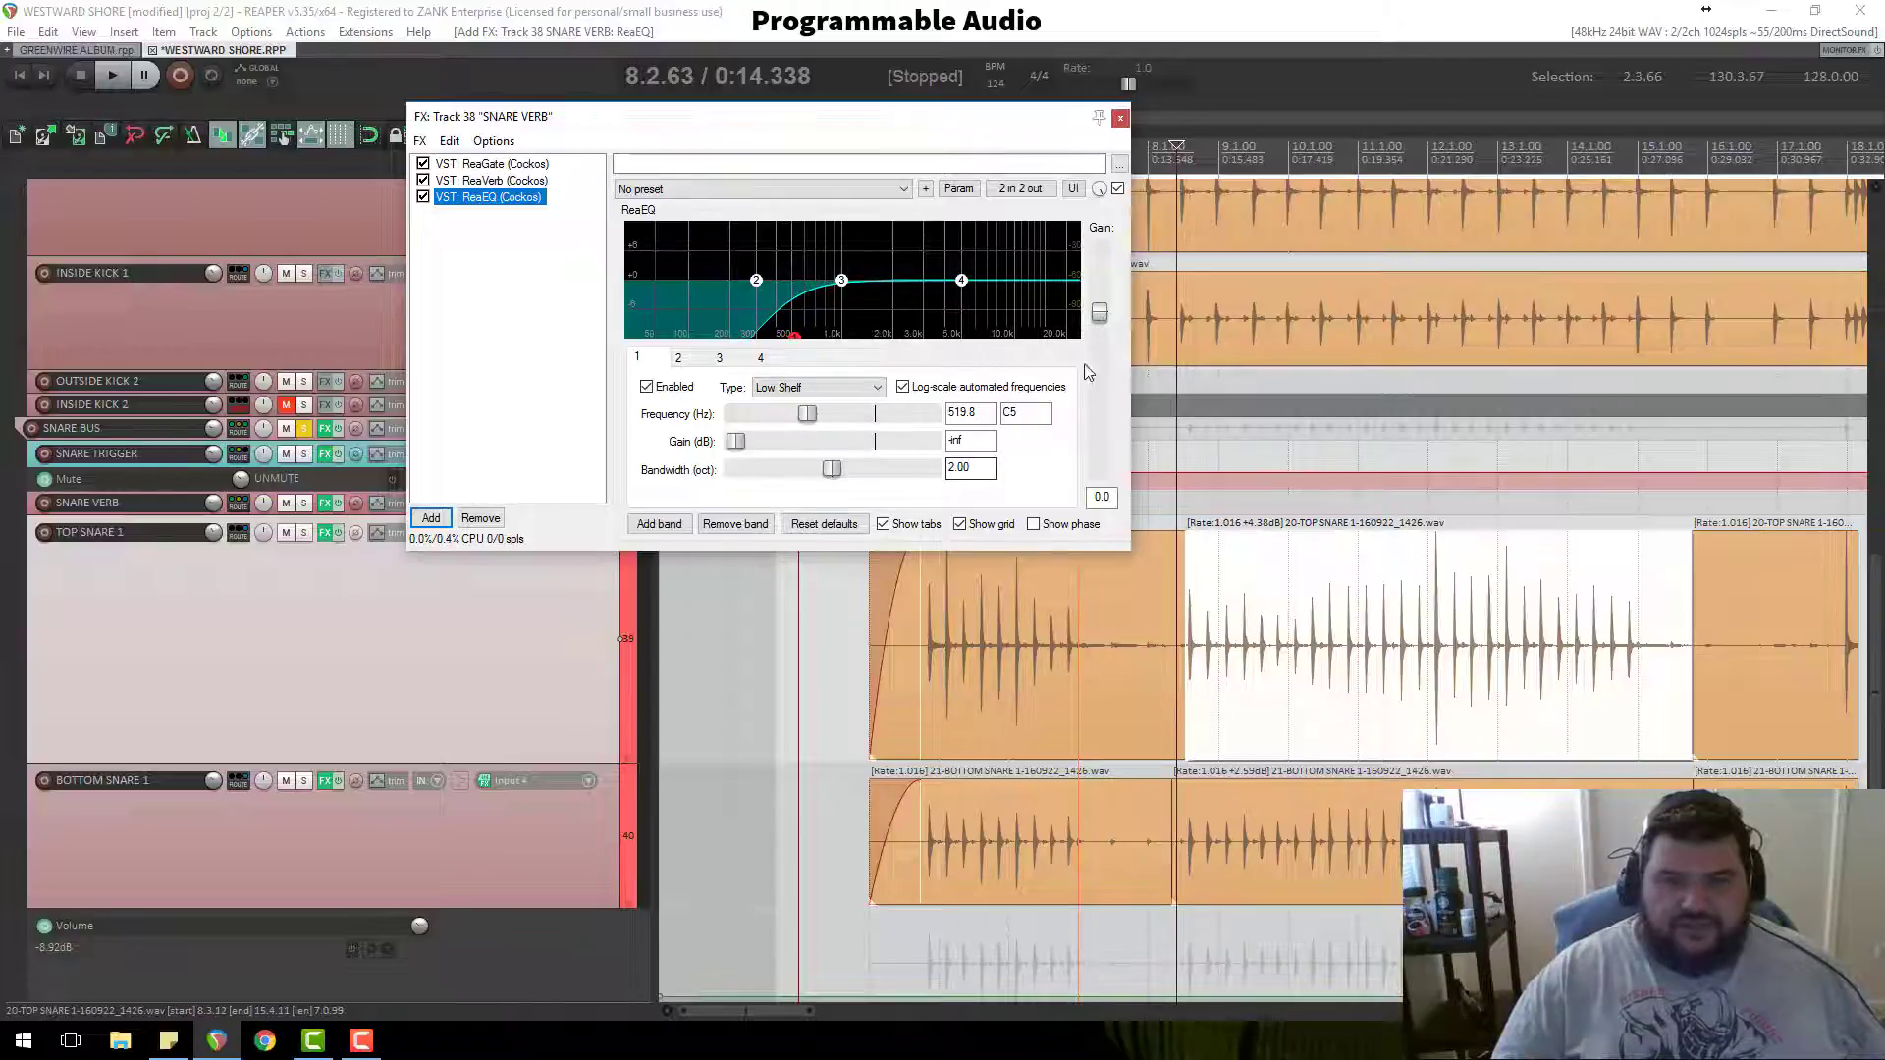
drag(961, 282, 1055, 460)
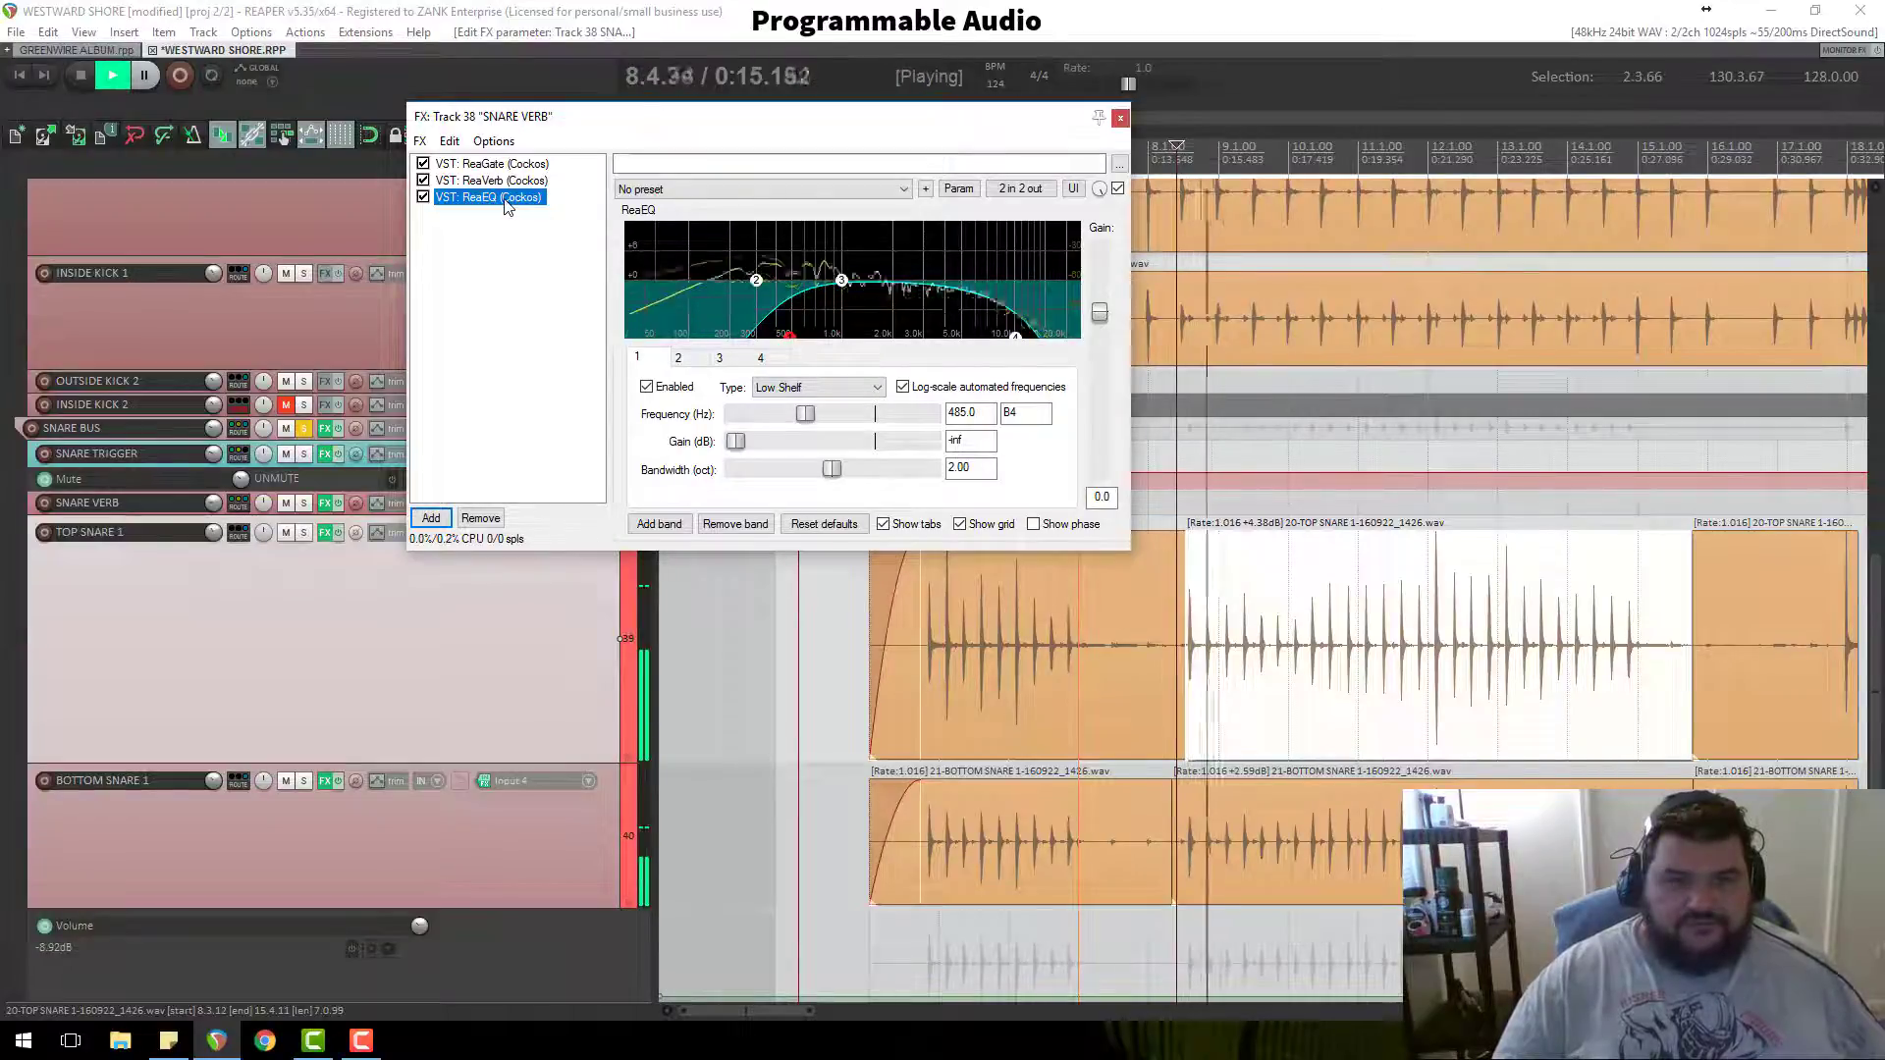
Step: Try ReaEQ ahead of ReaVerb in the SNARE VERB chain and audition the track soloed
drag(503, 198, 499, 183)
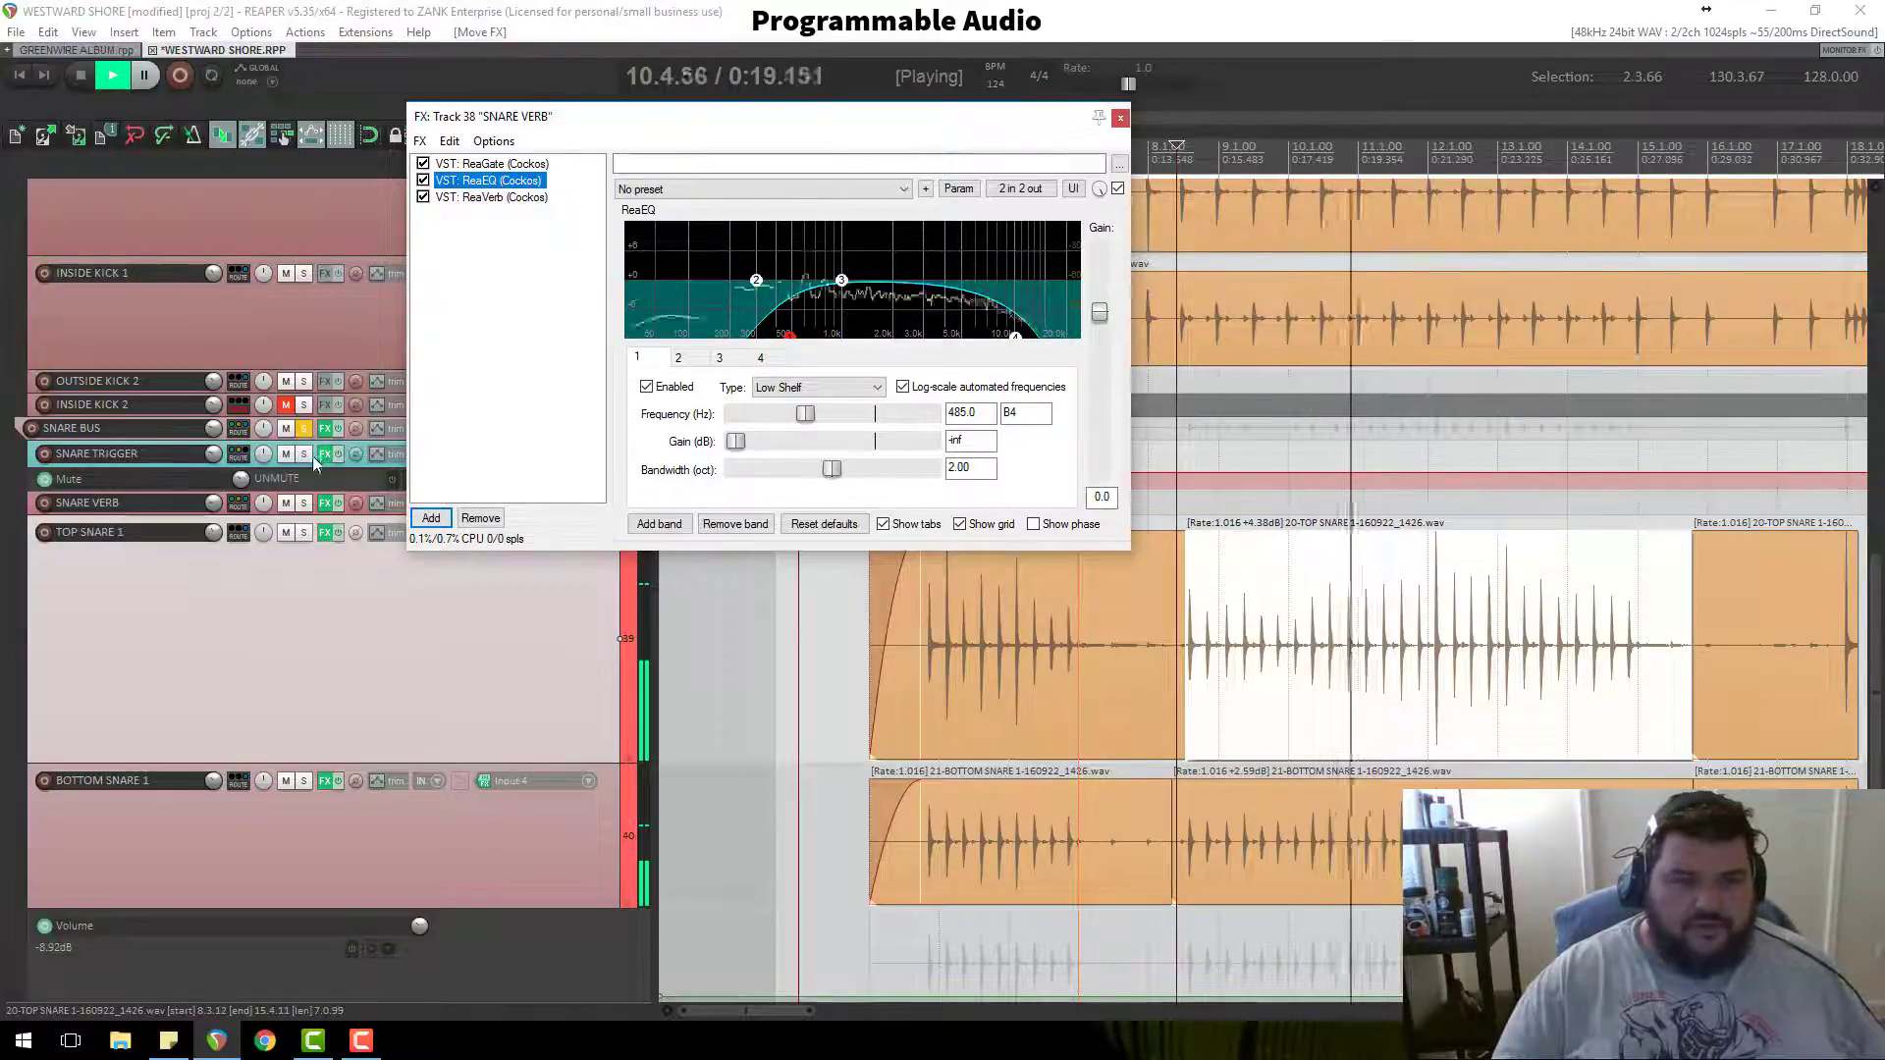
key(space)
click(304, 503)
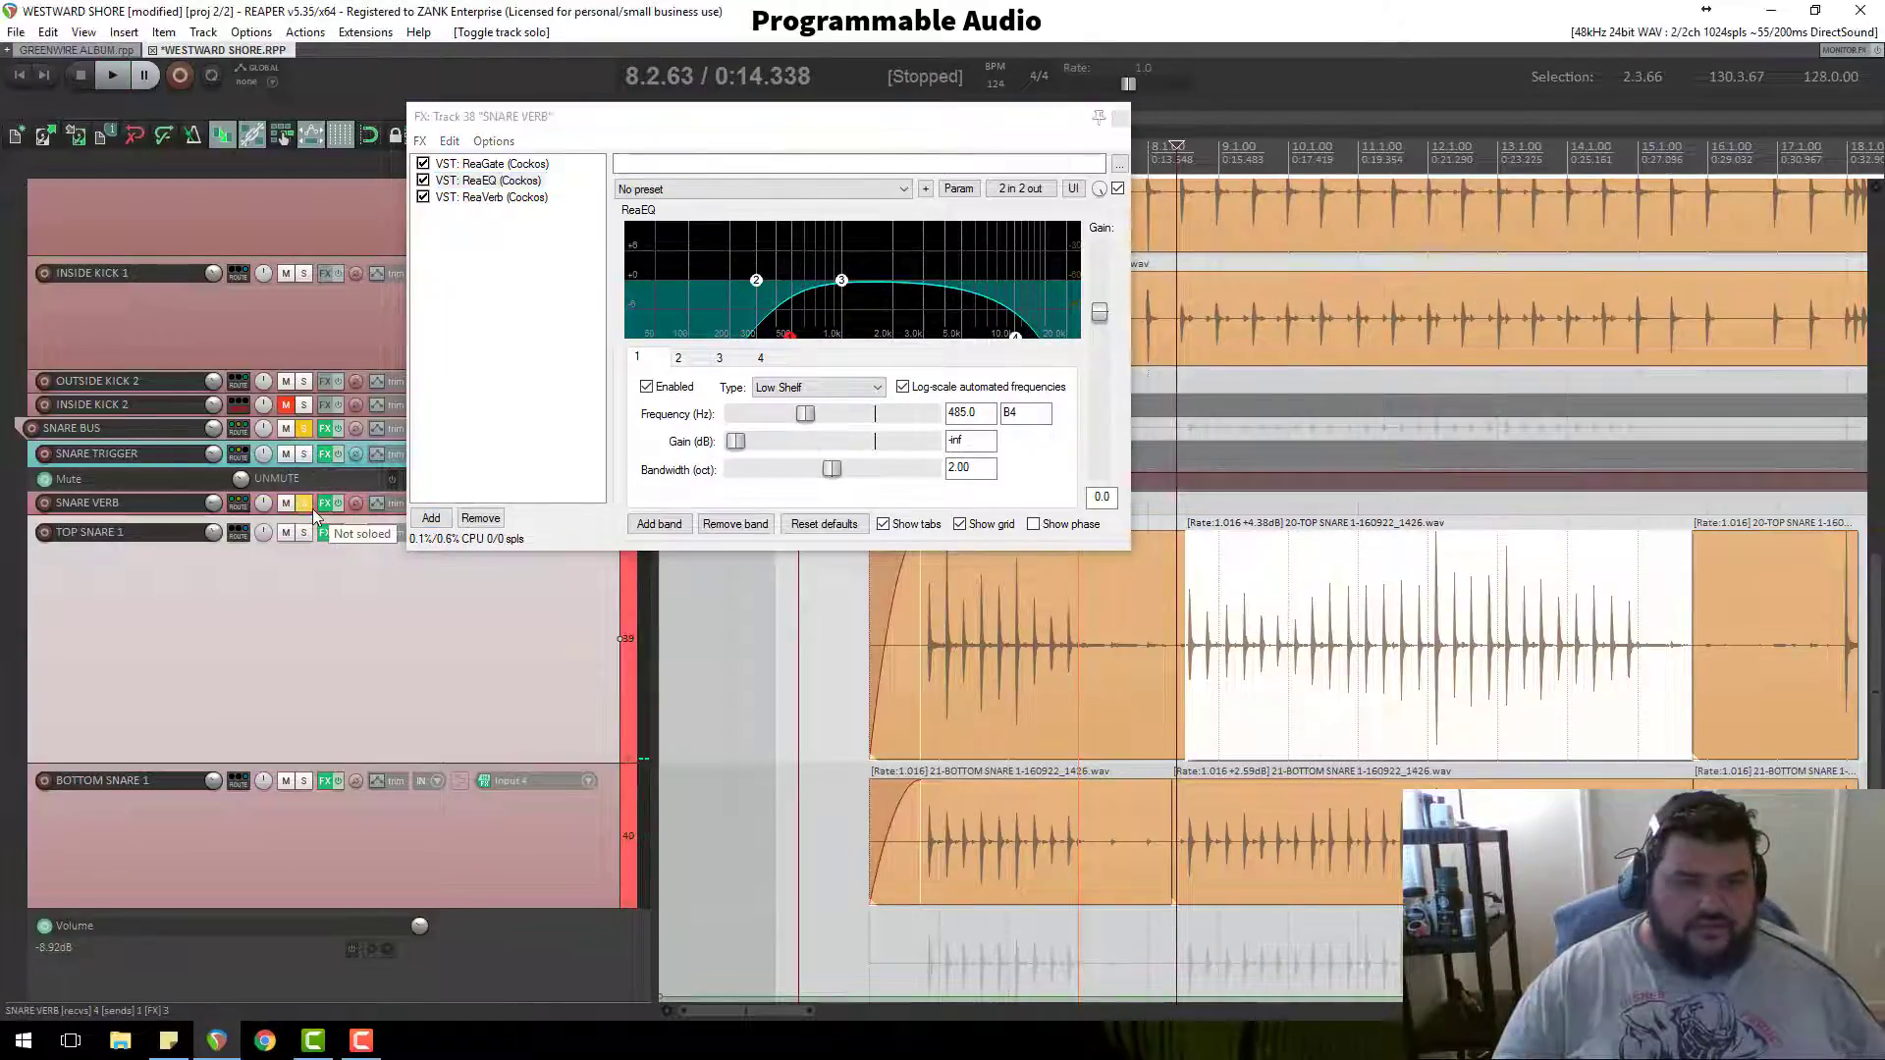
key(space)
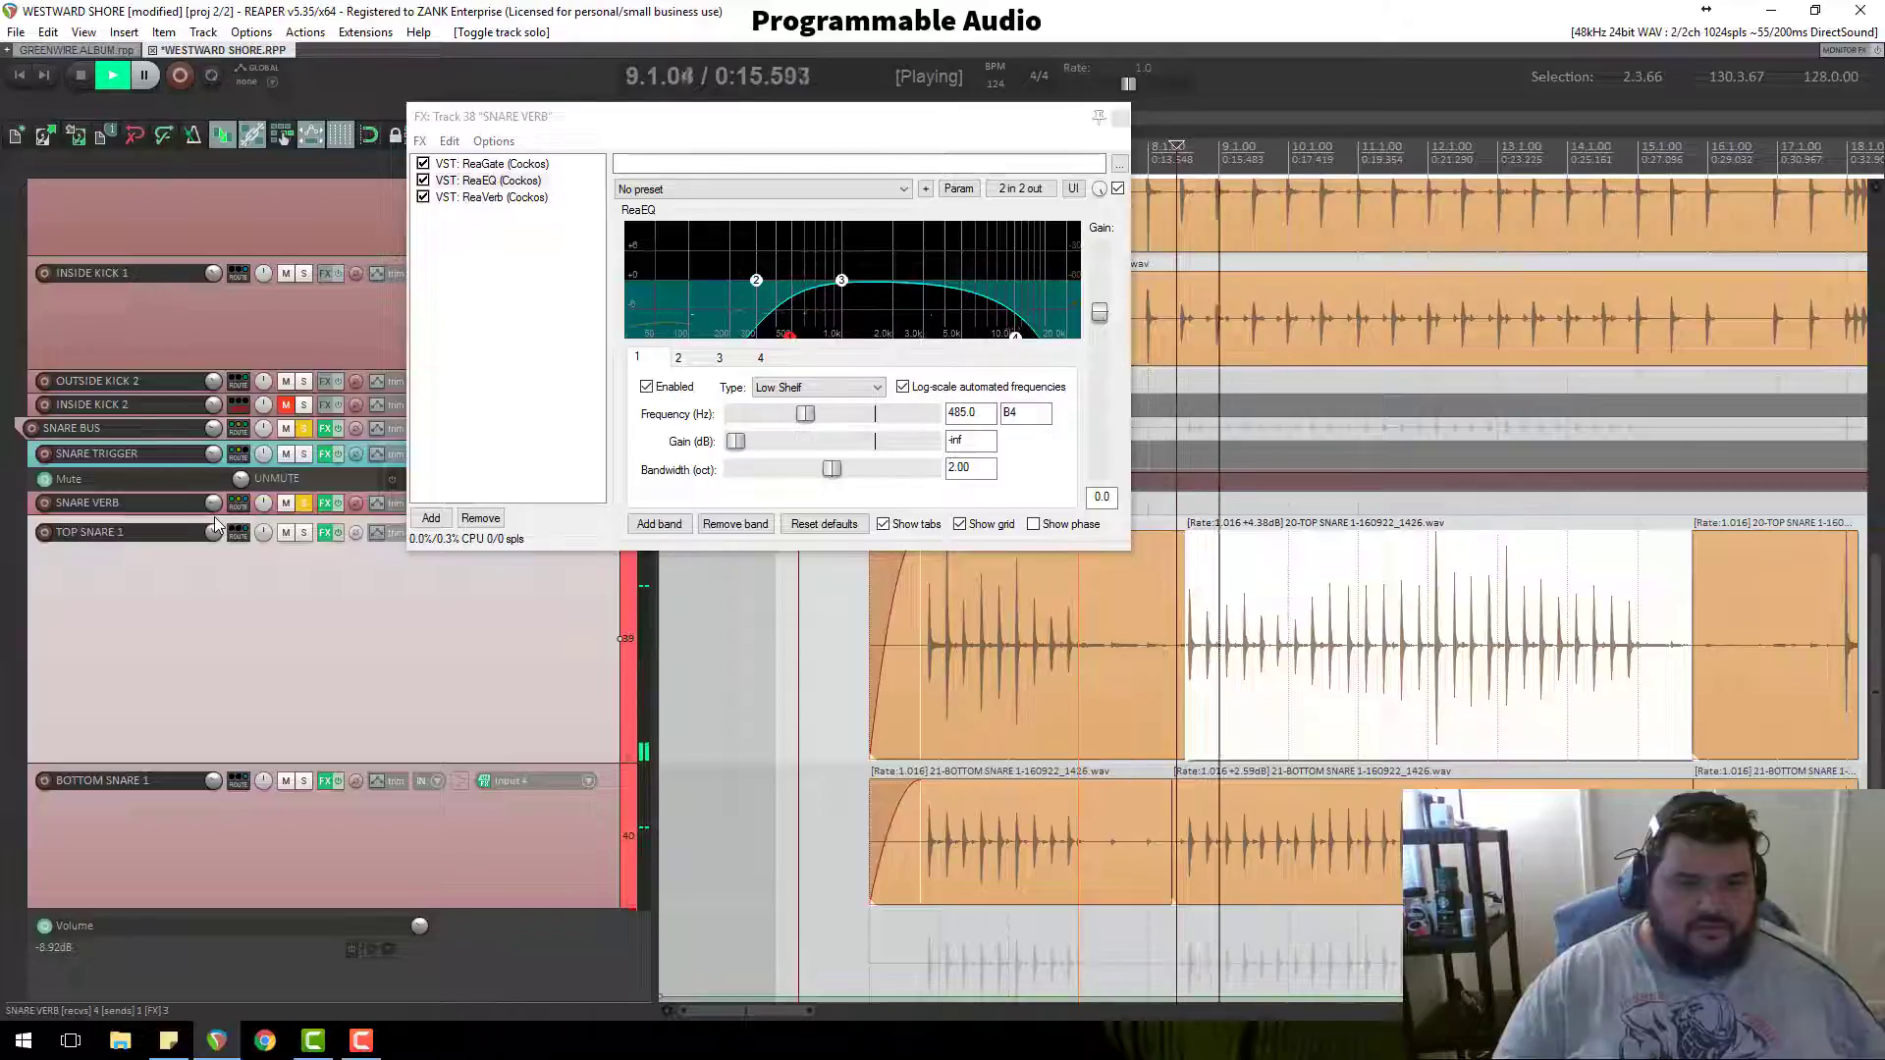
Step: Enlarge the SNARE VERB track, solo SNARE TRIGGER alongside it and reset SNARE VERB's volume during playback
drag(223, 523, 222, 575)
click(307, 456)
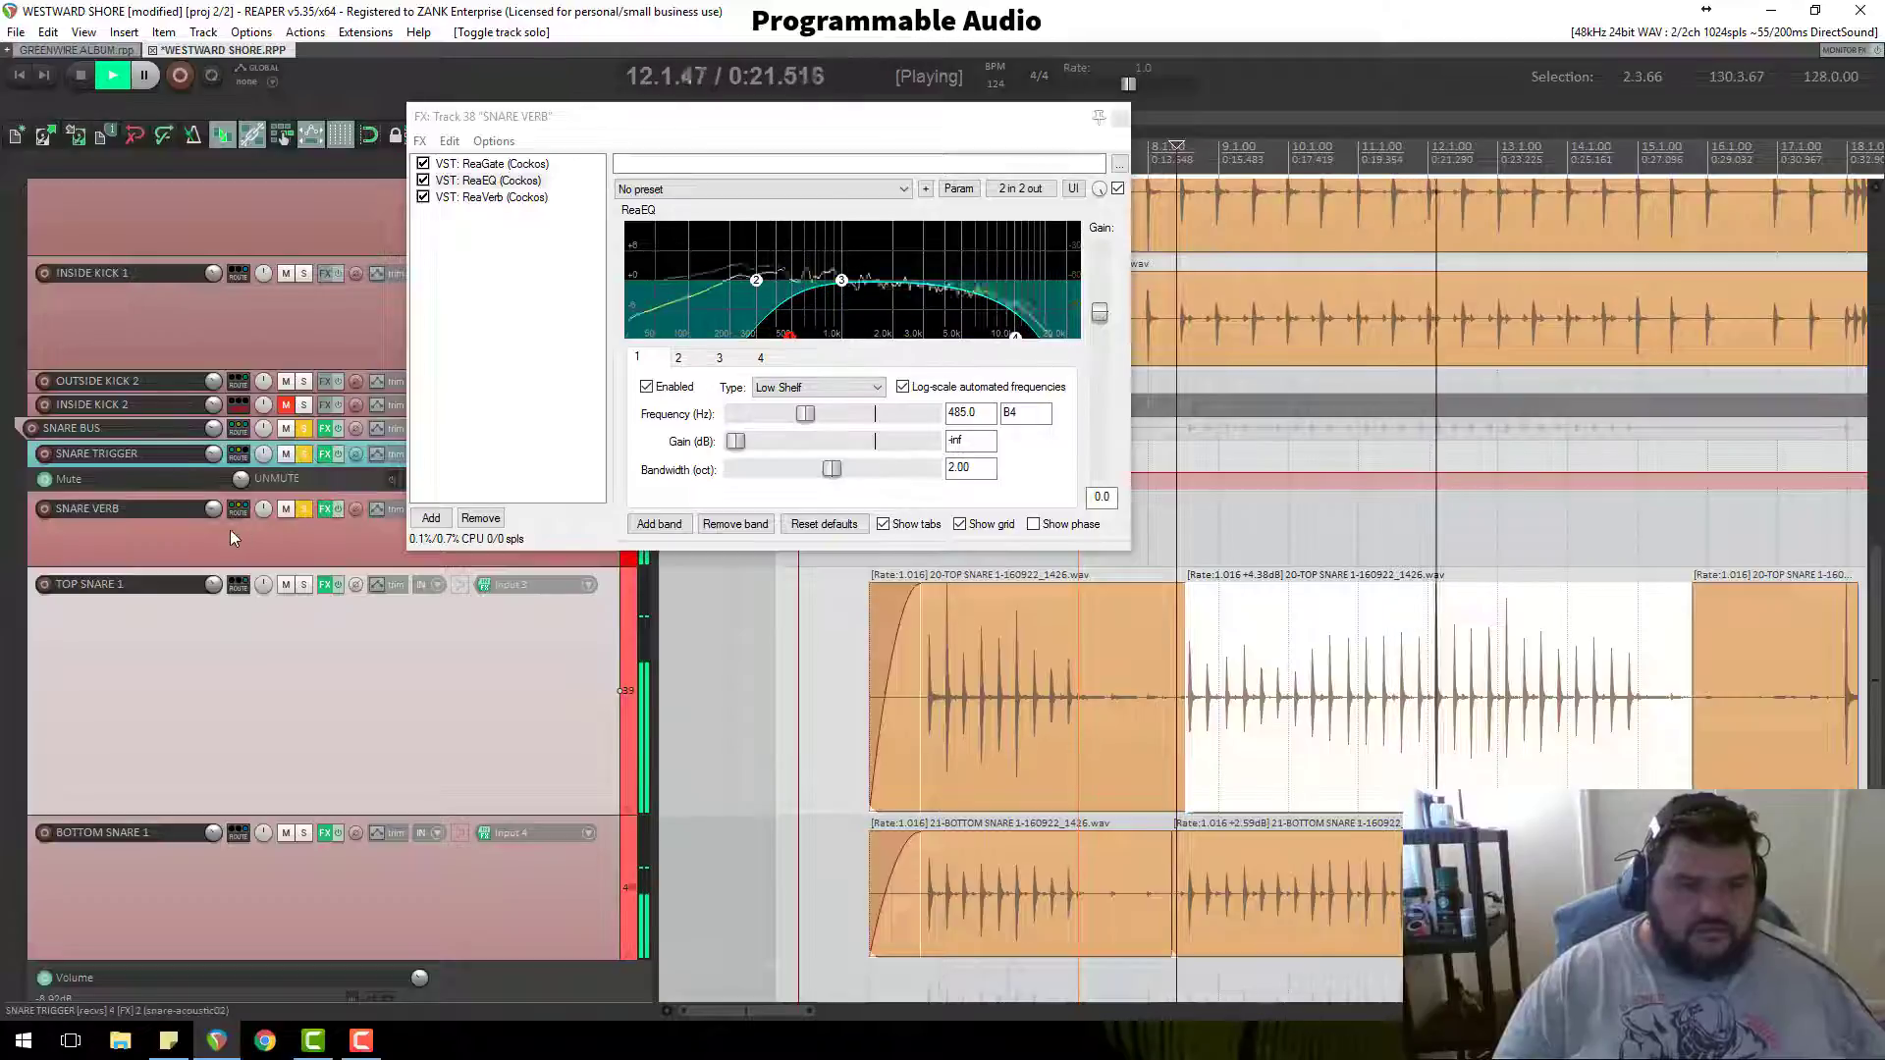
double_click(212, 510)
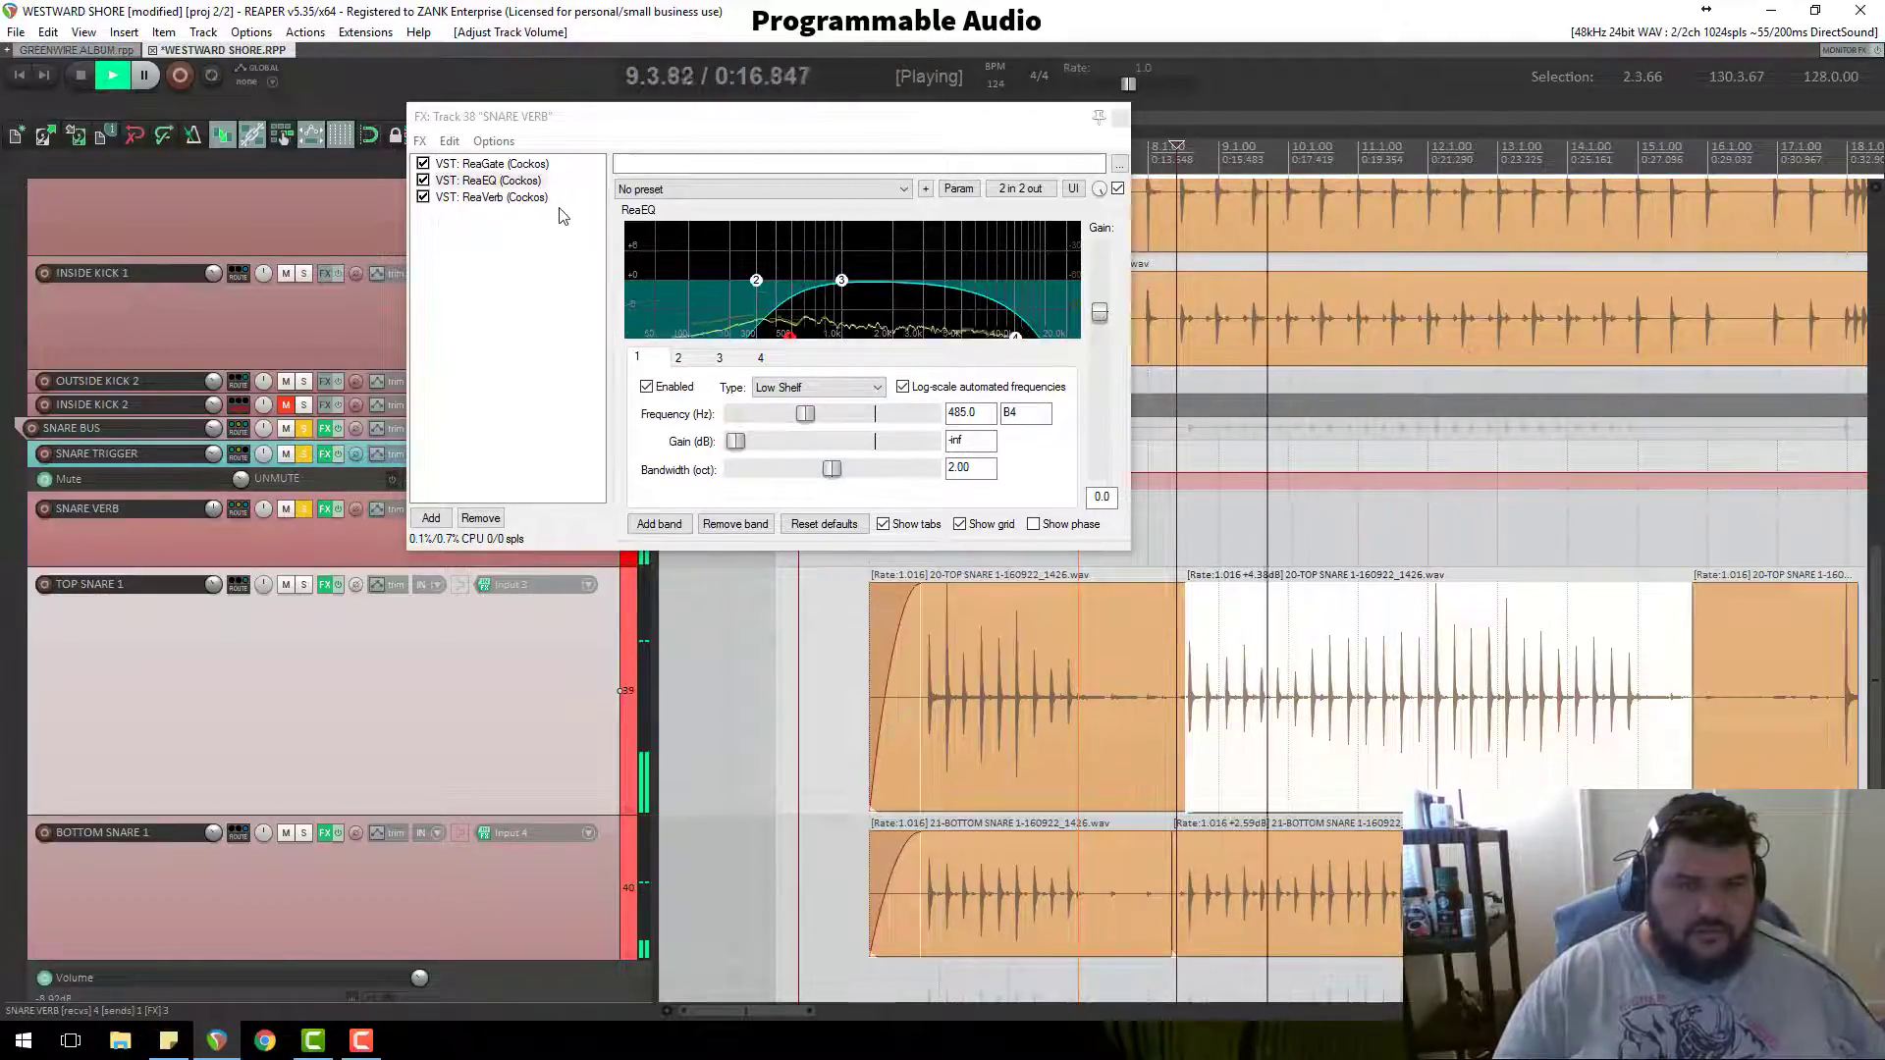
click(509, 214)
double_click(509, 214)
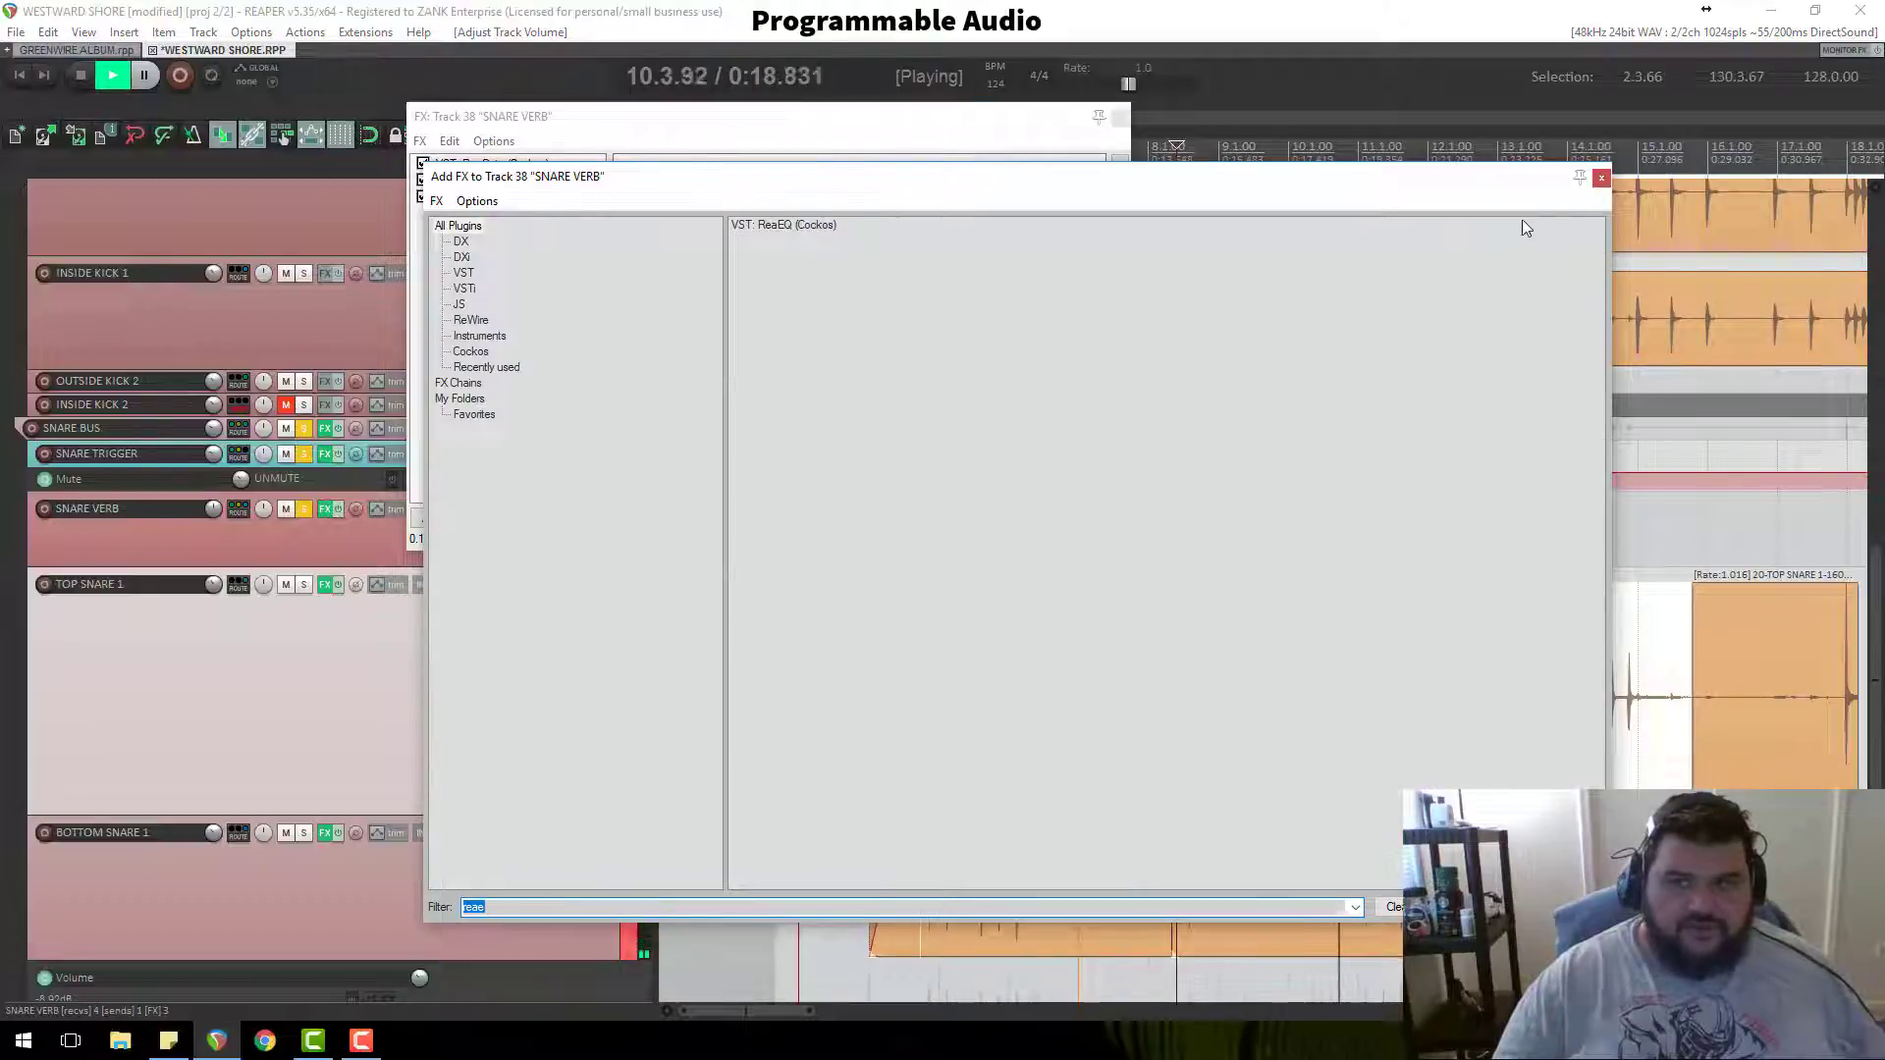
click(1602, 183)
Step: Move ReaGate to the end of the SNARE VERB chain and set its threshold to -31.2 dB during playback
mouse_move(491, 178)
mouse_down()
mouse_move(506, 232)
mouse_move(497, 199)
mouse_up()
click(491, 179)
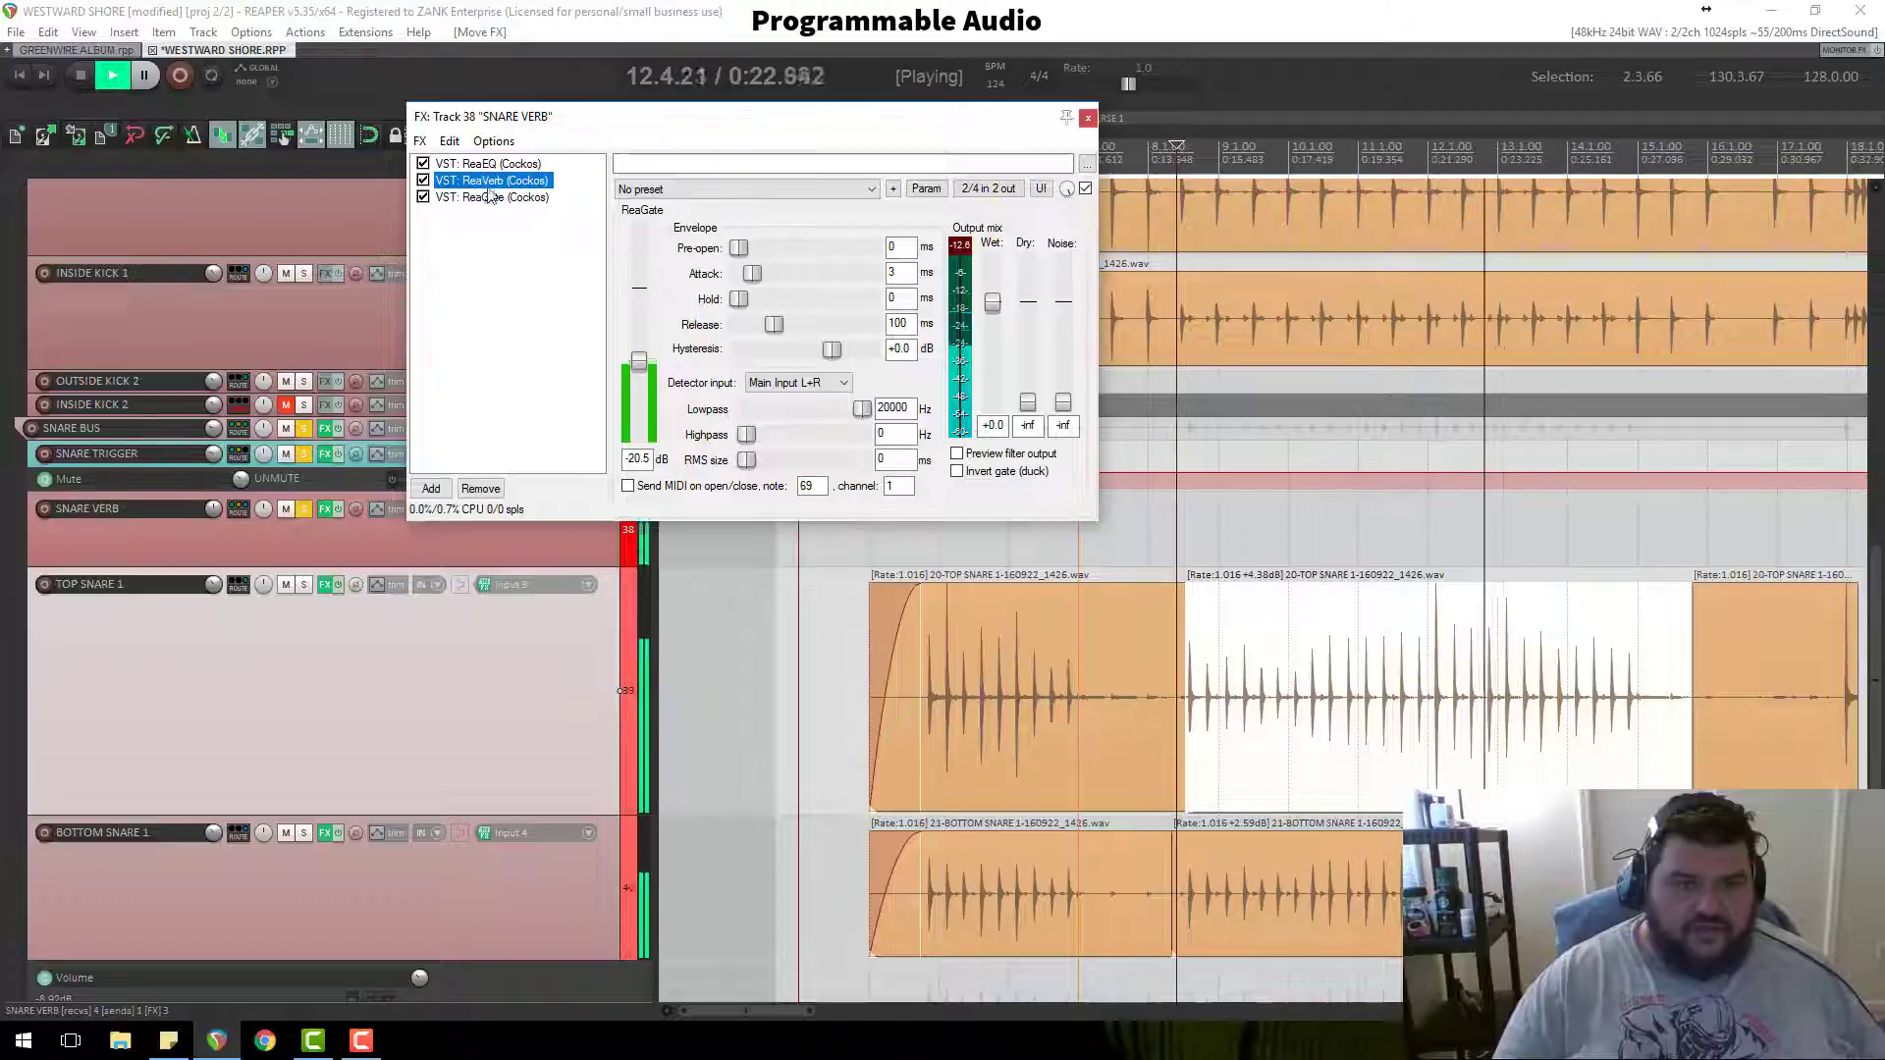
click(491, 197)
click(645, 365)
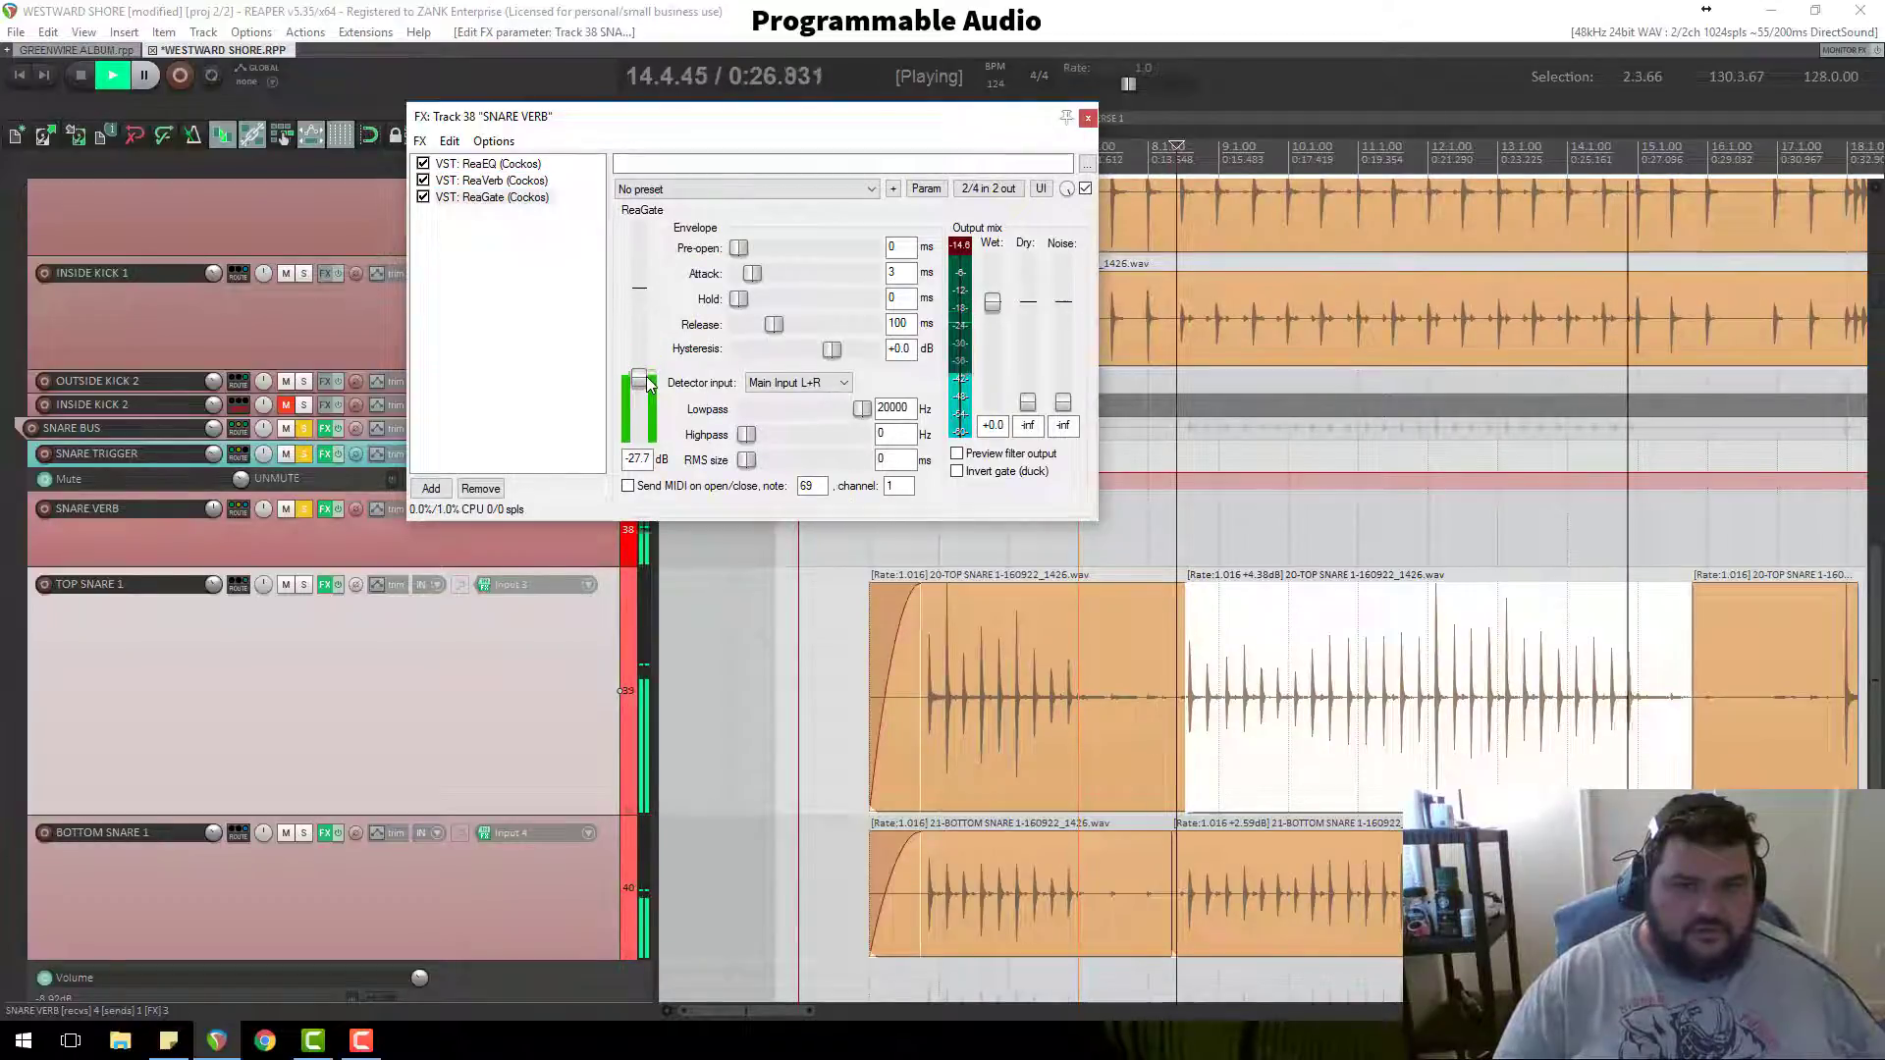
drag(648, 385, 641, 390)
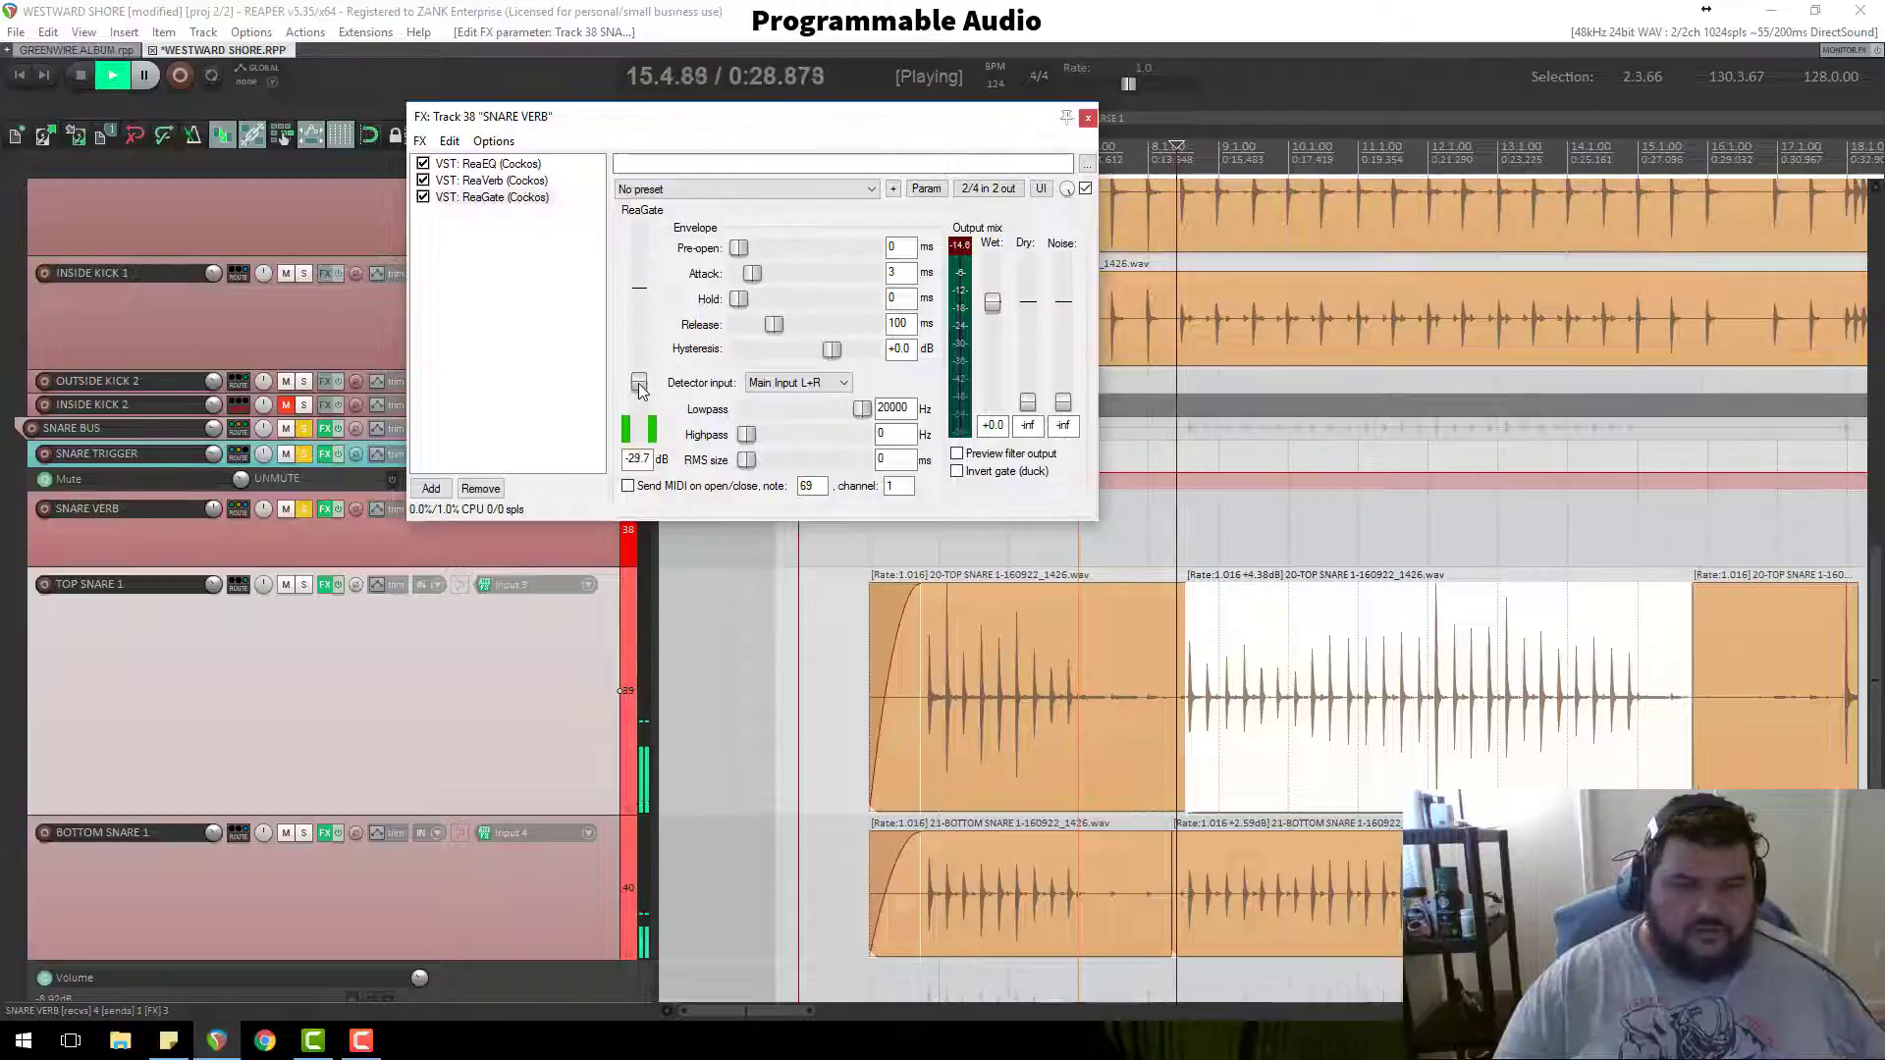
key(space)
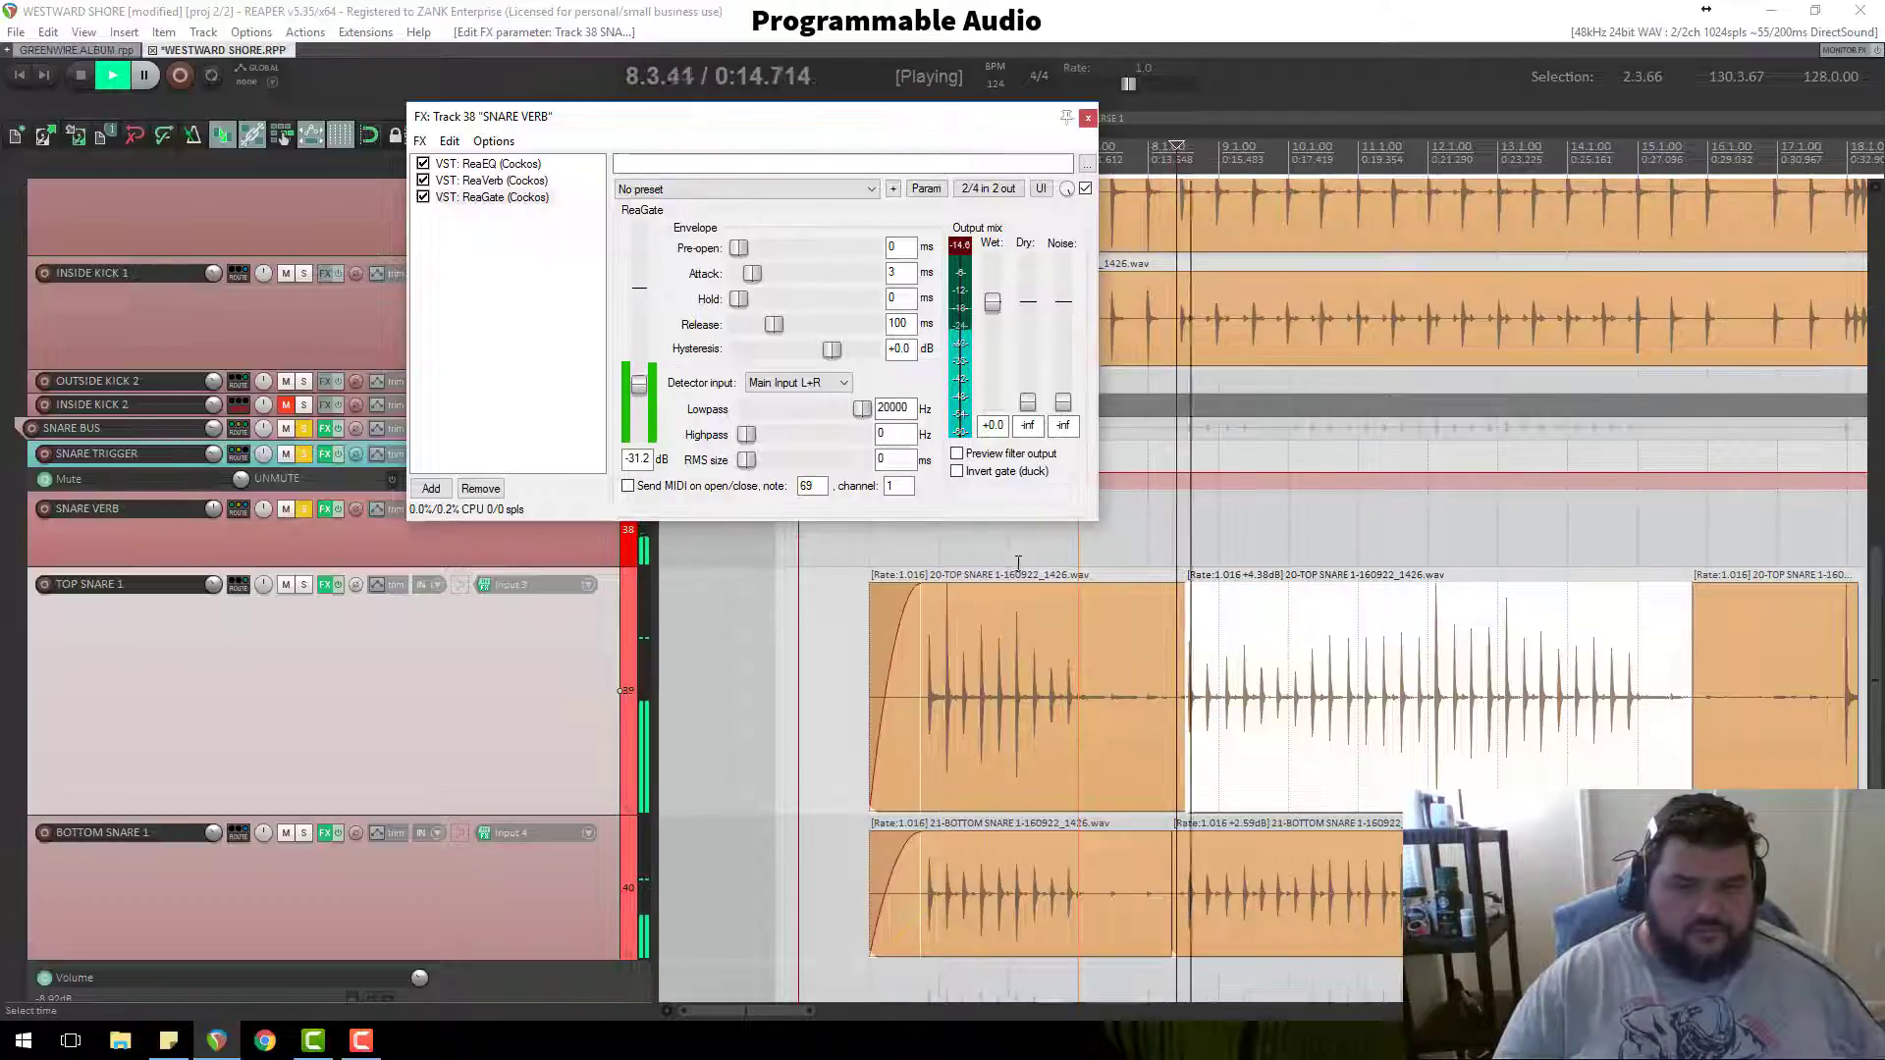
Step: Solo TOP SNARE 1 and BOTTOM SNARE 1 as well and audition them with the snare reverb
key(space)
click(303, 585)
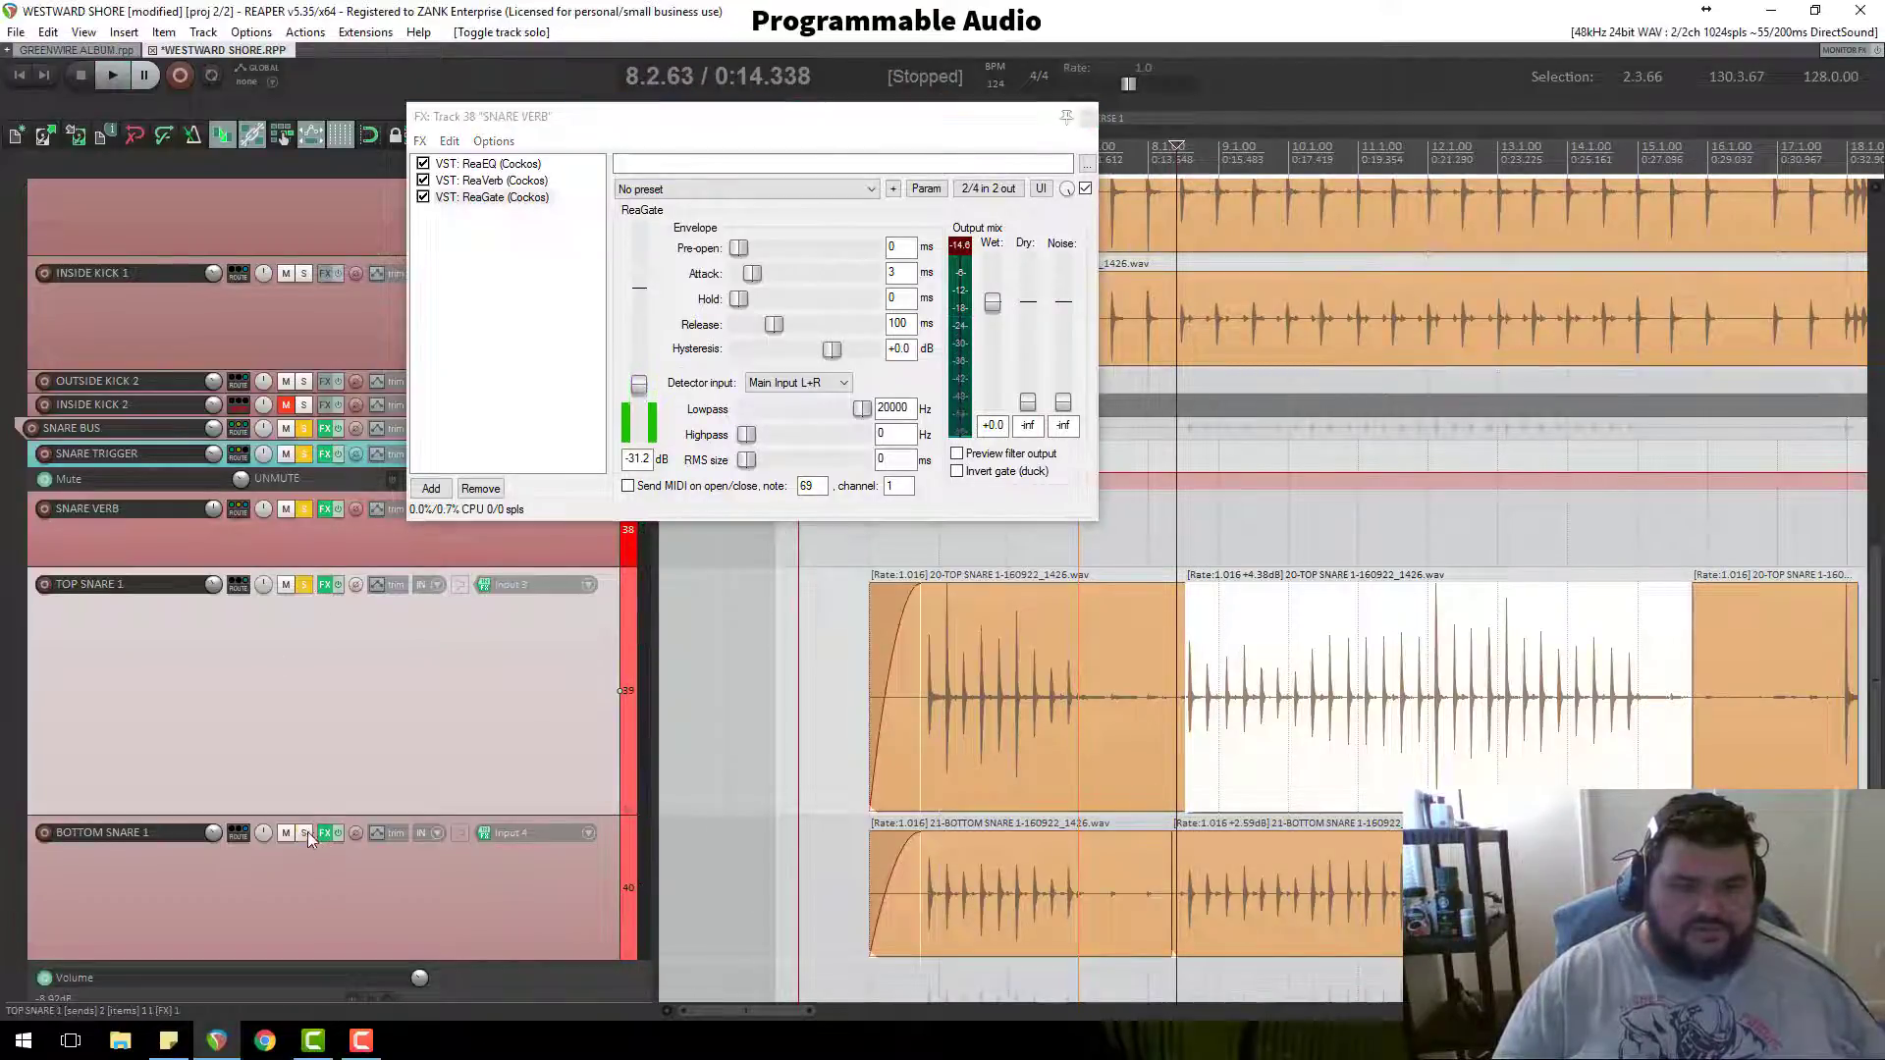
click(305, 833)
key(space)
key(space)
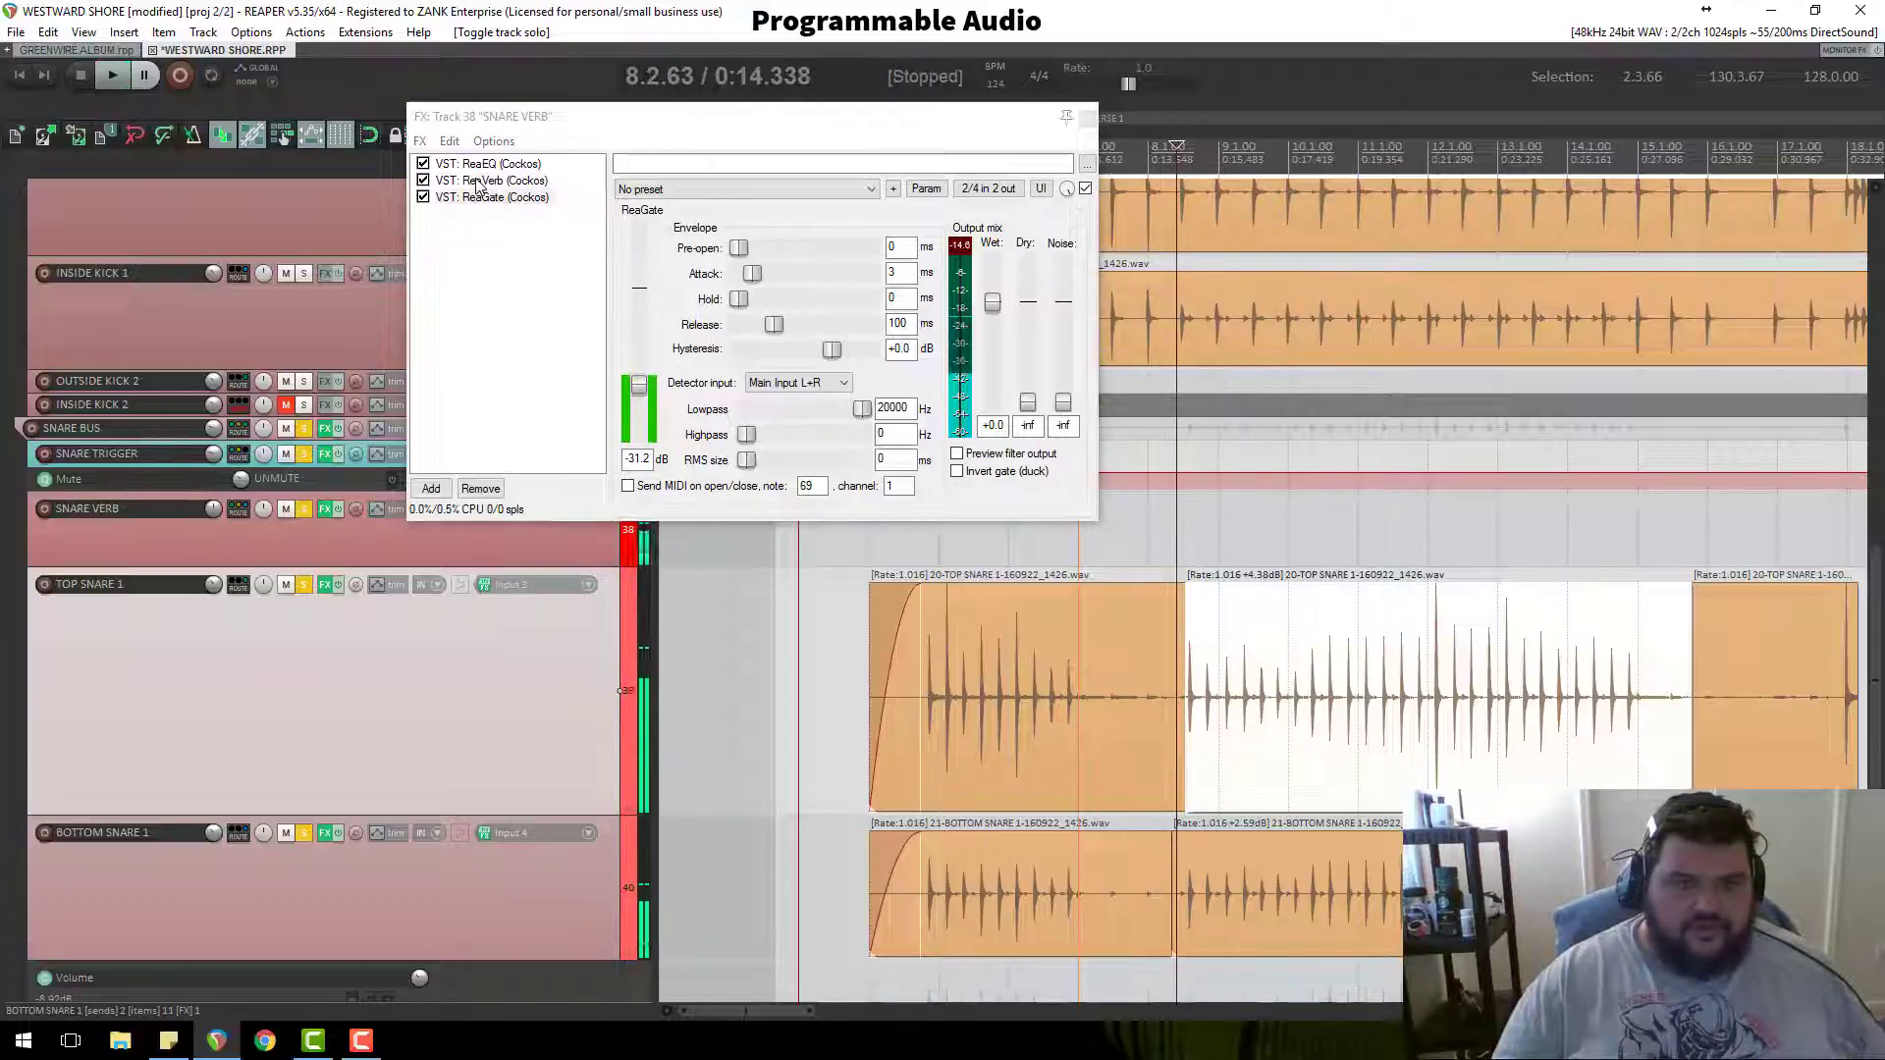
Step: Move ReaEQ after ReaVerb and ahead of ReaGate in the SNARE VERB chain while playing the snares
click(485, 183)
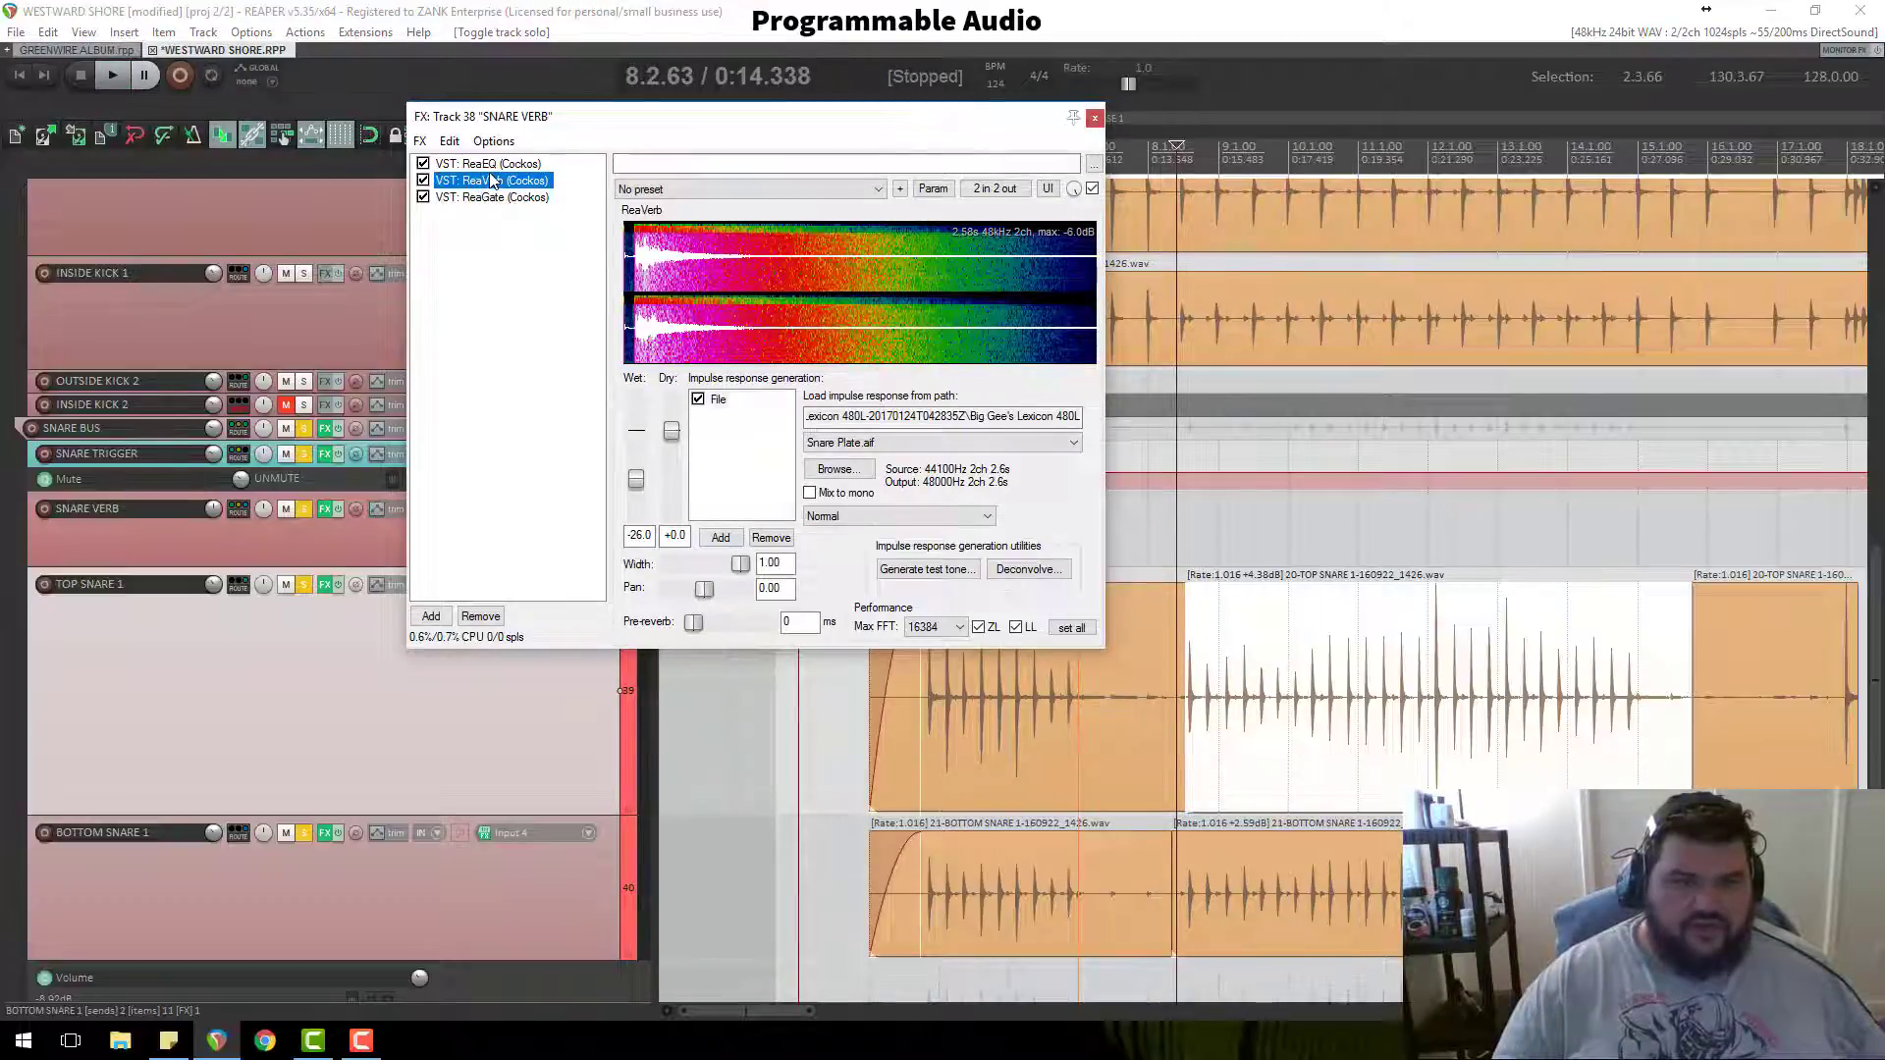
click(496, 167)
key(space)
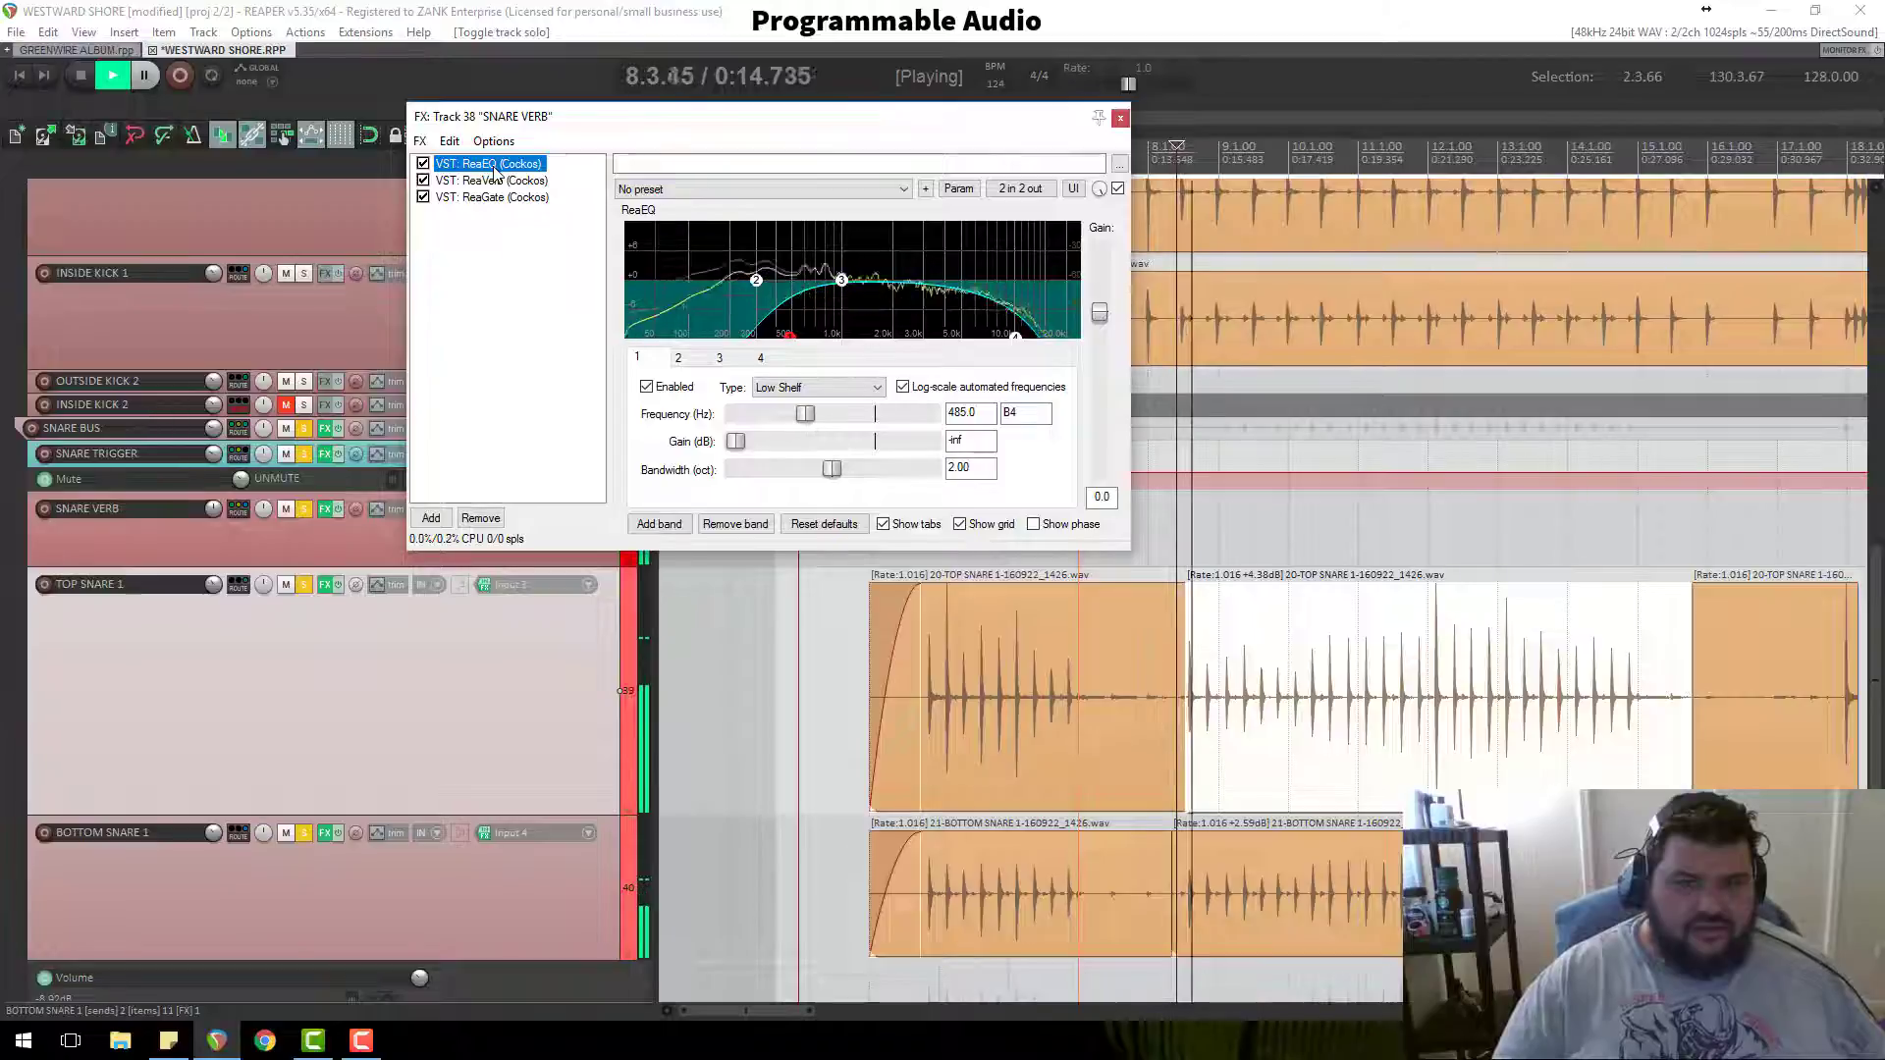
drag(498, 169, 502, 194)
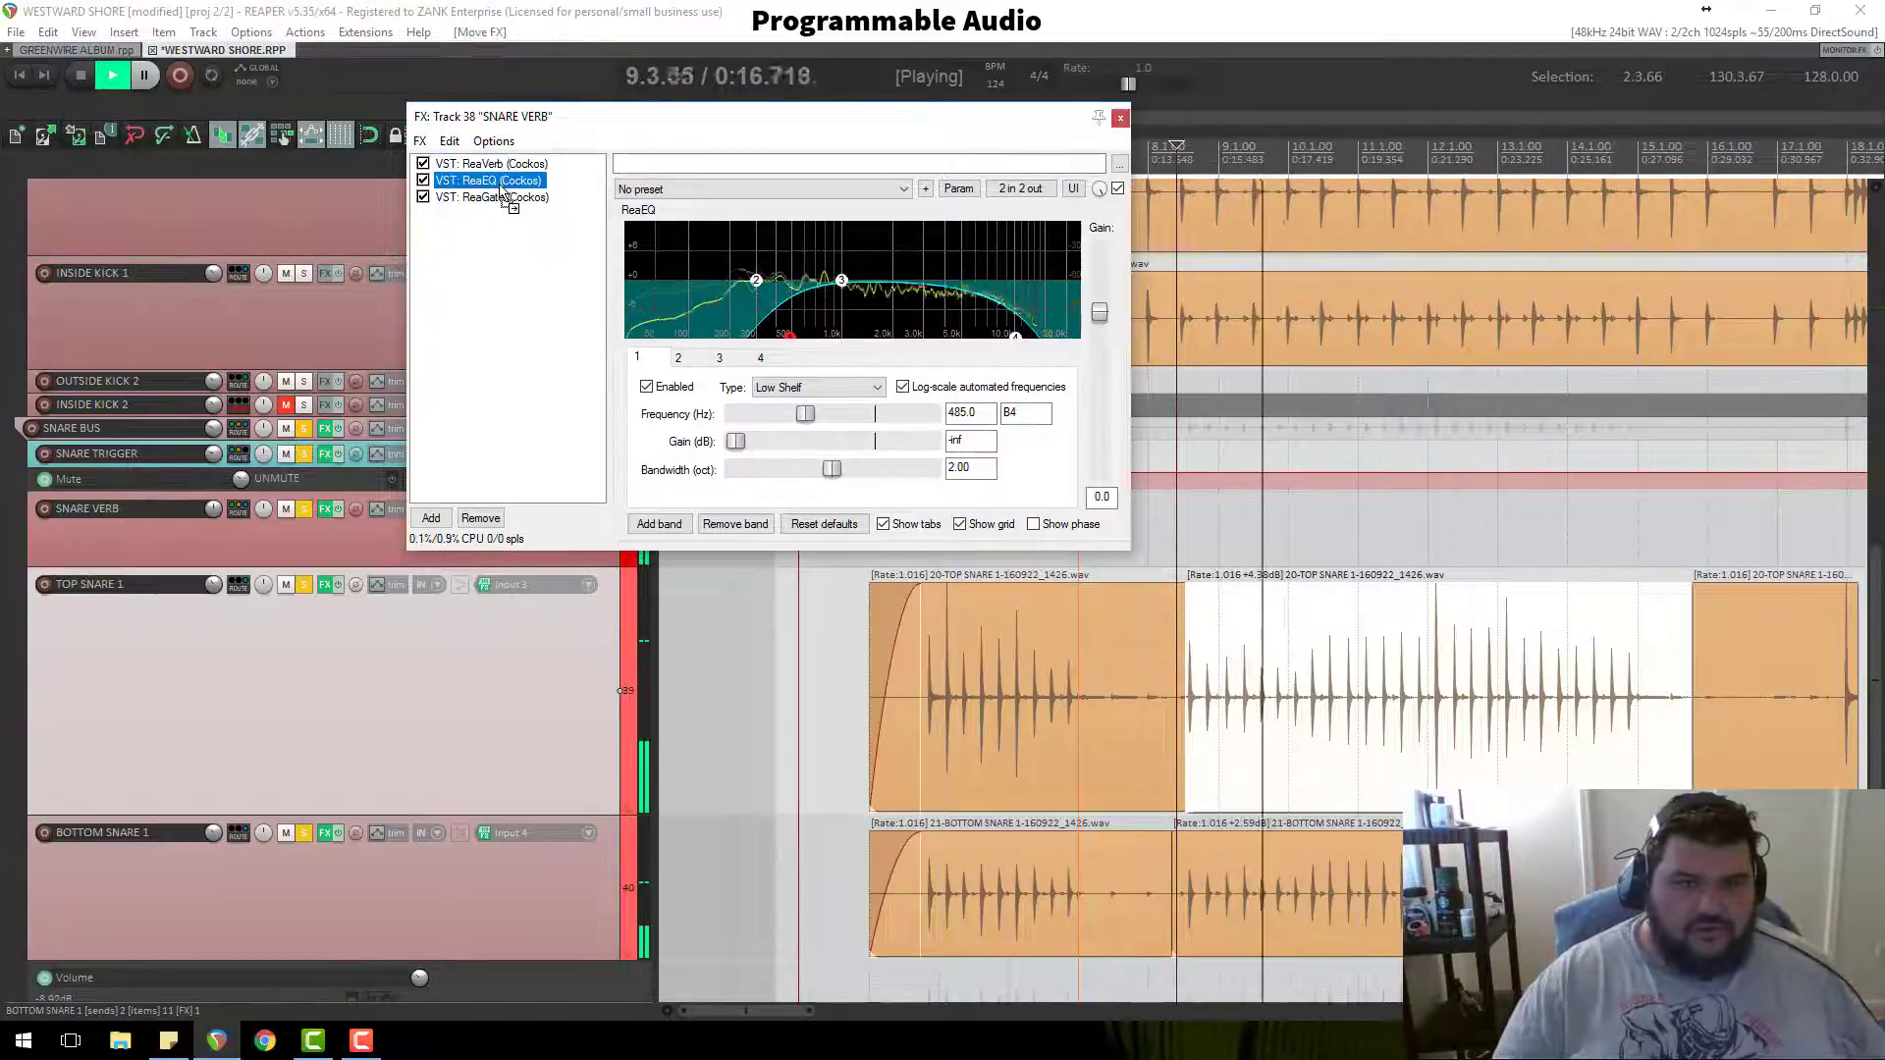
Step: Stop playback and clear the solos on the individual snare tracks, keeping only SNARE BUS soloed
key(space)
click(305, 508)
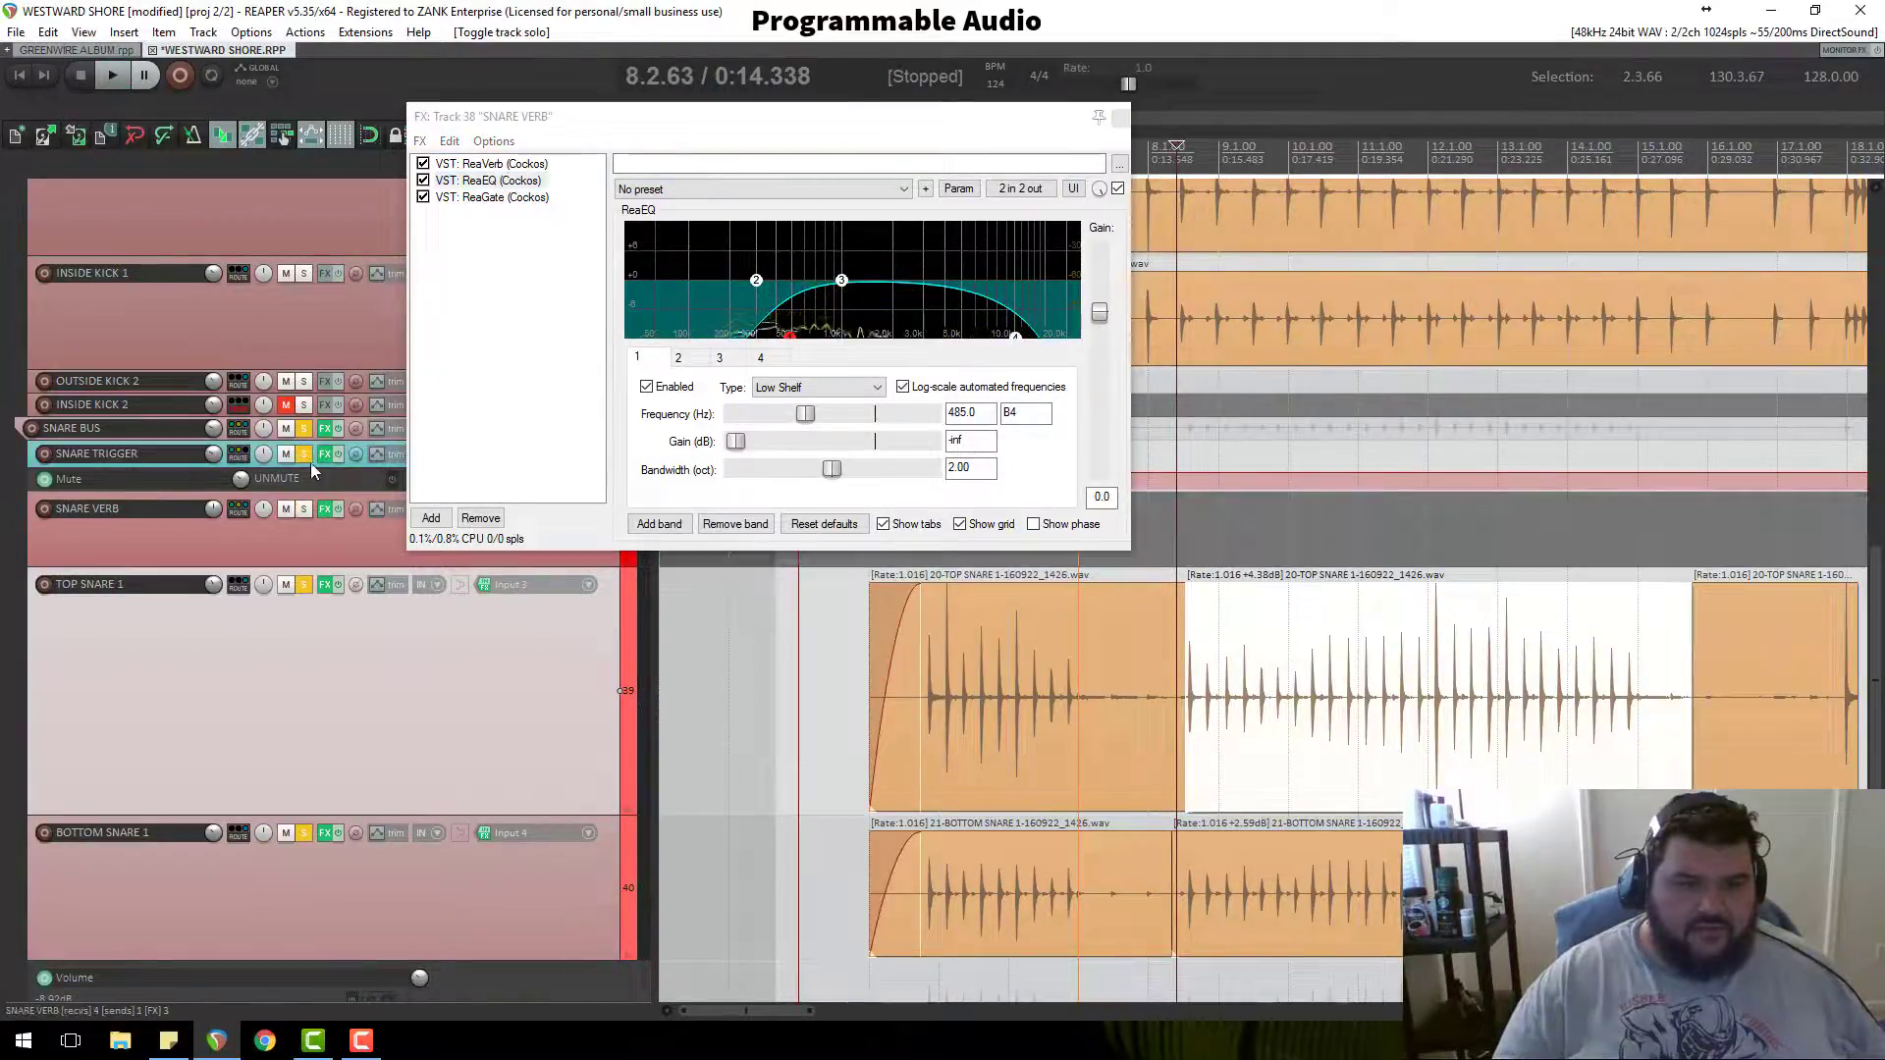
click(304, 587)
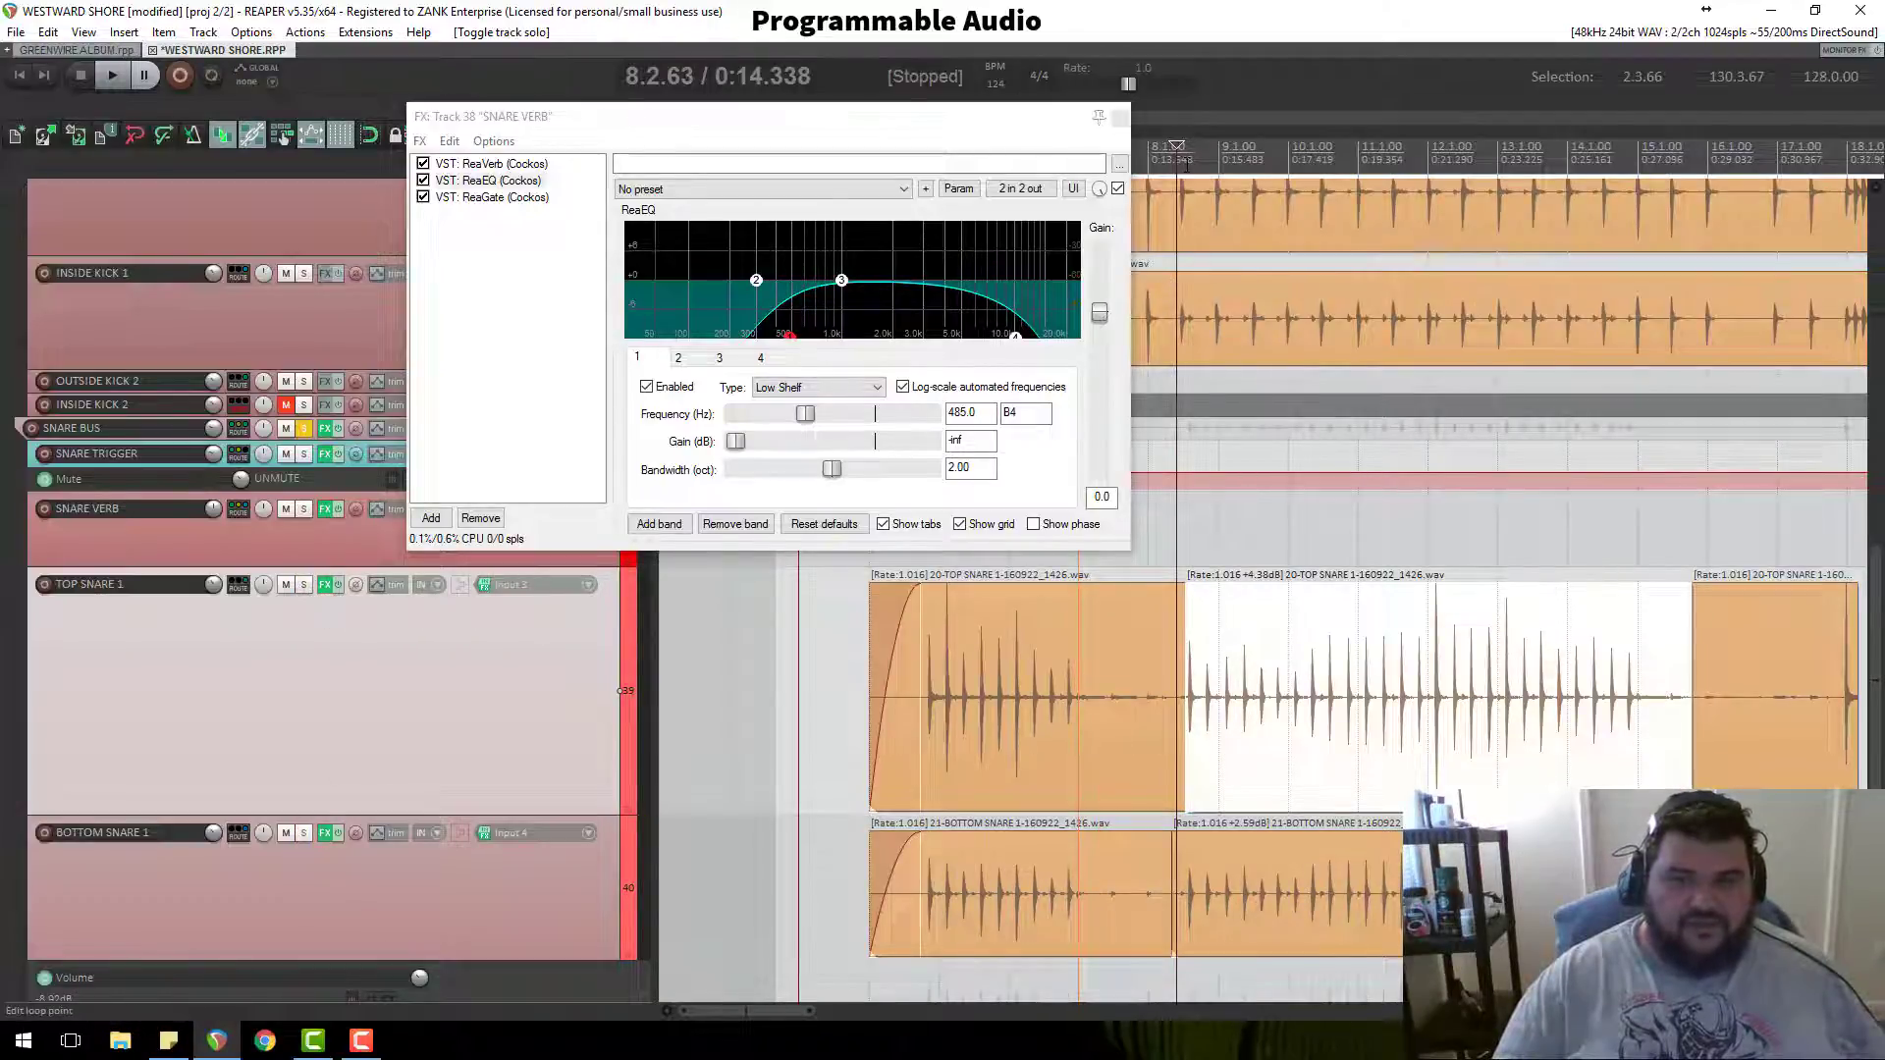
Step: Play from 8.3.14 and boost ReaEQ band 3 by 1.0 dB at about 4303 Hz on SNARE VERB
click(1186, 160)
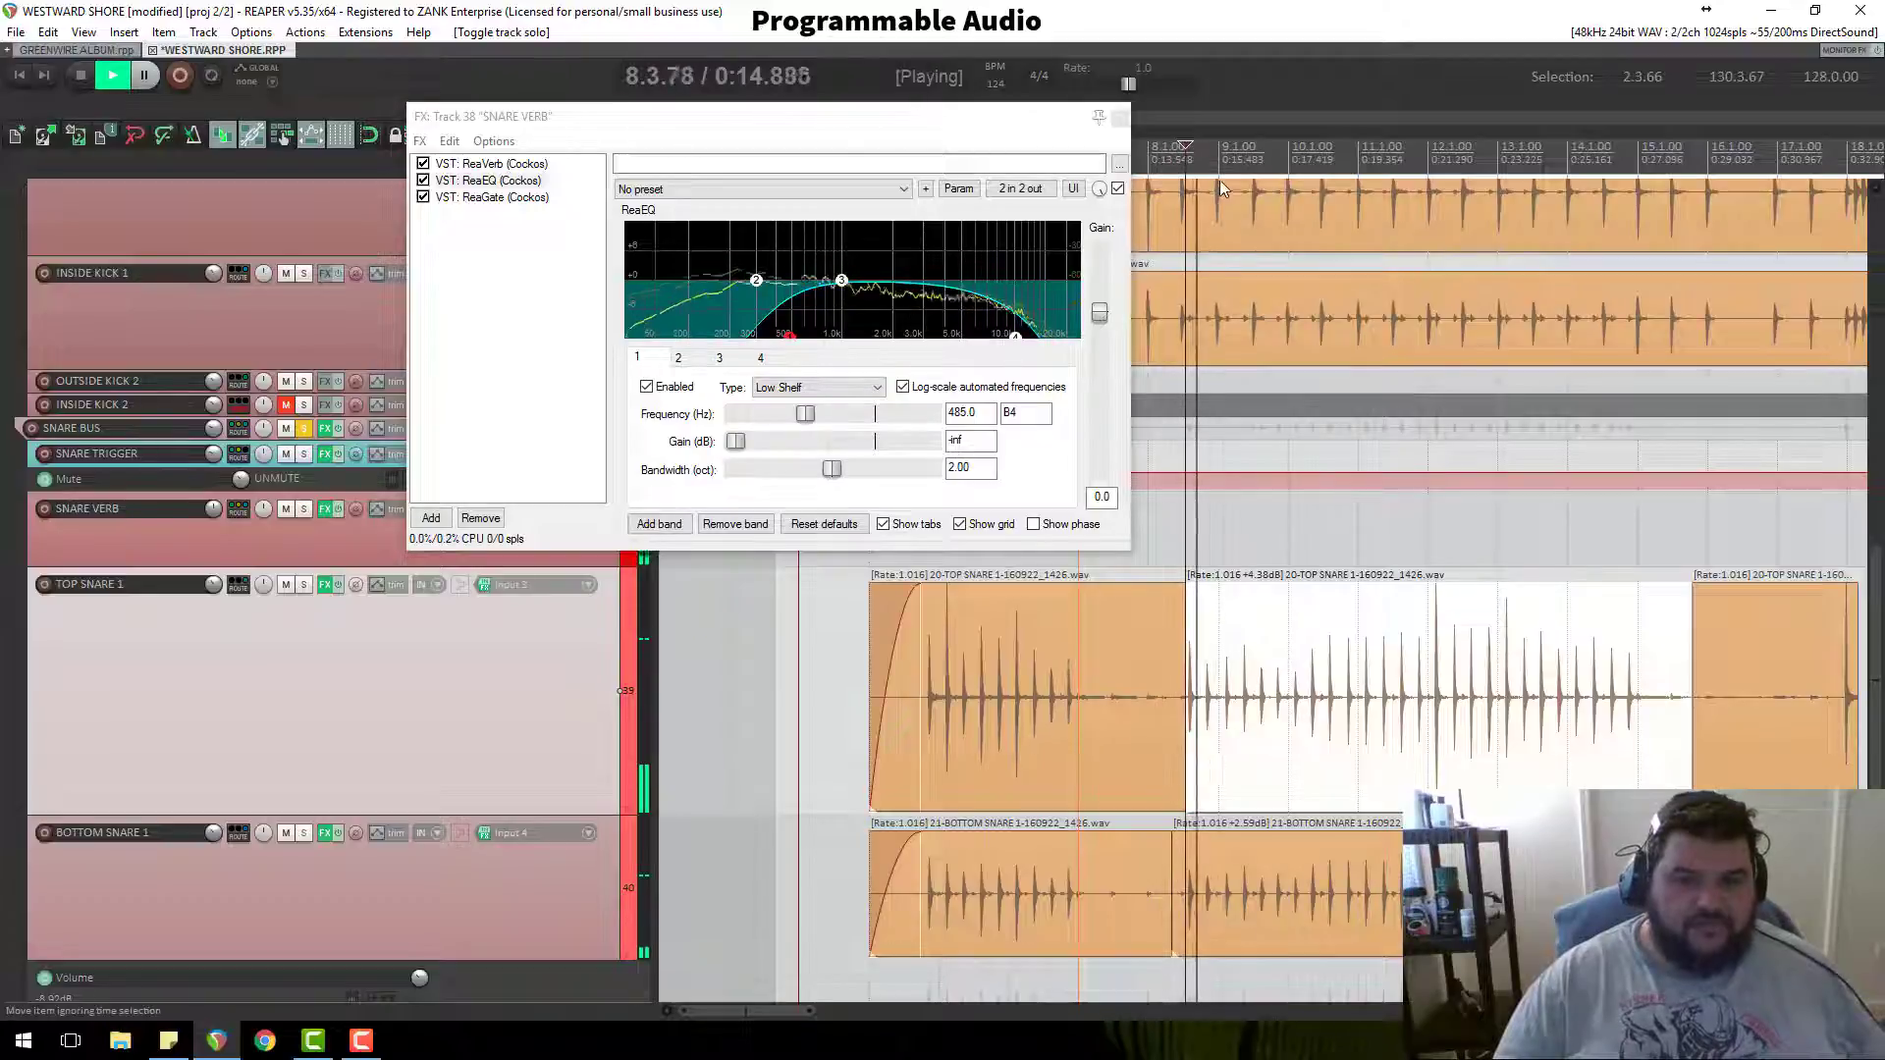
drag(847, 288, 956, 284)
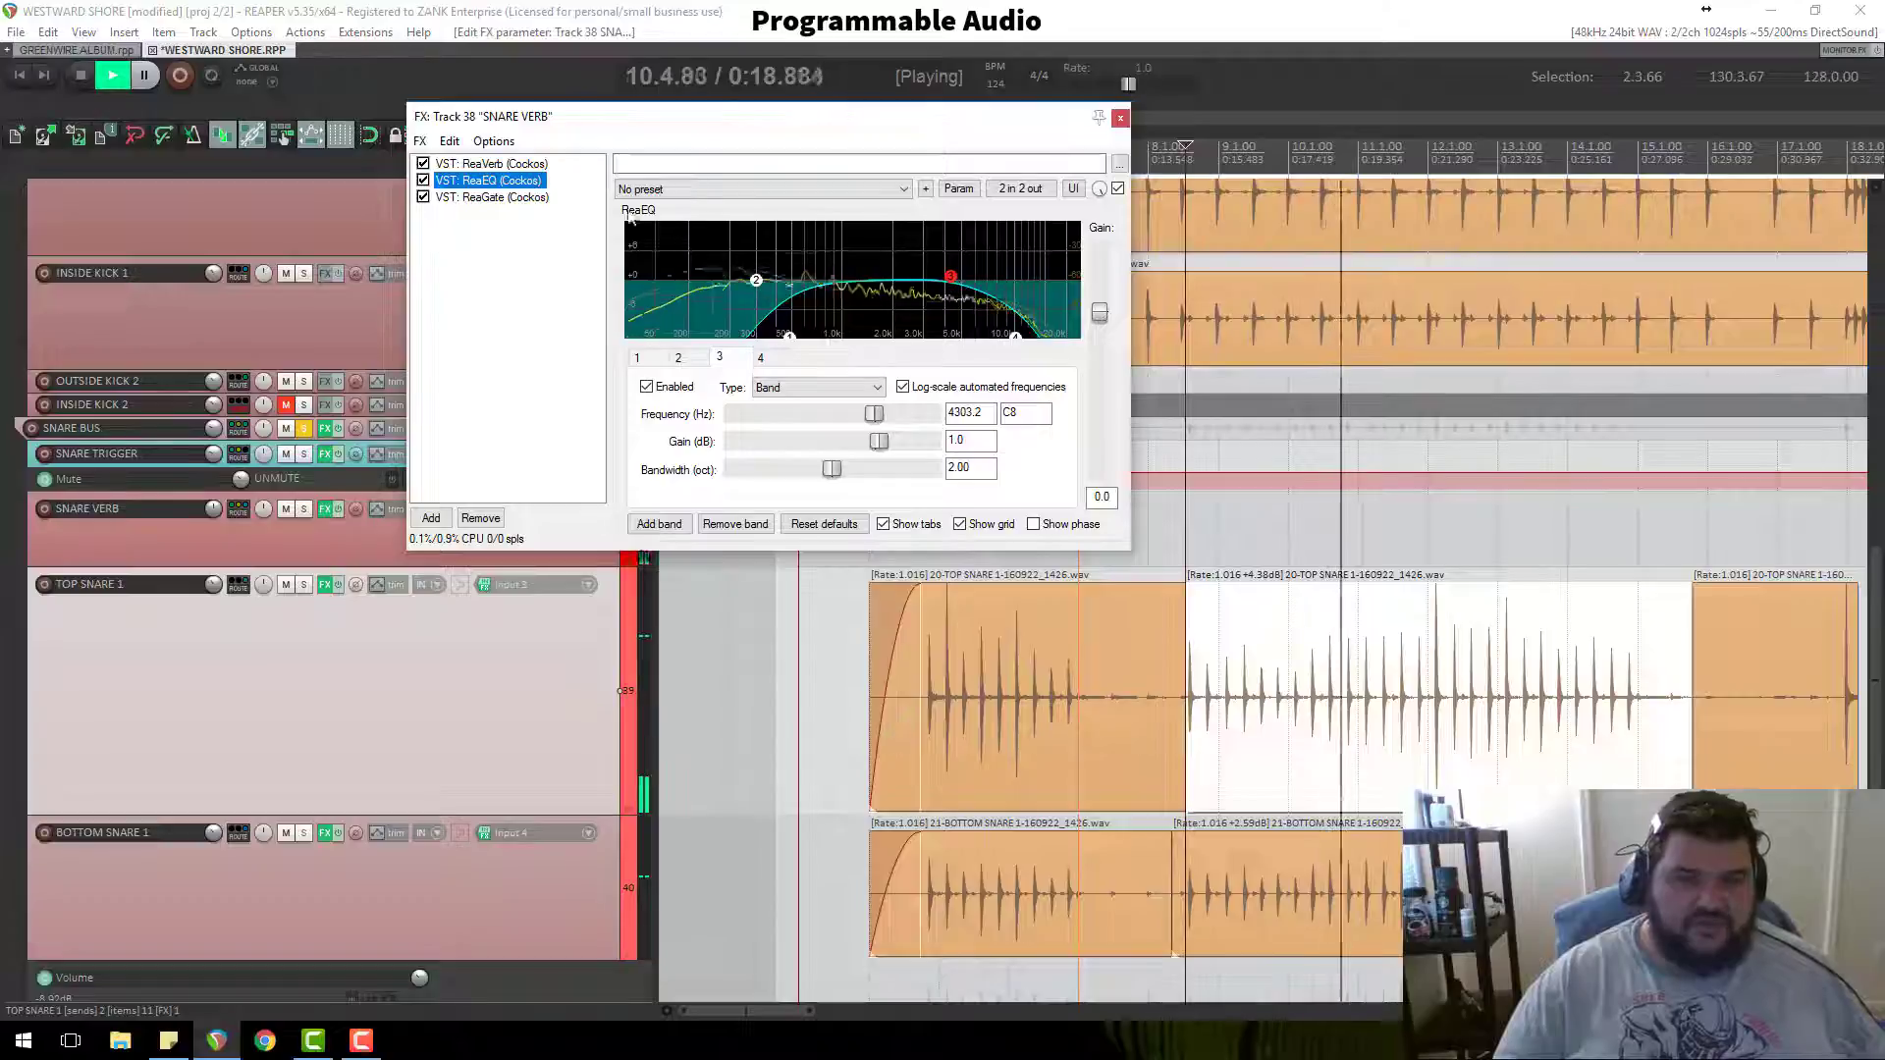
key(space)
Step: Show SNARE VERB's ReaGate settings and audition the soloed SNARE BUS from 8.3.14
click(530, 198)
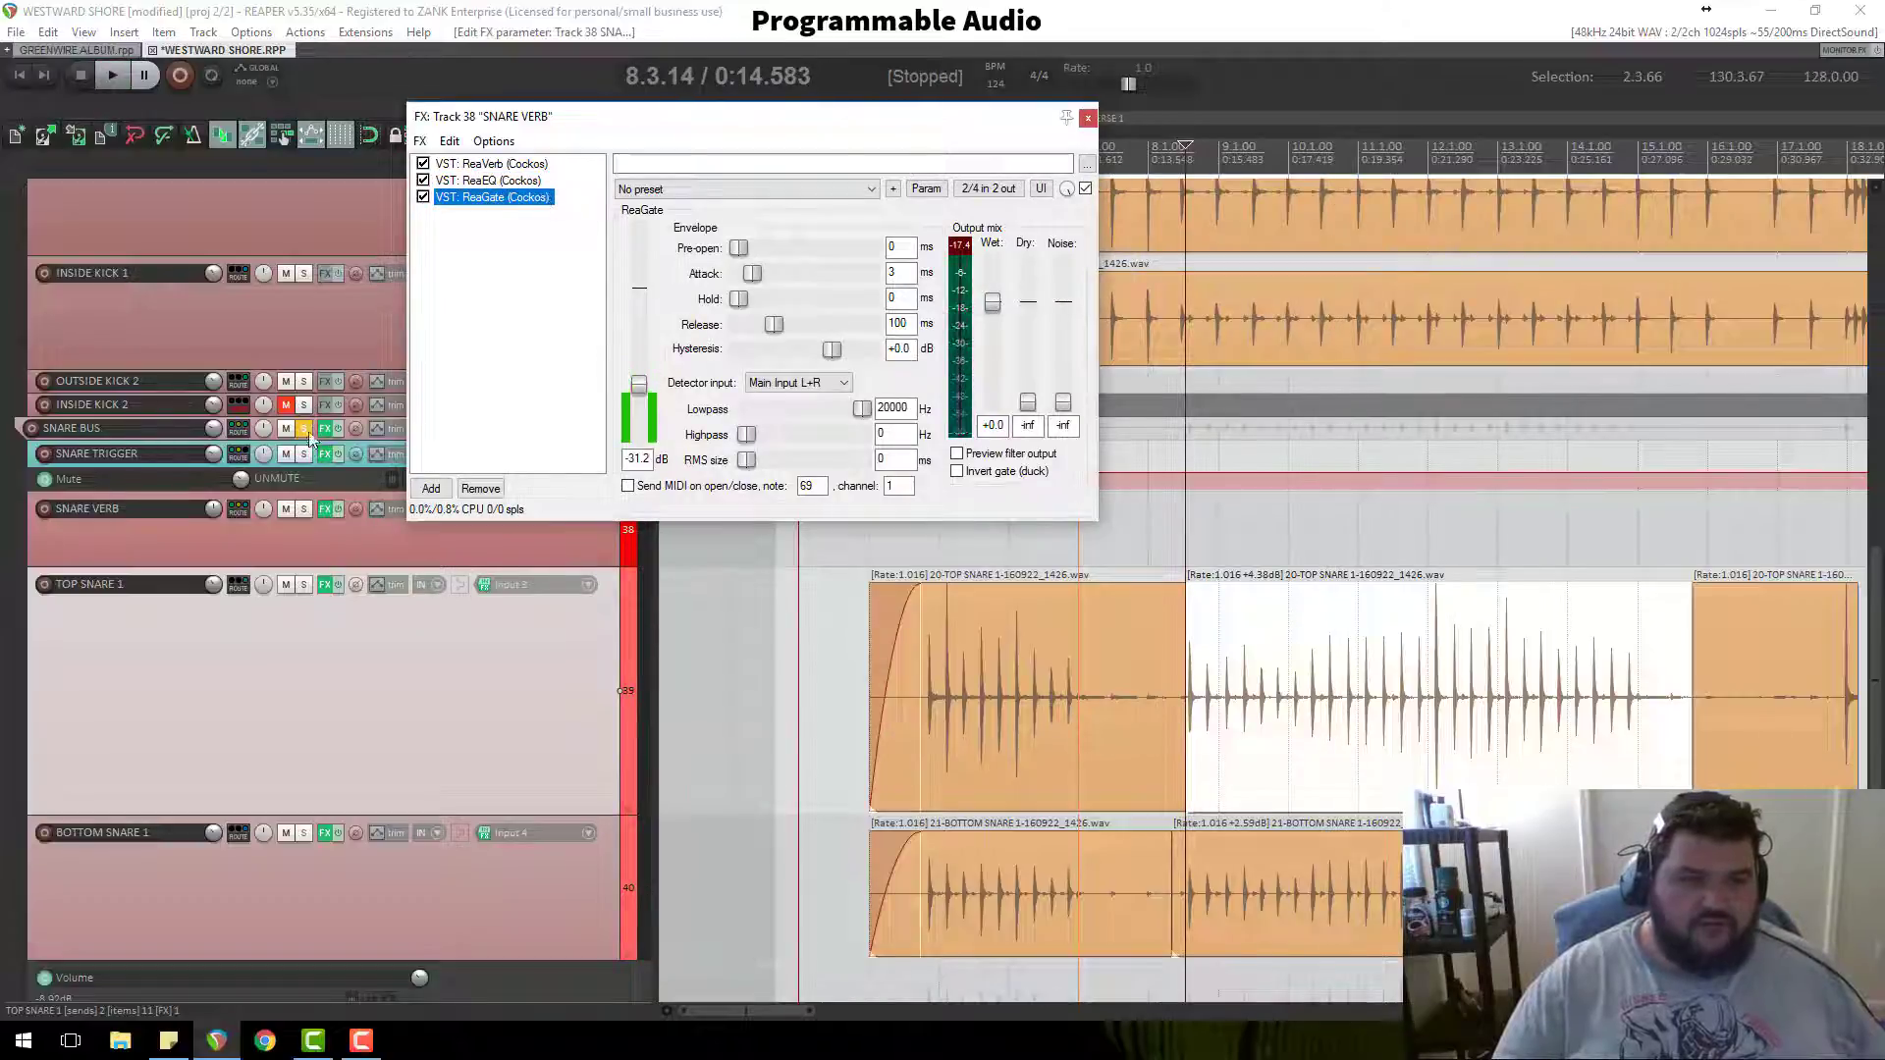
scroll(315, 554, down, 3)
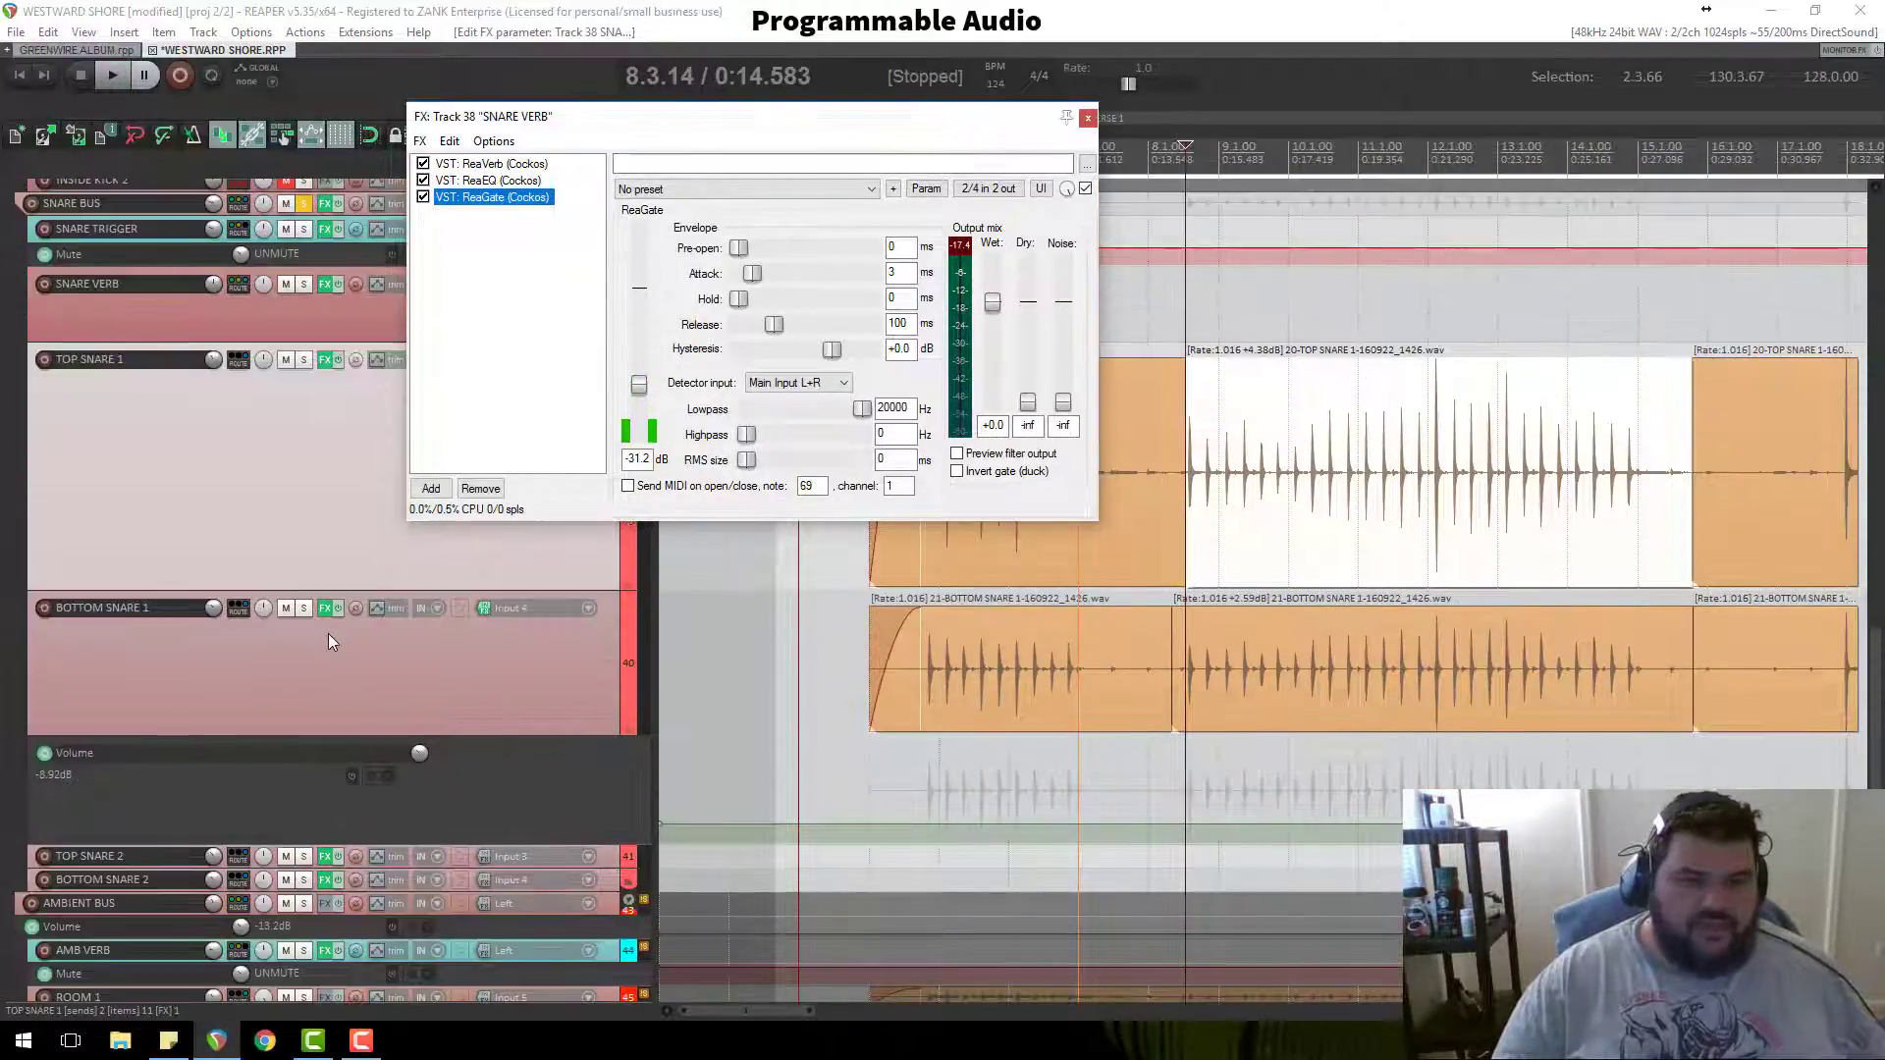
scroll(328, 634, up, 2)
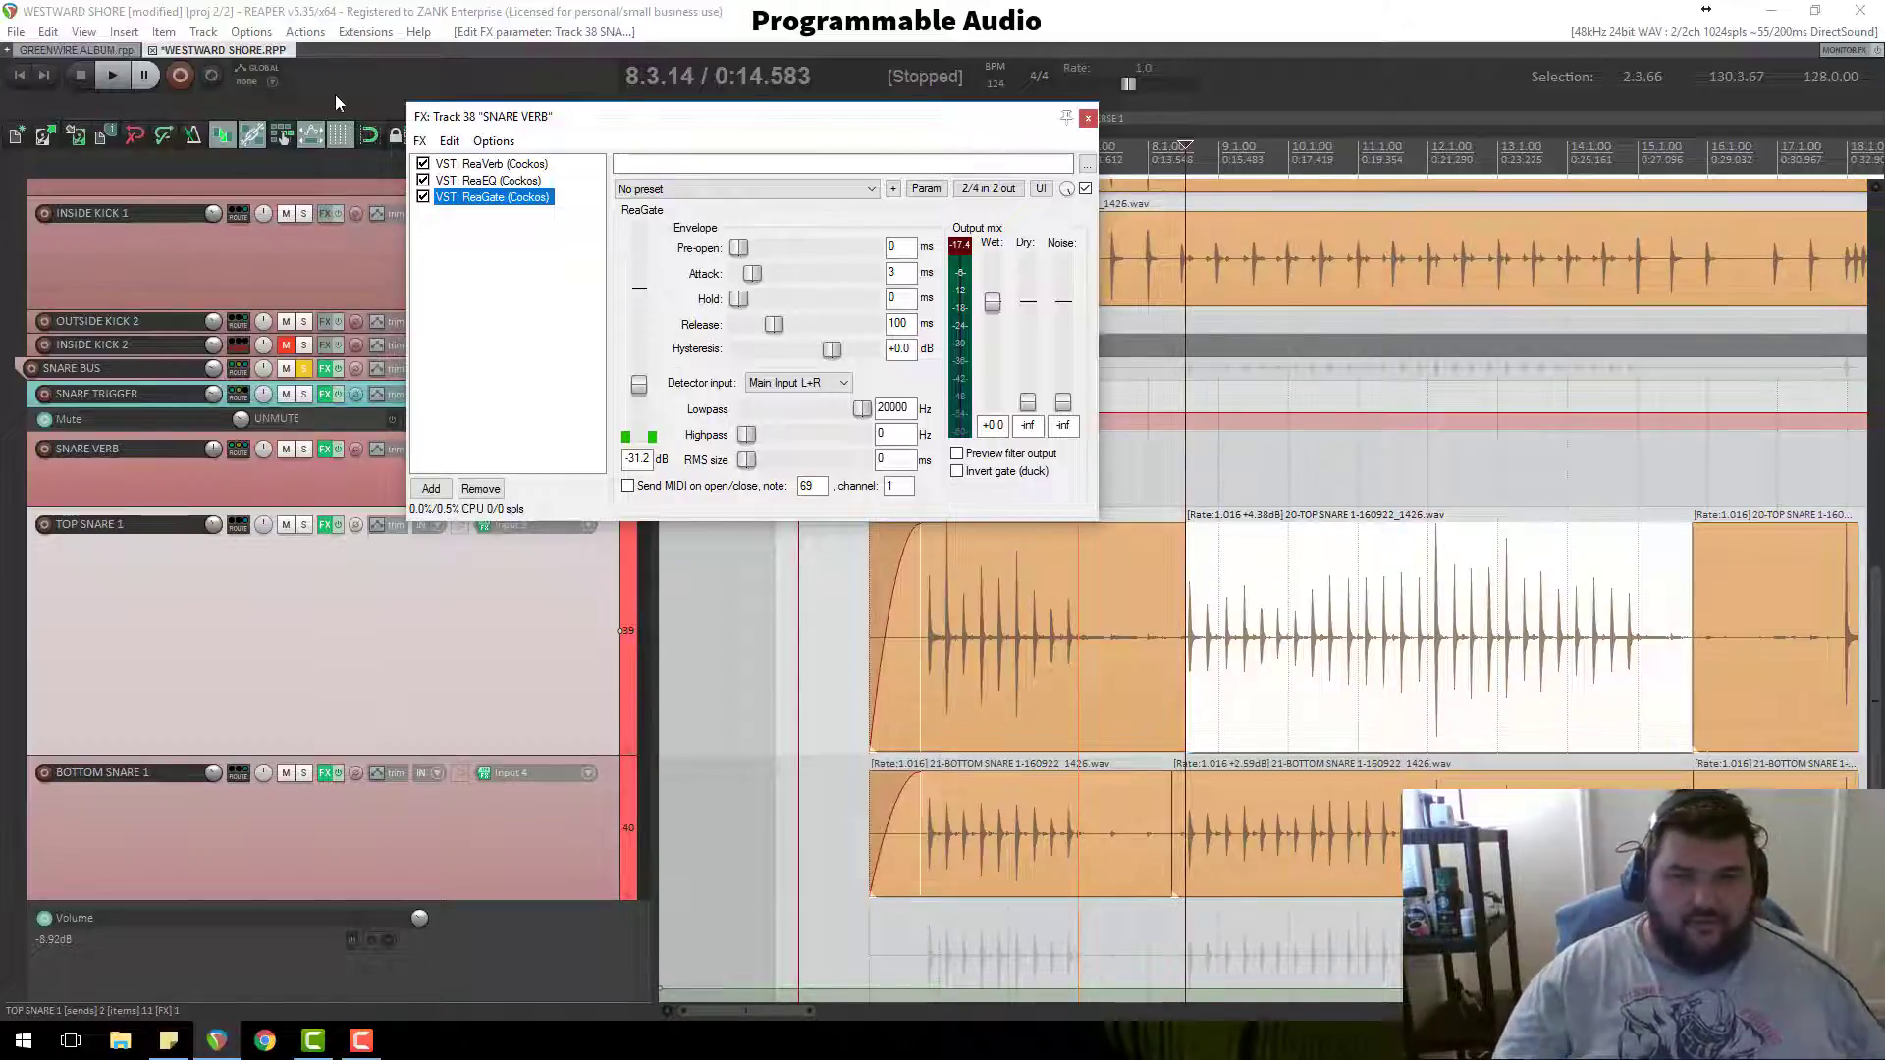
key(space)
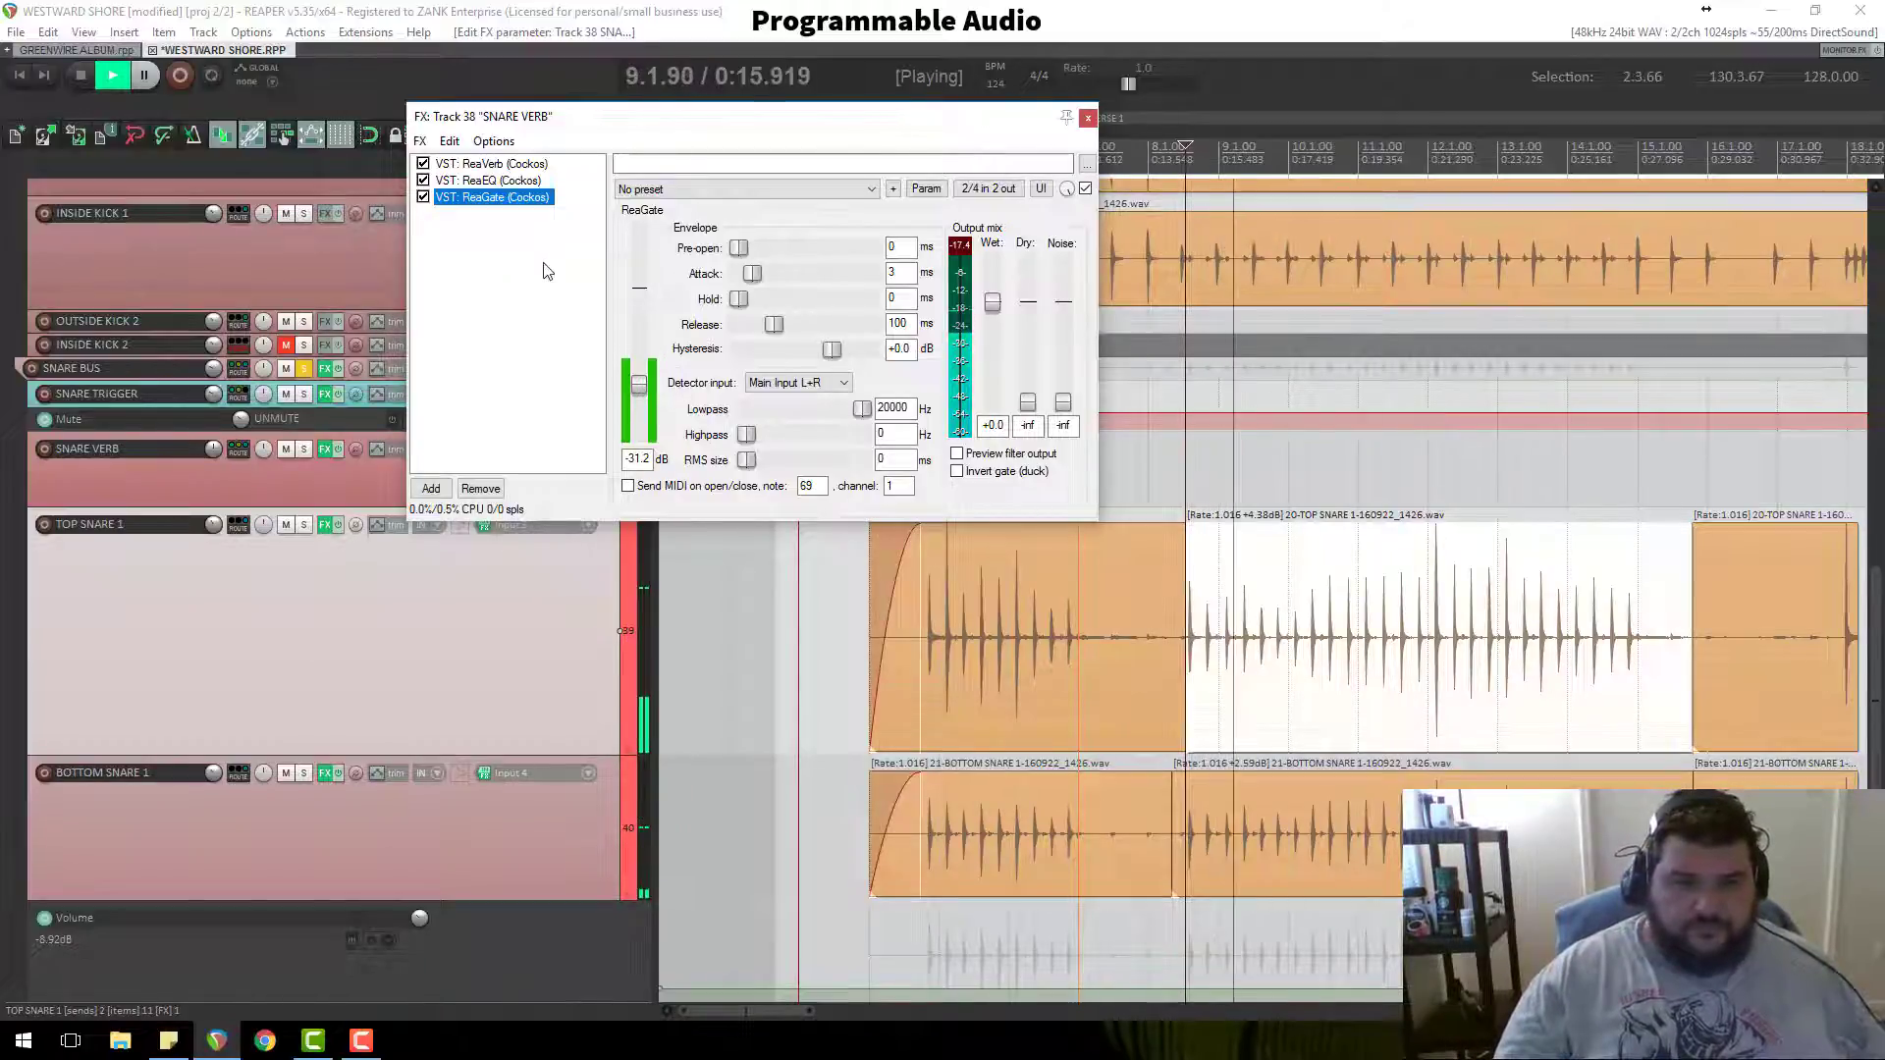
key(space)
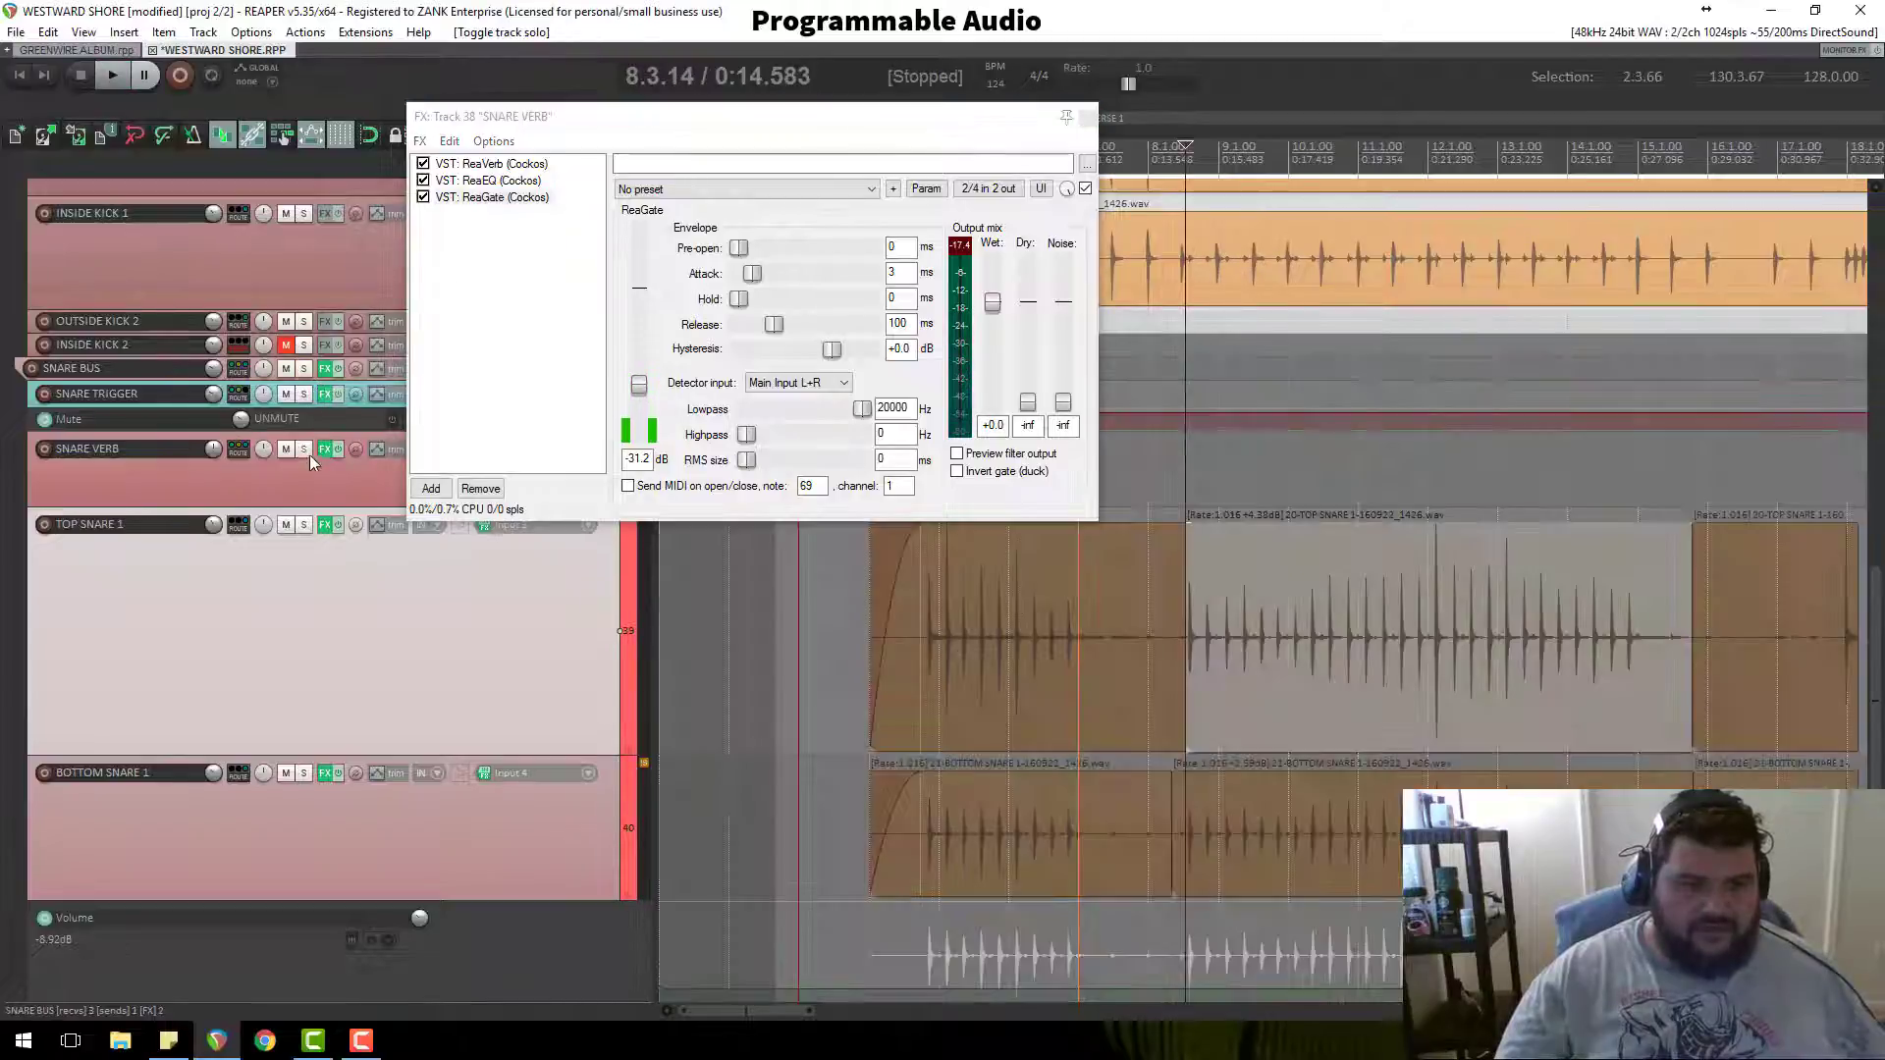
Step: Solo SNARE VERB on its own and set its ReaGate threshold to -26.4 dB during playback
click(307, 451)
key(space)
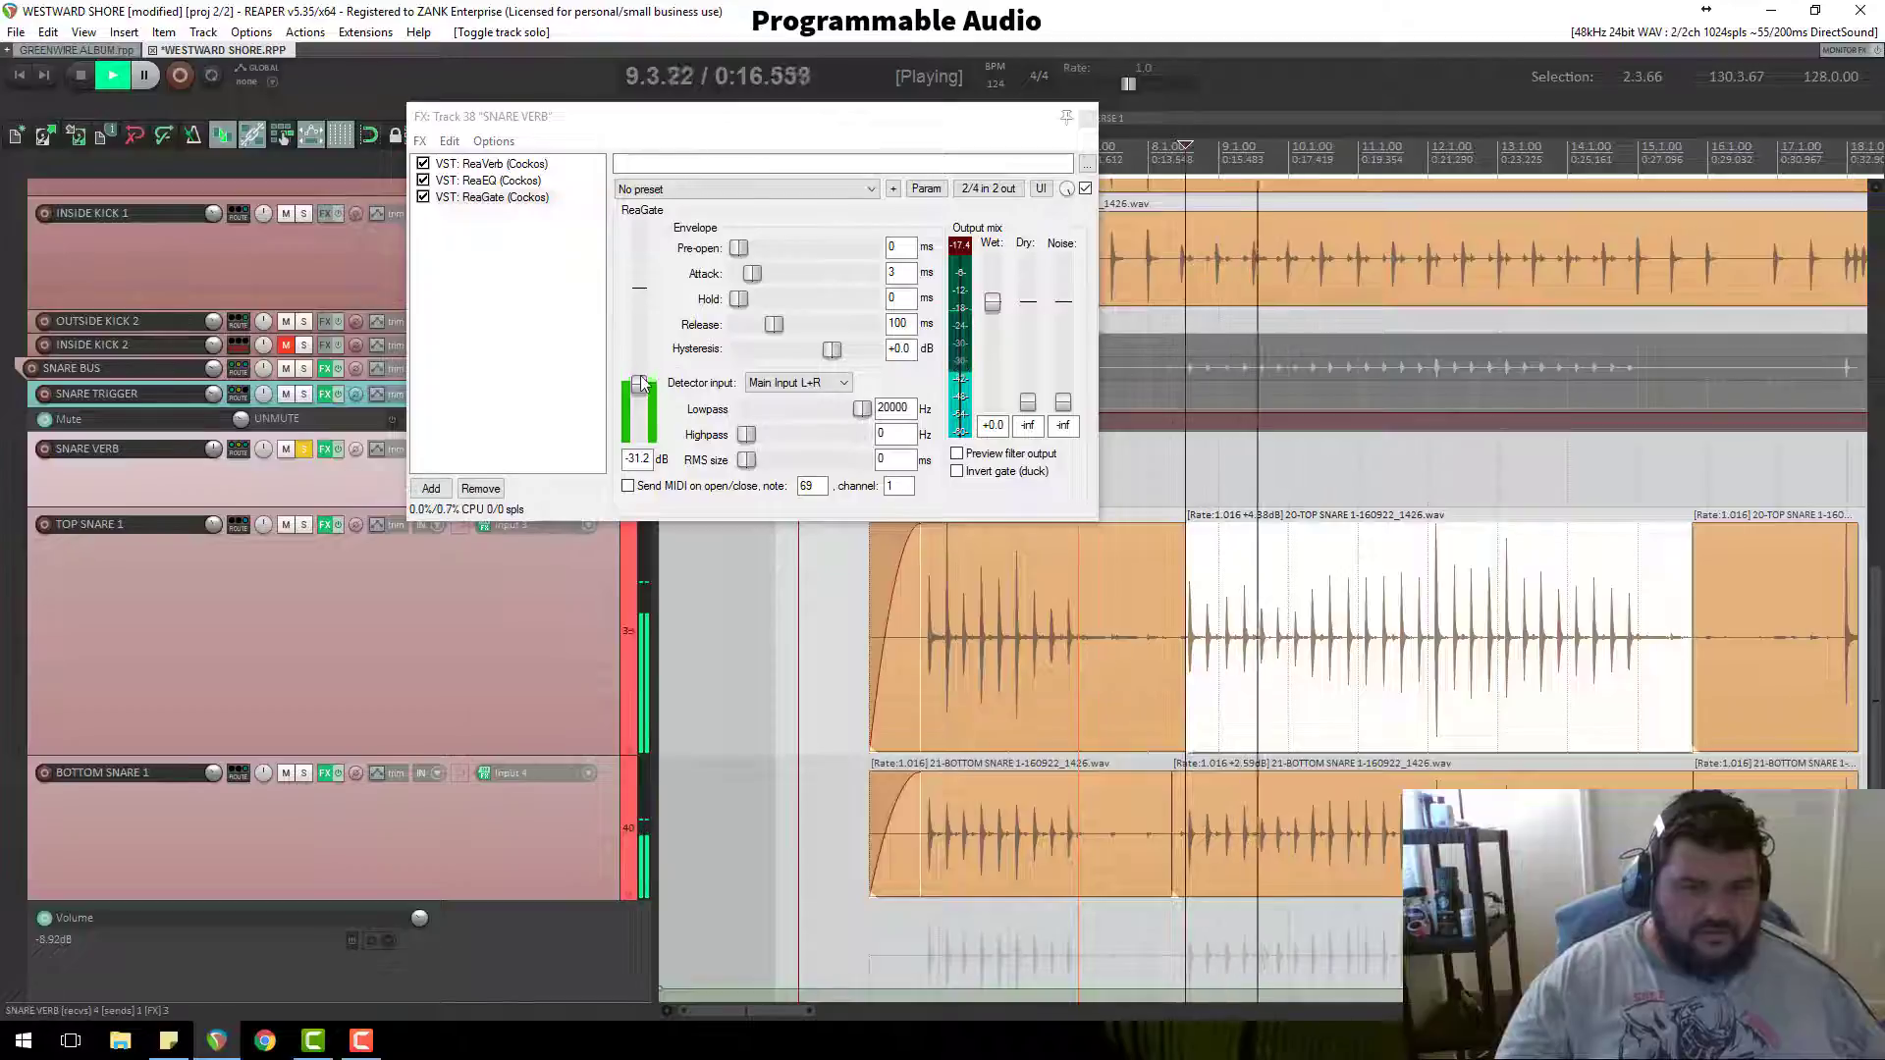
drag(640, 380, 640, 372)
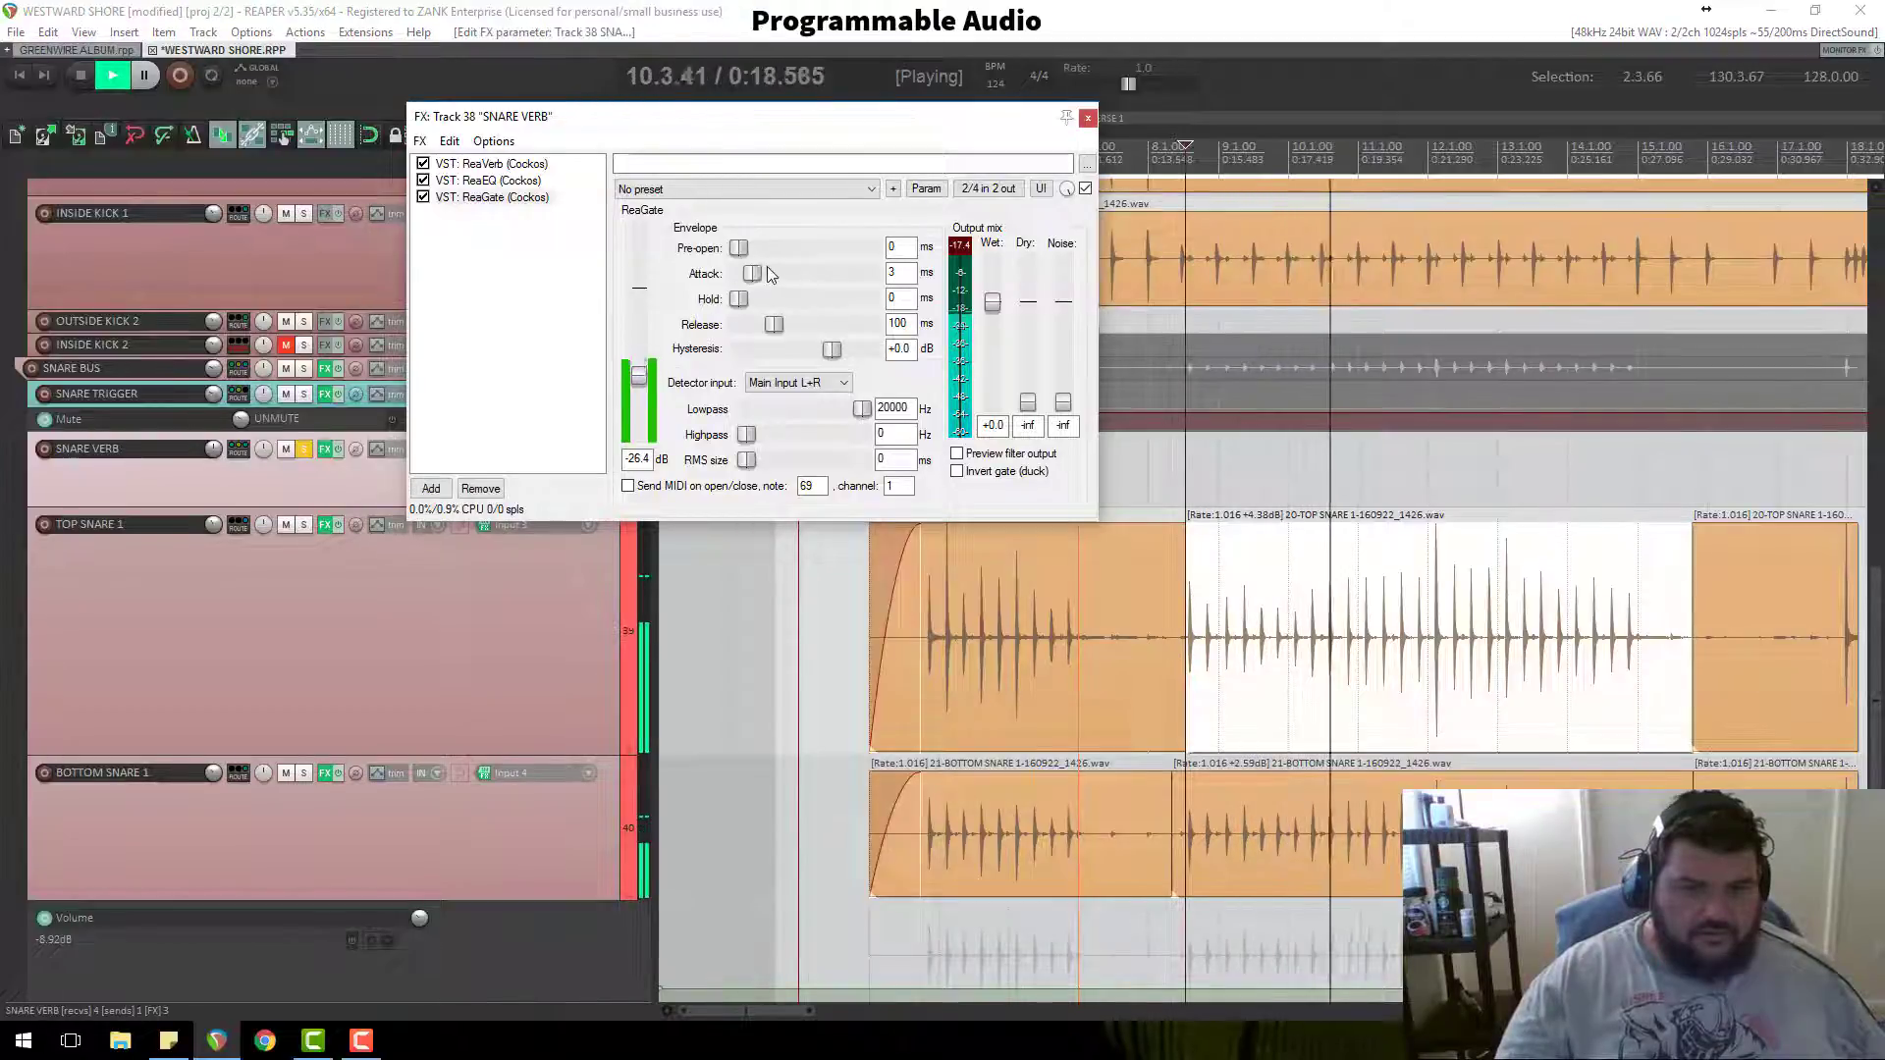
Step: Set the ReaGate attack to 0 ms and hold to 51 ms on SNARE VERB
drag(752, 273, 771, 306)
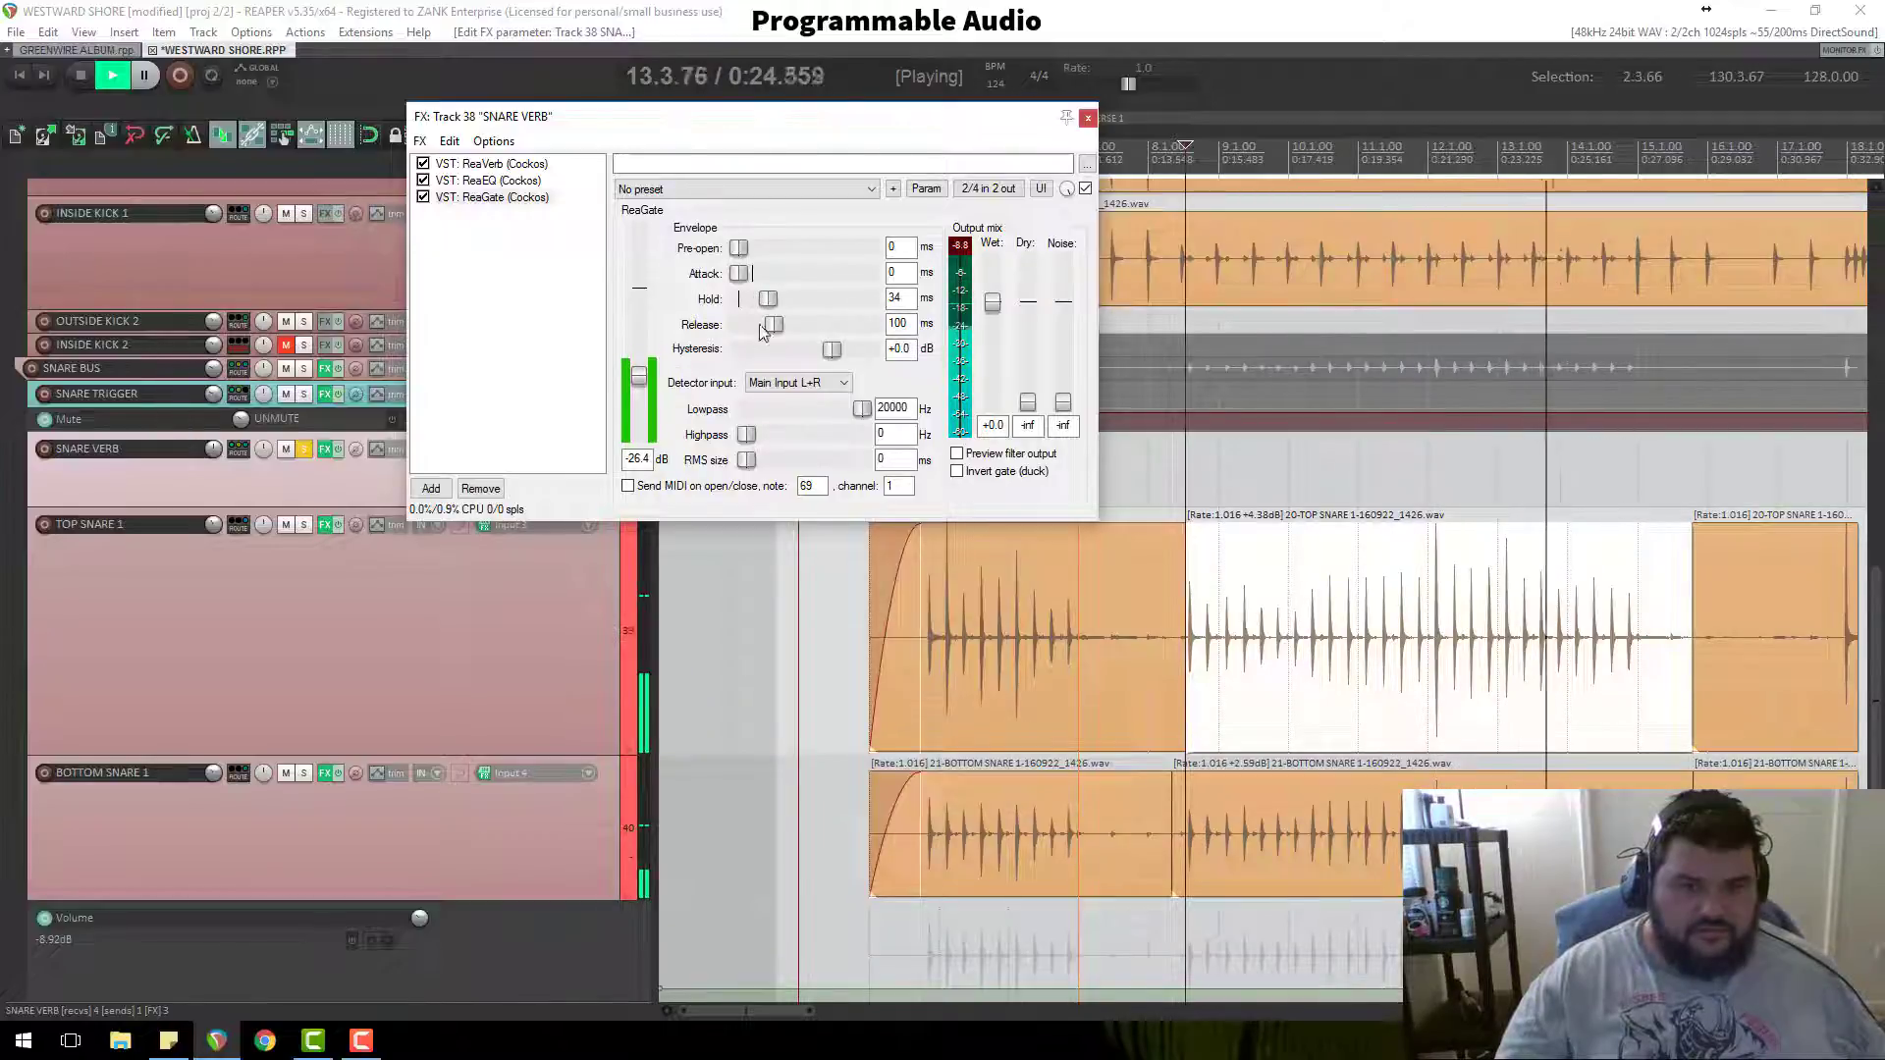
click(497, 182)
Step: Restart playback and lower the ReaVerb wet level on SNARE VERB to -26.2 dB
click(503, 164)
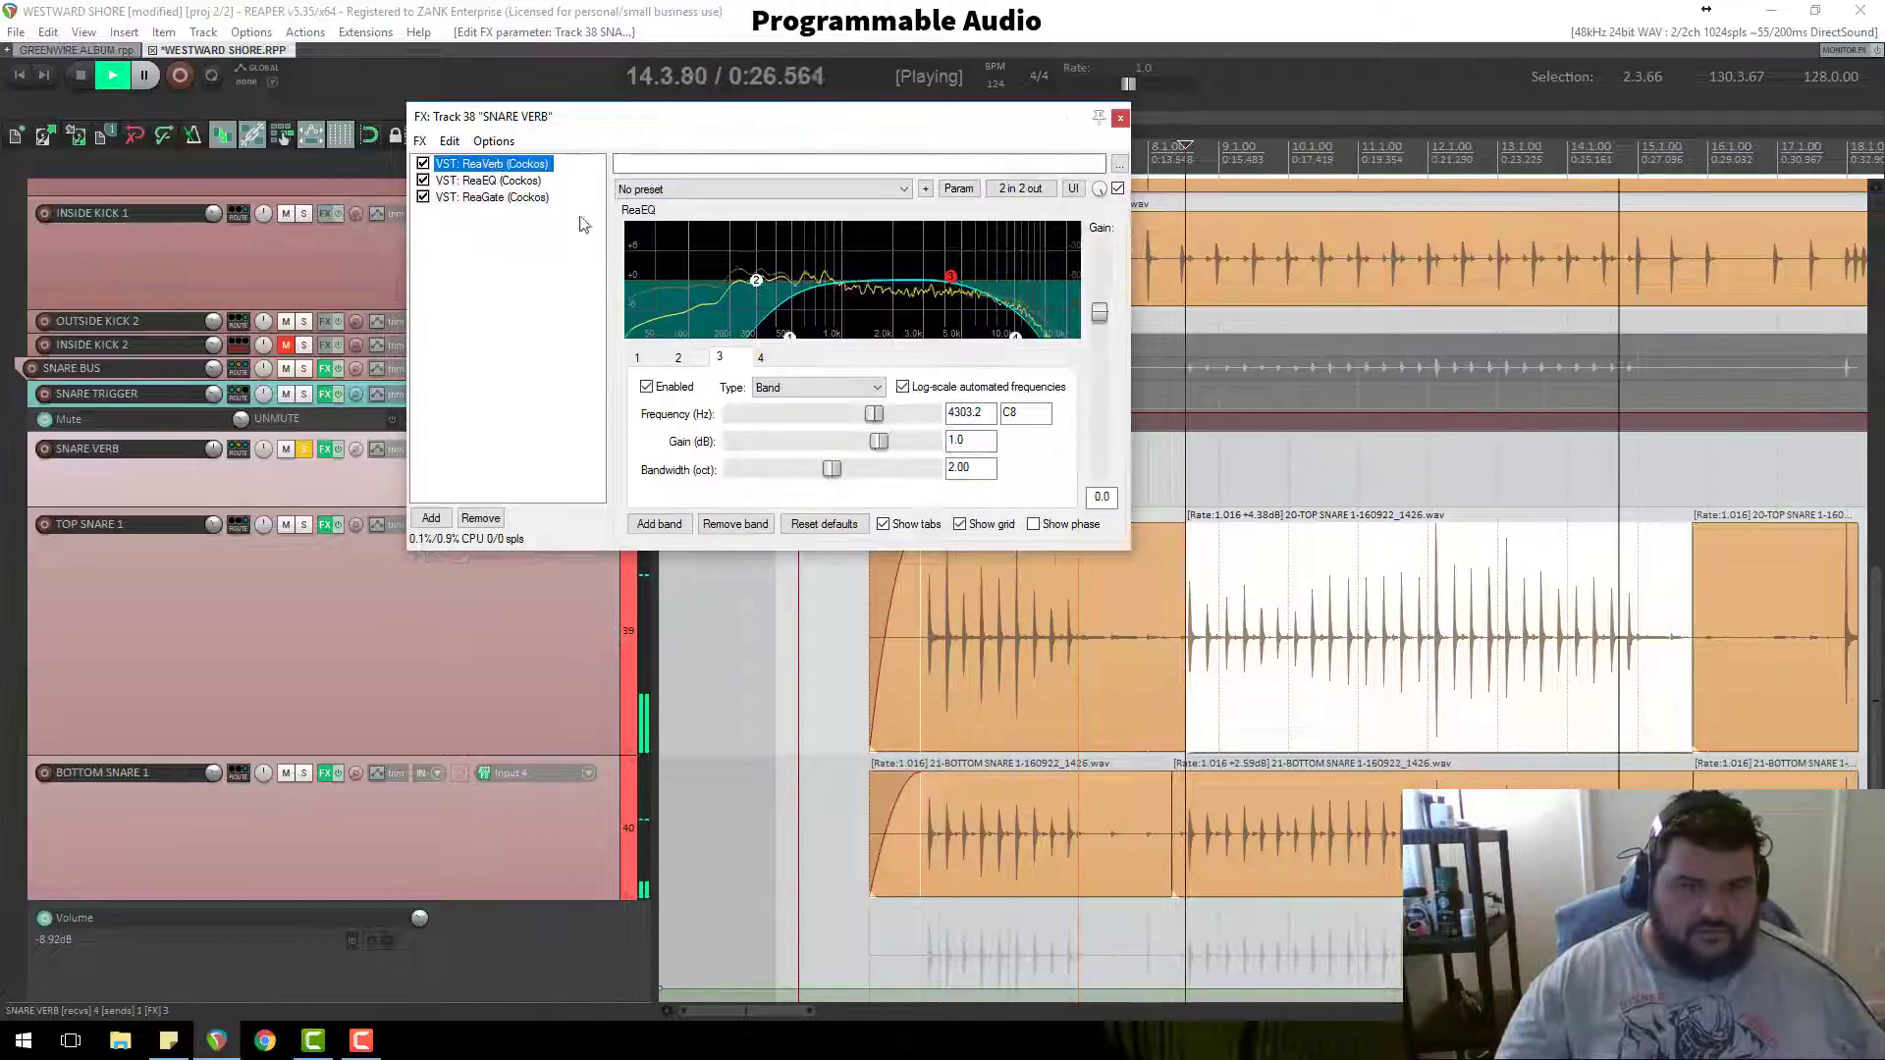
click(639, 478)
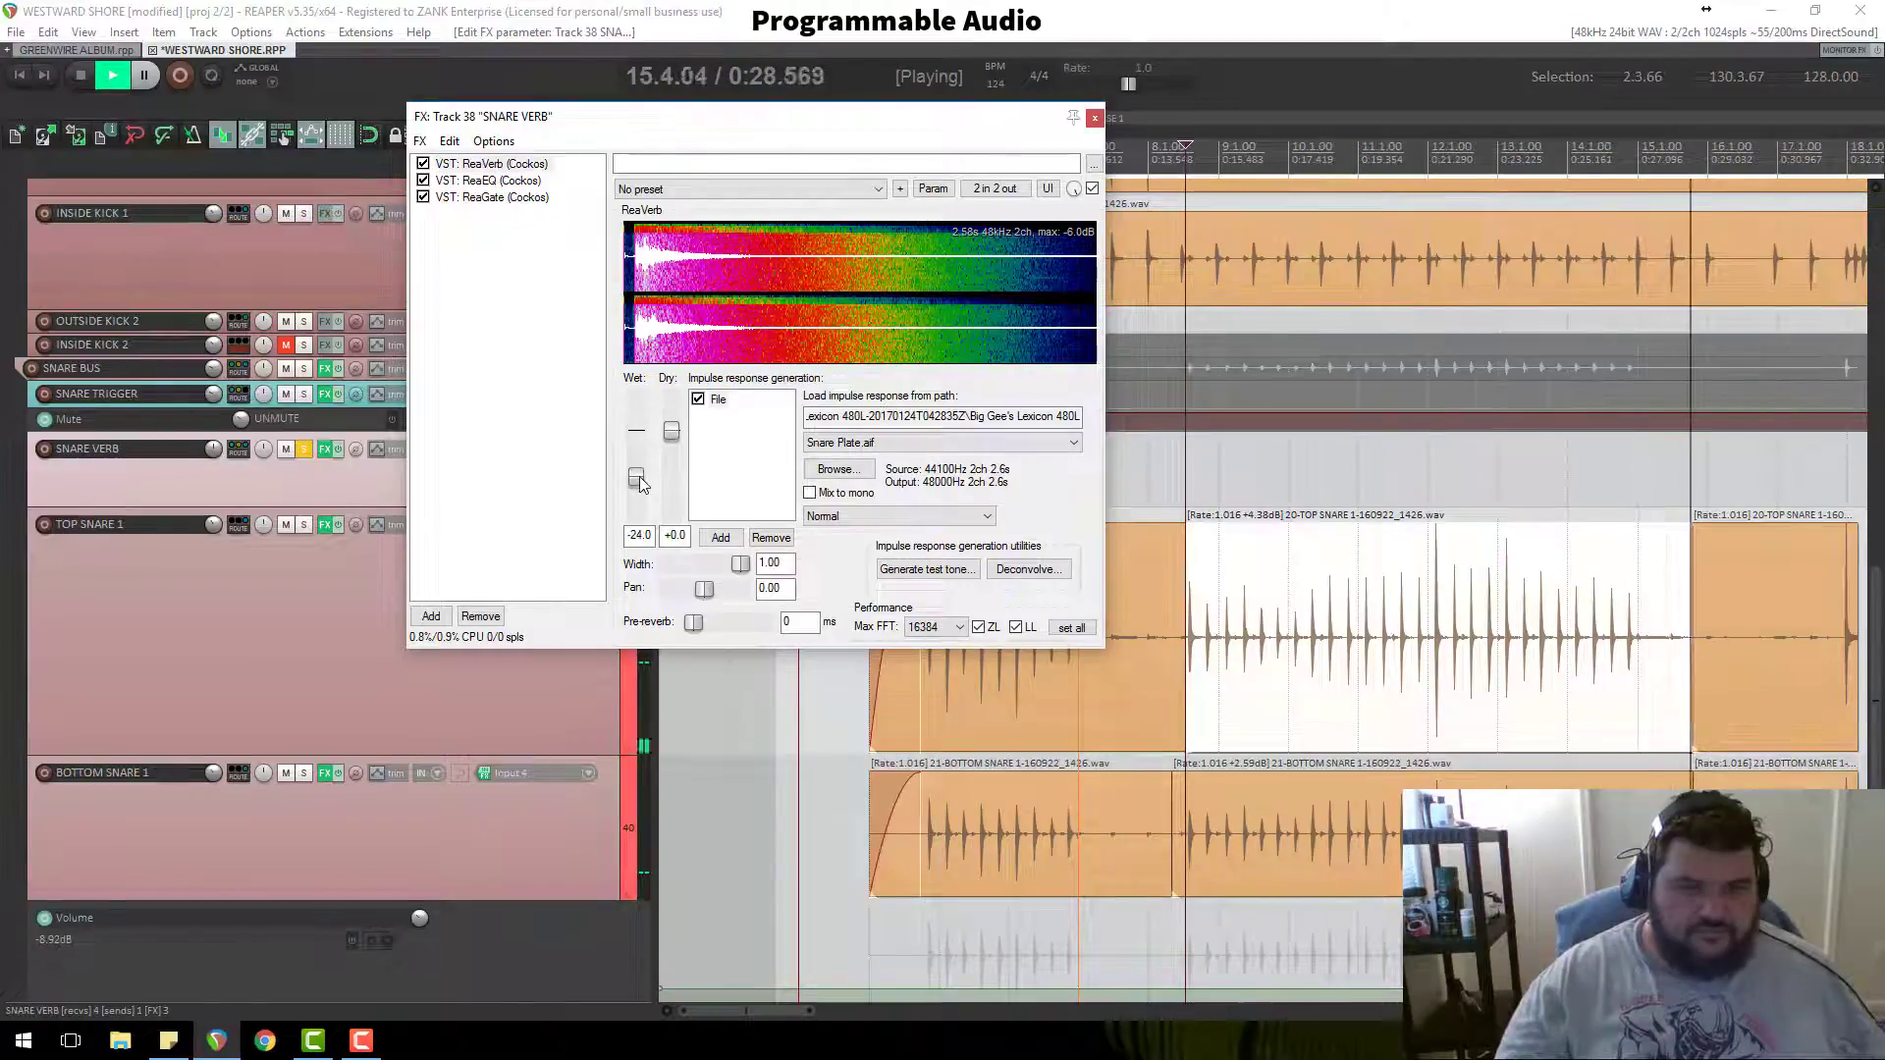
key(space)
key(space)
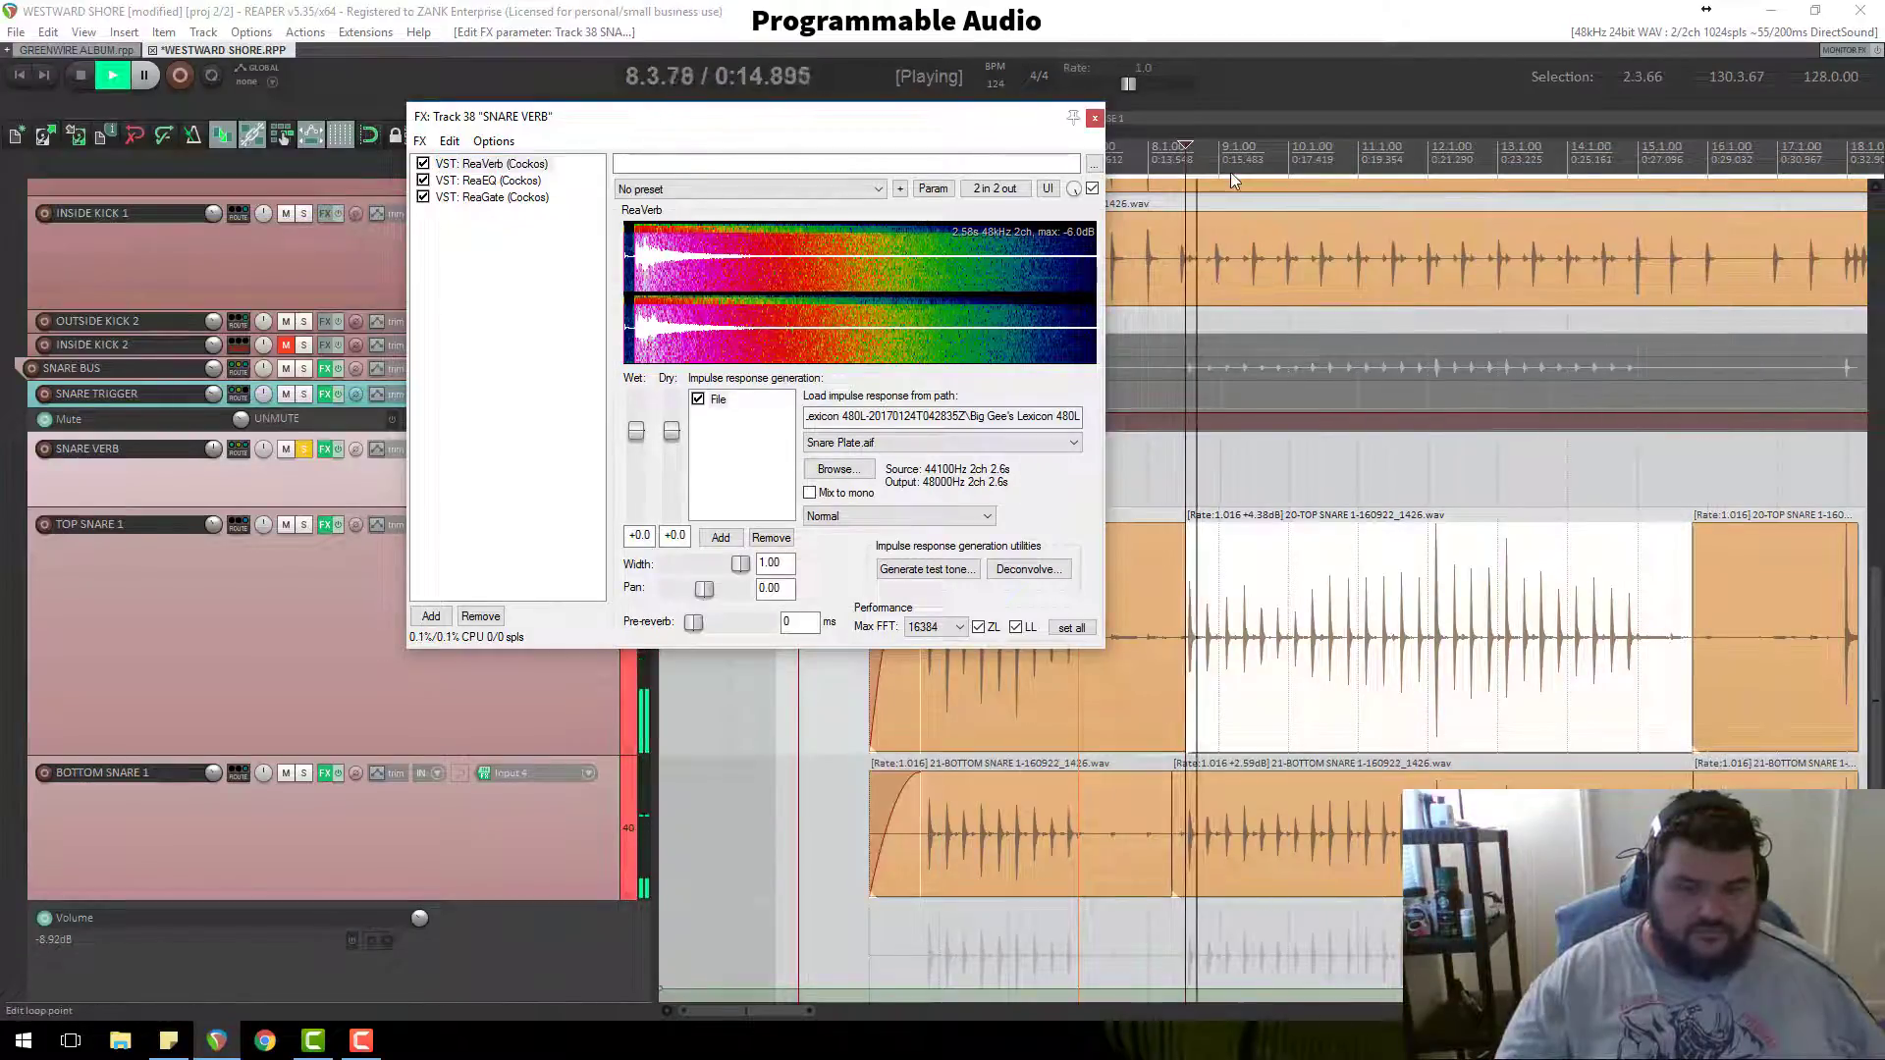
drag(636, 432, 636, 479)
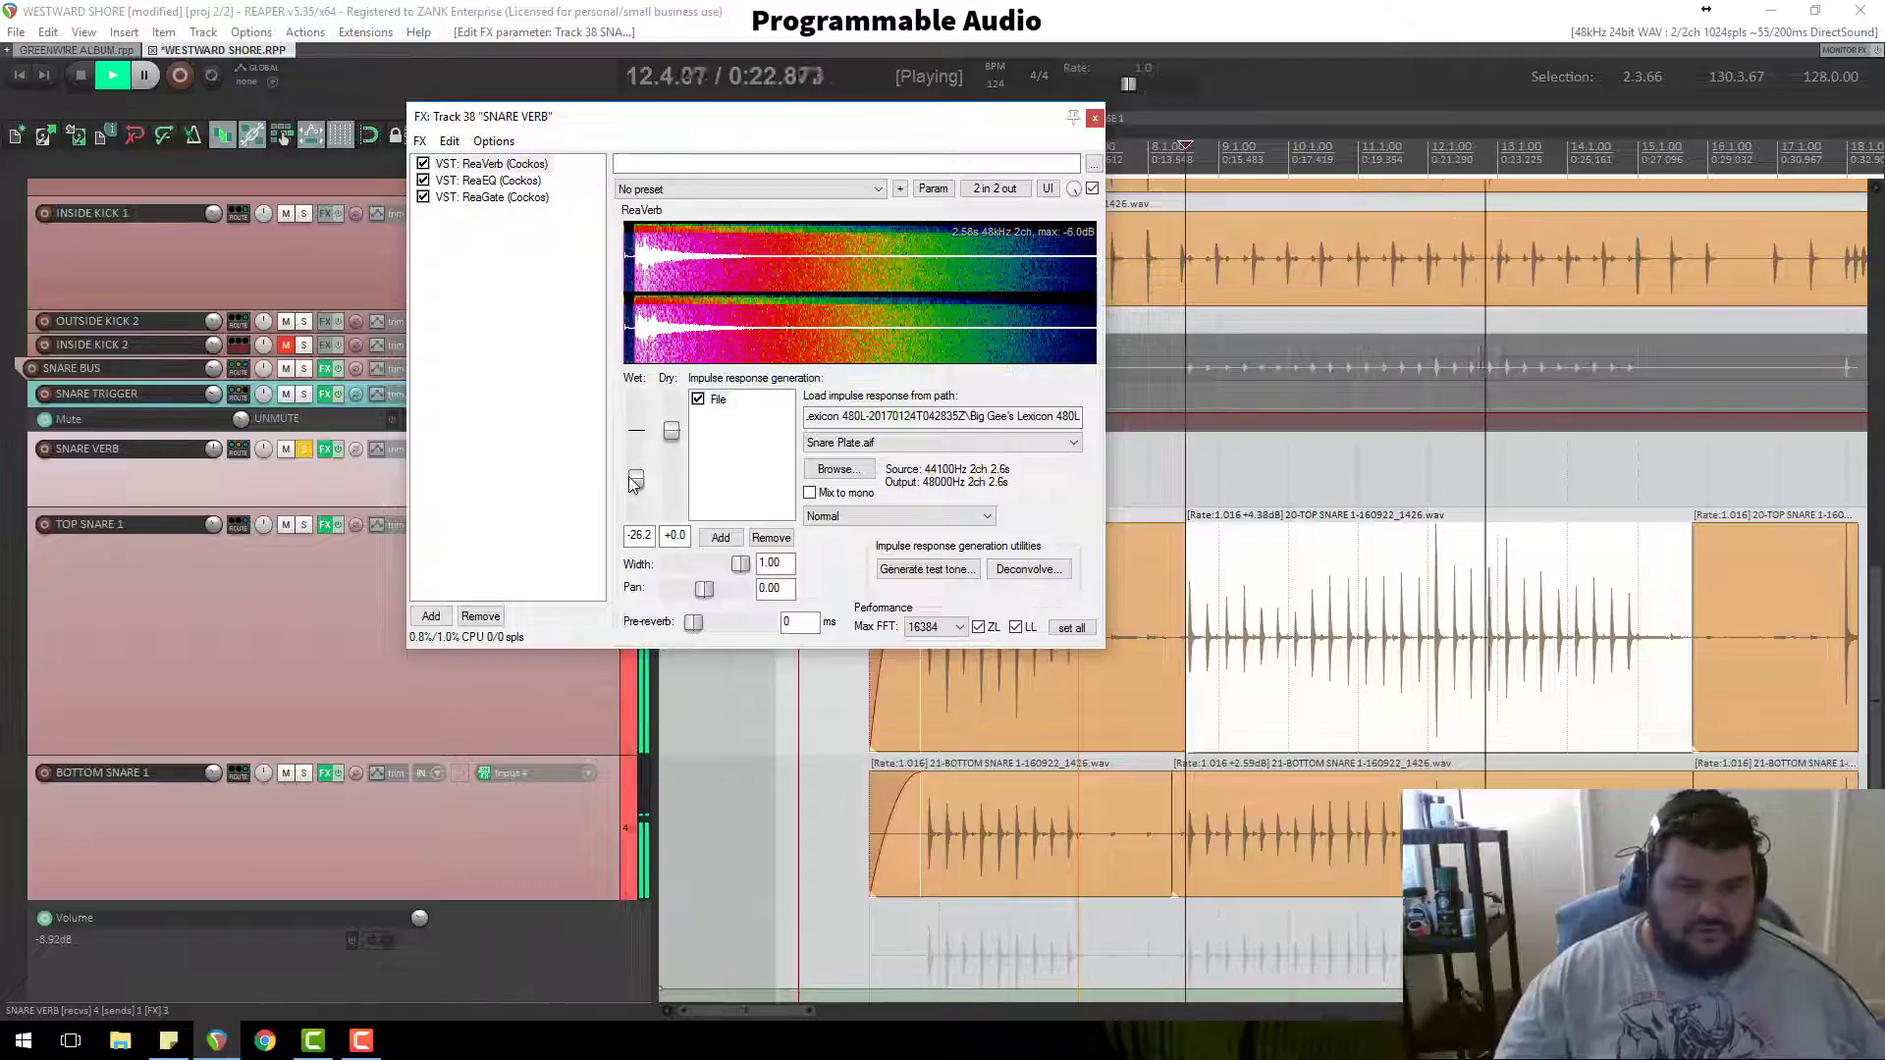
Step: Add TOP SNARE 1 and BOTTOM SNARE 1 to the solo and loop playback from 8.2.84 to 14.4.96
click(304, 525)
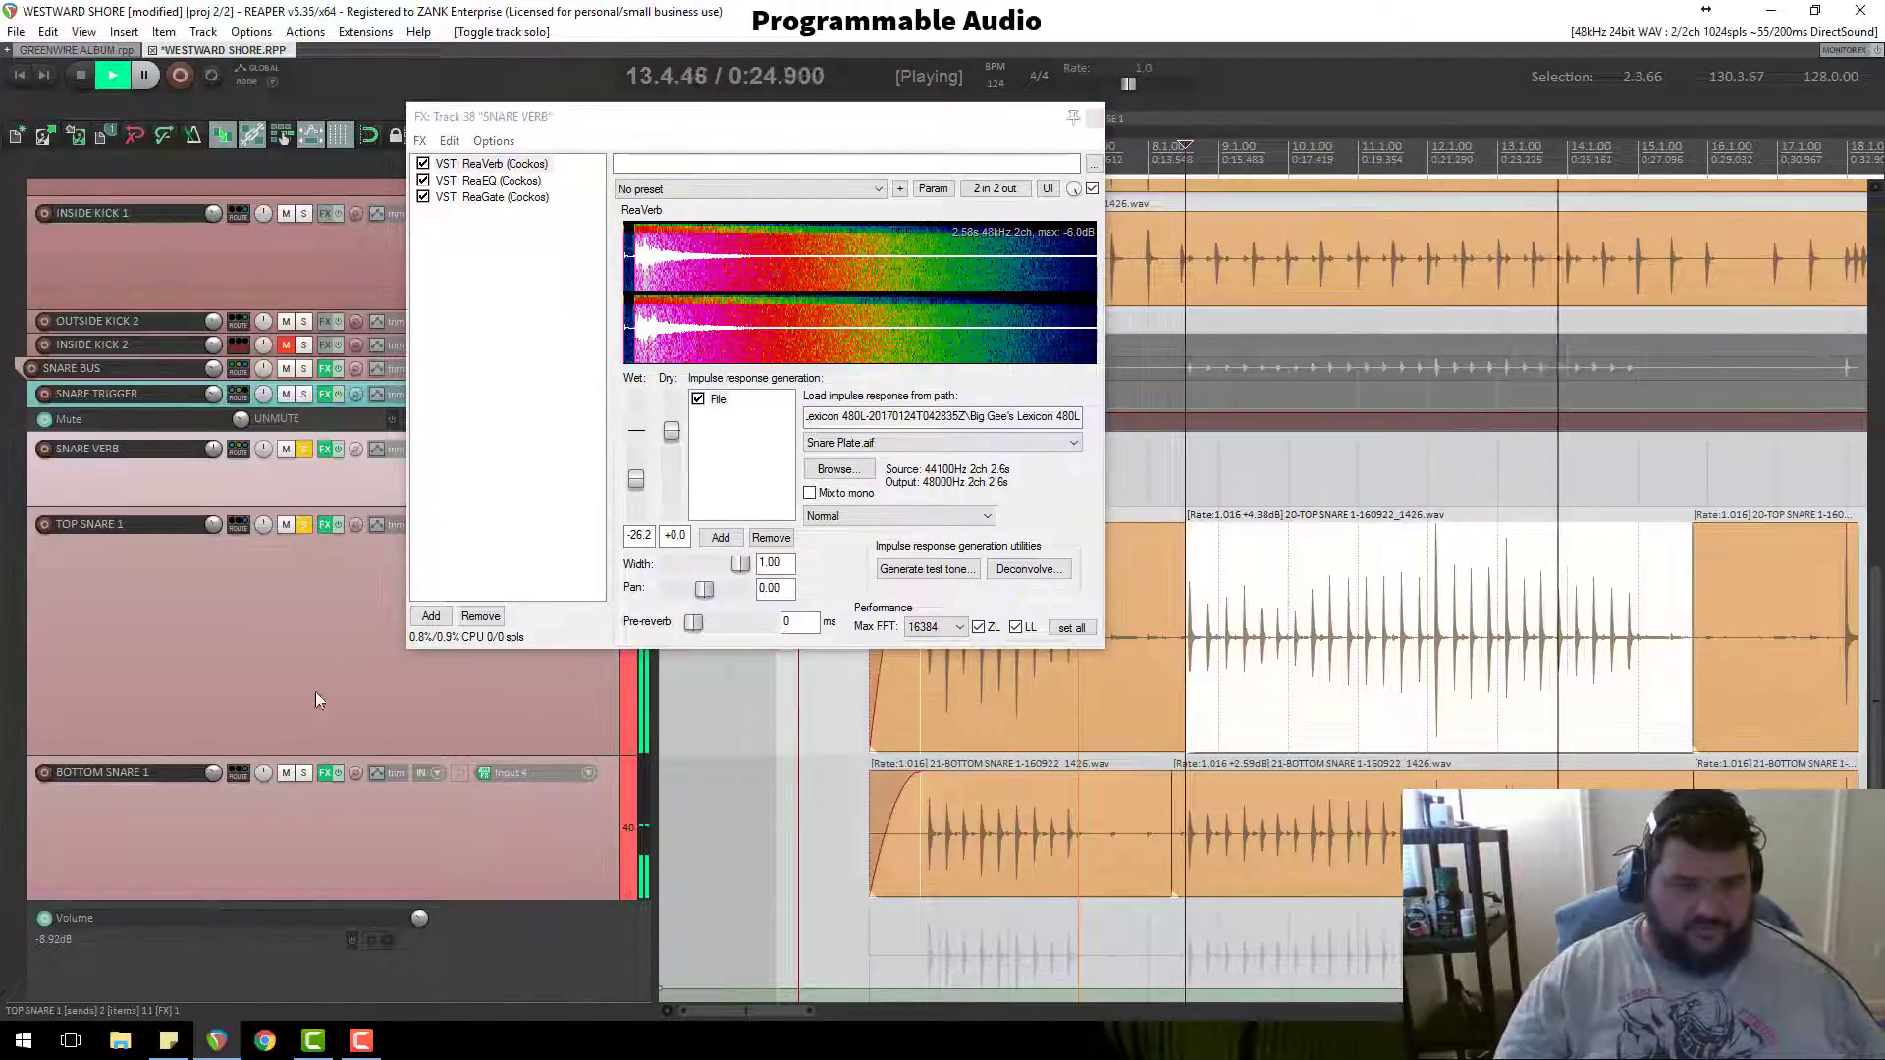
click(305, 773)
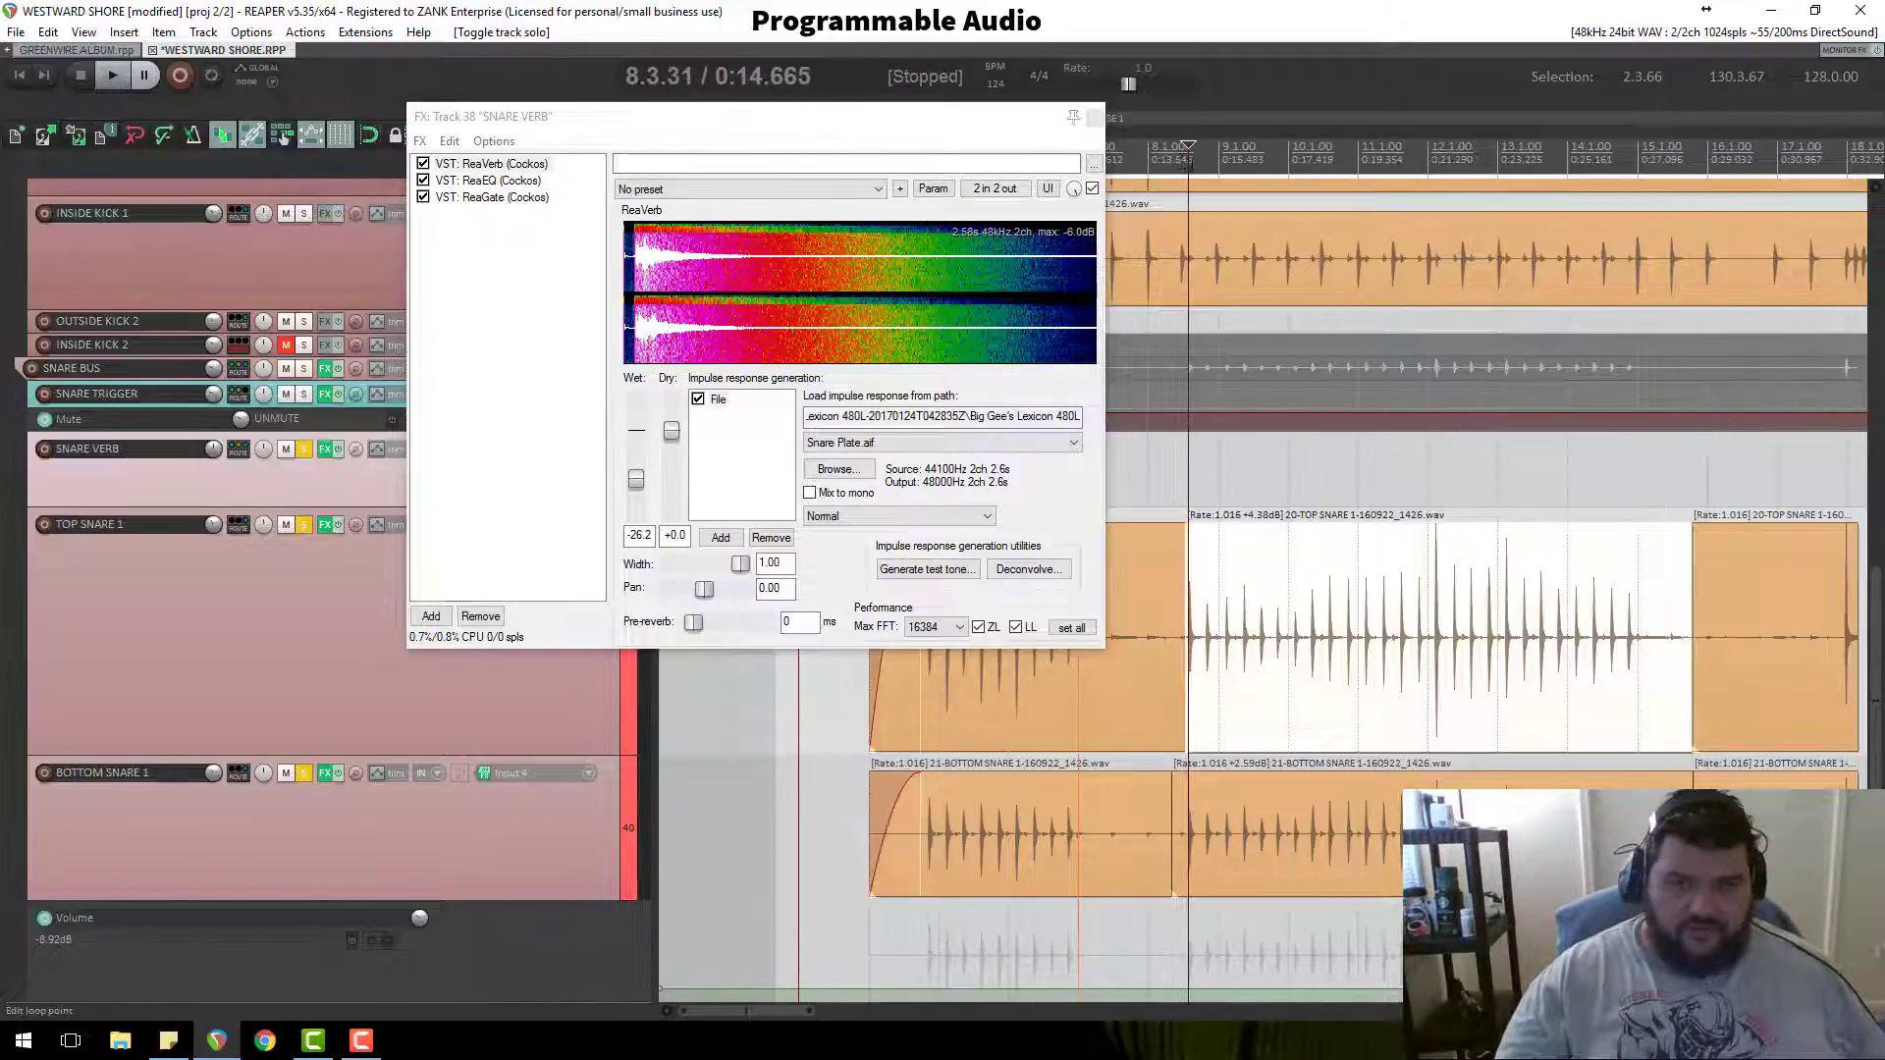
drag(1186, 163, 1636, 163)
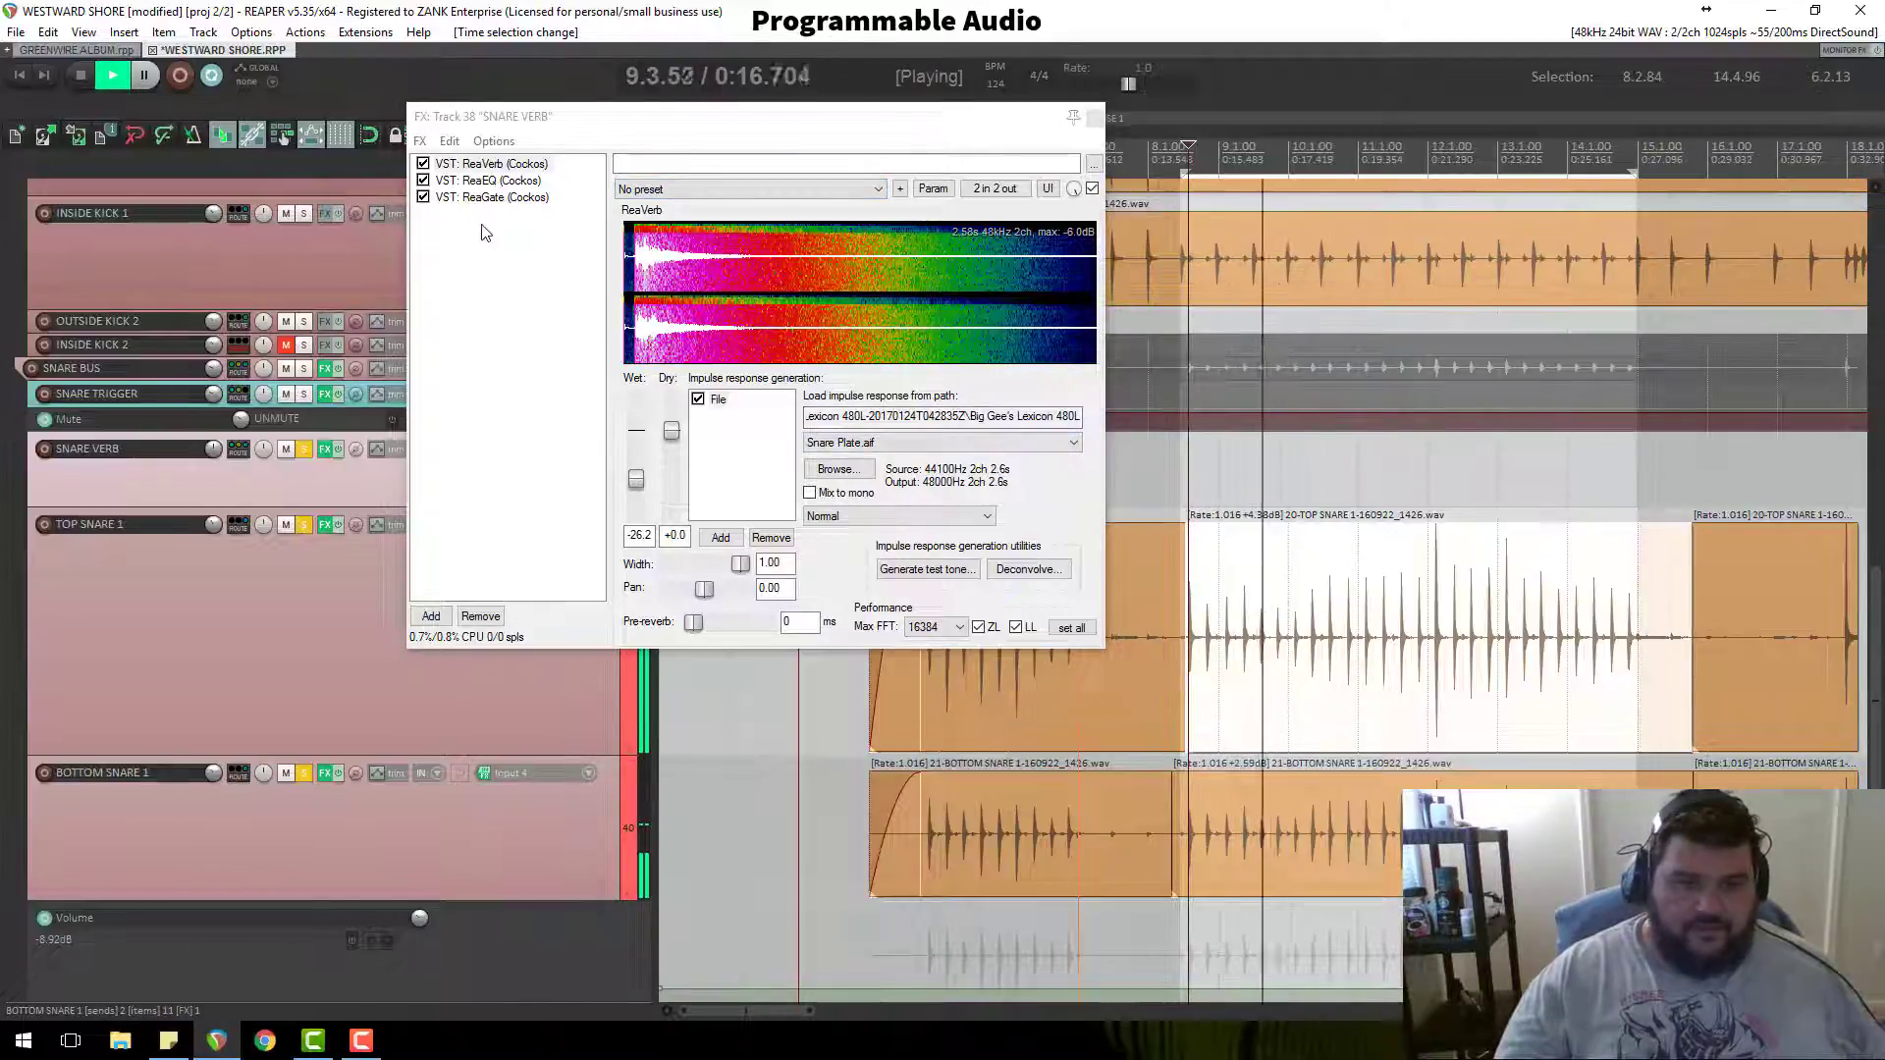
Step: Compare SNARE VERB with its effects bypassed and enabled, and try a ReaVerb wet level of -12.8 dB
click(342, 454)
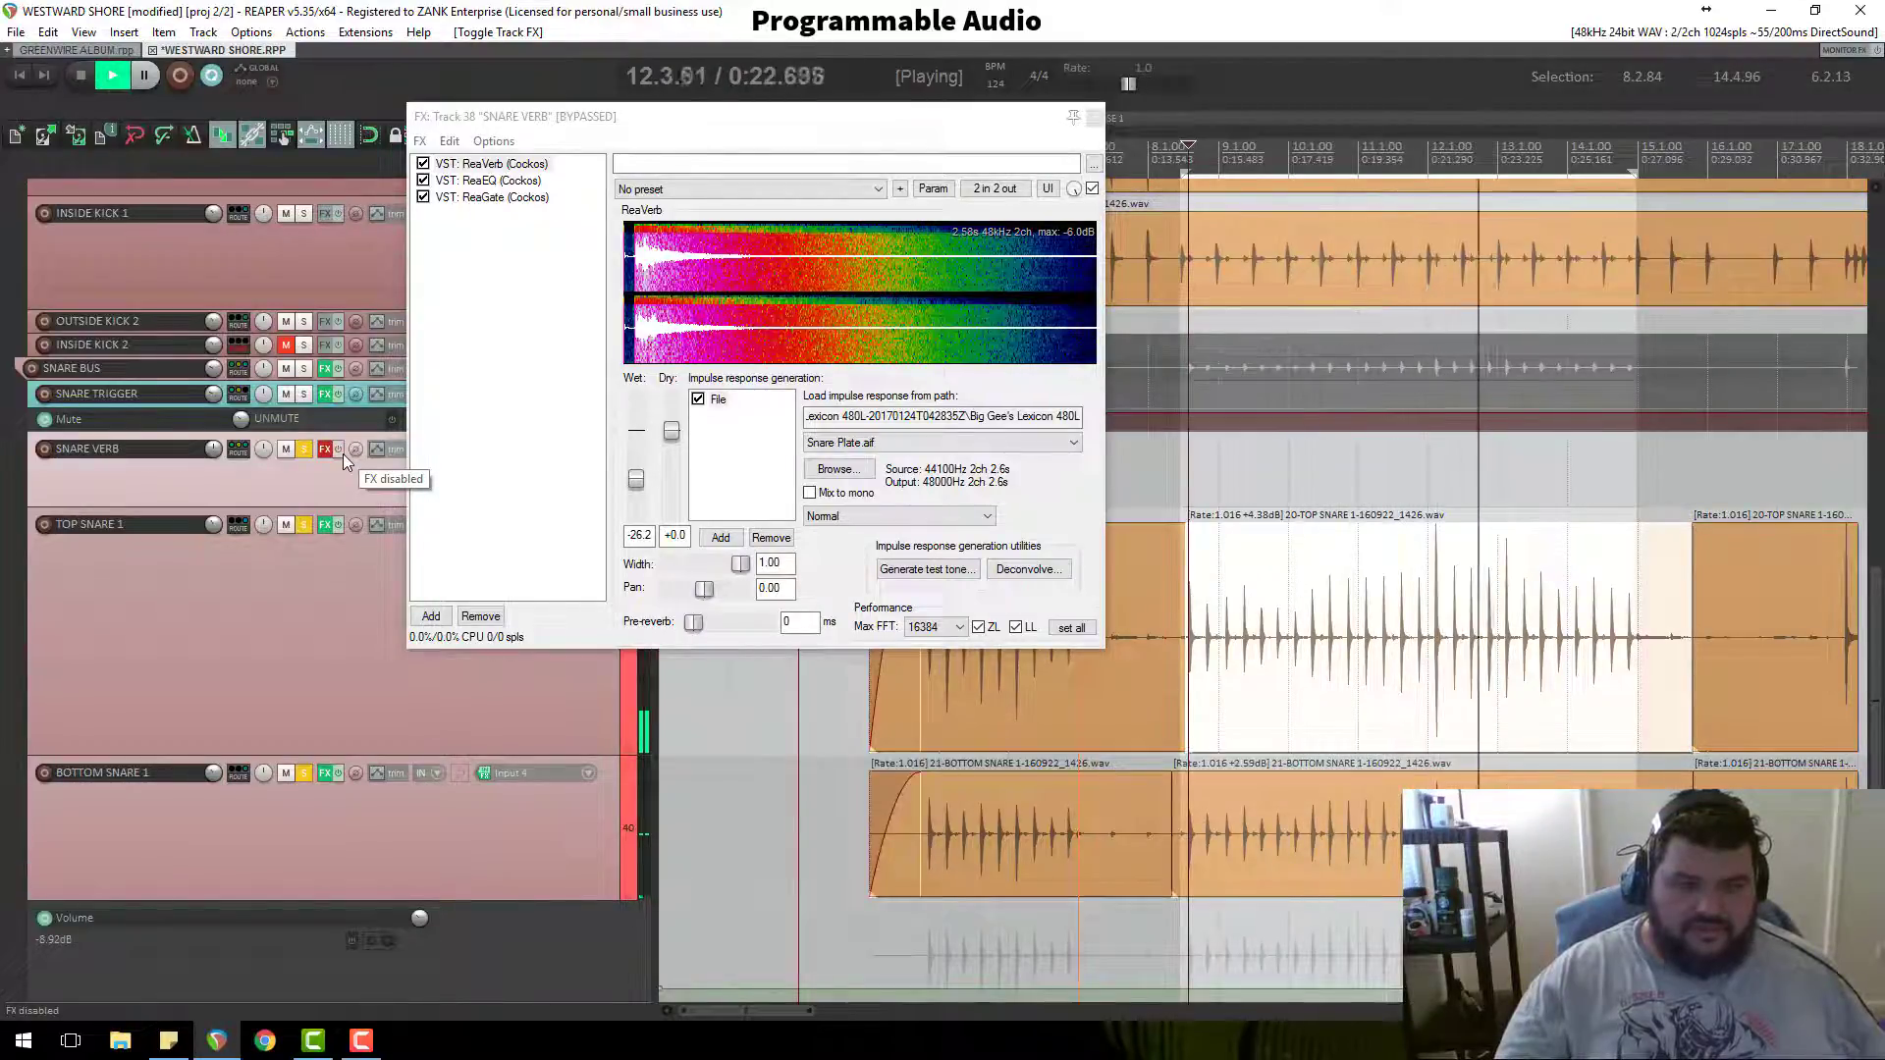
click(344, 453)
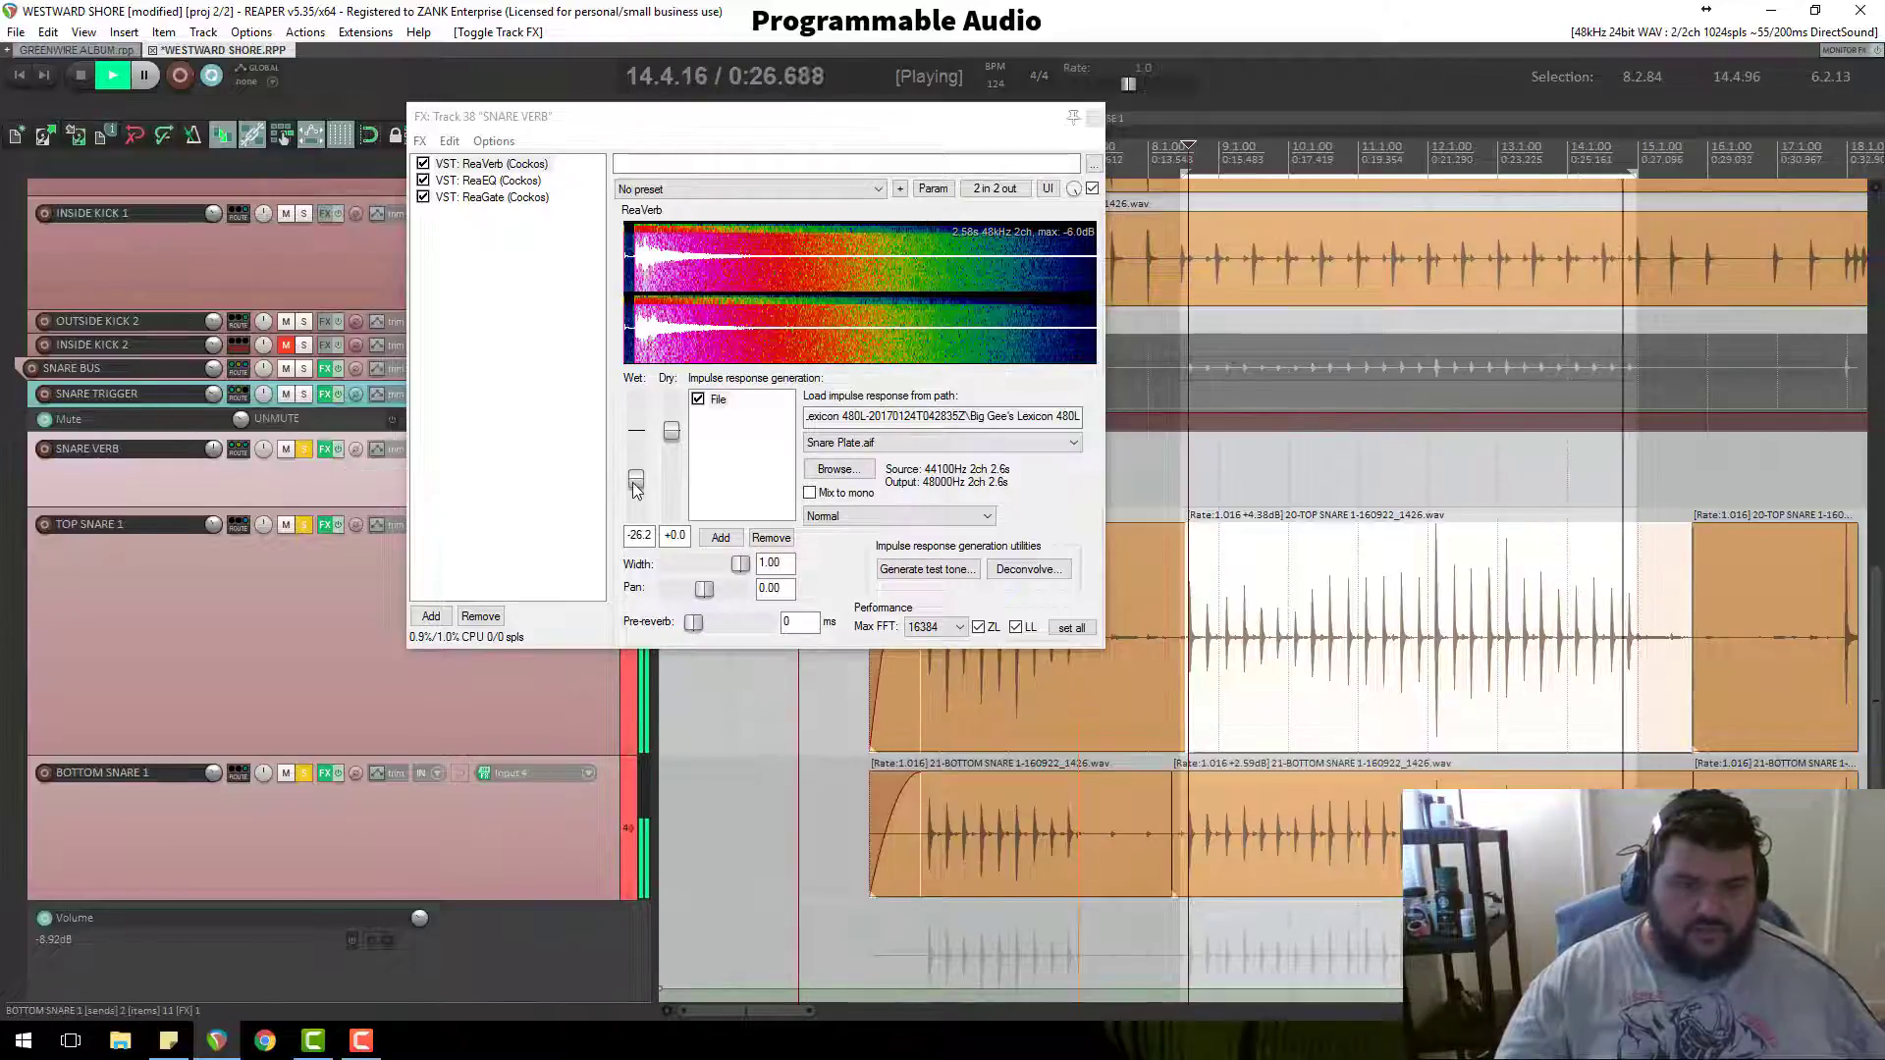
drag(637, 481, 638, 462)
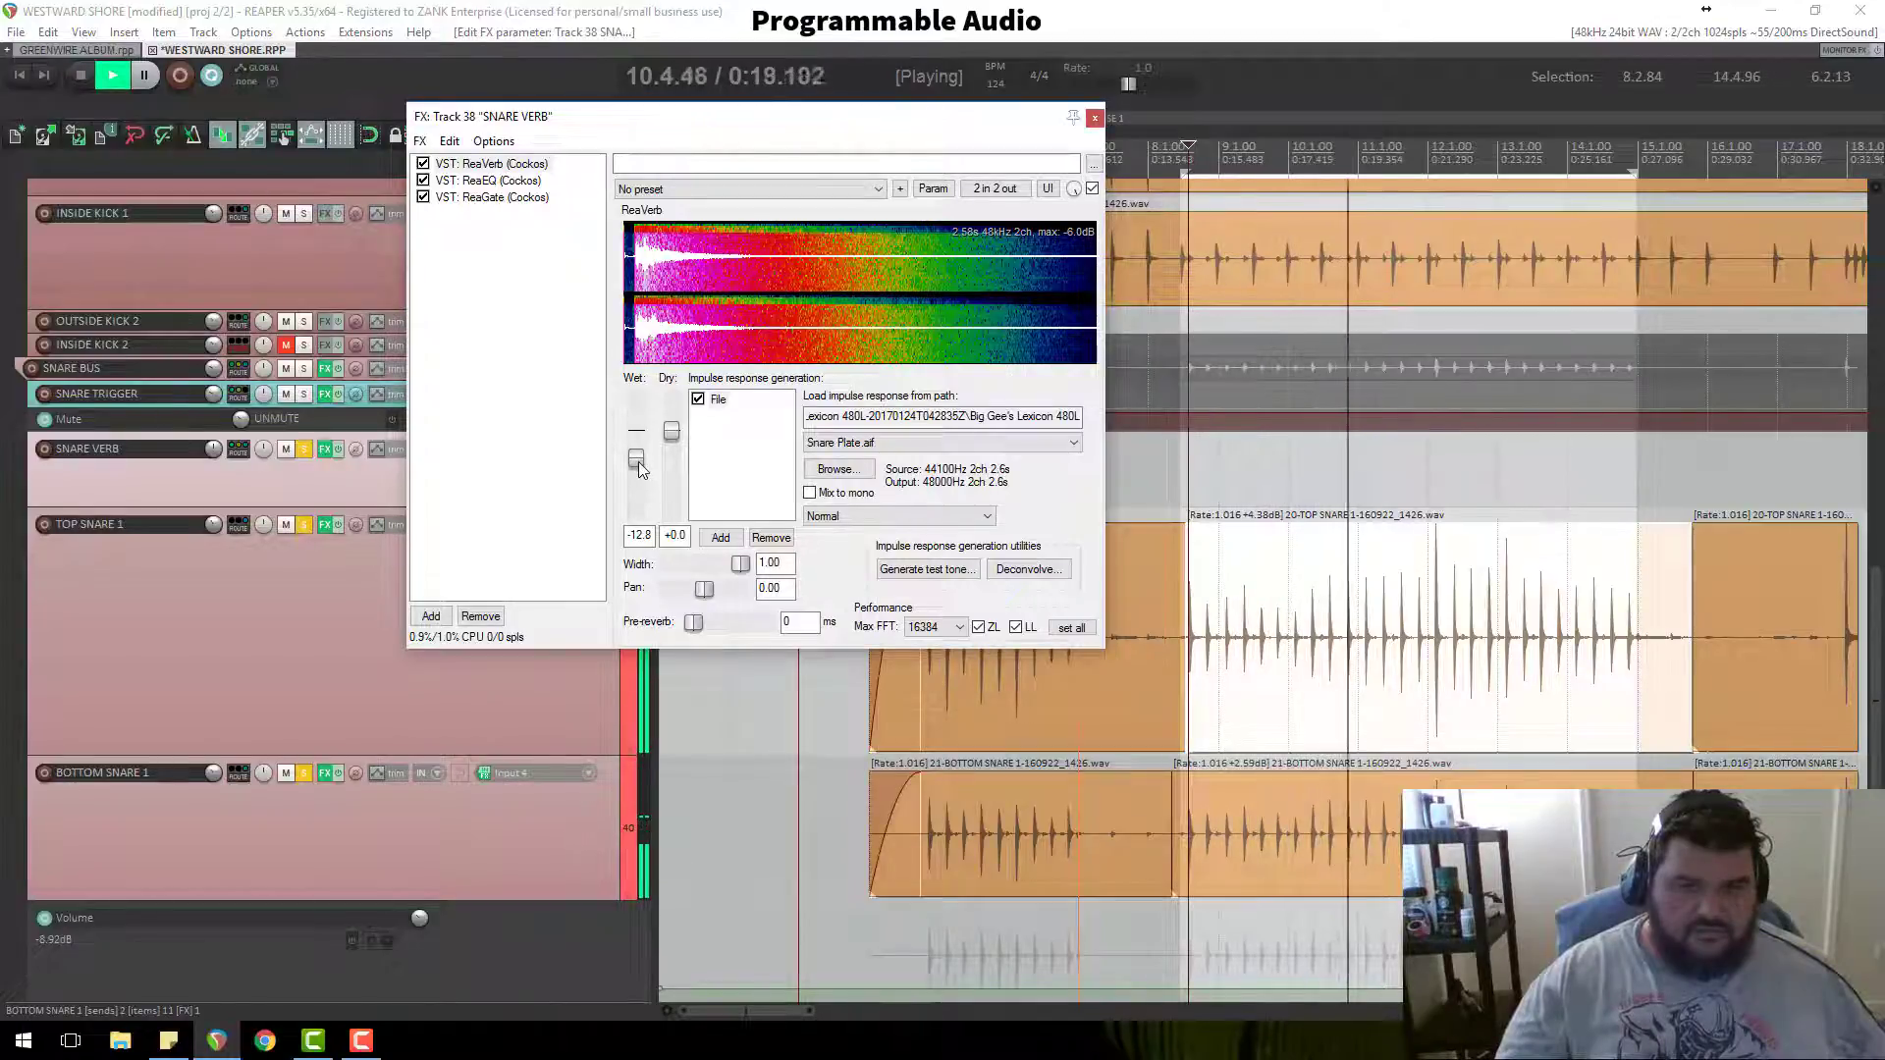
Step: Try a ReaGate threshold of -24.4 dB on SNARE VERB during playback
click(494, 198)
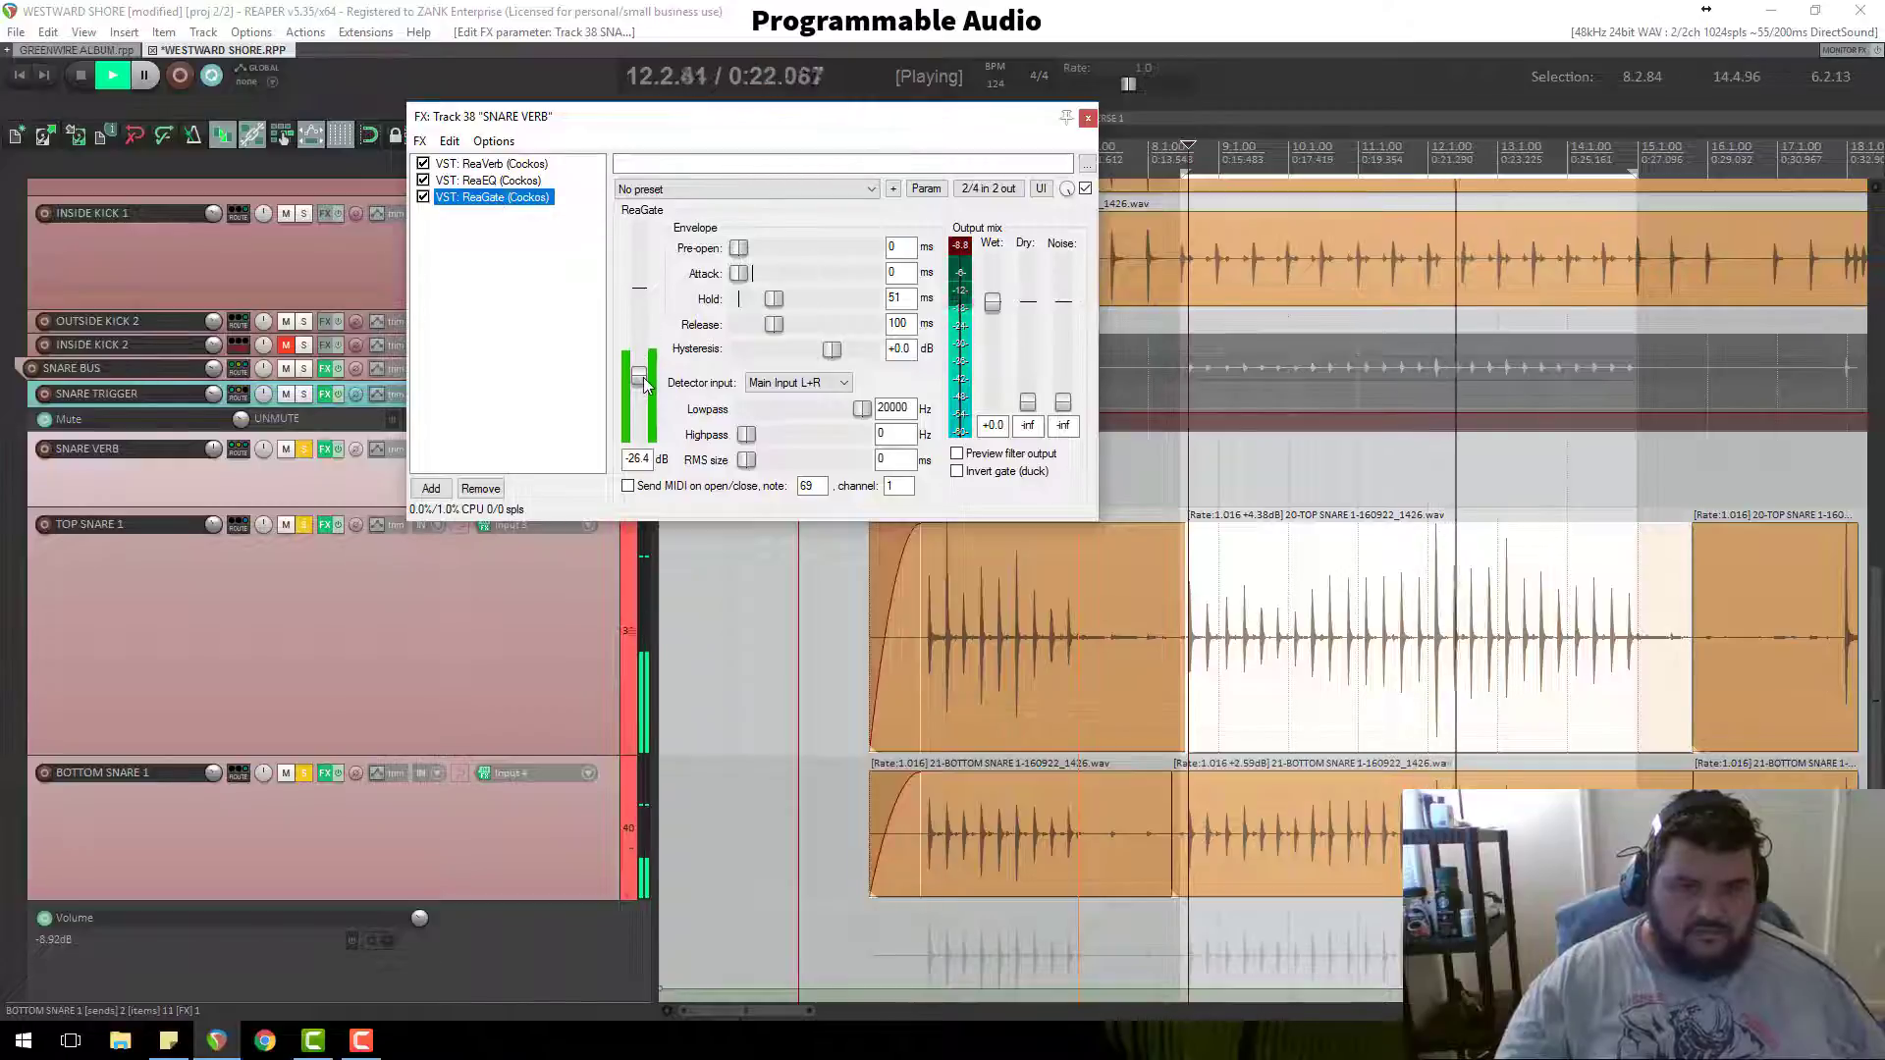
drag(638, 377, 644, 366)
scroll(645, 366, down, 5)
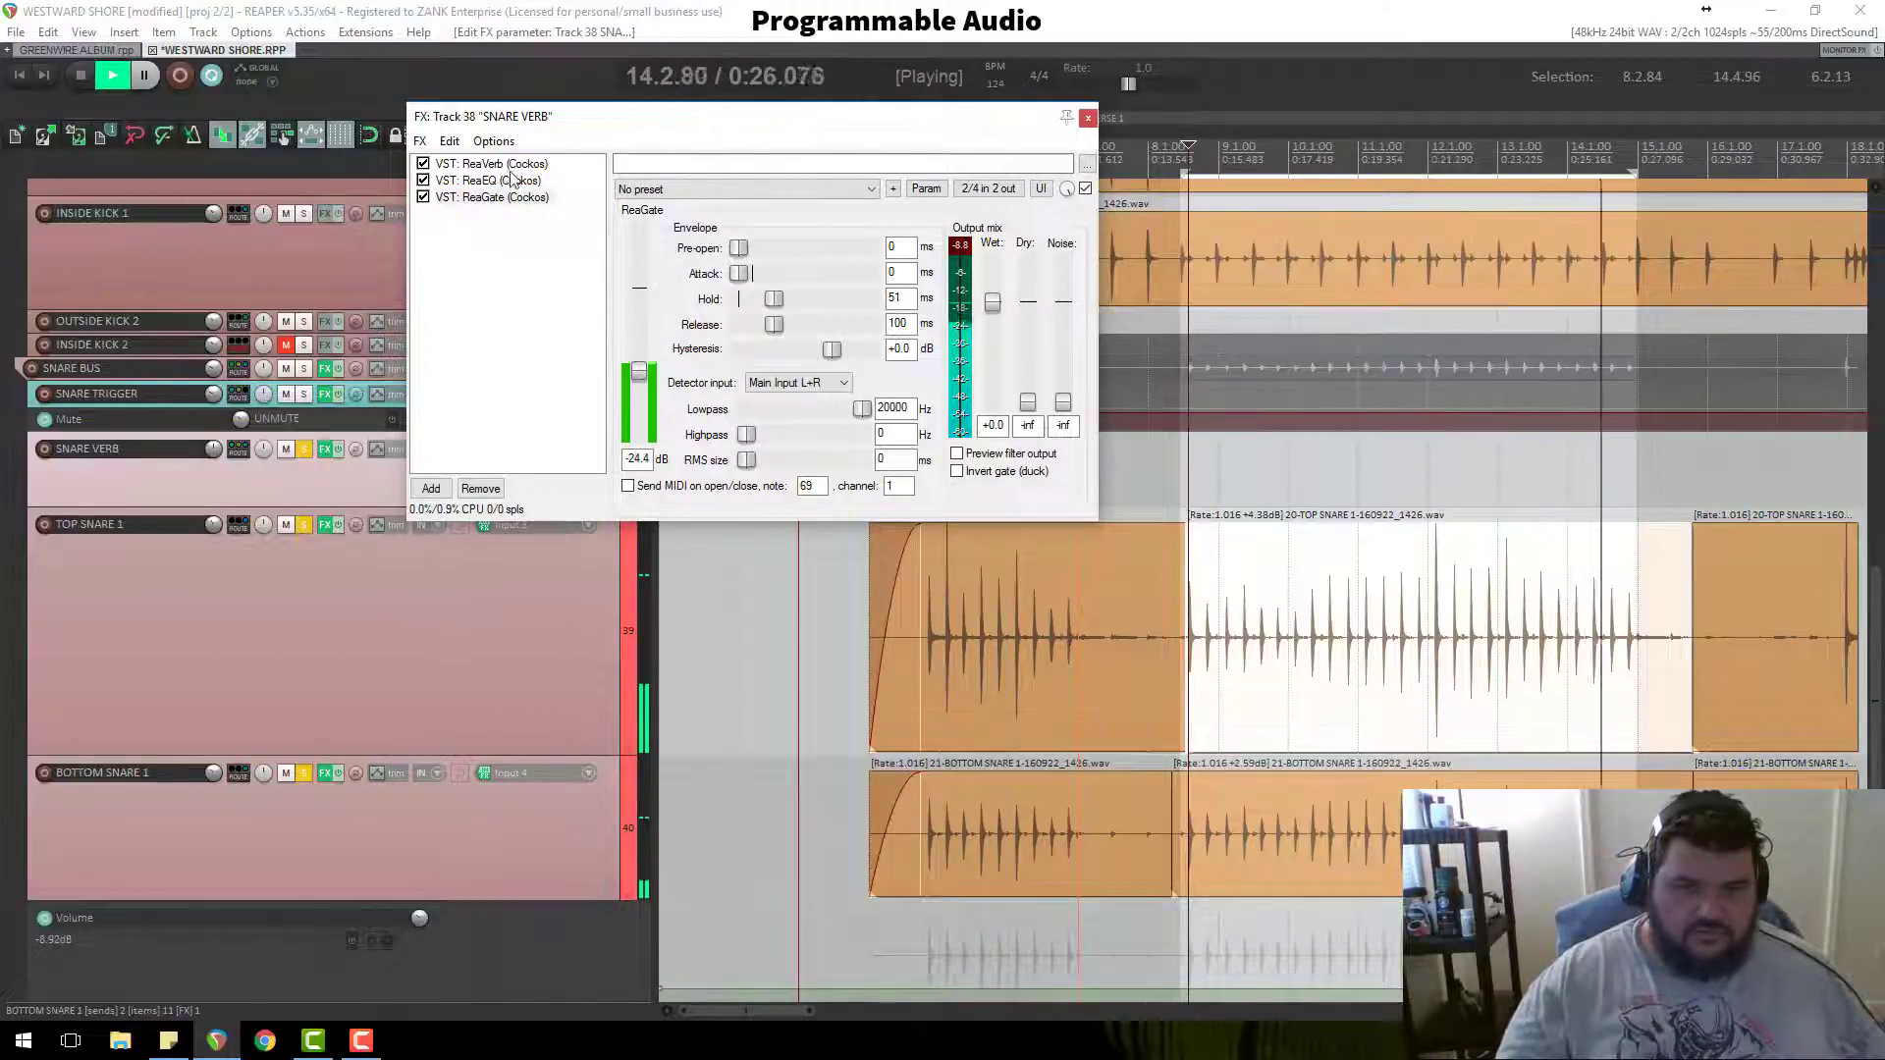
Step: Clear the solos on the snare tracks and KICK BUS, and play the loop with only DRUM BUS soloed
key(space)
click(306, 448)
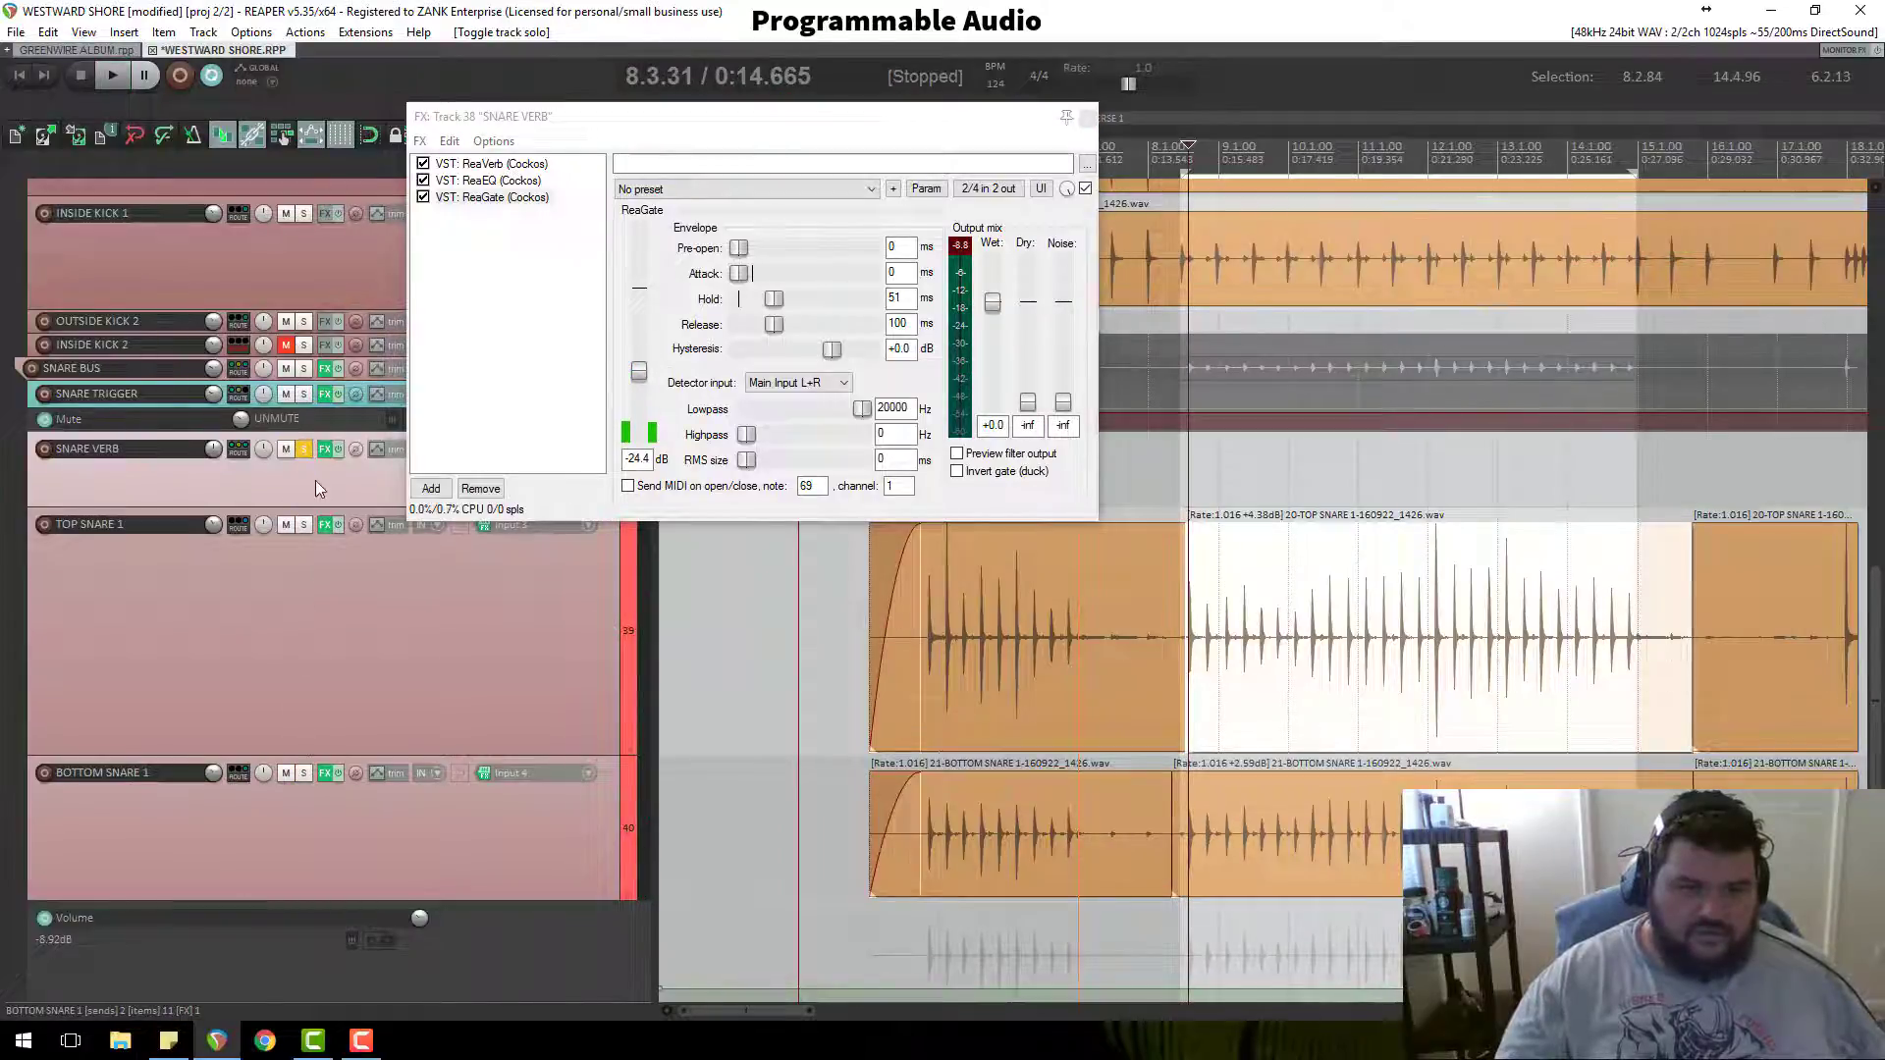
click(304, 448)
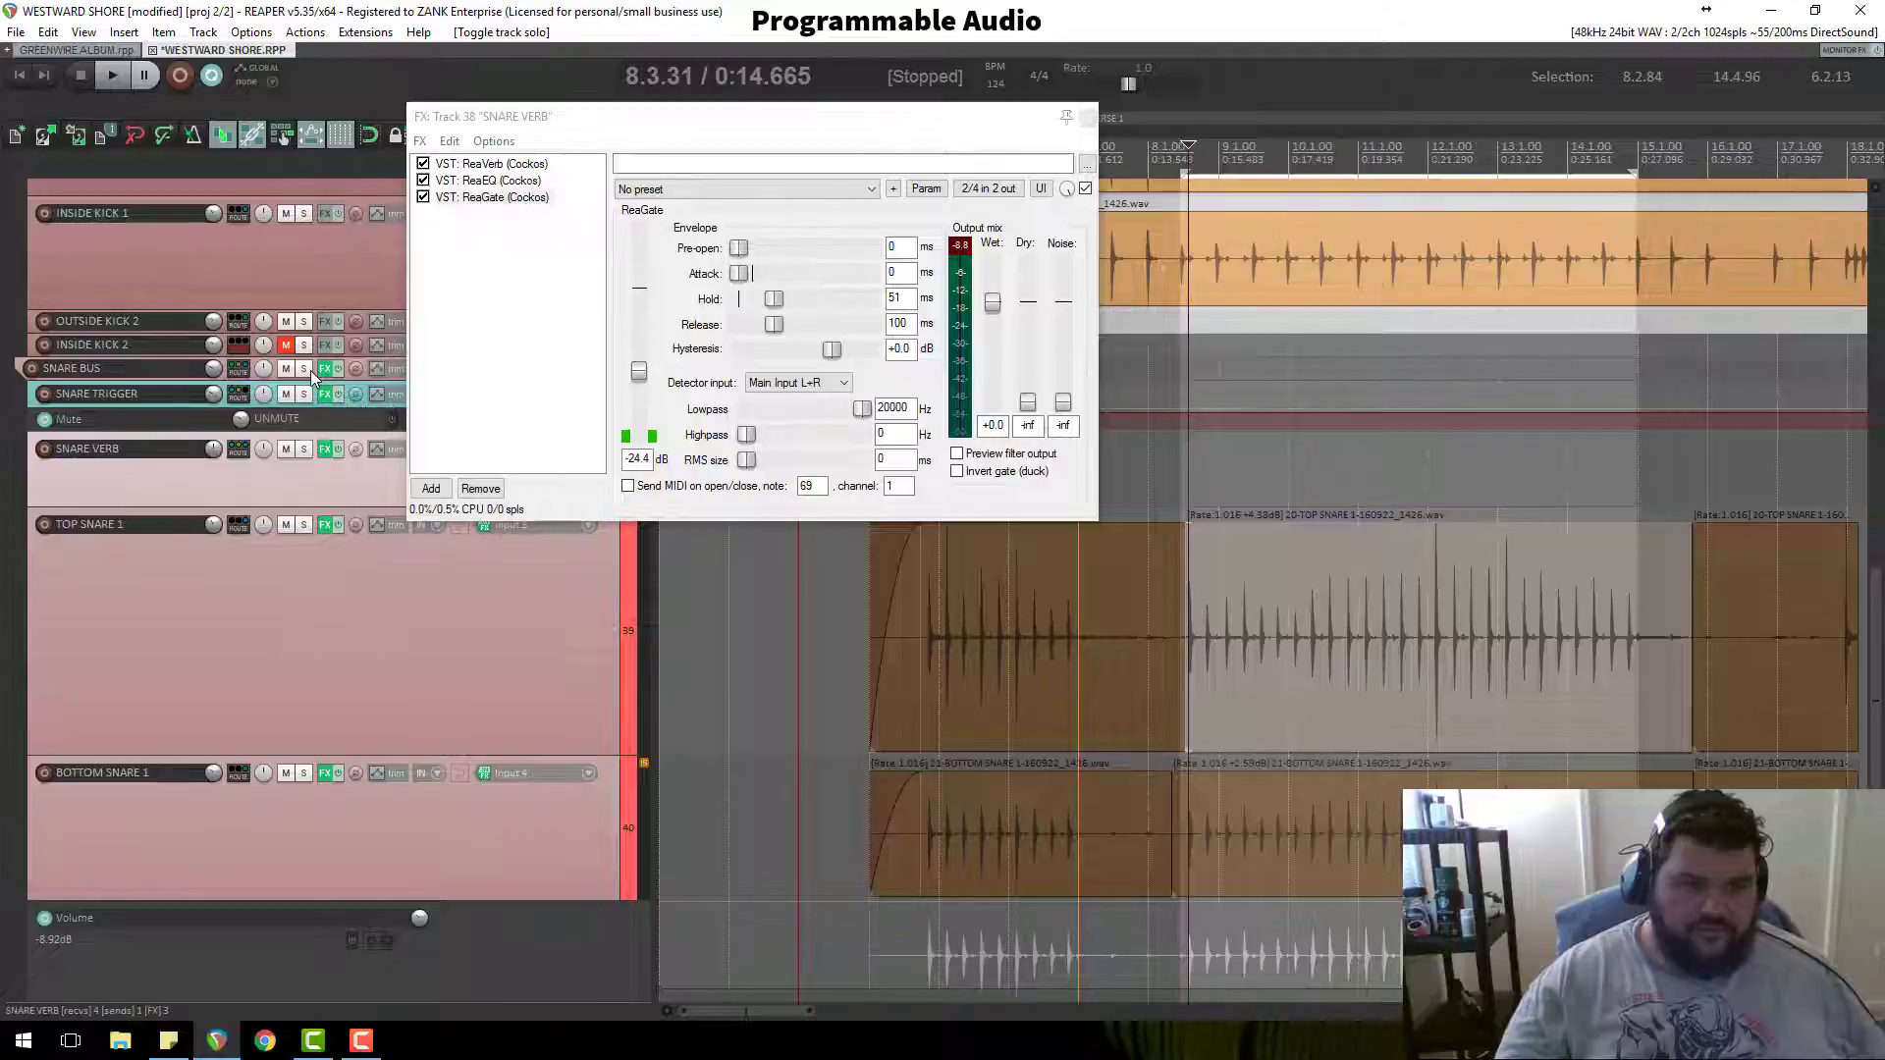
scroll(312, 378, up, 5)
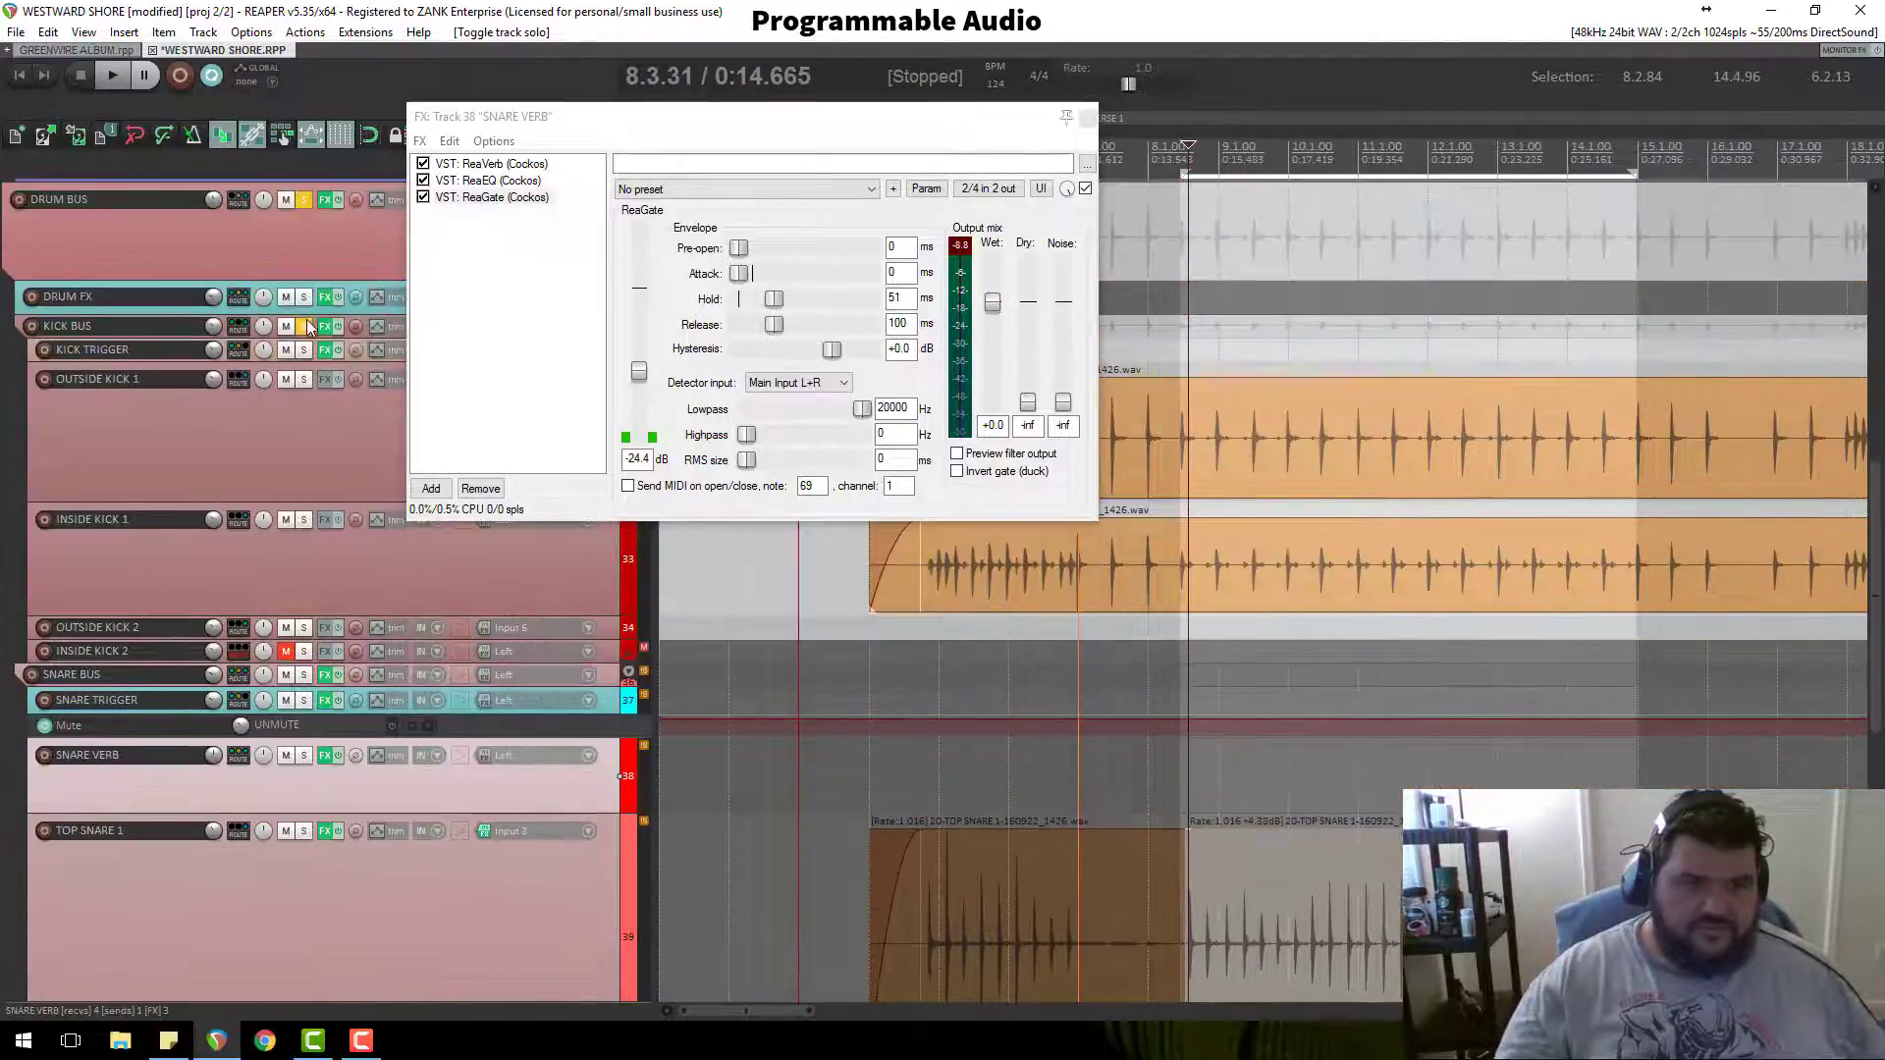
key(space)
click(307, 329)
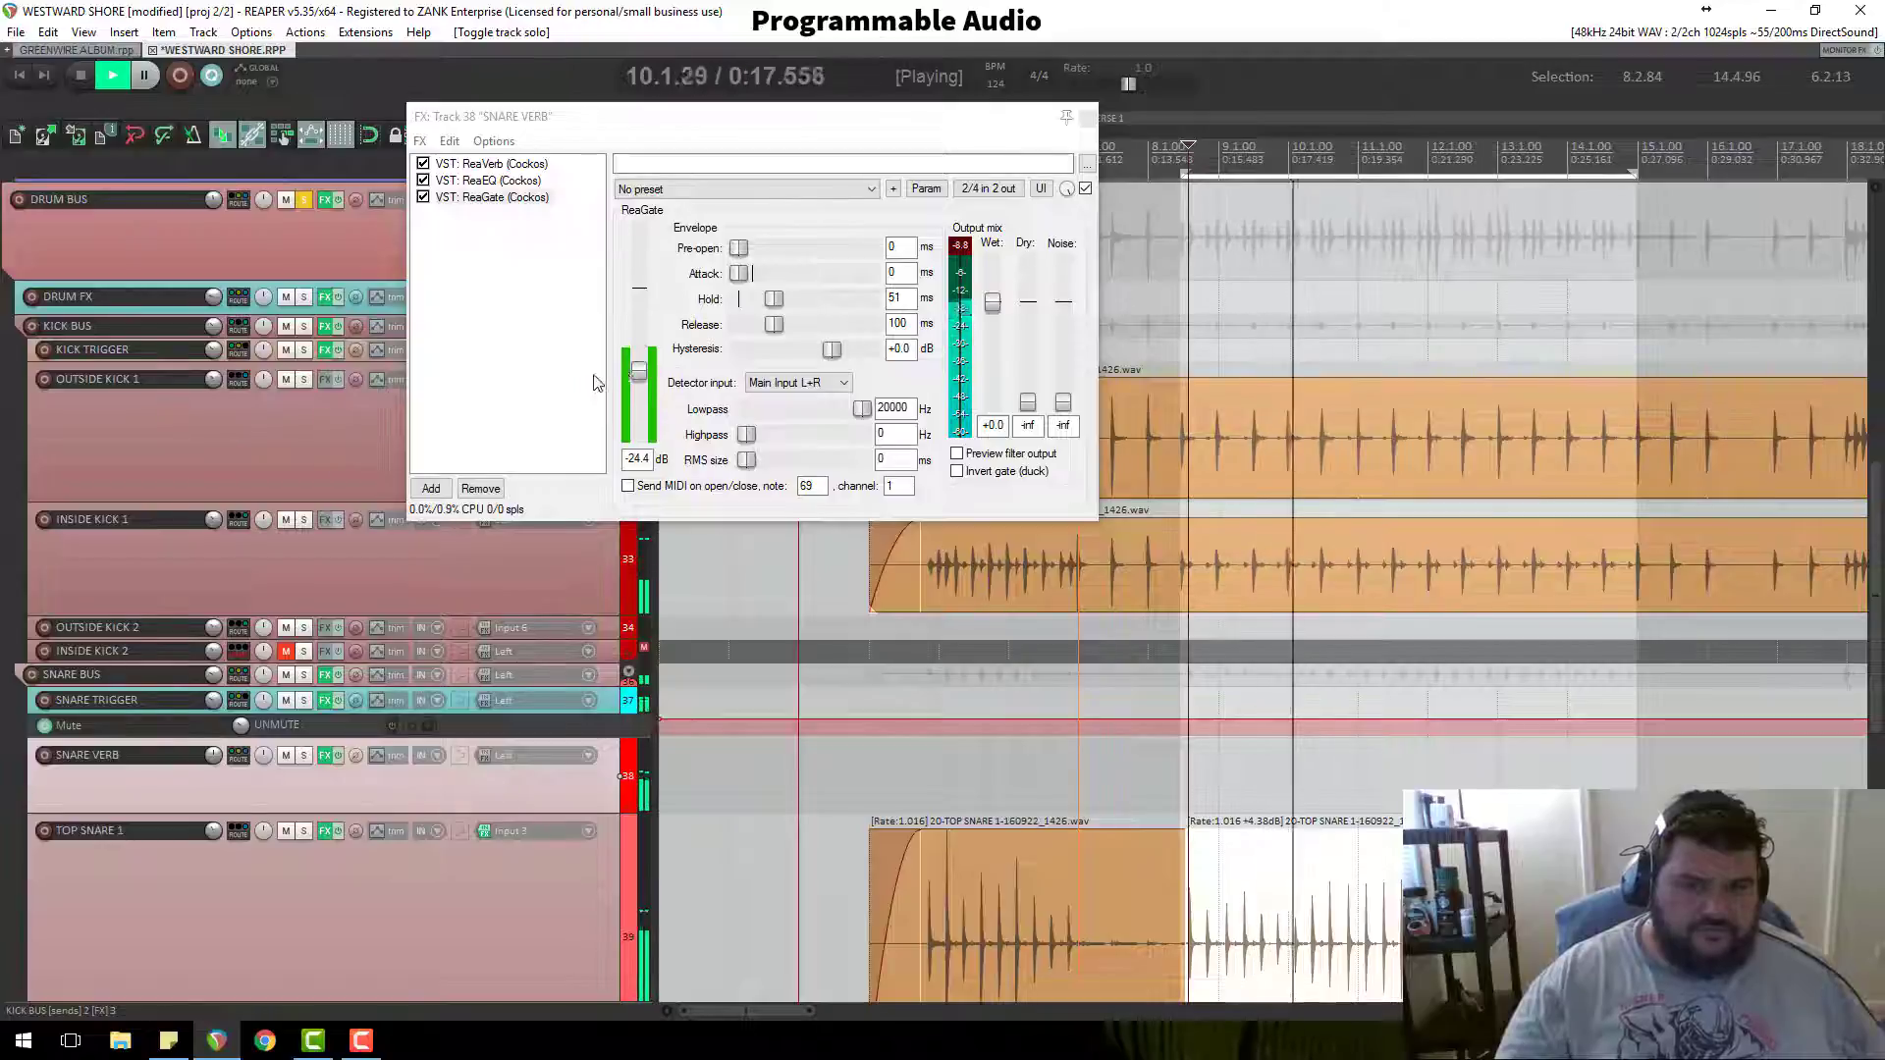
Step: Set the ReaVerb wet level on SNARE VERB to -24.8 dB
click(491, 163)
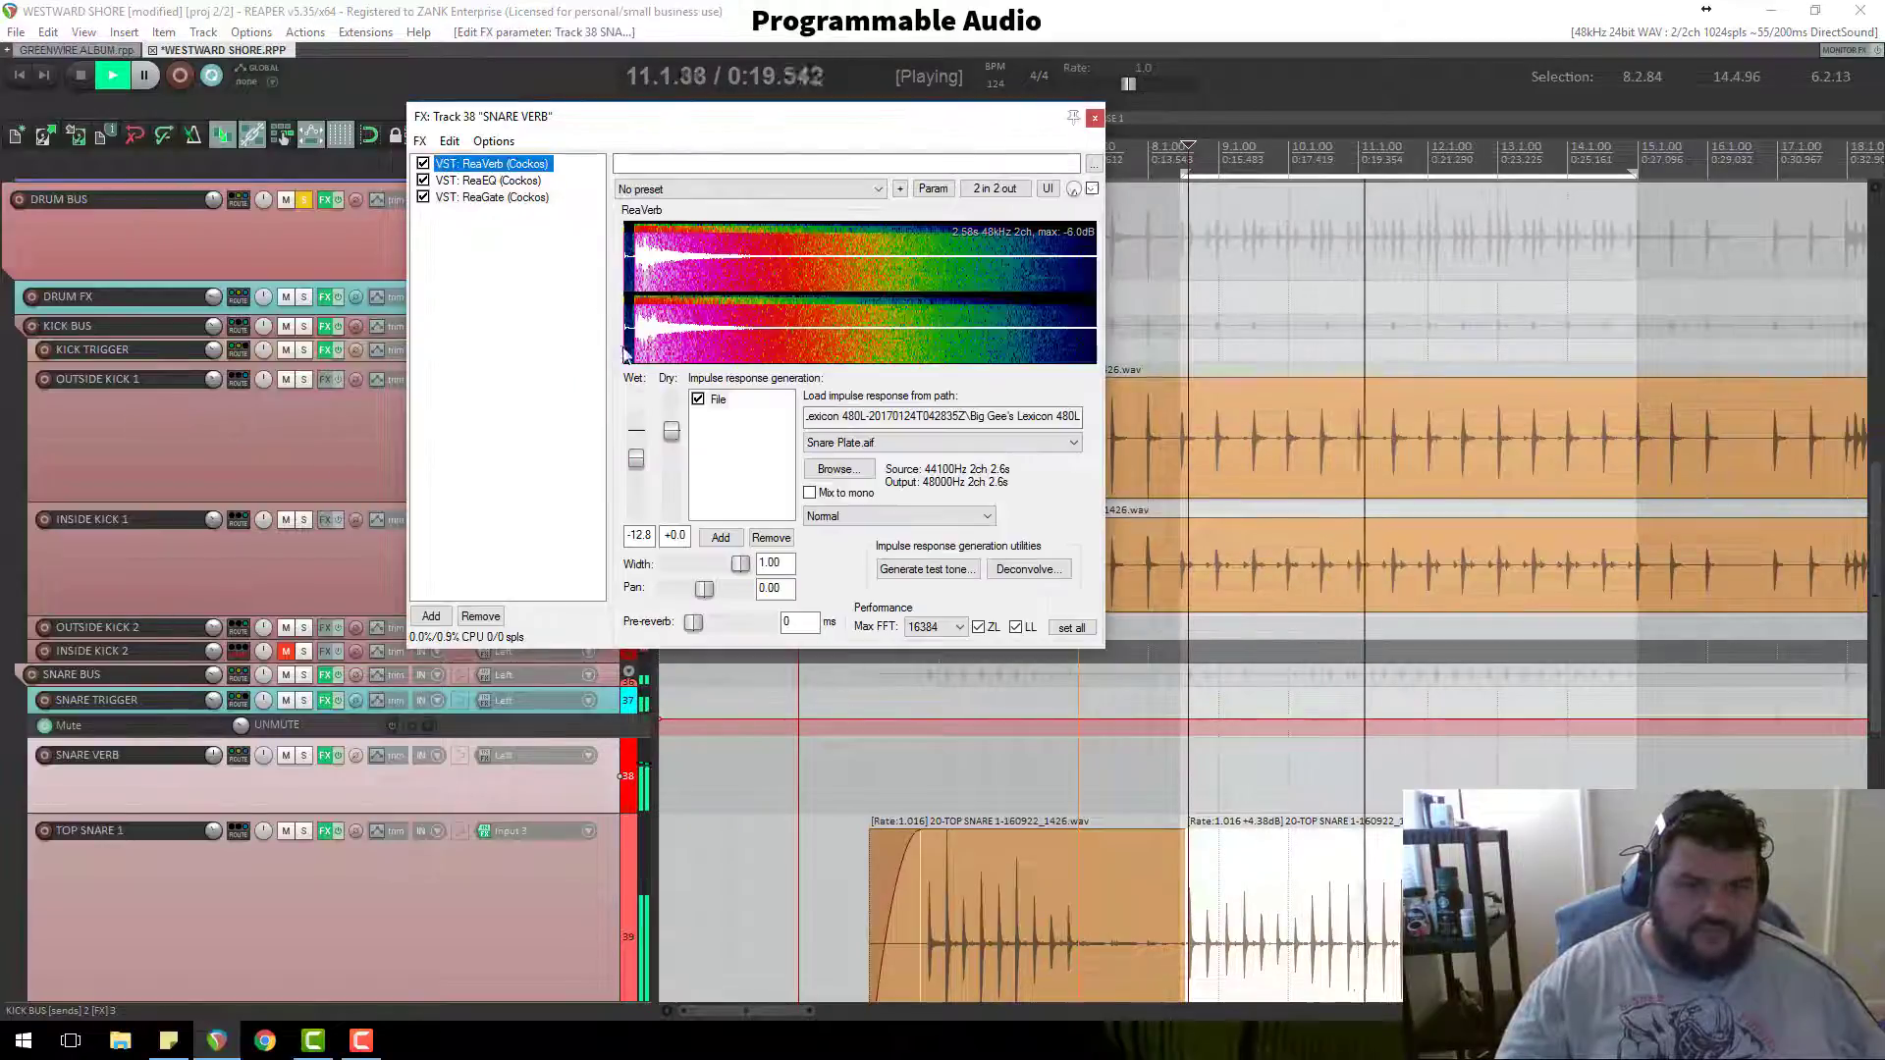
drag(640, 453, 639, 485)
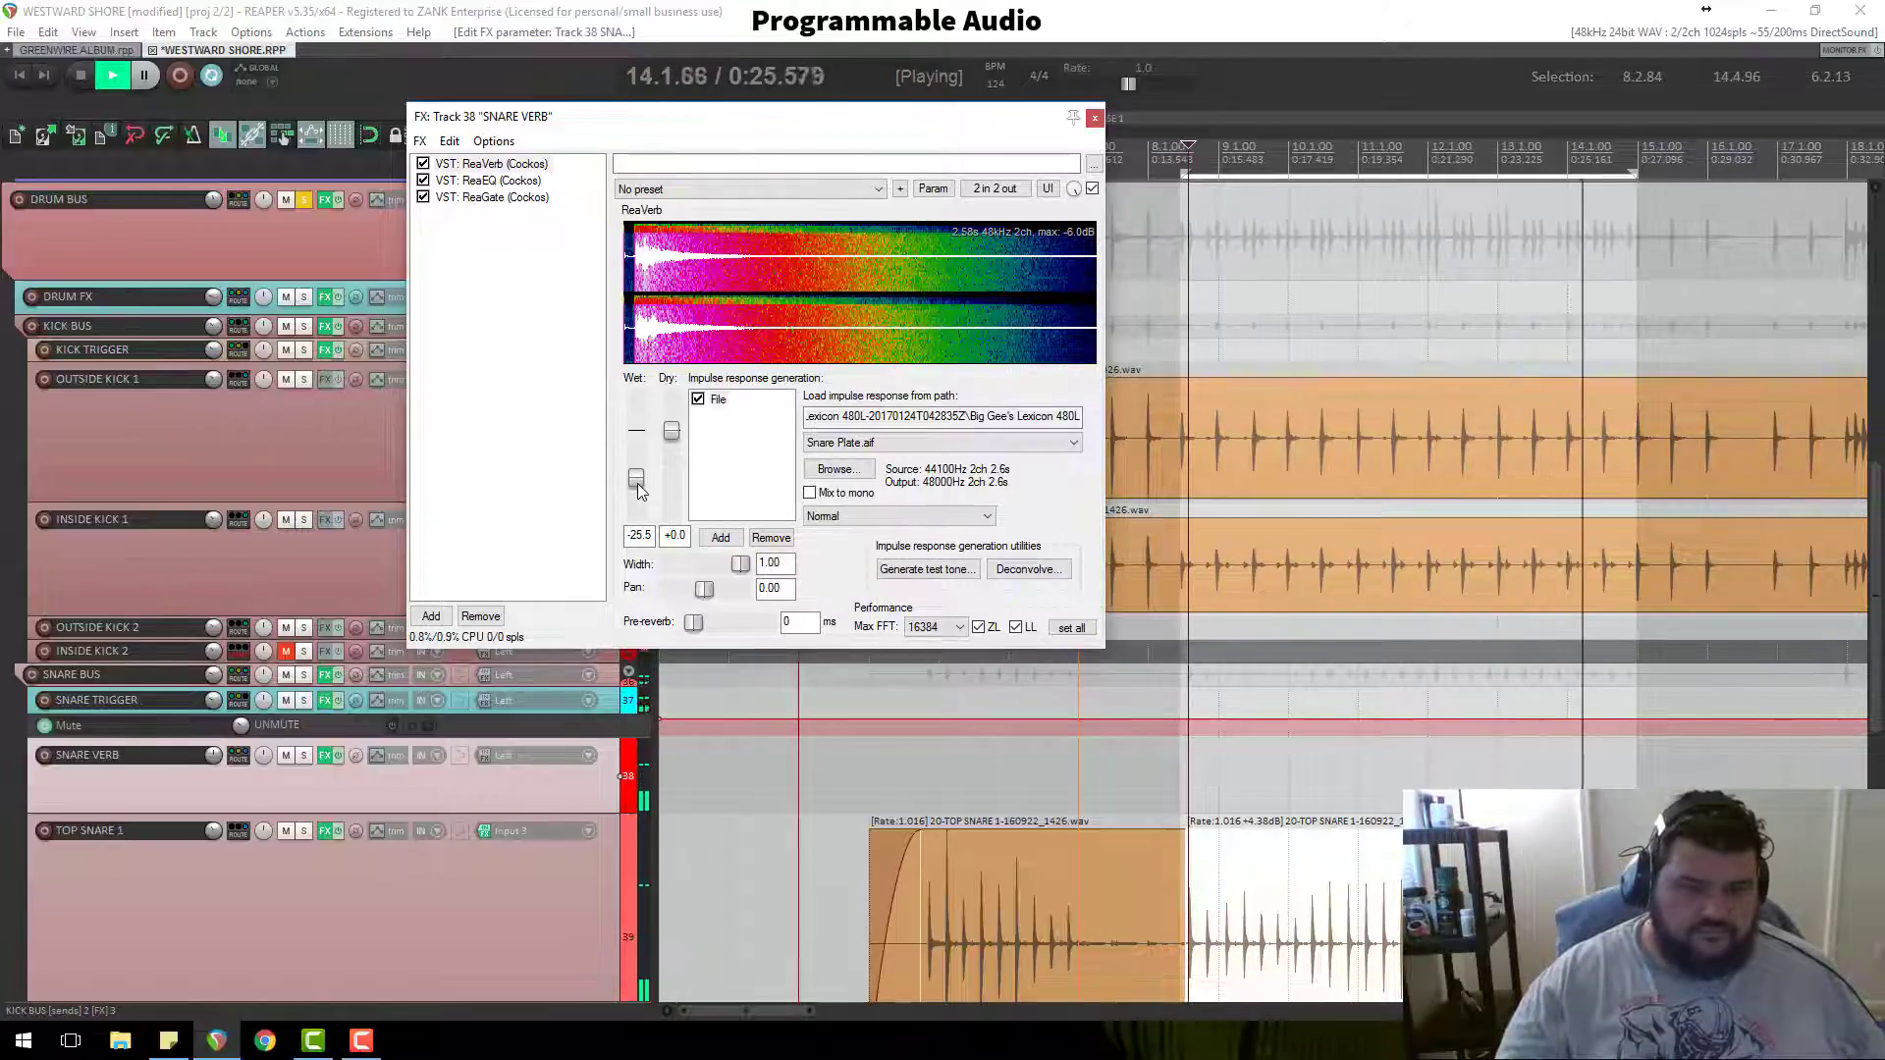
Step: Set SNARE VERB's ReaGate threshold to -27.1 dB and its hold to 31 ms
click(462, 201)
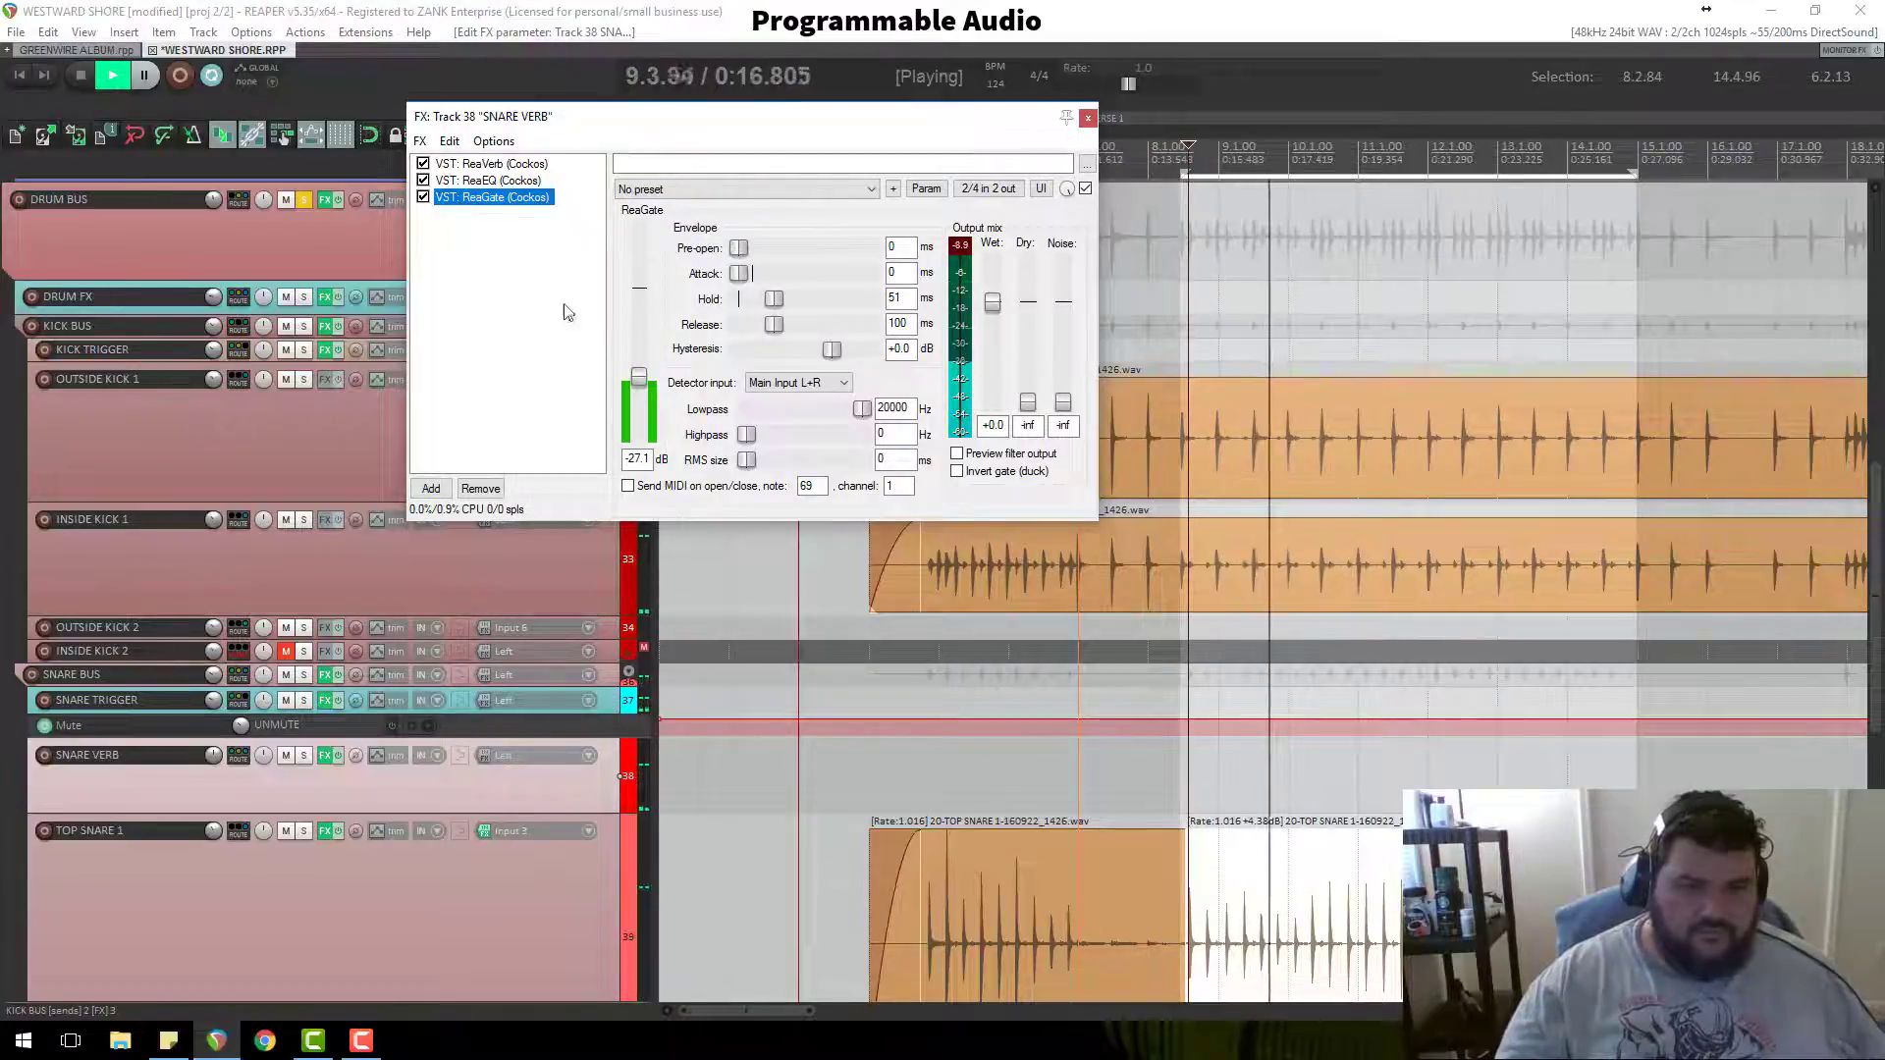
click(643, 382)
drag(774, 299, 767, 299)
Step: Review the ReaVerb, ReaEQ and ReaGate settings on SNARE VERB while the drum loop plays
click(477, 165)
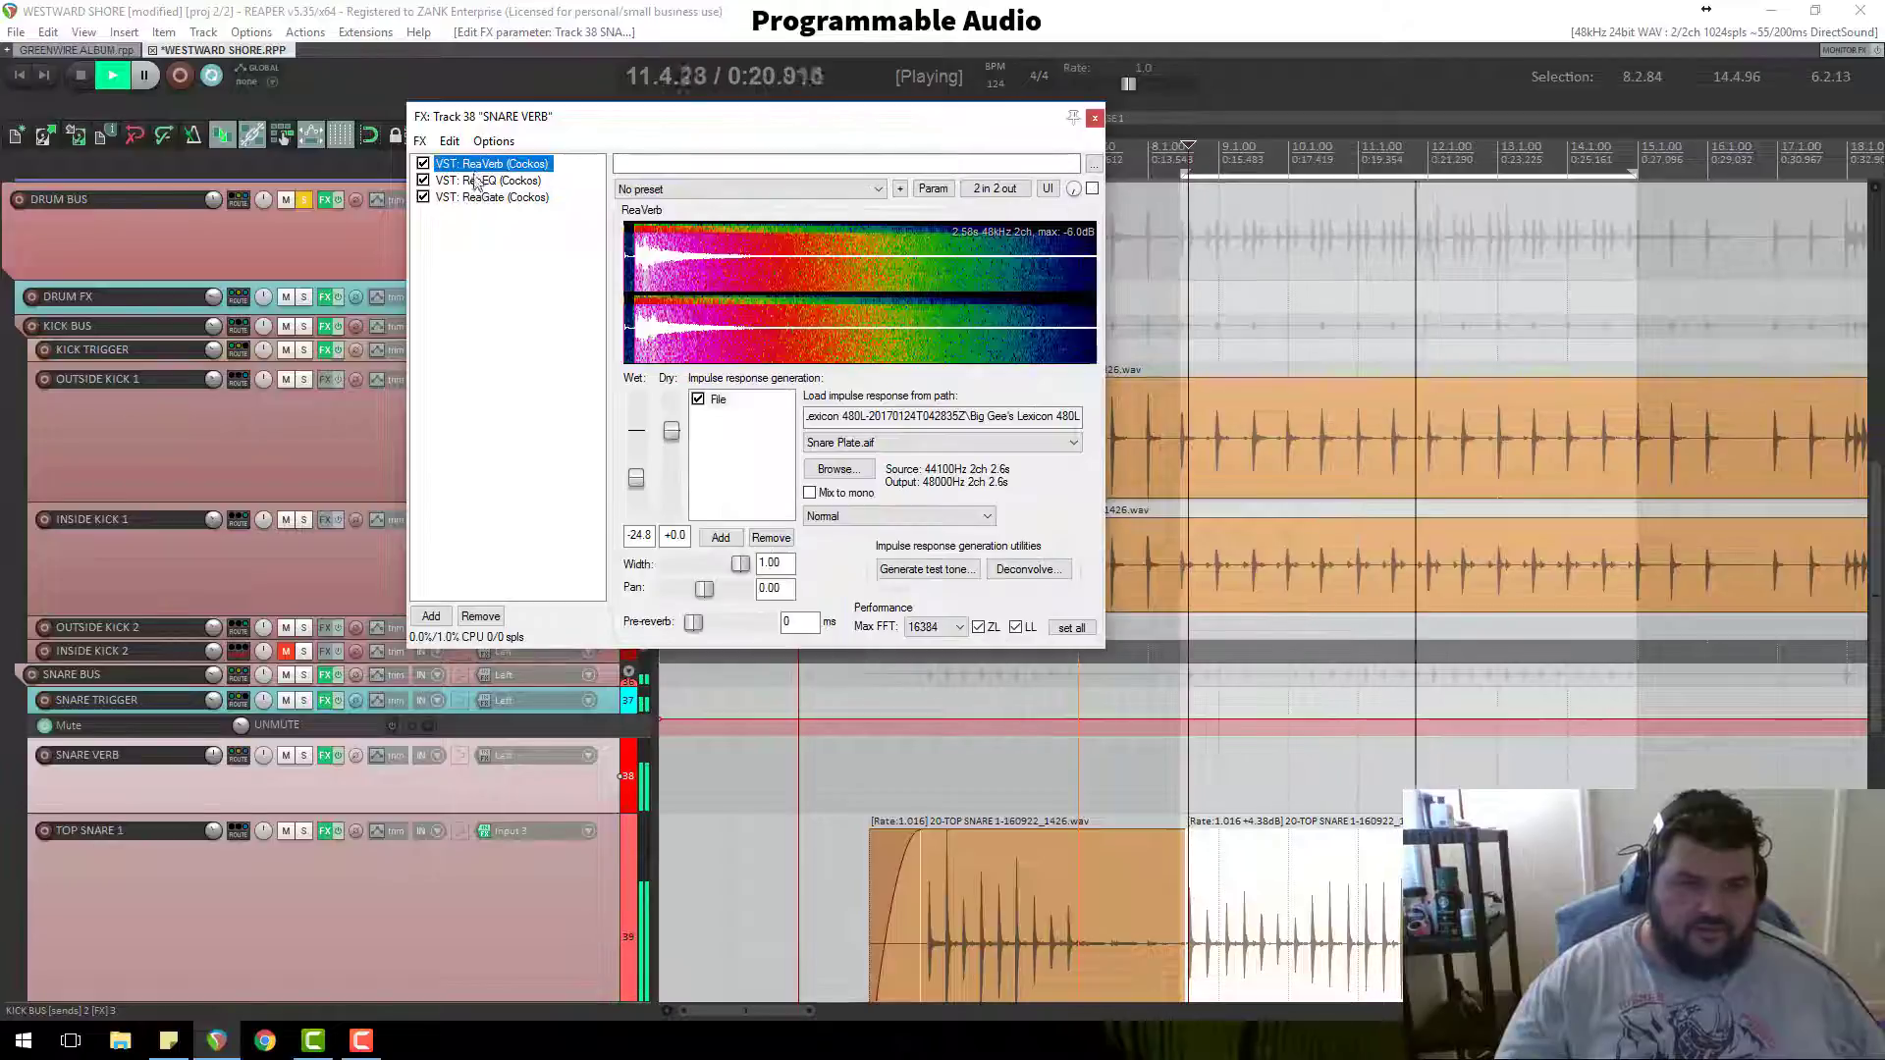
click(530, 182)
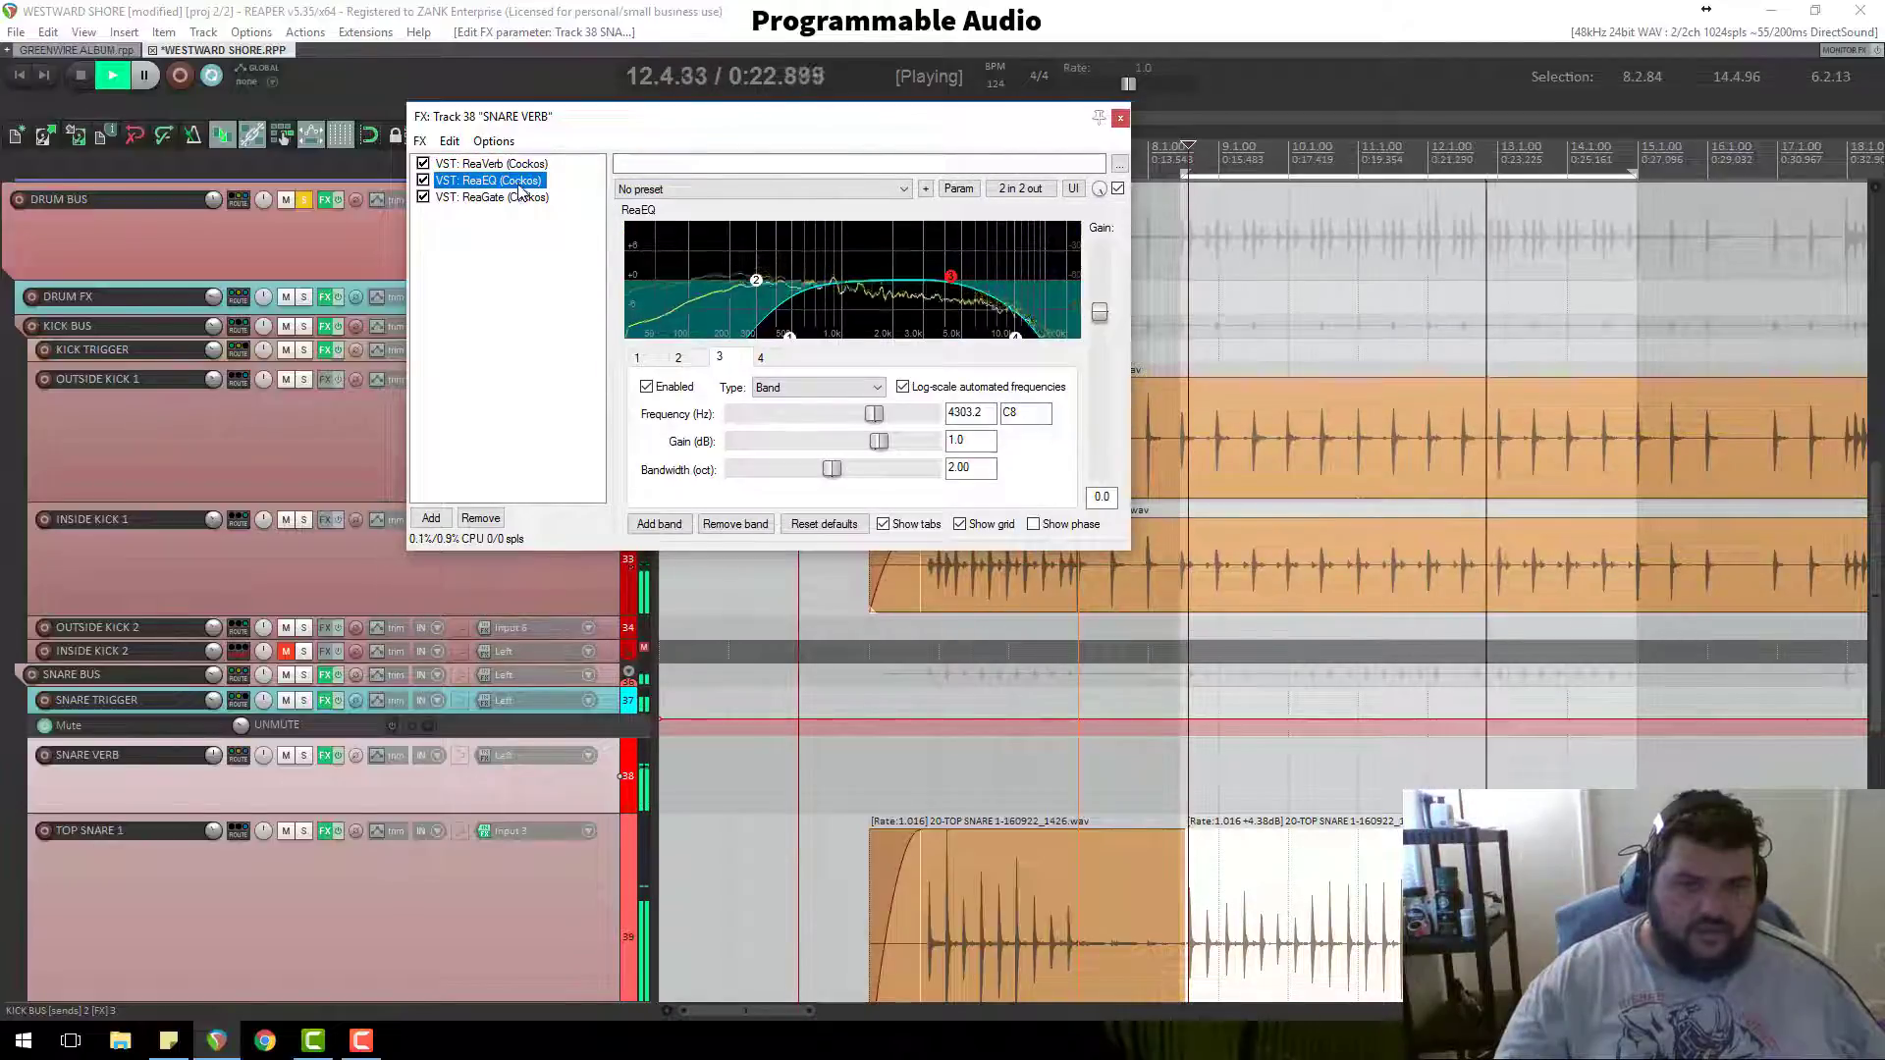
click(491, 164)
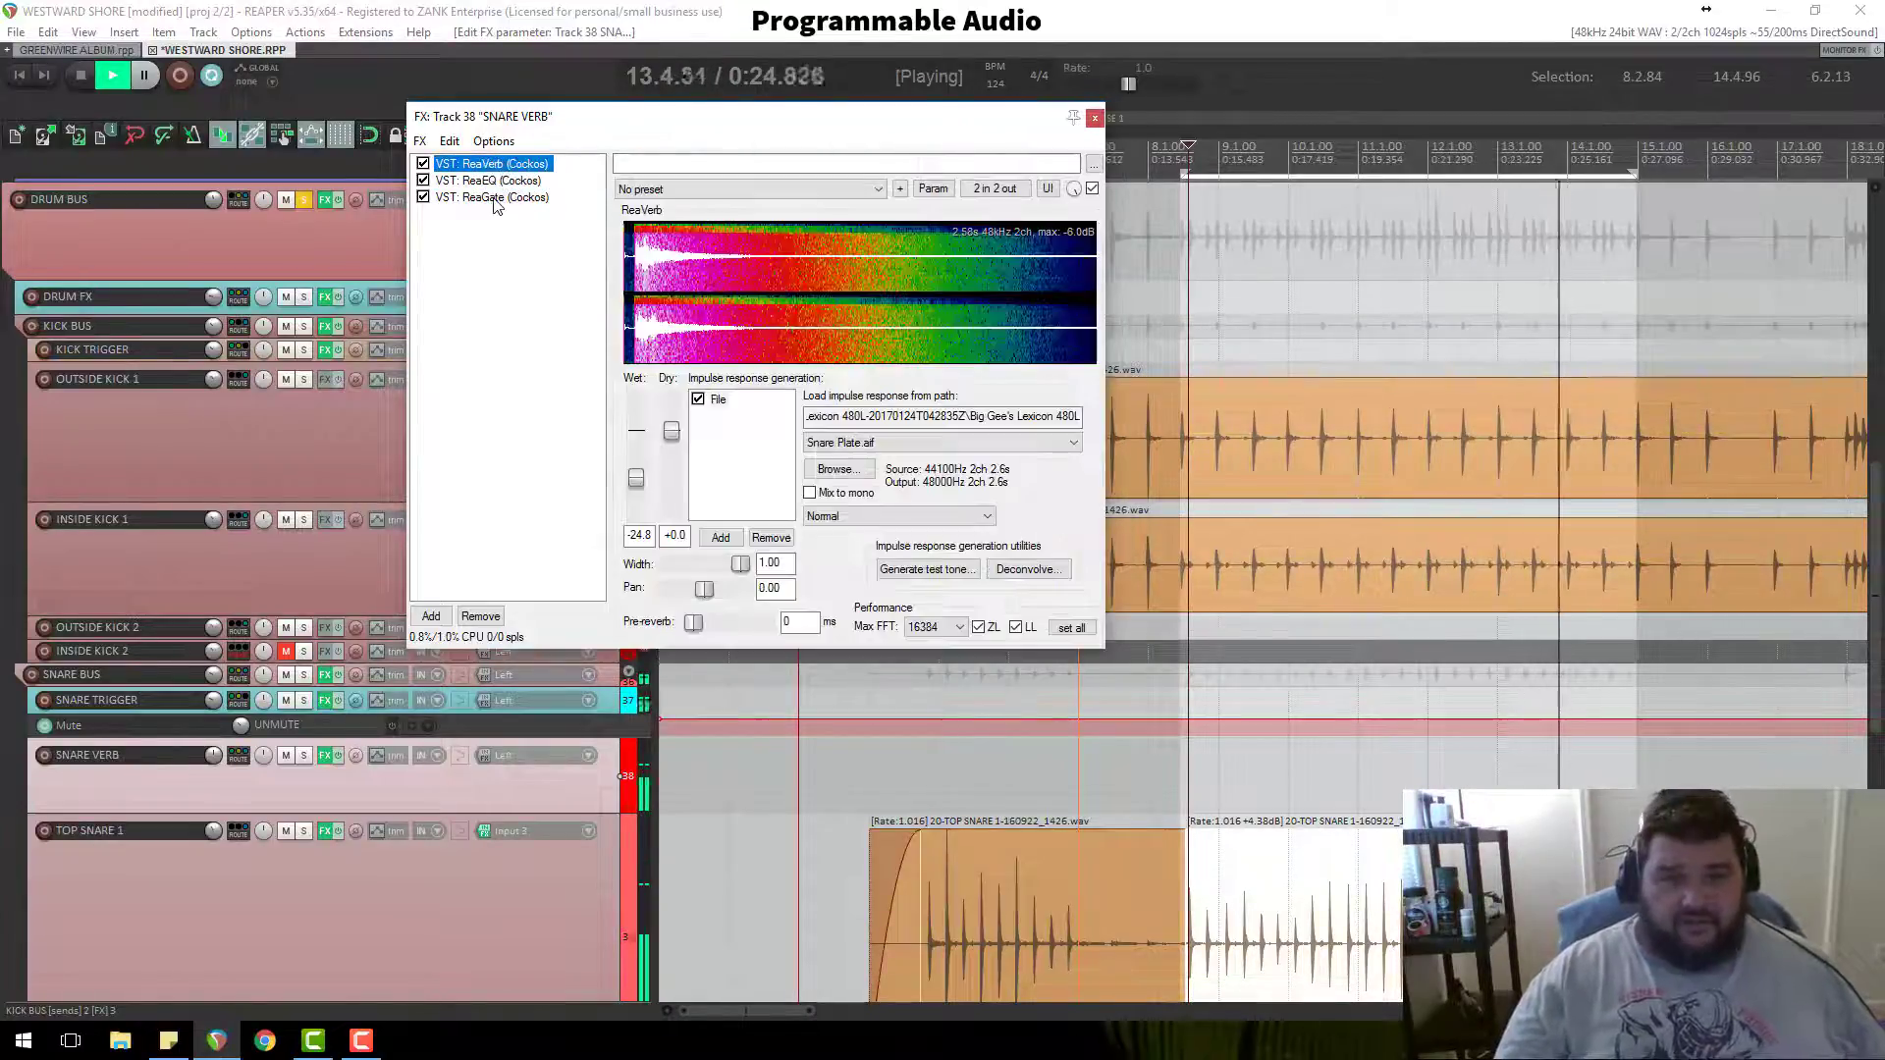
click(496, 199)
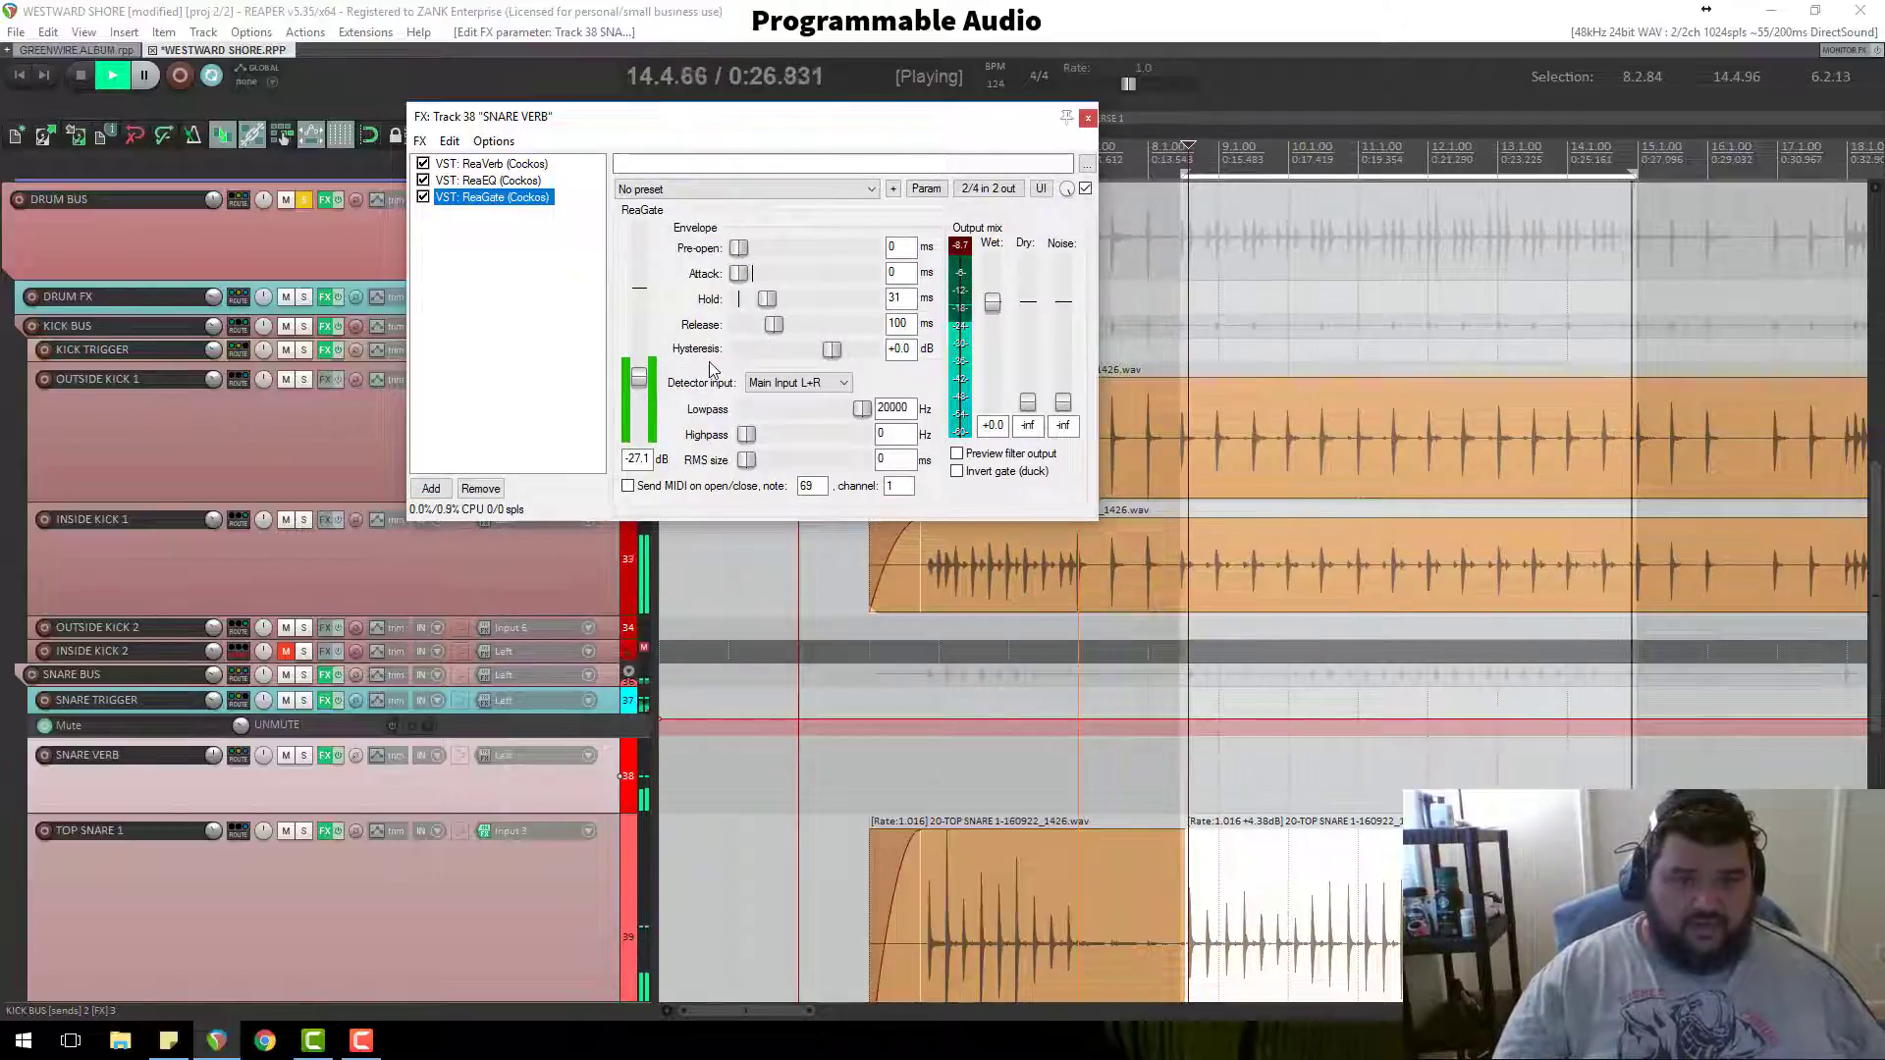
click(488, 181)
click(491, 164)
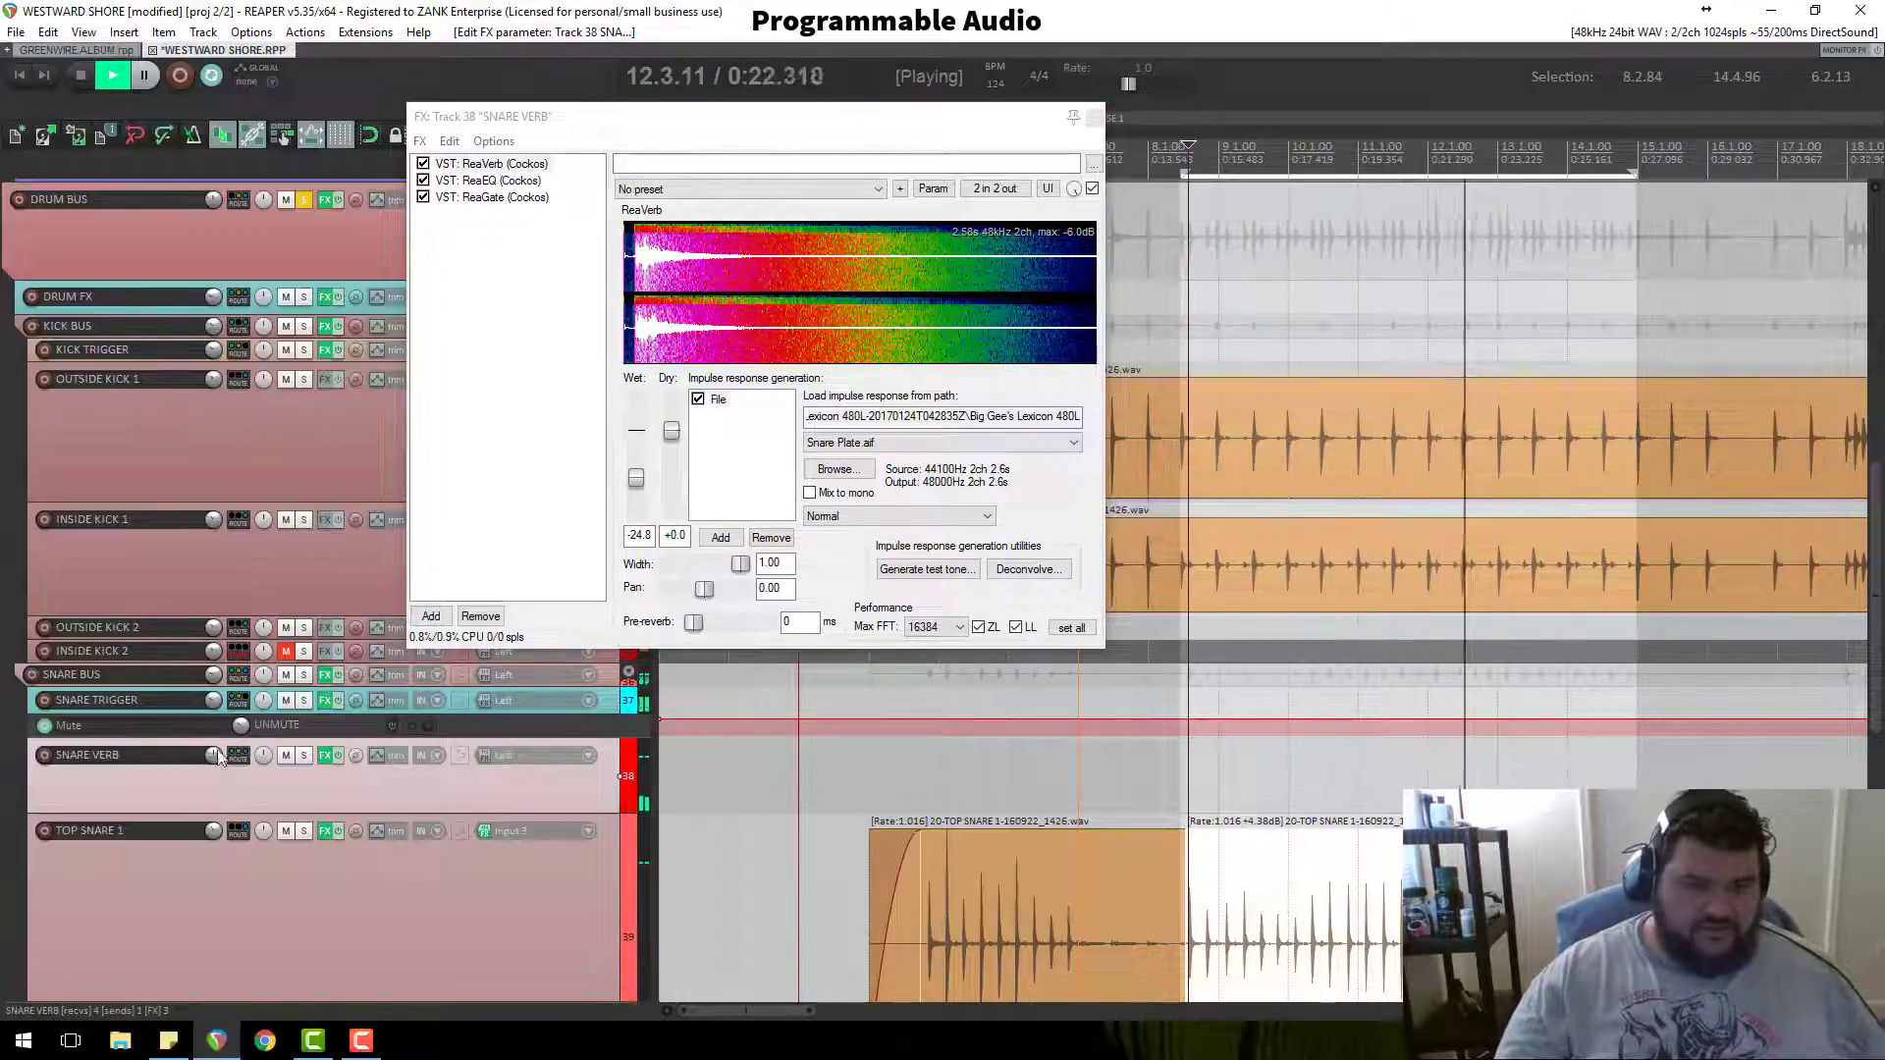
Step: Try raising SNARE VERB's ReaGate threshold to -13.6 dB during playback
scroll(218, 757, down, 1)
click(488, 181)
click(473, 197)
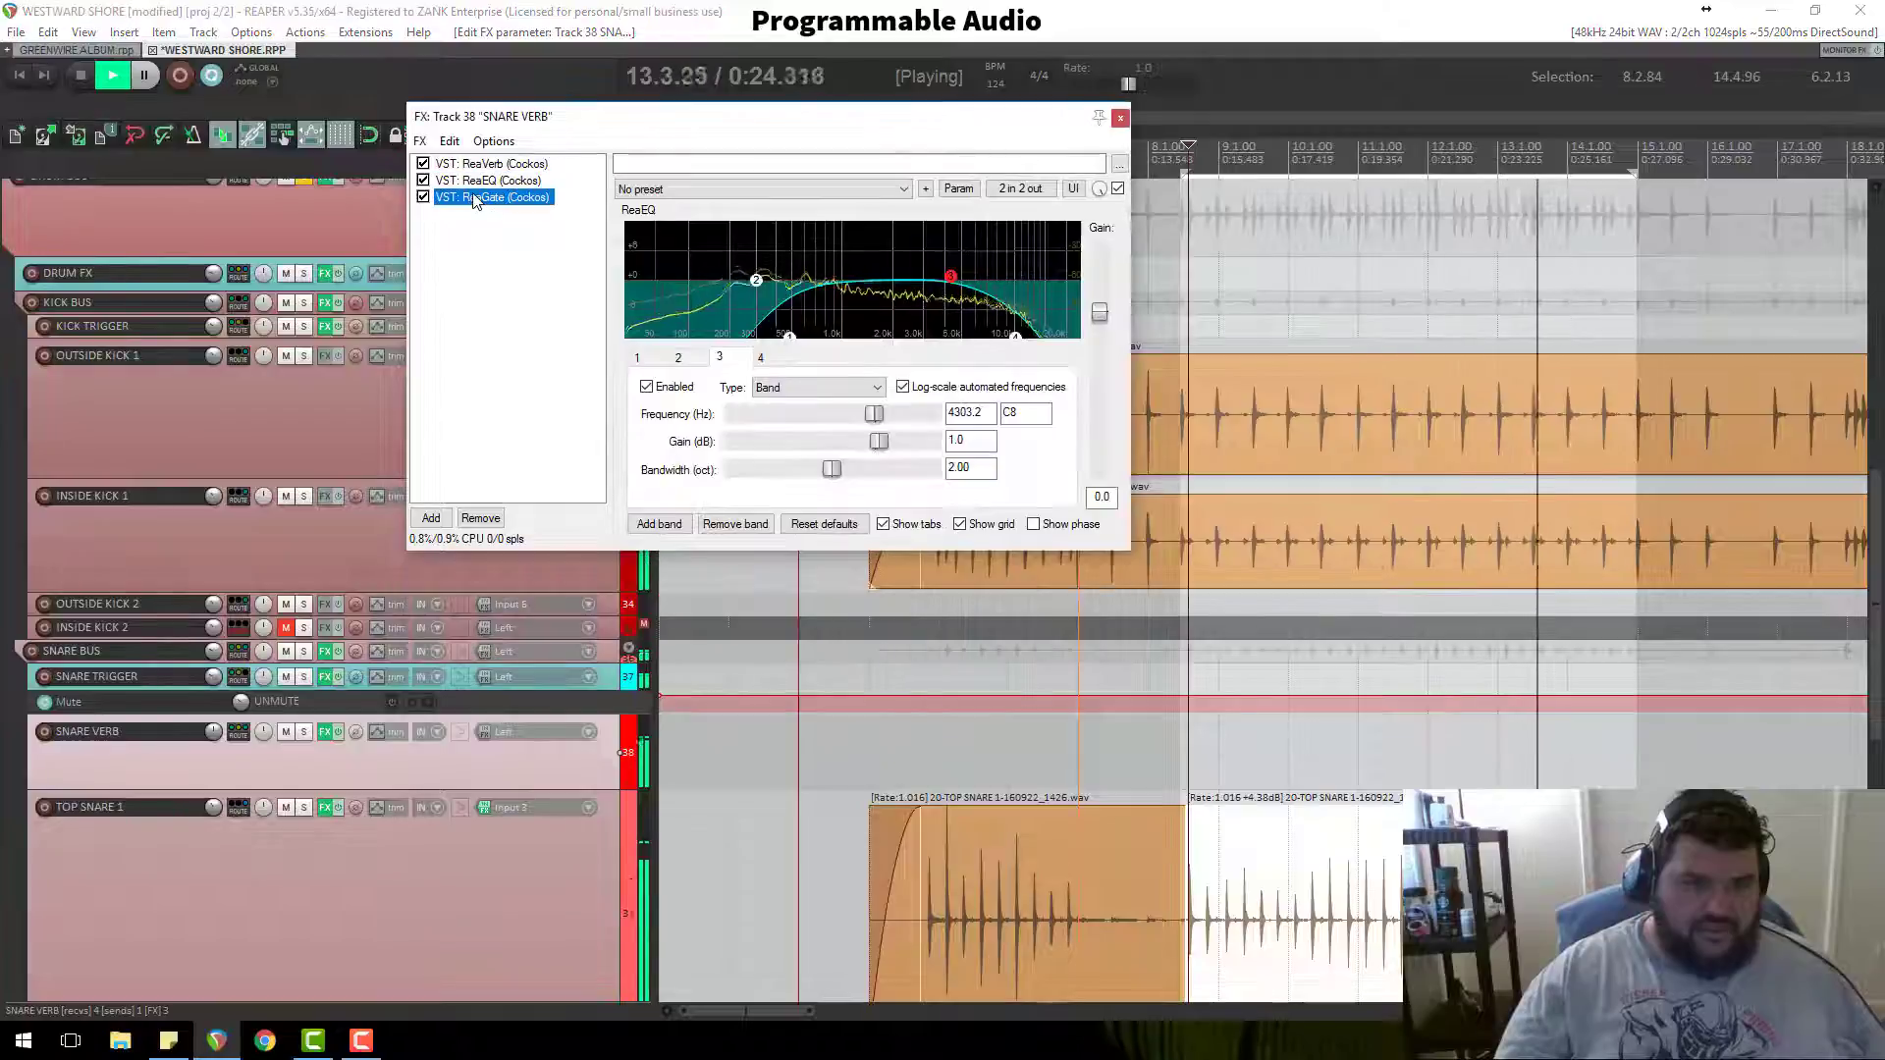
drag(643, 389, 643, 350)
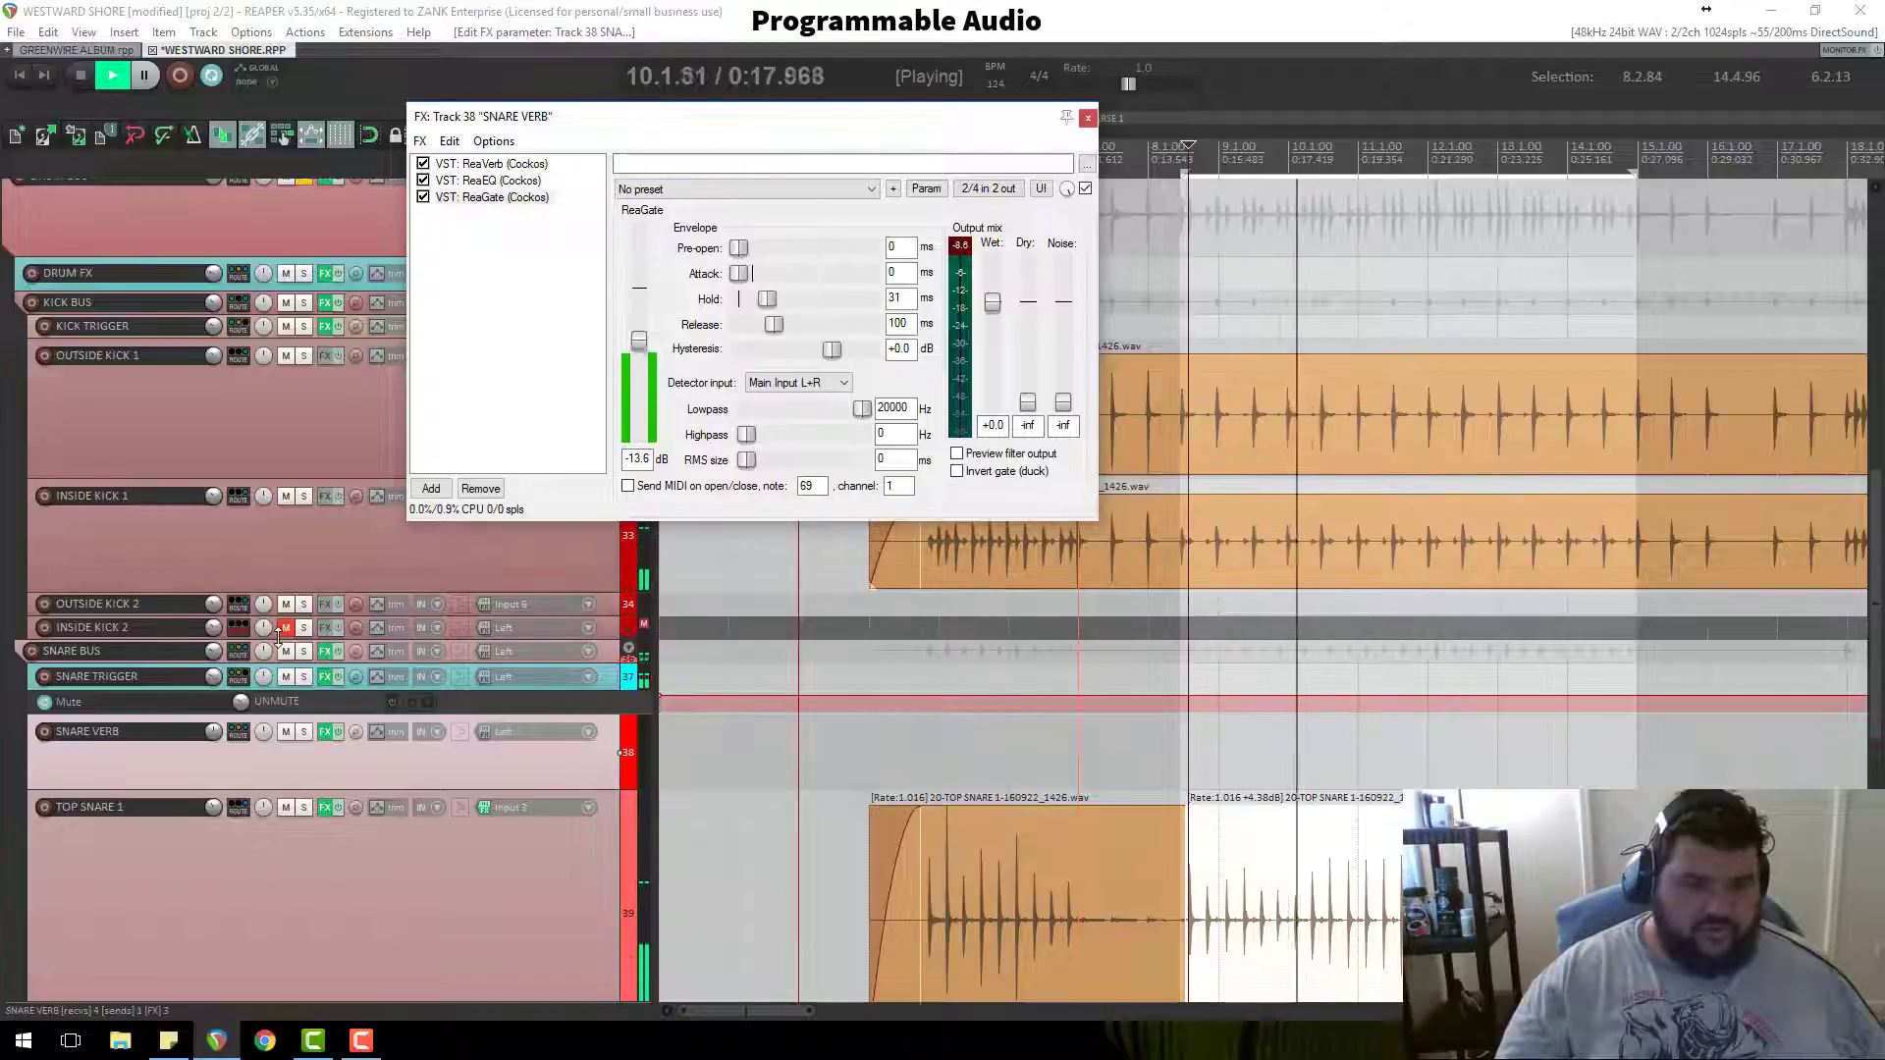
Step: Check the routing of SNARE VERB and SNARE BUS, and solo SNARE BUS in place of DRUM BUS
drag(277, 639, 278, 643)
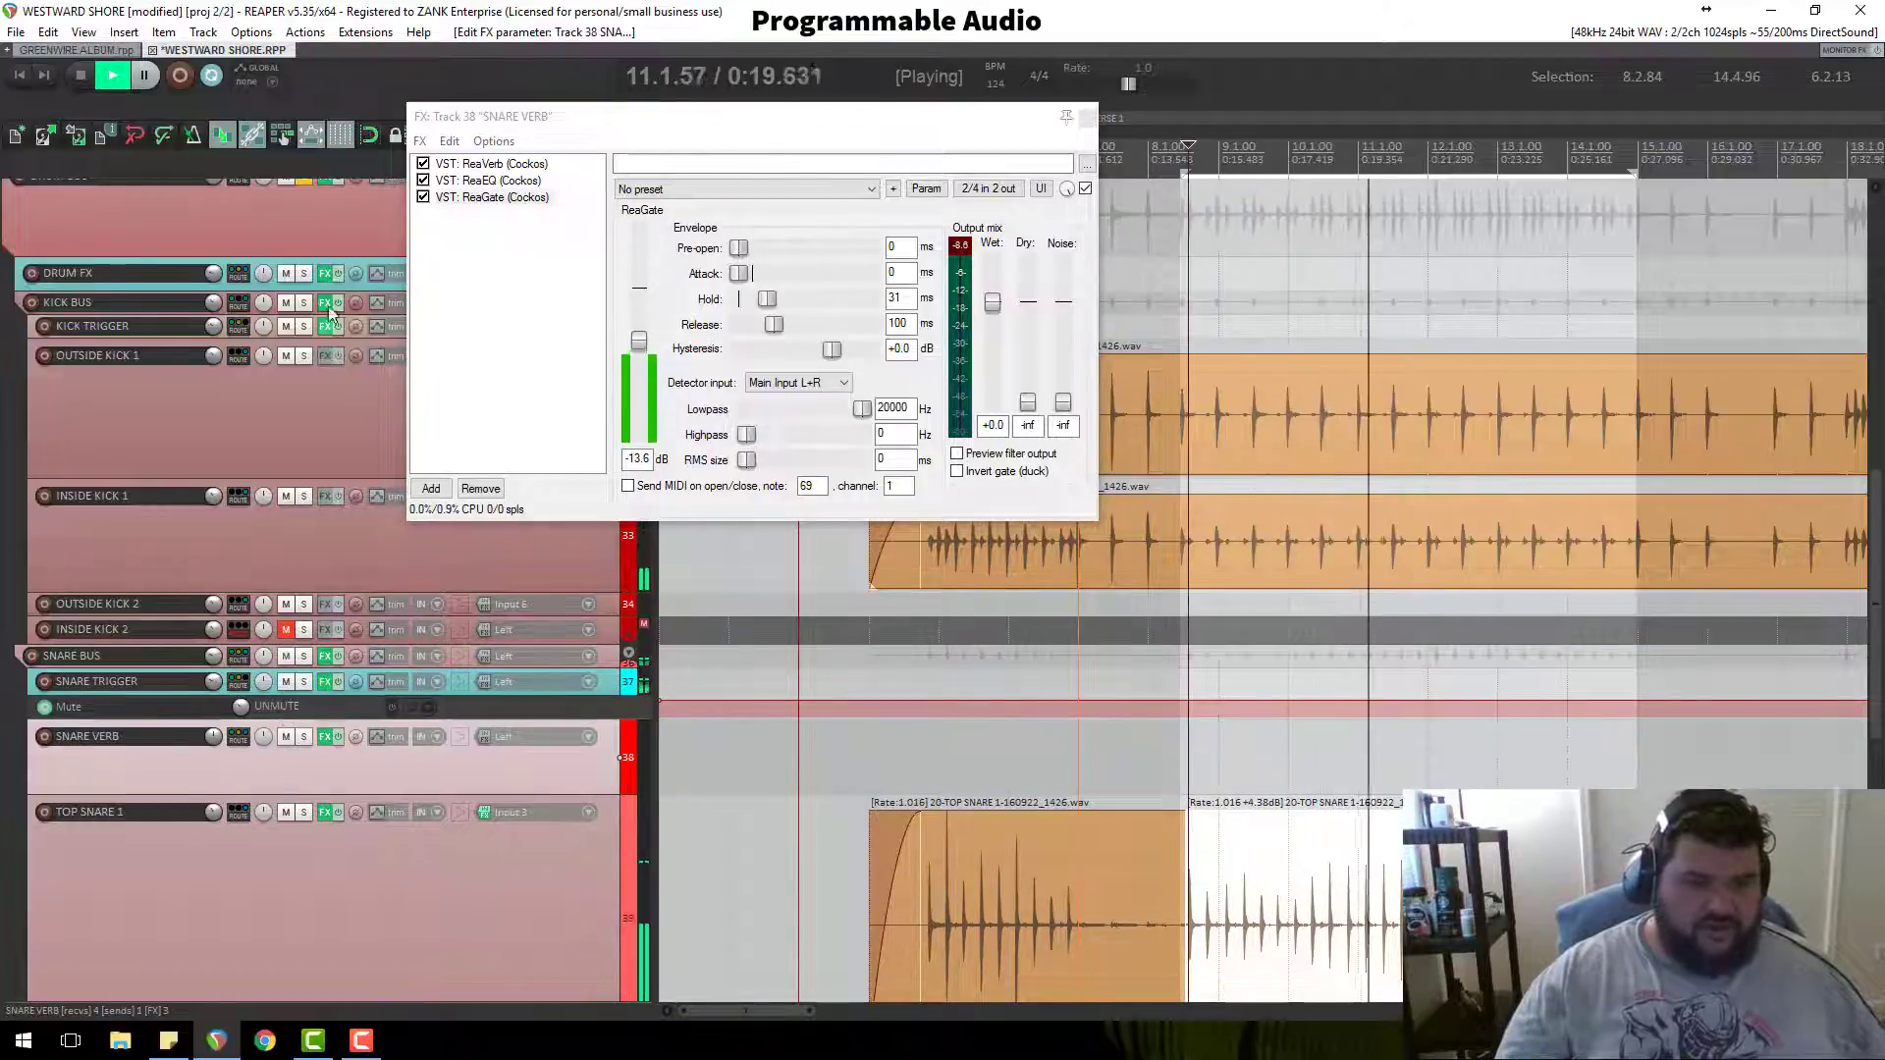
scroll(328, 285, up, 1)
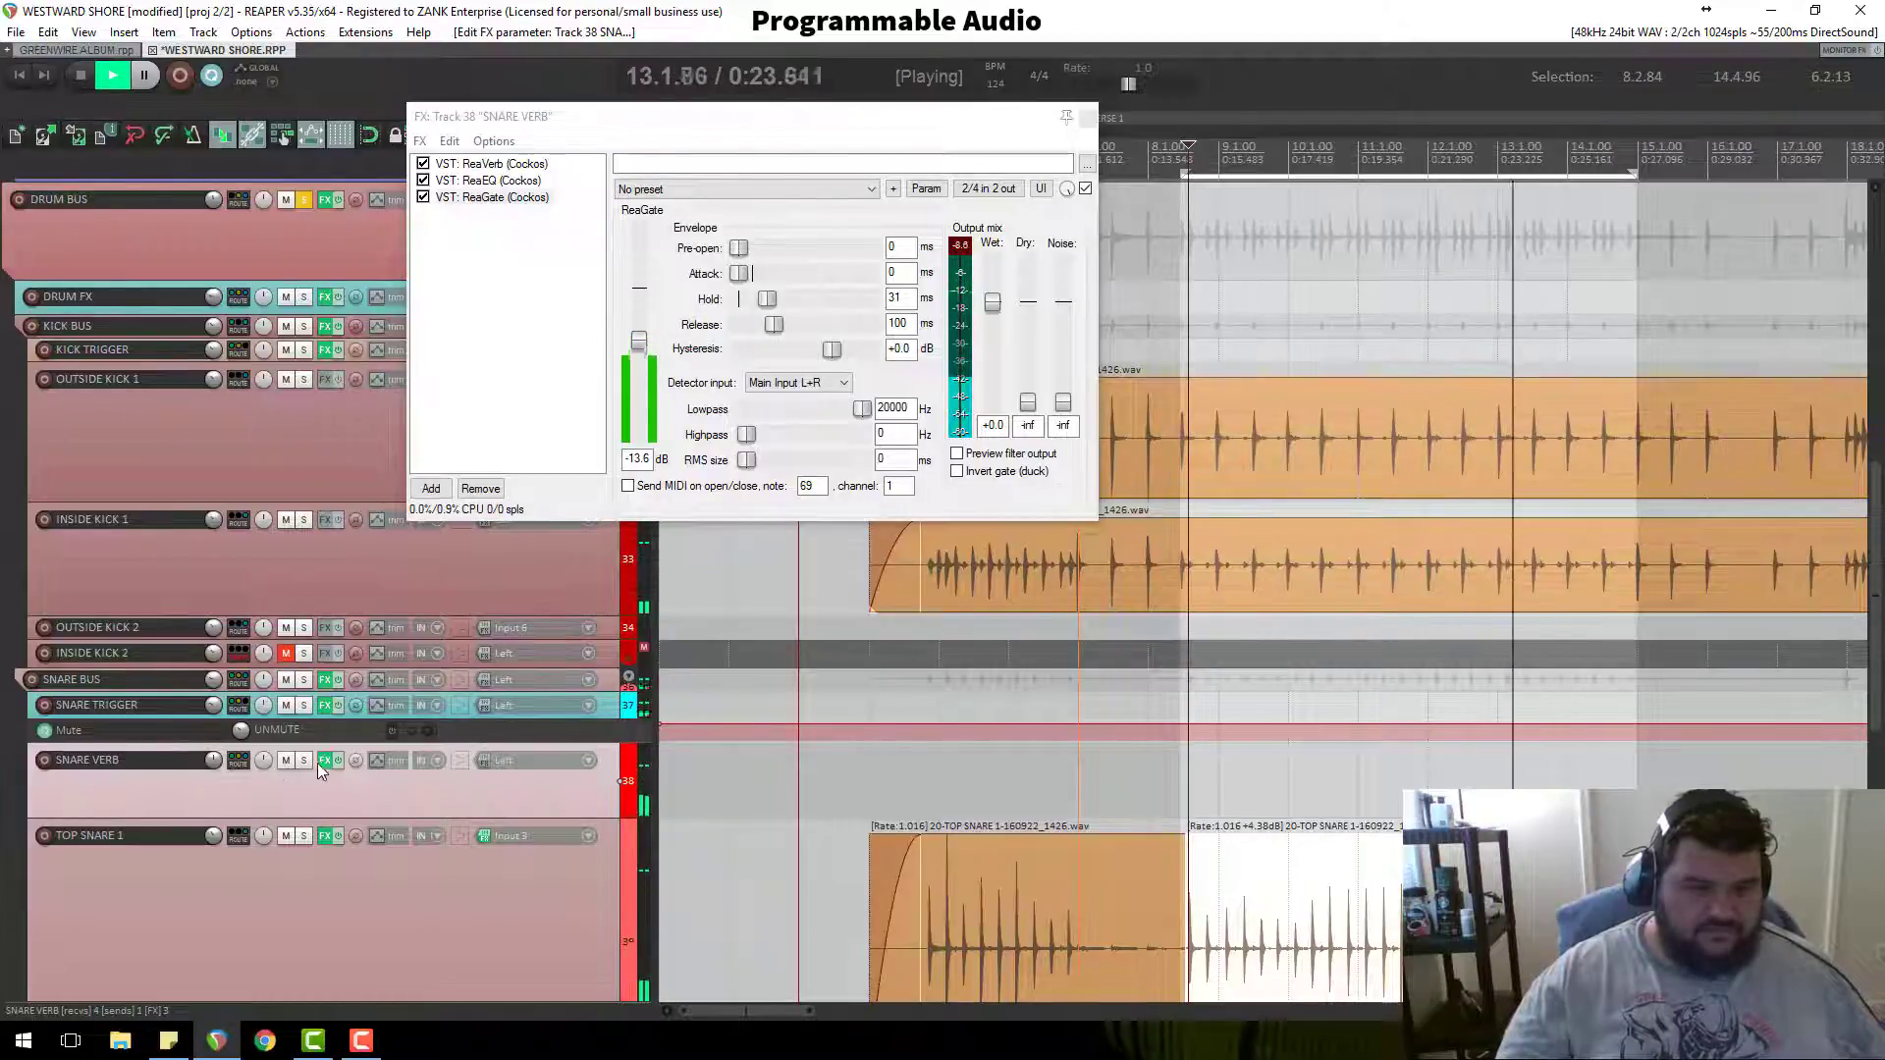
mouse_move(235, 764)
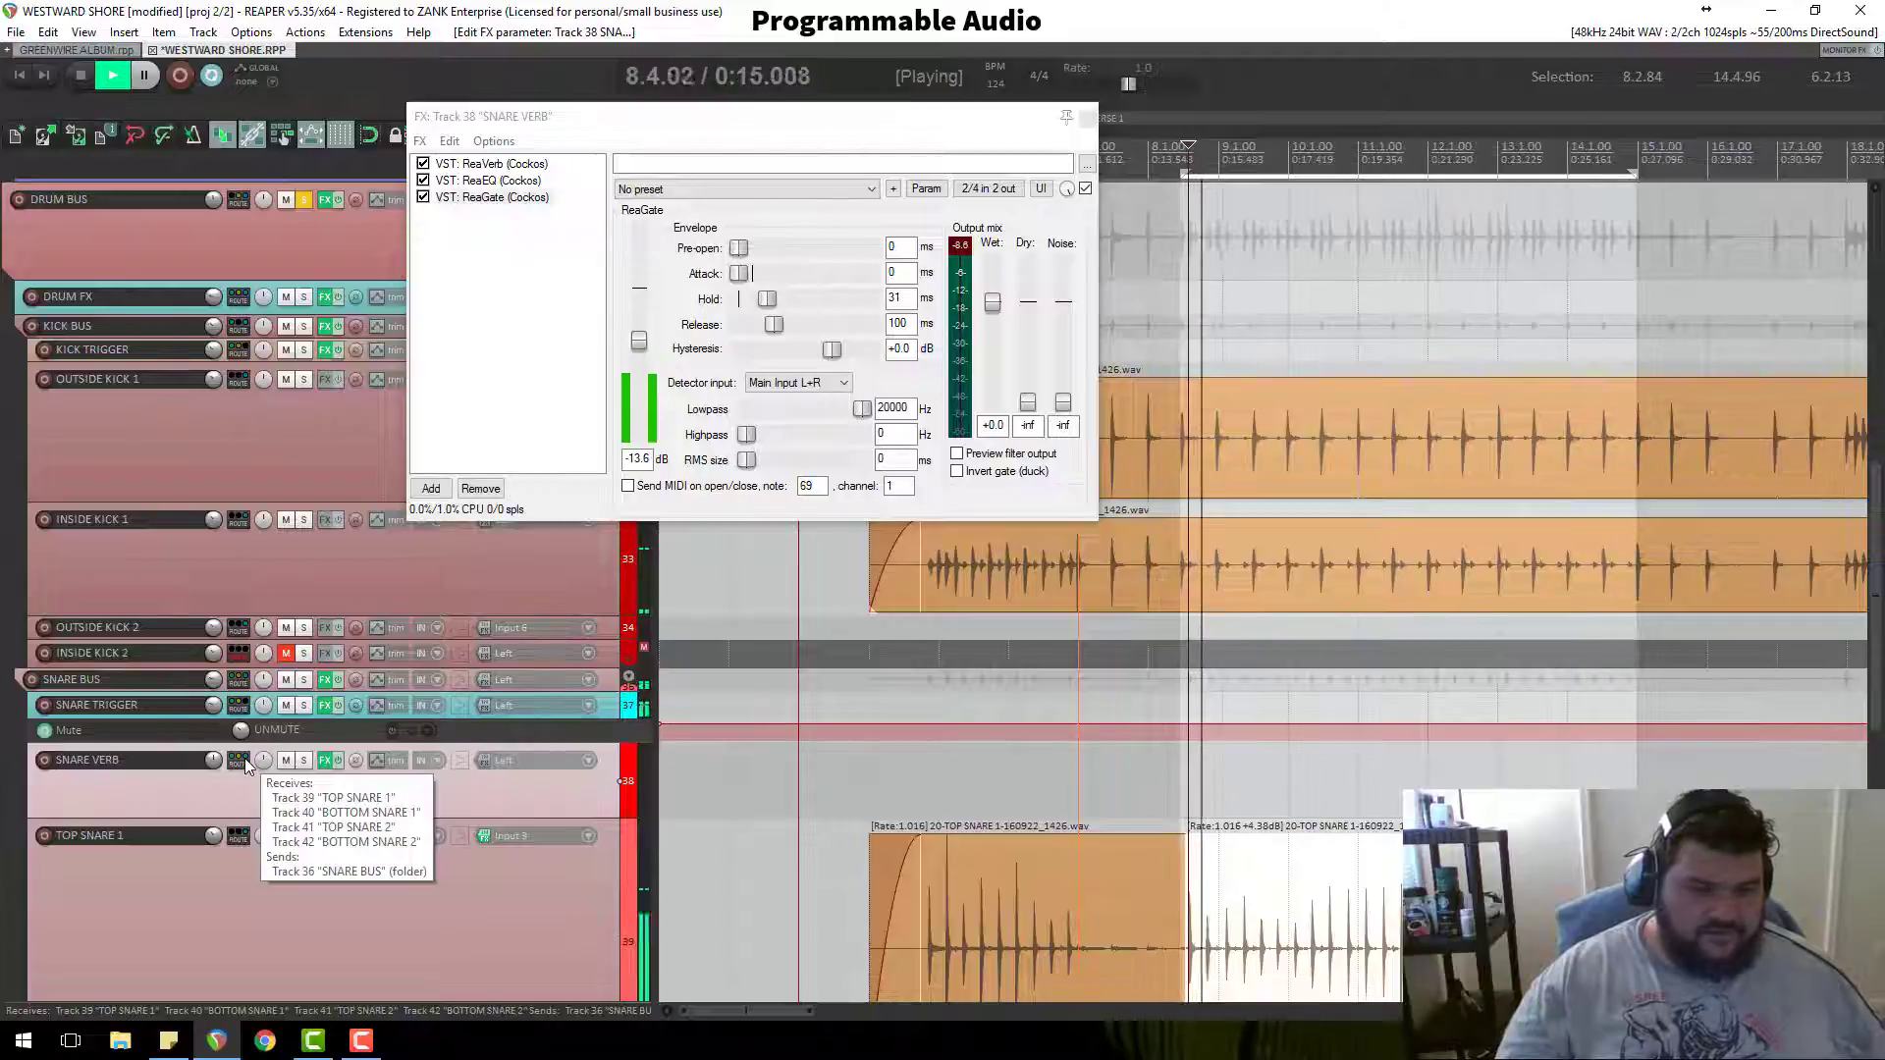
click(303, 680)
mouse_move(238, 684)
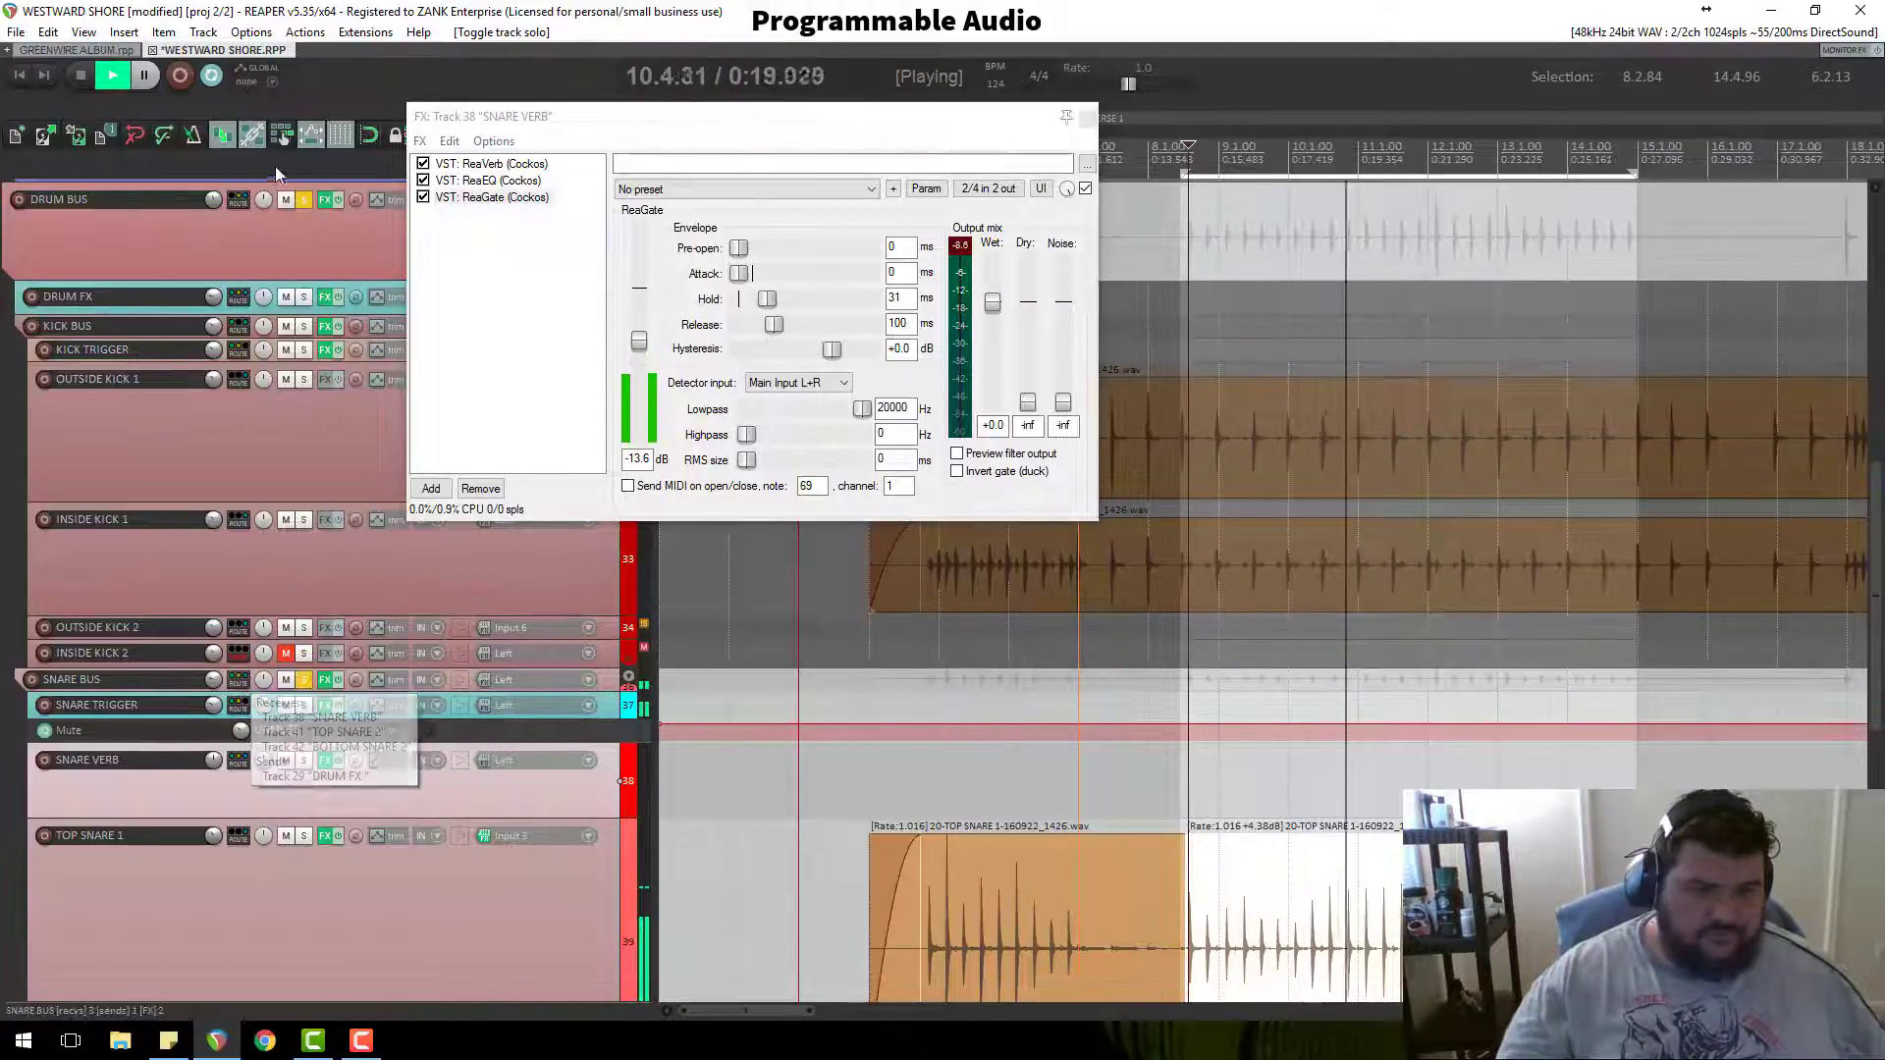
click(303, 199)
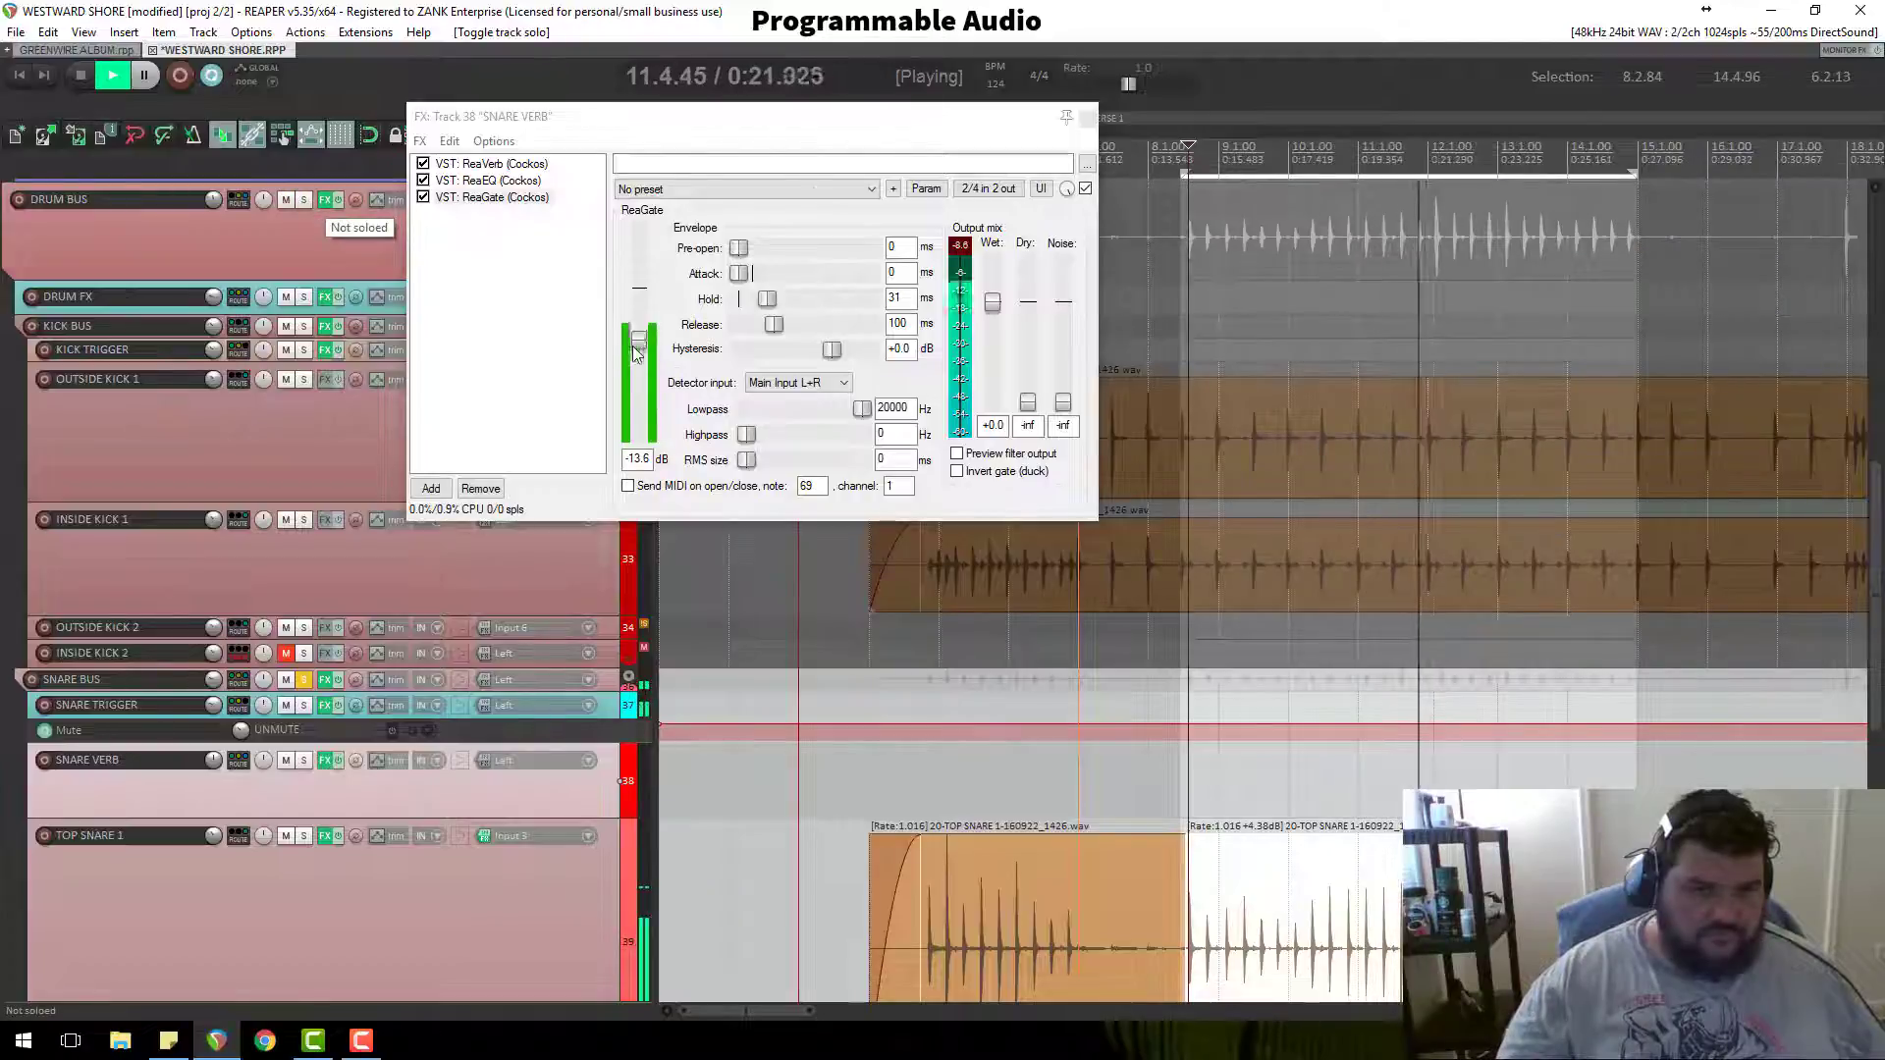
Step: Set SNARE VERB's ReaGate threshold to -27.0 dB, stop playback and close its effects window
drag(638, 344, 634, 379)
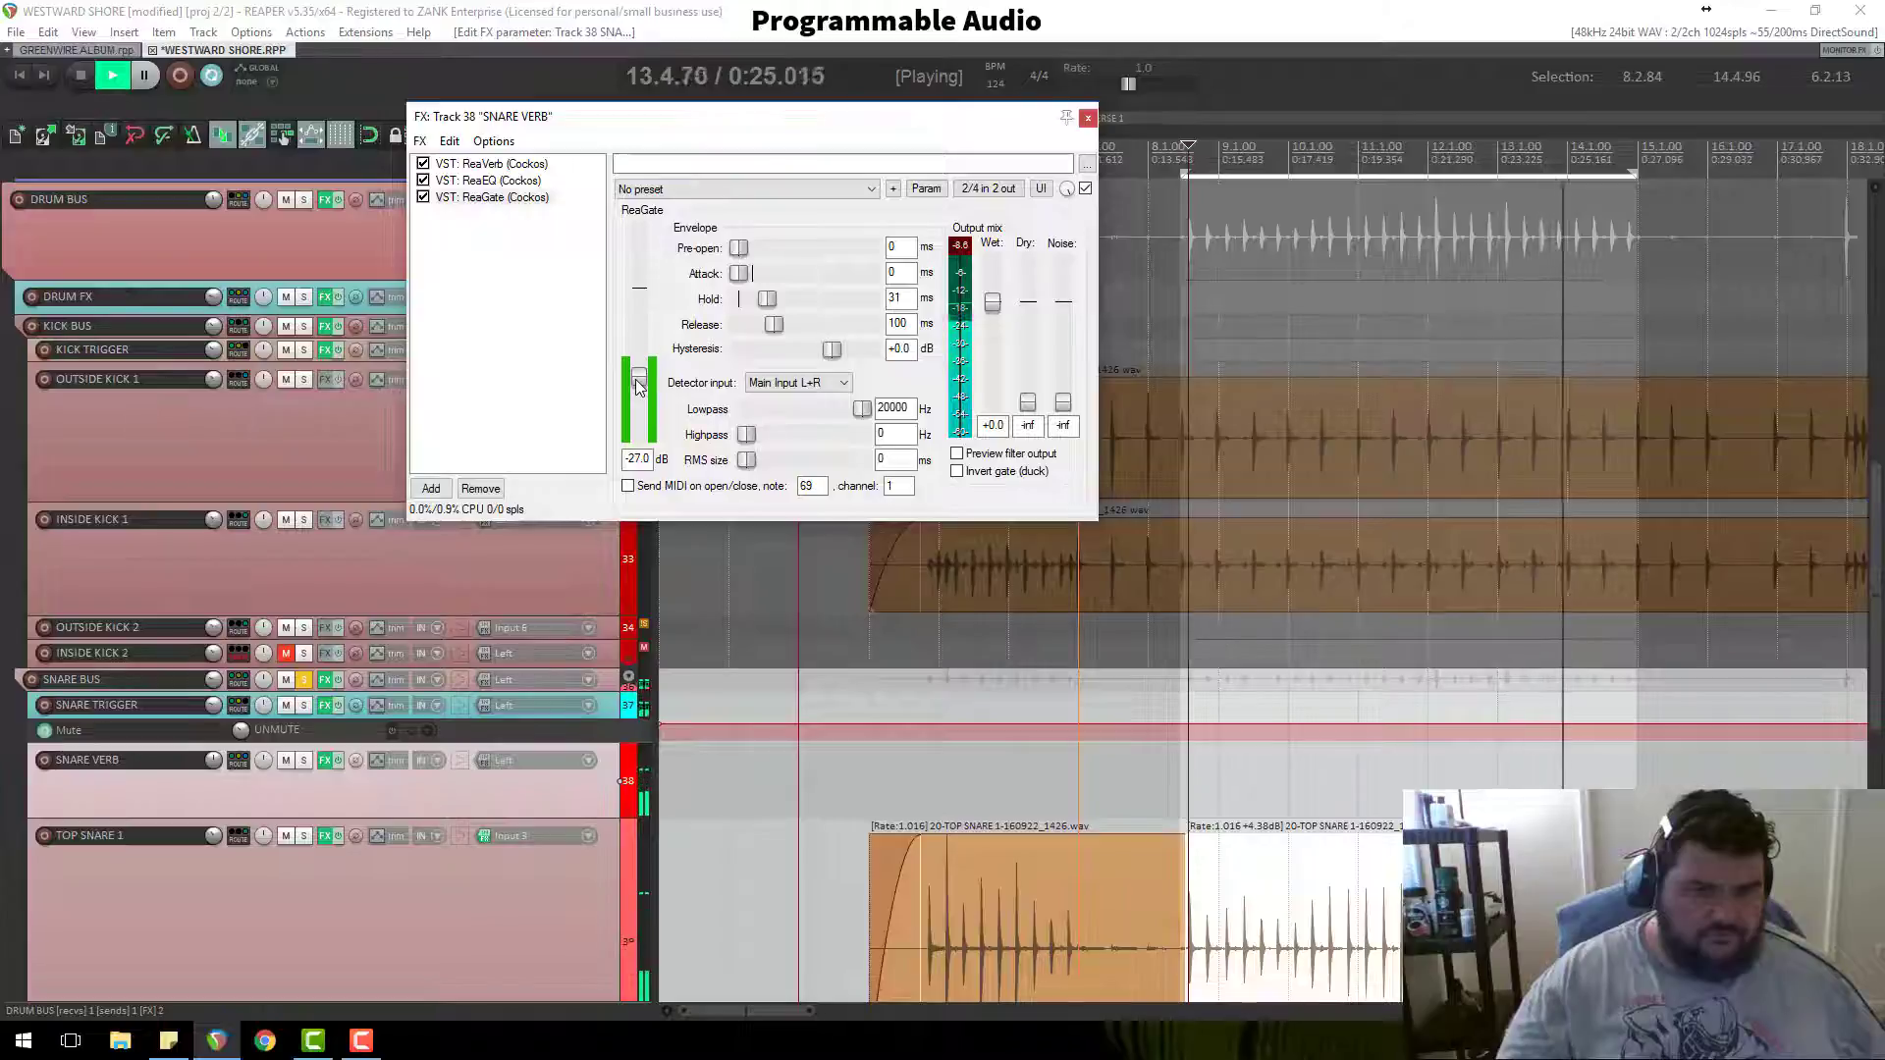
key(space)
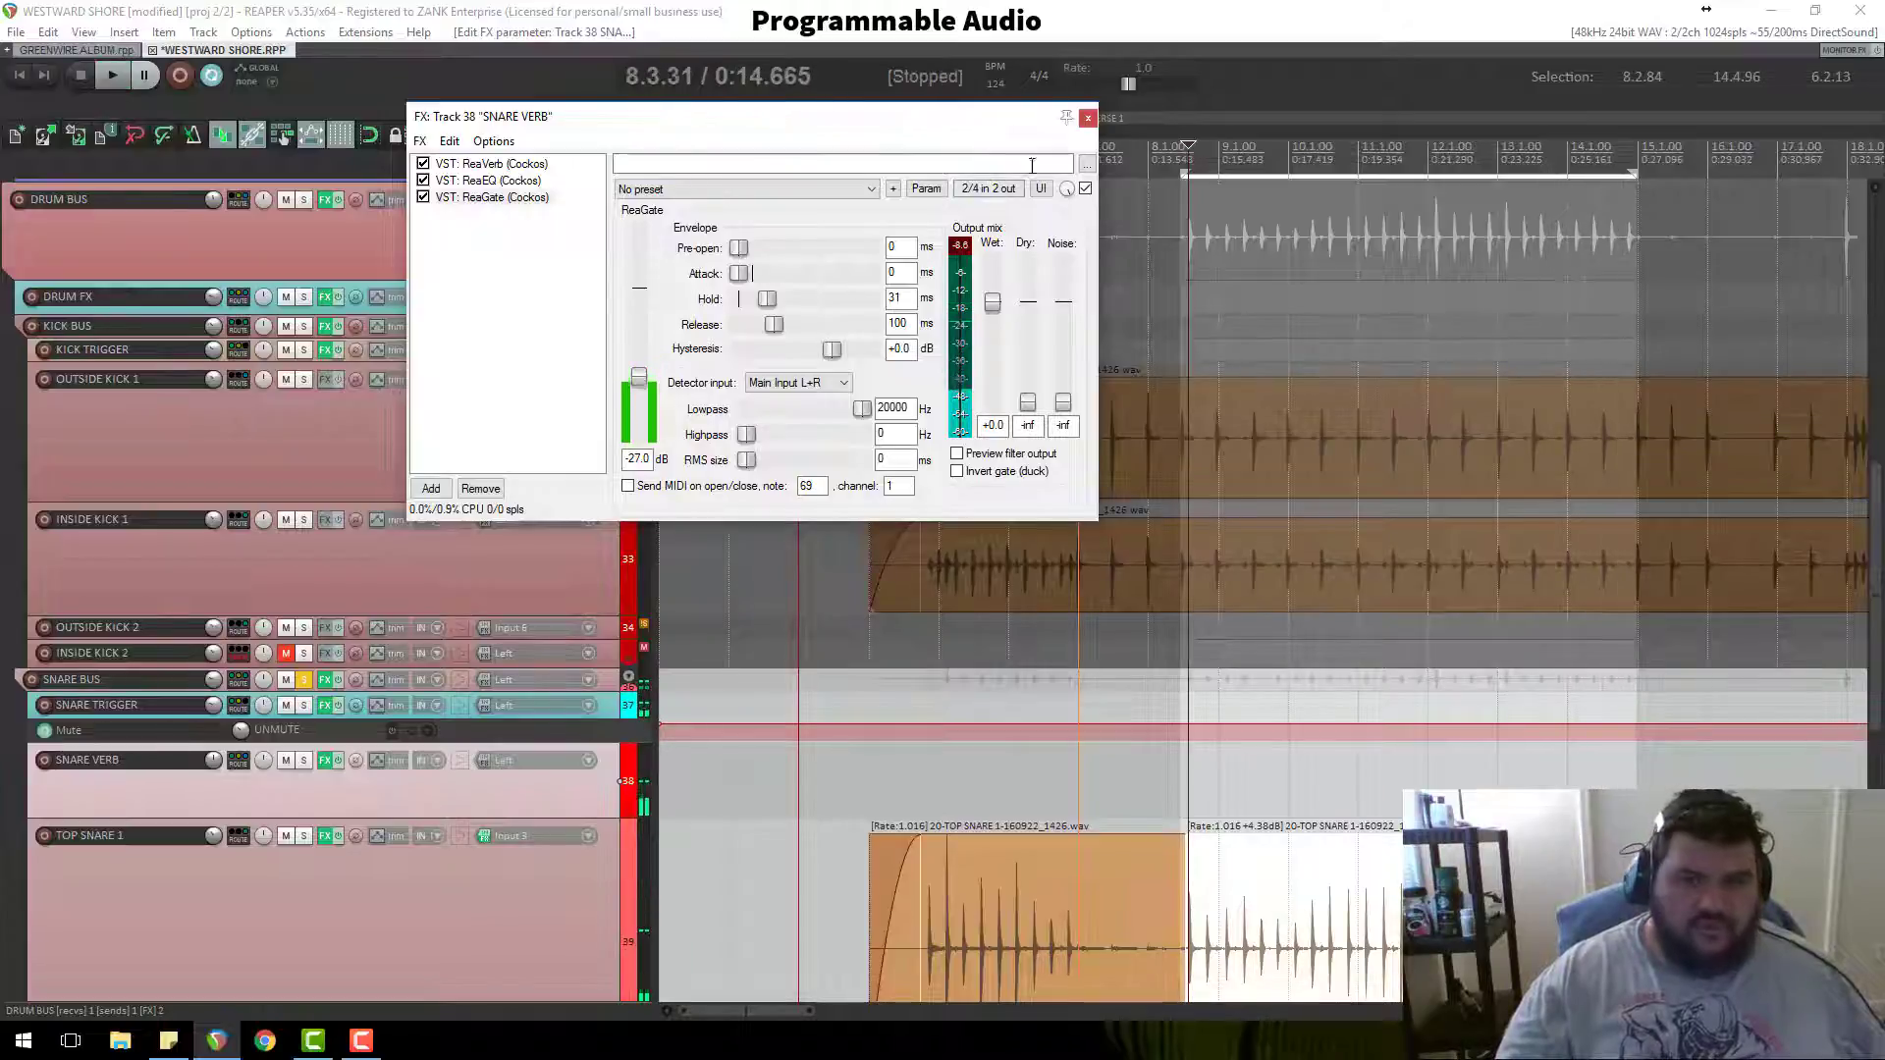
click(1088, 118)
scroll(301, 777, down, 5)
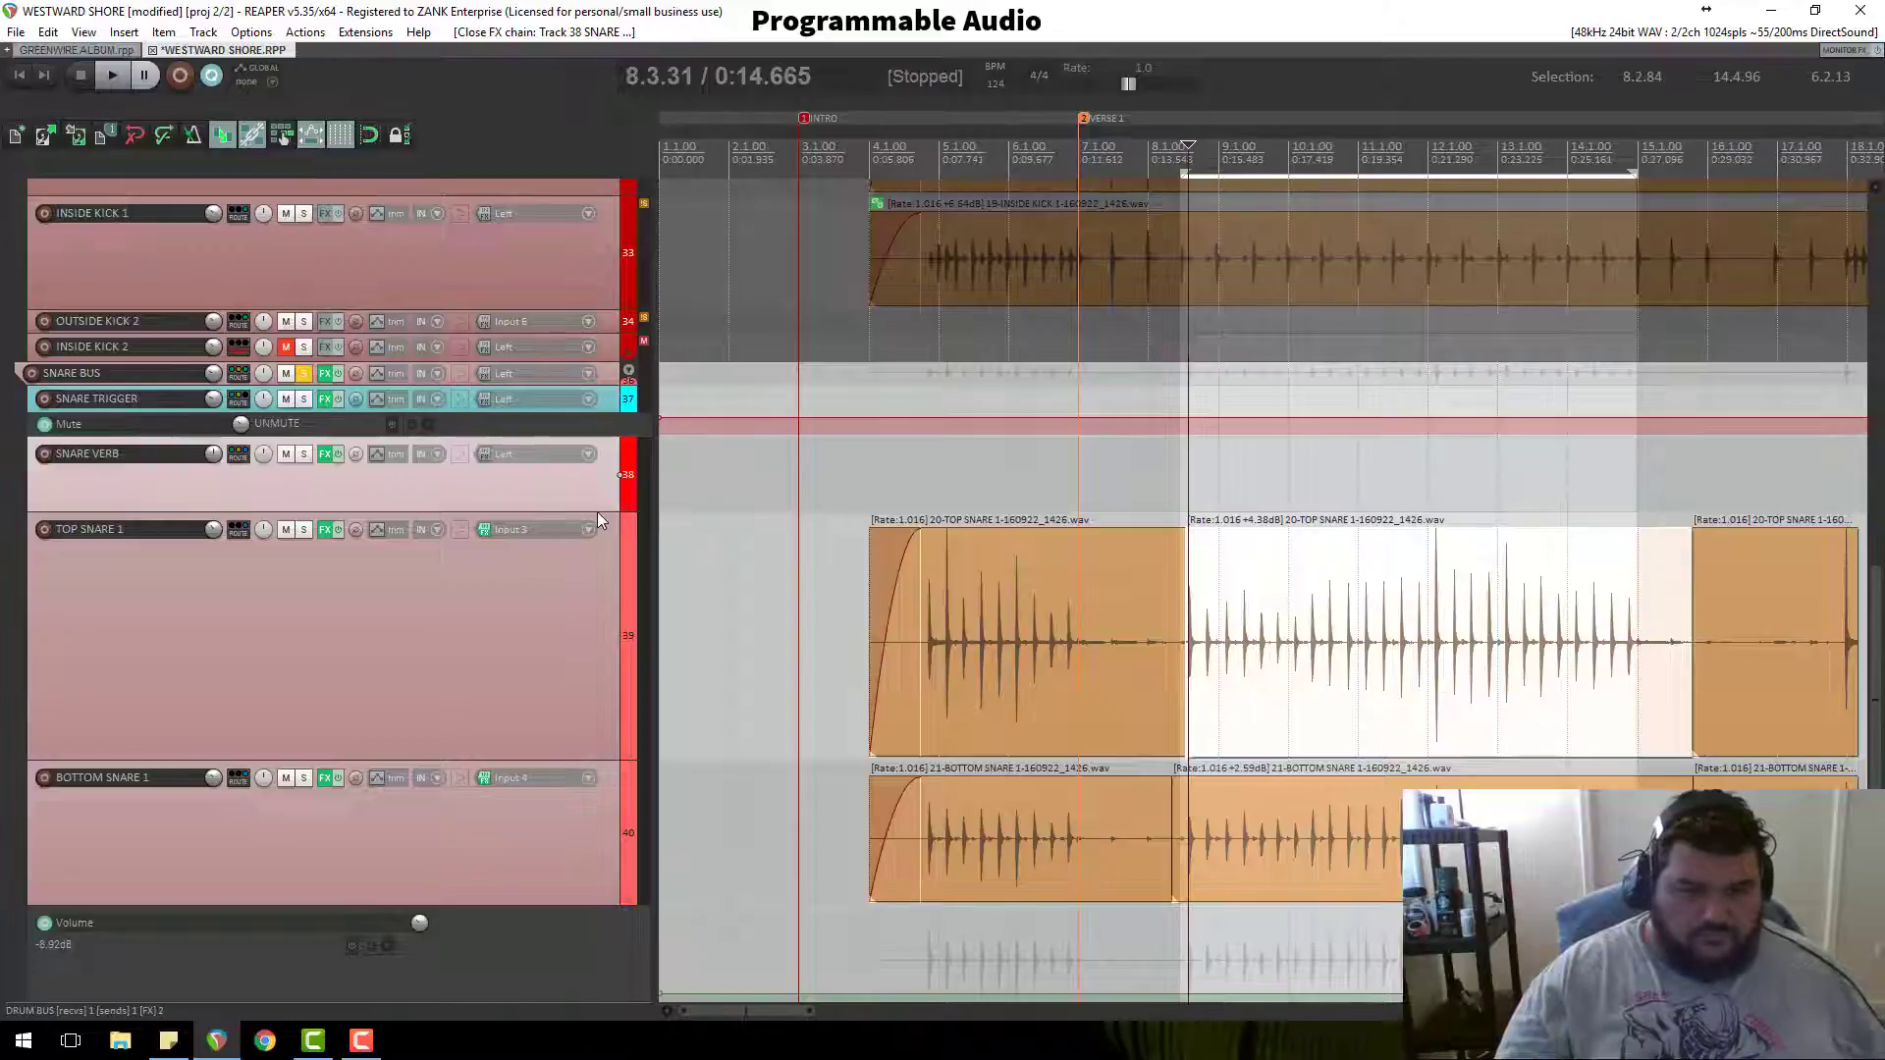
Step: Remove the sends from TOP SNARE 1 and BOTTOM SNARE 1 to SNARE VERB, and play the loop briefly
click(552, 686)
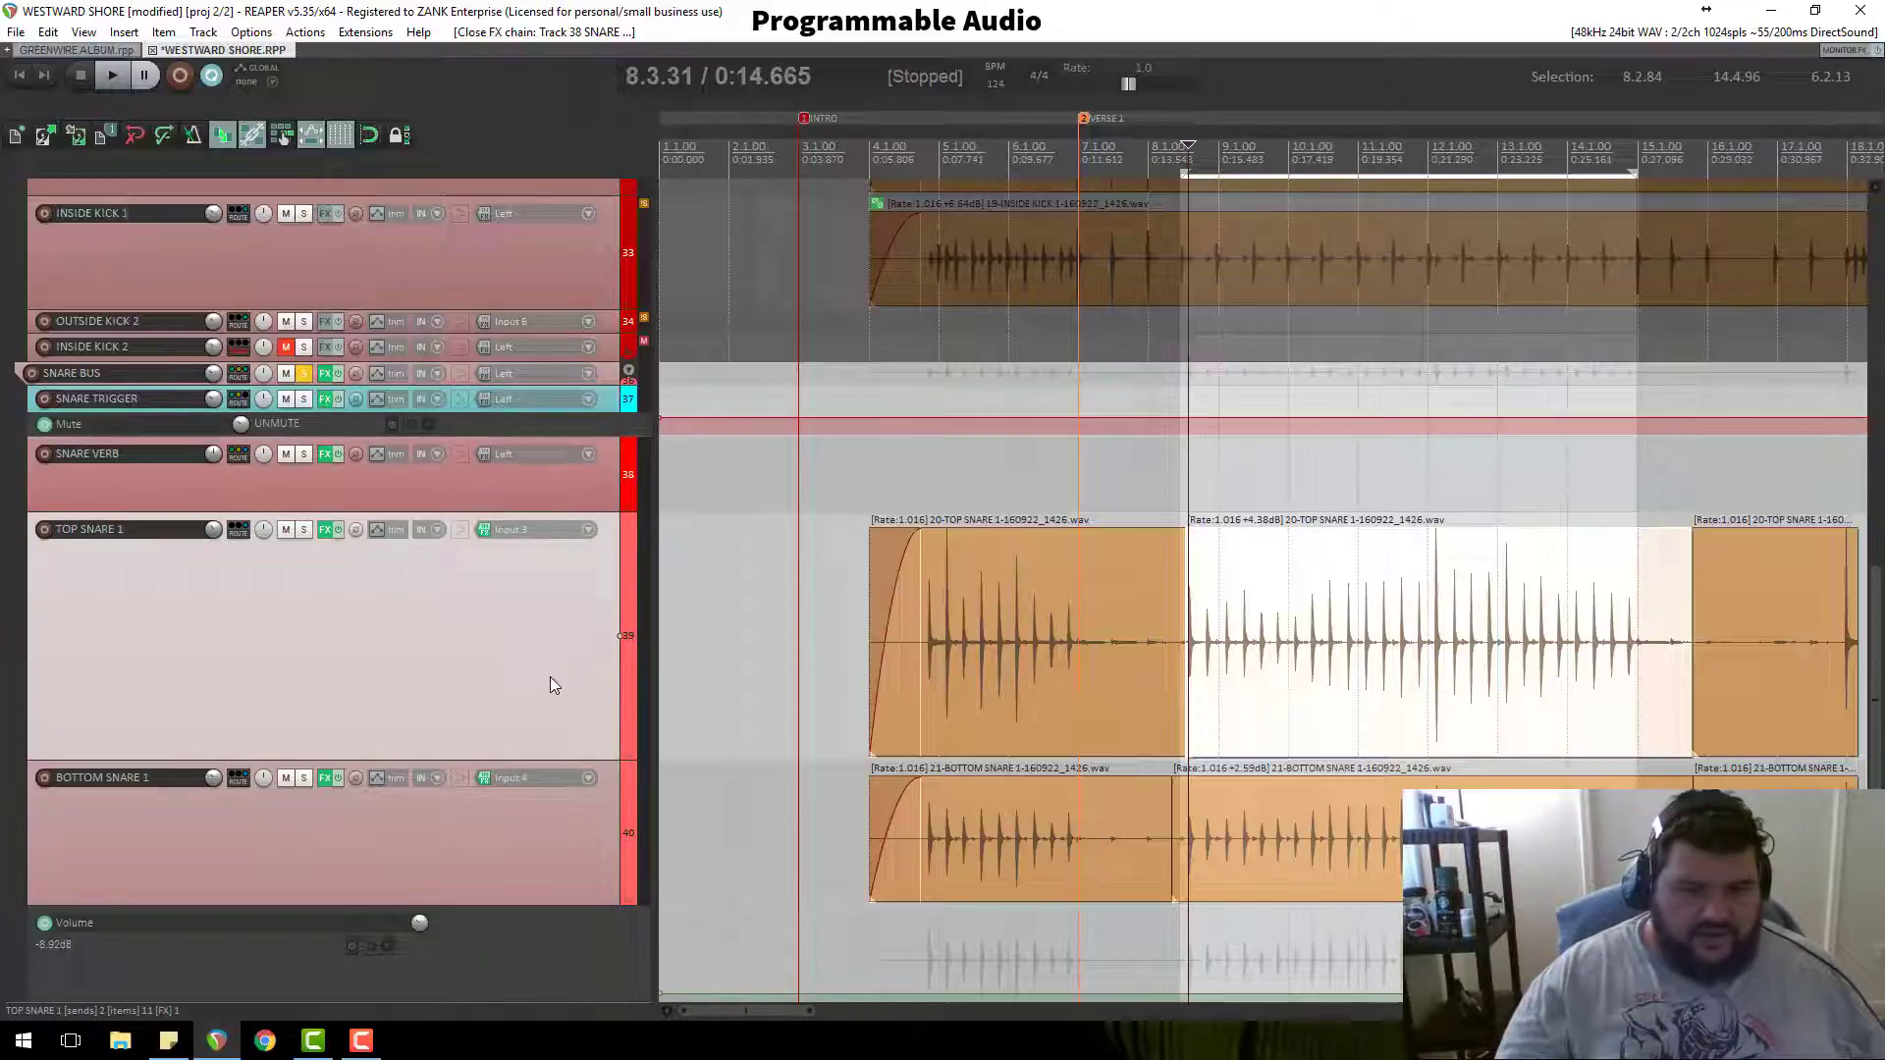
ctrl+click(538, 842)
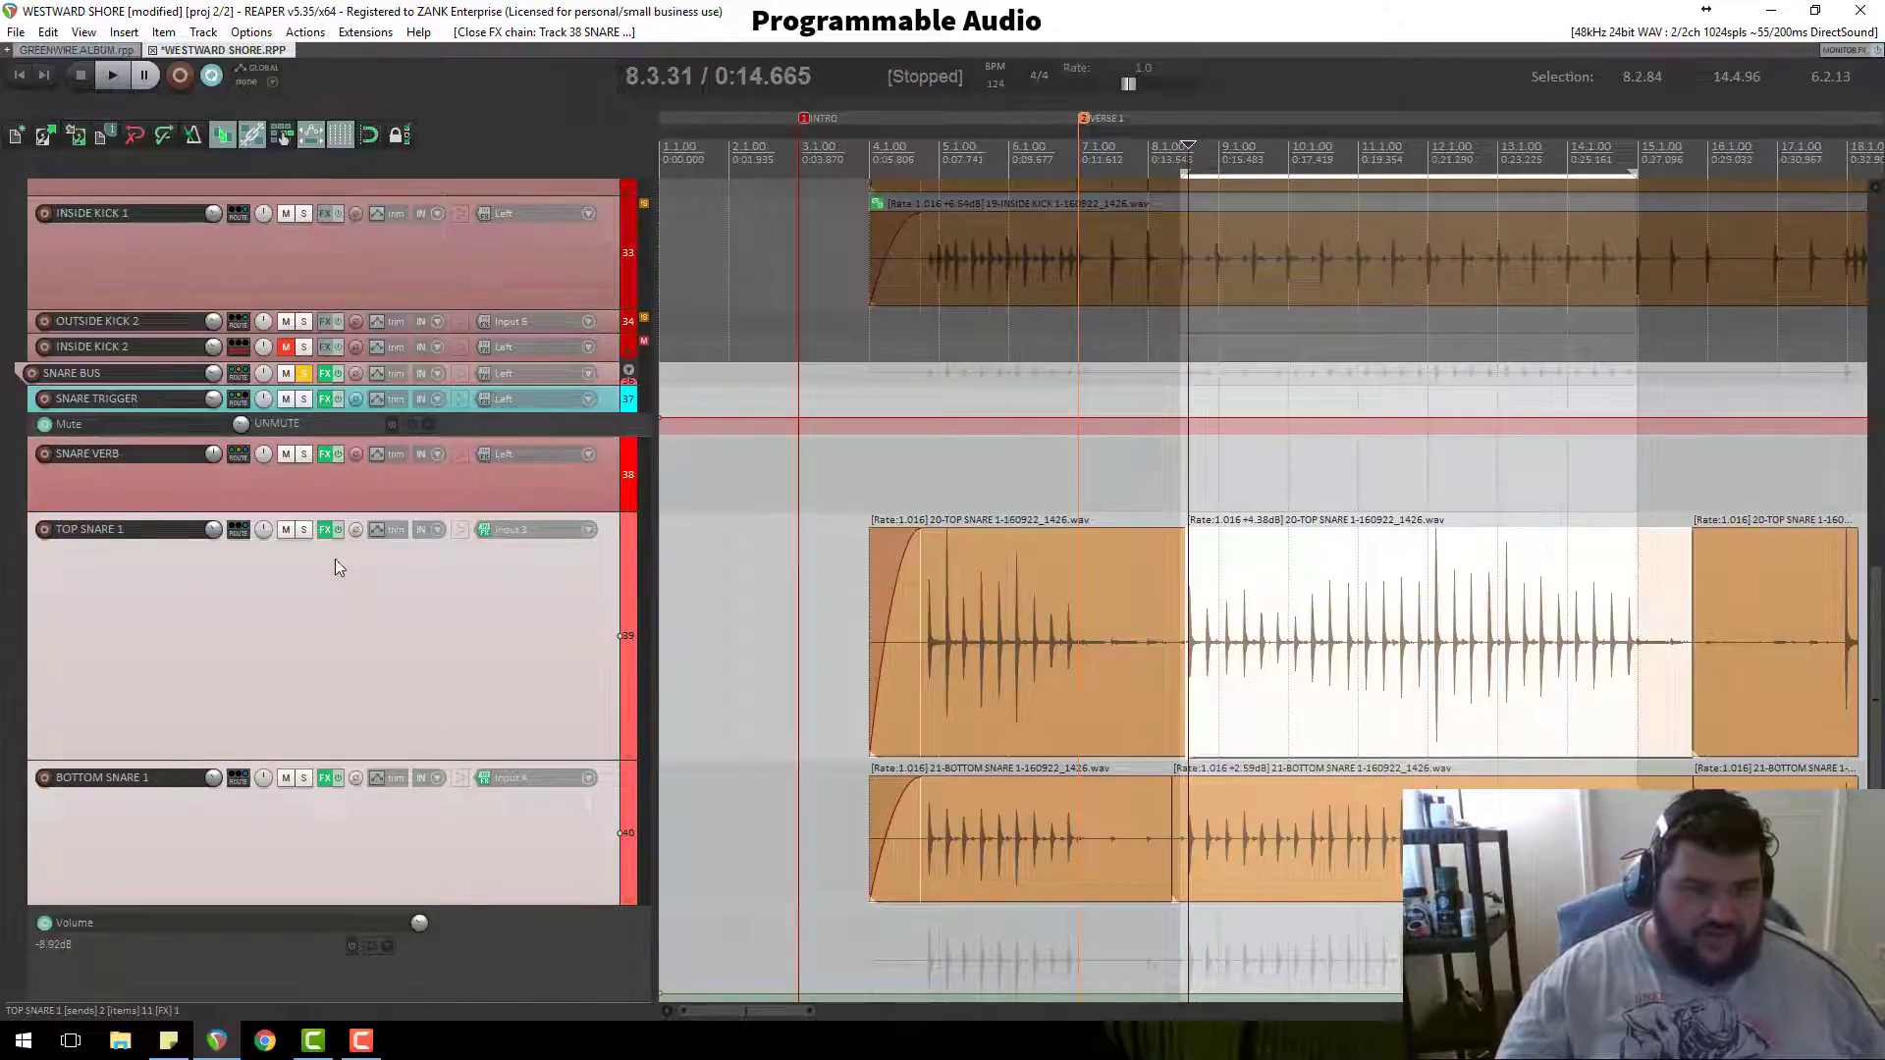
right_click(236, 533)
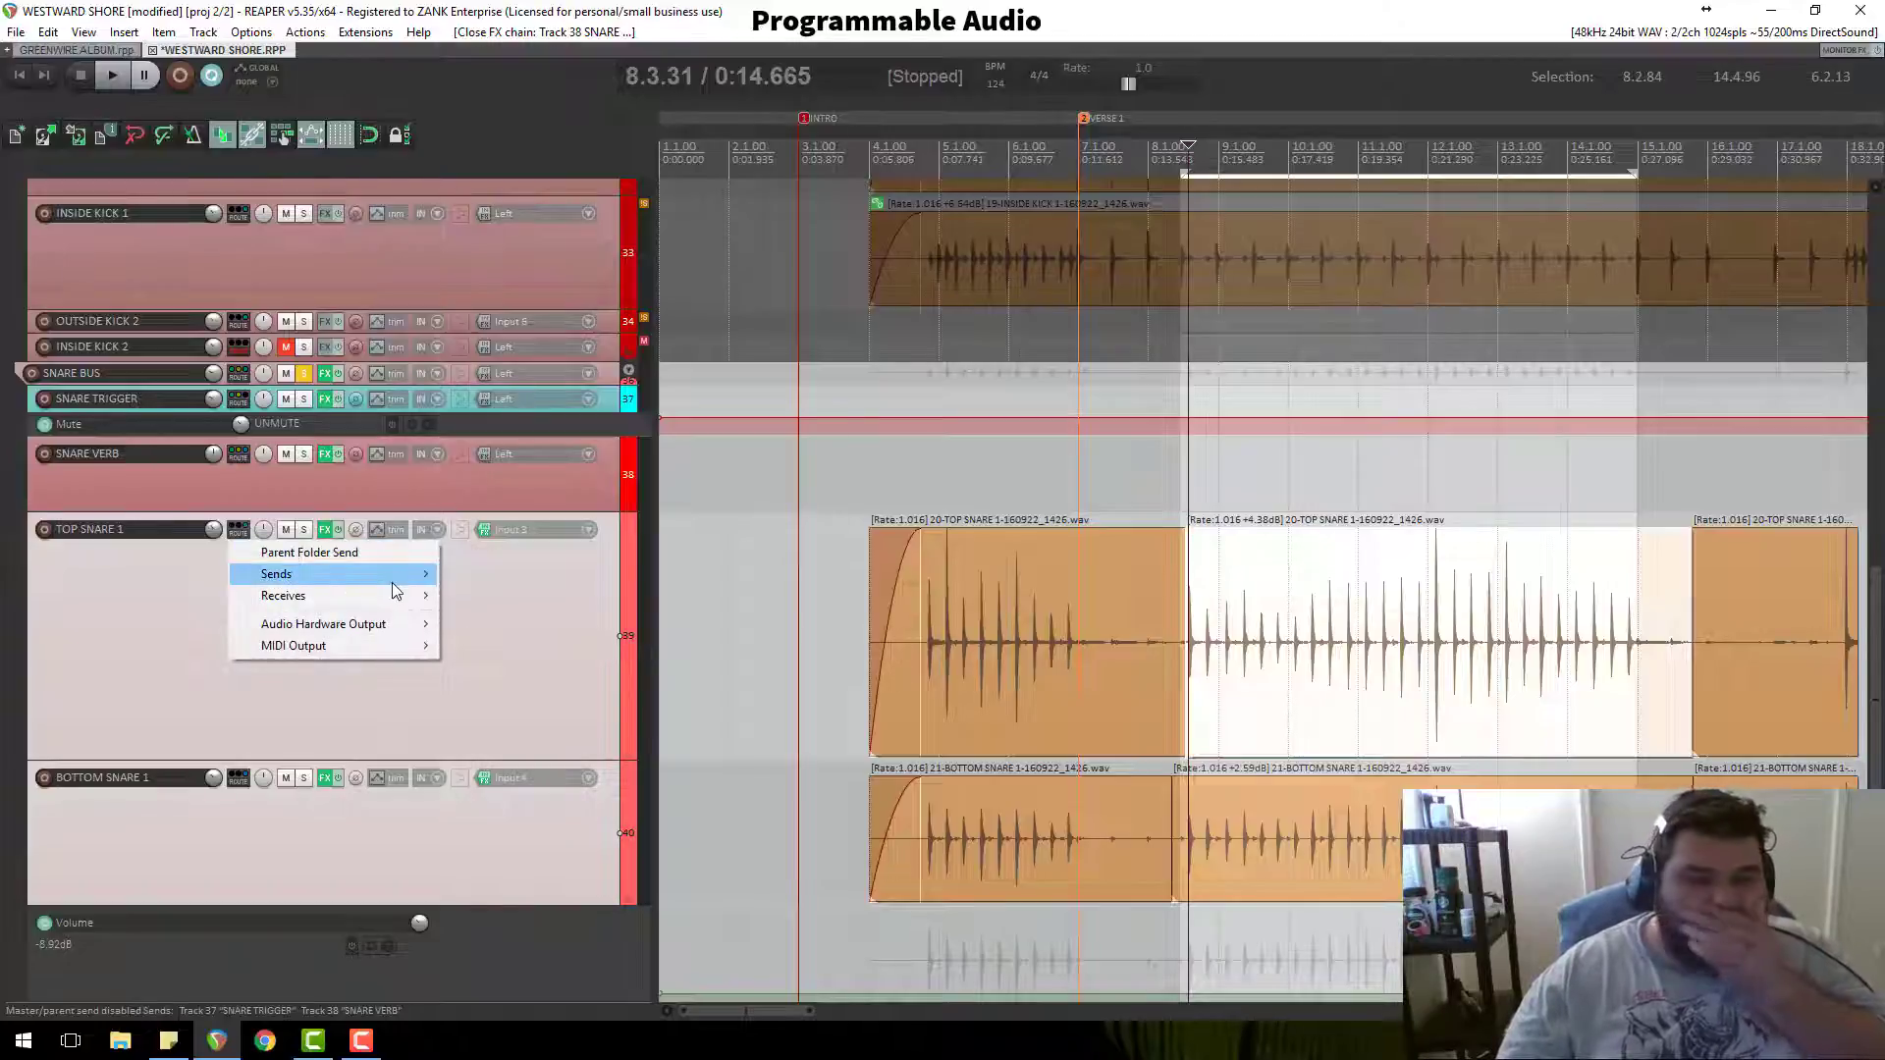
mouse_move(314, 595)
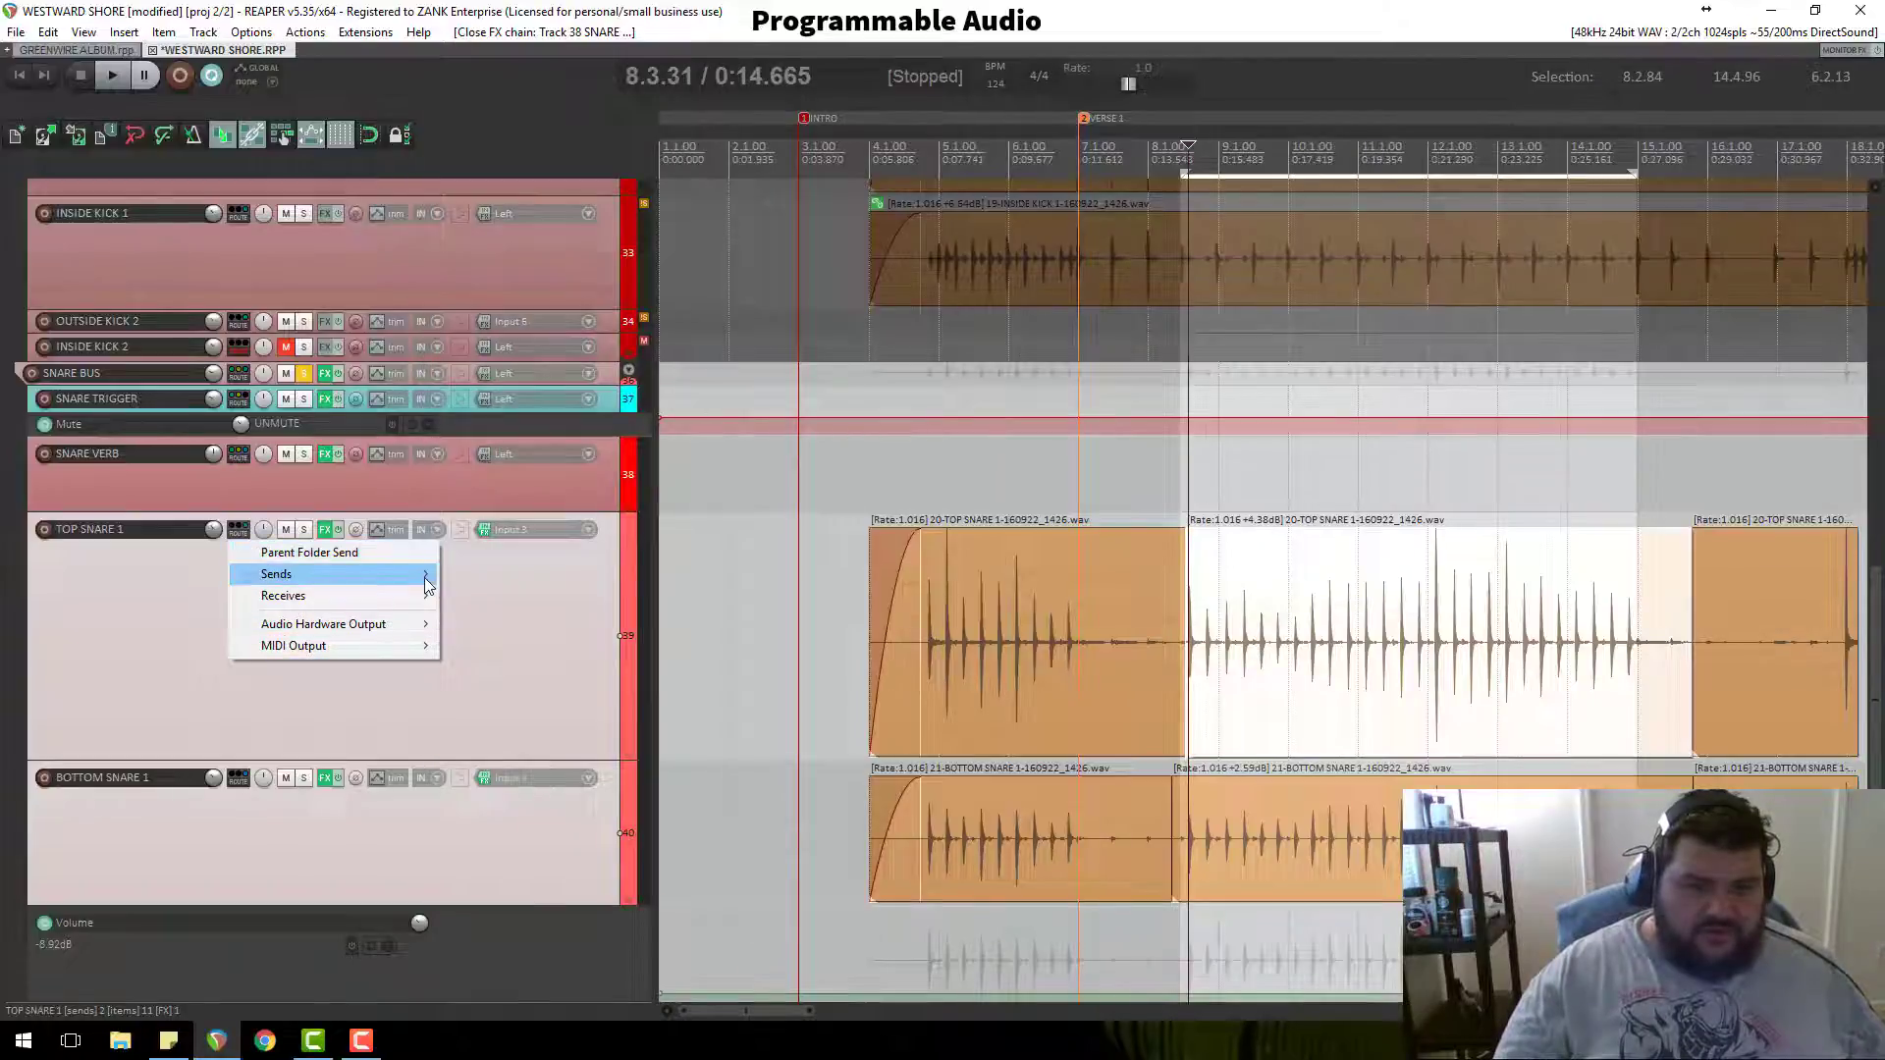
mouse_move(428, 585)
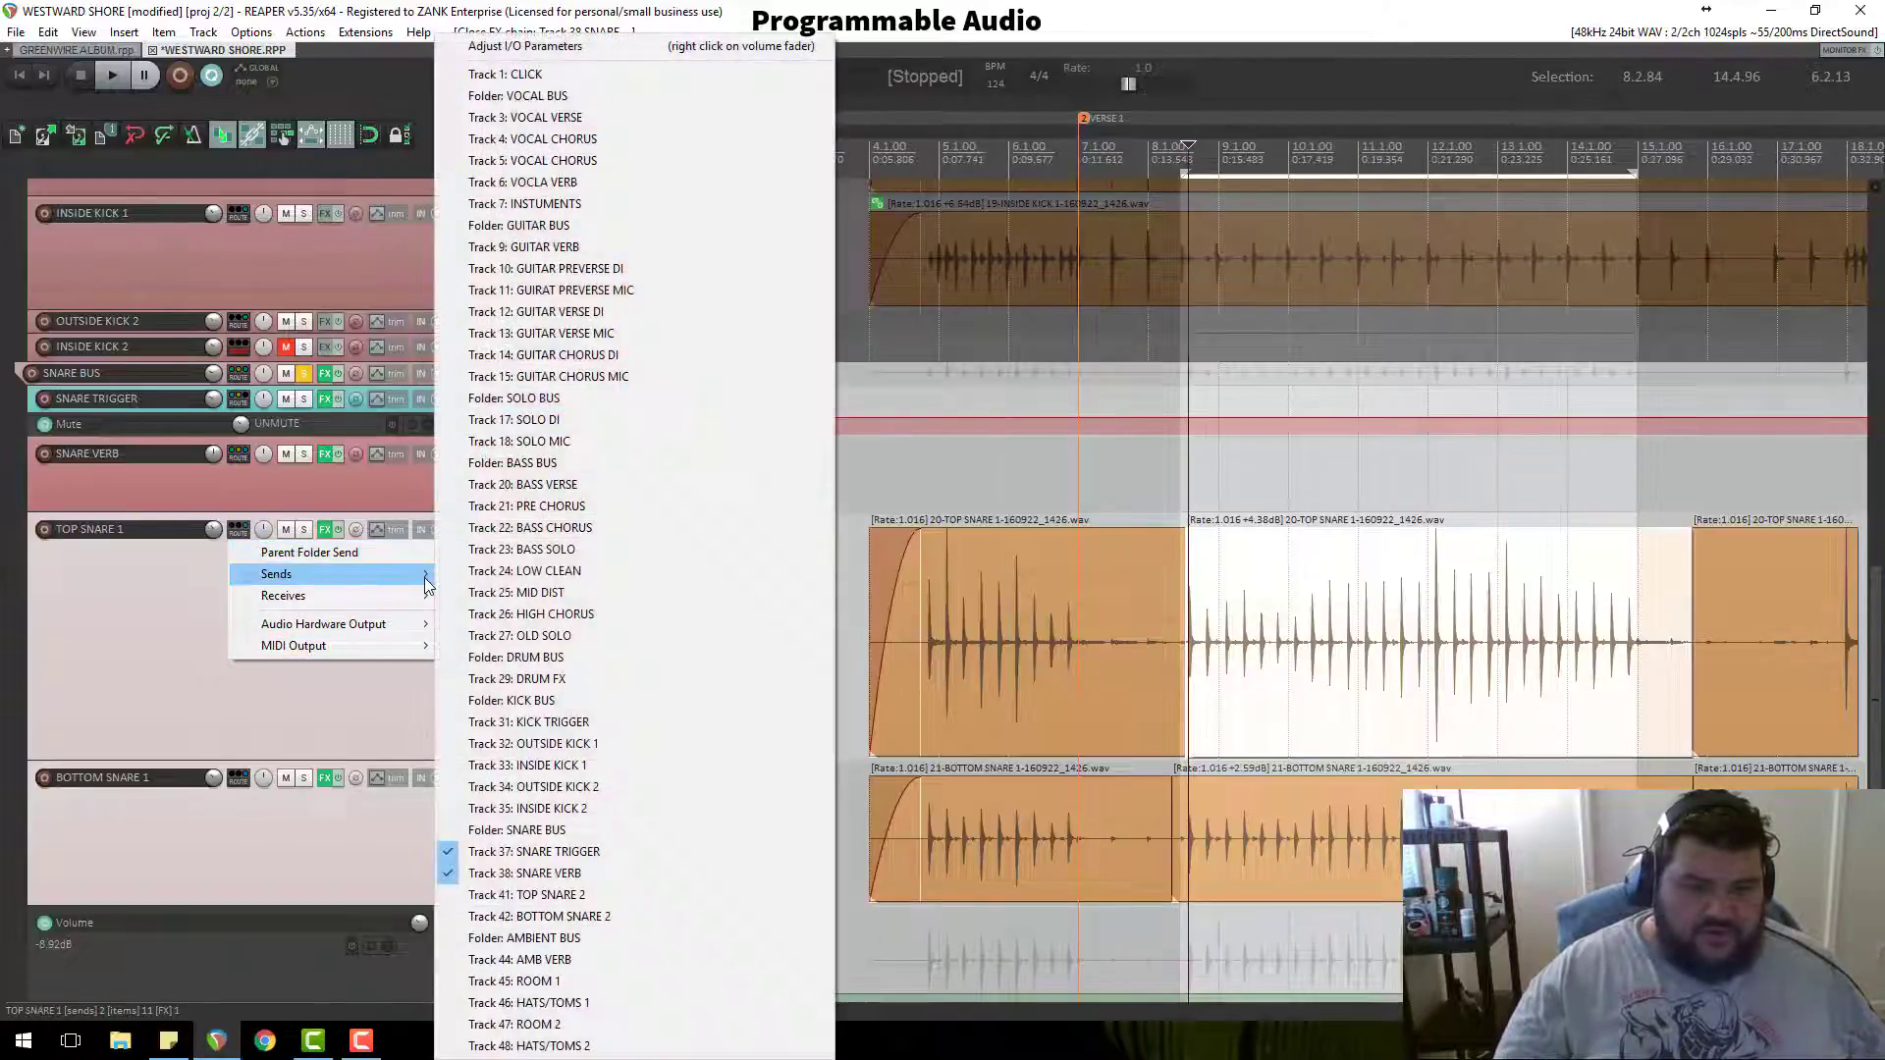
click(576, 880)
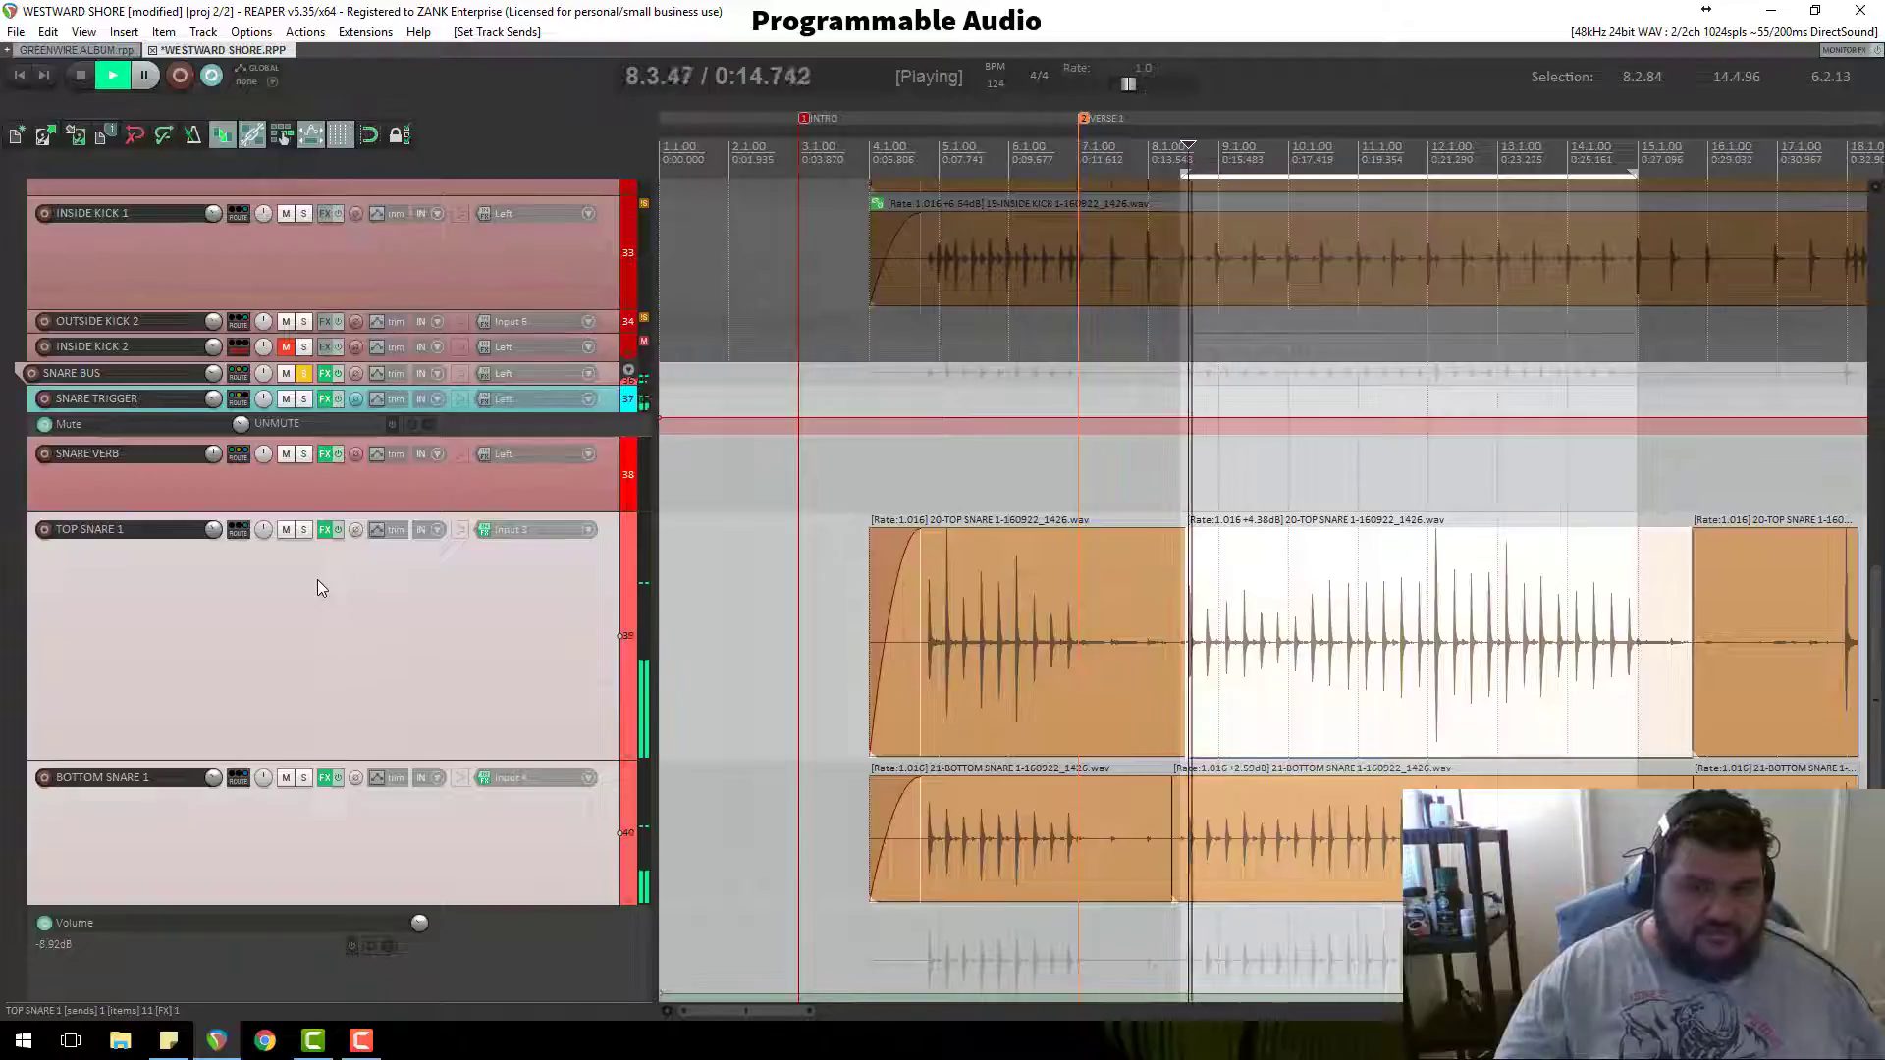
key(space)
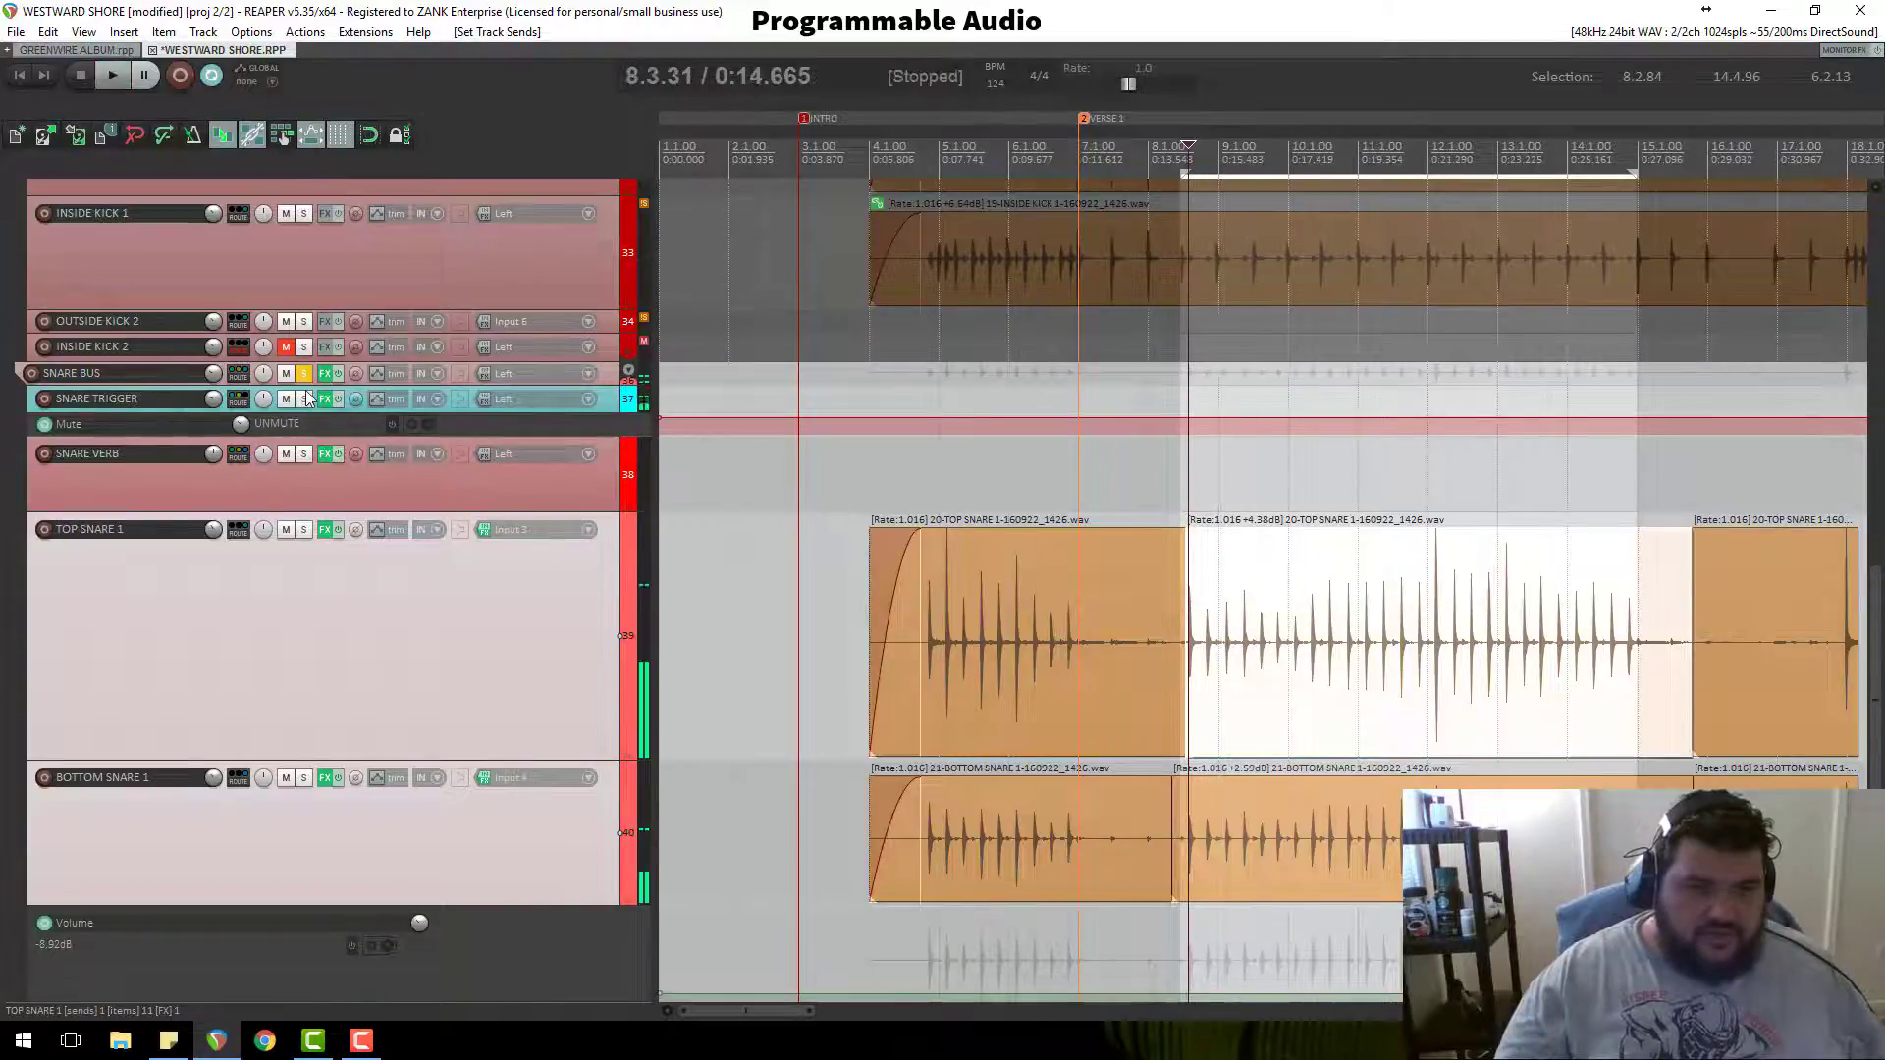
Step: Solo SNARE VERB and SNARE TRIGGER in place of SNARE BUS, listening to the loop
click(304, 455)
key(space)
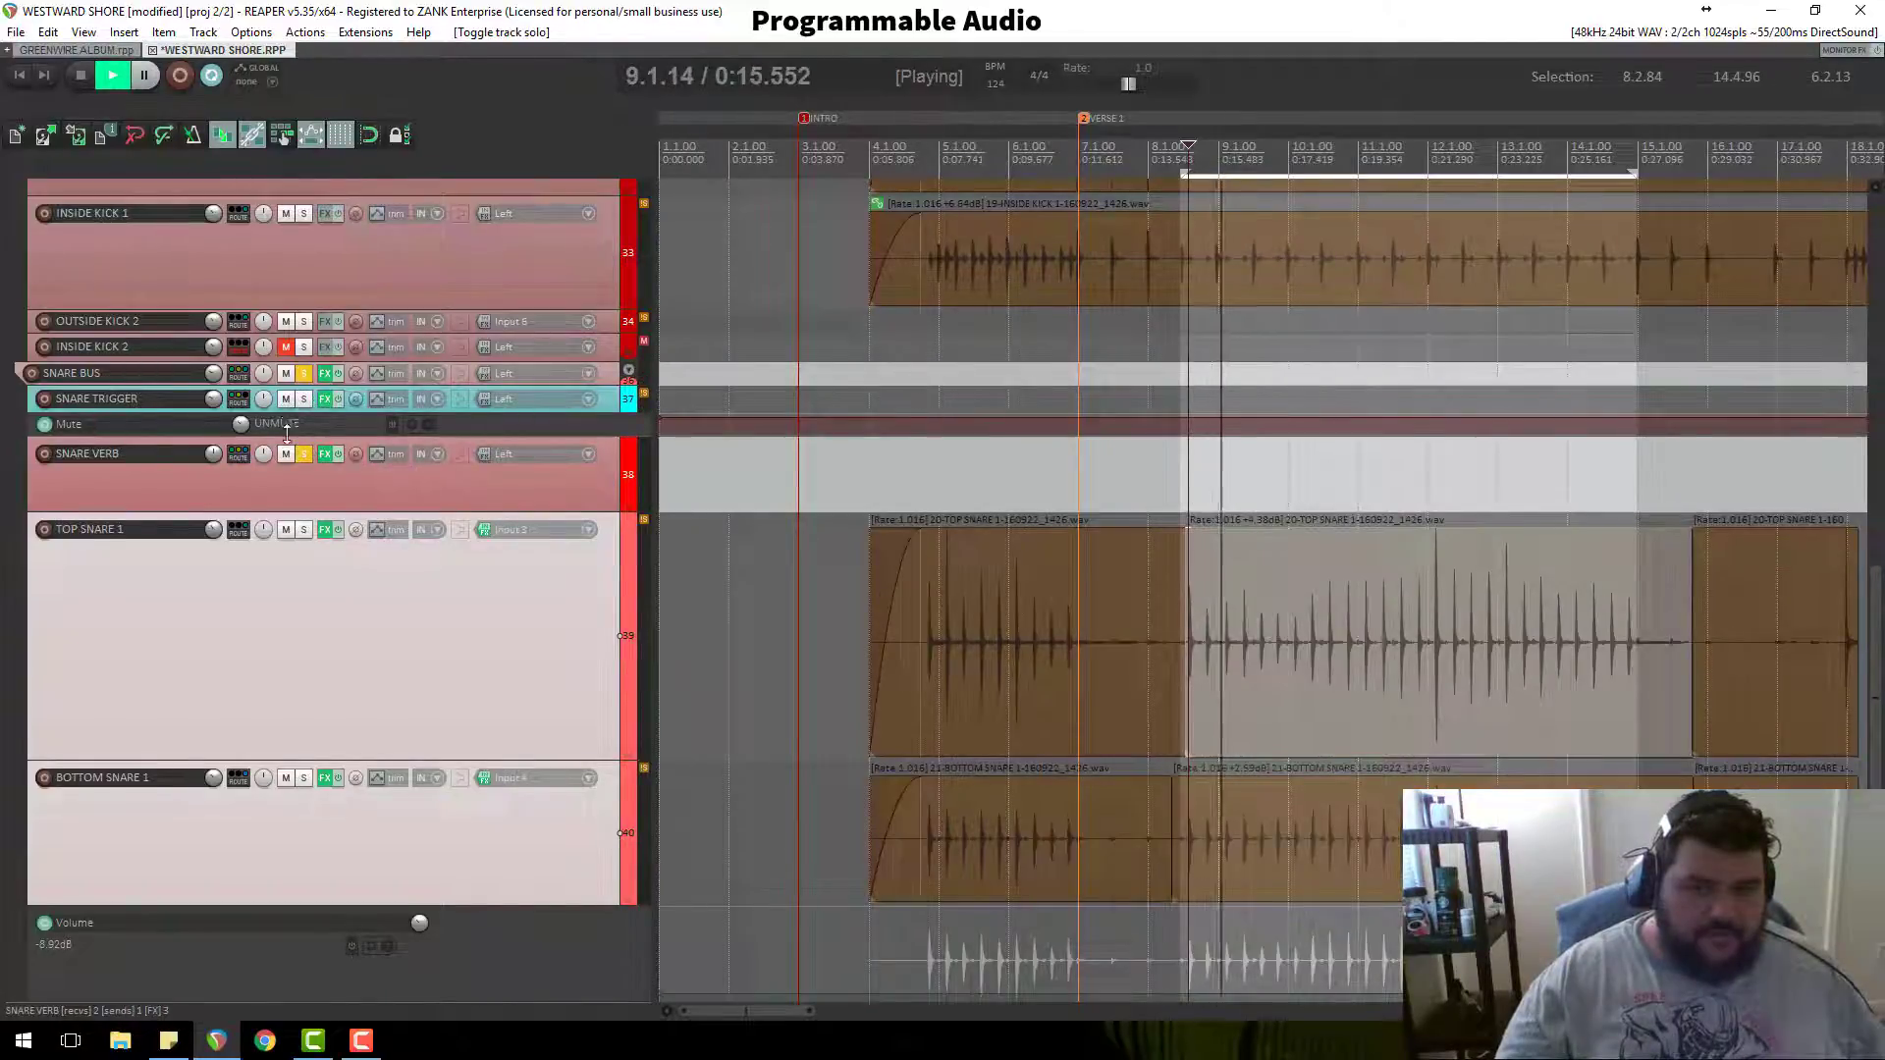
key(space)
click(309, 378)
click(308, 405)
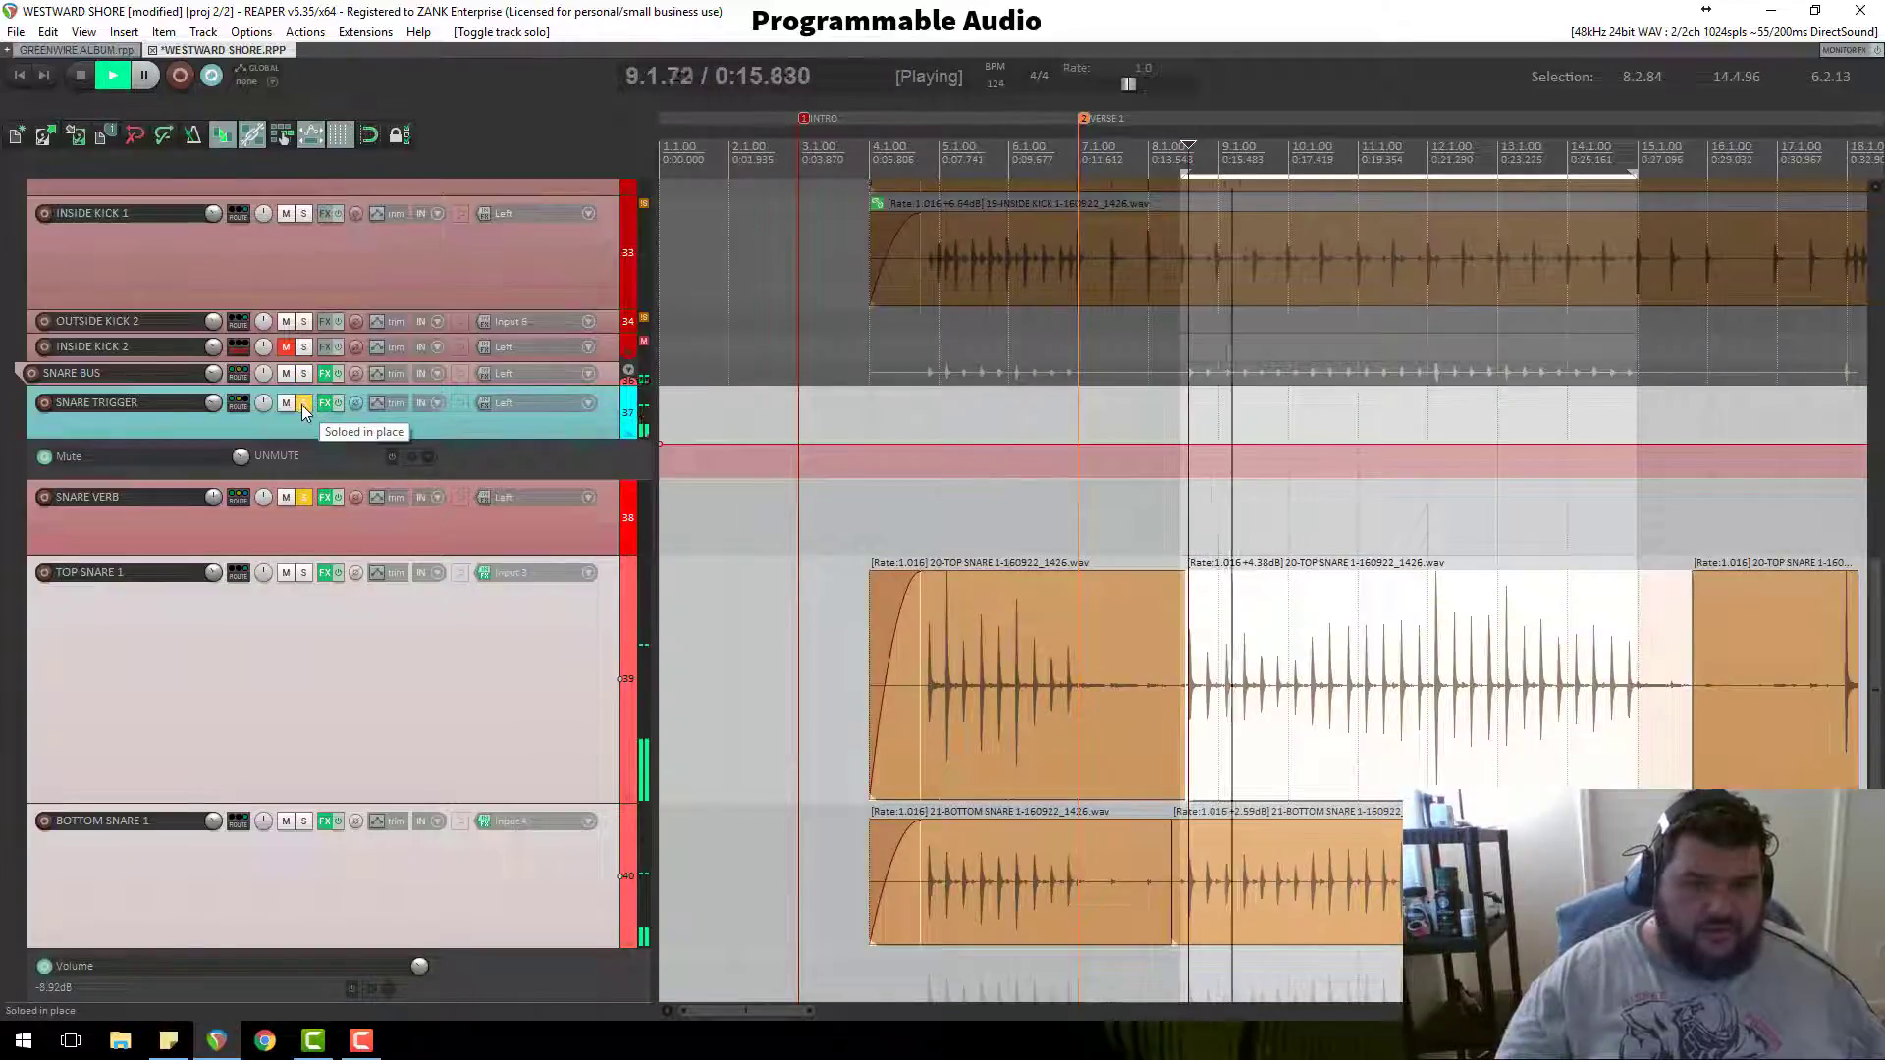
Step: Temporarily solo BOTTOM SNARE 1 and TOP SNARE 1 alongside SNARE TRIGGER and SNARE VERB during playback
click(303, 821)
click(306, 574)
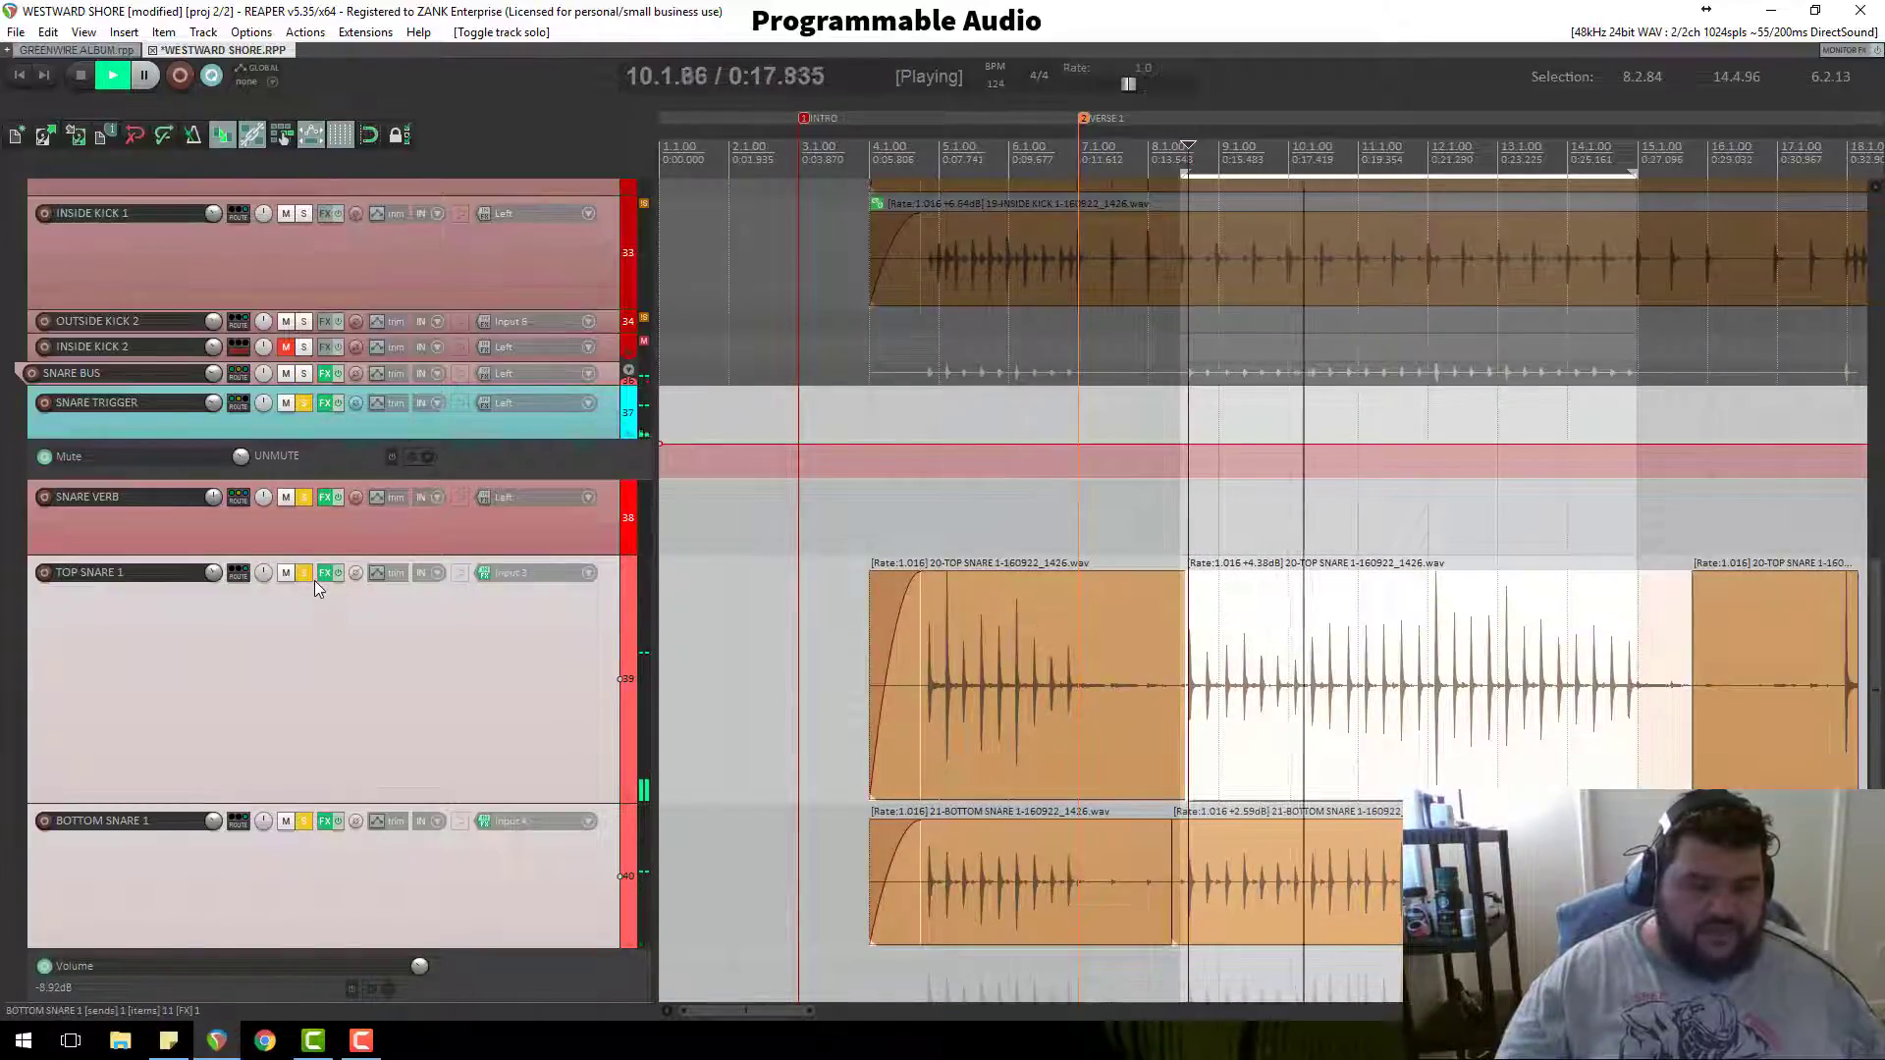
click(306, 573)
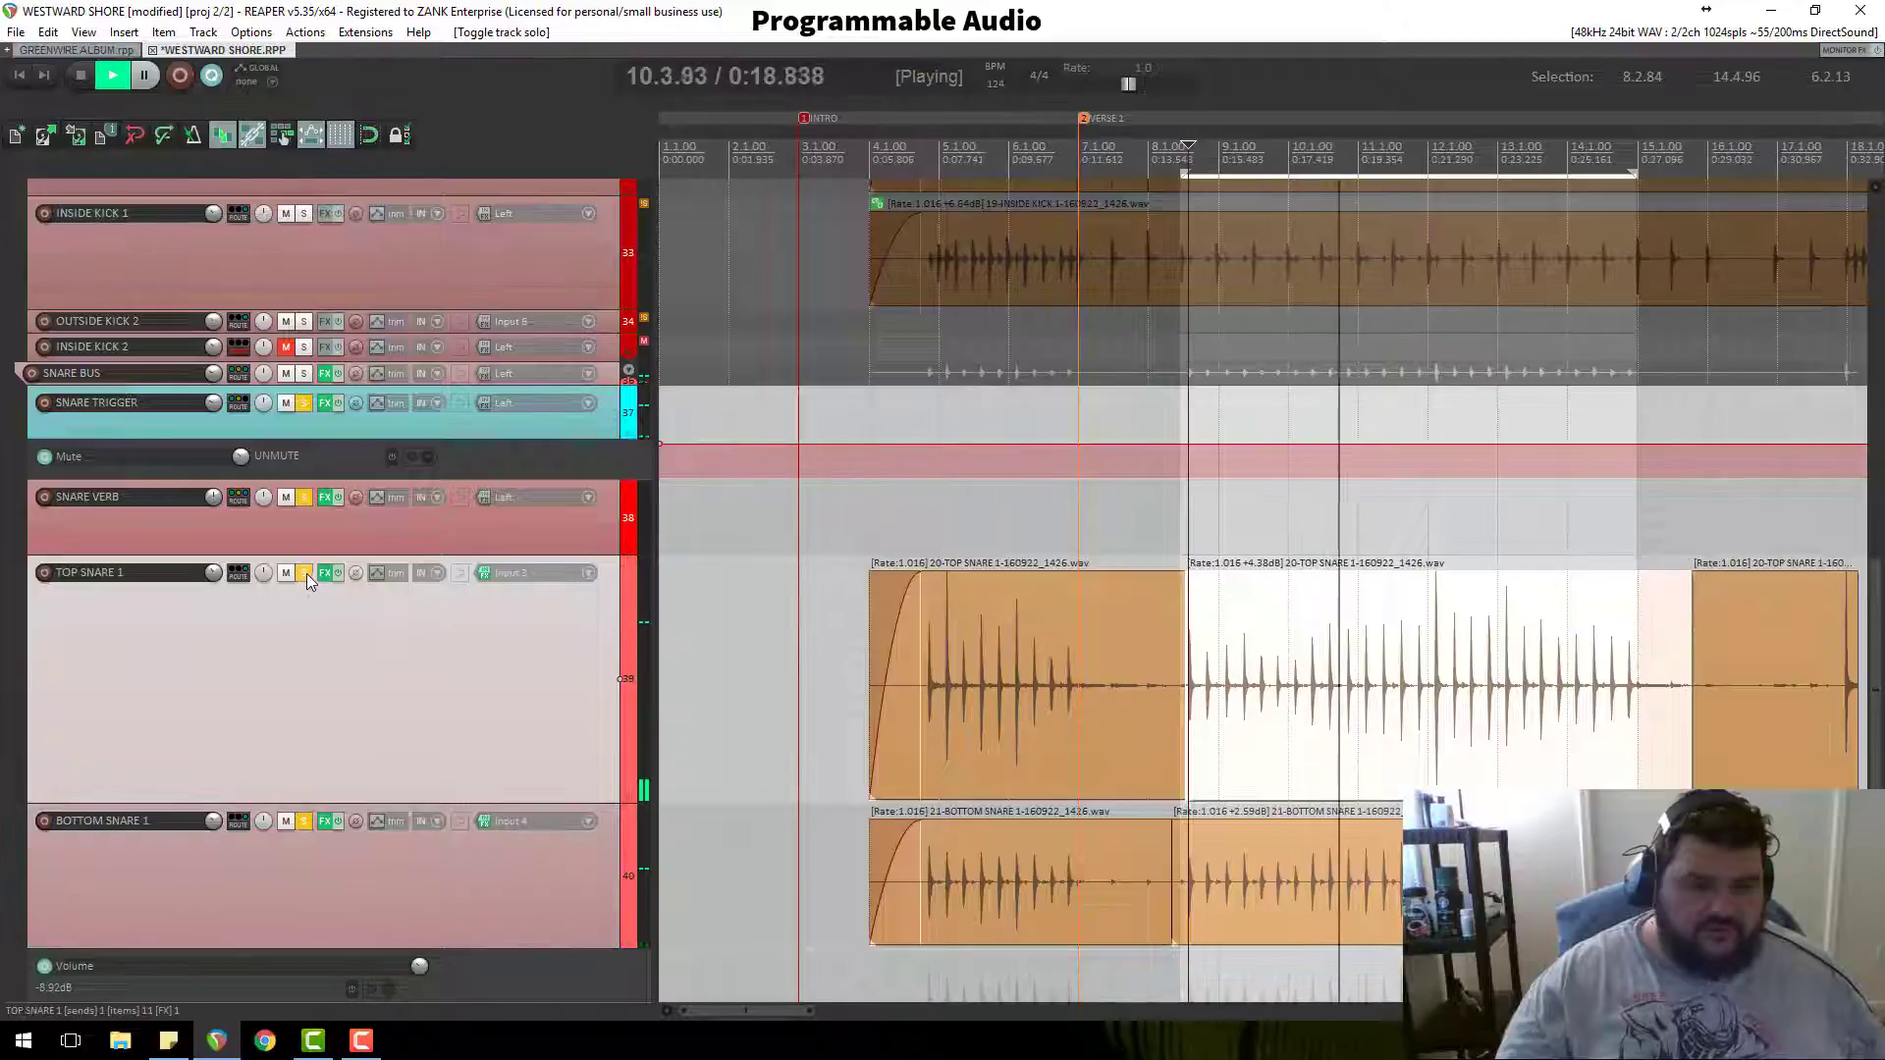
click(307, 825)
Step: Examine the top and bottom snare waveforms while SNARE TRIGGER and SNARE VERB play soloed, and stop playback
click(318, 518)
scroll(1145, 538, down, 2)
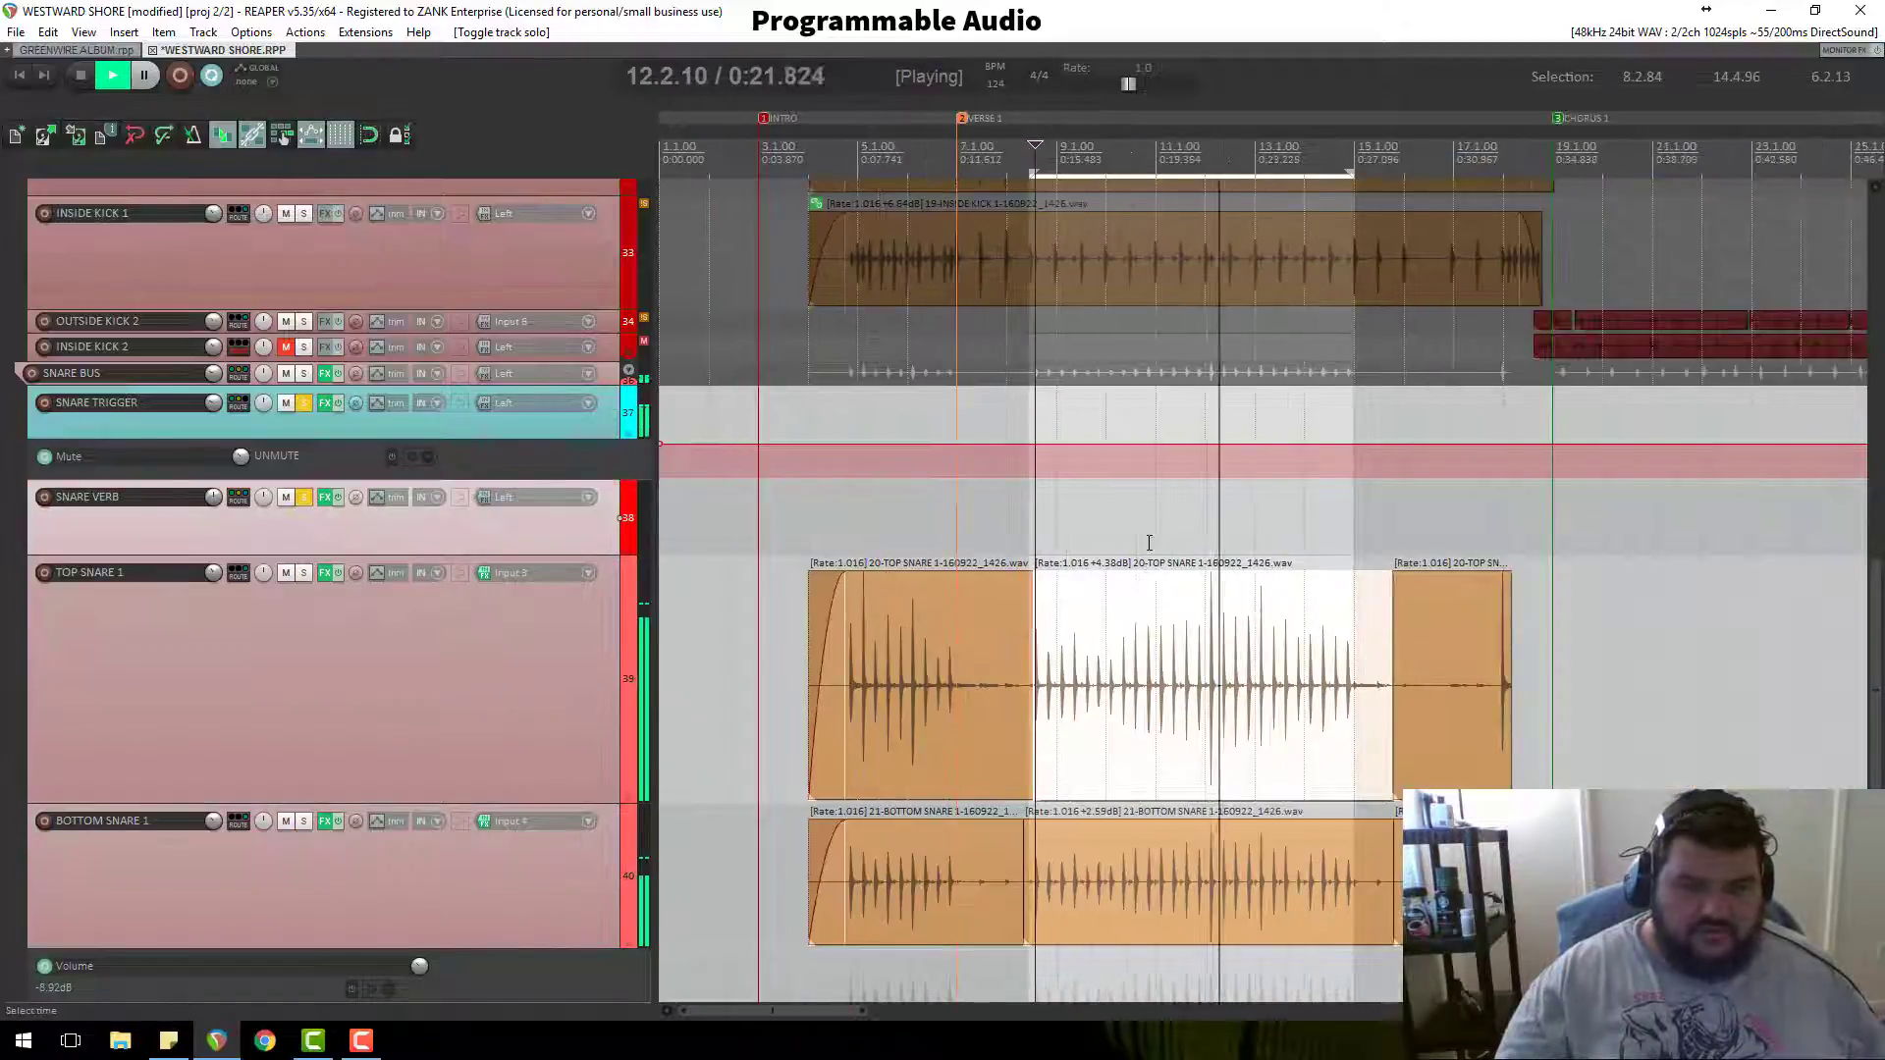
scroll(457, 579, down, 5)
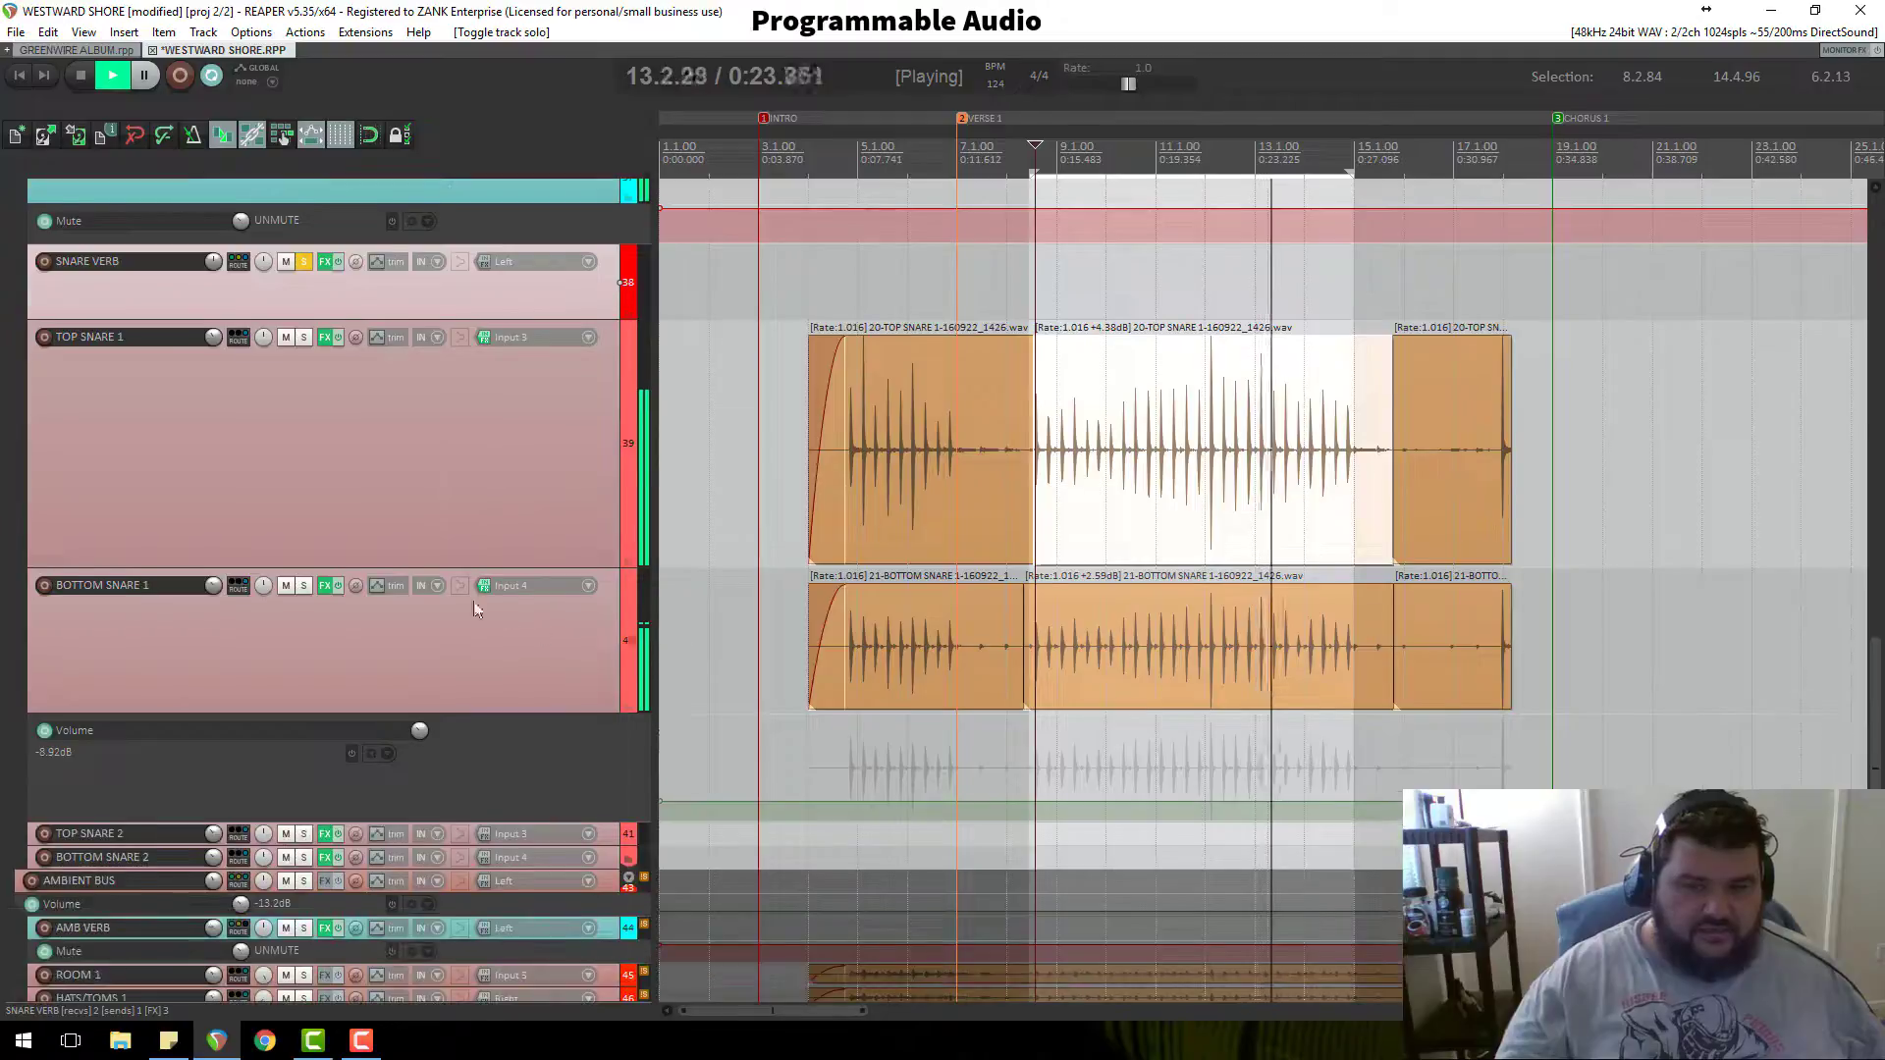
click(351, 638)
scroll(1362, 574, up, 3)
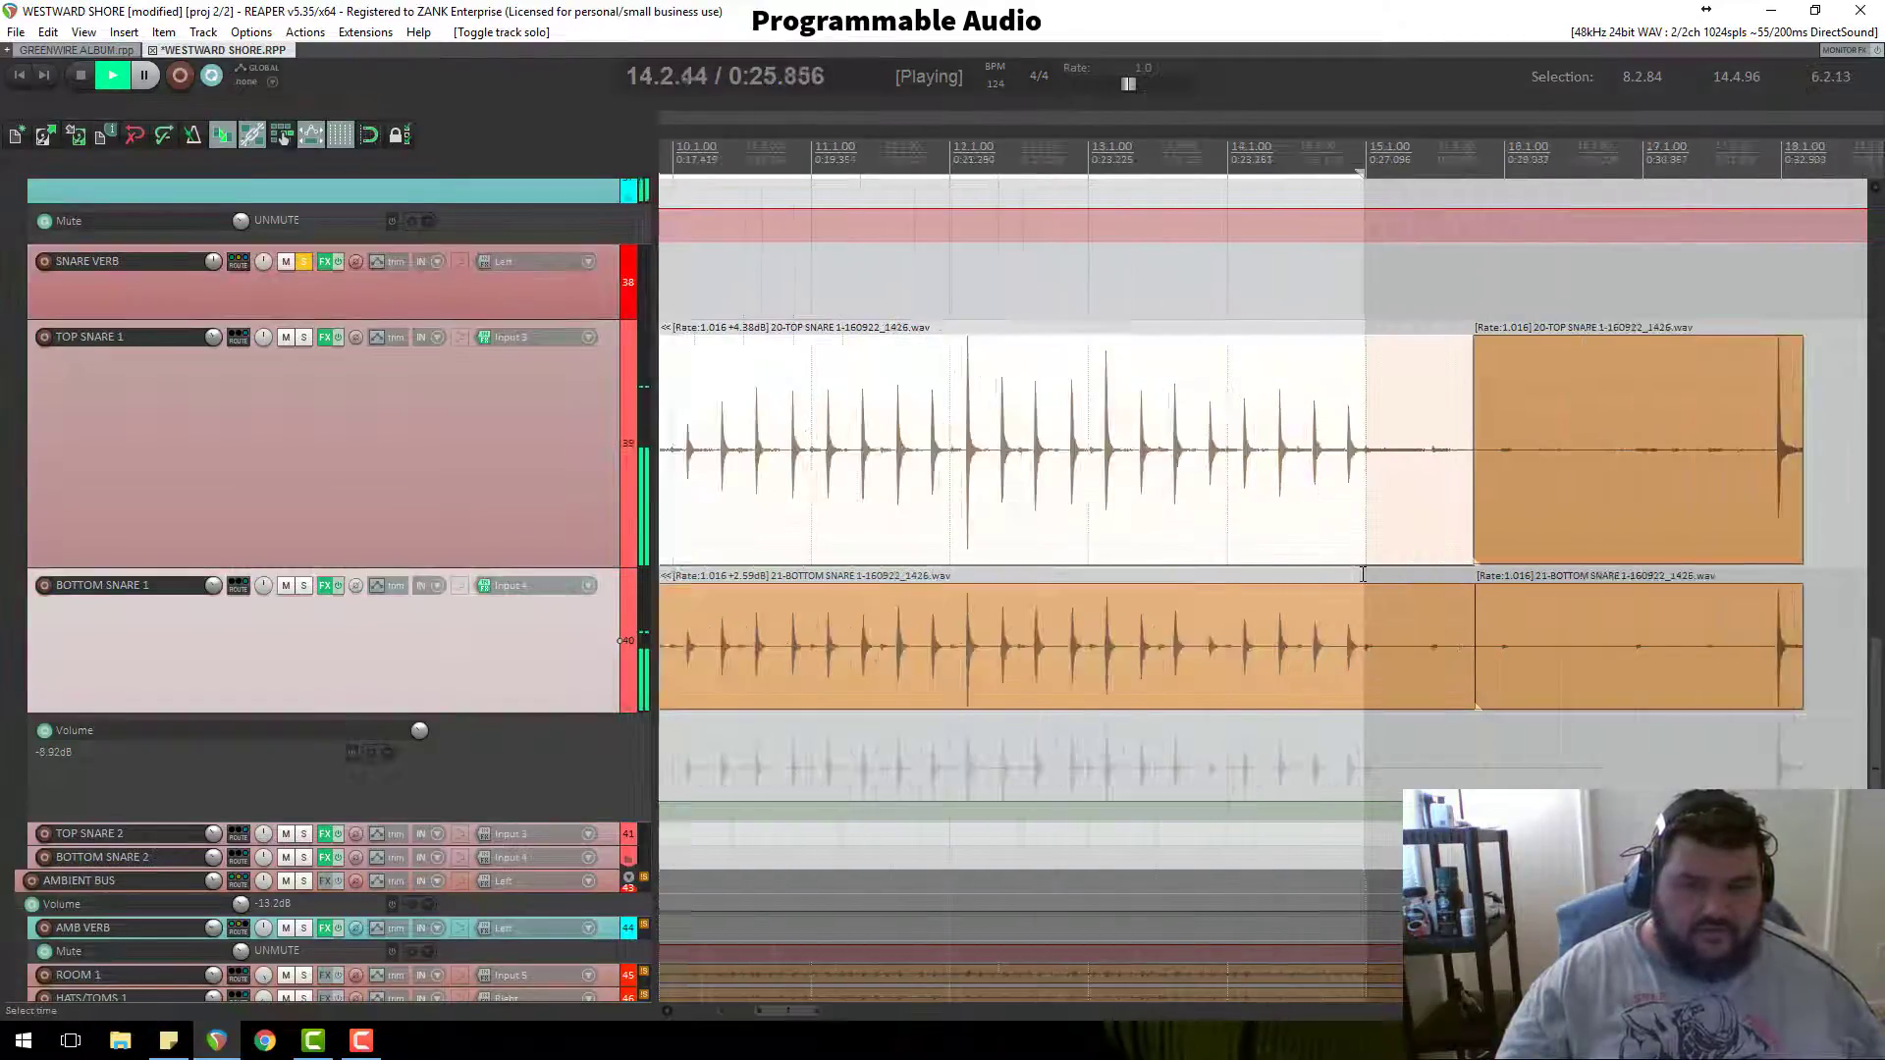
scroll(1363, 575, down, 3)
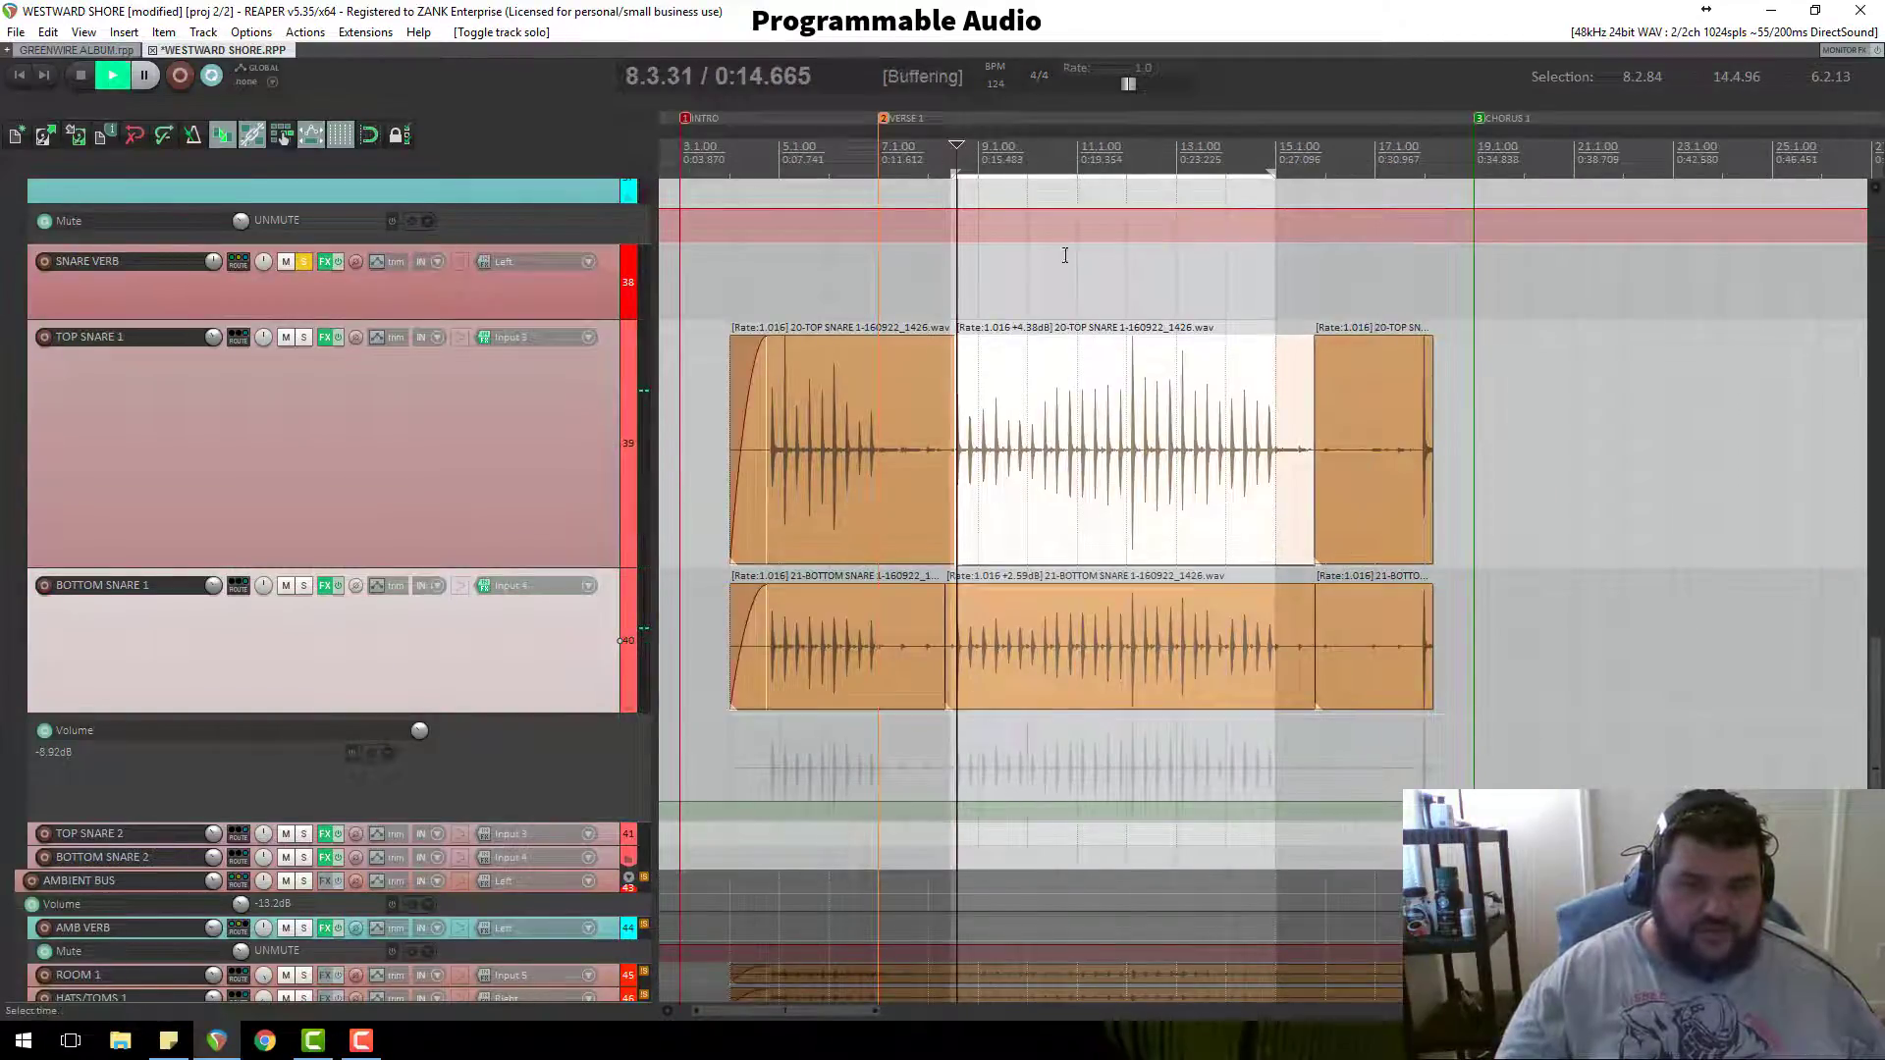
scroll(1218, 412, up, 3)
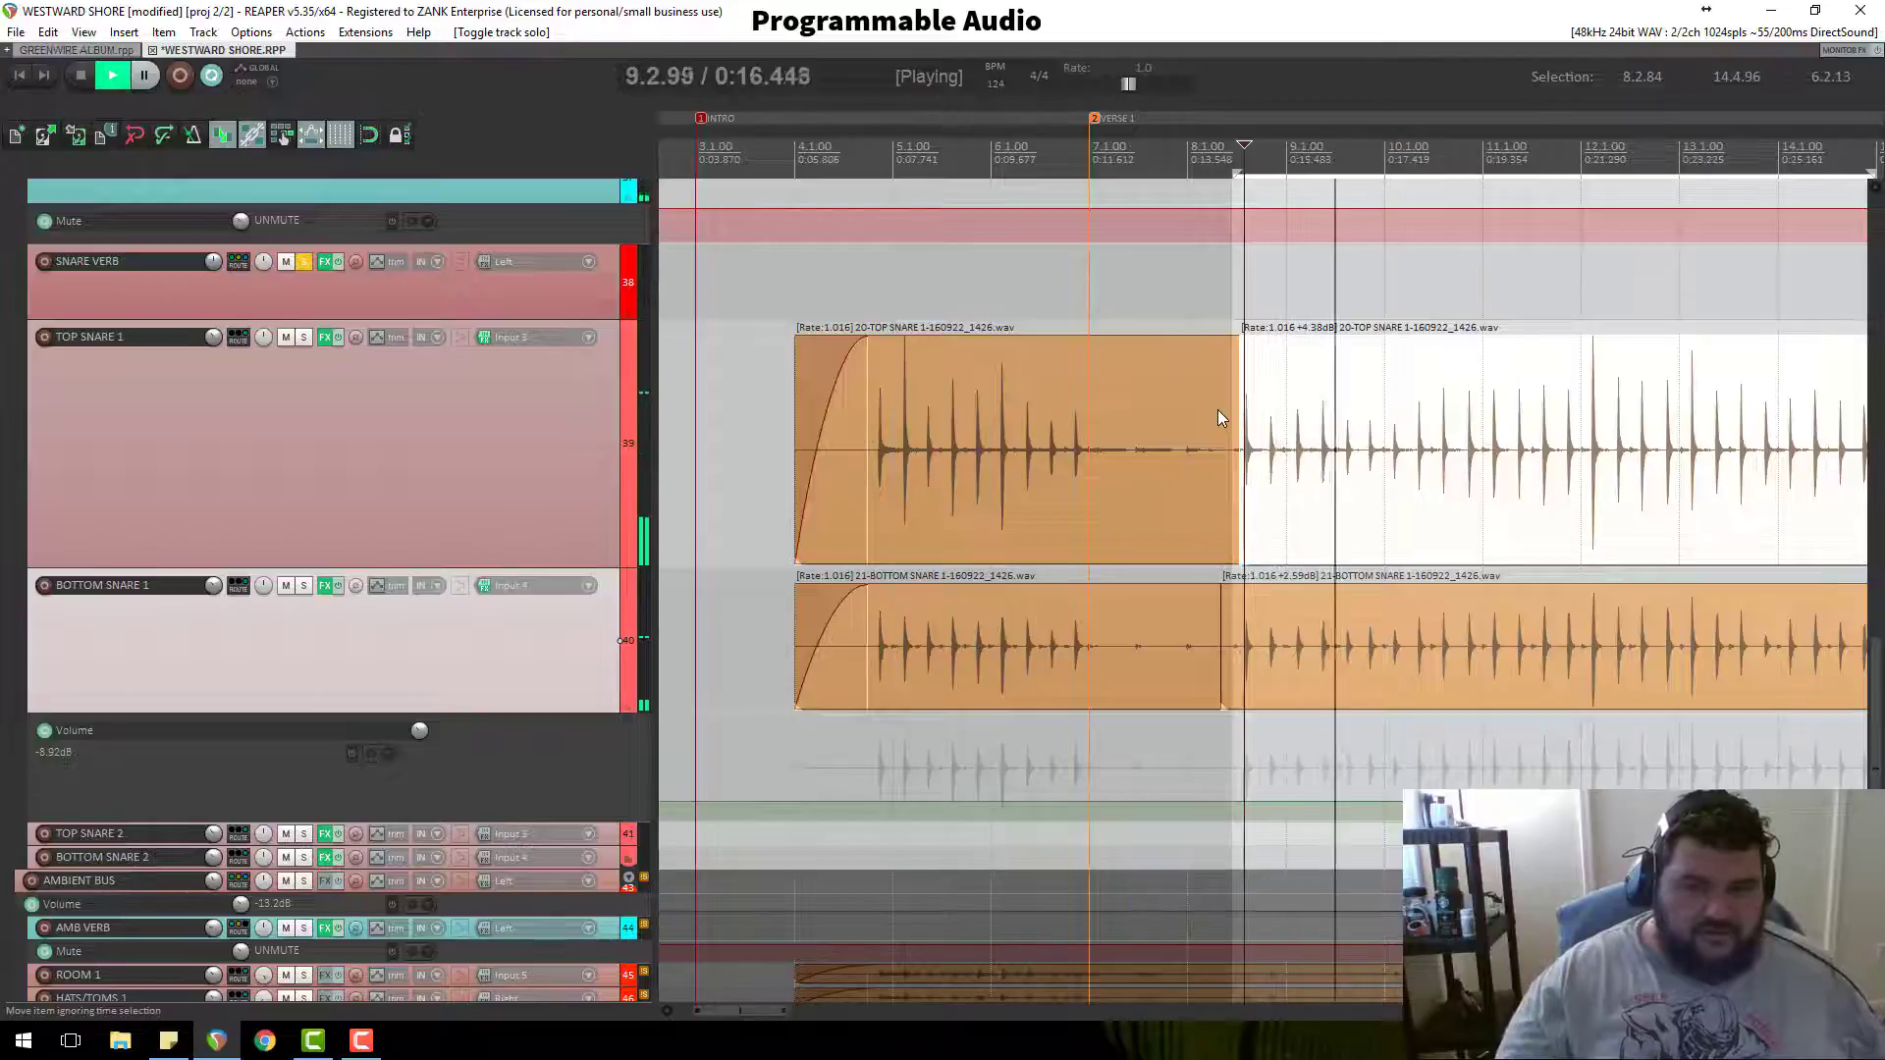
scroll(600, 359, up, 2)
scroll(1198, 176, down, 3)
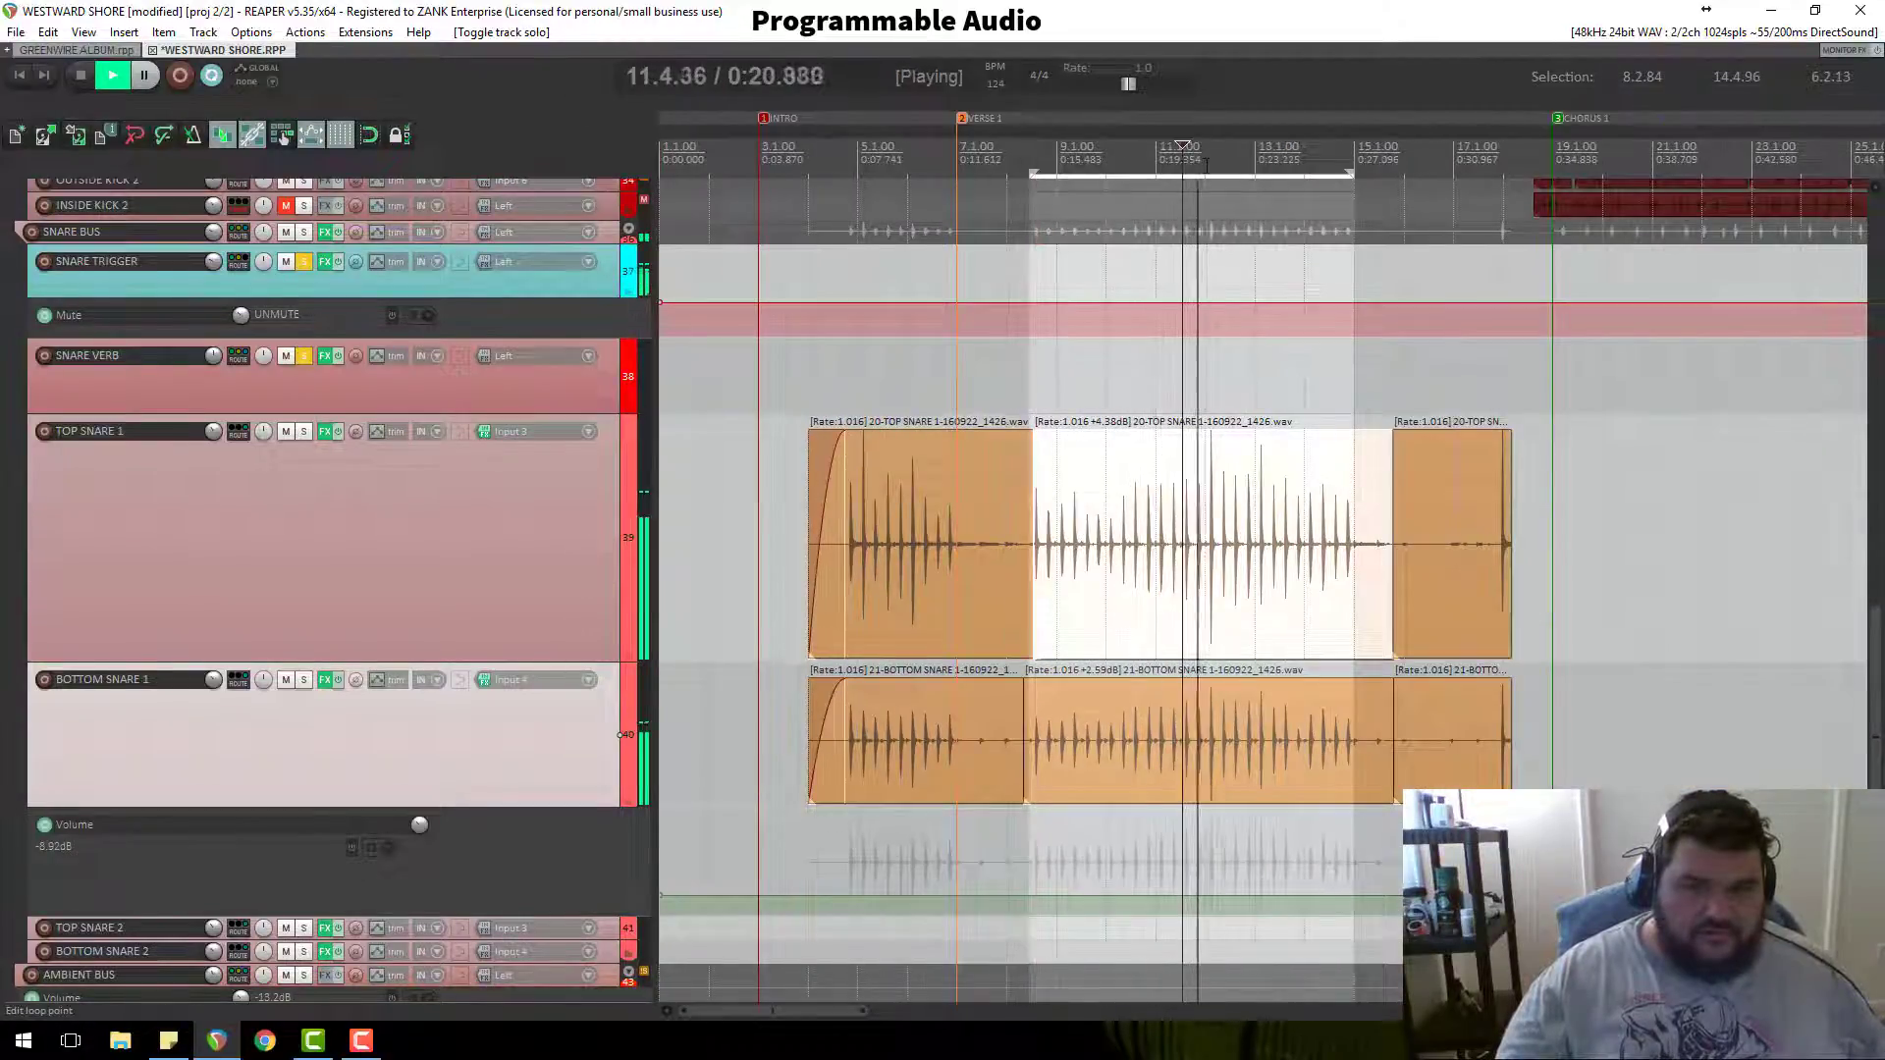
key(space)
Step: Enlarge the SNARE TRIGGER track, arm it for recording and set its input to all MIDI inputs on all channels
scroll(428, 572, up, 2)
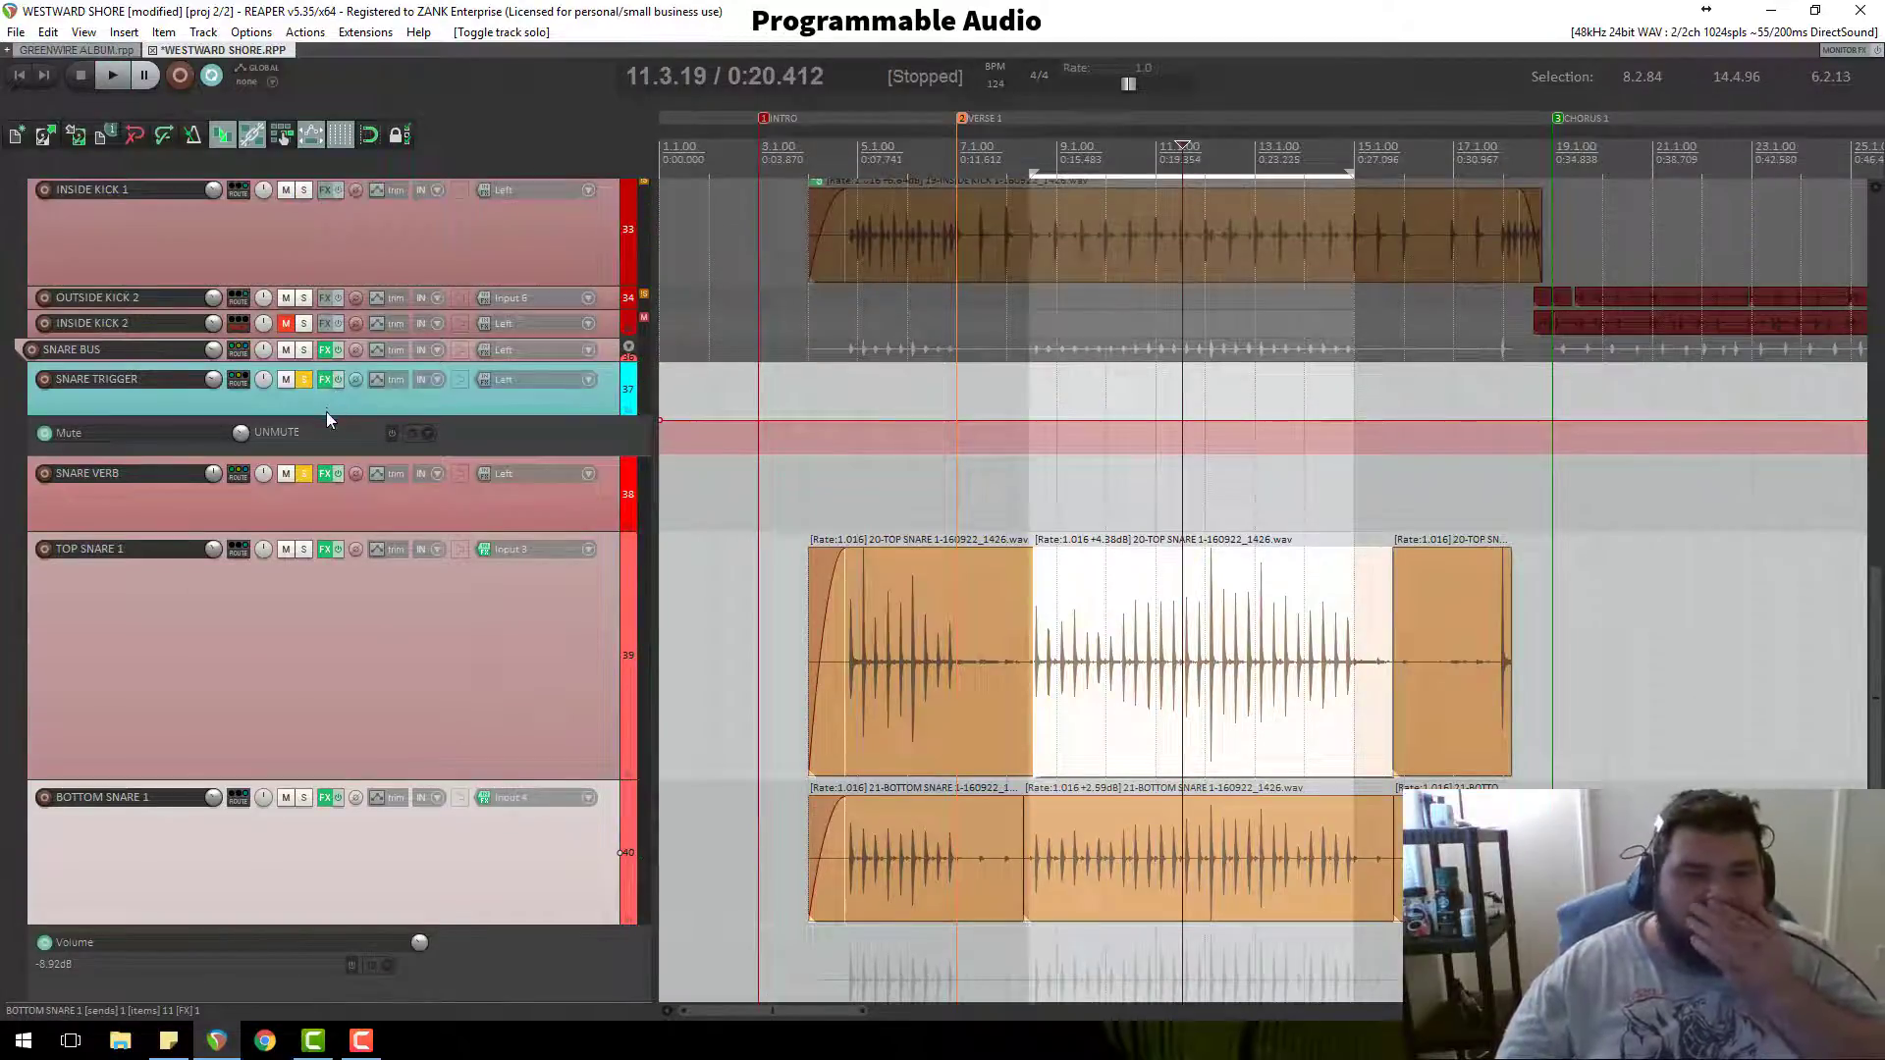
drag(327, 415, 332, 455)
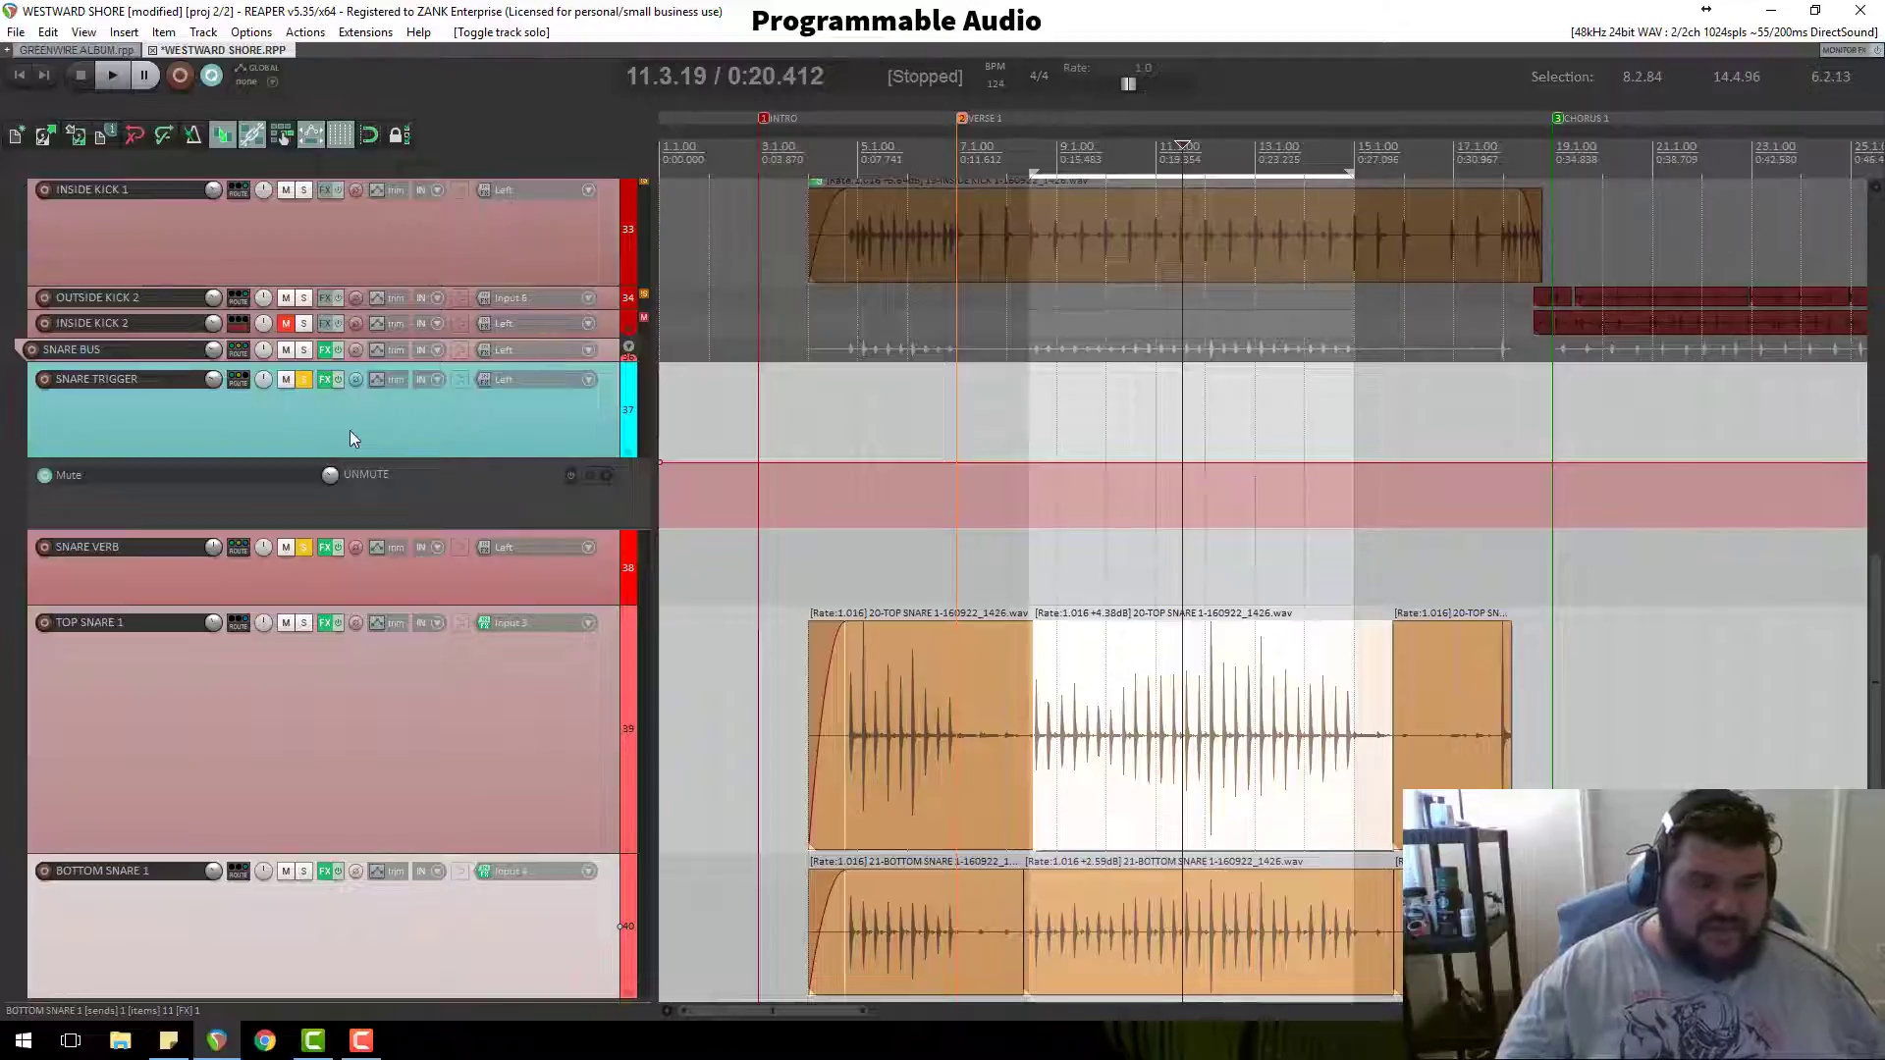
click(384, 426)
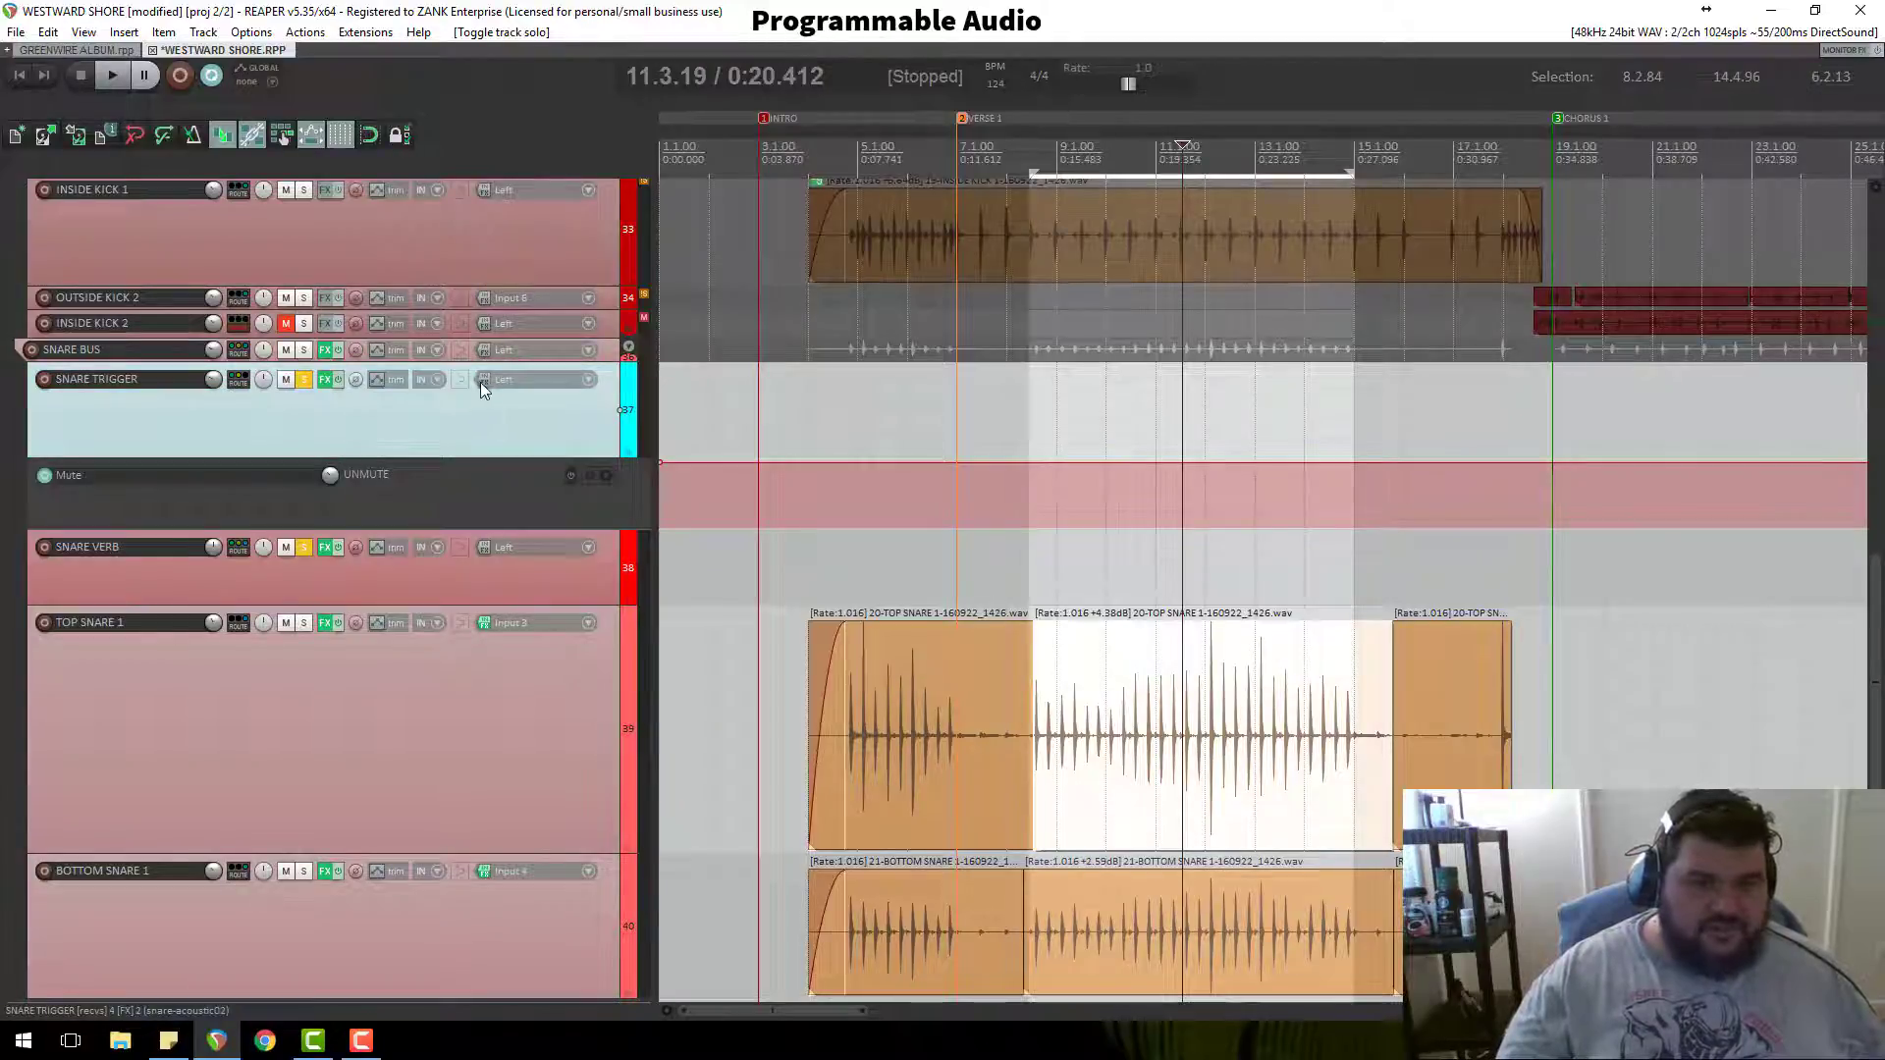
click(586, 380)
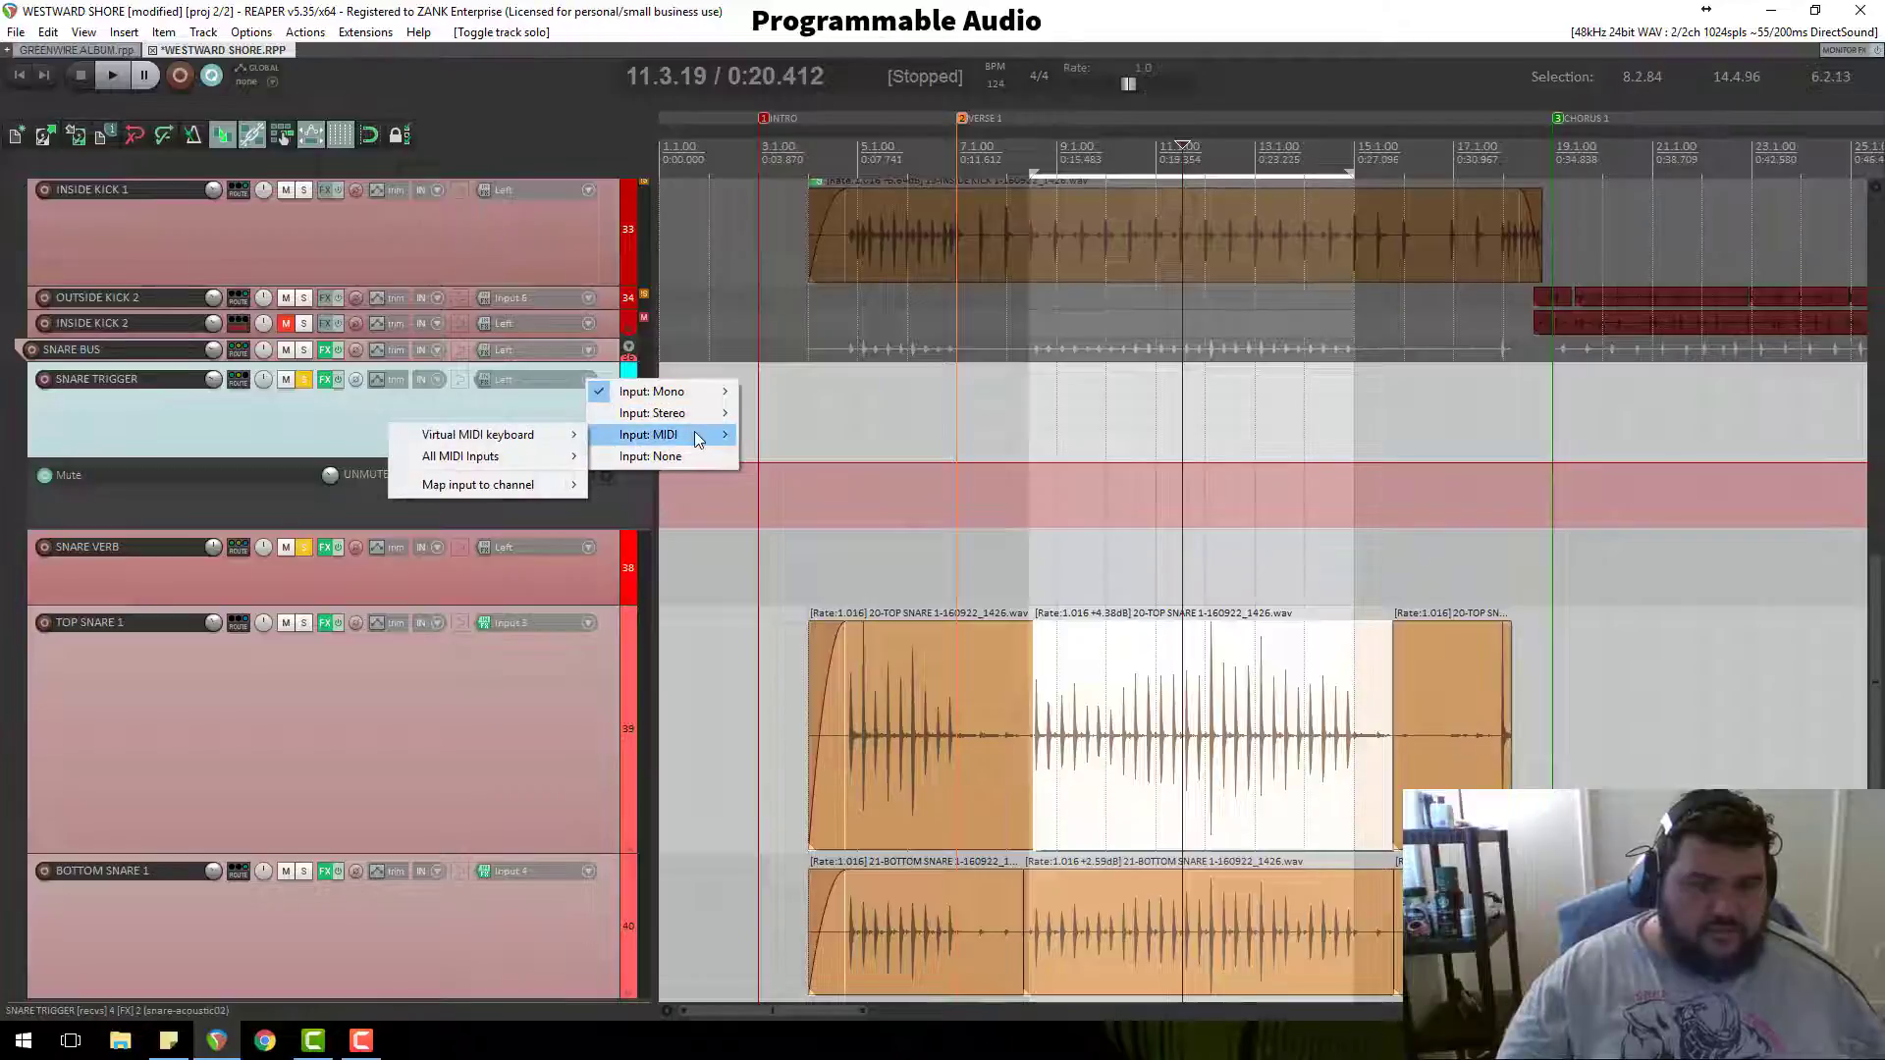
click(388, 364)
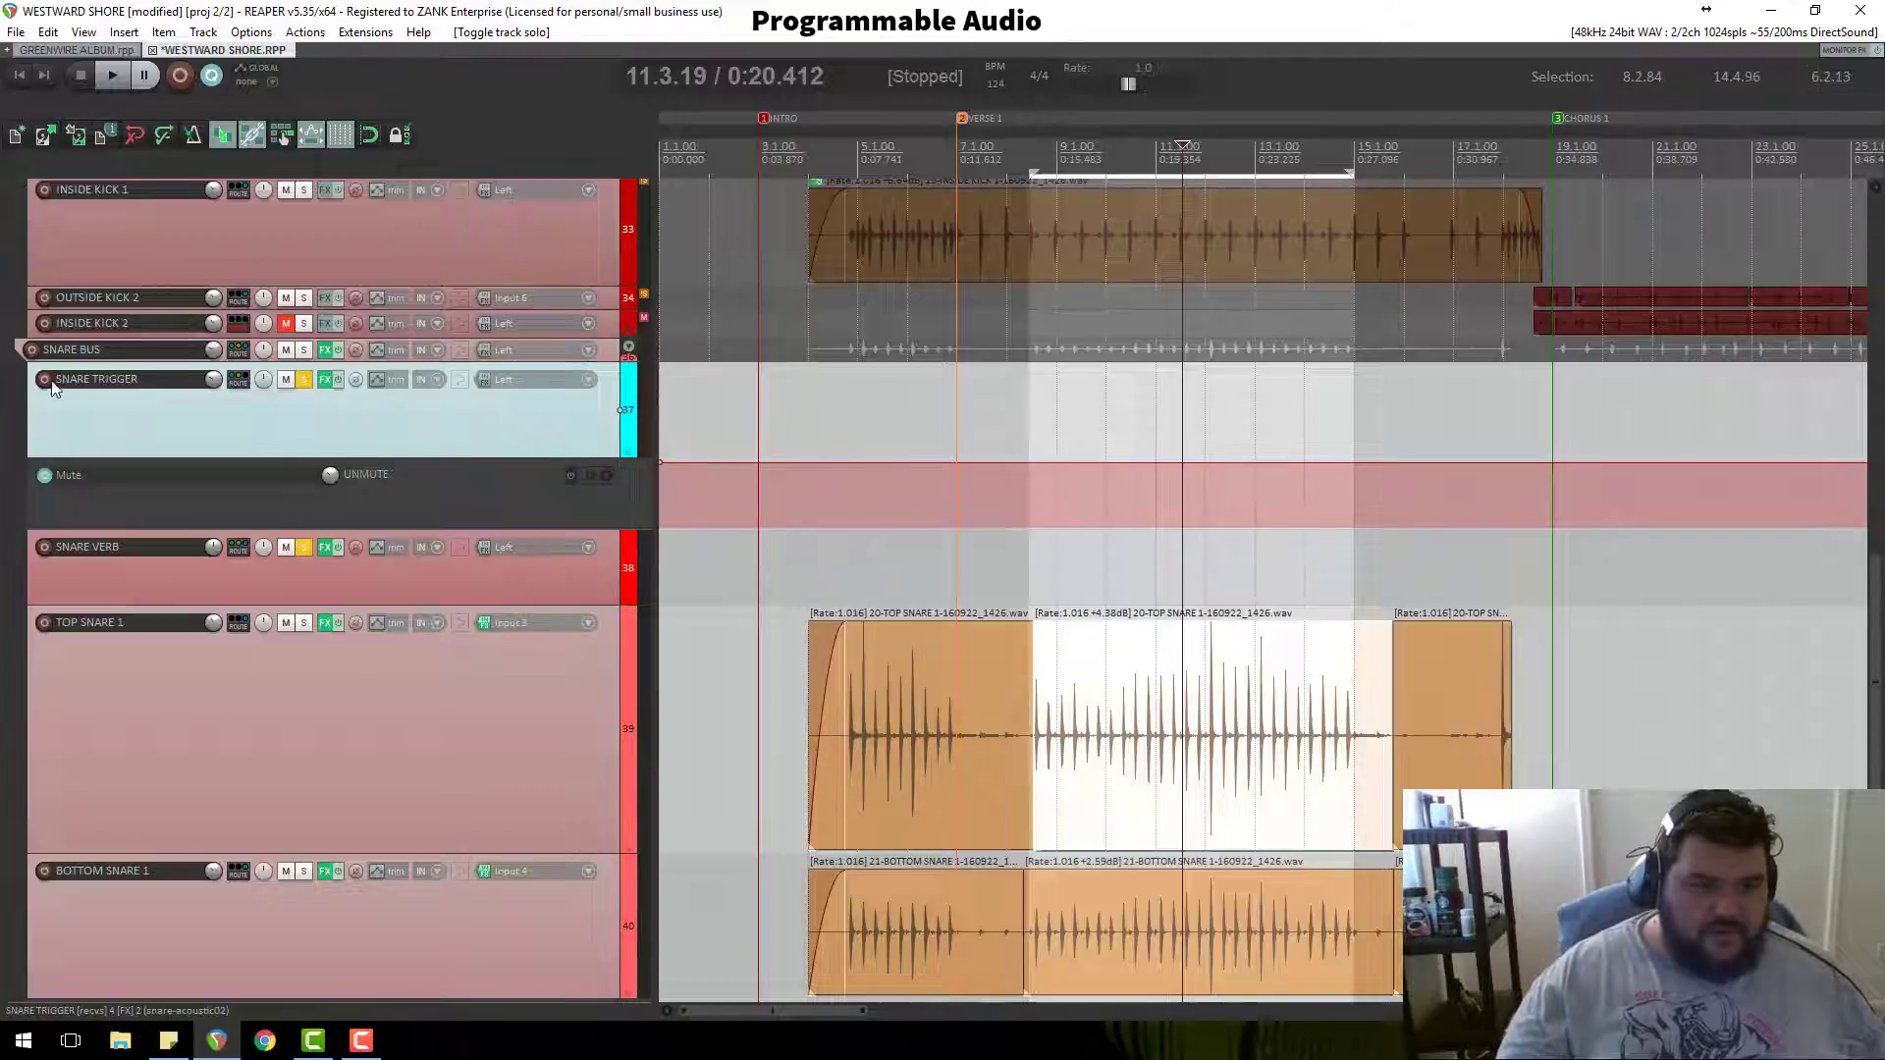
click(593, 379)
mouse_move(709, 398)
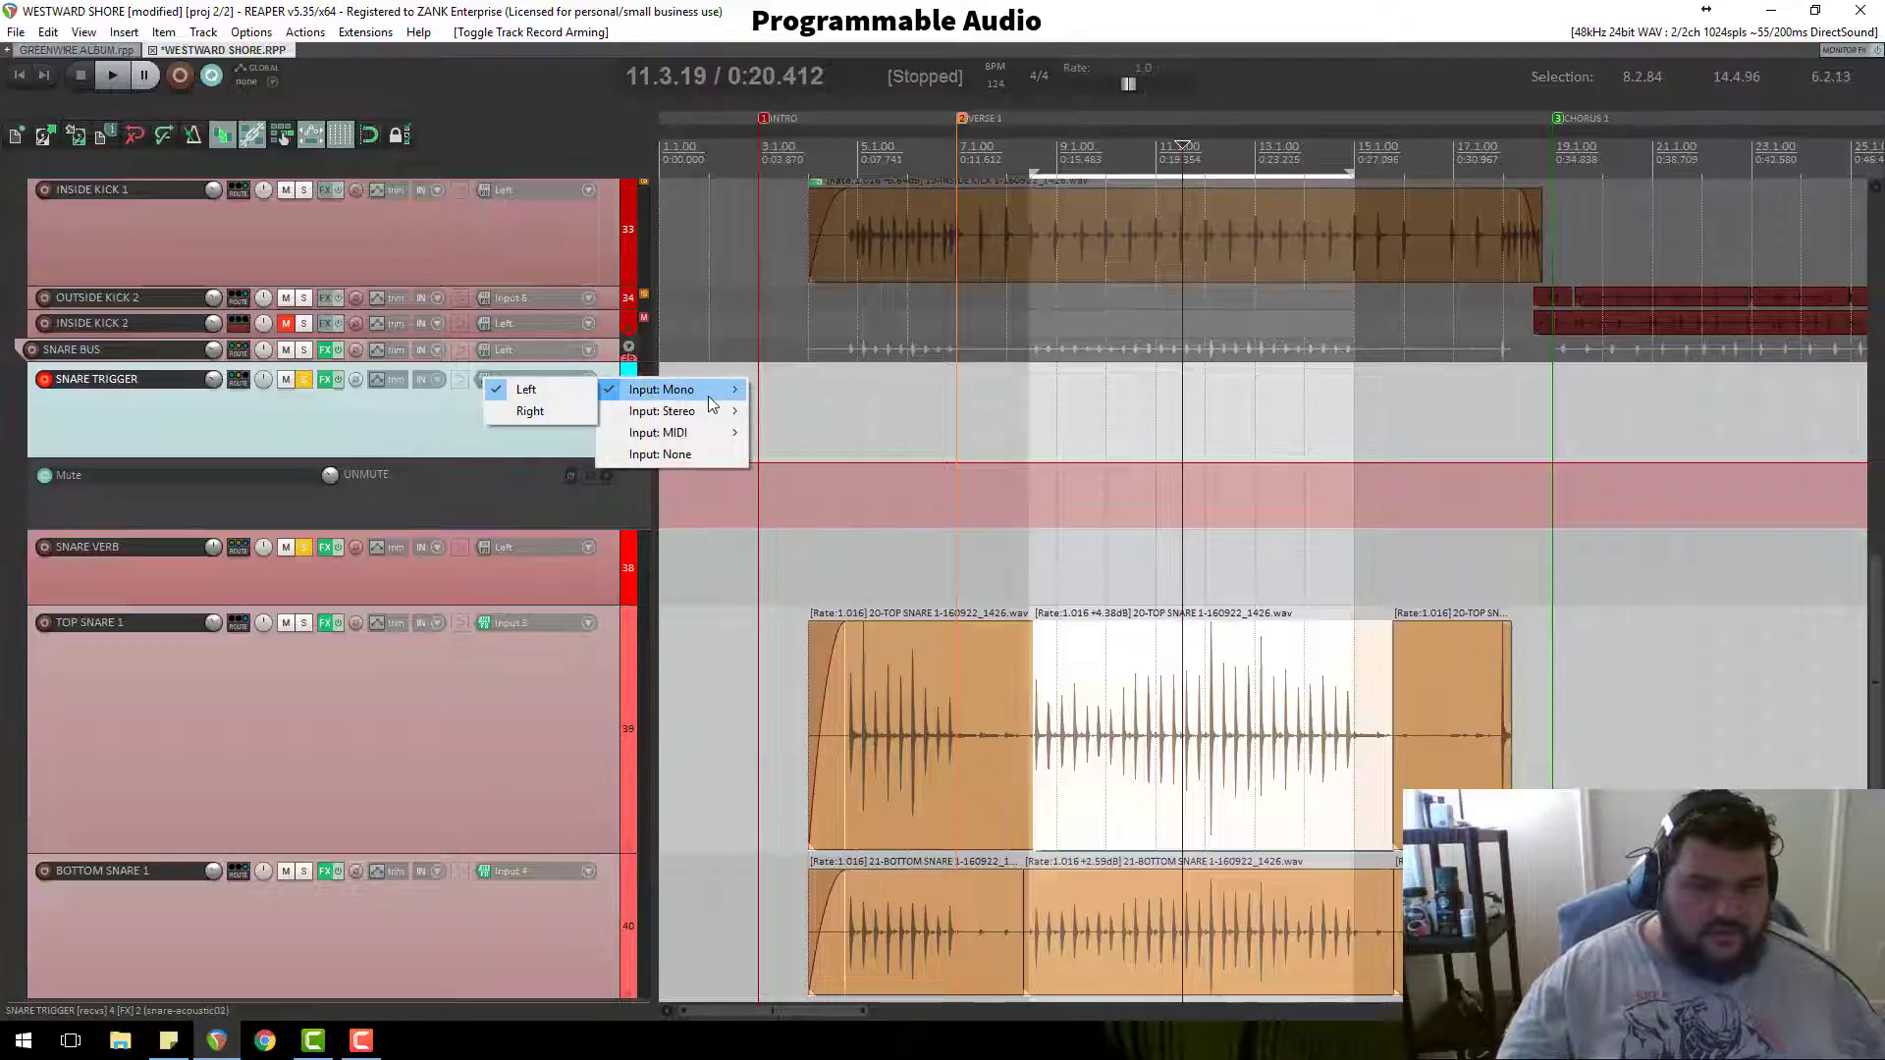
mouse_move(687, 433)
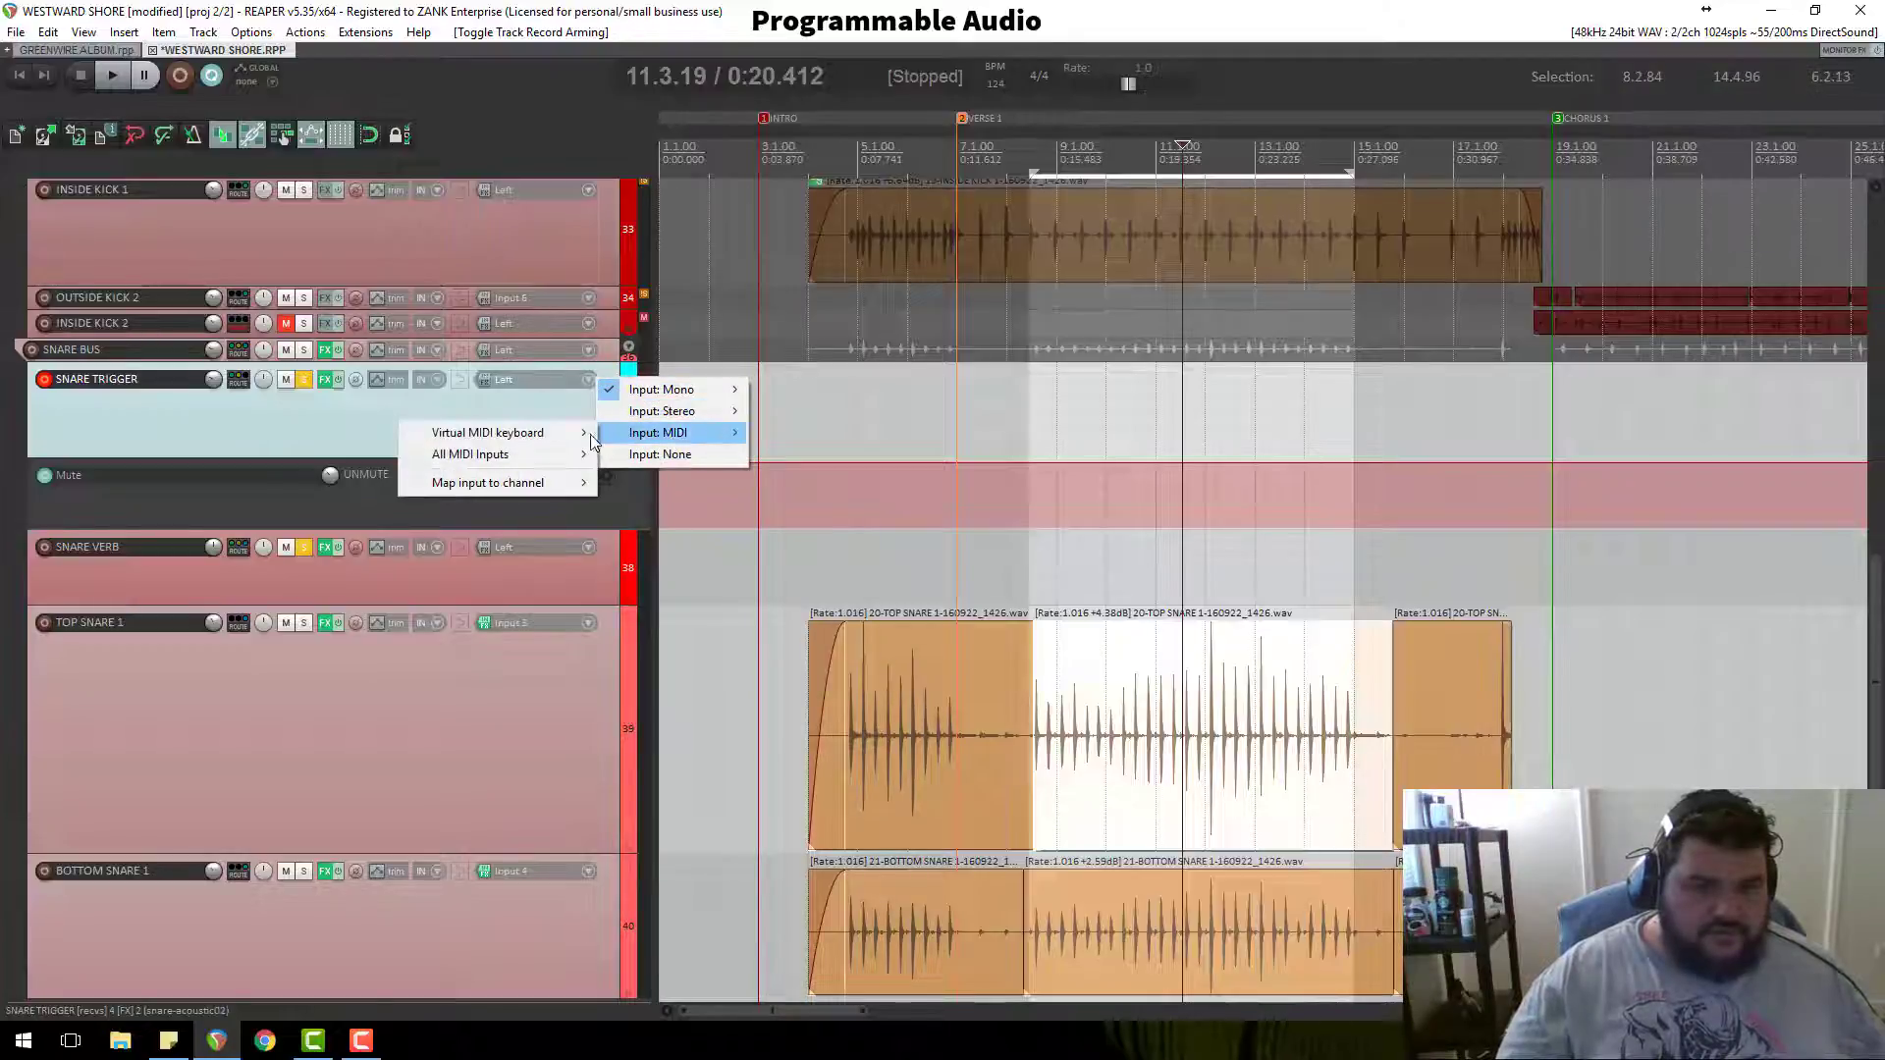
mouse_move(564, 455)
click(312, 456)
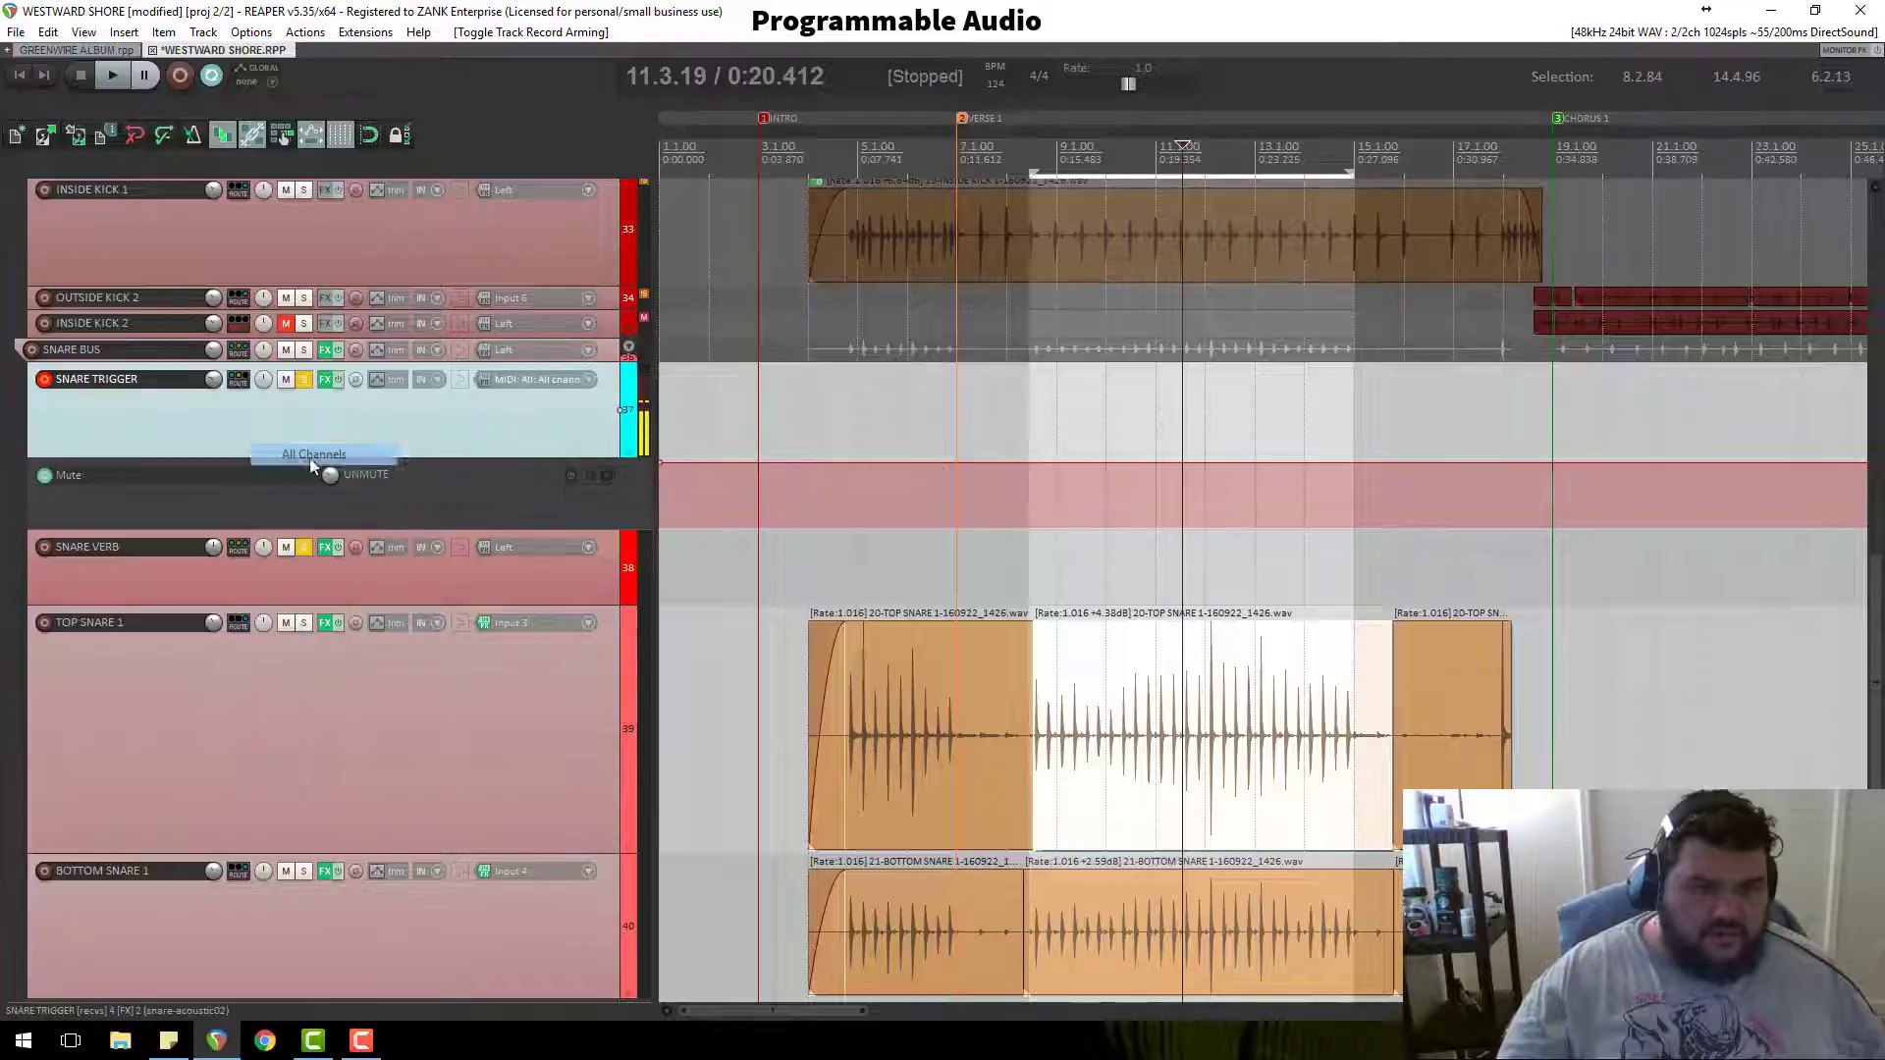
Step: Set SNARE TRIGGER's record mode to MIDI replace
right_click(50, 384)
mouse_move(232, 546)
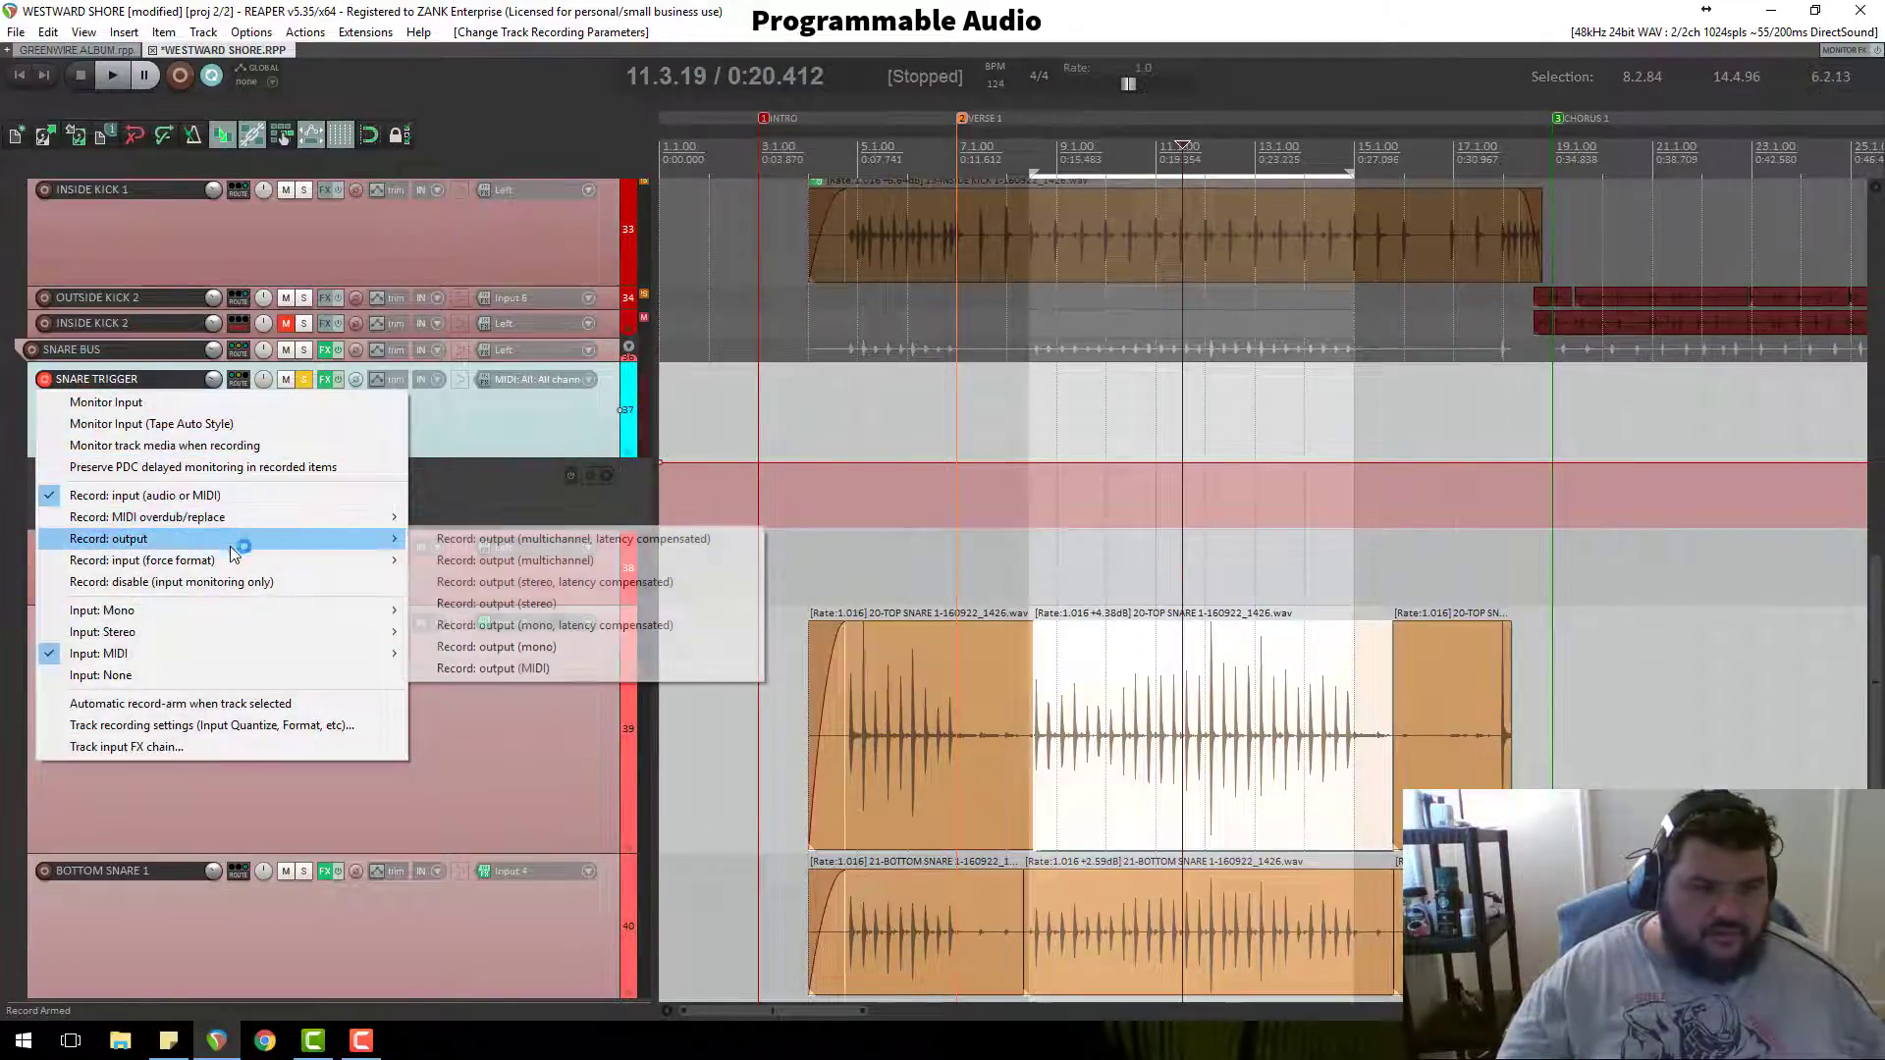
mouse_move(262, 517)
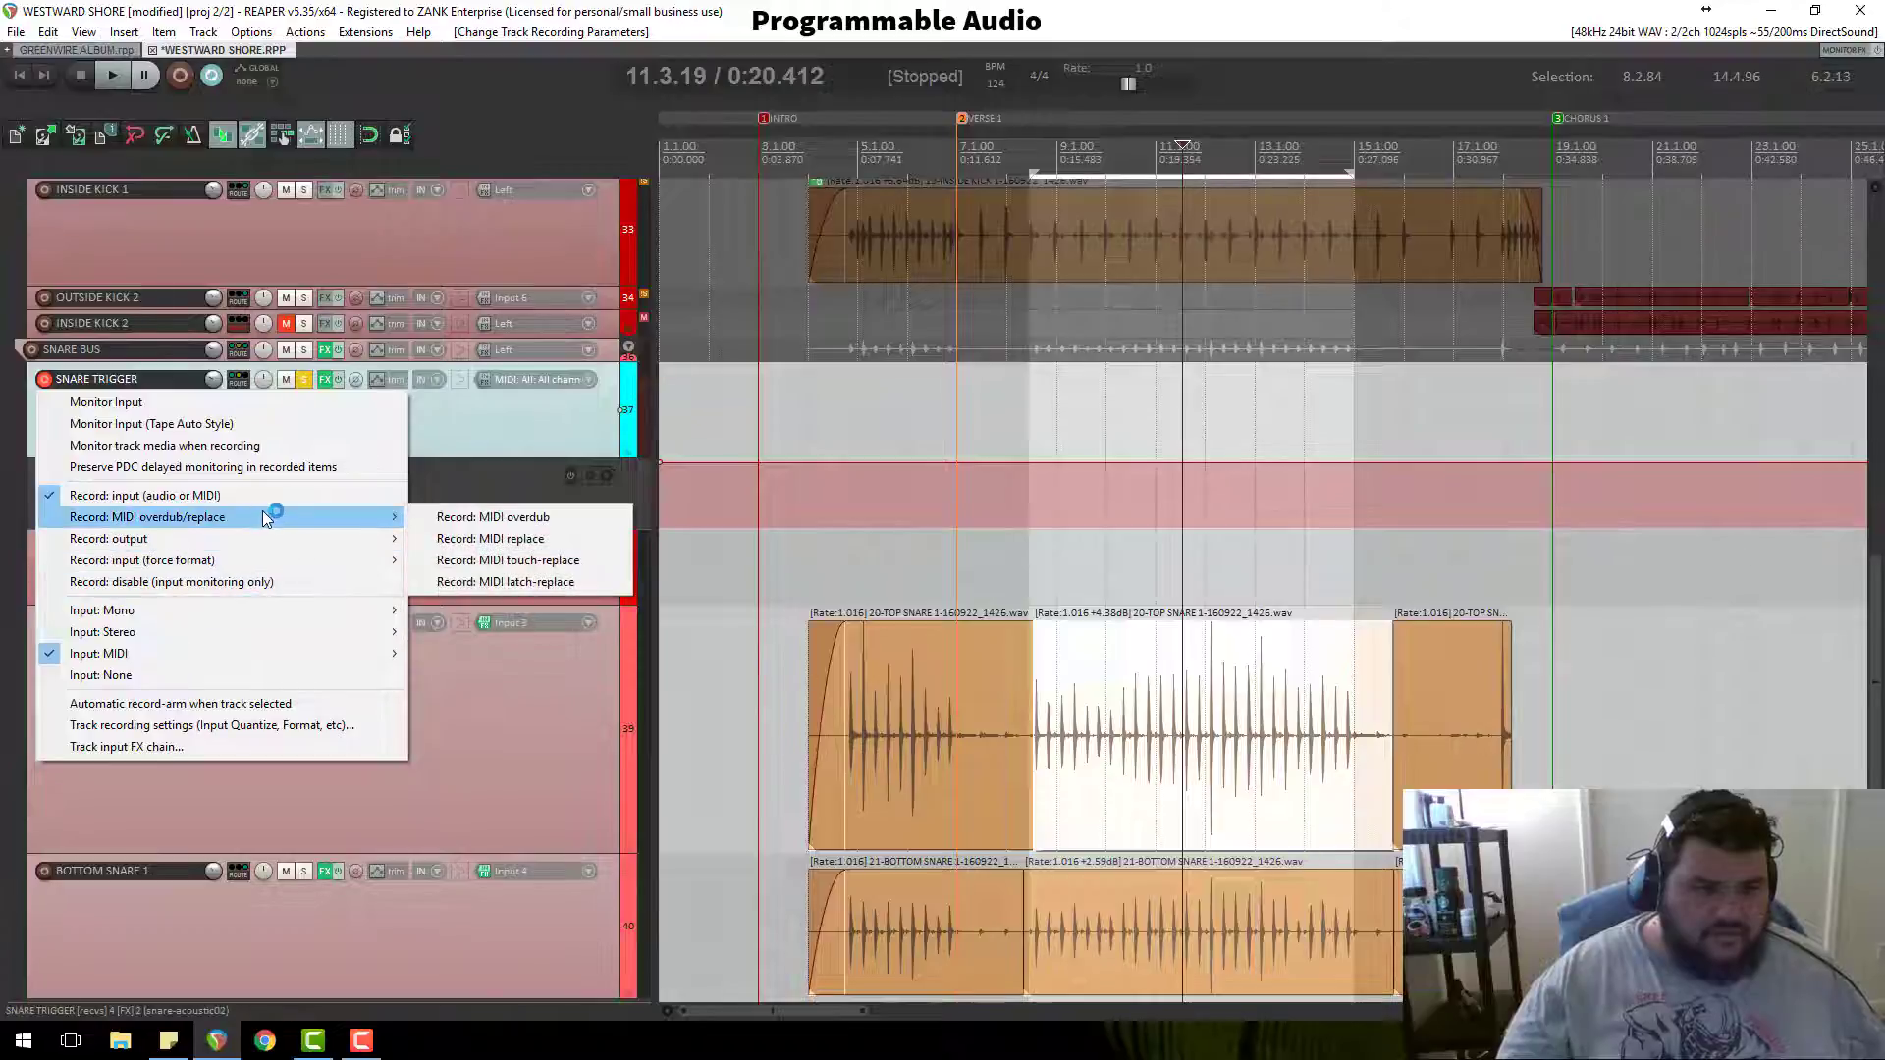
click(439, 539)
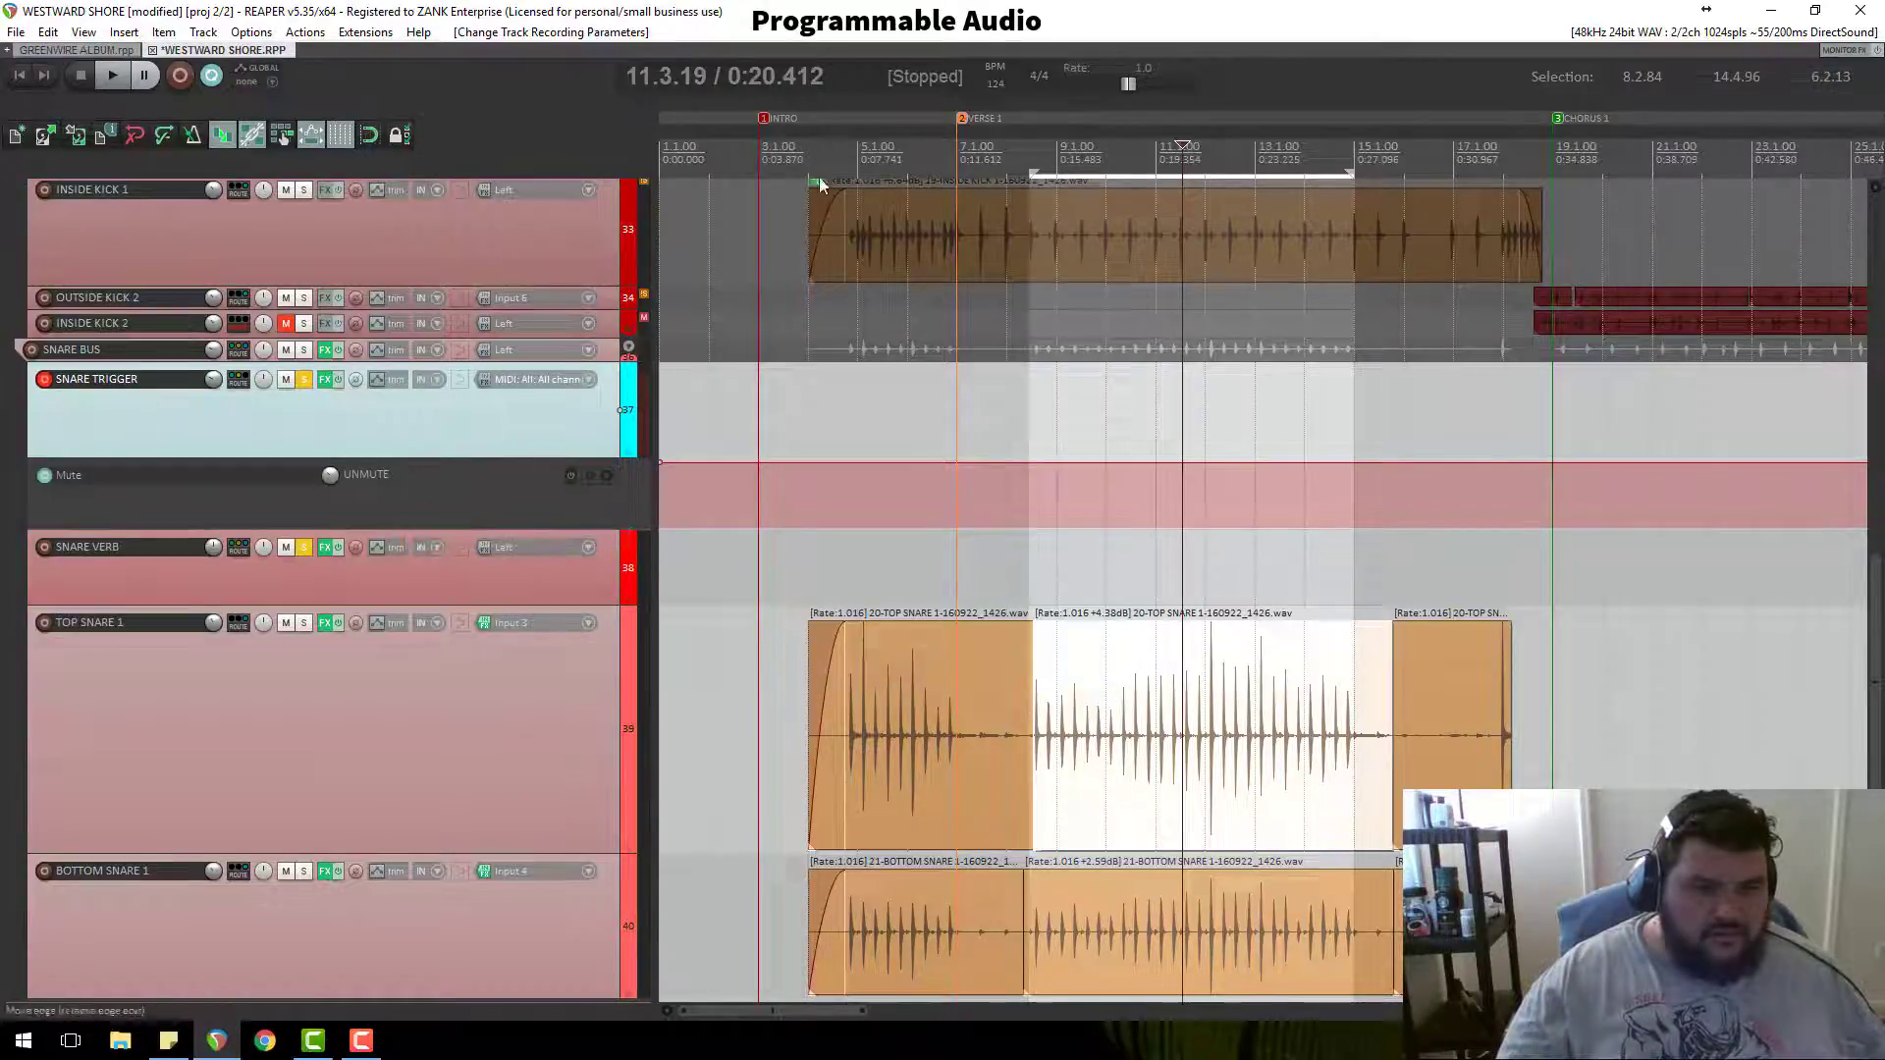
Step: Extend the time selection to run from 4.3.31 to 18.2.44 and make a short test recording on SNARE TRIGGER
drag(1028, 172, 836, 171)
drag(1350, 173, 1513, 175)
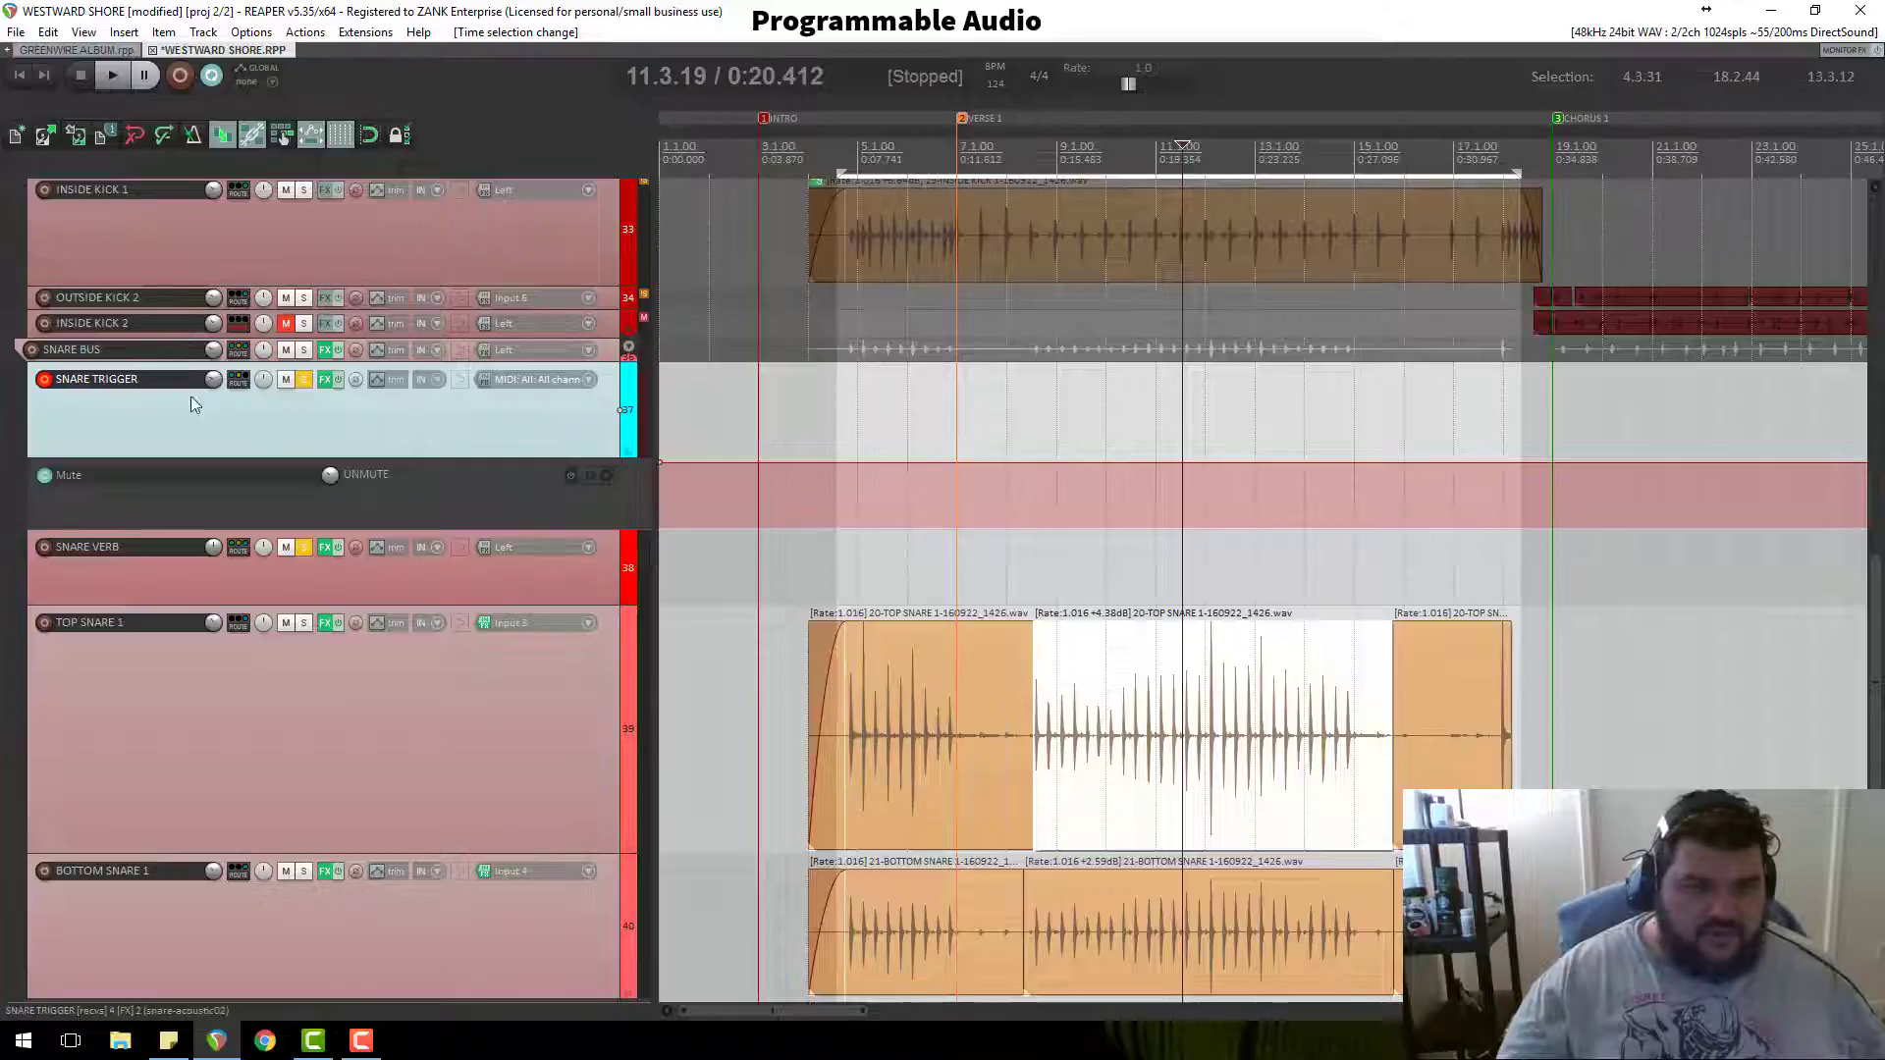
click(180, 79)
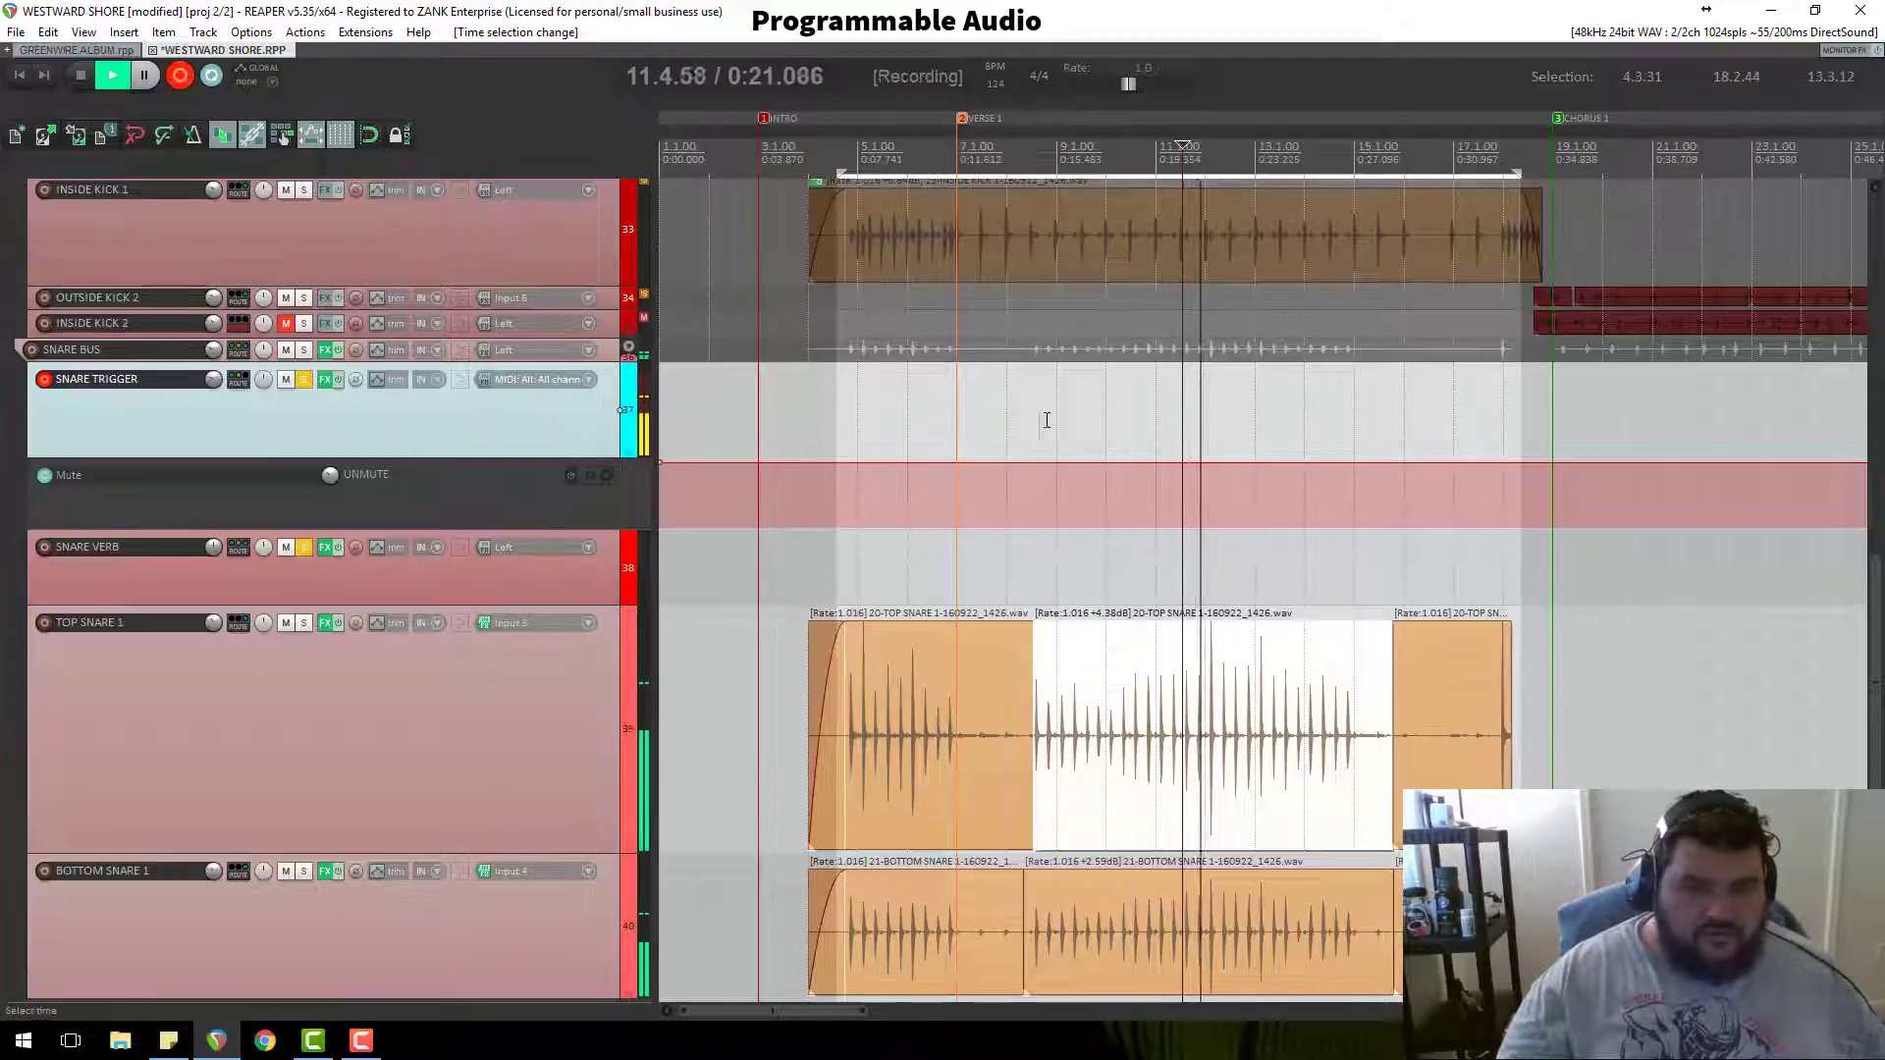
key(space)
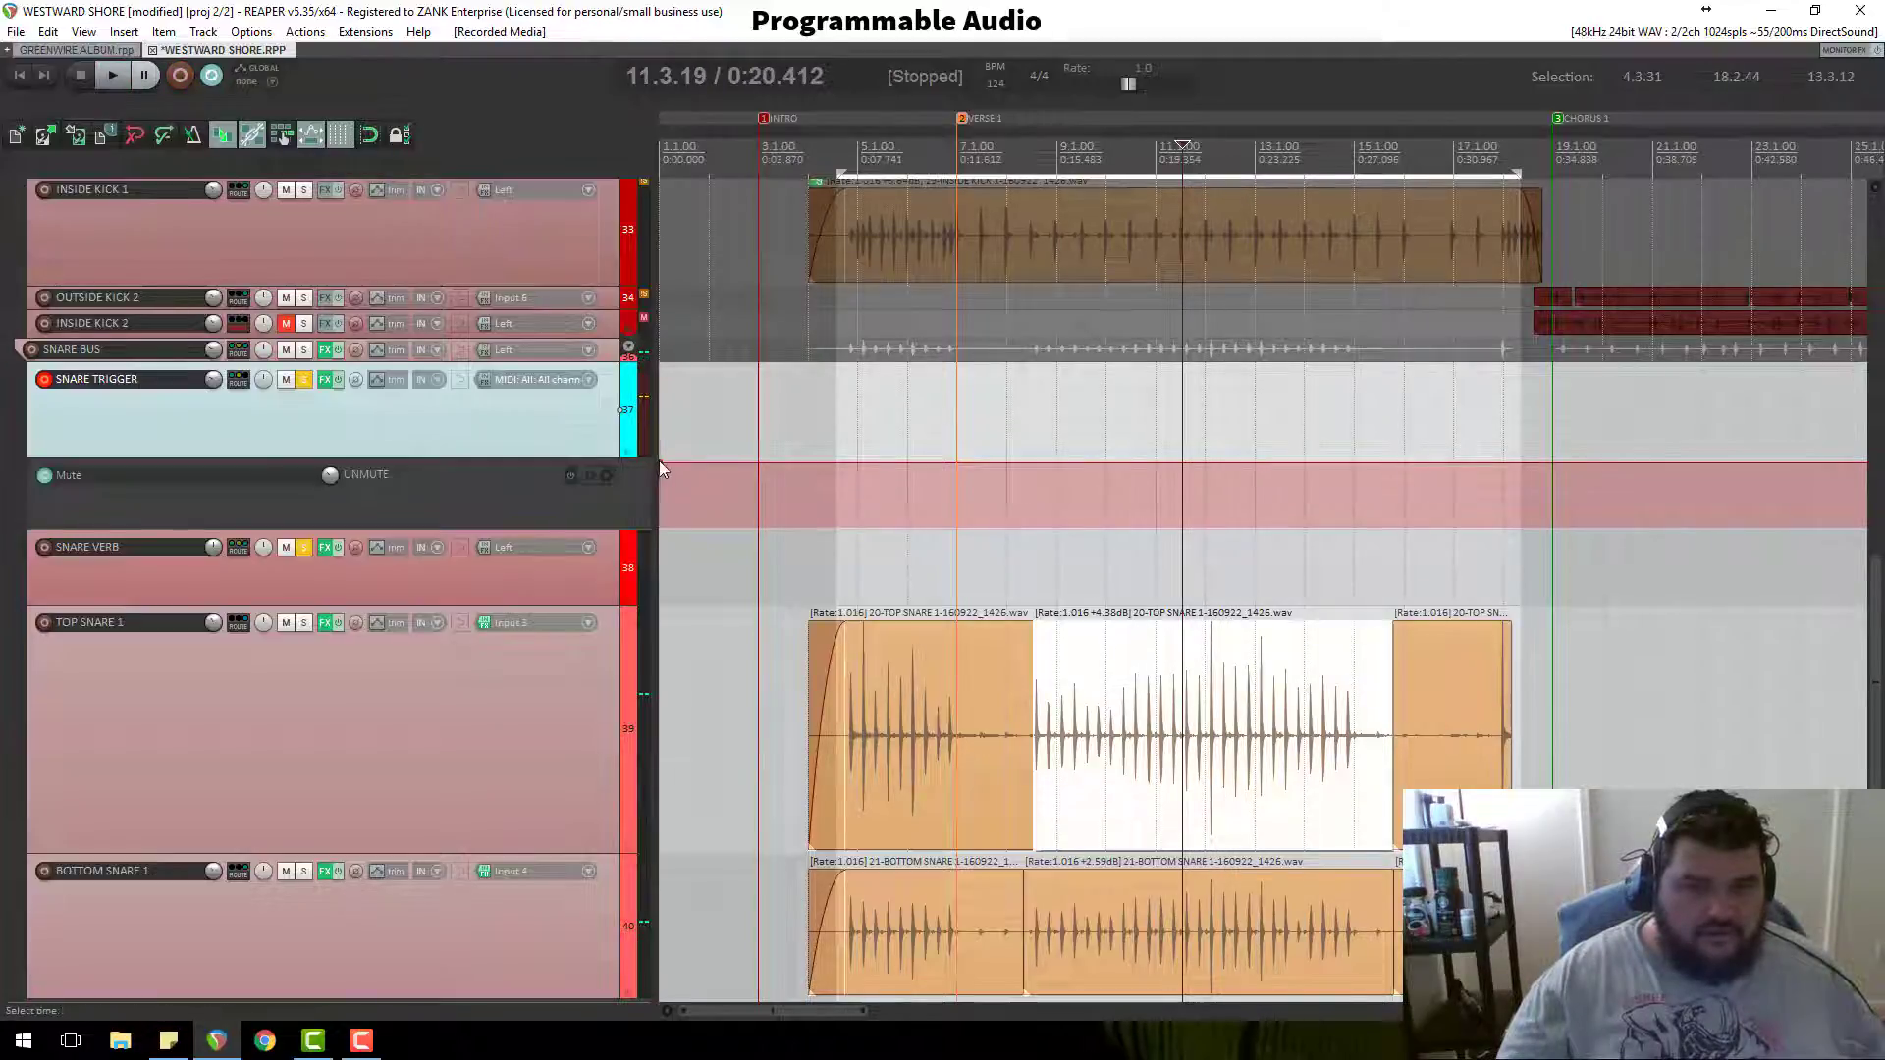
Step: Set SNARE TRIGGER's input to stereo Left/Right and start recording on the track
click(587, 382)
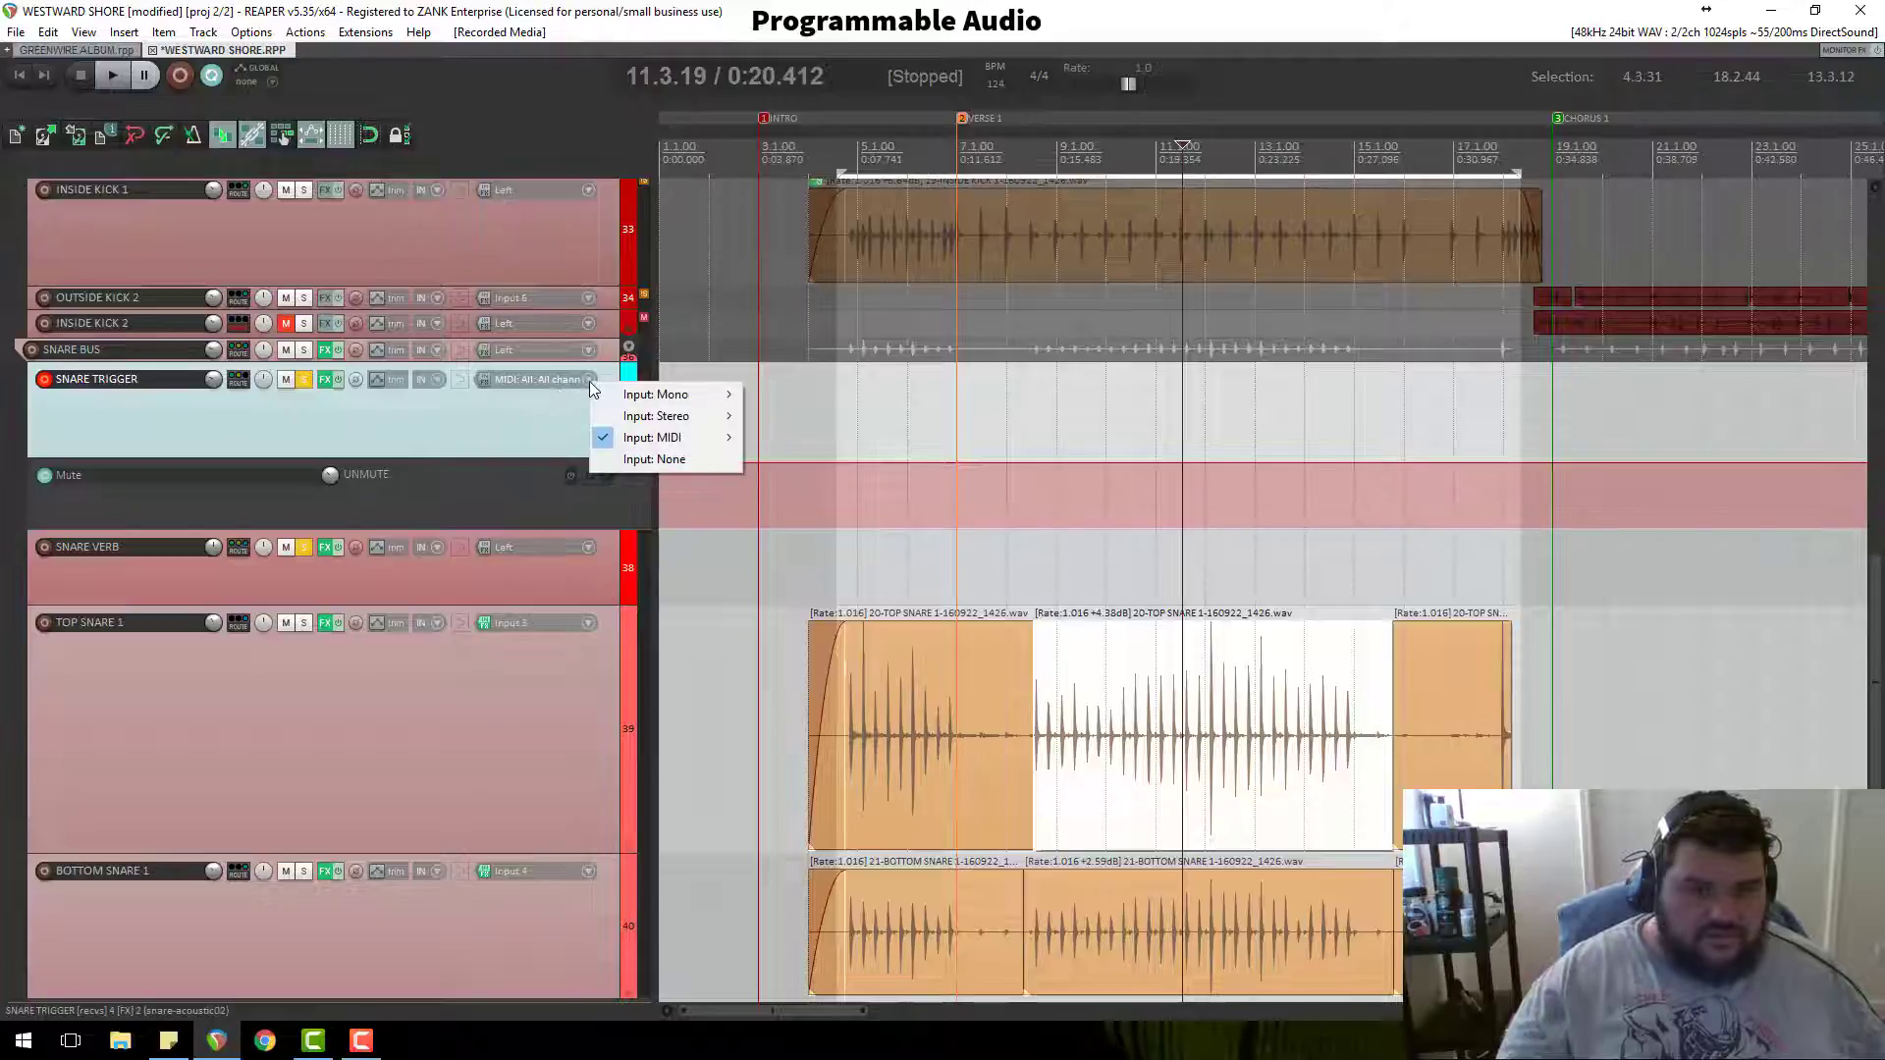
mouse_move(610, 397)
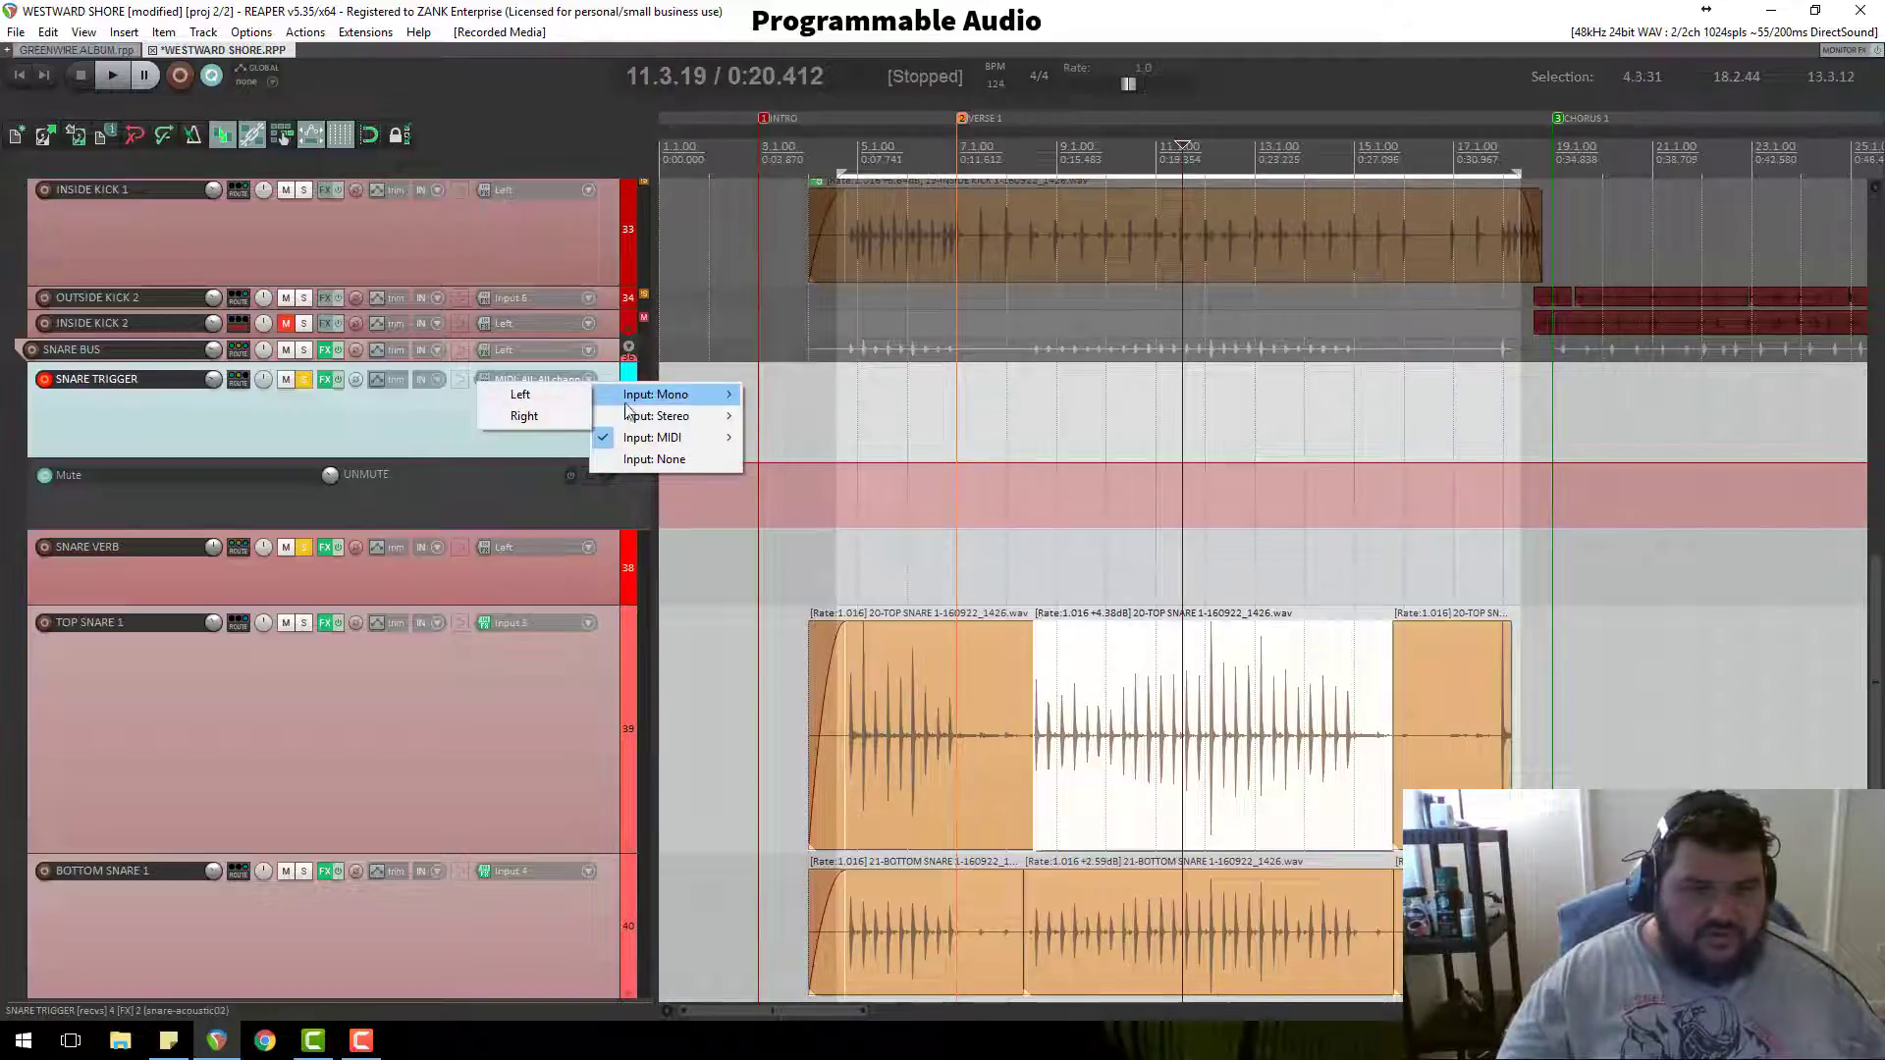
mouse_move(640, 426)
click(547, 420)
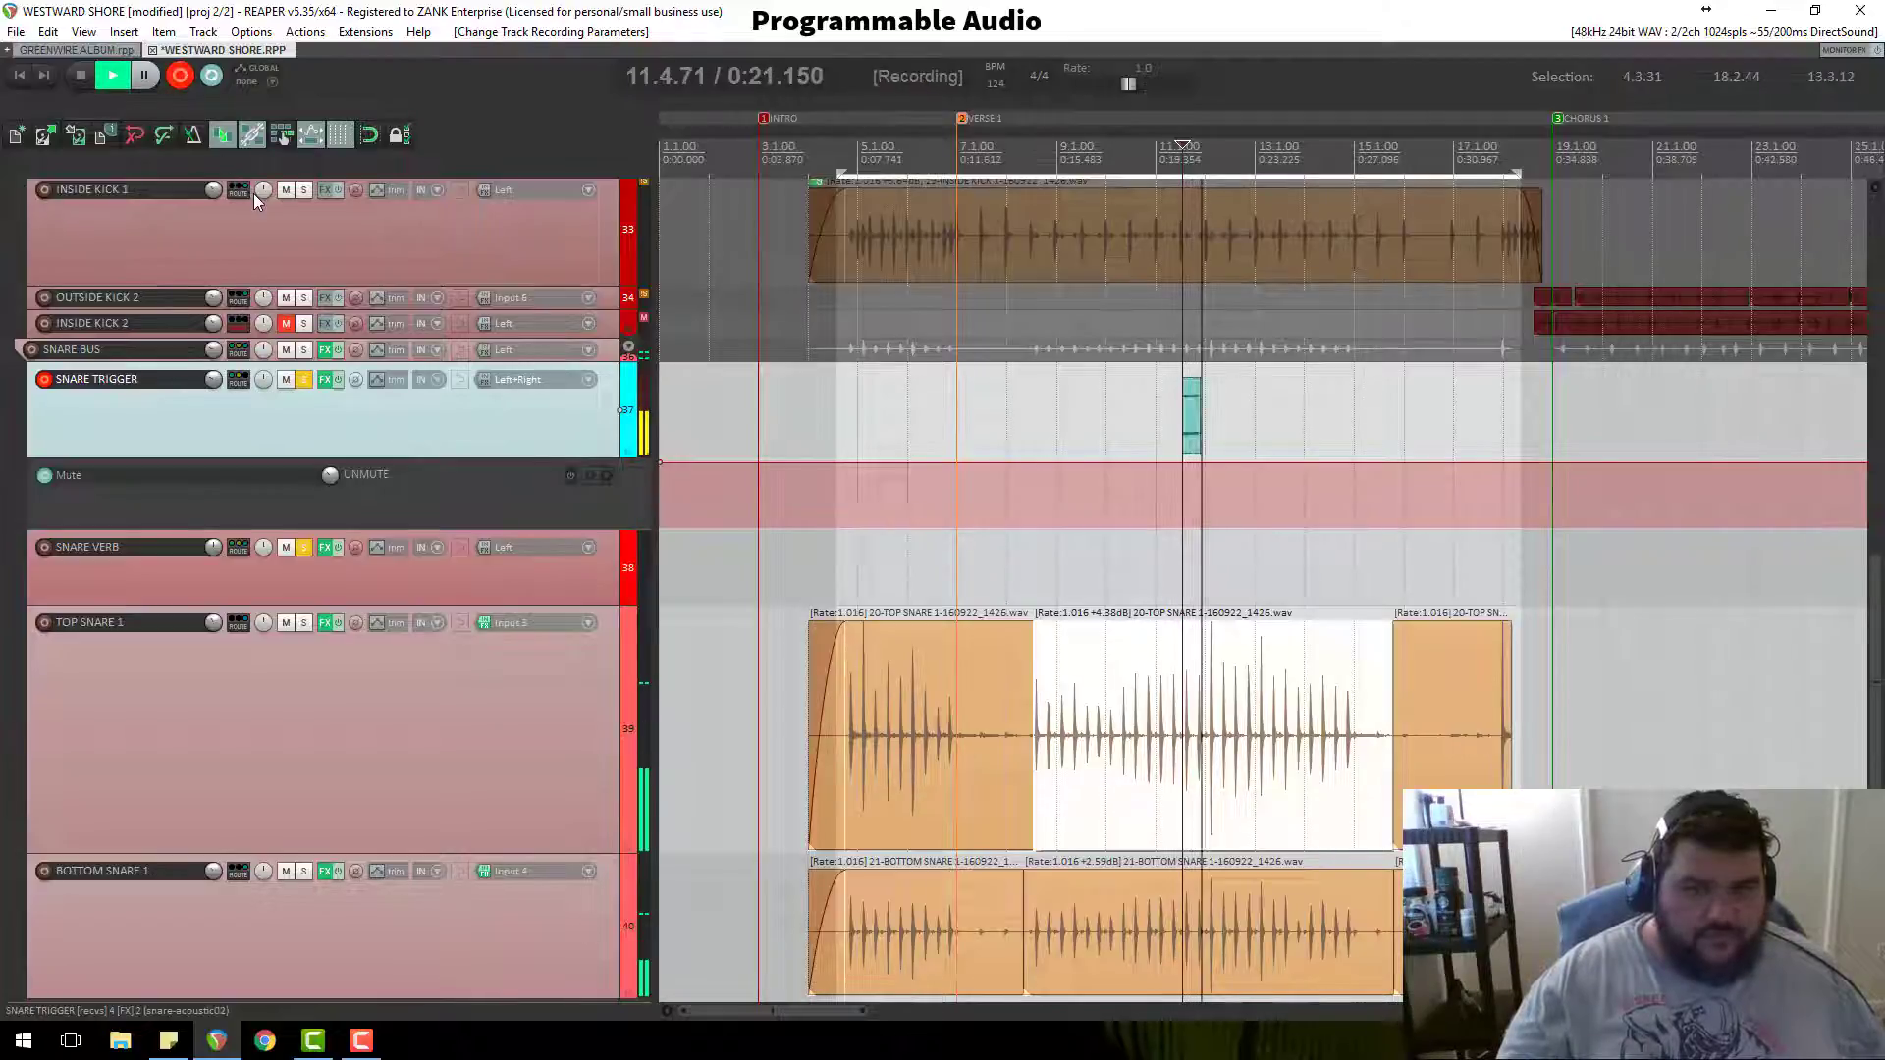
scroll(1436, 433, up, 9)
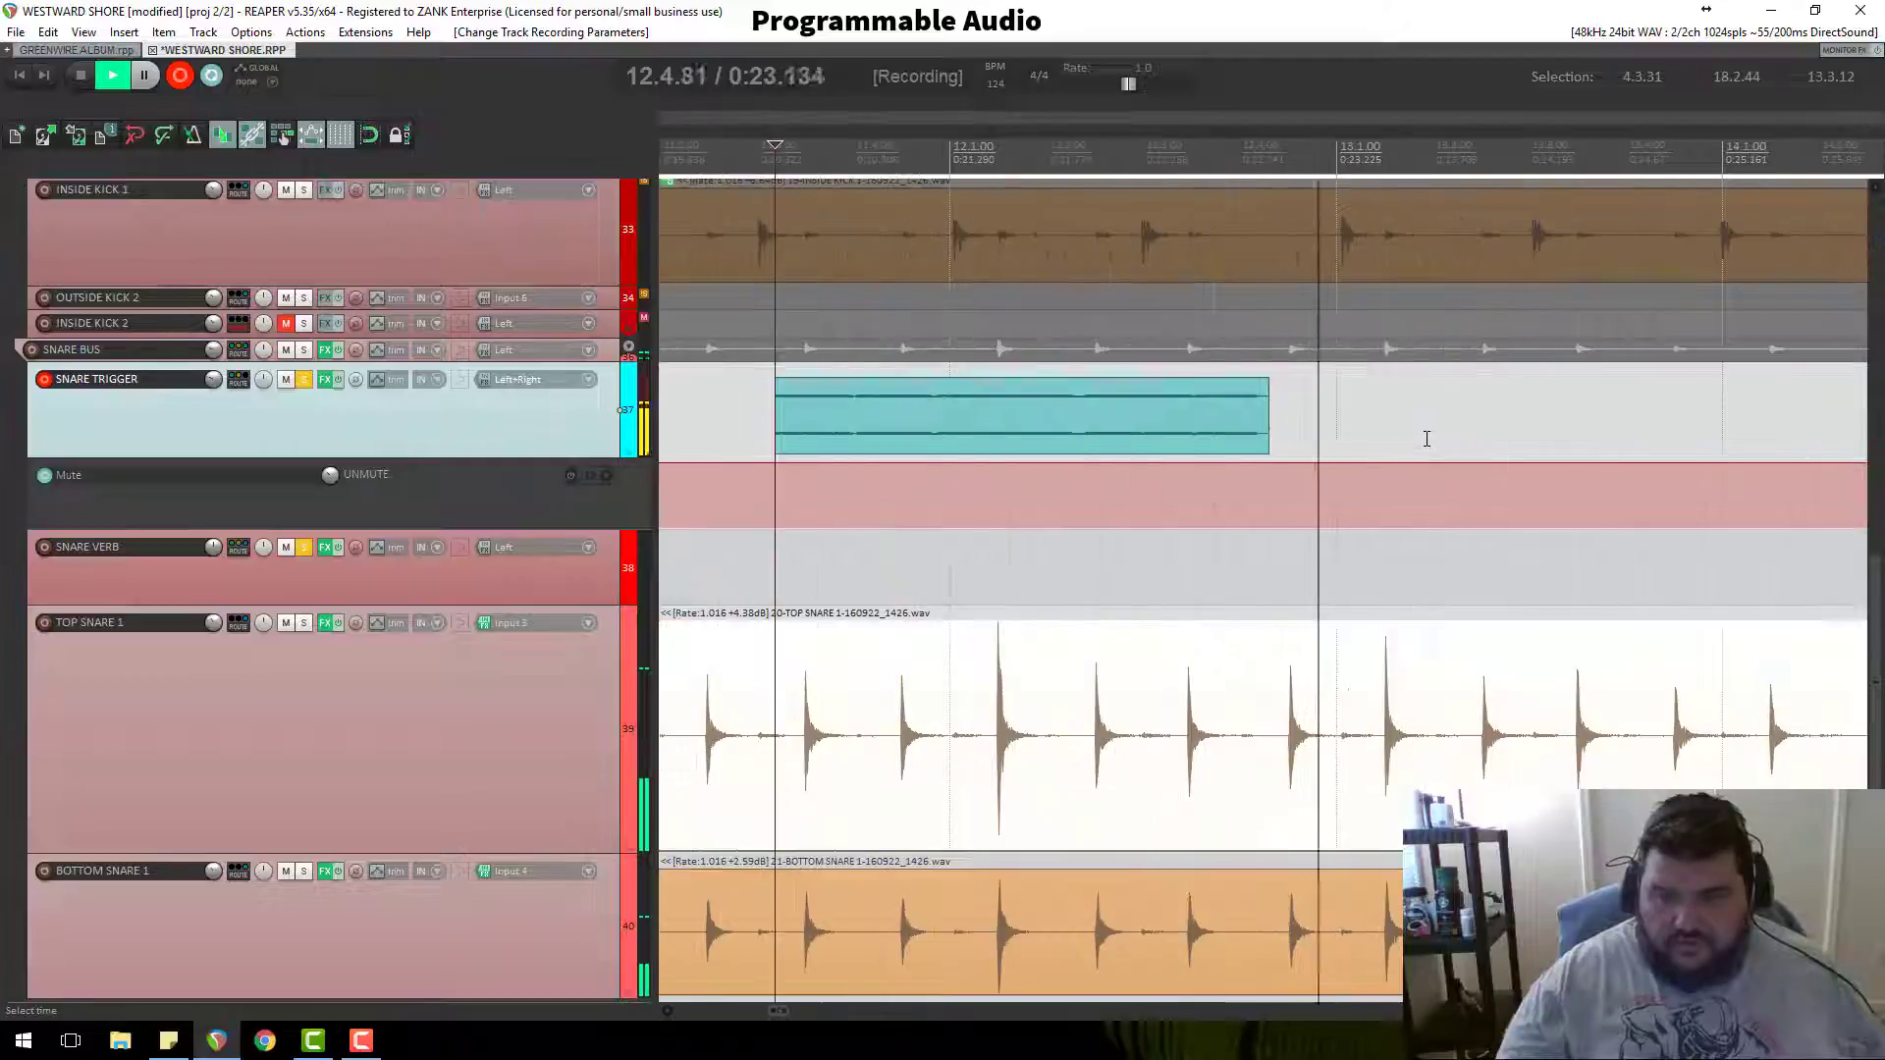
Step: Stop the audio recording on SNARE TRIGGER and save the take
scroll(1422, 439, down, 4)
scroll(1420, 439, down, 5)
key(space)
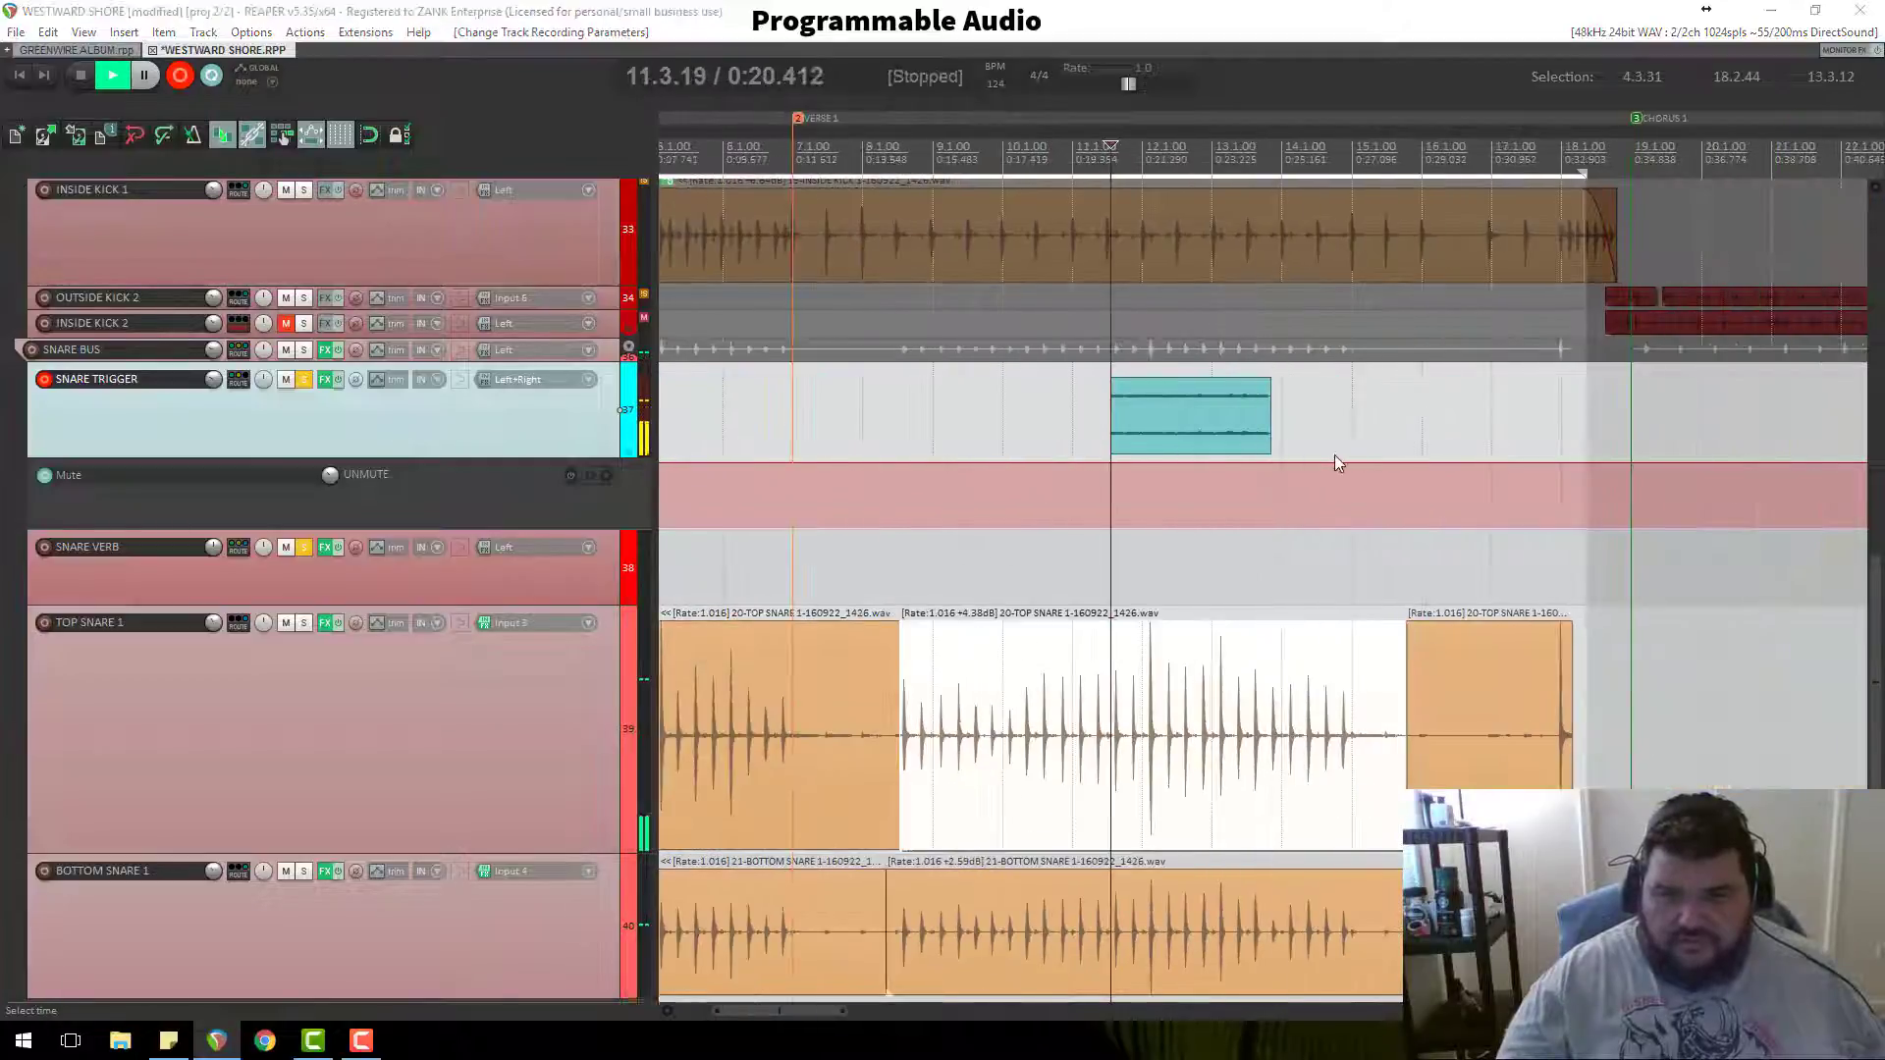
click(883, 648)
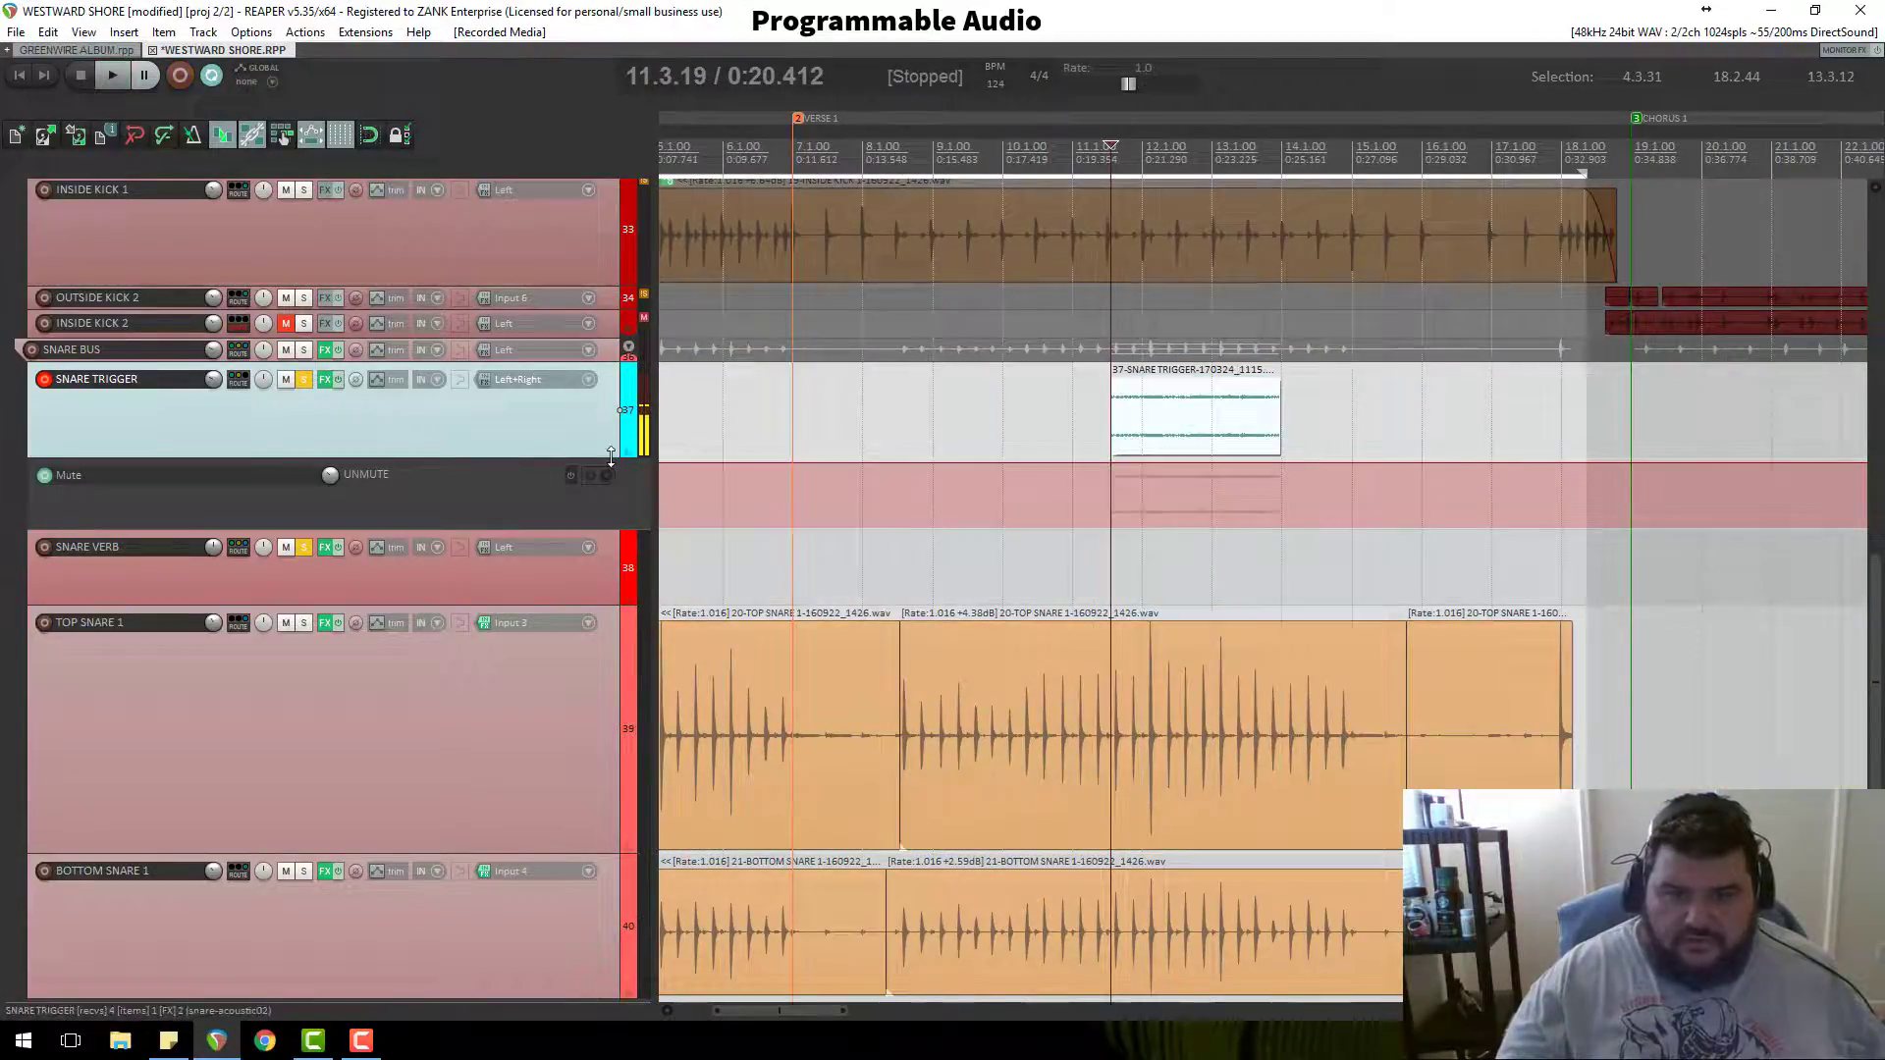
Step: Delete the recorded audio item from SNARE TRIGGER and keep the track at a moderate height
drag(611, 455, 610, 693)
click(1158, 504)
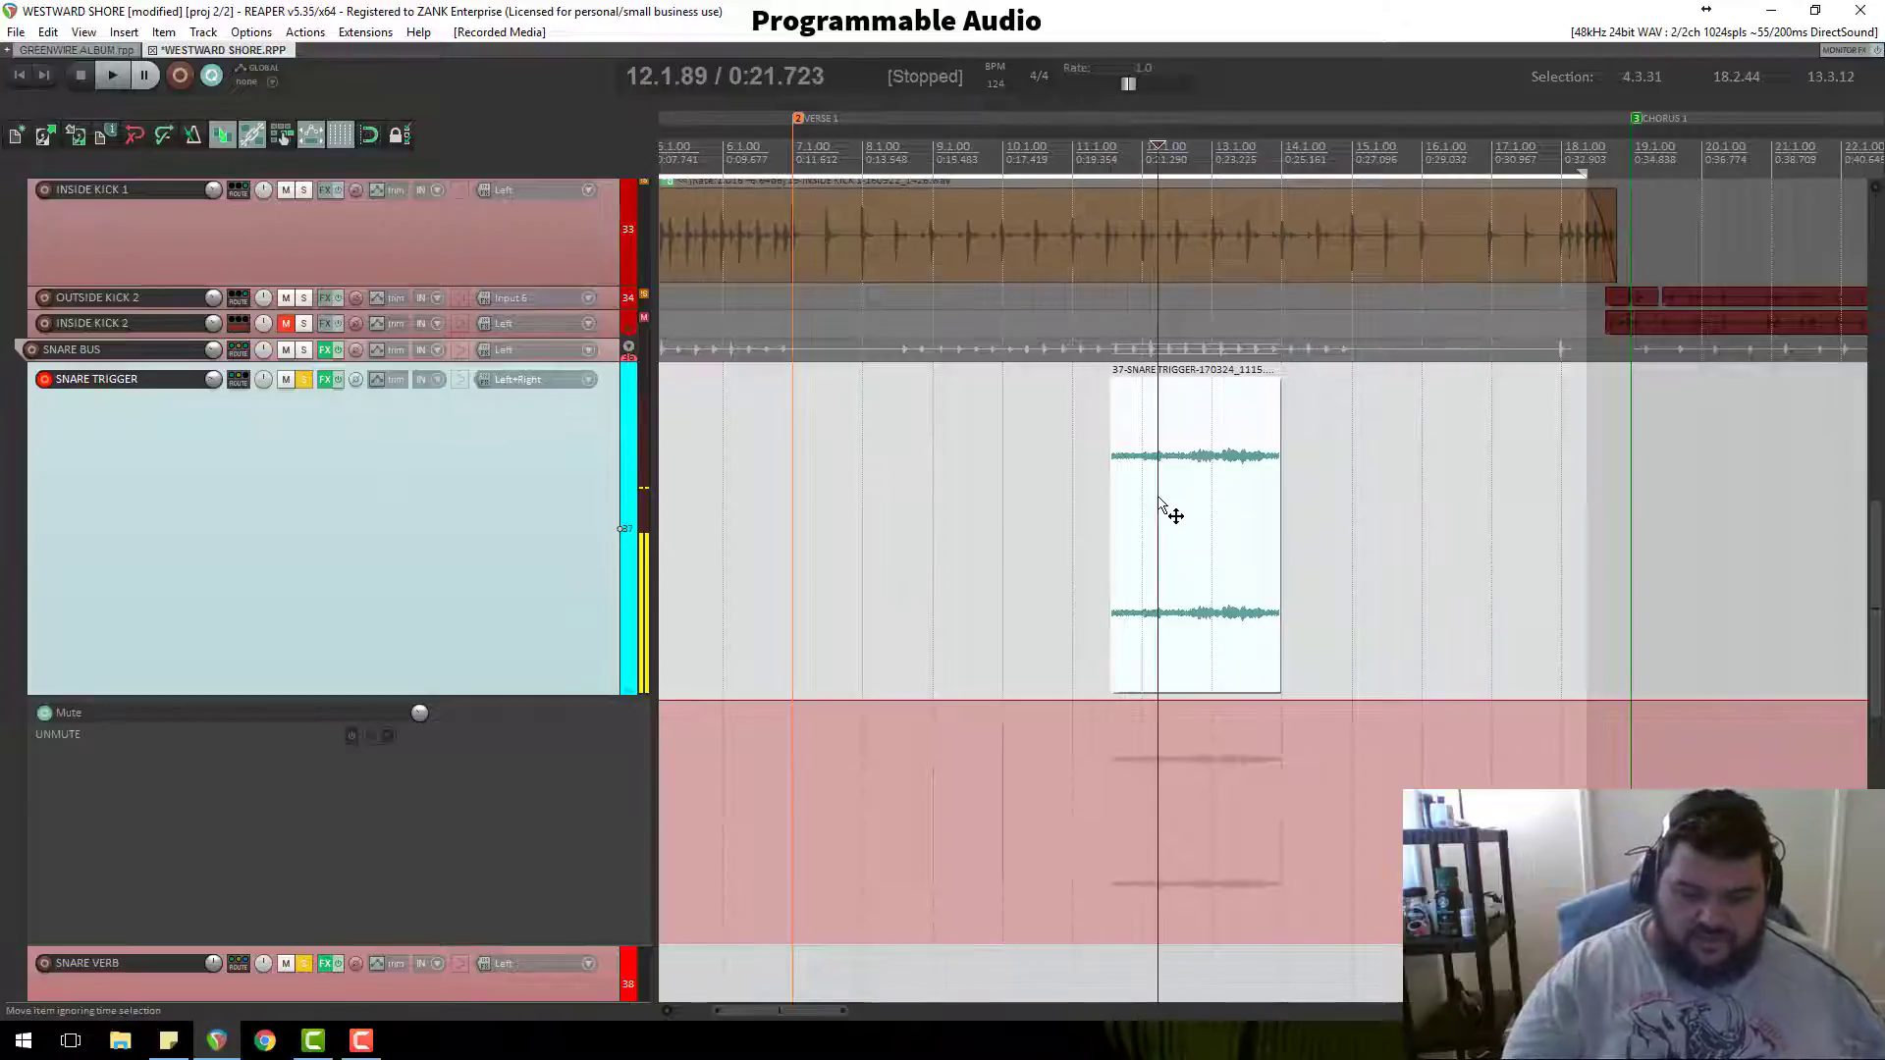
key(Delete)
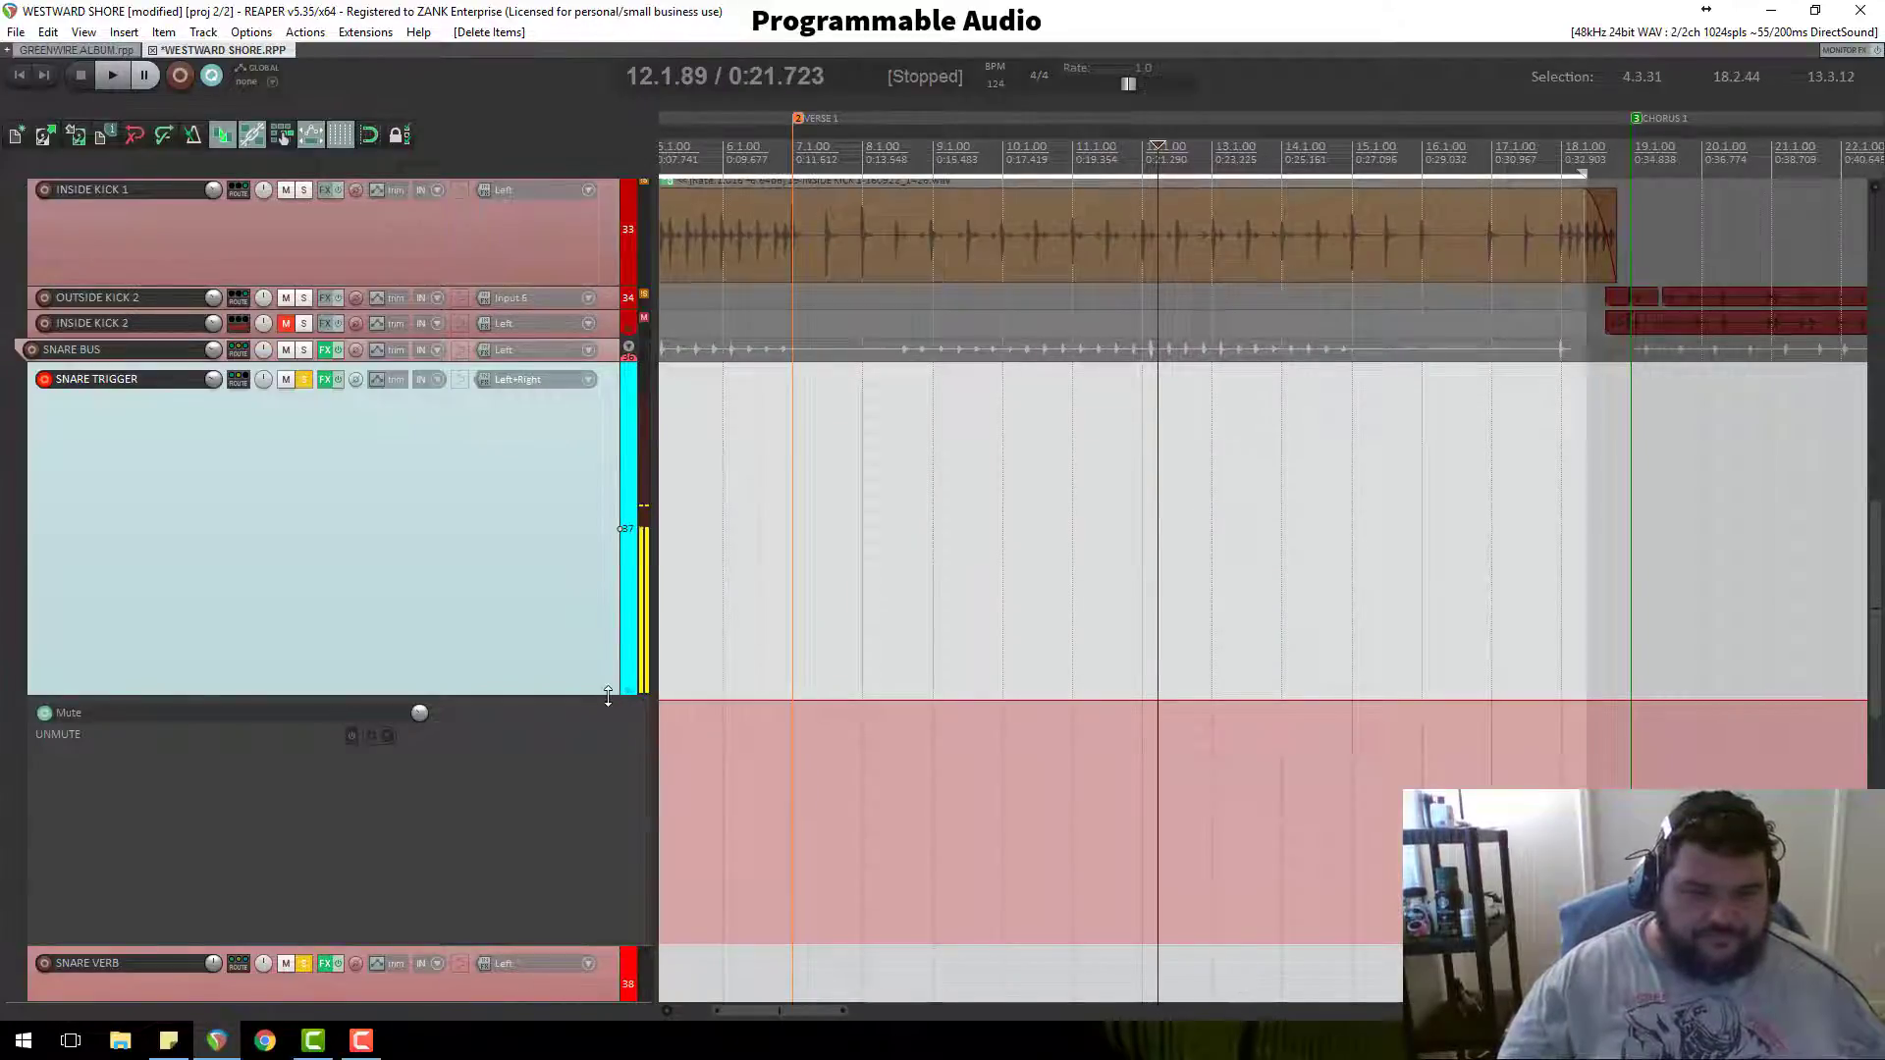
drag(608, 696, 608, 501)
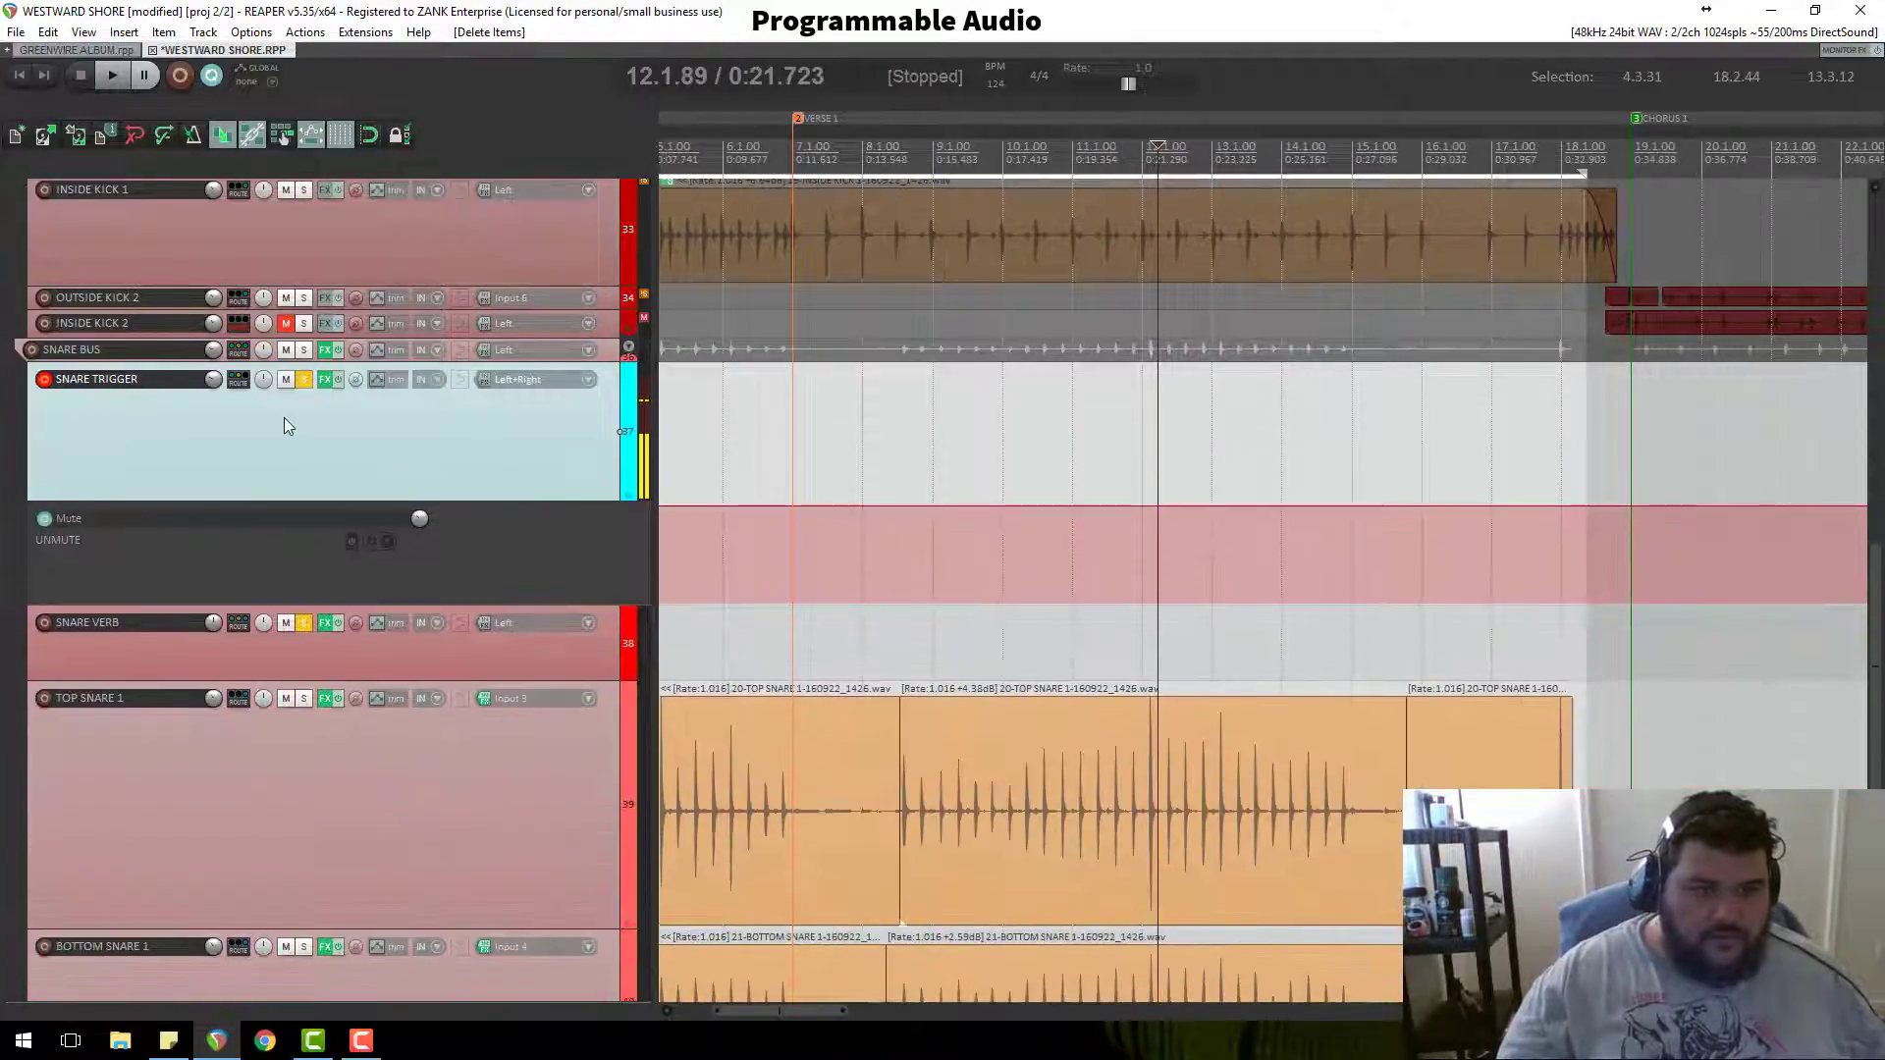
Step: Leave ReaGate enabled and snare-acoustic02 bypassed in SNARE TRIGGER's FX chain, and set the track's record mode to output (MIDI)
click(325, 380)
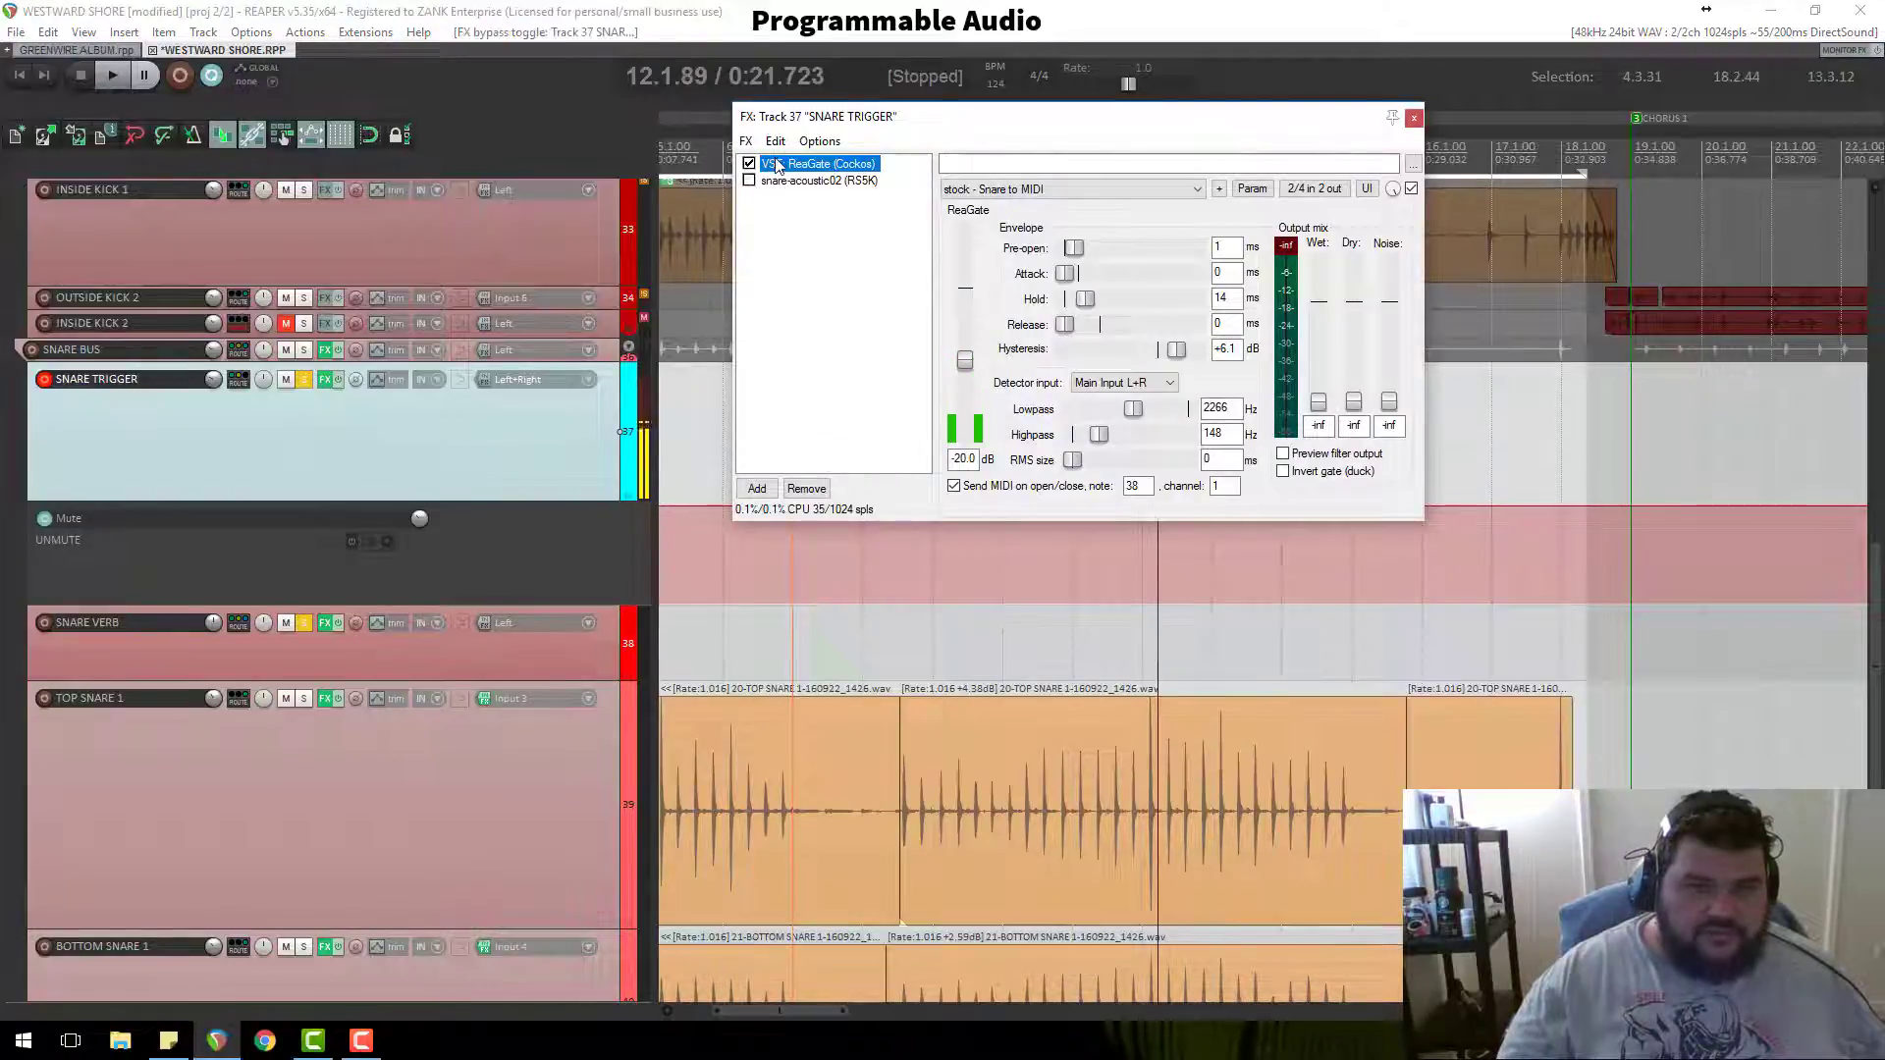
click(1413, 119)
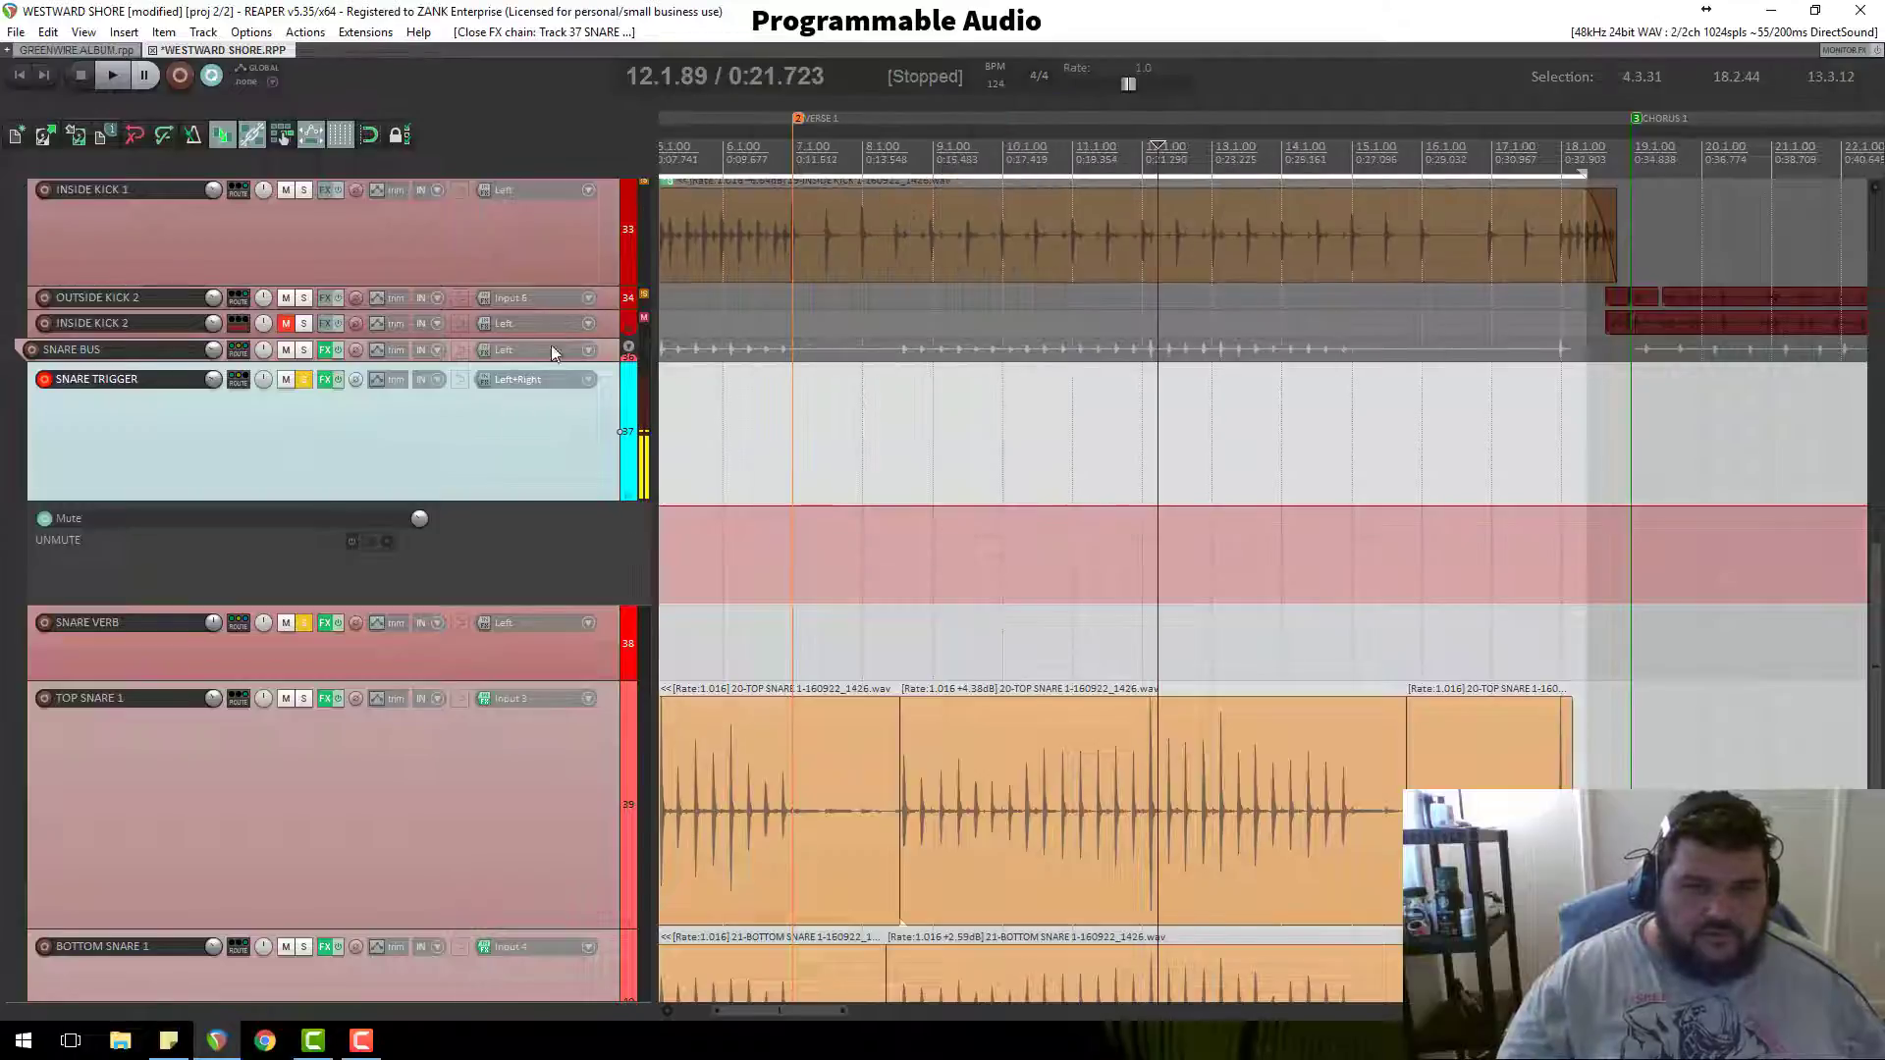
right_click(44, 379)
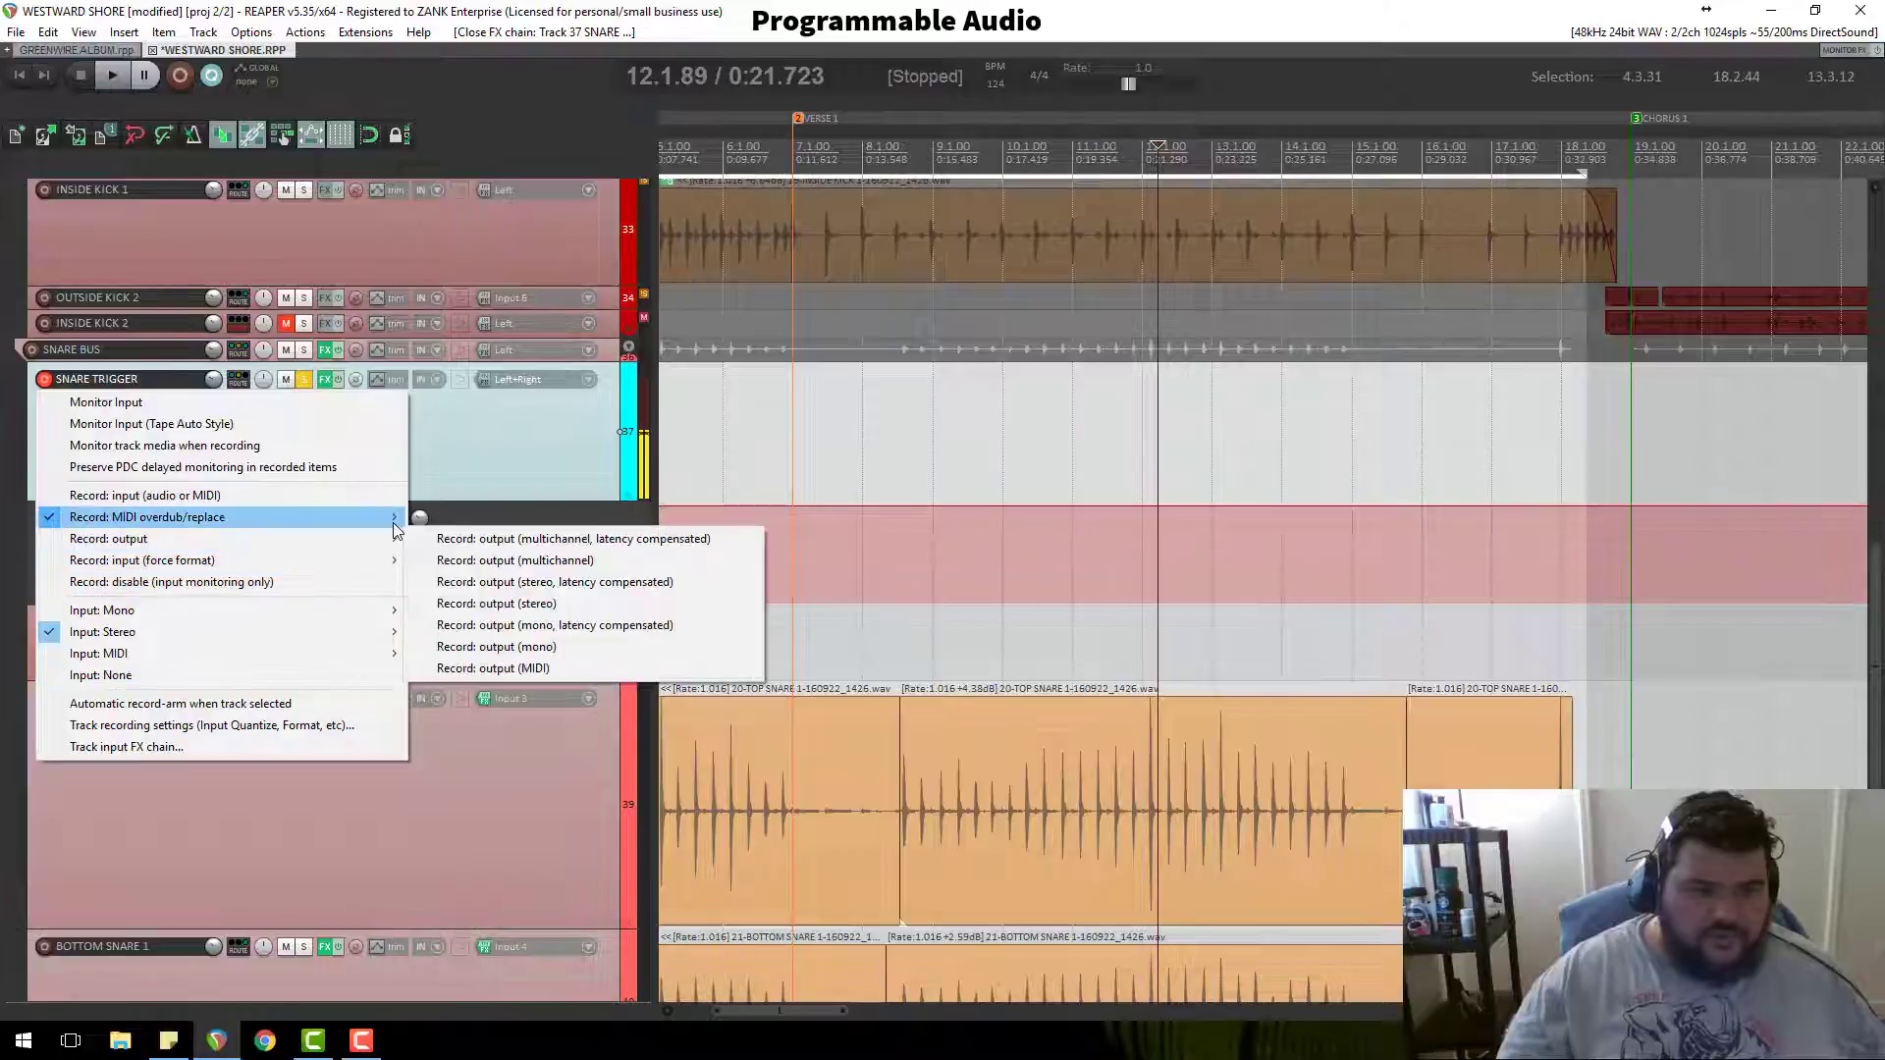
mouse_move(399, 544)
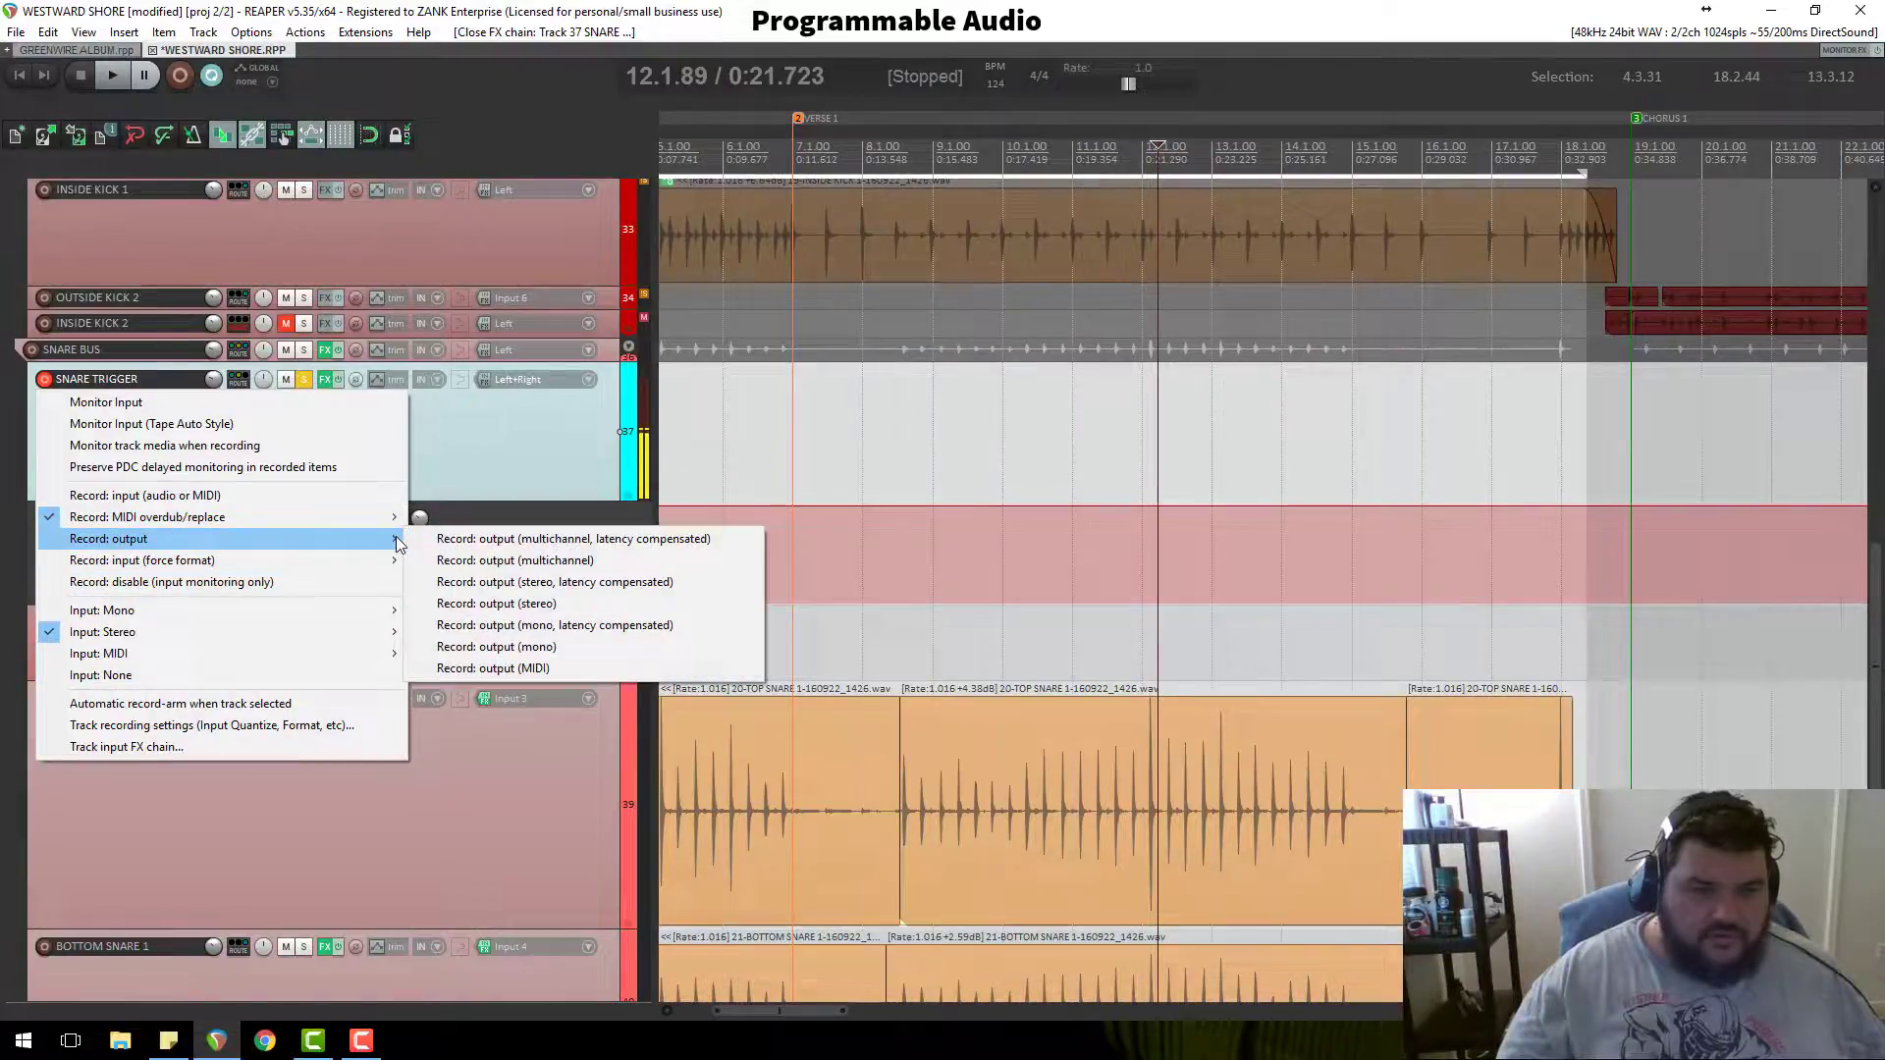
click(489, 668)
Step: Make a short test recording of SNARE TRIGGER's MIDI output and delete the recorded file
click(176, 84)
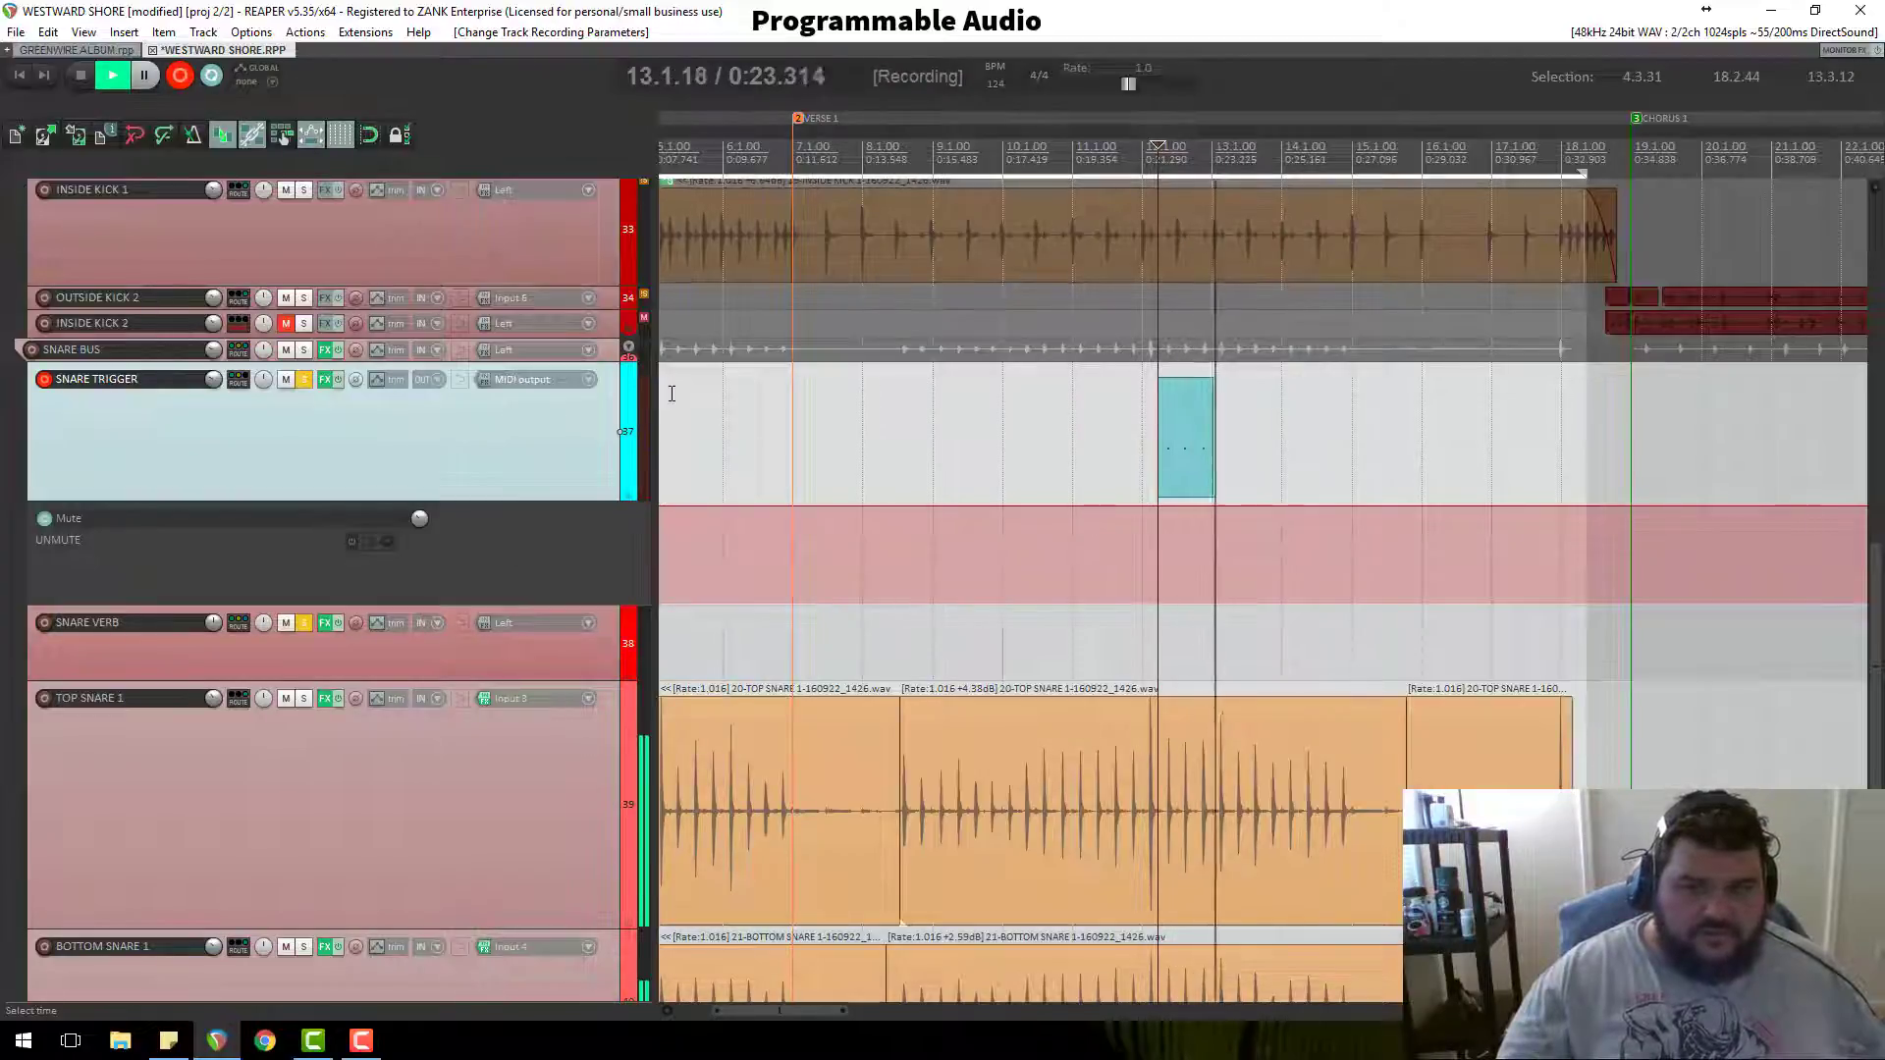
key(space)
click(1134, 648)
click(928, 580)
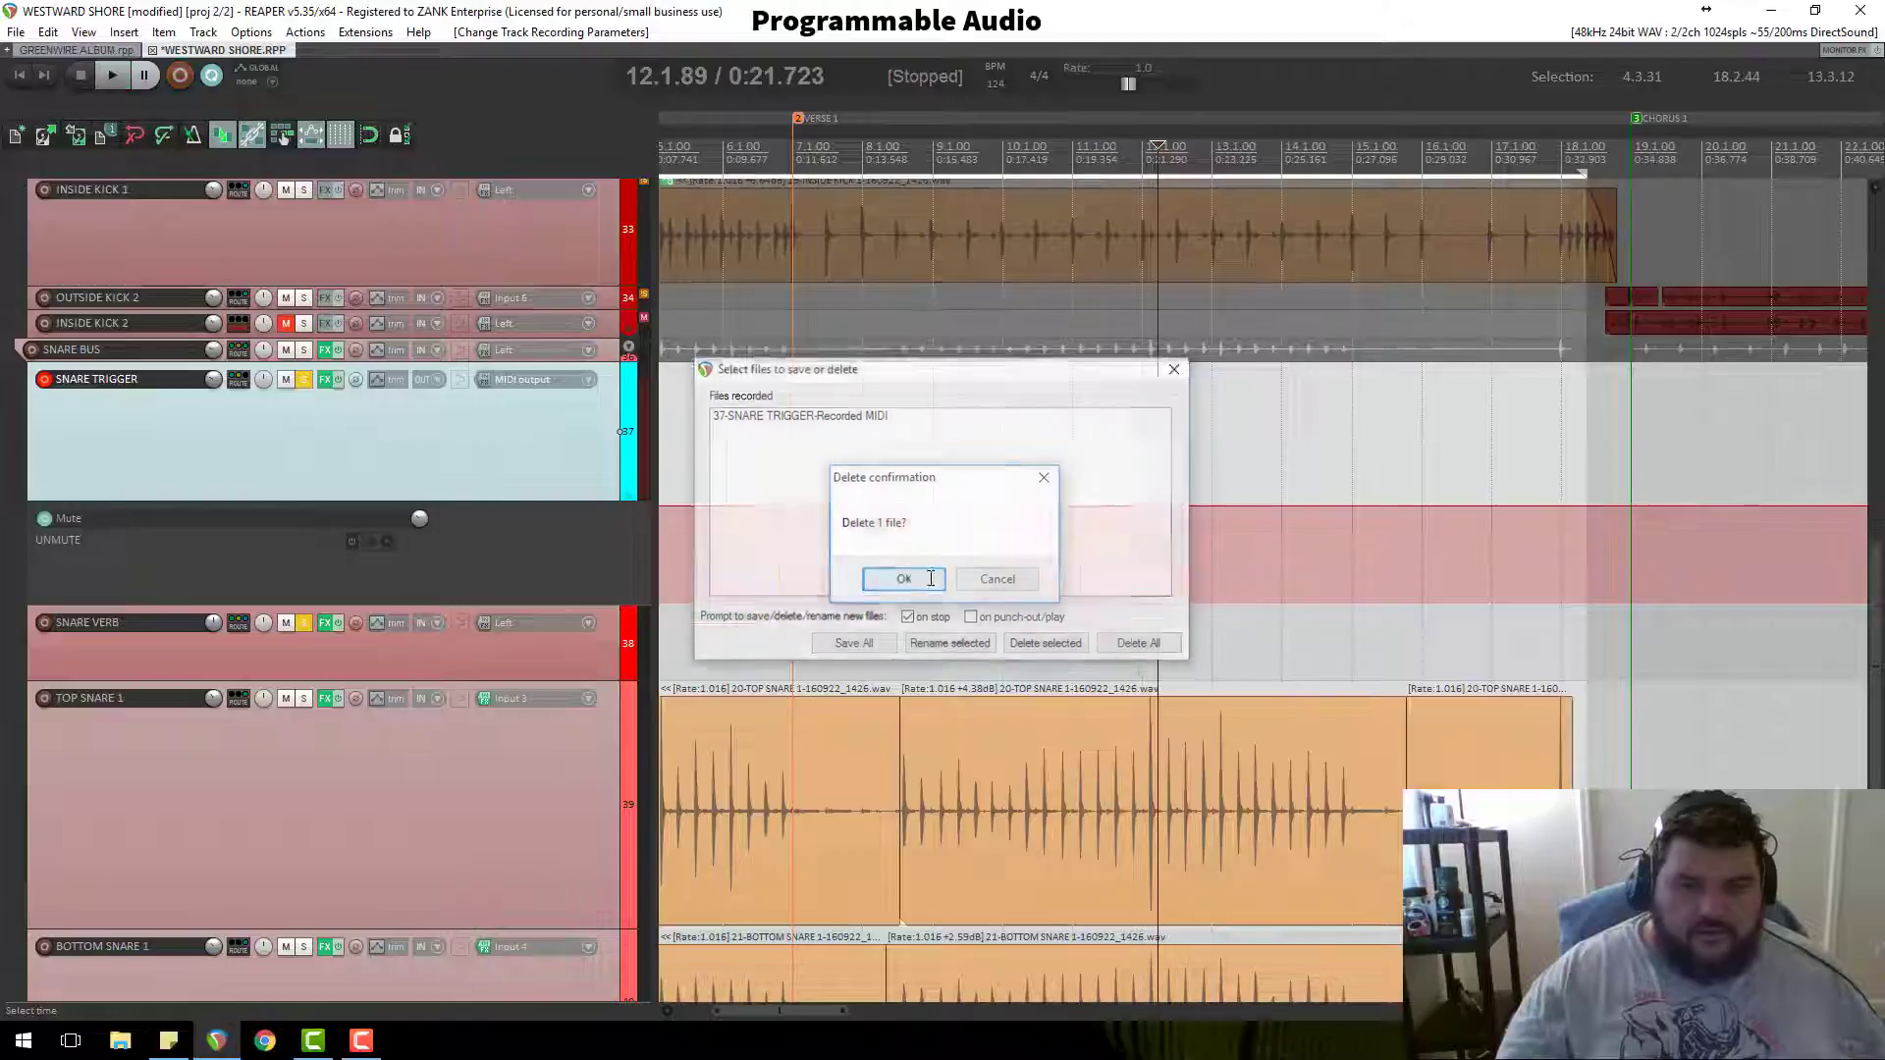
Step: Record SNARE TRIGGER's MIDI output from 4.3.96 to the end of the time selection at 18.2.44 and save the take
scroll(1044, 531, down, 3)
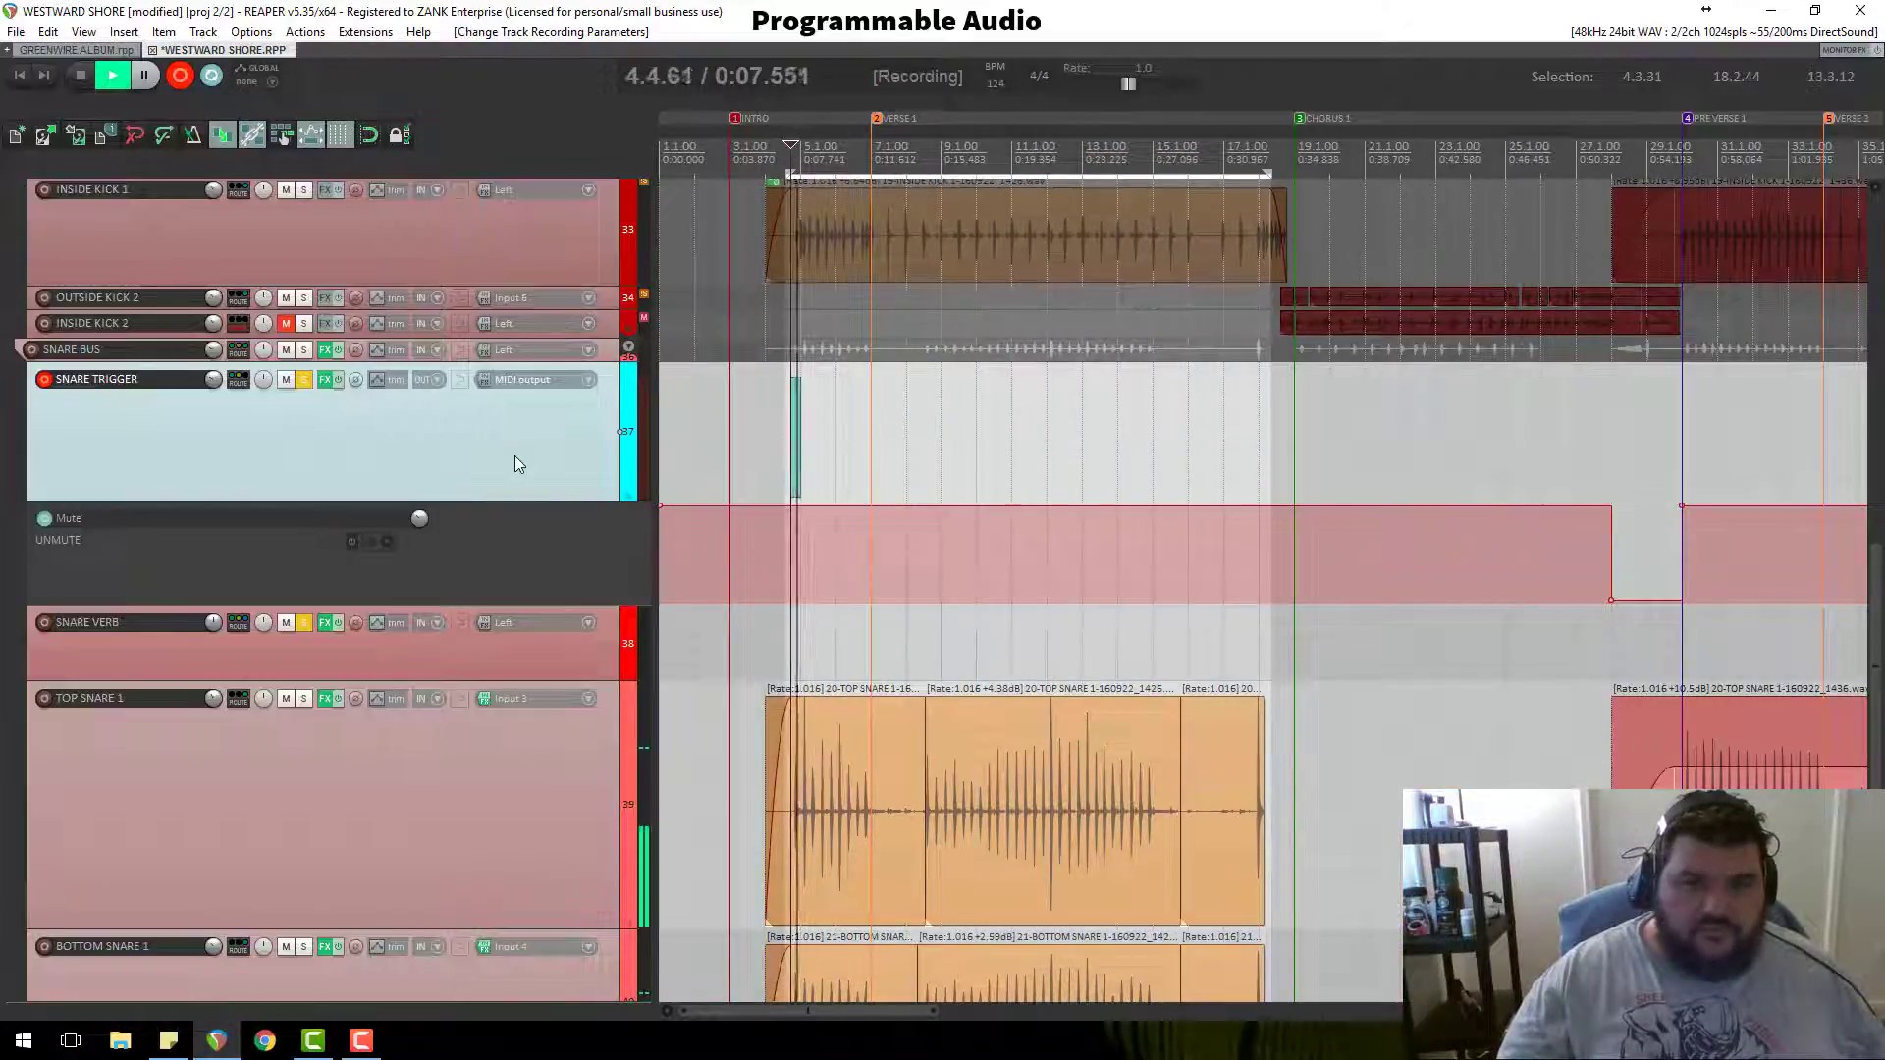
scroll(1076, 485, up, 2)
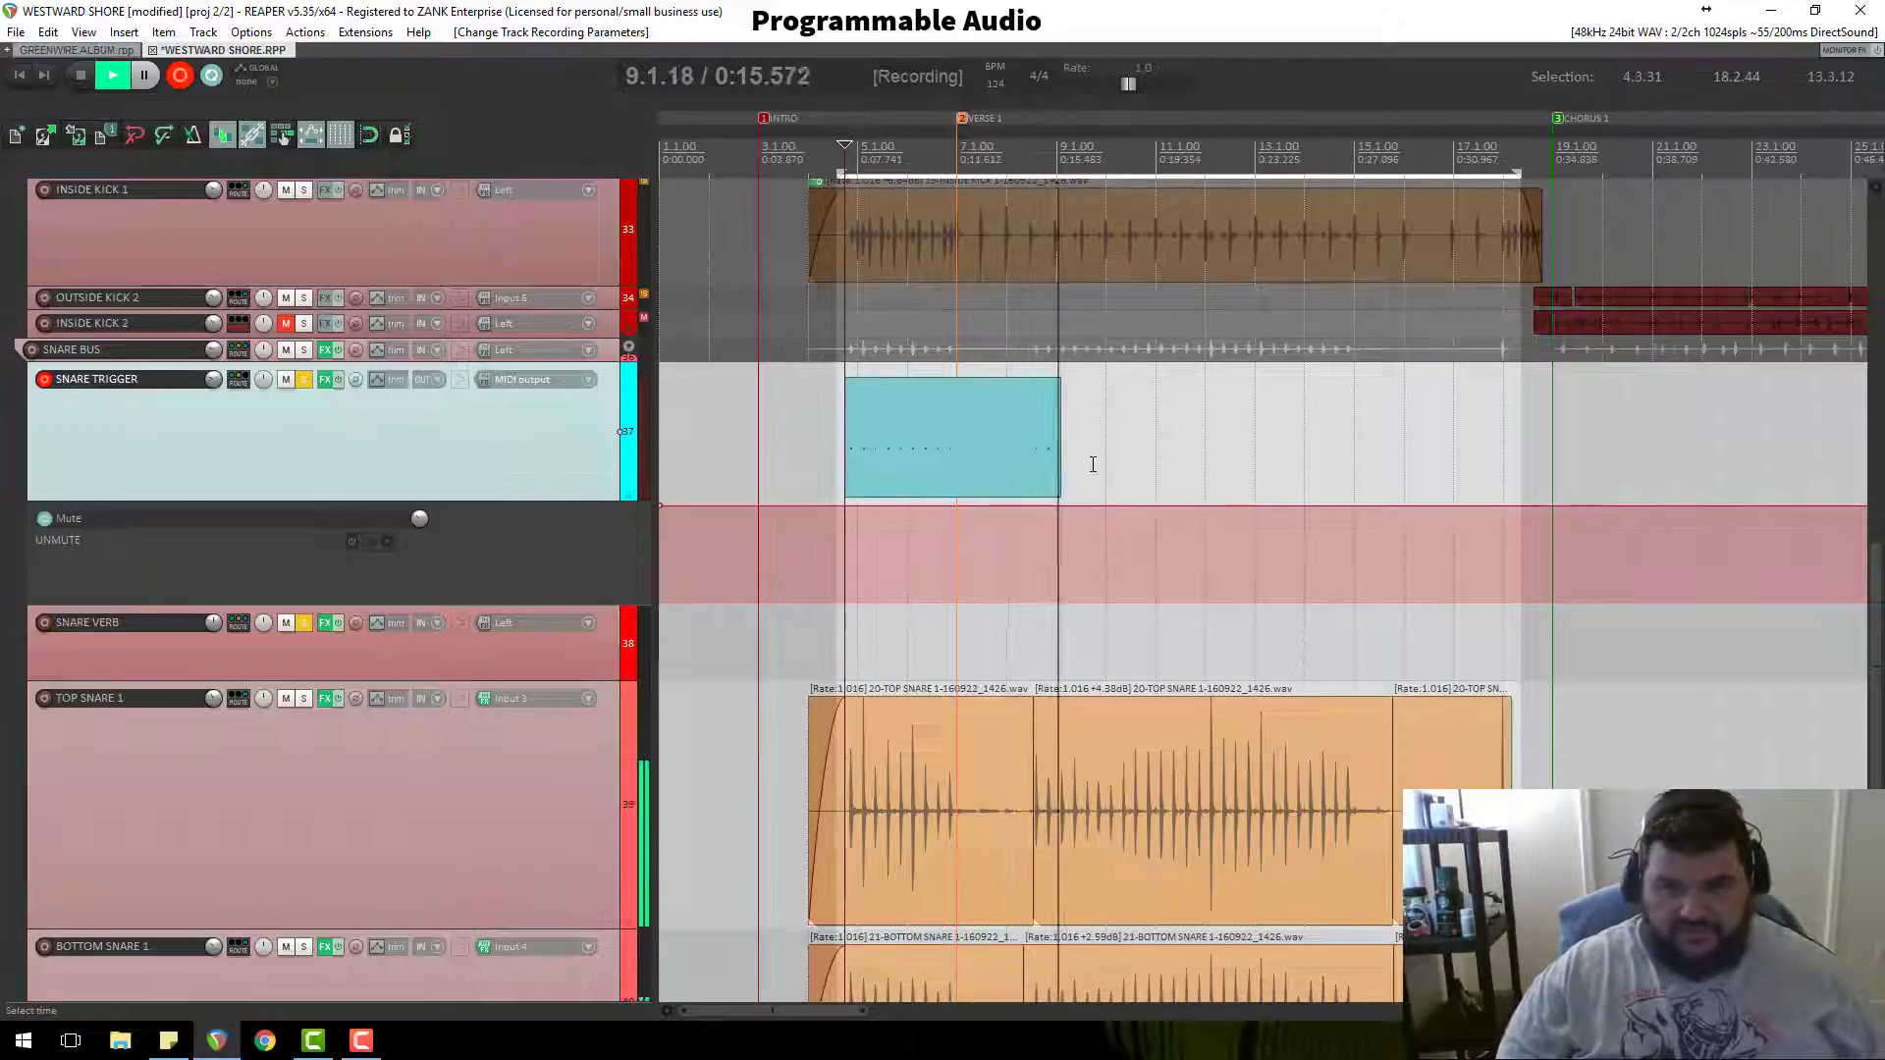
scroll(1080, 466, up, 4)
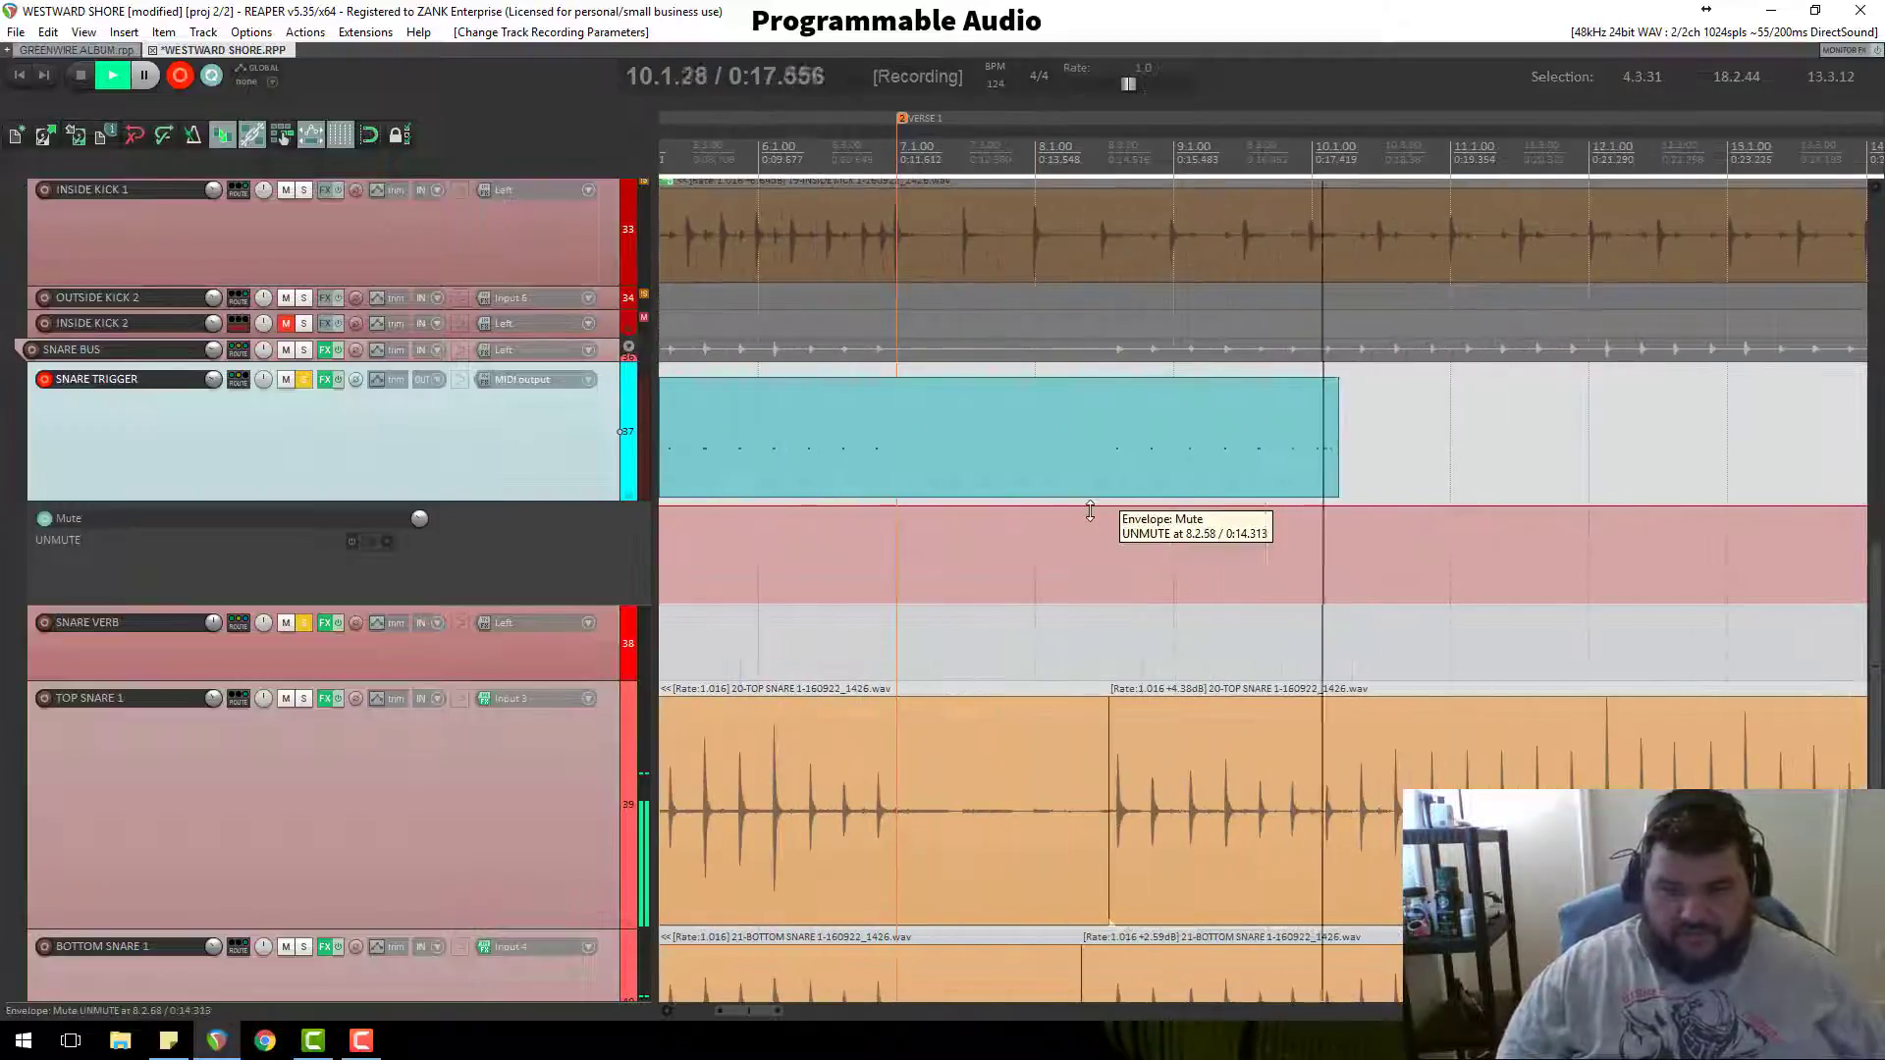
scroll(1104, 511, down, 2)
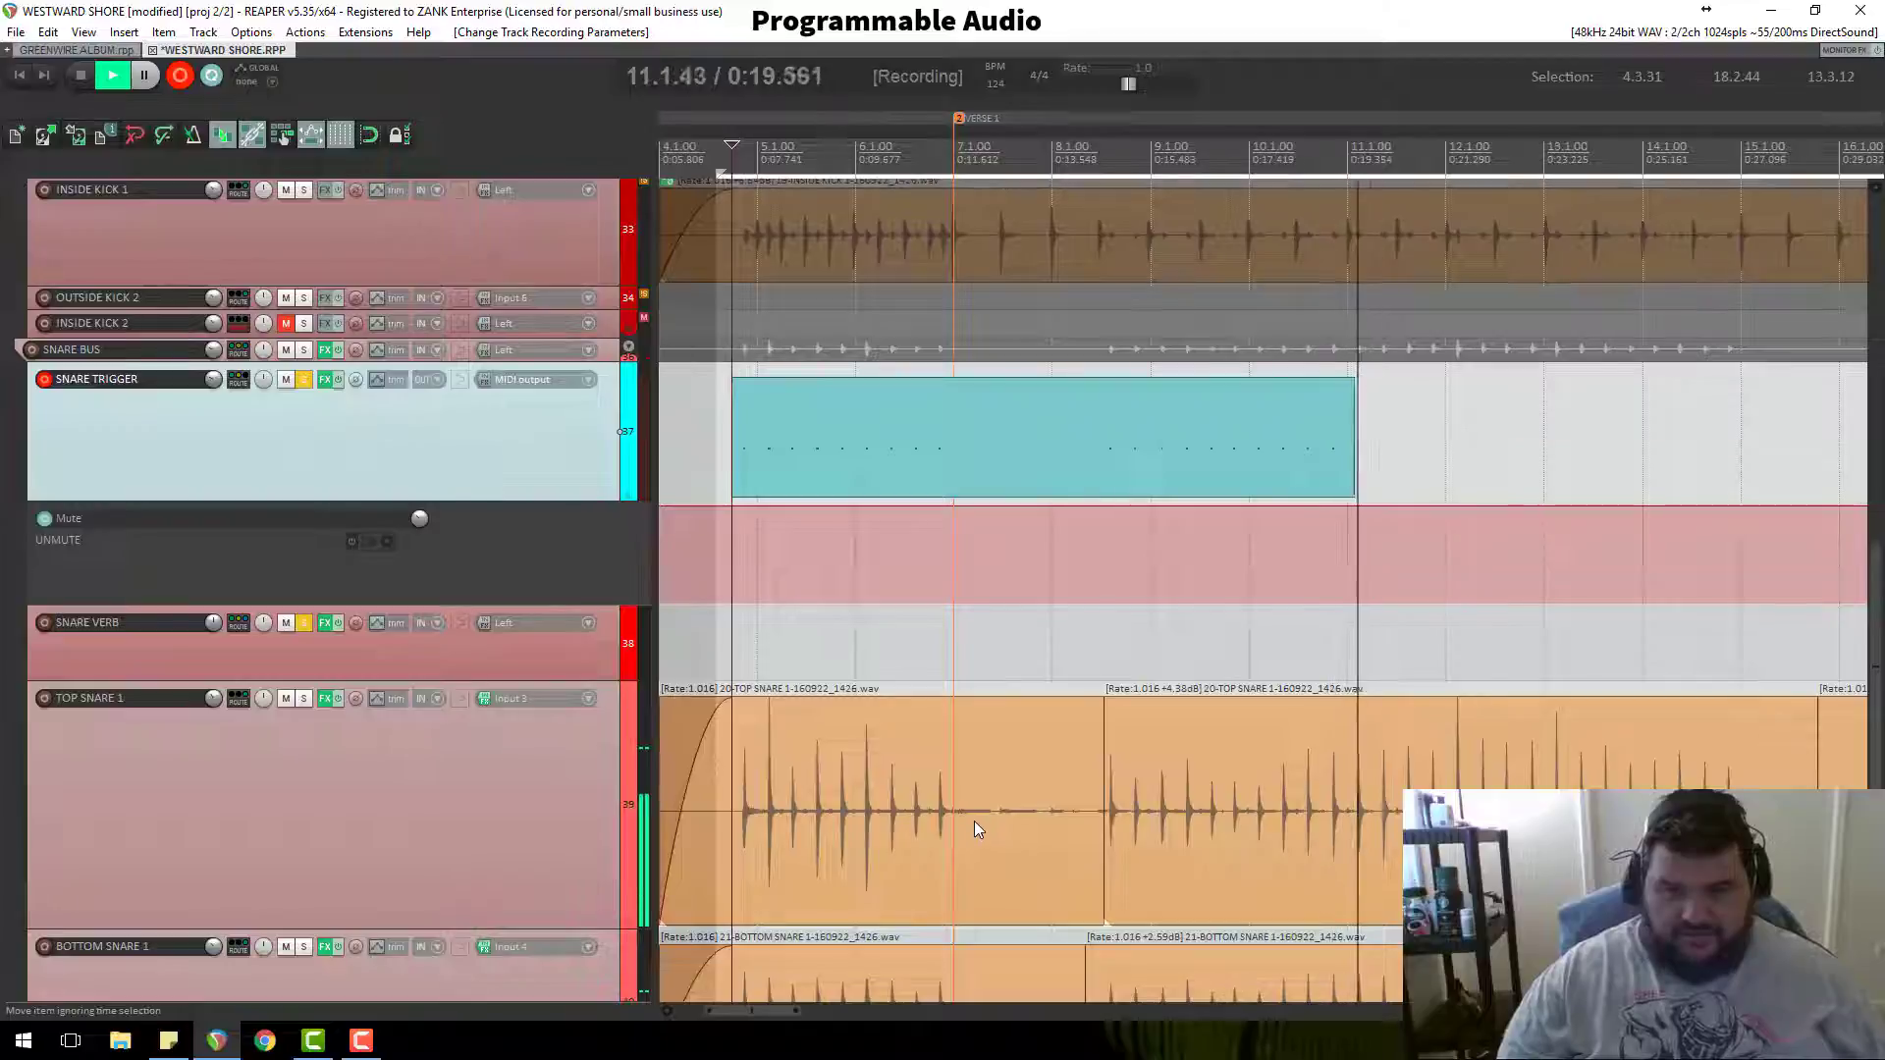
scroll(256, 256, up, 1)
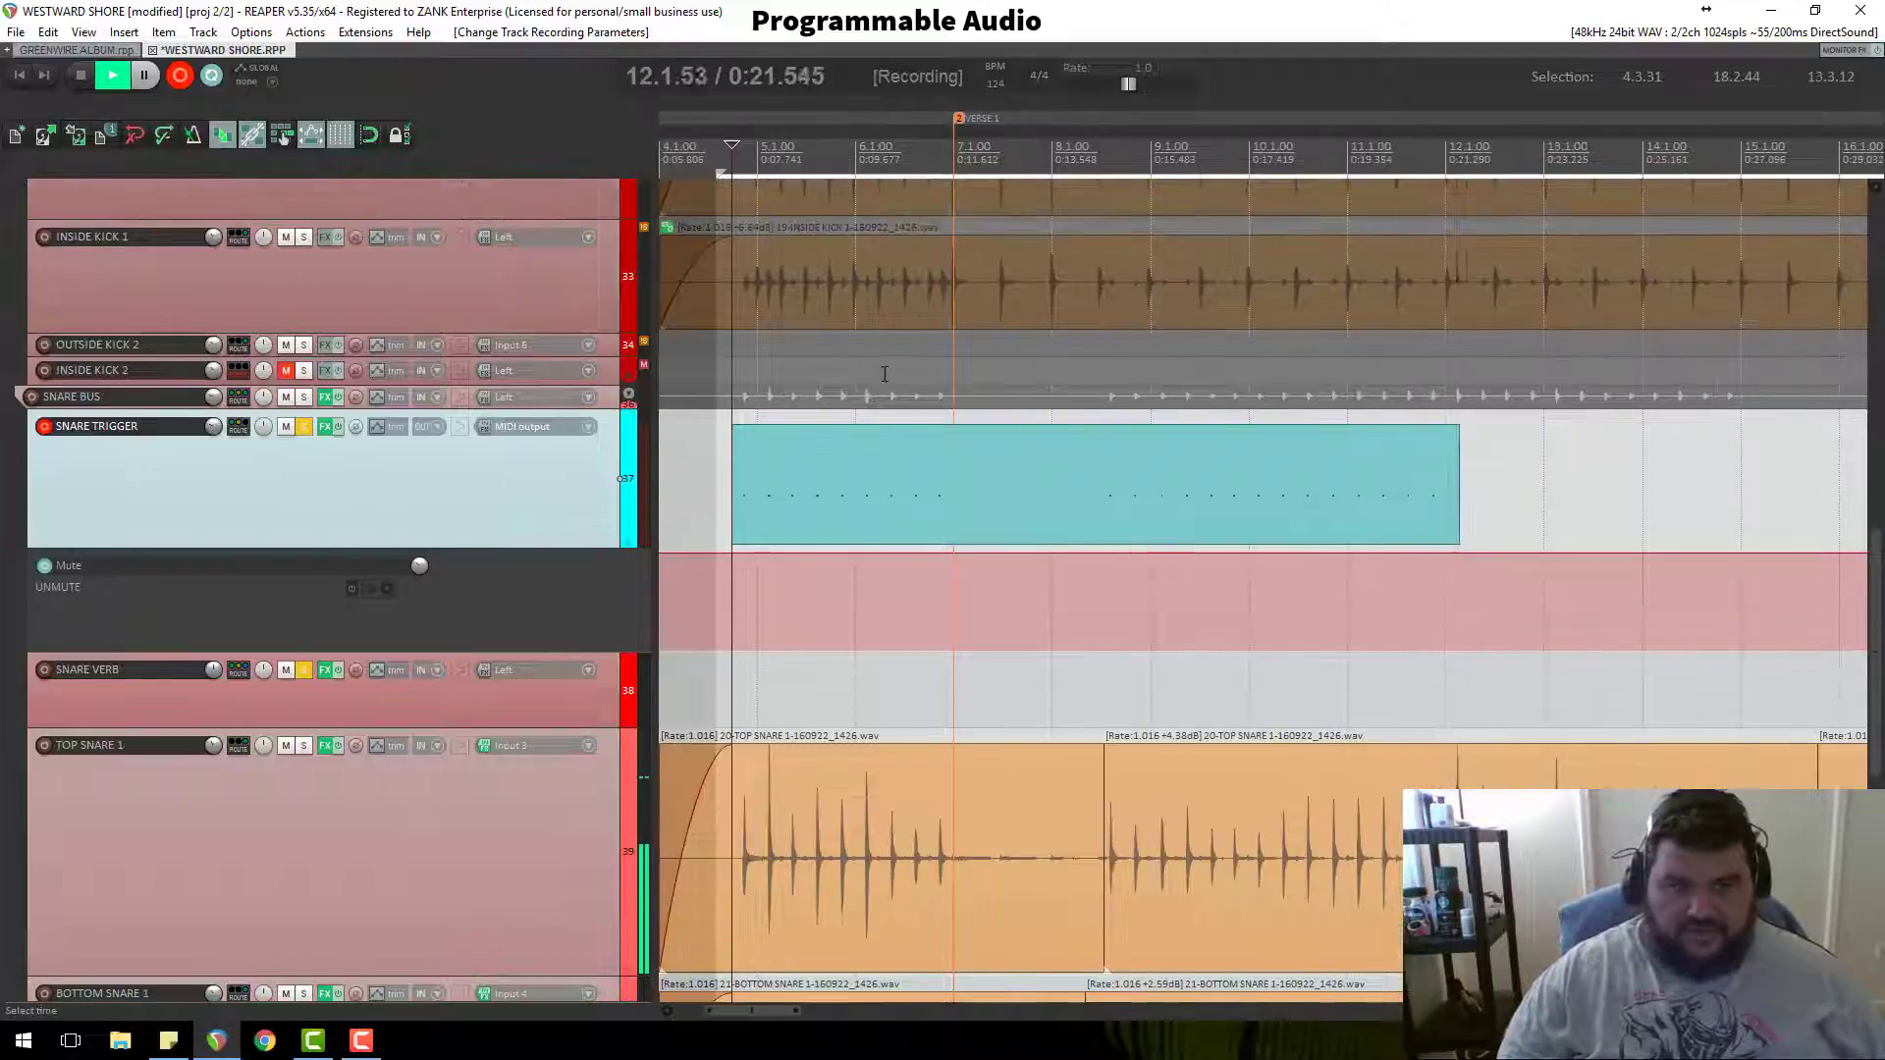
scroll(1089, 509, down, 1)
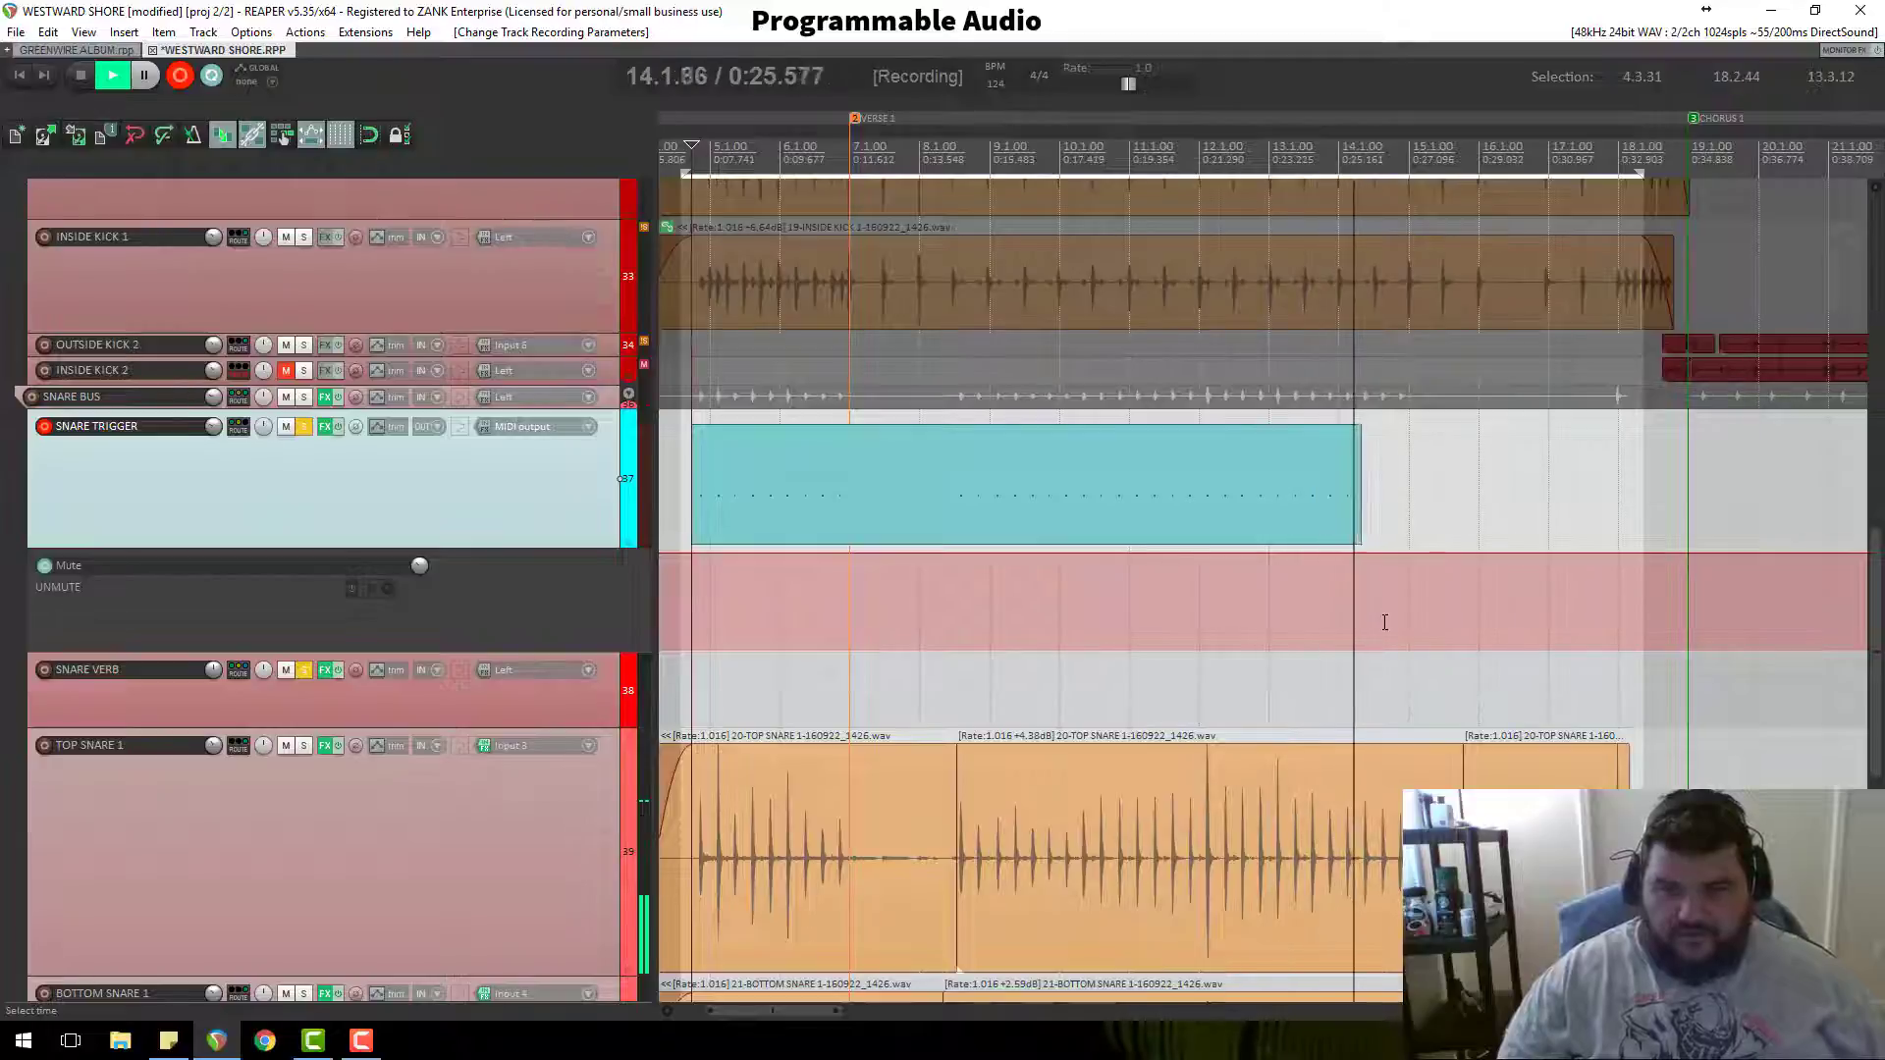
scroll(543, 544, down, 1)
scroll(1314, 524, down, 2)
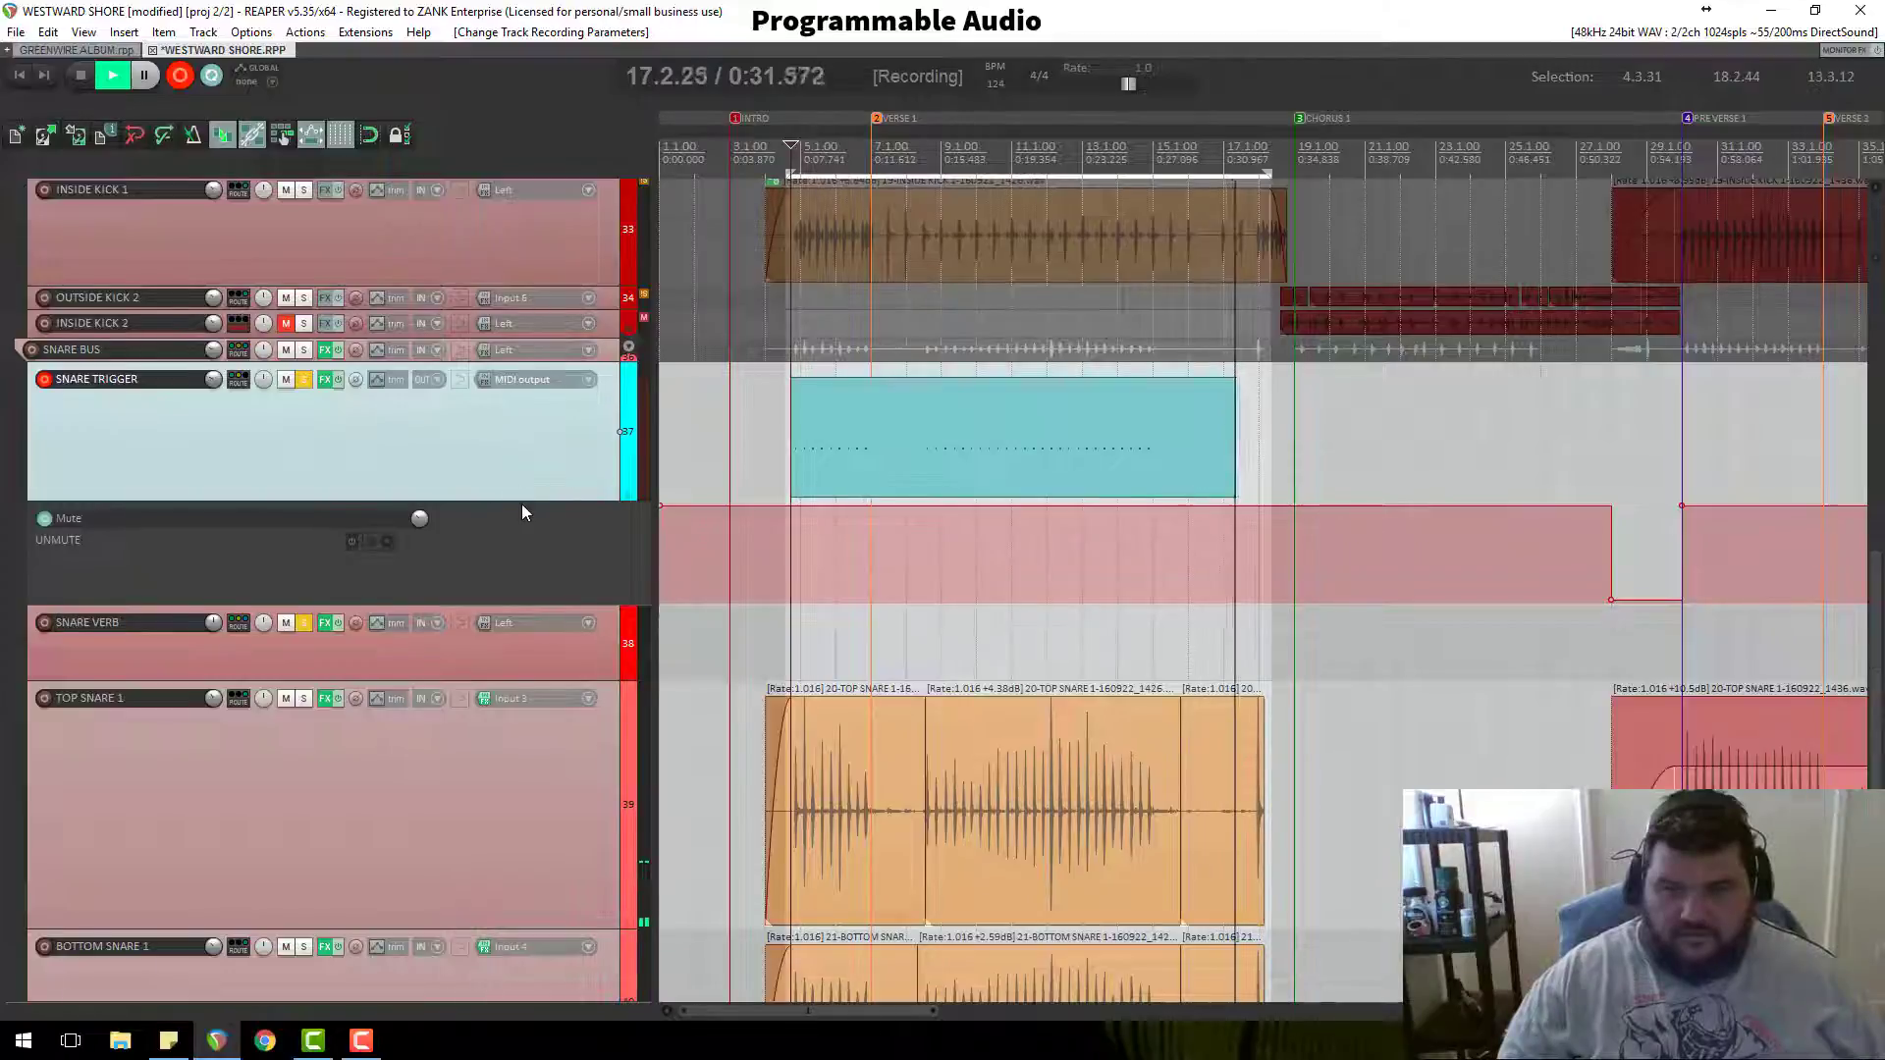
scroll(521, 504, down, 1)
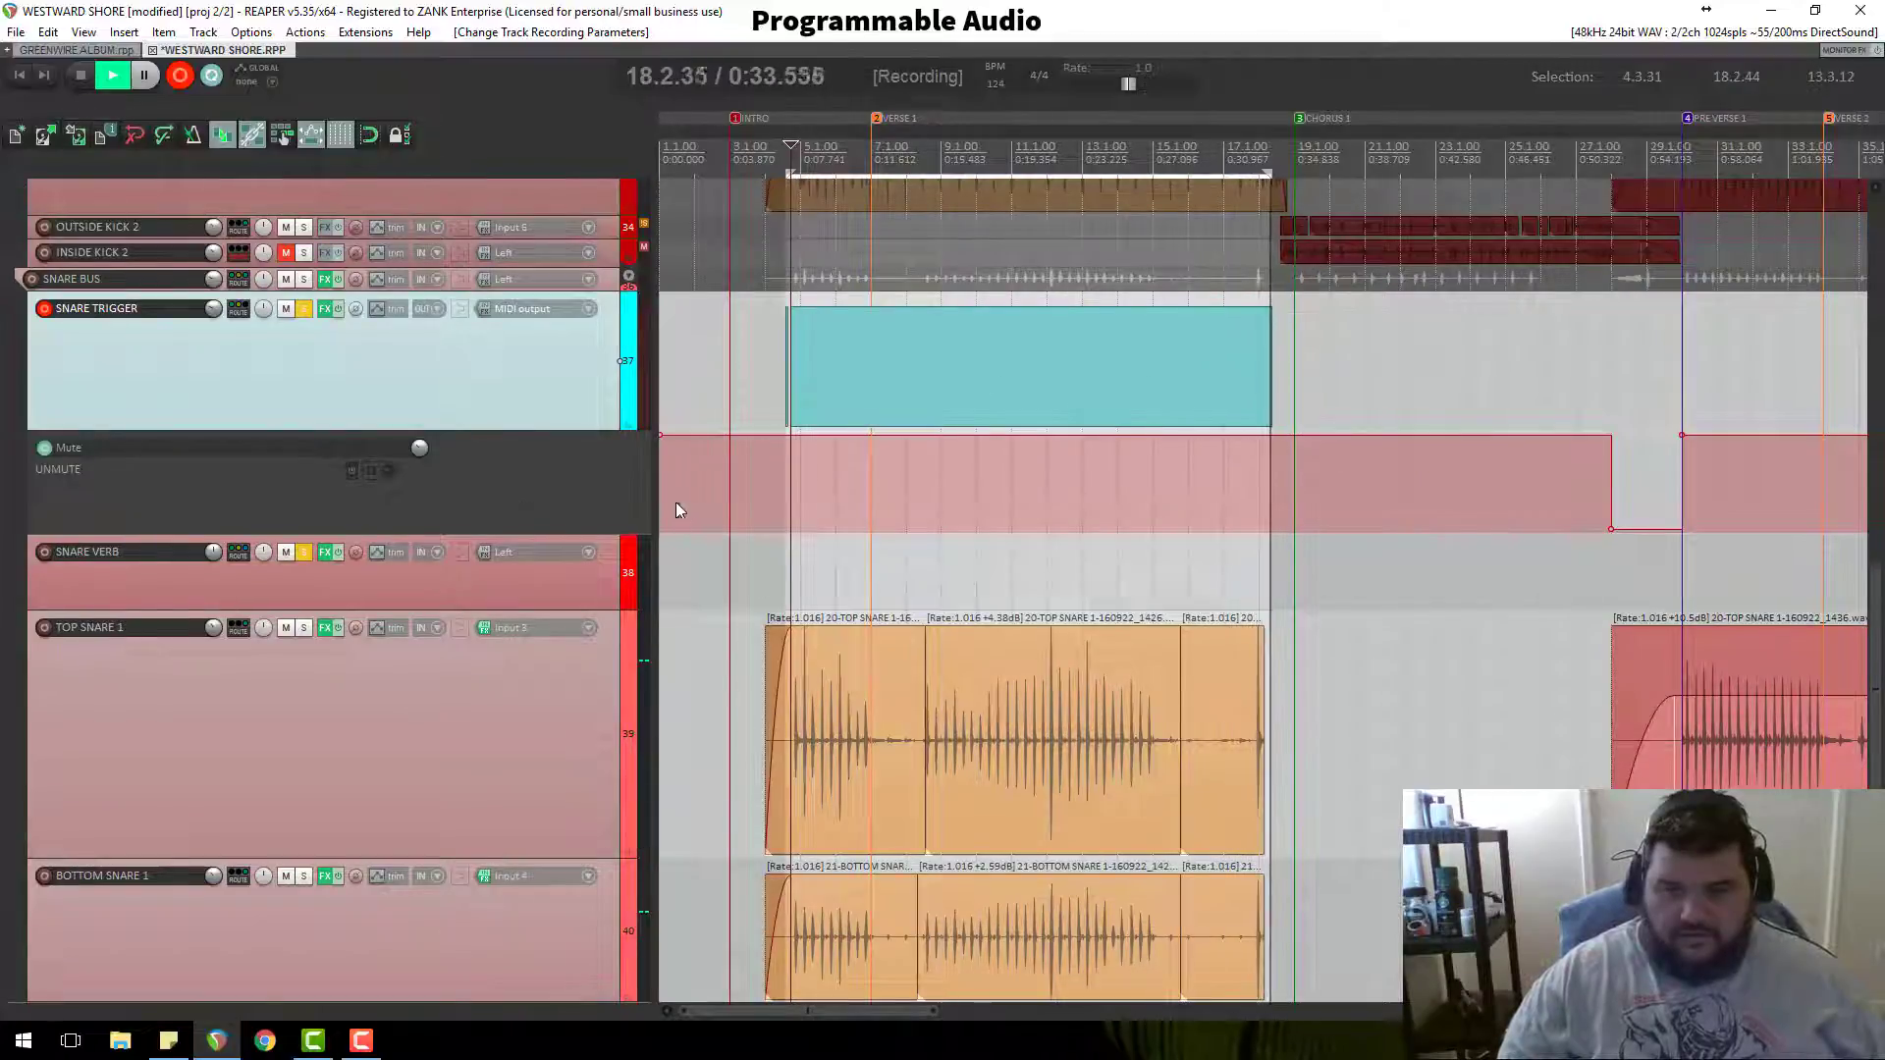
key(space)
click(852, 644)
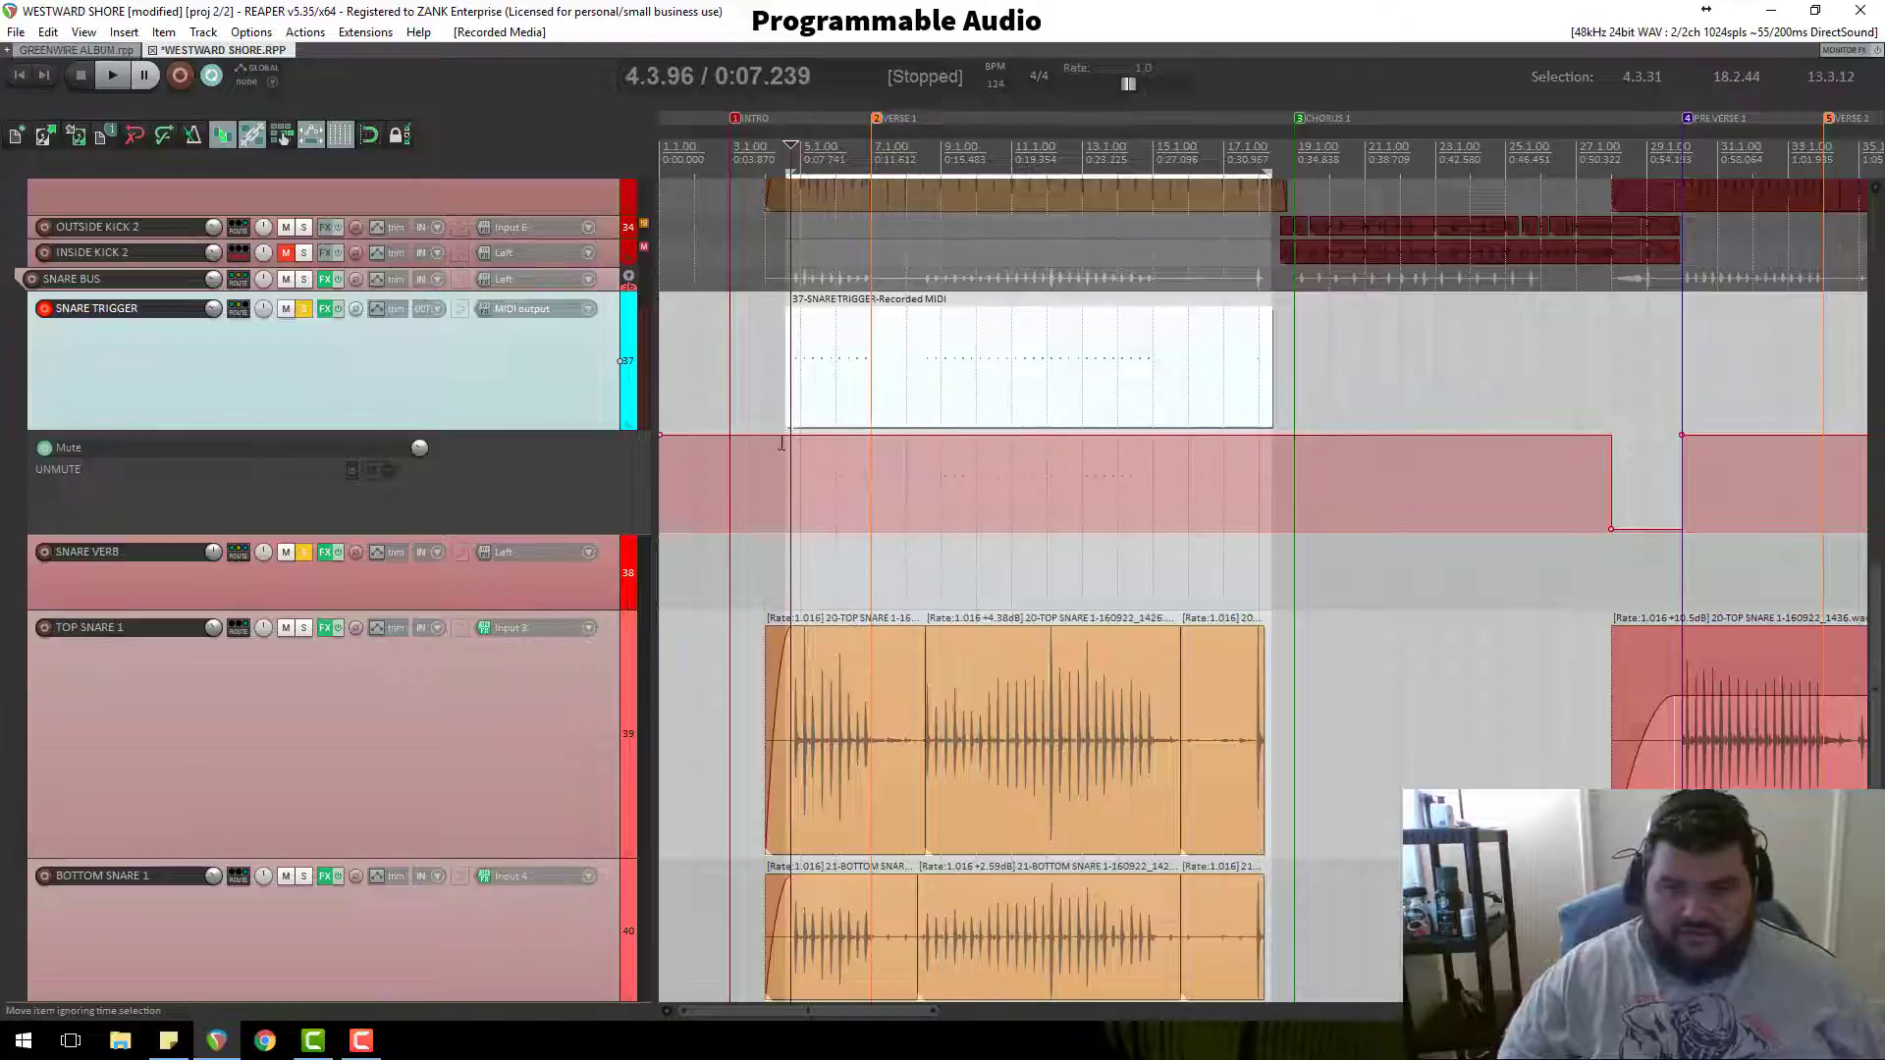
Step: Unsolo SNARE TRIGGER and SNARE VERB, solo BOTTOM SNARE 1 and play it briefly from 16.4.61
scroll(506, 880, down, 3)
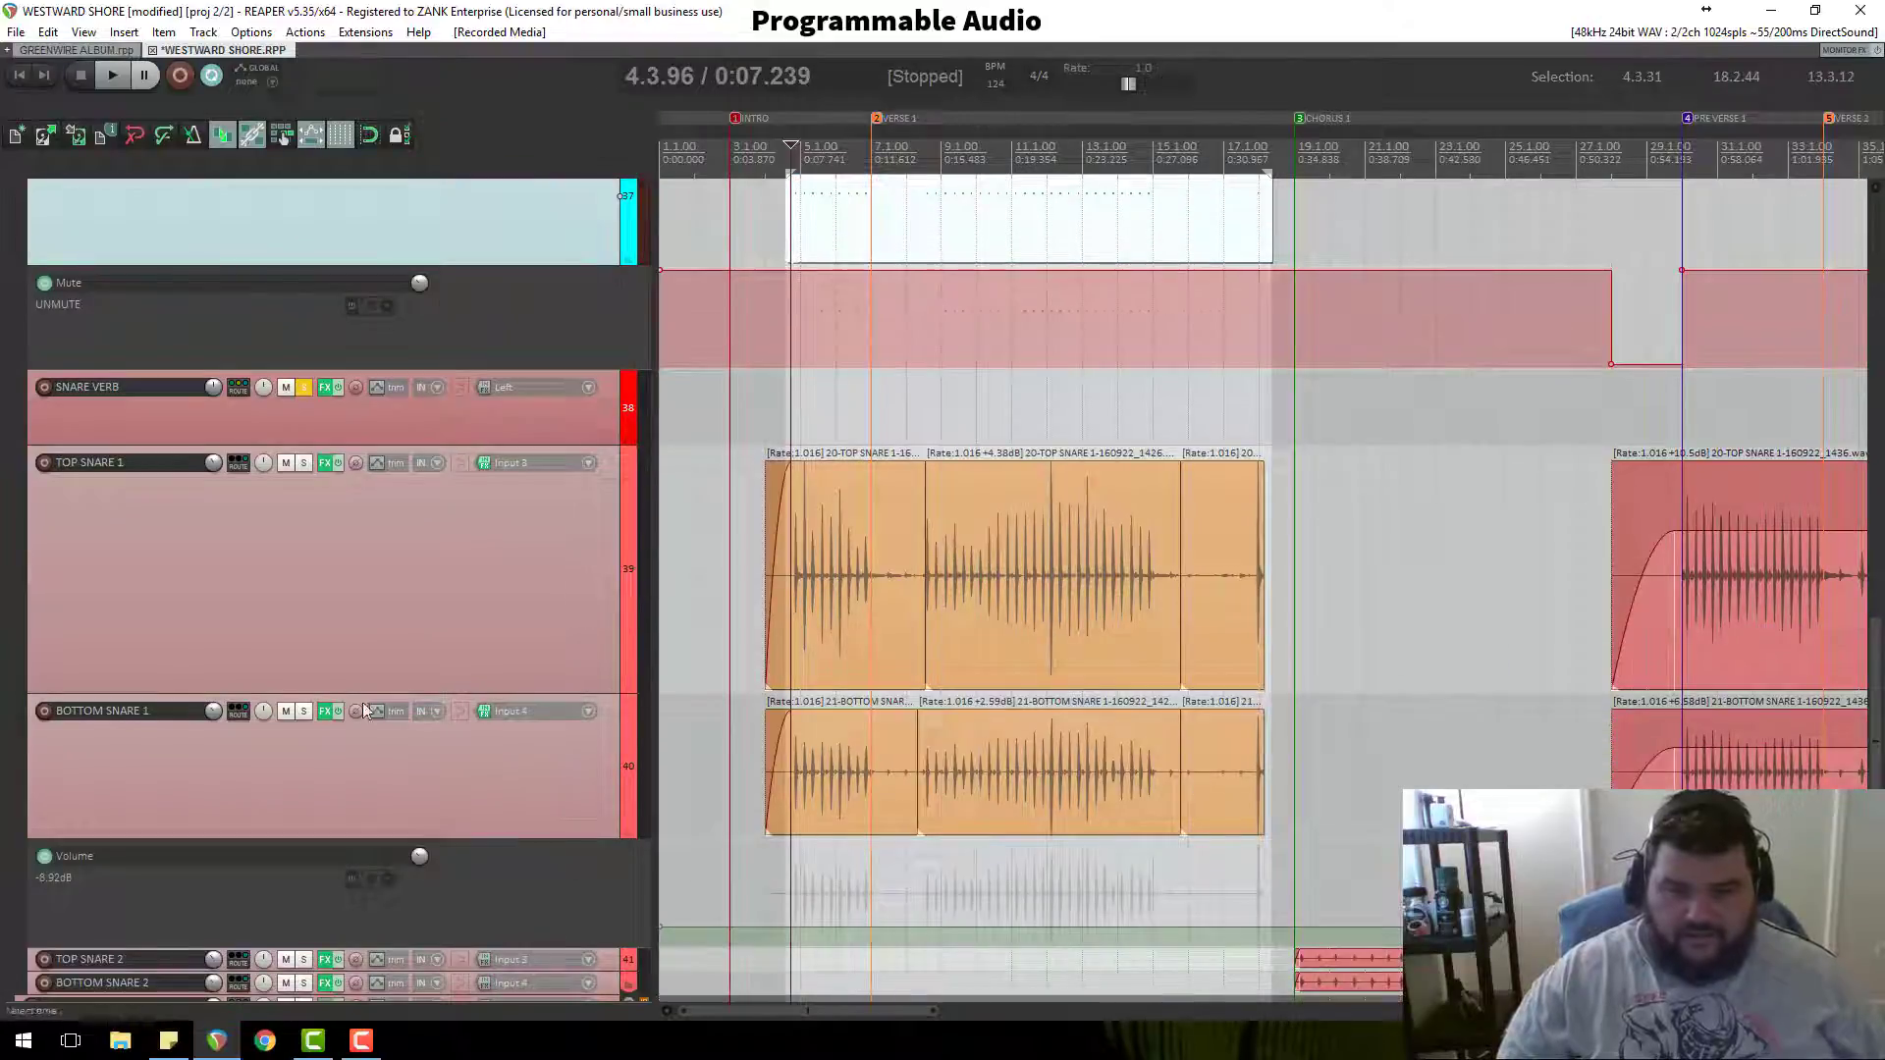
scroll(310, 389, up, 4)
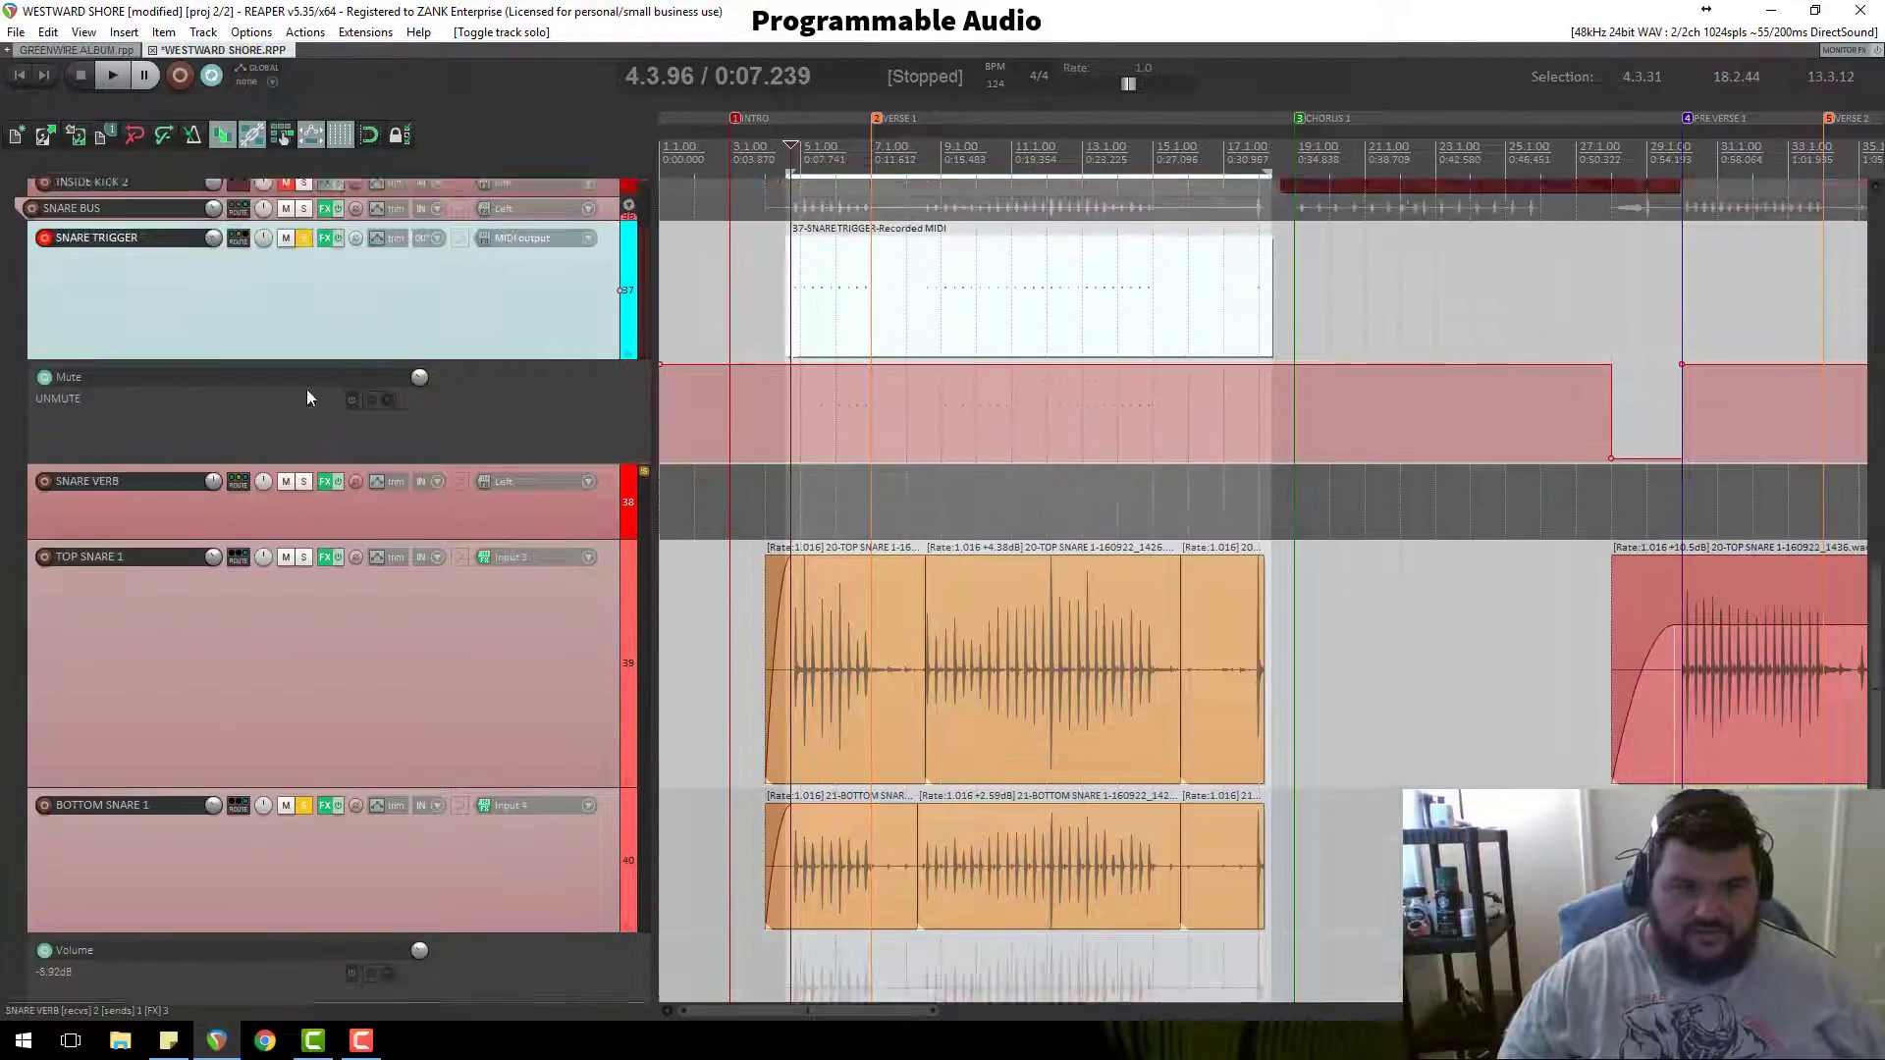
scroll(341, 469, down, 3)
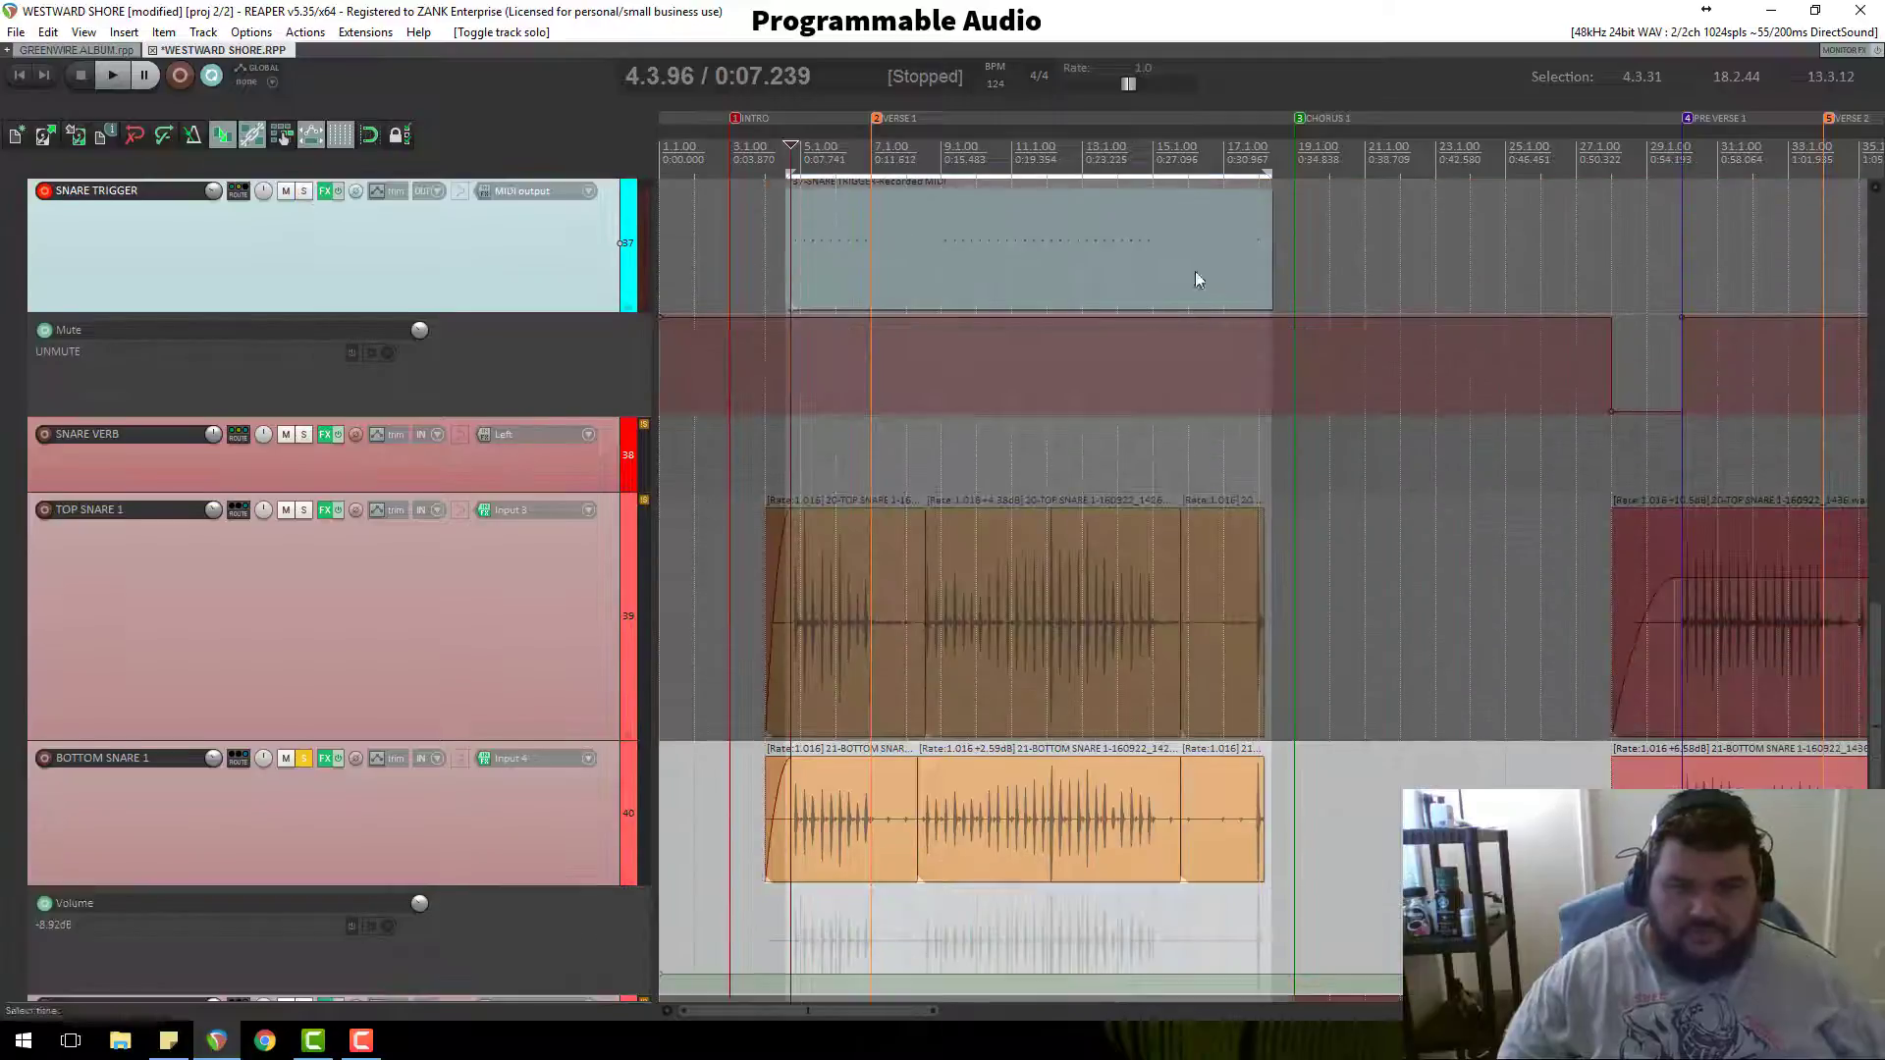
click(1220, 159)
key(space)
scroll(1274, 633, up, 5)
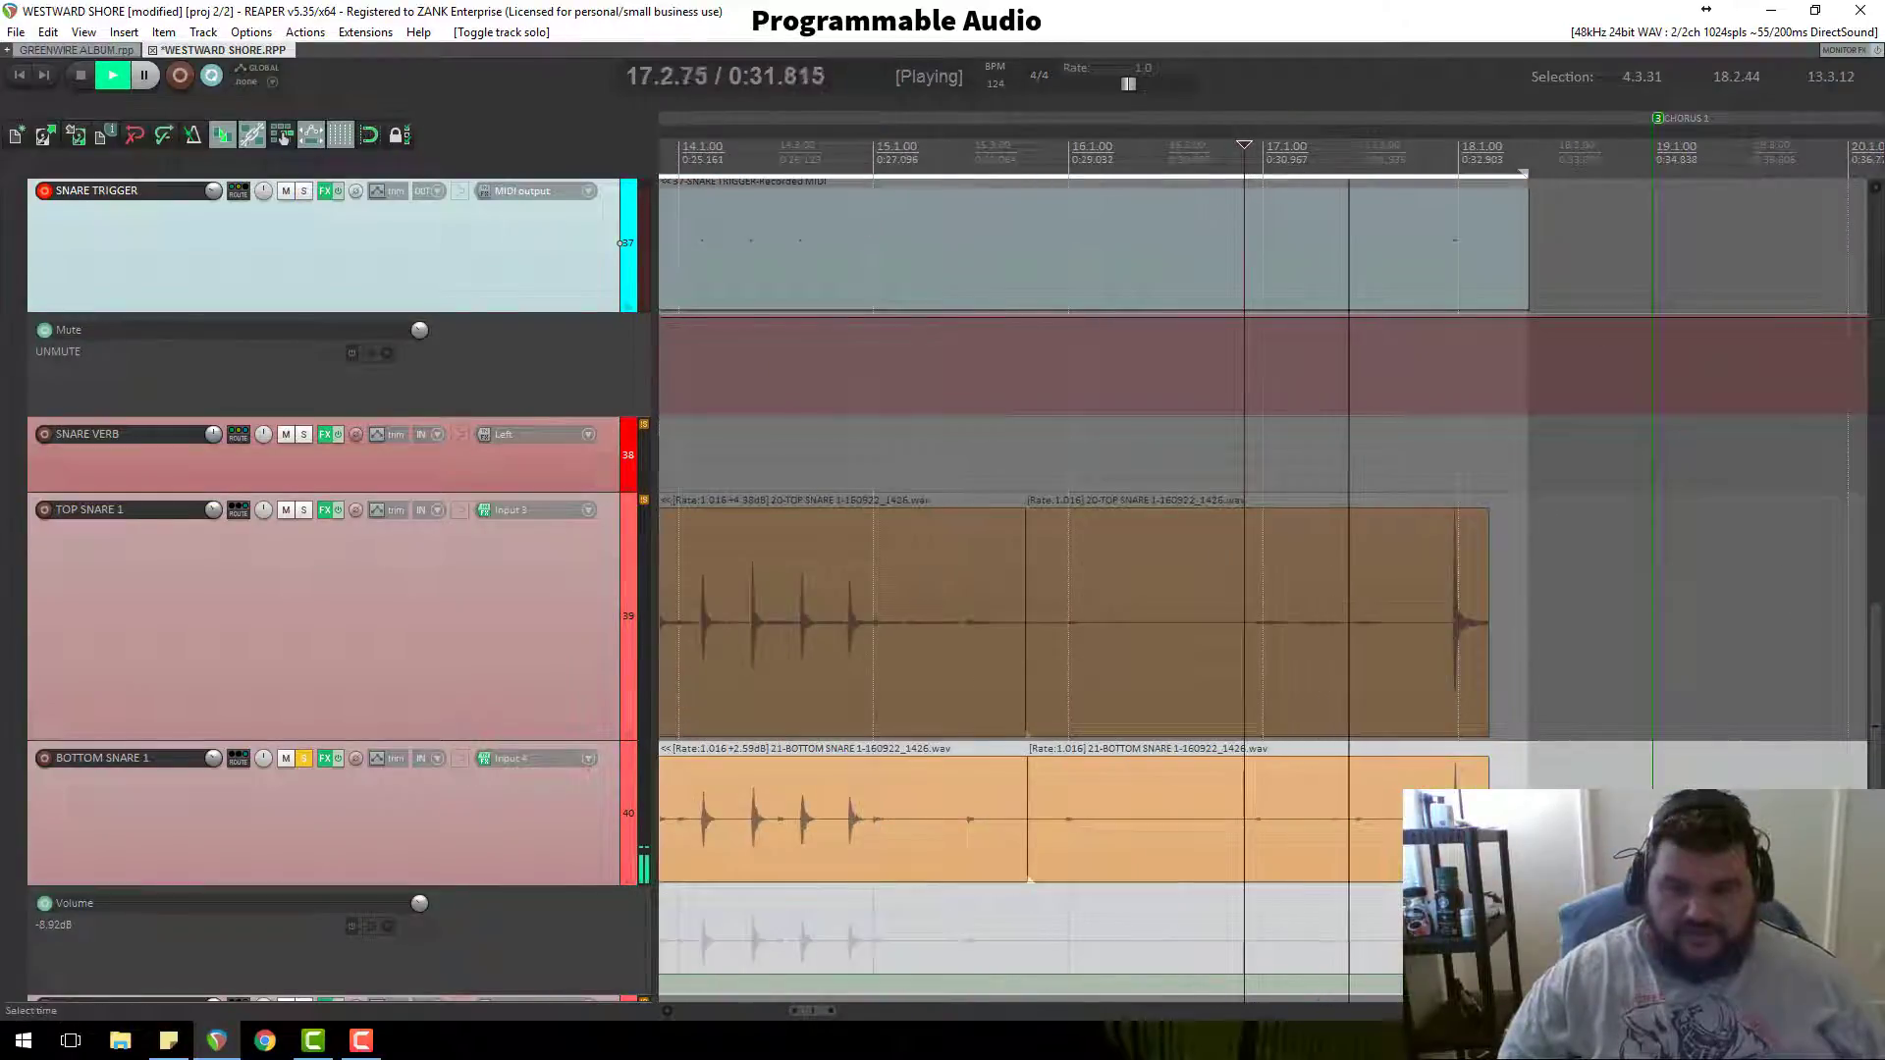
key(space)
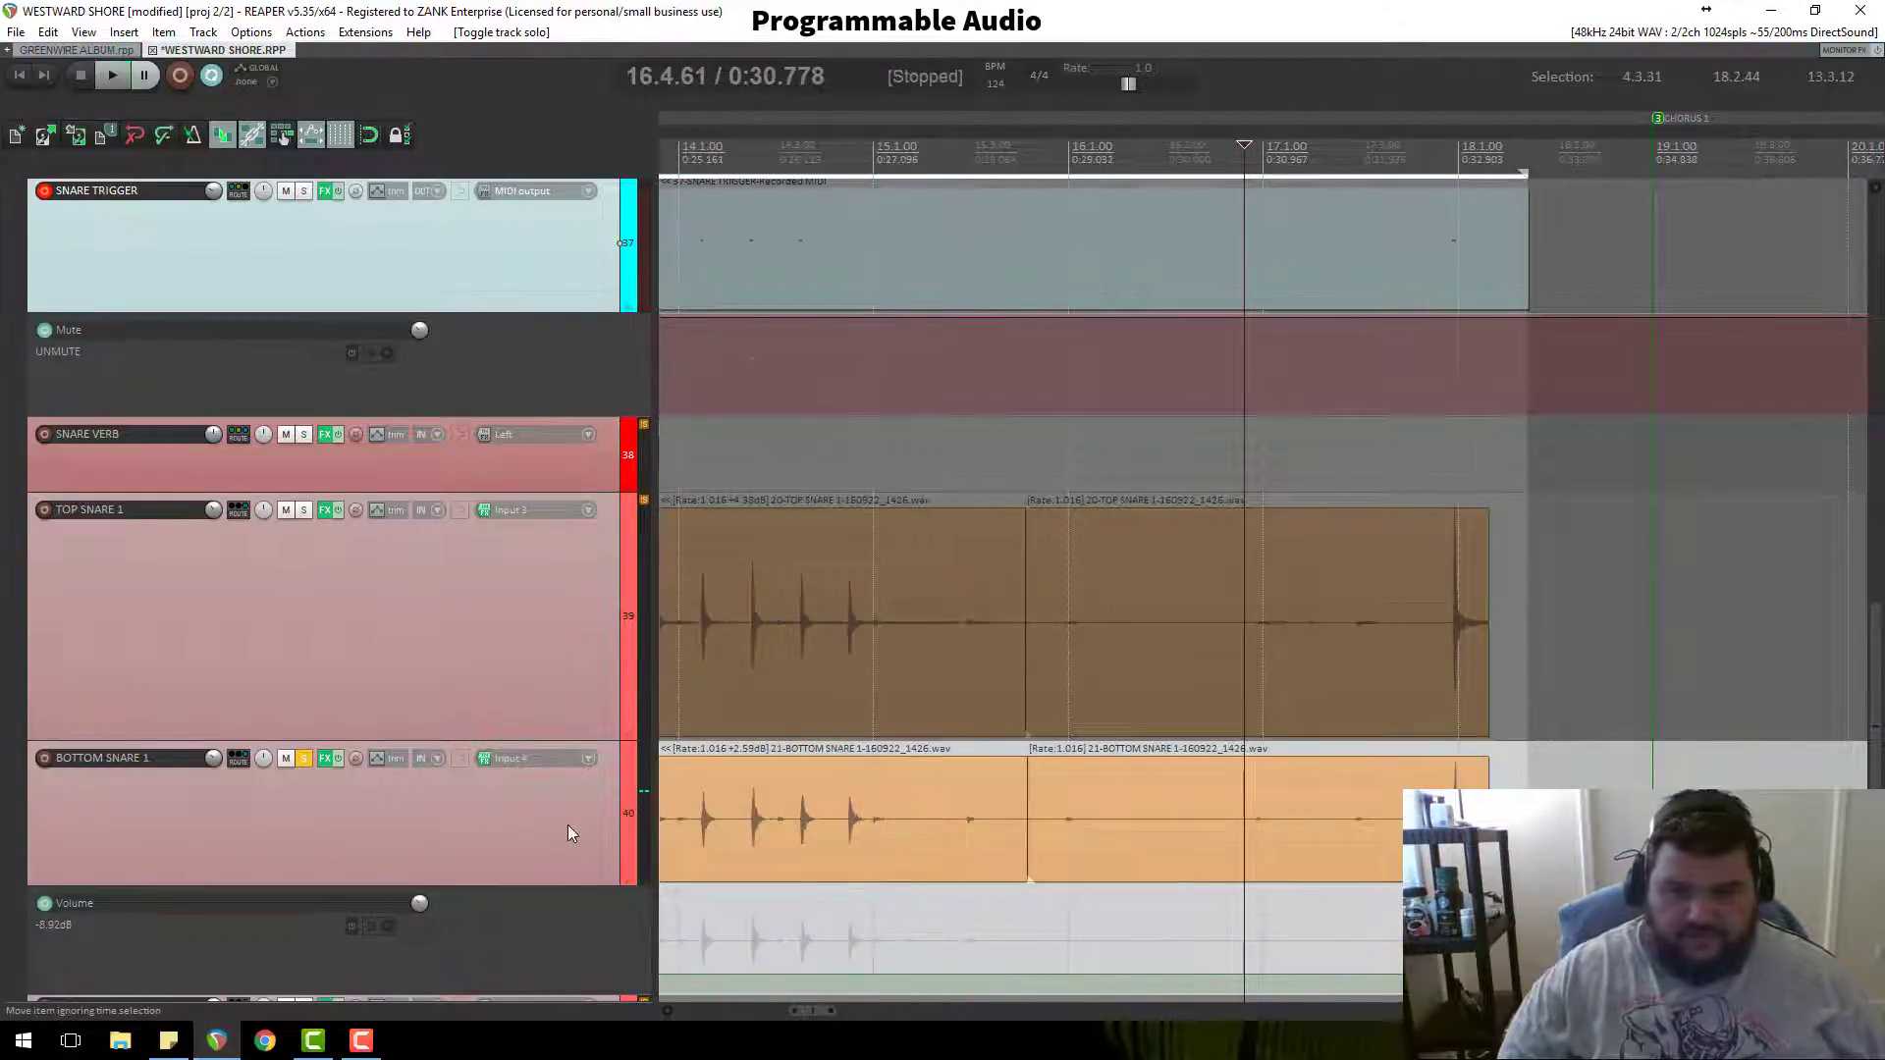
Step: Try adding a send from BOTTOM SNARE 1 to the SNARE BUS folder and play the soloed track again from 16.4.61
right_click(246, 758)
mouse_move(397, 803)
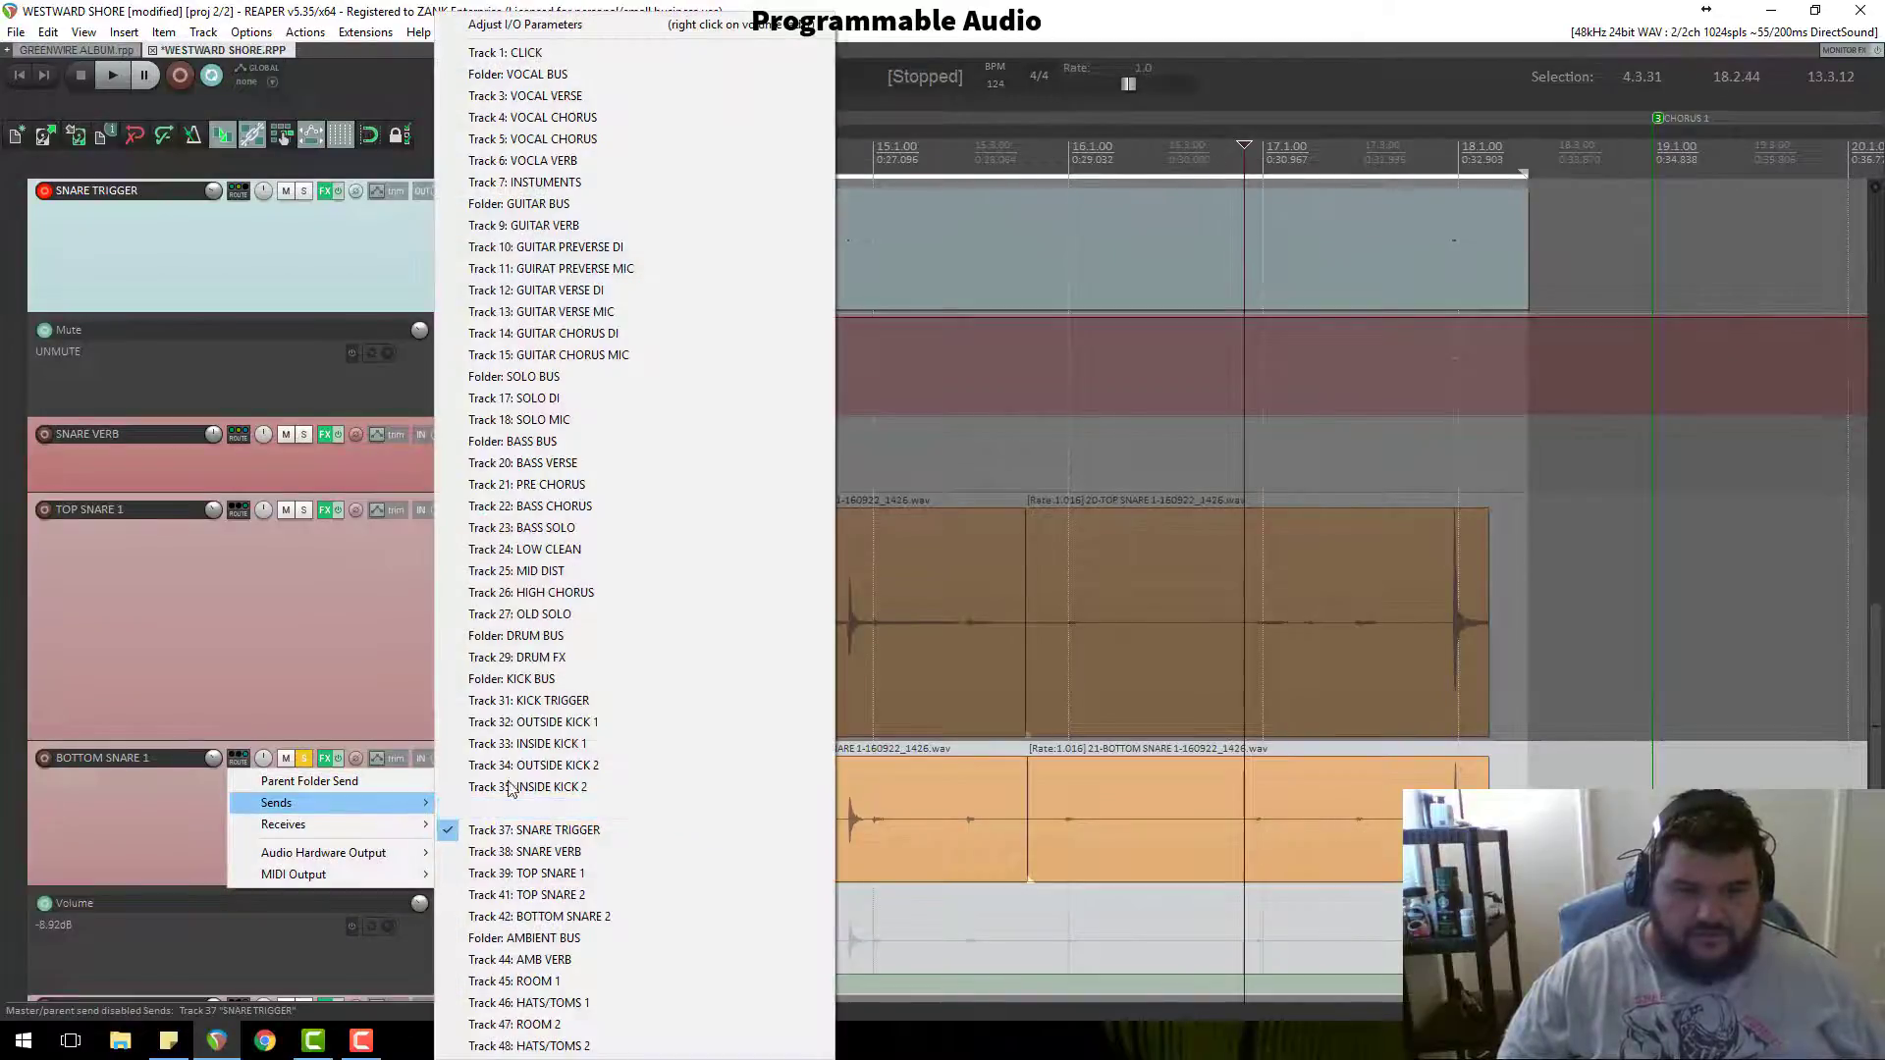
click(603, 809)
key(space)
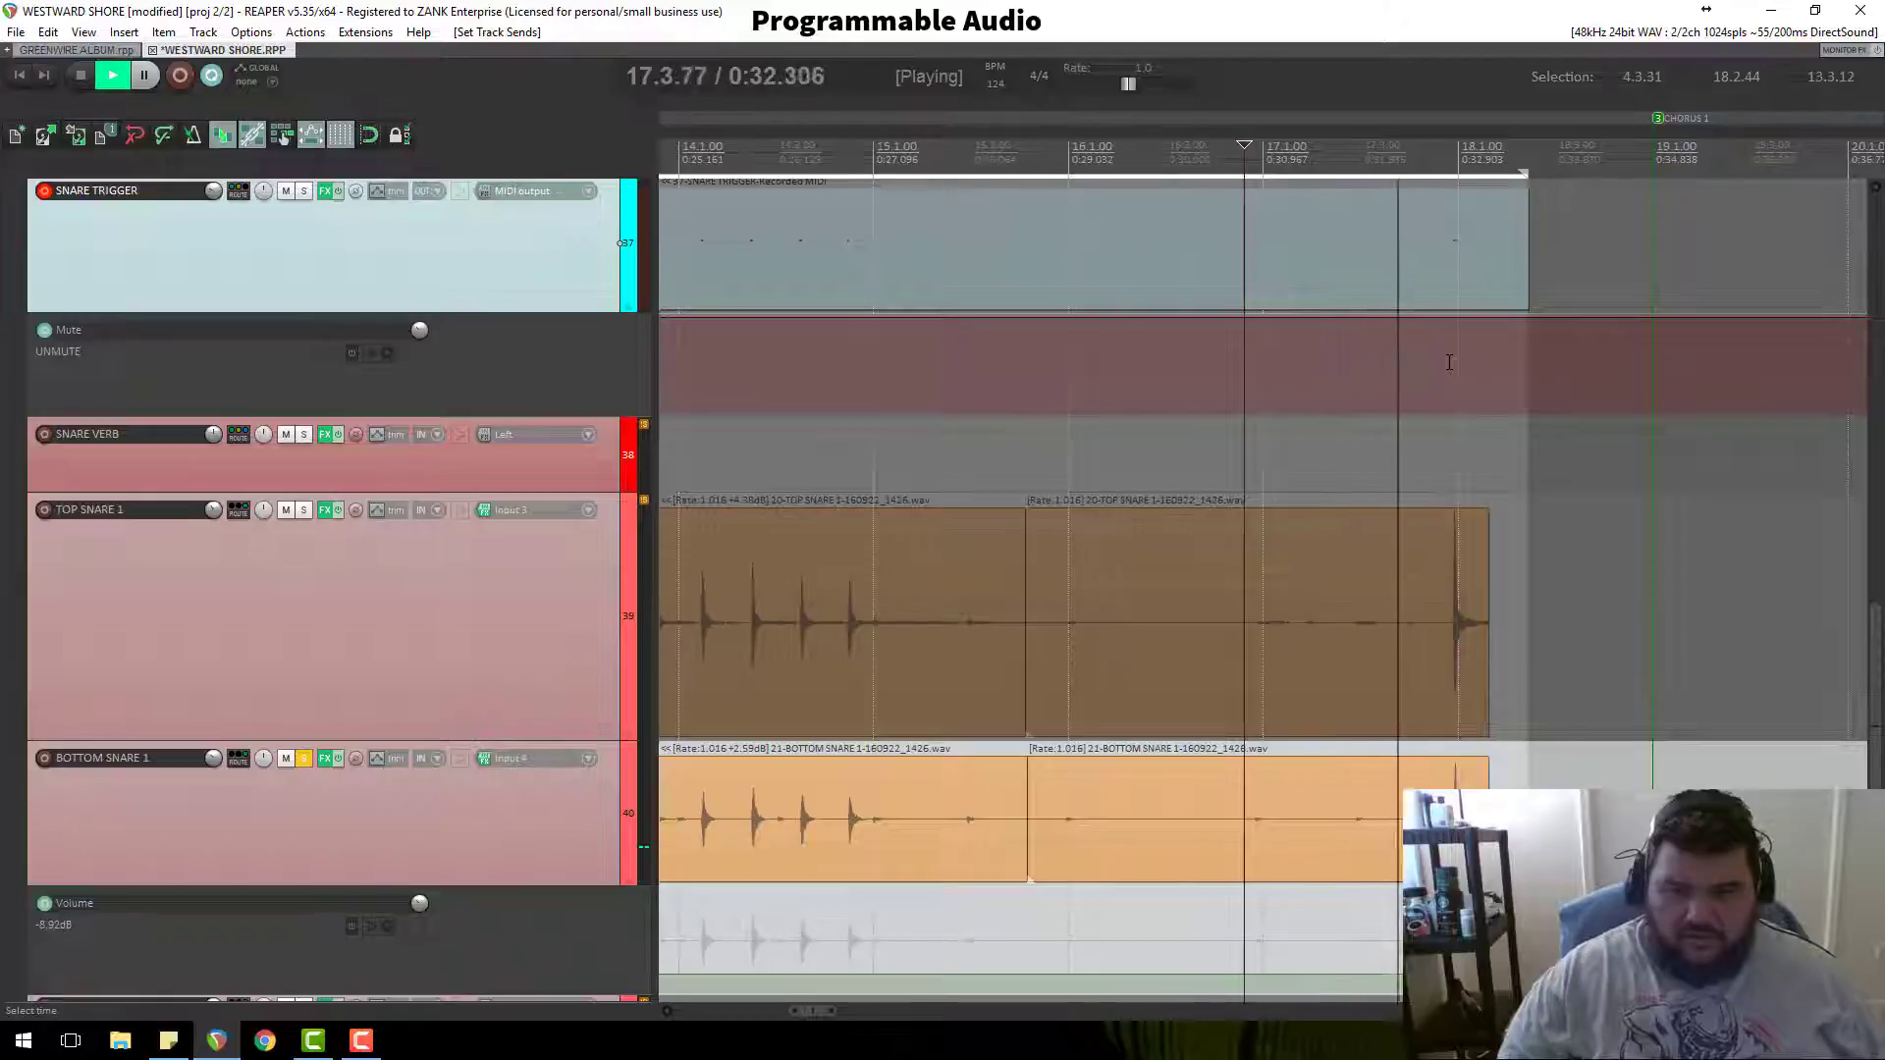
key(space)
scroll(1210, 278, up, 3)
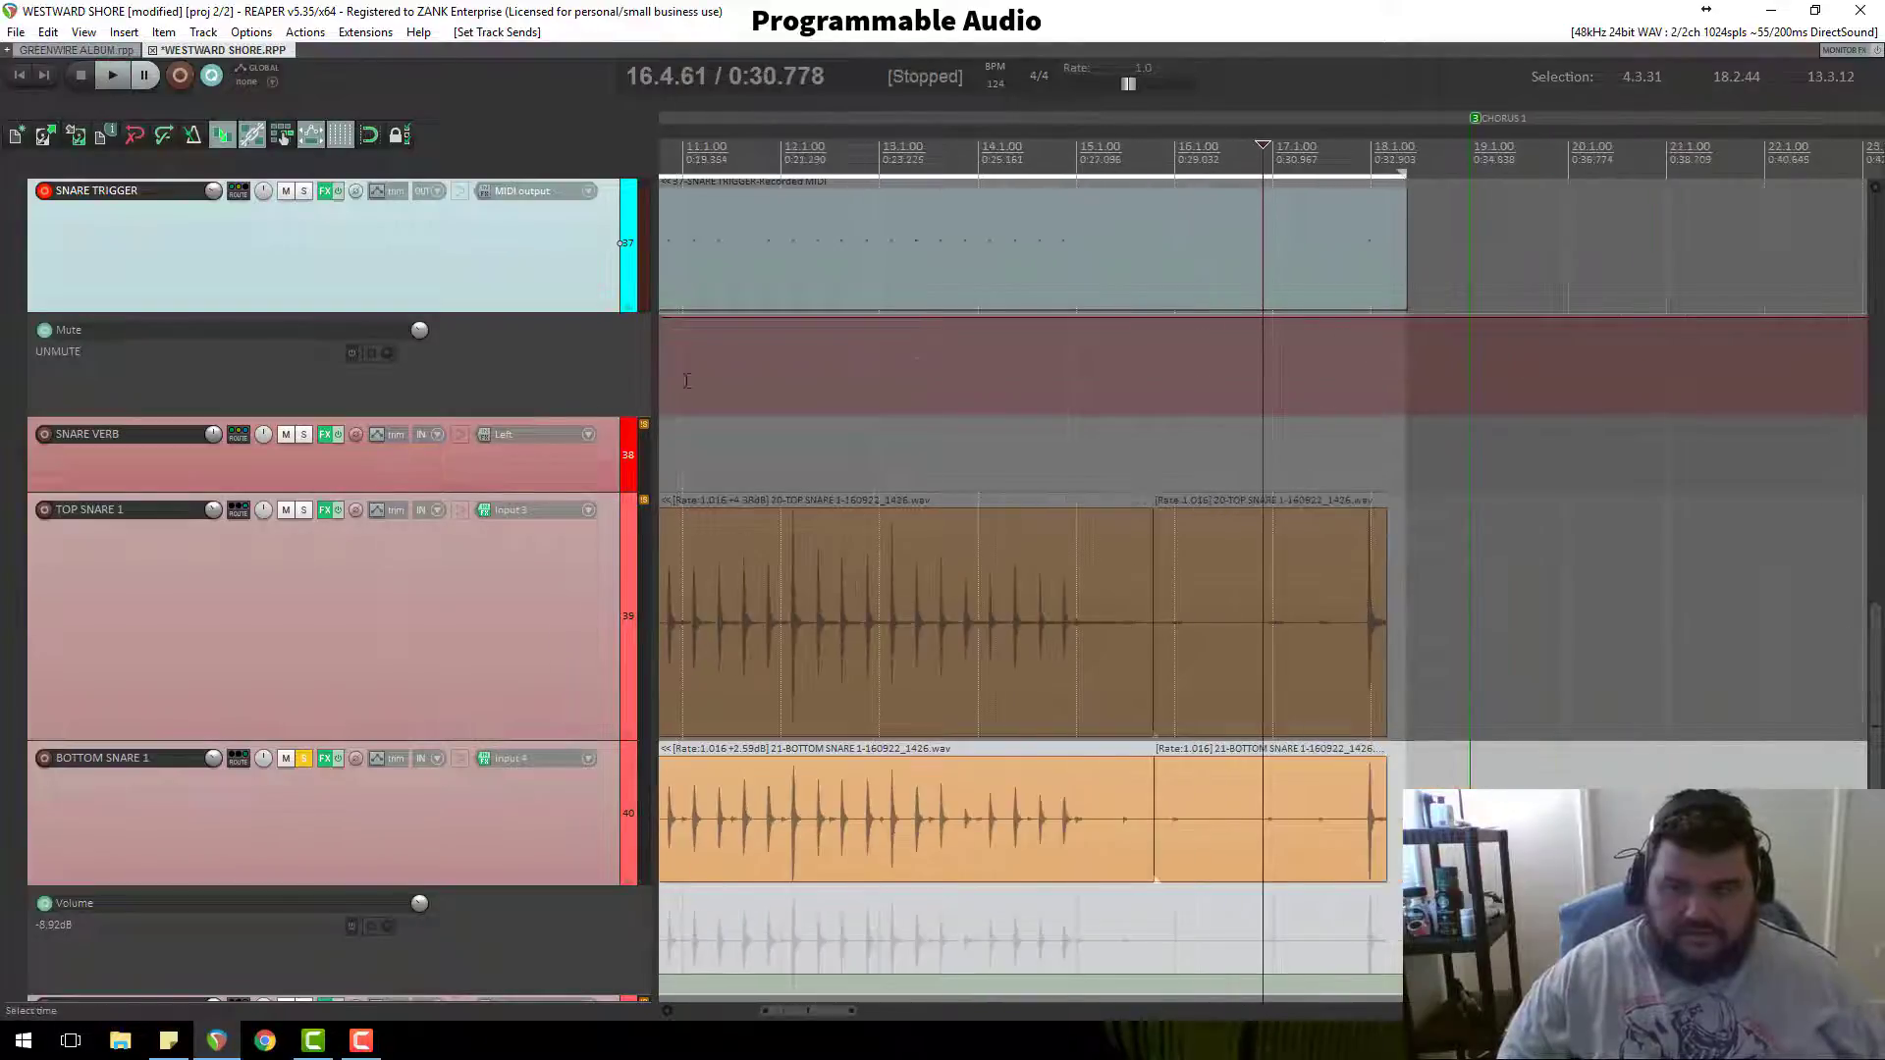
scroll(1783, 257, down, 3)
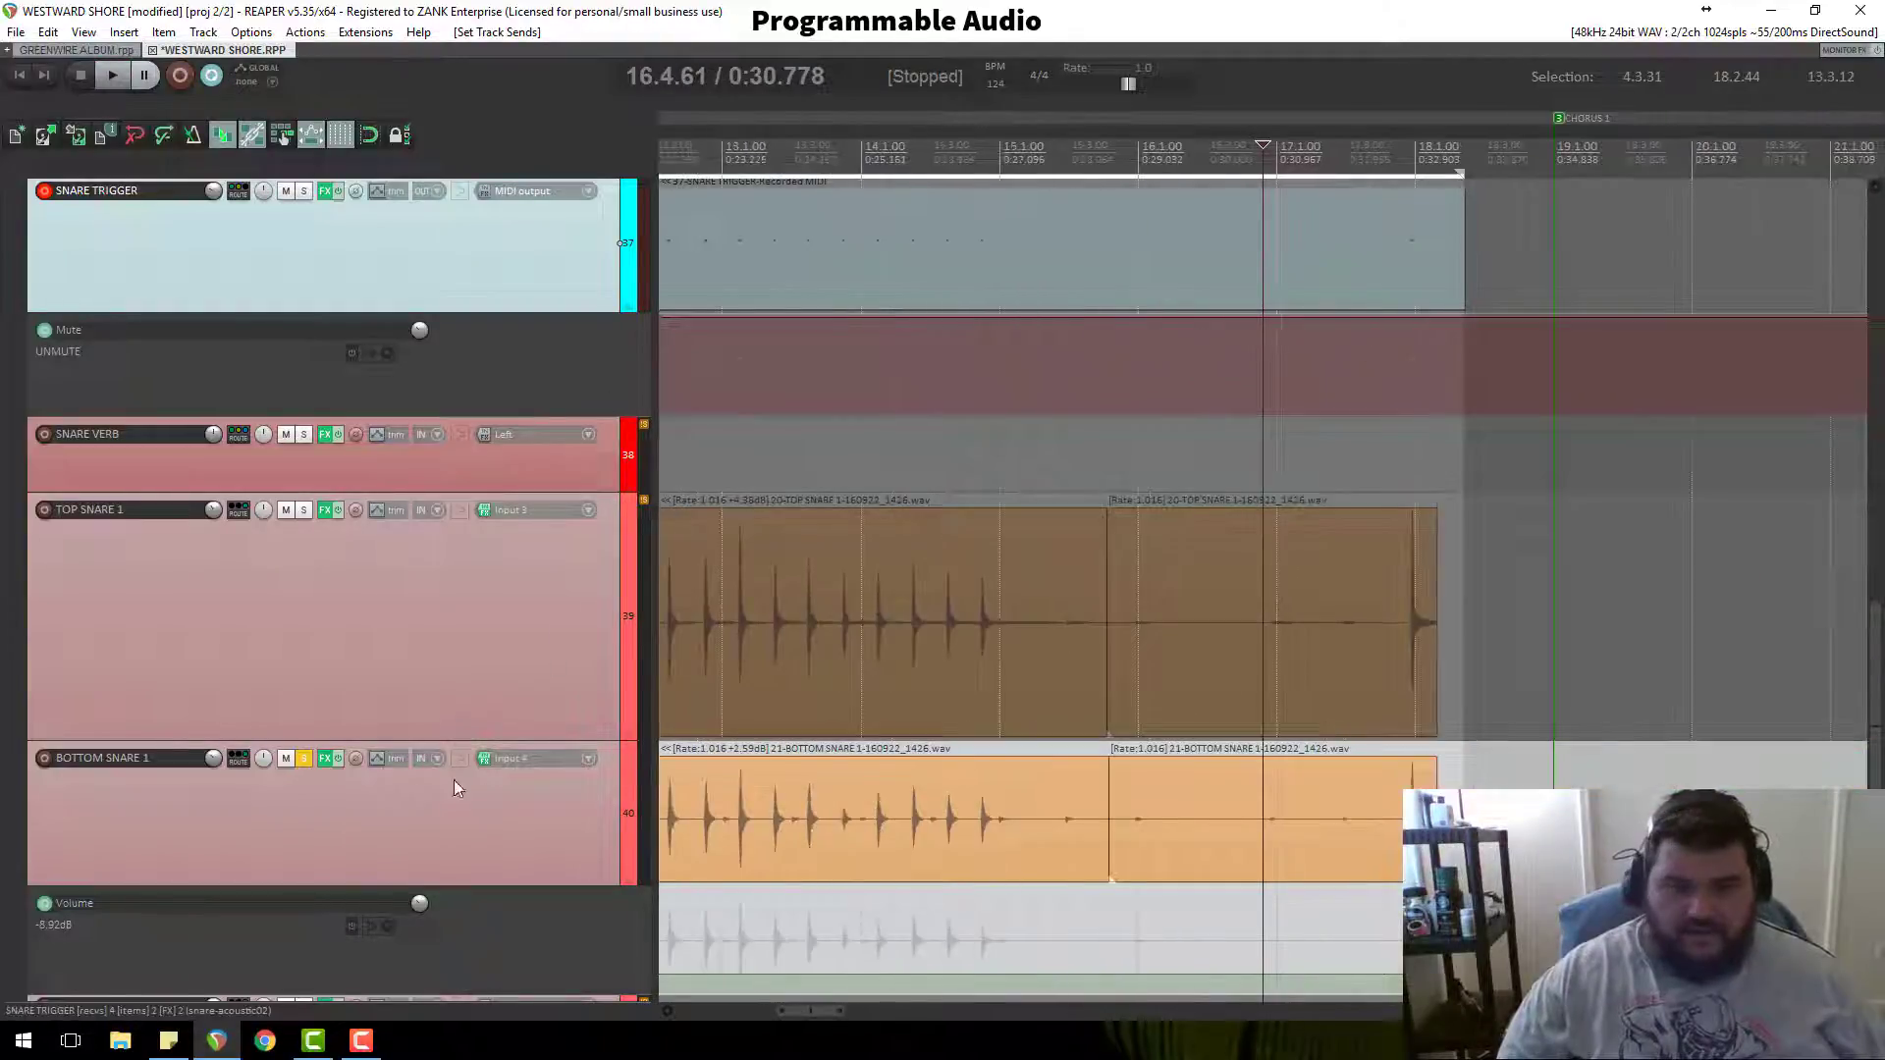
Step: Unsolo BOTTOM SNARE 1 and remove its send to the SNARE BUS folder
click(303, 759)
right_click(241, 759)
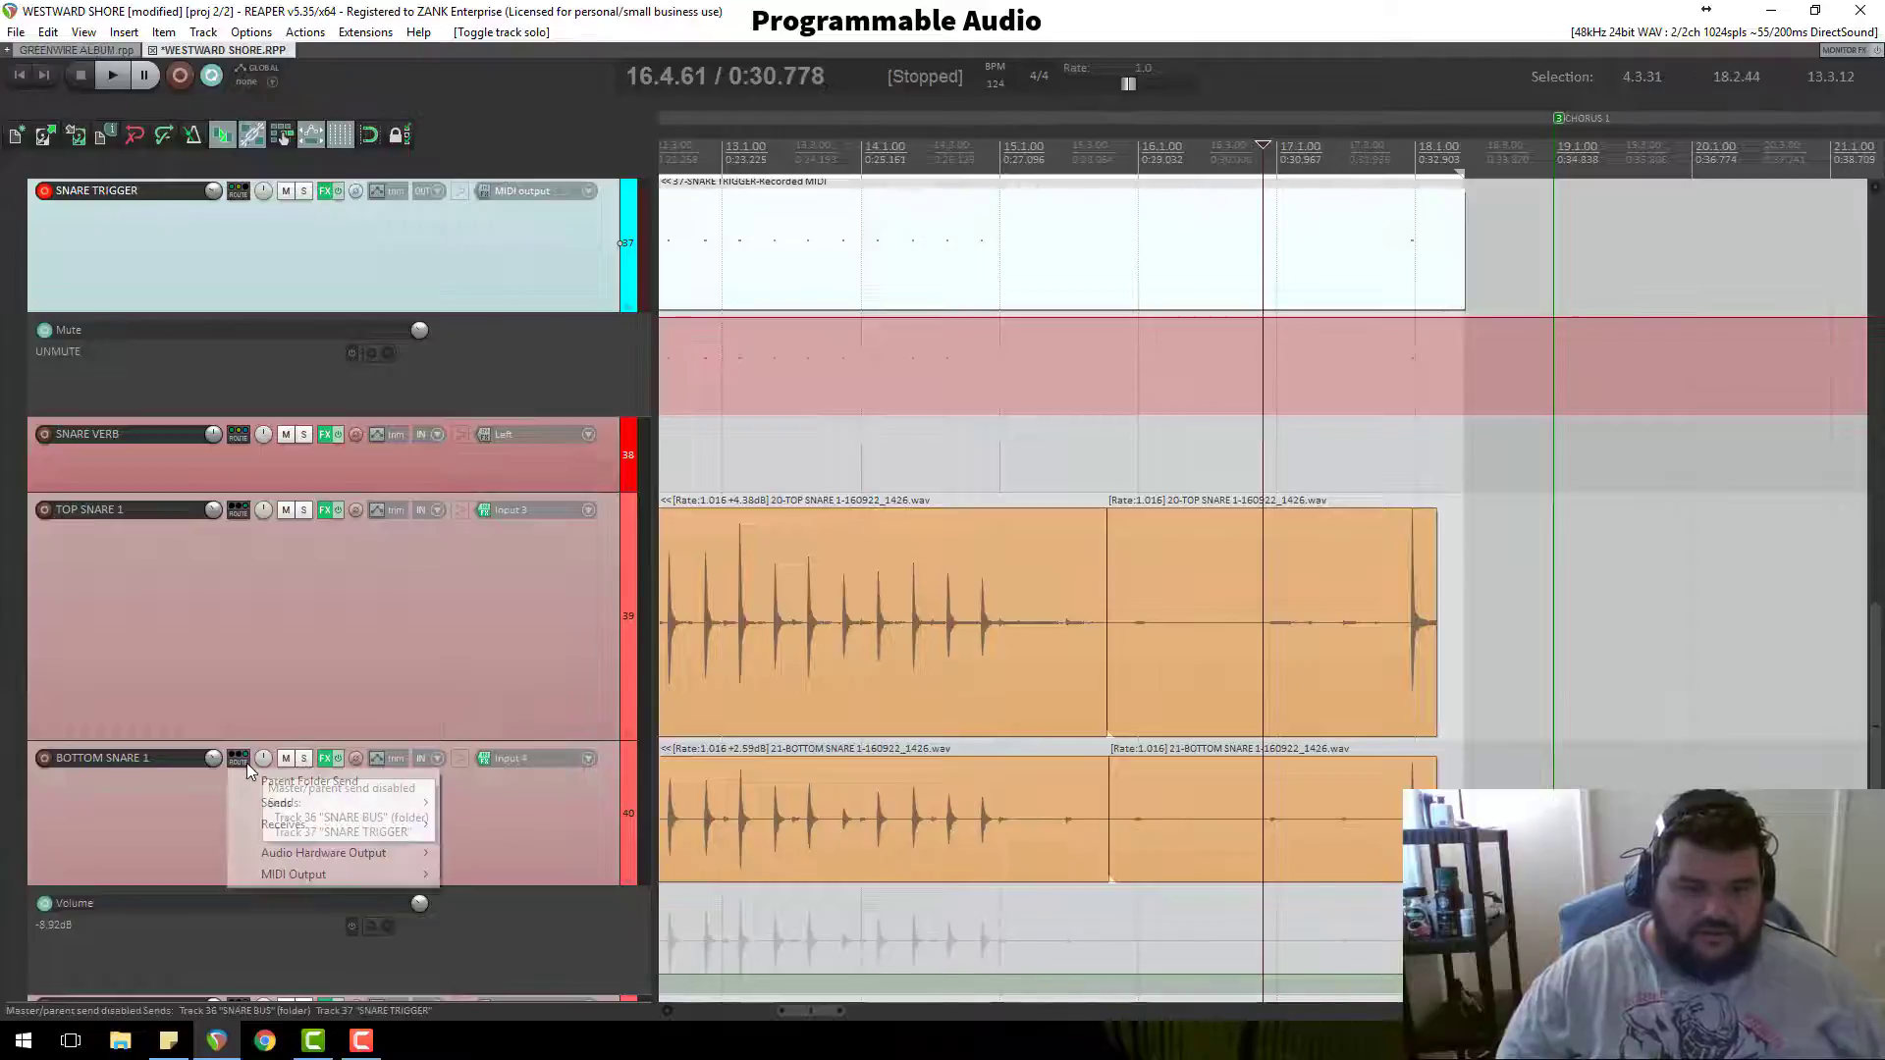
mouse_move(412, 812)
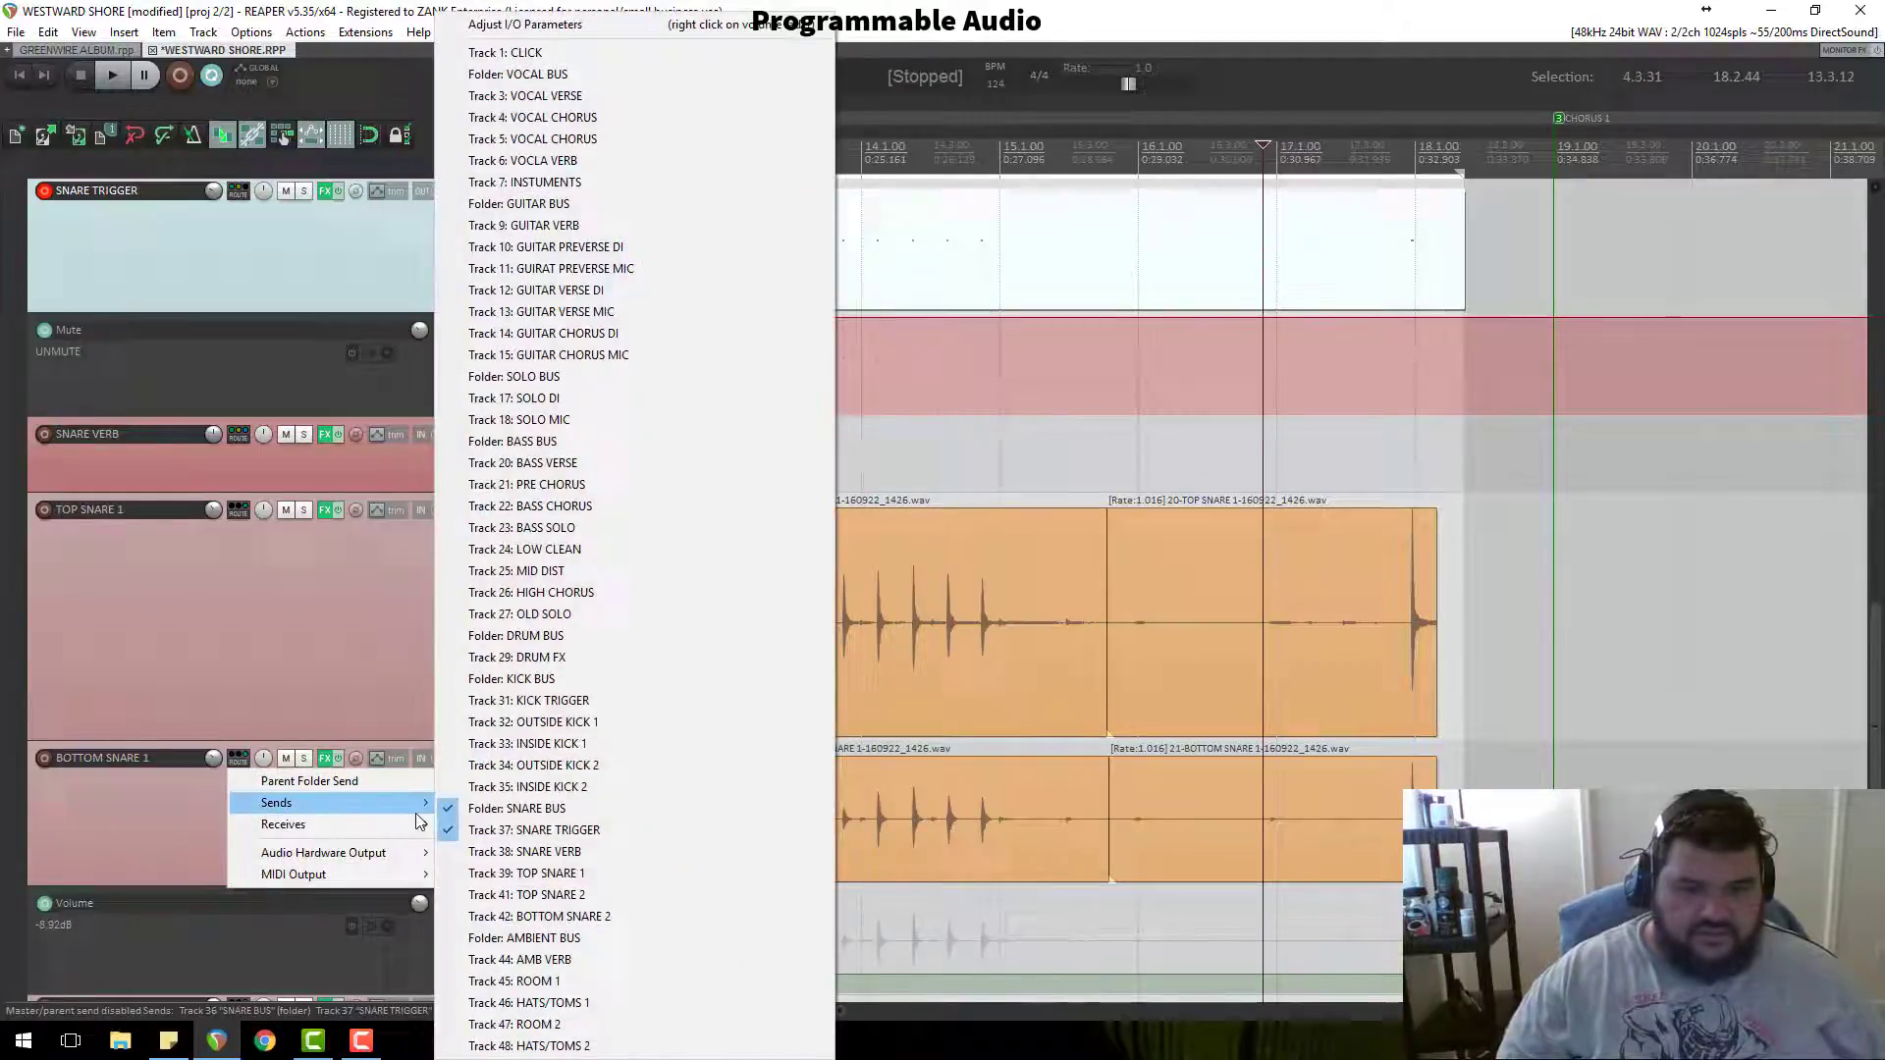
click(470, 813)
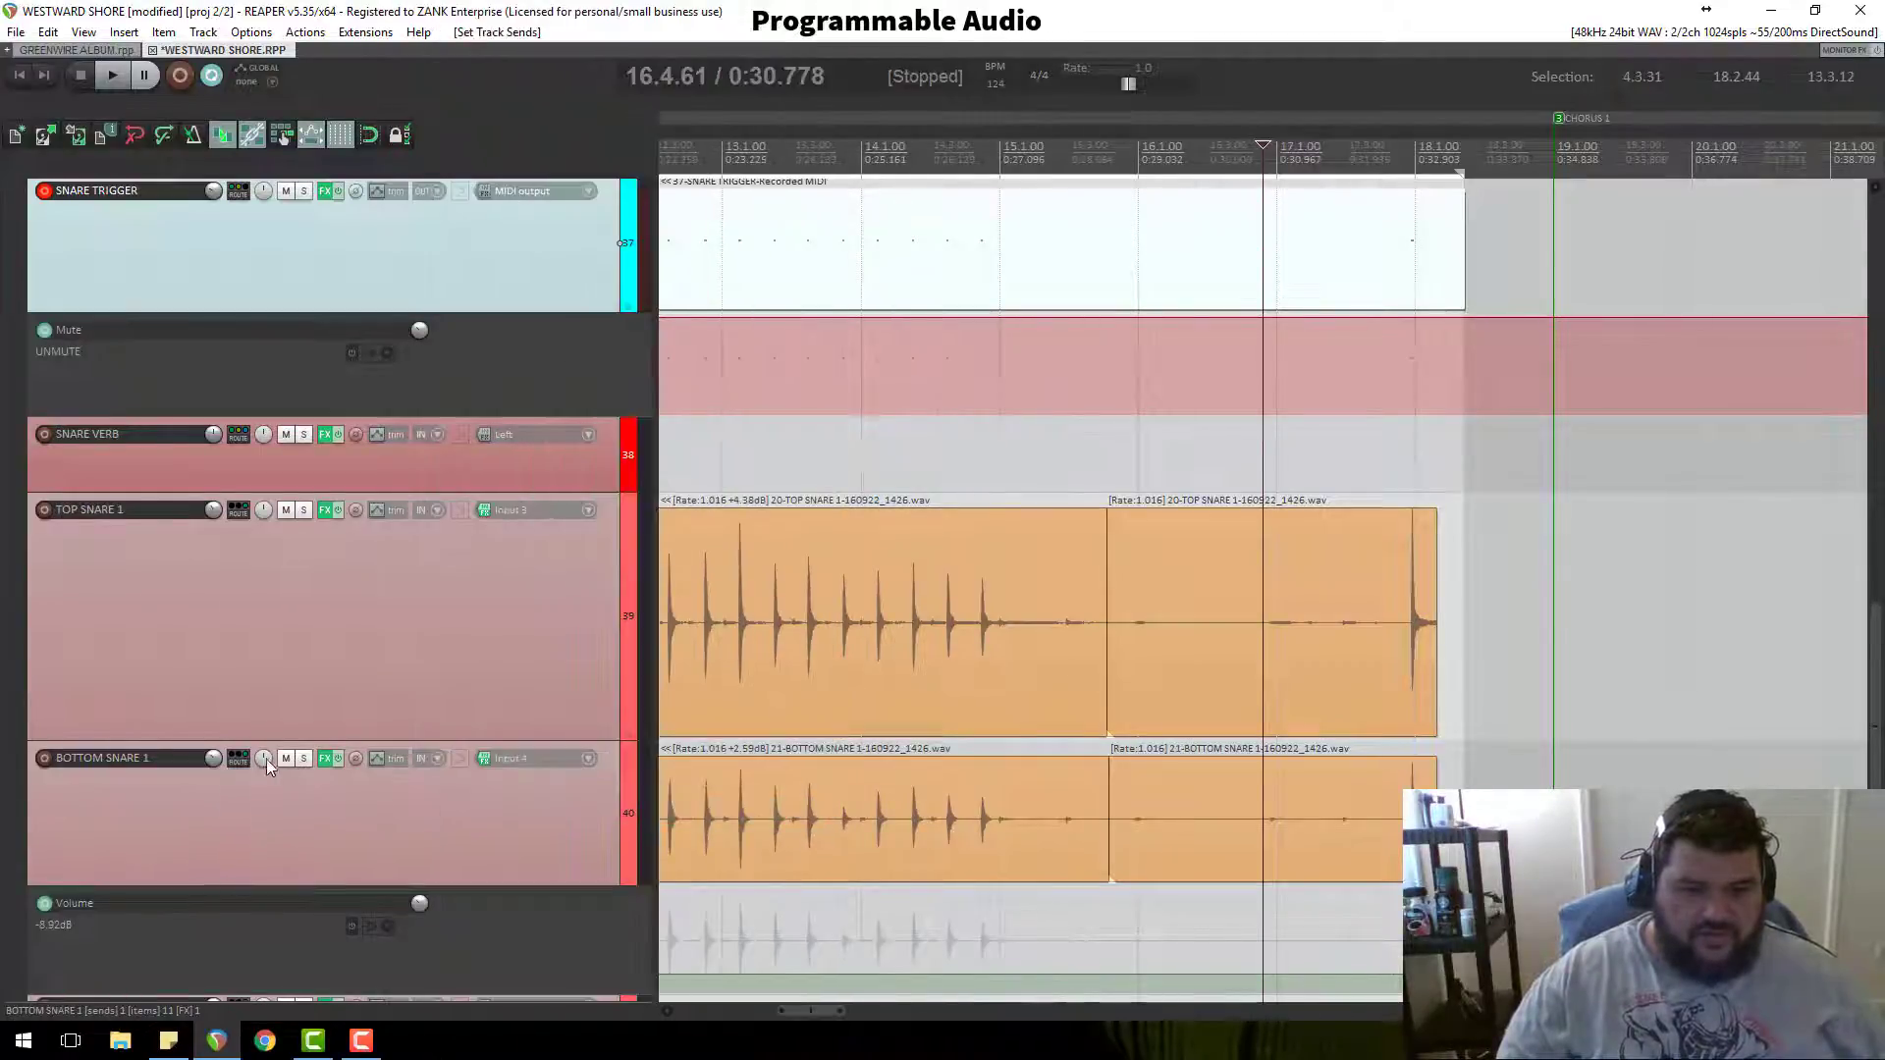
Step: Remove the sends to SNARE TRIGGER from both BOTTOM SNARE 1 and TOP SNARE 1
right_click(240, 759)
mouse_move(324, 803)
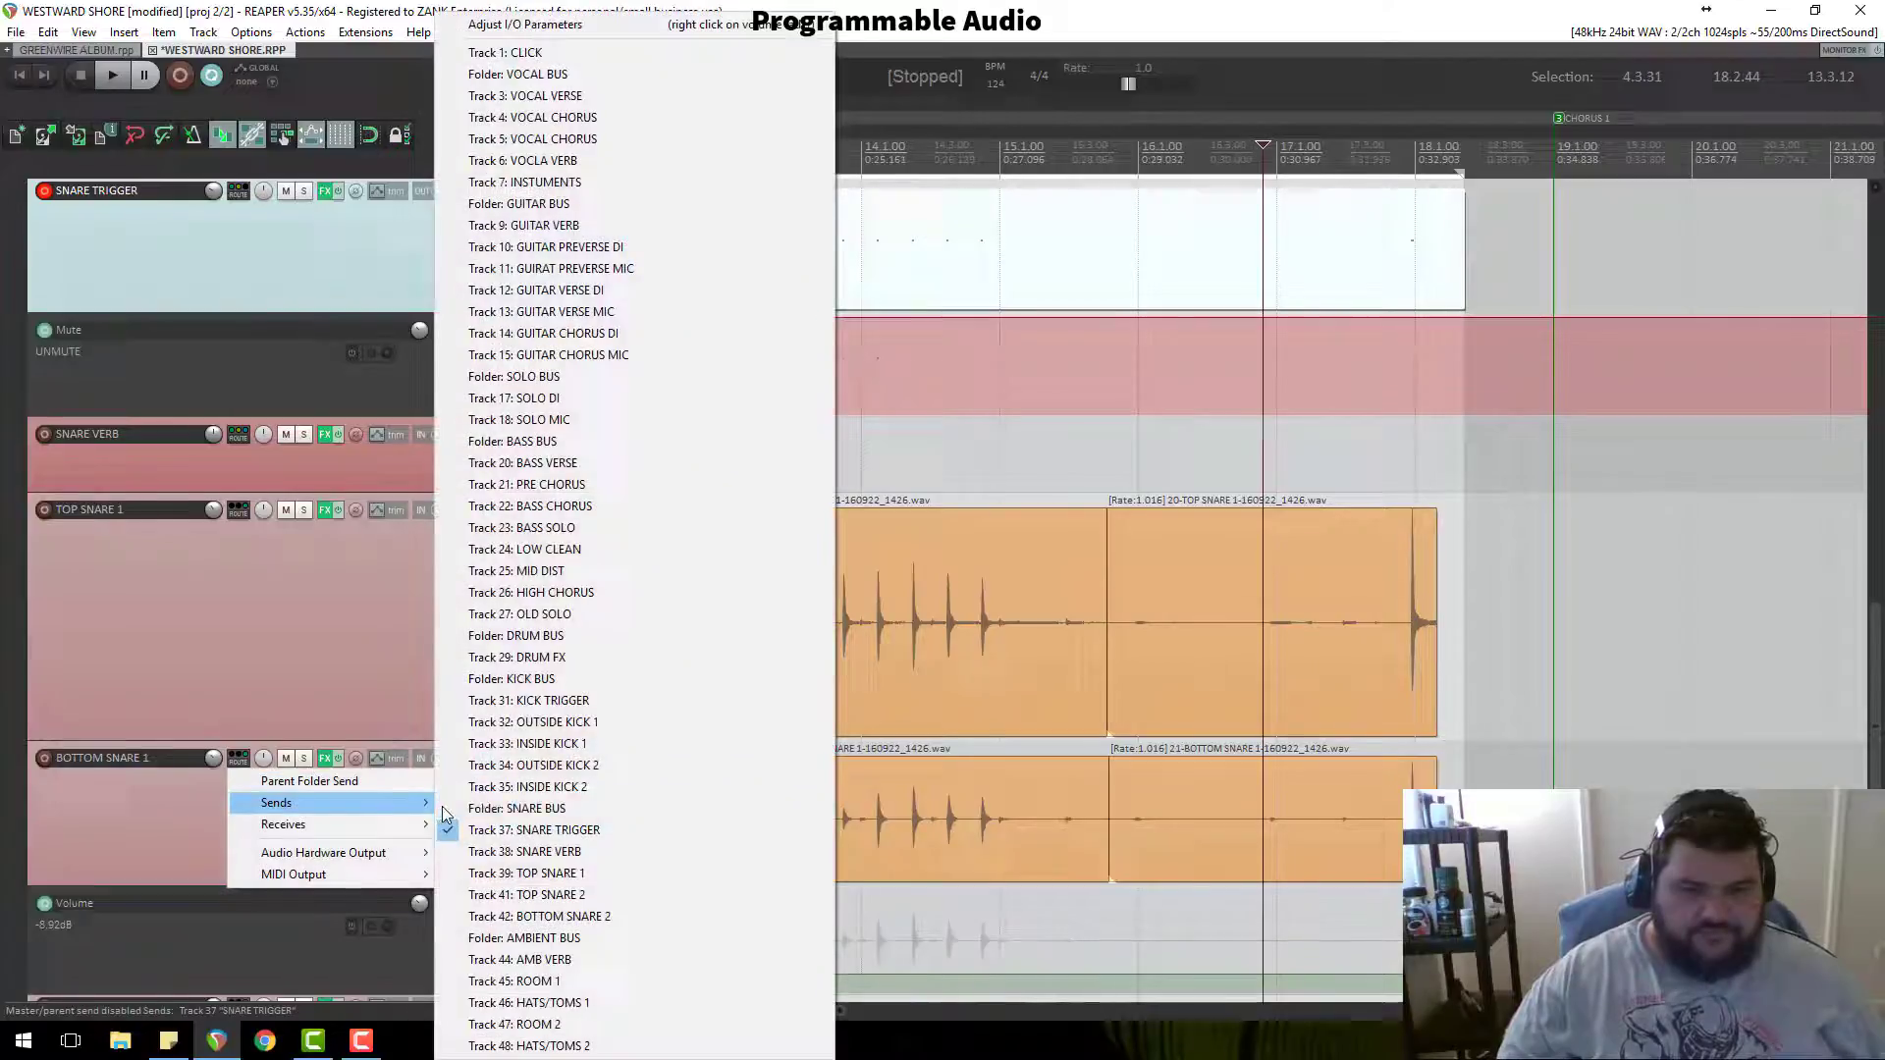
click(502, 831)
right_click(240, 510)
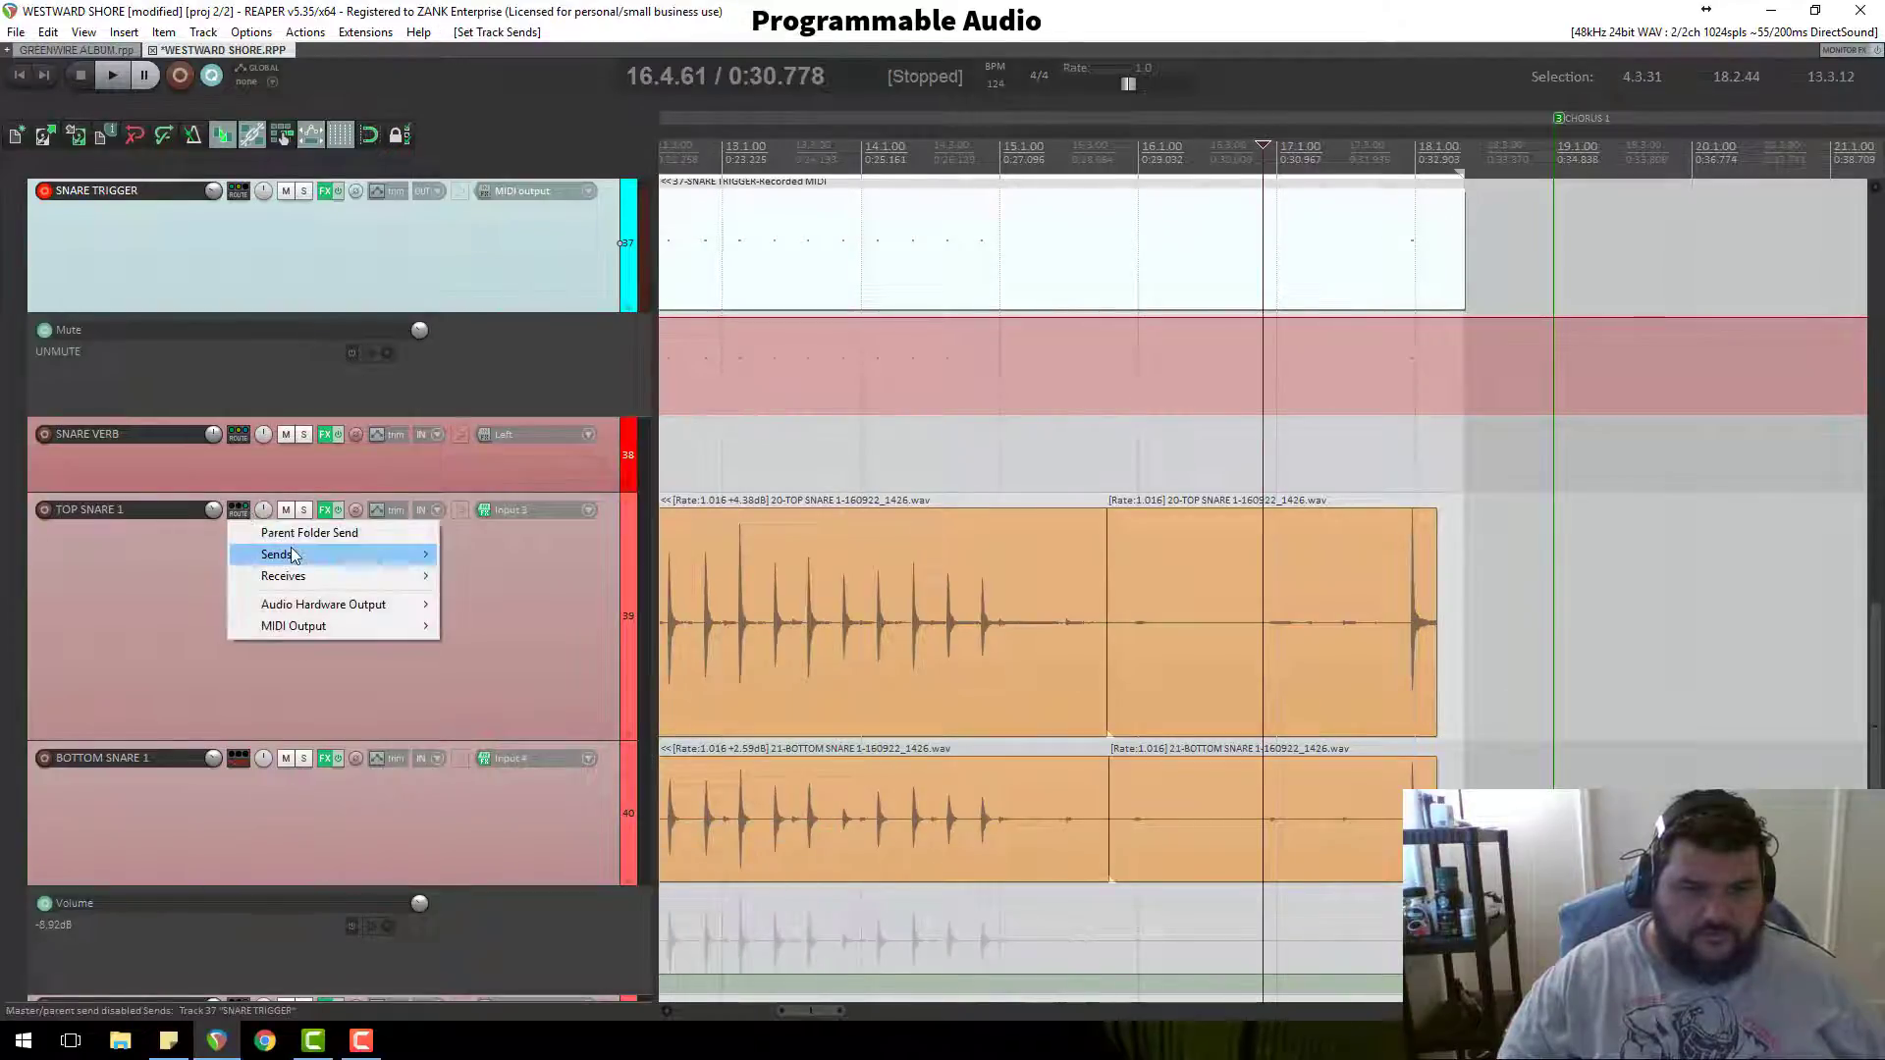
mouse_move(285, 555)
click(496, 832)
scroll(314, 601, up, 3)
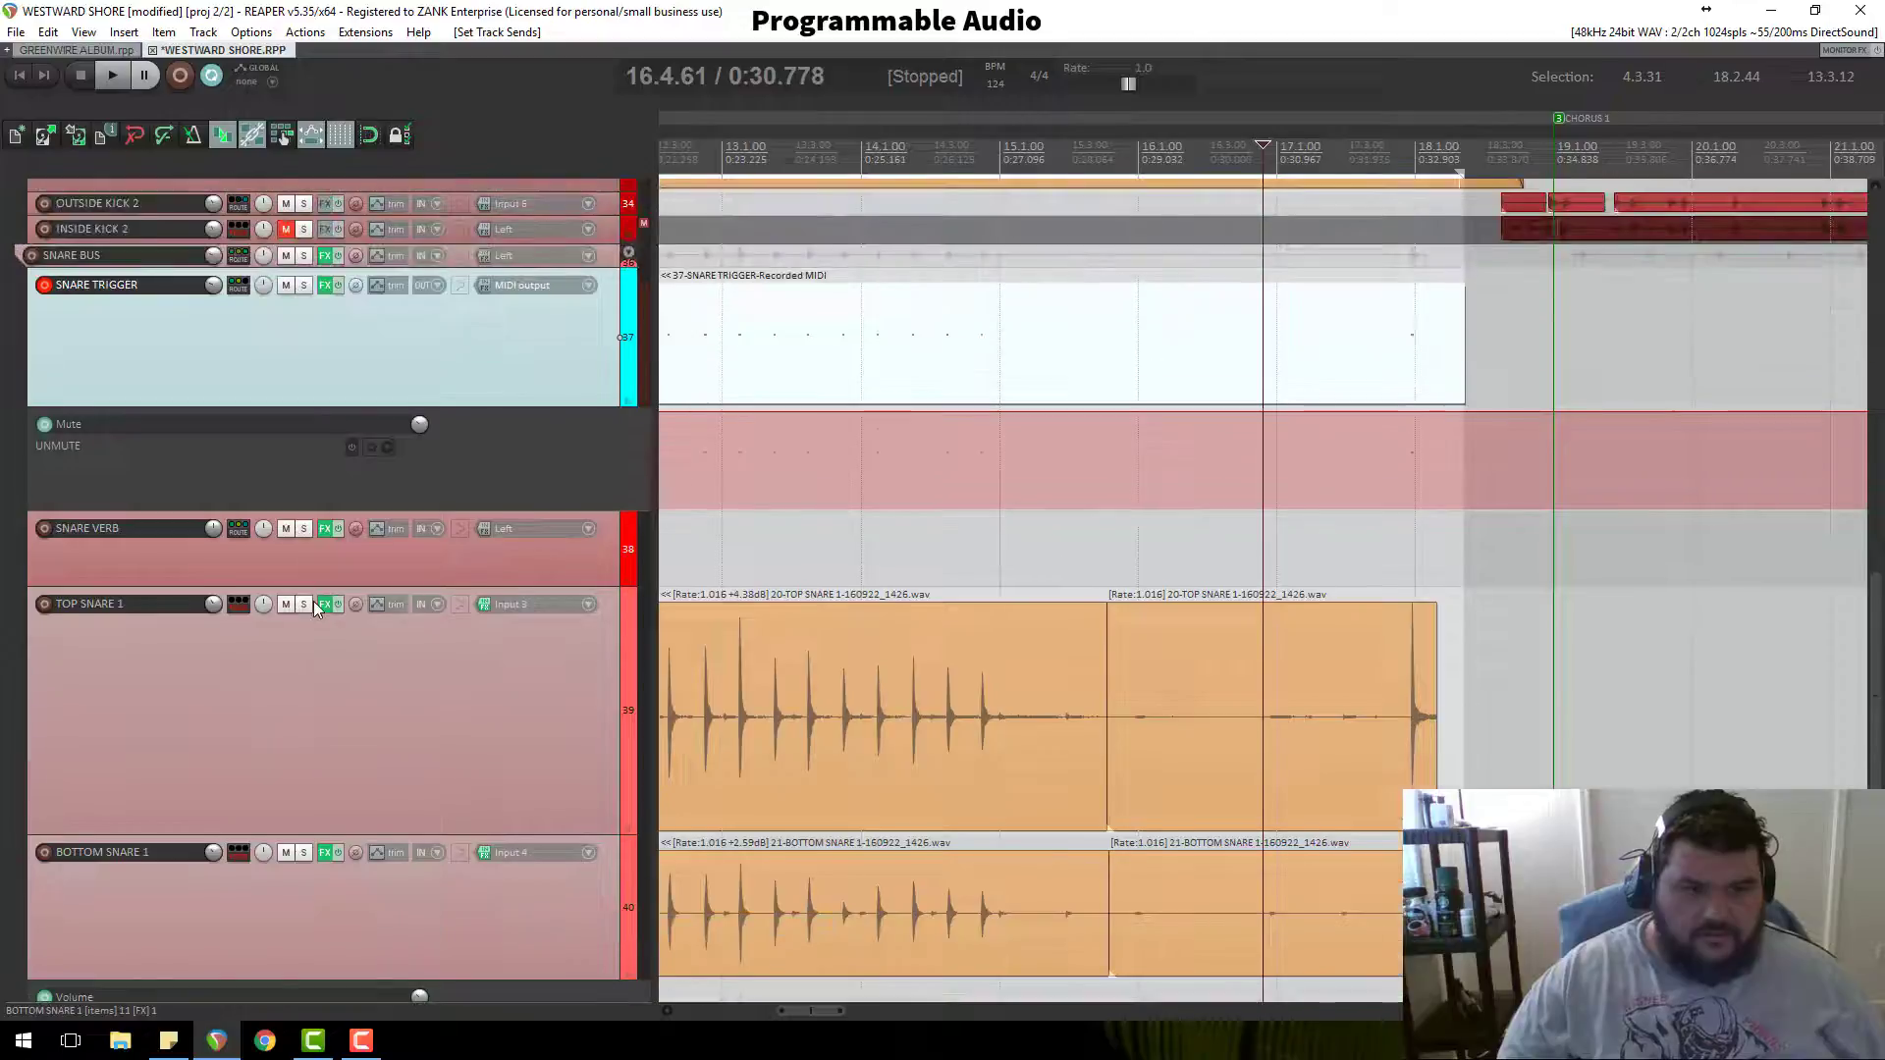
Step: Check the effects chain on SNARE TRIGGER, close it, and play the full mix briefly from 12.4.32
scroll(309, 609, up, 1)
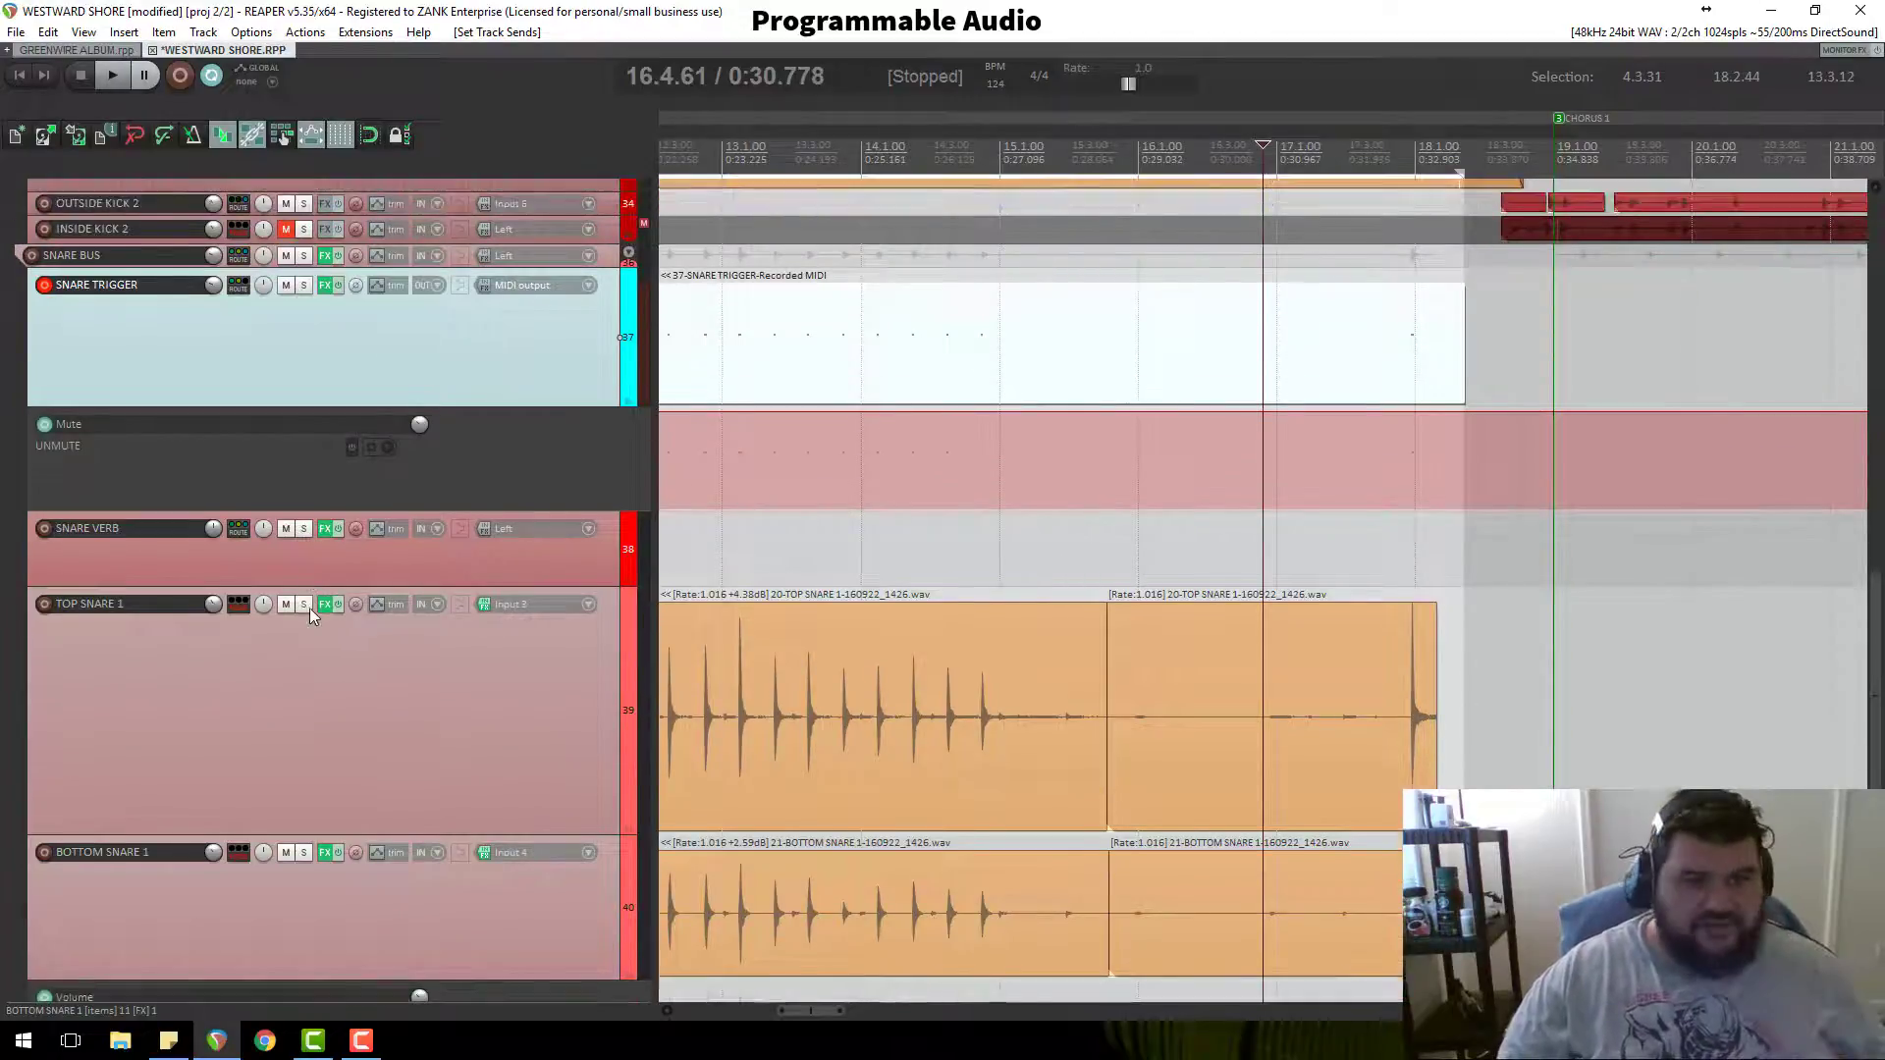
click(327, 284)
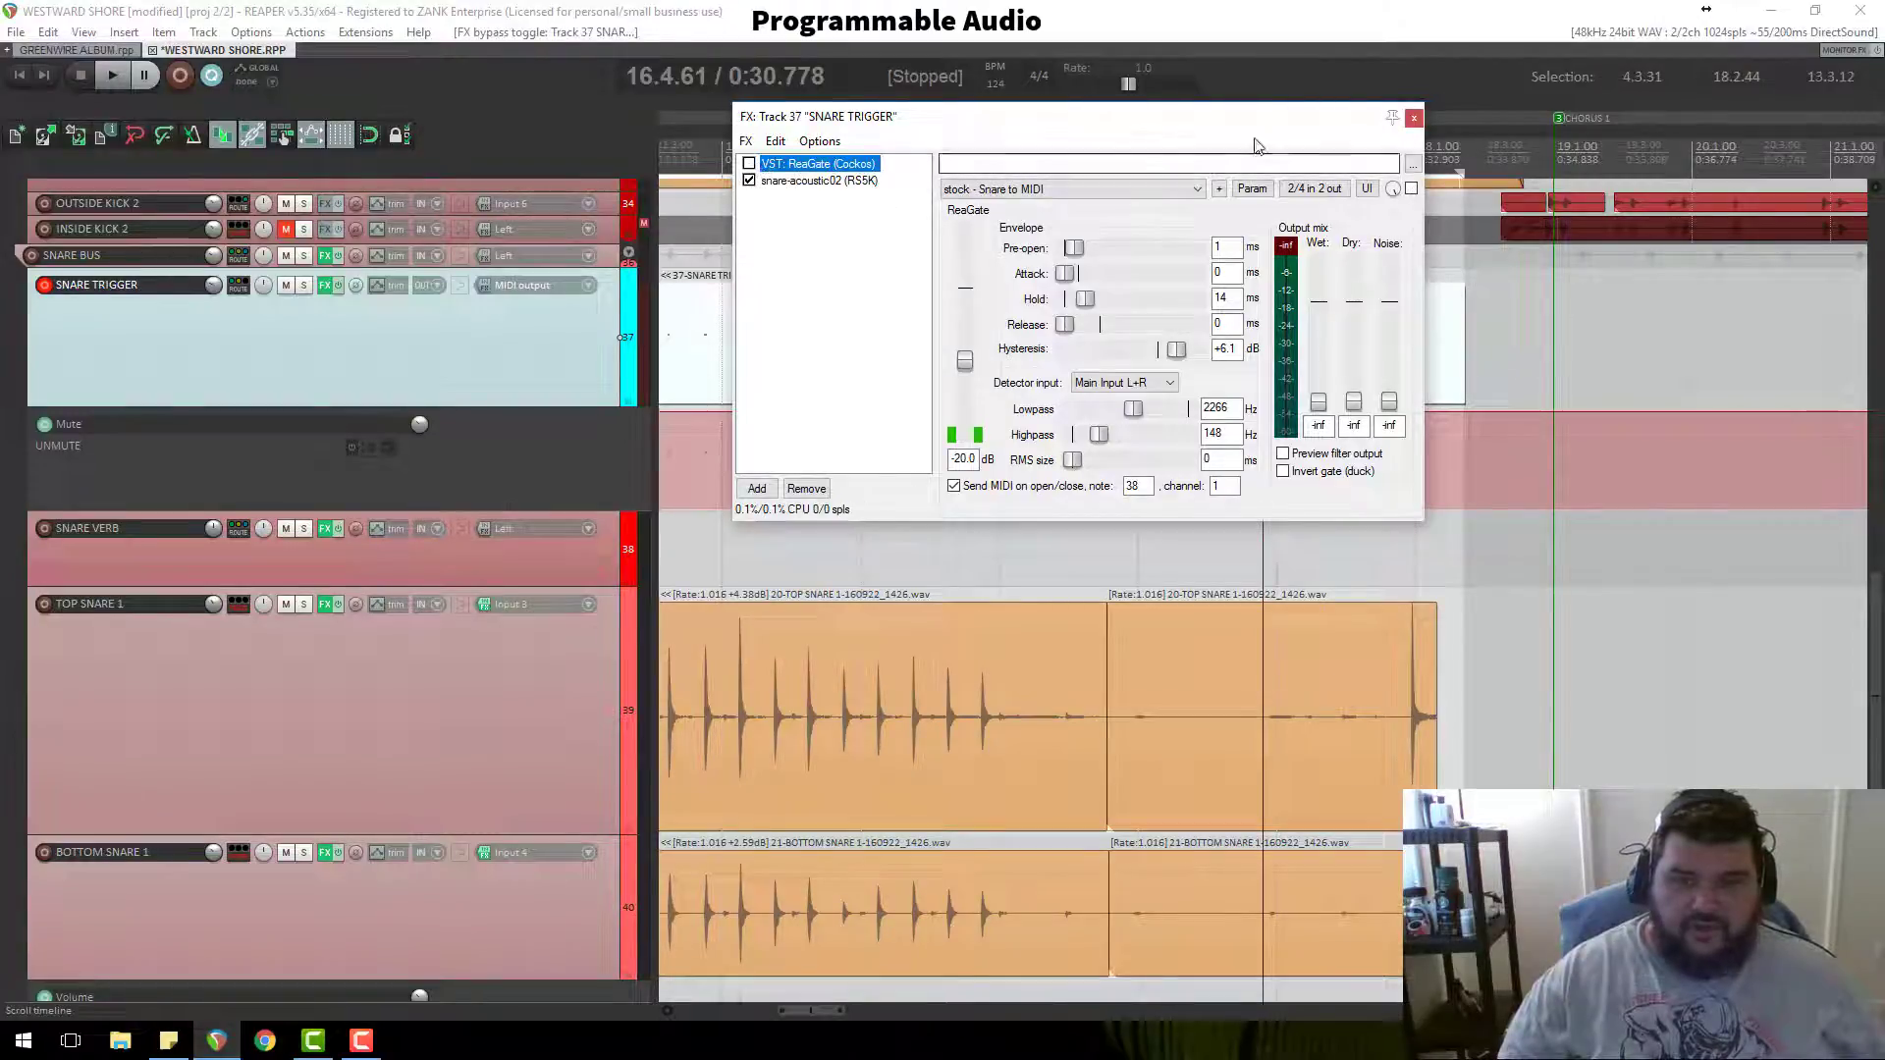
click(1413, 119)
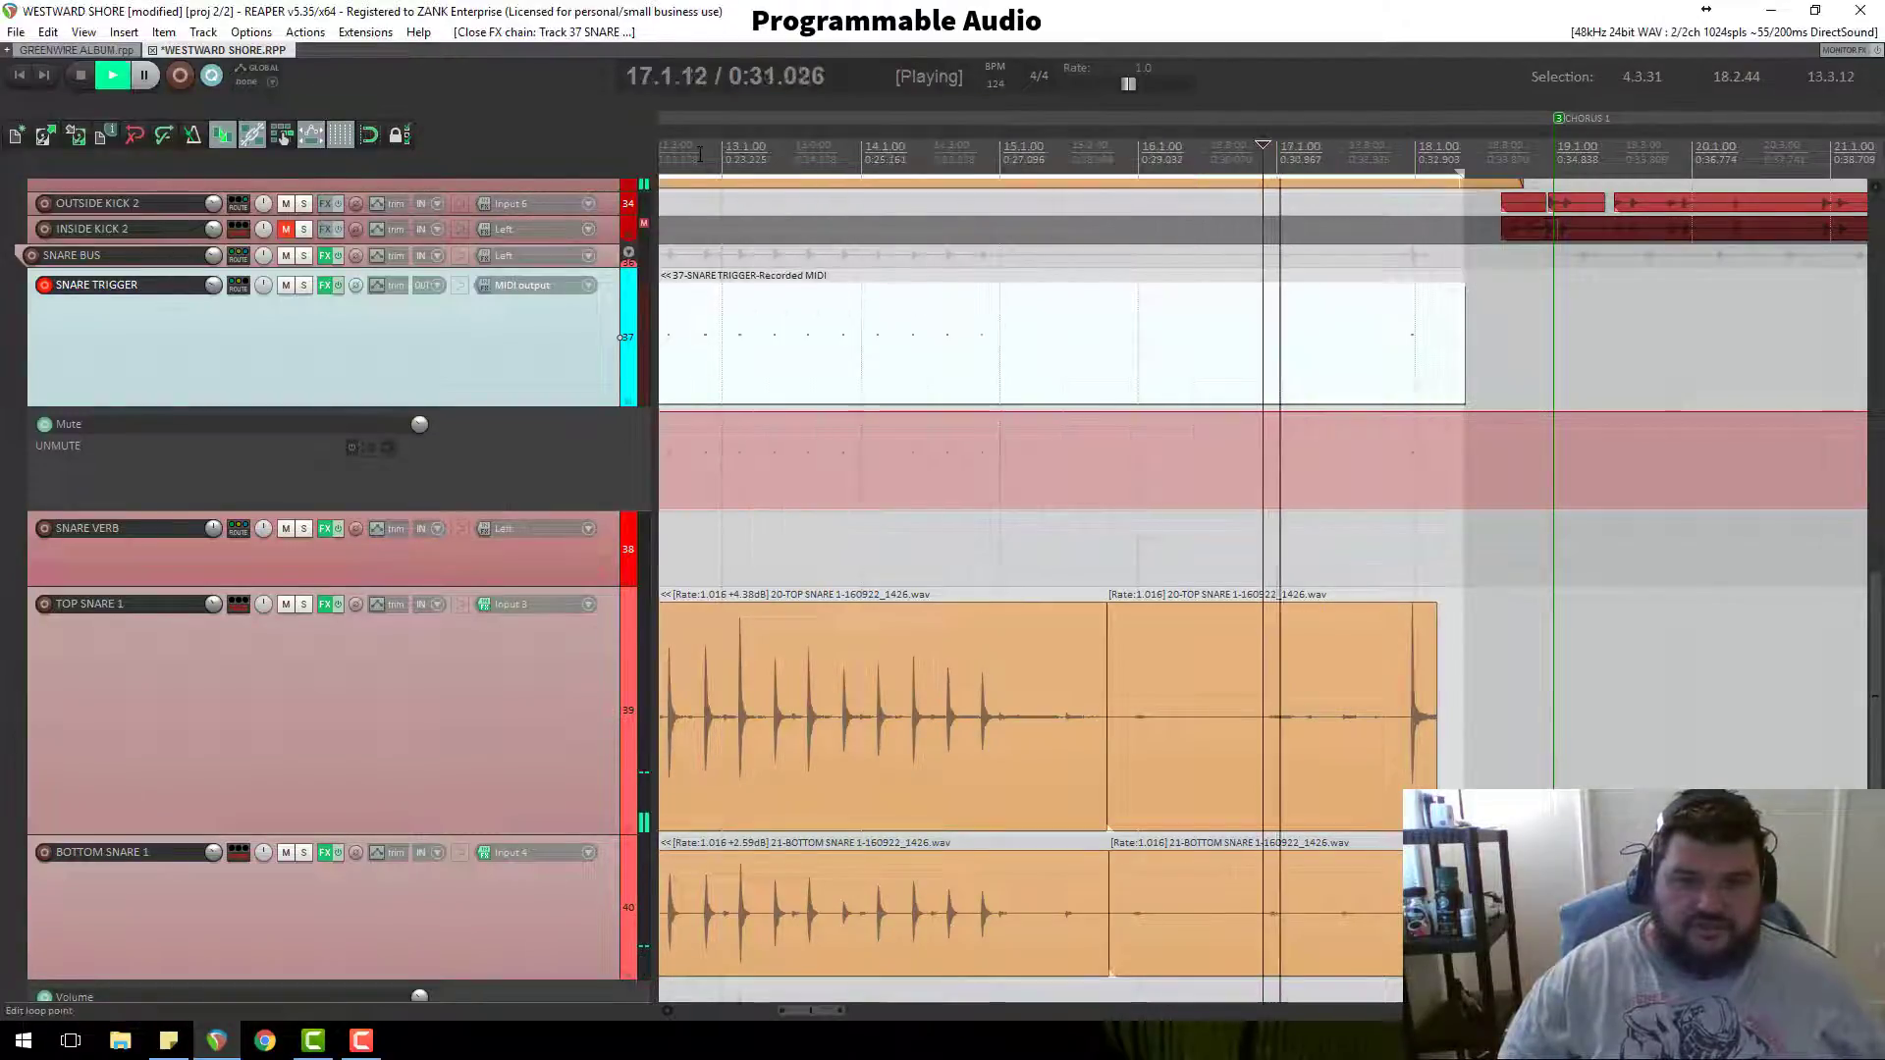
click(699, 299)
scroll(392, 383, up, 3)
scroll(872, 383, down, 6)
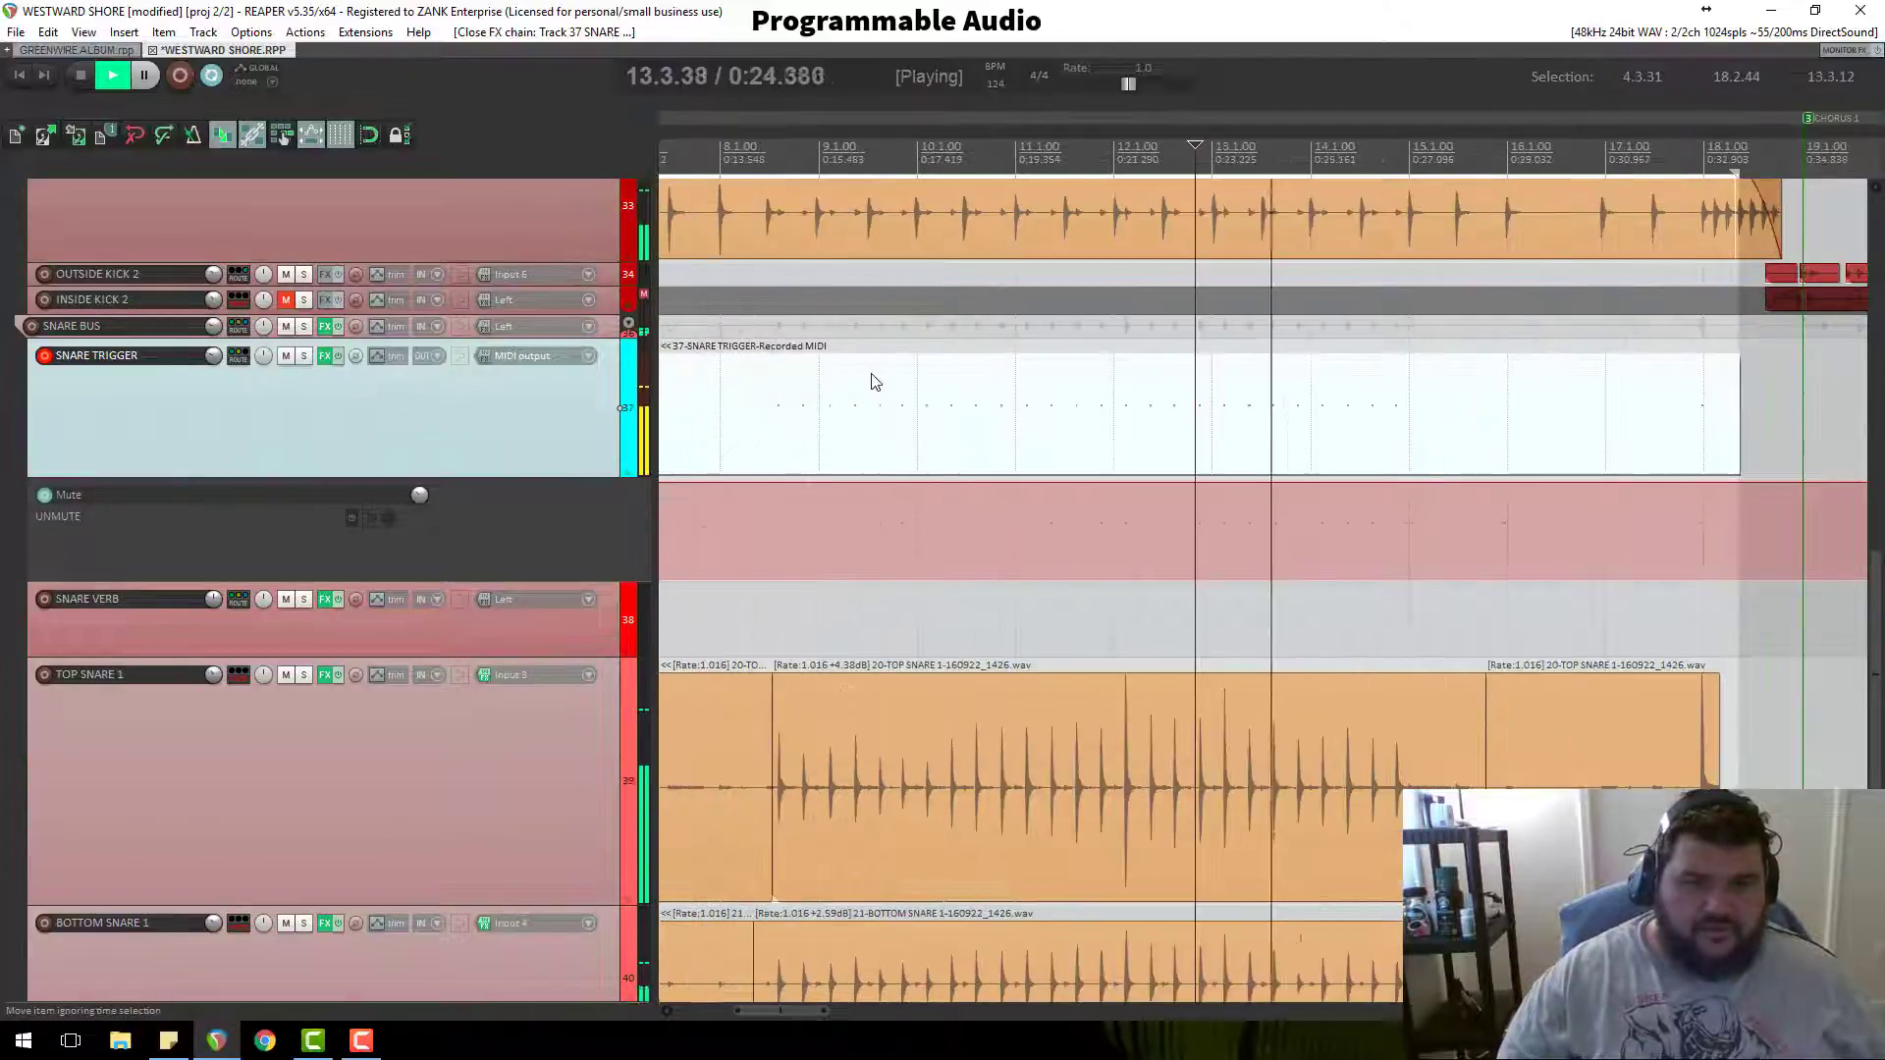
key(space)
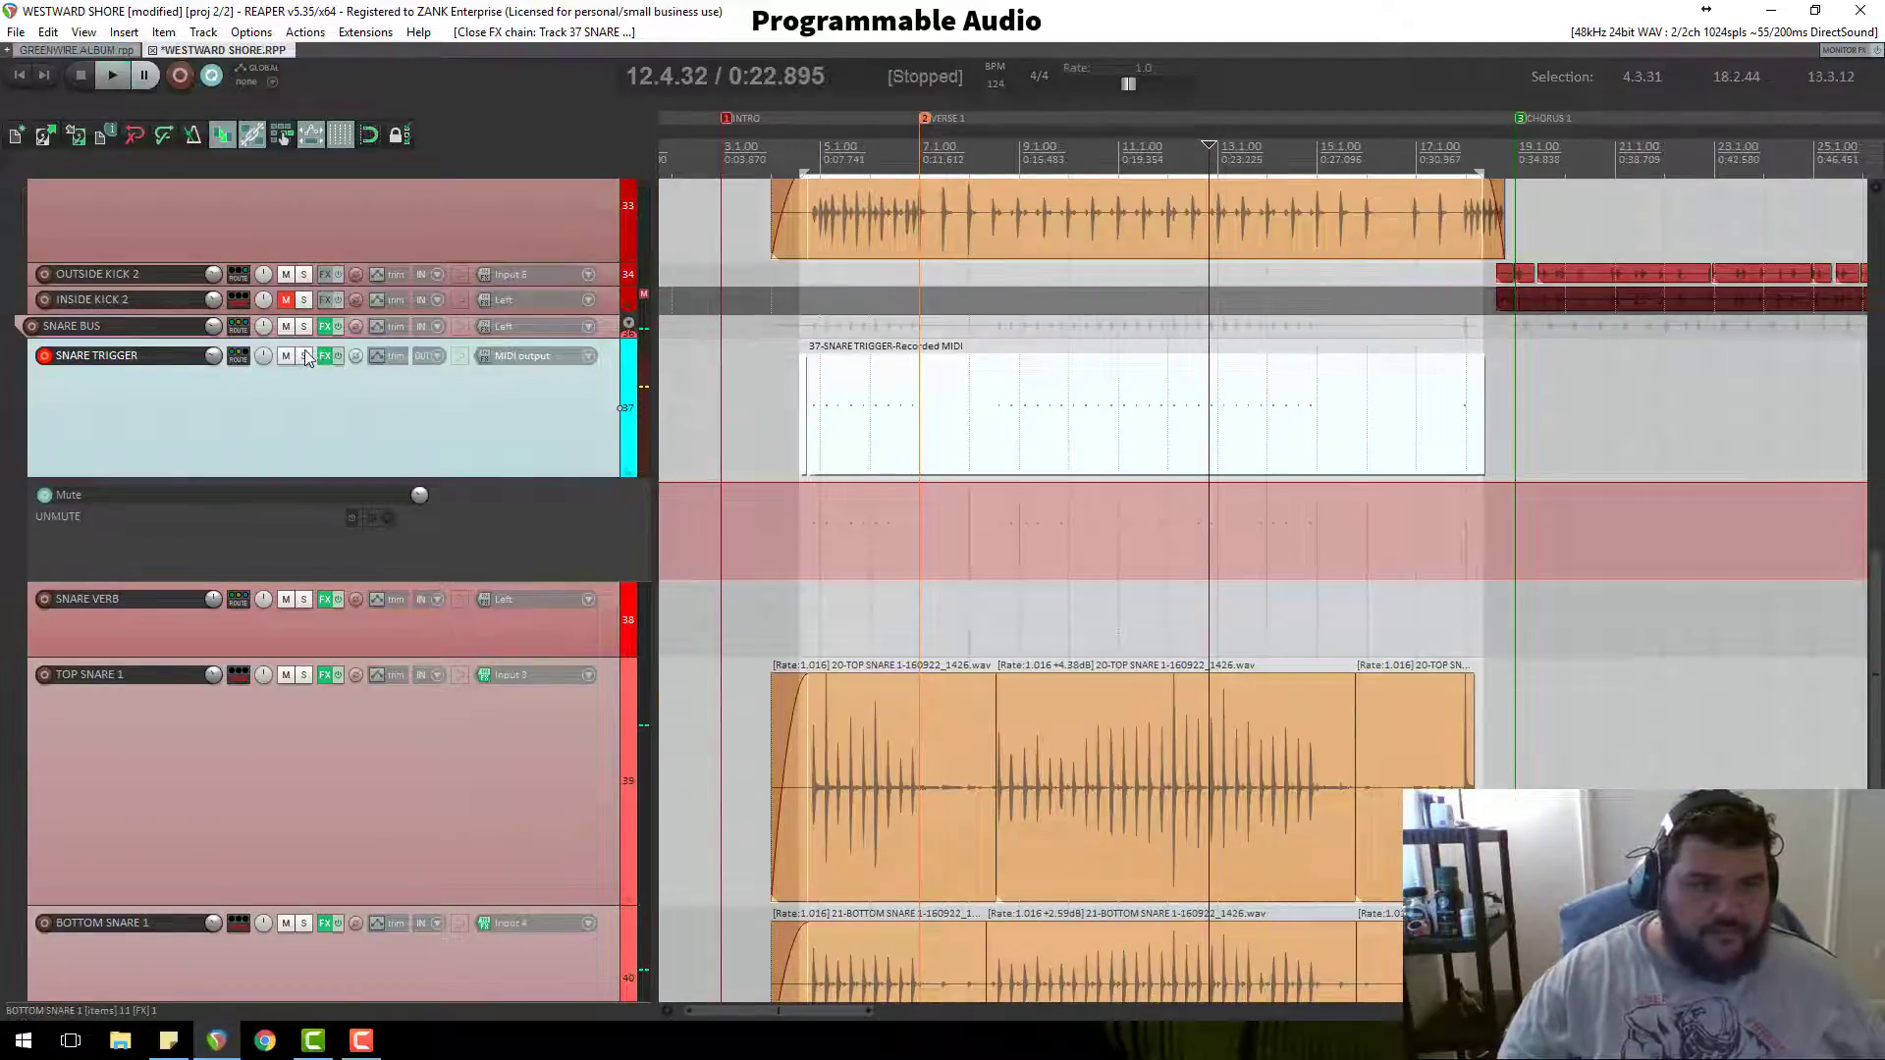
Step: Solo SNARE BUS and SNARE VERB, play them from 12.4.32, and make the SNARE VERB track slightly taller
click(325, 326)
click(325, 326)
click(304, 326)
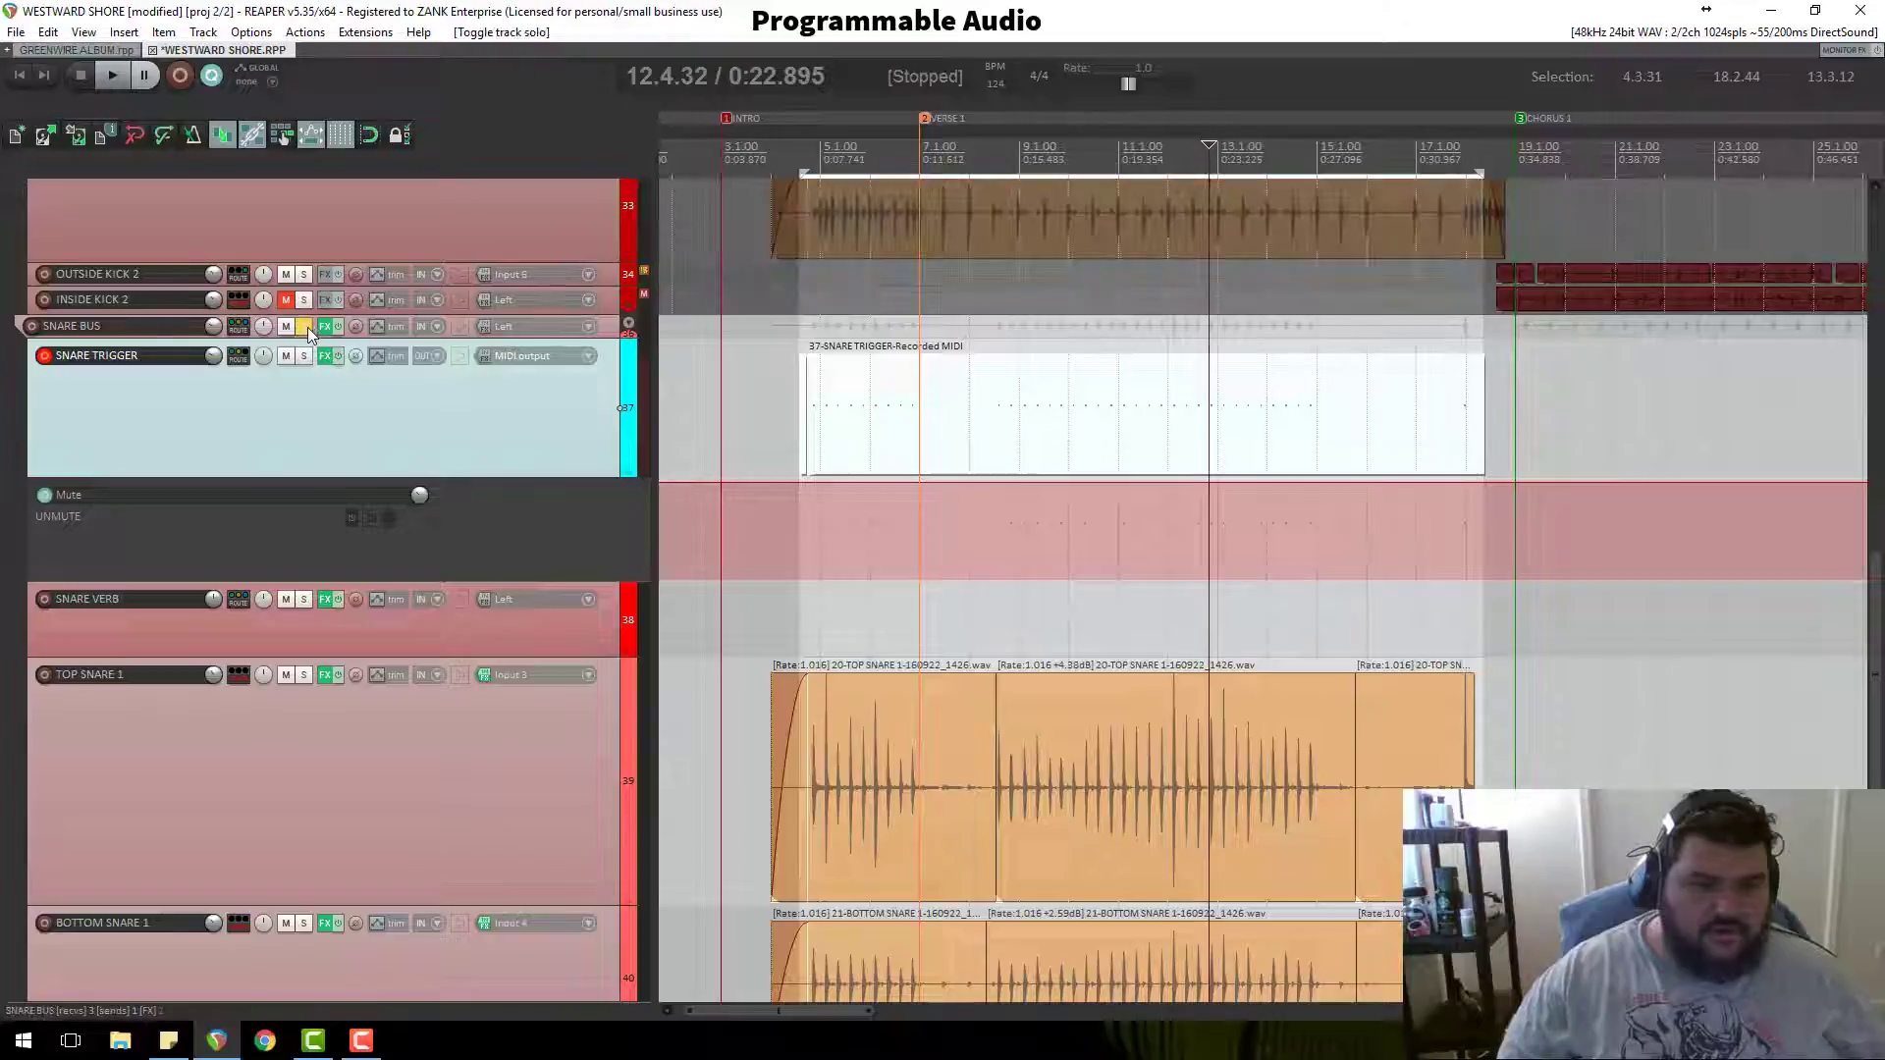
key(space)
click(305, 598)
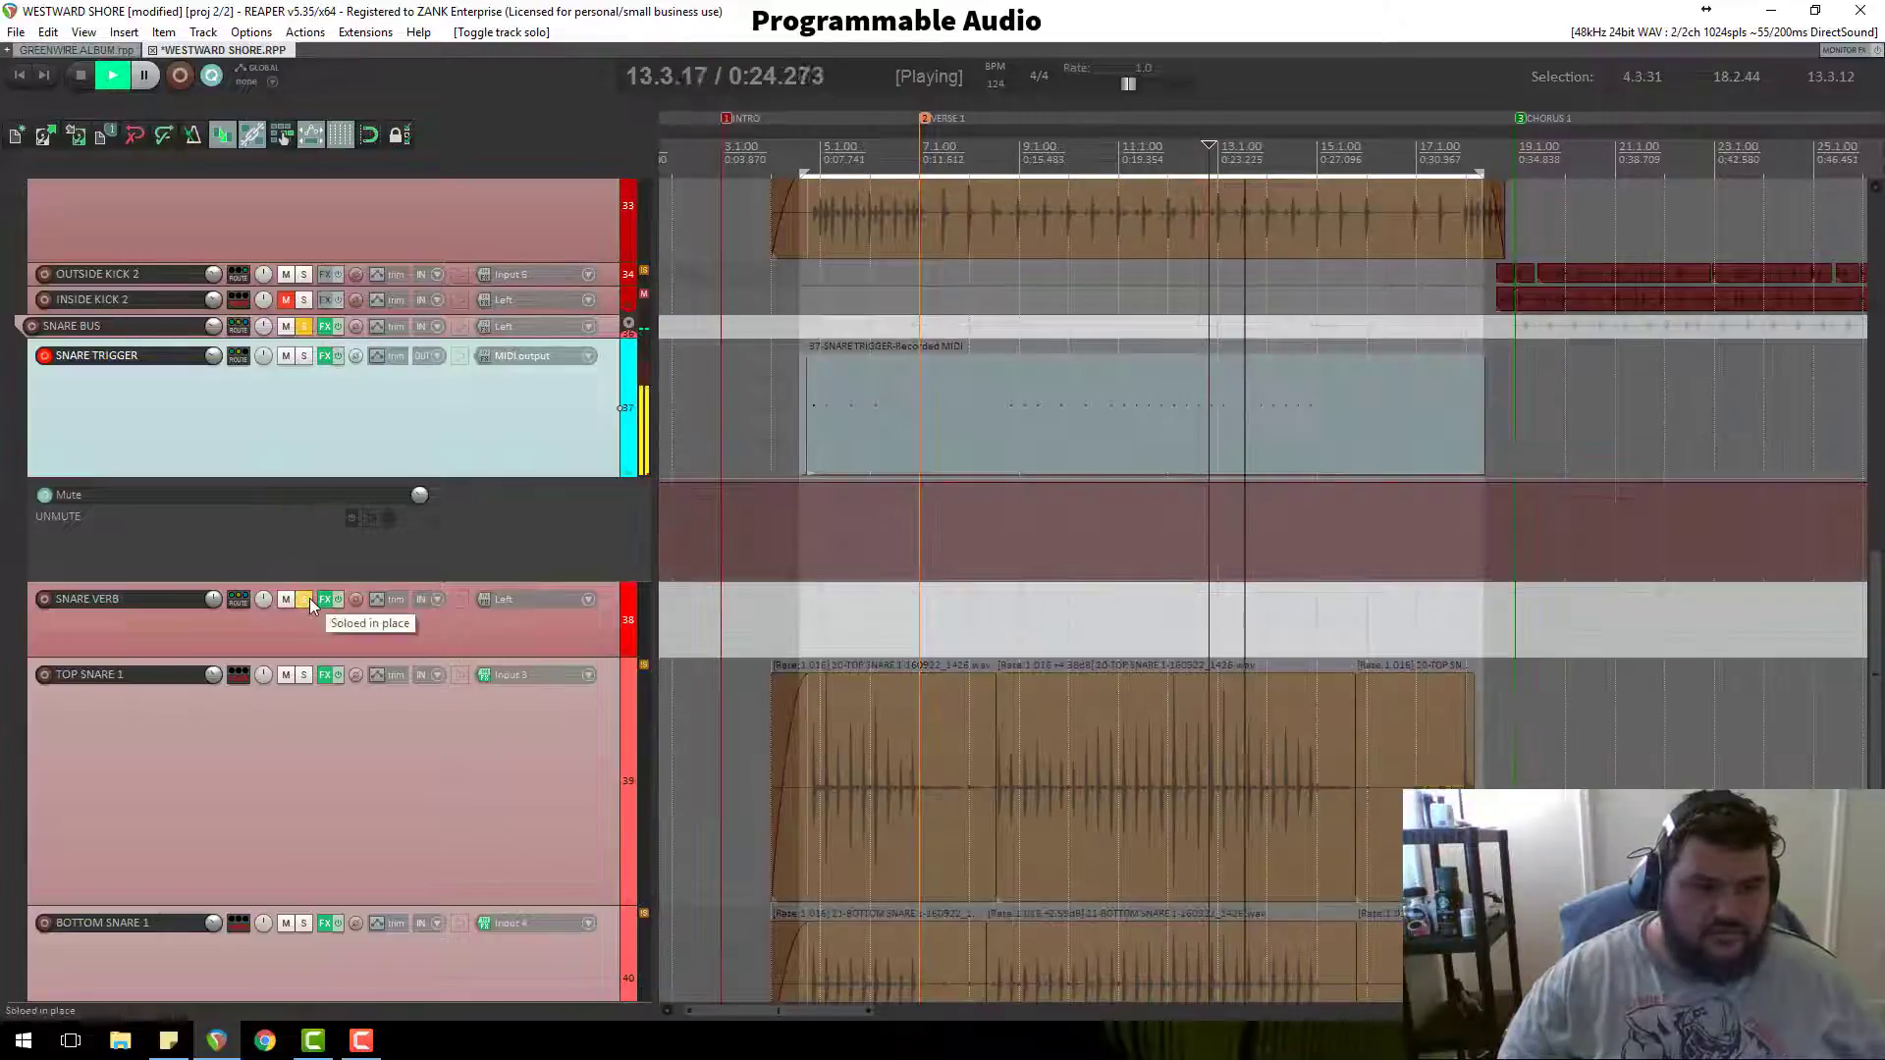
drag(250, 658, 250, 701)
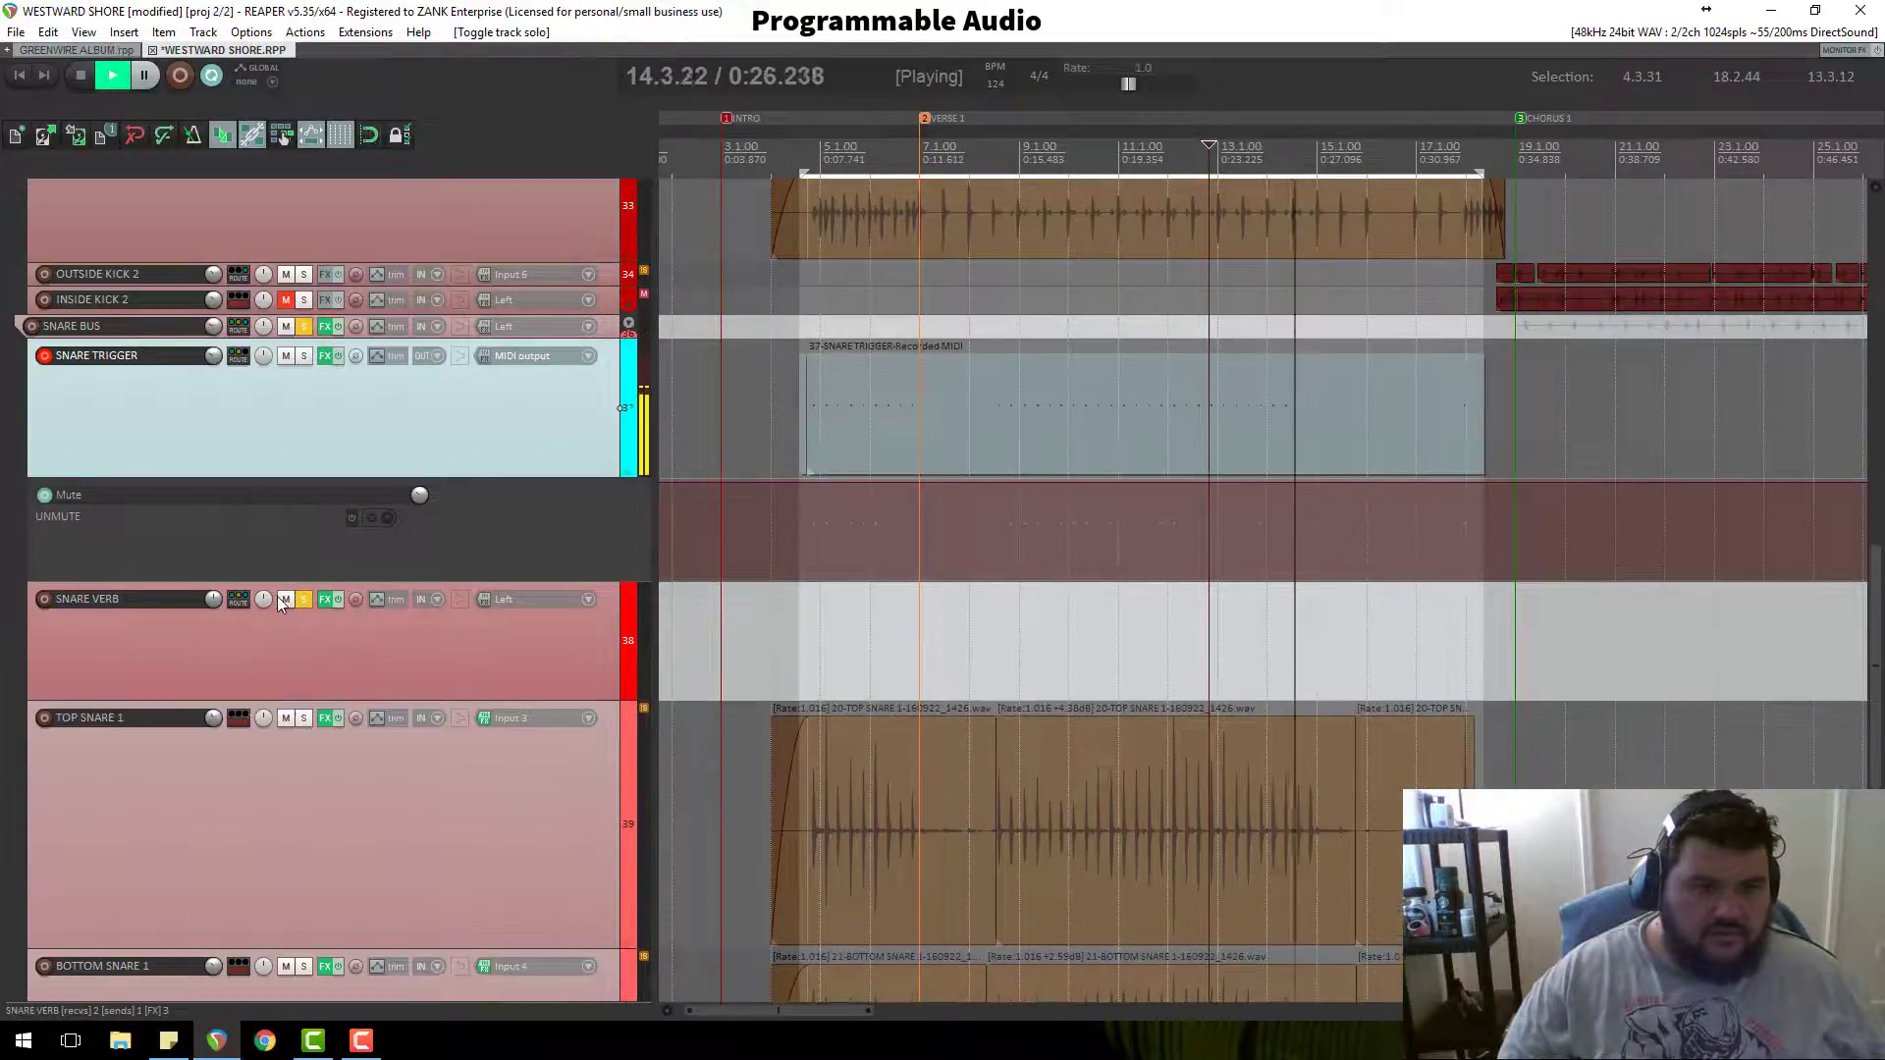
key(space)
Step: Remove the receive from TOP SNARE 2 on the SNARE VERB track
right_click(241, 605)
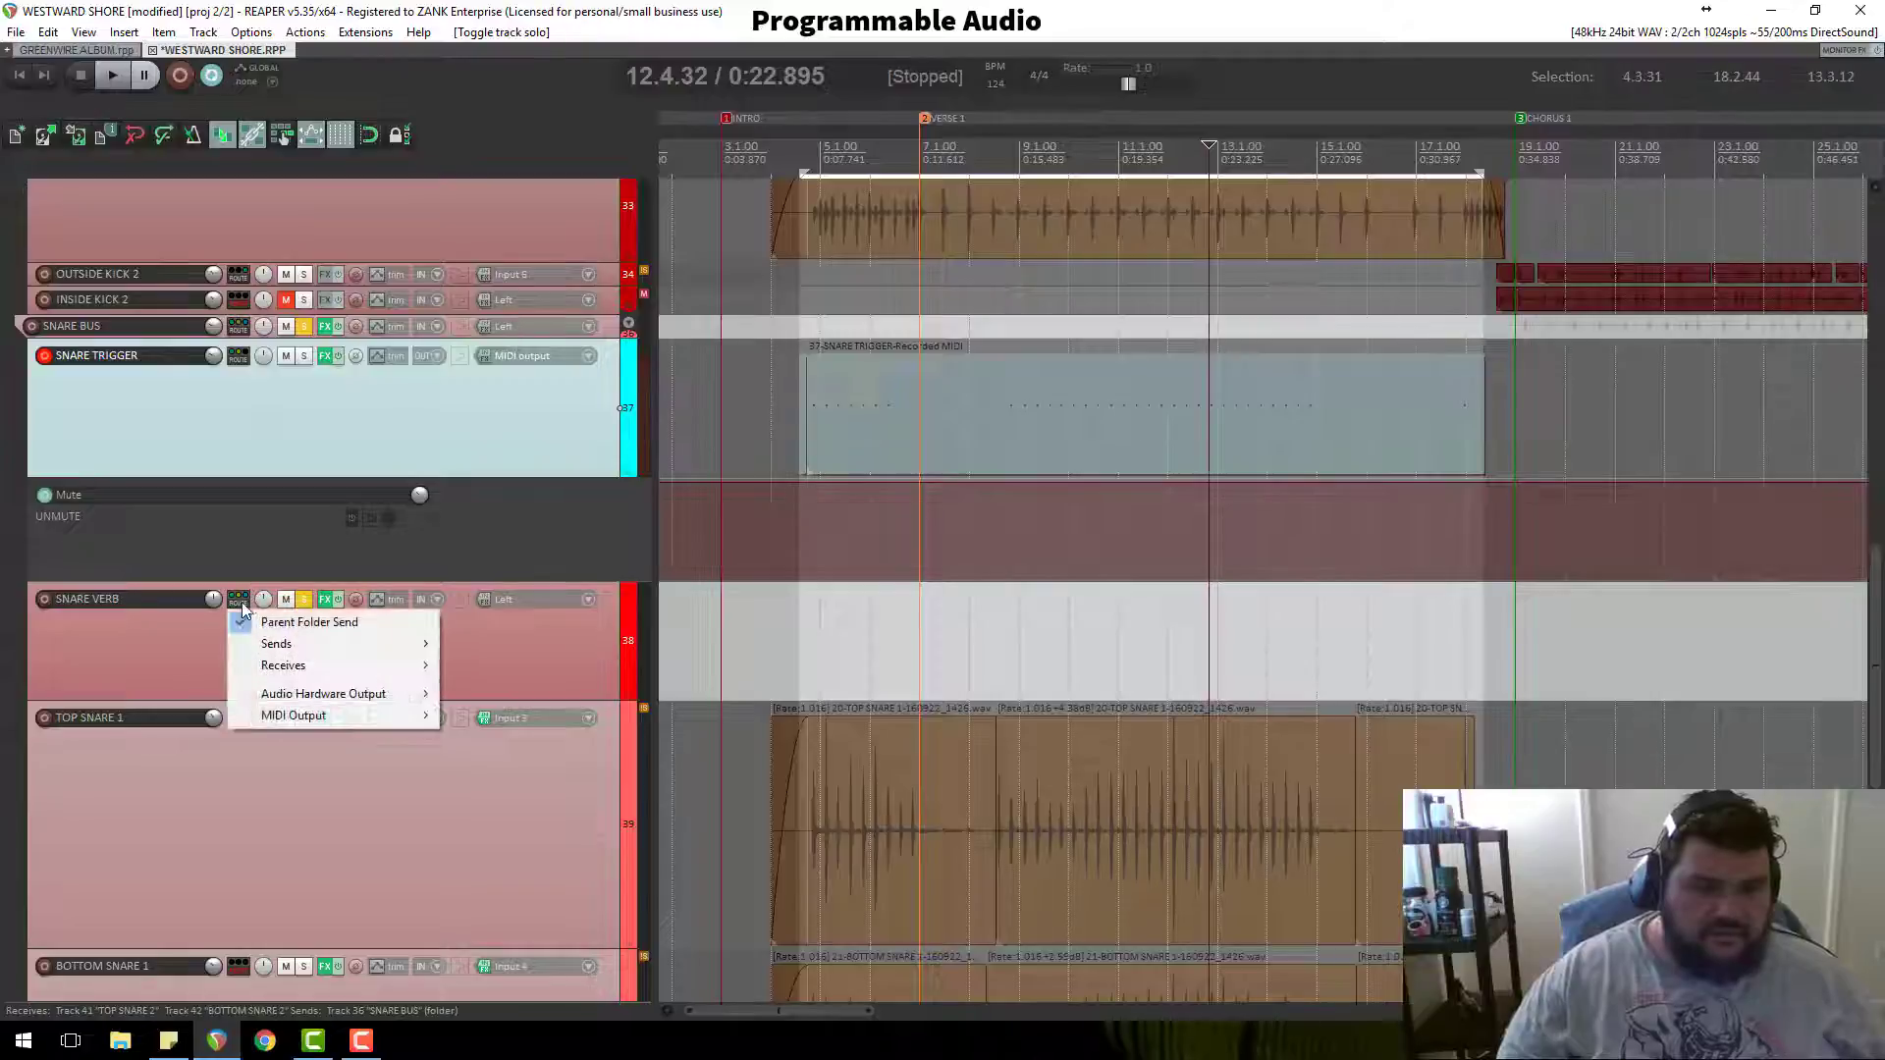
mouse_move(383, 677)
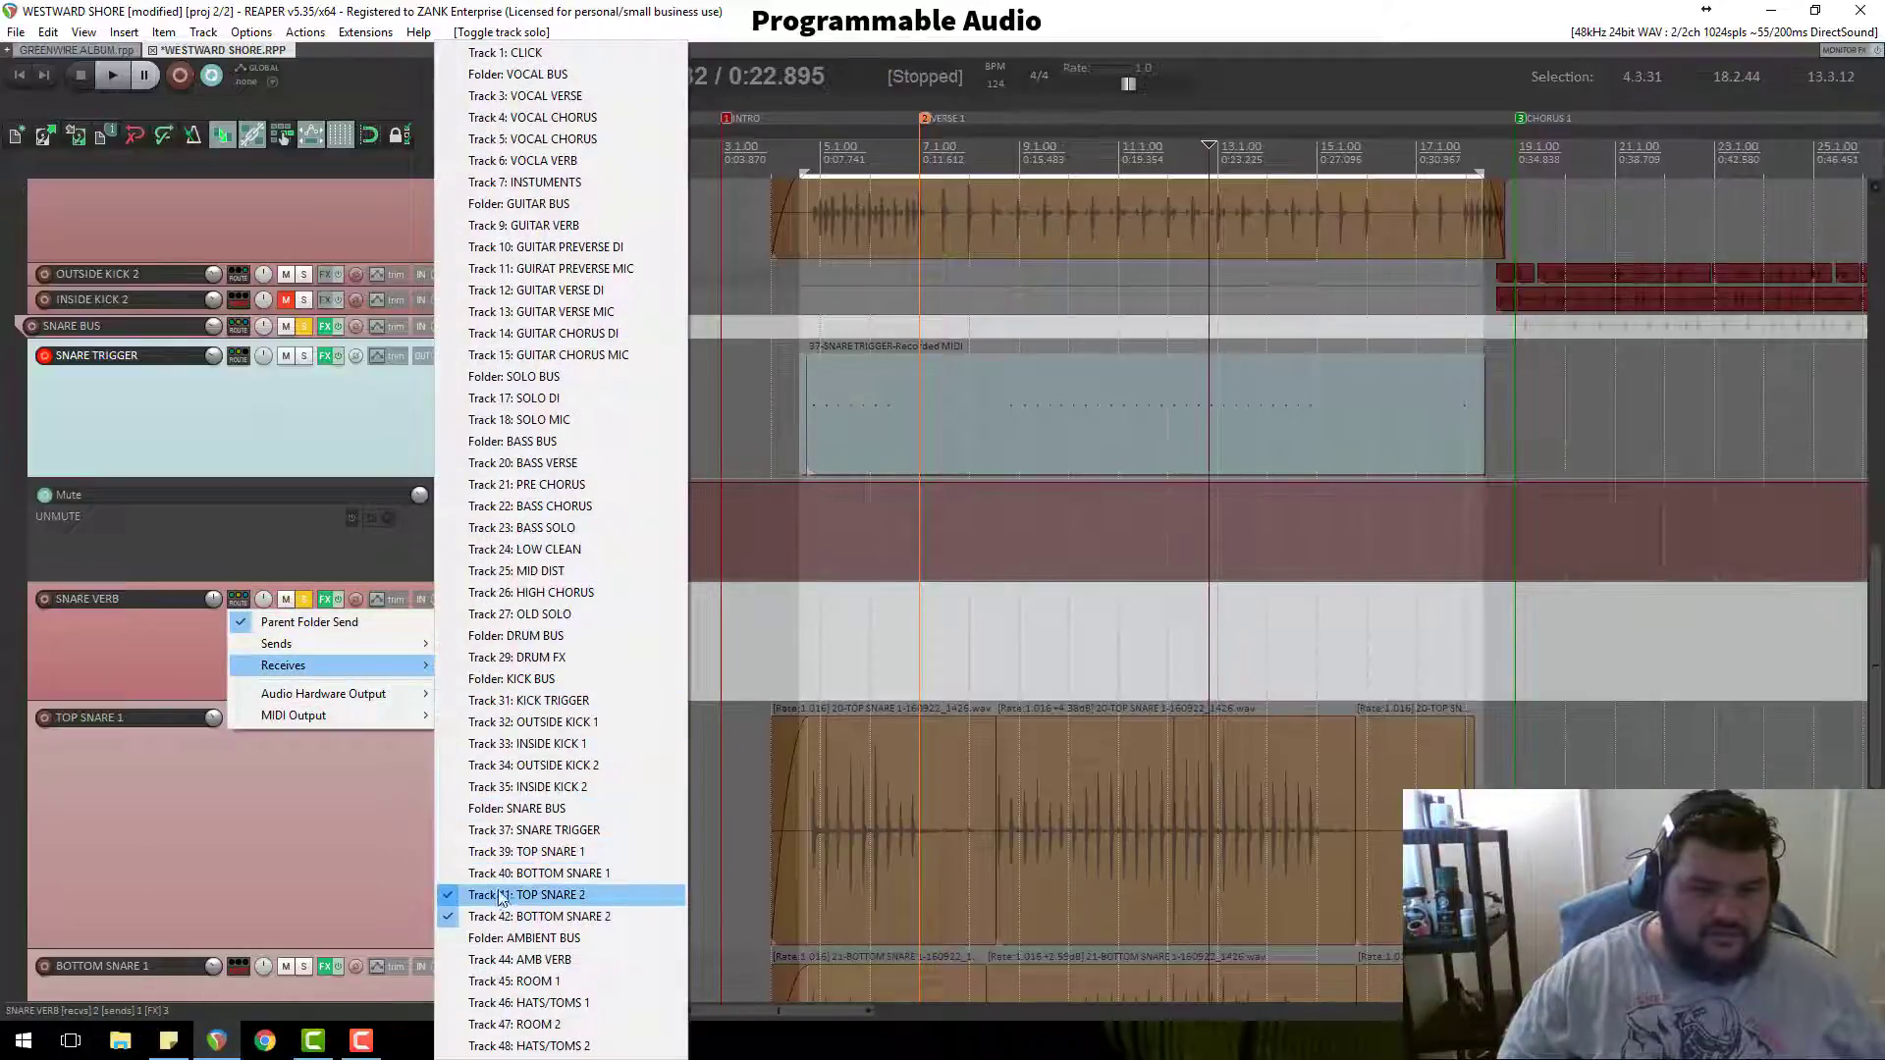
click(486, 891)
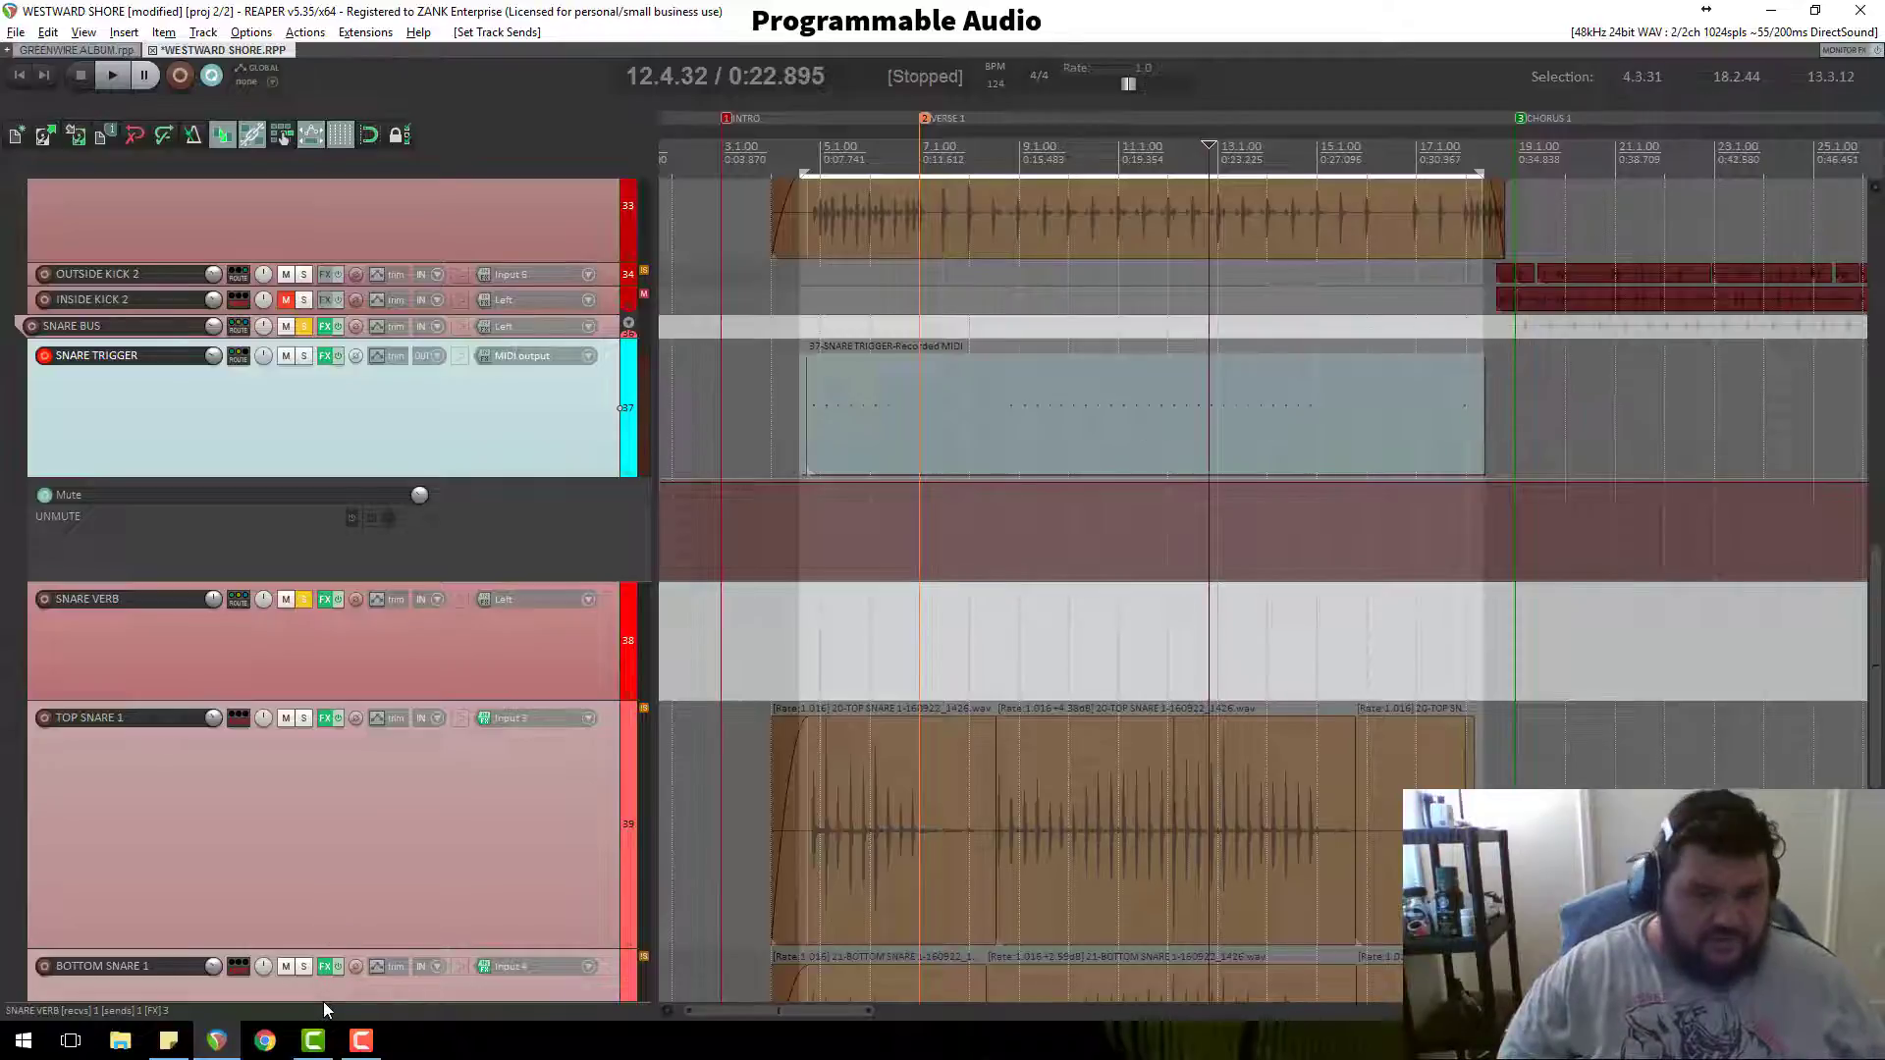
Step: Open and enlarge the routing matrix, and remove all remaining snare sends from TOP SNARE 2 and BOTTOM SNARE 2
key(alt+r)
drag(468, 940, 469, 244)
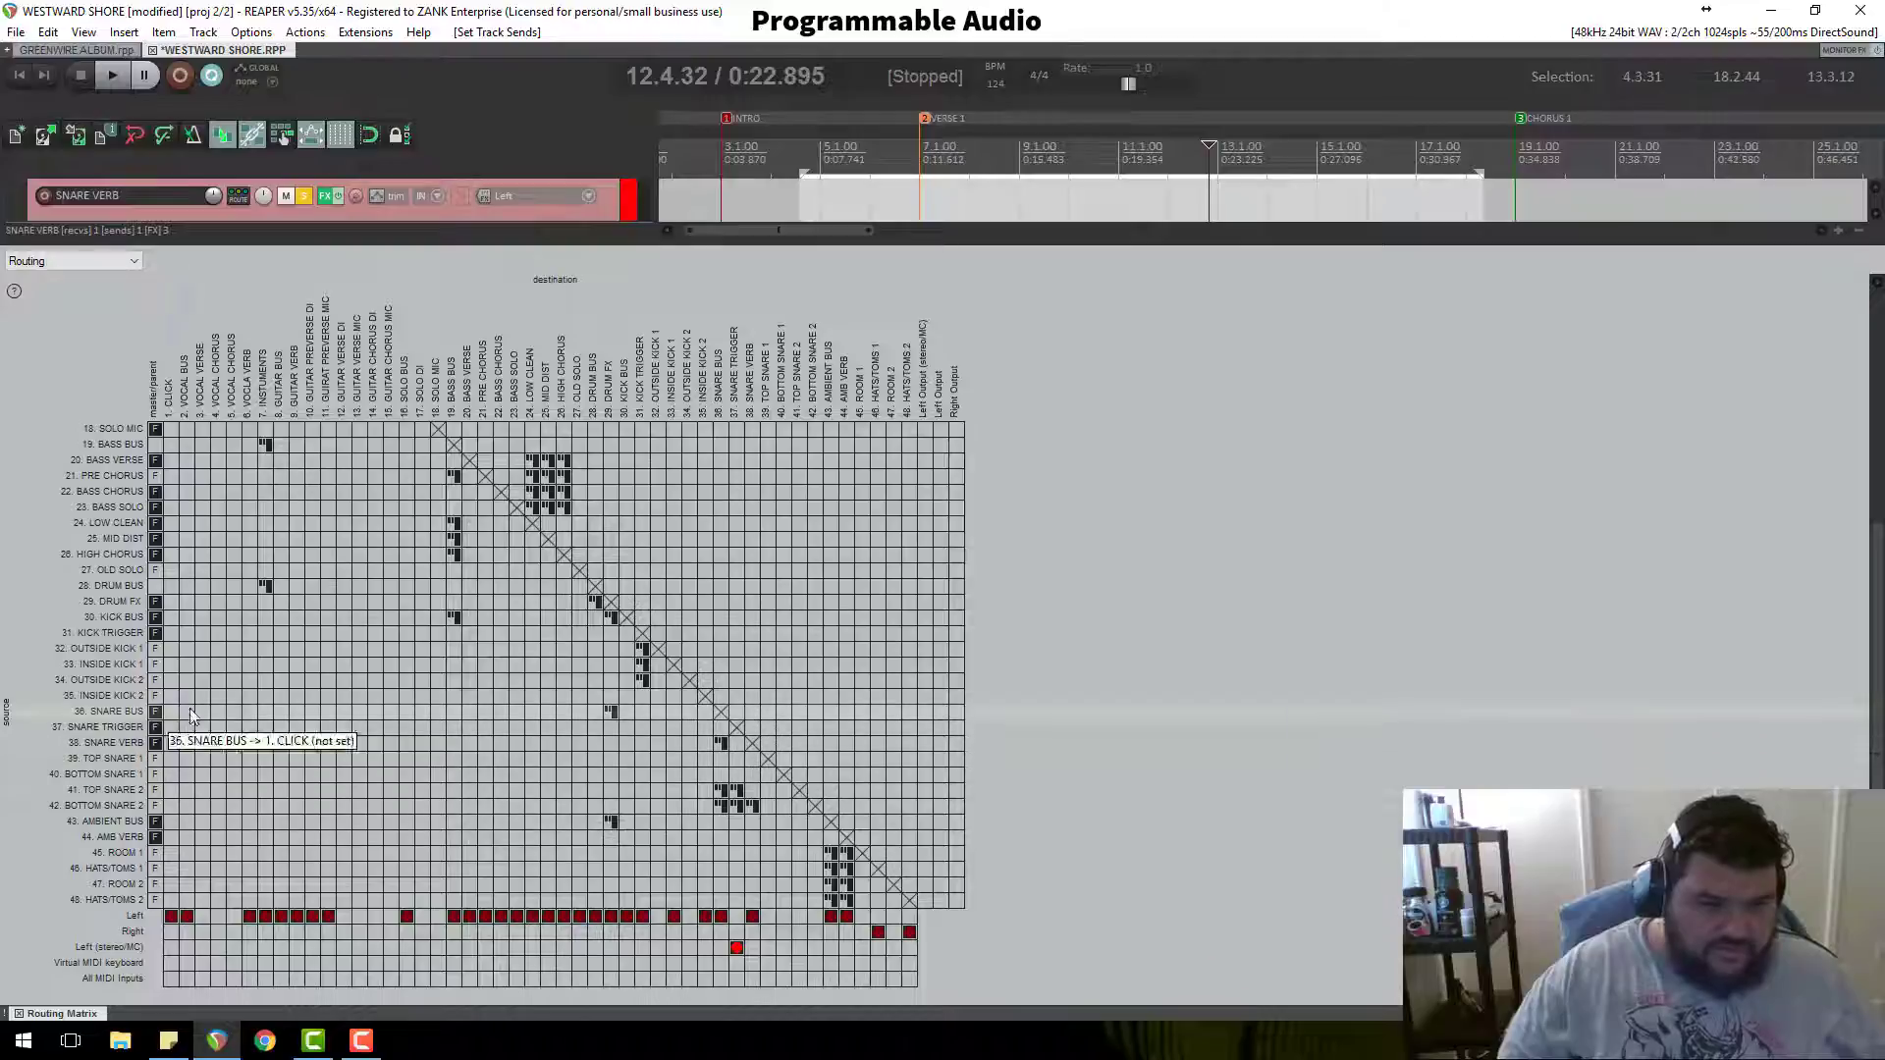
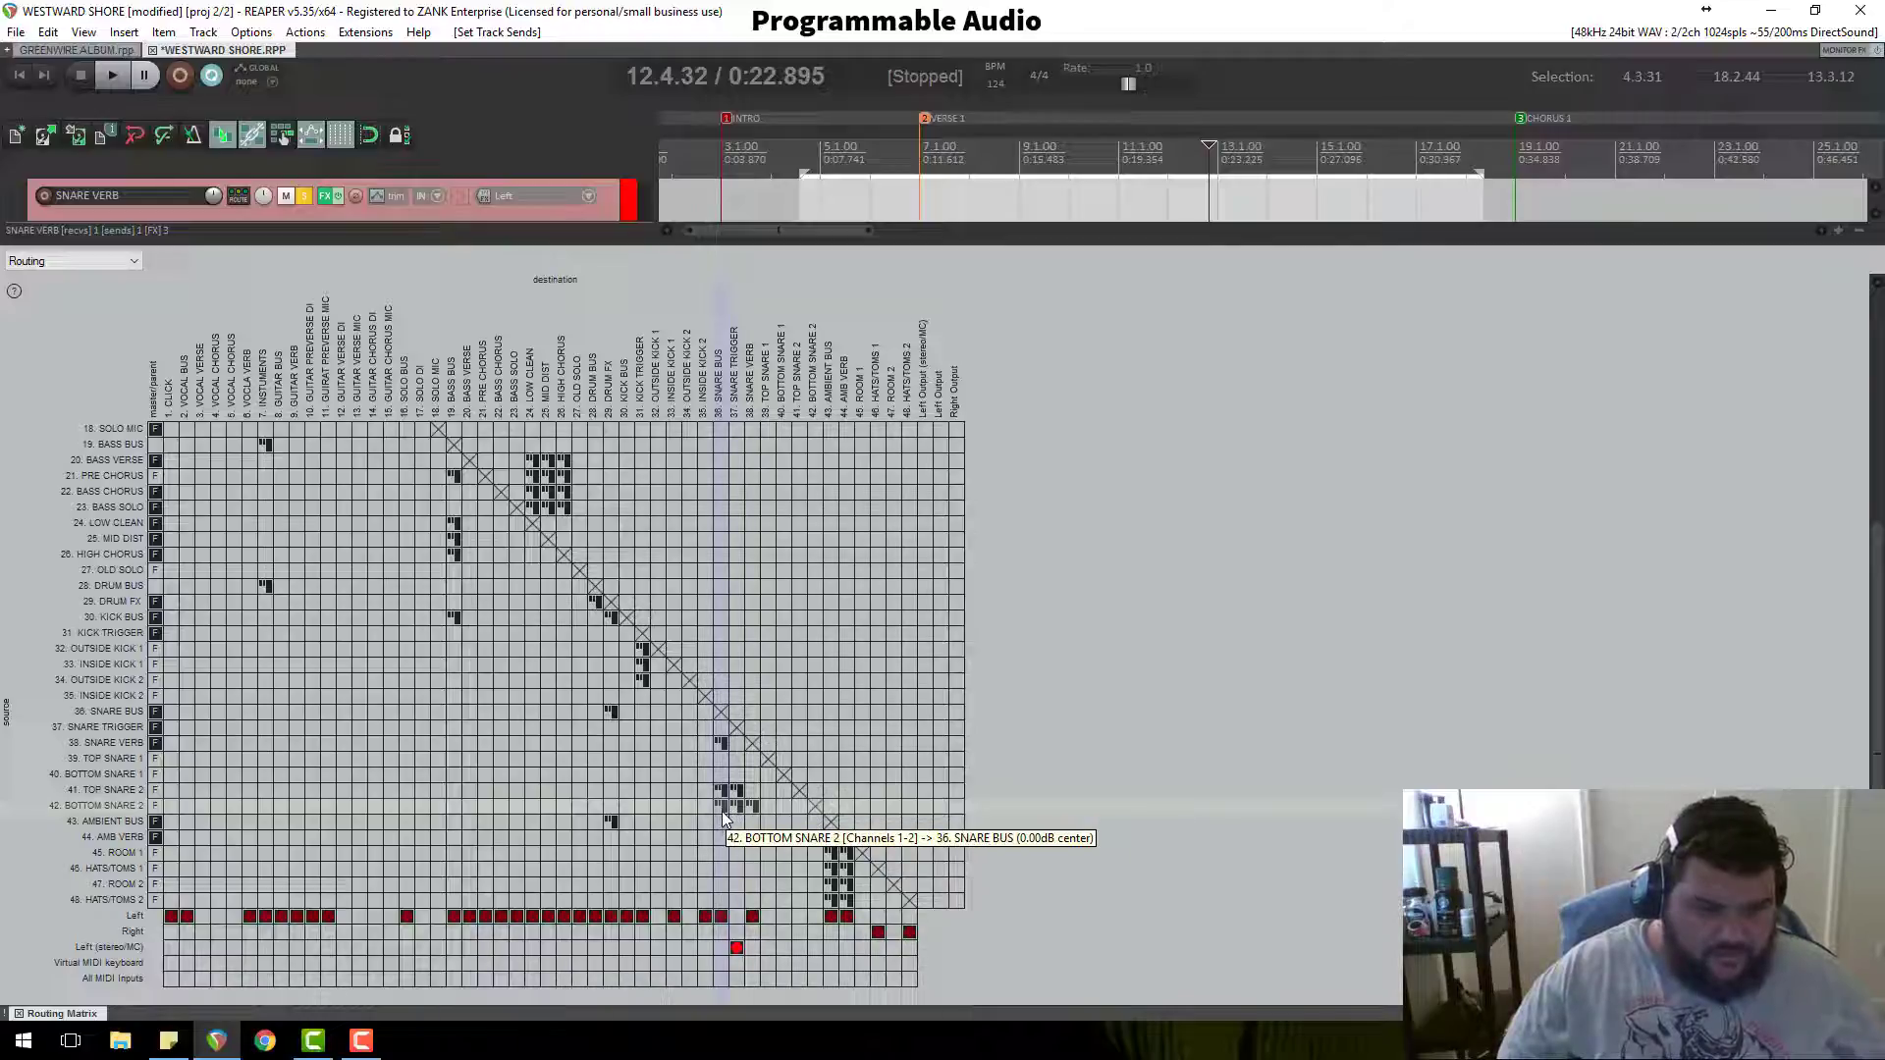
drag(721, 809, 751, 811)
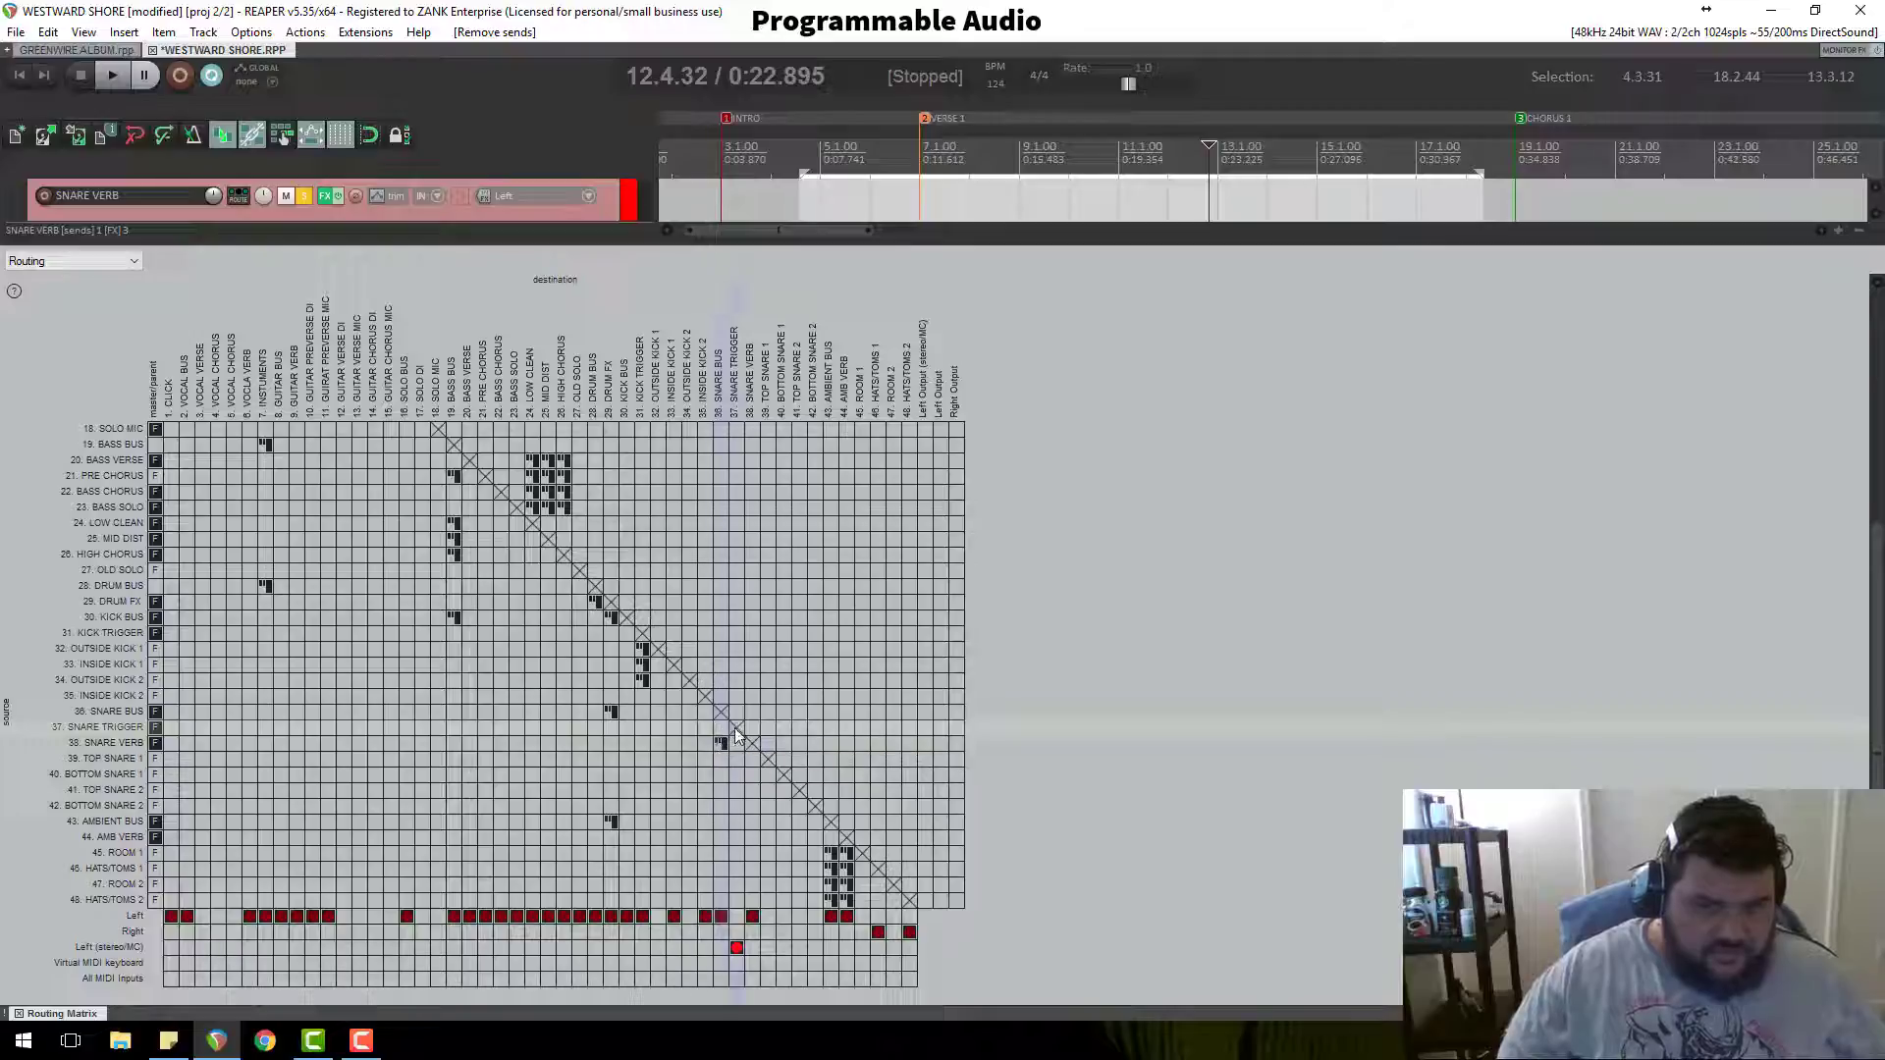
Step: Add sends from SNARE TRIGGER to SNARE VERB and from SNARE BUS to DRUM BUS, and shrink the routing matrix
click(721, 743)
click(753, 728)
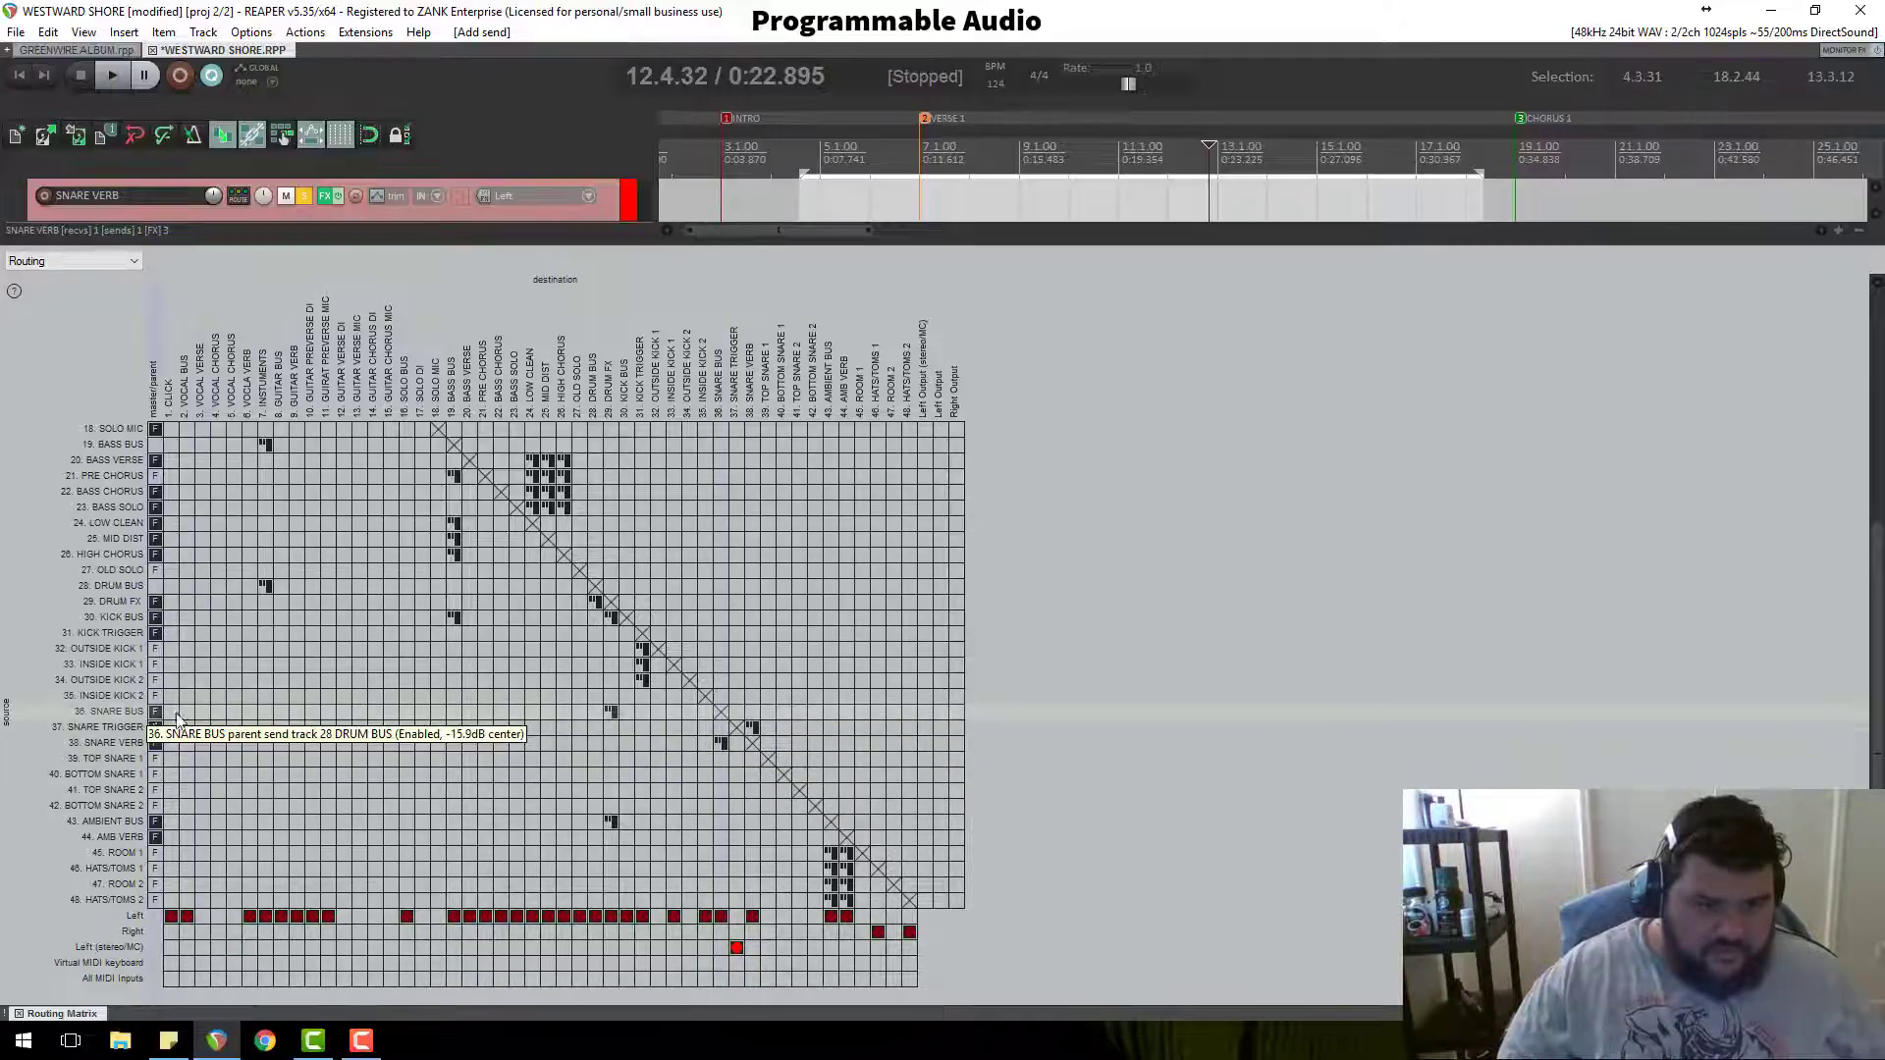
click(593, 712)
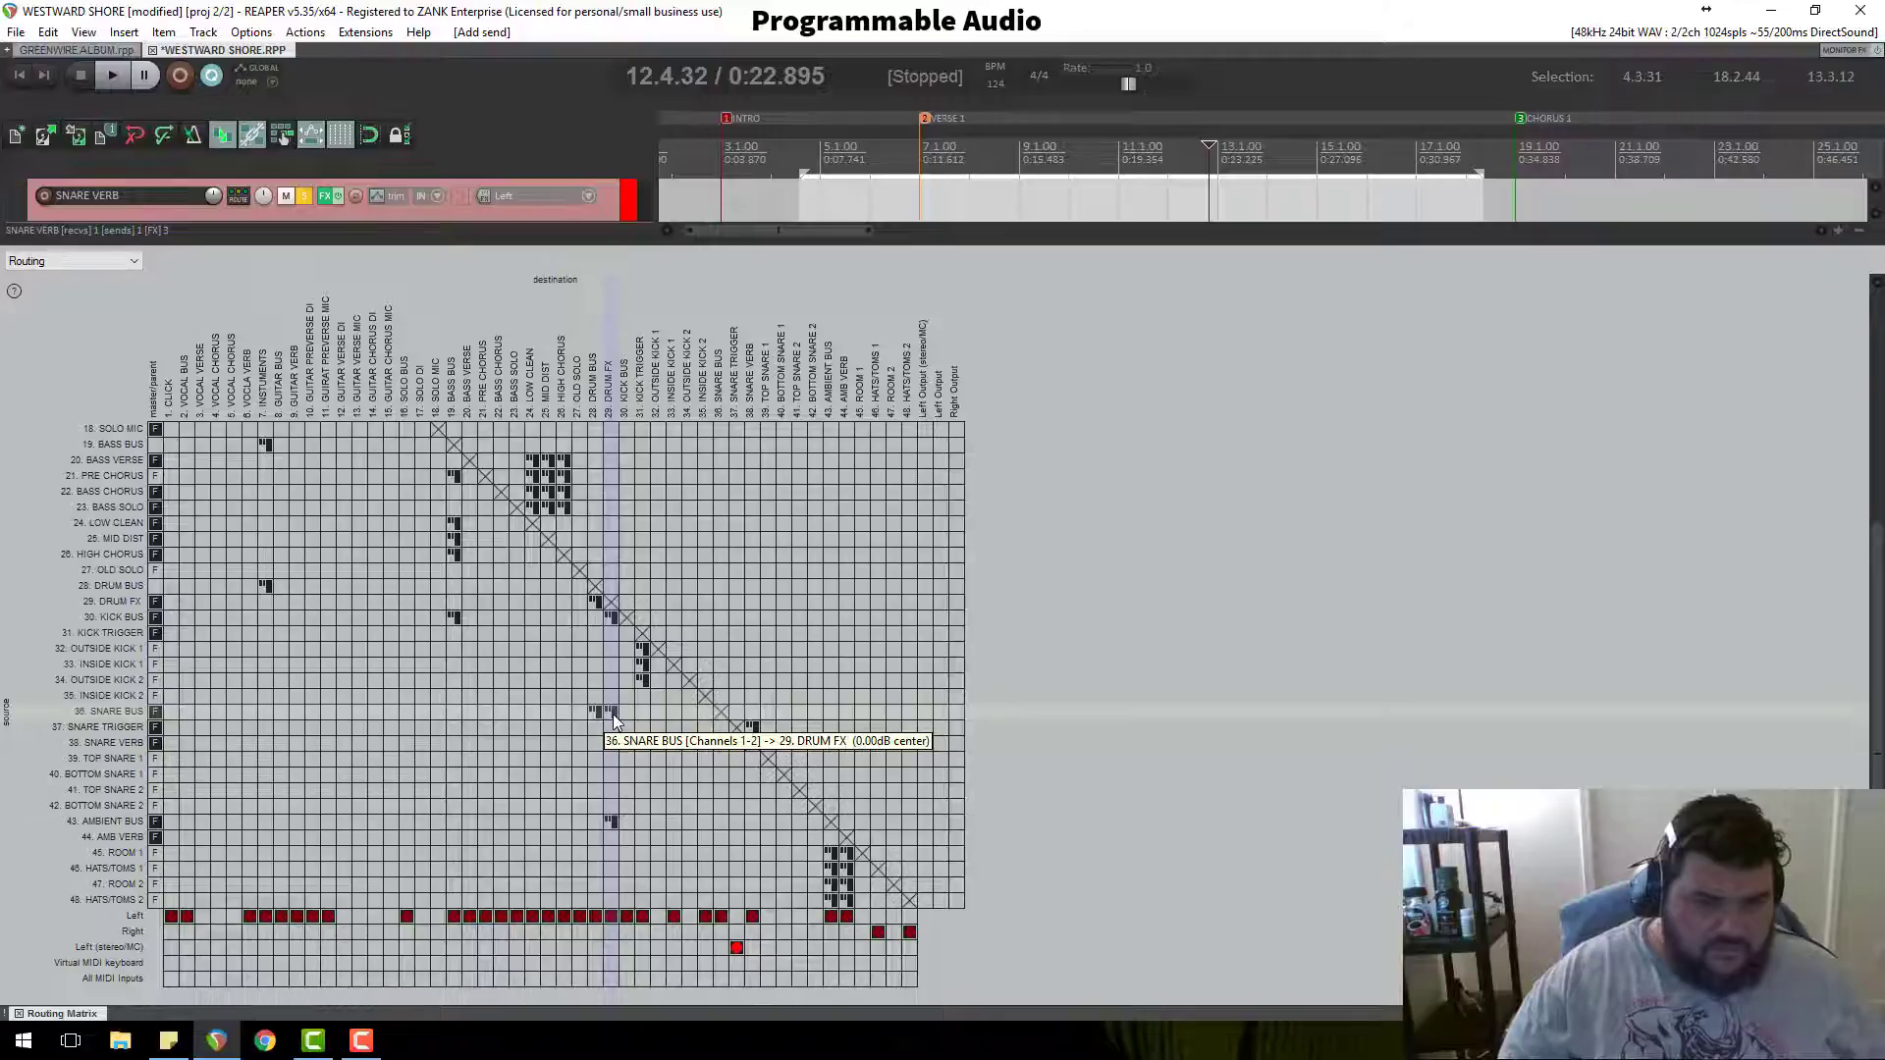
drag(650, 243, 650, 1054)
Step: Play the soloed SNARE BUS and SNARE VERB from 4.4.61 to check the new routing
scroll(507, 533, up, 2)
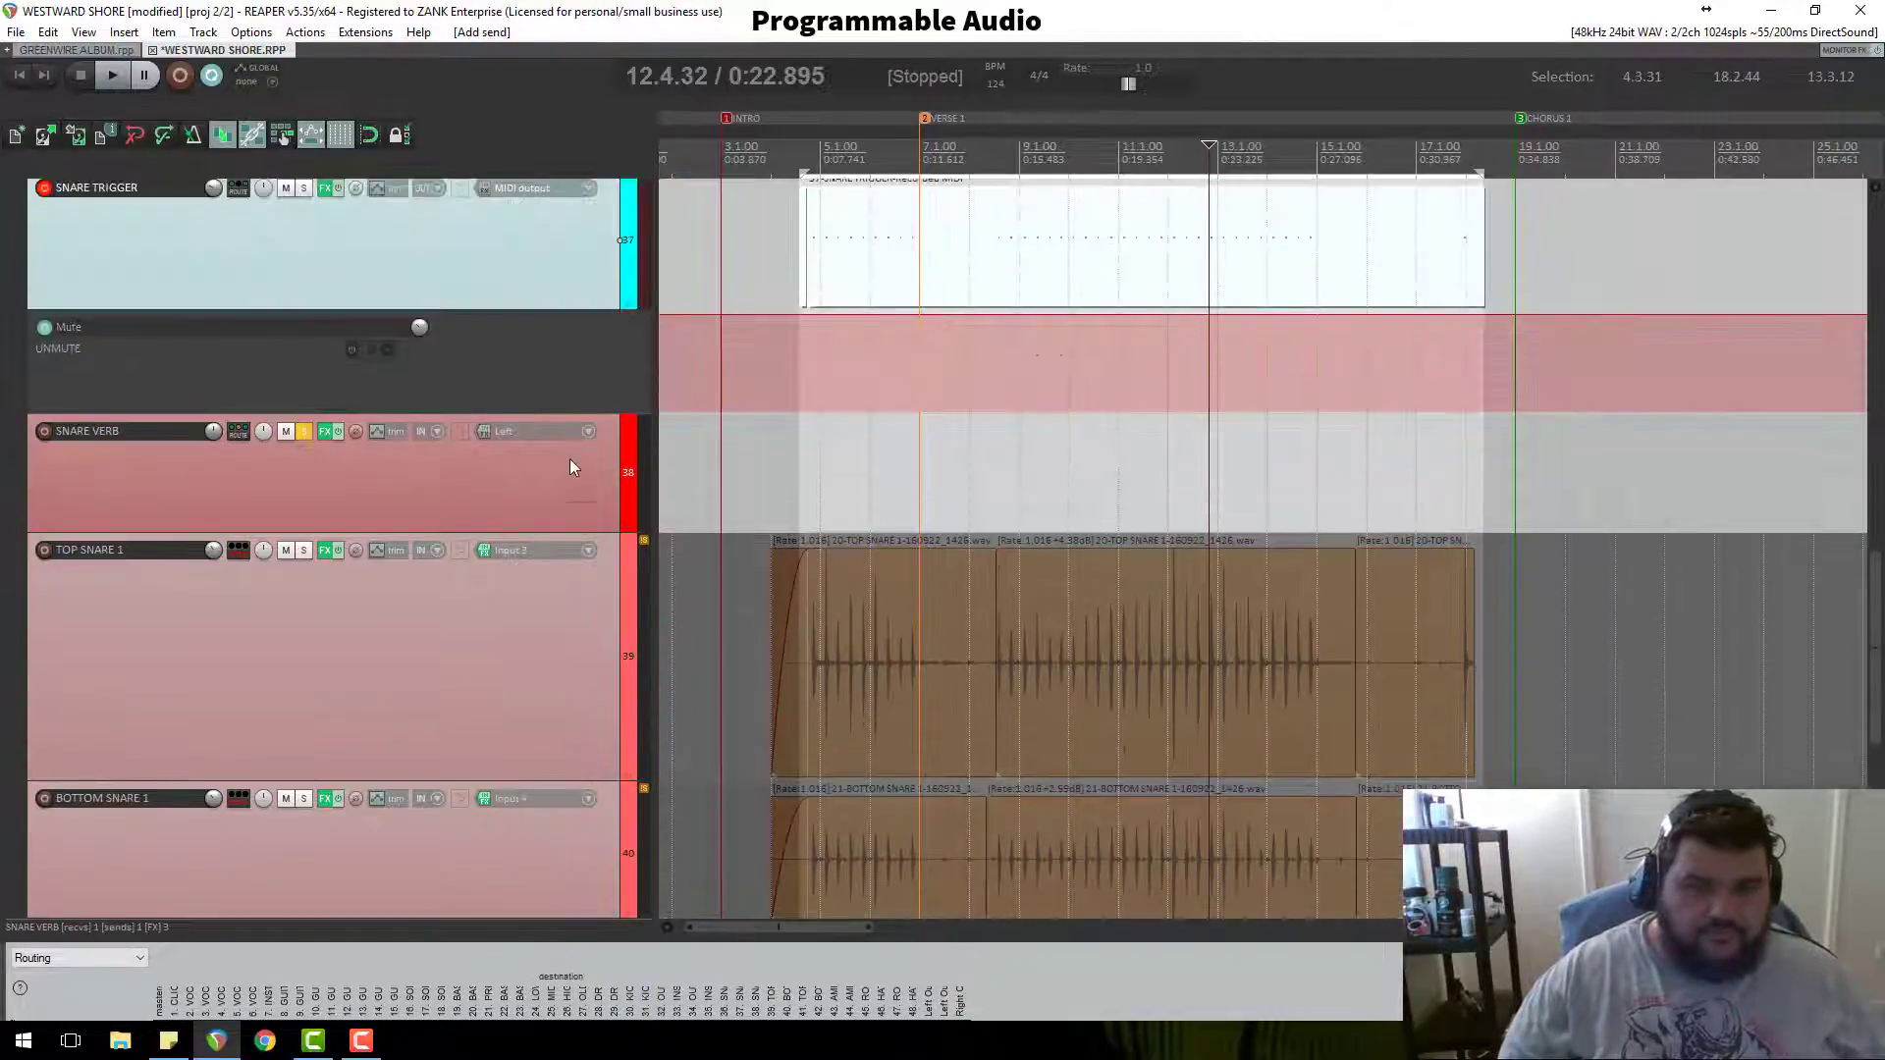
click(816, 149)
key(space)
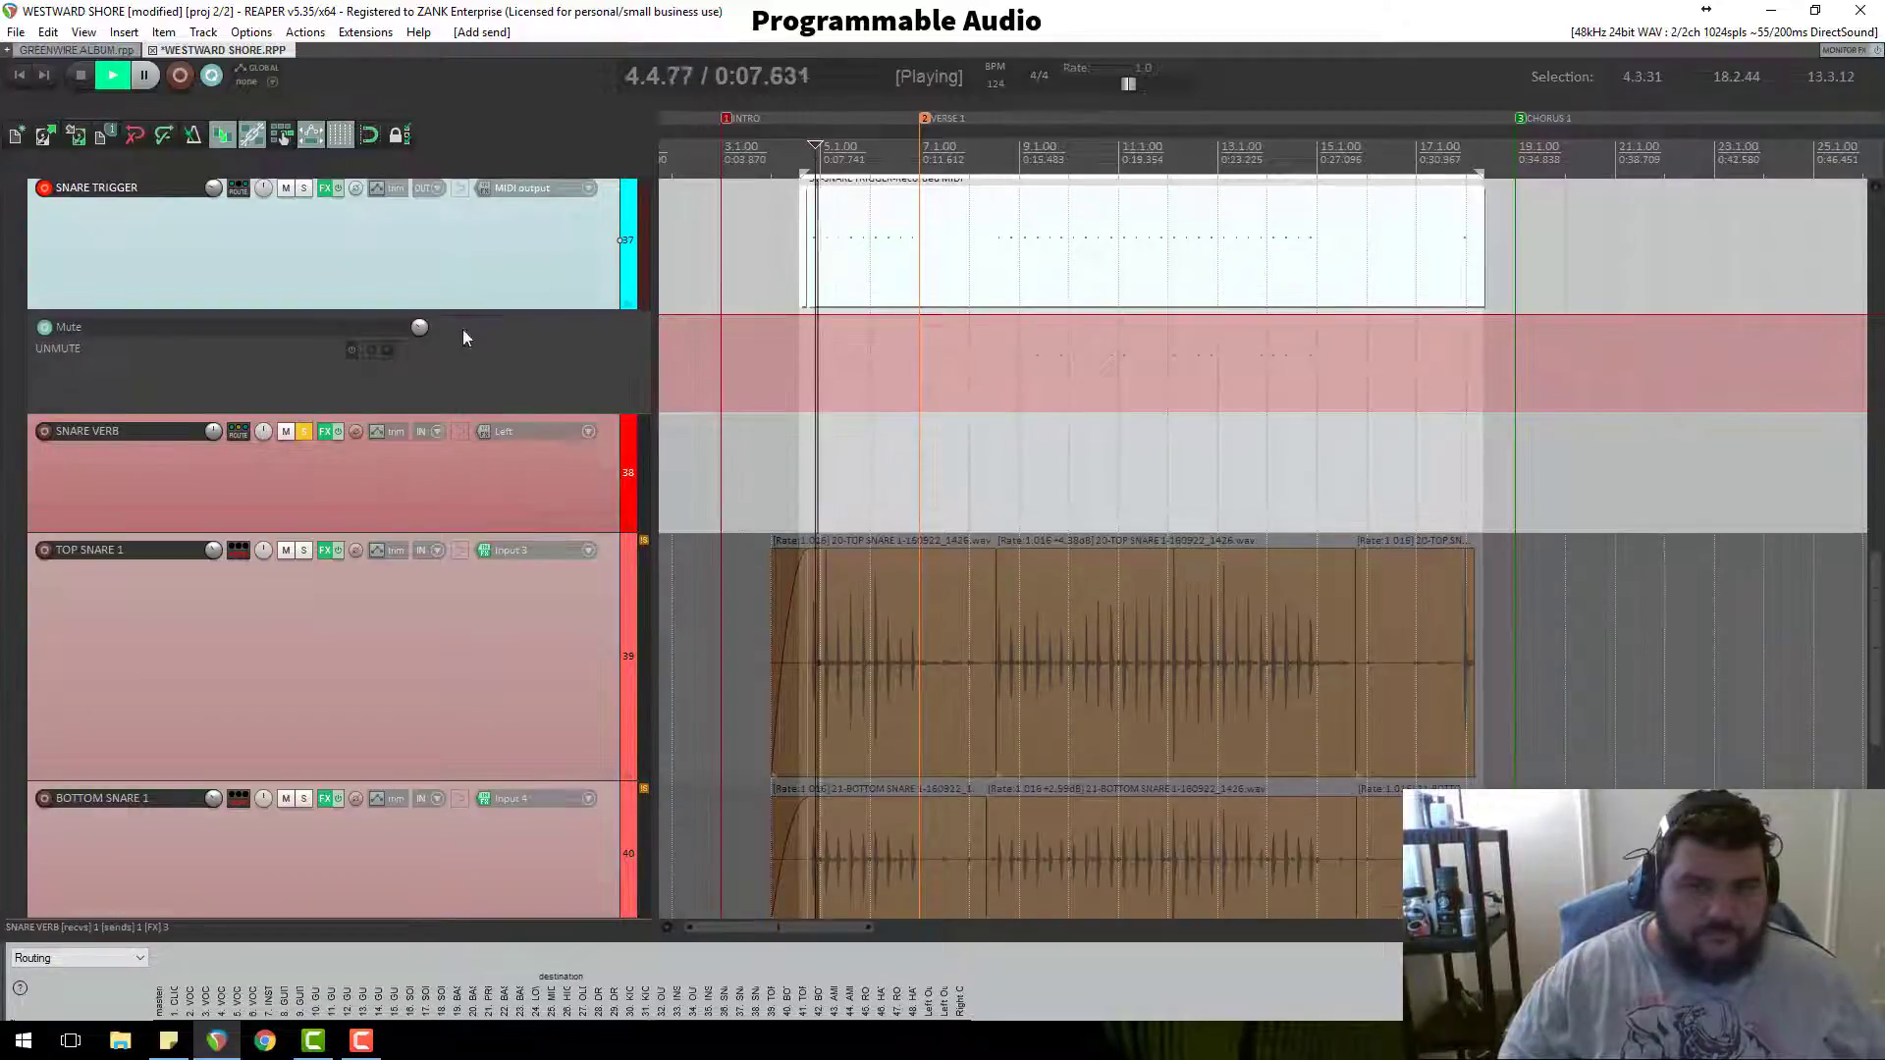
scroll(462, 328, up, 1)
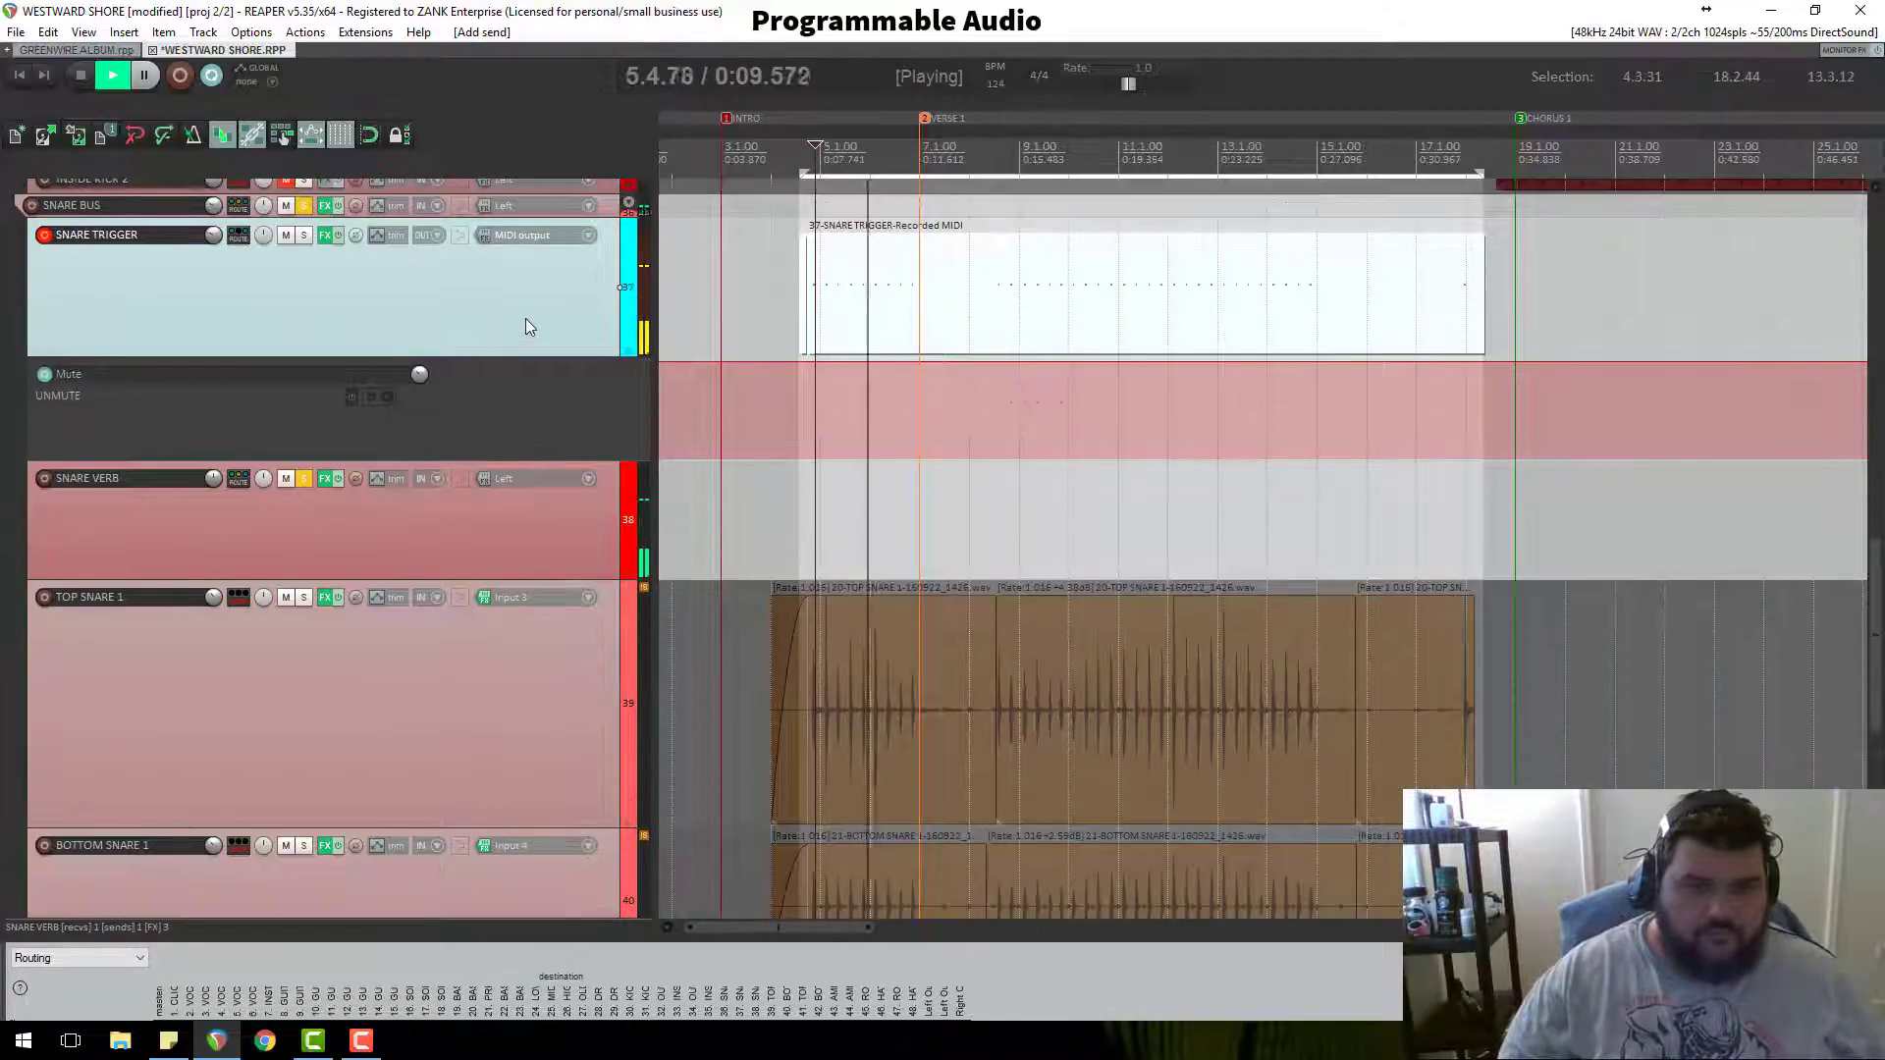
scroll(526, 318, up, 3)
key(space)
Step: Set the ReaGate threshold on SNARE VERB to -28.6 dB while playing from 4.4.61
click(325, 643)
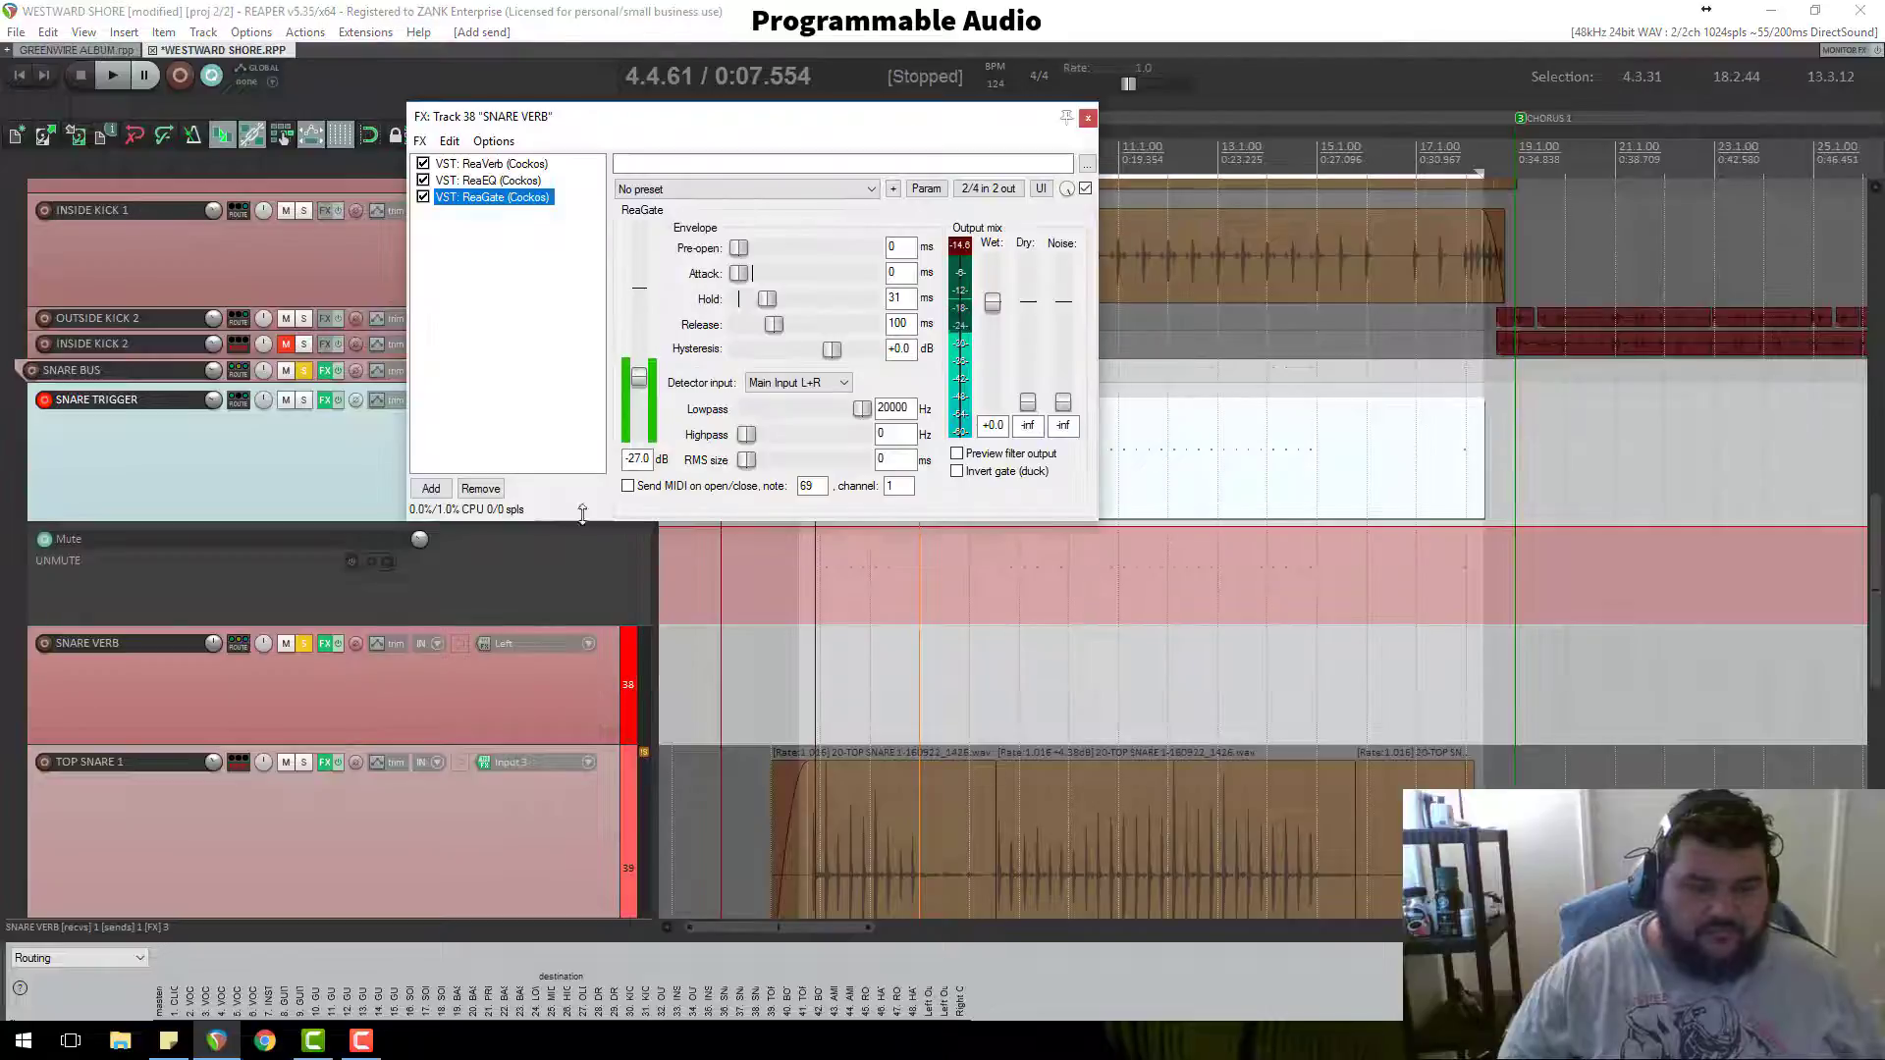
key(space)
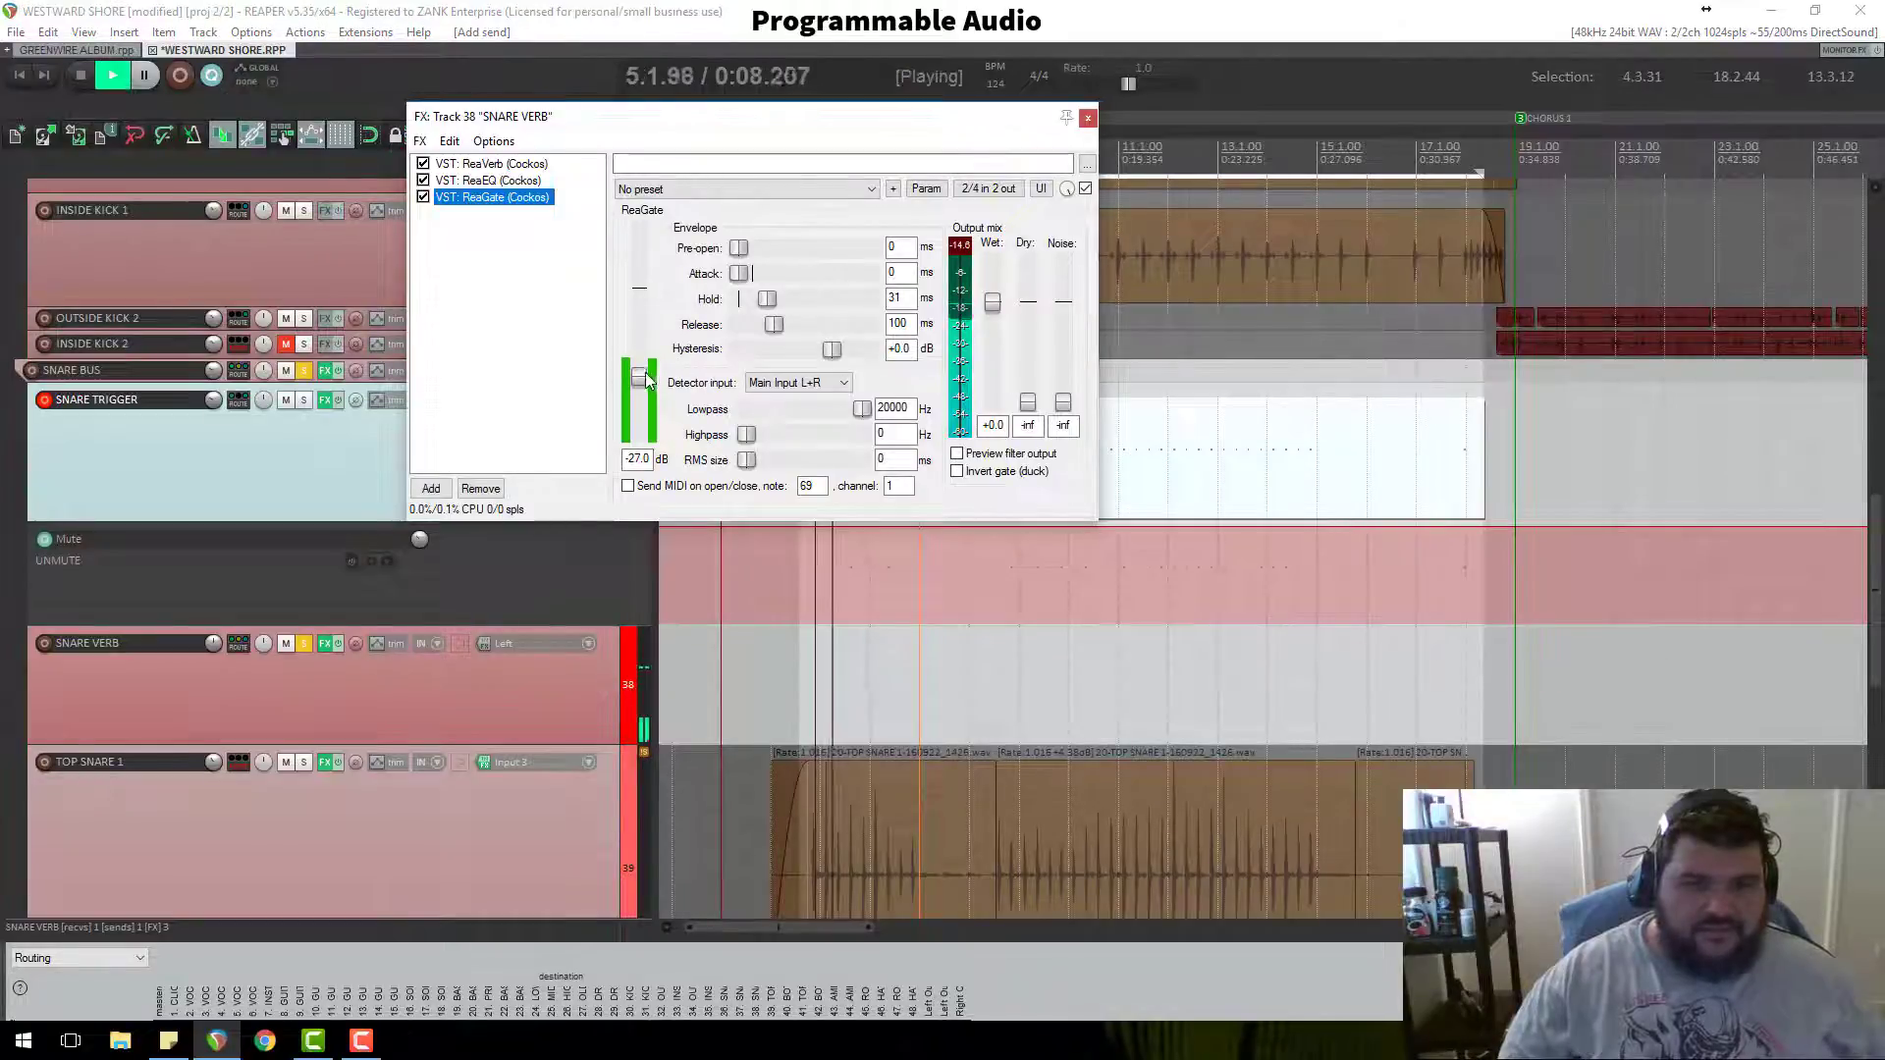
click(643, 383)
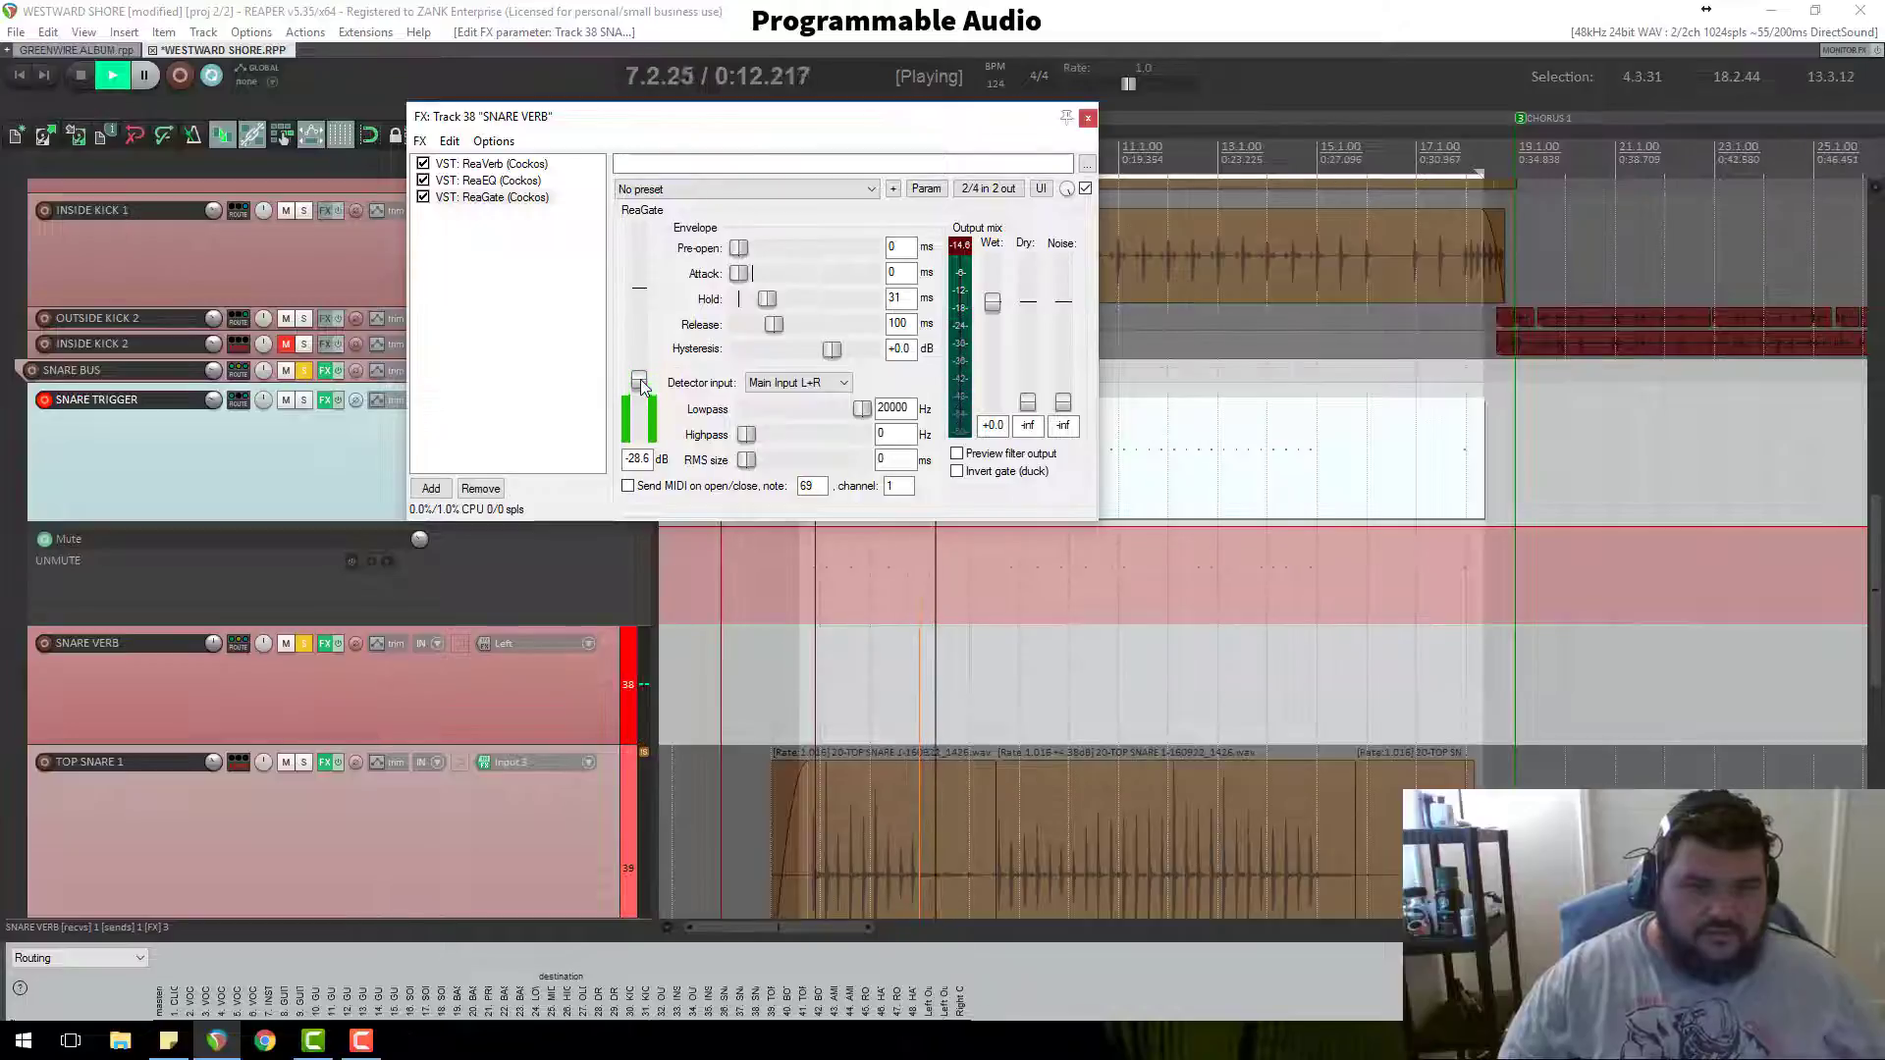
Step: Try SNARE VERB's ReaEQ with the low shelf at -5.8 dB, 61.1 Hz and the high shelf at -10.6 dB, 19216.5 Hz
click(508, 165)
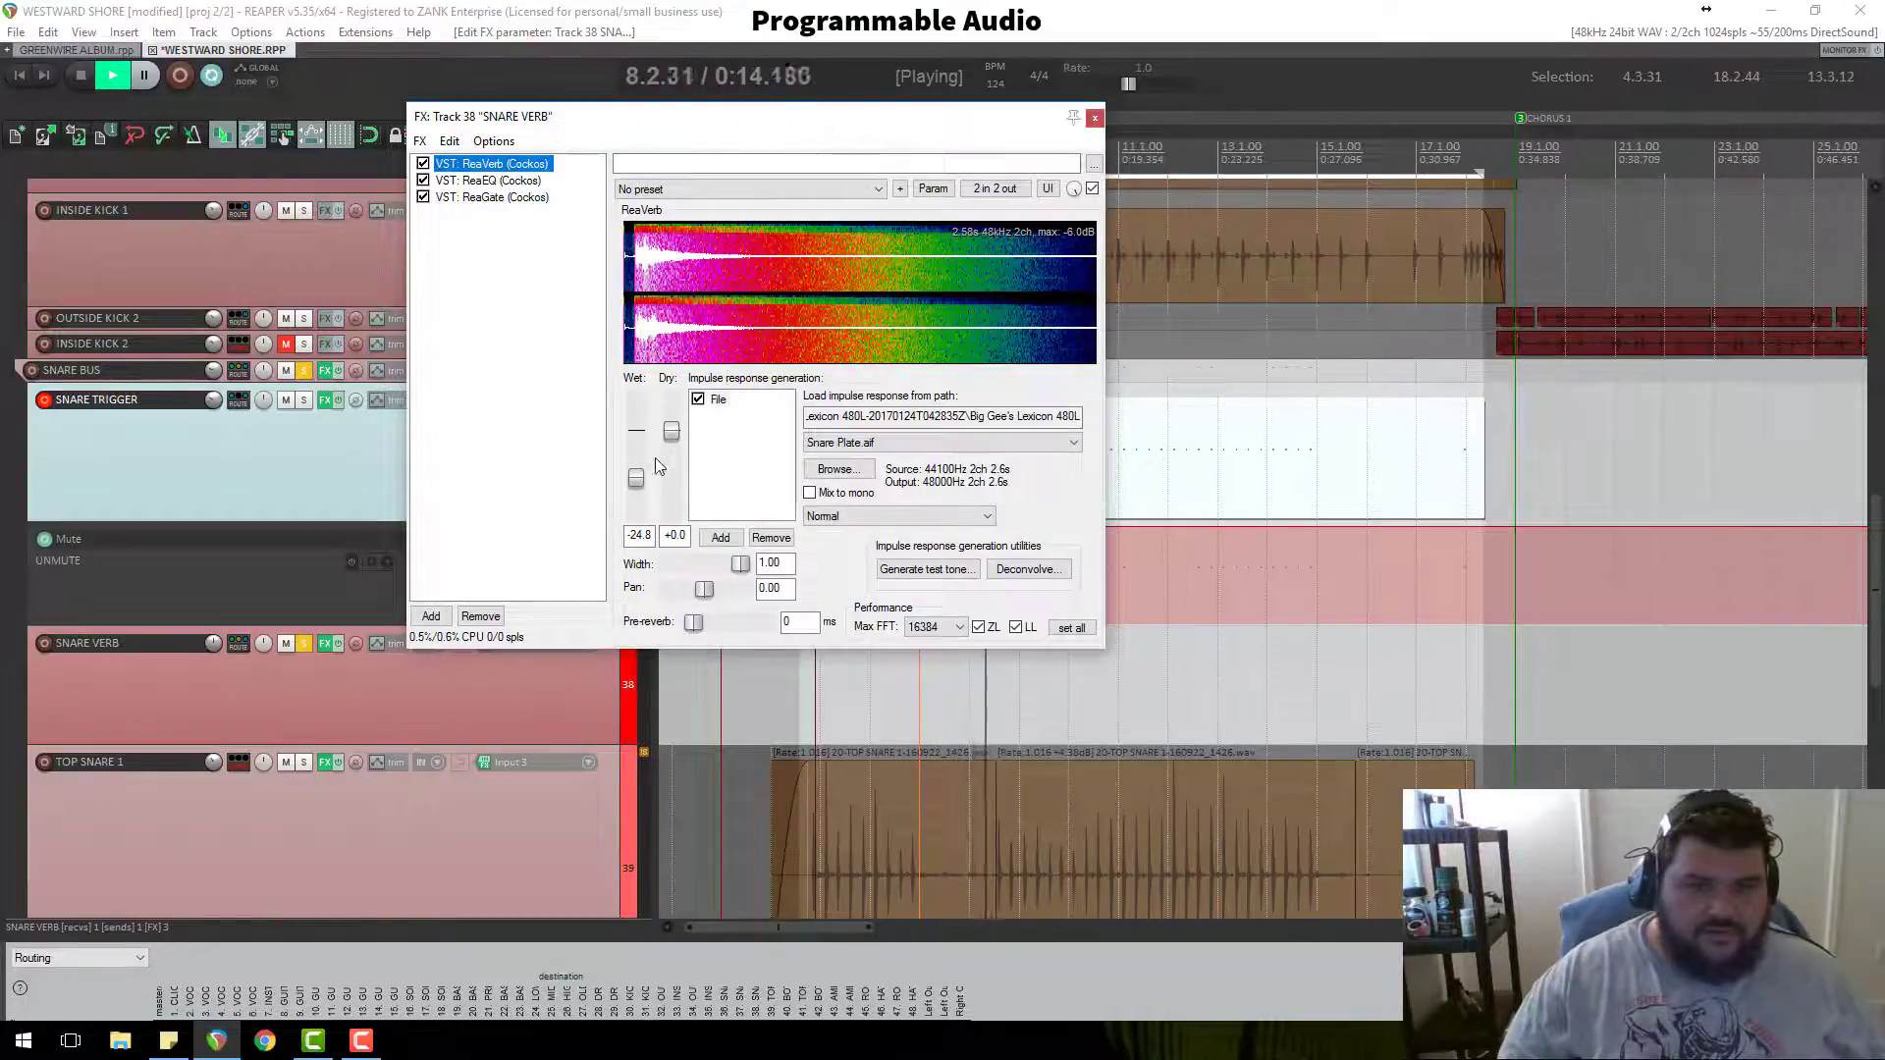
click(512, 180)
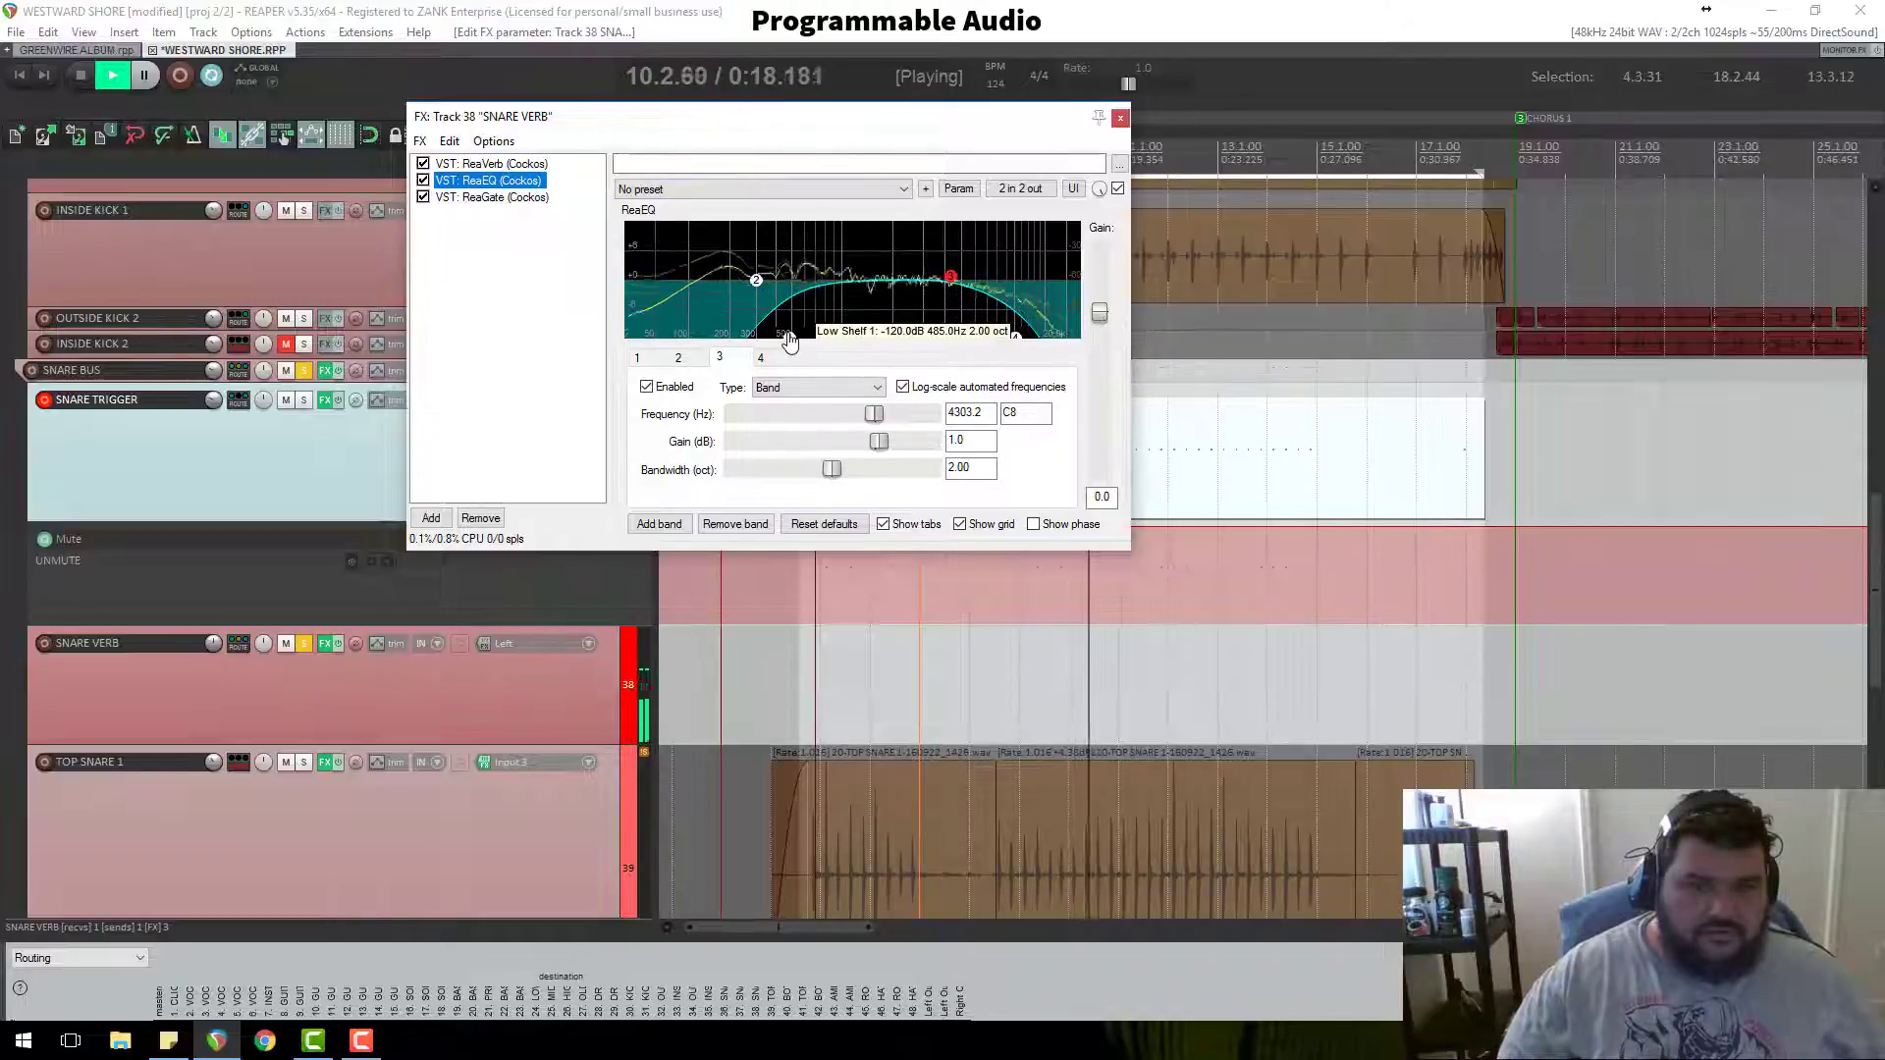
click(667, 310)
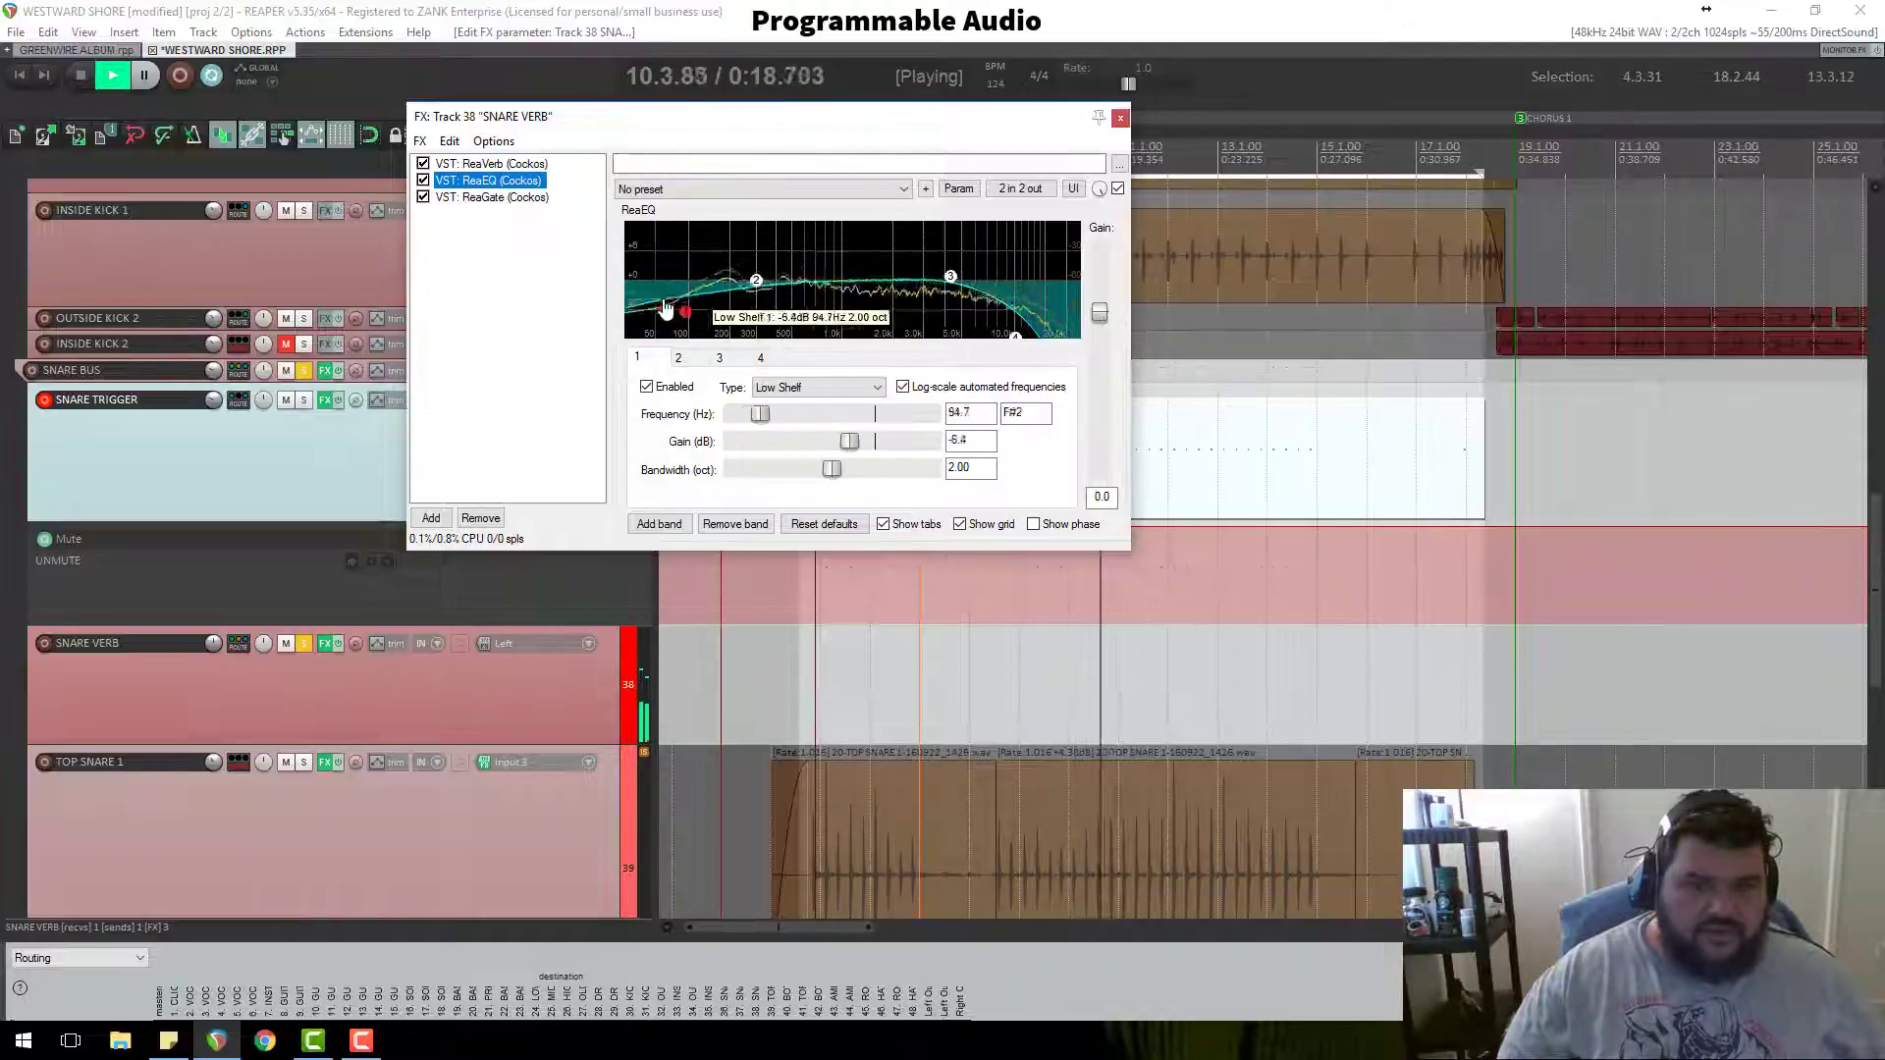
click(1031, 337)
drag(1038, 342, 1070, 337)
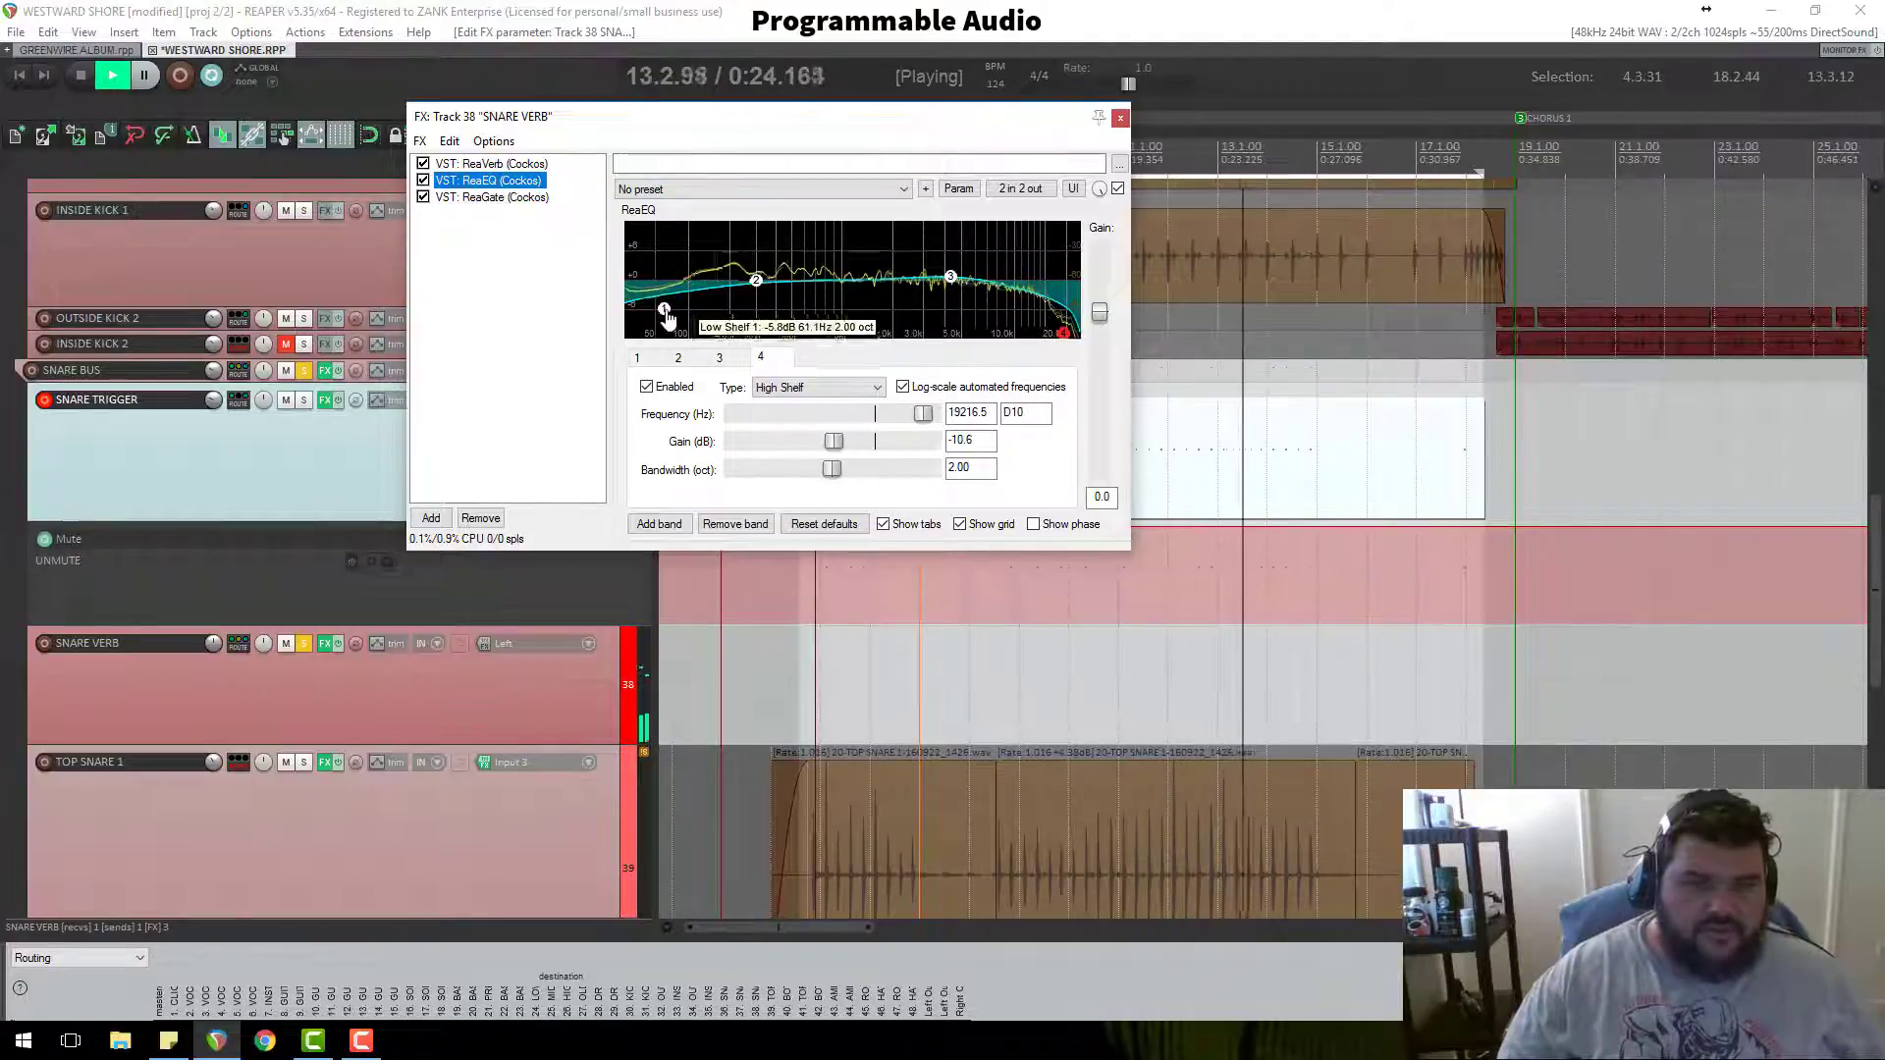
Step: Set SNARE VERB's ReaEQ low shelf to -120 dB at 508.8 Hz and high shelf to -inf at 9937.7 Hz, and stop playback
drag(674, 312, 782, 444)
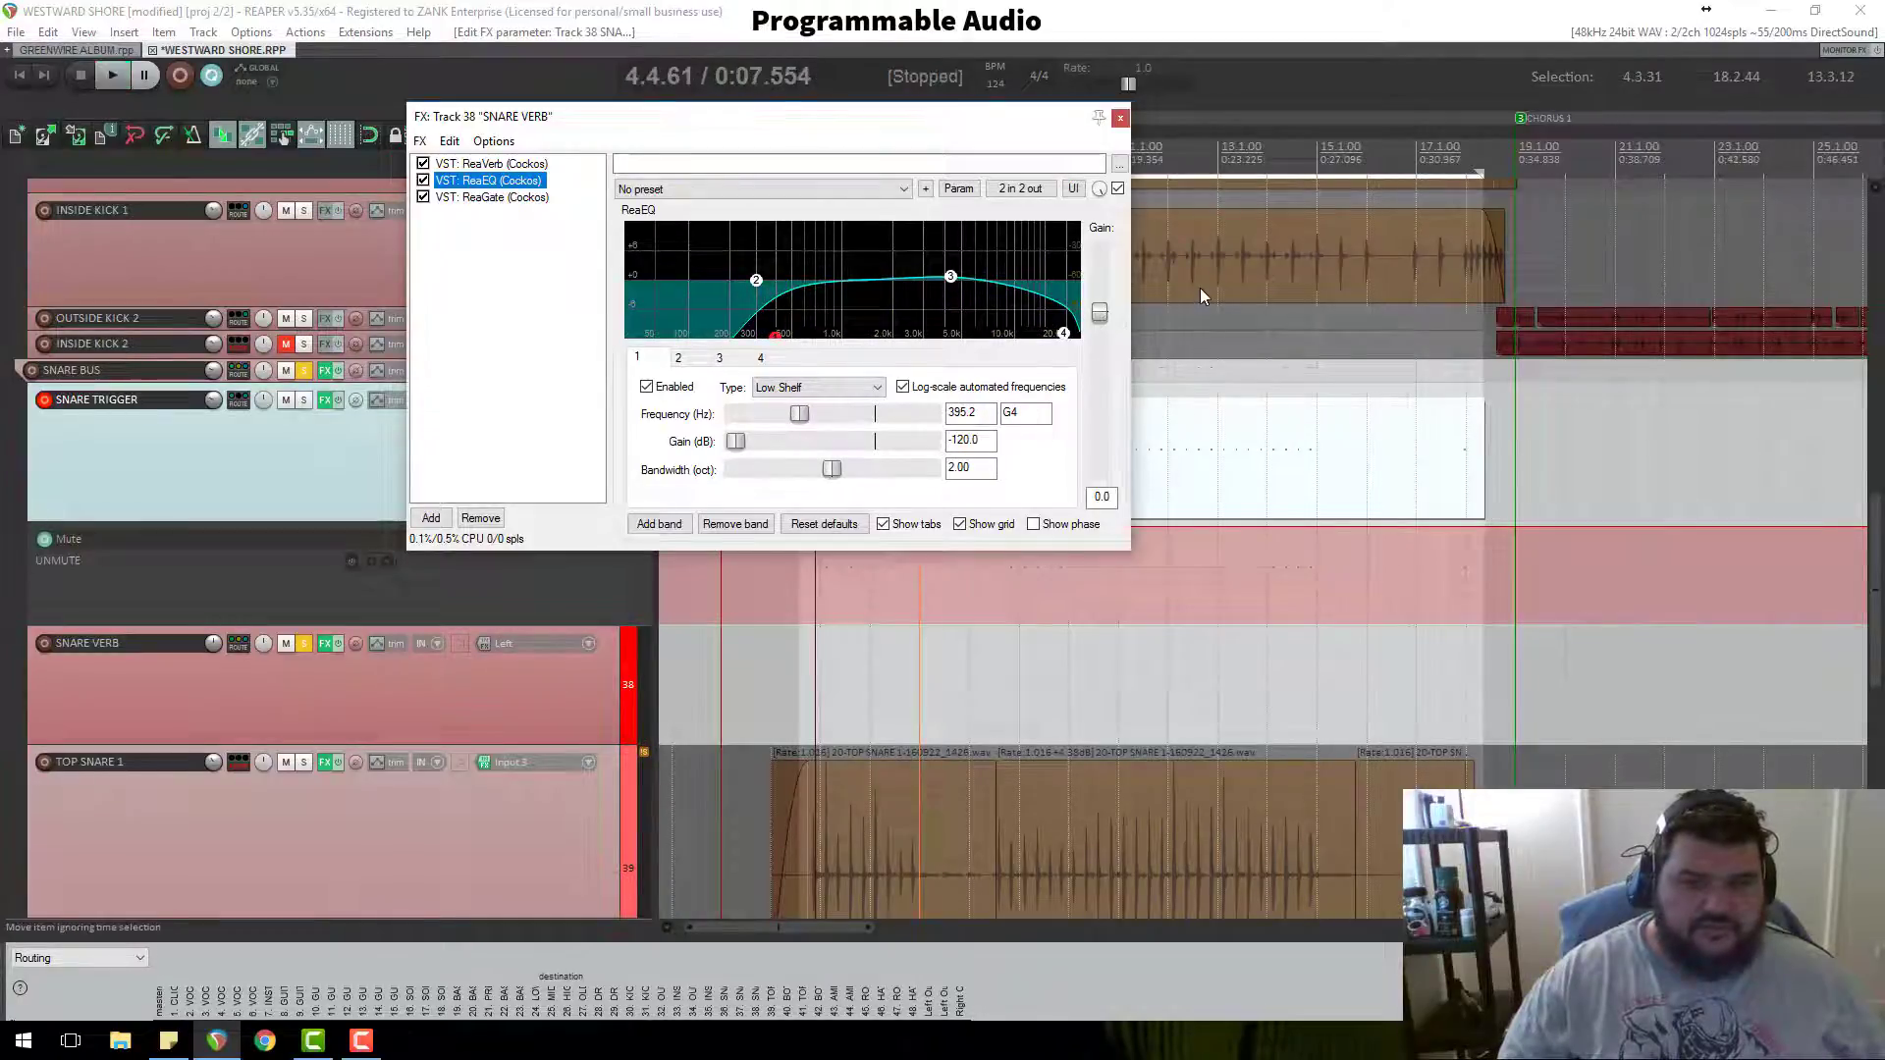
key(space)
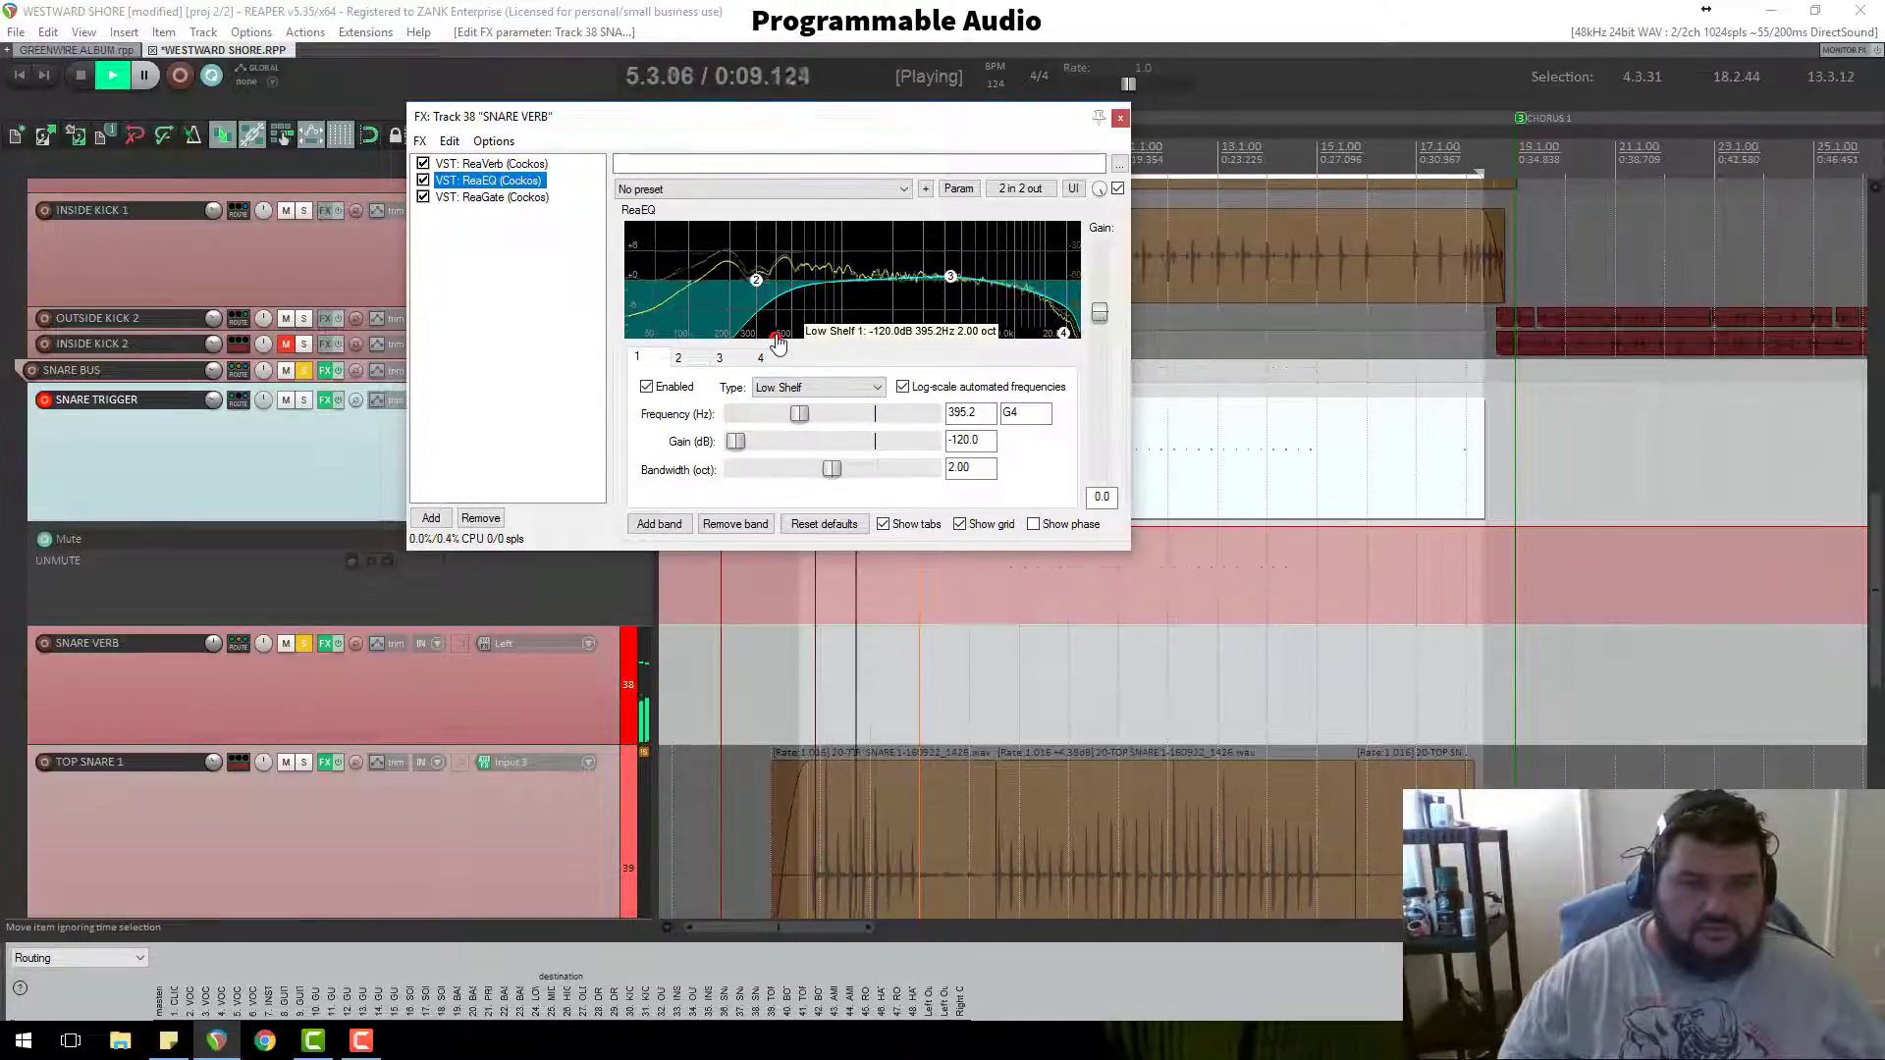
drag(777, 341, 795, 361)
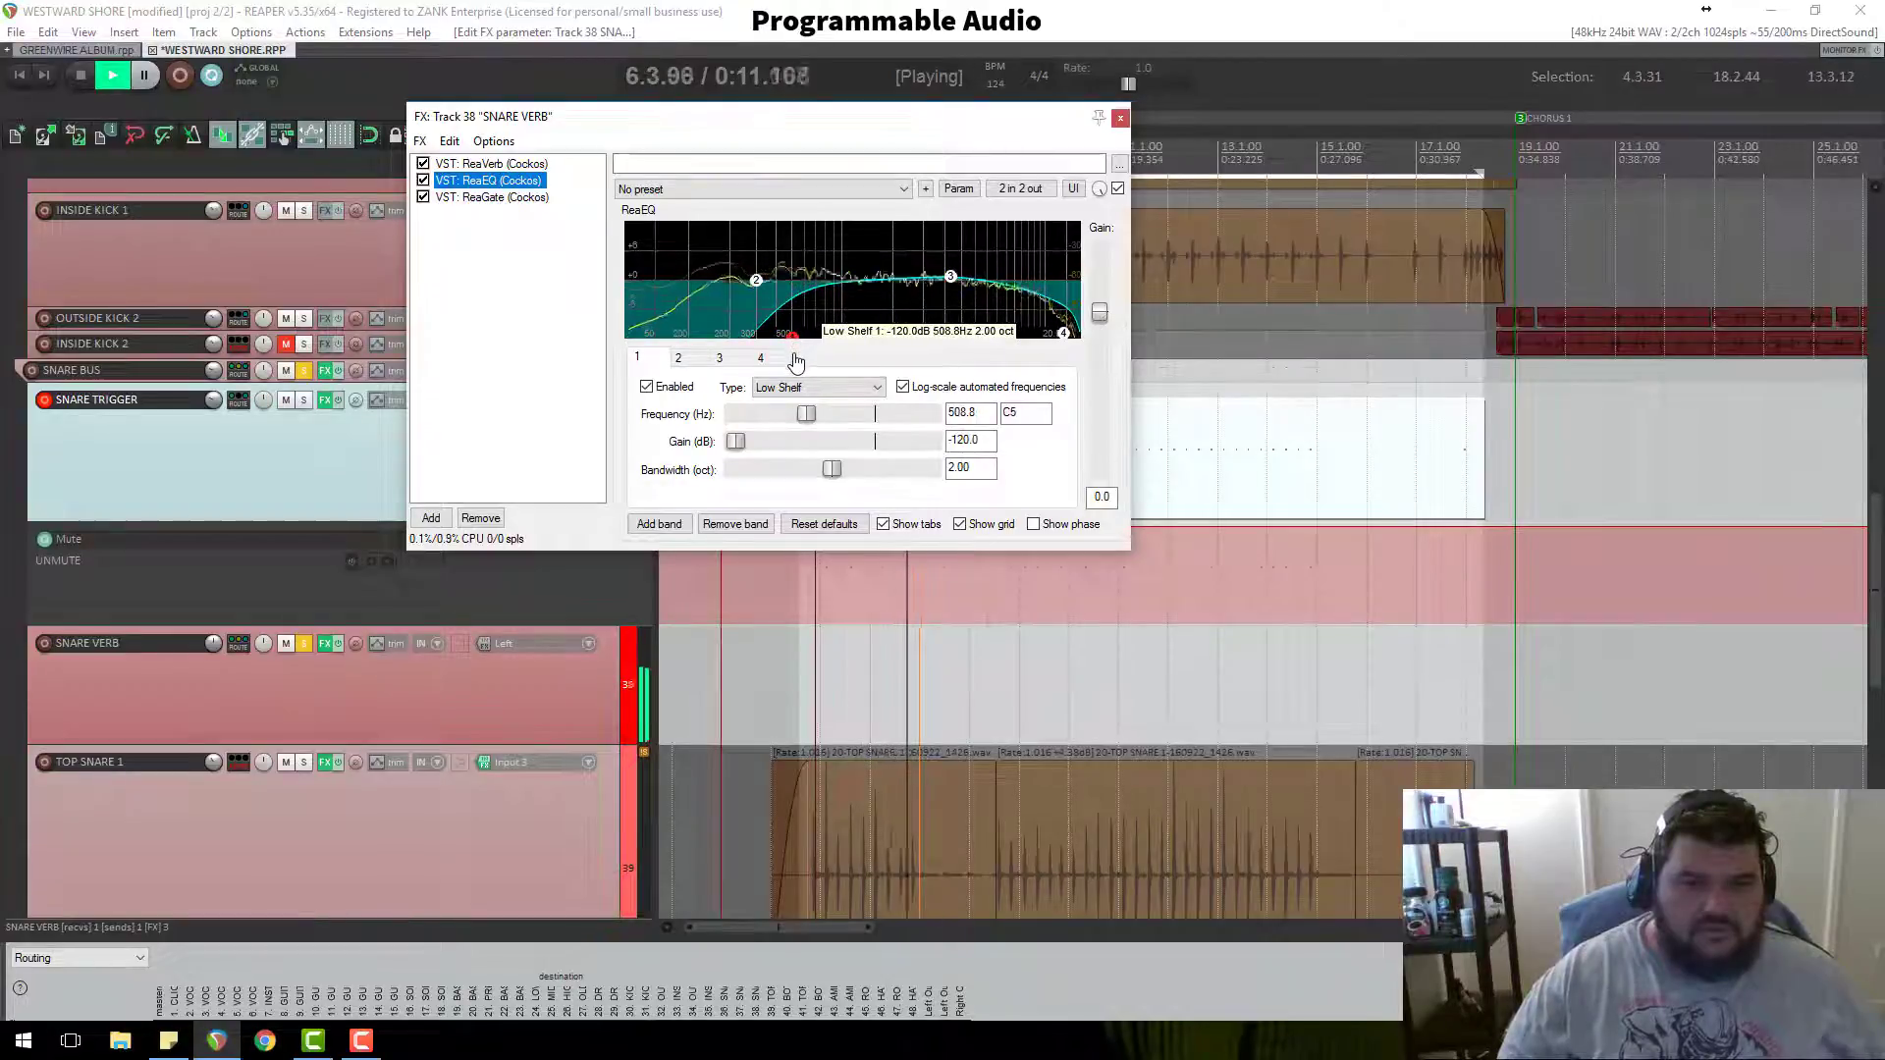
drag(1064, 335, 1014, 391)
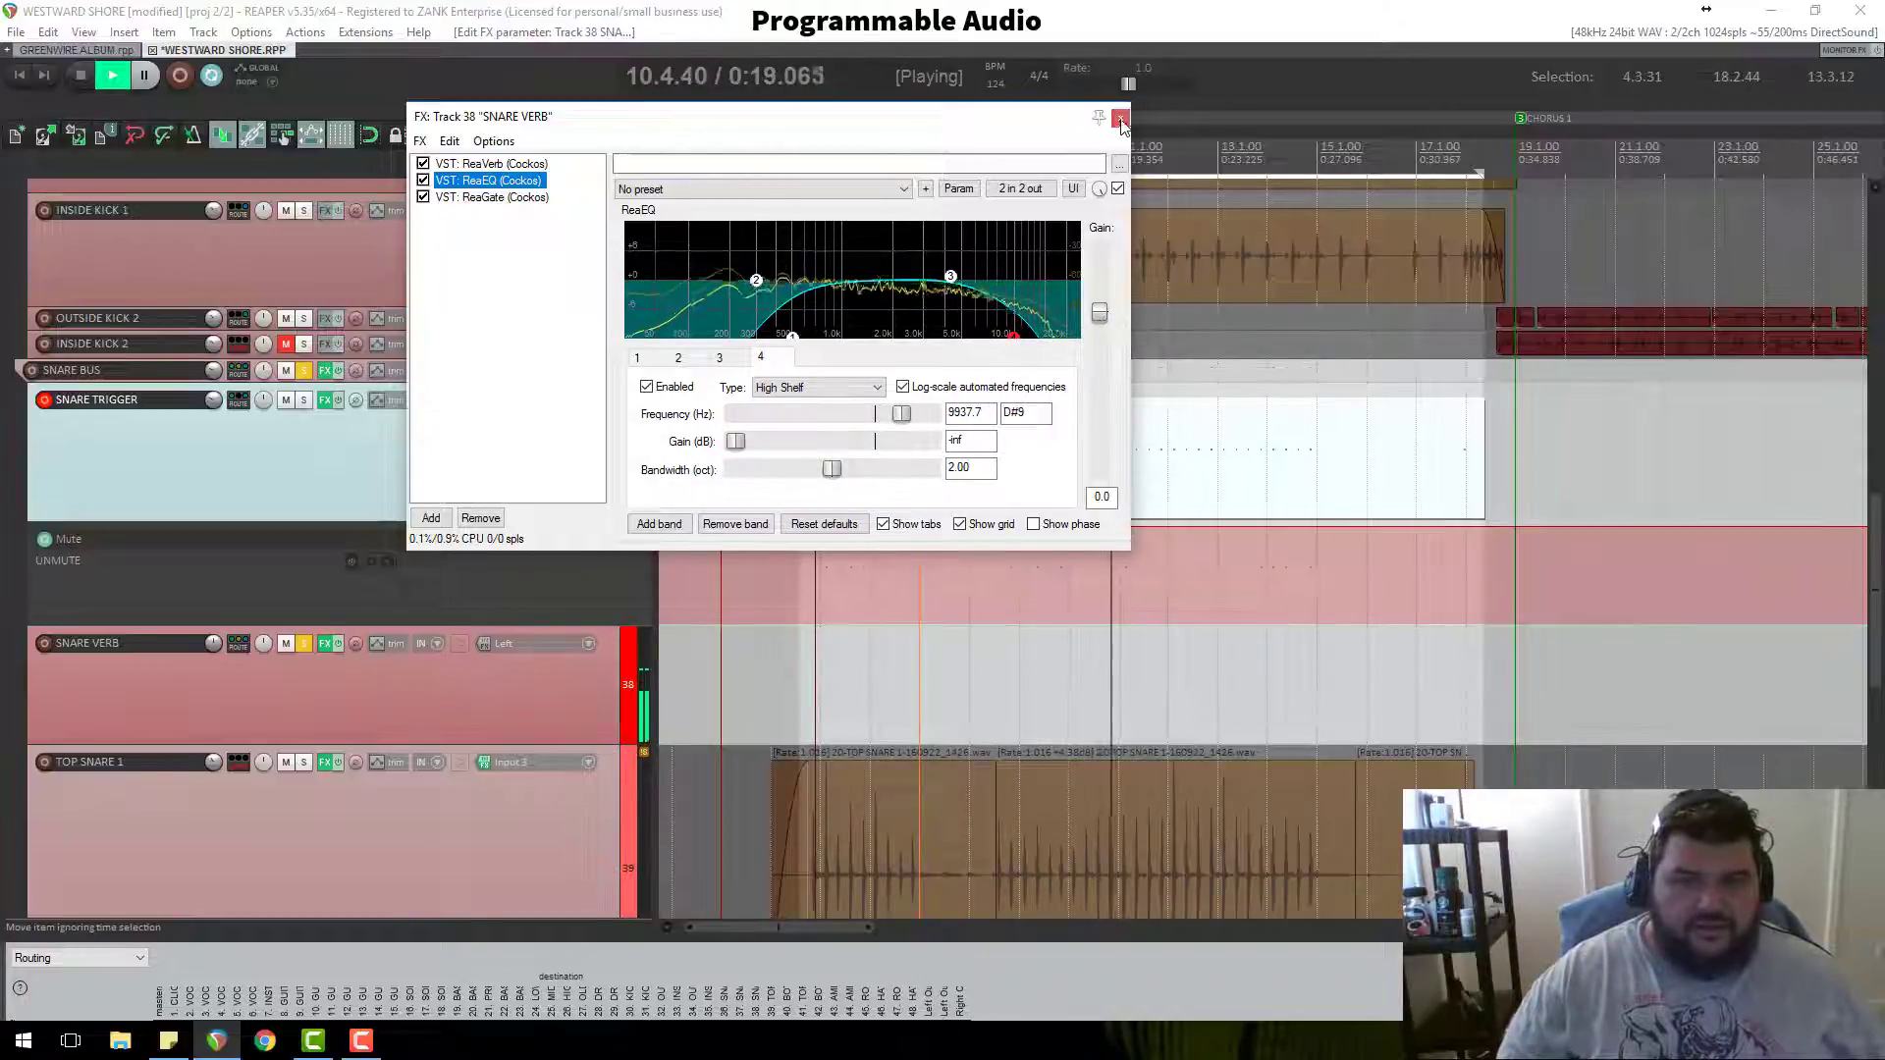
click(1120, 120)
scroll(471, 450, up, 2)
key(space)
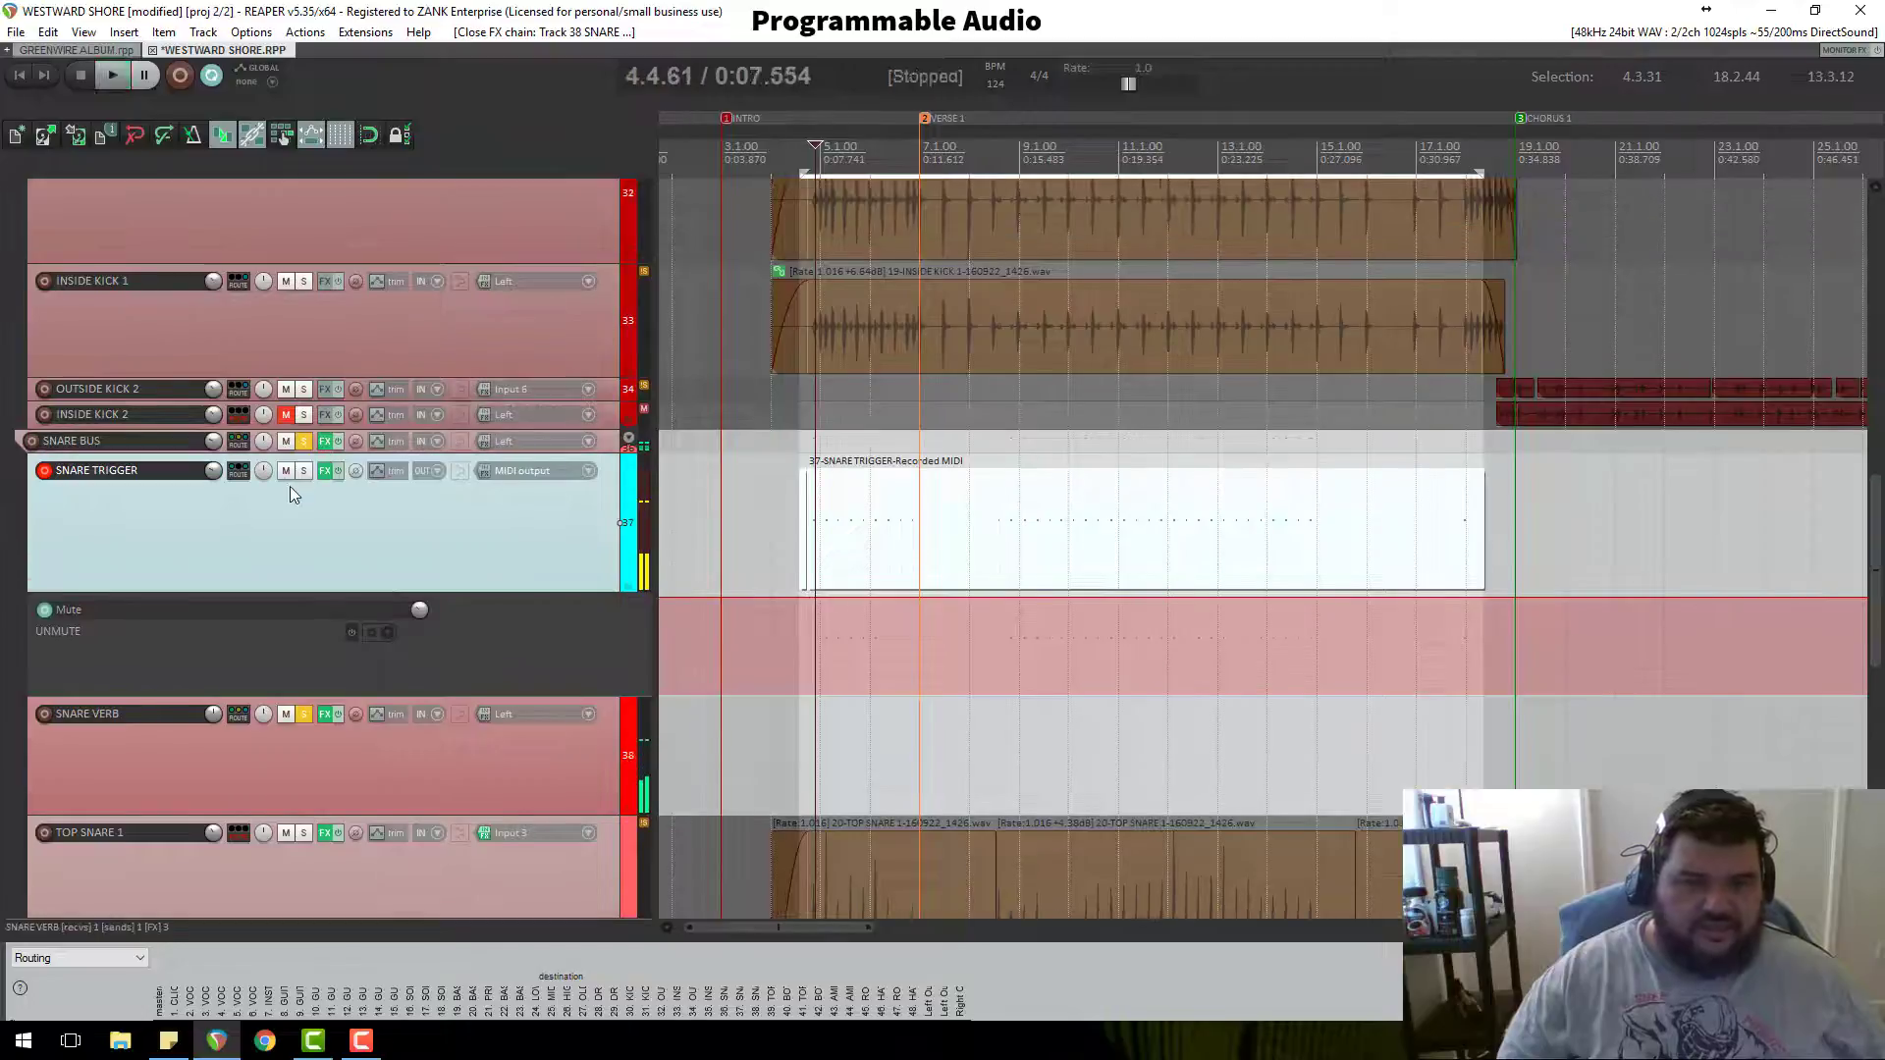
Step: Disarm SNARE TRIGGER for recording and, during playback, set its snare-acoustic02 sampler's decay to 144 ms with sustain at -inf
click(47, 472)
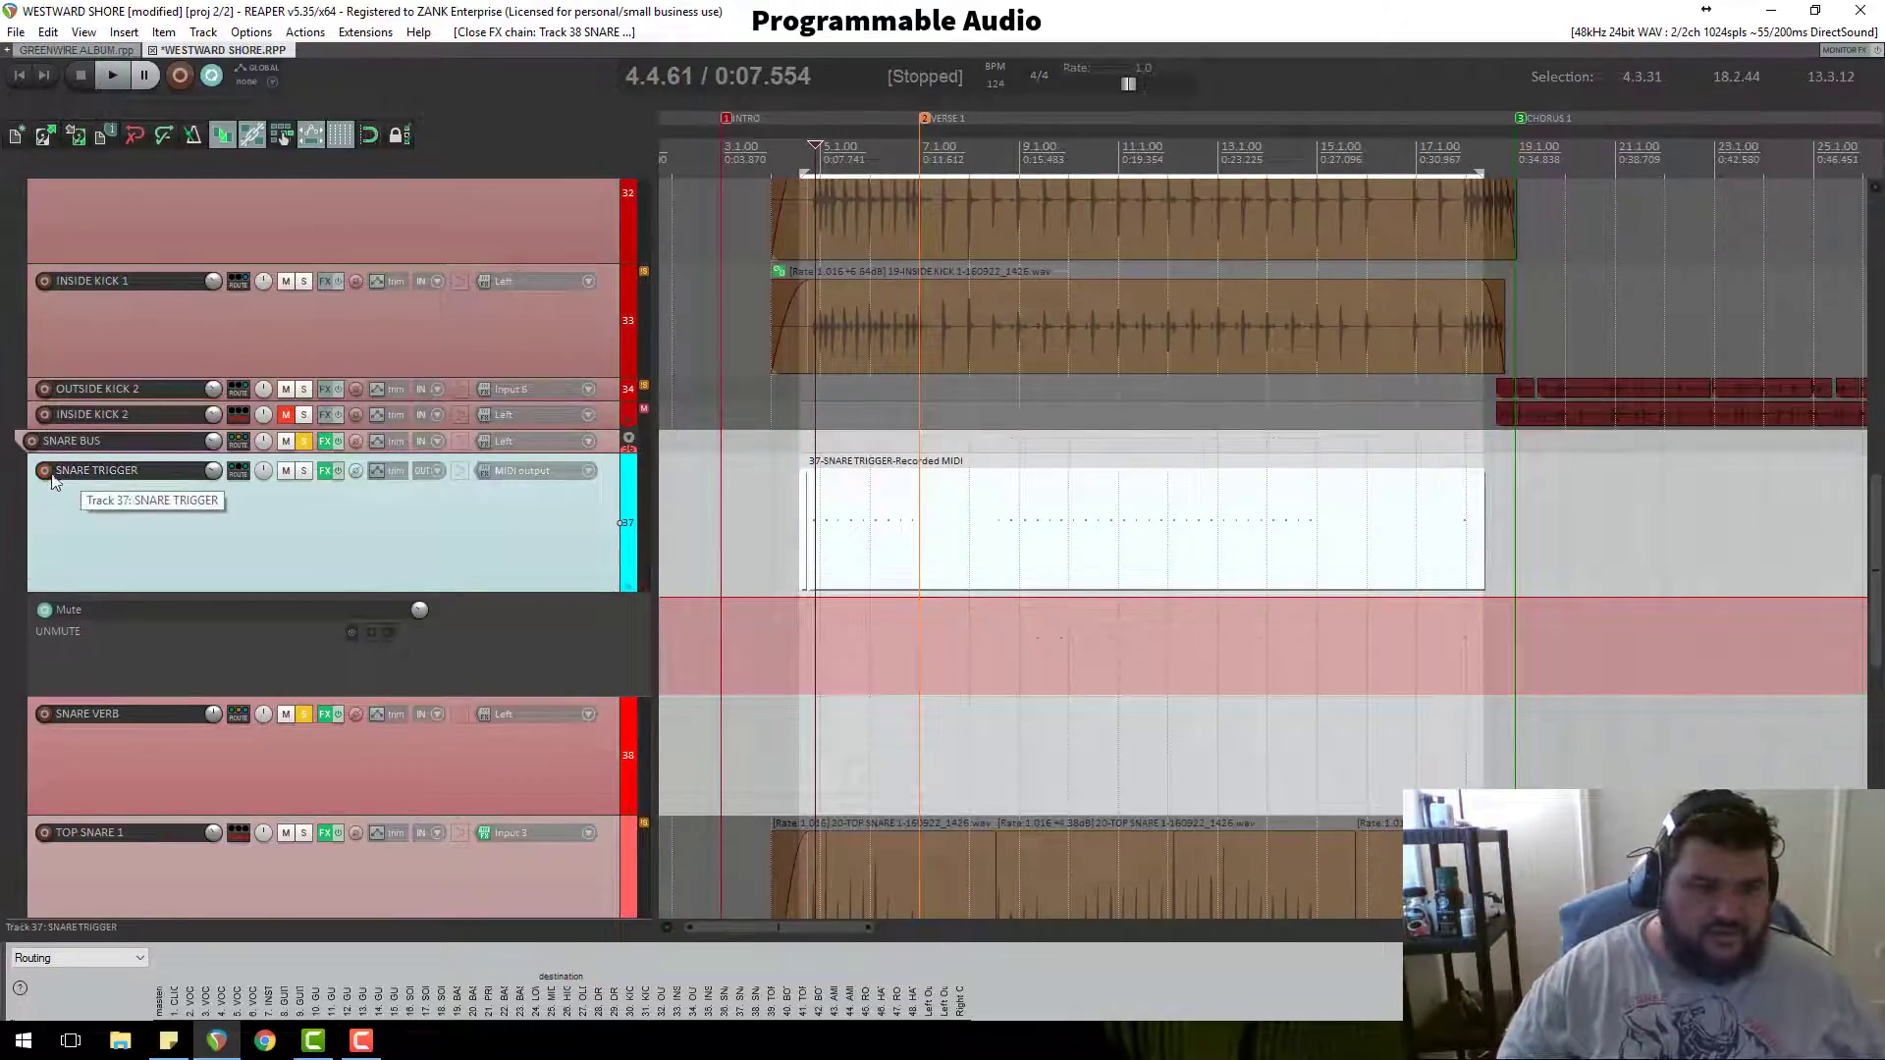
click(333, 472)
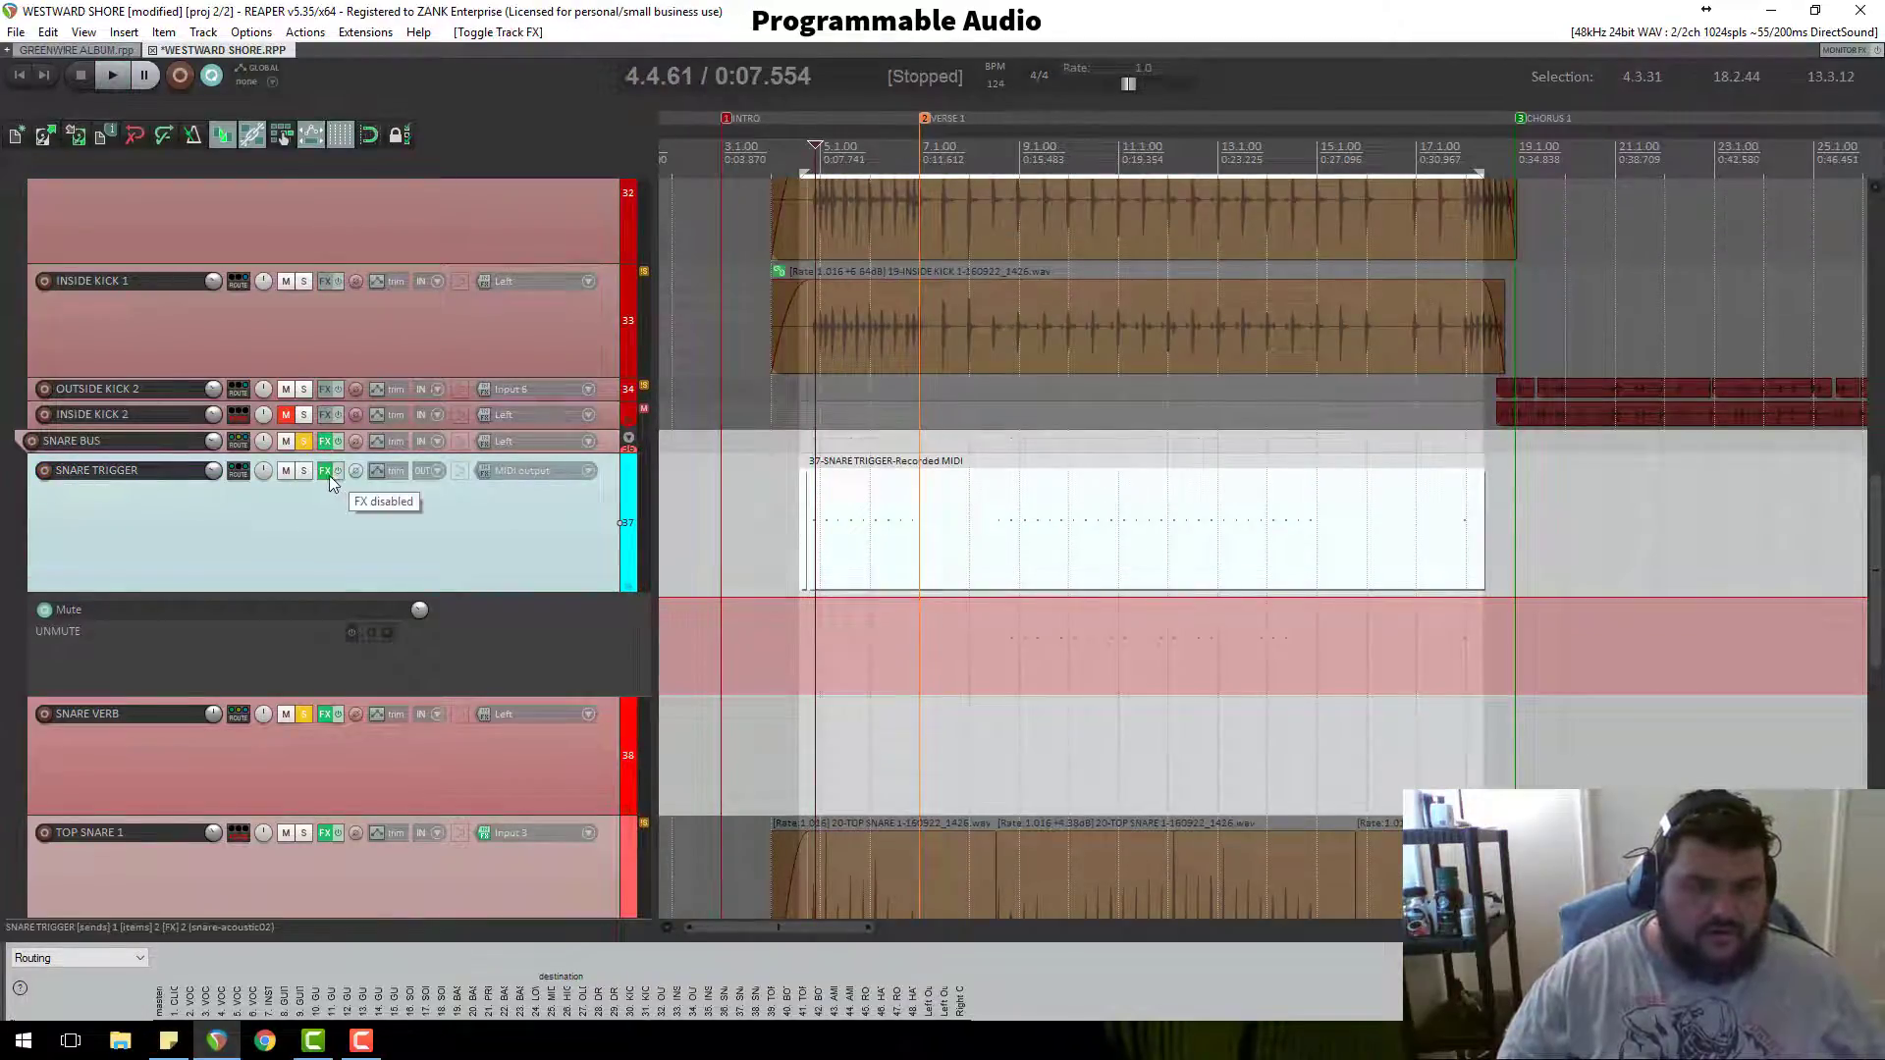
click(328, 471)
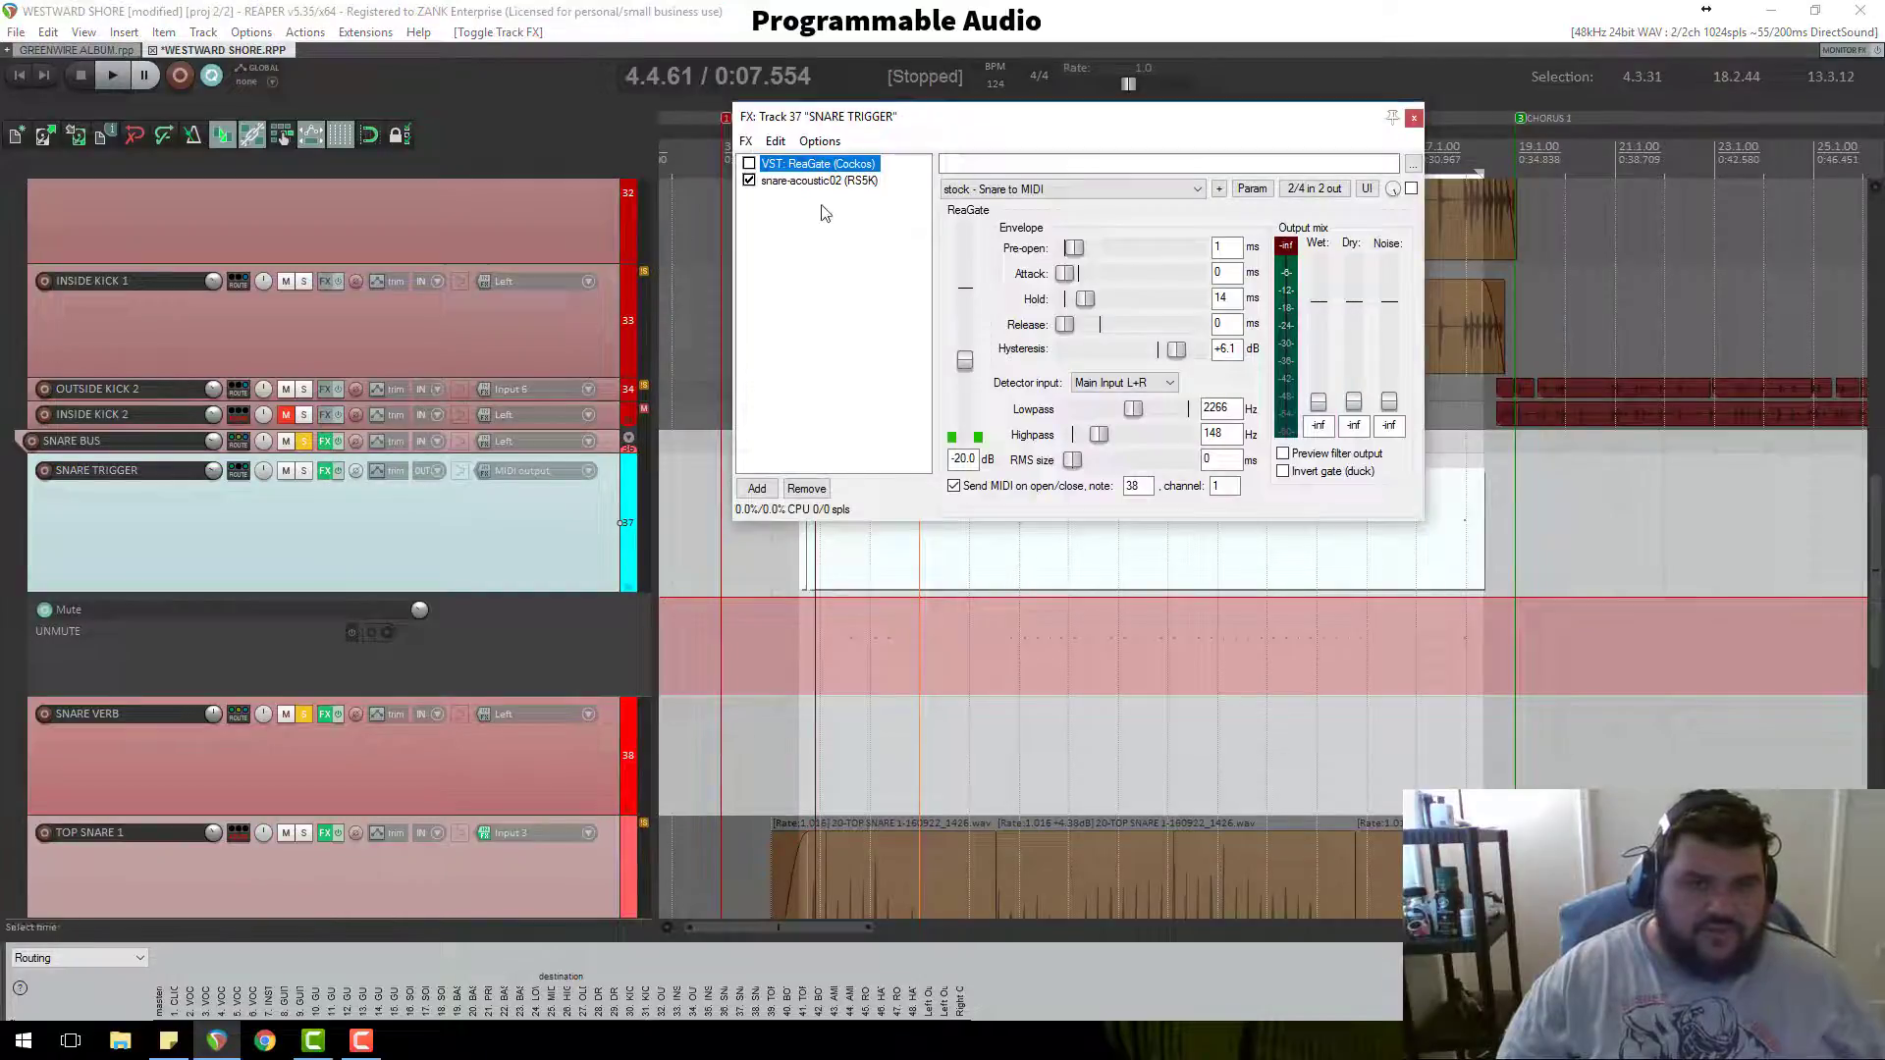
click(854, 182)
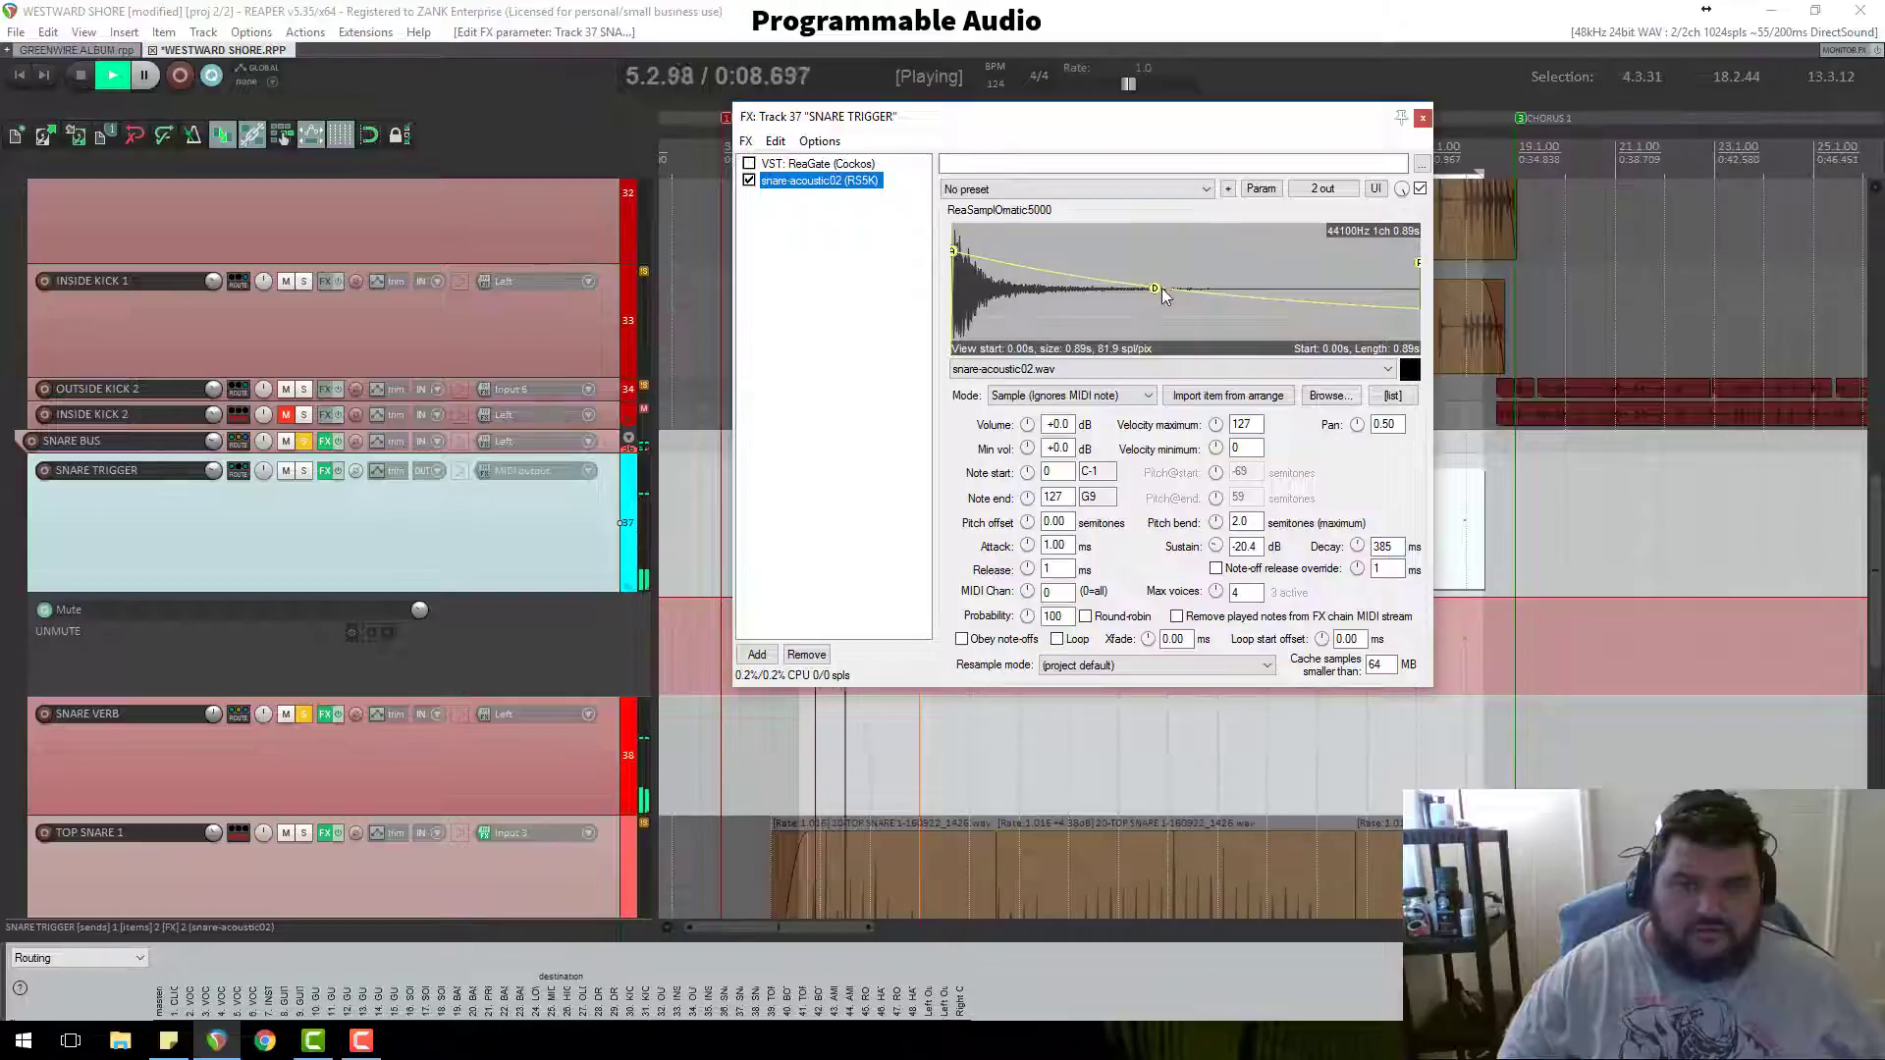
drag(1197, 284, 1029, 350)
key(space)
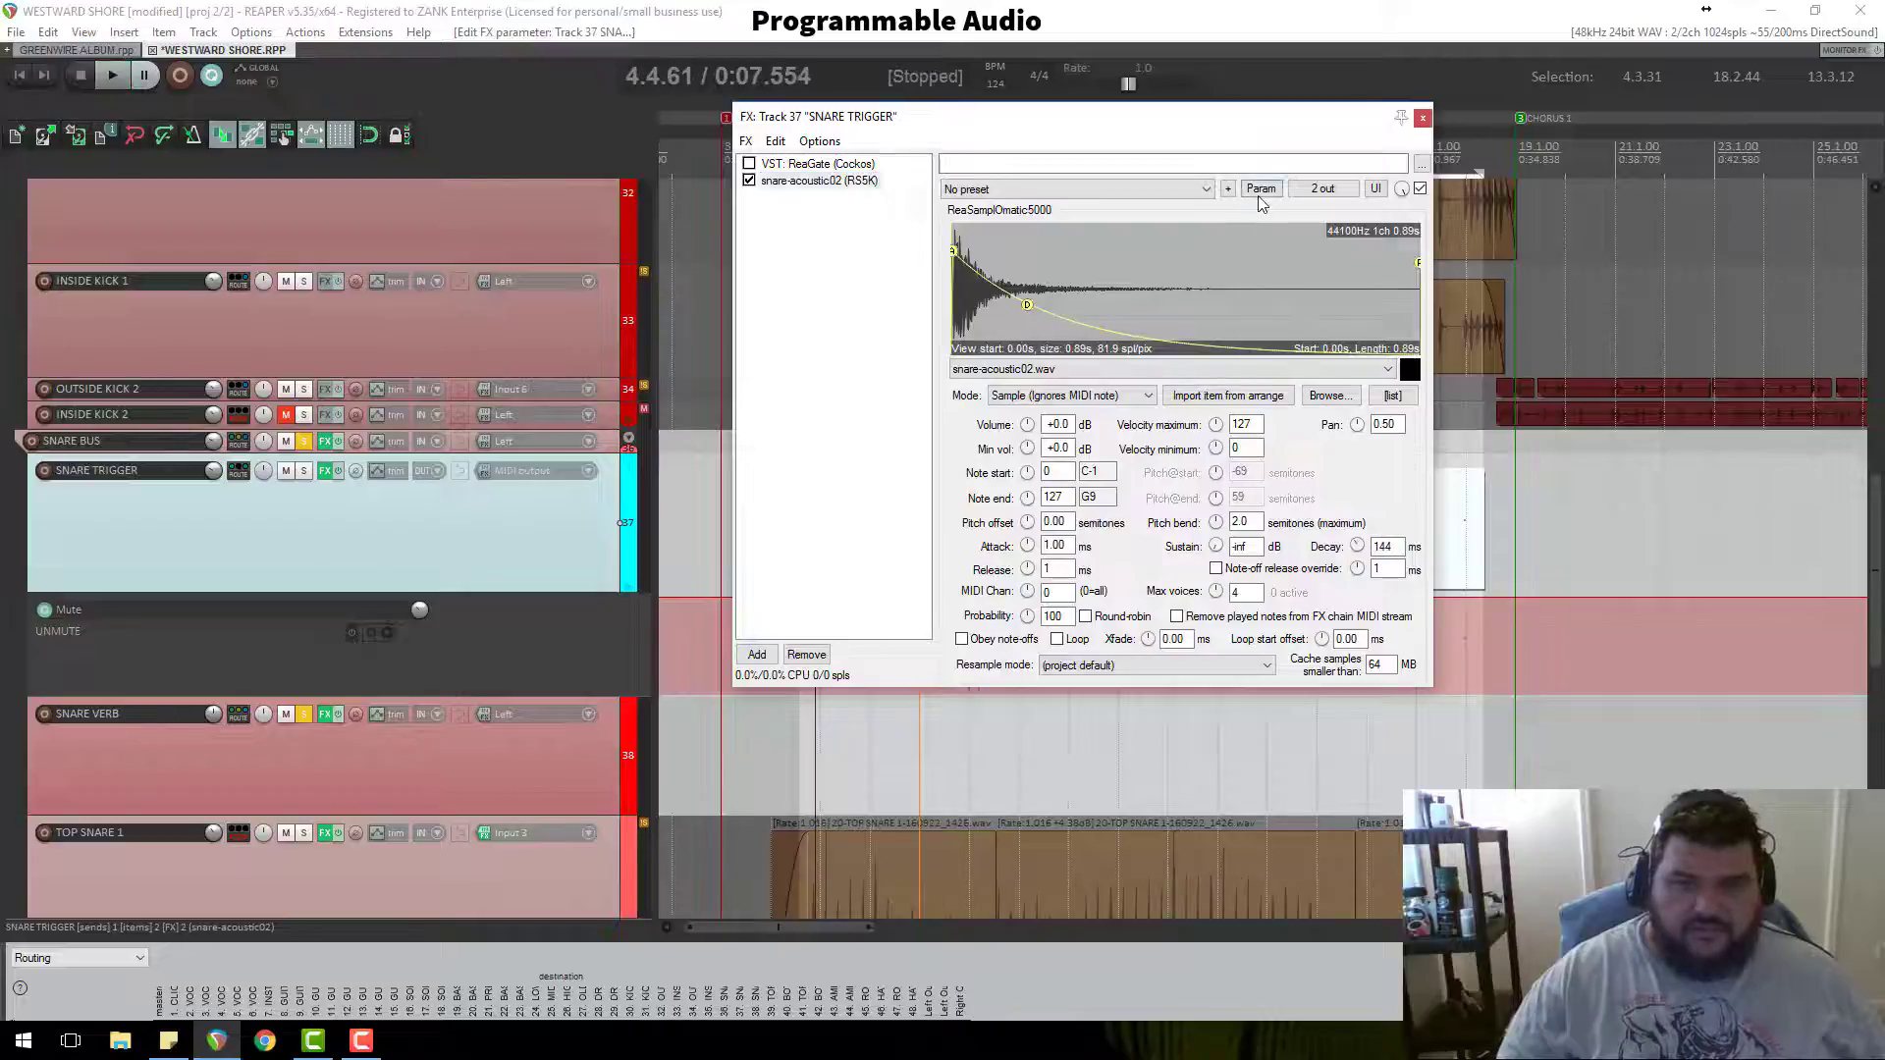
Step: Shorten the snare-acoustic02 sampler's decay to 99 ms after enabling parameter modulation for Sustain
click(1260, 192)
click(1289, 279)
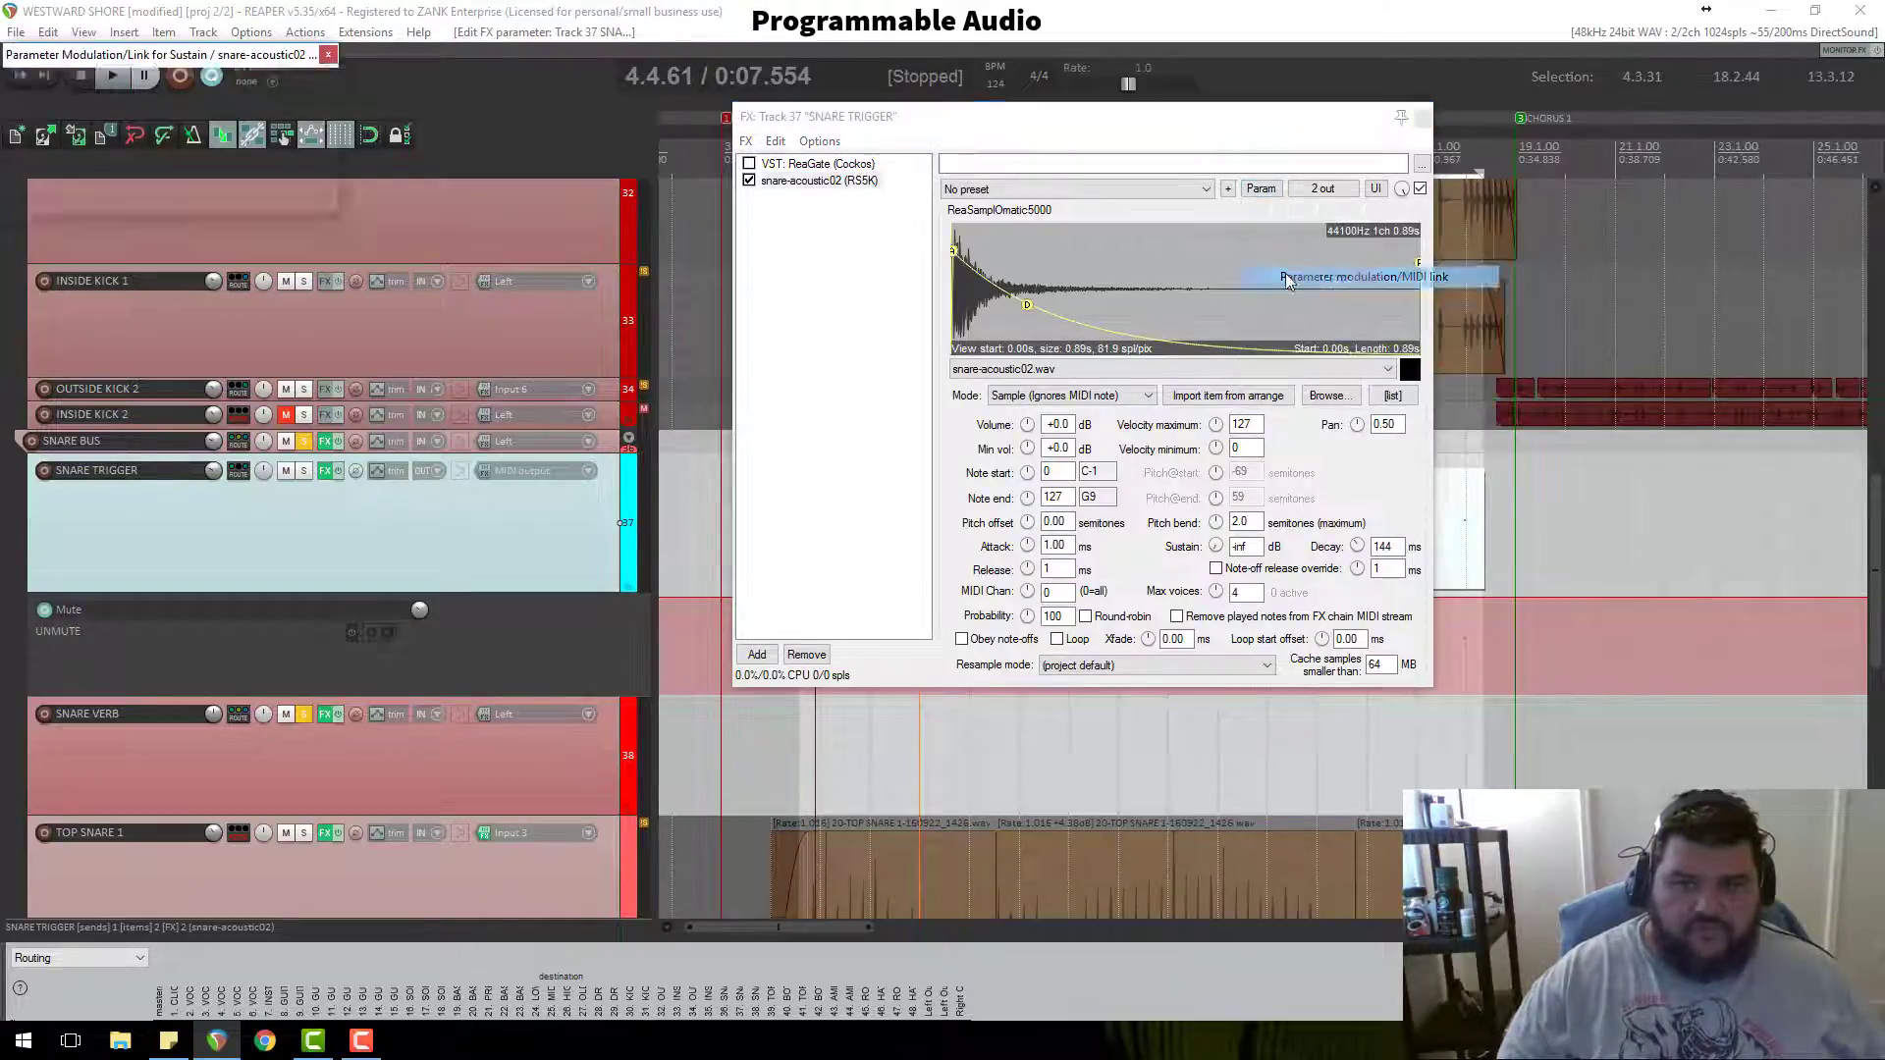
click(330, 55)
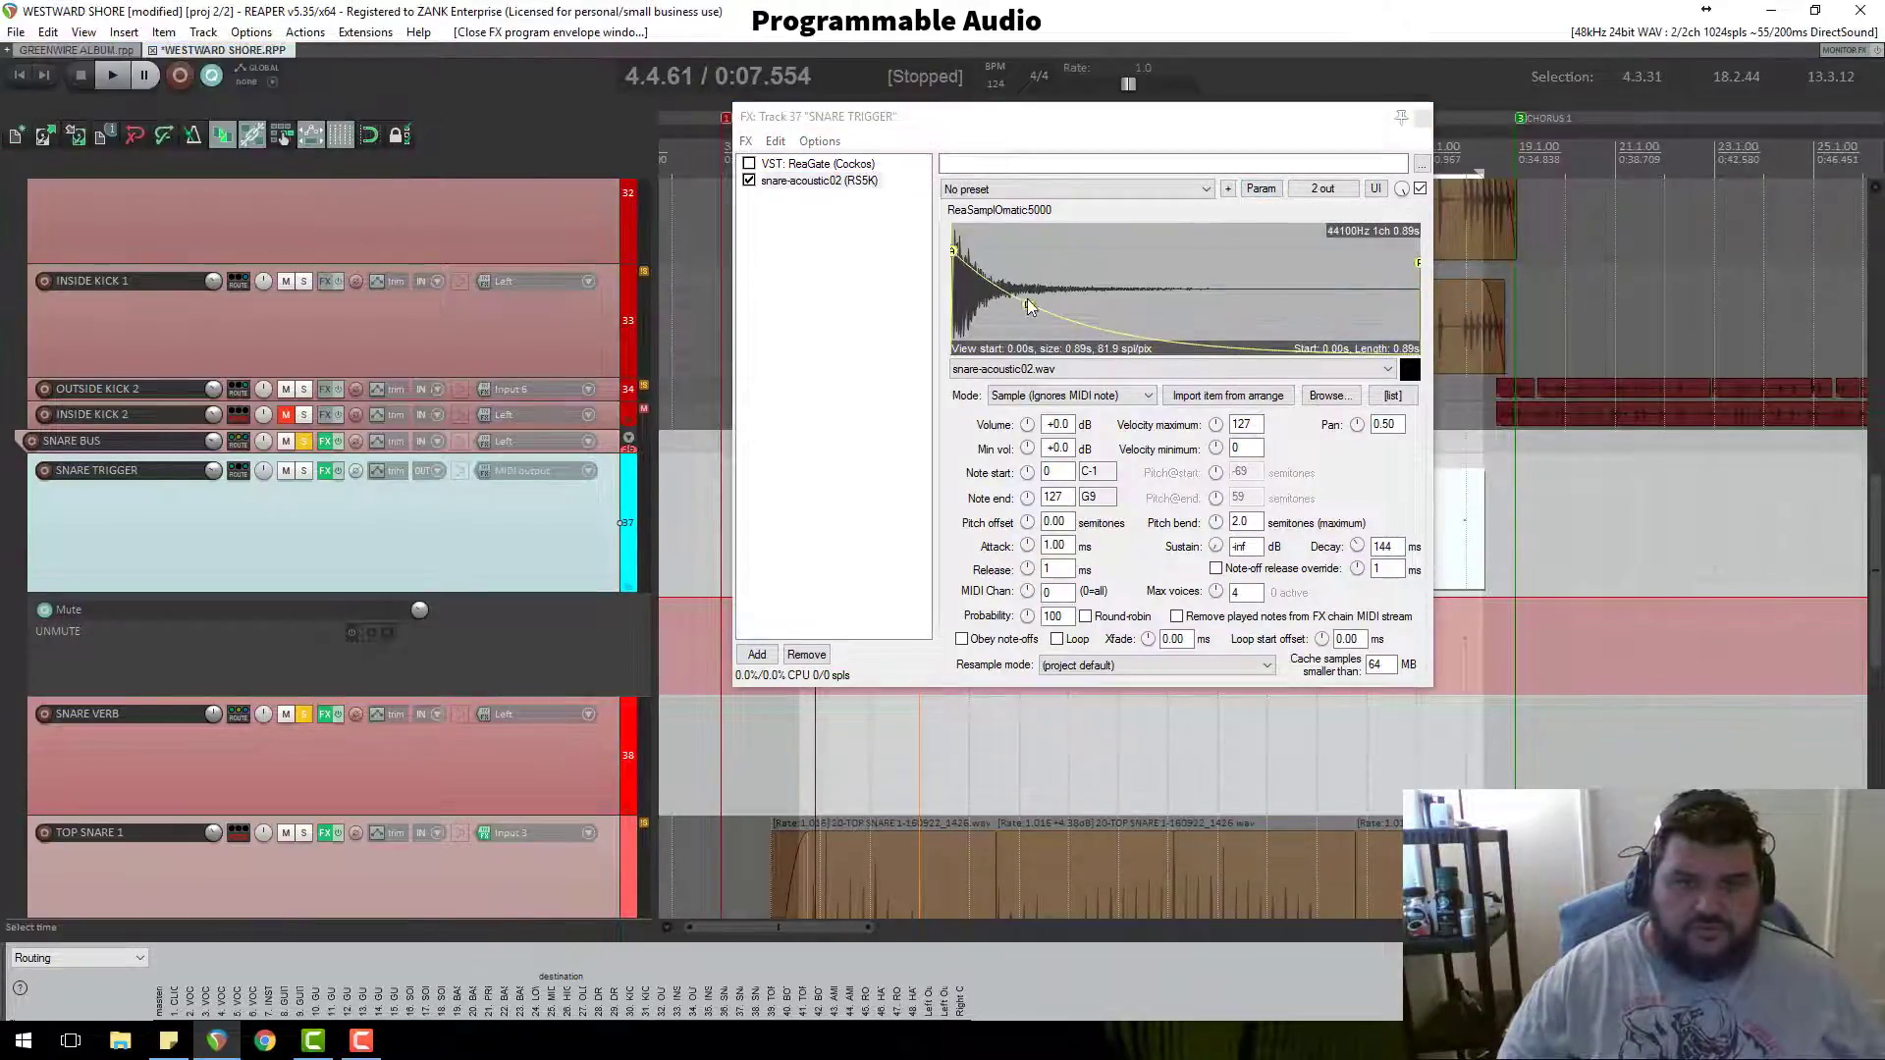
drag(1028, 305, 1015, 305)
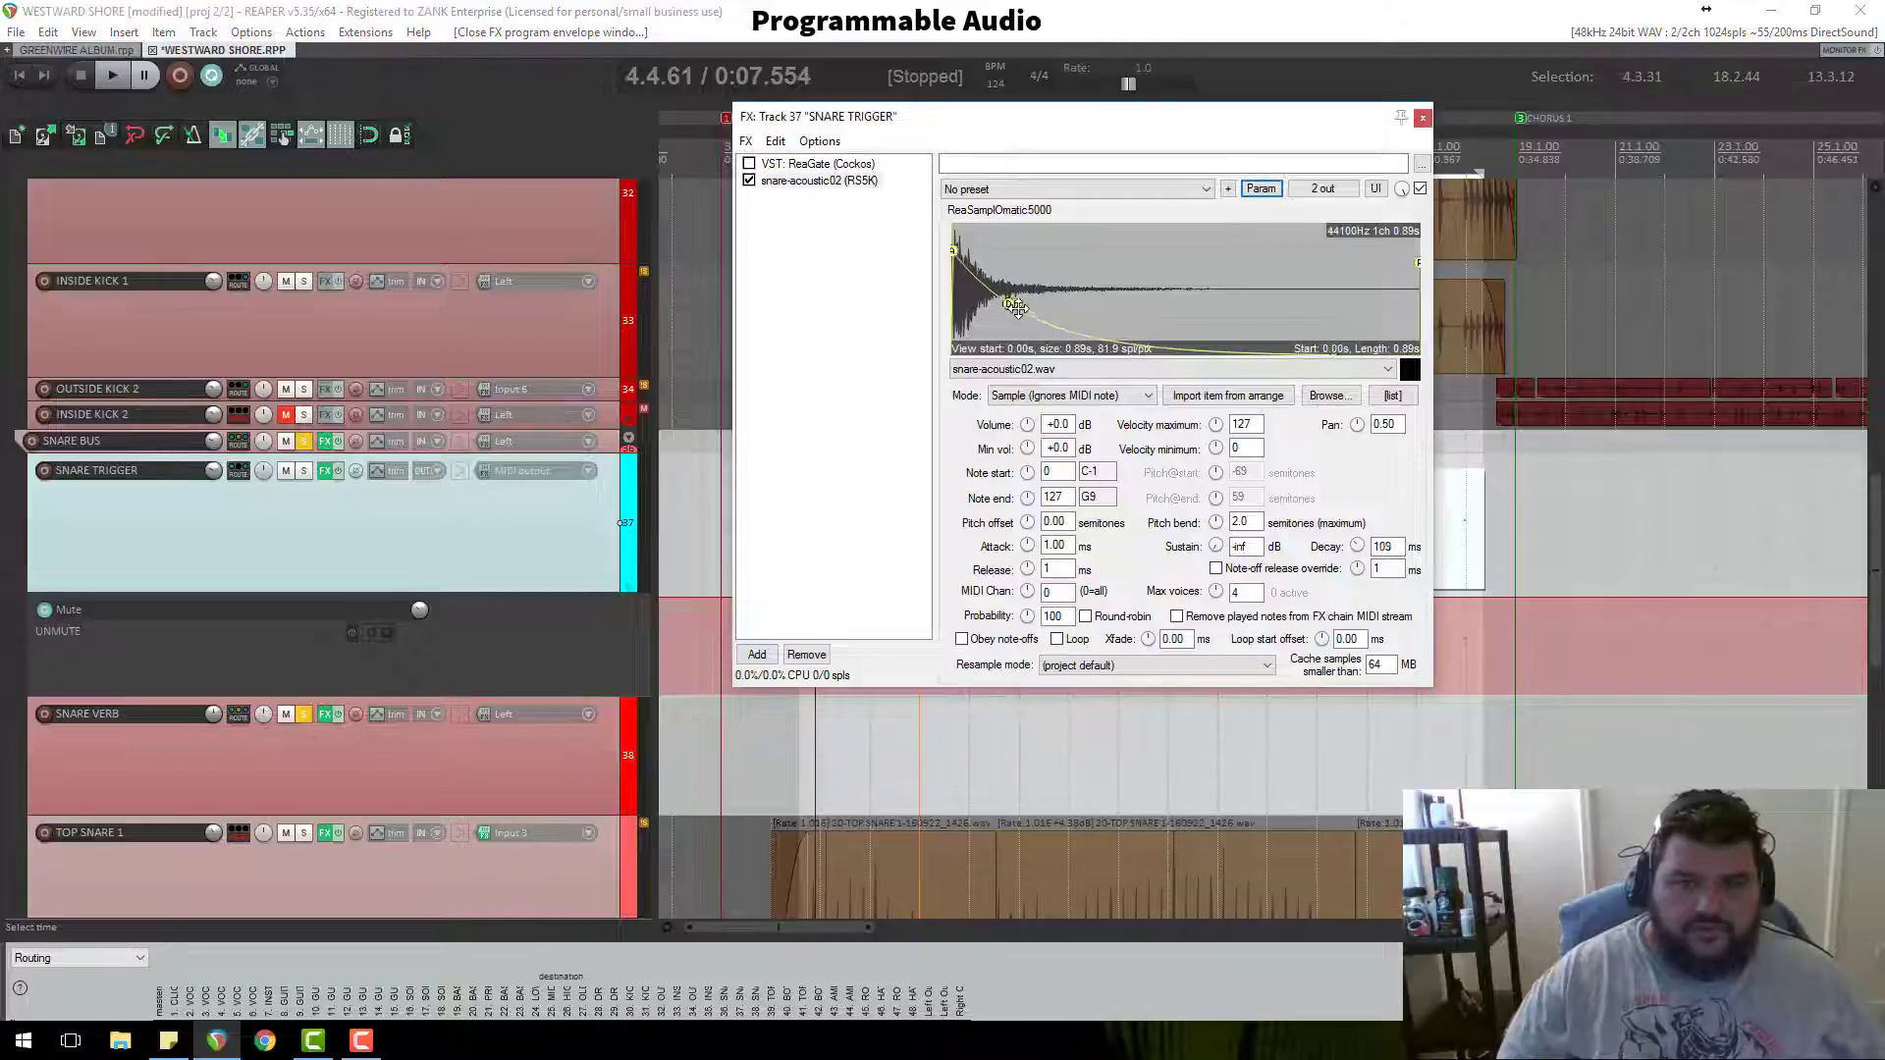
Step: Add a sine LFO to the sampler's Sustain parameter modulation, with the speed at 0.2553 Hz and the baseline at minimum
click(1262, 190)
click(1306, 270)
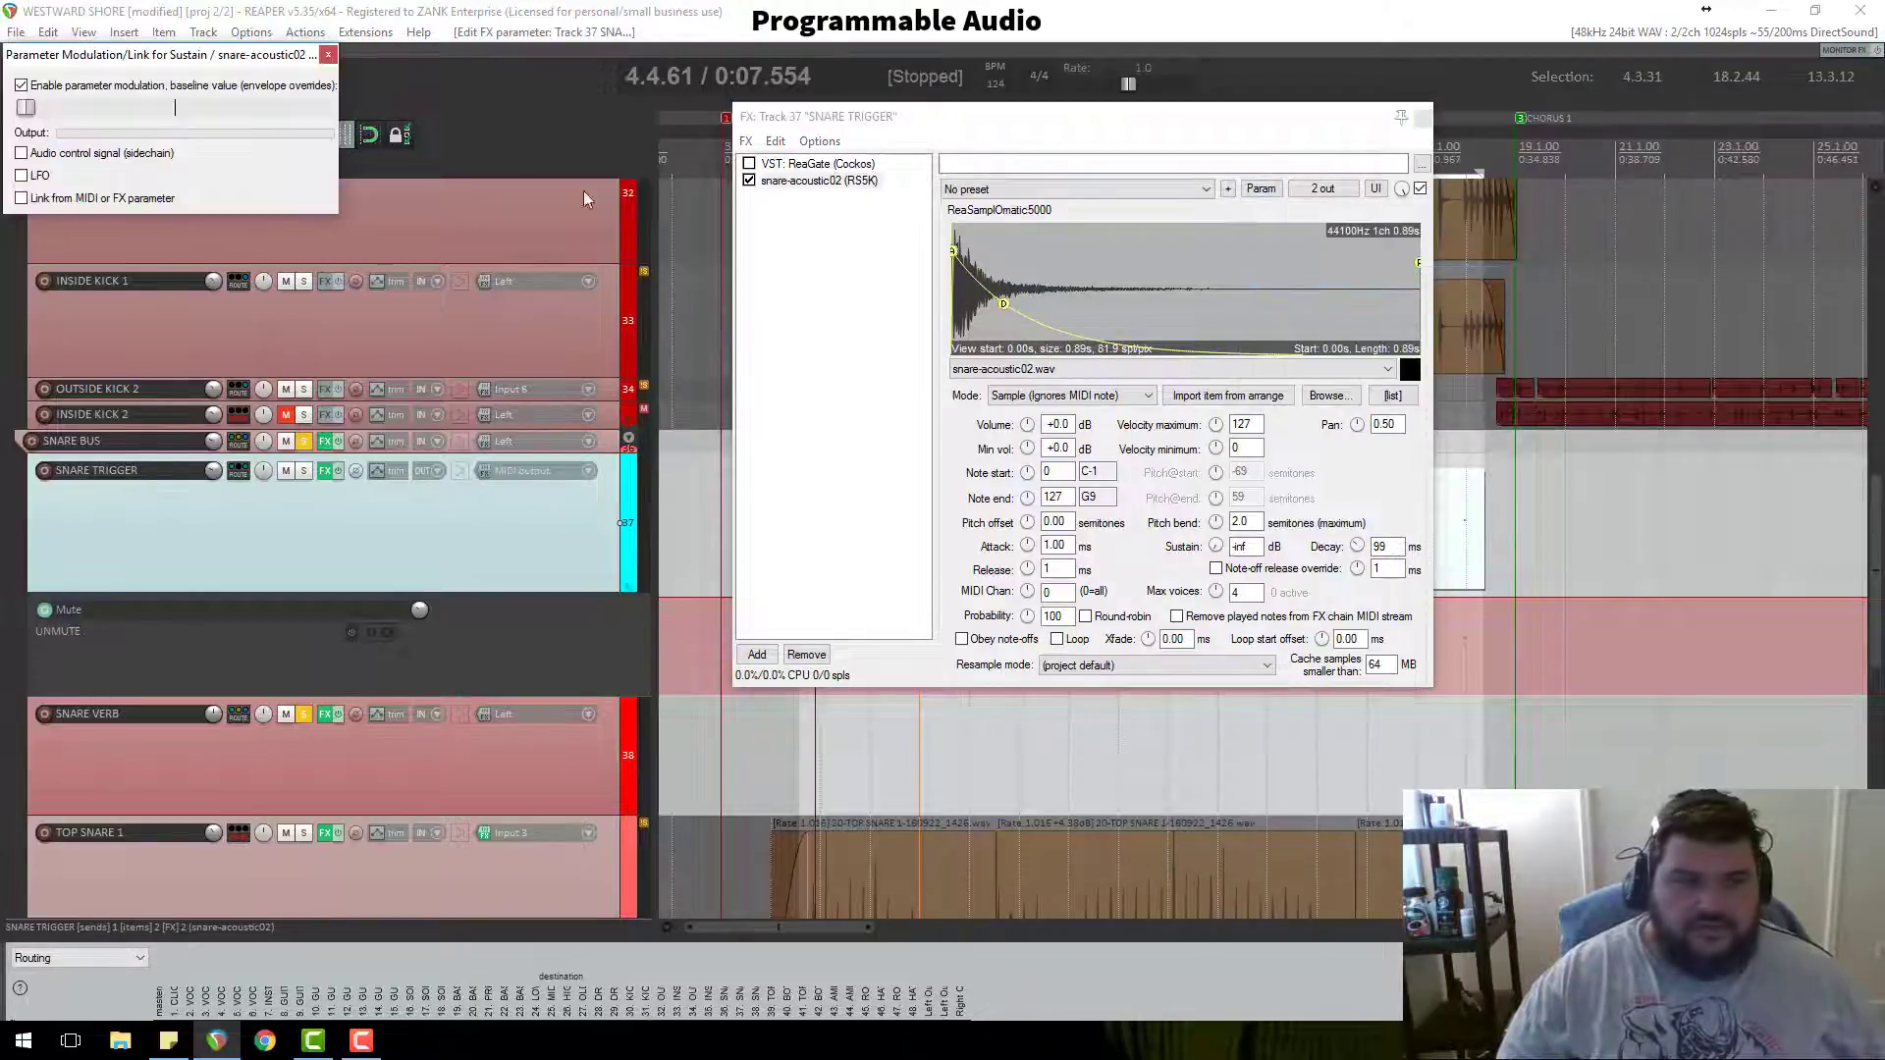
drag(84, 66, 992, 314)
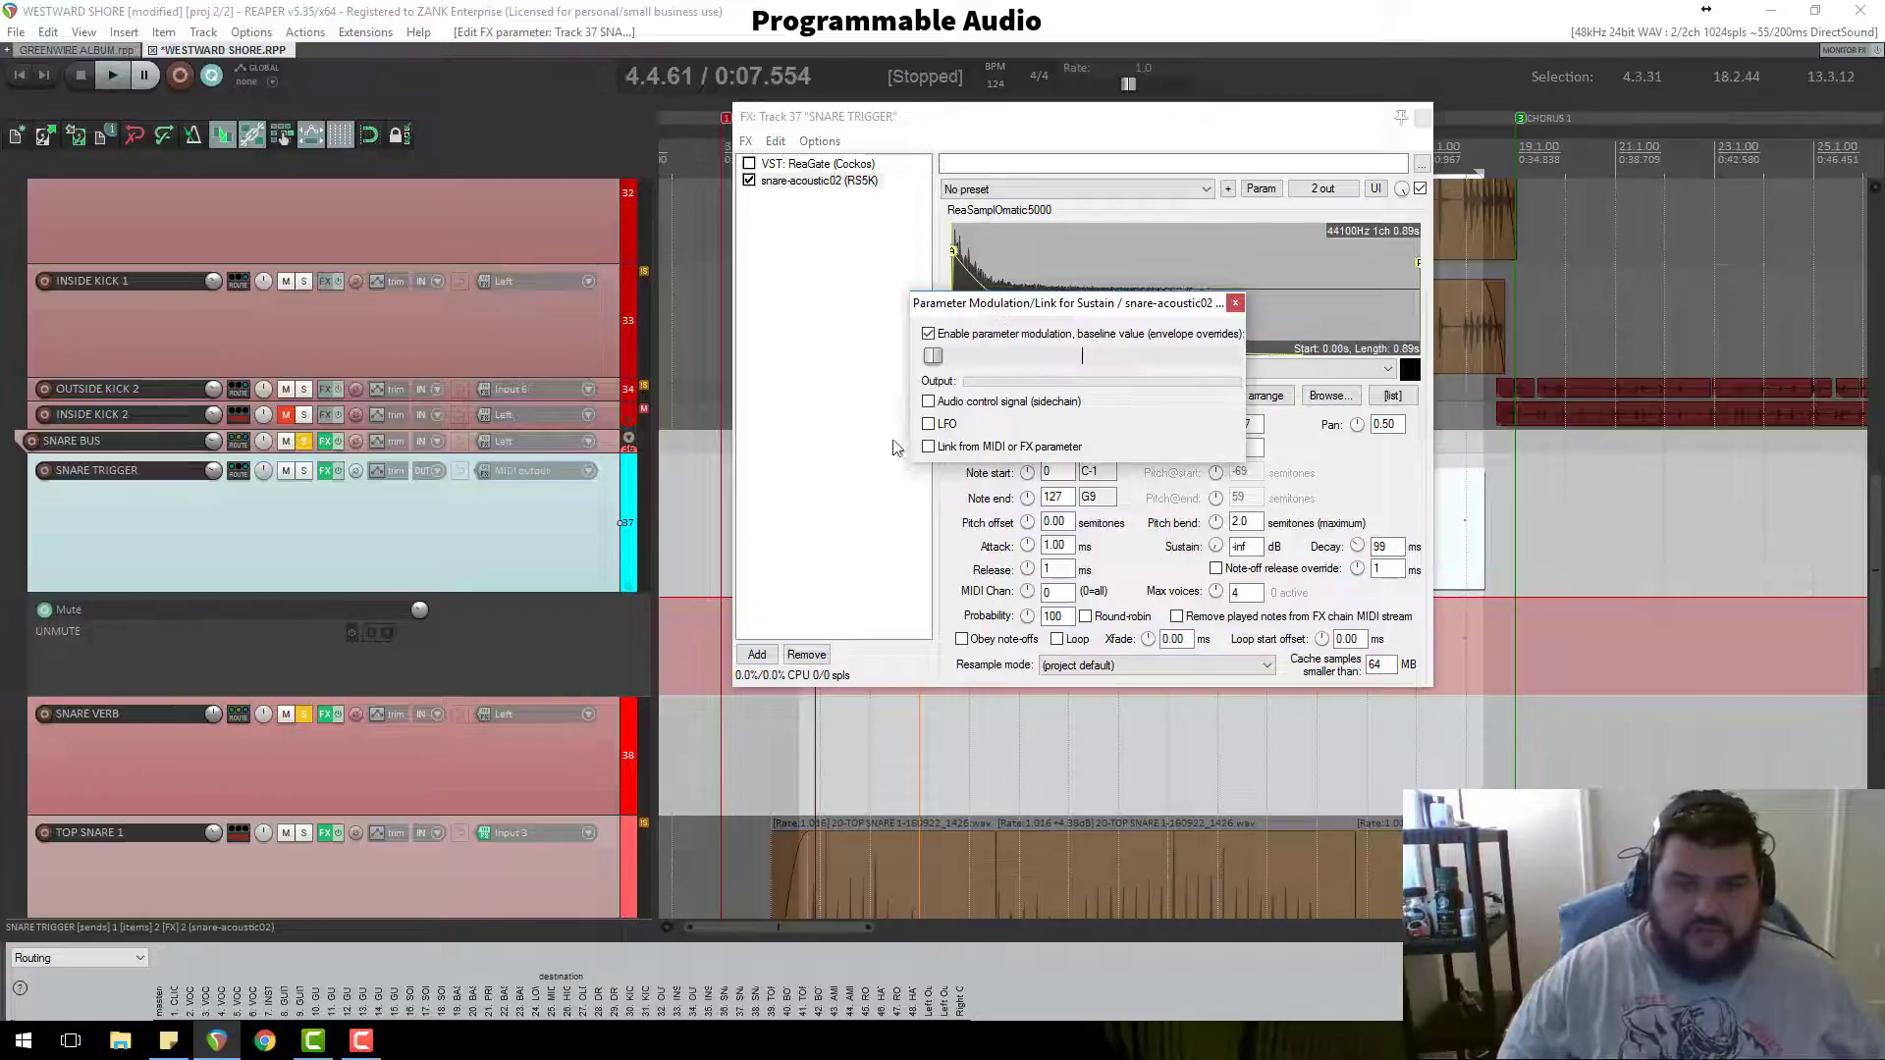
click(929, 424)
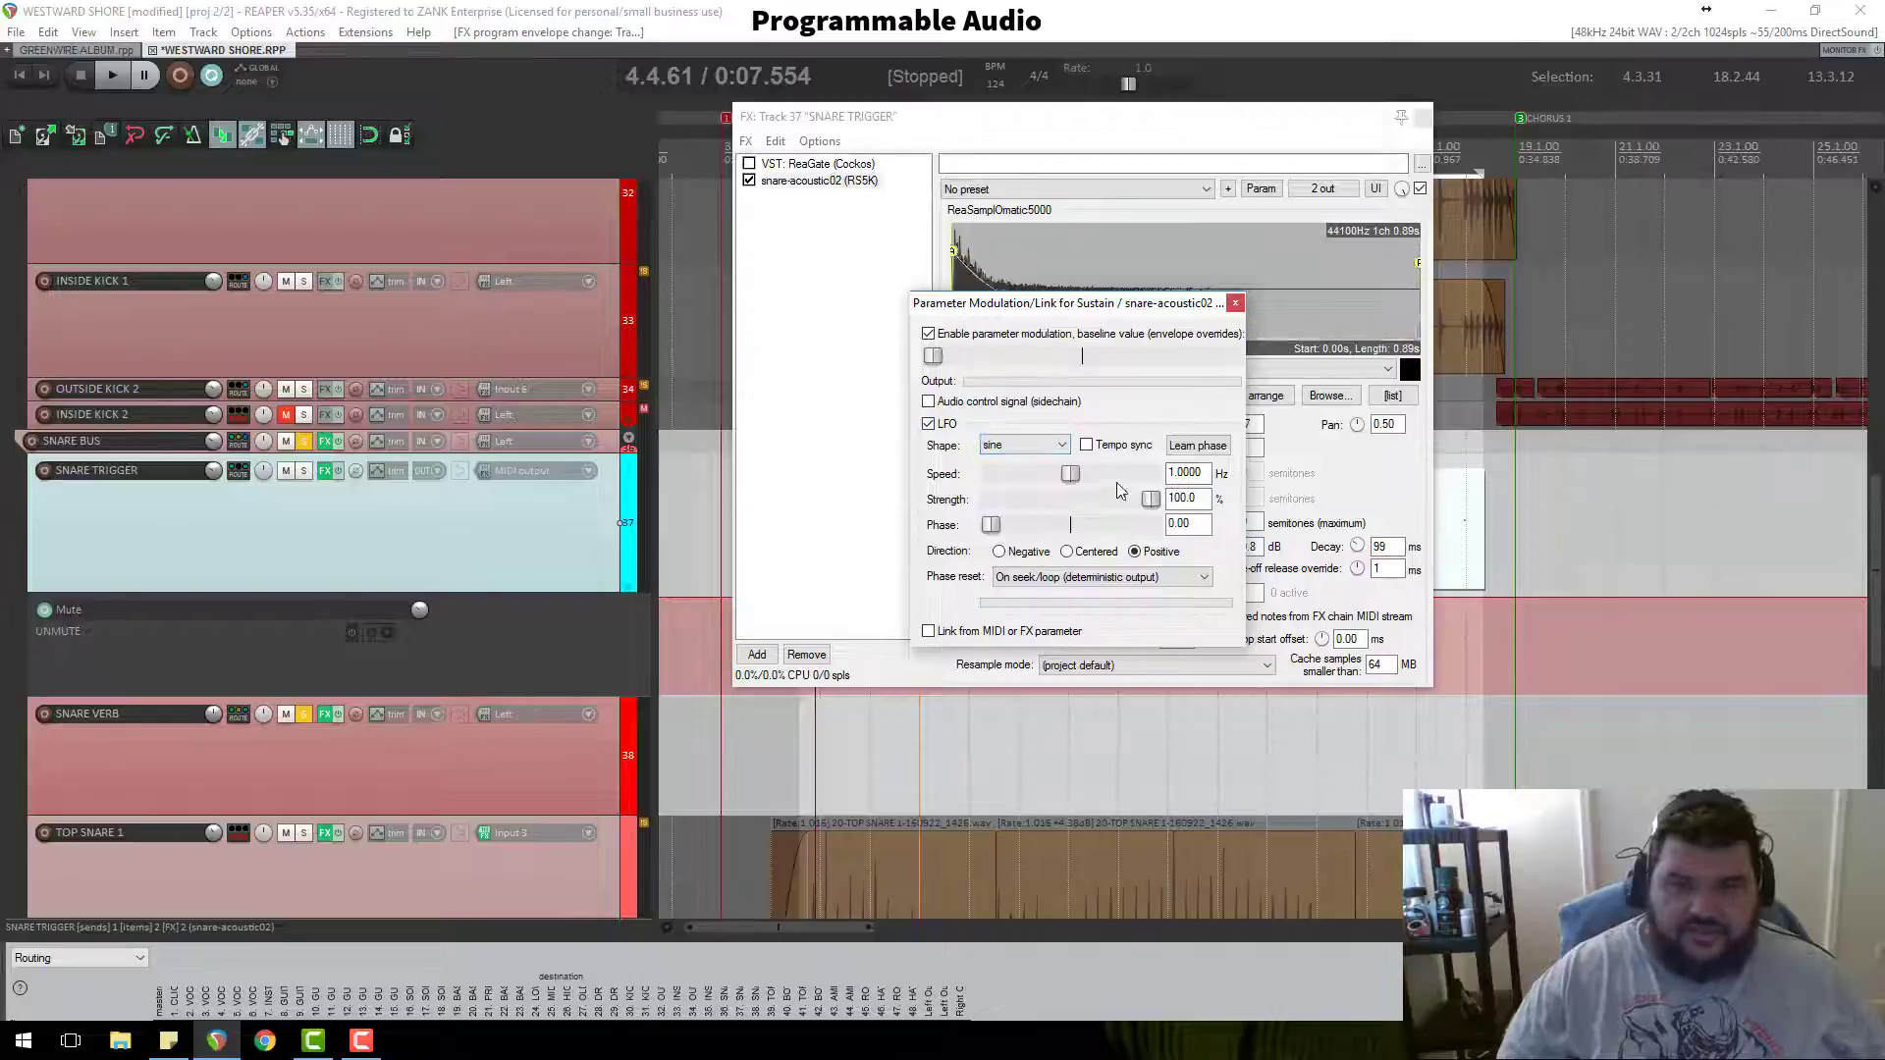
drag(1071, 474, 1014, 483)
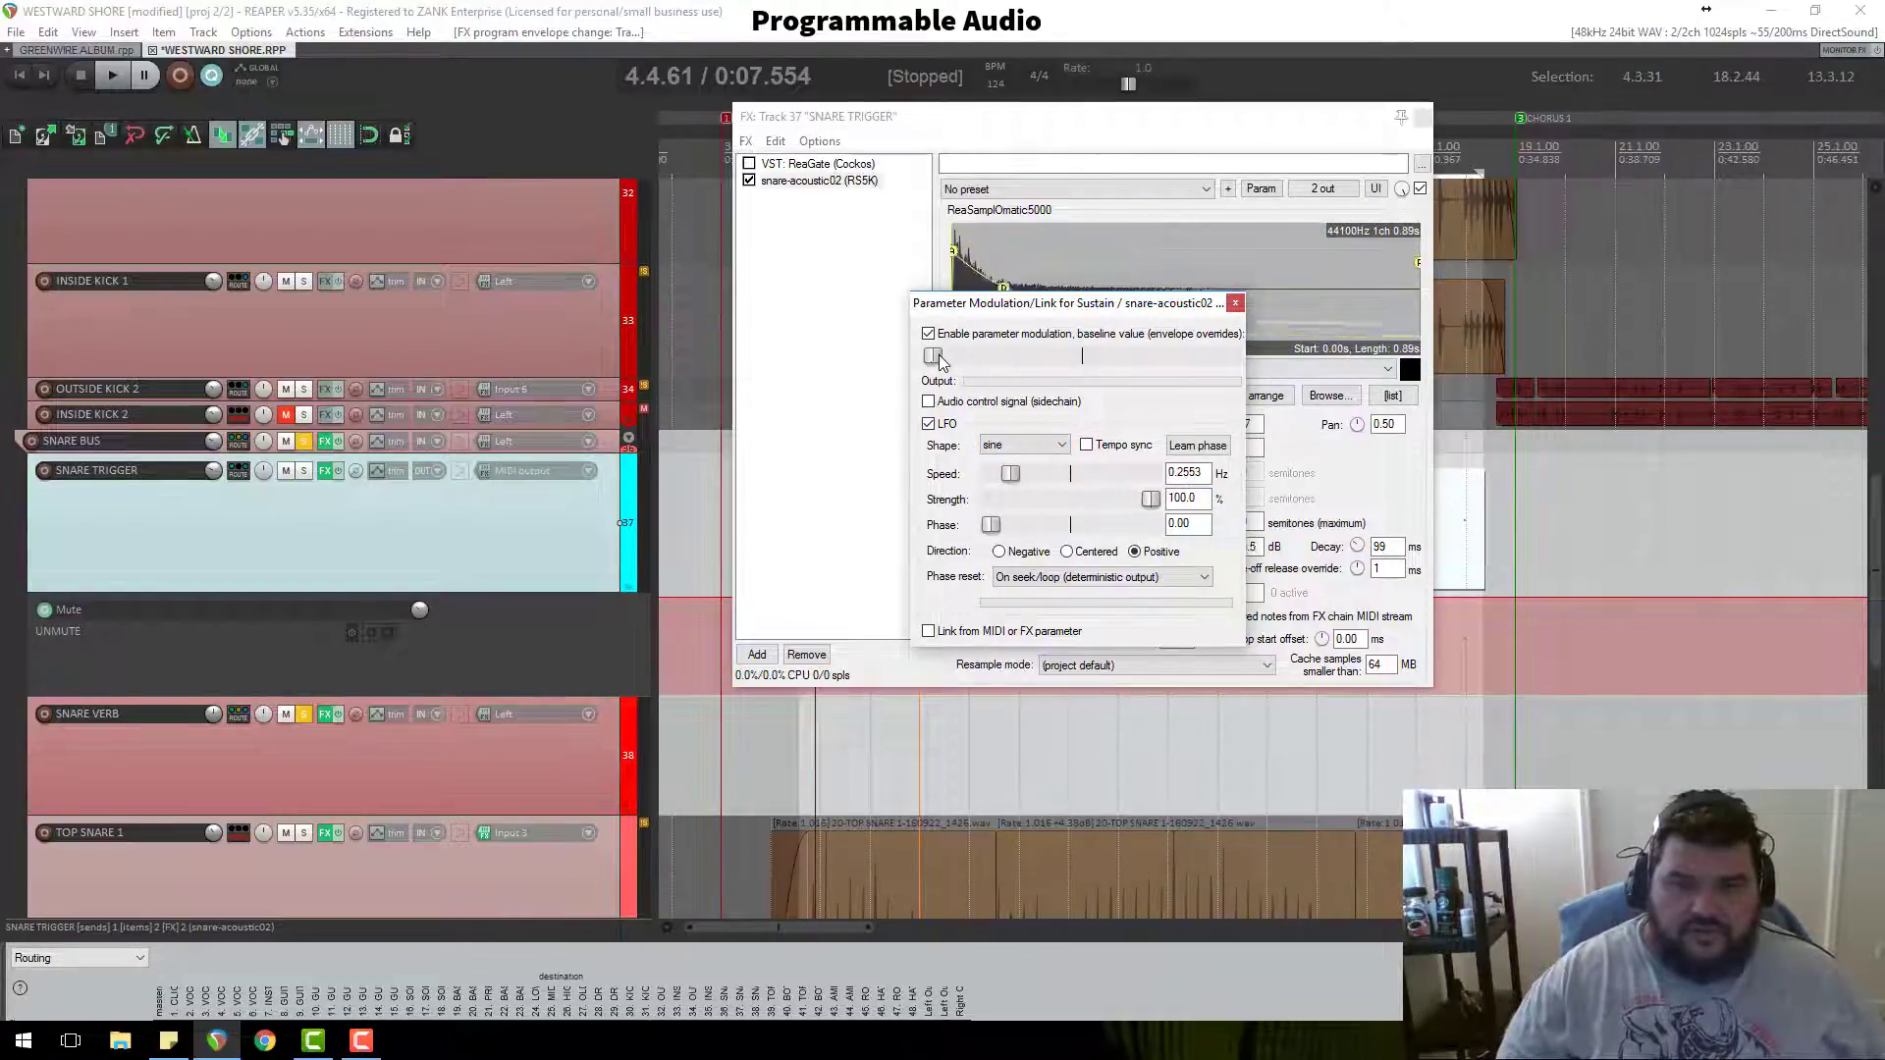
drag(1076, 362, 889, 362)
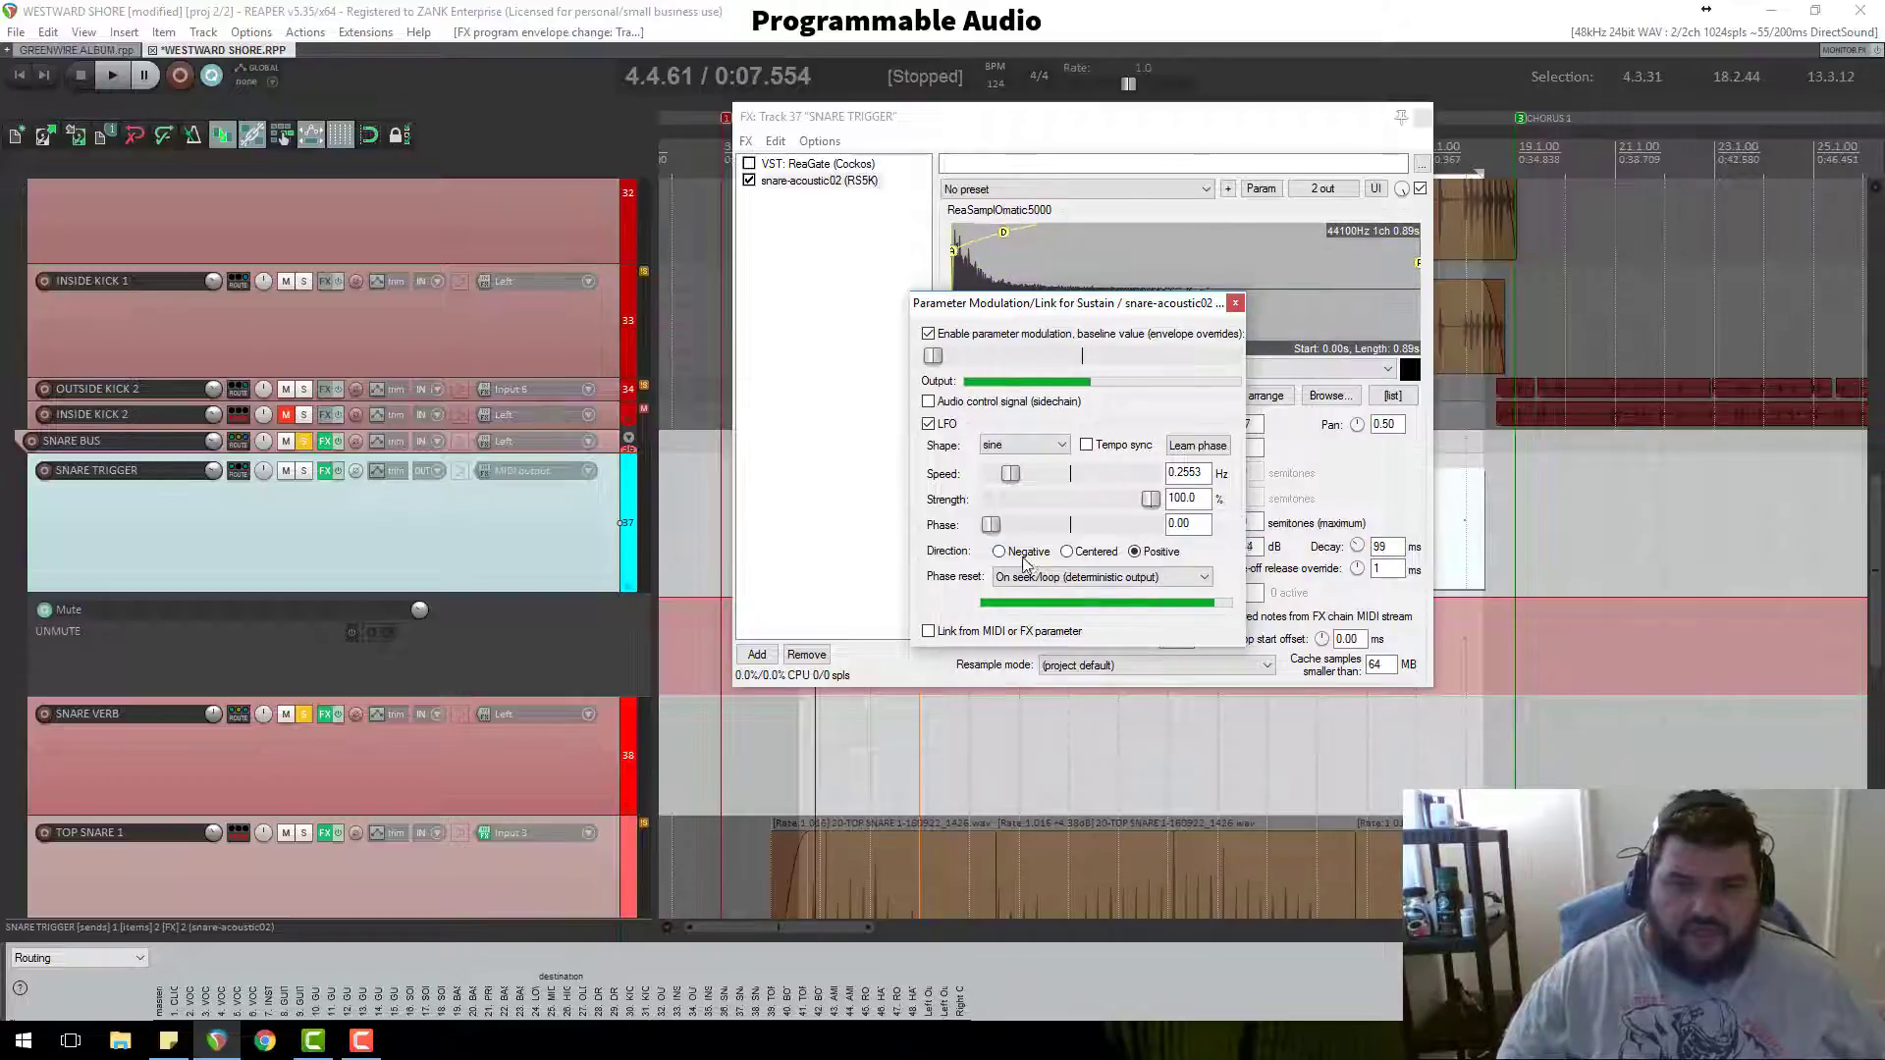
Step: Set the Sustain LFO to centered direction, 0.4138 Hz speed and 21.9% strength, raise the baseline slightly, and close the modulation settings
drag(1098, 310, 1094, 419)
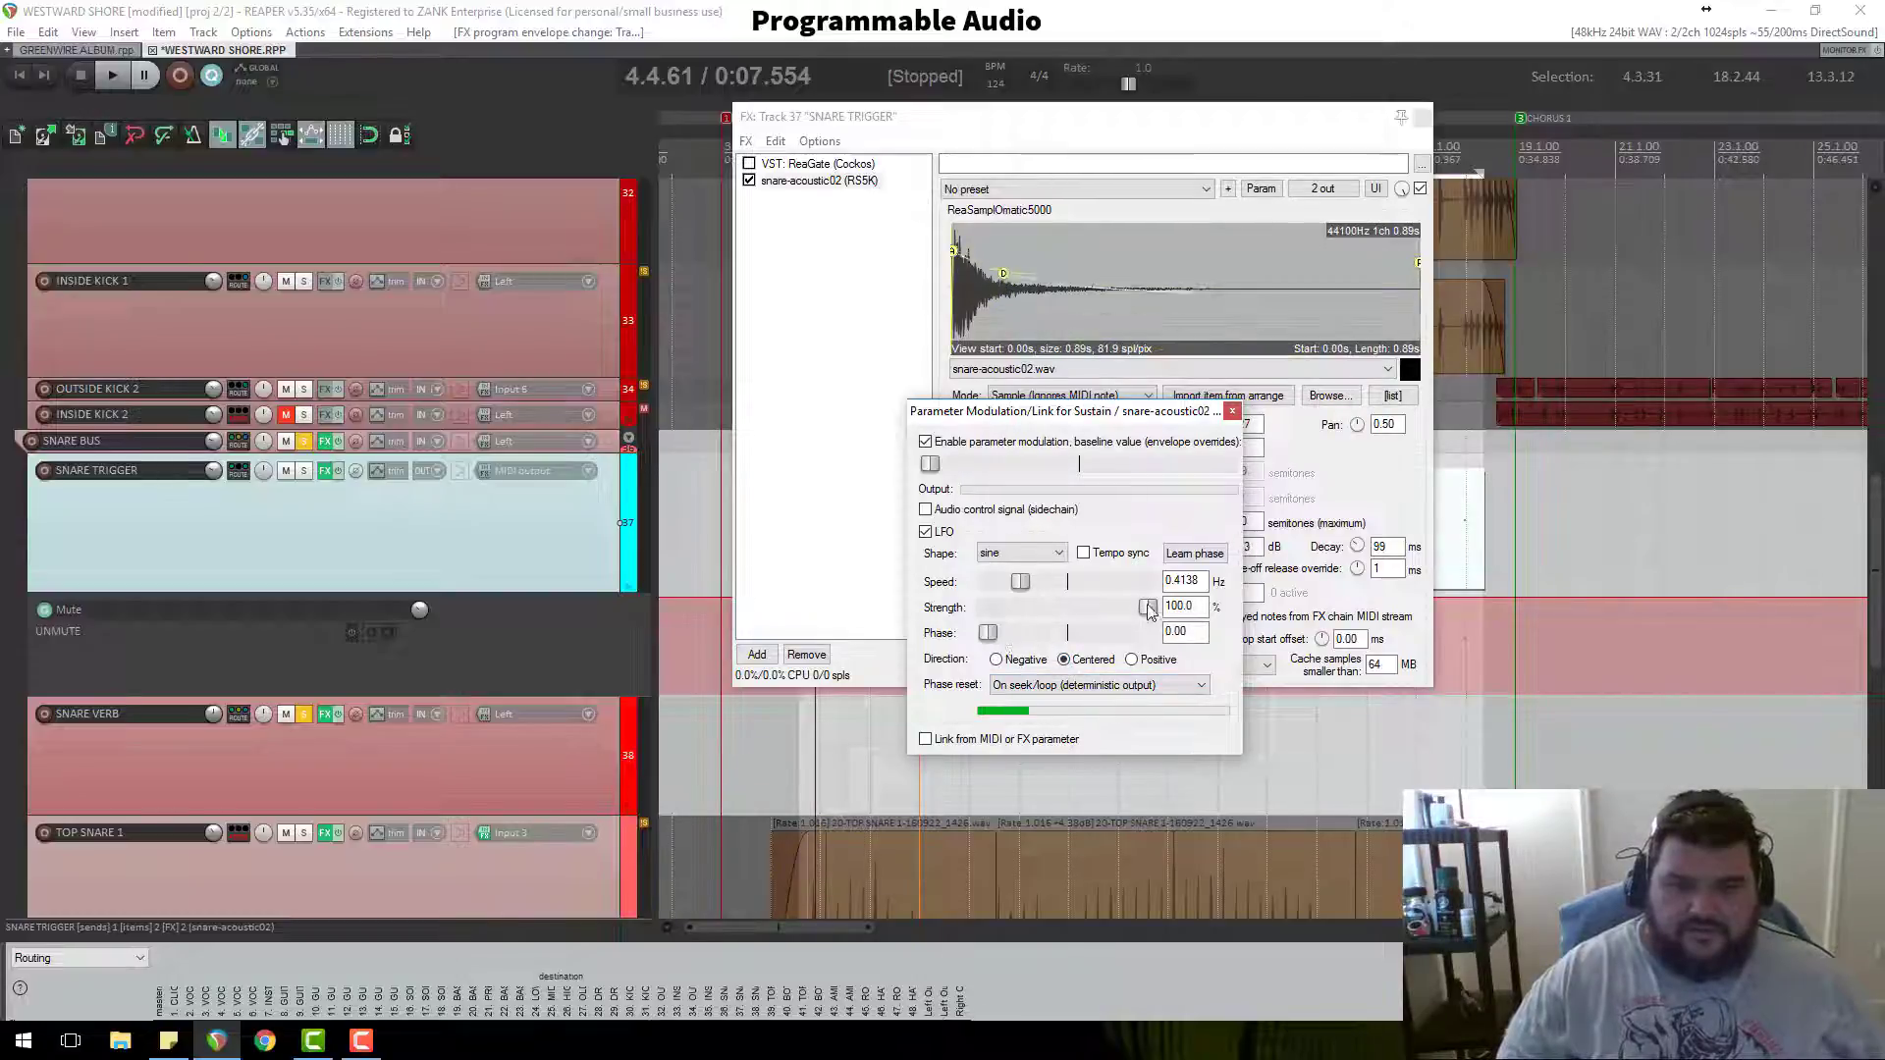
drag(1149, 609, 1018, 611)
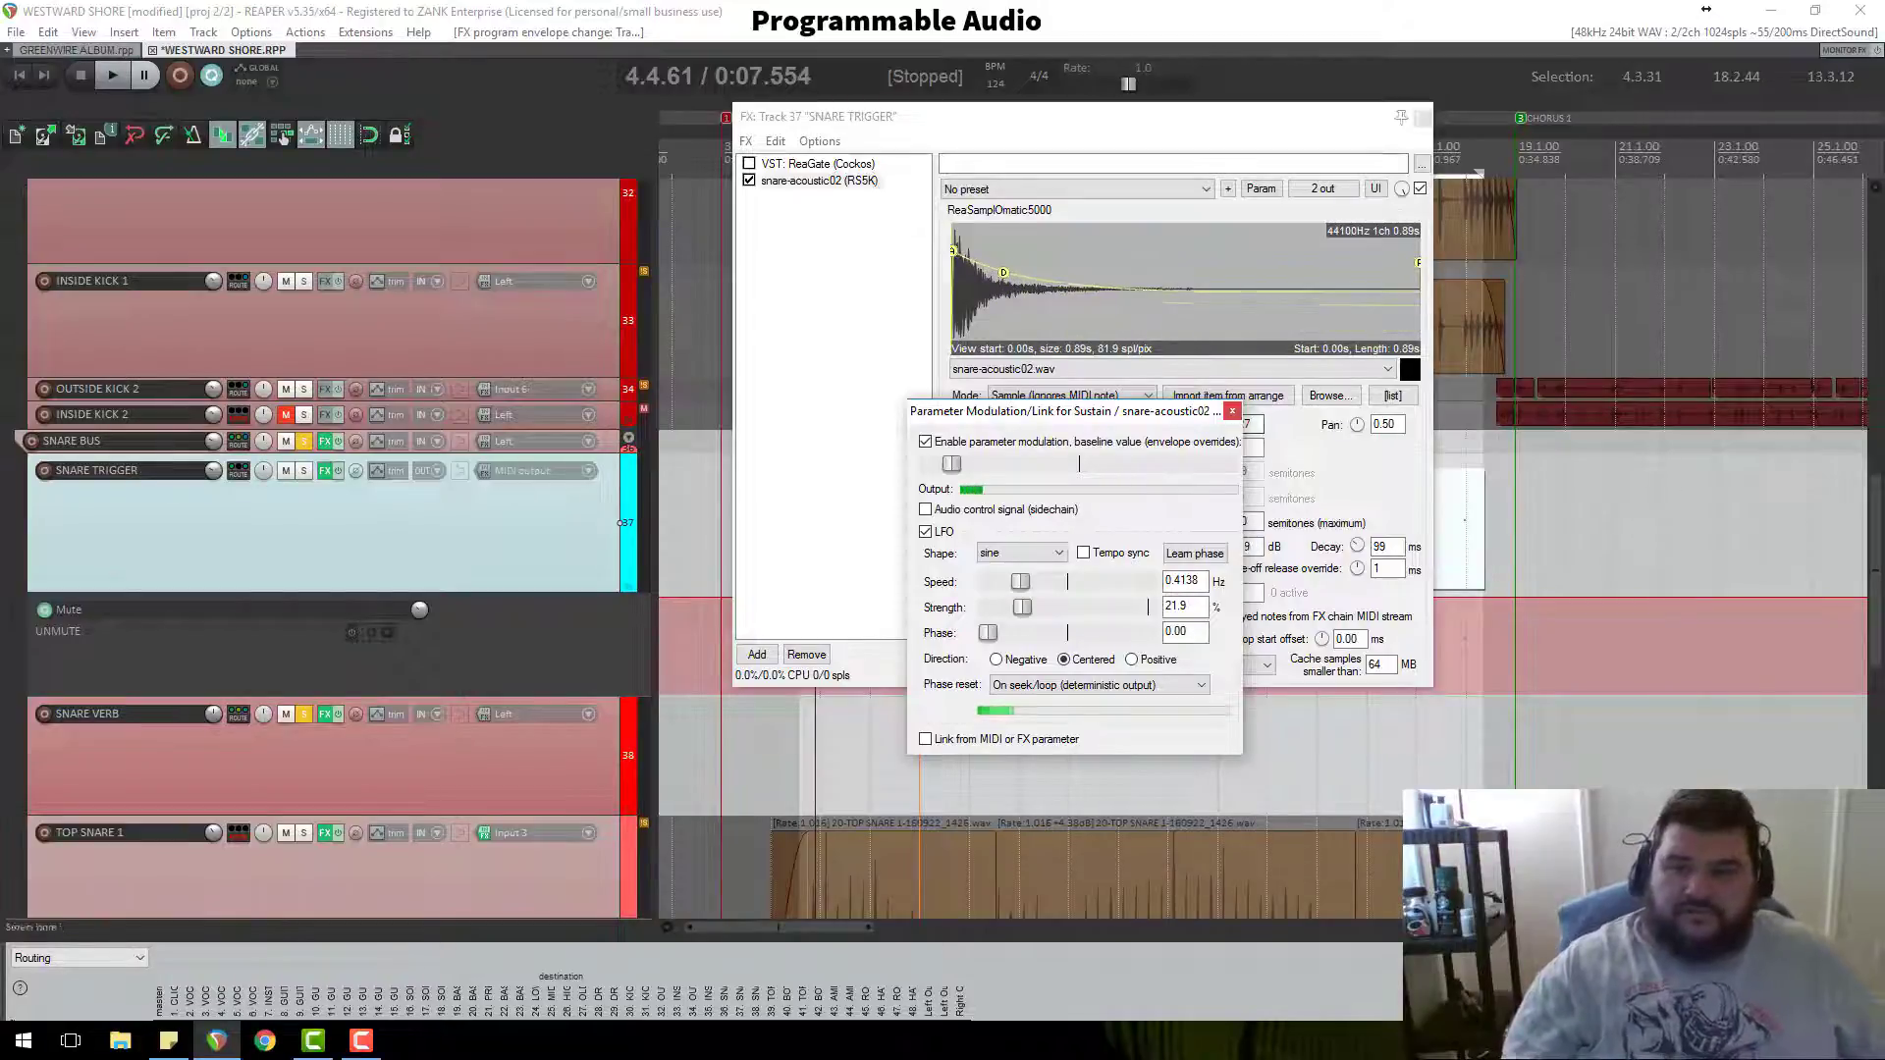
click(1234, 412)
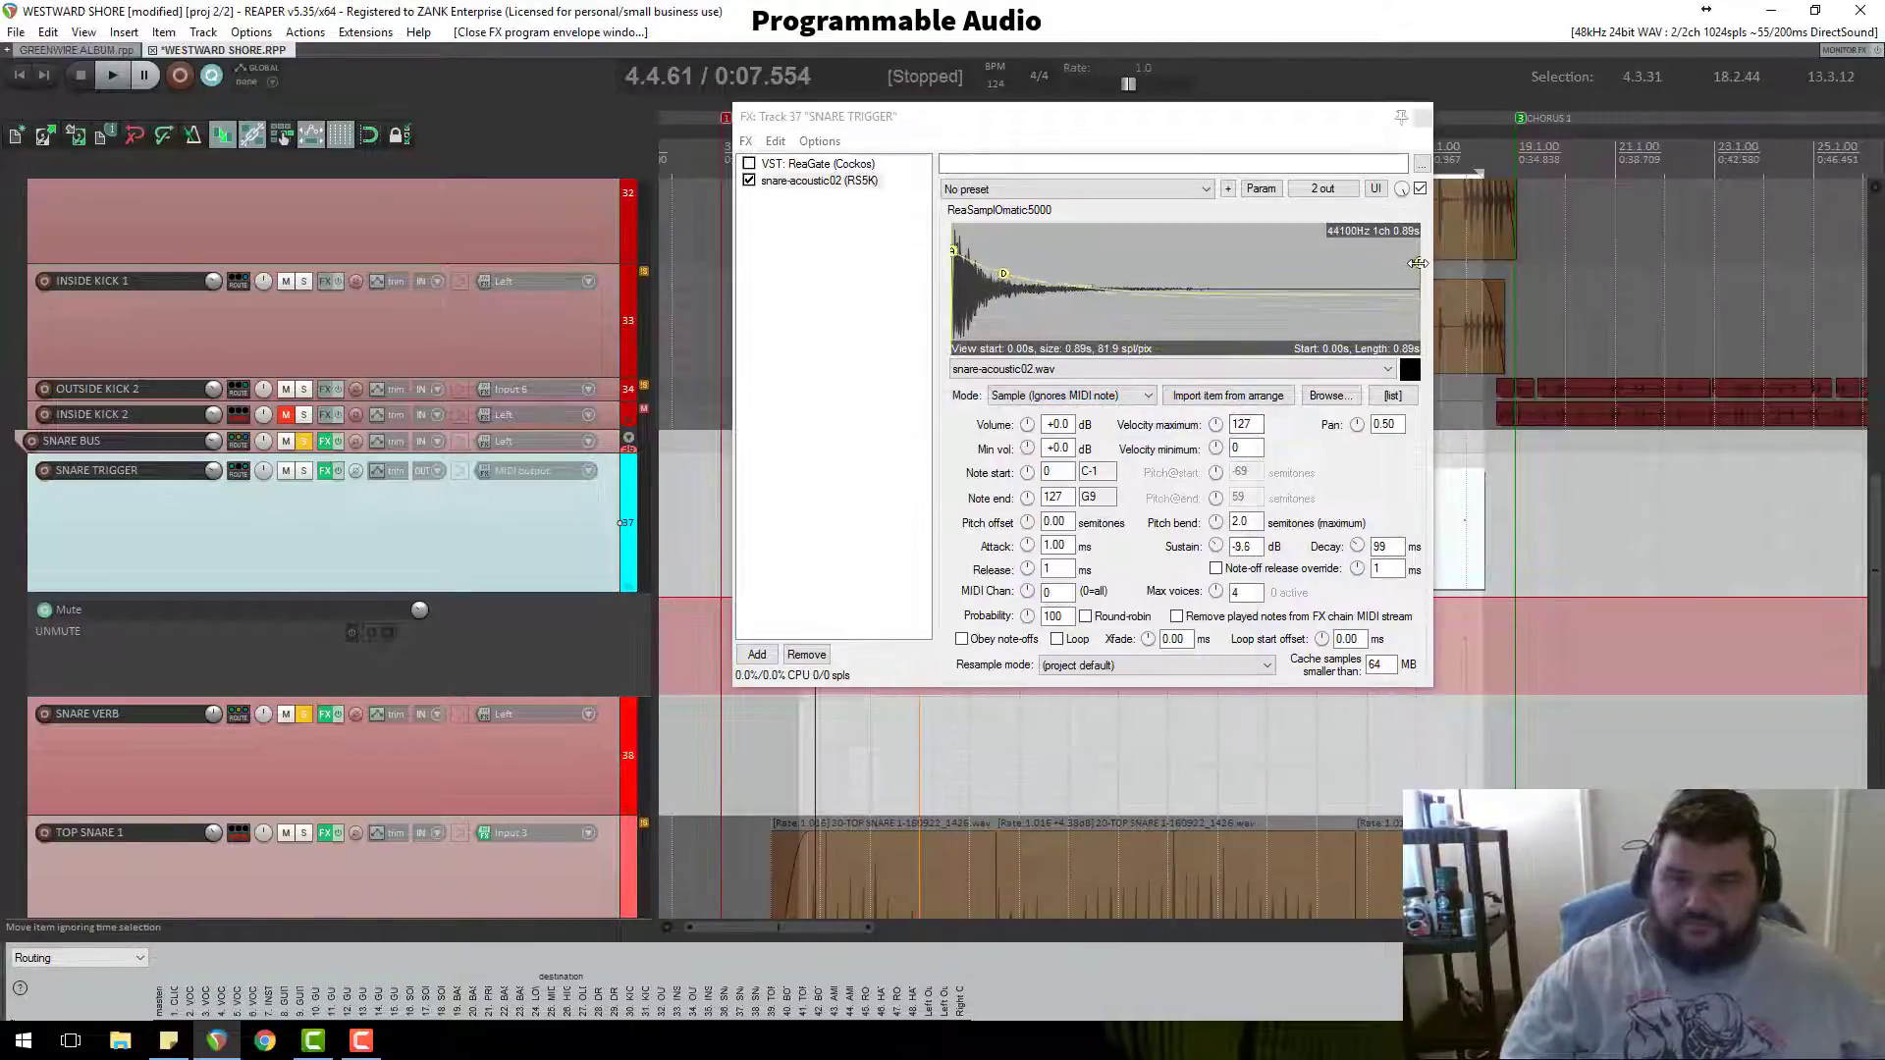
Step: Set the snare sampler's release to 533 ms and attack to 0 ms, and close the effects window
drag(1418, 263, 1347, 252)
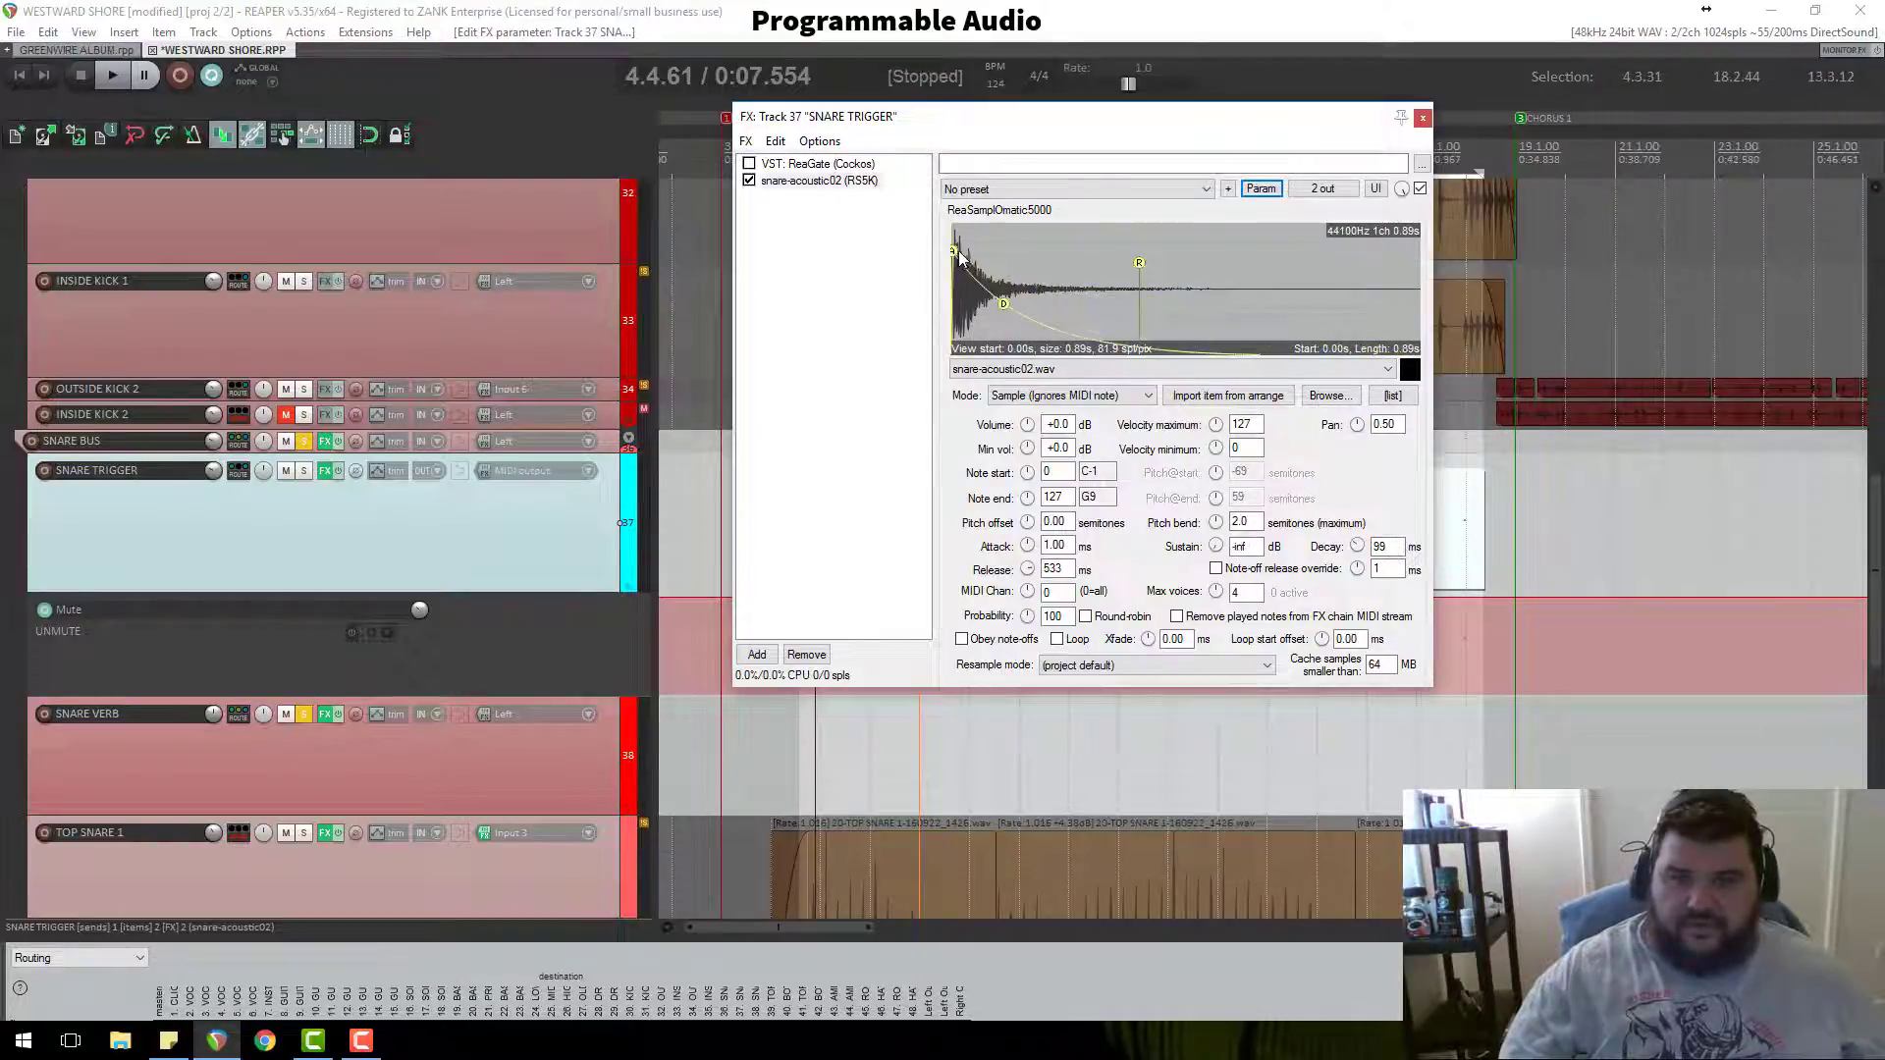
drag(952, 250, 944, 250)
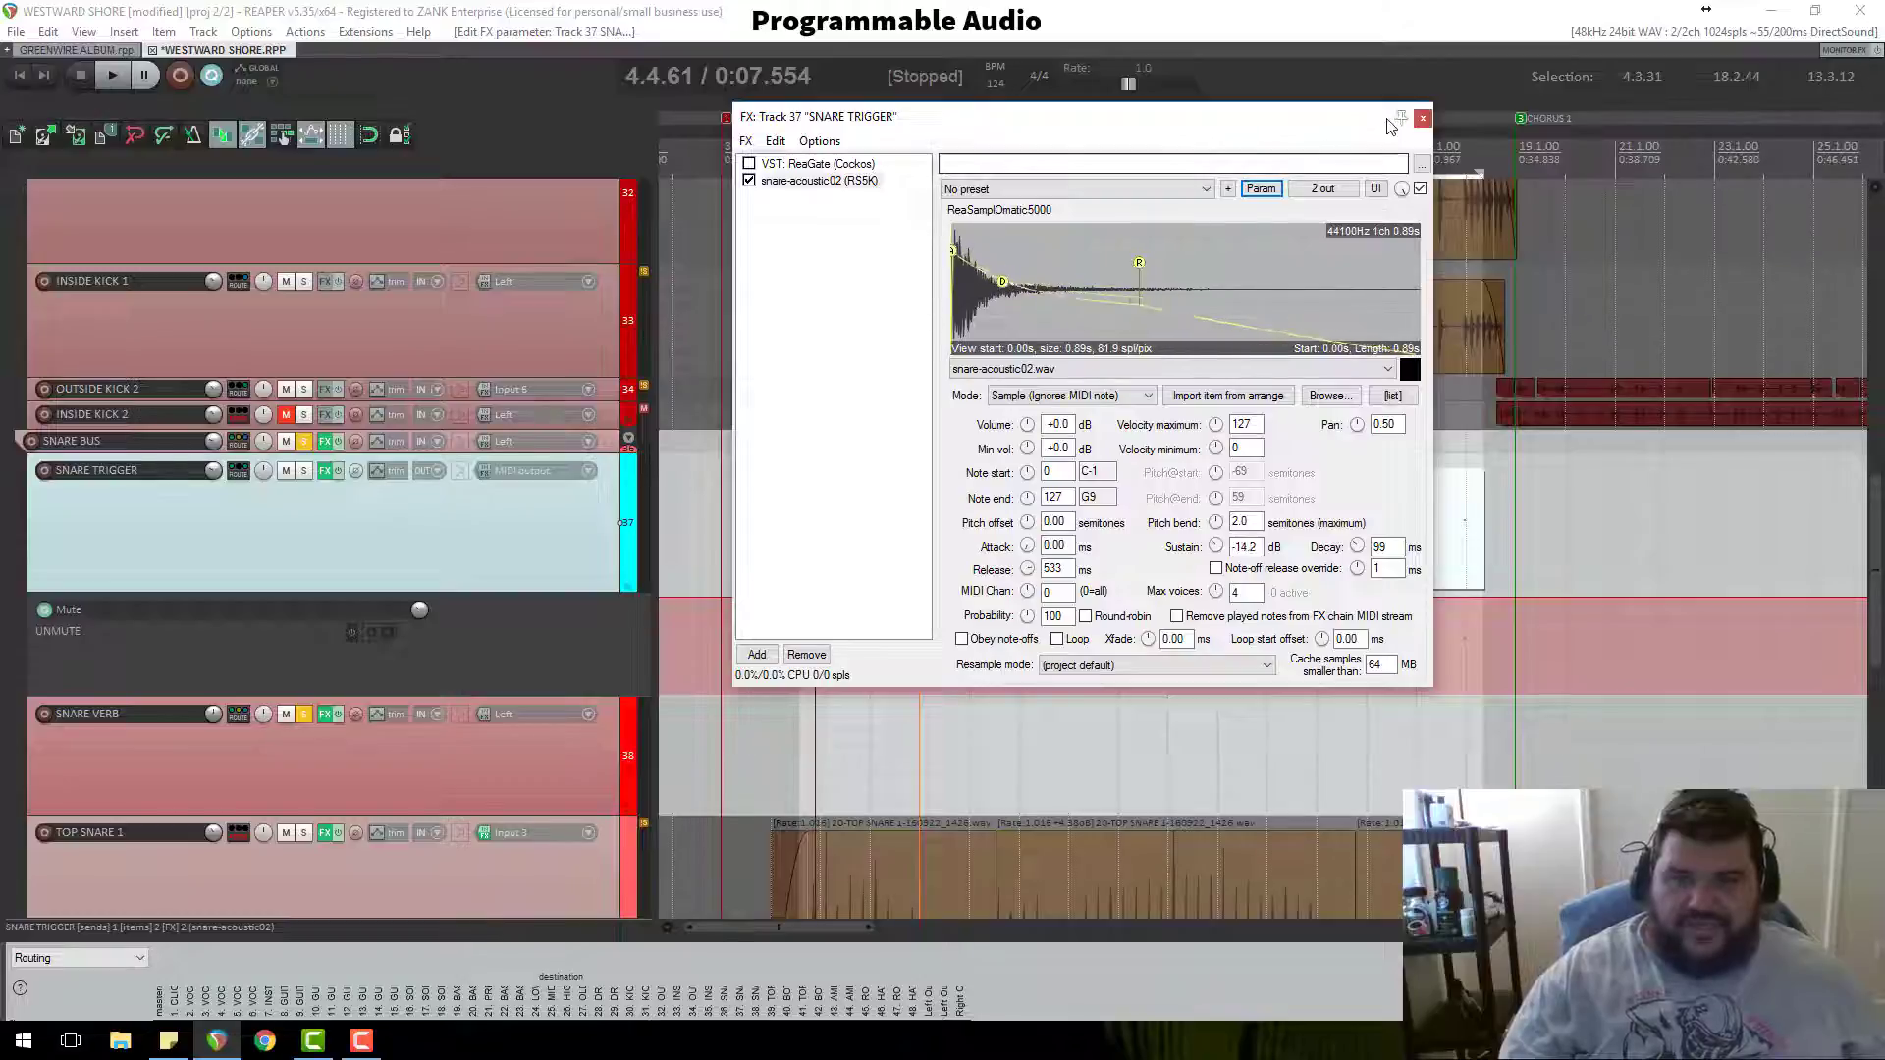
key(Escape)
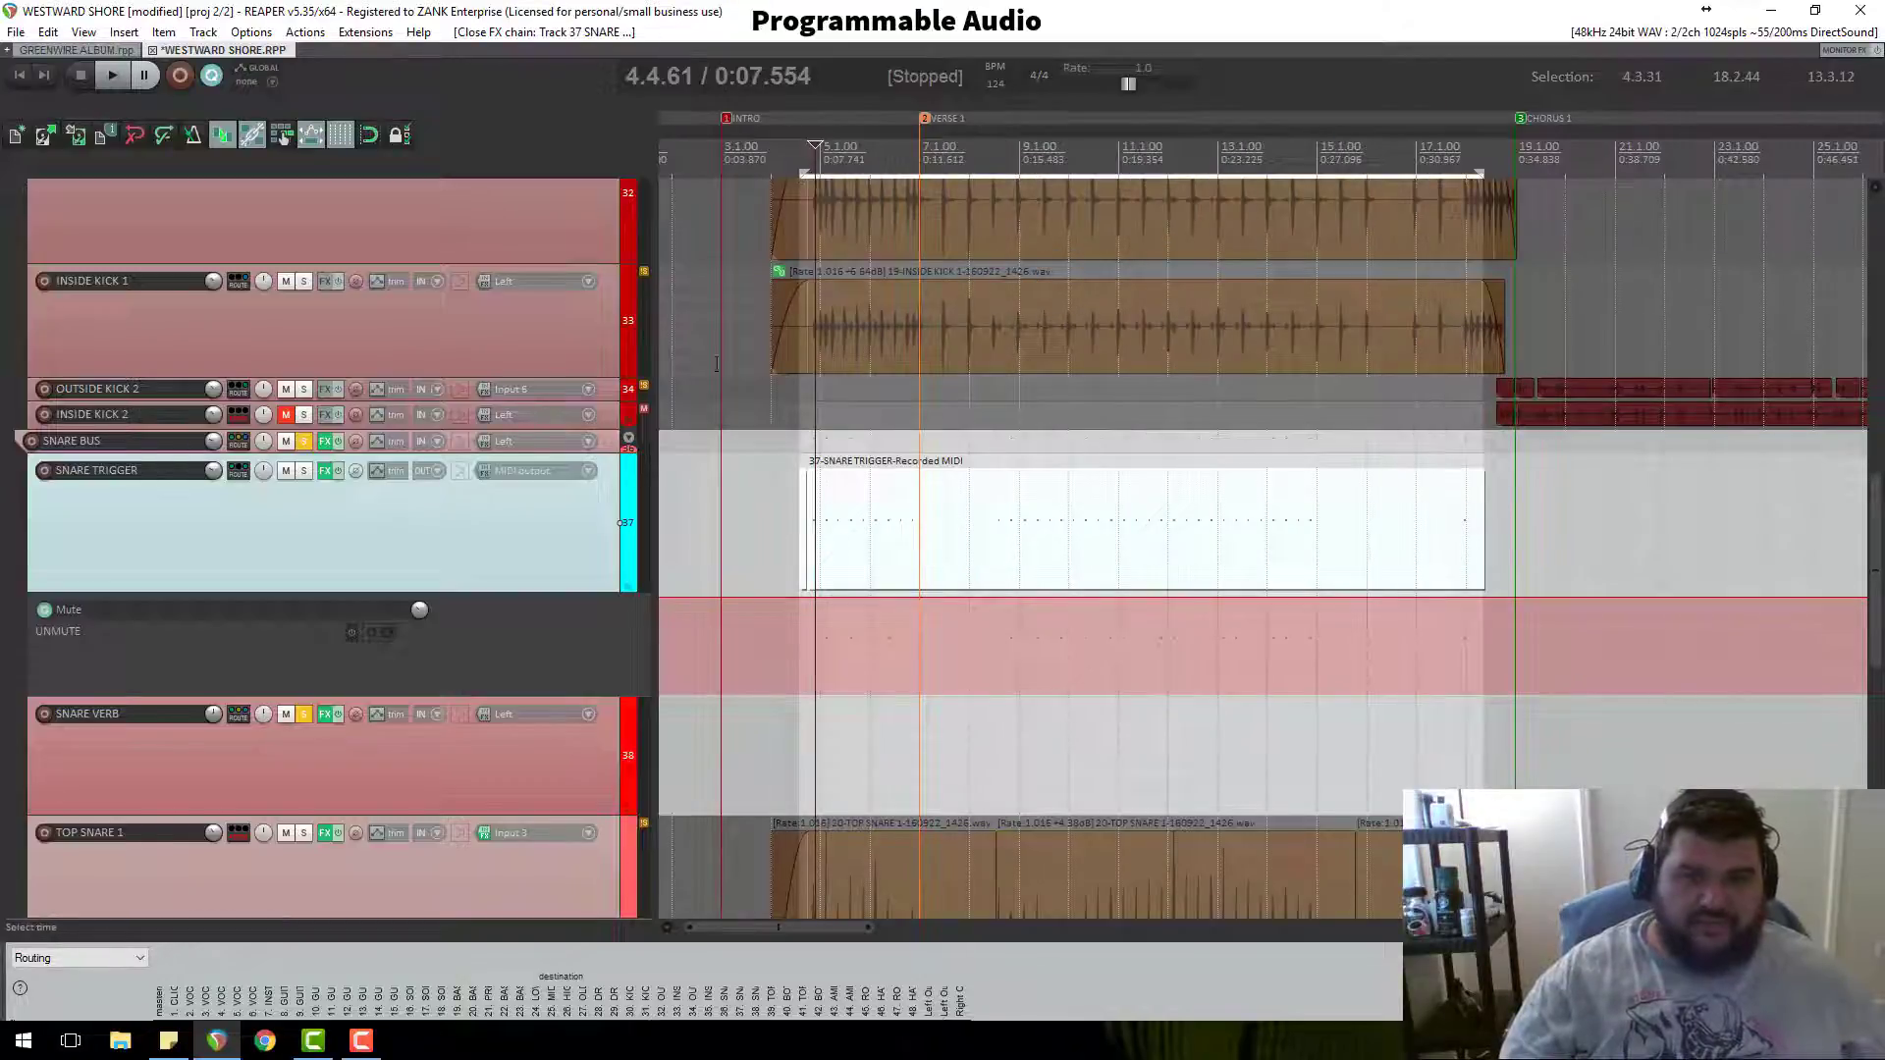
Step: Play the snare from 4.4.61 and watch the modulated sustain in SNARE TRIGGER's sampler
key(space)
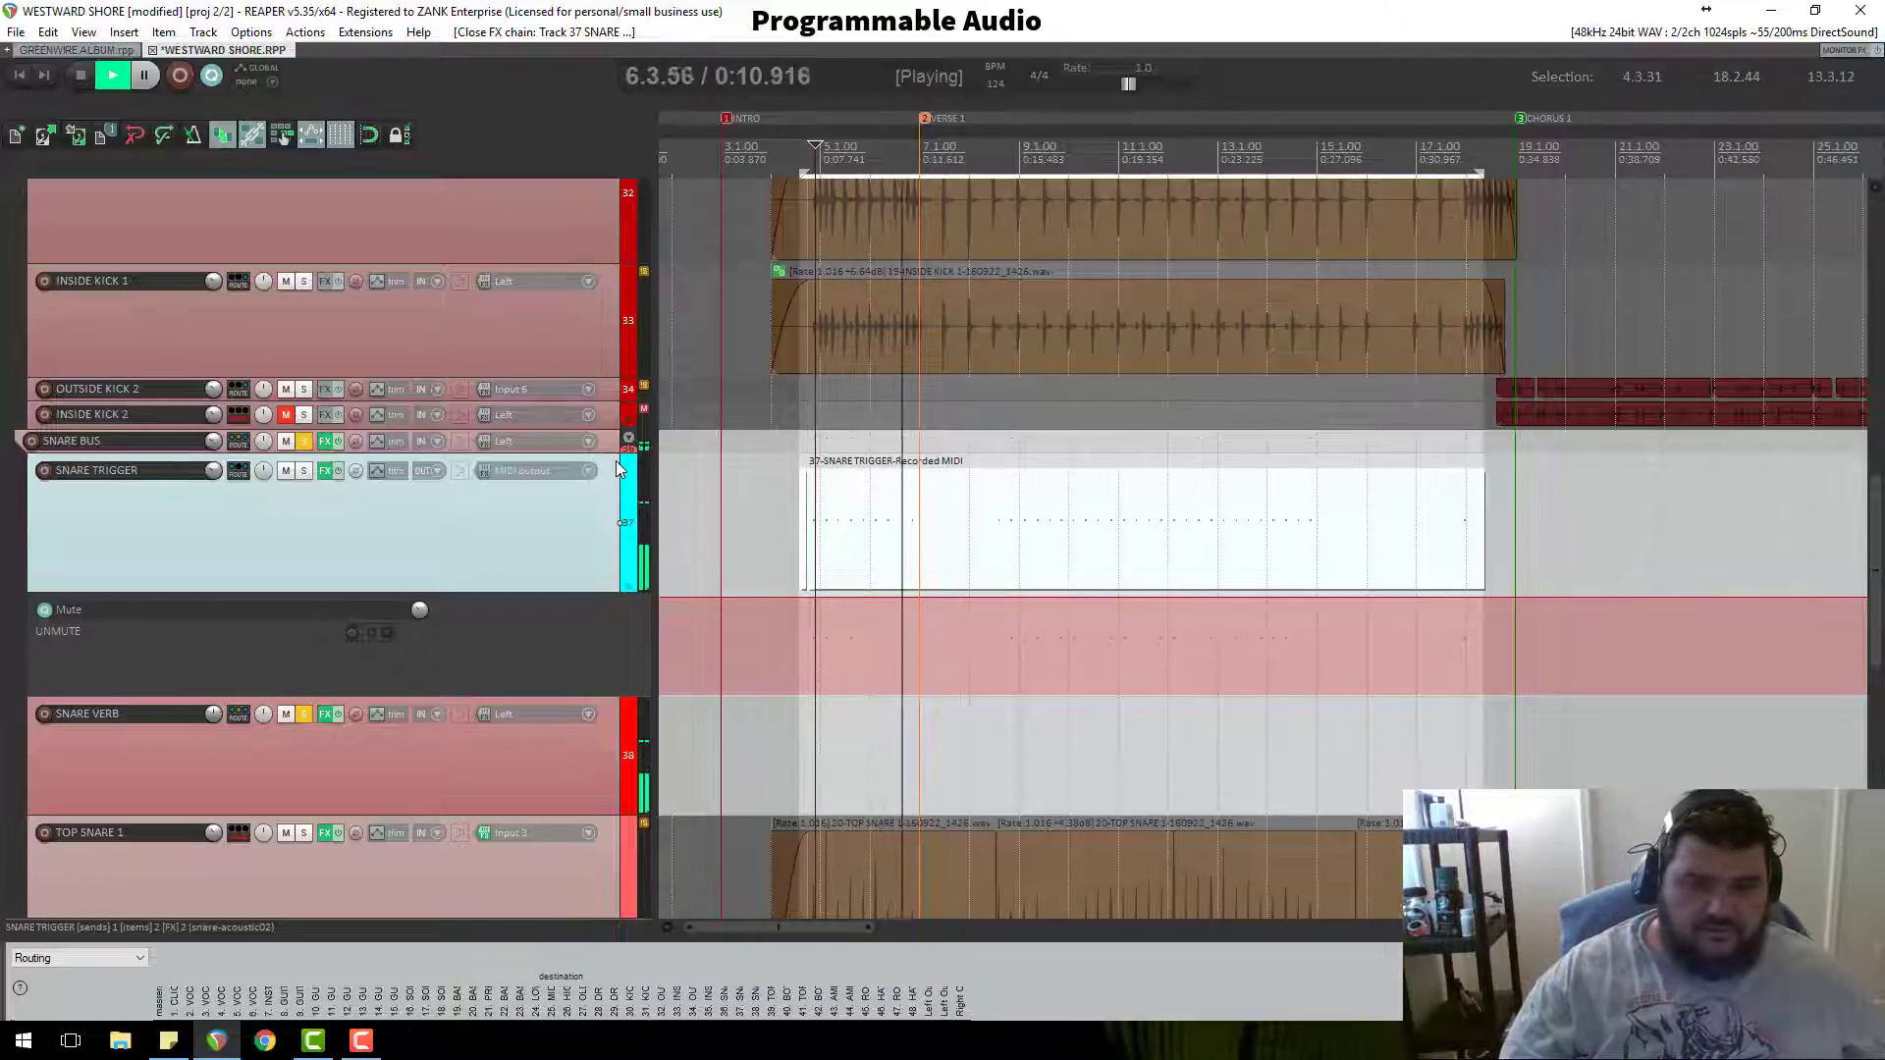
click(330, 469)
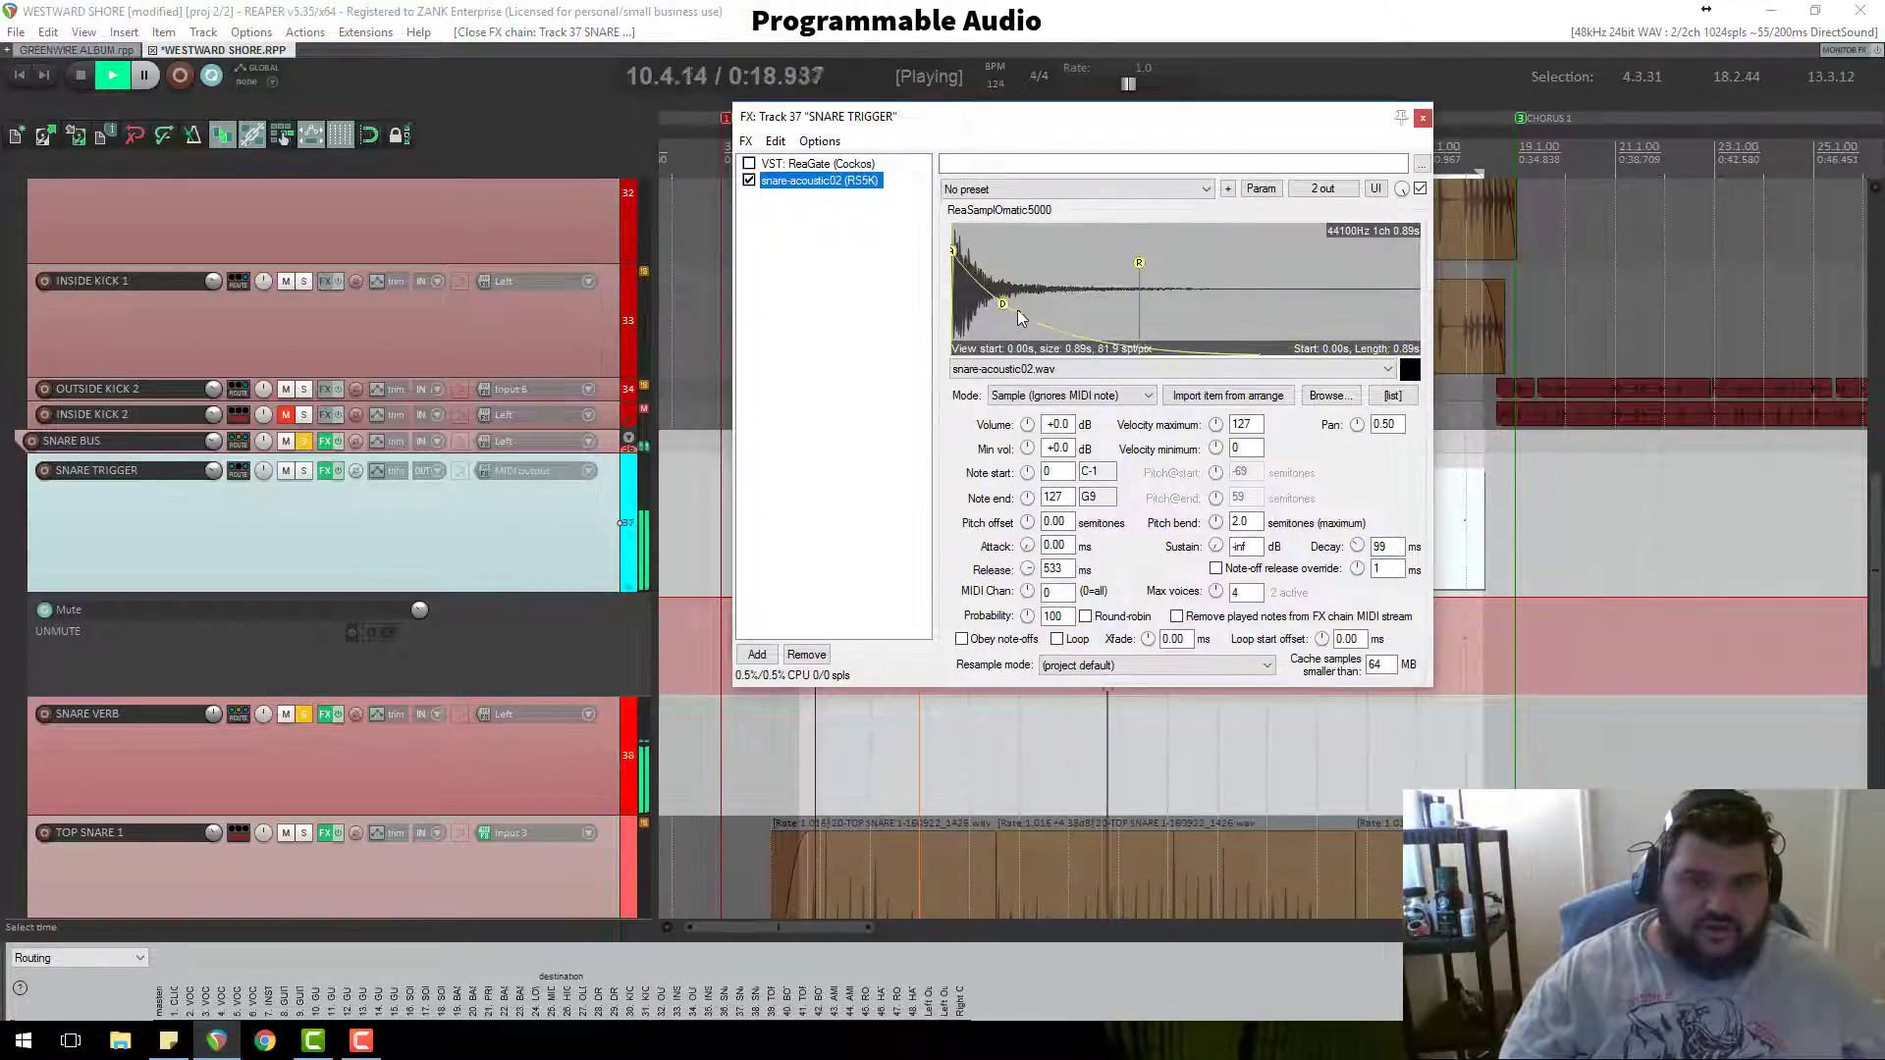
key(space)
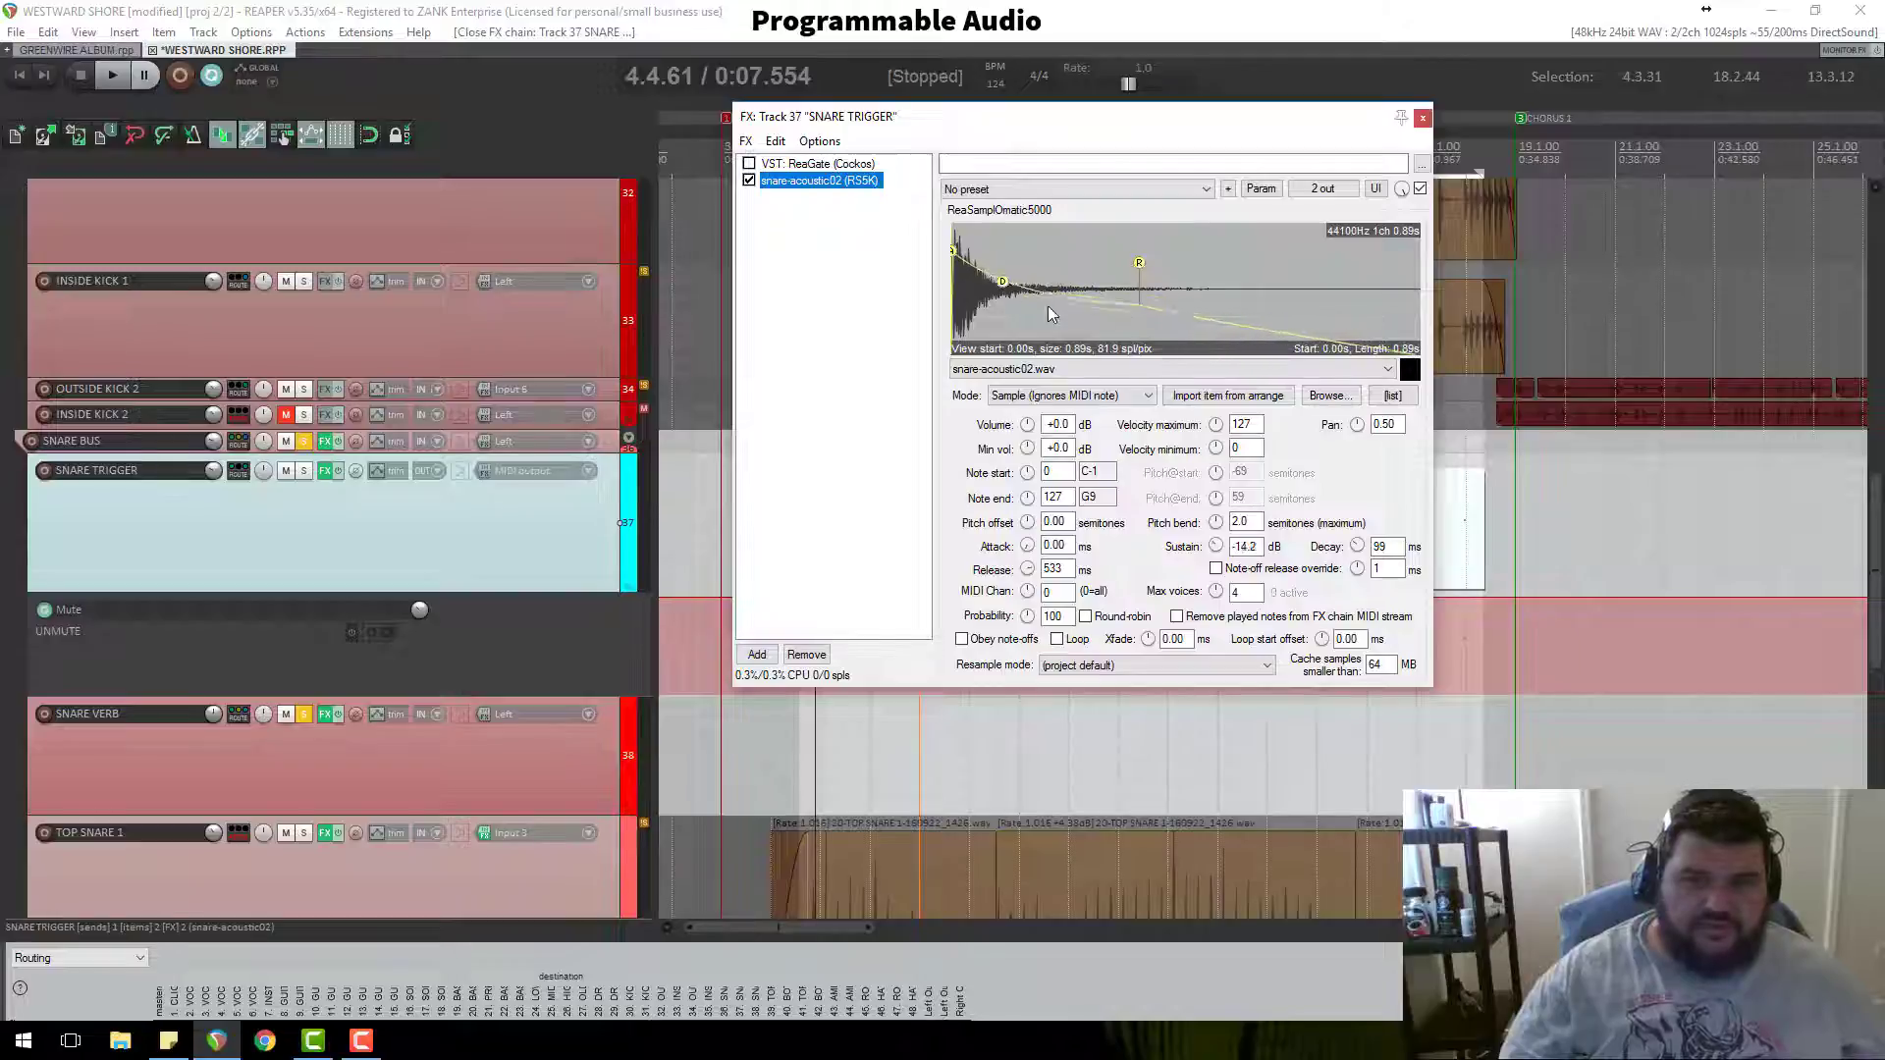
click(1261, 189)
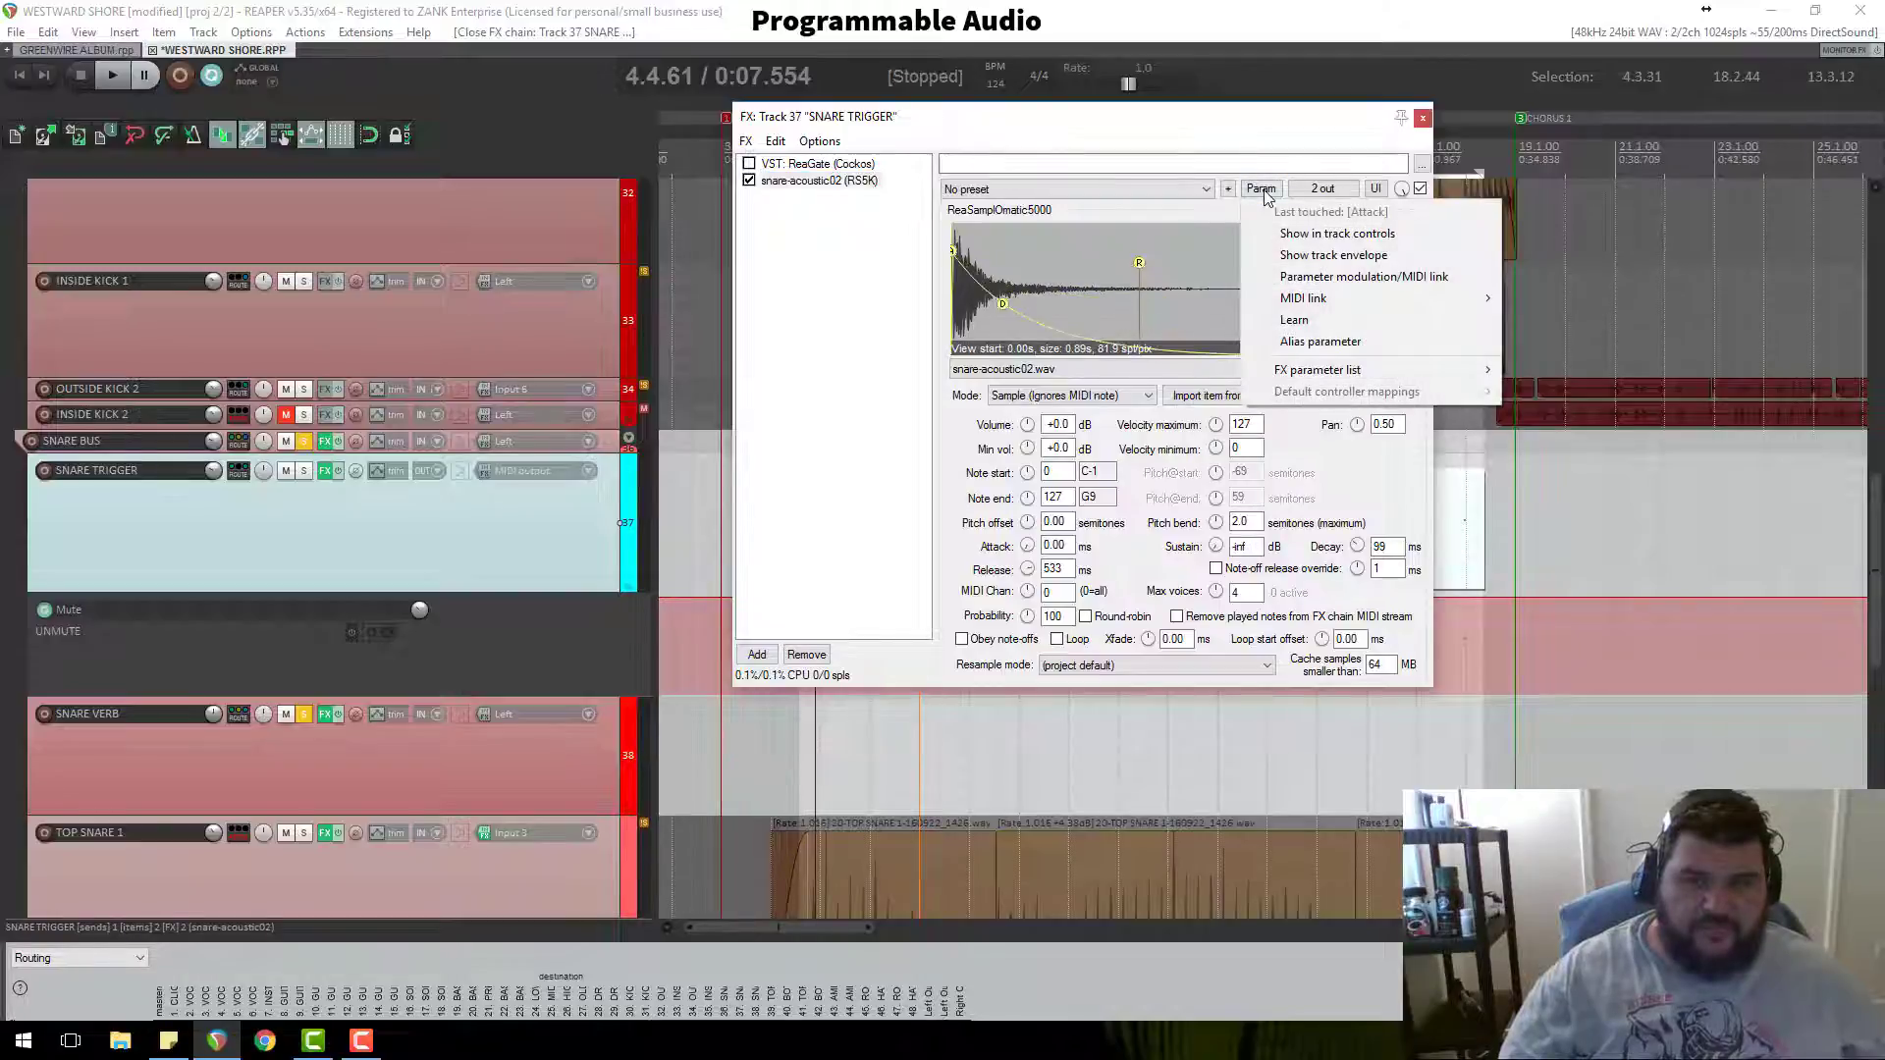
click(1012, 287)
scroll(1006, 290, up, 1)
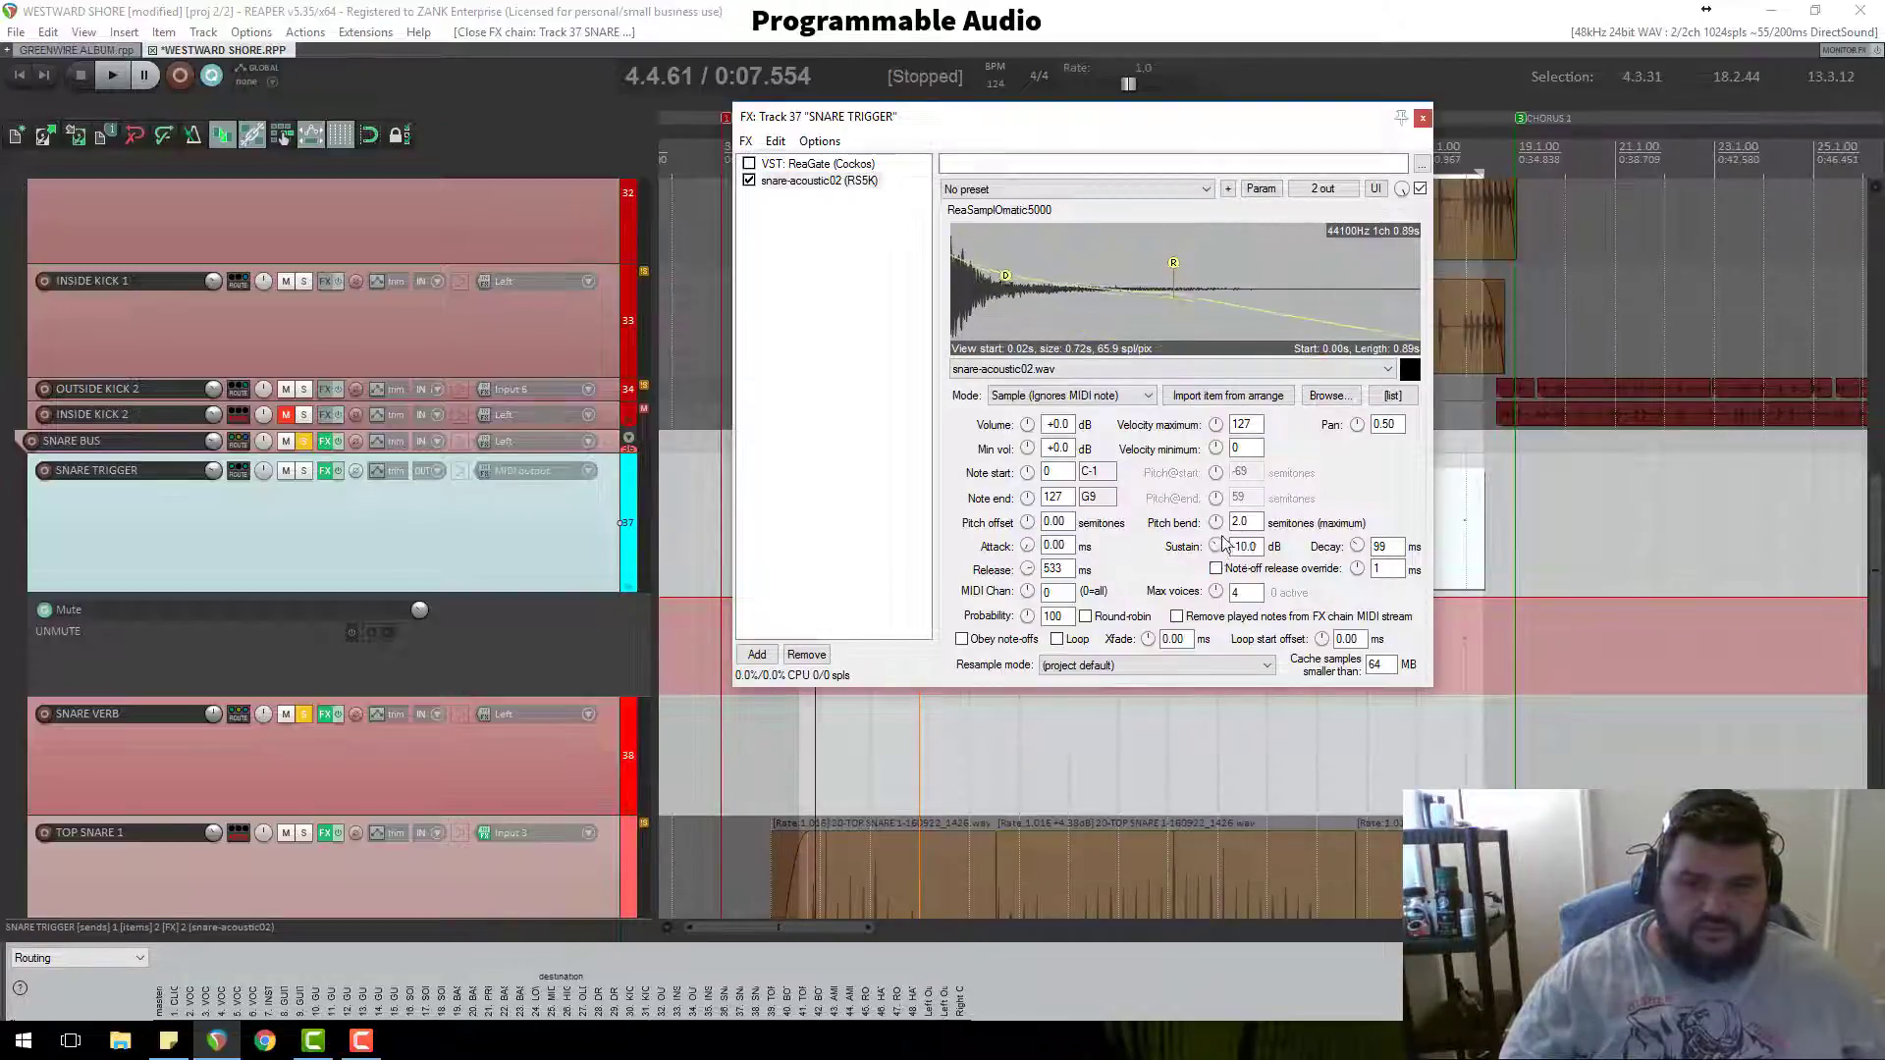
click(1262, 188)
click(1321, 253)
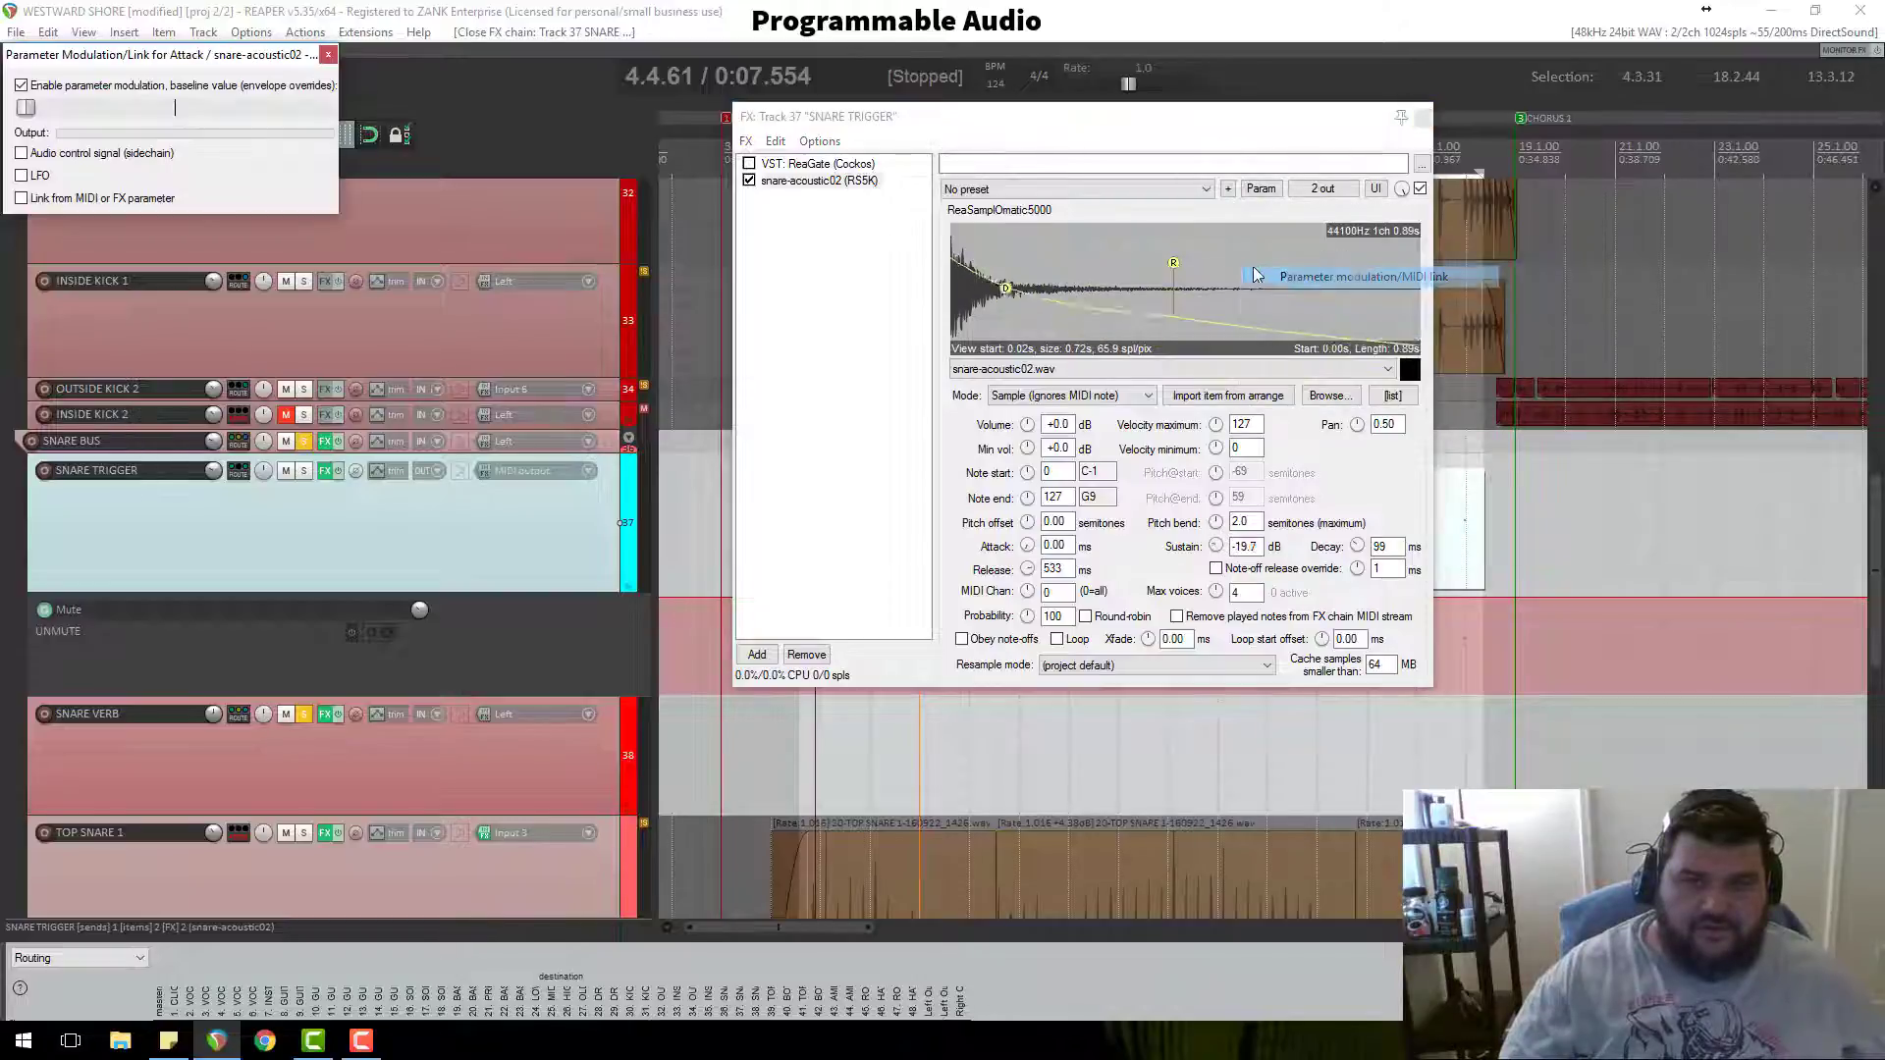
click(329, 55)
Step: Play from 4.4.61 with the Sustain parameter's modulation settings open to check the LFO's effect, and stop playback
key(space)
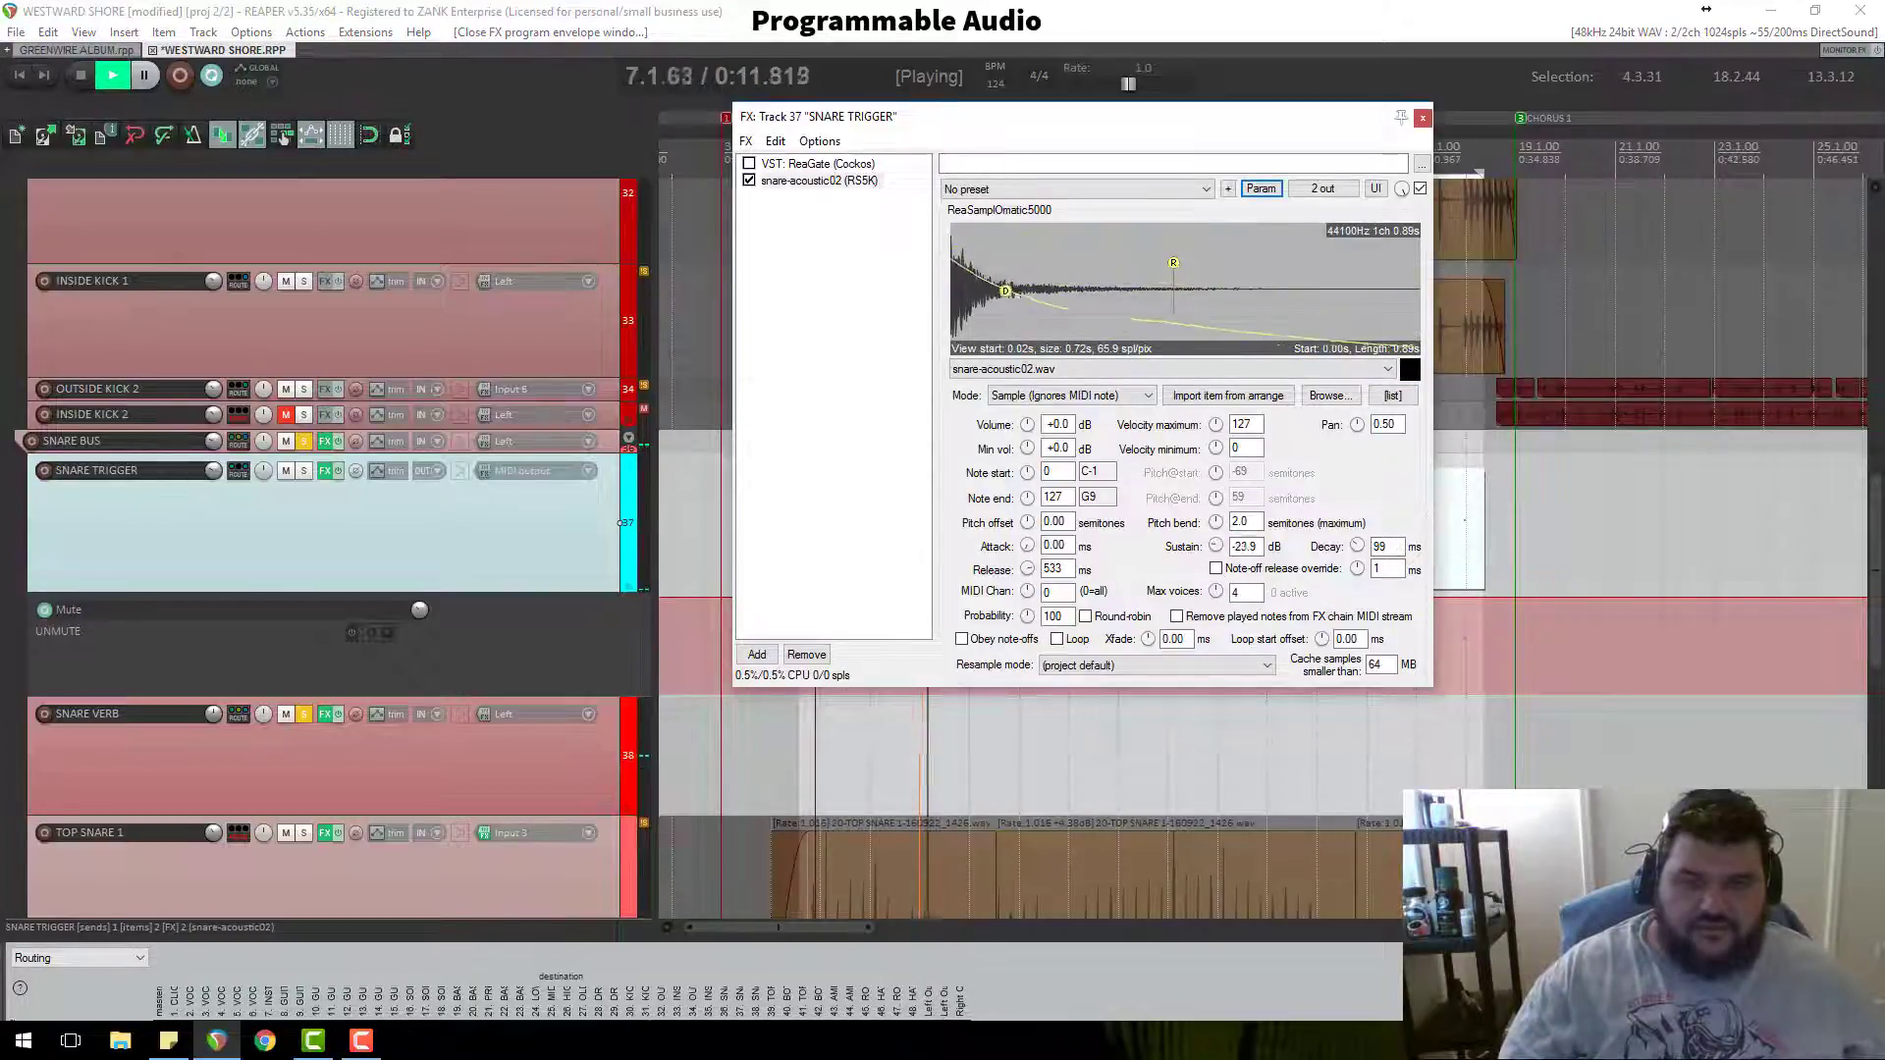
click(1259, 189)
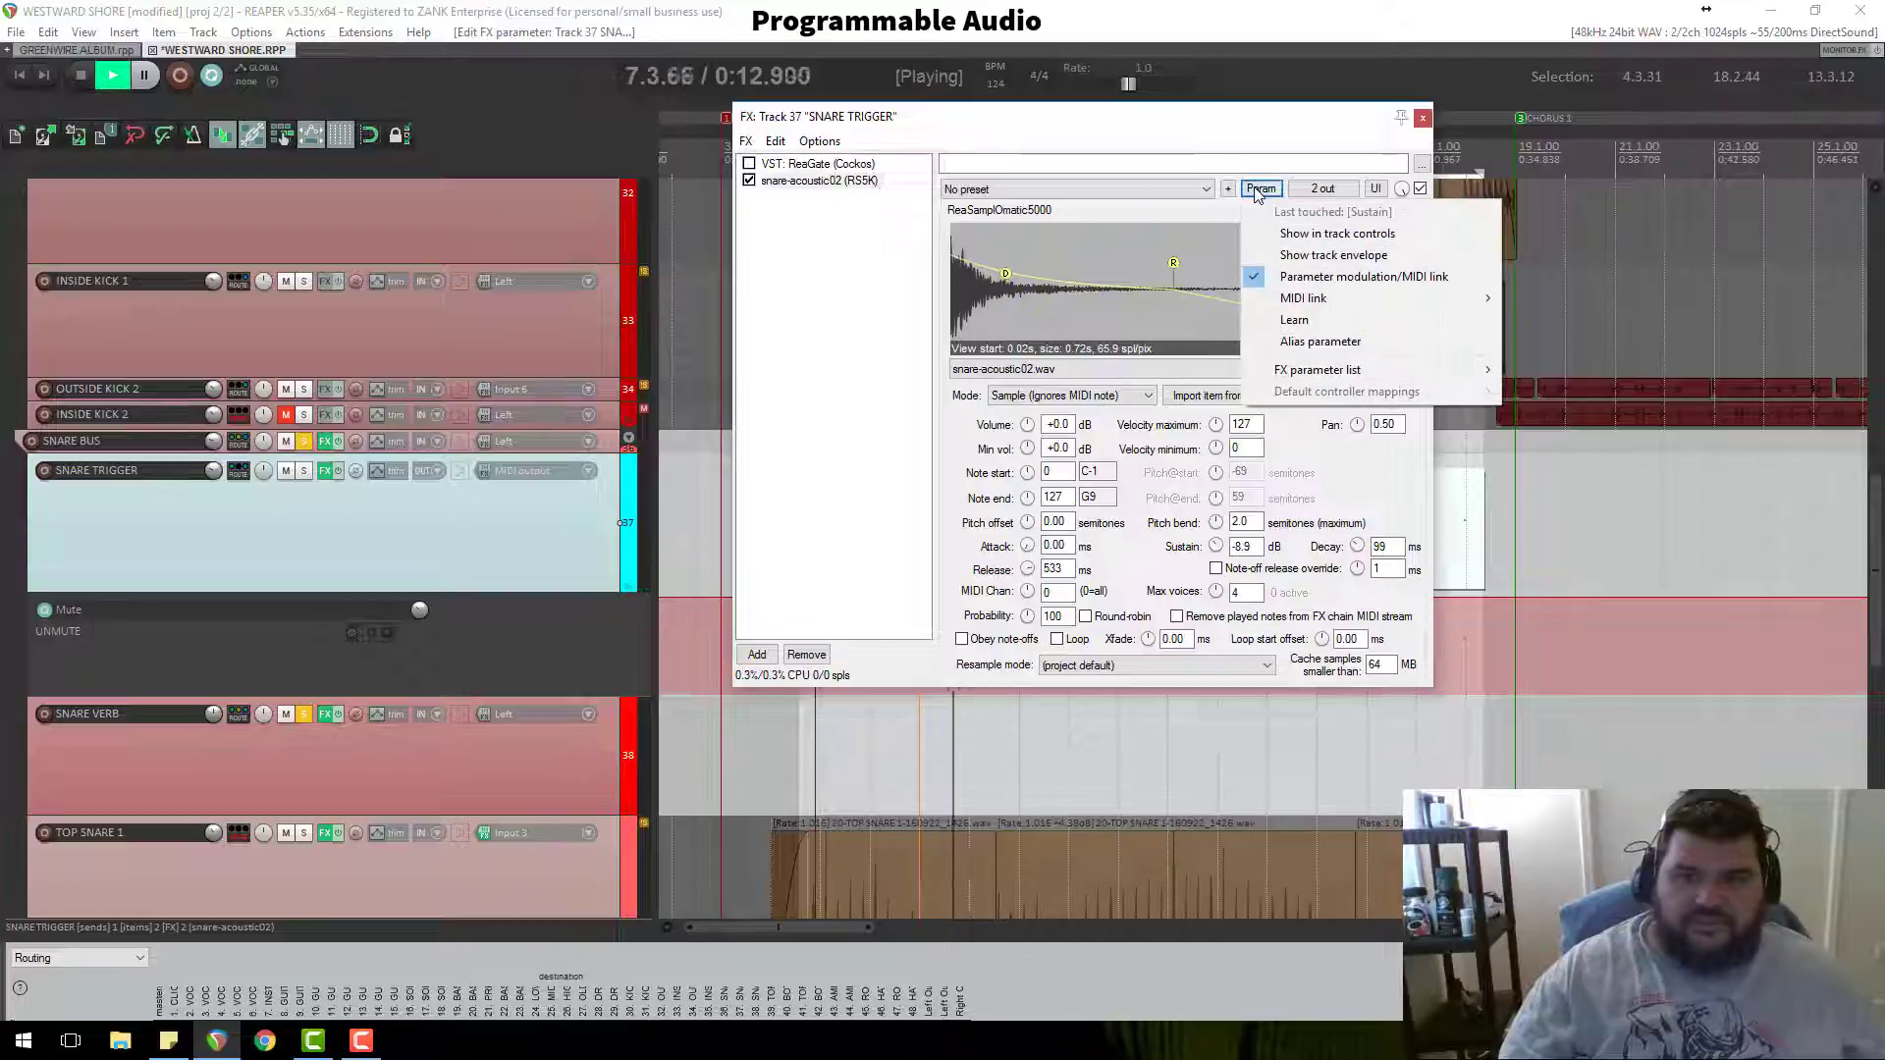
click(1320, 276)
drag(979, 406, 972, 295)
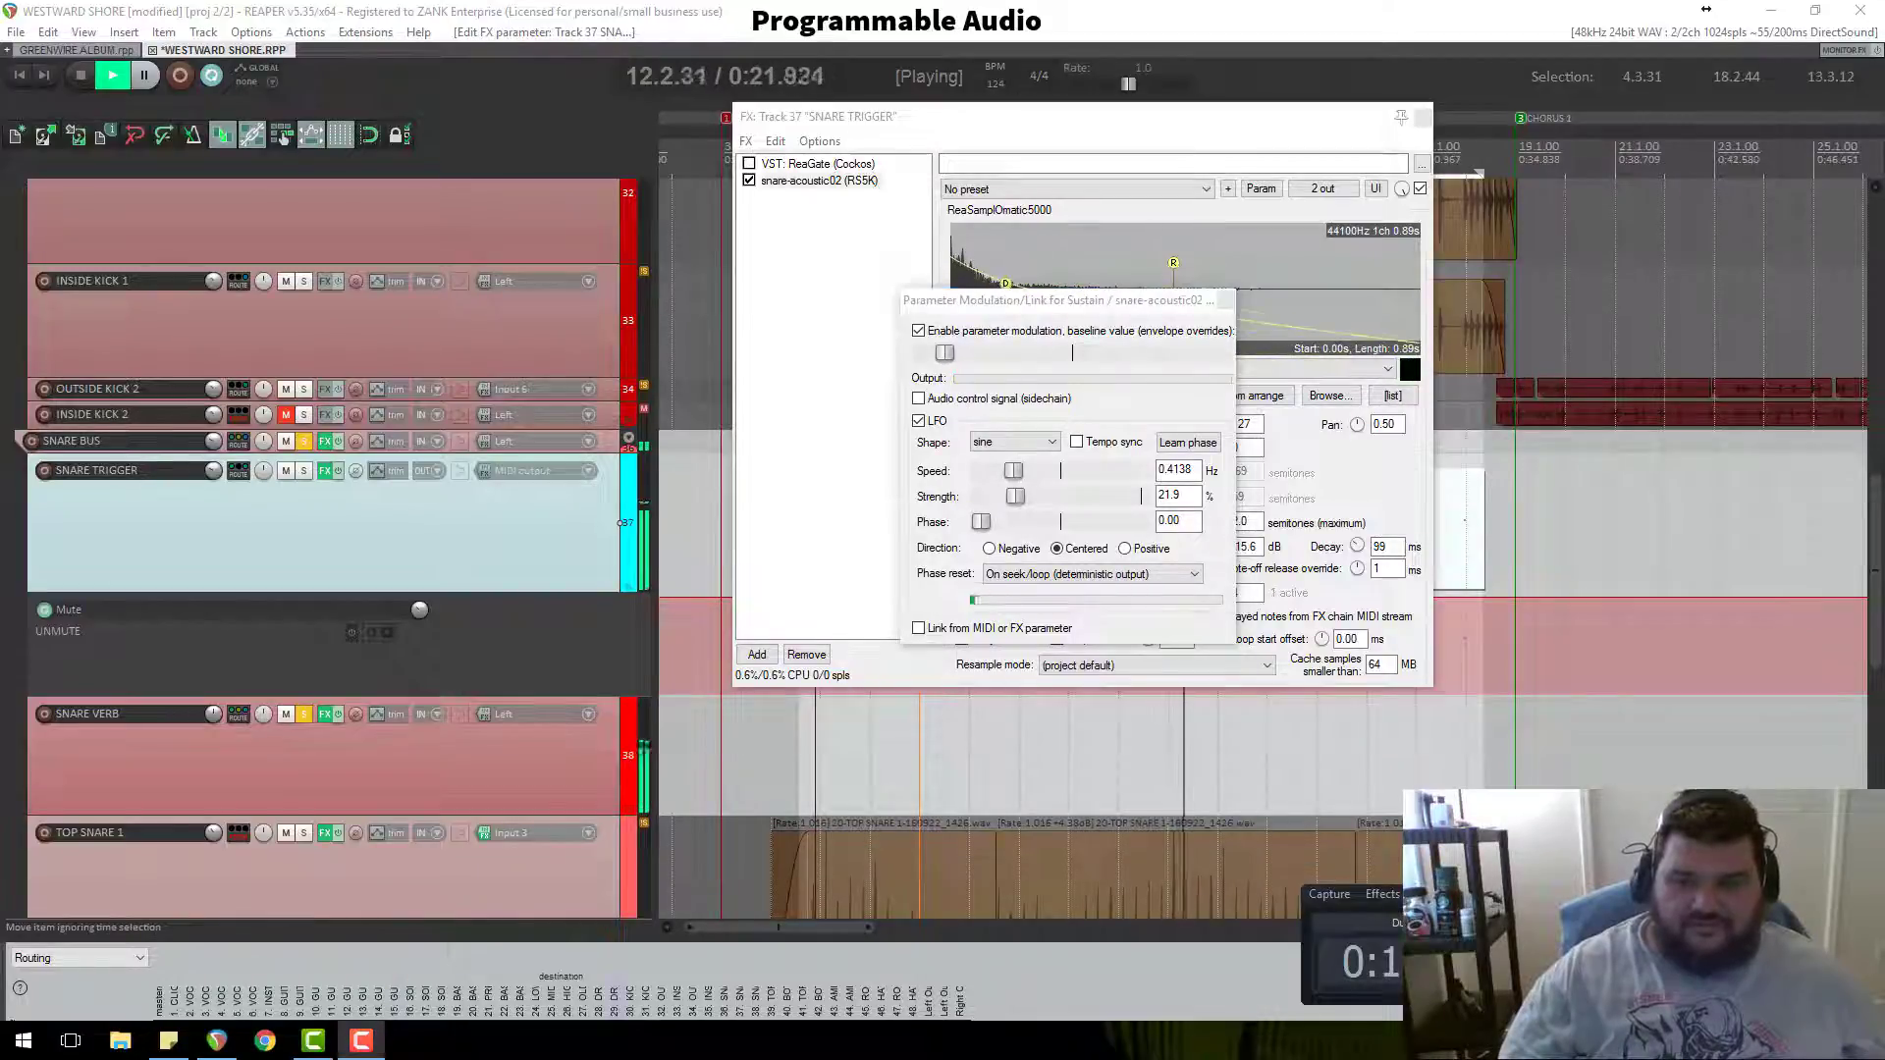
key(space)
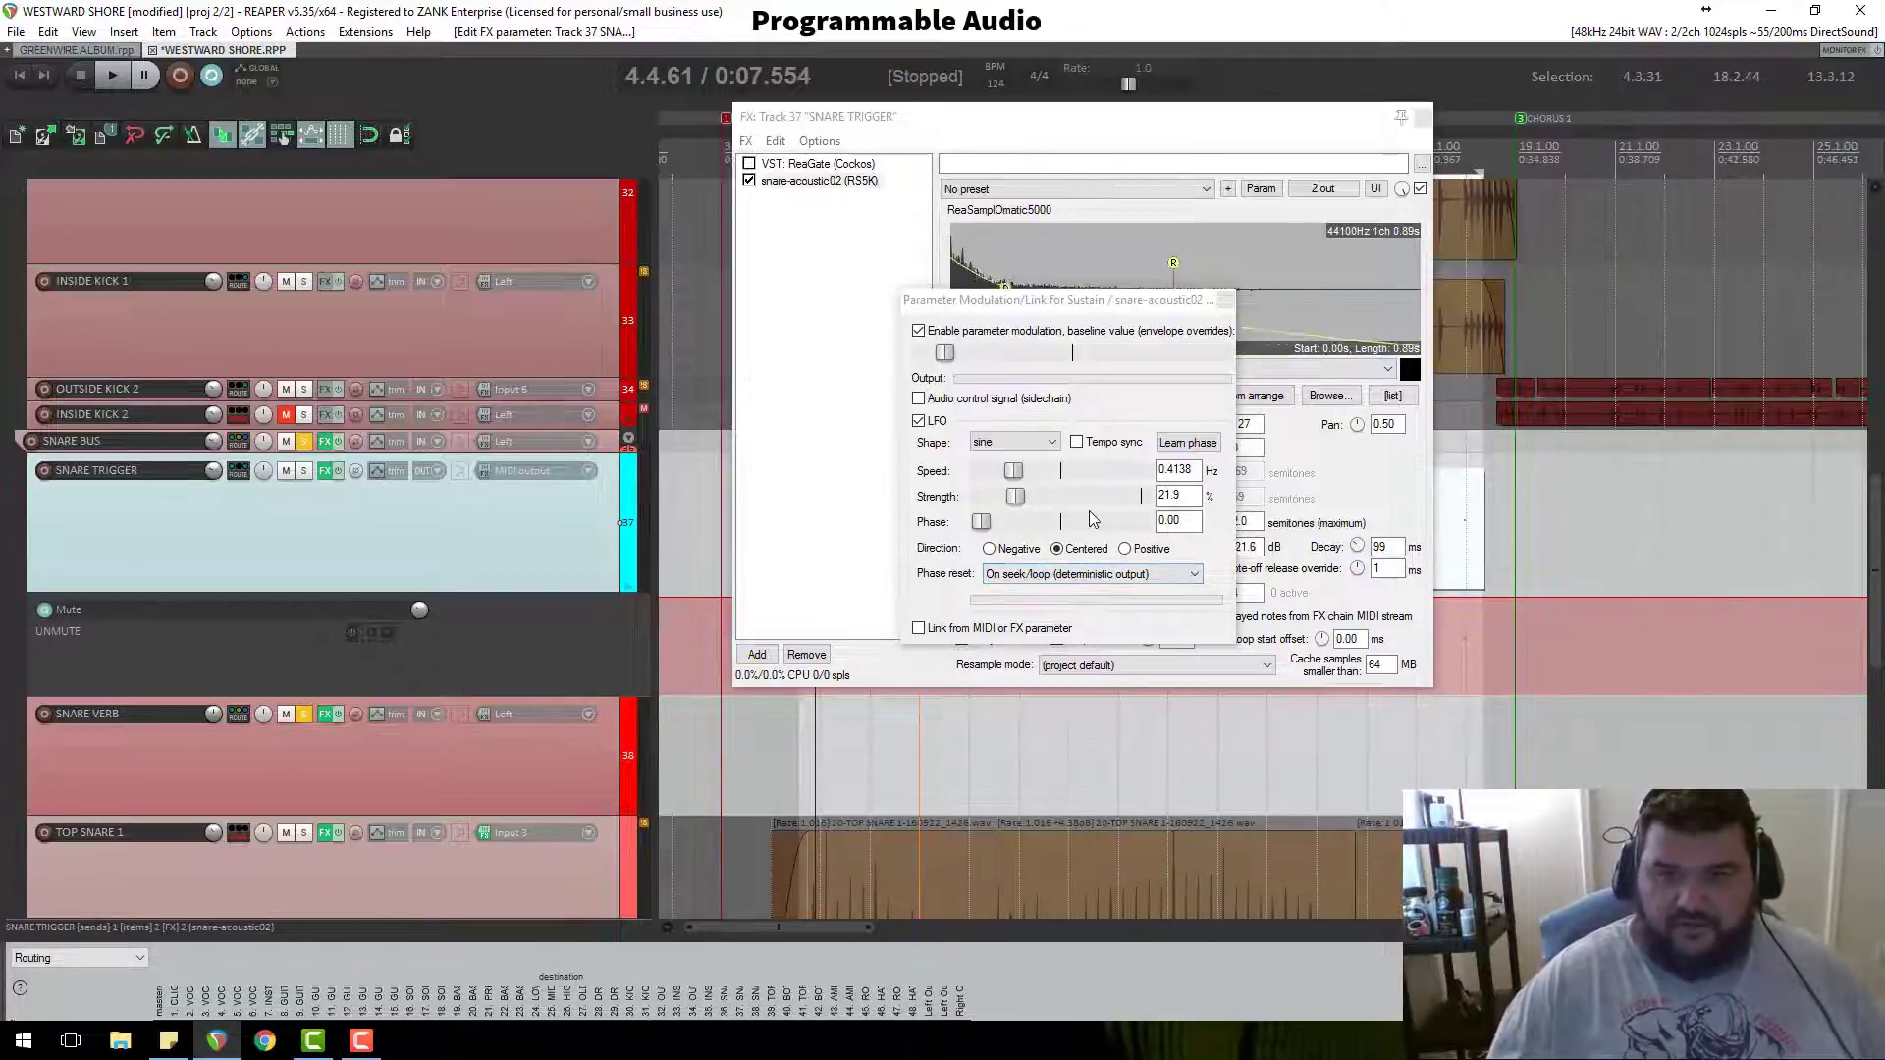
Step: Reduce the Sustain LFO strength to 11.3% while playing from 4.4.61
drag(1109, 312, 786, 278)
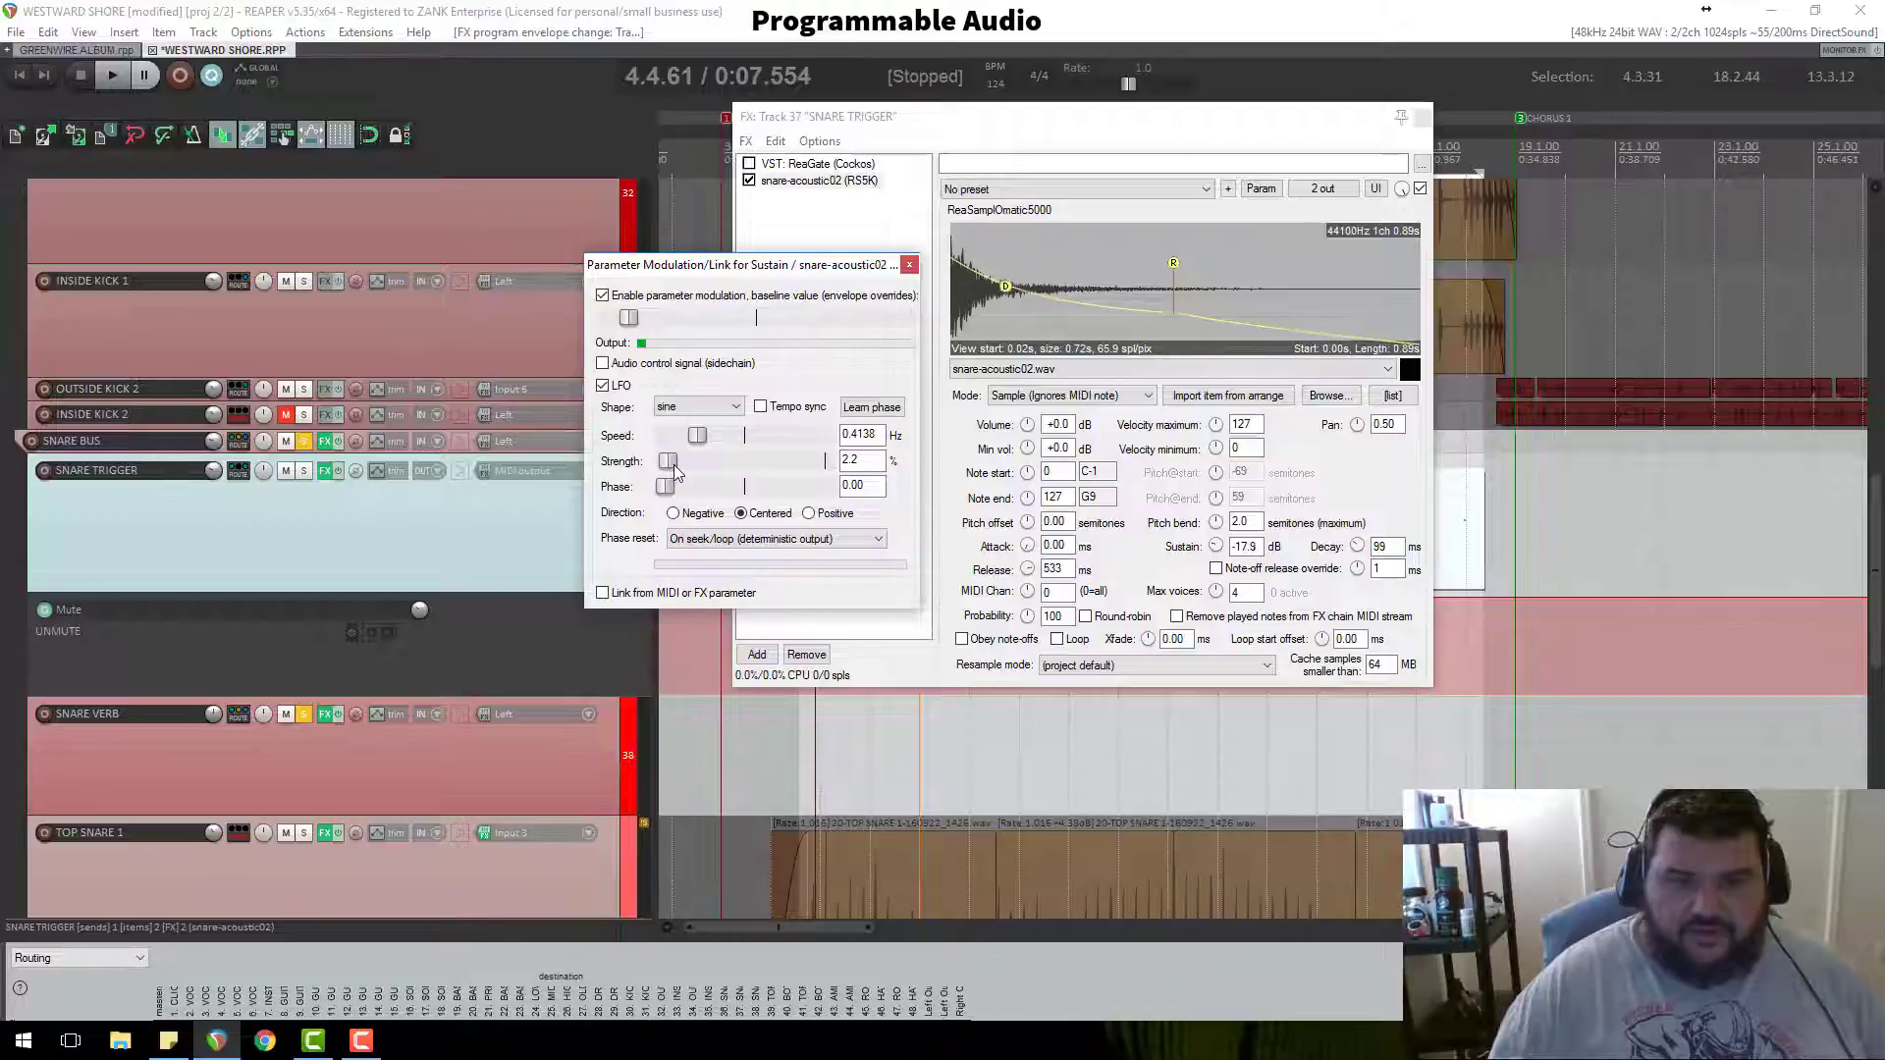
click(522, 13)
key(space)
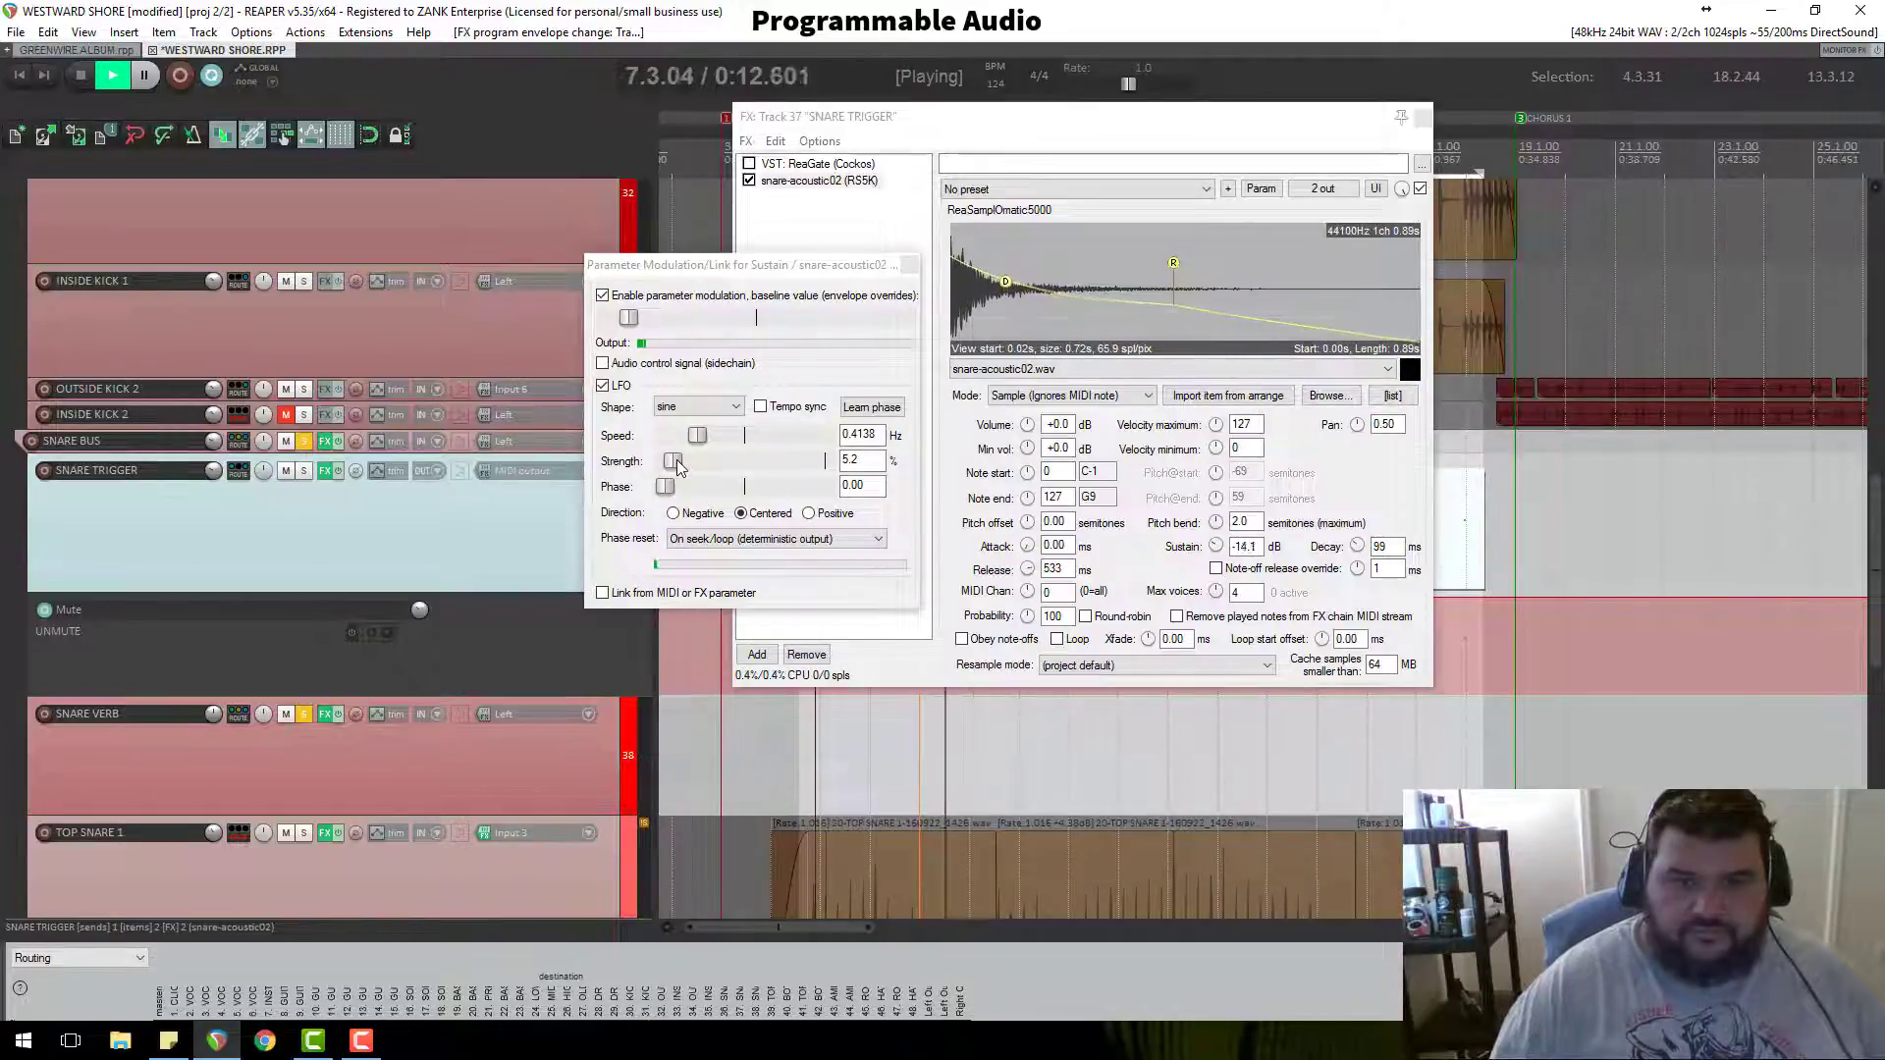
drag(677, 465, 687, 465)
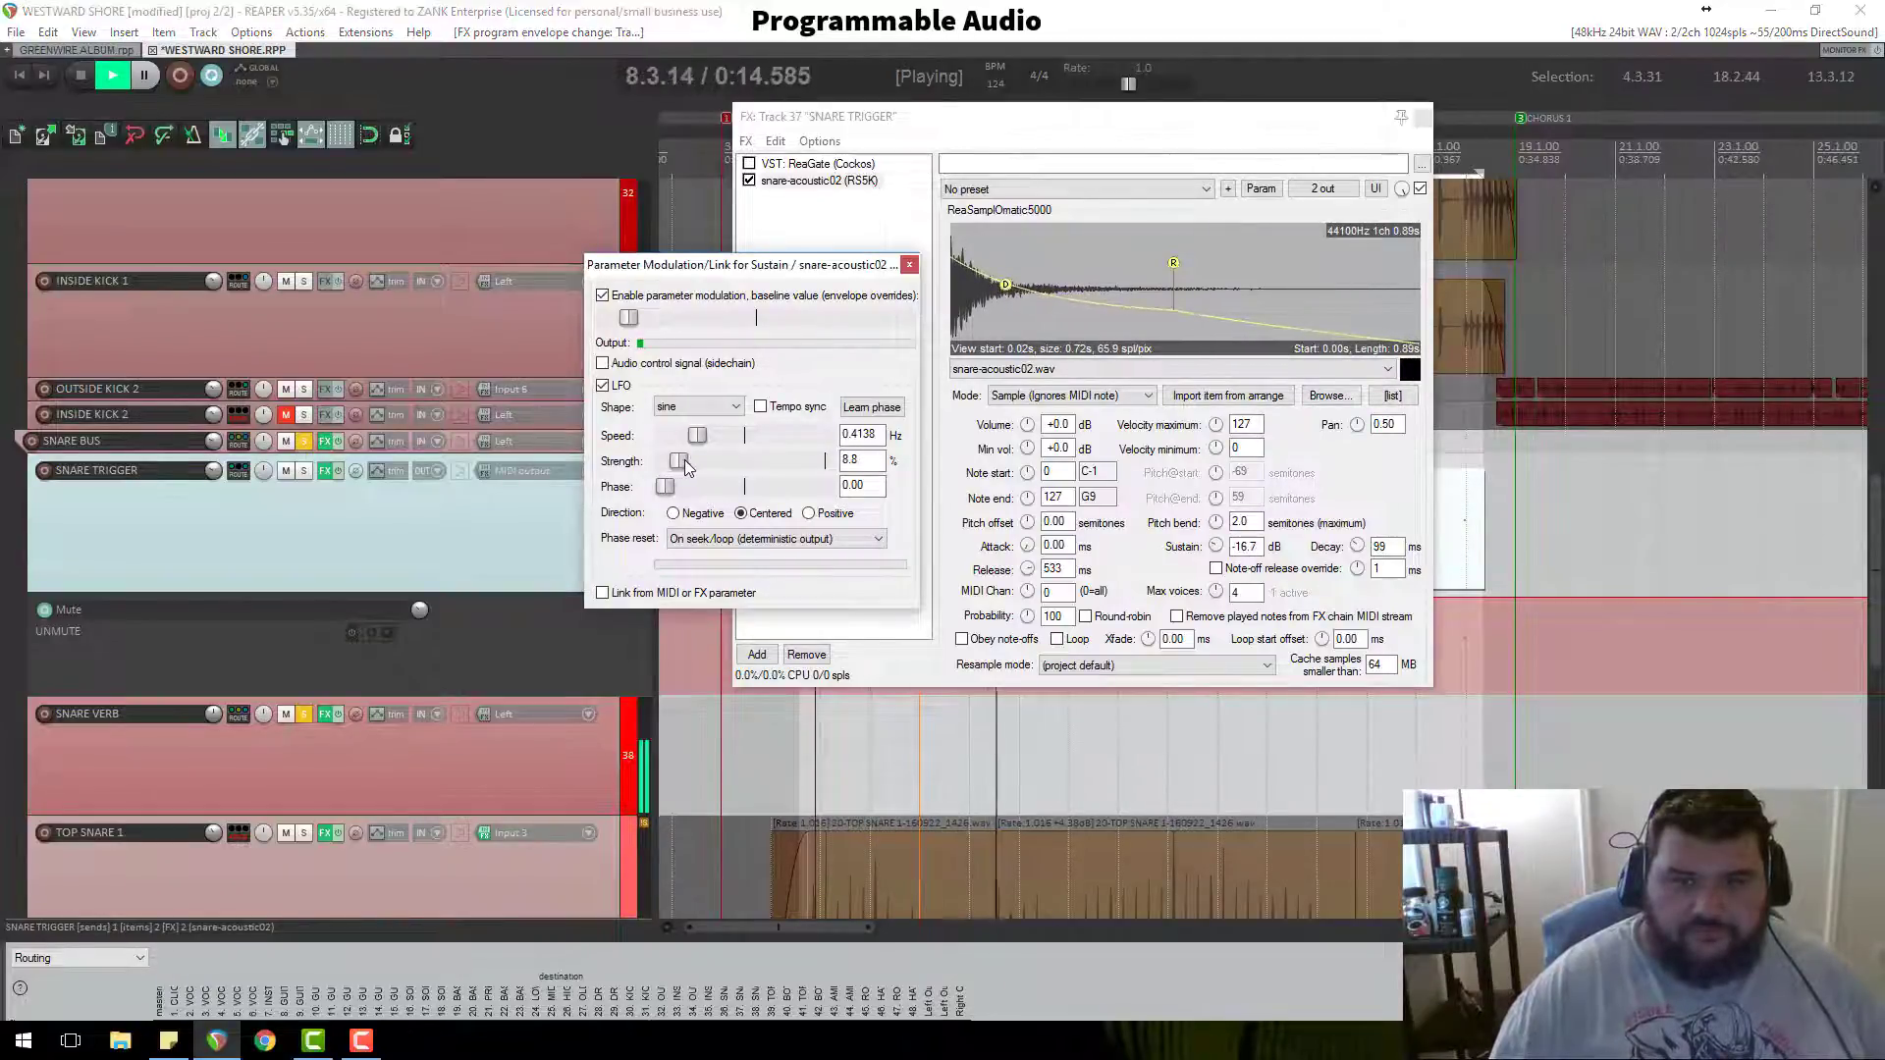
Step: Bypass SNARE VERB's effects and unsolo the track during playback
click(324, 715)
click(305, 719)
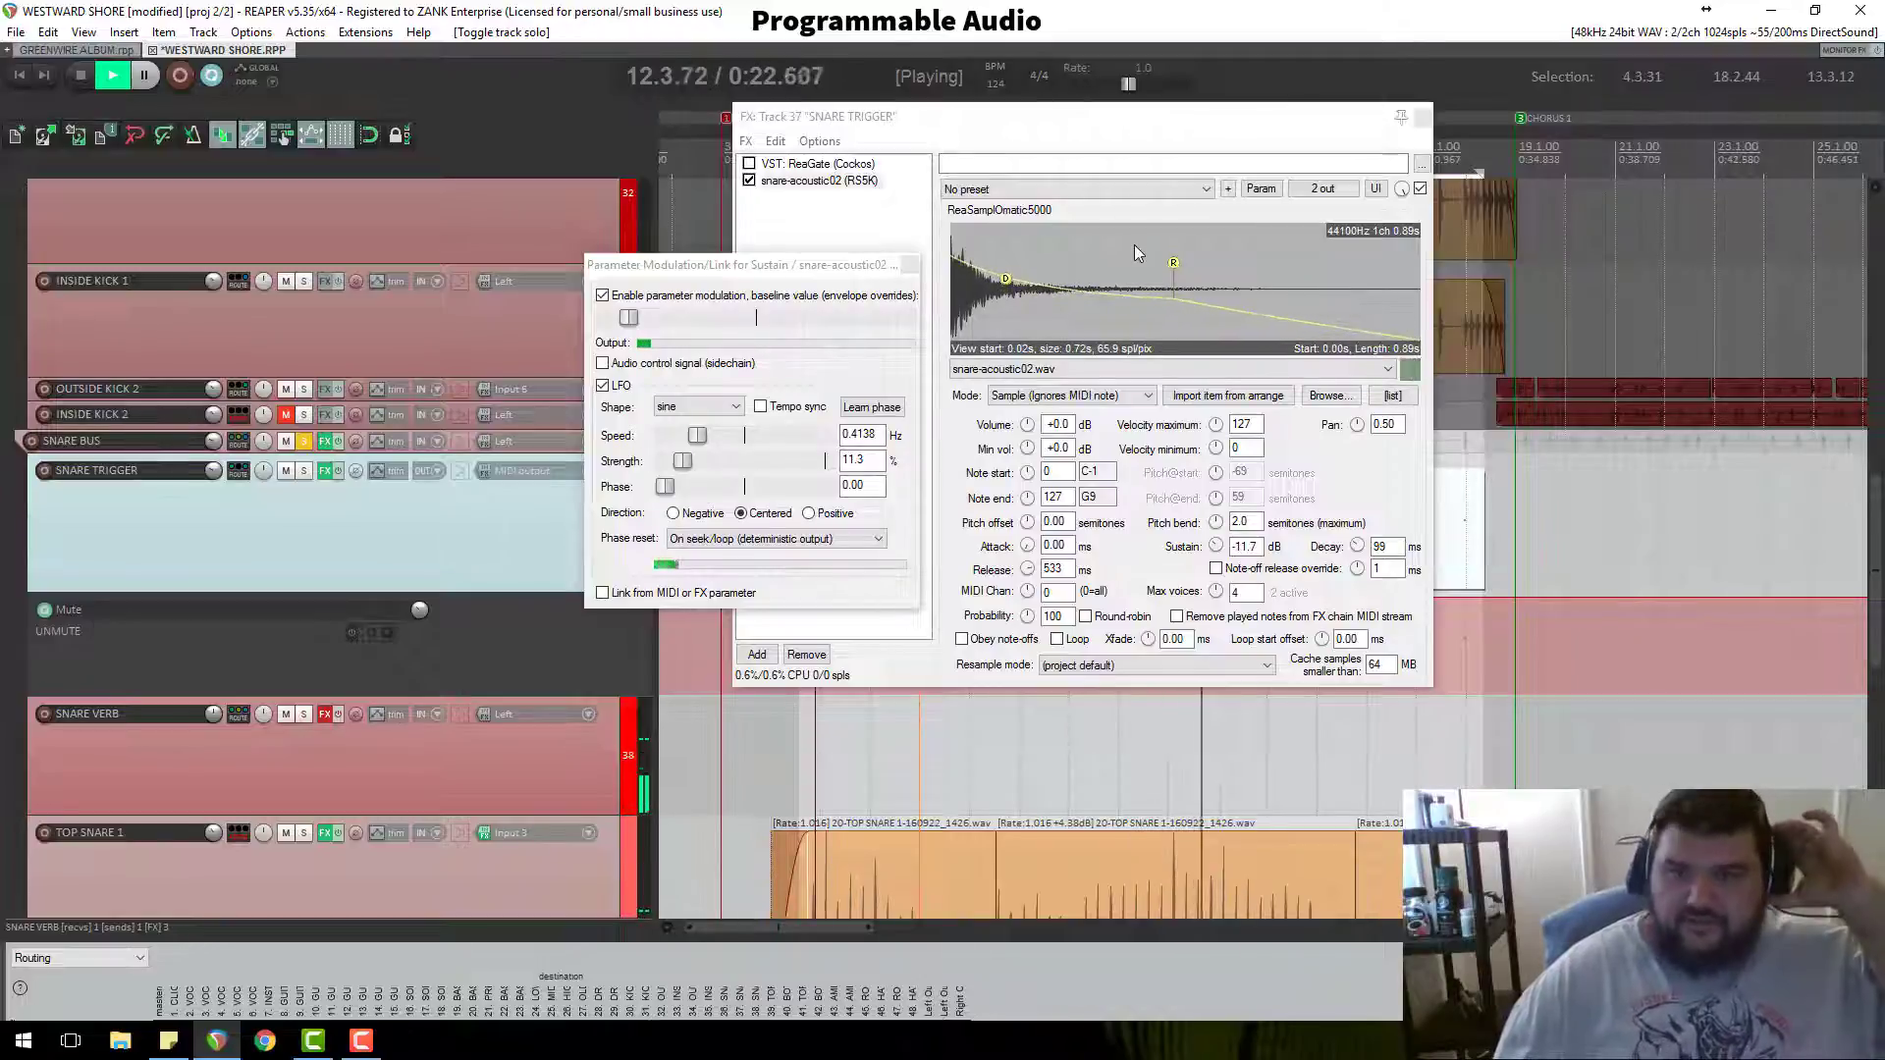
Step: Replace the sample in SNARE TRIGGER's sampler with snare-analog.wav
click(1027, 385)
click(1027, 370)
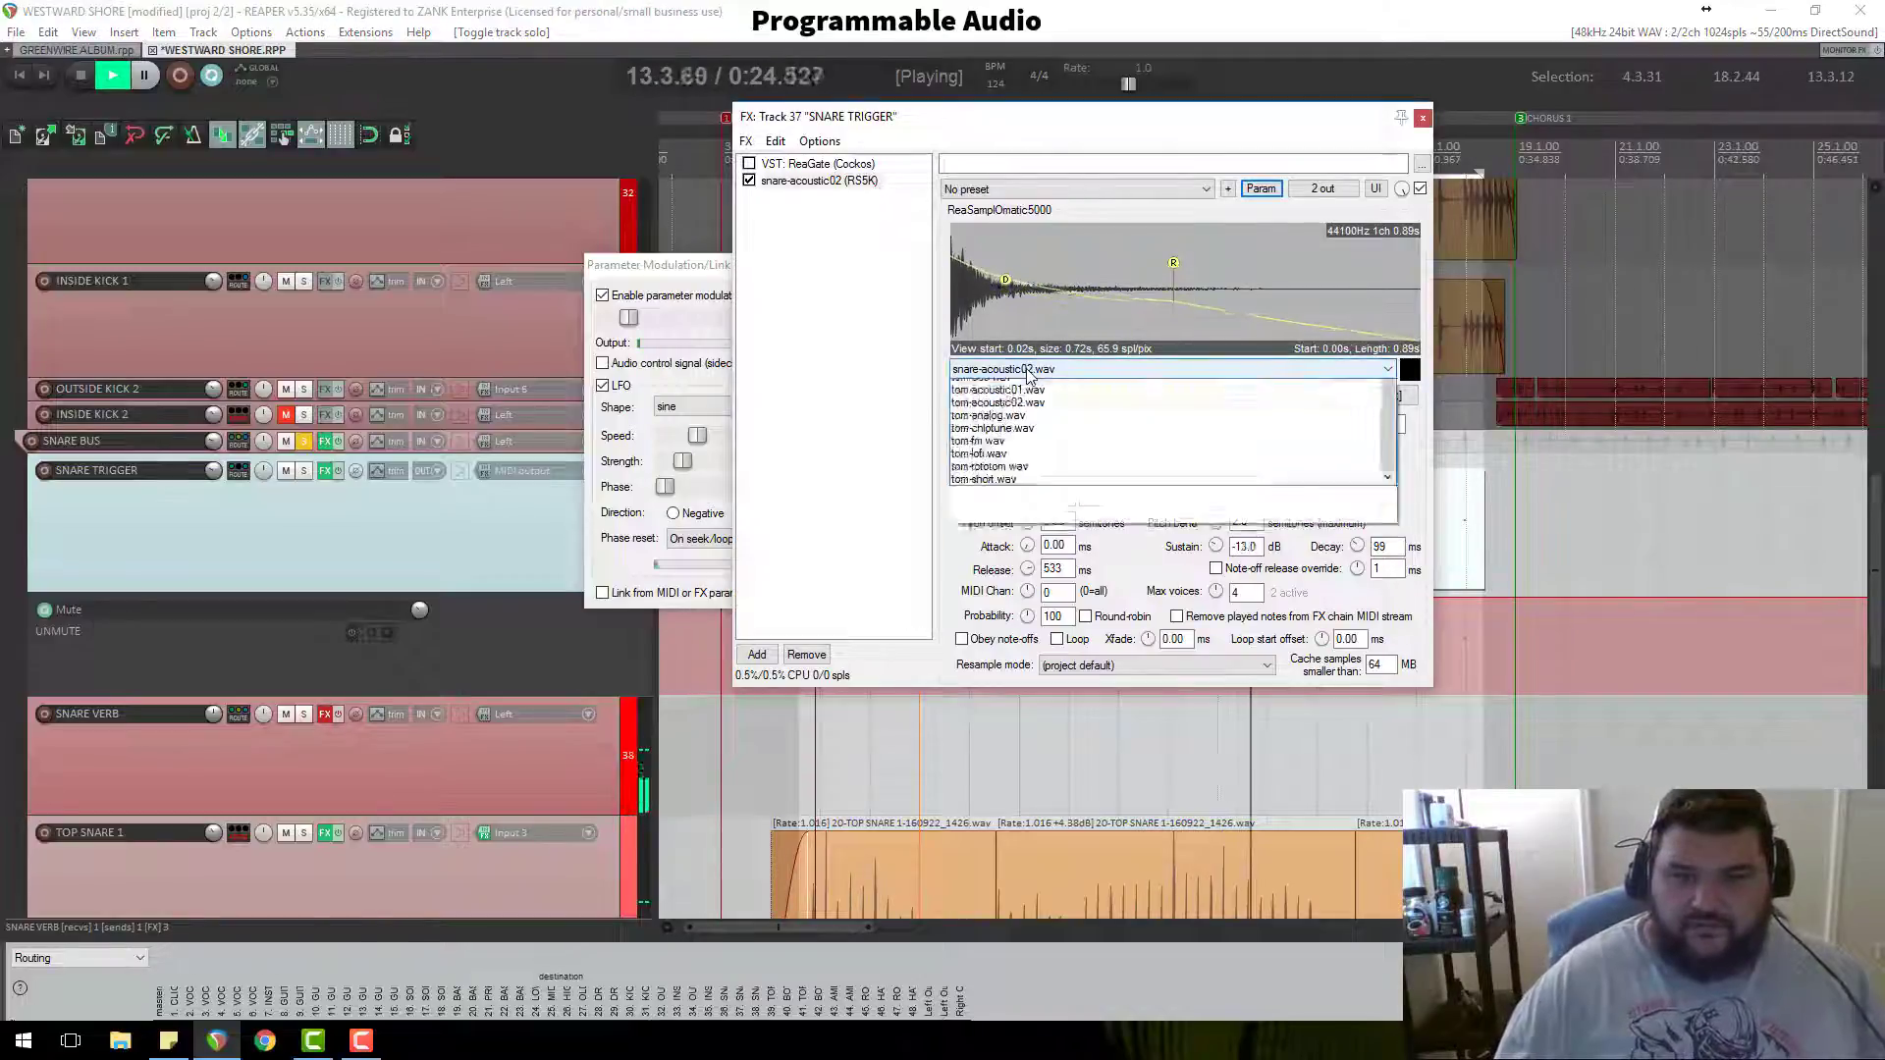
click(1042, 413)
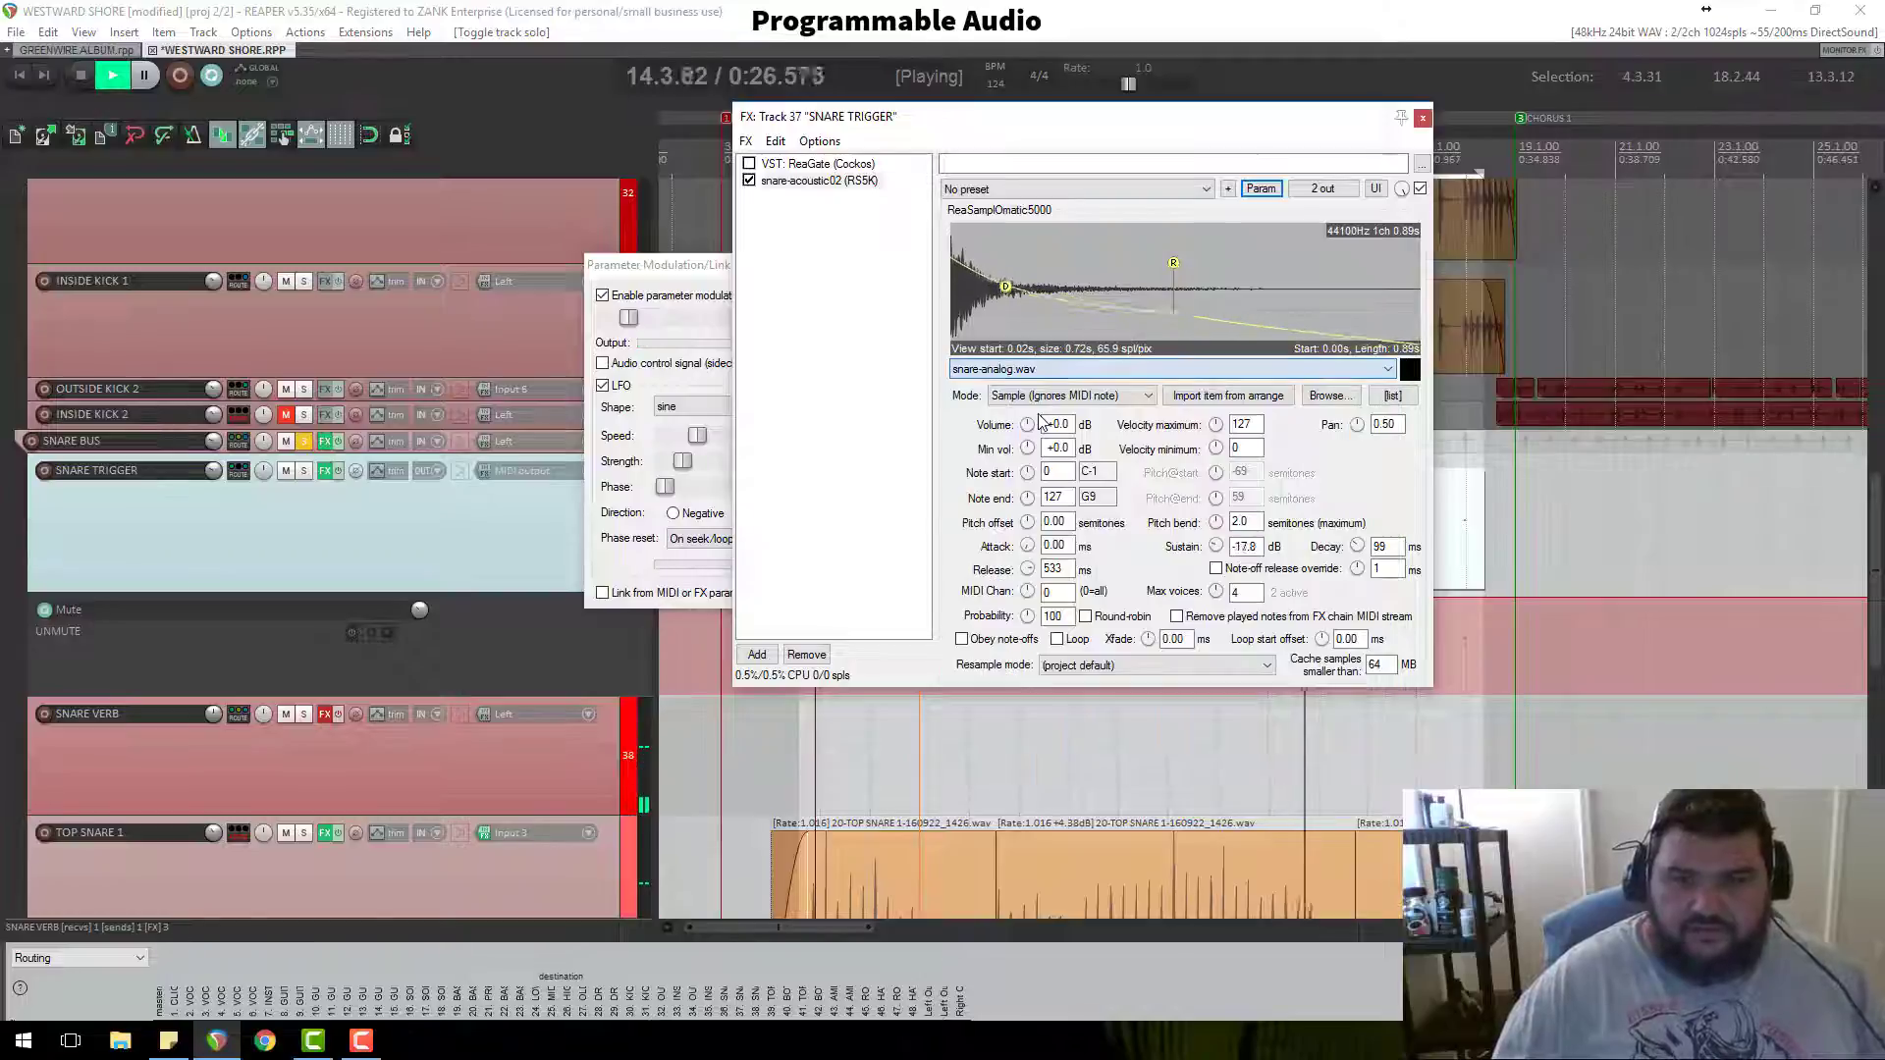
Step: Replace the sample in SNARE TRIGGER's sampler with snare-acoustic01.wav
click(1029, 373)
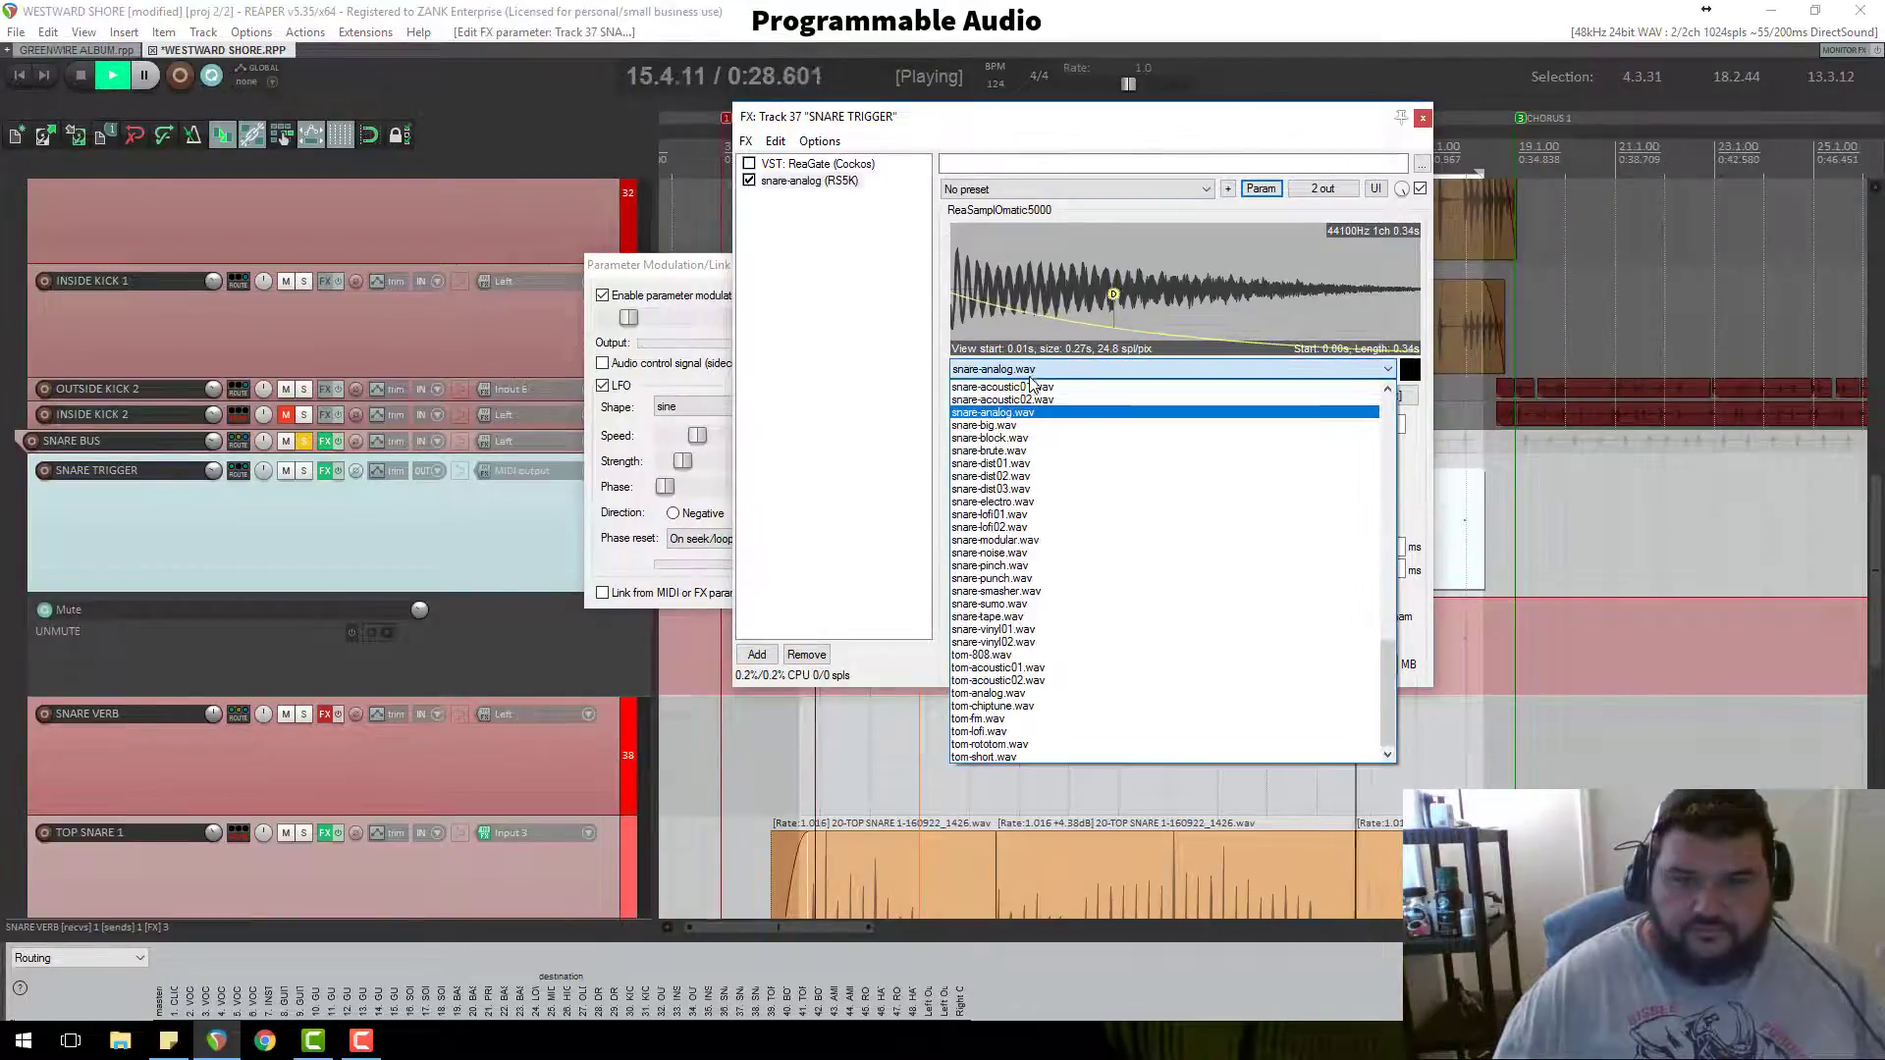
click(1029, 391)
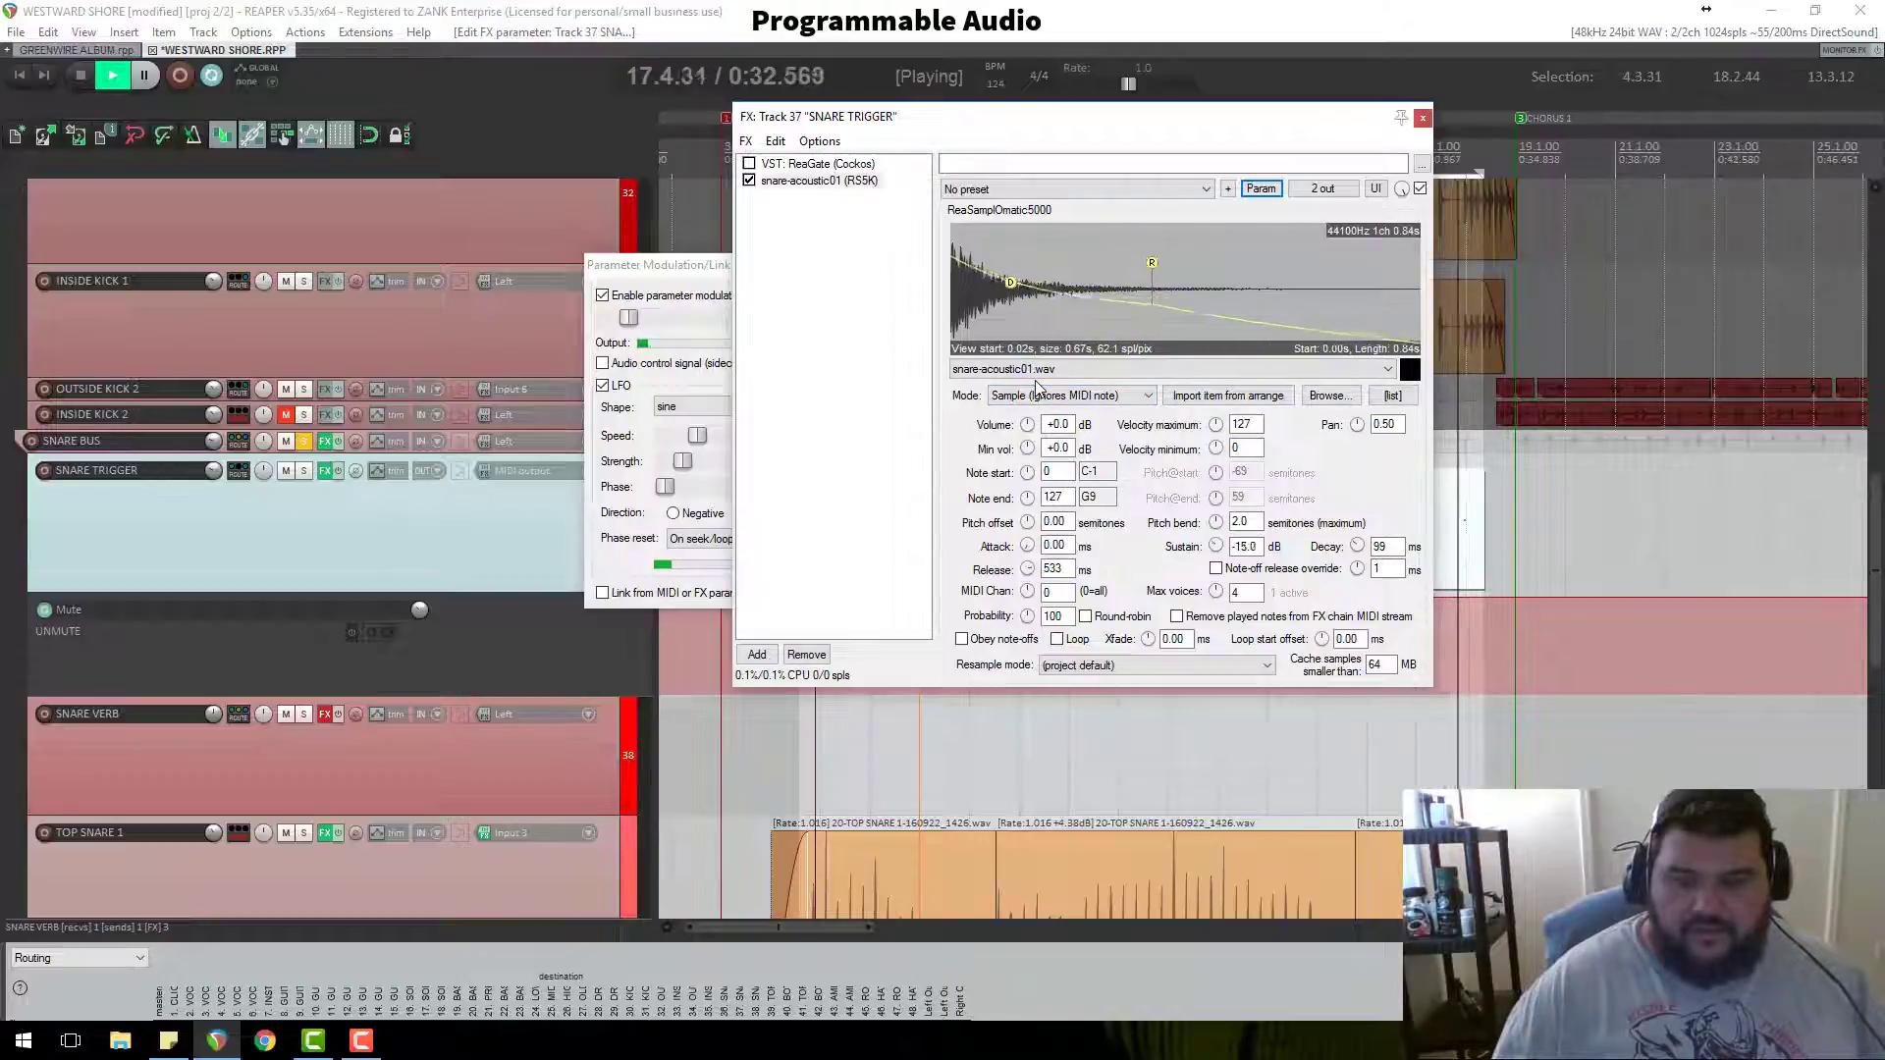
Step: Close the SNARE TRIGGER effects and Sustain modulation windows and stop playback
click(716, 269)
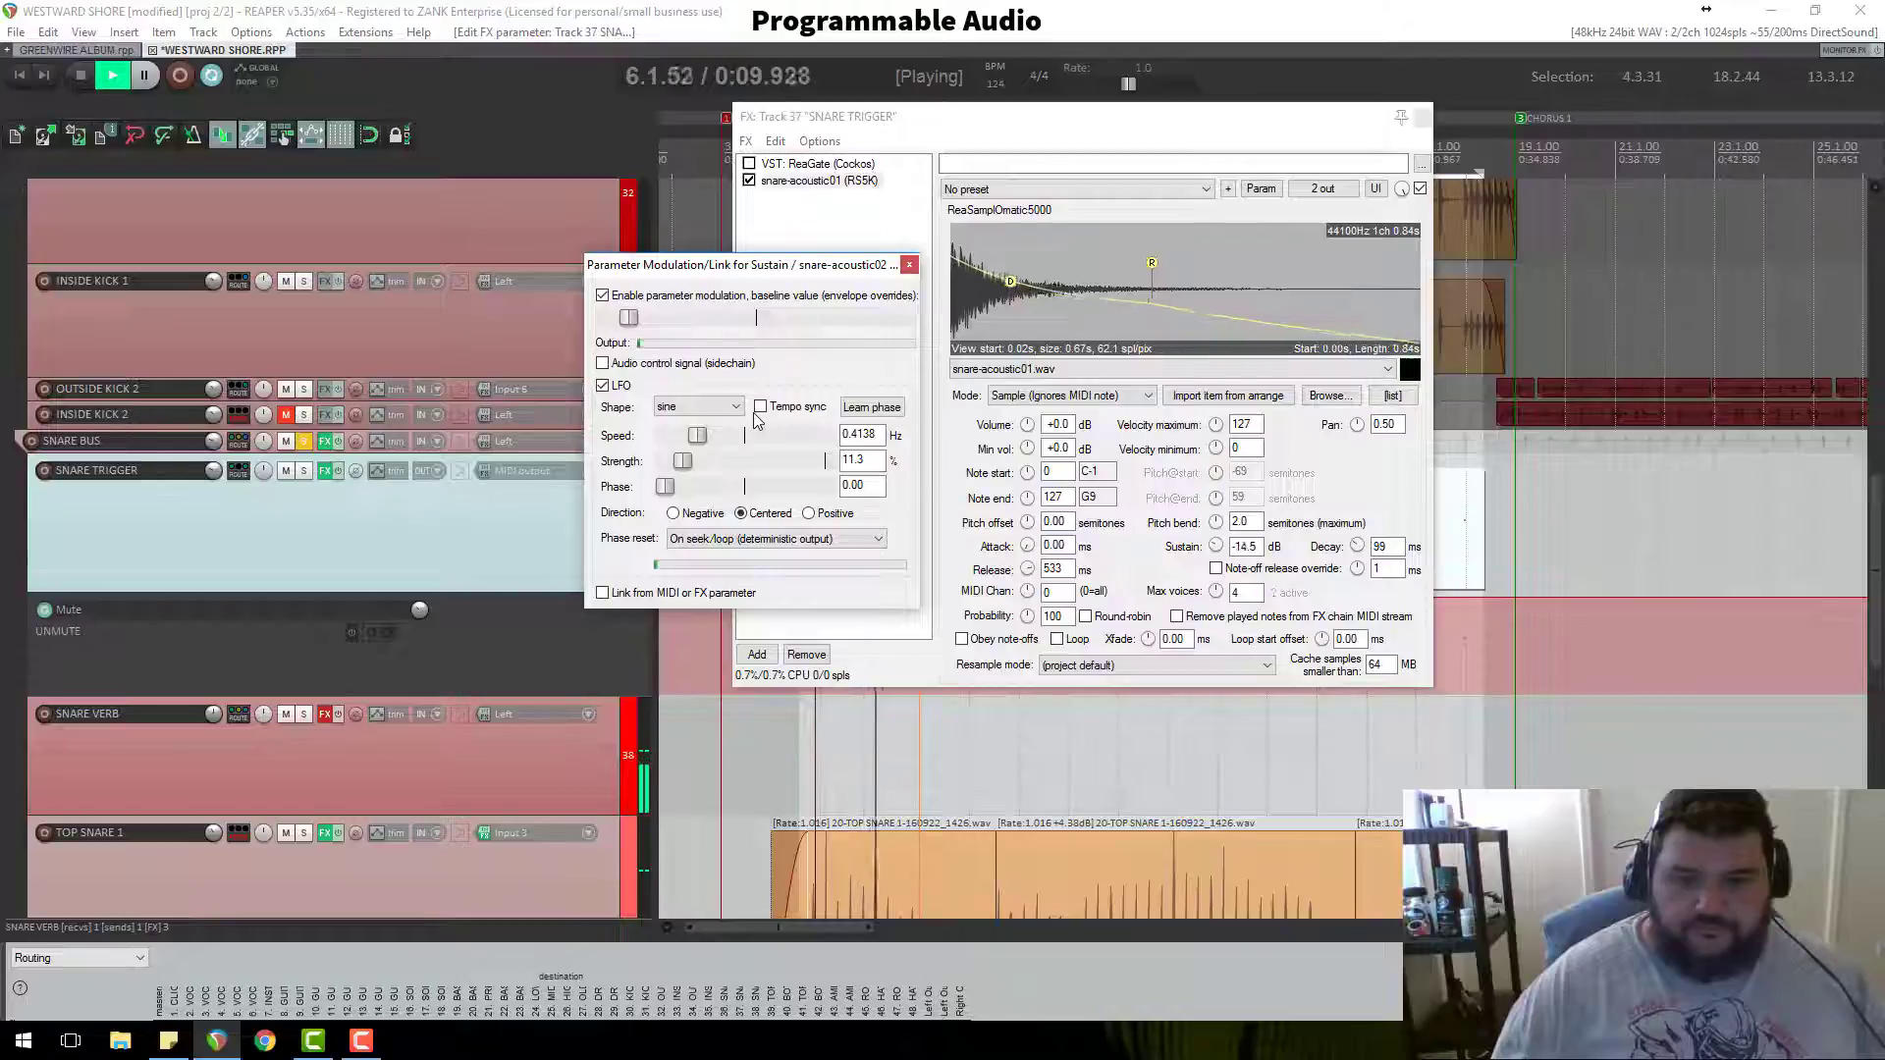
scroll(483, 424, down, 1)
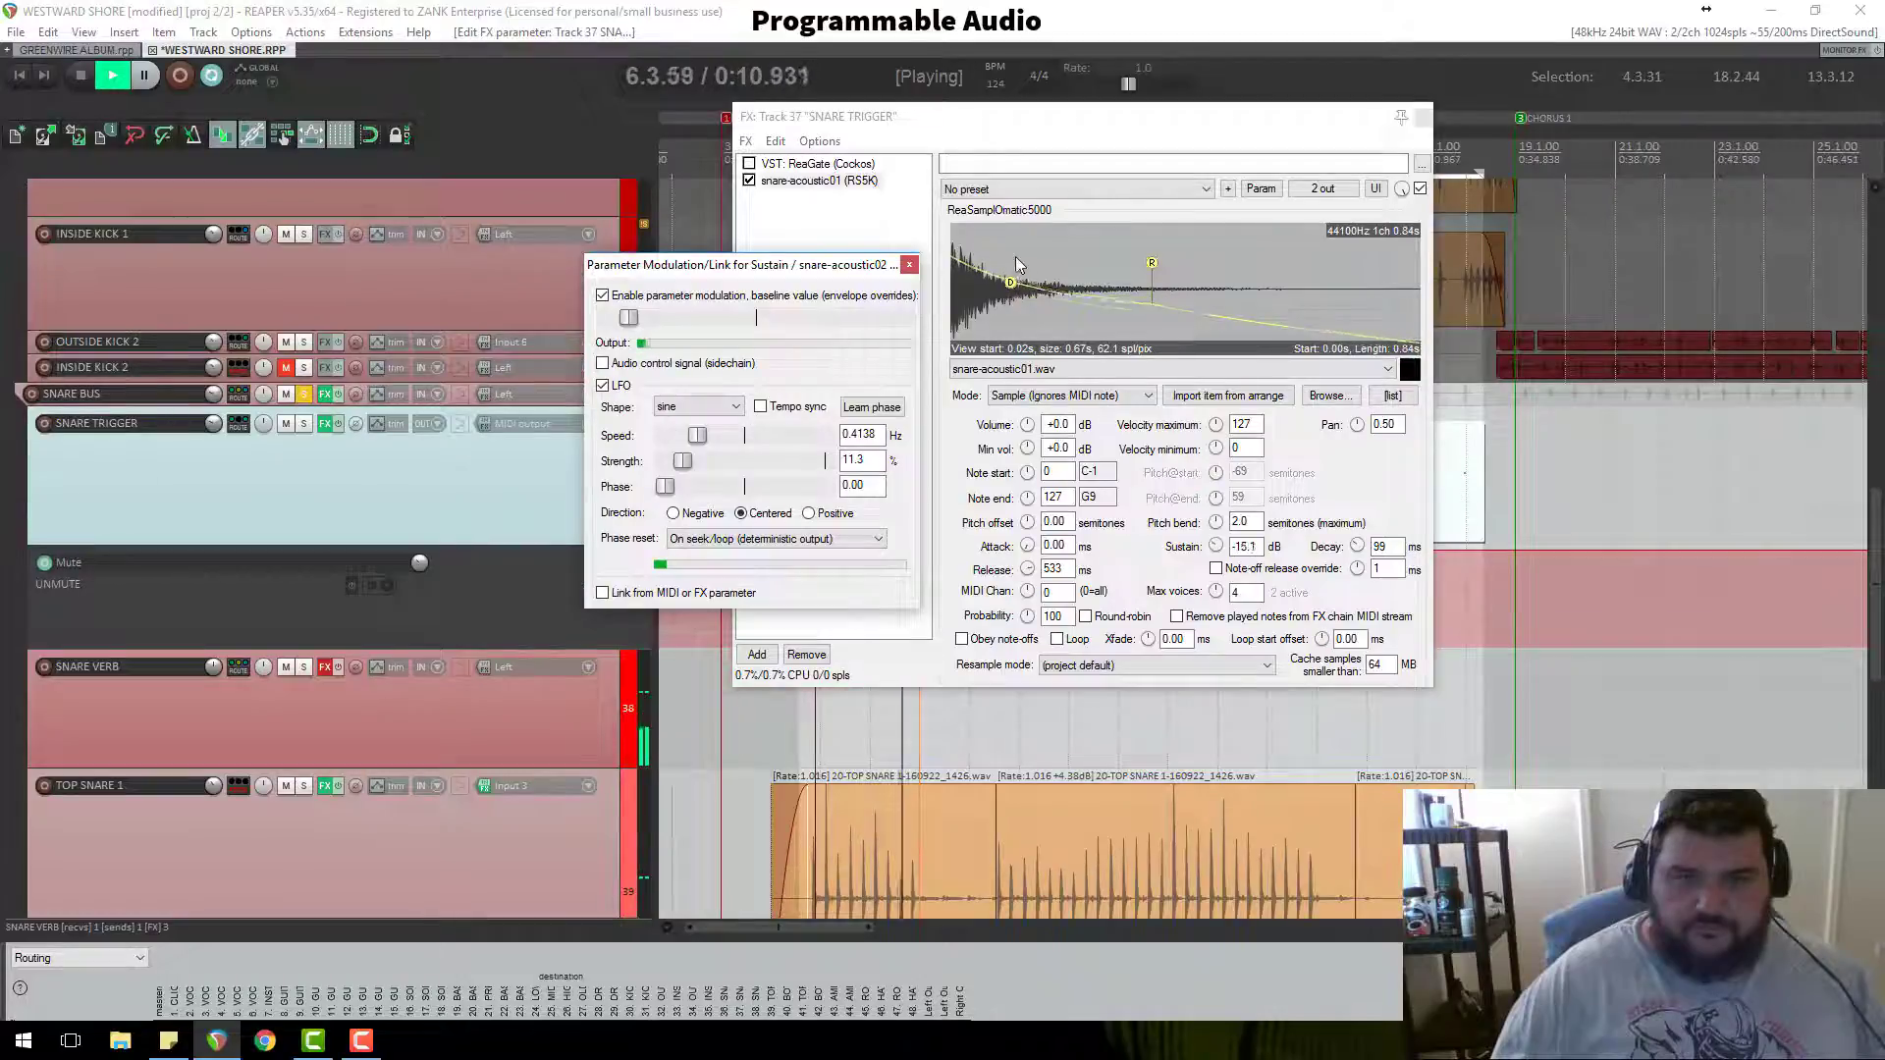
click(1422, 117)
click(908, 265)
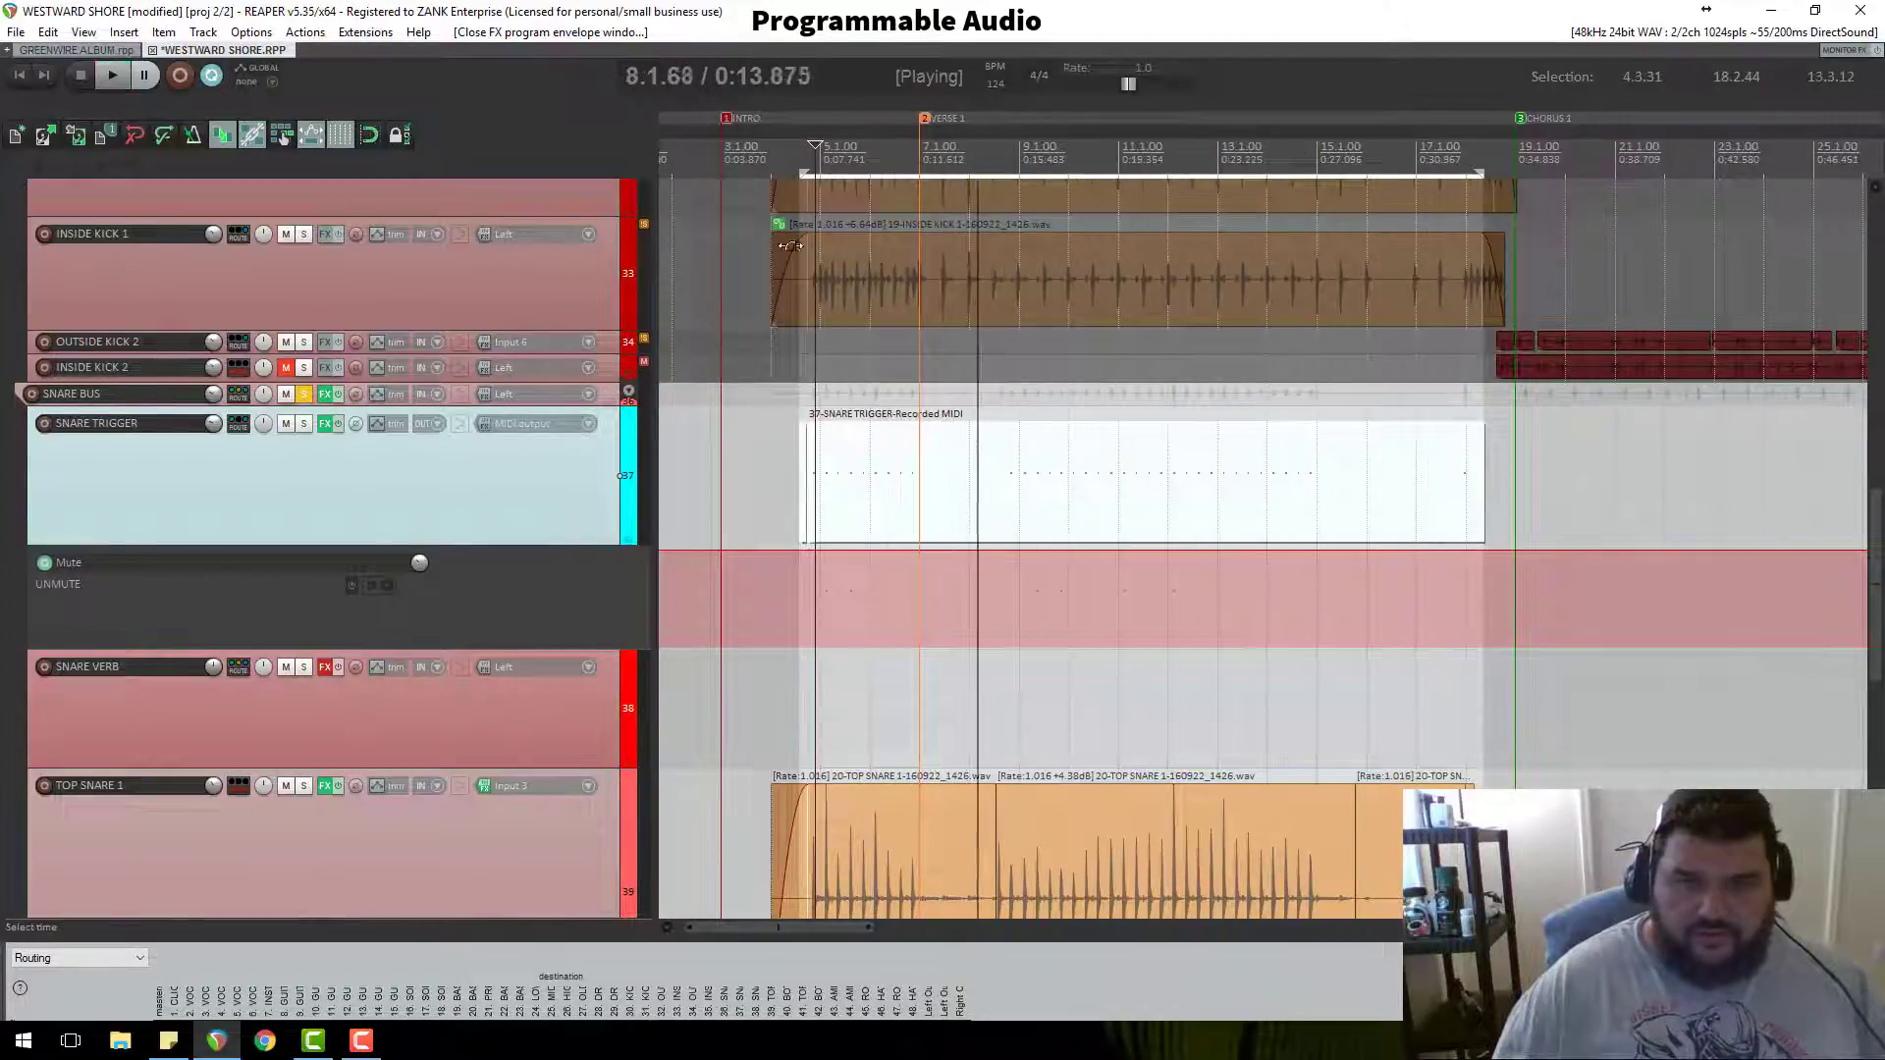
key(space)
Step: Open SNARE TRIGGER's recorded MIDI item in the MIDI editor and place the edit cursor at the VERSE 1 marker
double_click(813, 475)
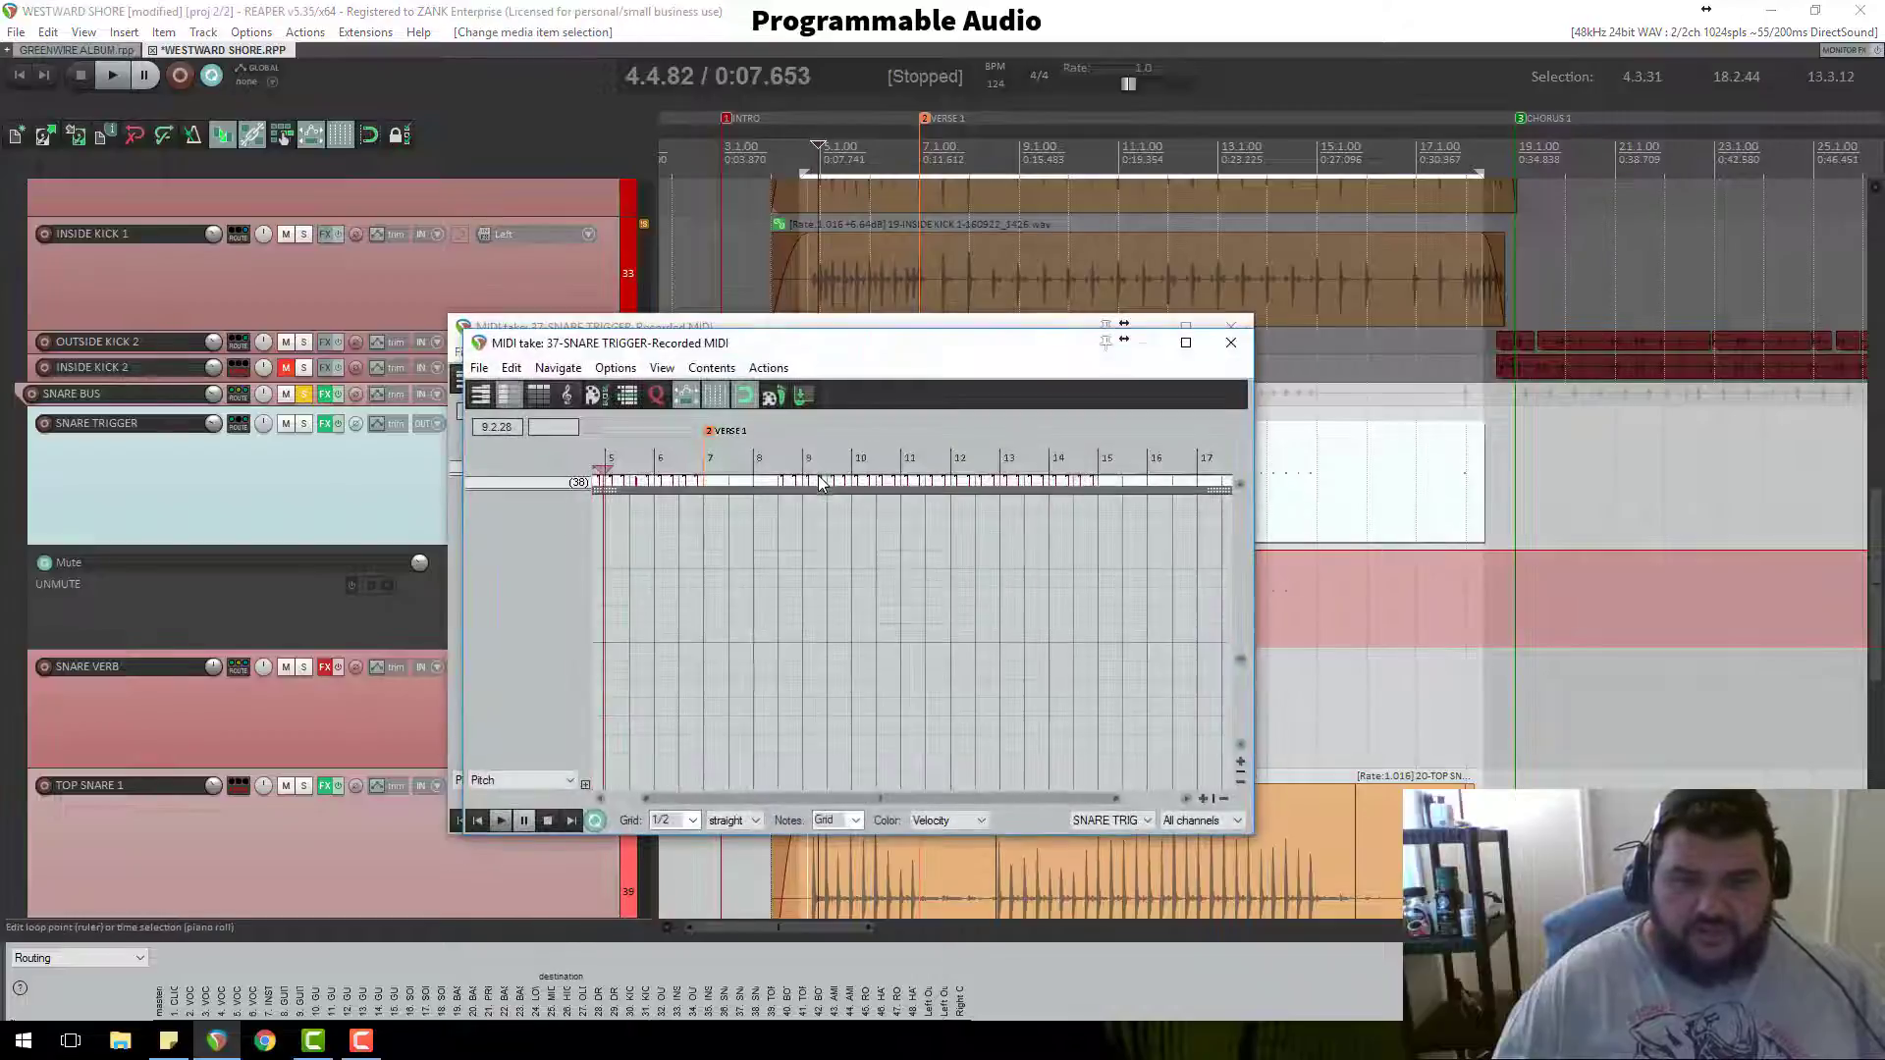
scroll(738, 630, up, 2)
scroll(668, 625, down, 1)
scroll(530, 617, up, 1)
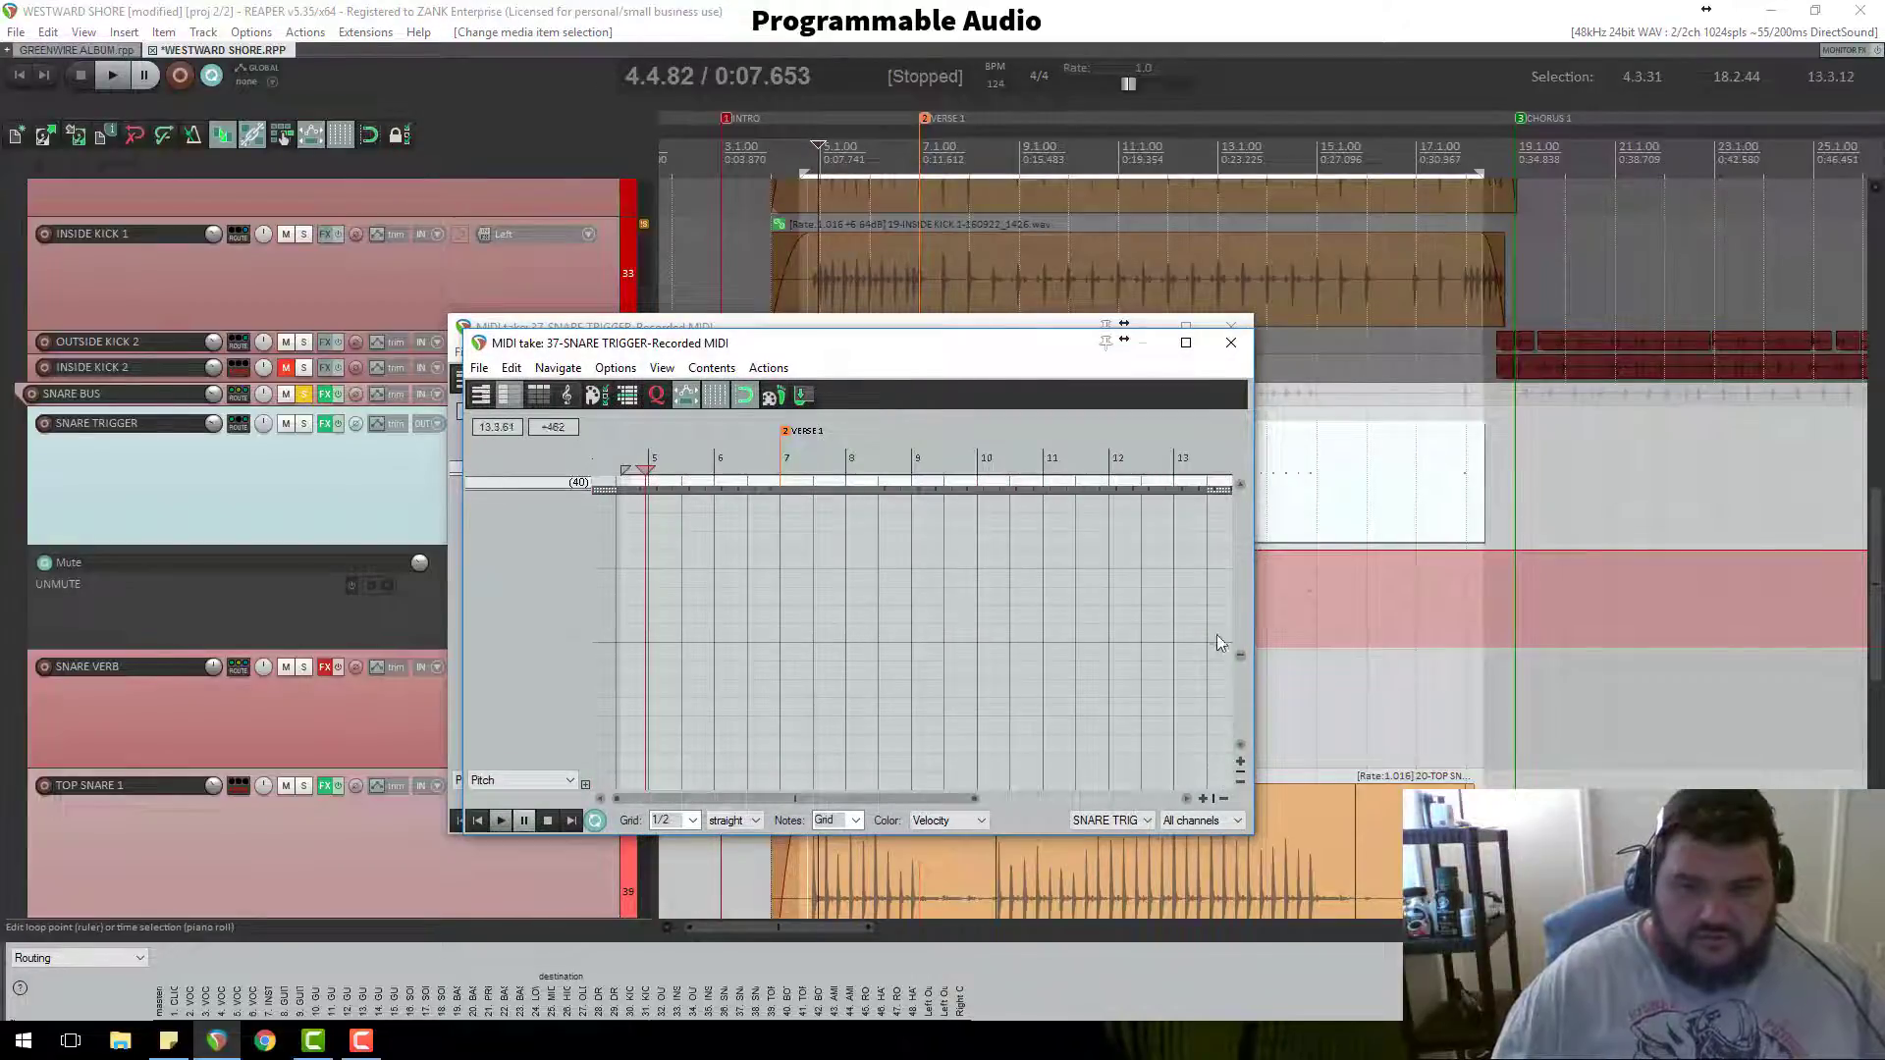
drag(1235, 704, 1235, 615)
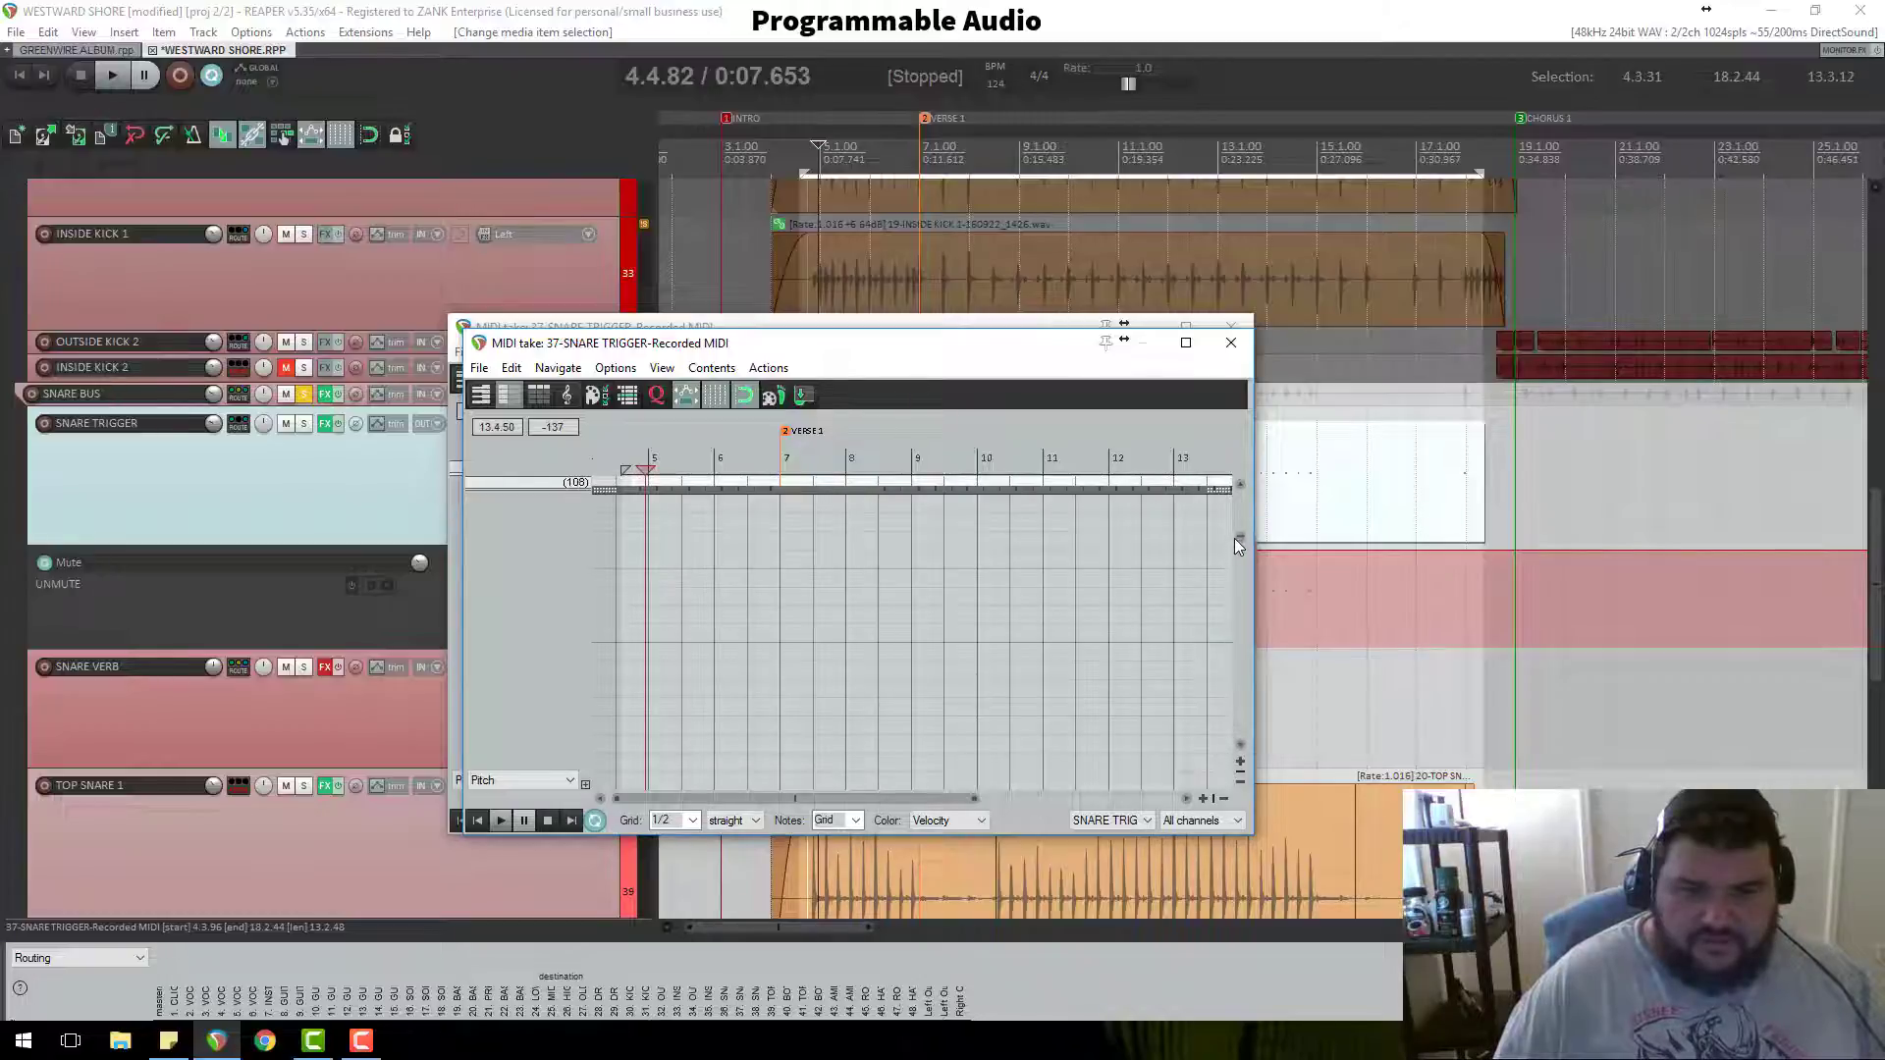
click(788, 457)
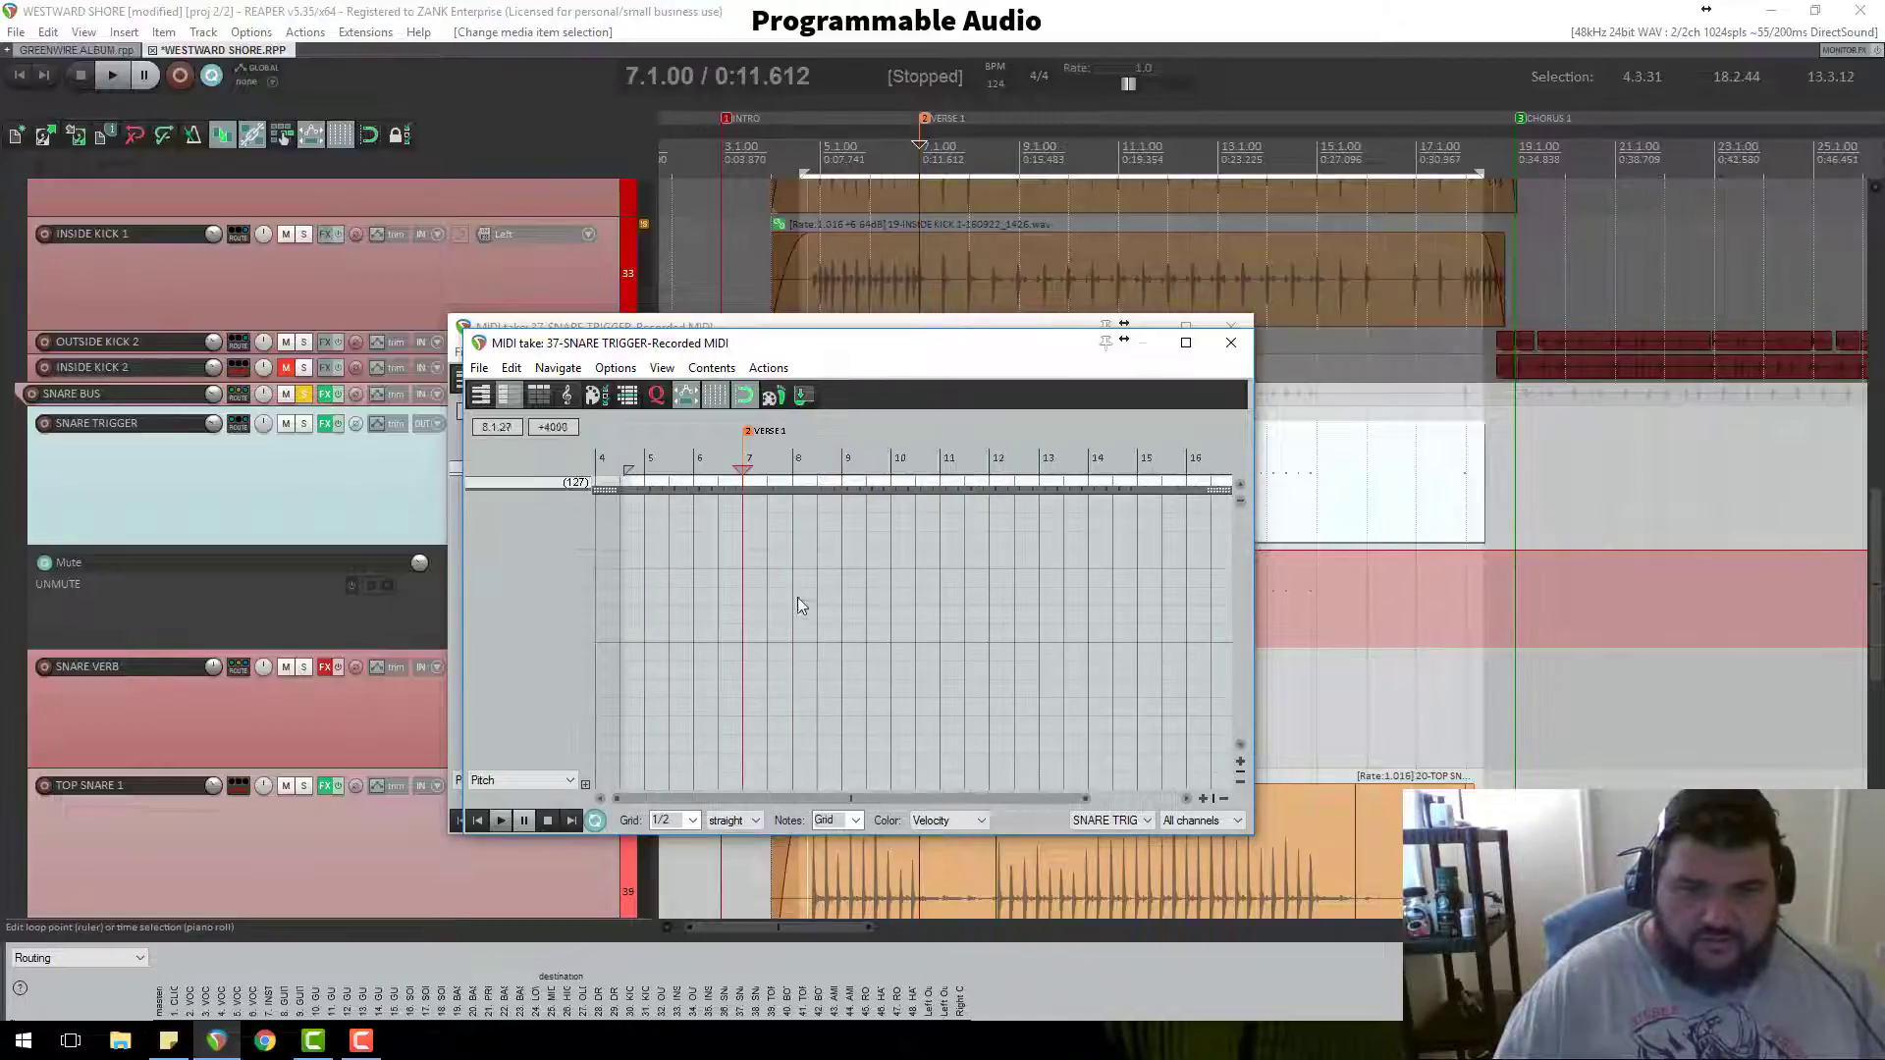
scroll(839, 667, down, 4)
scroll(669, 526, down, 5)
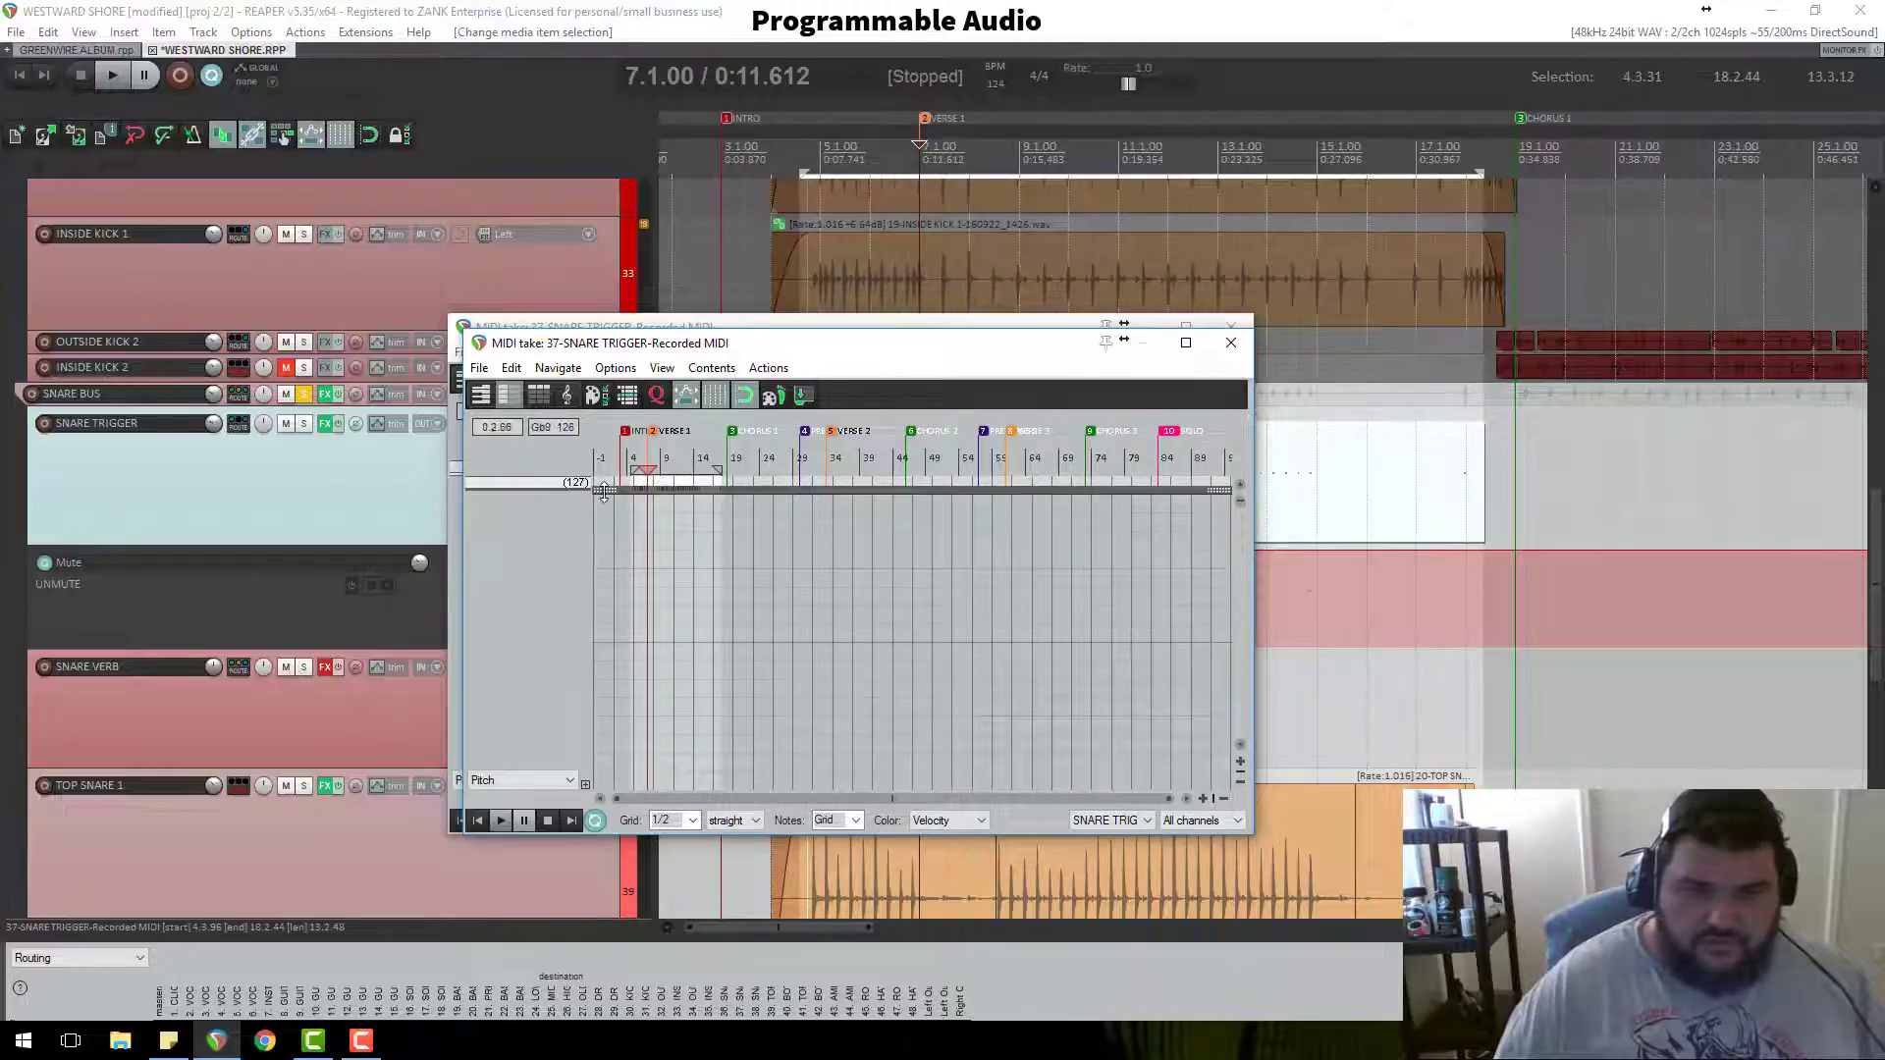
Step: Enlarge the MIDI editor's note area over the Pitch lane and bring the snare notes in row 38 into view
drag(603, 491, 608, 616)
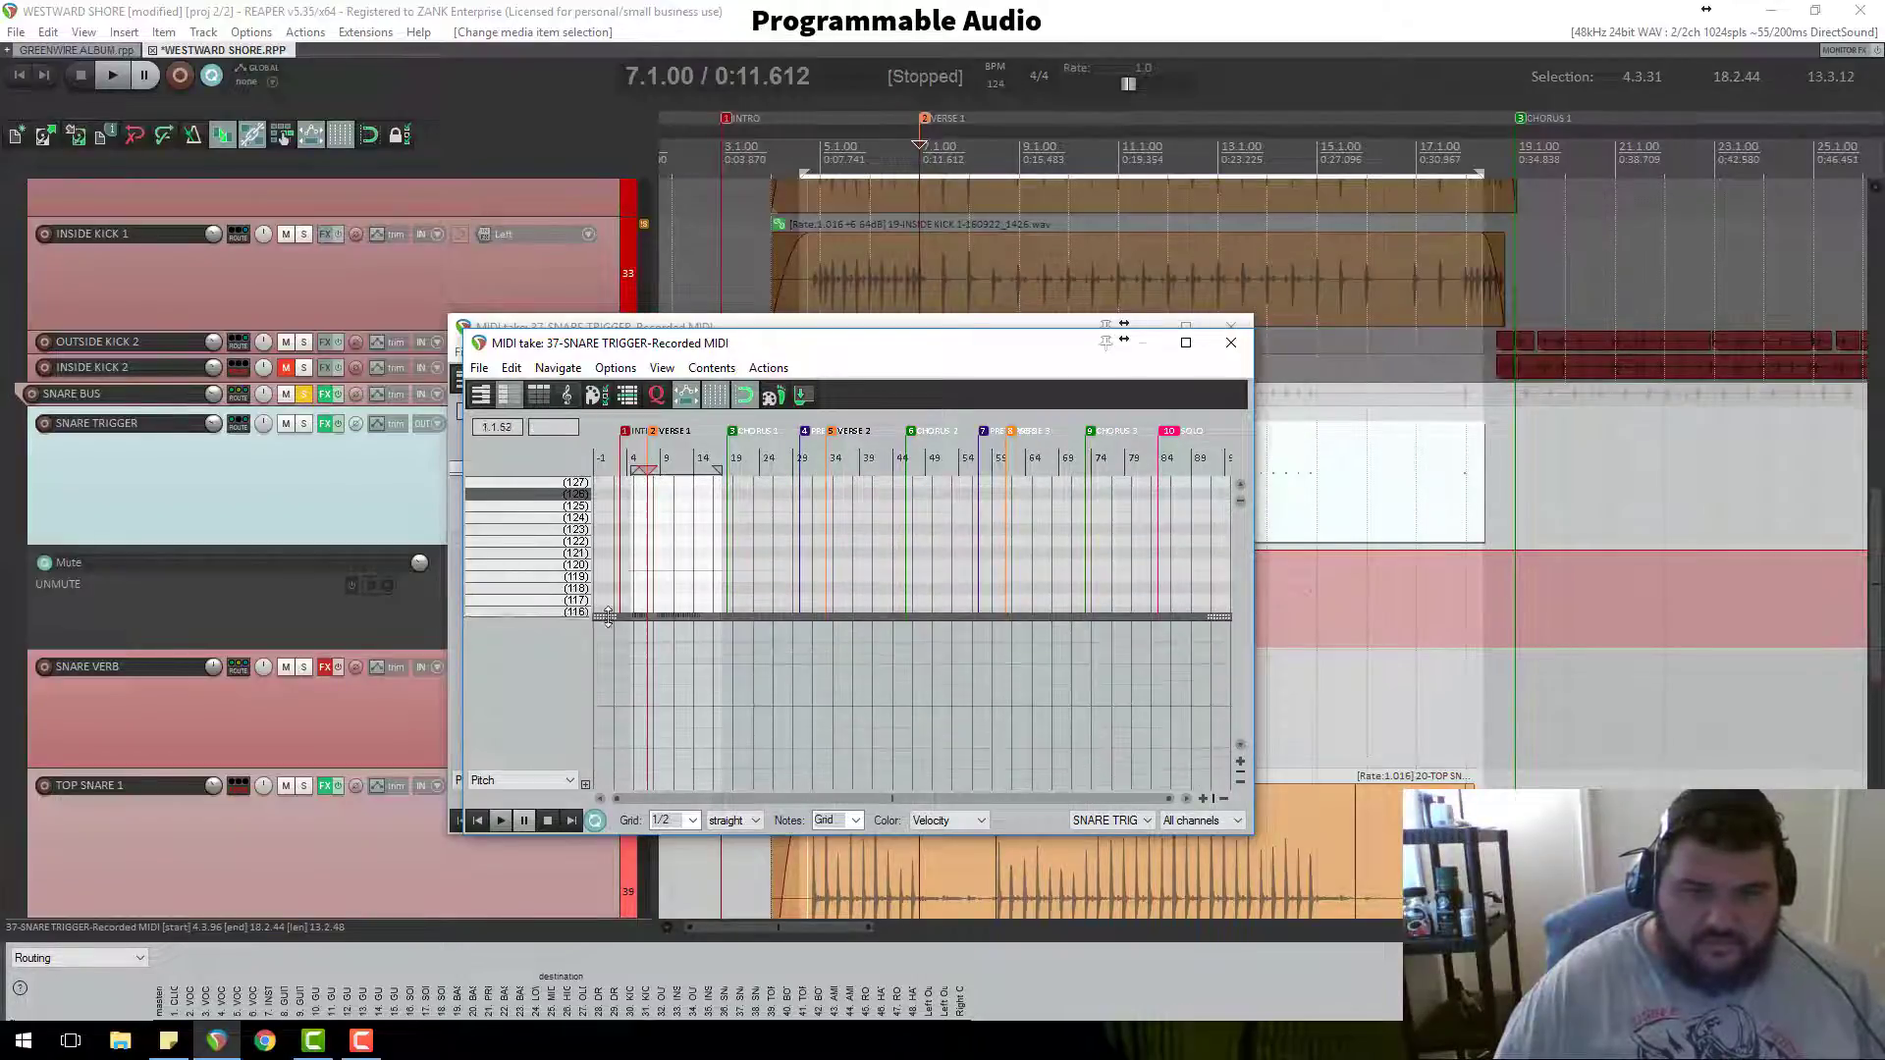
scroll(632, 526, up, 5)
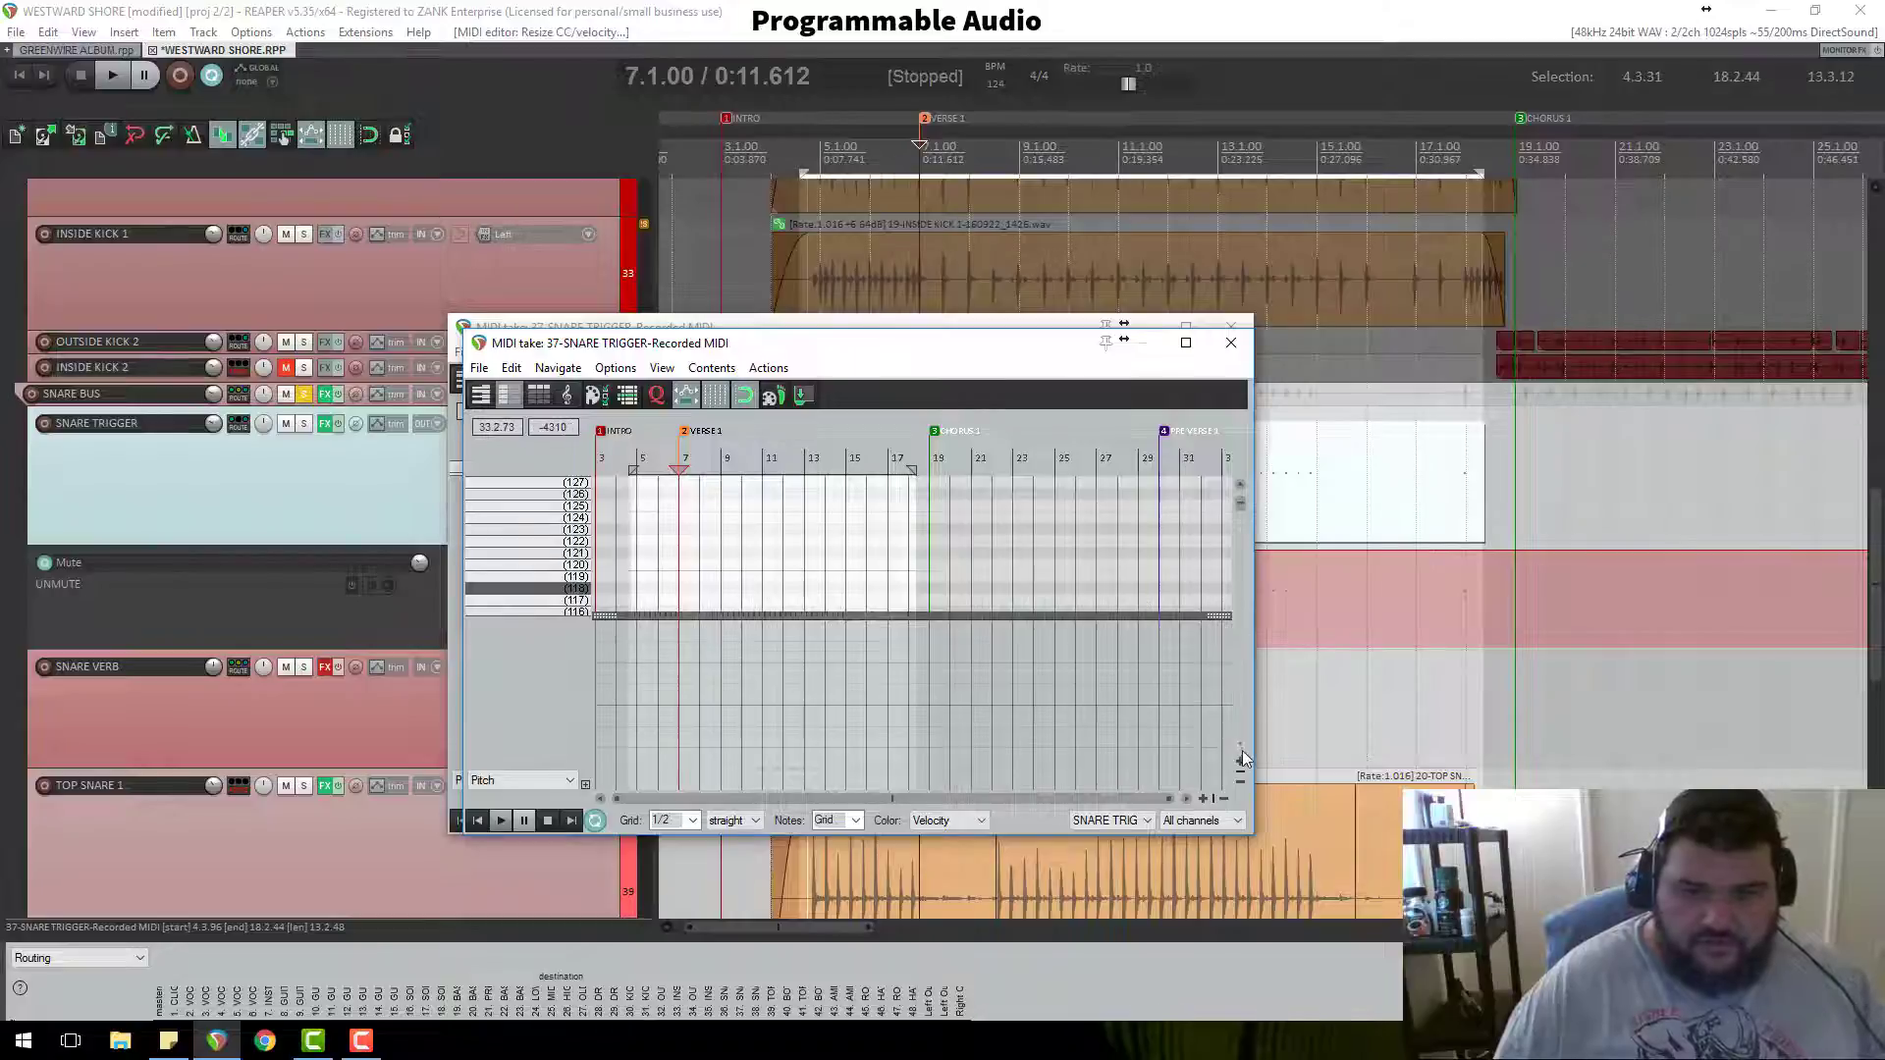
drag(1241, 500, 1223, 653)
scroll(769, 587, up, 2)
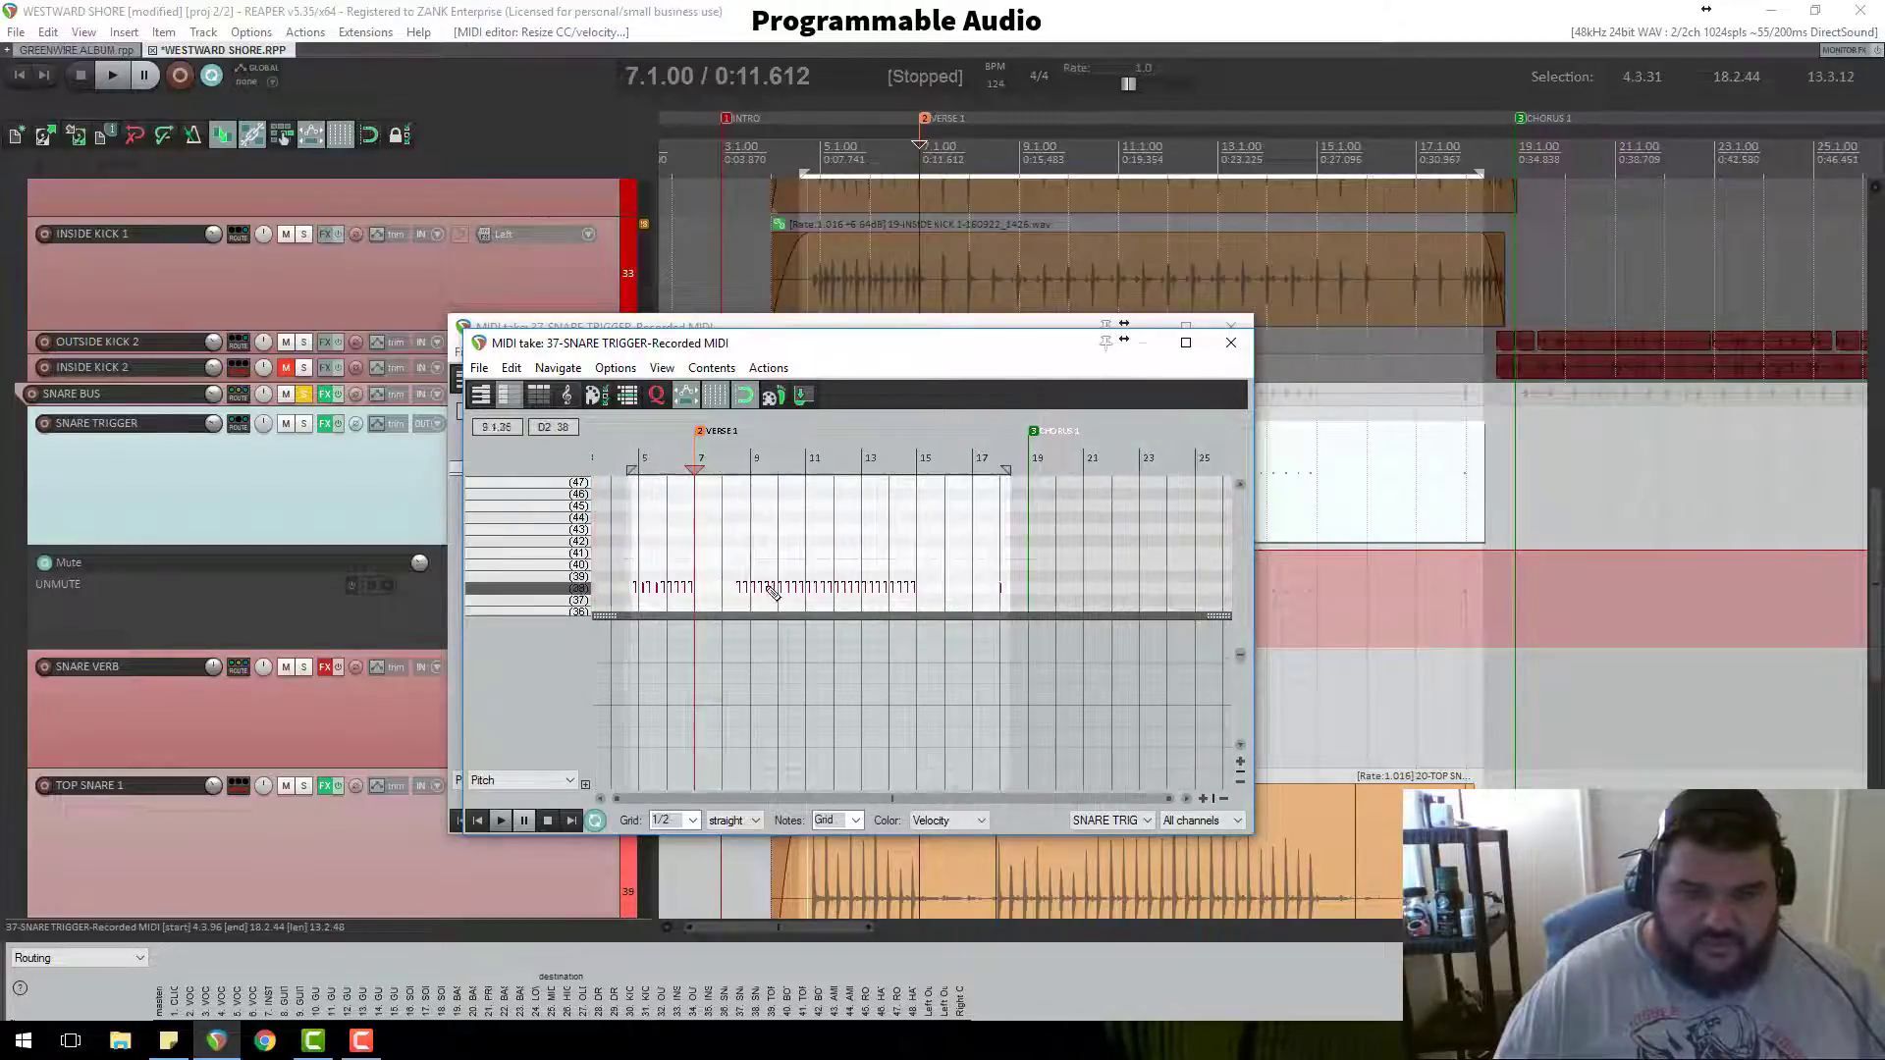
scroll(772, 592, up, 10)
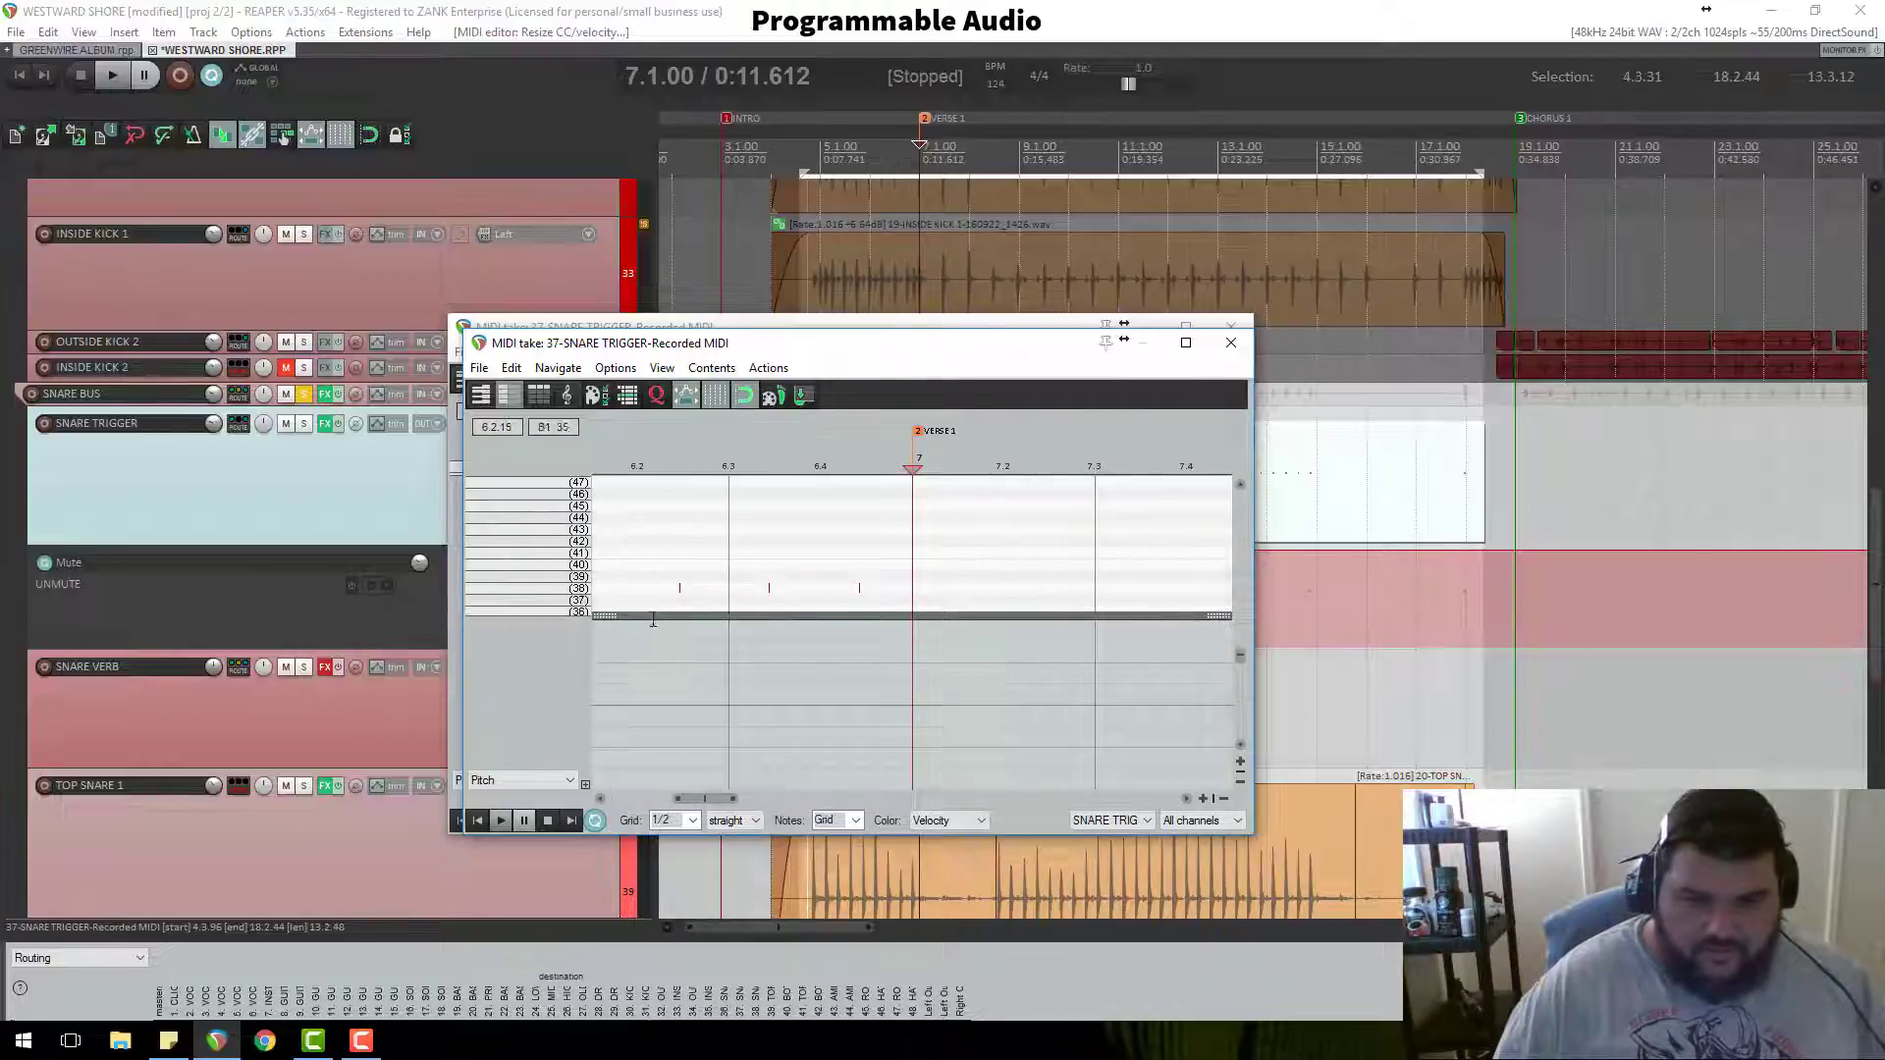
click(653, 620)
drag(608, 615, 608, 785)
scroll(822, 602, up, 3)
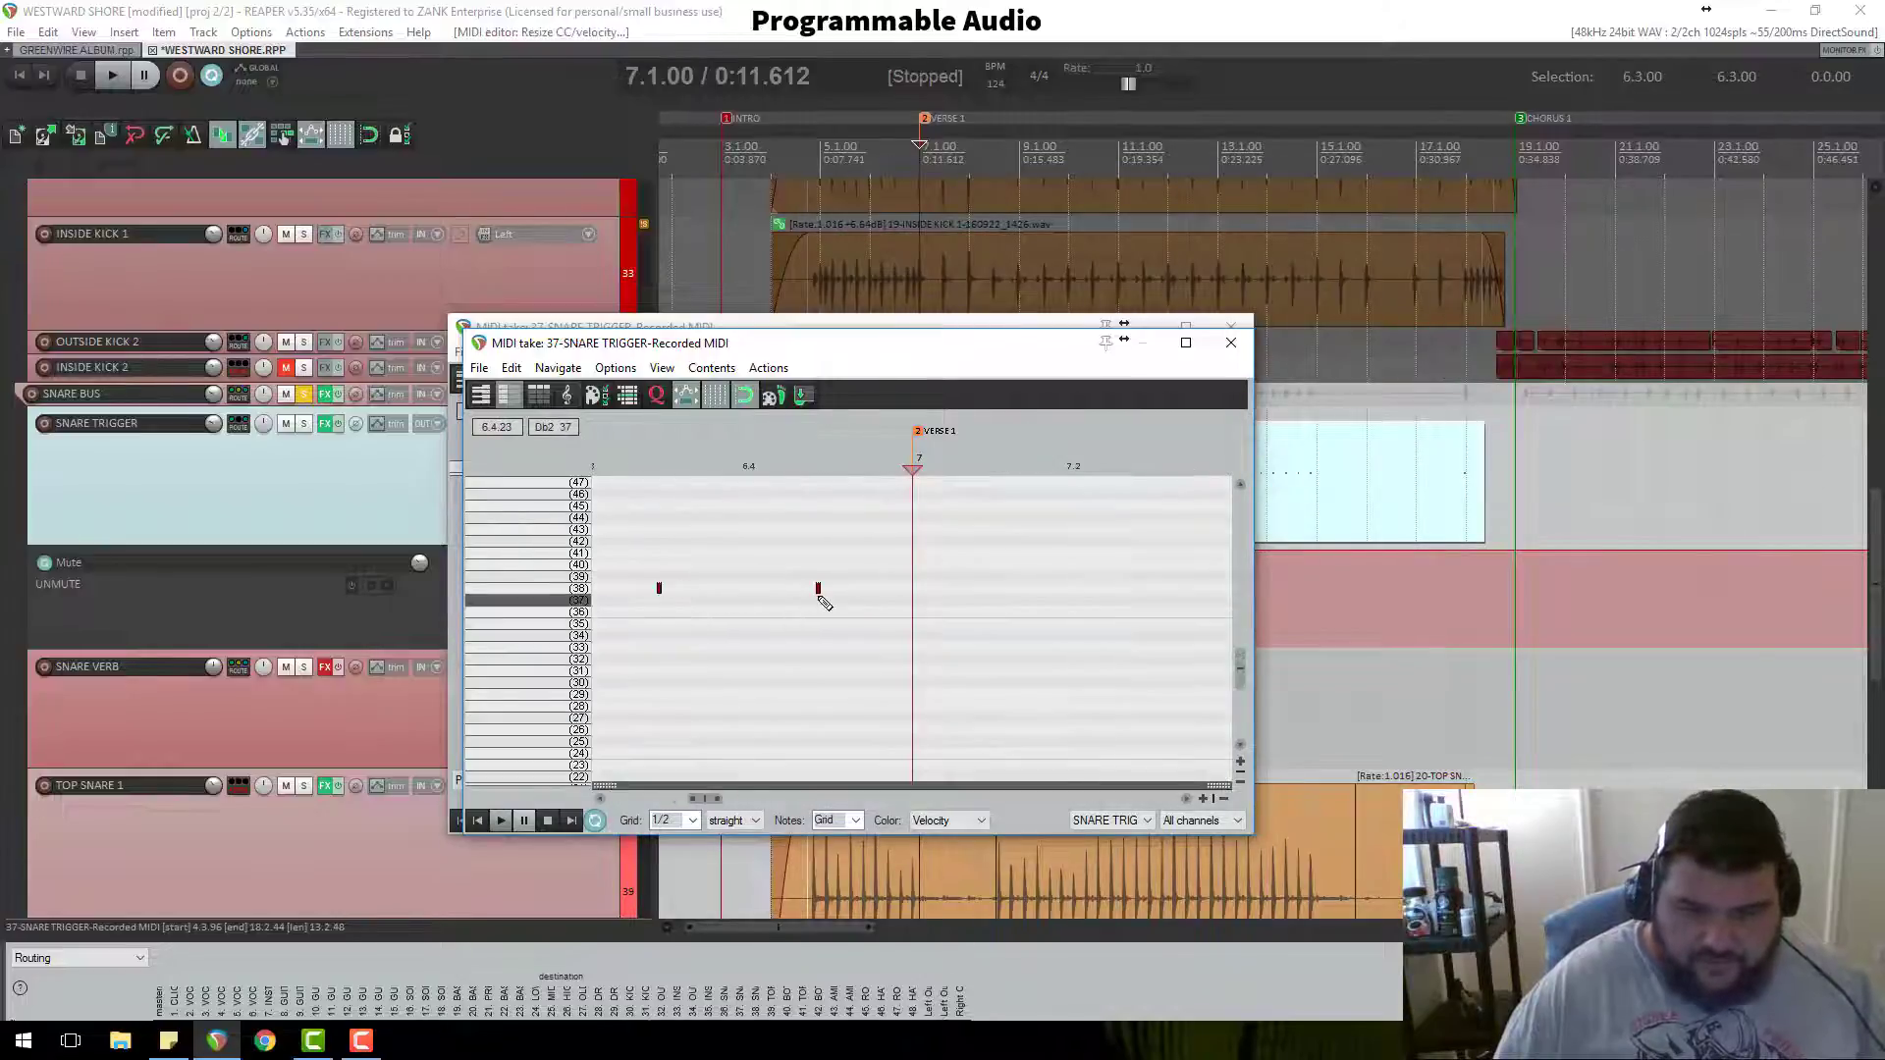
scroll(825, 557, down, 6)
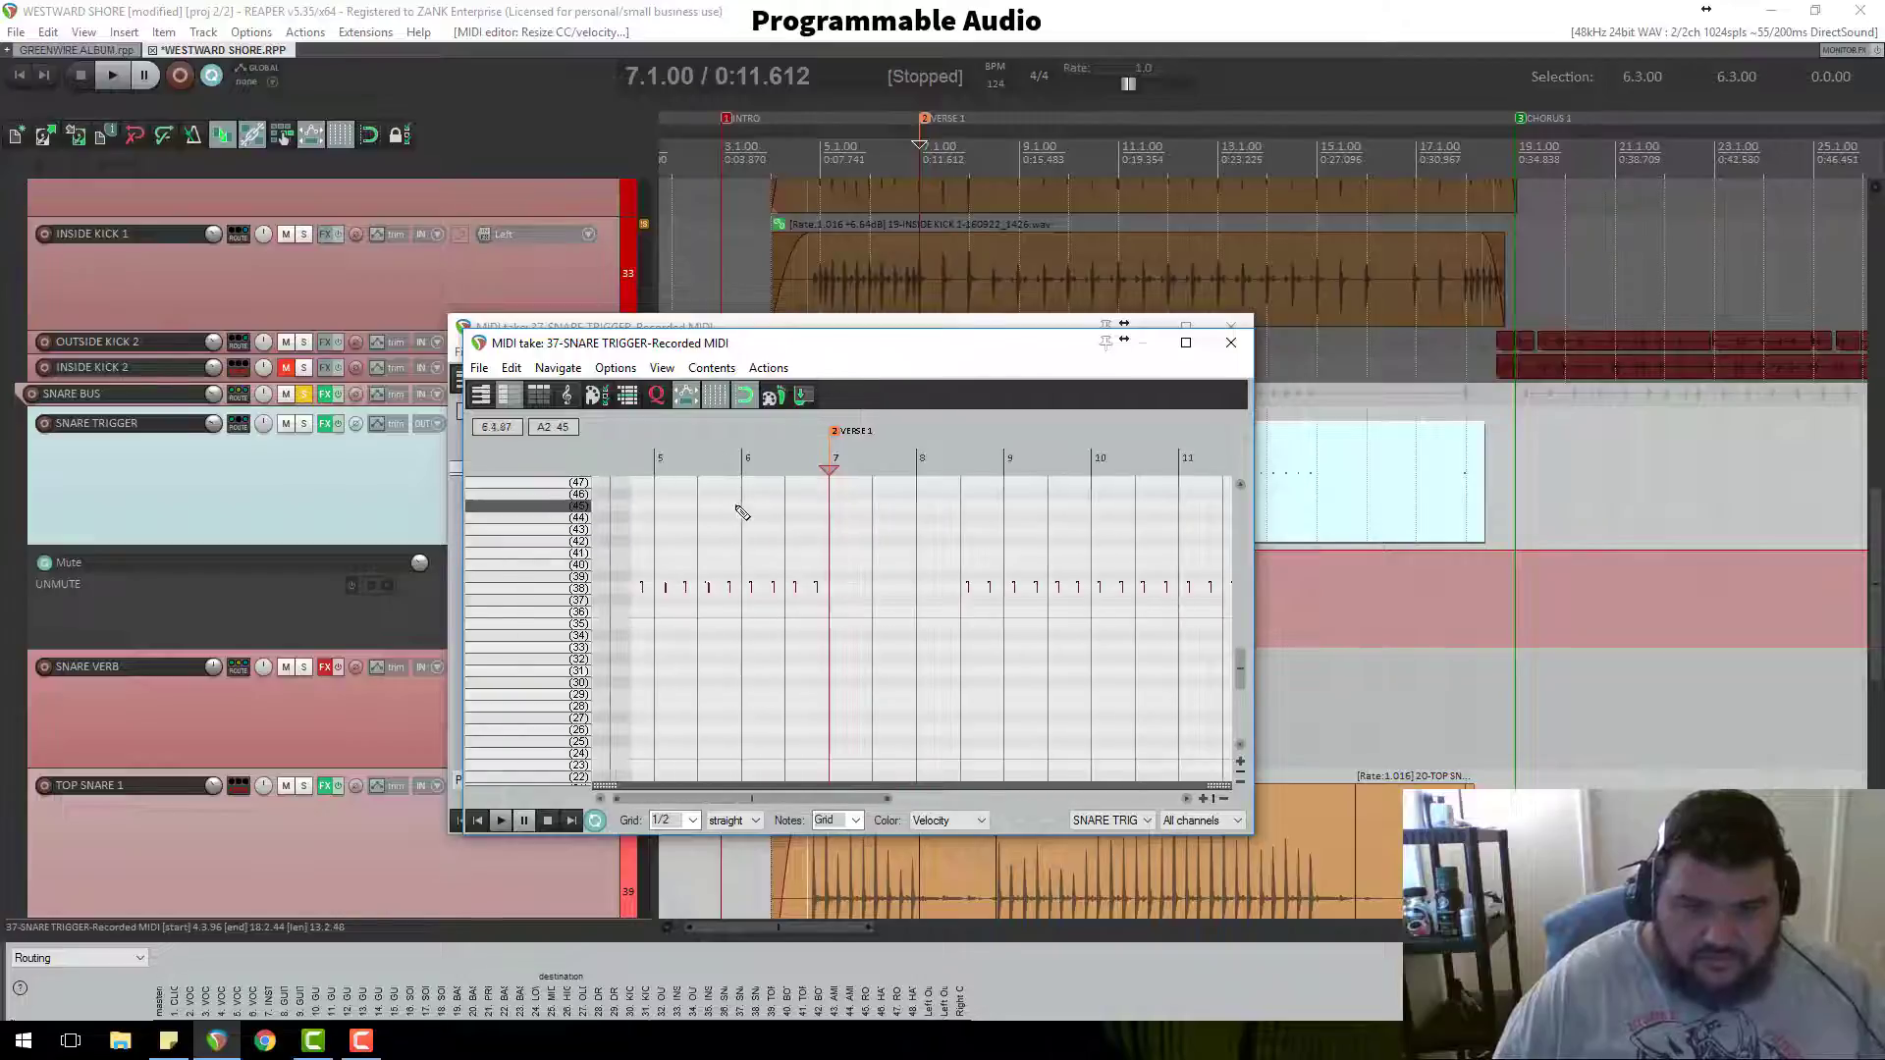
Step: Play the start of the recorded snare notes briefly and stop playback
key(space)
scroll(738, 505, up, 6)
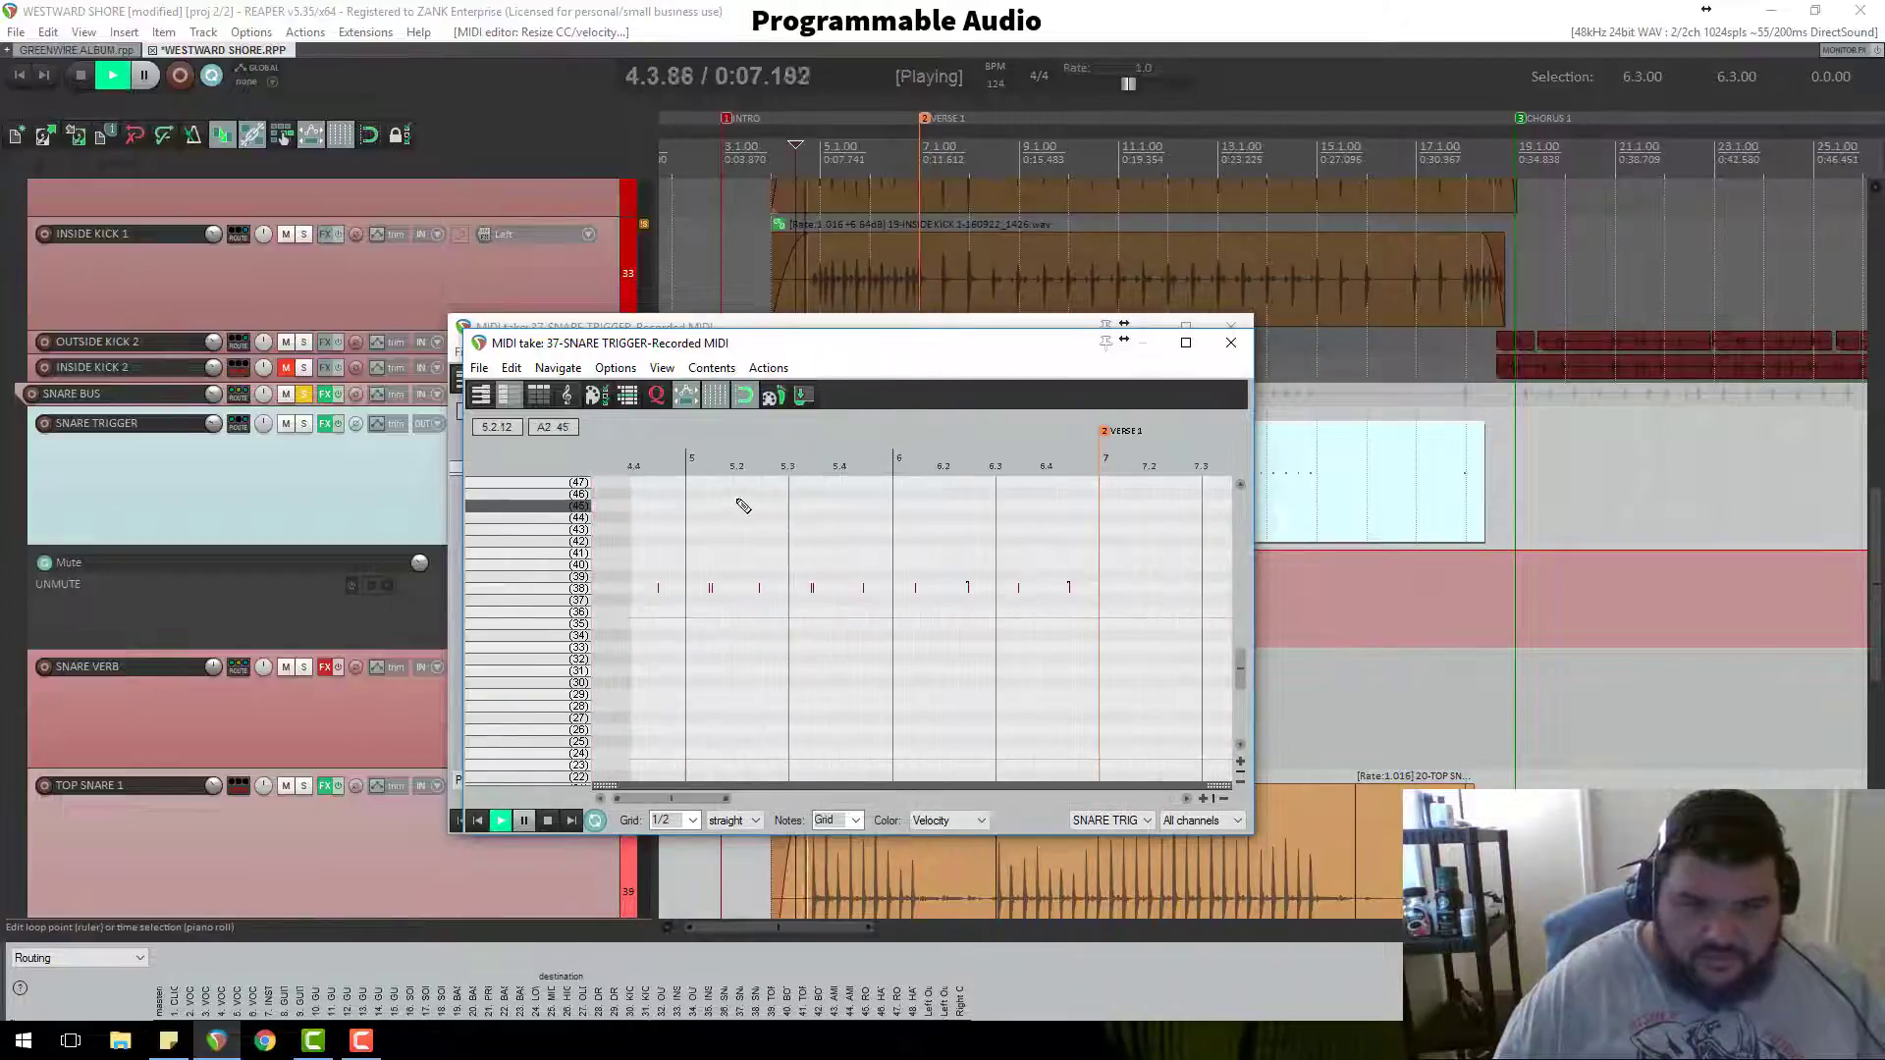
key(space)
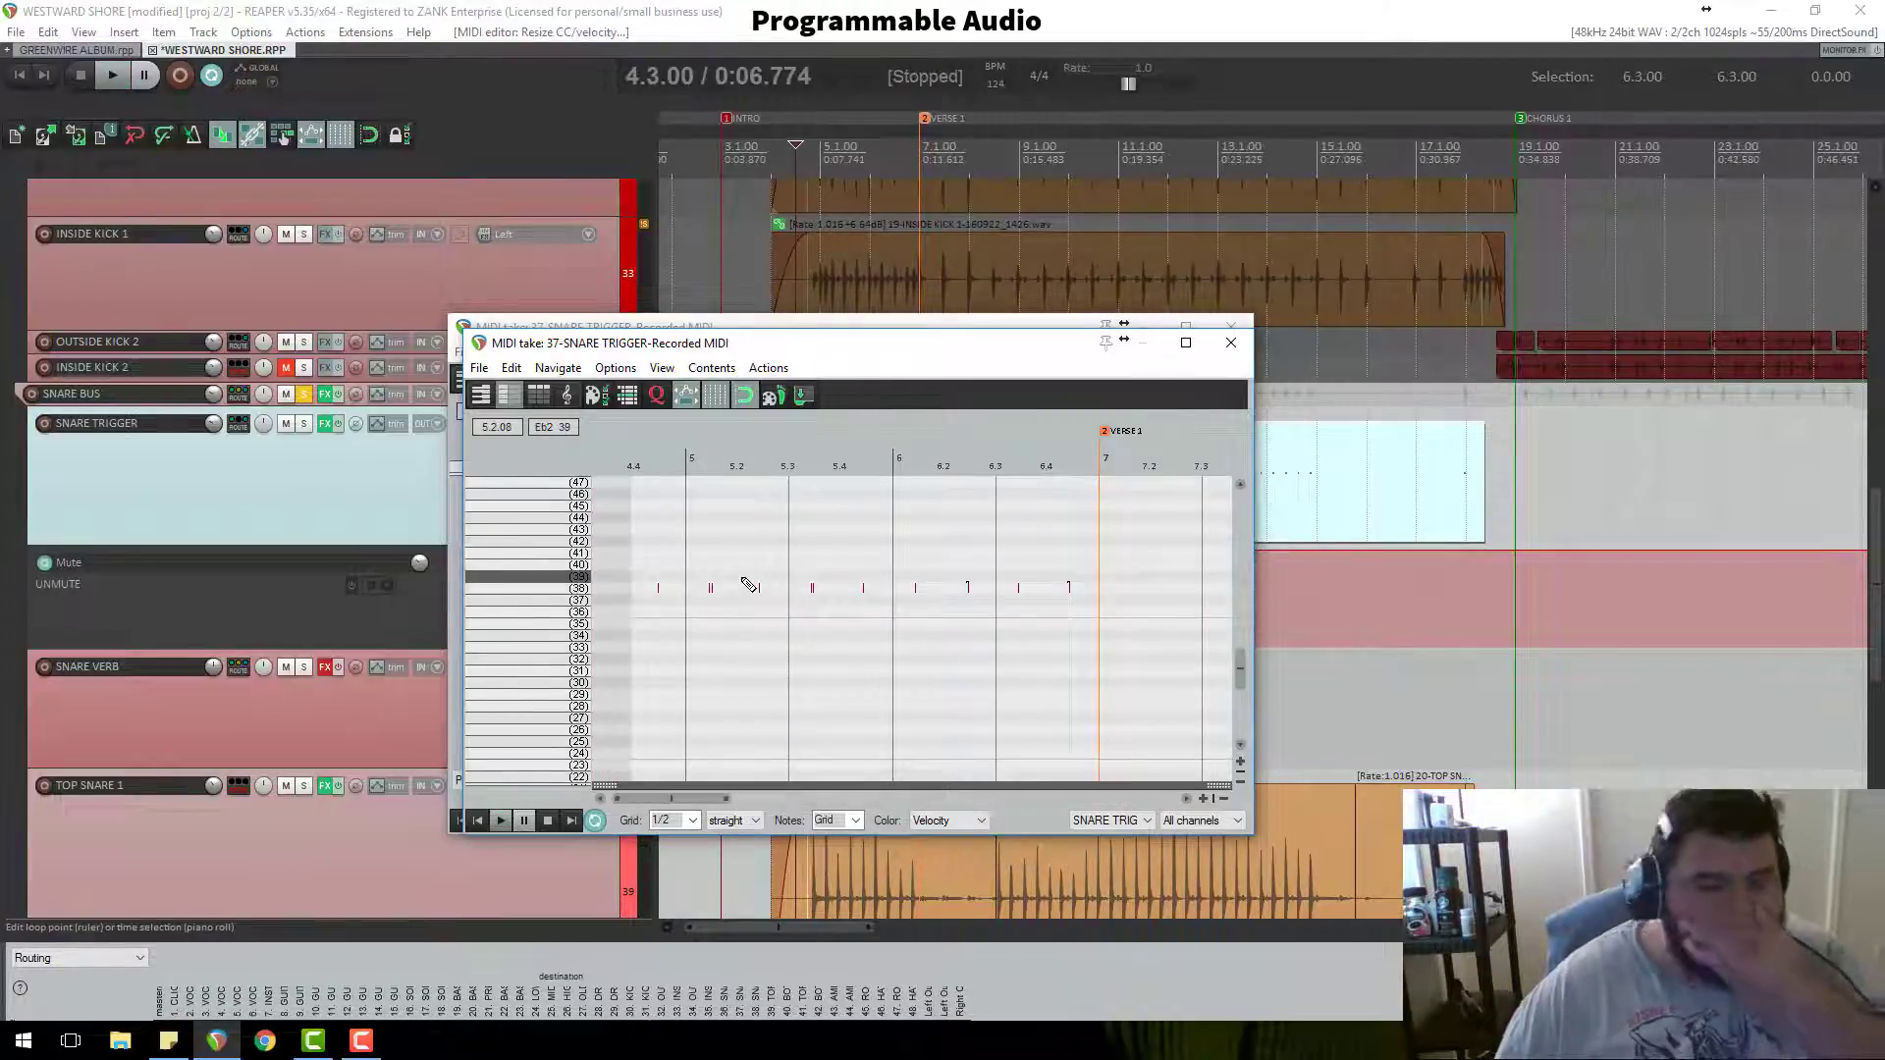
Step: Delete the second of the two doubled snare notes between beats 5.3 and 5.4 in row 38
scroll(732, 589, up, 3)
scroll(769, 587, down, 1)
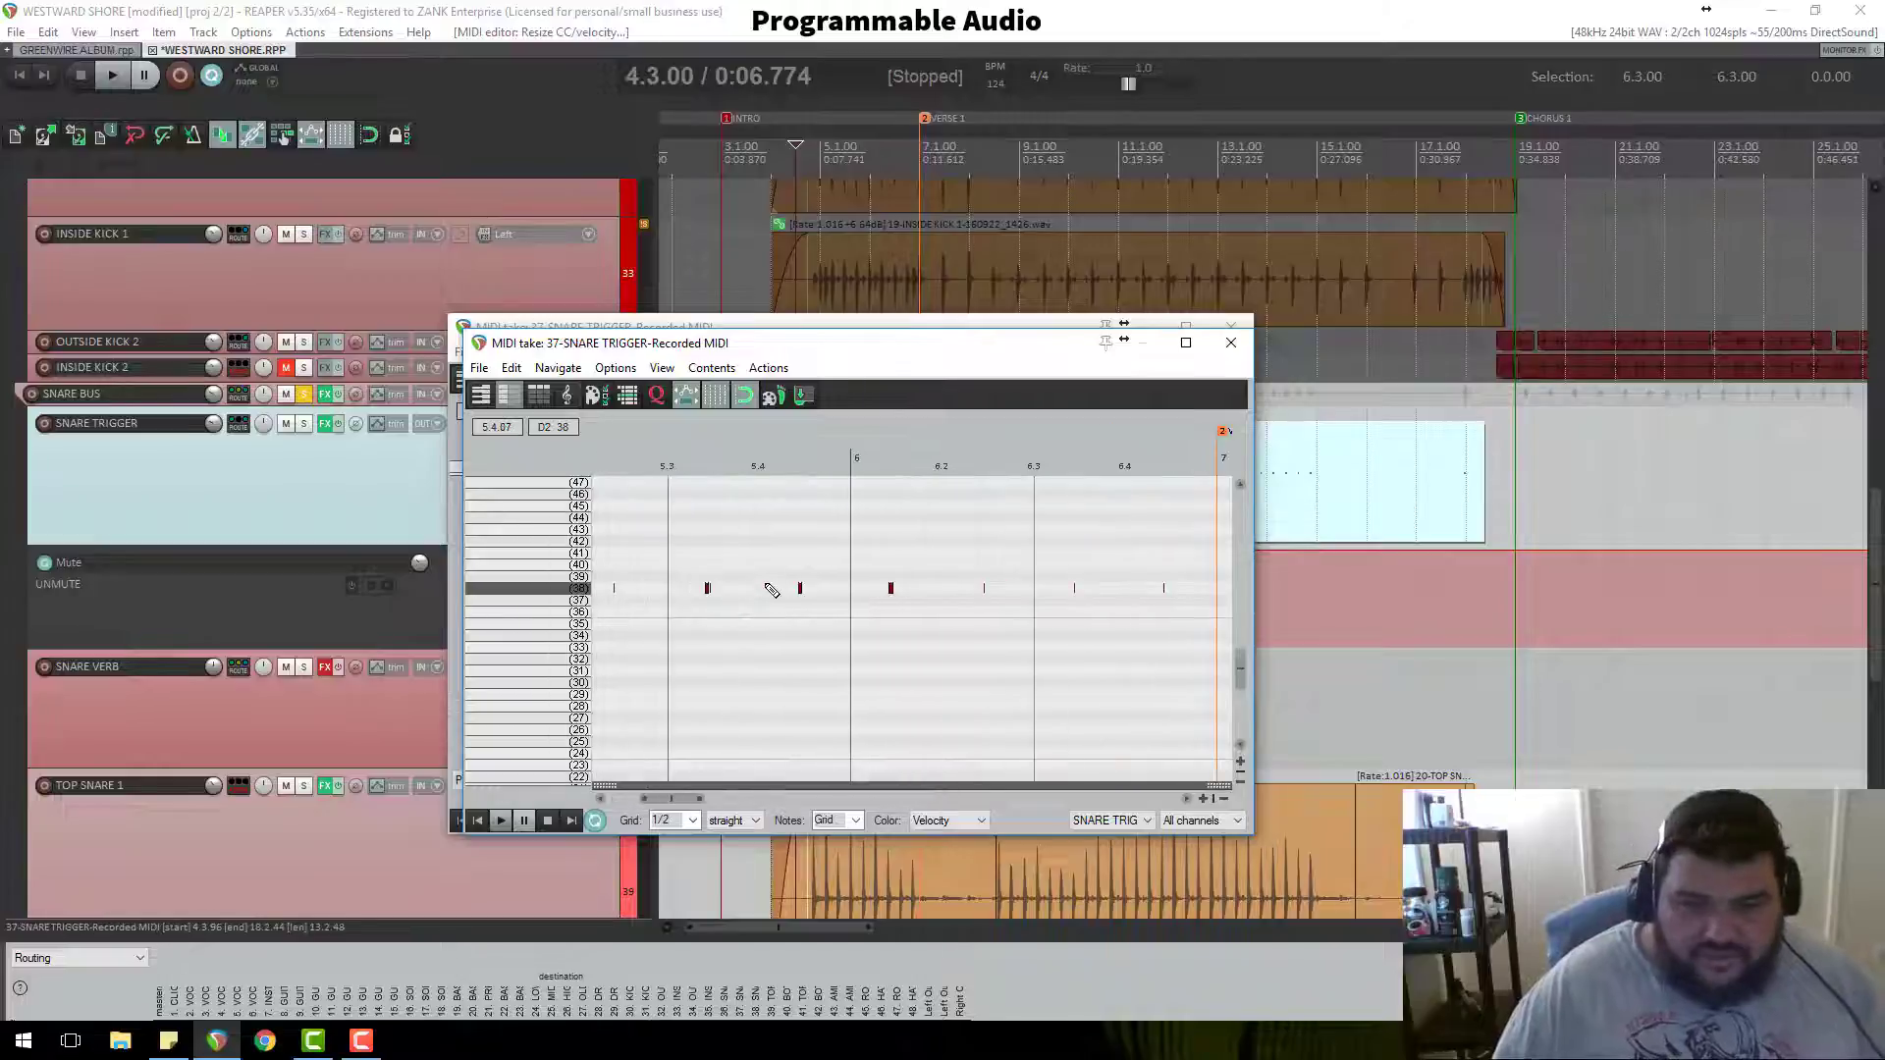
scroll(714, 589, up, 4)
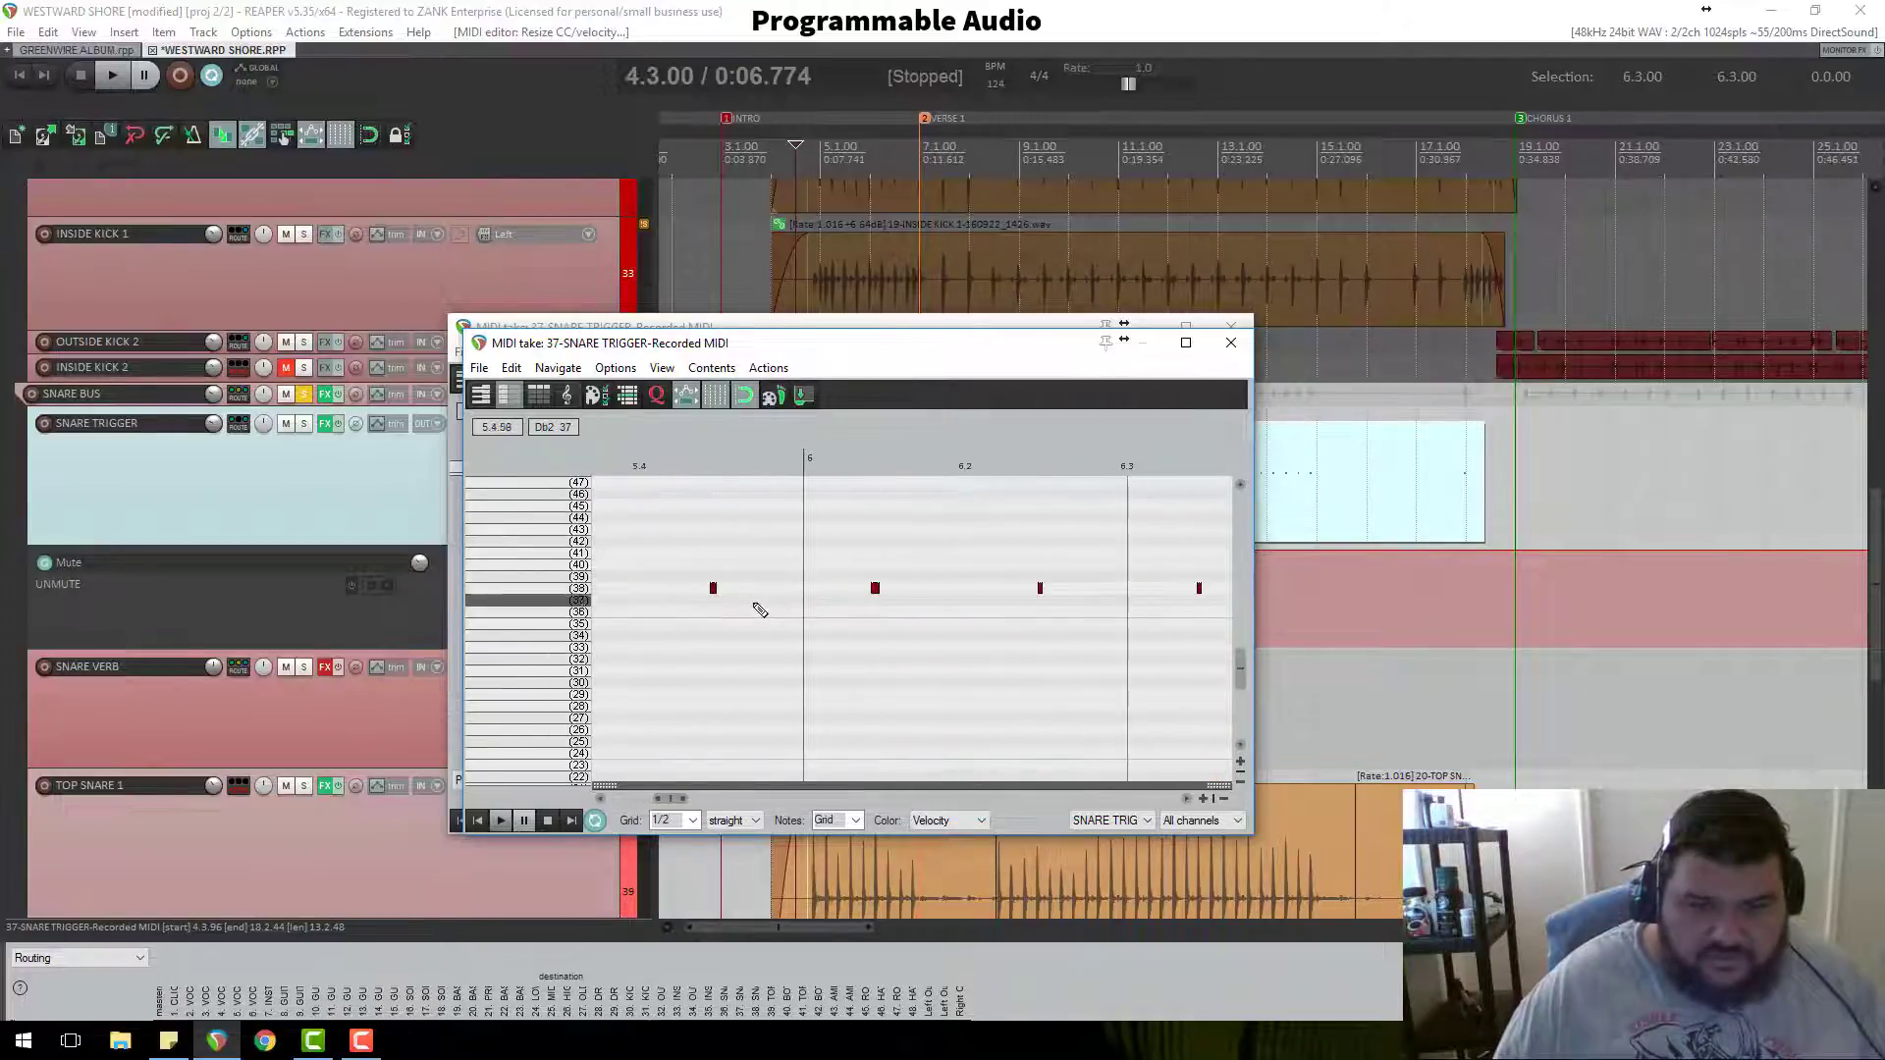
click(597, 781)
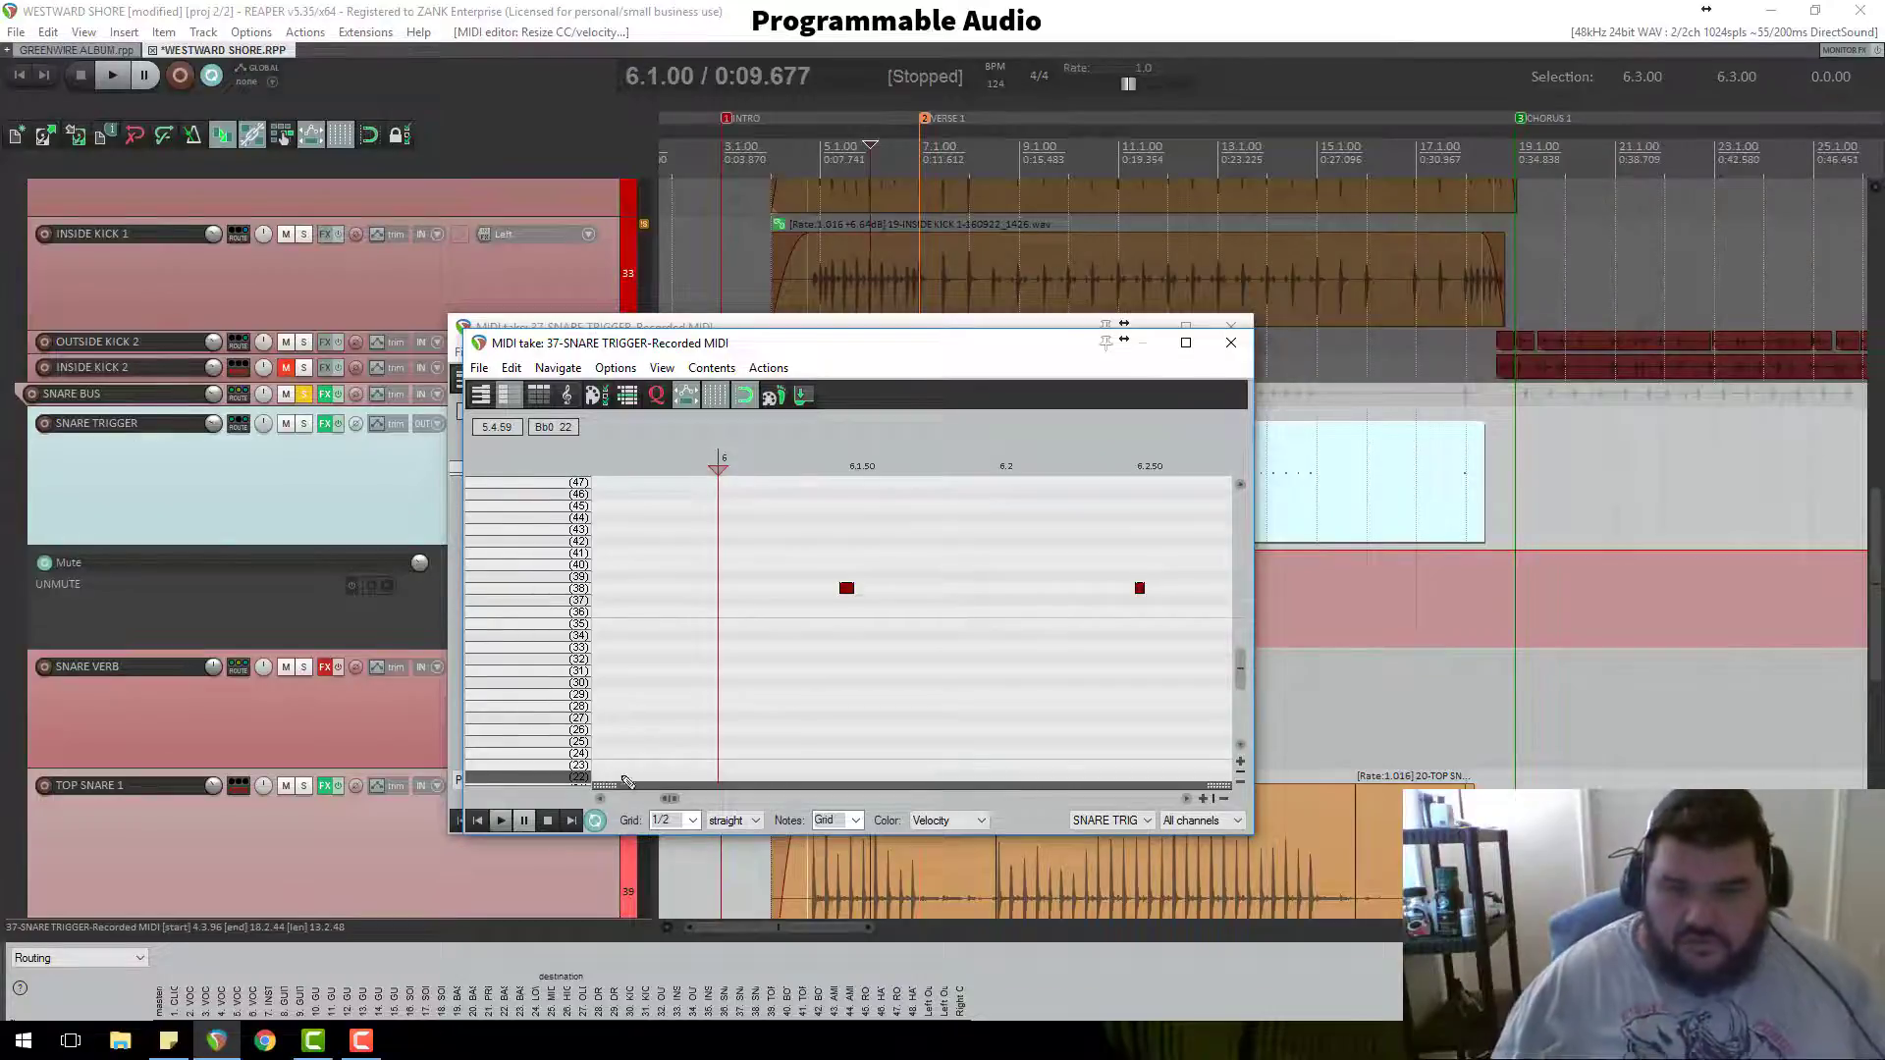
scroll(753, 596, down, 2)
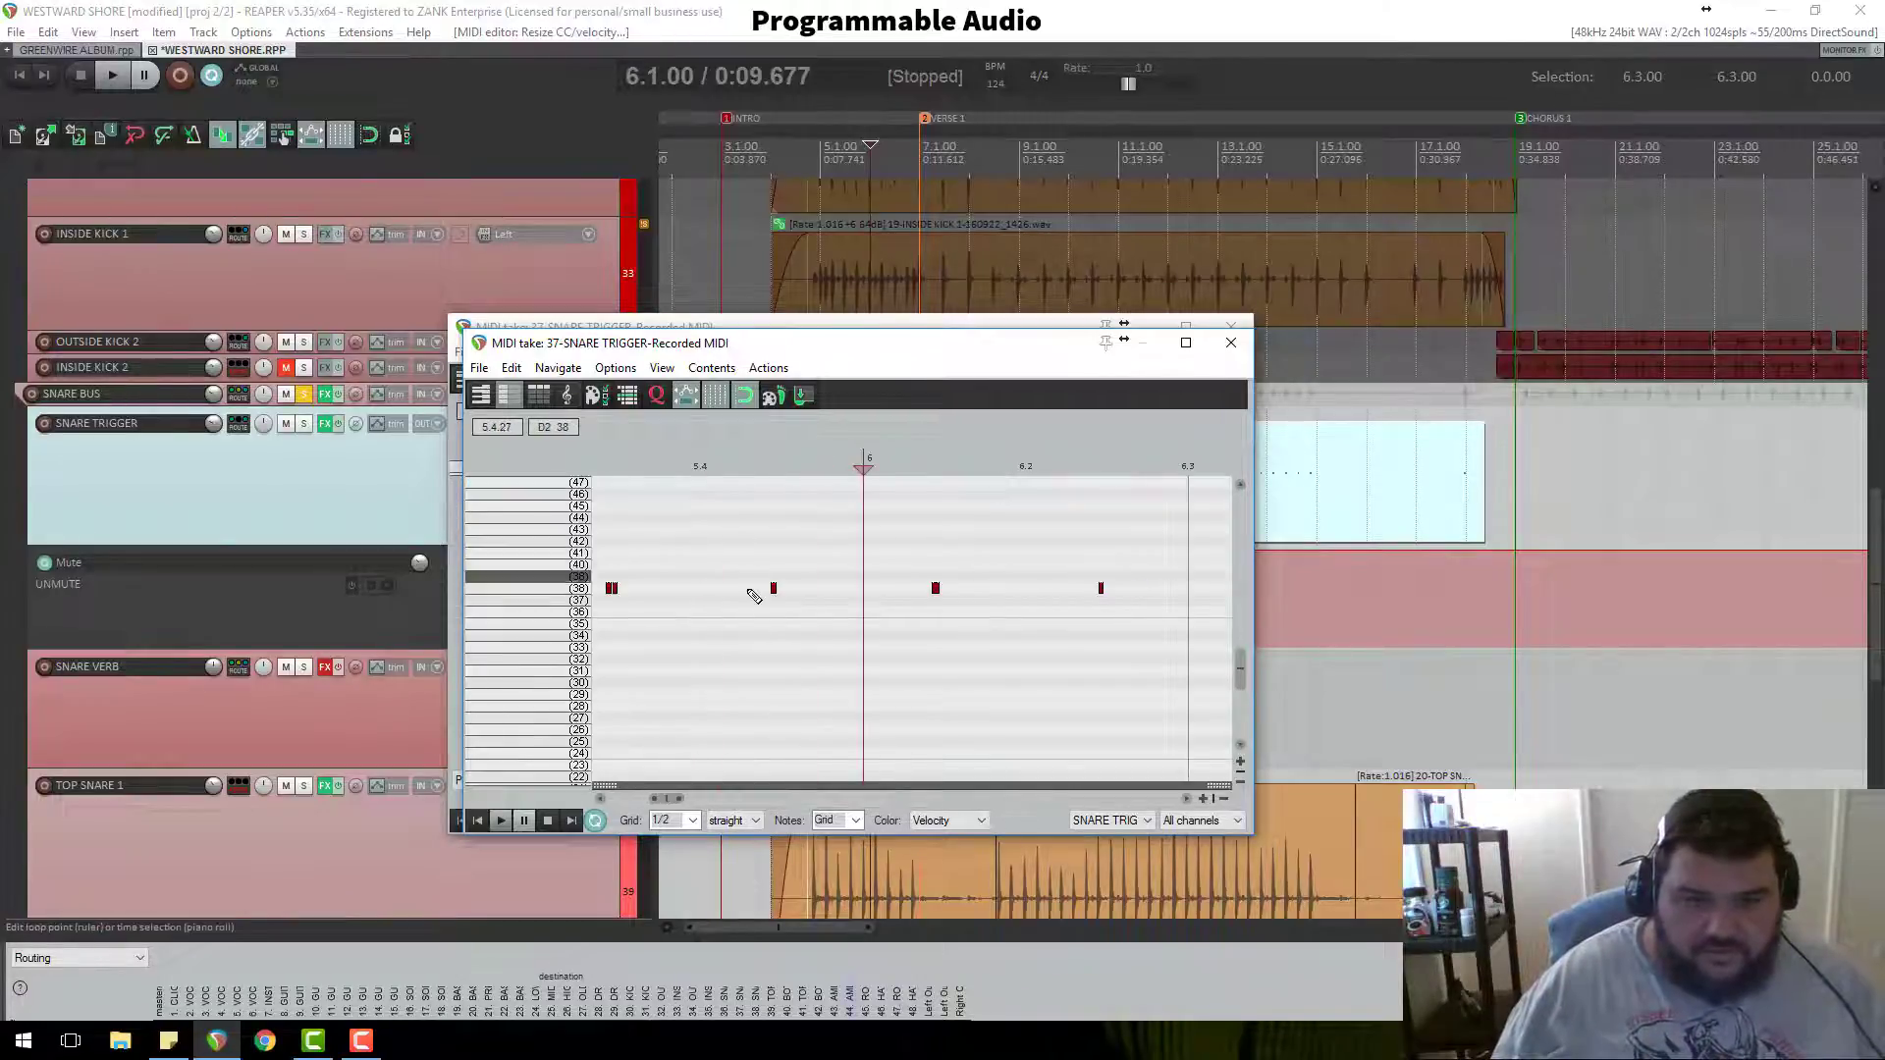
click(620, 589)
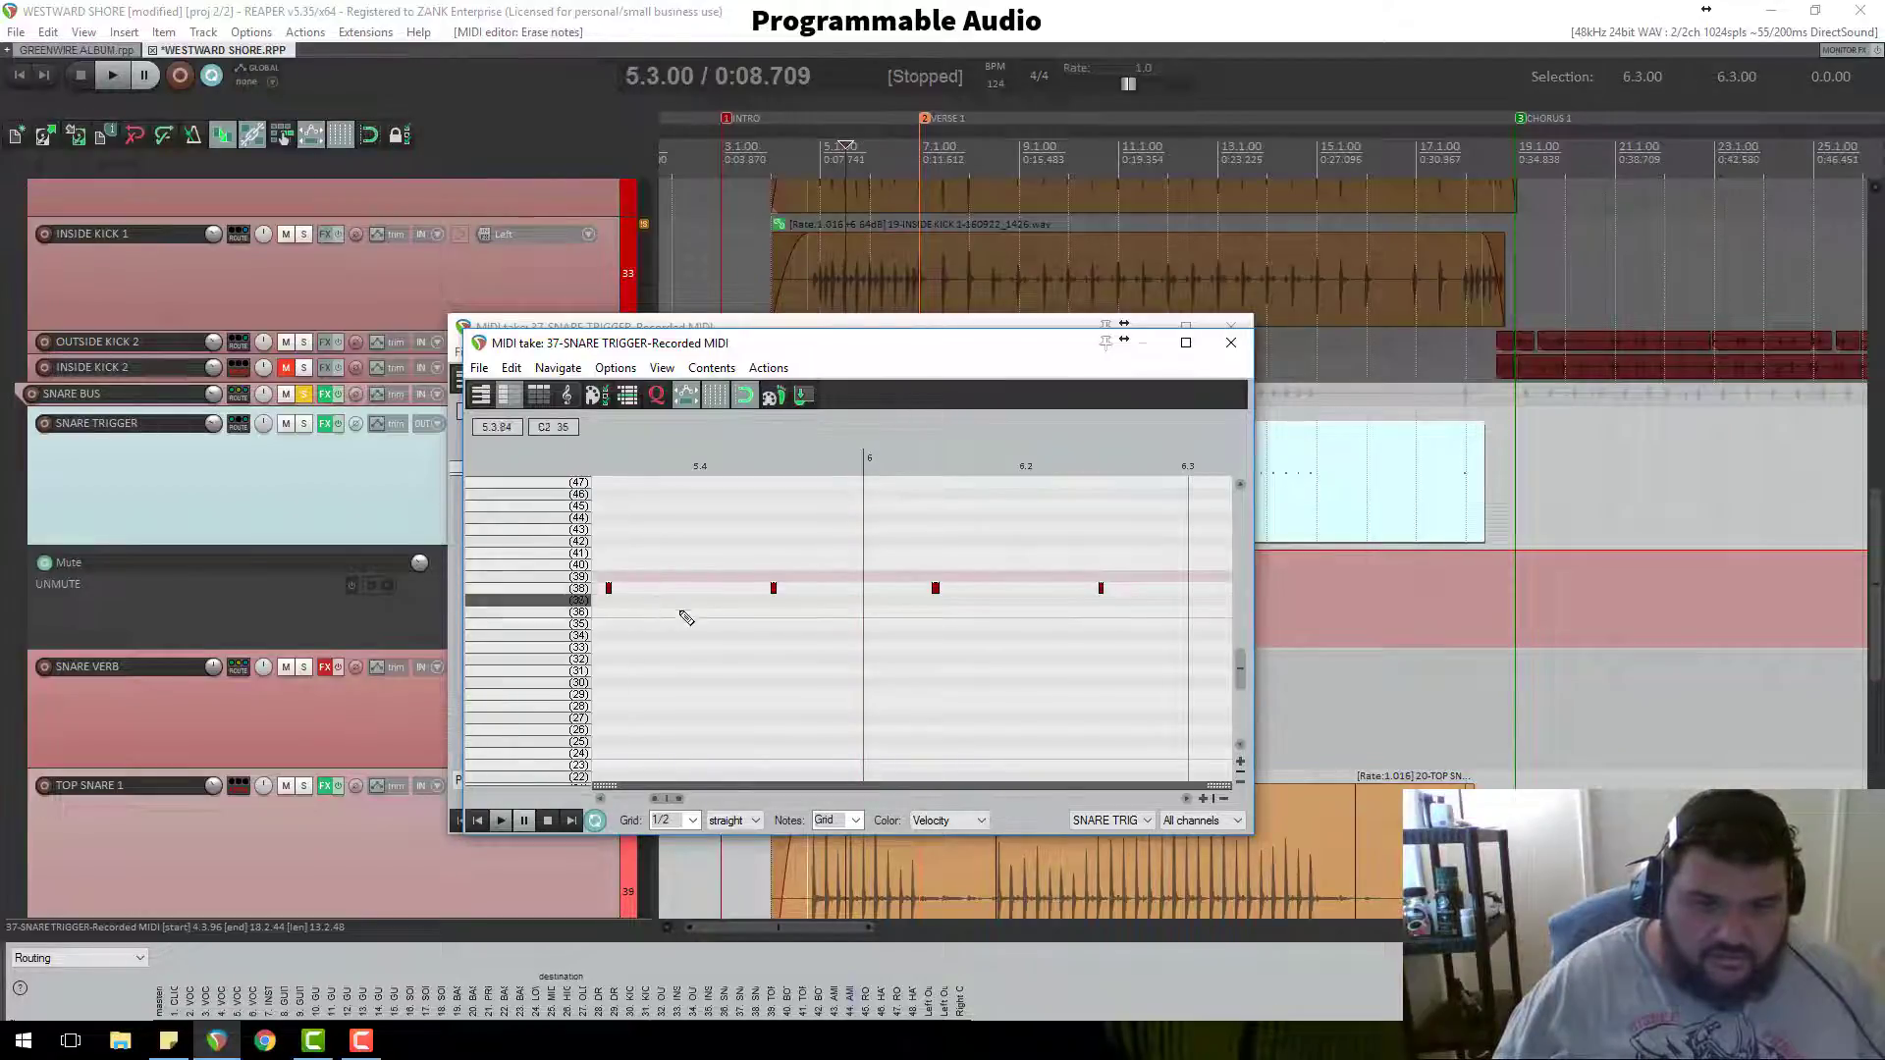
Step: Delete the second of the two doubled snare notes between beats 5.1 and 5.2 in row 38
scroll(738, 593, down, 3)
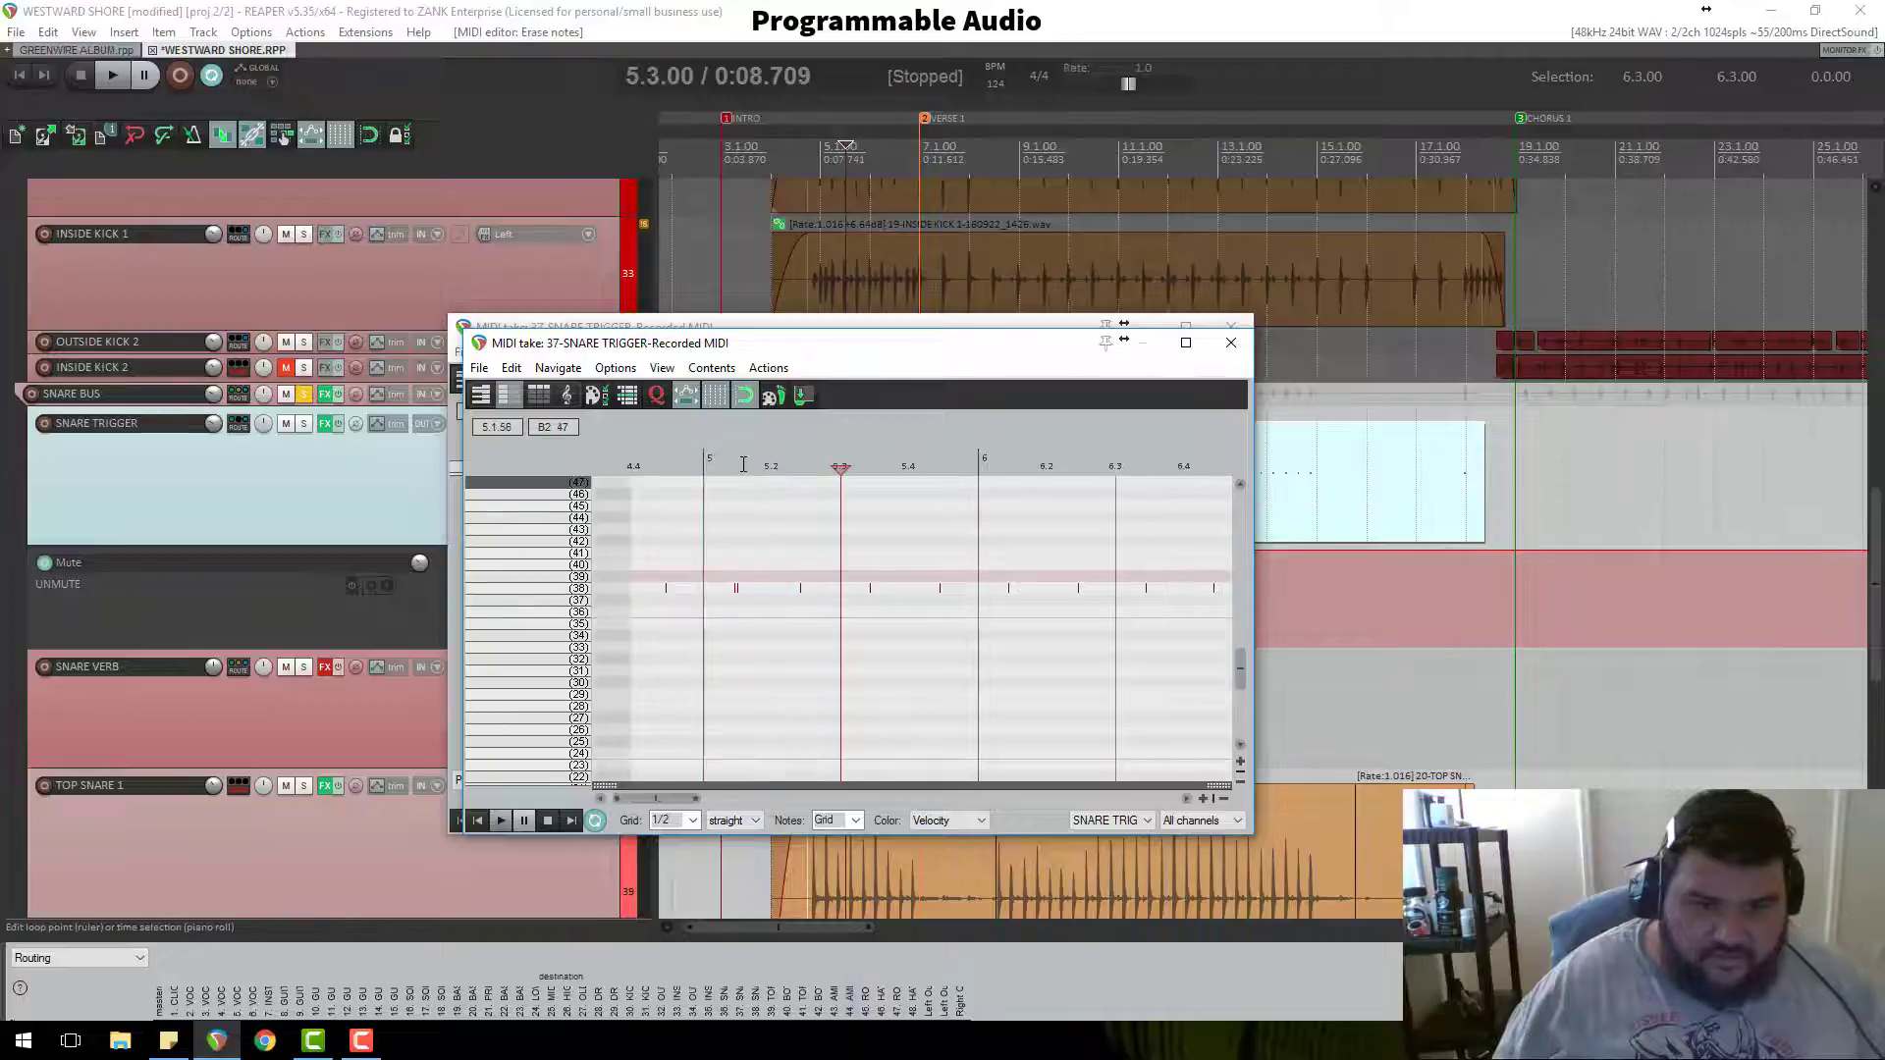
click(740, 561)
scroll(741, 560, up, 3)
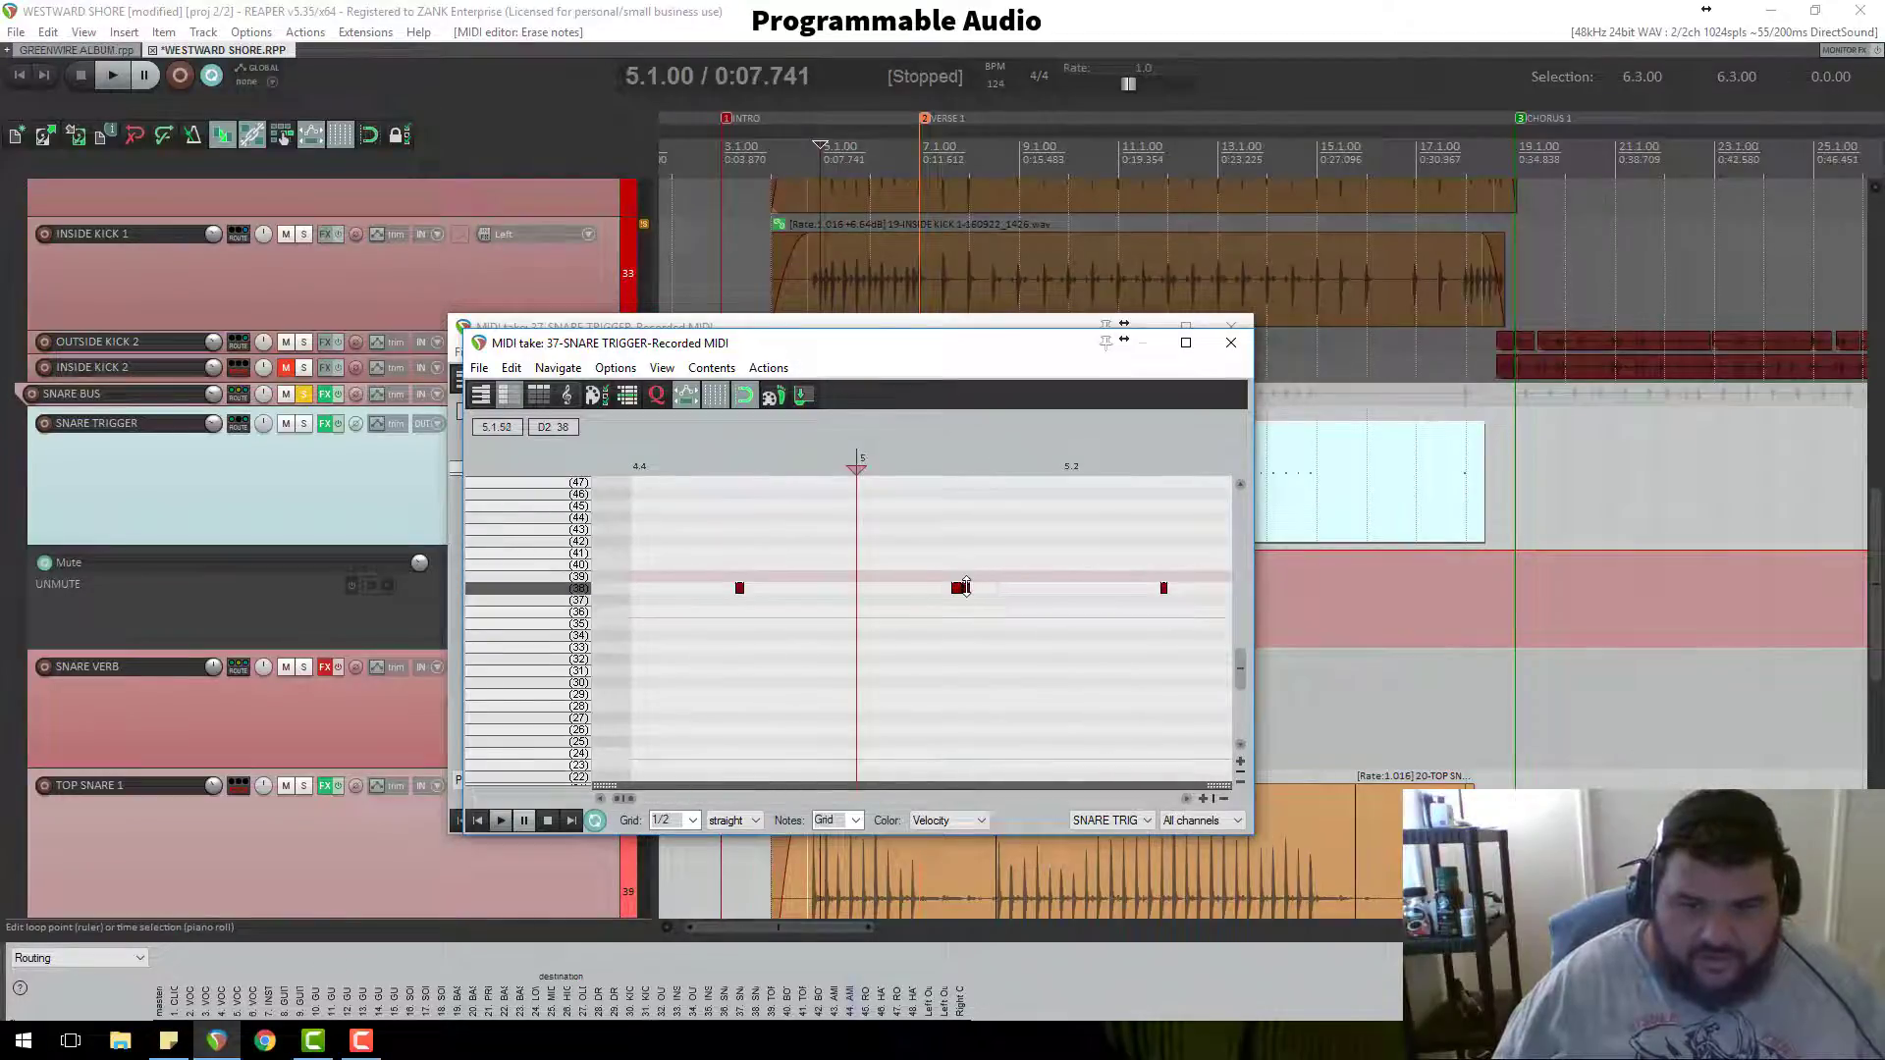
alt+click(967, 587)
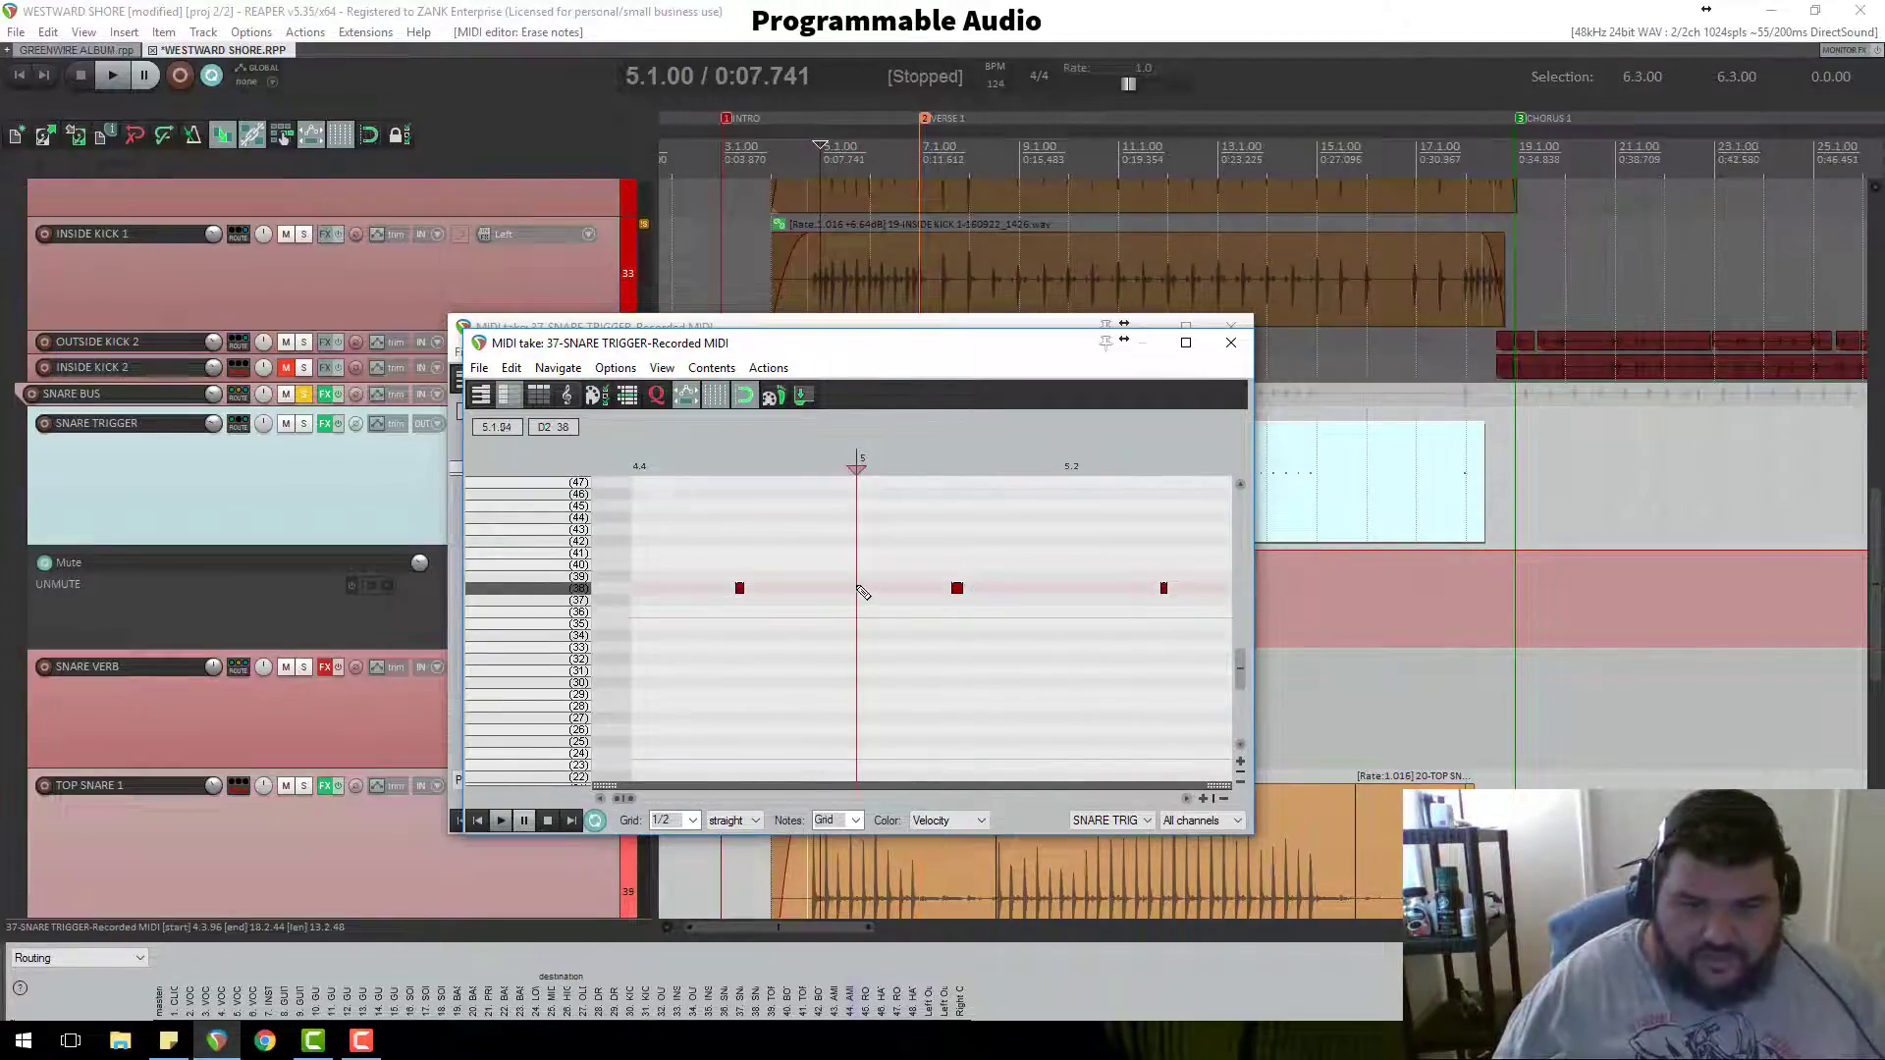
Step: Inspect the snare notes for further doubles, playing them from 5.1.00 and again from 8.3.00, and stop playback
scroll(862, 592, down, 3)
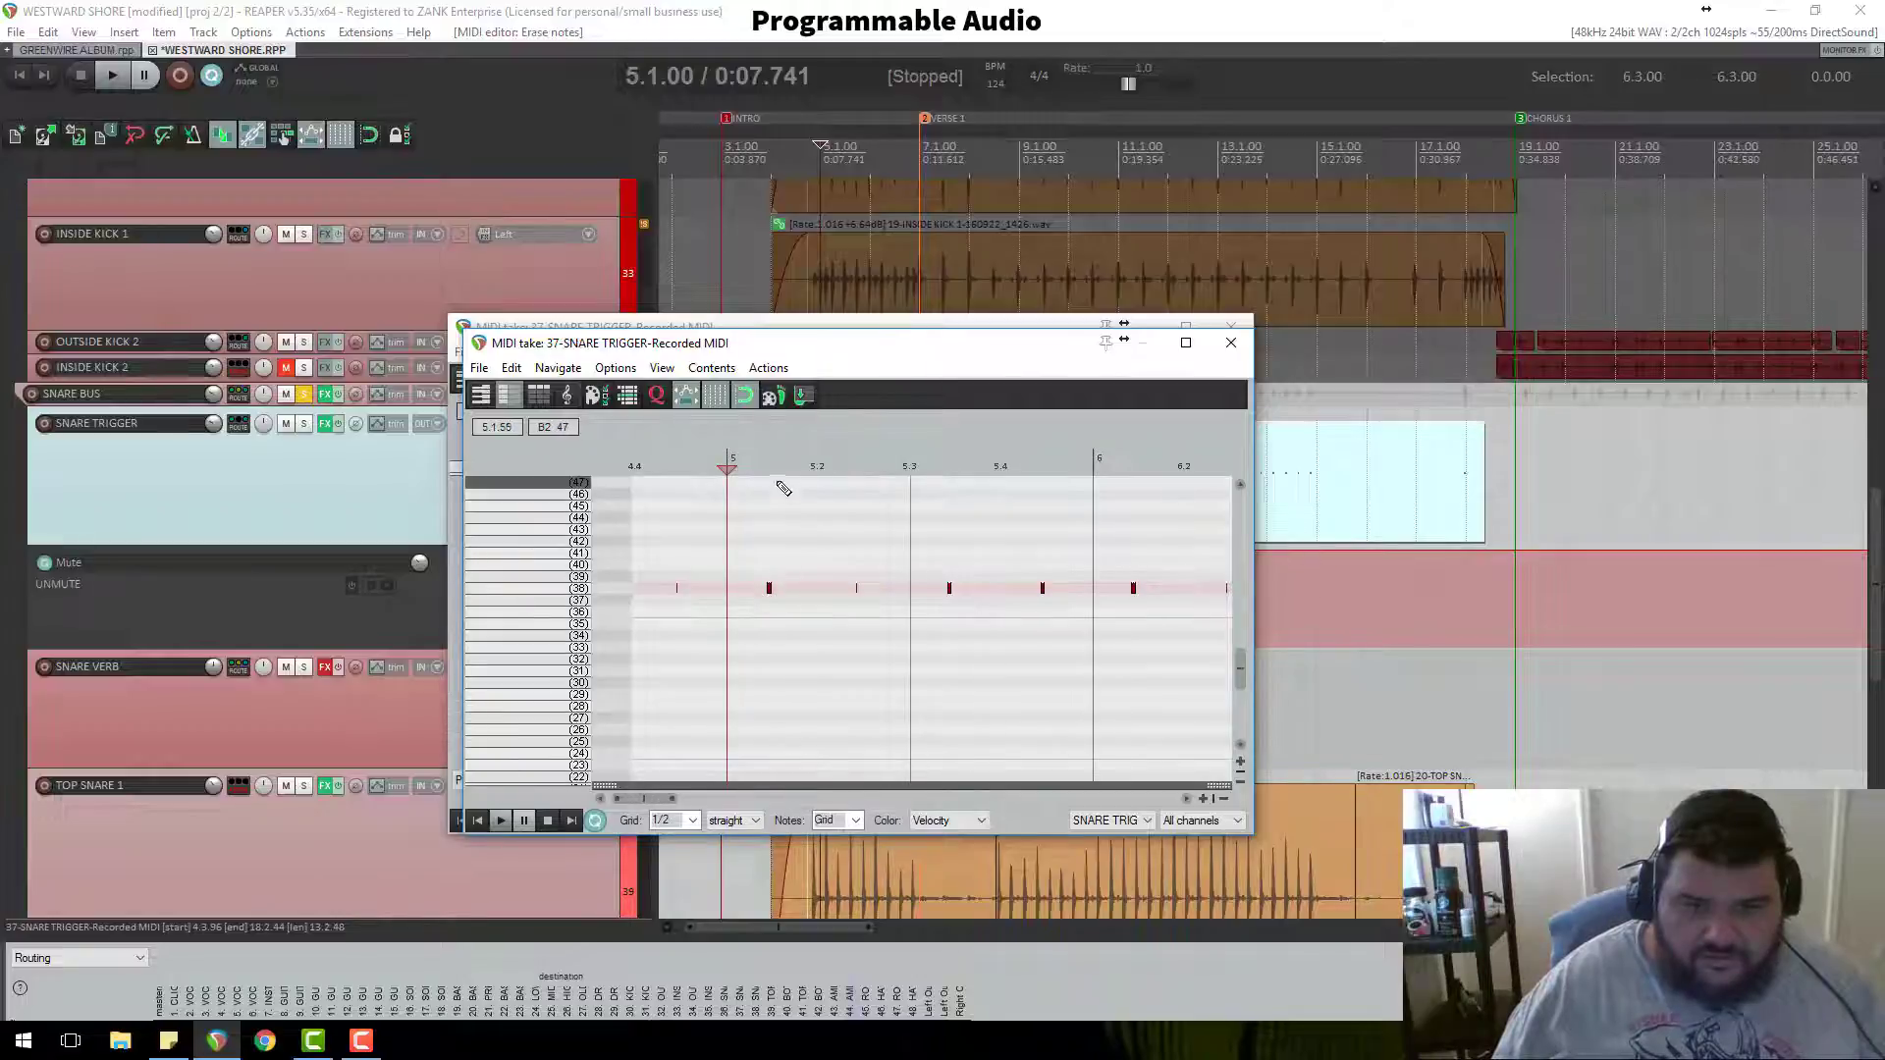
scroll(959, 623, up, 5)
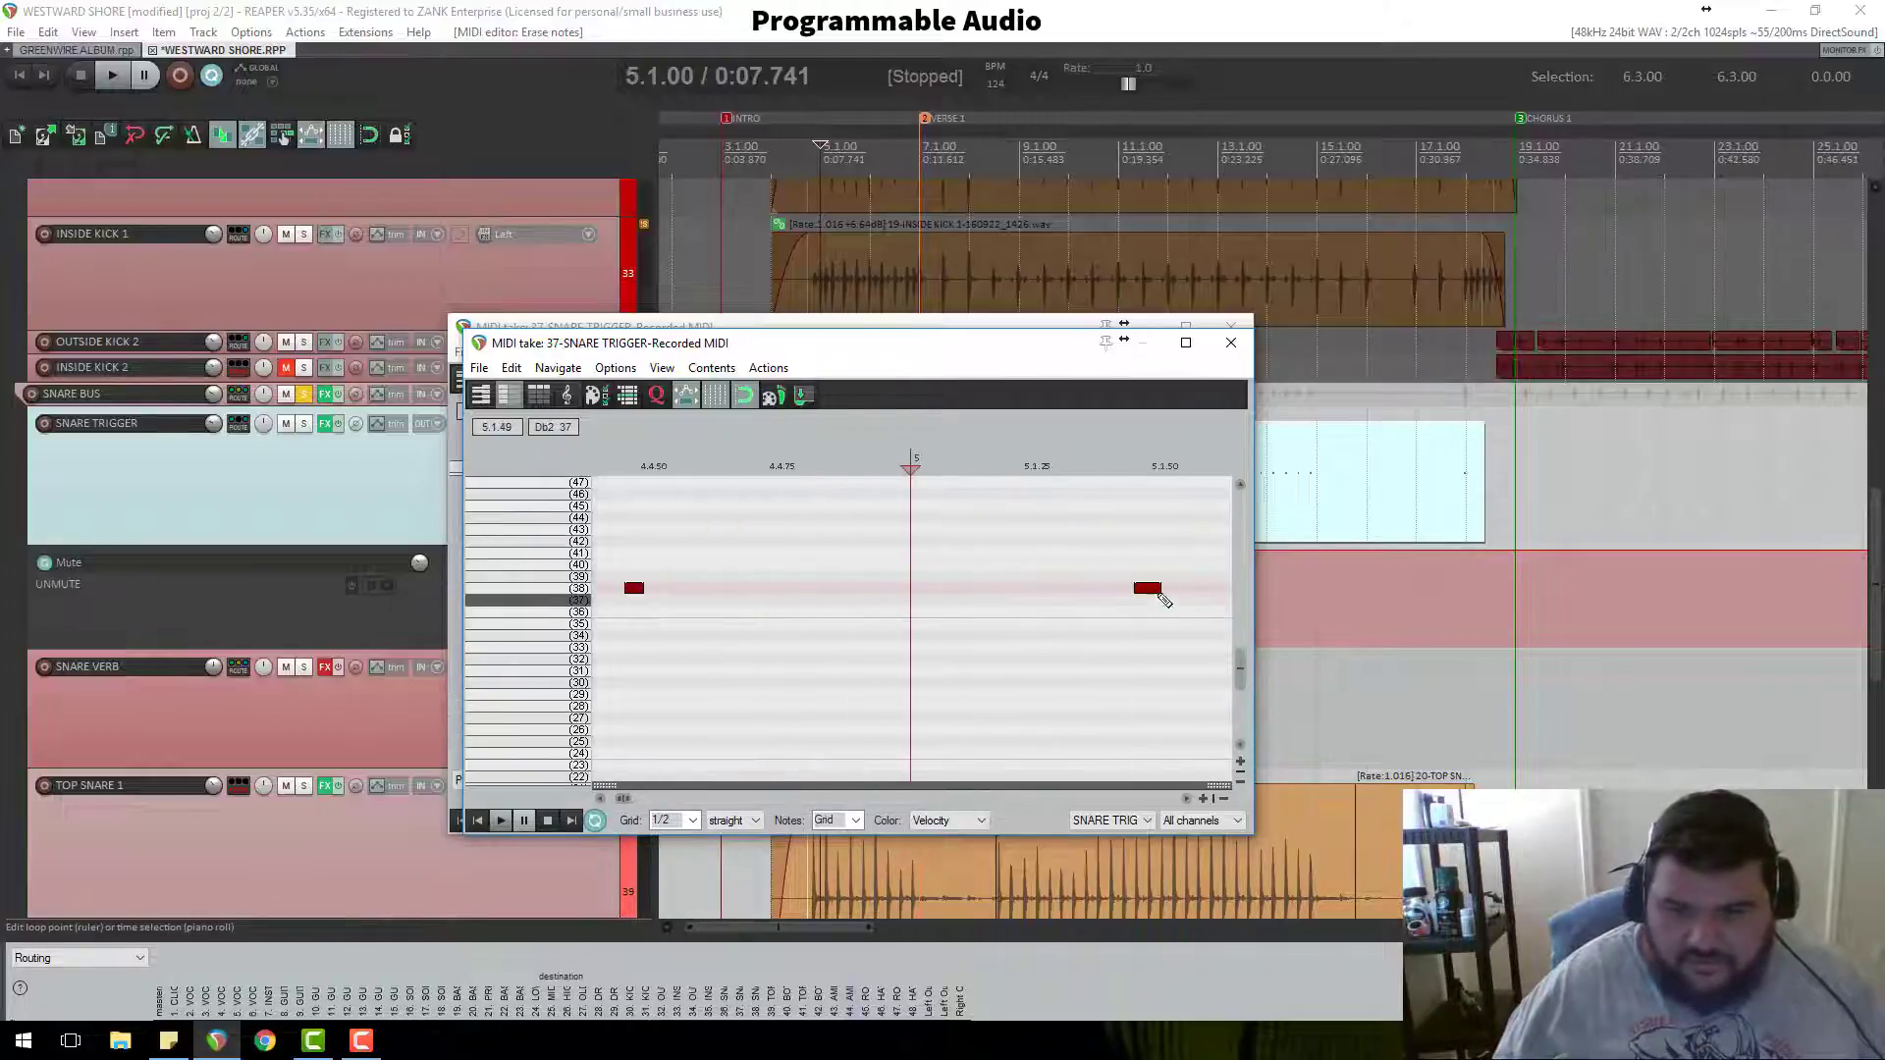
scroll(1153, 588, down, 6)
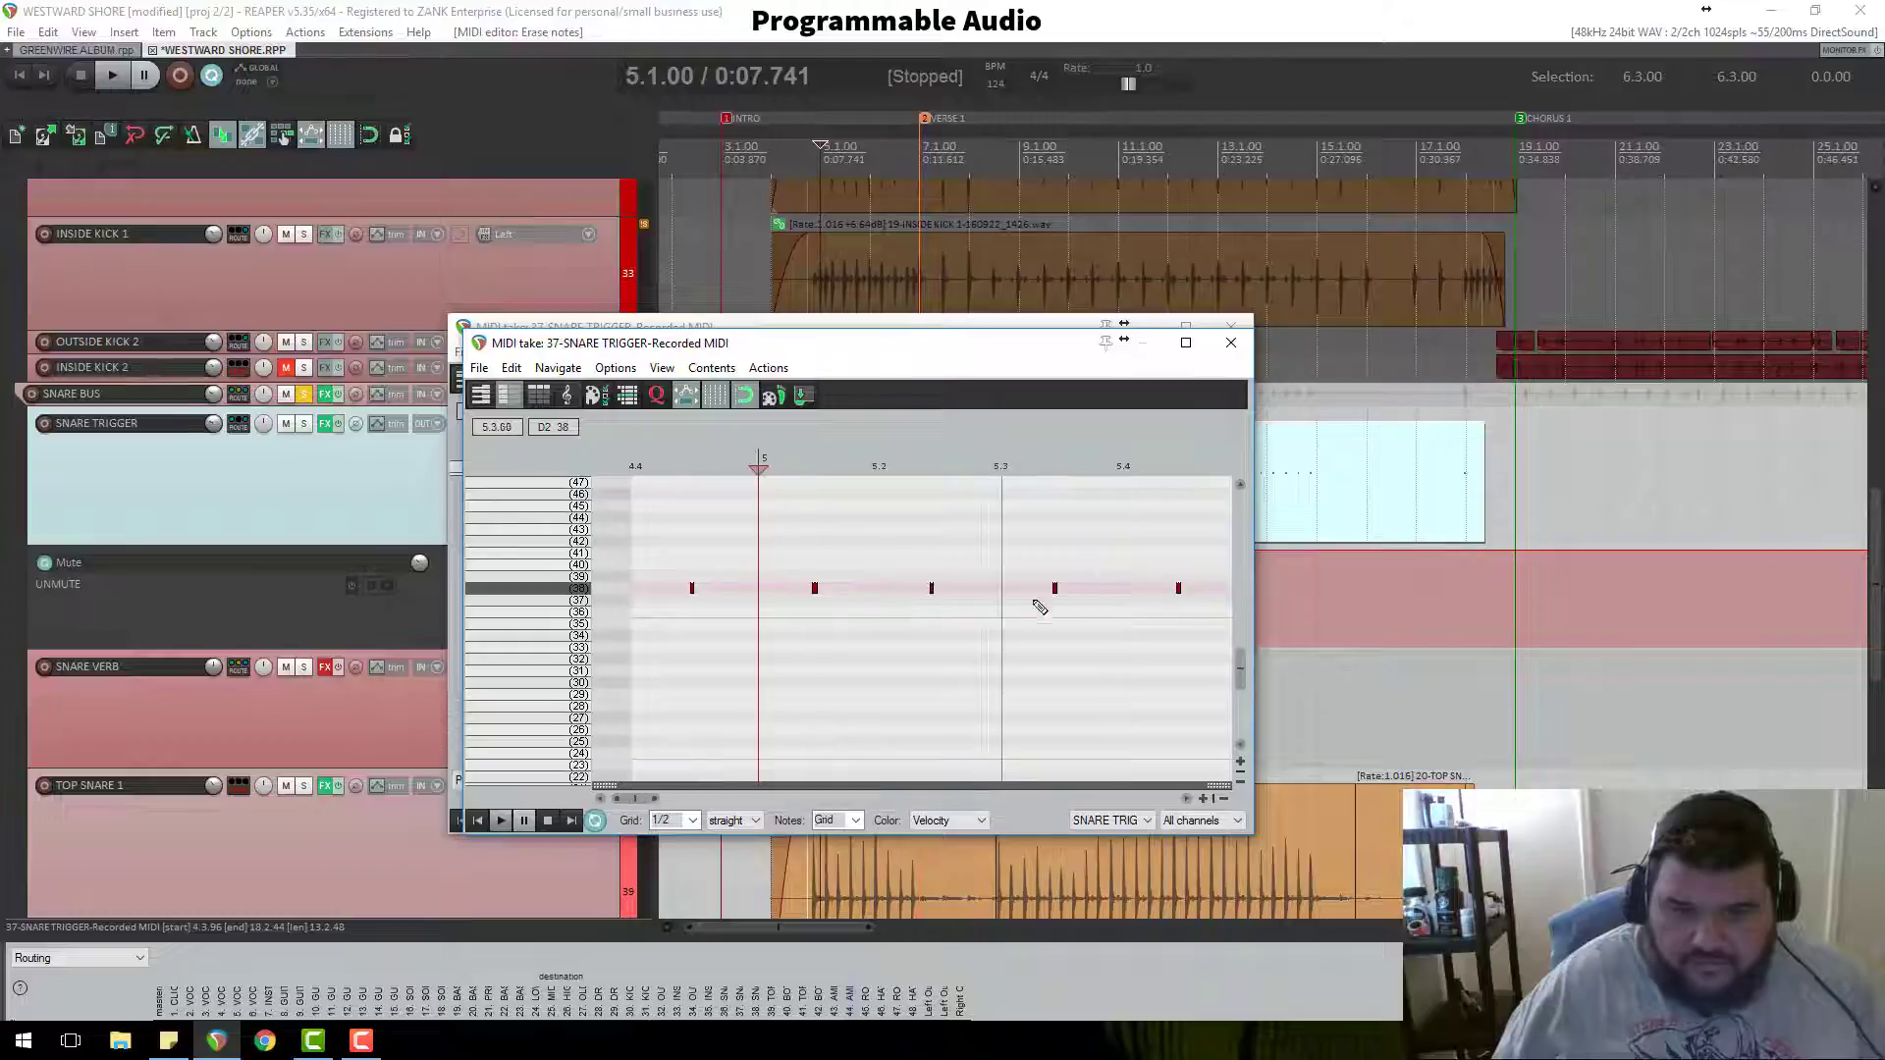
scroll(926, 571, down, 3)
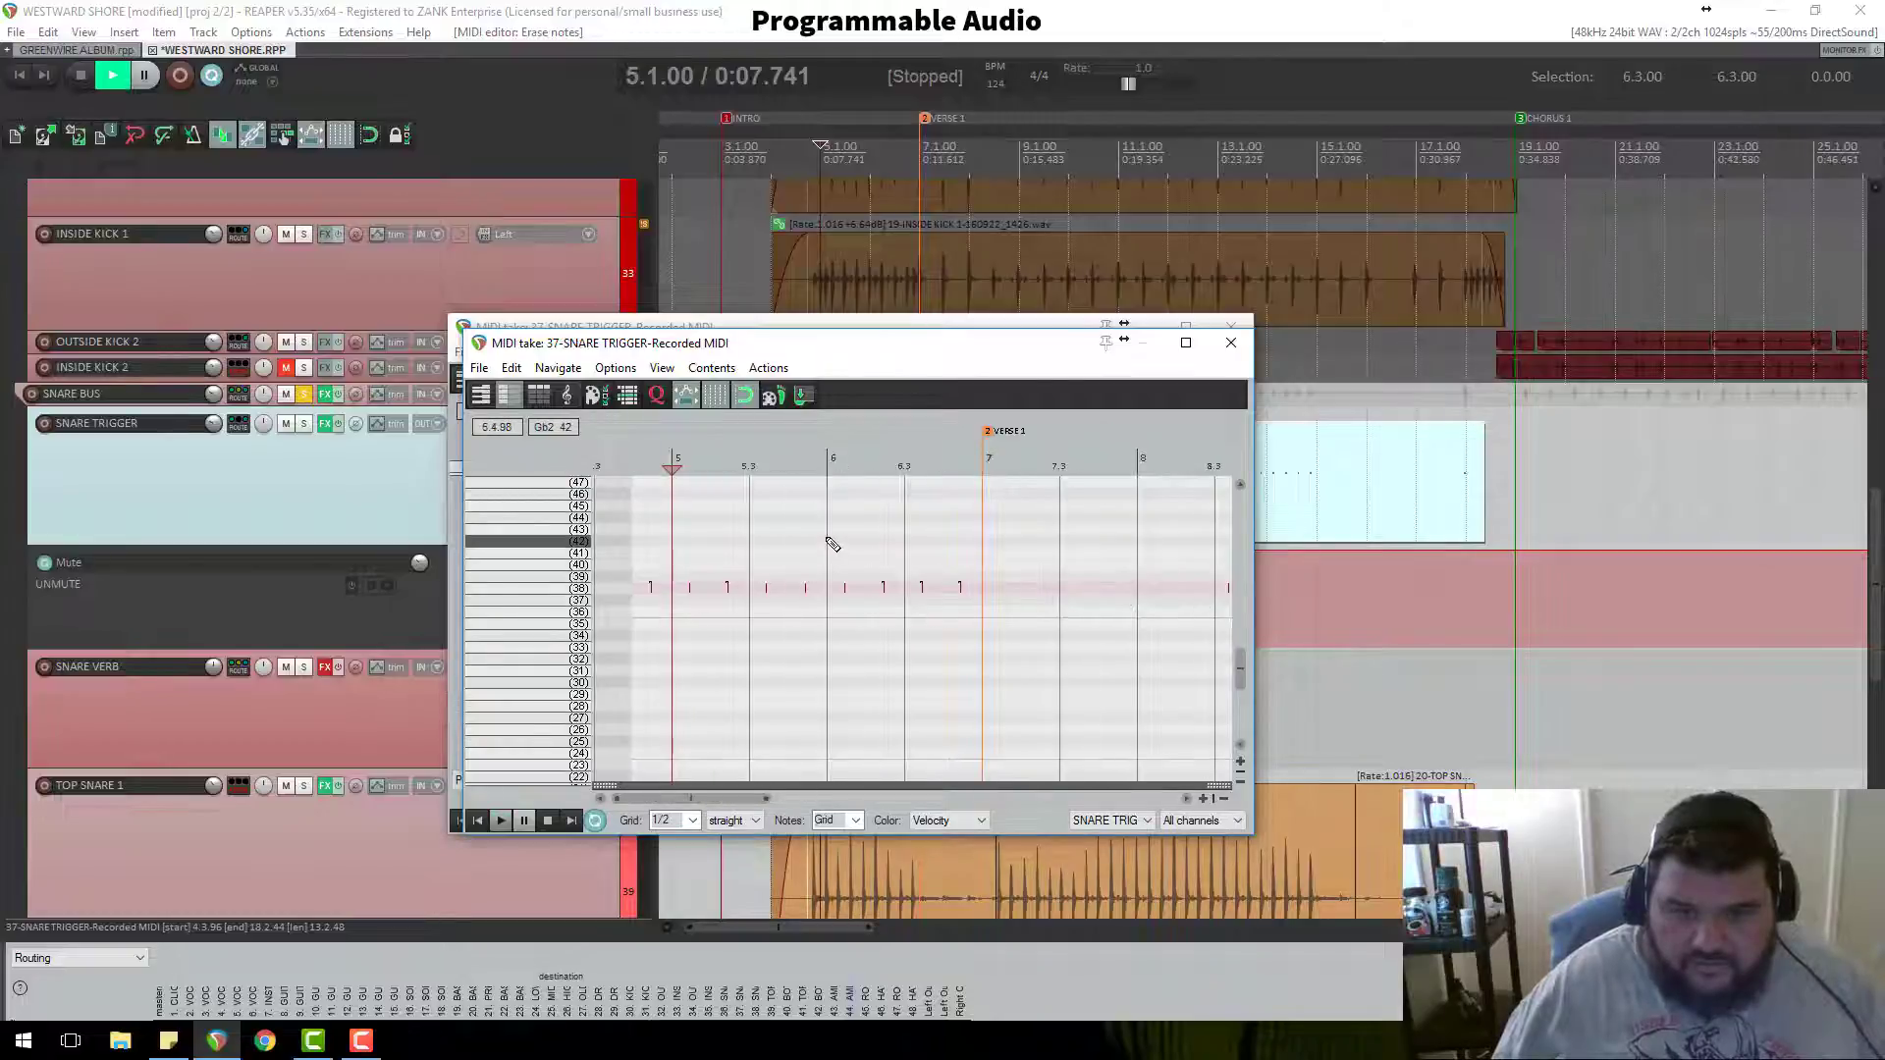
key(space)
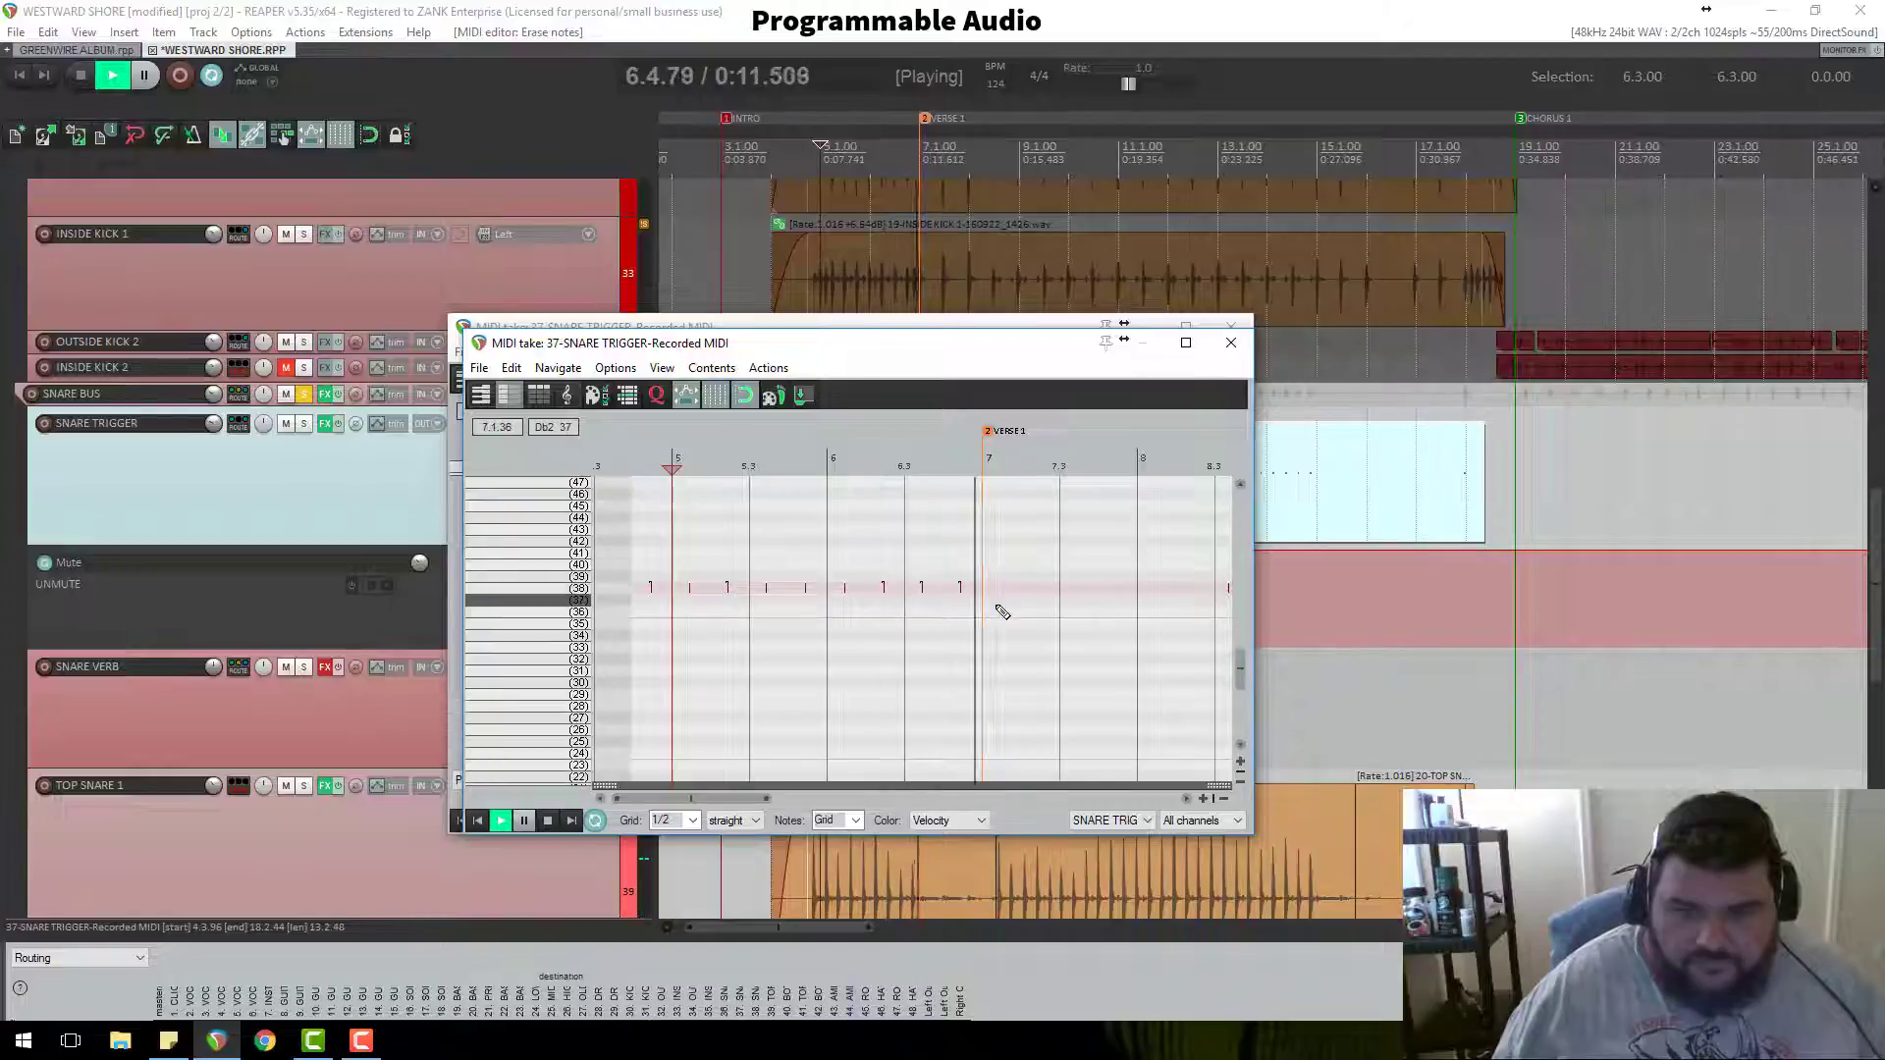
scroll(999, 608, down, 3)
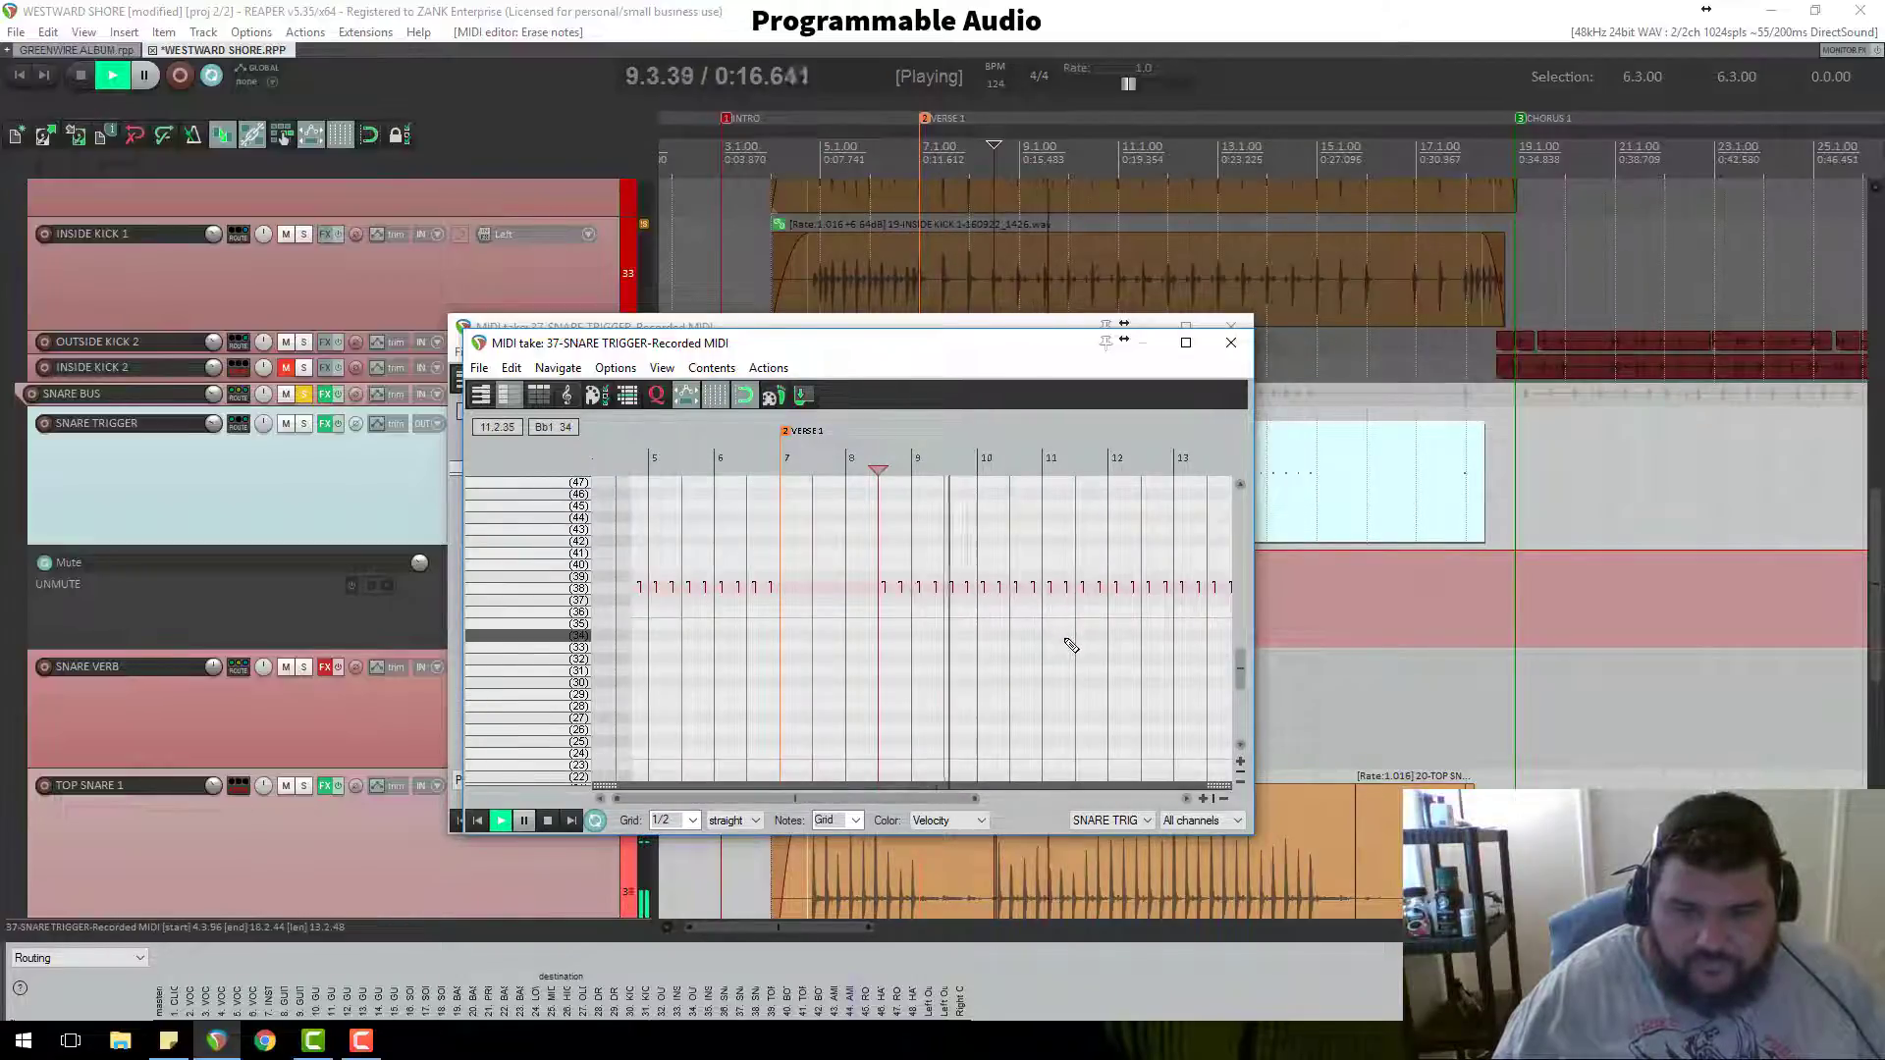
scroll(1070, 645, down, 2)
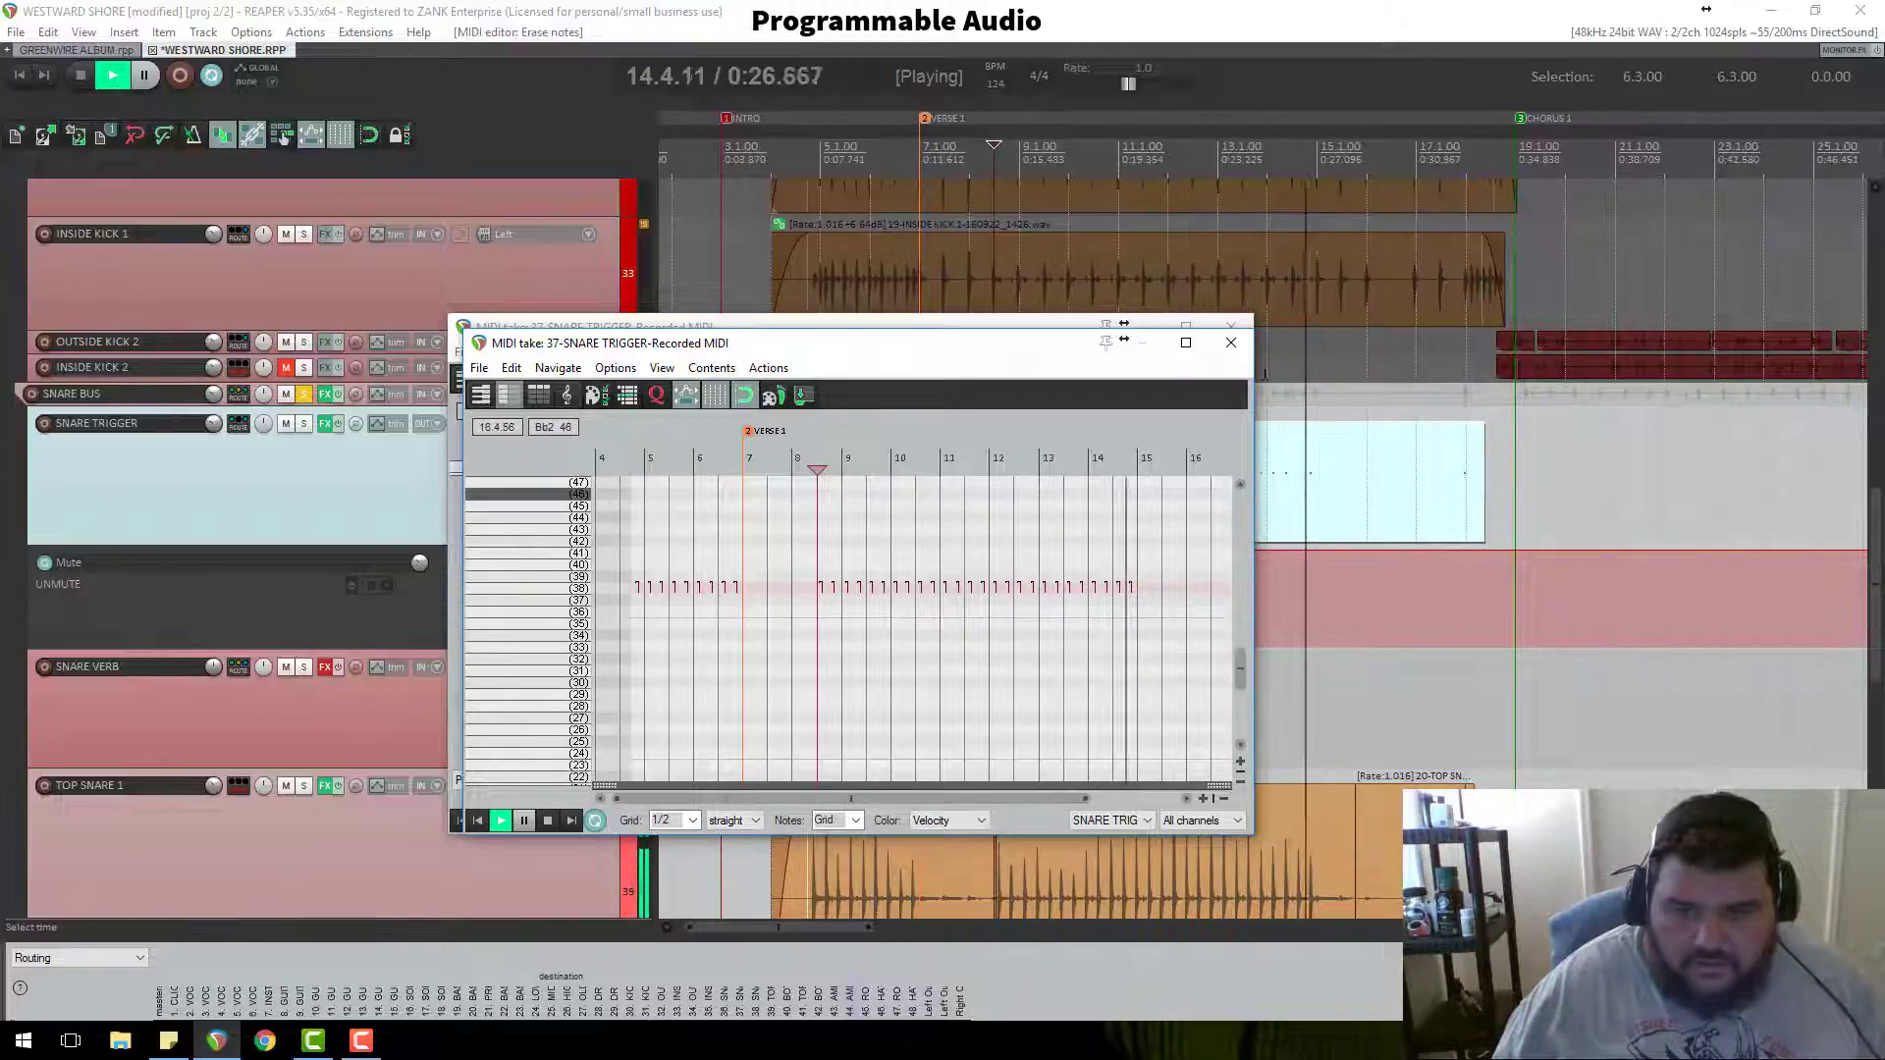
key(space)
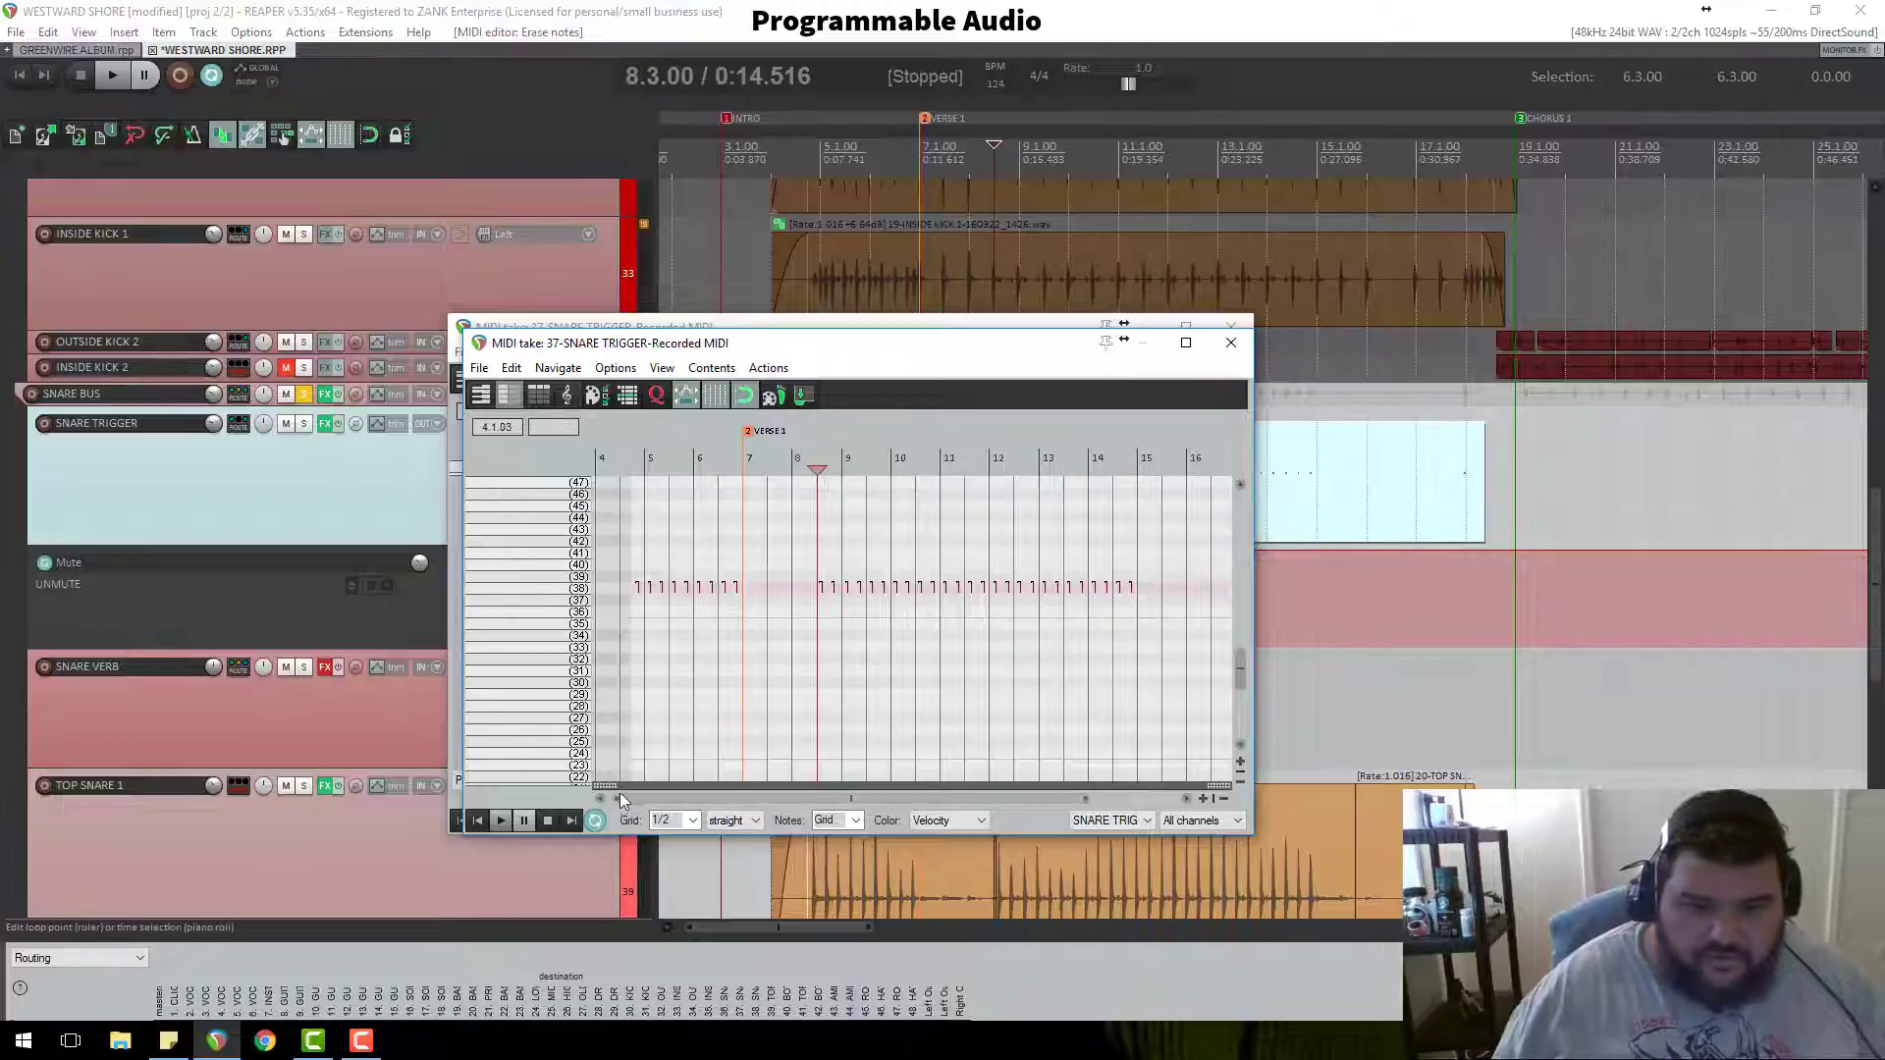
Step: Enlarge the controller lane beneath the SNARE TRIGGER notes and set it to show Velocity
drag(612, 787, 604, 587)
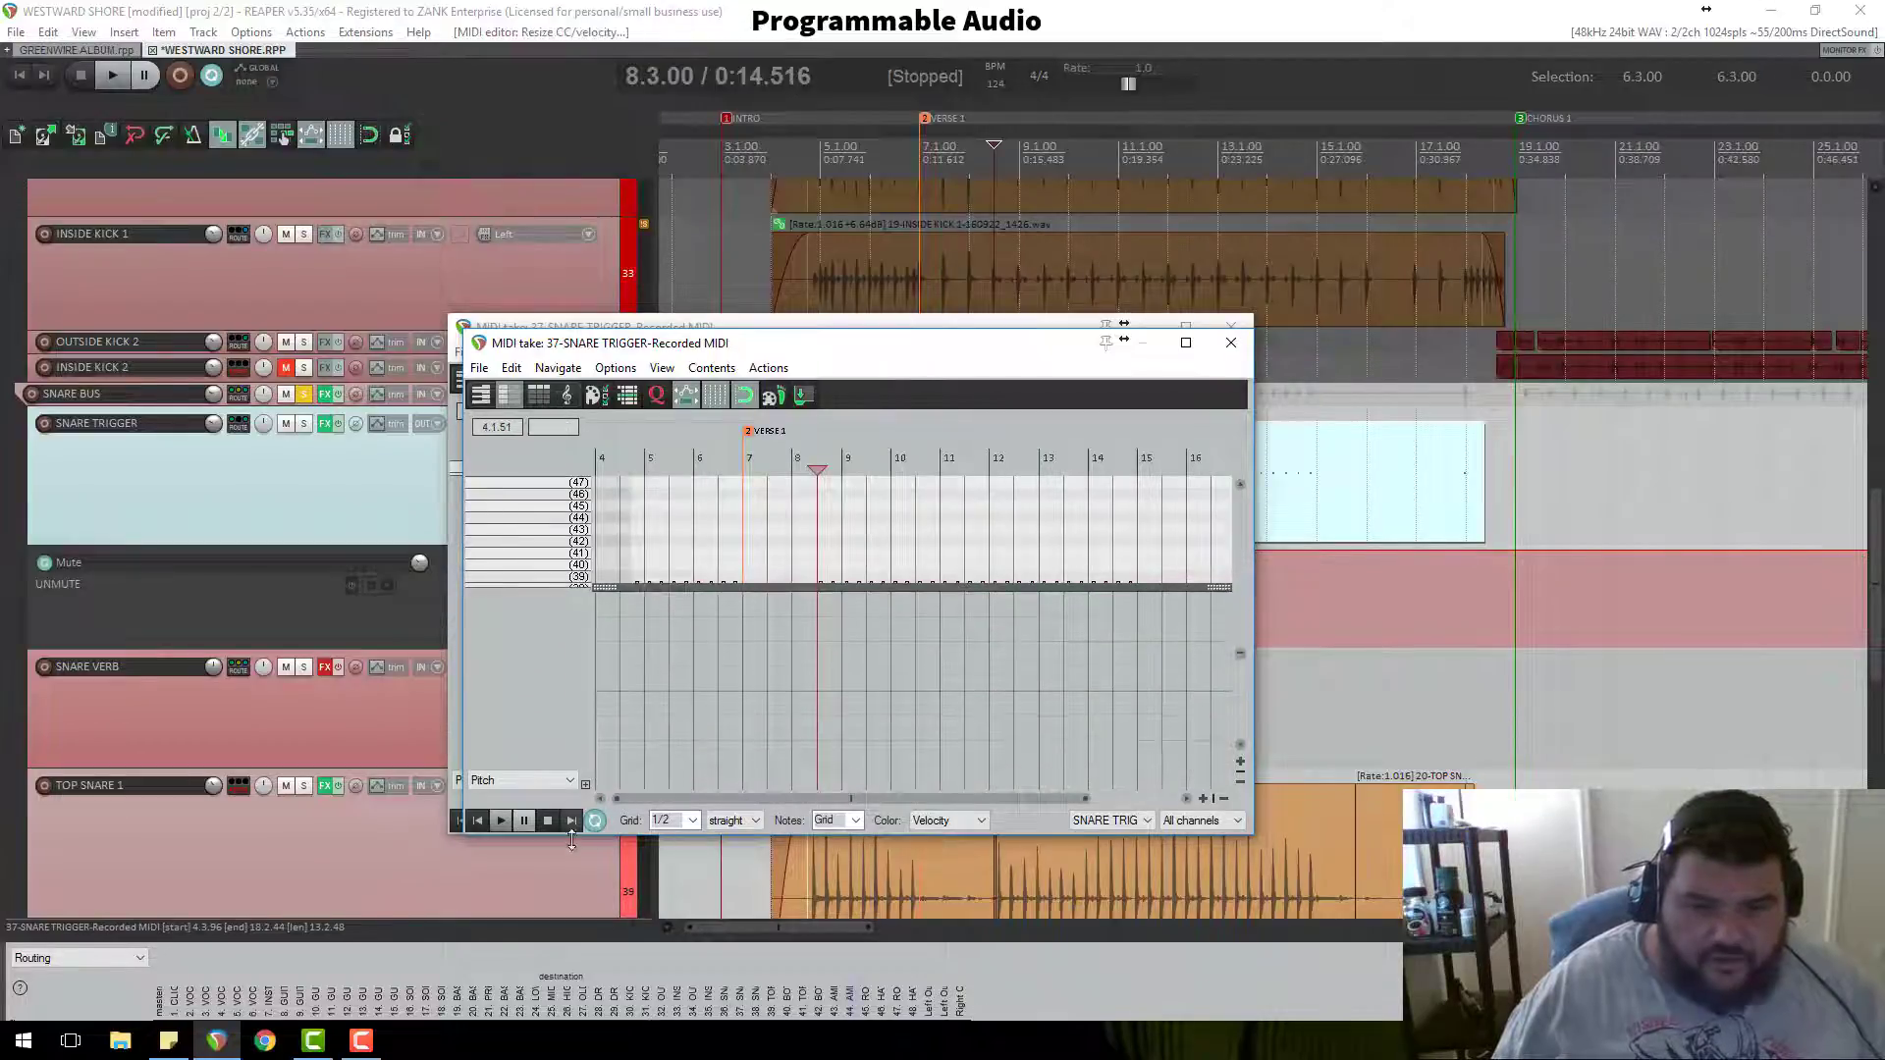
click(569, 780)
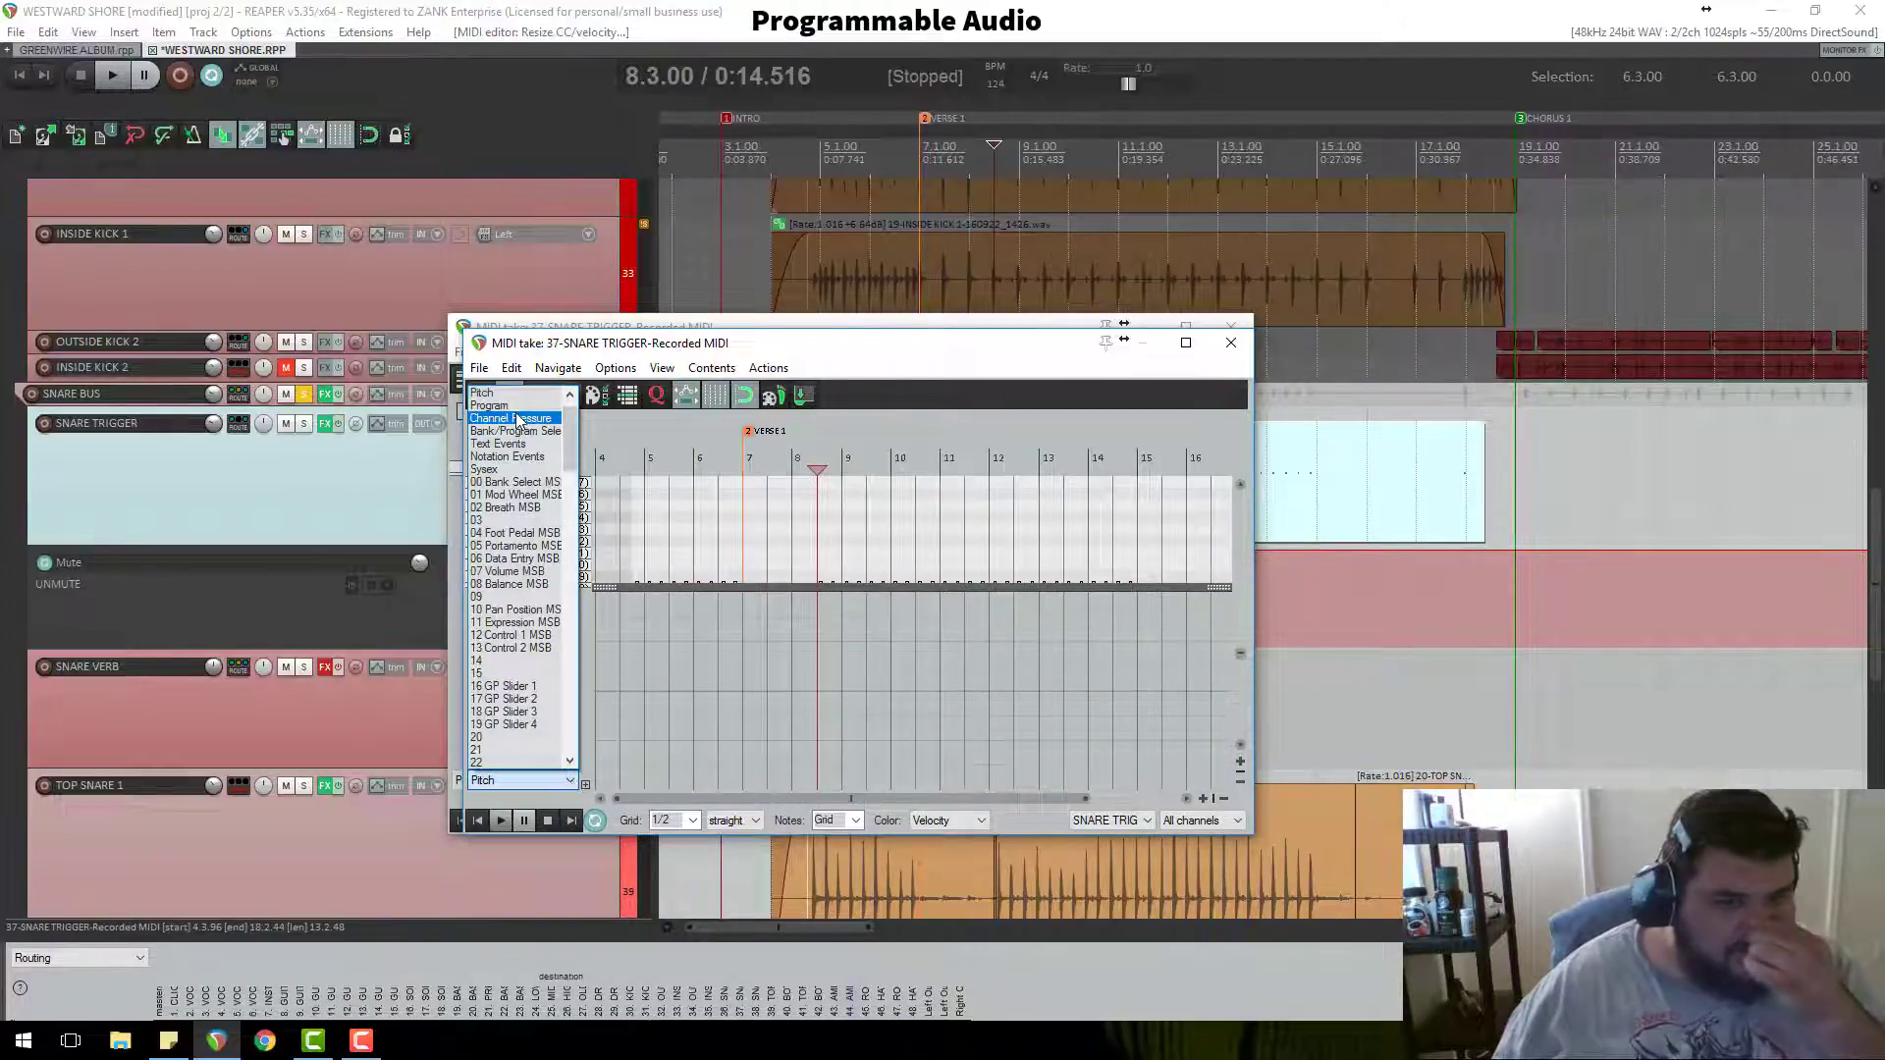
scroll(545, 467, up, 1)
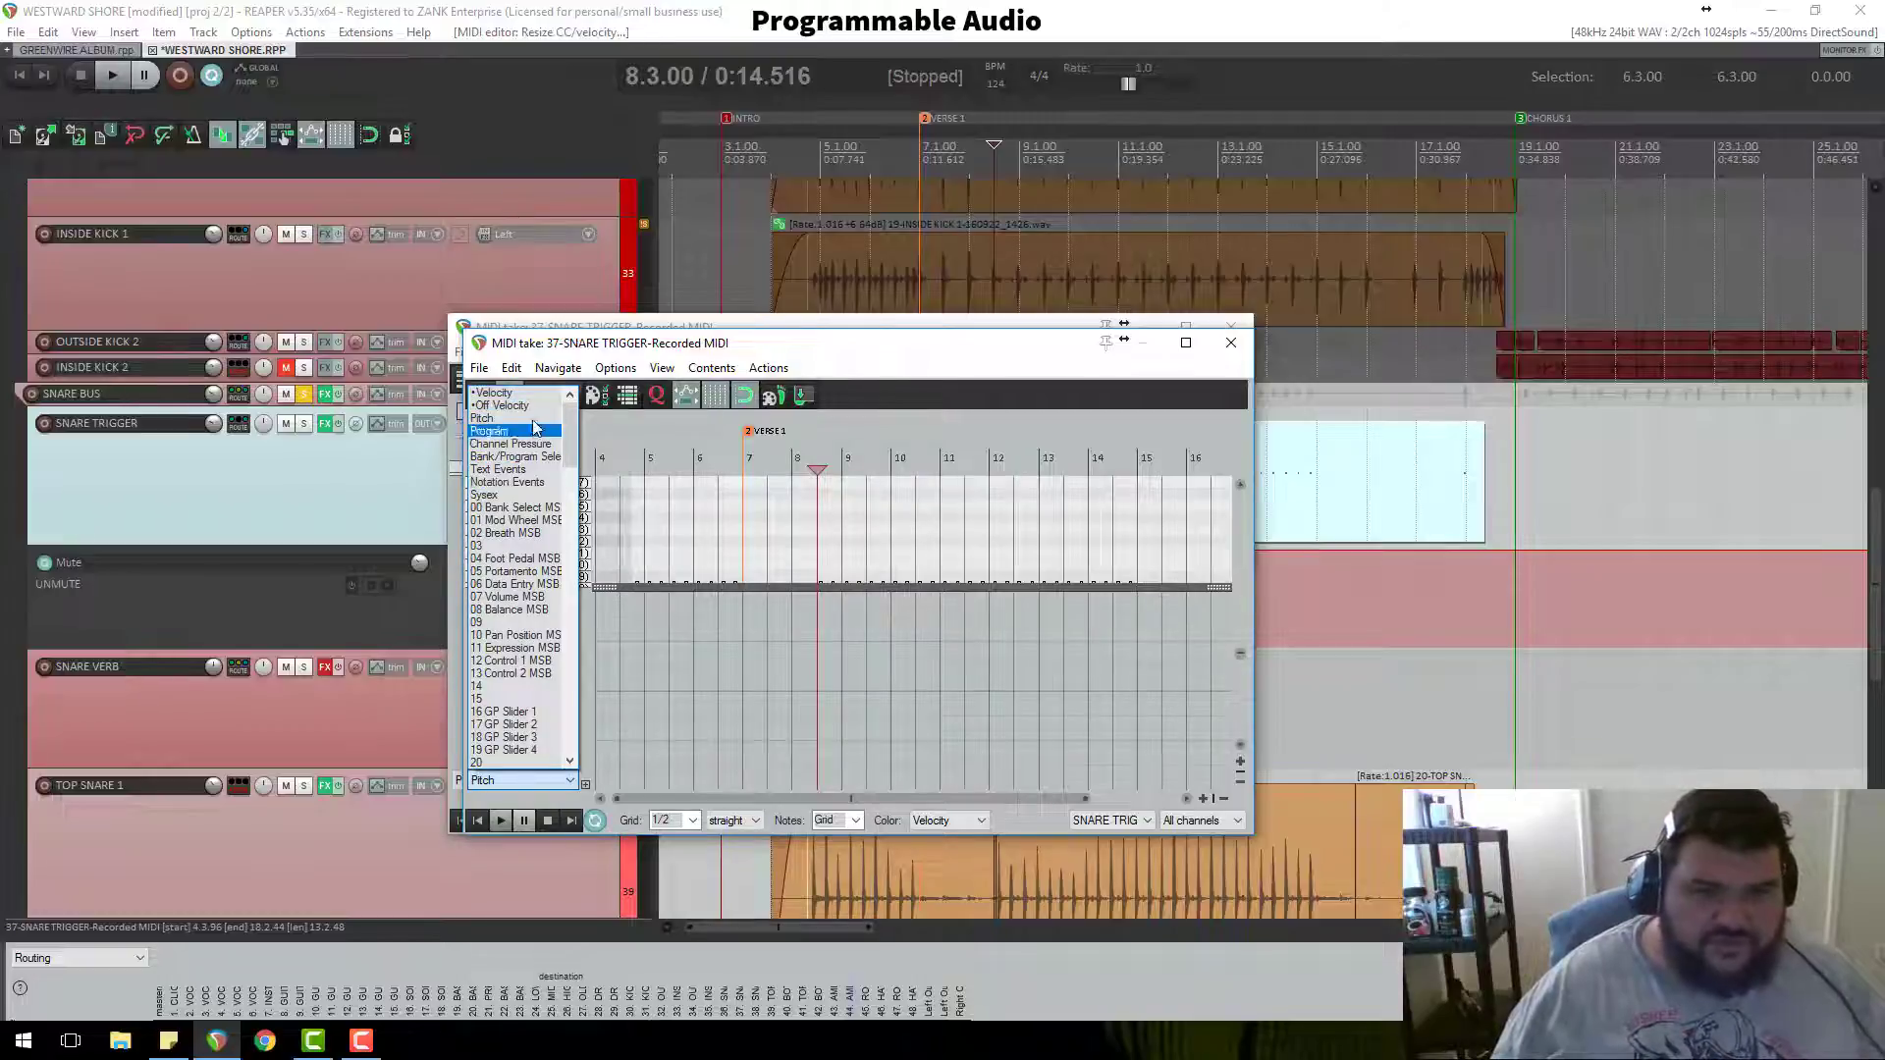
click(500, 393)
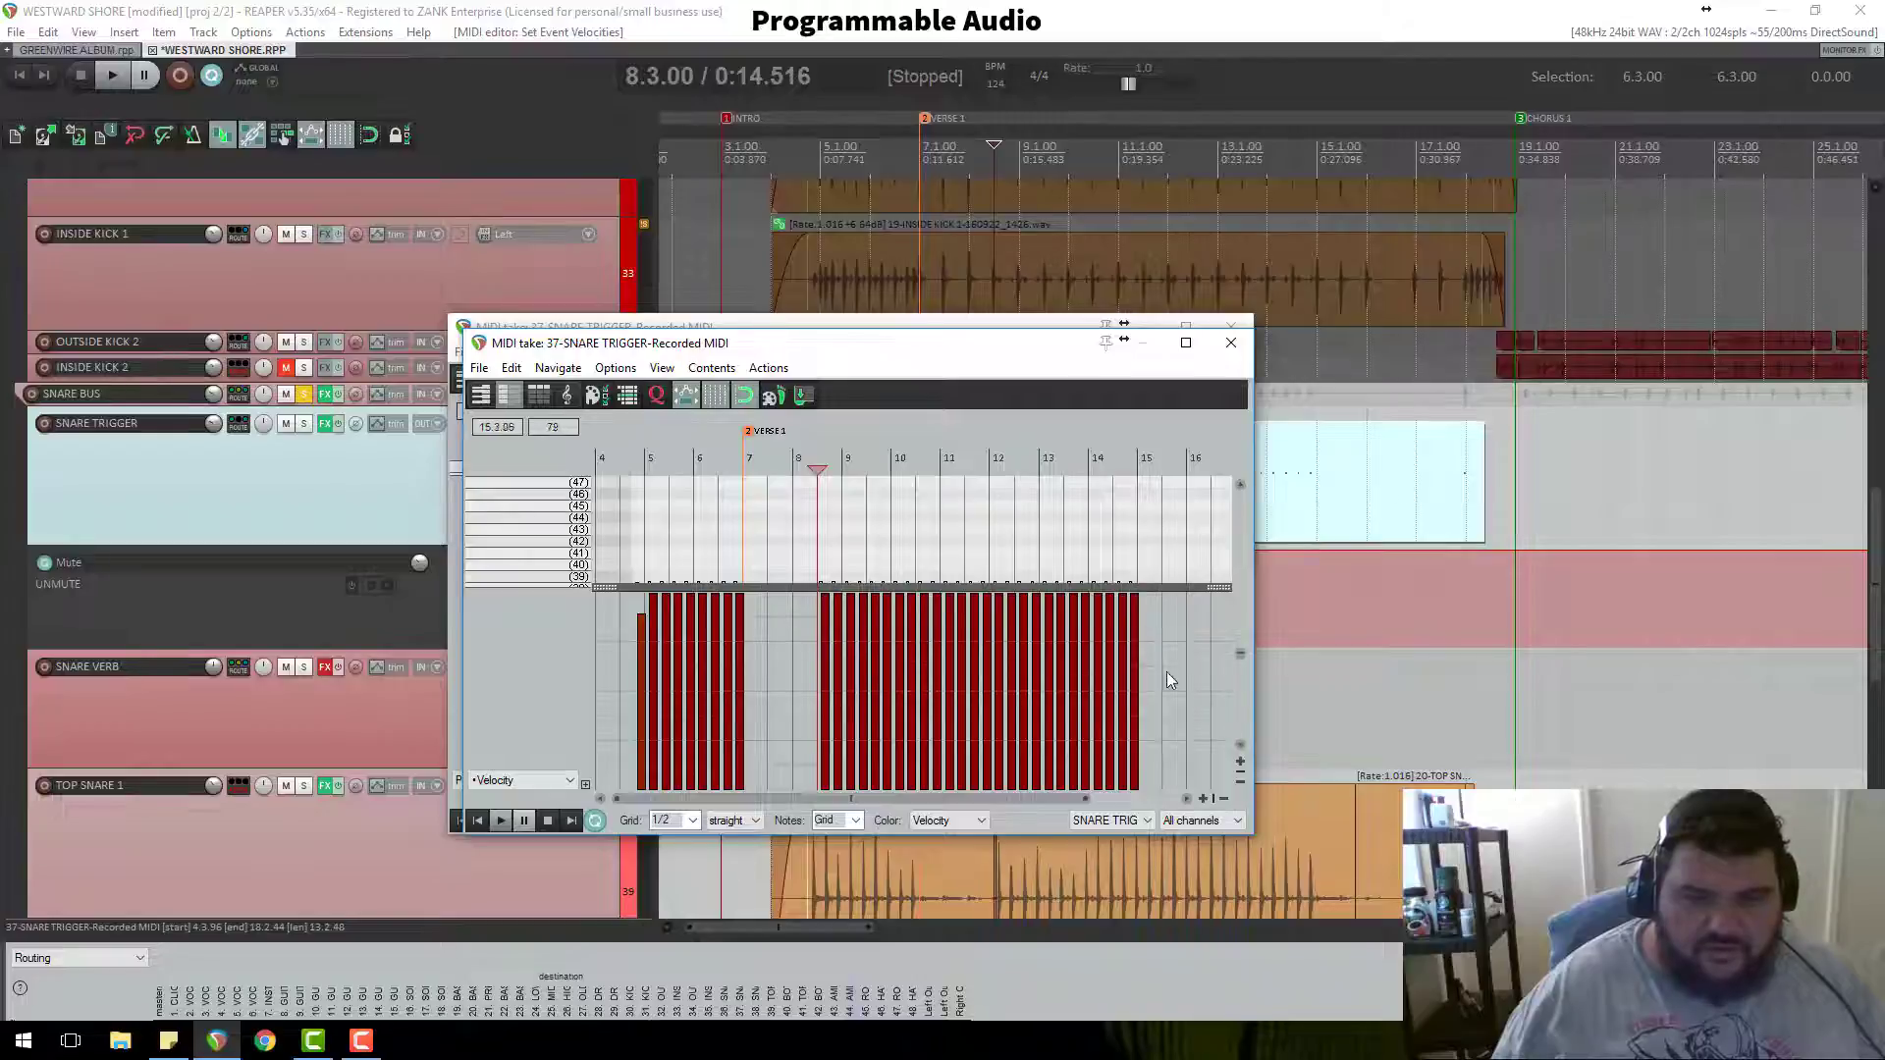
Step: Taper the snare velocities from bar 8.3 through bar 15, leaving some accents, and vary those in bars 5 and 6 unevenly
drag(1166, 671, 822, 608)
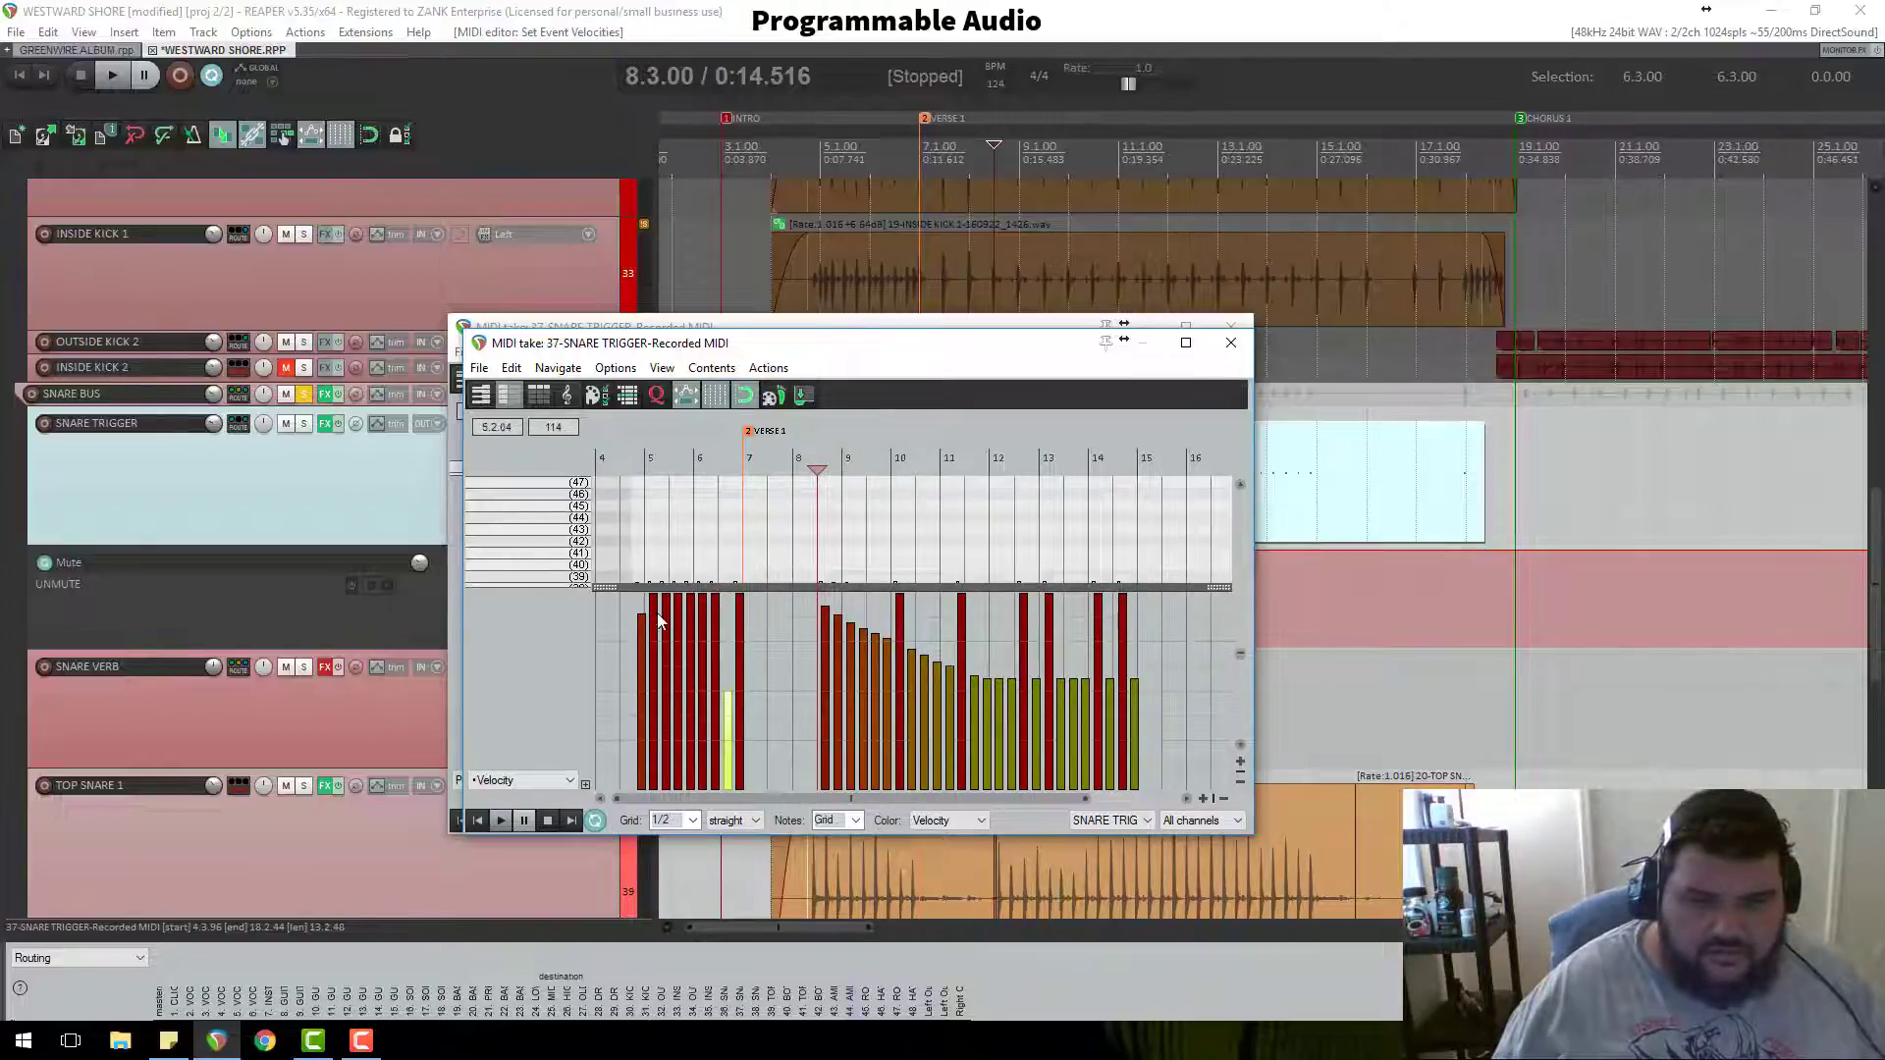
scroll(742, 748, up, 2)
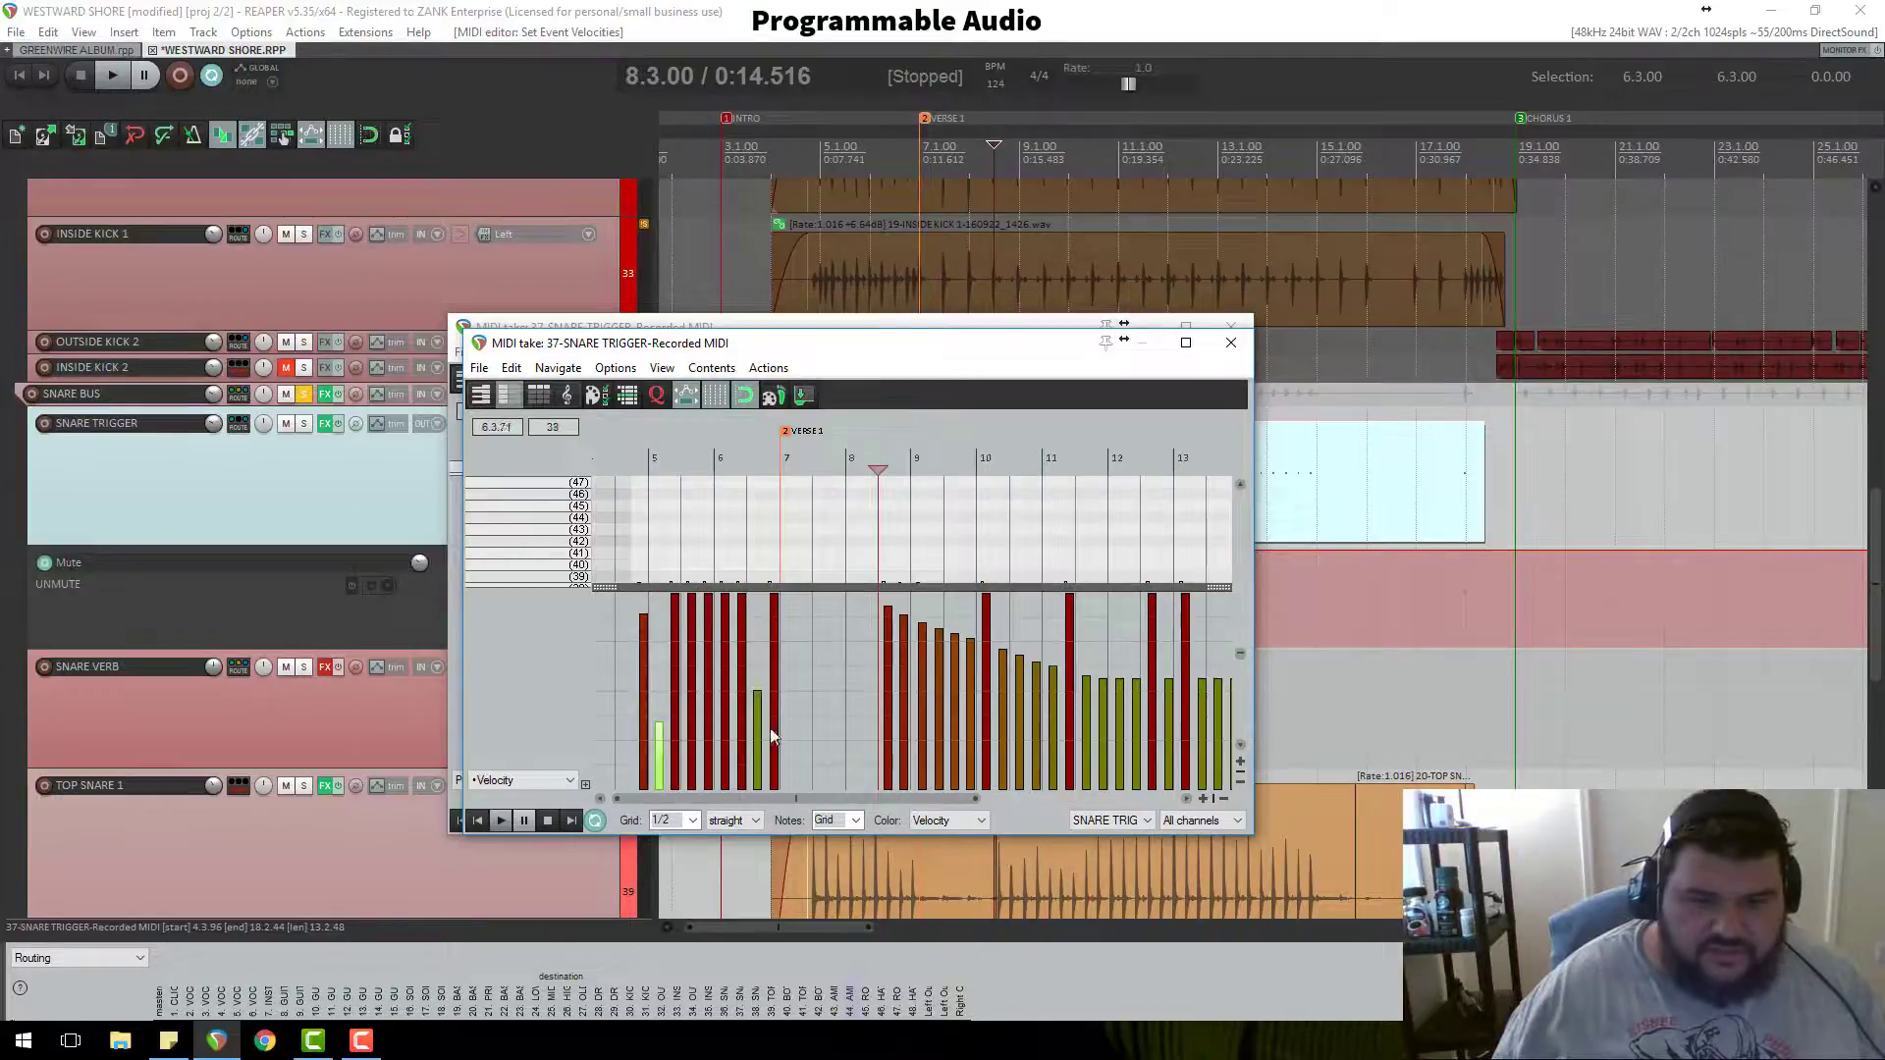
scroll(850, 728, up, 2)
scroll(807, 750, down, 2)
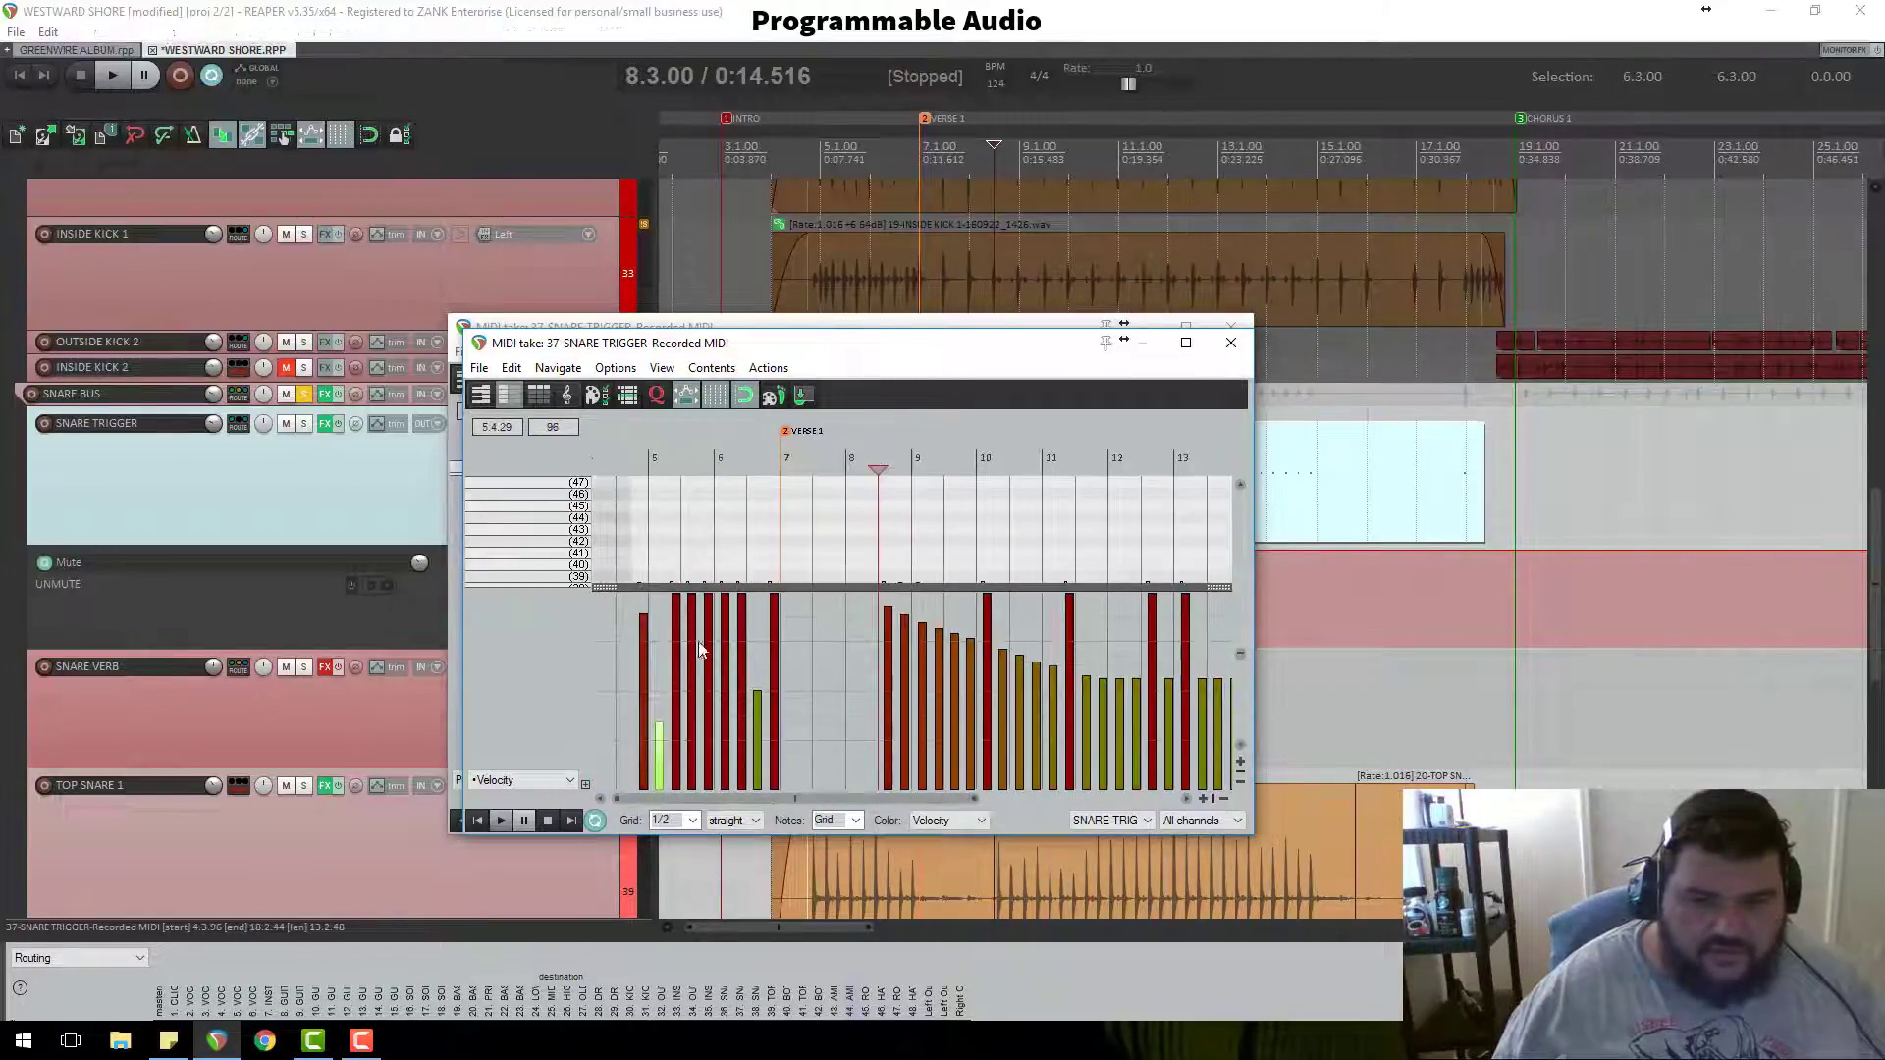
drag(701, 649, 743, 642)
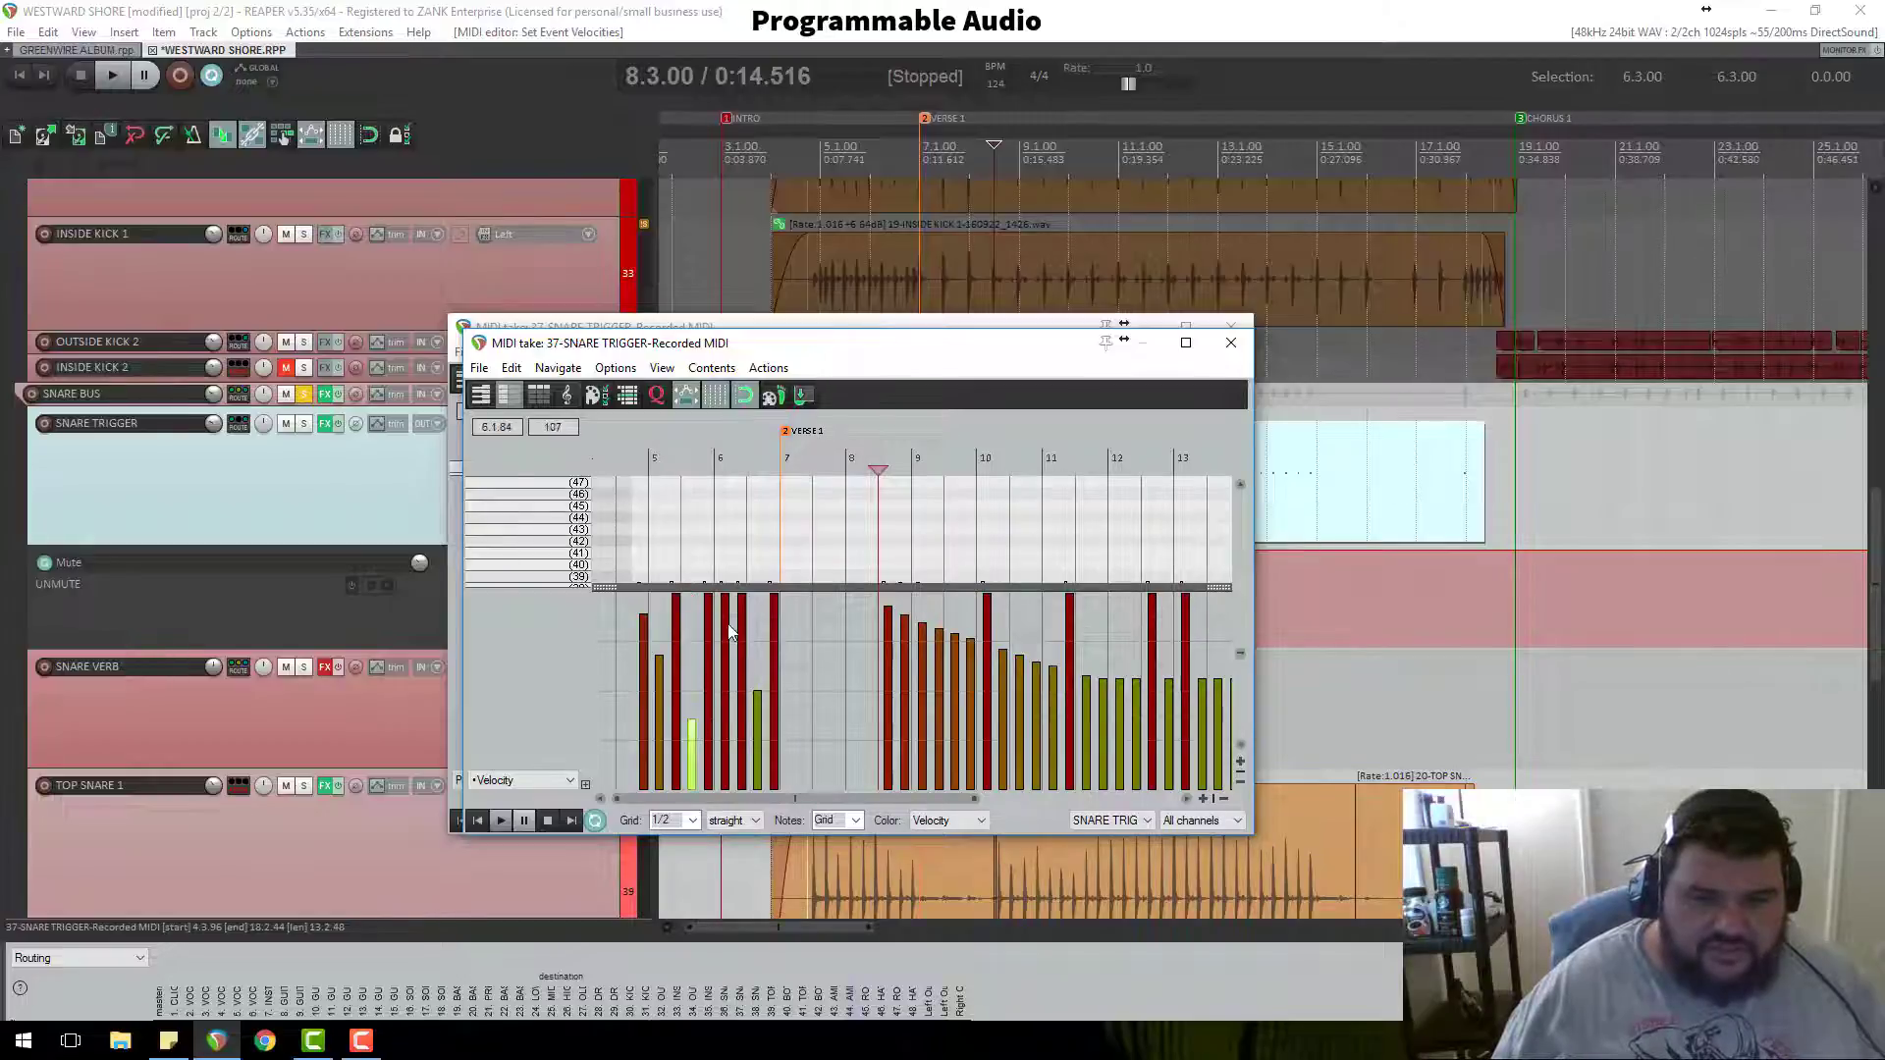
mouse_move(777, 626)
mouse_down()
mouse_move(775, 608)
mouse_move(775, 664)
mouse_up()
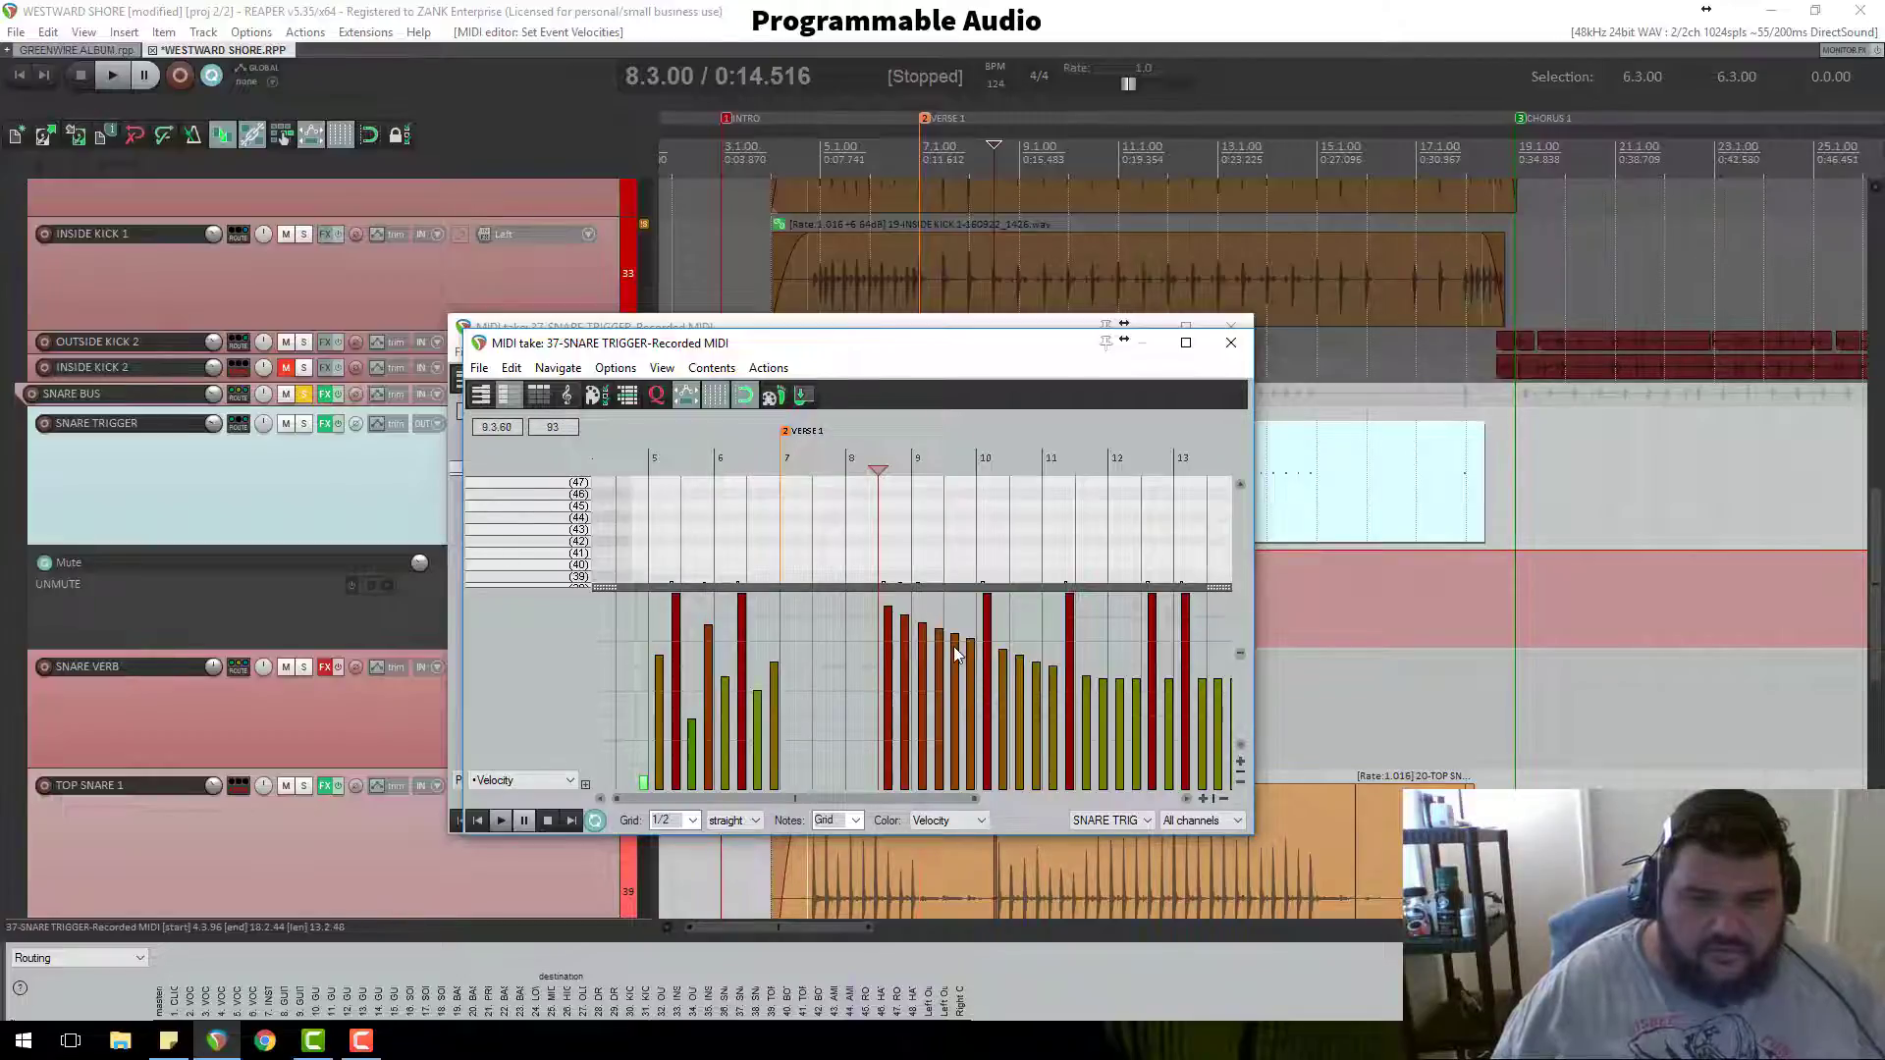
Step: Play the snare from 8.3.00 and vary the note velocities unevenly between about bars 11 and 14
scroll(952, 646, down, 3)
key(space)
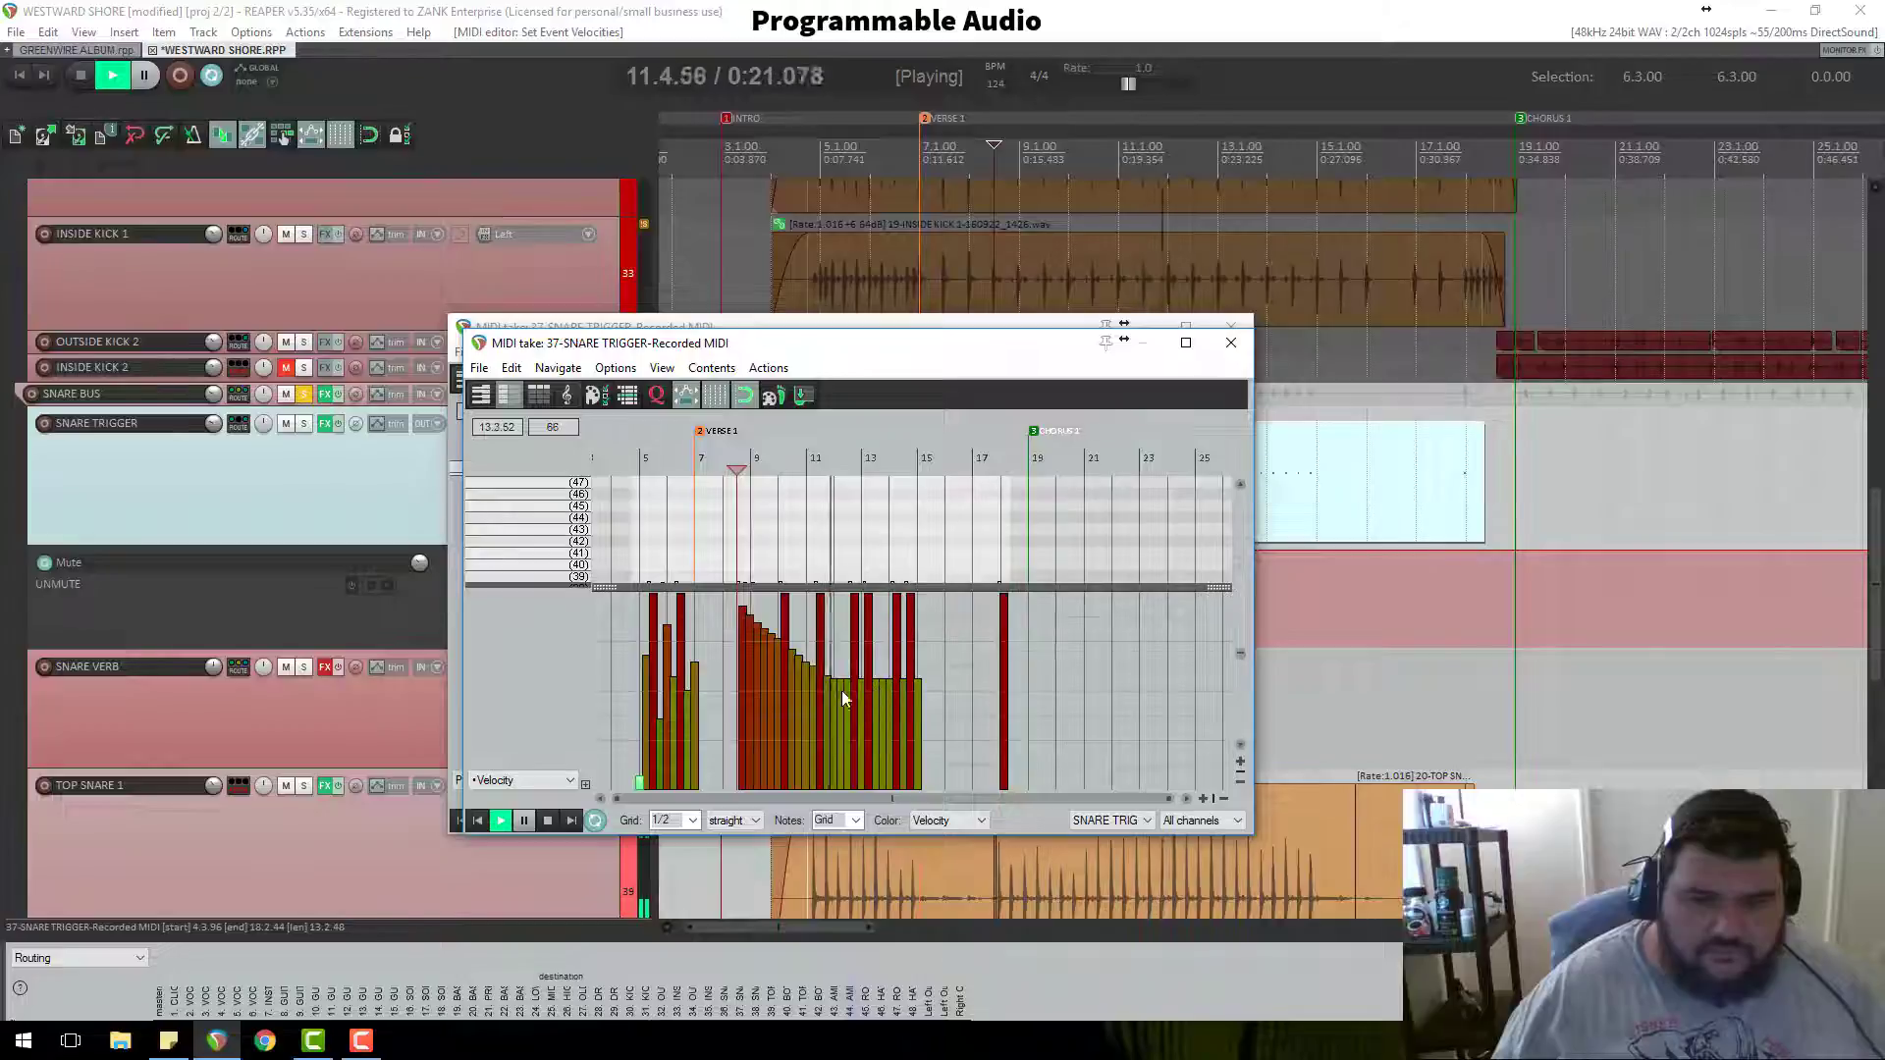
drag(840, 691, 878, 724)
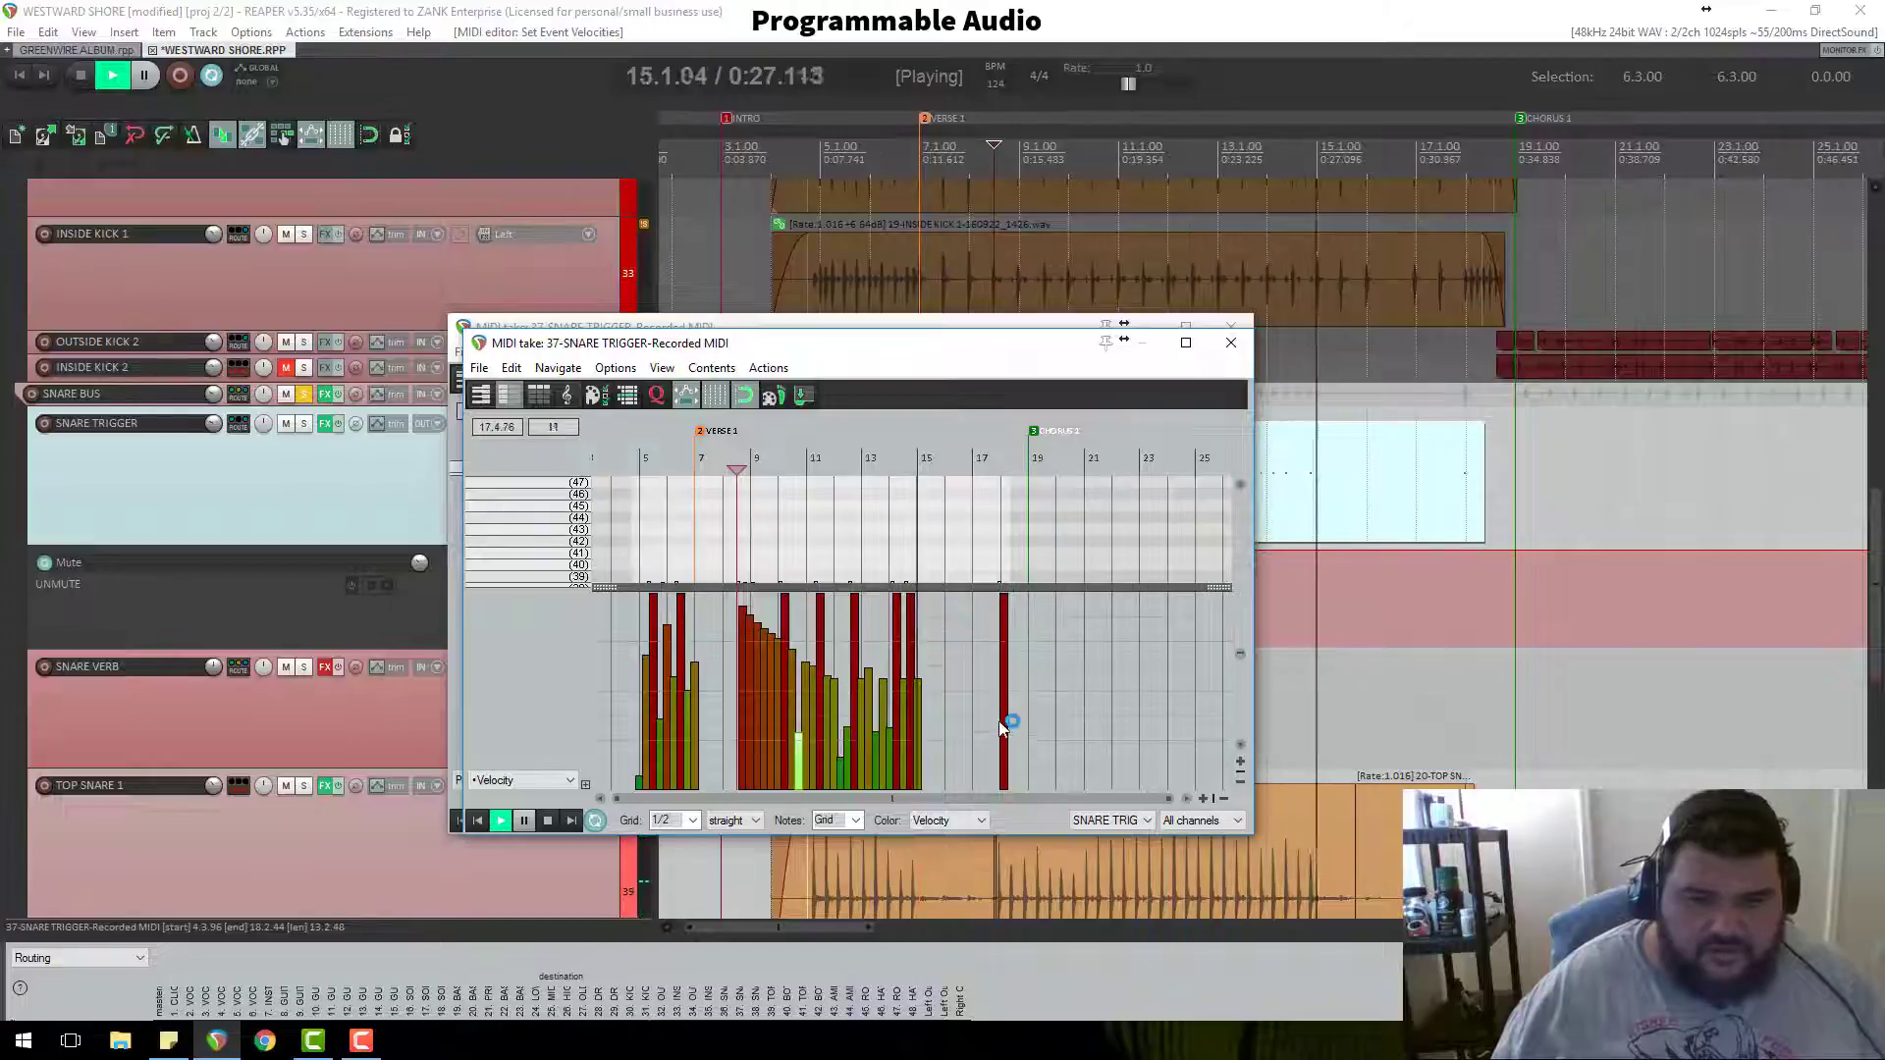
Step: Close both SNARE TRIGGER MIDI editor windows and stop playback
click(1230, 343)
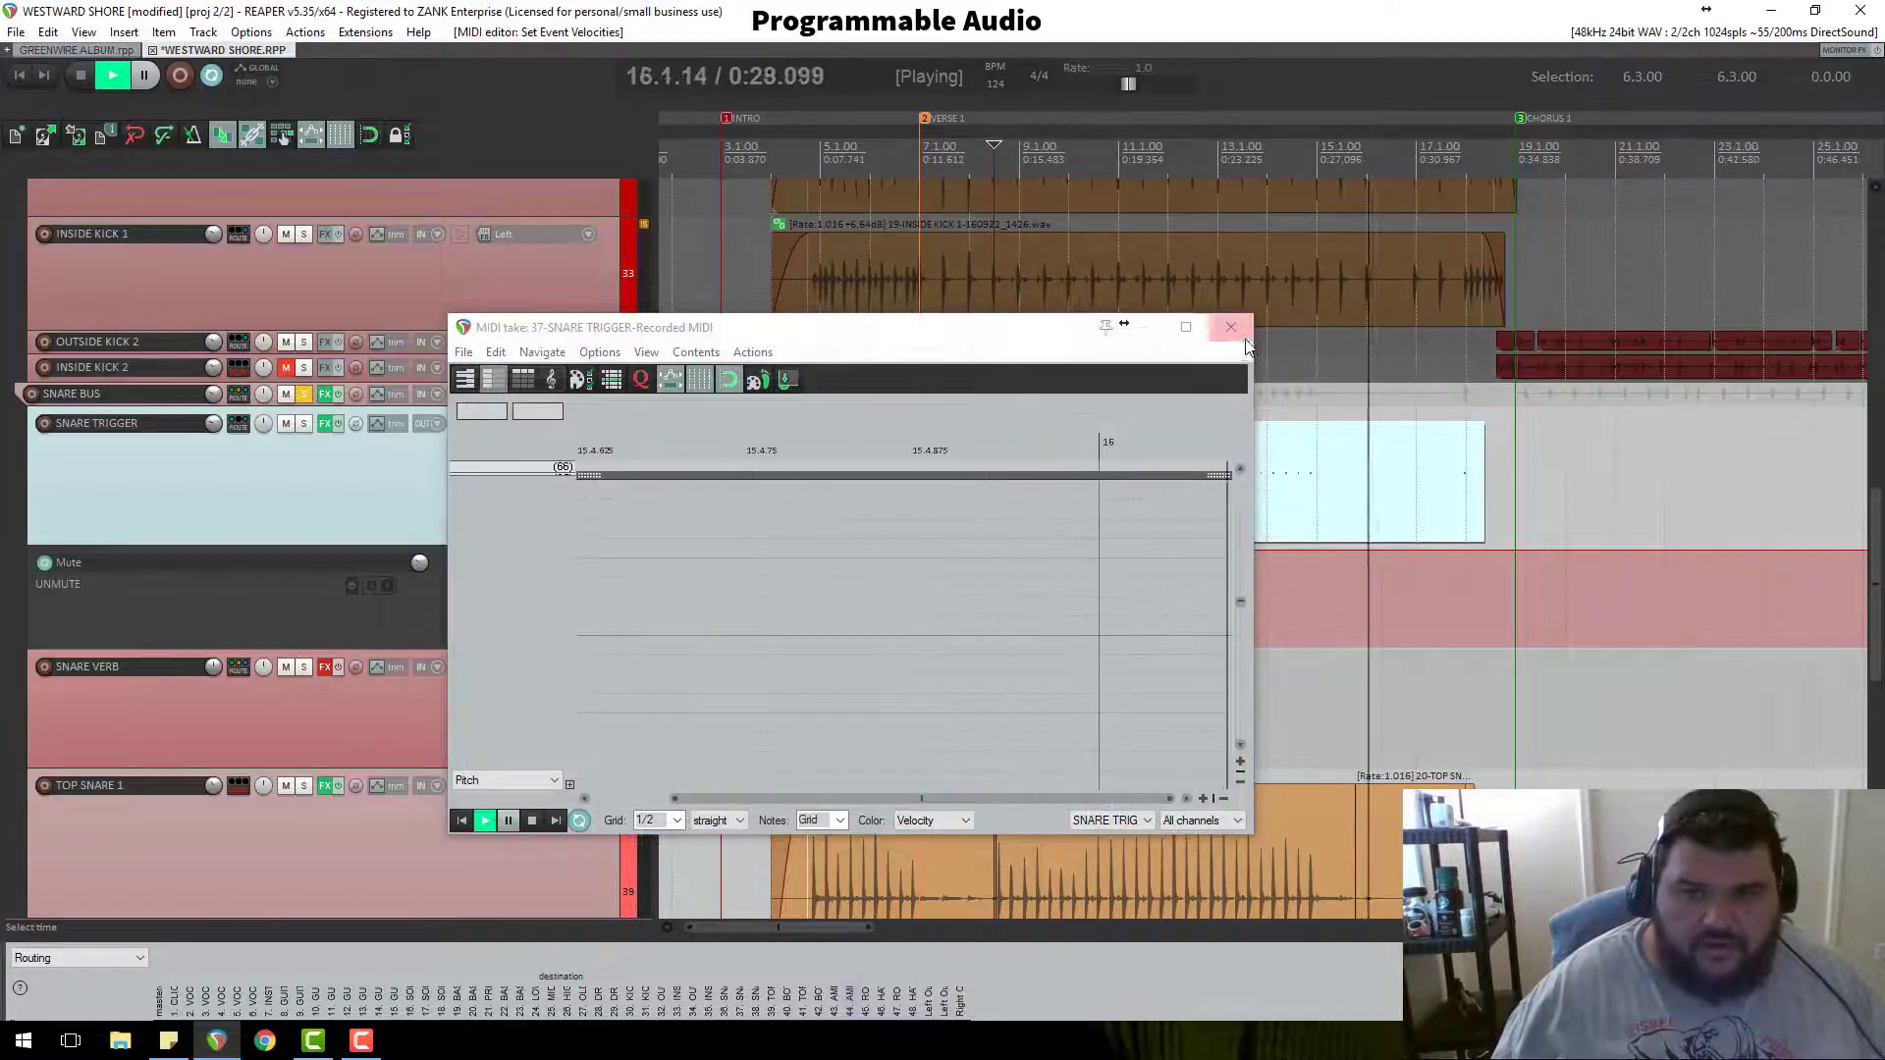
key(space)
scroll(1193, 440, down, 6)
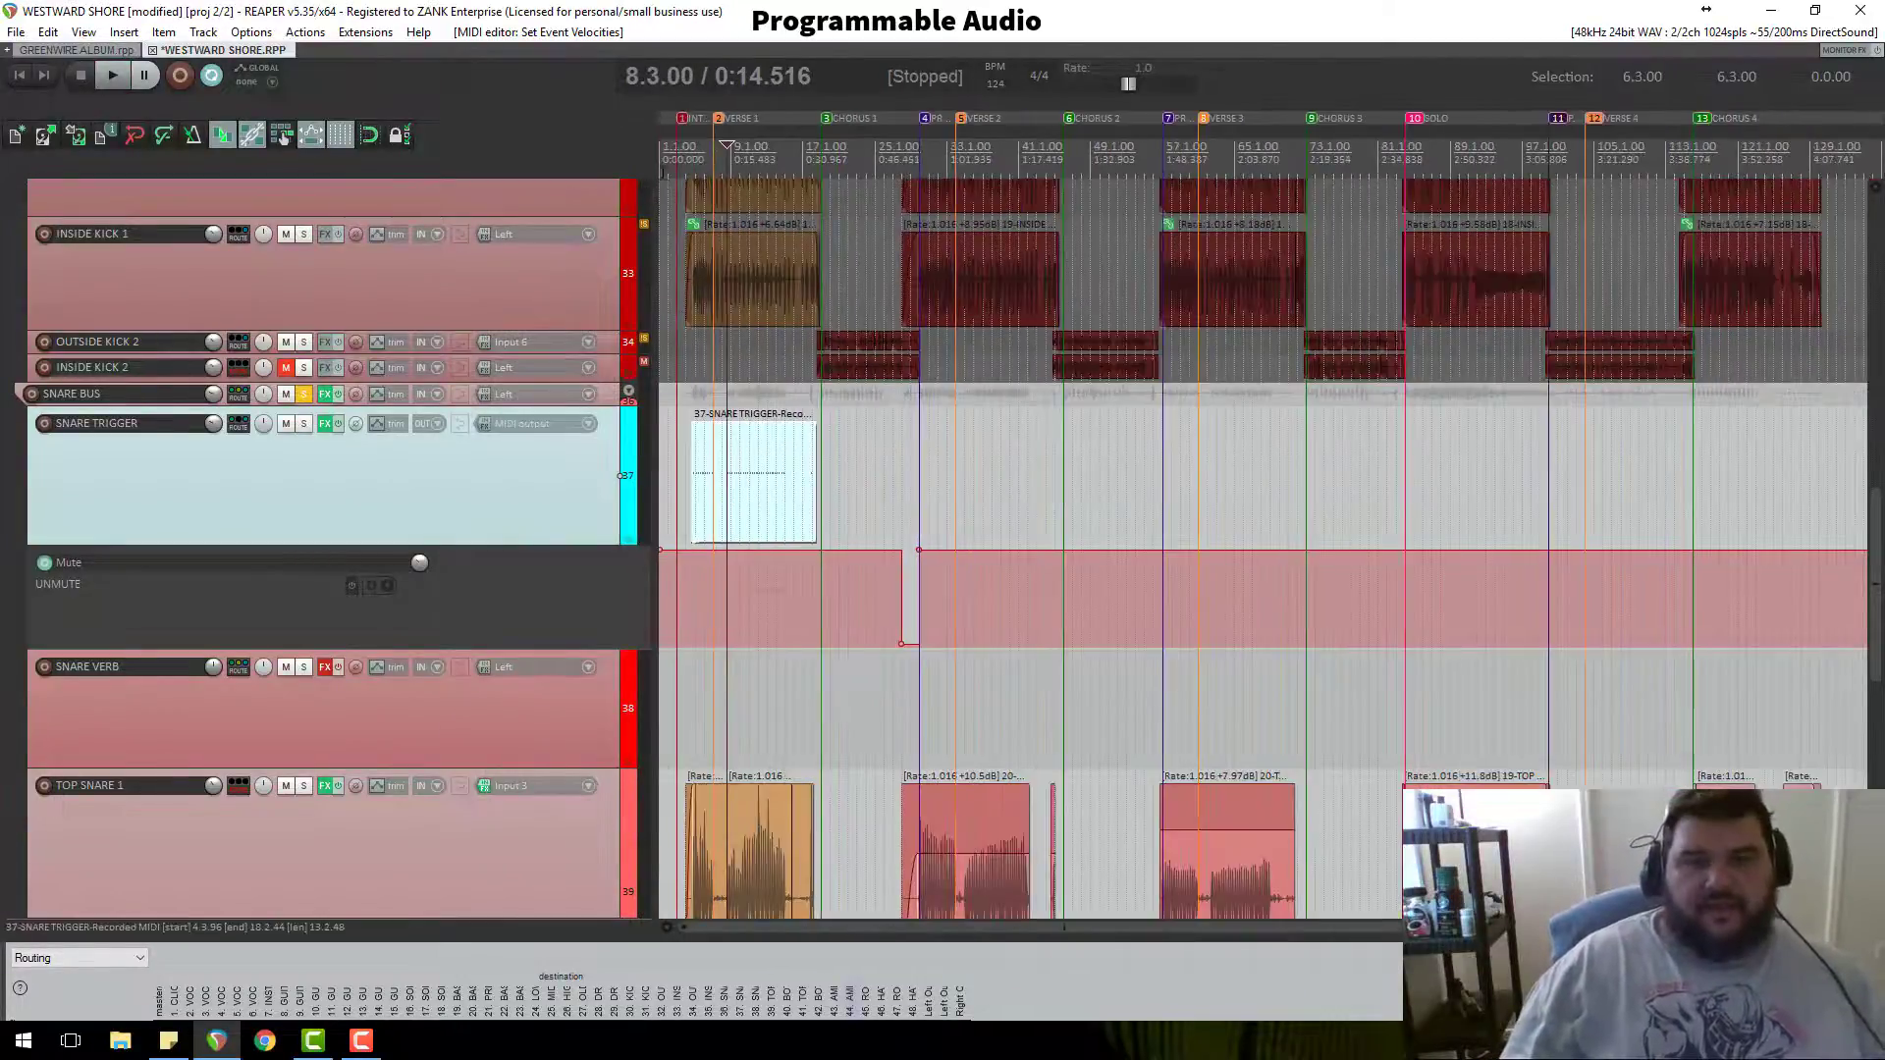
Step: Place the edit cursor at 4.3.16, take the SNARE BUS out of solo and start playback
click(688, 147)
scroll(689, 147, up, 6)
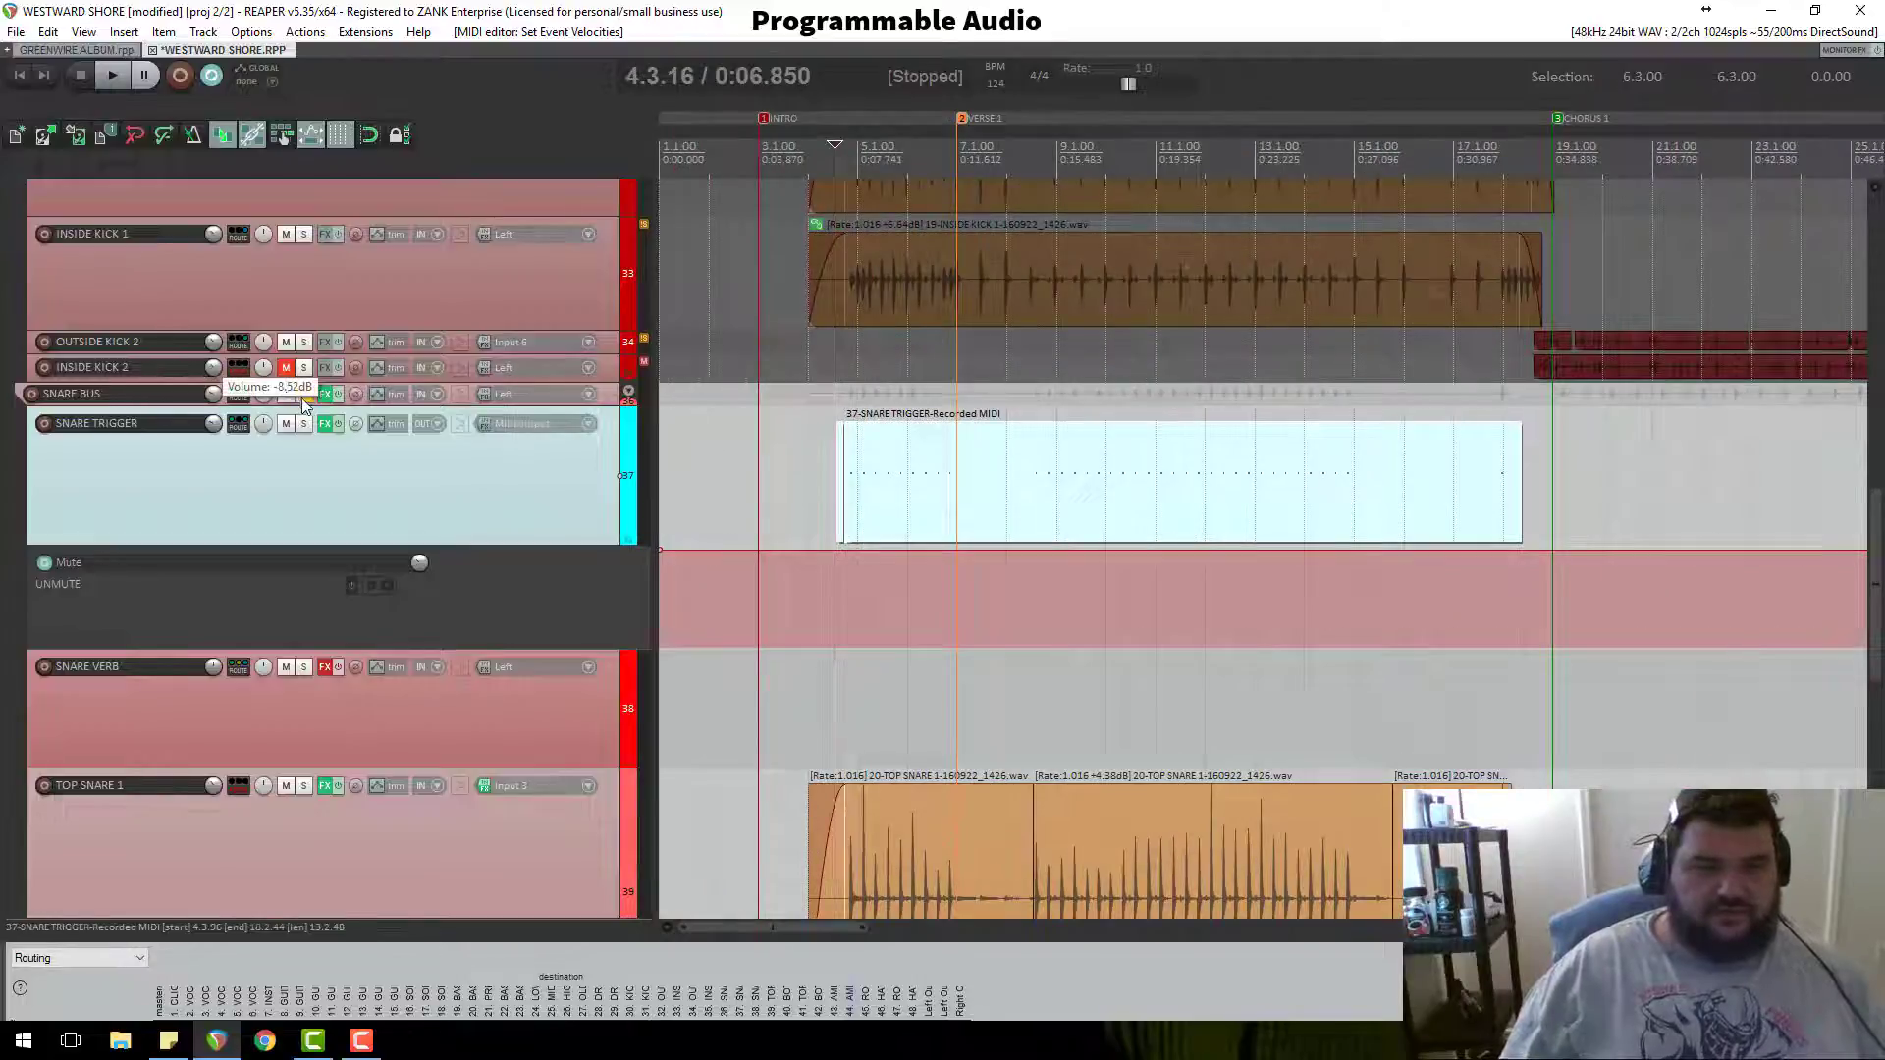
scroll(305, 446, up, 1)
click(304, 446)
key(space)
scroll(334, 450, up, 5)
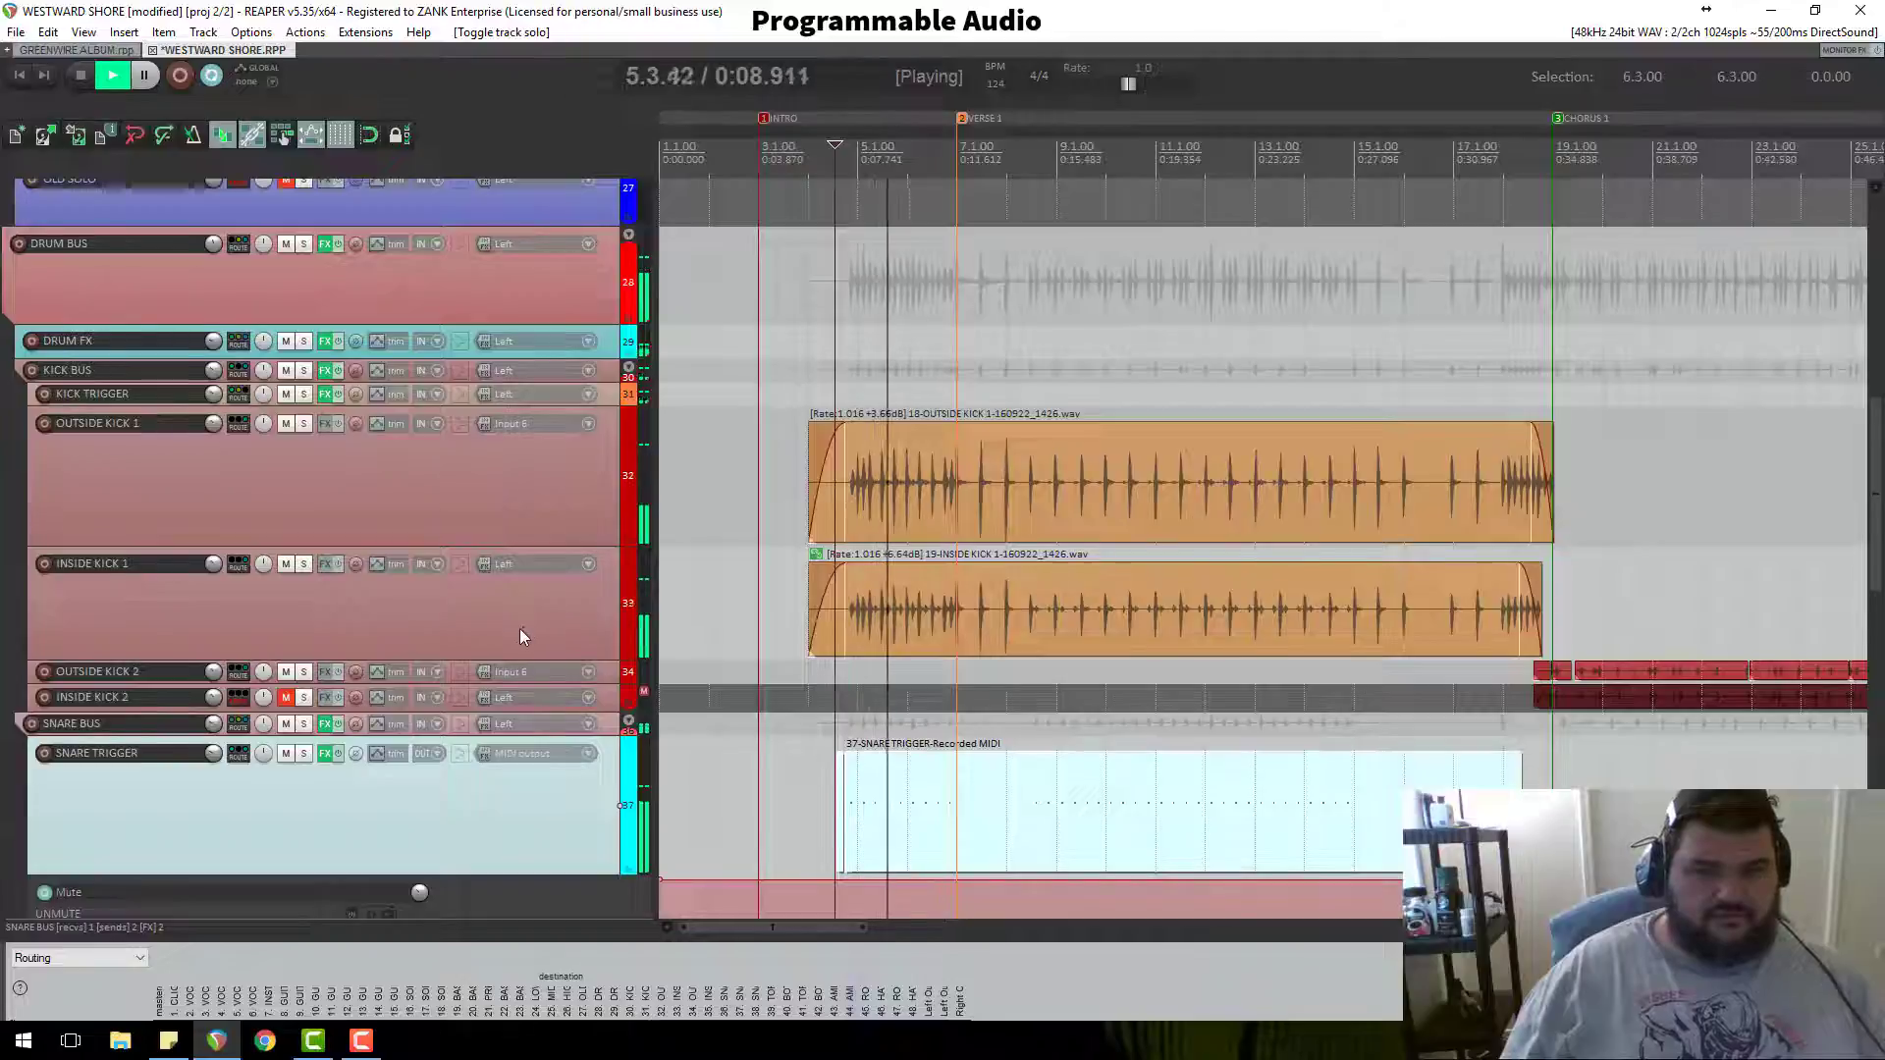
scroll(520, 633, down, 3)
scroll(520, 633, down, 1)
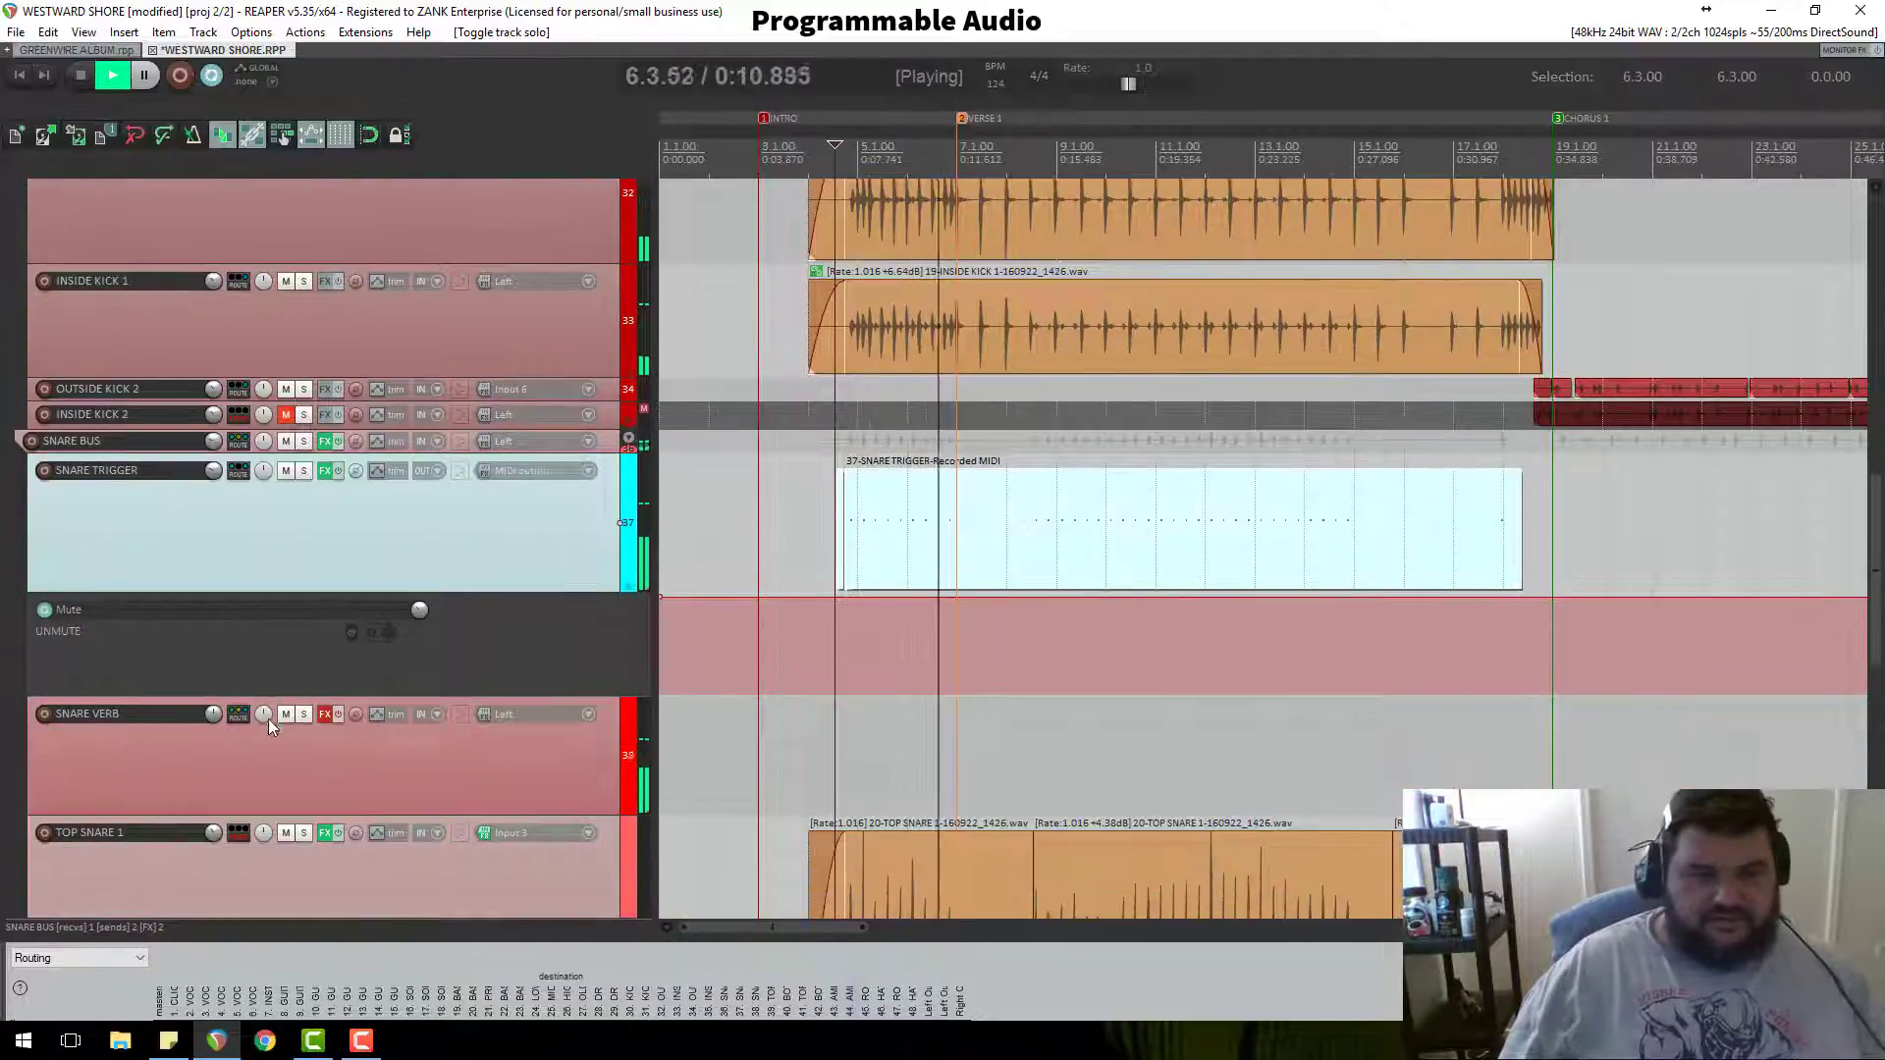
Step: Enable the SNARE VERB track's effects and set ReaVerb's wet level to -32.8 dB
click(338, 717)
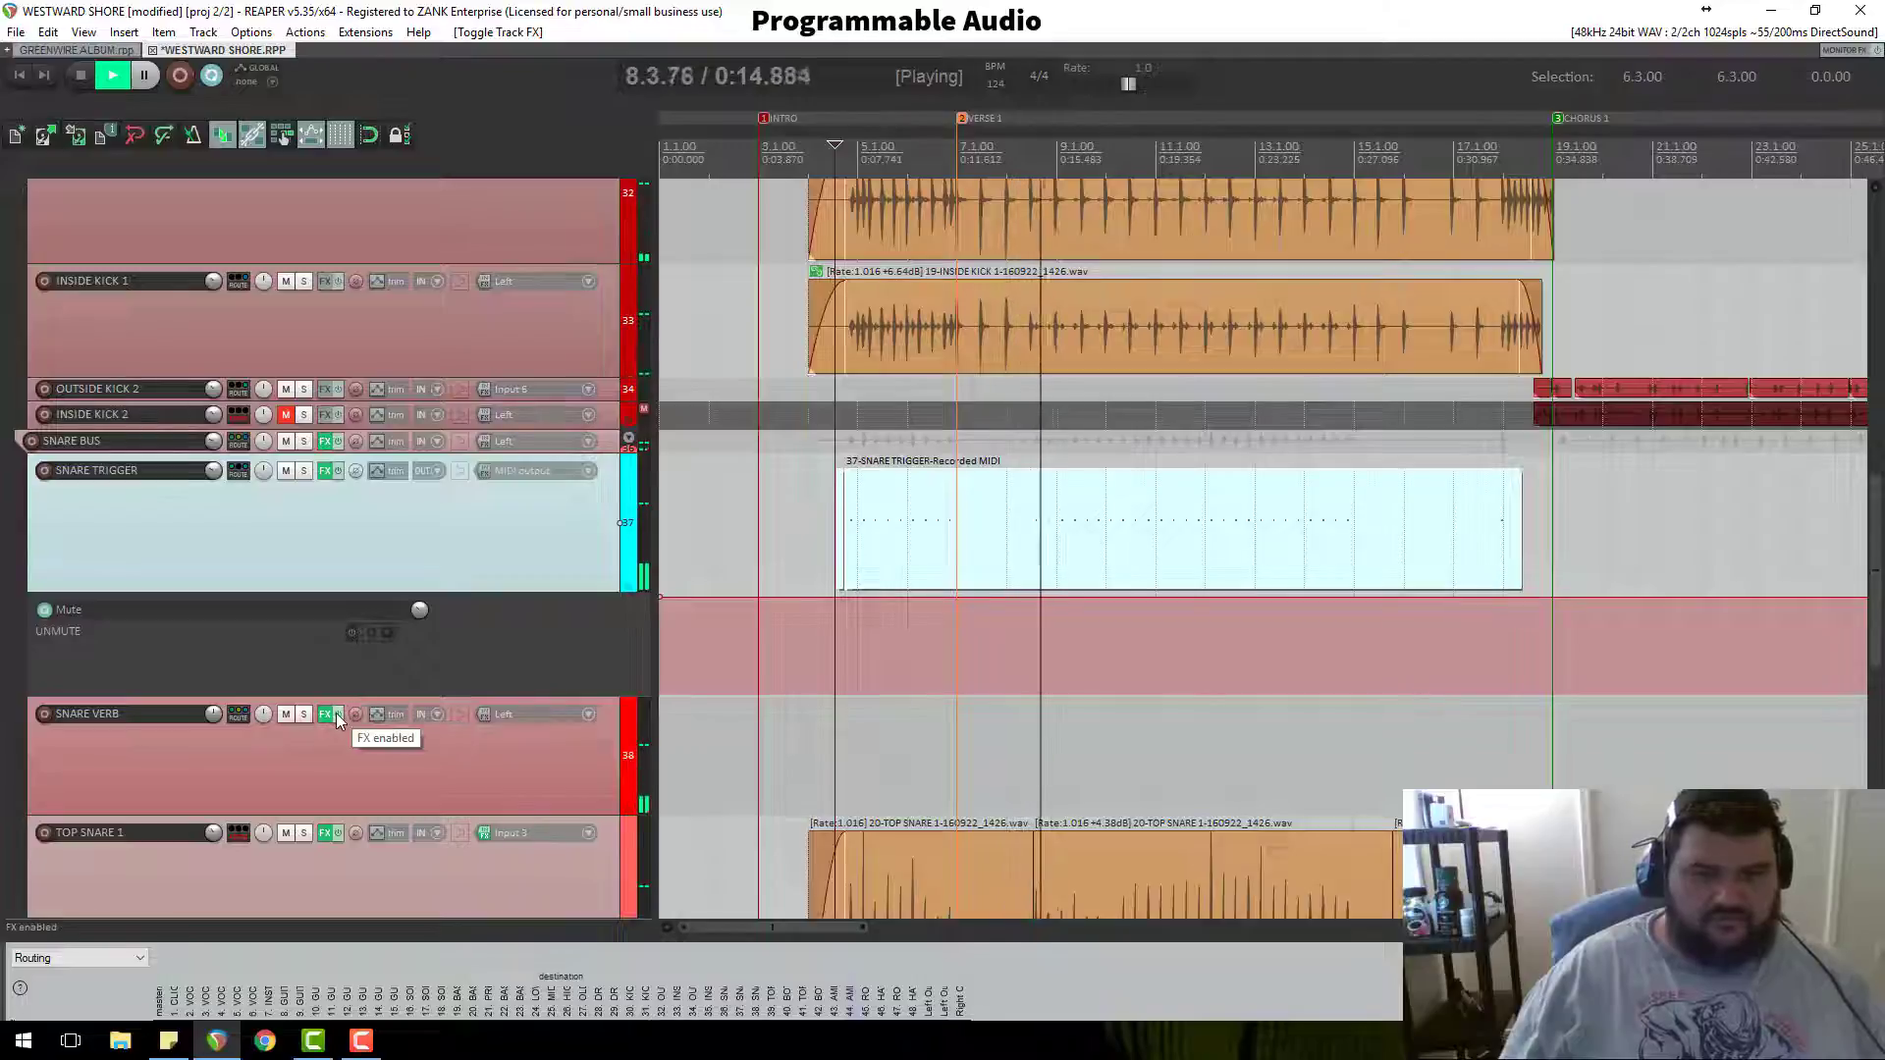
click(327, 714)
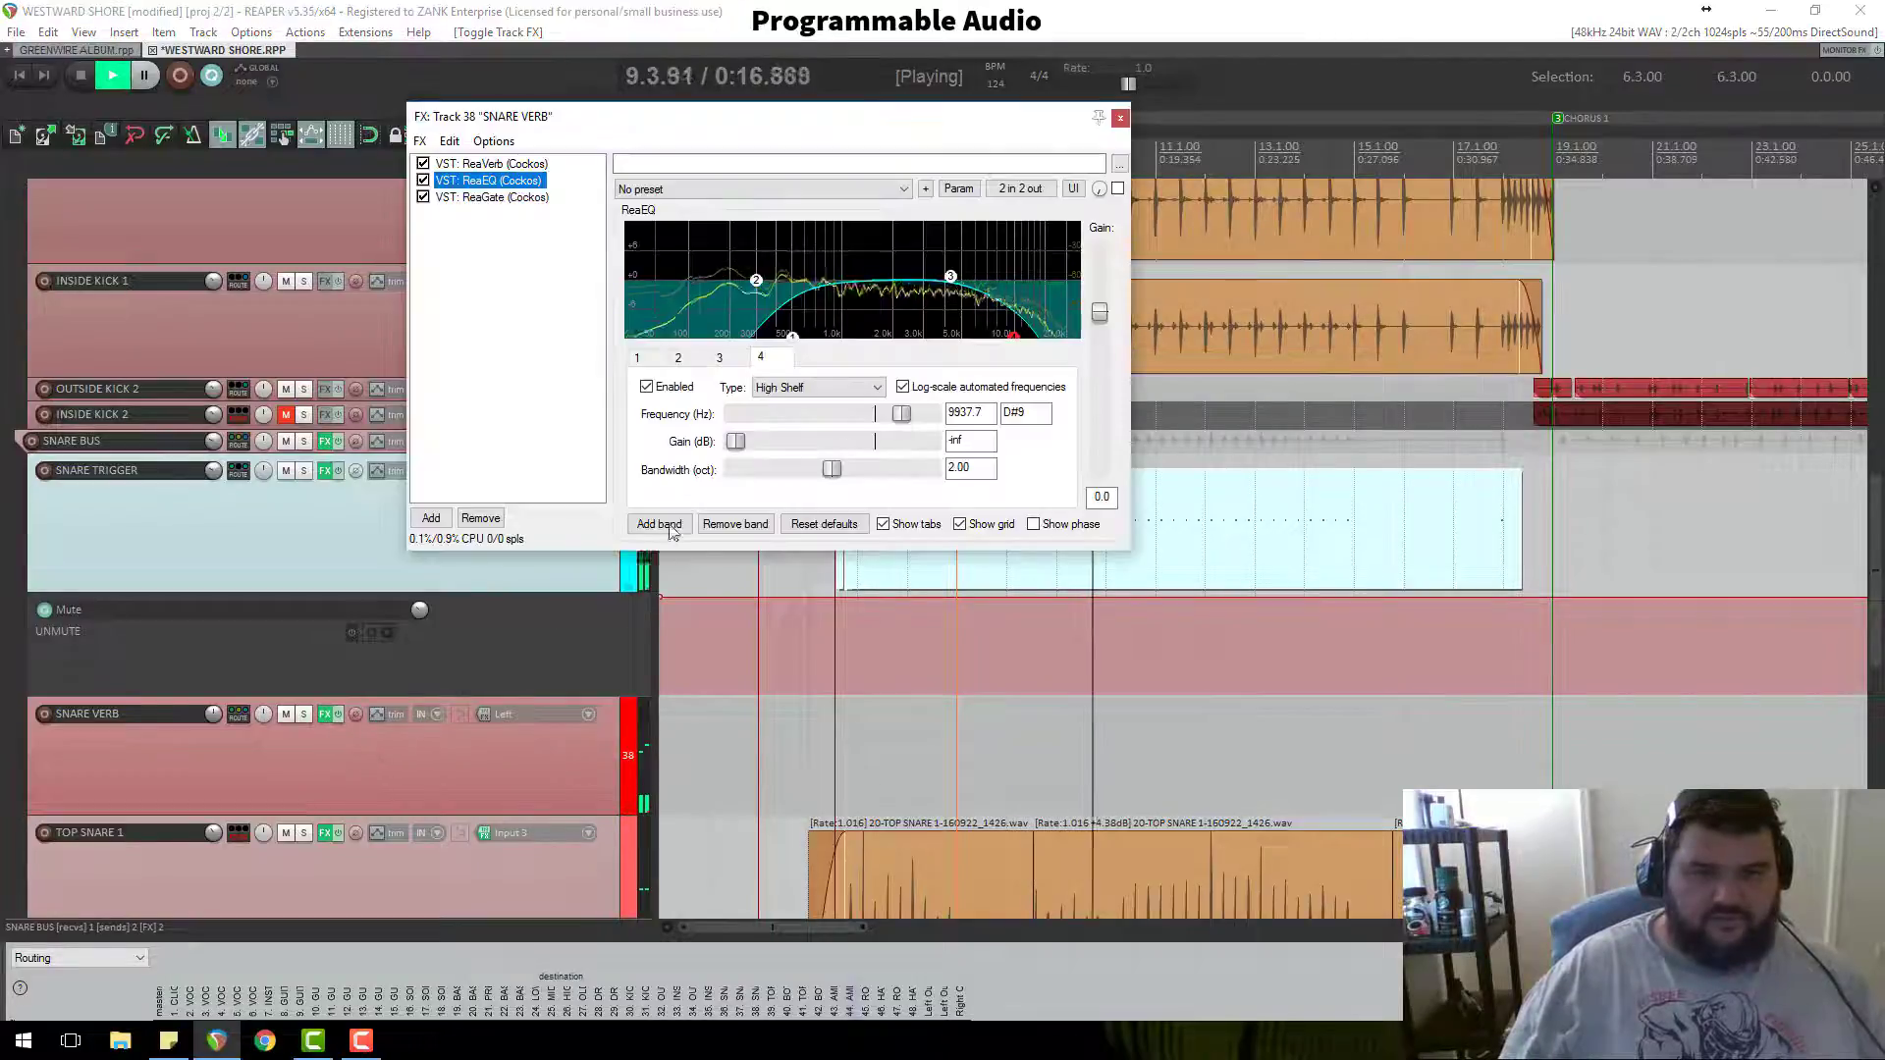
click(491, 164)
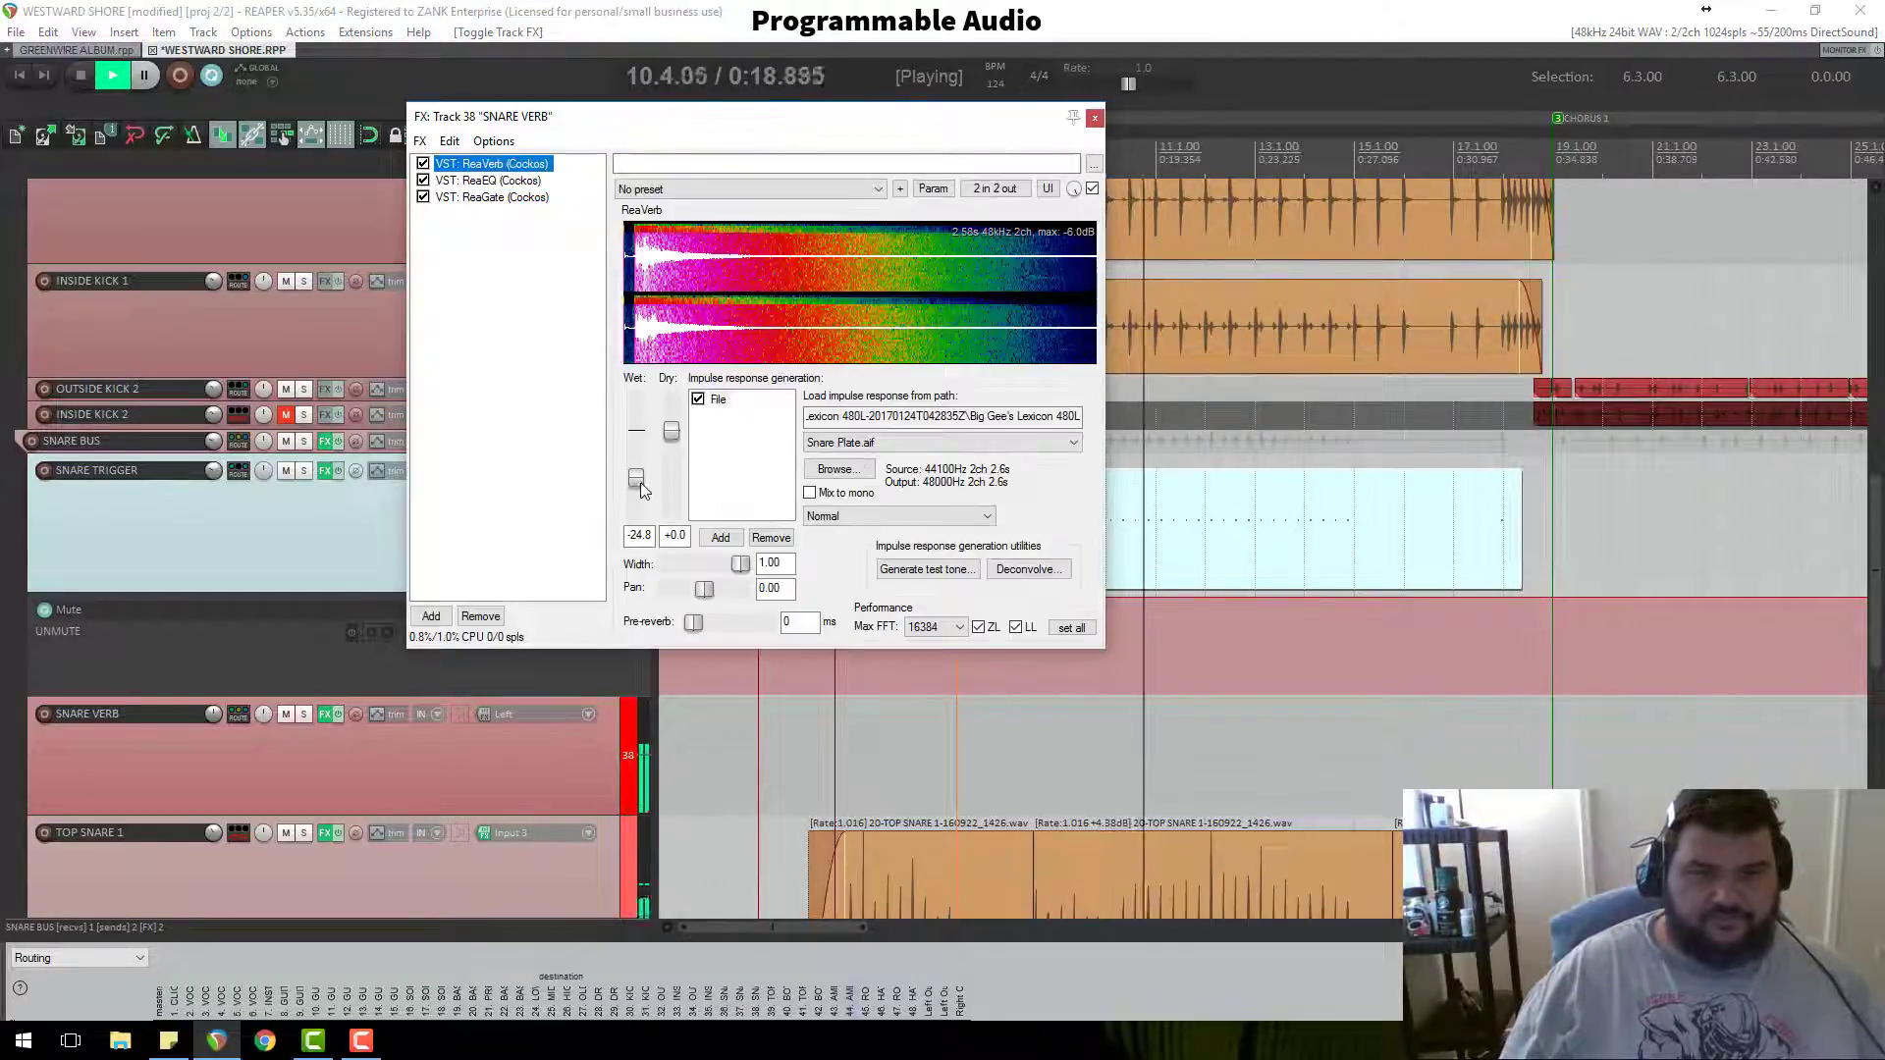
click(638, 488)
drag(638, 491, 636, 496)
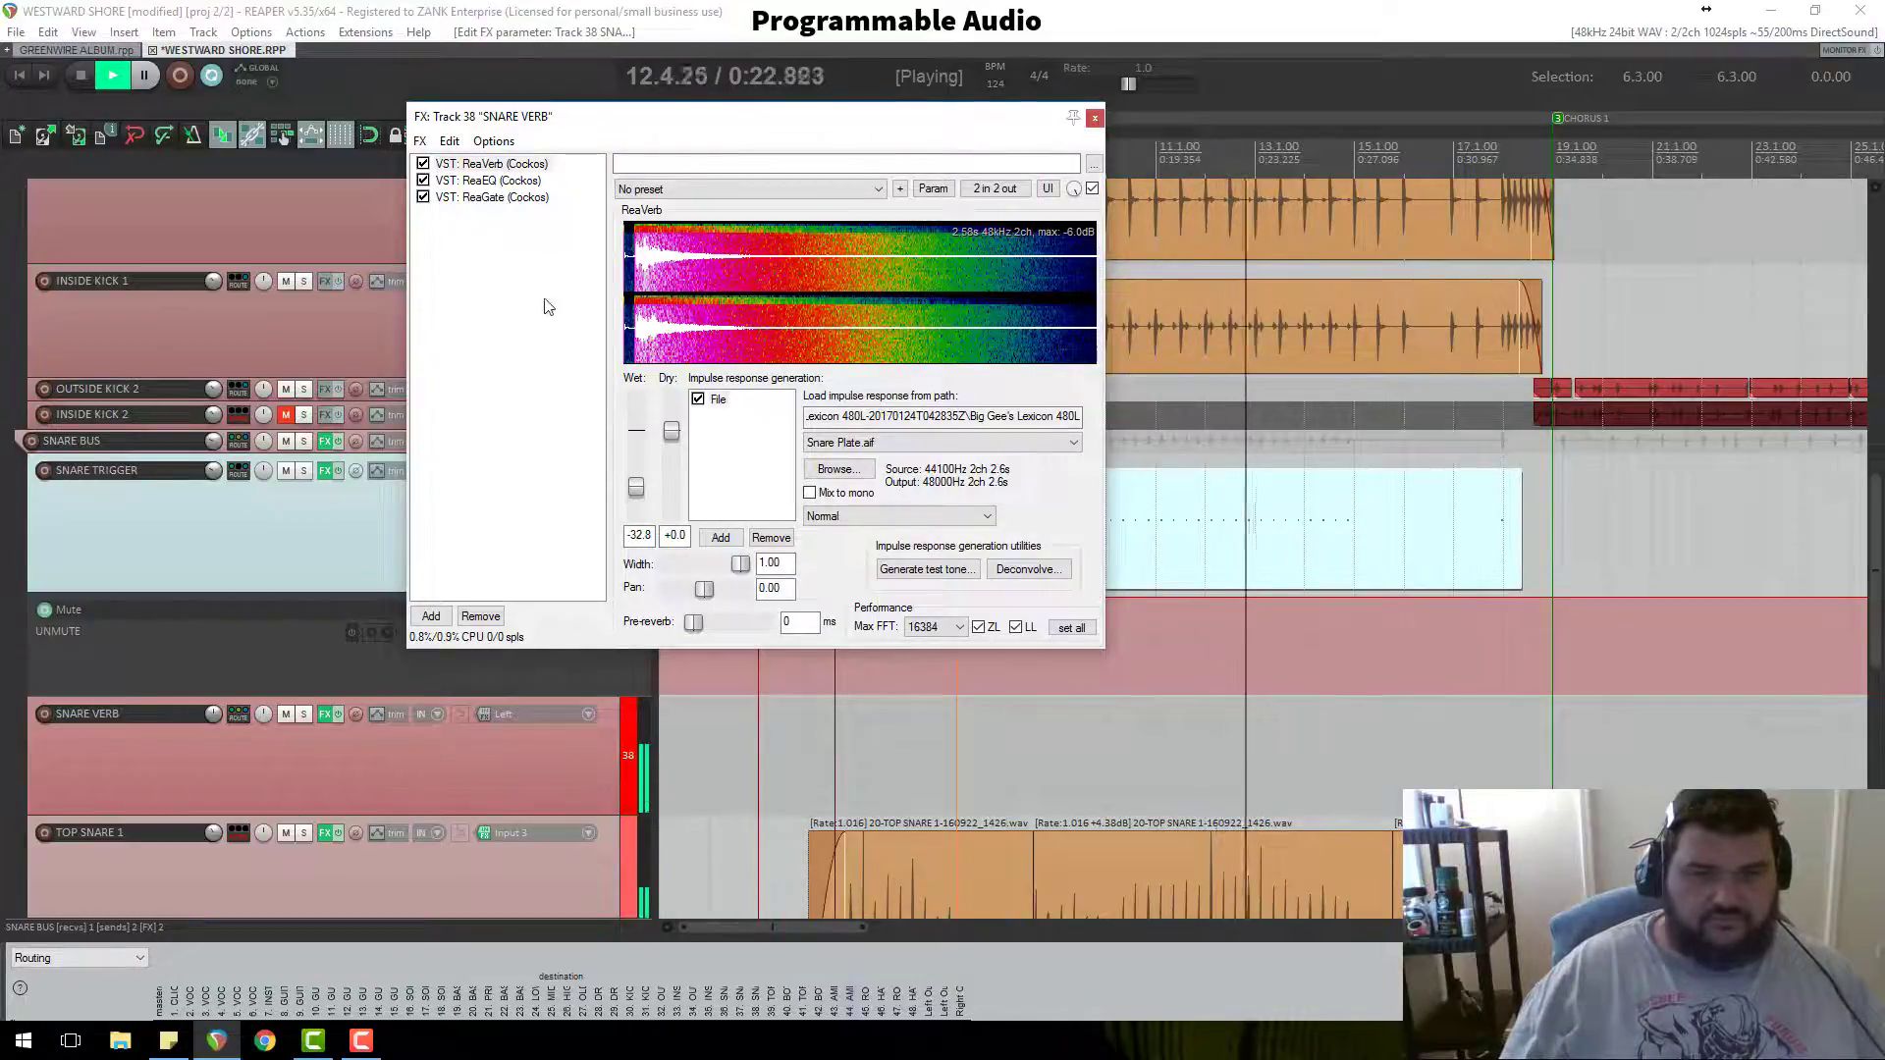
Step: Set SNARE VERB's ReaGate threshold to -28.8 dB, shift ReaEQ band 3 to a lower frequency, and stop playback
click(491, 197)
drag(636, 391, 638, 382)
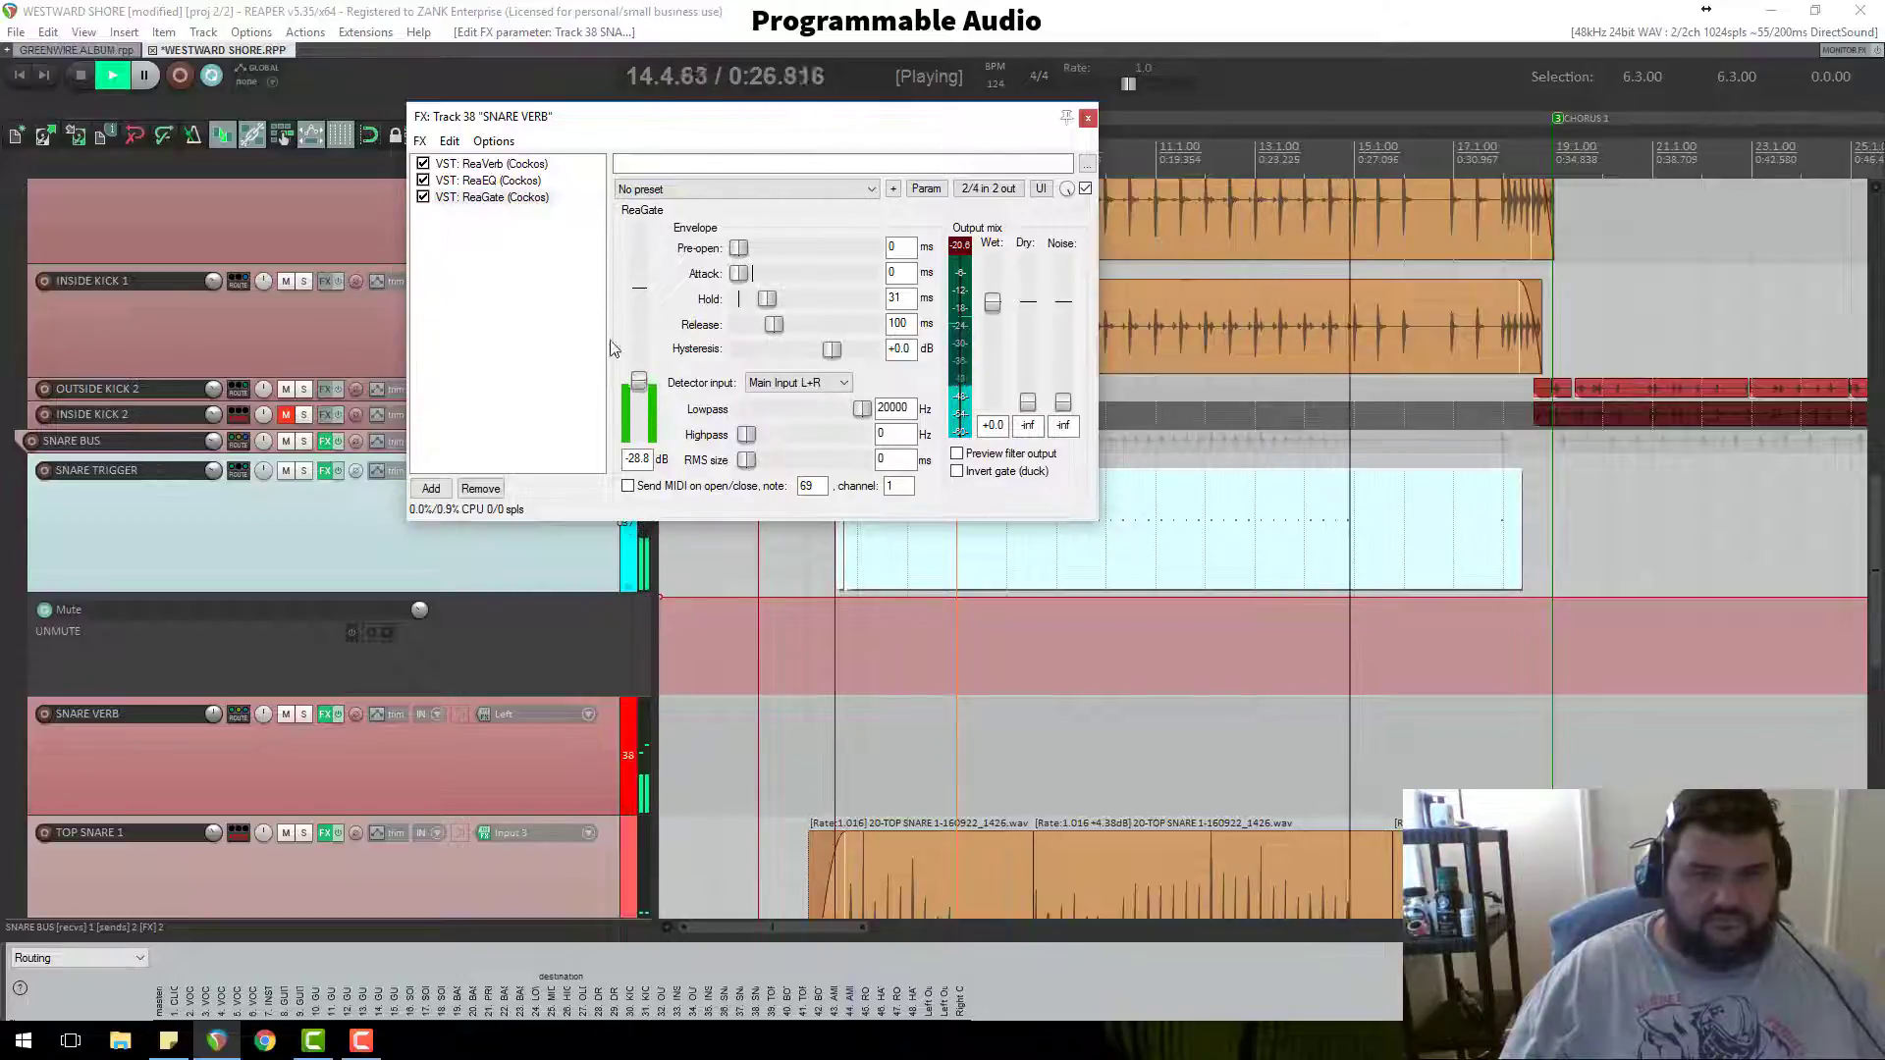
click(508, 183)
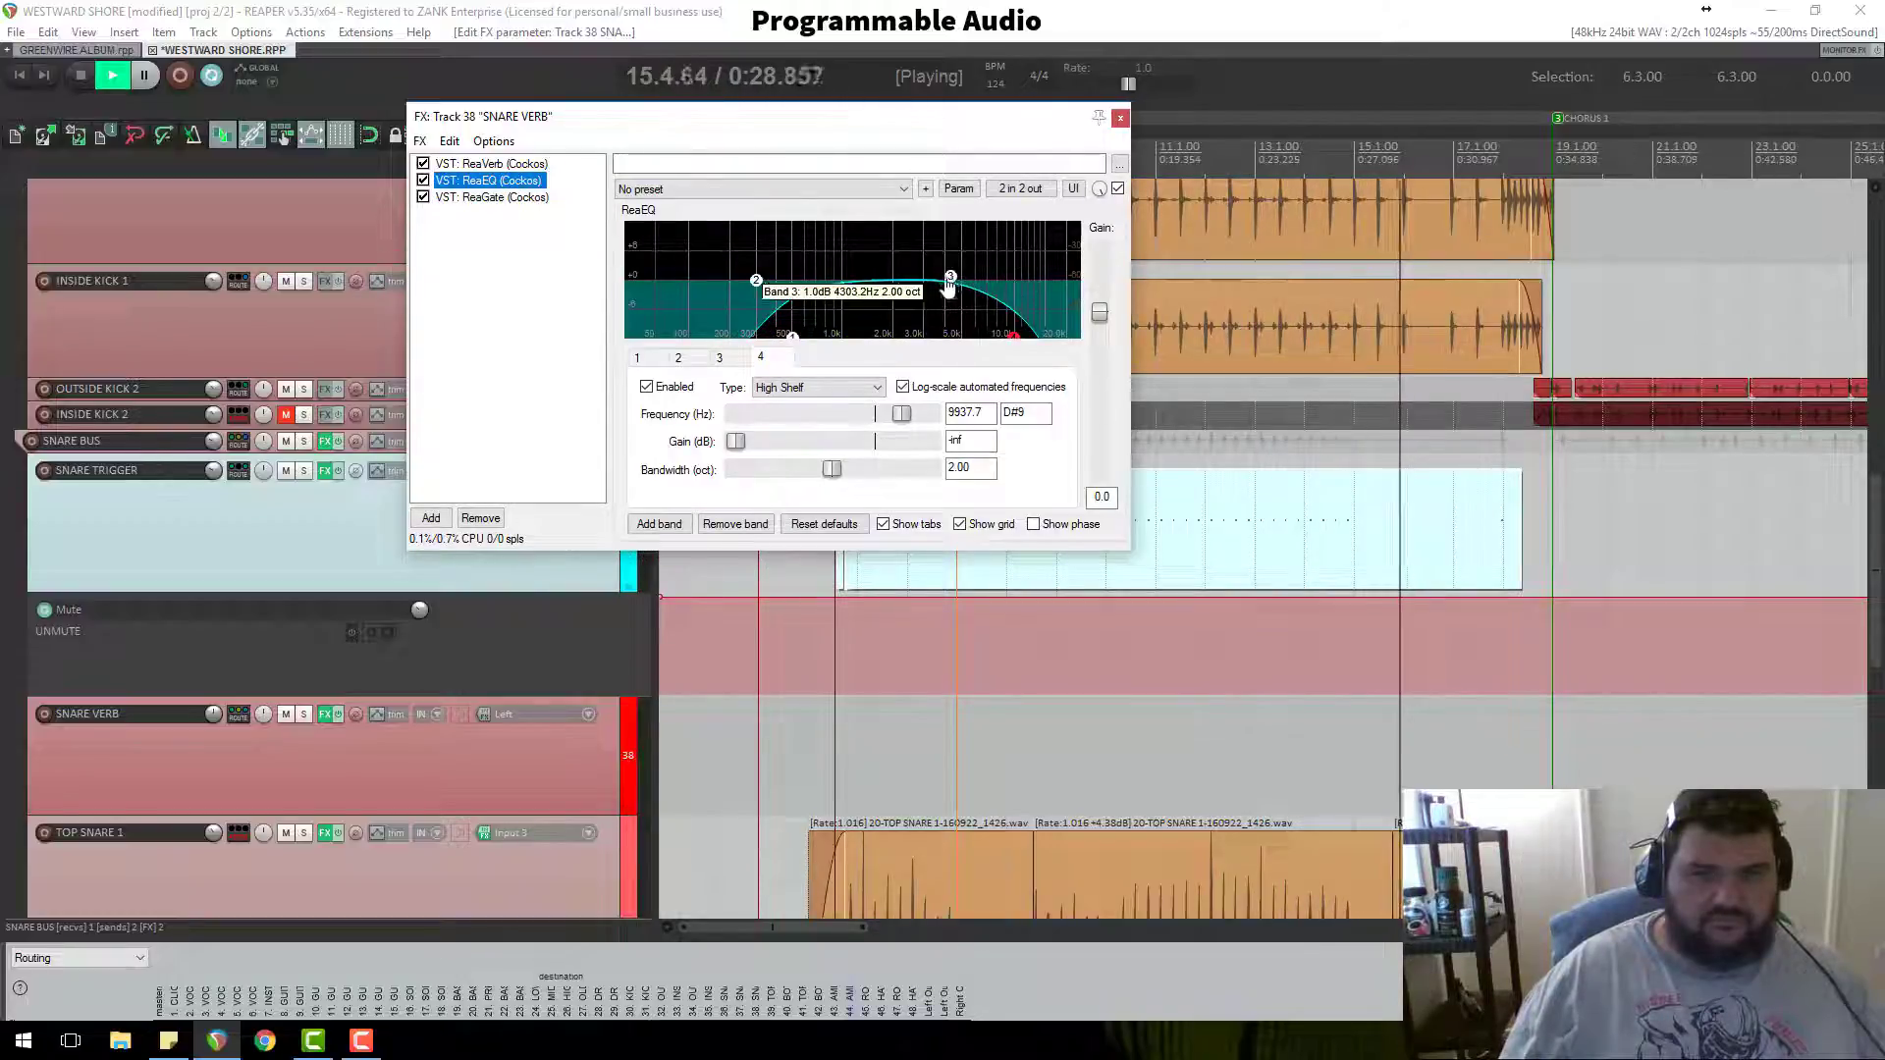
drag(933, 278, 909, 274)
key(space)
Step: Set SNARE VERB's ReaVerb wet level to -23.5 dB while playing from 4.3.16, and stop playback
click(531, 165)
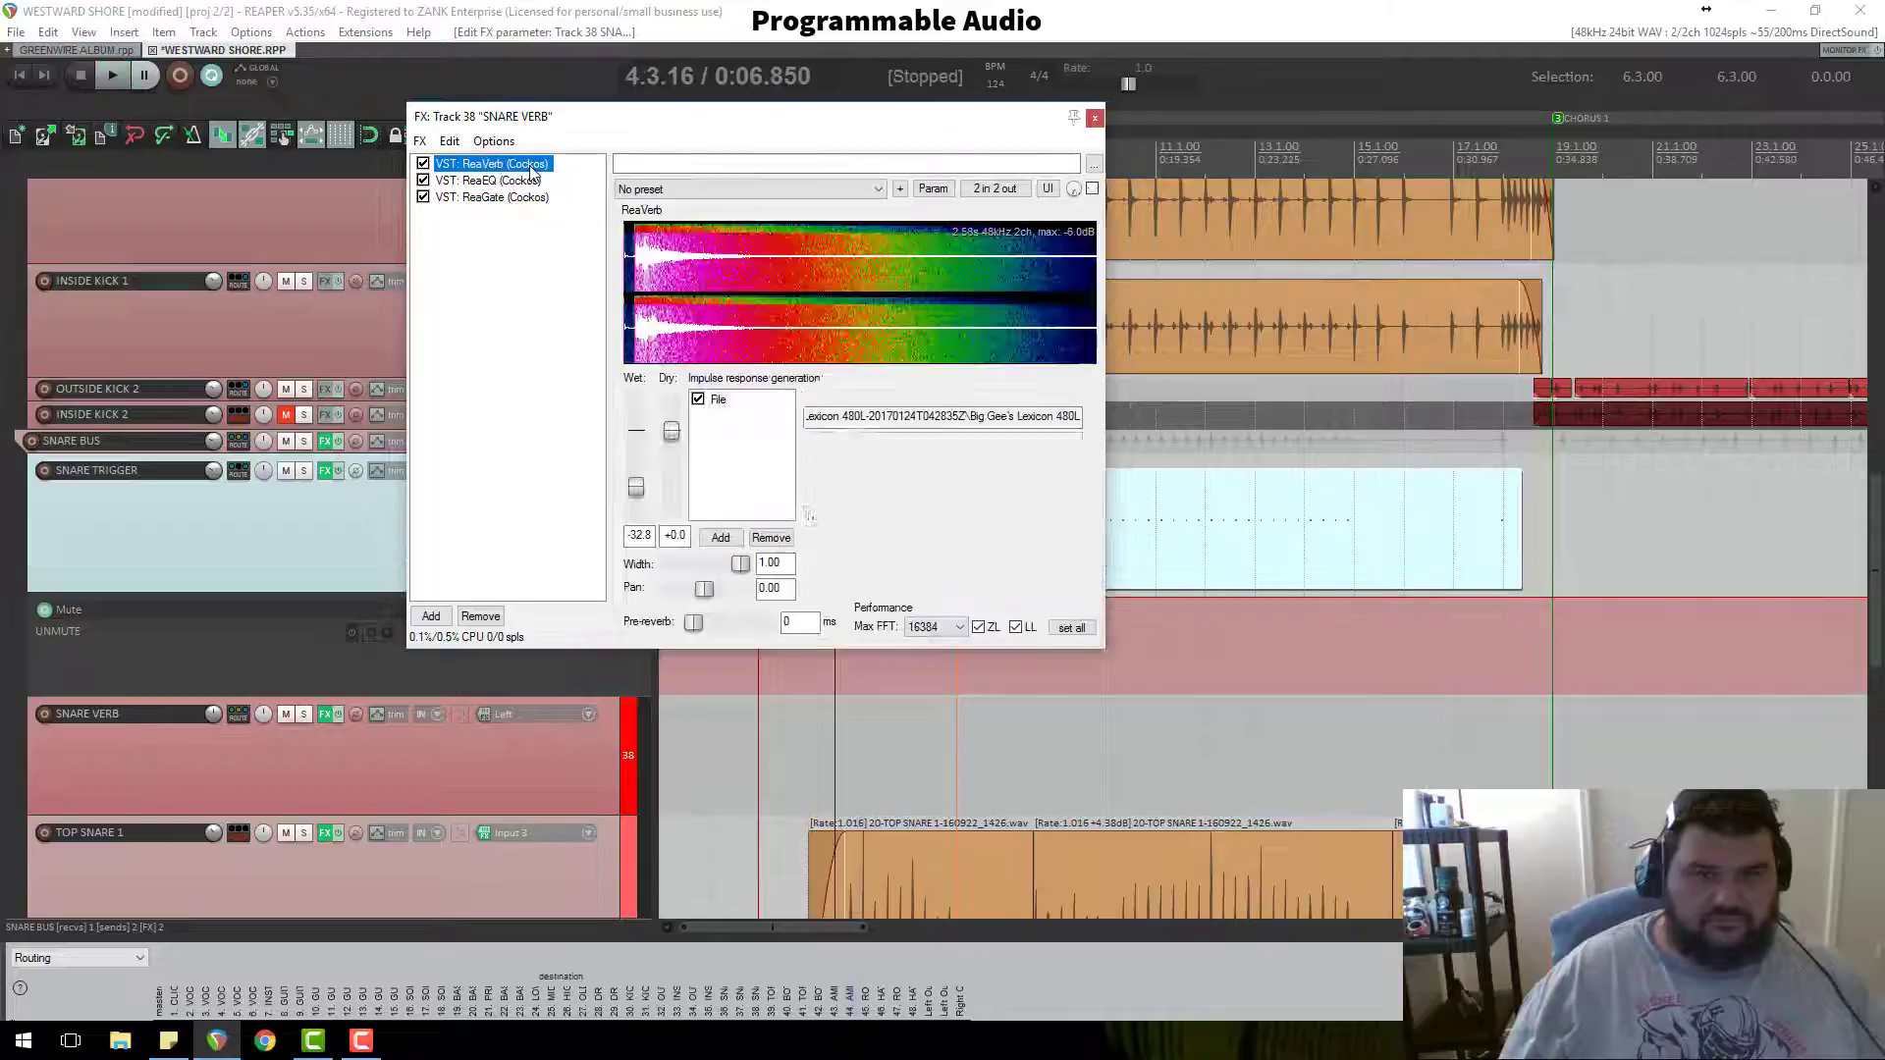
key(space)
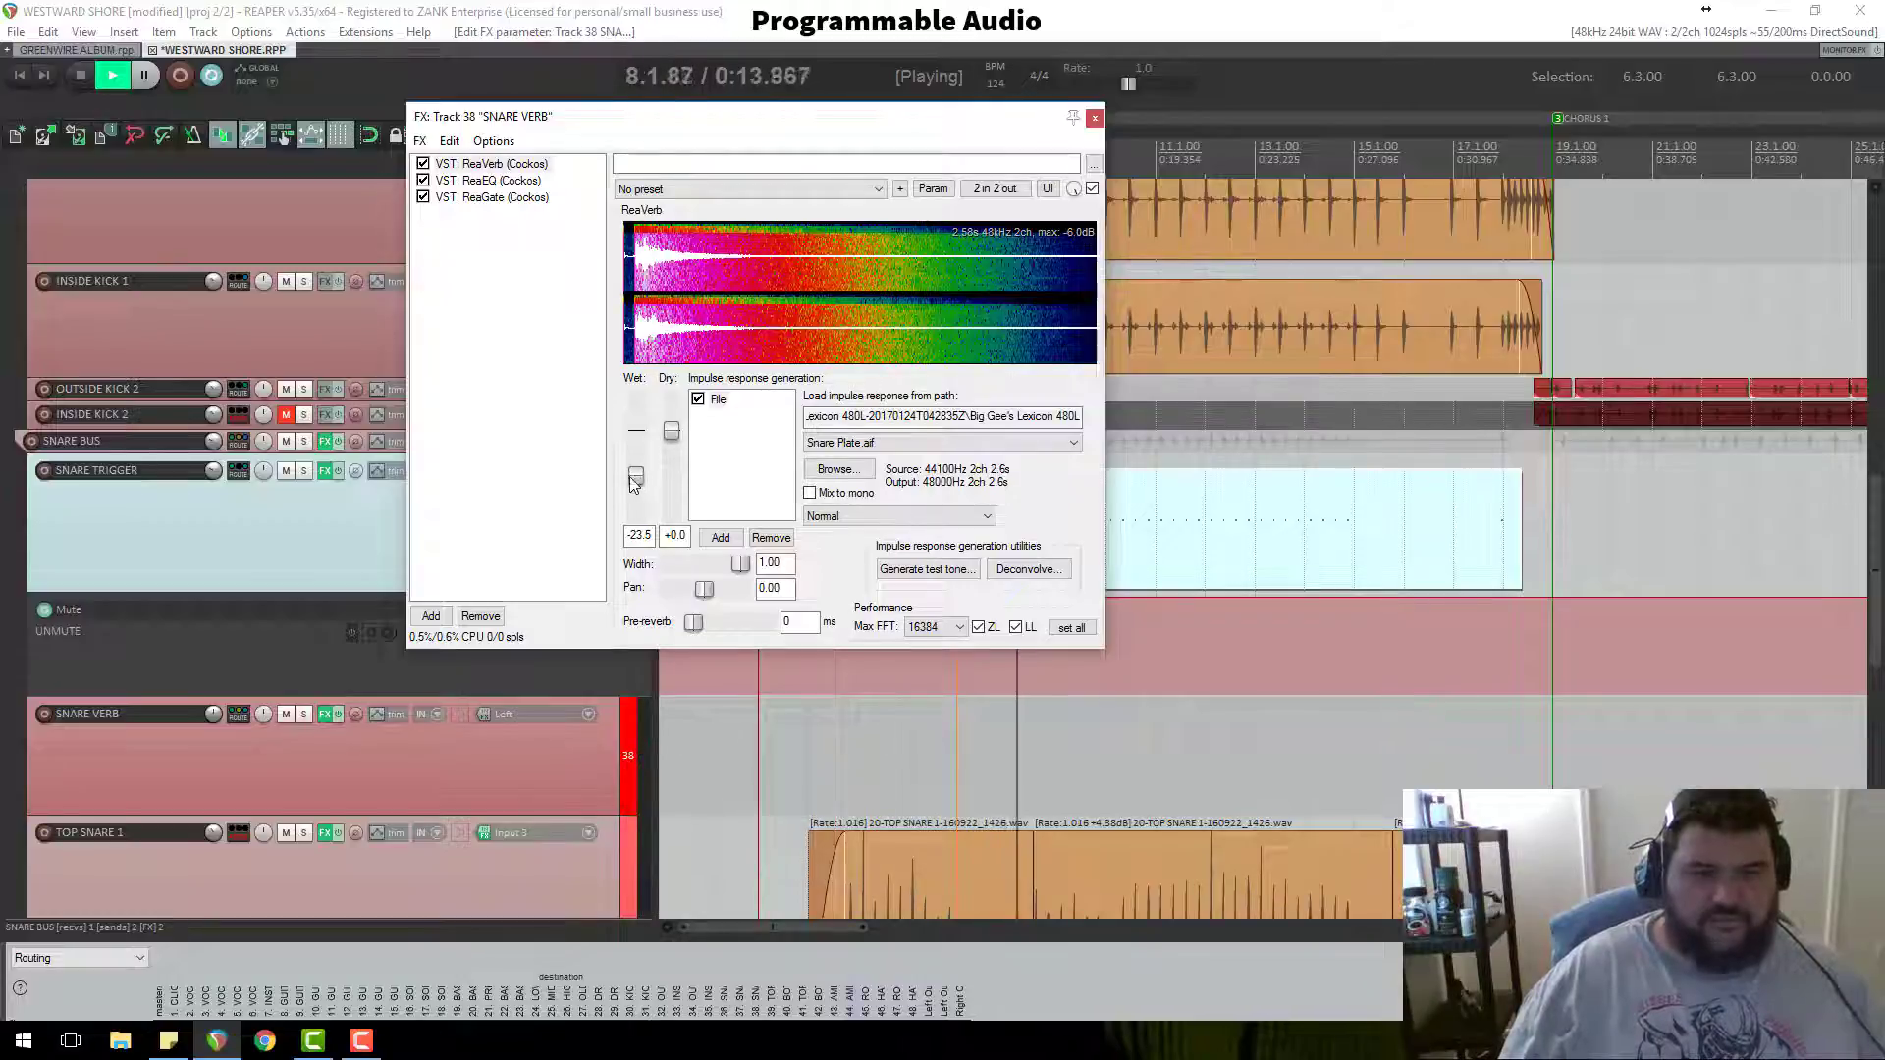
scroll(309, 330, up, 5)
key(space)
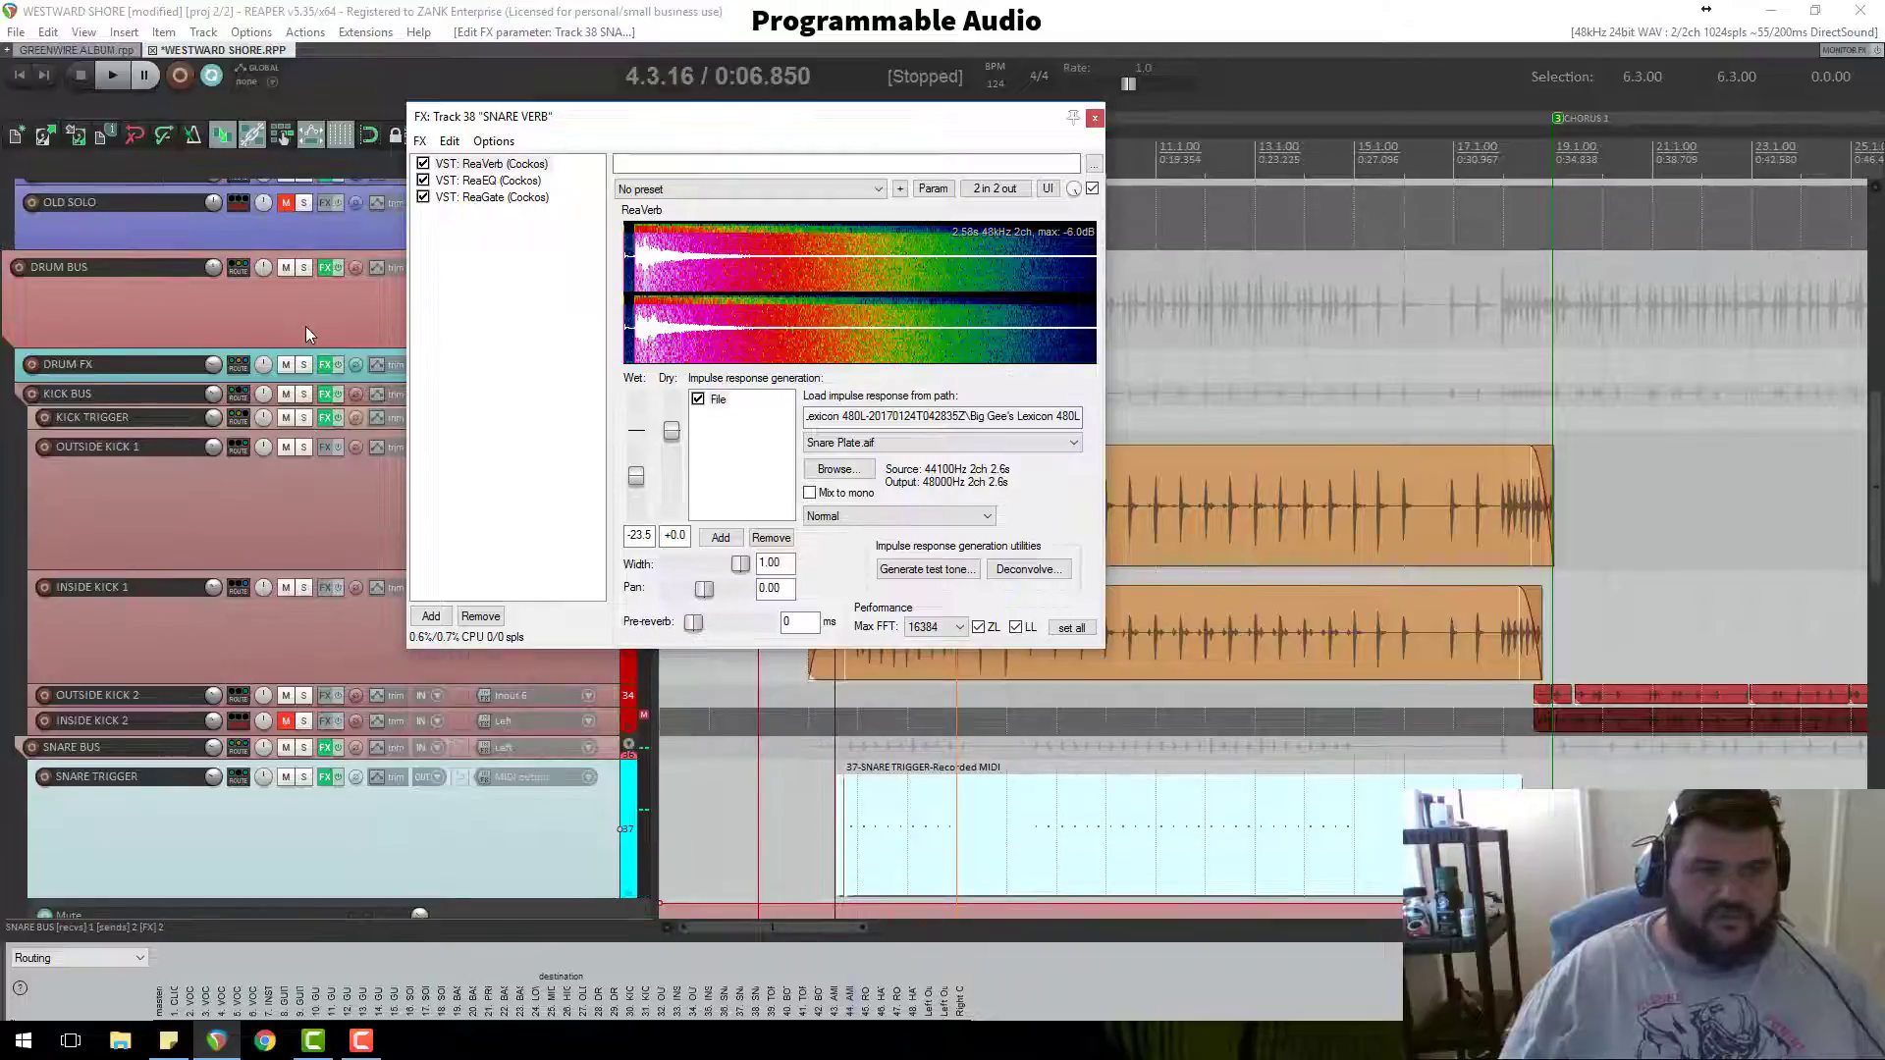
Step: Solo the DRUM BUS, move the effects window clear of the arrangement and start playback
click(303, 268)
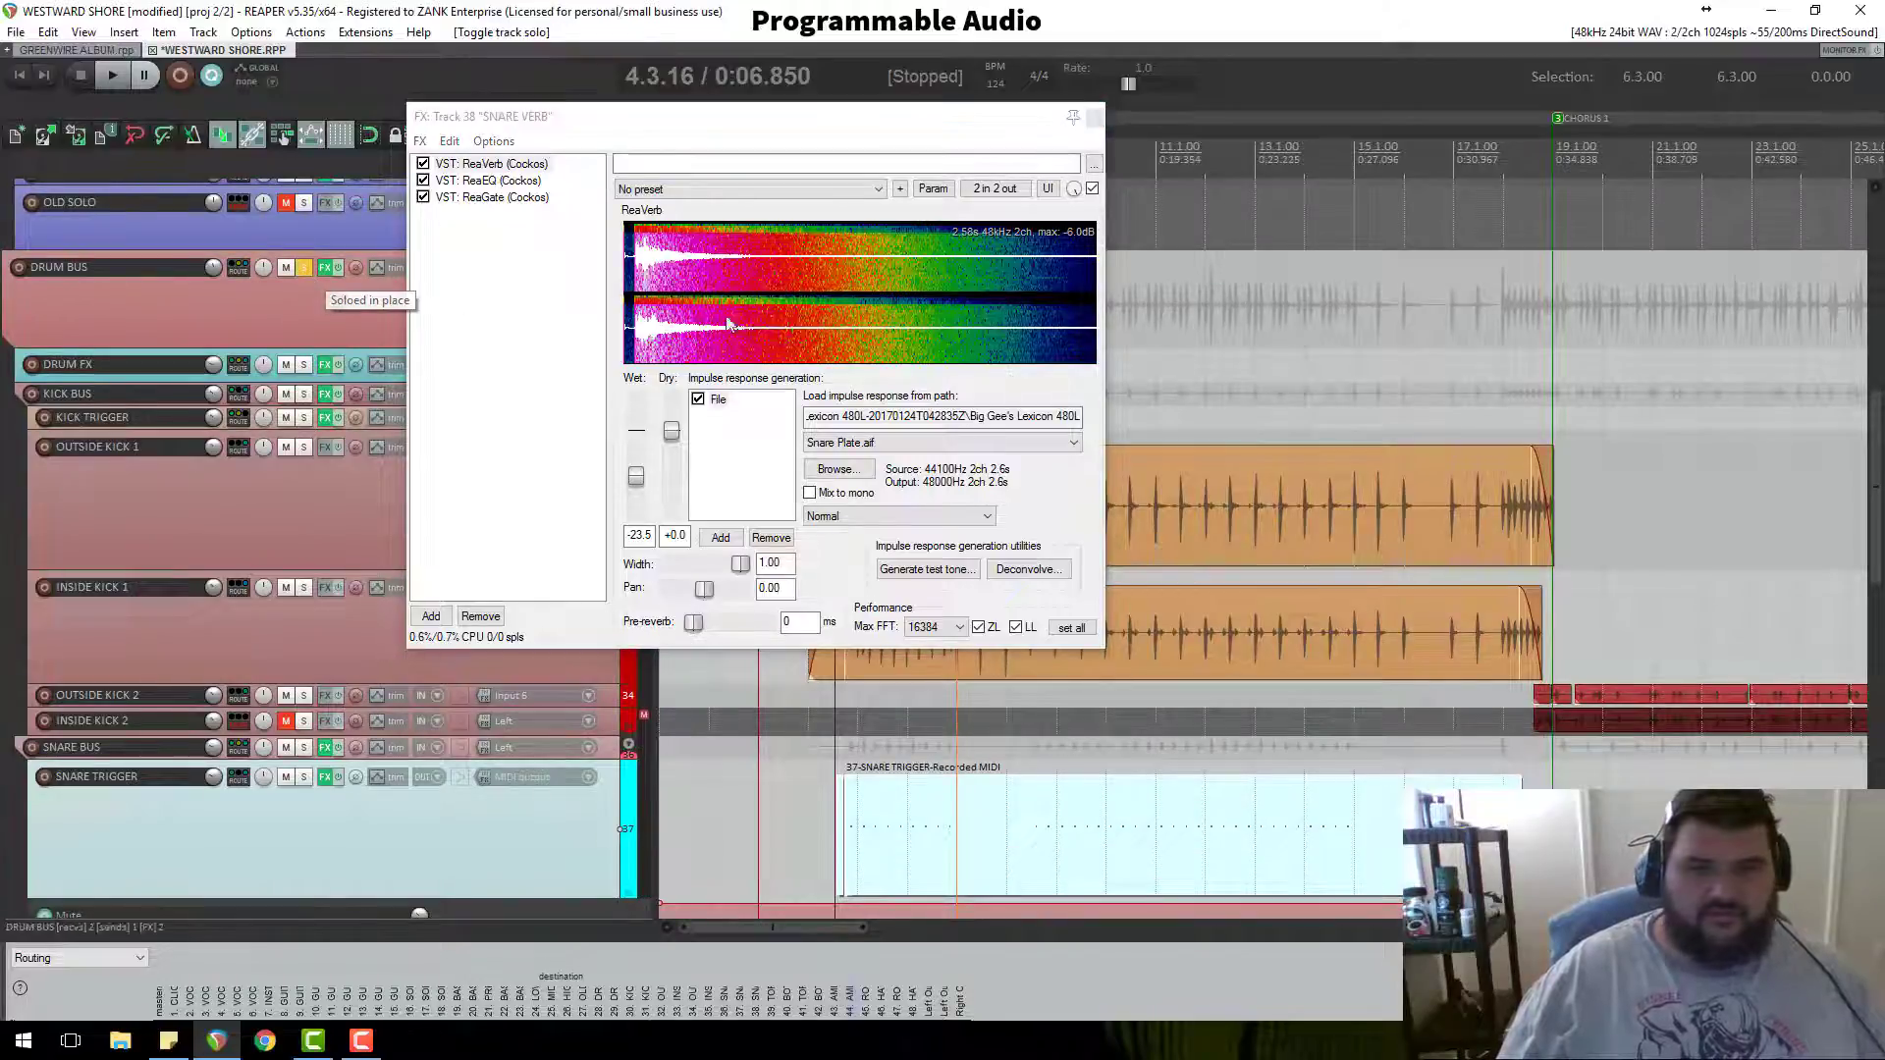
drag(1044, 126, 785, 175)
key(space)
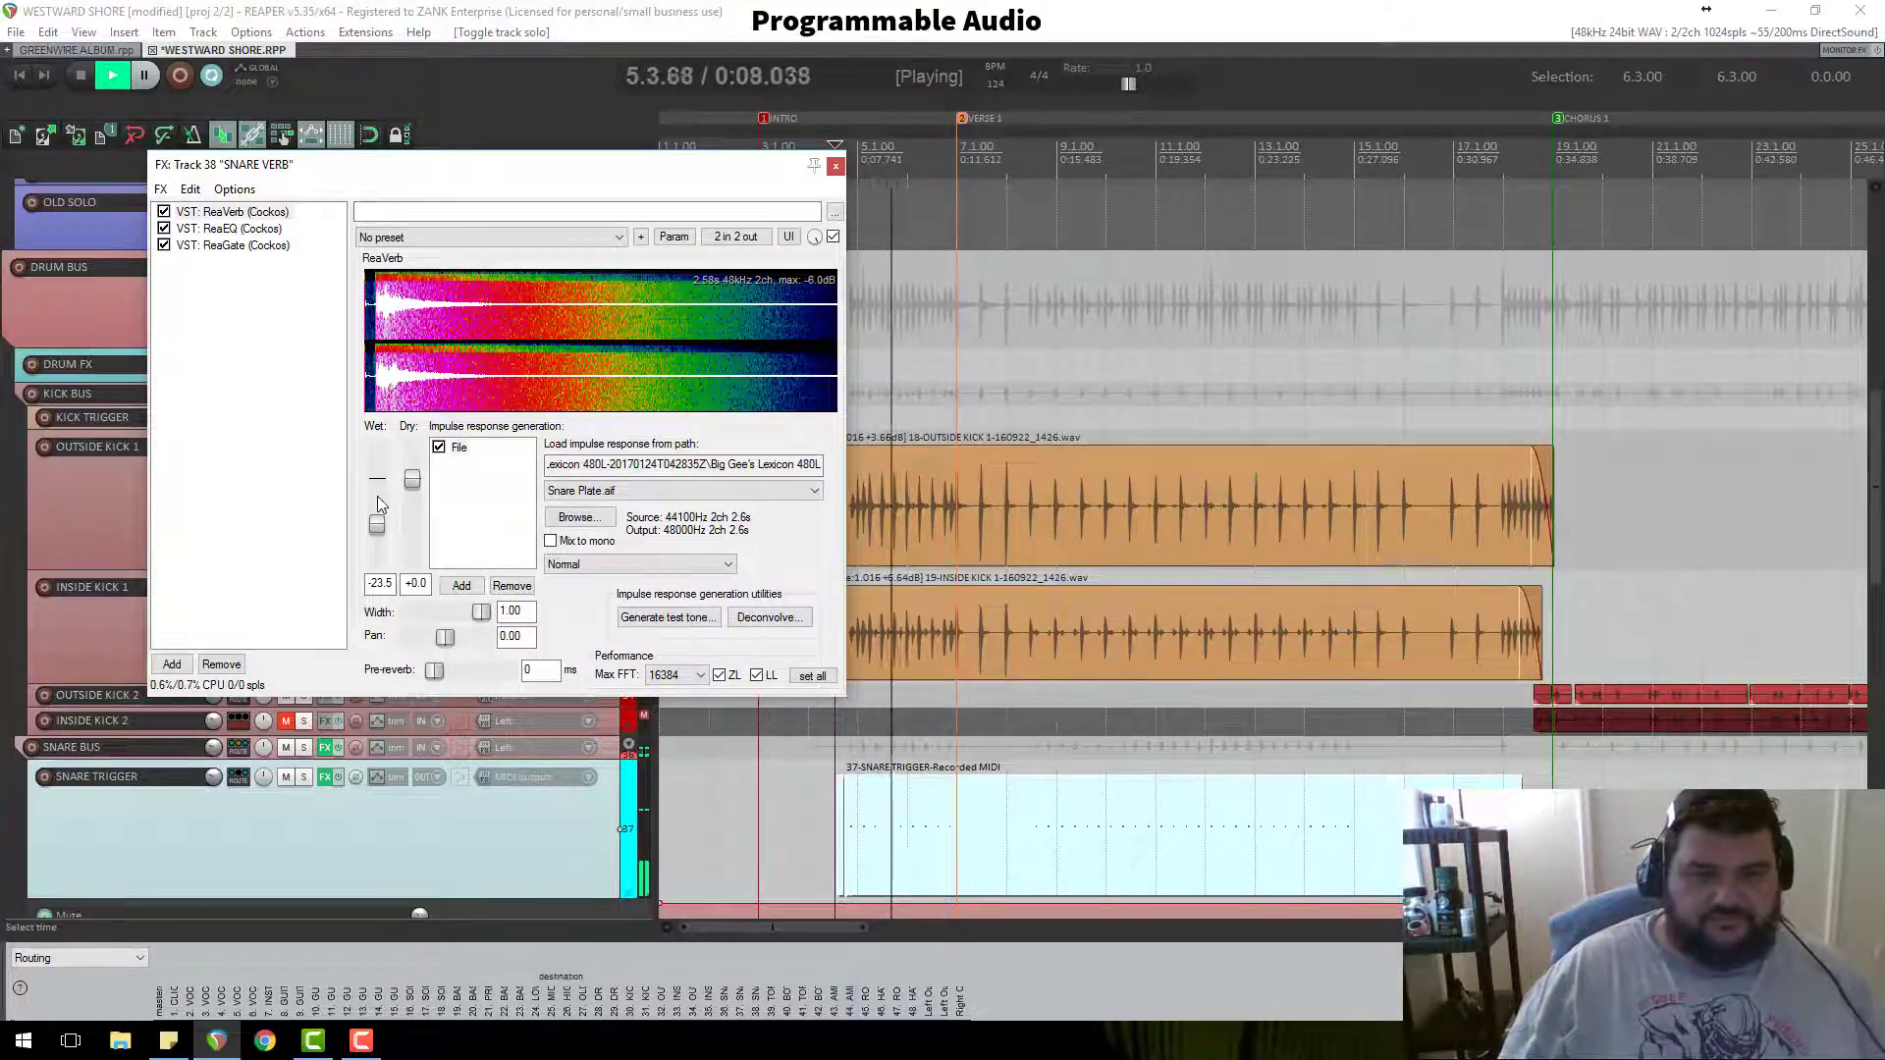
Step: Set SNARE VERB's ReaGate threshold to -30.4 dB, stop playback and close the effects window
click(209, 247)
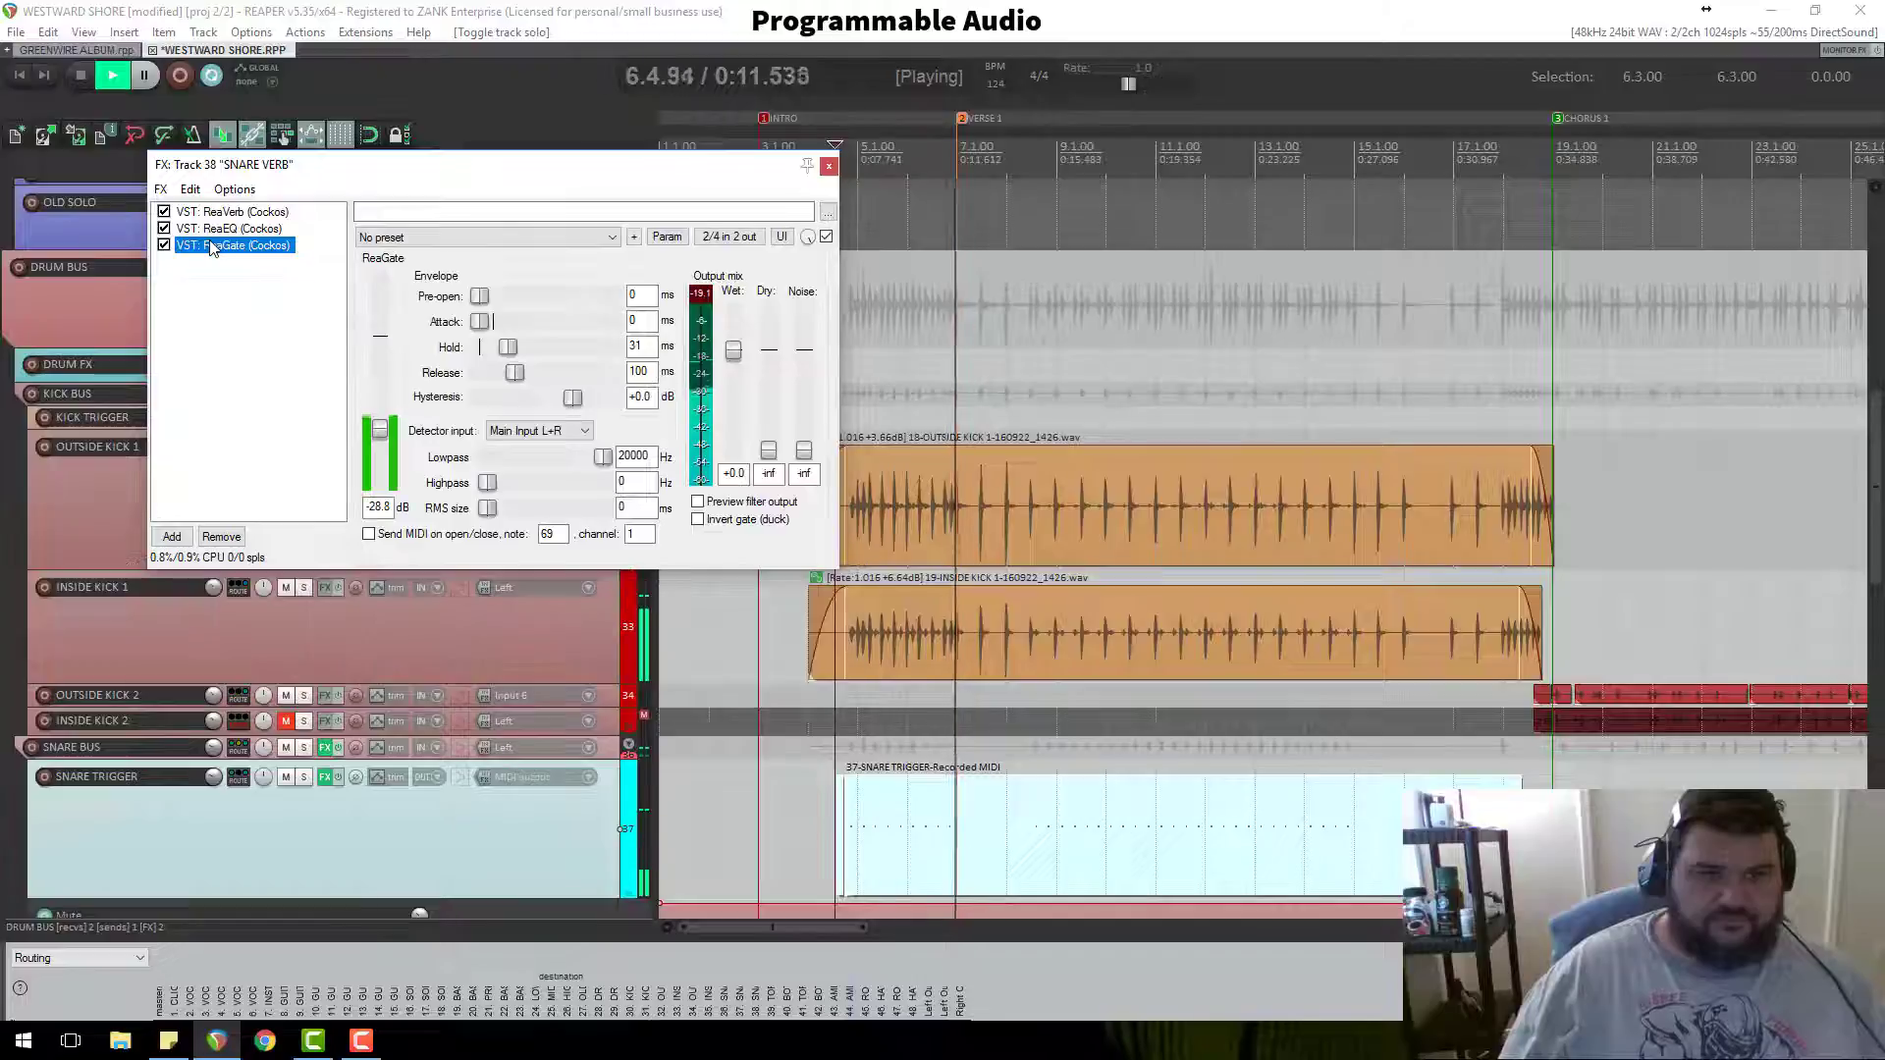
click(380, 433)
key(space)
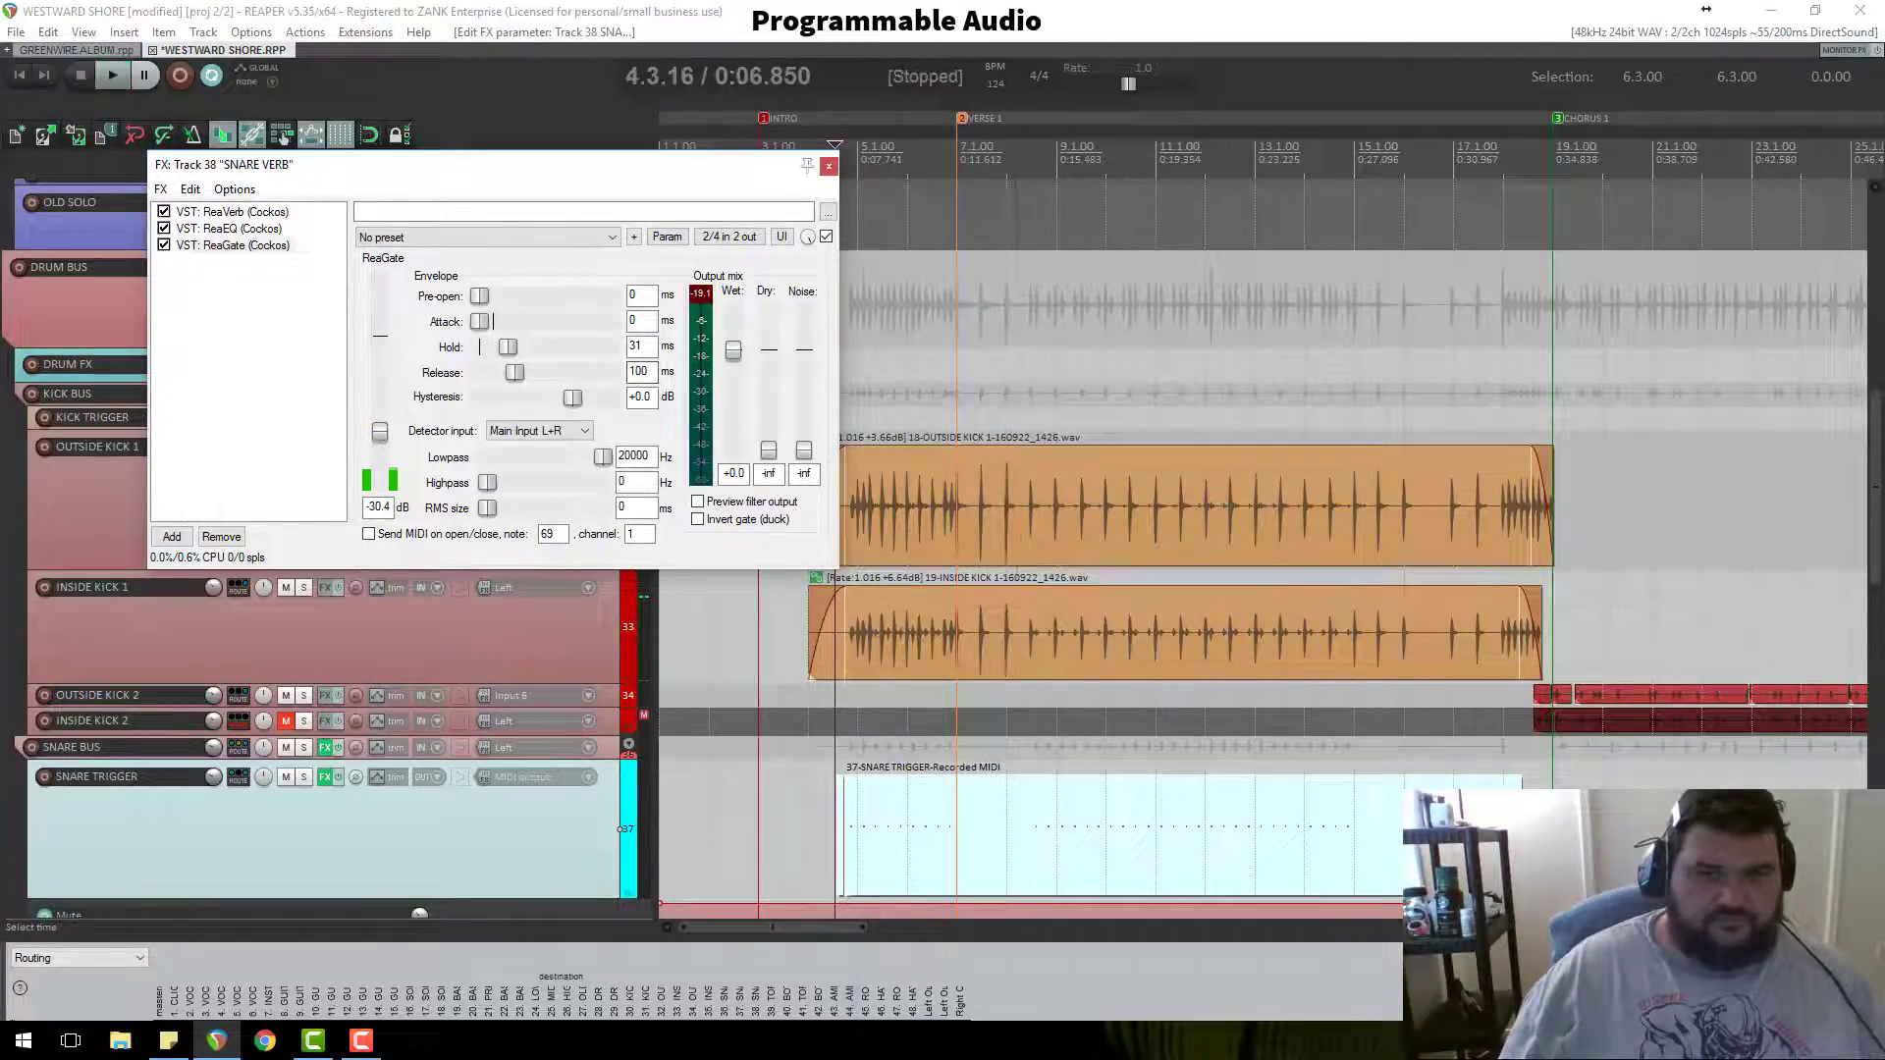
click(829, 168)
Step: Audition the soloed drums in bar 6, then briefly from 6.3.97 just before VERSE 1
click(926, 422)
key(space)
scroll(1136, 422, up, 10)
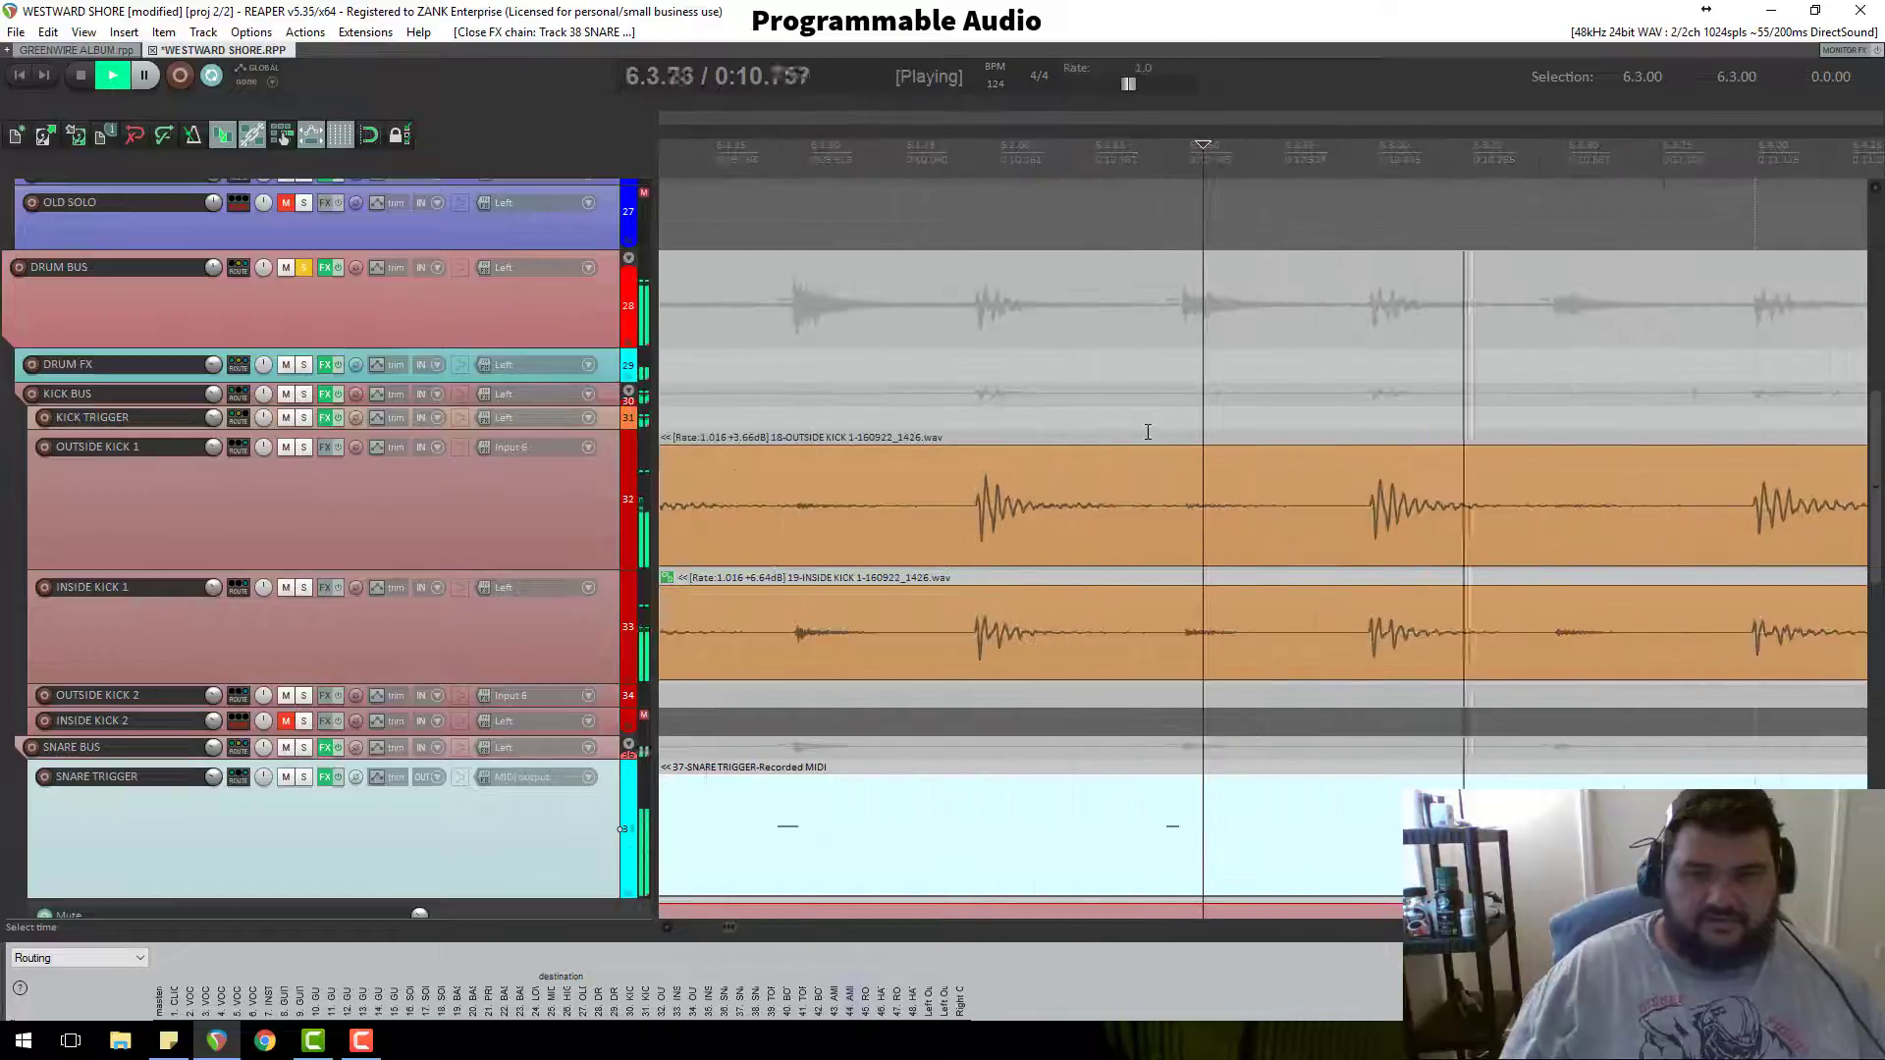
scroll(1147, 432, down, 5)
key(space)
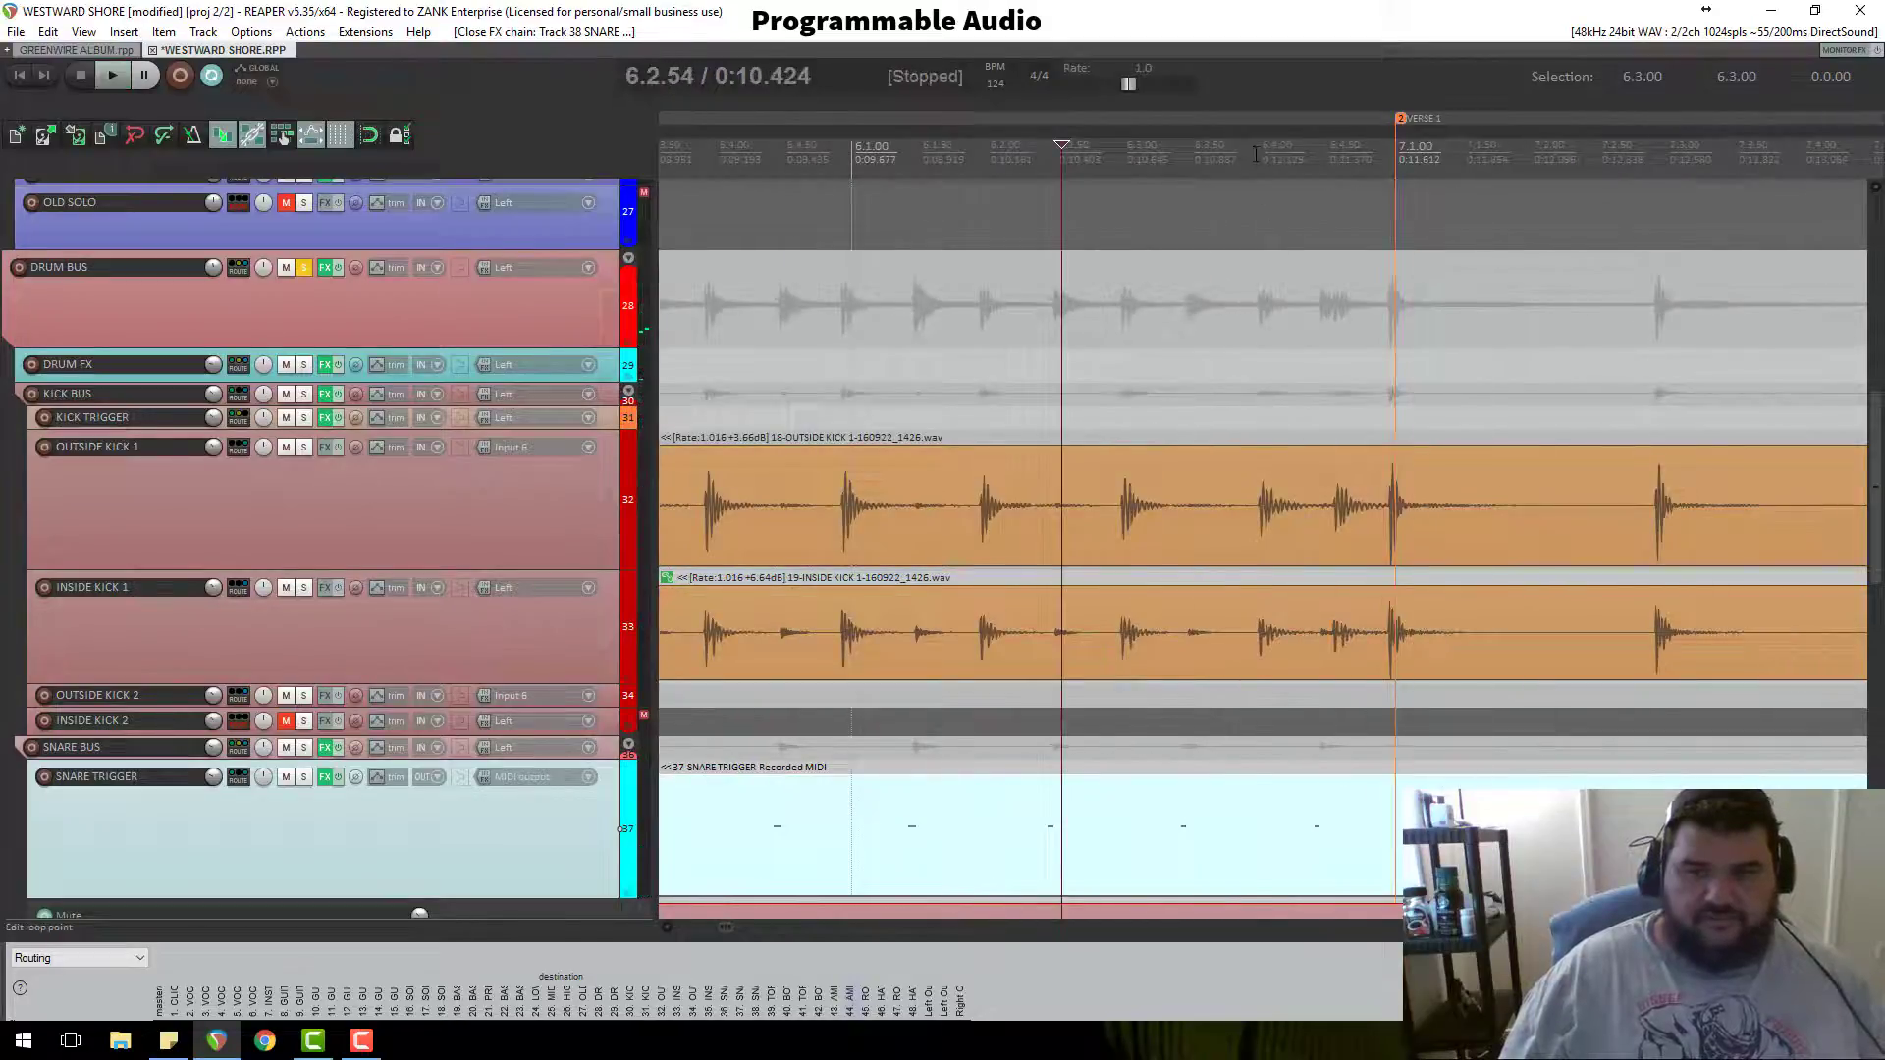
click(1256, 155)
key(space)
key(space)
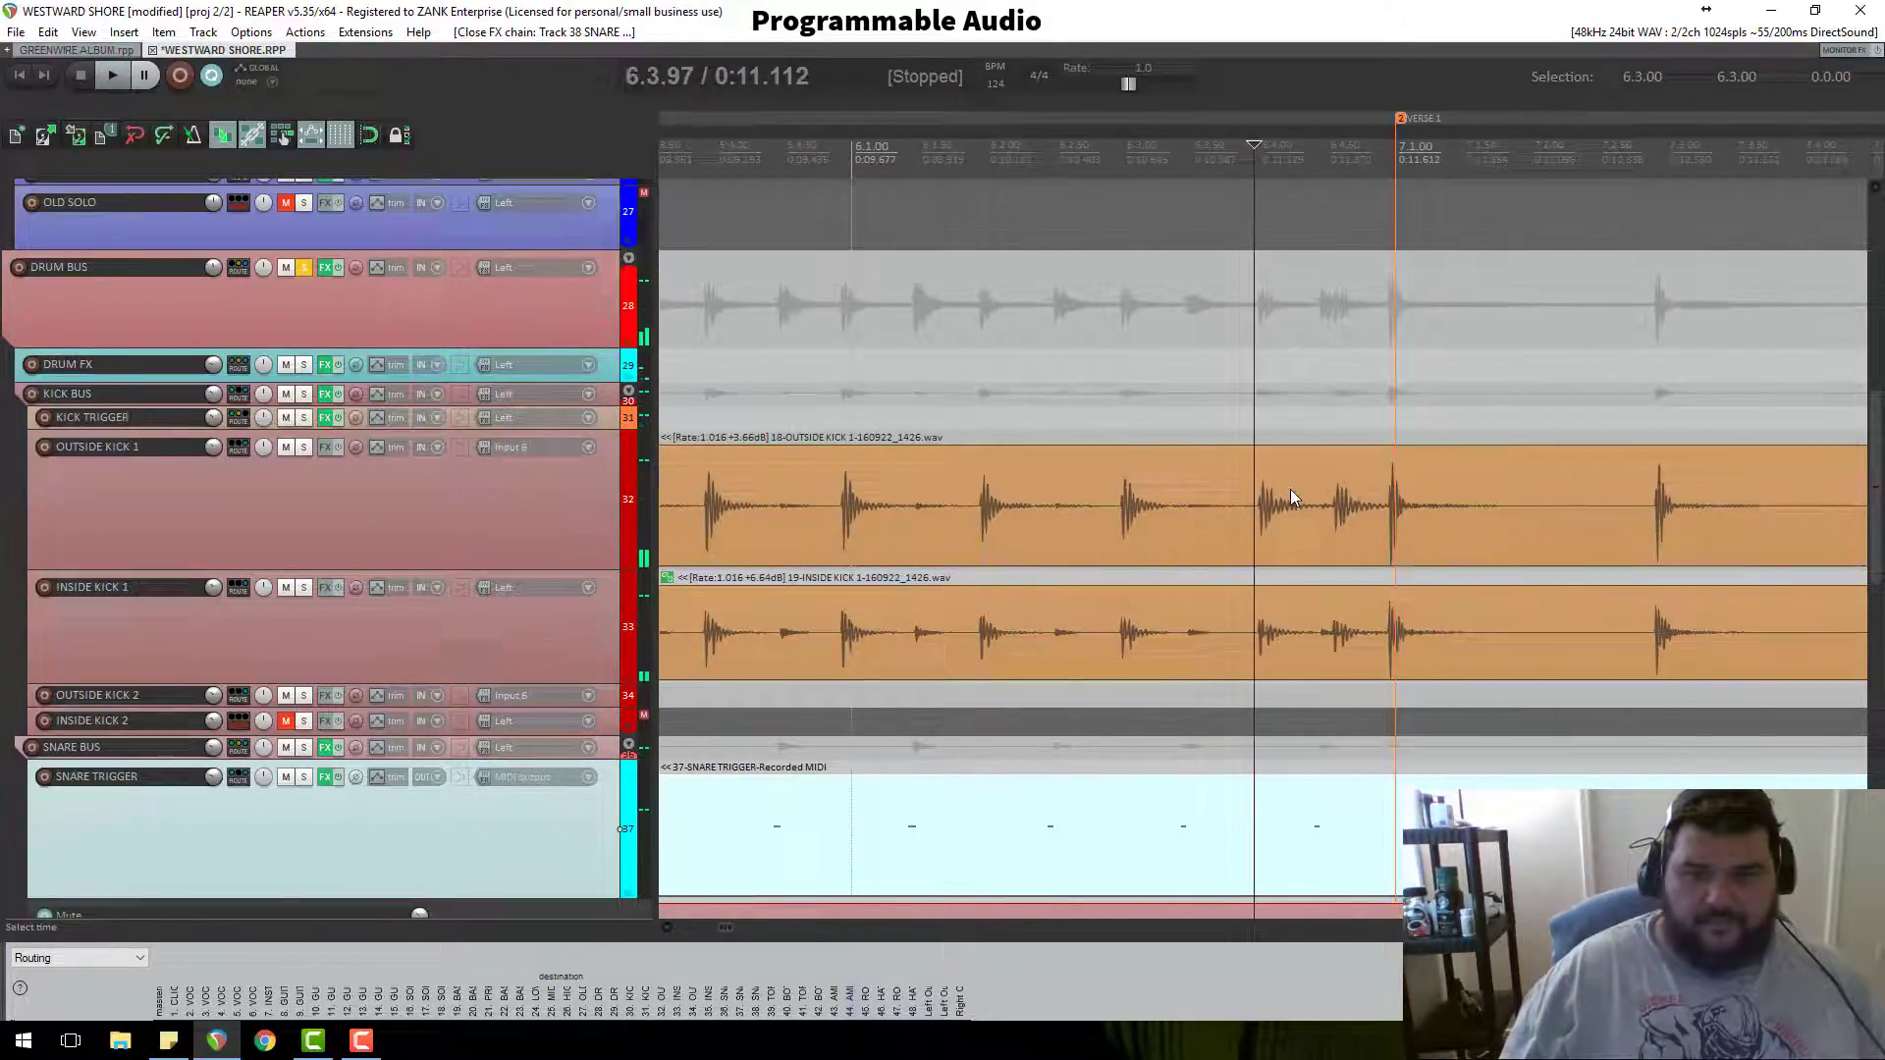
Step: Select the INSIDE KICK 1 item at the kick hit near 6.3.99 for a closer look
click(1275, 633)
scroll(1268, 627, up, 3)
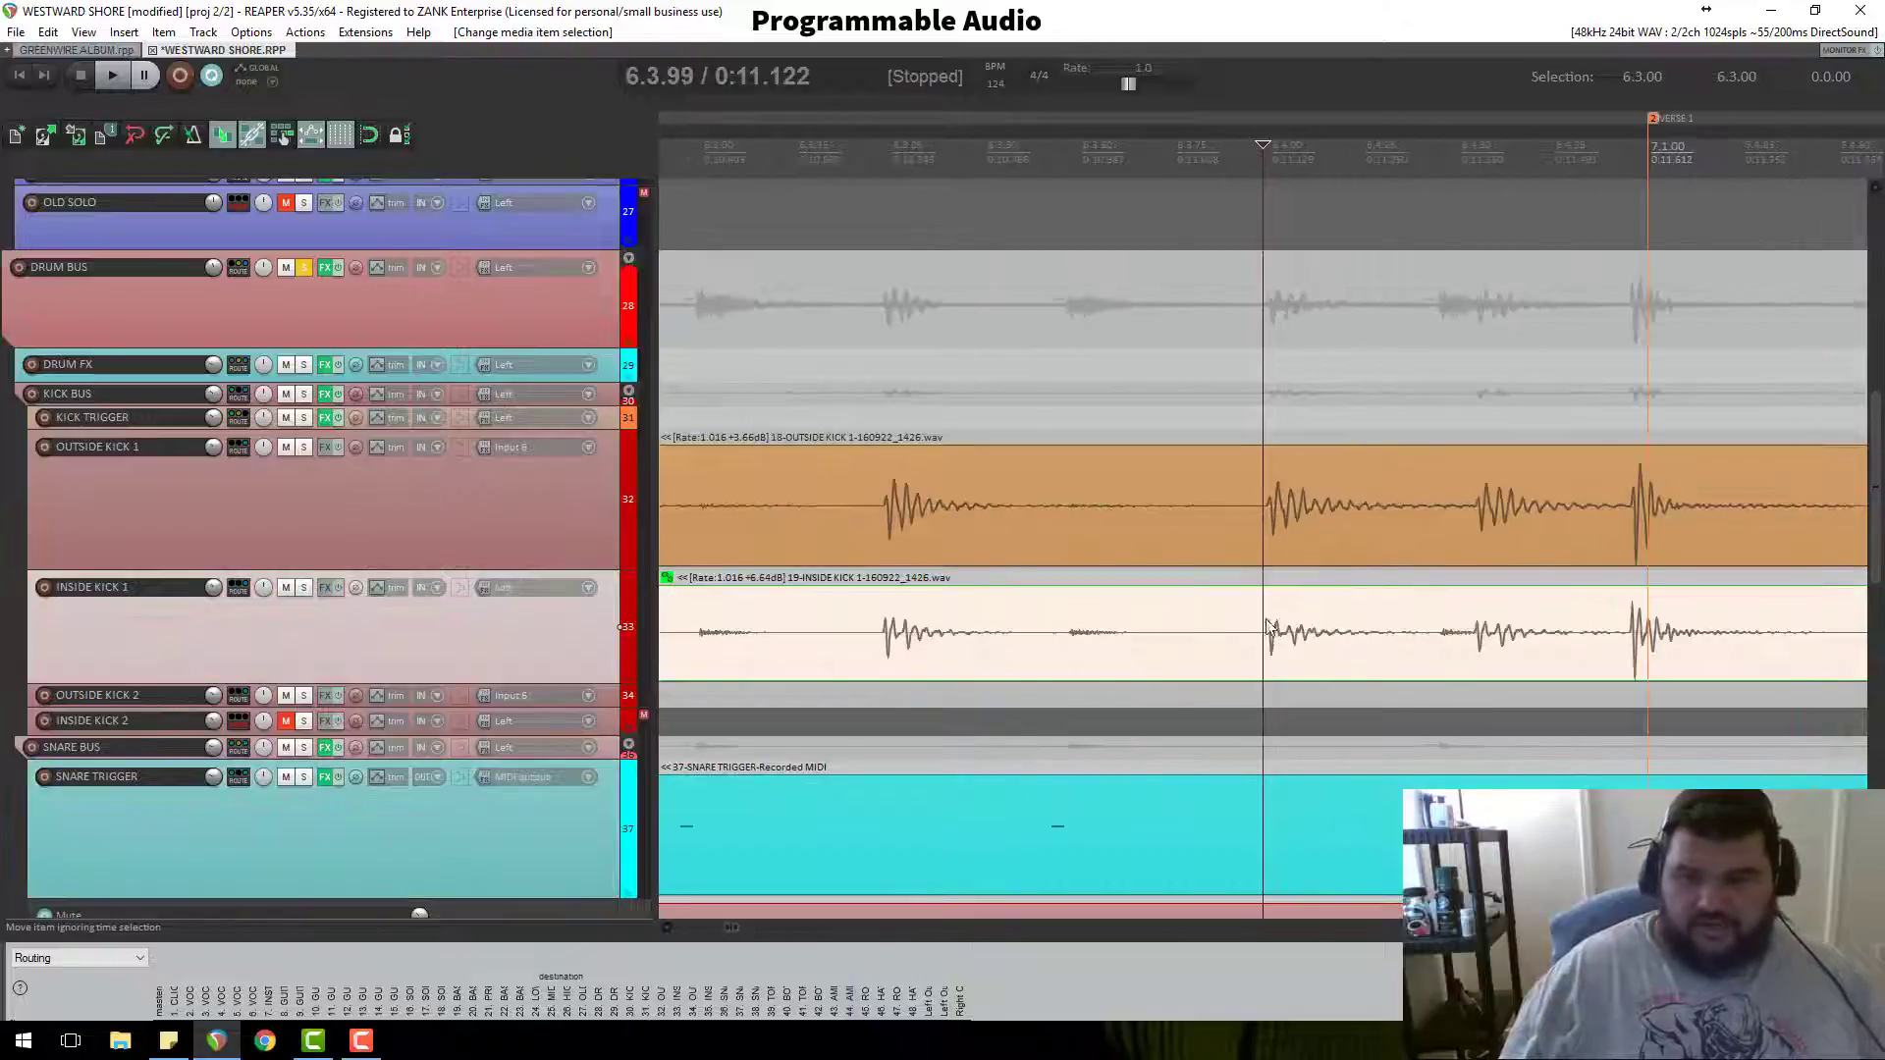
Step: Split the OUTSIDE KICK 1 and INSIDE KICK 1 items before the last two kick hits ahead of Verse 1, at about 6.3.98 and 6.4.45
key(s)
click(1258, 515)
key(s)
scroll(1340, 535, down, 1)
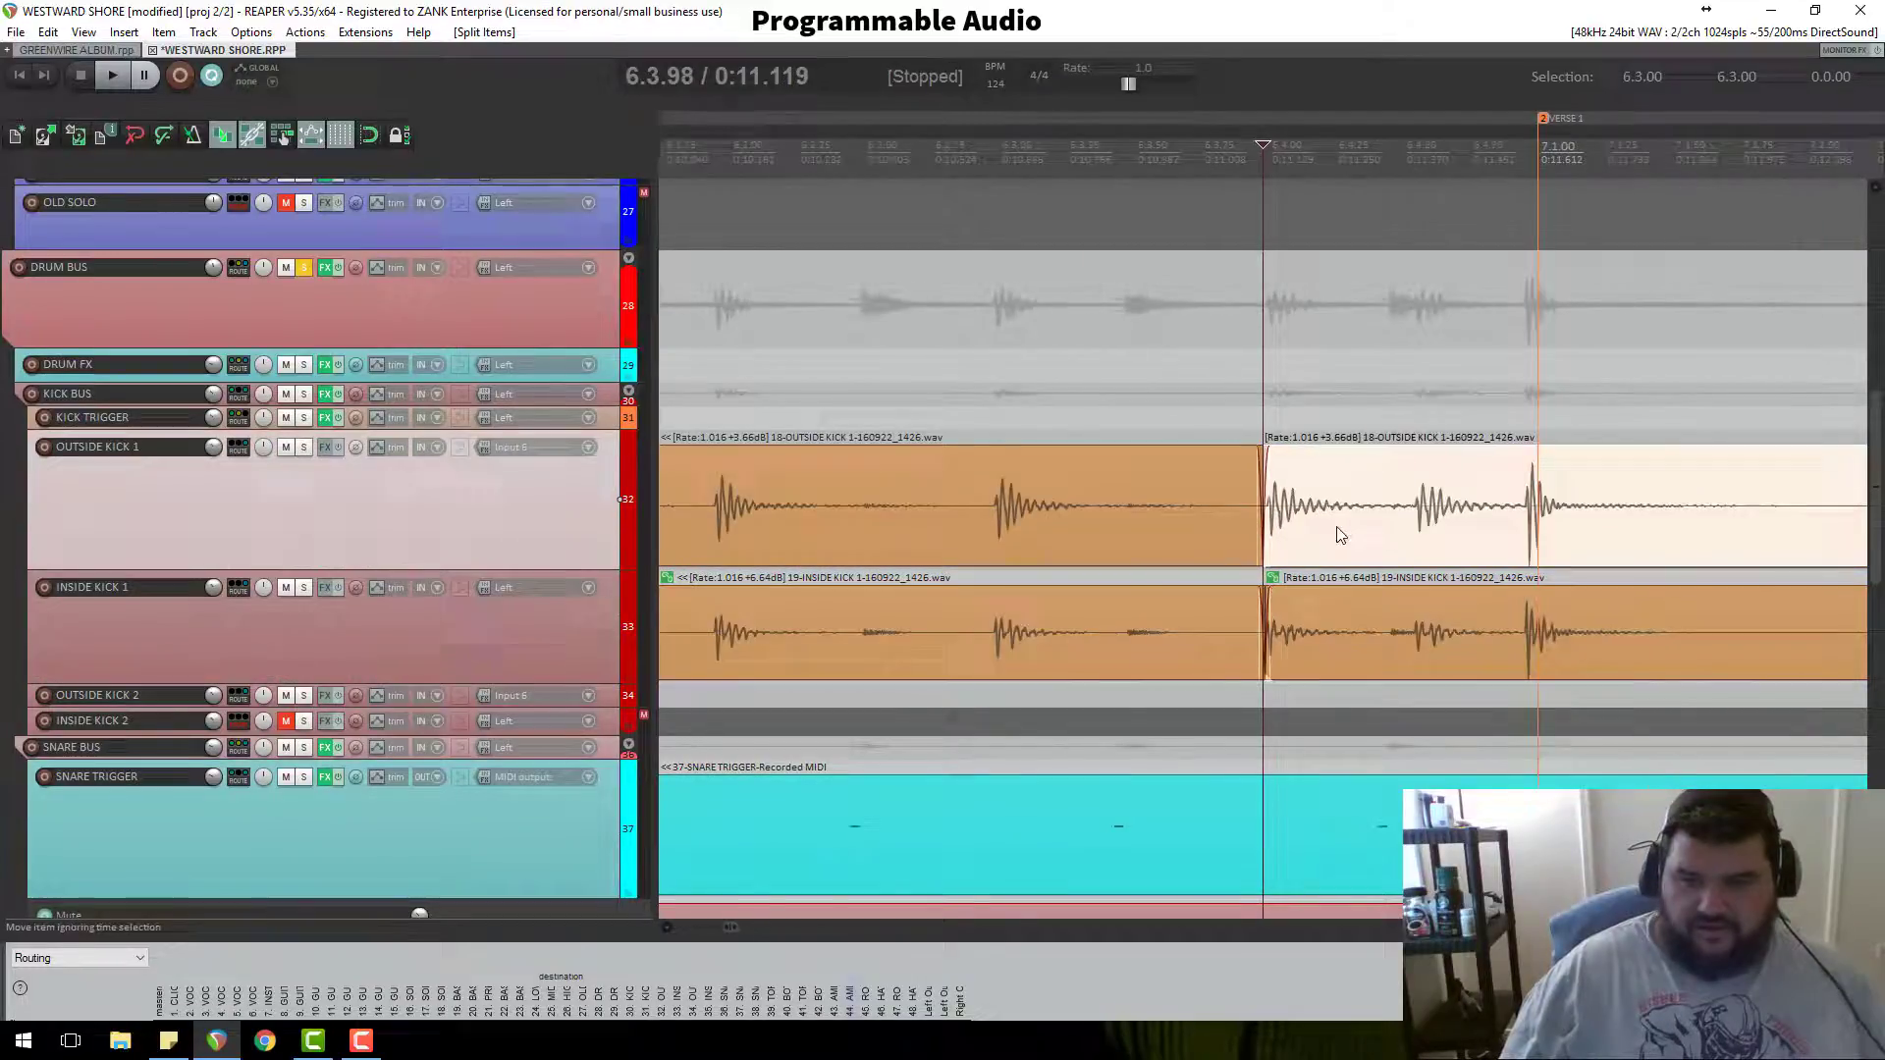
click(1401, 526)
key(s)
click(1389, 637)
key(s)
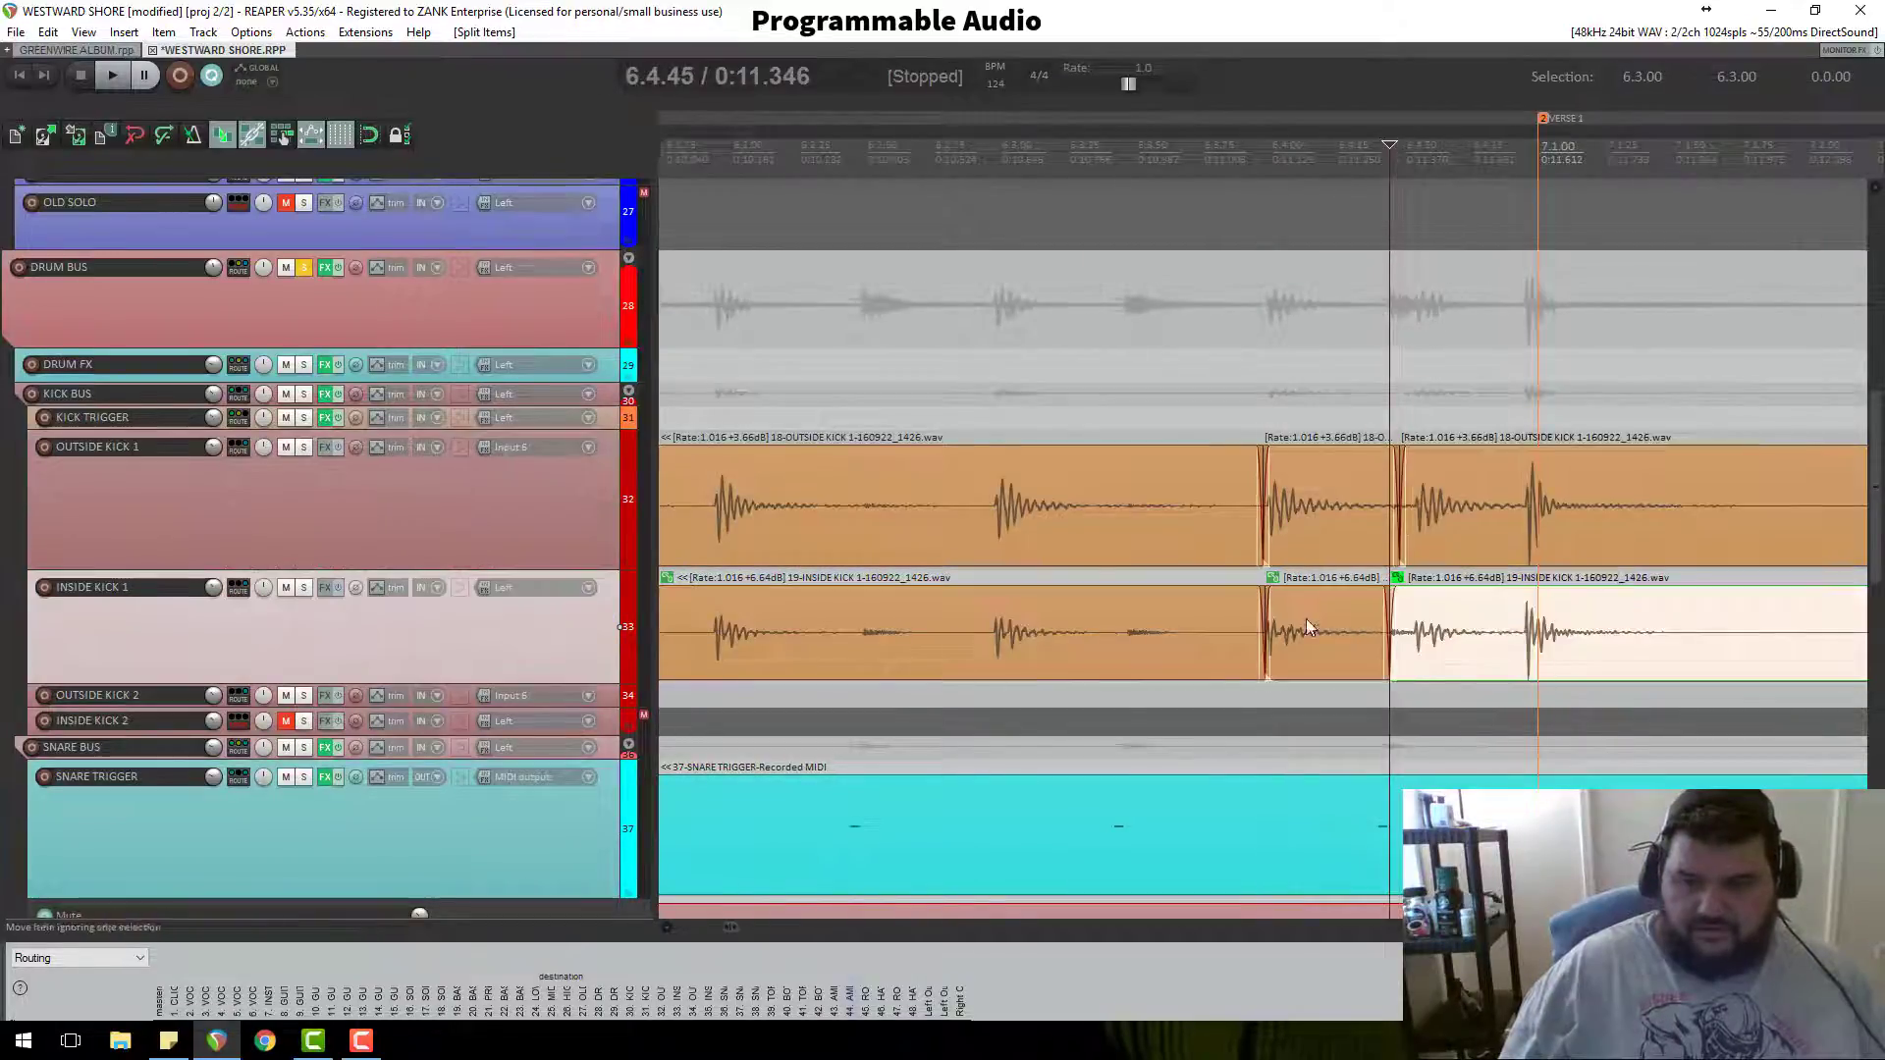
Step: Trim the ends of the earlier OUTSIDE KICK 1 and INSIDE KICK 1 items back to just after their last kick hit
click(1245, 628)
ctrl+click(1251, 531)
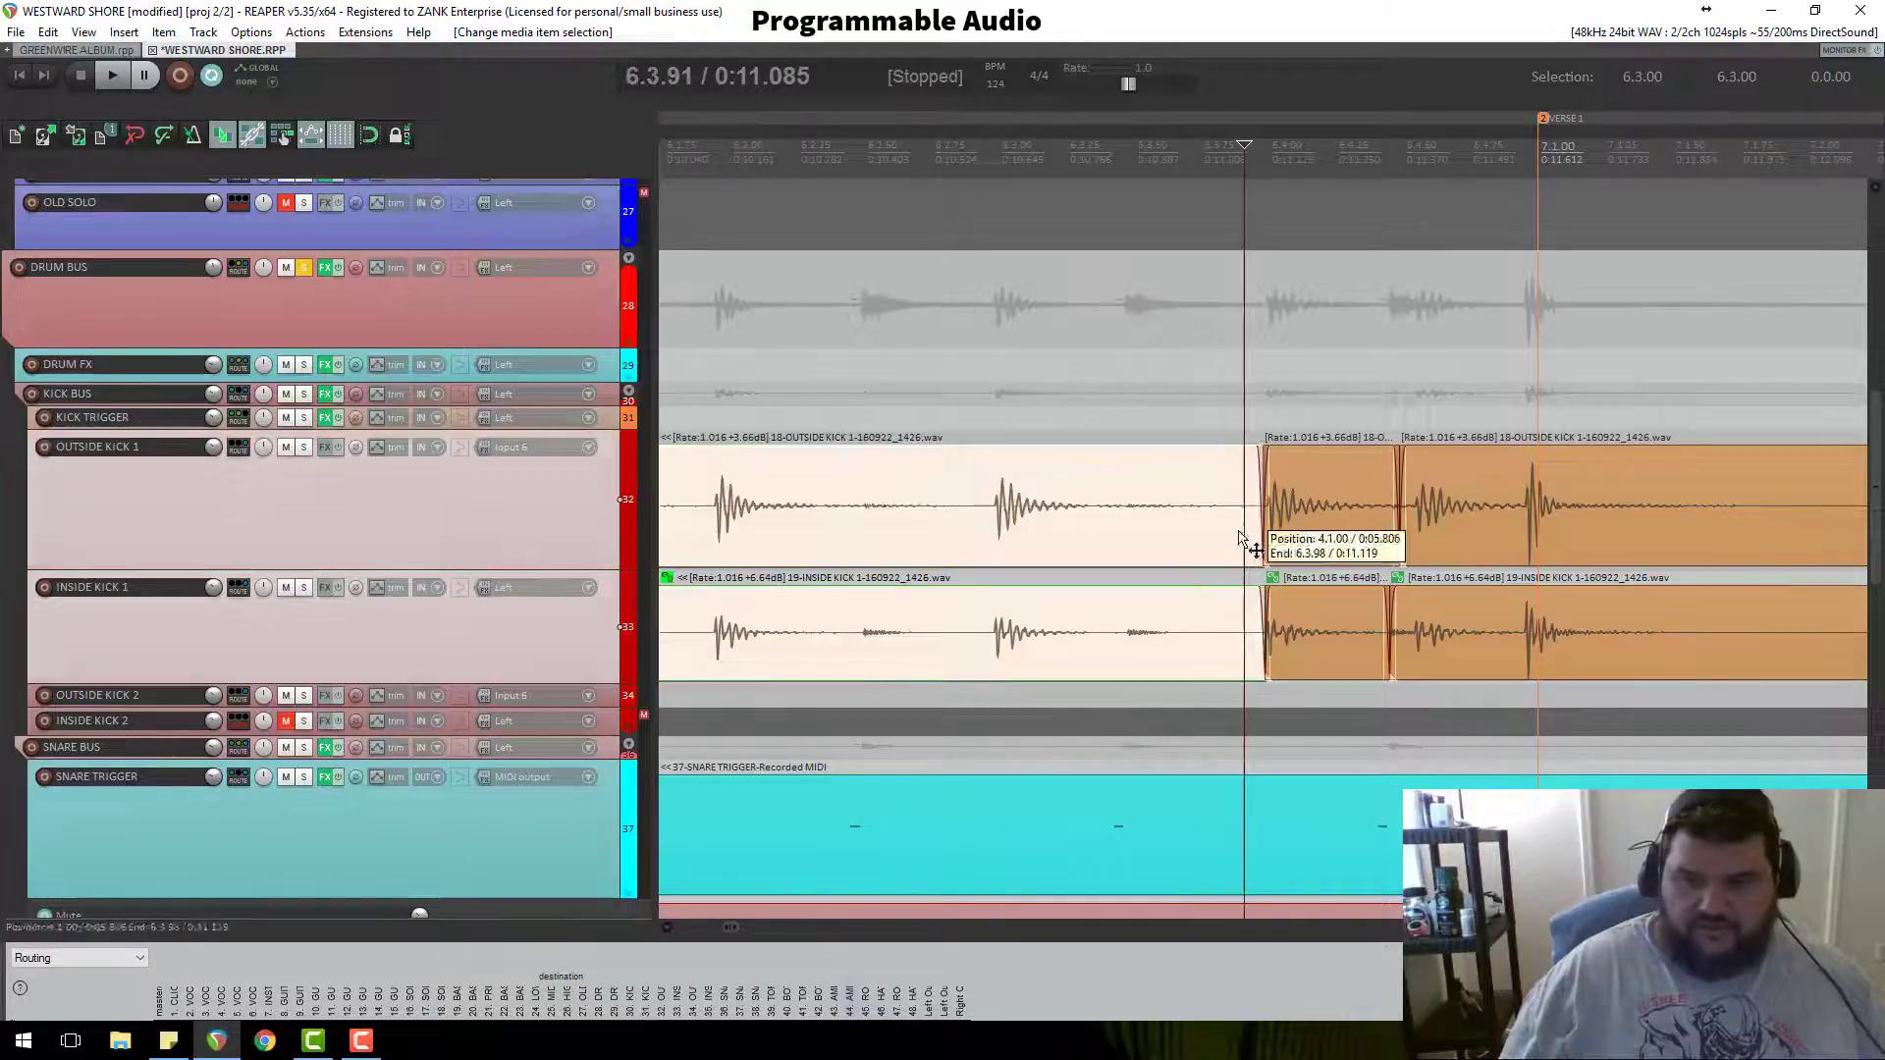
drag(1255, 516, 1097, 516)
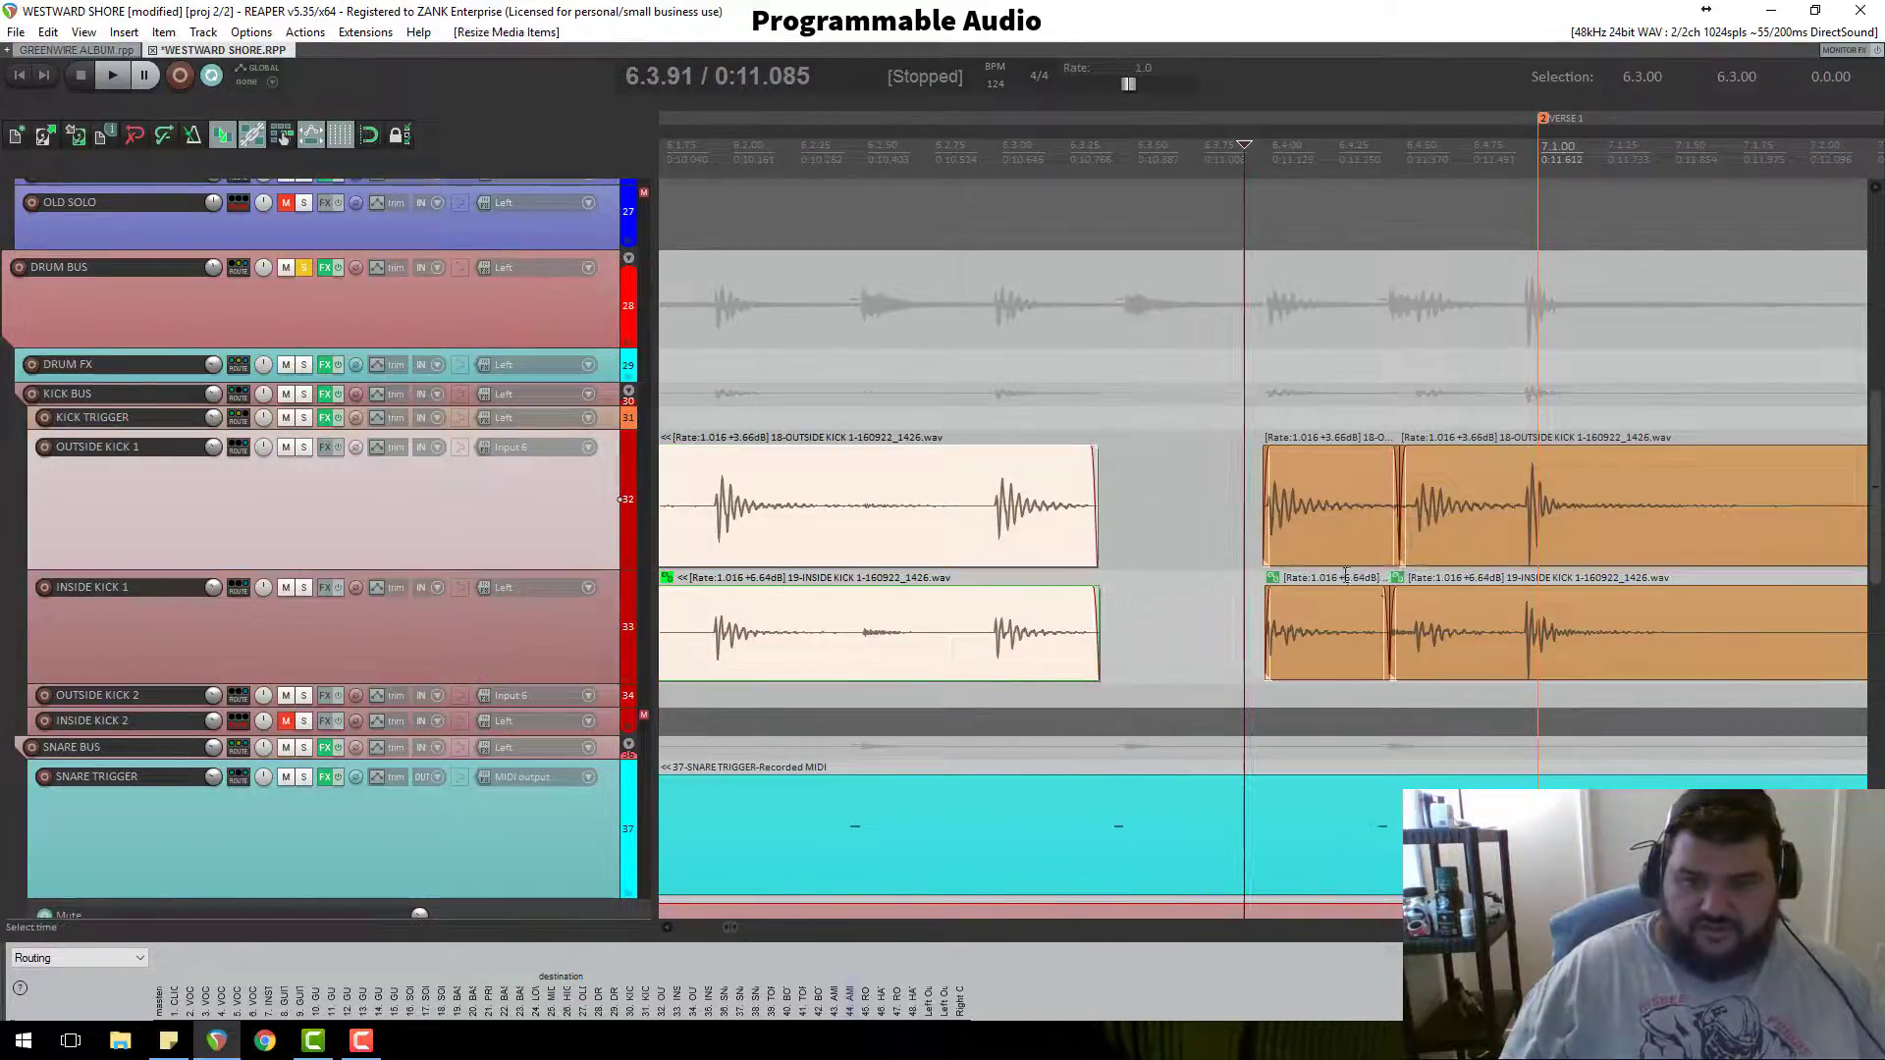
Step: Move the short isolated kick pieces on both Kick 1 tracks slightly earlier
click(1365, 631)
ctrl+click(1347, 523)
drag(1318, 515, 1257, 514)
scroll(1242, 506, down, 5)
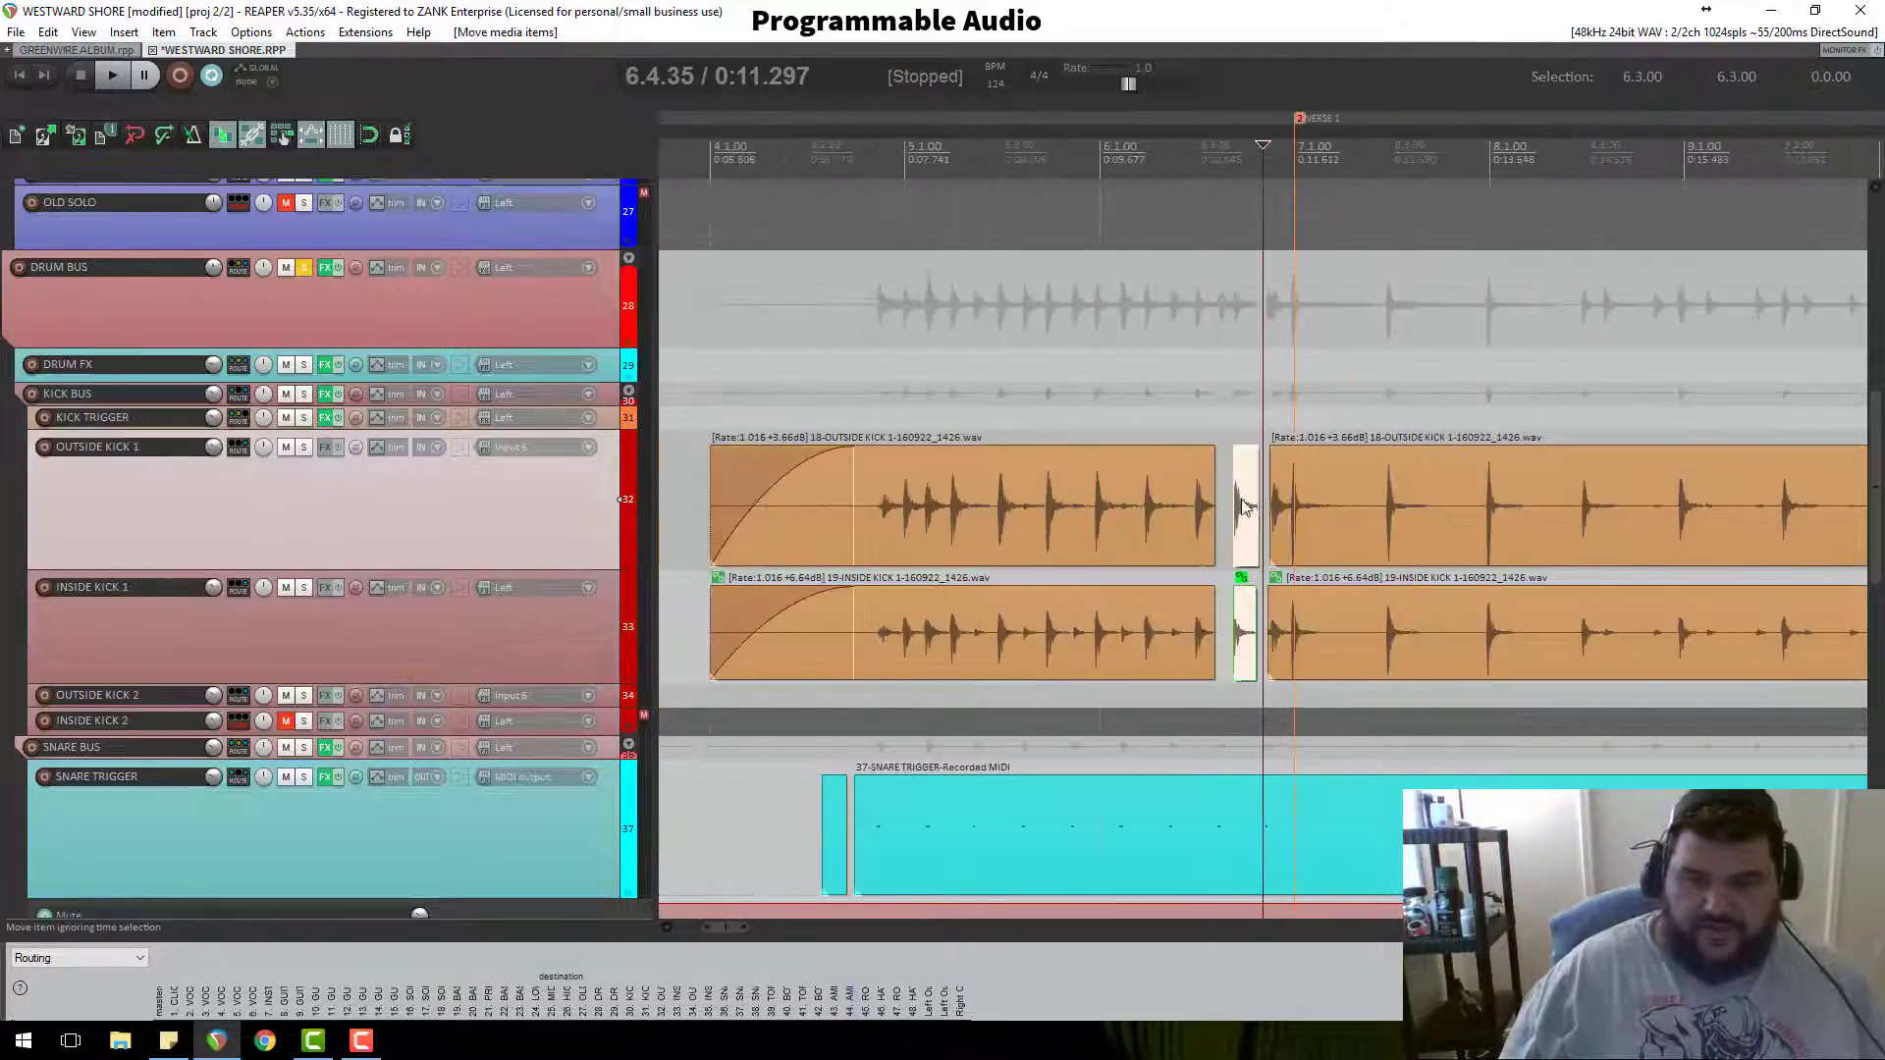
Step: Play back the edited kick passage with DRUM BUS soloed, and again with the solo off
click(1082, 159)
key(space)
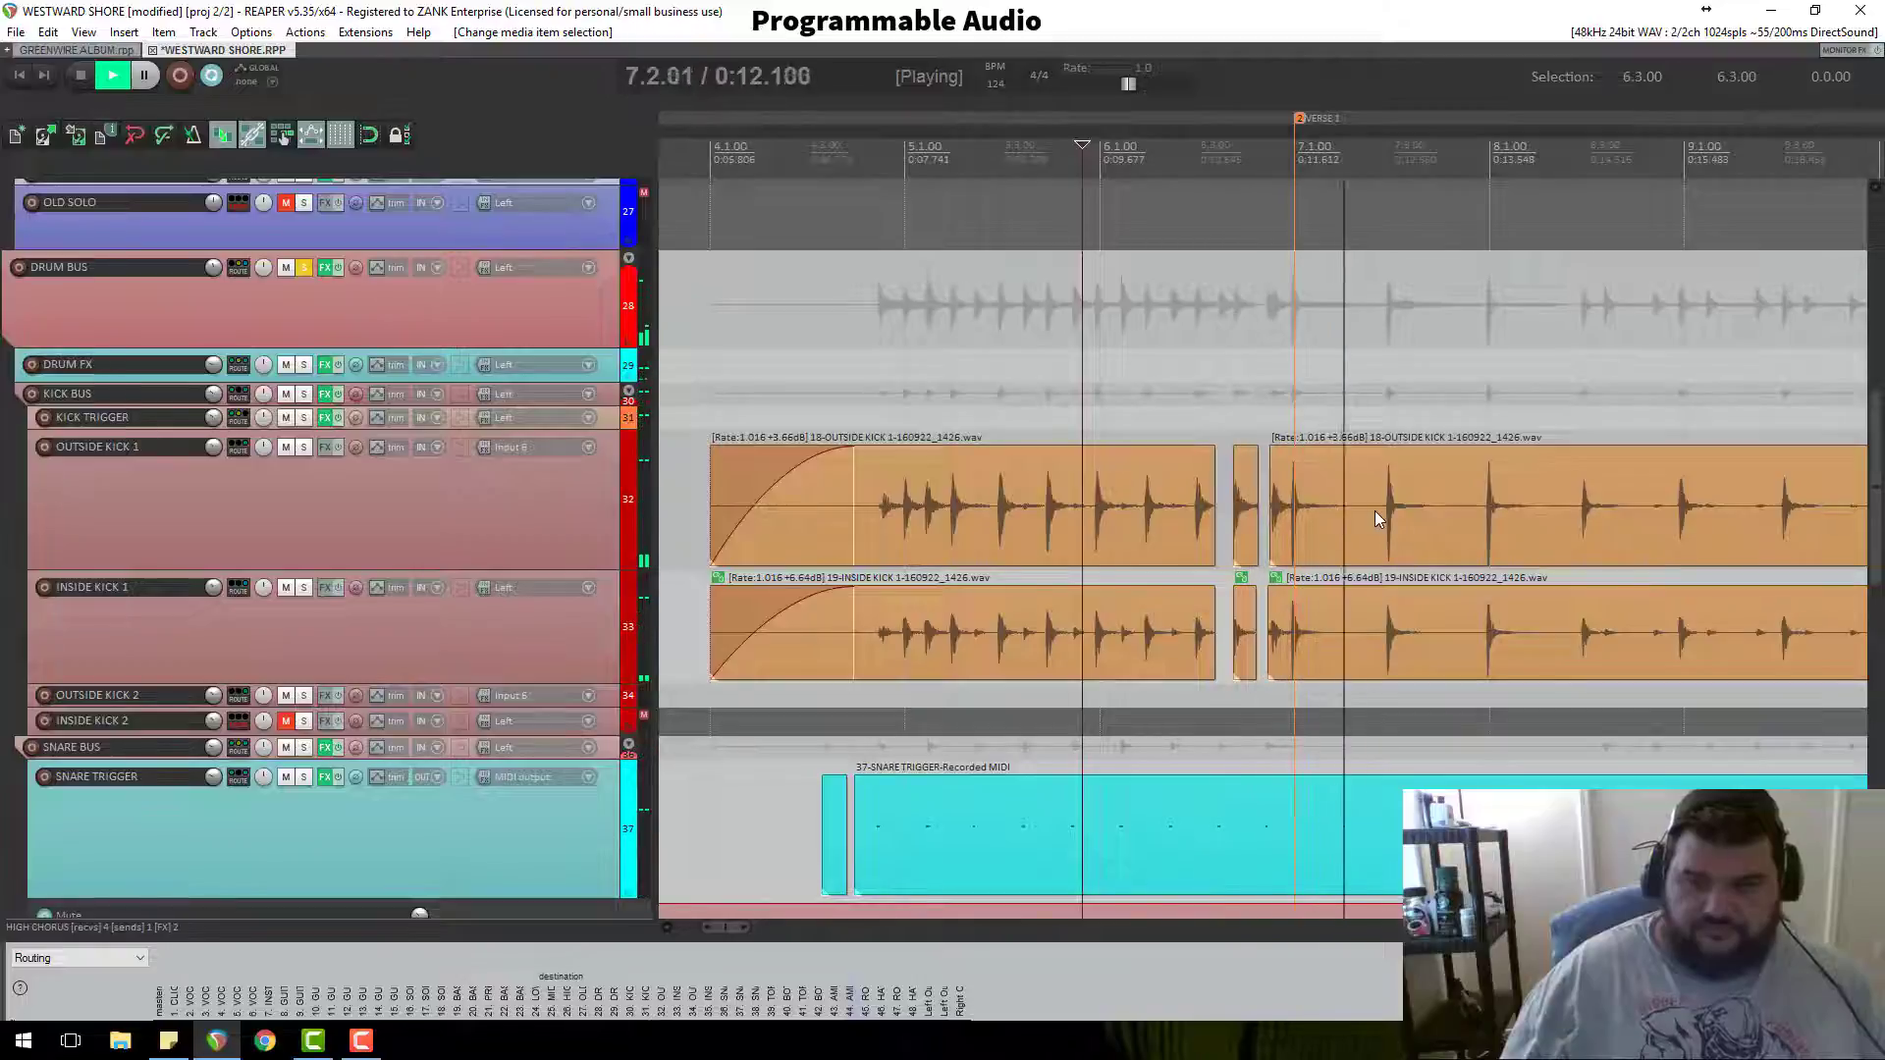
scroll(1193, 509, up, 3)
key(space)
click(306, 268)
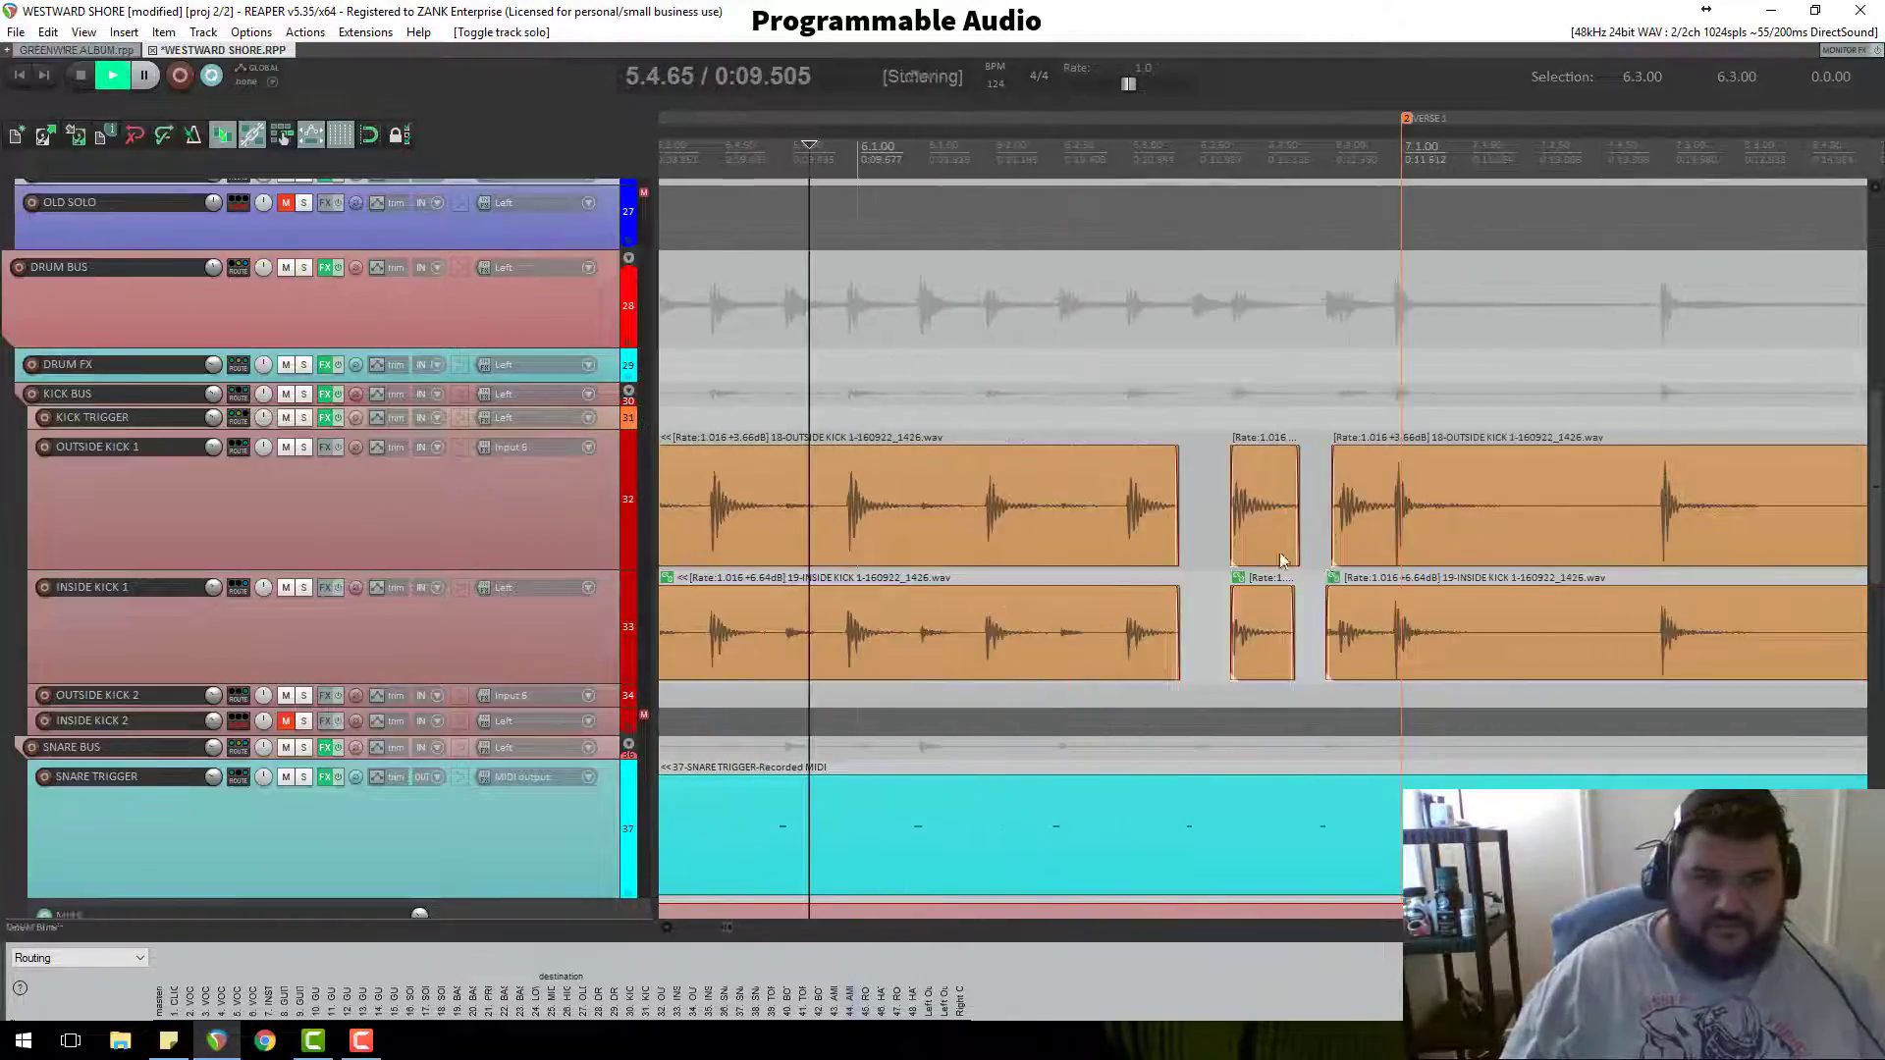
key(space)
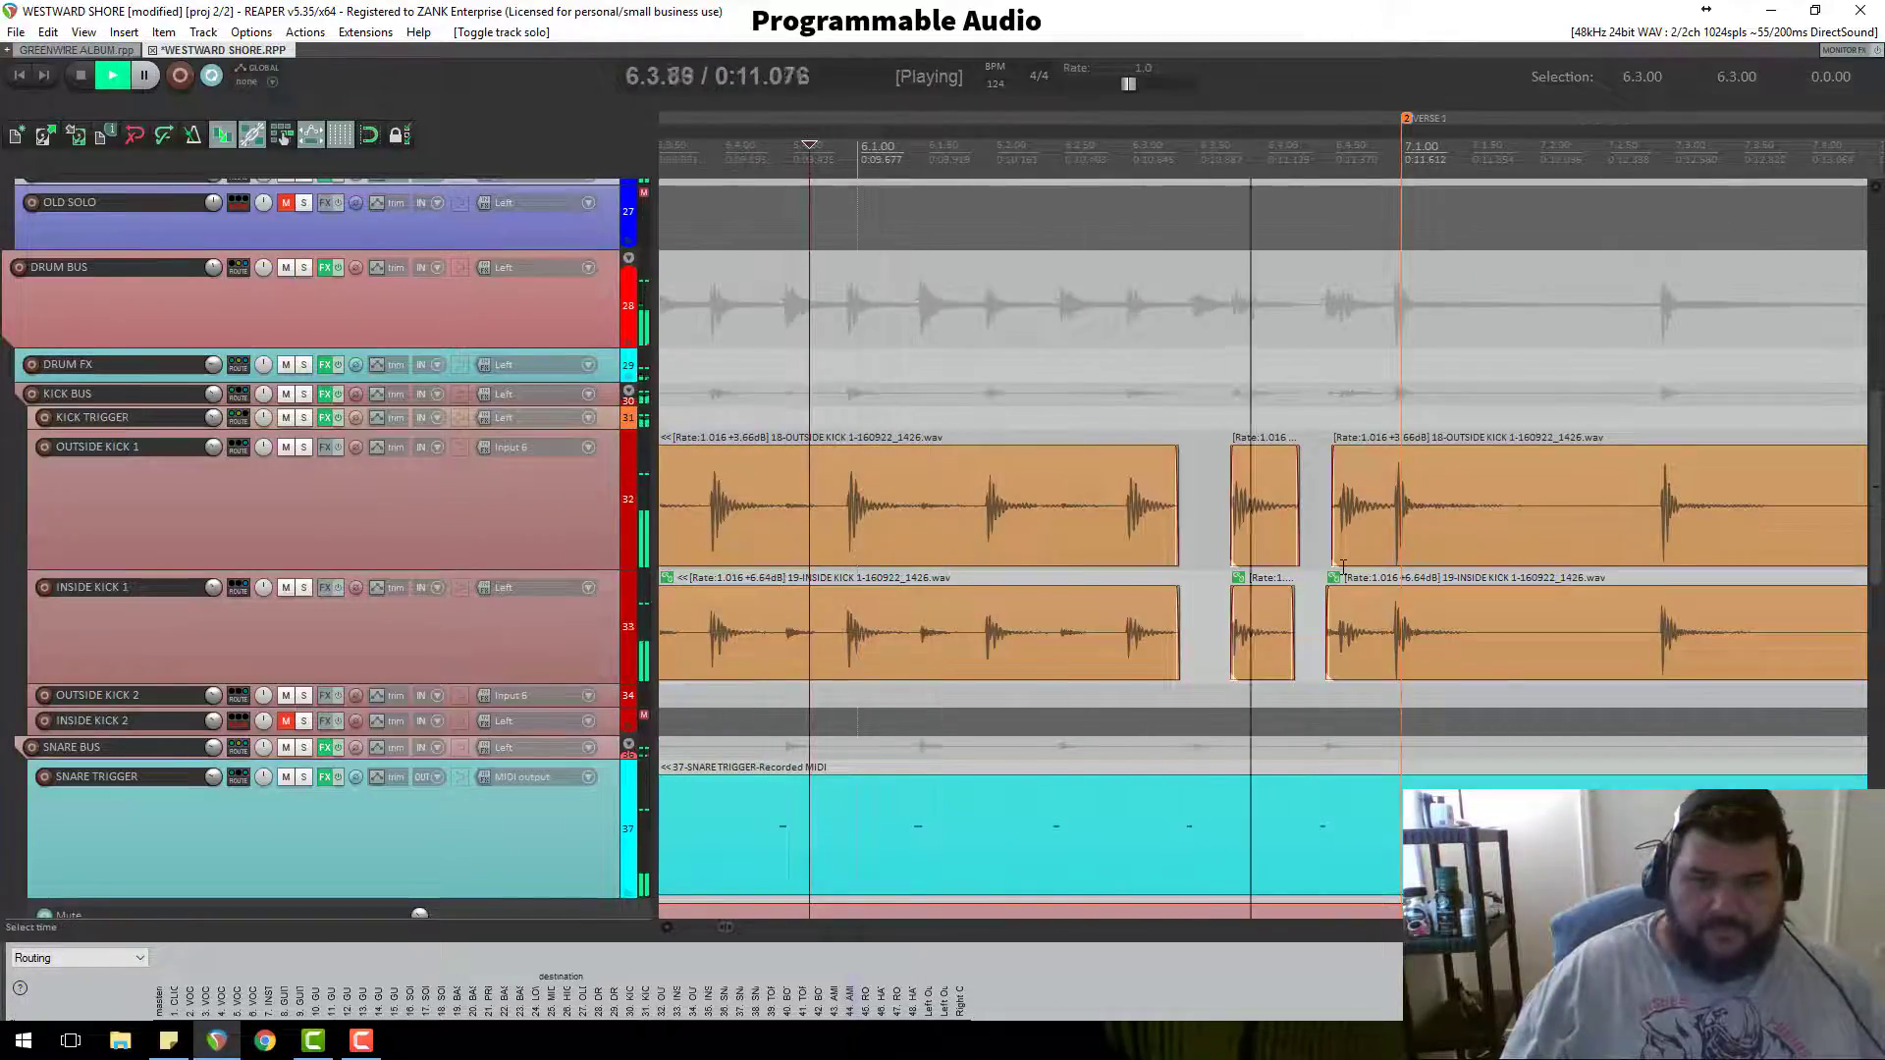
key(space)
Step: Move the isolated kick pieces on both tracks earlier to about 6.3.49 and play back from bar 6
click(1259, 566)
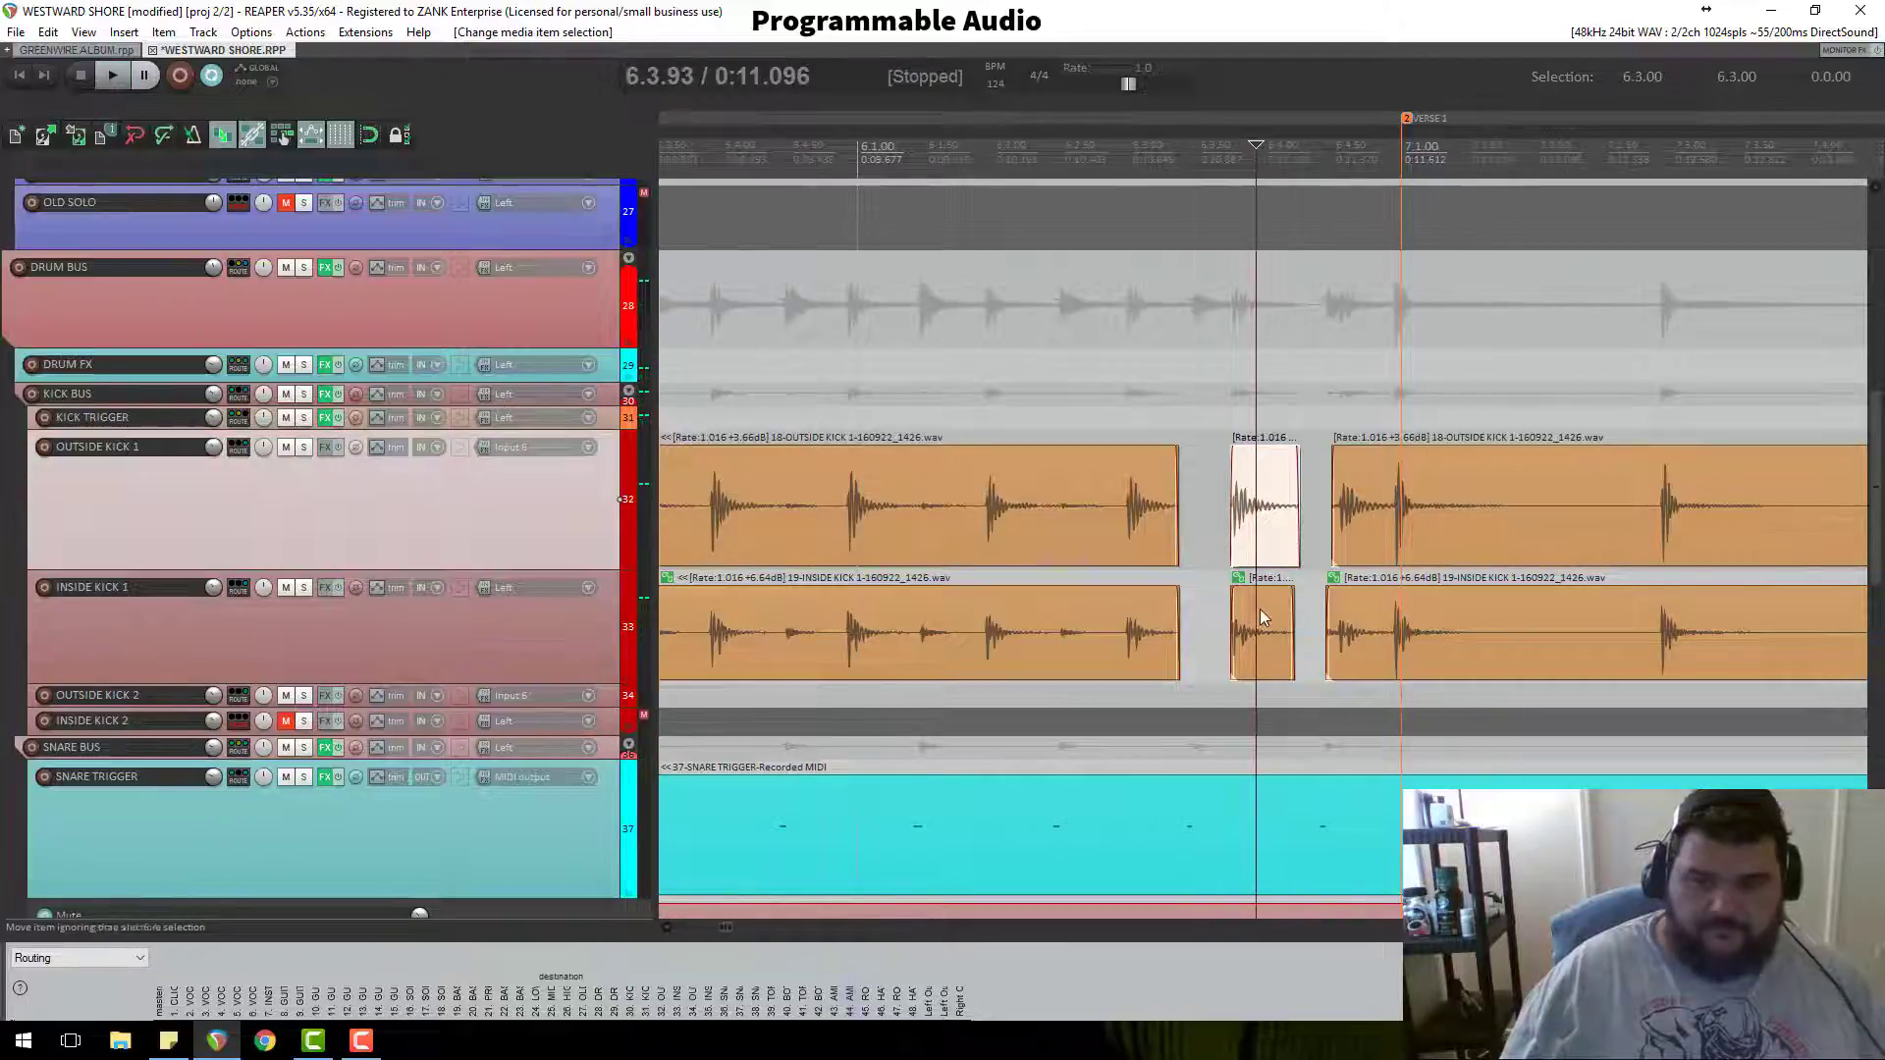
shift+click(1258, 609)
drag(1267, 525, 1232, 526)
key(space)
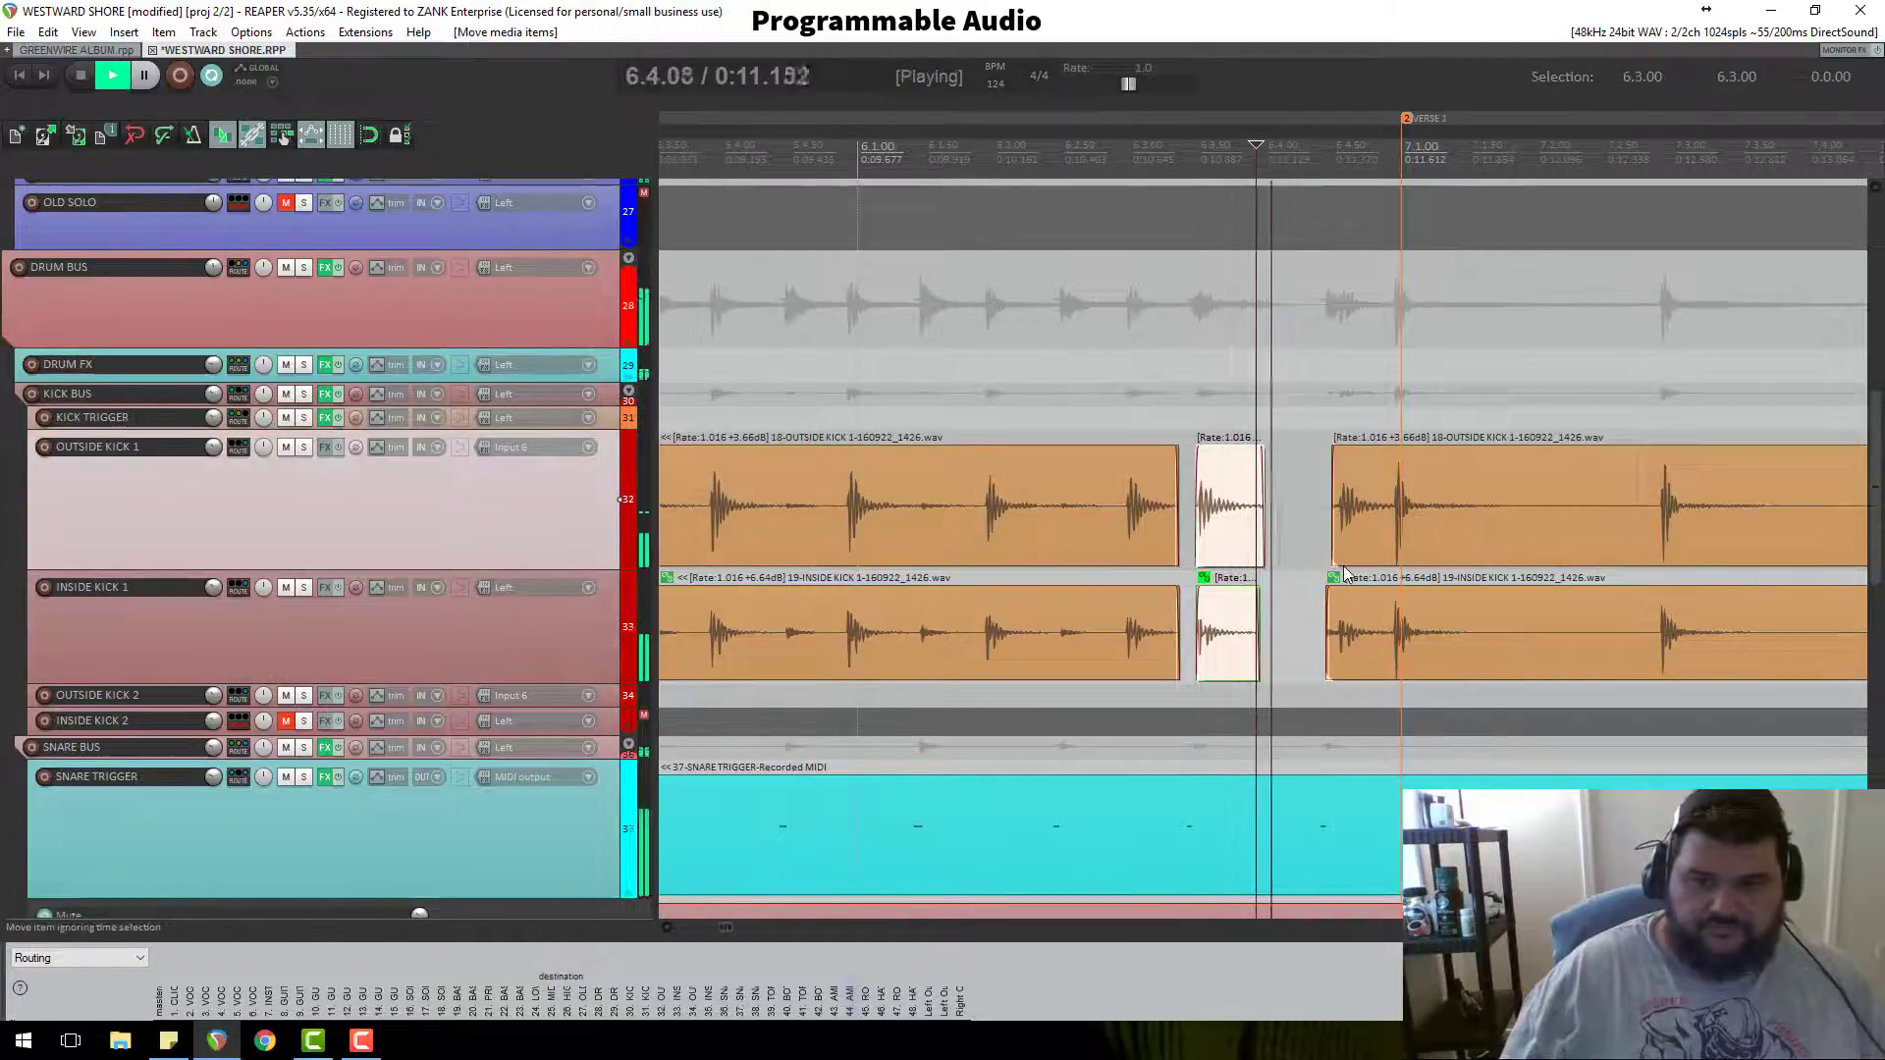
click(862, 153)
key(space)
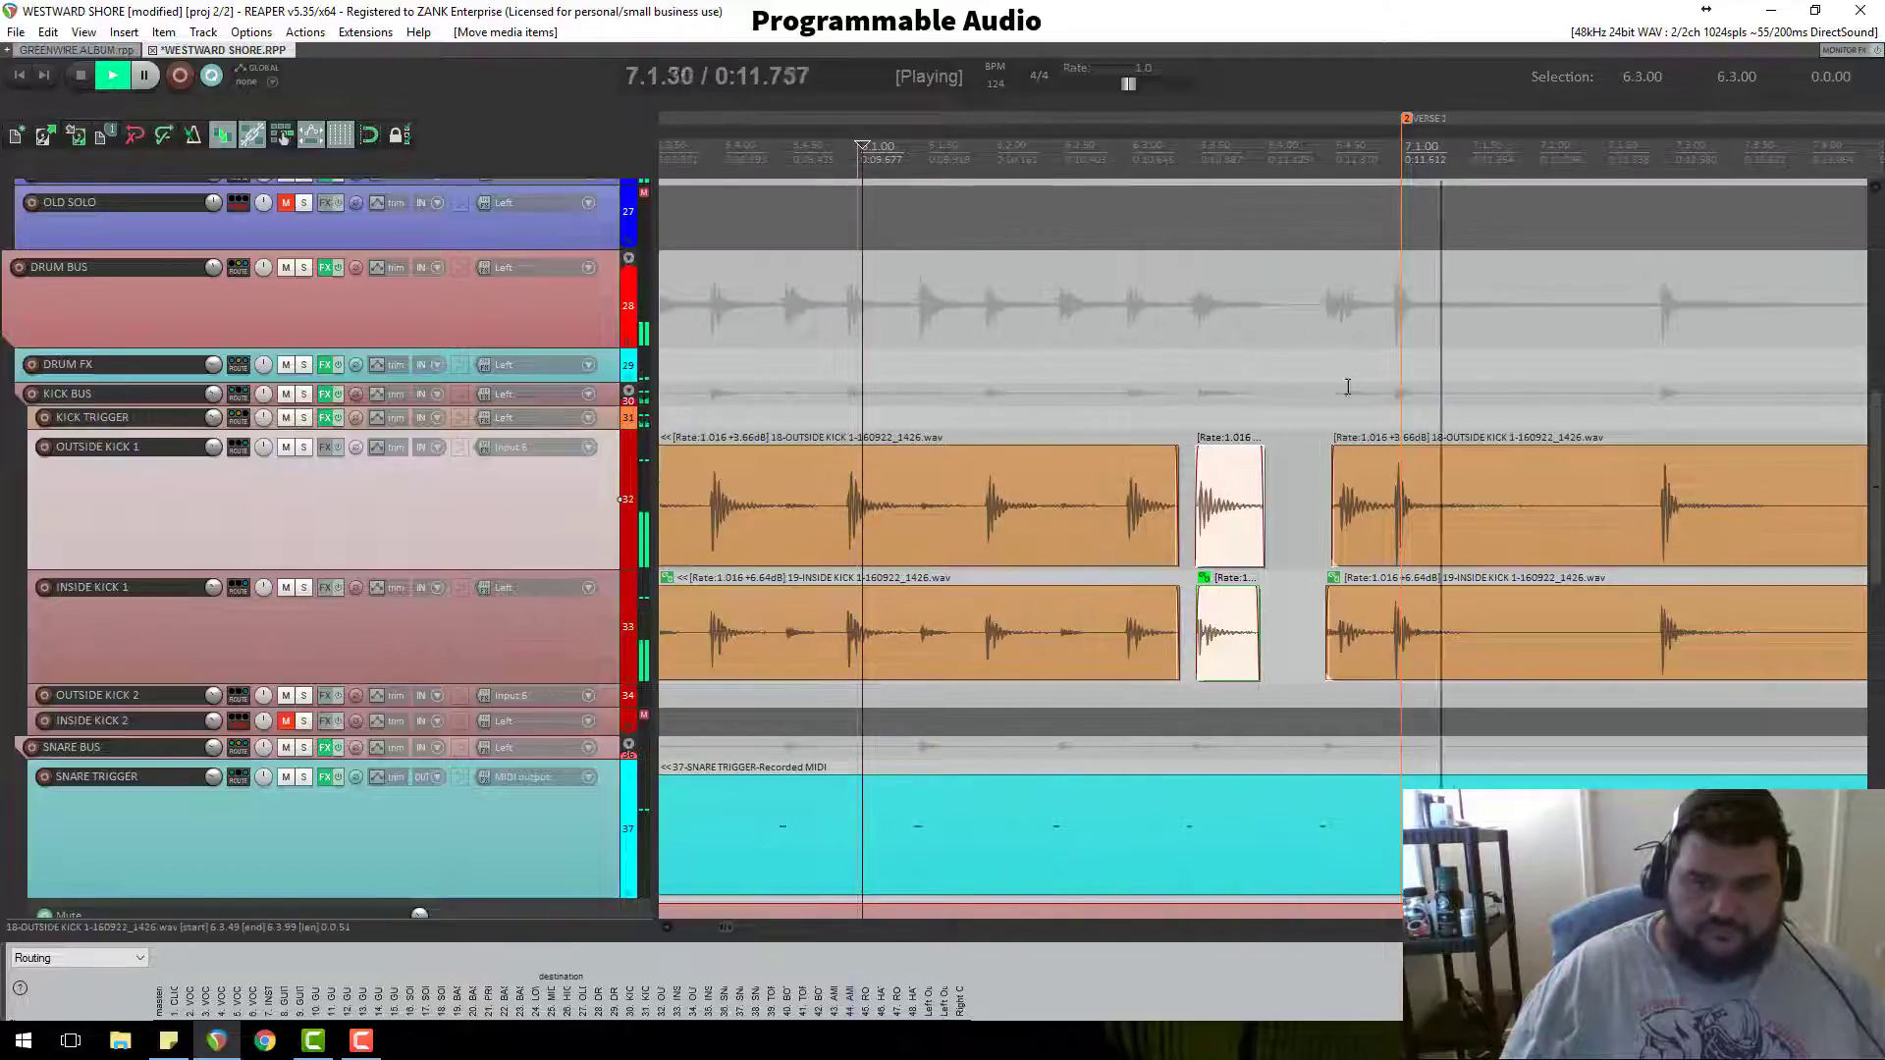
key(space)
Step: Try the isolated kick pieces in later positions overlapping the start of the following items, playing back each placement
drag(1249, 528, 1344, 538)
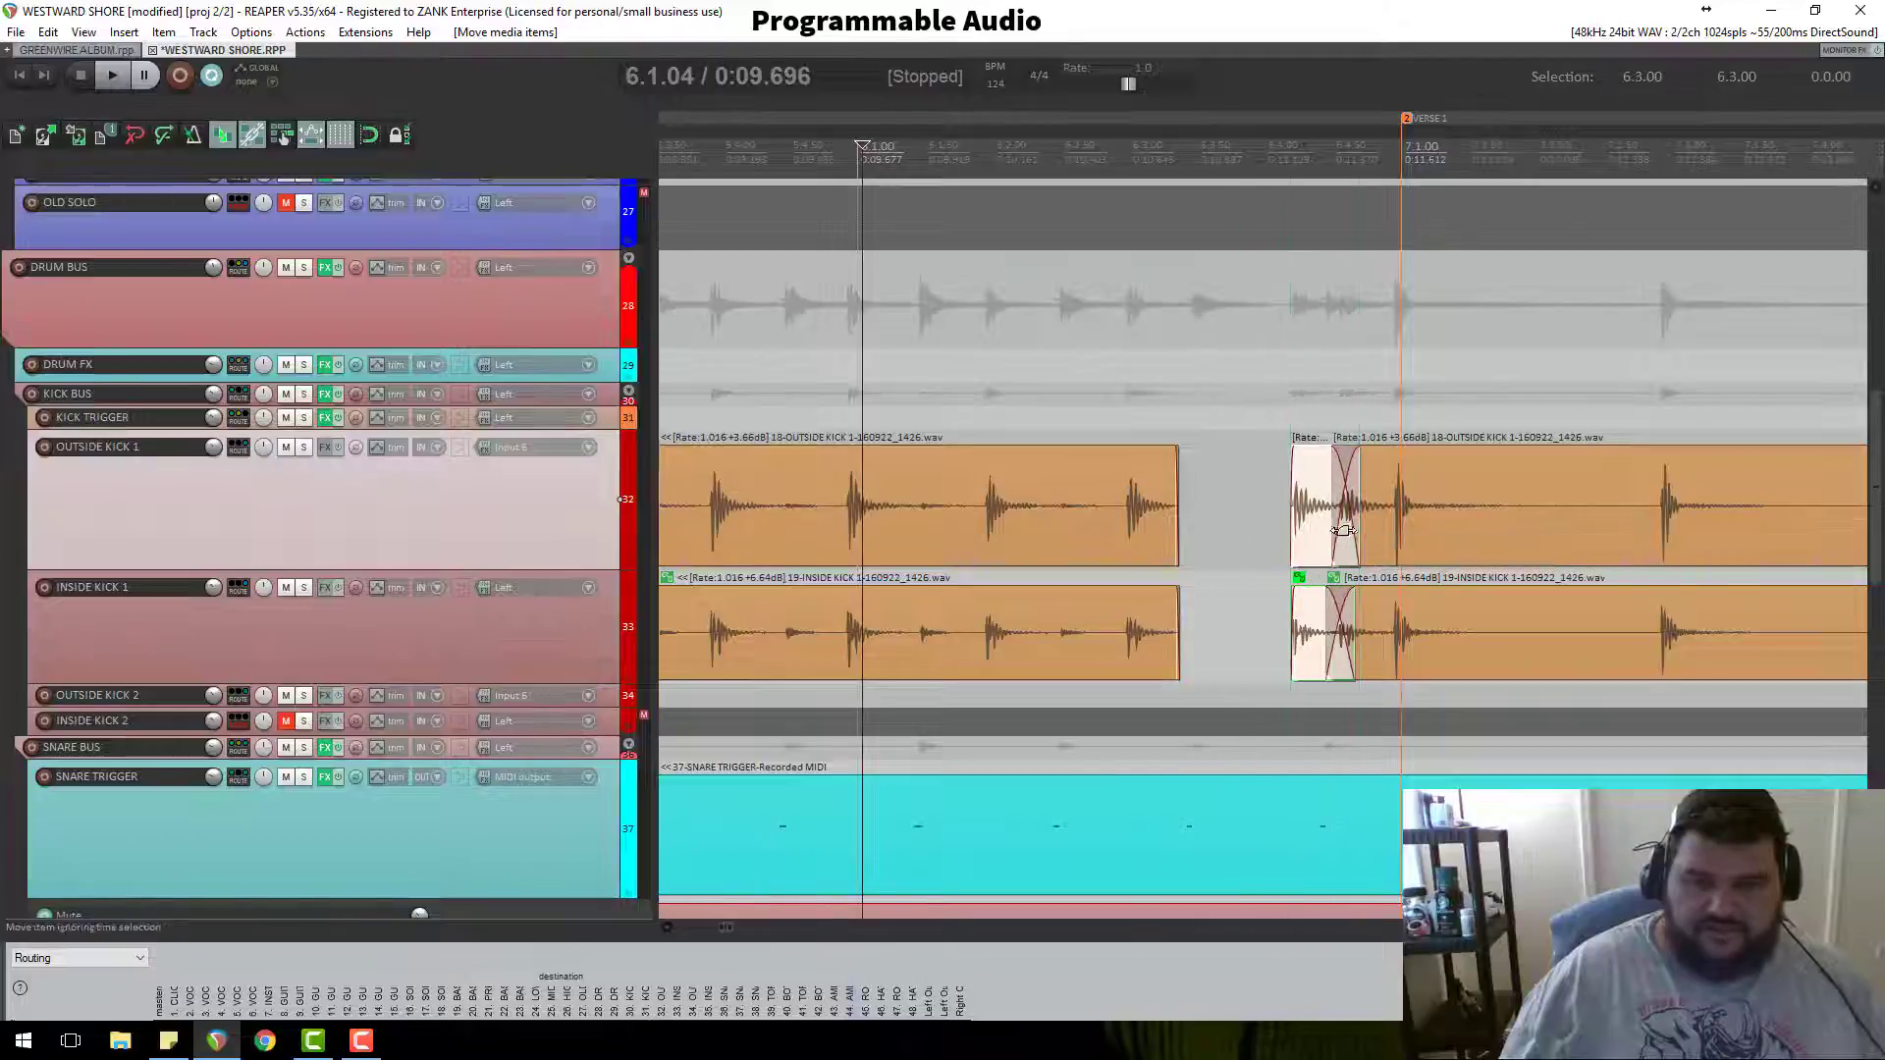
key(space)
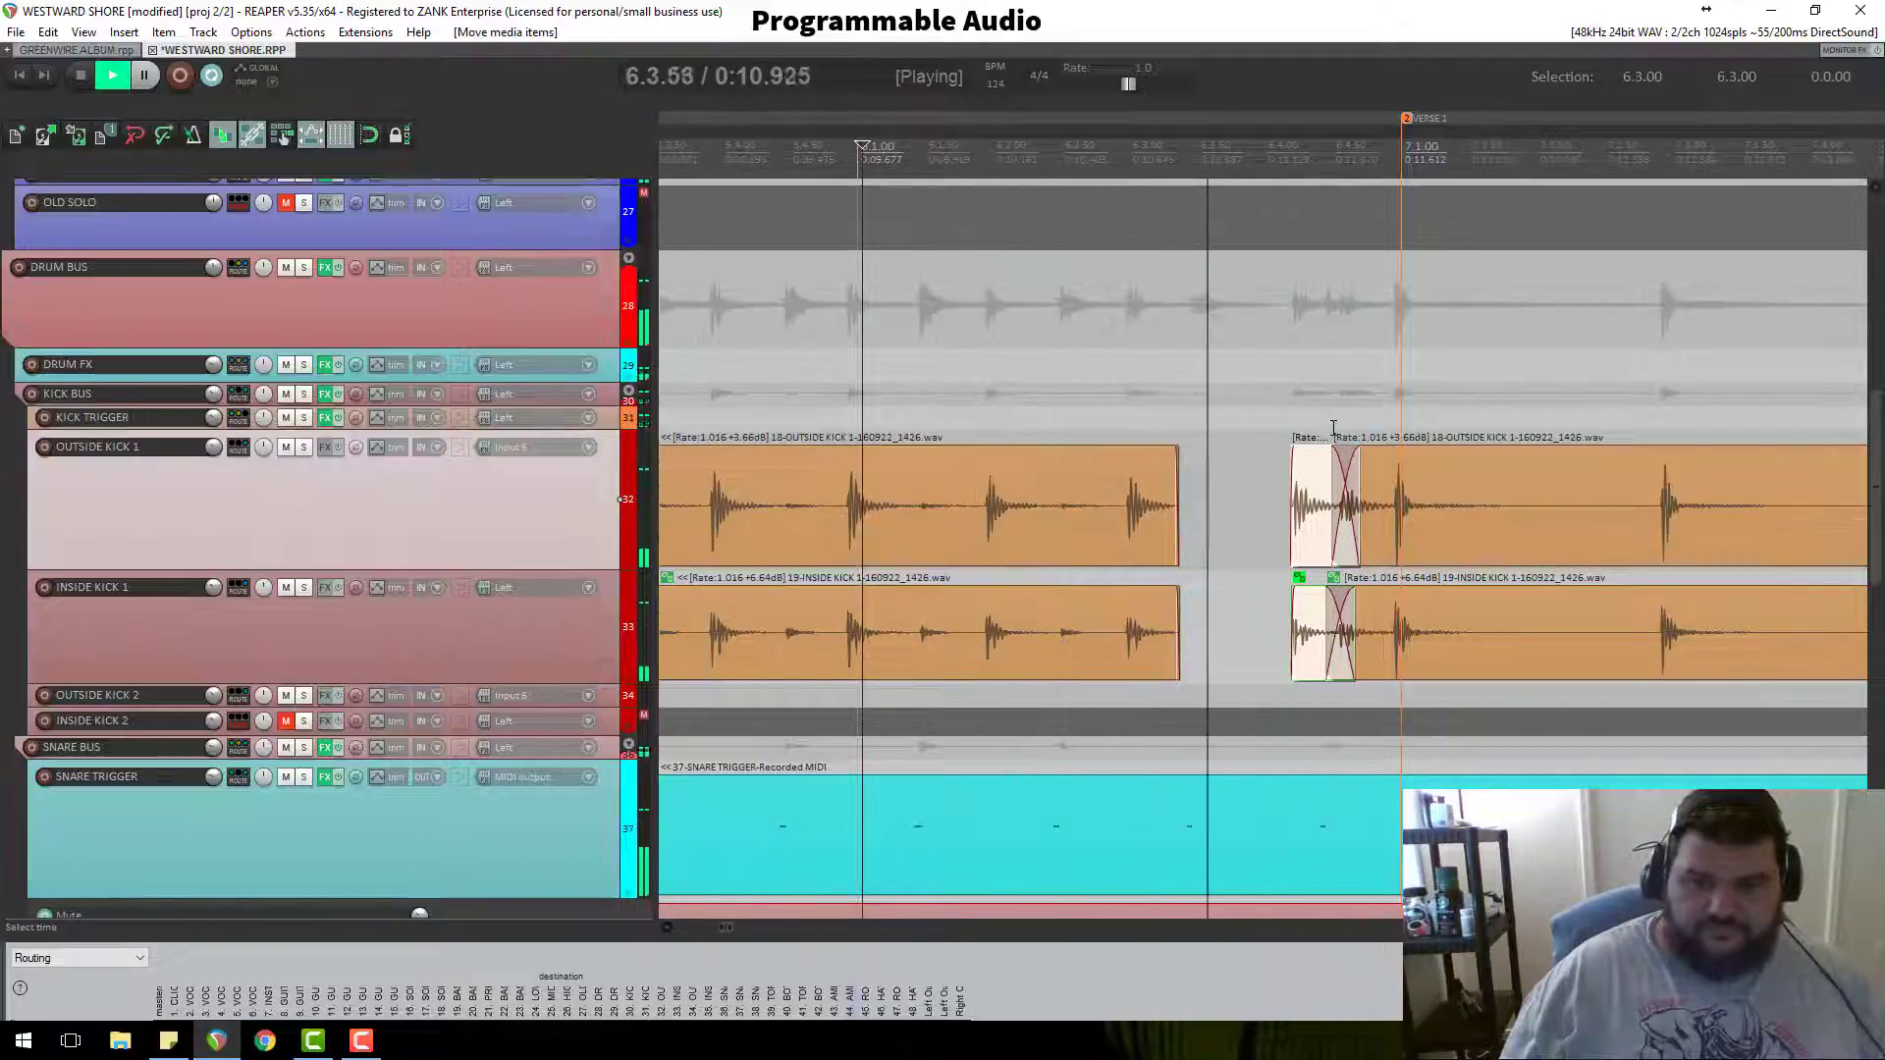
key(space)
drag(1310, 481, 1288, 482)
key(space)
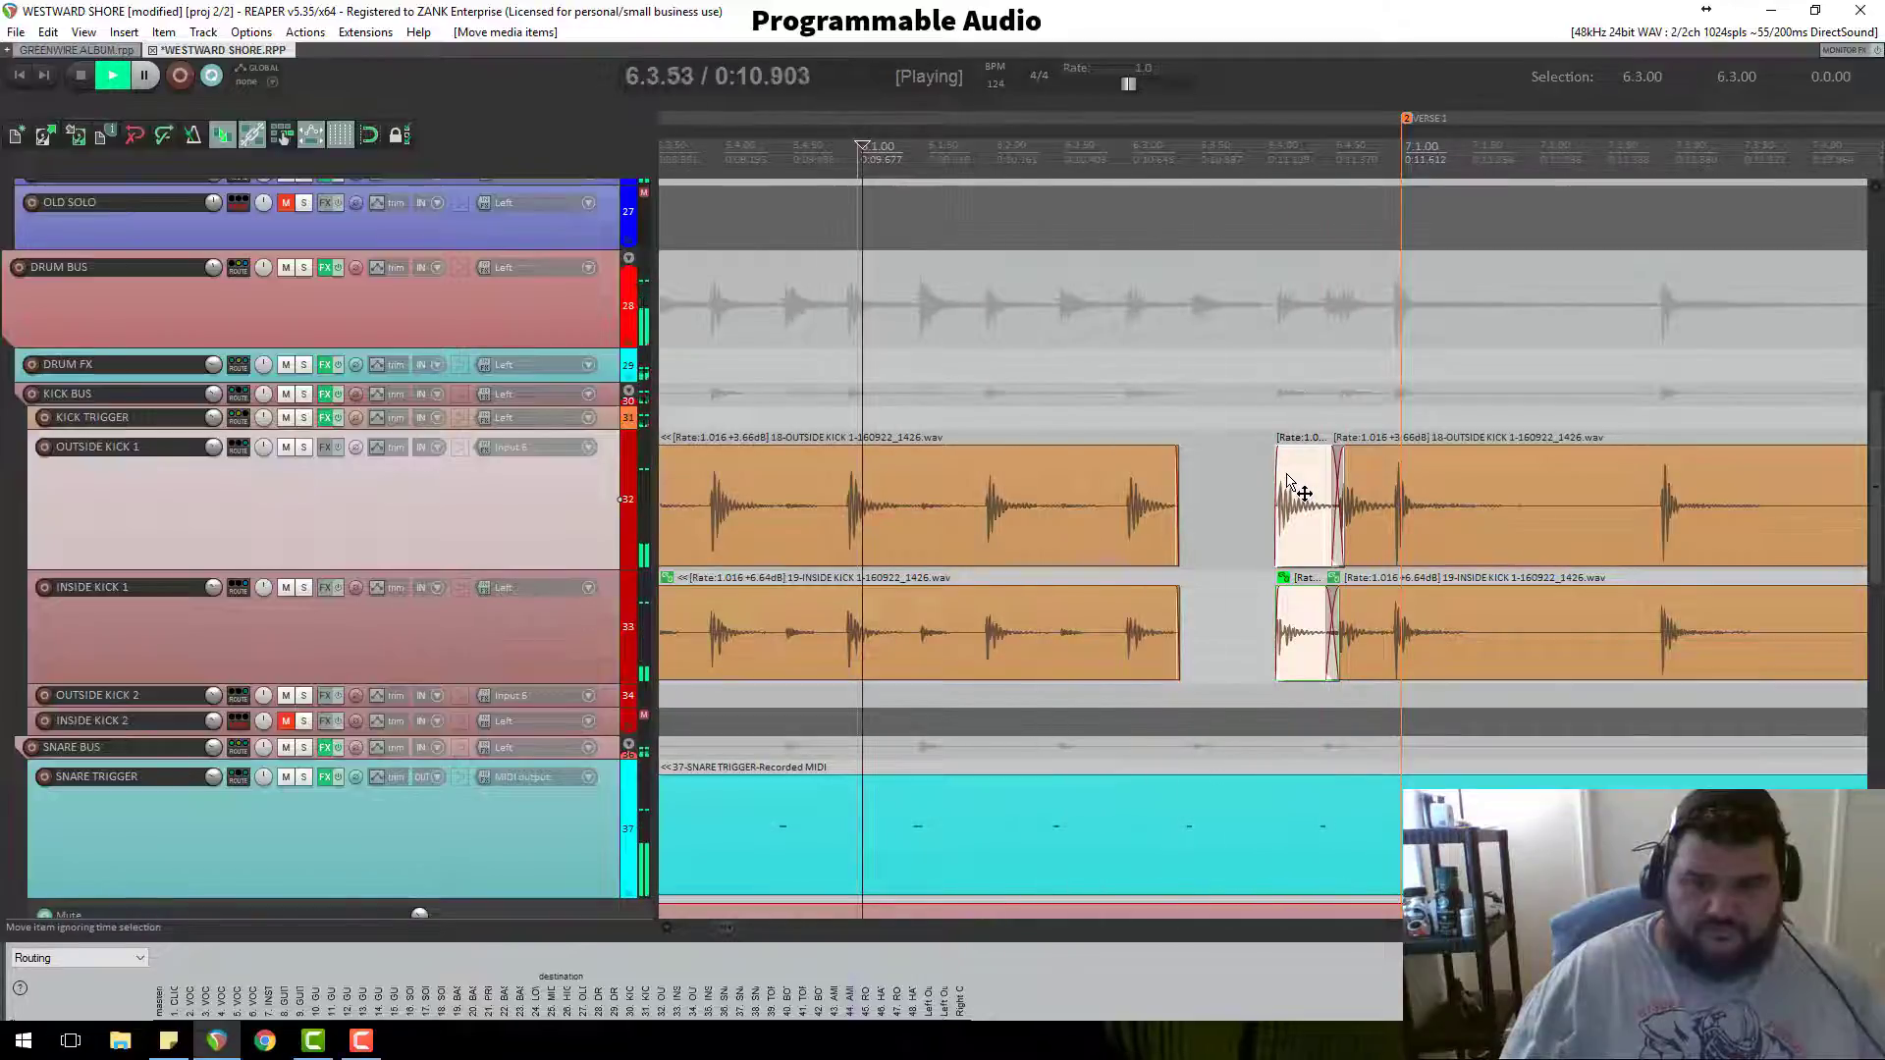
key(space)
Step: Undo all the kick moves, trims and splits until both Kick 1 items are whole again
key(ctrl+z)
key(ctrl+z)
key(ctrl+z)
key(ctrl+z)
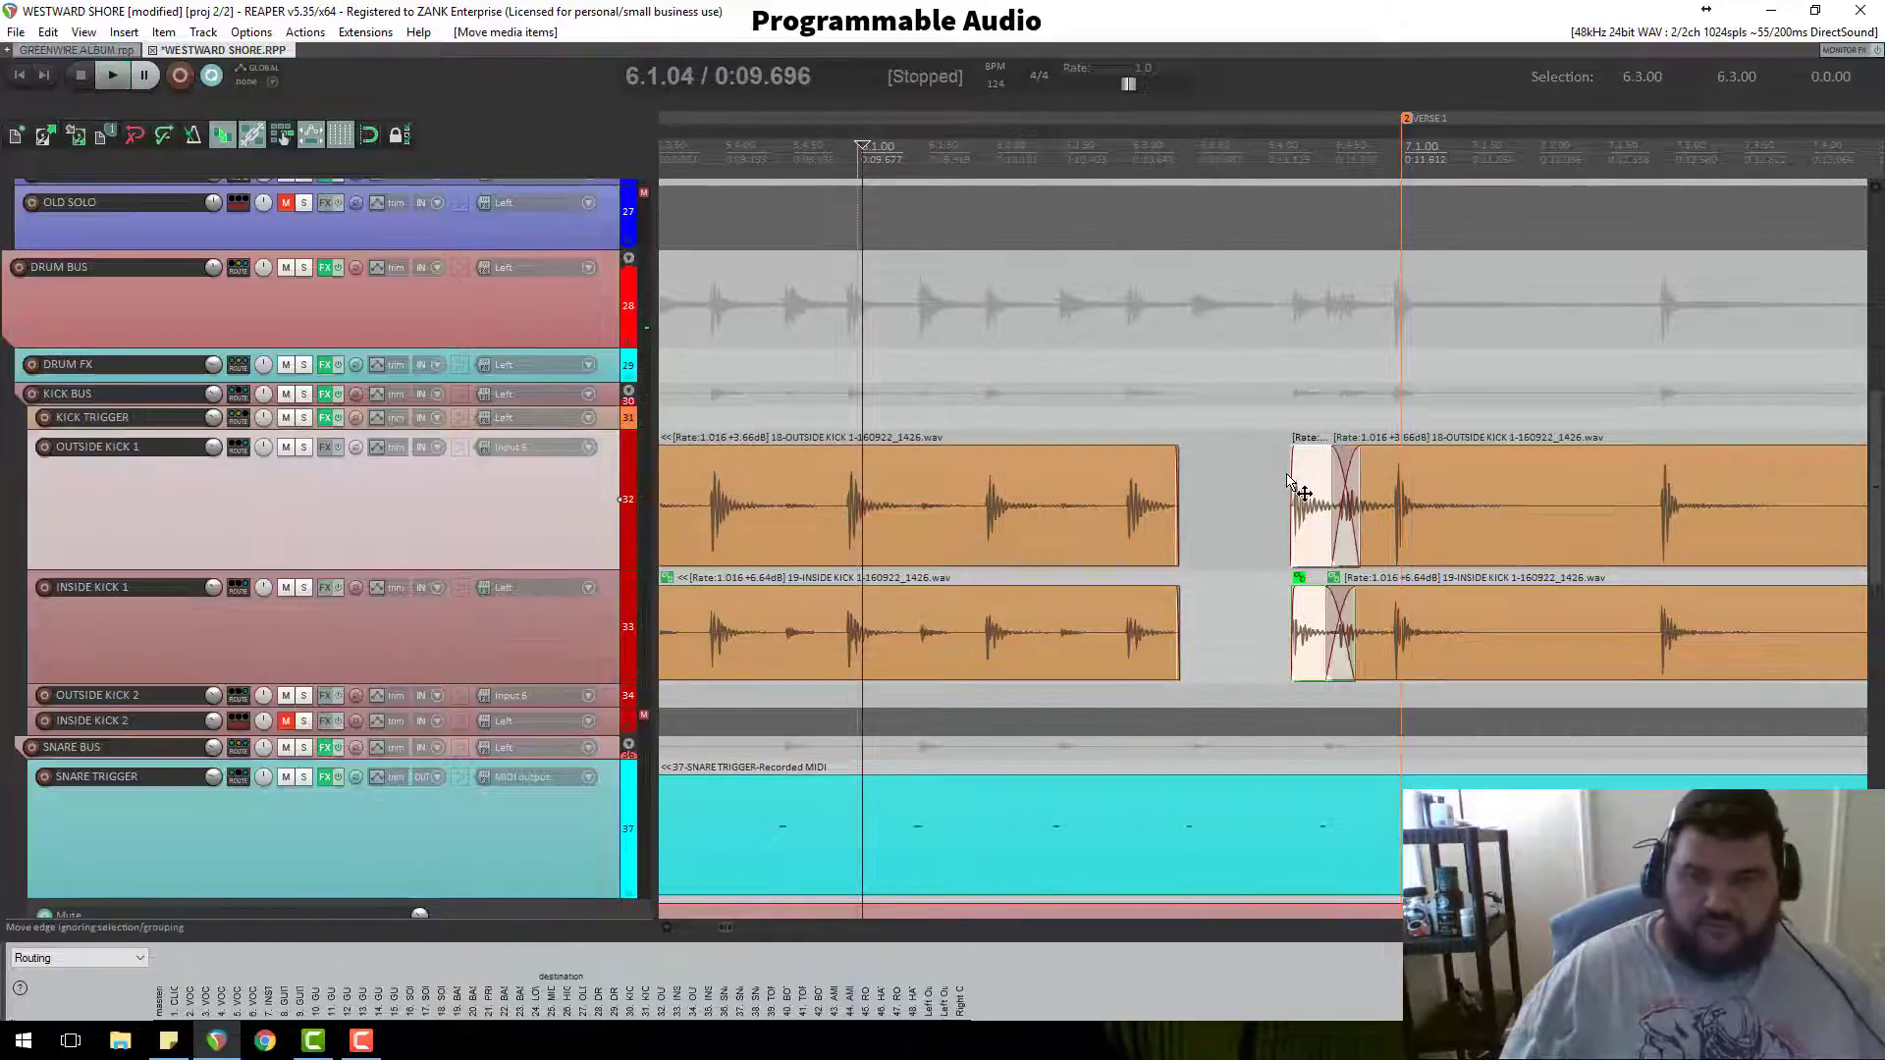
key(ctrl+shift+z)
key(ctrl+shift+z)
key(ctrl+shift+z)
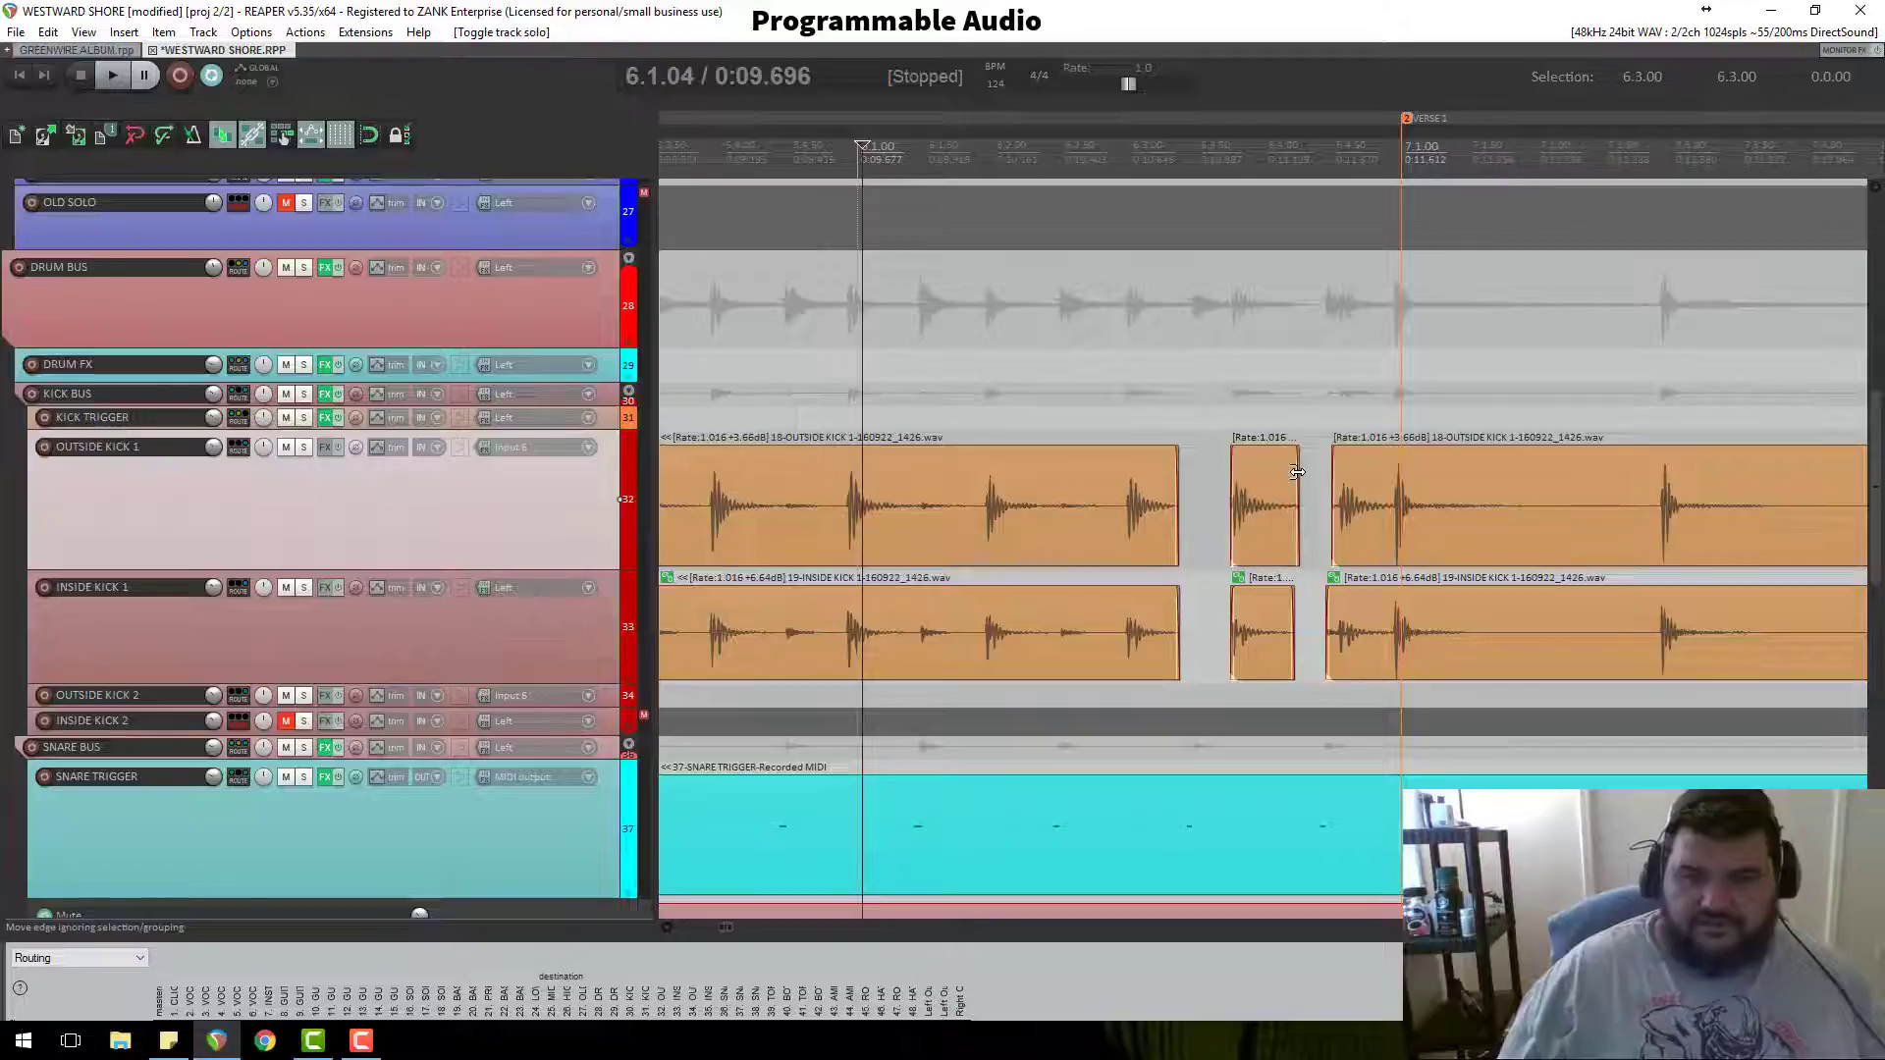
key(ctrl+z)
key(ctrl+z)
key(ctrl+z)
key(ctrl+z)
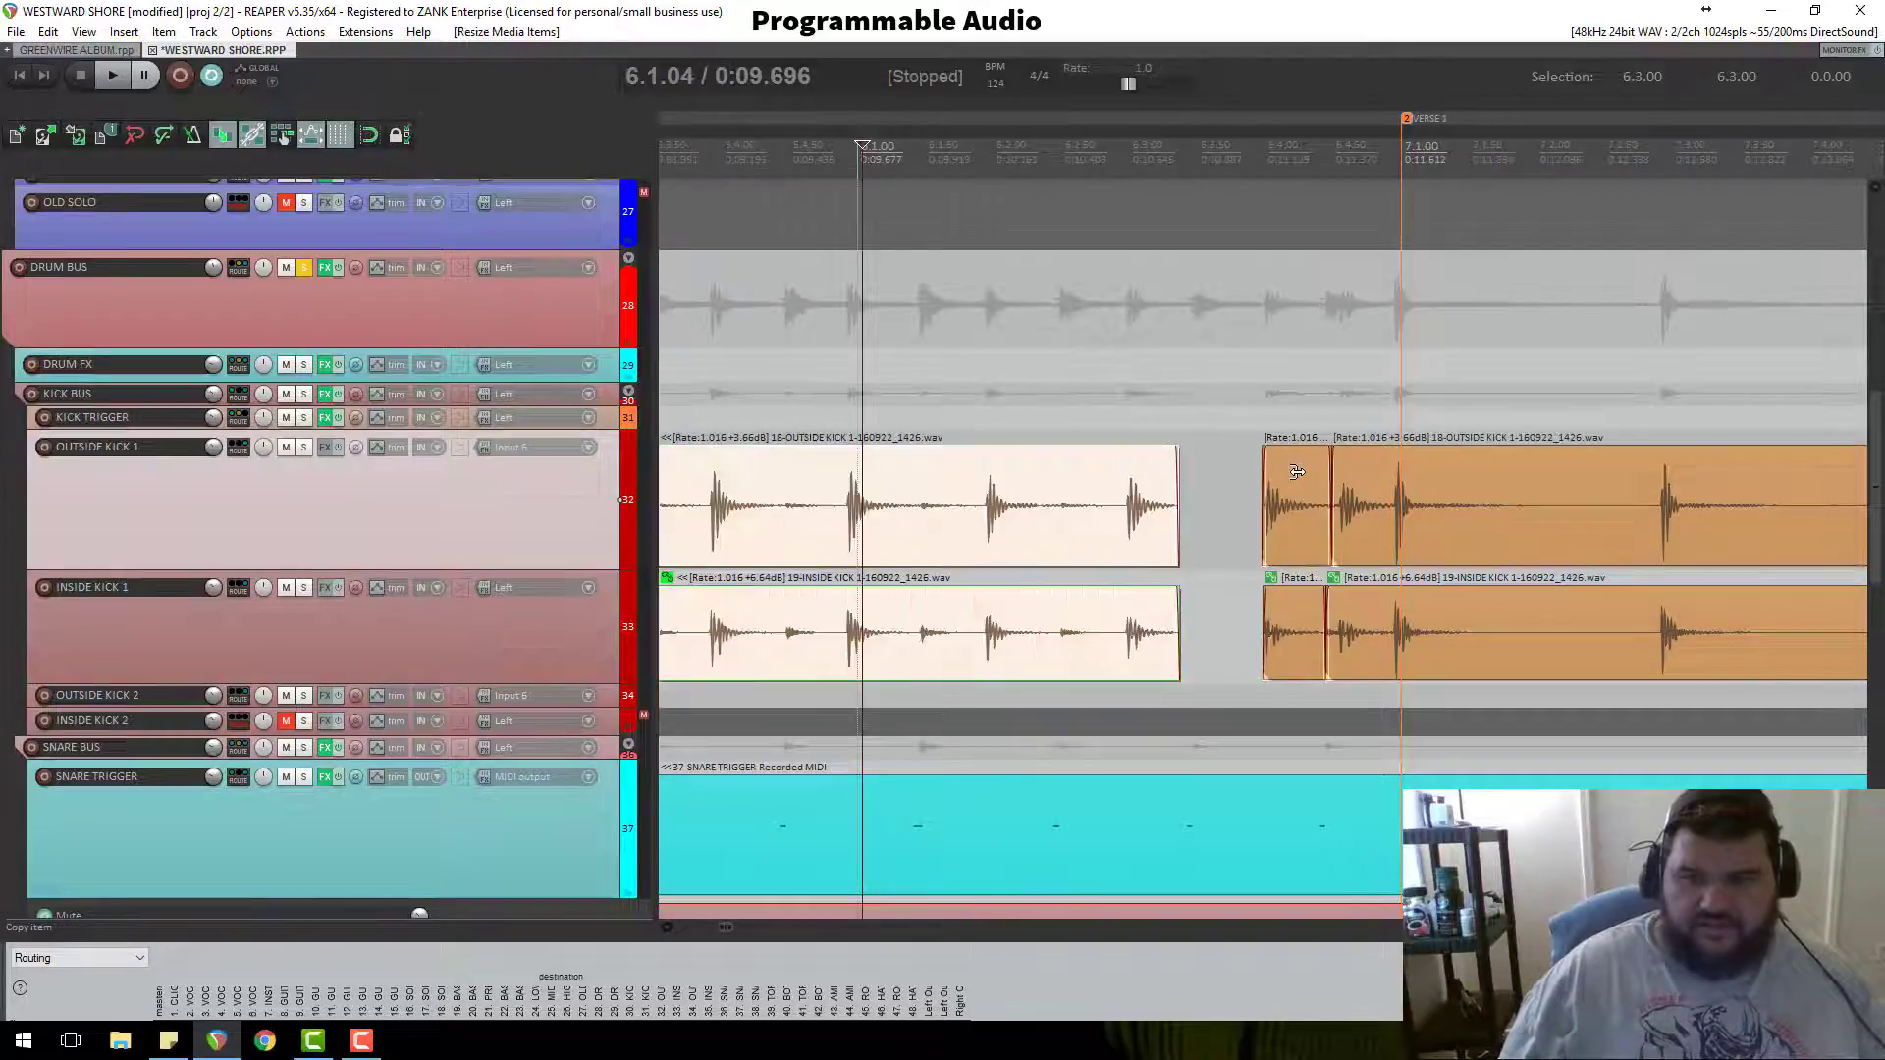
key(ctrl+z)
key(ctrl+z)
key(ctrl+z)
key(ctrl+z)
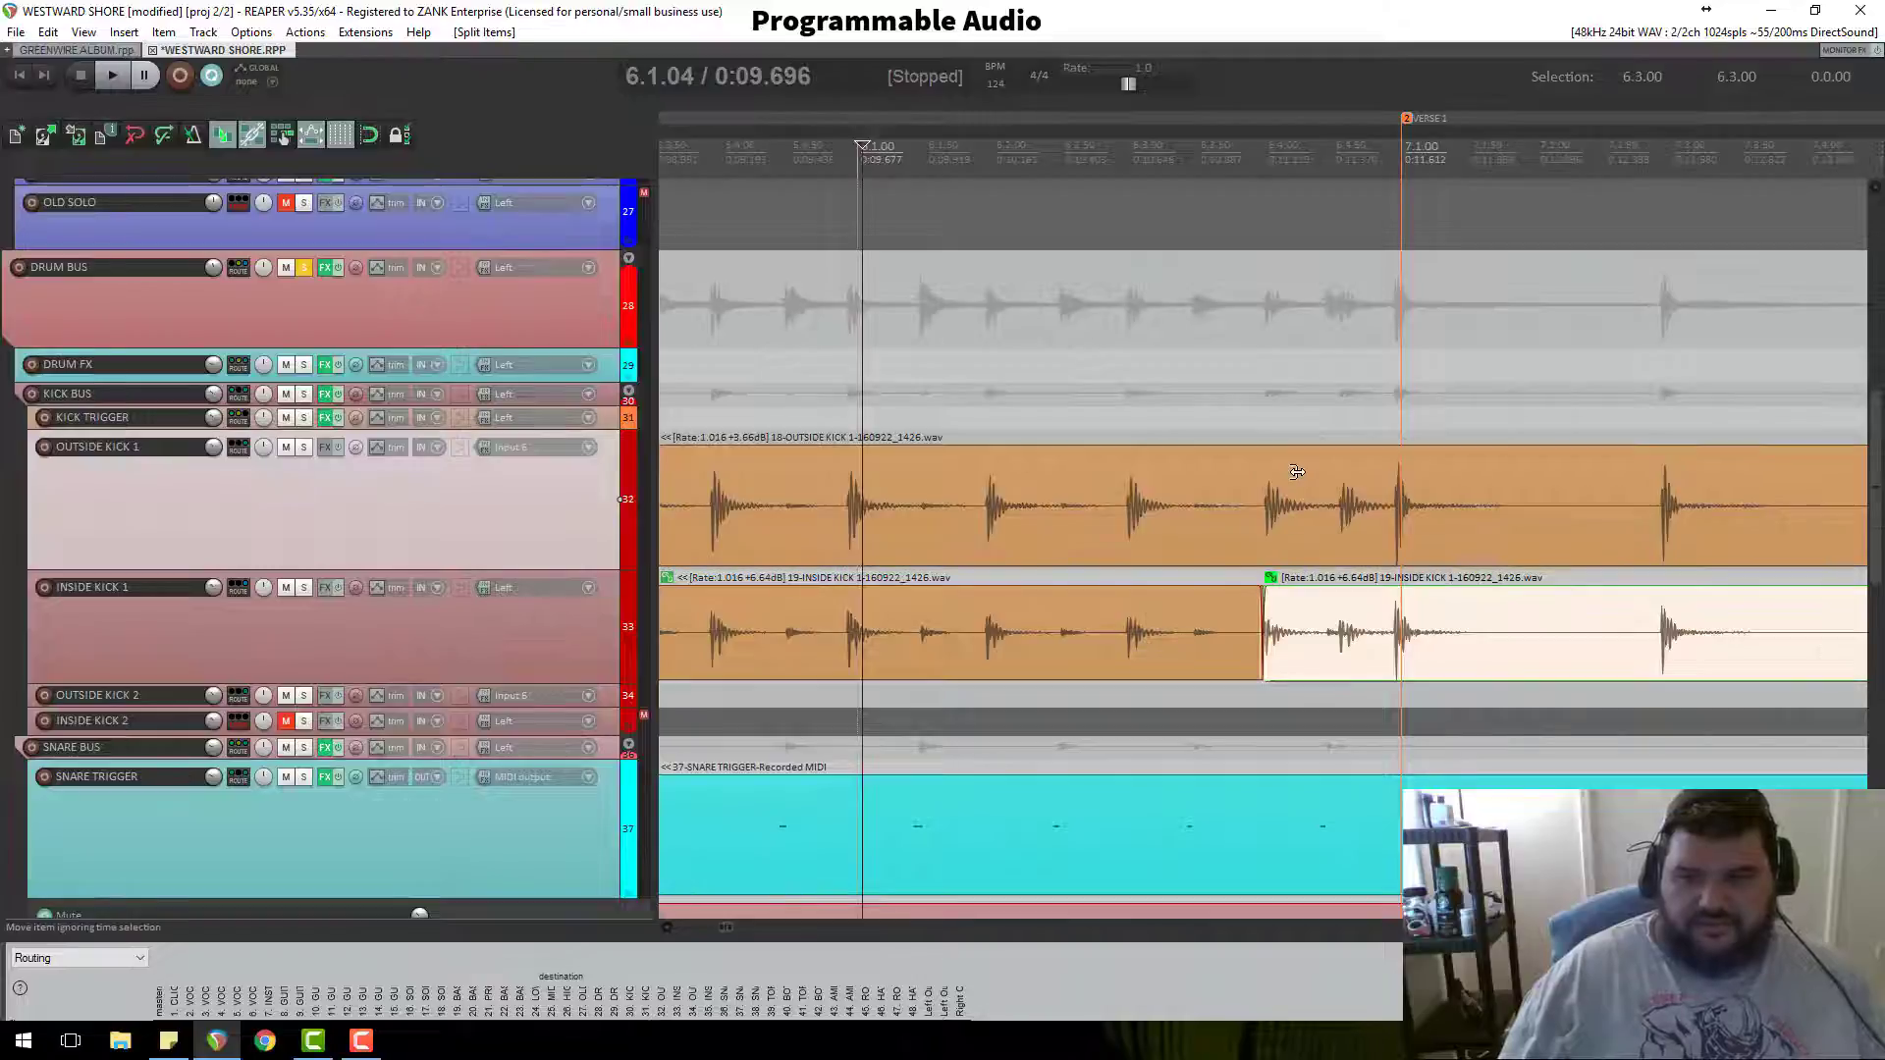
key(ctrl+z)
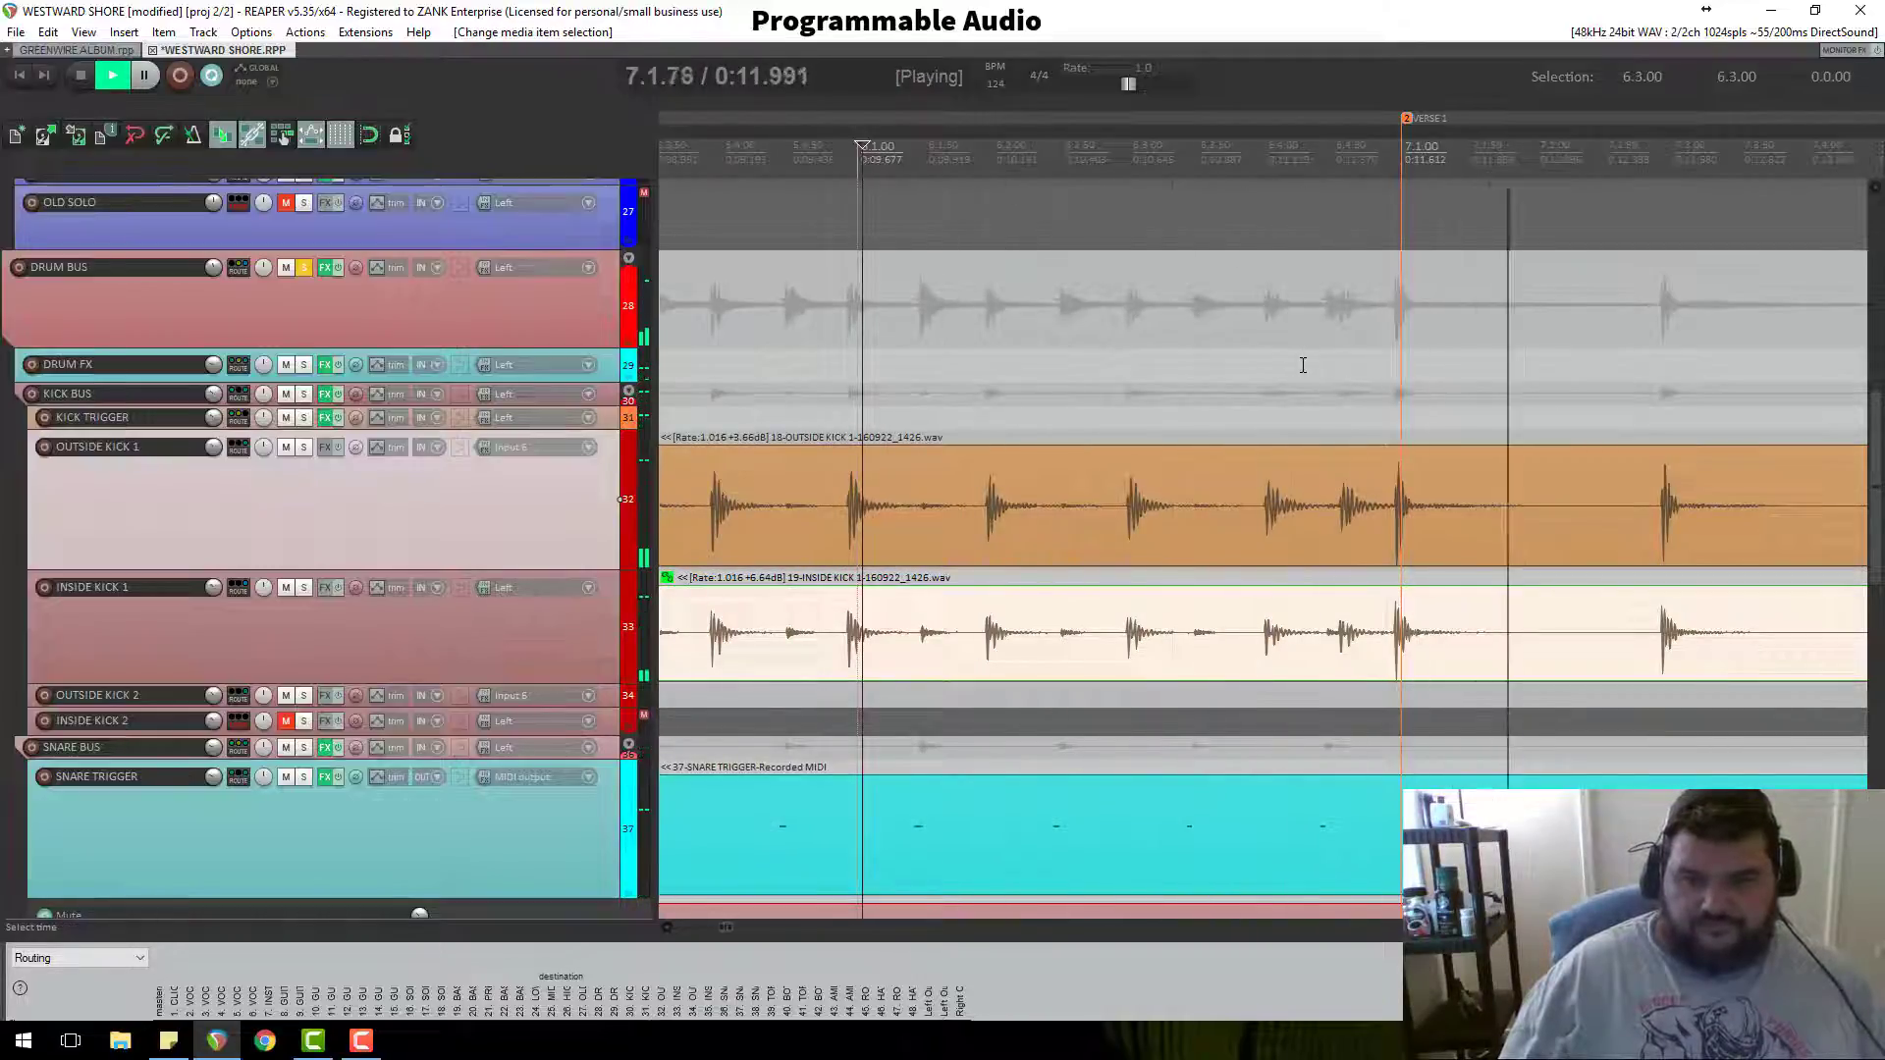
Step: Unsolo DRUM BUS and play the passage leading into Verse 1 with the full mix
key(space)
click(304, 267)
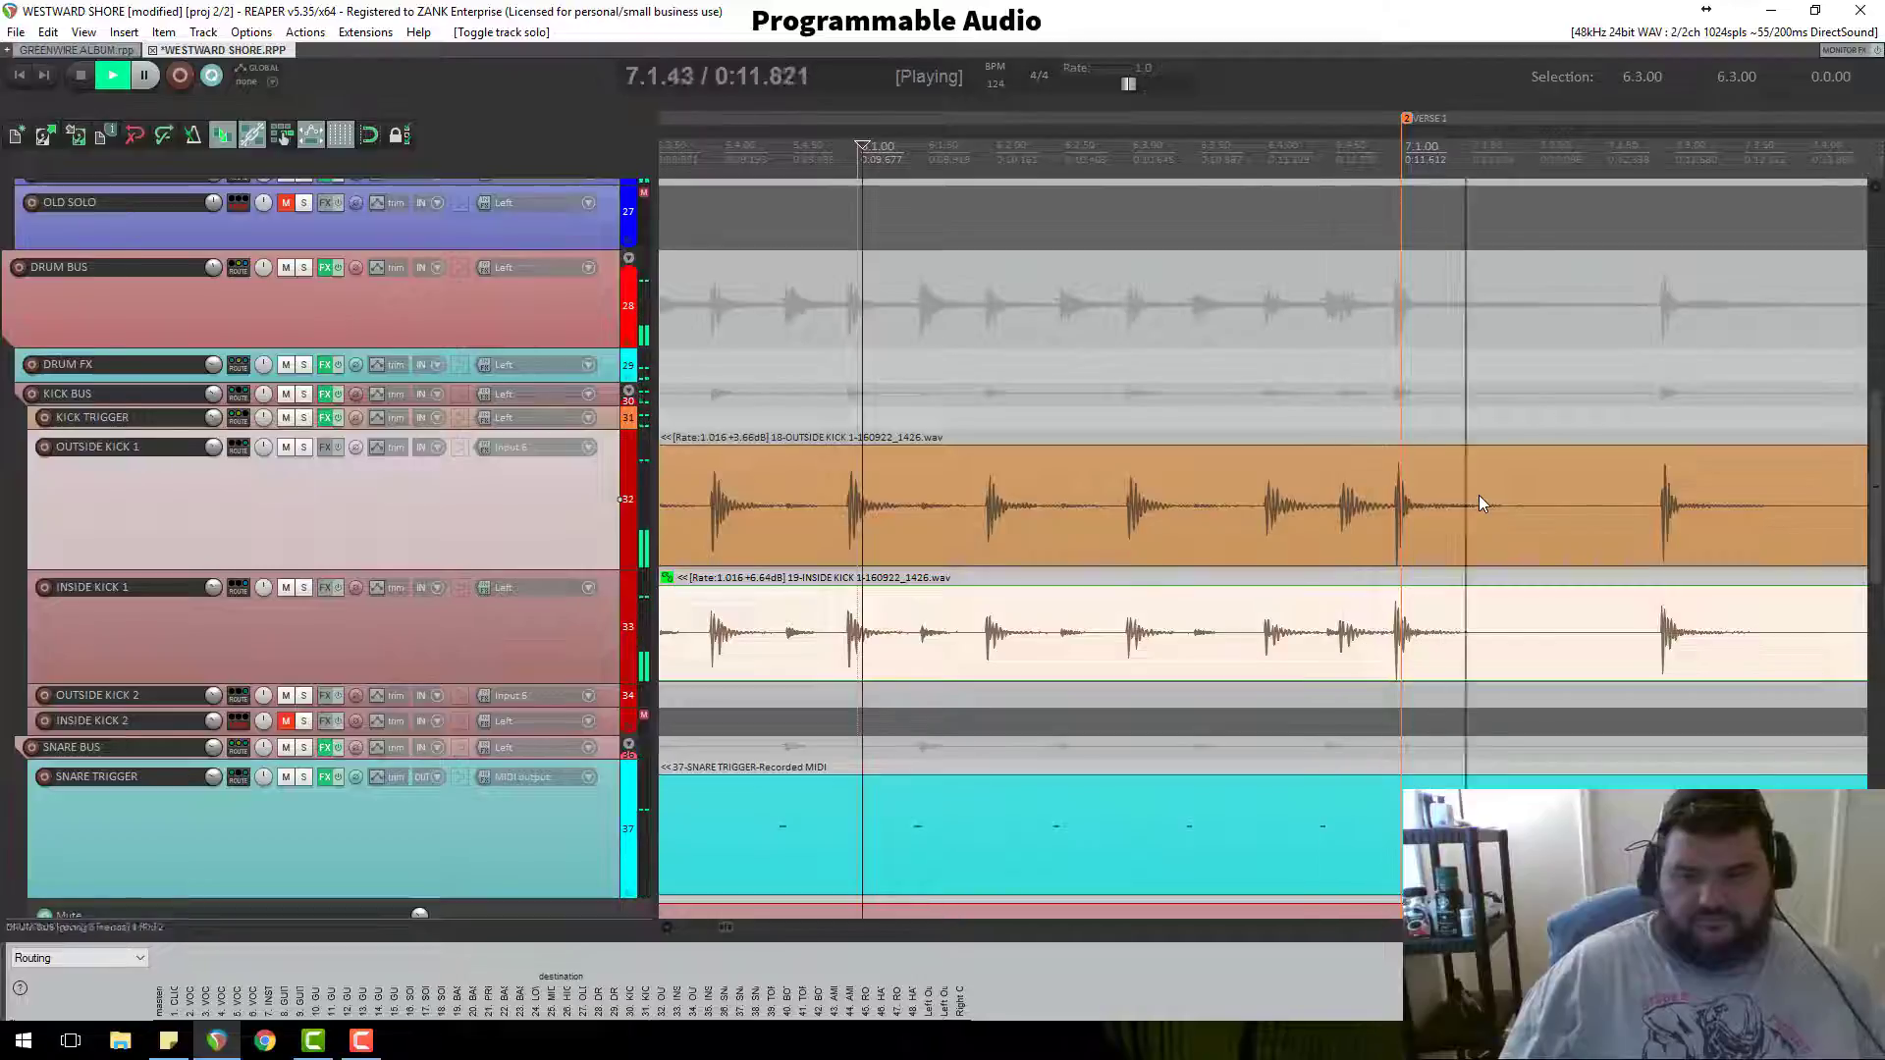
key(space)
Step: Split both Kick 1 items before the last kick hit ahead of Verse 1 (about 6.4.45) and before the Verse 1 hit (about 6.4.95)
click(1320, 834)
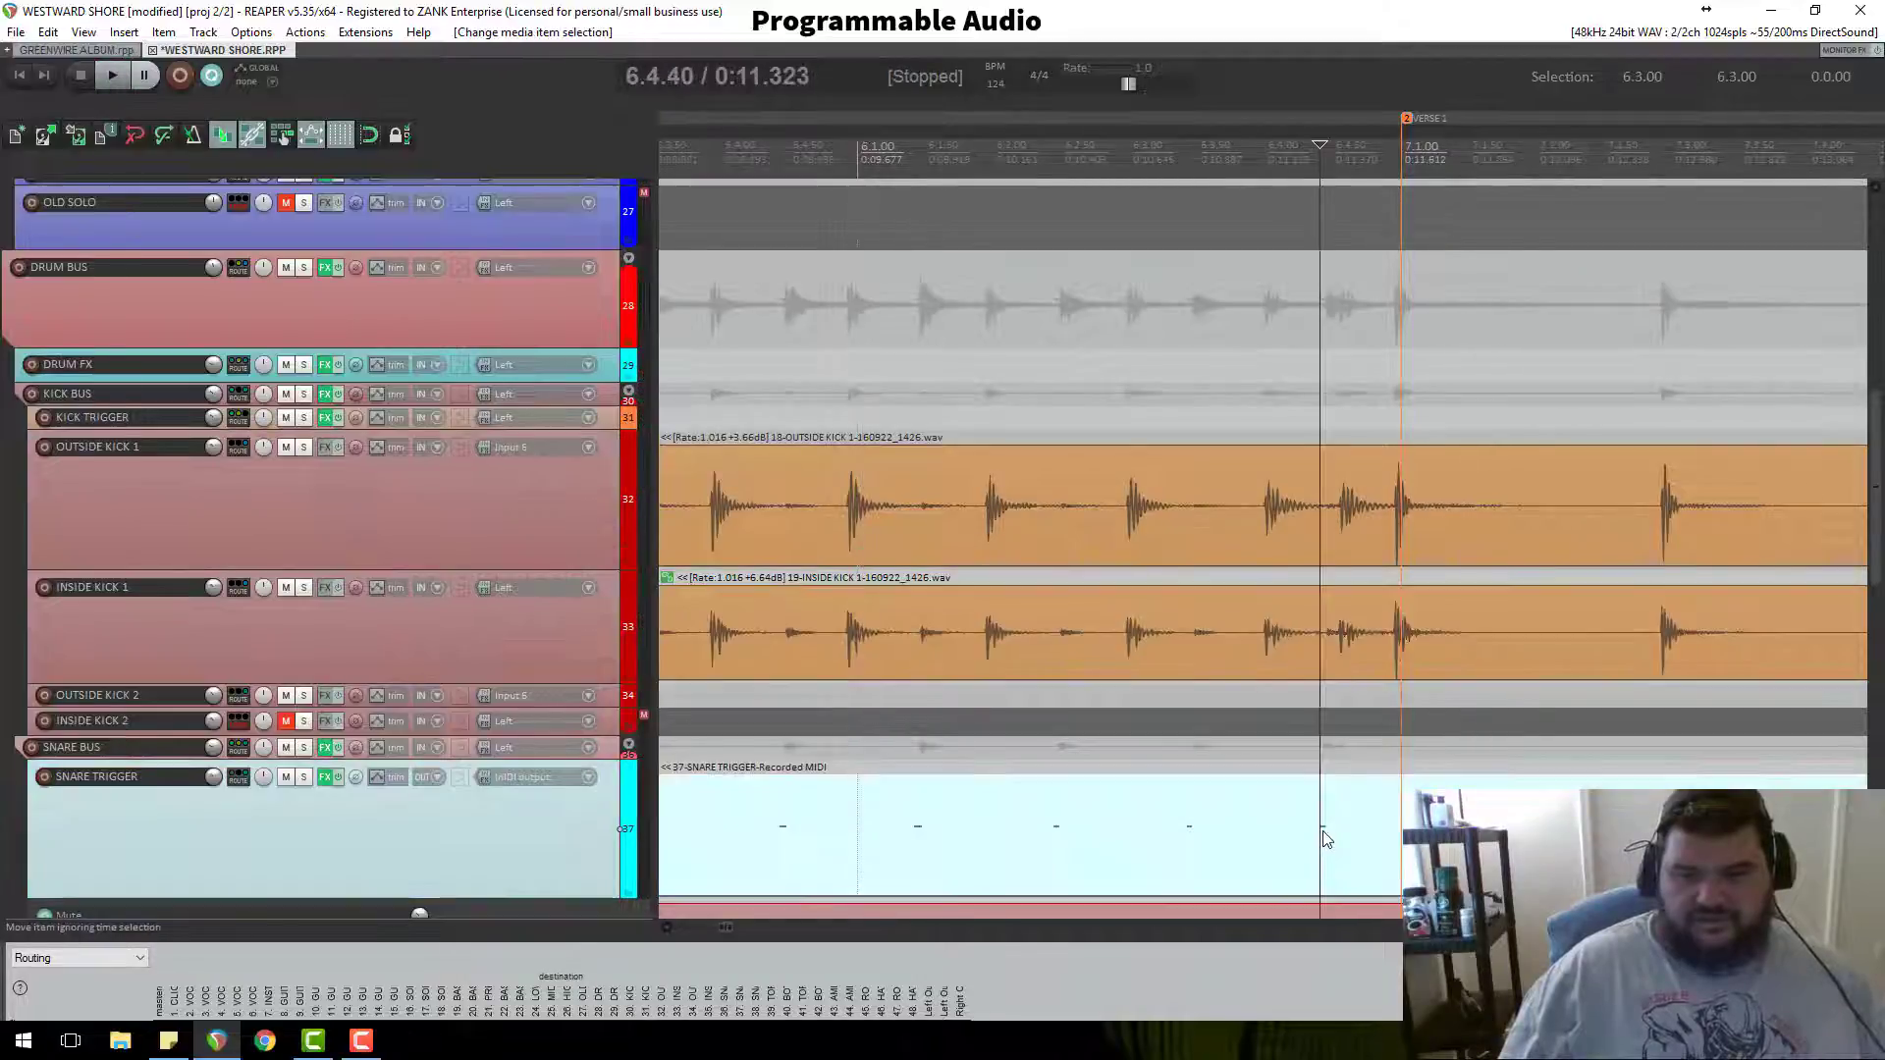
click(1389, 497)
scroll(1374, 550, up, 4)
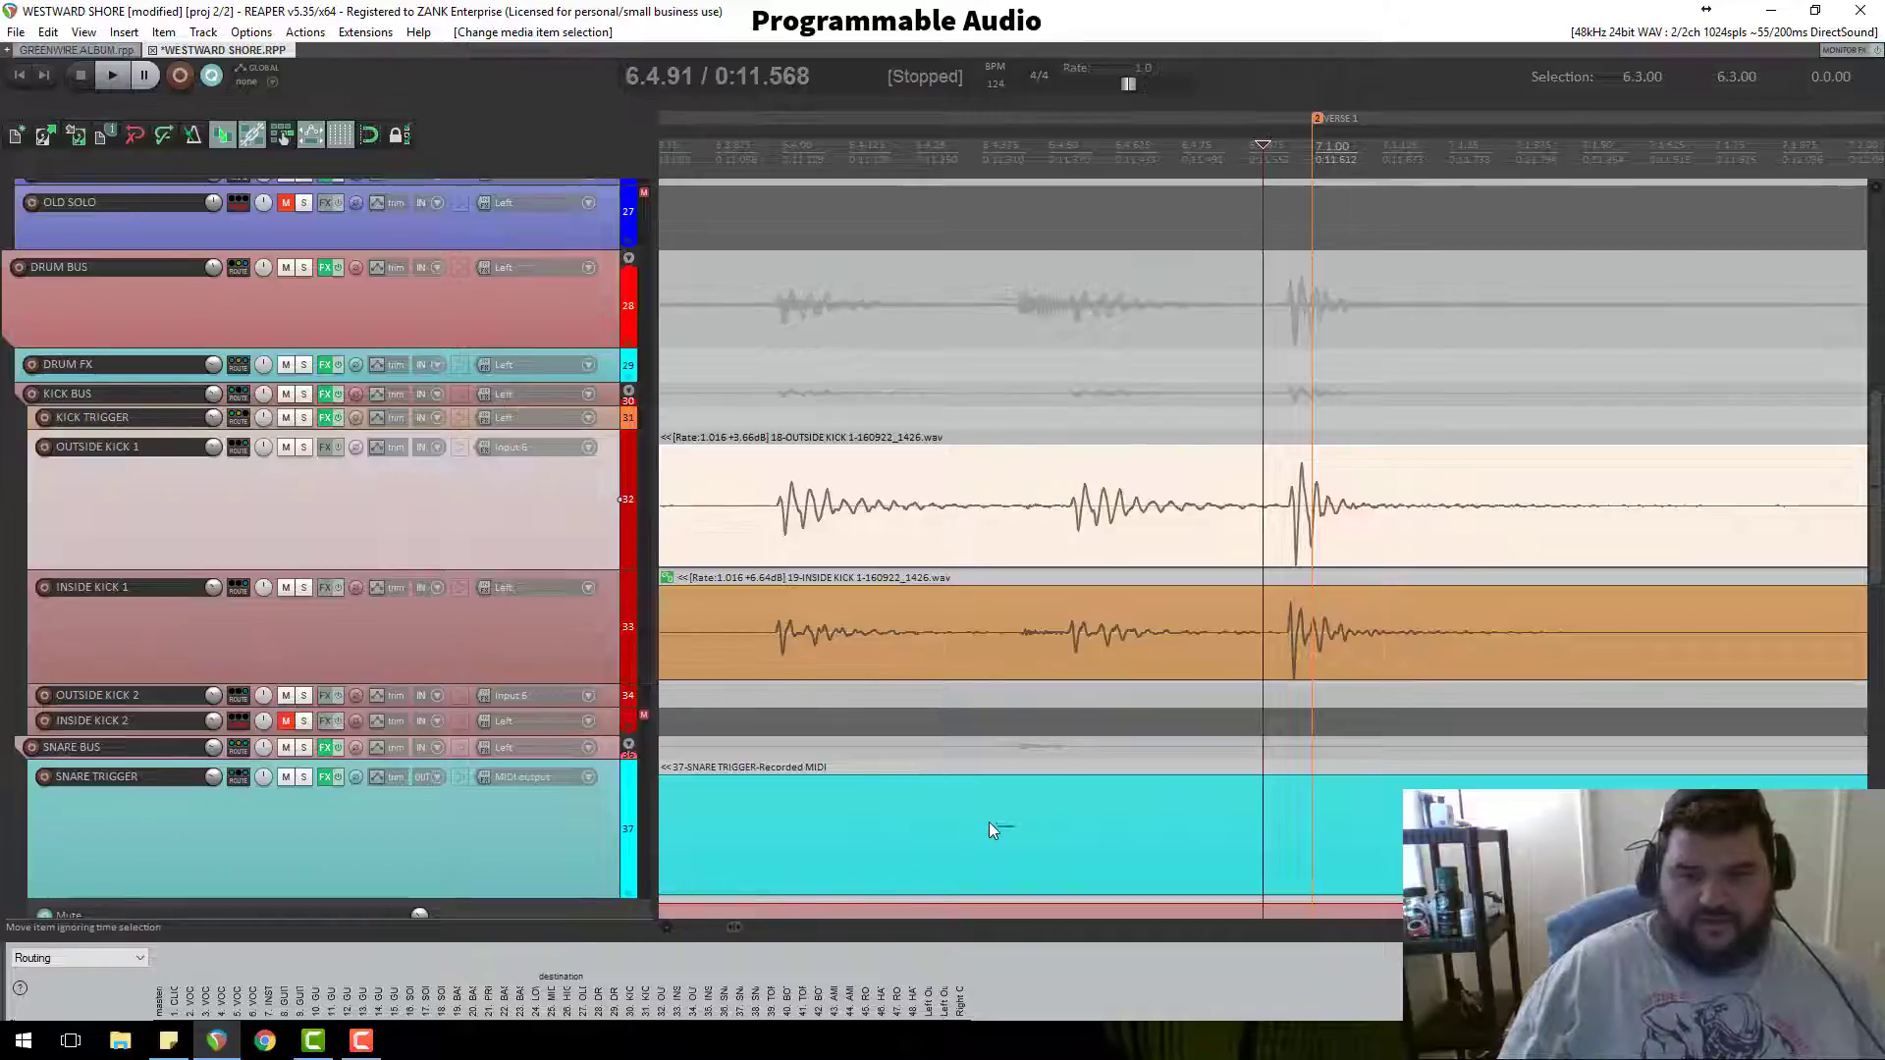
click(1018, 644)
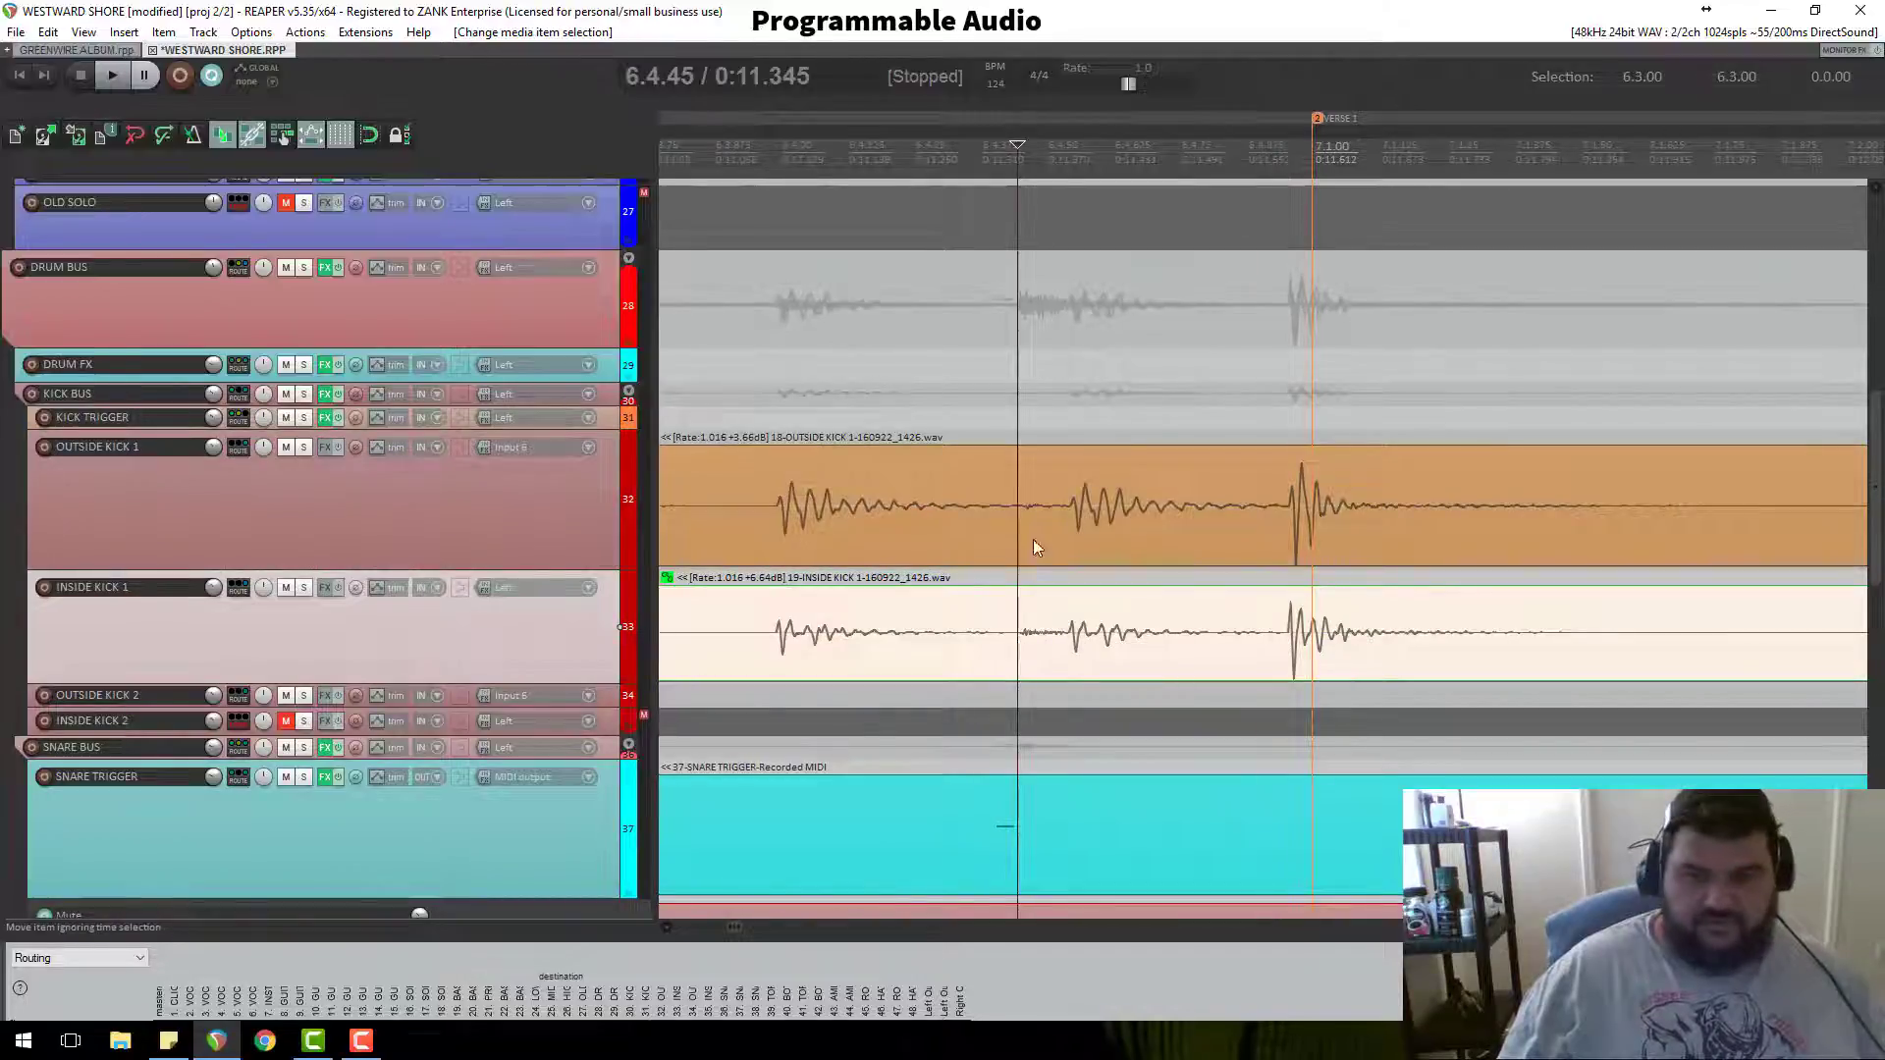
key(s)
click(1025, 504)
key(s)
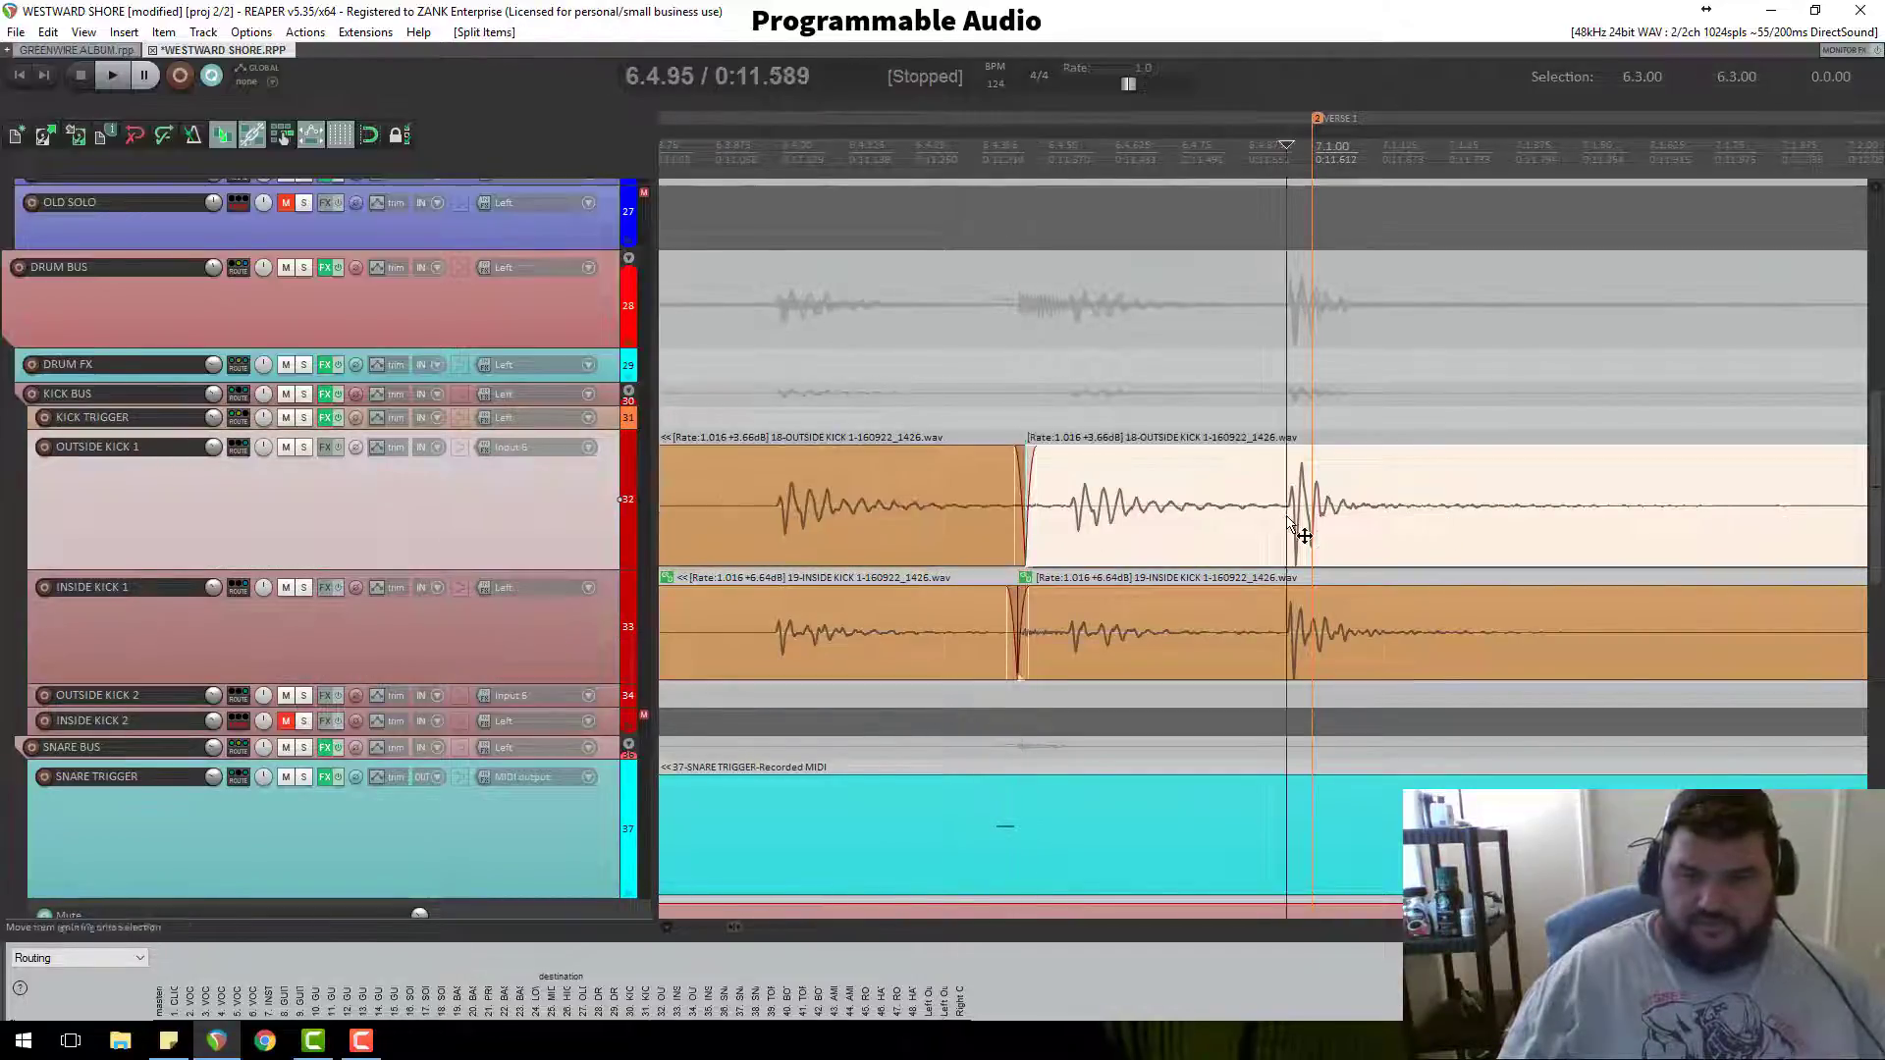
key(s)
click(1283, 631)
key(s)
Step: Trim the ends of the earlier OUTSIDE KICK 1 and INSIDE KICK 1 items back to leave a gap before the isolated kick pieces
click(1208, 545)
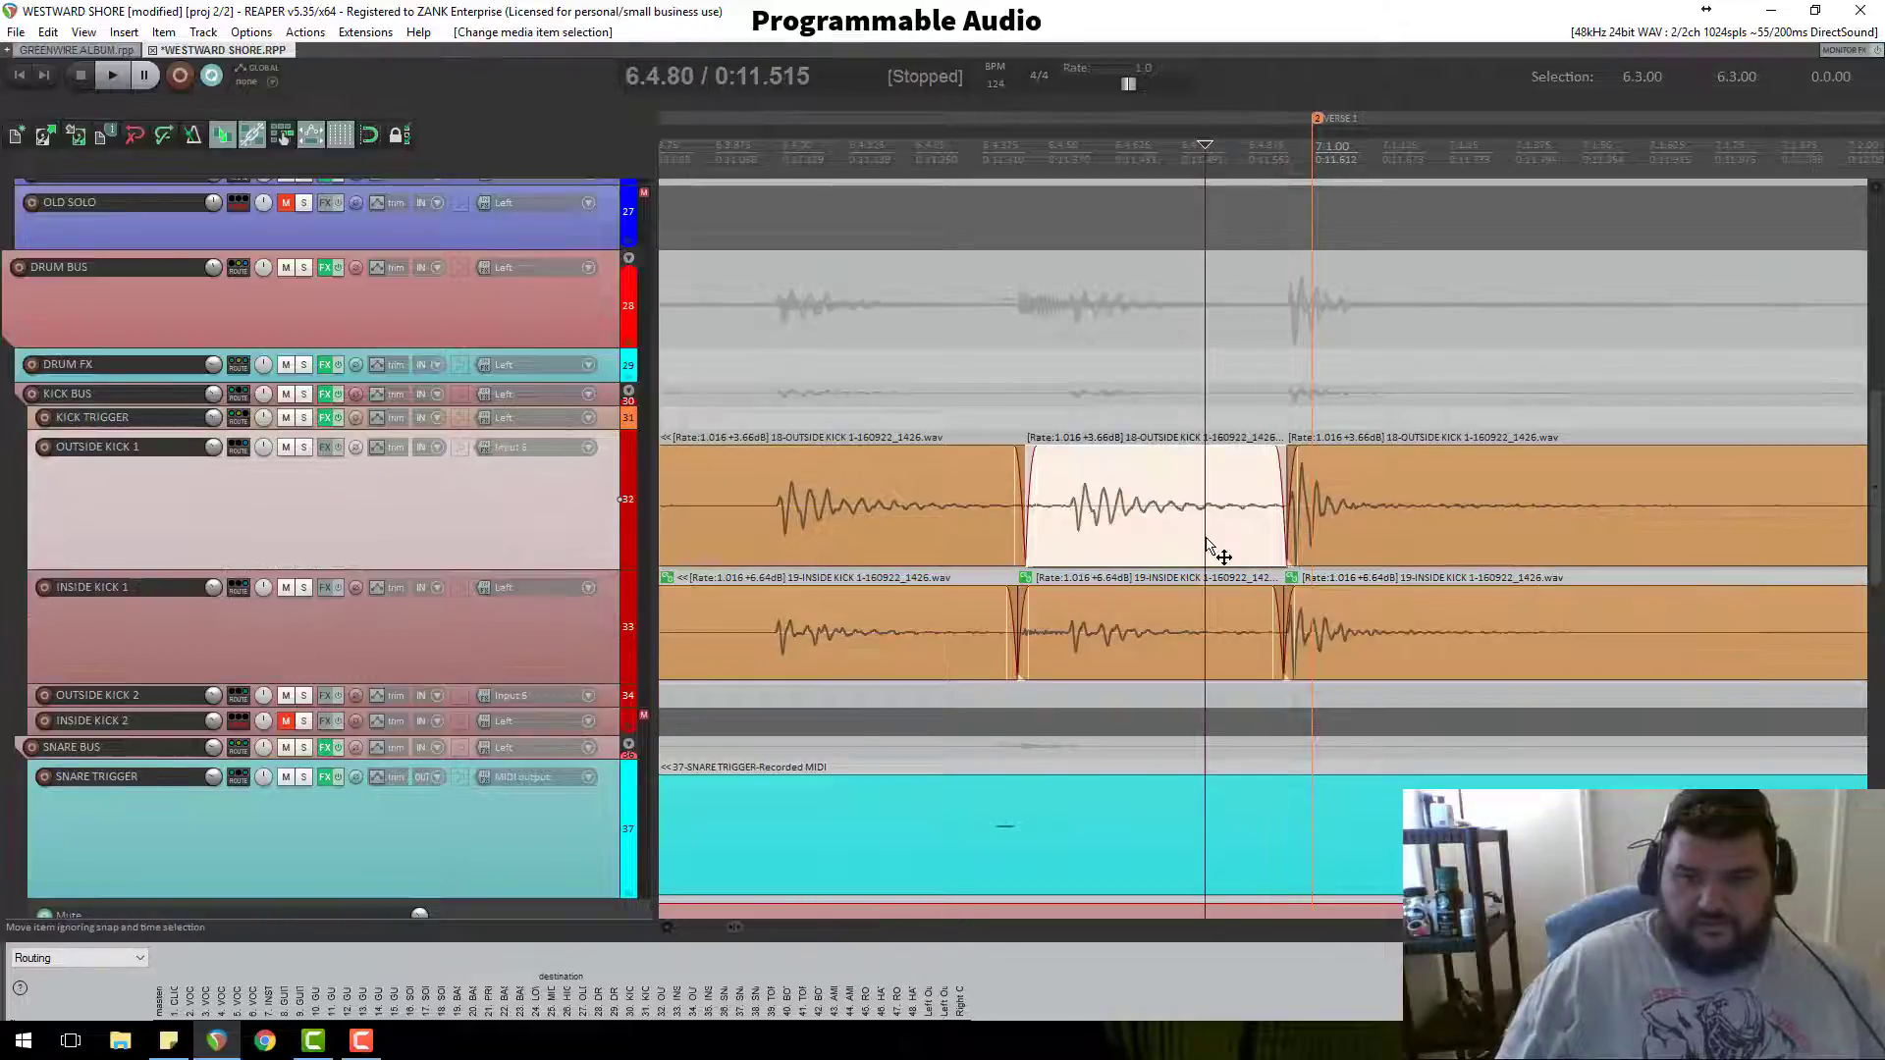
ctrl+click(1164, 619)
click(1000, 511)
ctrl+click(989, 634)
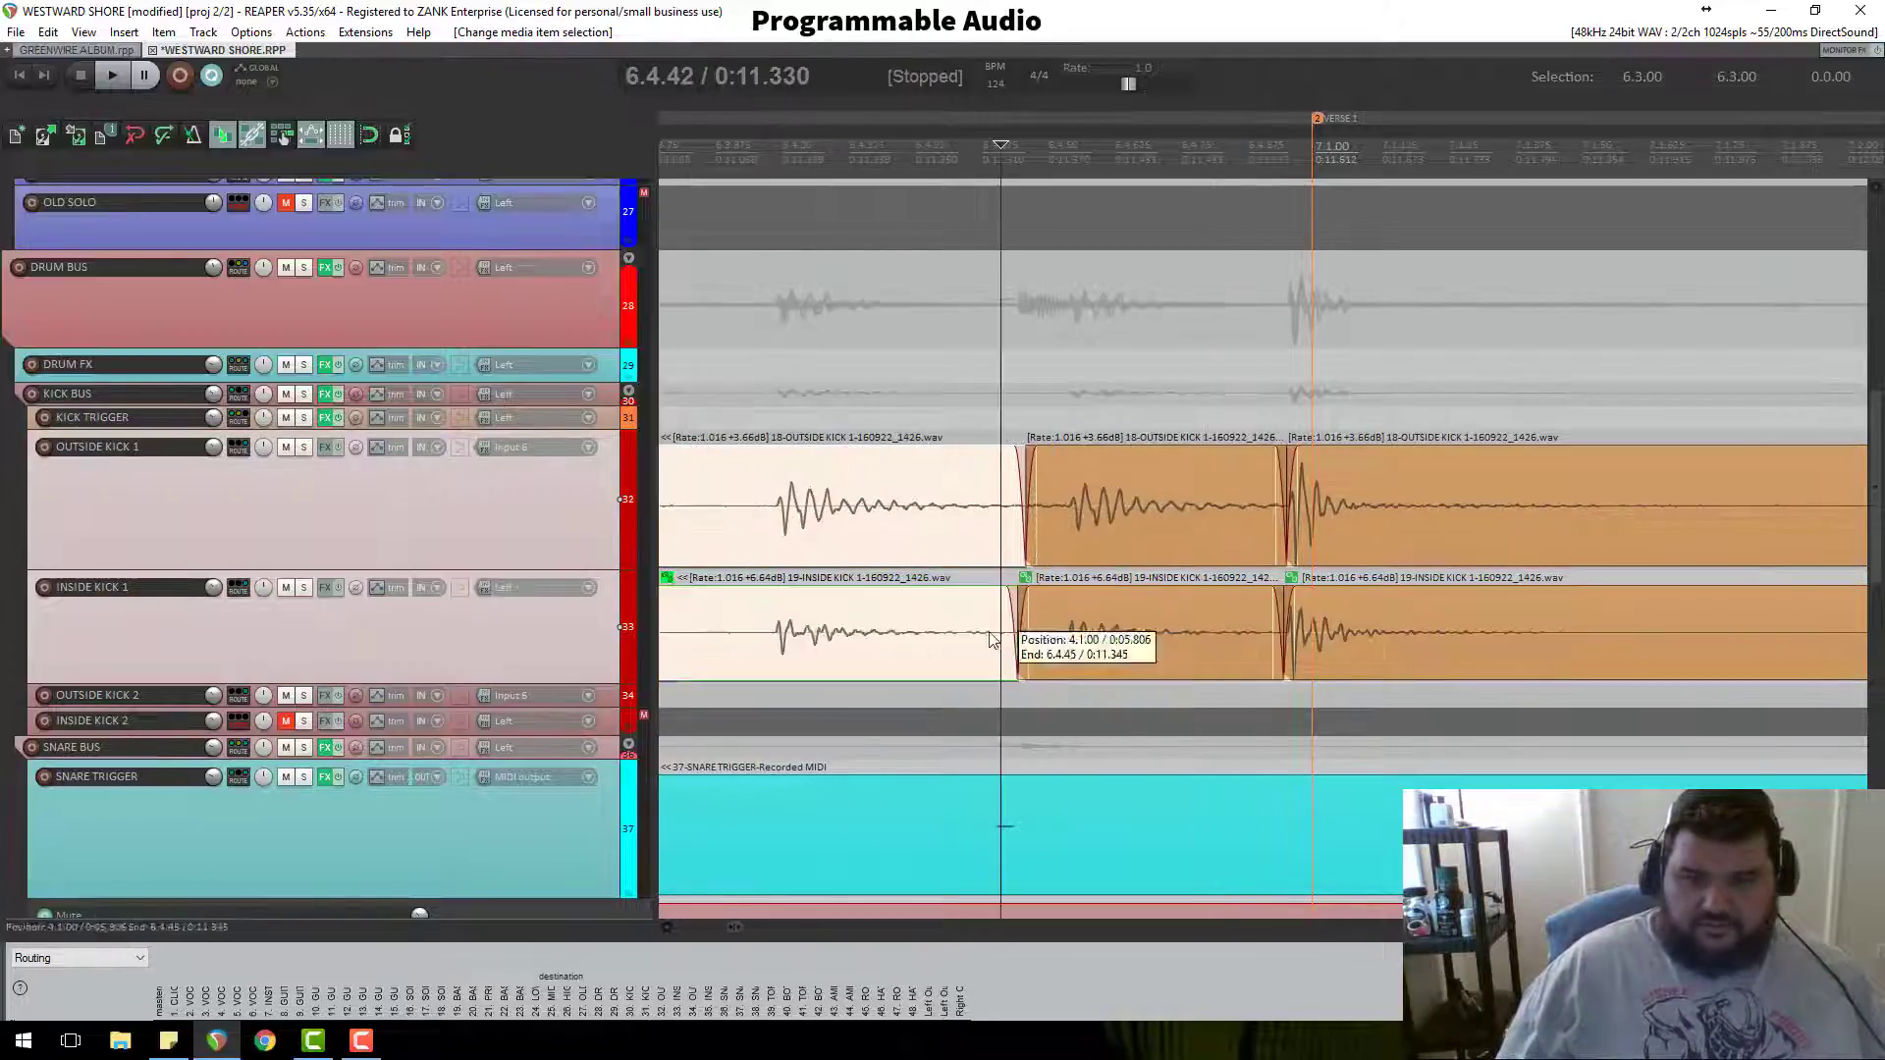
drag(1018, 517, 946, 516)
Step: Move the isolated kick pieces on both tracks earlier to meet the preceding items, and play back from about 6.3.47
scroll(864, 522, down, 2)
scroll(864, 522, down, 1)
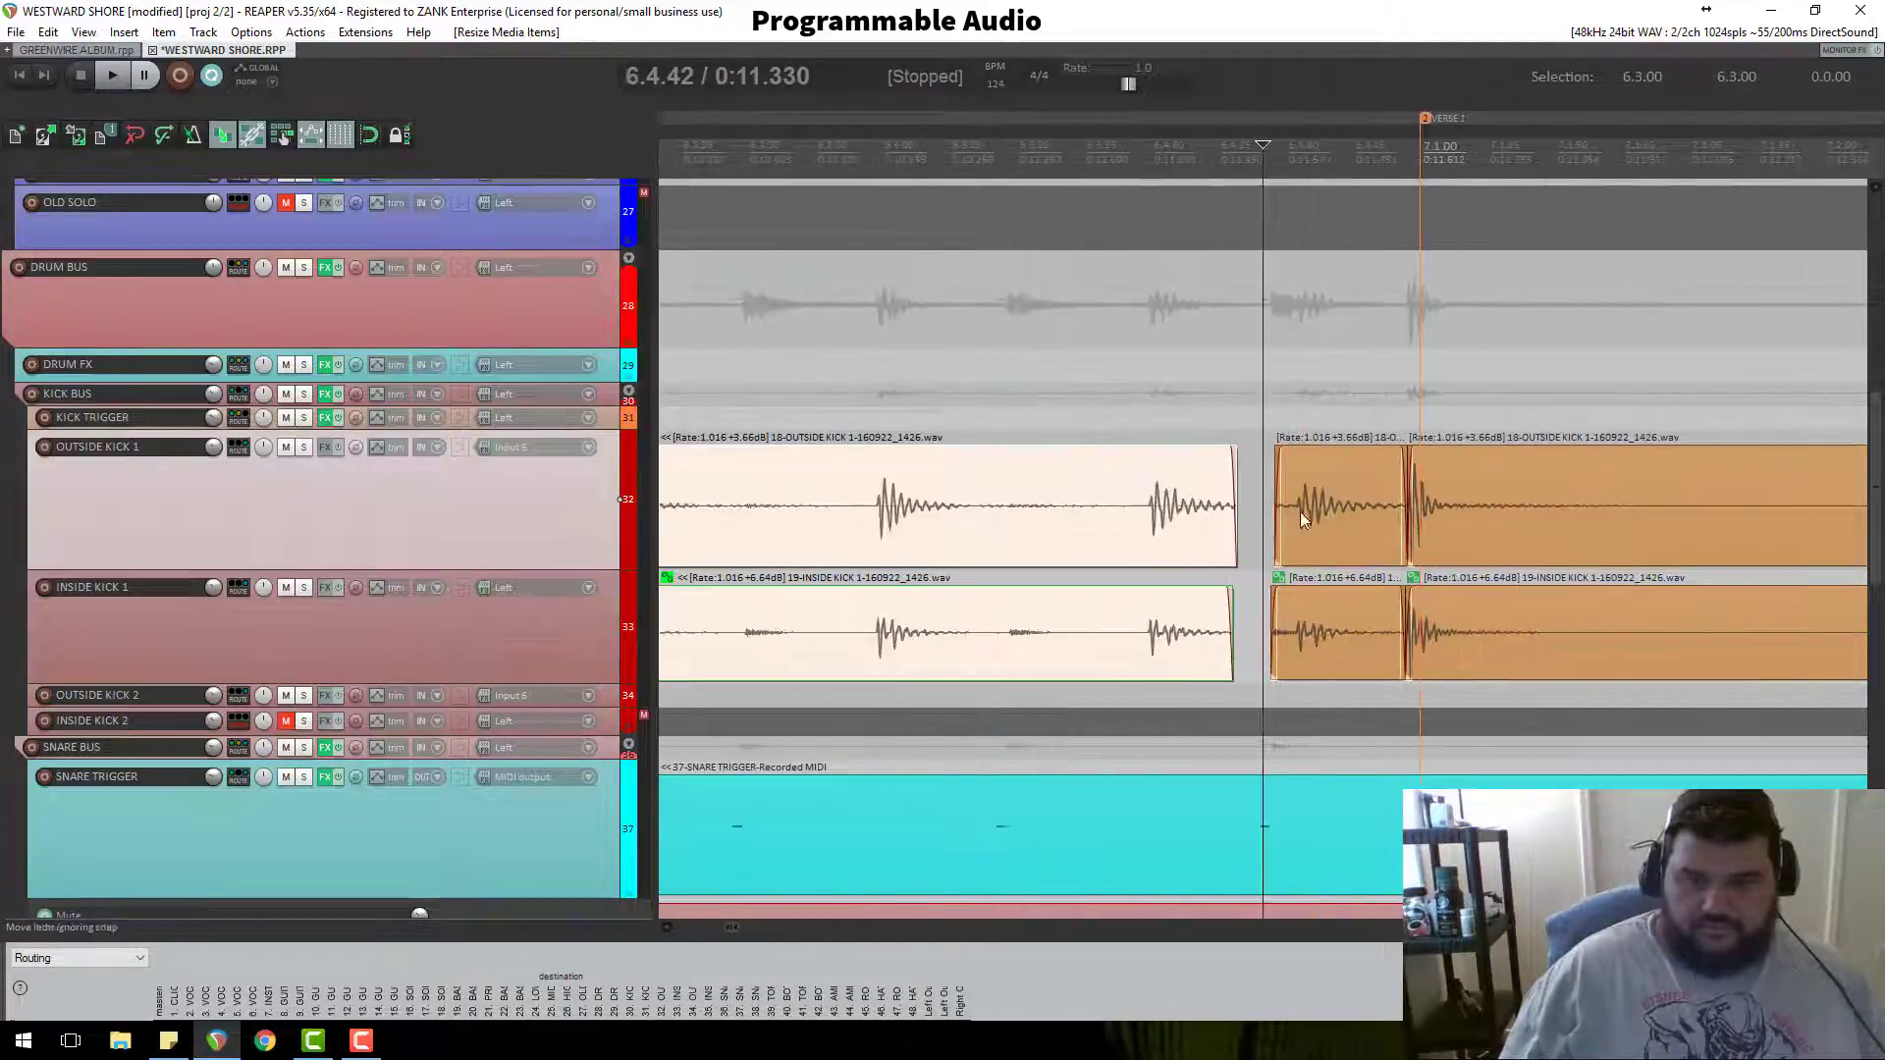
mouse_move(1300, 518)
mouse_down()
mouse_move(1301, 608)
mouse_move(1295, 514)
mouse_up()
click(1008, 152)
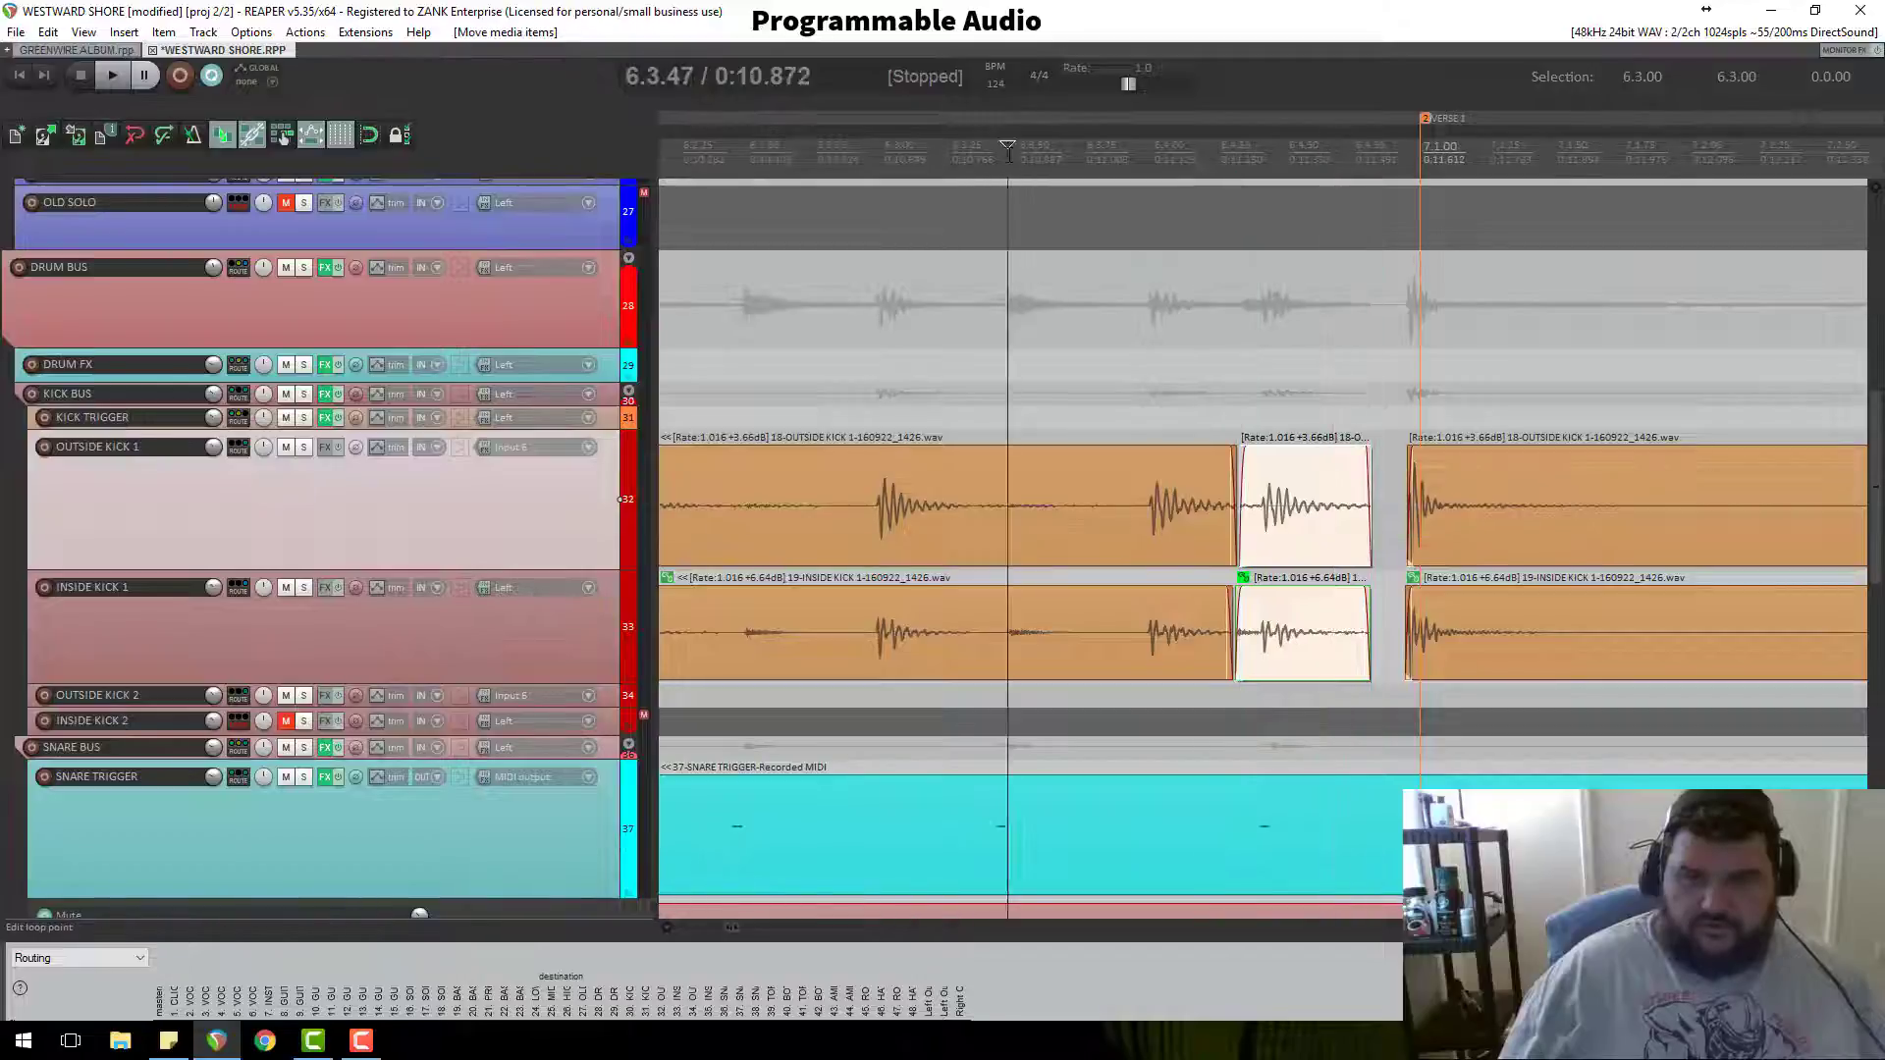
key(space)
scroll(1295, 419, down, 3)
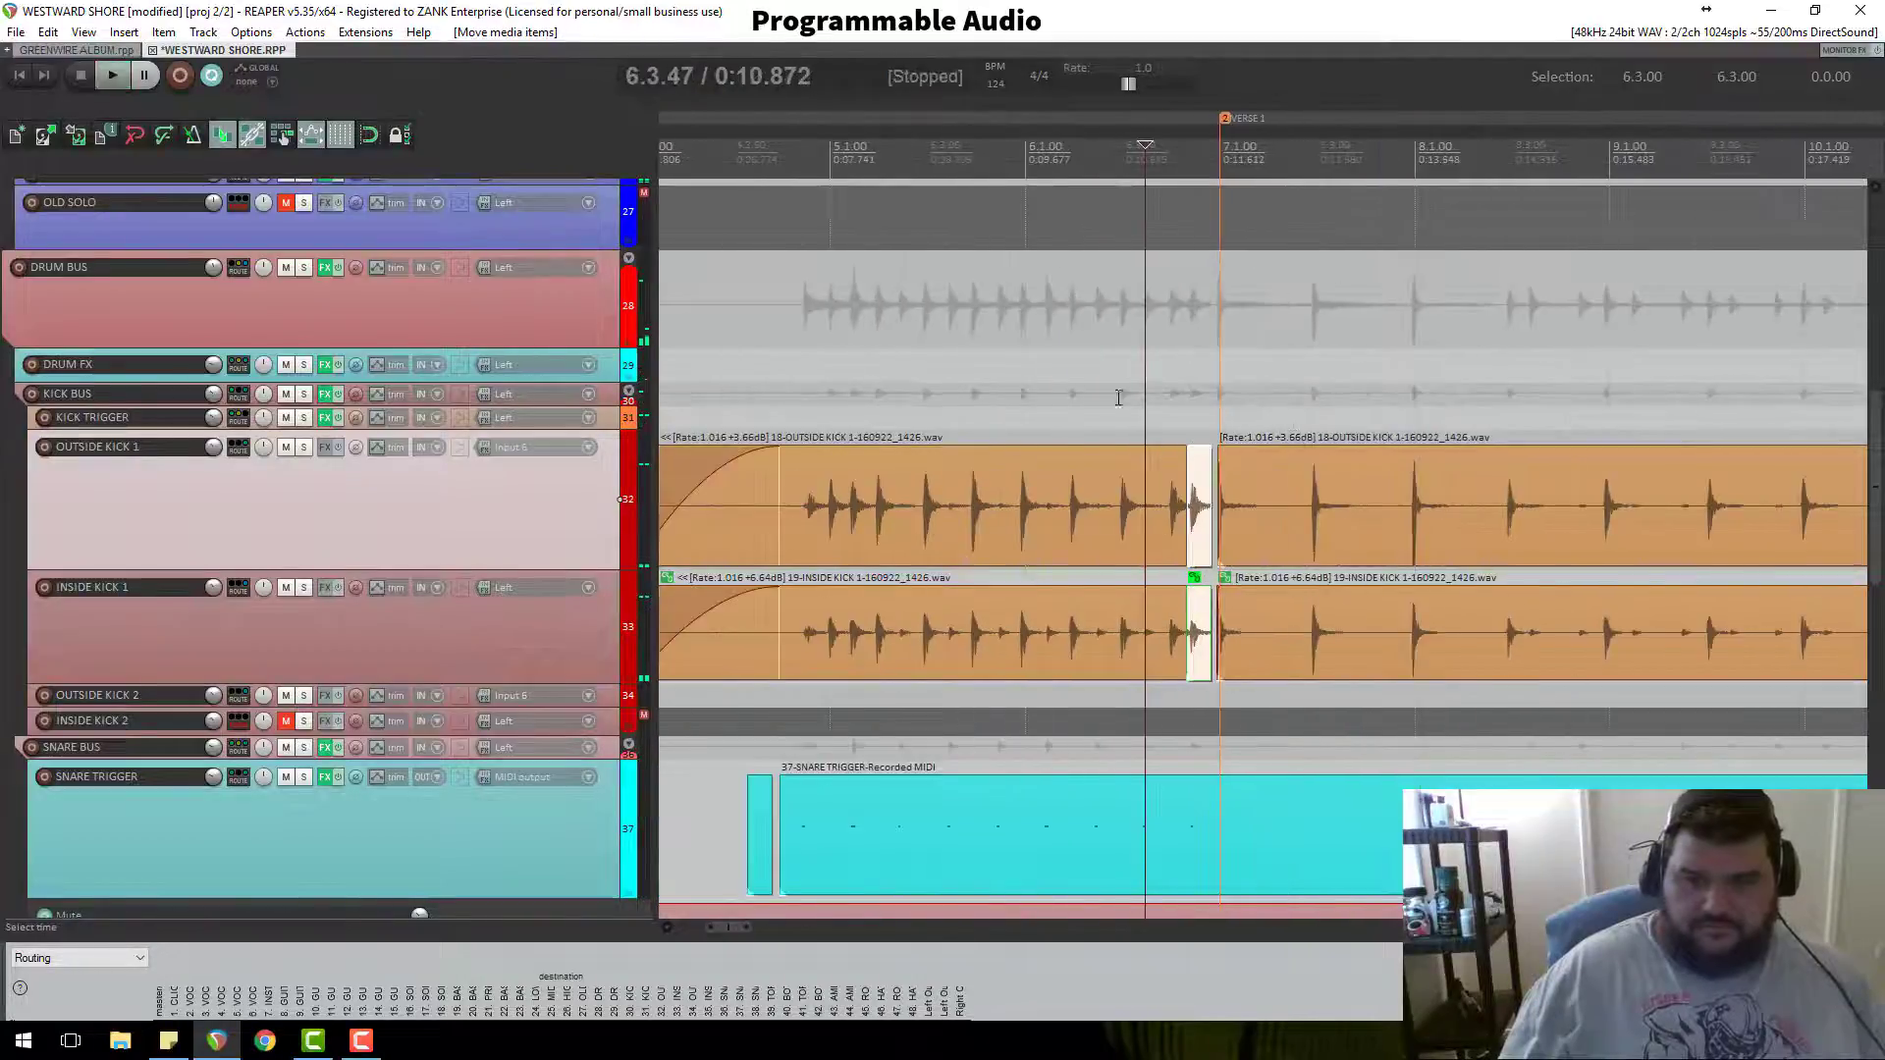
Step: Solo DRUM BUS and replay the edited kick passage into Verse 1 to check its timing
click(303, 268)
key(space)
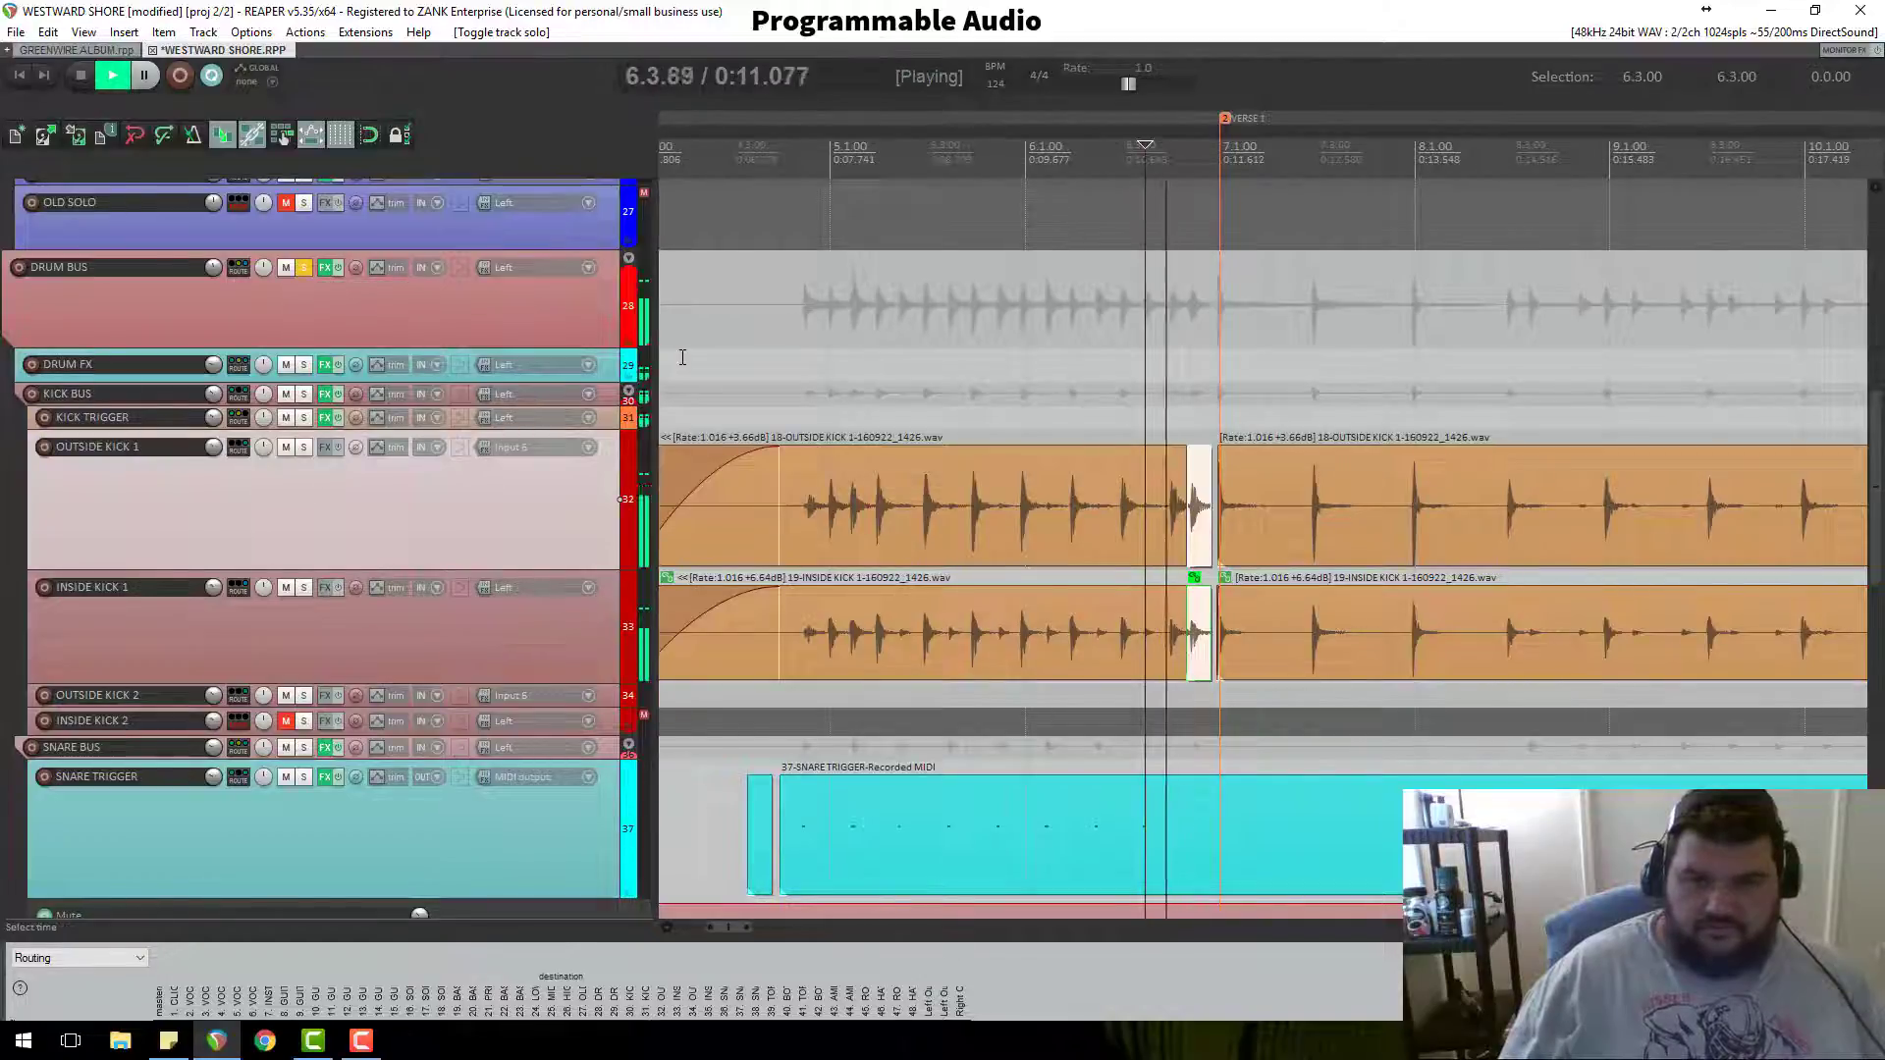
key(space)
key(space)
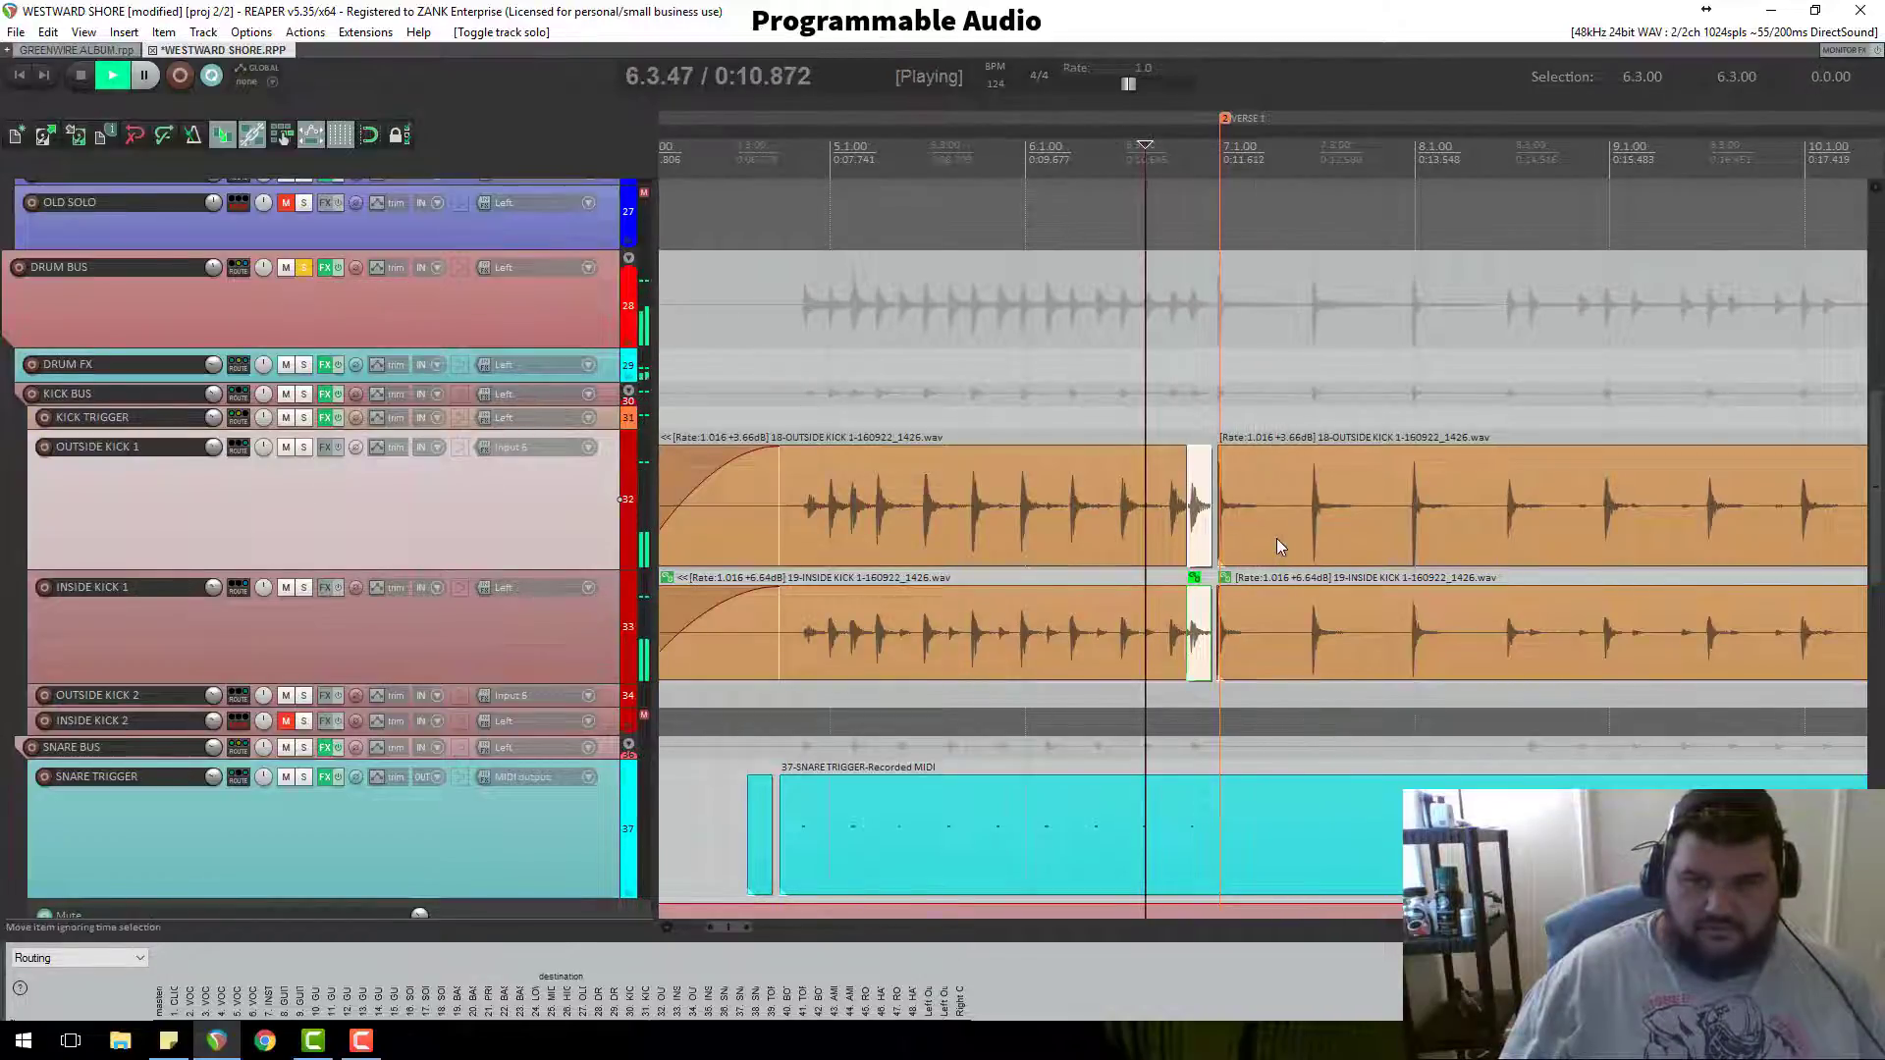
scroll(1276, 538, up, 3)
key(space)
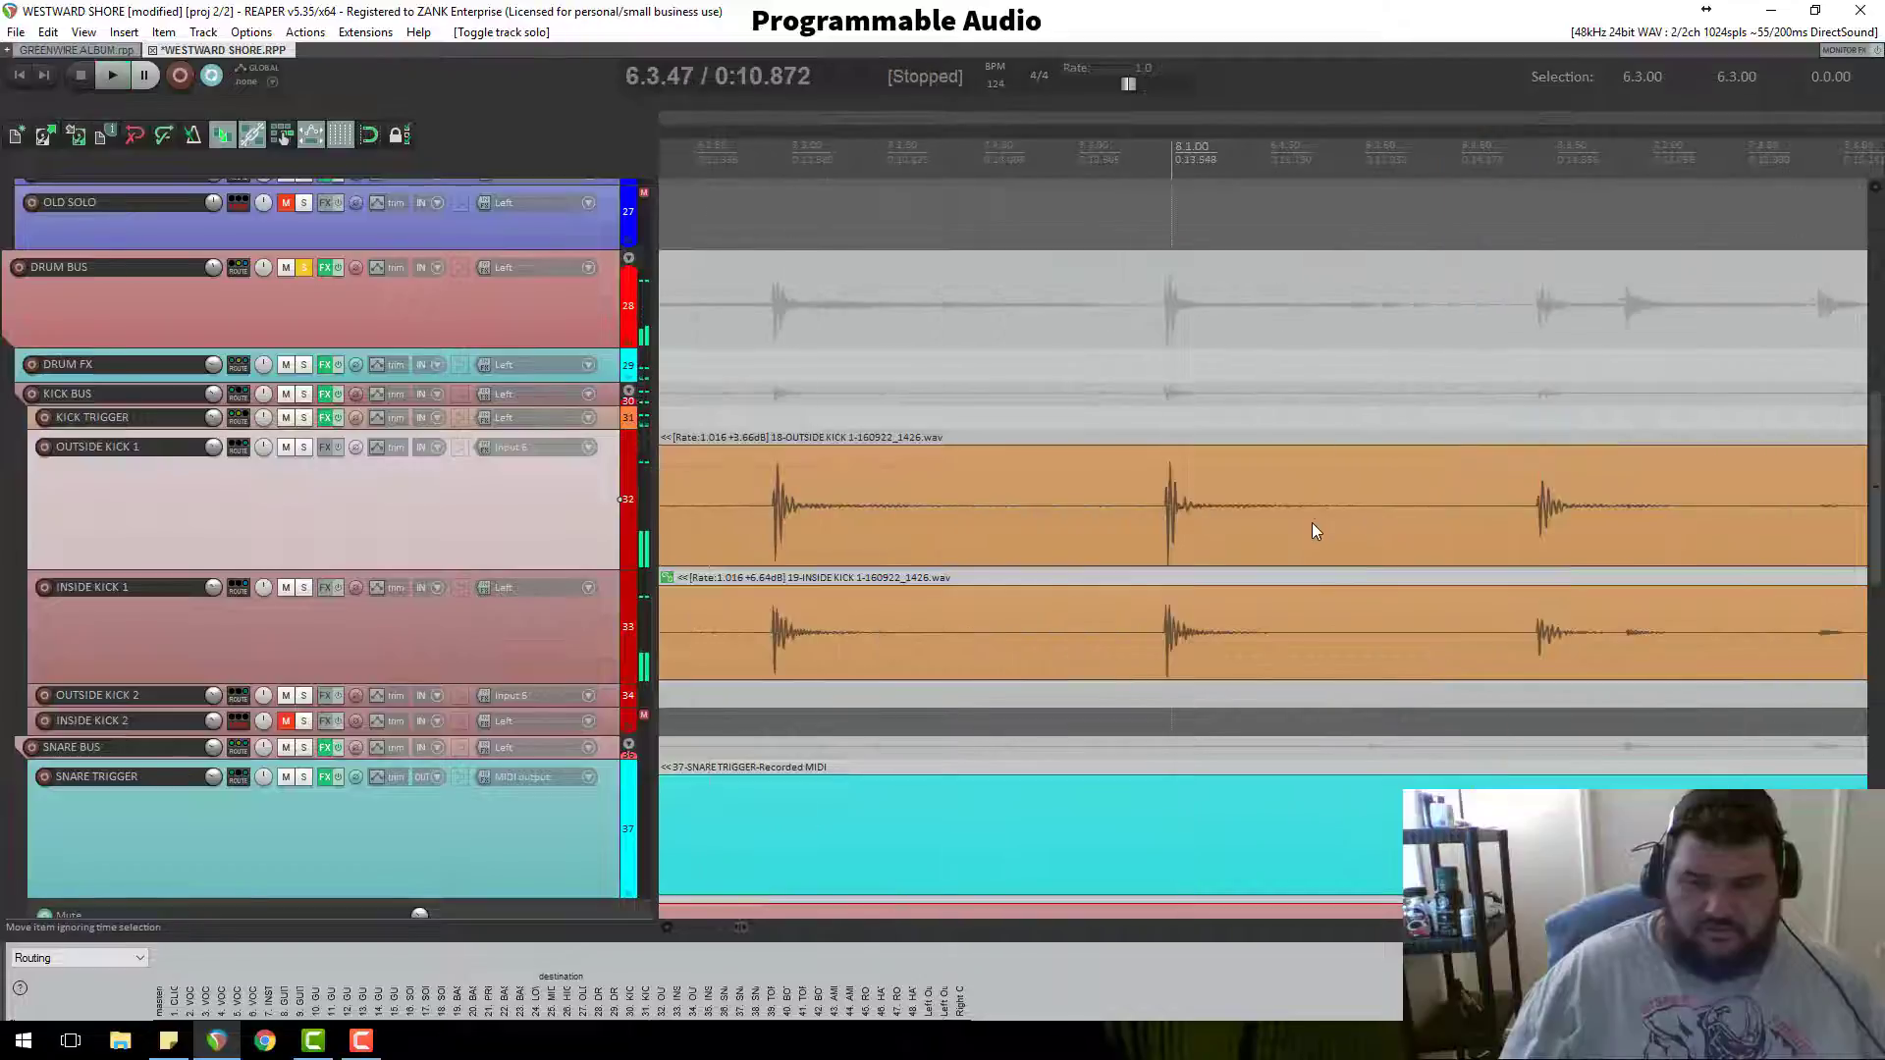
scroll(1306, 523, down, 3)
key(space)
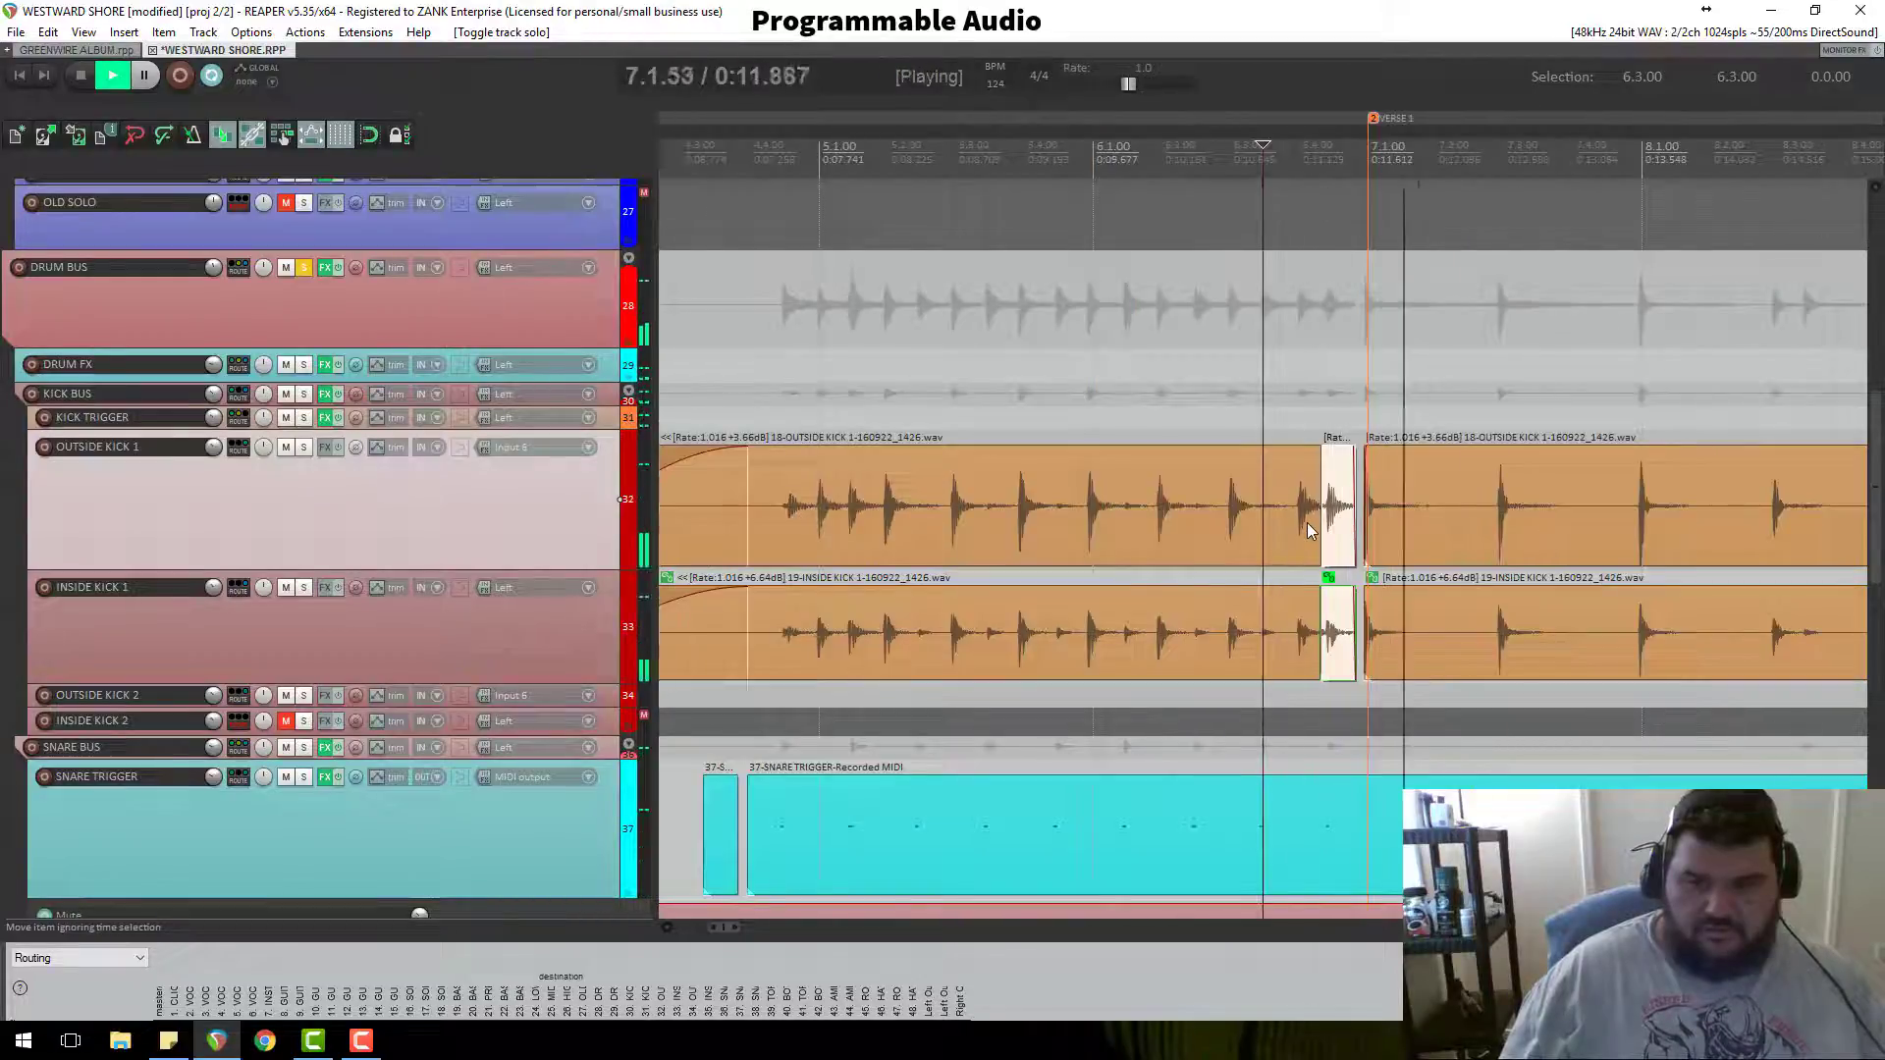
key(space)
Step: Trim the start of the OUTSIDE KICK 1 and INSIDE KICK 1 items past the Verse 1 hit and play back from about 6.3.22
scroll(1431, 534, up, 4)
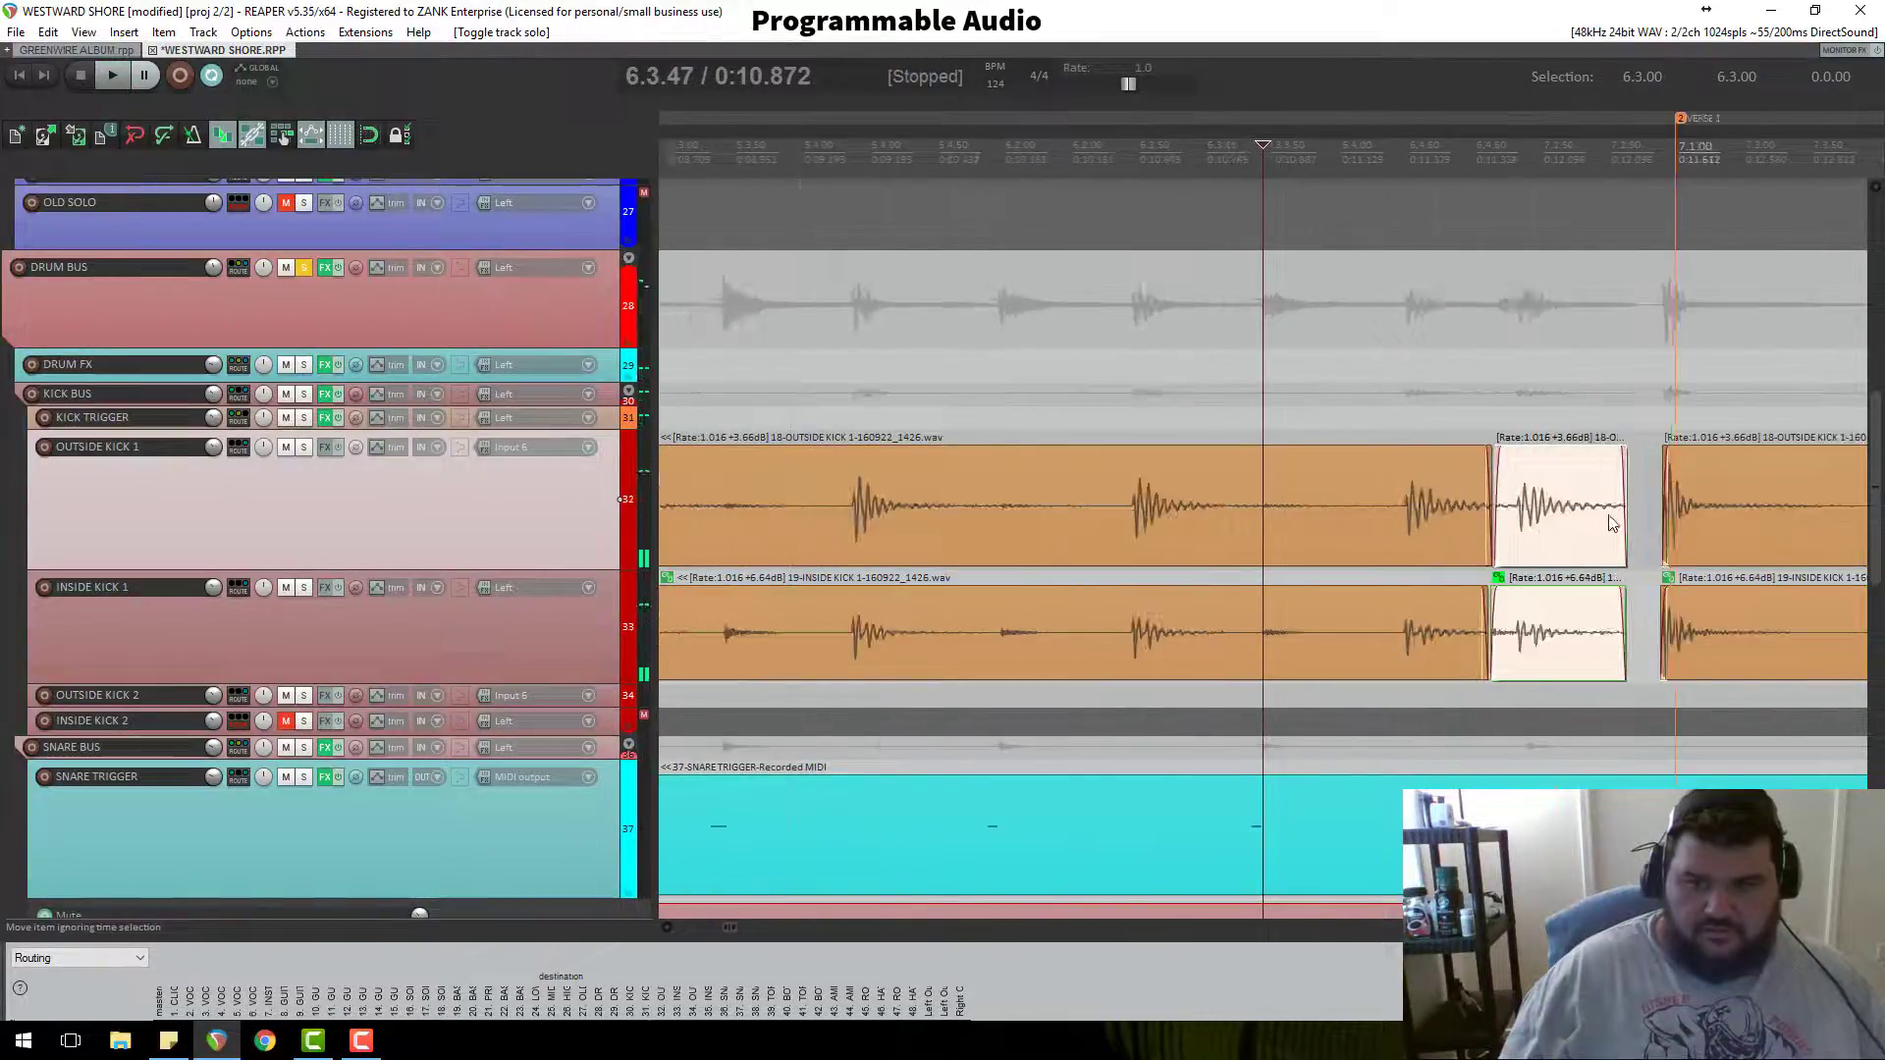
click(1699, 633)
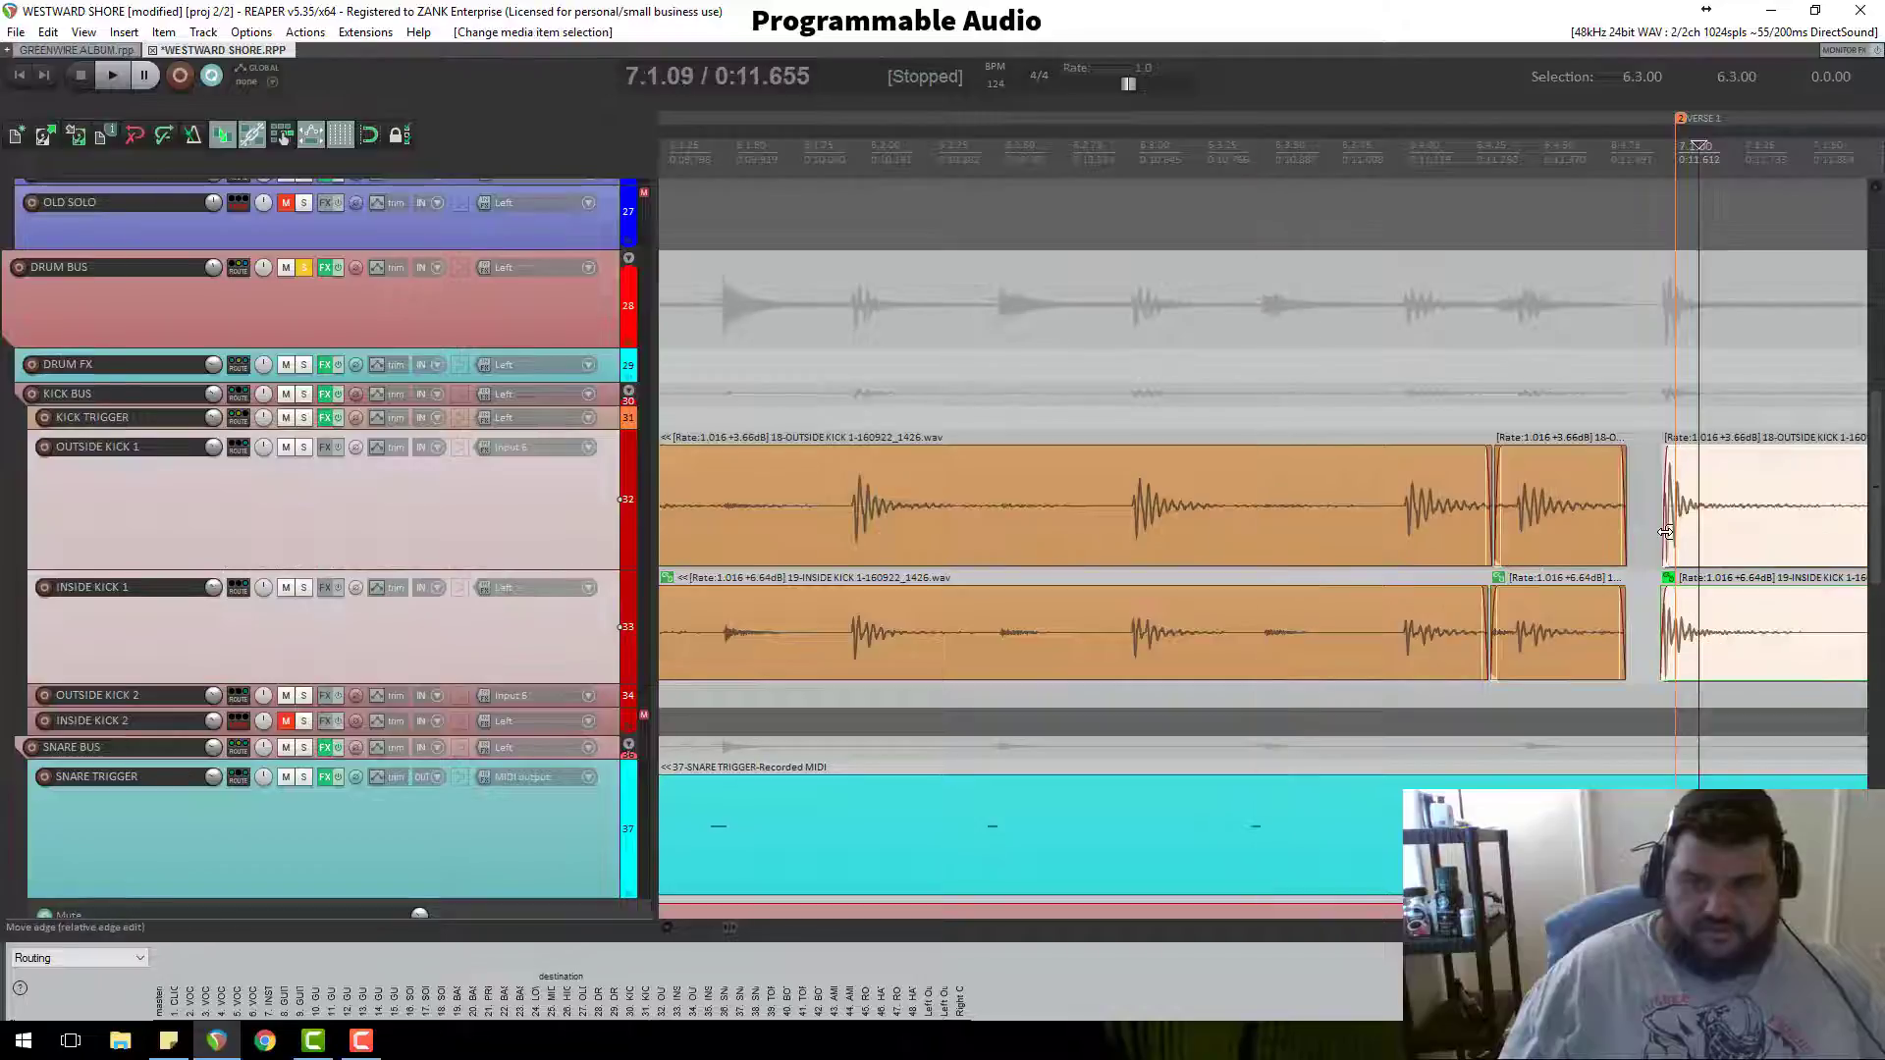
drag(1666, 532, 1715, 535)
click(1212, 198)
key(space)
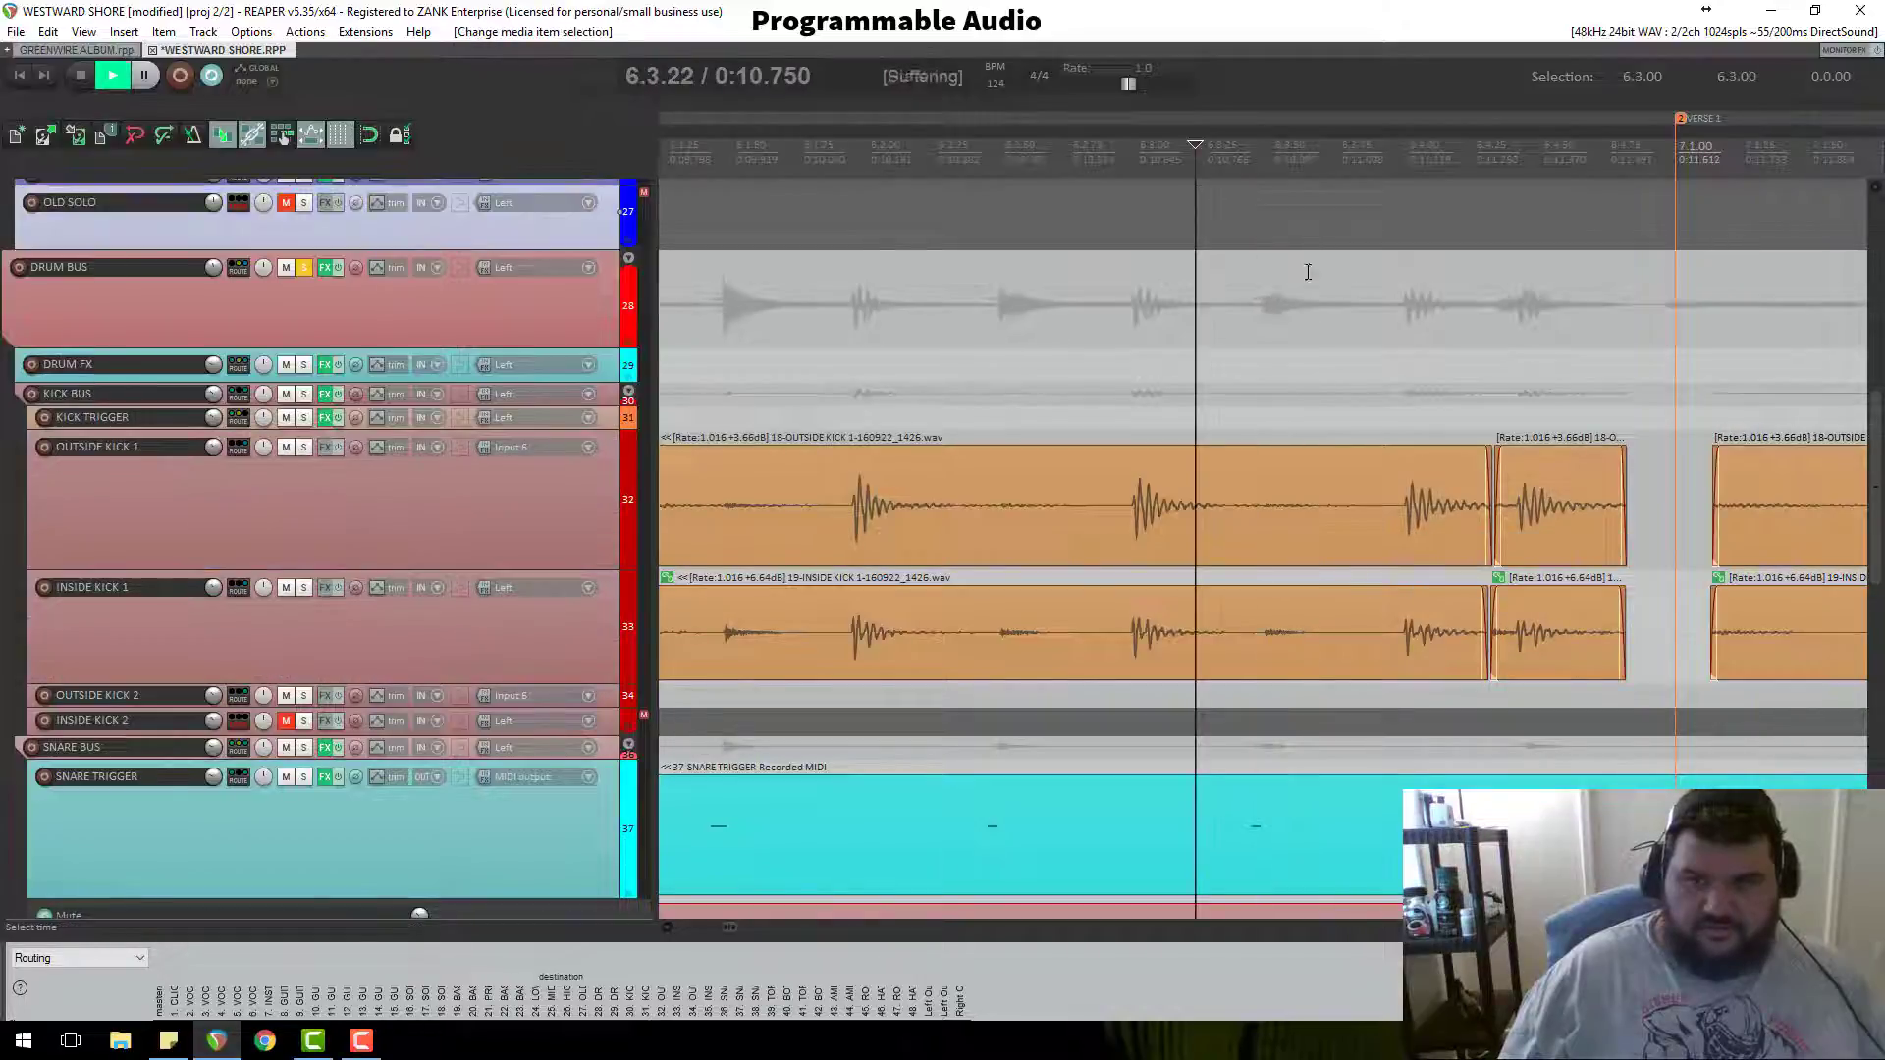
scroll(1075, 261, down, 4)
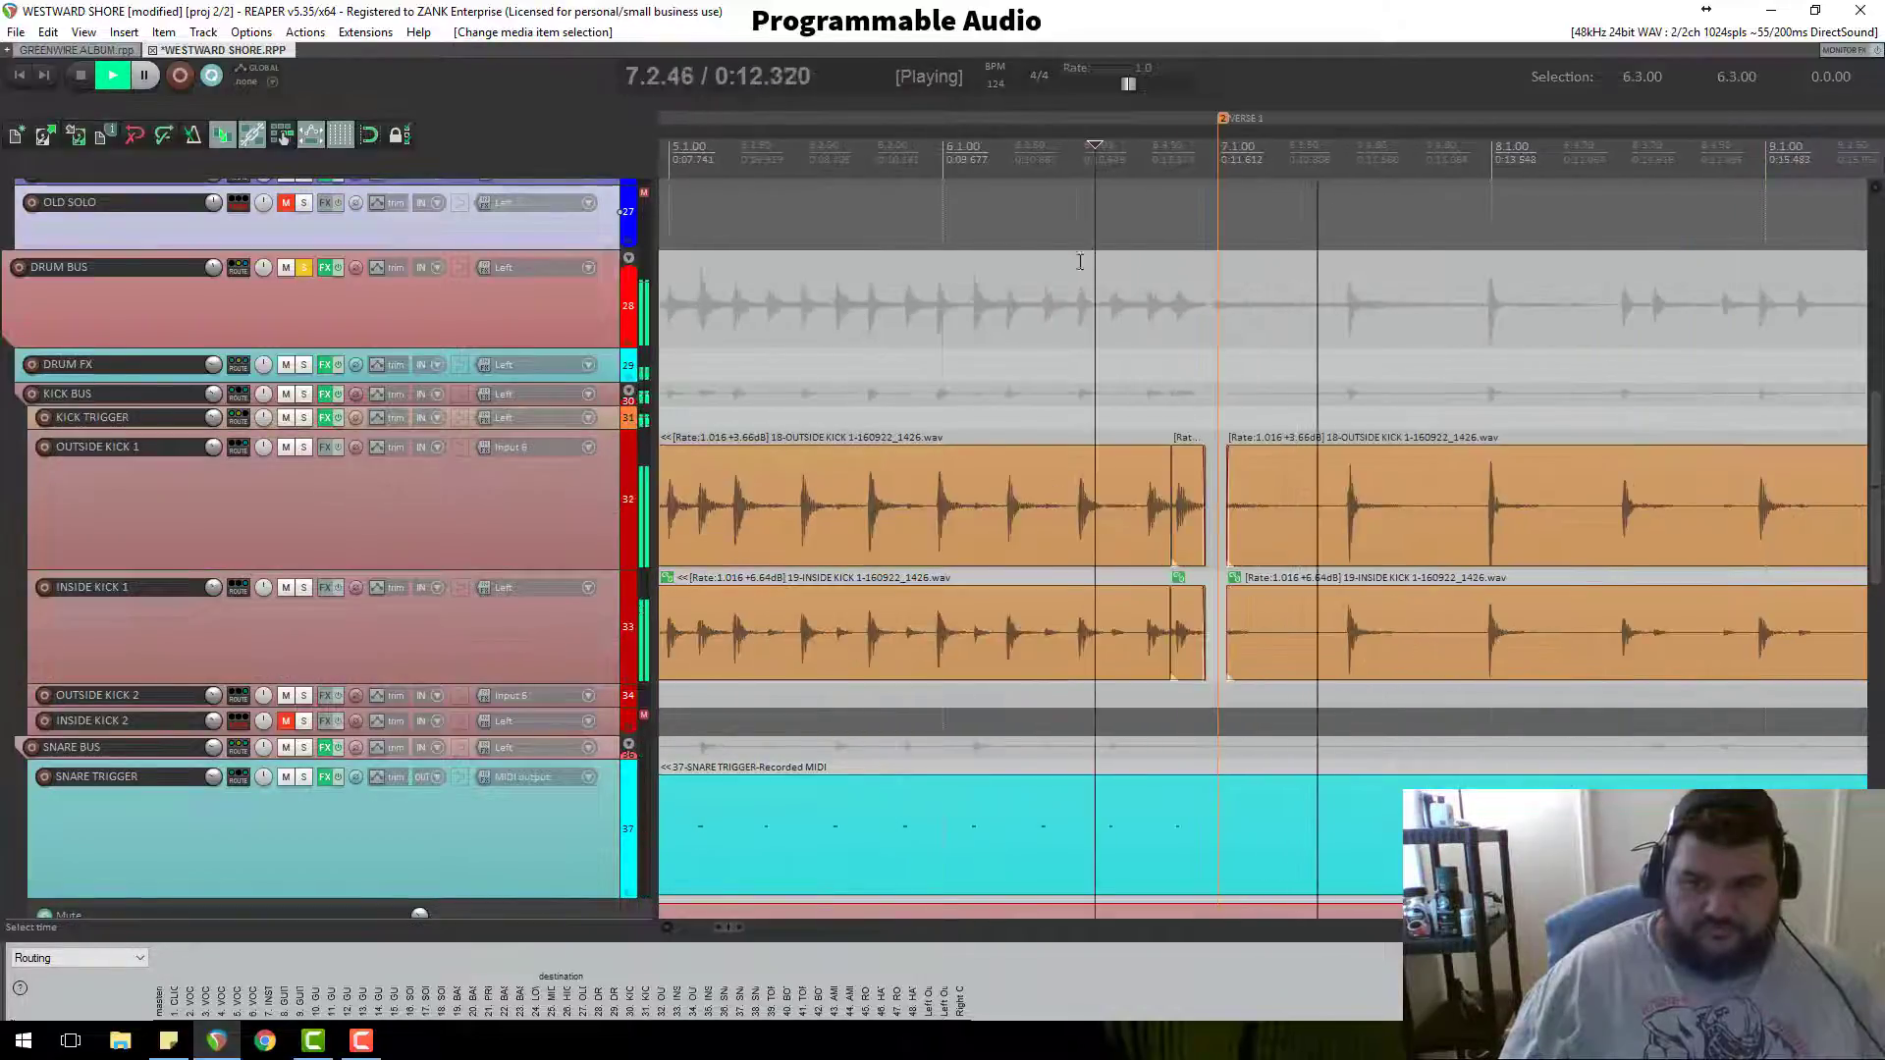
Step: Replay the trimmed kick passage into Verse 1 from shortly after the start of bar 6
key(space)
click(976, 198)
key(space)
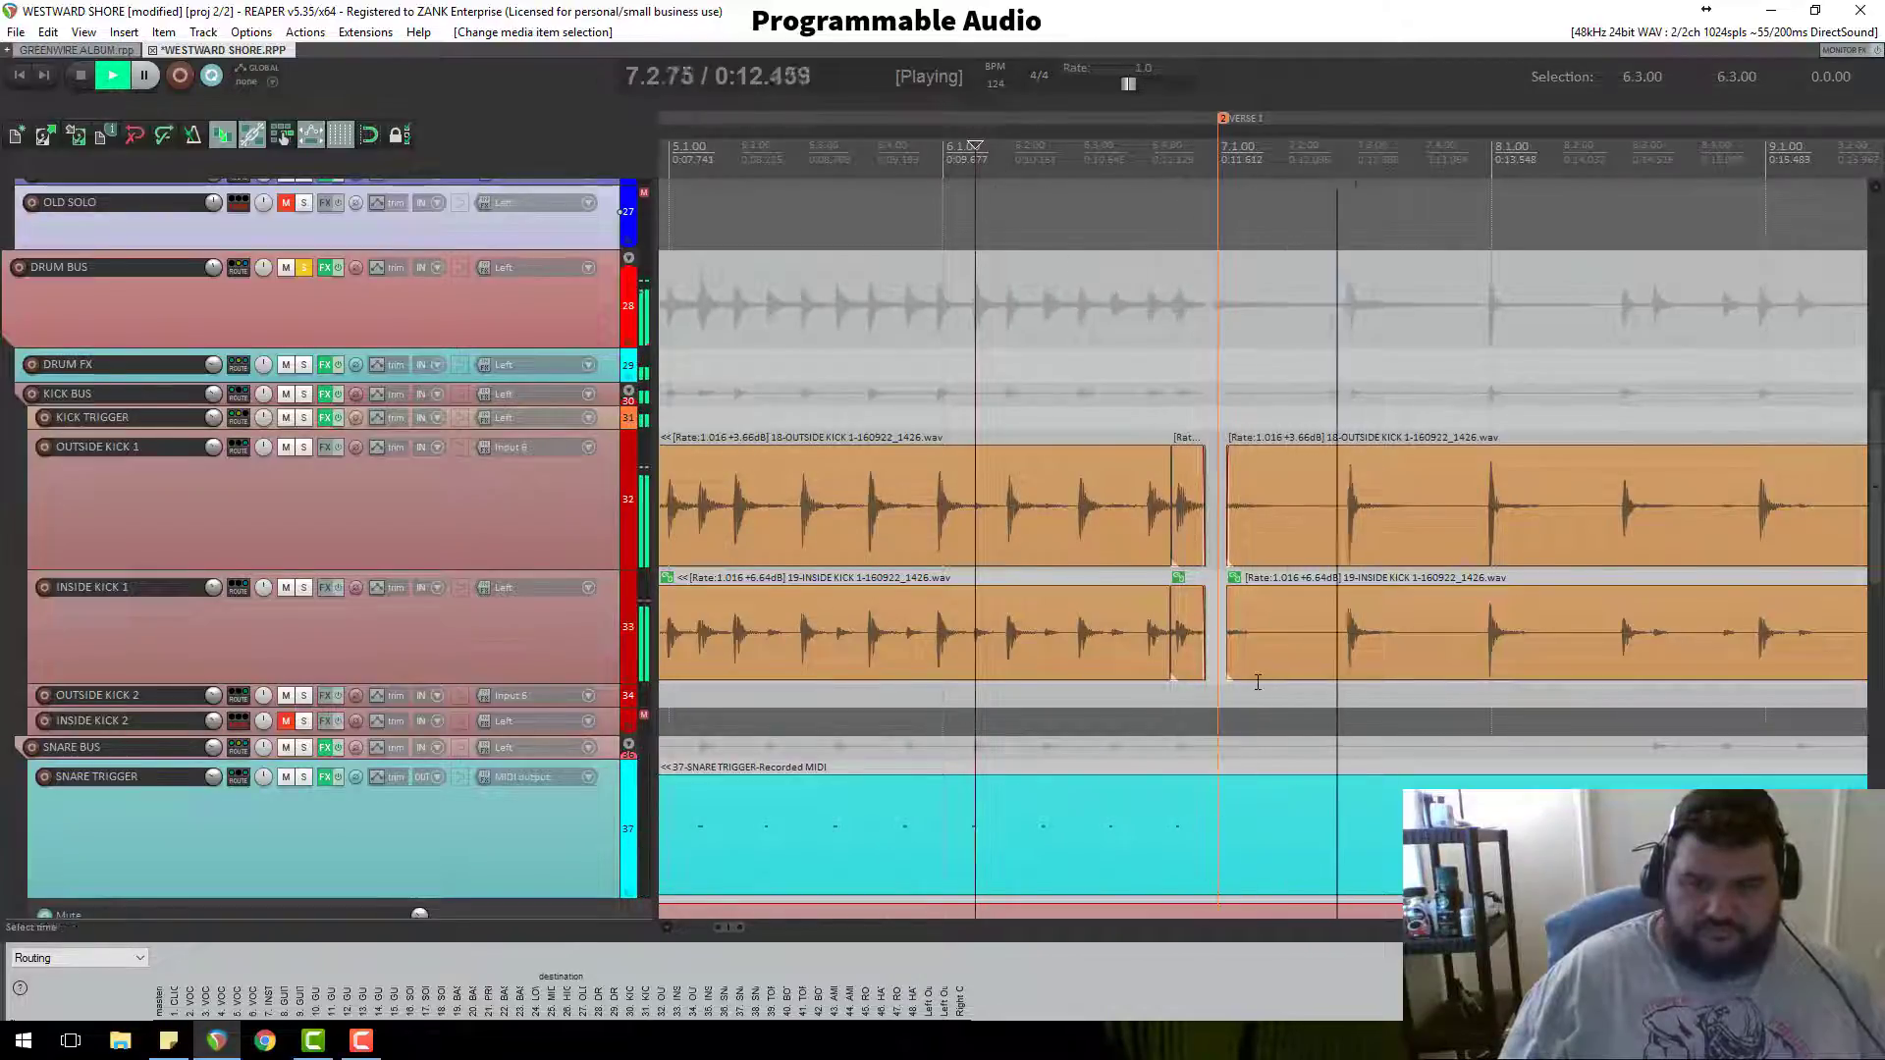
scroll(850, 556, down, 4)
key(space)
Step: Unsolo DRUM BUS and replay the transition into Verse 1 from 6.1.48 with the full mix
click(305, 267)
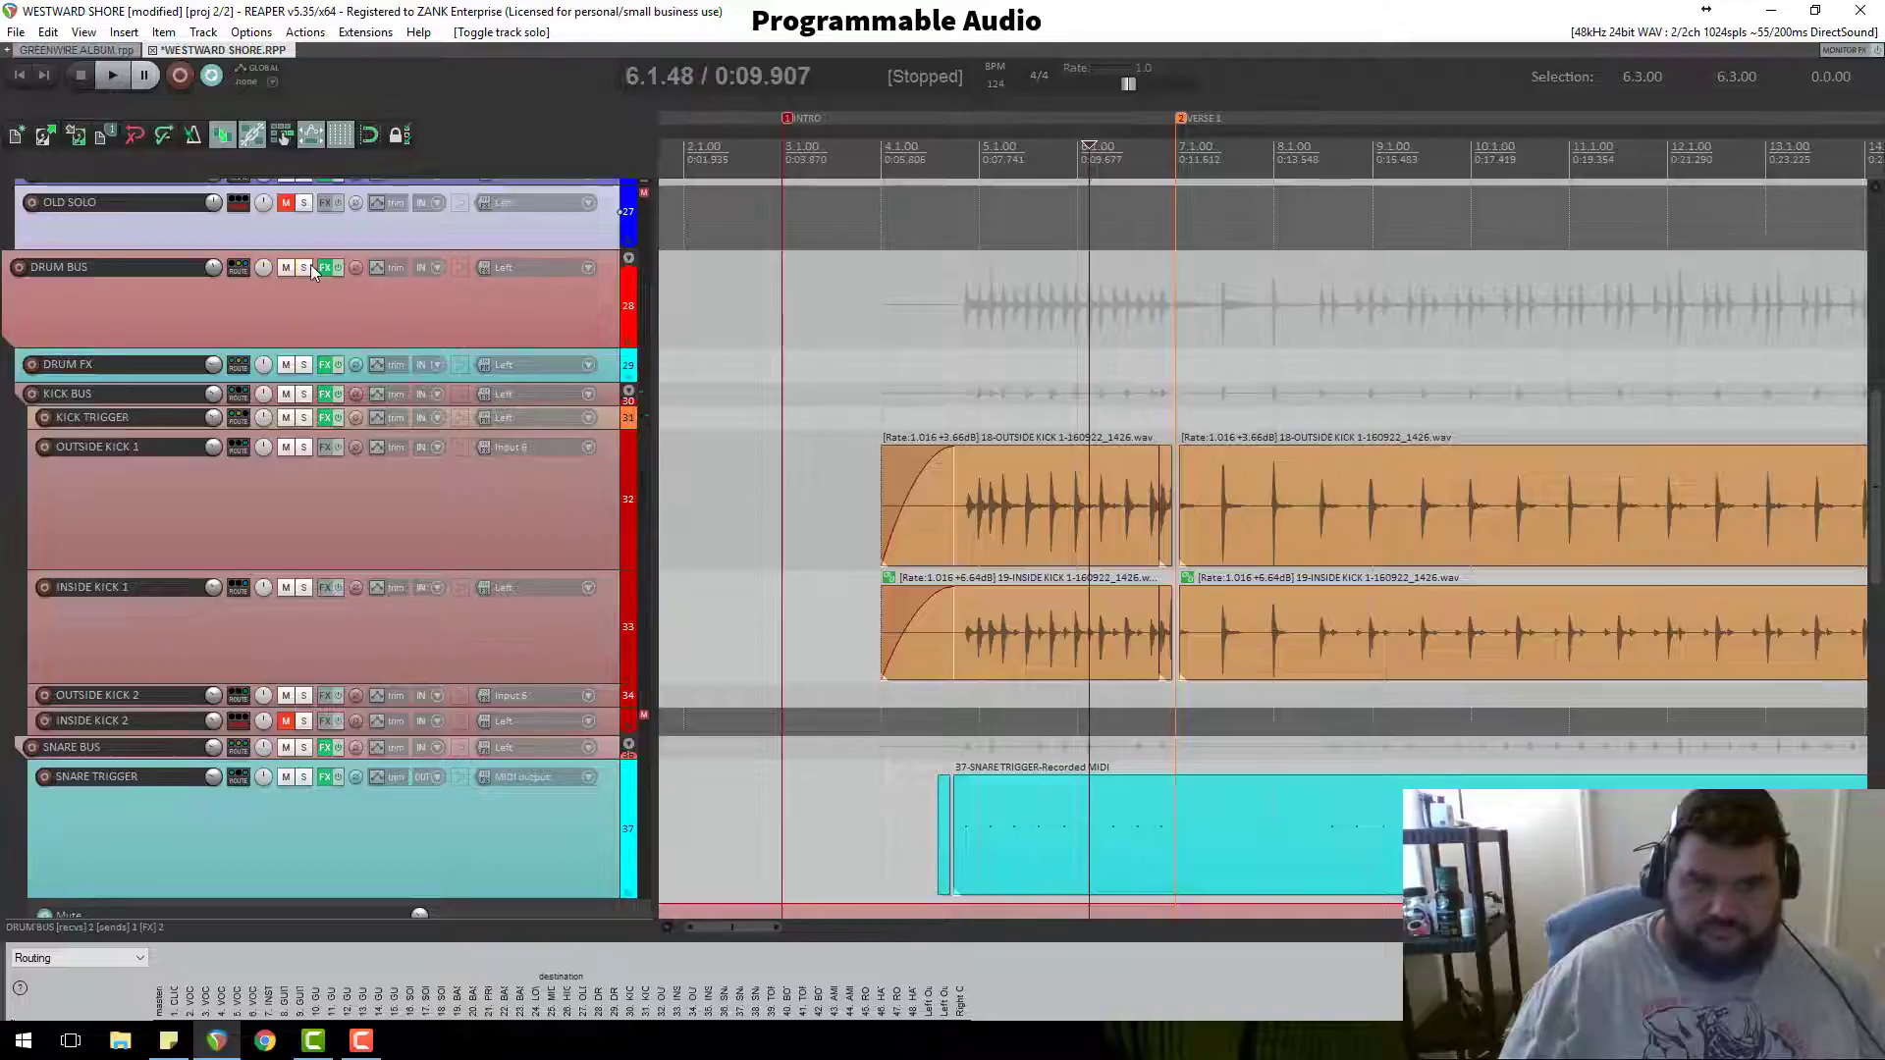
key(space)
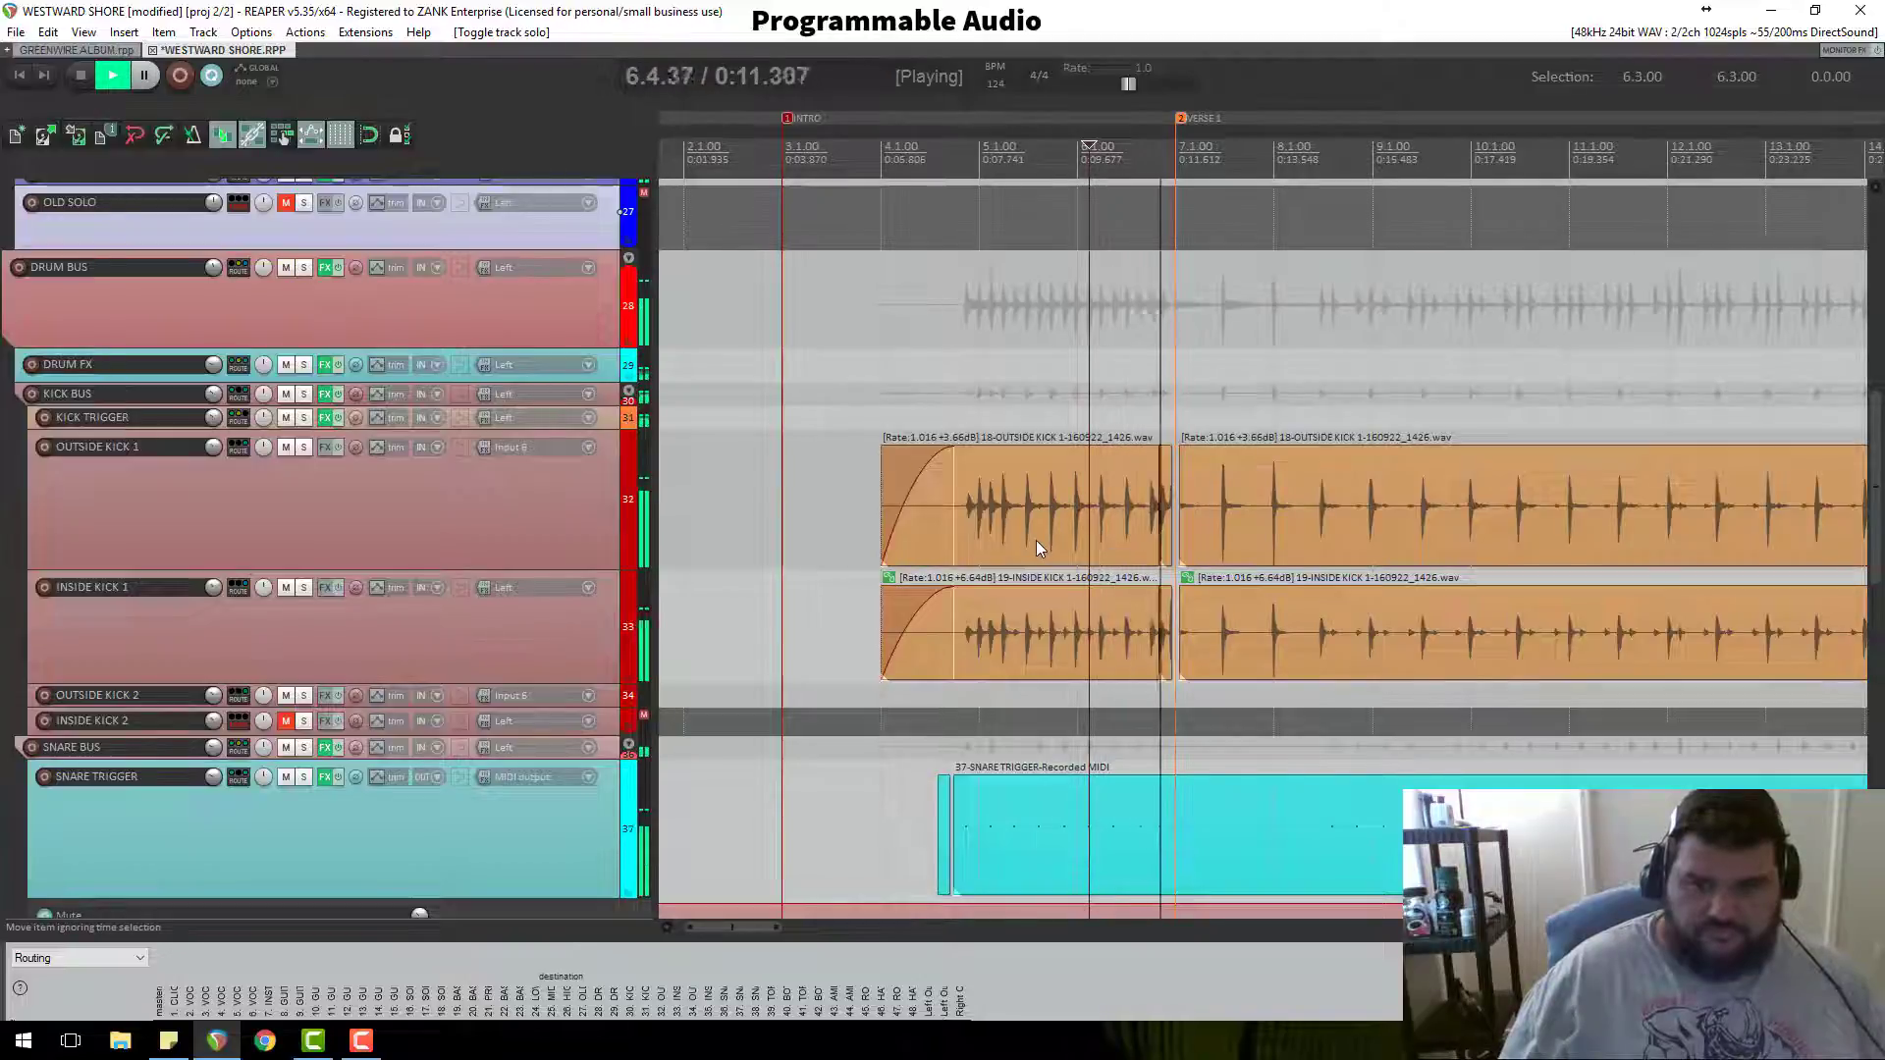
scroll(1204, 614, up, 4)
key(space)
Step: Undo the trims, moves and splits on both Kick 1 tracks ahead of Verse 1 and play back the original passage
scroll(1198, 609, up, 2)
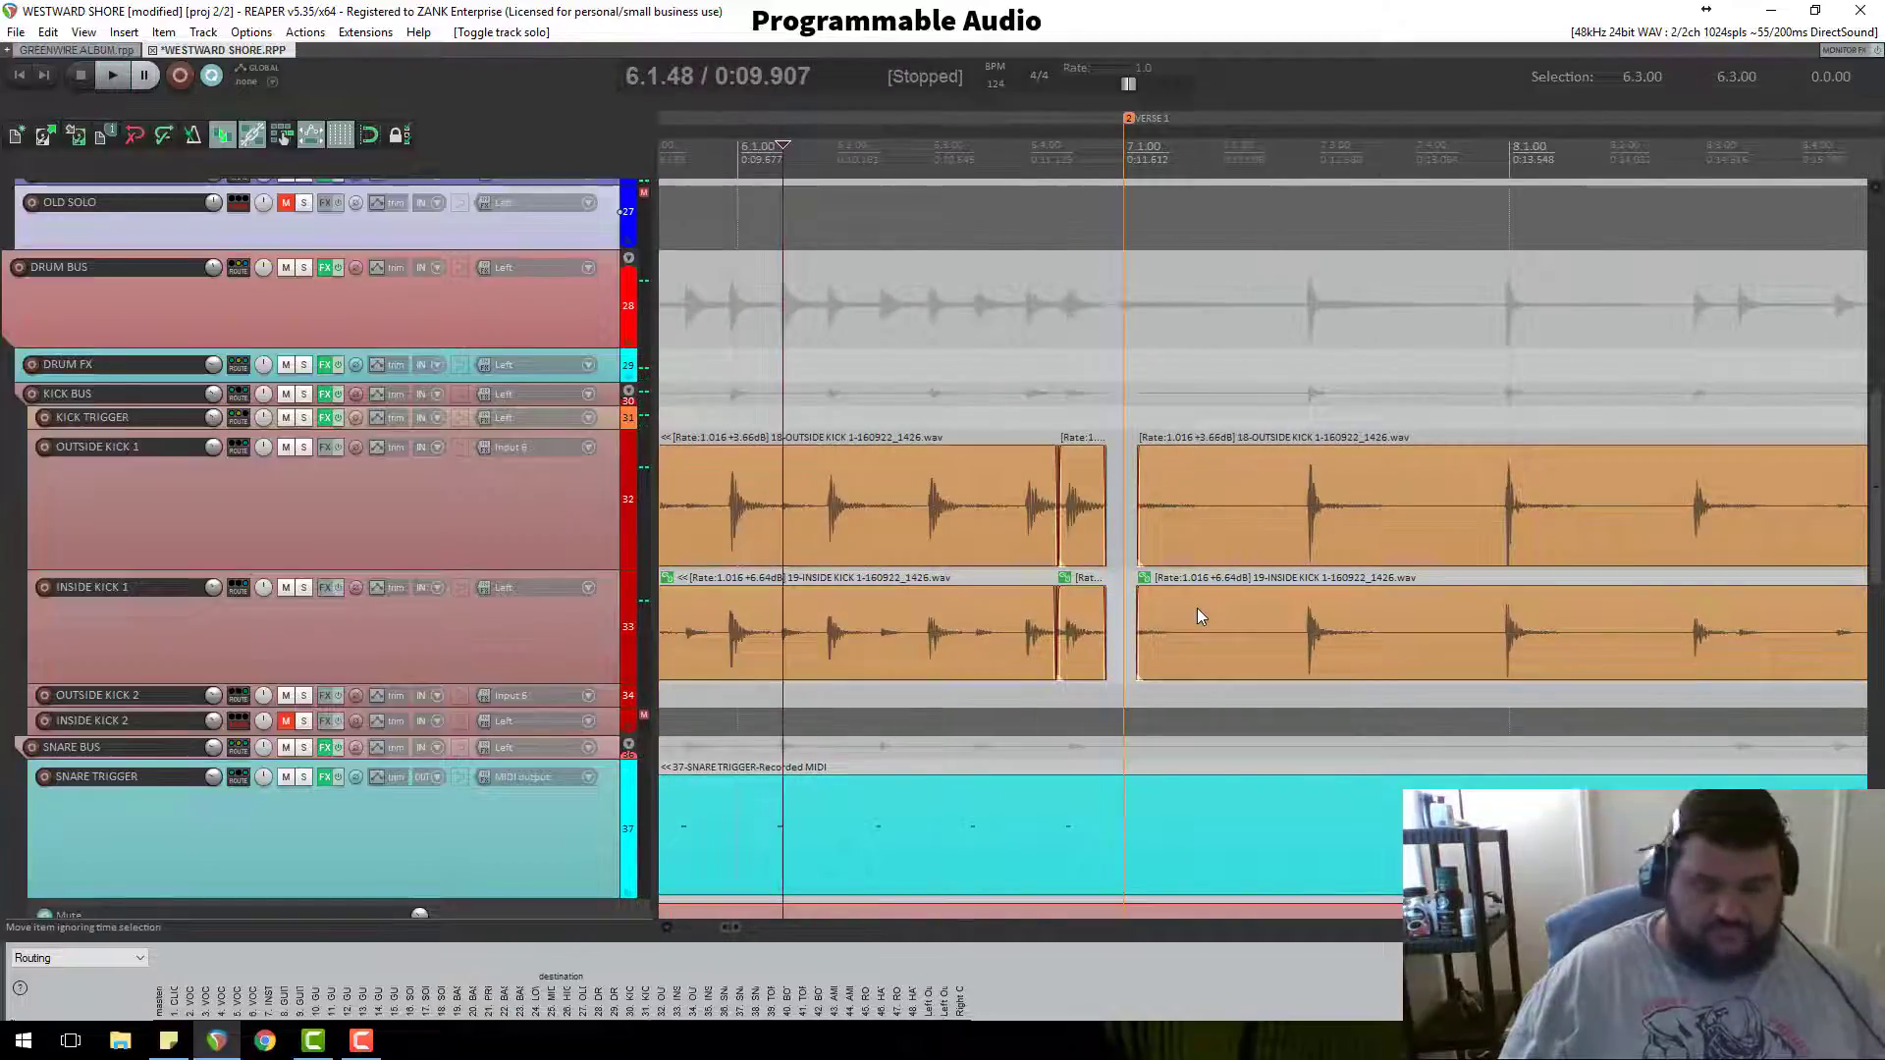
click(1198, 611)
key(ctrl+Left)
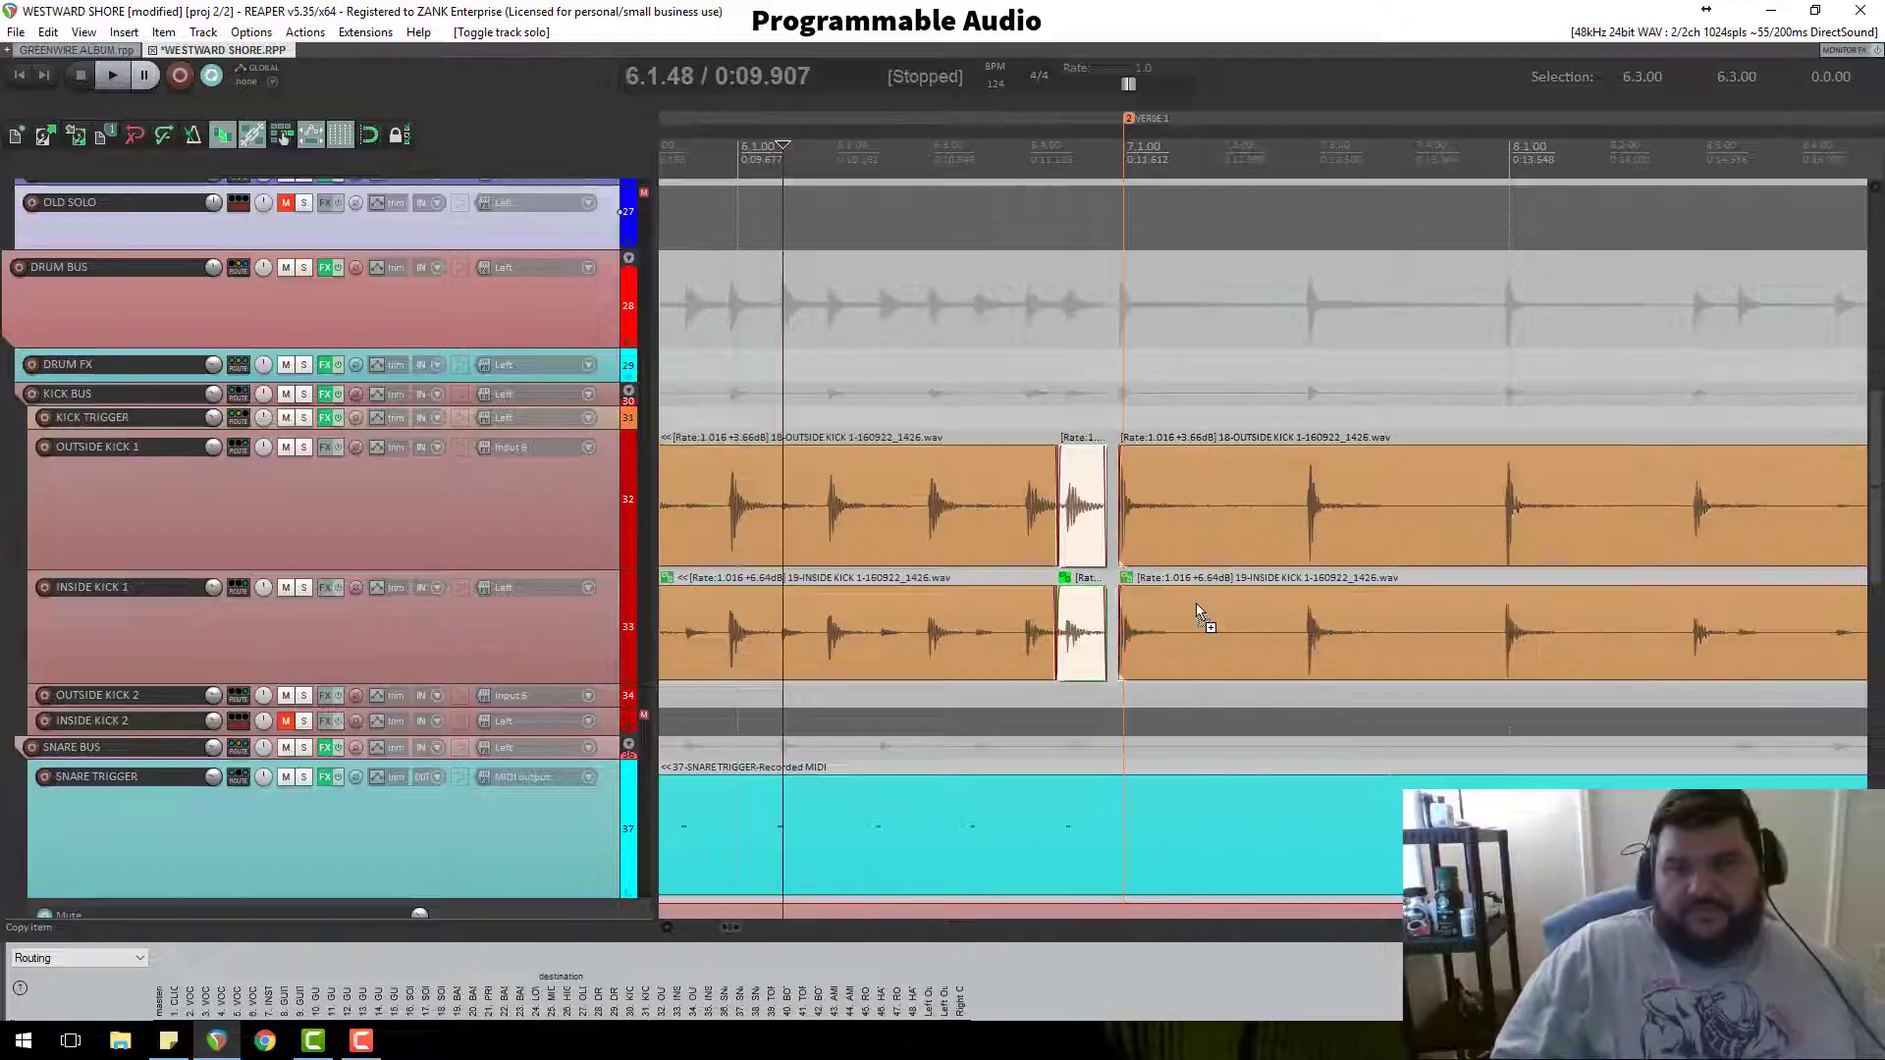
key(F6)
key(F6)
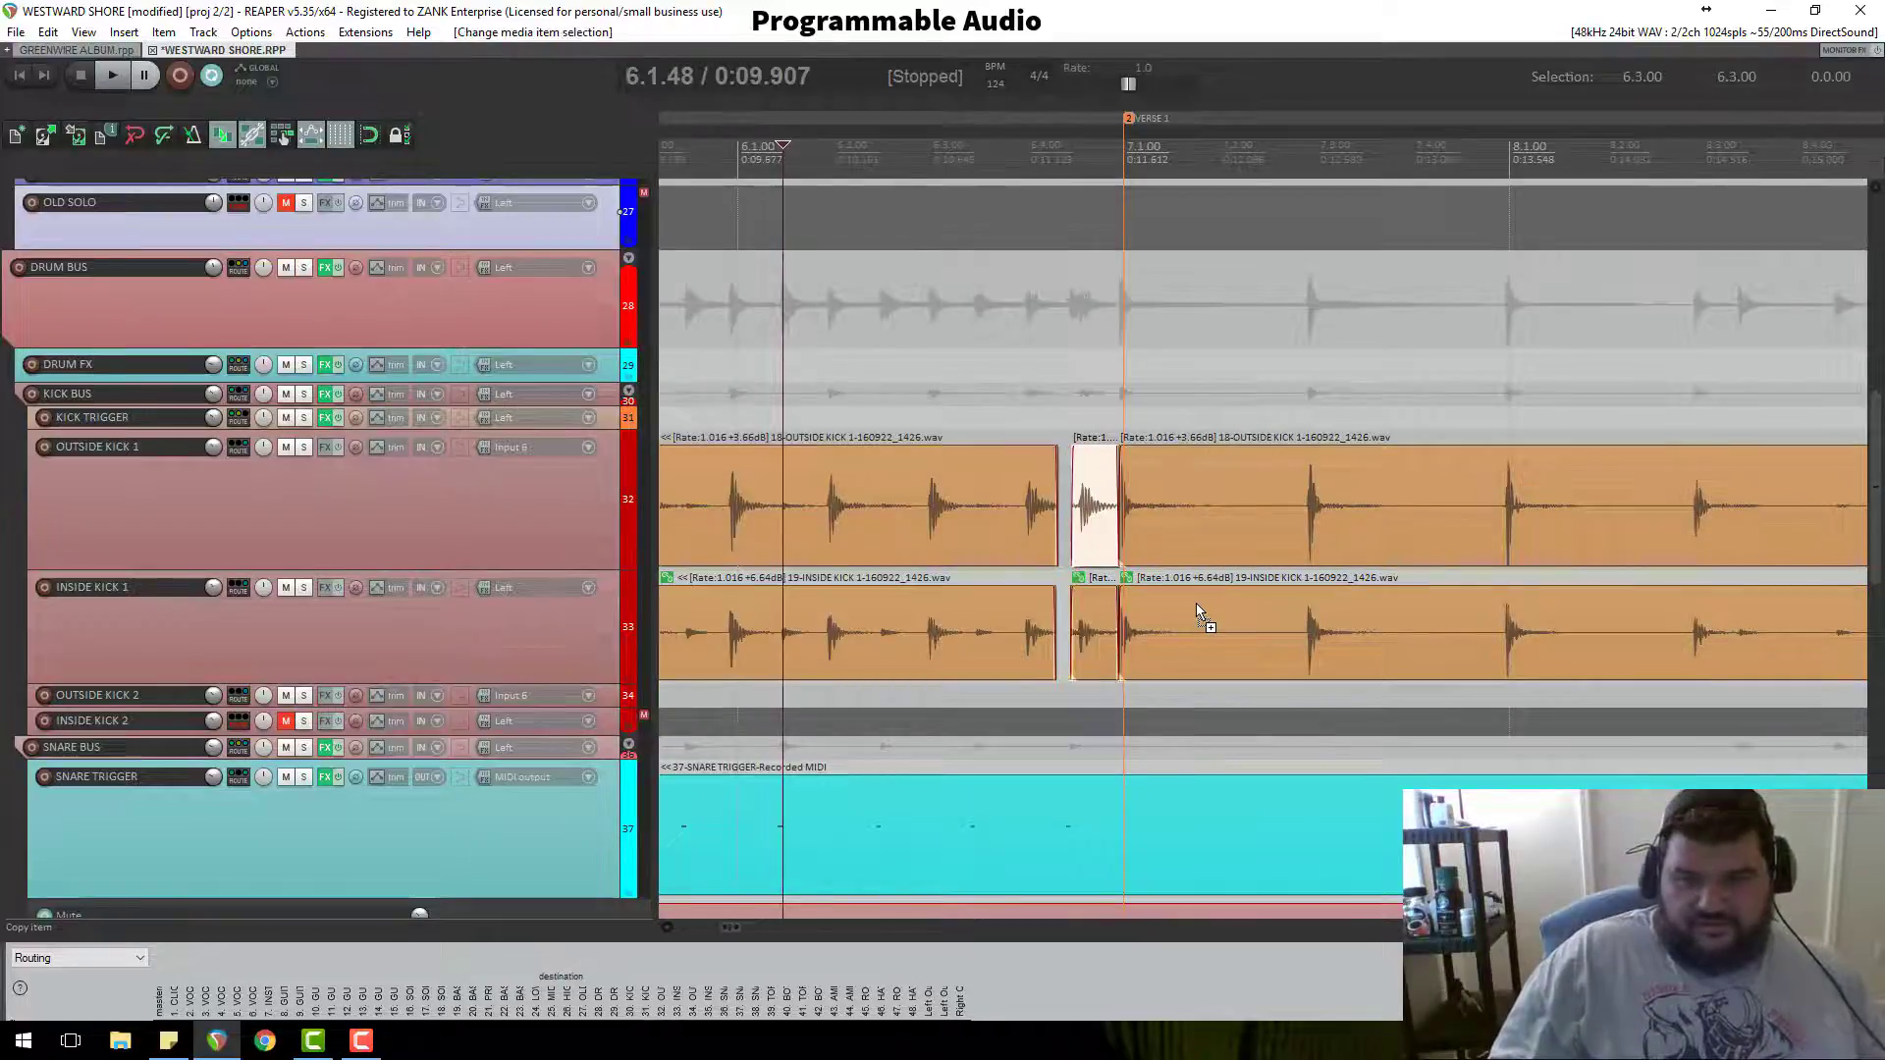
key(ctrl+Left)
key(ctrl+Right)
key(ctrl+Right)
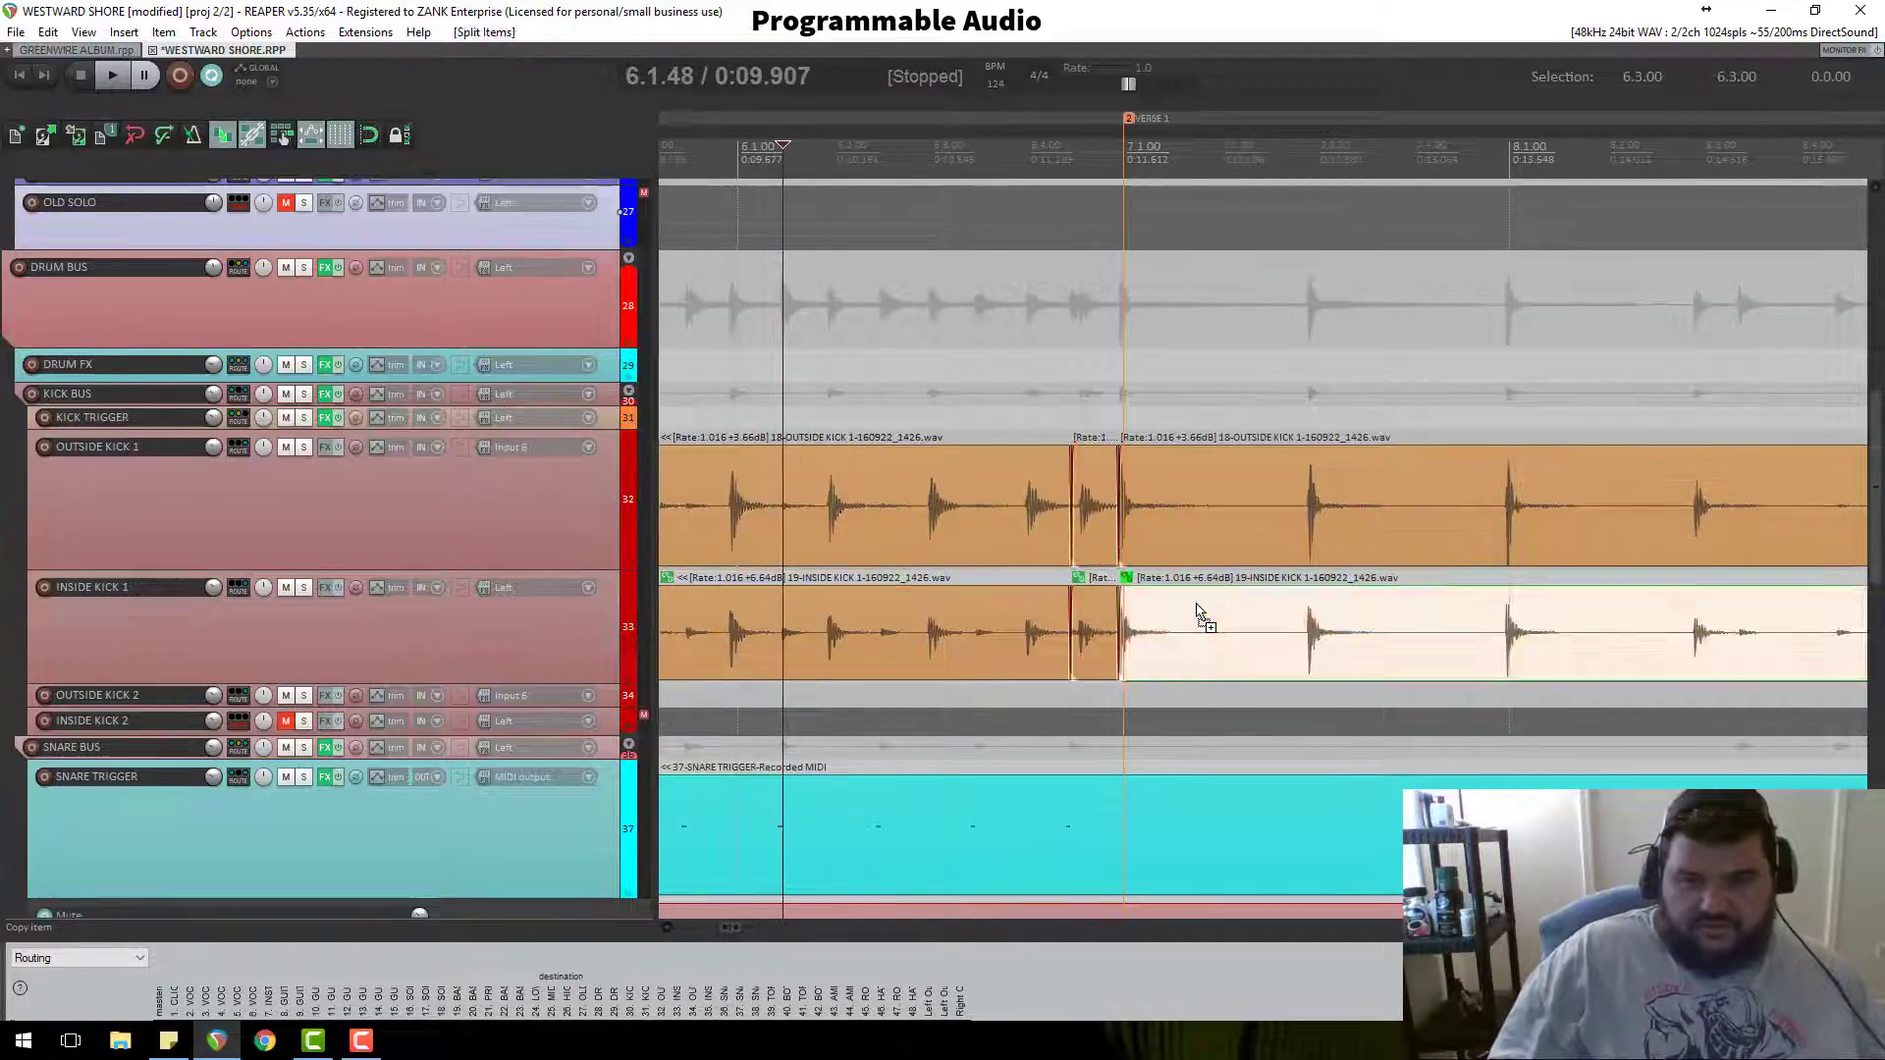
key(ctrl+z)
key(ctrl+z)
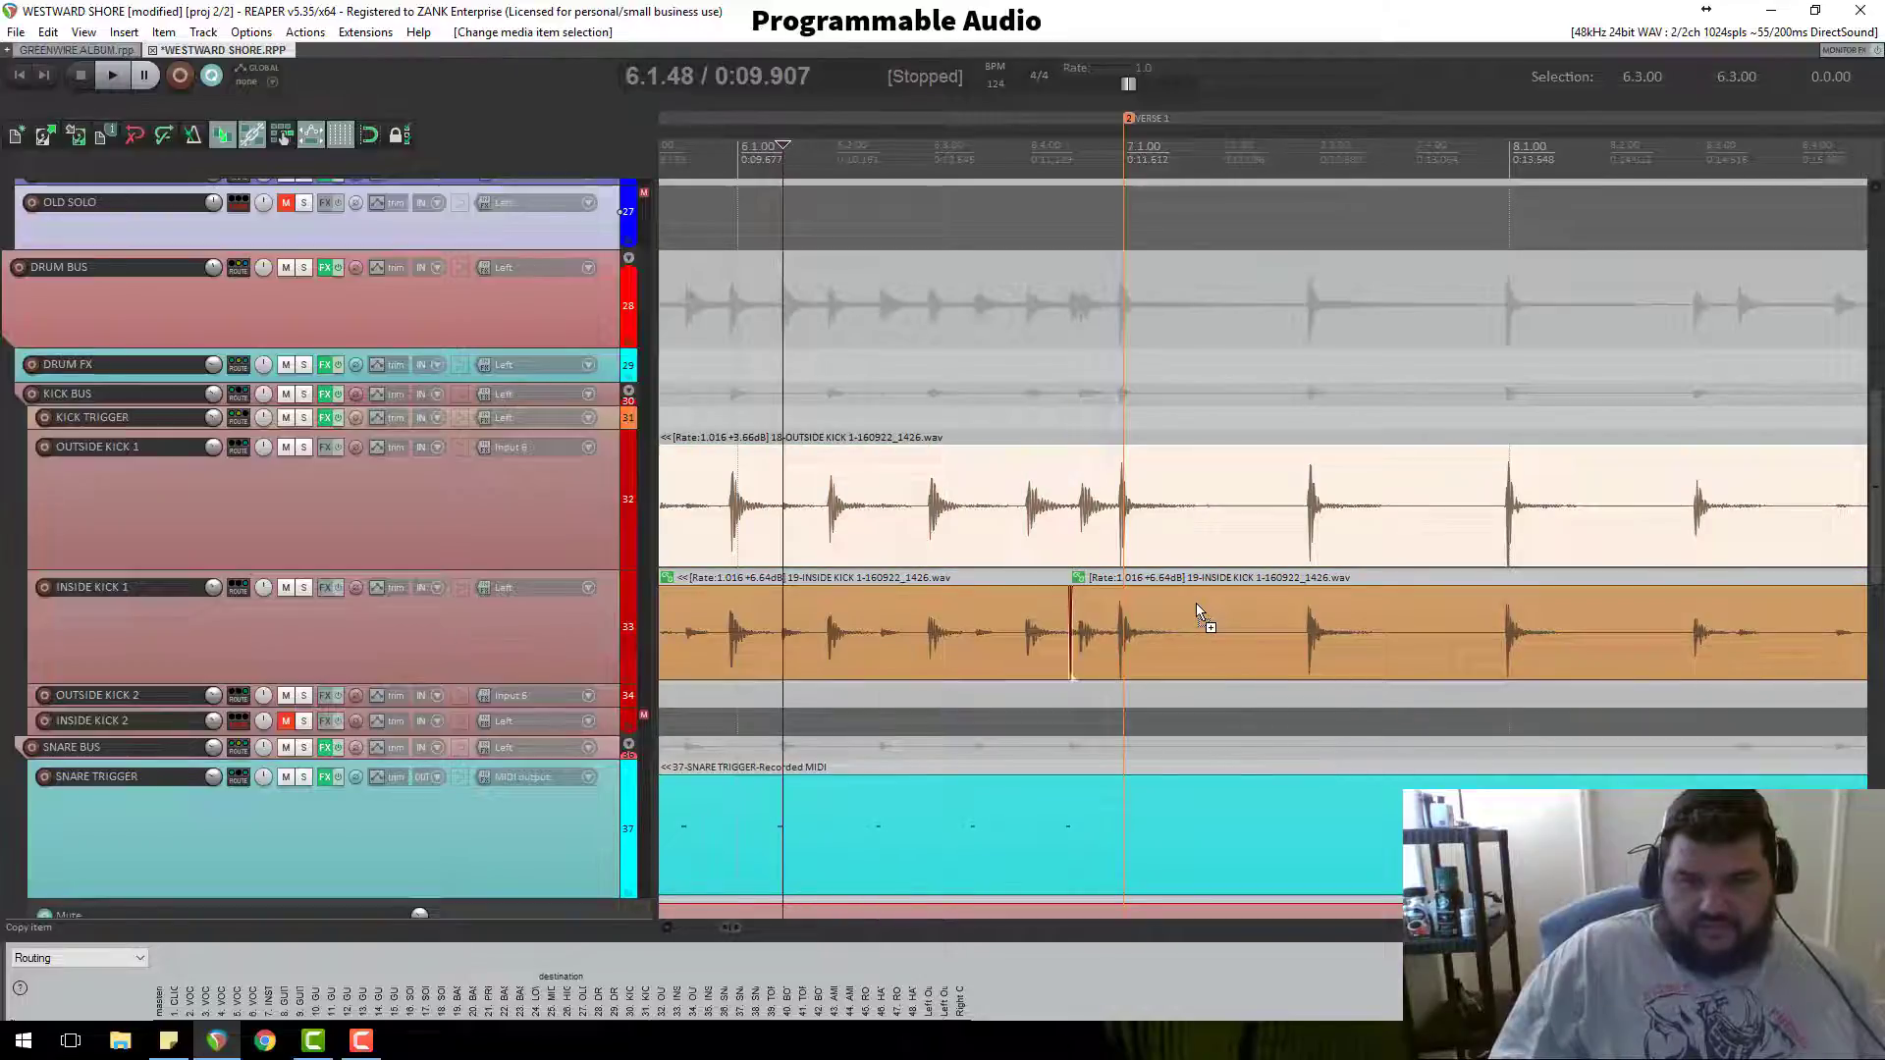
key(ctrl+z)
click(960, 148)
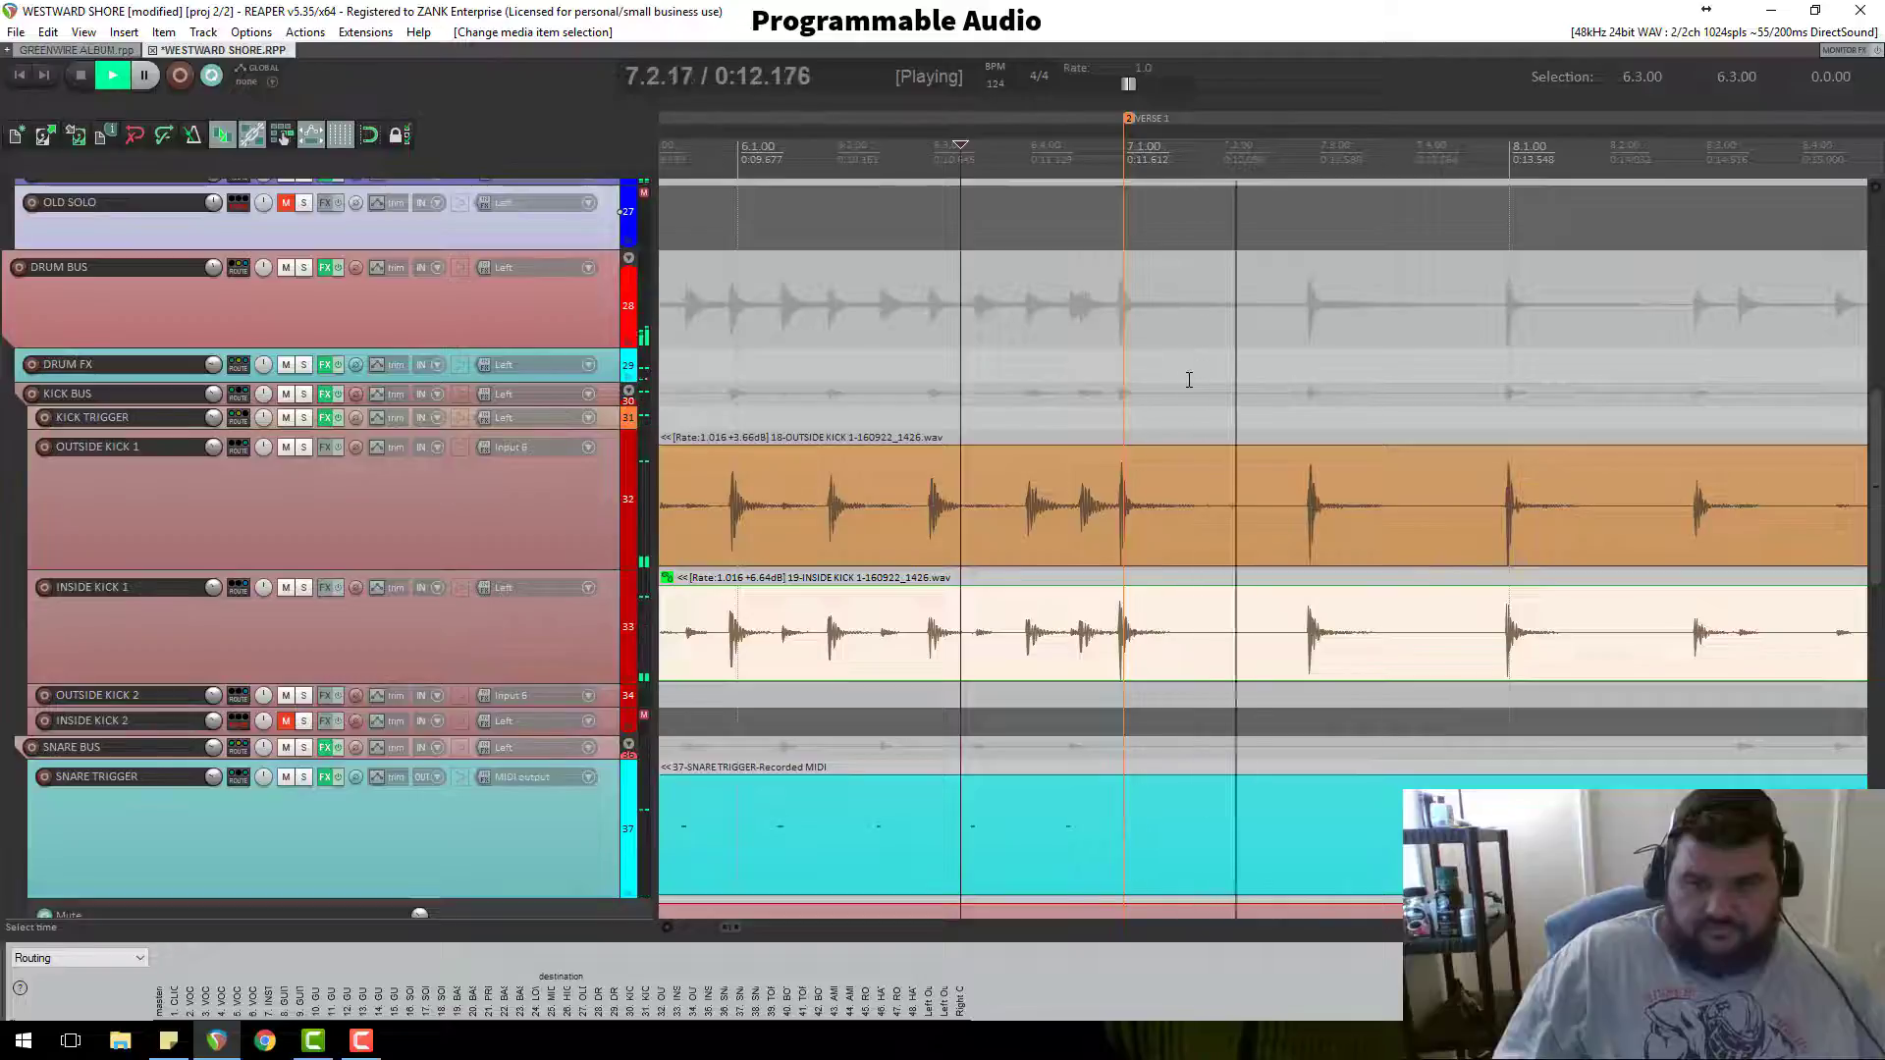
key(space)
Step: Split both Kick 1 items just before the last kick hit ahead of Verse 1 (about 6.4.54) and before the Verse 1 hit (about 6.4.95)
click(1080, 509)
scroll(1090, 540, up, 4)
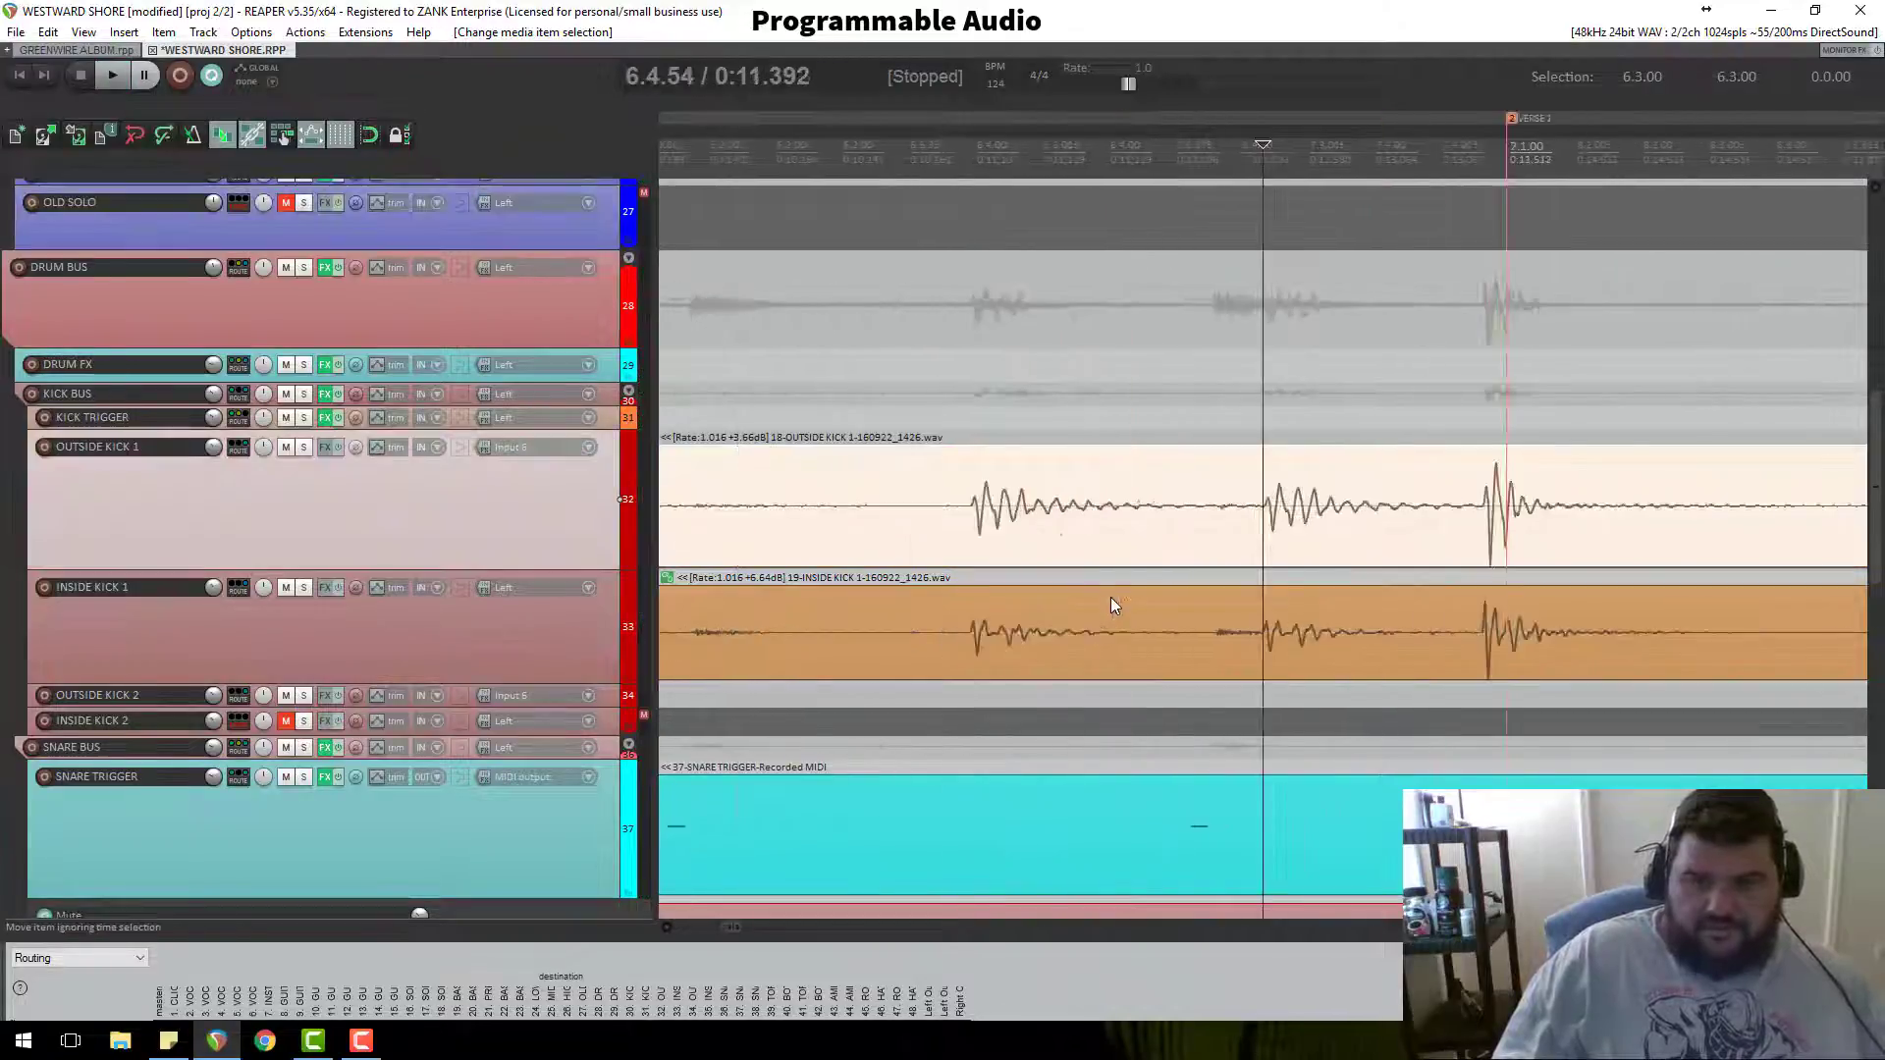
click(1261, 640)
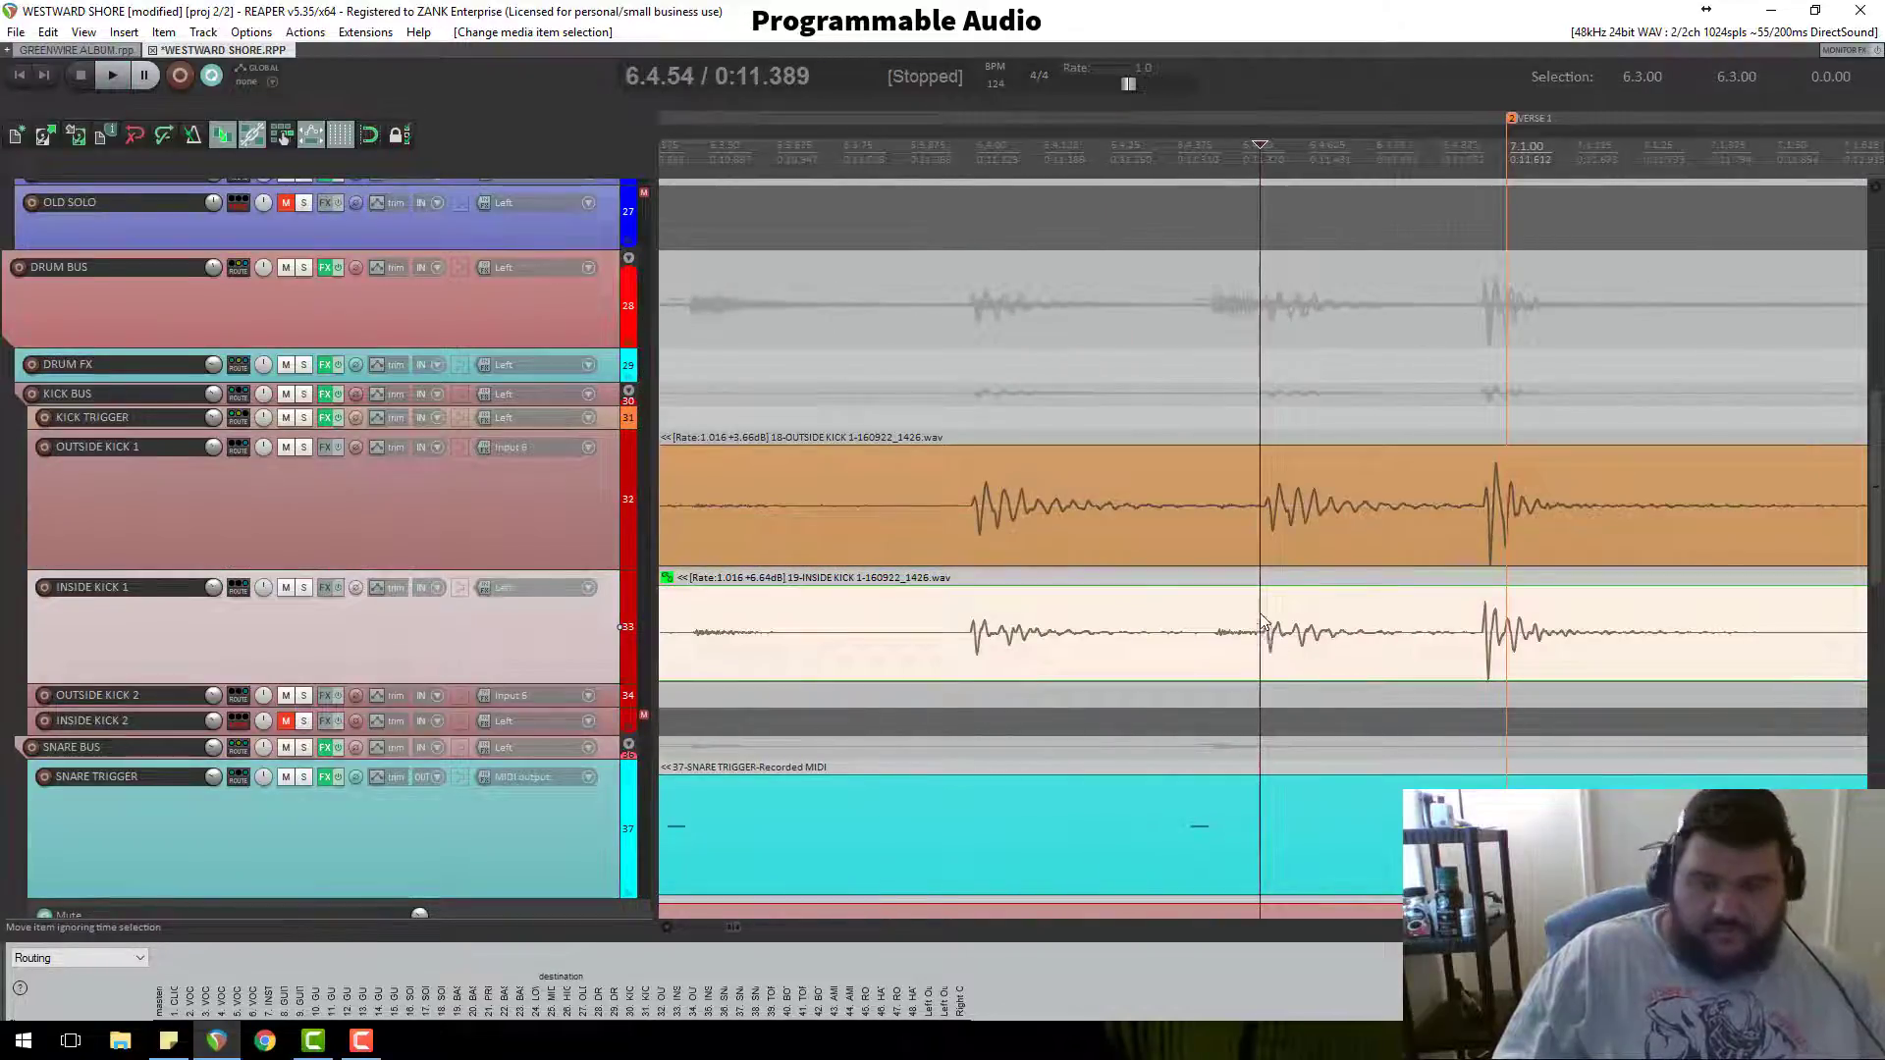
key(s)
click(1258, 506)
key(s)
click(1478, 519)
key(s)
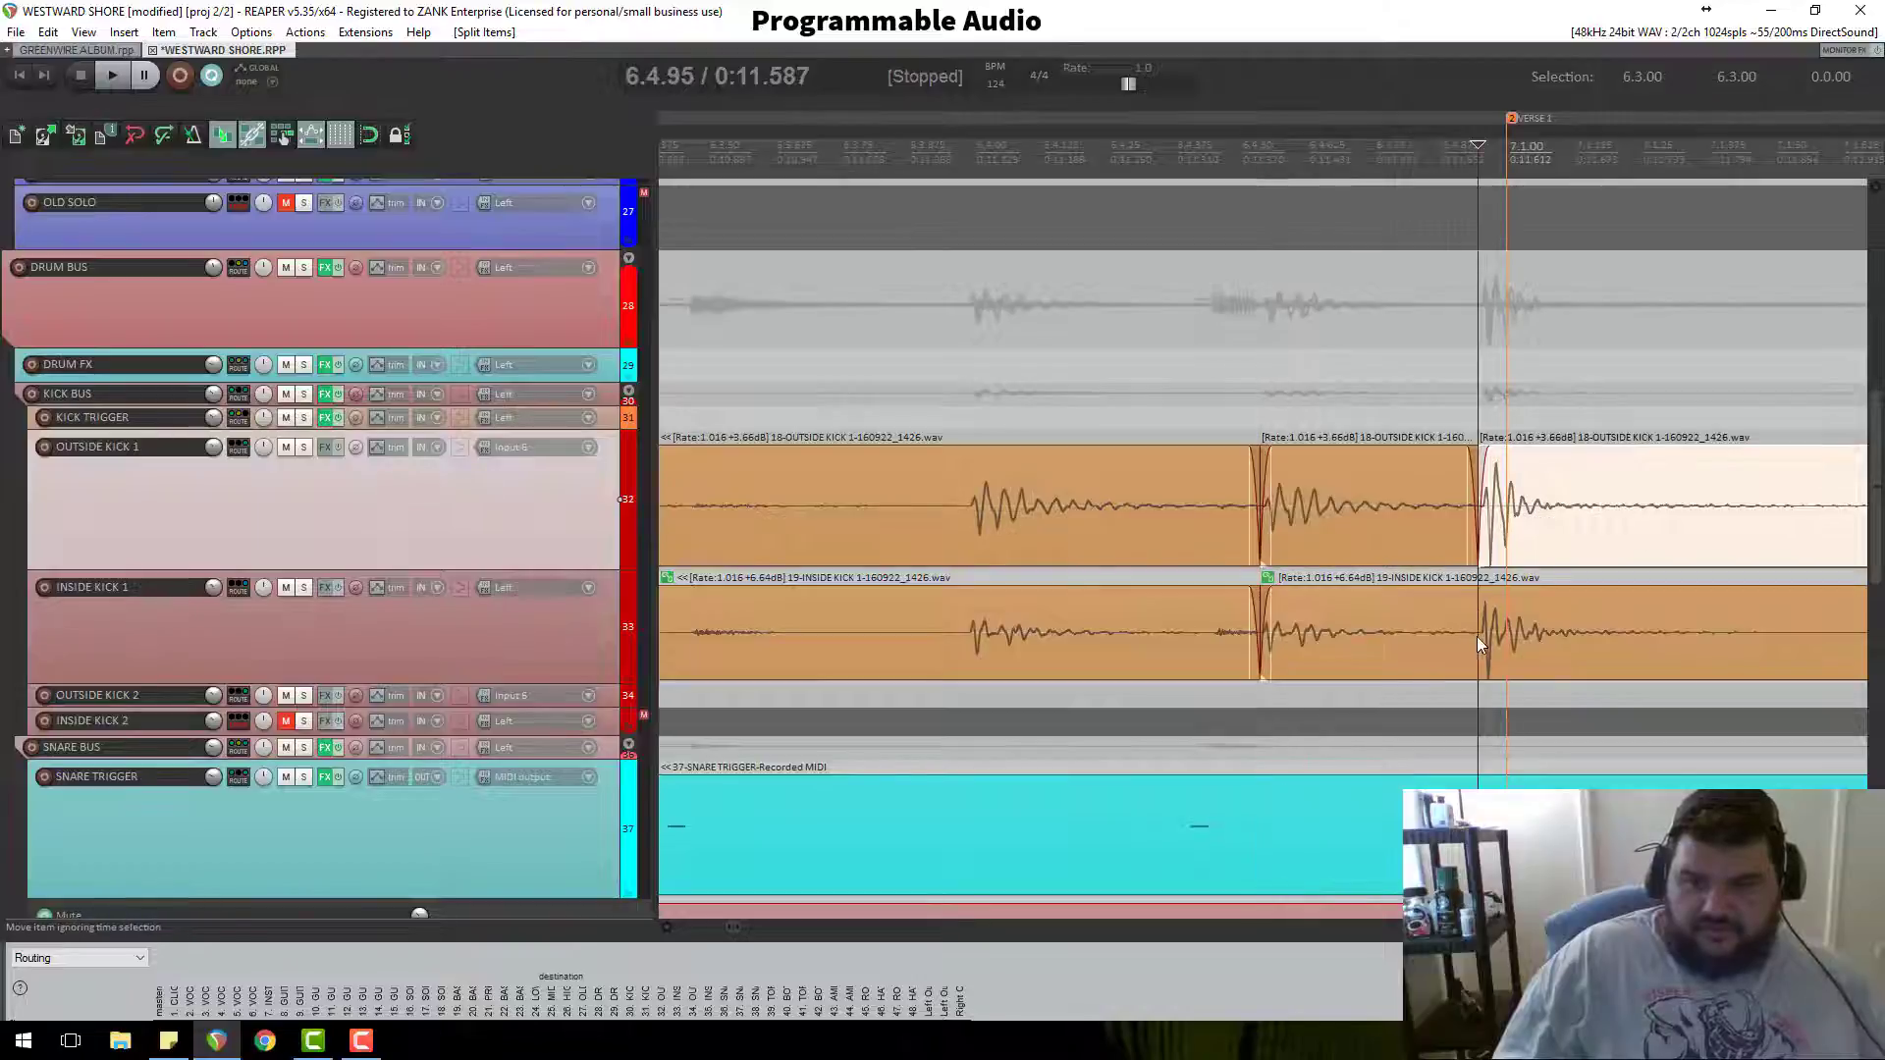
click(1476, 640)
key(s)
Step: Silence the isolated last kick hit on both Kick 1 tracks by lowering the pieces' item volume to the minimum
click(1378, 610)
ctrl+click(1368, 473)
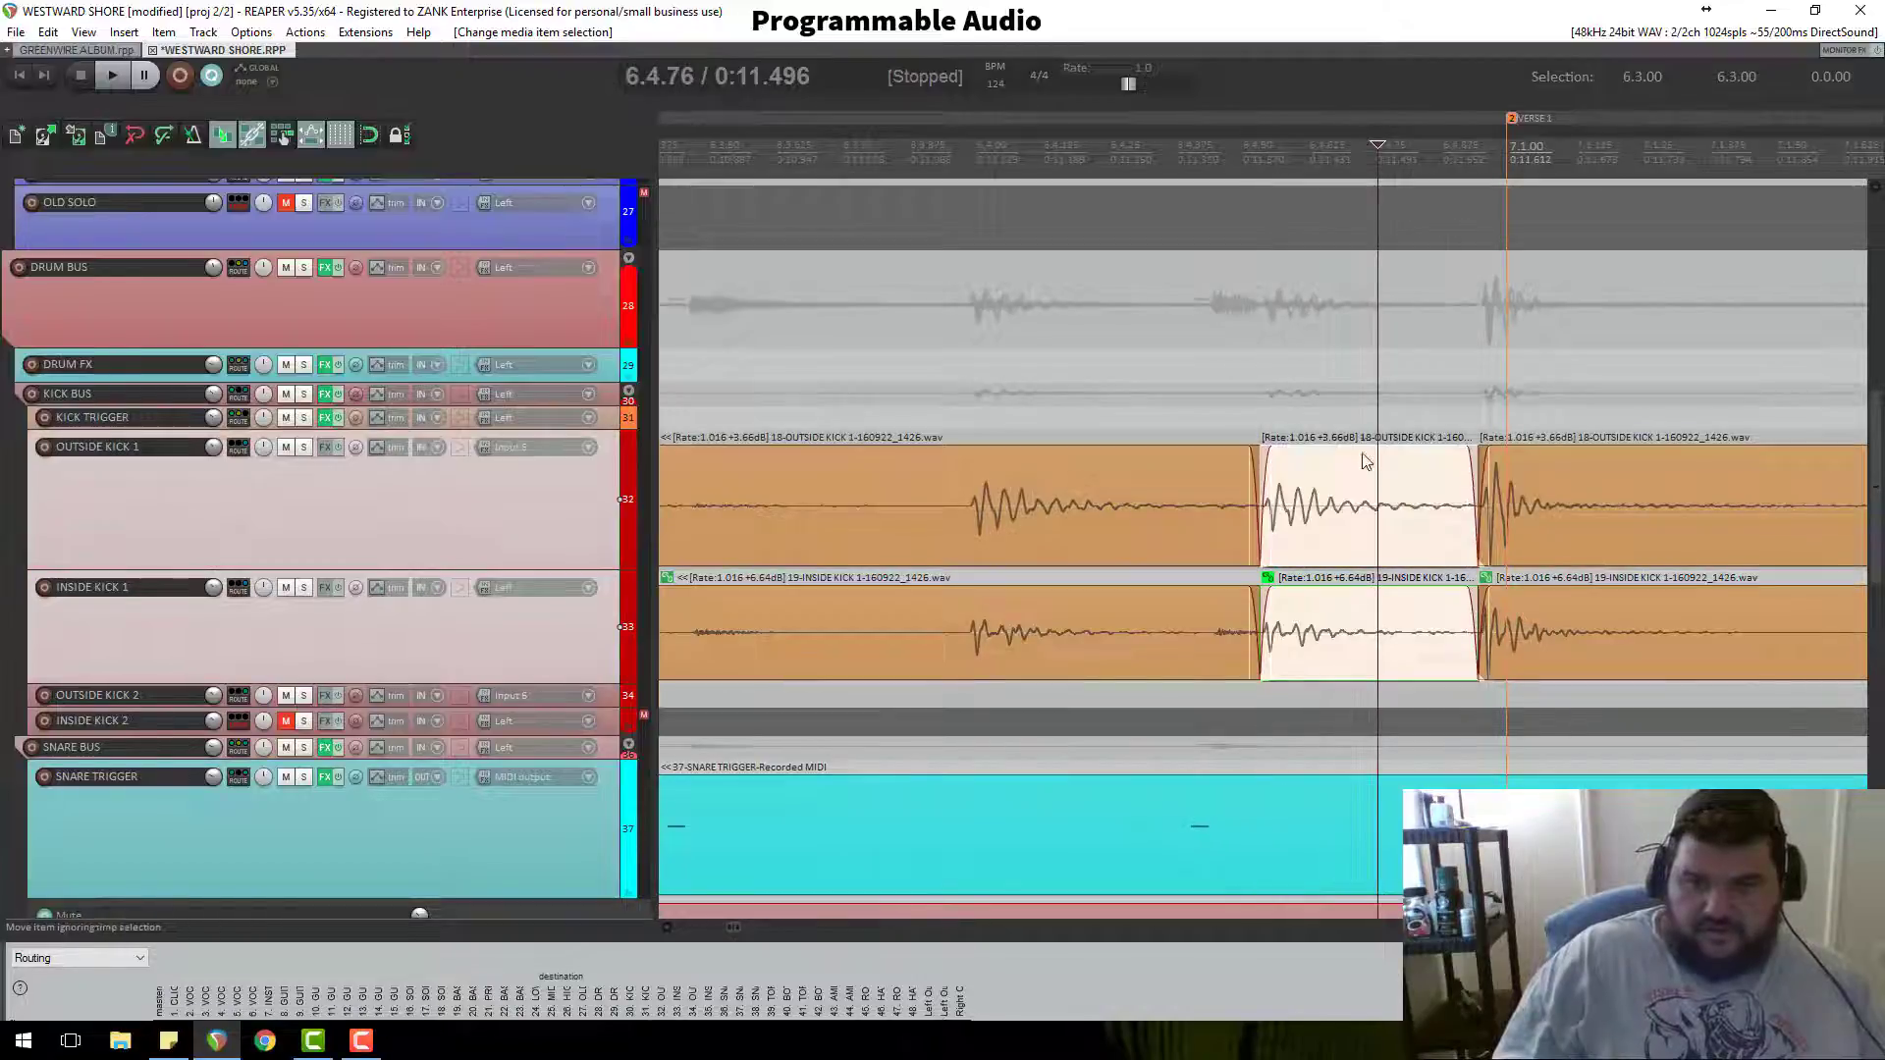
click(1362, 462)
shift+click(1367, 588)
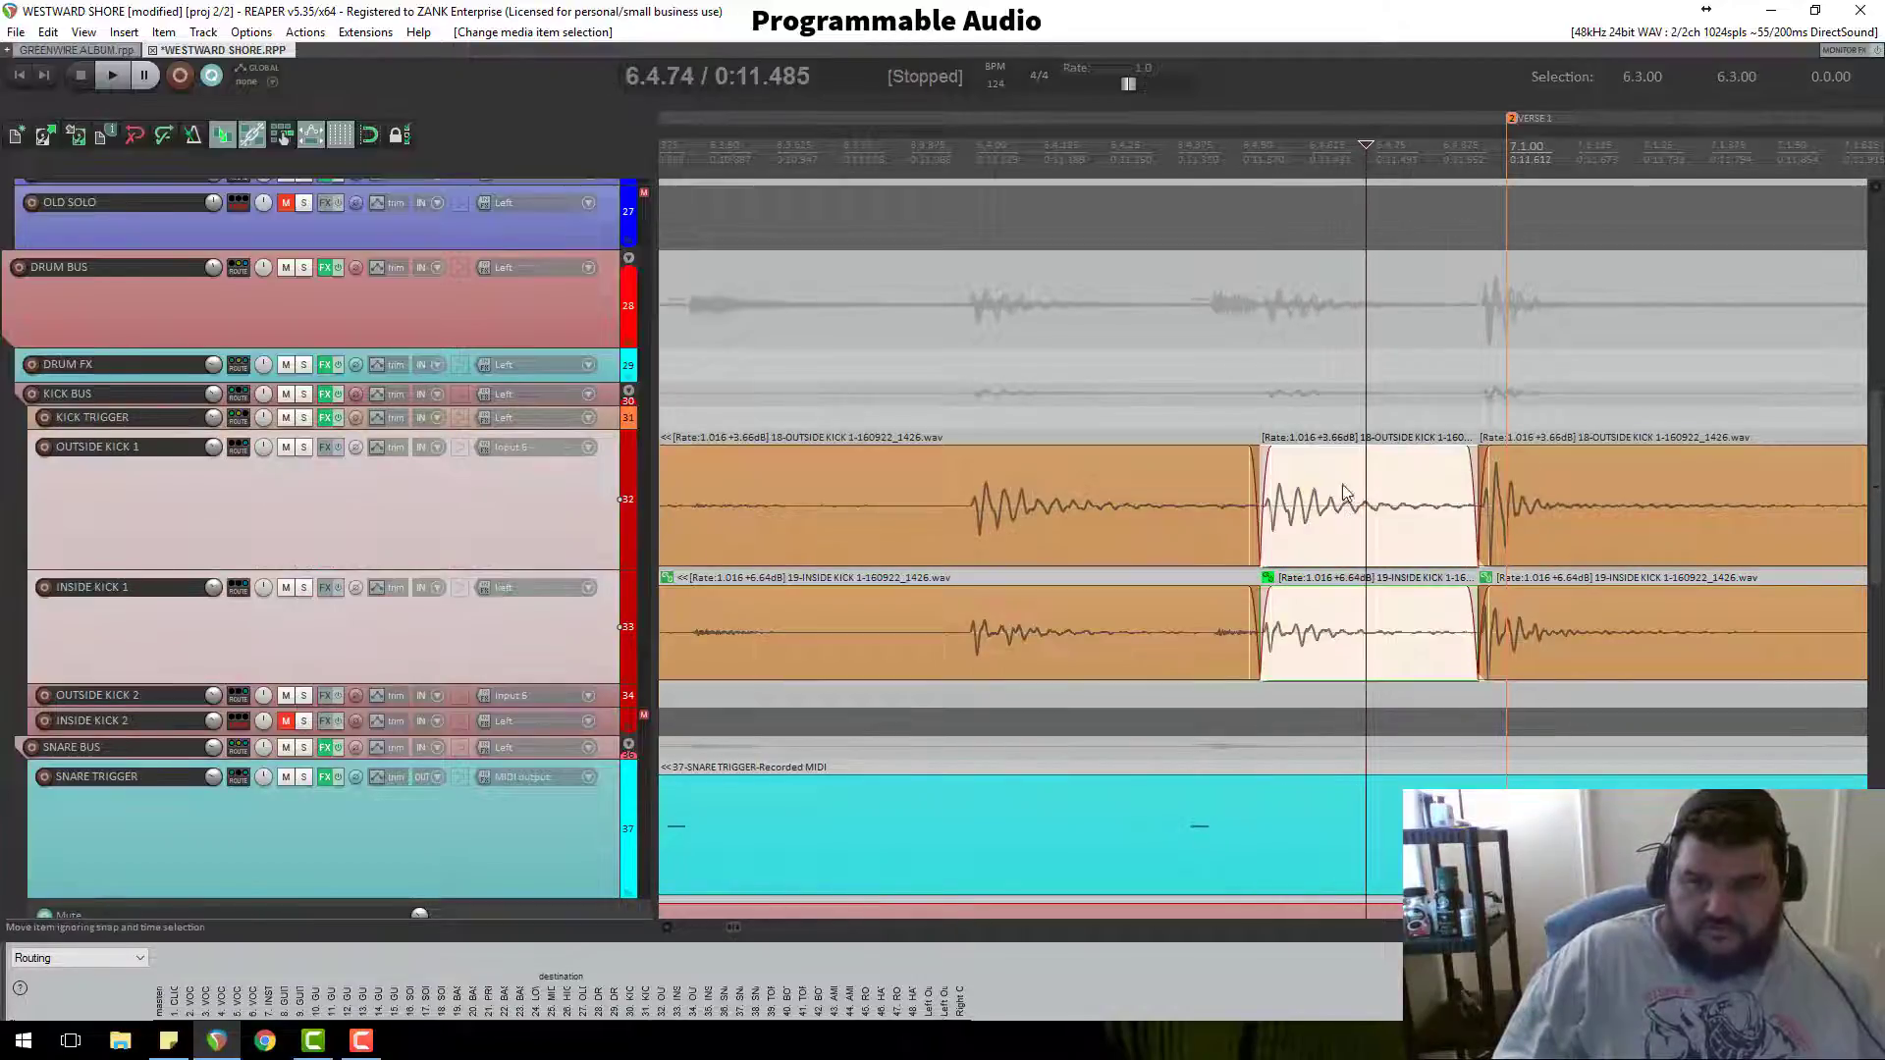
drag(1338, 447, 1338, 549)
Step: Play back the passage into Verse 1 with the last kick hit silenced
scroll(1276, 393, down, 5)
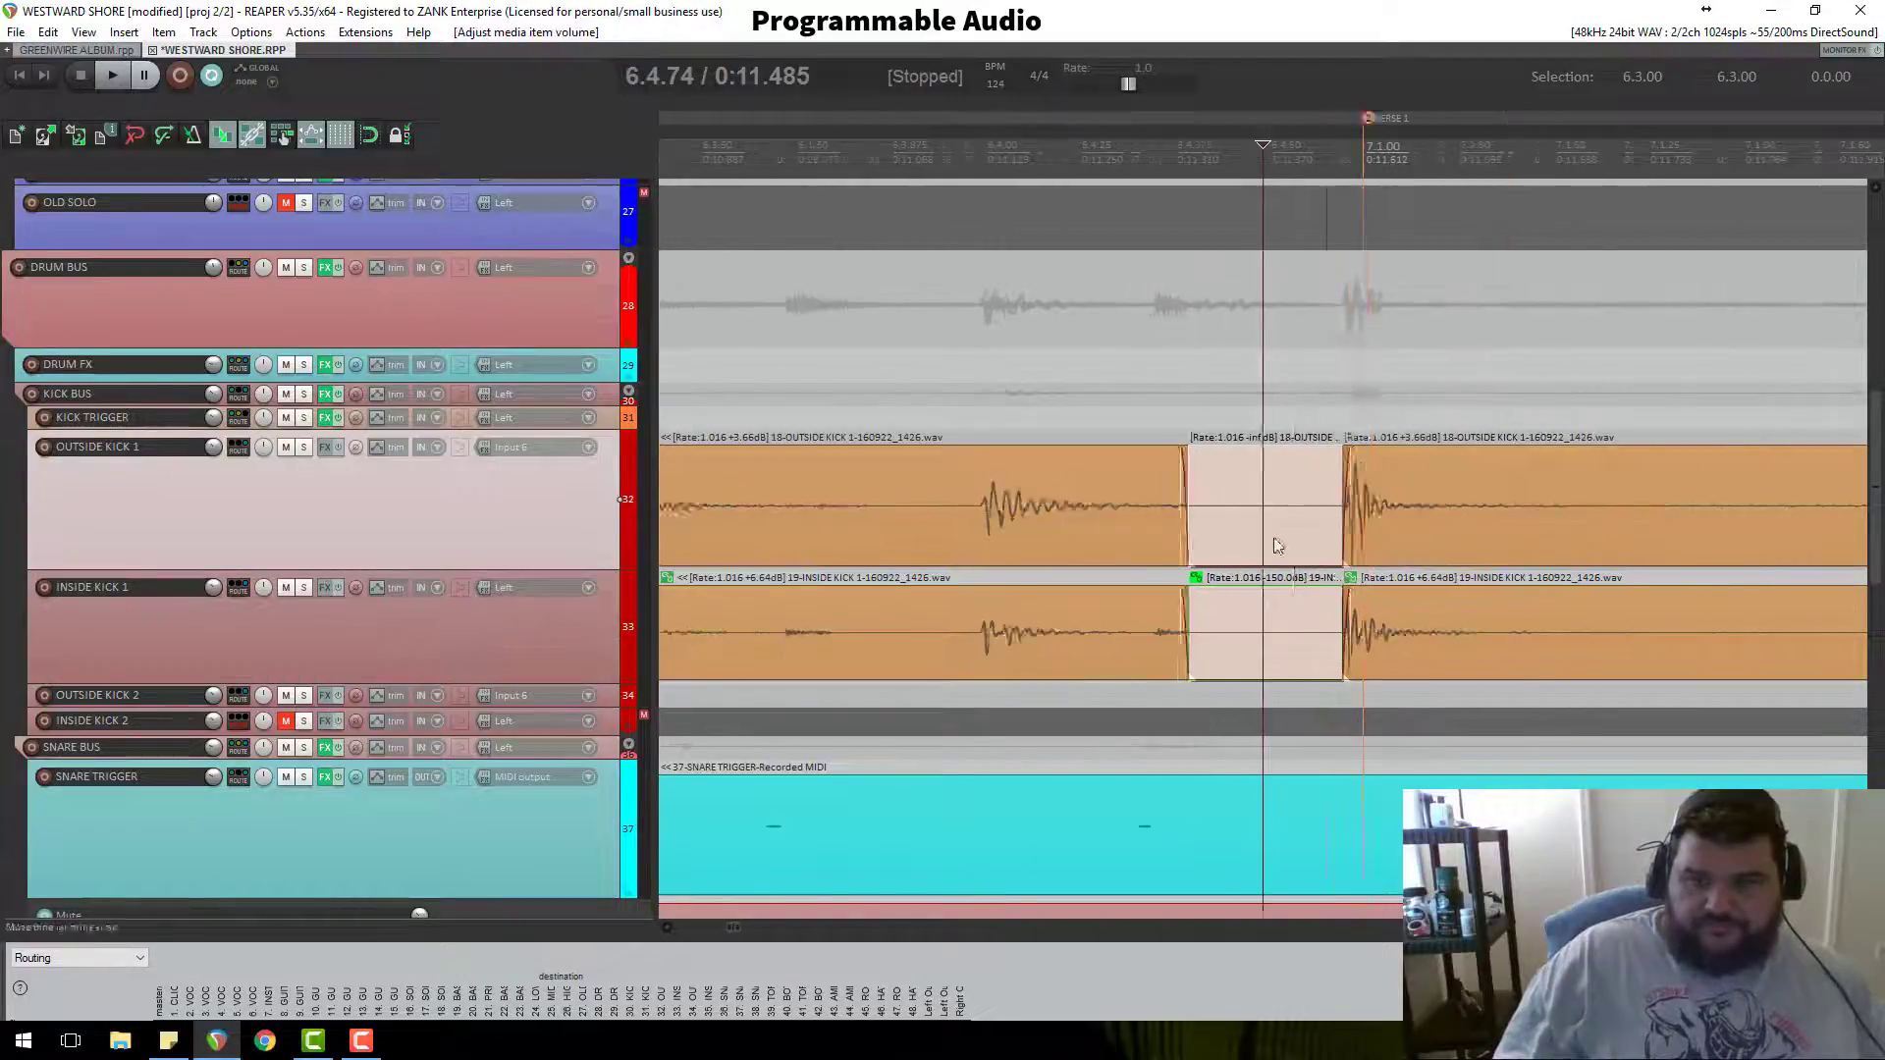
key(space)
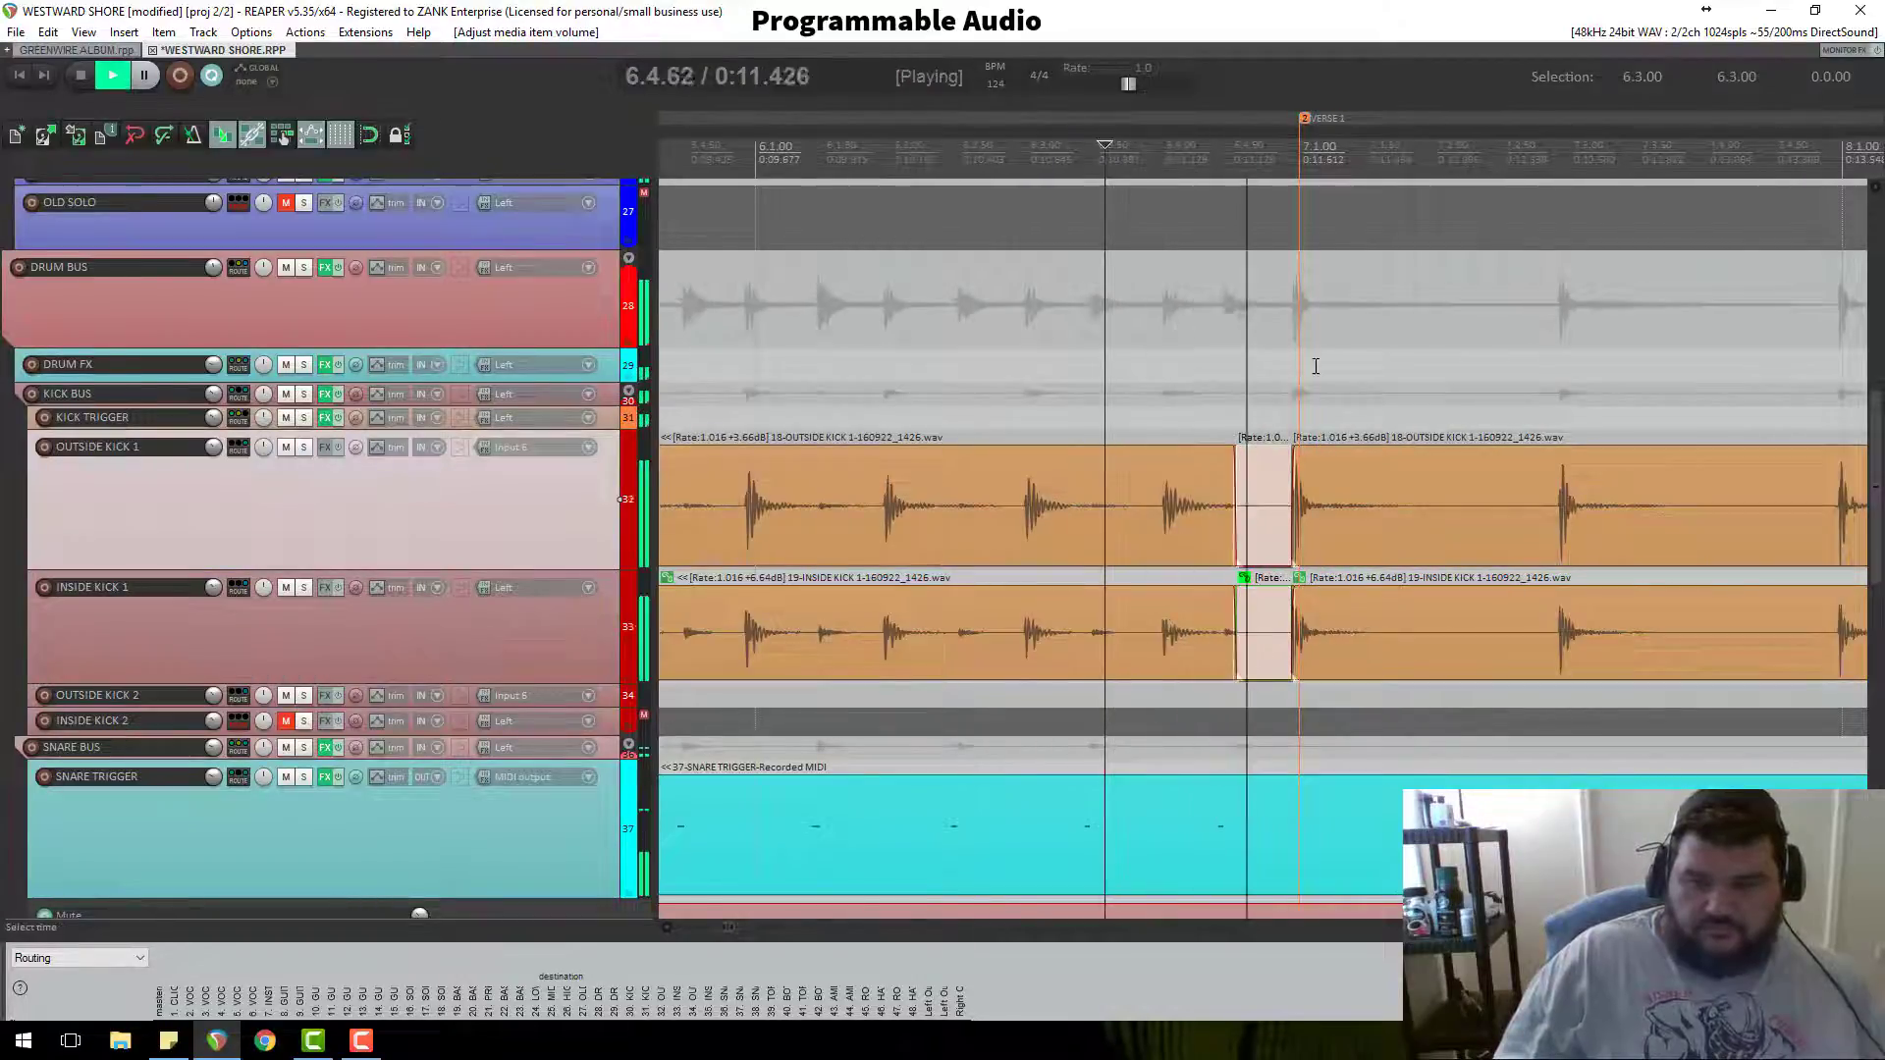
scroll(1281, 346, down, 5)
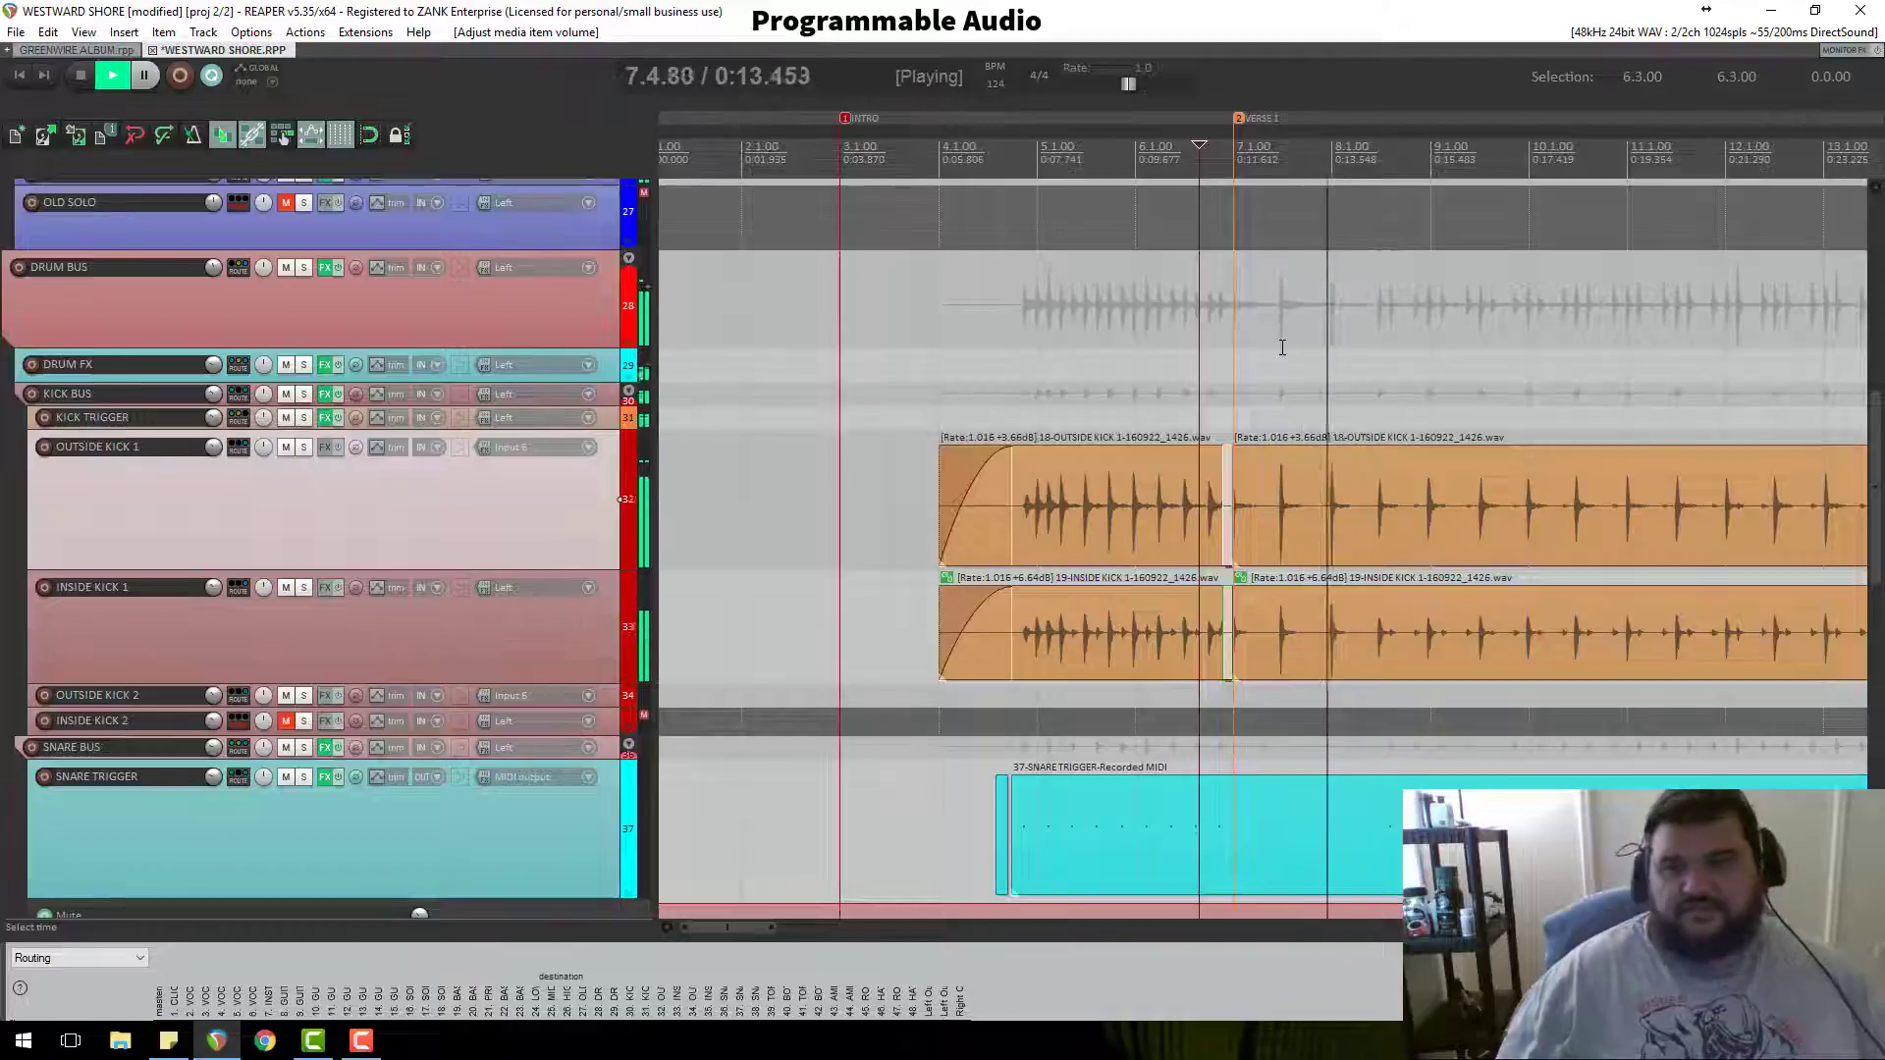
key(space)
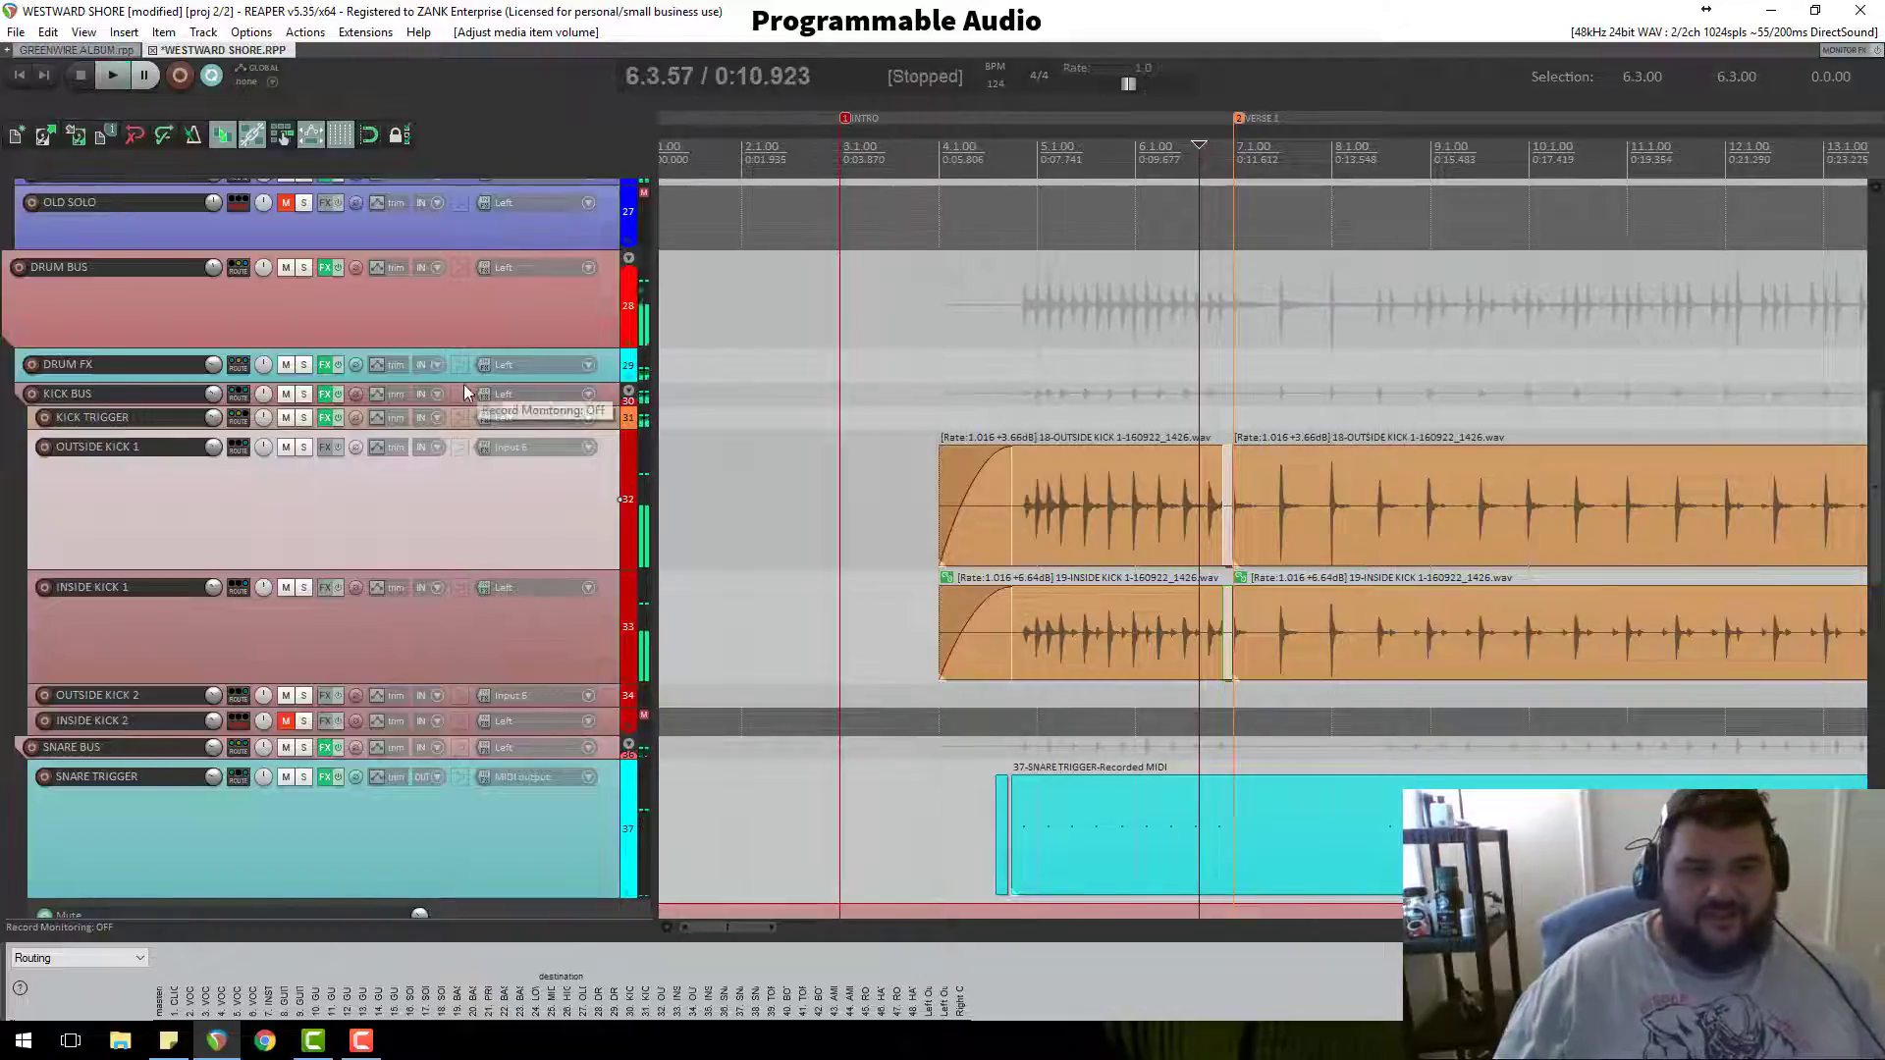
Step: Arm KICK TRIGGER for recording and set its record mode to output (MIDI)
drag(464, 385, 466, 532)
scroll(1284, 443, down, 2)
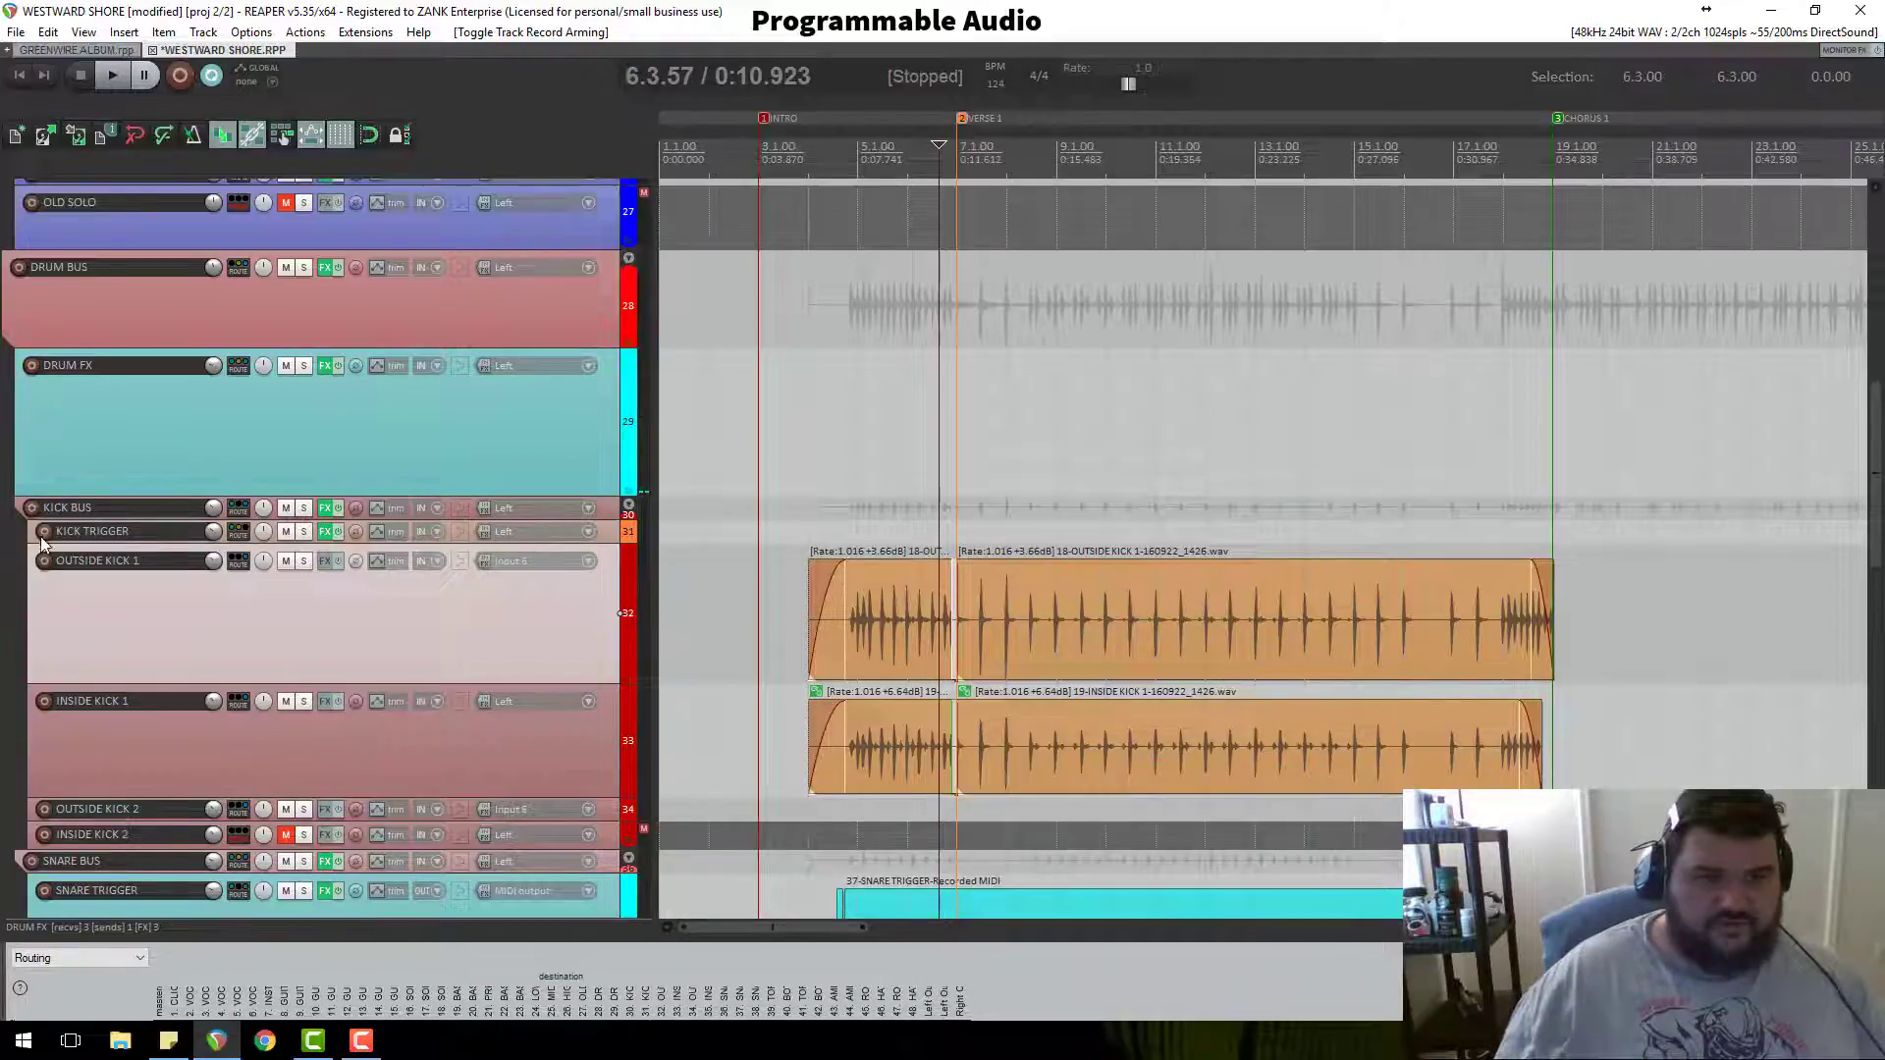
drag(44, 540, 37, 570)
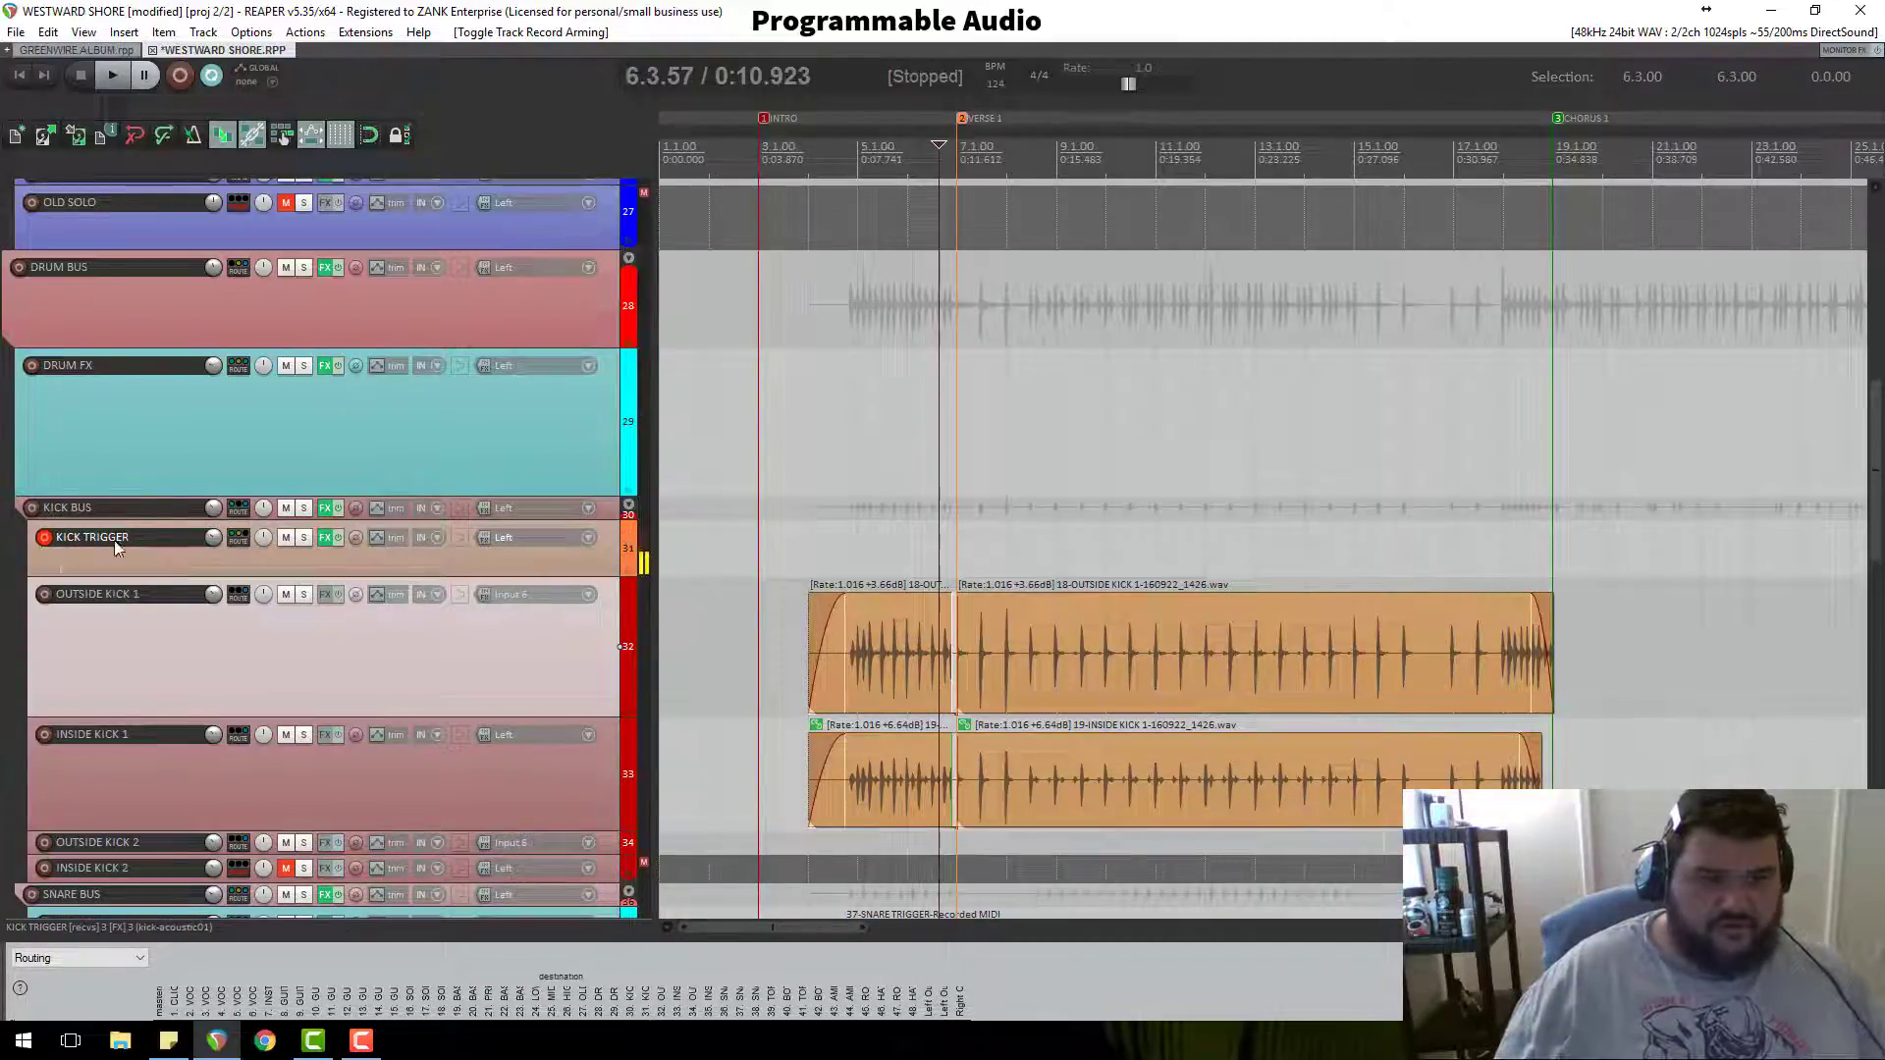
right_click(46, 548)
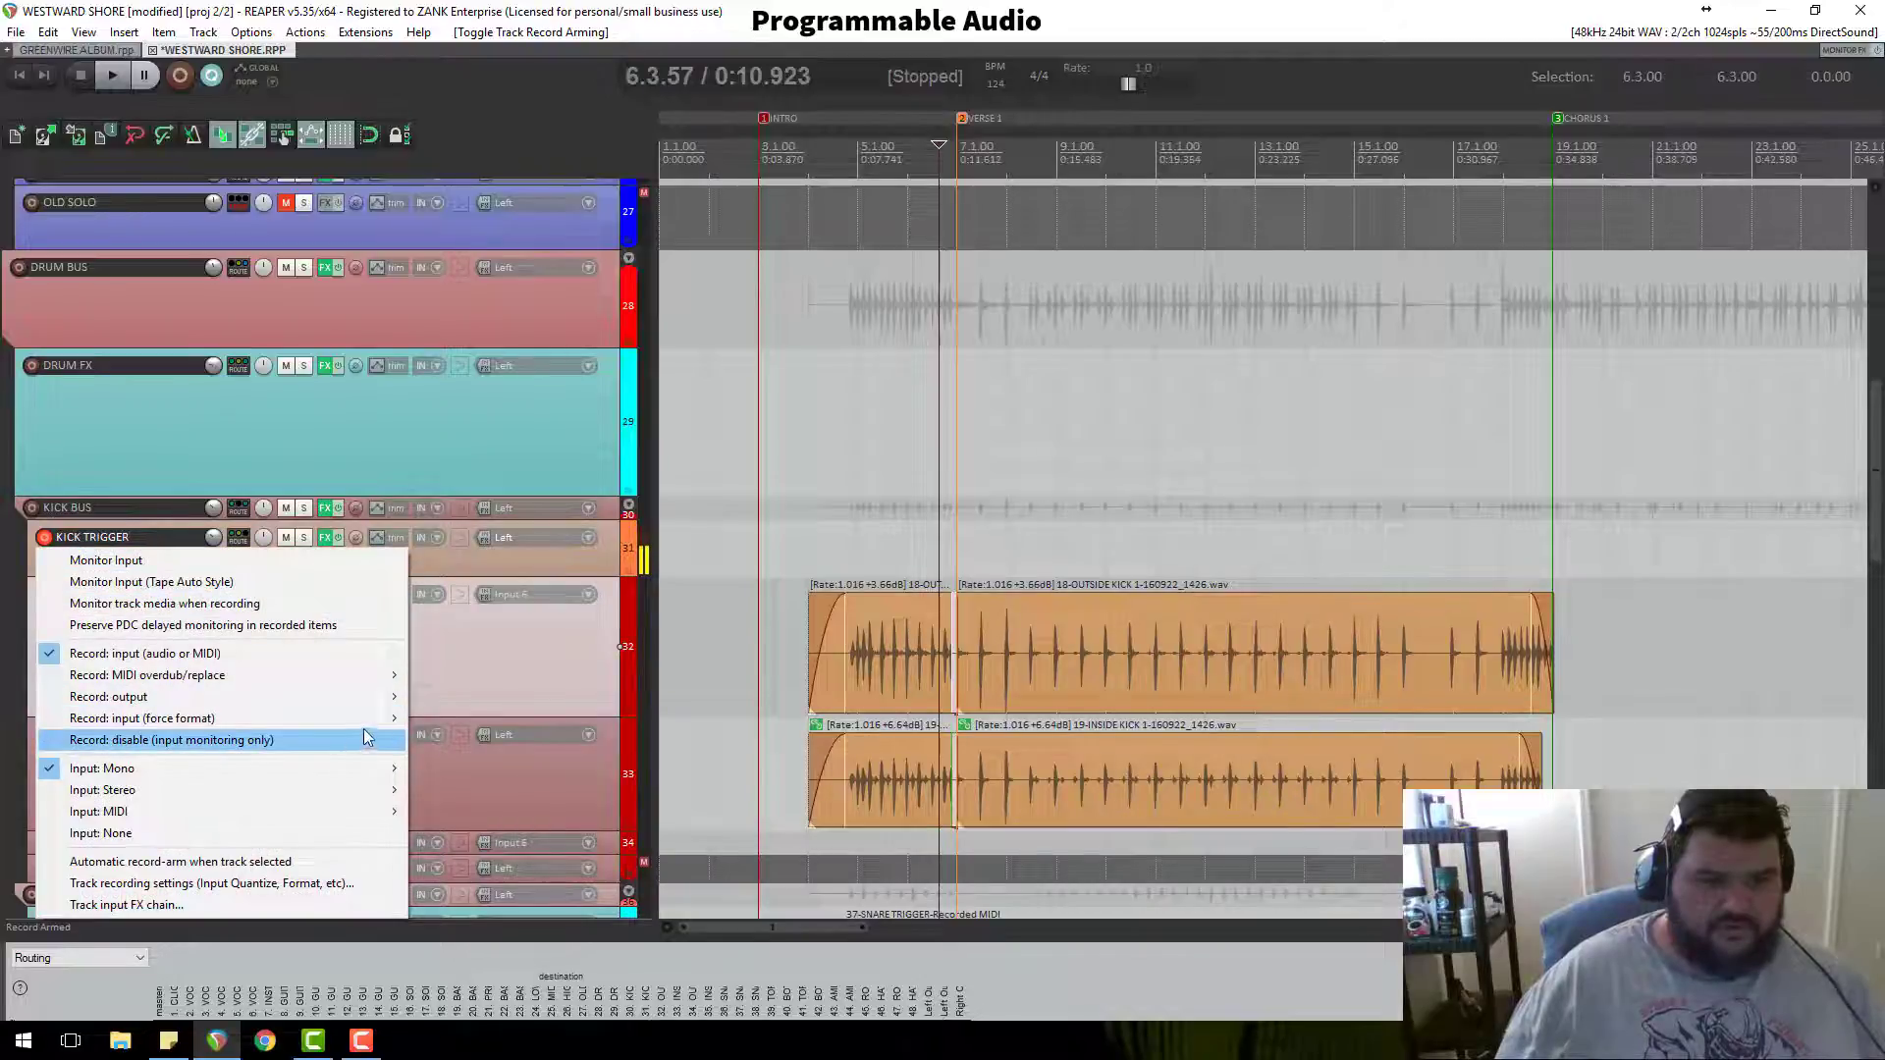
mouse_move(389, 700)
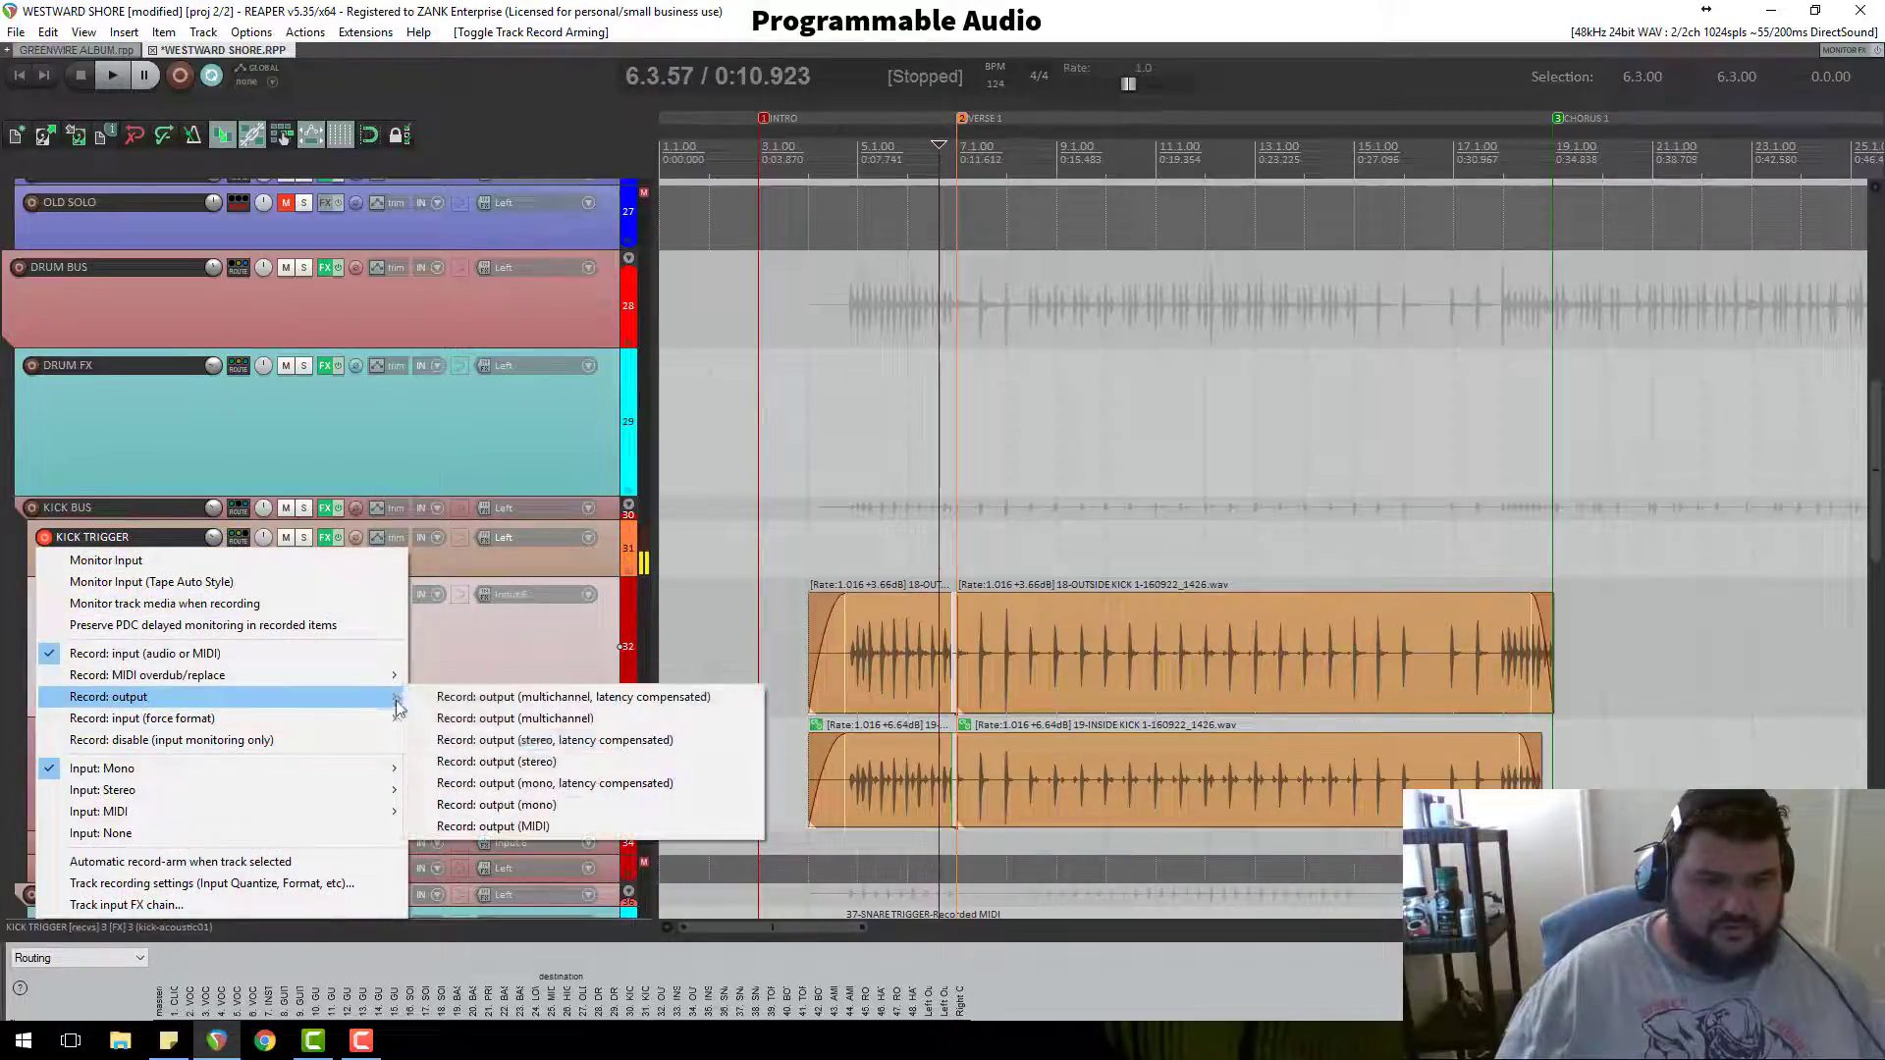
click(494, 827)
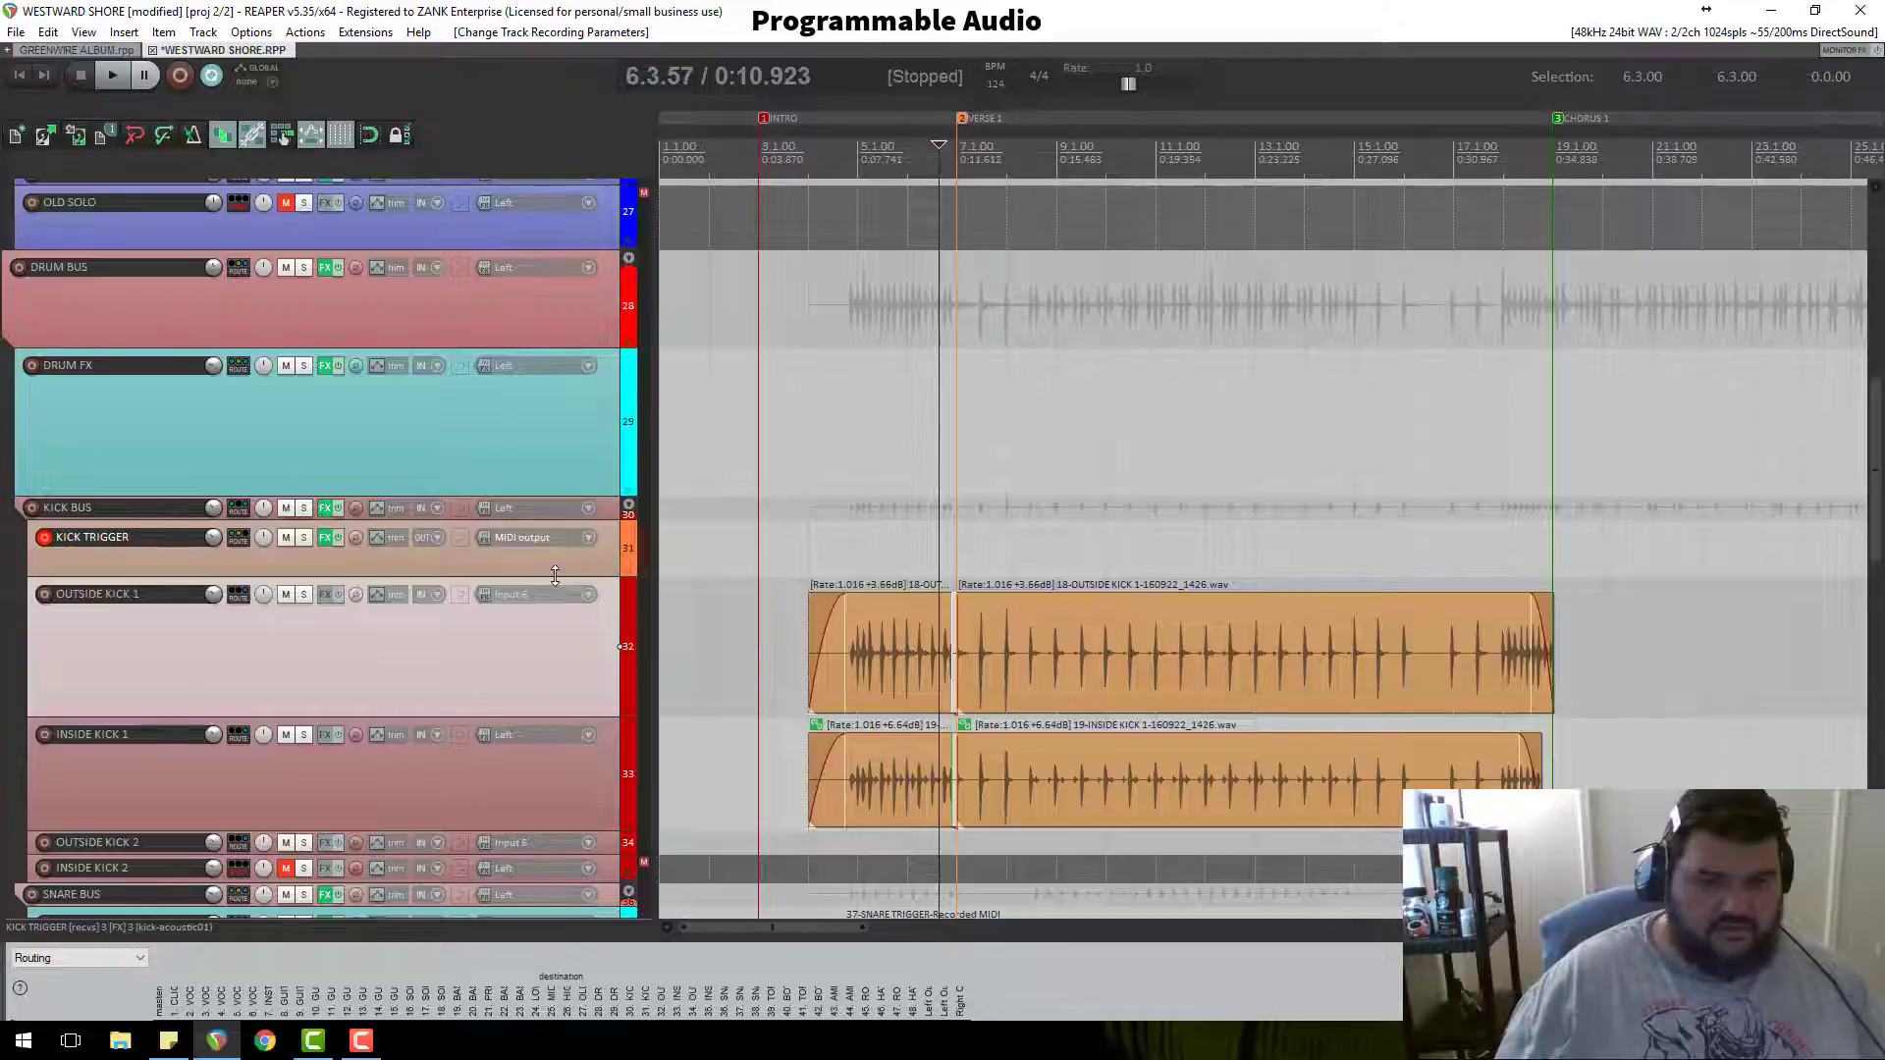
Step: Enlarge the KICK TRIGGER track and bypass the kick-acoustic01 and Clicks 11 samplers in its FX chain, keeping ReaGate enabled
drag(556, 577, 561, 720)
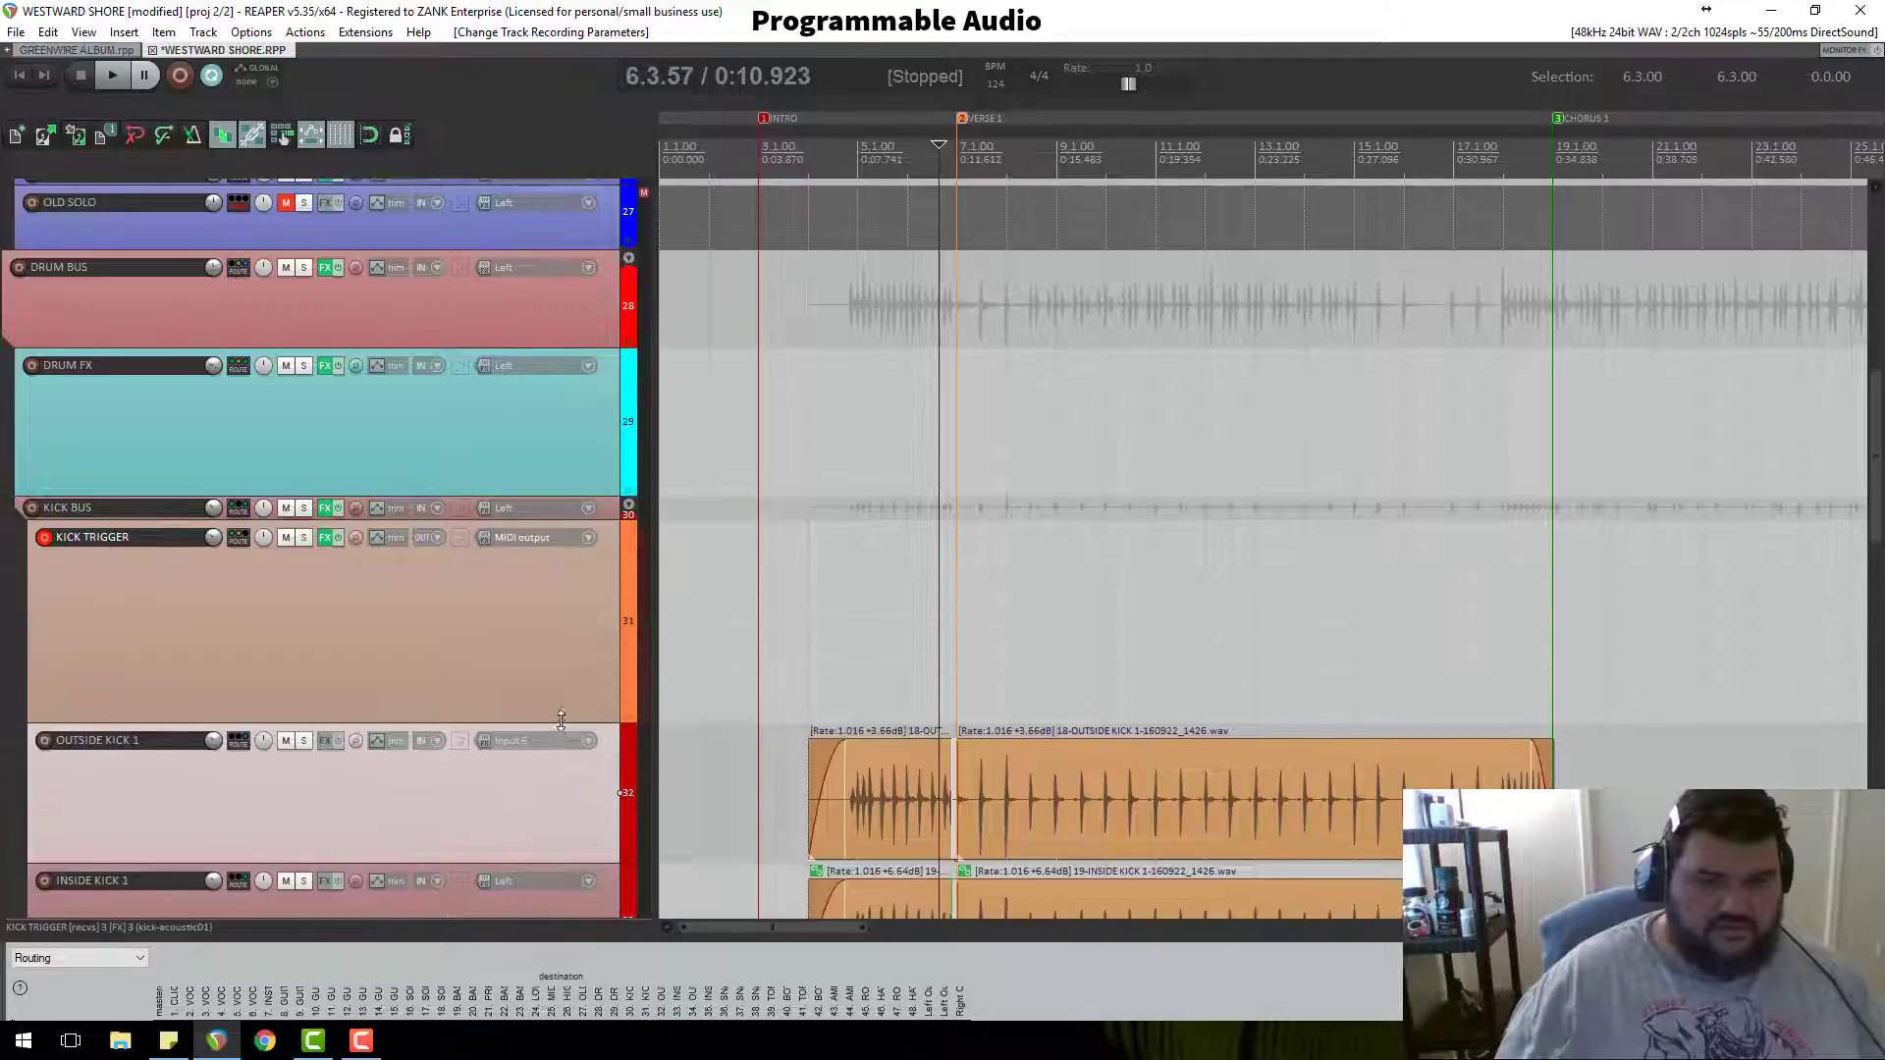
click(322, 537)
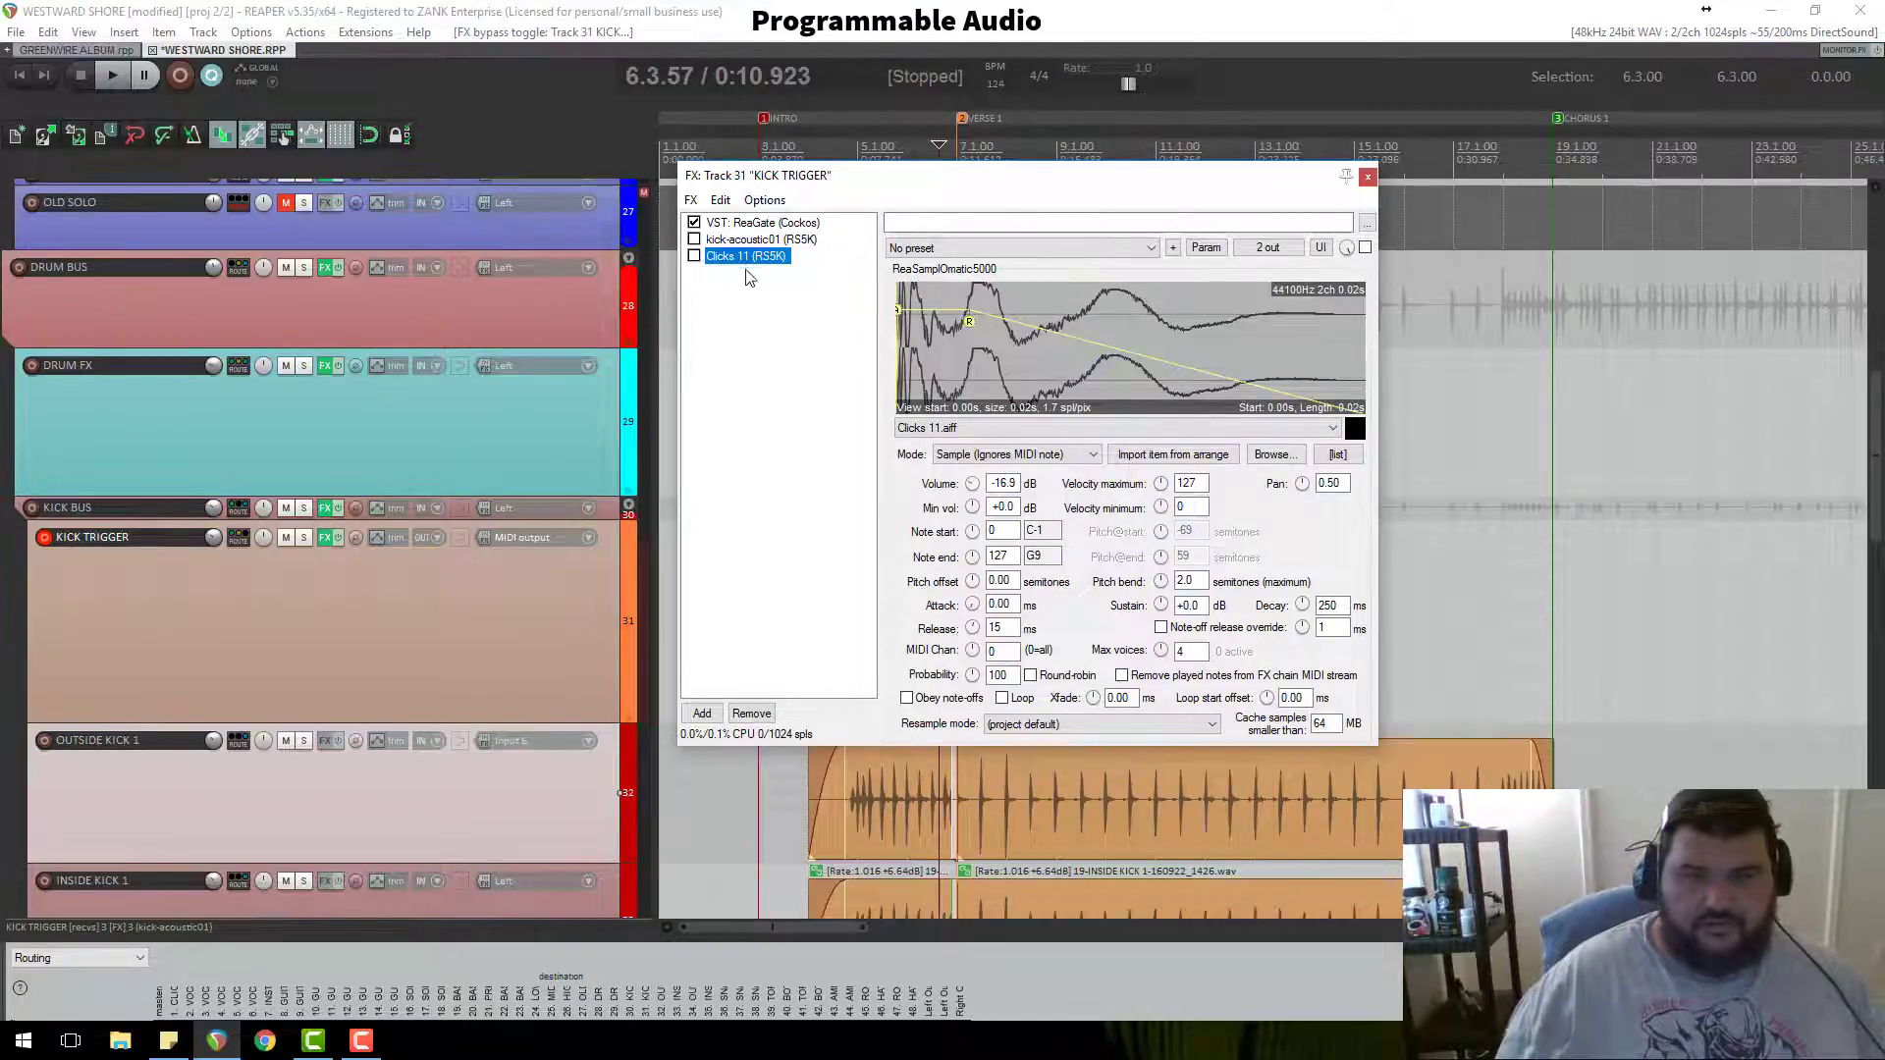
click(1368, 177)
Step: Set the time selection from 3.4.47 to 18.4.89 to span the Kick 1 recordings
key(space)
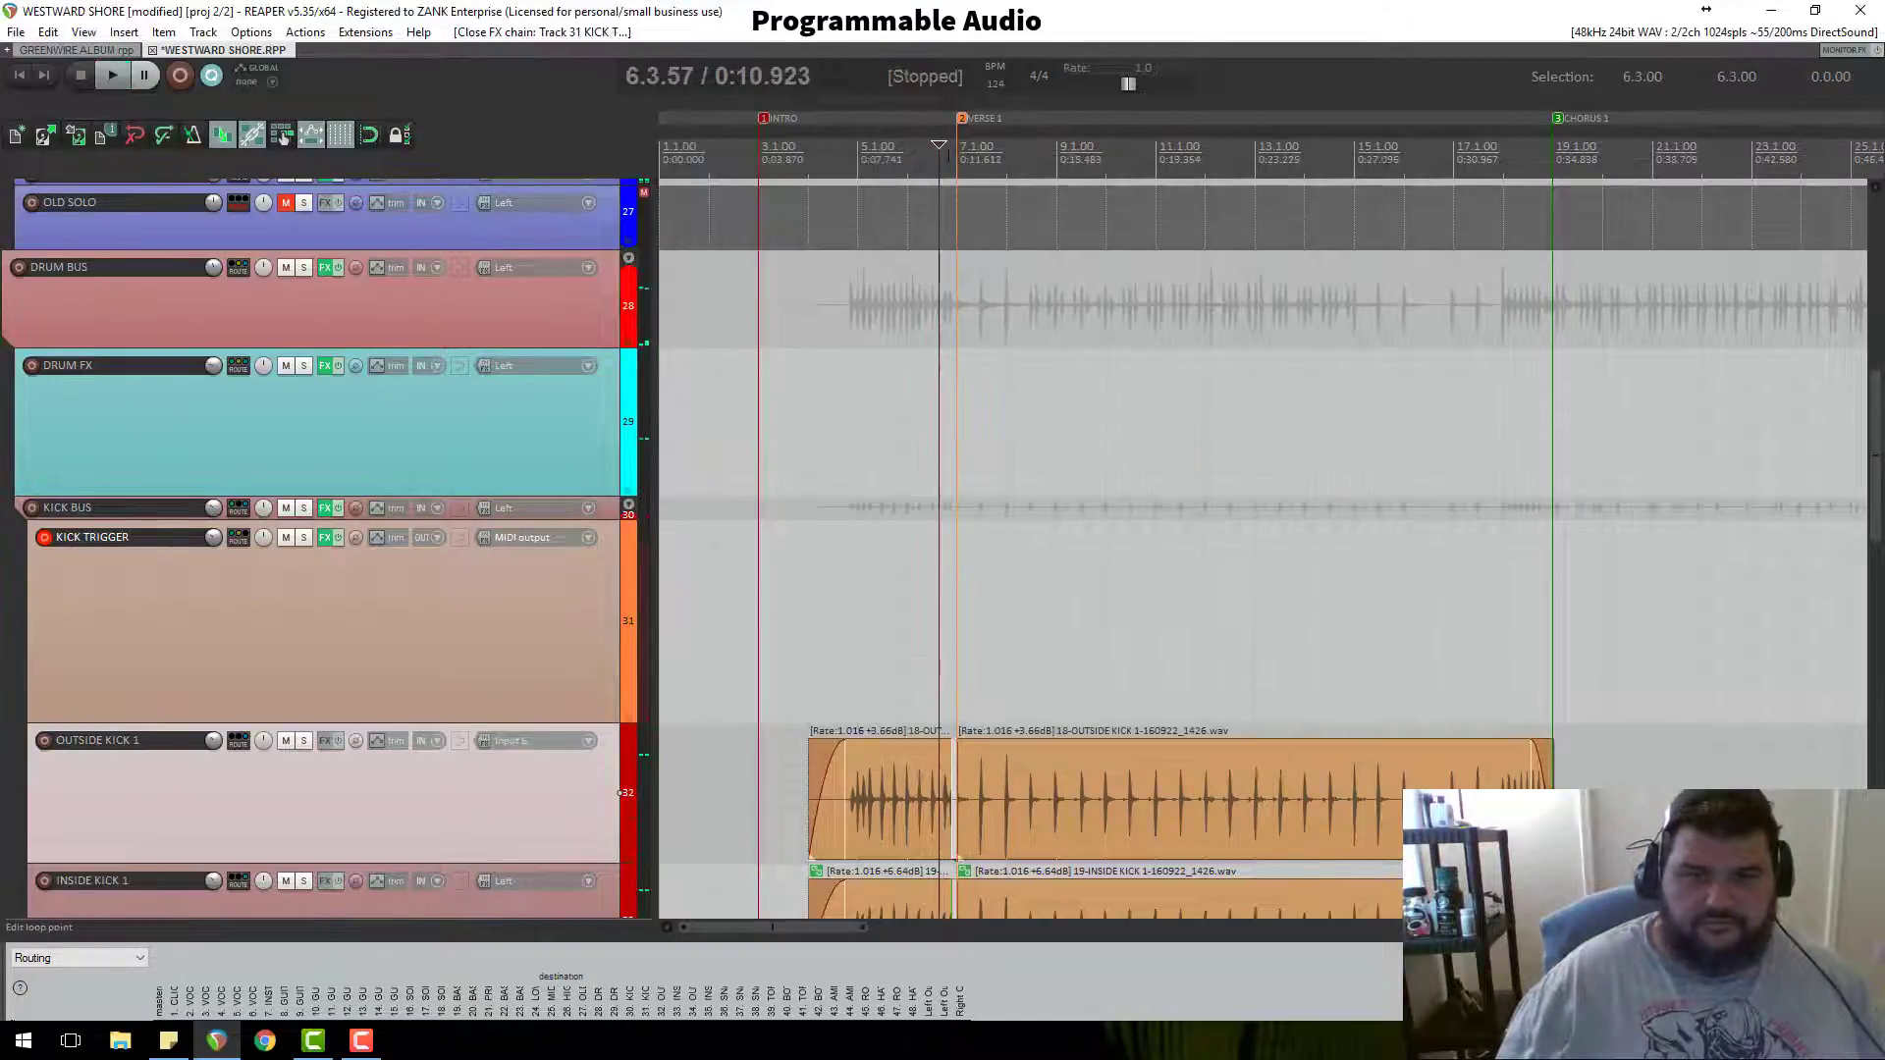
drag(807, 162, 1549, 270)
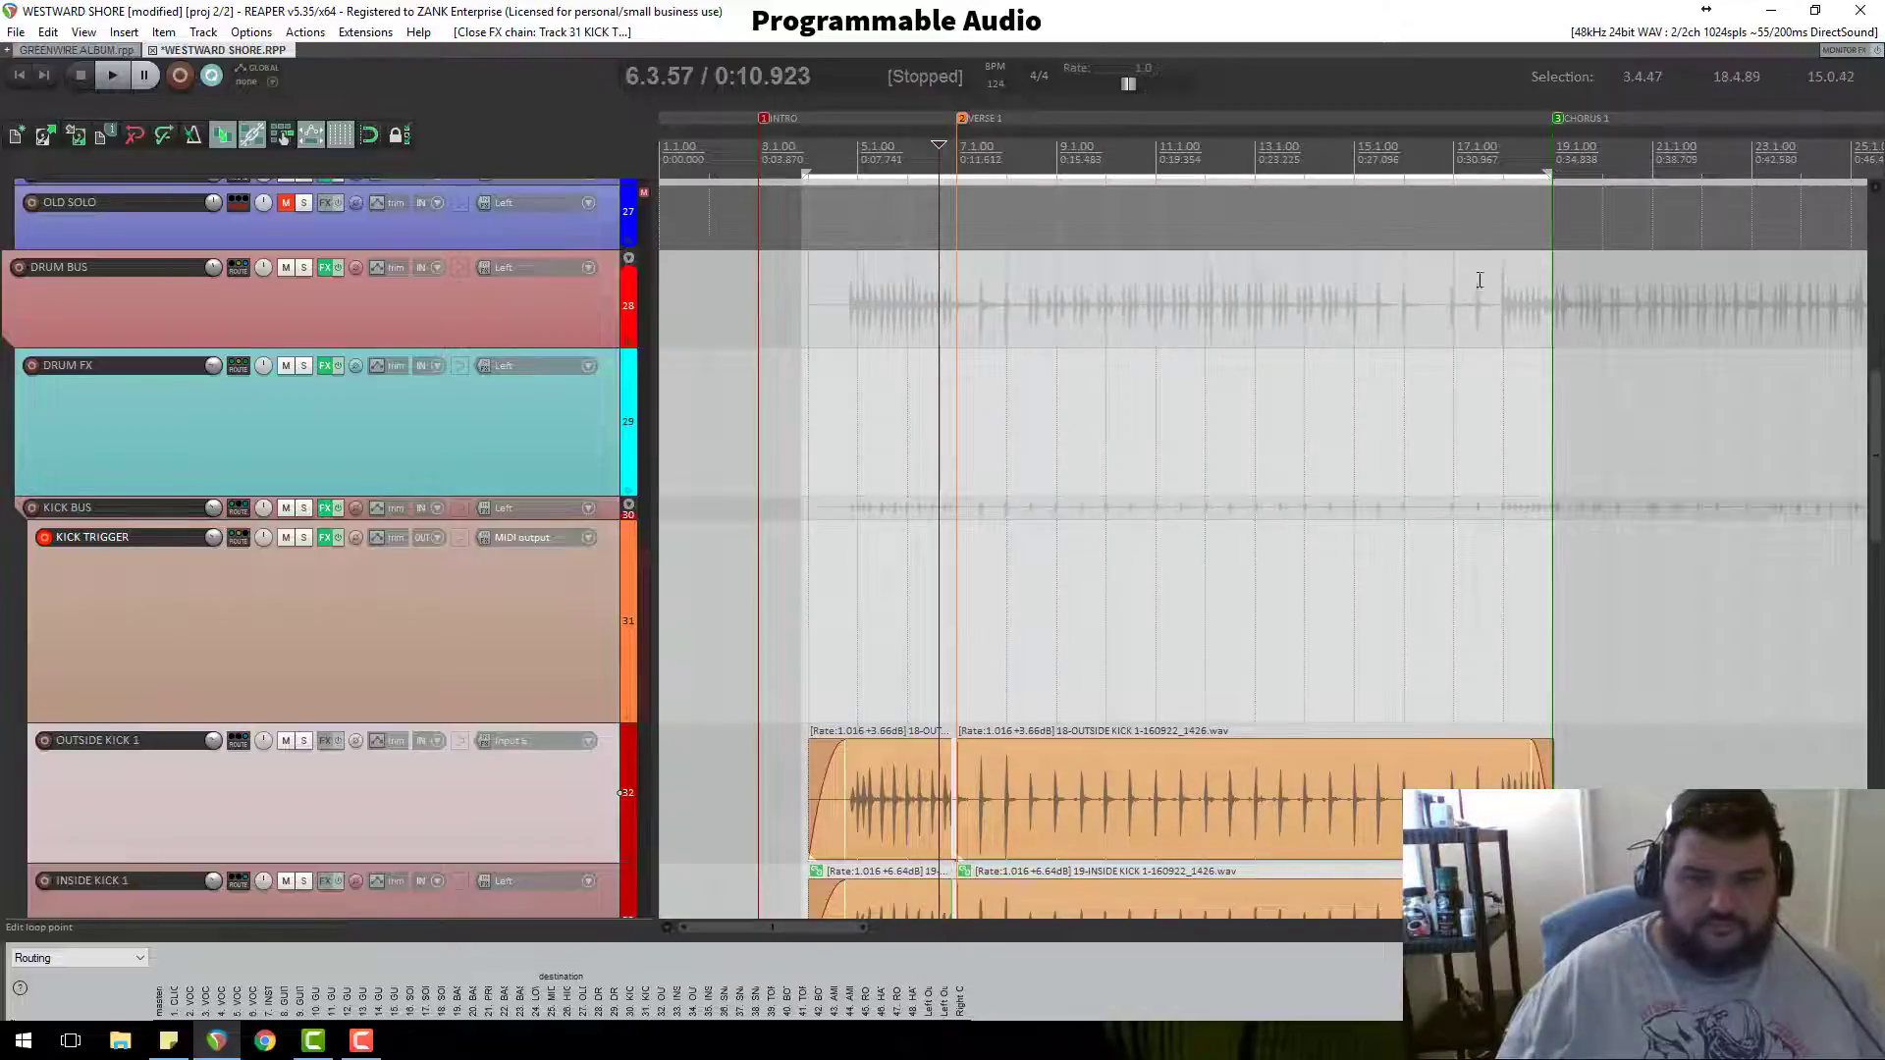
key(ctrl+r)
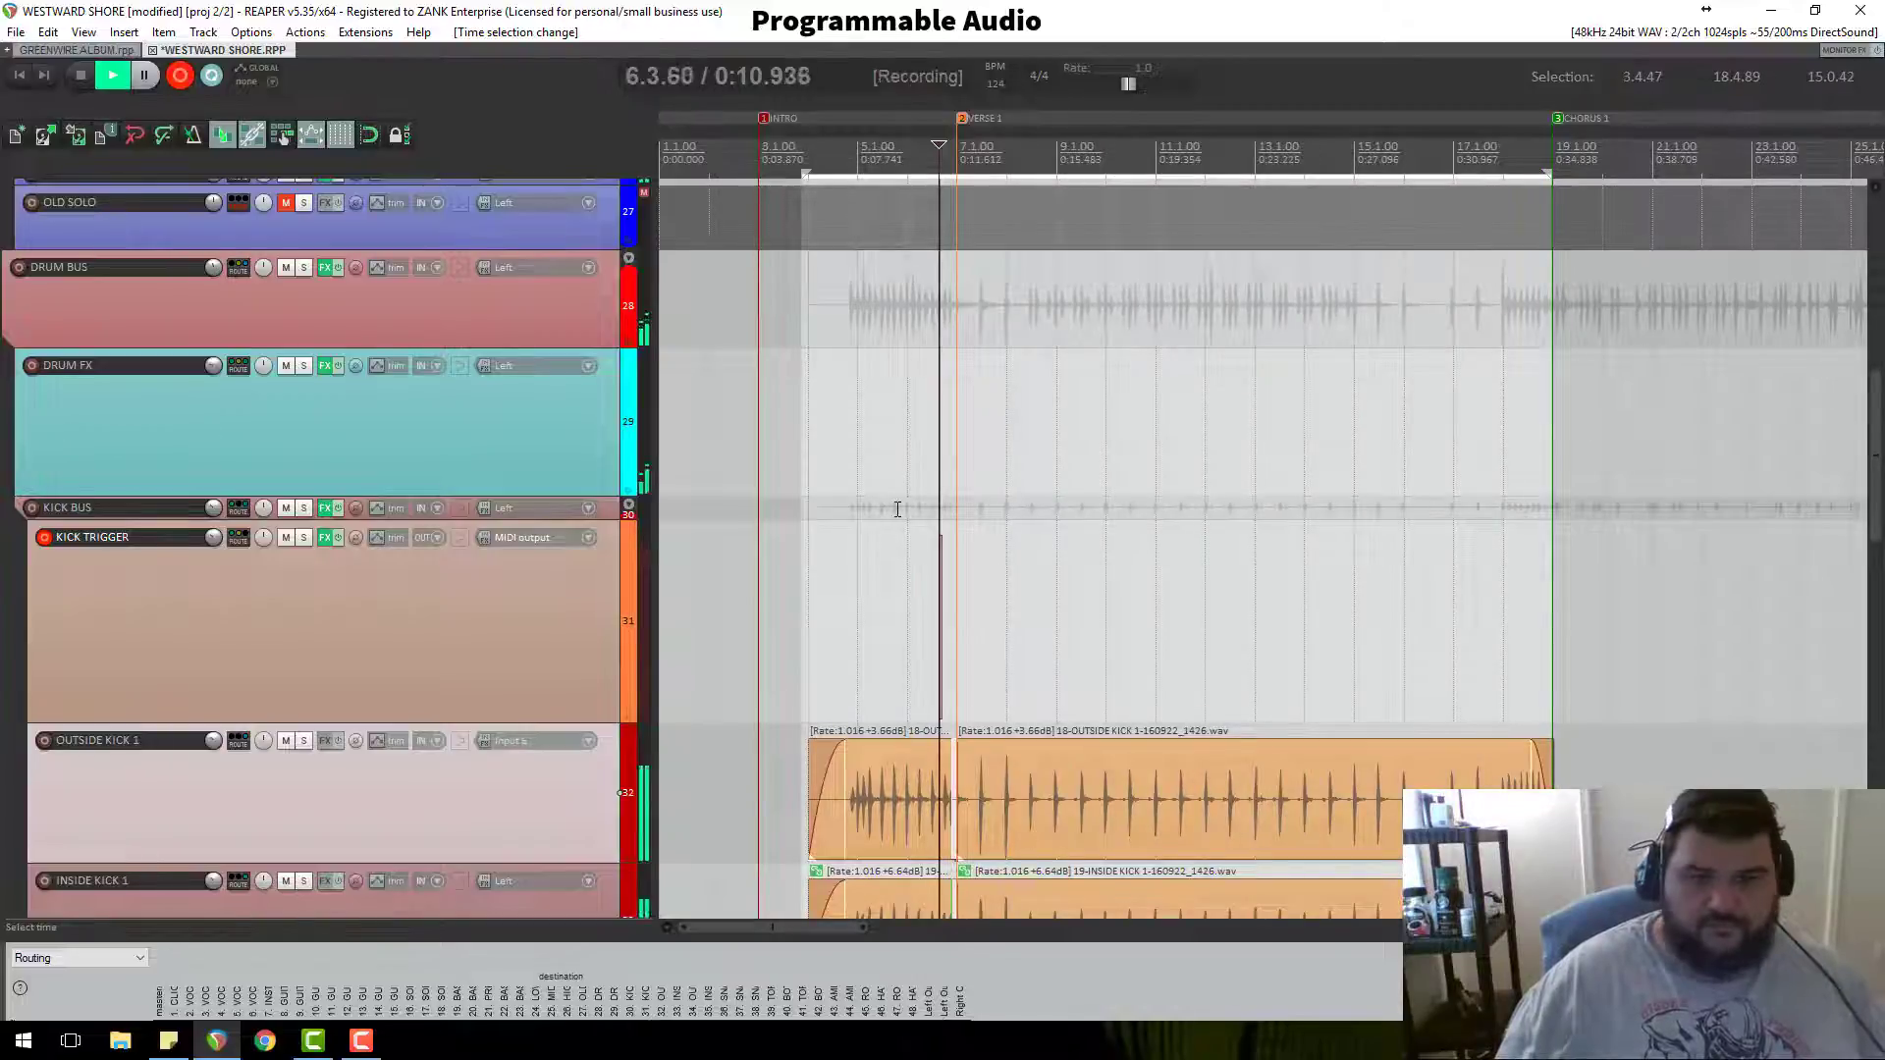
key(space)
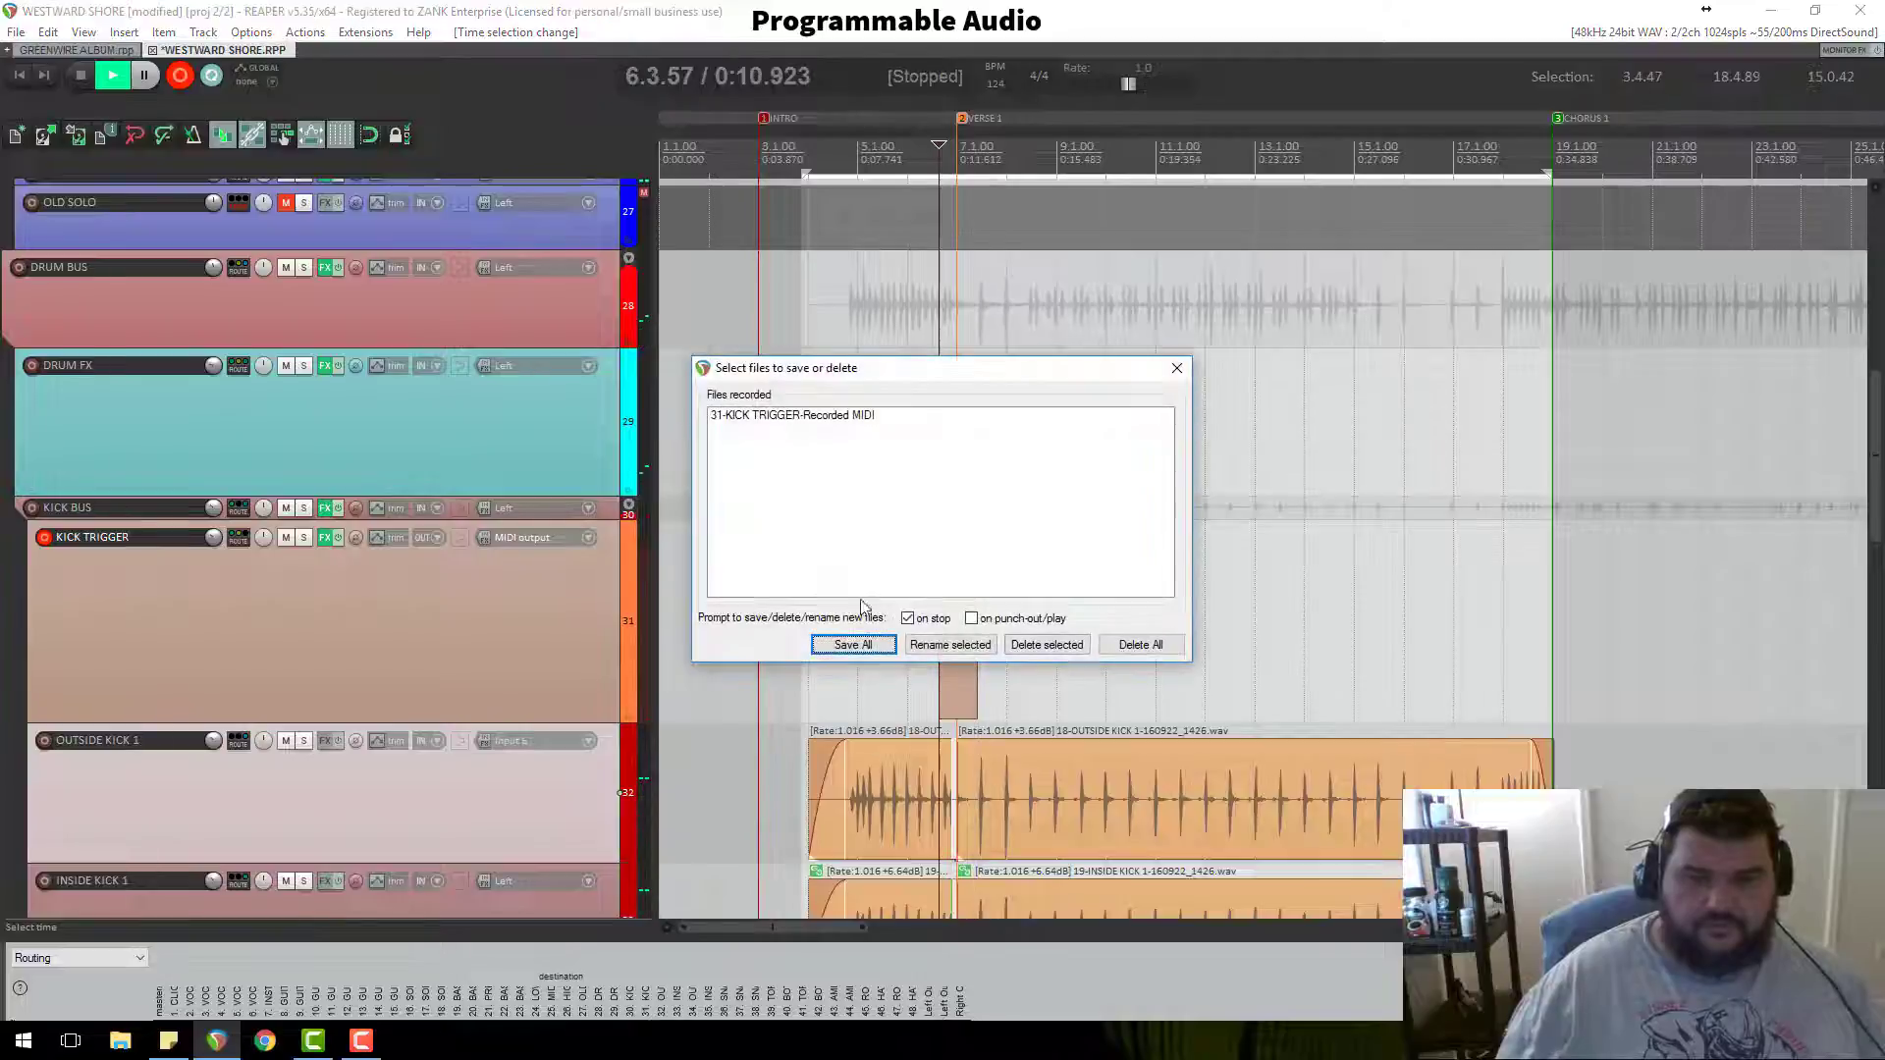
click(1120, 646)
key(Return)
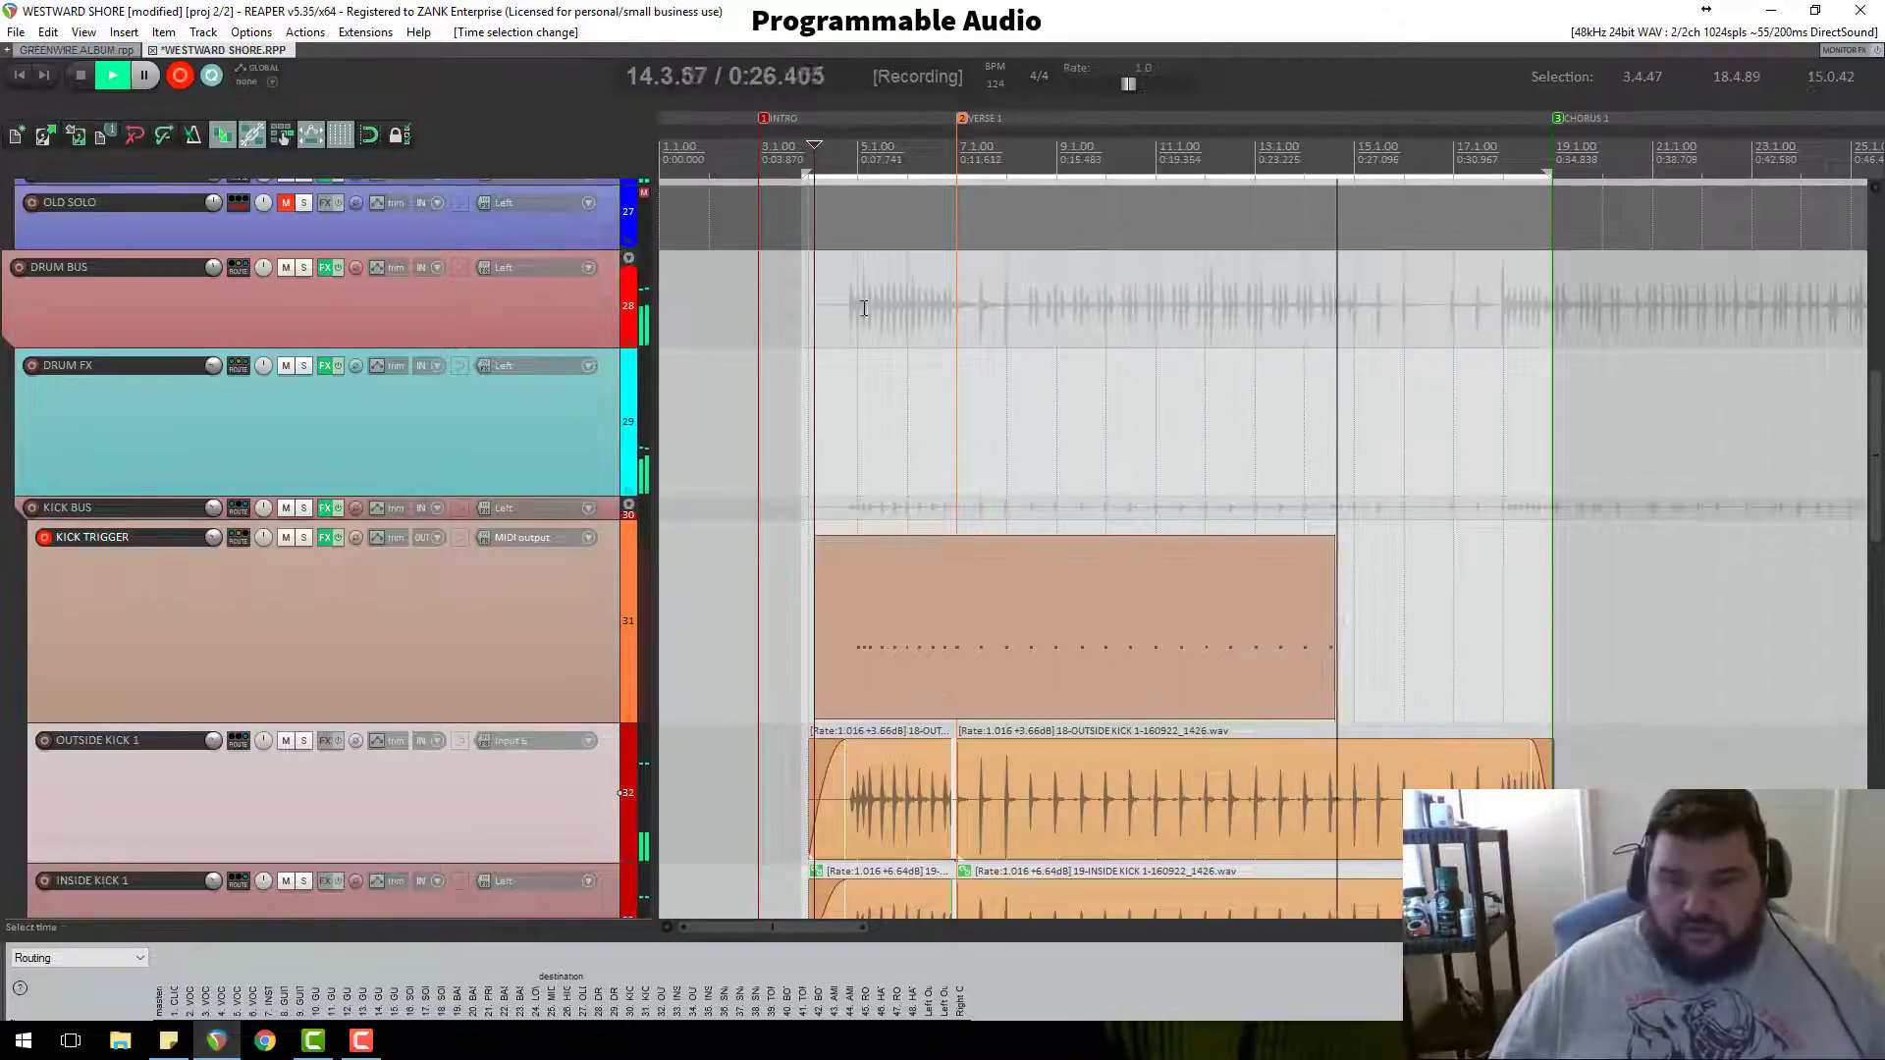
Step: Let the KICK TRIGGER MIDI recording run to the end of the Kick 1 recordings and stop it
scroll(503, 556, down, 1)
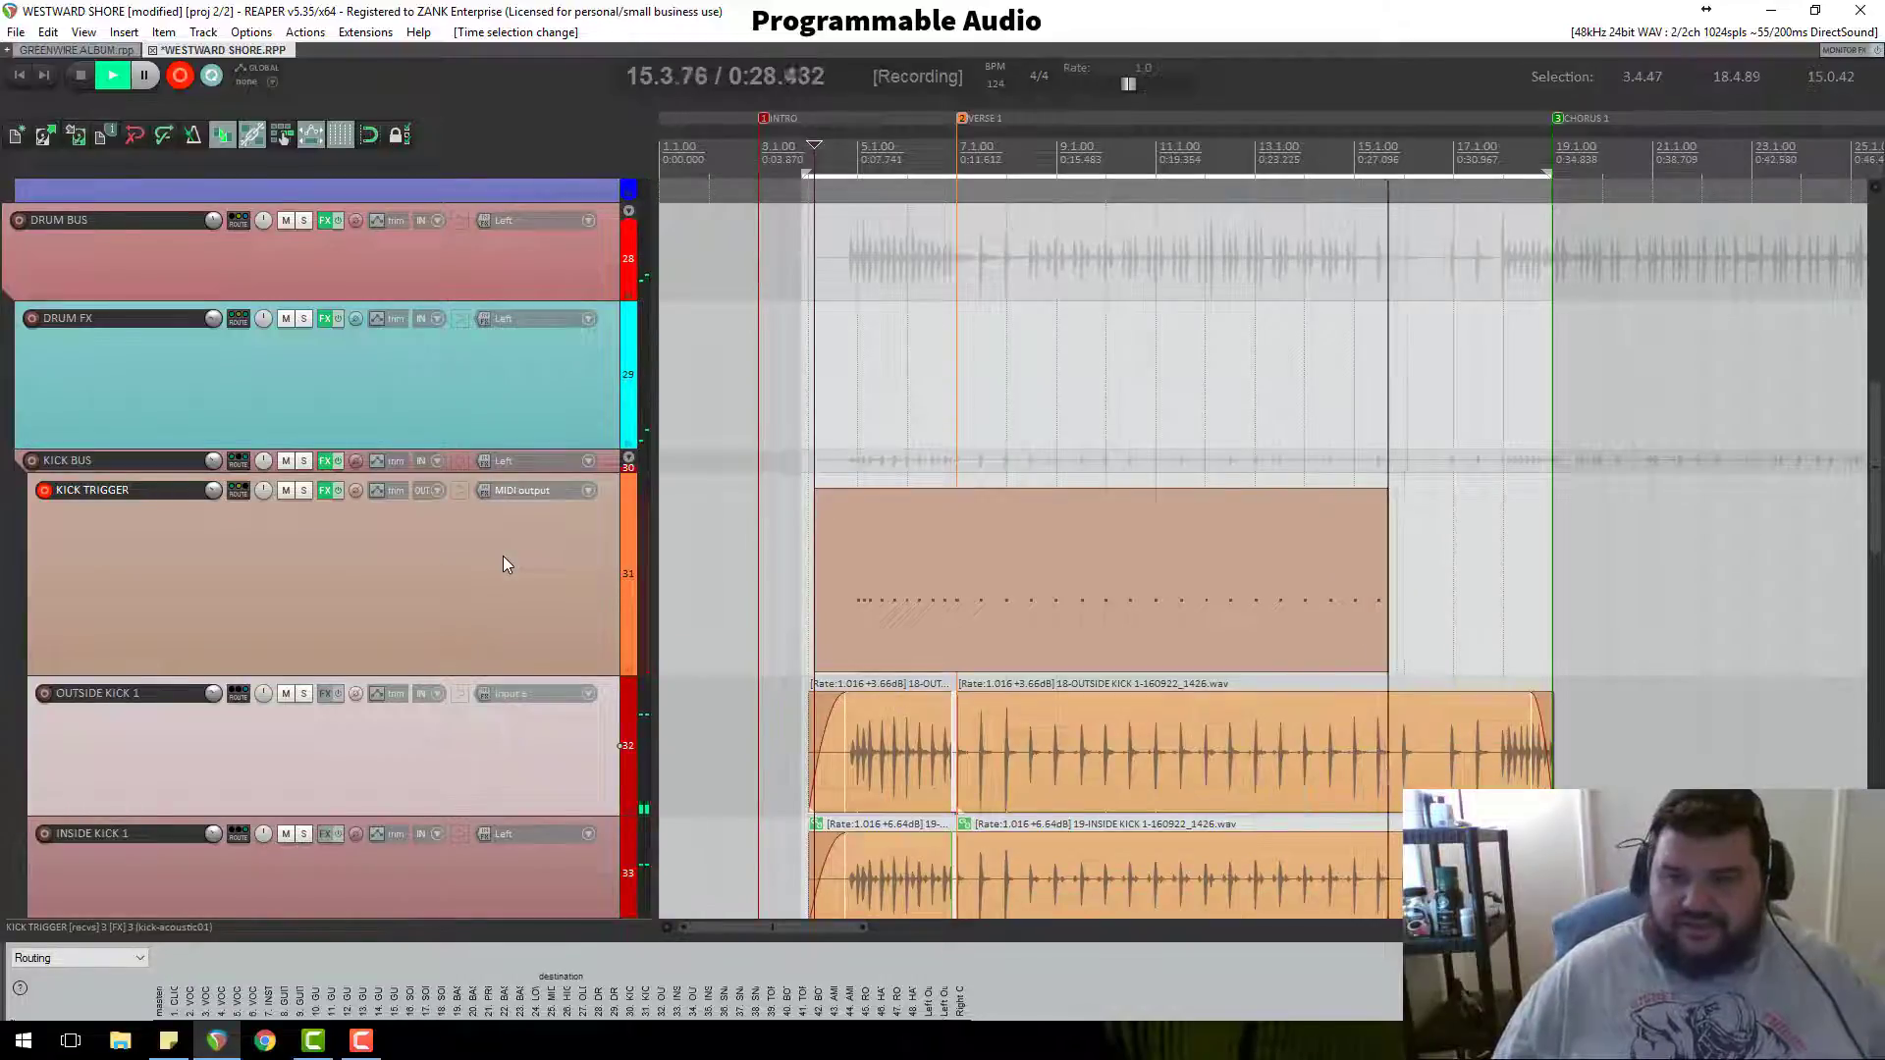
scroll(645, 640, down, 2)
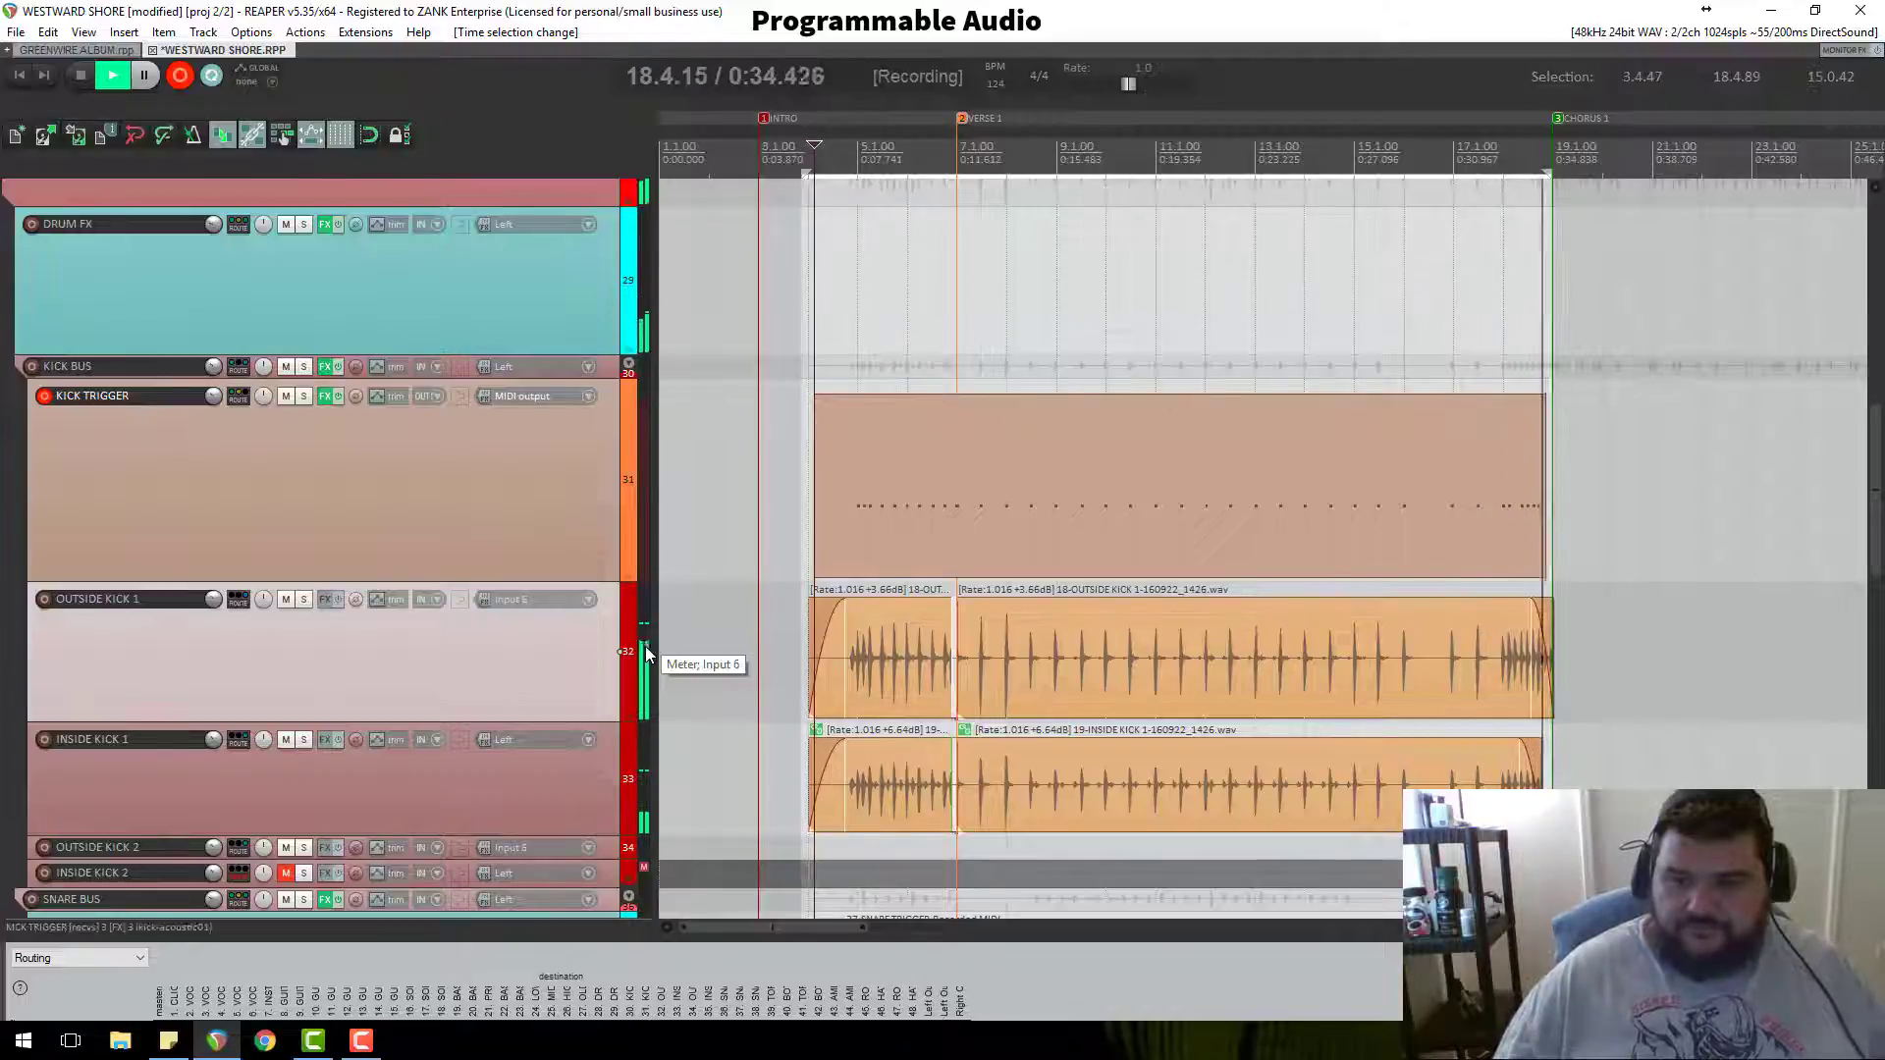
key(space)
click(854, 644)
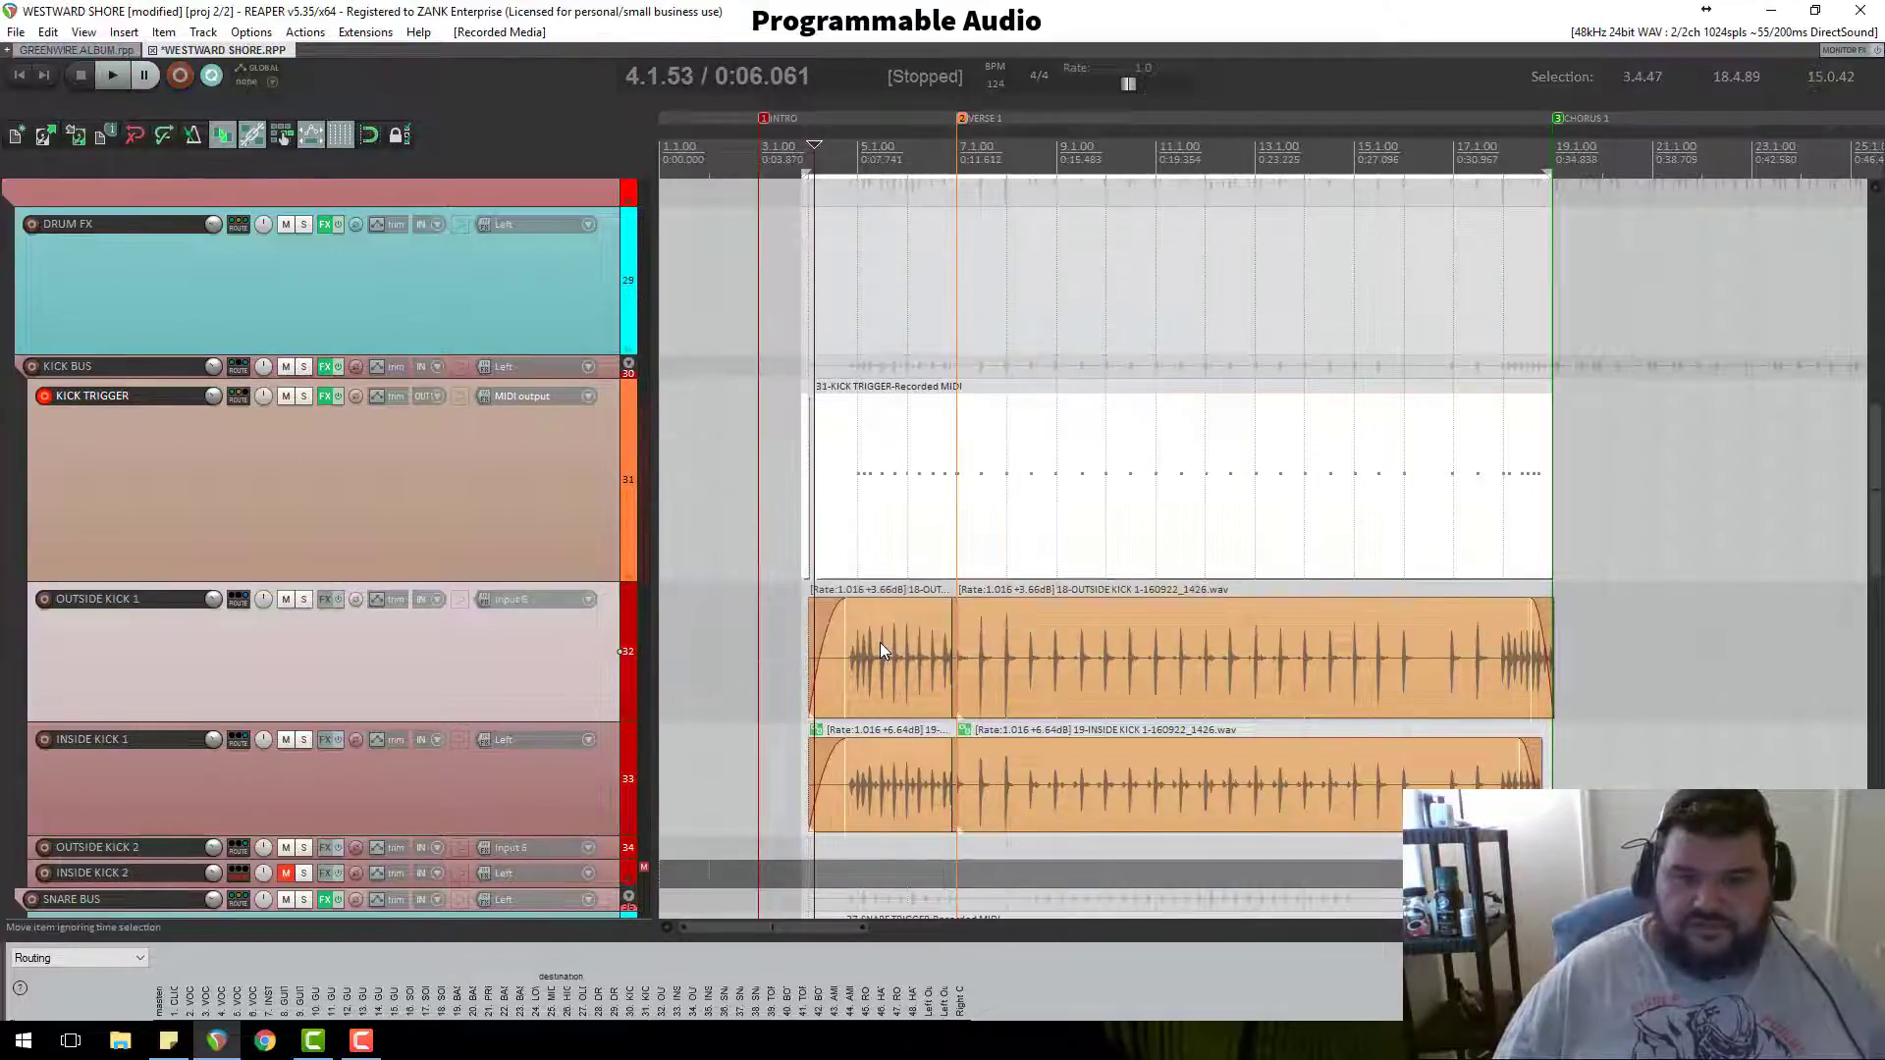
Step: Delete the short leftover item in front of the recorded MIDI on the KICK TRIGGER track
scroll(911, 543, up, 4)
click(1056, 465)
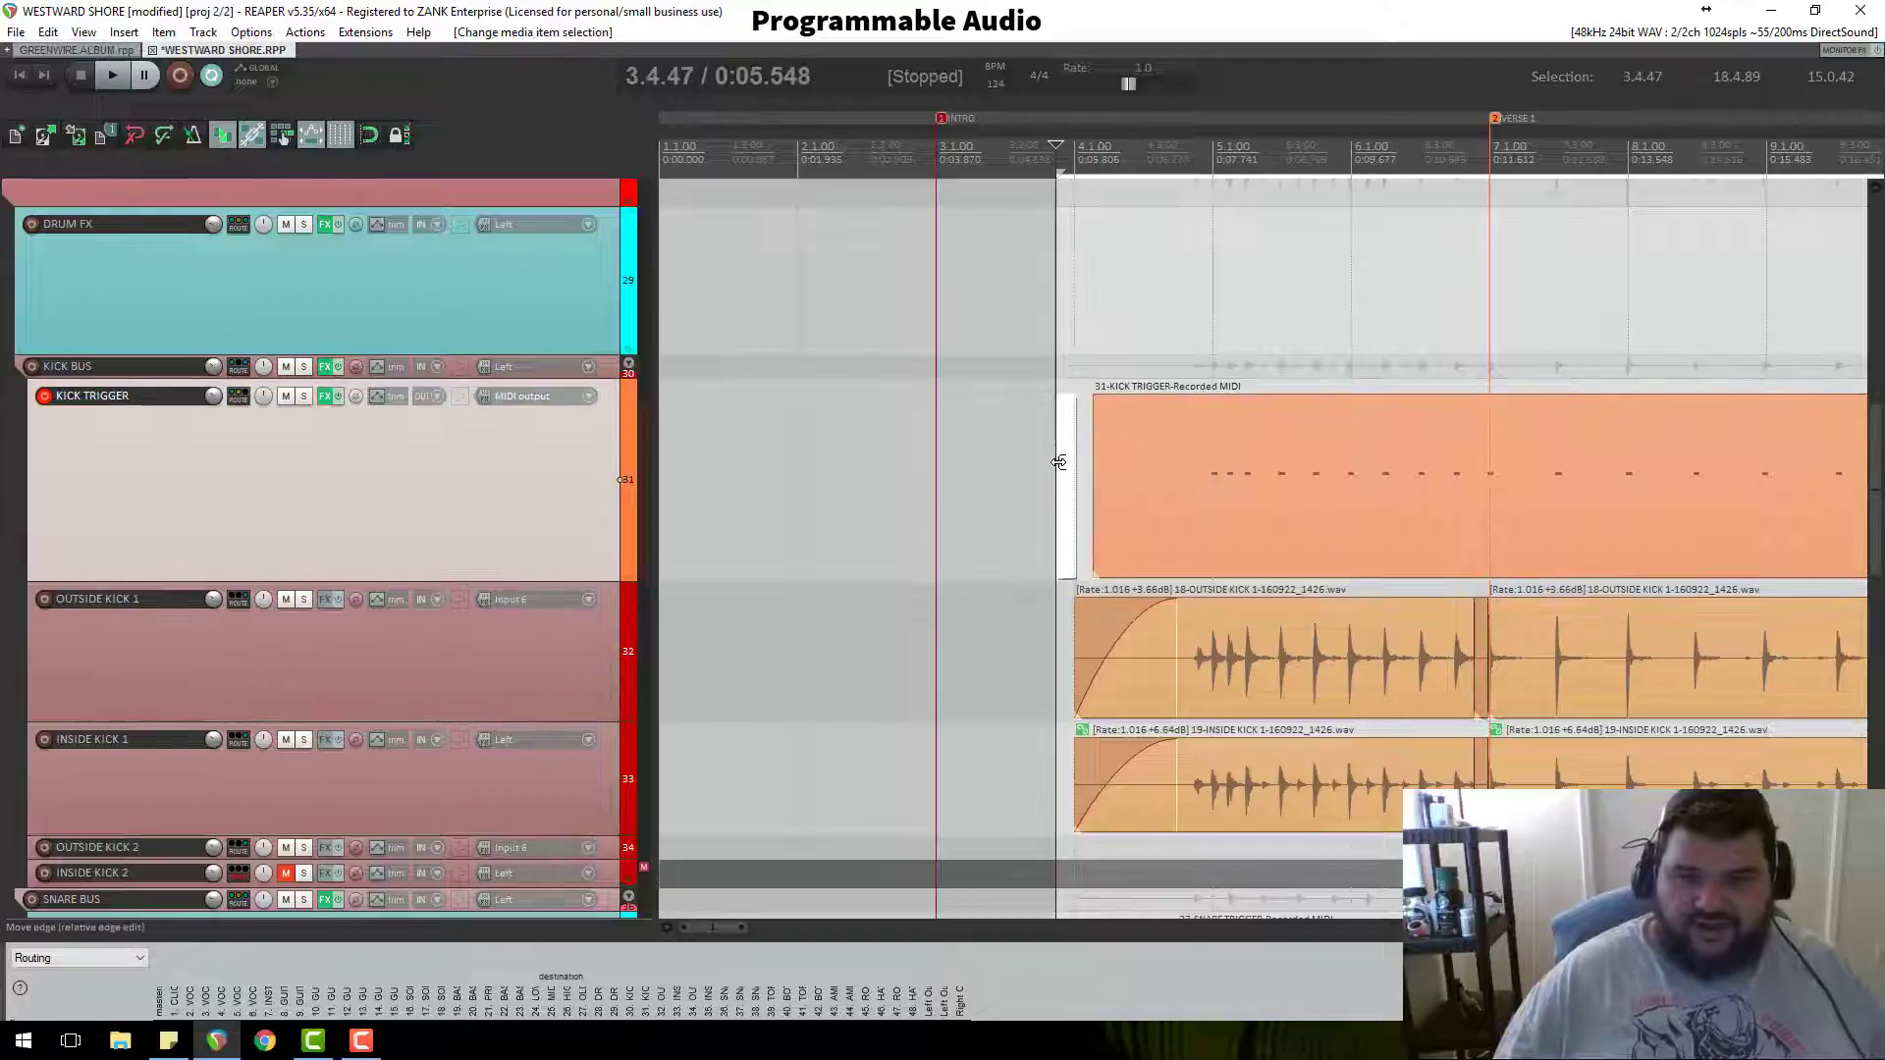
key(Delete)
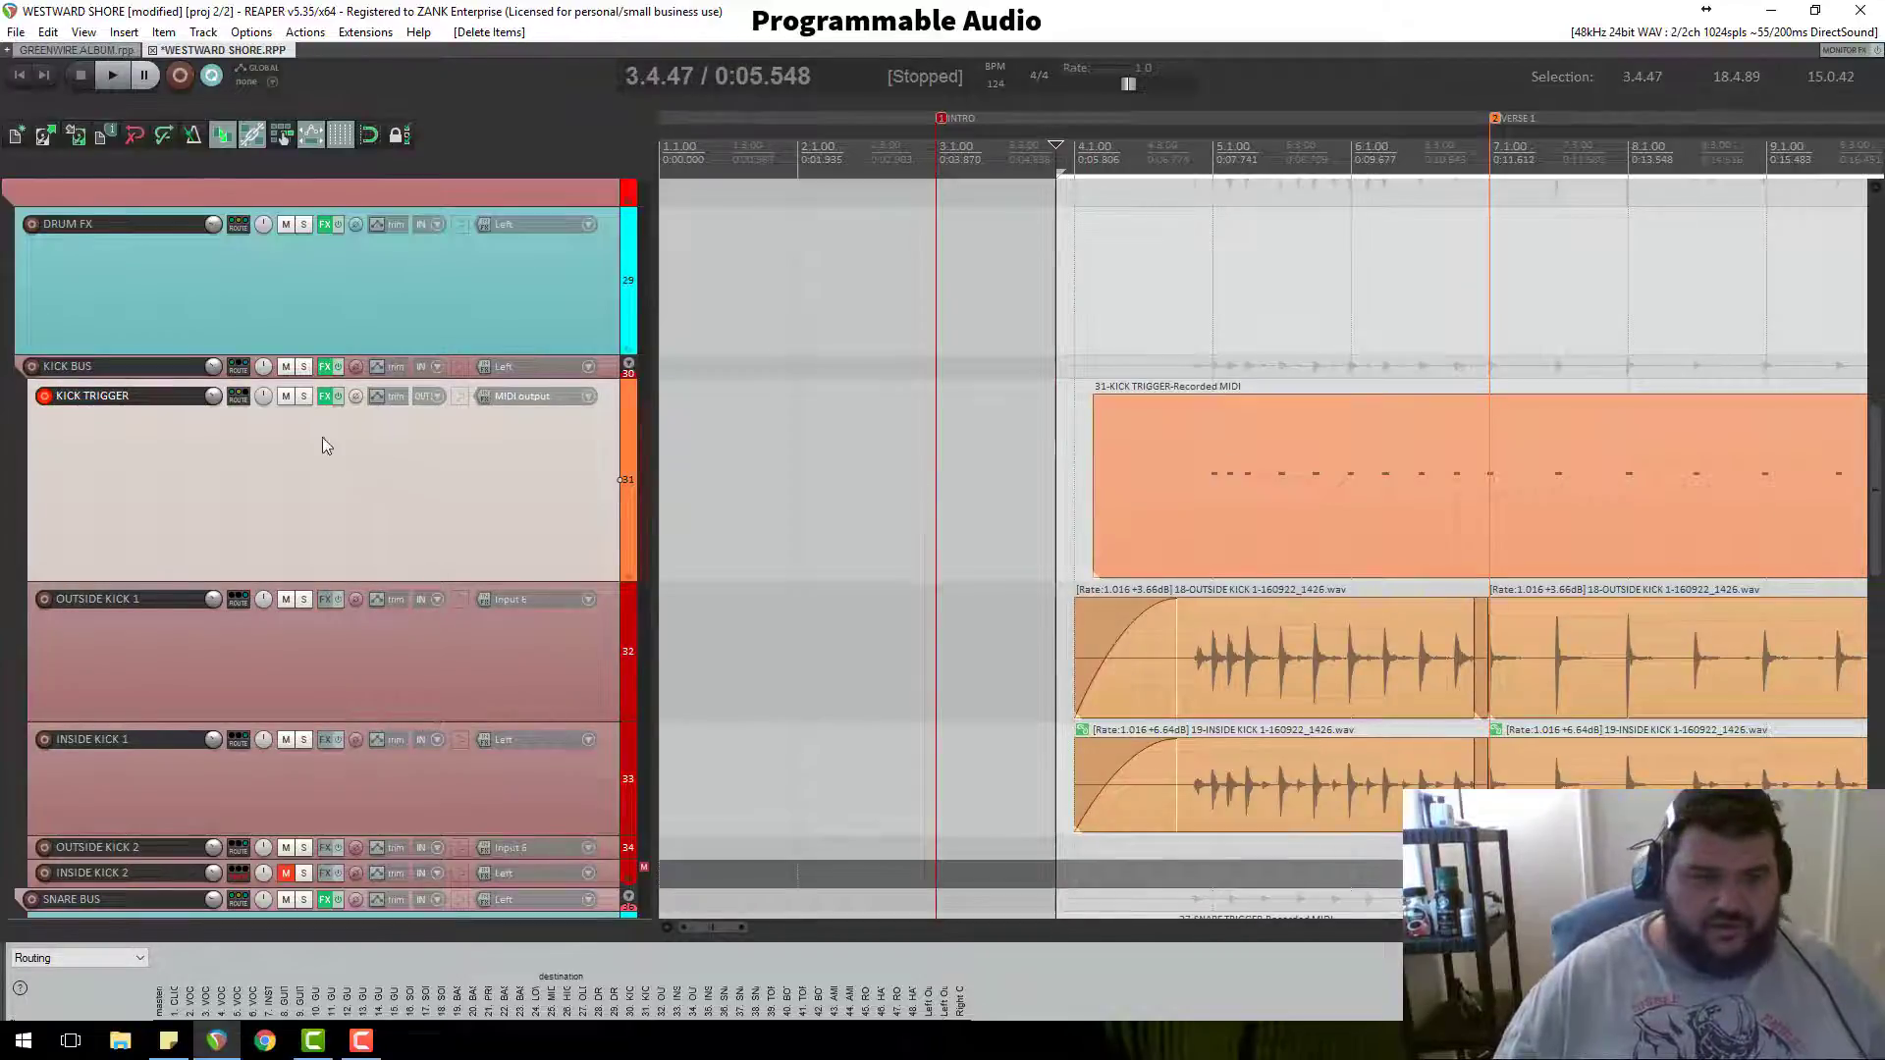
Step: In an enlarged routing matrix, remove the sends from OUTSIDE KICK 1, INSIDE KICK 1 and OUTSIDE KICK 2 to KICK TRIGGER
scroll(320, 516, down, 1)
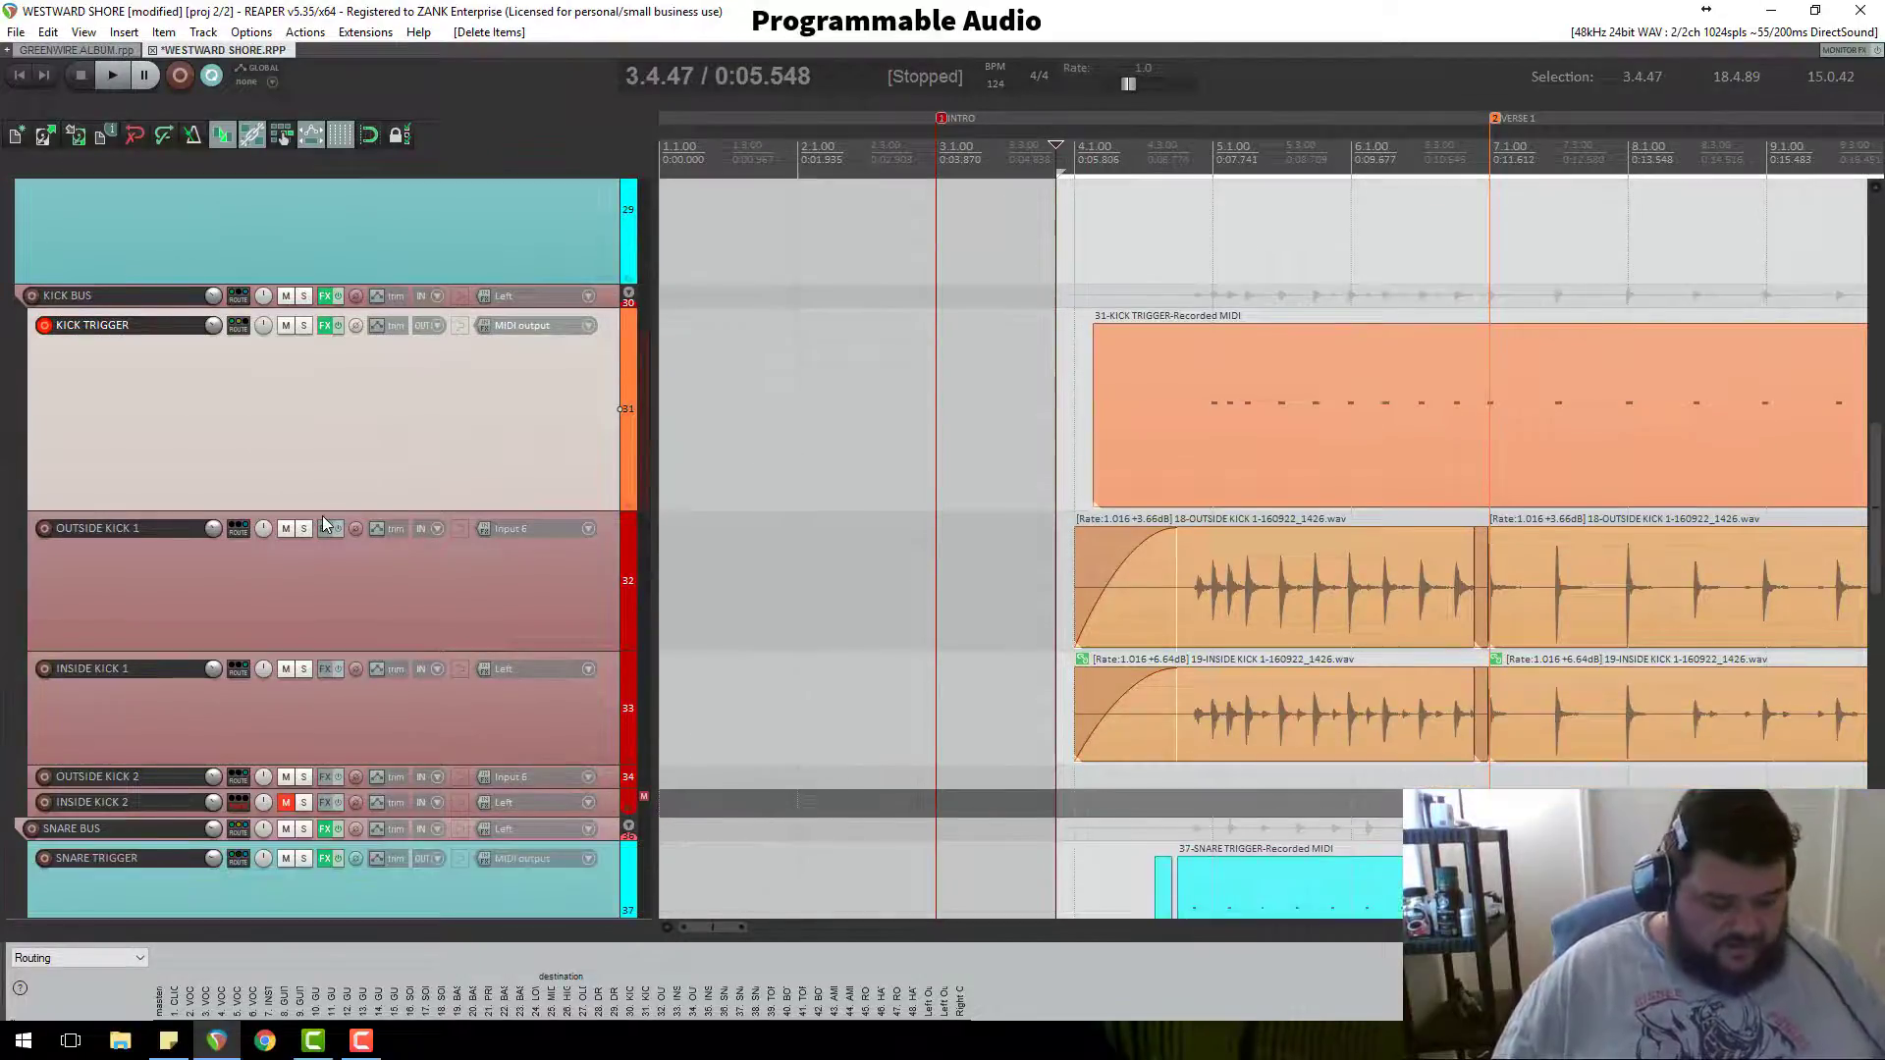
drag(510, 940, 509, 235)
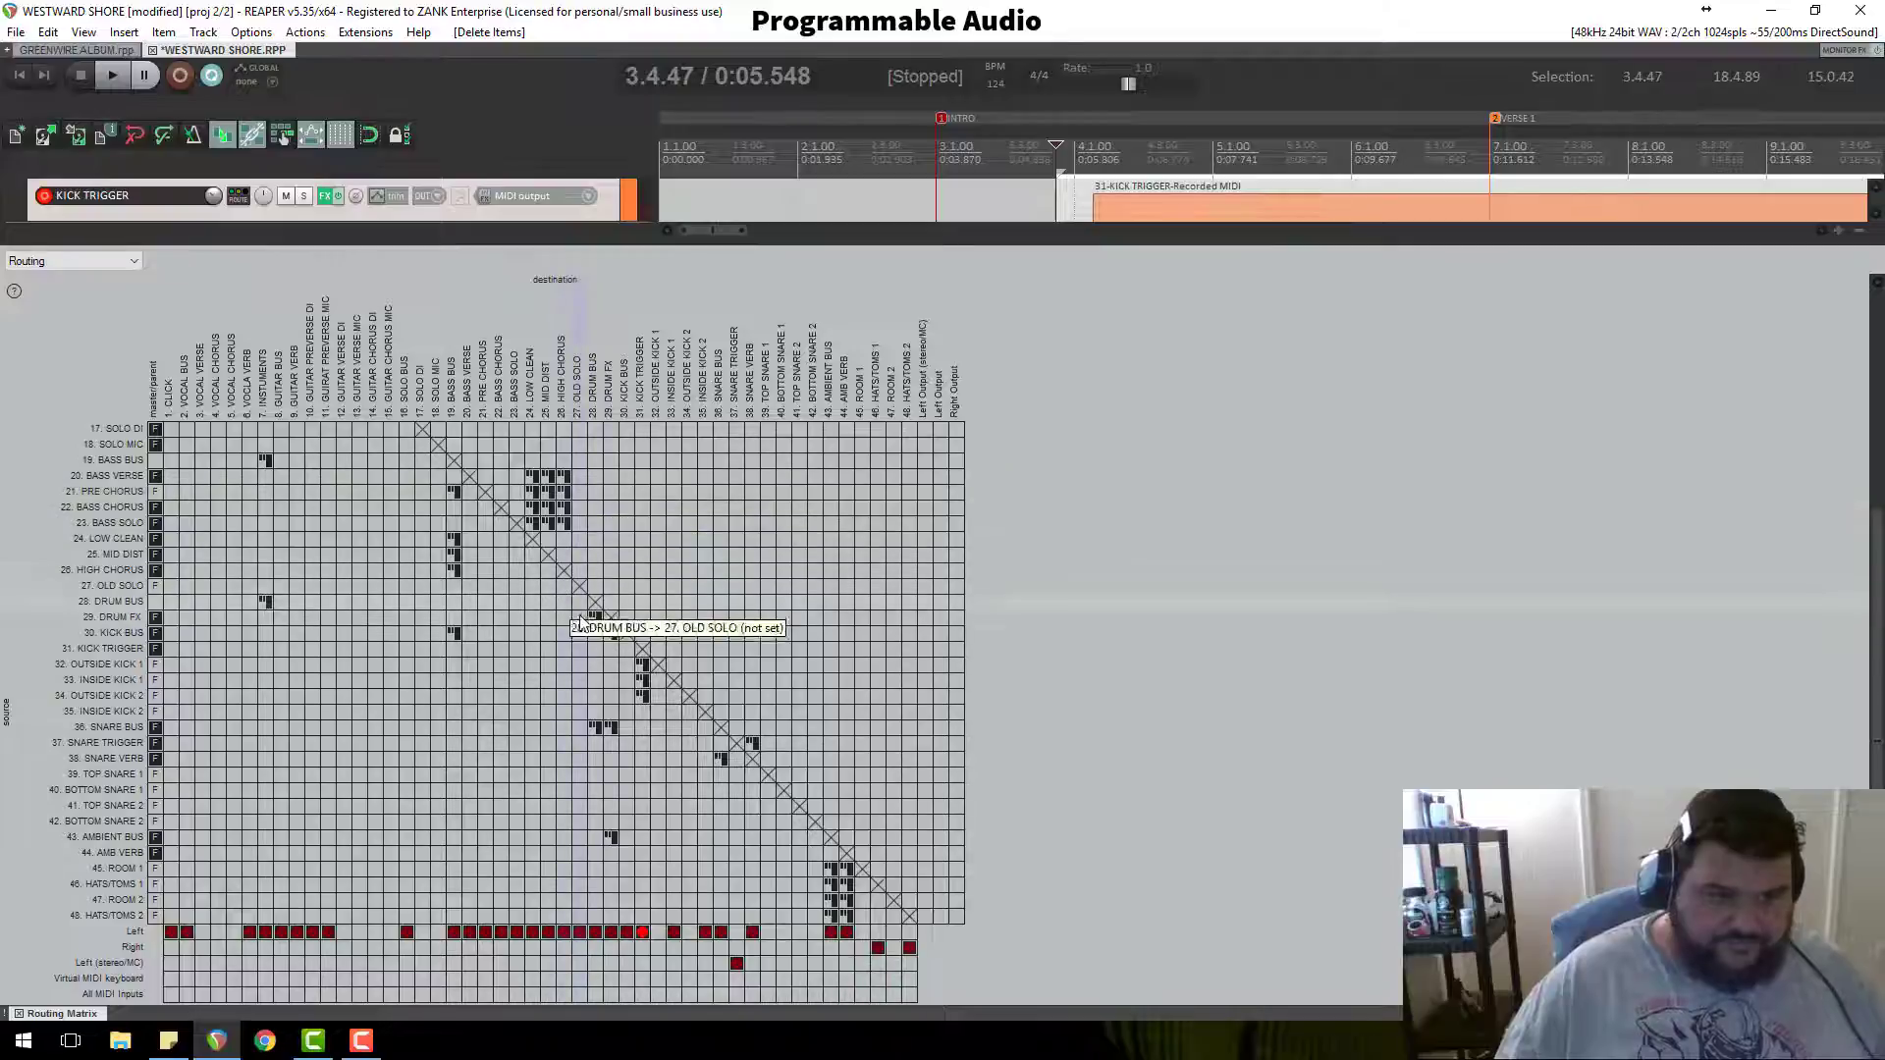
click(644, 665)
click(644, 679)
click(643, 695)
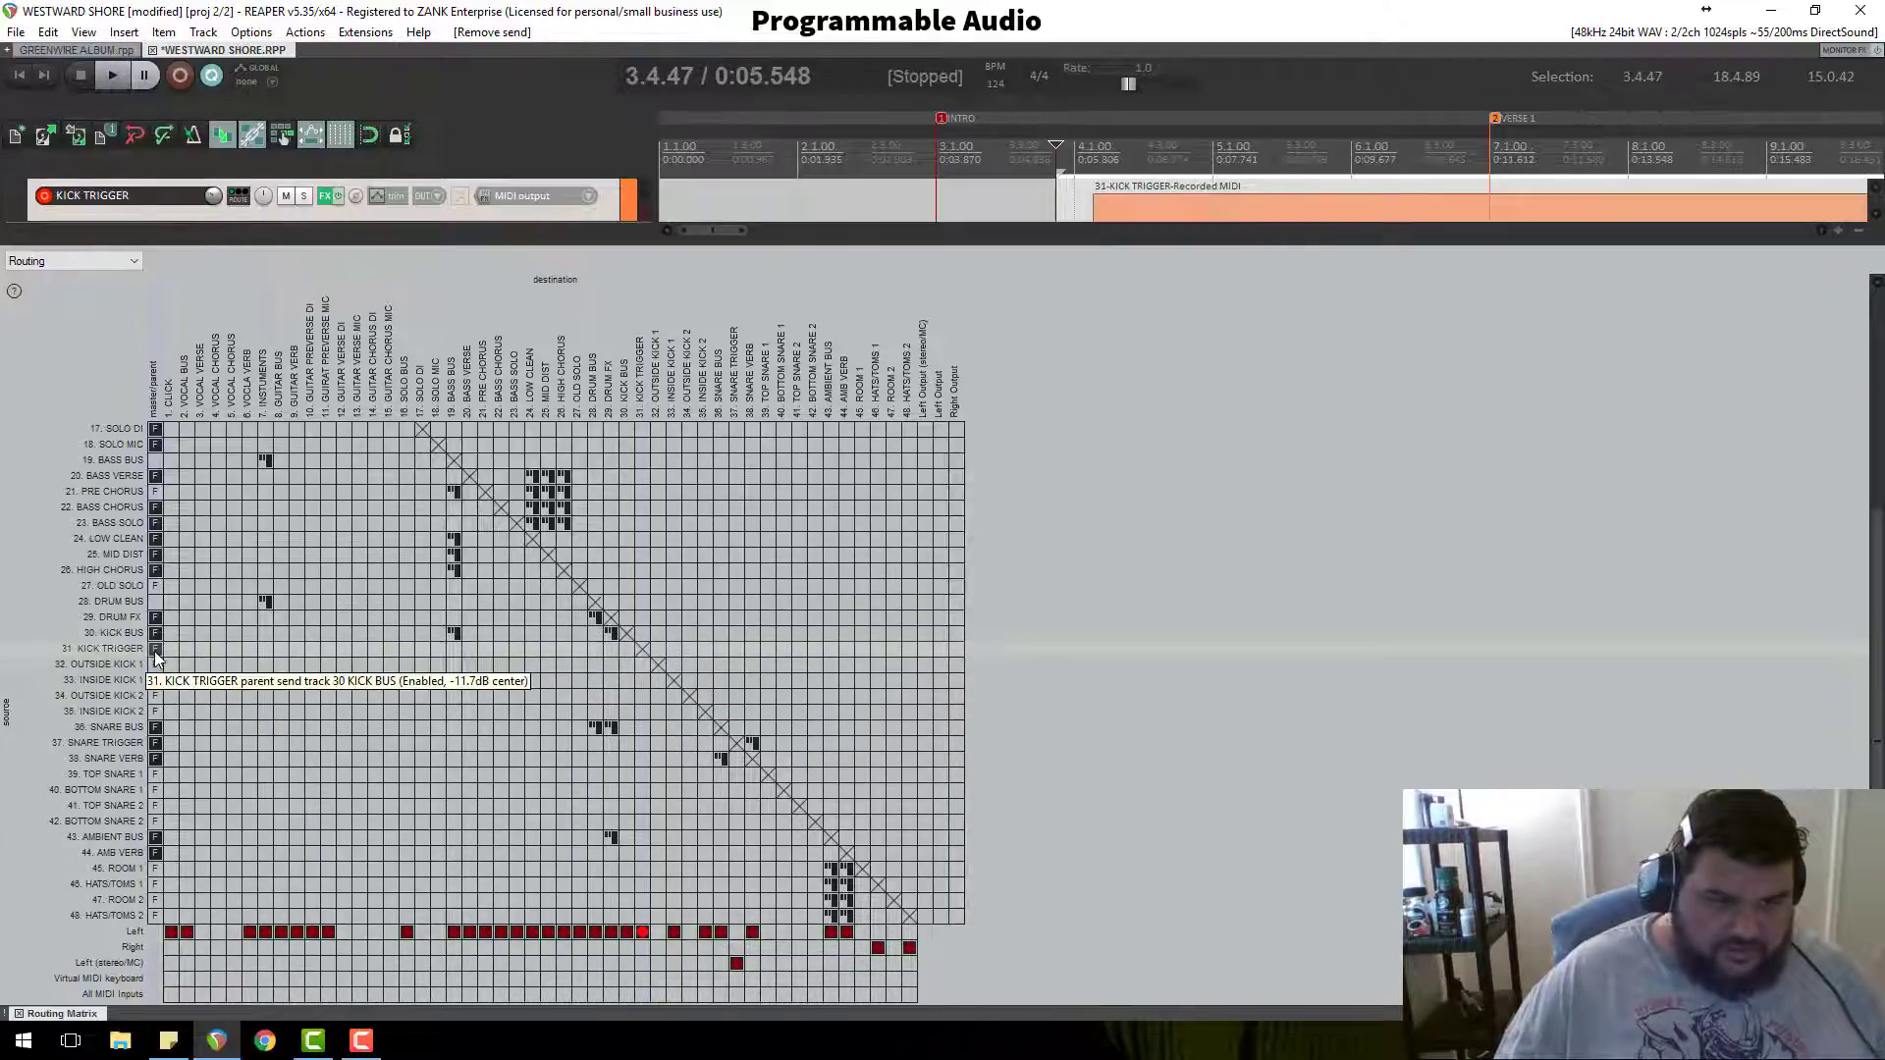
Step: Add a send from KICK TRIGGER to KICK BUS, leave none to DRUM BUS or DRUM FX, and shrink the routing matrix back
click(624, 650)
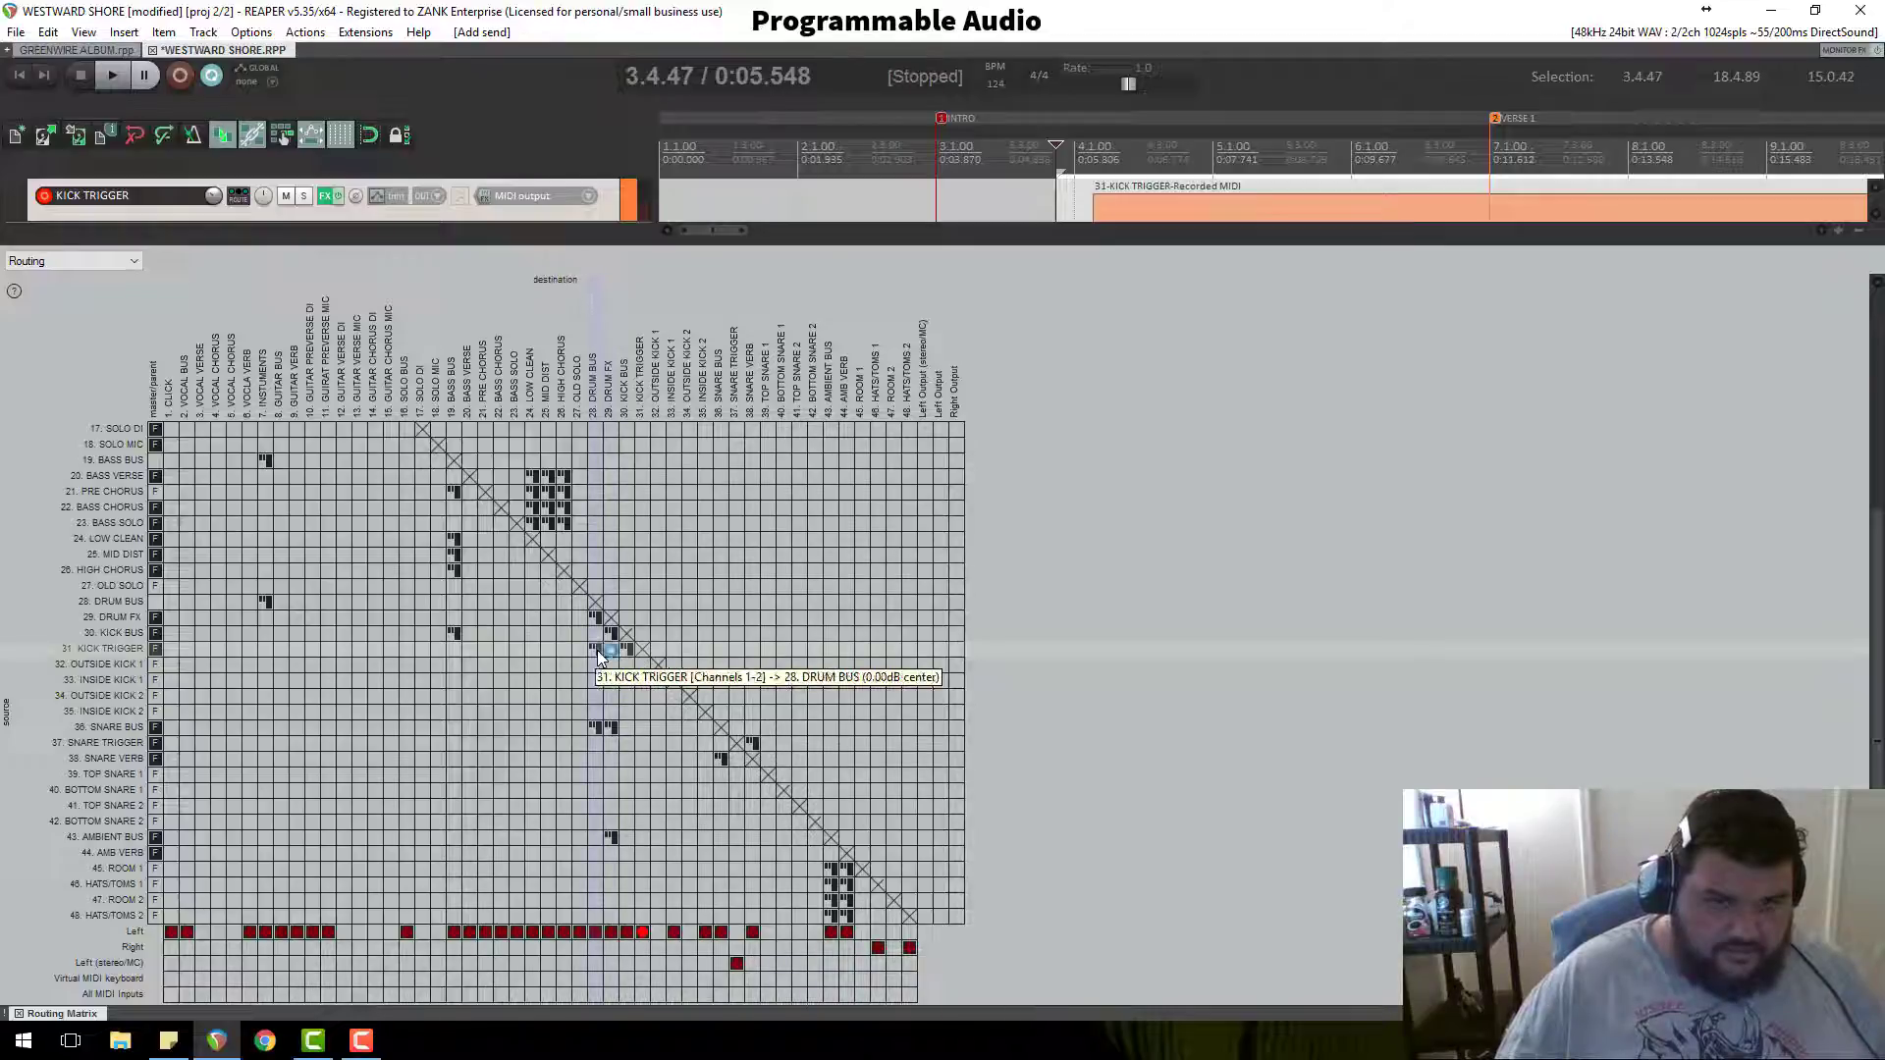
click(598, 650)
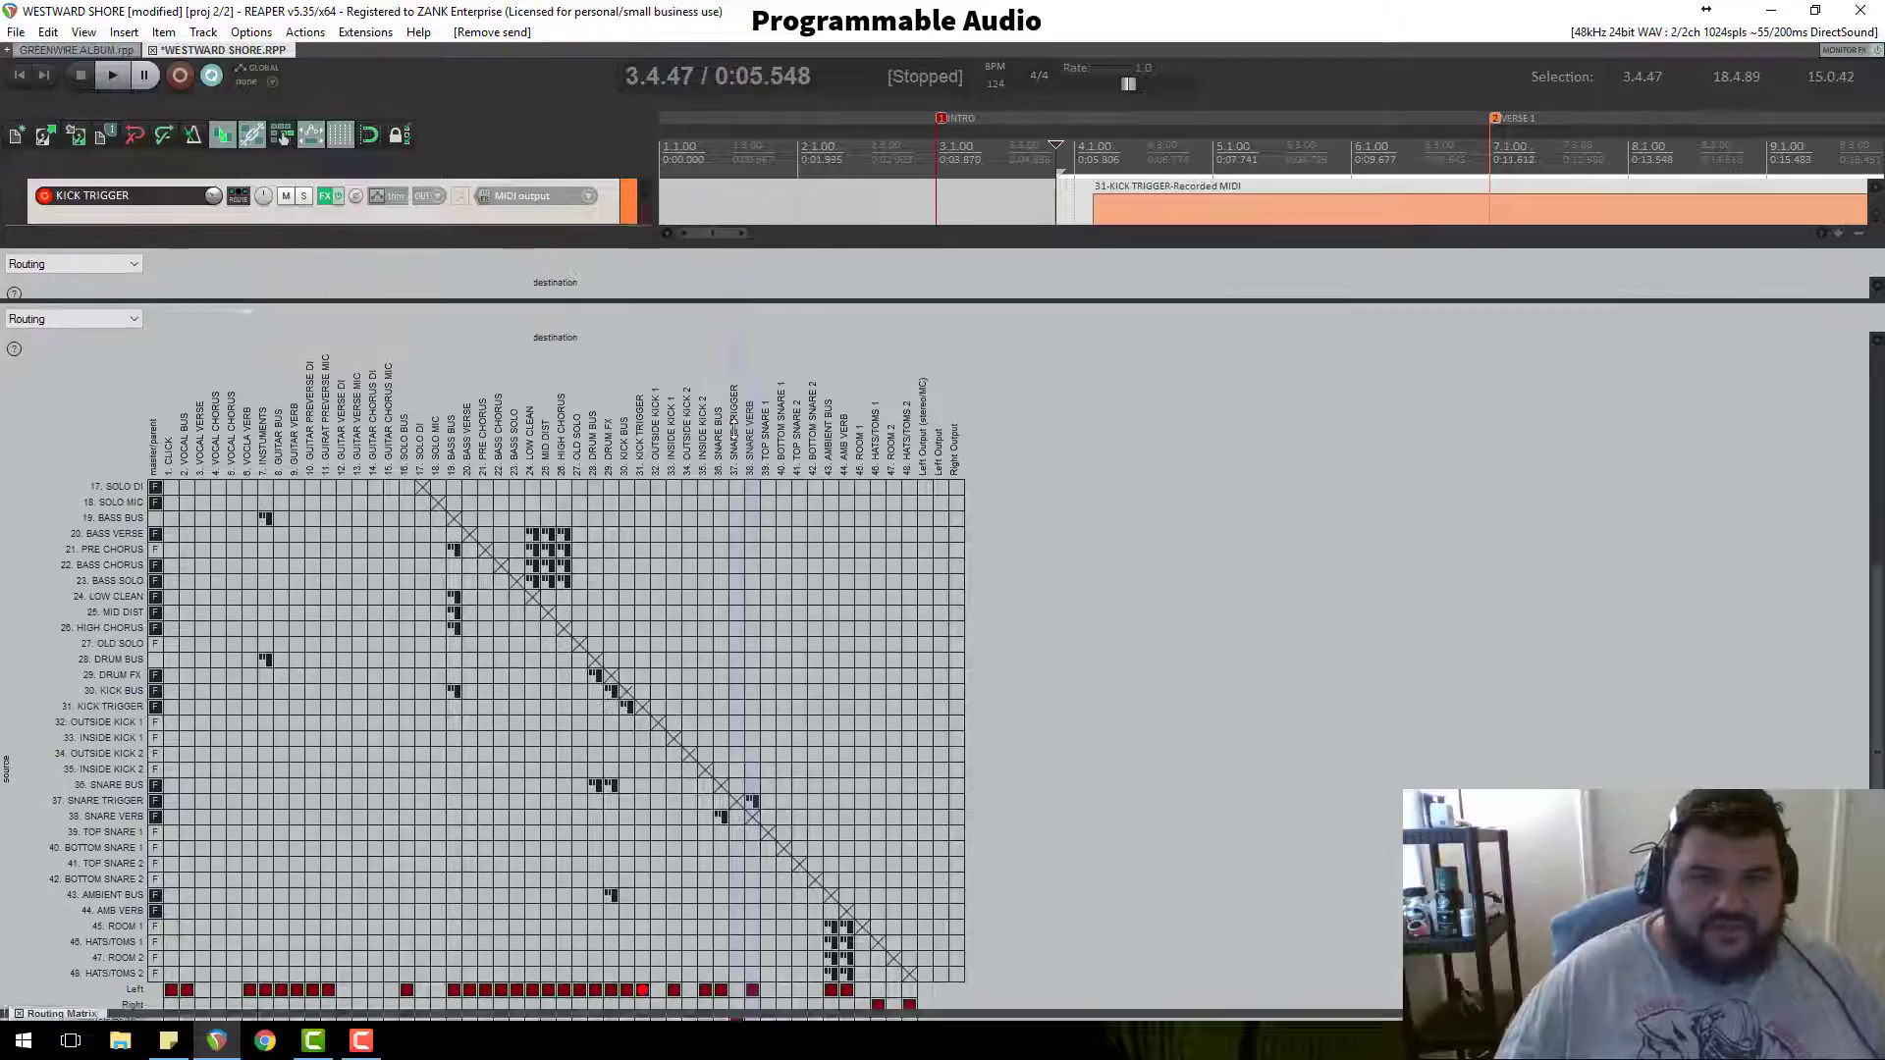
drag(739, 244, 854, 1055)
Step: Play back the recorded kick MIDI briefly from 4.3.43
scroll(1201, 530, down, 5)
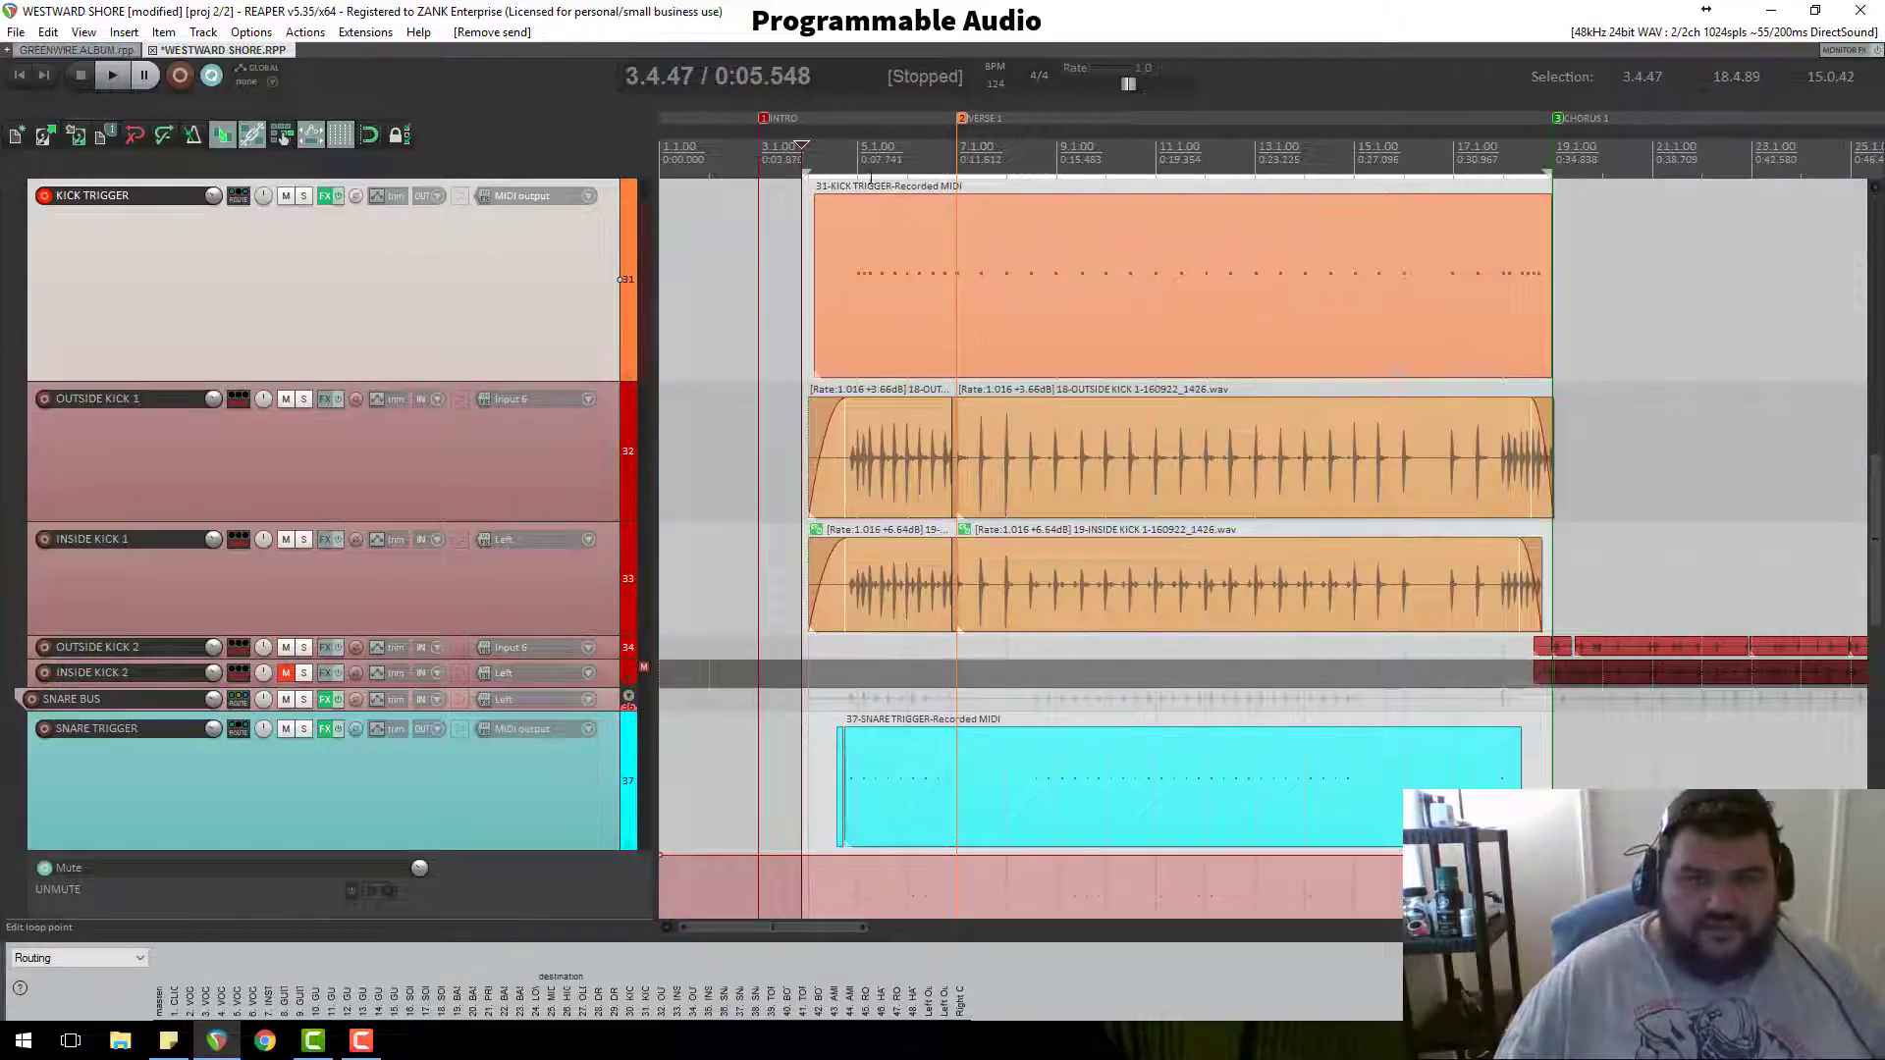
click(839, 162)
key(space)
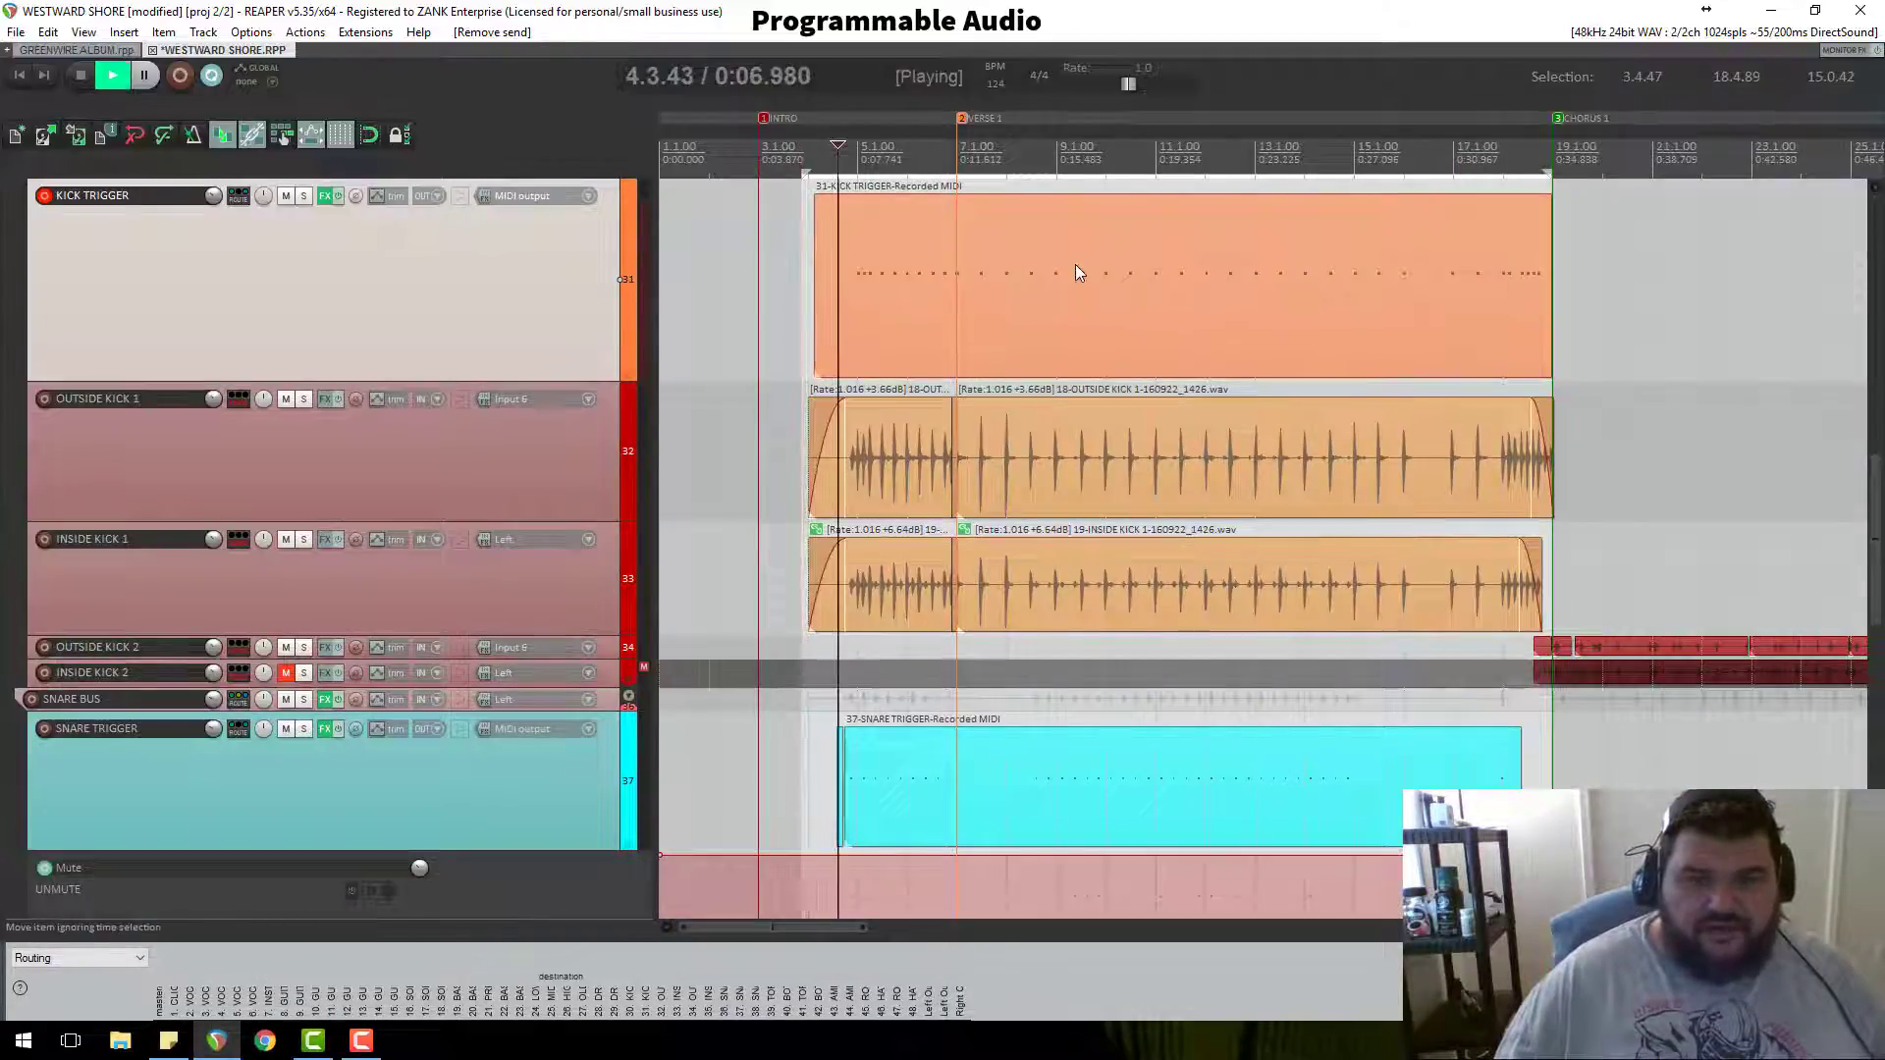
key(space)
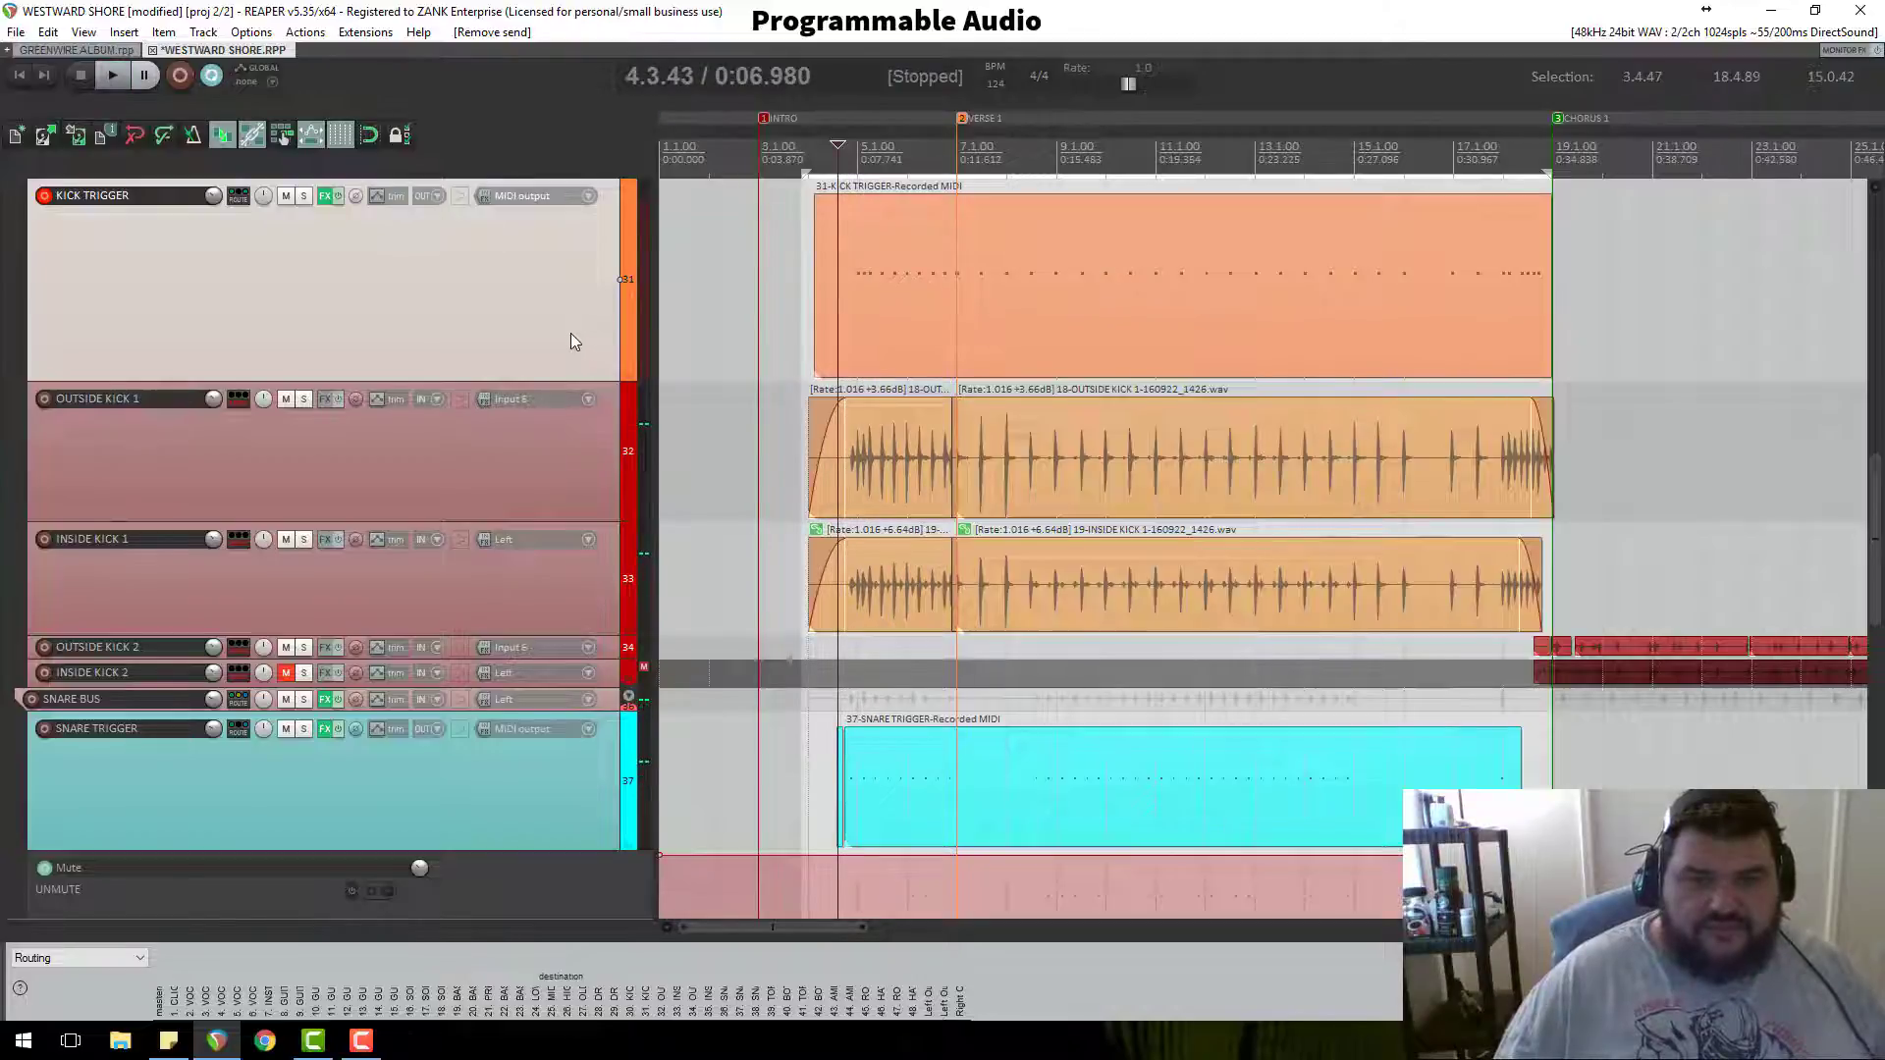
Step: Bypass ReaGate and enable the kick-acoustic01 and Clicks 11 samplers in the KICK TRIGGER FX chain
scroll(569, 334, up, 2)
click(324, 290)
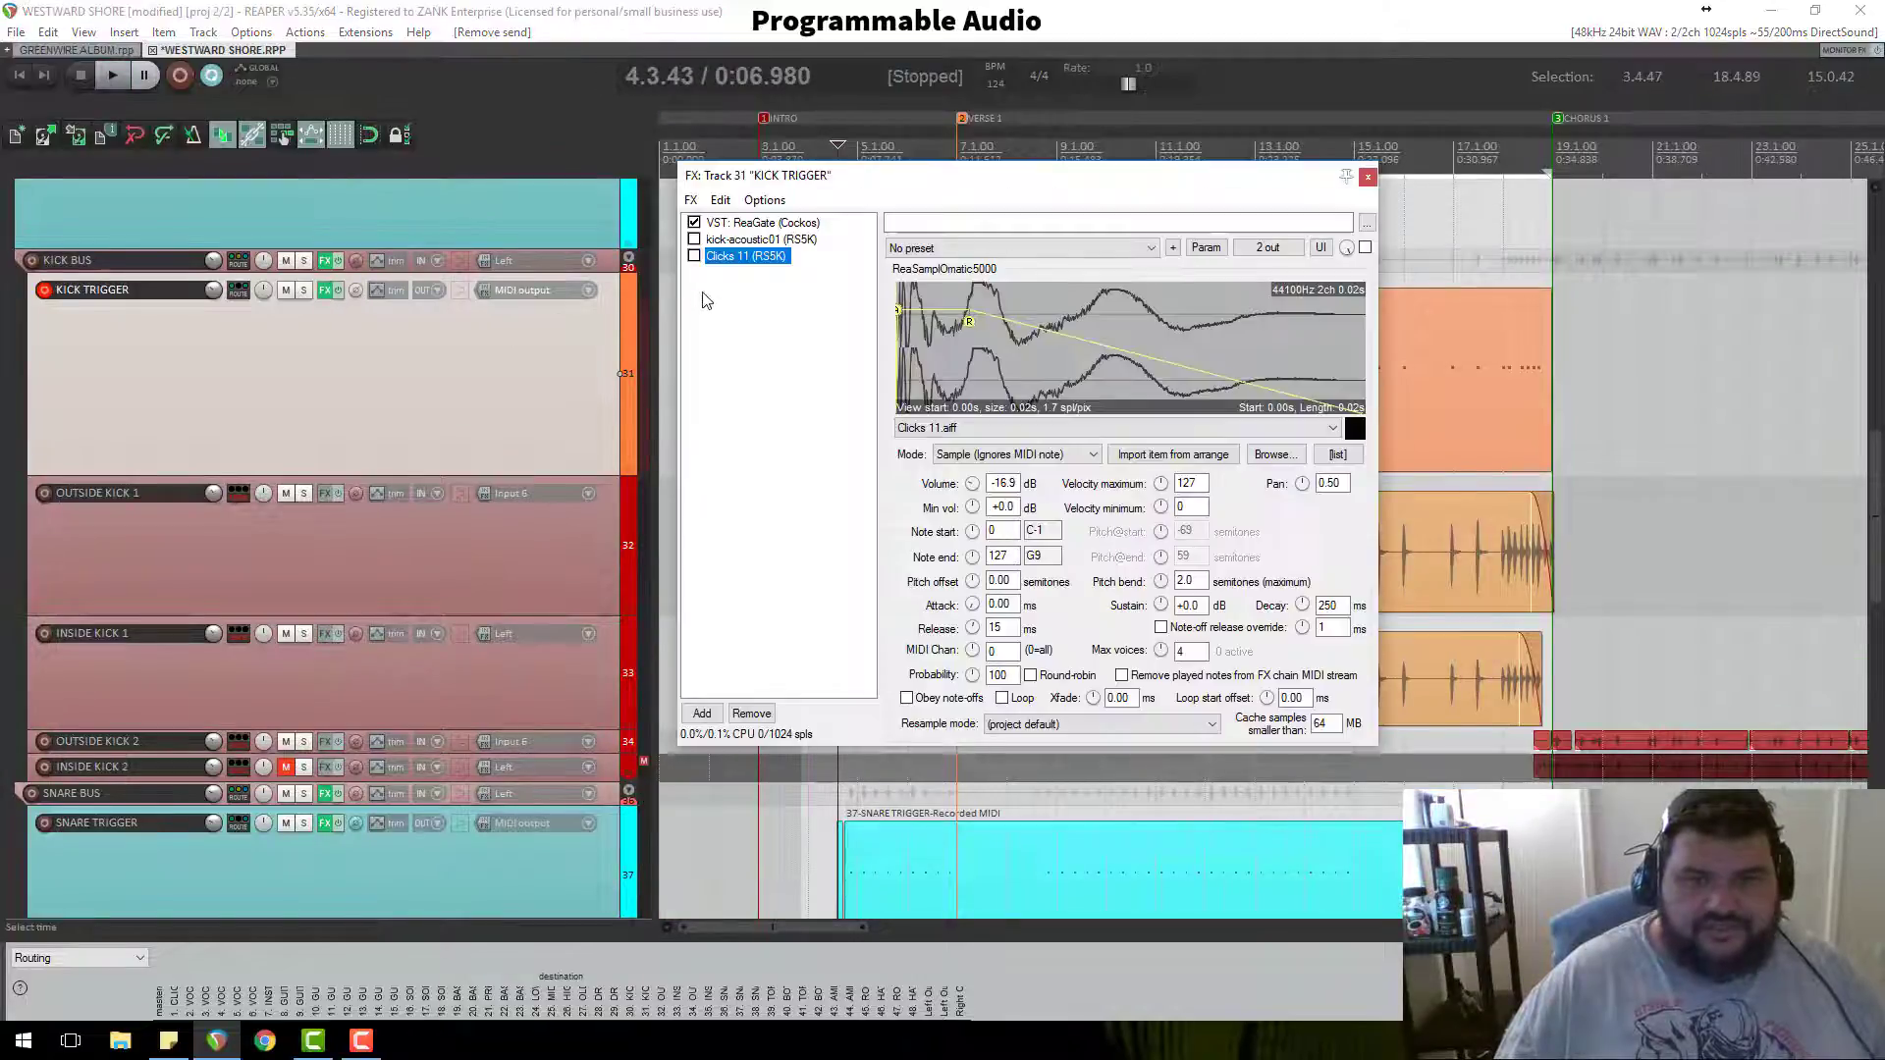
click(706, 225)
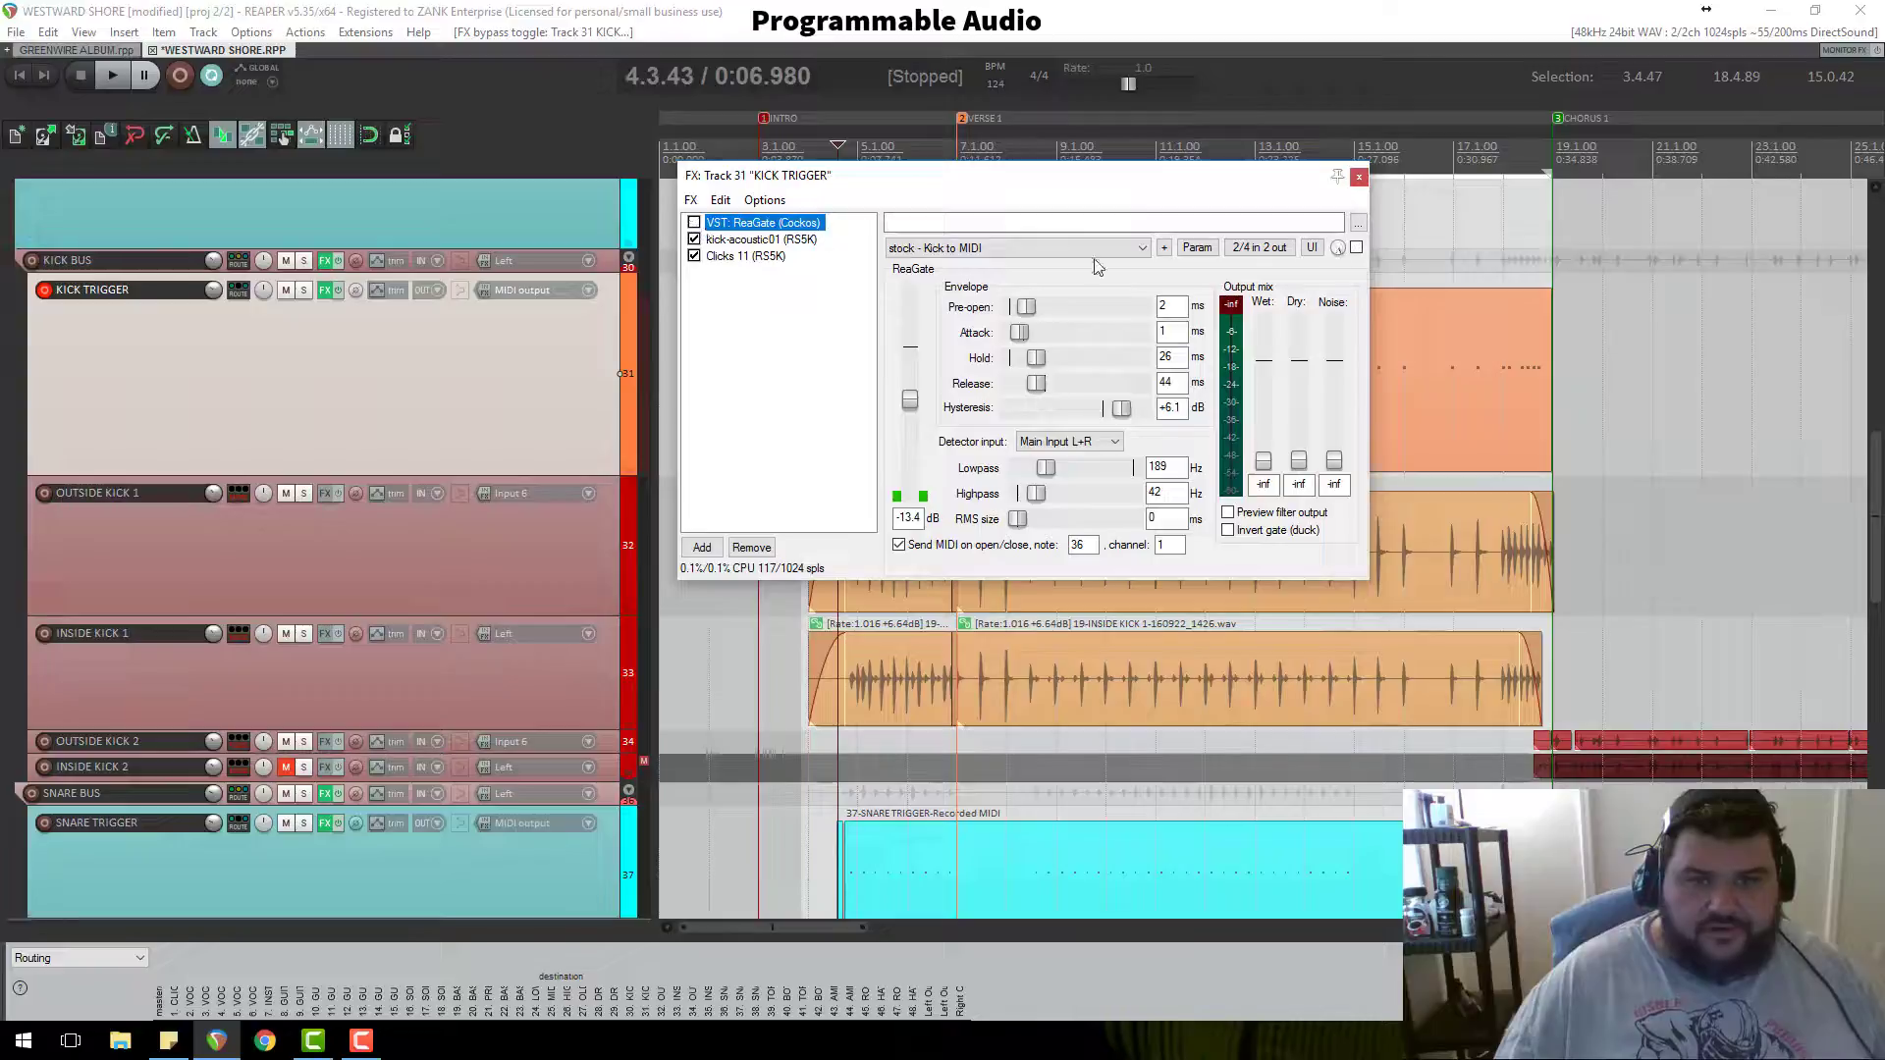
click(1360, 177)
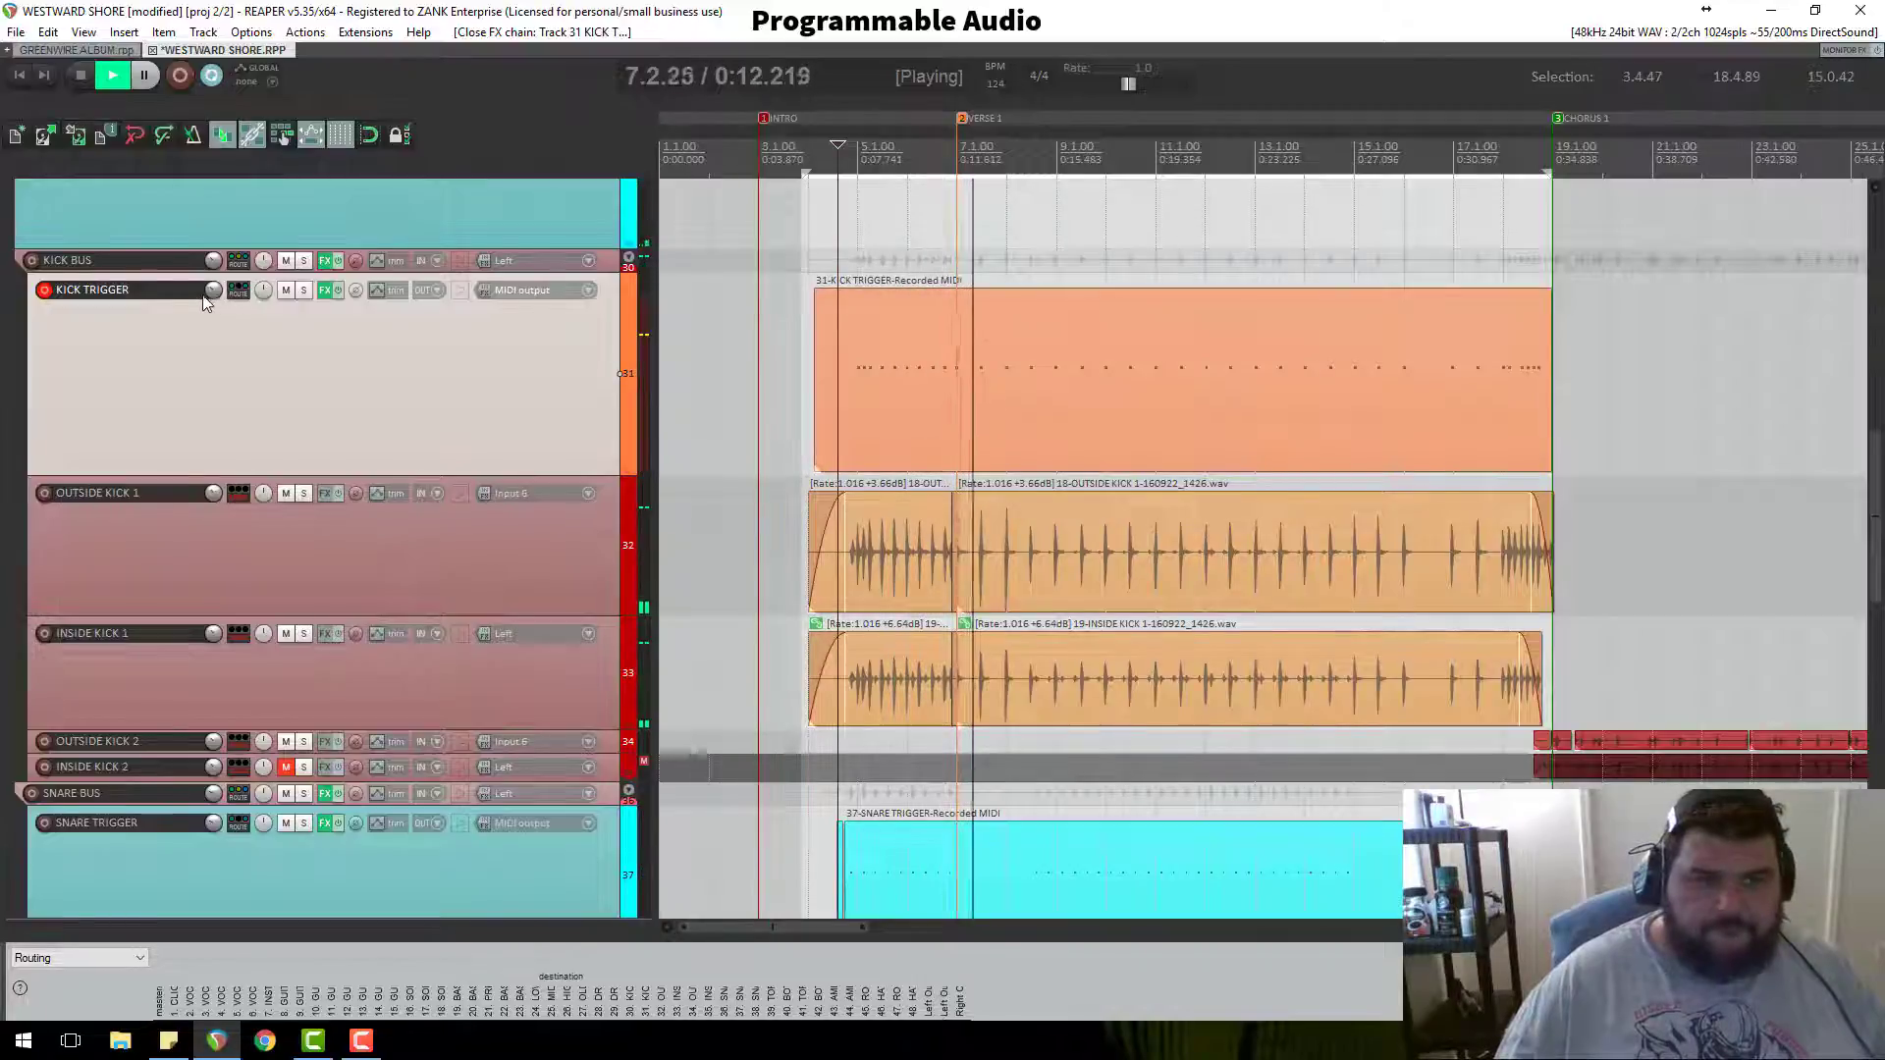
Step: Set the hard limit of DRUM FX's Distortion (Fuzz) to 5.0 dB while the drums play
scroll(197, 313, up, 1)
scroll(198, 308, up, 1)
key(space)
click(325, 212)
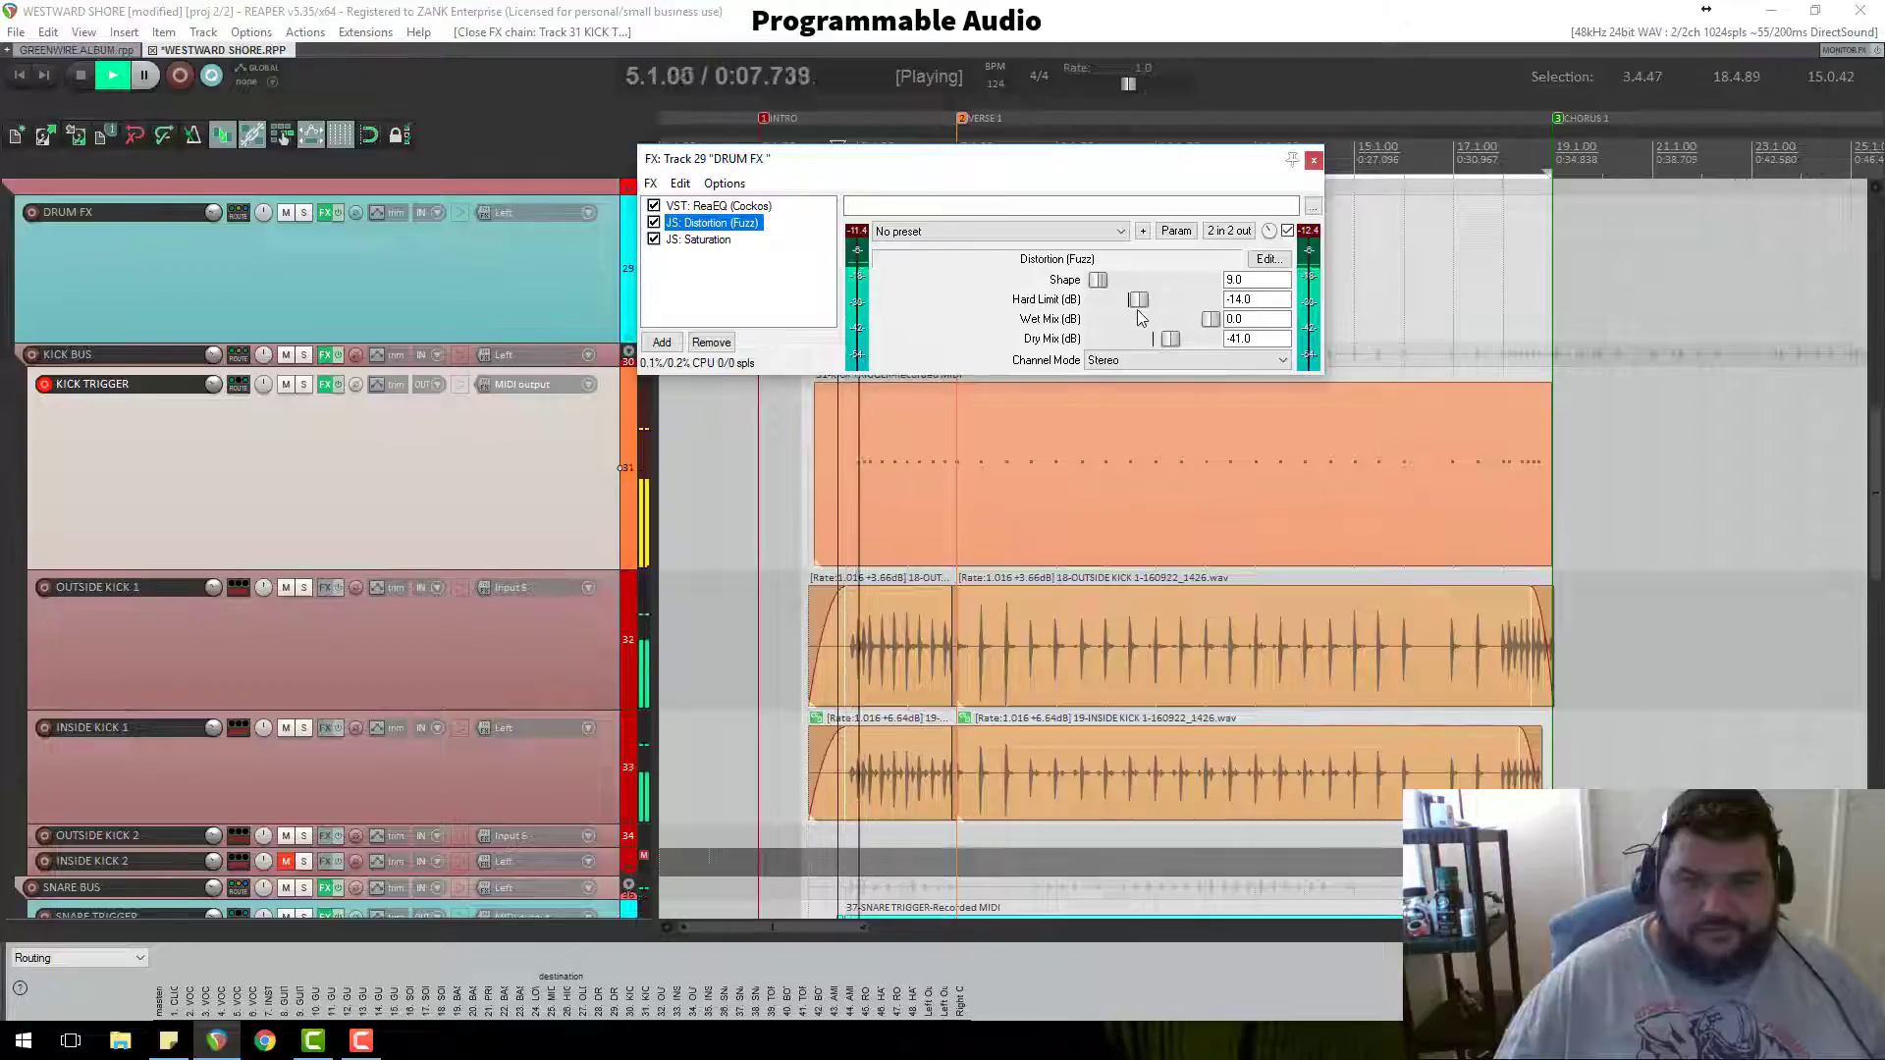
drag(1141, 300, 1159, 304)
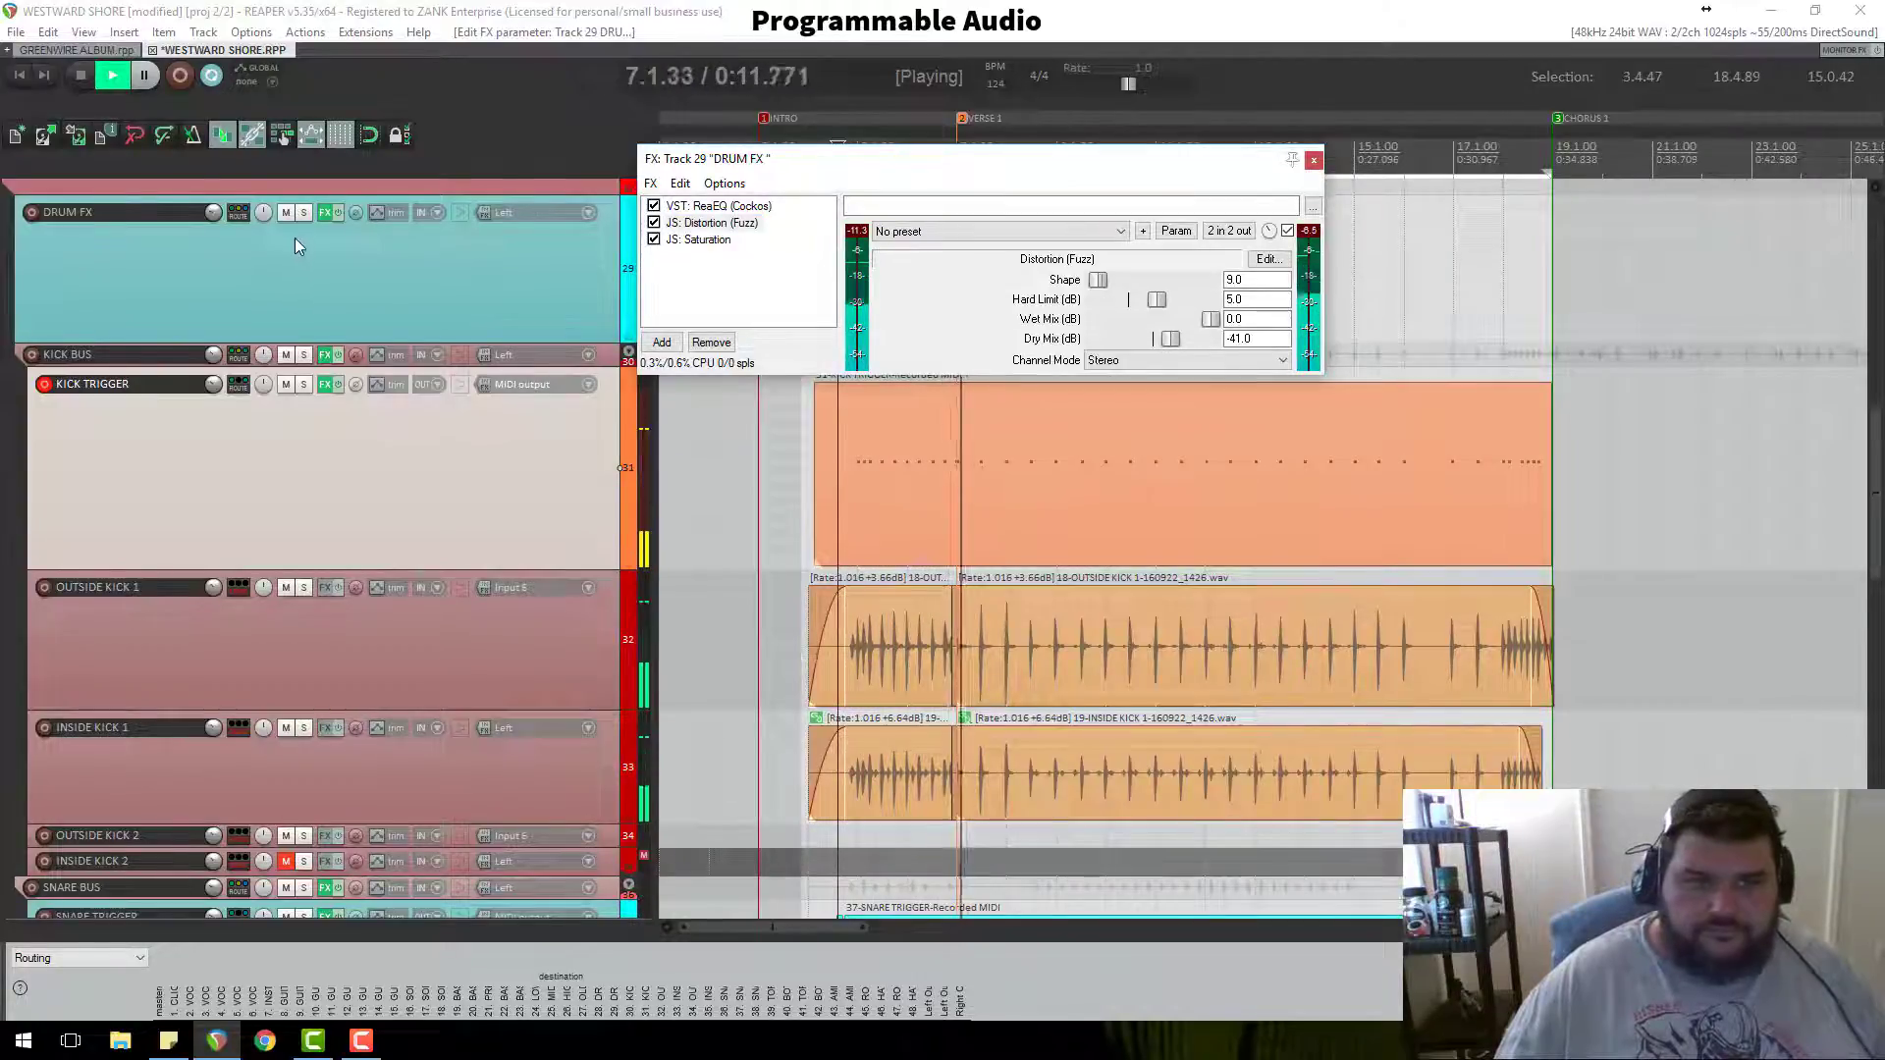
Step: Solo the DRUM FX track and restart playback from 4.3.43
key(space)
click(304, 212)
key(space)
scroll(336, 296, up, 1)
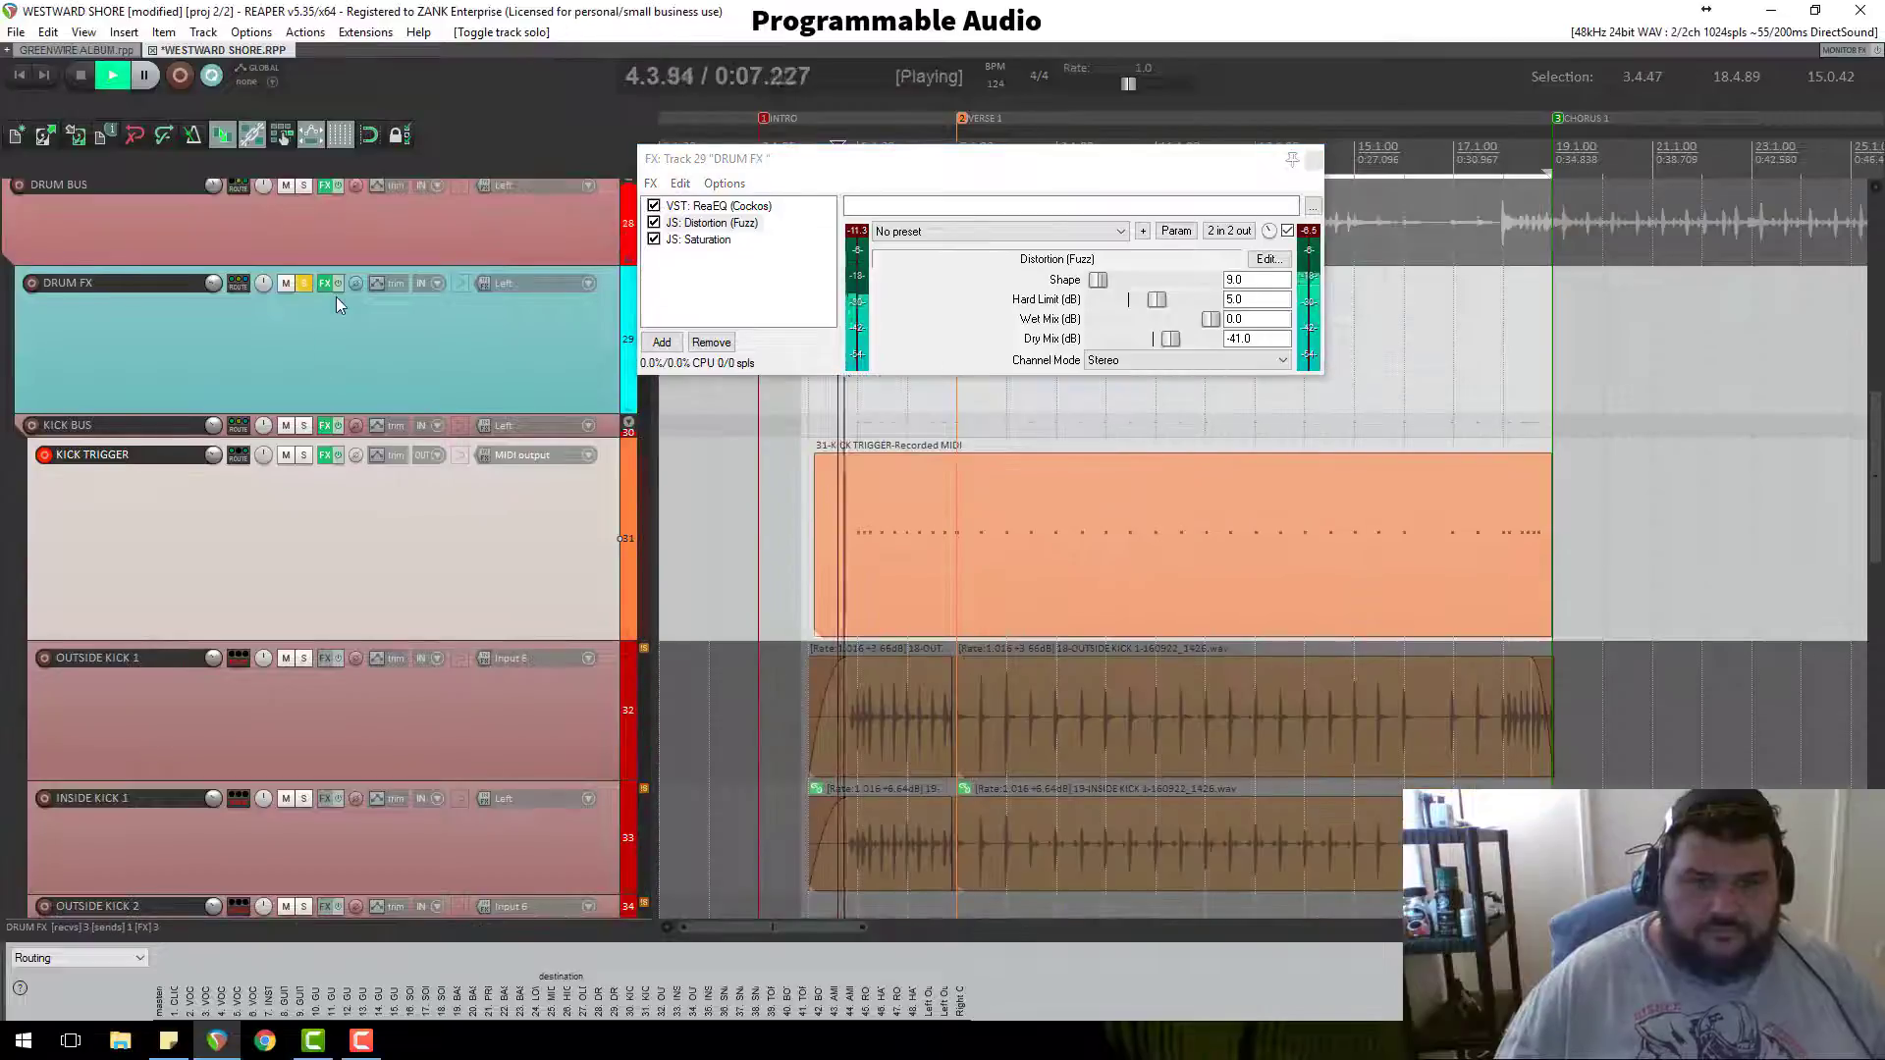
Step: Set the Distortion (Fuzz) shape on DRUM FX to 67.0, stop playback and close the FX chain
click(709, 206)
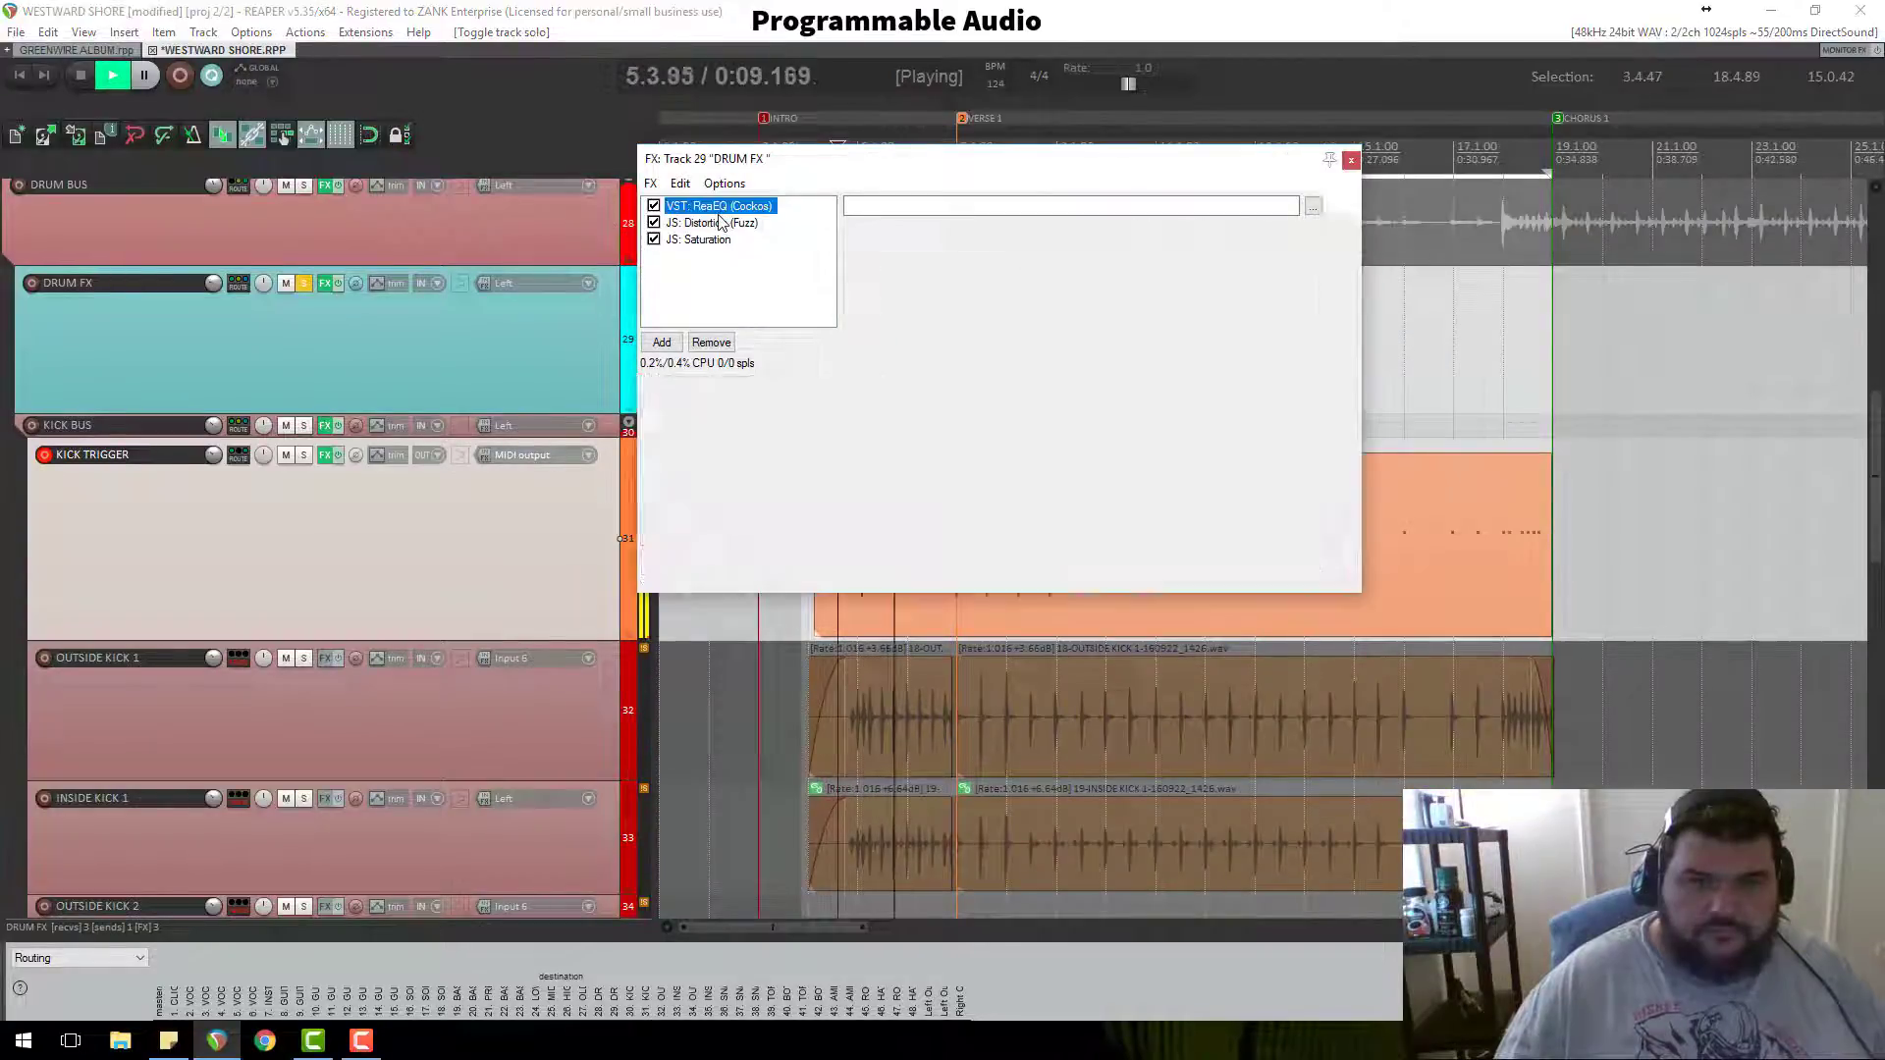
click(712, 222)
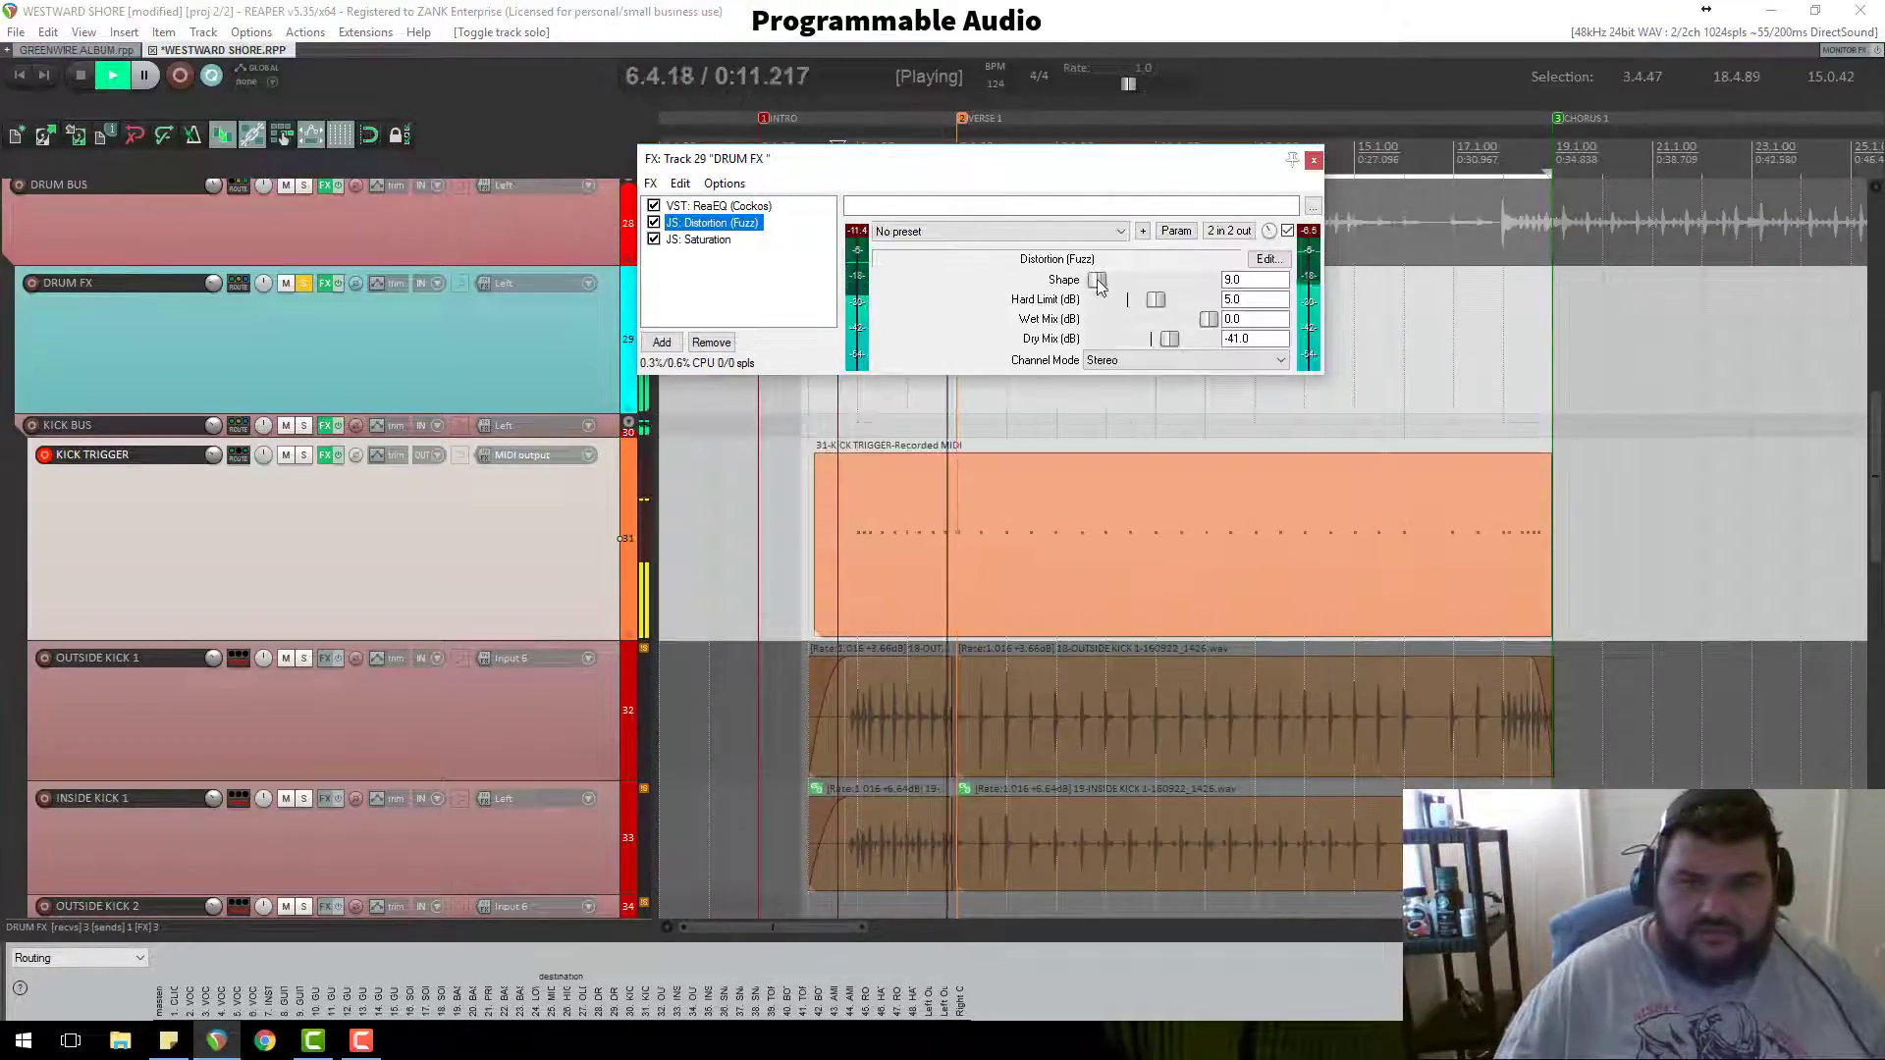
drag(1098, 279, 1122, 281)
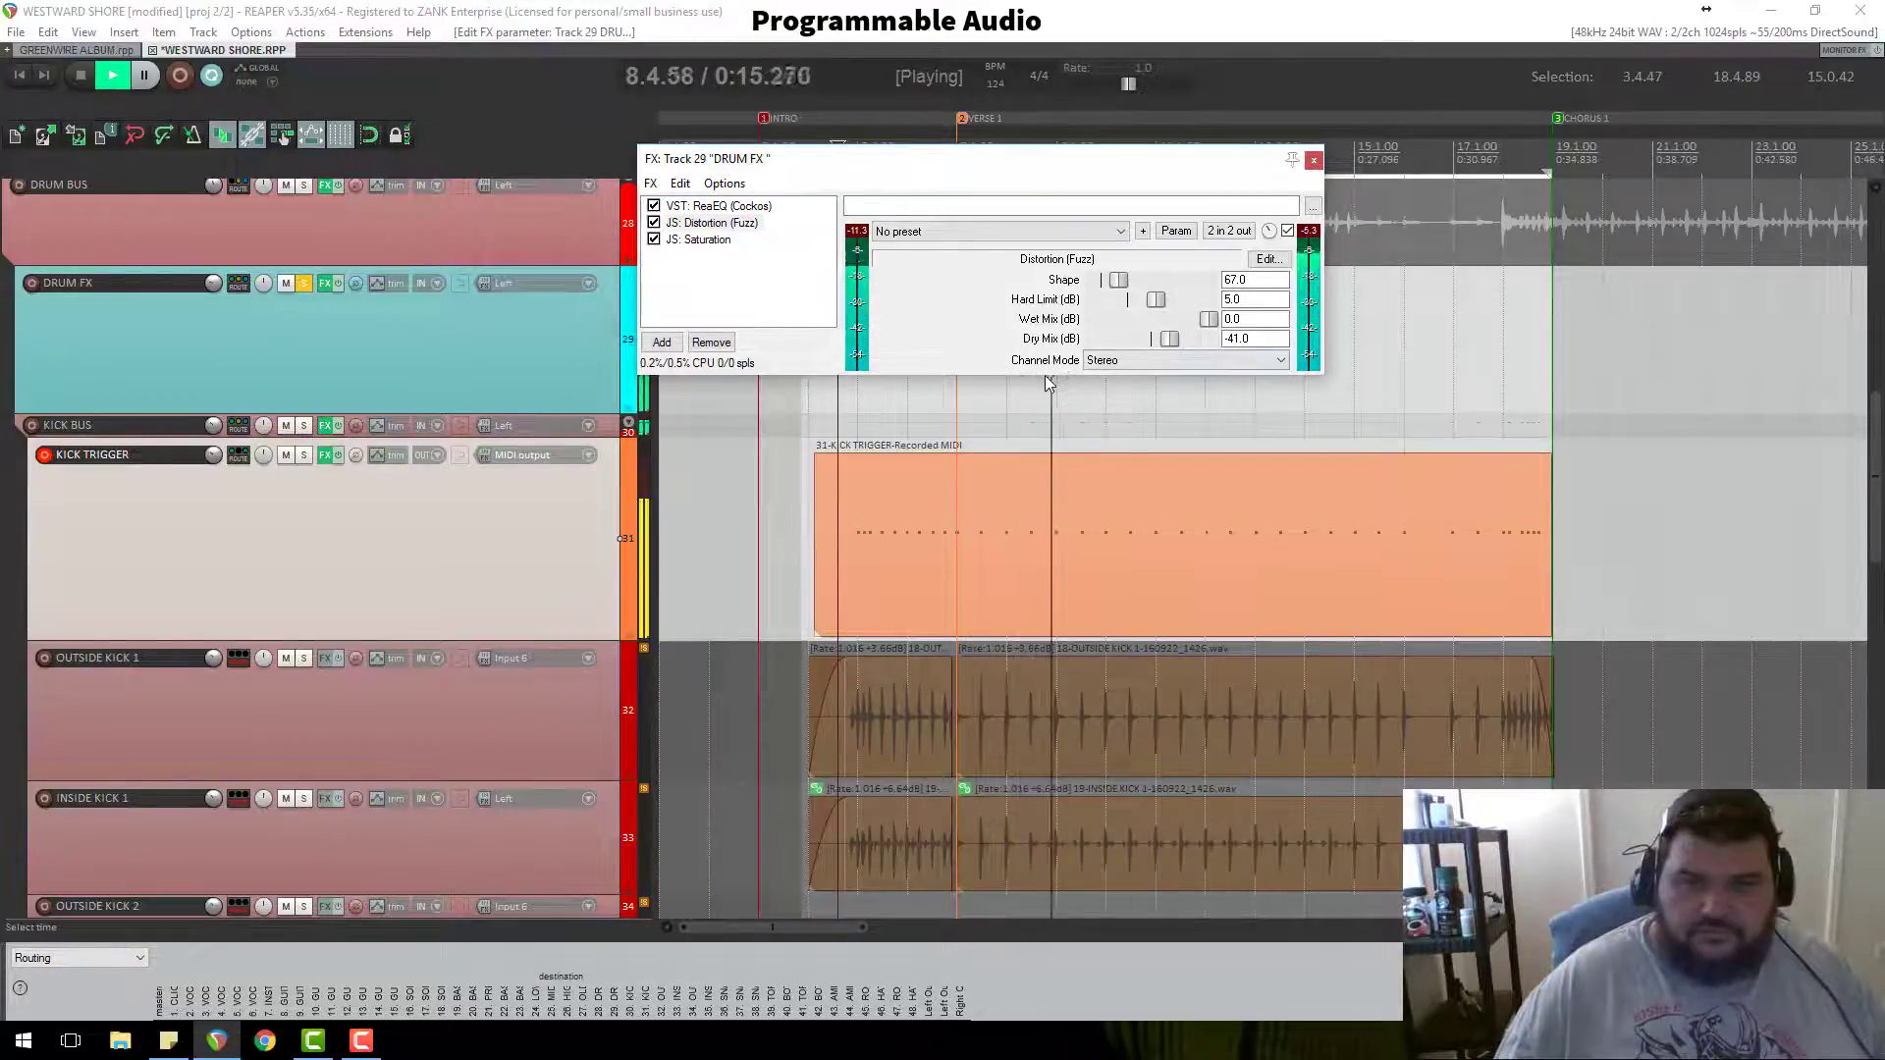
drag(958, 376, 958, 410)
key(space)
click(1314, 160)
Step: Lower the SNARE VERB track volume to -4.22 dB while listening to the soloed drum effects
scroll(432, 653, down, 10)
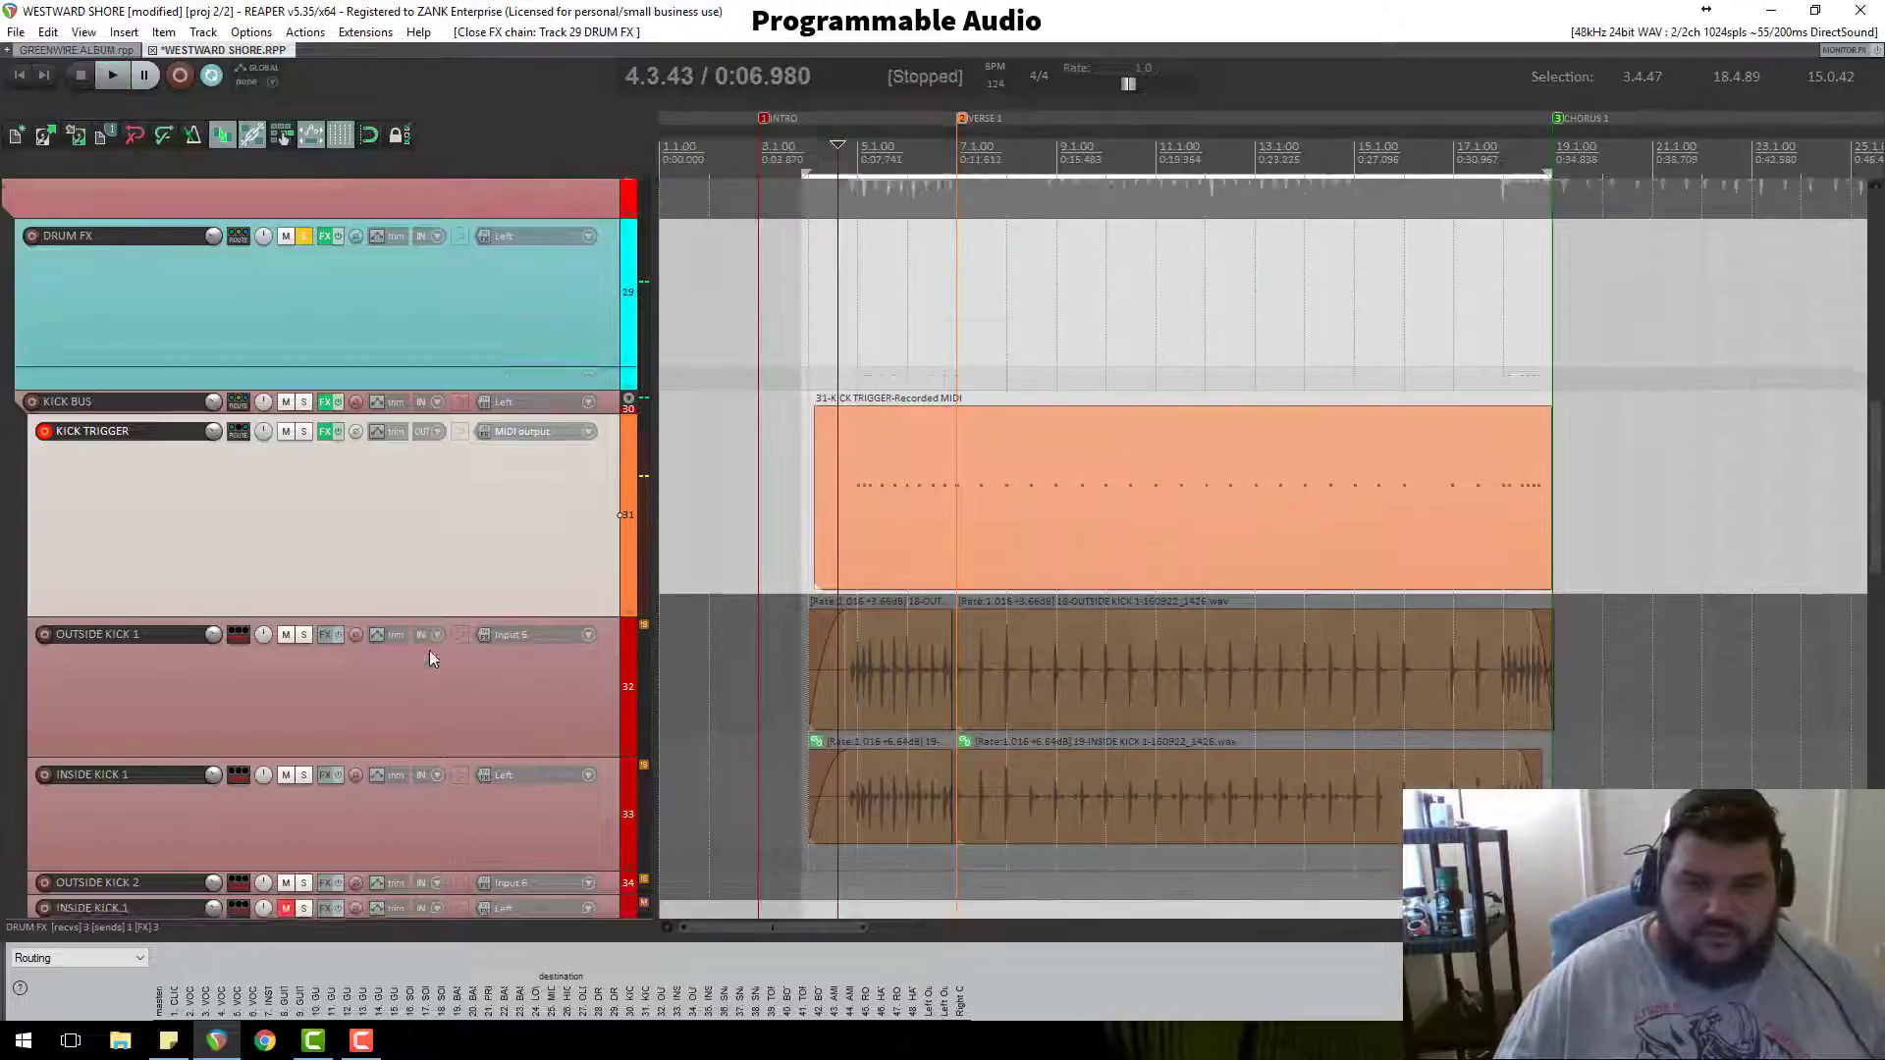
scroll(438, 668, down, 6)
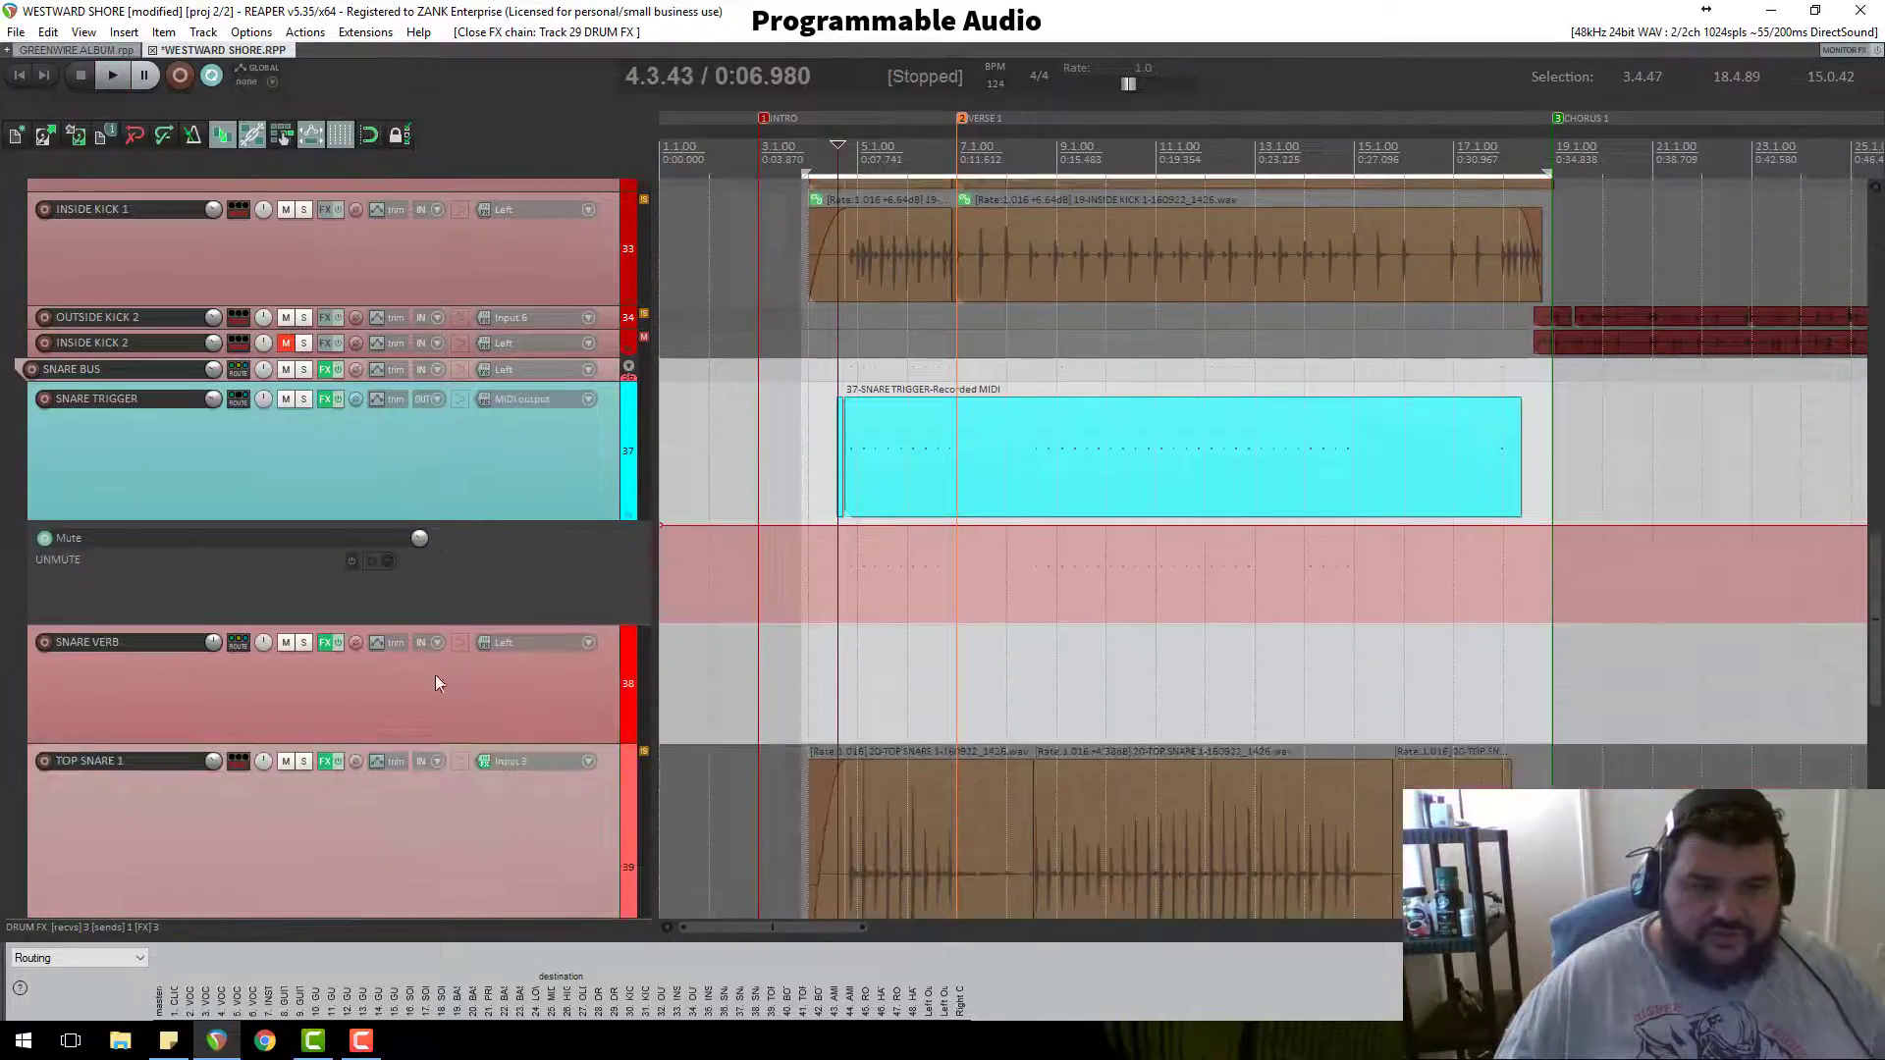
scroll(294, 635, down, 1)
scroll(294, 634, up, 1)
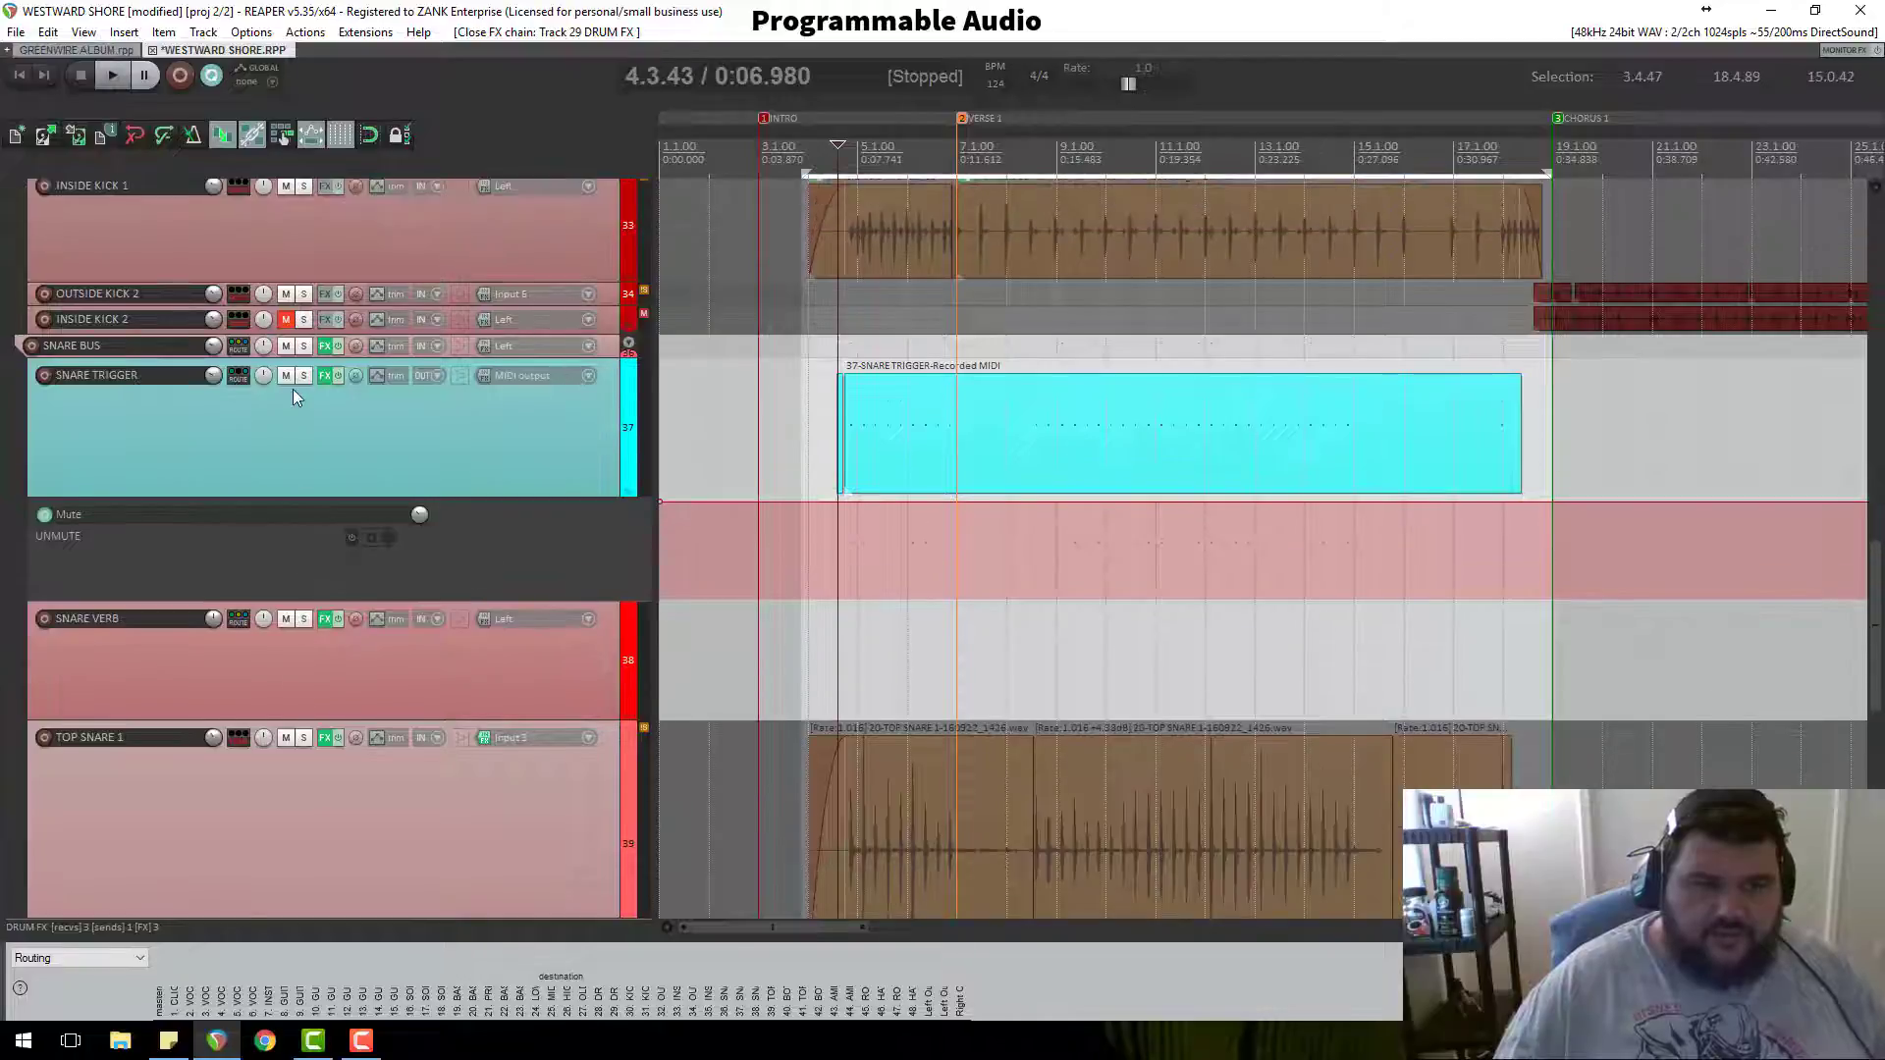
scroll(315, 635, down, 6)
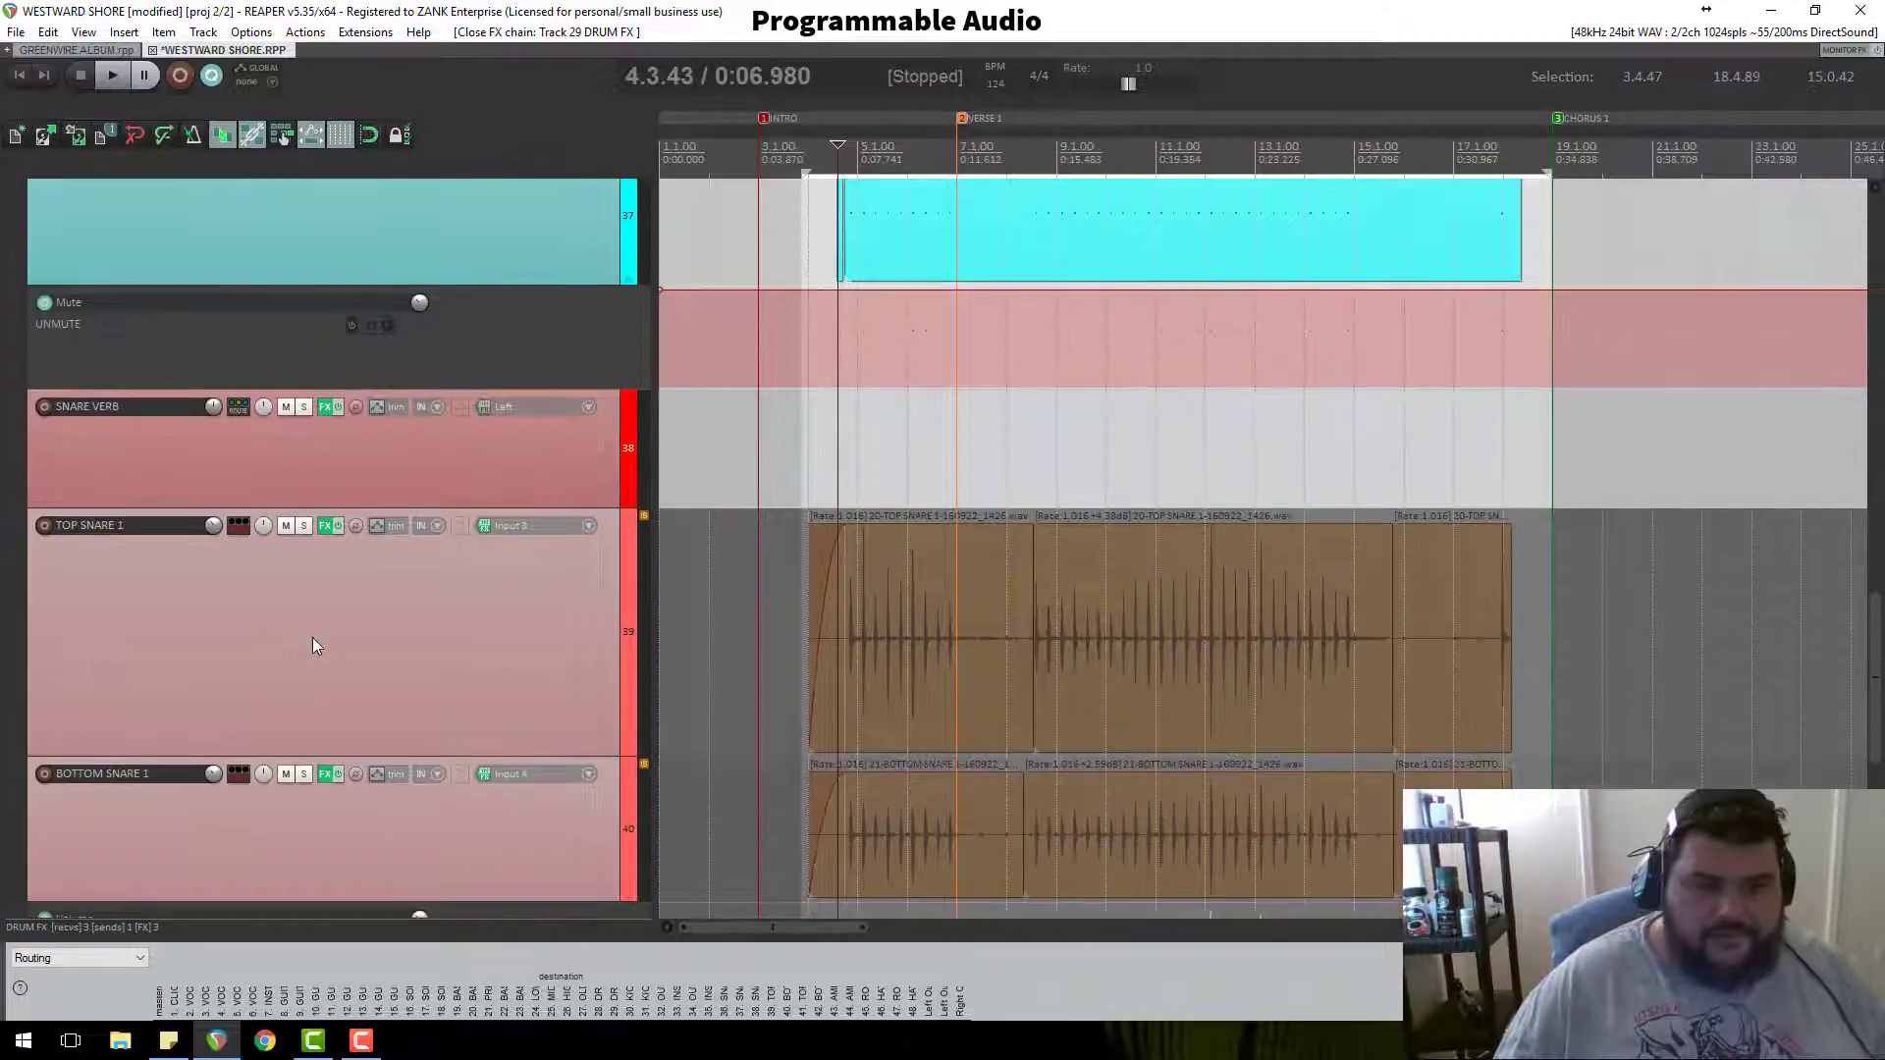
scroll(311, 631, up, 5)
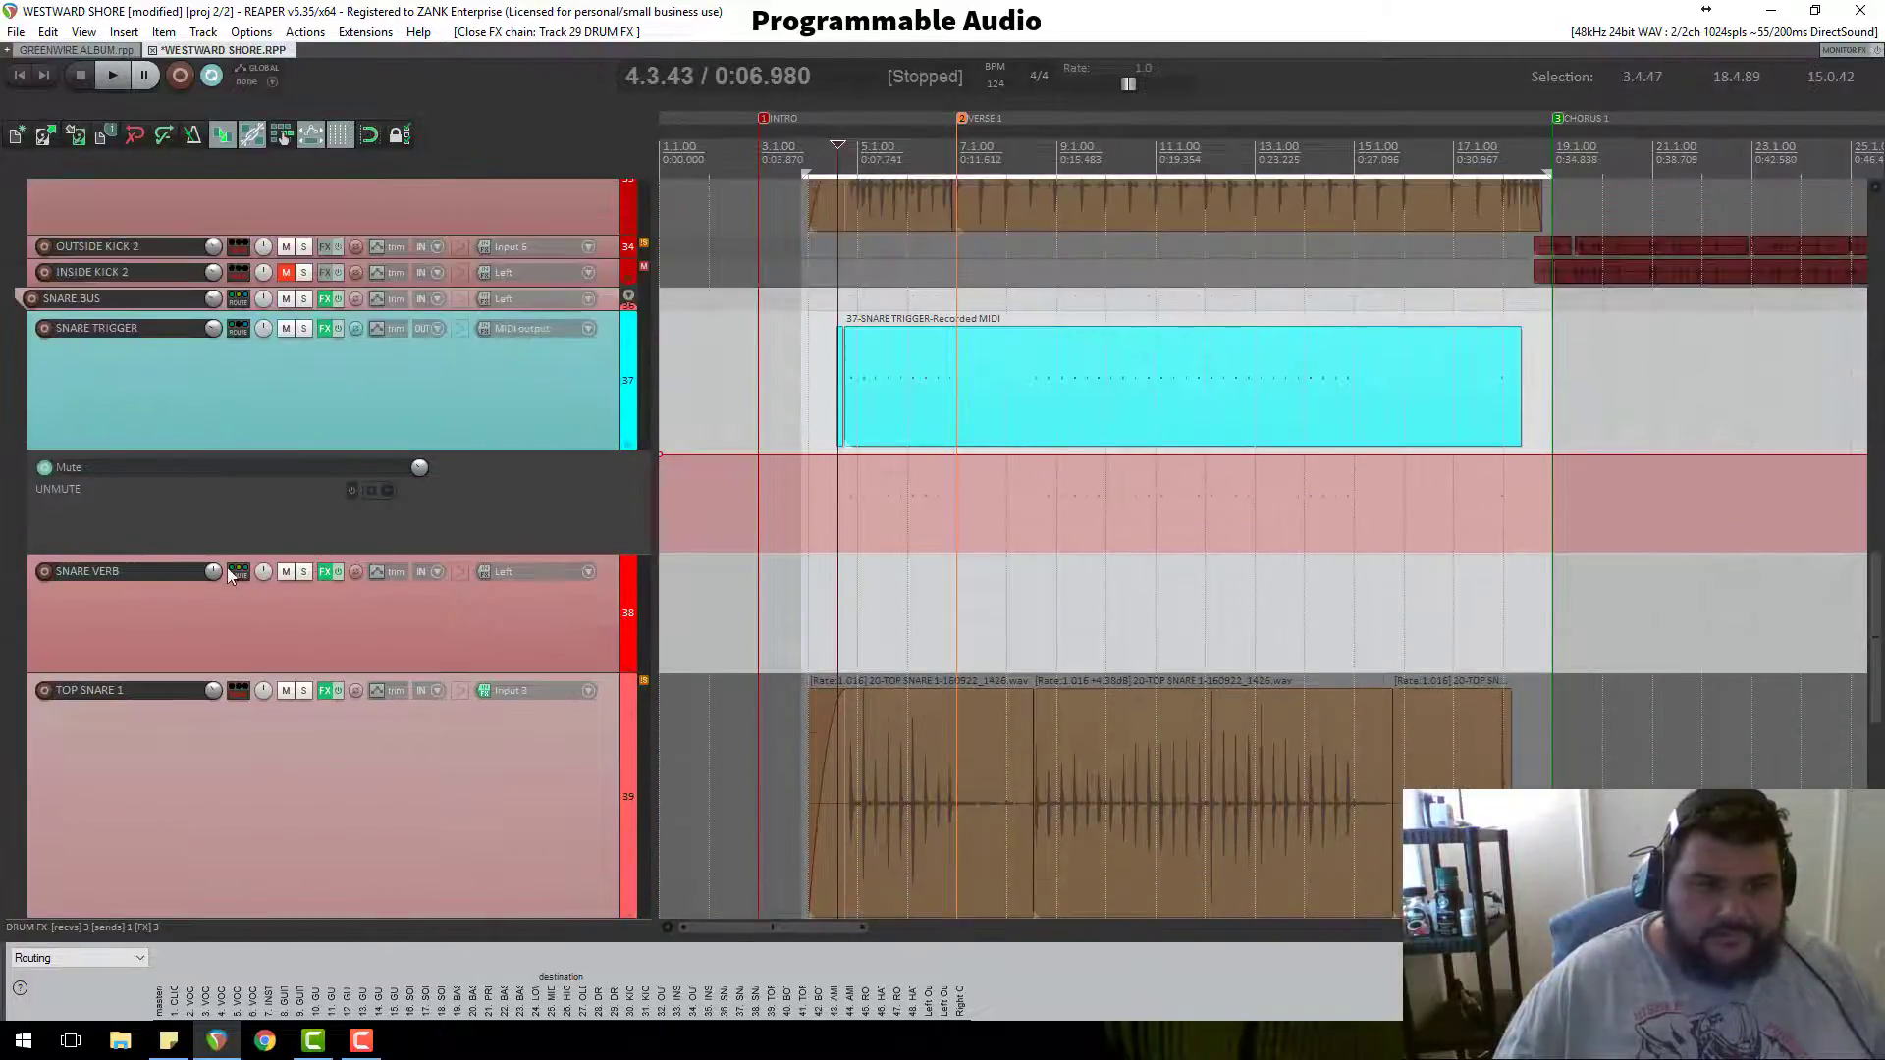
key(space)
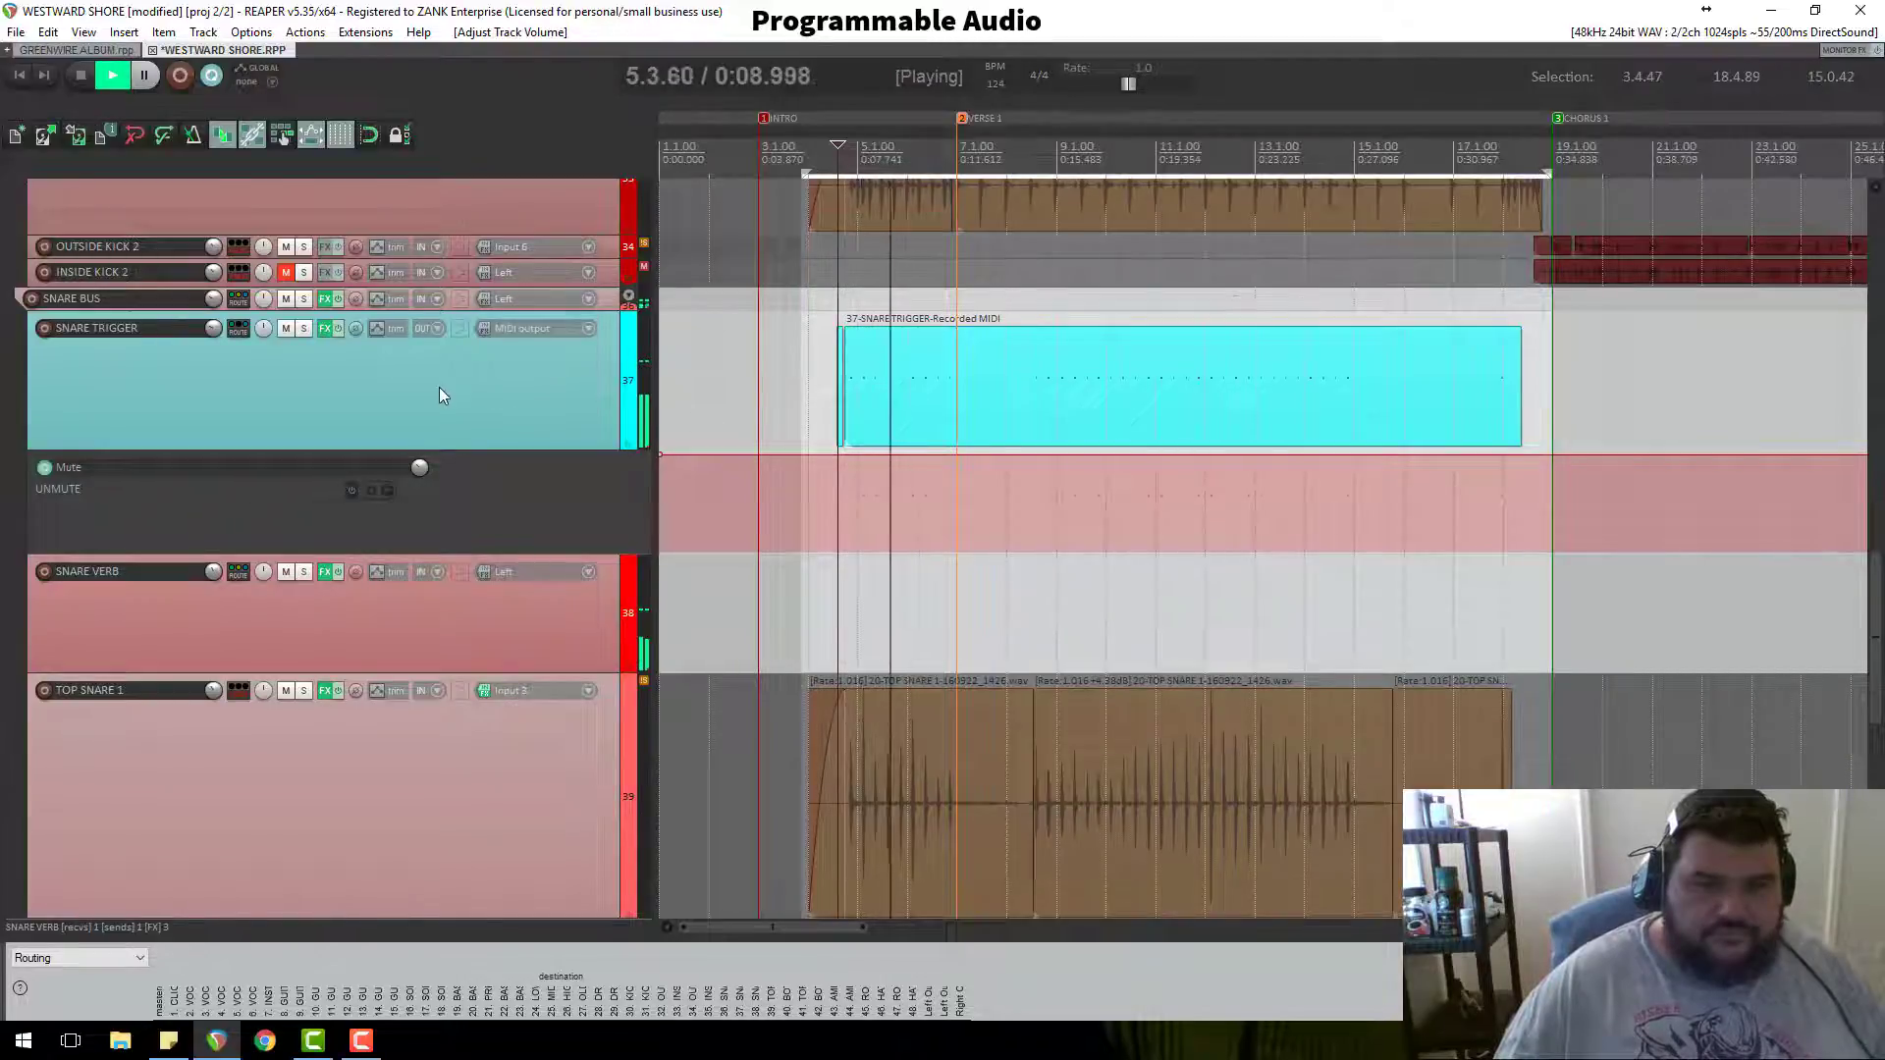
key(space)
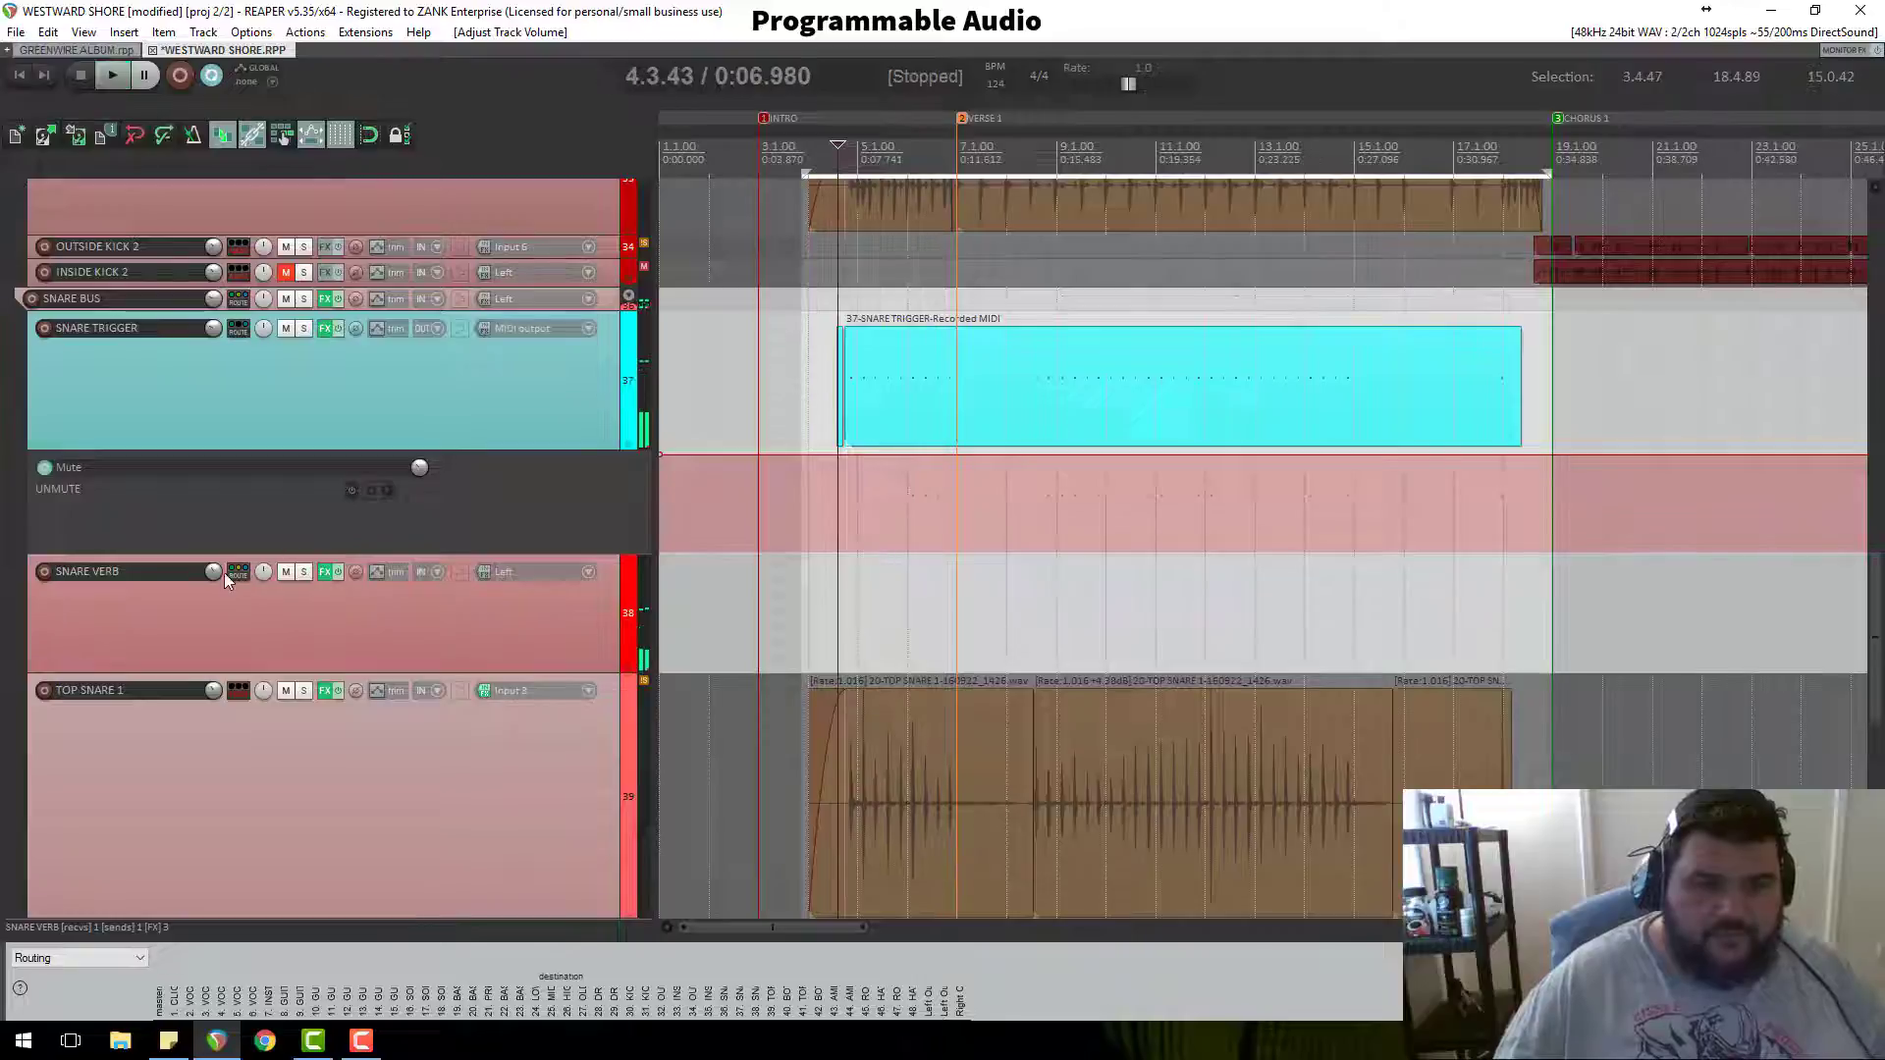
key(space)
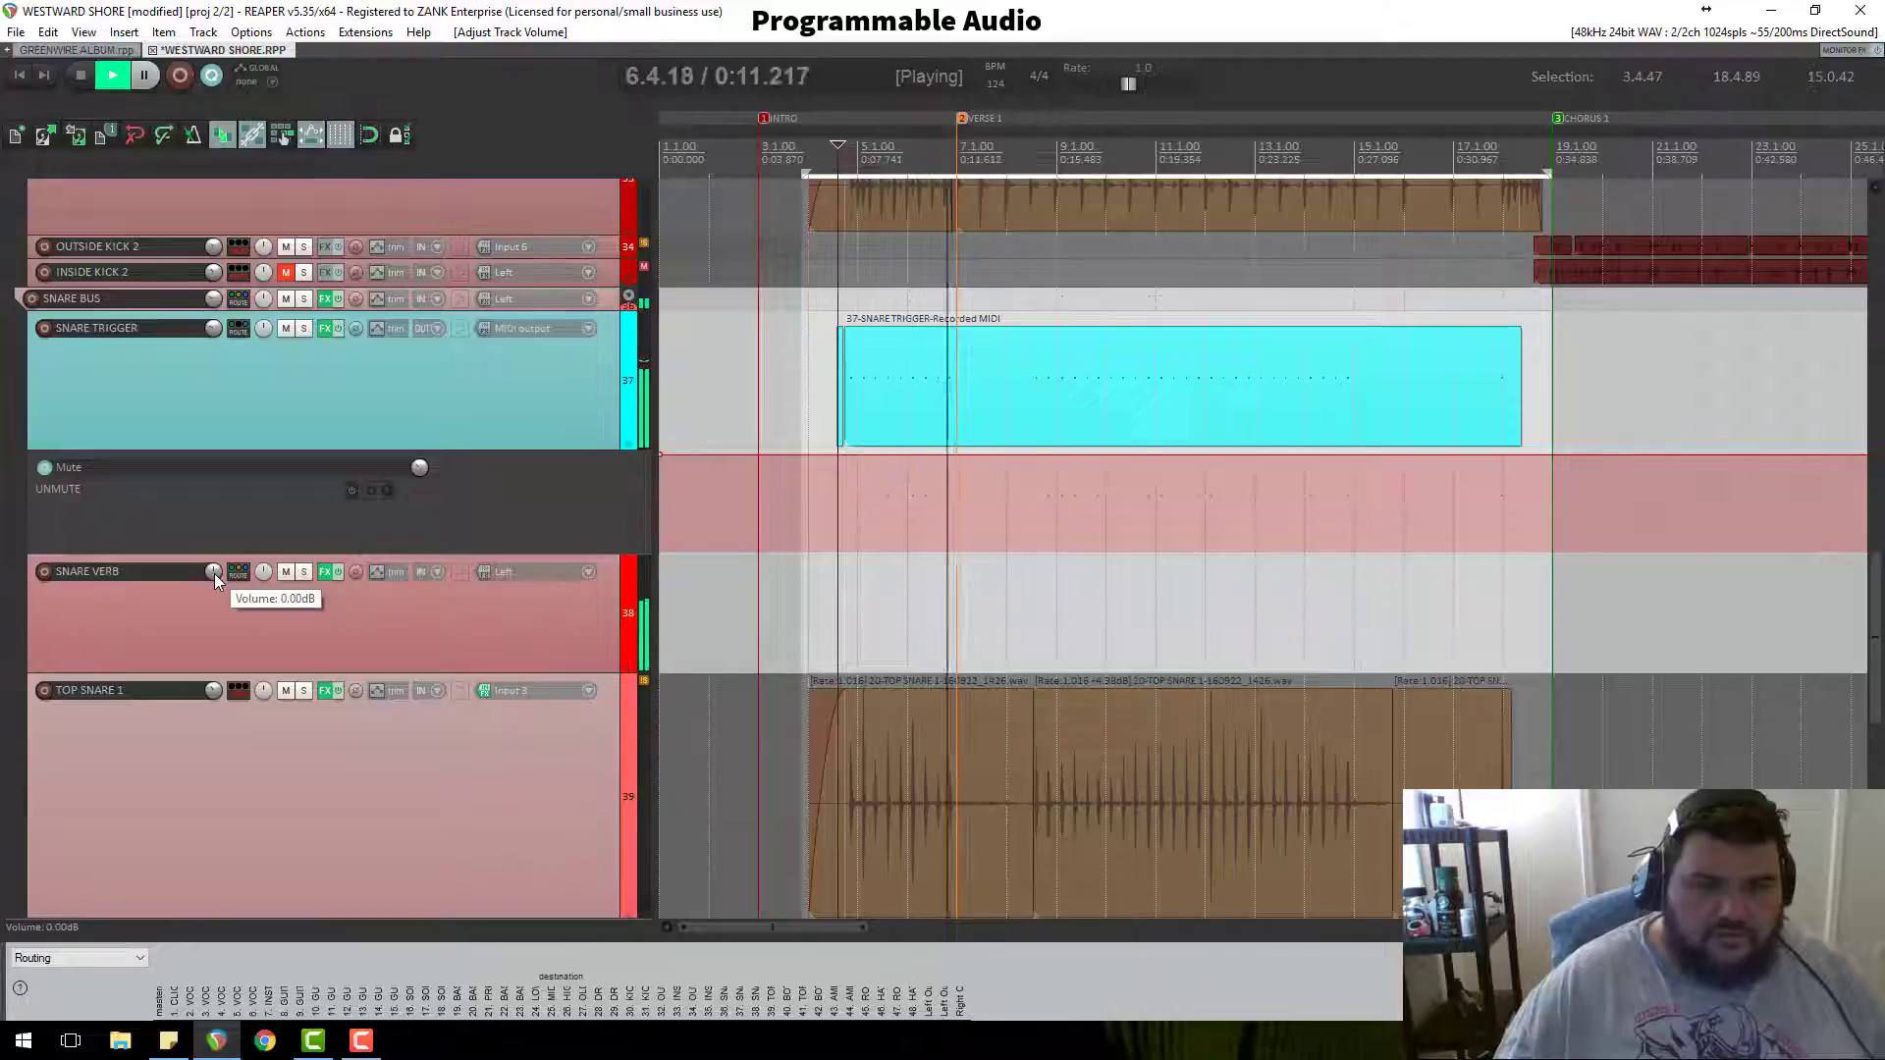
drag(214, 573, 214, 603)
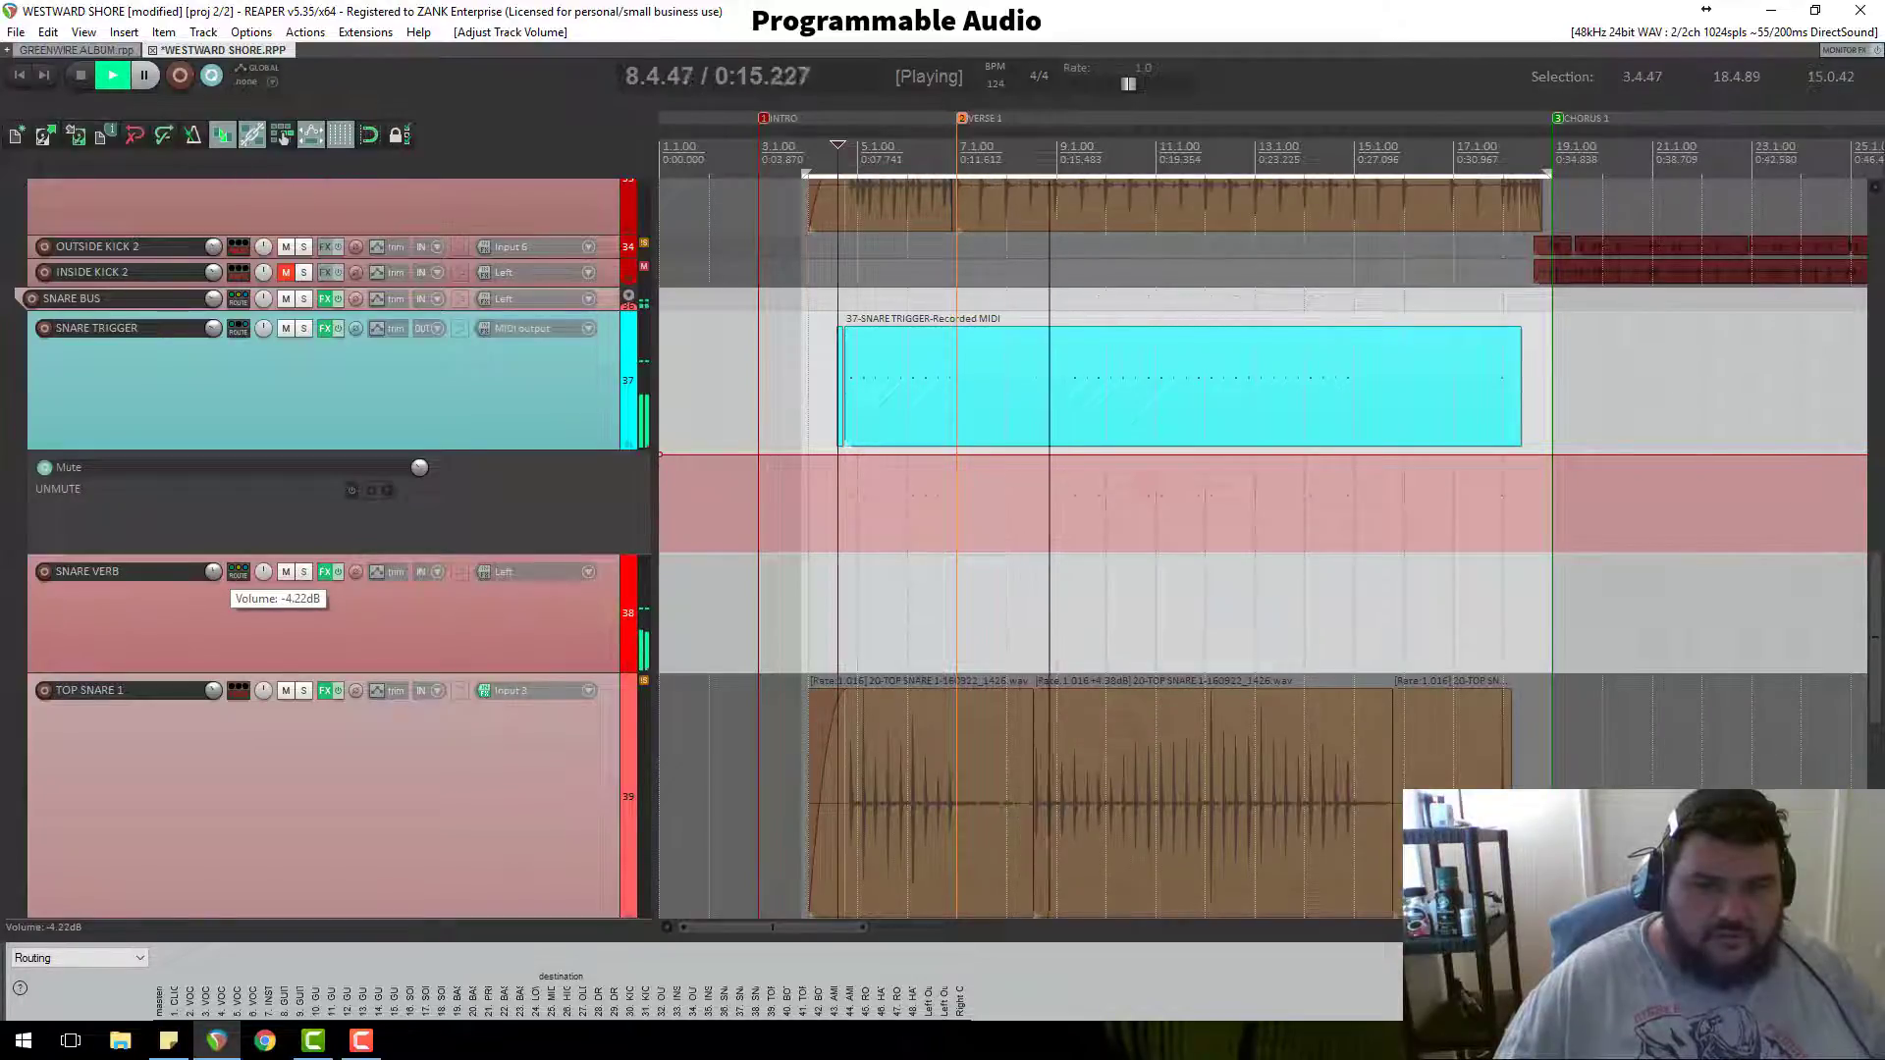
Step: Stop playback and set the Clicks 11 sampler's release to 17 ms in the KICK TRIGGER FX chain
scroll(294, 461, up, 2)
scroll(379, 393, up, 8)
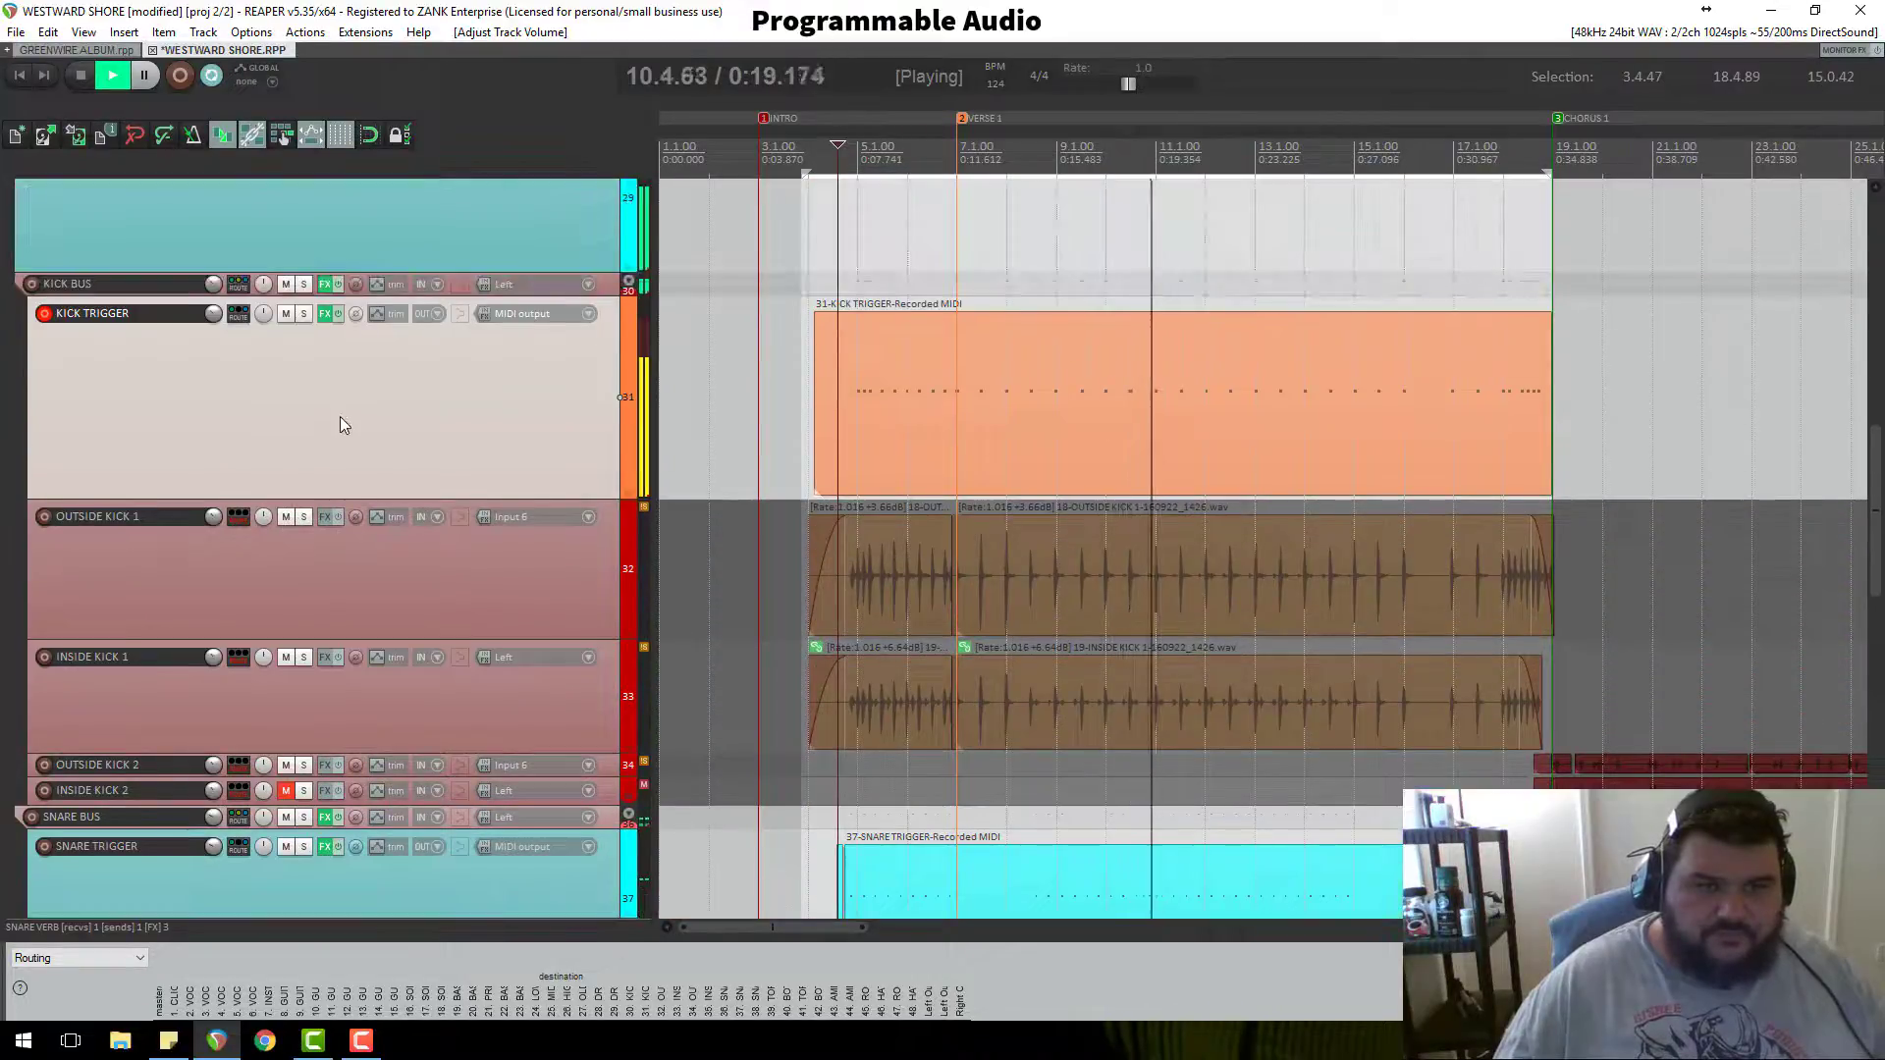
key(space)
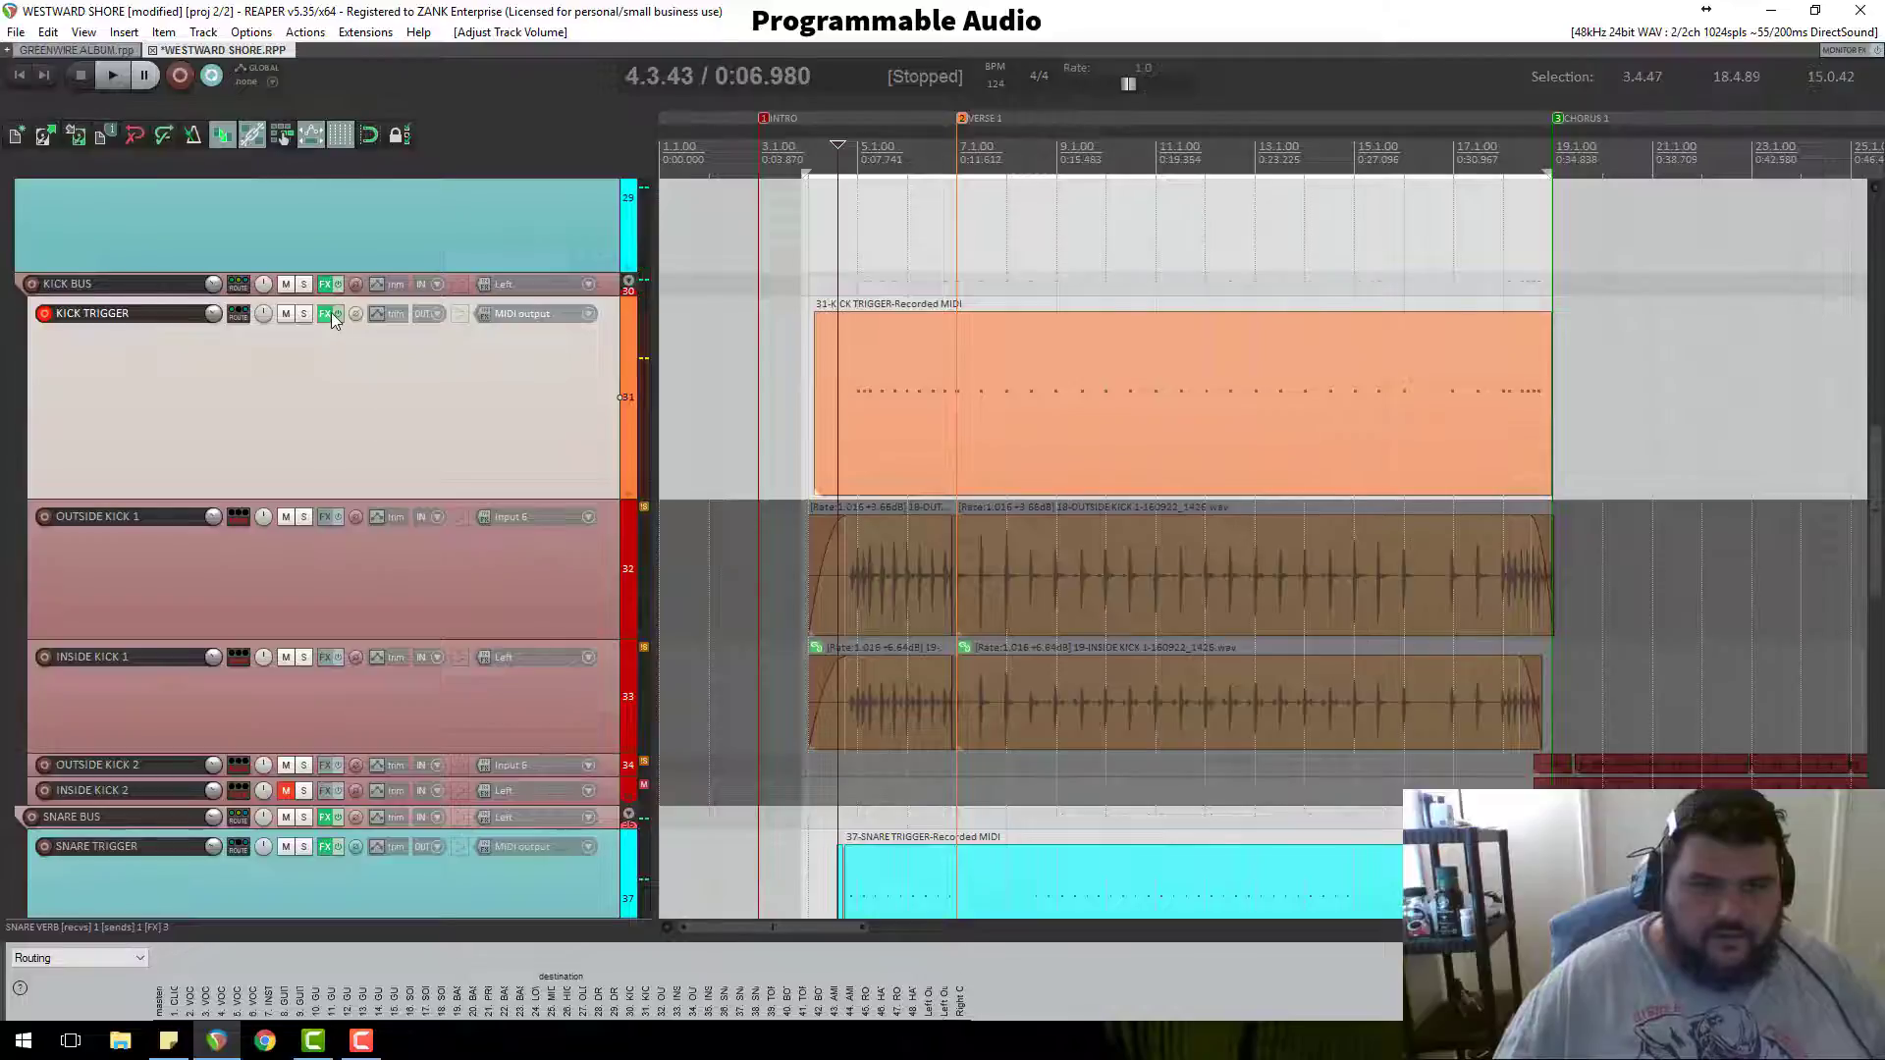
click(331, 313)
click(747, 256)
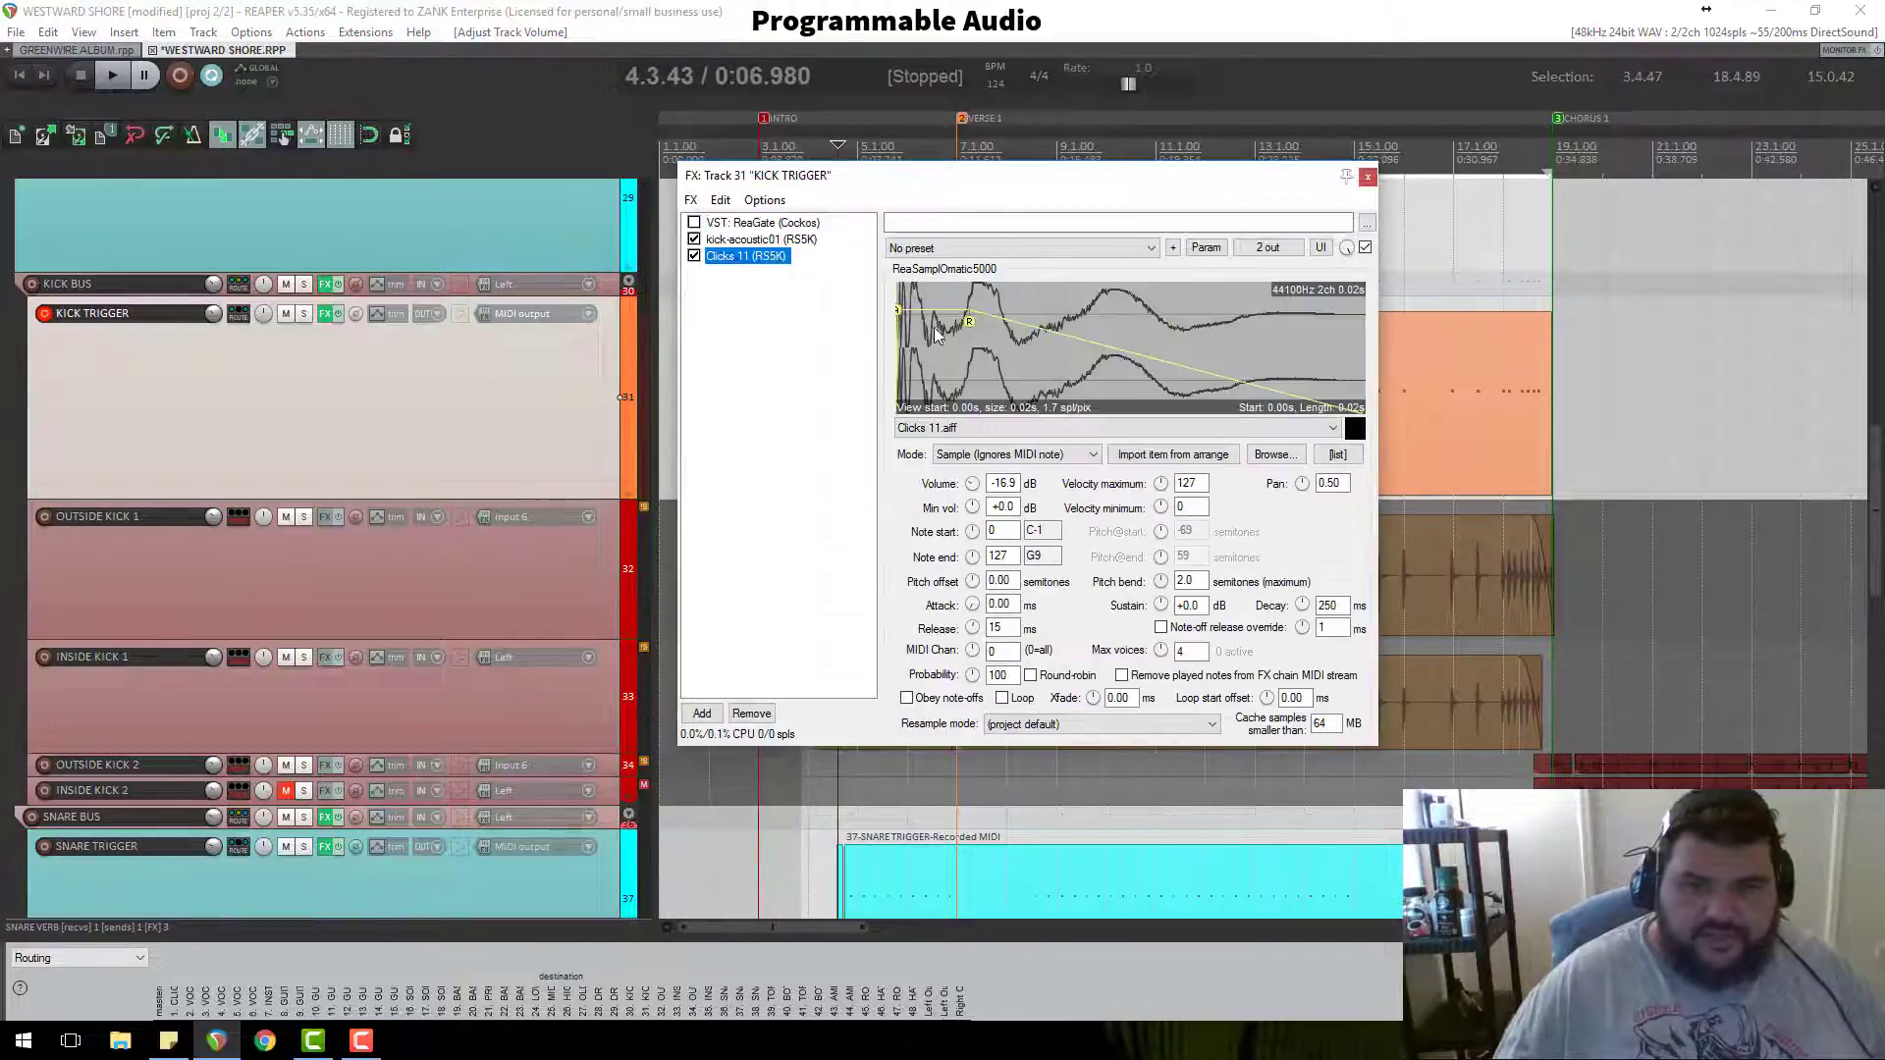
drag(970, 324, 991, 334)
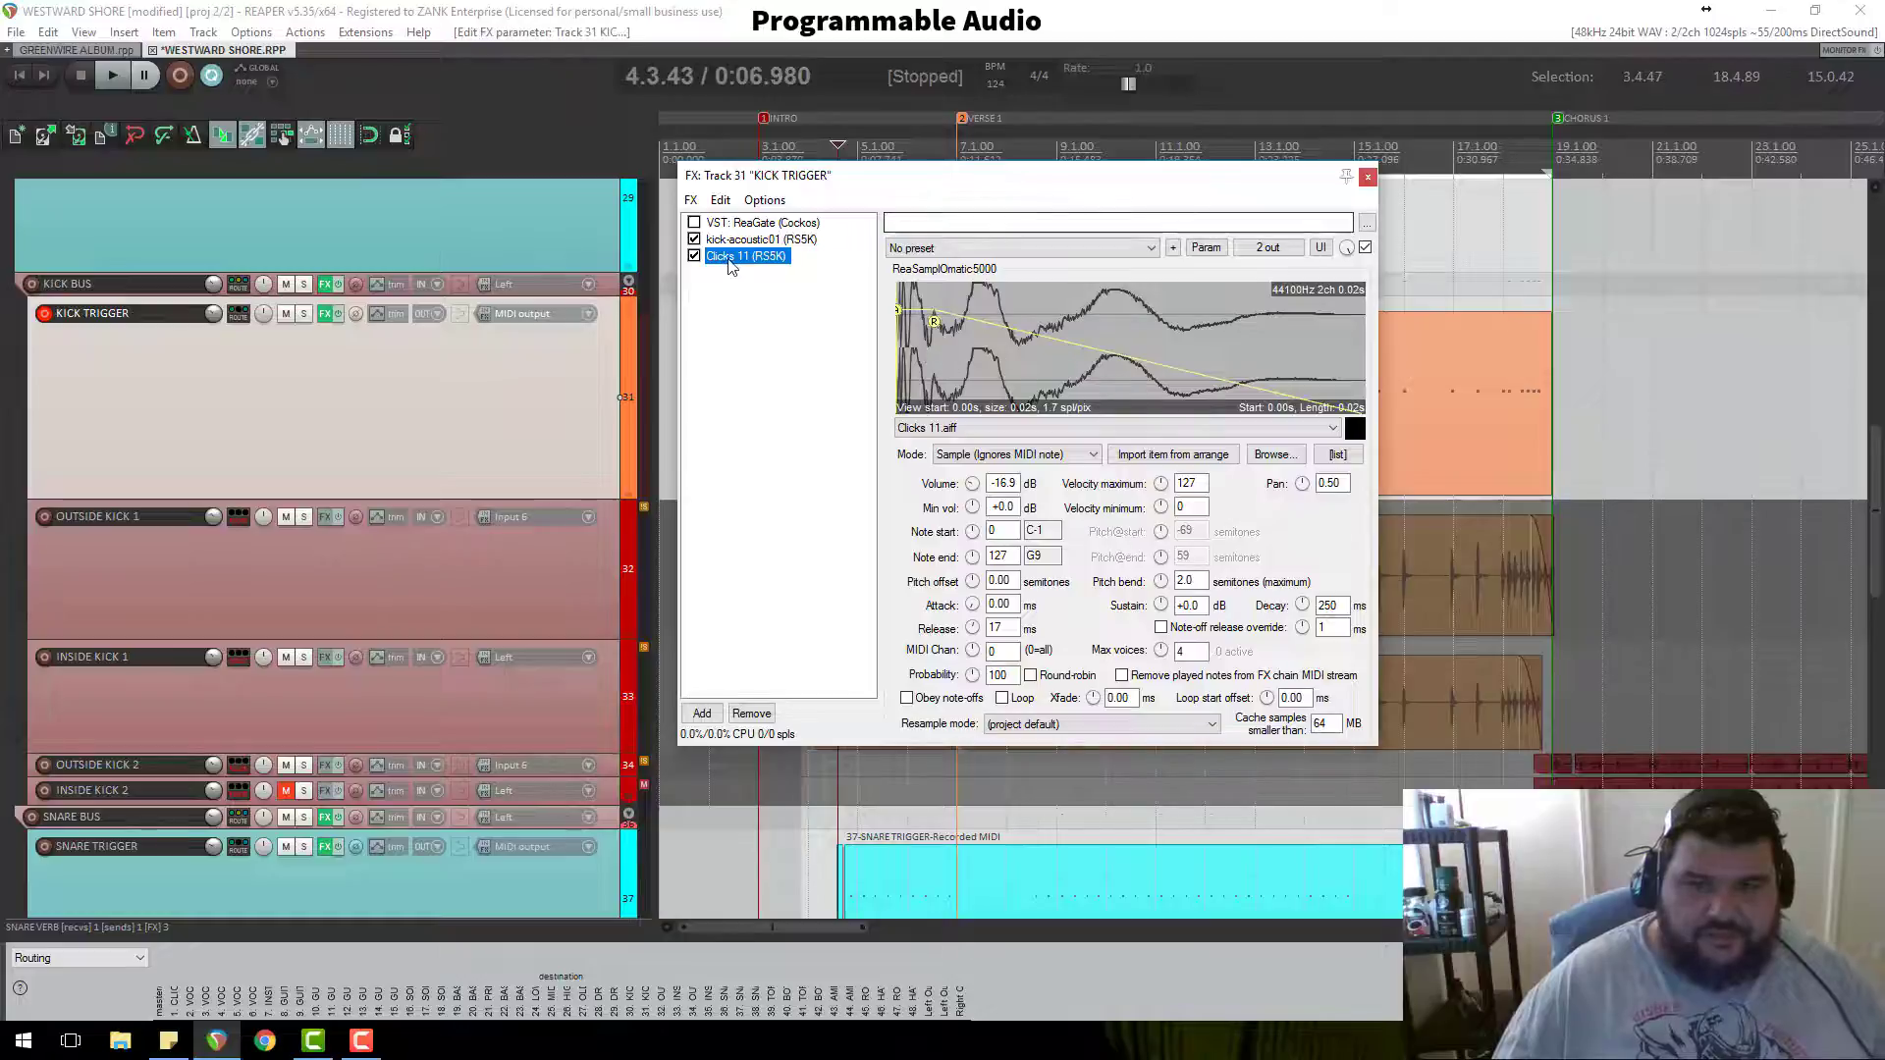
Step: Close the KICK TRIGGER FX chain and audition the drum effects briefly from 4.3.43
click(1368, 178)
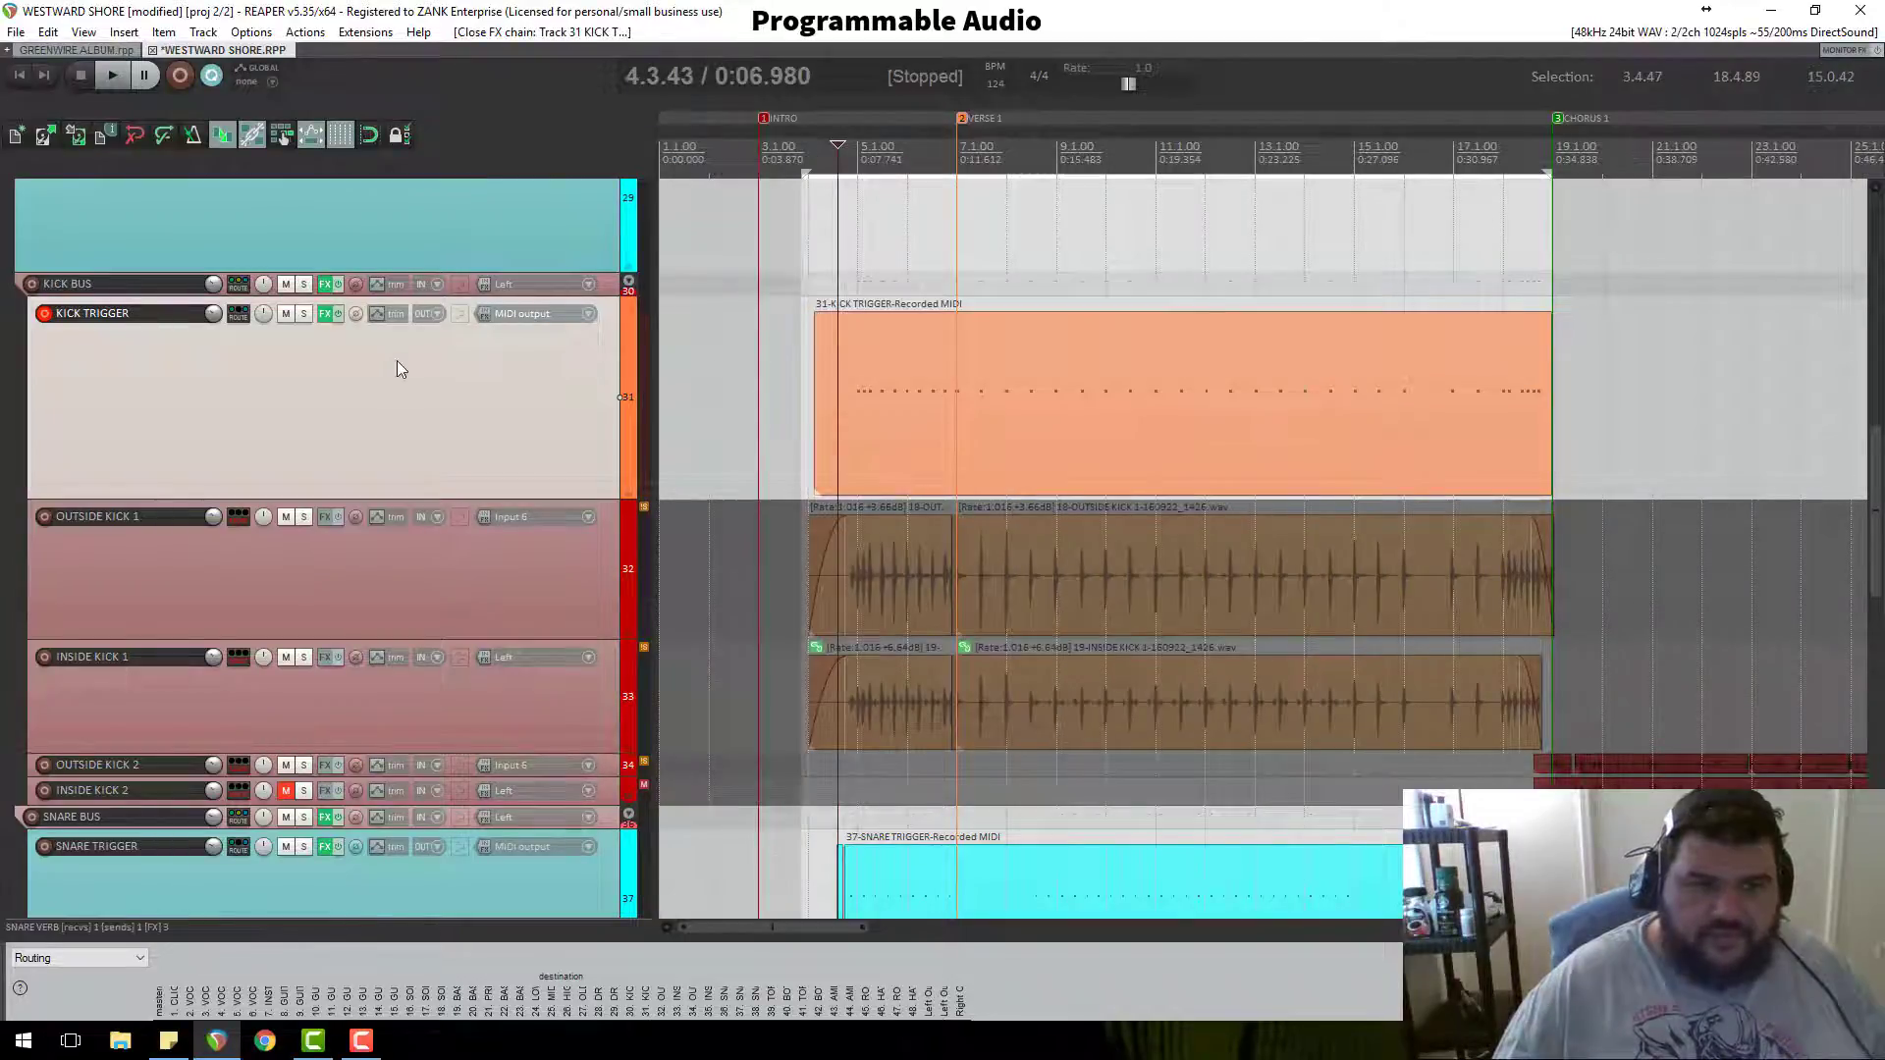
key(space)
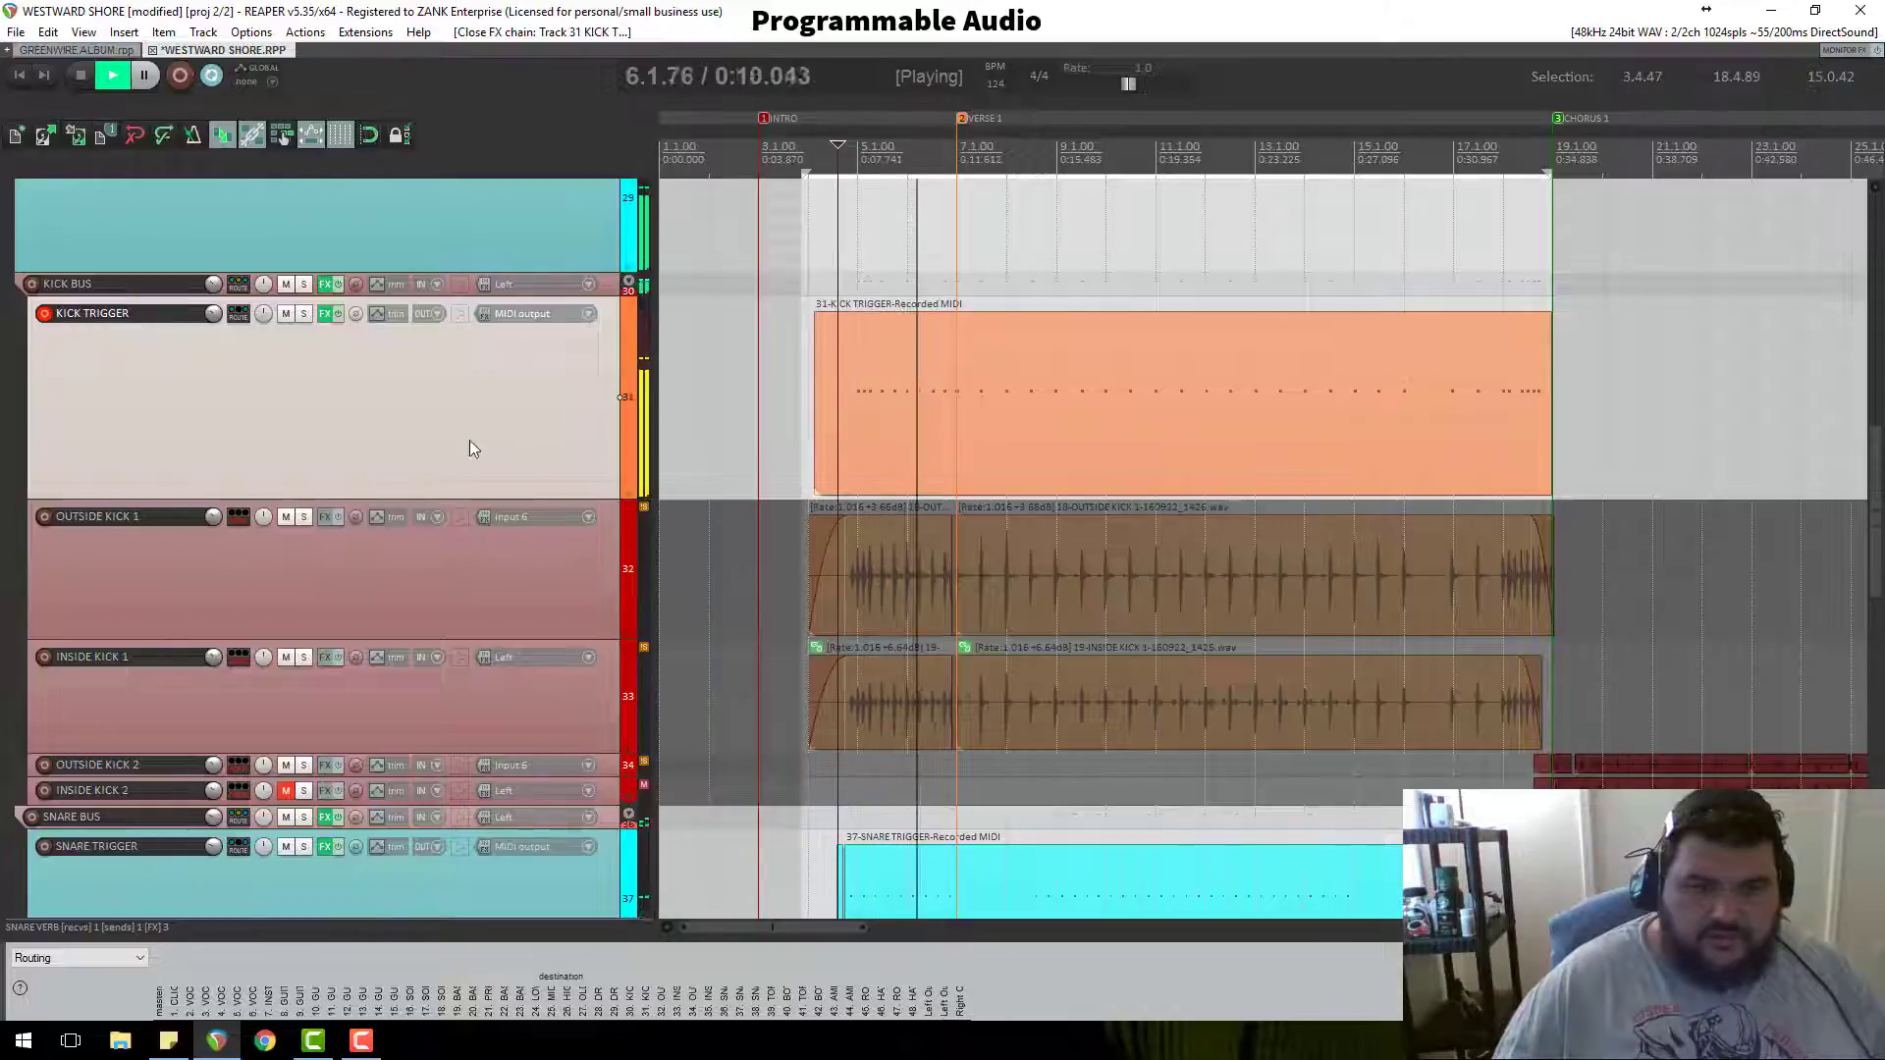
key(space)
Step: Duplicate the KICK TRIGGER track and strip the copy's FX chain down to the Clicks 11 sampler, removing kick-acoustic01 and ReaGate
click(306, 586)
click(371, 483)
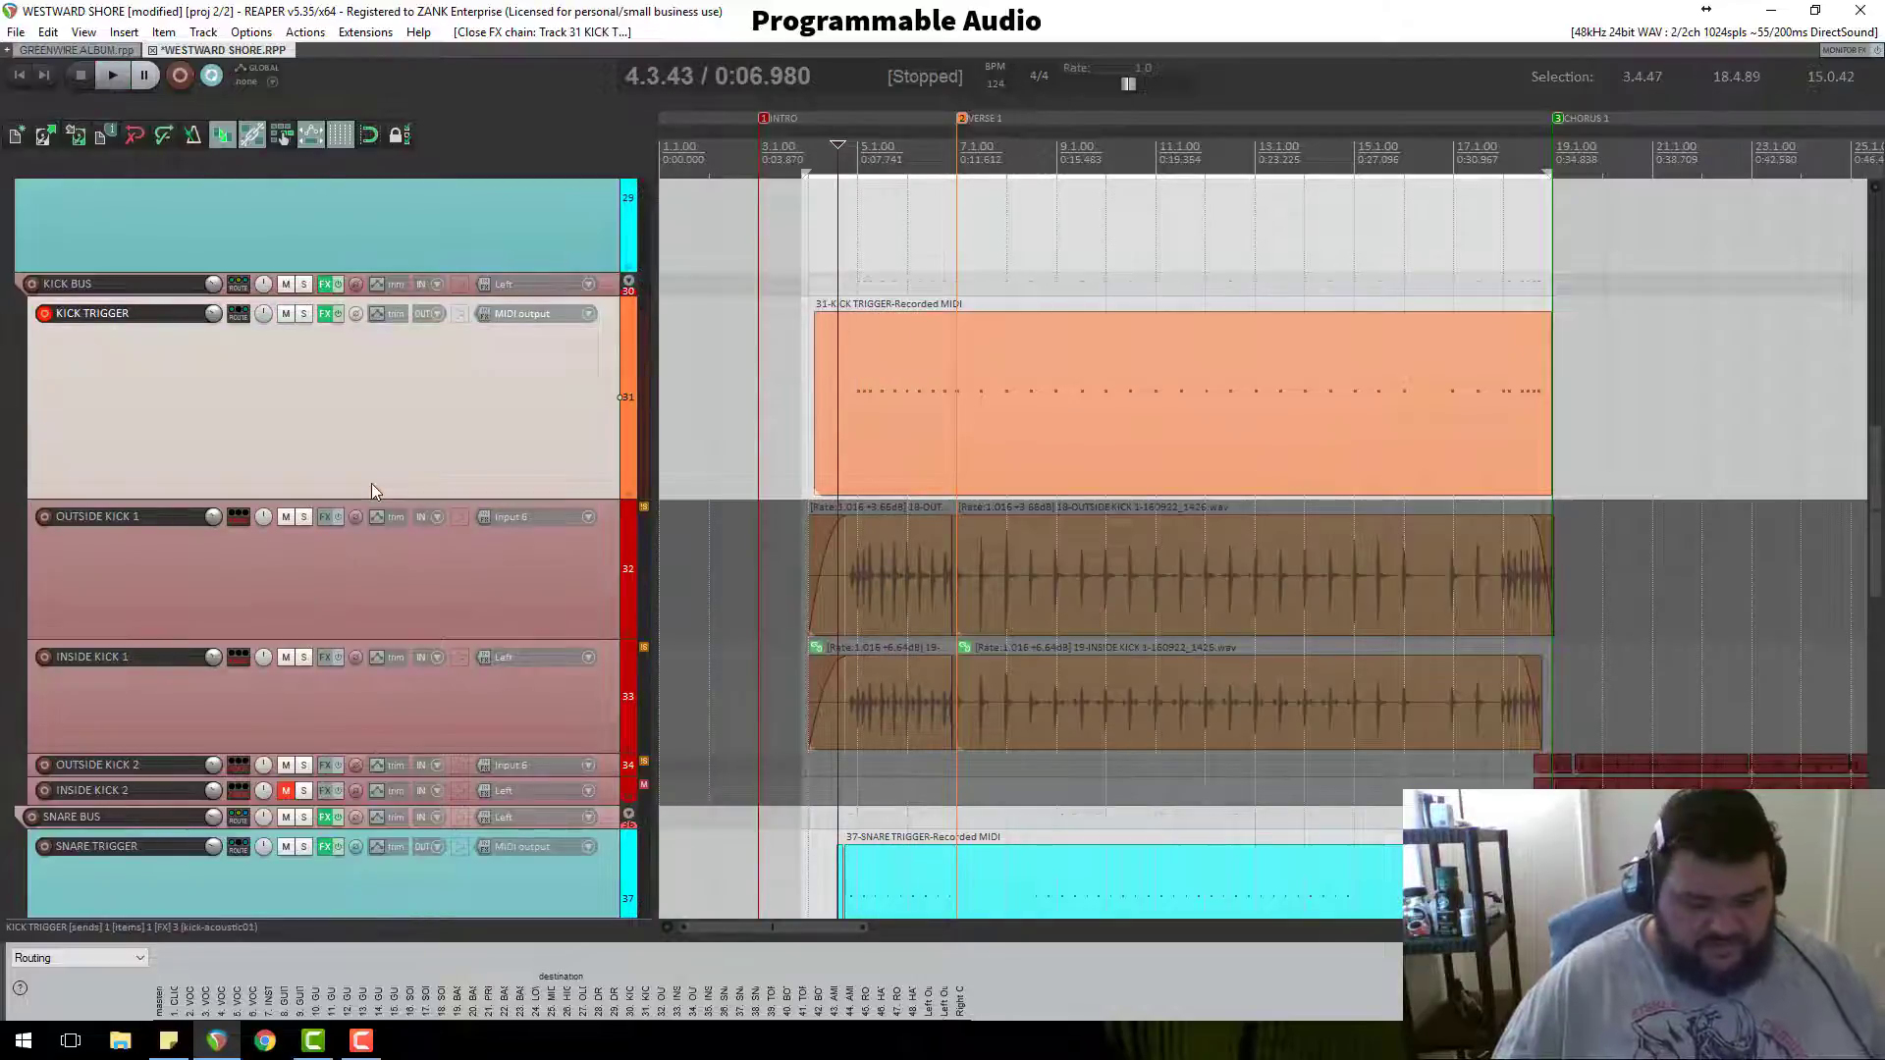
right_click(373, 484)
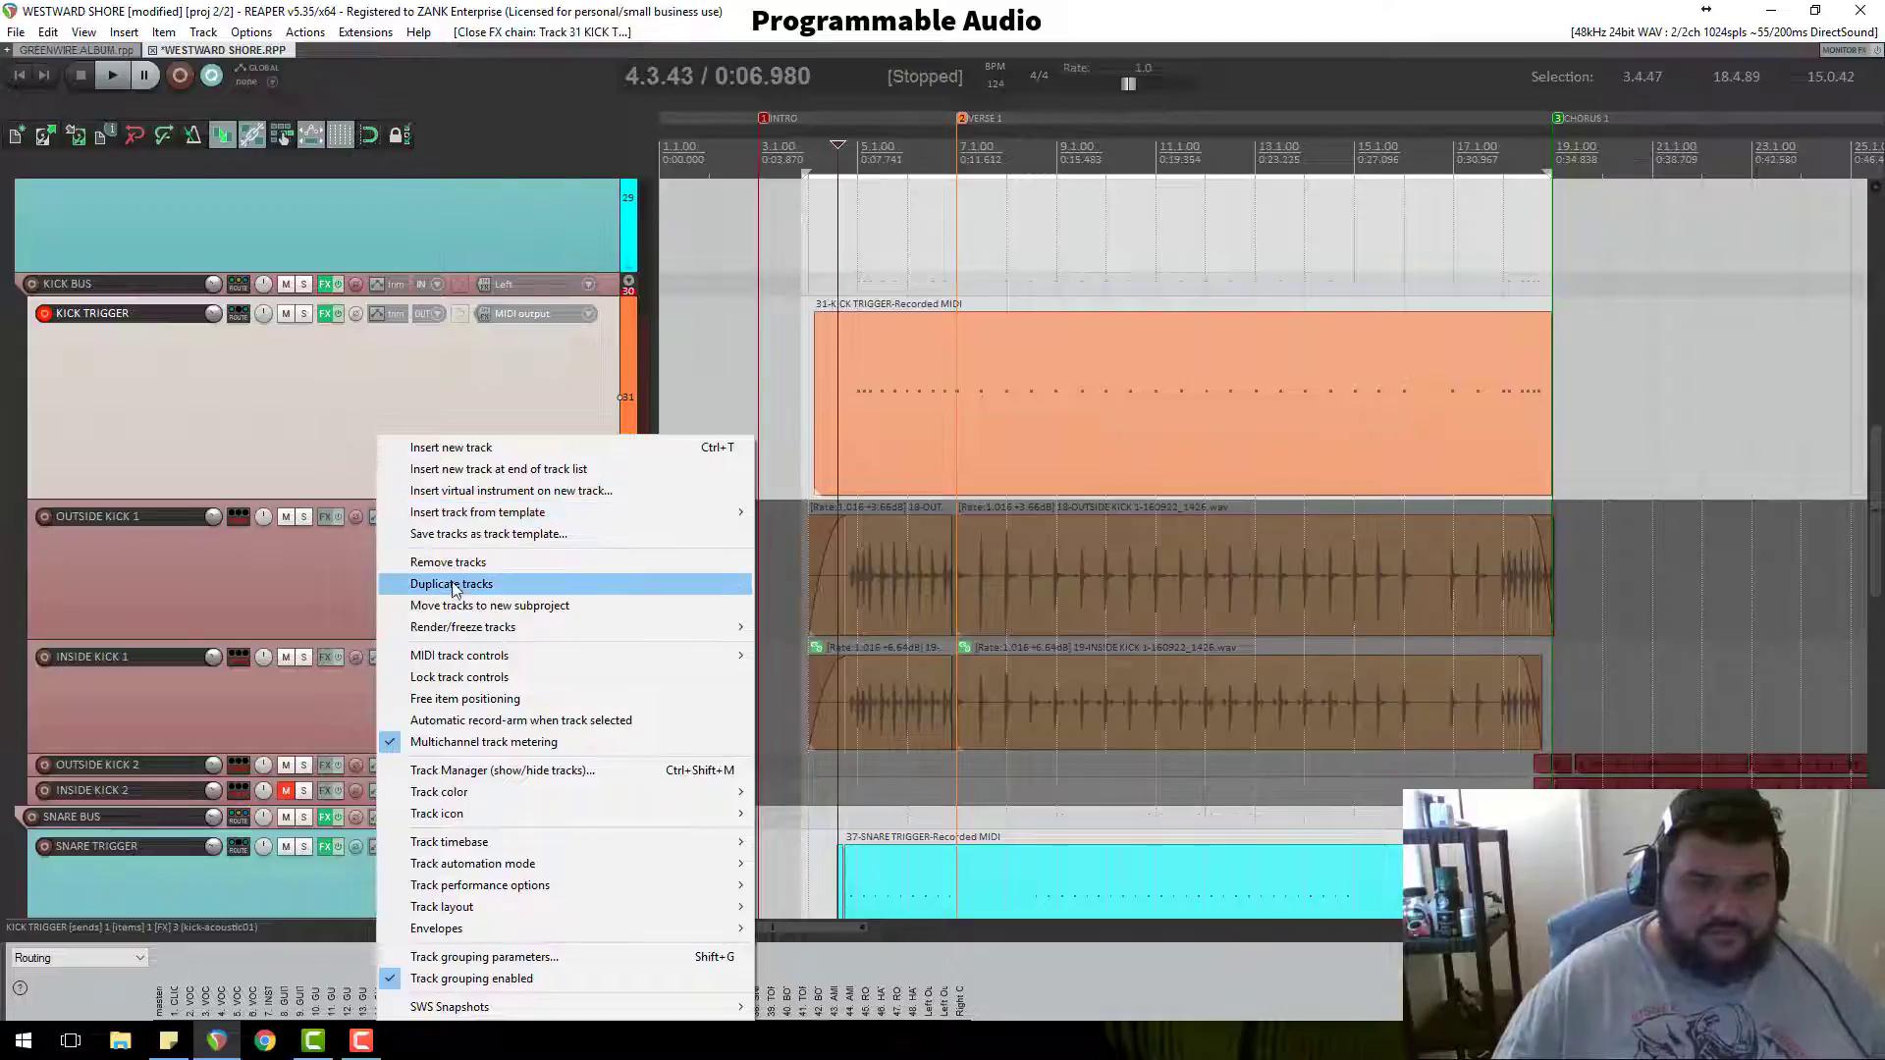
click(453, 585)
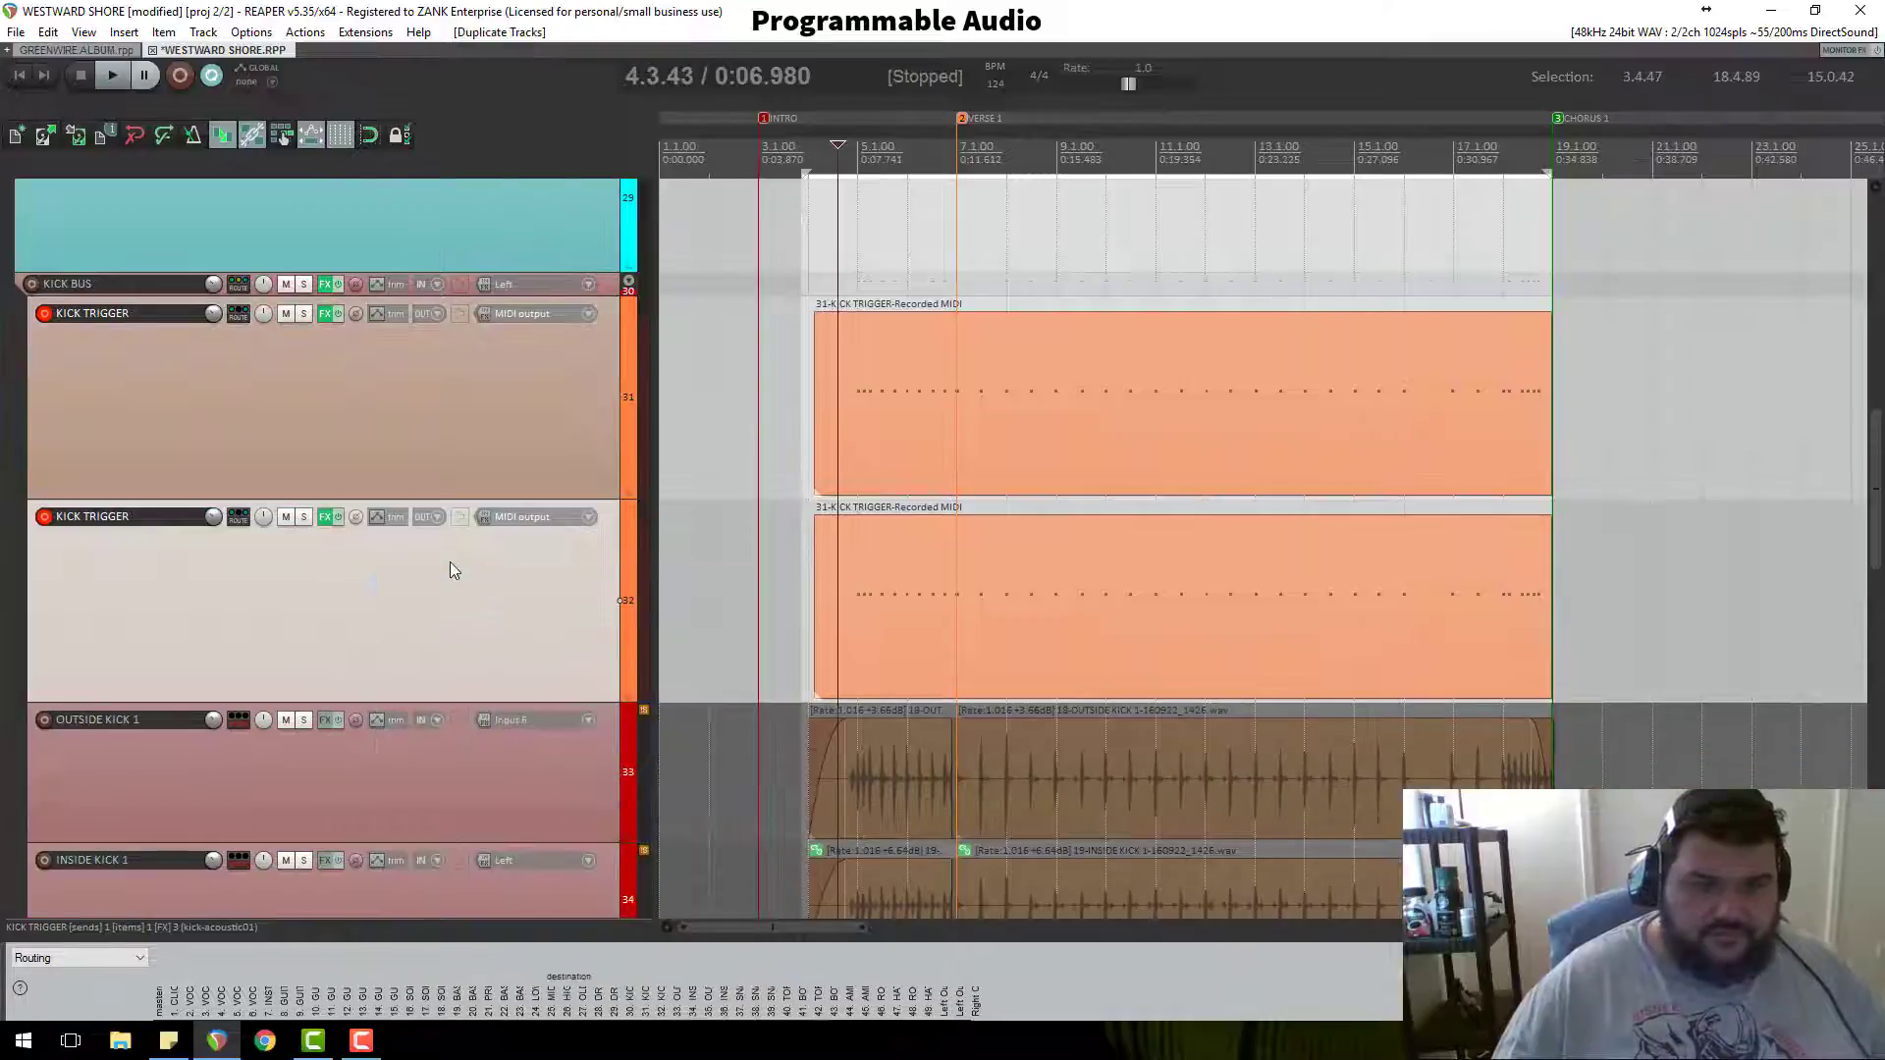
click(328, 516)
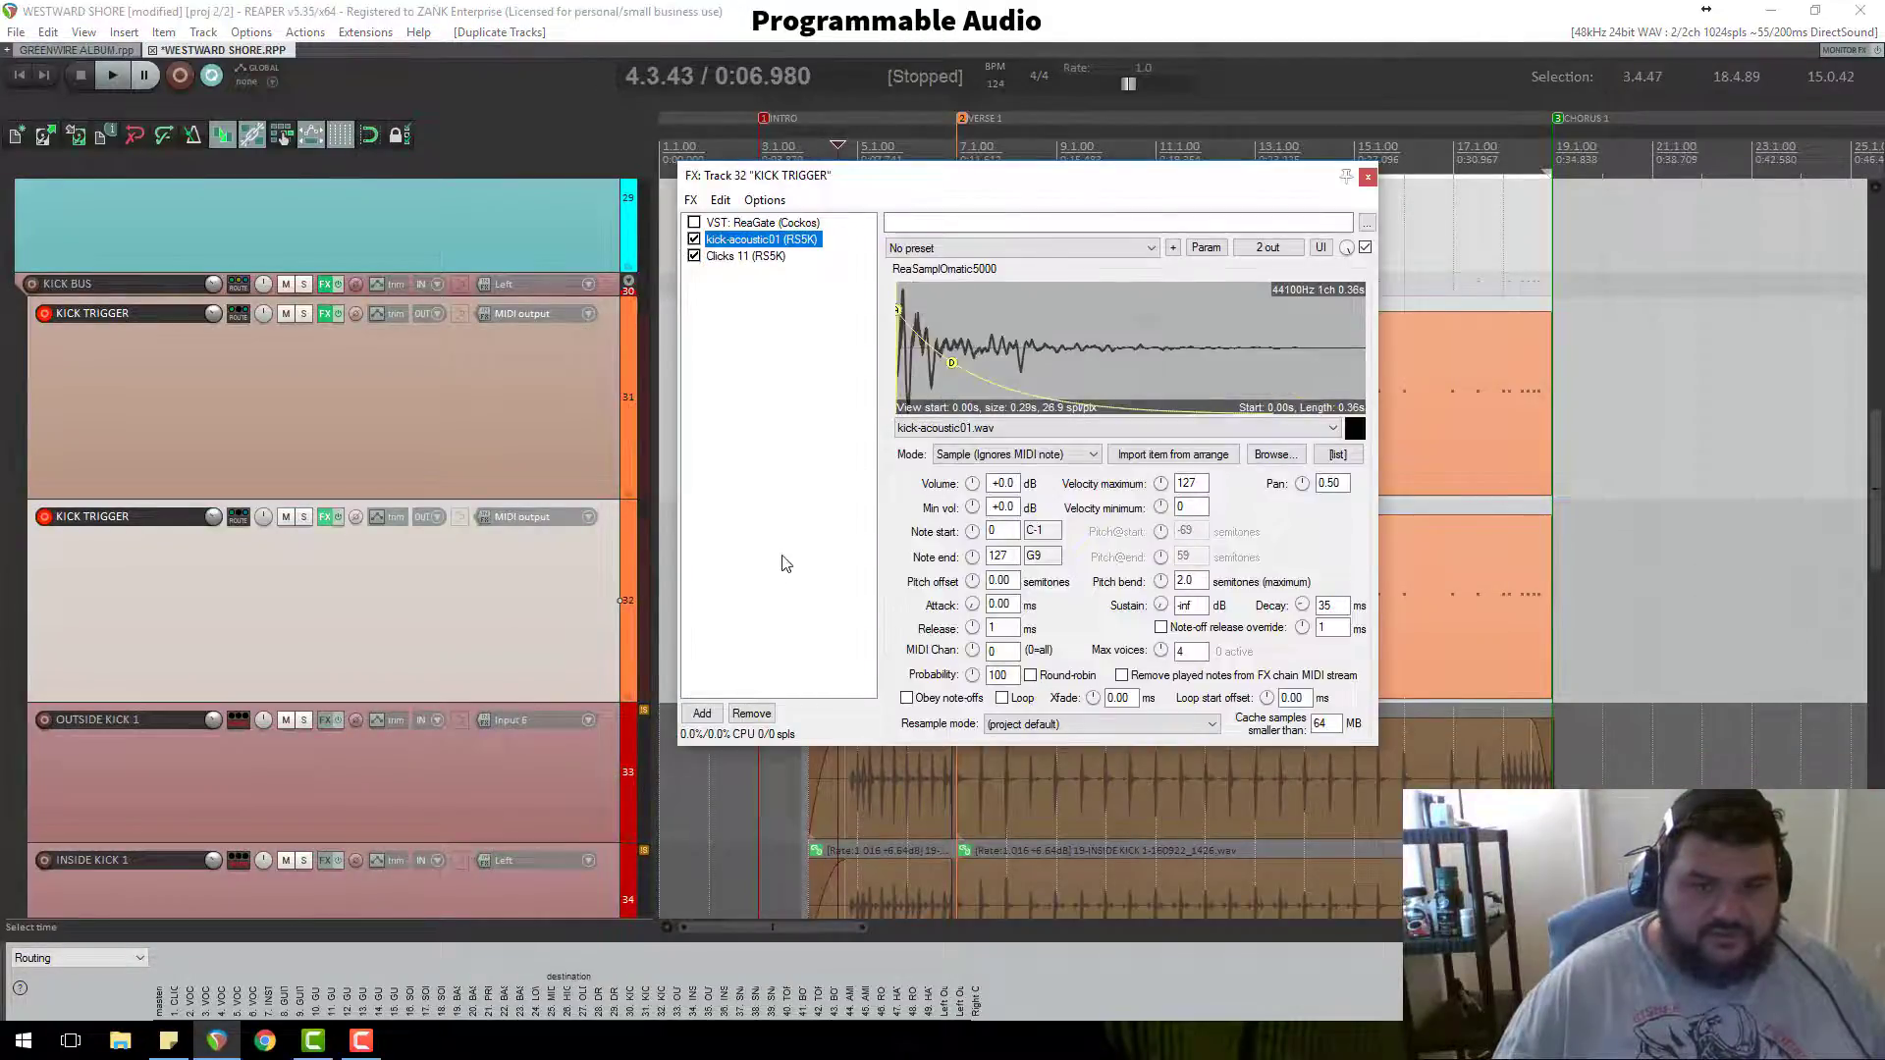
click(751, 713)
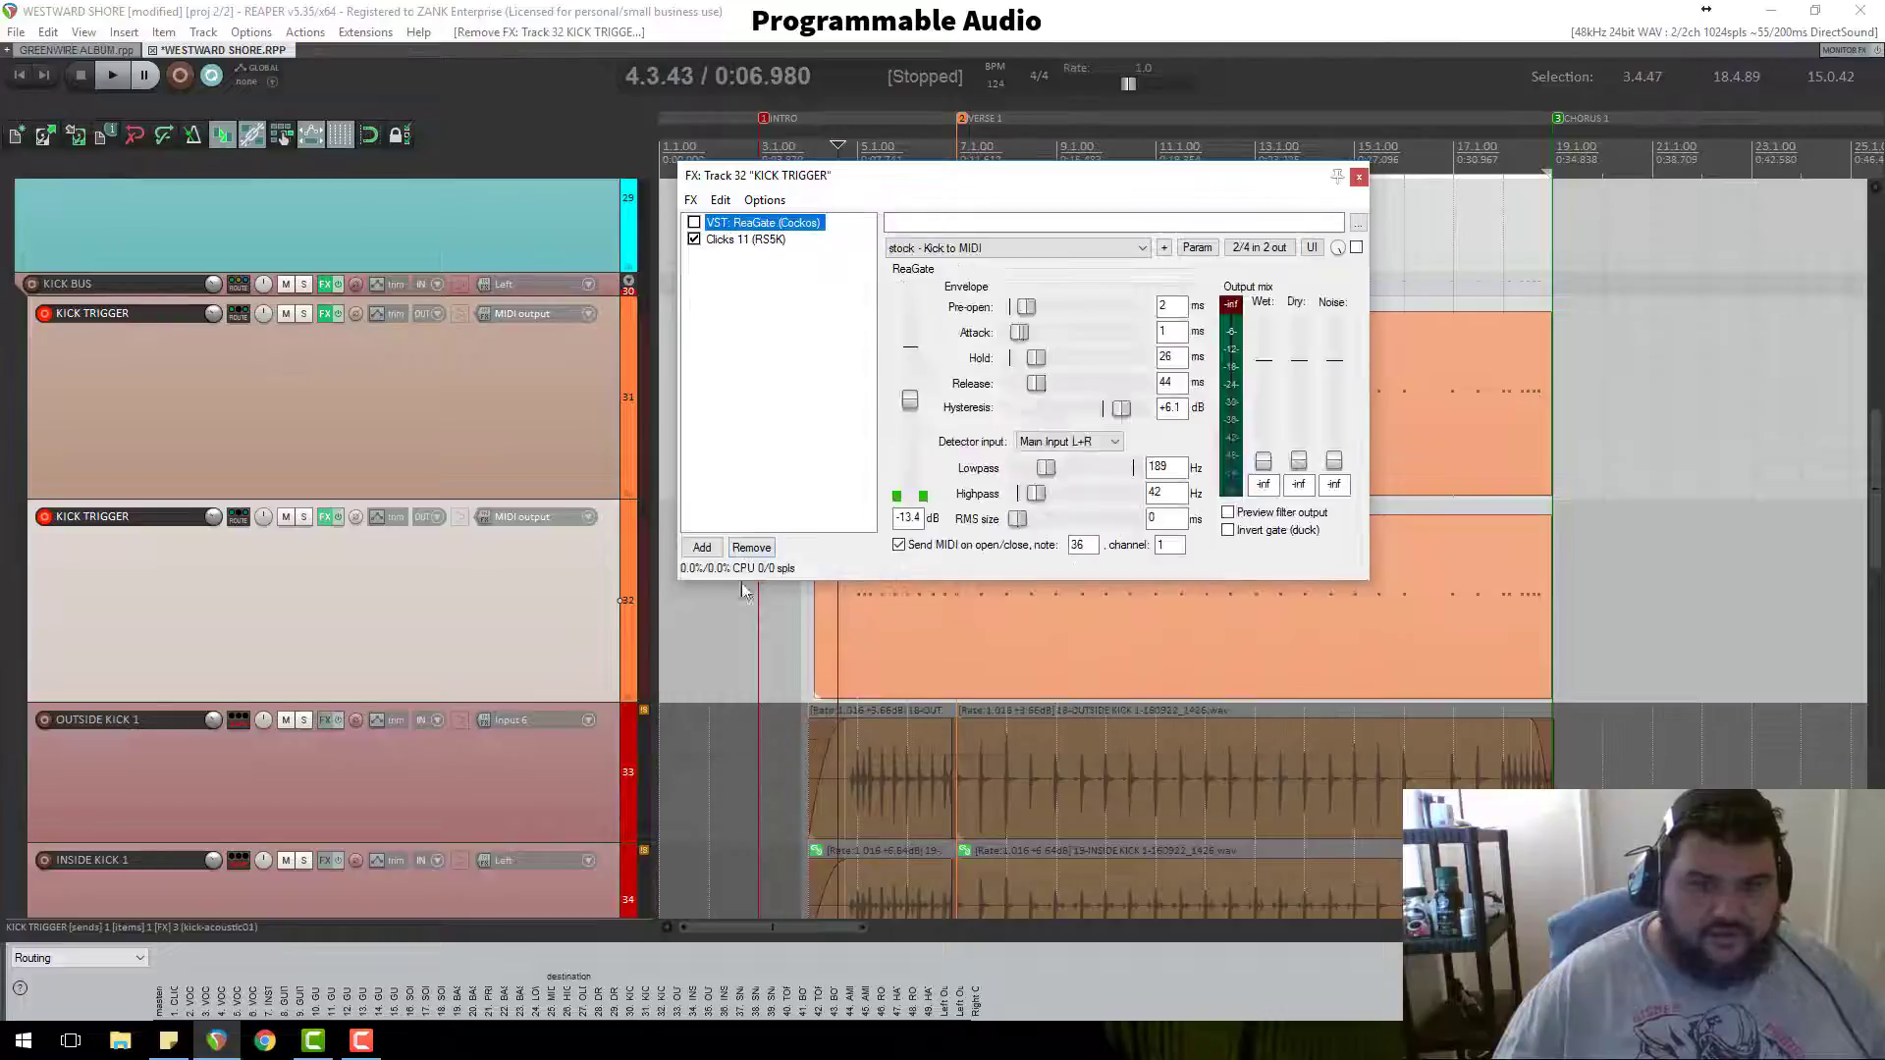
Step: Remove Clicks 11 and ReaGate from the original KICK TRIGGER track, keeping only kick-acoustic01, and close both tracks' FX chains
click(325, 313)
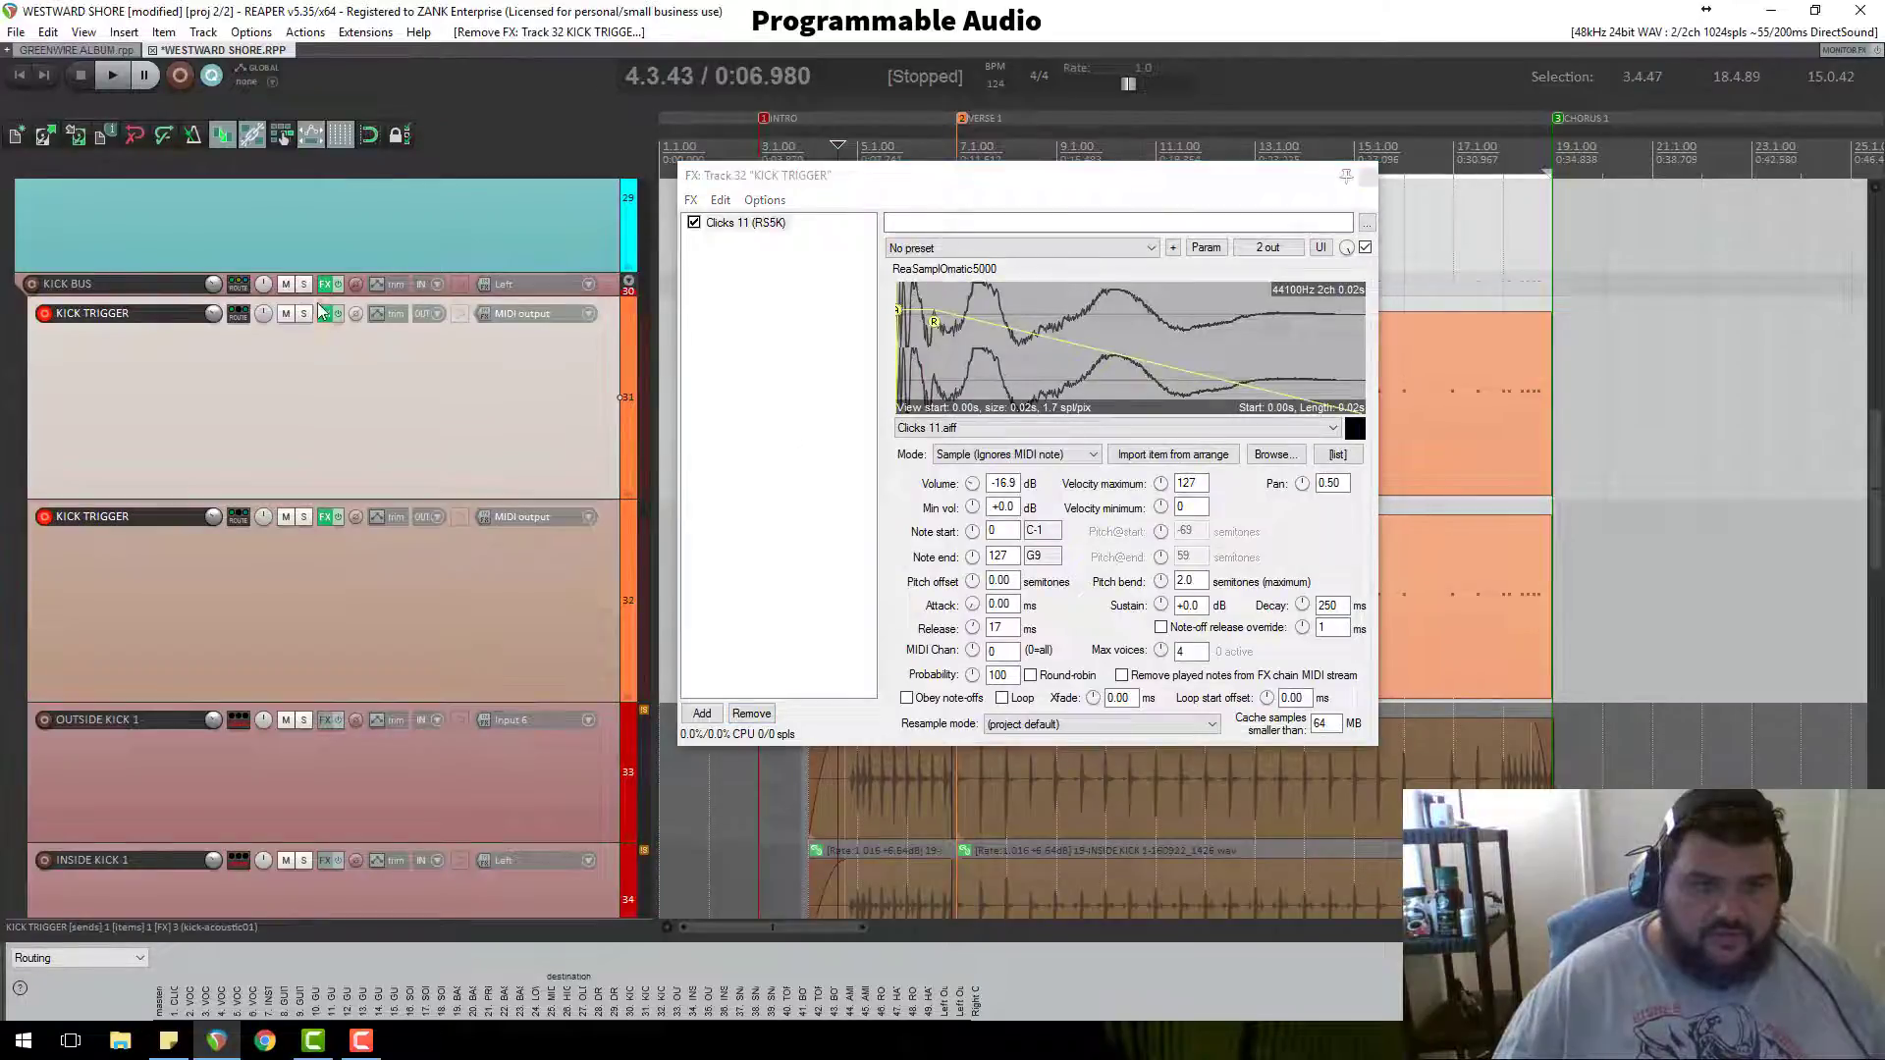
click(763, 257)
click(763, 713)
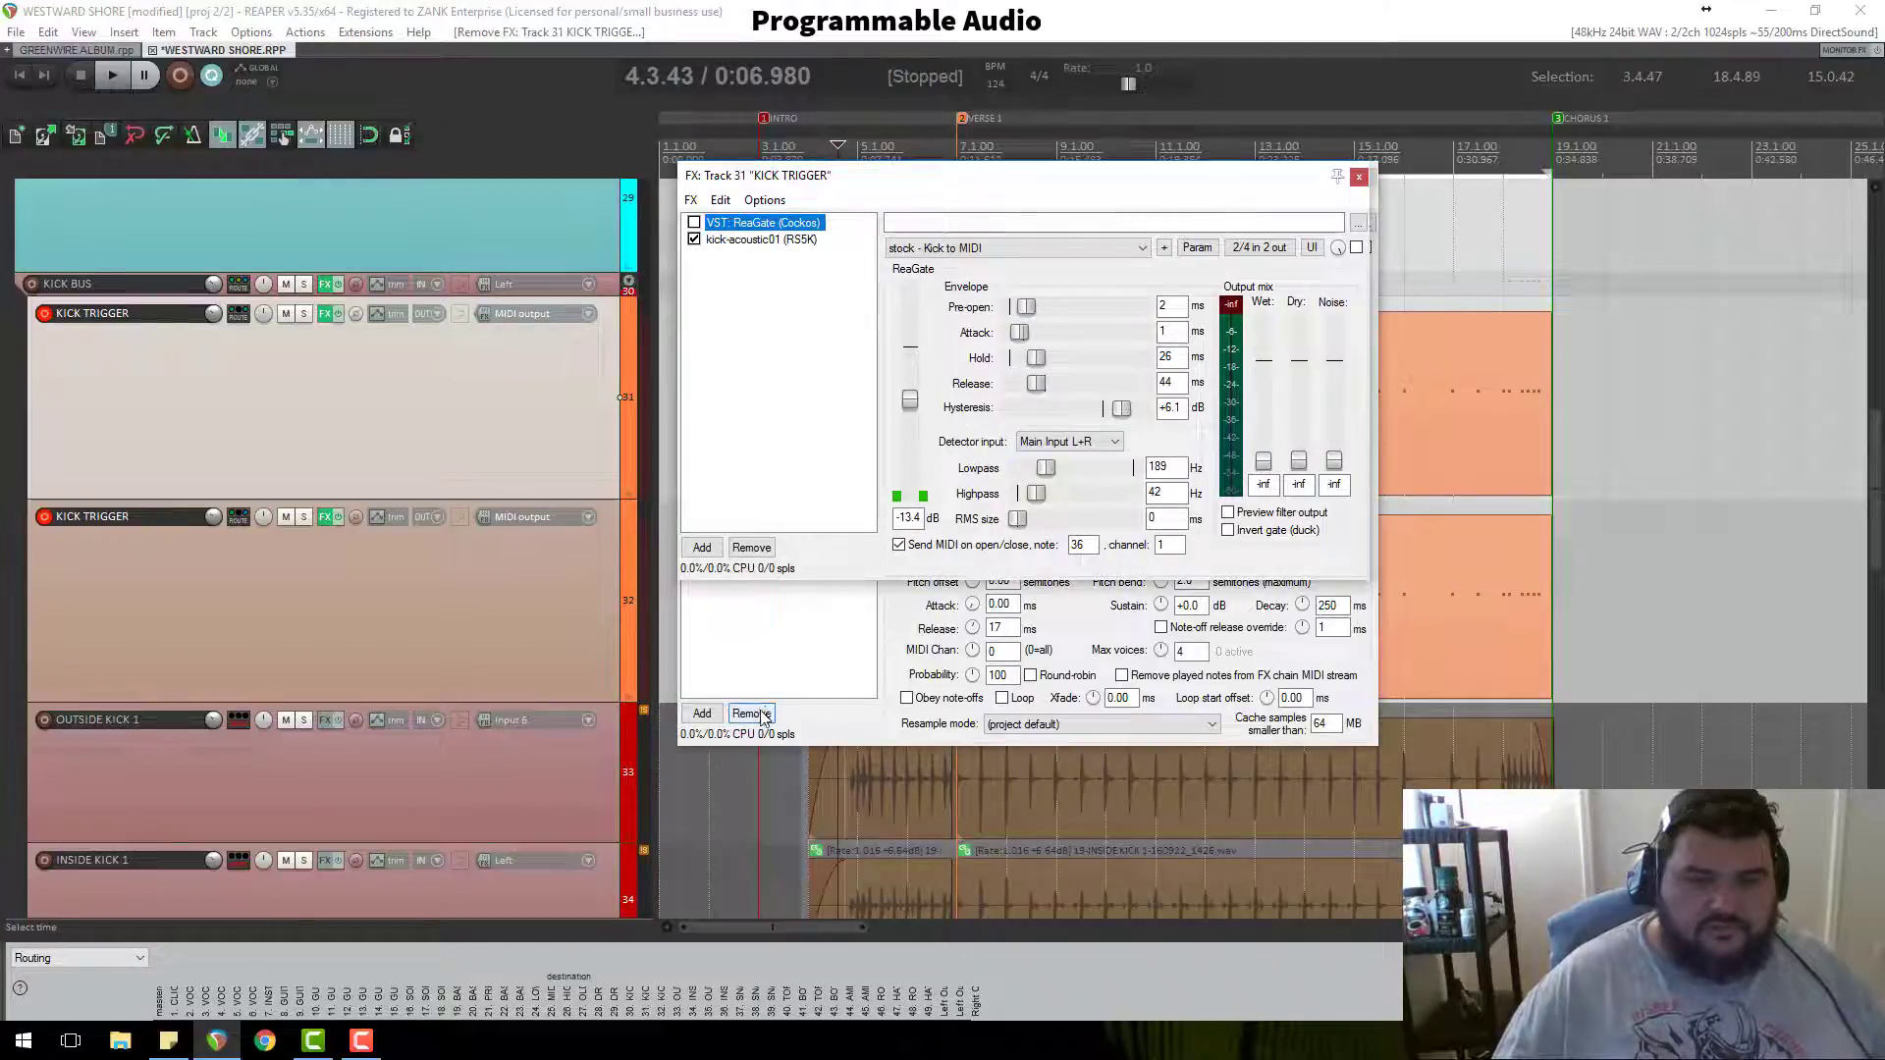
click(763, 714)
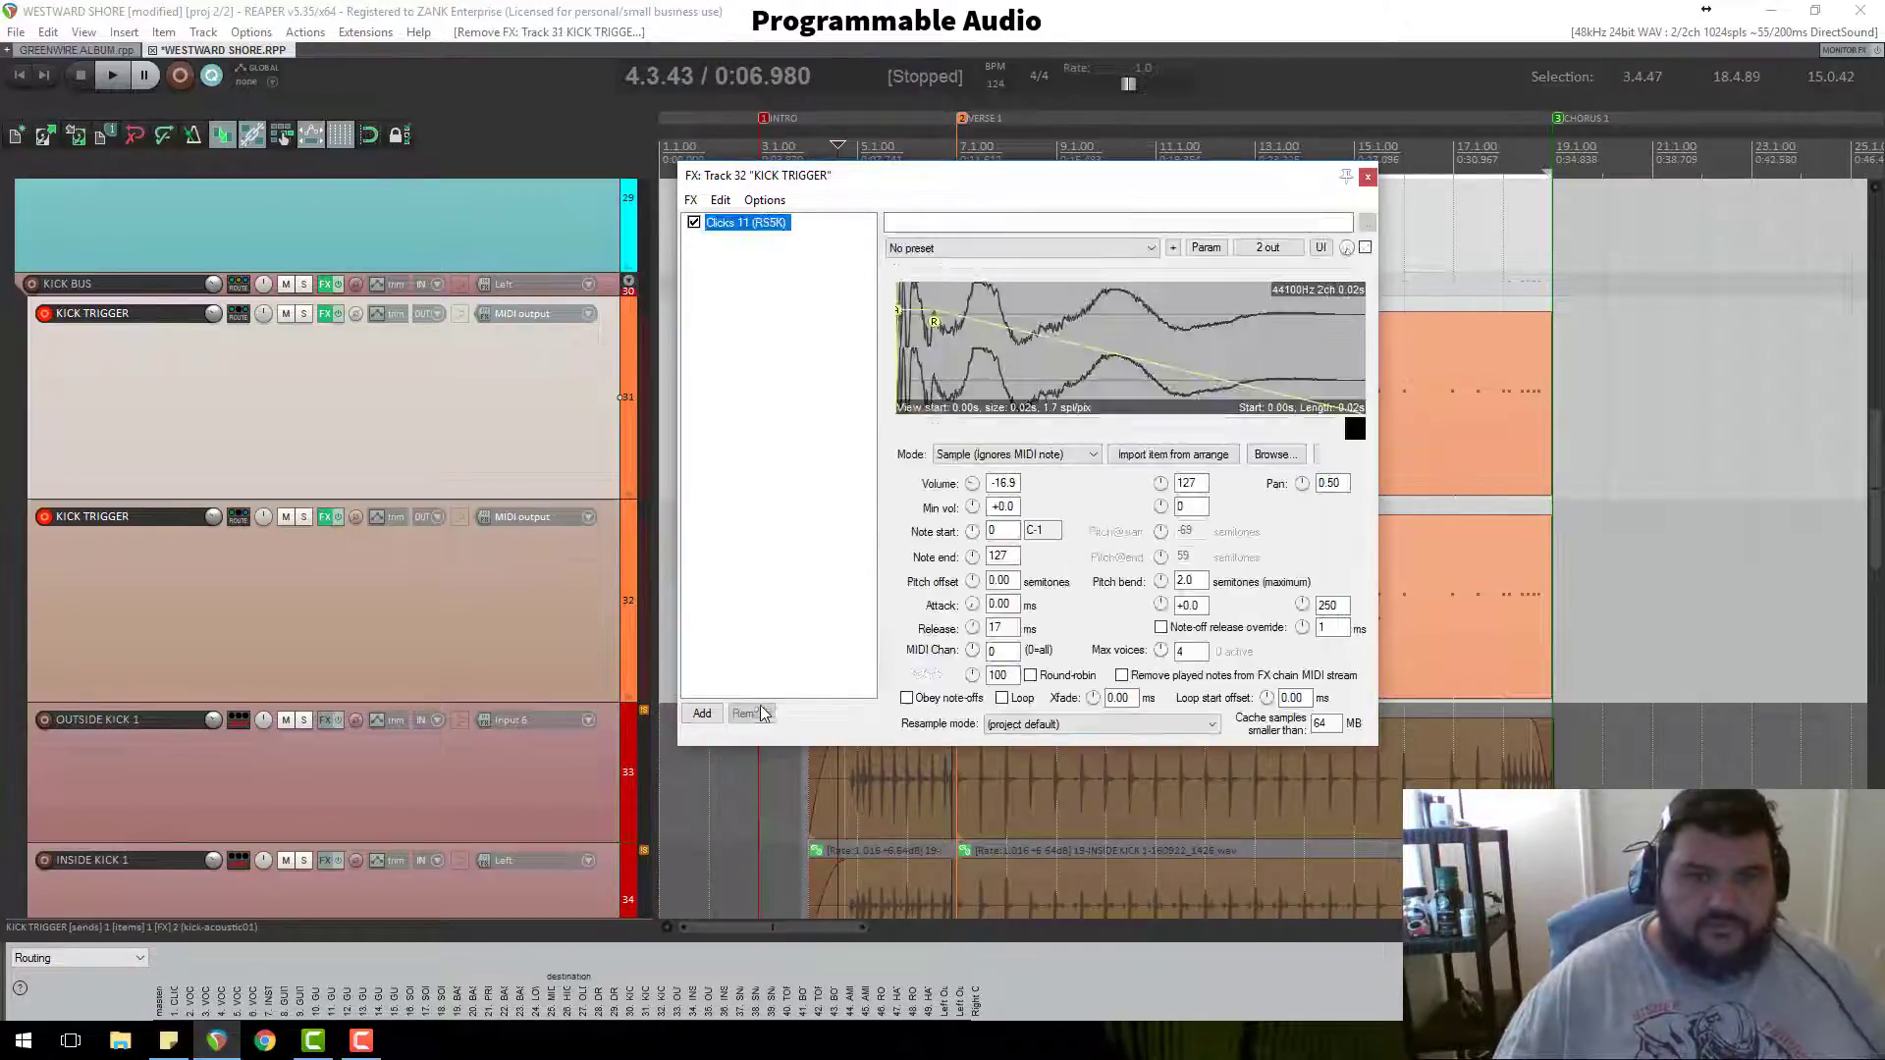
click(1368, 179)
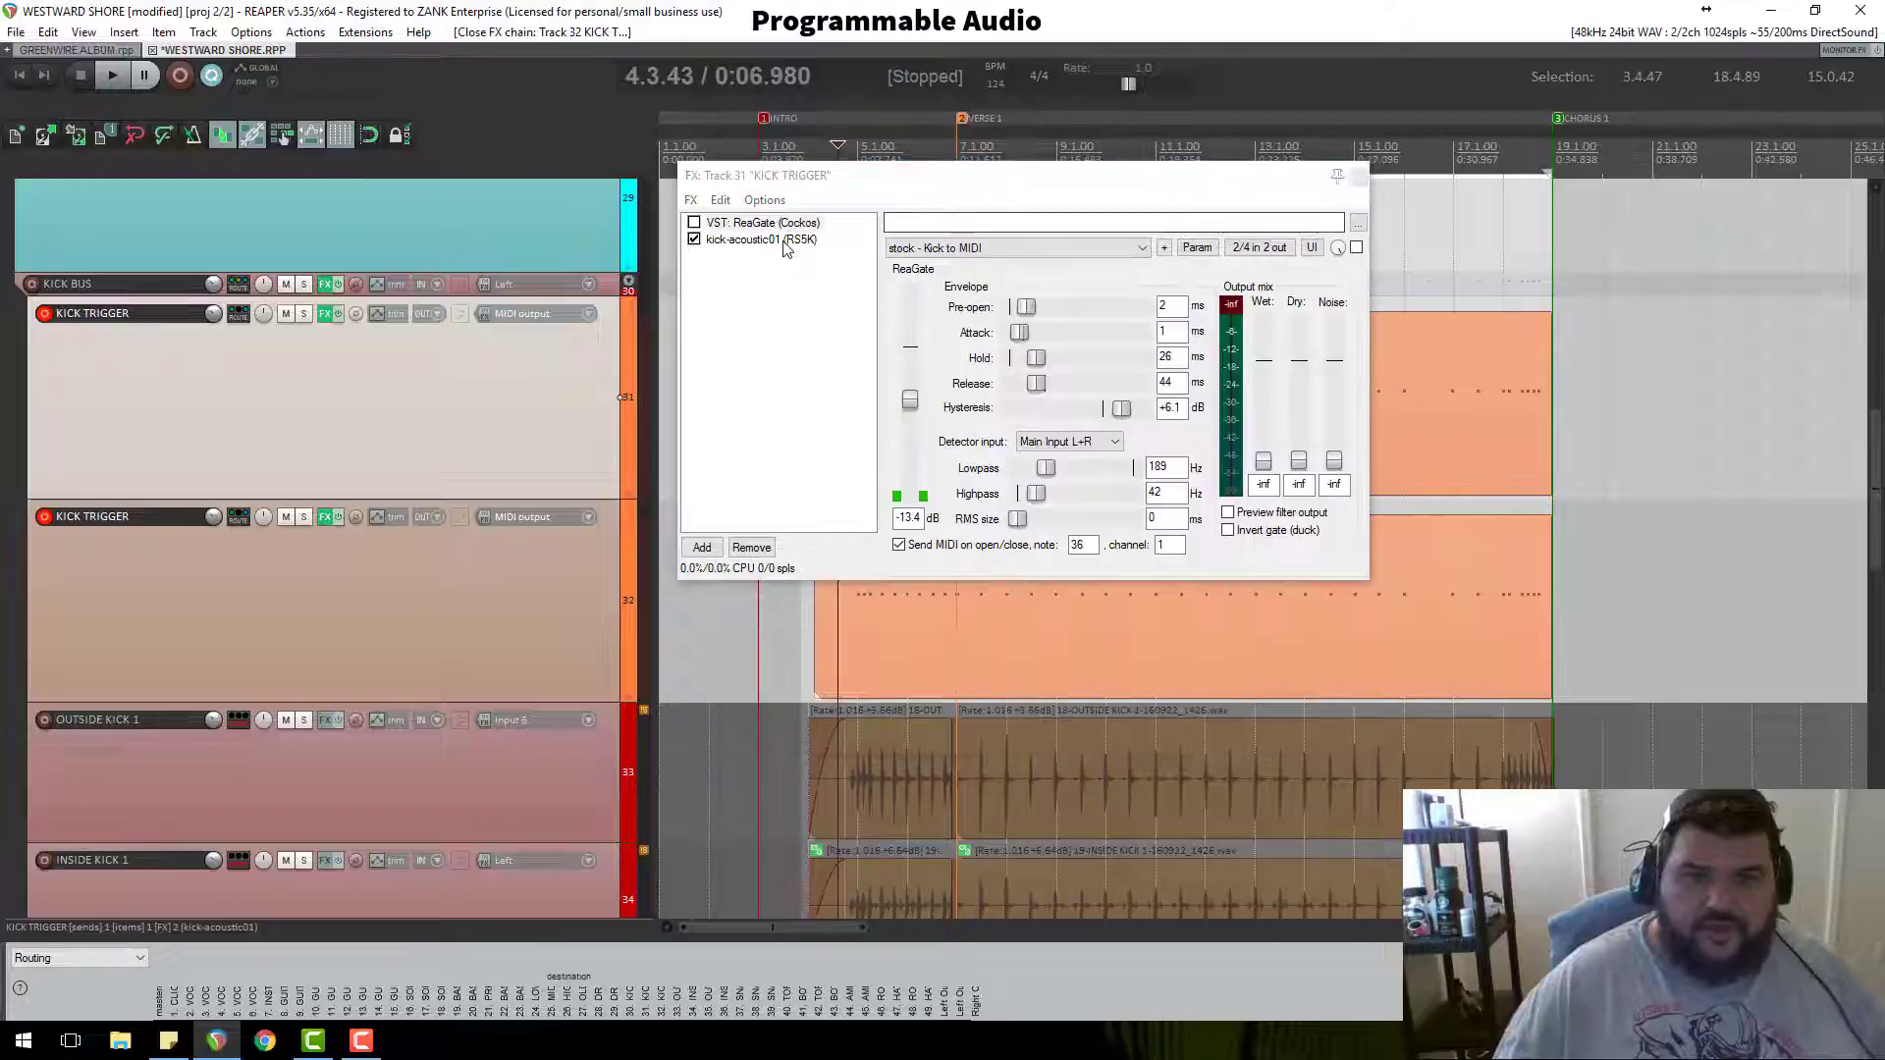
click(758, 549)
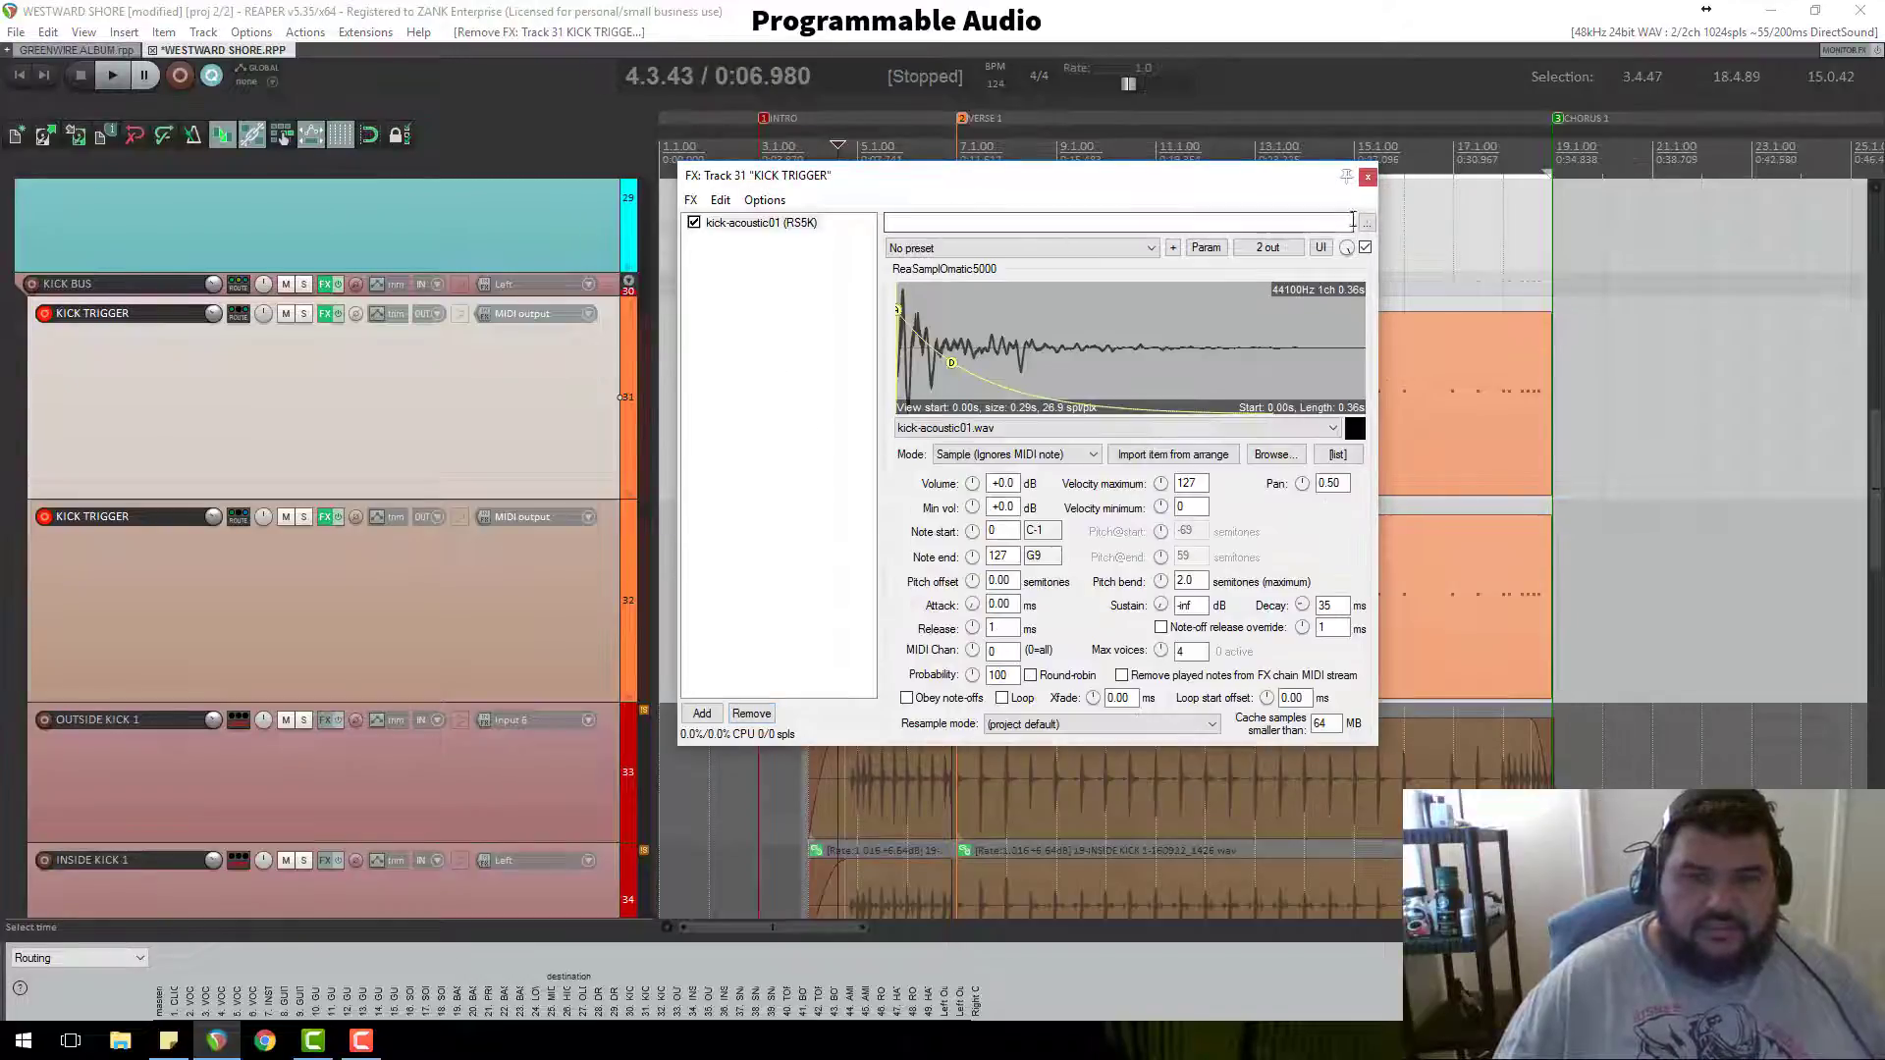
click(1368, 178)
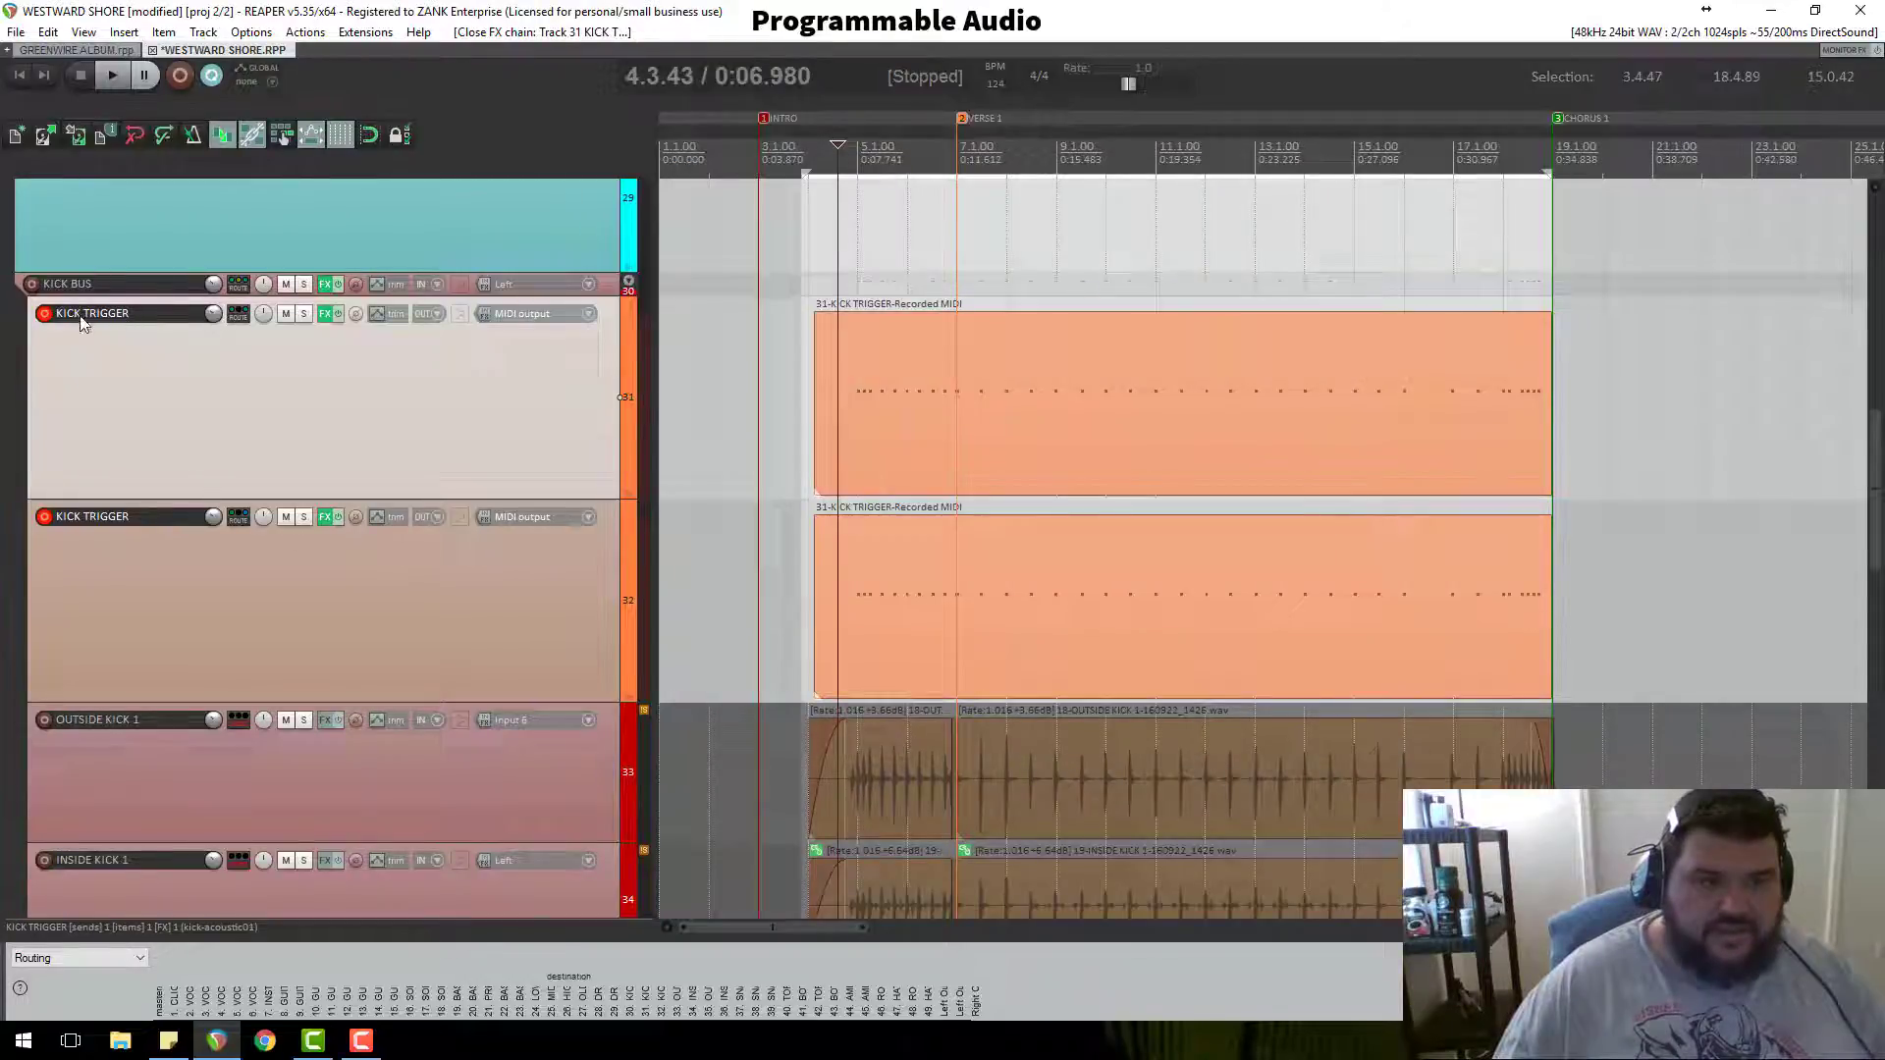
Step: Disarm both KICK TRIGGER tracks and play back with KICK BUS soloed instead of DRUM FX
click(45, 517)
scroll(303, 285, up, 1)
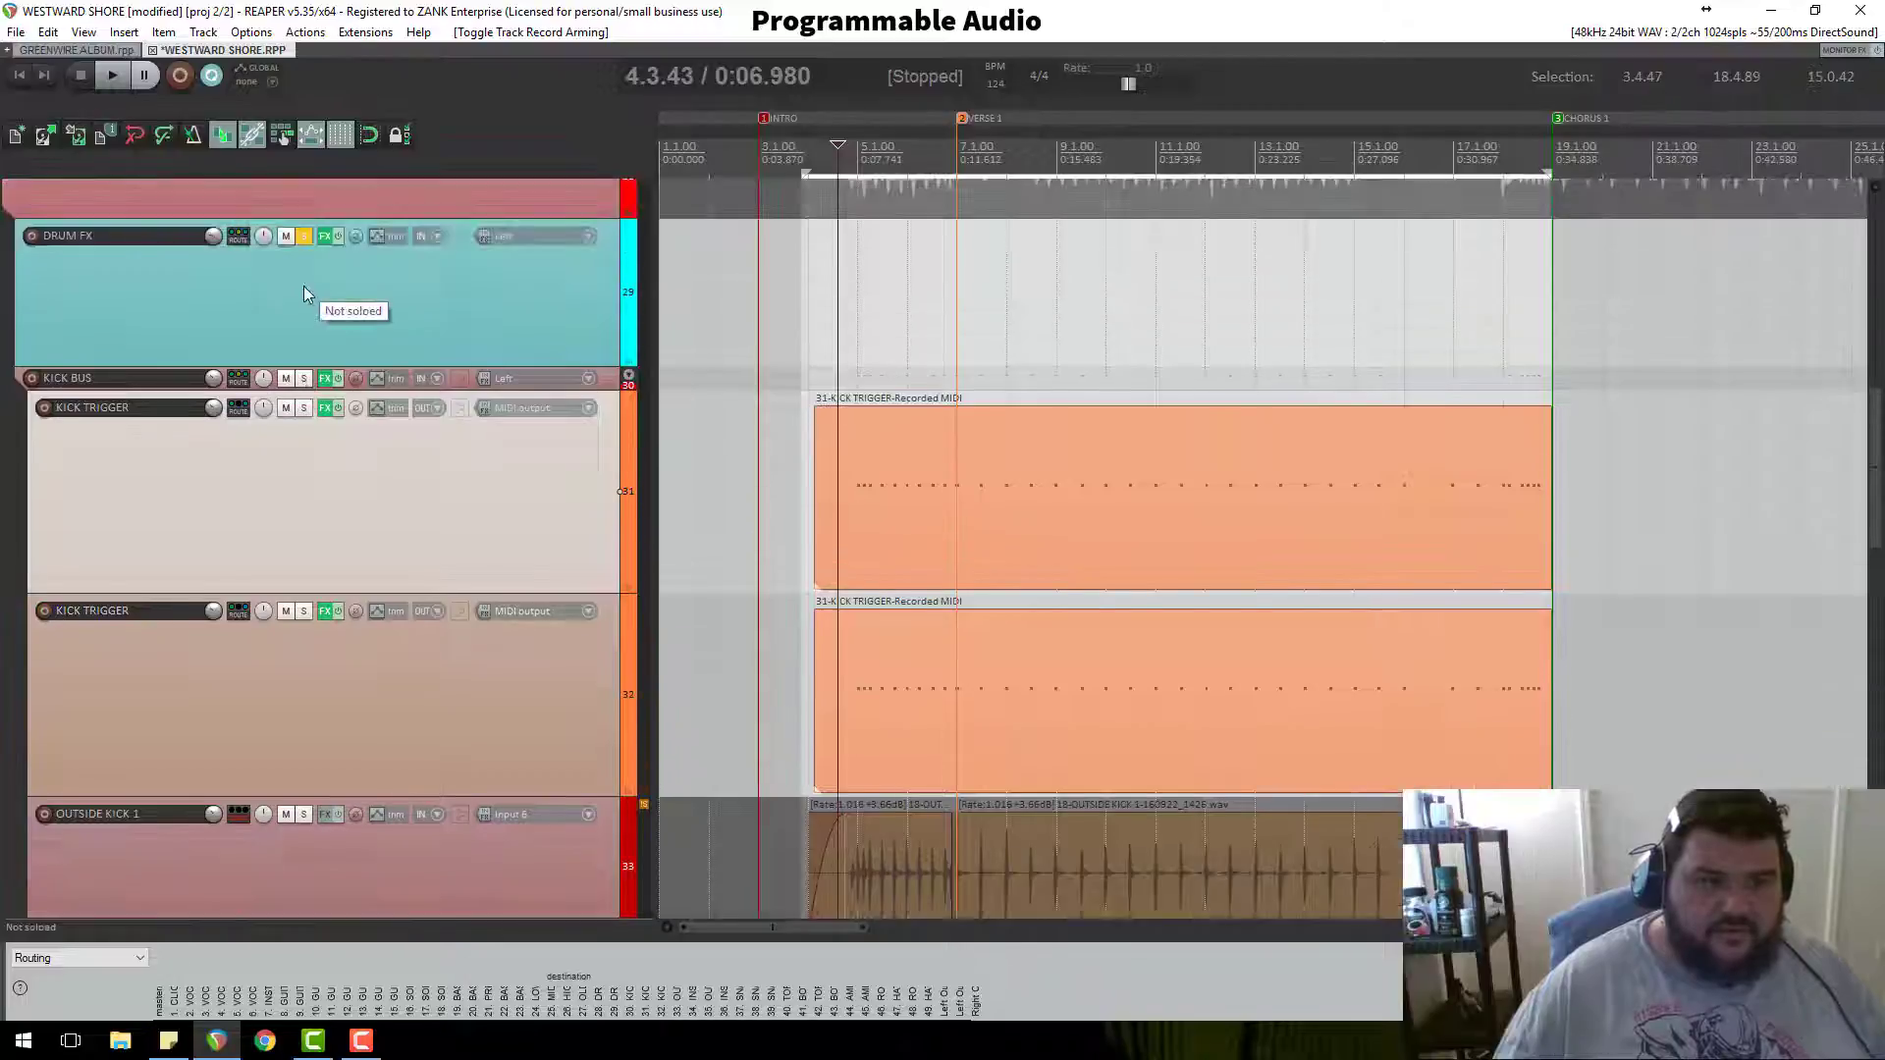
click(303, 378)
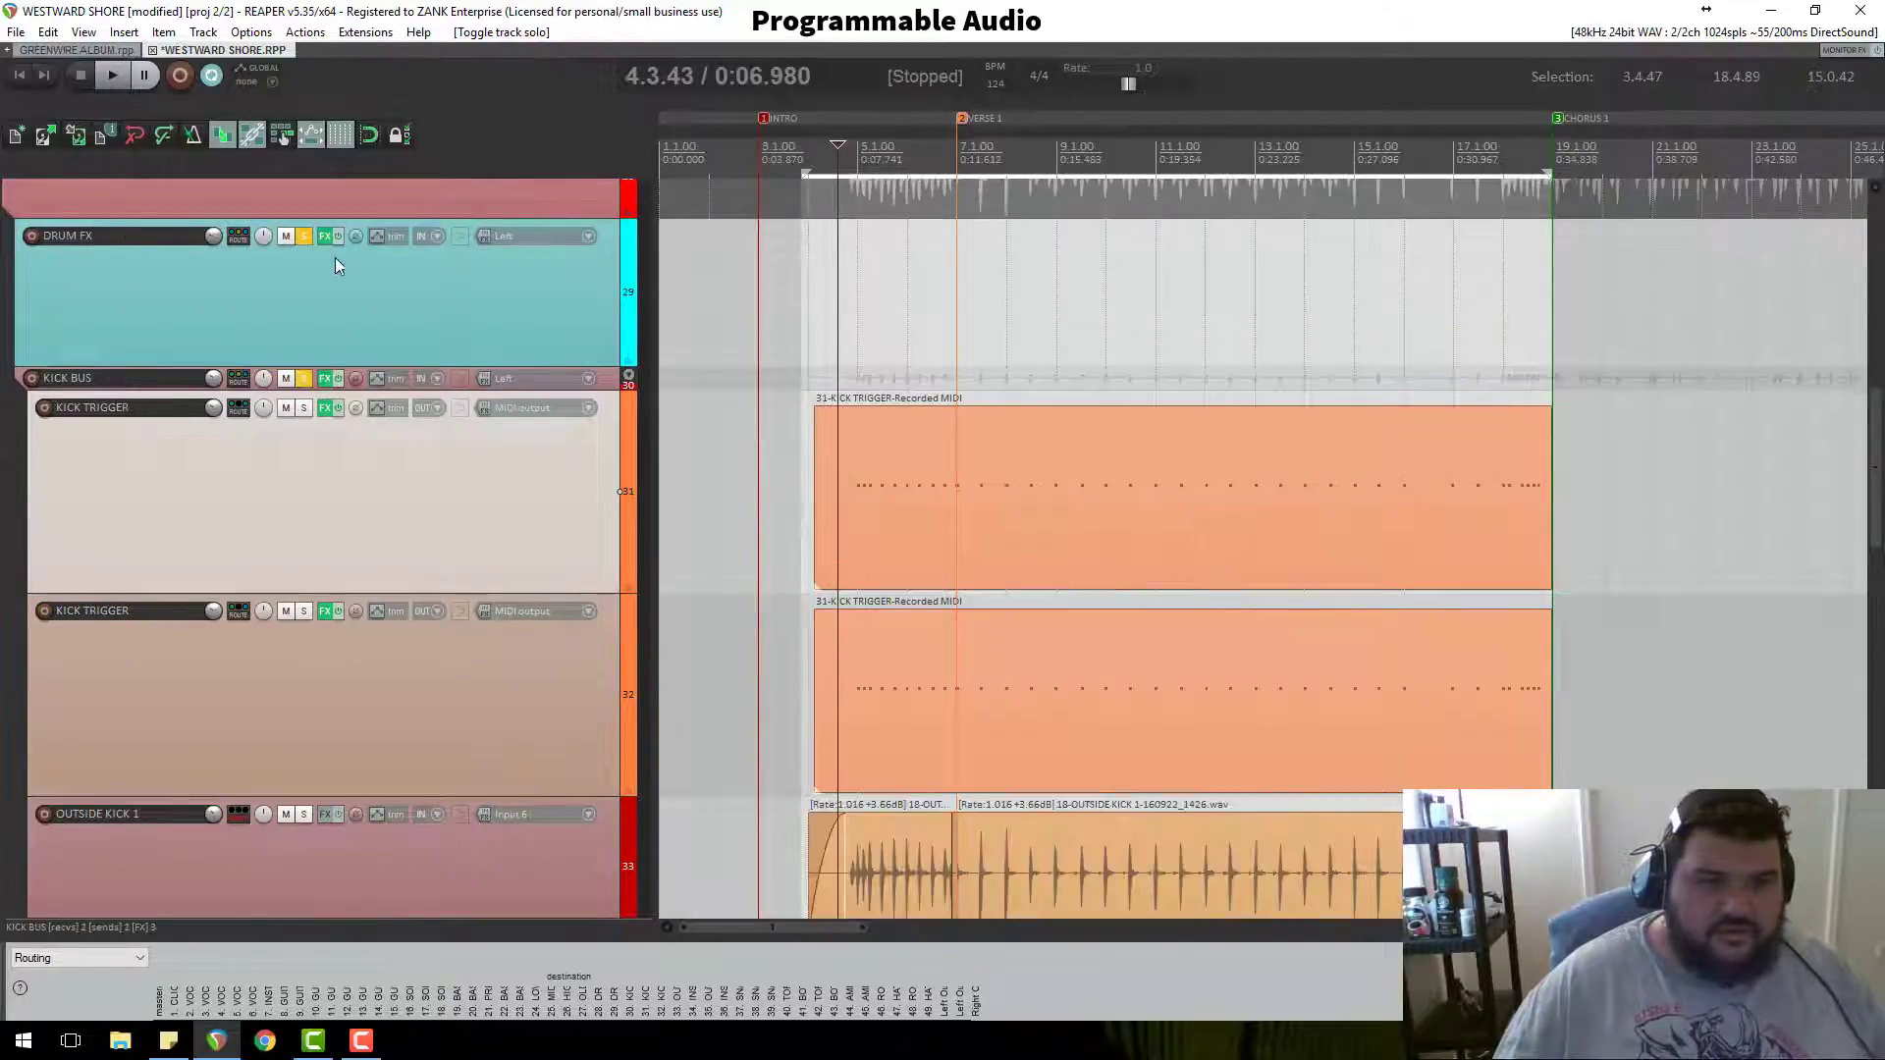
click(303, 236)
key(space)
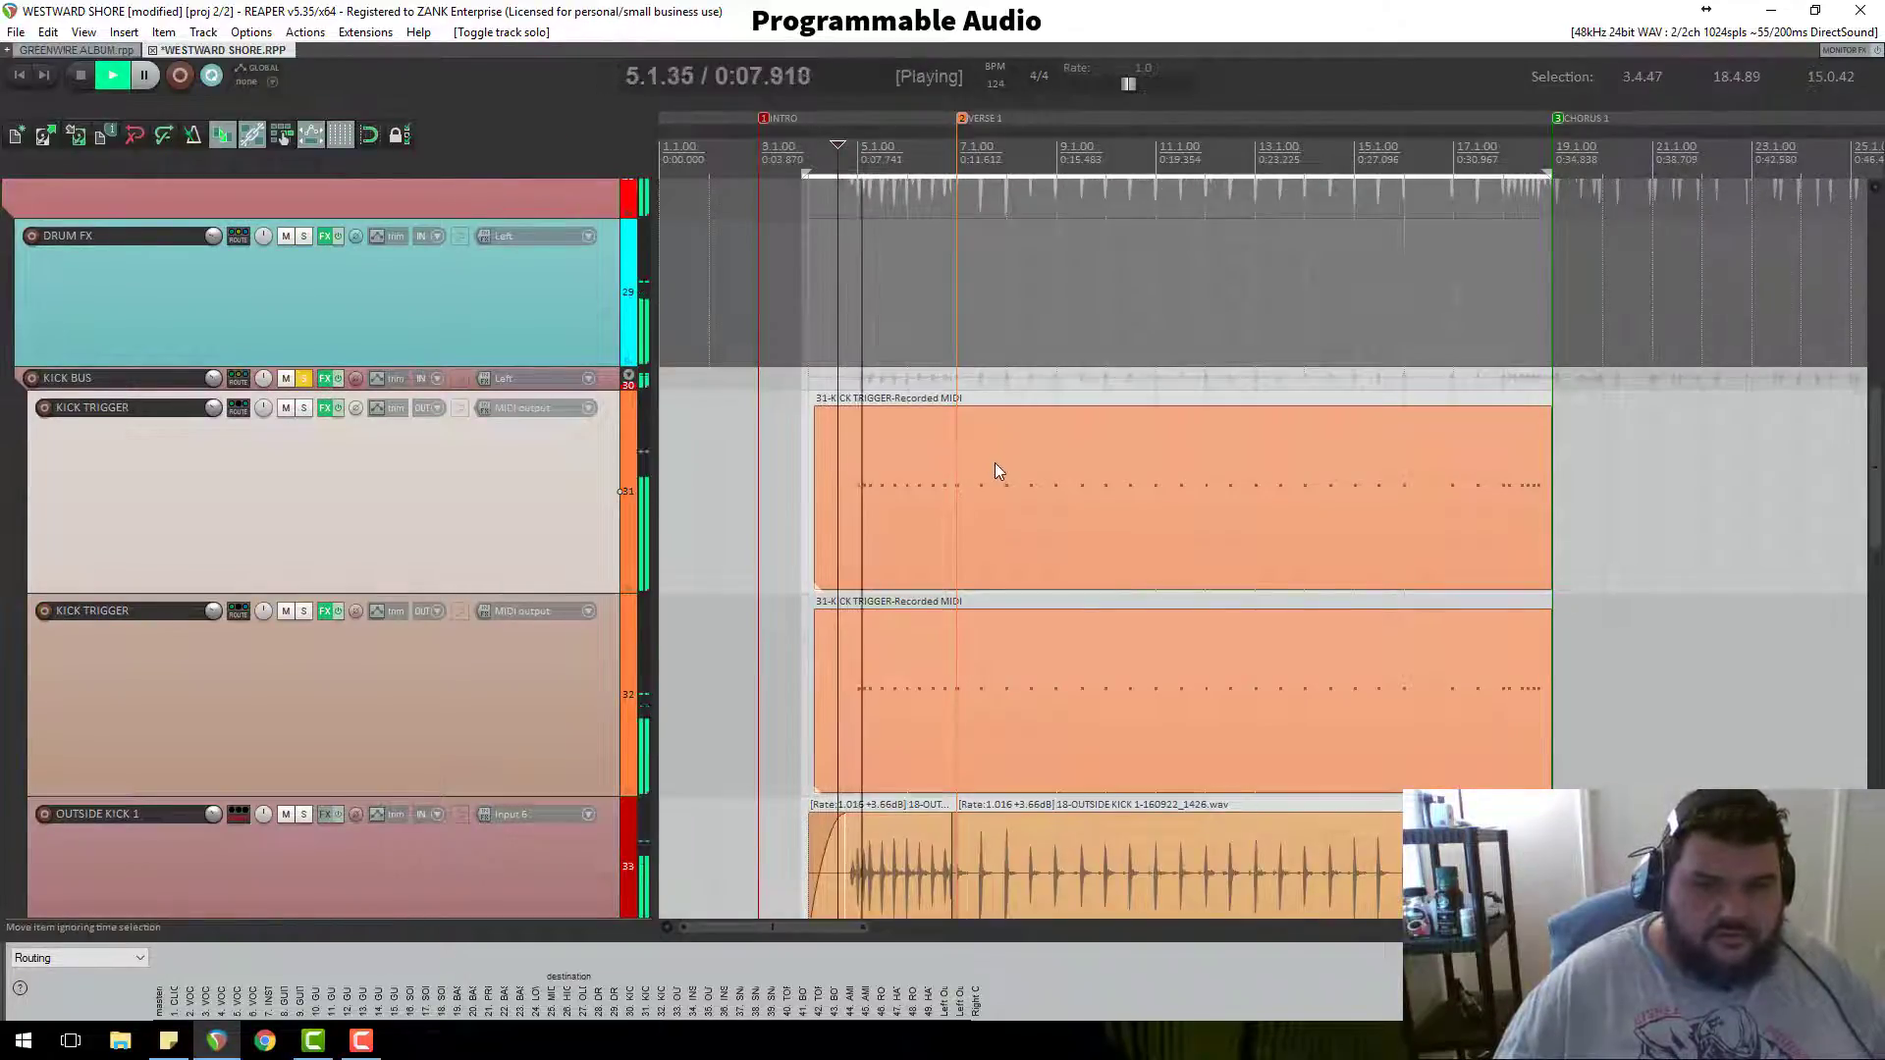
click(214, 613)
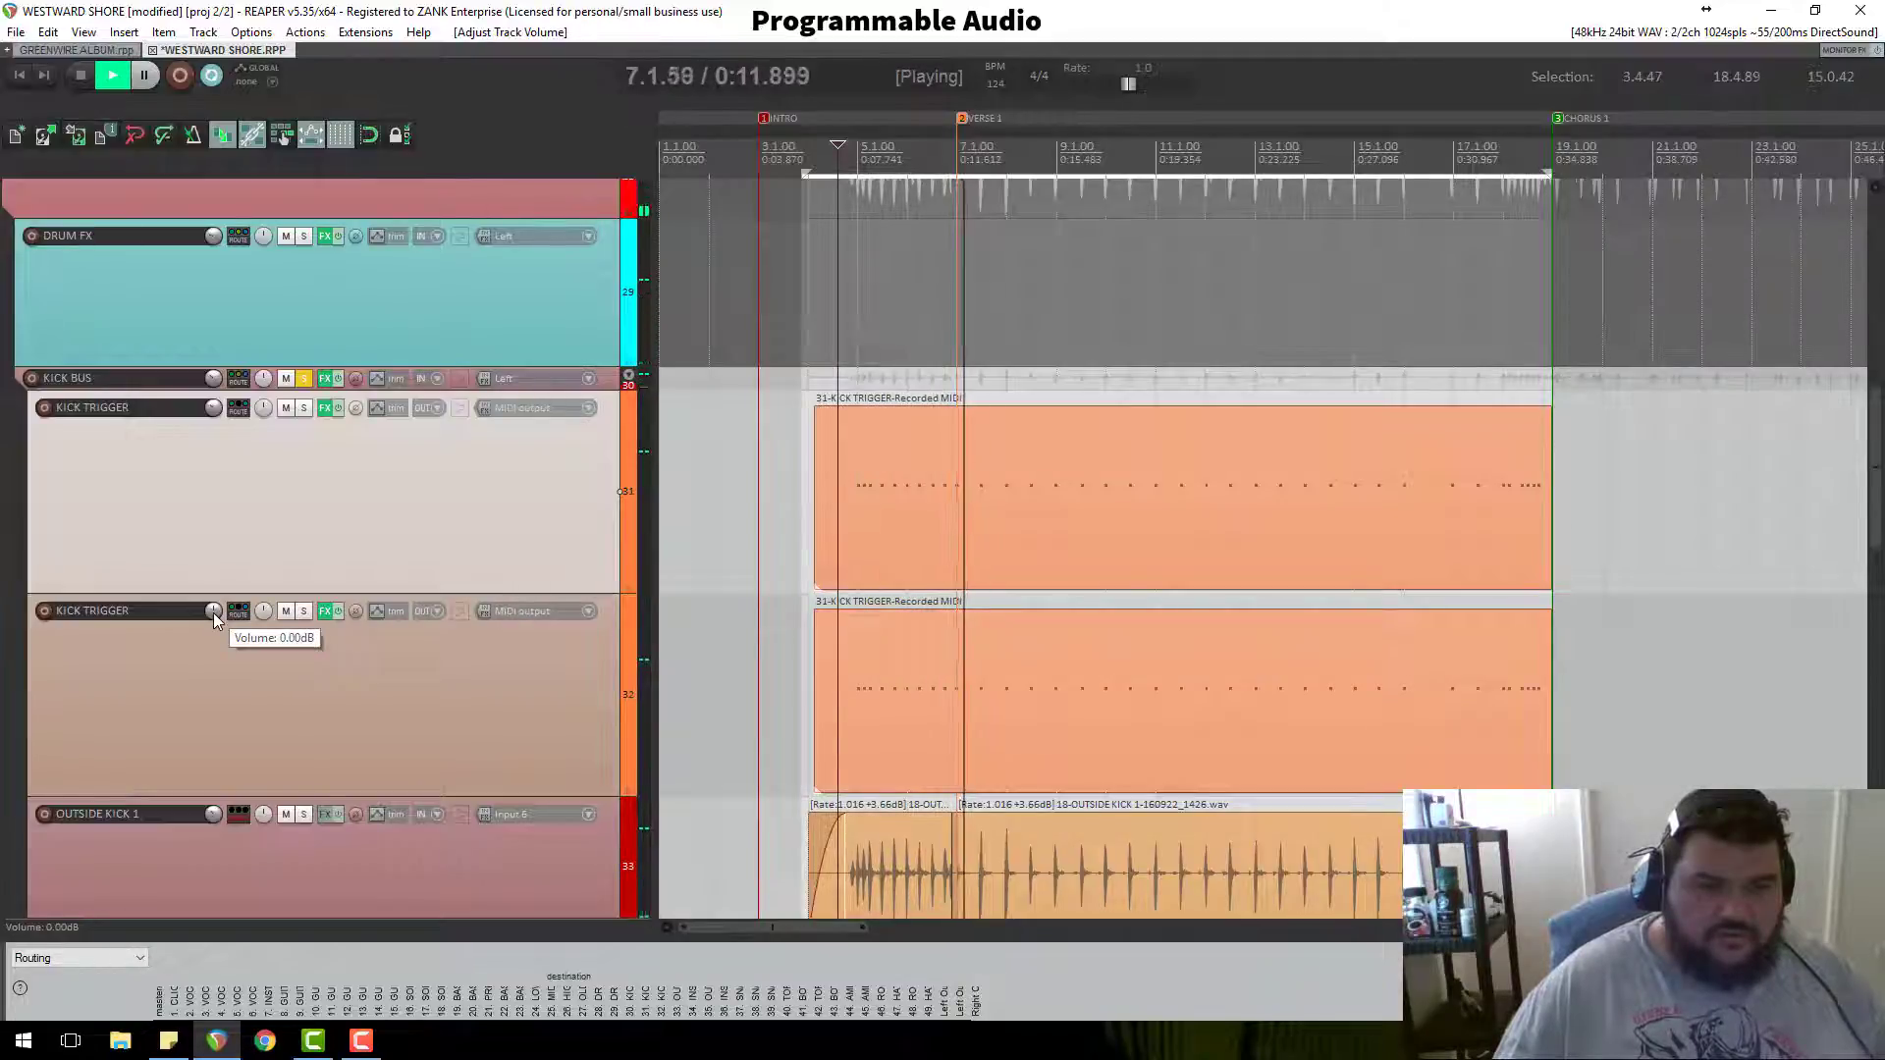
Step: Set the kick-acoustic01 sampler's decay to 114 ms and its sustain to -39.5 dB on the upper KICK TRIGGER track
click(327, 408)
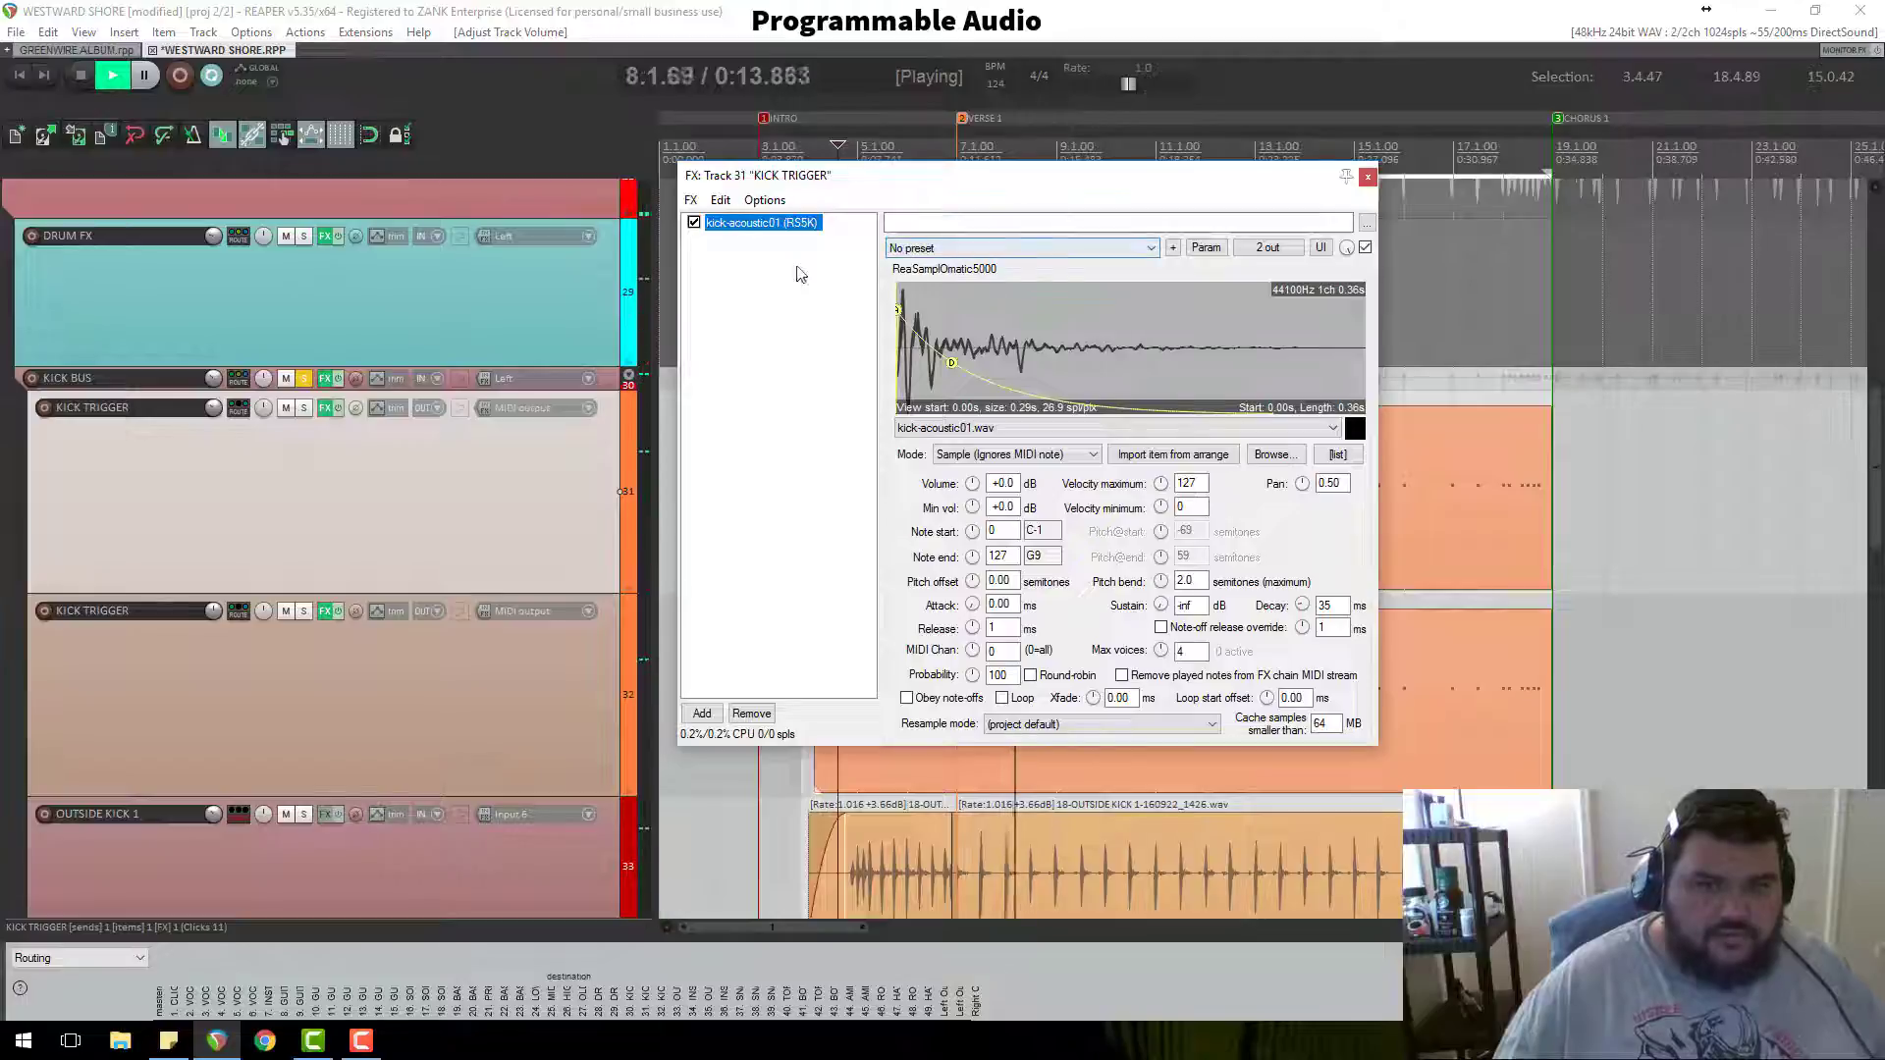
drag(950, 364, 1049, 371)
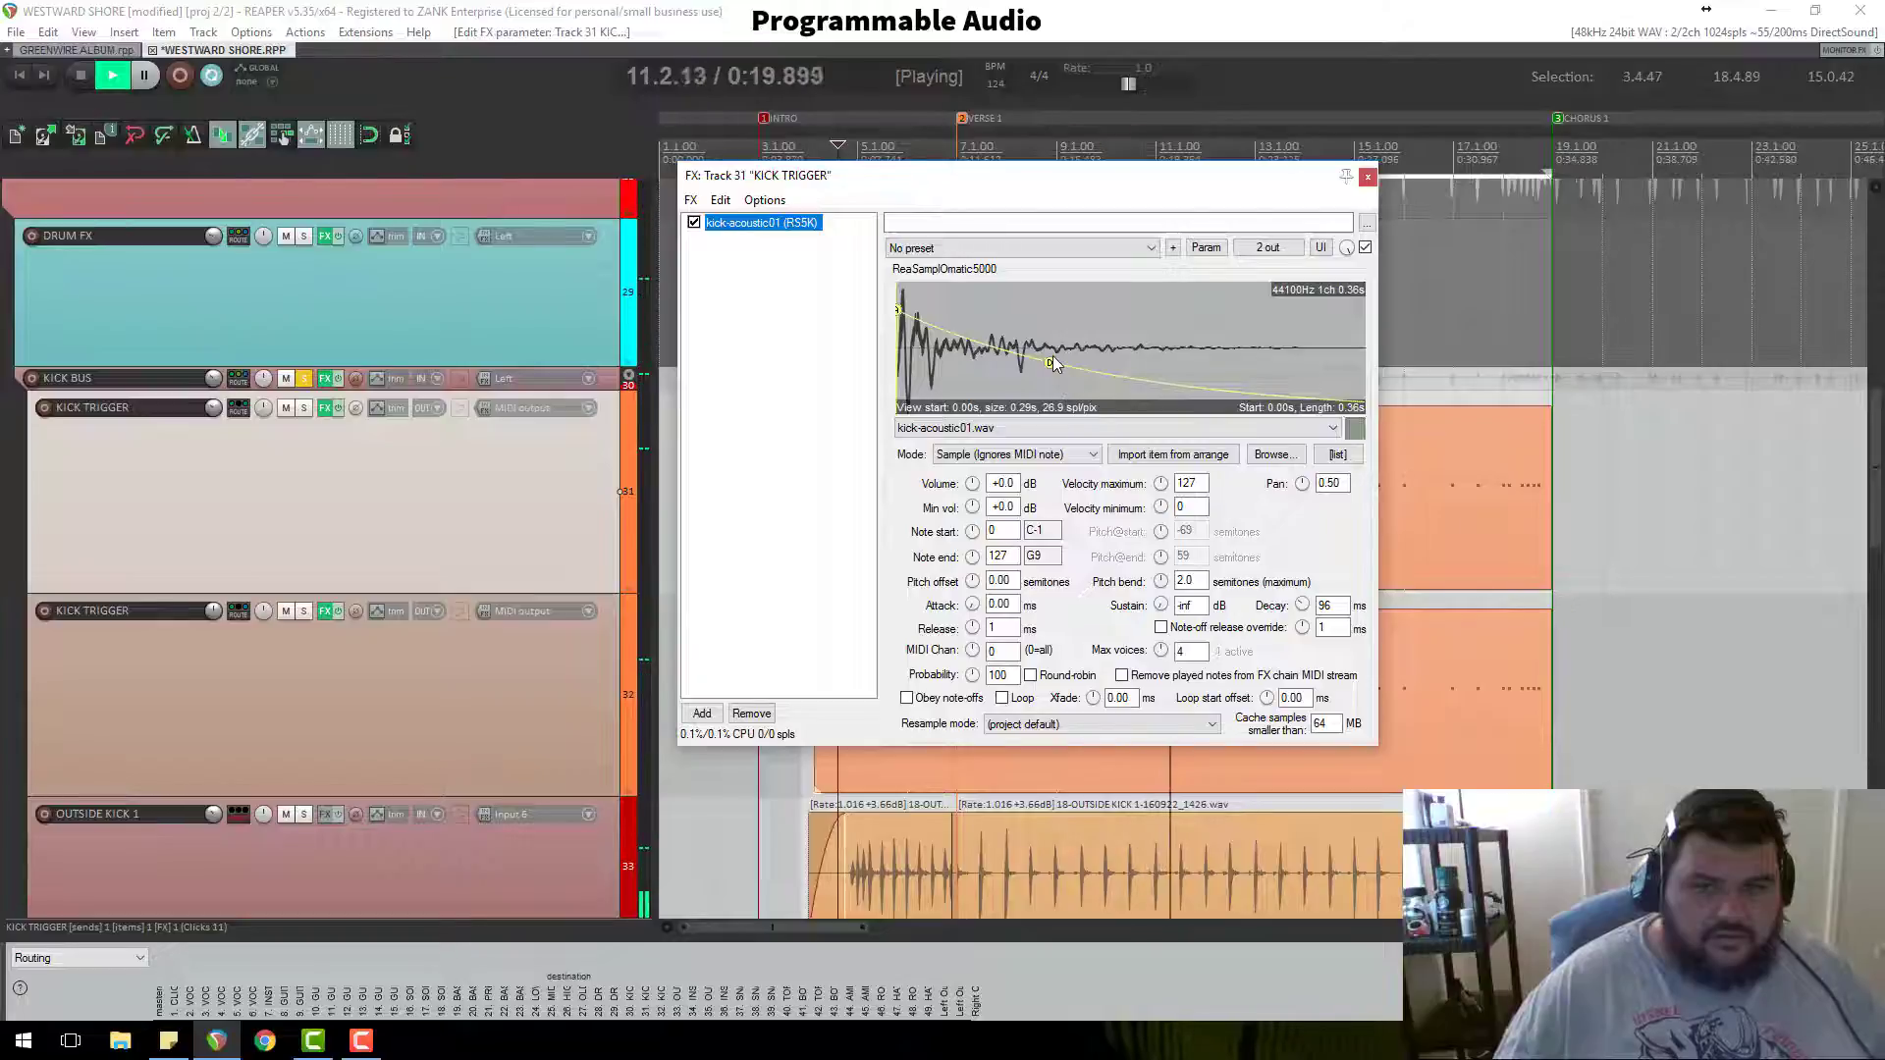
drag(1050, 361, 1077, 357)
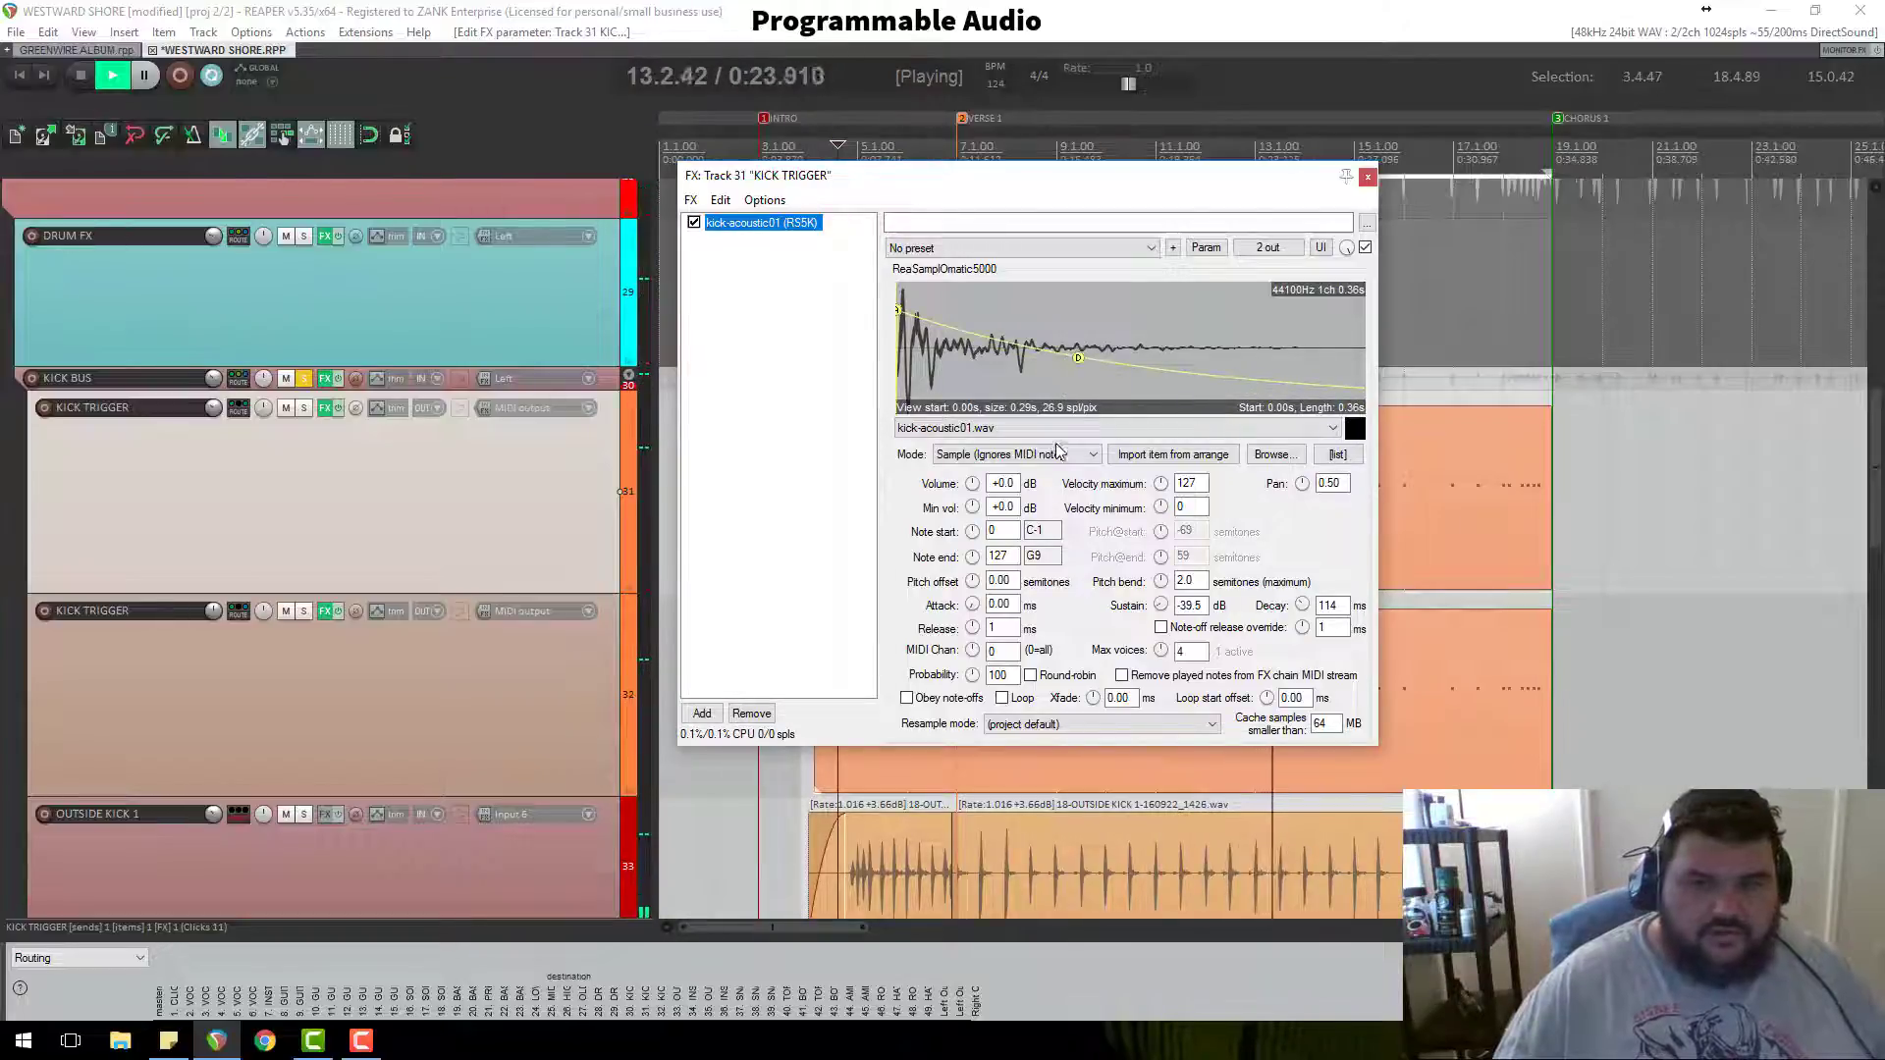
Step: Audition kick-acoustic02.wav, kick-oldschool.wav and perc-hollow.wav in the KICK TRIGGER sampler during playback
click(1023, 426)
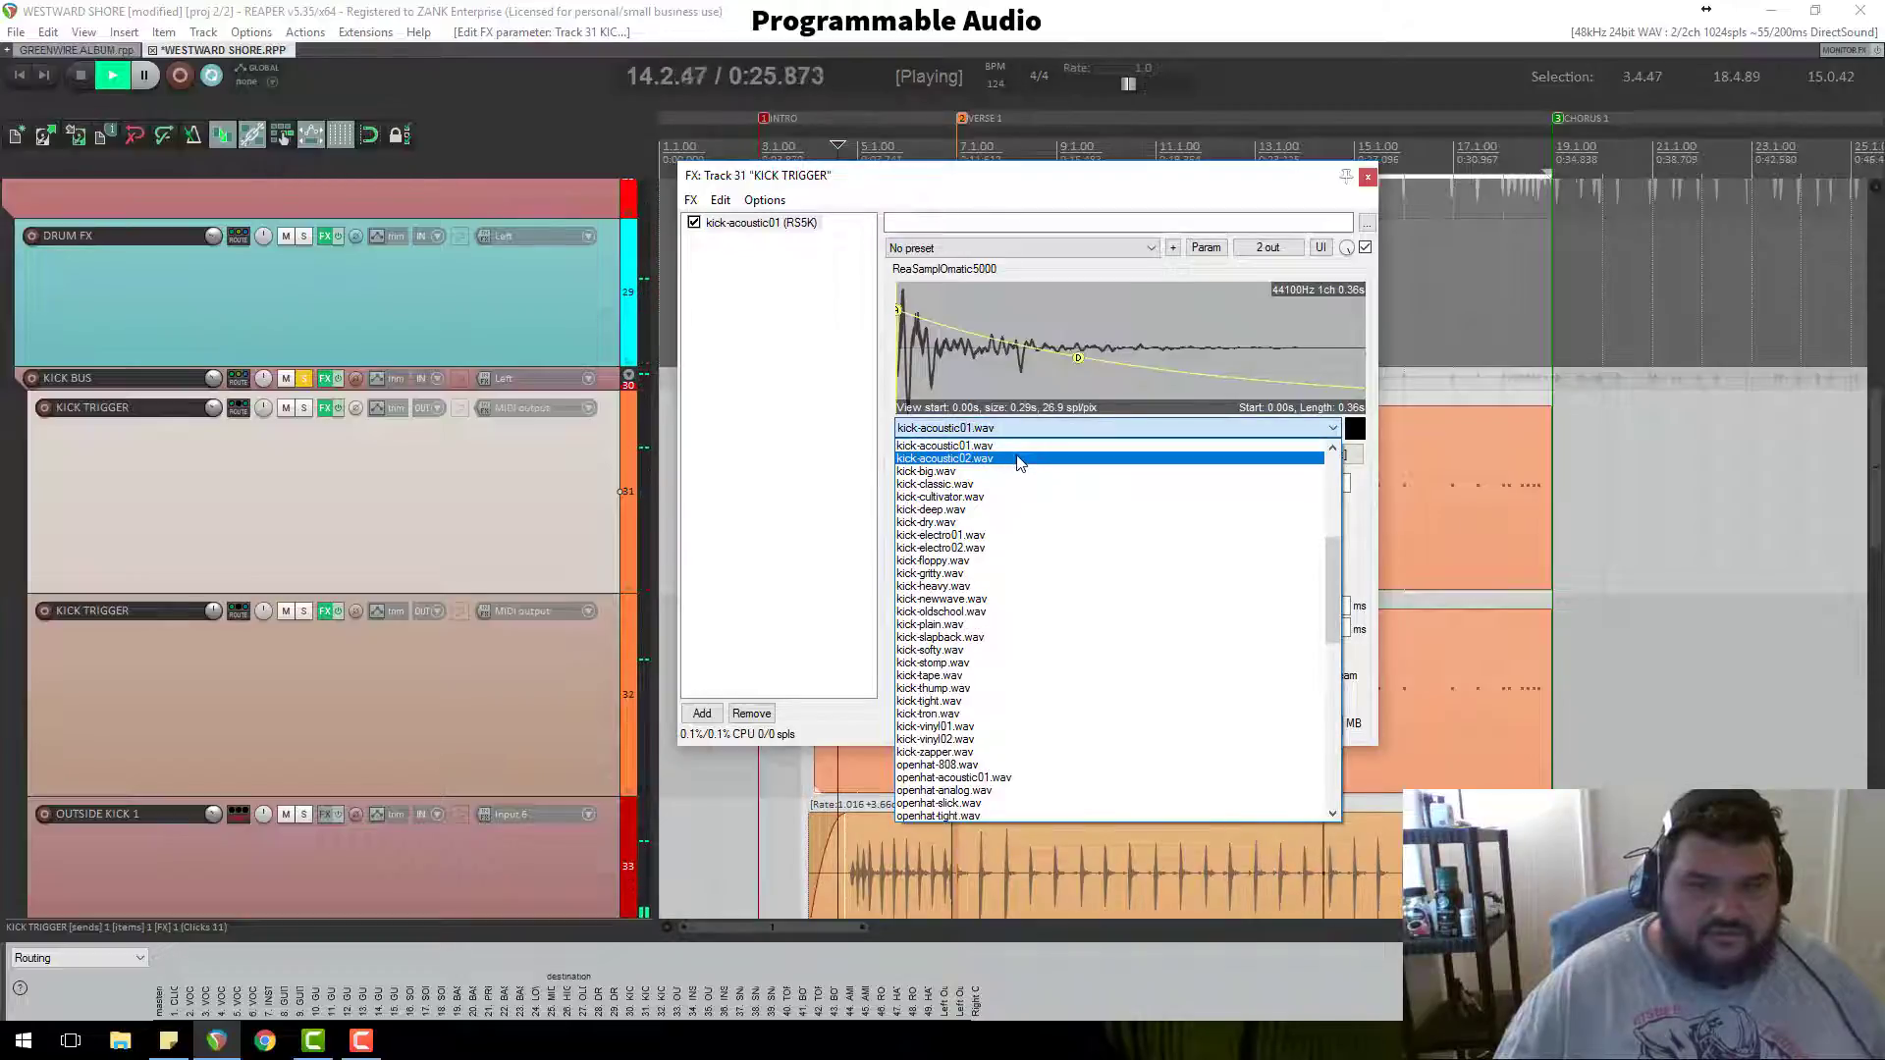
click(1021, 459)
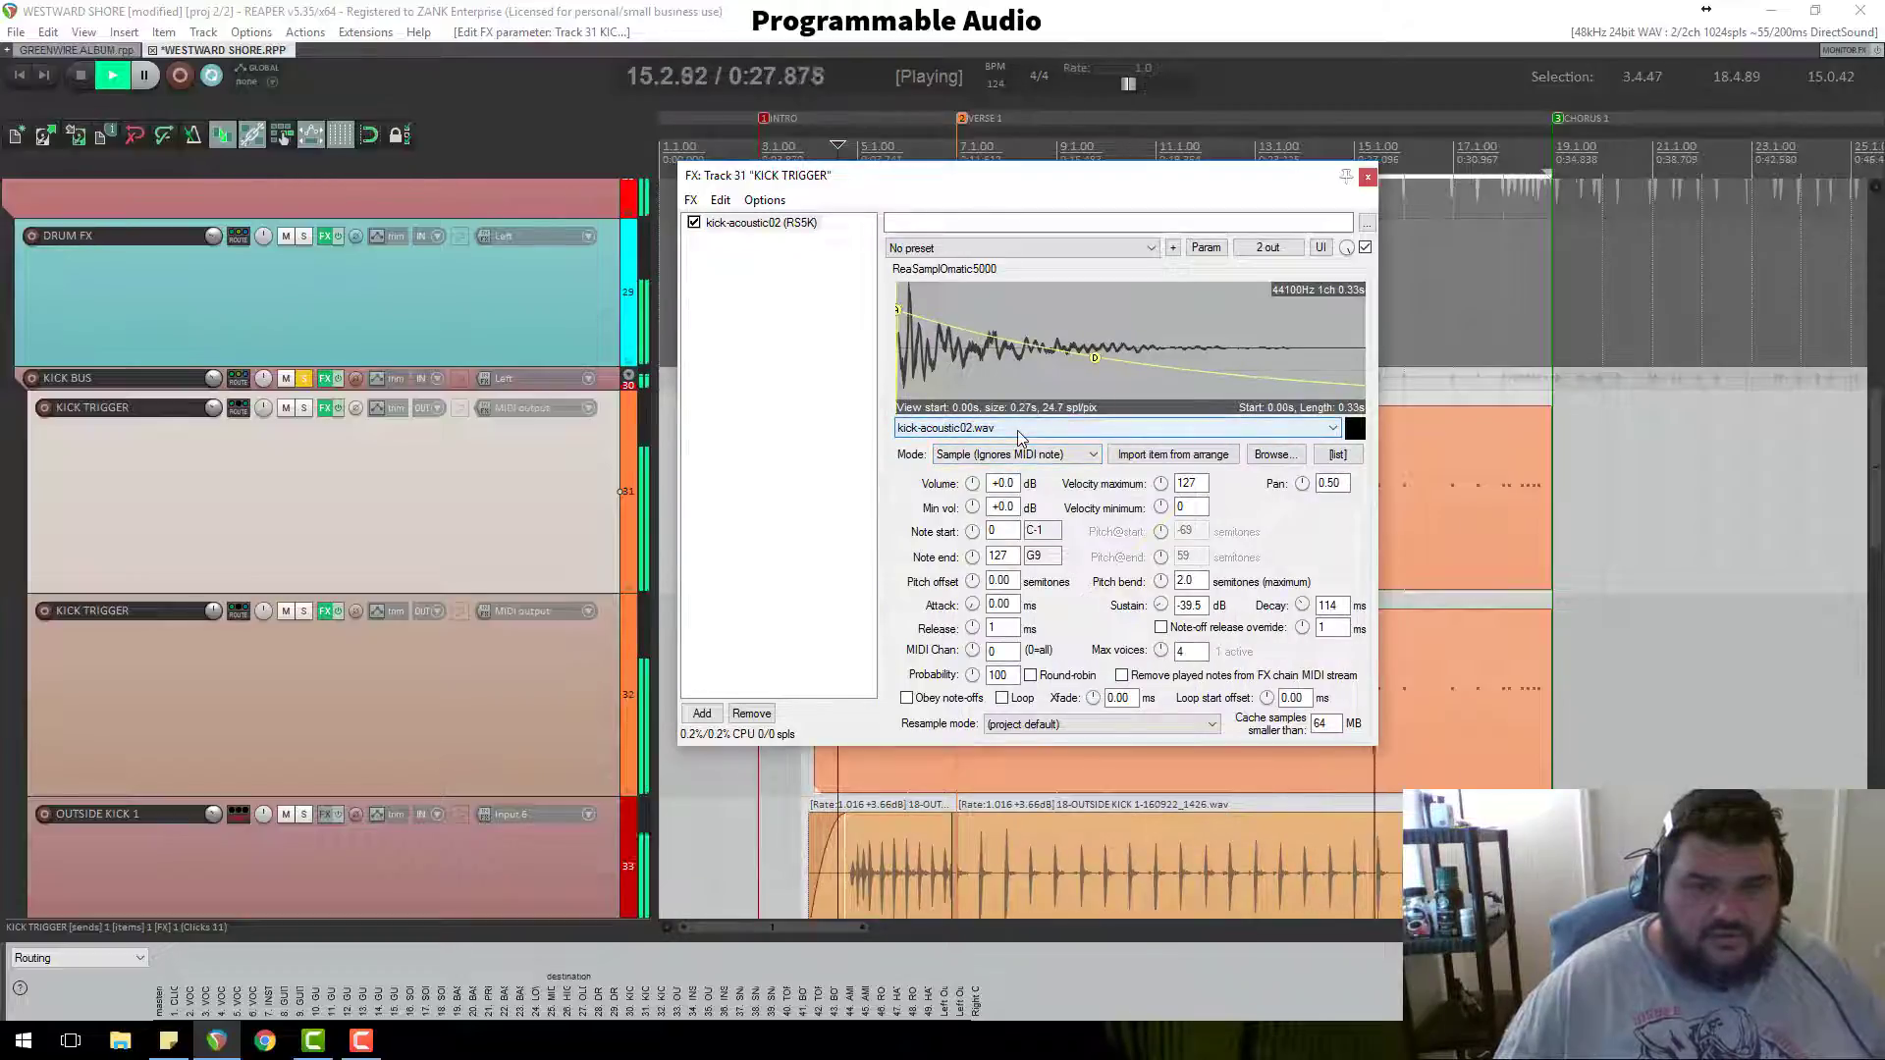
click(1018, 429)
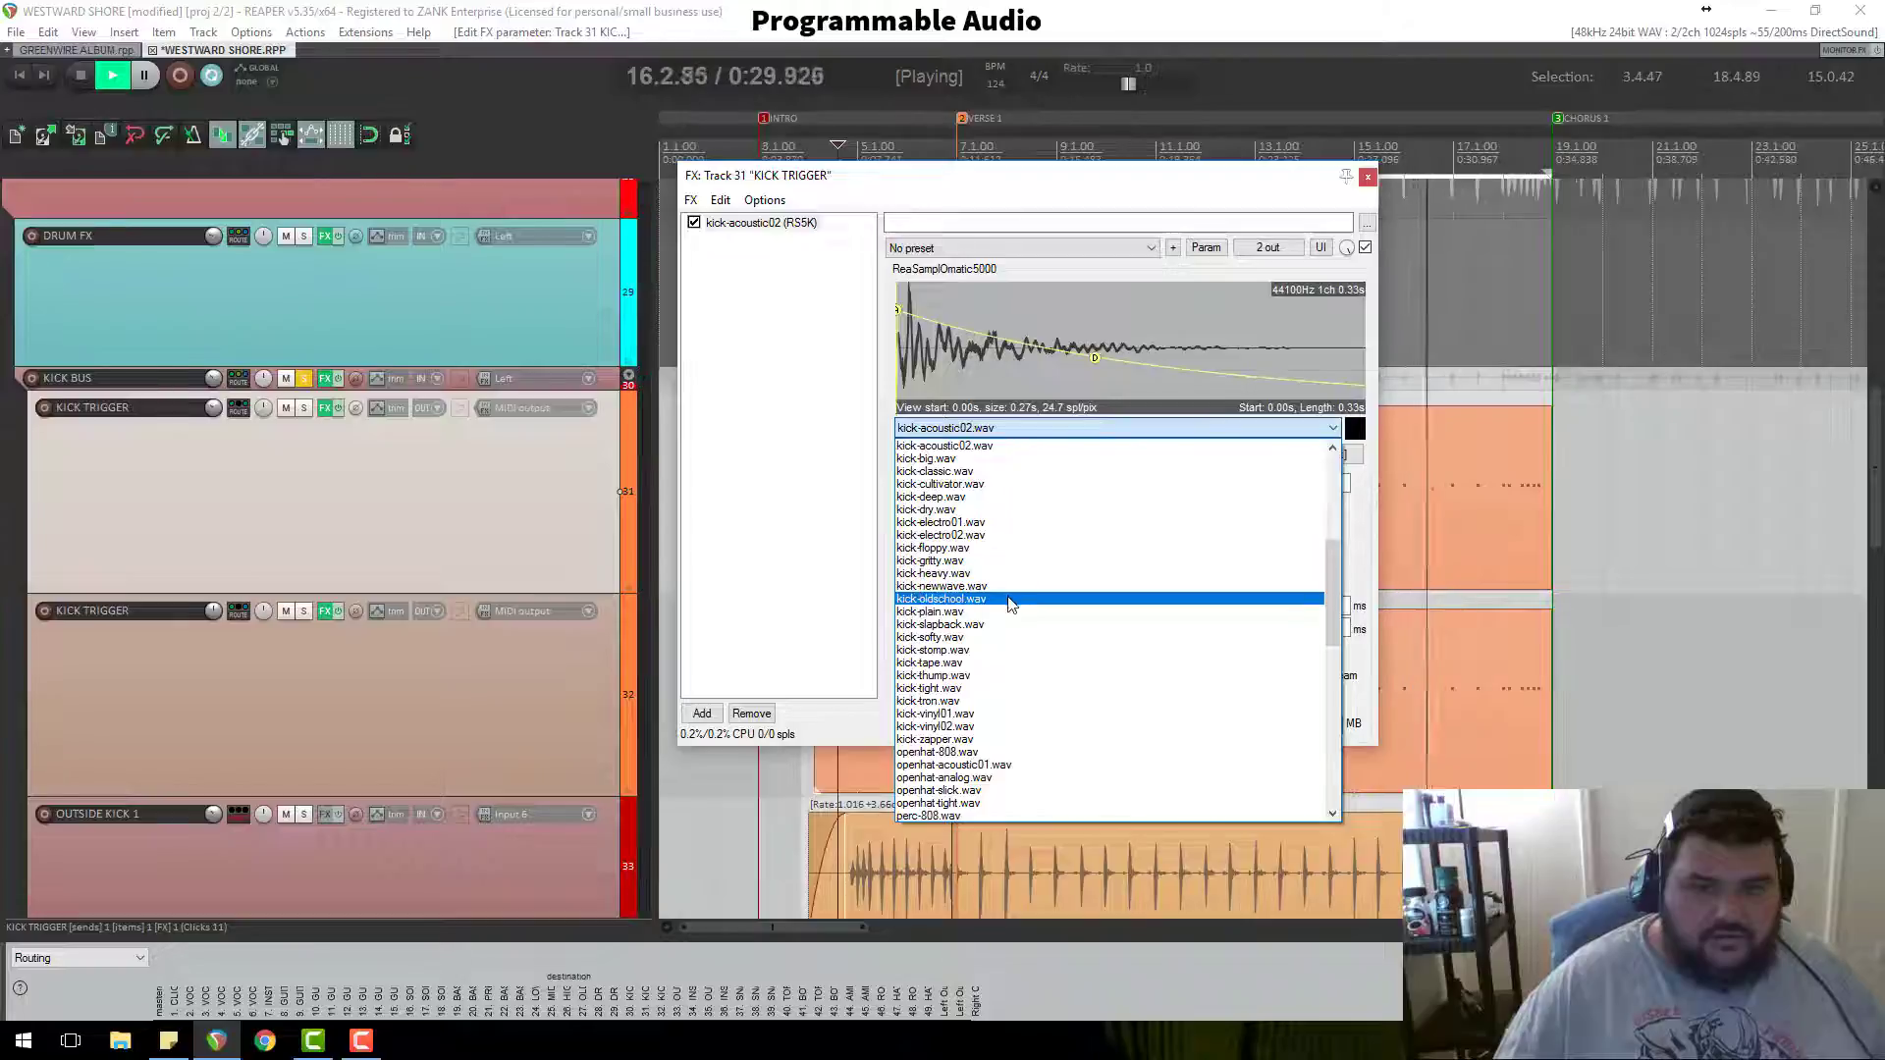
click(1011, 603)
click(1004, 427)
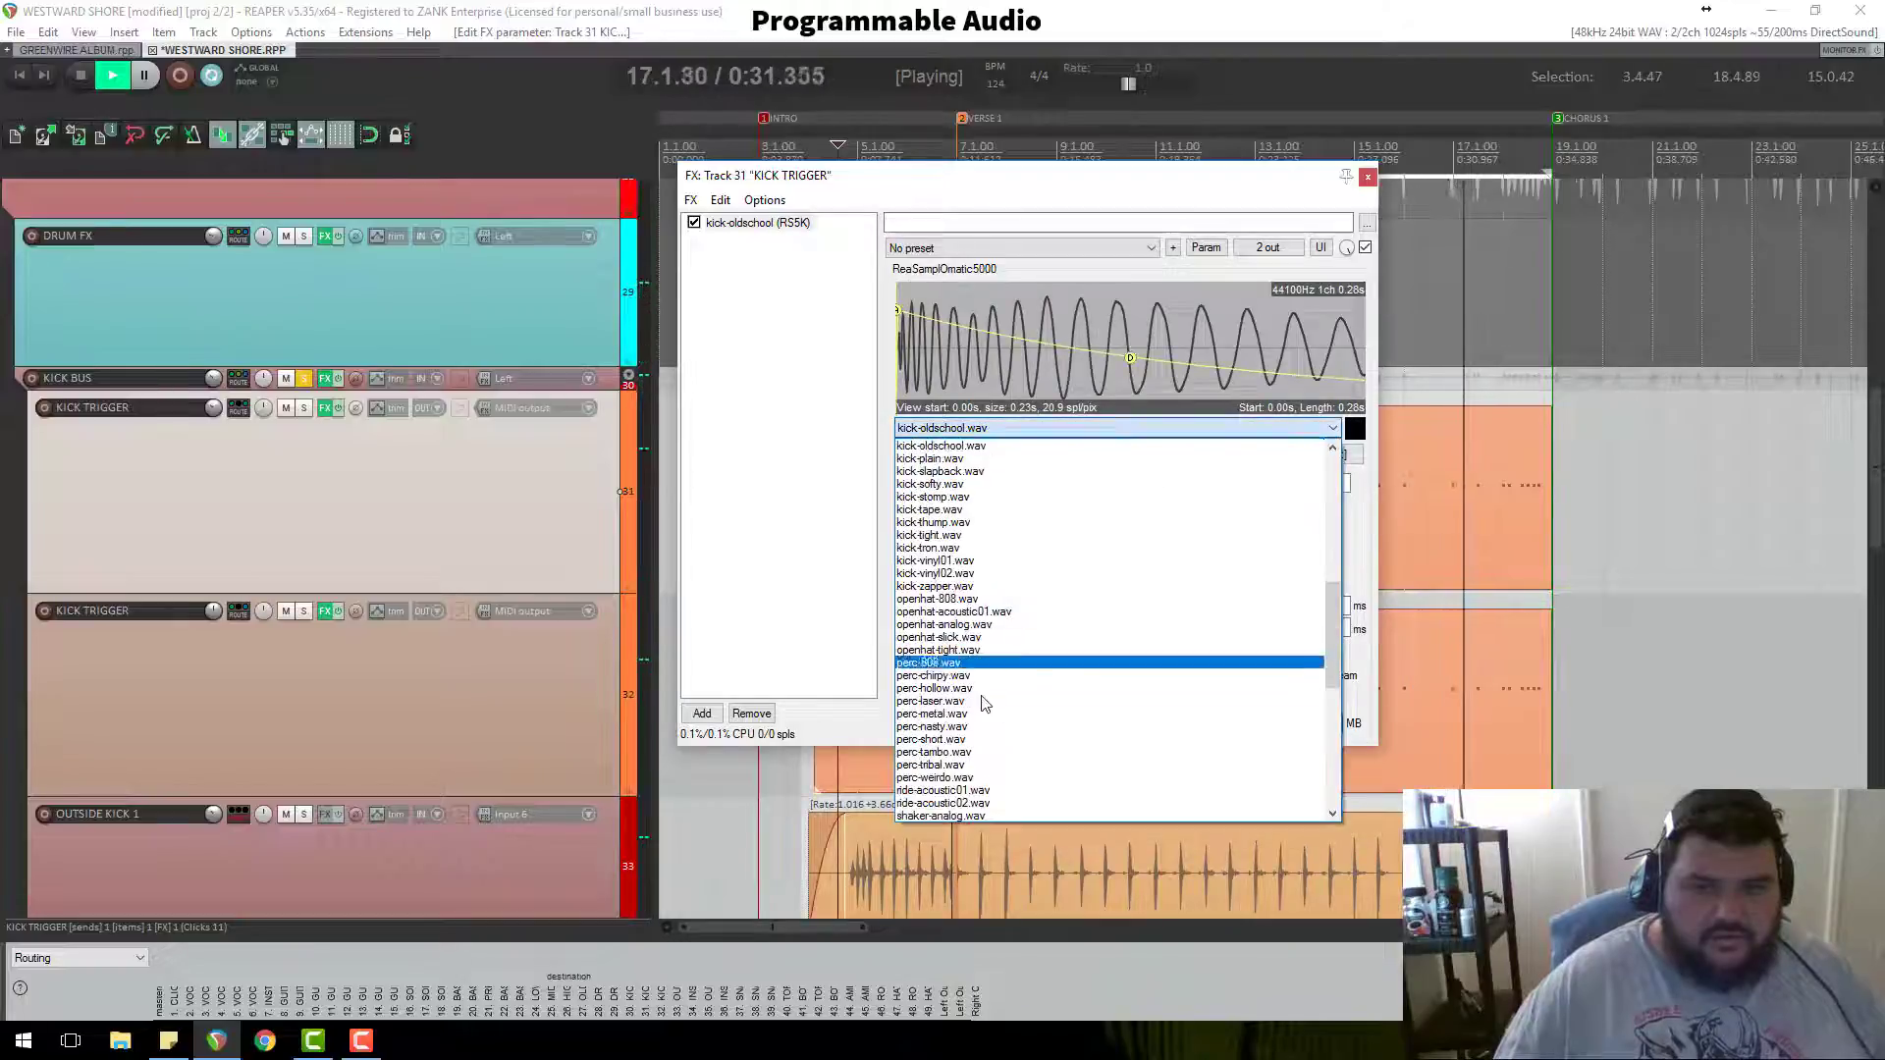
click(957, 830)
click(1011, 429)
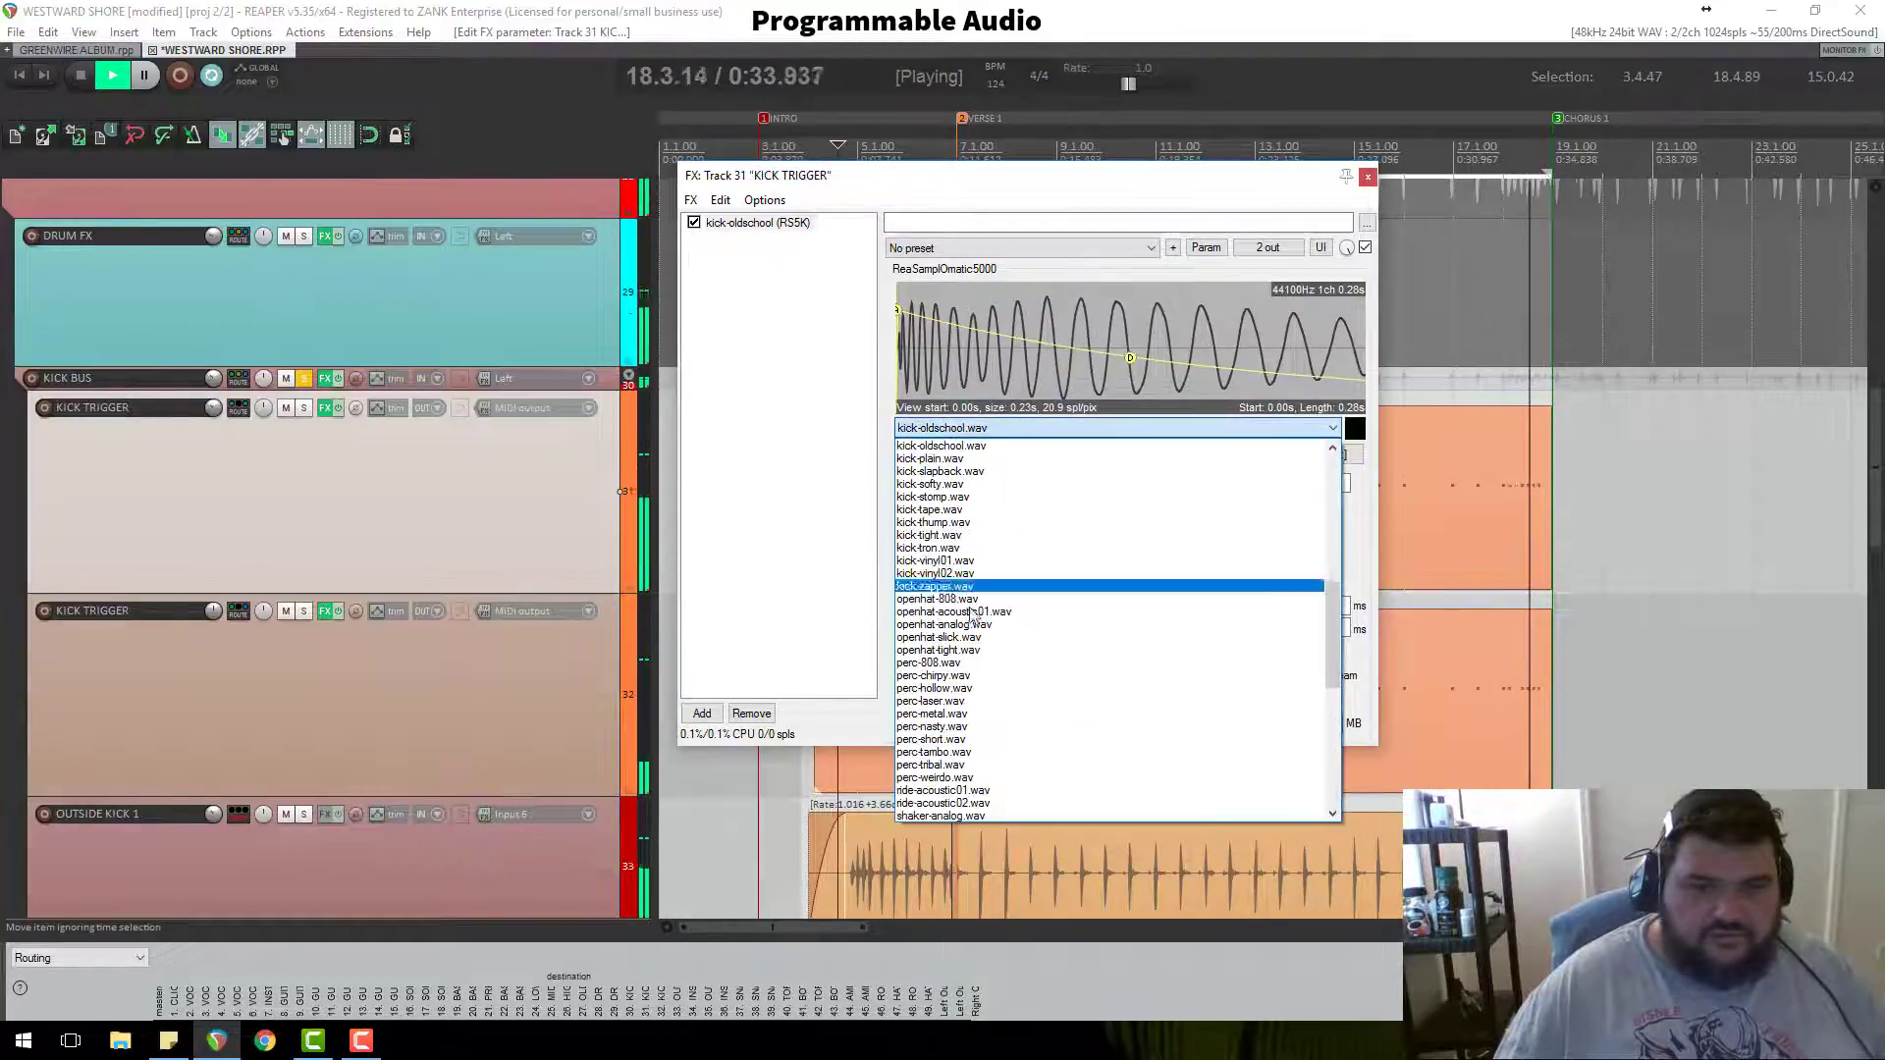
click(977, 695)
Step: Compare kick-acoustic02.wav again and return the sampler to kick-acoustic01.wav
click(972, 429)
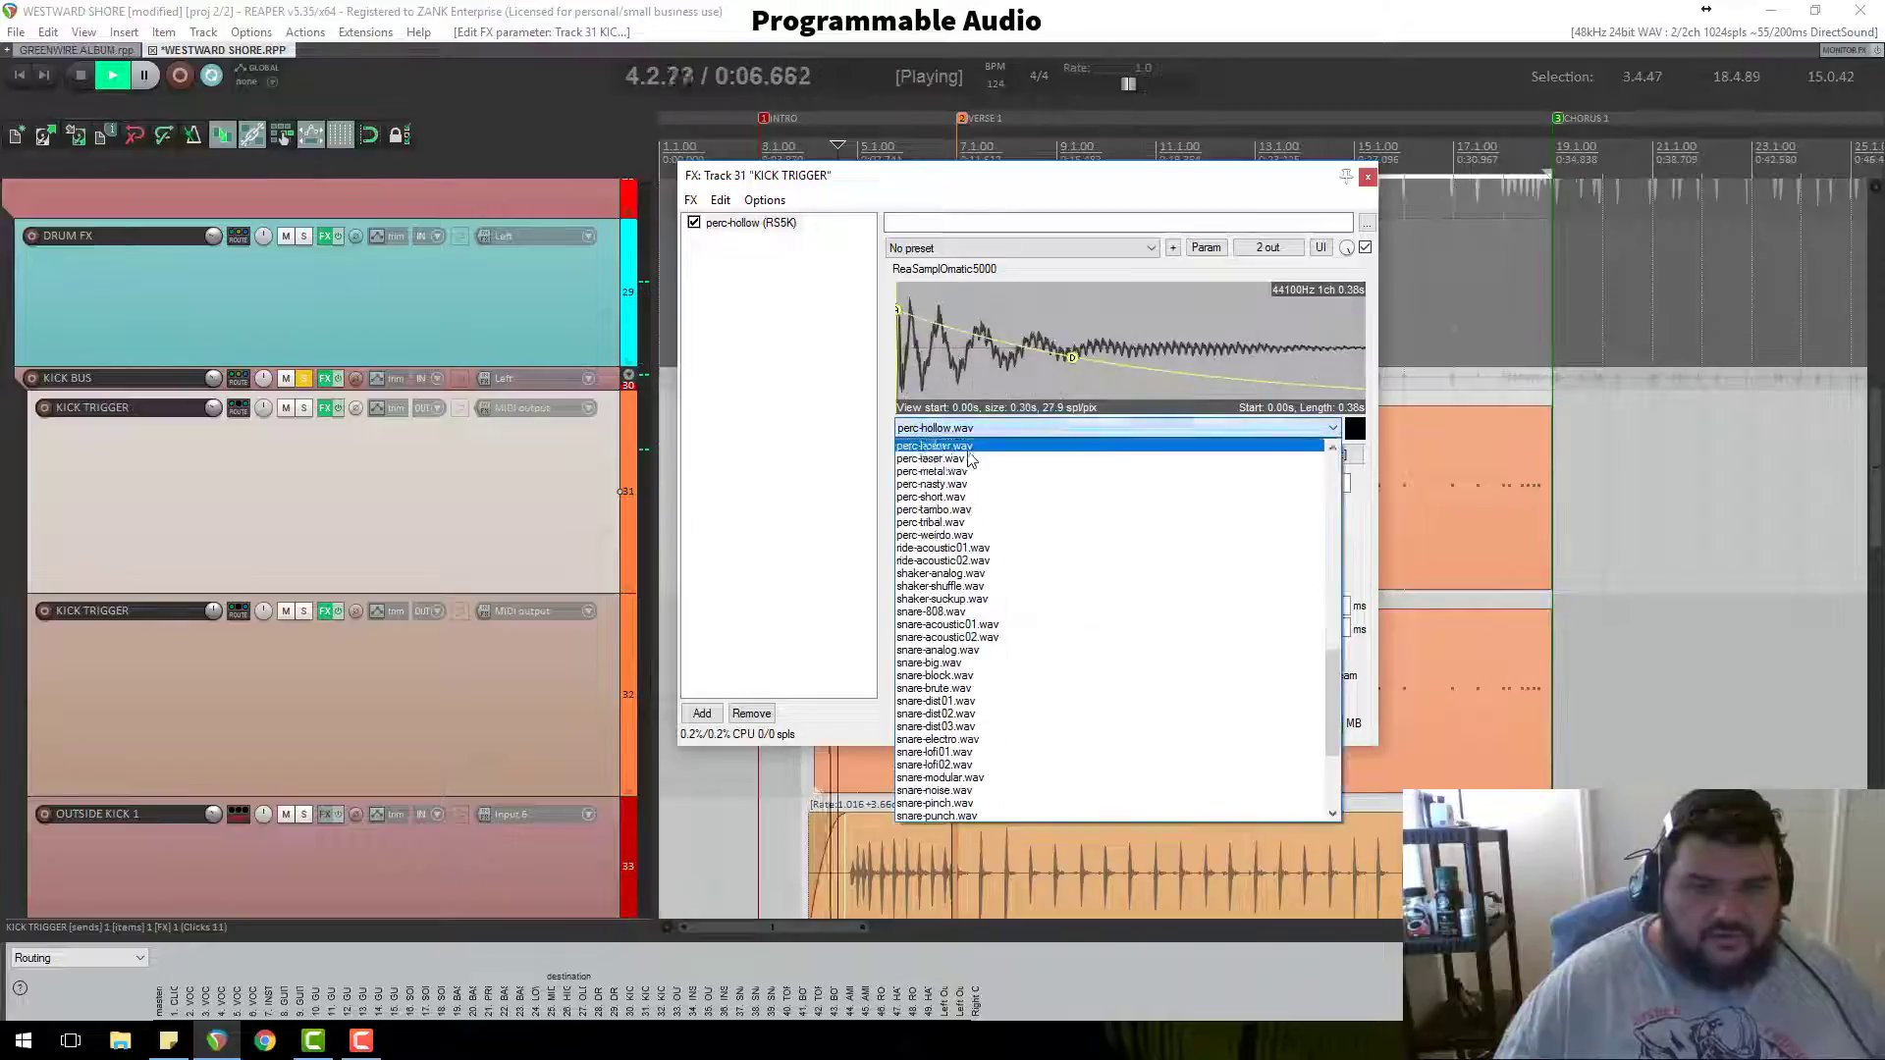
scroll(969, 476, up, 8)
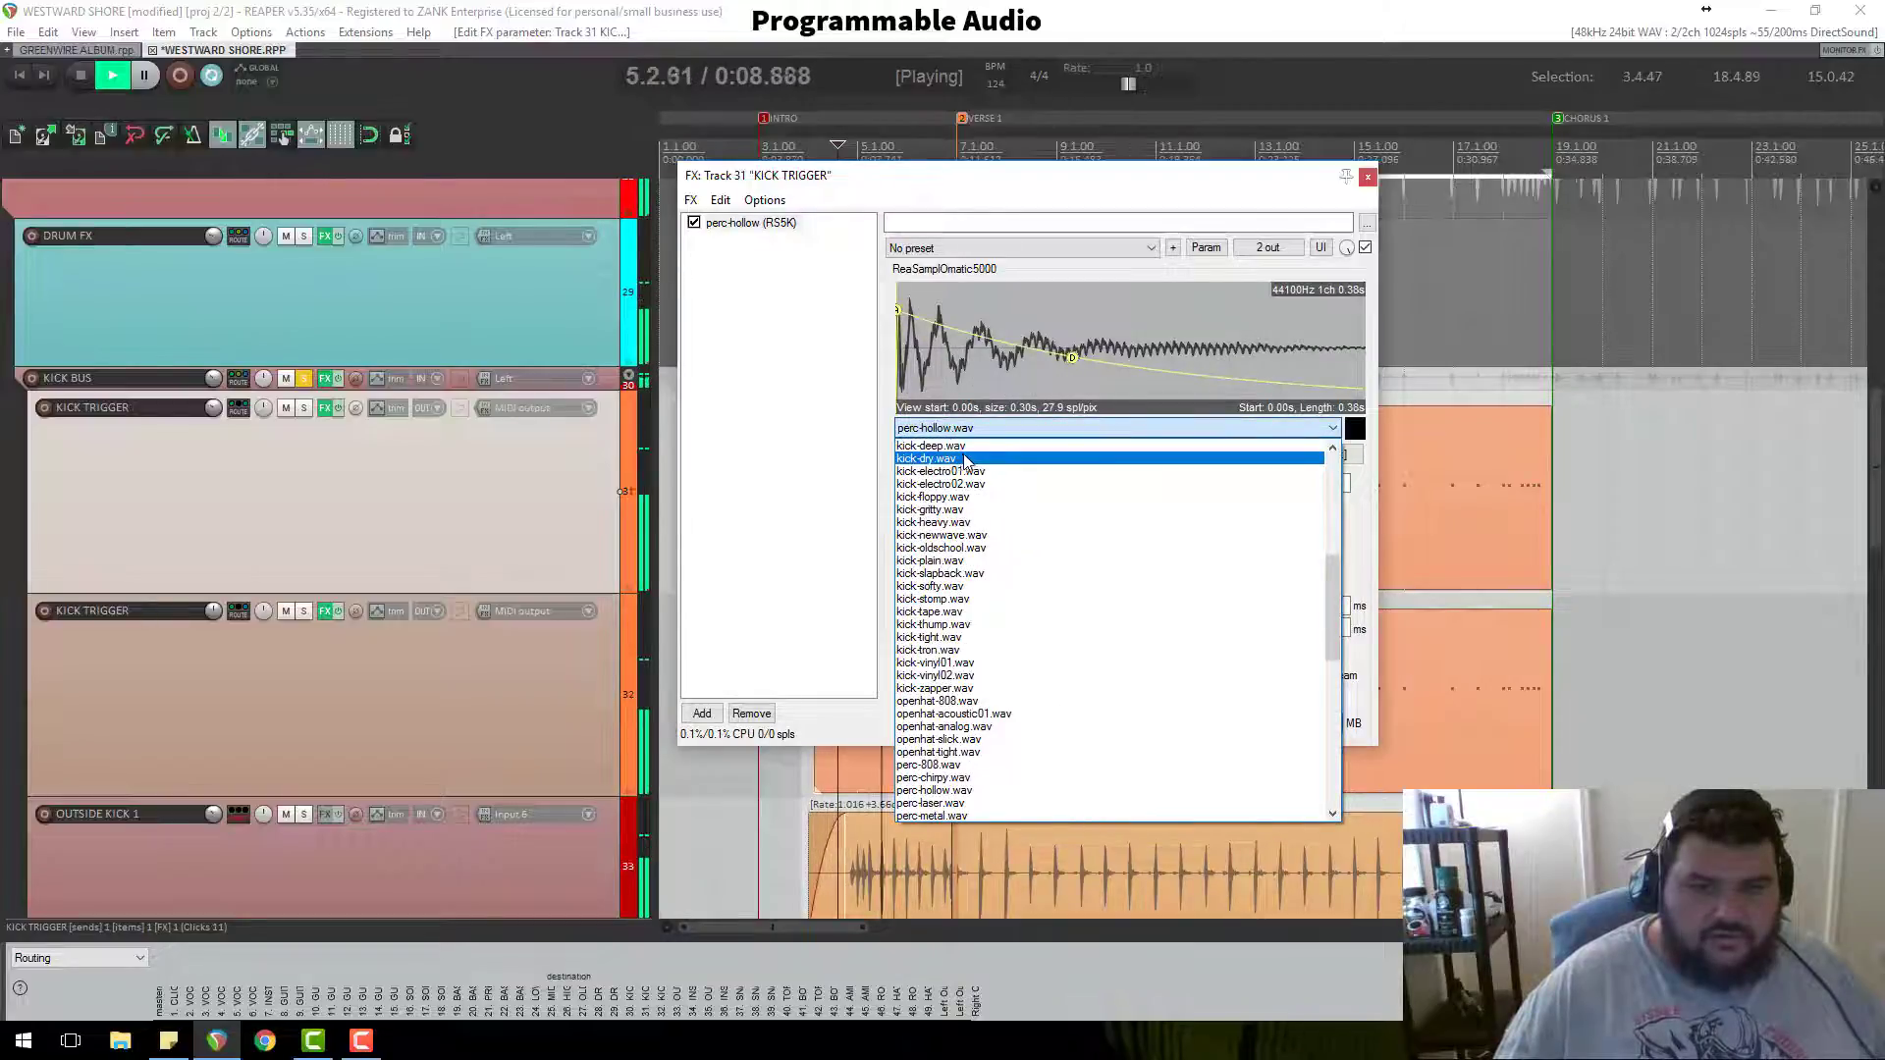
scroll(967, 461, up, 3)
click(979, 461)
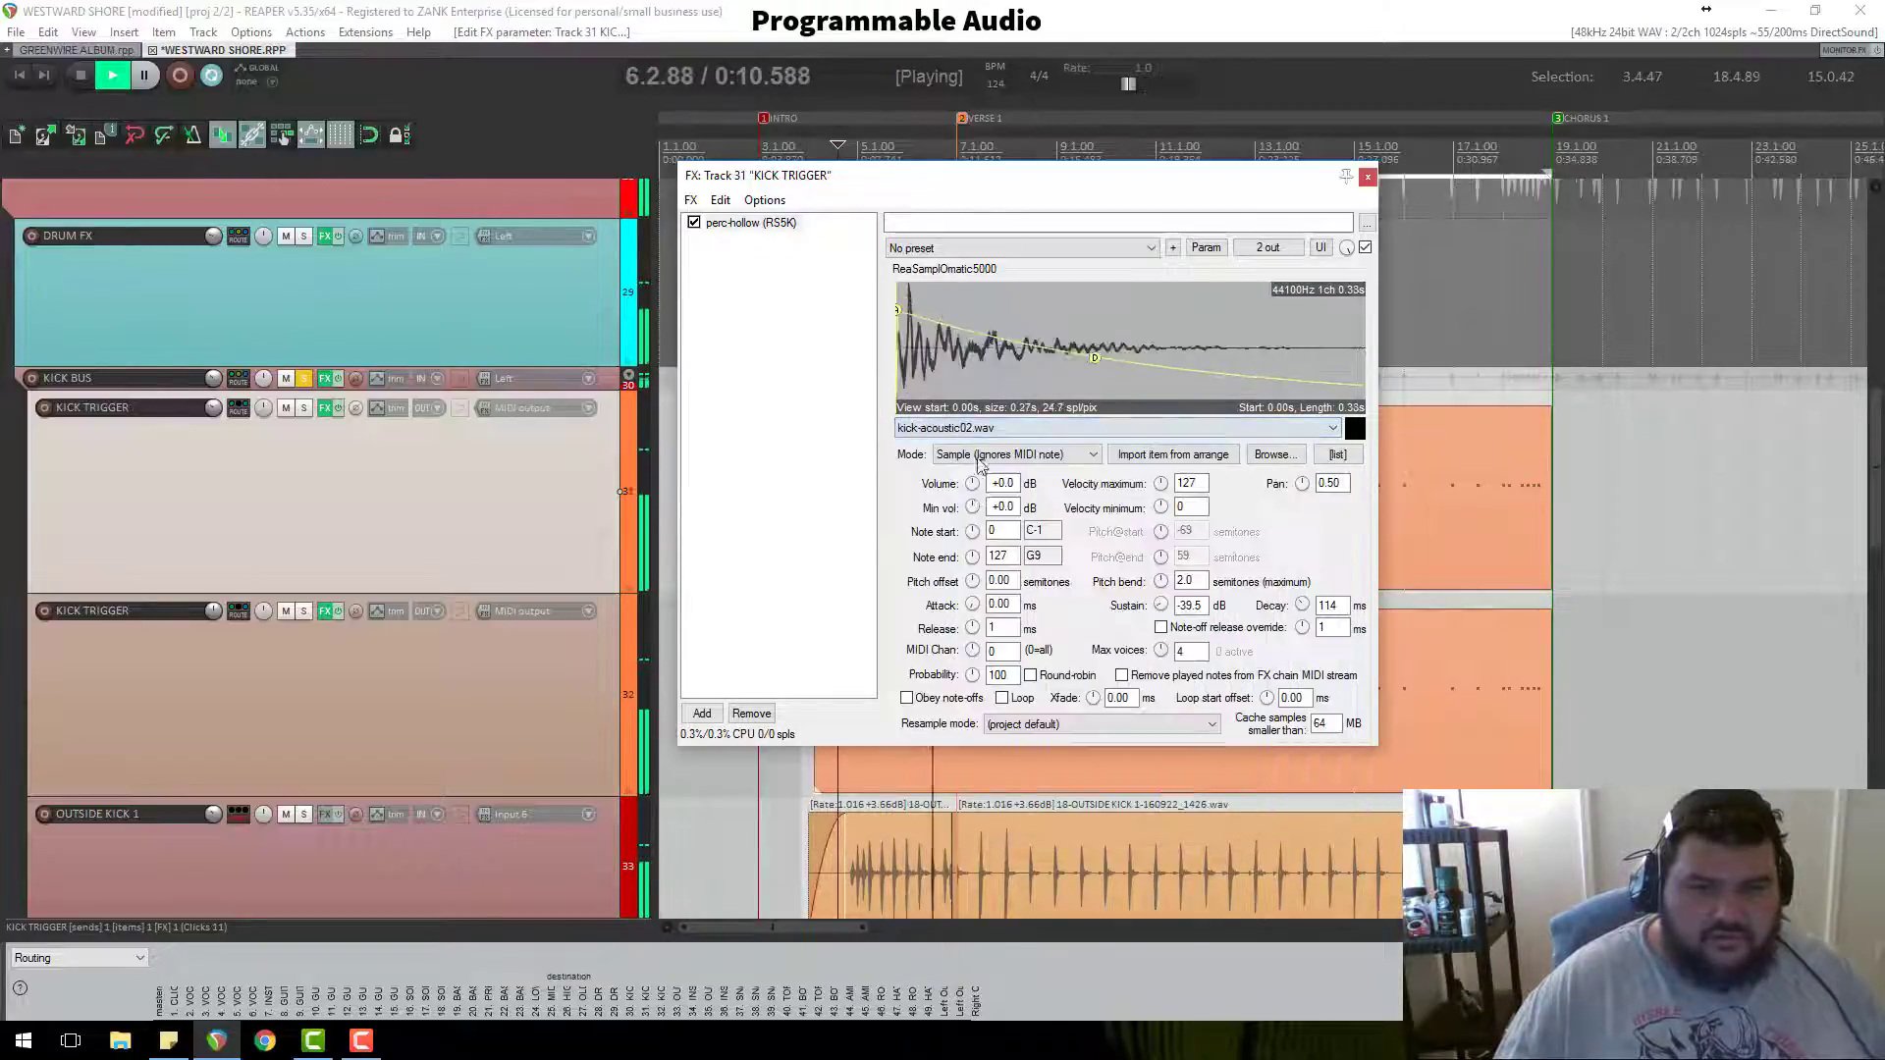
click(977, 429)
scroll(977, 462, up, 1)
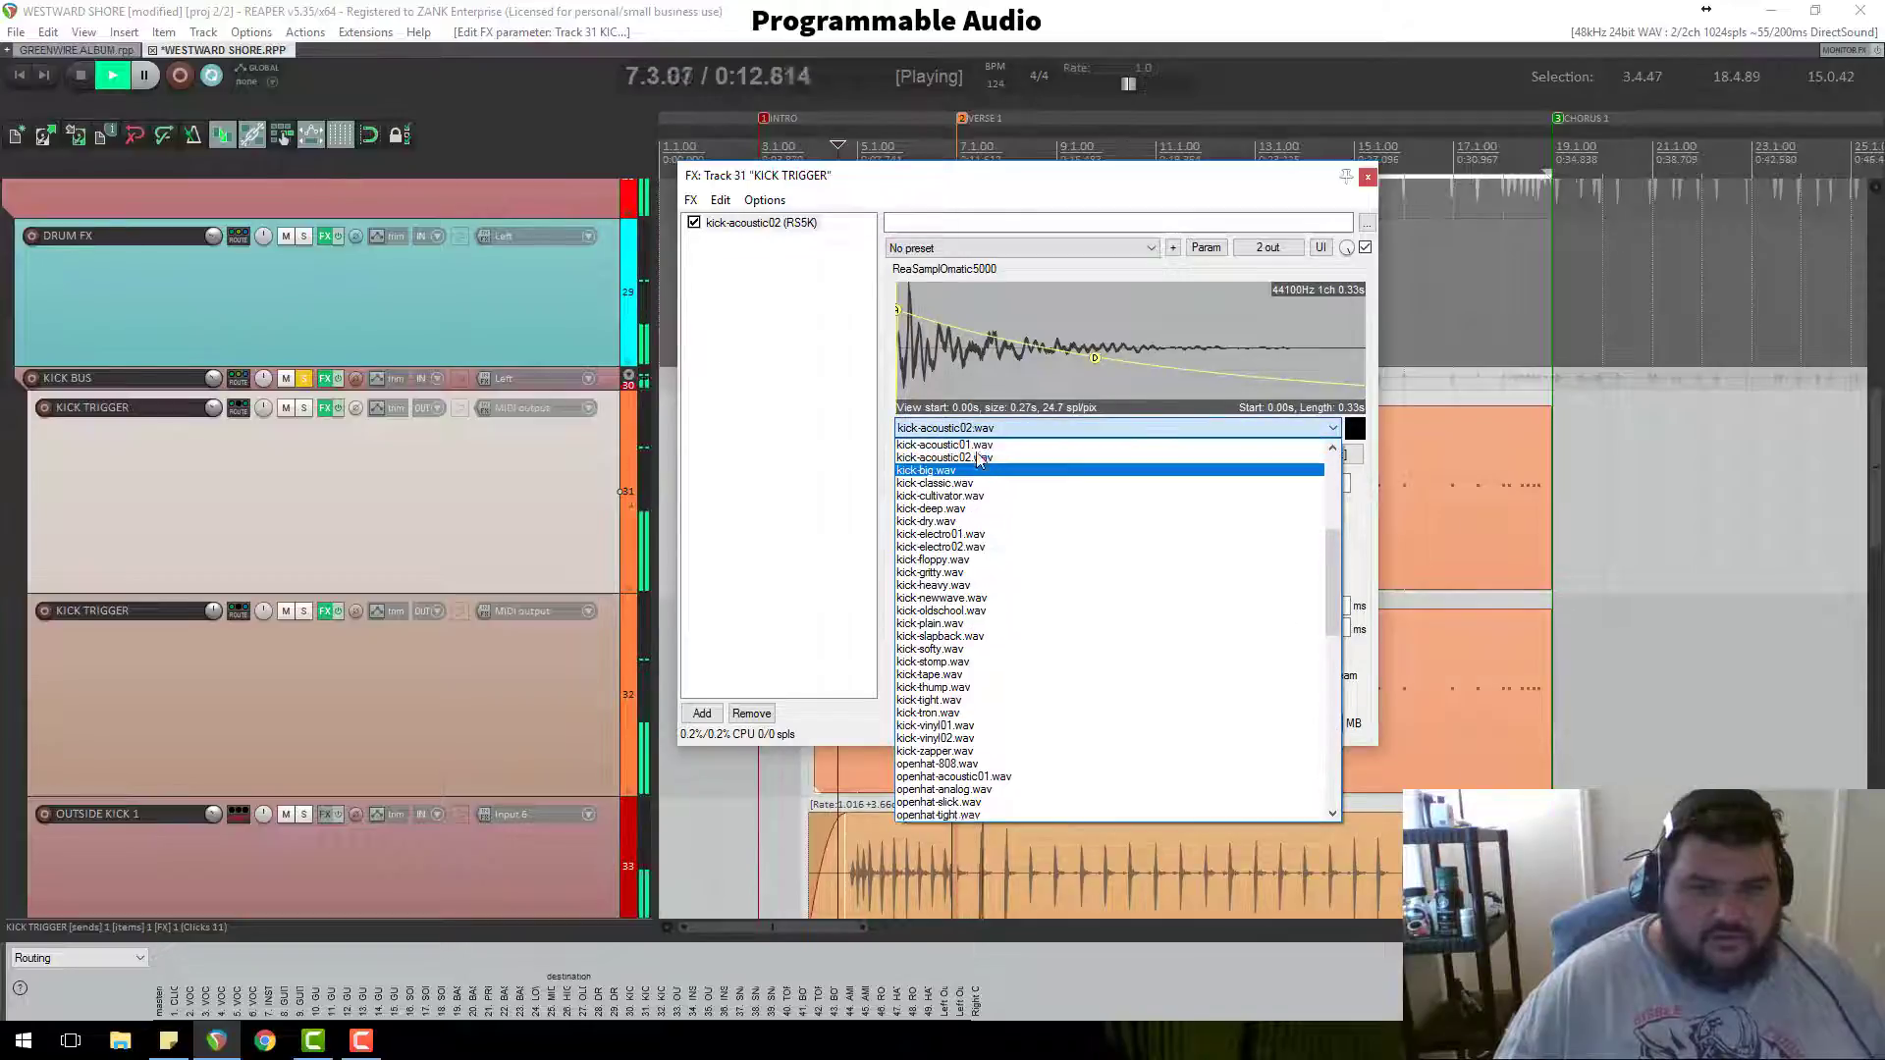
click(980, 471)
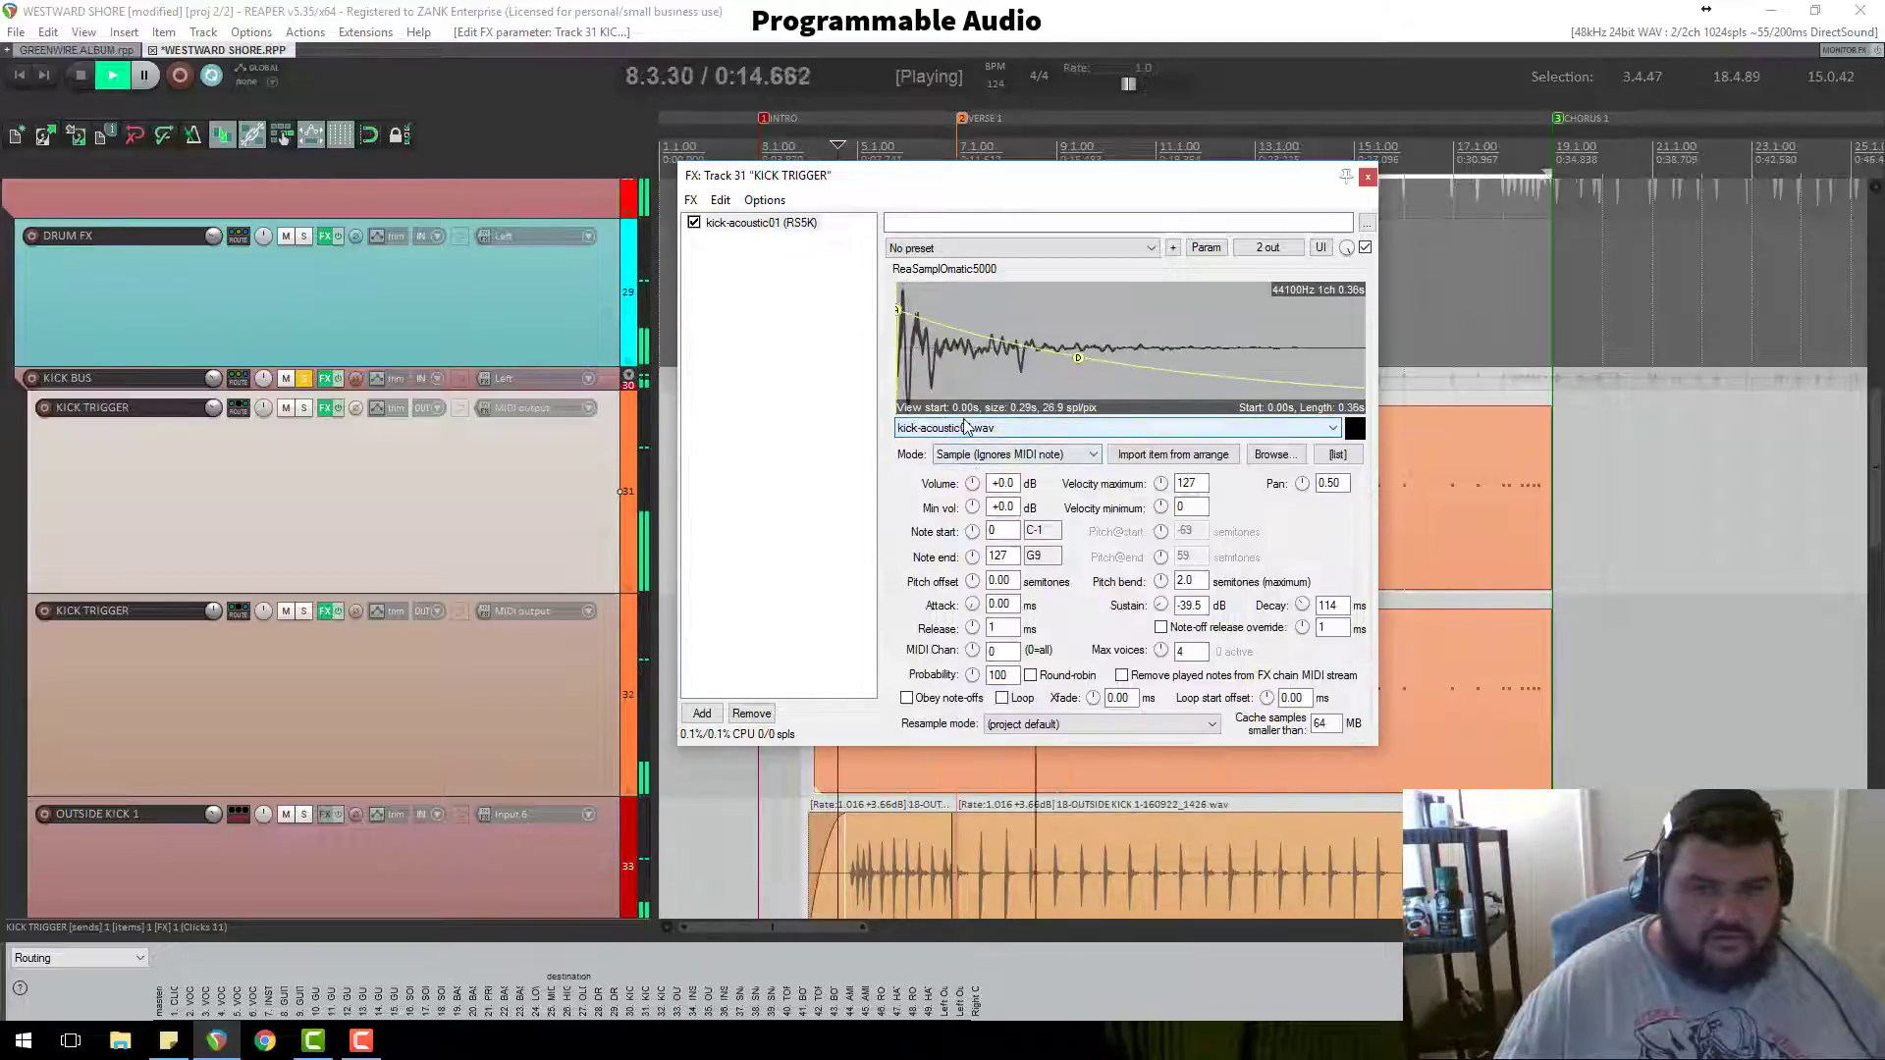
Step: Set the kick sampler's decay to 62 ms and sustain to -inf, load kick-acoustic02.wav and stop playback
drag(1076, 362, 978, 402)
scroll(1043, 369, down, 1)
click(963, 429)
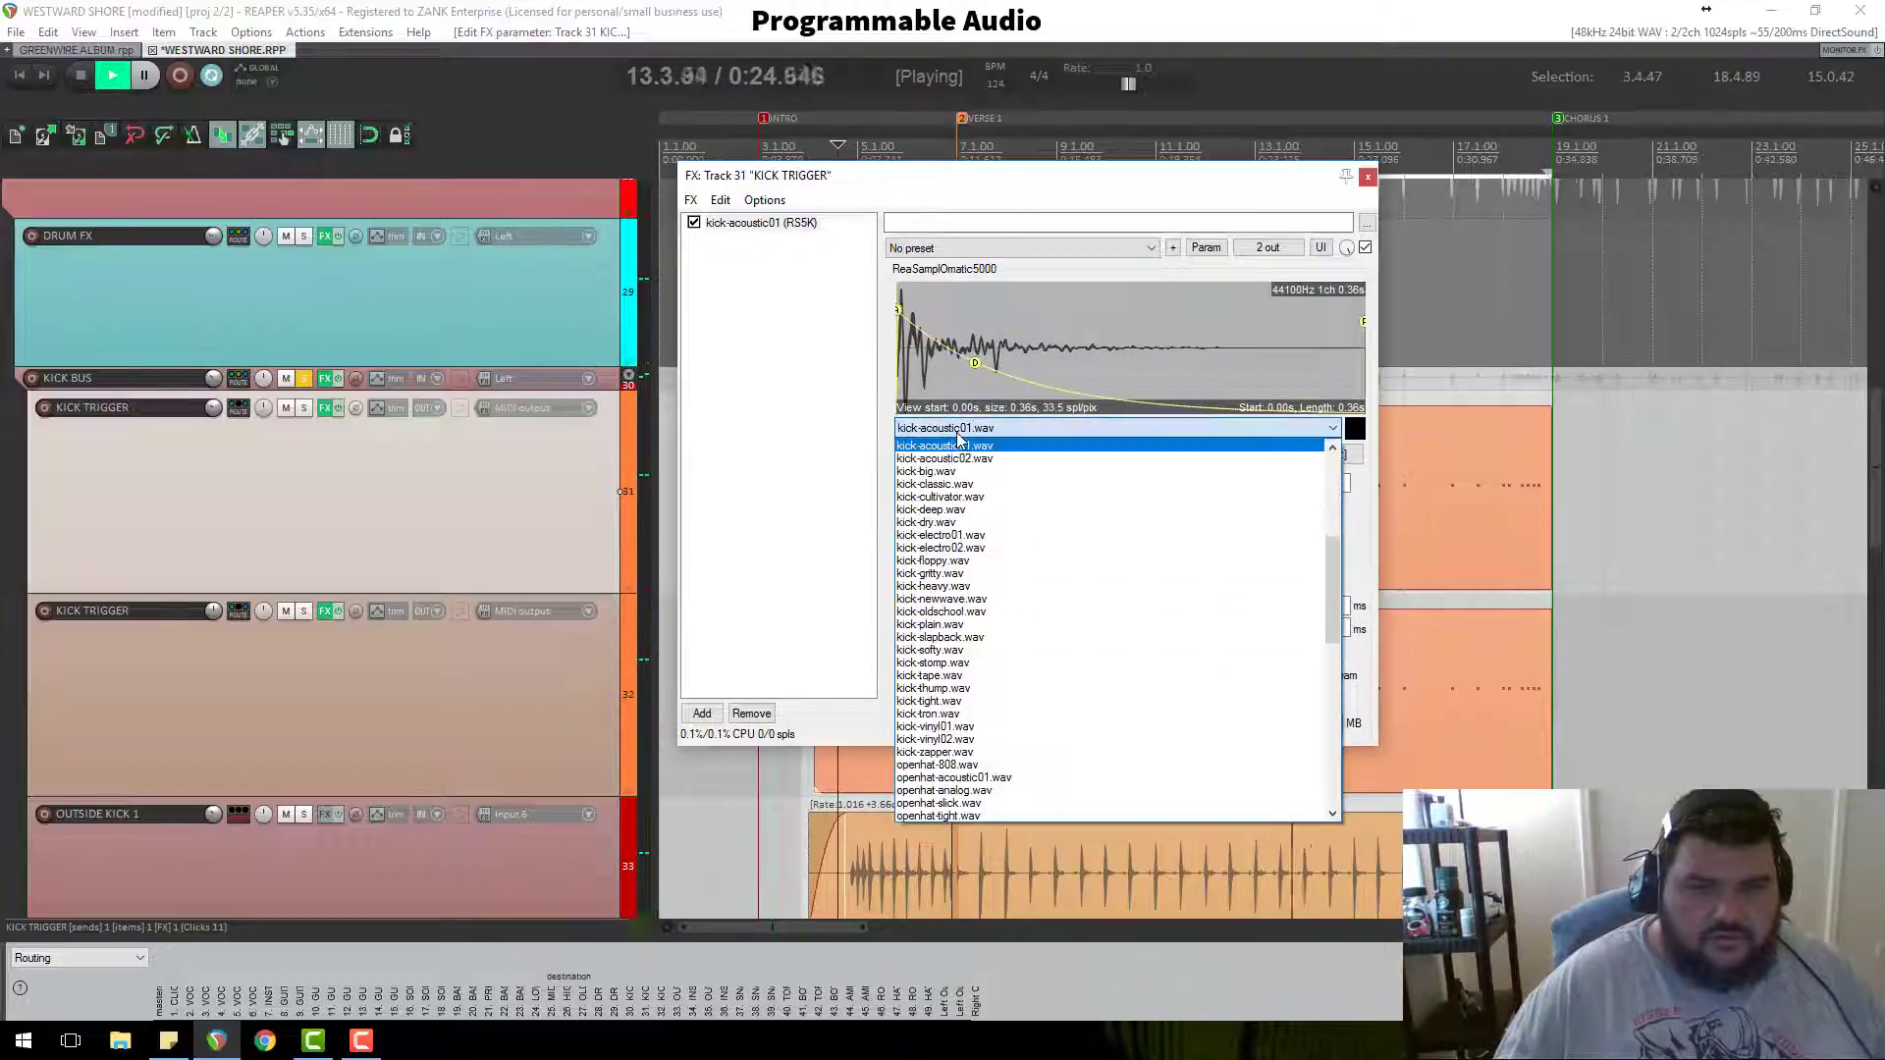
click(956, 459)
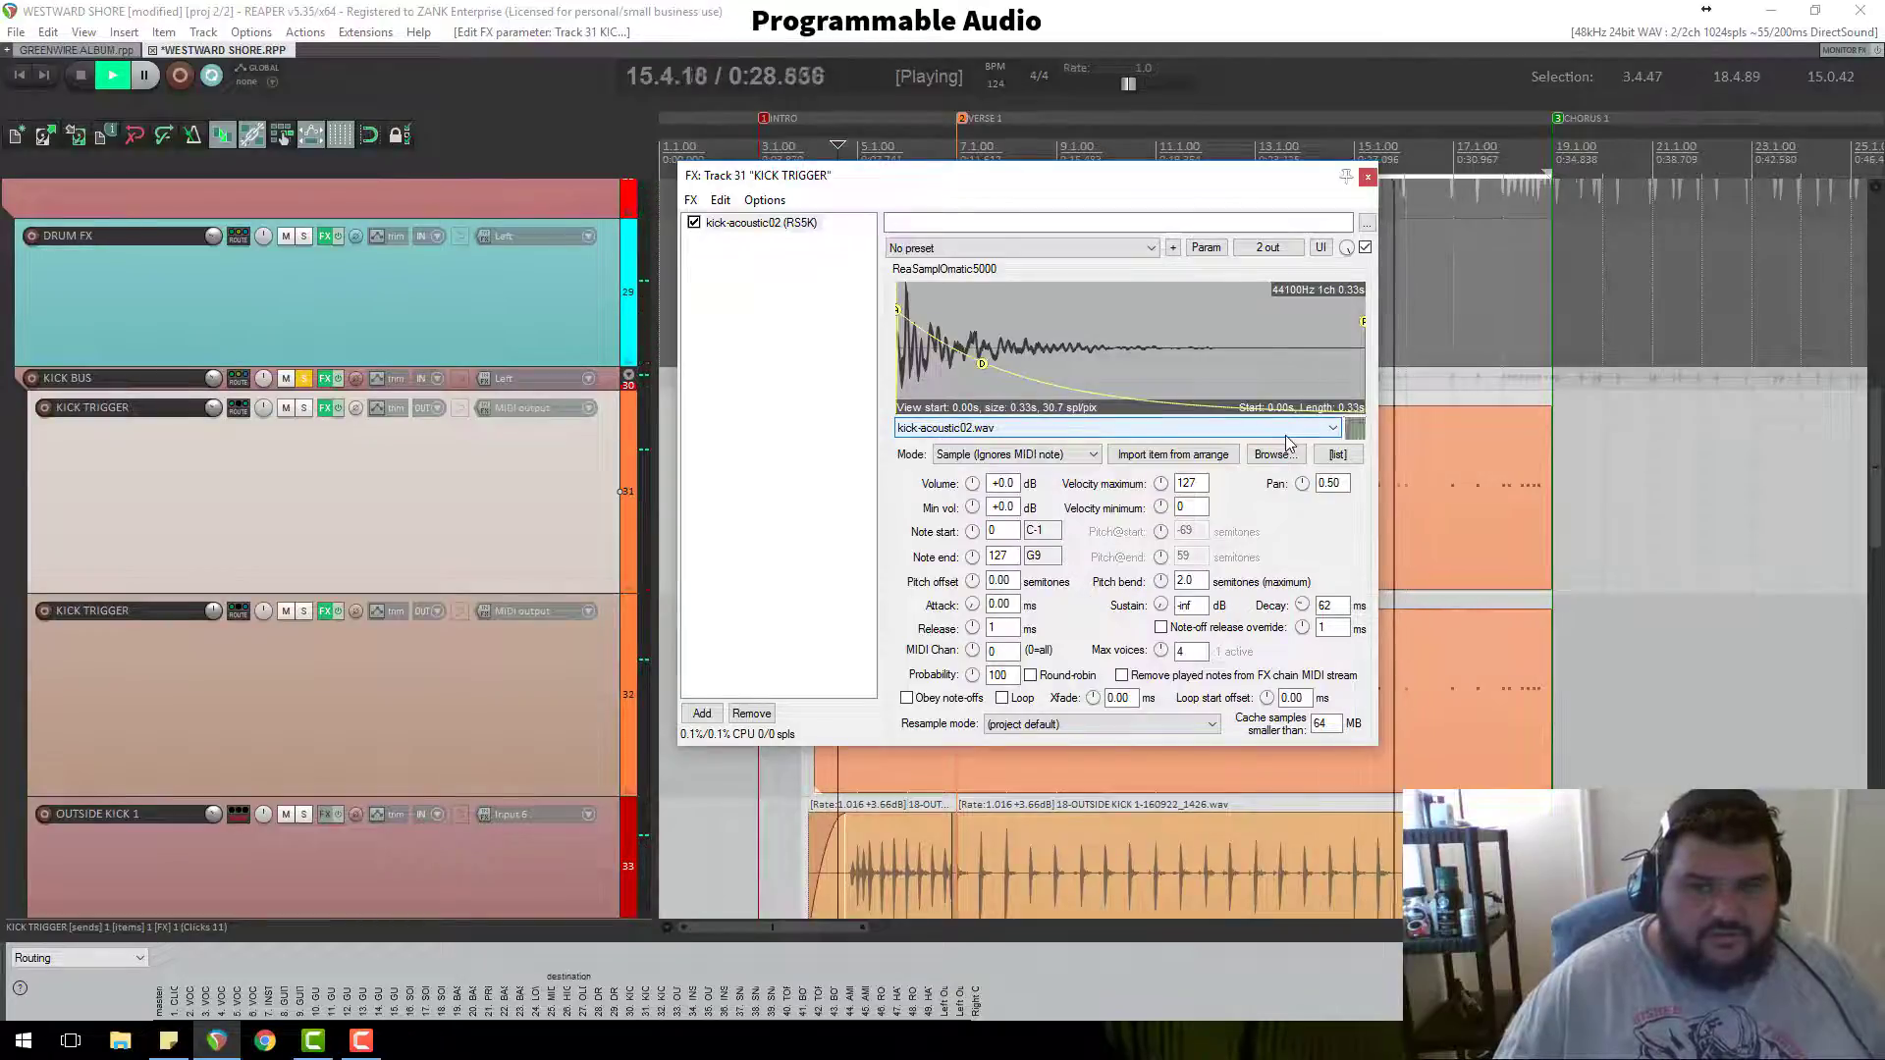
key(space)
Step: Save the WESTWARD SHORE project
click(251, 33)
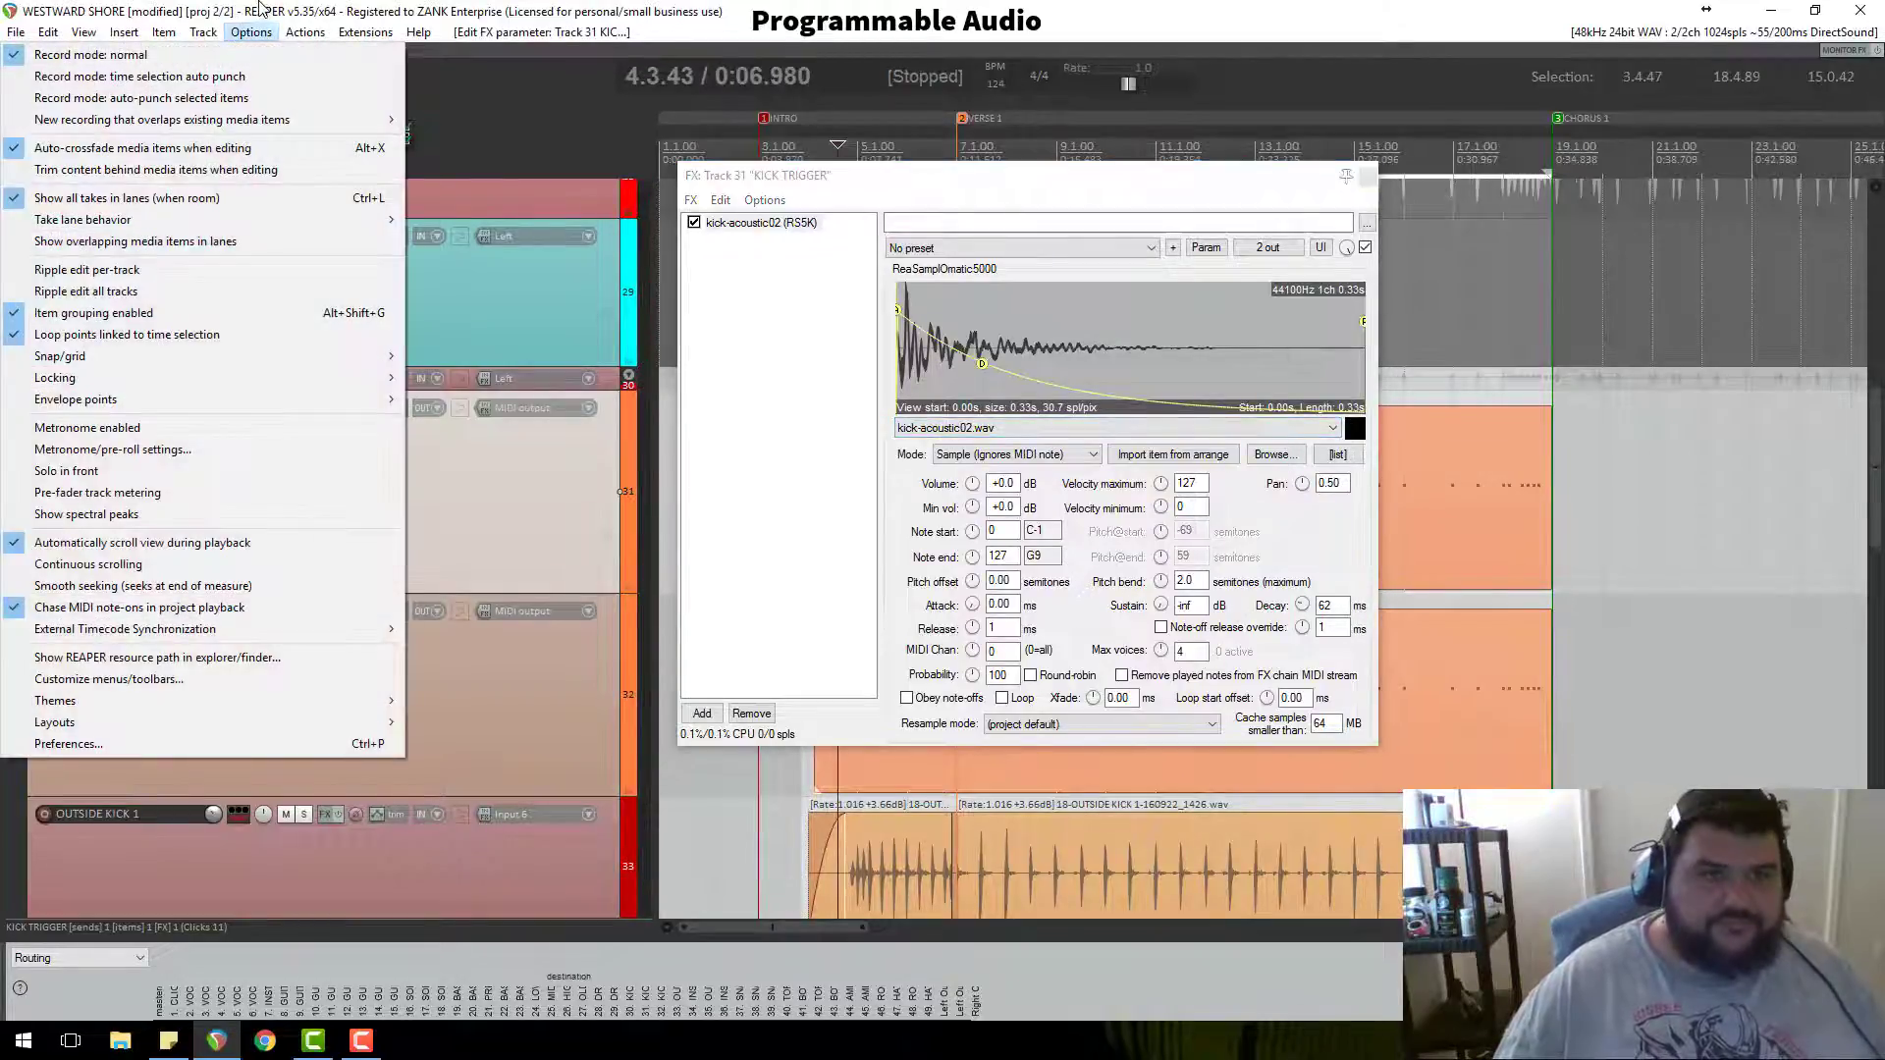
click(261, 8)
key(ctrl+s)
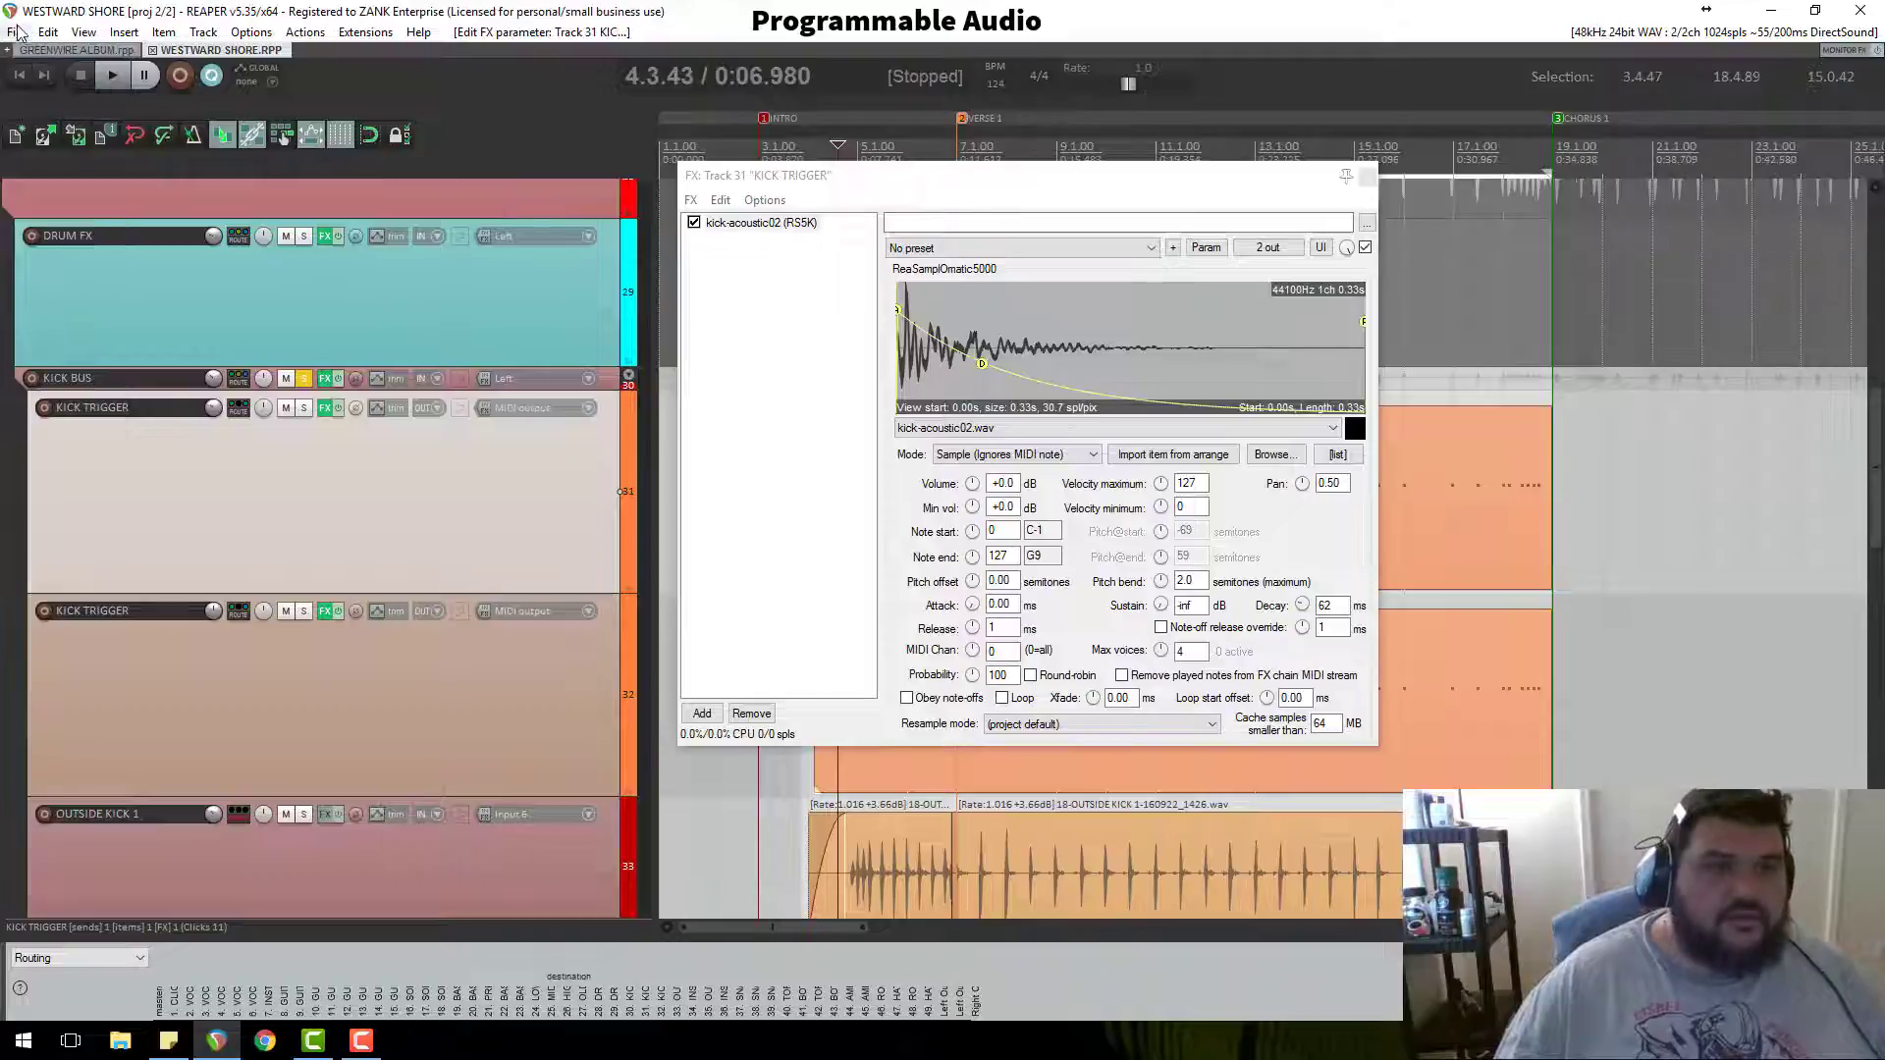
click(16, 33)
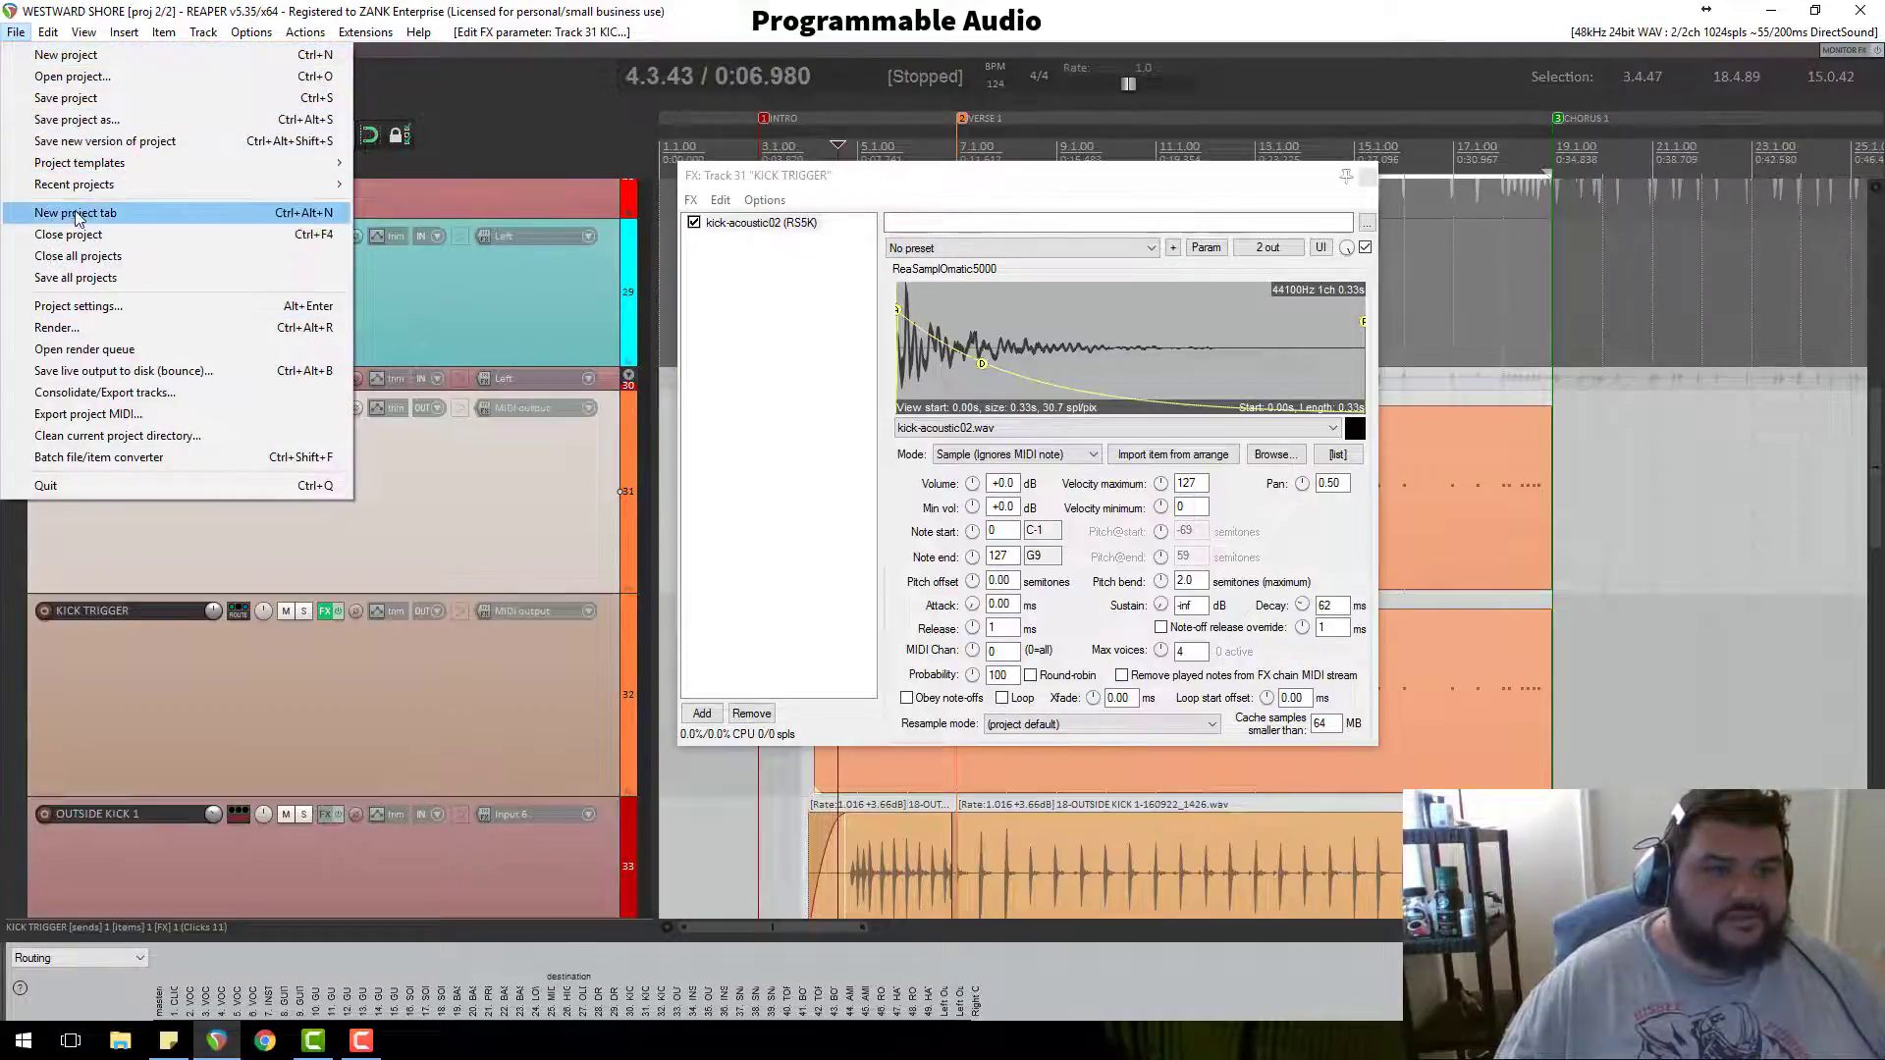
Step: Create a new project tab and open the DOWN AGAIN 2 project from the DOWN AGAIN folder in it
click(39, 212)
click(20, 33)
click(69, 76)
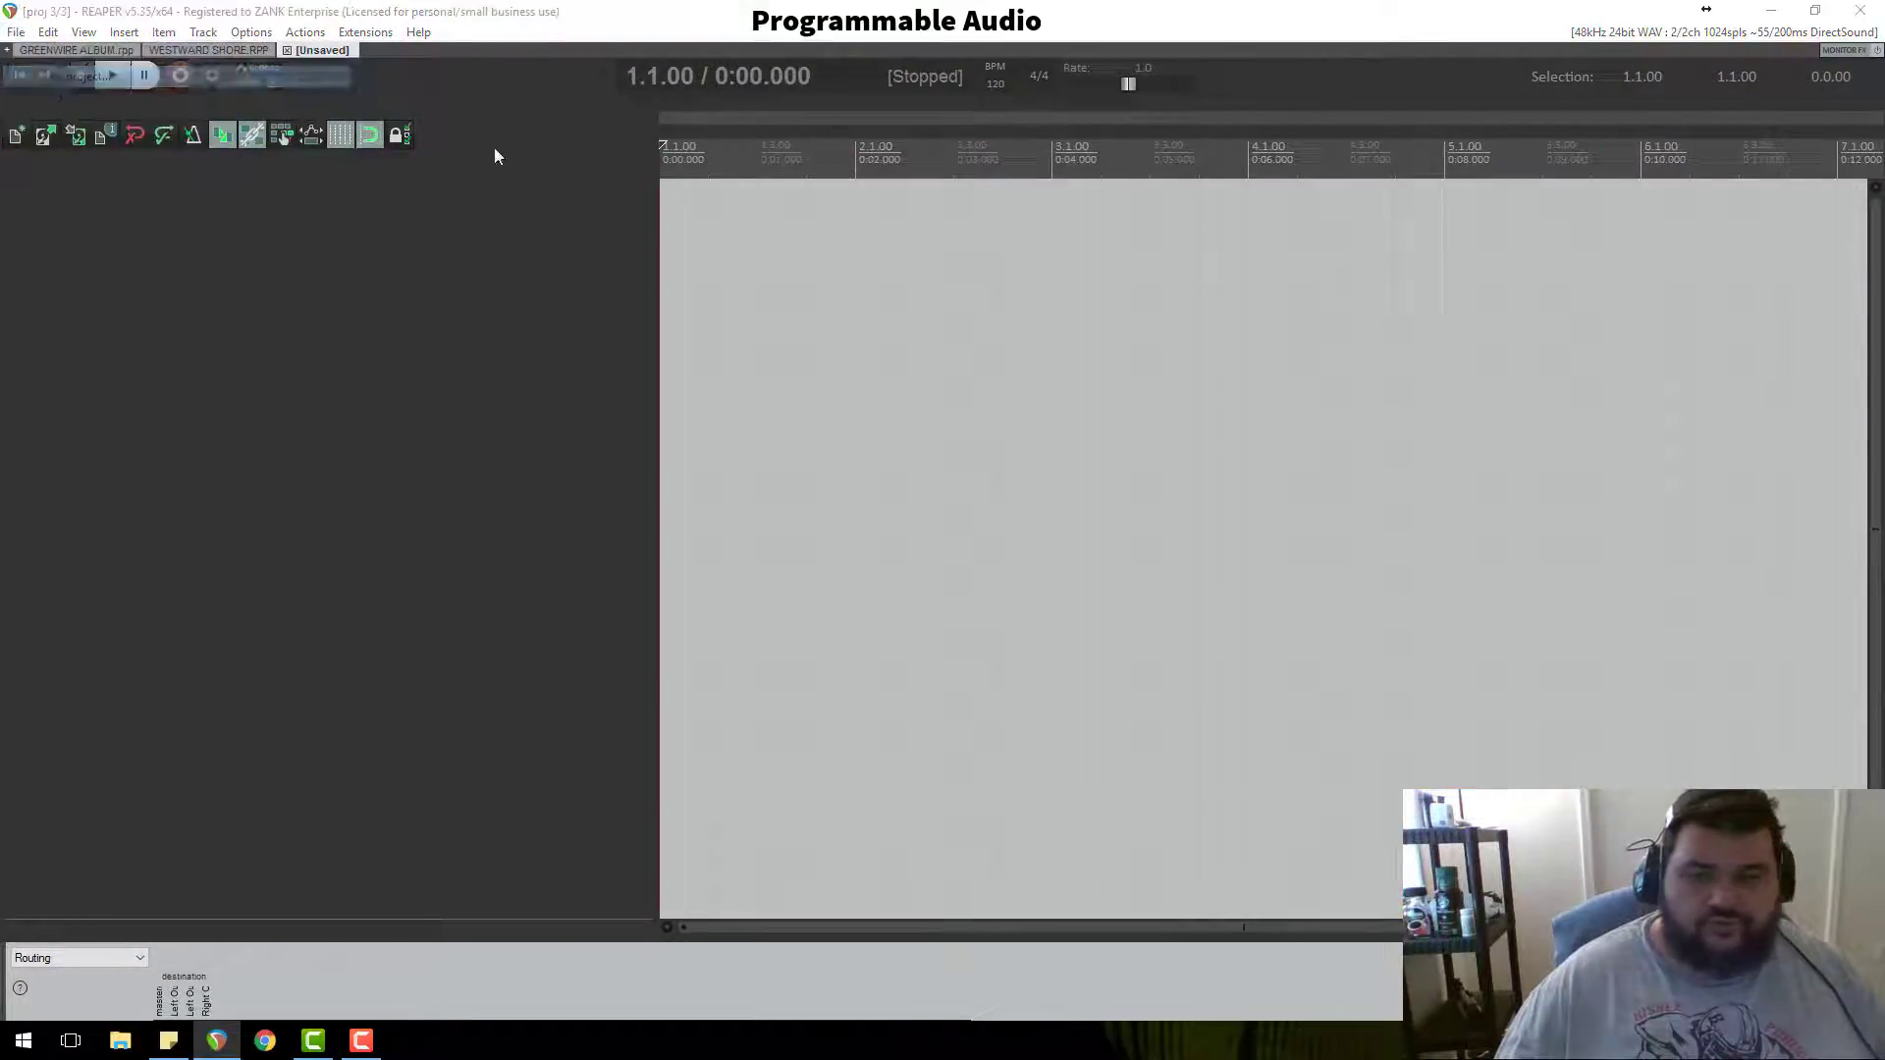
click(297, 88)
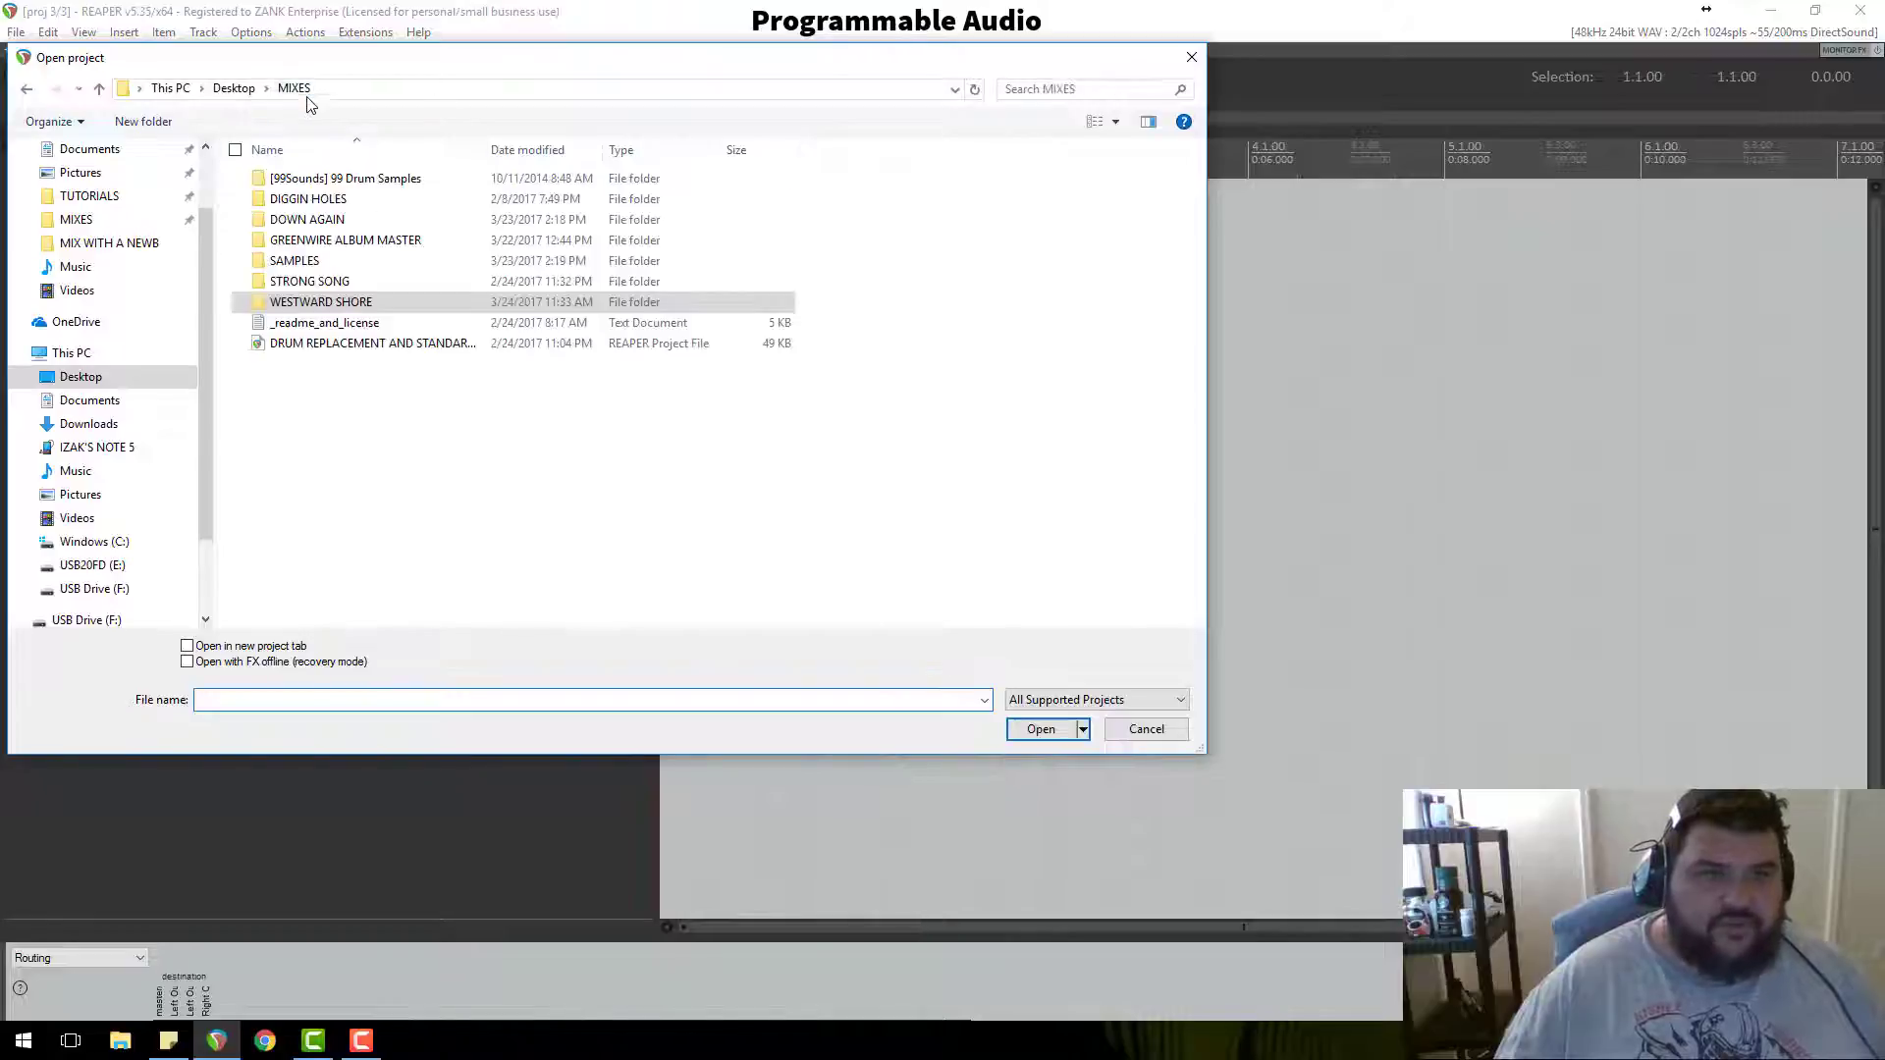
click(298, 224)
double_click(297, 221)
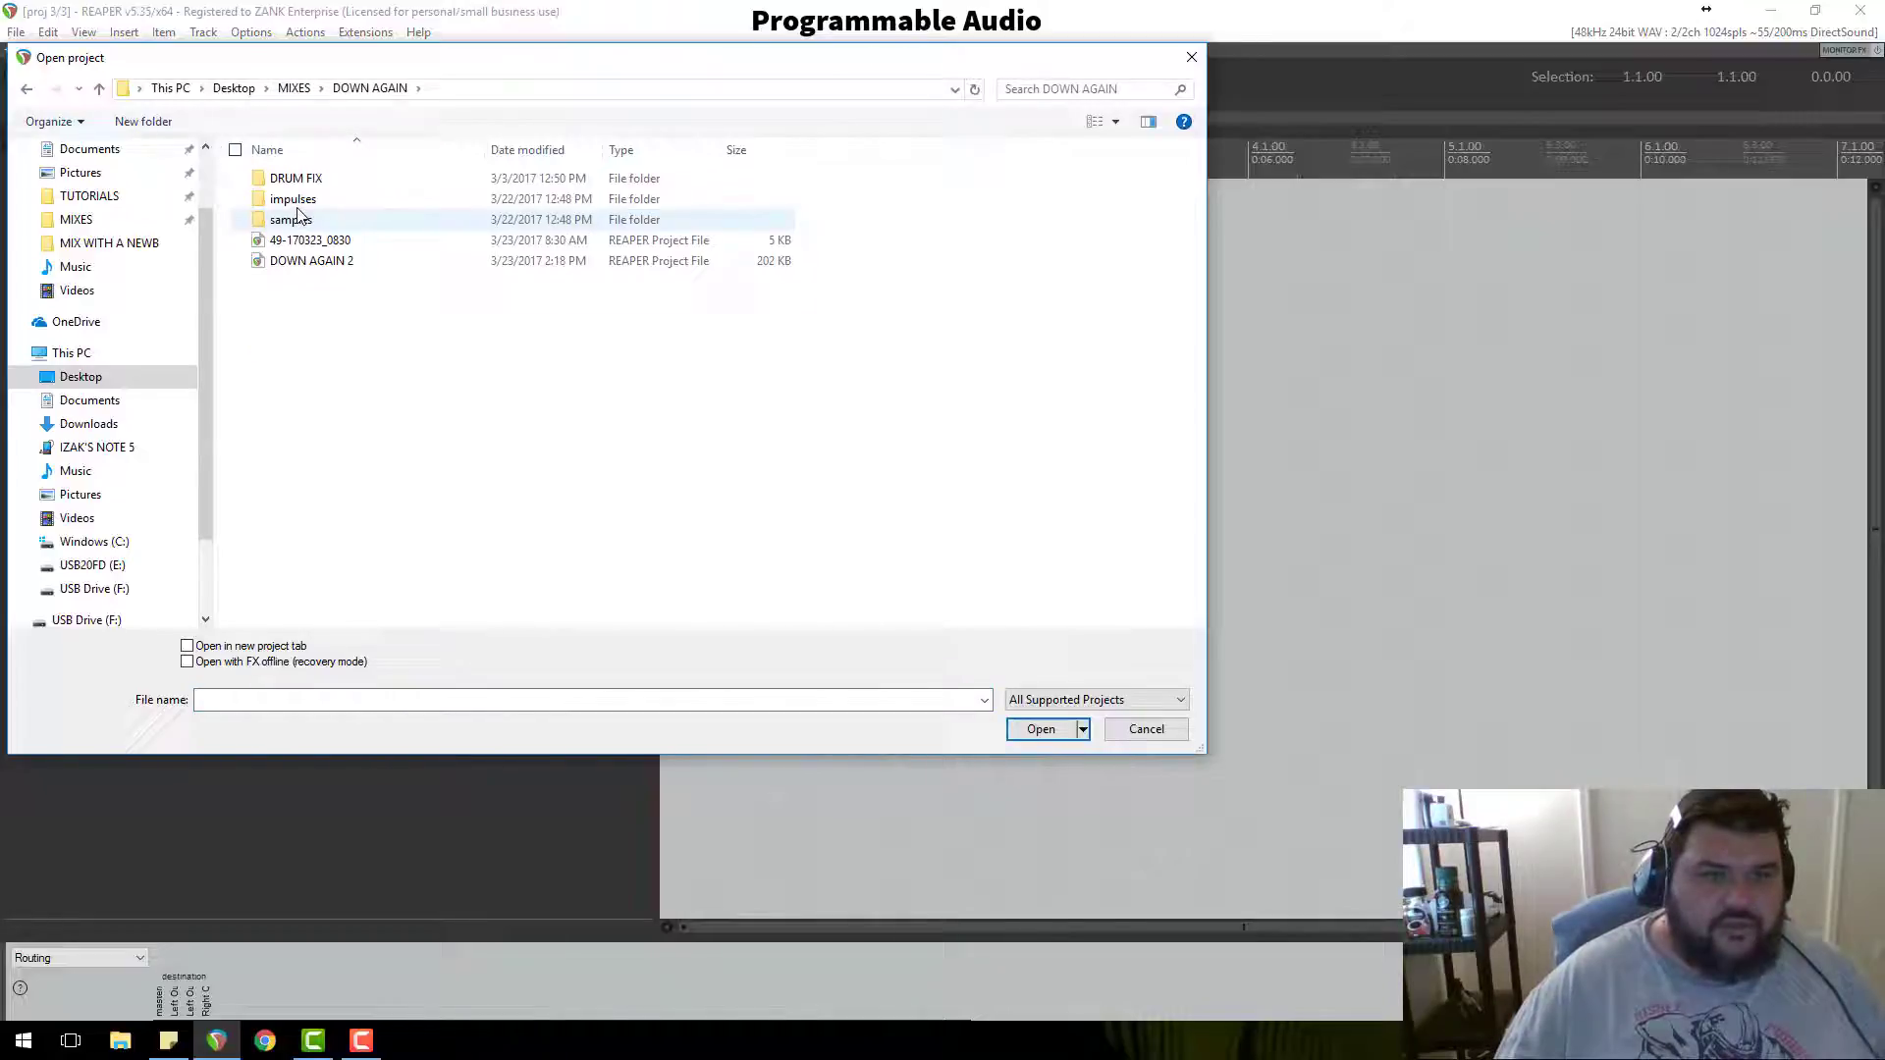
click(295, 261)
double_click(294, 261)
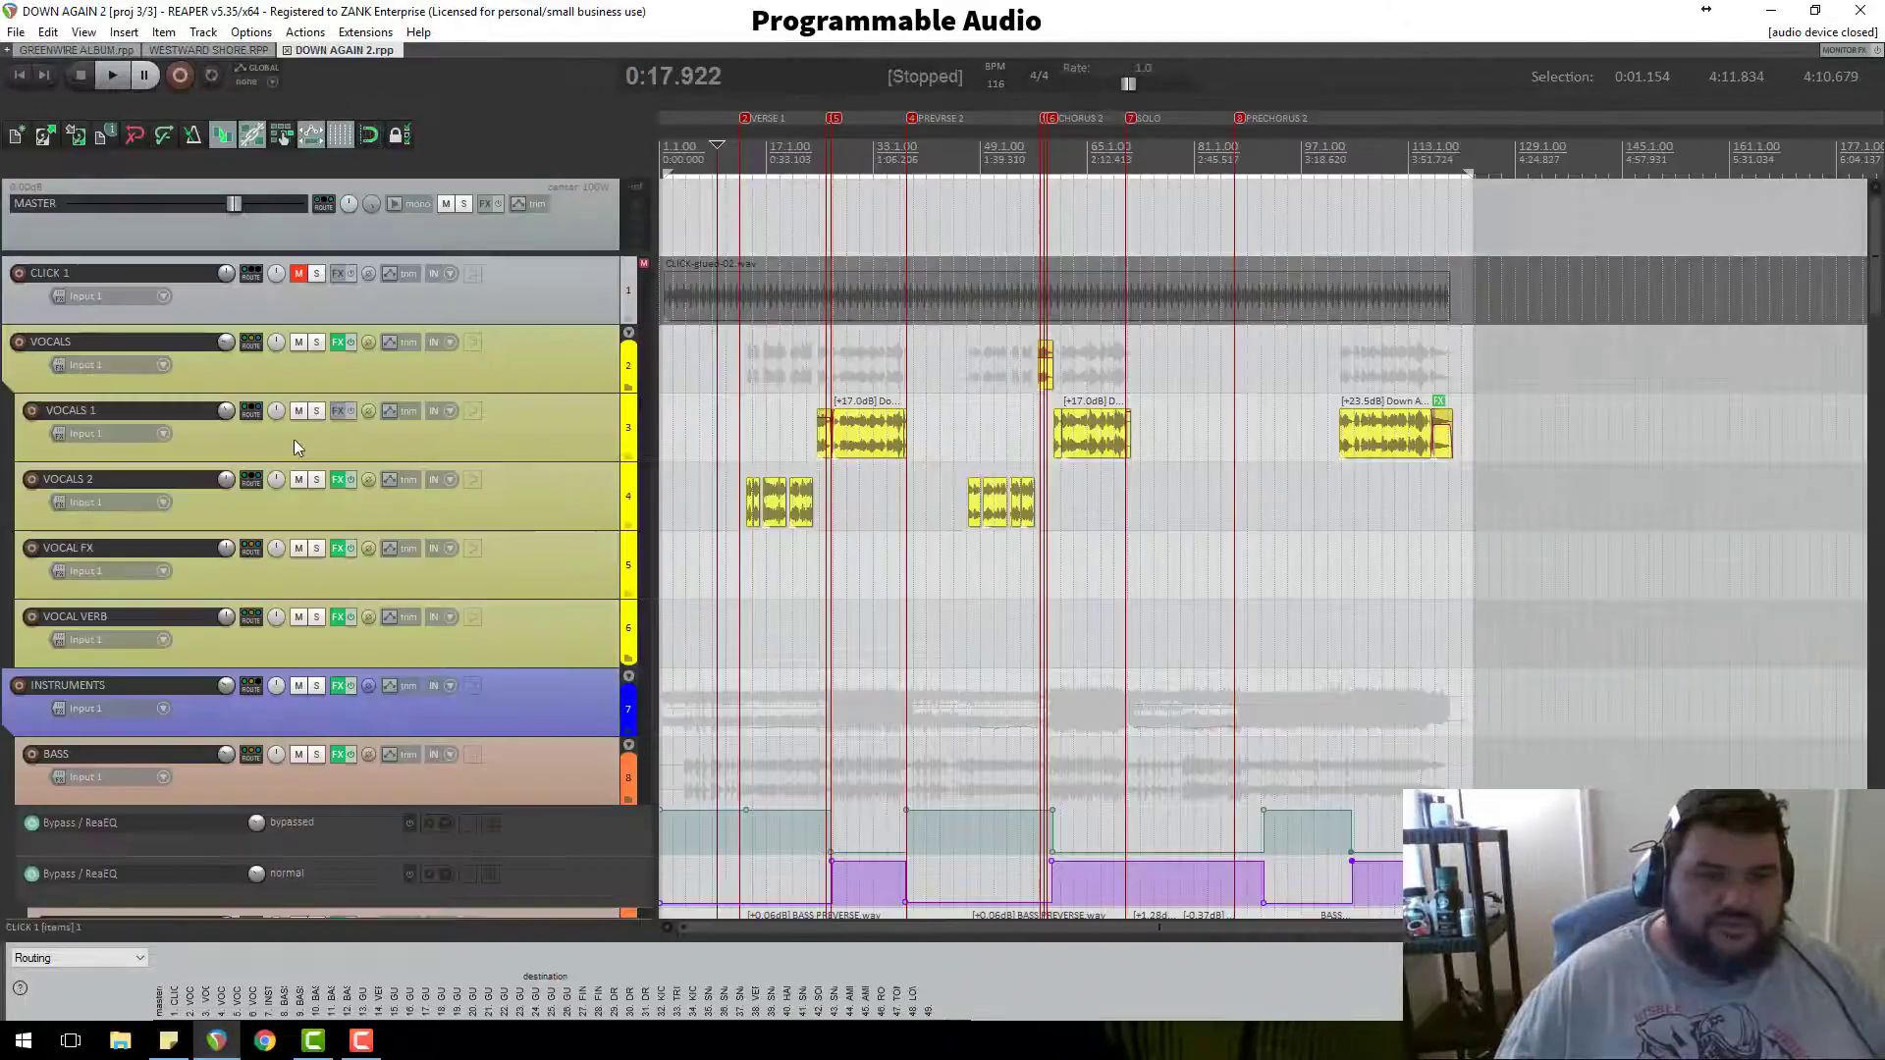
Step: Find the TRIGGER - stem track among the drums and inspect its Transient Controller and first ReaEQ
scroll(463, 450, down, 3)
scroll(598, 439, down, 5)
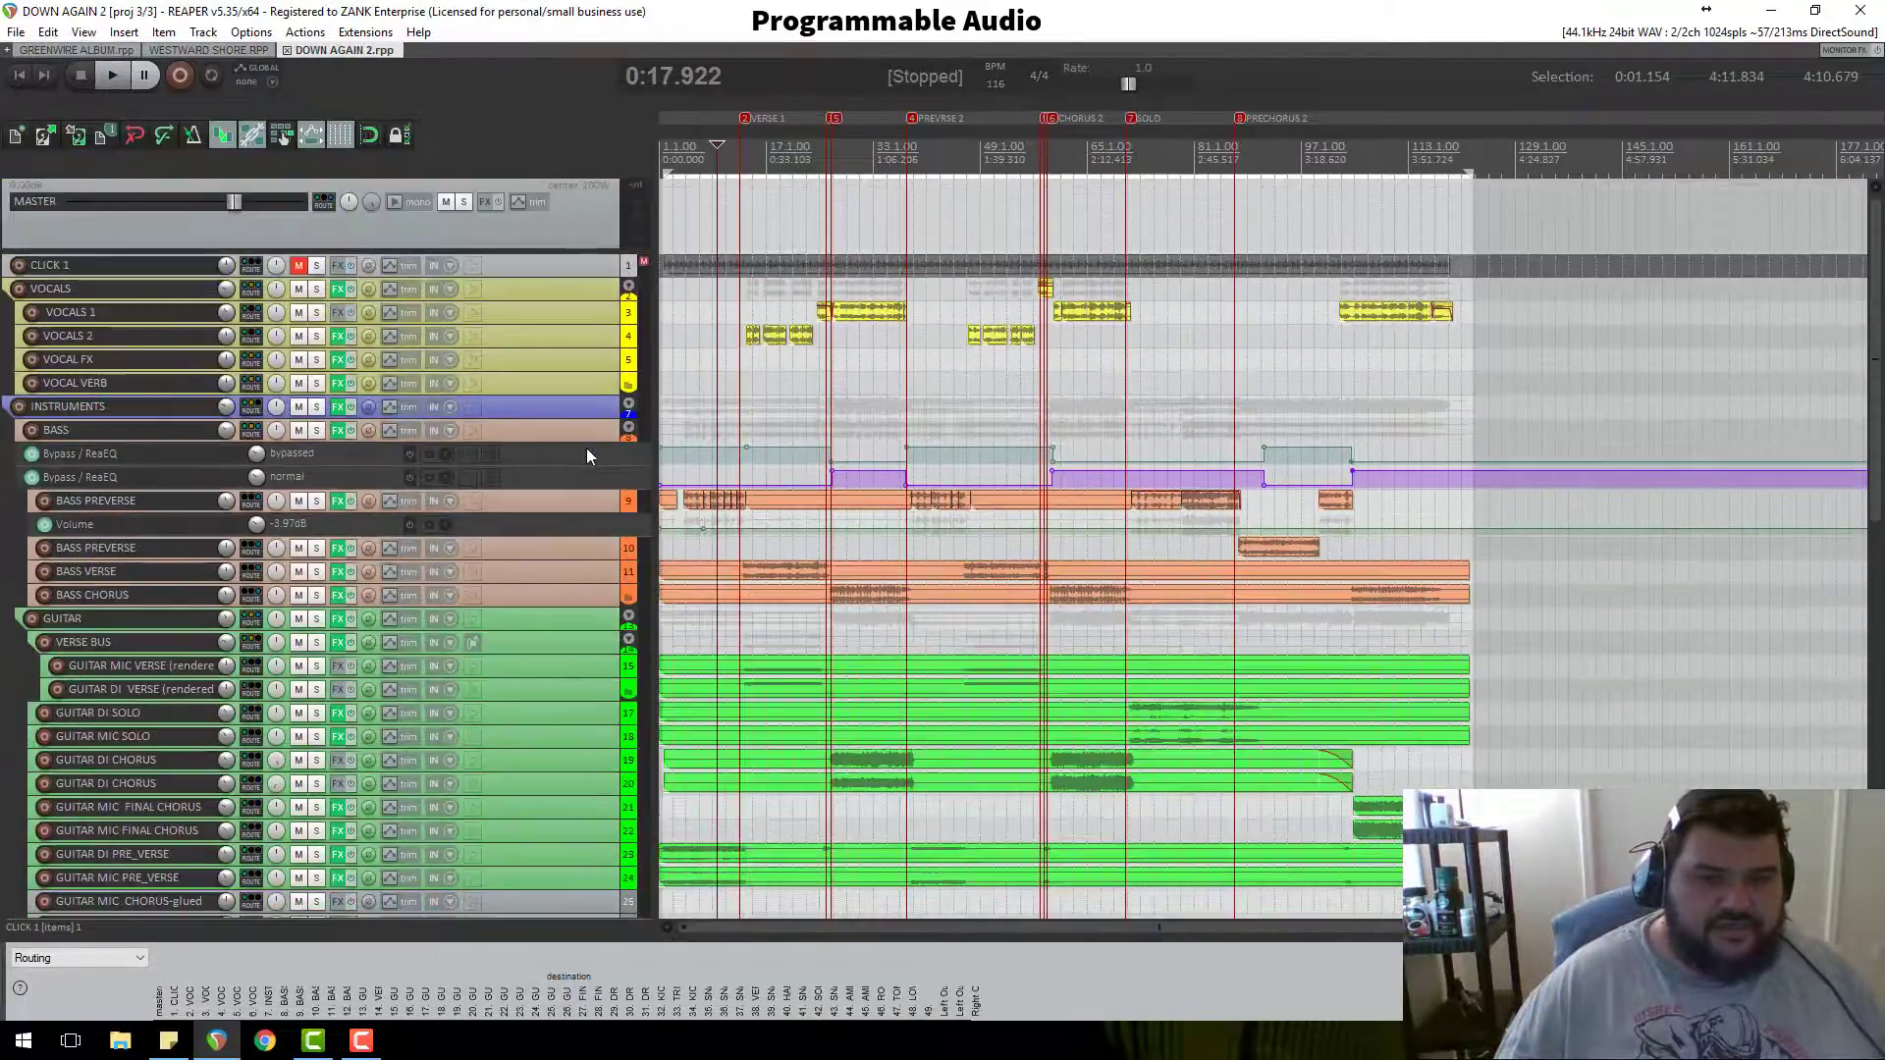
scroll(569, 526, down, 6)
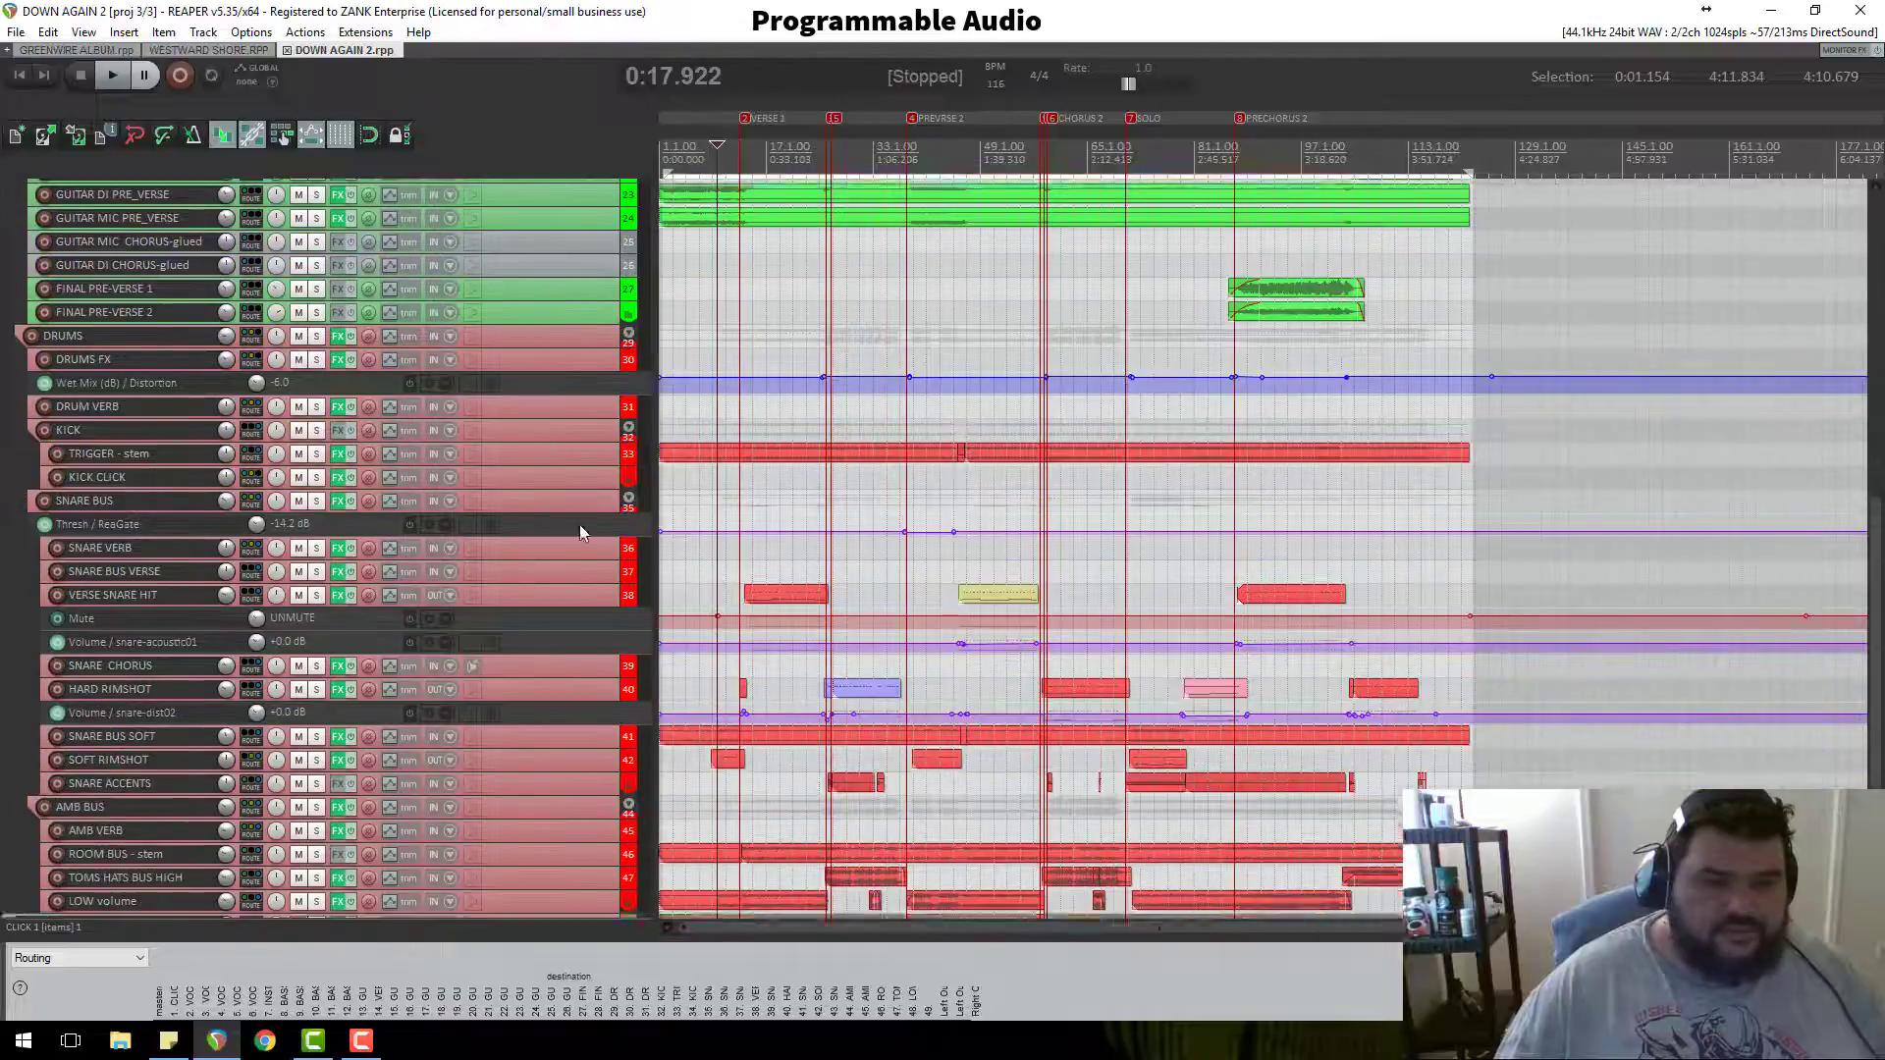
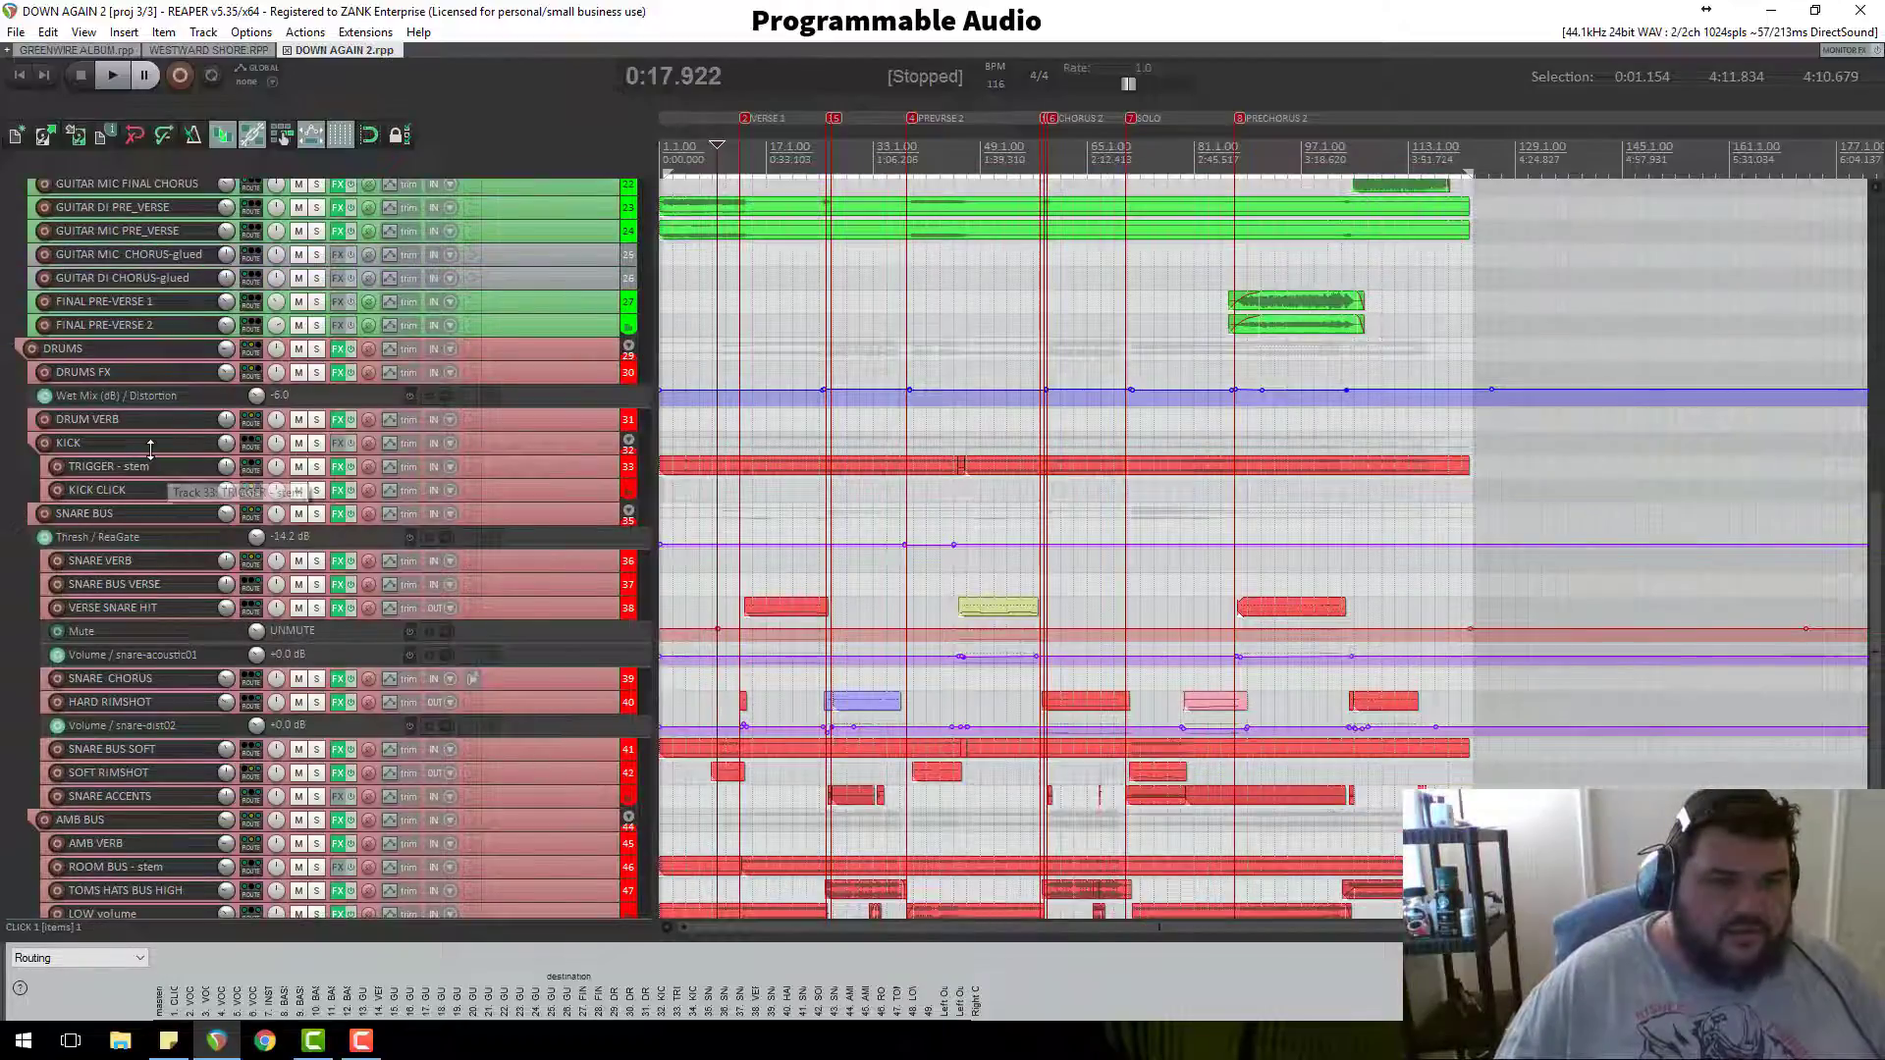
click(339, 468)
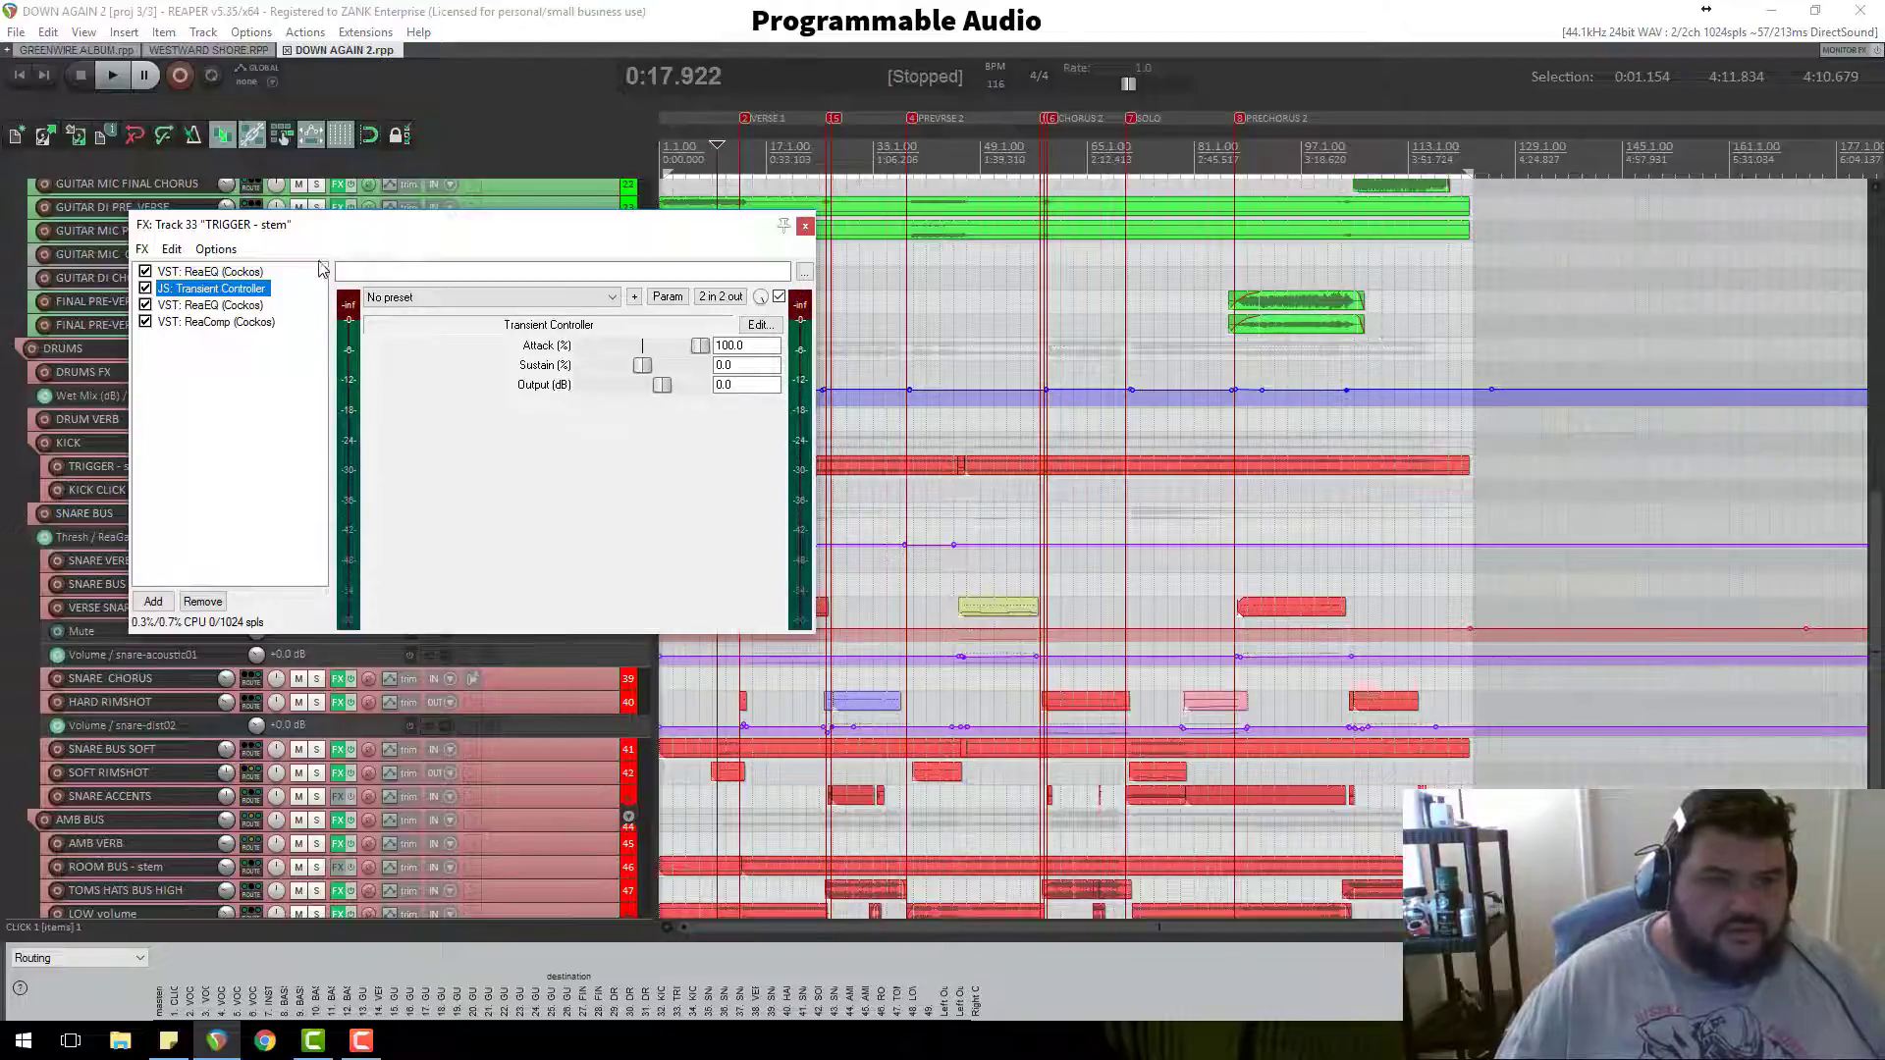
drag(322, 224, 570, 268)
click(454, 314)
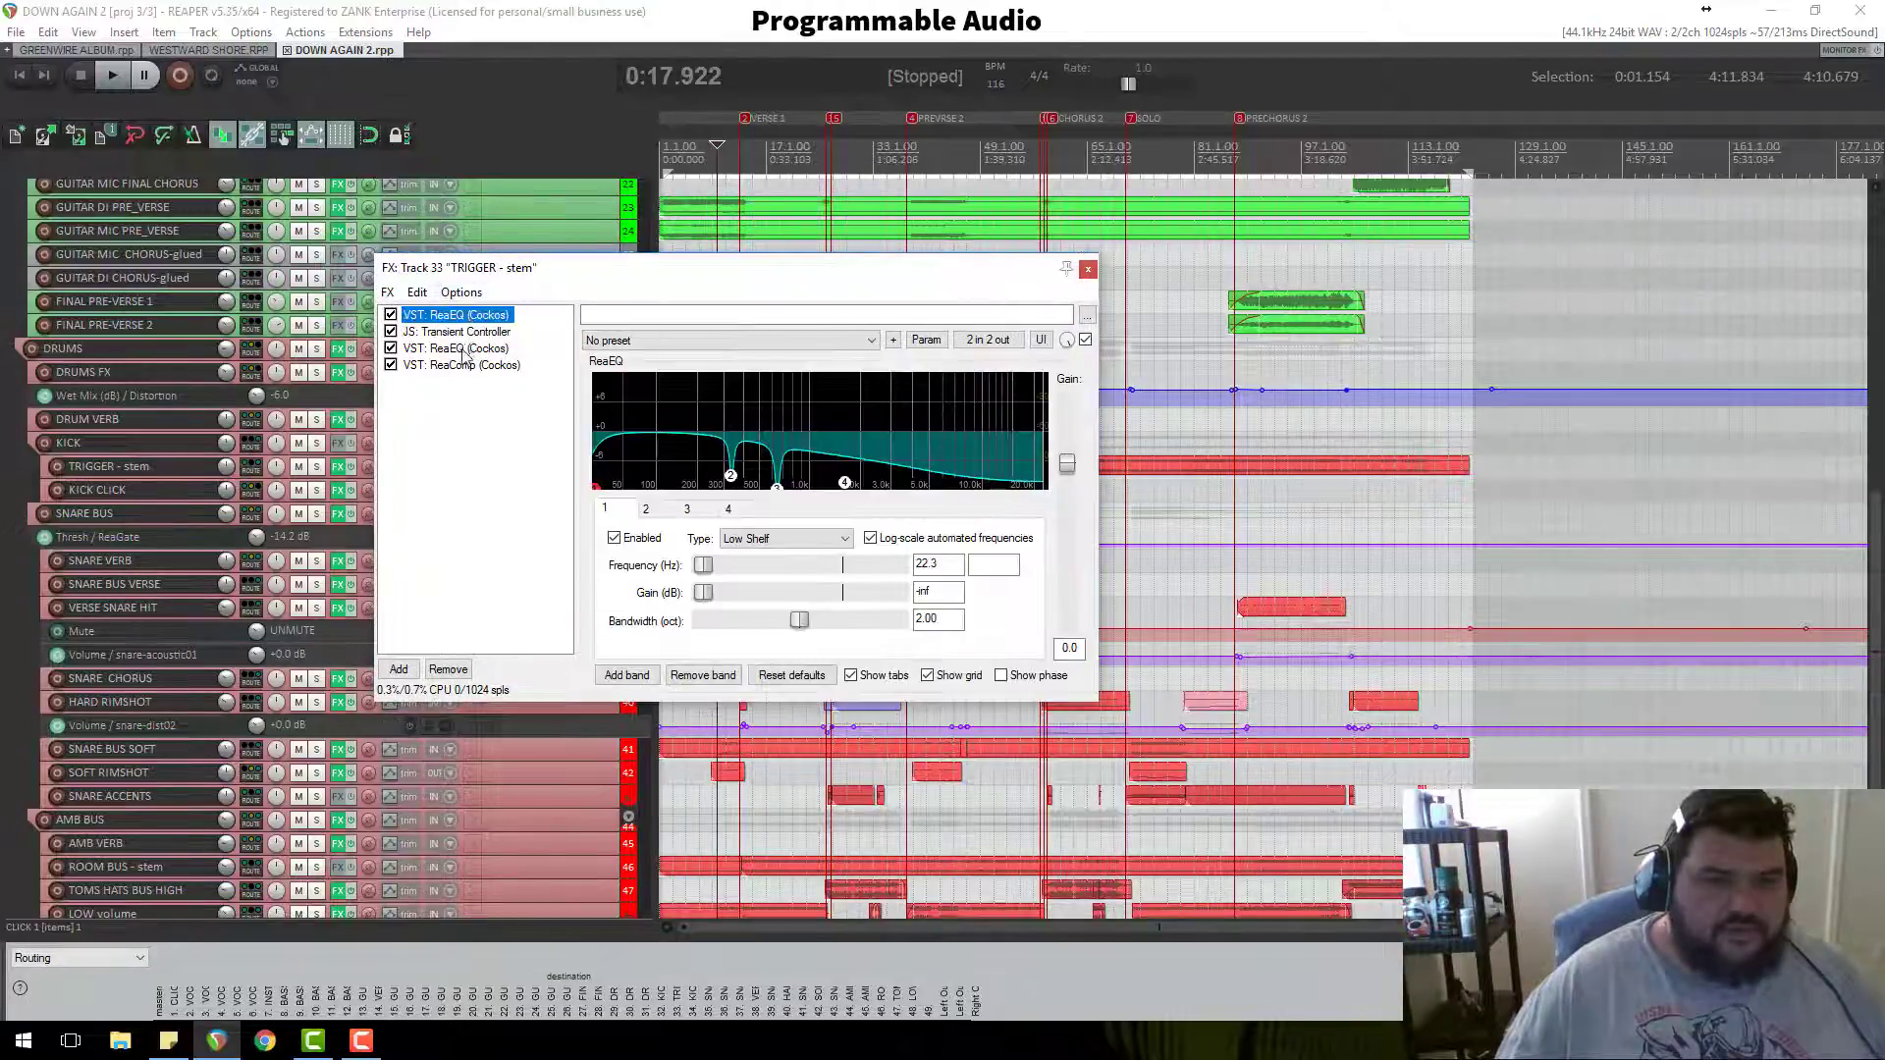
click(1088, 268)
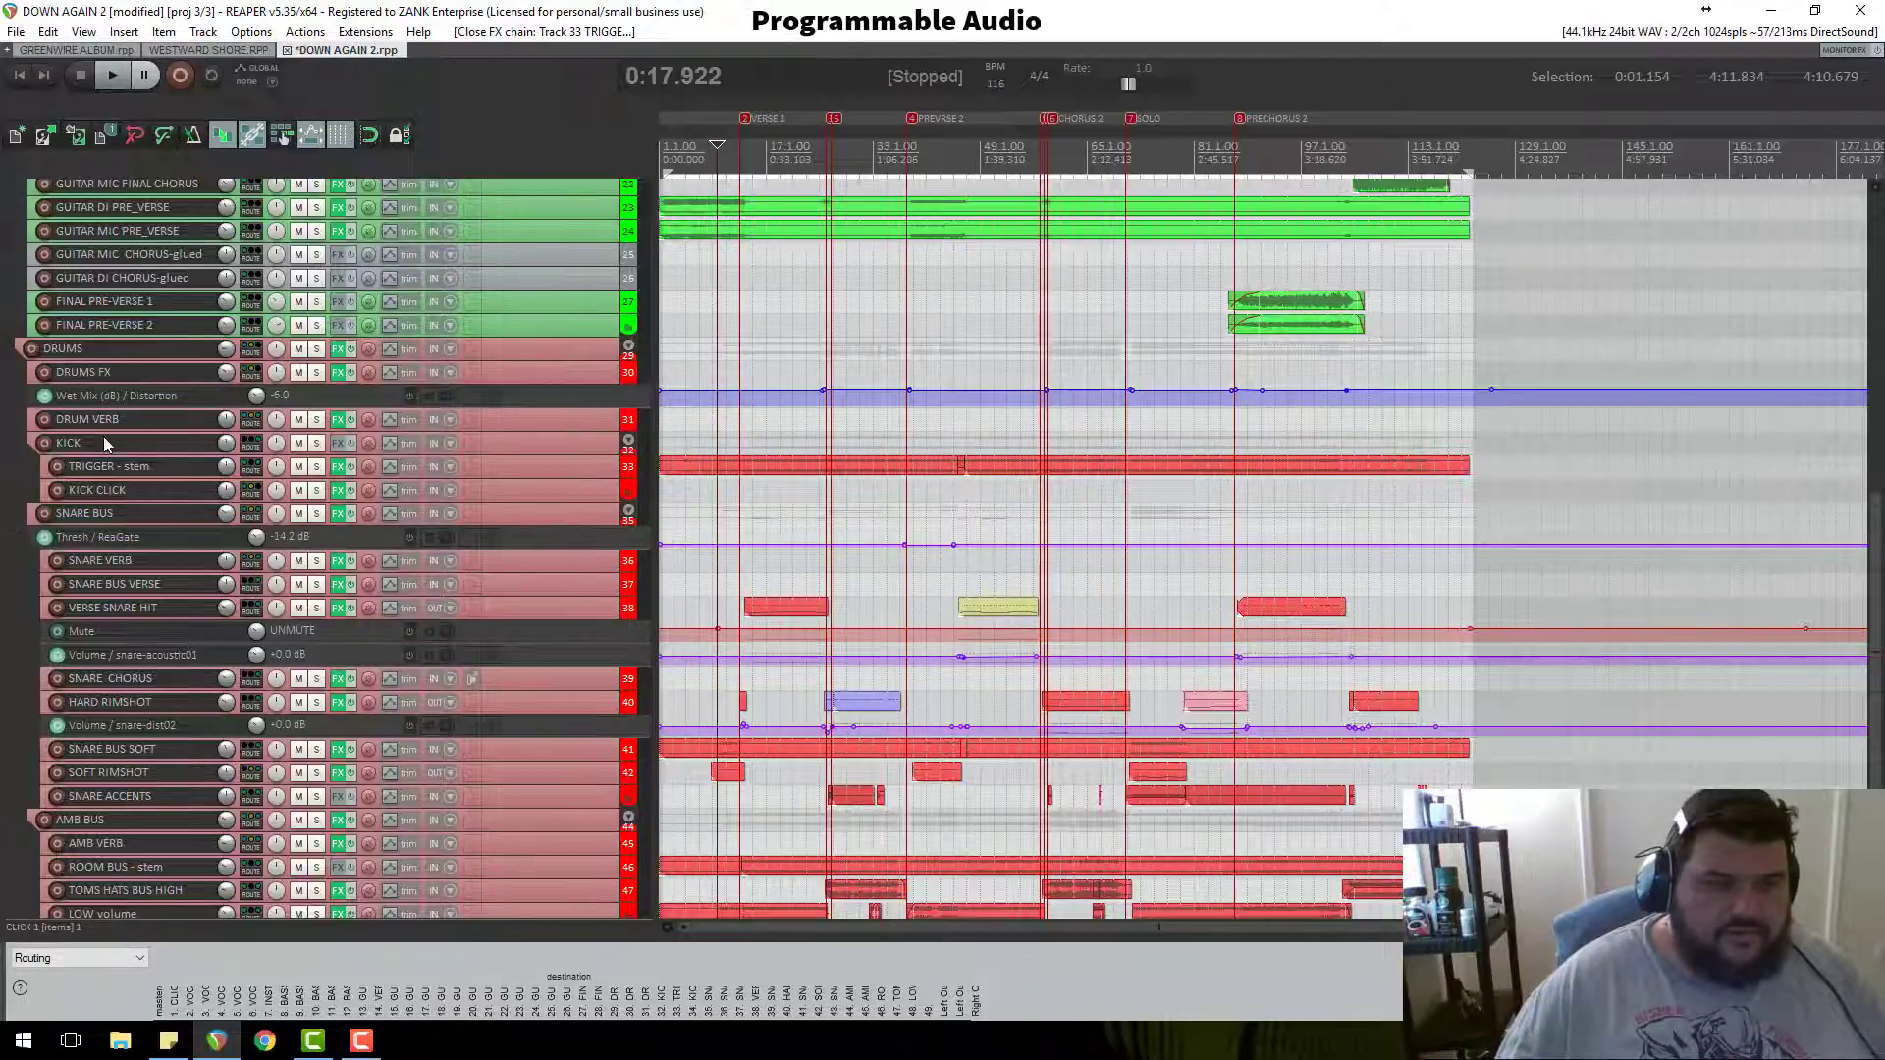
Step: Review the second ReaEQ and the ReaComp settings in the TRIGGER - stem effects chain
click(339, 468)
click(449, 332)
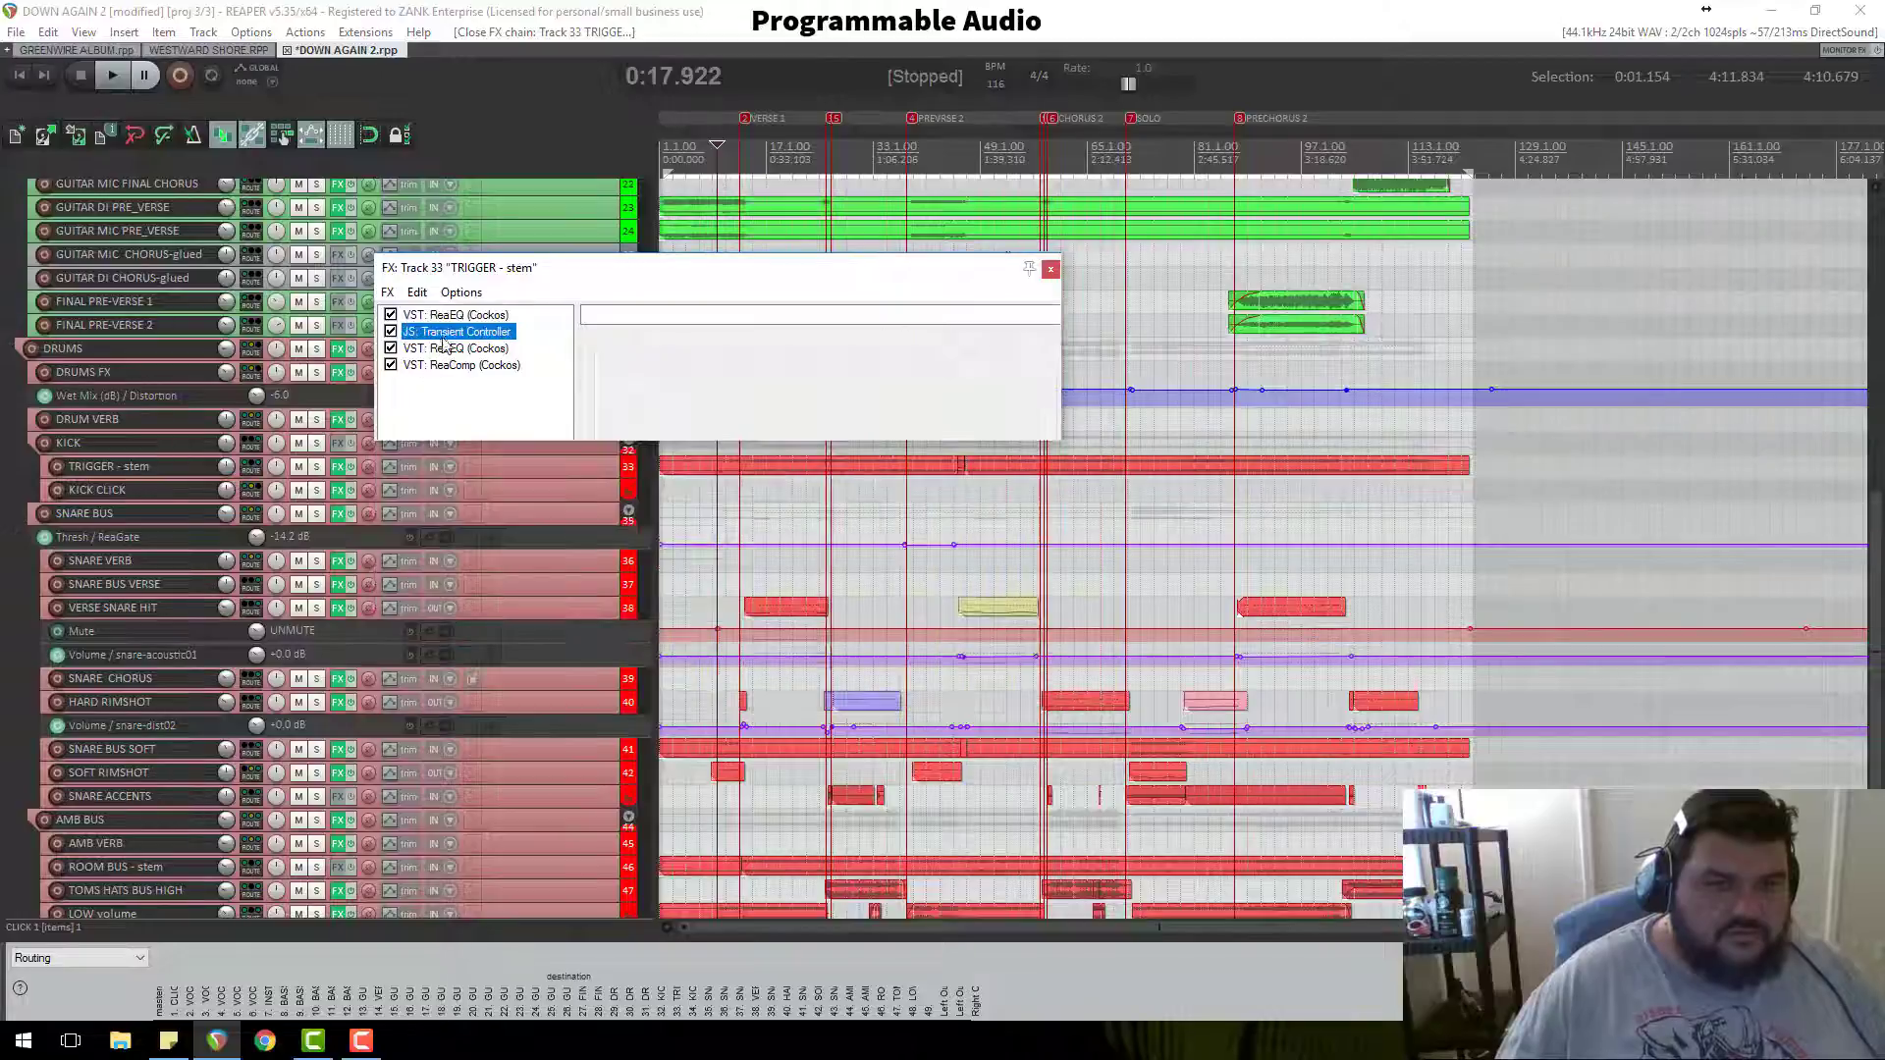
click(461, 349)
click(484, 365)
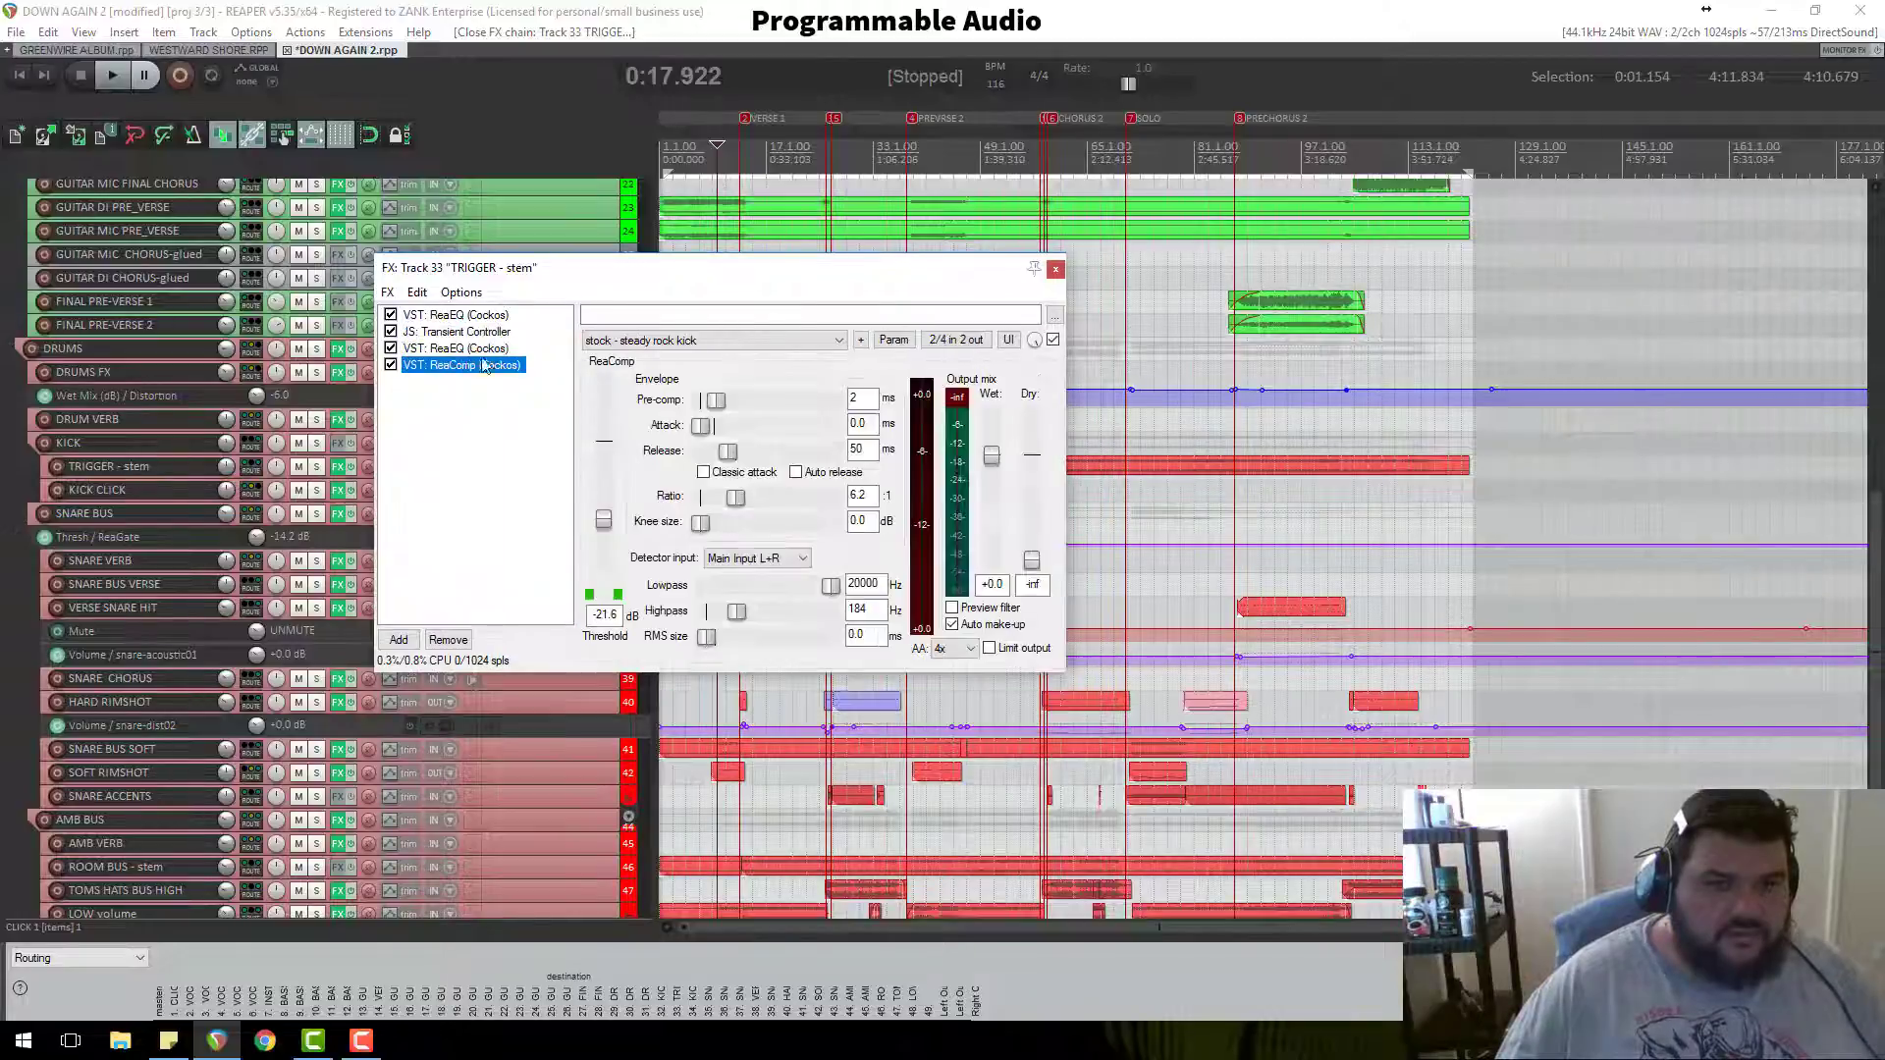
click(1056, 269)
Step: Enlarge the TRIGGER - stem track to show its waveform, and undo the accidental SNARE BUS track move
drag(610, 475, 611, 587)
scroll(950, 552, up, 4)
scroll(951, 556, down, 5)
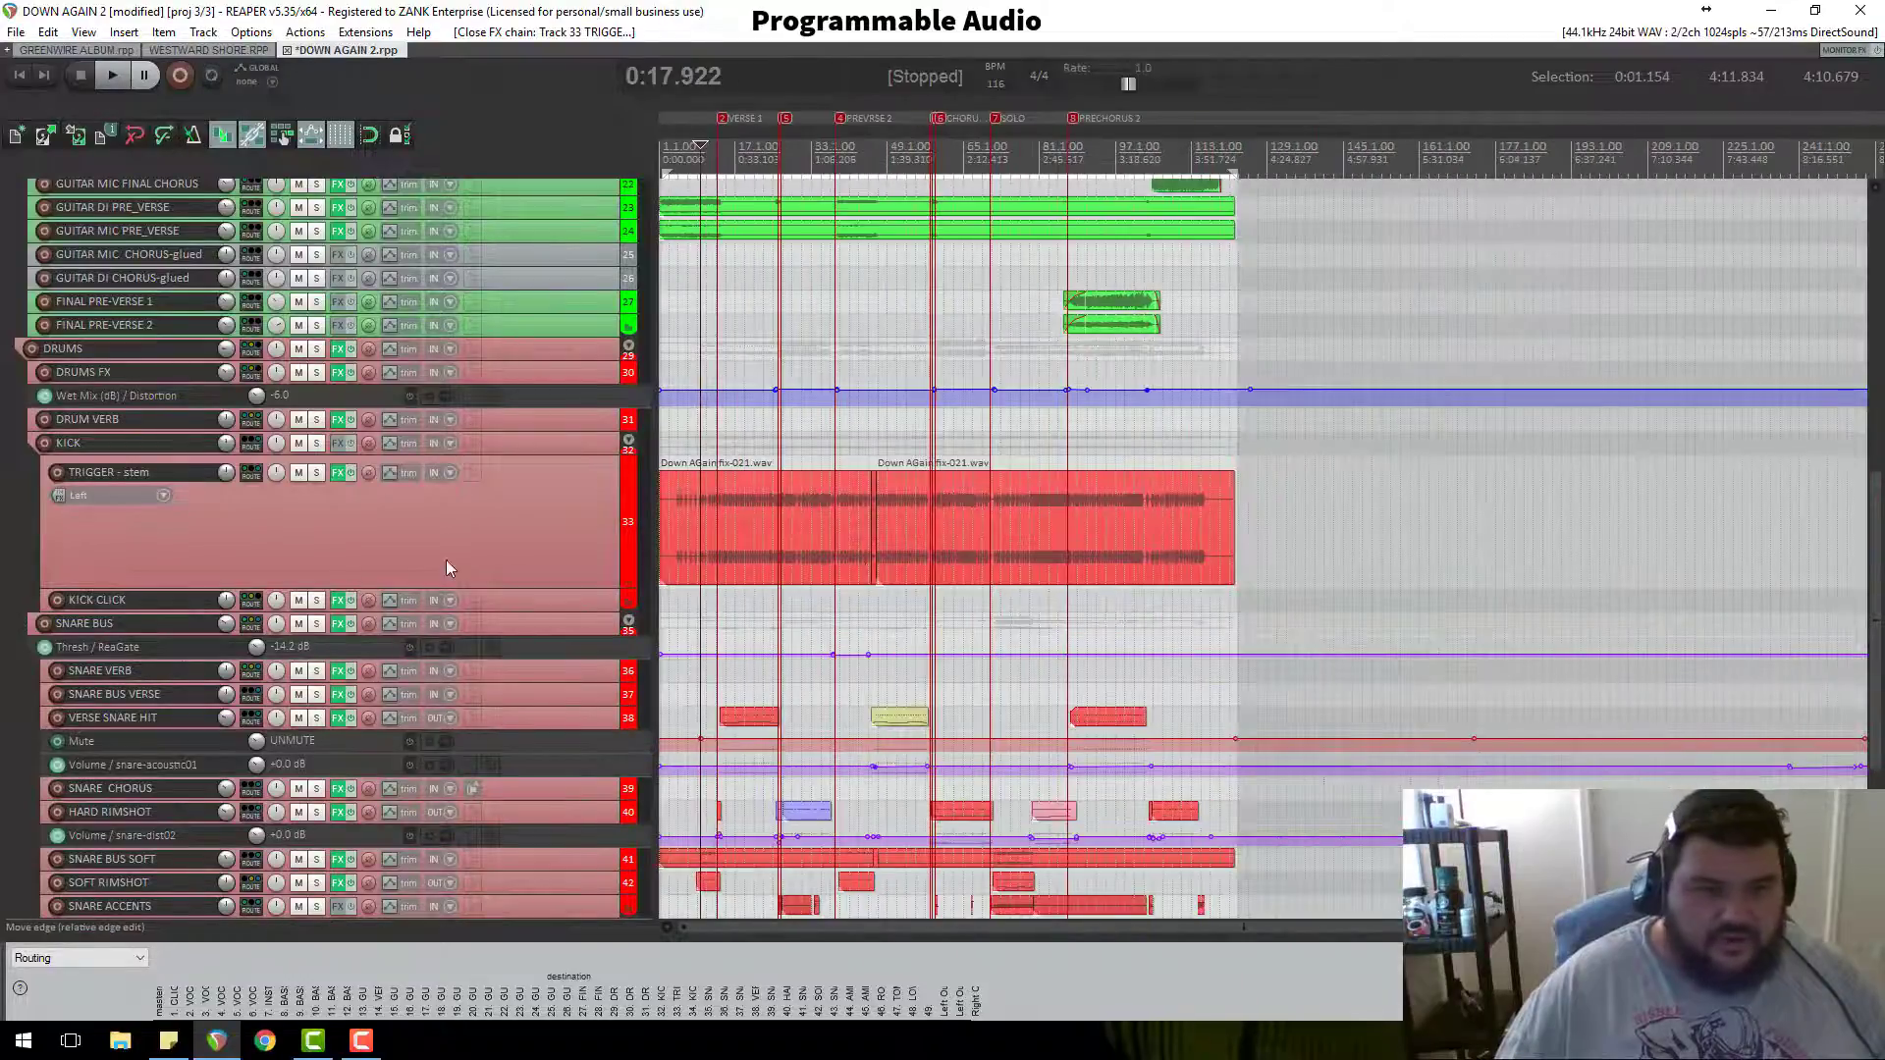
mouse_move(524, 614)
mouse_down()
mouse_move(521, 671)
mouse_move(534, 611)
mouse_up()
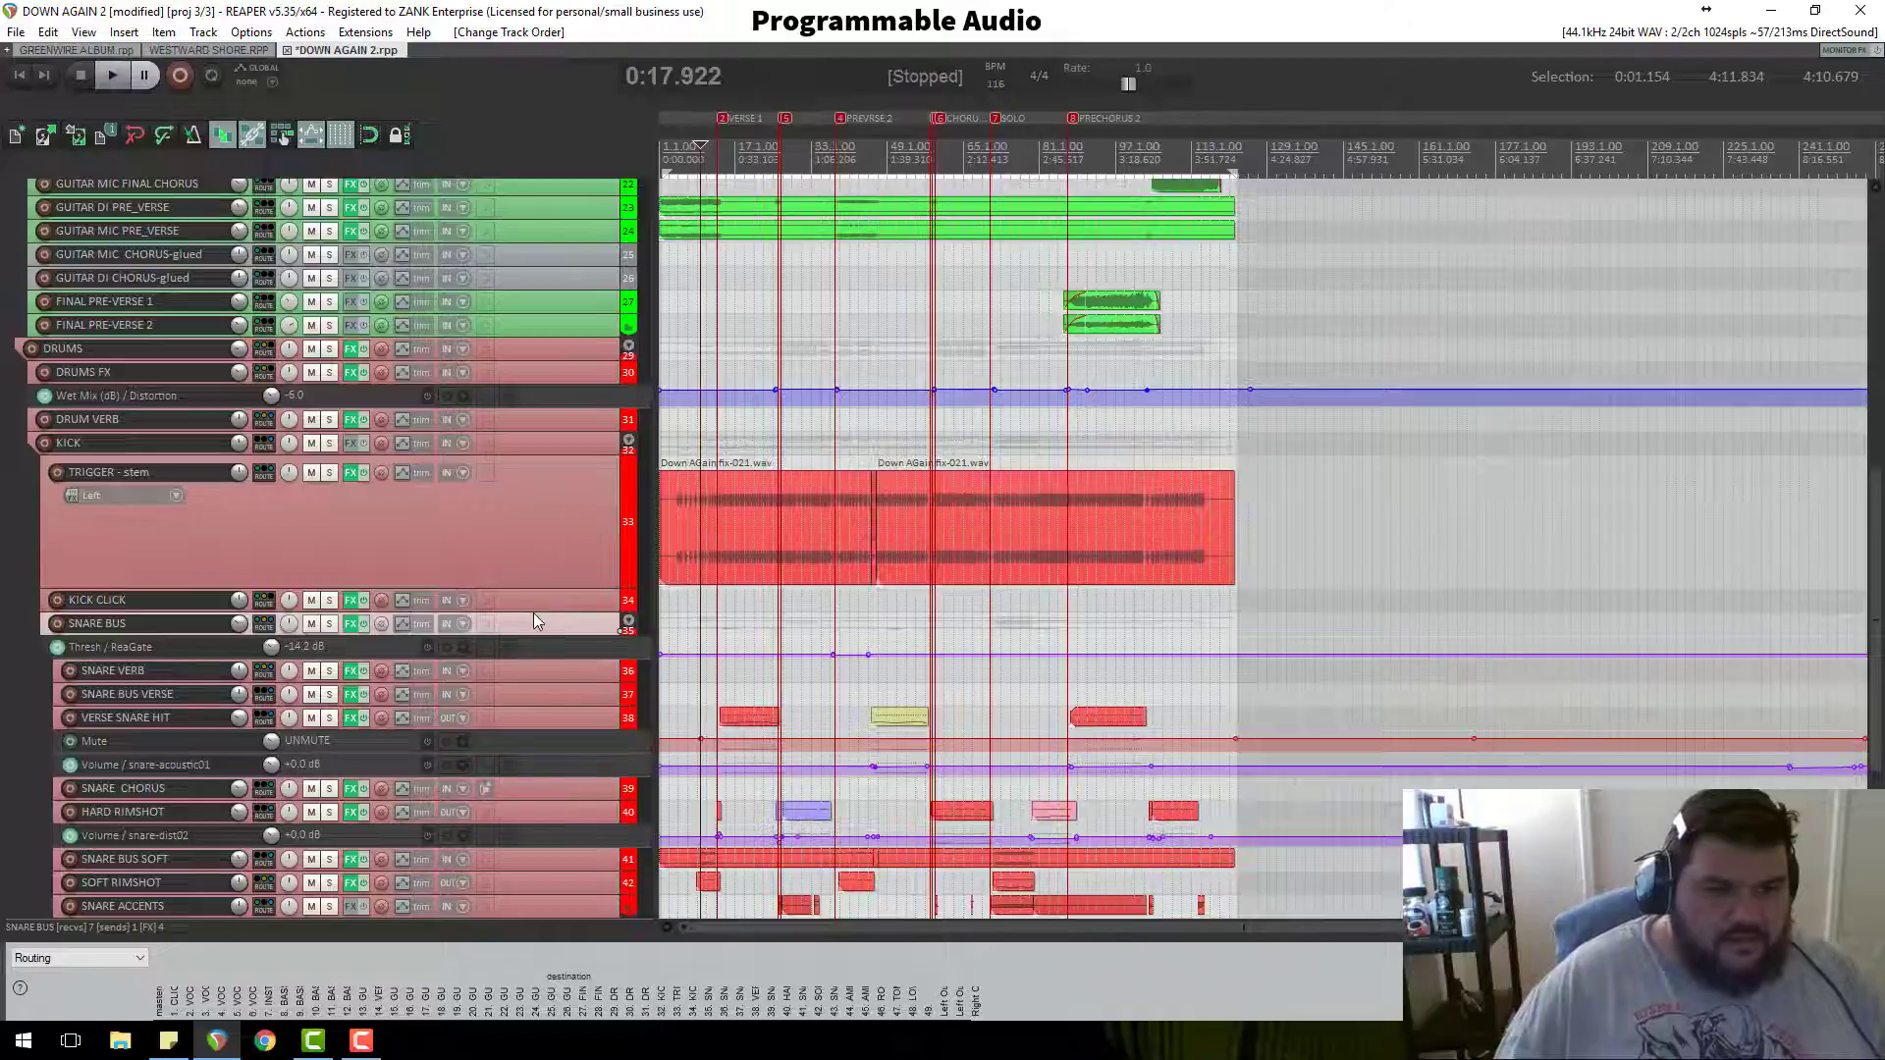
key(ctrl+z)
scroll(533, 612, down, 1)
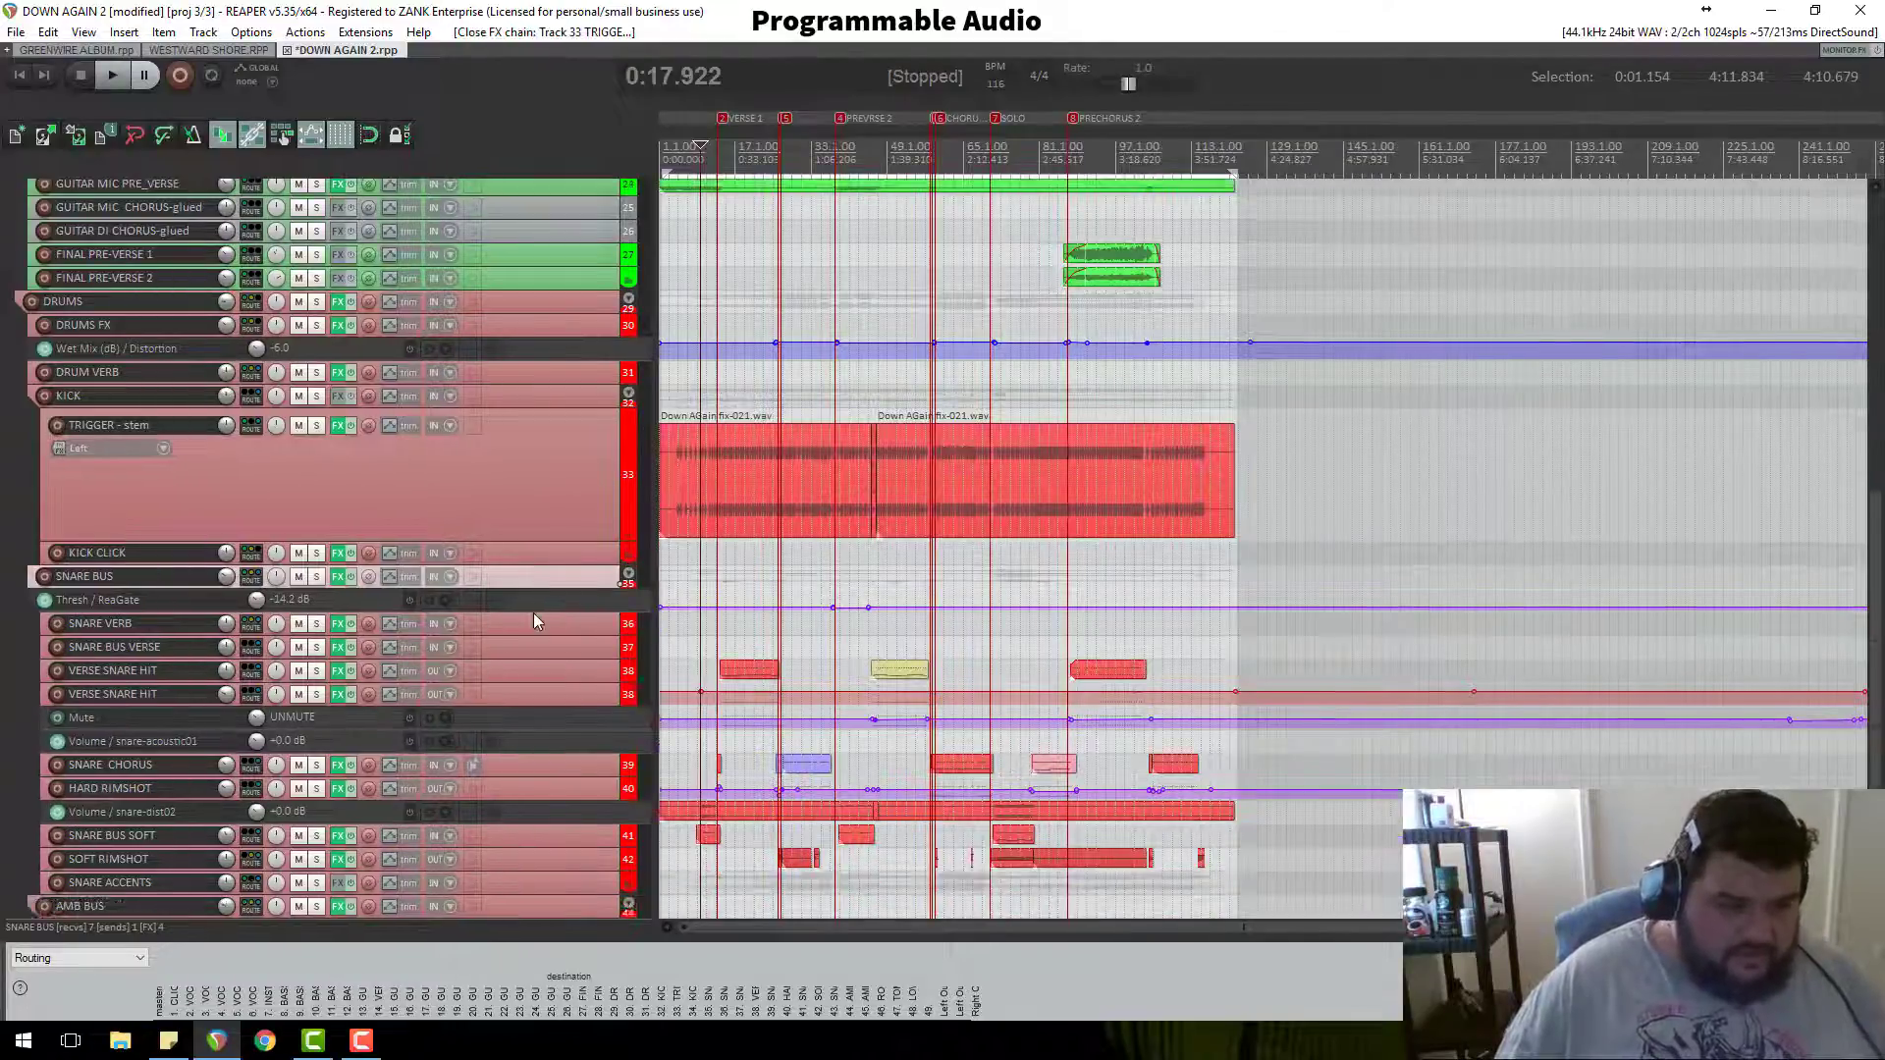
Step: Audition the TRIGGER - stem track in solo, clear its solo and save the DOWN AGAIN 2 project
click(314, 428)
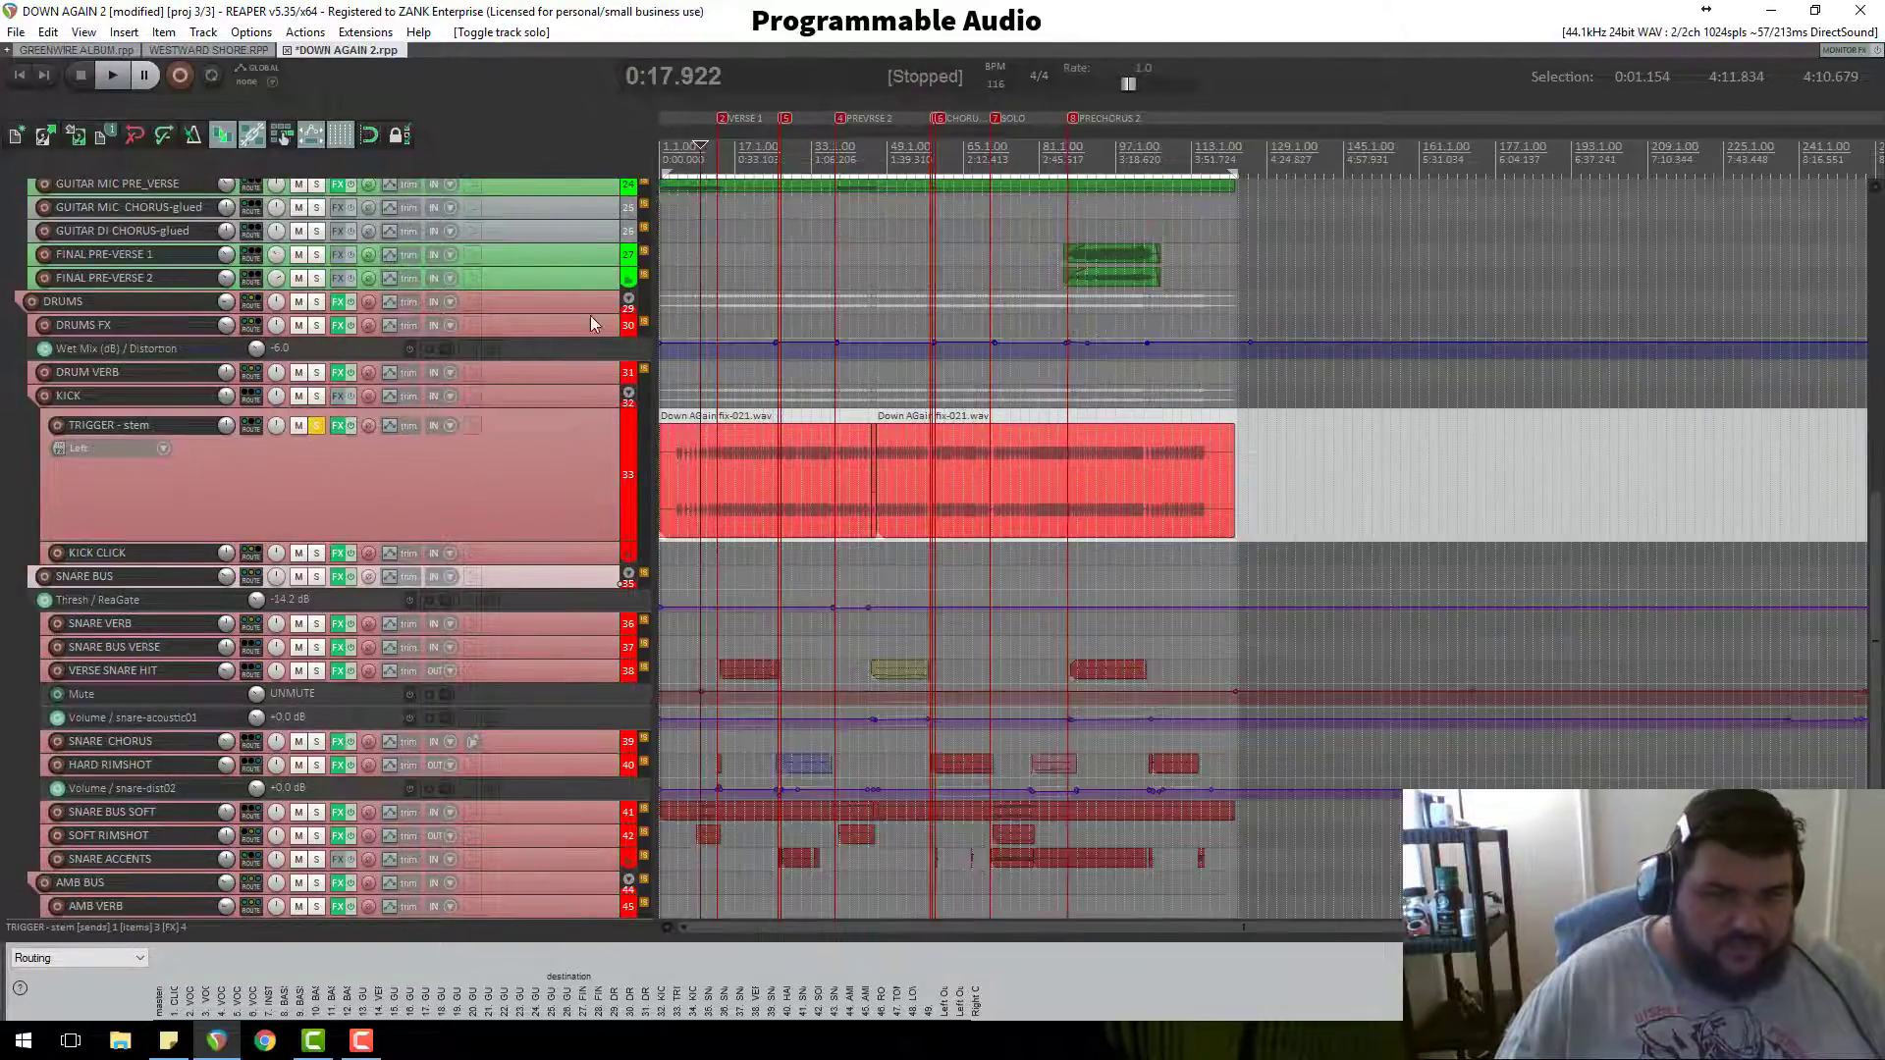
key(space)
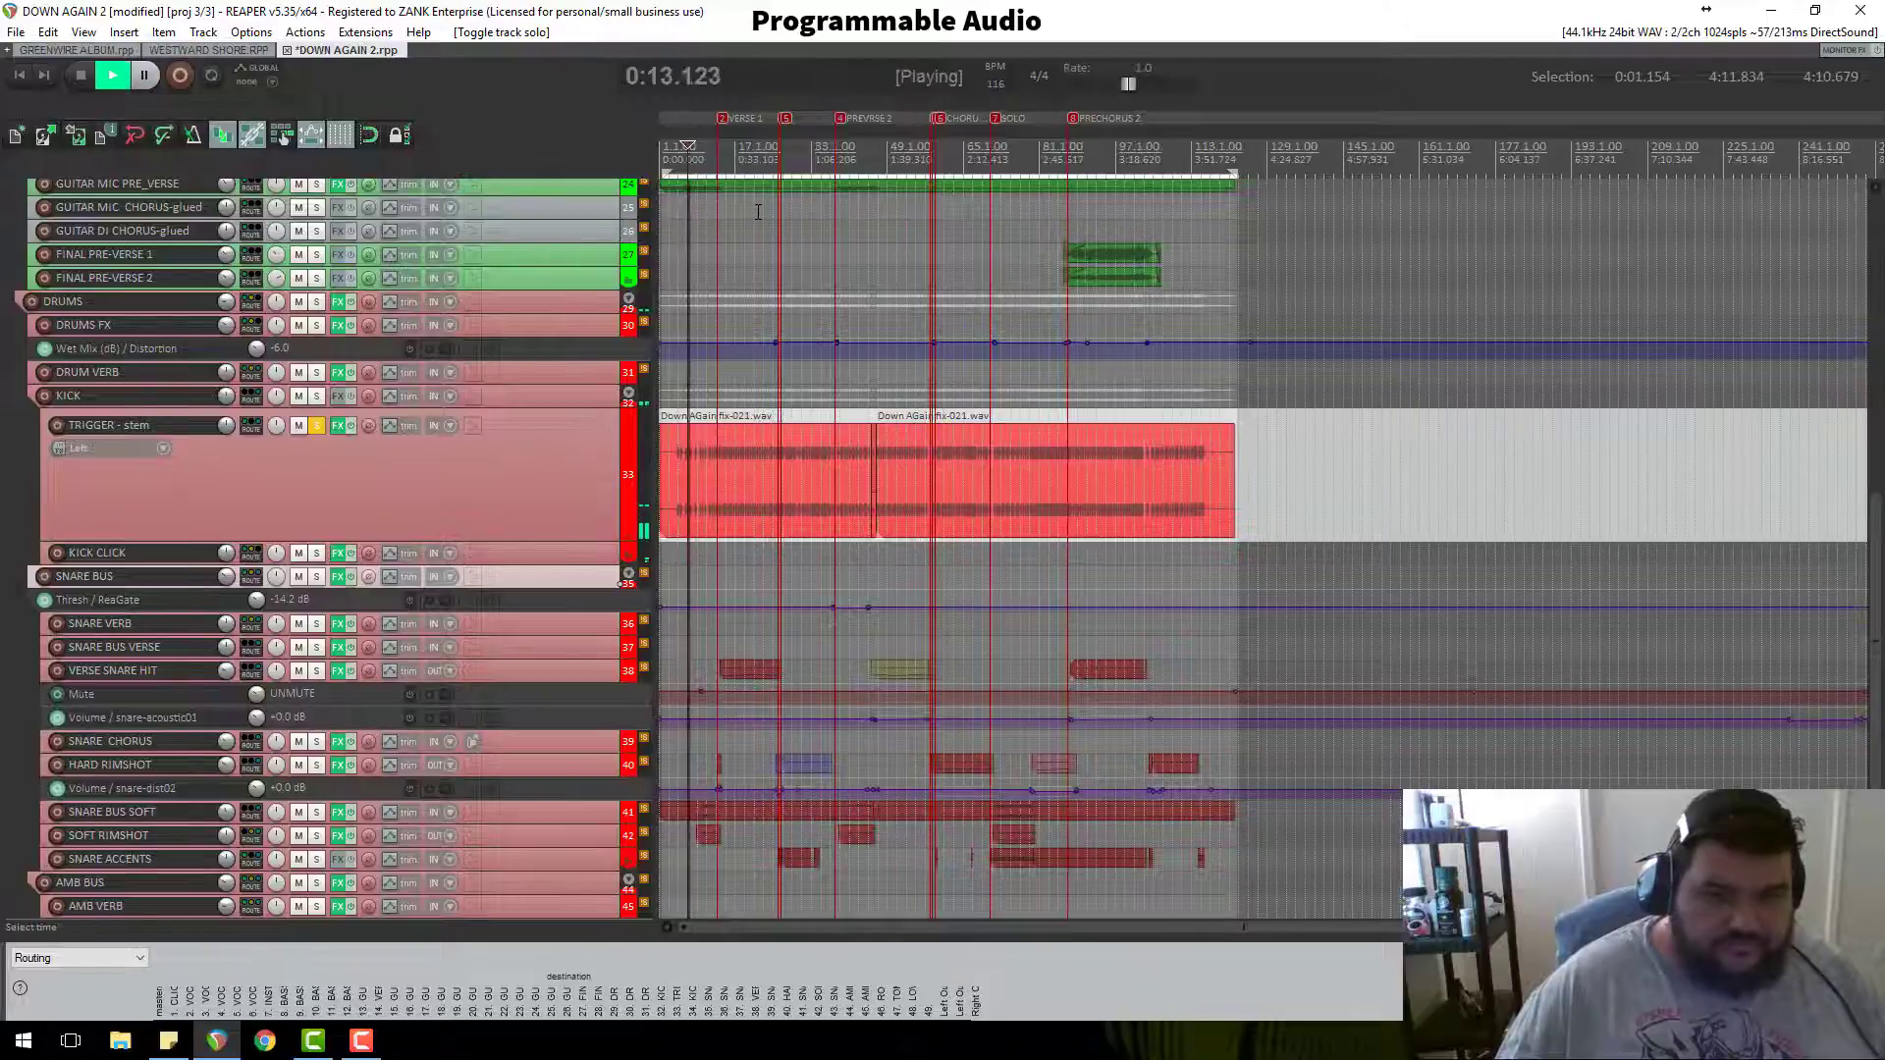
scroll(866, 461, up, 4)
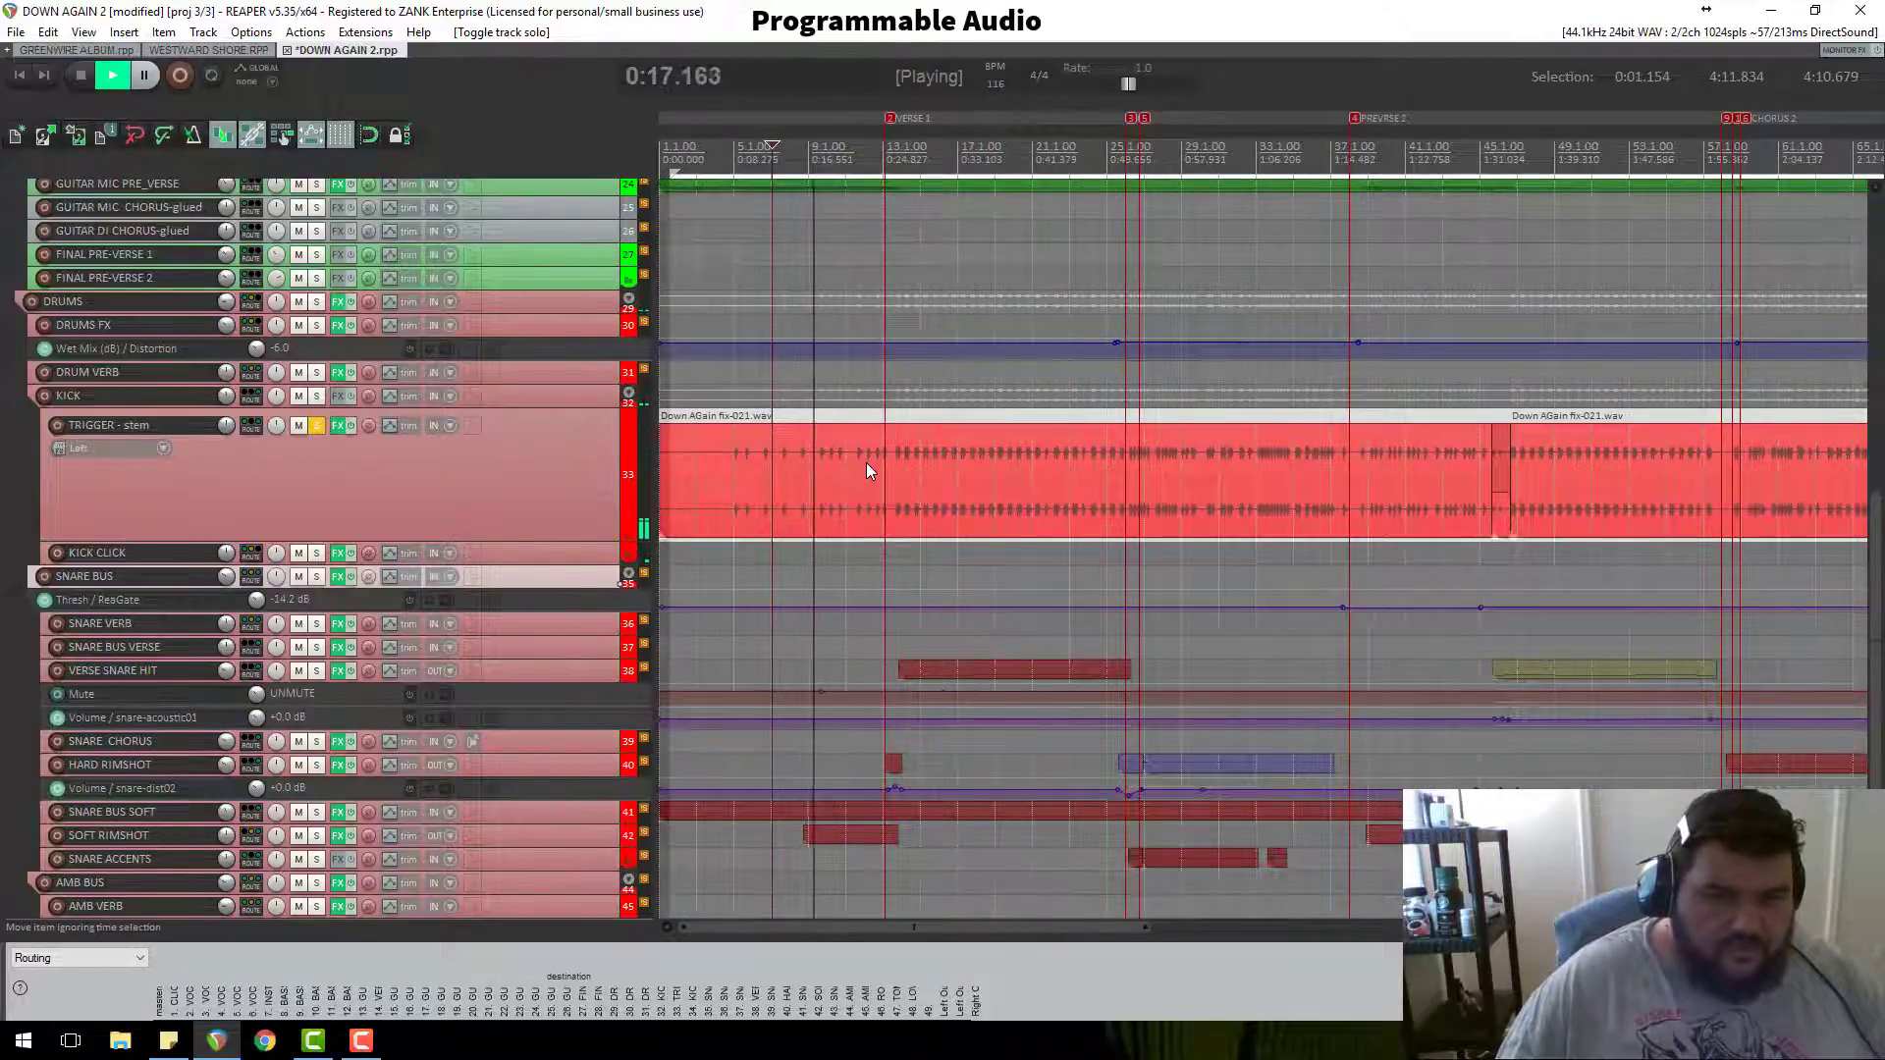
key(space)
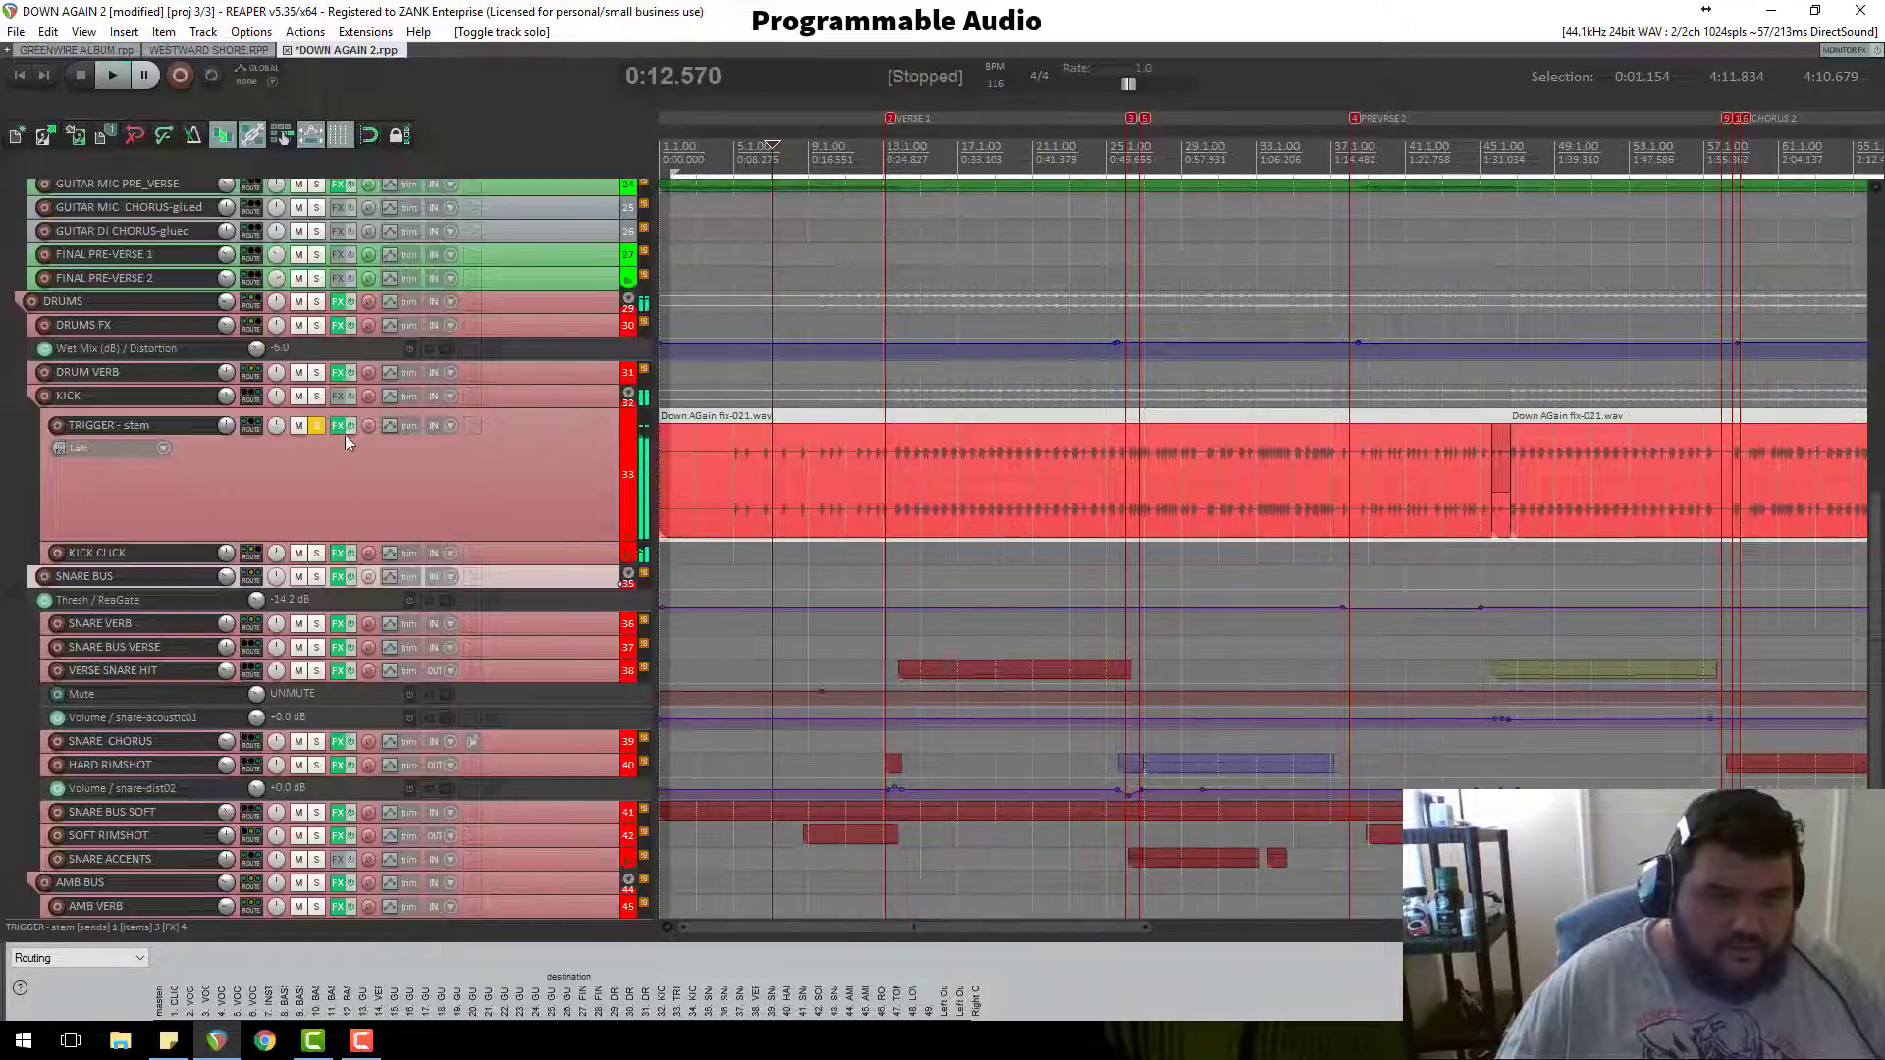
click(316, 427)
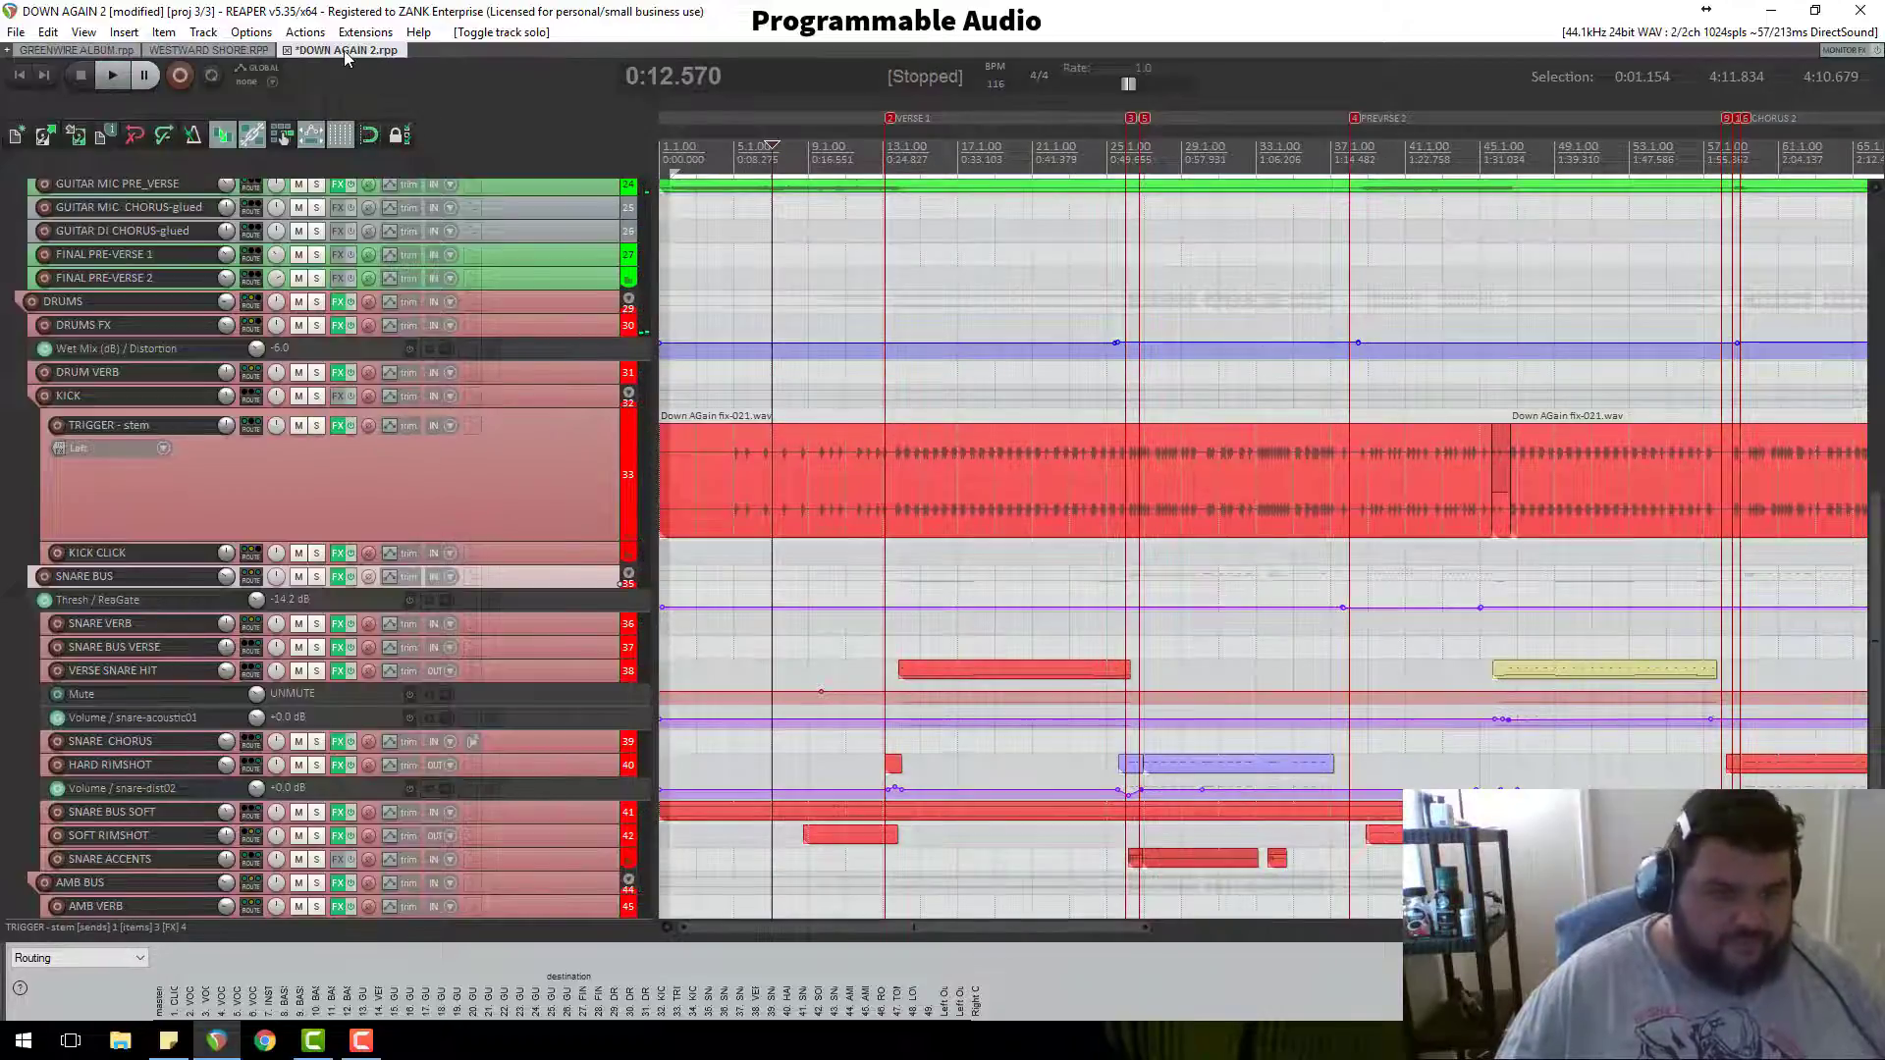
key(ctrl+s)
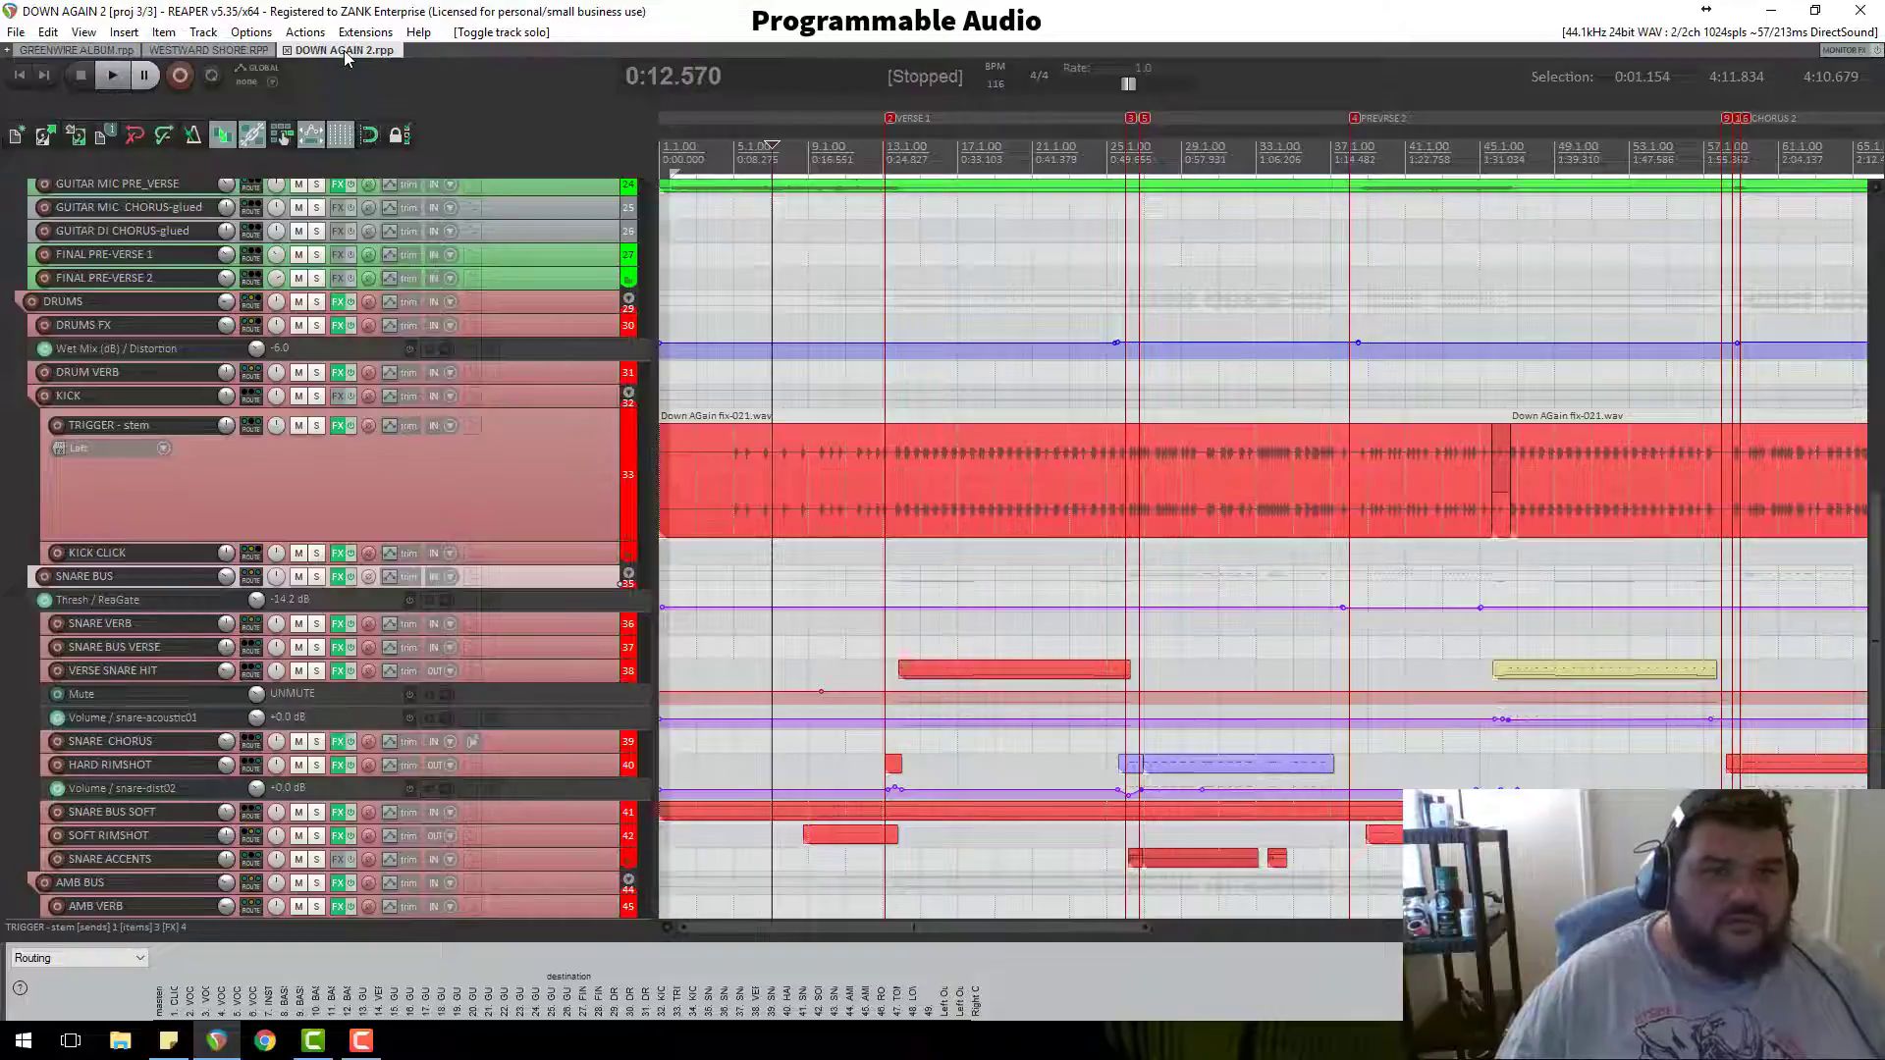
Step: Restore REAPER to a smaller window, switch to the WESTWARD SHORE project and close the KICK TRIGGER effects window
click(1815, 11)
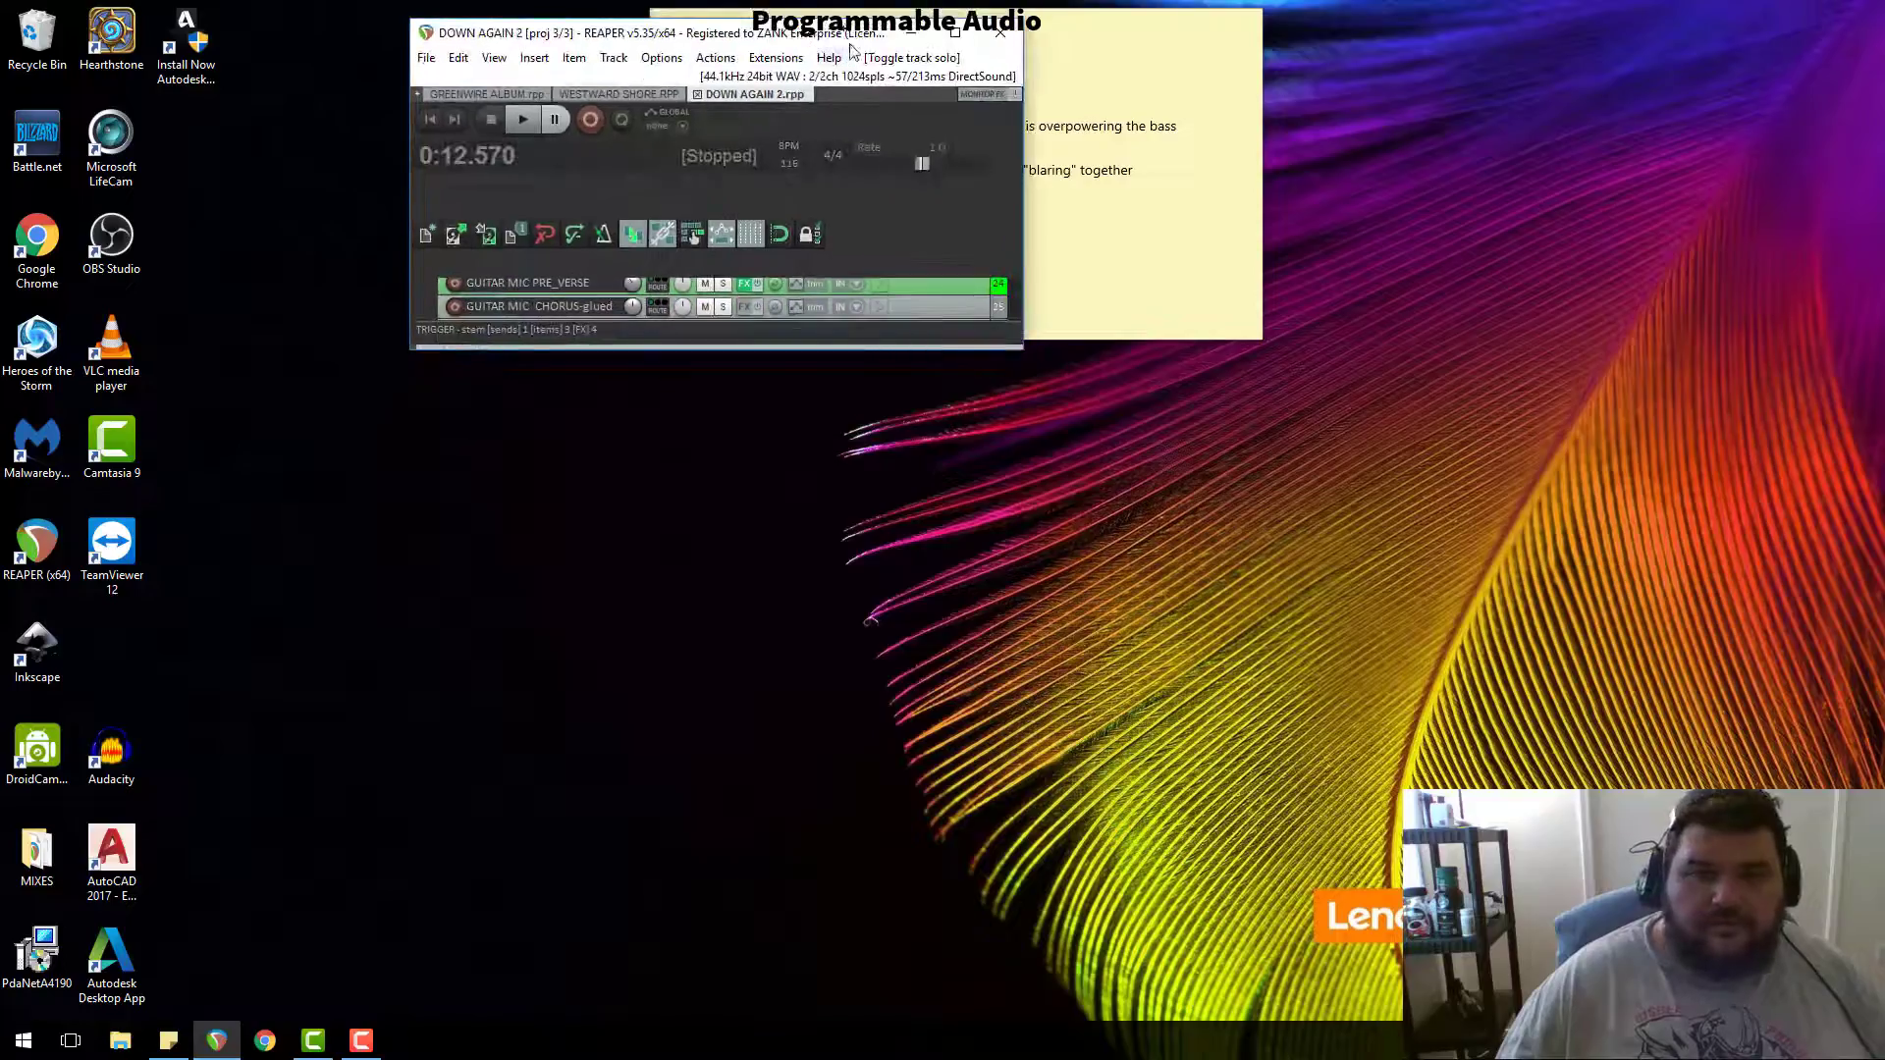
drag(904, 366, 1325, 963)
click(626, 77)
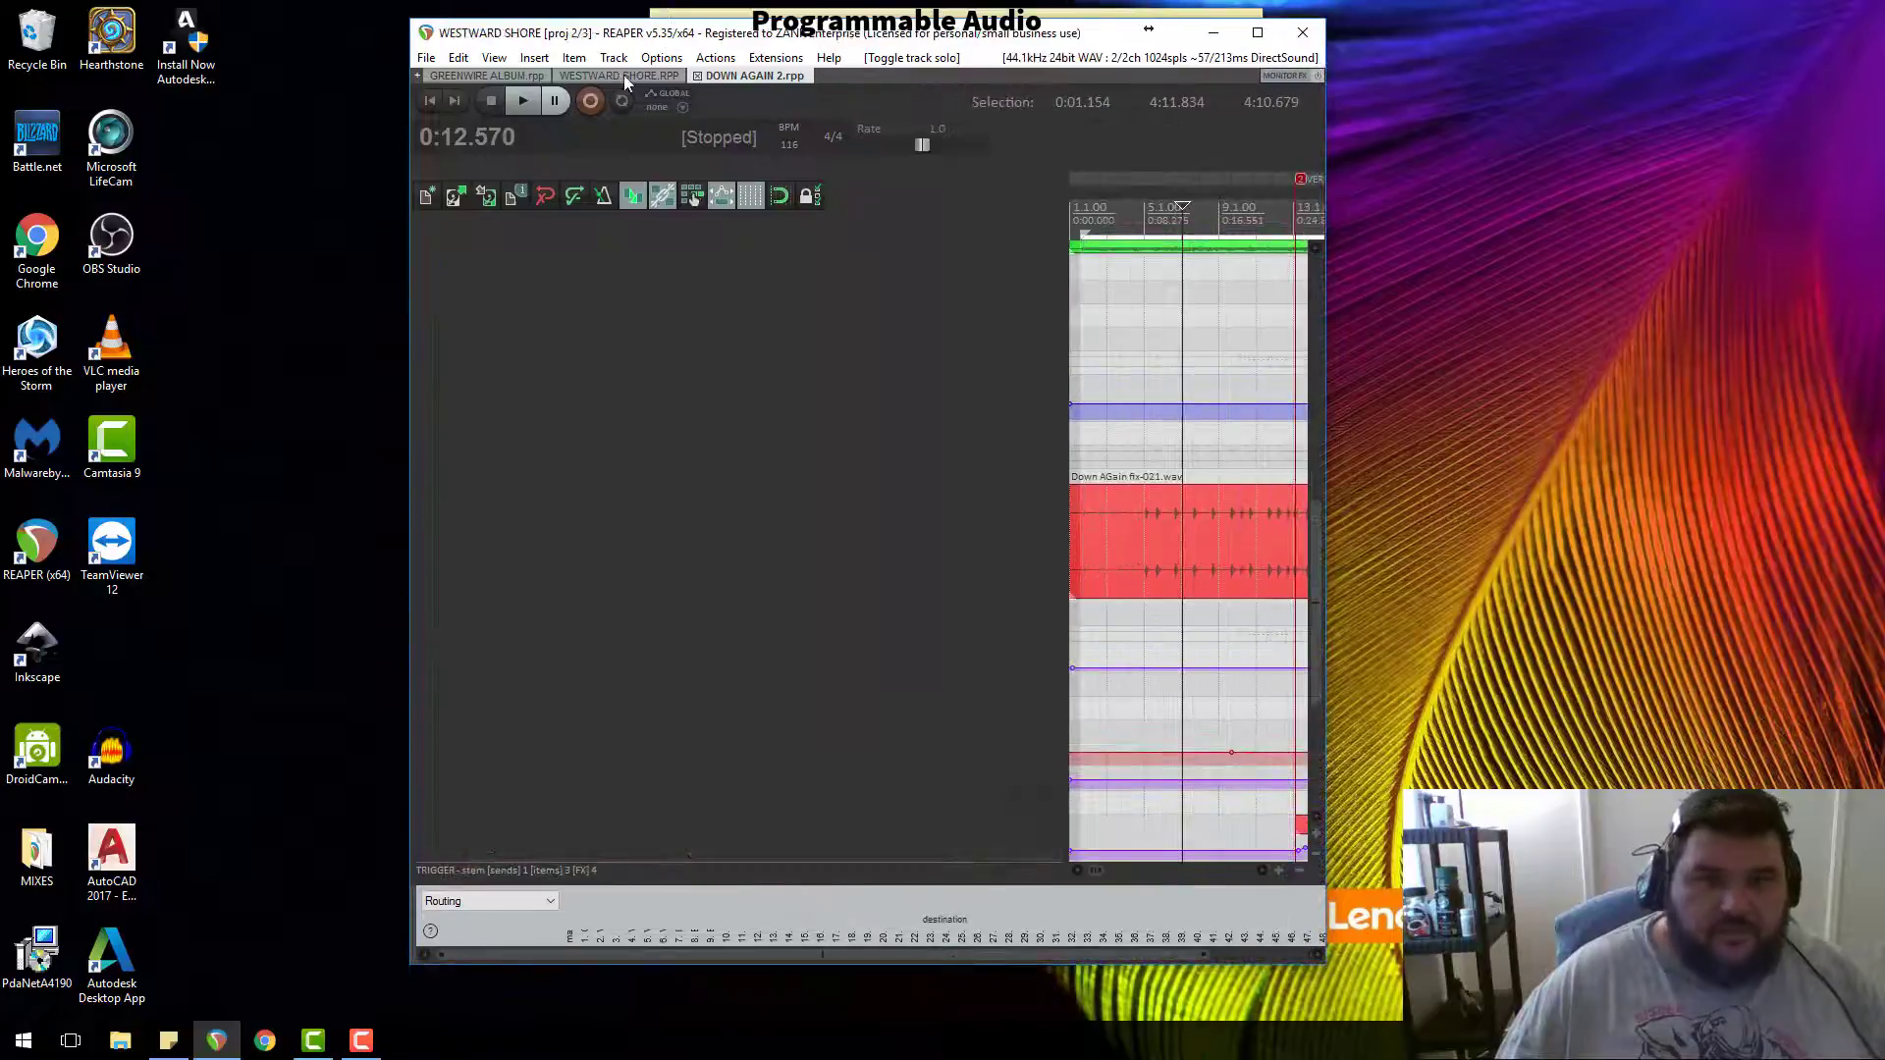
drag(626, 22, 531, 25)
drag(1244, 185, 1248, 185)
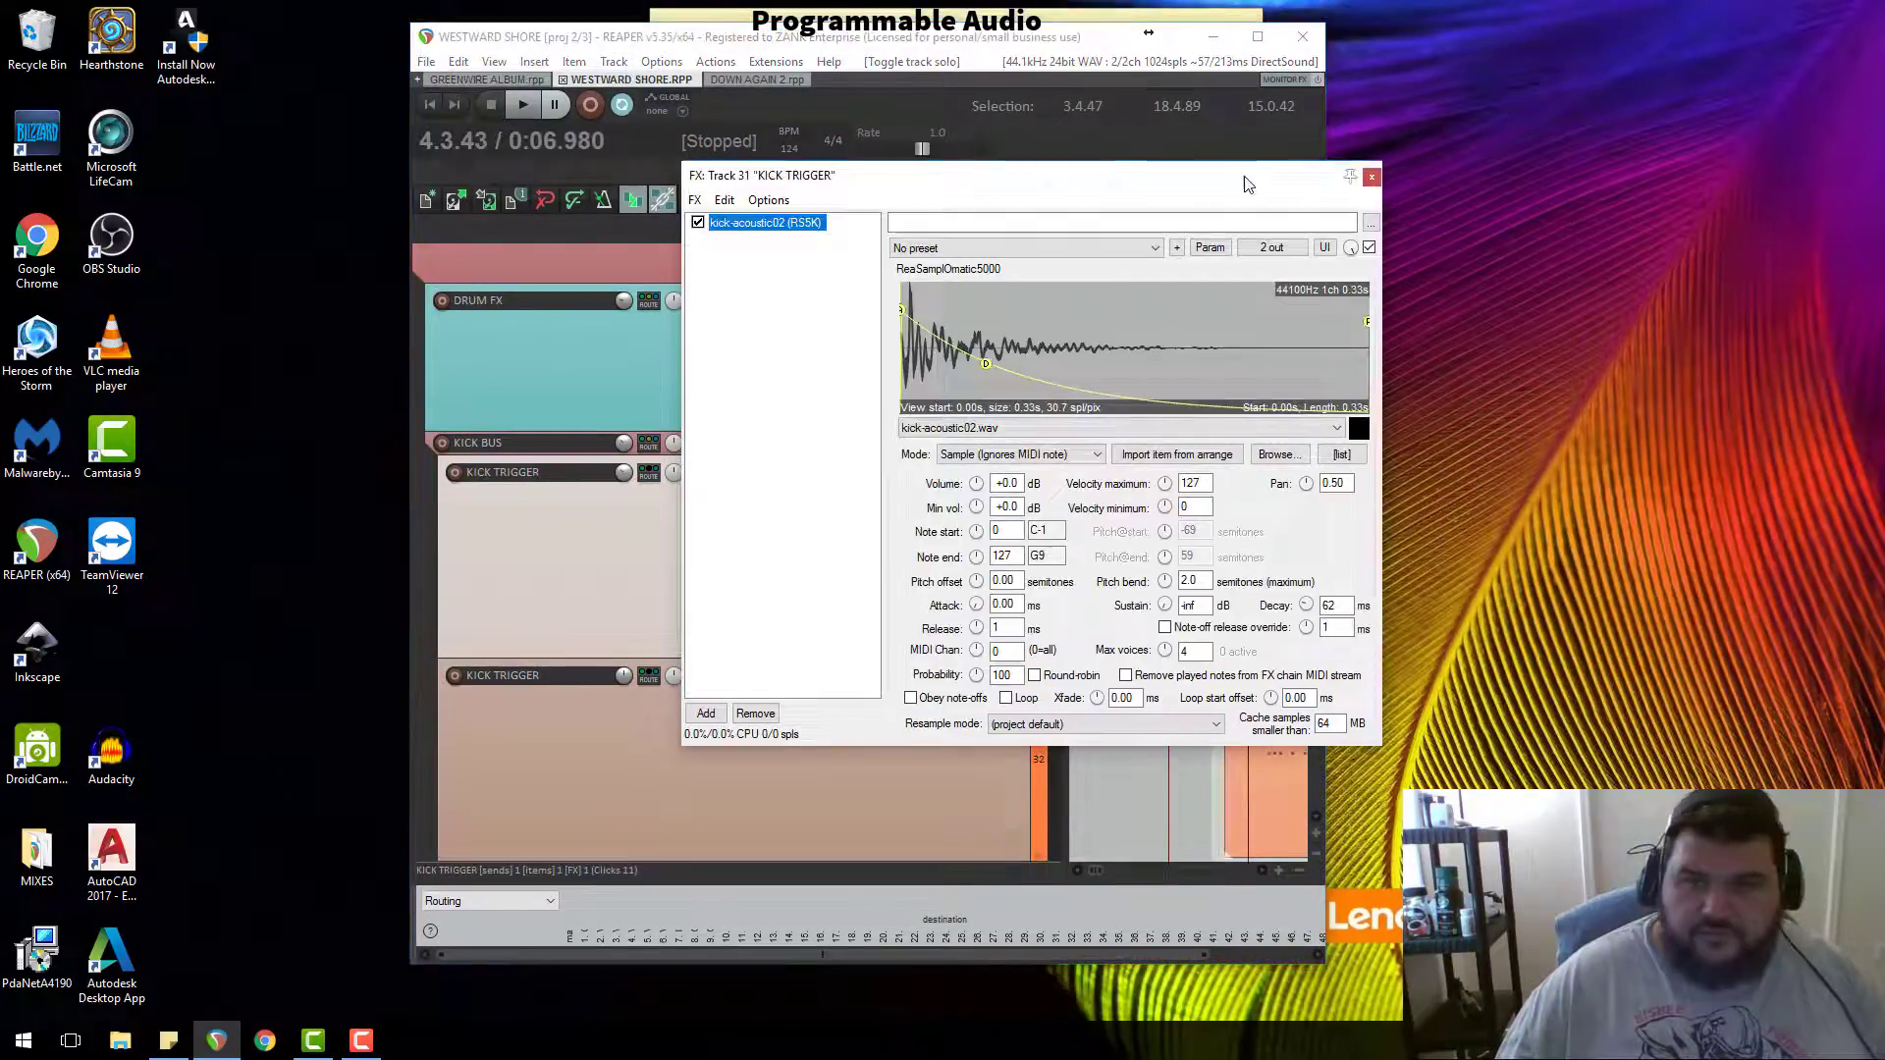
click(1372, 175)
drag(1007, 36, 803, 23)
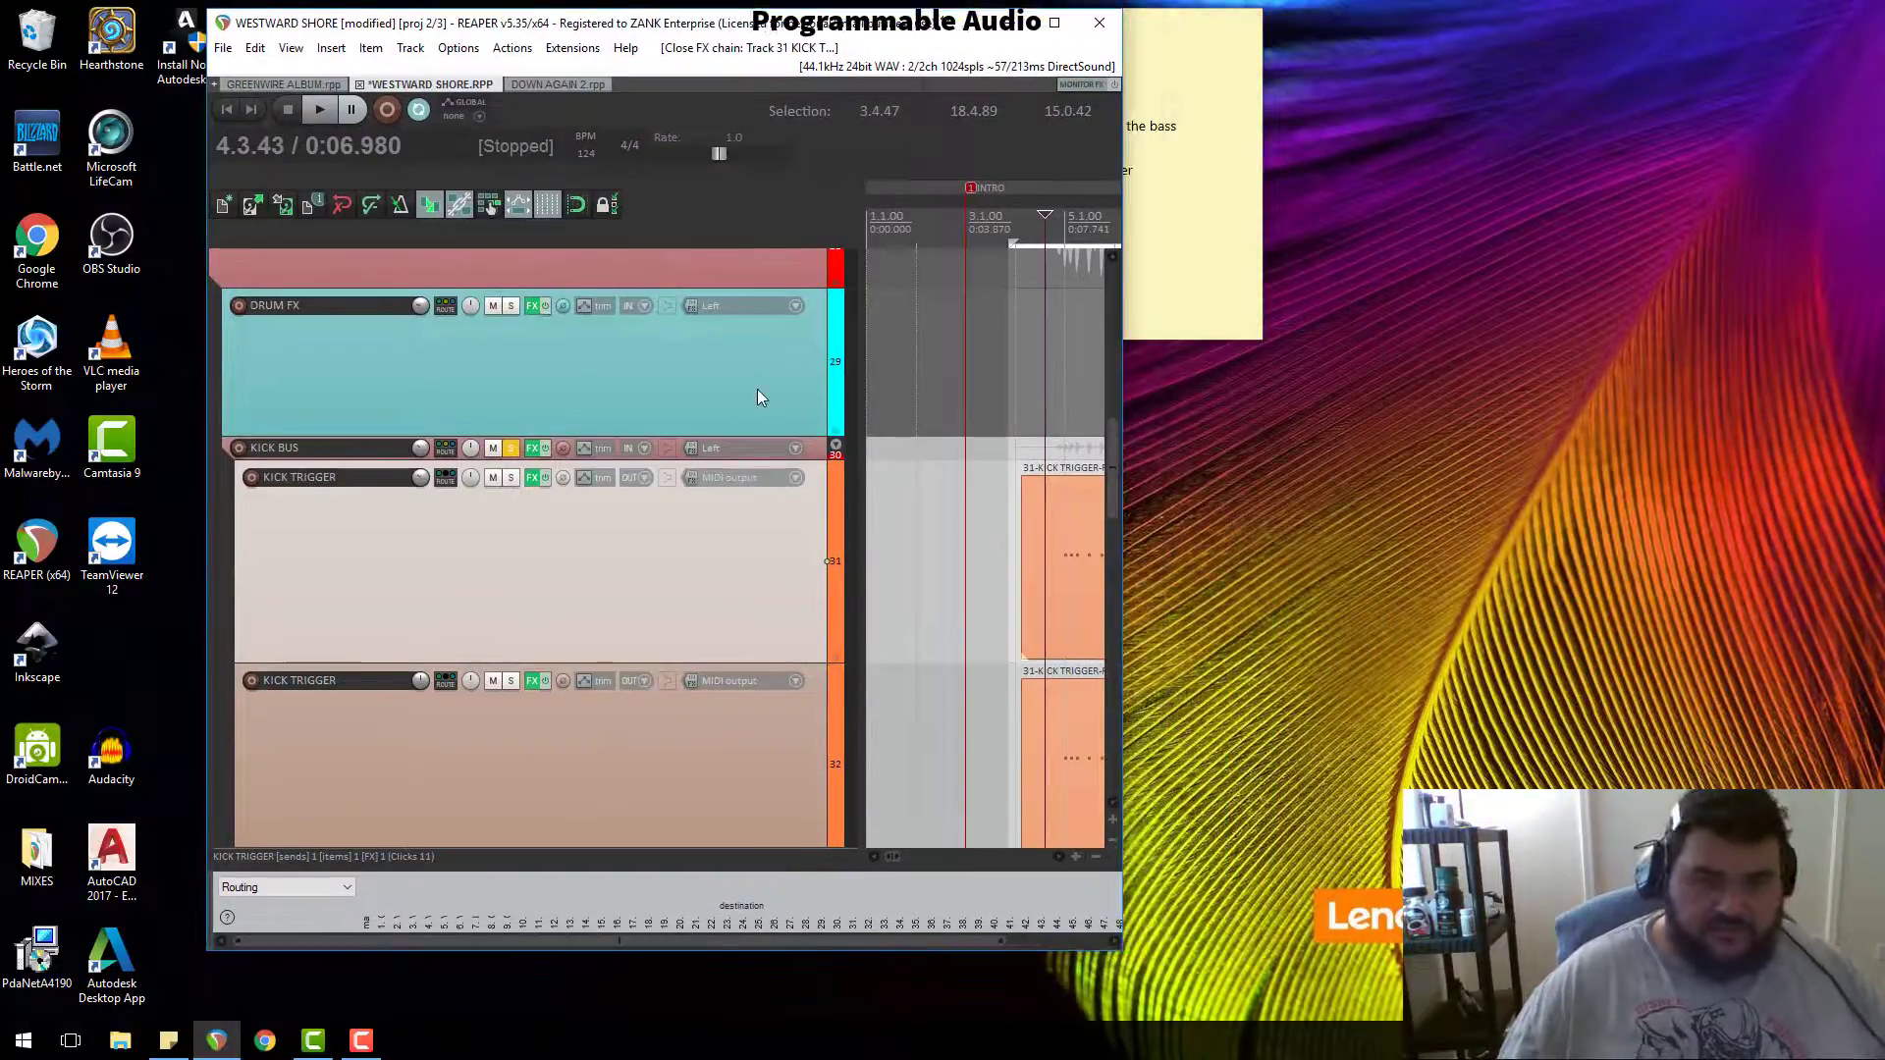
Step: Enlarge the OUTSIDE KICK 1 track, set a time selection from 5.4.74 to 6.1.67 around one kick hit and play it
scroll(762, 397, down, 8)
scroll(1014, 616, down, 3)
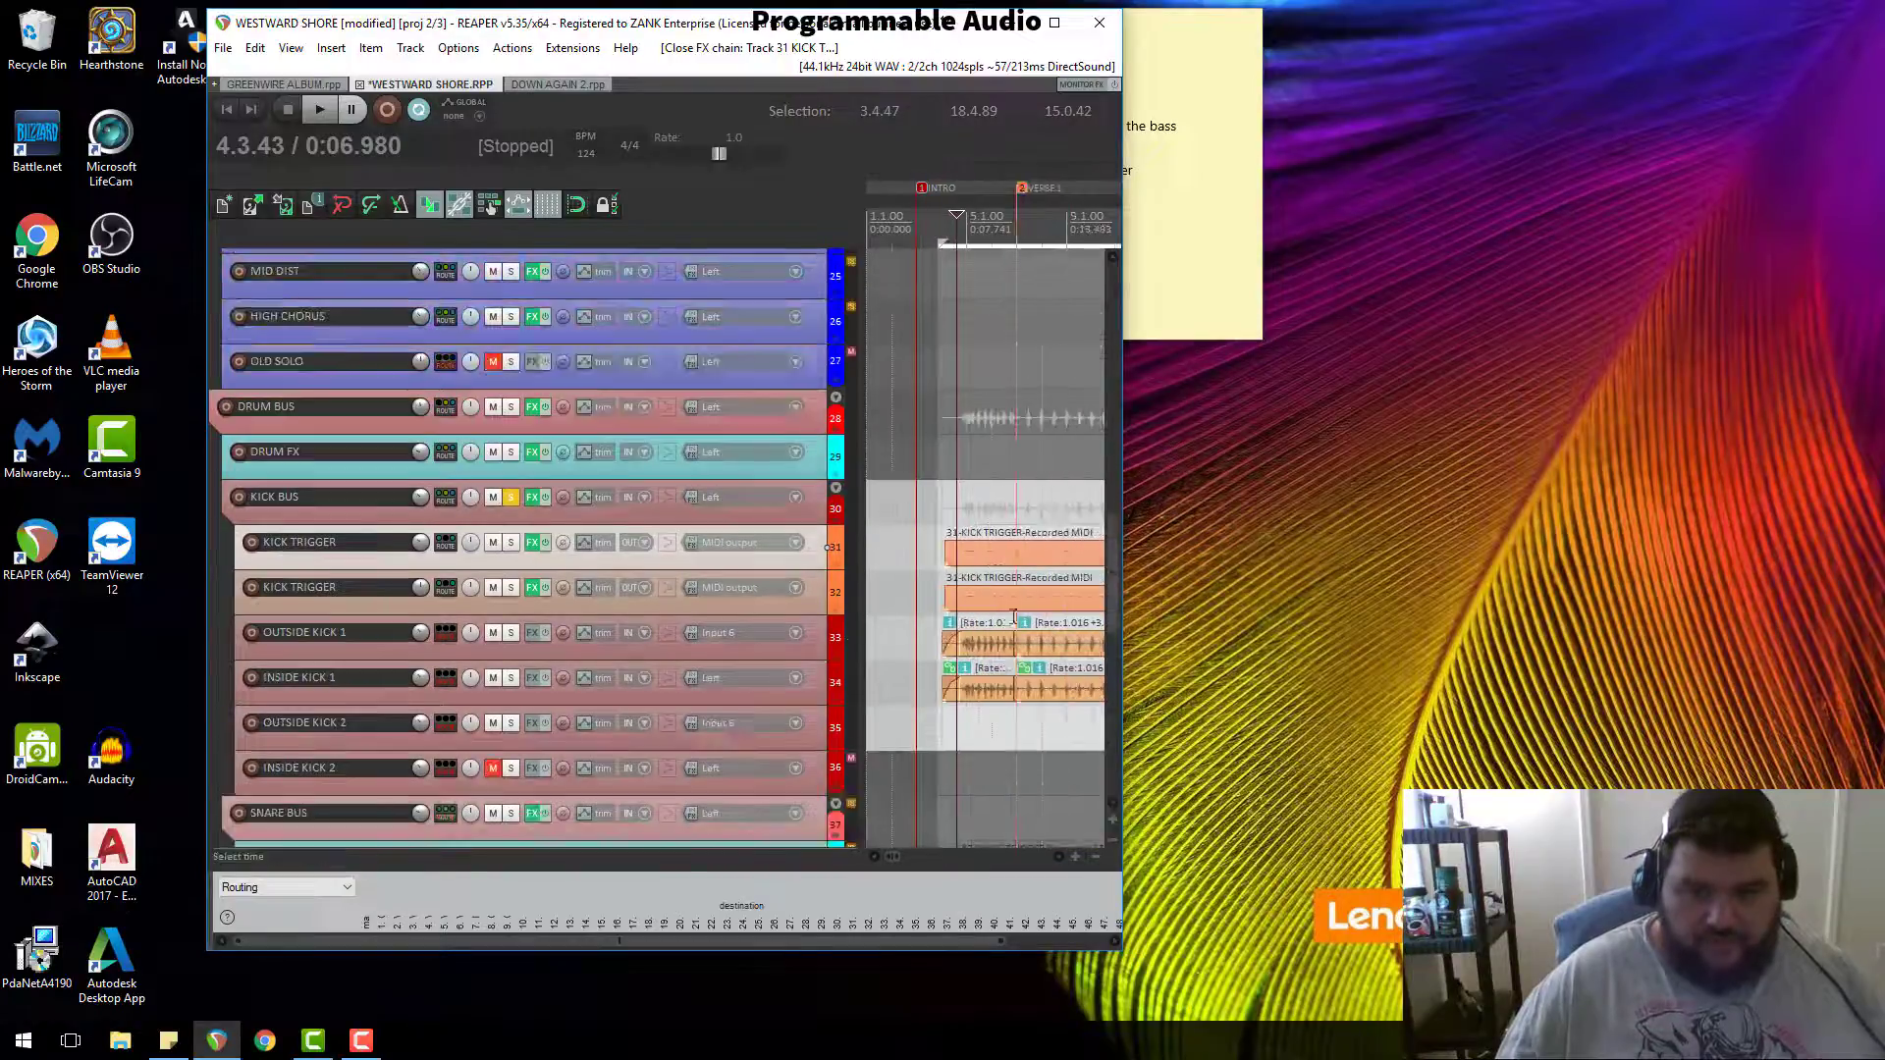
drag(817, 660, 816, 760)
scroll(1060, 660, up, 6)
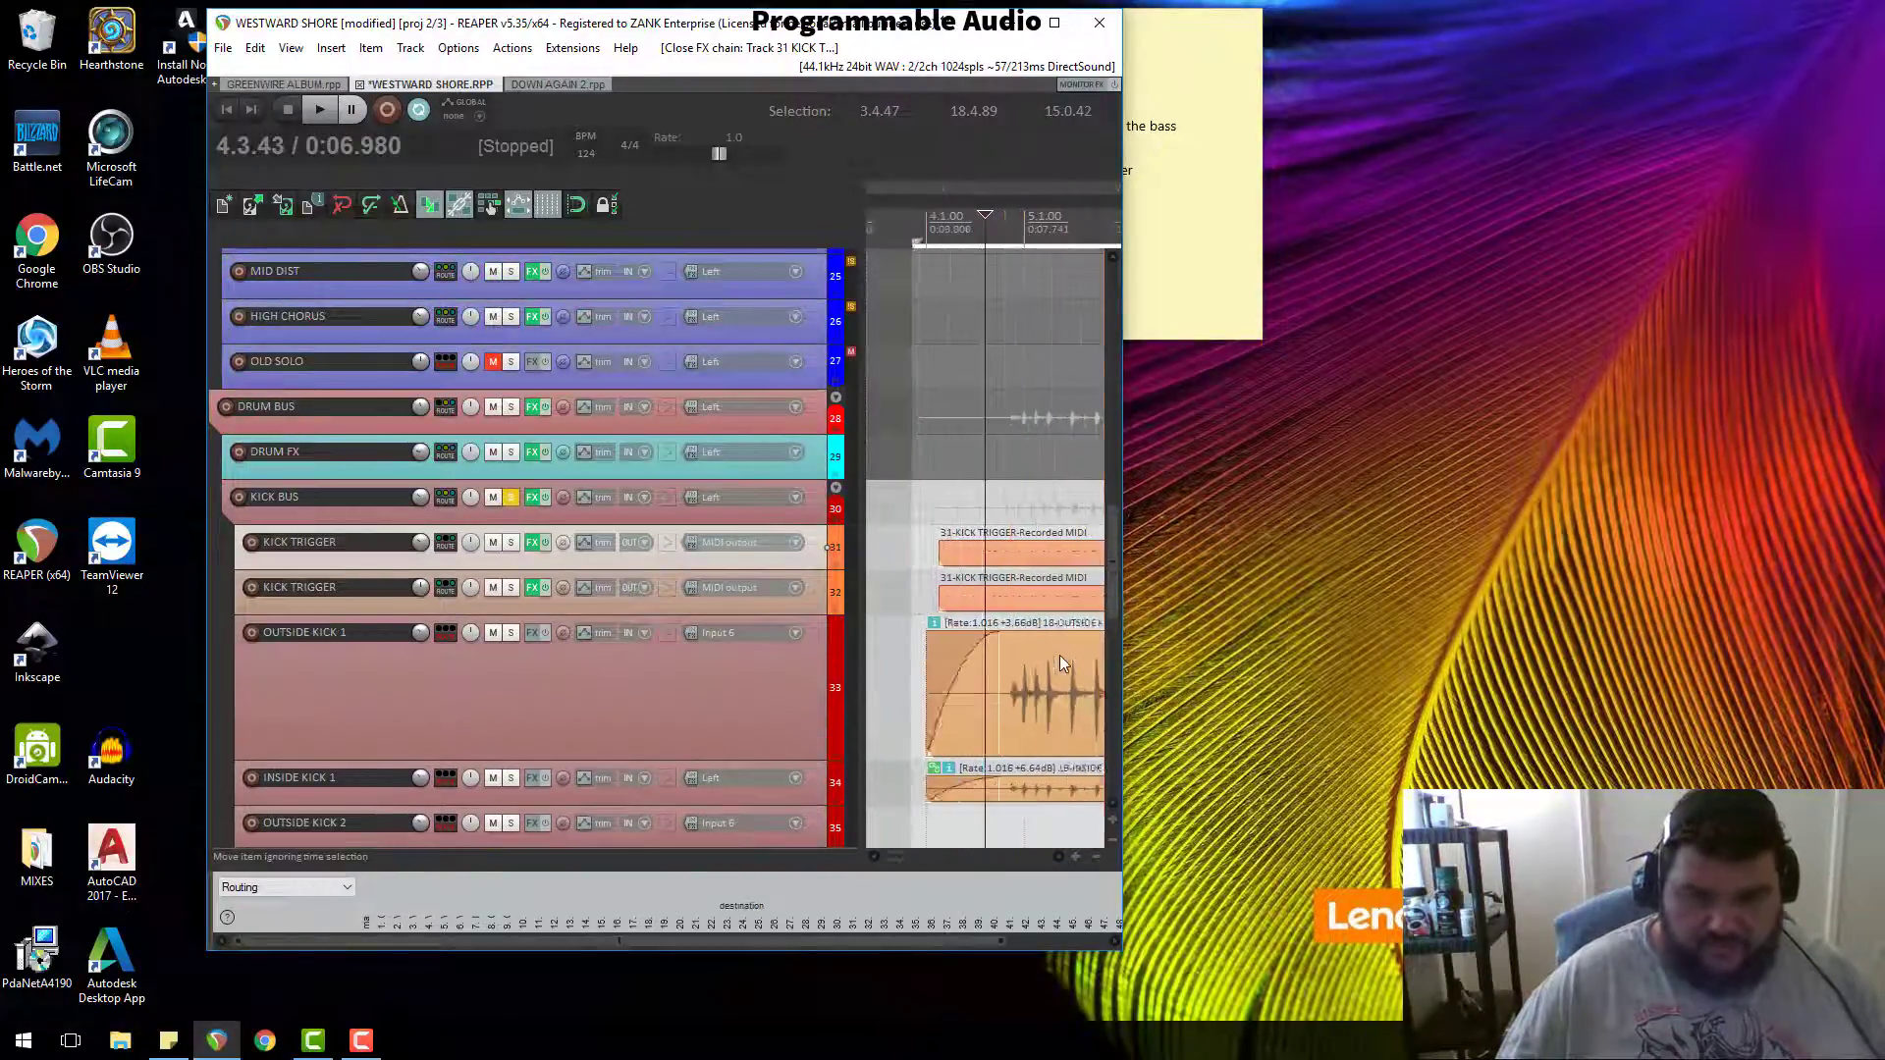
drag(1040, 272, 1083, 284)
click(978, 242)
drag(974, 241, 1002, 246)
scroll(789, 578, up, 1)
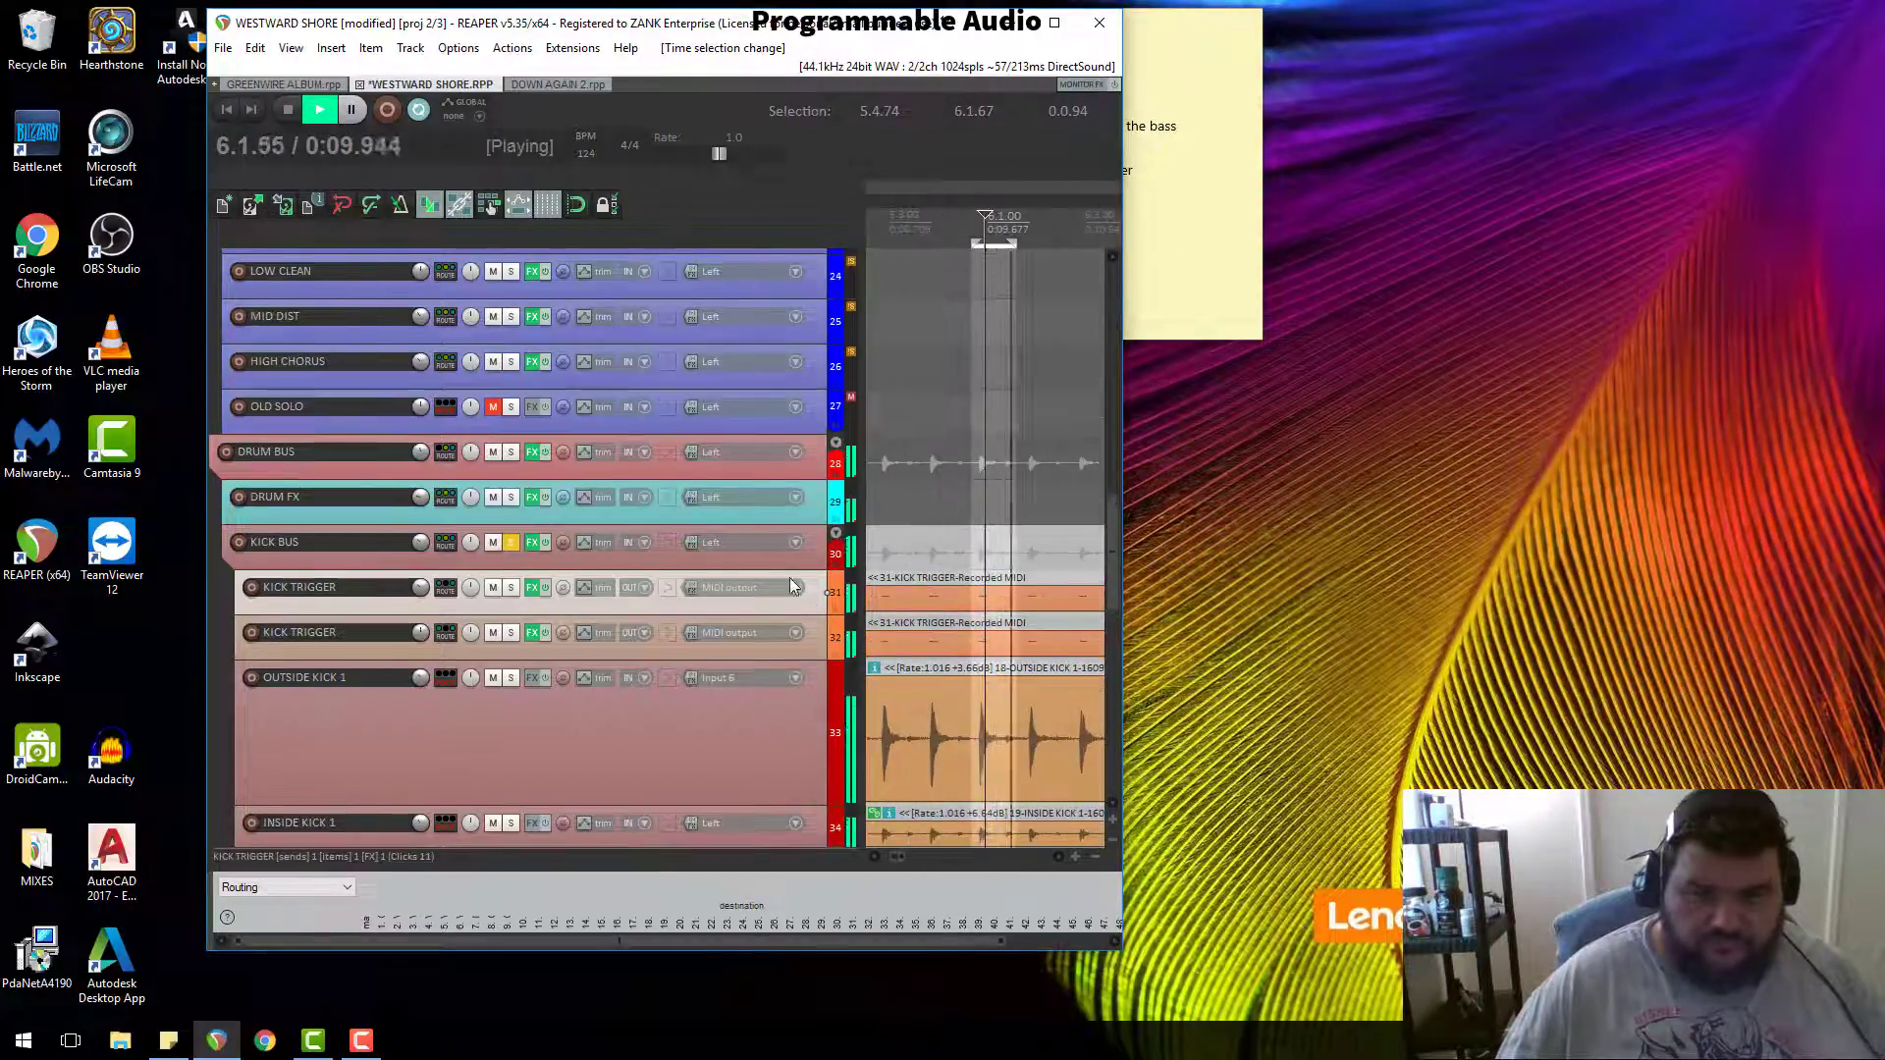
Step: Solo OUTSIDE KICK 1, remove the solo from KICK BUS and test playback
click(514, 684)
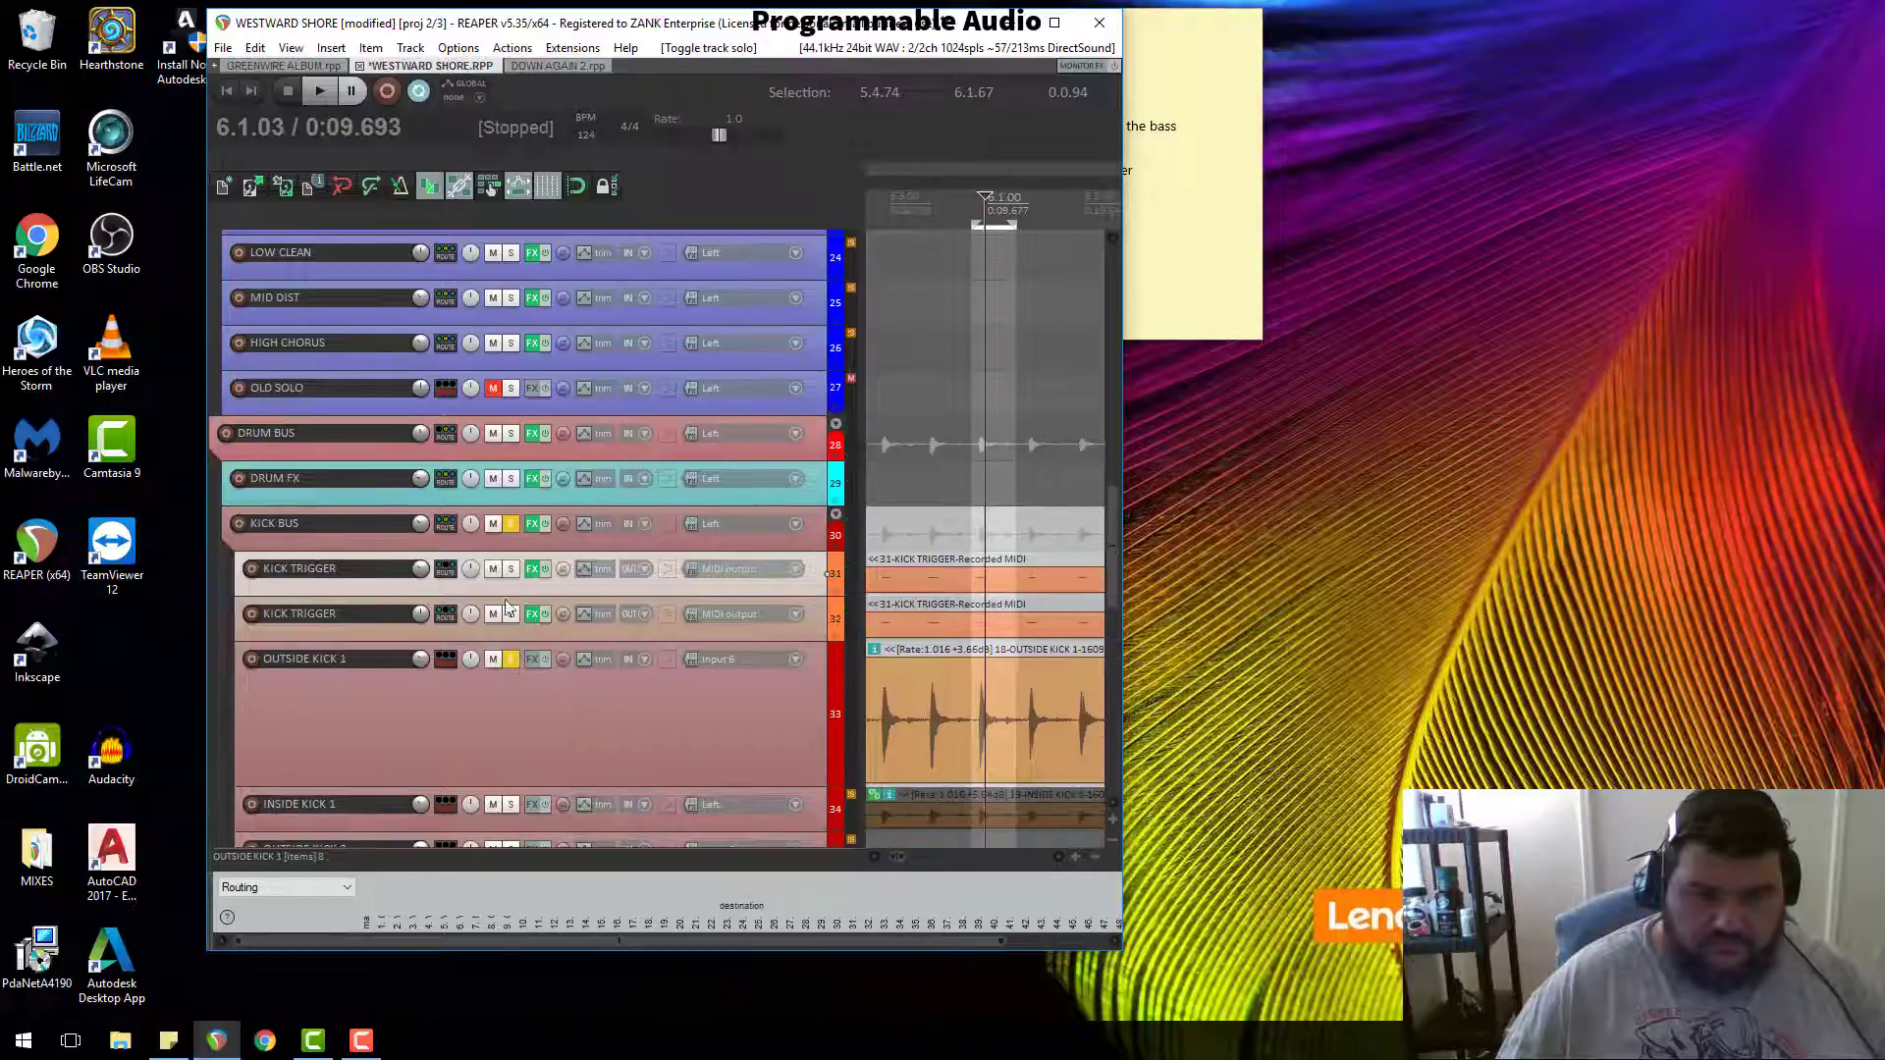
click(515, 526)
key(space)
key(space)
Step: Add a send from OUTSIDE KICK 1 to the DRUM BUS folder, test the playback and maximize the window
click(451, 664)
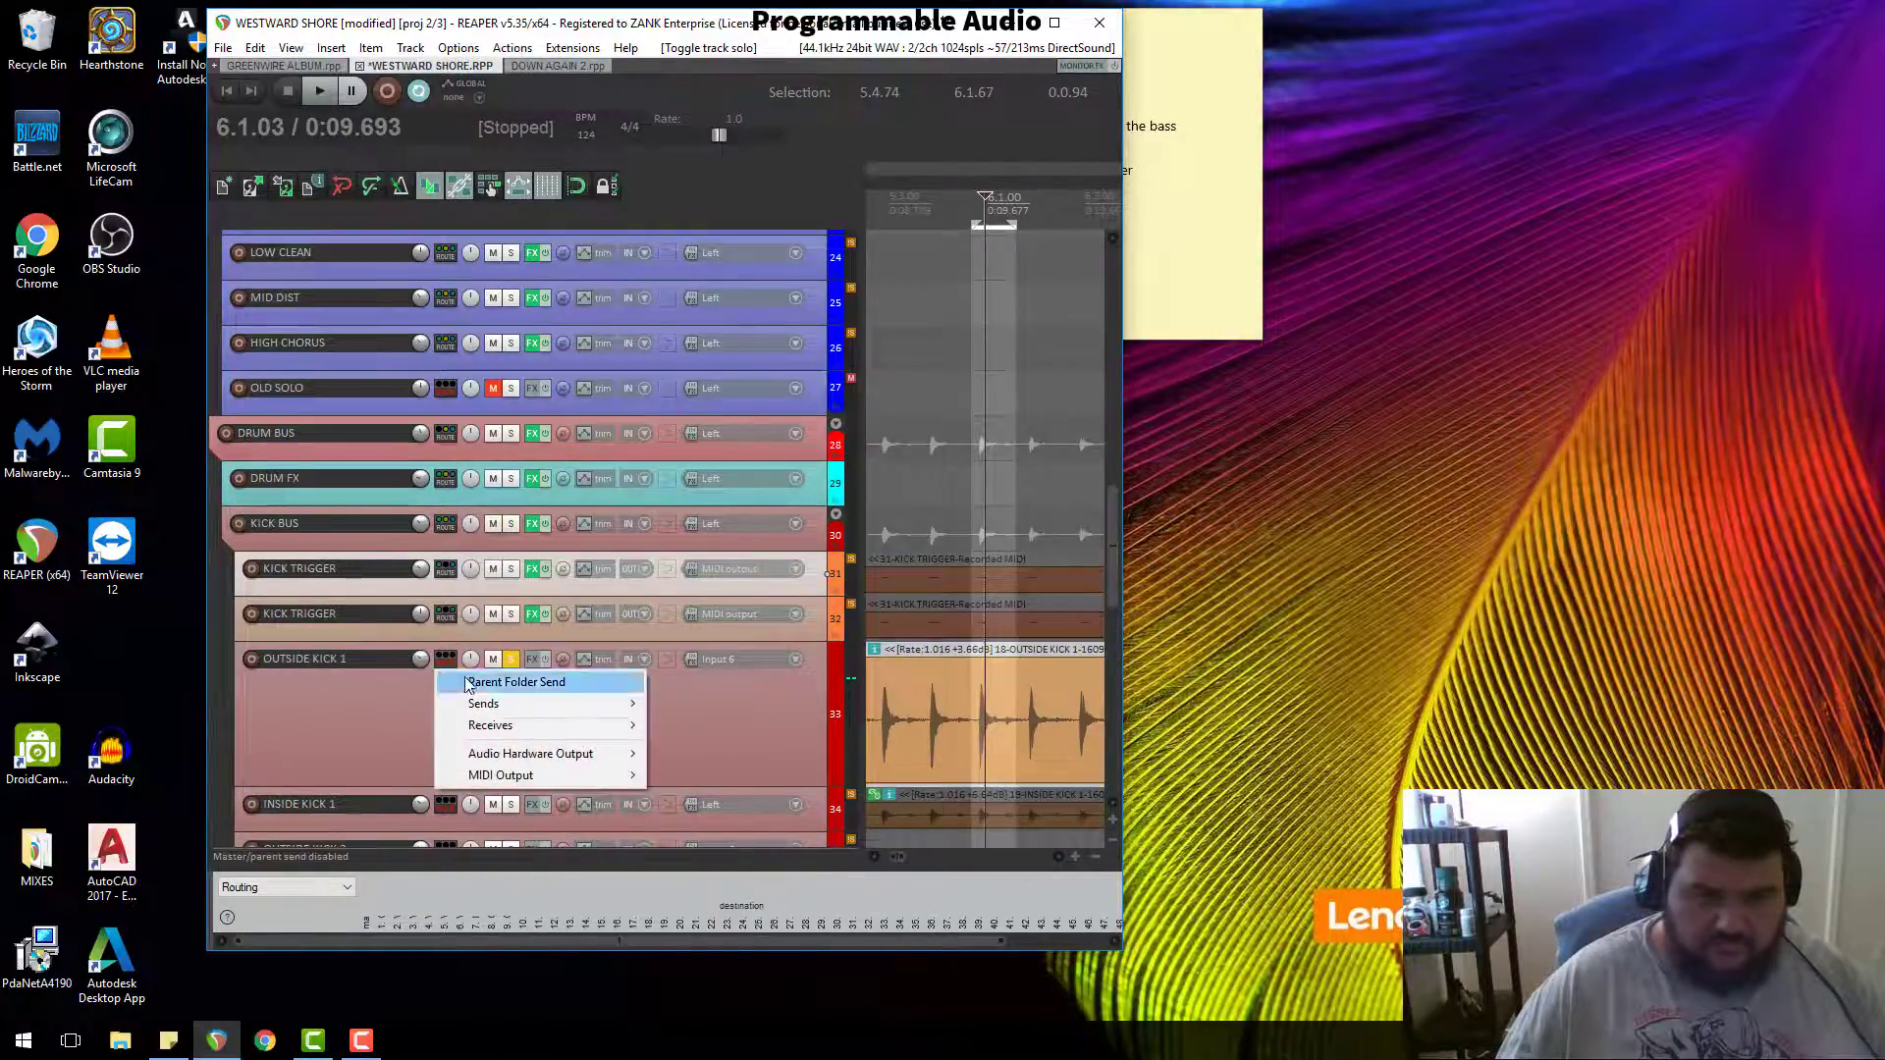
mouse_move(483, 703)
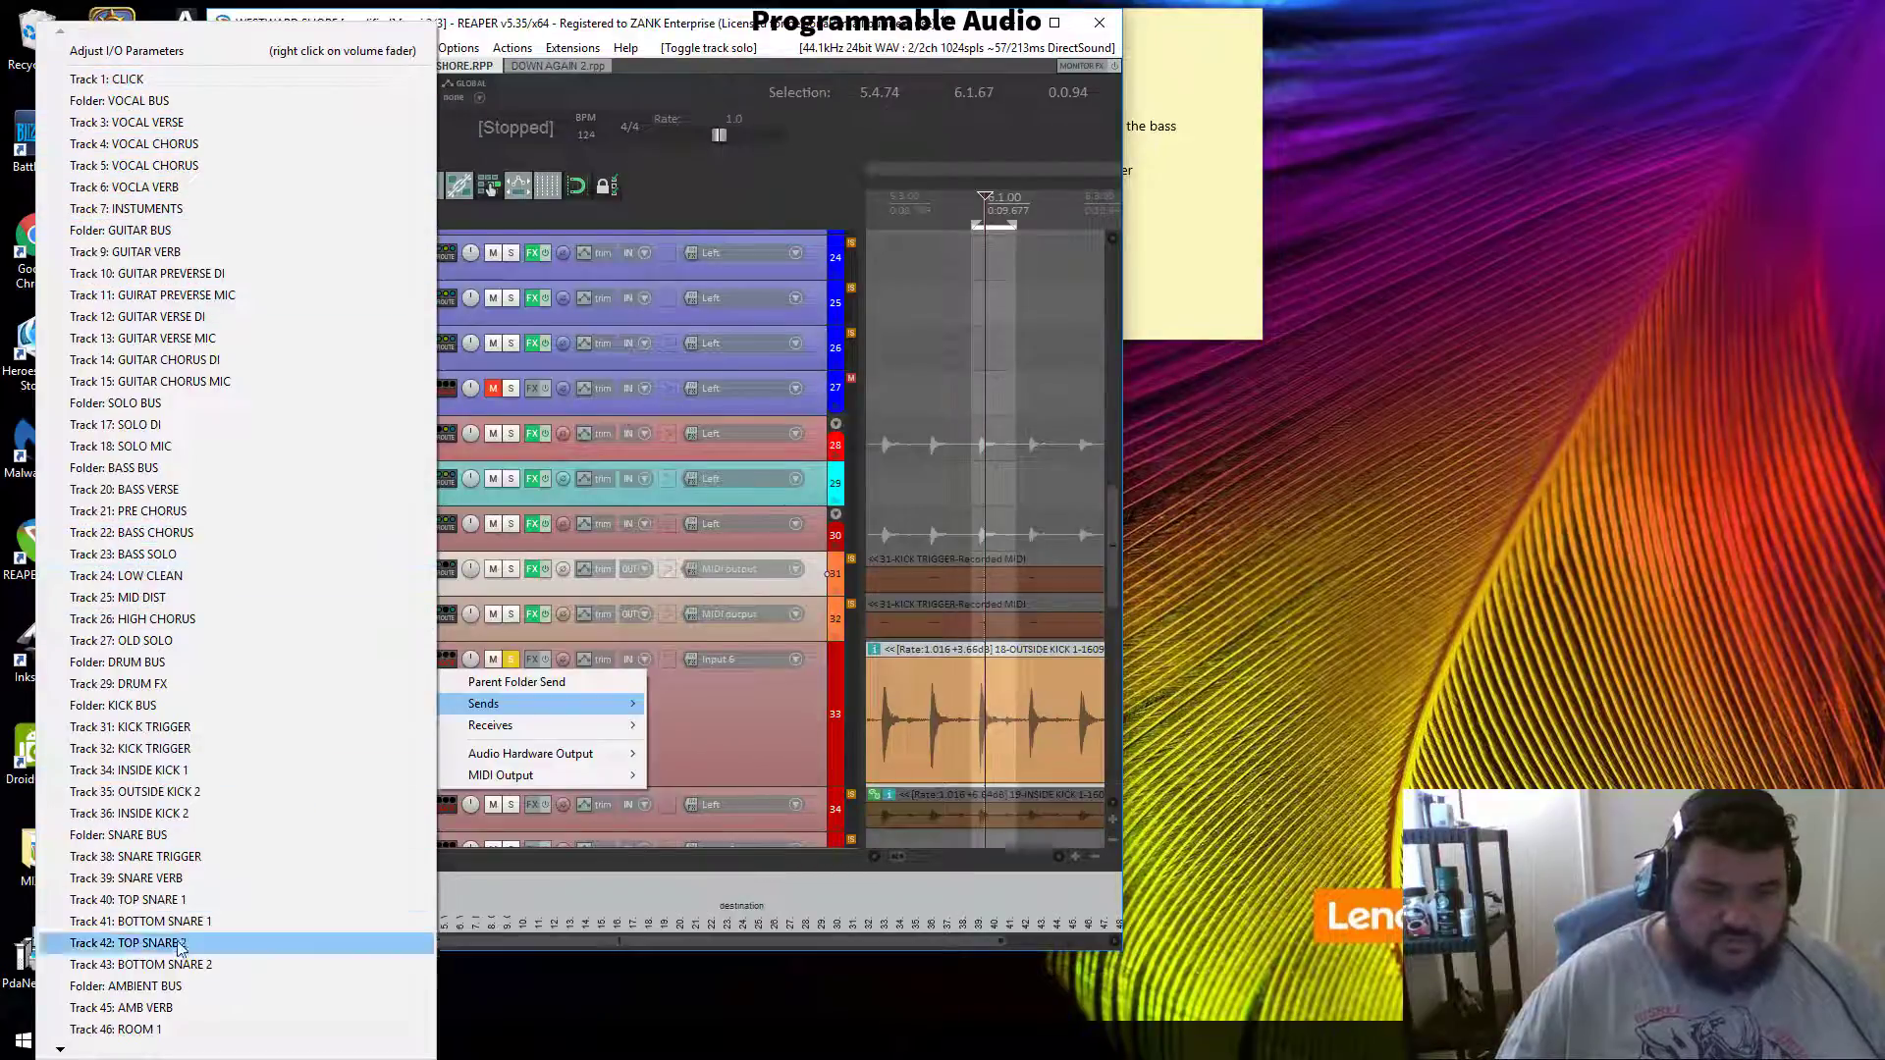
mouse_move(209, 1053)
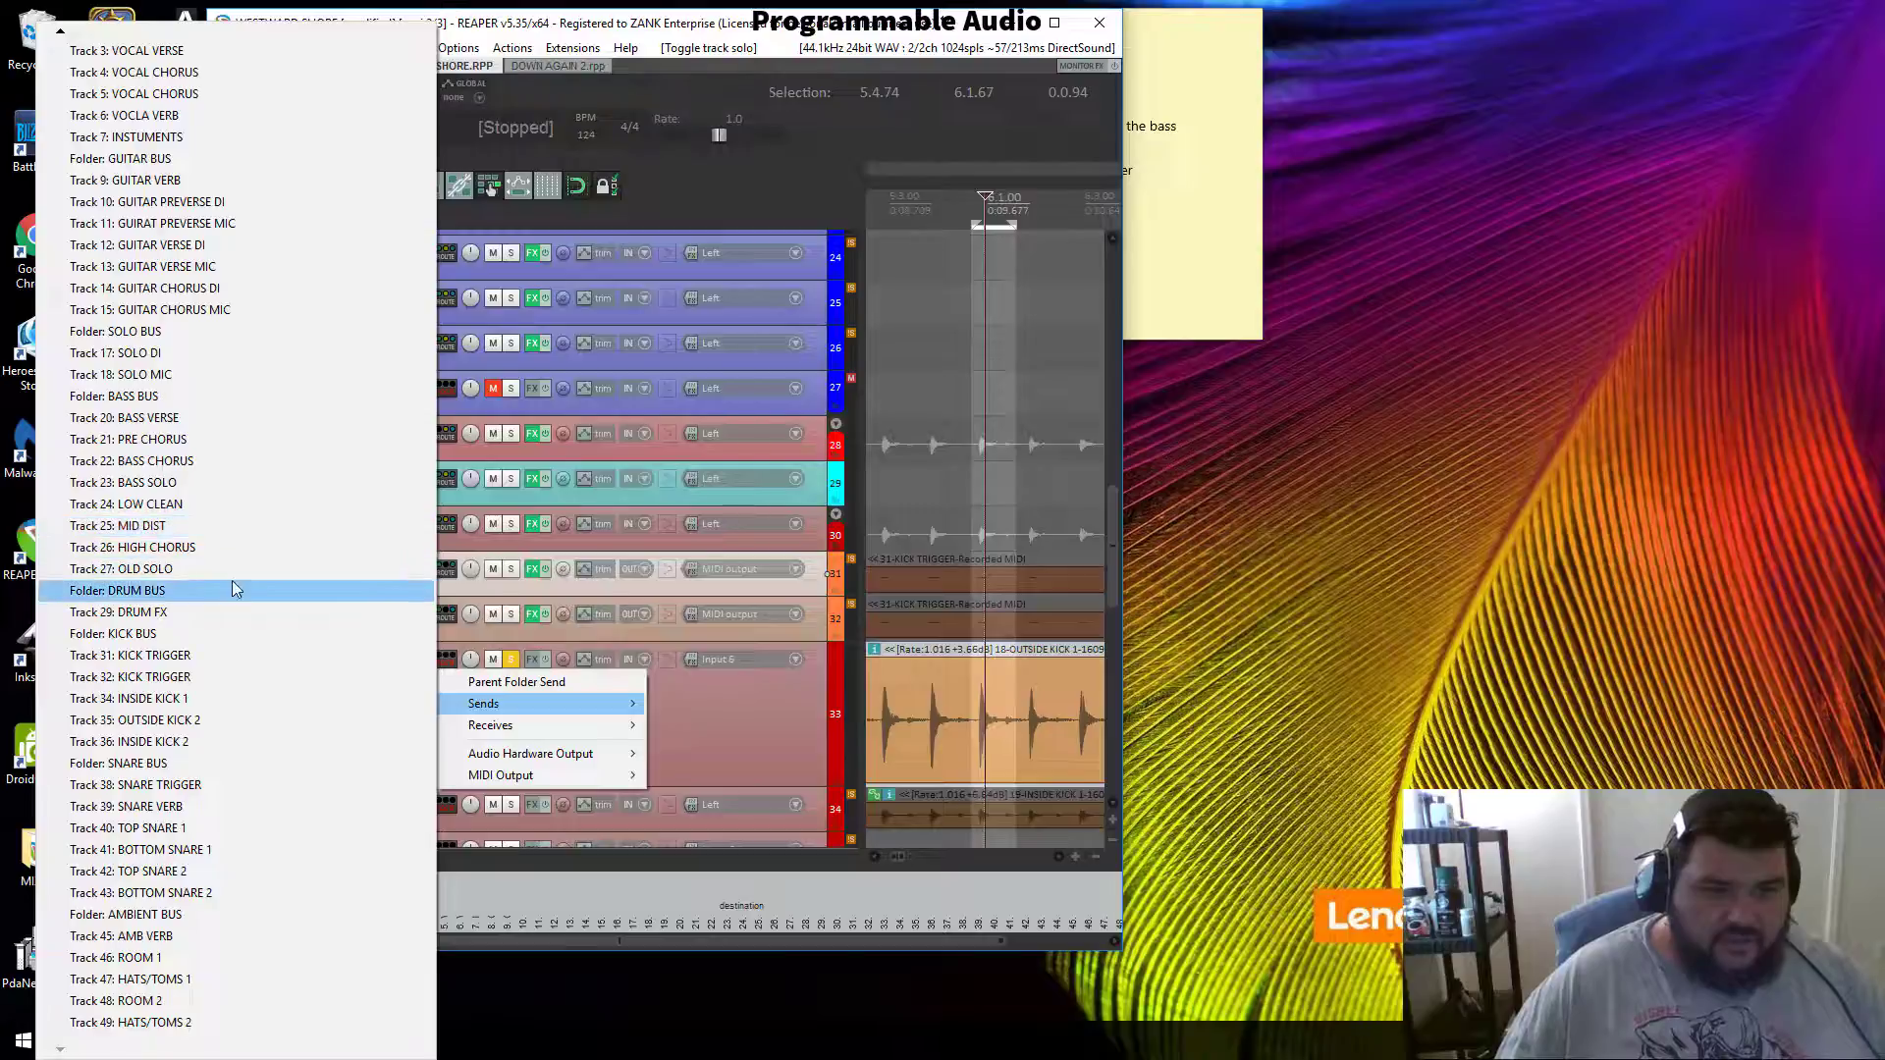
click(196, 594)
key(space)
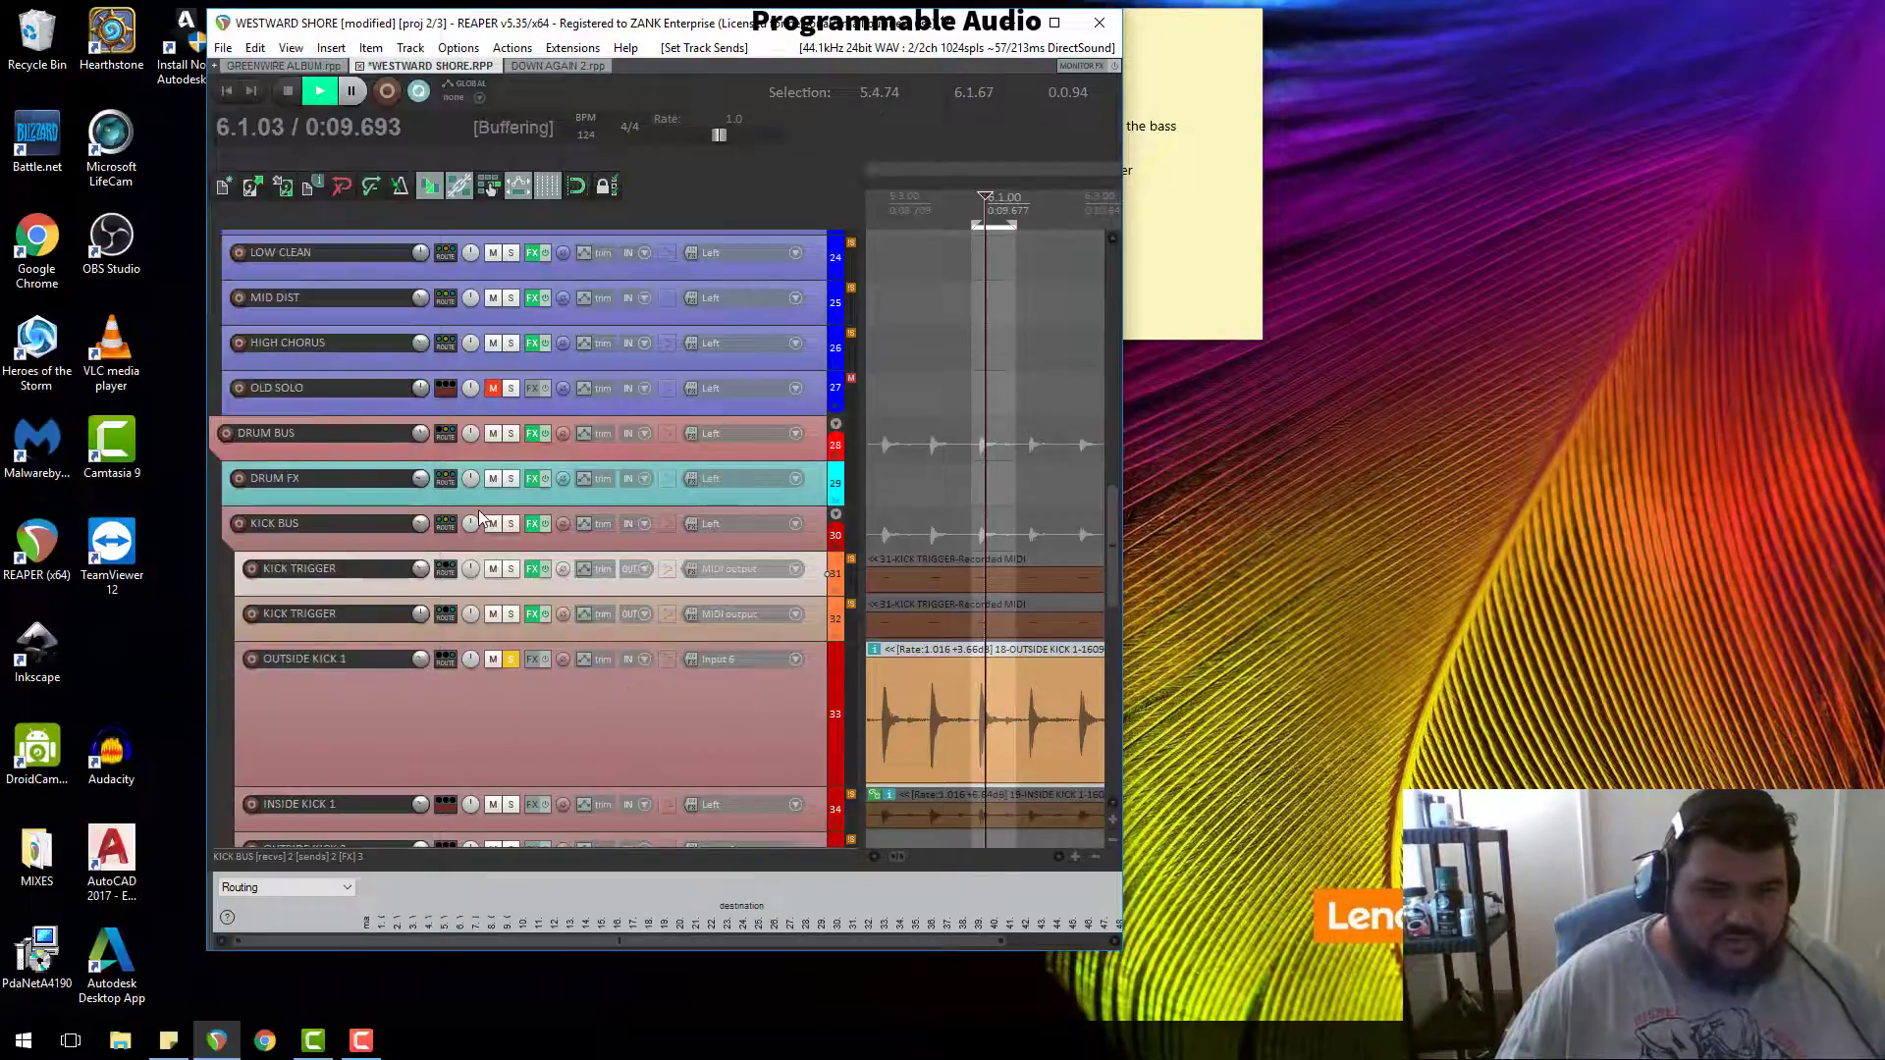
key(space)
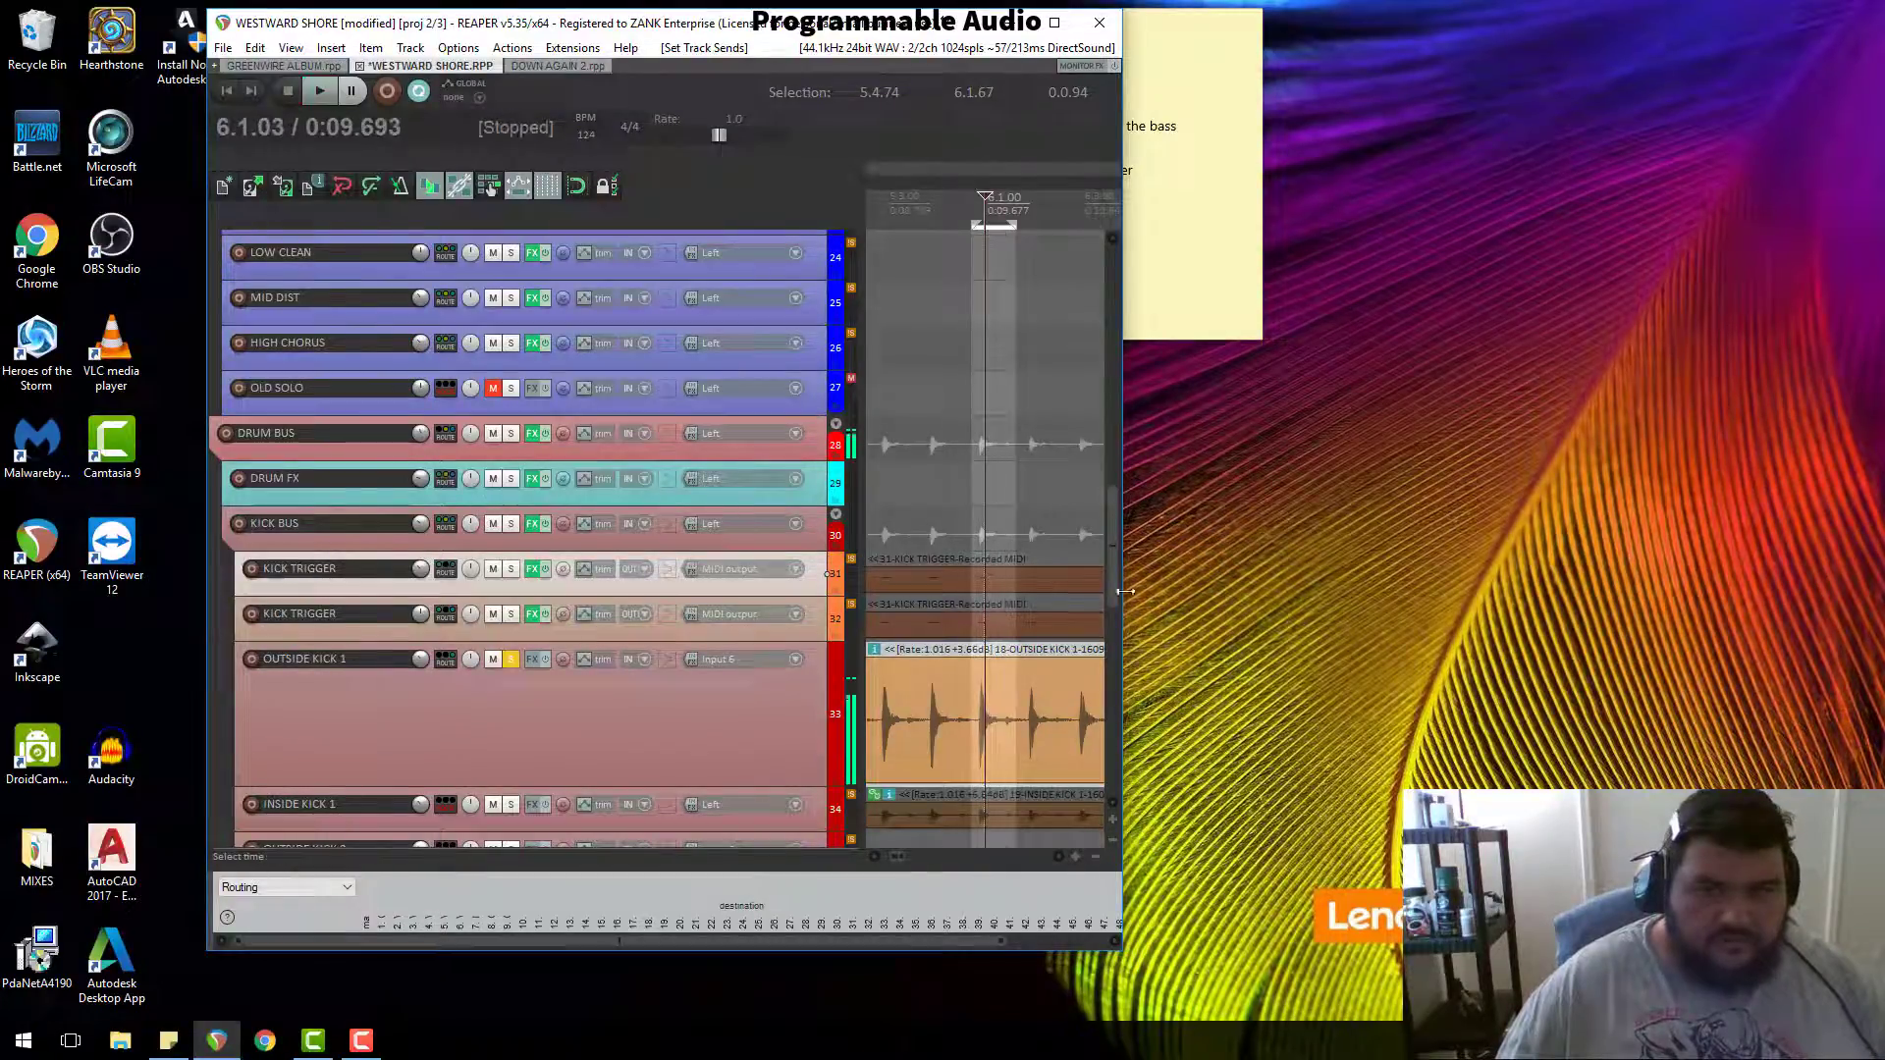
click(1053, 22)
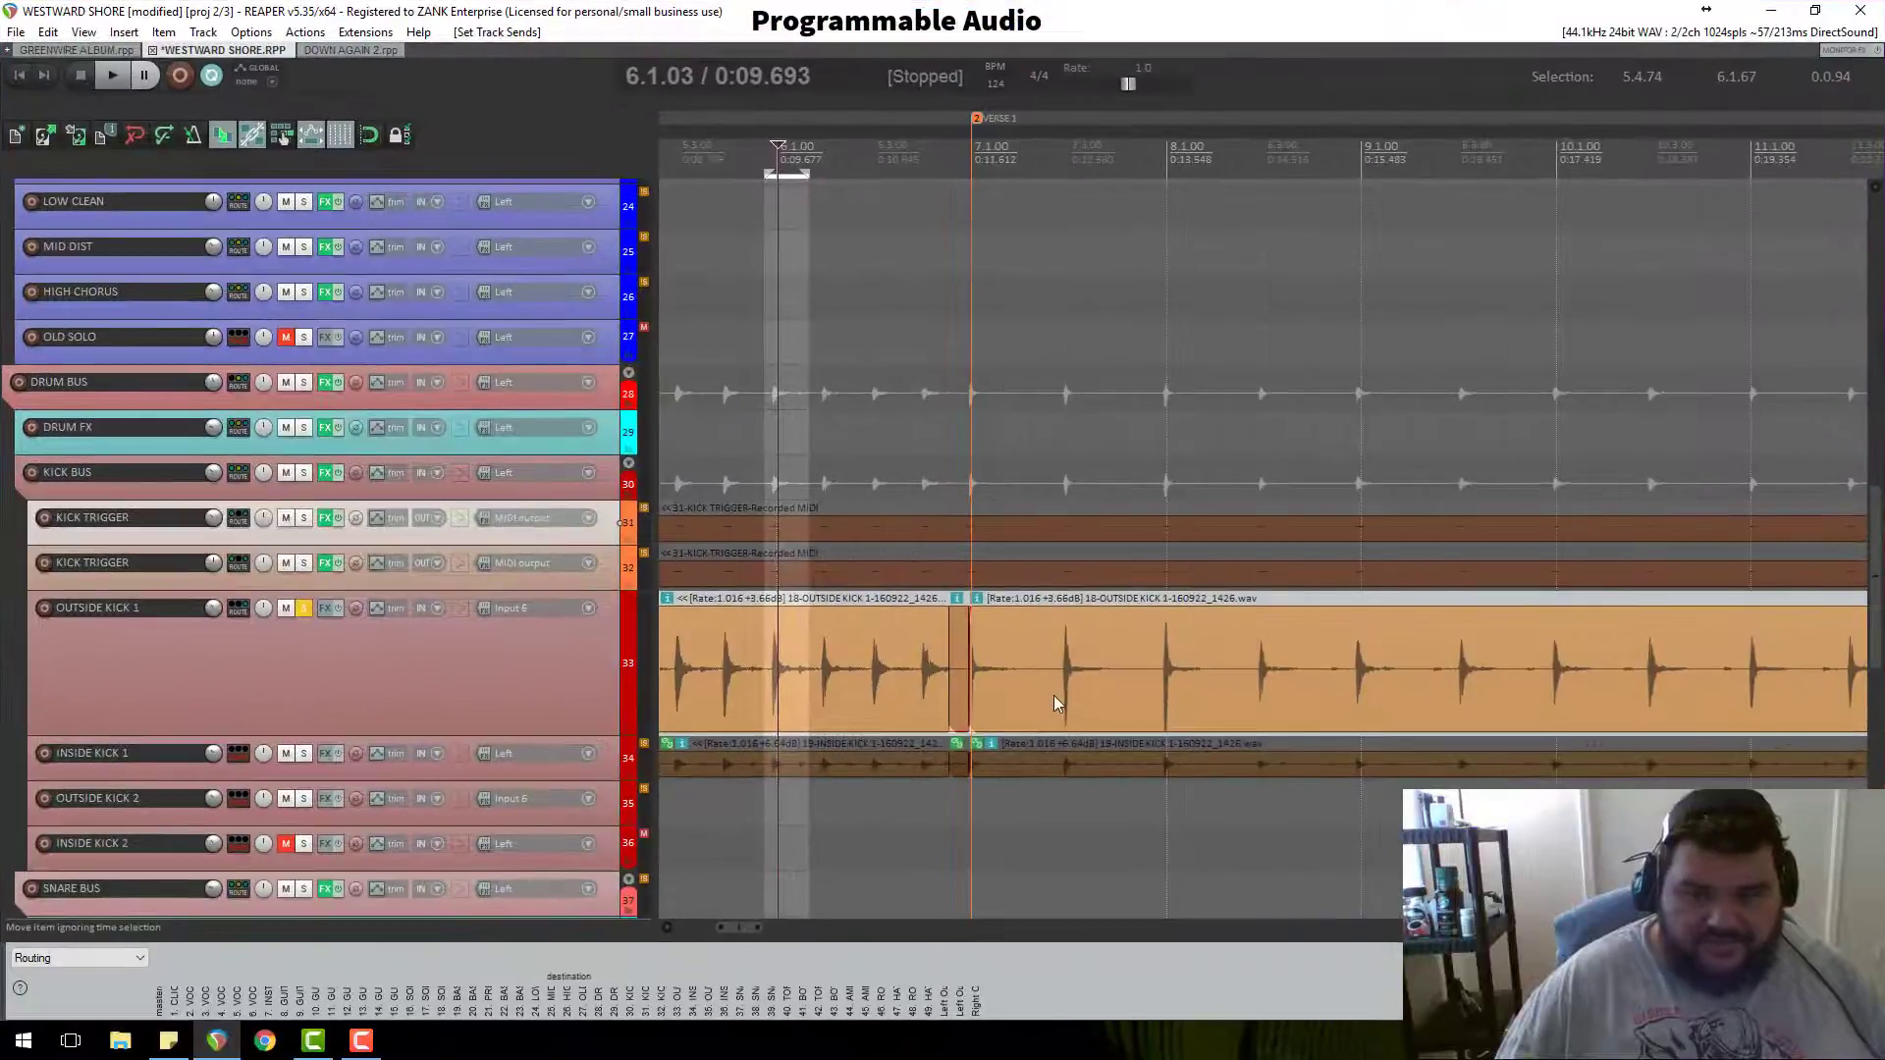
Step: Select the OUTSIDE KICK 1 item, shorten the time selection around its kick hit to end at 6.1.46 and play it
scroll(1056, 698, up, 6)
scroll(1056, 698, down, 5)
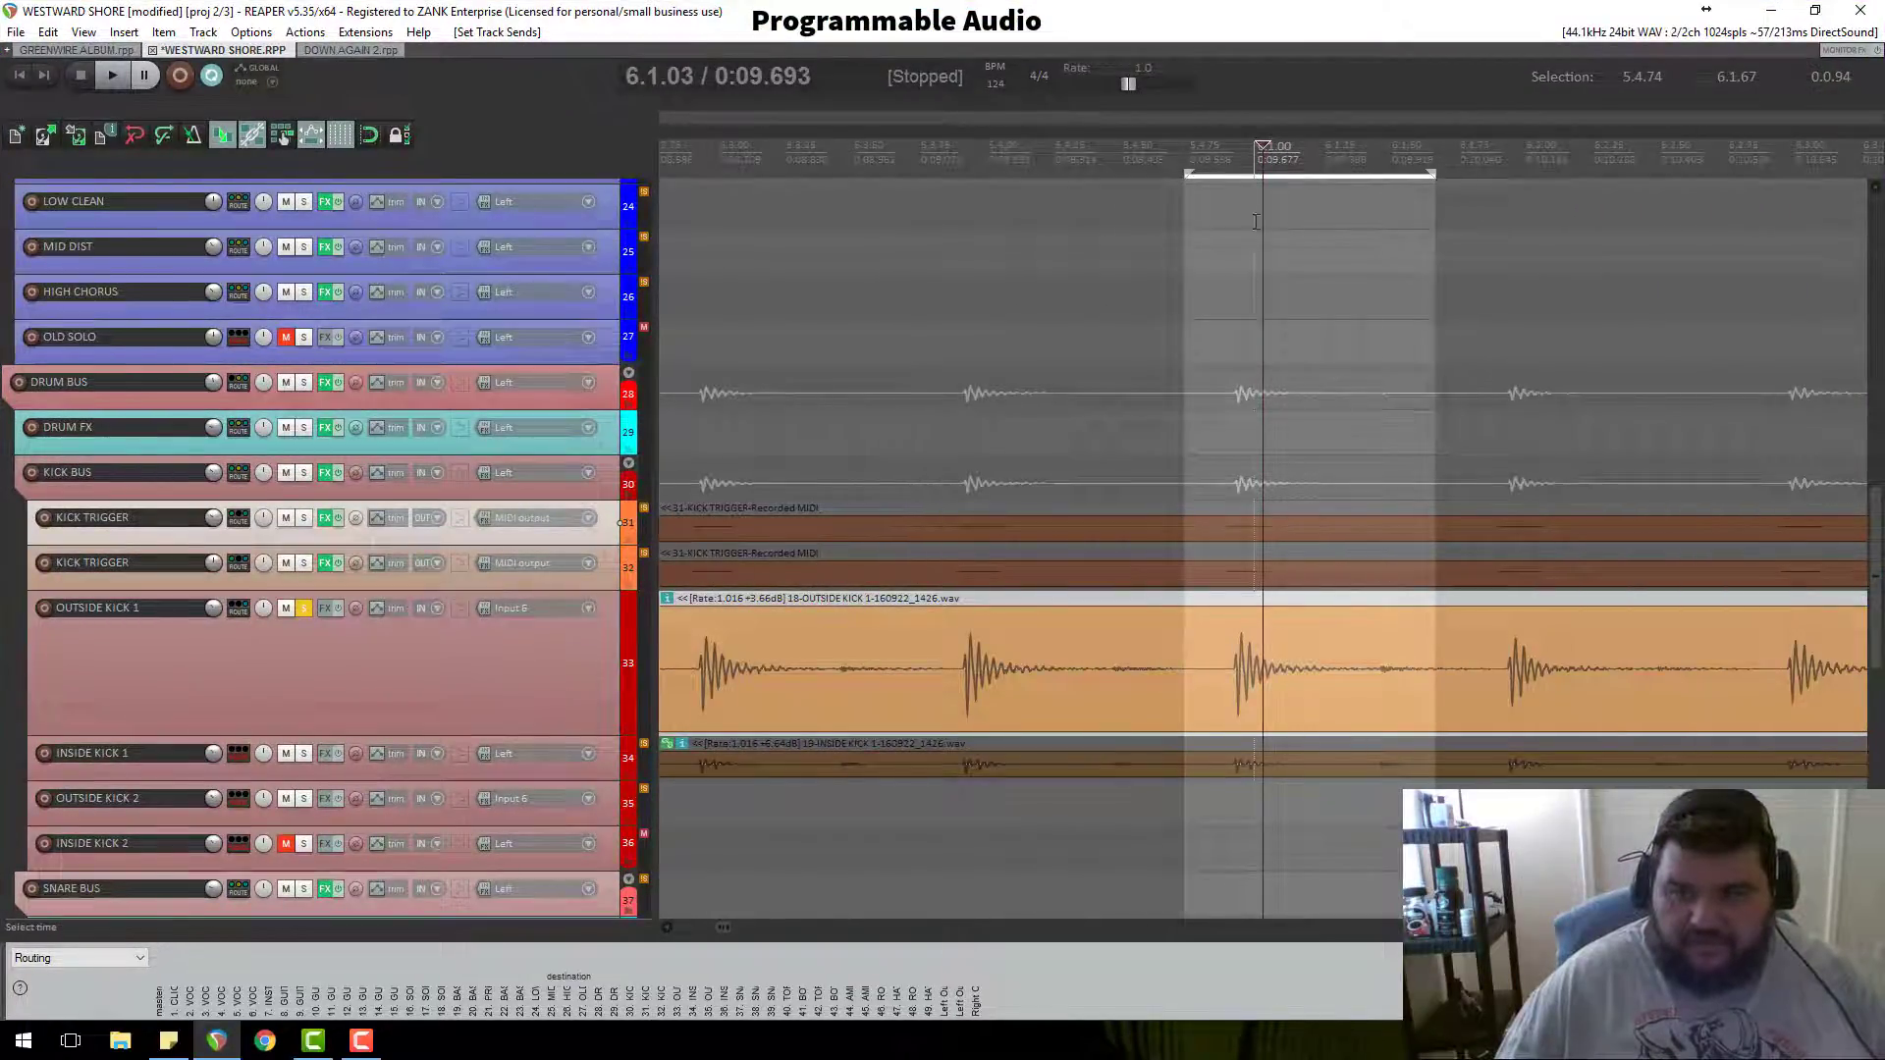
click(1386, 673)
scroll(1330, 727, up, 4)
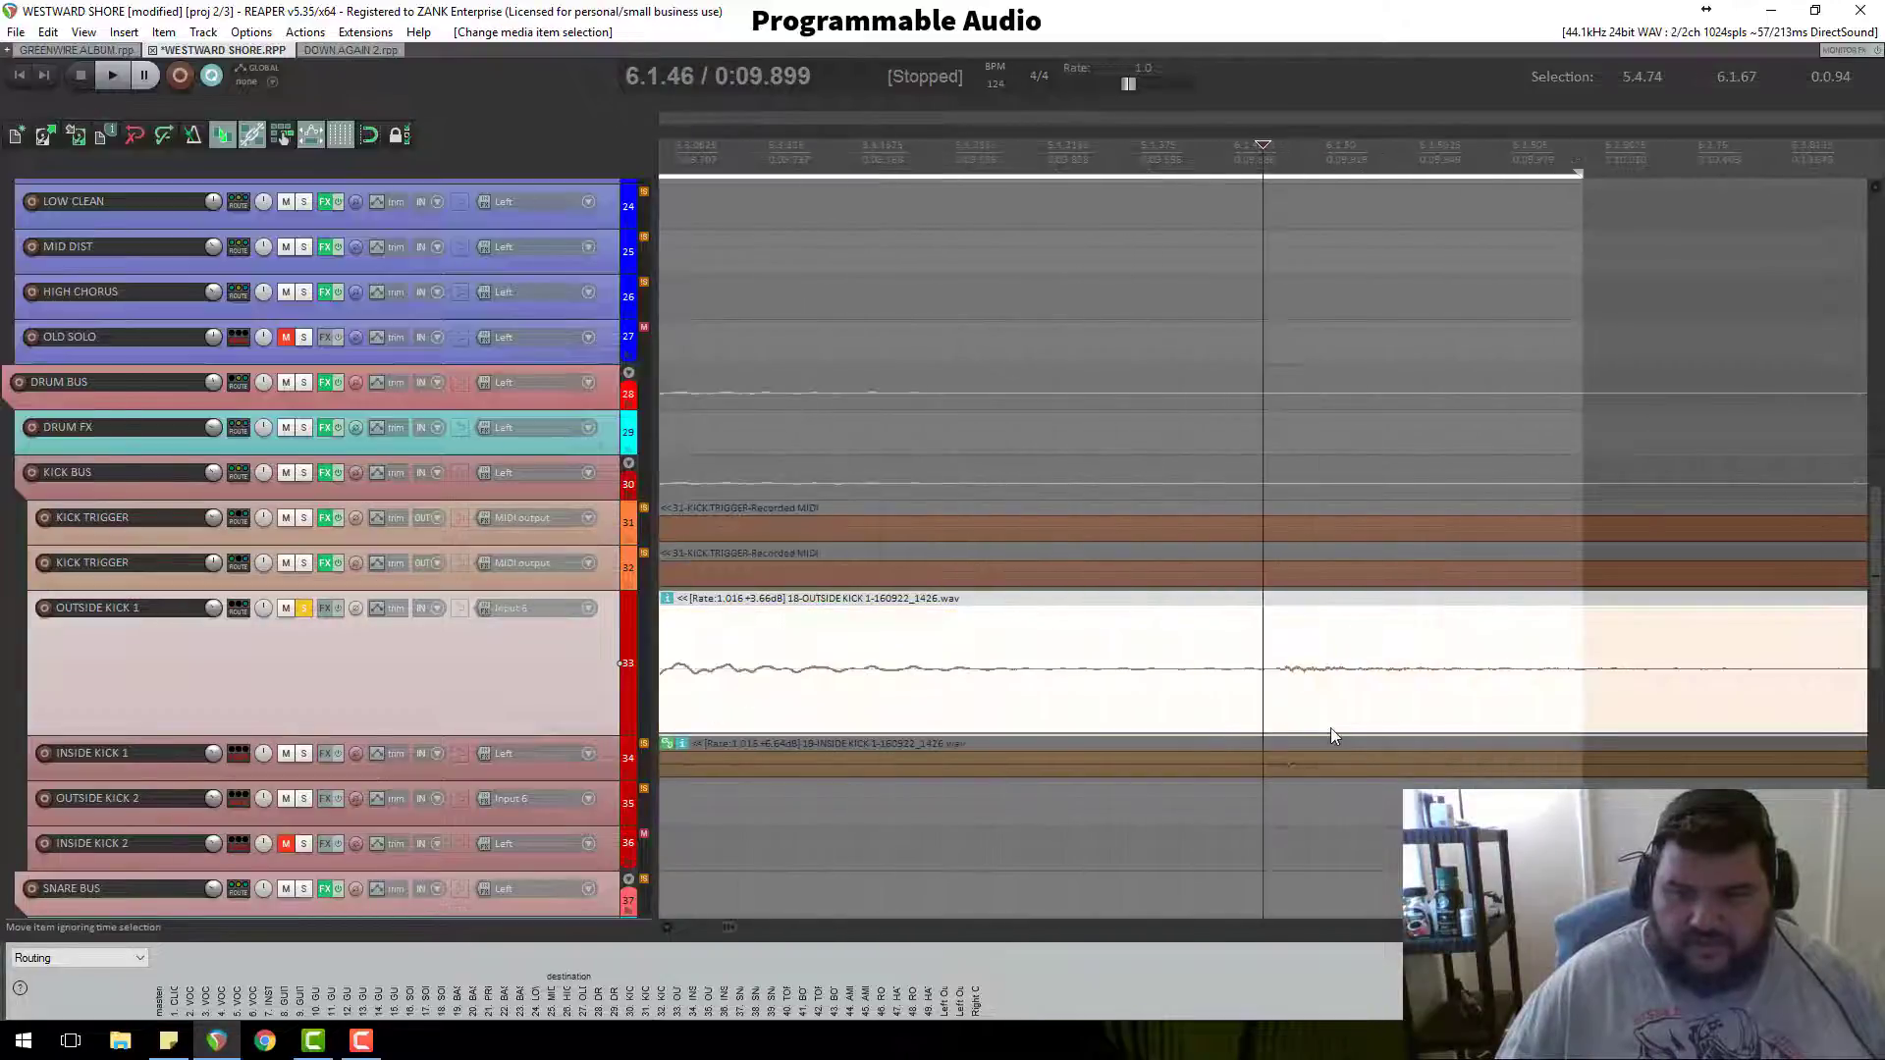
scroll(1276, 693, down, 1)
drag(1424, 170, 1262, 170)
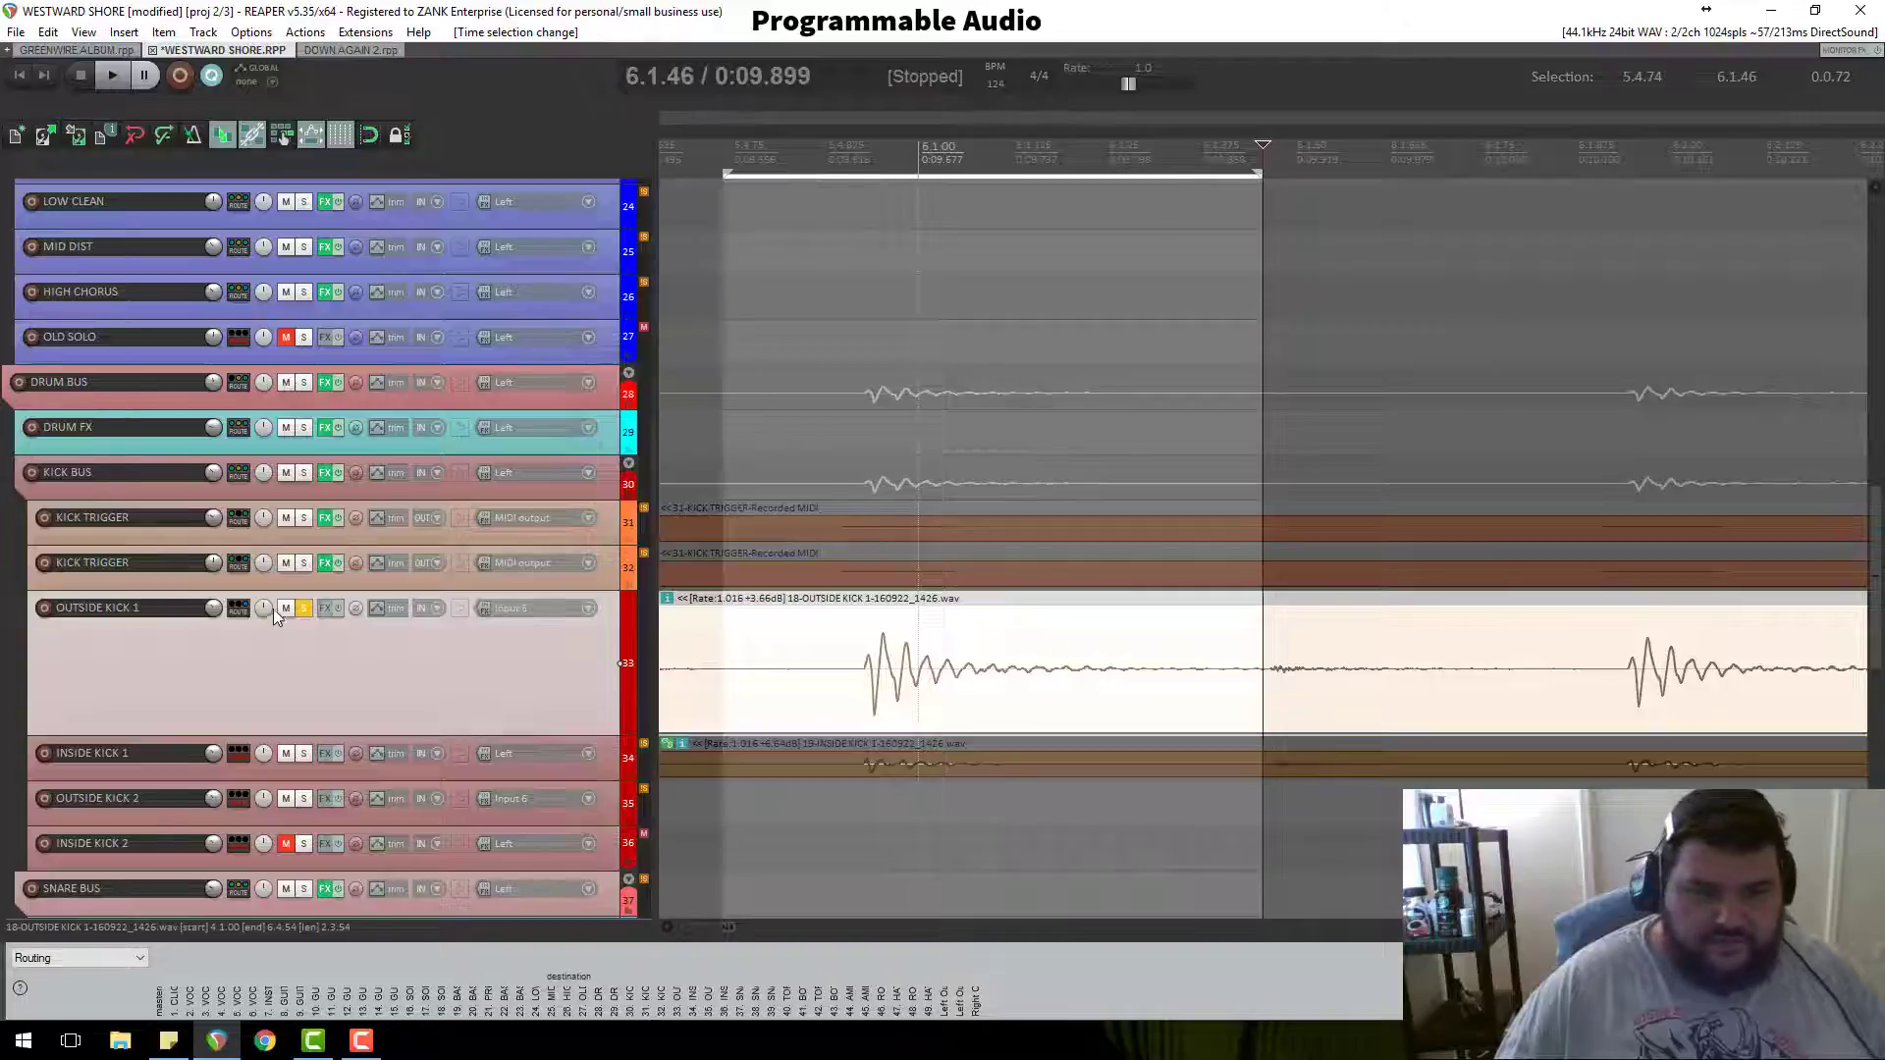
key(space)
key(space)
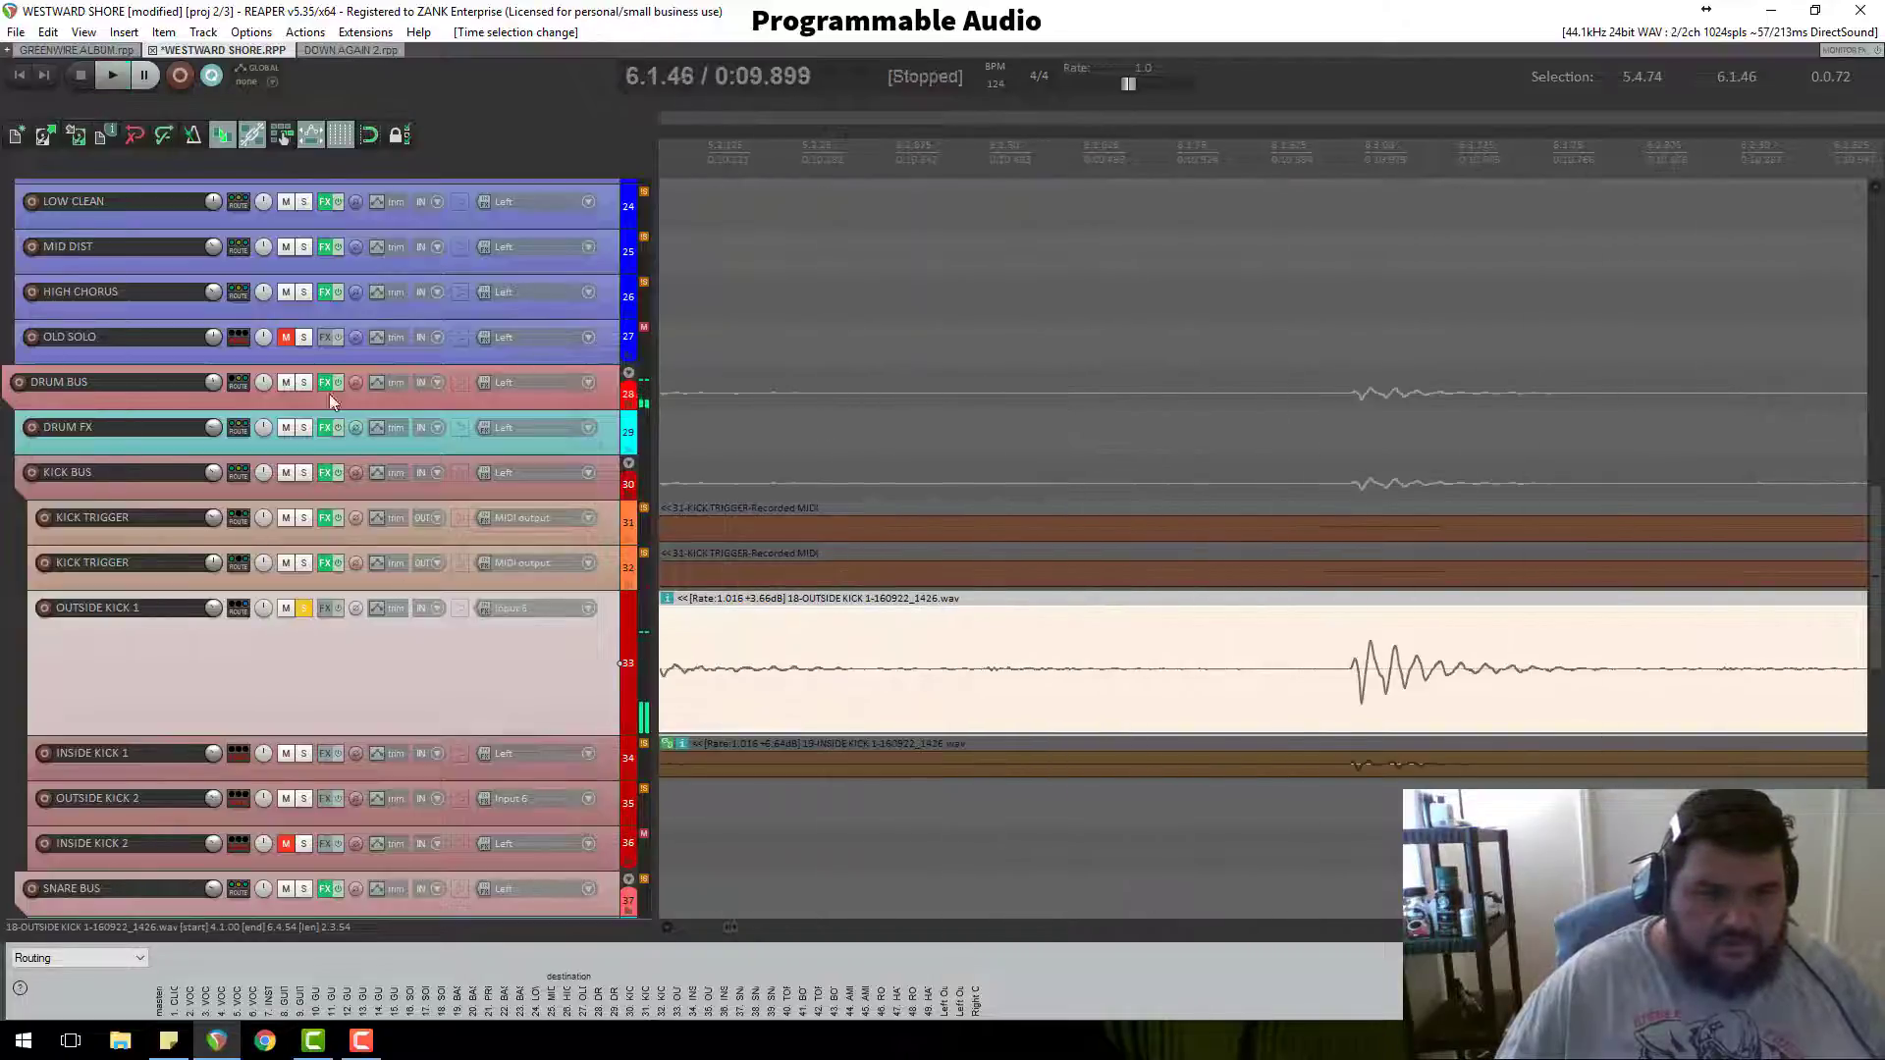
Step: Bypass ReaFir and ReaComp on DRUM BUS, test the playback and close the effects window
click(324, 381)
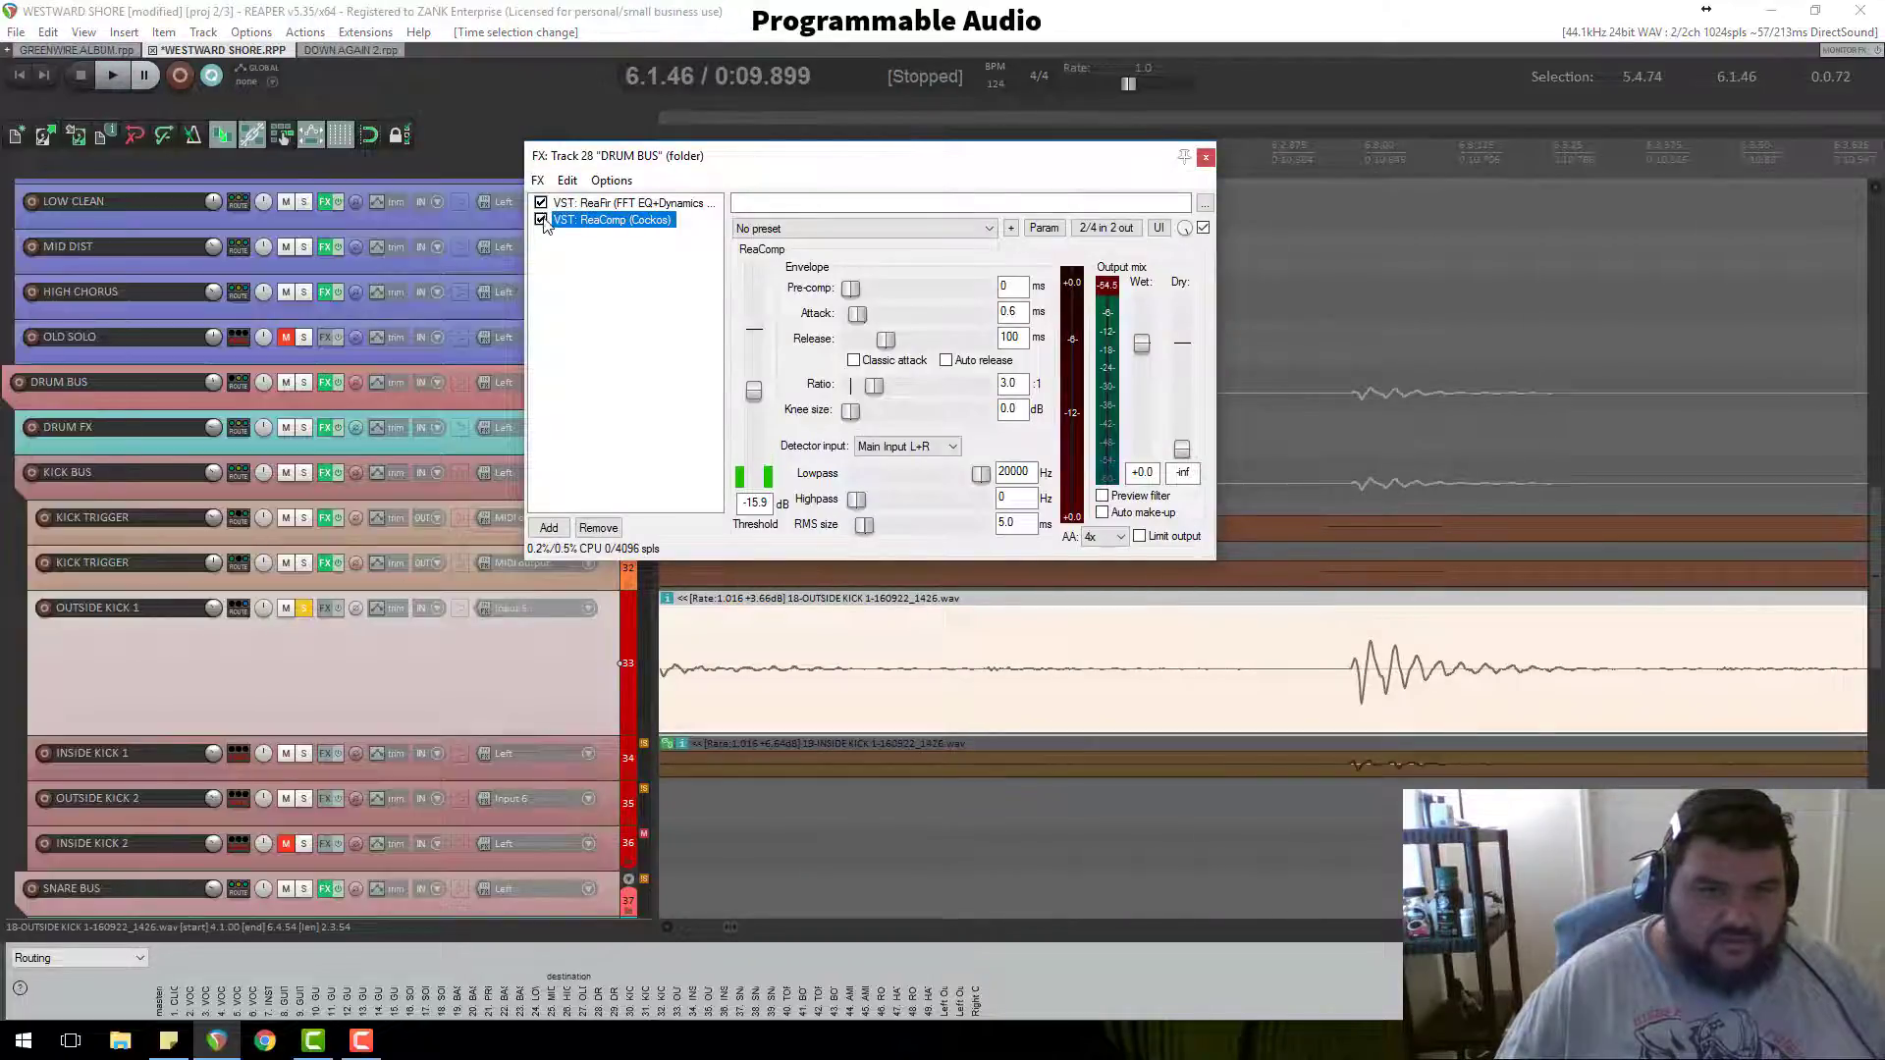
click(541, 203)
key(space)
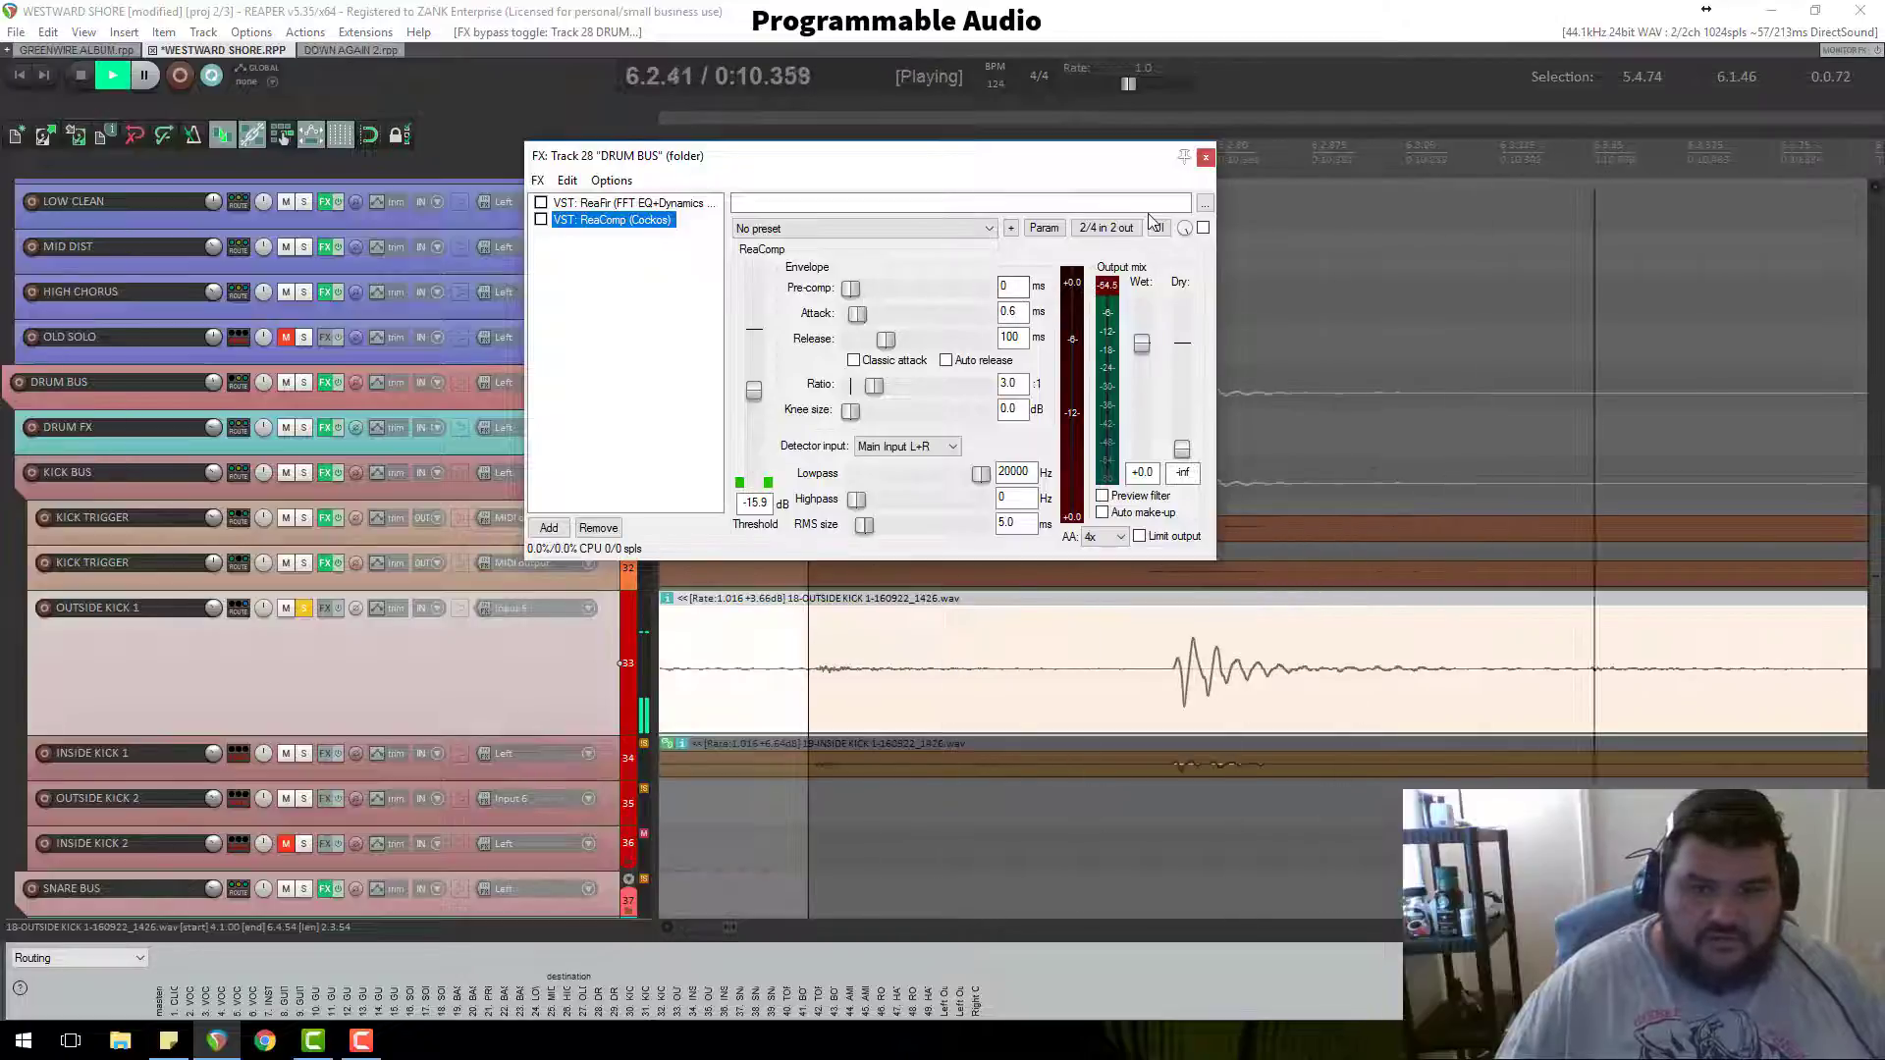
click(1206, 157)
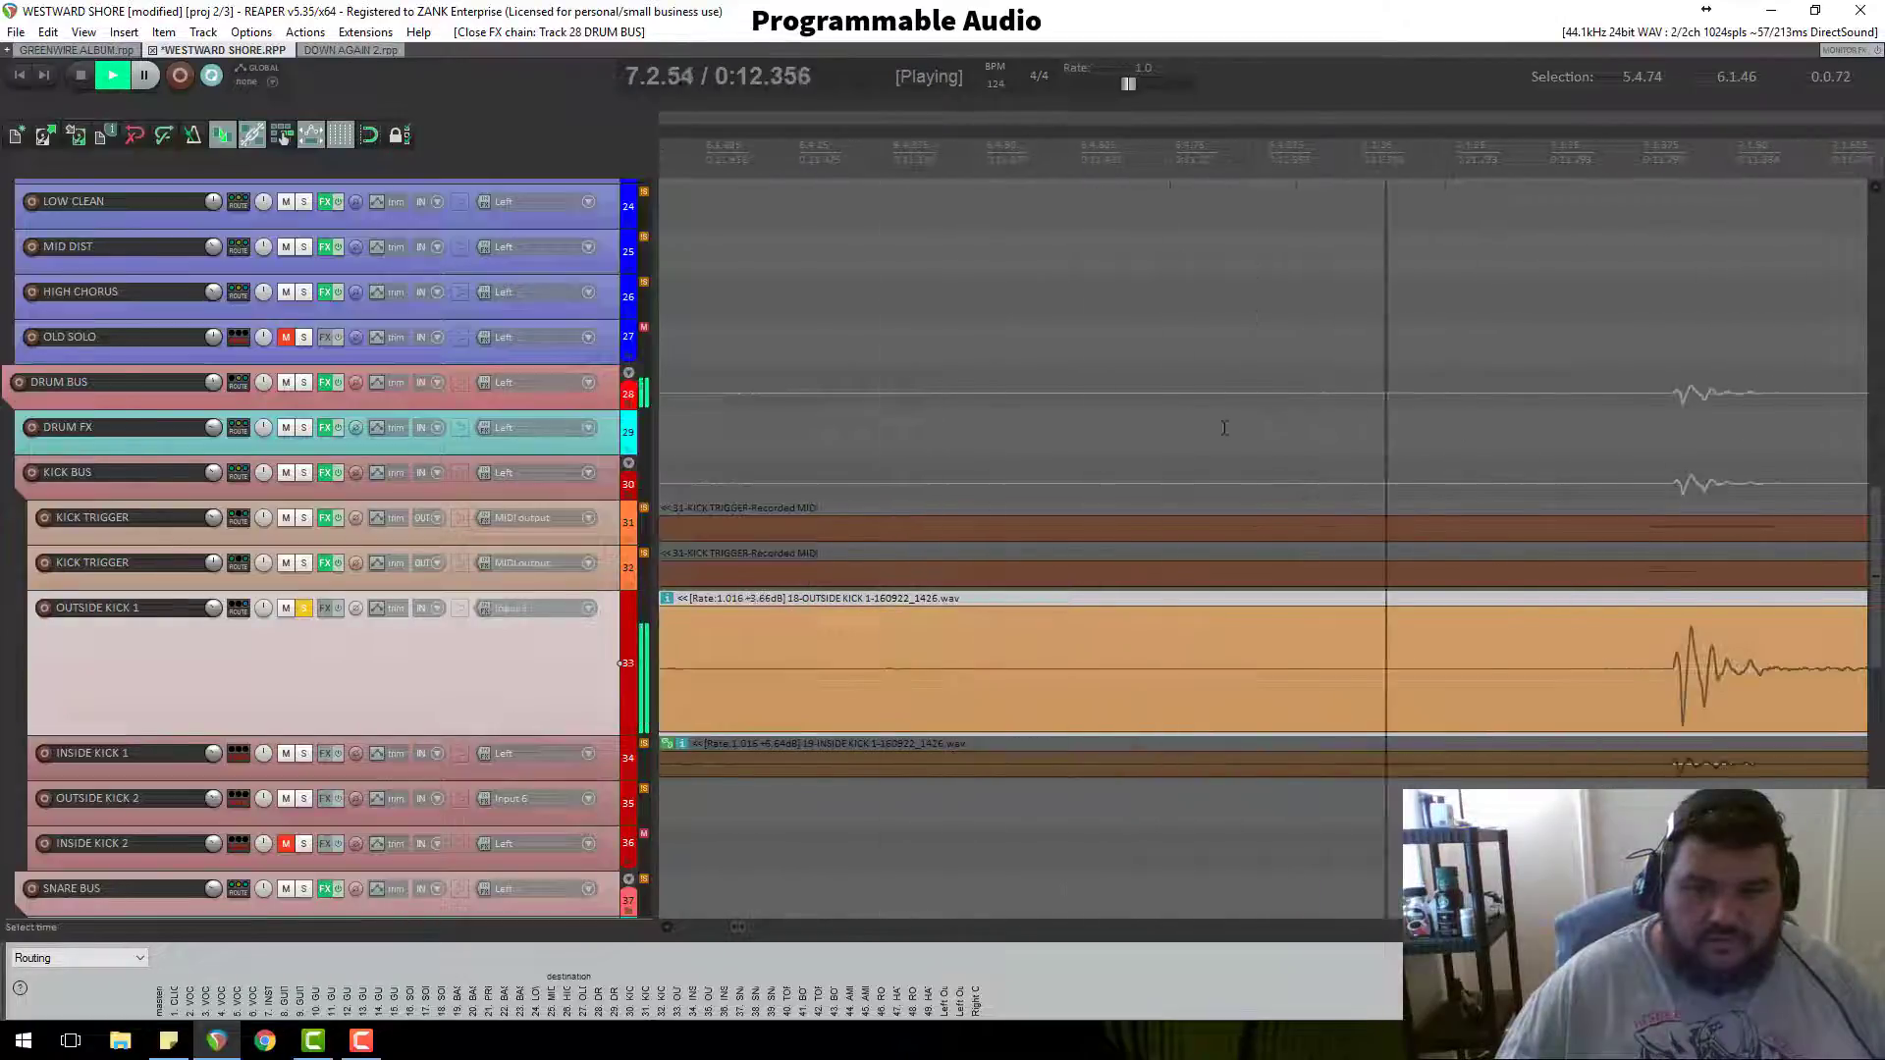
scroll(1003, 558, down, 3)
key(space)
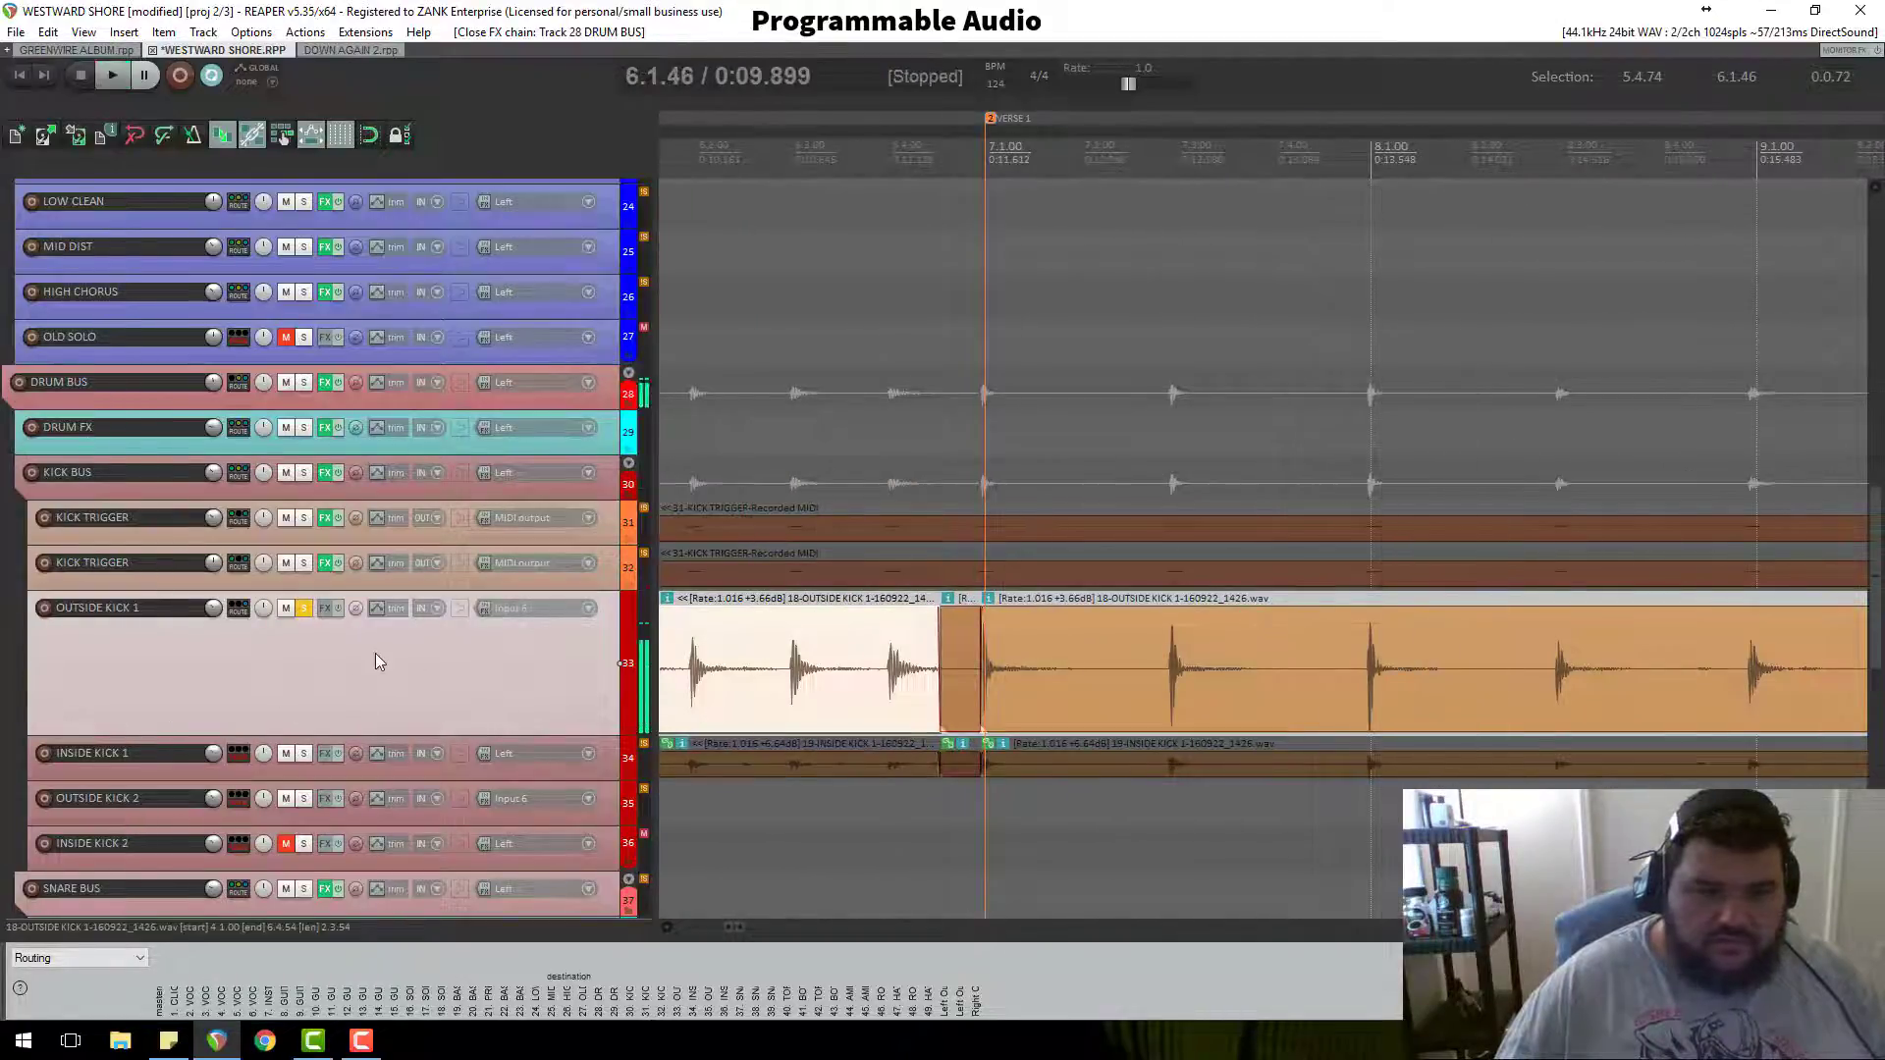
Step: Place the edit cursor at 5.4.92 before the kick hit and change the solo from OUTSIDE KICK 1 to INSIDE KICK 1
scroll(375, 652, down, 2)
scroll(1100, 508, down, 2)
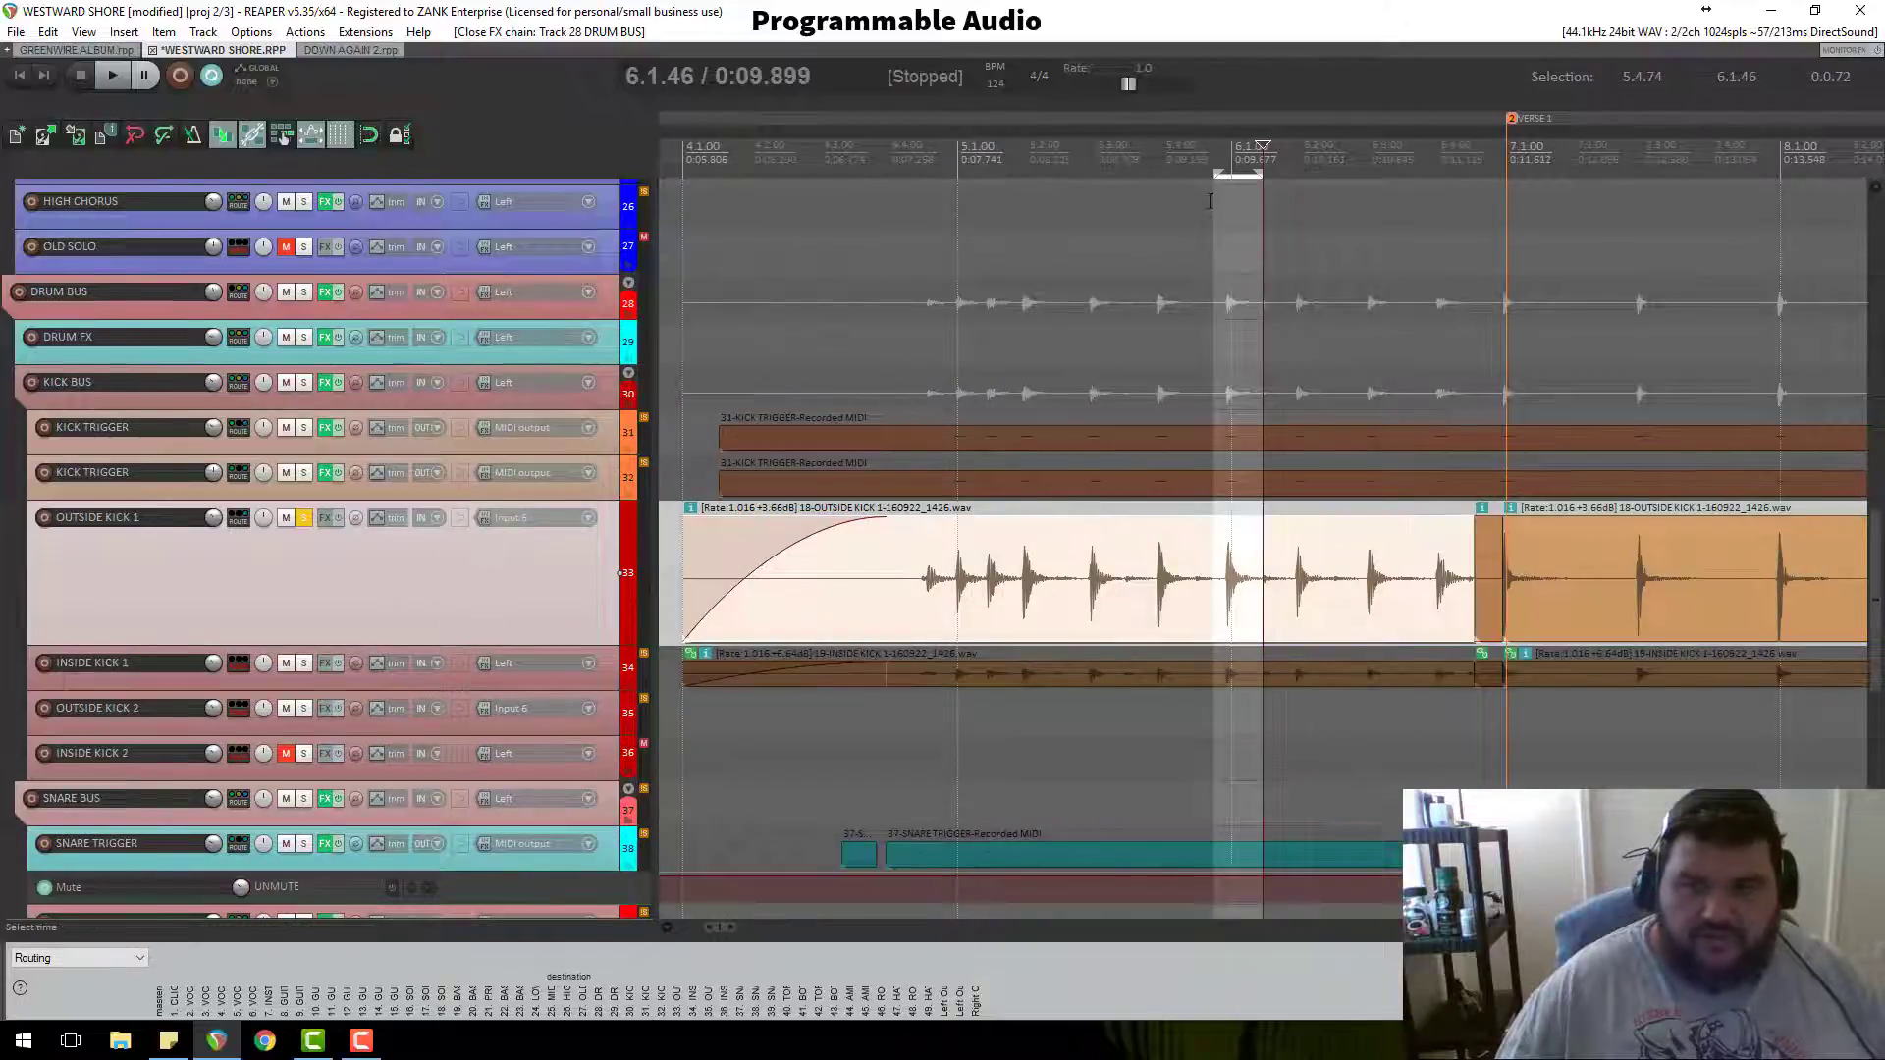
scroll(1245, 220, up, 3)
click(1245, 220)
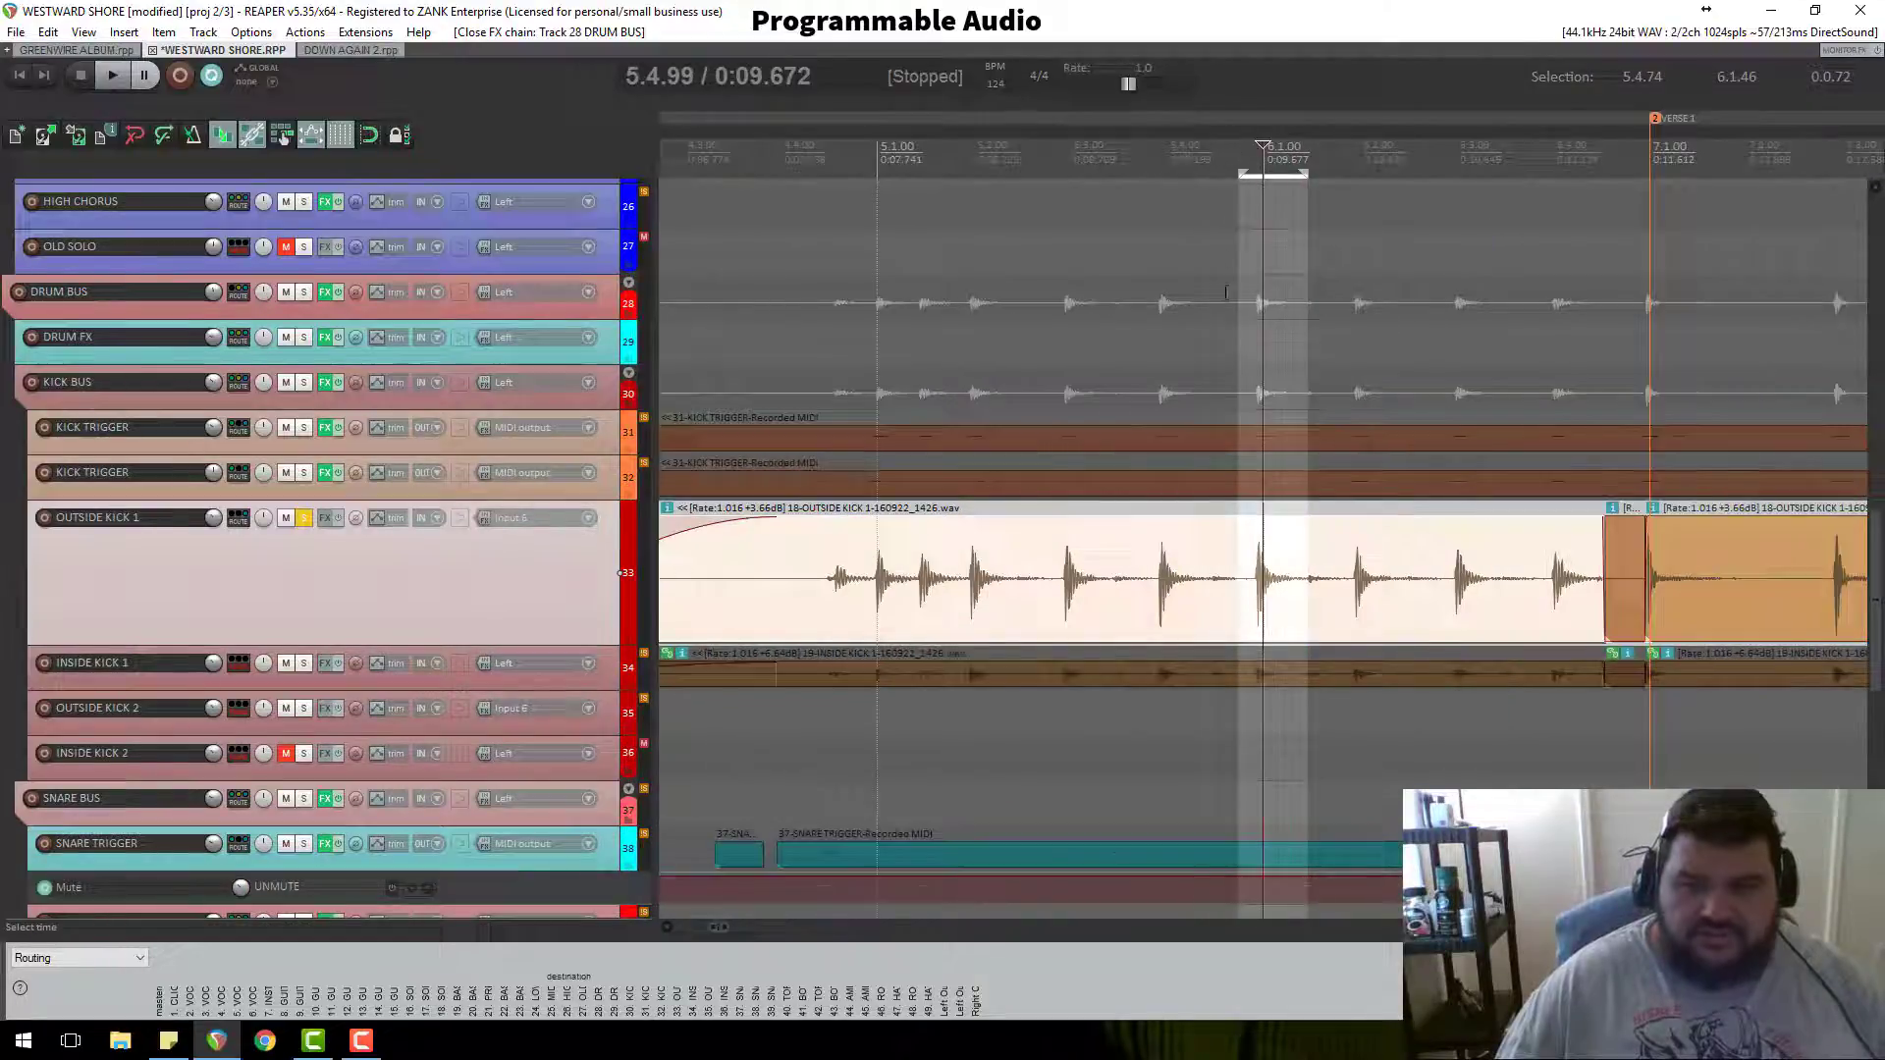
click(1253, 173)
click(303, 519)
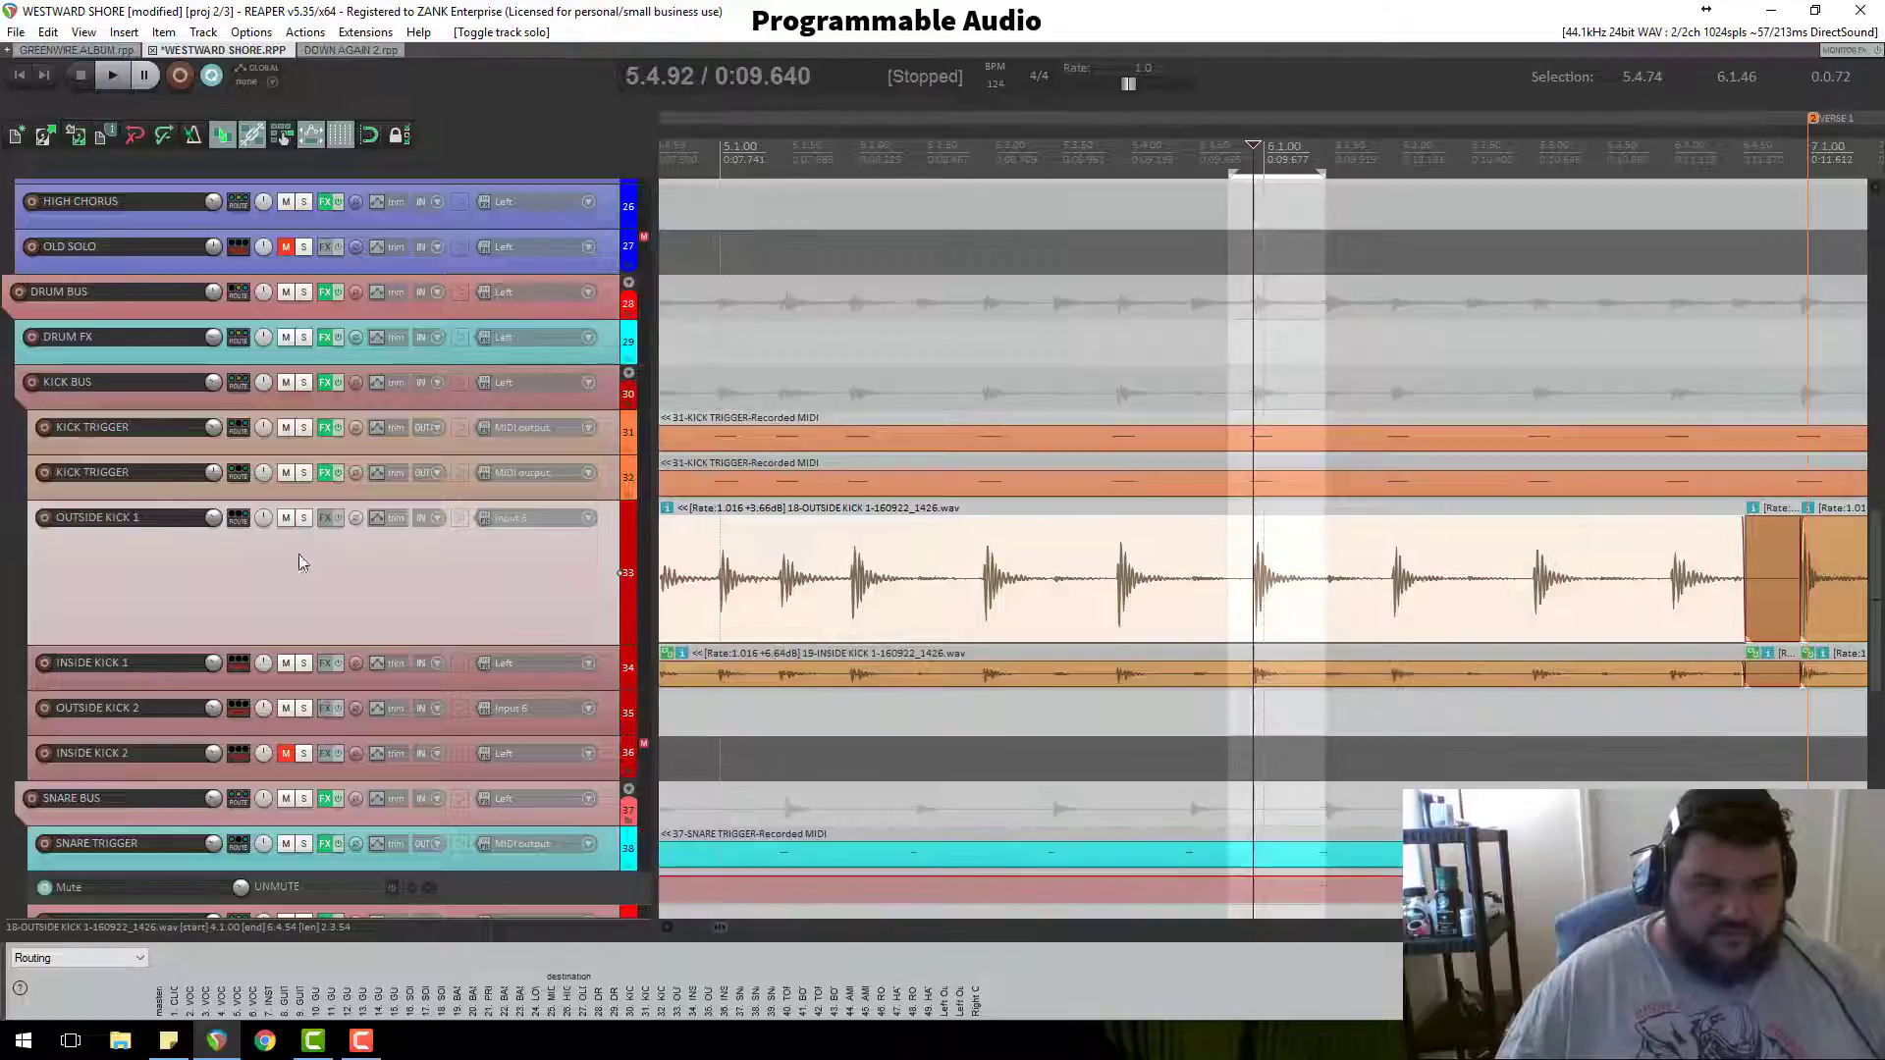
click(303, 663)
Step: Add a send from INSIDE KICK 1 to DRUM BUS and test the playback
right_click(229, 665)
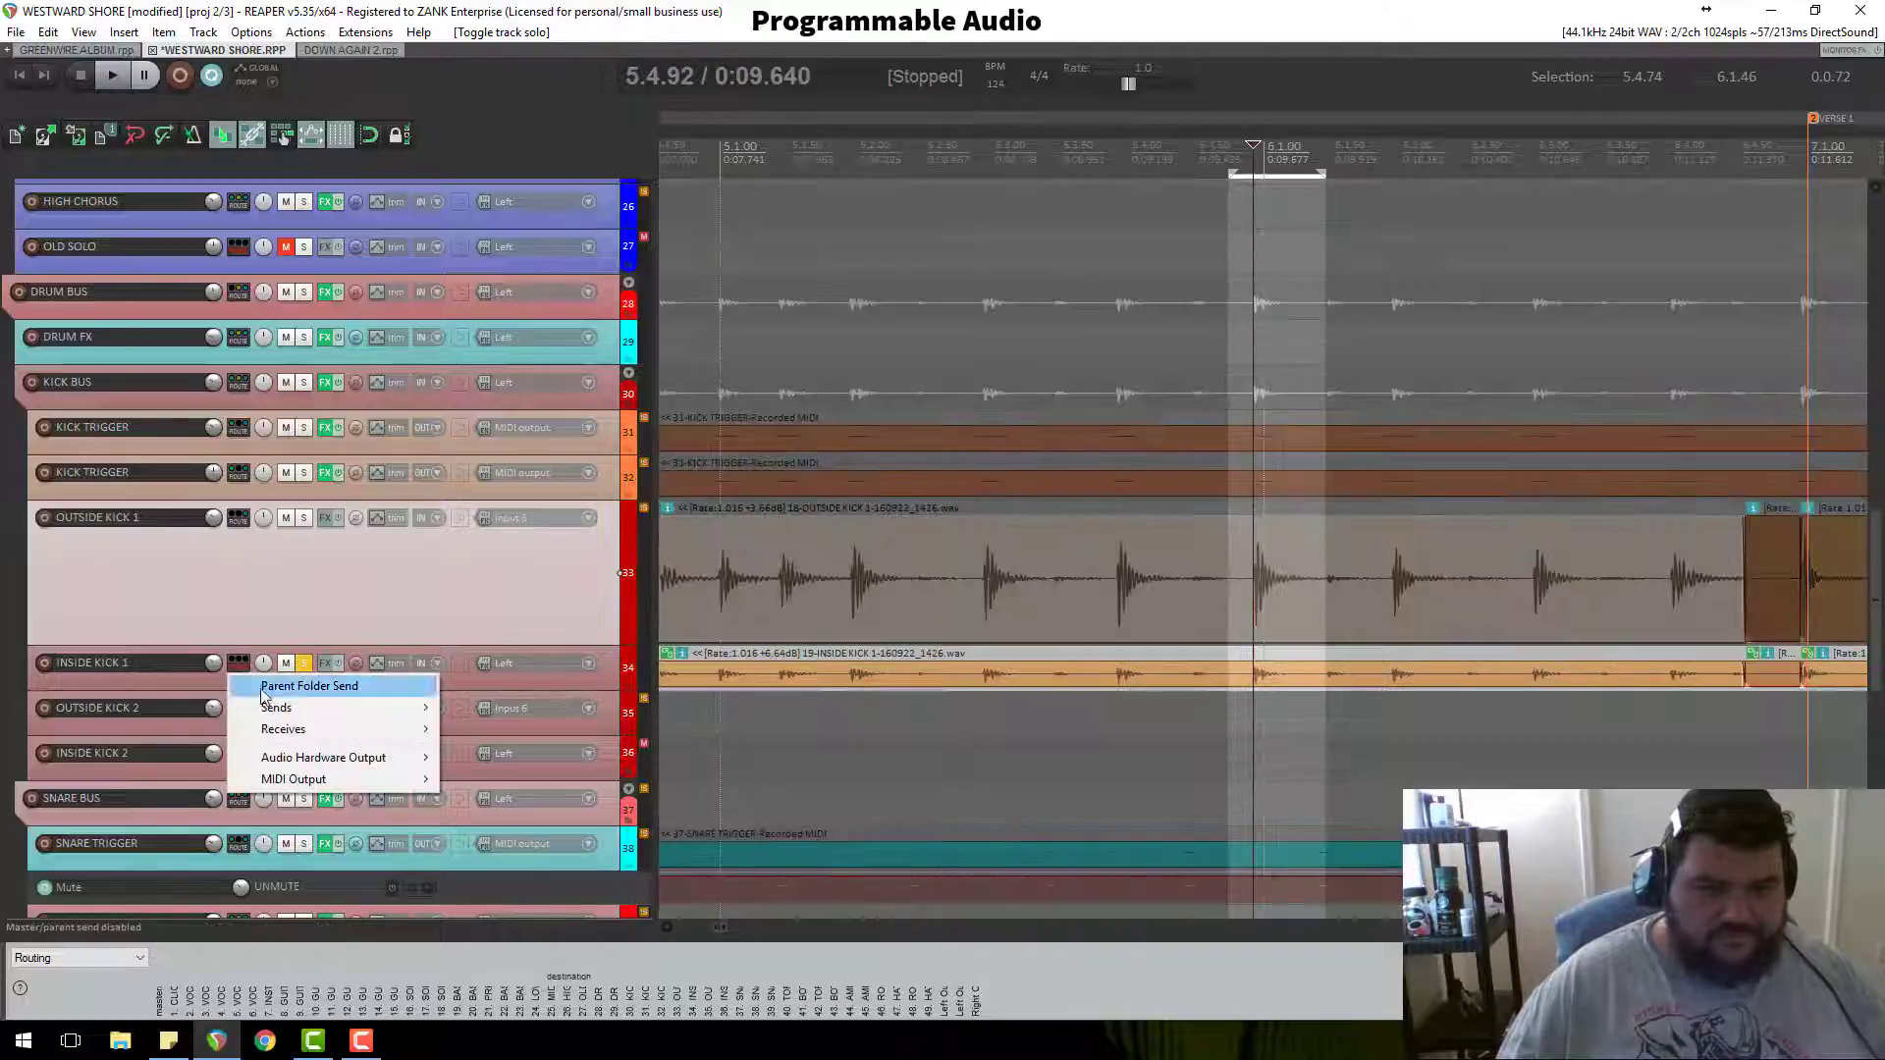
mouse_move(294, 707)
click(514, 663)
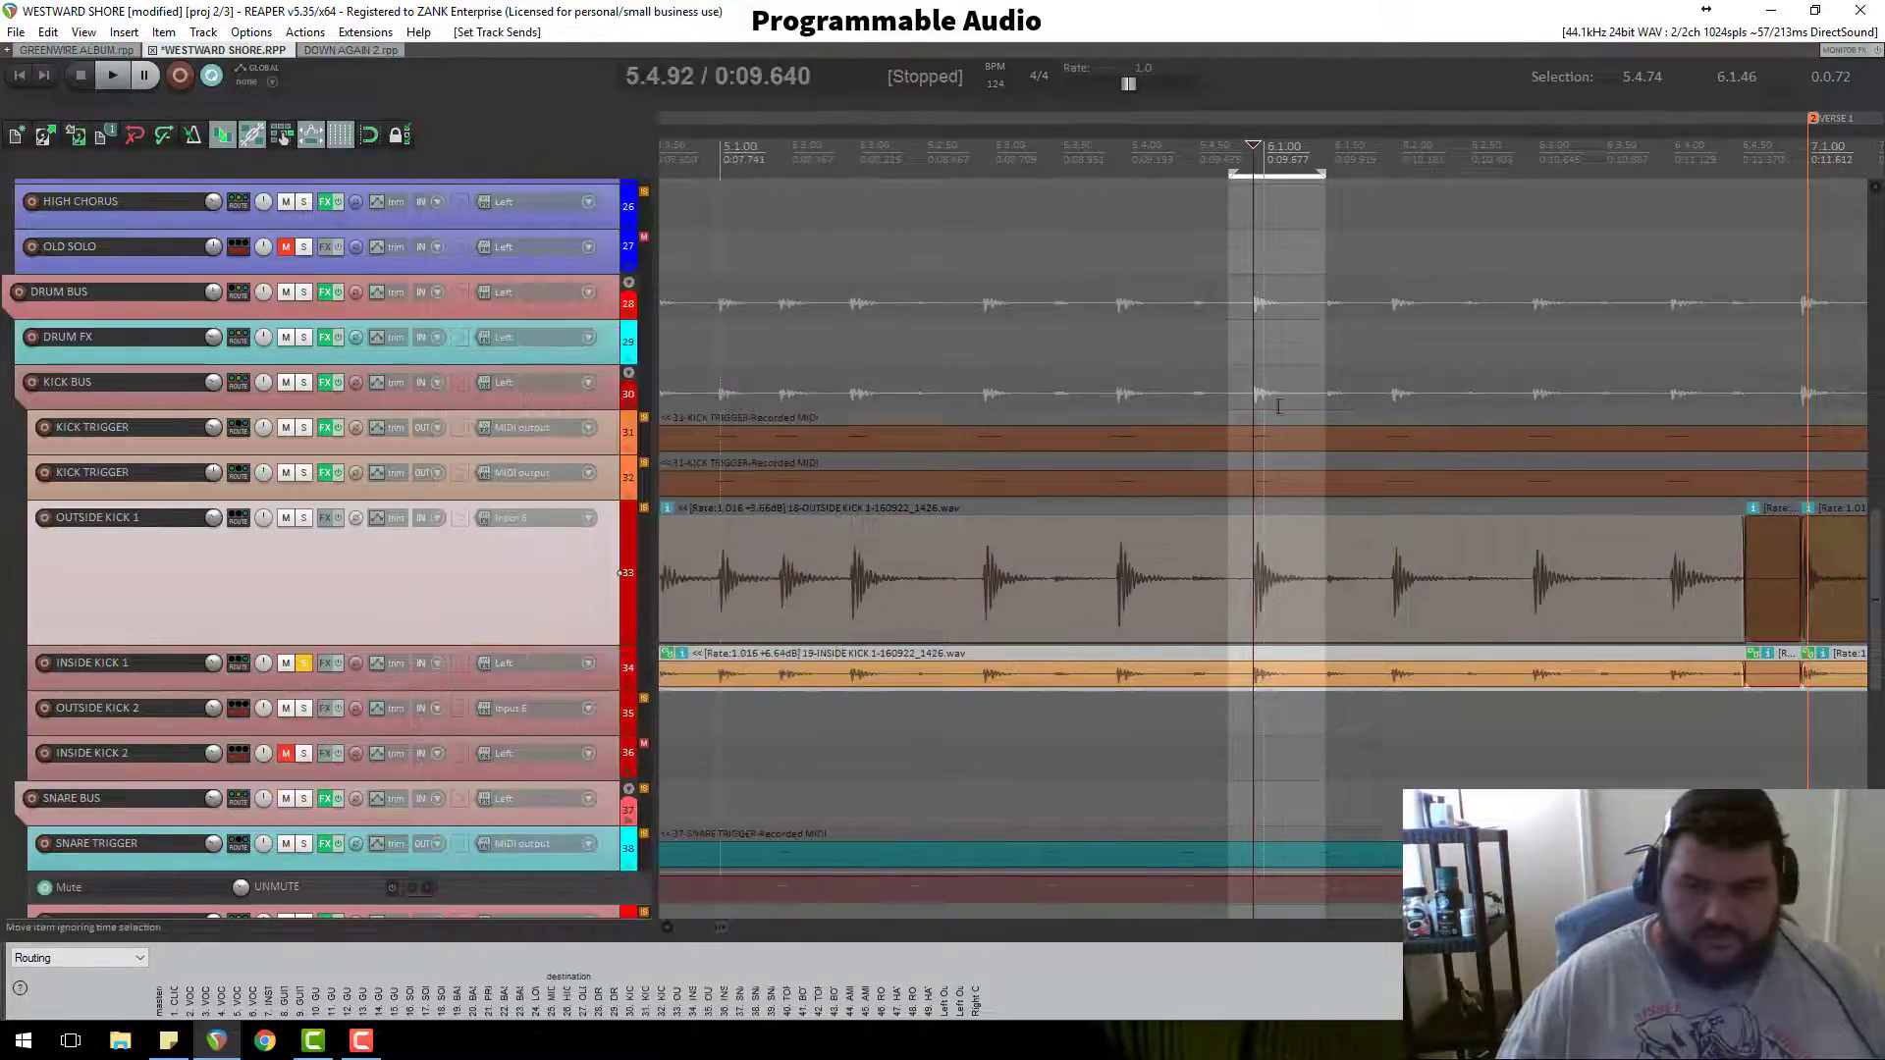
key(space)
key(space)
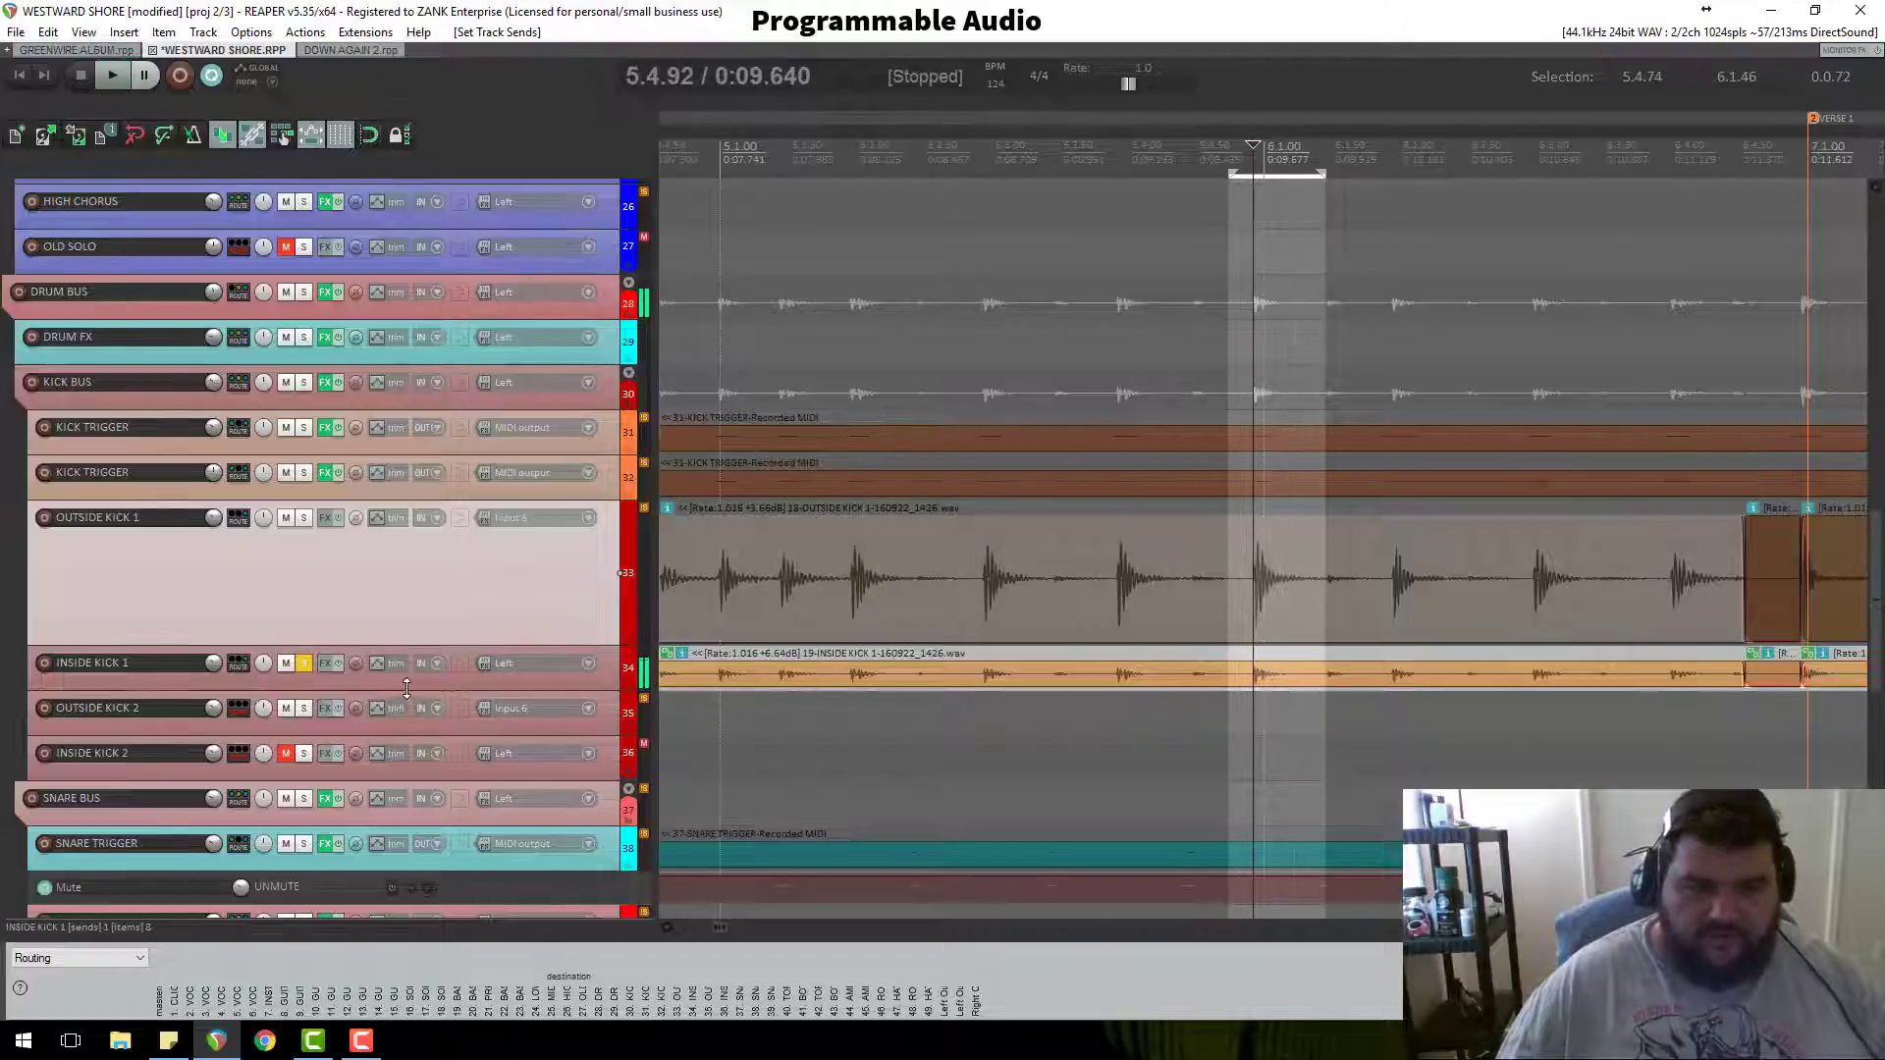
Step: Enlarge the INSIDE KICK 1 track and tighten the time selection around the kick hit to 5.4.92 through 6.1.34
drag(403, 687, 403, 800)
scroll(1495, 603, up, 10)
scroll(1433, 743, down, 3)
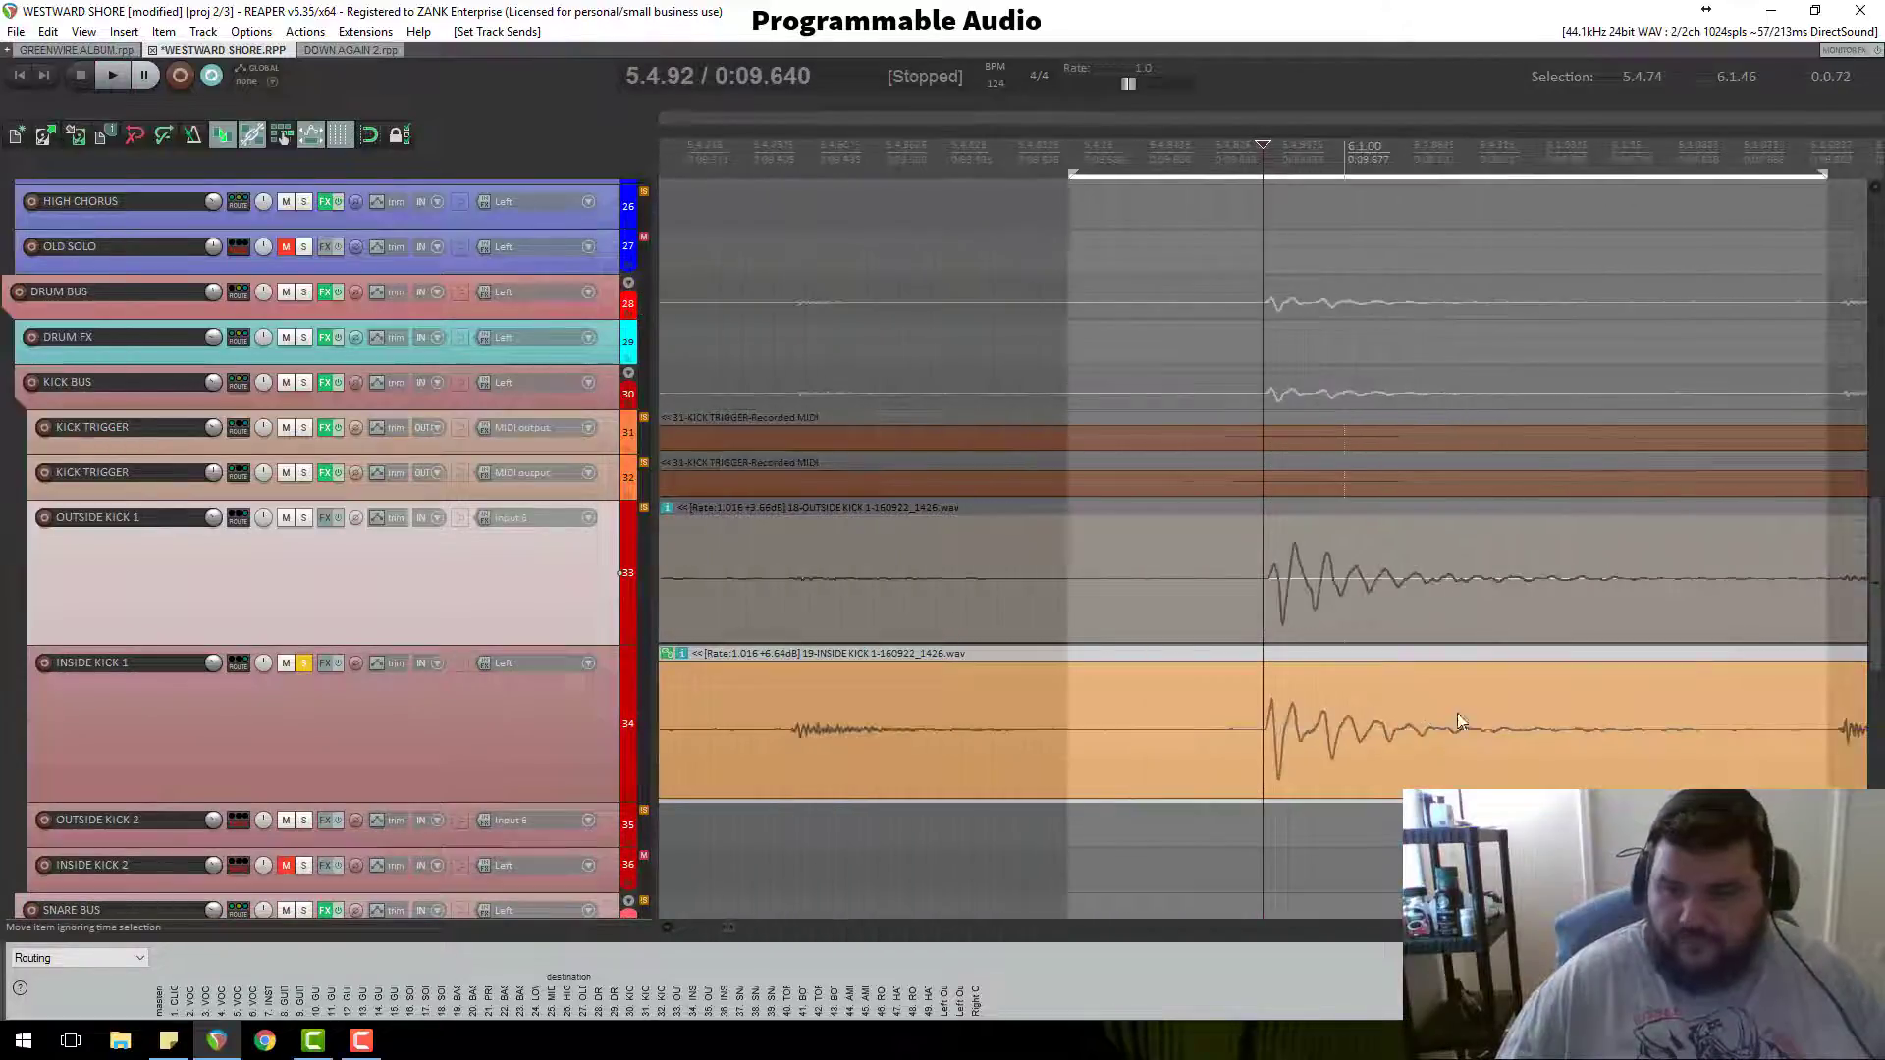
drag(1823, 173, 1704, 200)
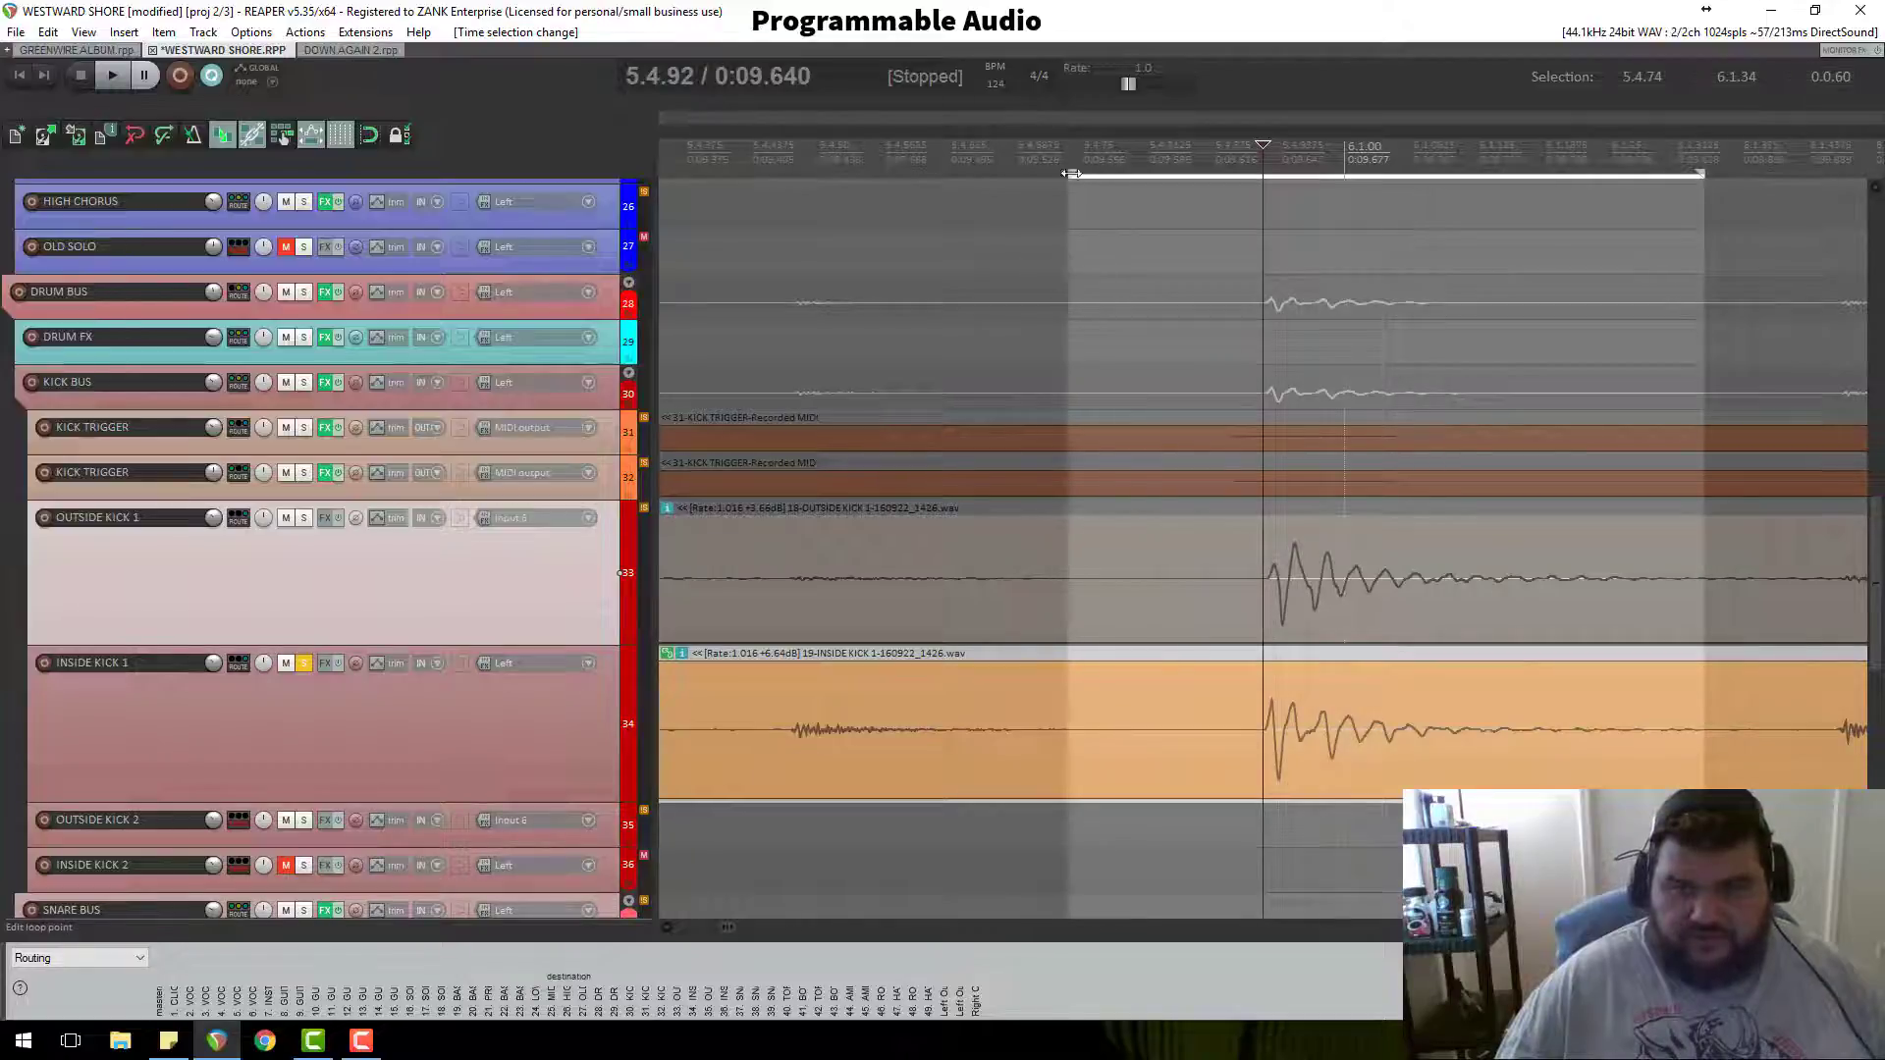
drag(1071, 173, 1260, 214)
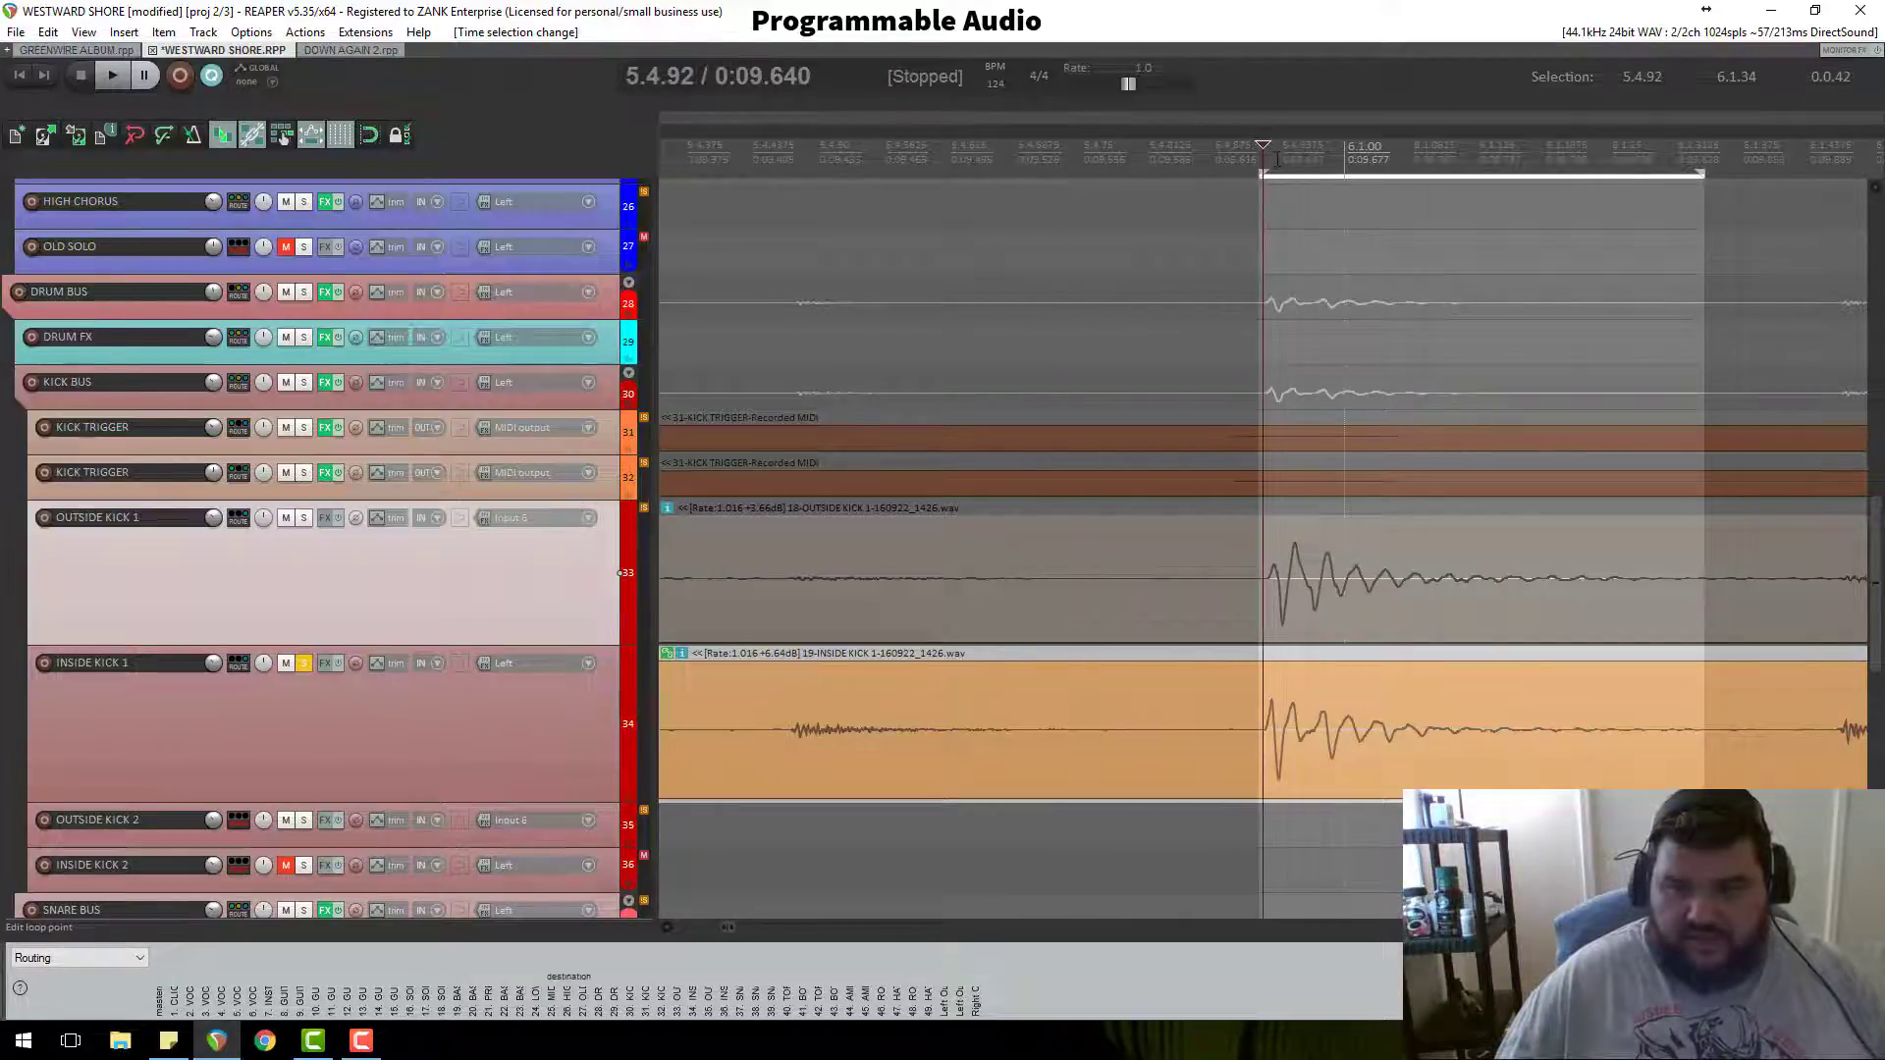
Step: Extend the end of the time selection to 6.1.36, keeping it ahead of the next sound
scroll(1278, 548, up, 3)
scroll(1525, 365, down, 3)
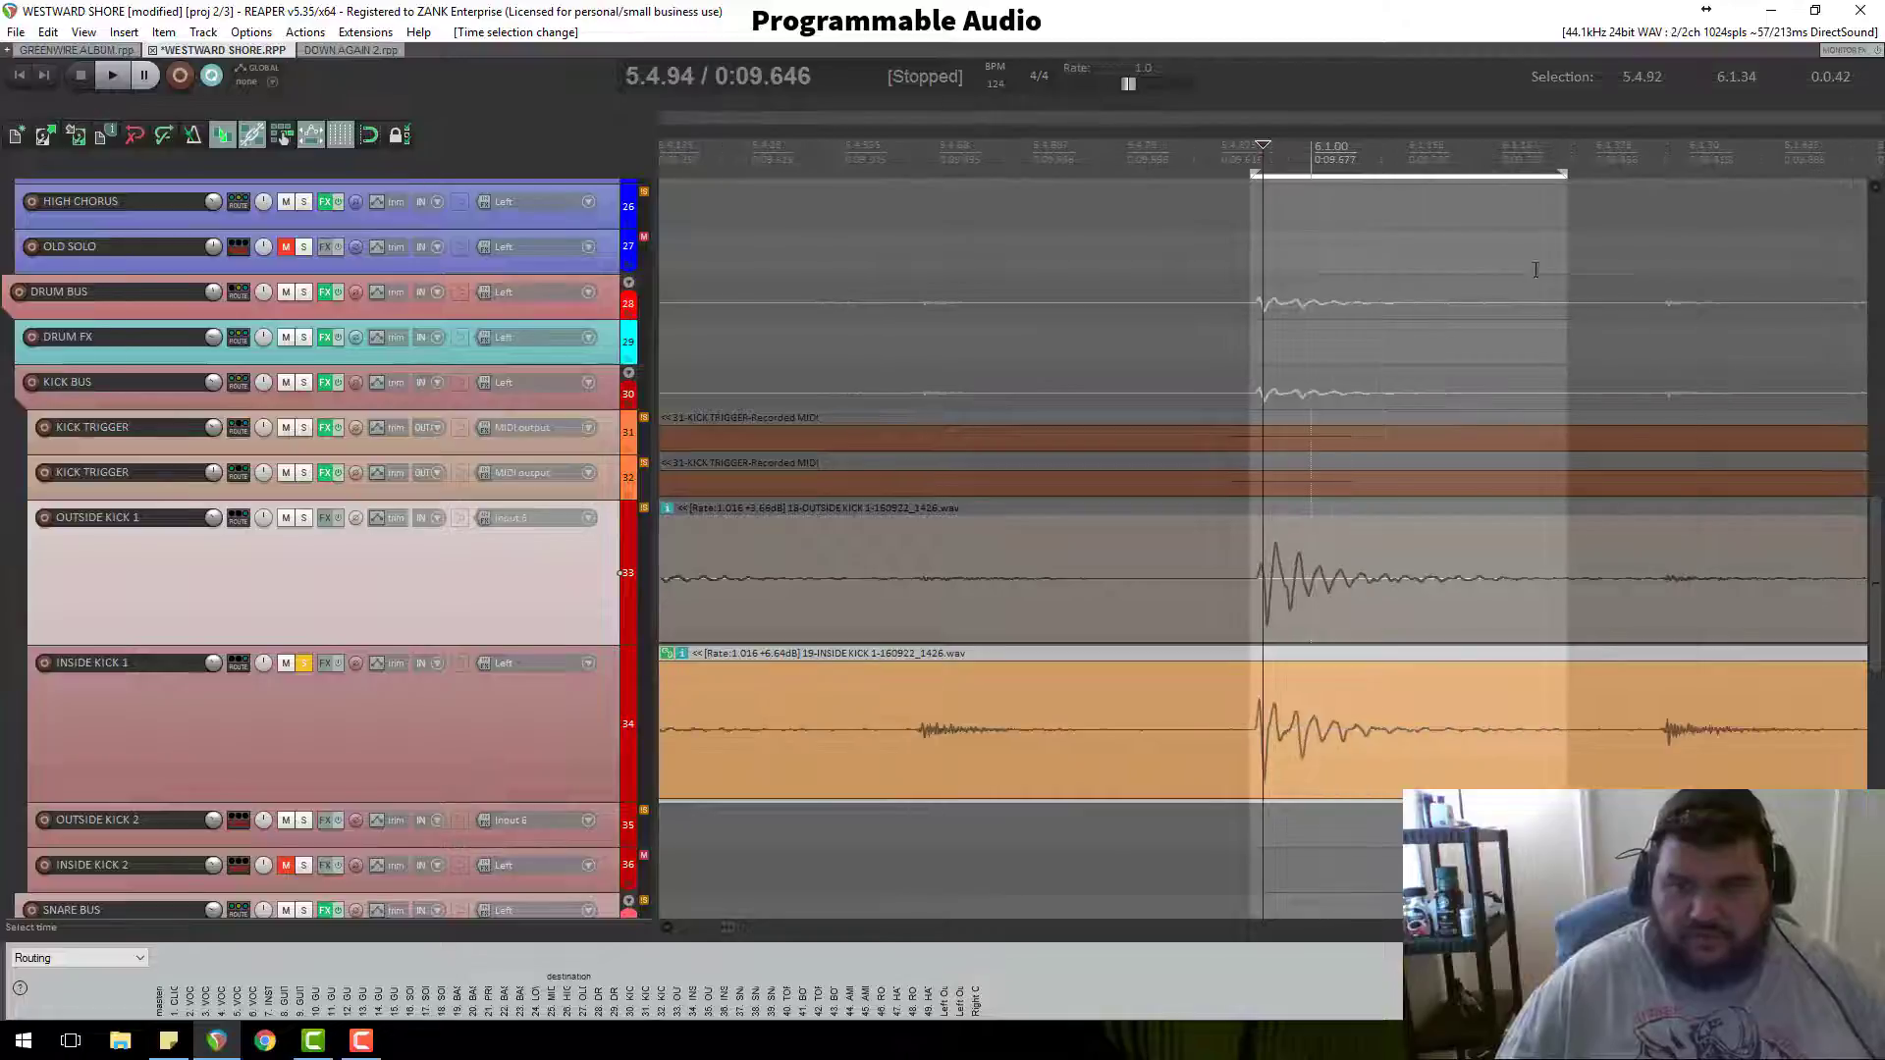
scroll(1495, 446, up, 3)
scroll(1322, 481, down, 3)
scroll(1178, 413, up, 3)
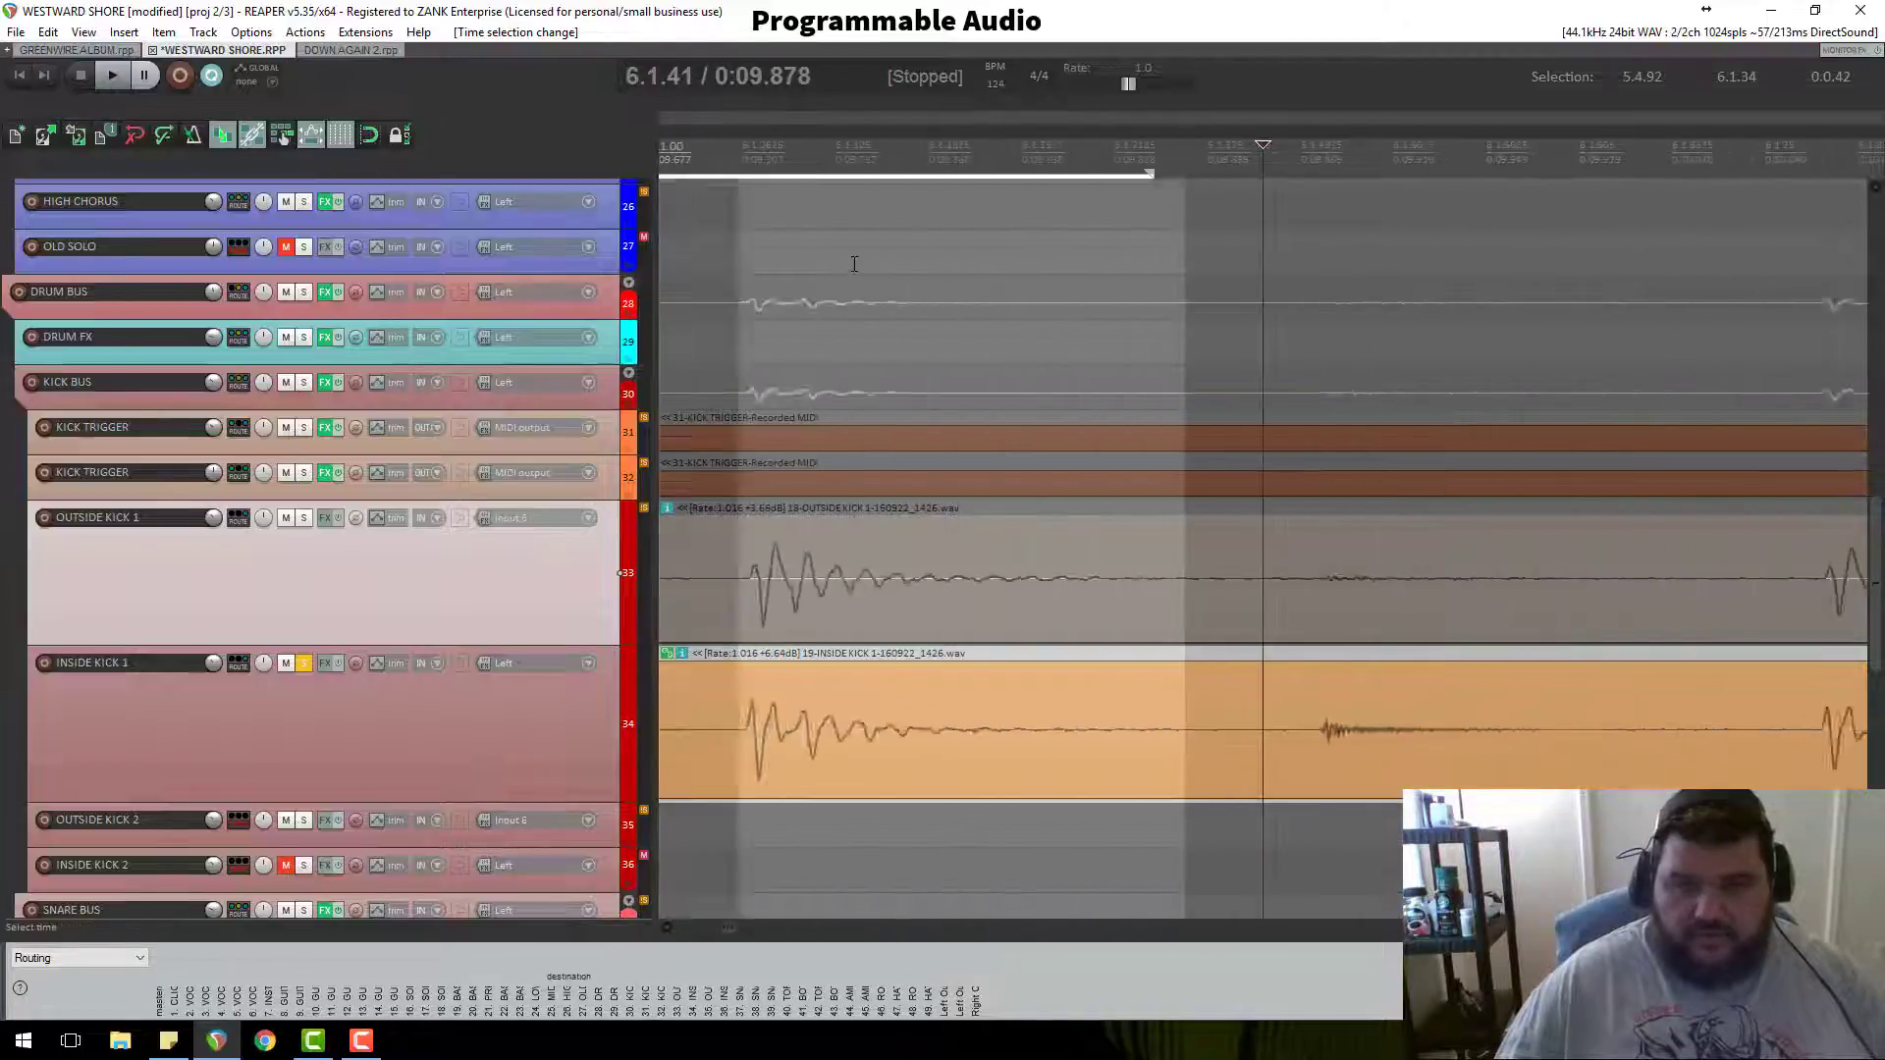
scroll(1038, 343, down, 3)
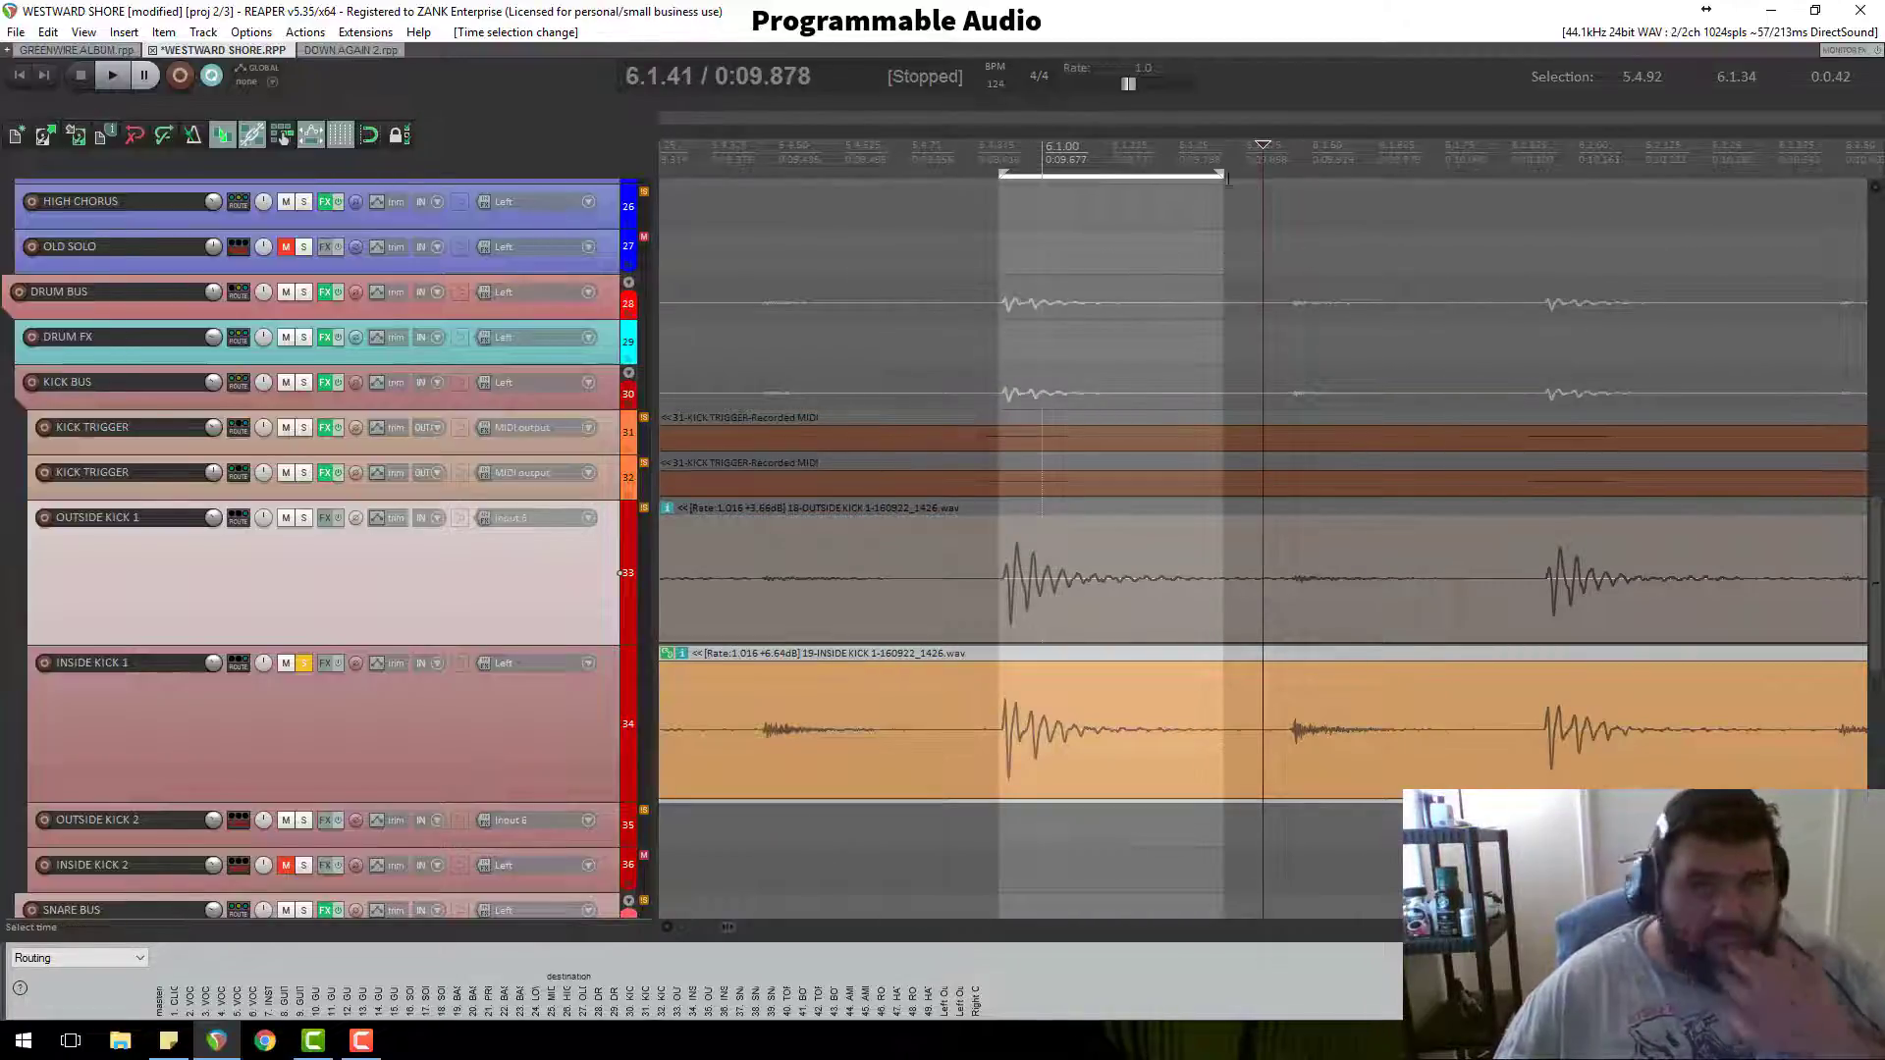
drag(1223, 178, 1236, 180)
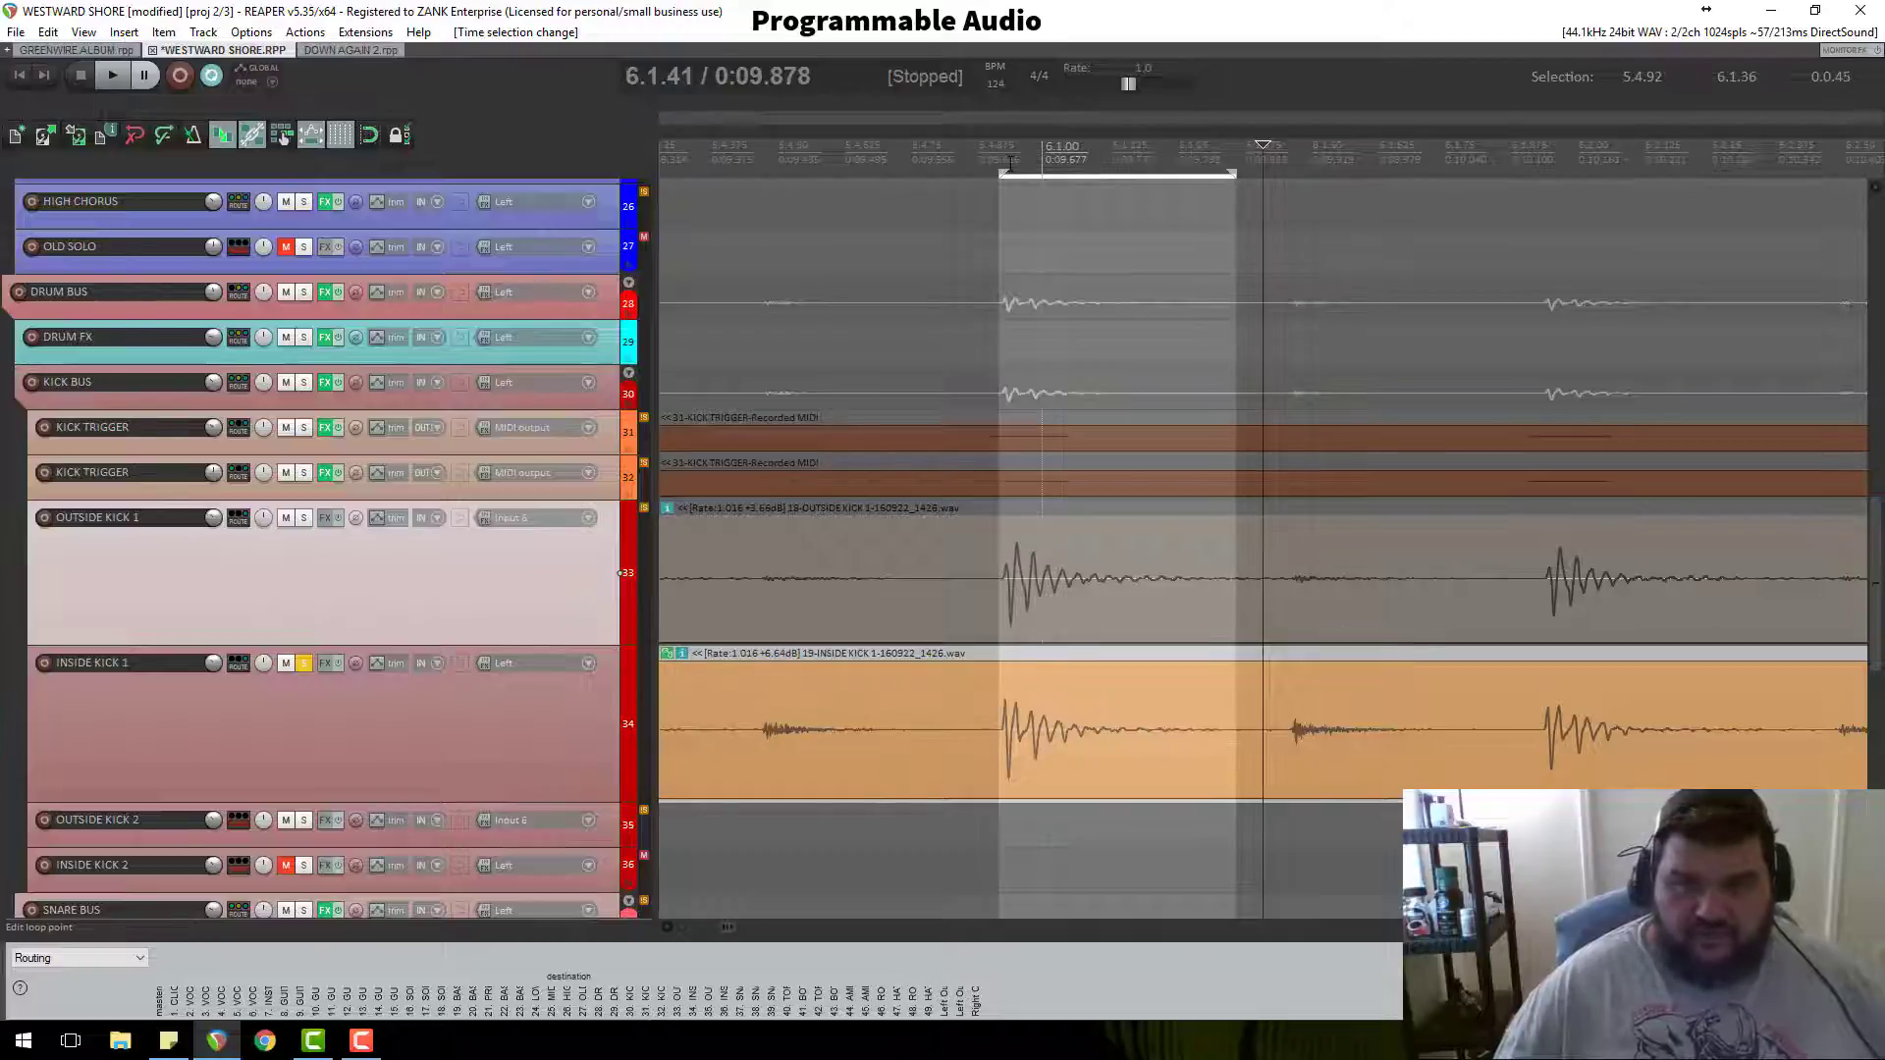
Step: Place the edit cursor at 5.4.93 on the inside kick's onset and align the time selection's start with it
click(1010, 162)
scroll(1178, 381, up, 2)
scroll(1178, 380, down, 3)
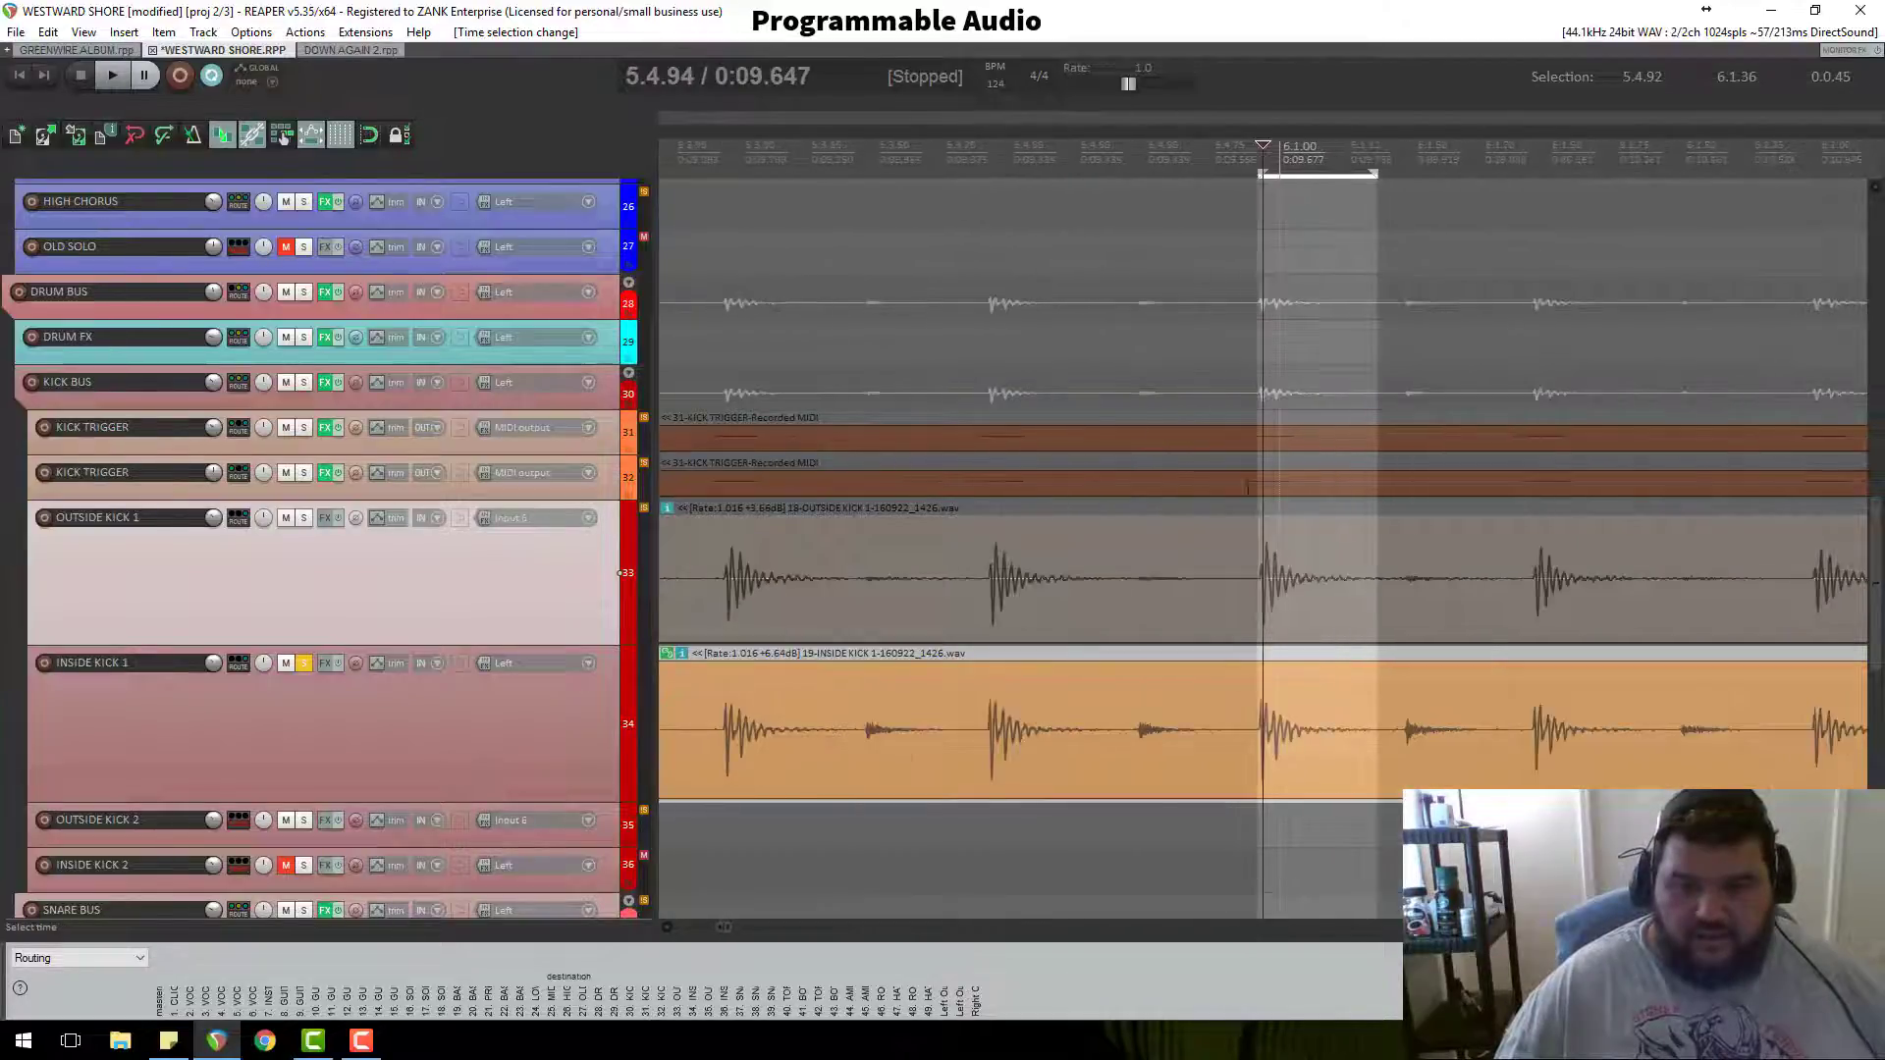
scroll(1398, 692, up, 5)
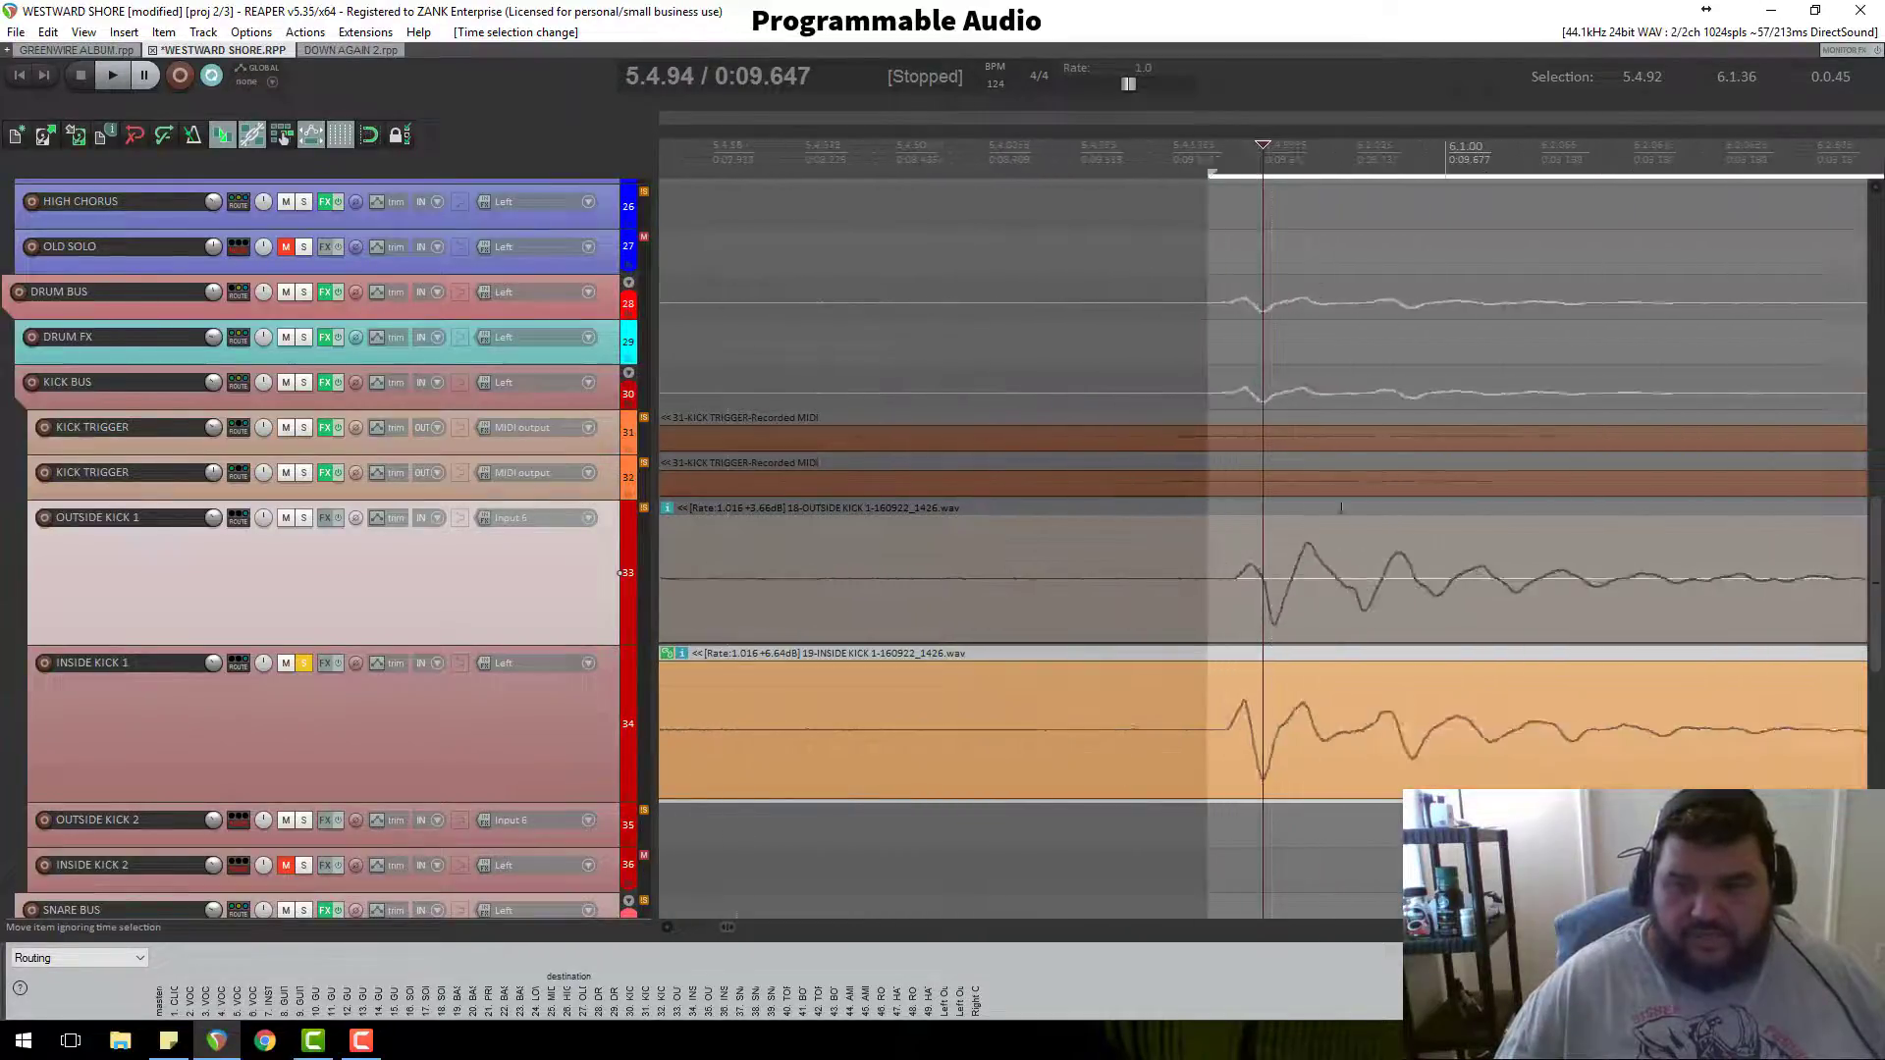
click(1228, 157)
scroll(1313, 432, up, 3)
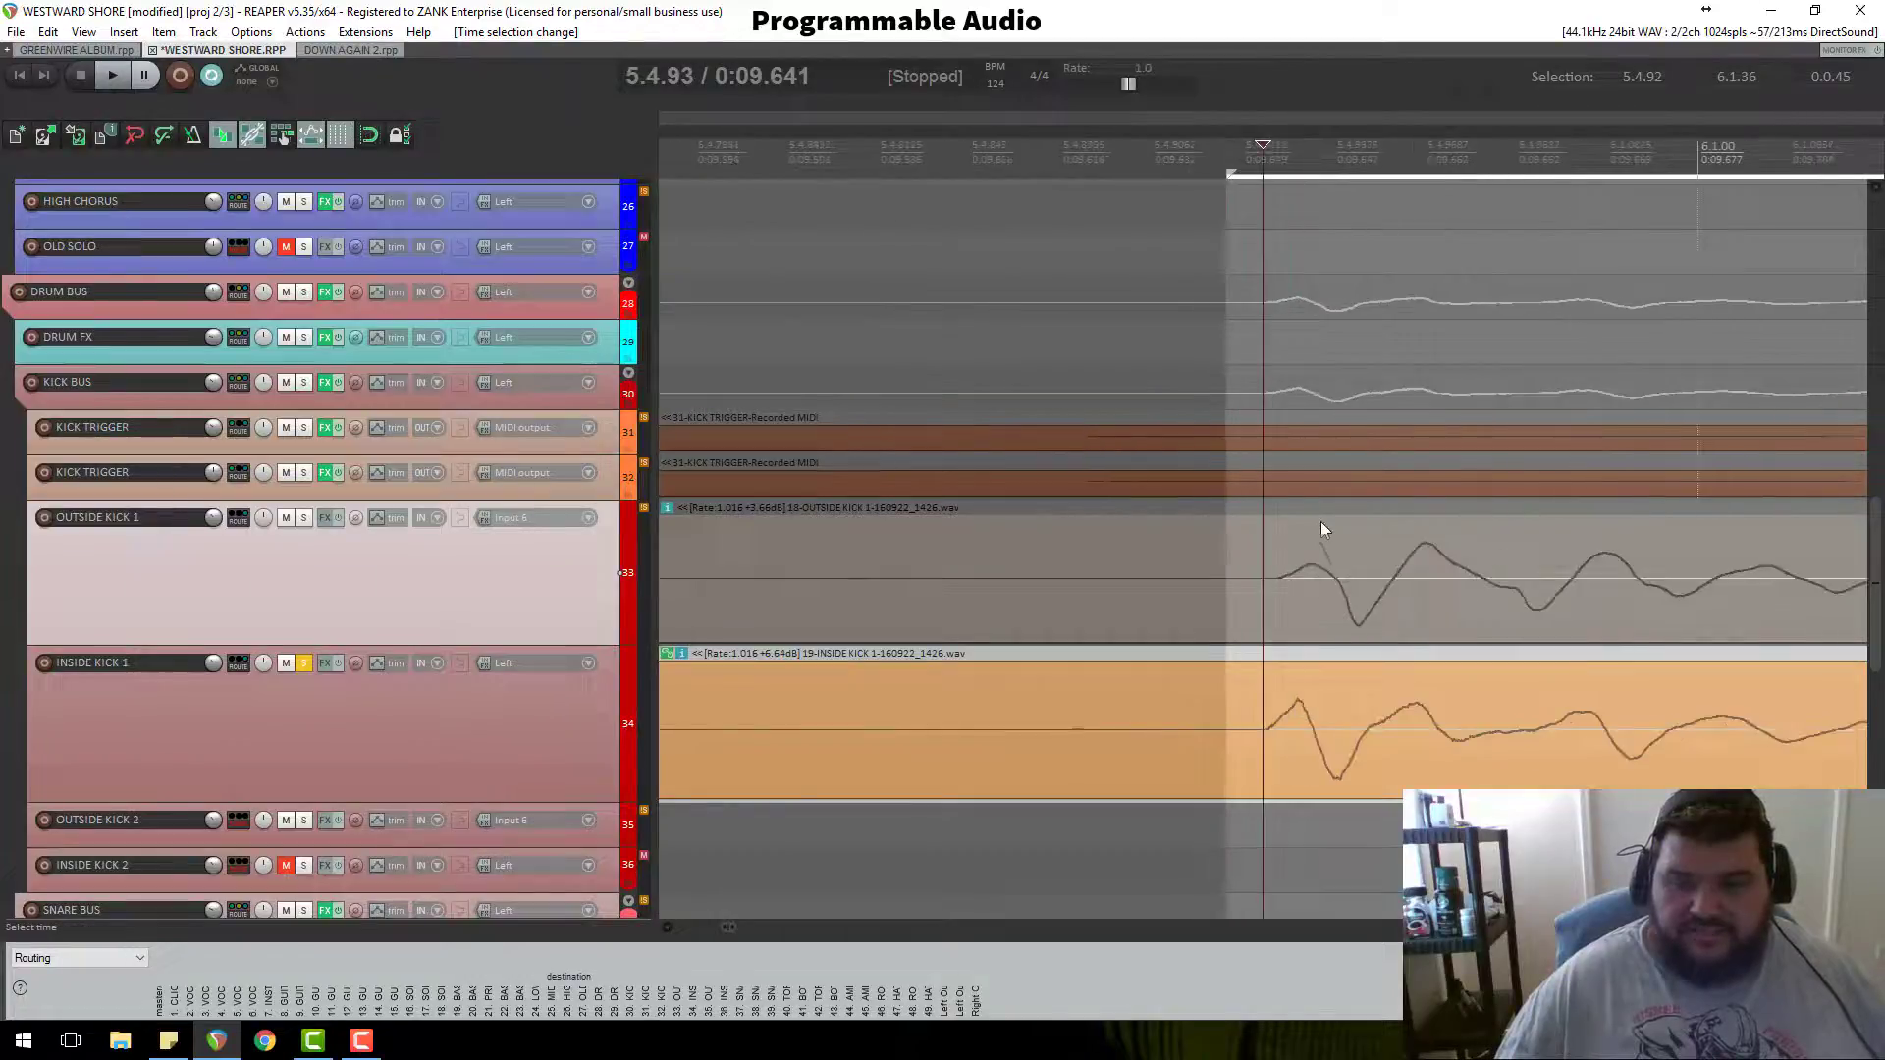
drag(1255, 172, 1259, 172)
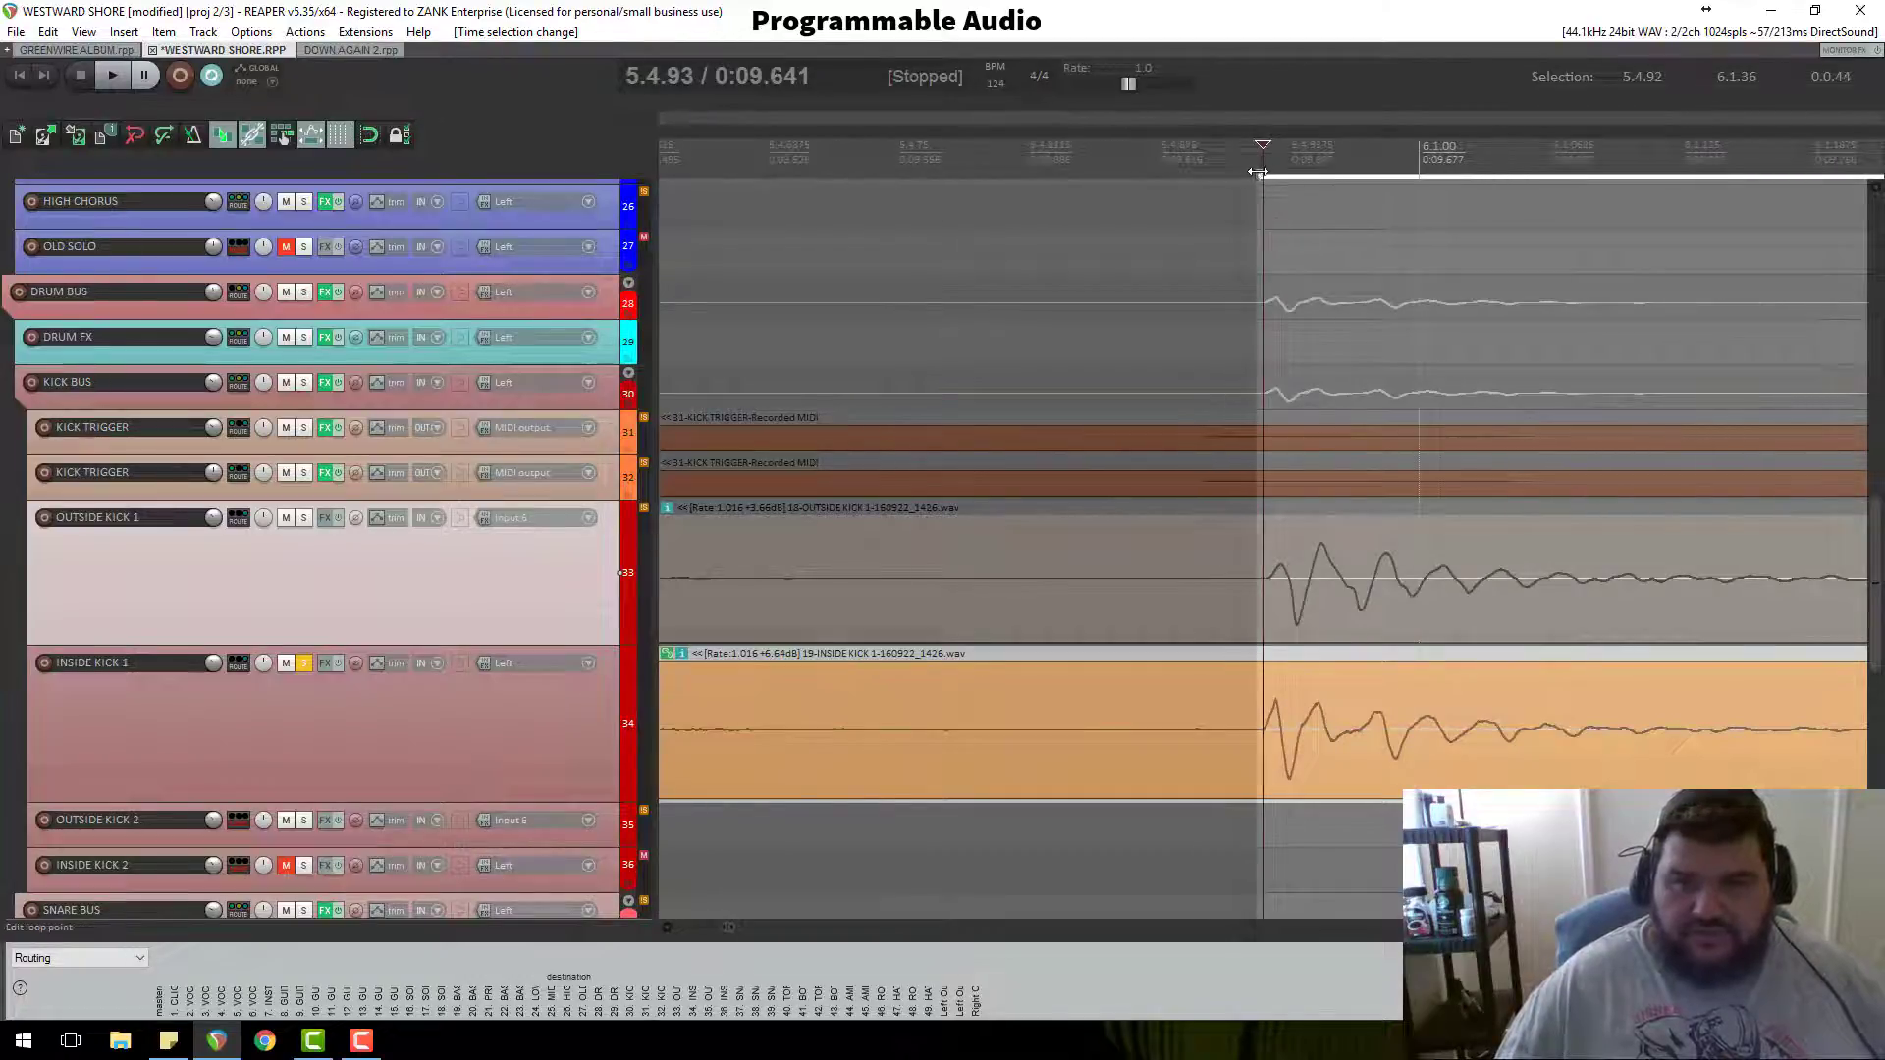
Step: Split the INSIDE KICK 1 item at the kick's onset at 5.4.93 and adjust the fade at the split
scroll(1316, 615, up, 6)
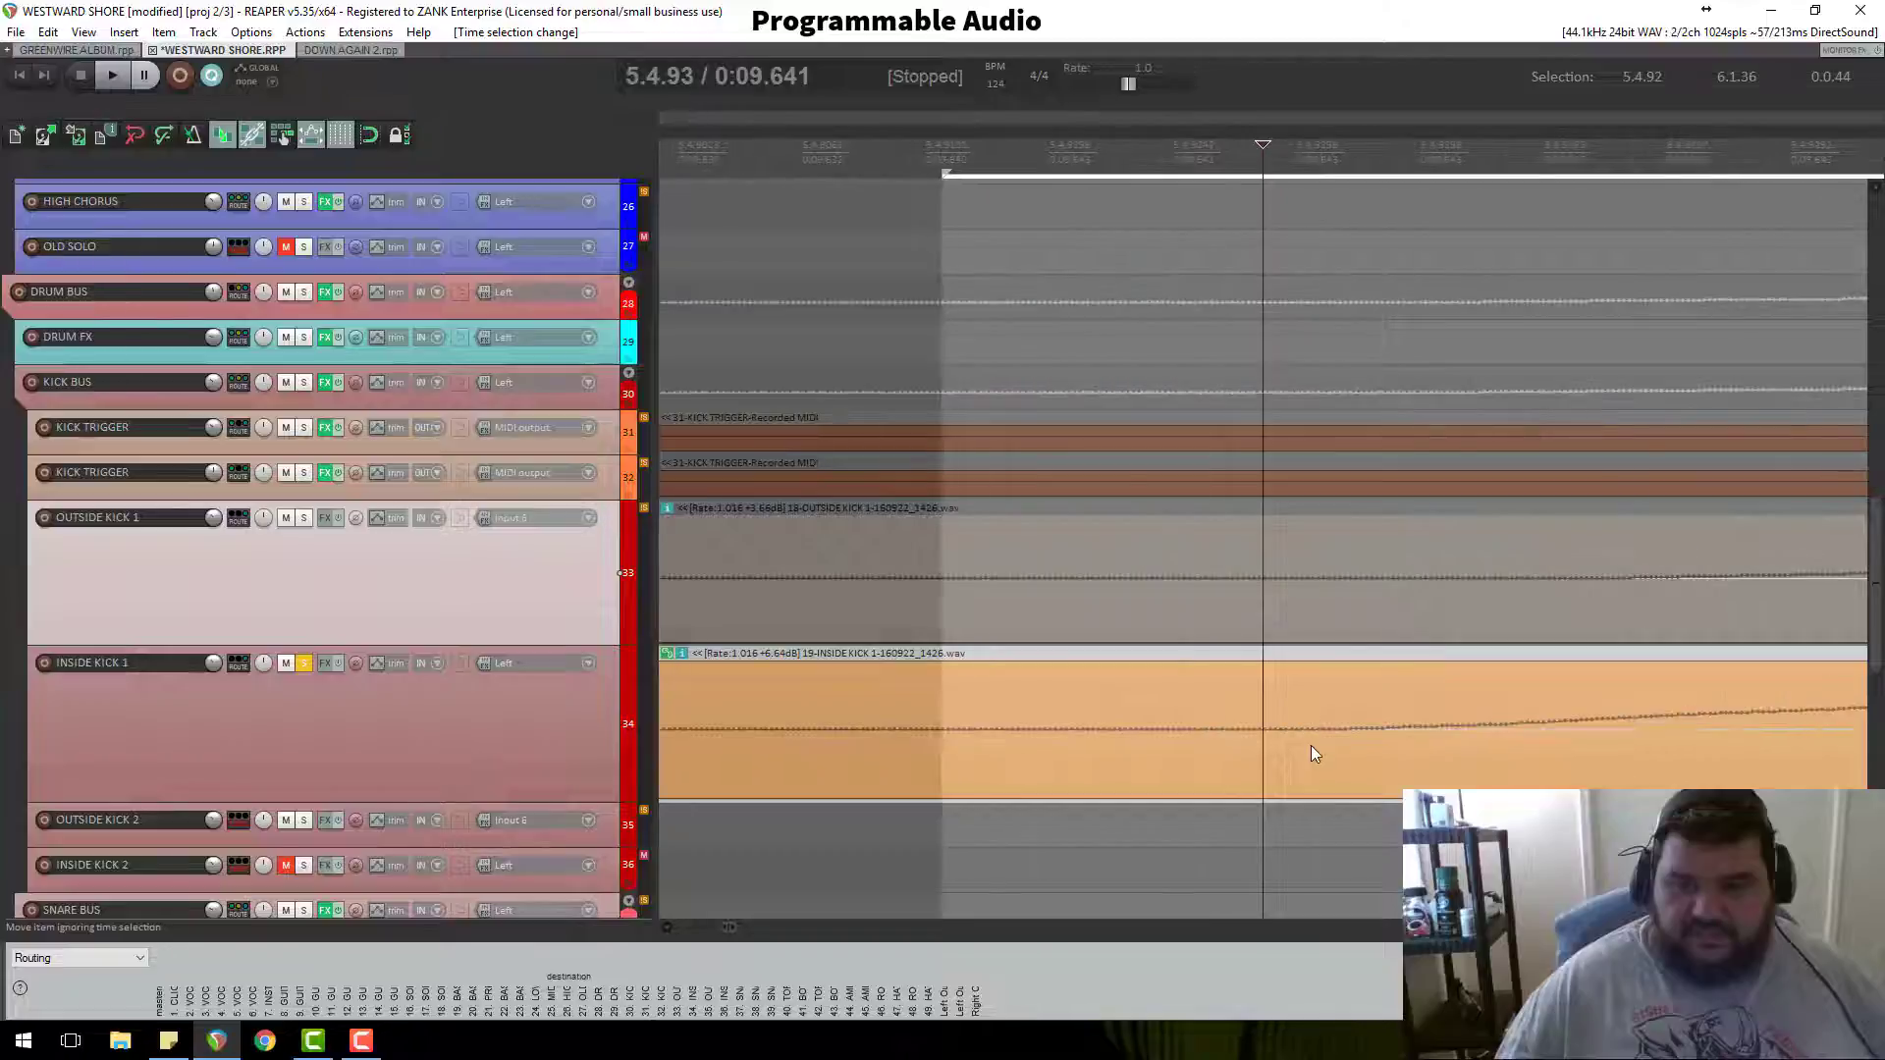
scroll(1294, 739, up, 5)
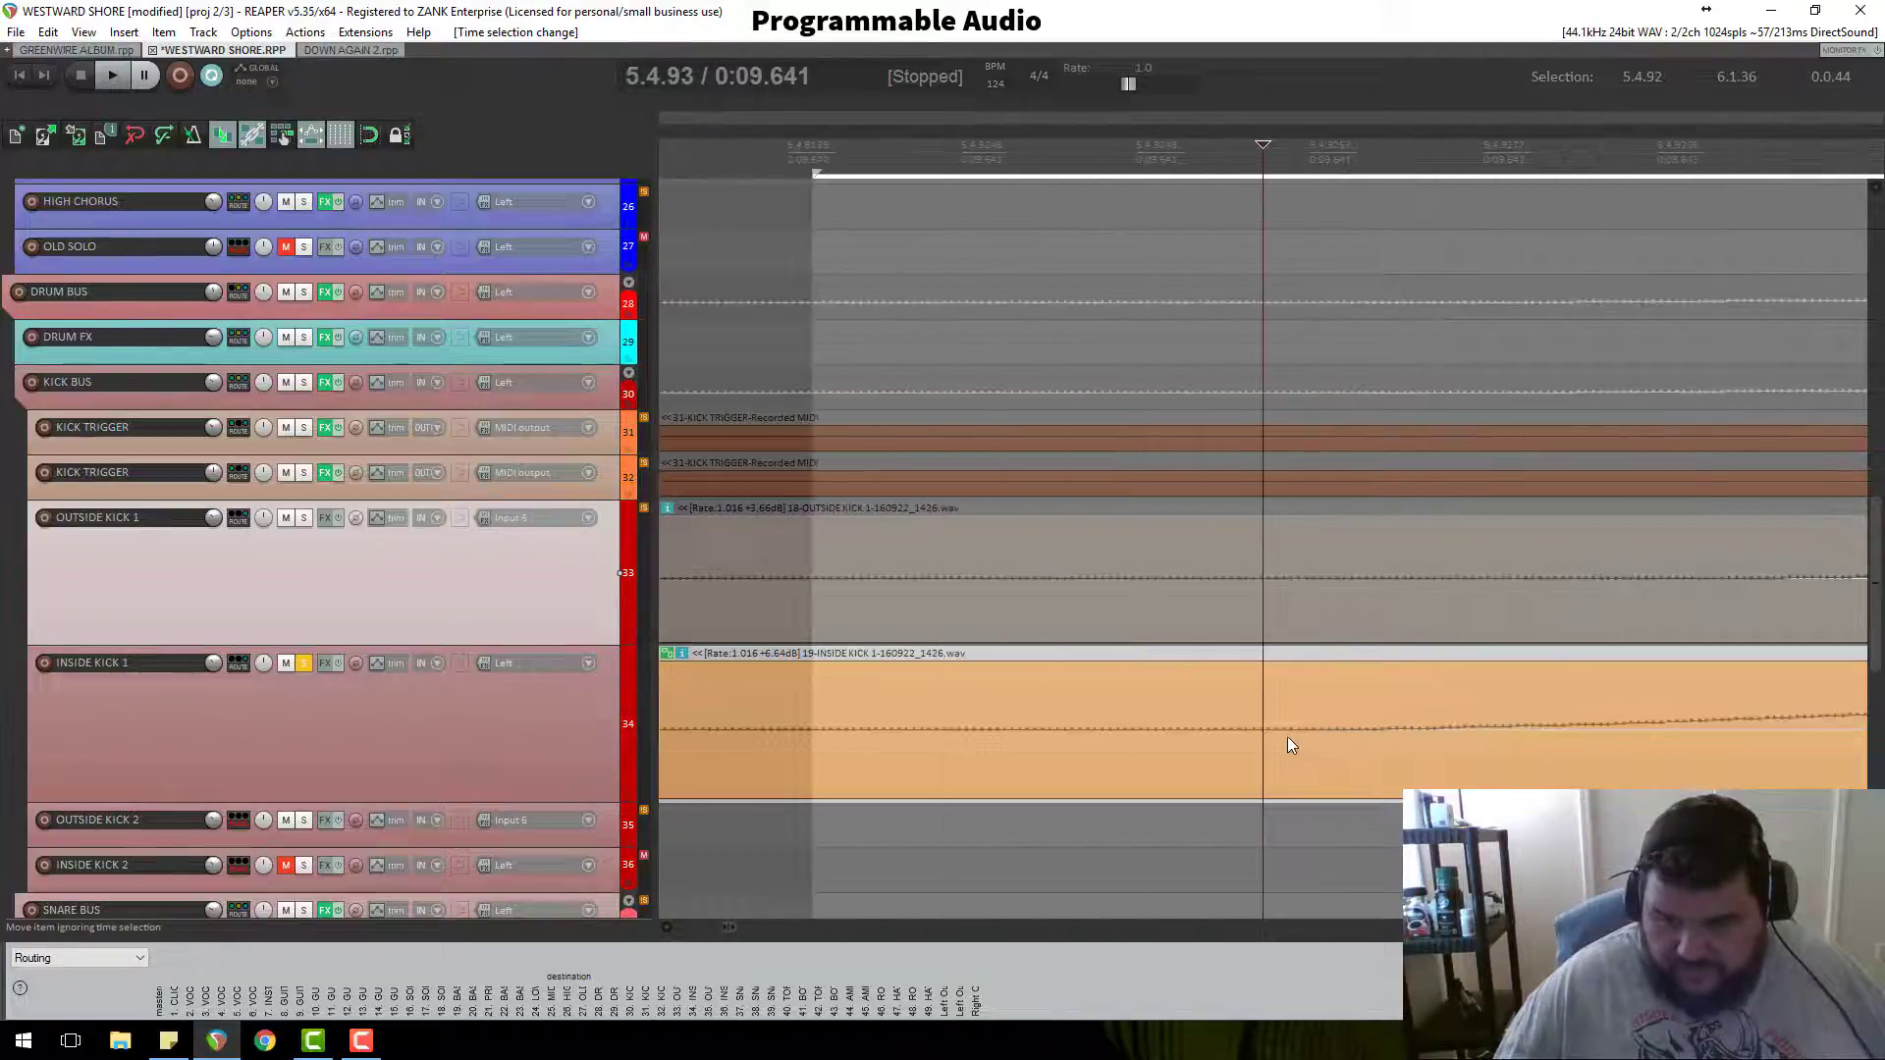
click(1380, 732)
scroll(1365, 739, down, 6)
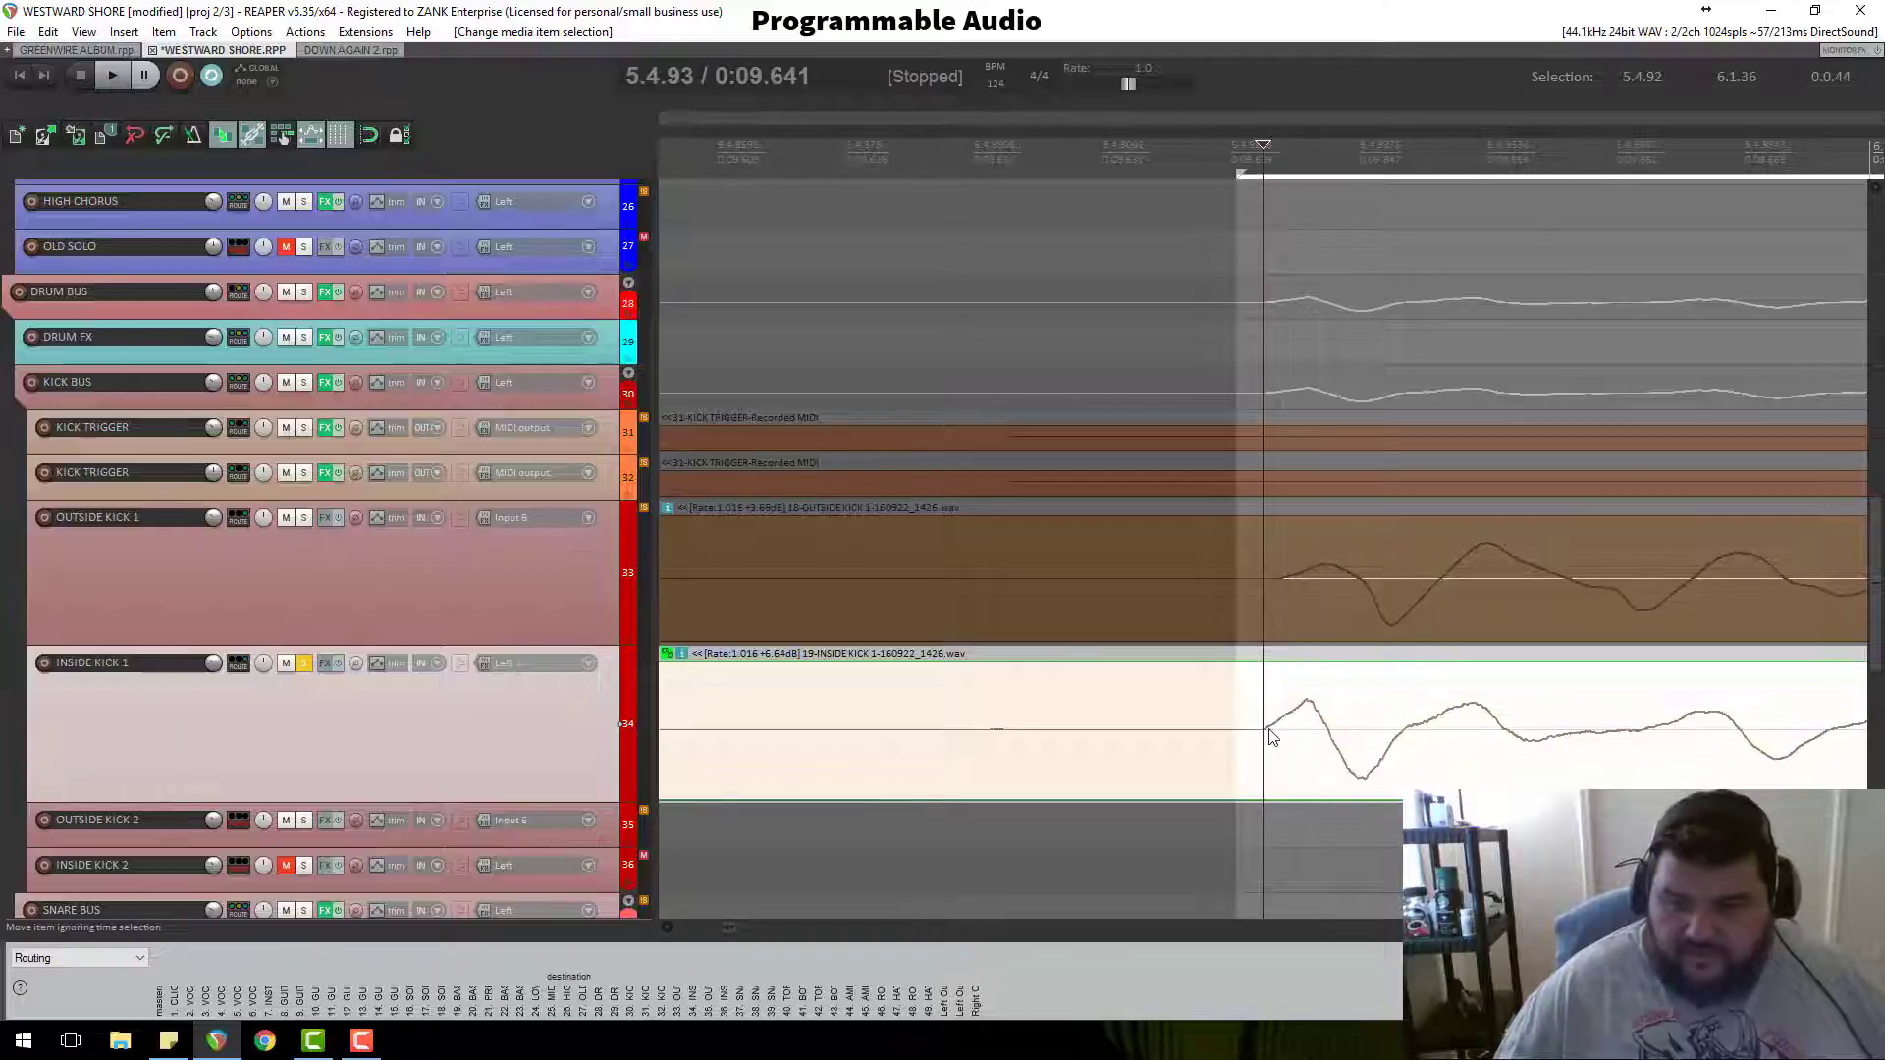
key(s)
scroll(1276, 727, down, 6)
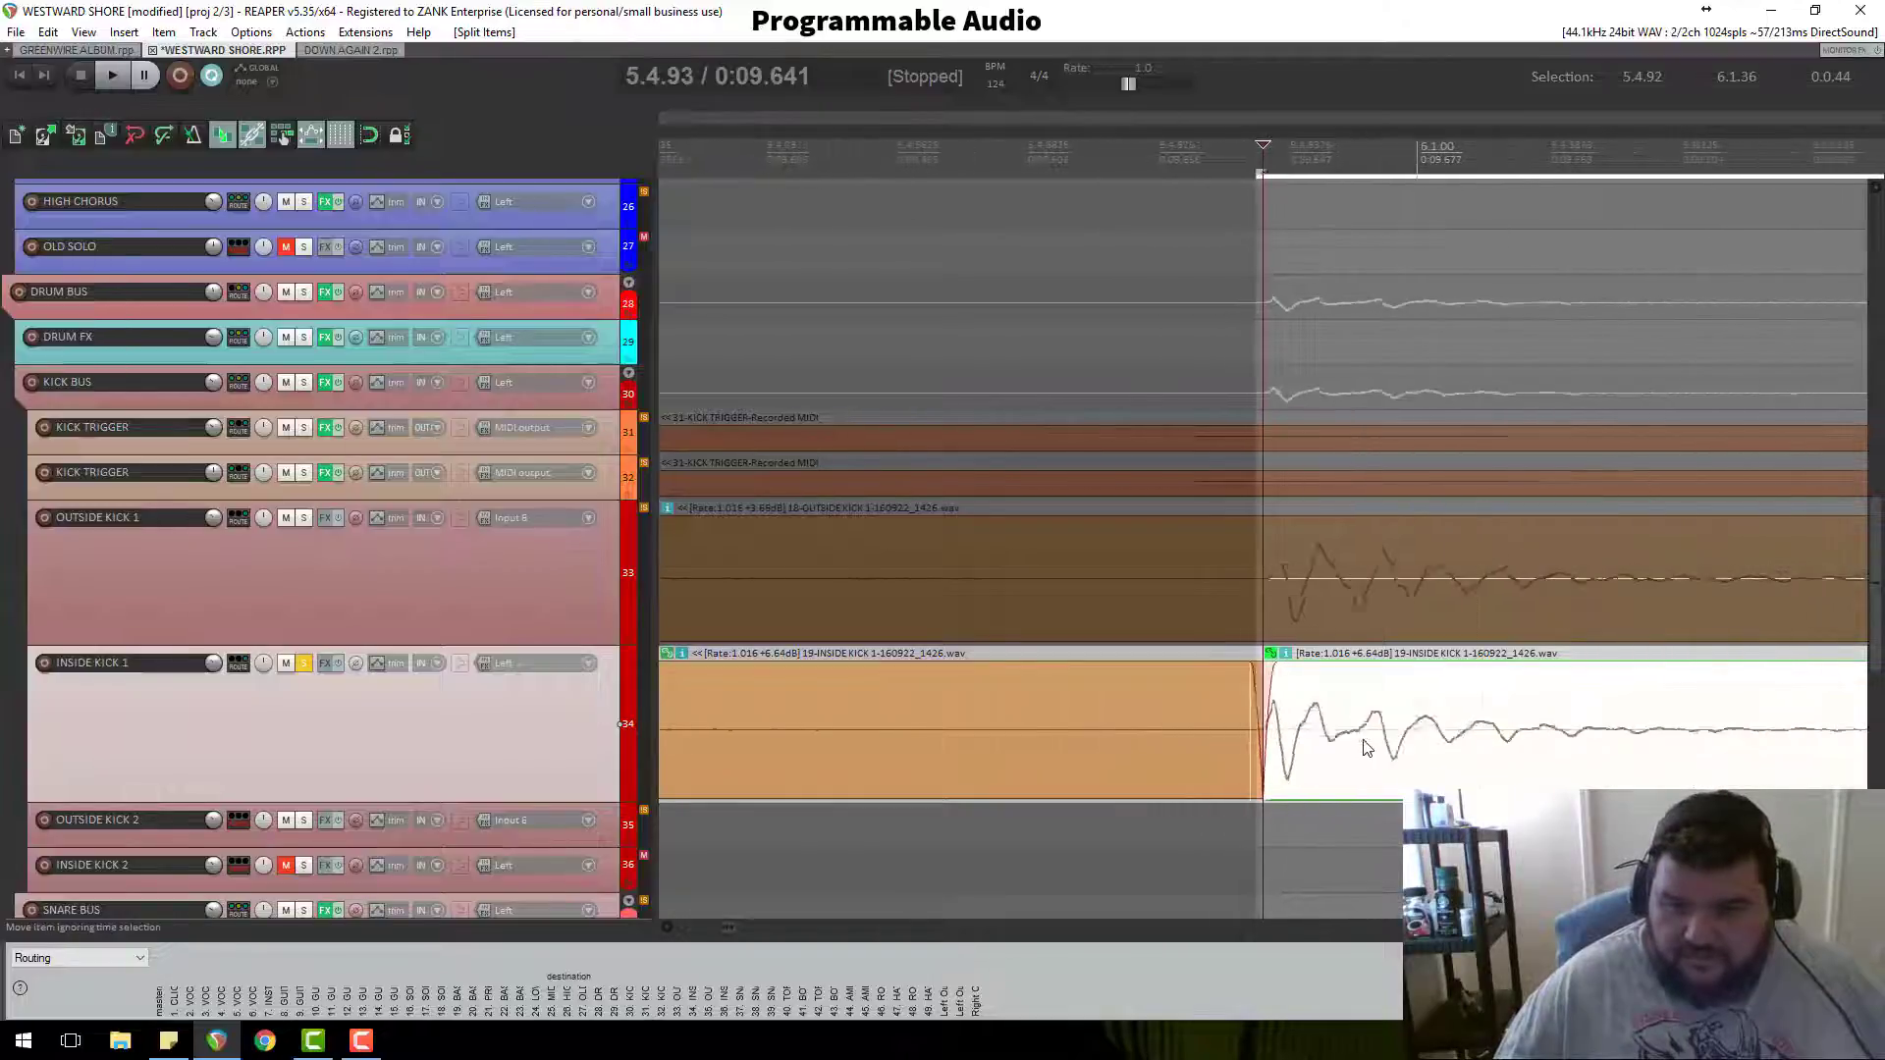
scroll(1286, 691, up, 3)
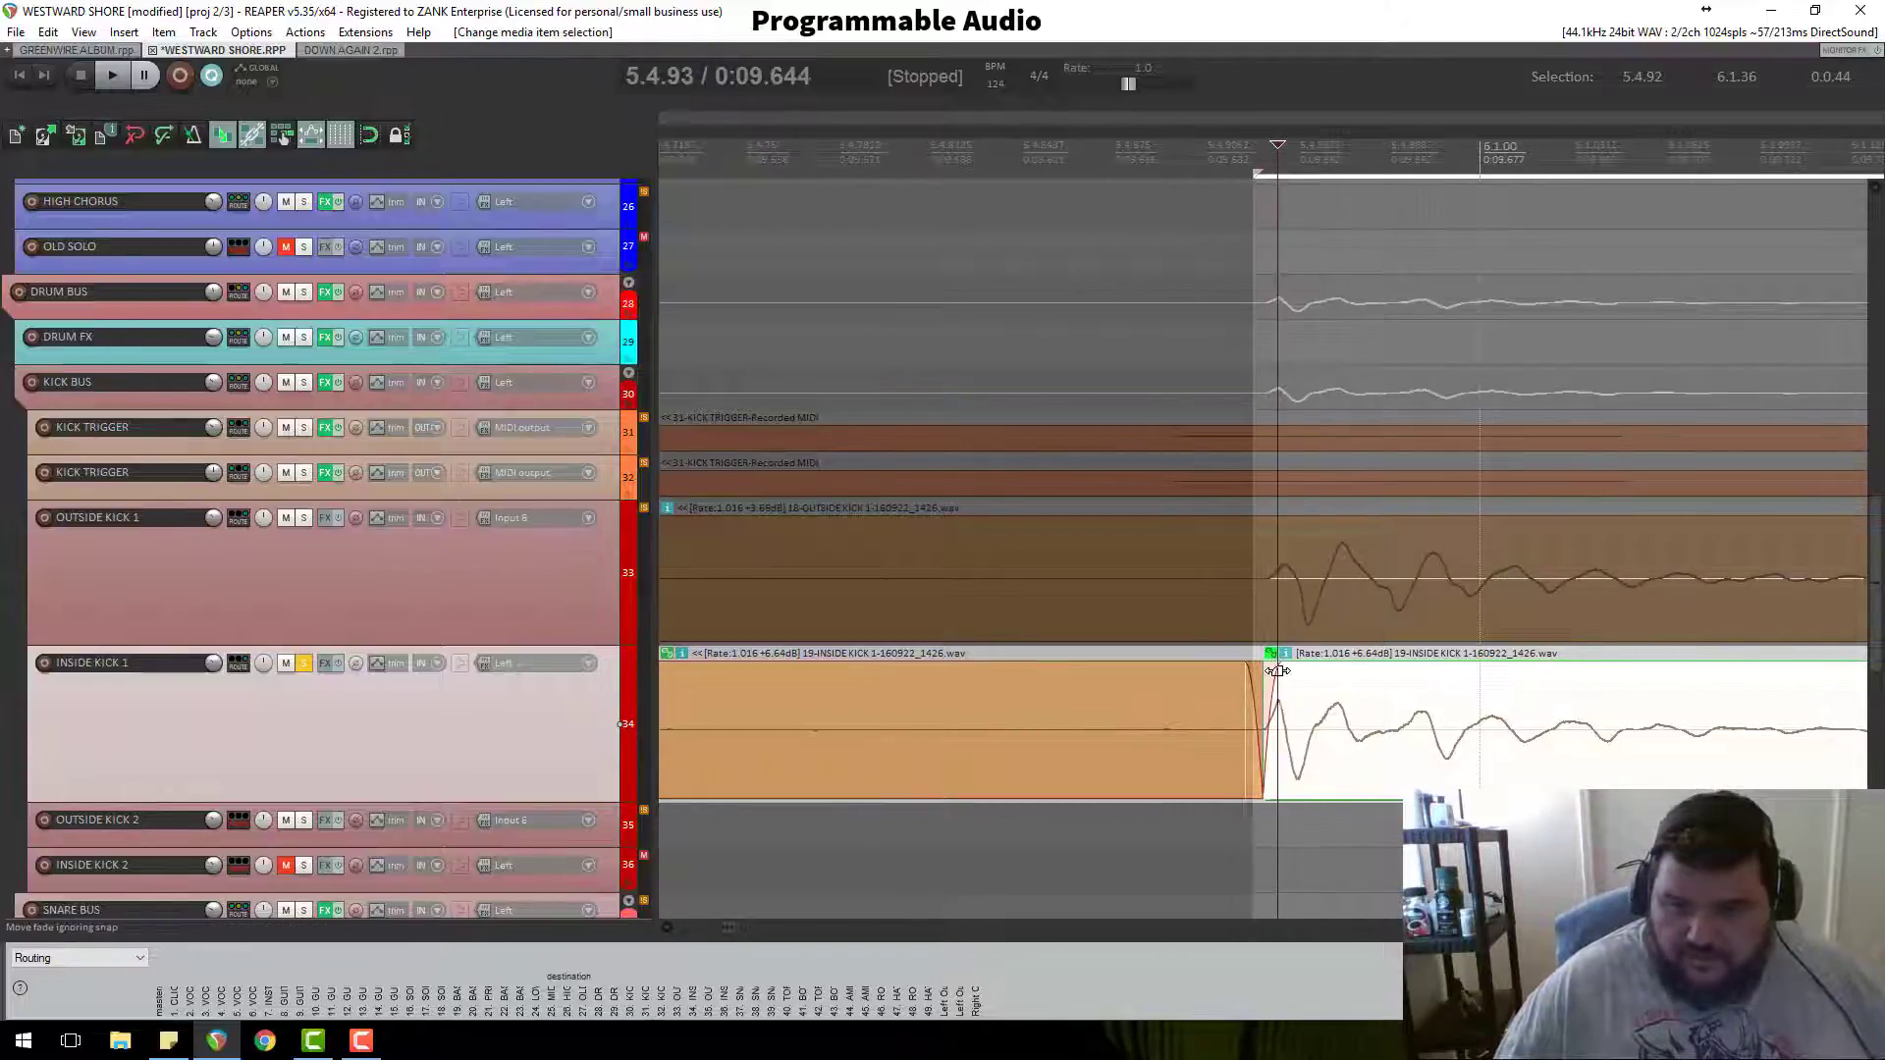
drag(1276, 658, 1455, 698)
Step: Examine the INSIDE KICK 1 decay by placing the edit cursor at points between 6.1.30 and 6.1.36, ahead of the next sound
scroll(1463, 707, down, 4)
click(1427, 744)
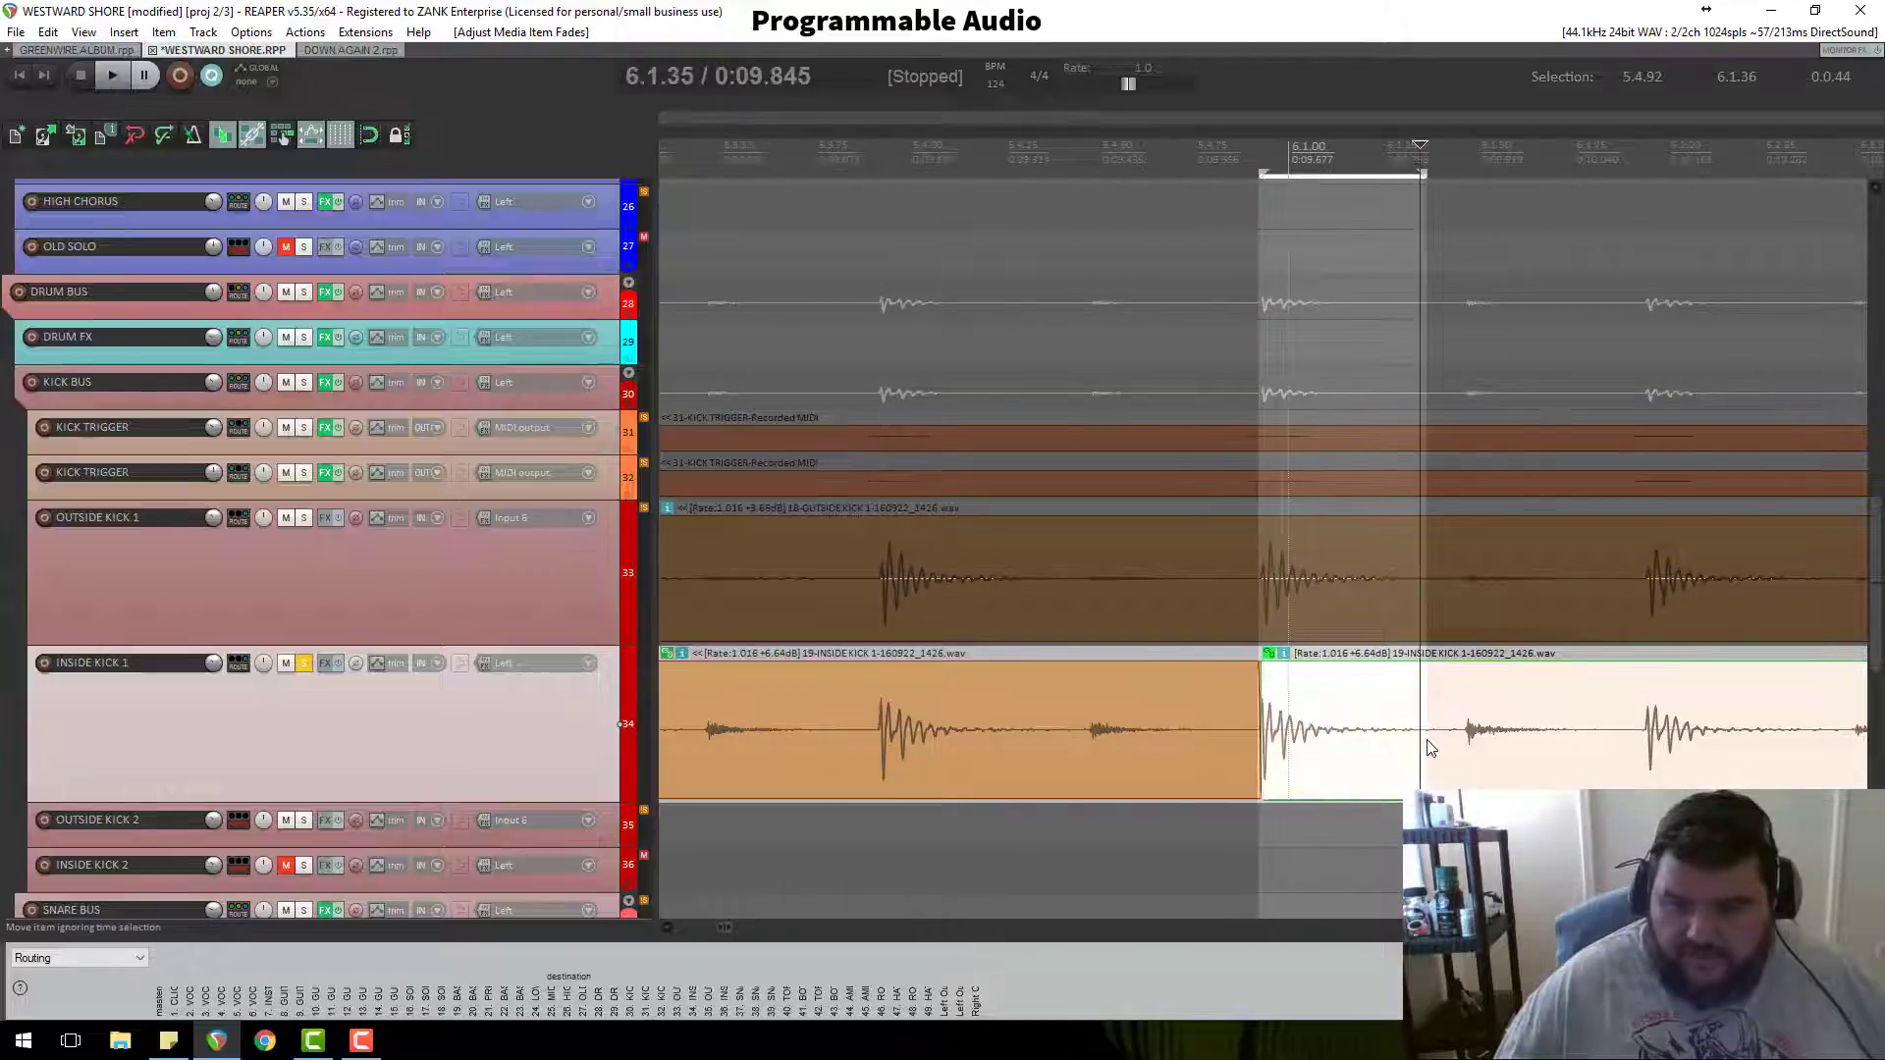
scroll(1428, 746, up, 6)
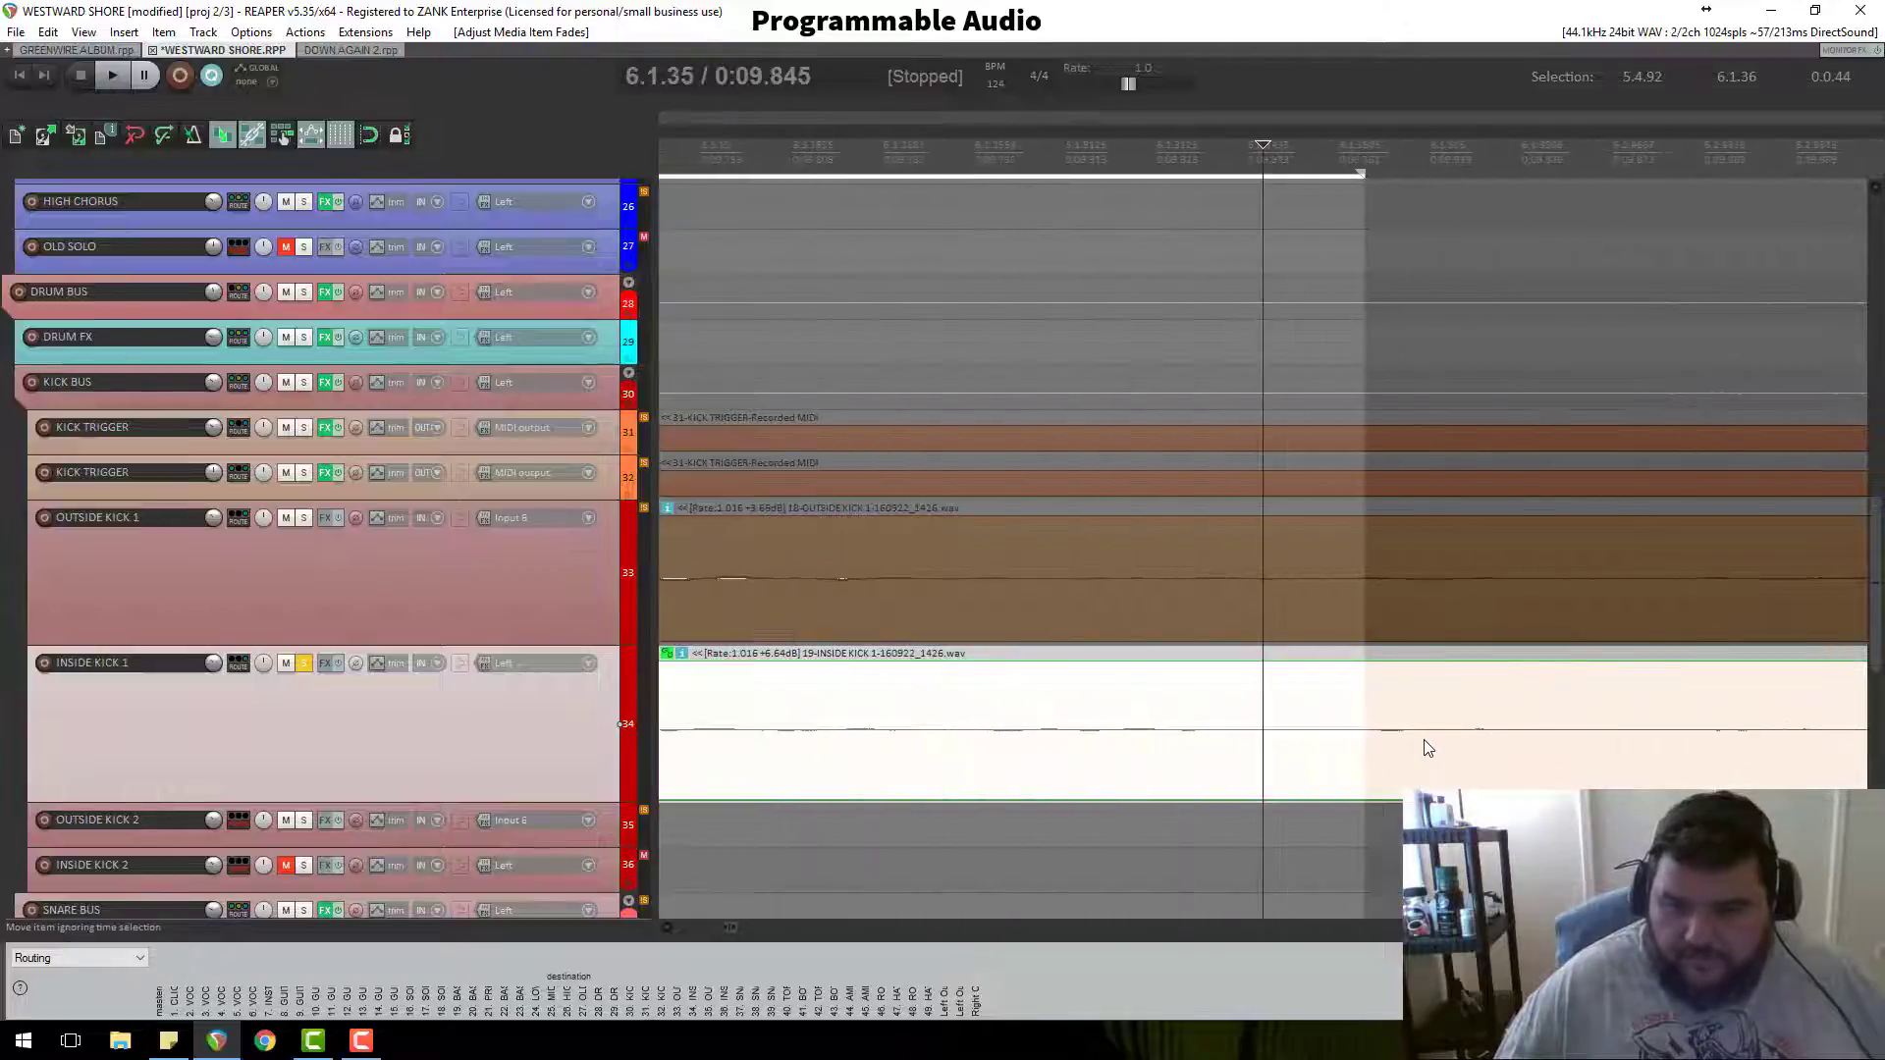
click(1367, 739)
scroll(1381, 744, down, 2)
scroll(1380, 746, up, 3)
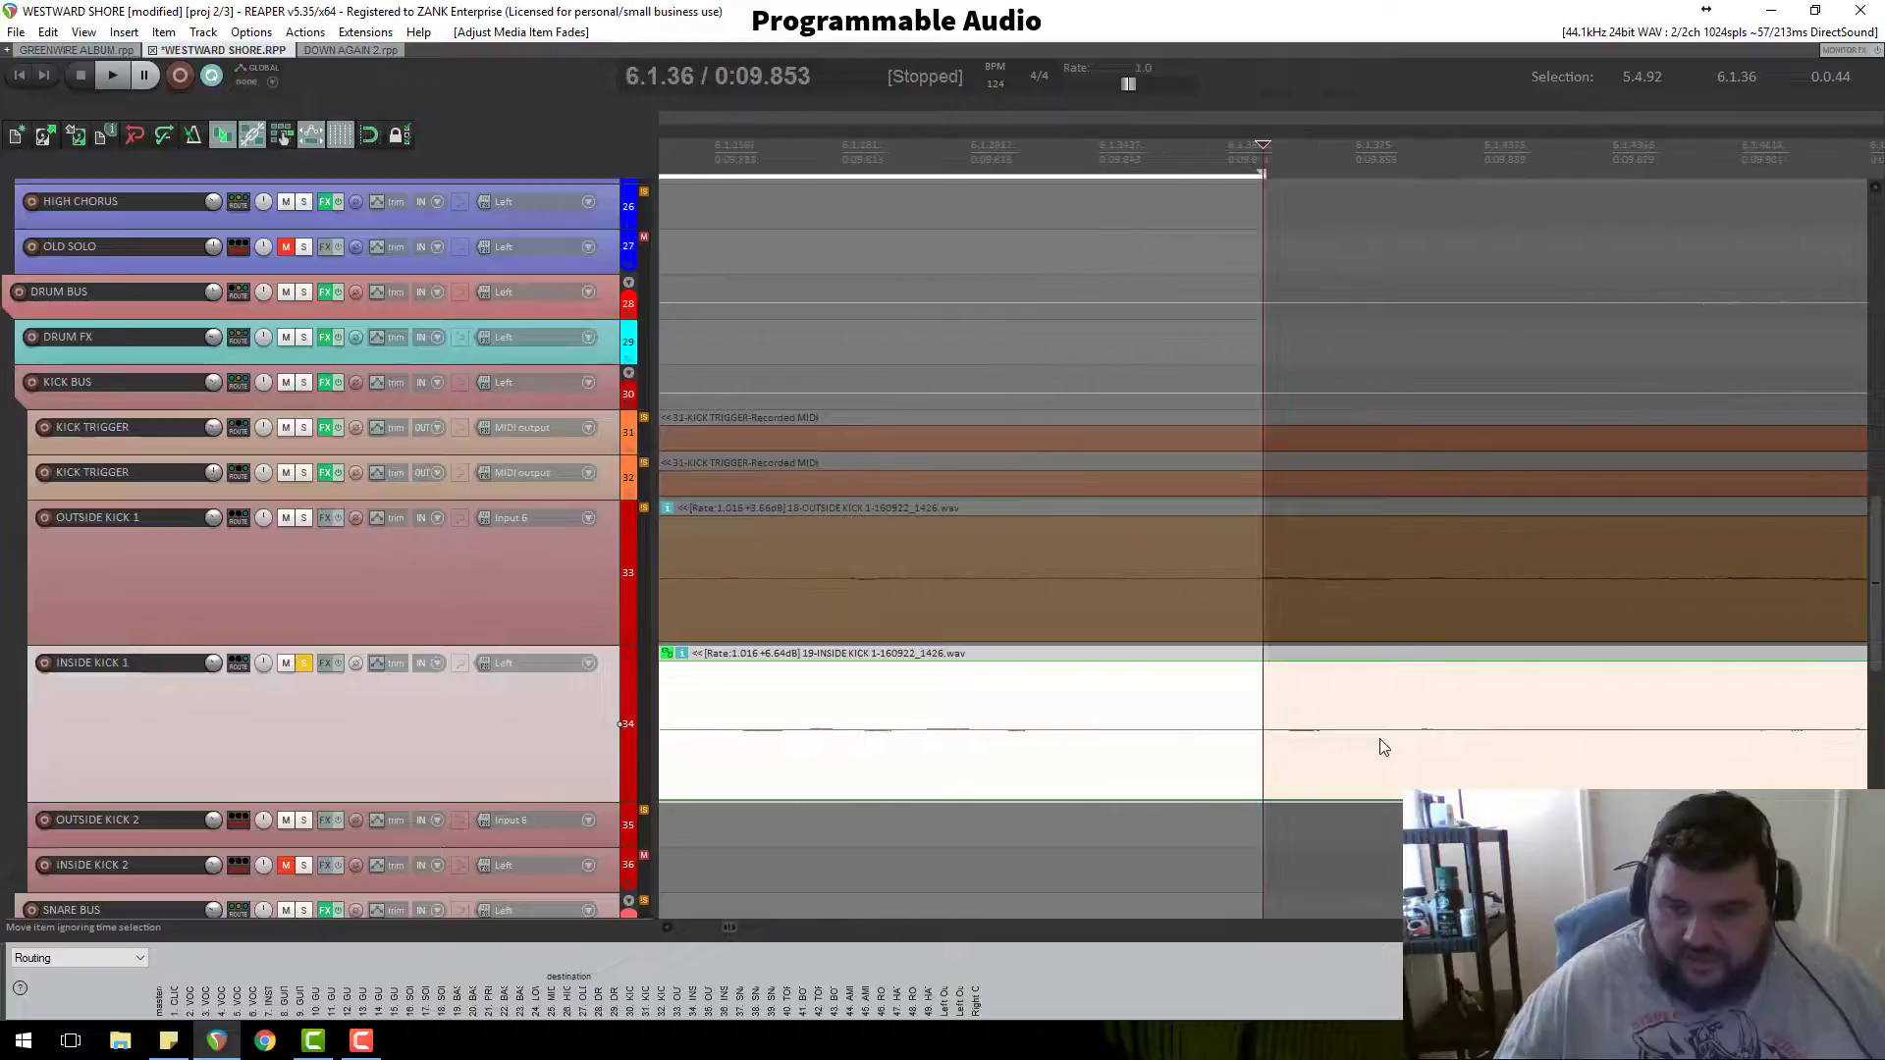
scroll(1068, 737, down, 1)
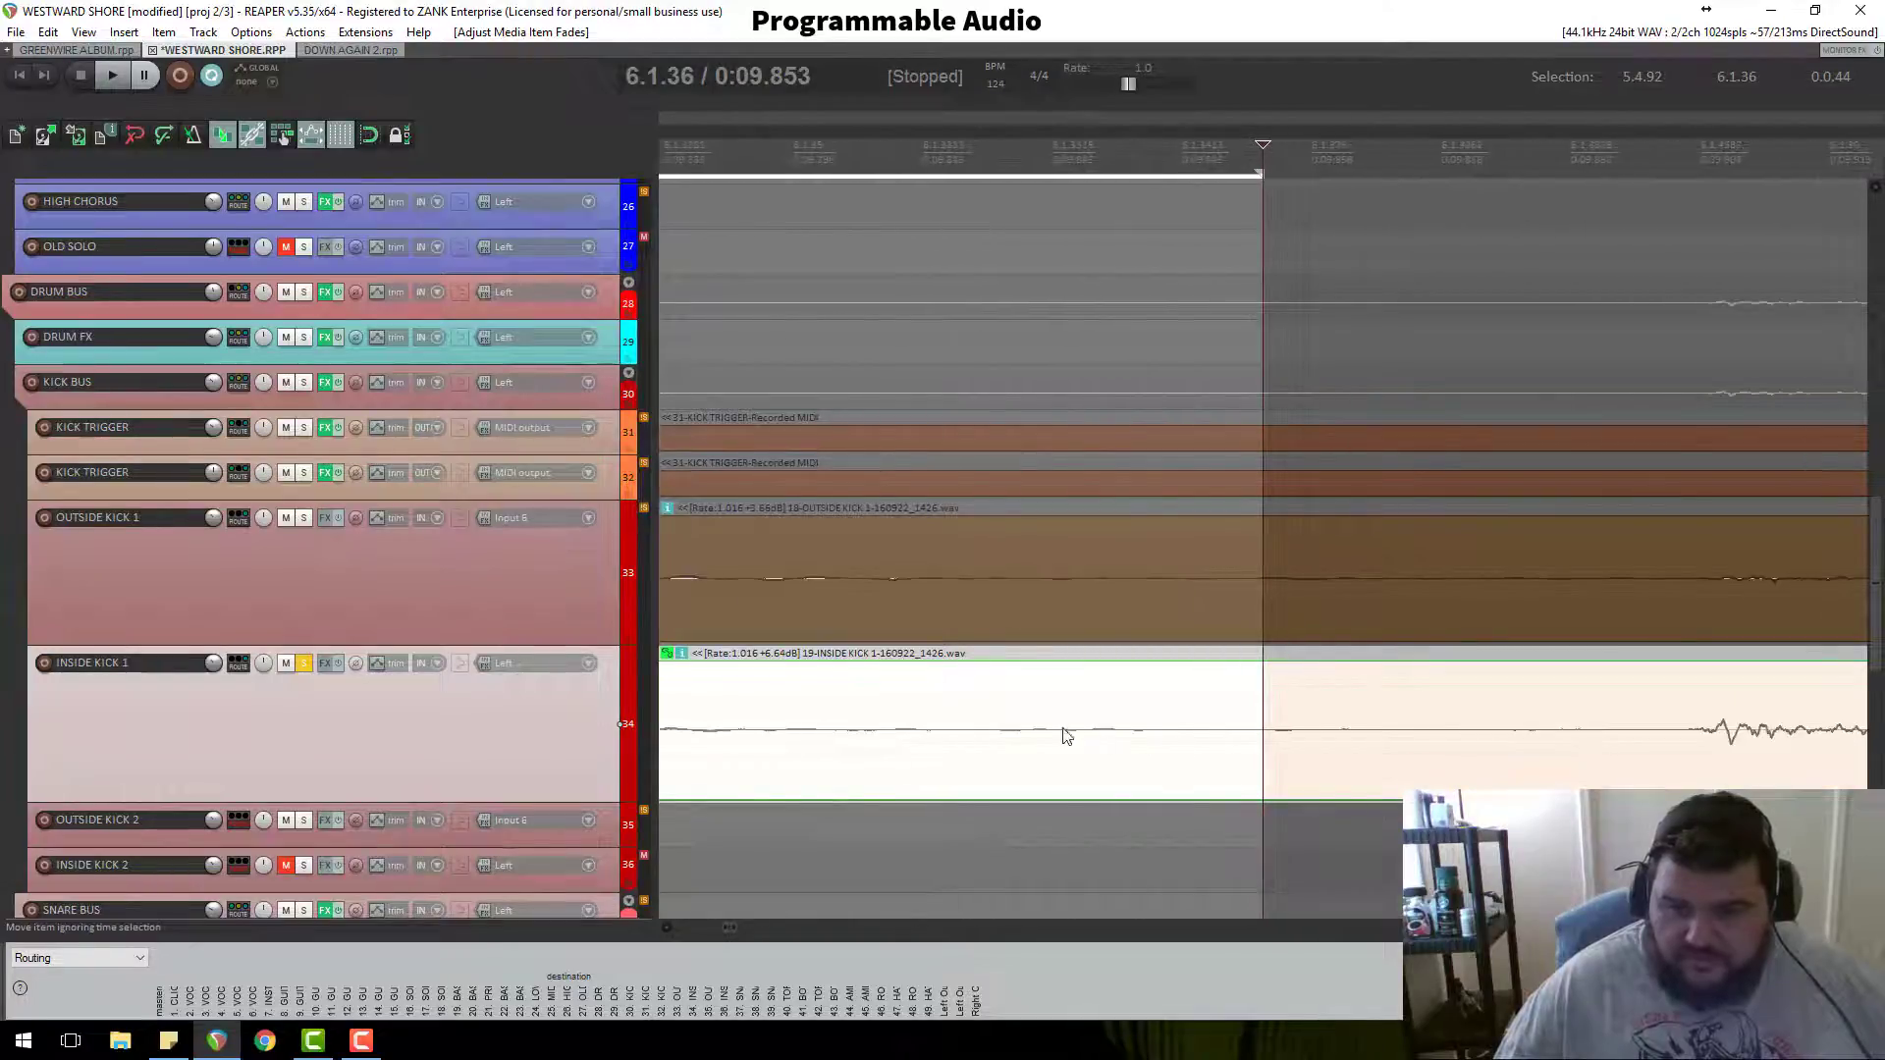
click(1011, 737)
scroll(1026, 746, down, 2)
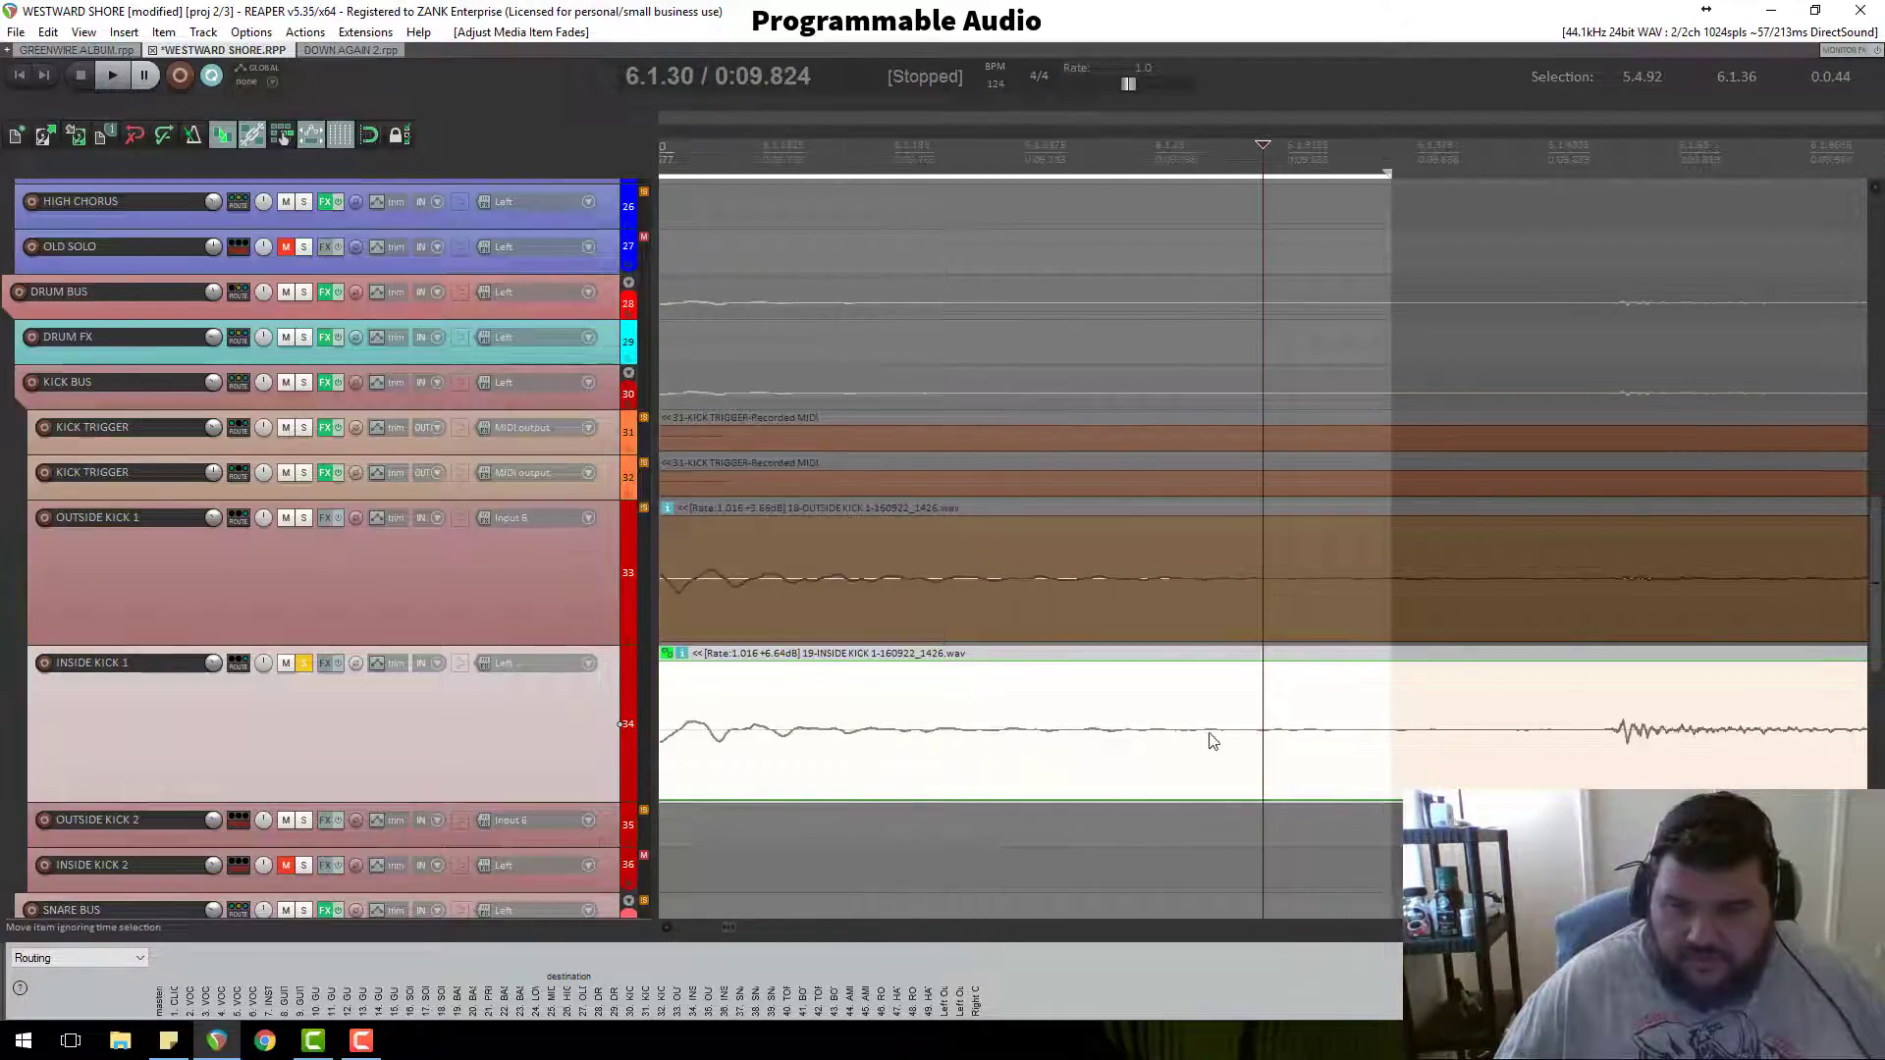
Step: Set the time selection to the kick's tail from 6.1.27 to 6.1.36 and make the INSIDE KICK 1 track much taller
drag(1400, 157, 1188, 162)
scroll(1061, 687, up, 6)
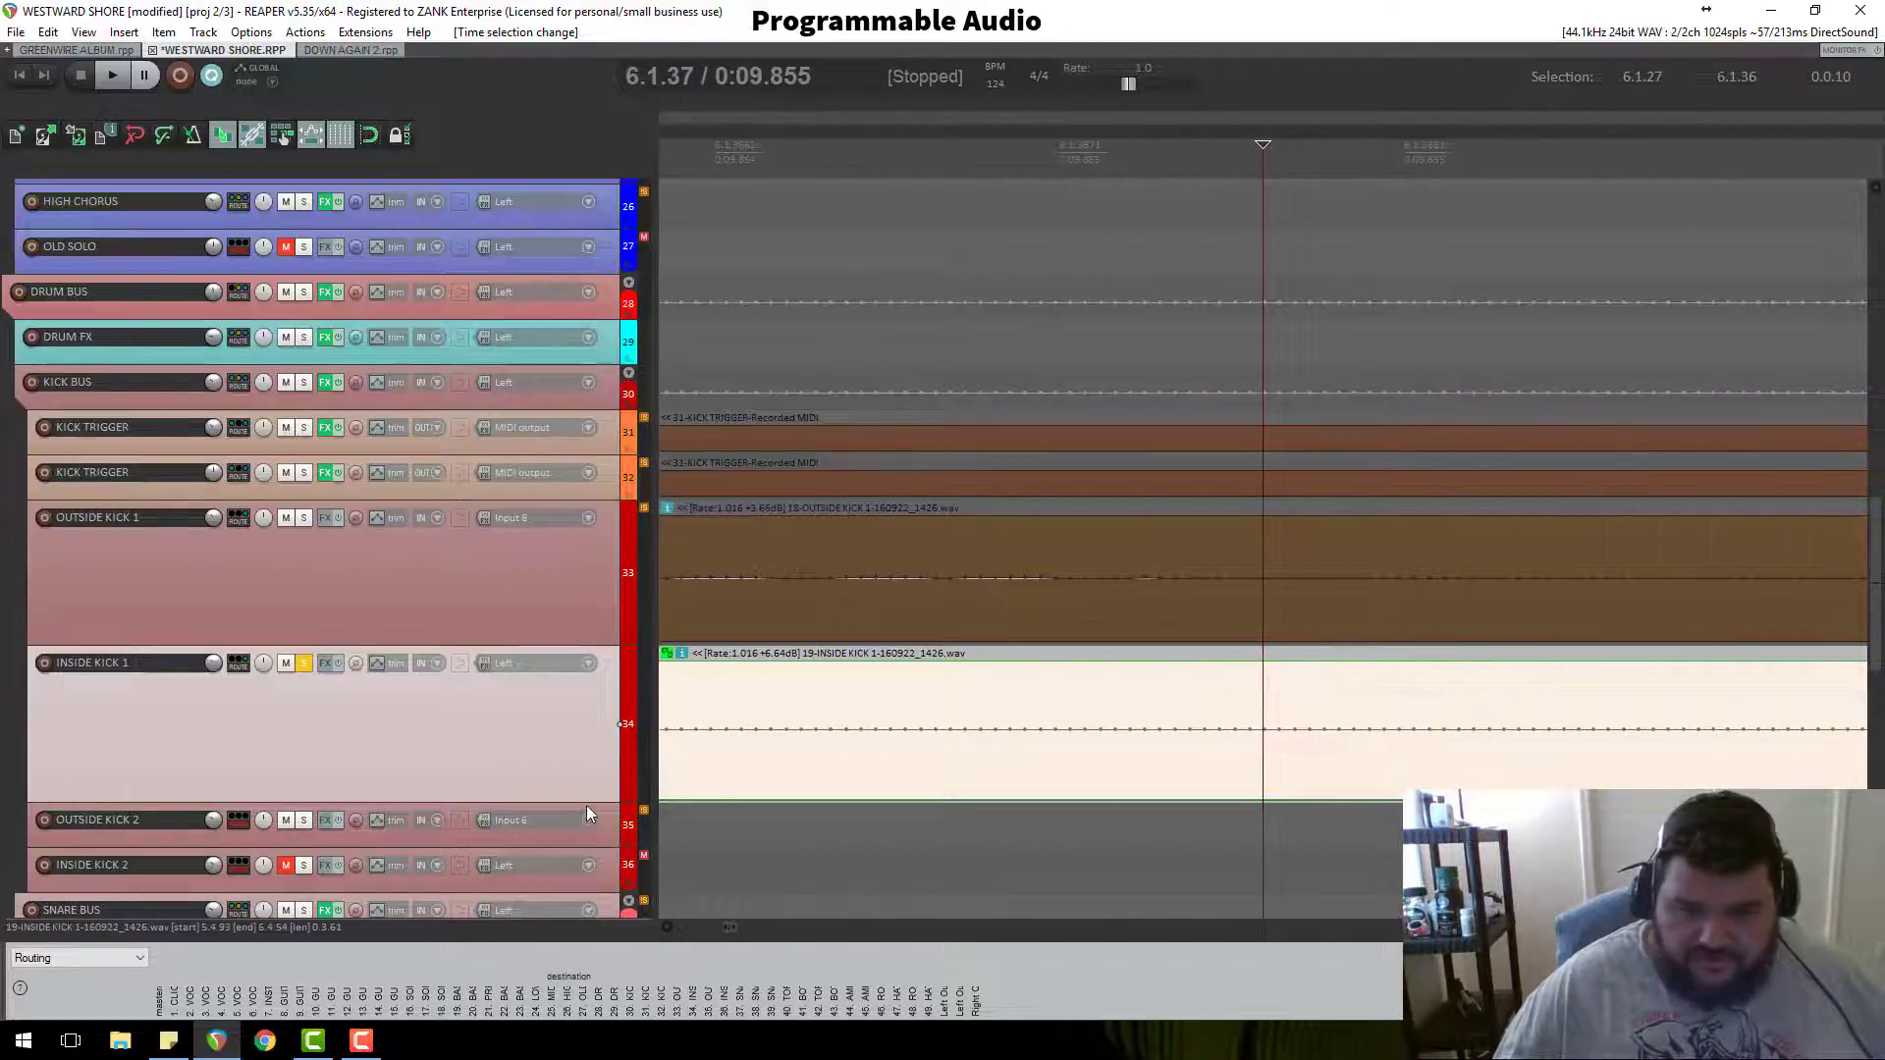
drag(586, 805, 673, 1052)
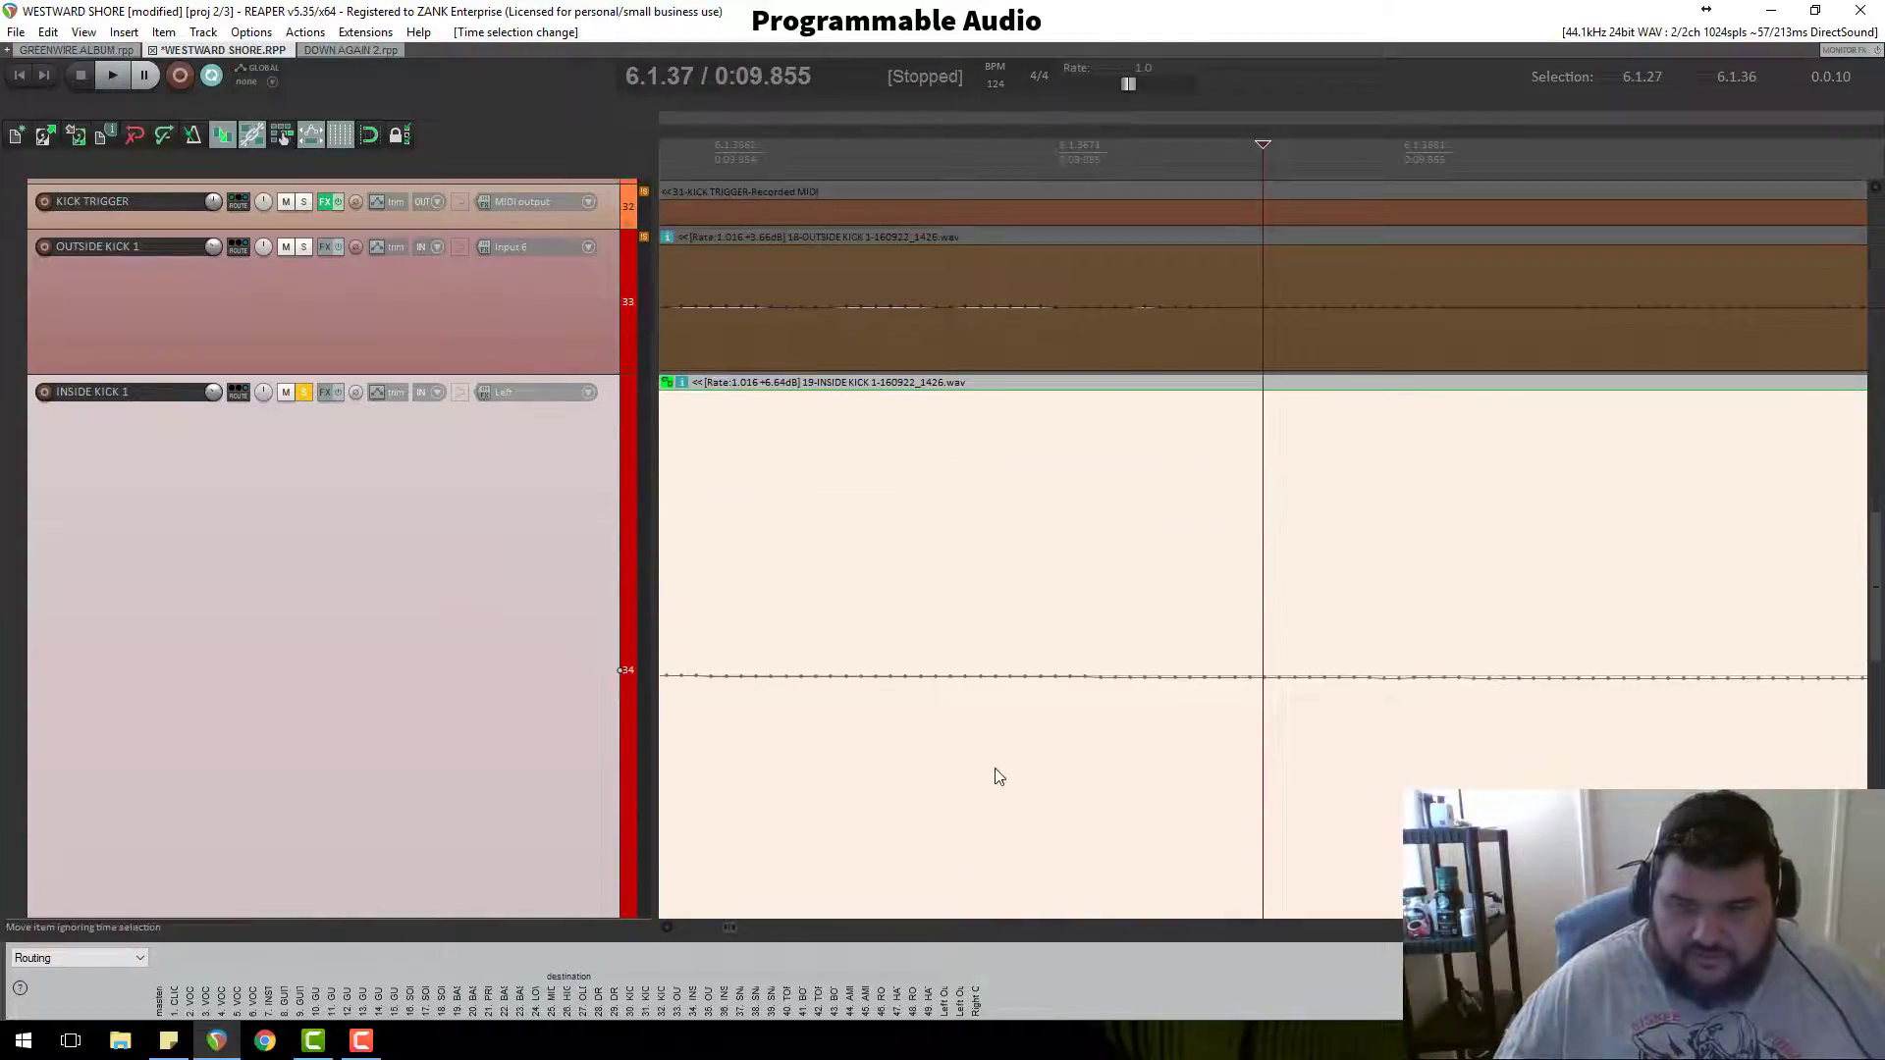
scroll(1104, 689, up, 3)
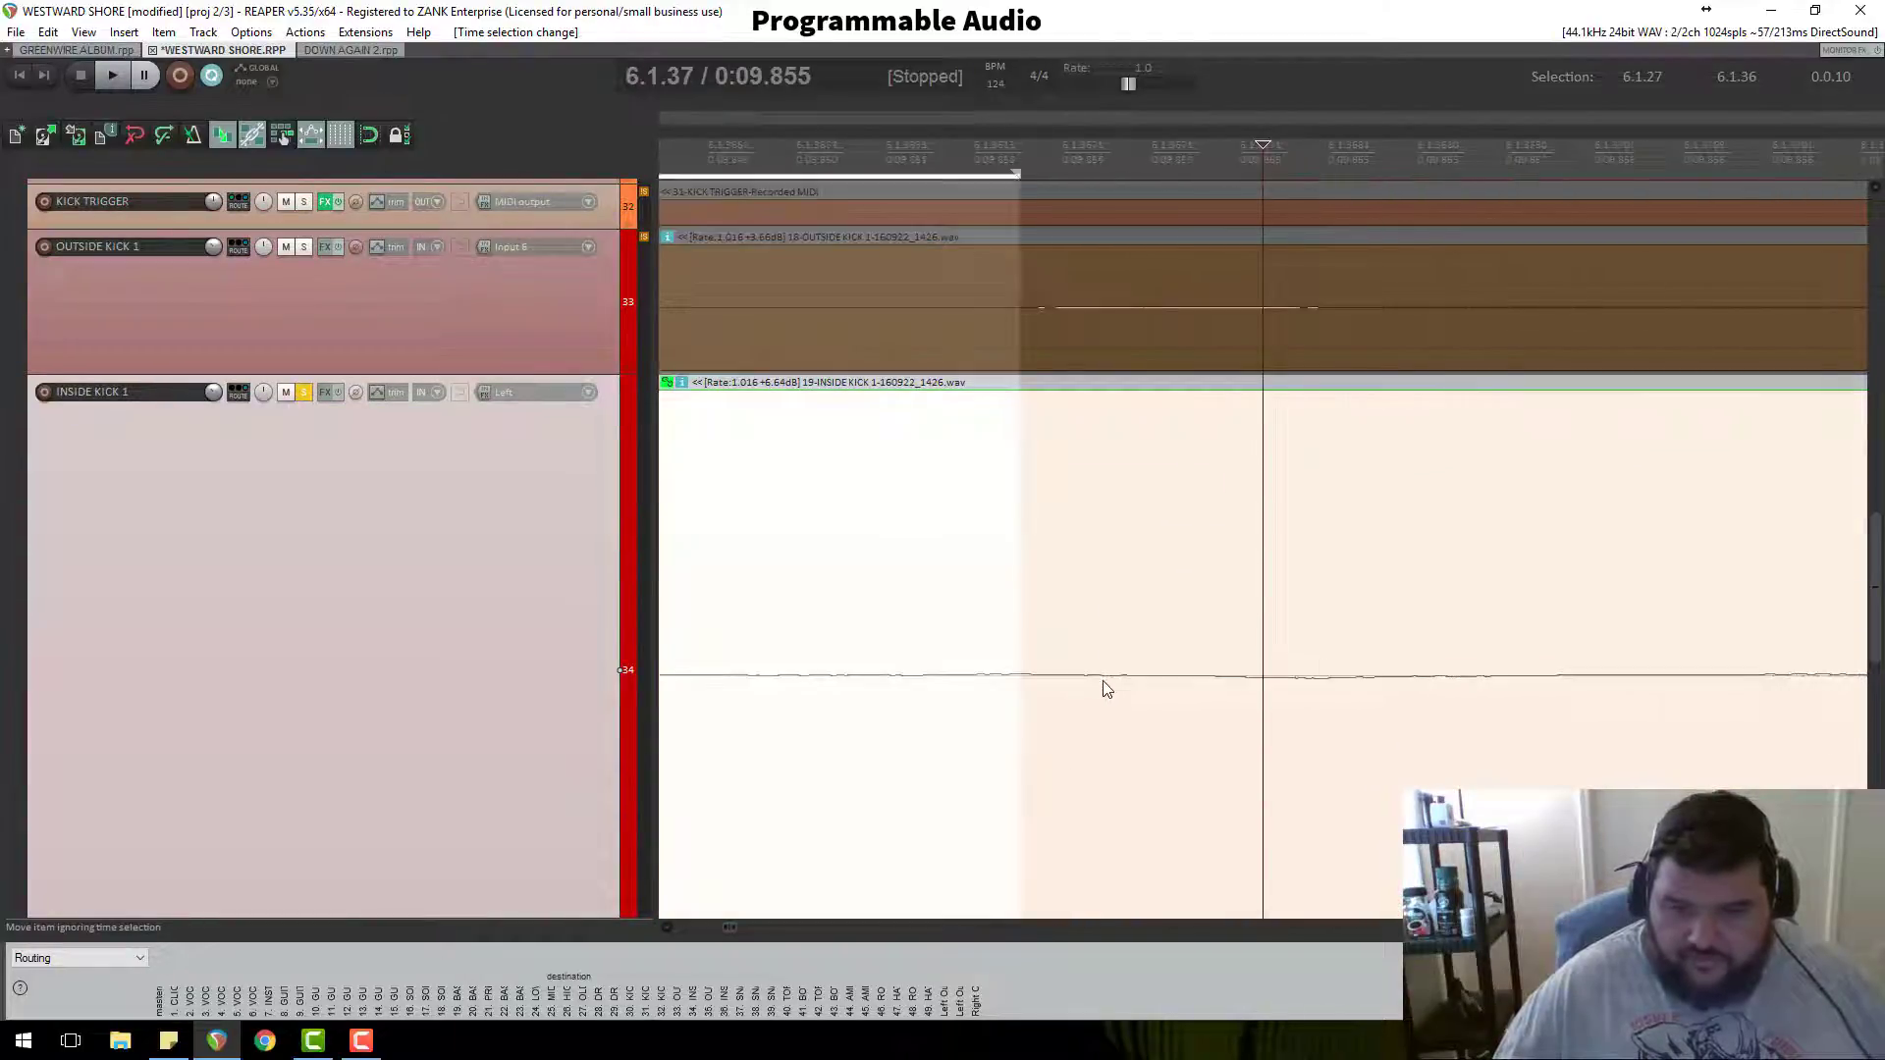
scroll(1097, 715, down, 4)
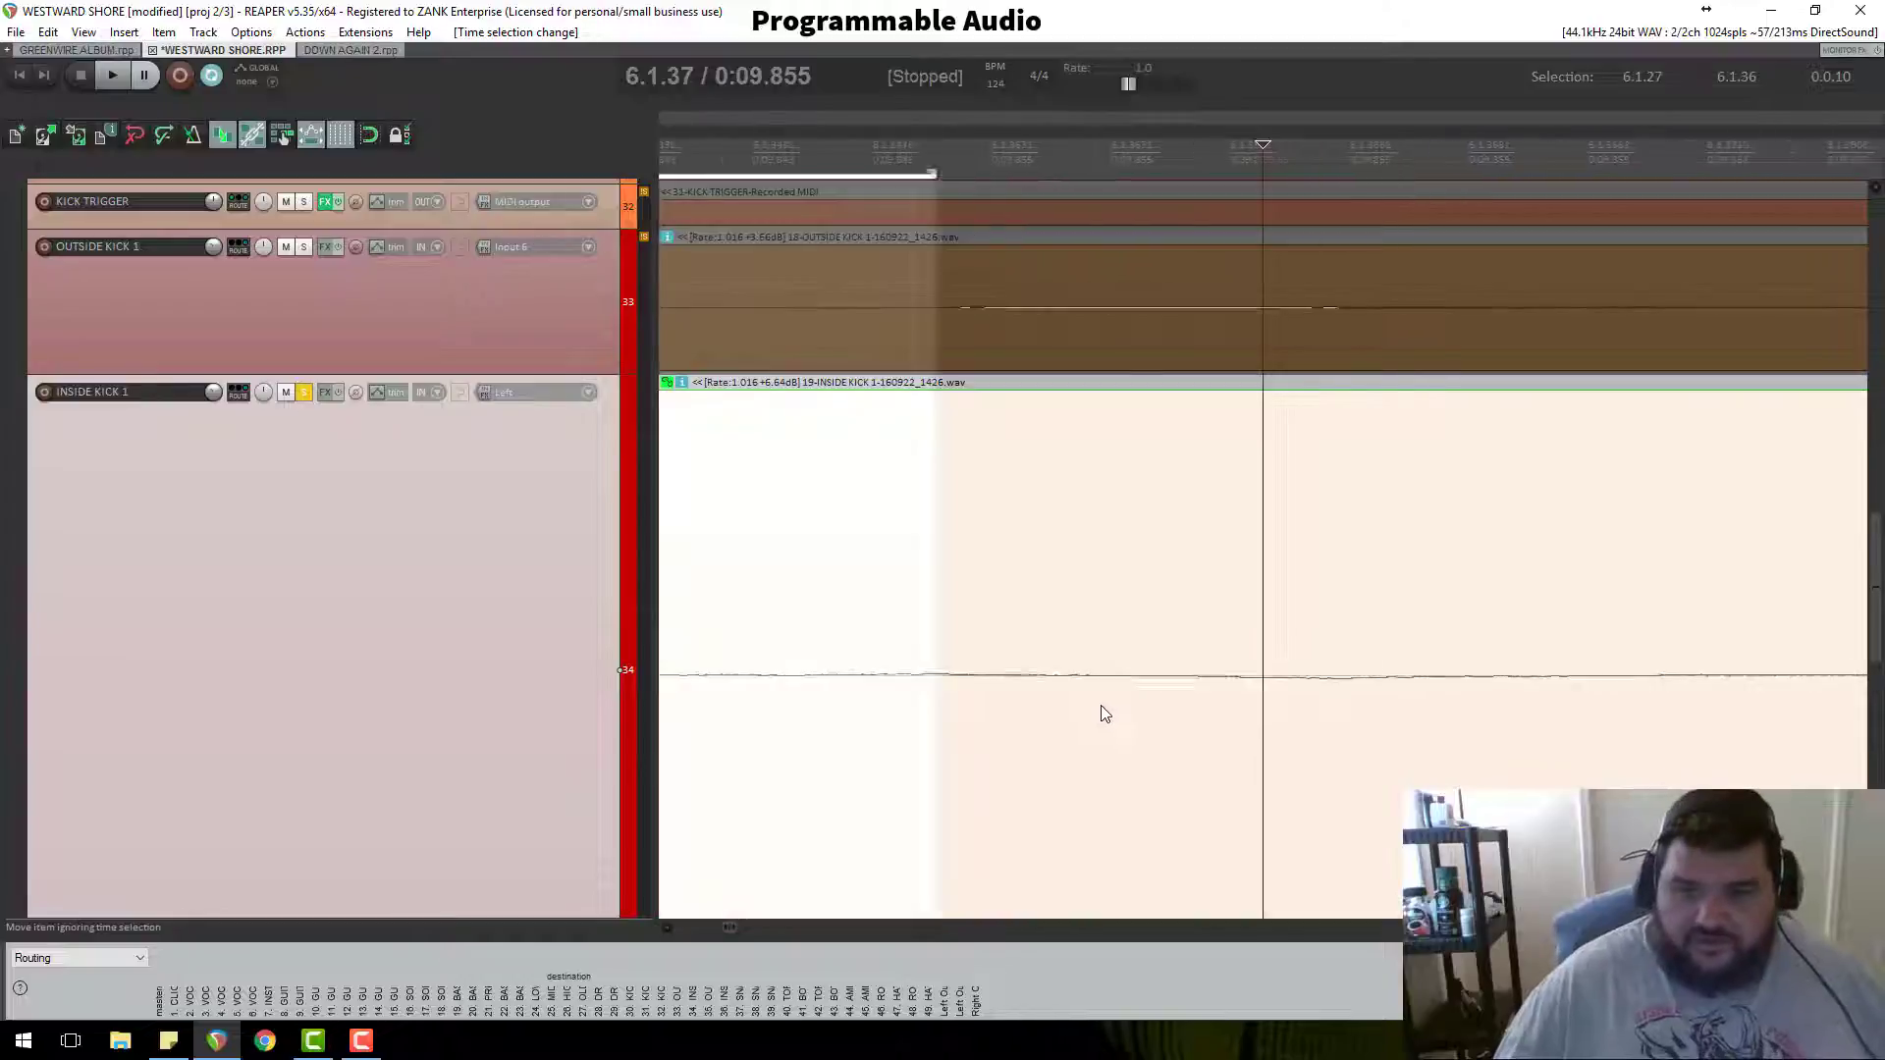
scroll(1197, 330, down, 2)
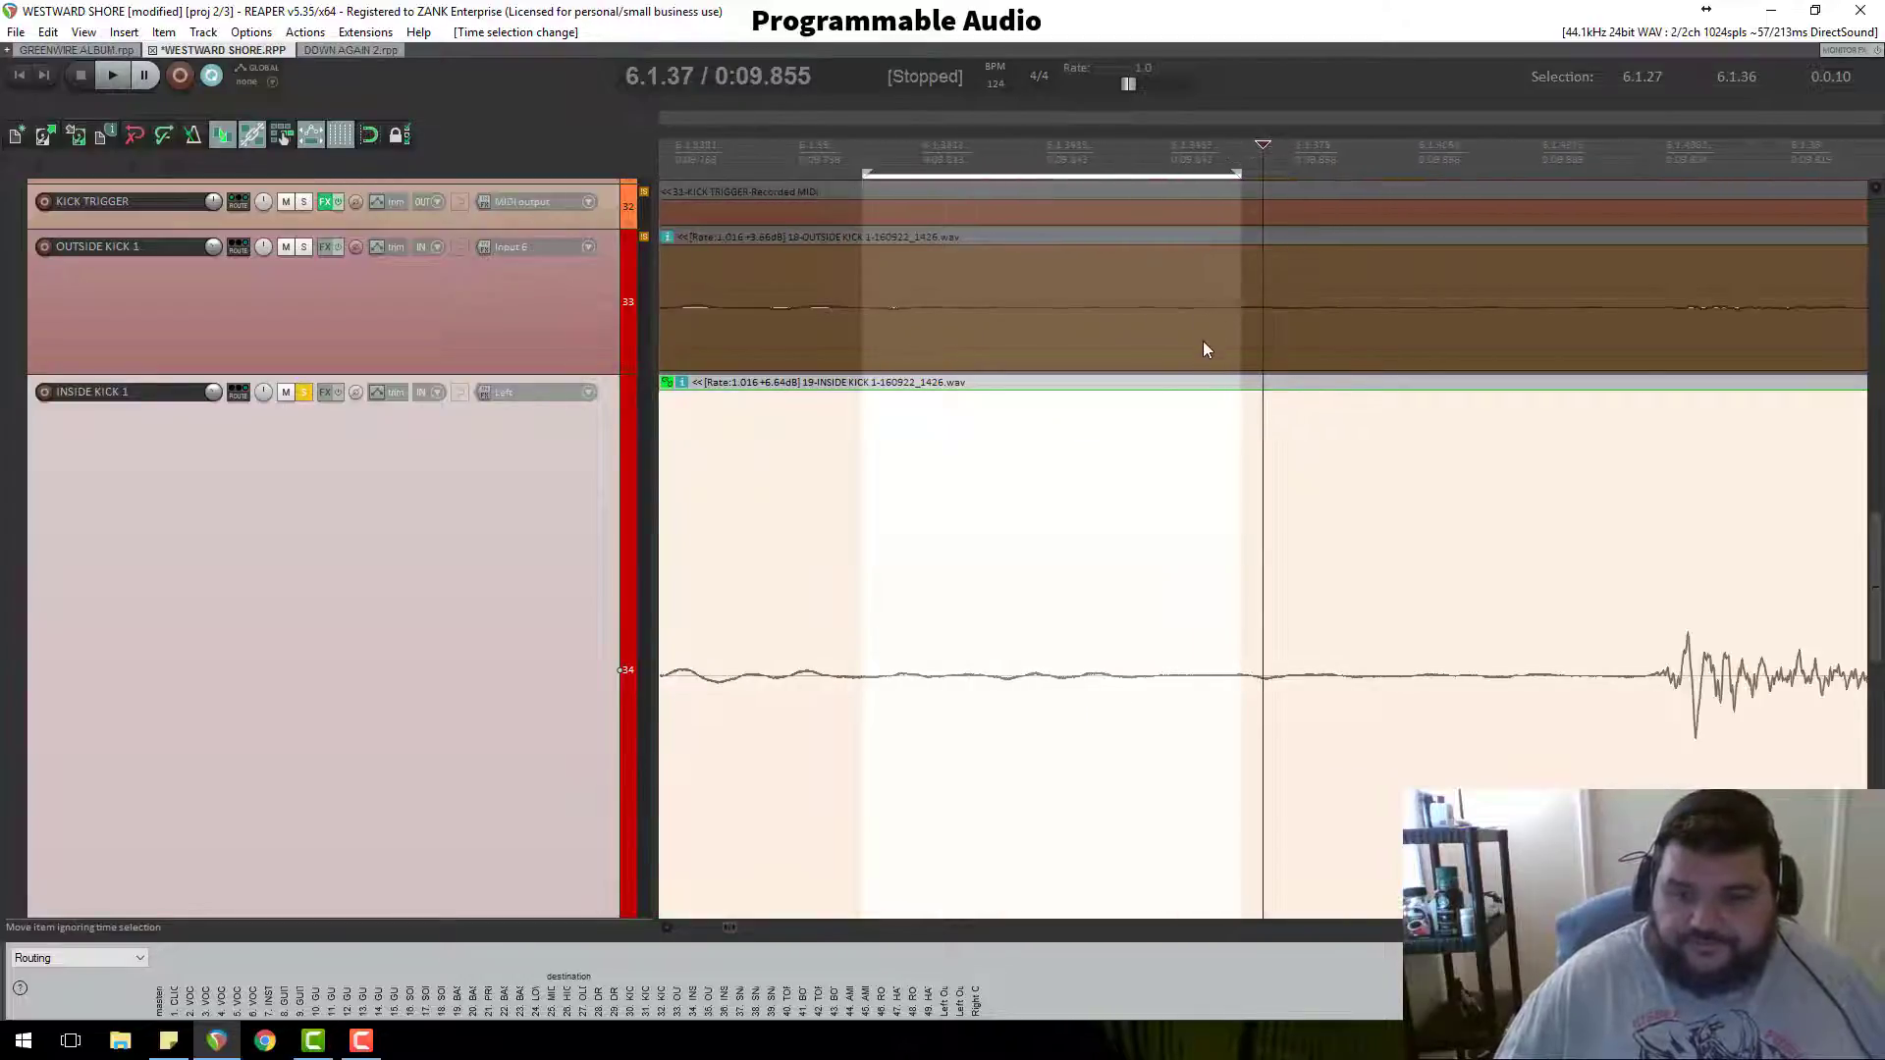
Step: Audition the selected kick tail from just after its start
click(882, 165)
key(space)
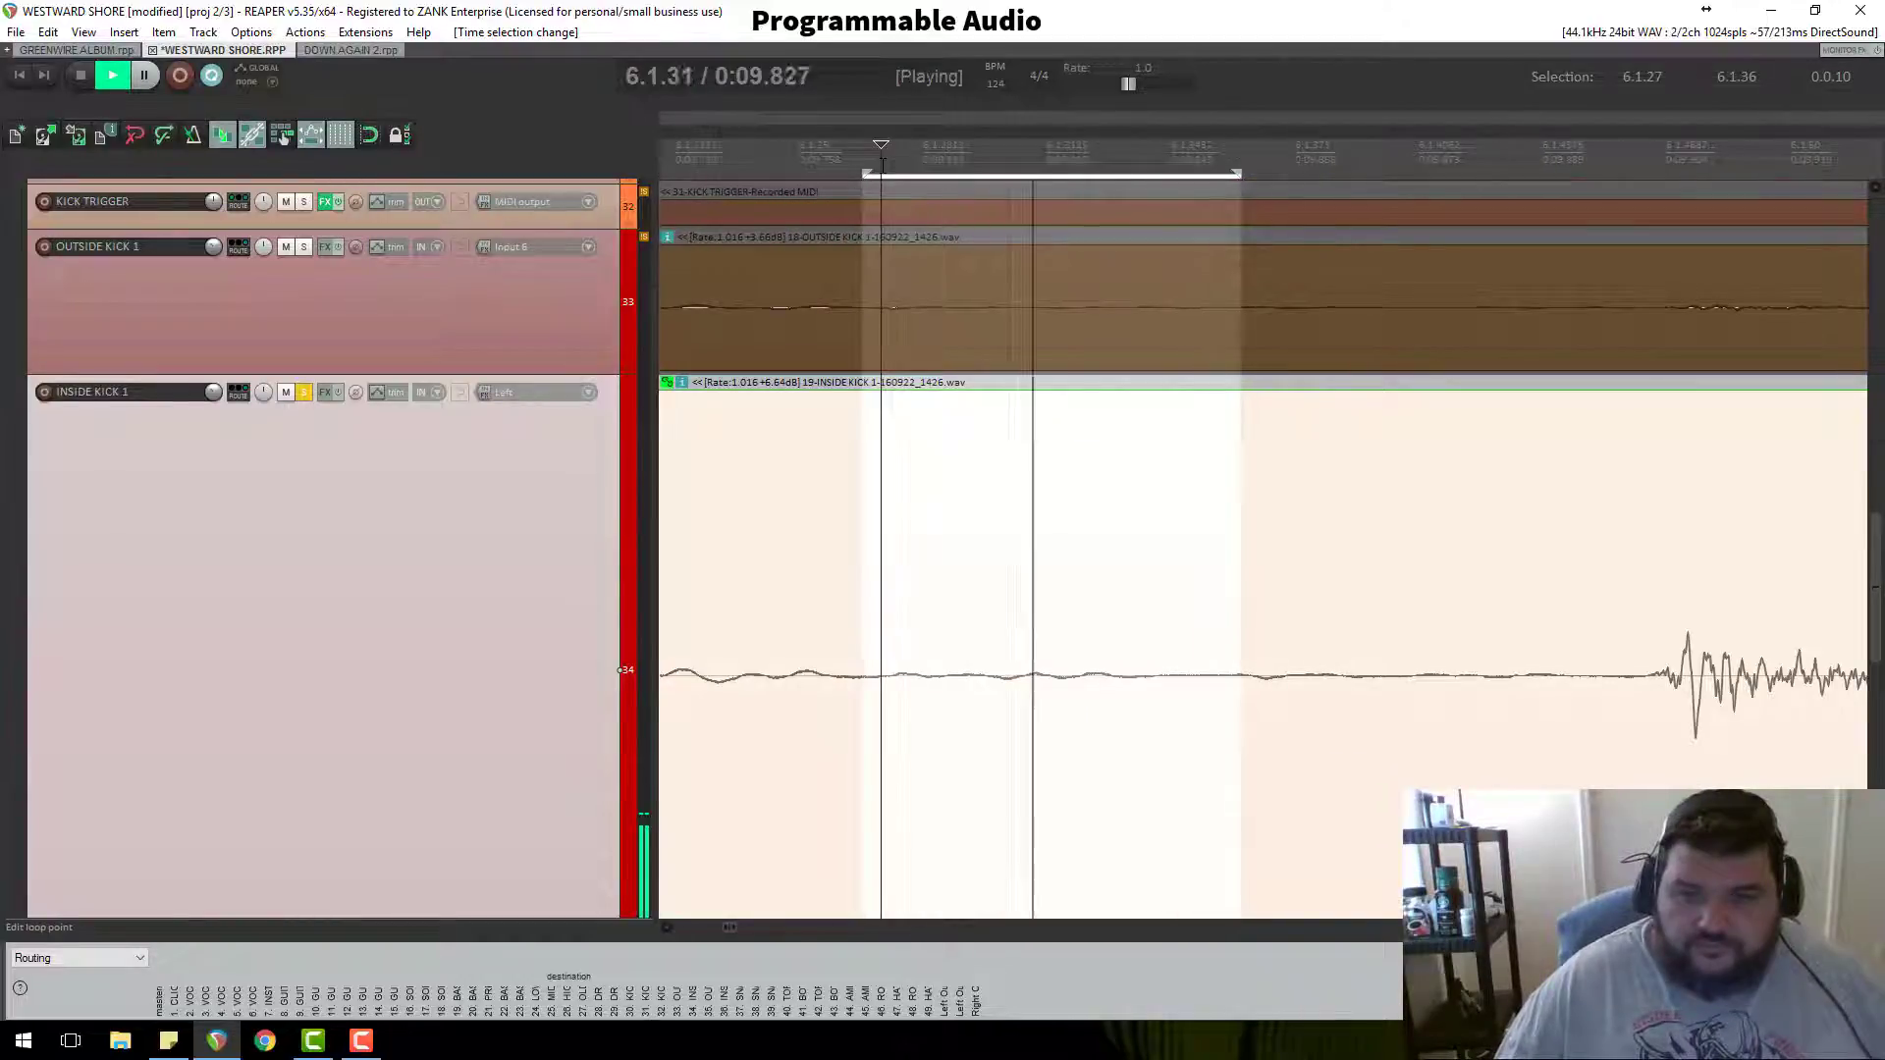
scroll(1237, 177, down, 2)
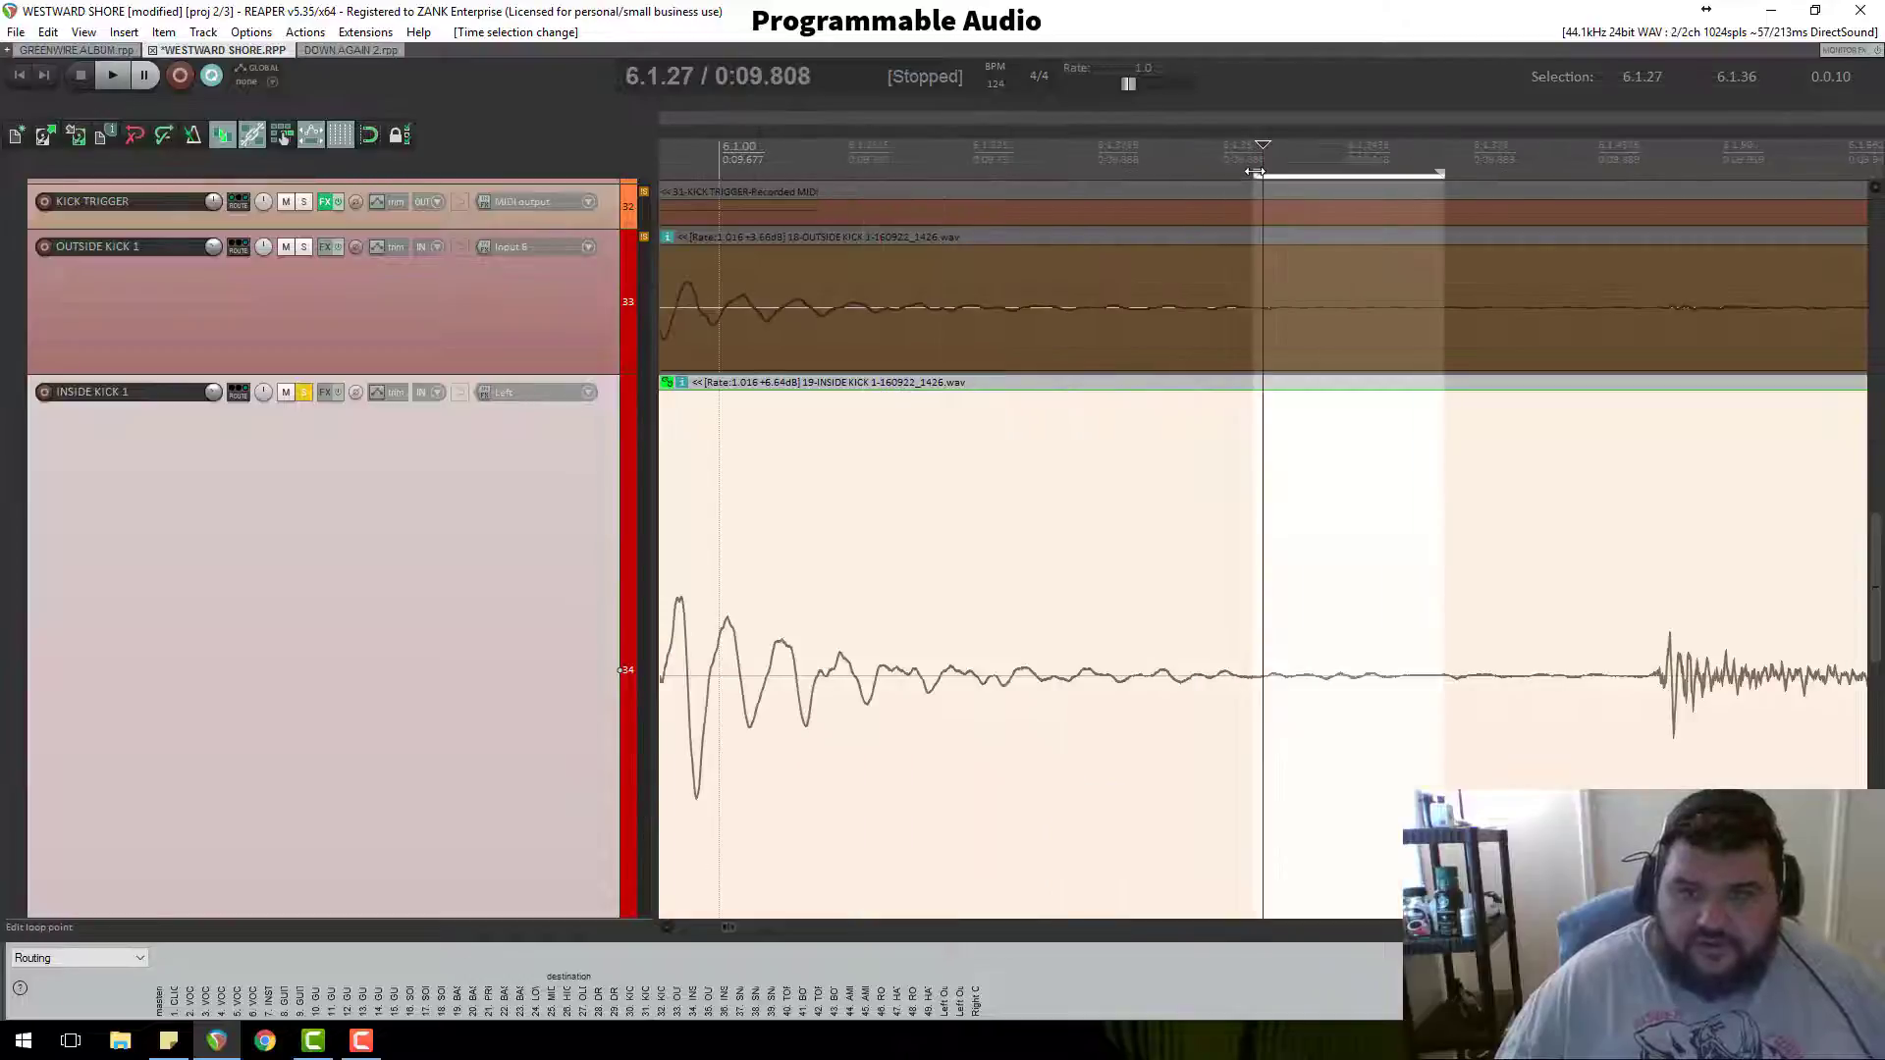
Step: Set the time selection to 6.1.03 through 6.1.46, ending just before the next sound, and audition the decay
drag(1254, 172, 1040, 213)
drag(1441, 174, 1514, 194)
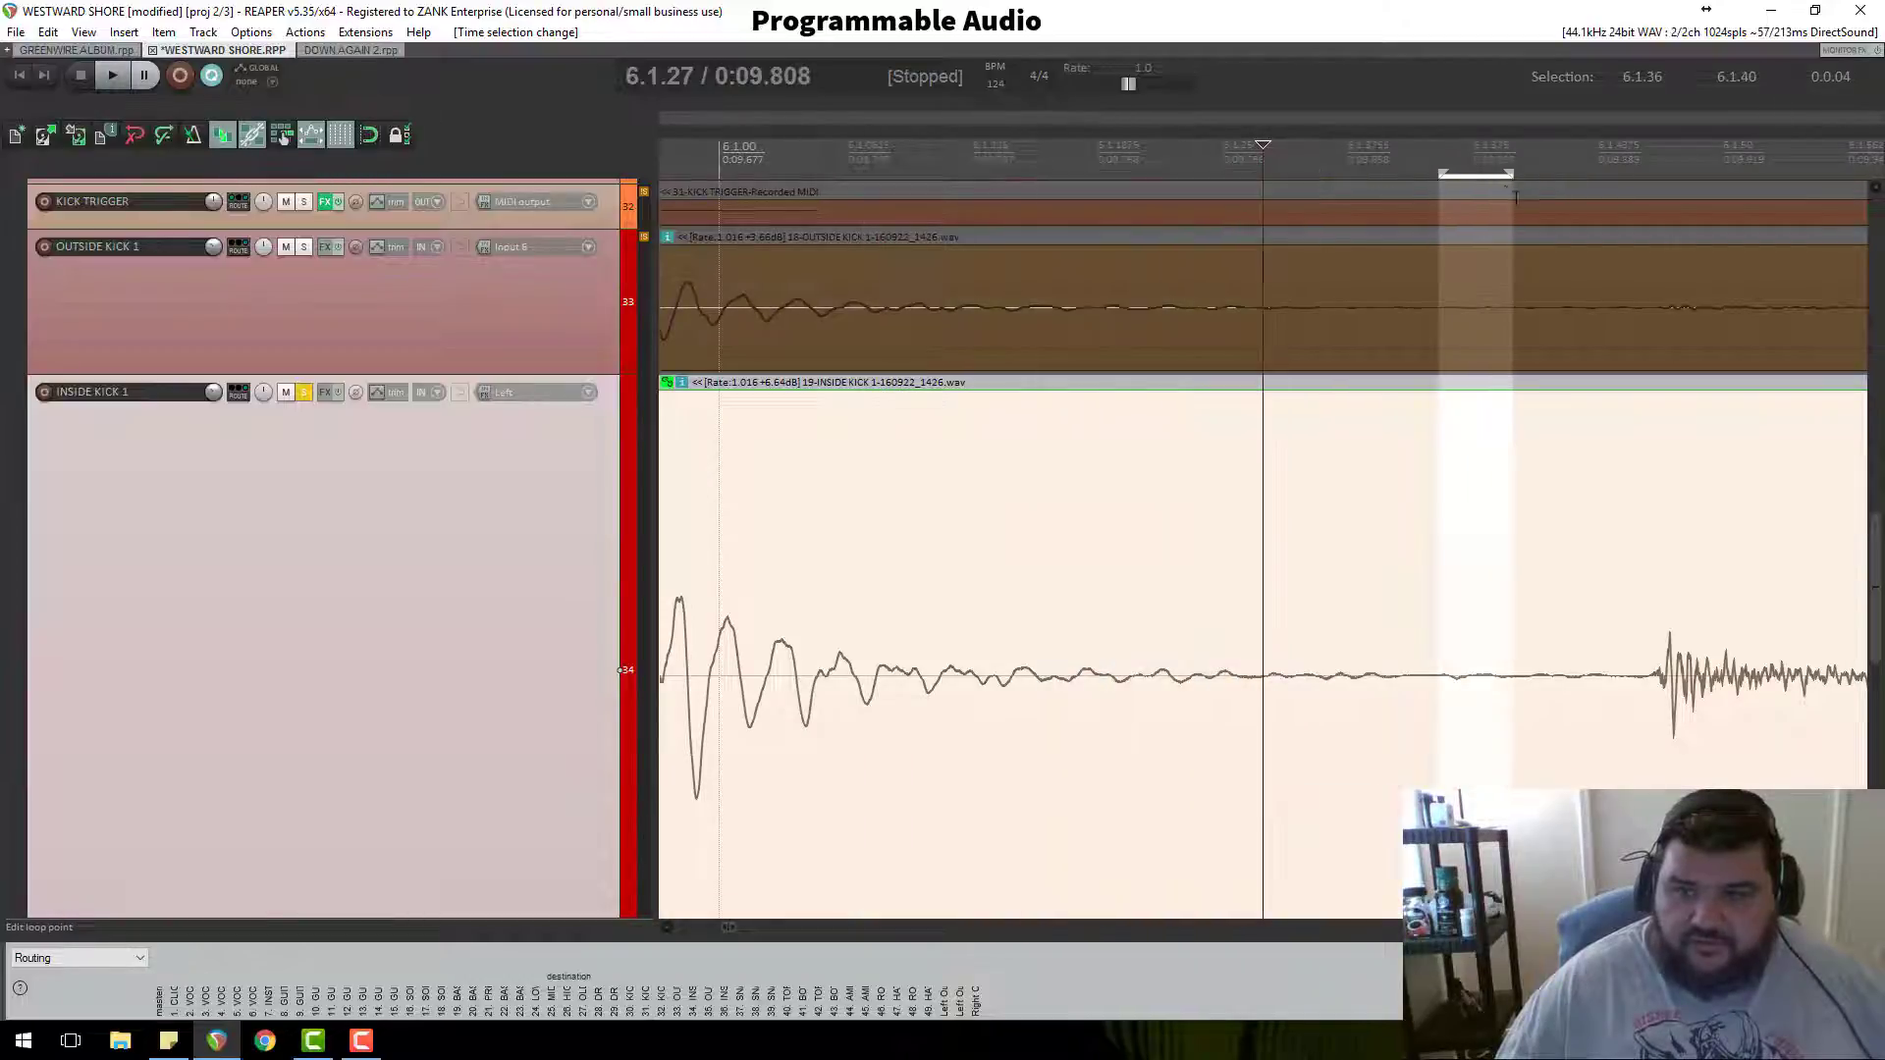
click(1654, 648)
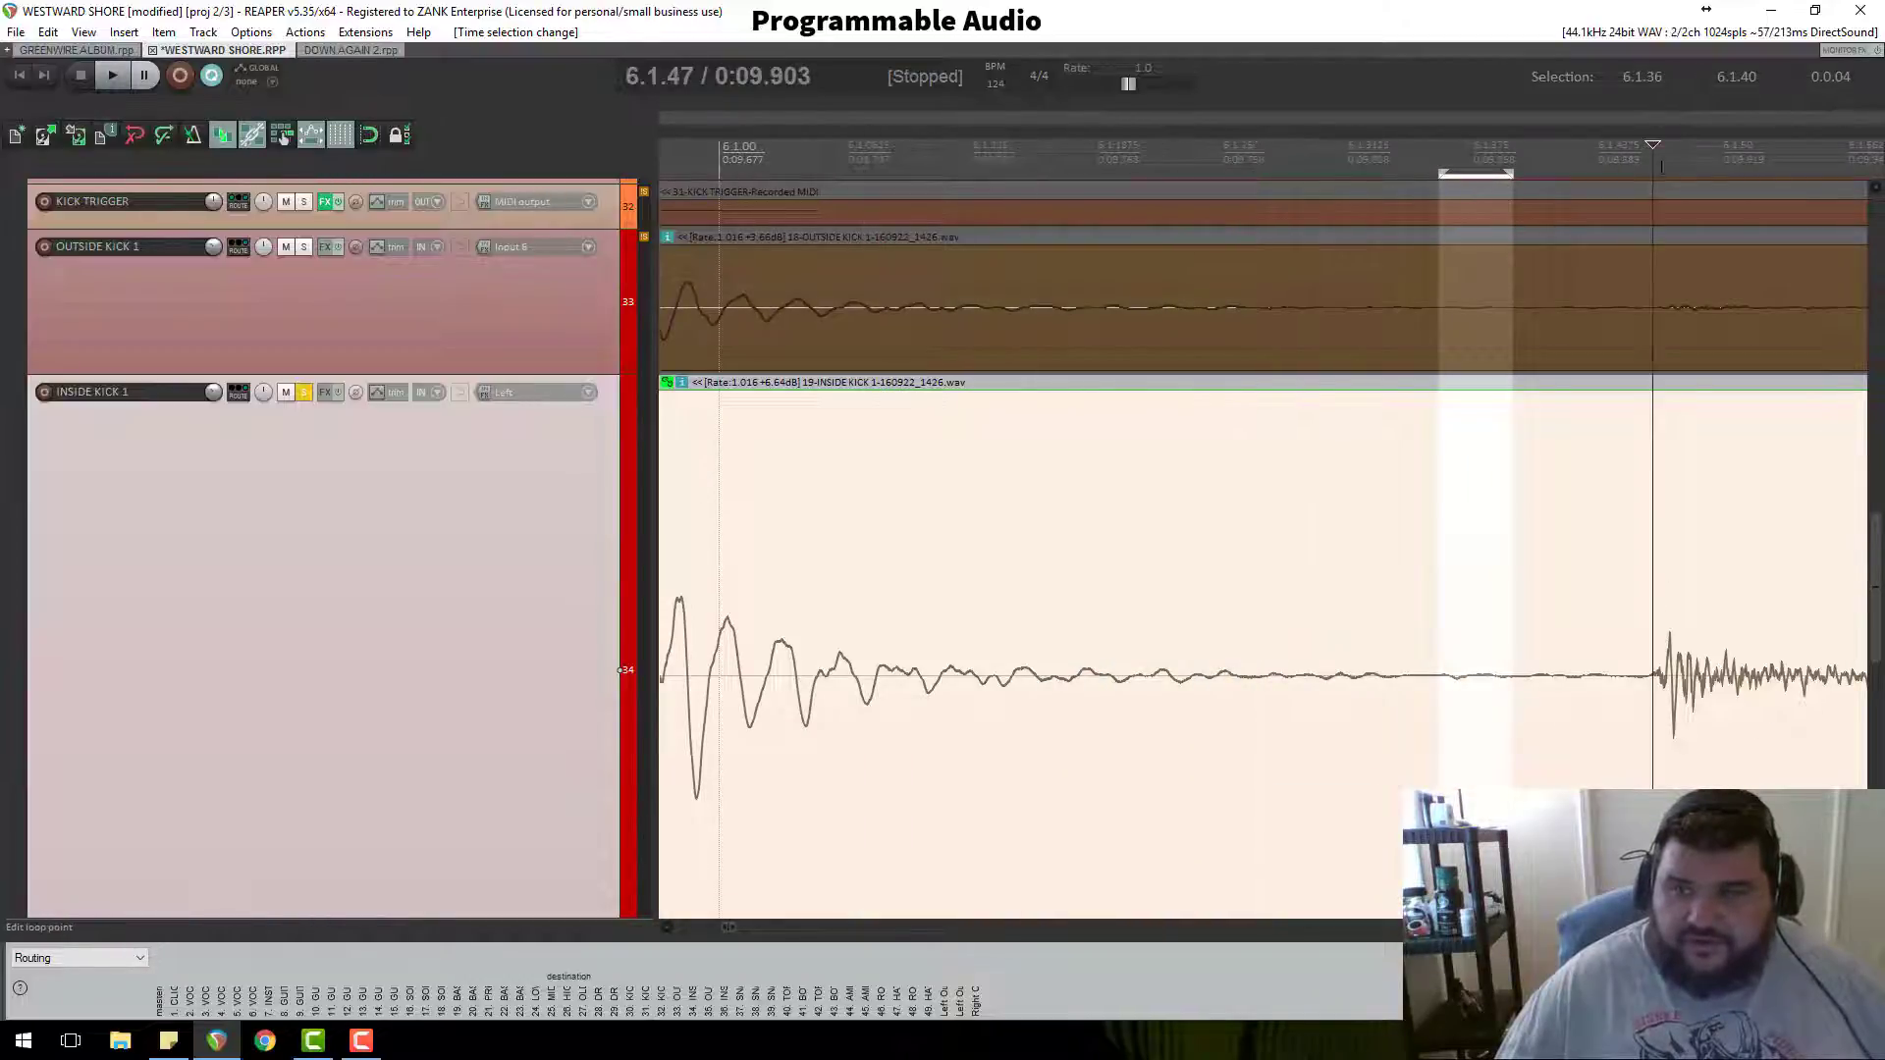
drag(1614, 175, 795, 173)
scroll(937, 169, down, 2)
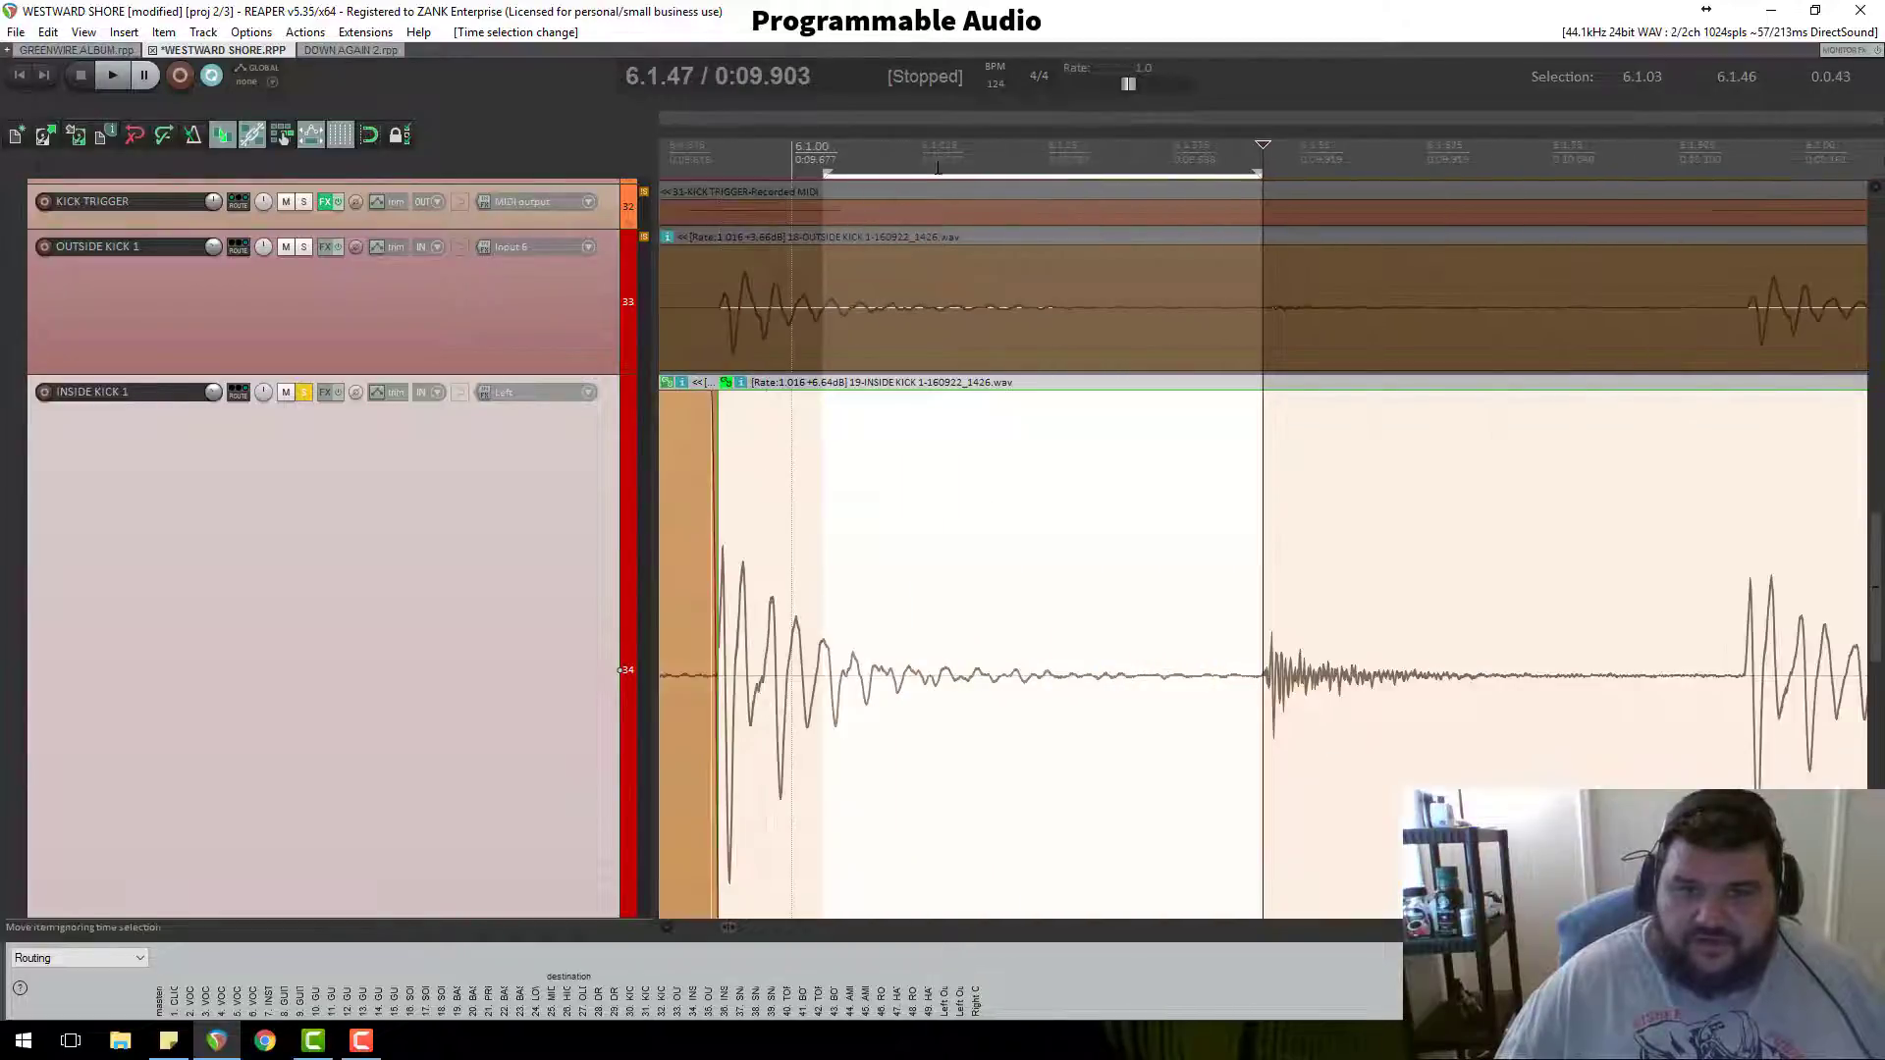
key(space)
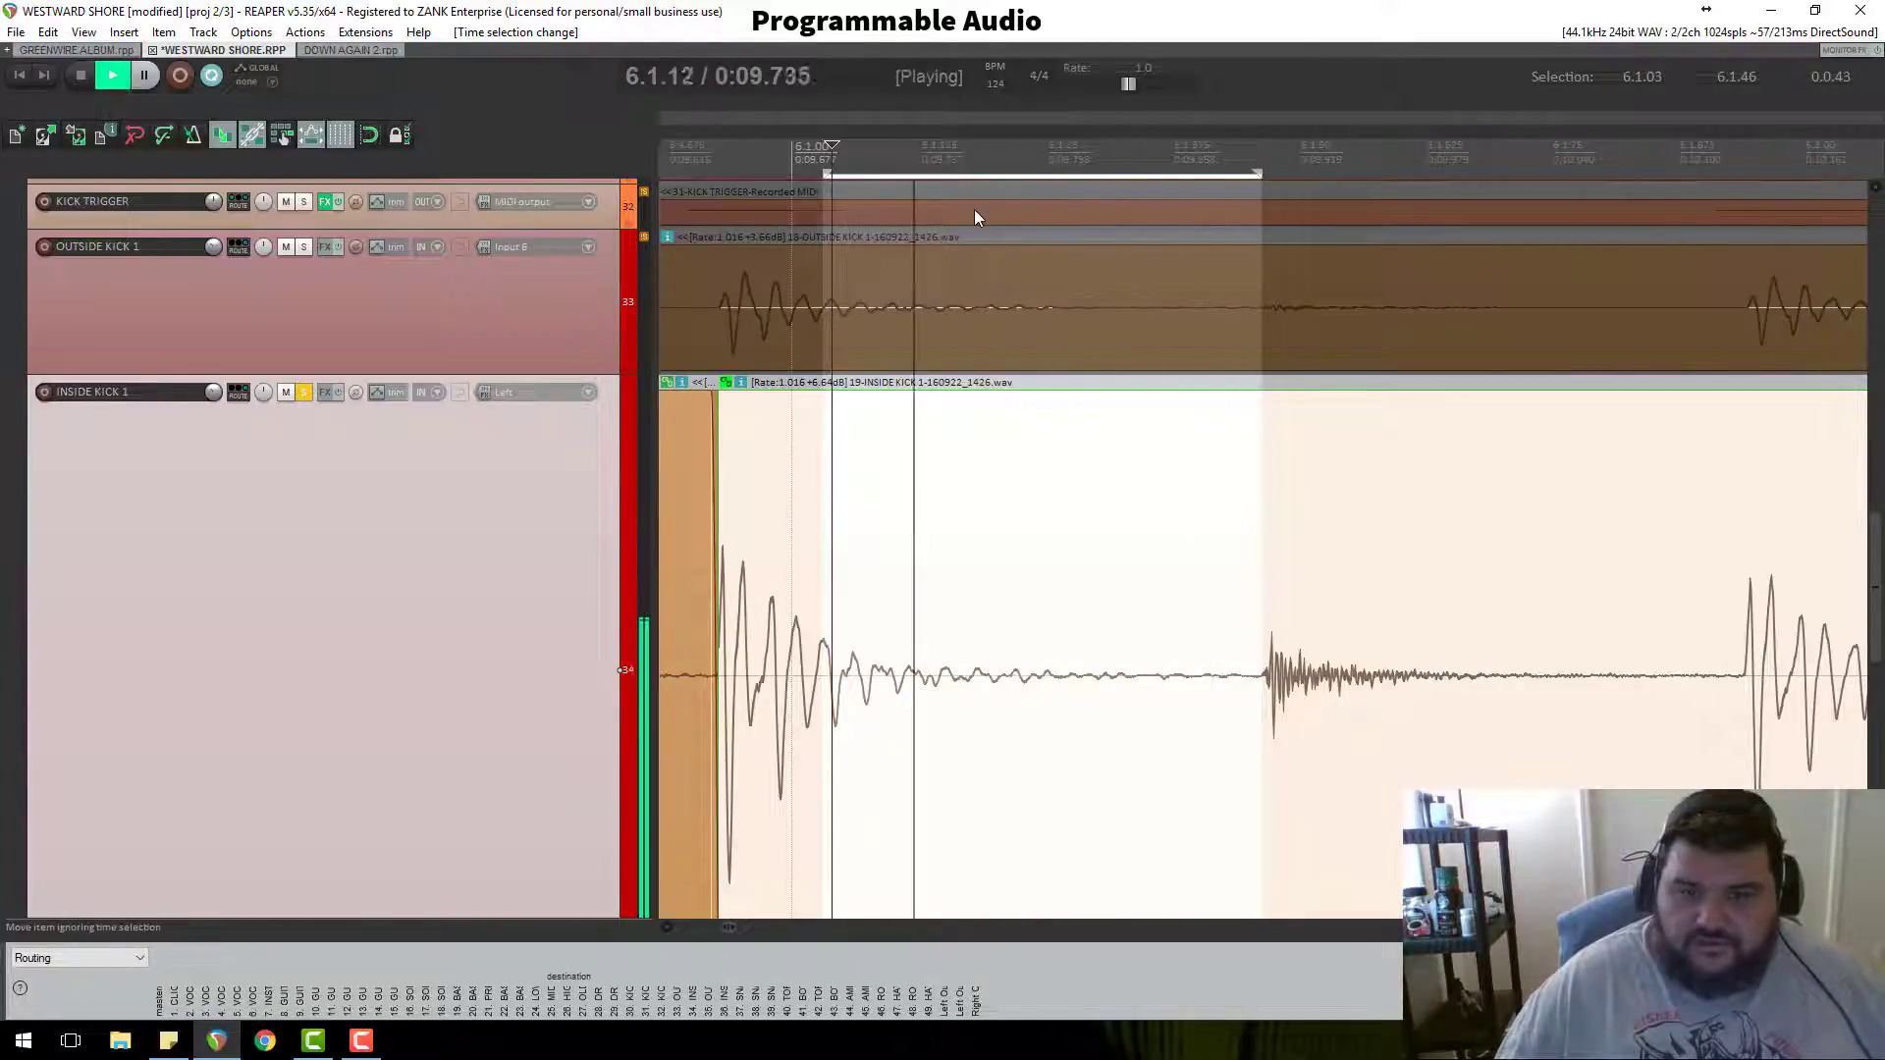
key(space)
Step: Move the time selection's start to the hit at 5.4.93 and its end to 6.1.34, auditioning the kick after each change
drag(825, 172, 723, 173)
key(space)
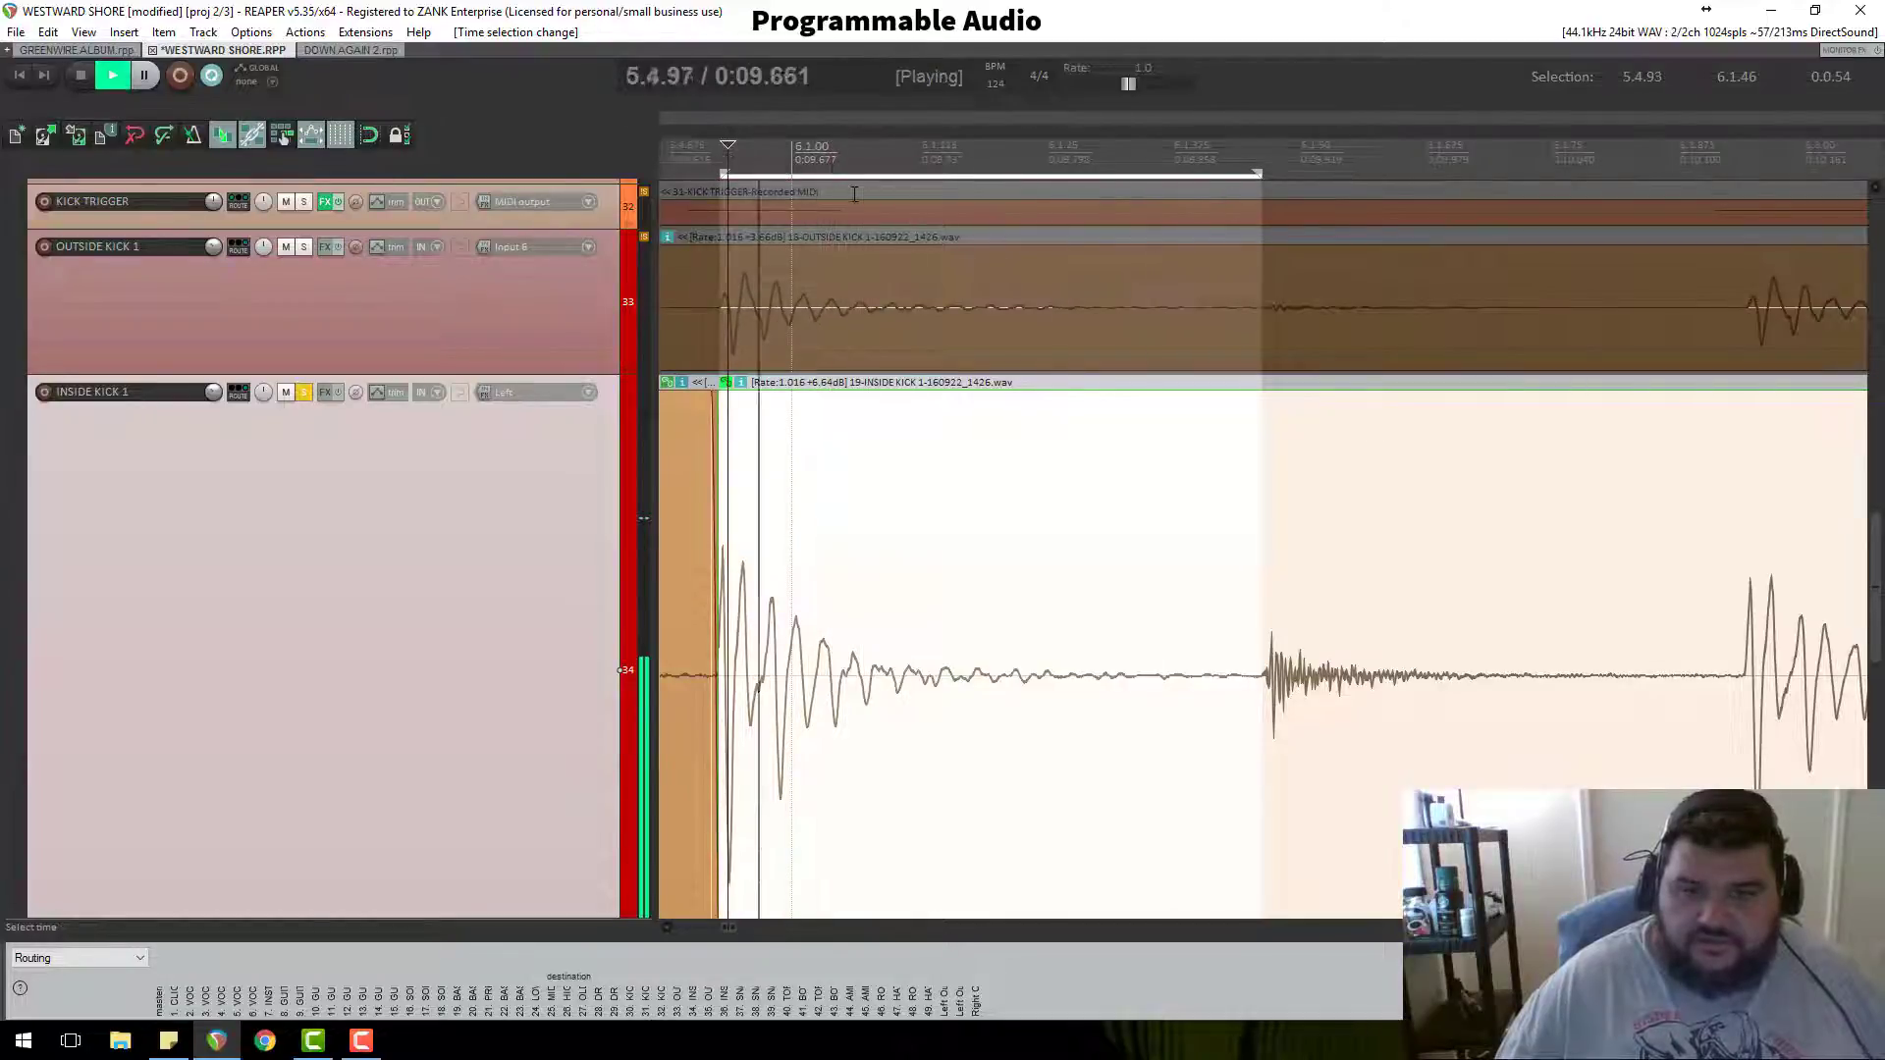
key(space)
drag(1260, 174, 1134, 174)
key(space)
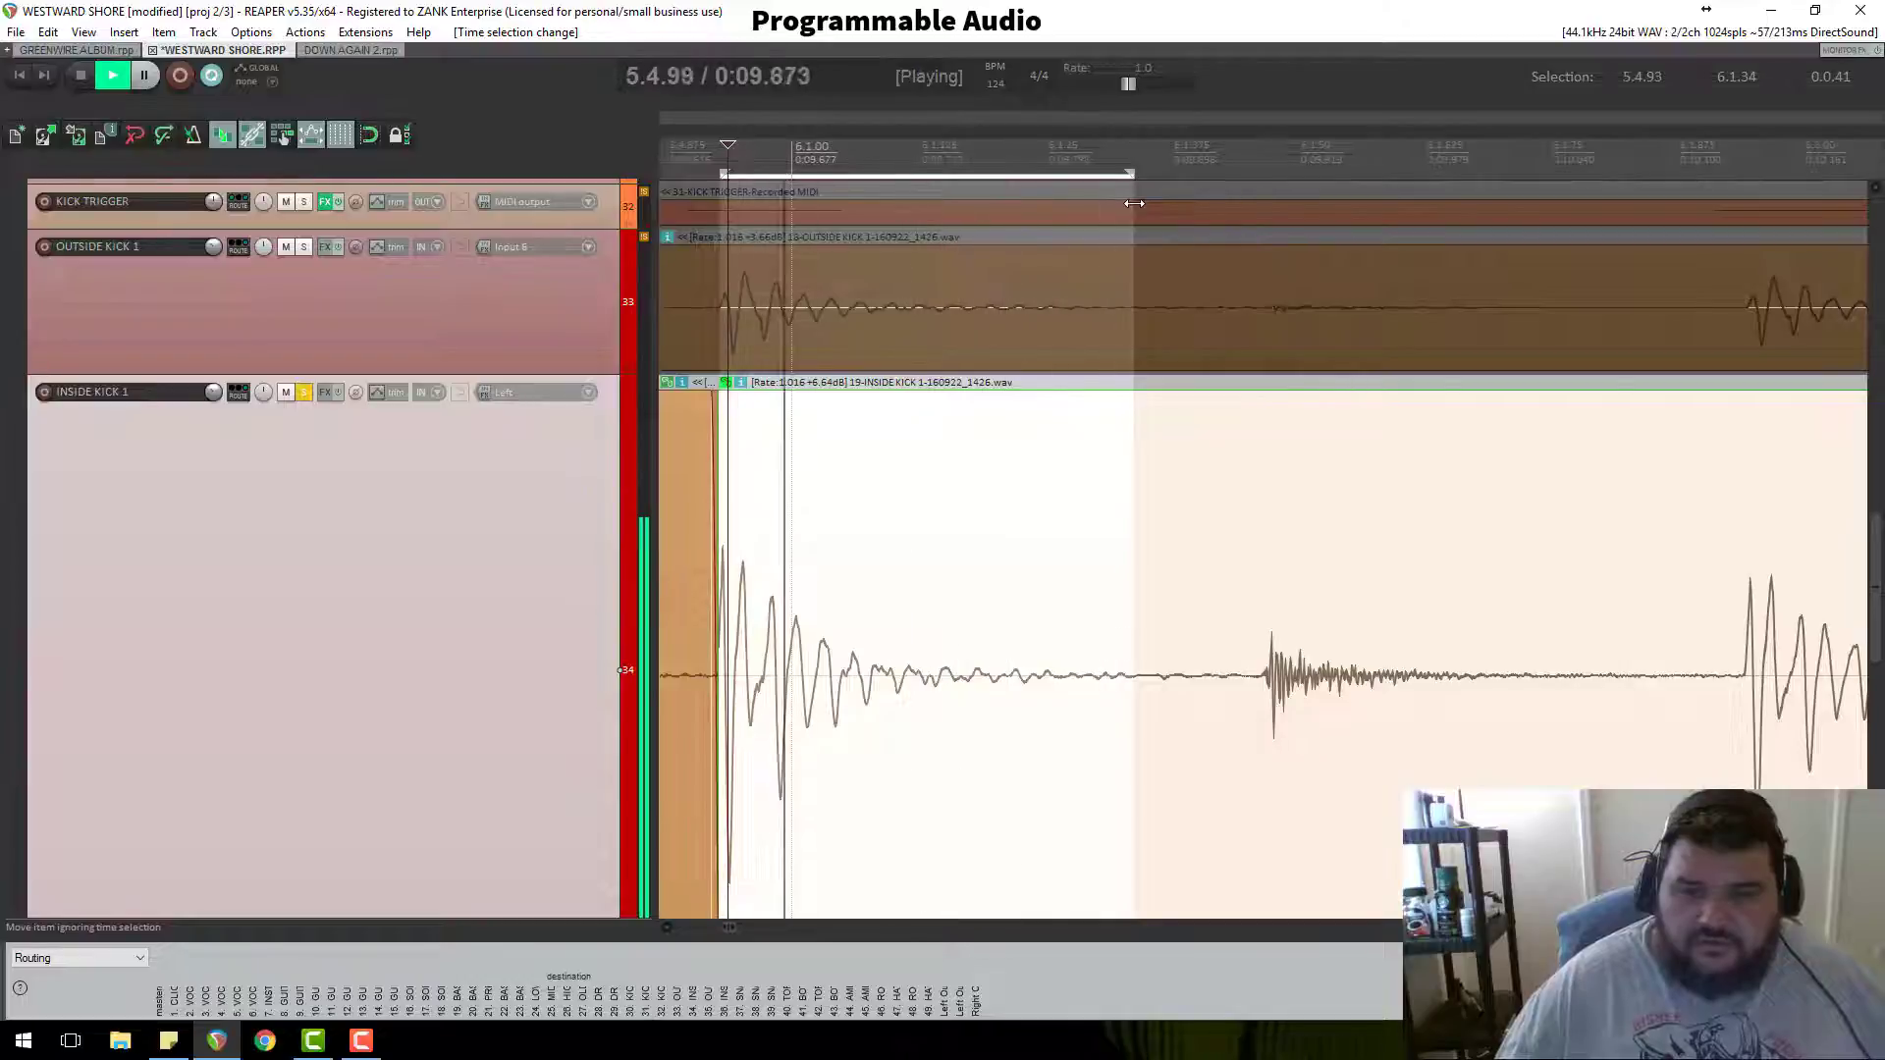
key(space)
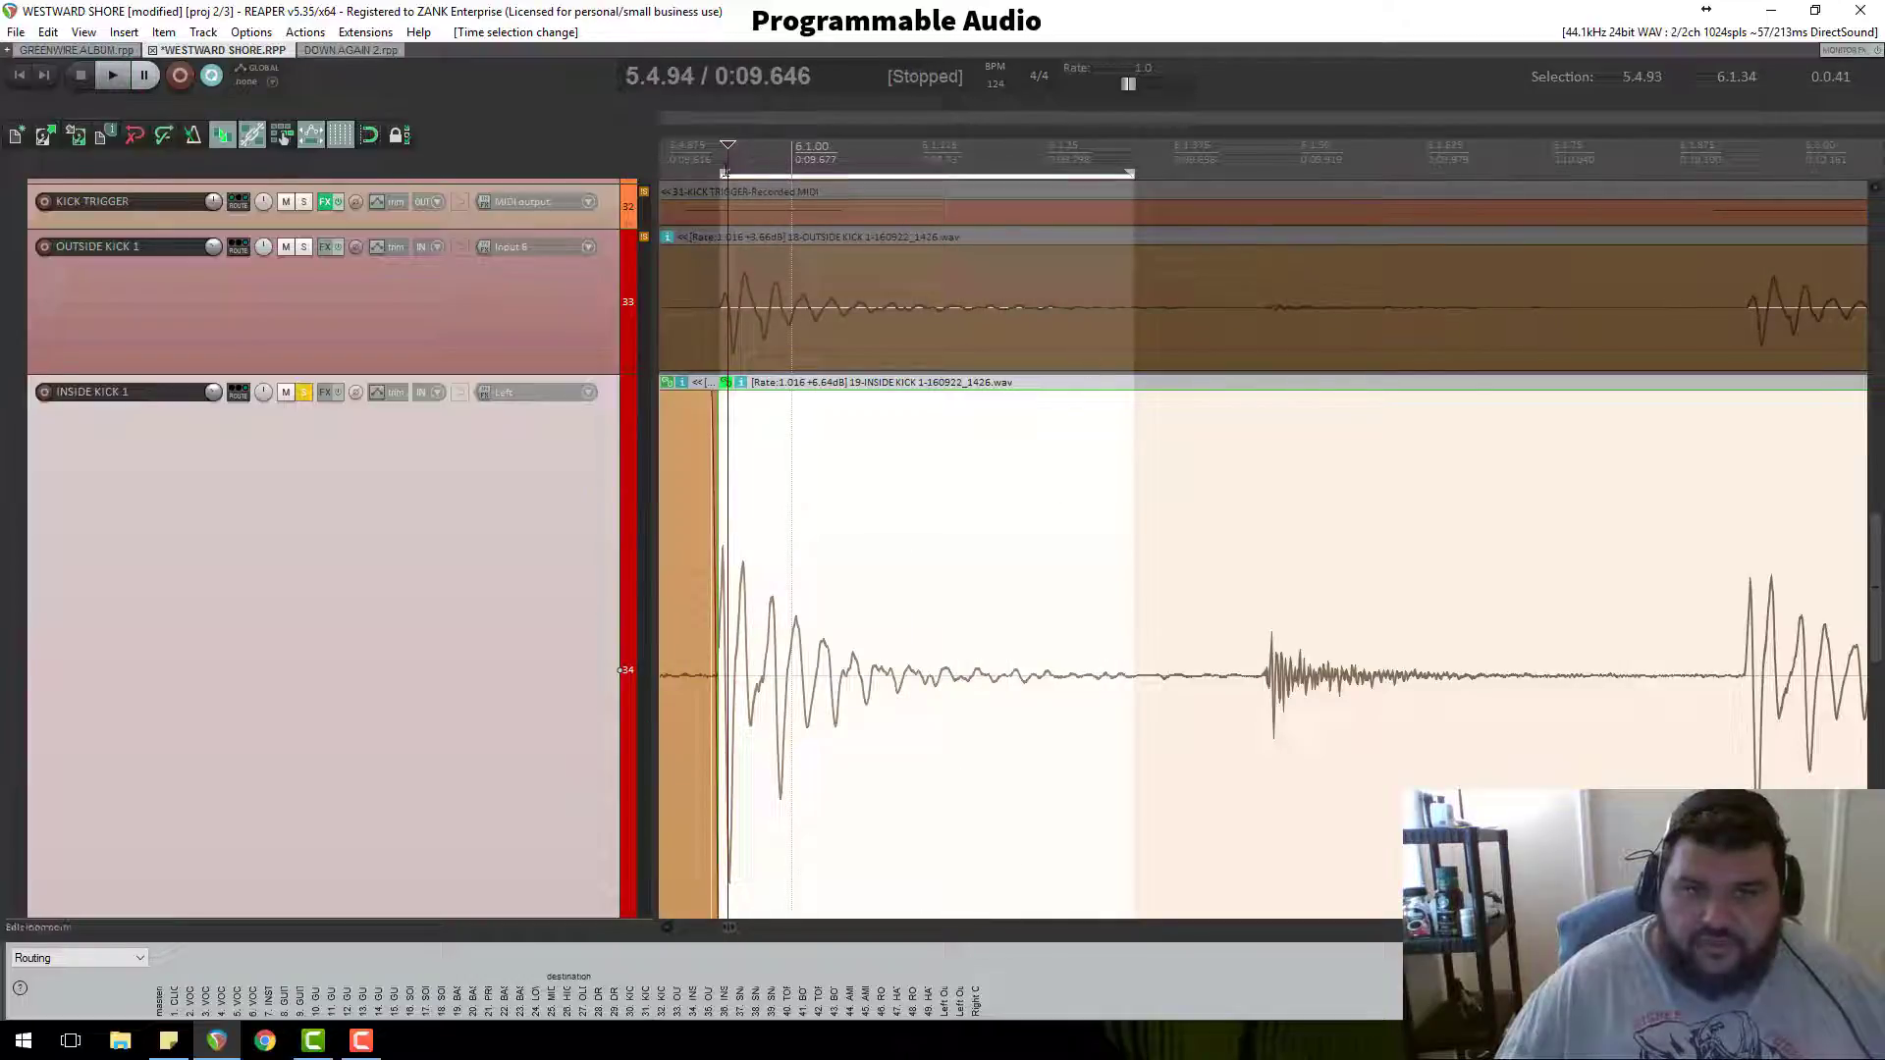
Step: Move the time selection's start to 5.4.92, just ahead of the kick's onset, and audition the hit
drag(721, 173, 713, 173)
key(space)
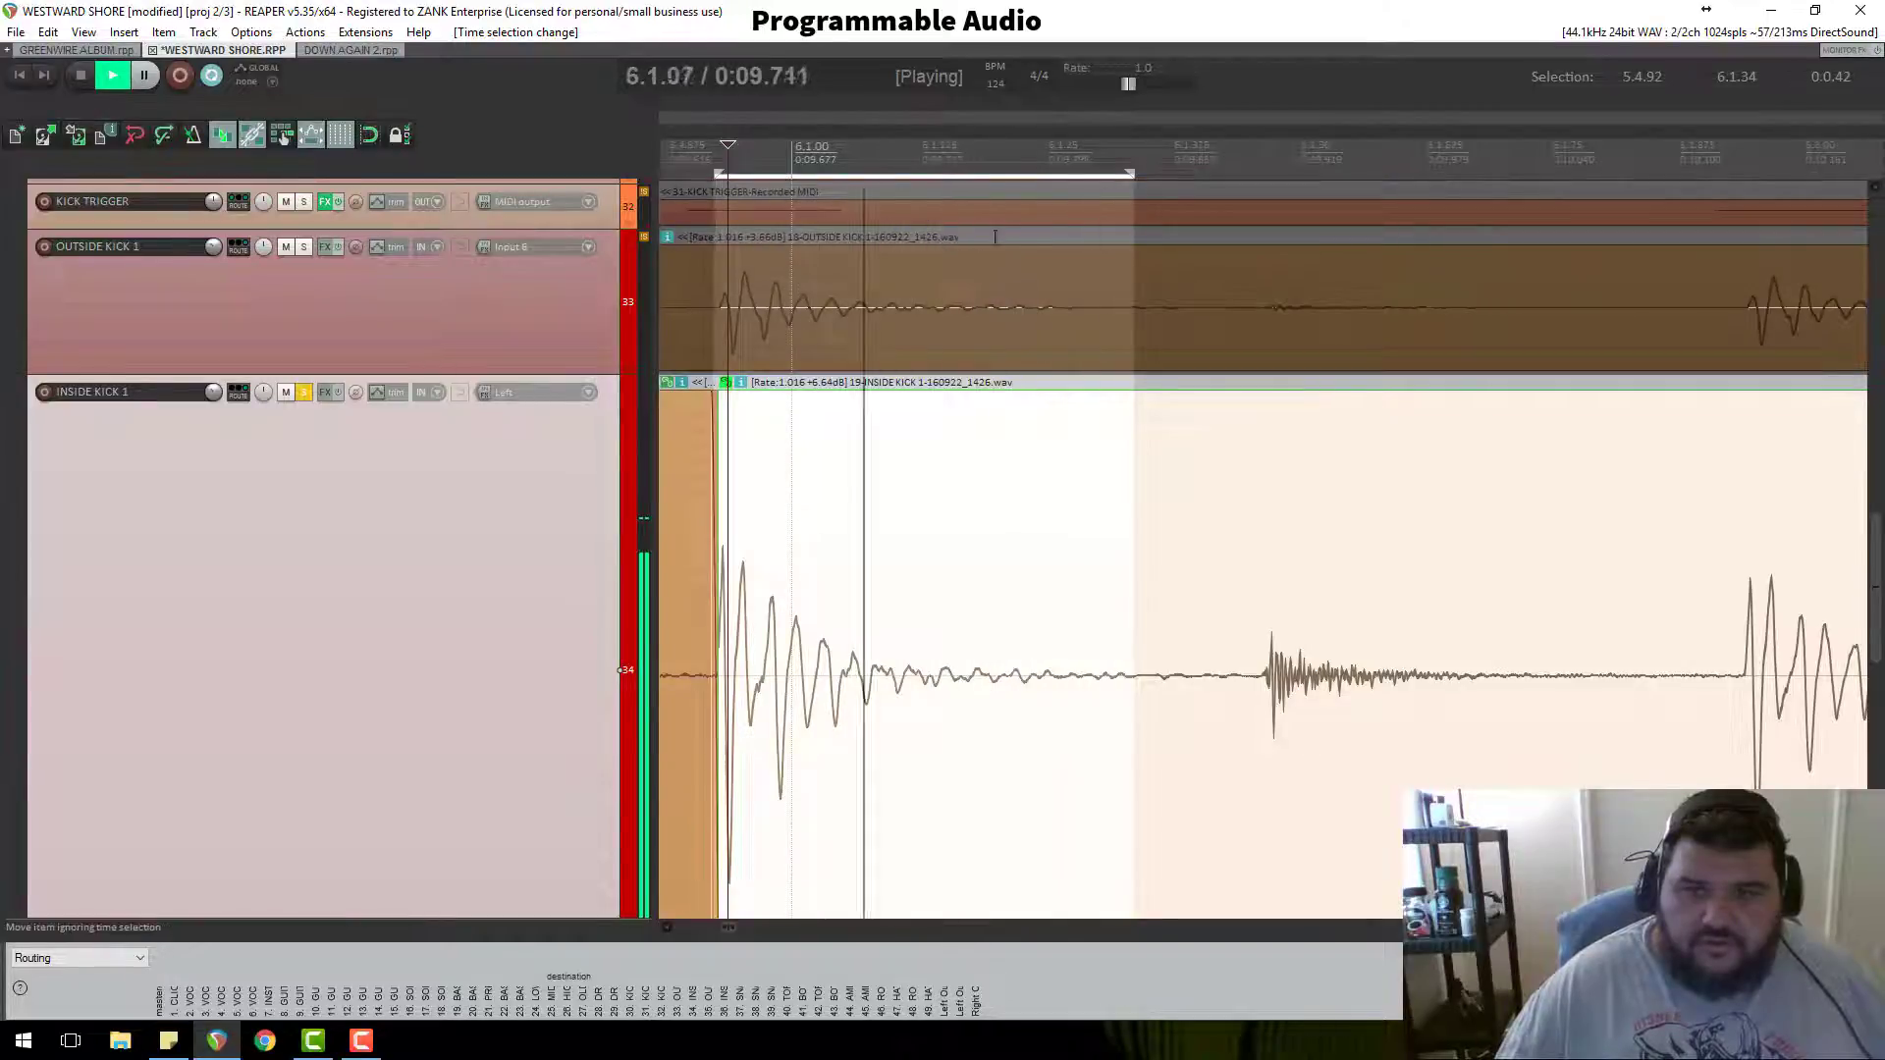
key(space)
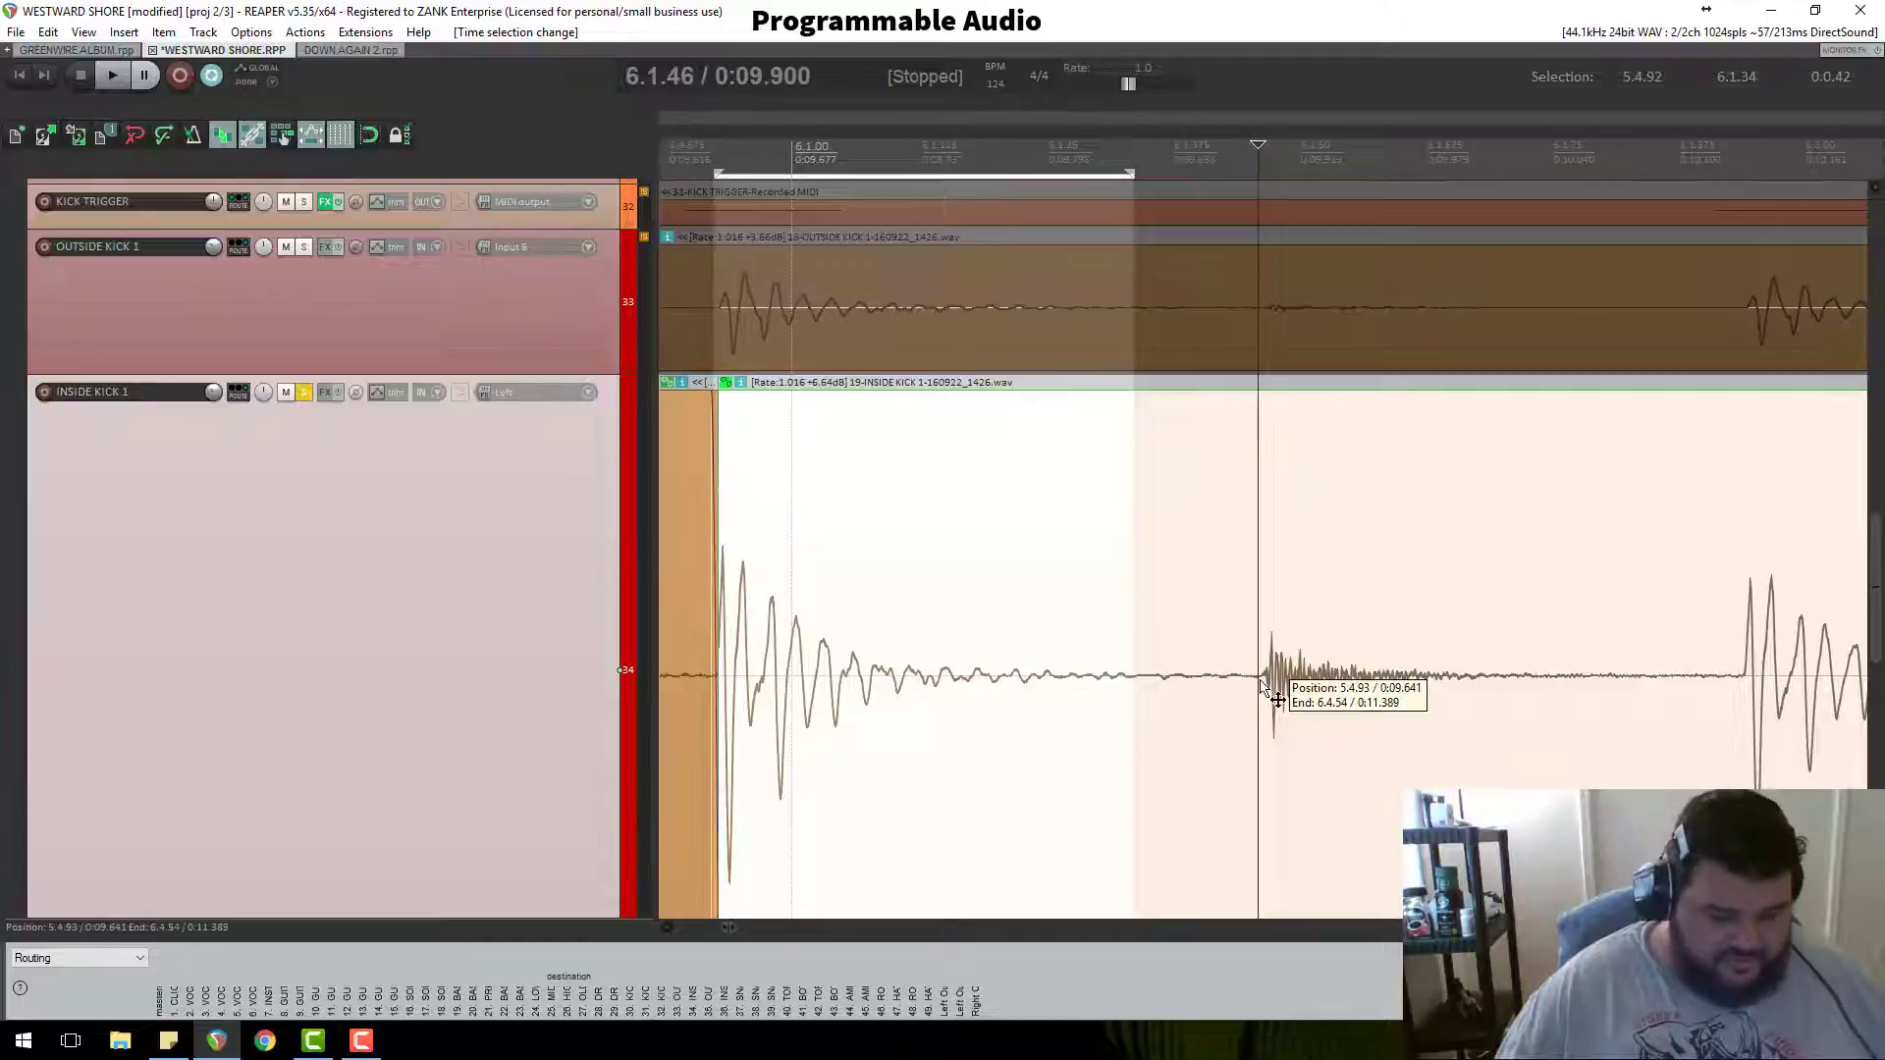
Step: Split INSIDE KICK 1 at 6.1.46 before the next sound, give the isolated hit a long fade-out over its decay, and audition it
key(s)
drag(1240, 394, 857, 427)
click(728, 157)
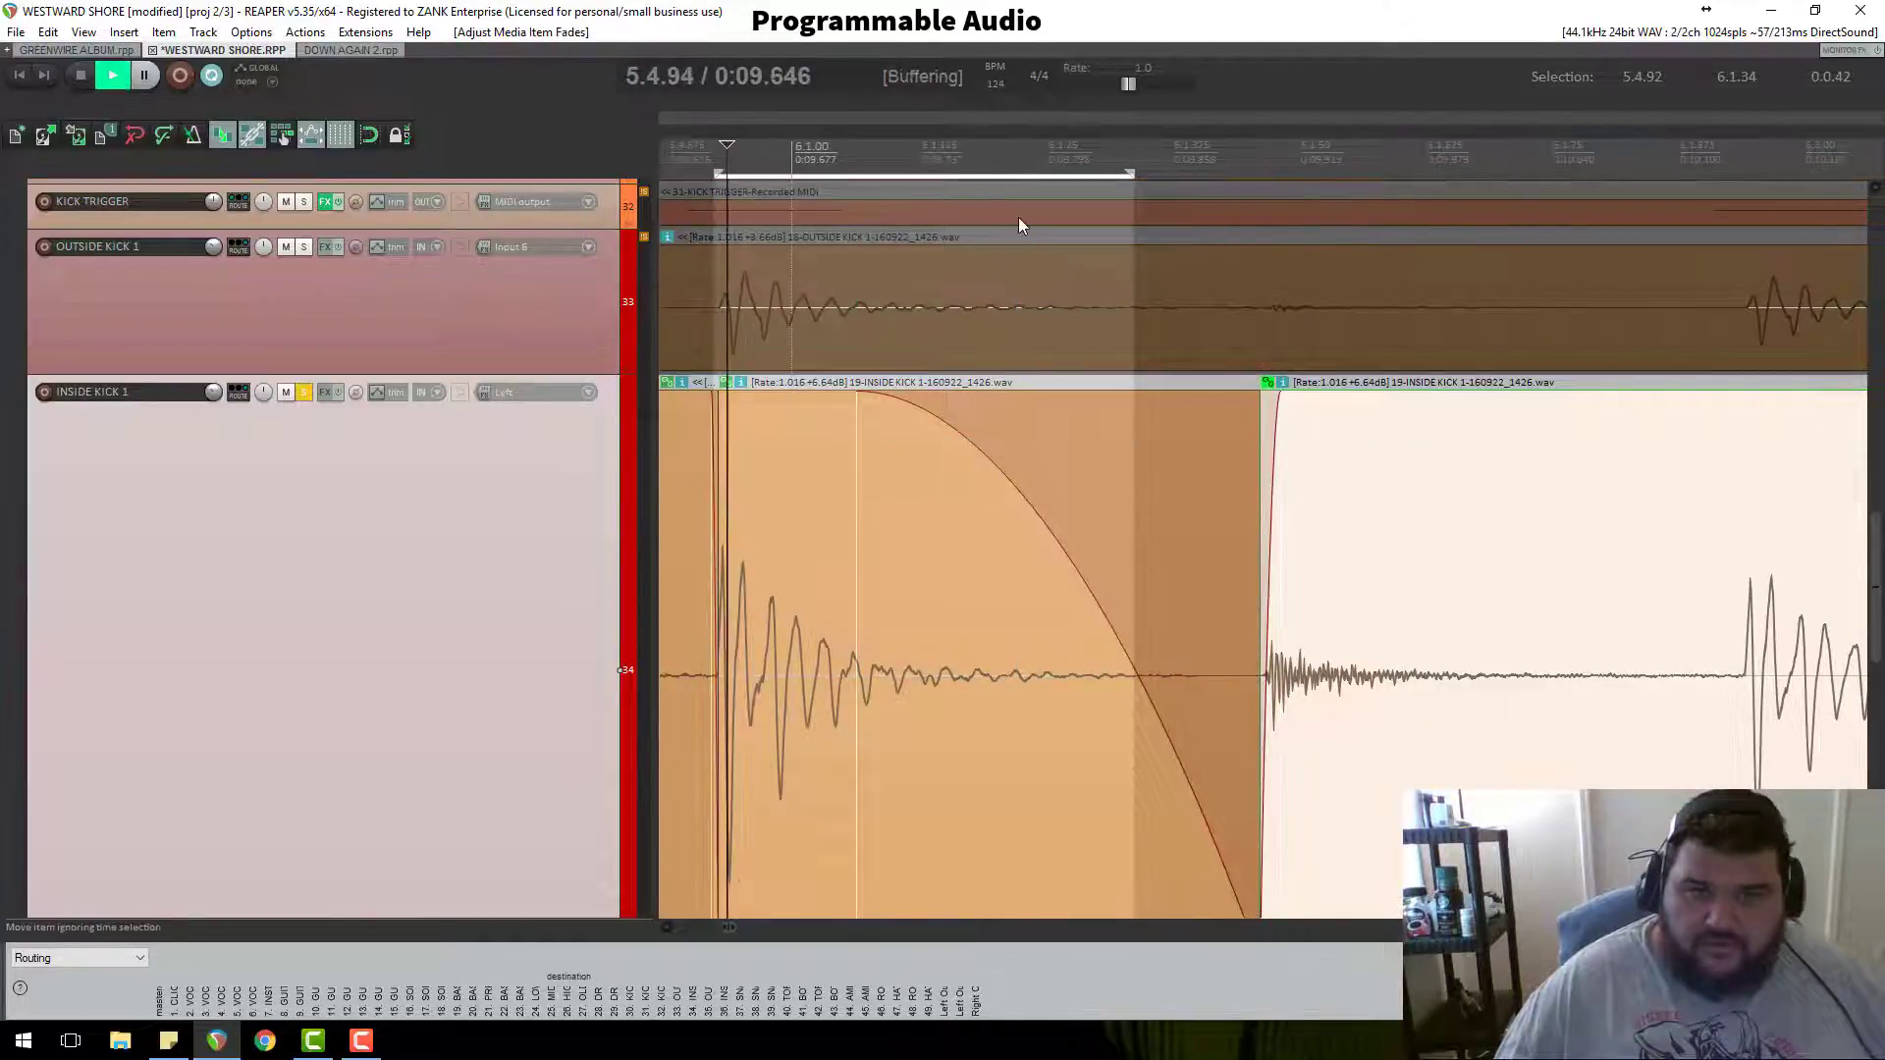
key(space)
key(space)
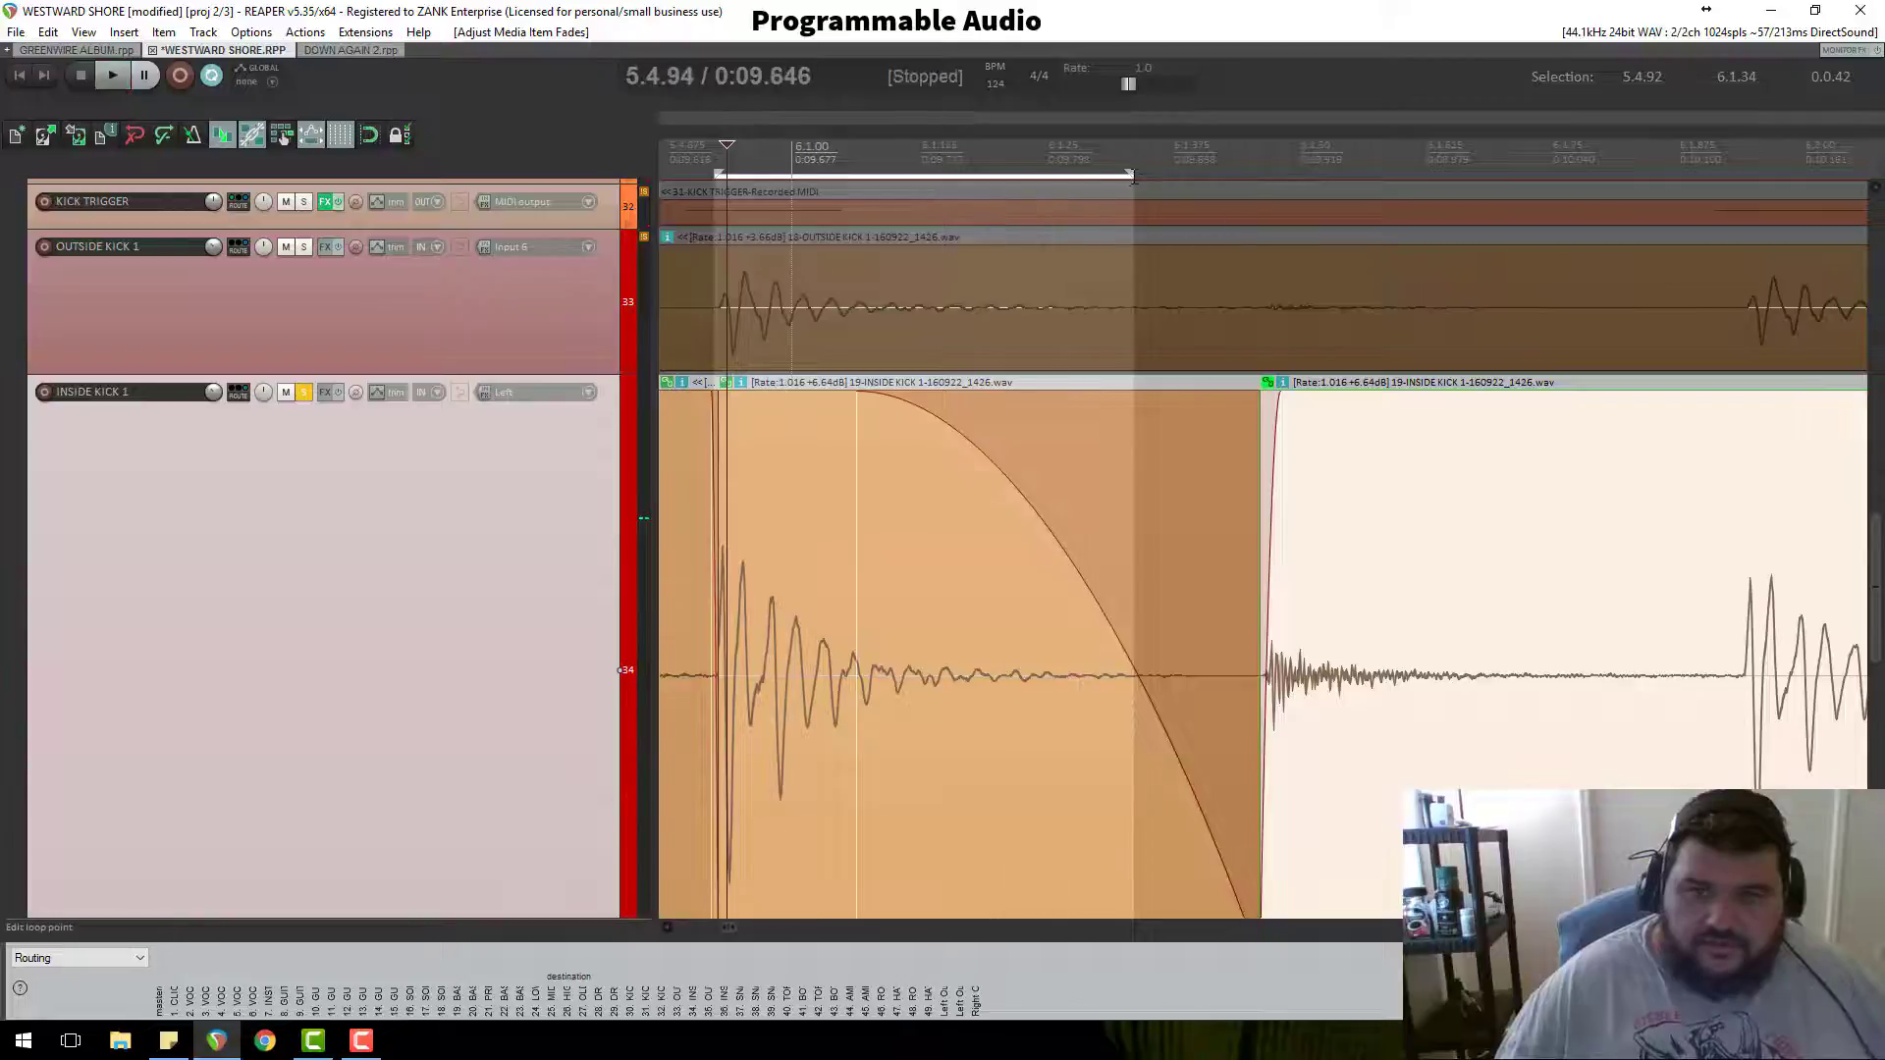
Step: Extend the time selection's end to 6.1.47 to cover the whole isolated kick item and audition the fade-out
drag(1134, 173, 1270, 187)
key(space)
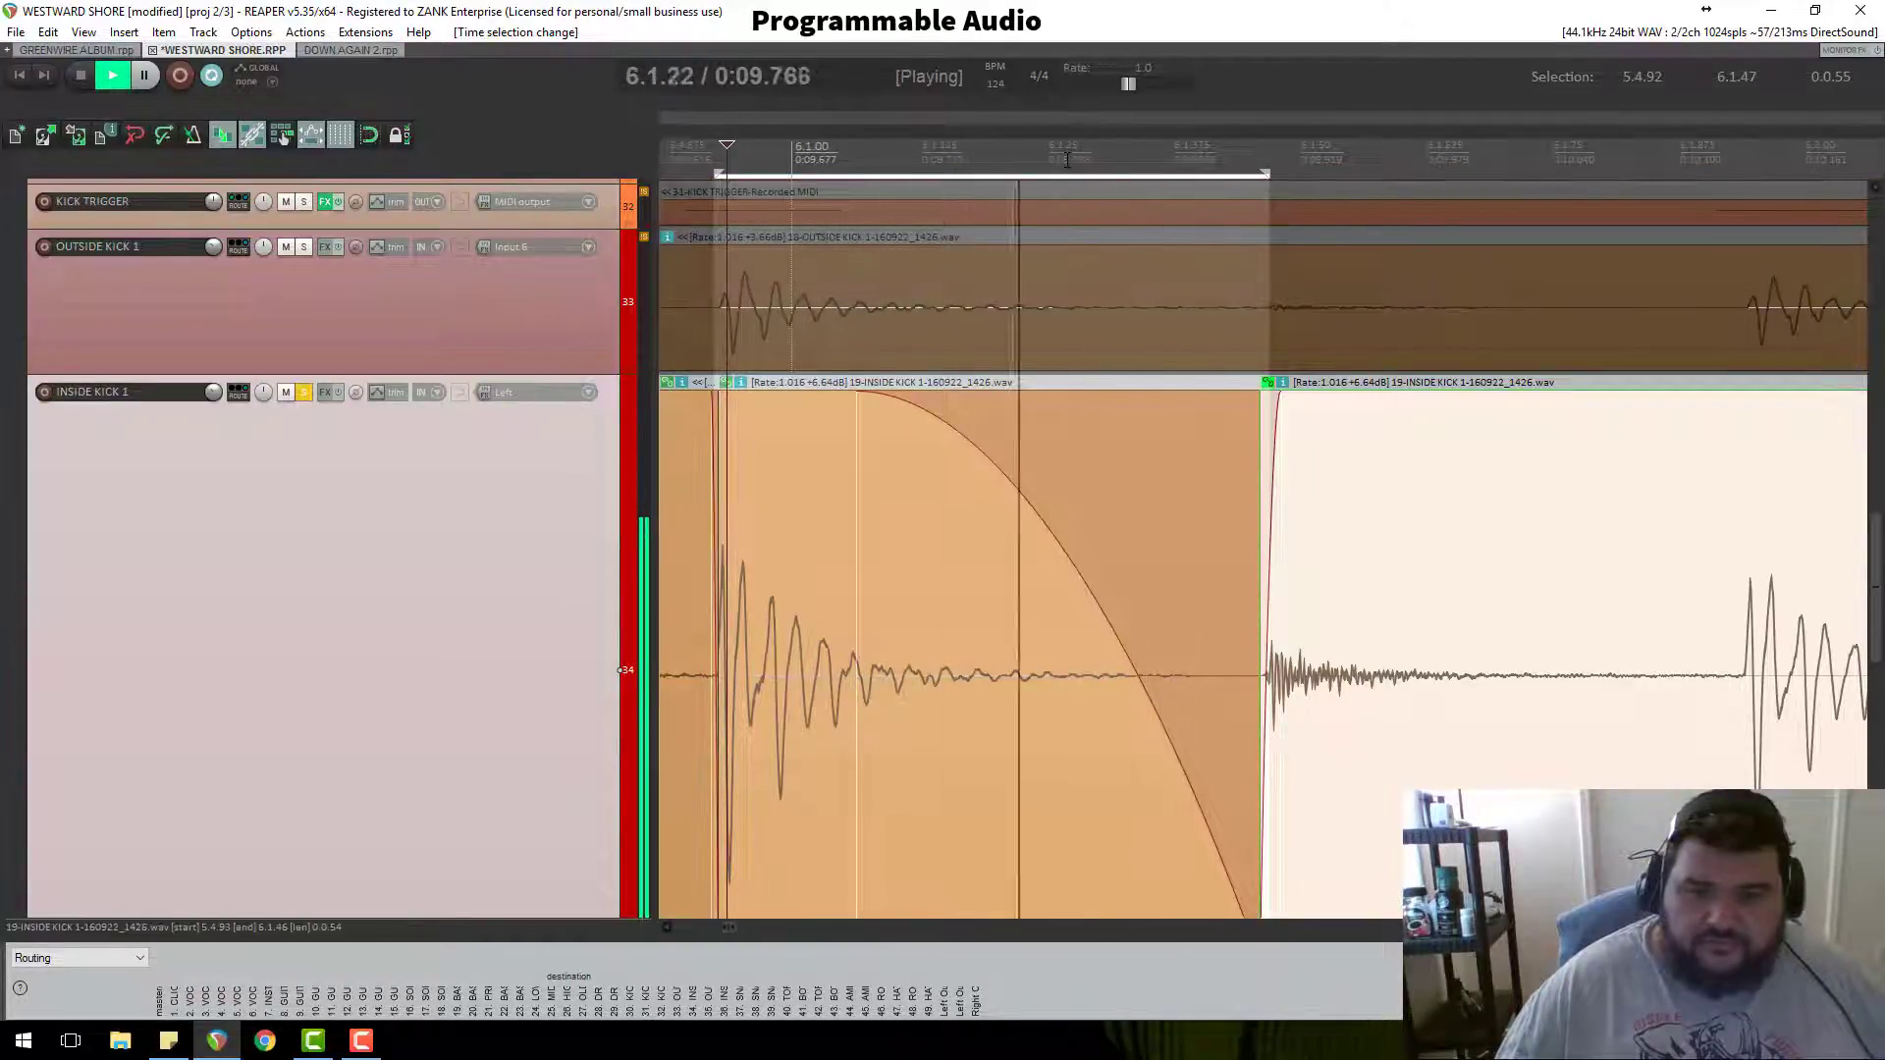
key(space)
Step: Select the isolated kick item between the two splits on INSIDE KICK 1
scroll(1073, 546, up, 1)
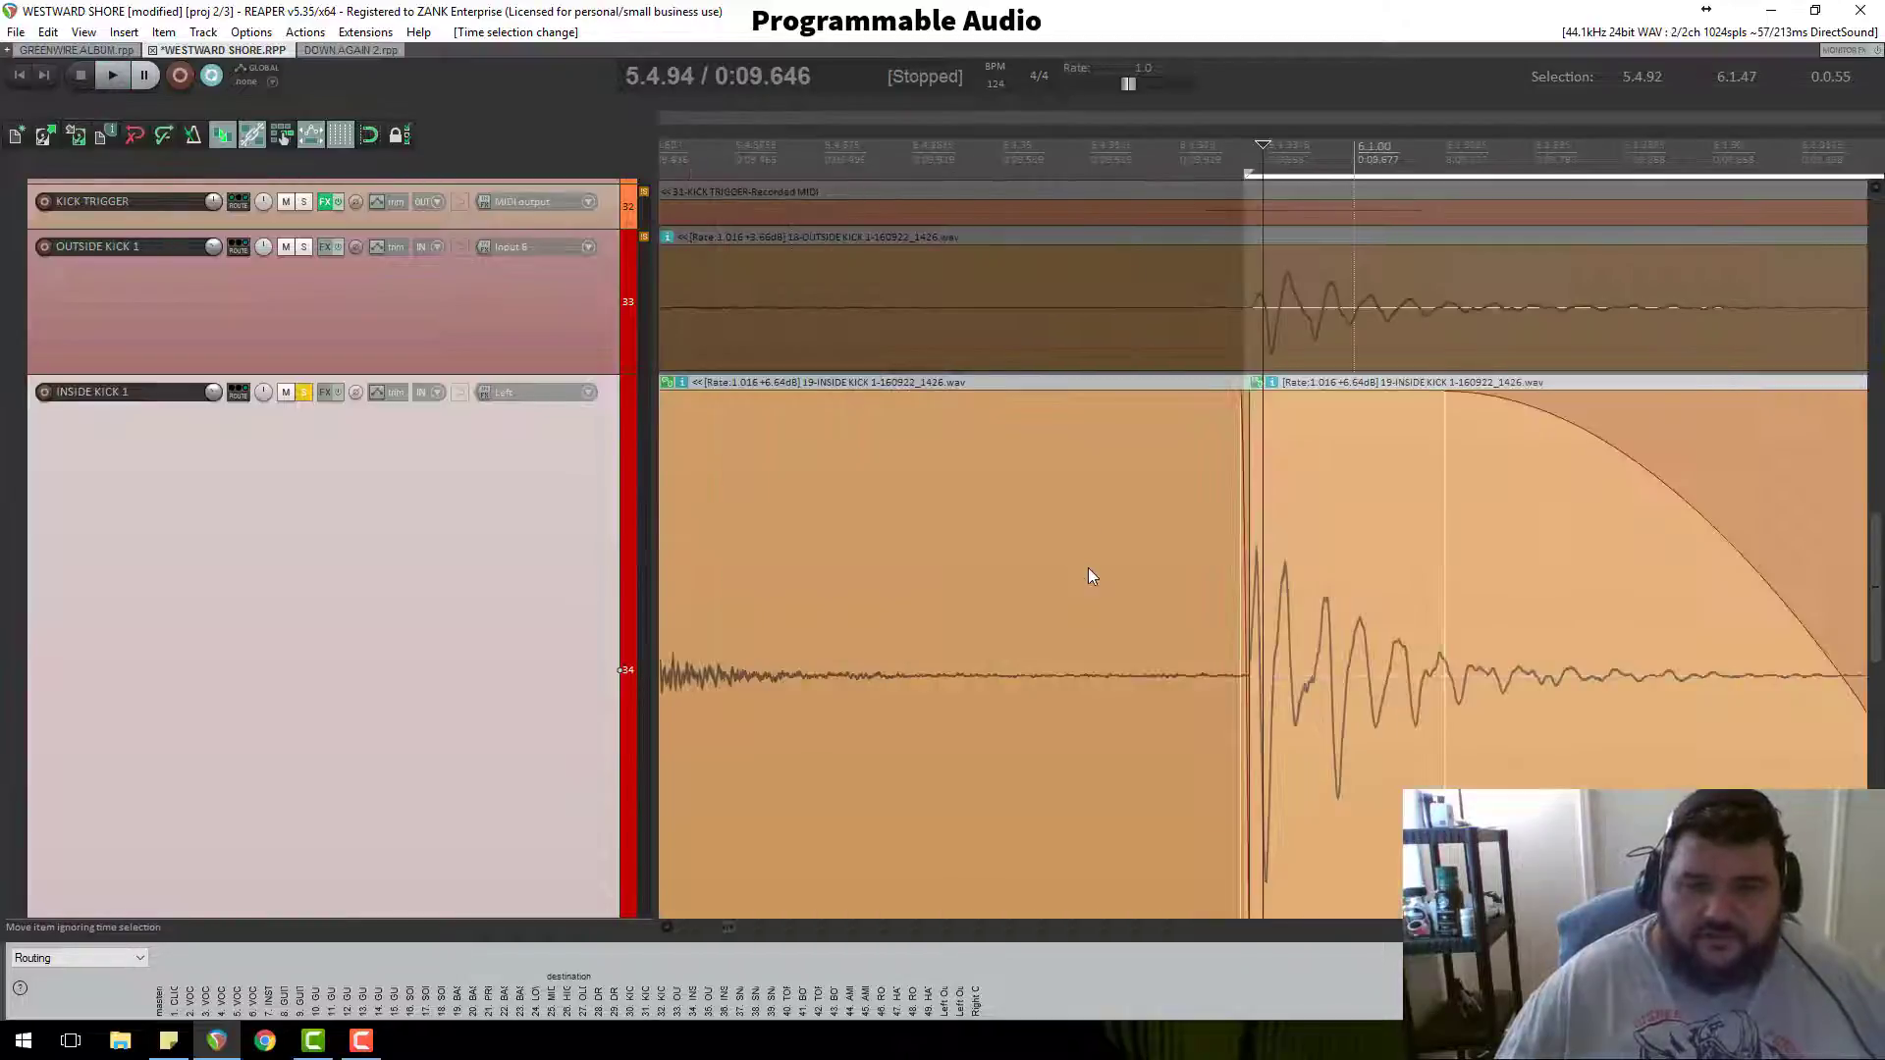
scroll(1404, 594, down, 3)
click(1355, 602)
scroll(1356, 603, down, 2)
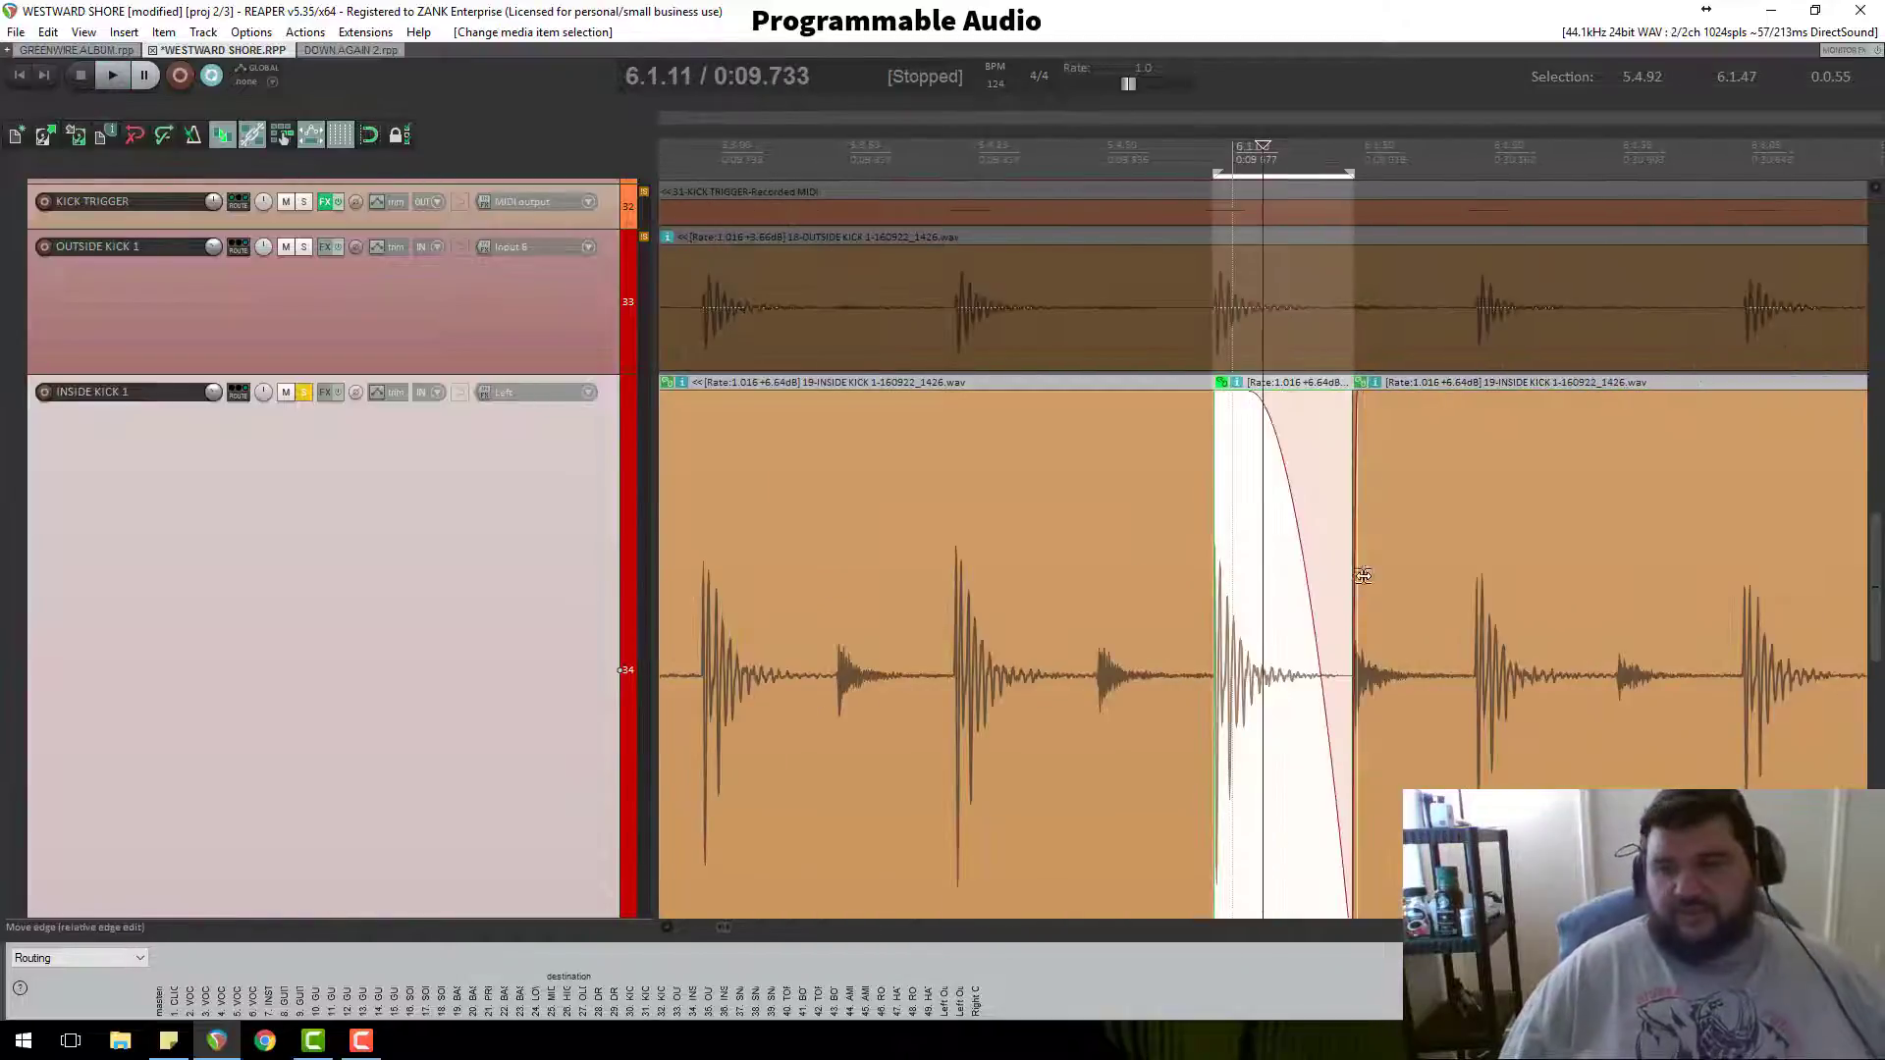
Step: Restore the project window to a smaller size beside the open desktop and widen it so the isolated kick item is in view
click(1815, 10)
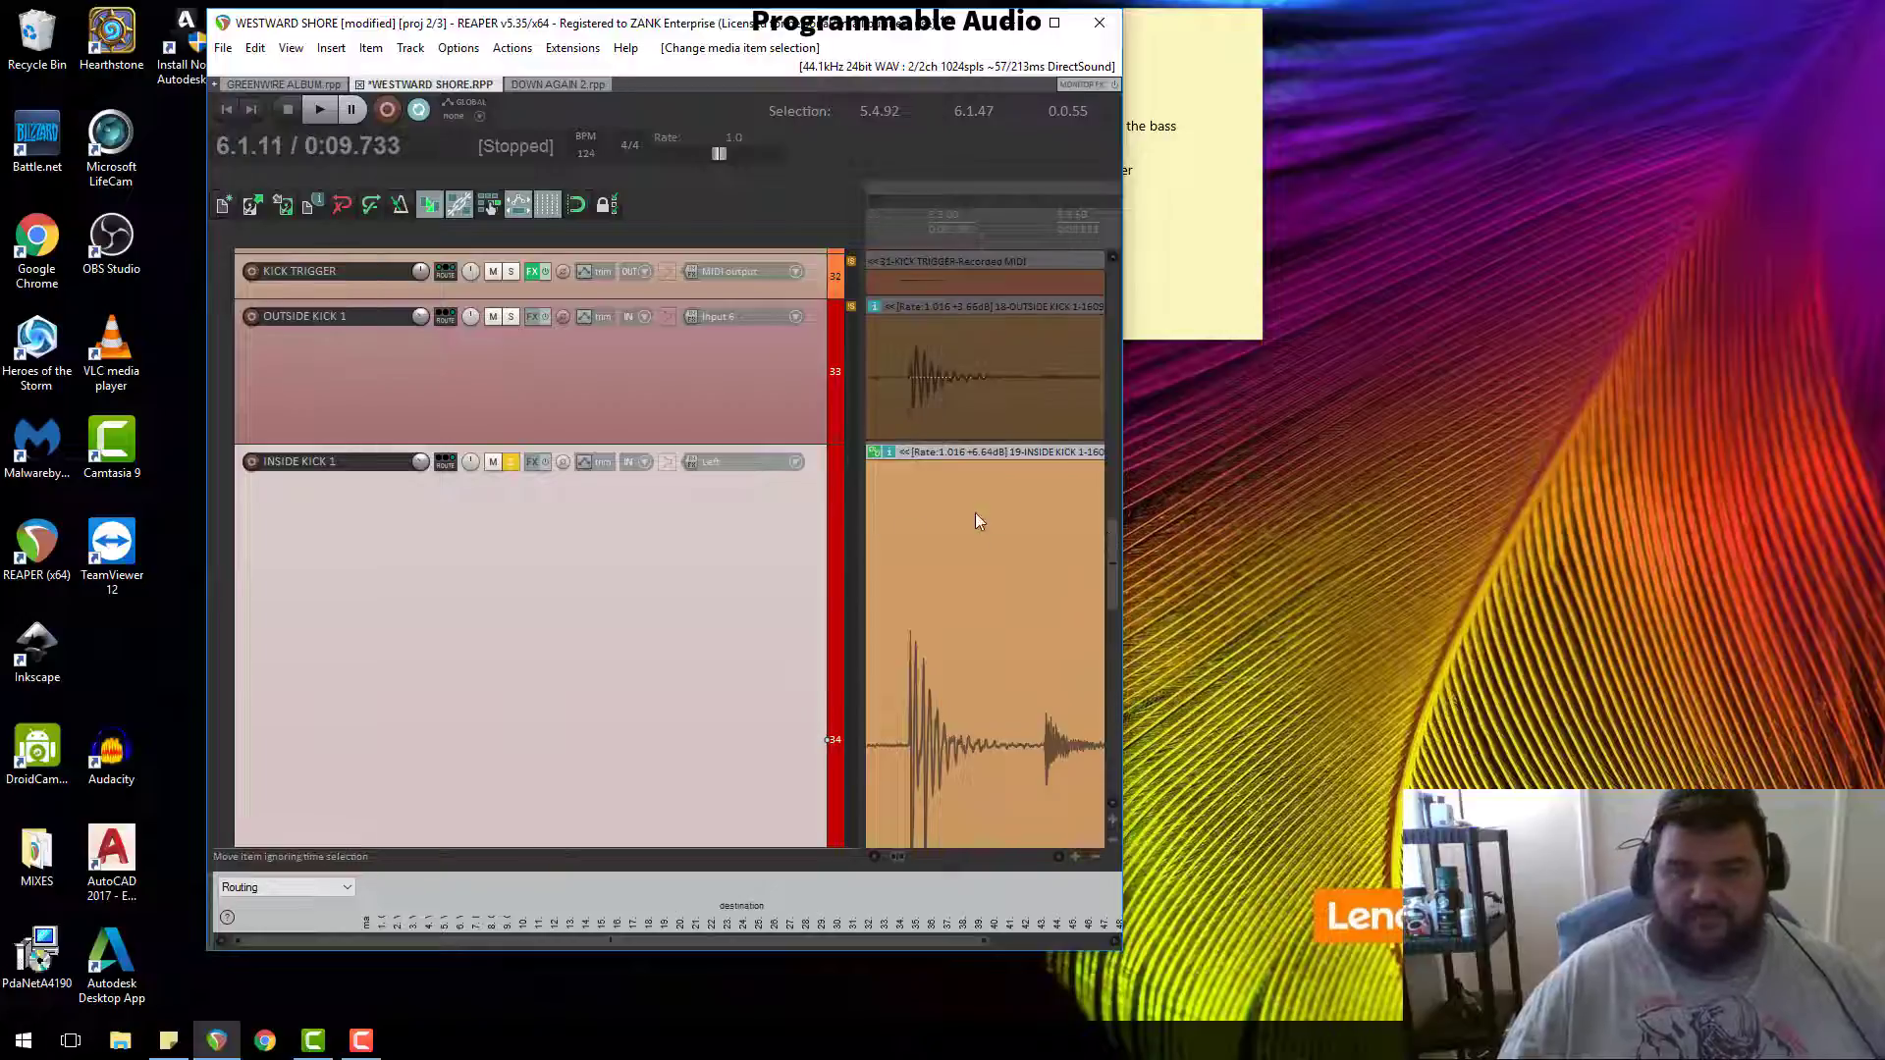
scroll(1009, 495, down, 5)
scroll(1009, 495, up, 4)
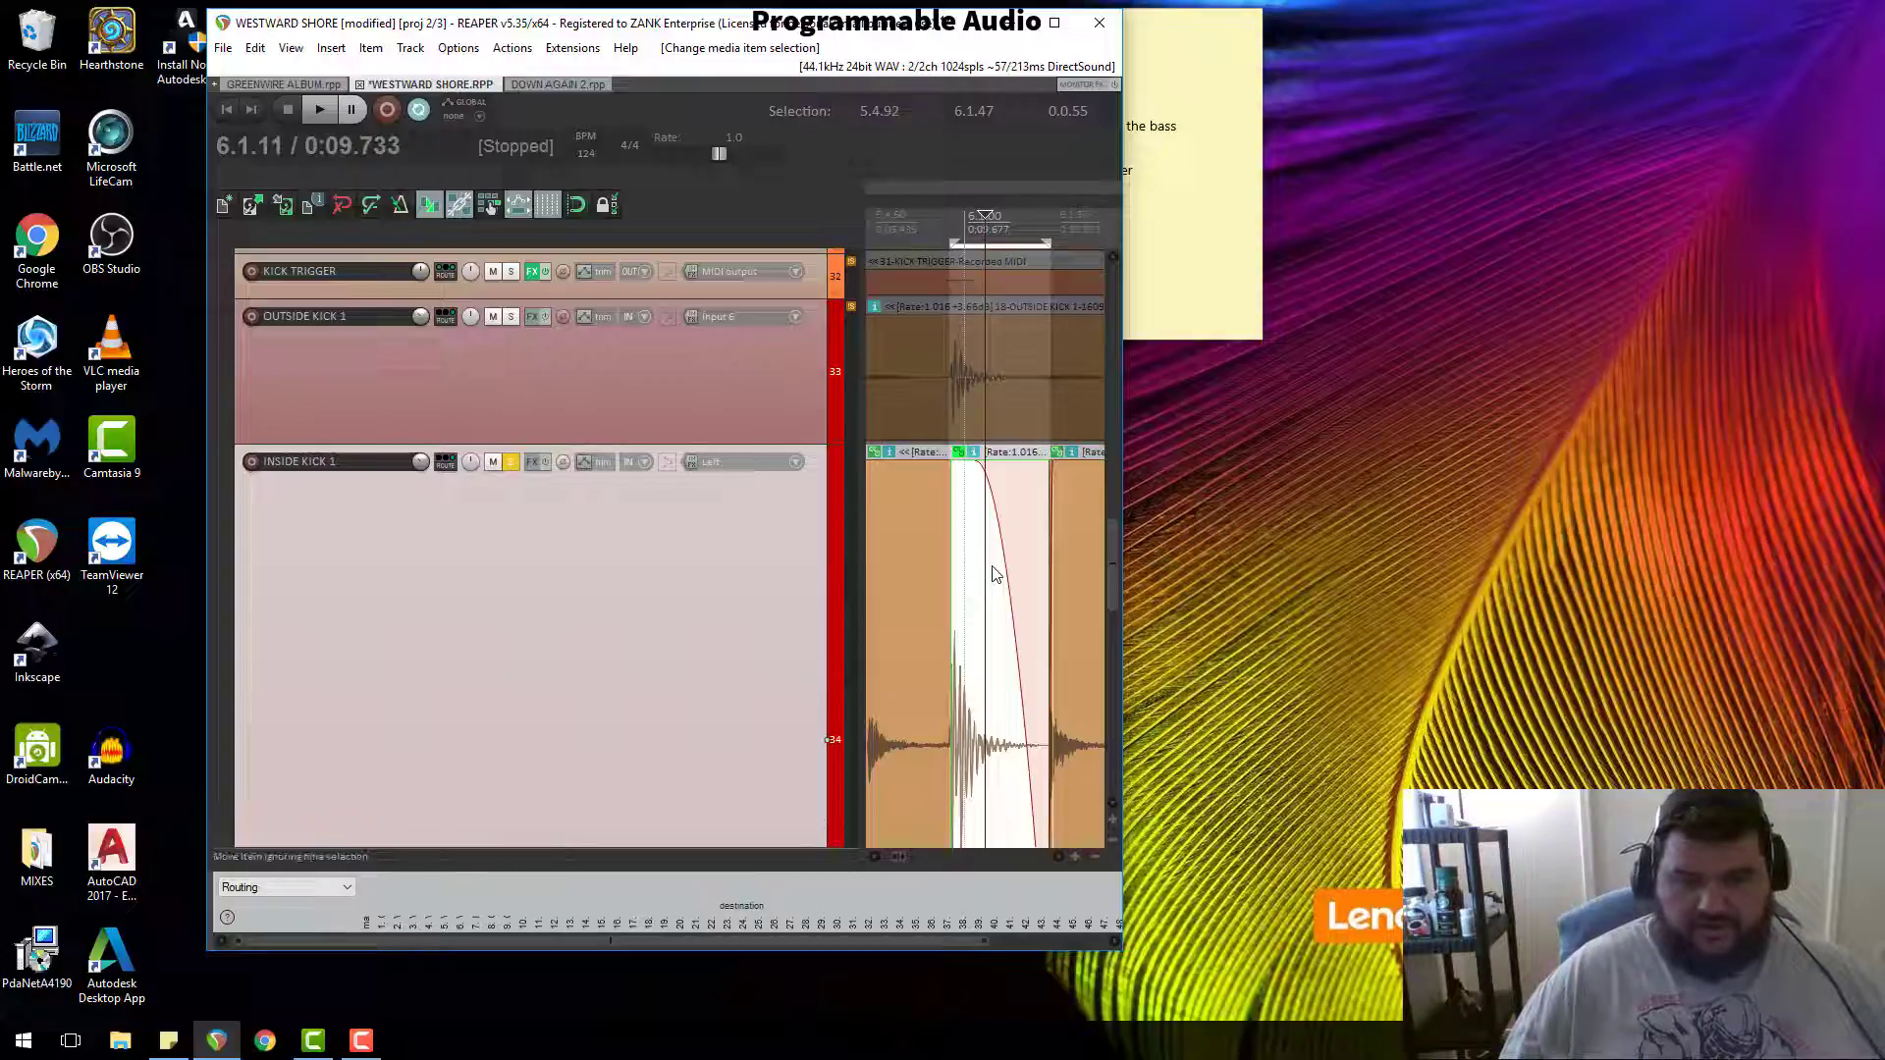
scroll(1026, 772, up, 2)
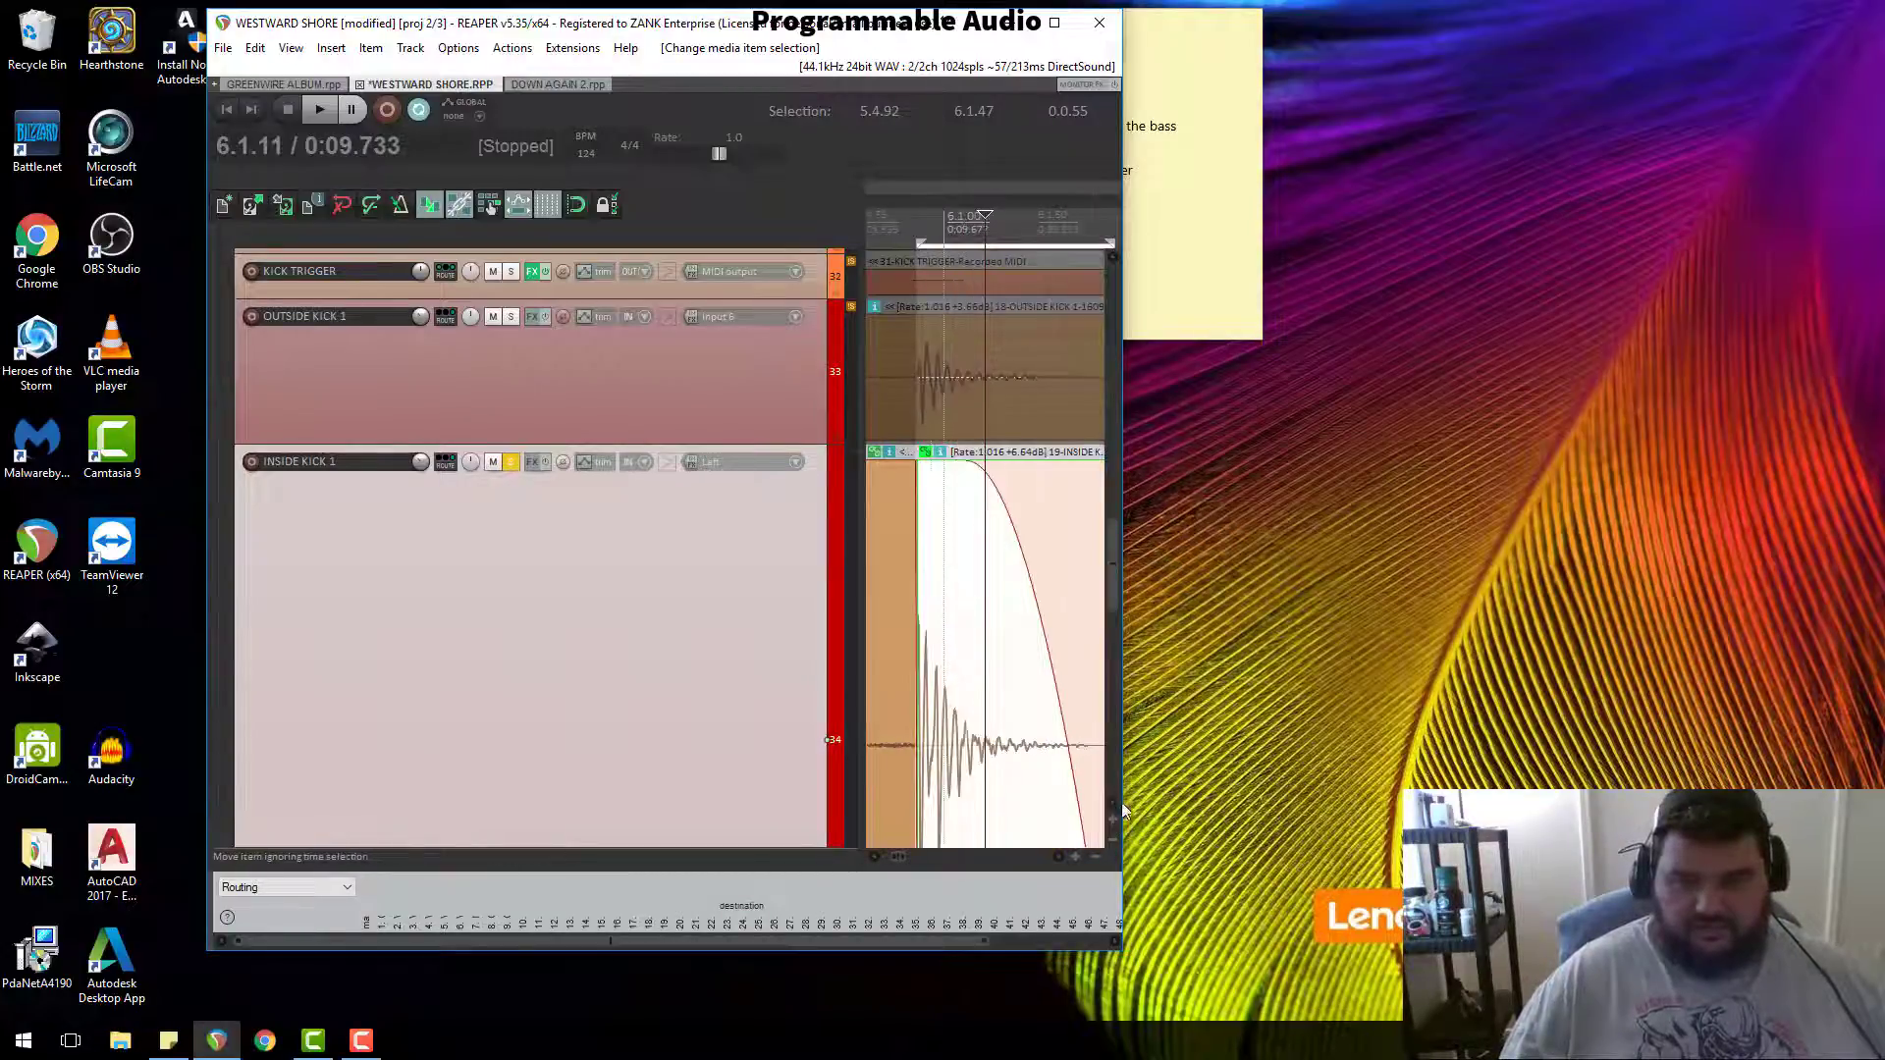
drag(1124, 805, 1378, 805)
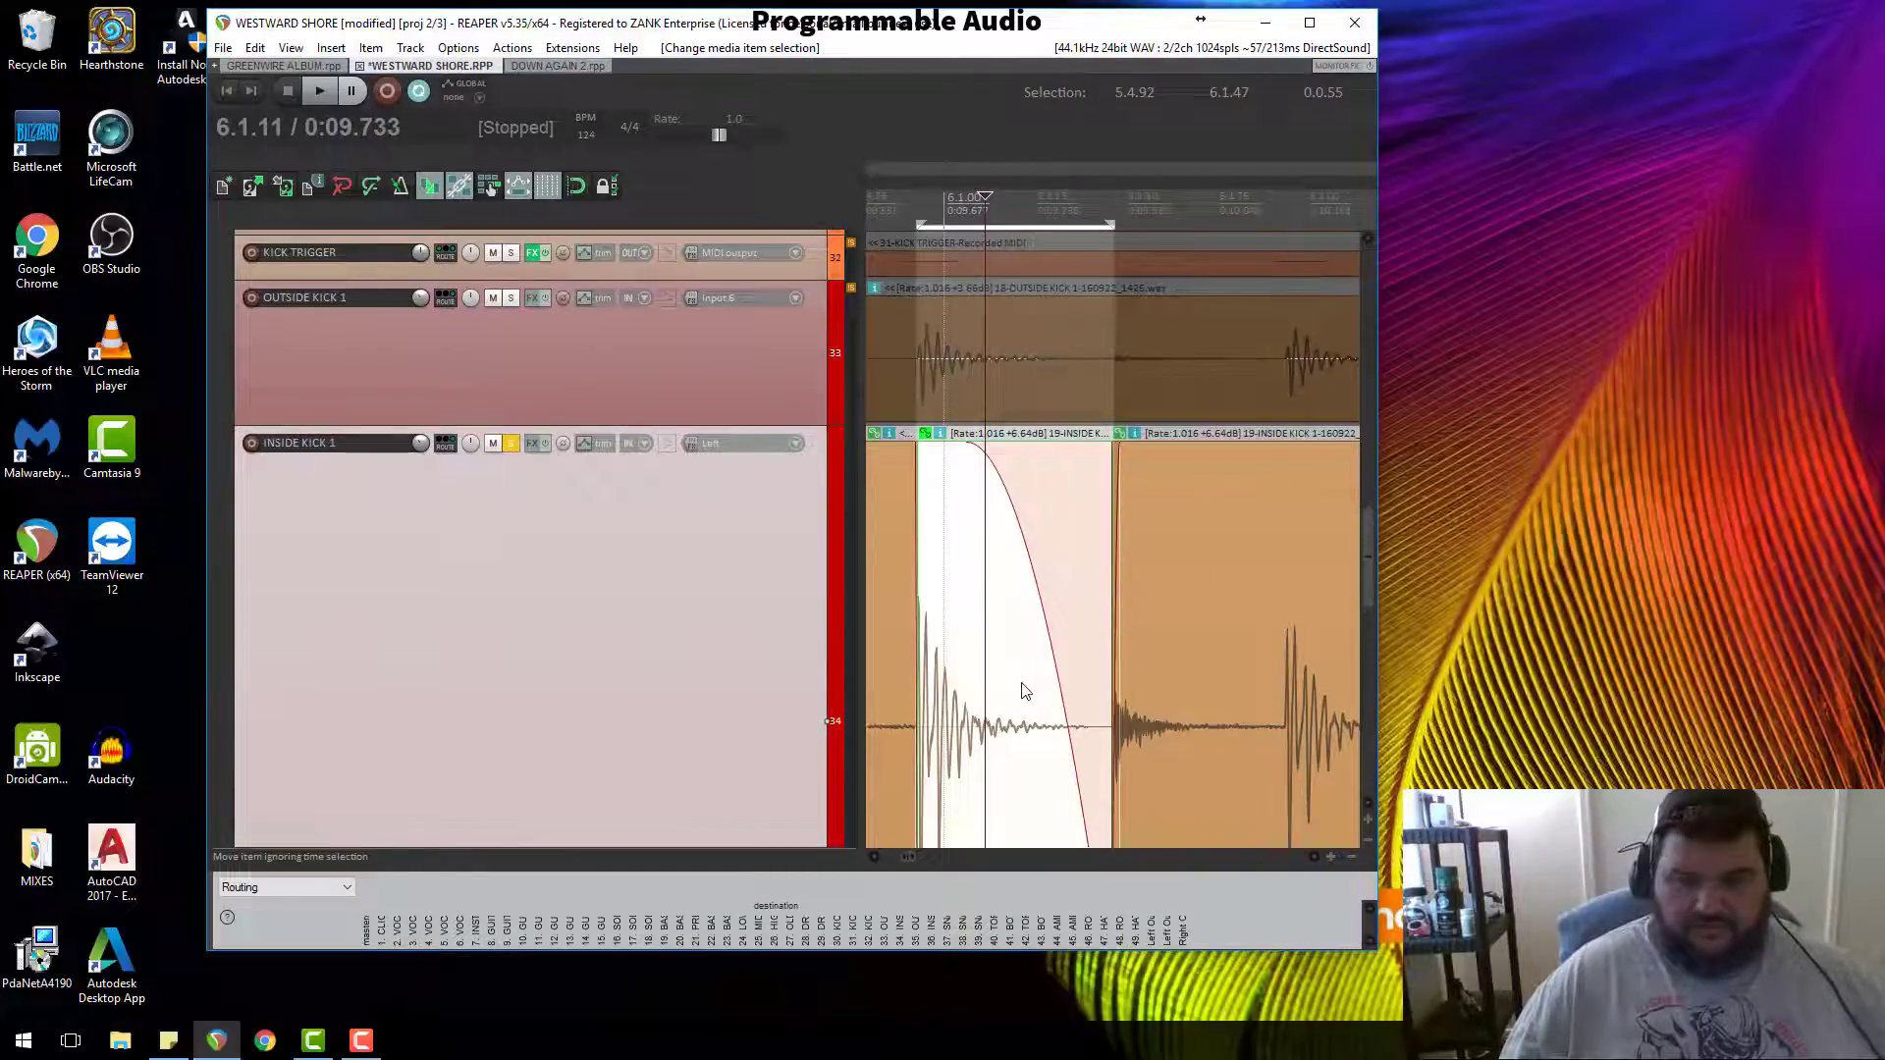
scroll(1021, 684, down, 2)
scroll(1025, 685, up, 4)
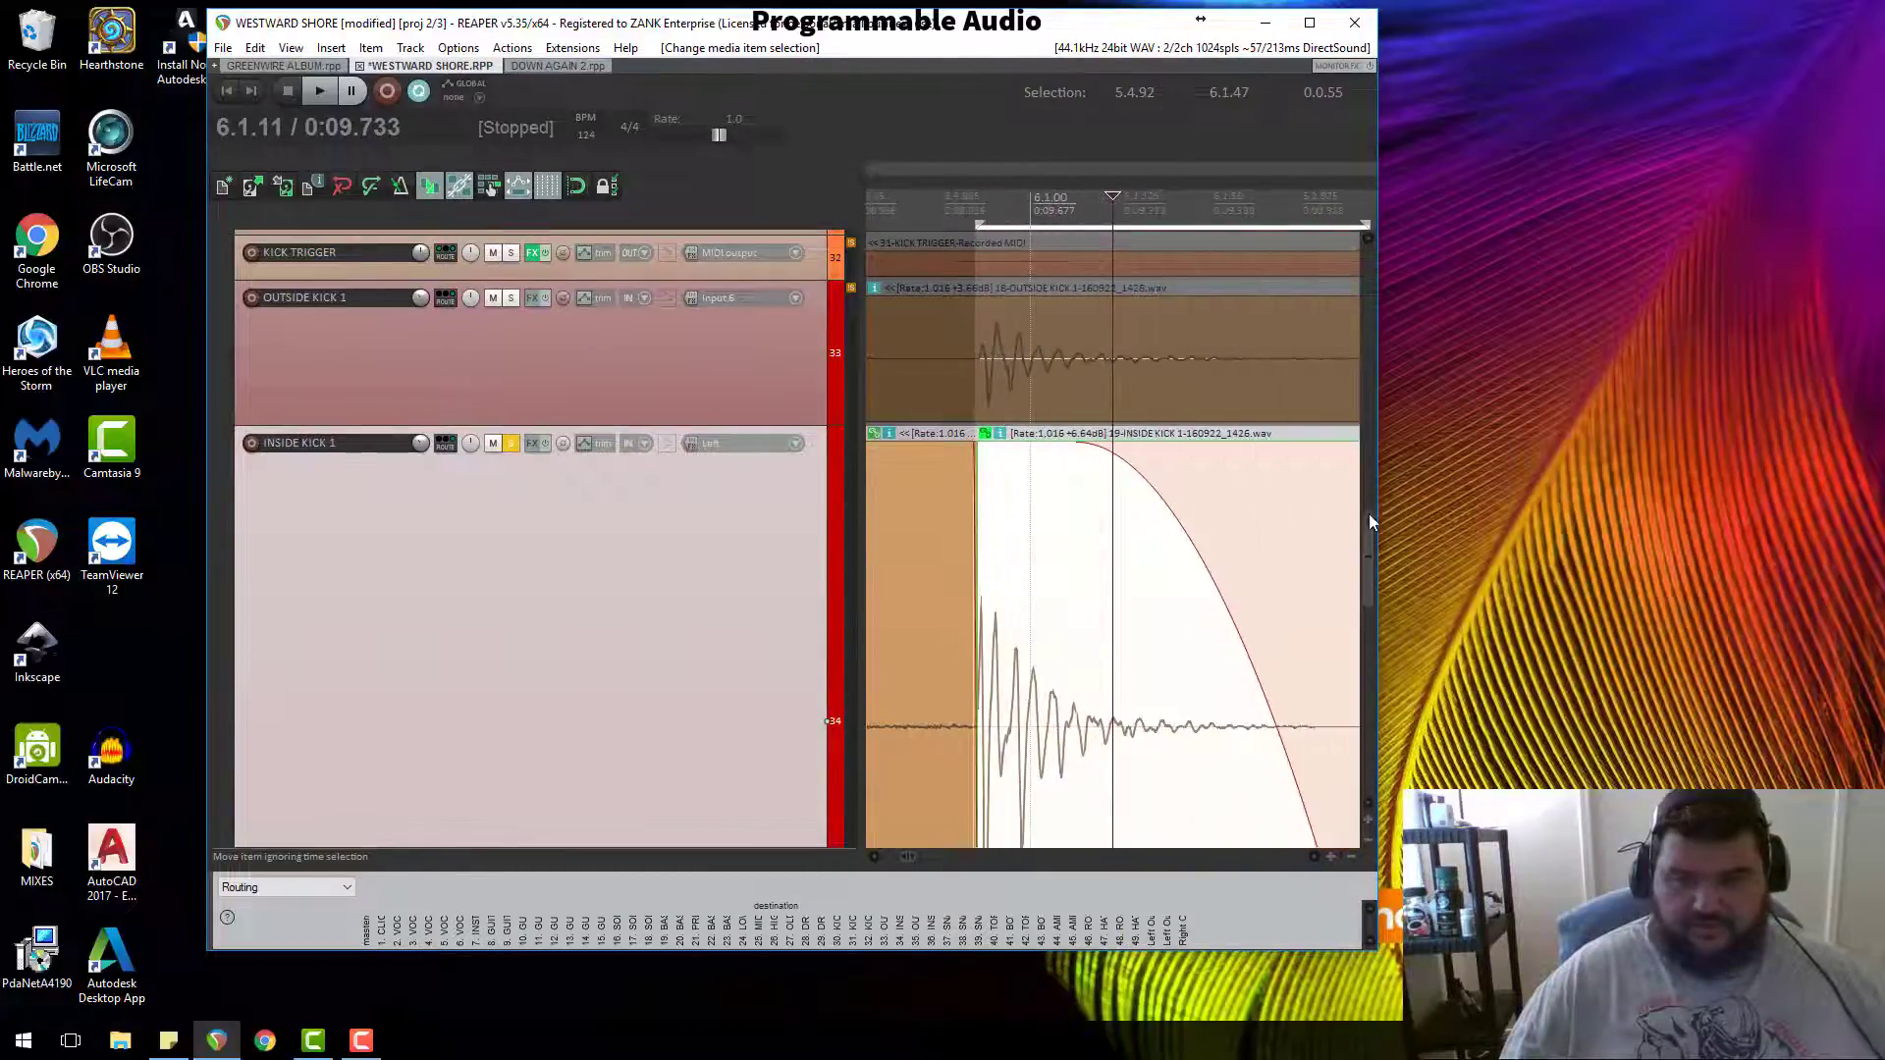
drag(1369, 520, 1368, 588)
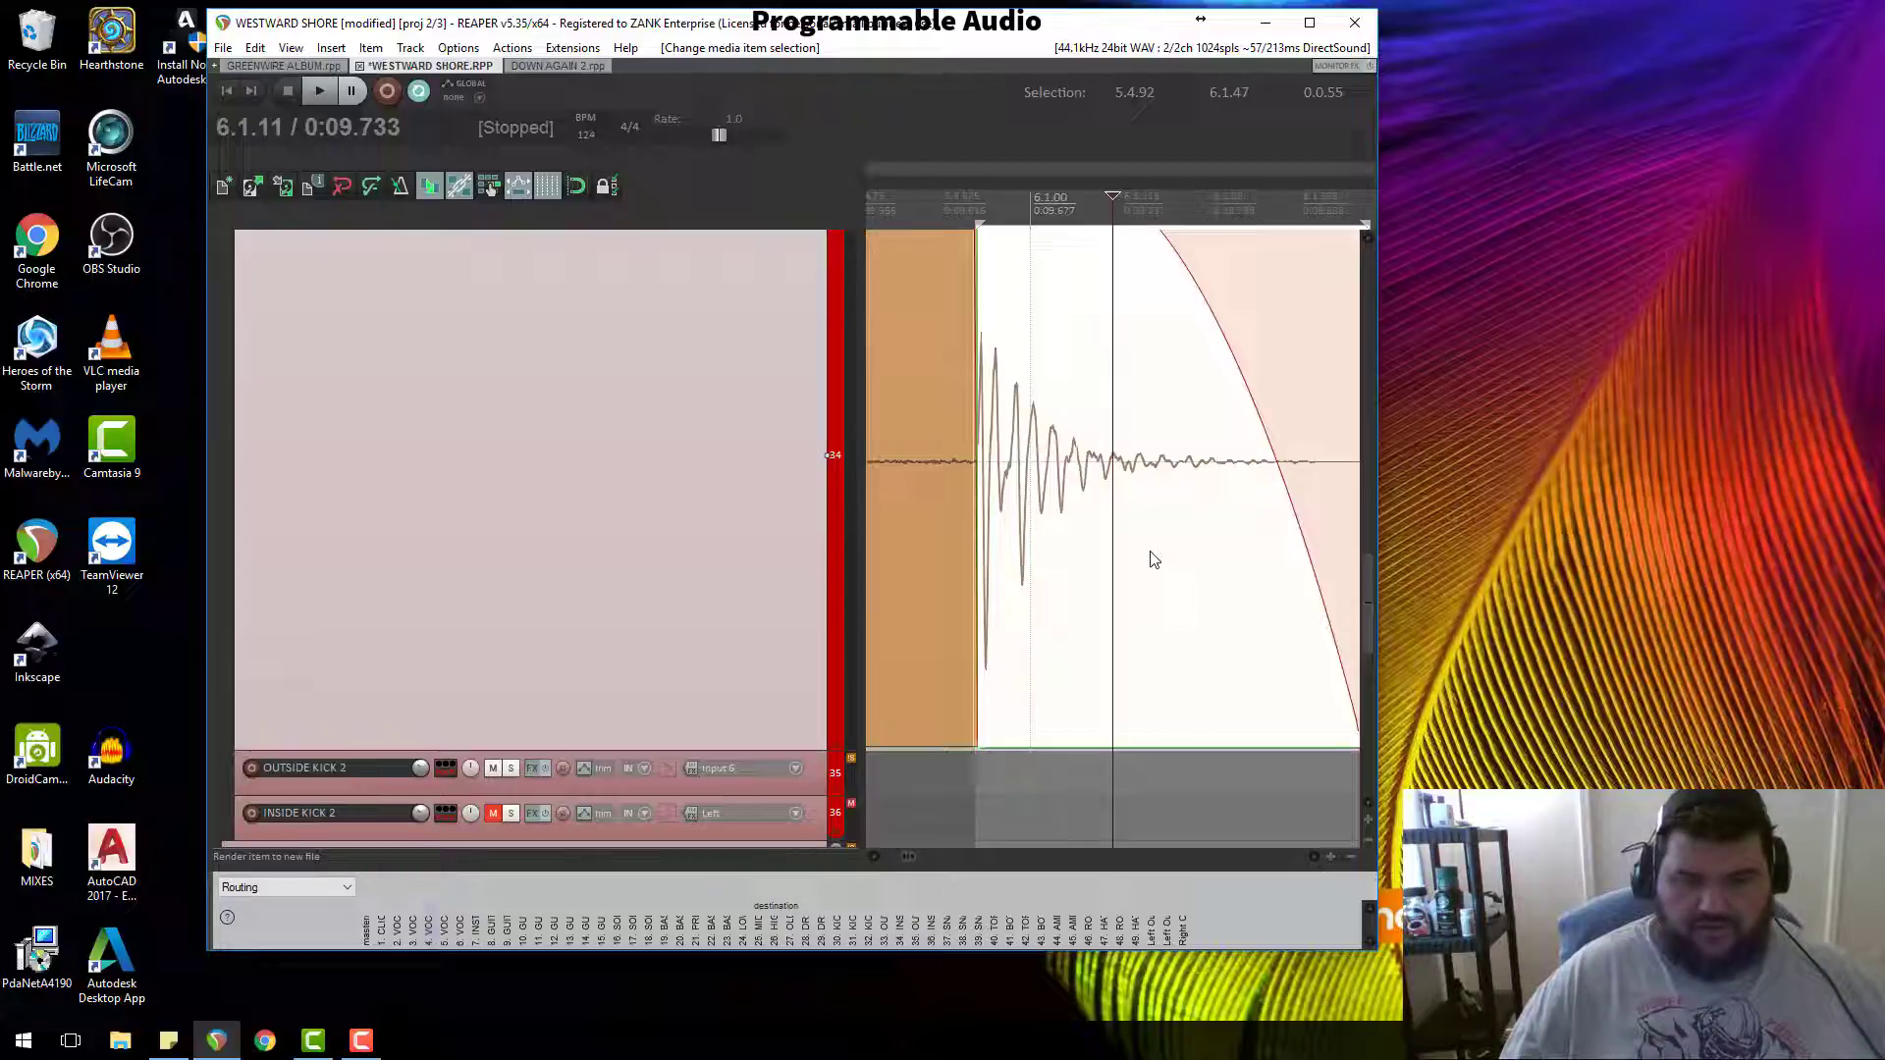
Step: Render the isolated INSIDE KICK 1 item to a new audio file on the desktop
drag(1159, 547, 1574, 455)
drag(1628, 394, 1628, 394)
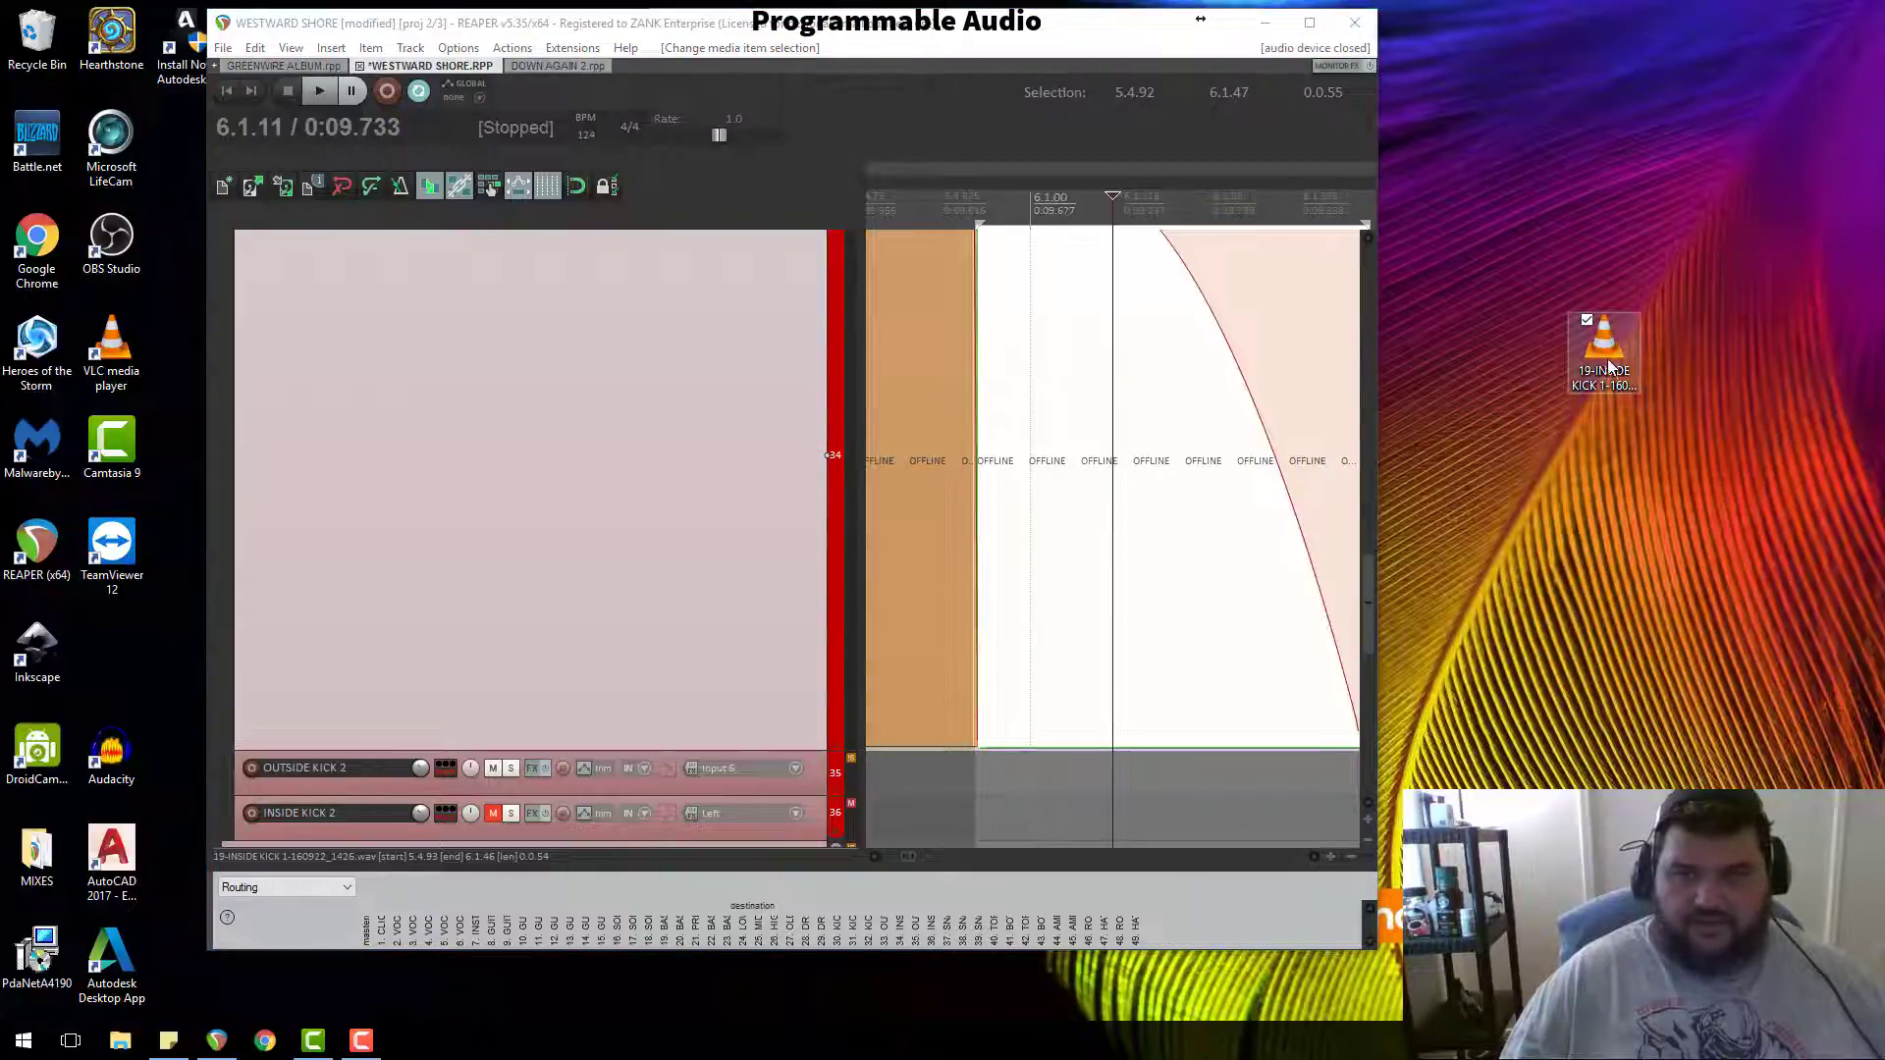
Step: Rename the rendered kick file on the desktop as 19-INSIDE KICK WEESTWARD SHORE
click(1612, 368)
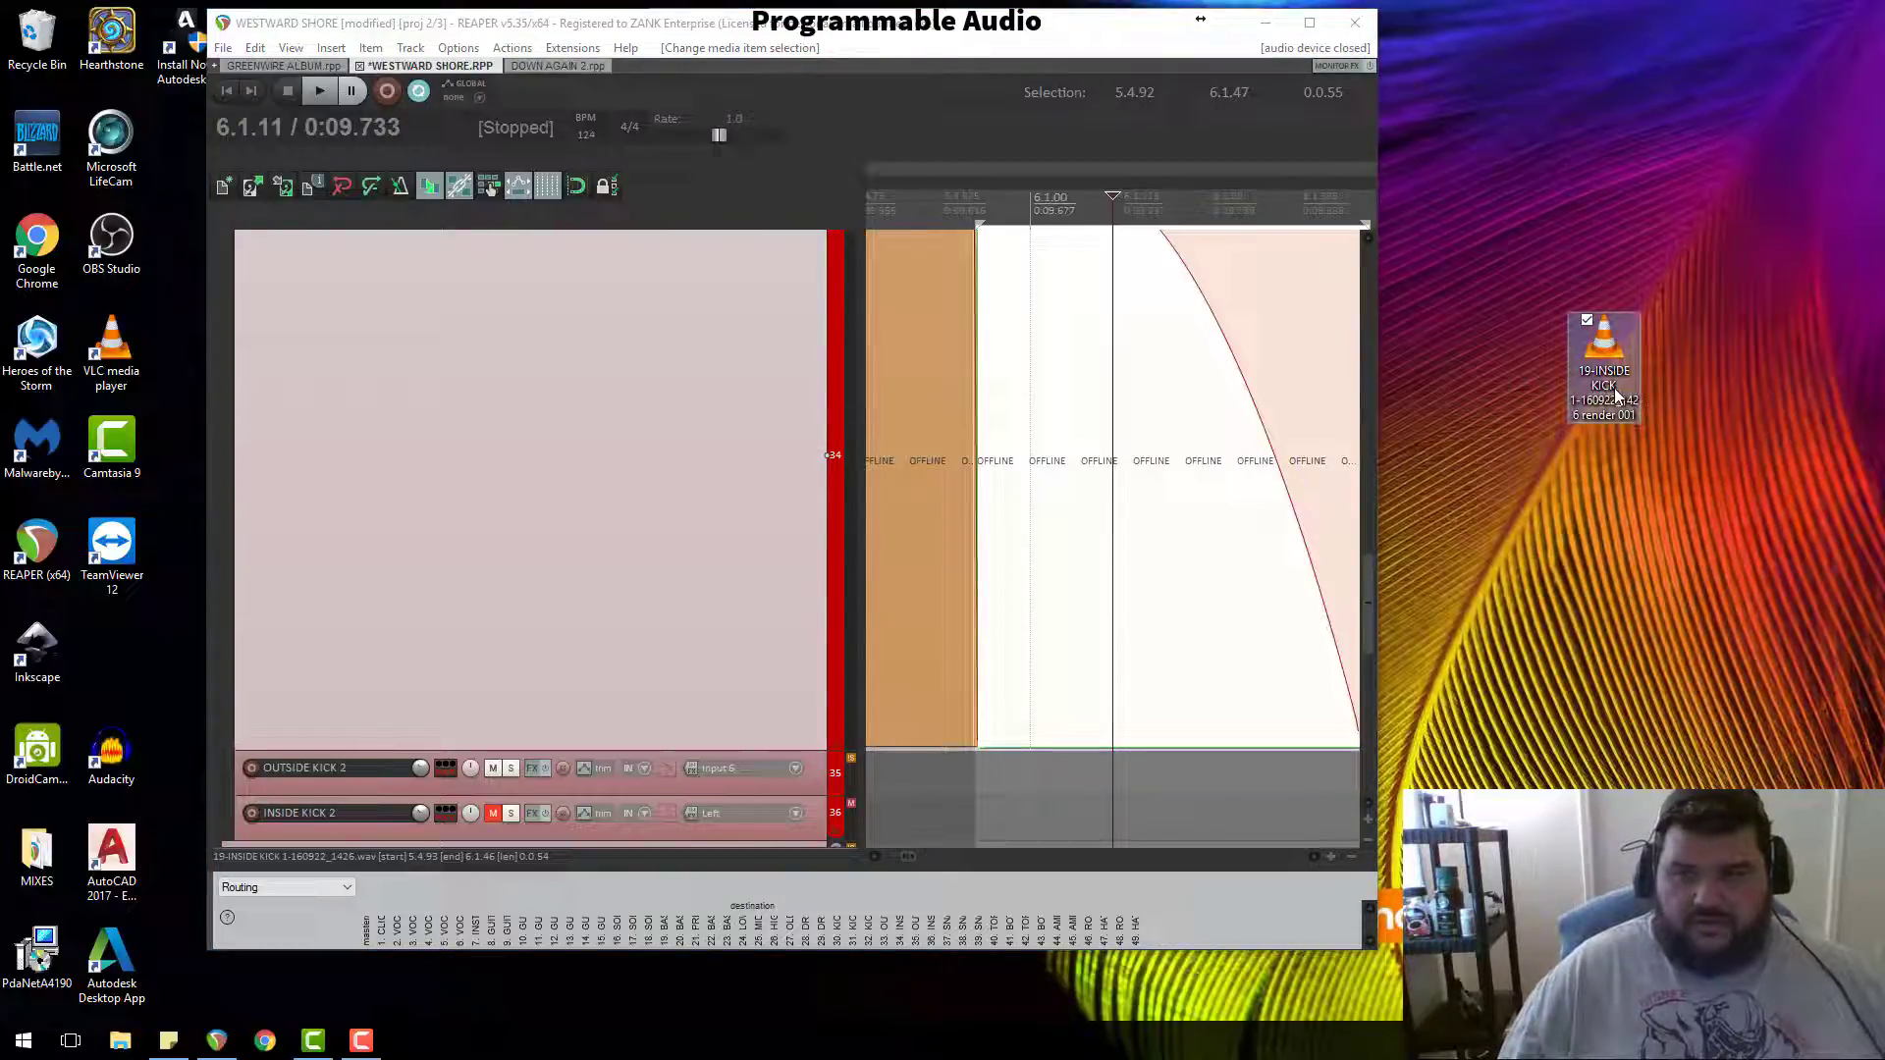
click(1614, 387)
click(1641, 416)
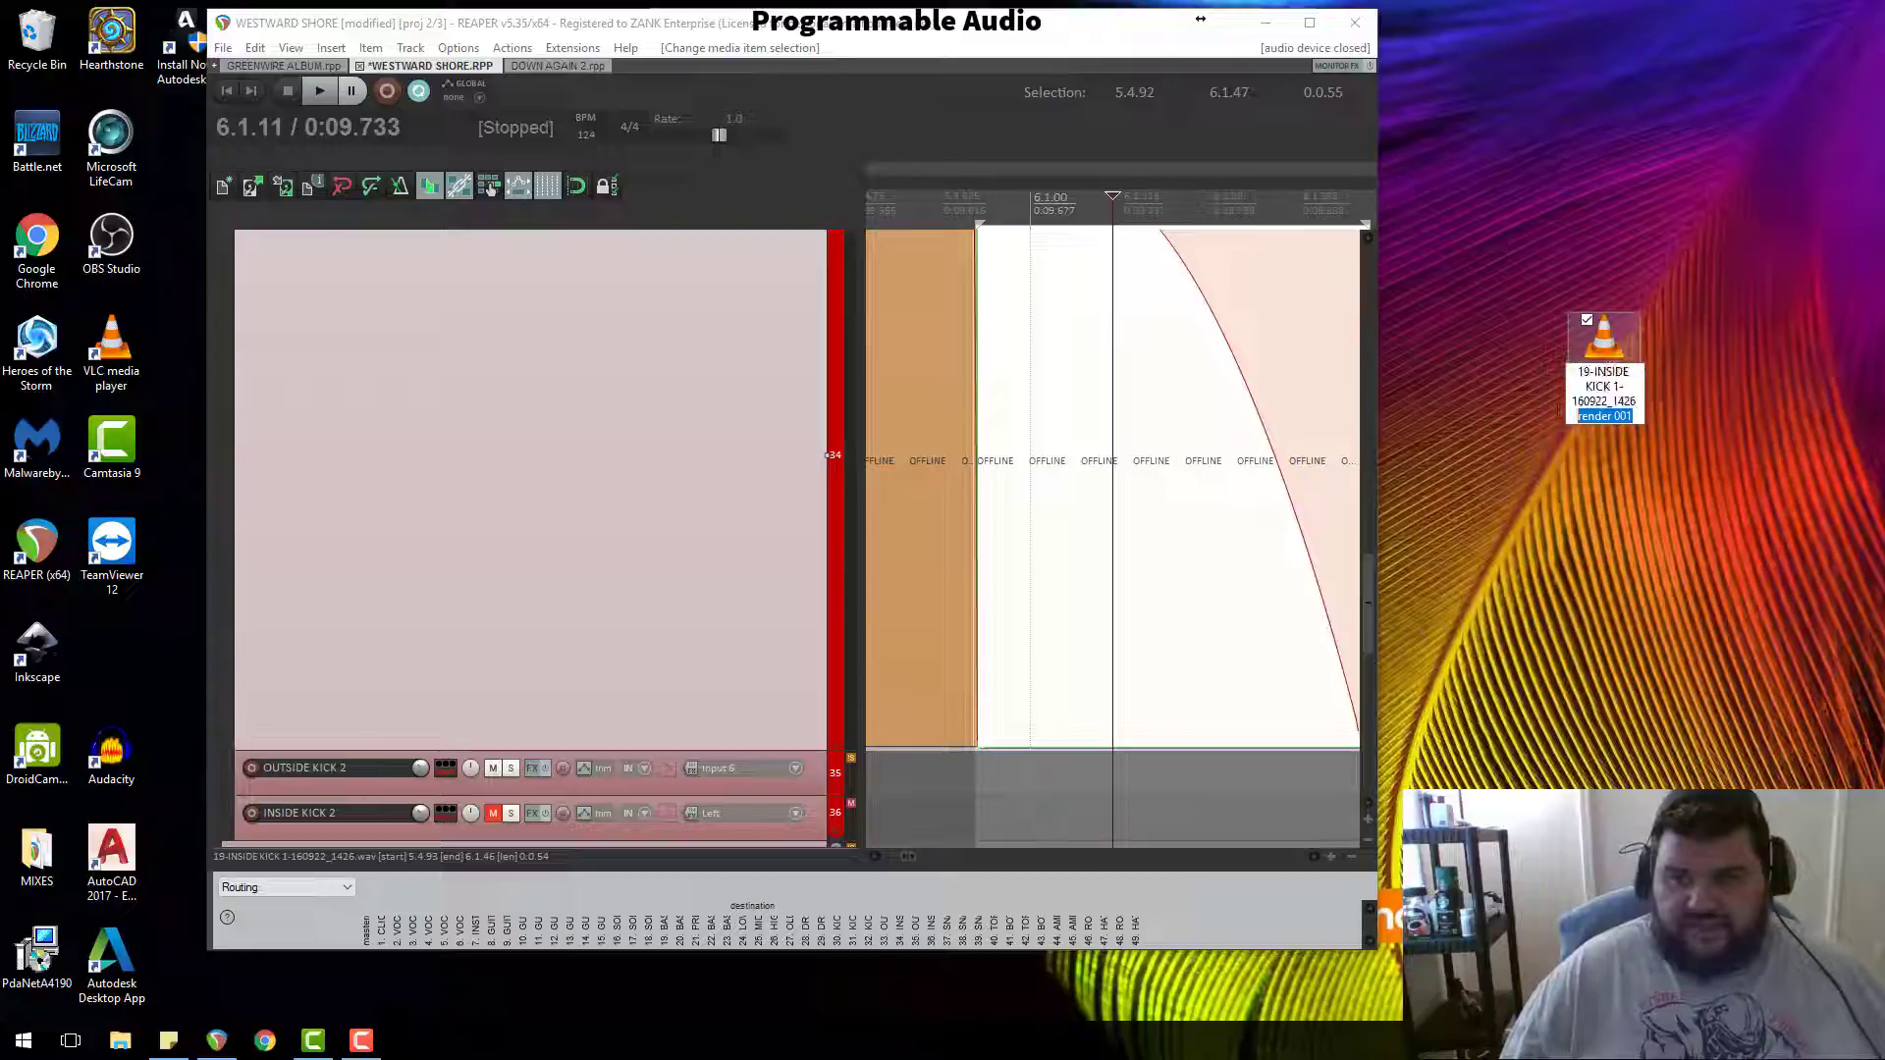
key(BackSpace)
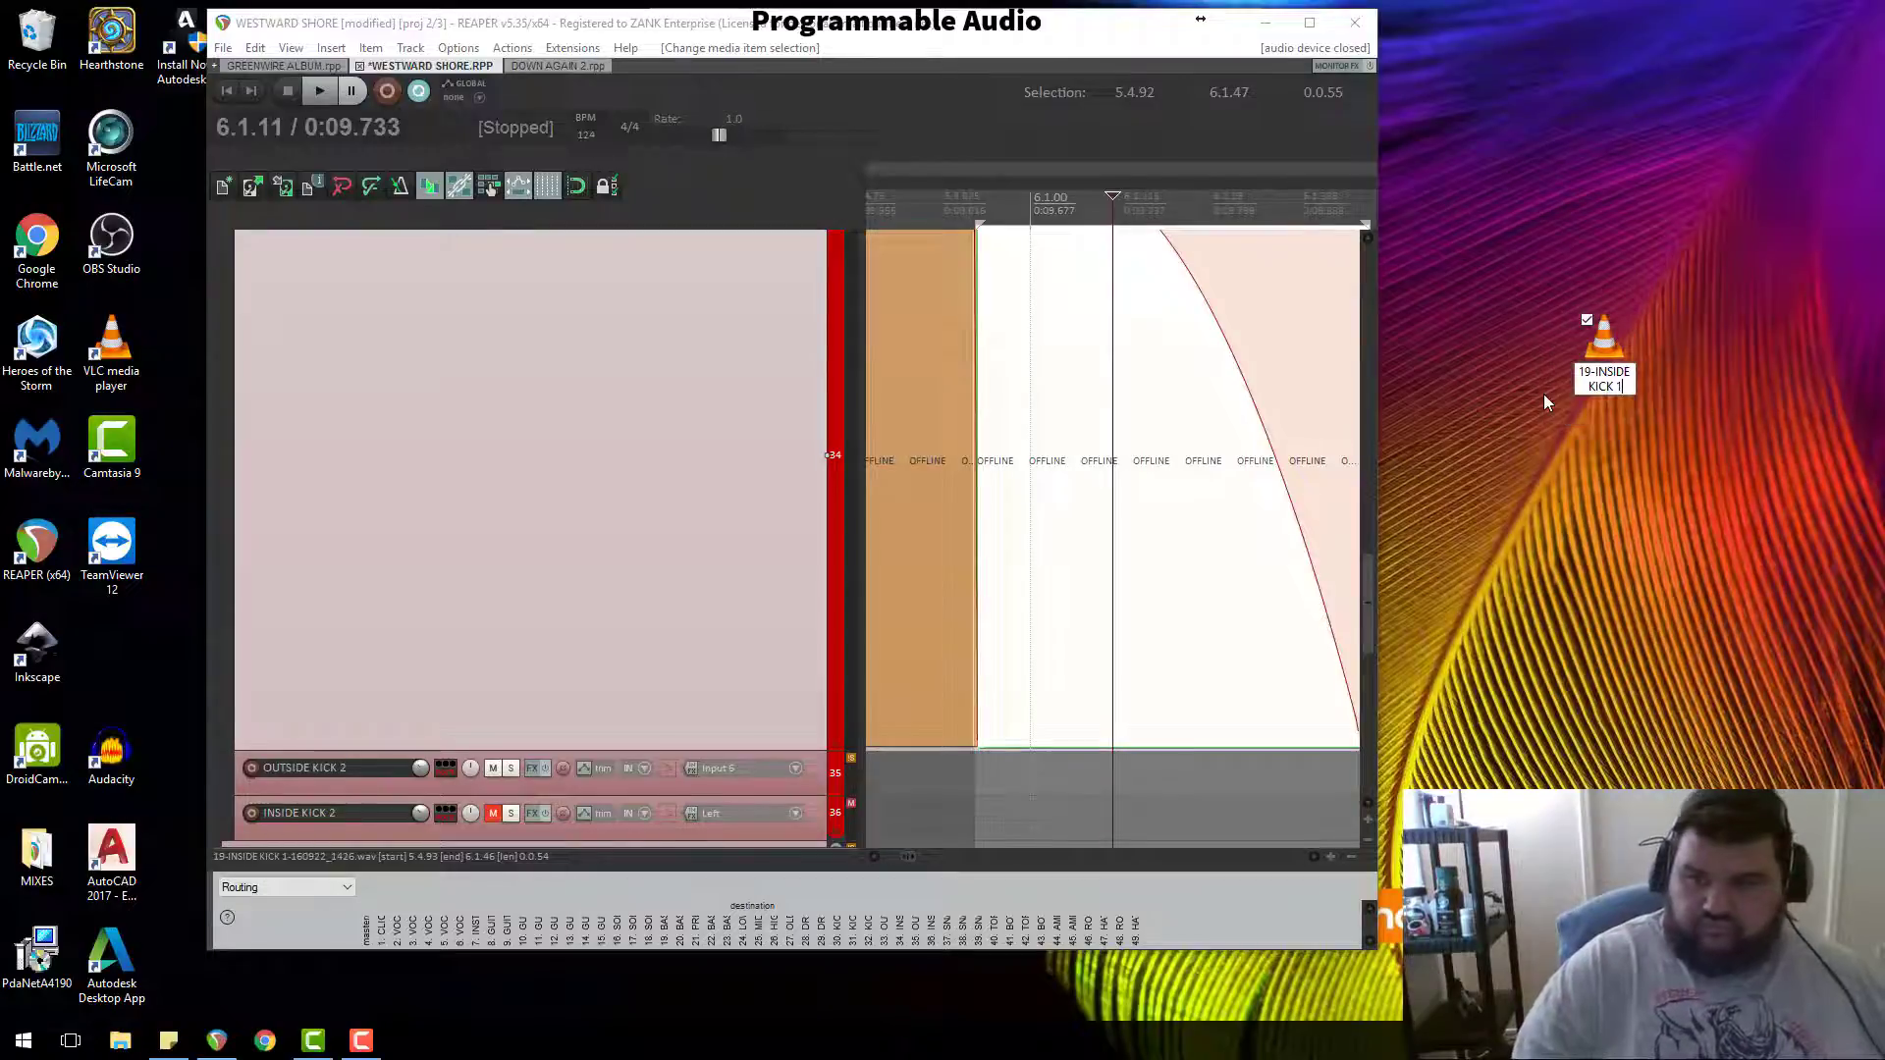
key(BackSpace)
key(BackSpace)
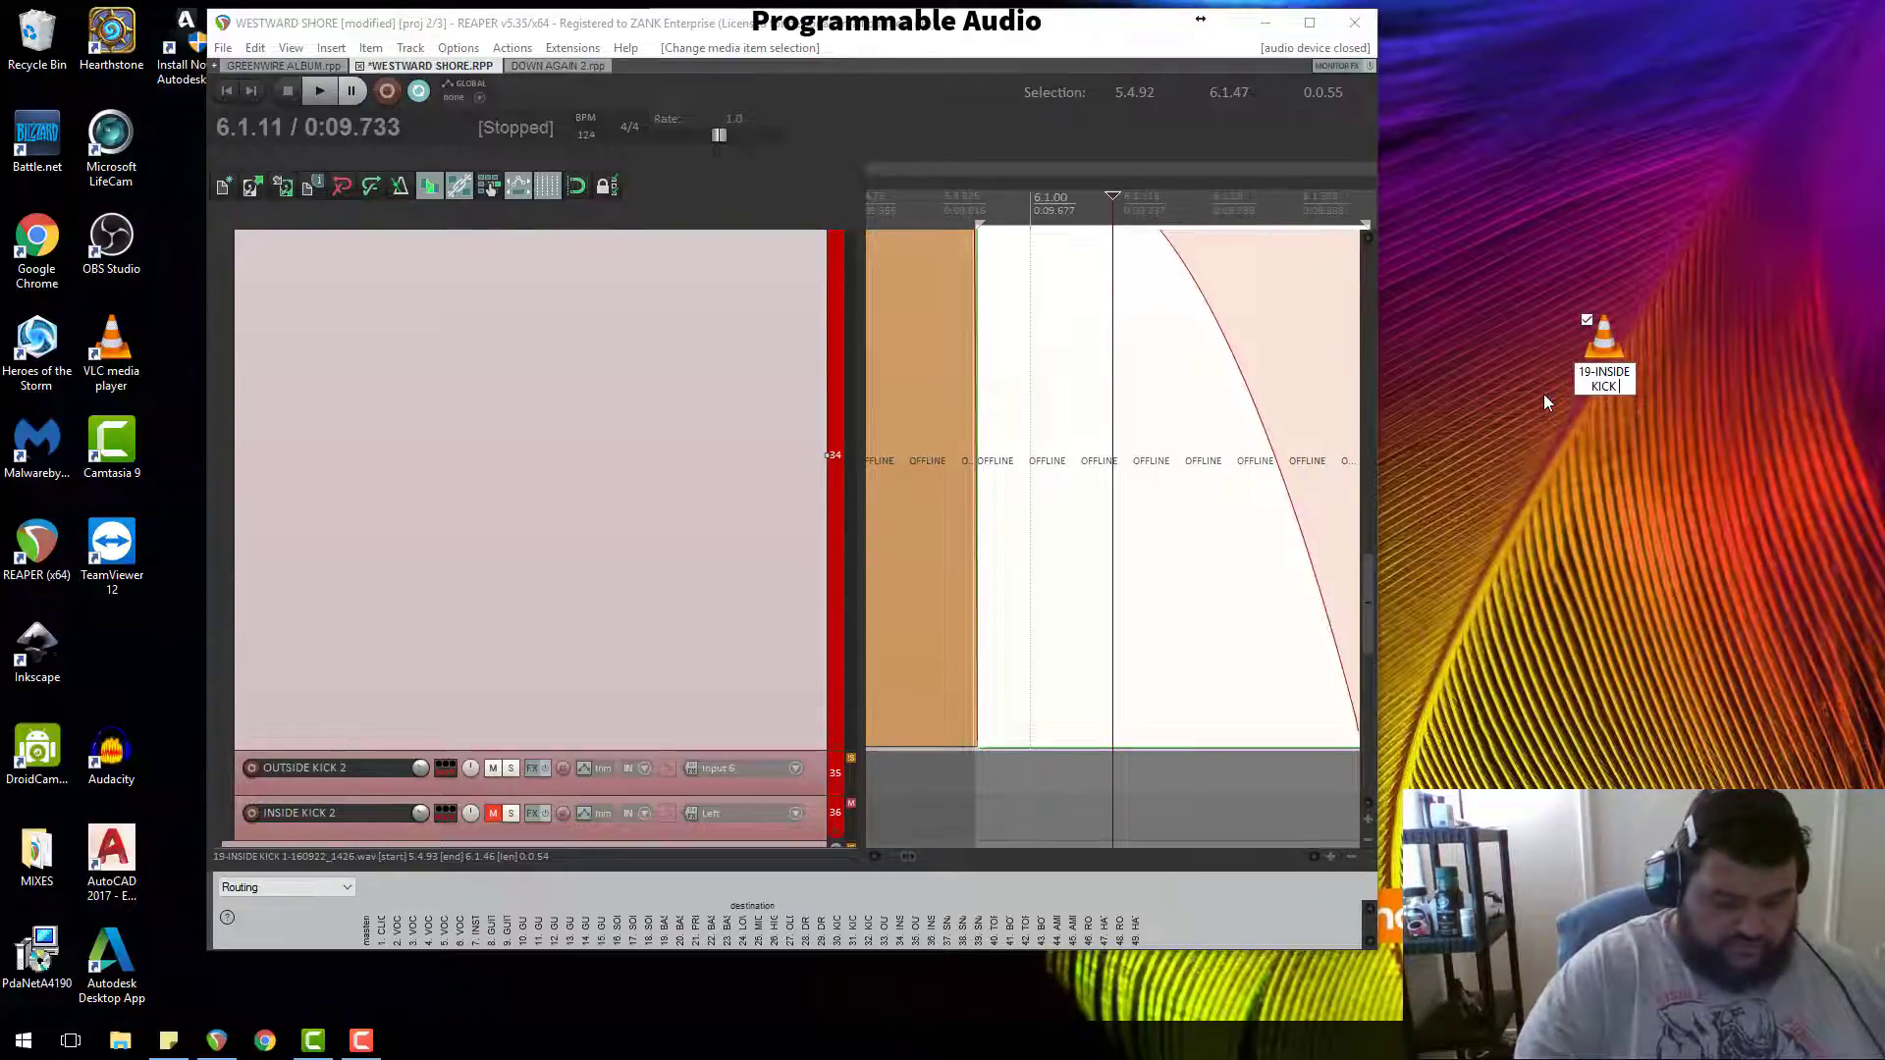
text(WEAT)
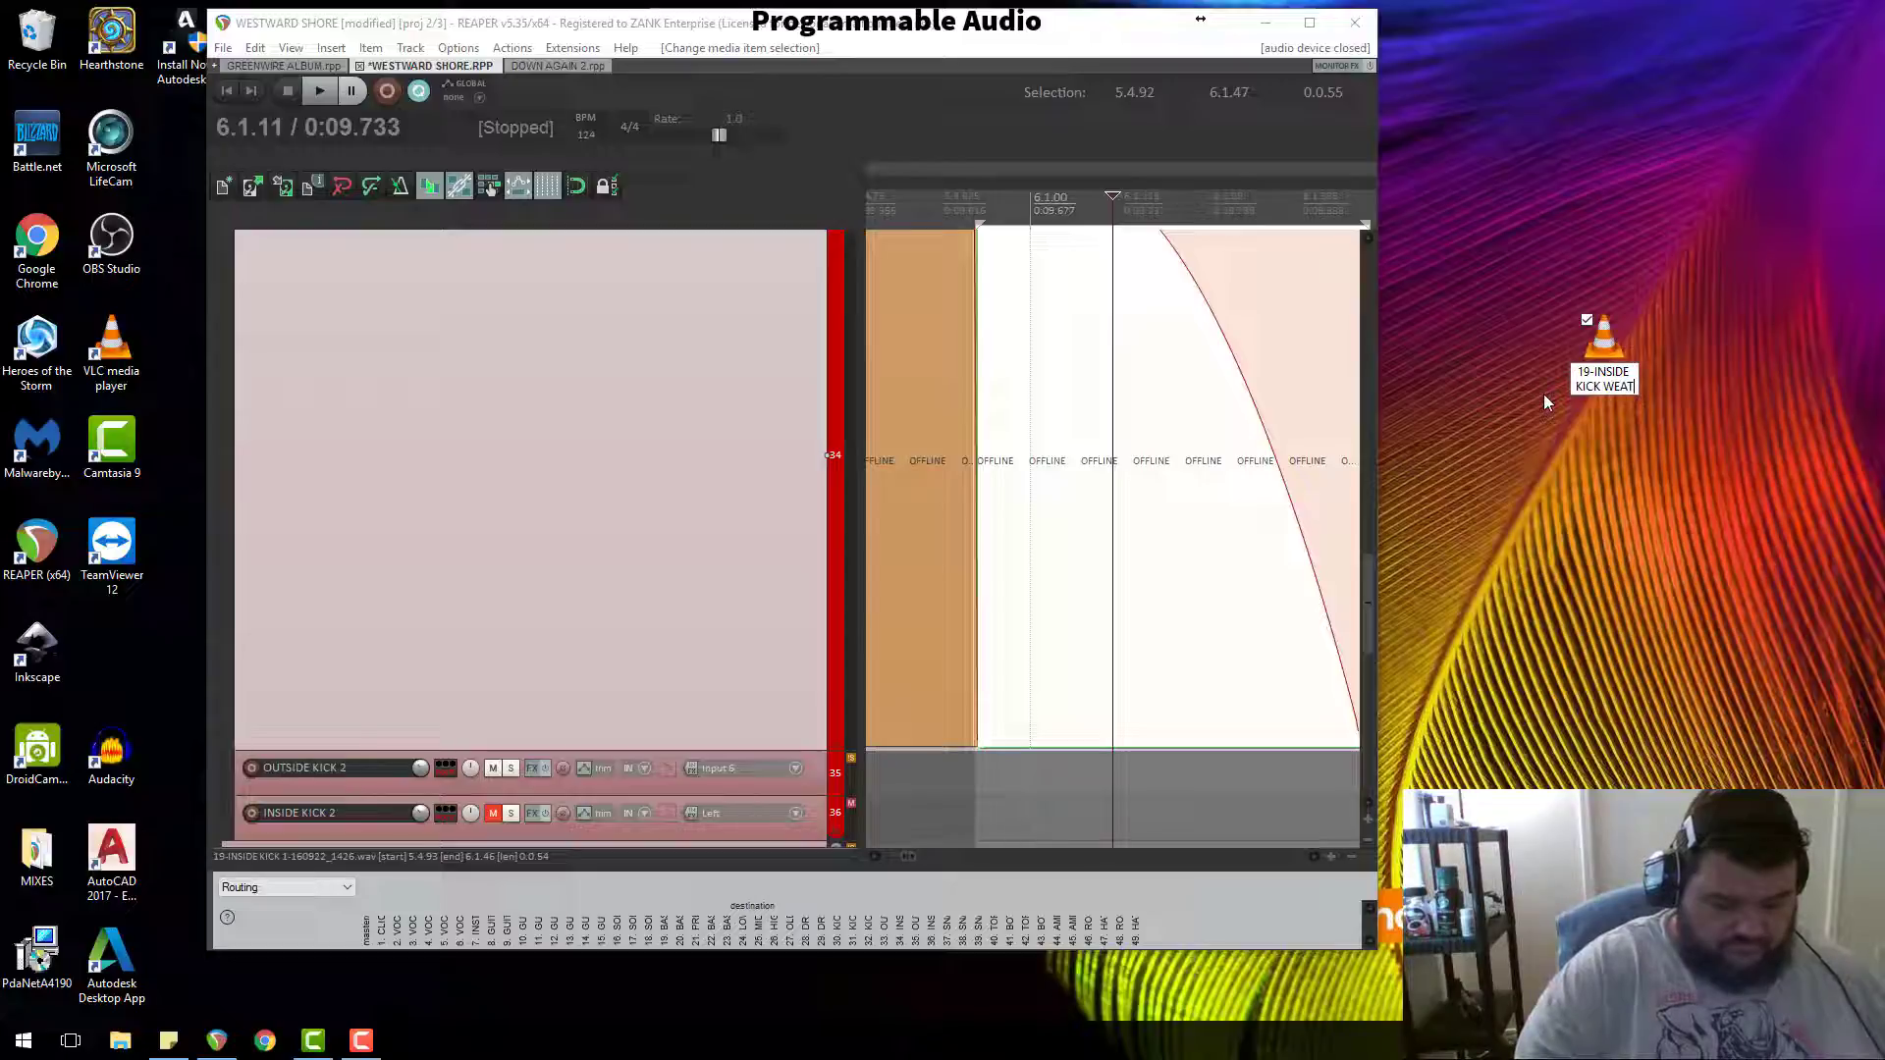
text(Wrd ahoew)
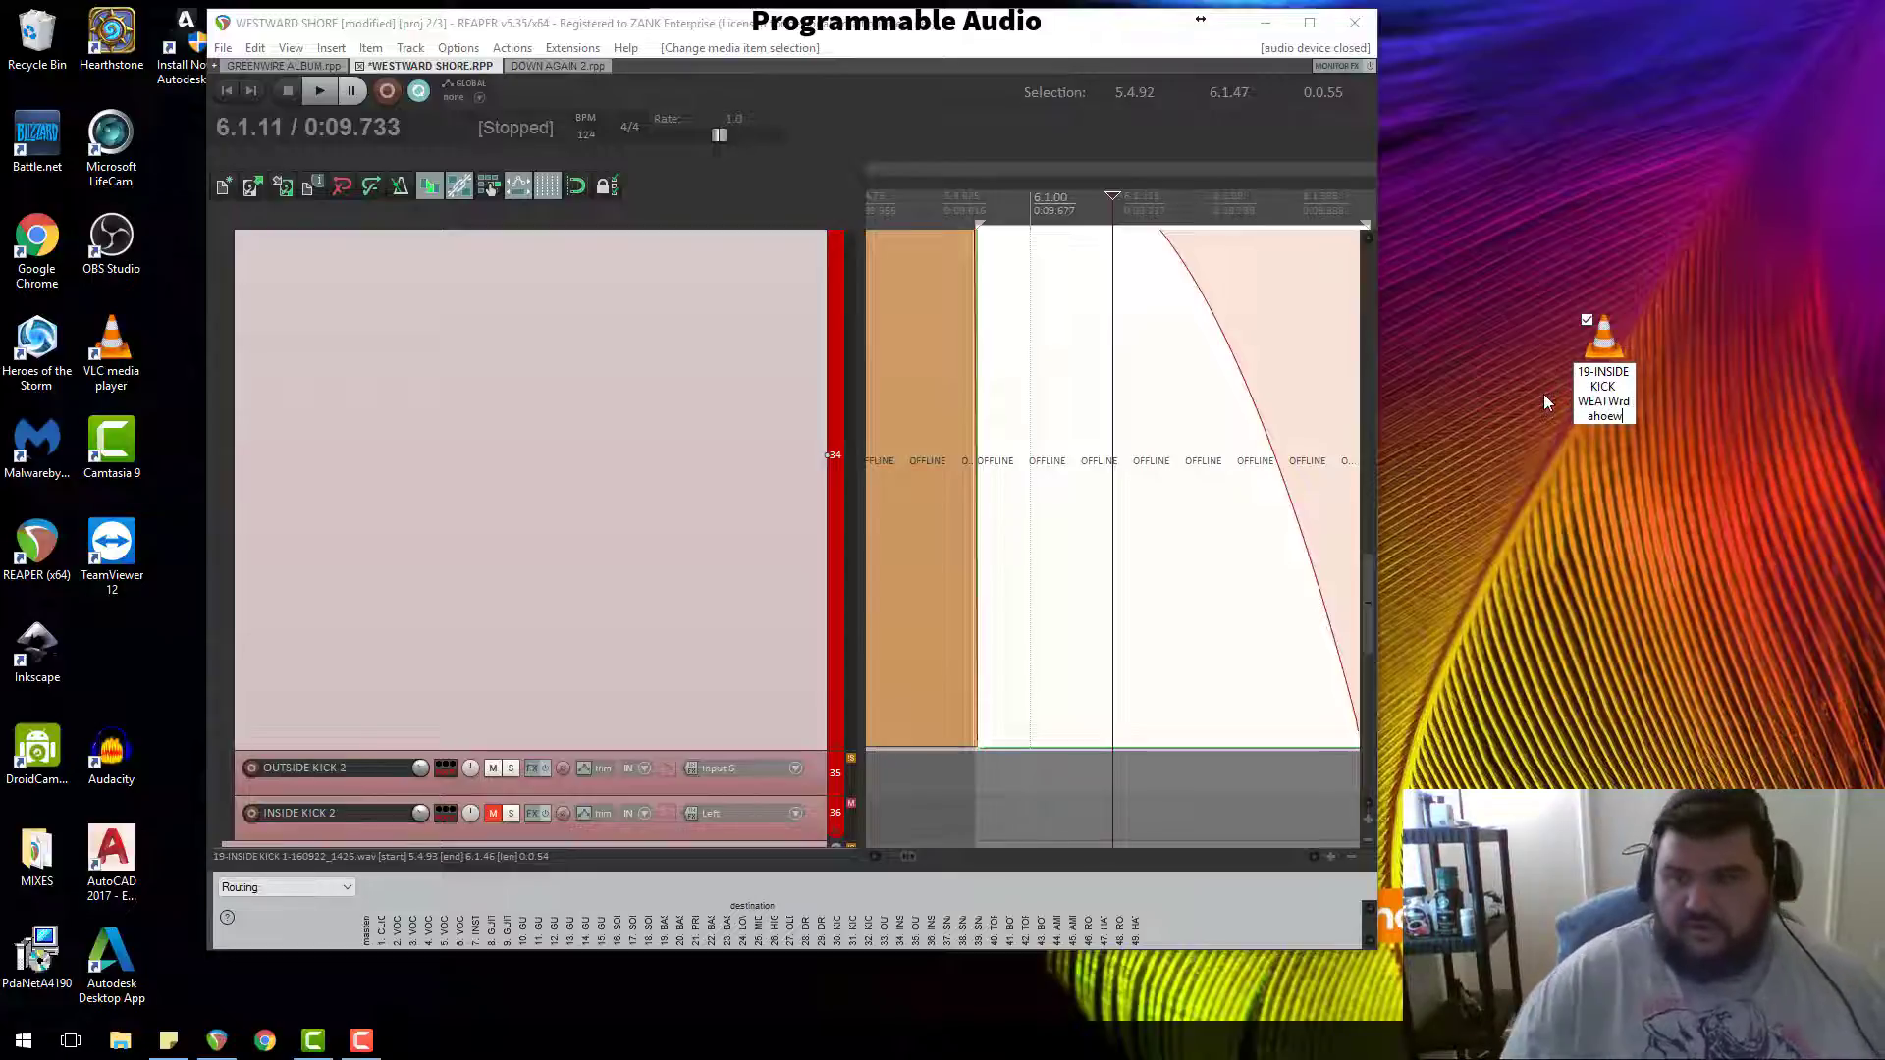
key(BackSpace)
key(BackSpace)
key(BackSpace)
key(BackSpace)
key(BackSpace)
key(BackSpace)
key(BackSpace)
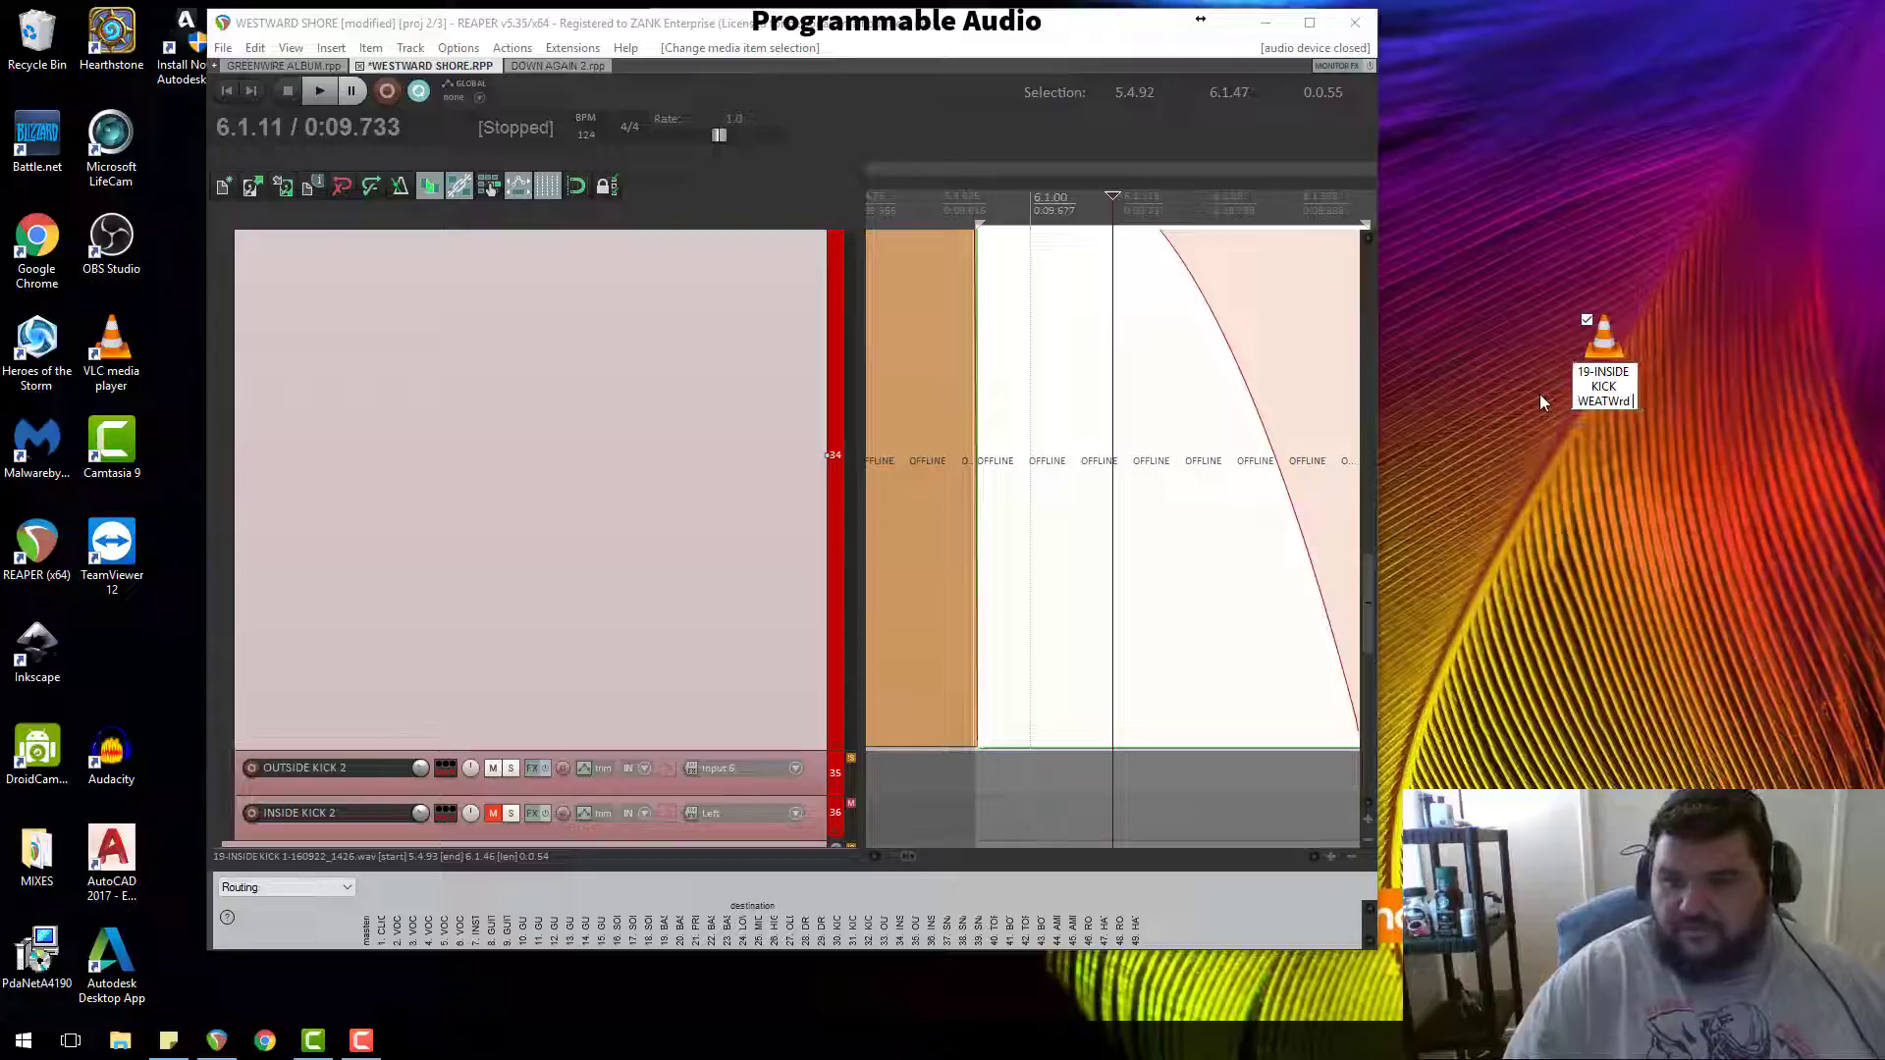
key(BackSpace)
key(BackSpace)
key(BackSpace)
key(BackSpace)
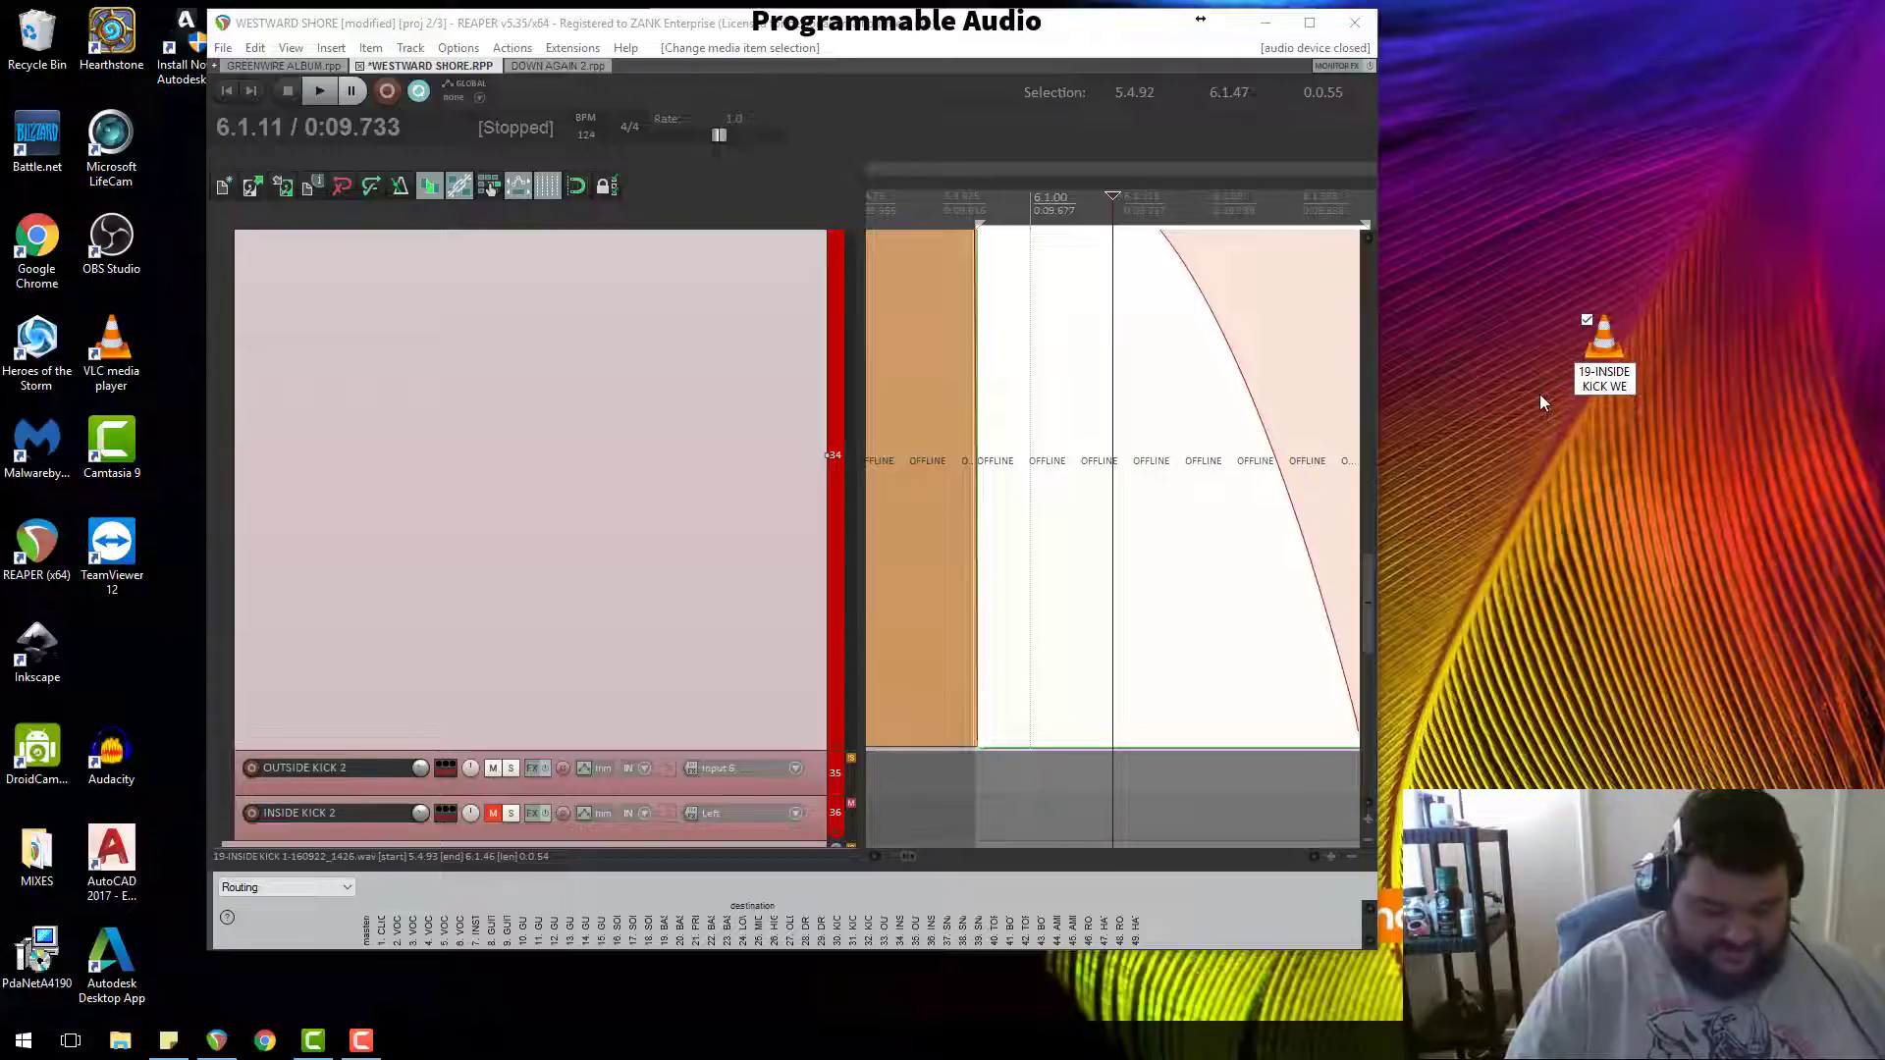
text(st)
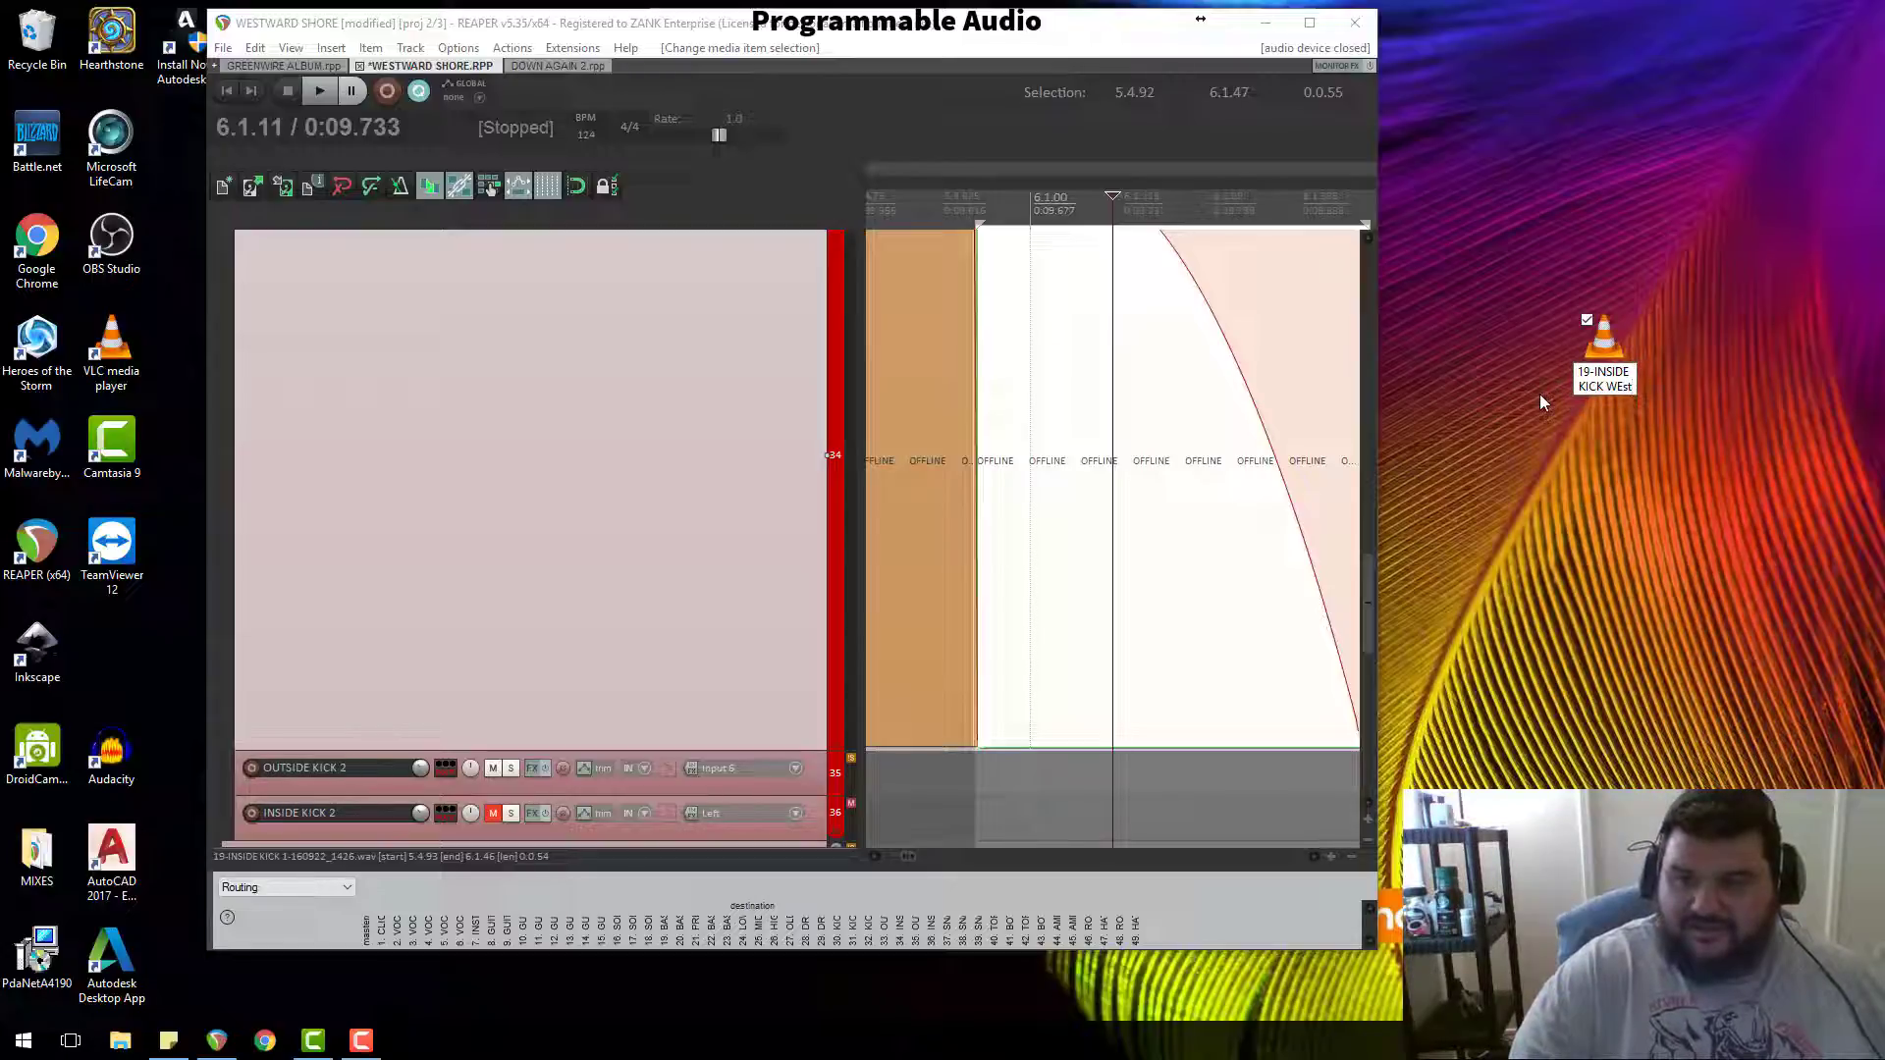
key(BackSpace)
key(BackSpace)
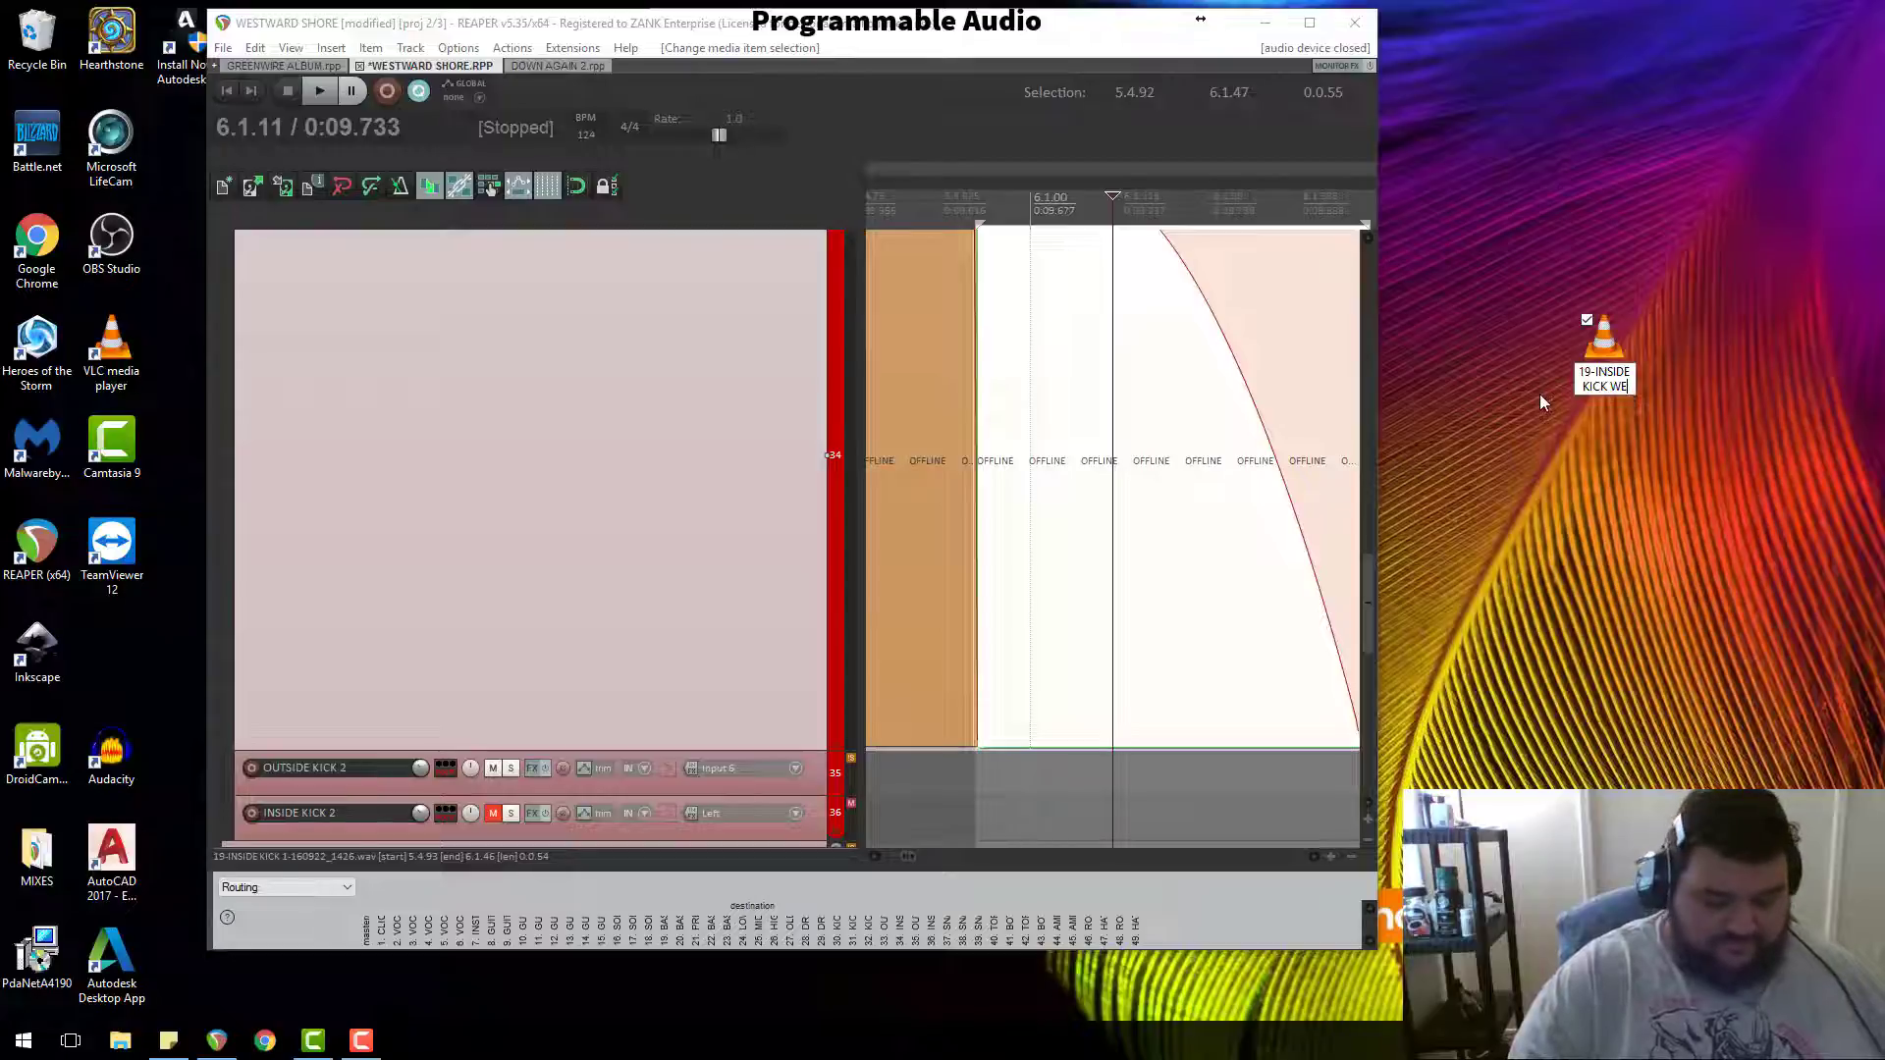
text(ESTWARD SHORE)
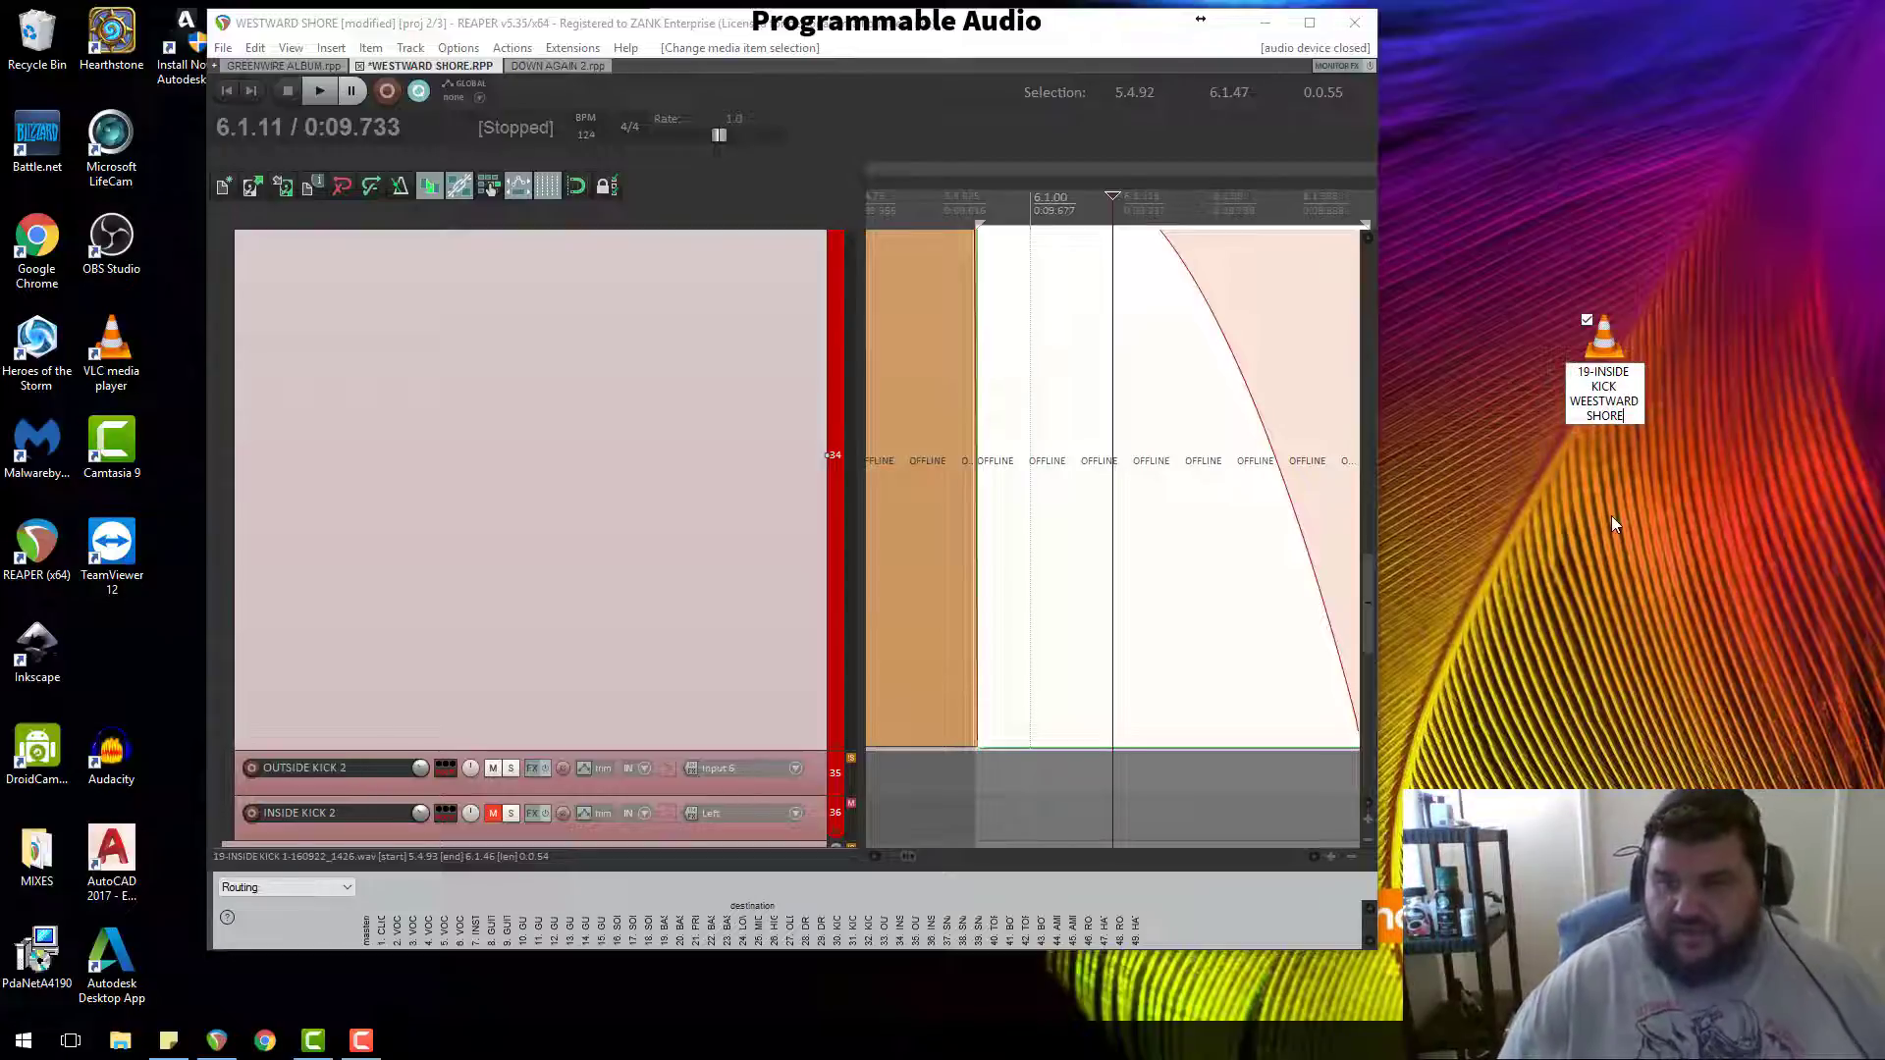
key(Return)
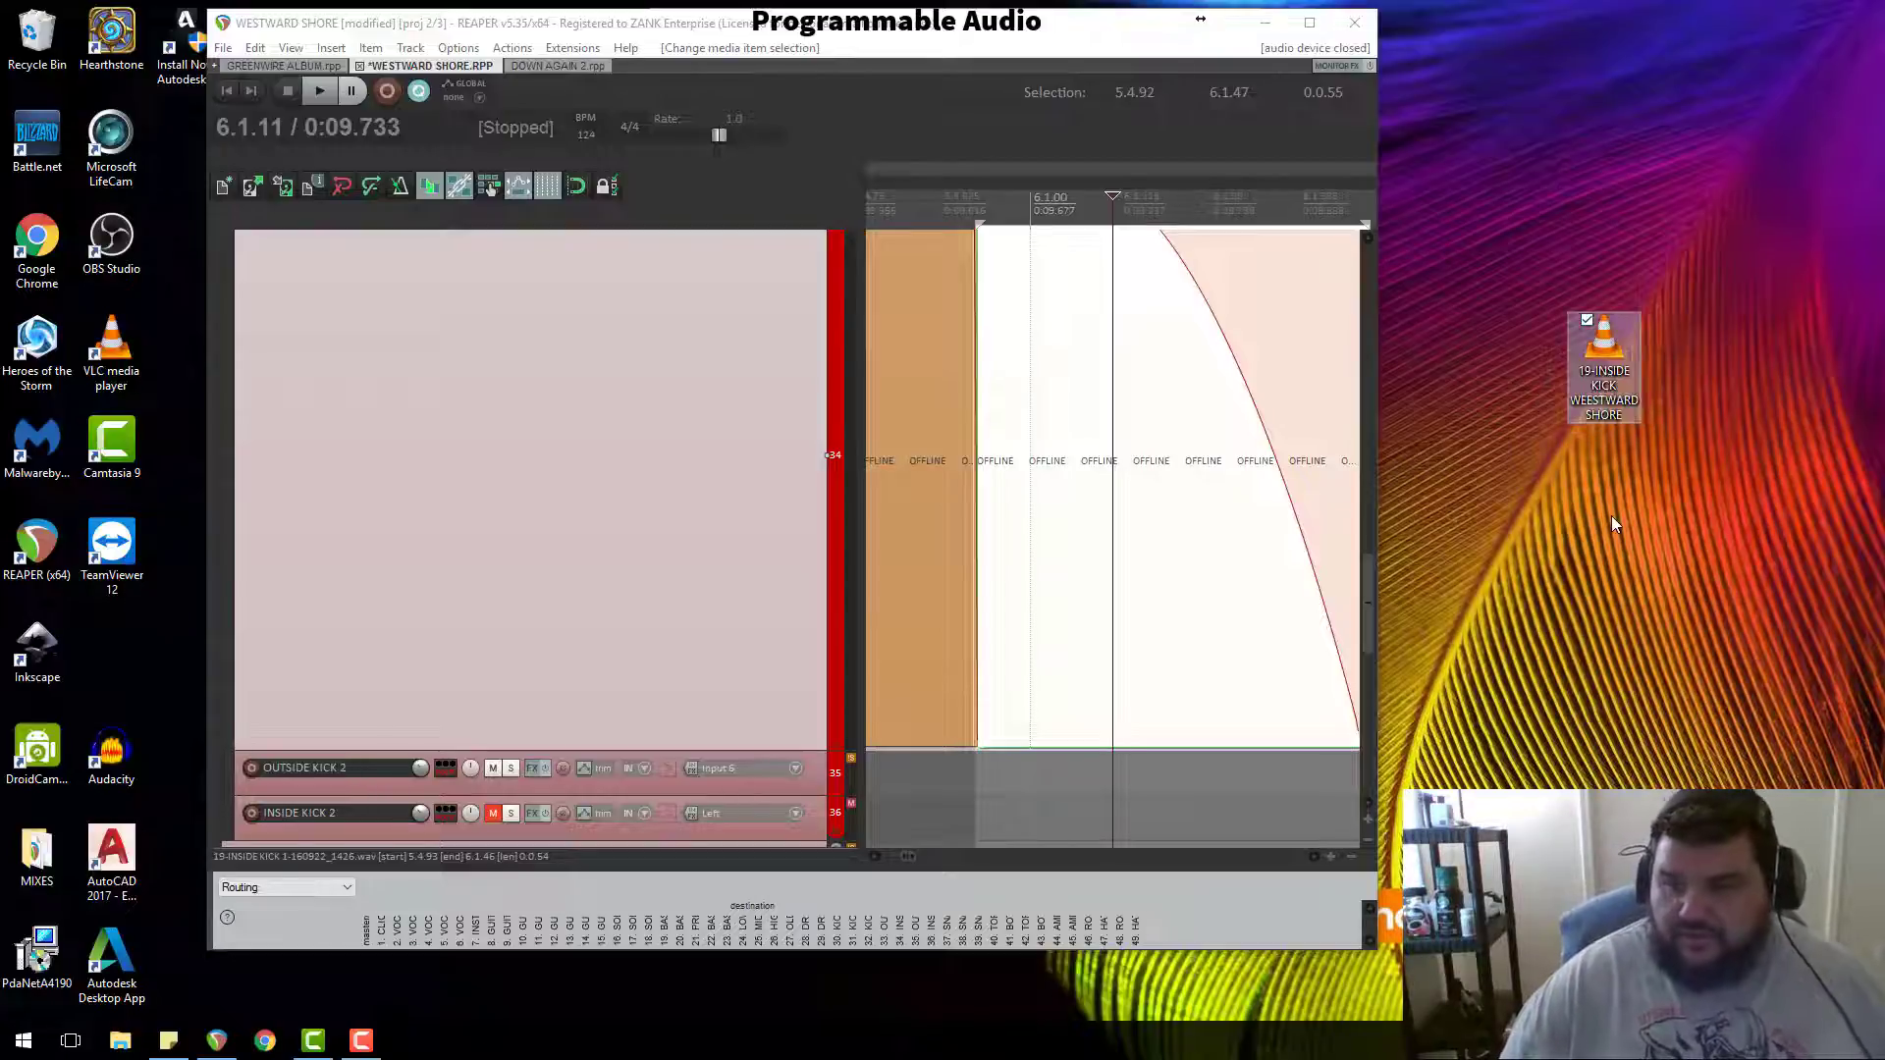
Step: Minimize the project window and move the renamed kick file beside the shortcut icons on the desktop
click(1266, 22)
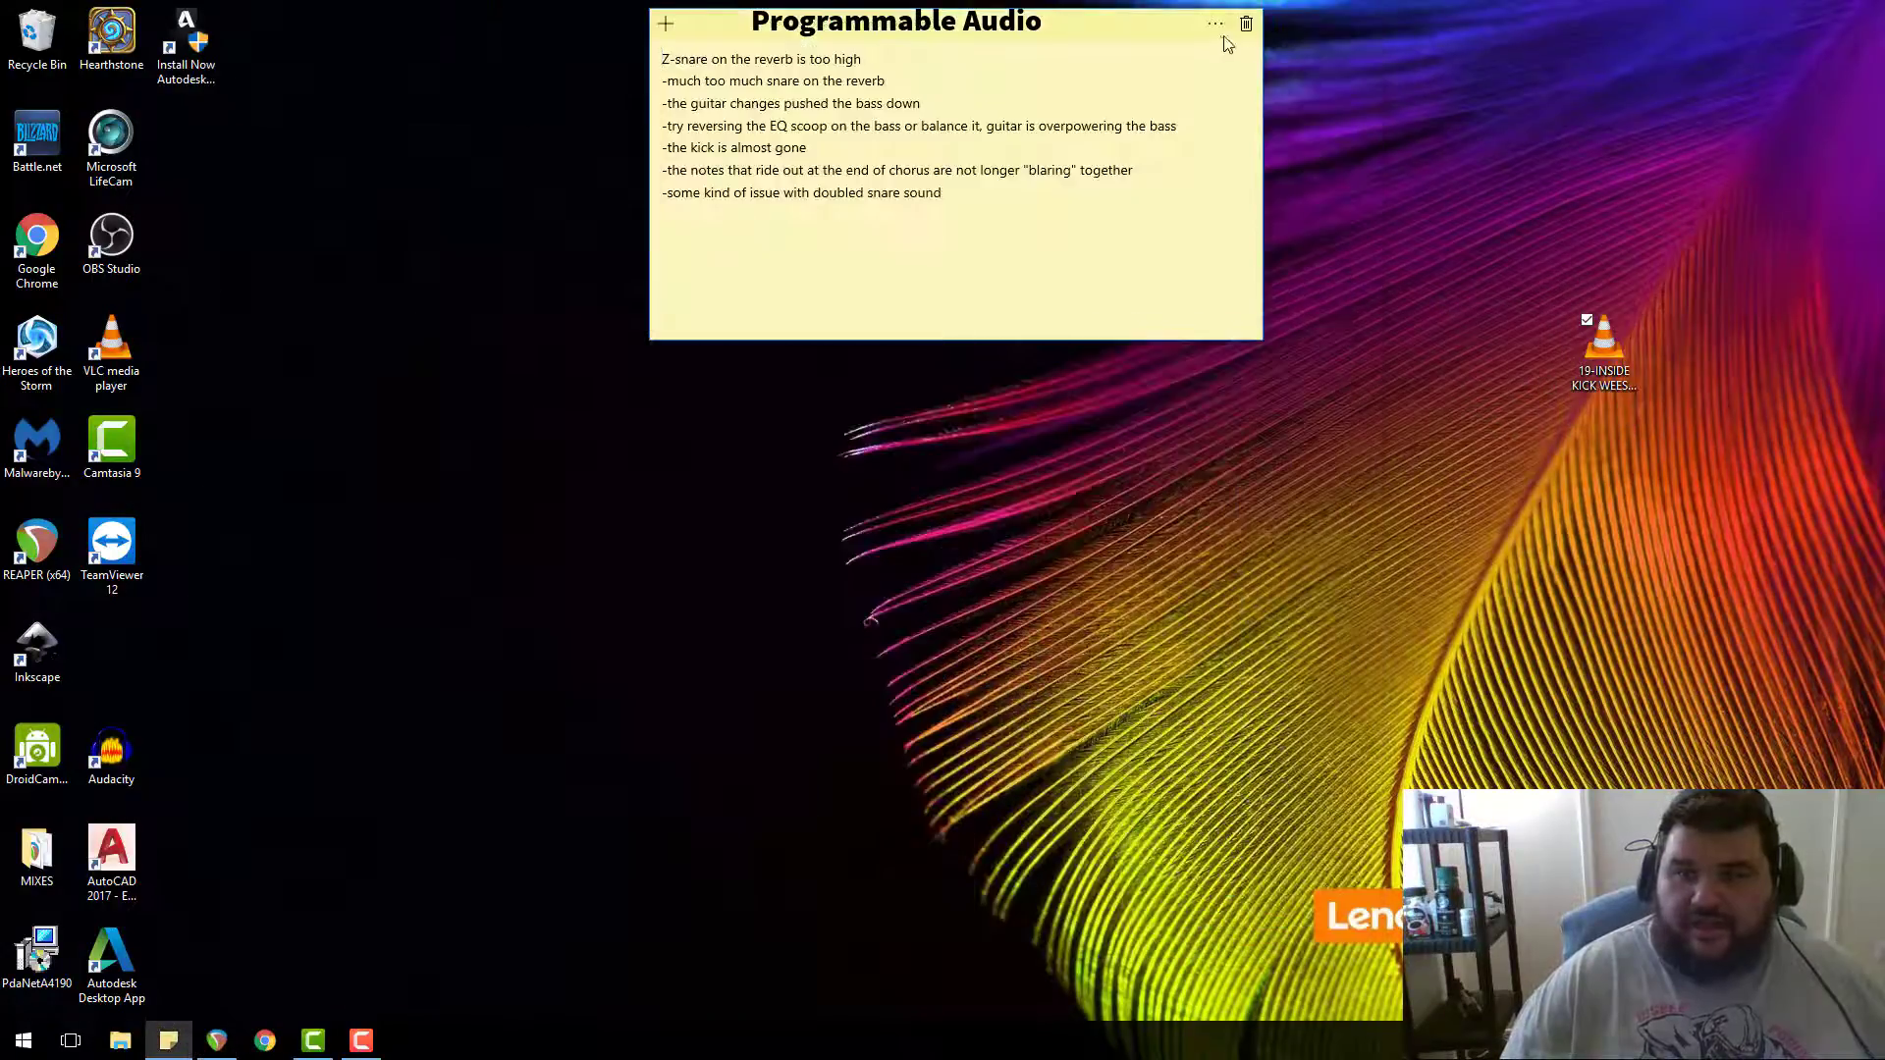
drag(1625, 359, 360, 461)
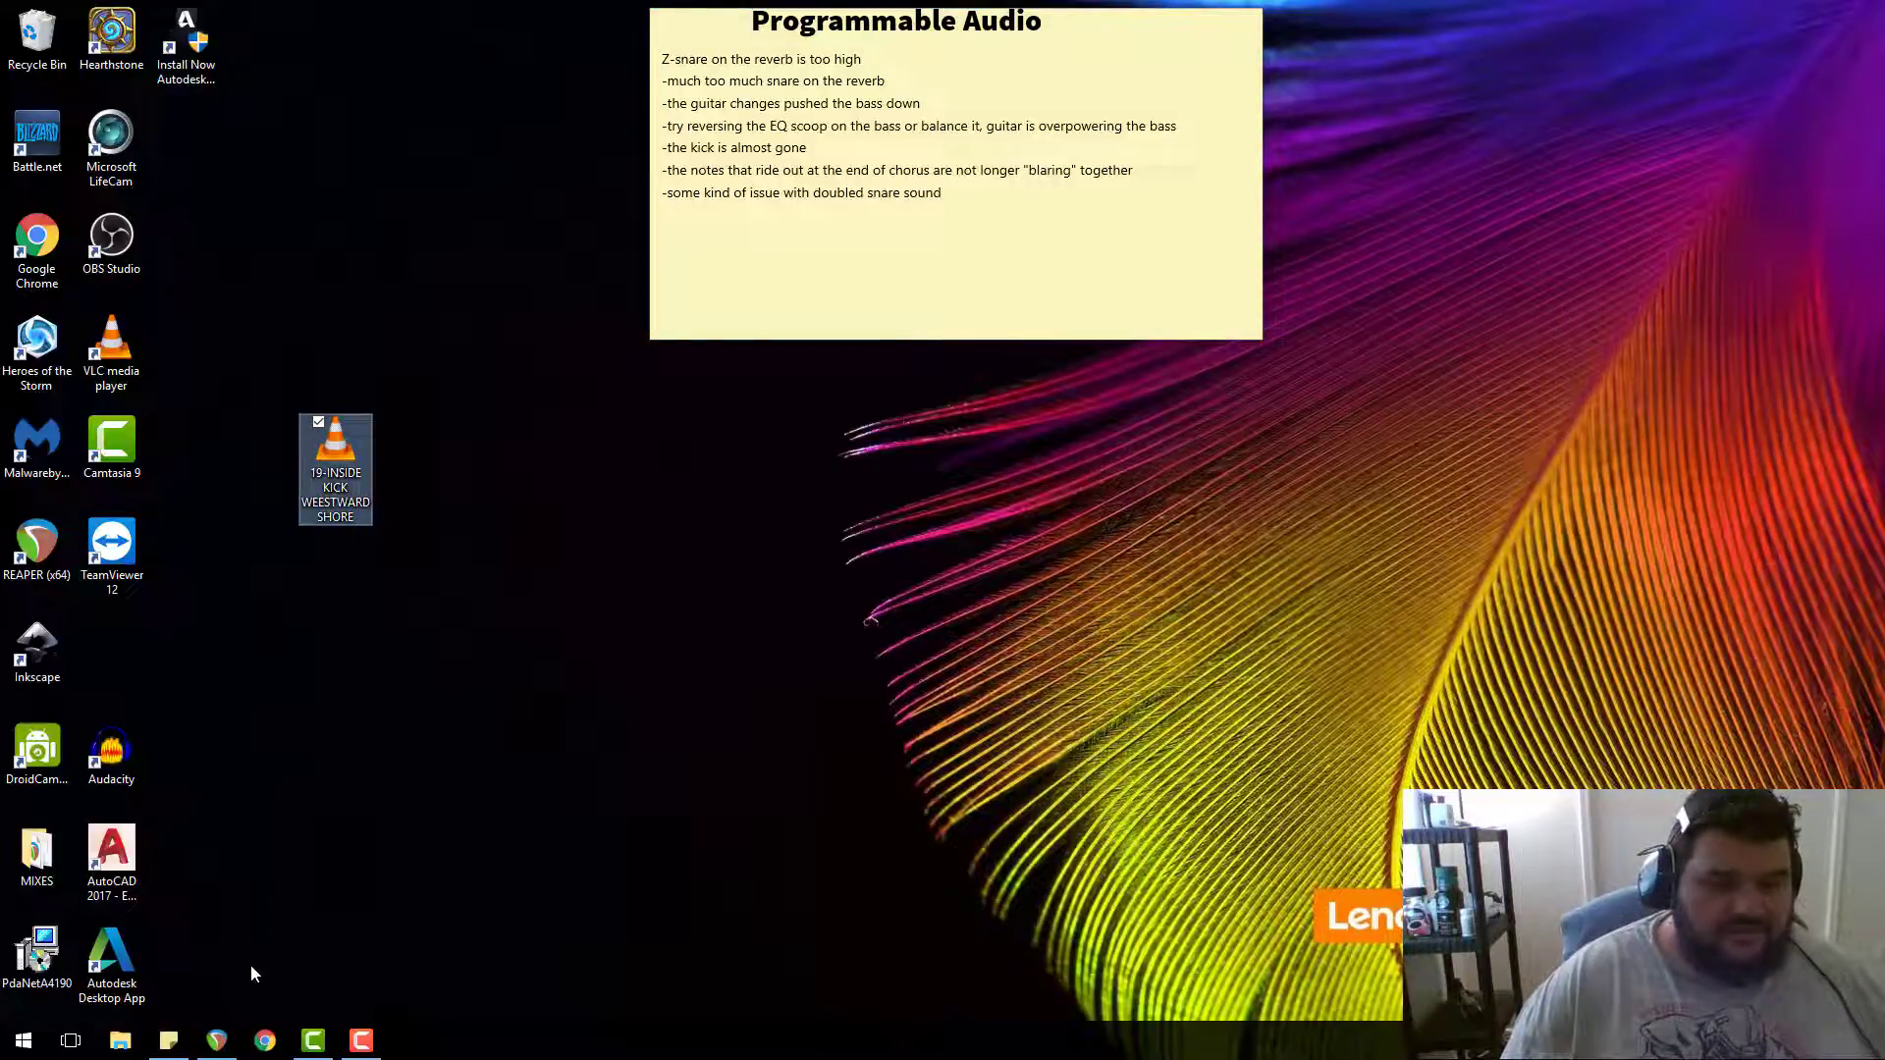
right_click(340, 440)
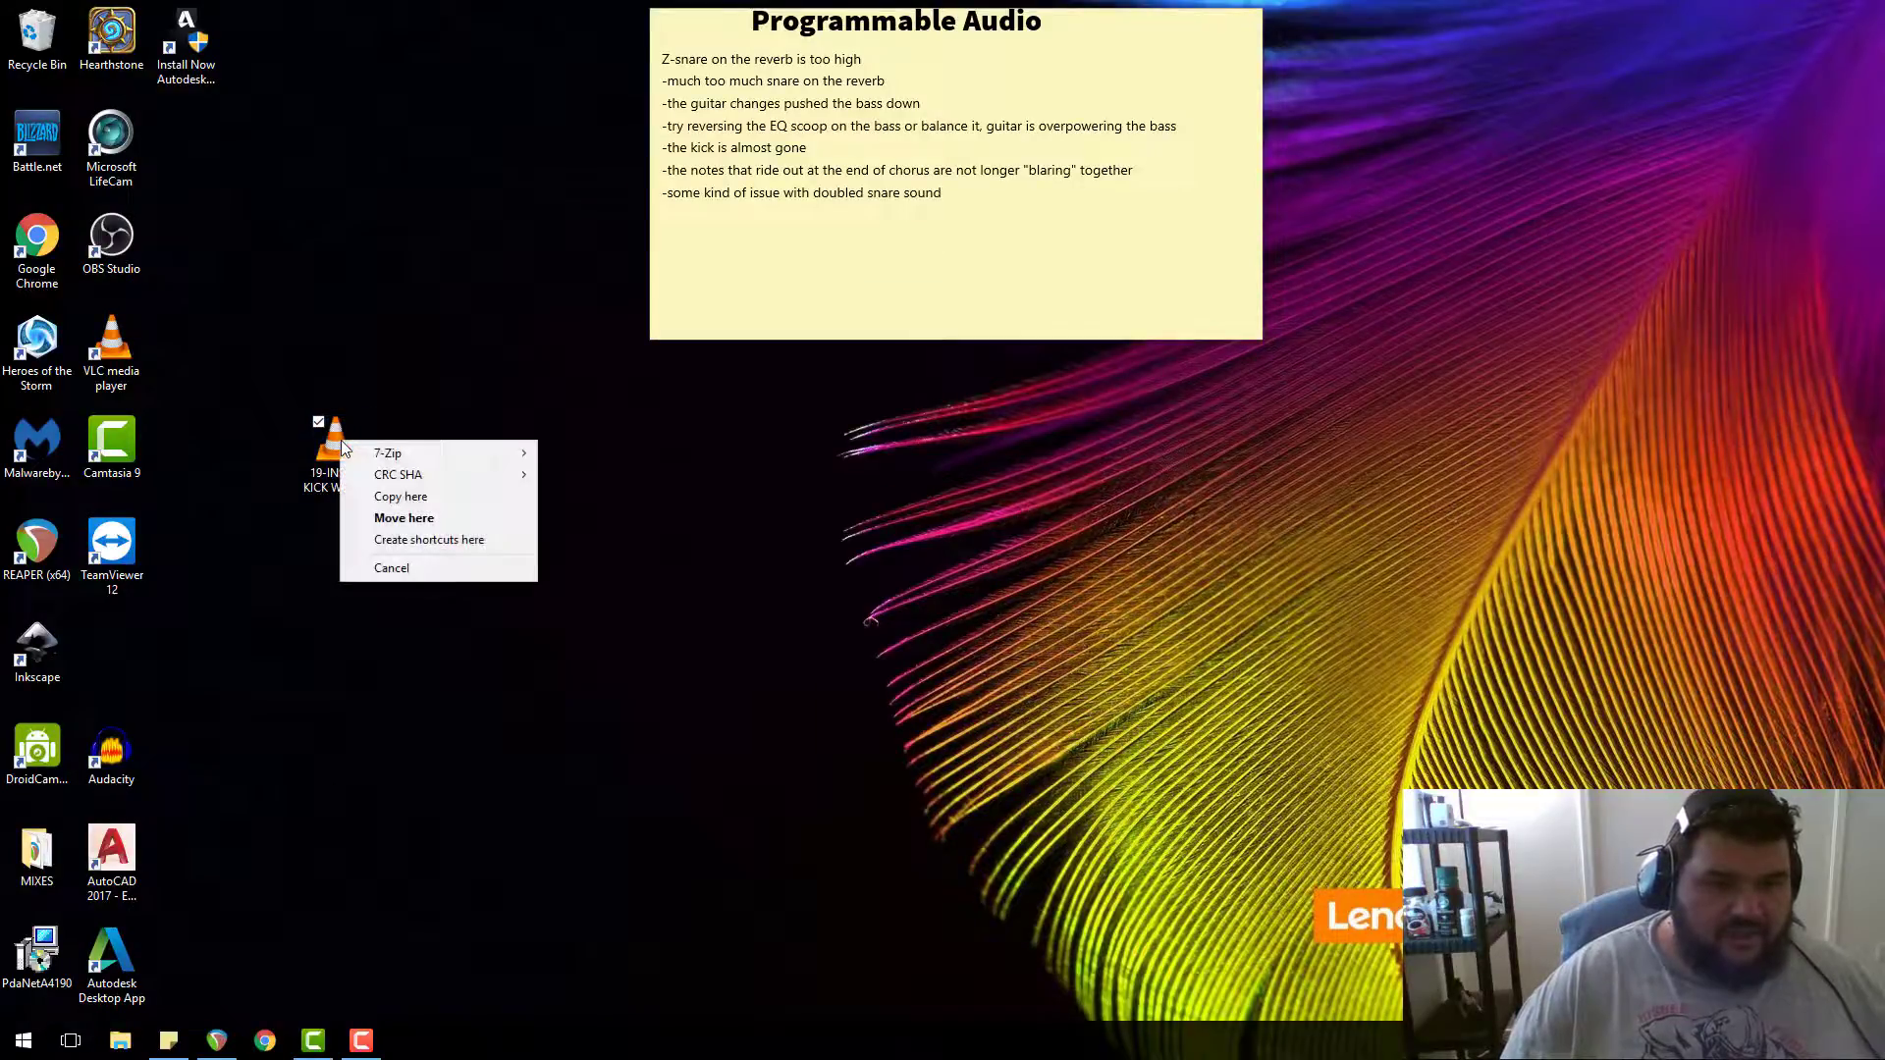
click(400, 495)
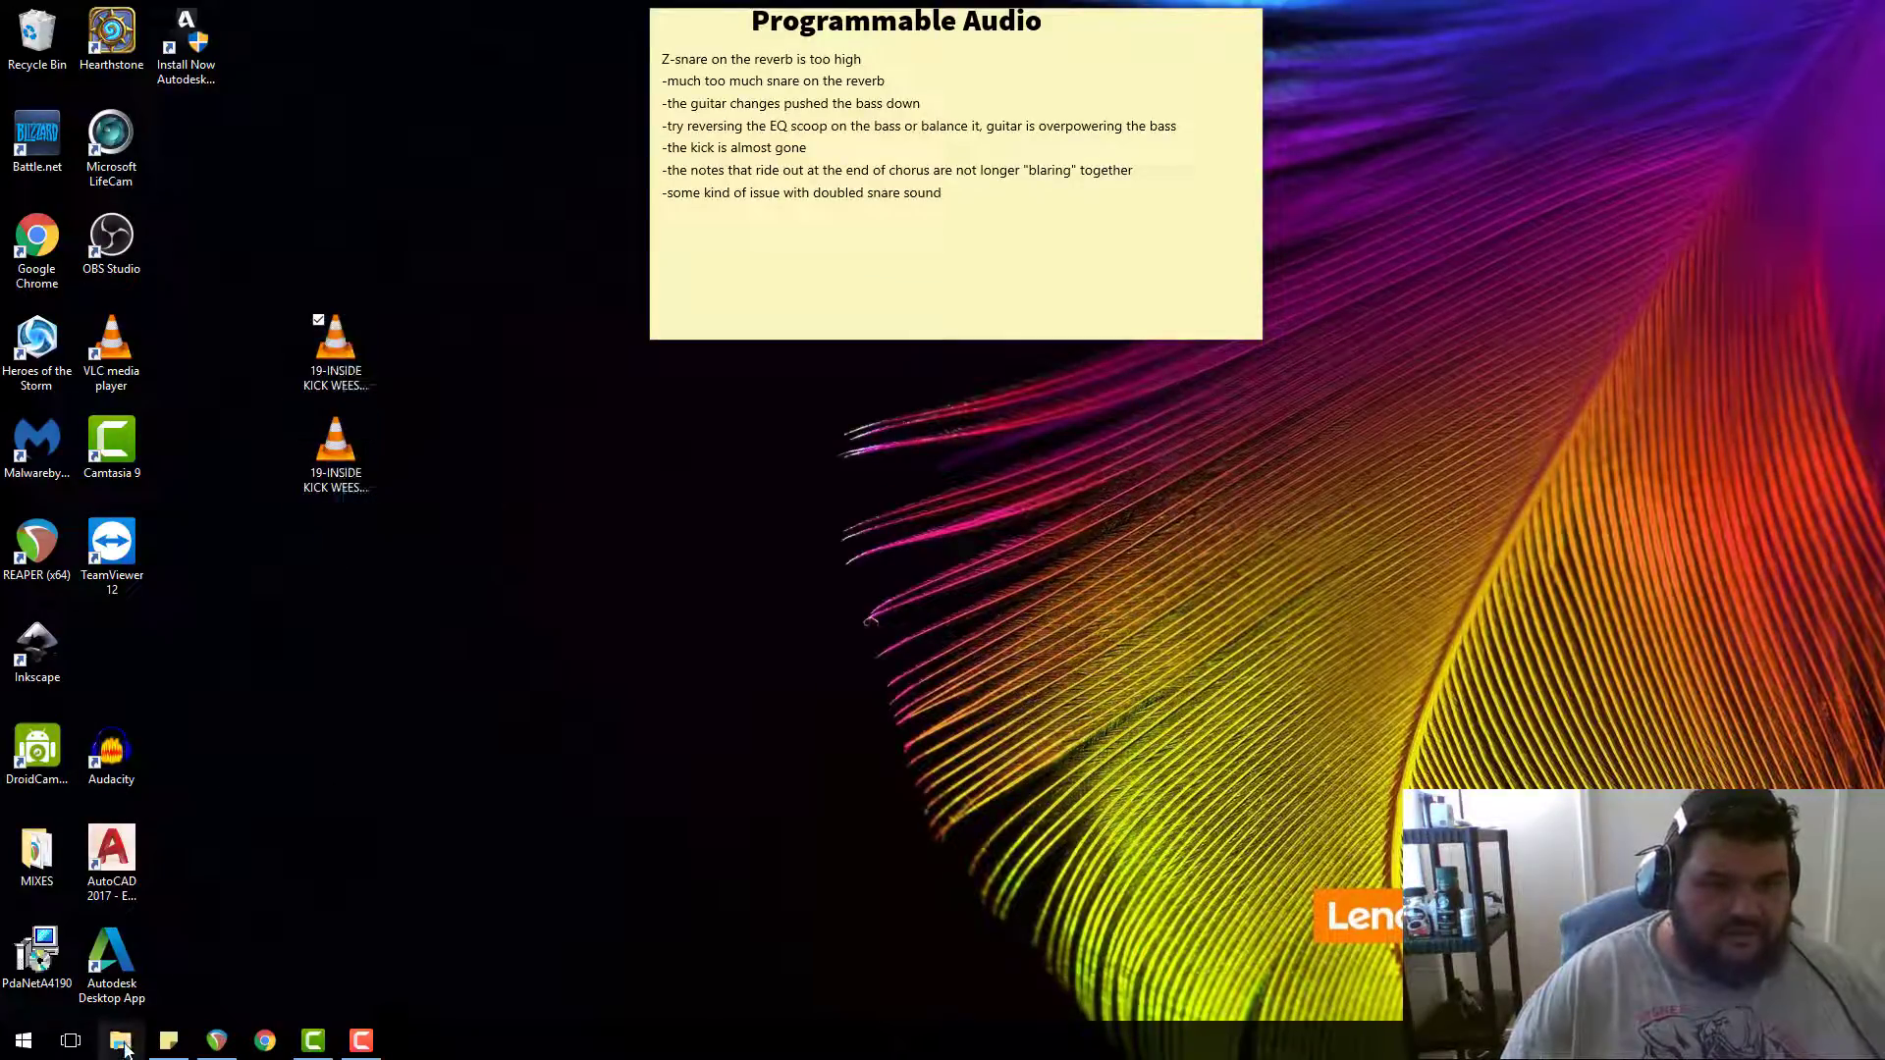
key(super+e)
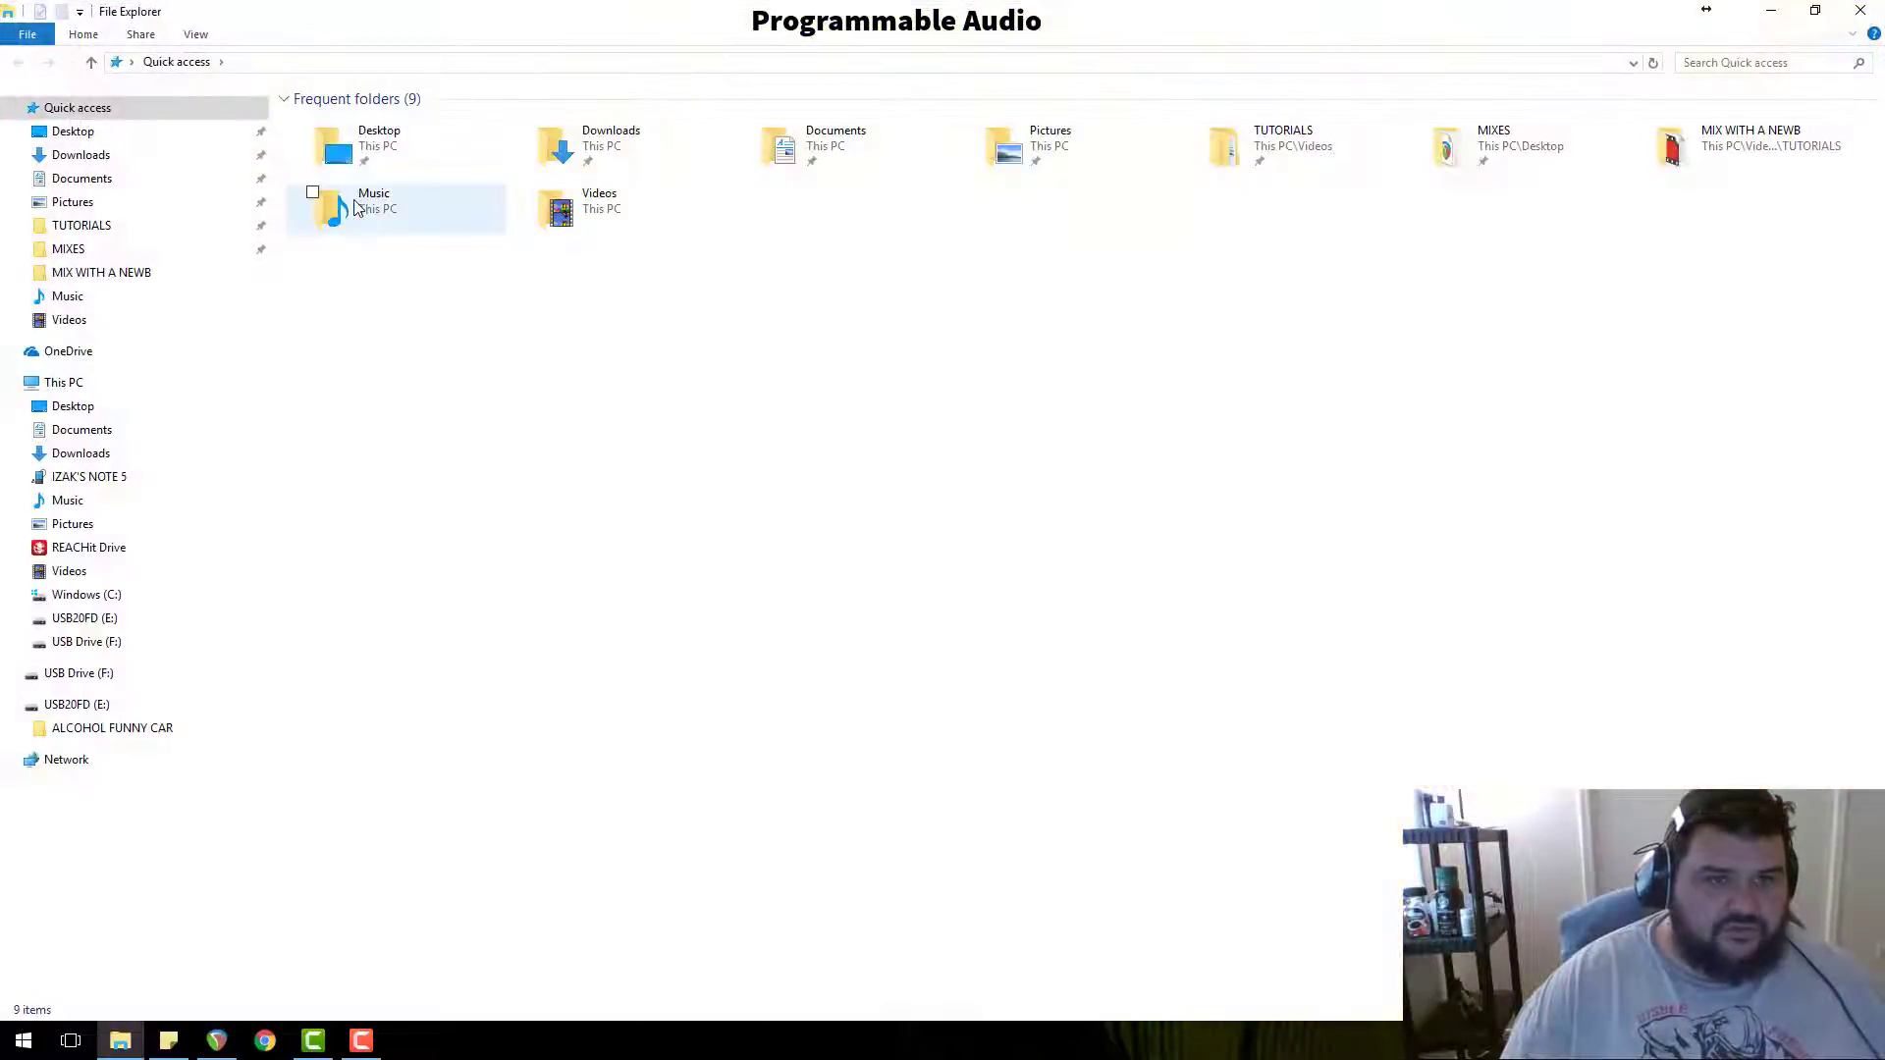
click(1777, 10)
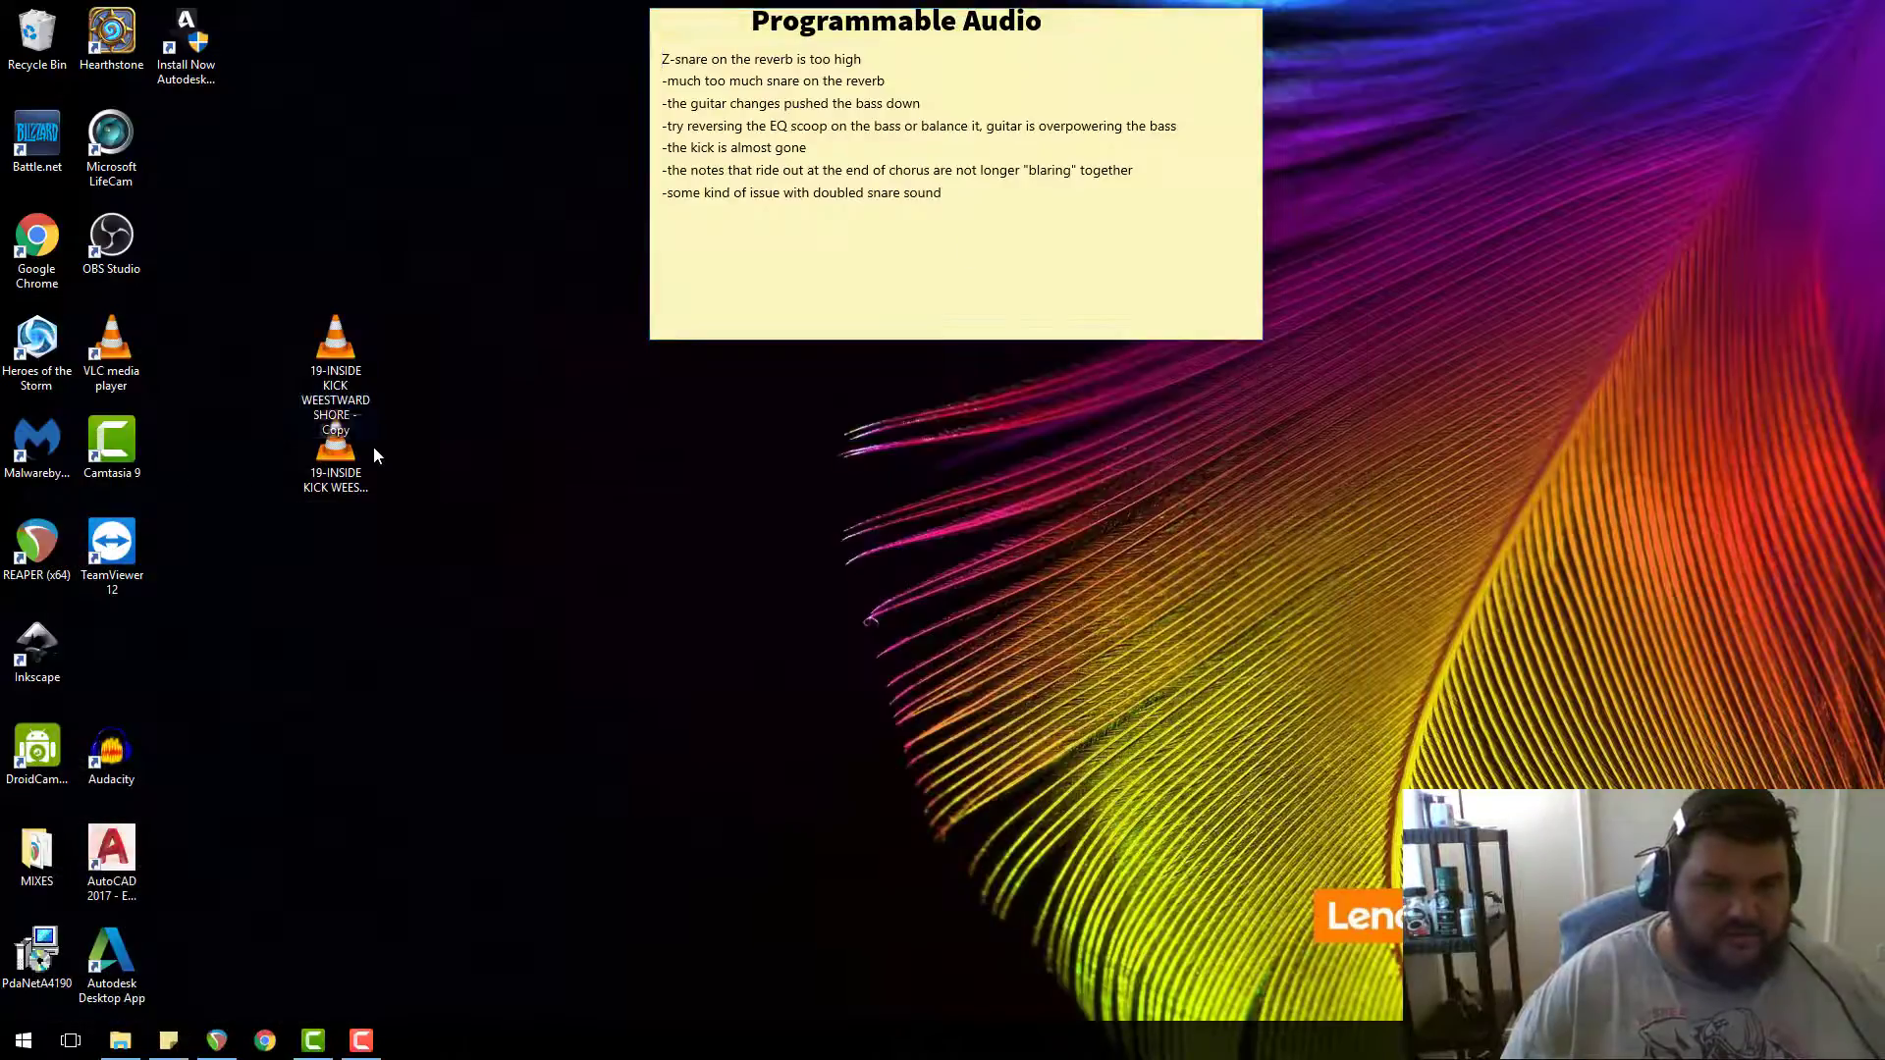
click(349, 366)
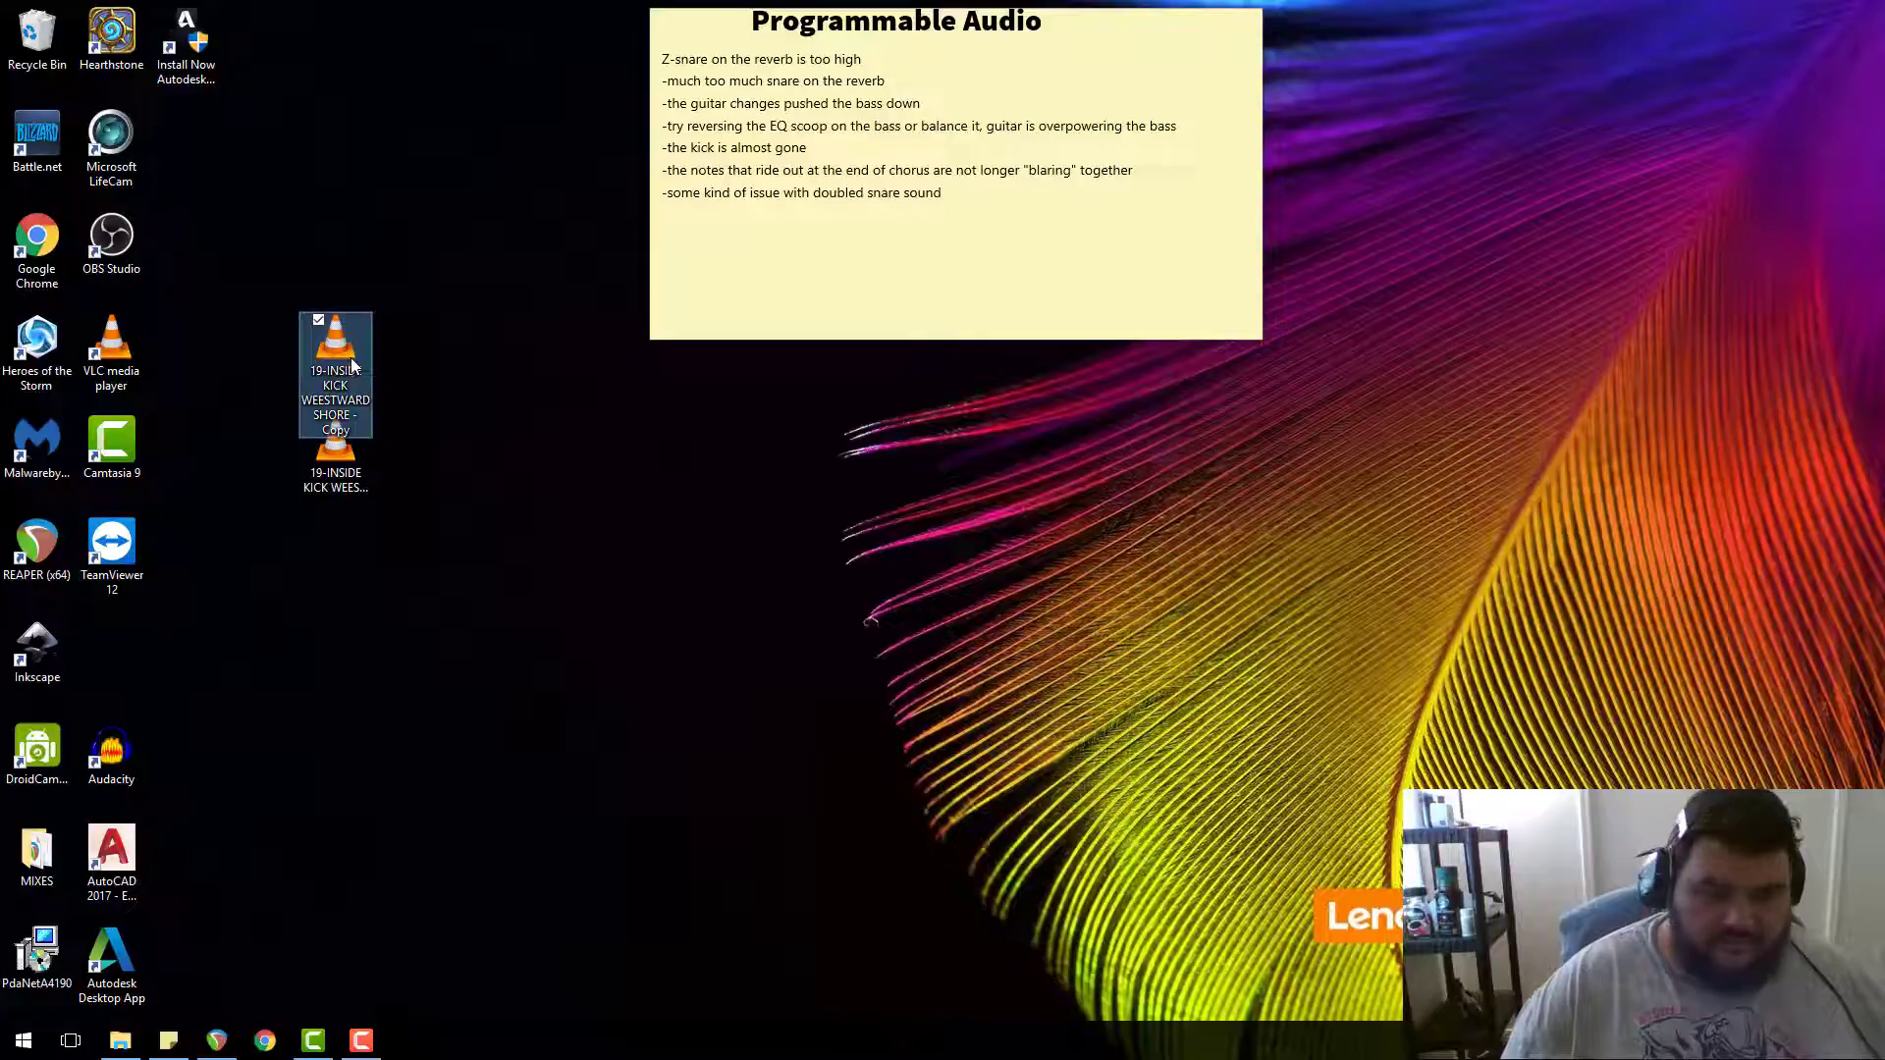
key(Delete)
Step: Copy the renamed kick file into the WESTWARD SHORE folder inside MIXES and return to the desktop
right_click(335, 449)
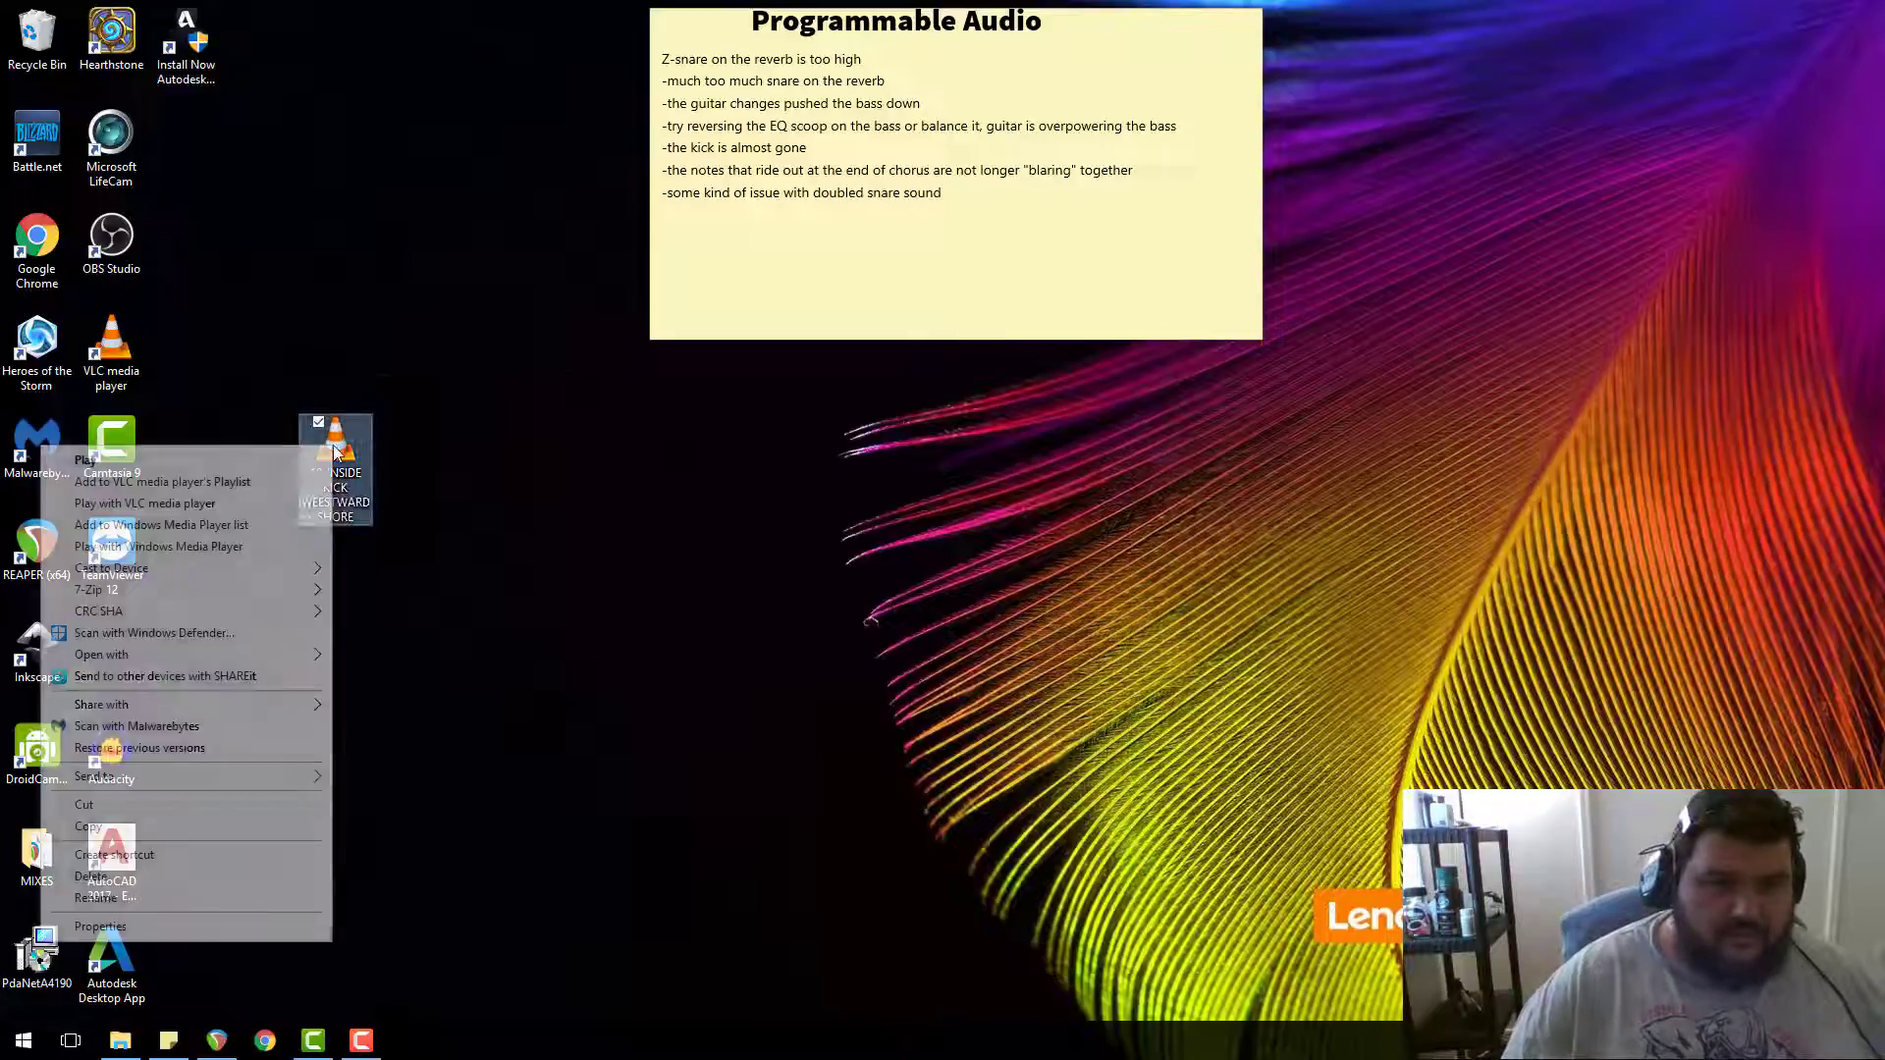
click(185, 828)
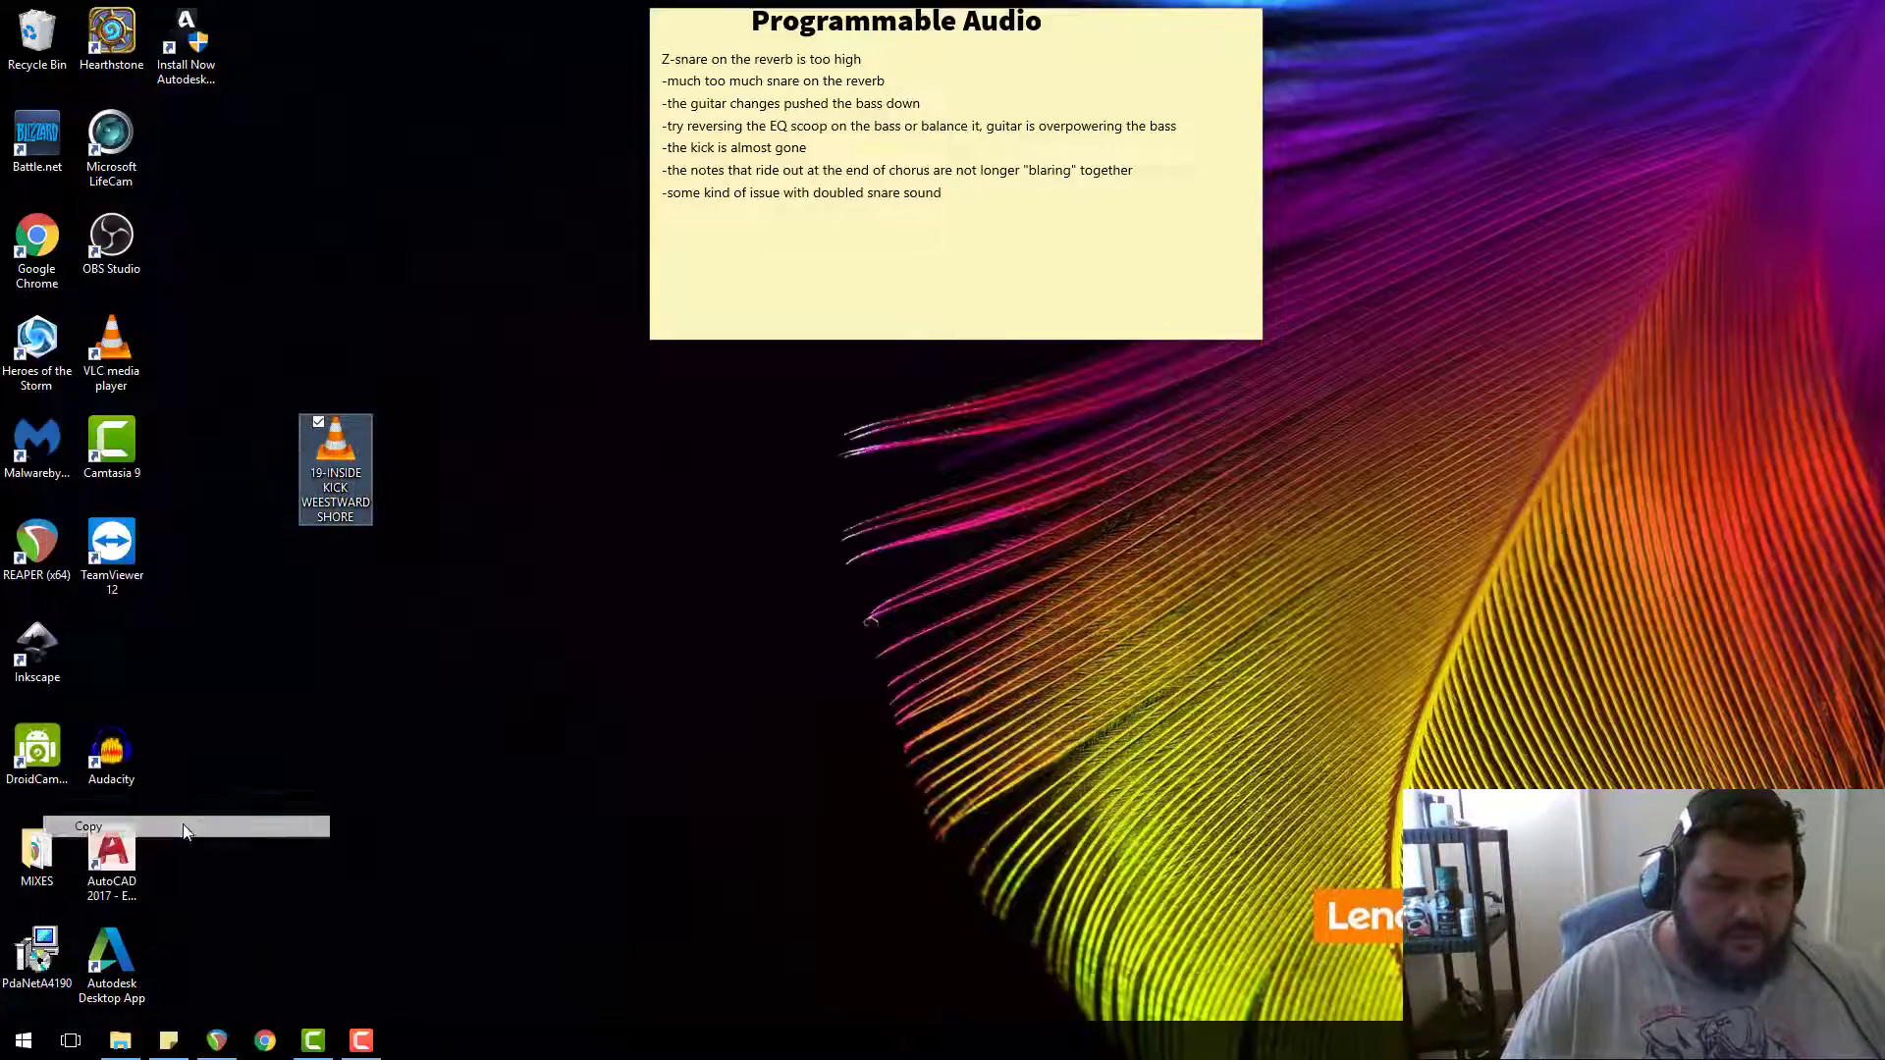
click(120, 1040)
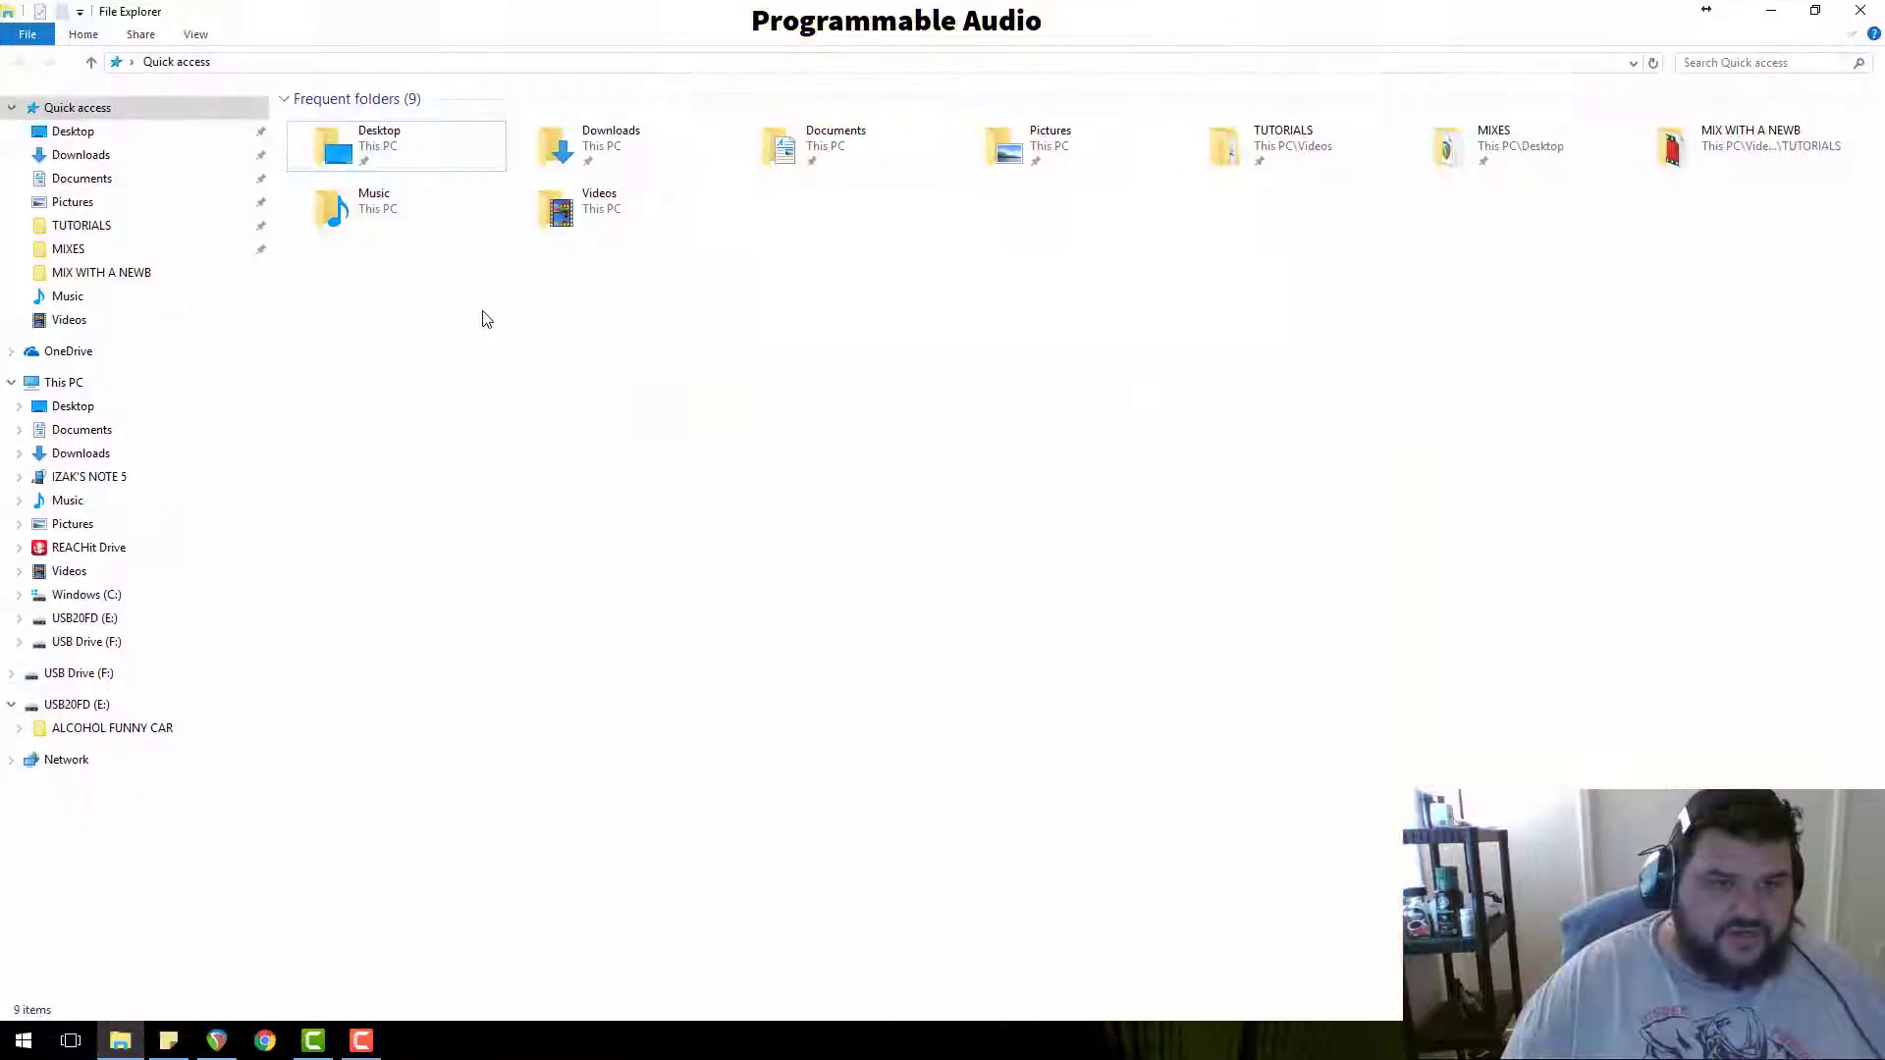
click(131, 247)
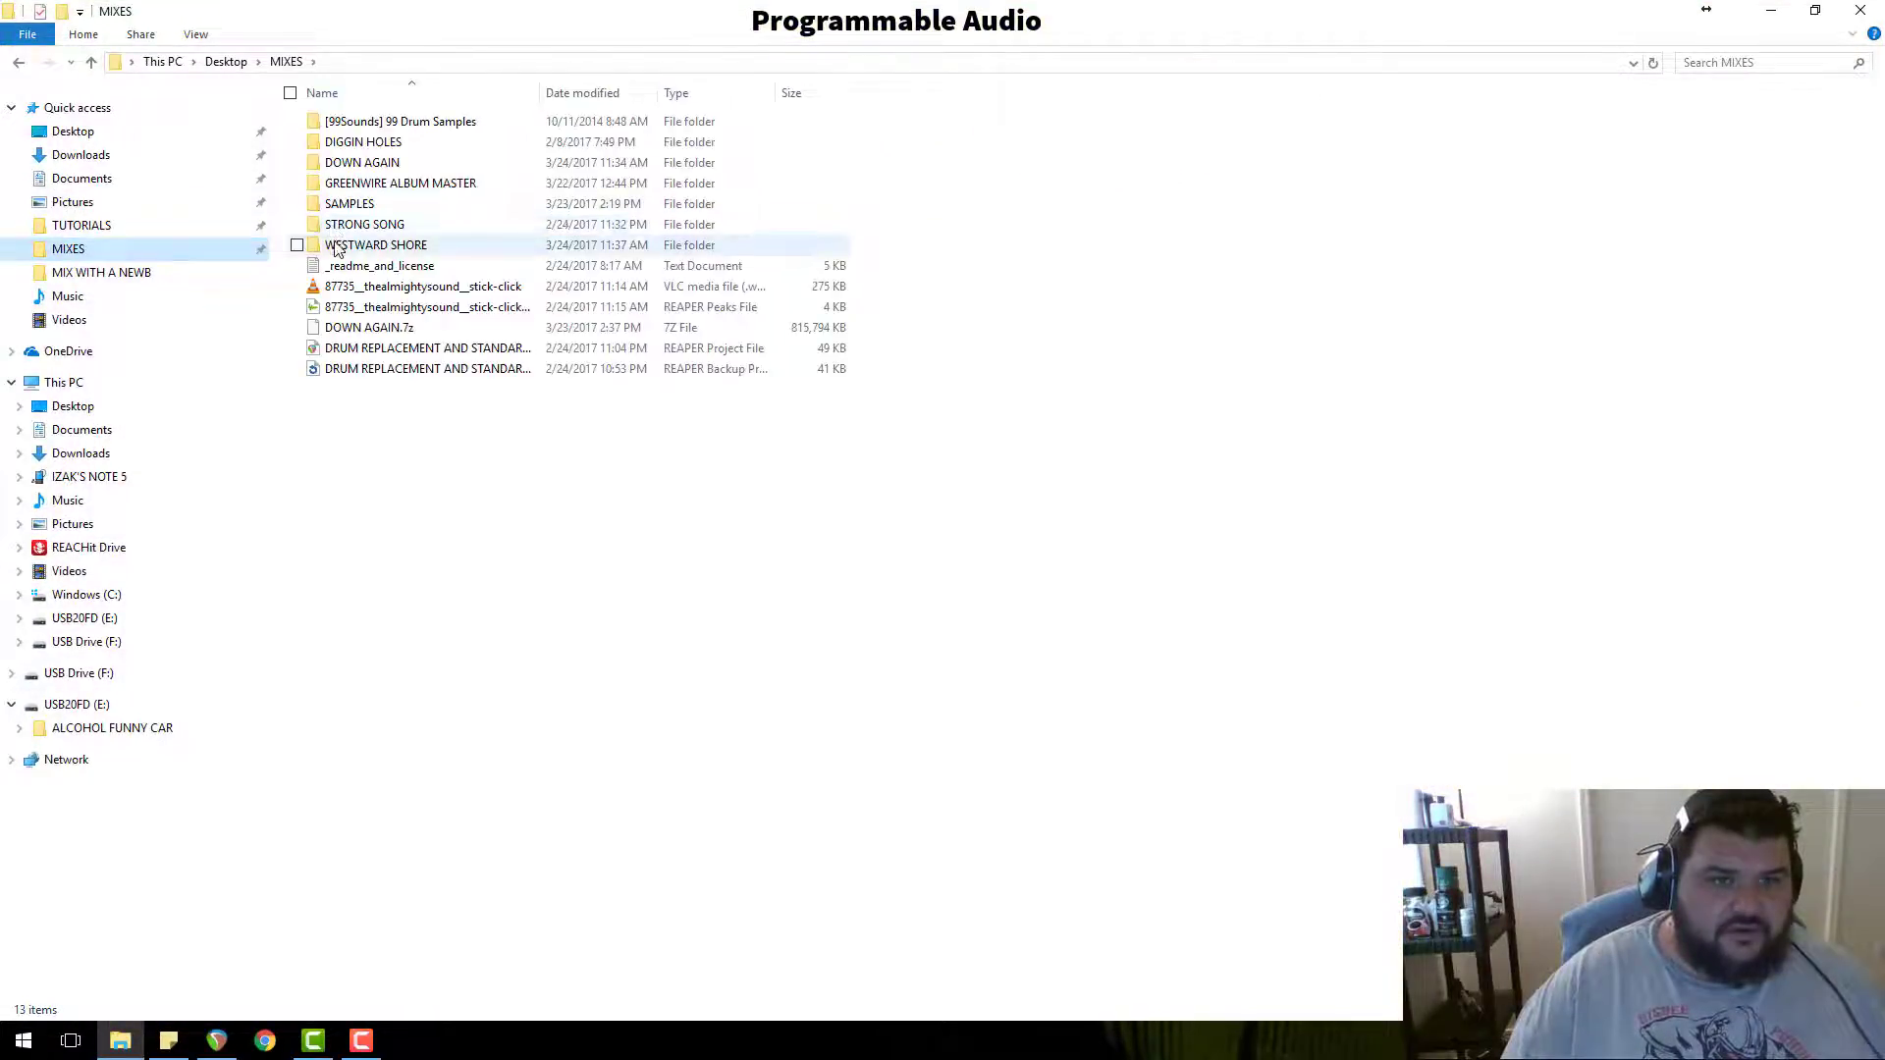
double_click(332, 244)
click(985, 291)
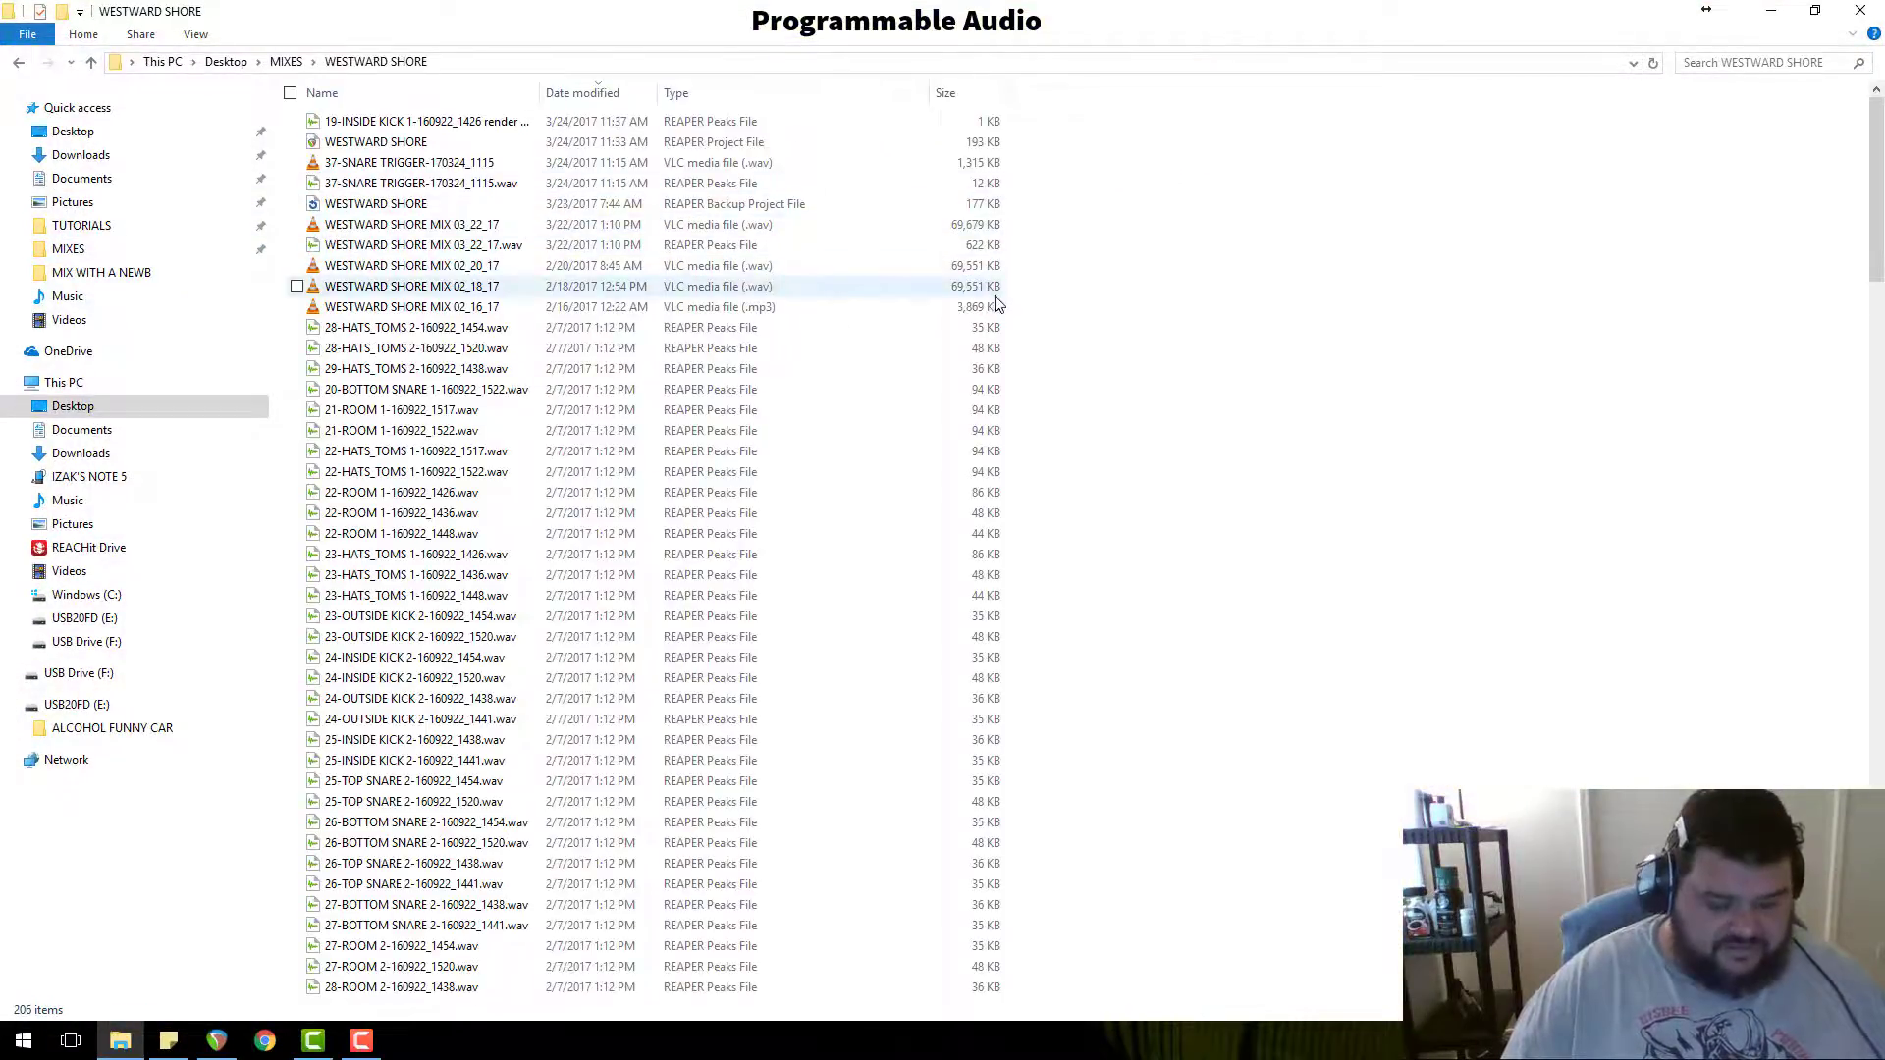
scroll(1052, 320, down, 15)
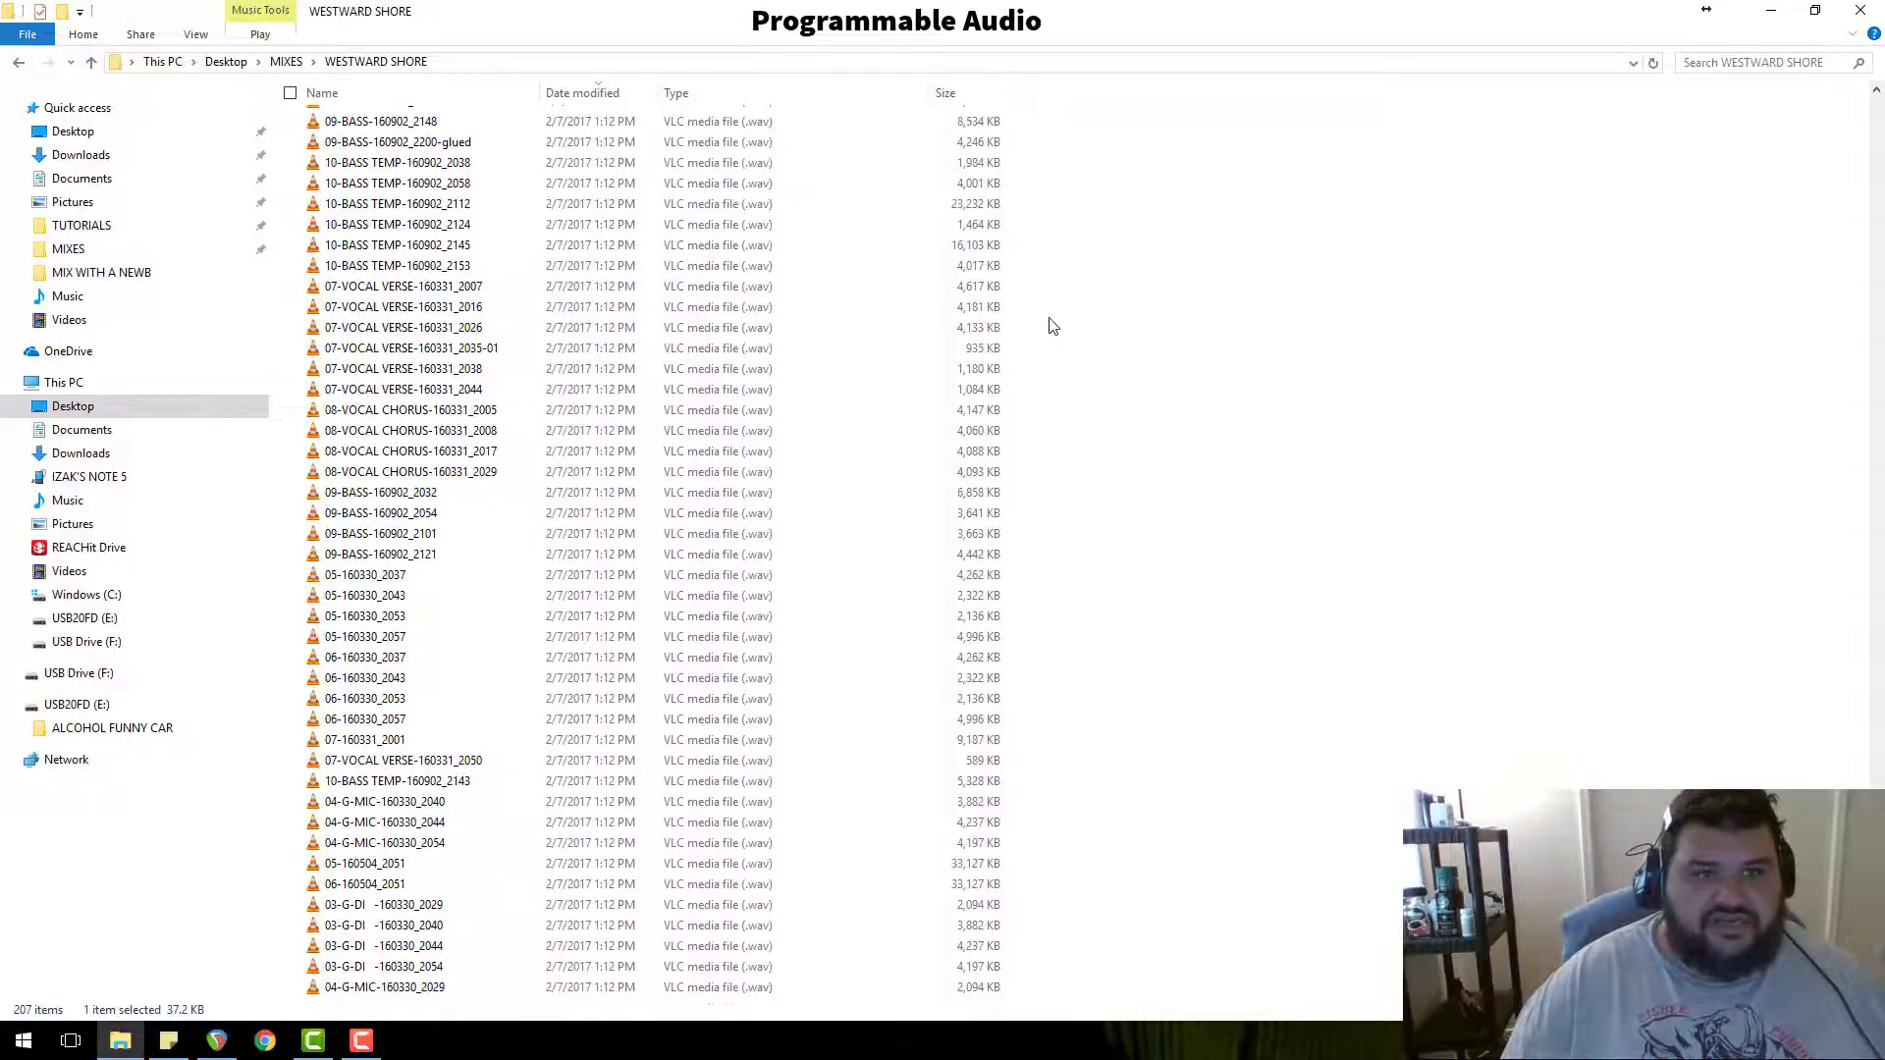
scroll(1061, 324, up, 5)
key(super+d)
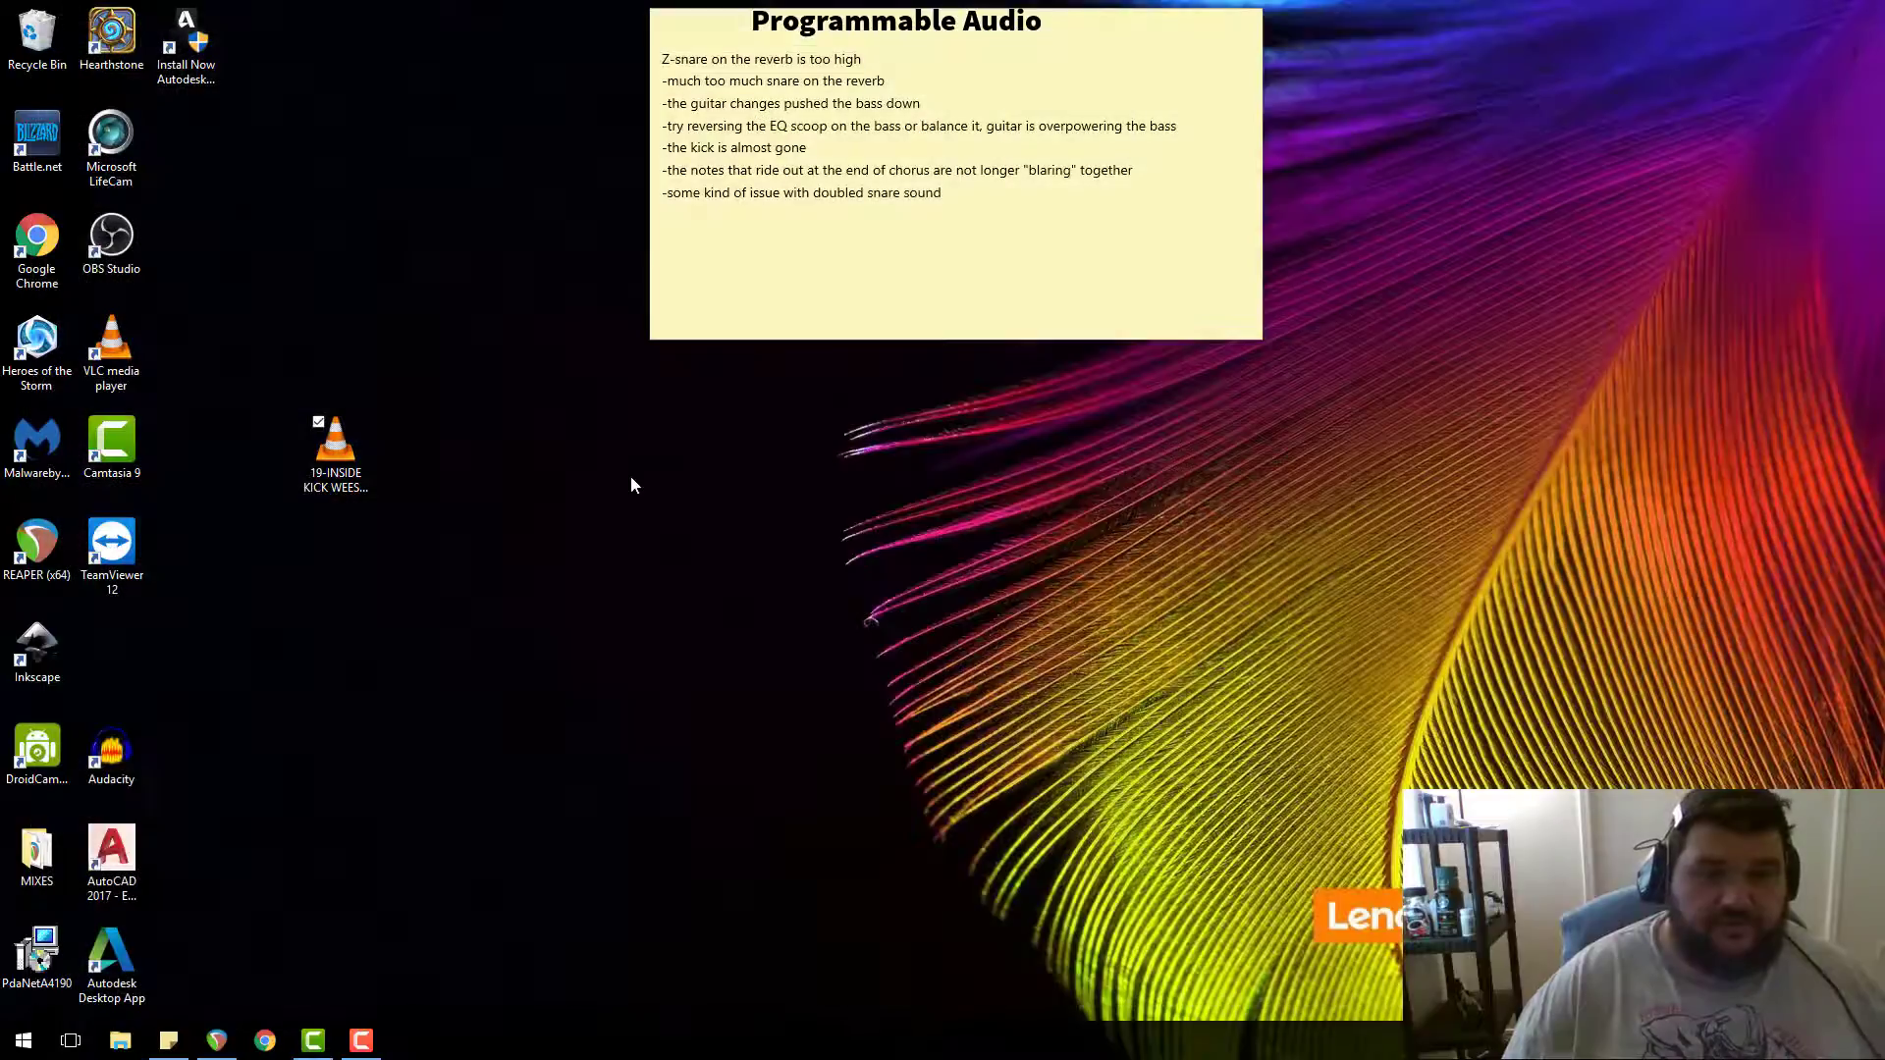
Step: Switch back to REAPER and maximize the WESTWARD SHORE project window with the isolated kick hit in view
click(214, 1043)
click(1310, 20)
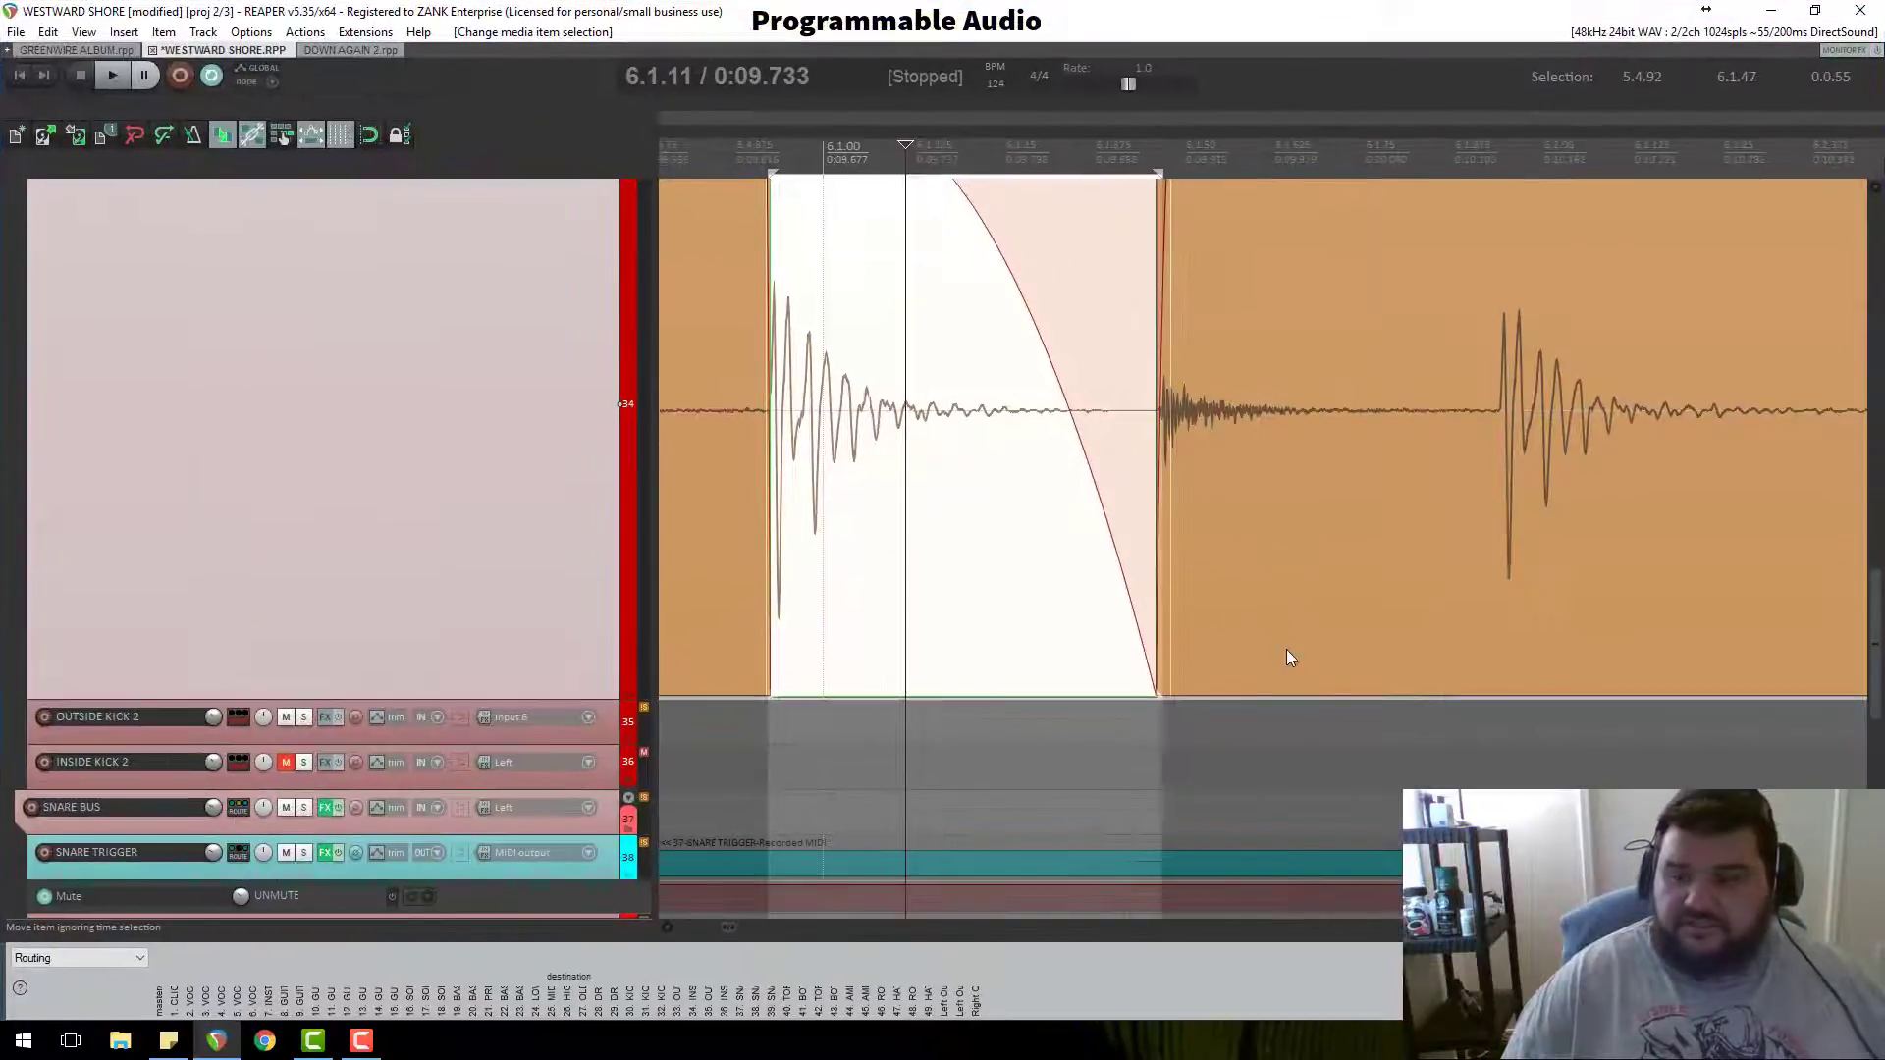
scroll(962, 372, up, 3)
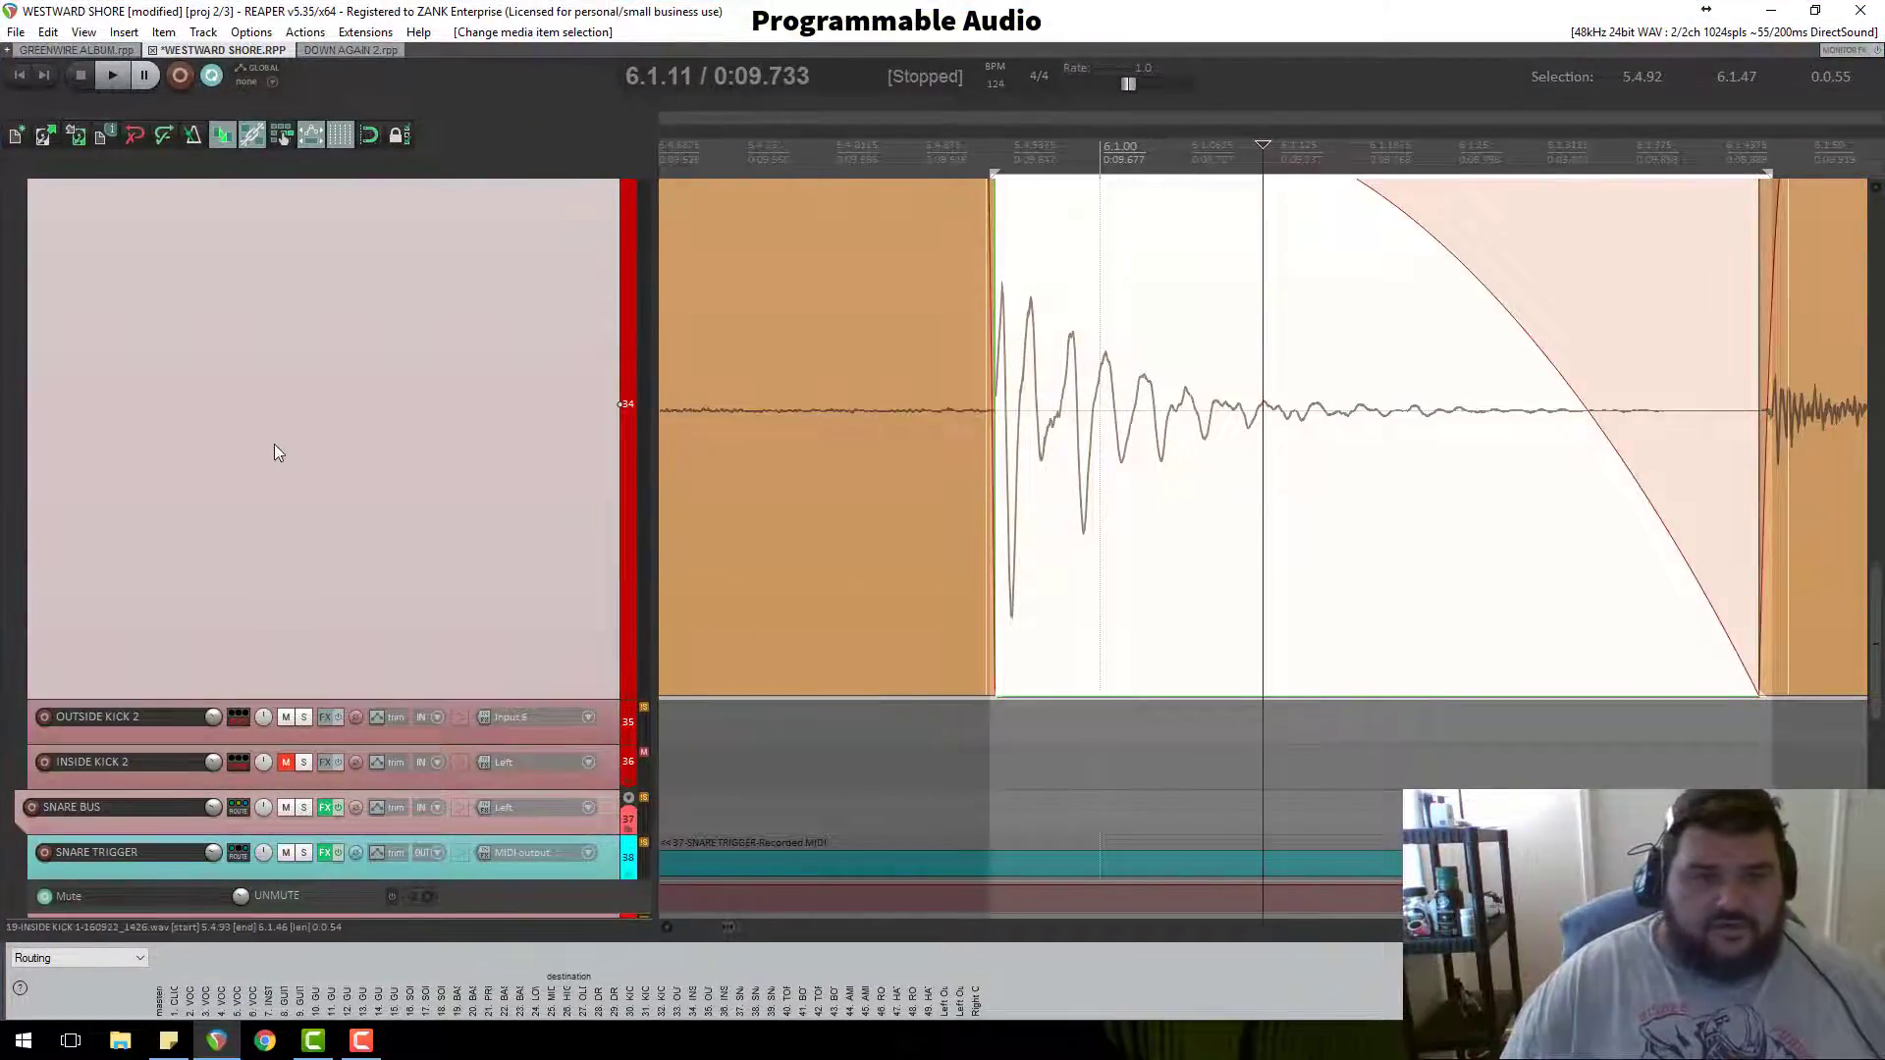
scroll(274, 444, up, 2)
Step: Remove the send from the INSIDE KICK 1 track to the DRUM BUS folder
scroll(1046, 481, down, 4)
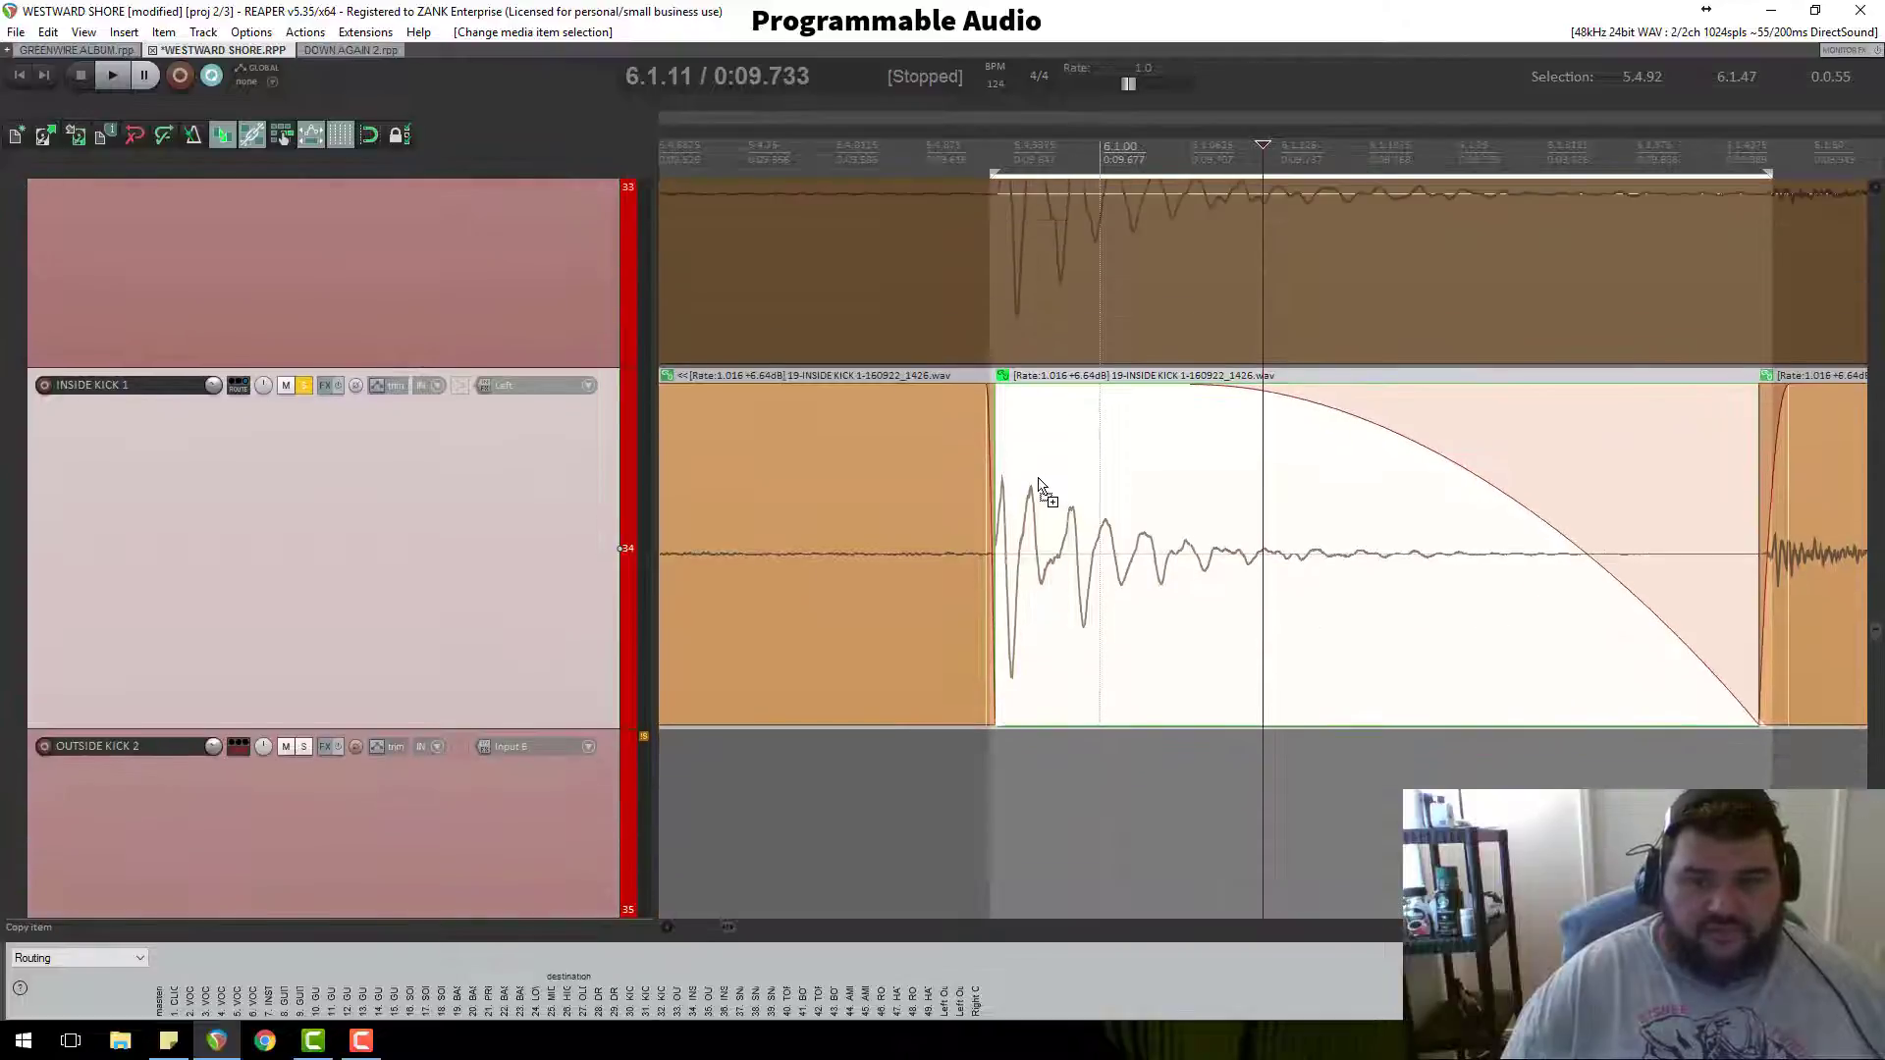
scroll(1089, 481, down, 6)
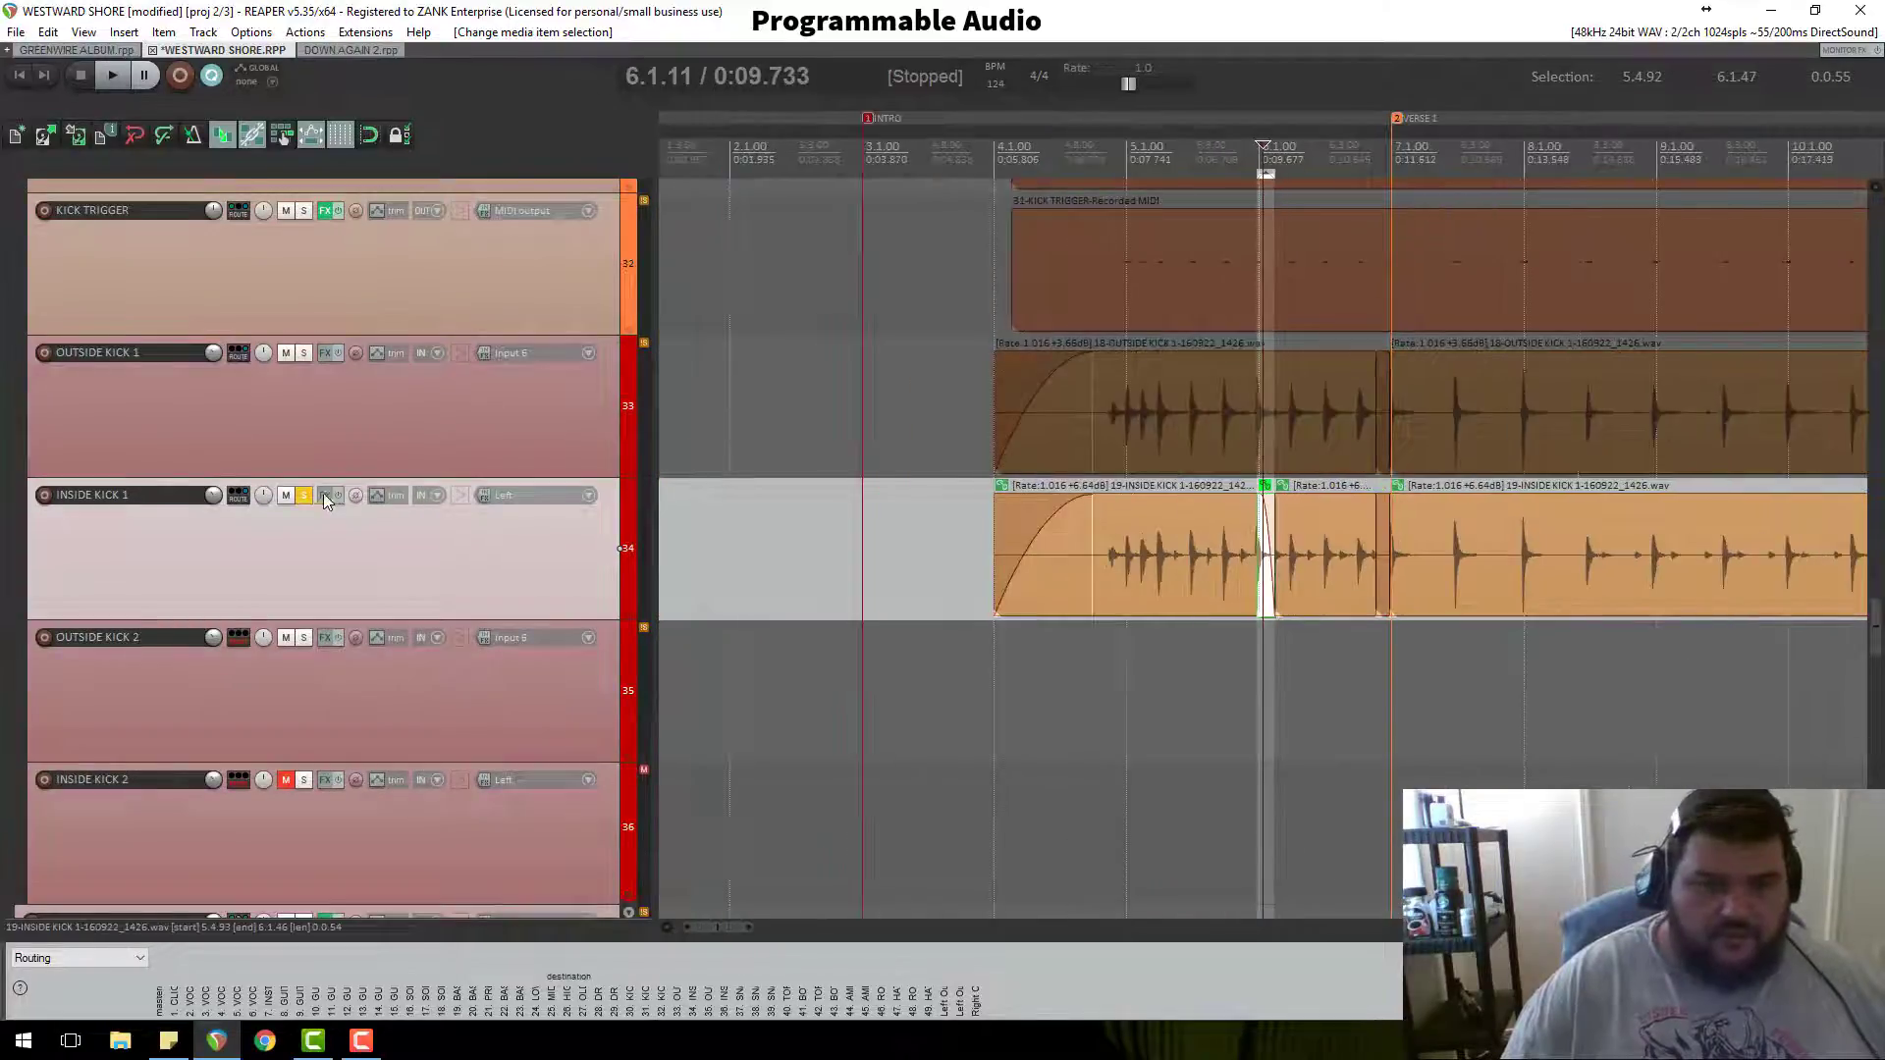
right_click(237, 495)
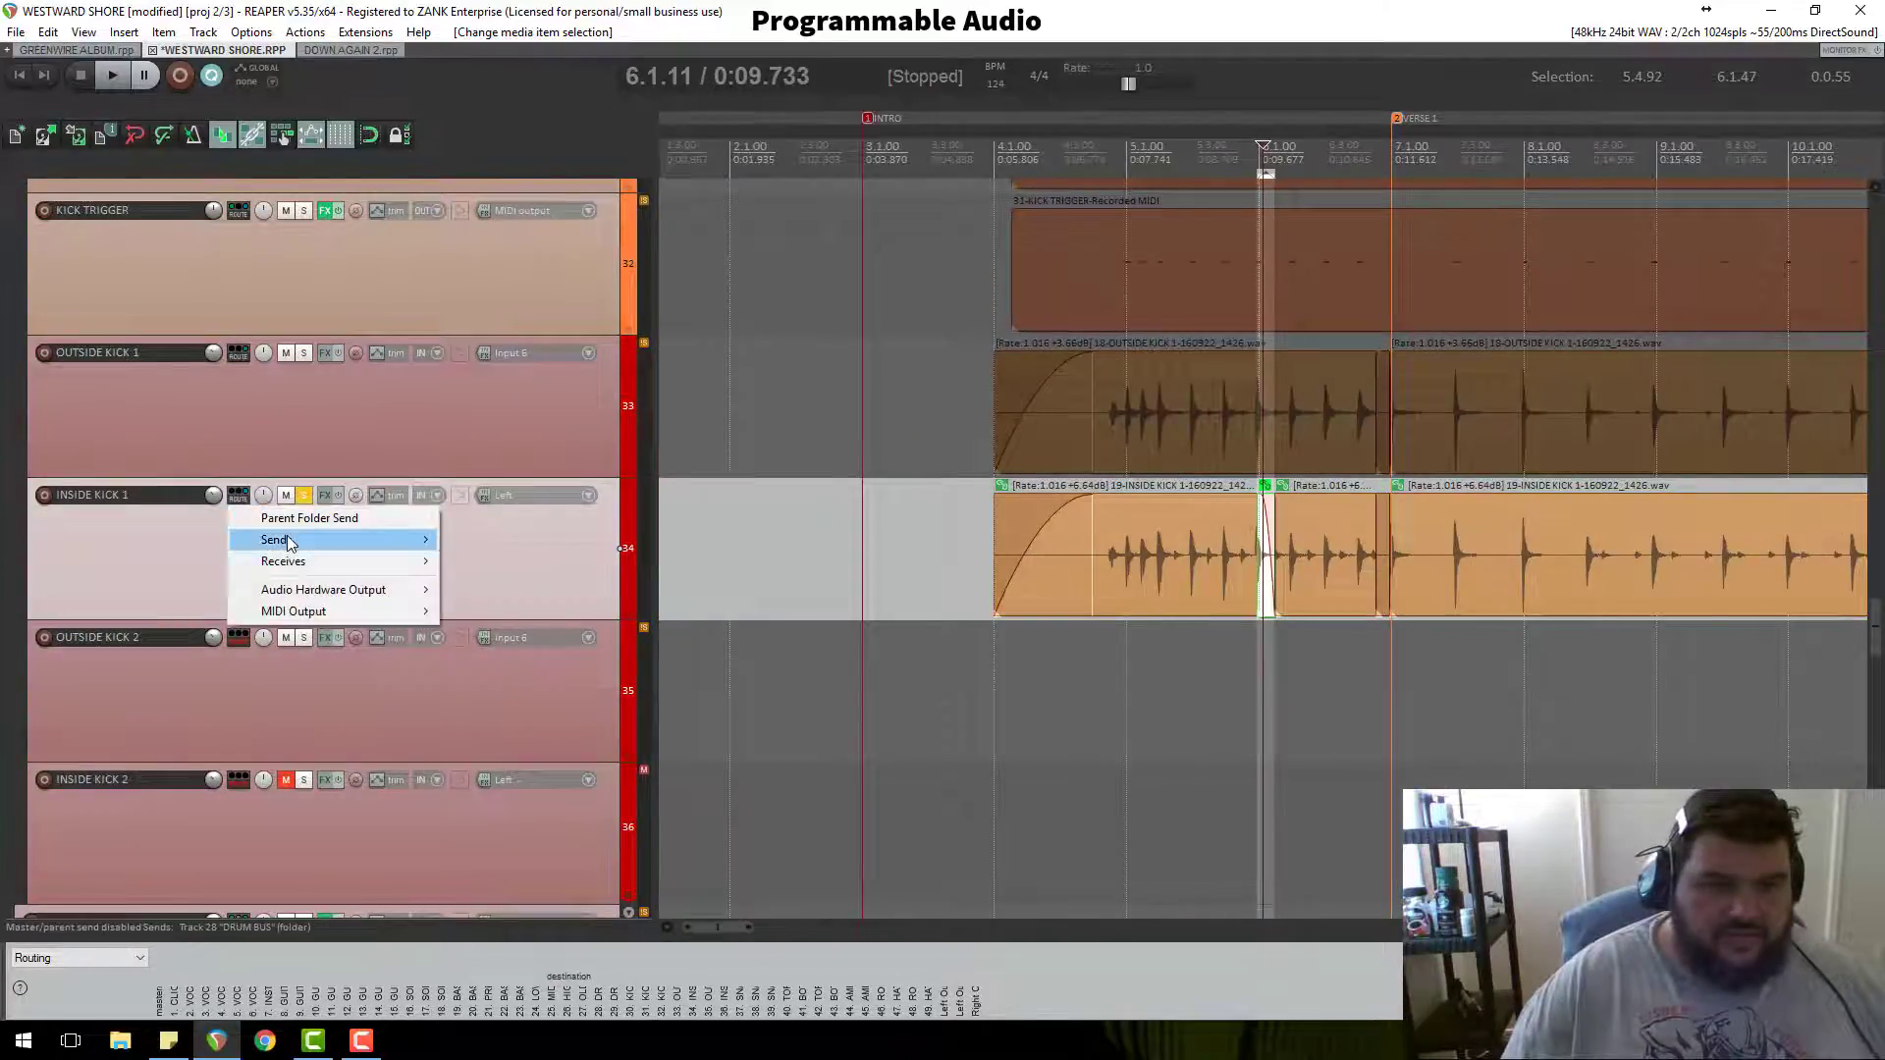
mouse_move(276, 539)
click(493, 662)
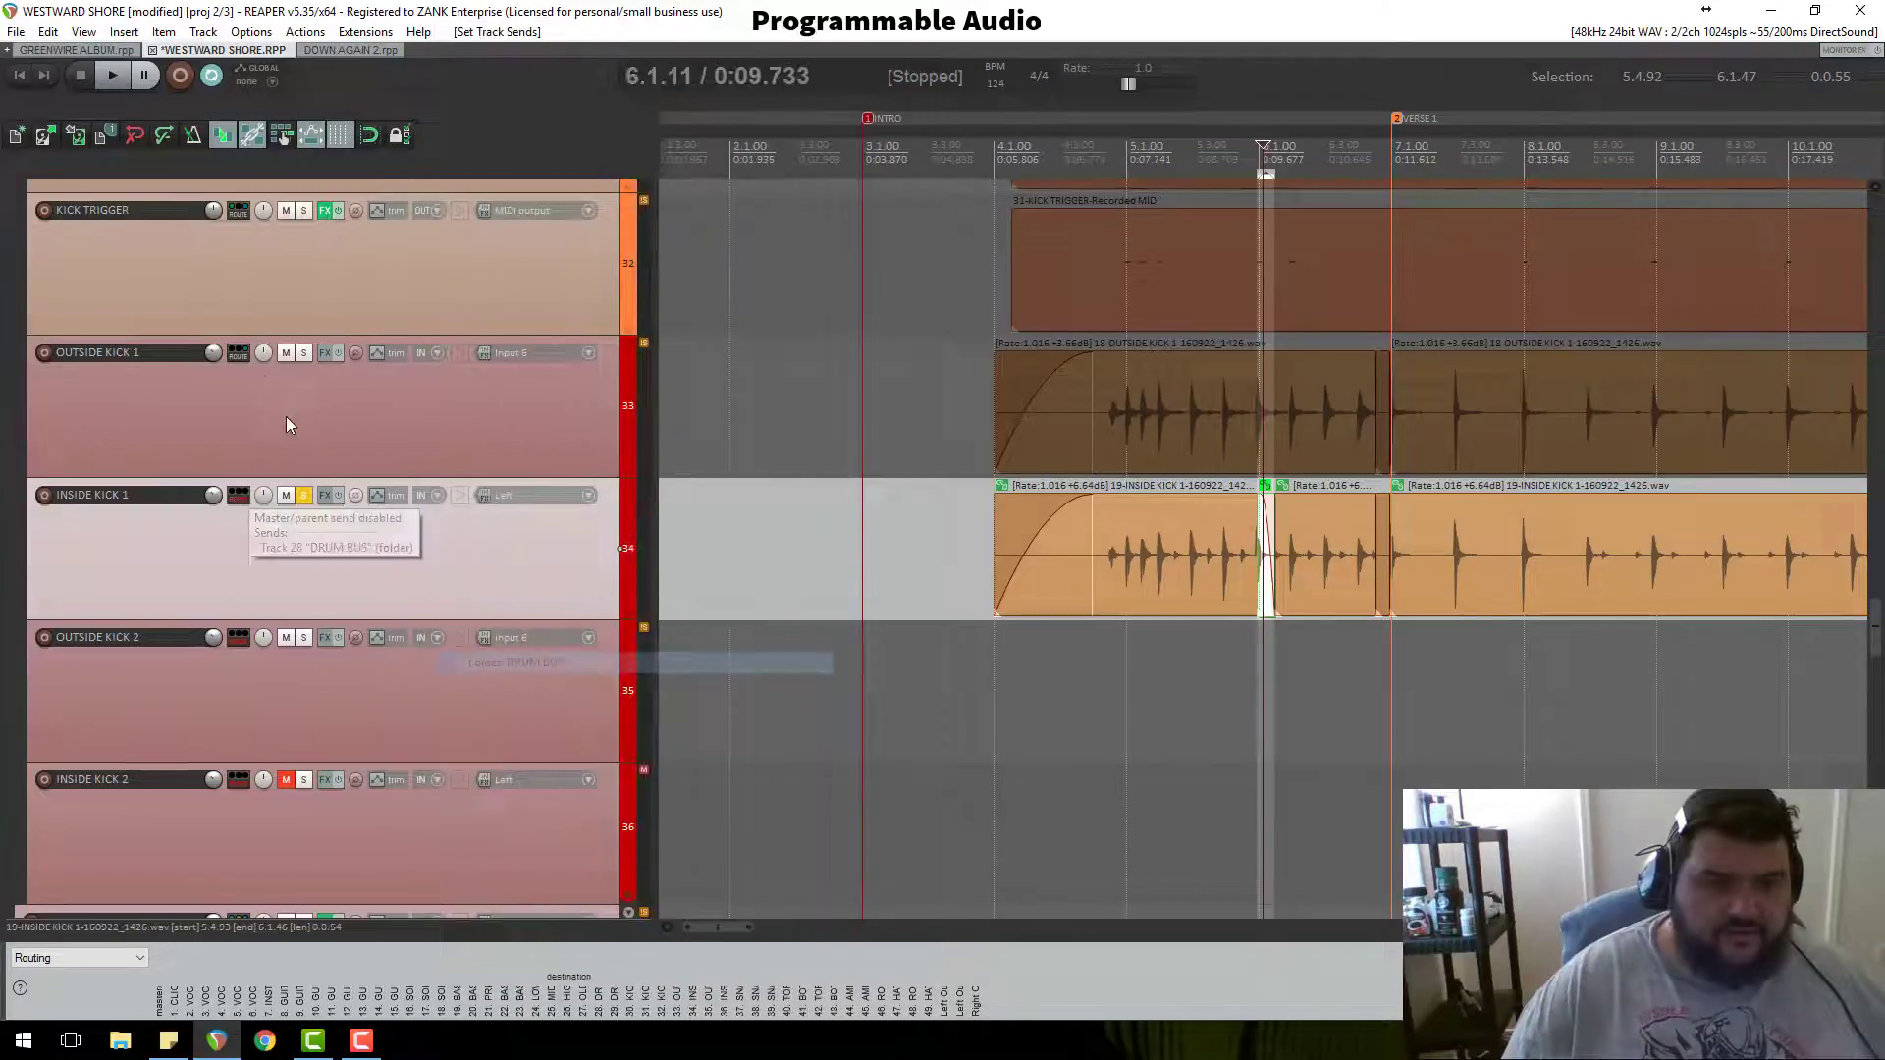
Step: Remove the send from the OUTSIDE KICK 1 track to the DRUM BUS folder
right_click(233, 352)
click(206, 368)
right_click(238, 352)
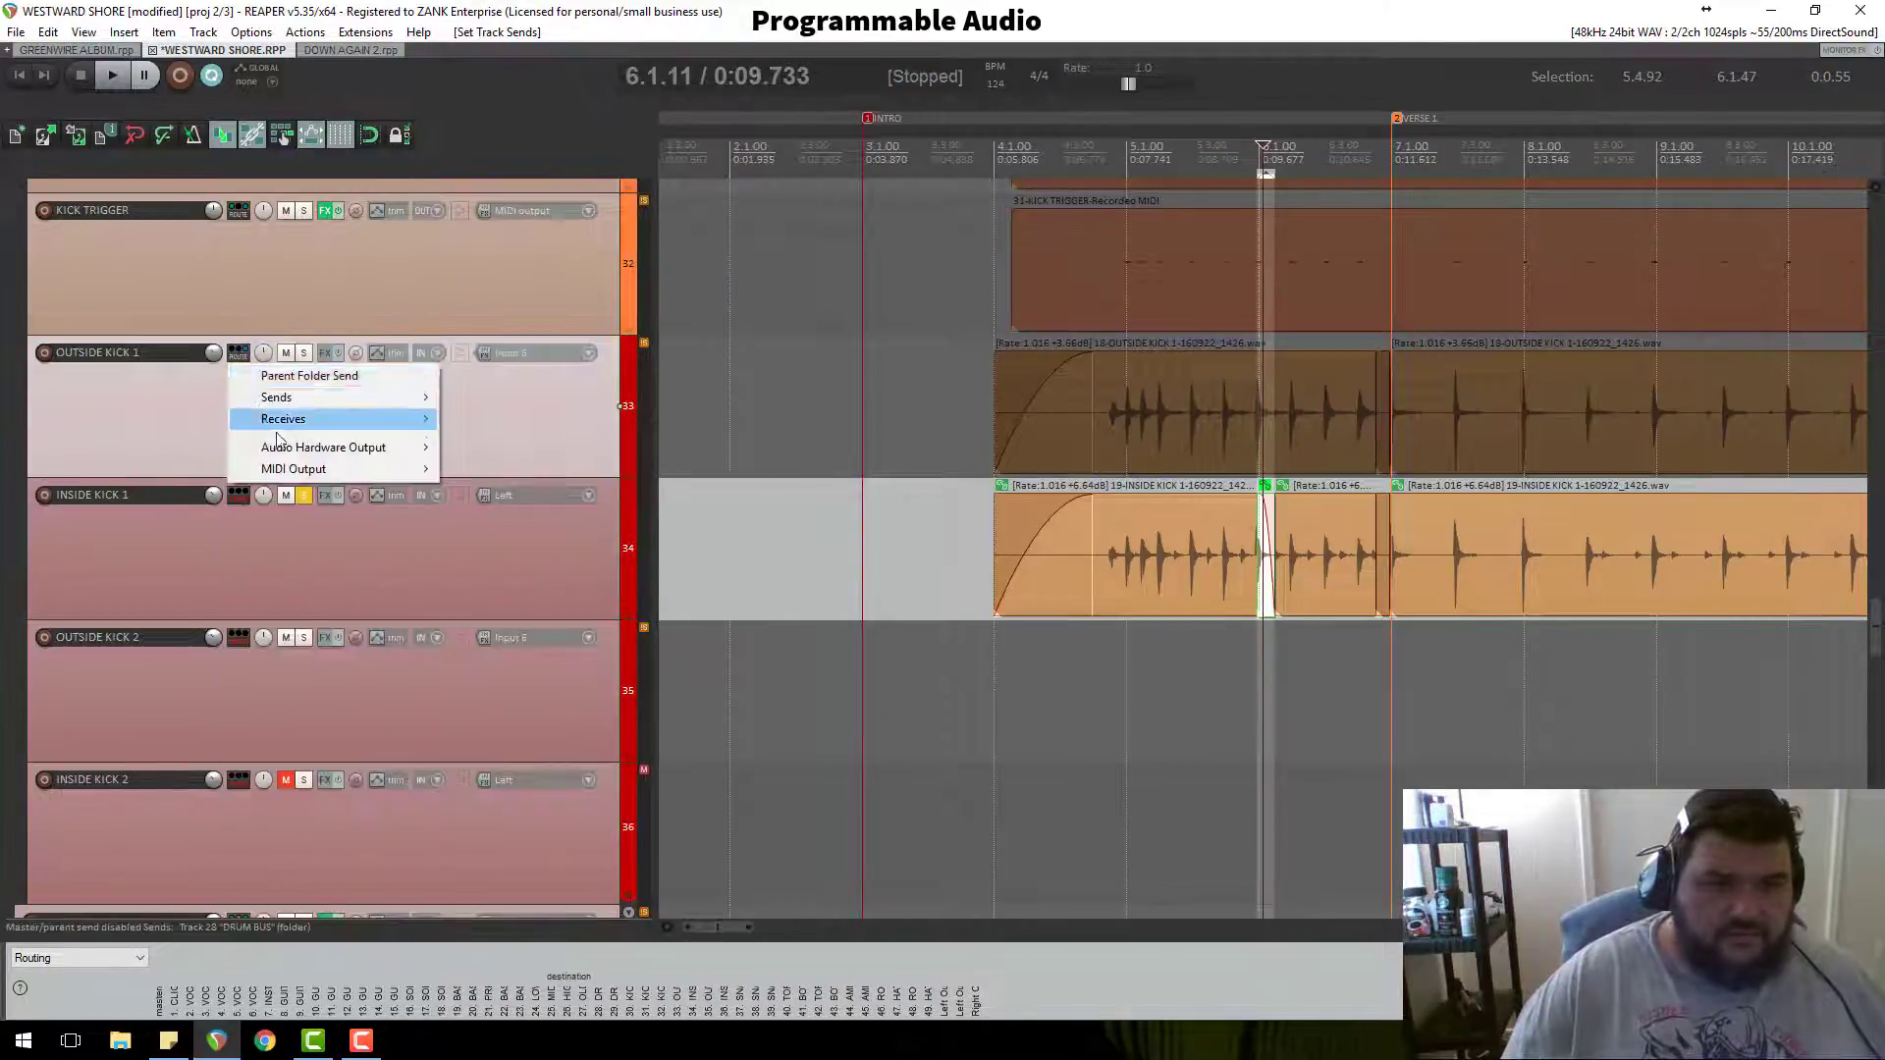
mouse_move(432, 398)
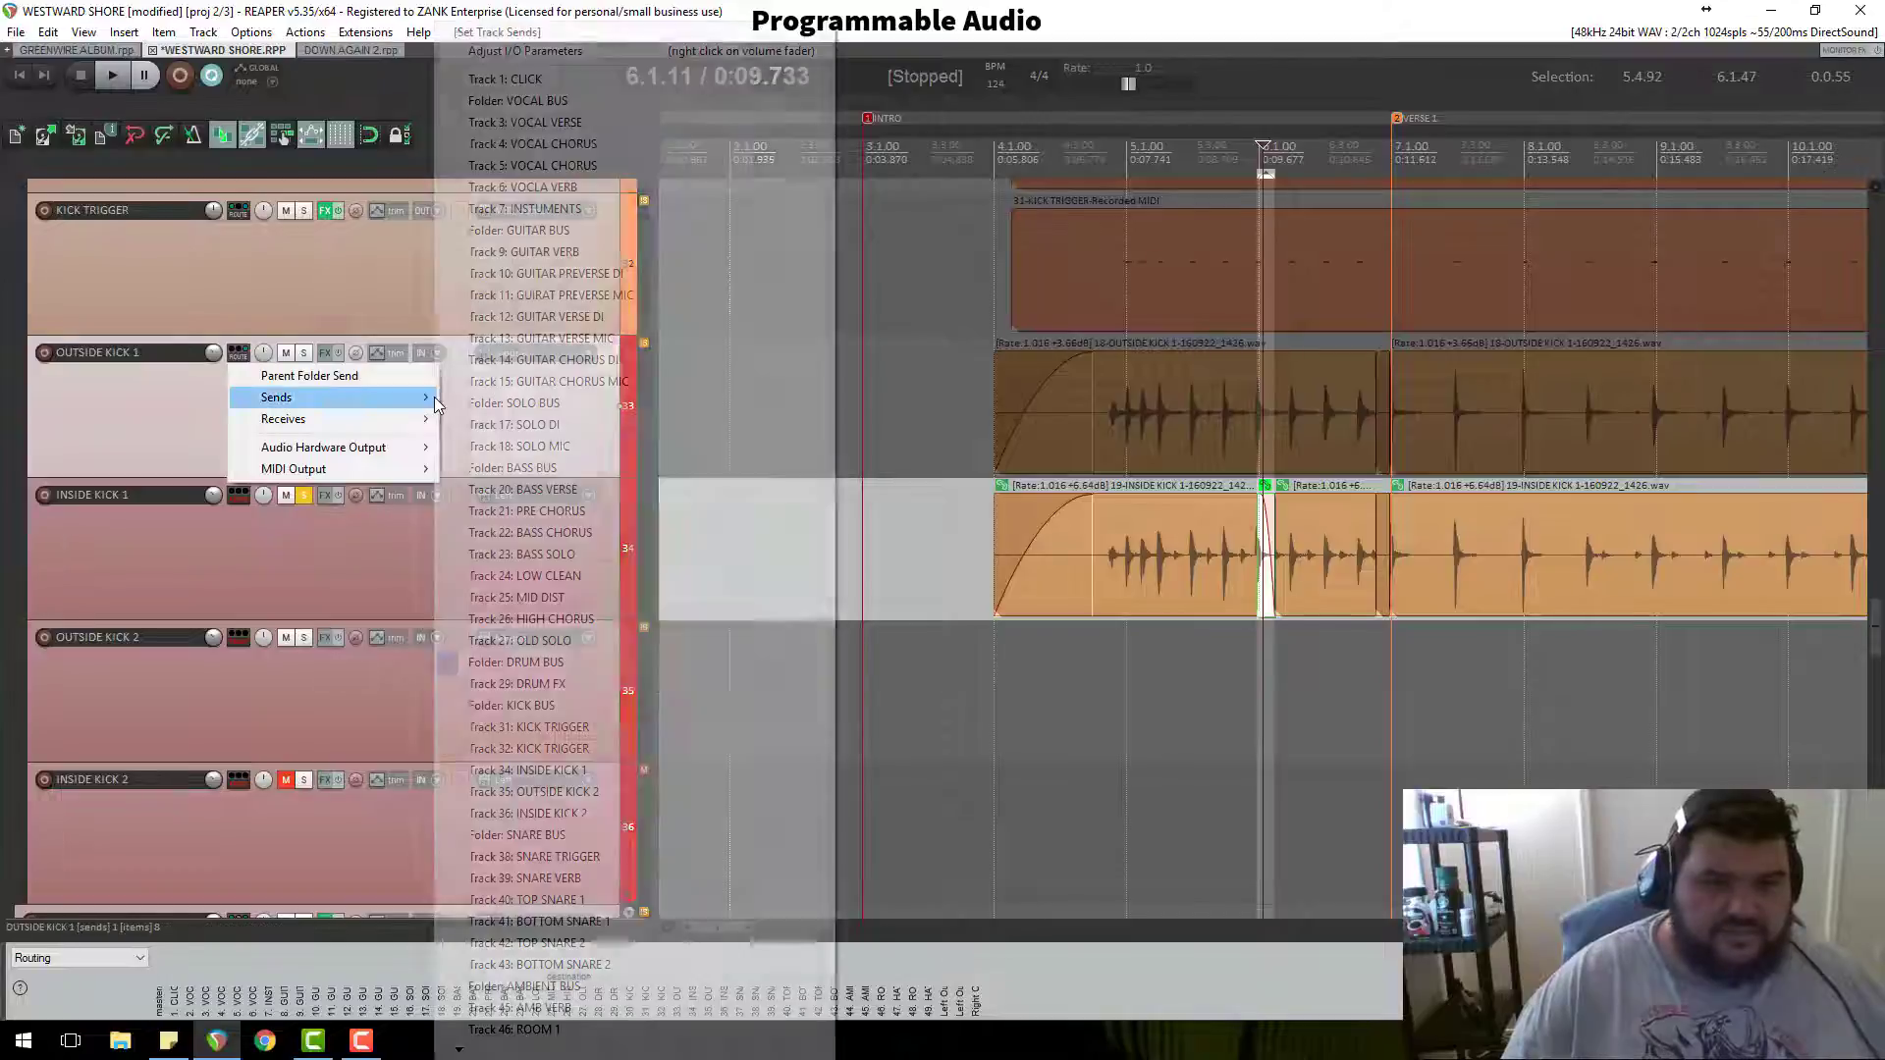
click(491, 661)
scroll(468, 383, up, 2)
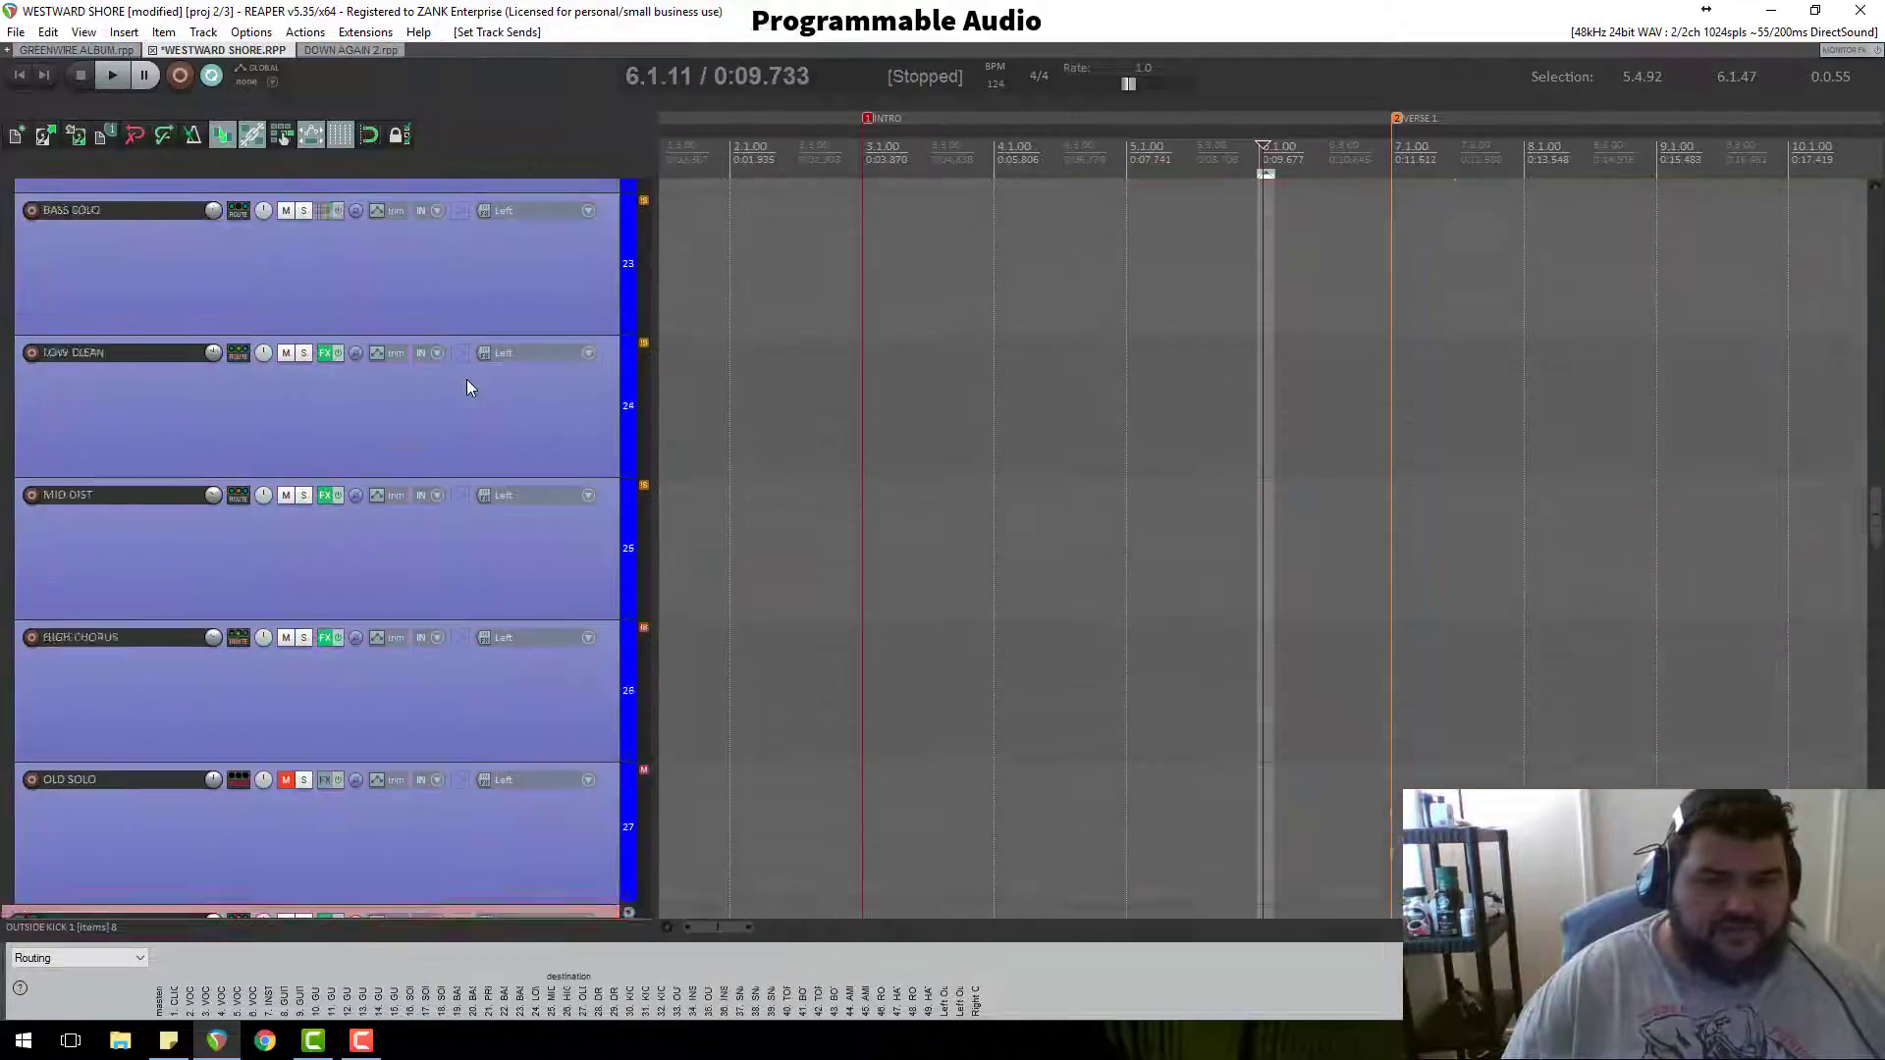
Step: Open the ReaSamplOmatic5000 sampler on the upper KICK TRIGGER track in the KICK BUS folder
scroll(557, 398, down, 3)
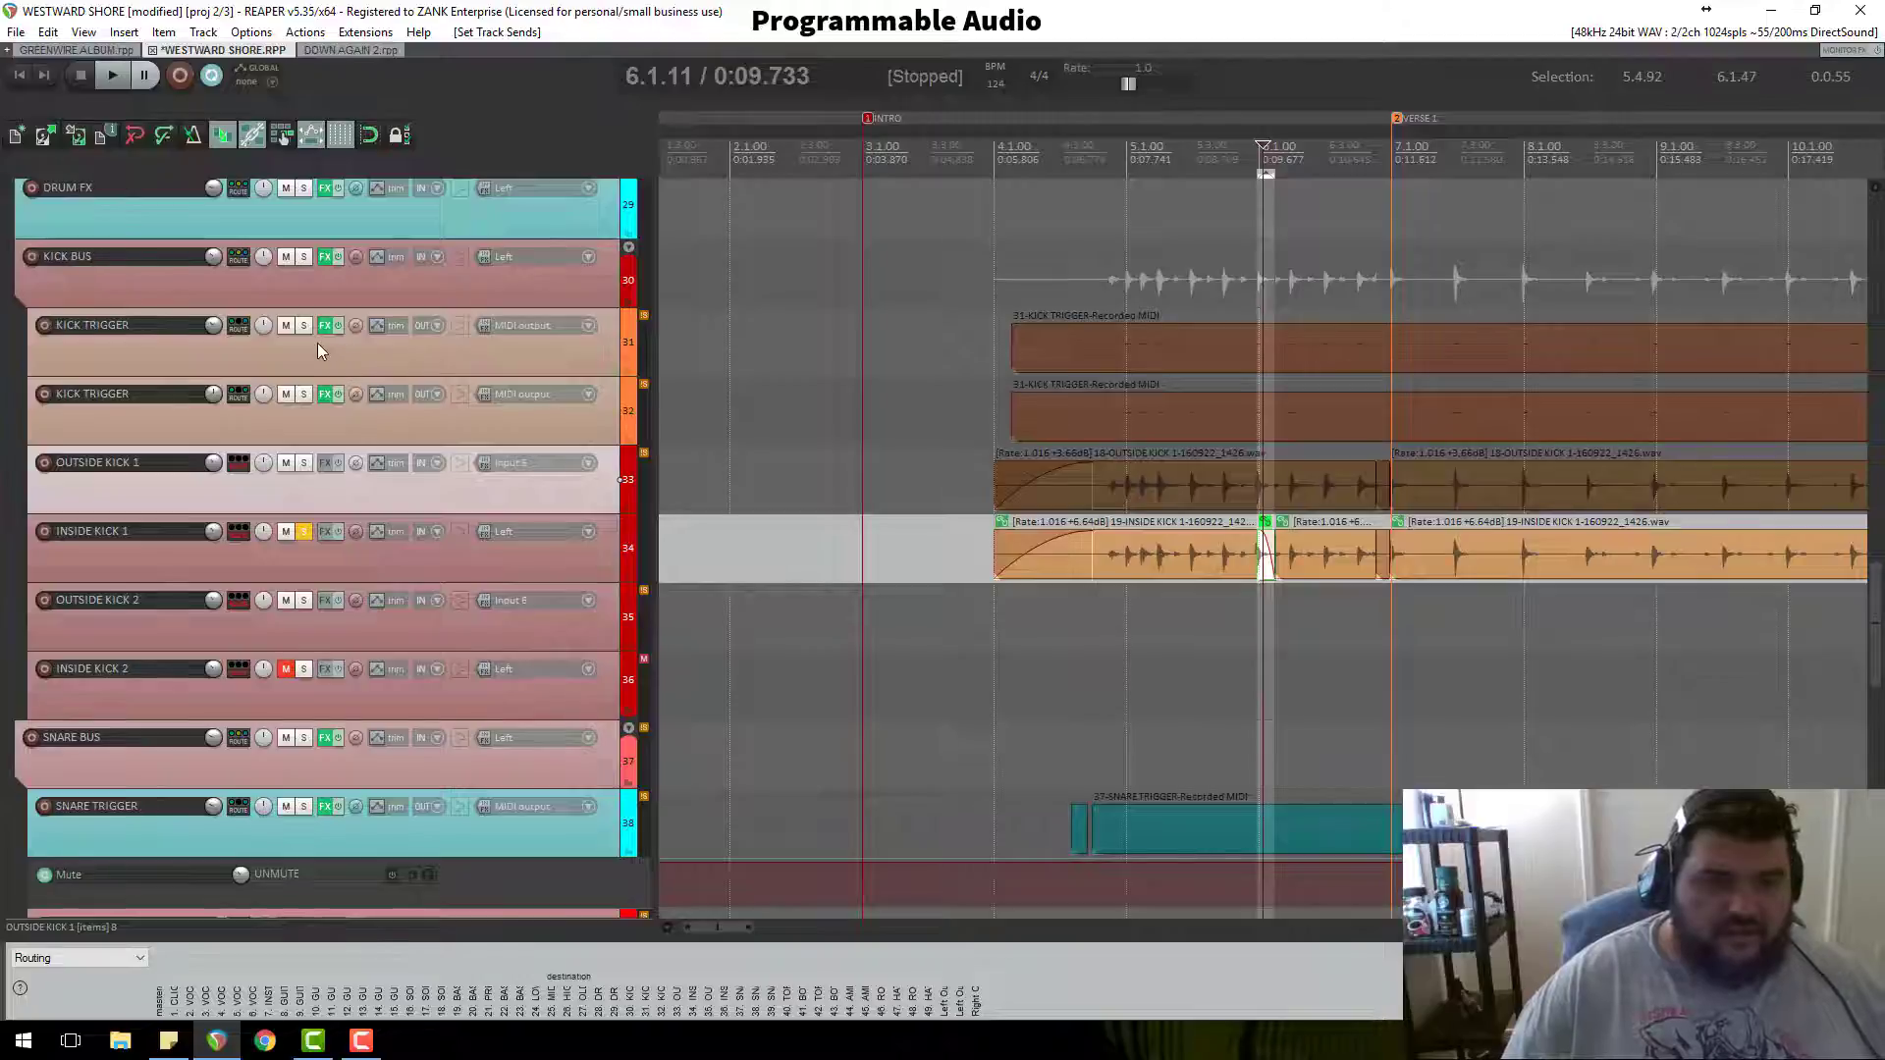
scroll(778, 384, down, 2)
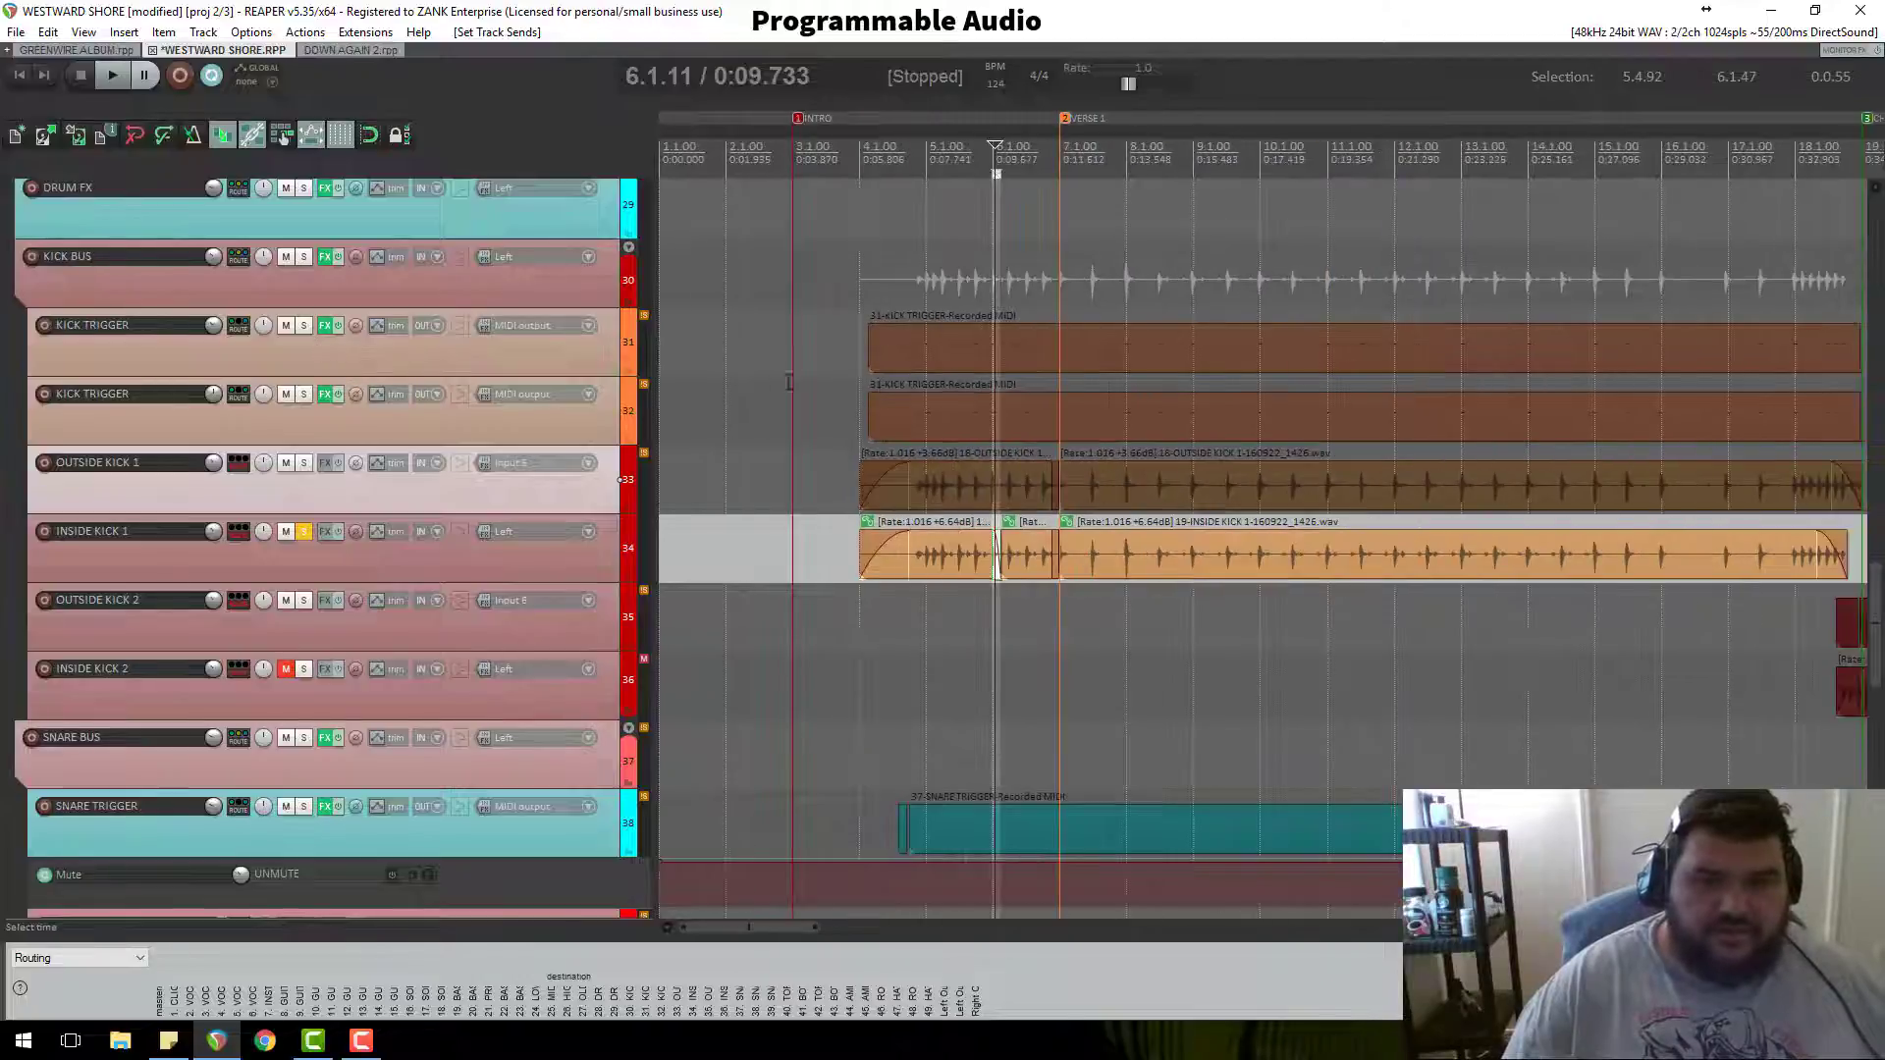
click(324, 326)
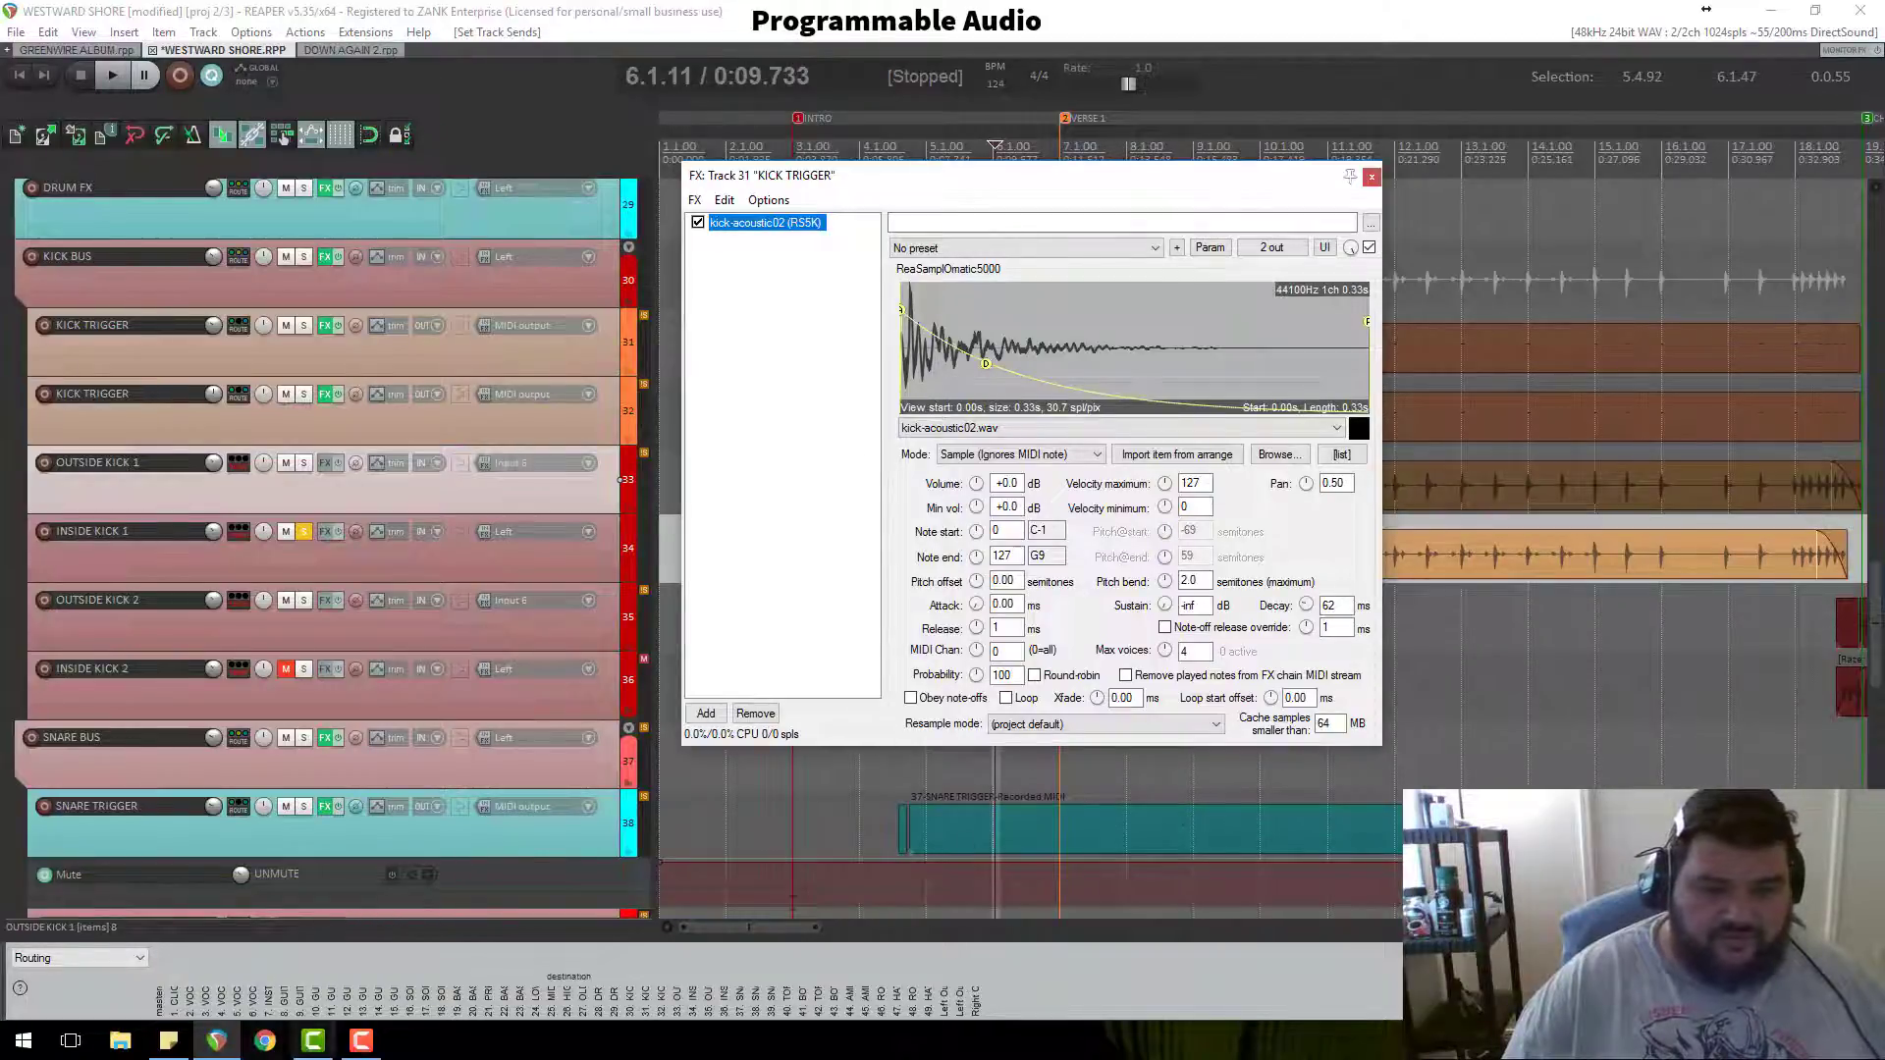
Step: Switch to File Explorer, open the WESTWARD SHORE folder inside MIXES, and widen the Name column to show full file names
click(126, 1041)
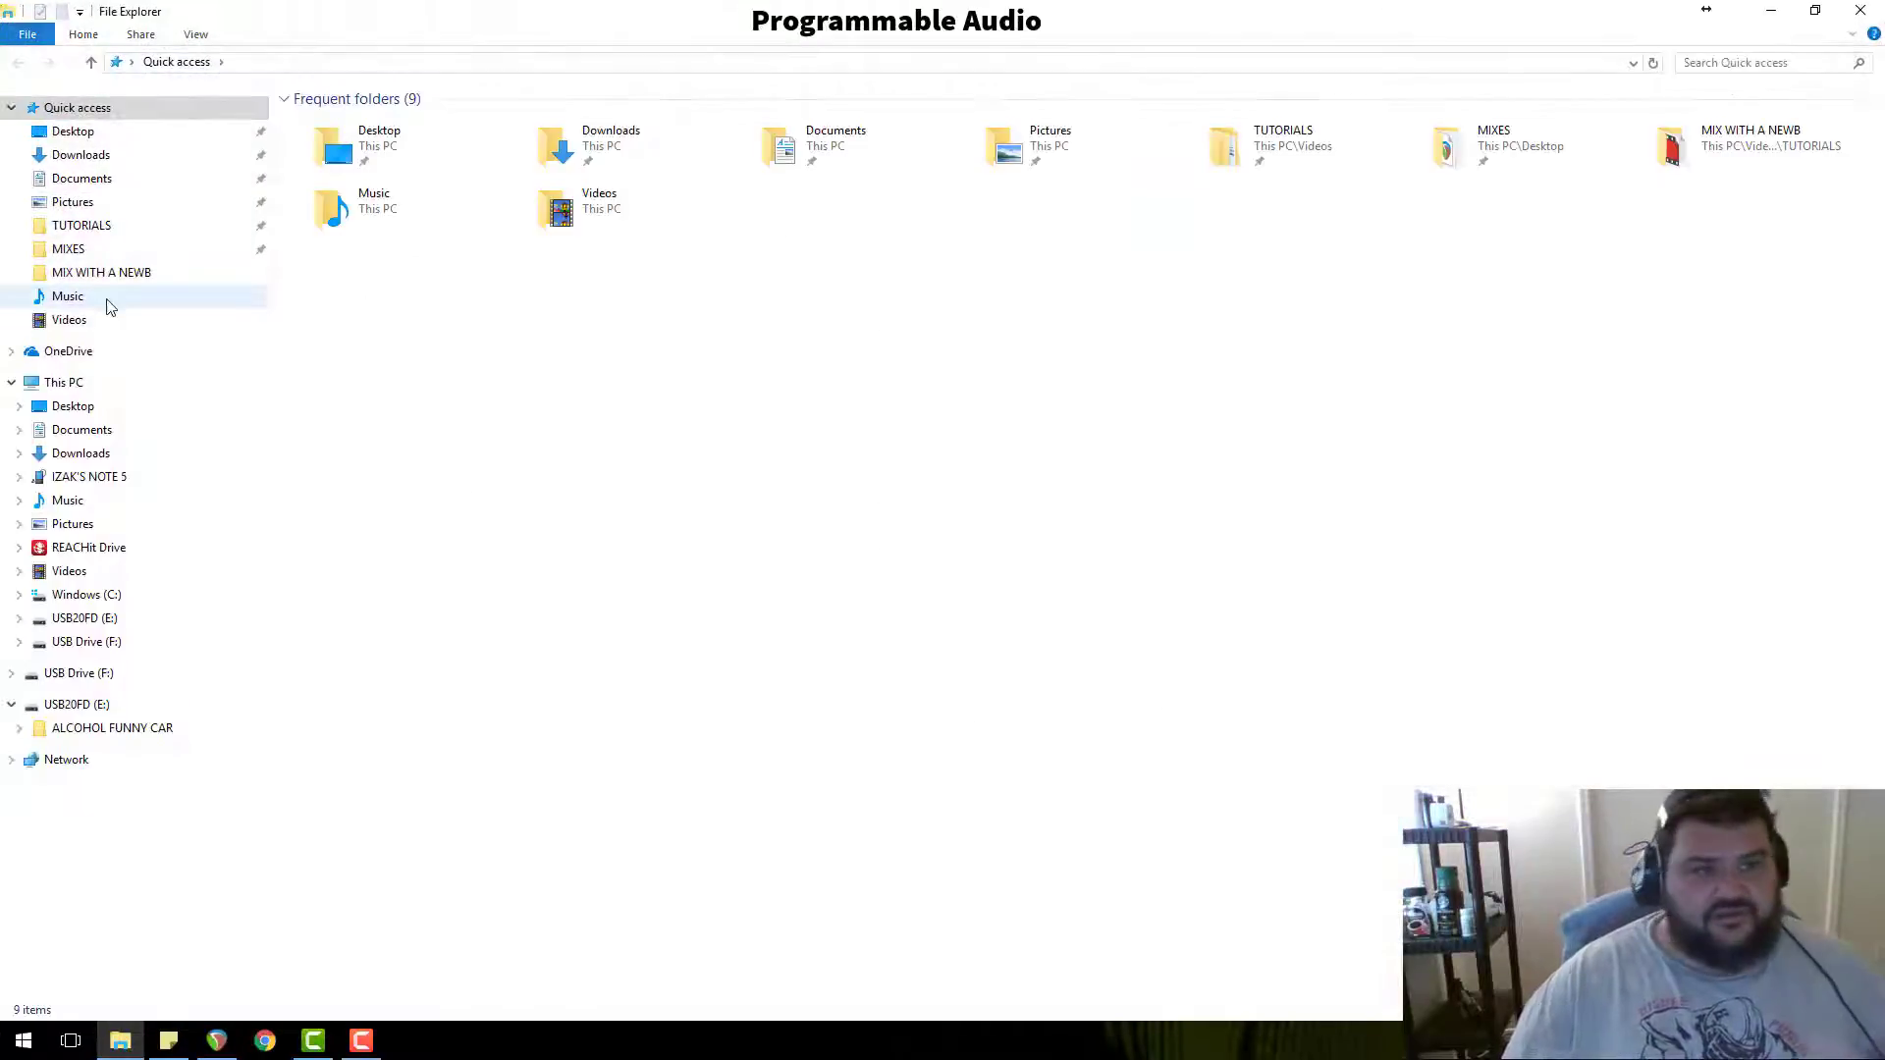
click(68, 249)
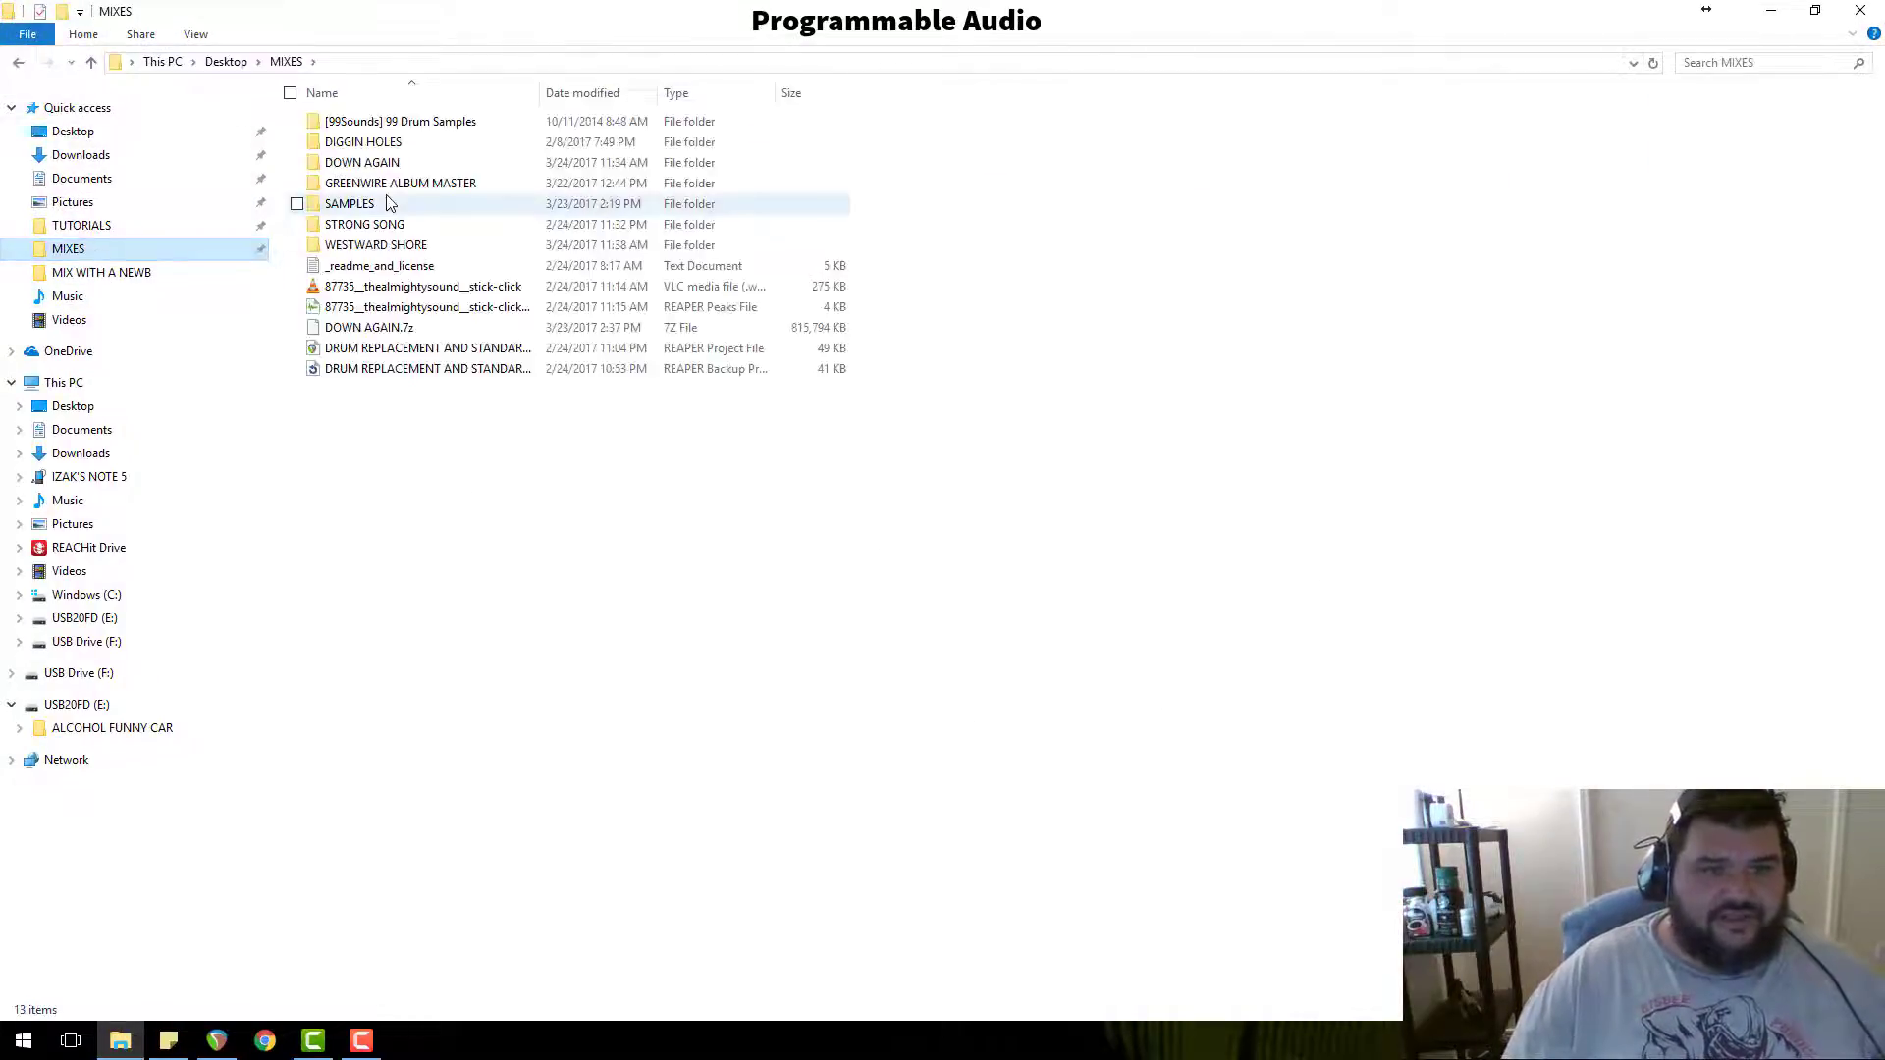
click(371, 252)
double_click(371, 247)
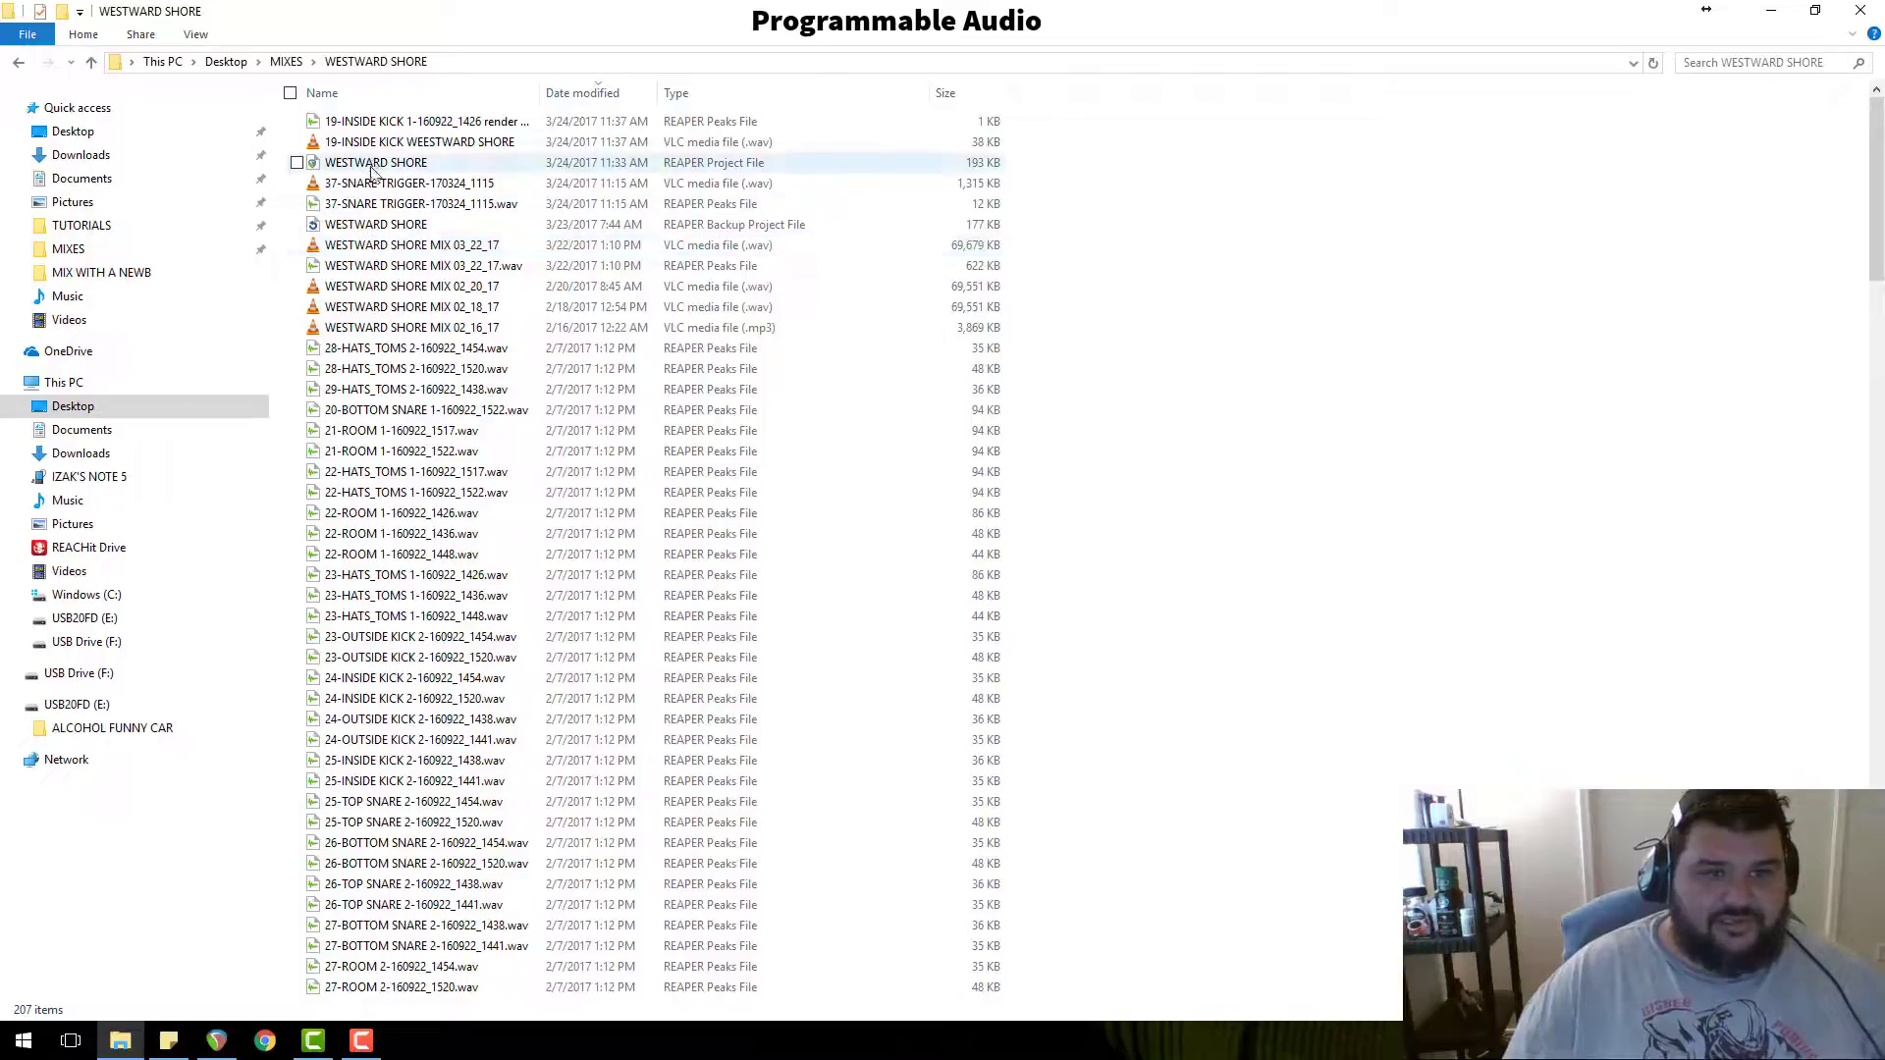
drag(539, 93, 701, 92)
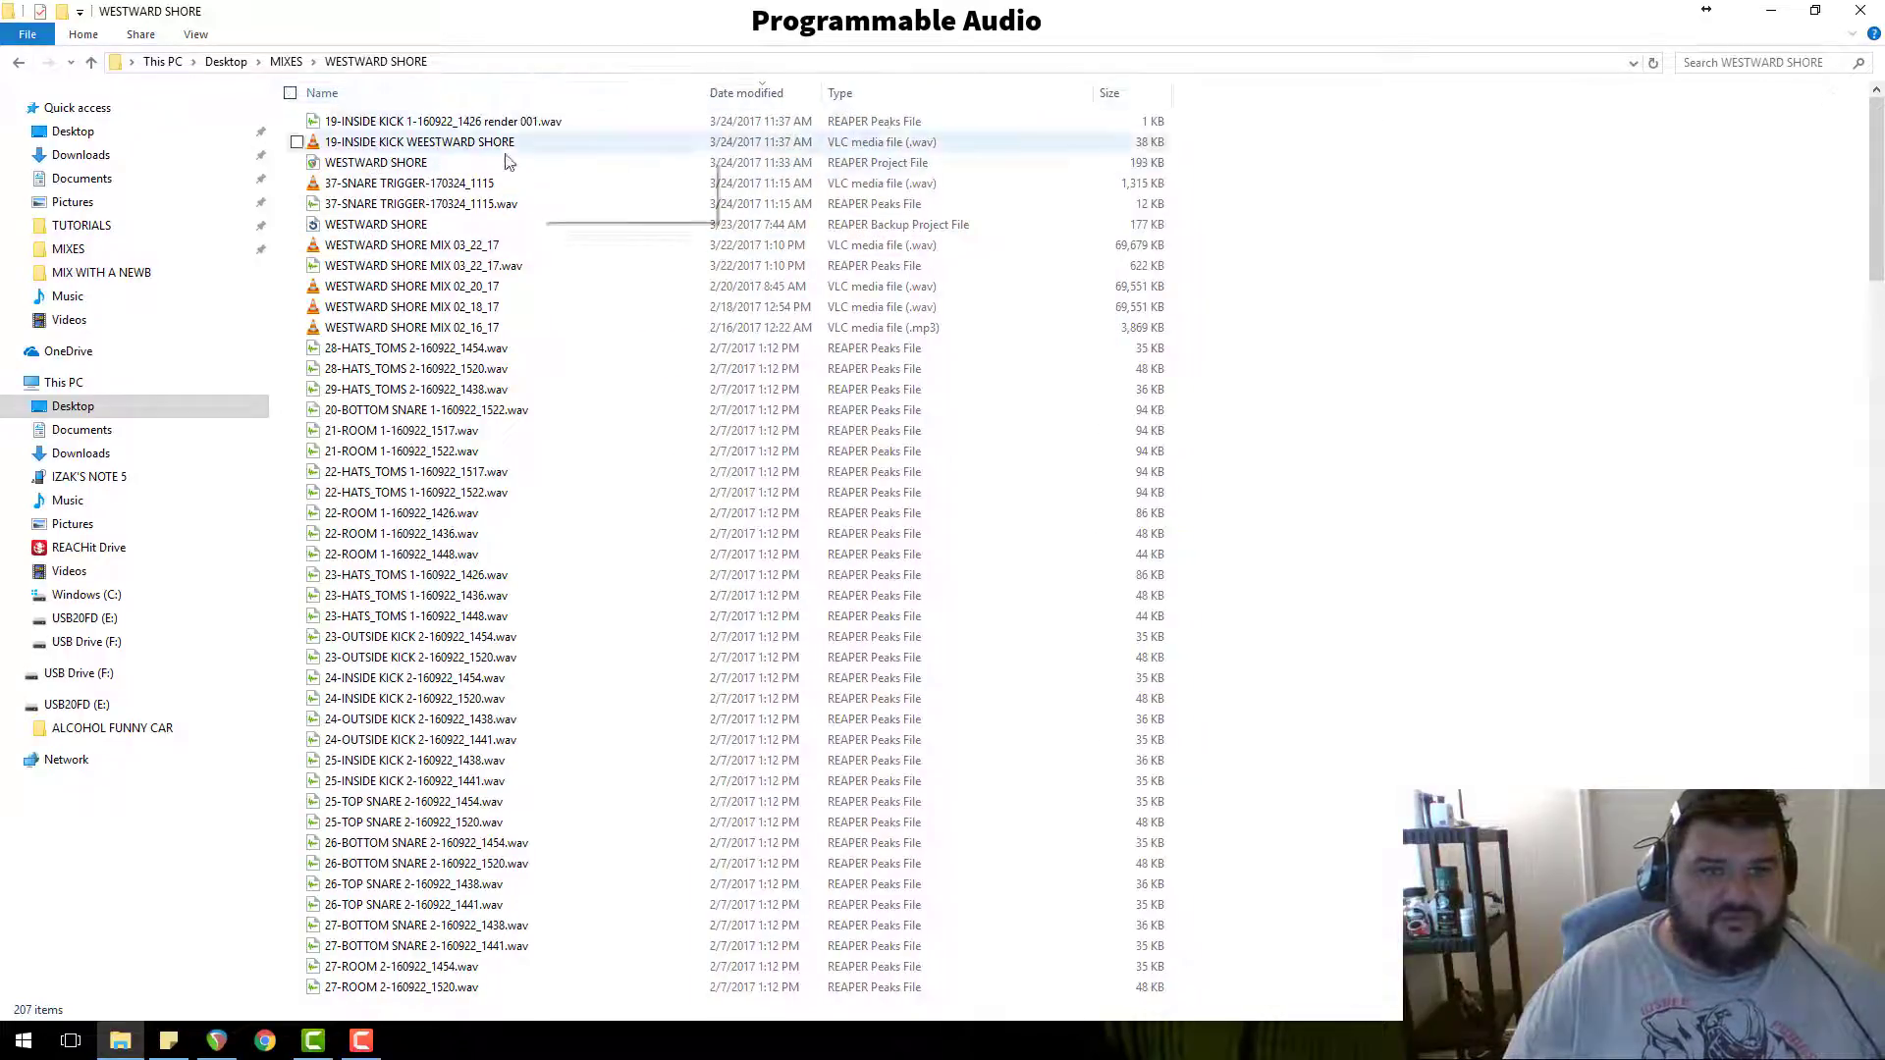
Step: Correct the misspelled kick sample's file name to 19-INSIDE KICK WESTWARD SHORE
click(433, 144)
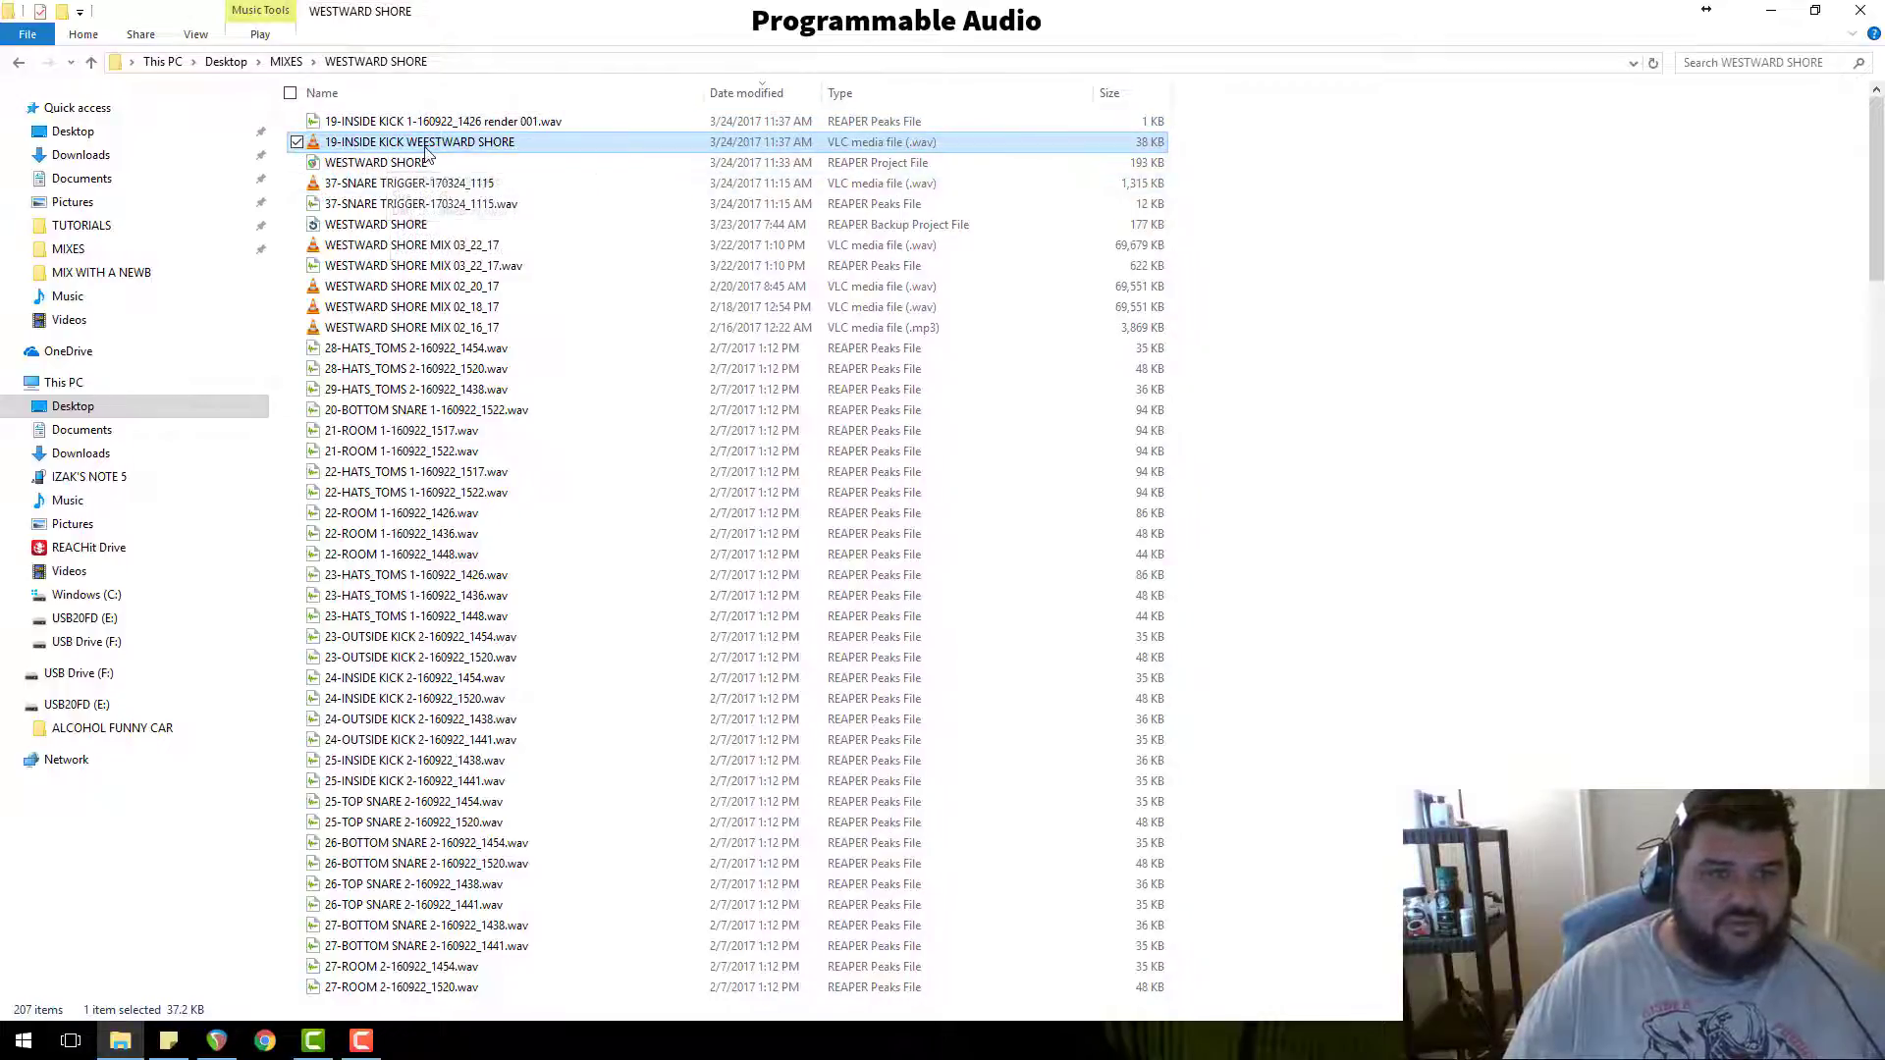
click(1859, 12)
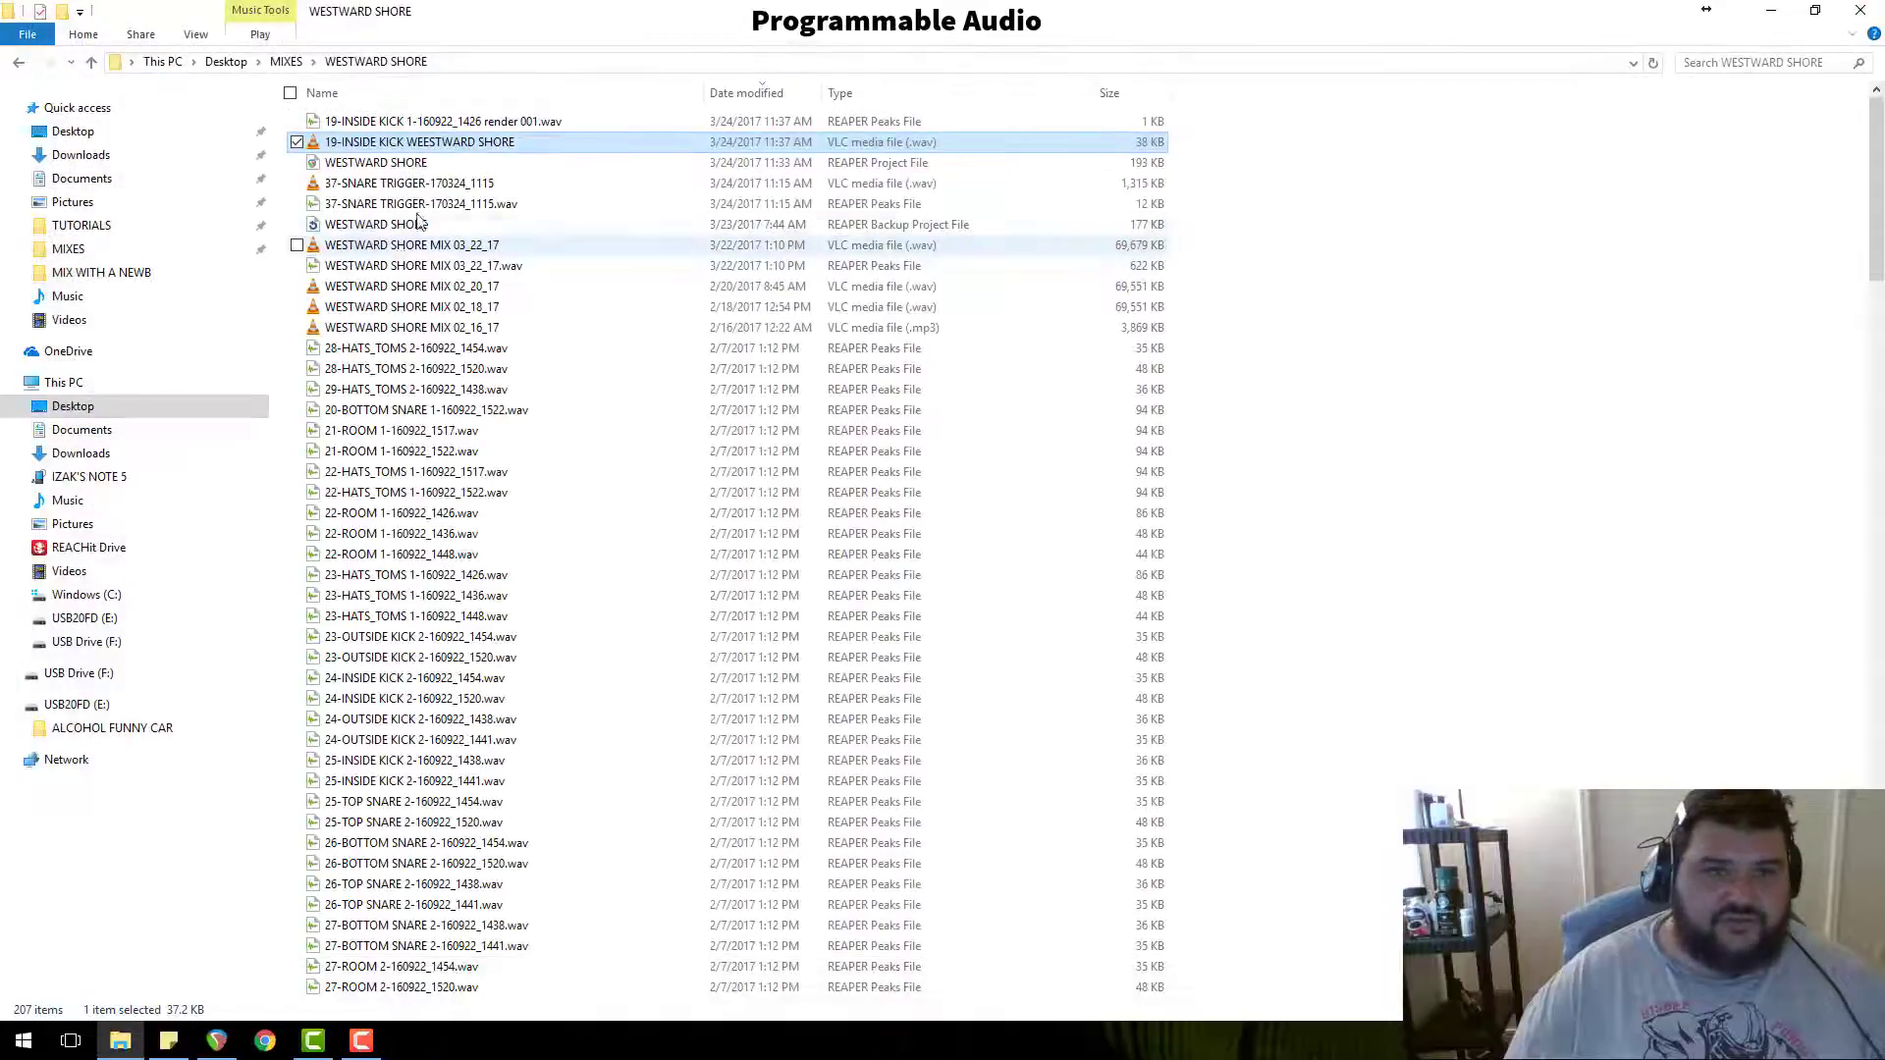
click(432, 145)
click(432, 144)
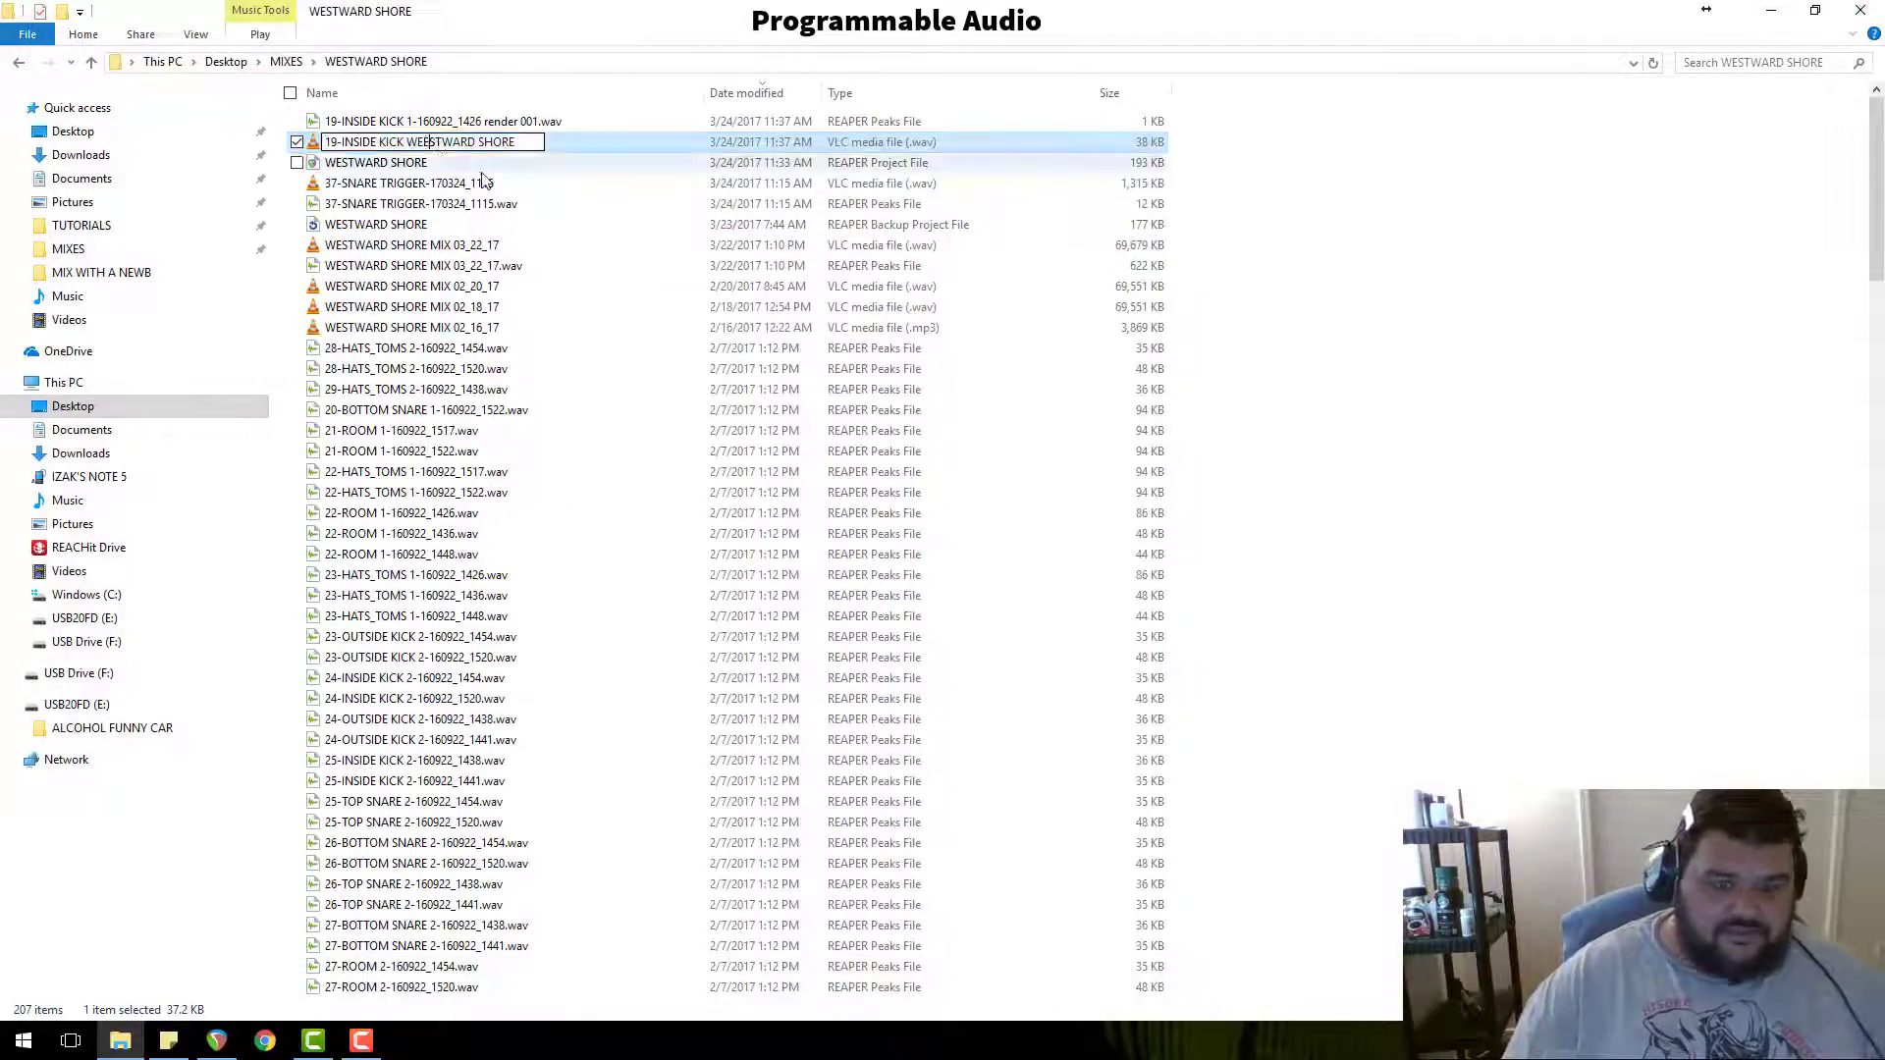
key(BackSpace)
click(482, 179)
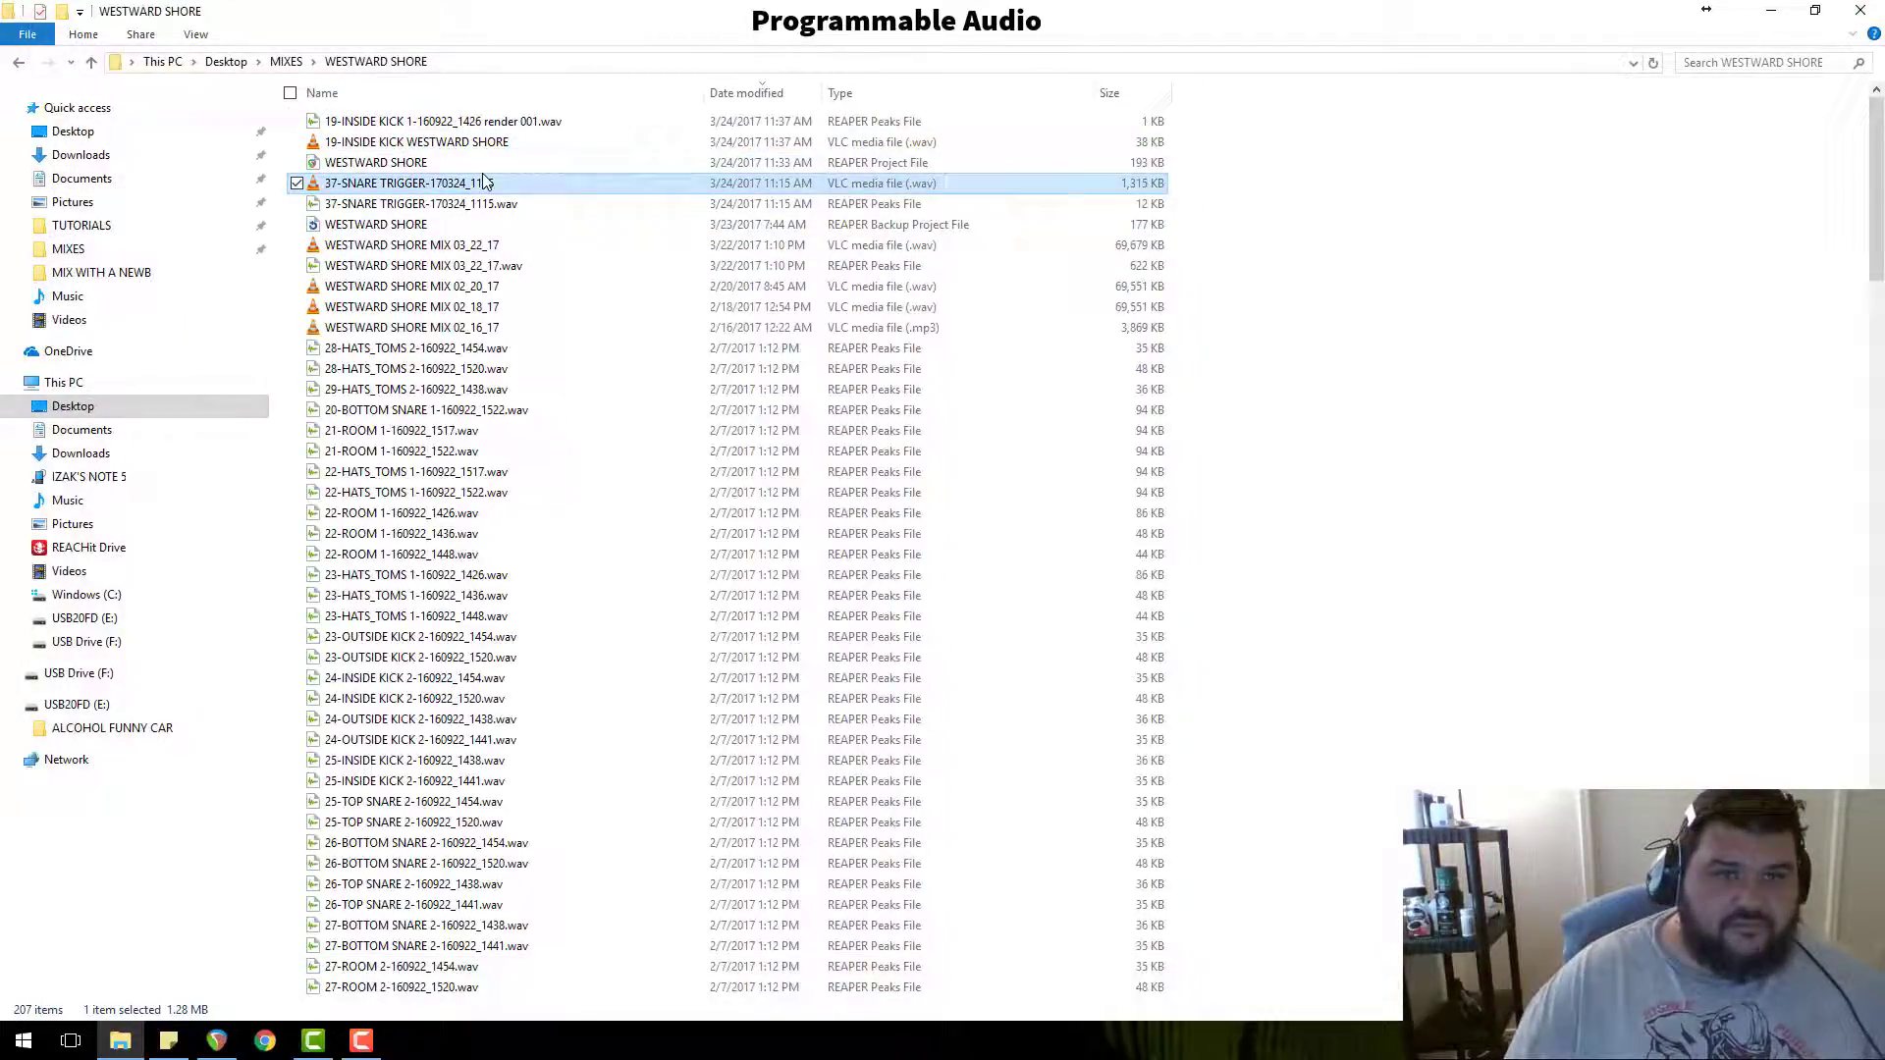
Step: Load 19-INSIDE KICK WESTWARD SHORE.wav into the KICK TRIGGER track's sampler in REAPER, play it briefly, and close the effects window
click(345, 148)
drag(362, 147, 1027, 355)
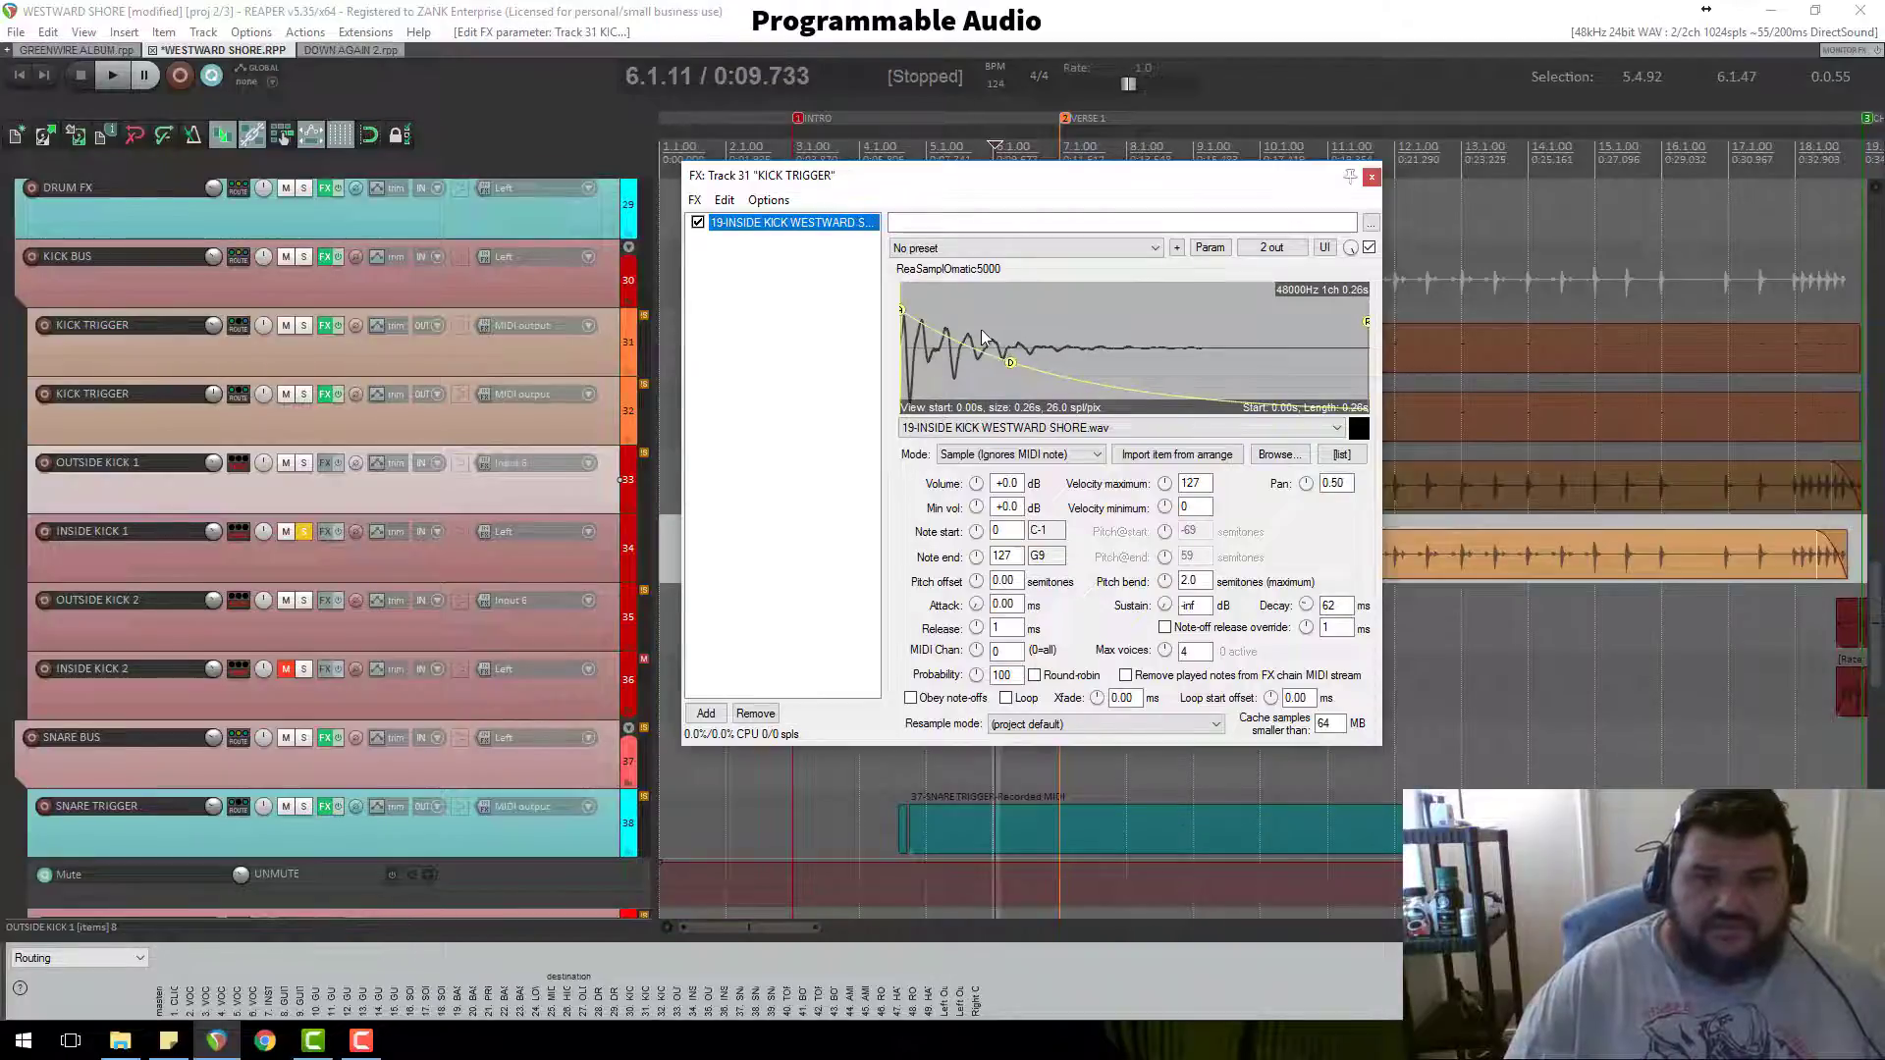
key(space)
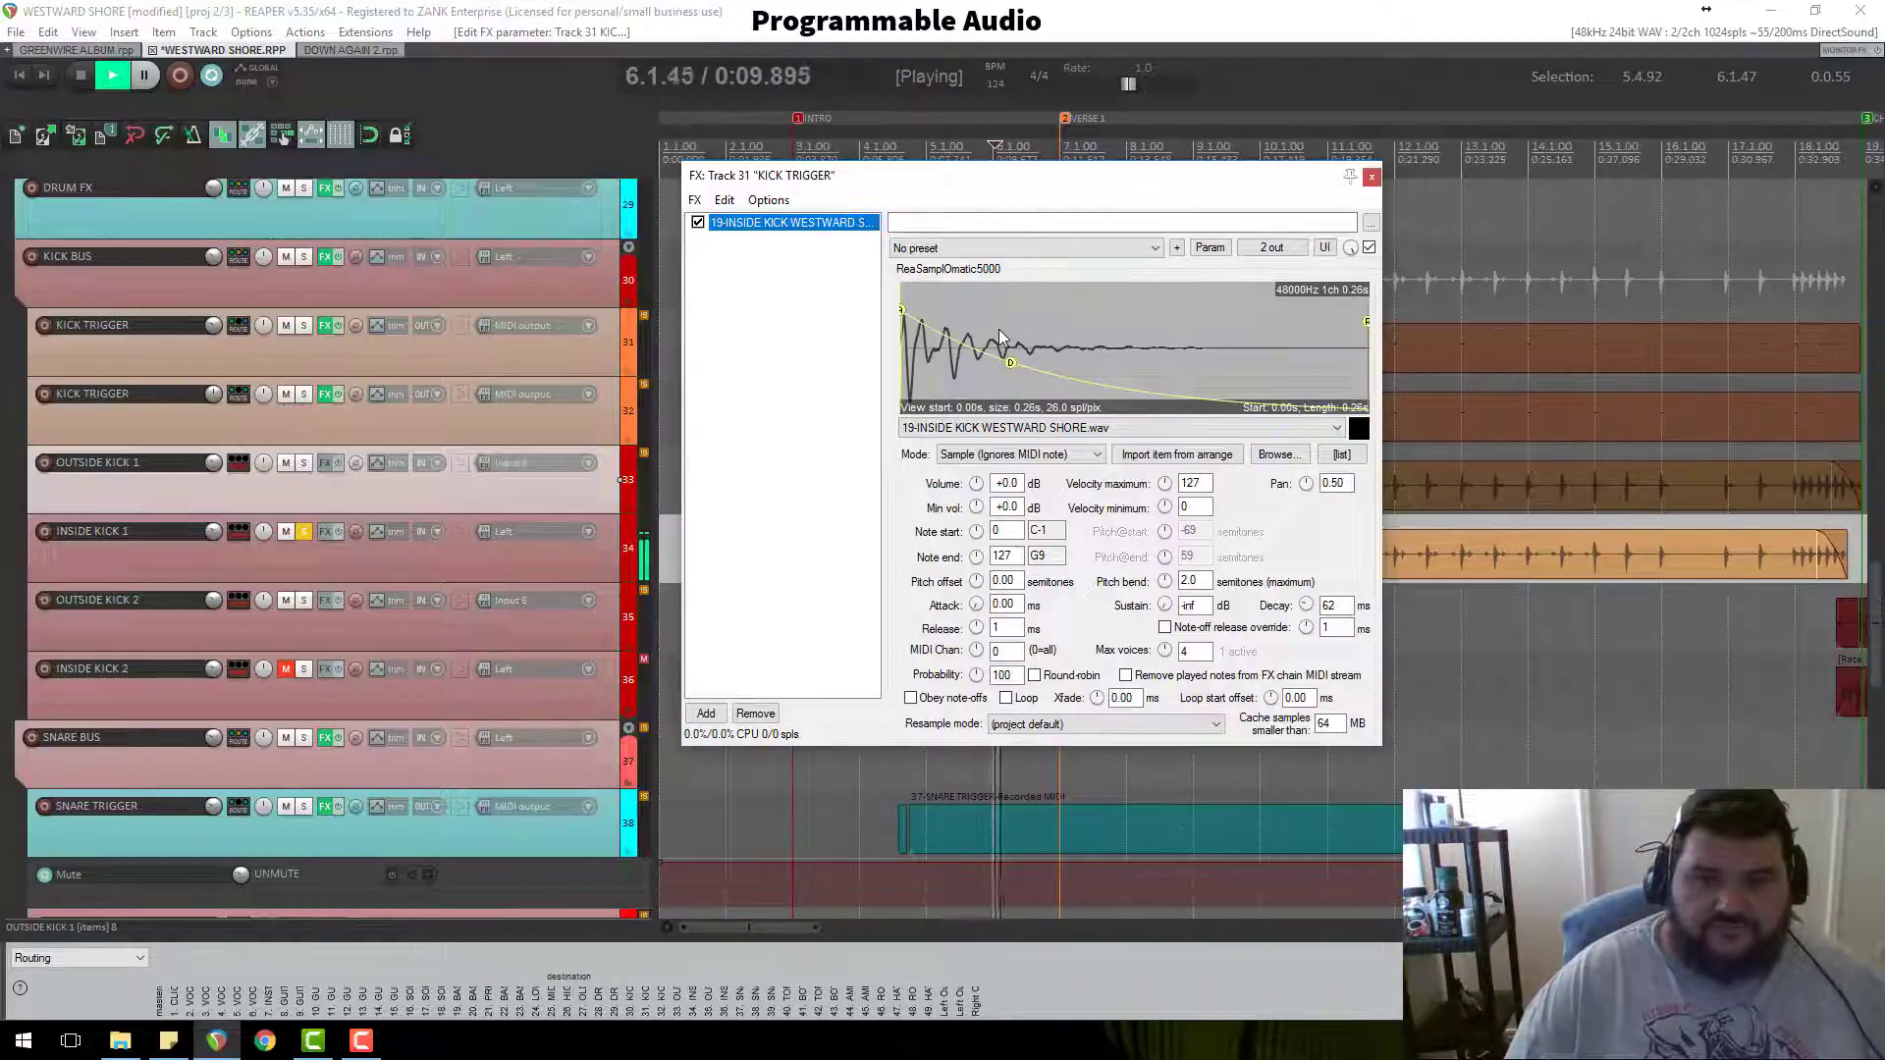
click(1372, 176)
key(space)
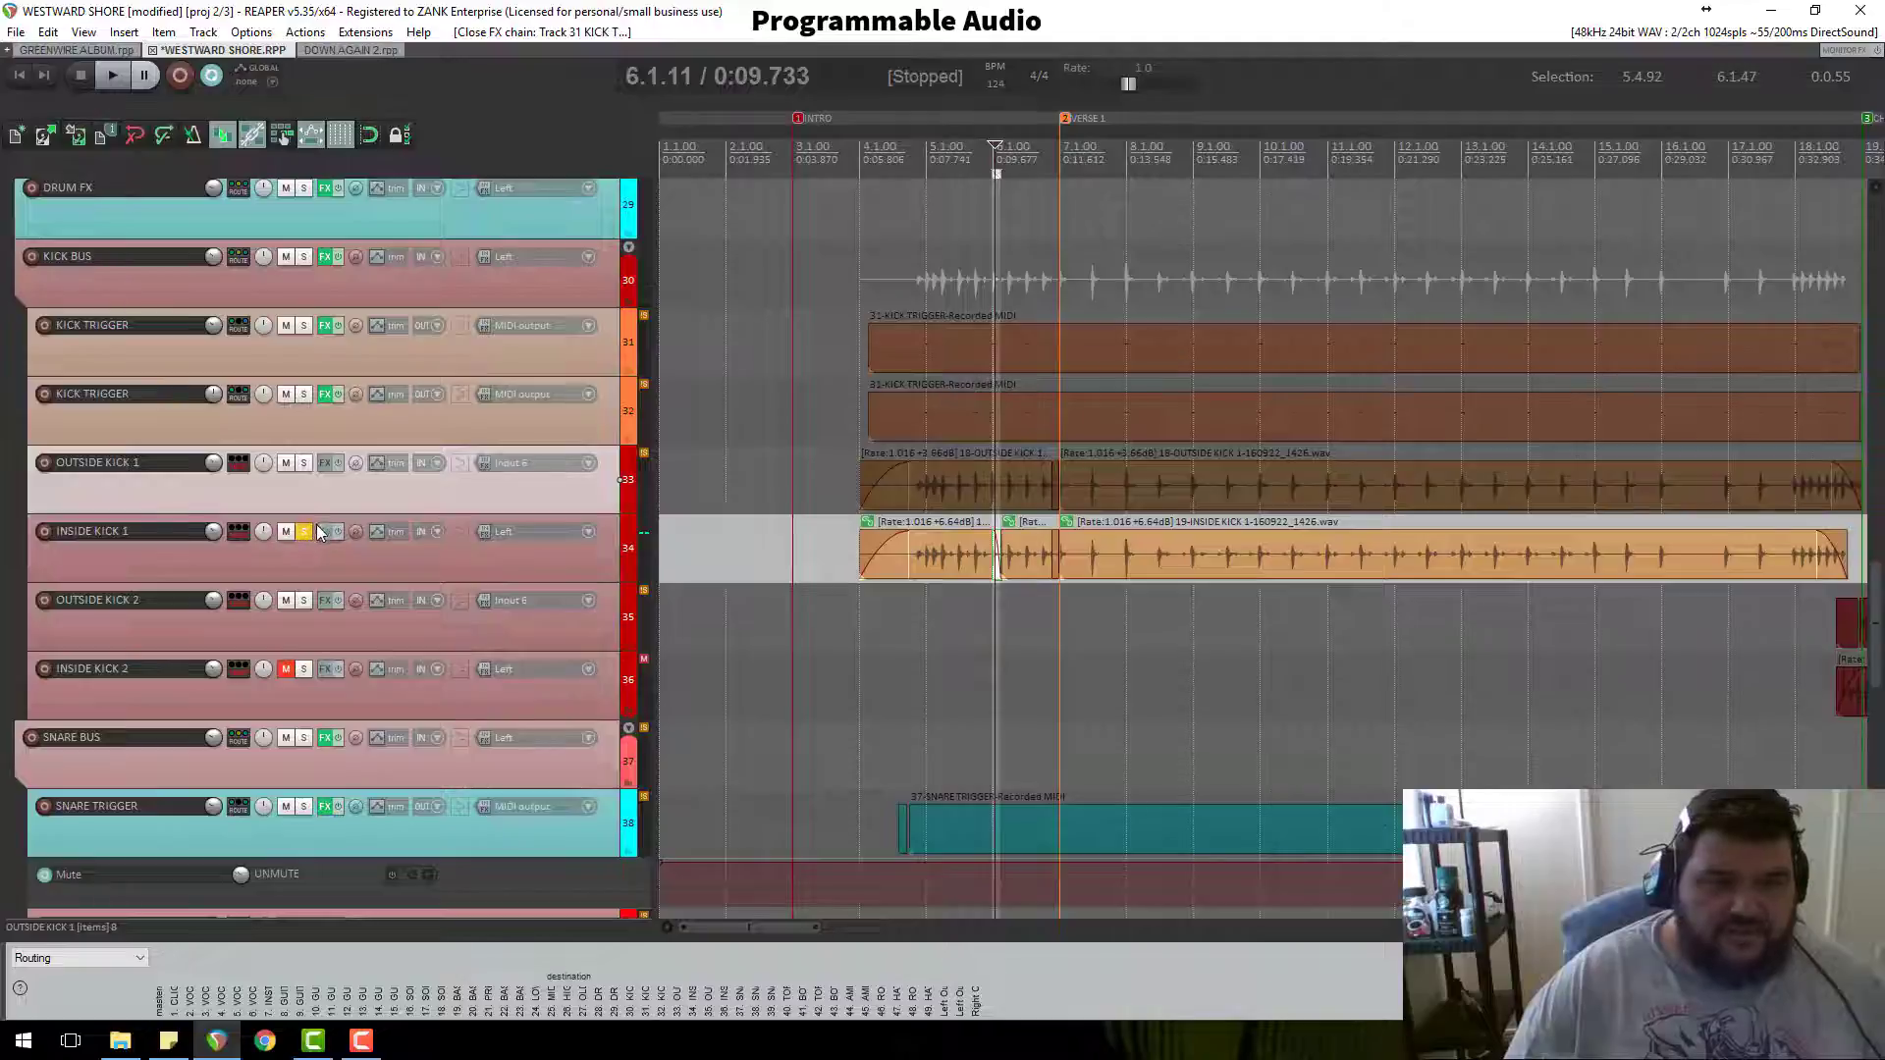
Step: Unsolo INSIDE KICK 1, solo the DRUM BUS folder, and audition the drums going into VERSE 1
click(306, 531)
scroll(306, 261, up, 3)
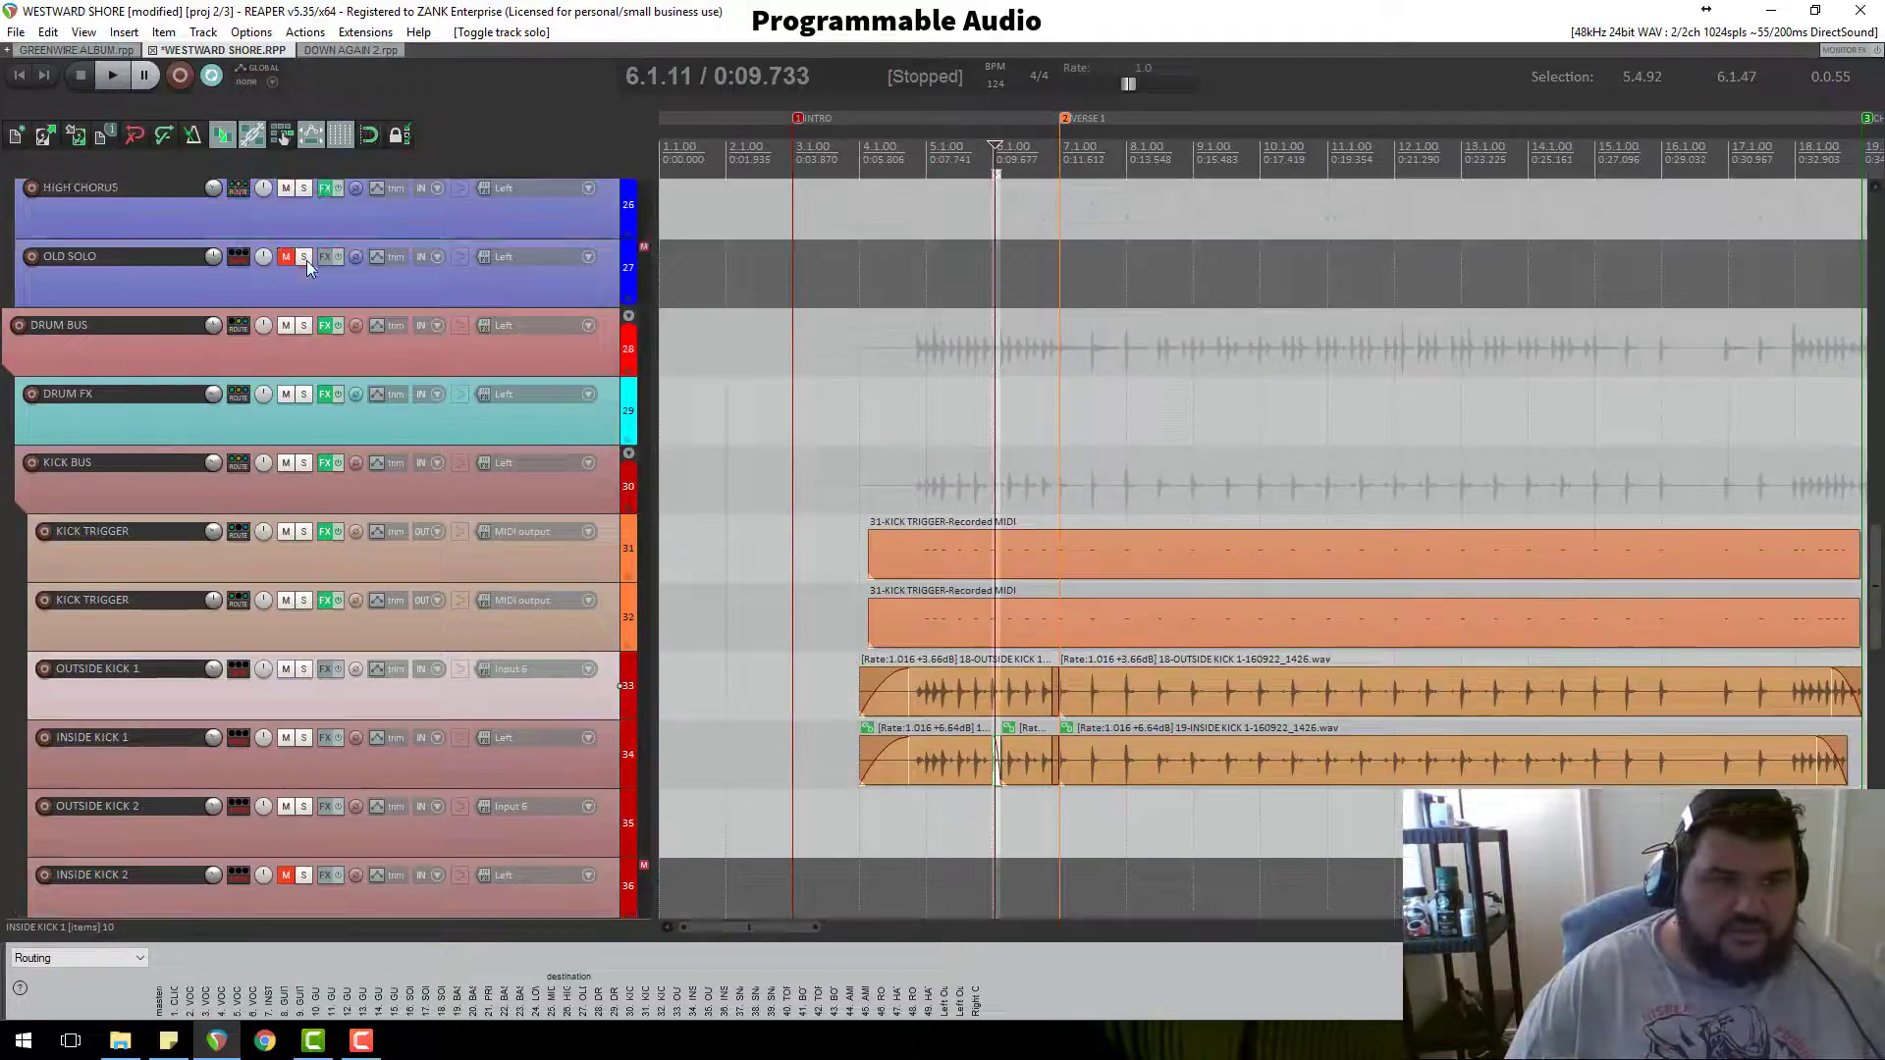
click(304, 325)
key(space)
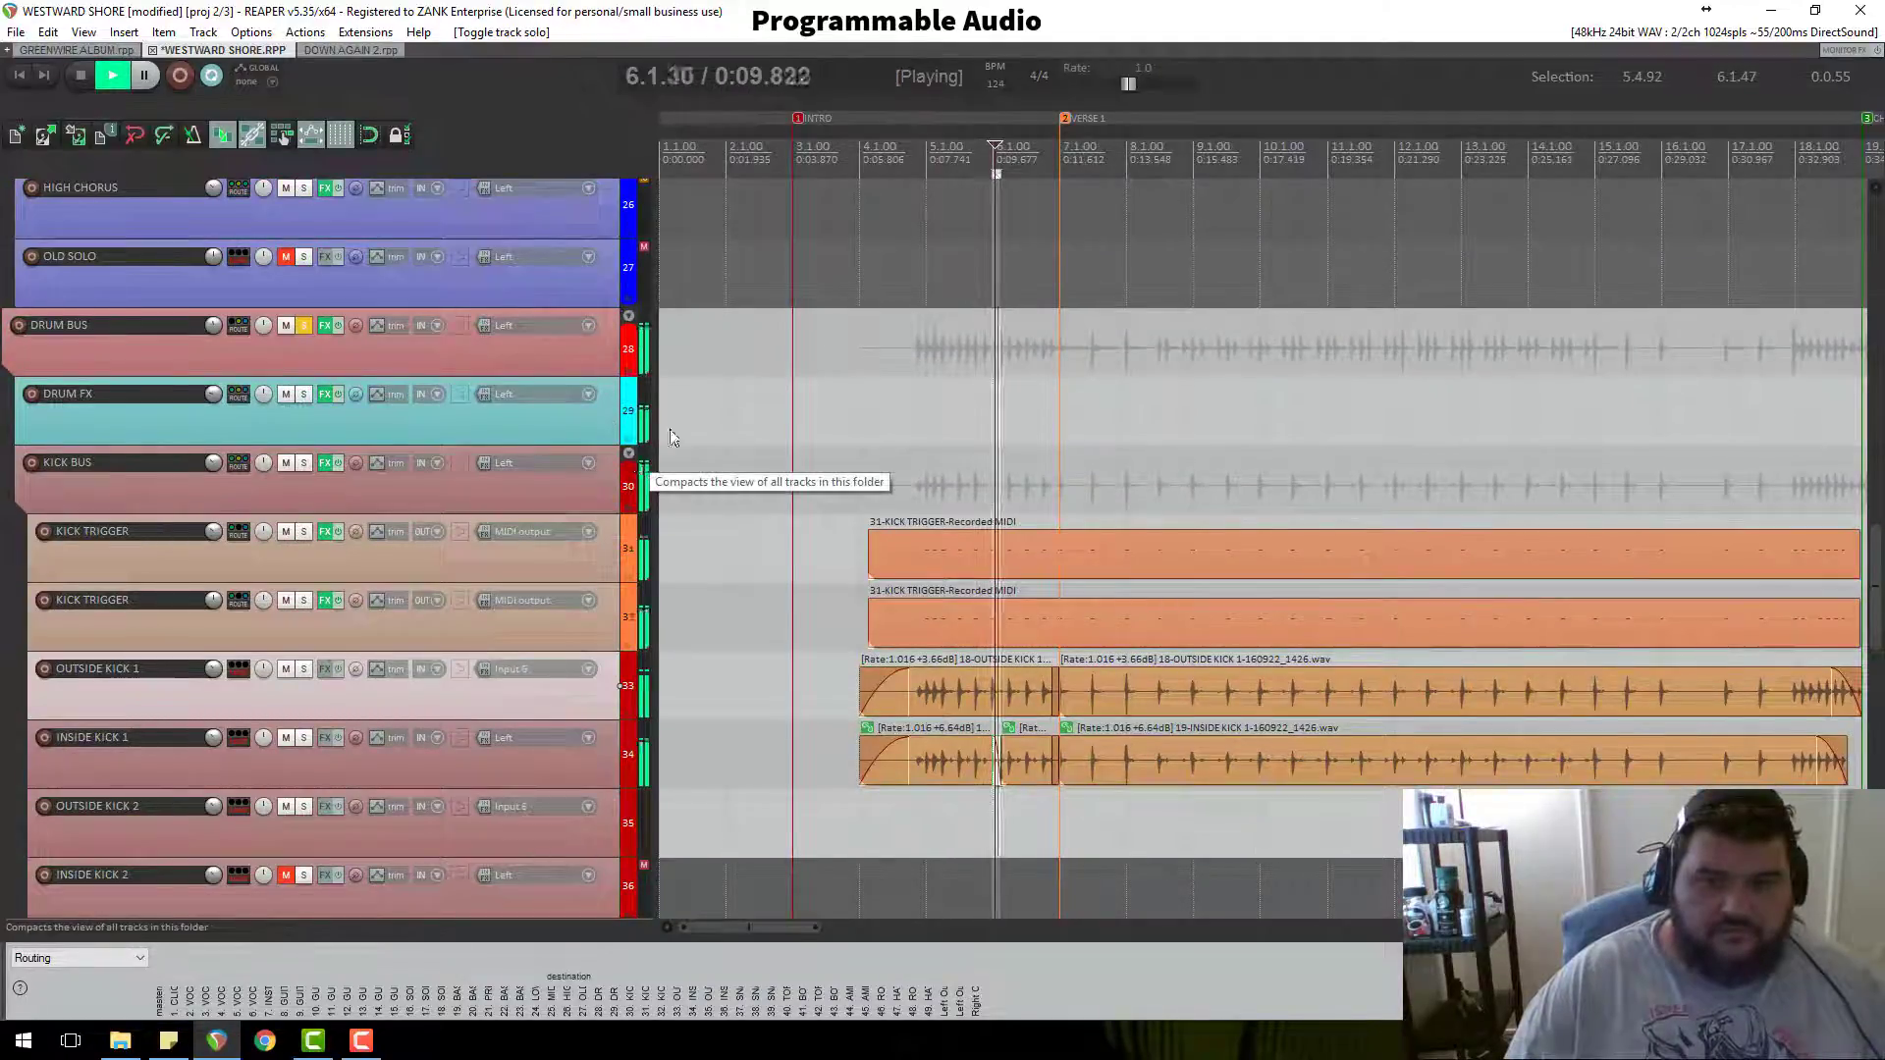
scroll(1175, 645, up, 3)
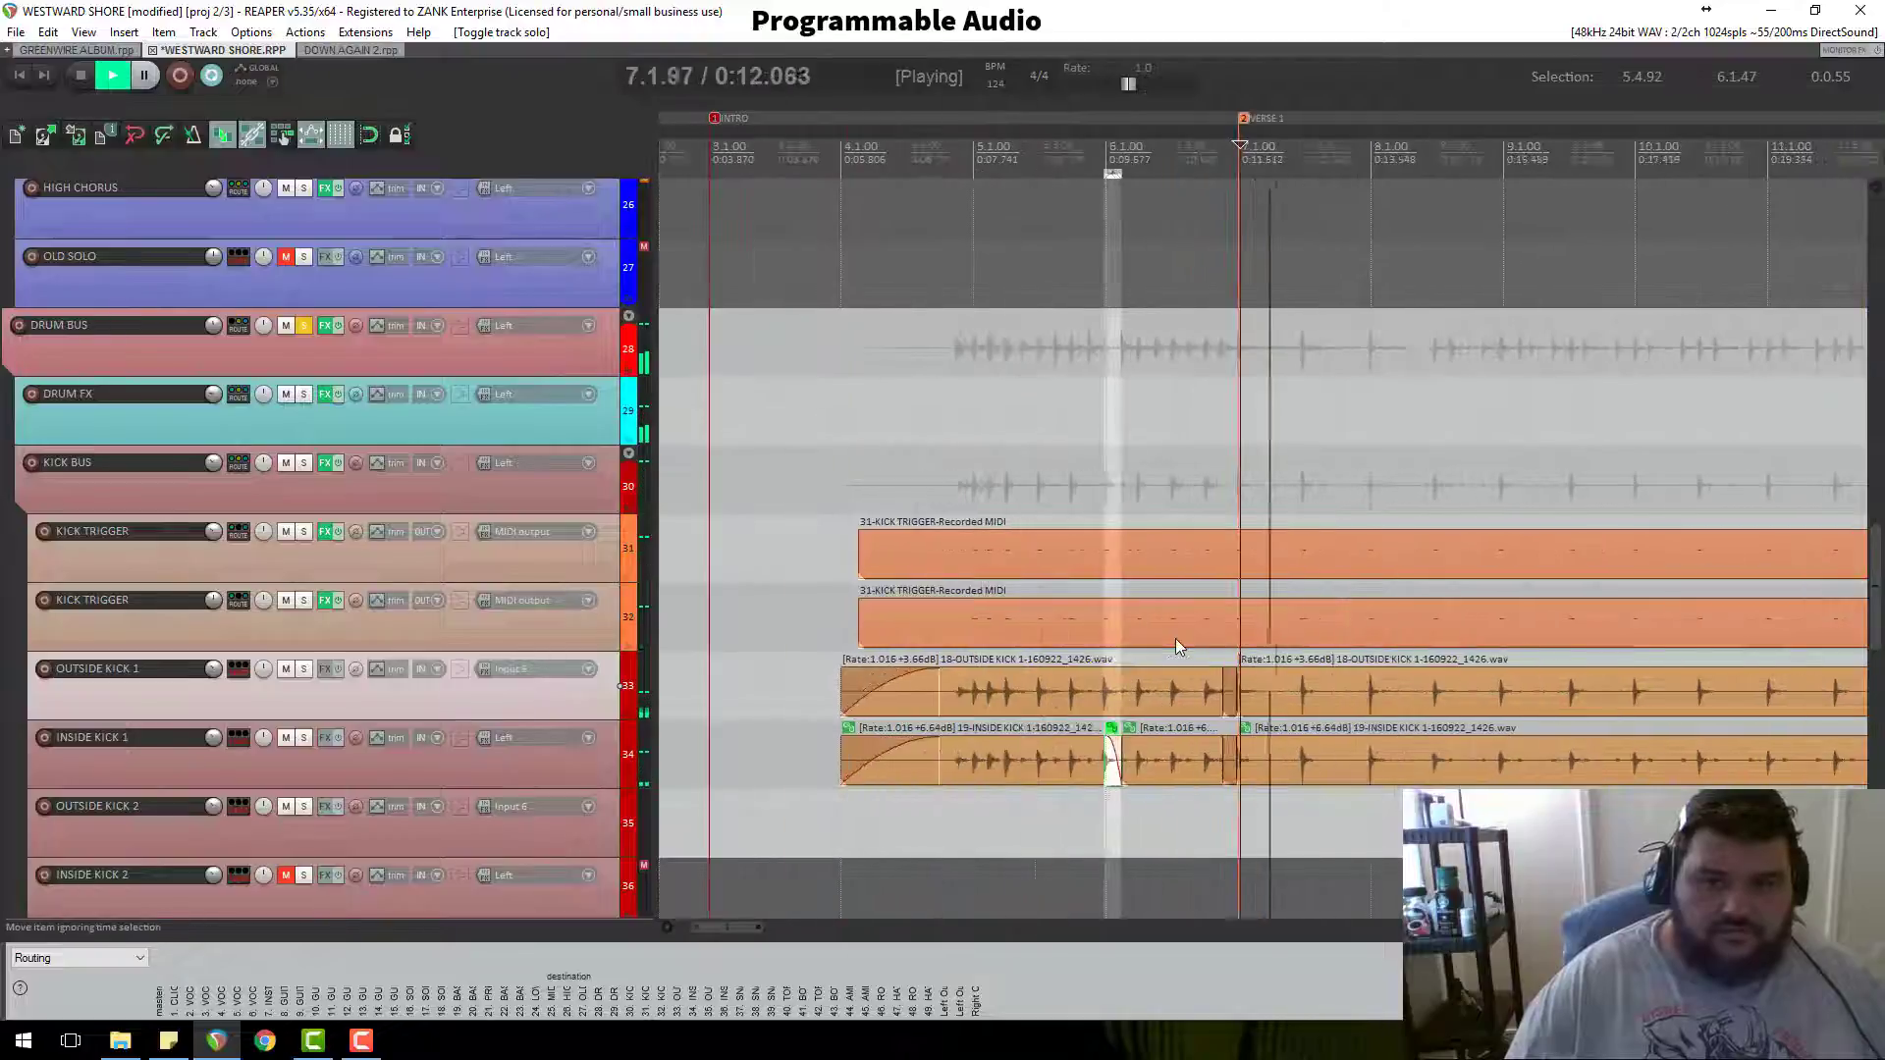
scroll(1176, 638, down, 3)
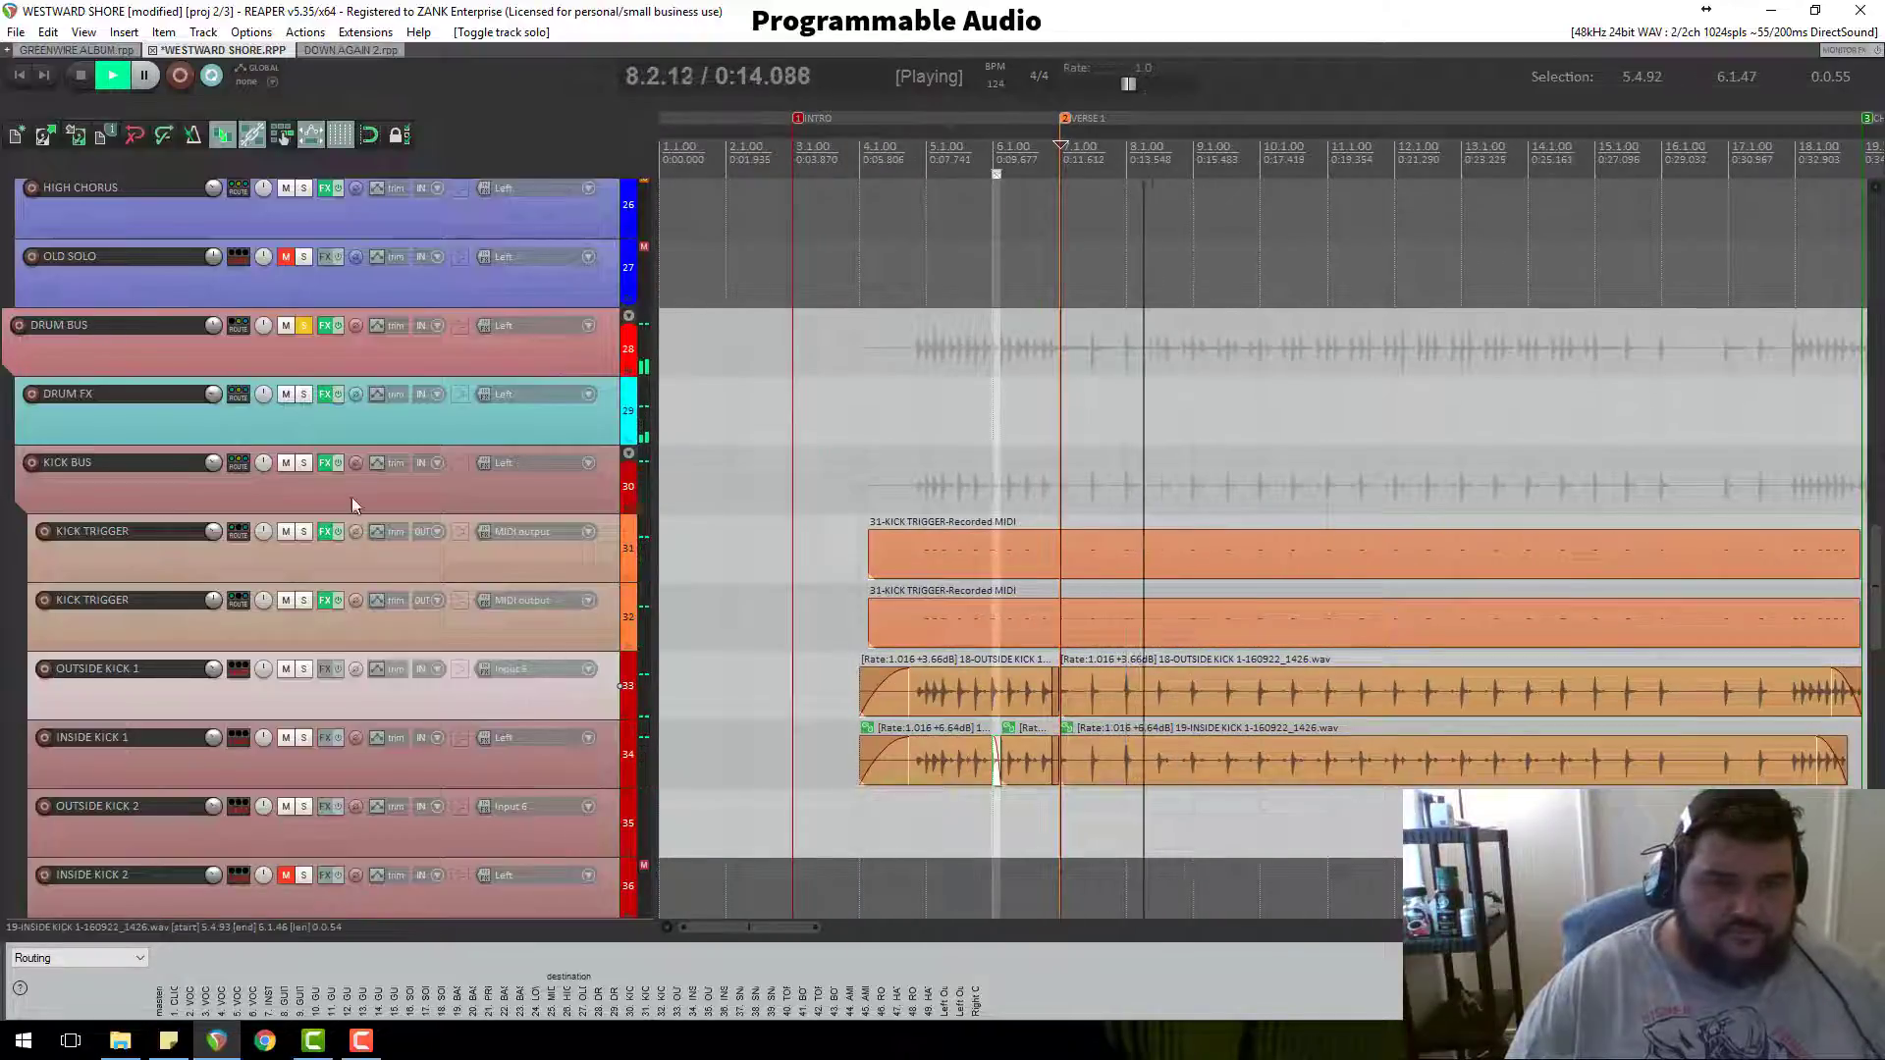
key(space)
Step: Set the upper KICK TRIGGER track's volume to 0.00 dB and audition the drums from VERSE 1
click(298, 565)
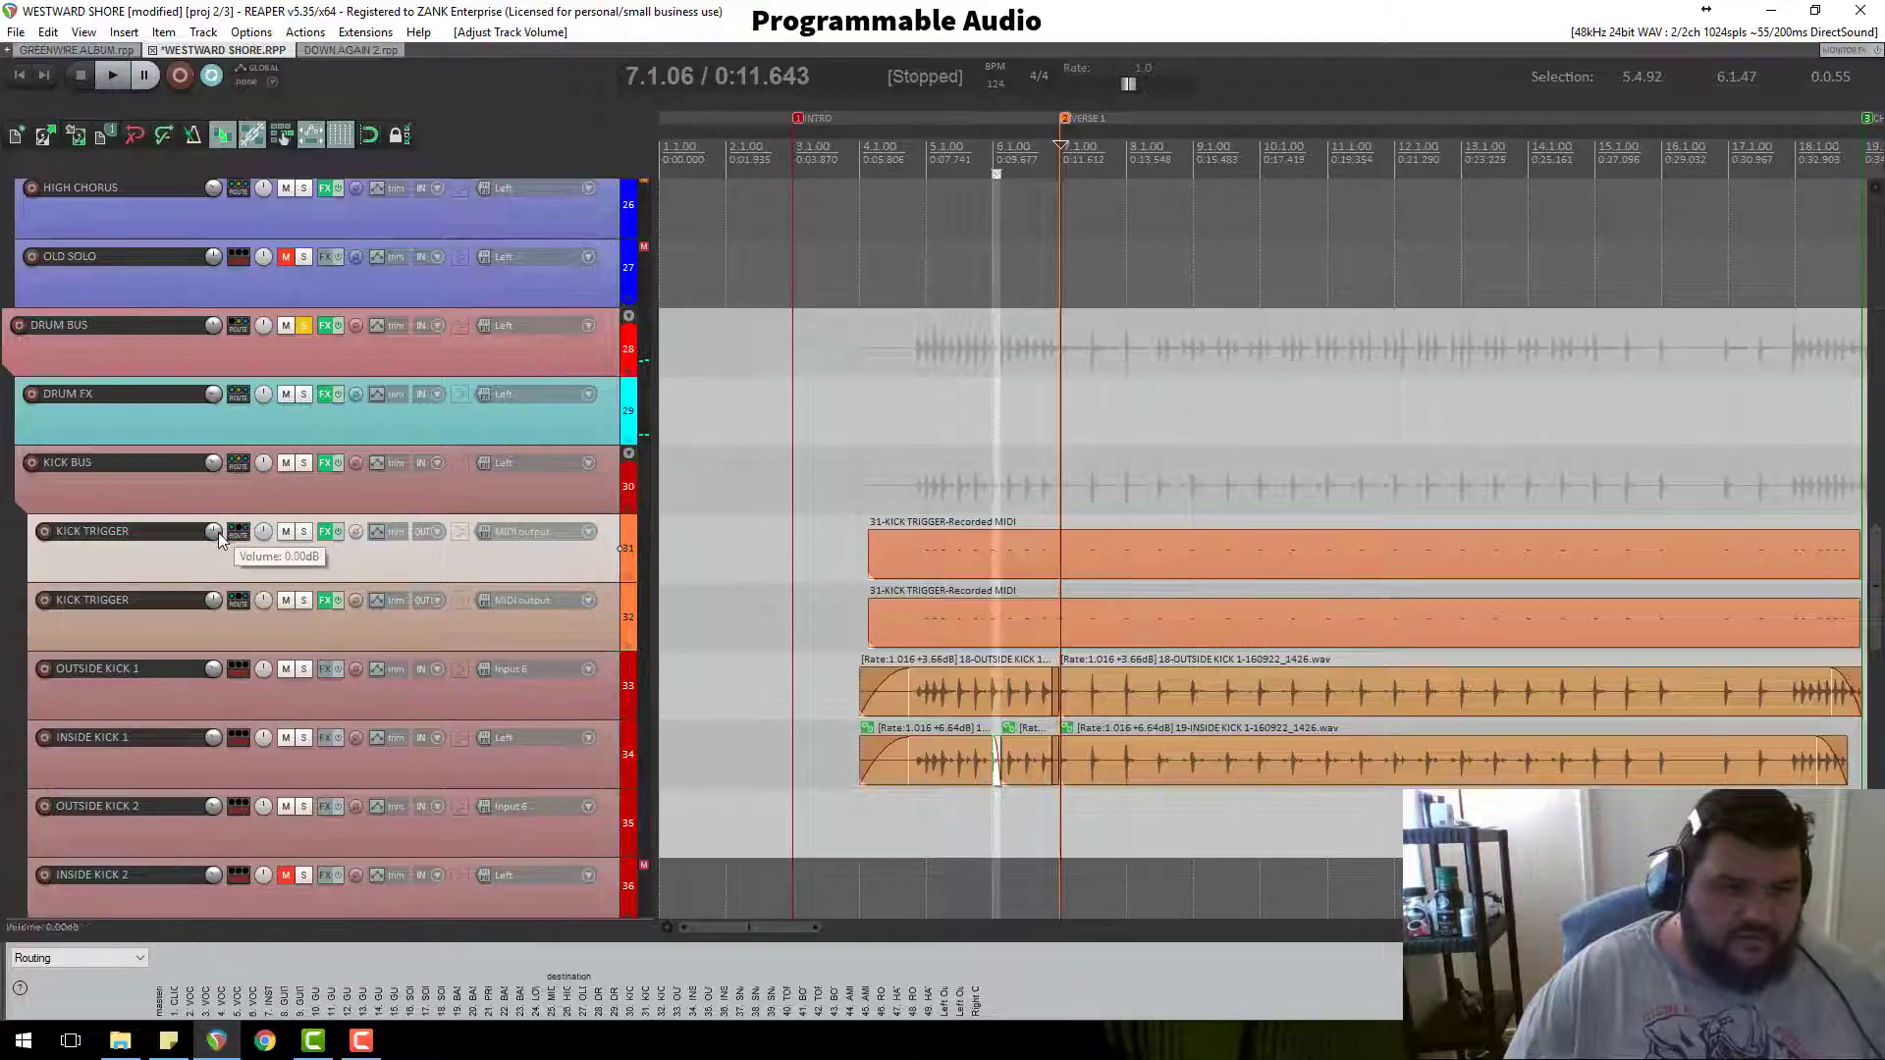
key(space)
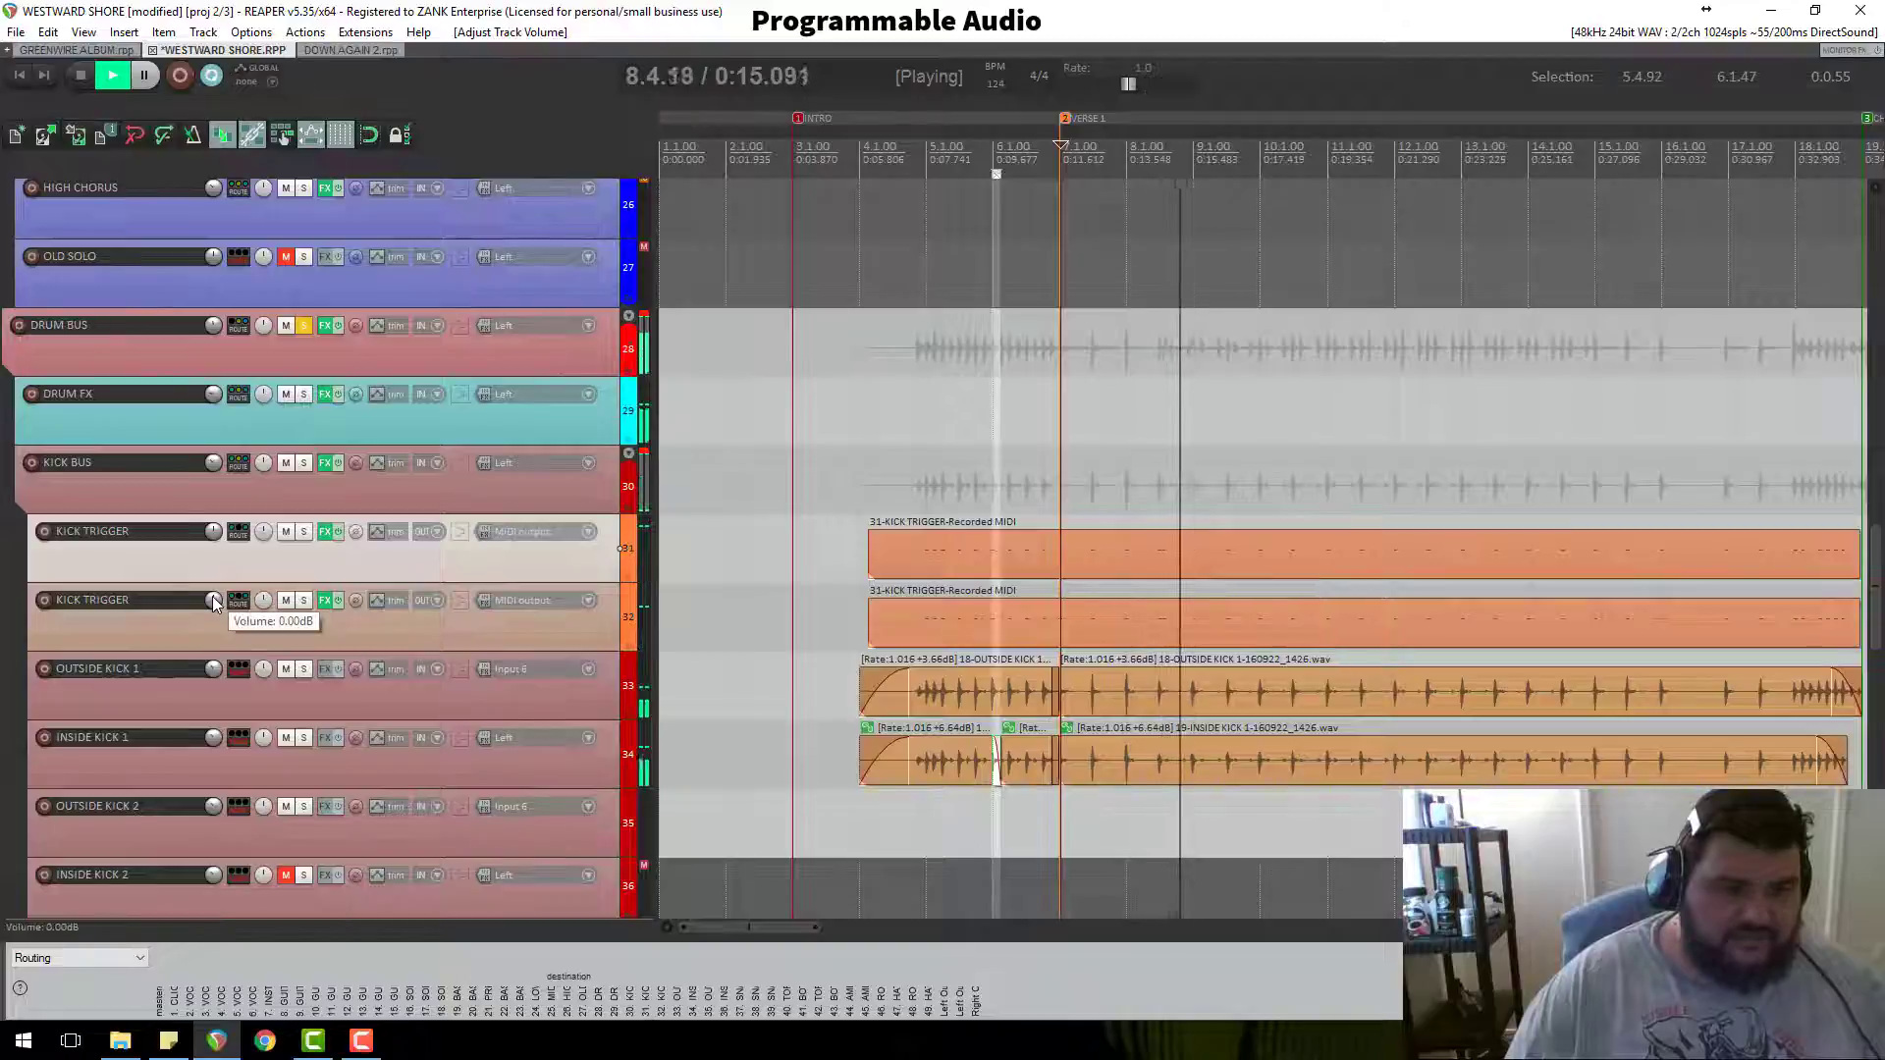
key(space)
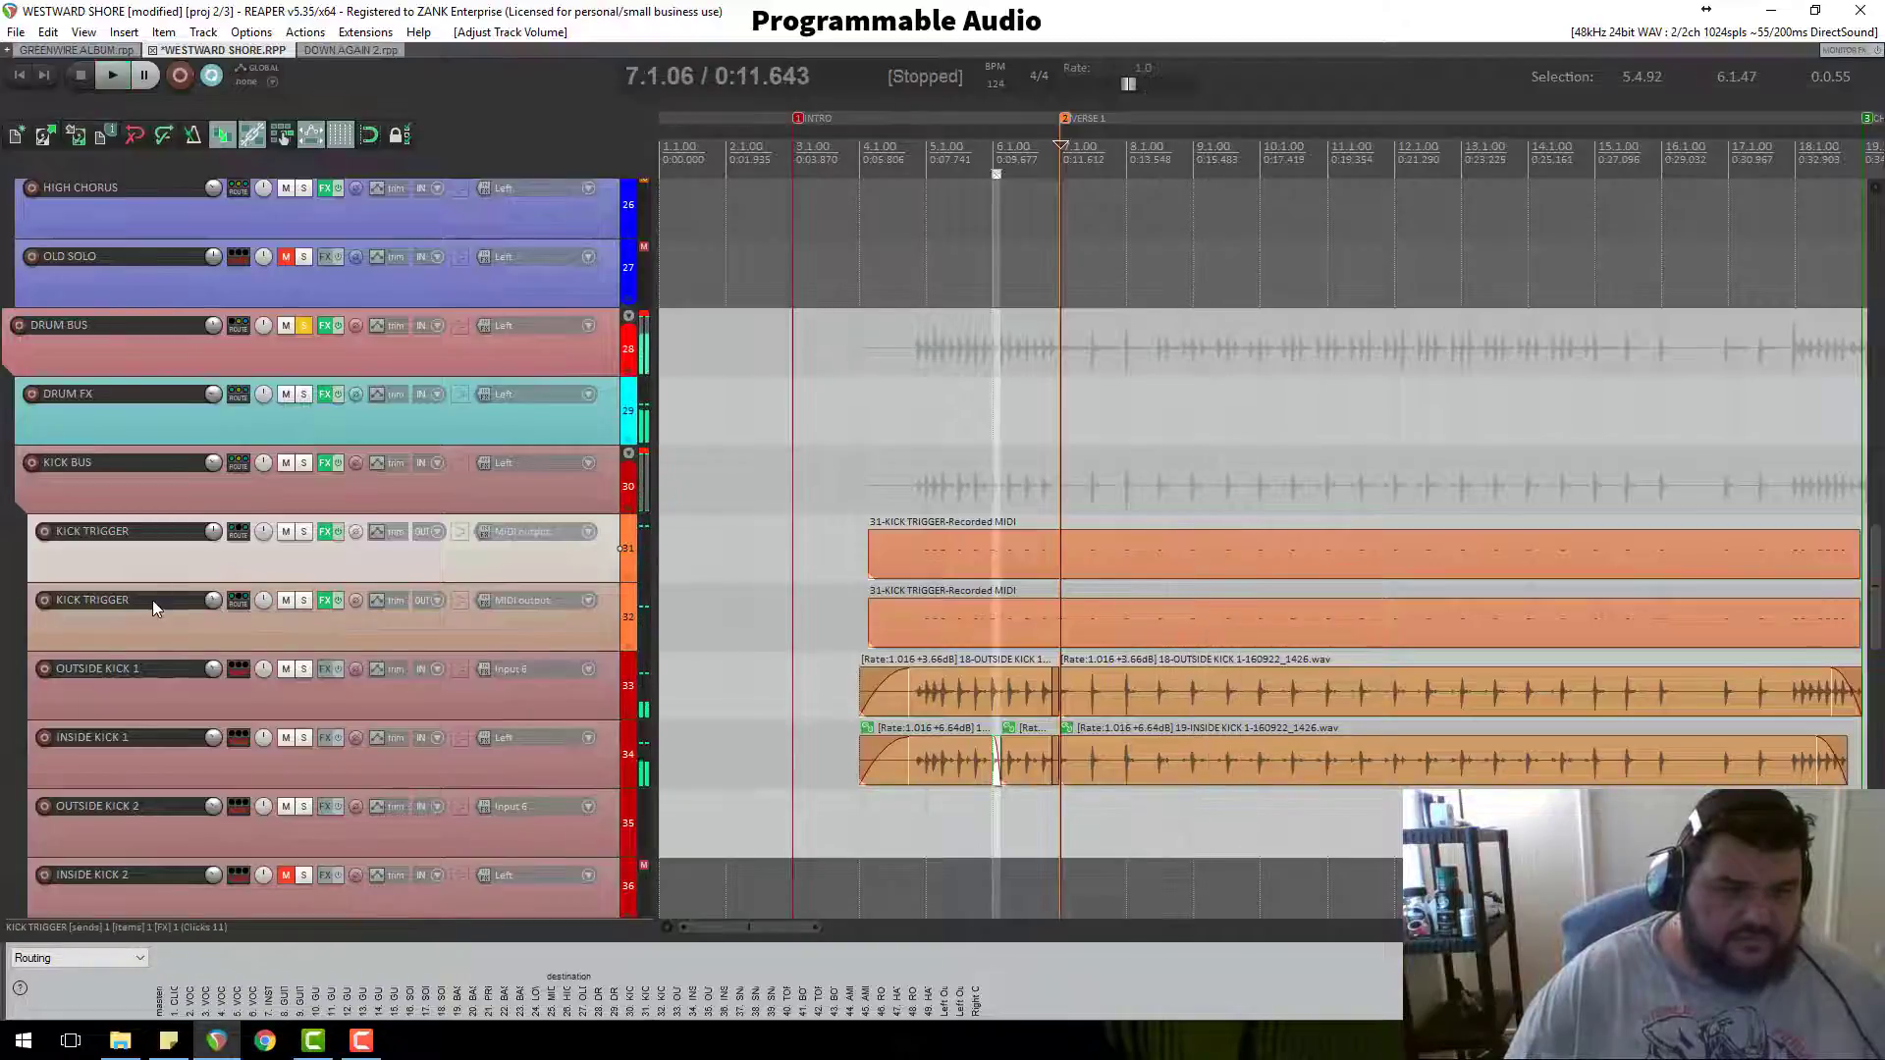
Step: Rename the lower KICK TRIGGER track KICK SNAP
double_click(149, 601)
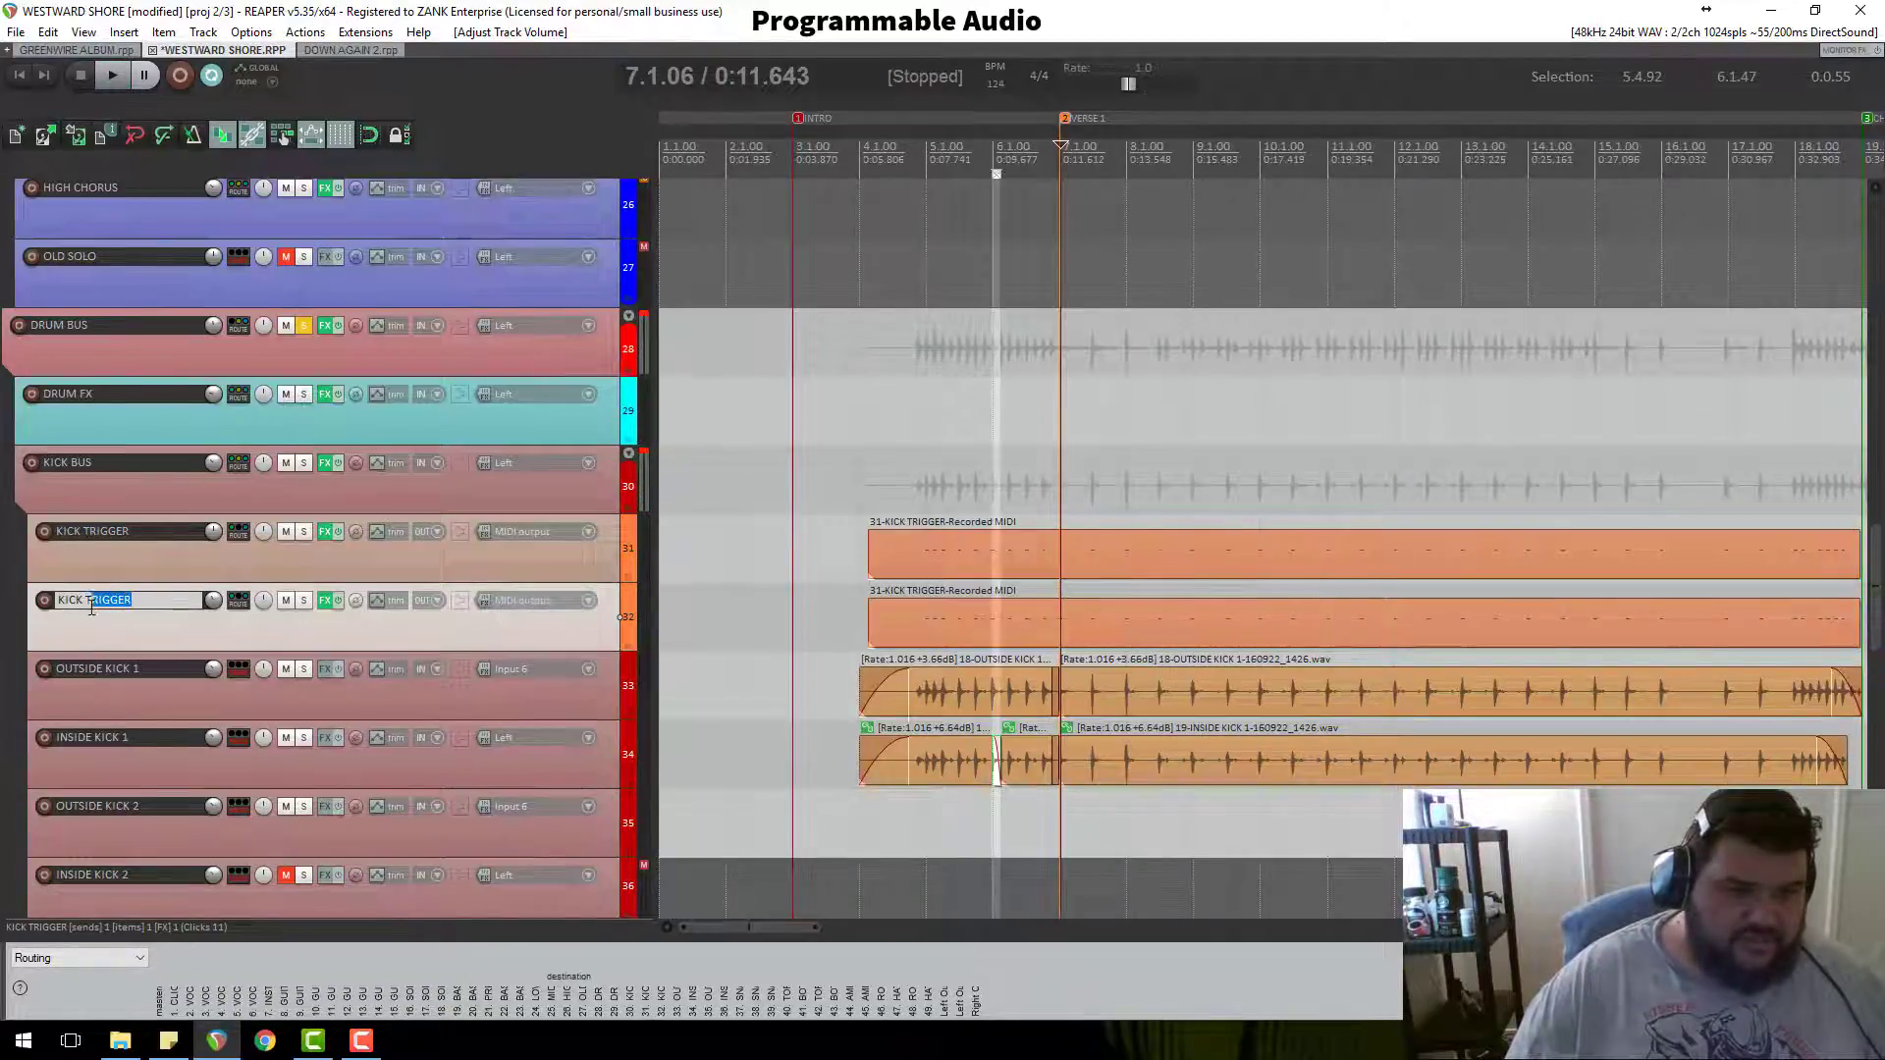
drag(91, 608, 84, 601)
text(SNAP)
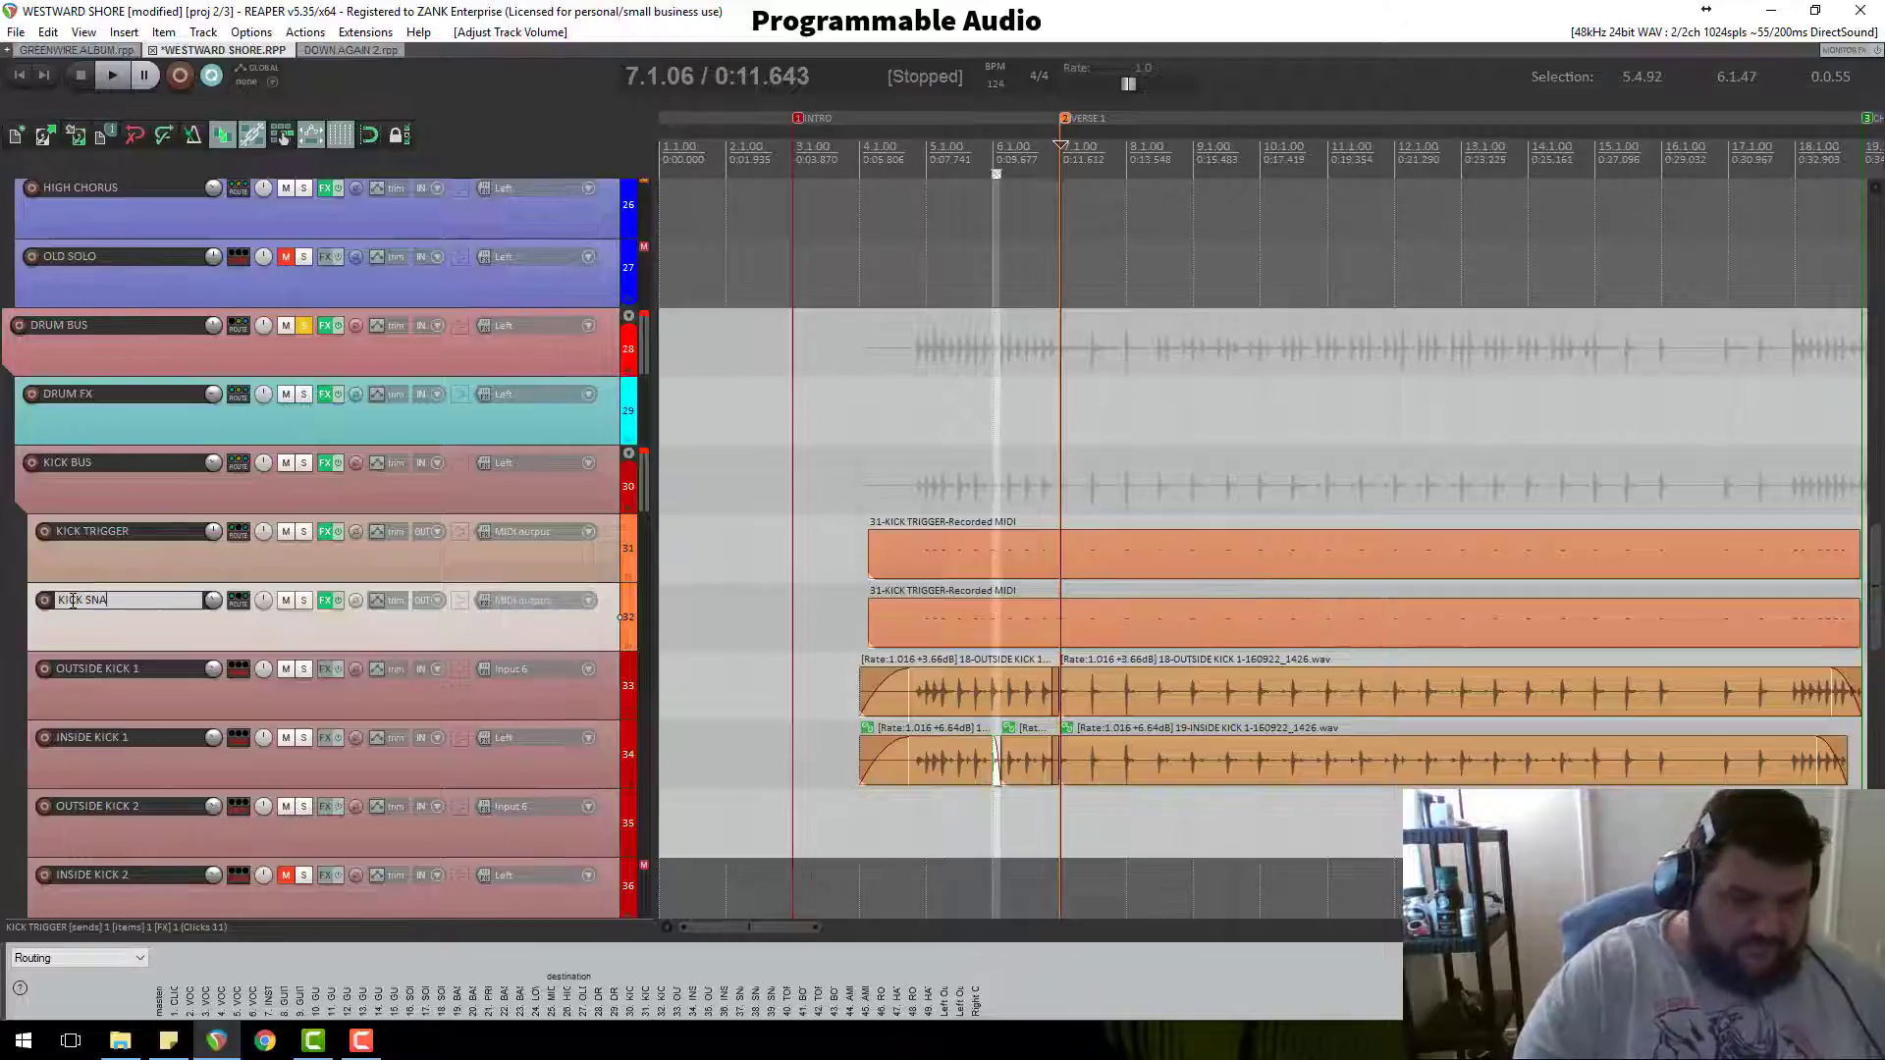
key(Return)
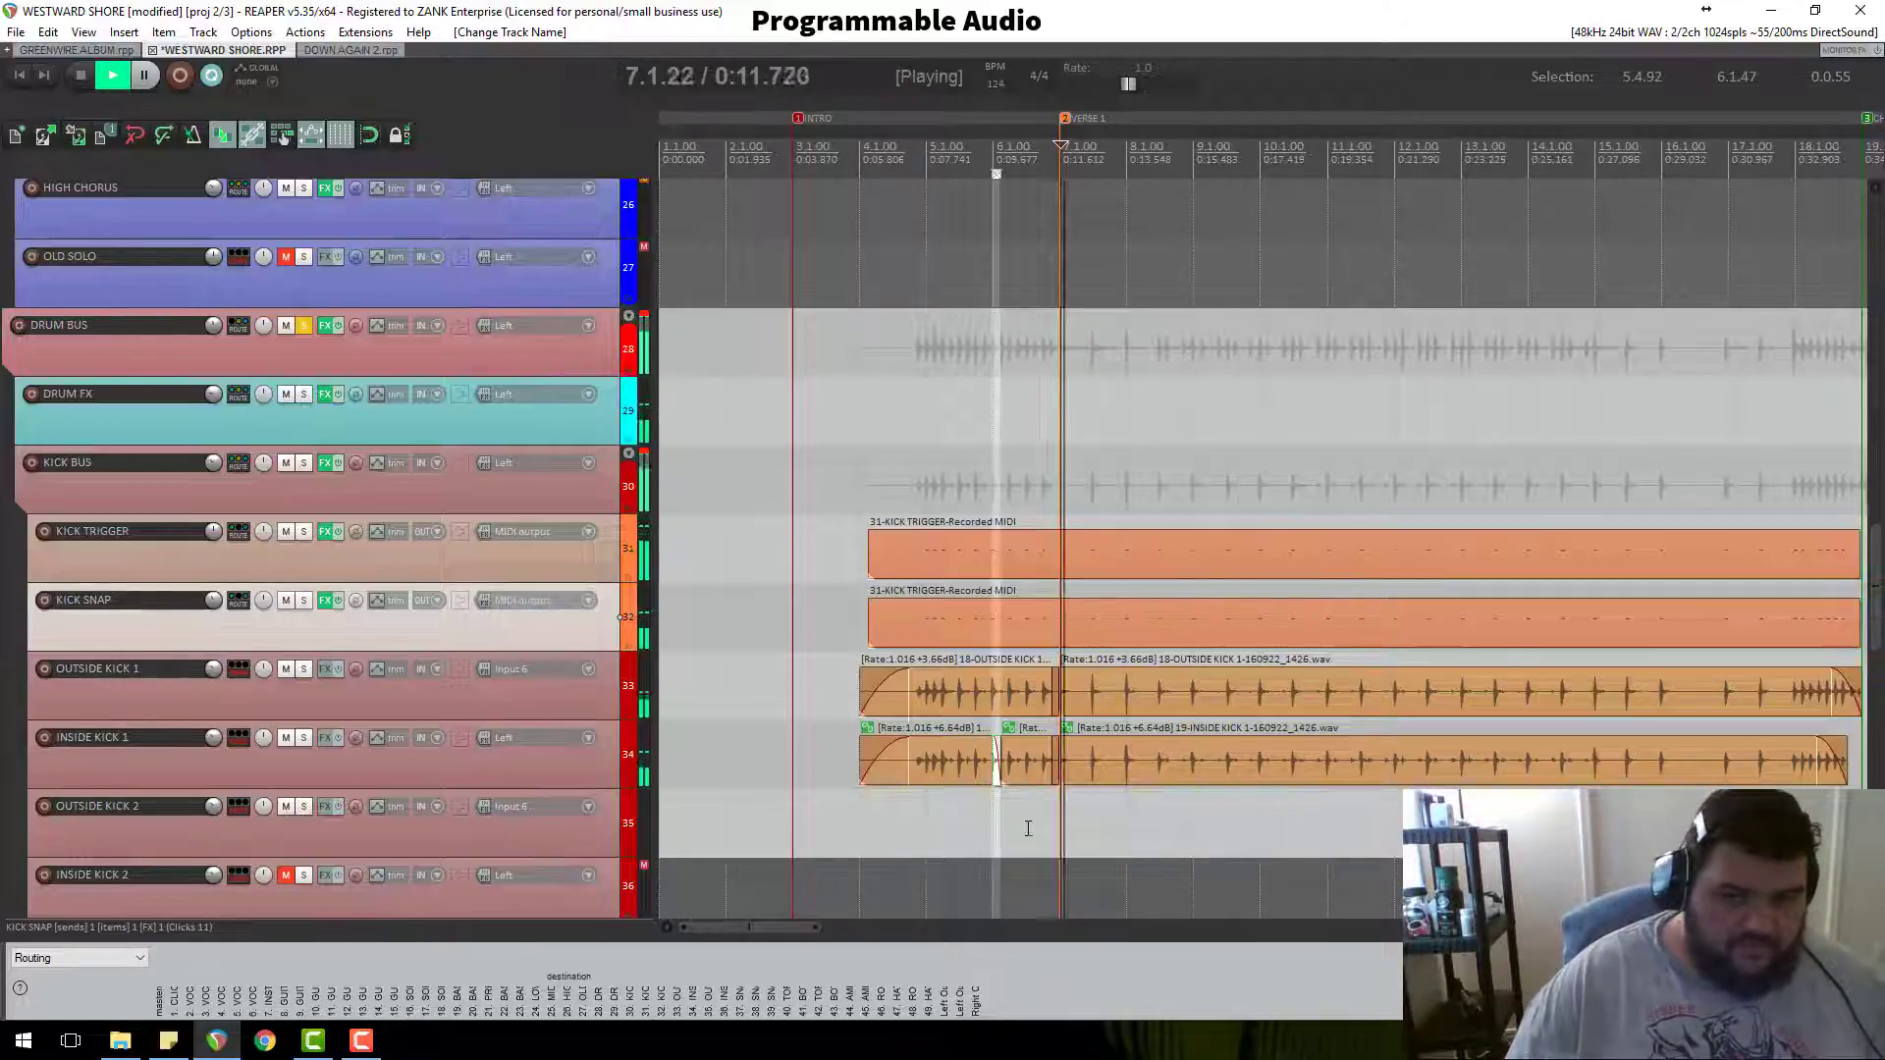
Step: Shorten the release of the KICK SNAP track's Clicks 11 sample to about 14 ms during playback, and close its effects window
scroll(1090, 836, up, 2)
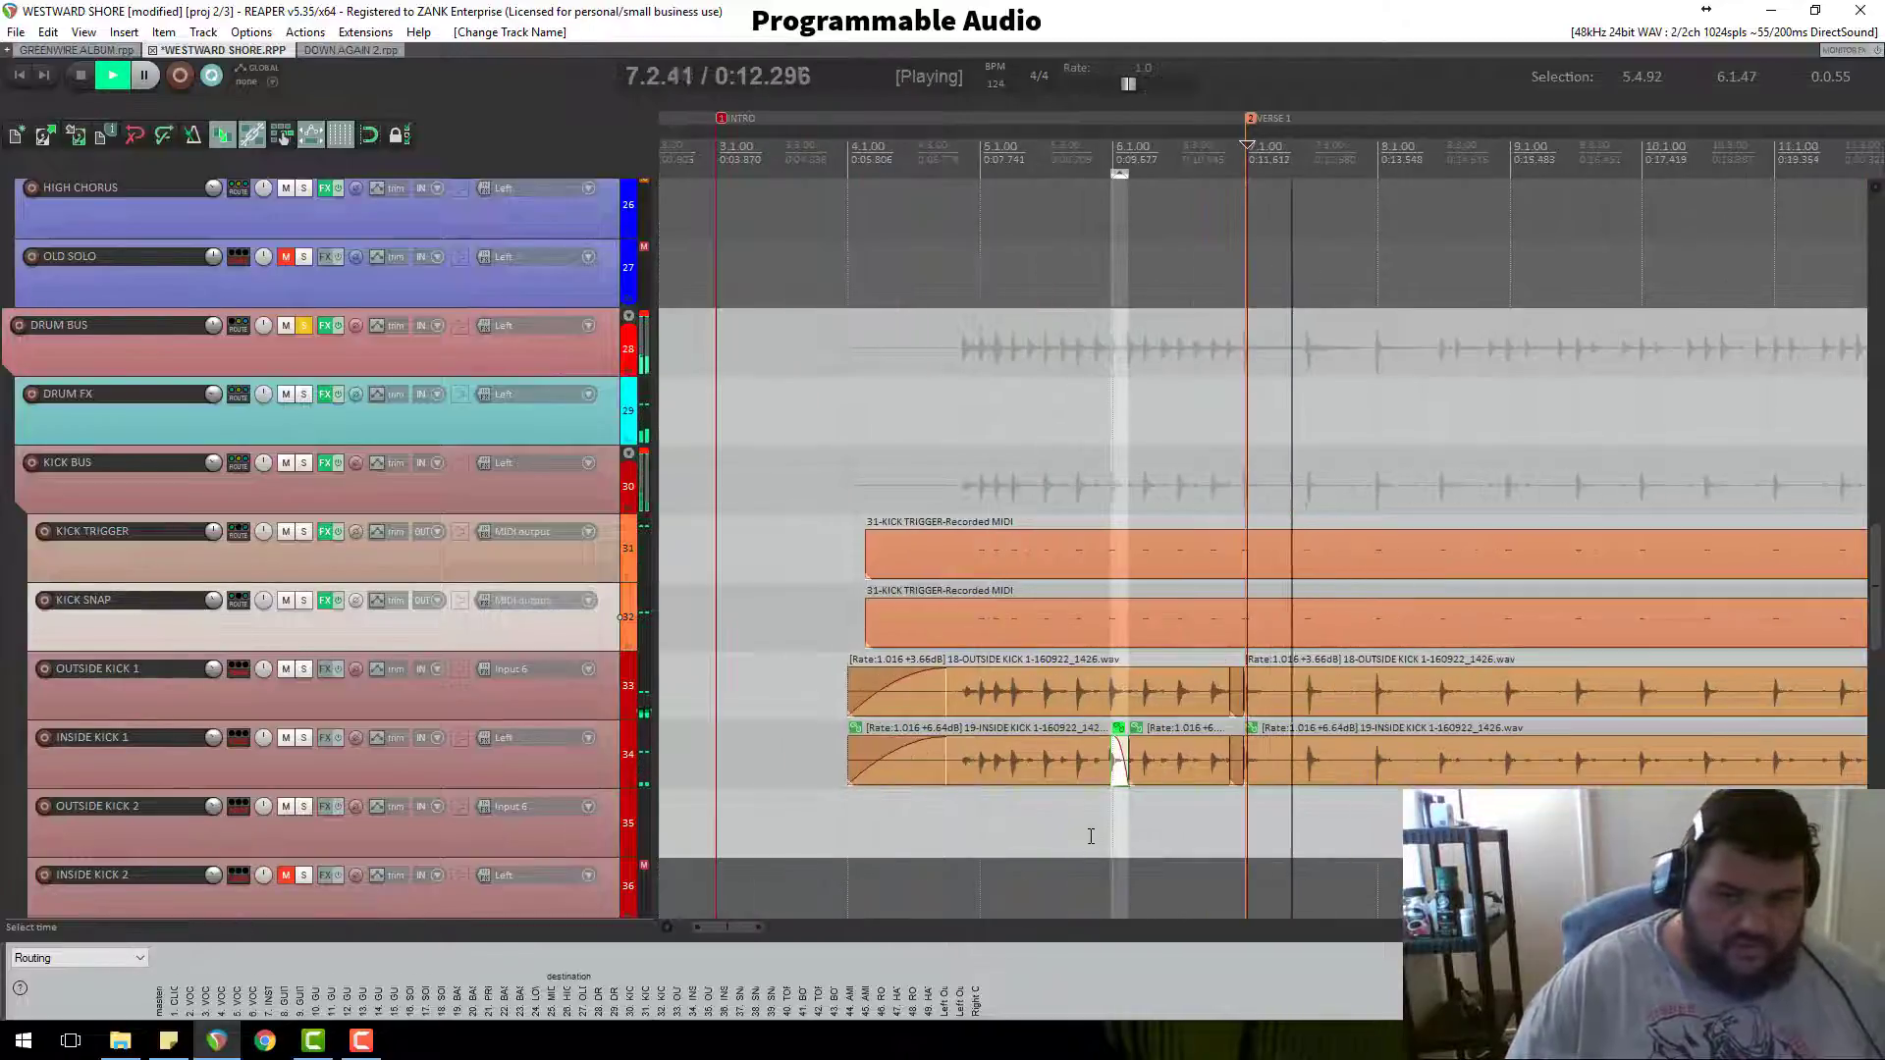
click(325, 600)
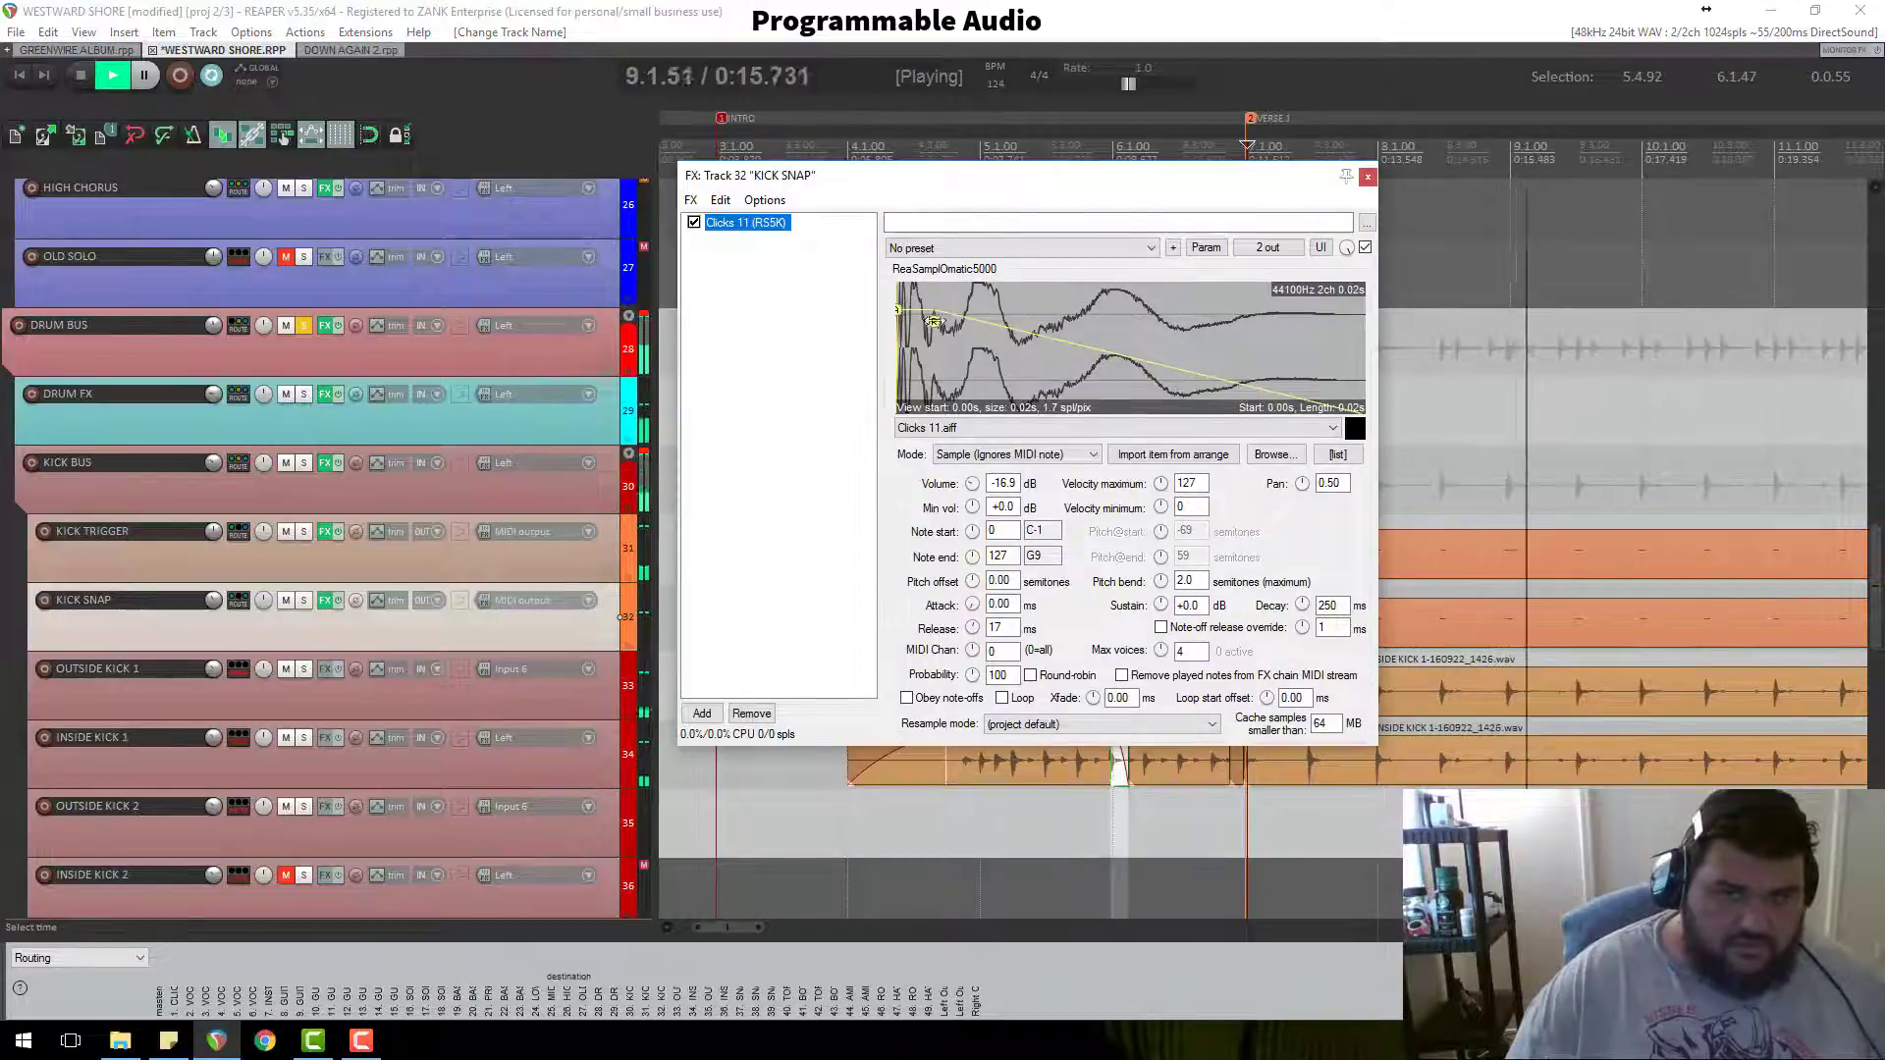
drag(934, 322, 976, 335)
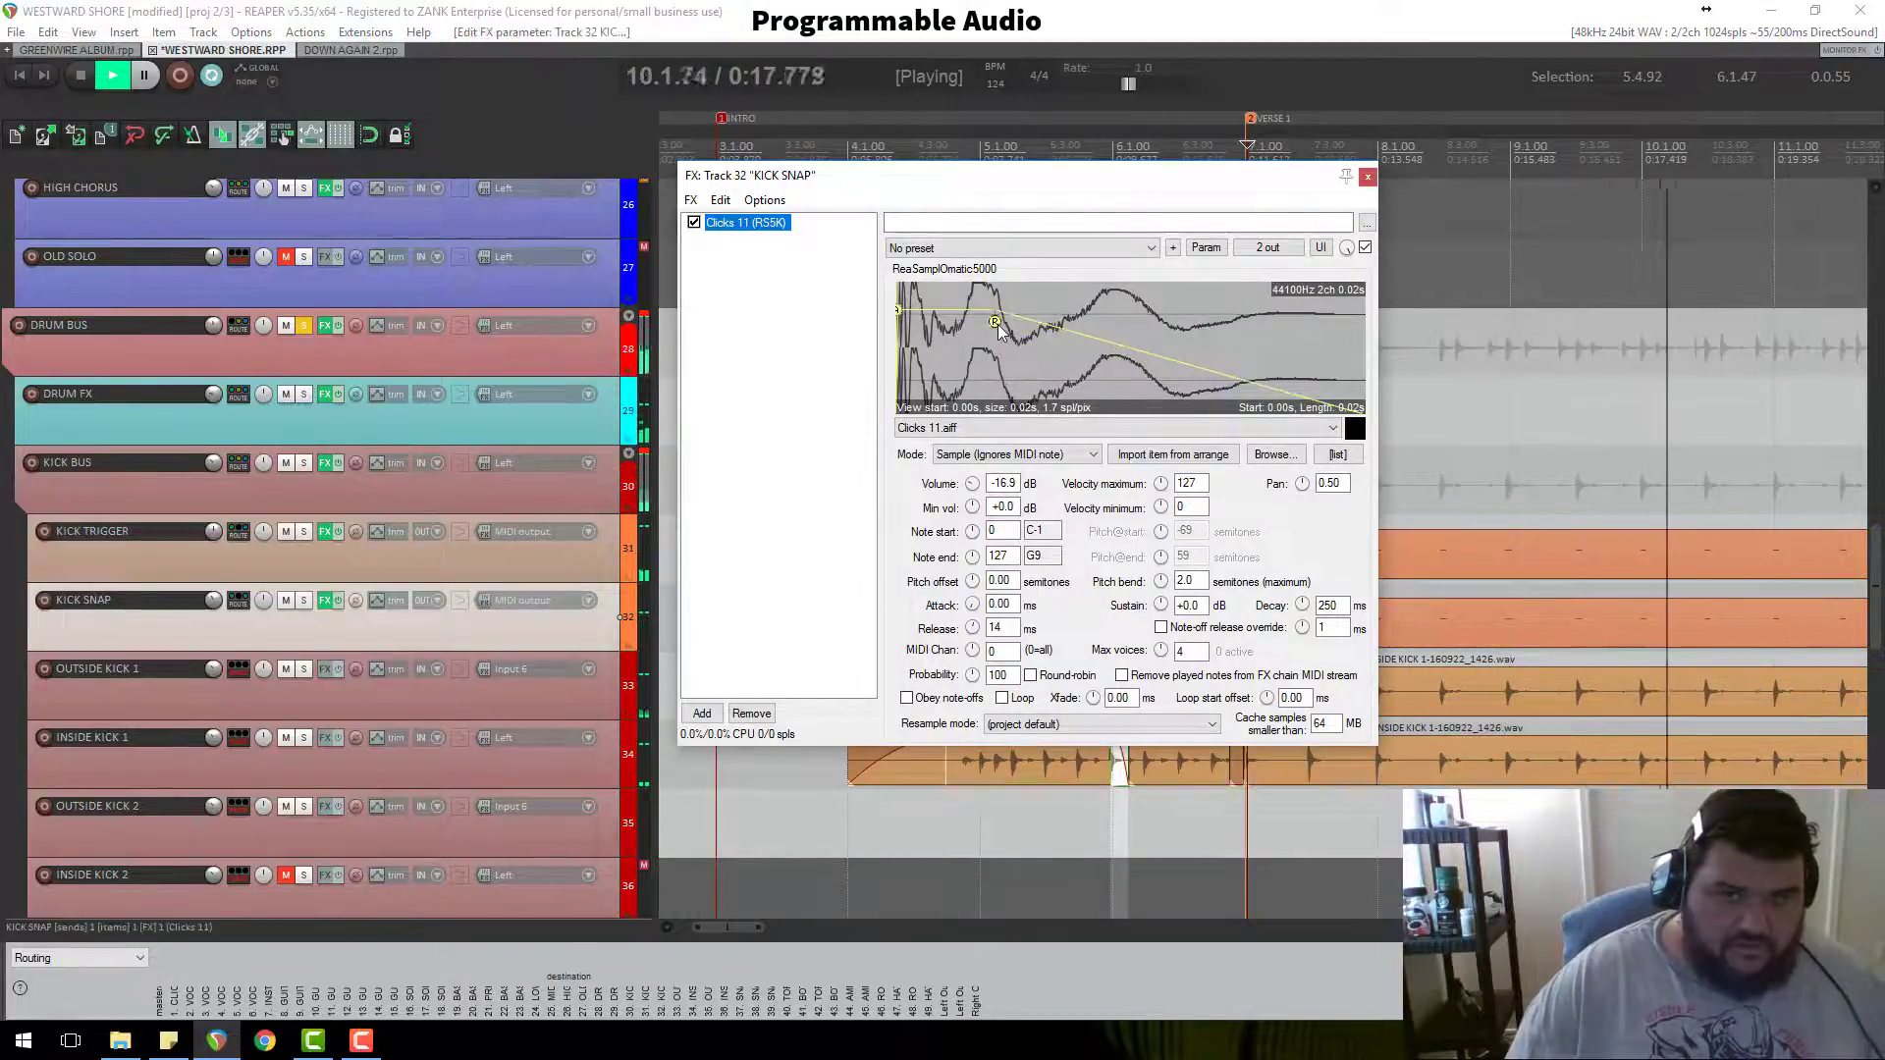
click(1367, 177)
key(space)
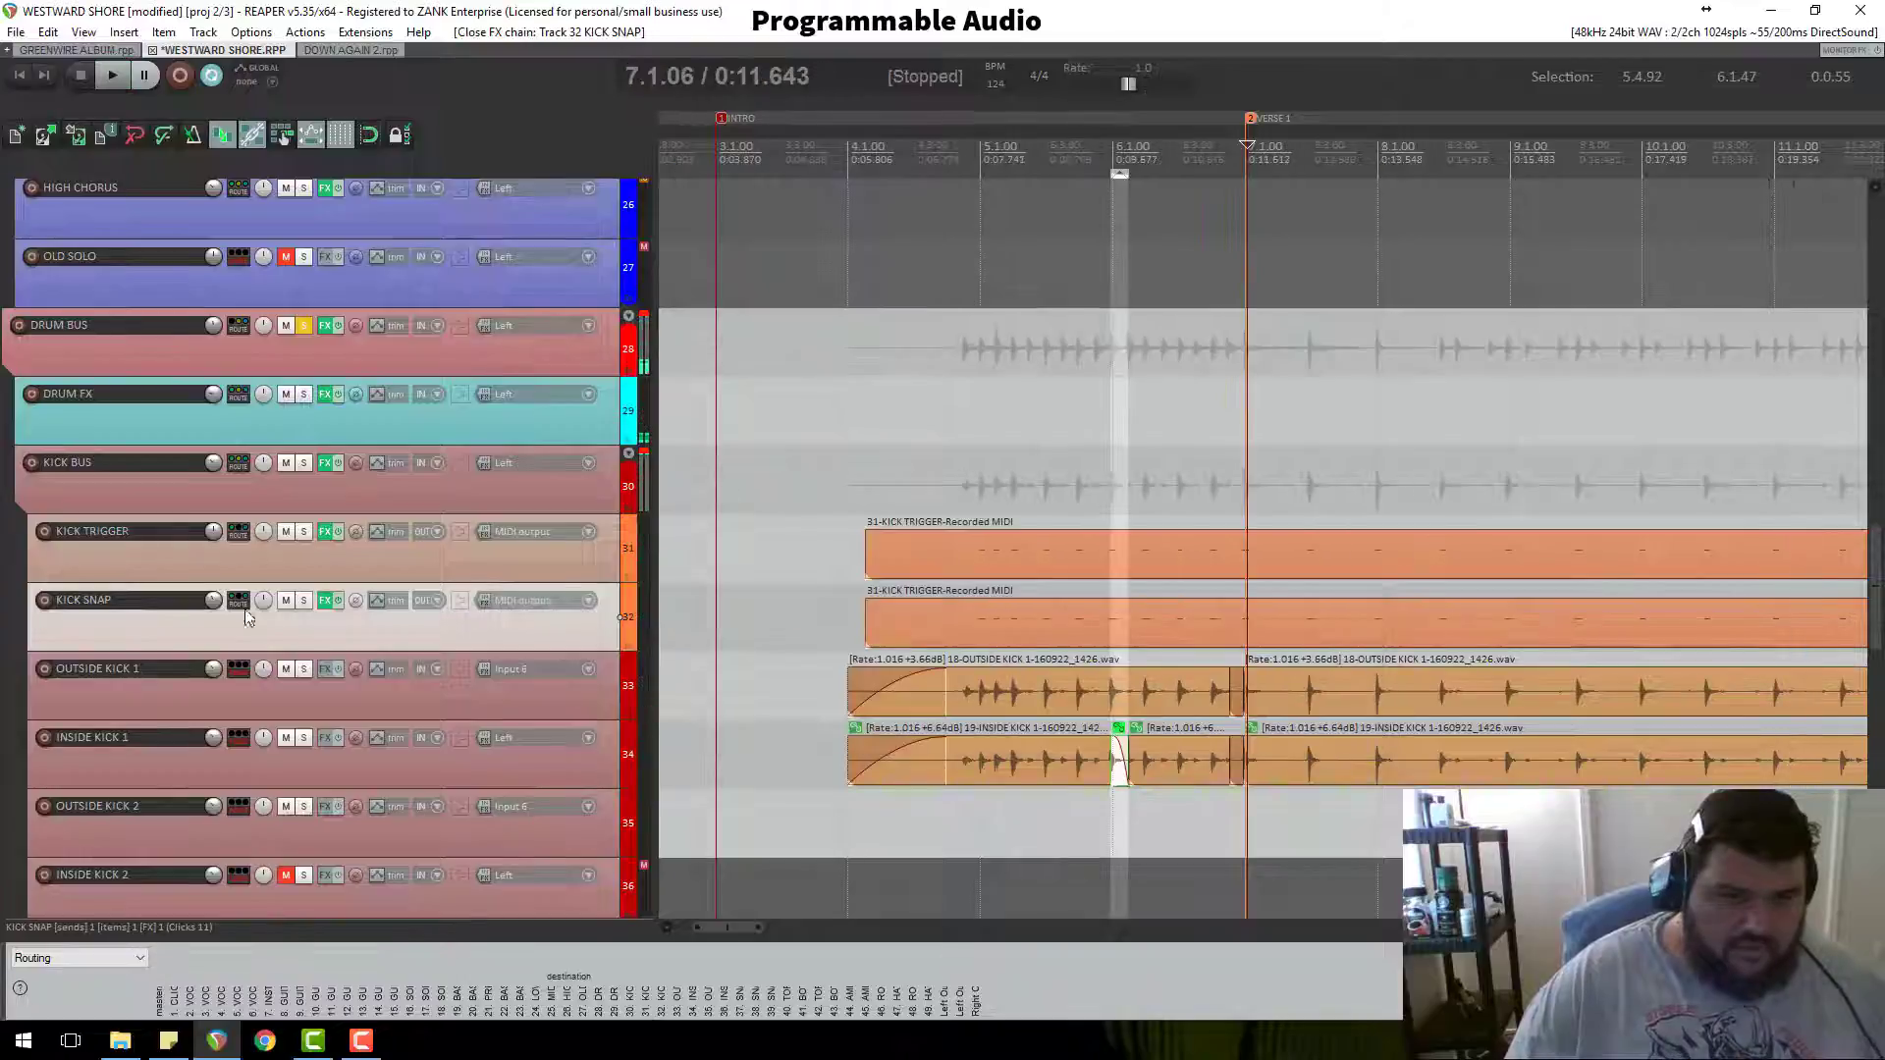
Step: Set the KICK TRIGGER sampler's decay to 228 ms and sustain to -12.2 dB while the drums play
click(325, 532)
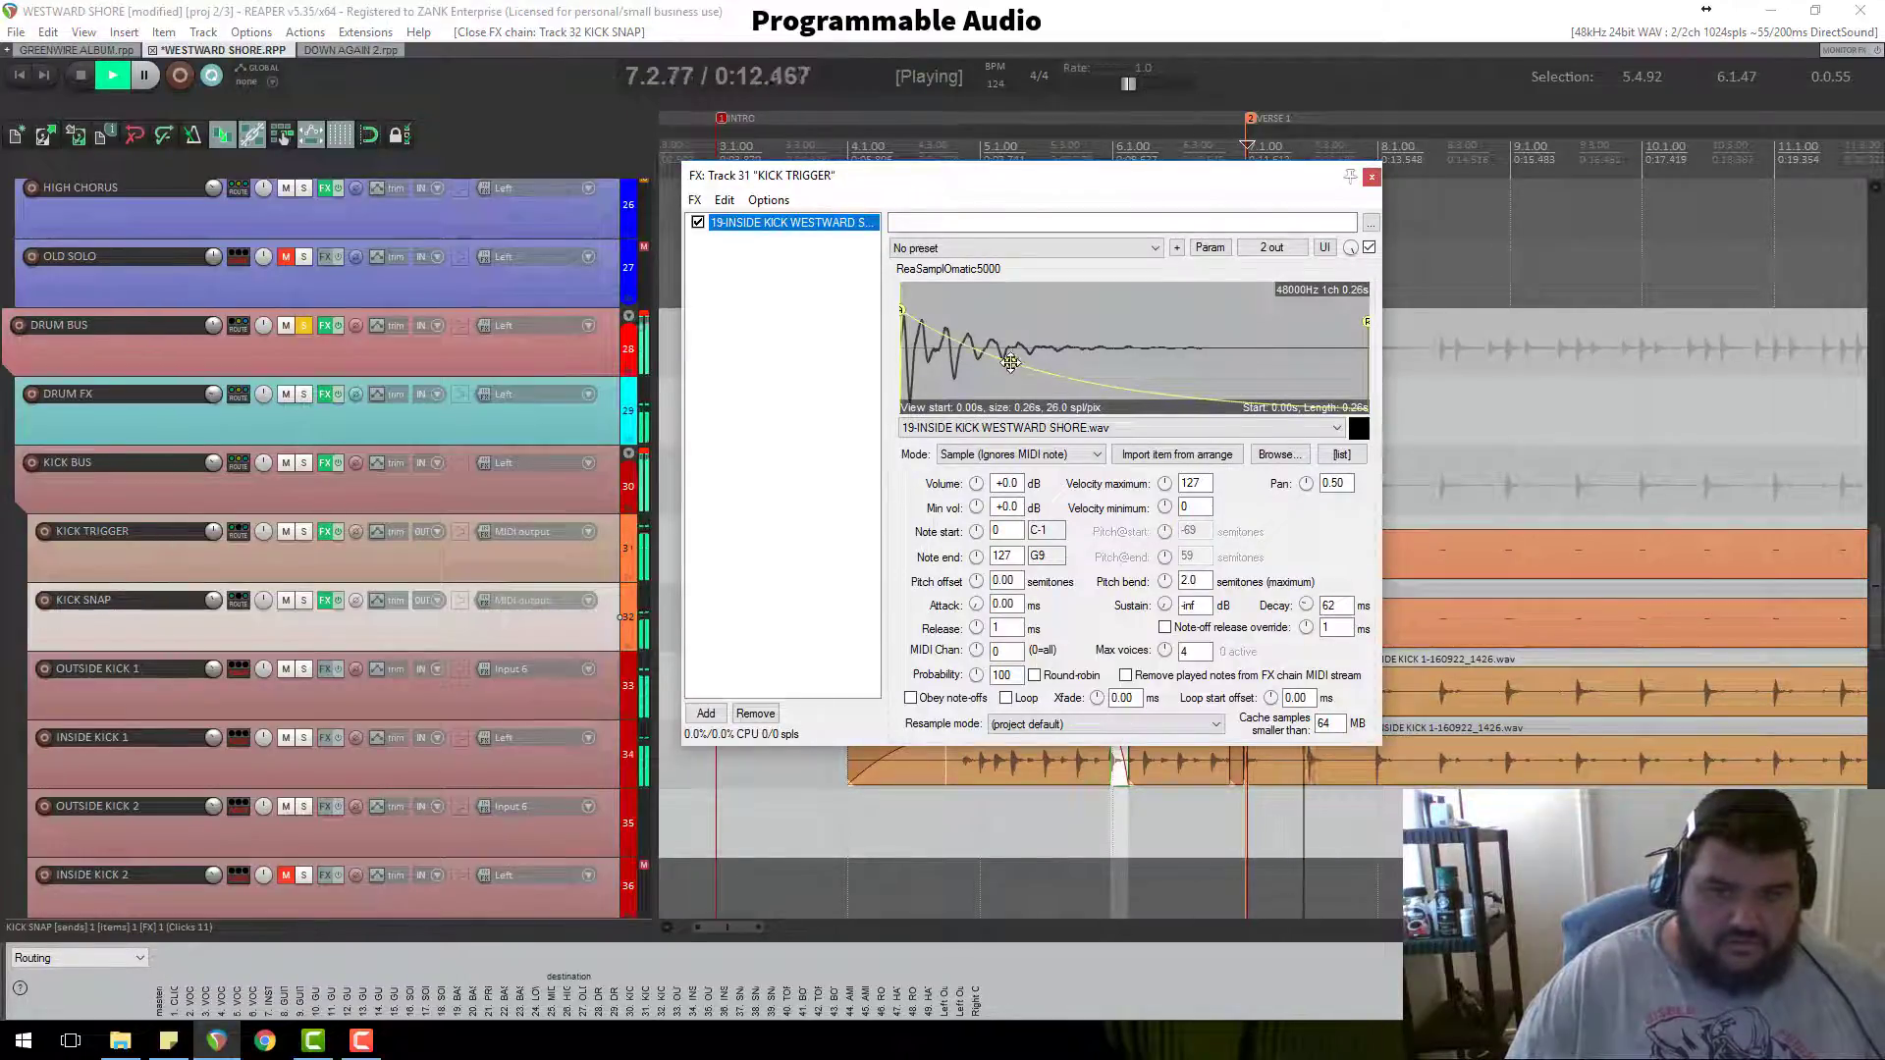
drag(1011, 363, 1312, 337)
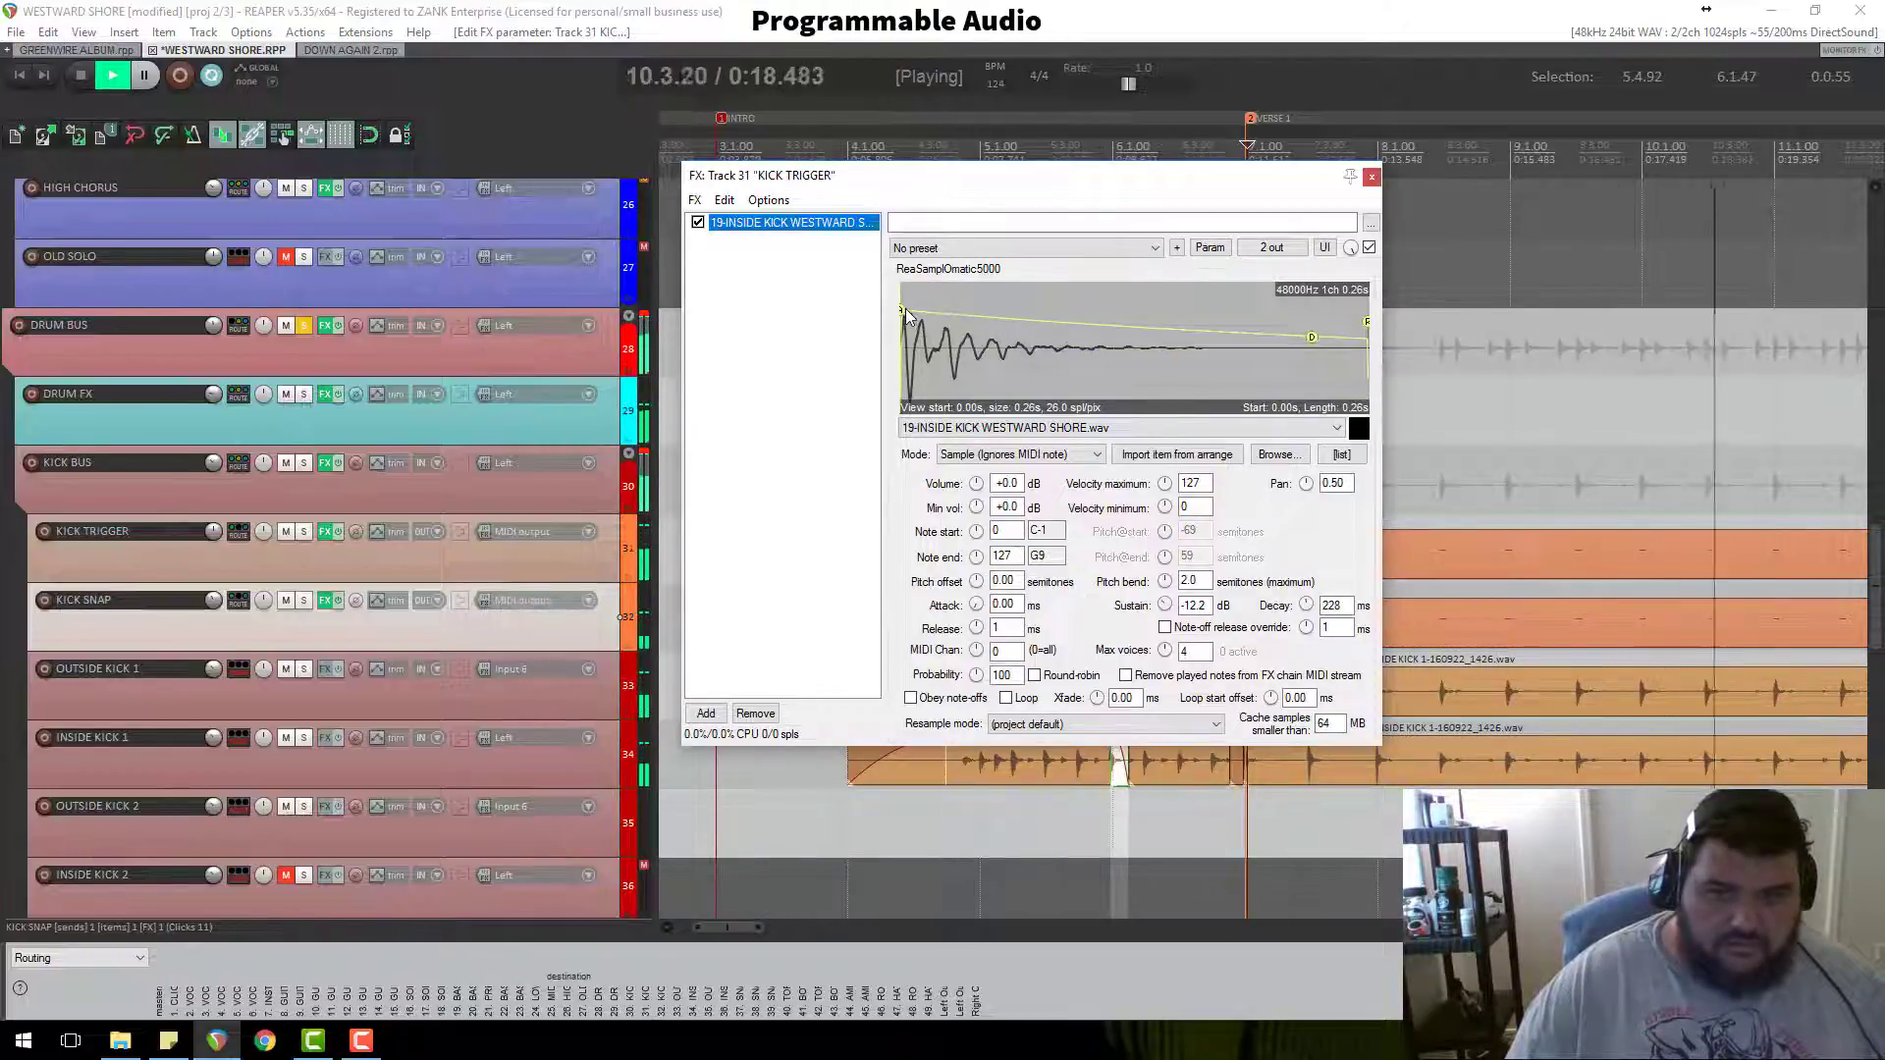
Step: Try a 5.97 ms attack on the KICK TRIGGER sample, reset it to 0.00 ms, and audition the drums again
drag(903, 309, 912, 309)
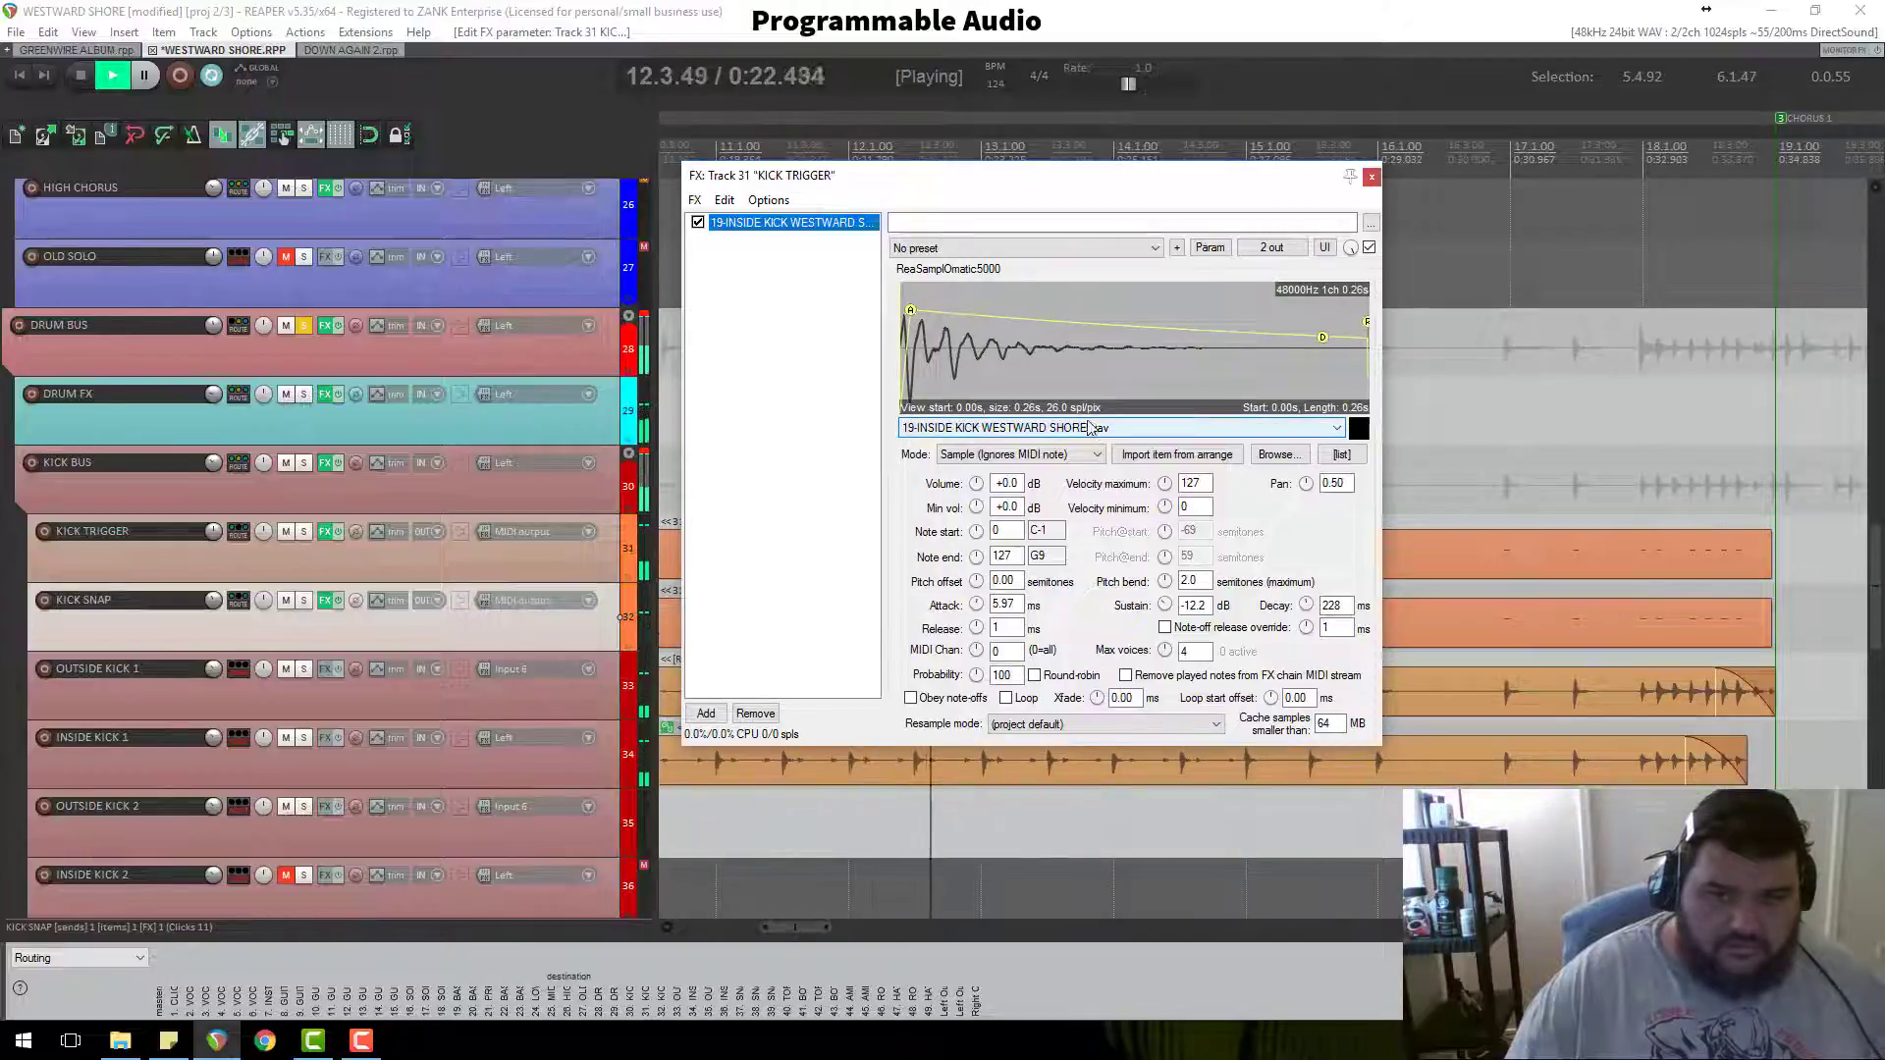
key(space)
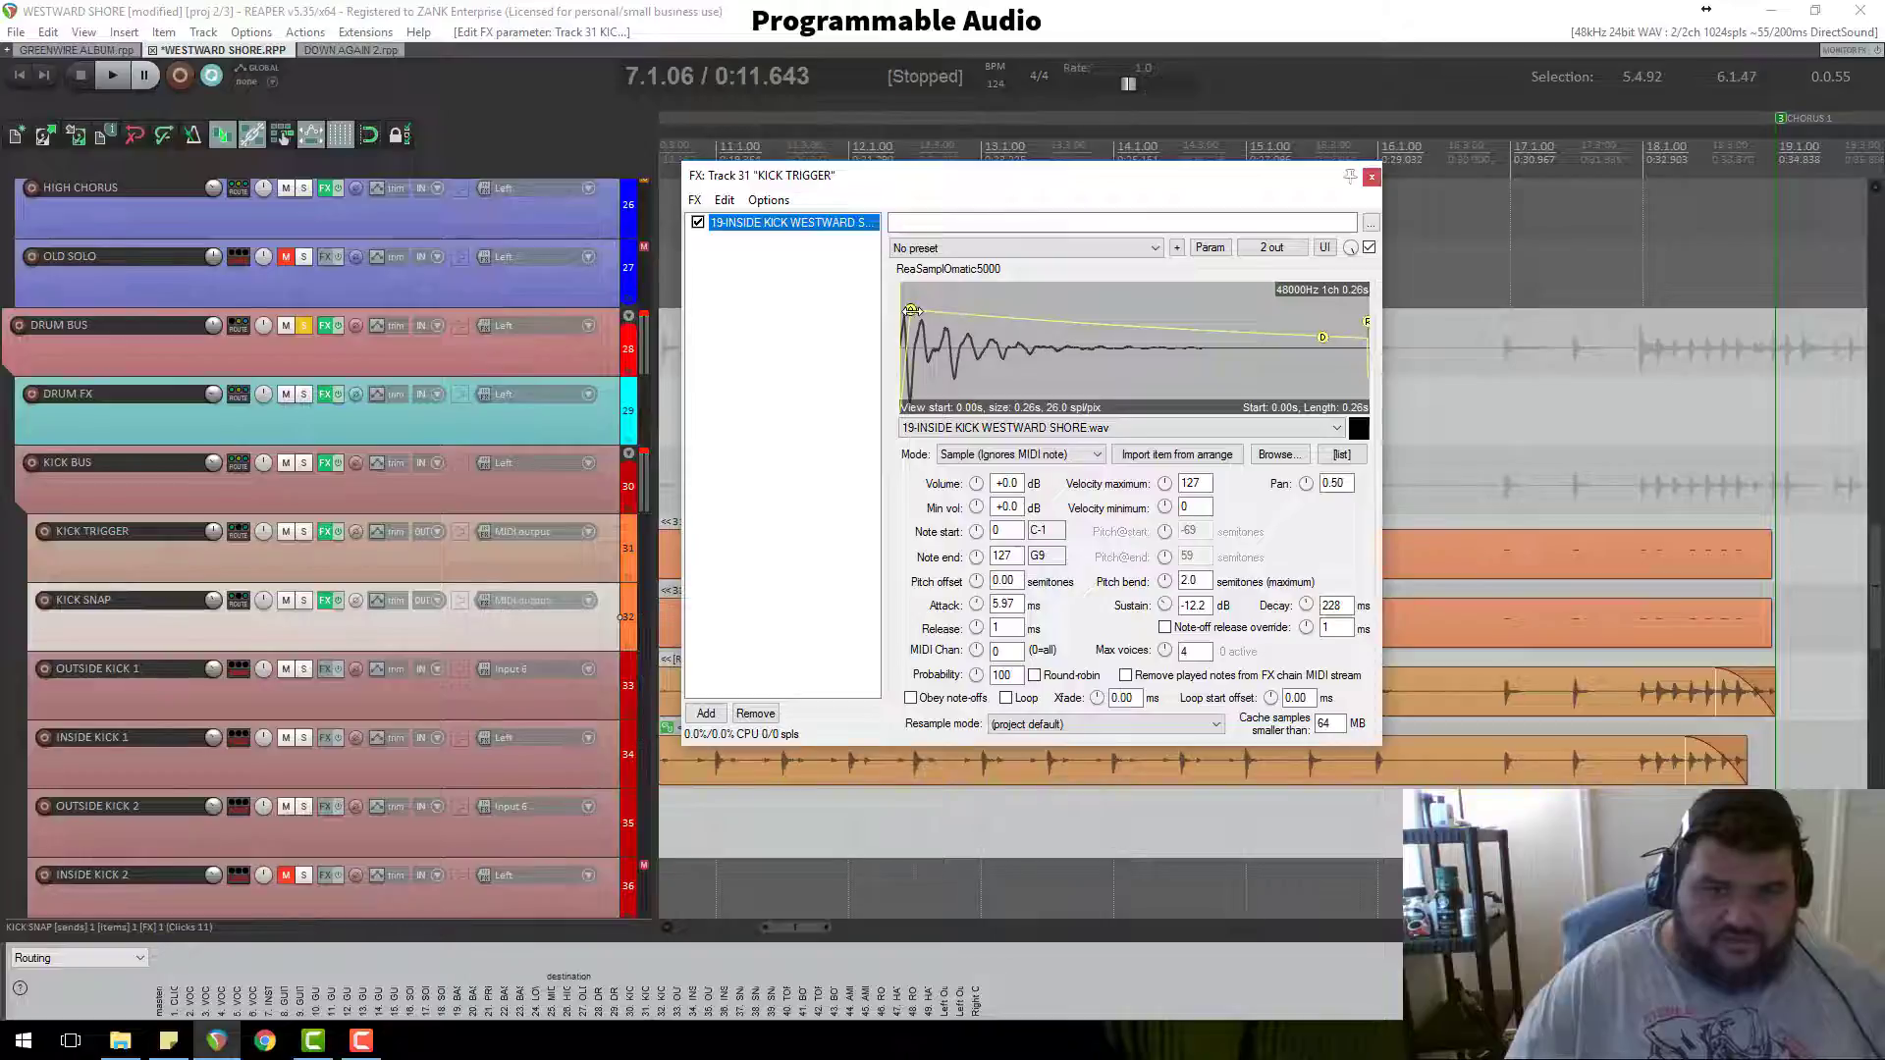
drag(912, 310, 854, 305)
key(space)
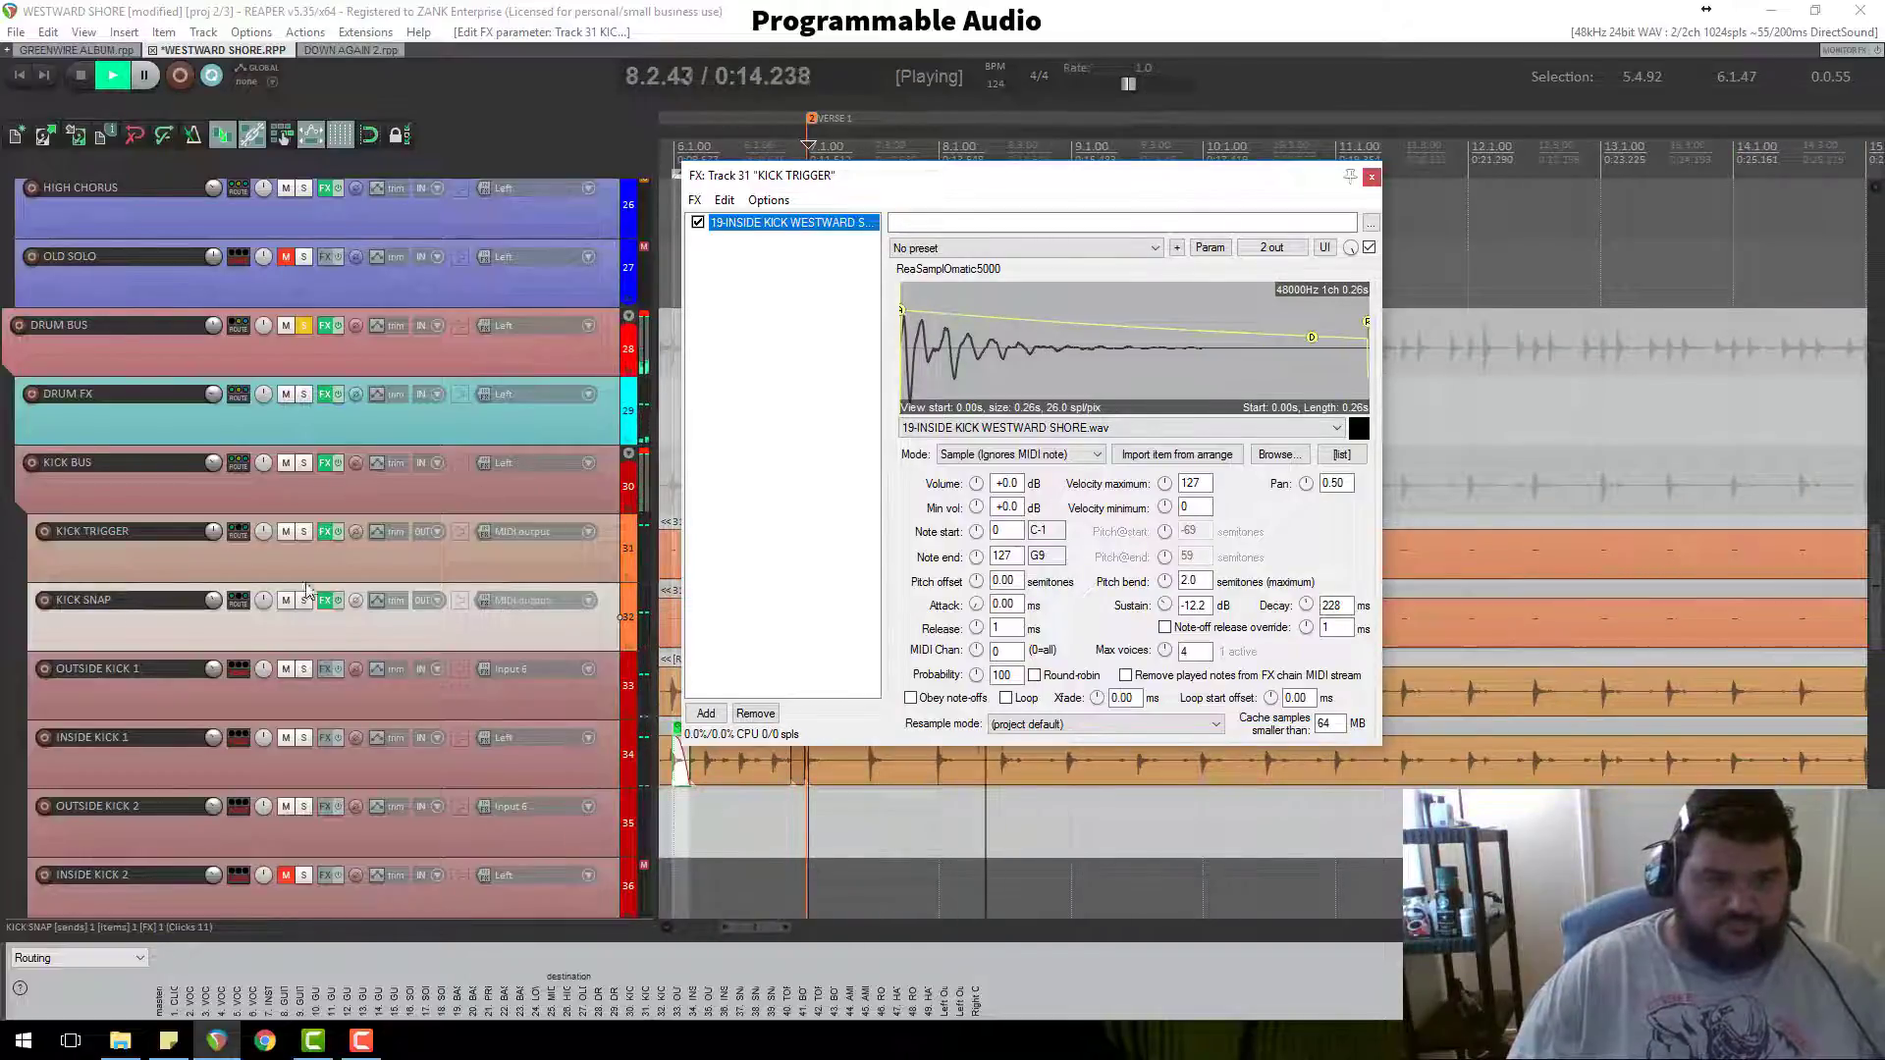
Step: Open the KICK BUS effects chain and examine the Transient Controller settings while listening to the drums
click(328, 464)
click(1080, 405)
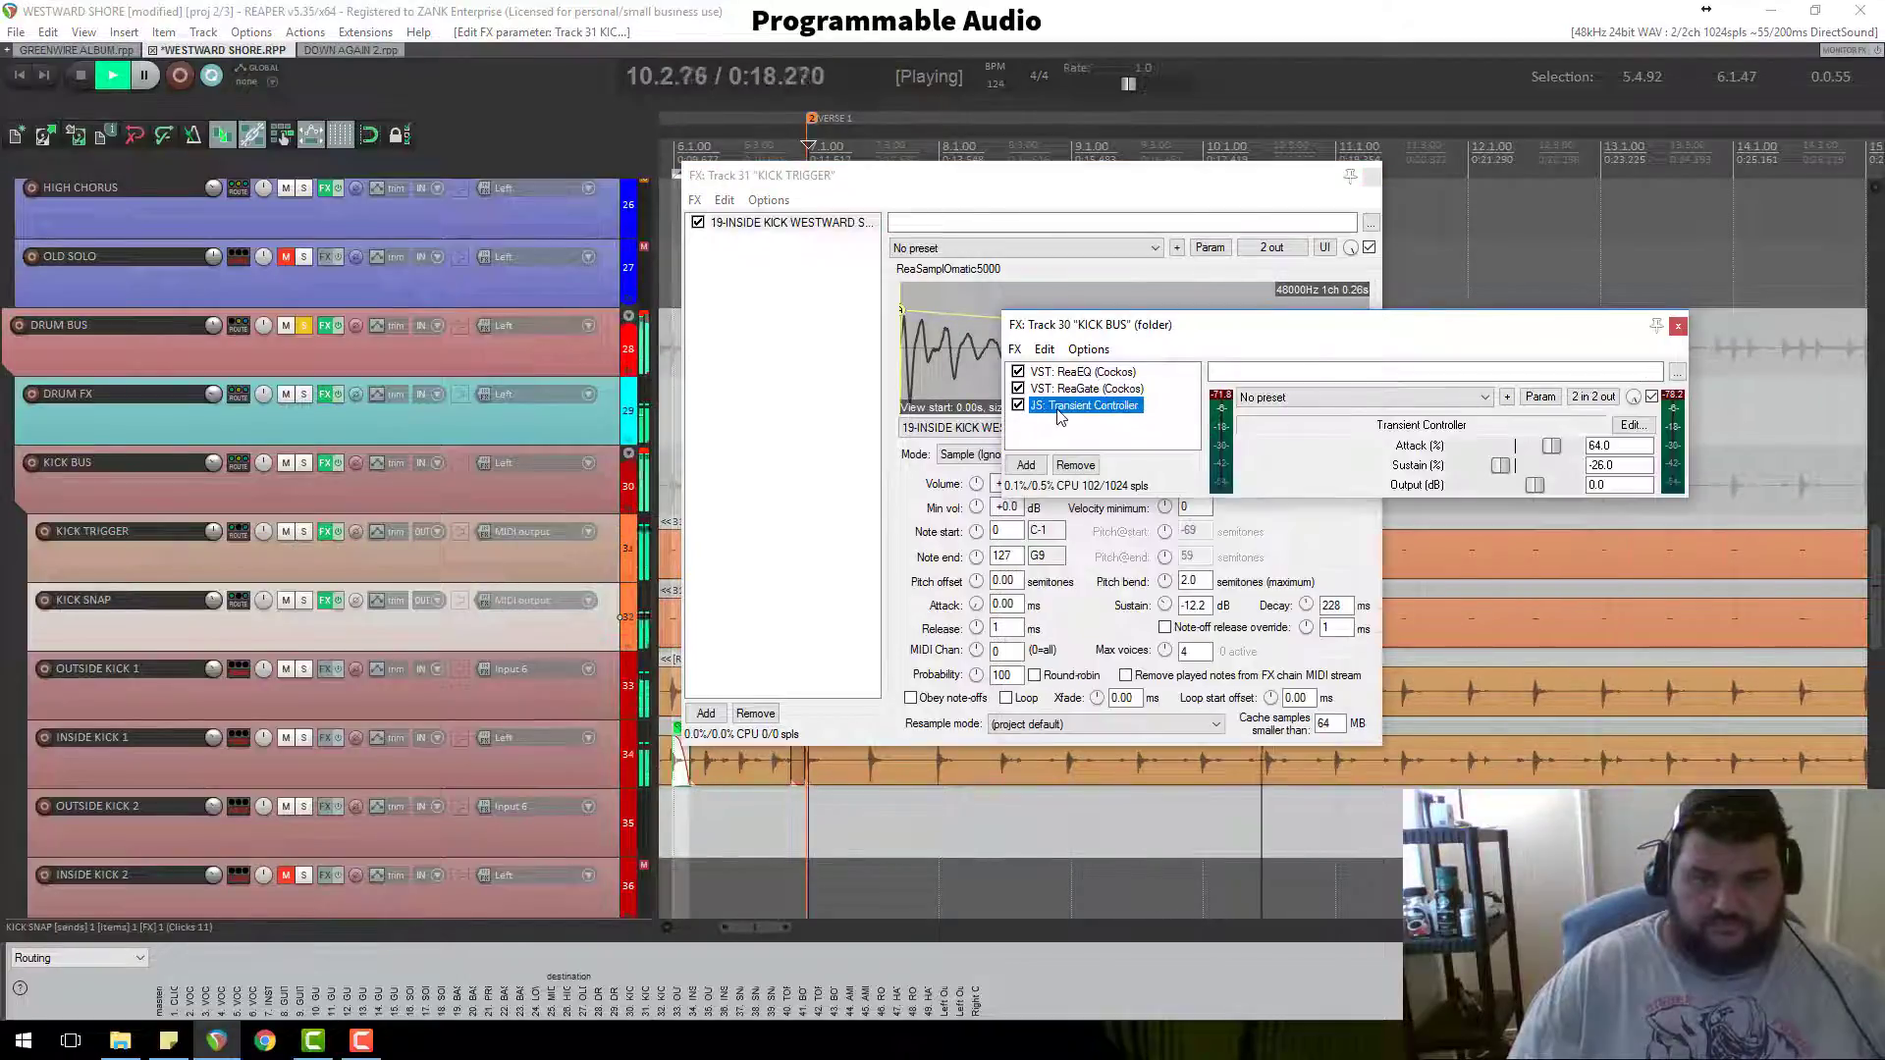
key(space)
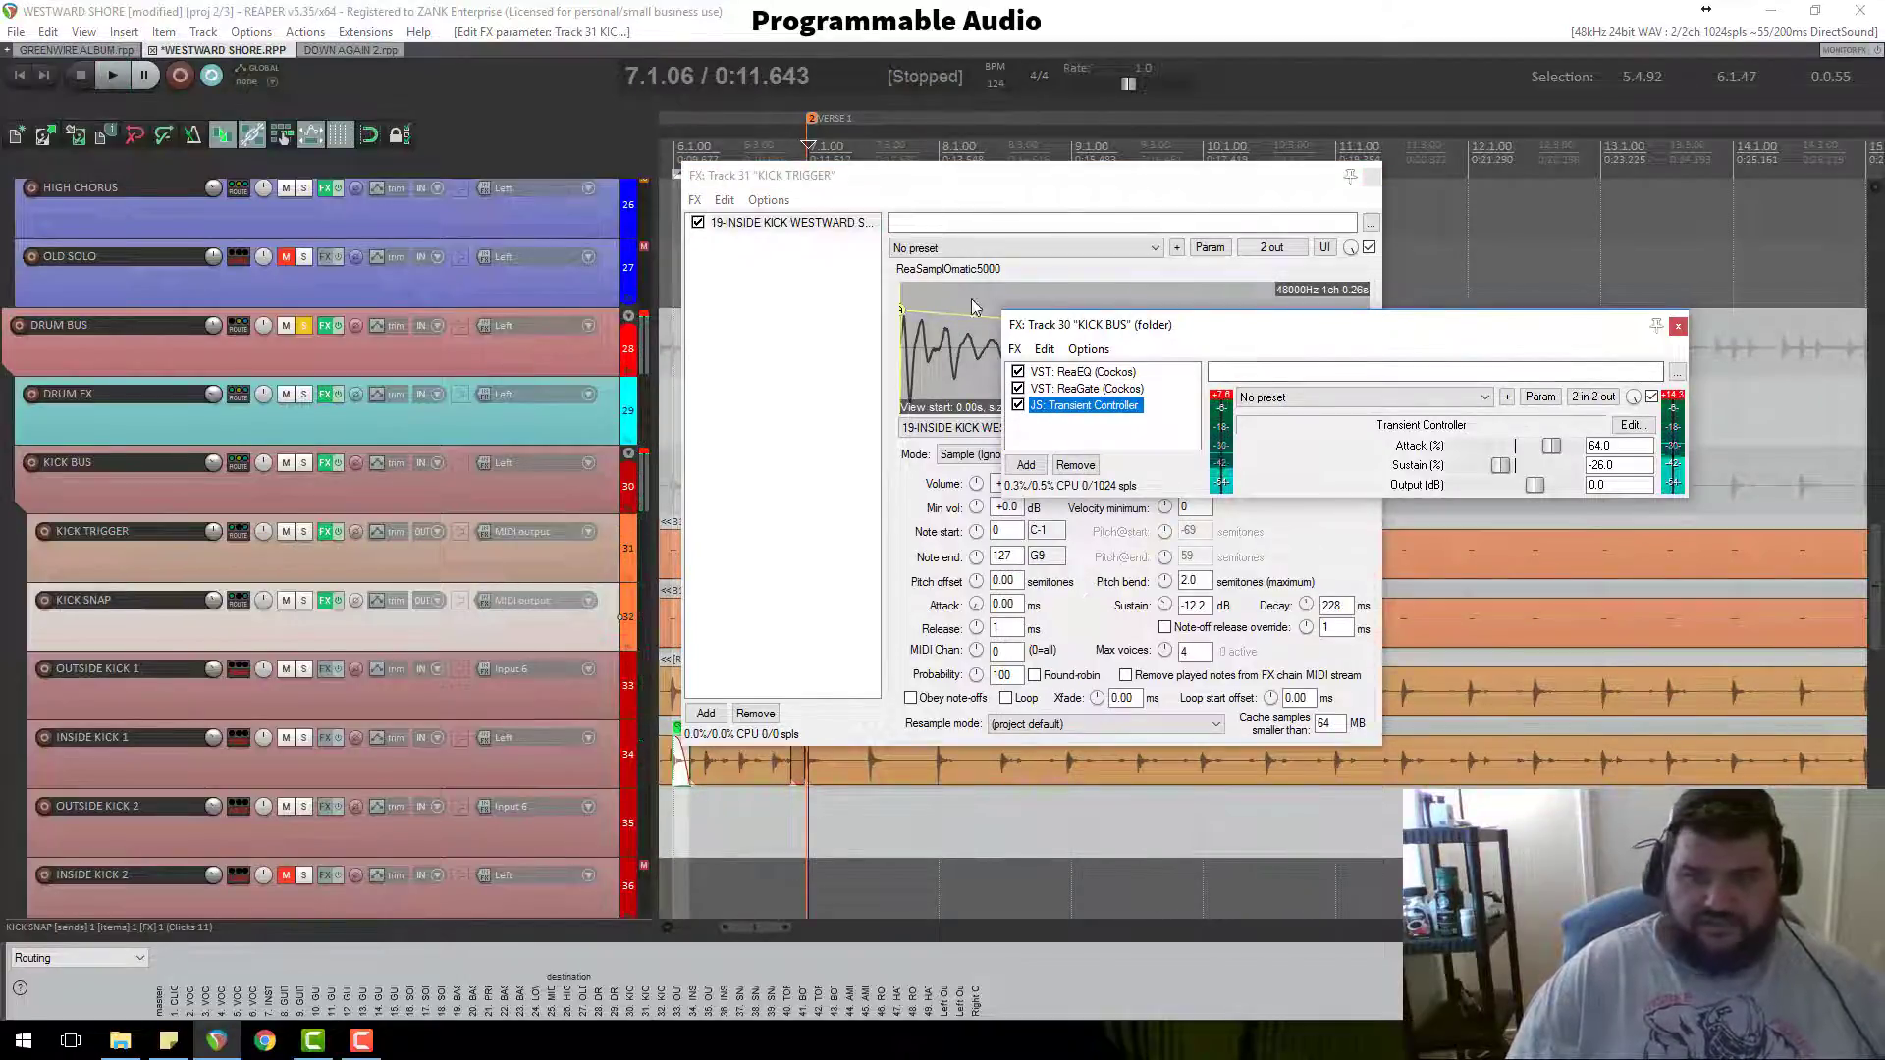
Step: Compare the KICK BUS sound with the Transient Controller bypassed and enabled while the drums play
drag(1361, 351, 692, 181)
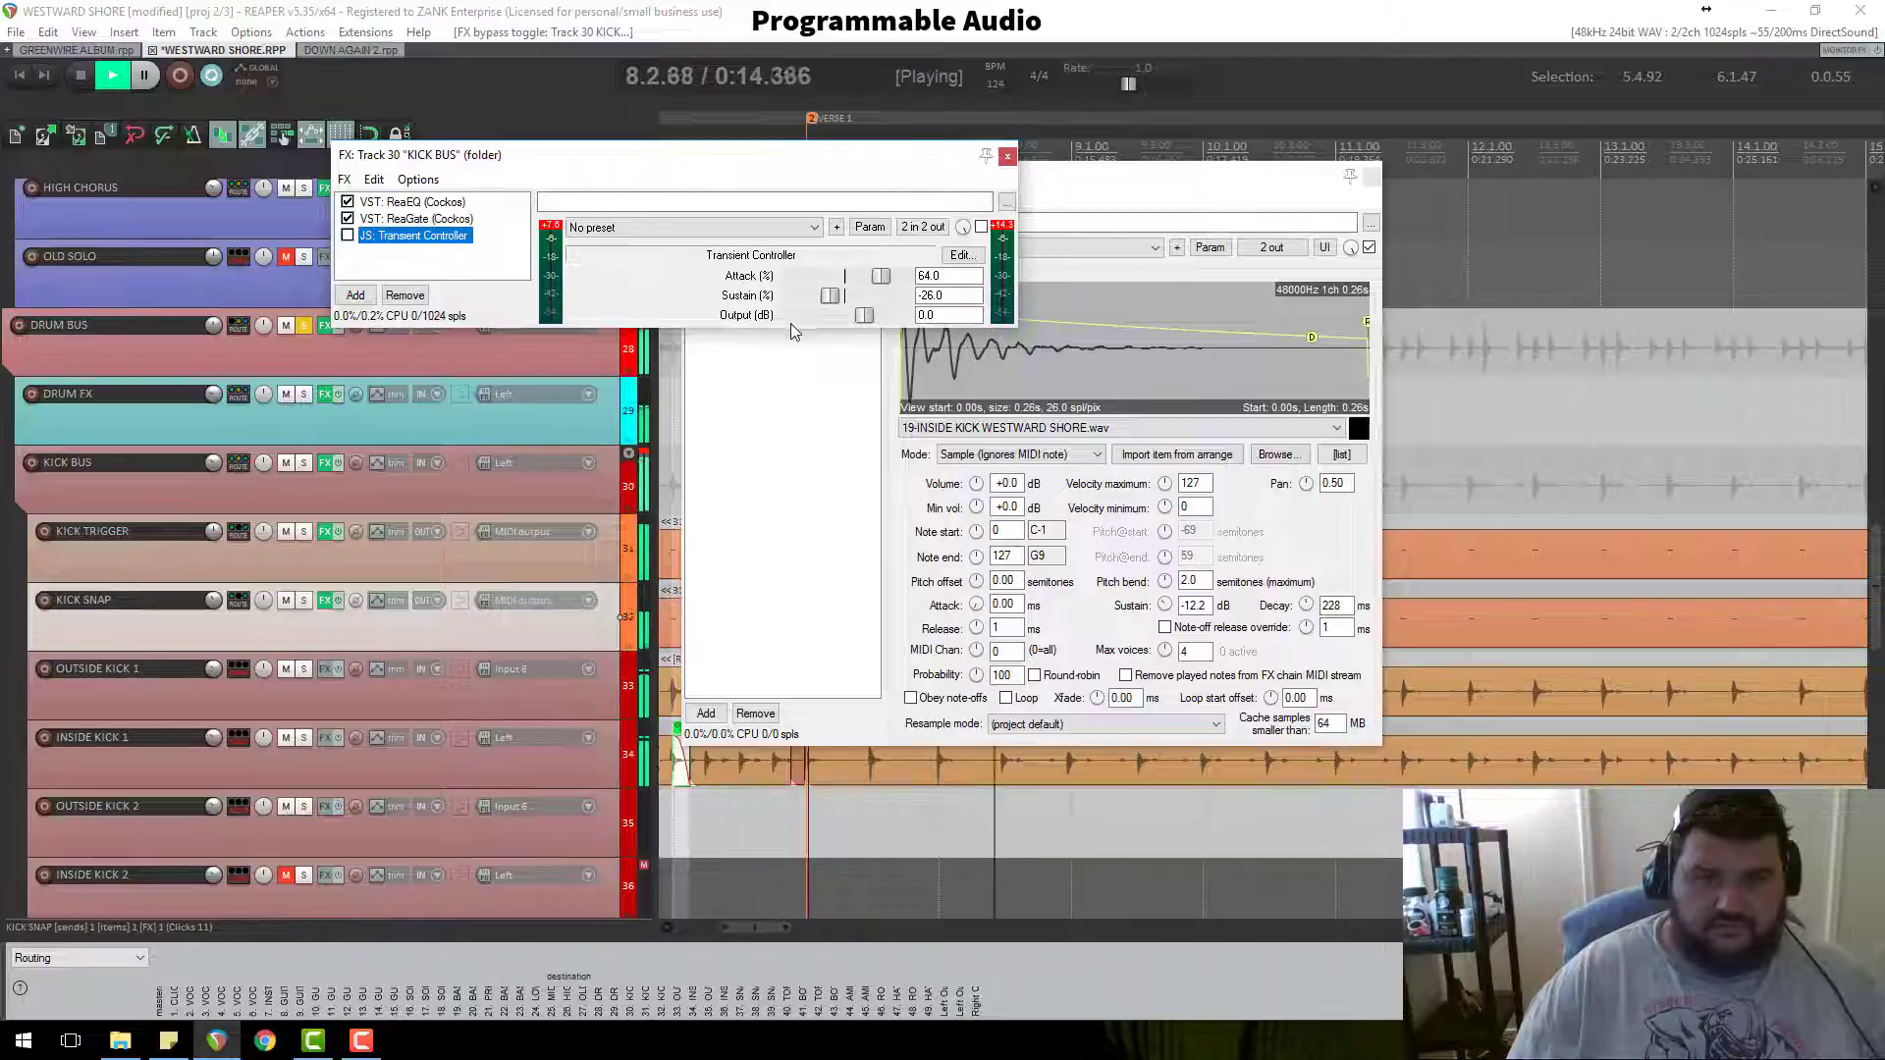
drag(791, 327, 790, 388)
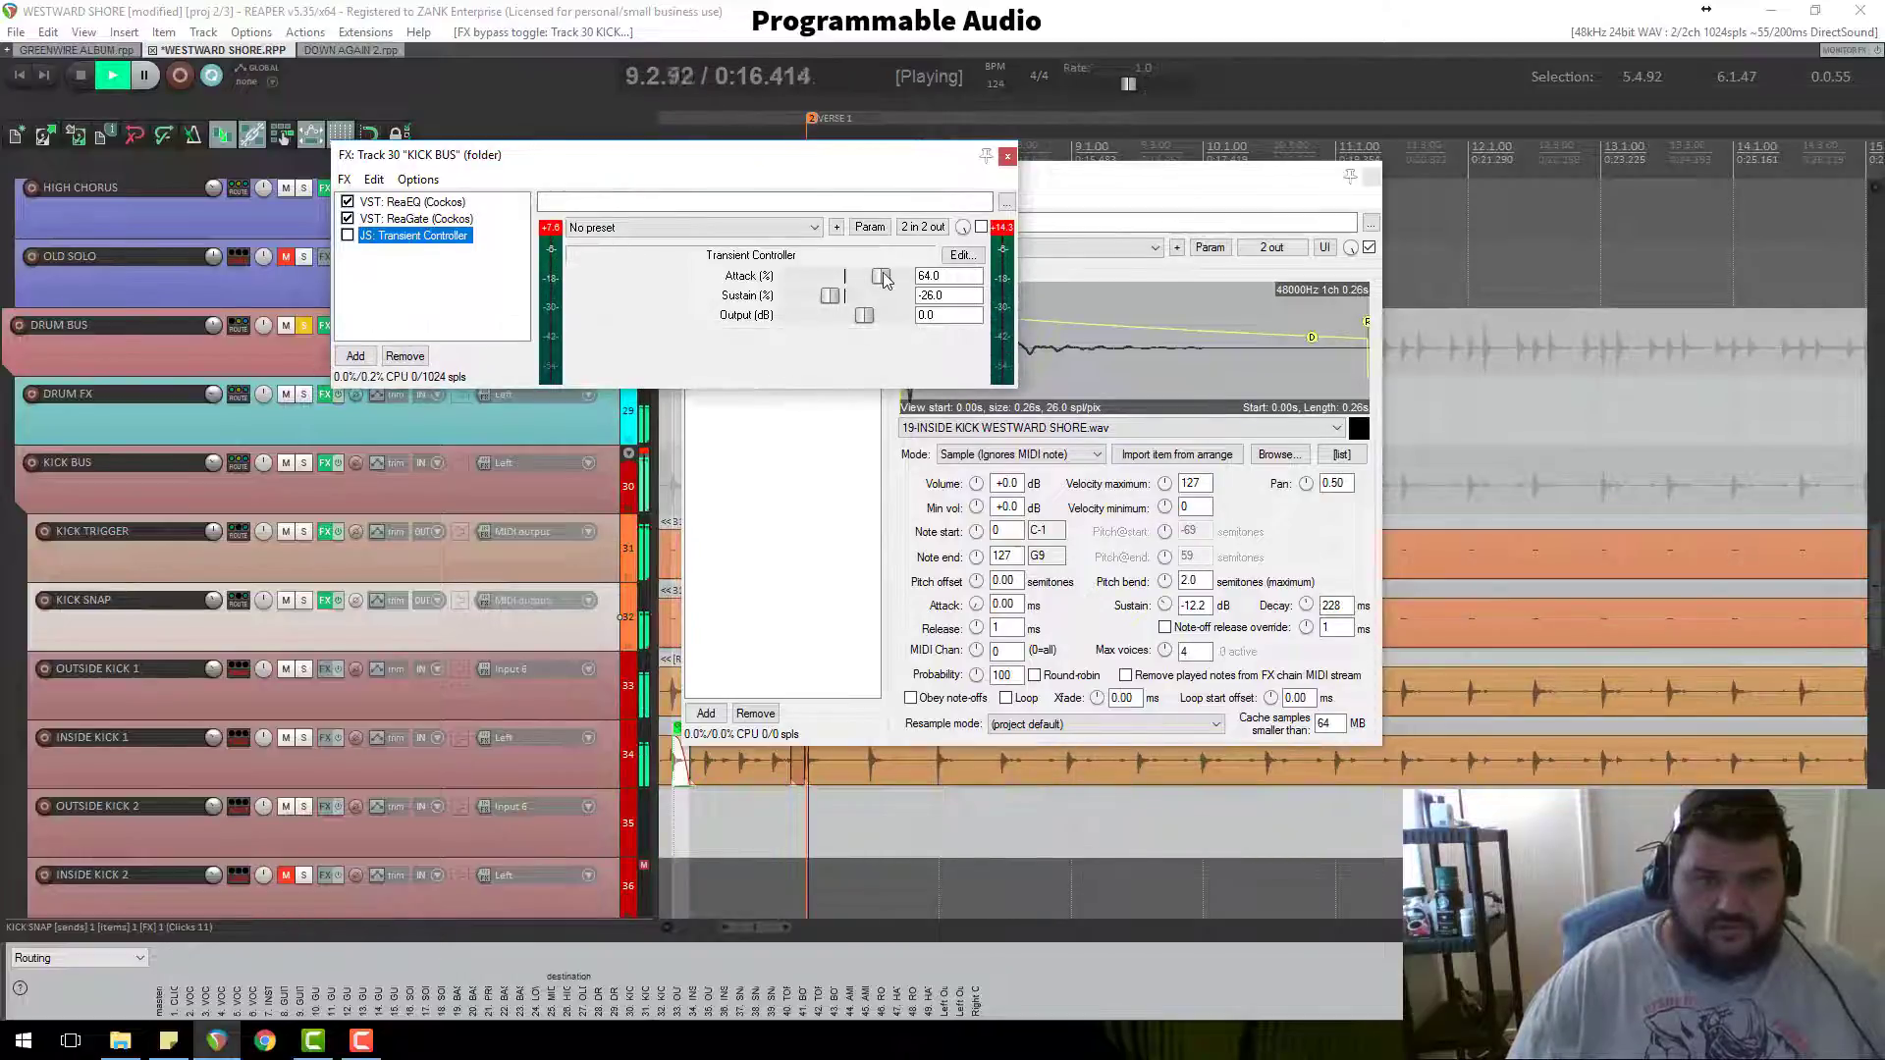
click(347, 236)
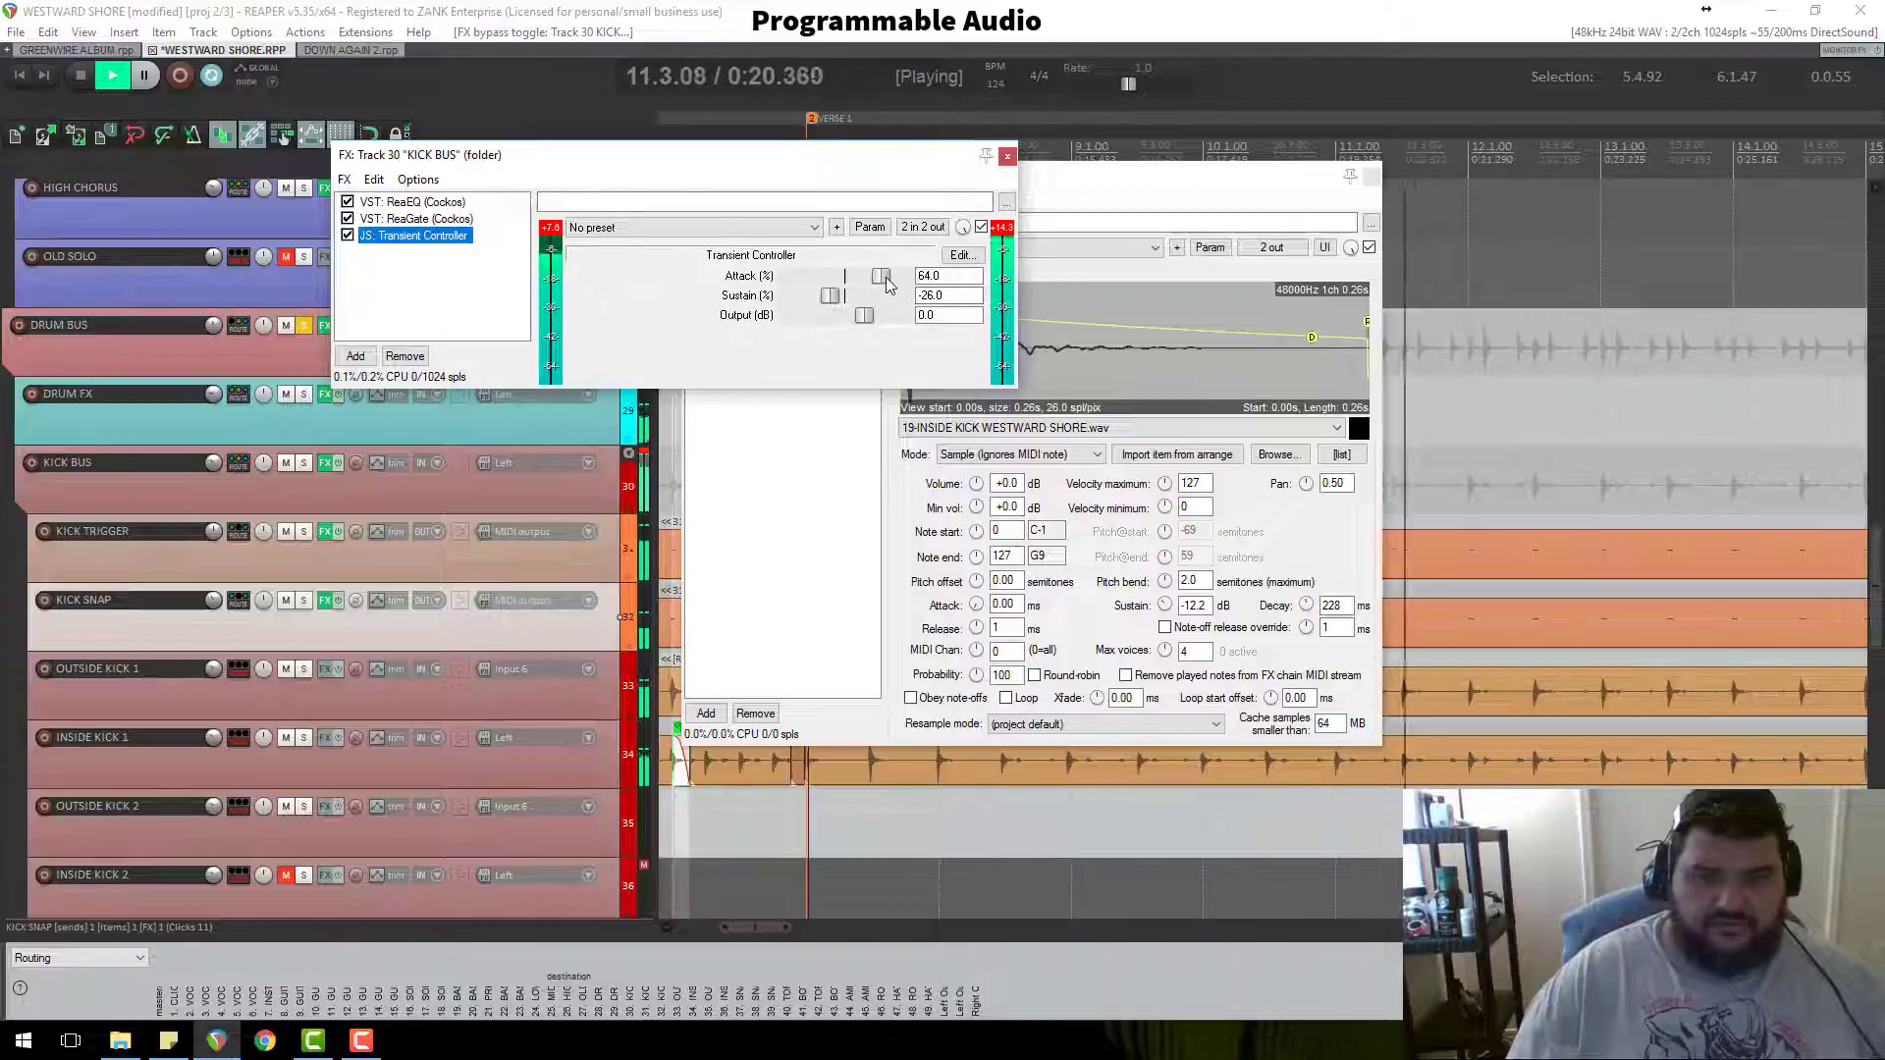
Step: Audition the Transient Controller's attack and sustain at their extremes of -100 and 100 percent during playback
drag(884, 279, 776, 296)
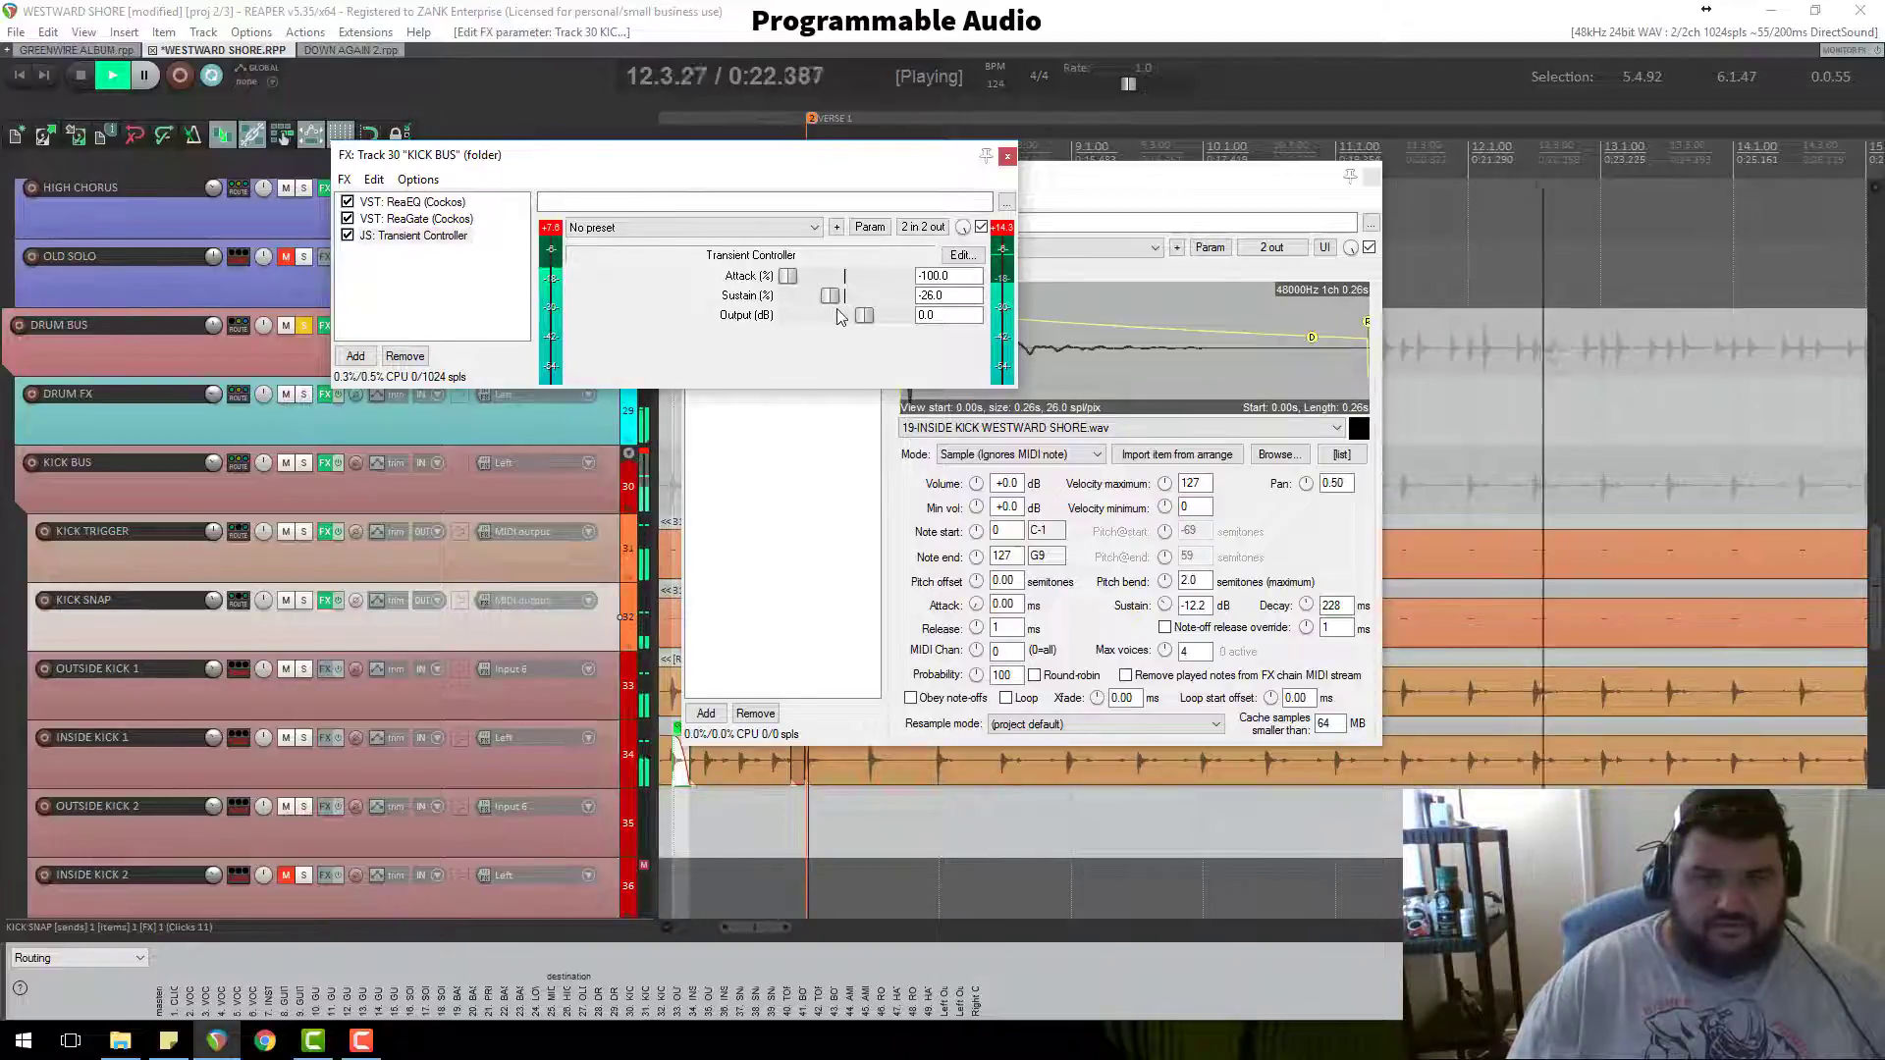
drag(833, 298, 964, 317)
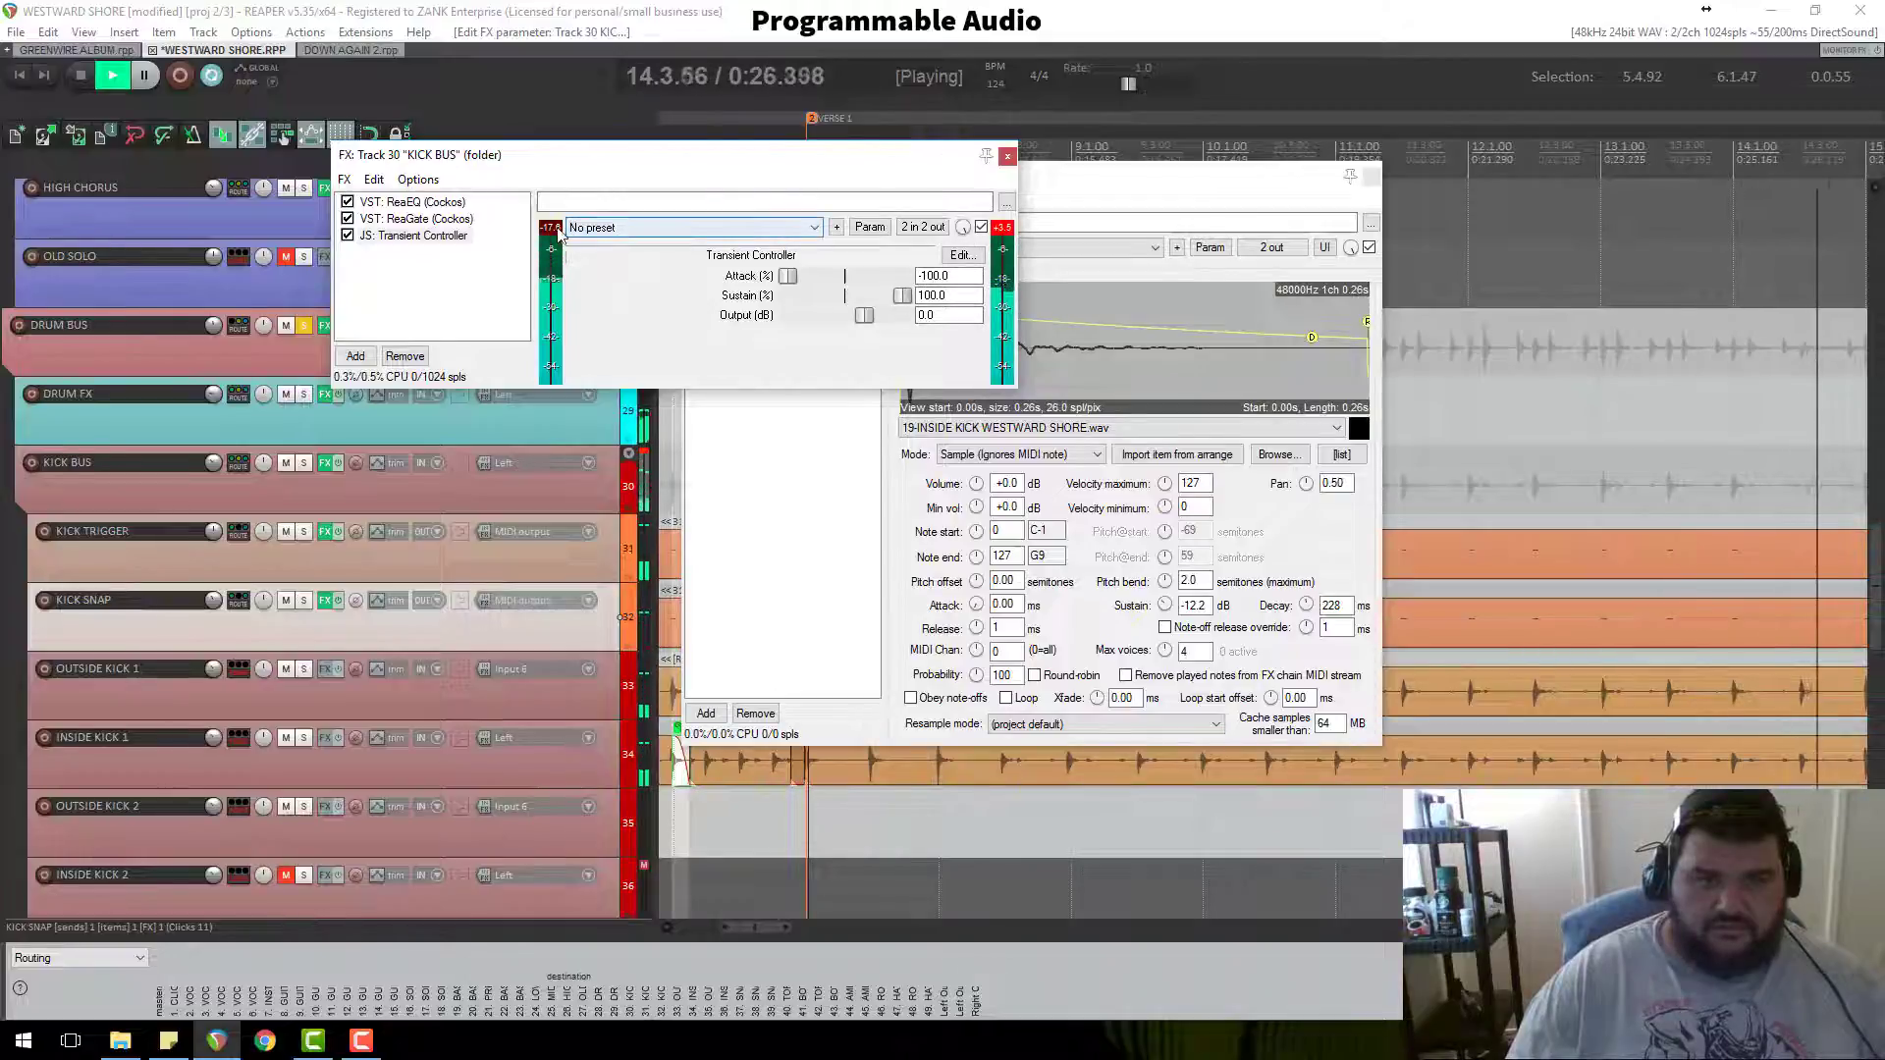
drag(901, 296, 786, 295)
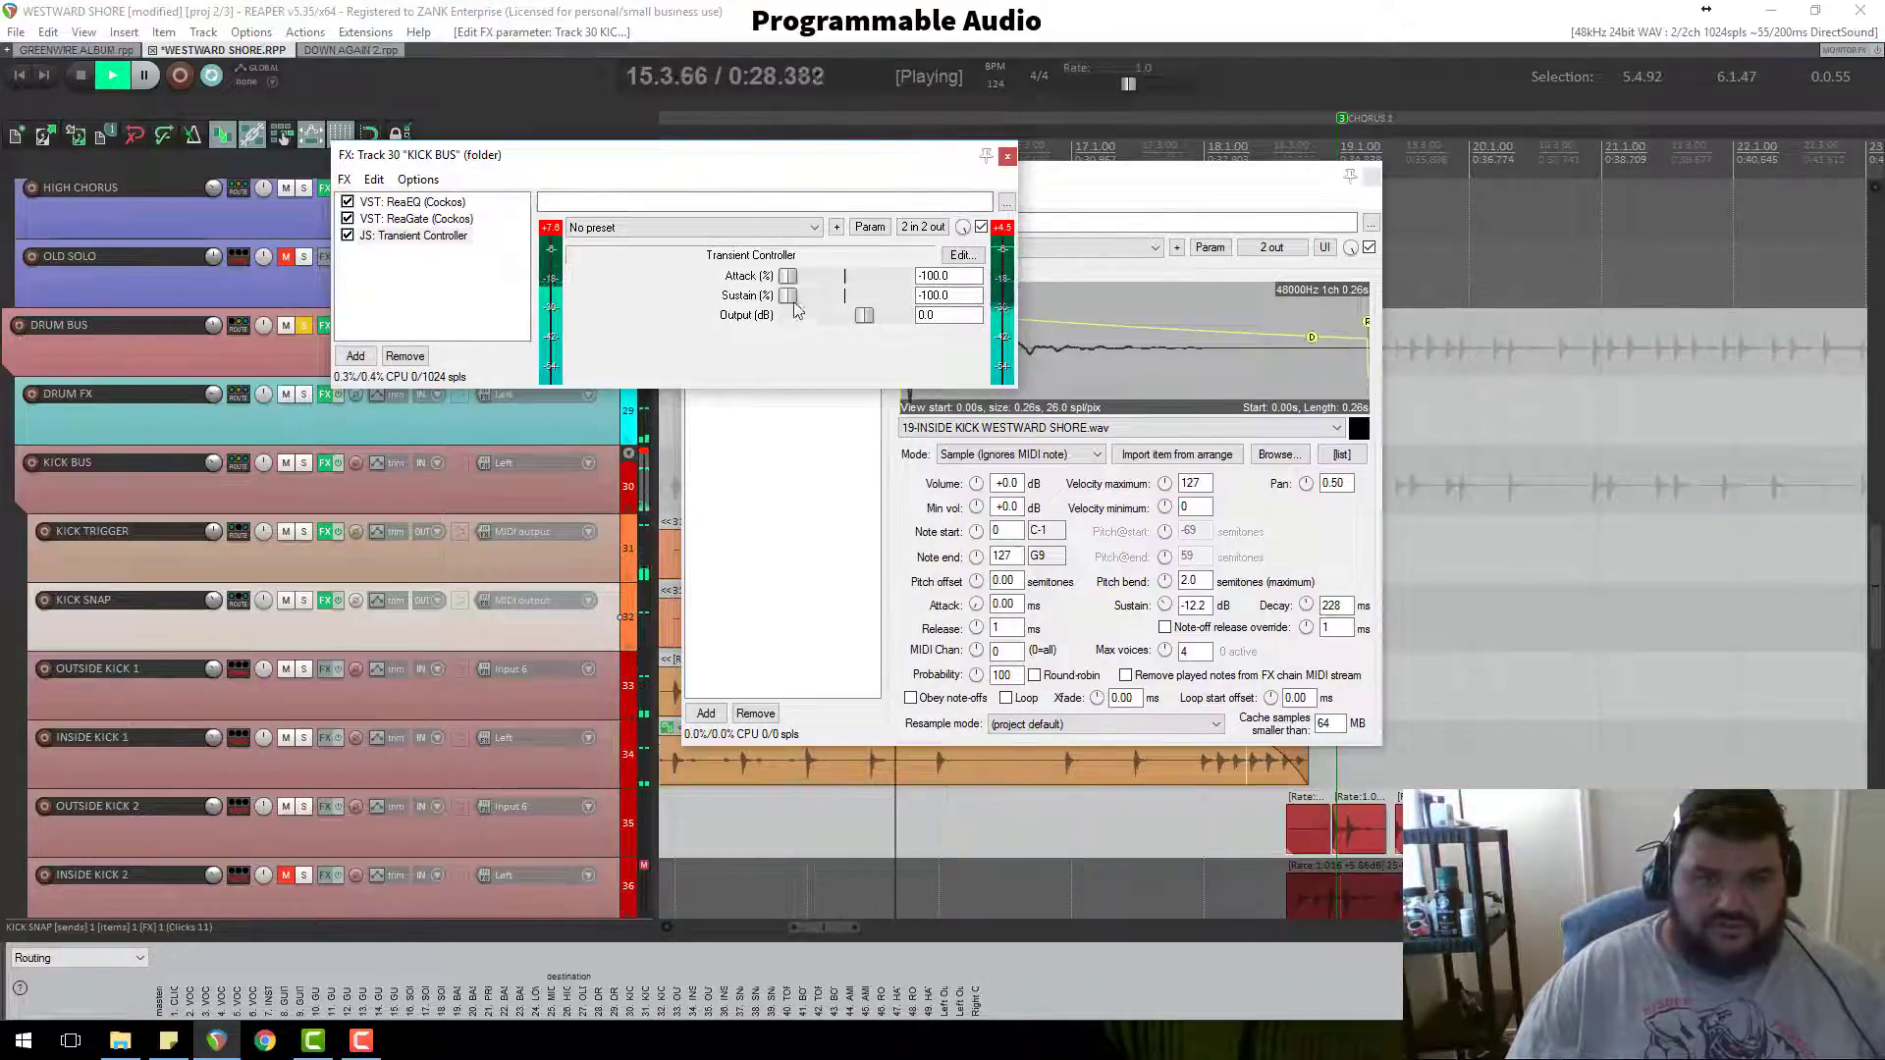
drag(800, 279, 984, 285)
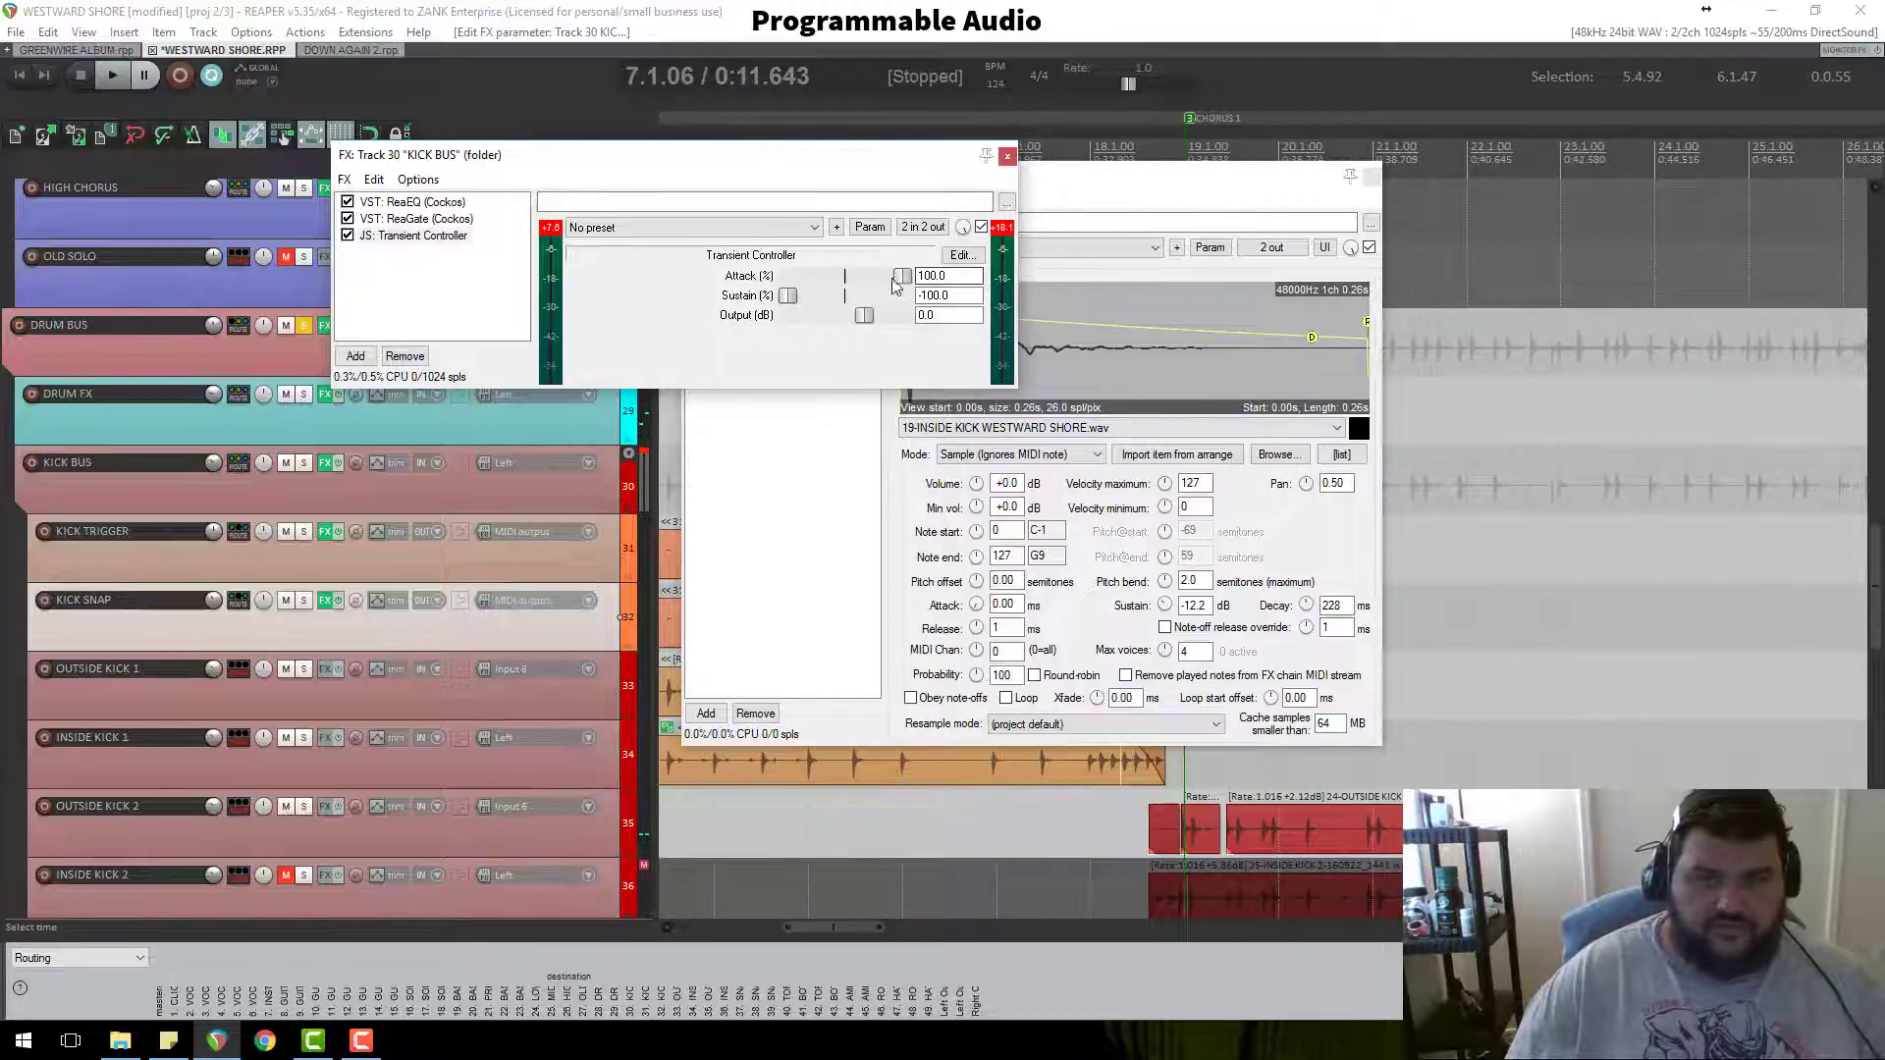
Step: Set the Transient Controller's attack to 0.0% and sustain to -34.0%, clear the peak readings, and play the drums
drag(851, 279, 845, 279)
key(space)
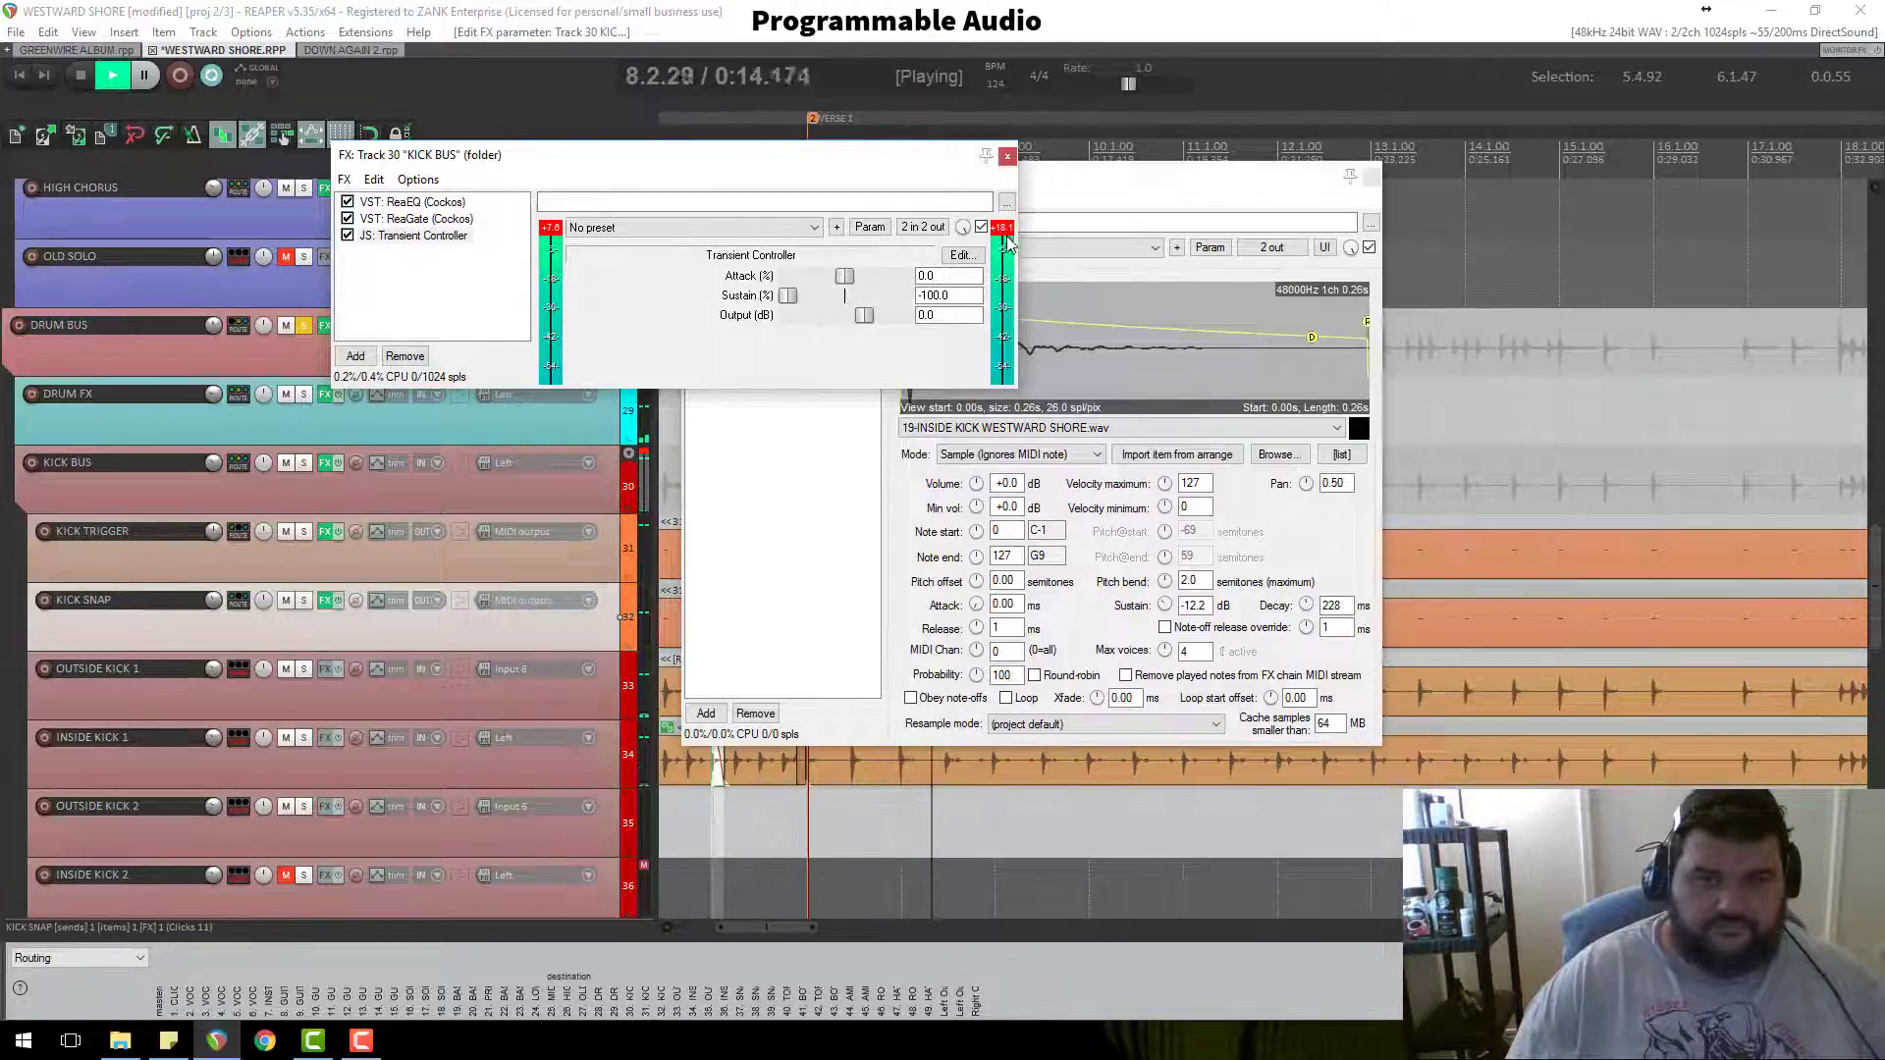
click(552, 229)
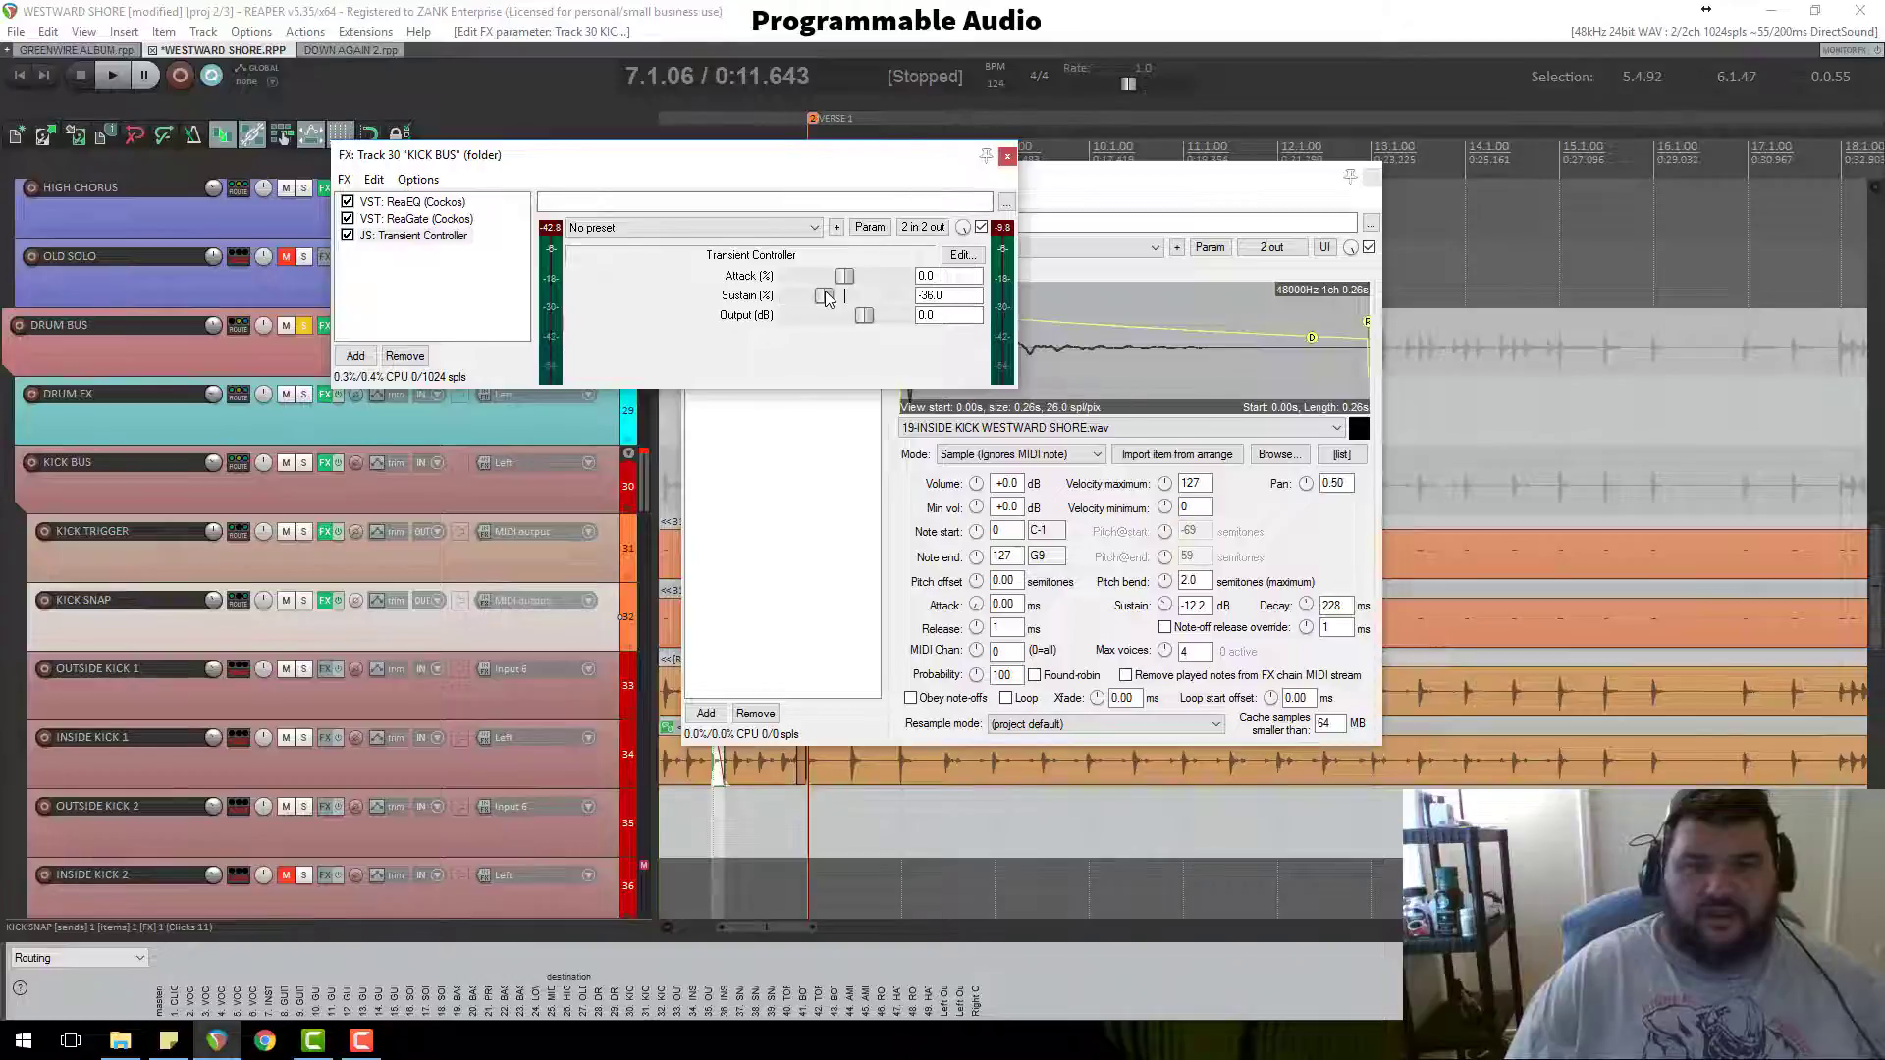
key(space)
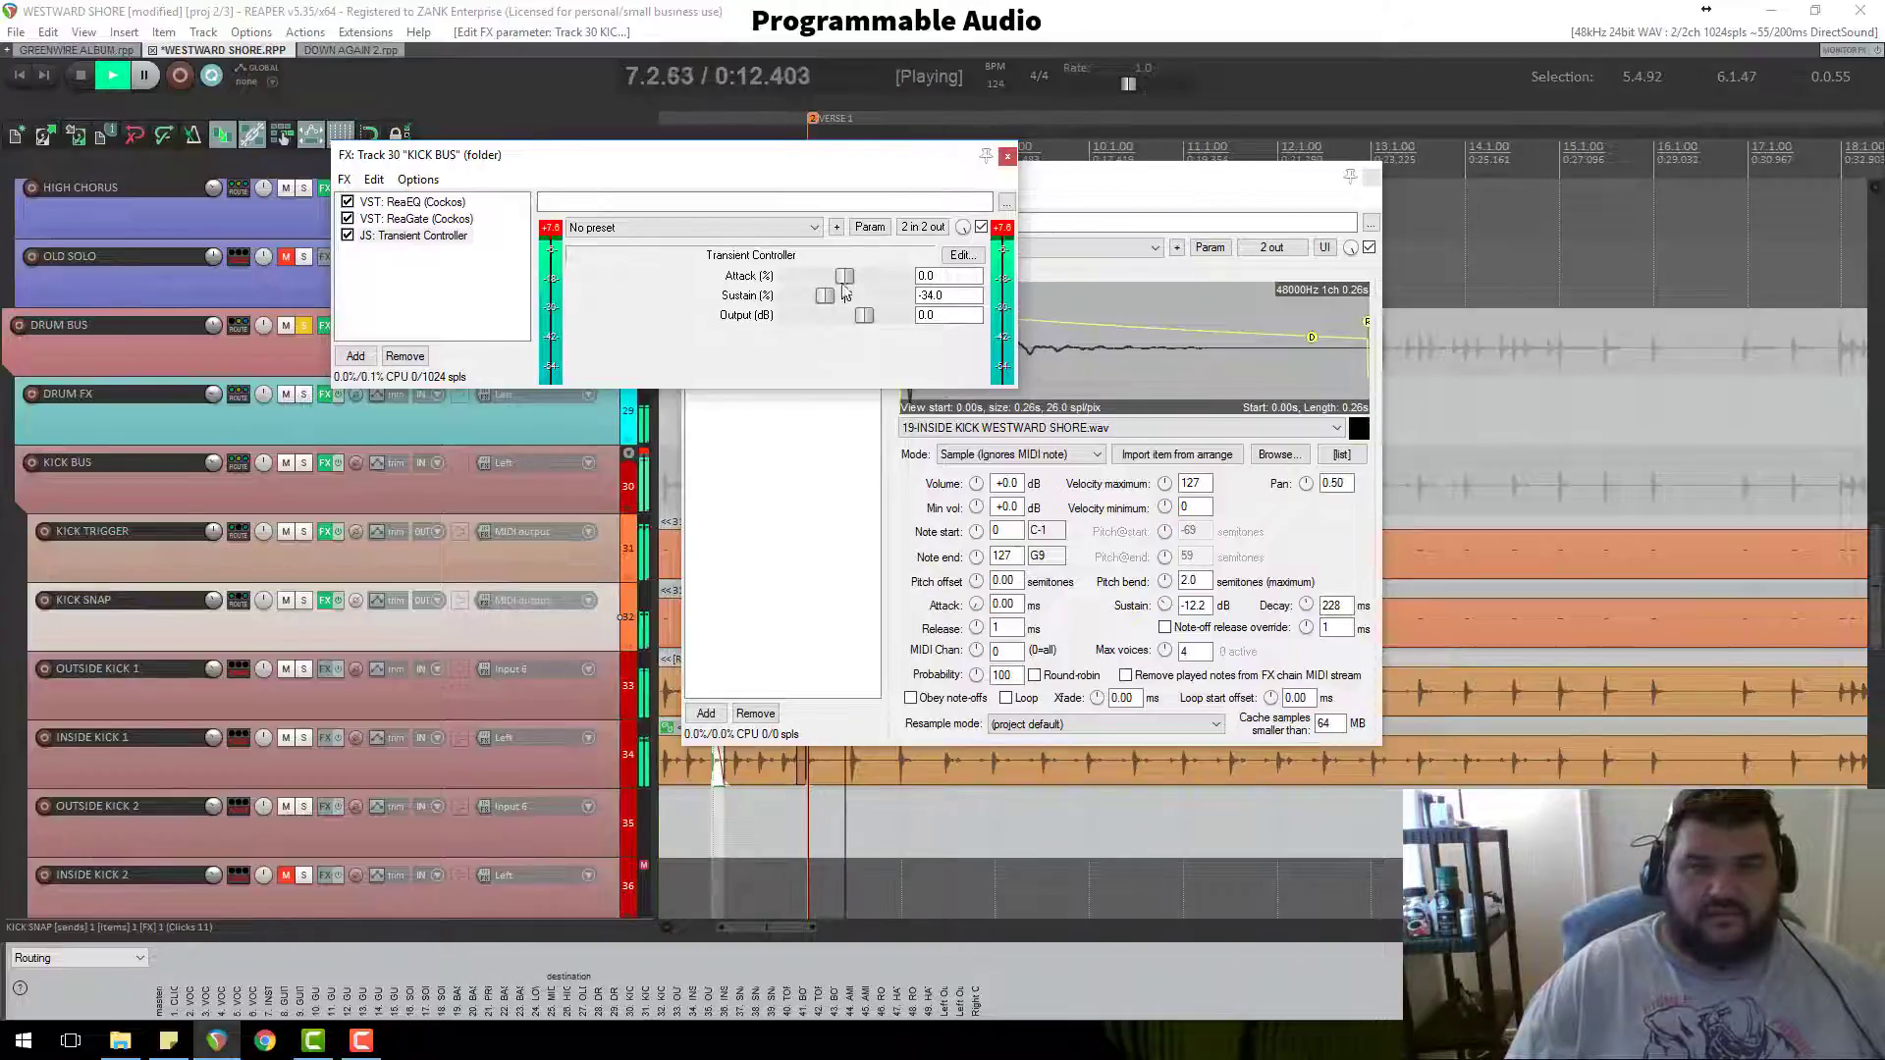
Step: Bypass the Transient Controller on KICK BUS, stop playback, and close that effects chain
click(361, 237)
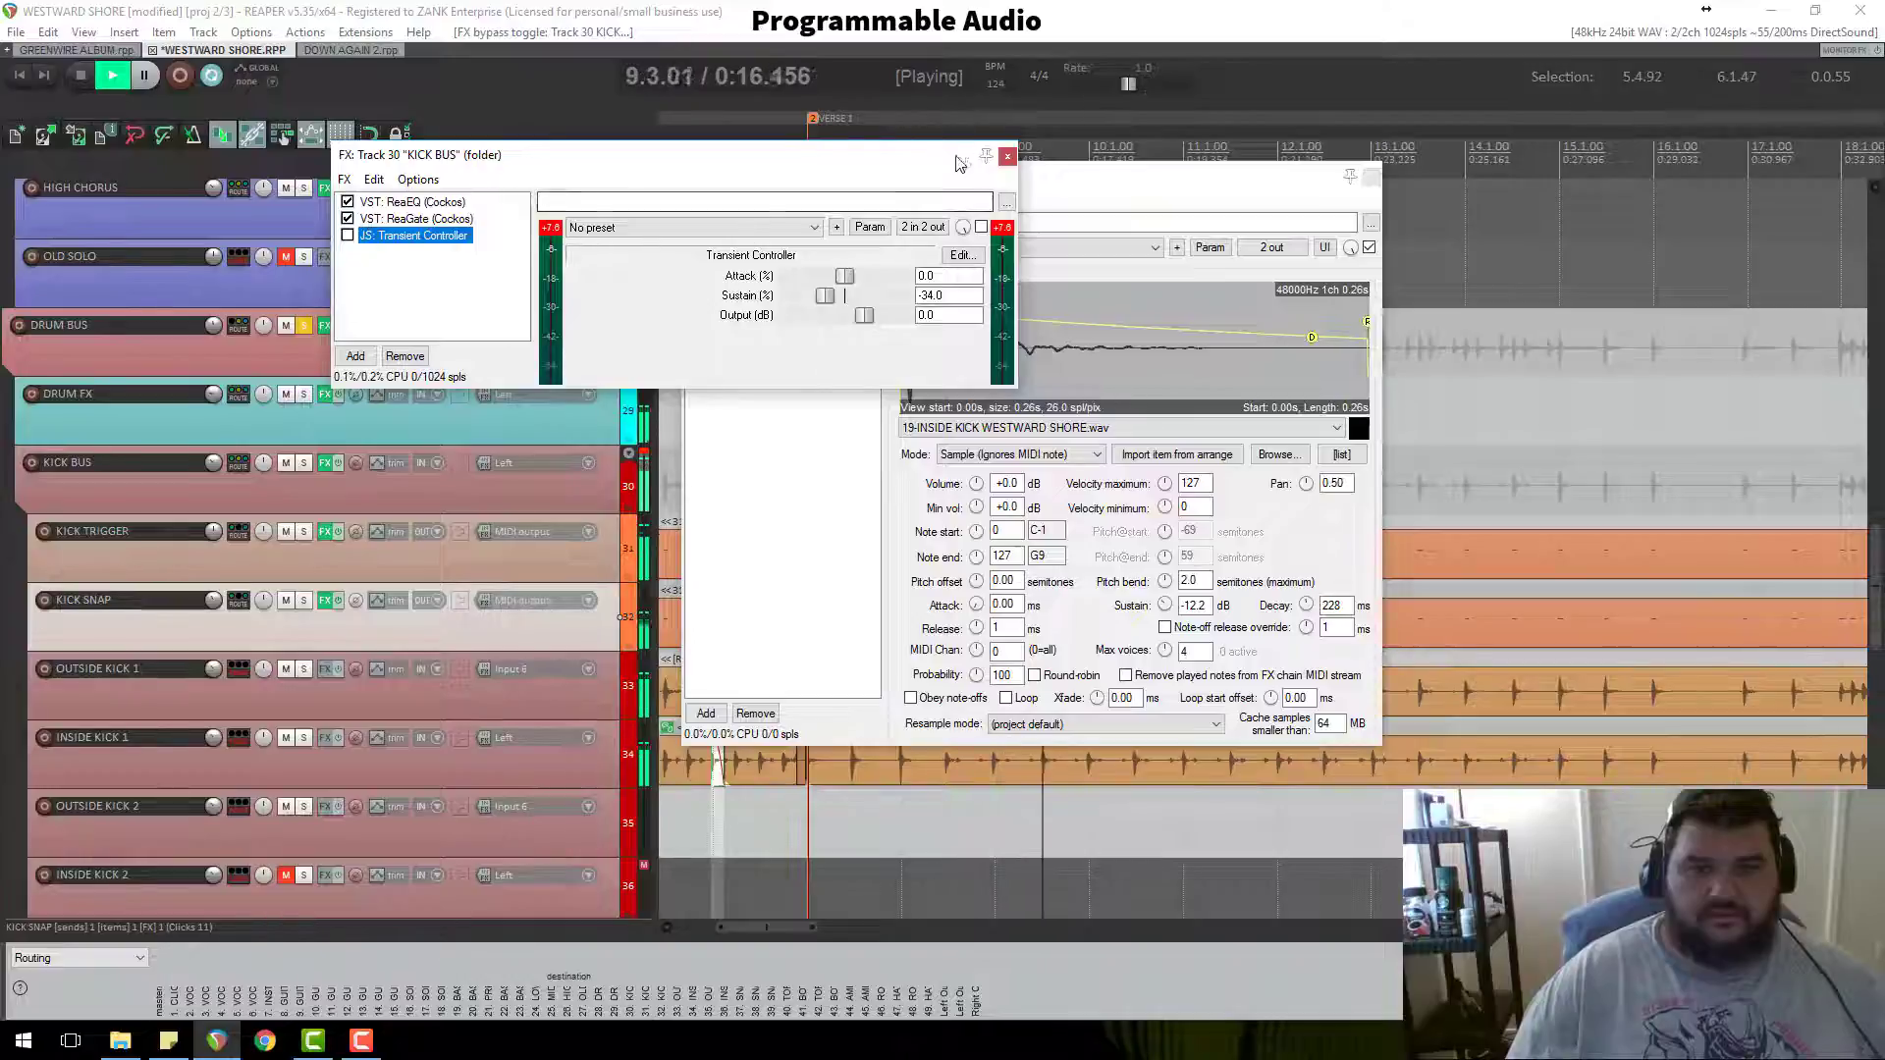
key(space)
click(1007, 156)
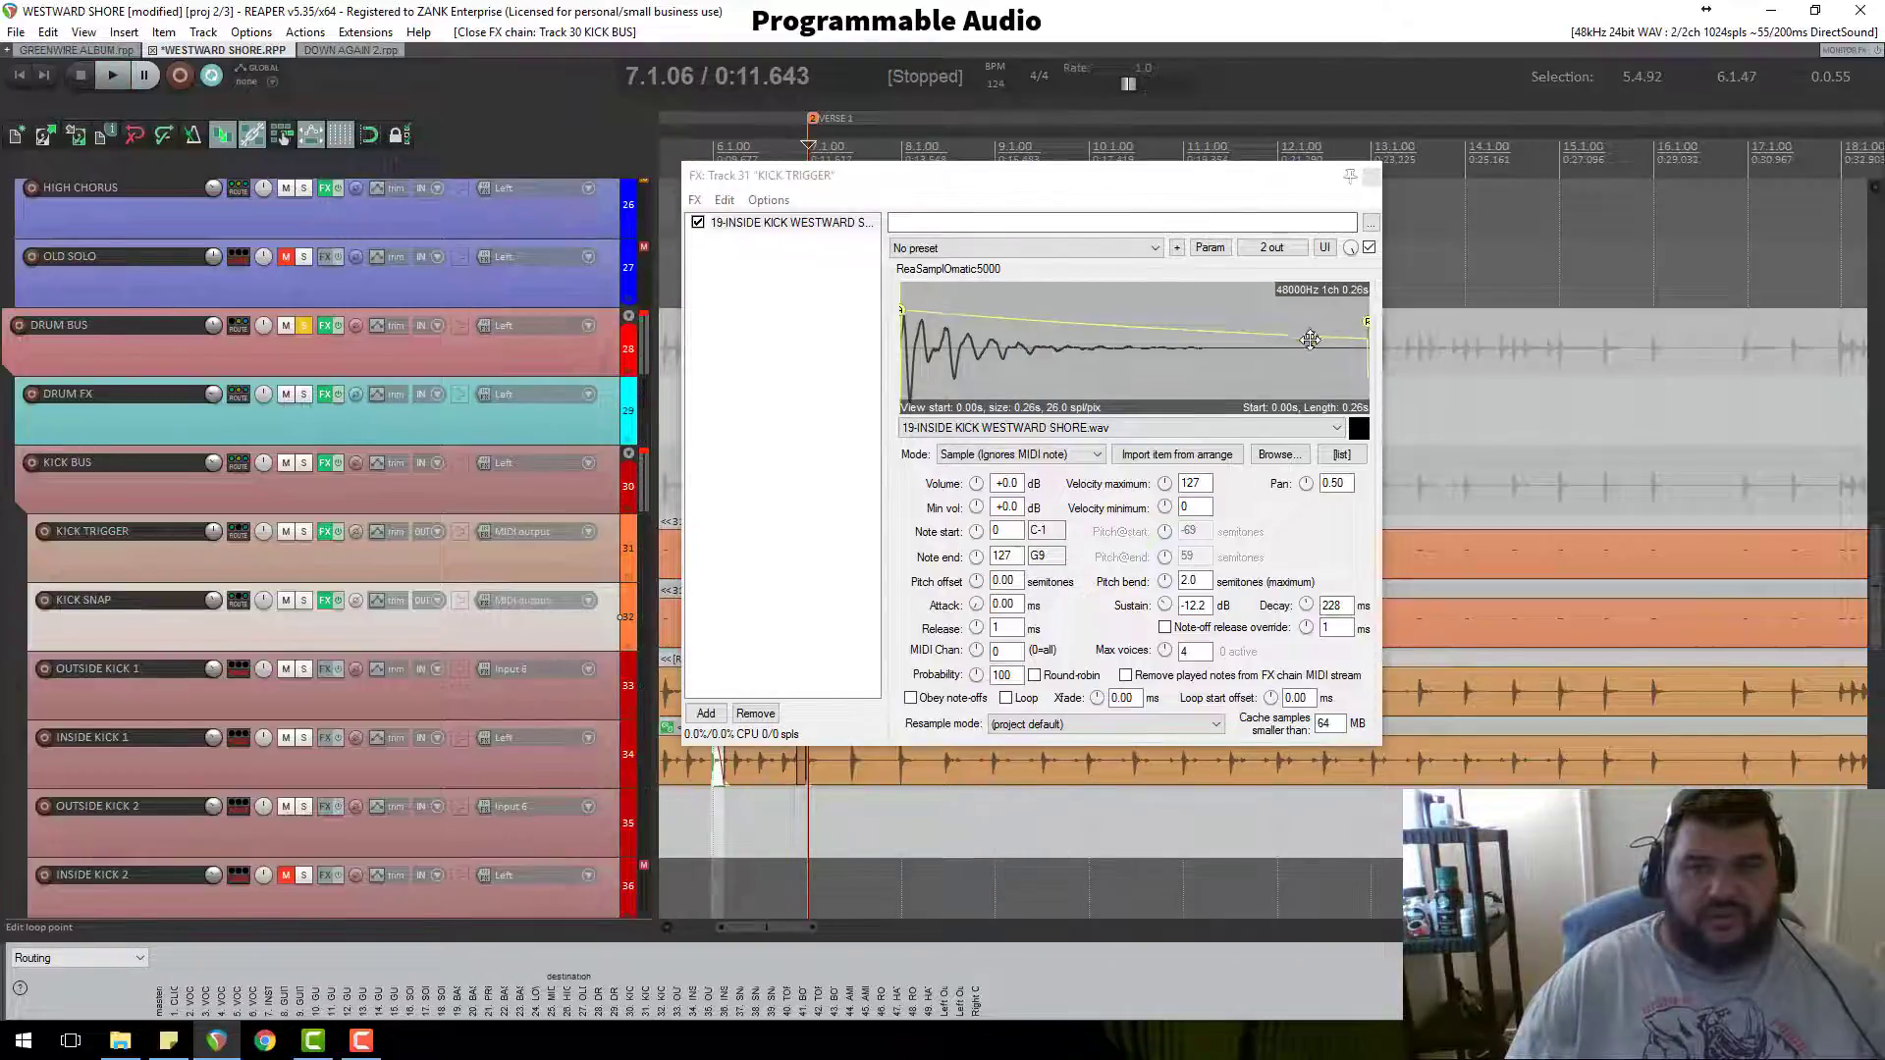
Step: Shorten the KICK TRIGGER sample's decay to 58 ms with sustain at -17.5 dB, and enable LFO modulation on its sustain
drag(1311, 338, 1002, 343)
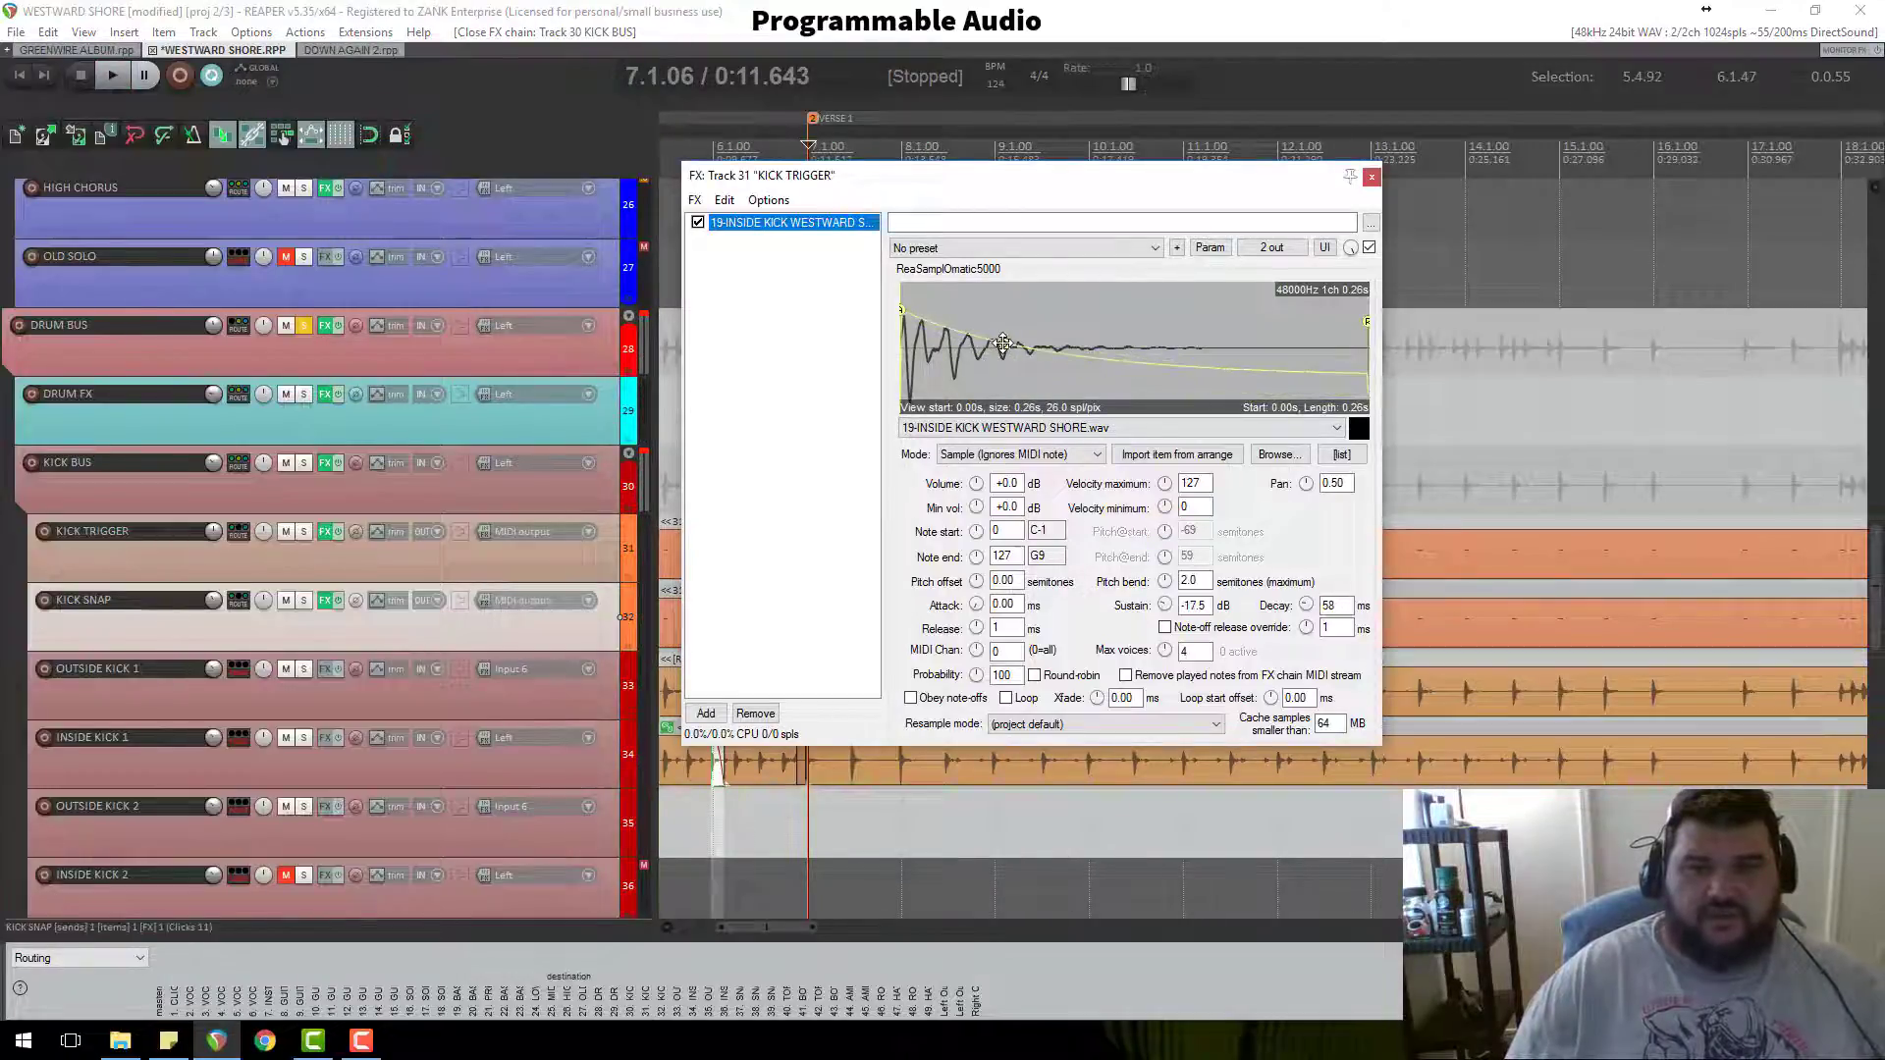
click(1209, 249)
click(1267, 332)
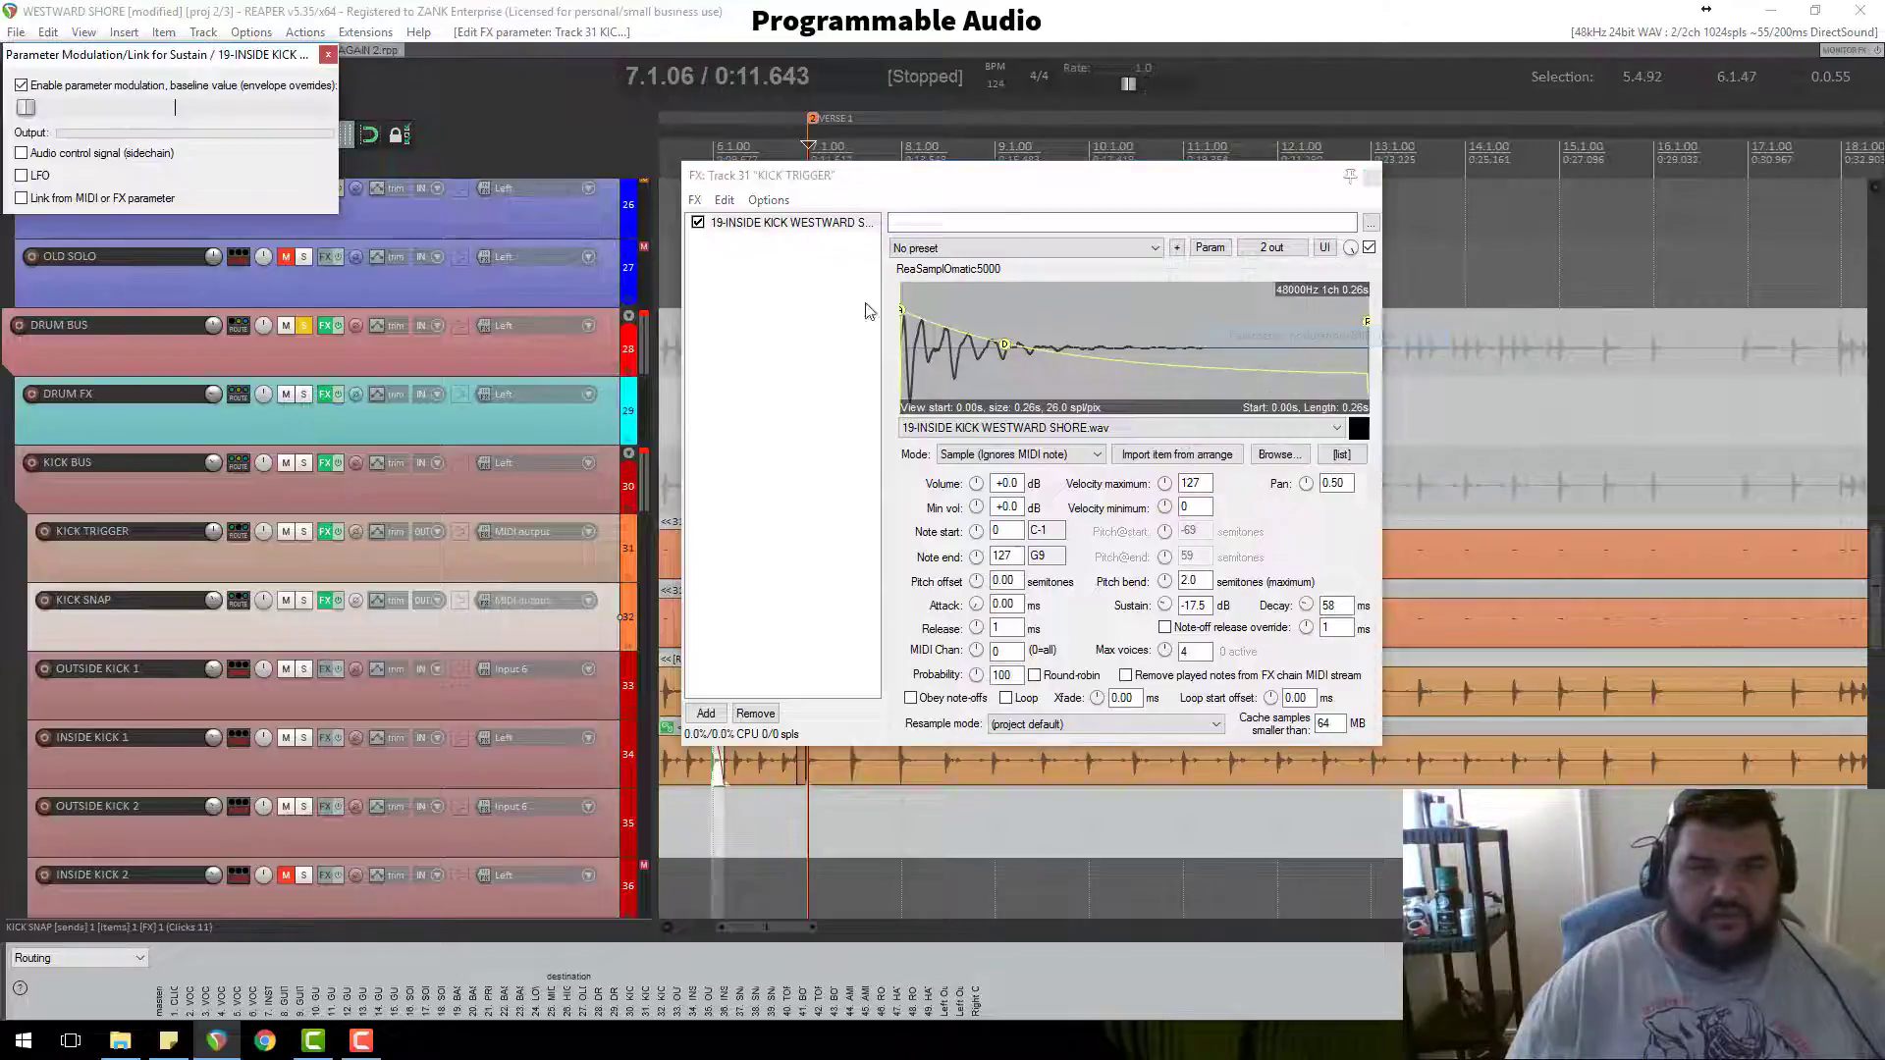
click(23, 176)
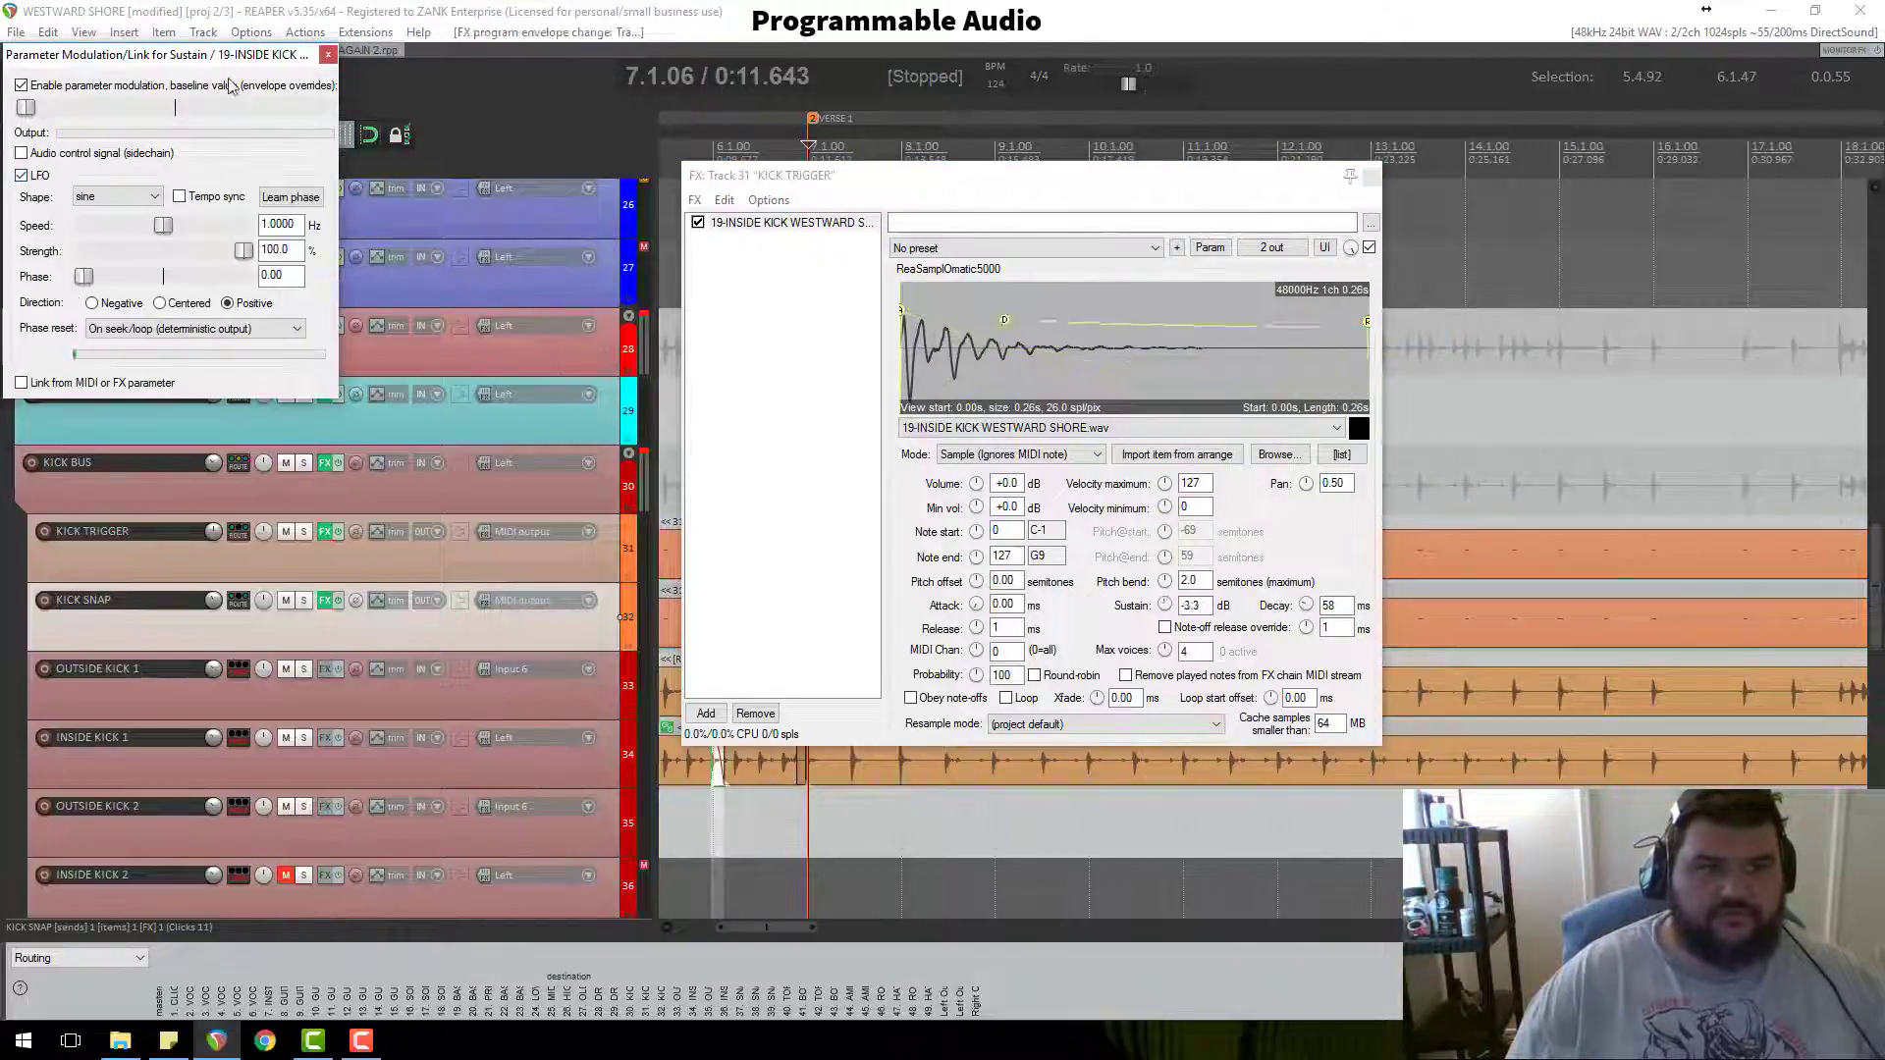
Step: Center the sustain LFO with 0.48 Hz speed and 6.7% strength, and close the modulation and KICK TRIGGER effects windows
drag(231, 54, 1328, 418)
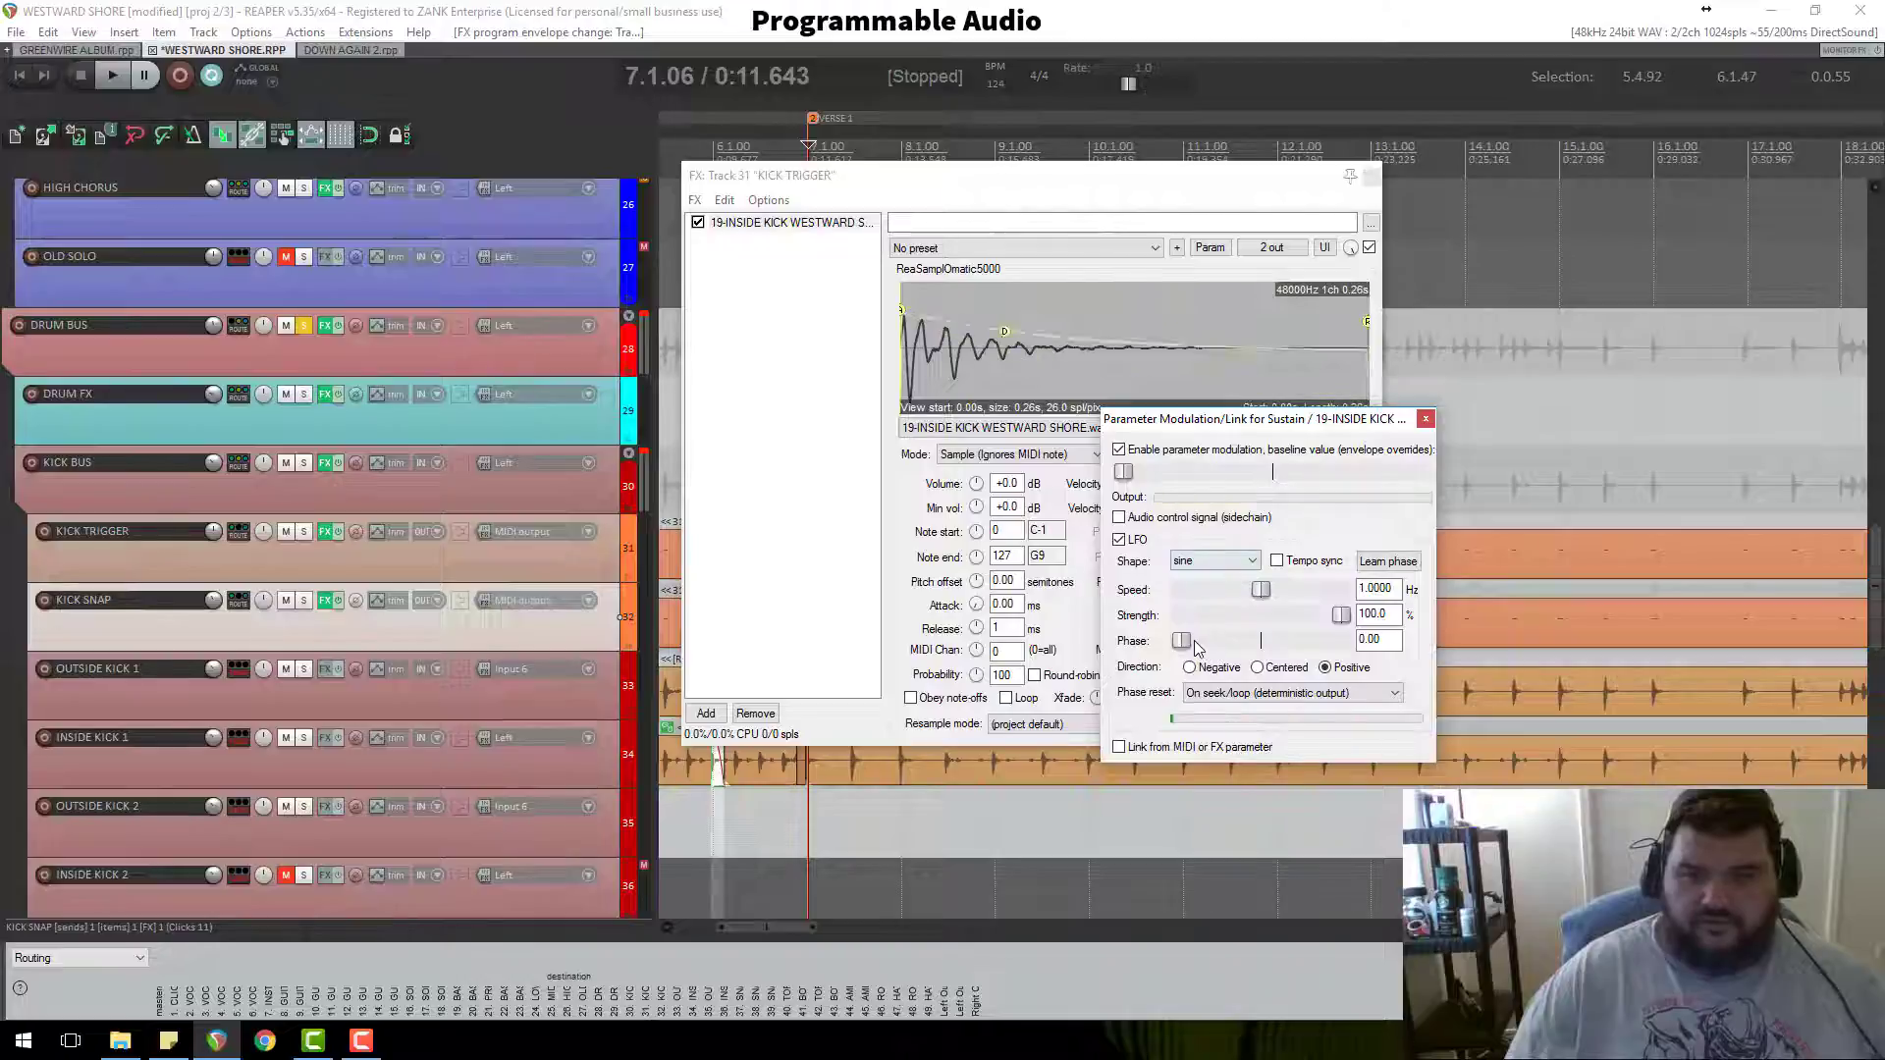
click(1257, 668)
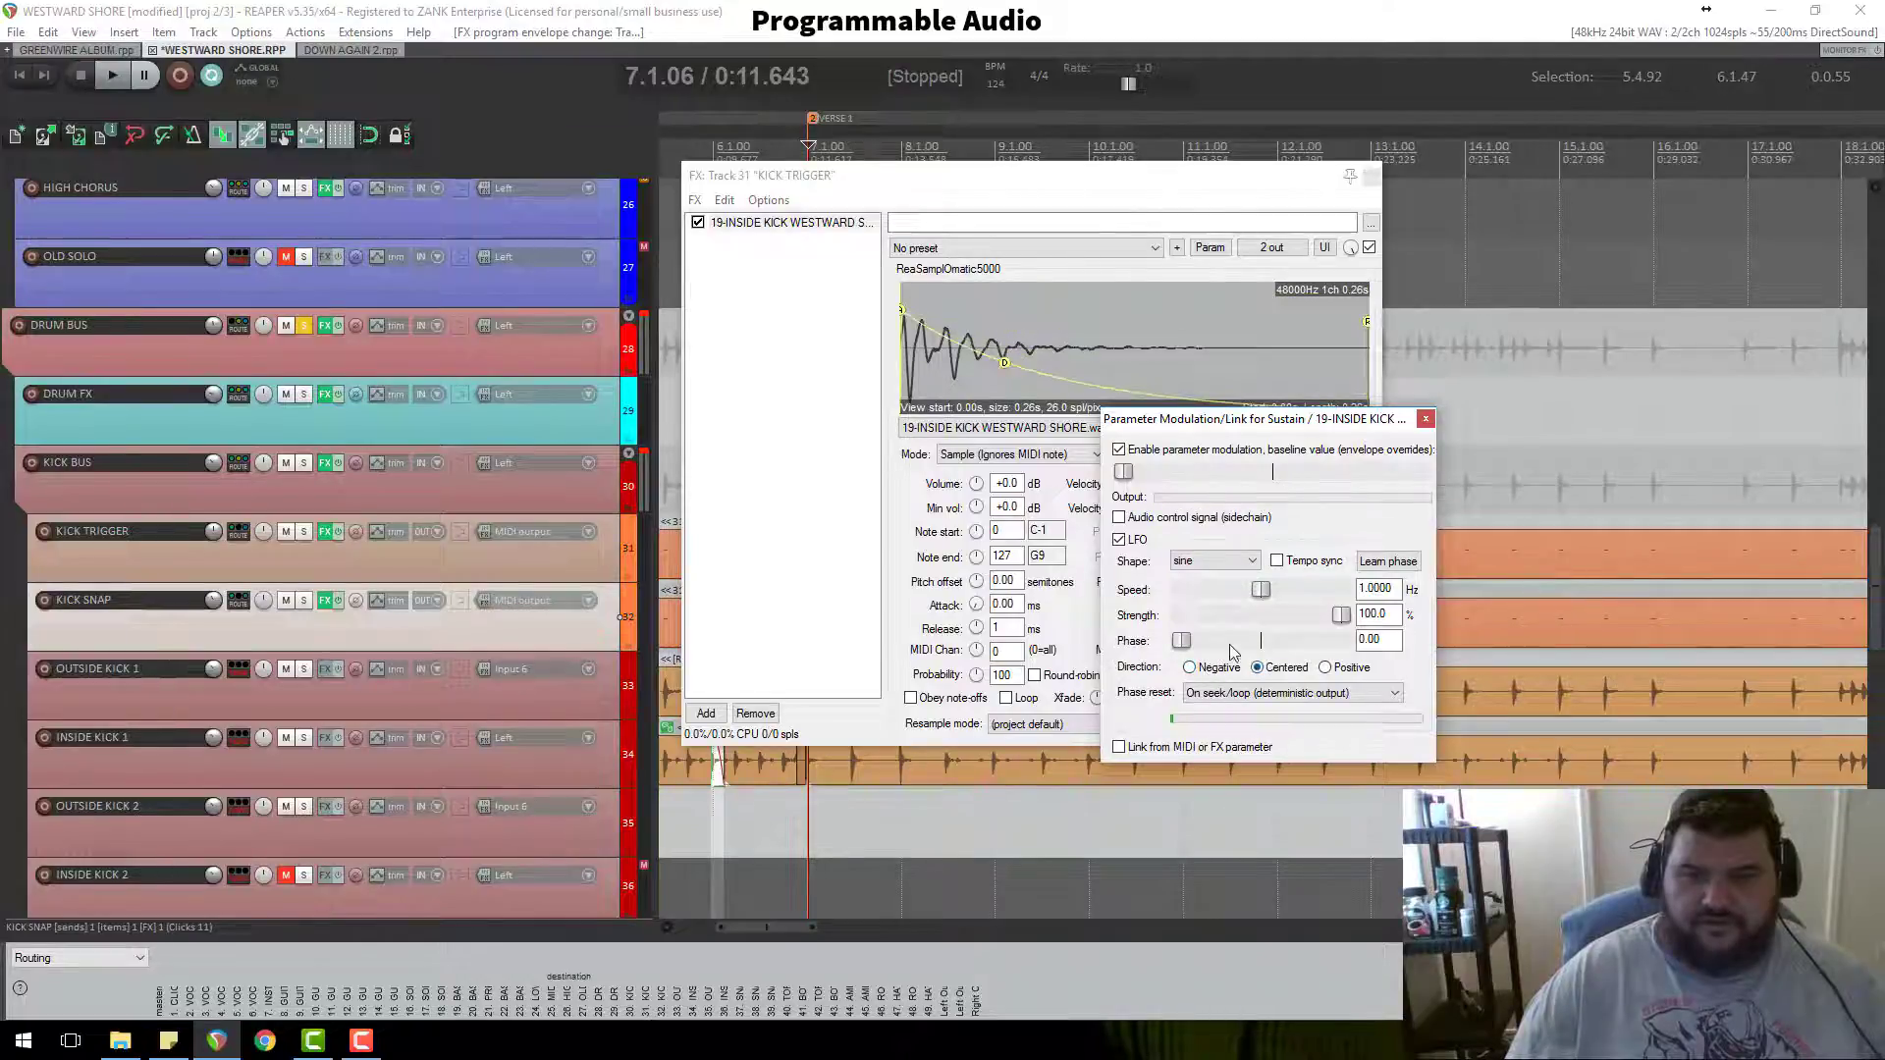
click(1219, 615)
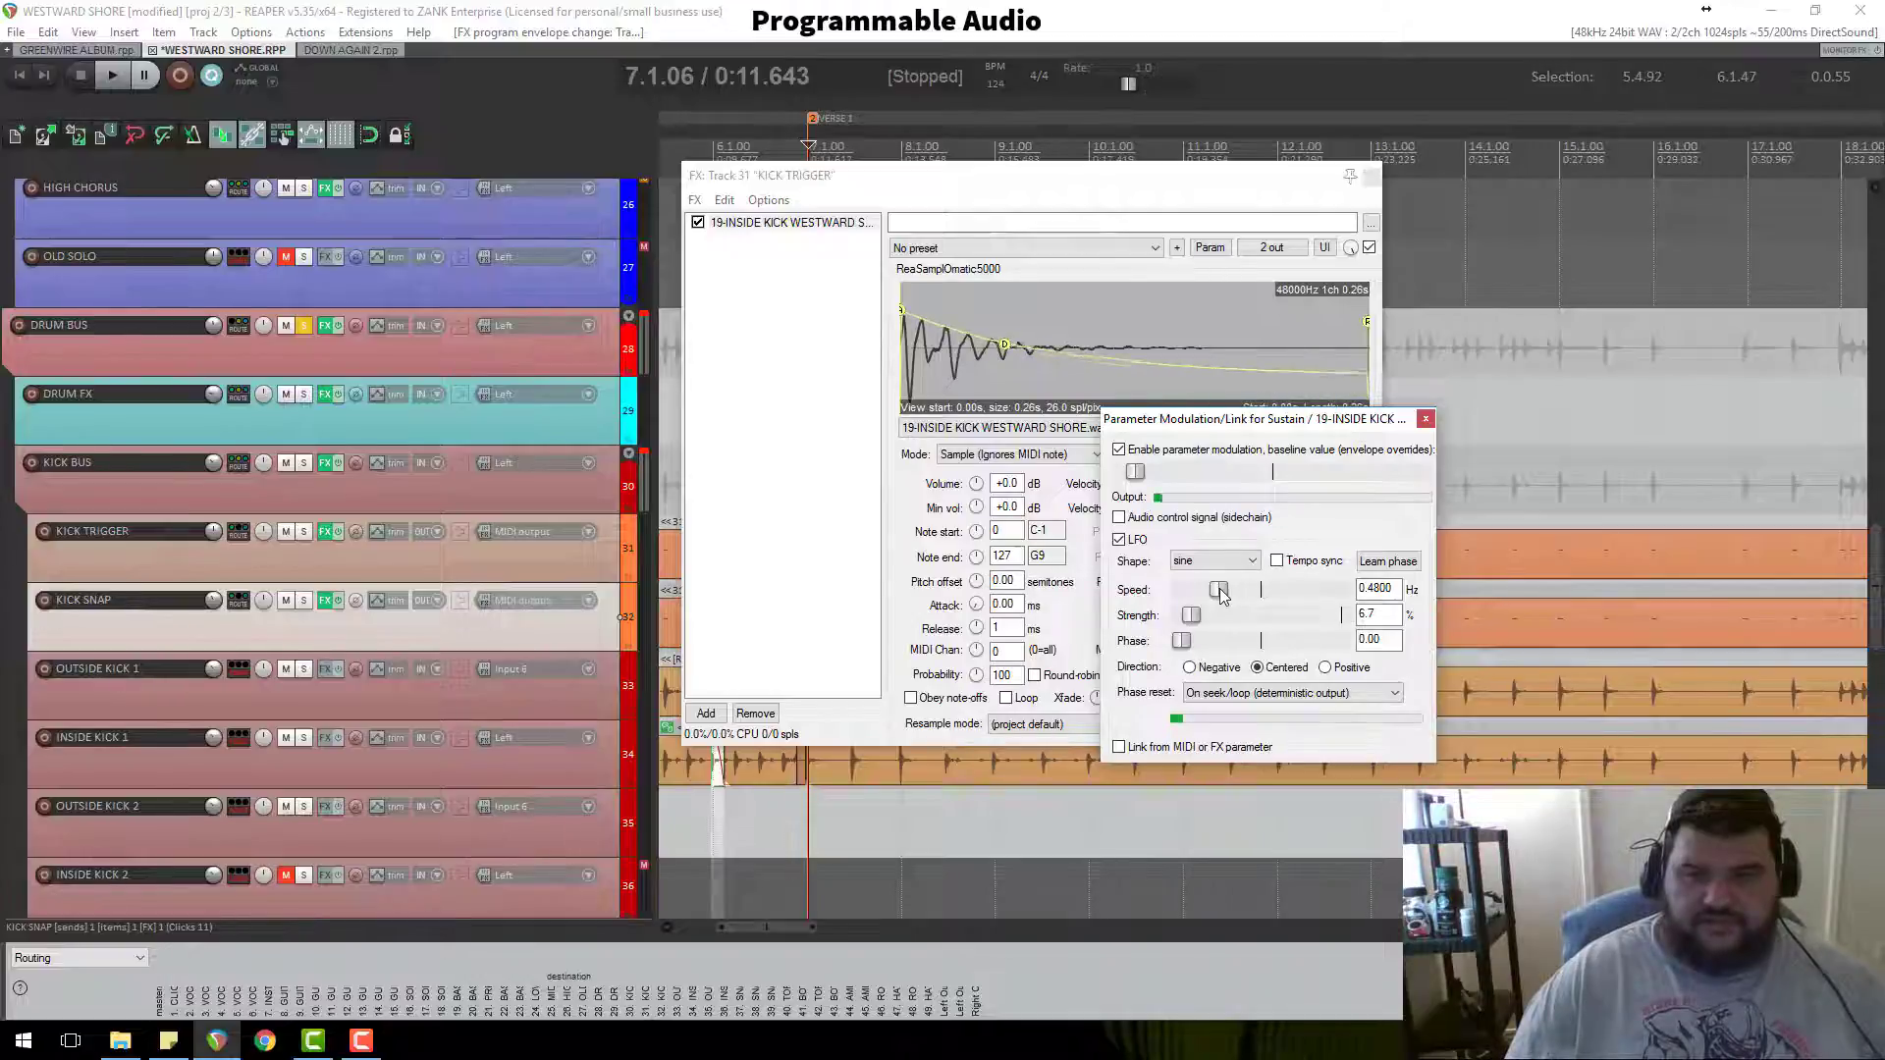
click(1426, 419)
click(1369, 176)
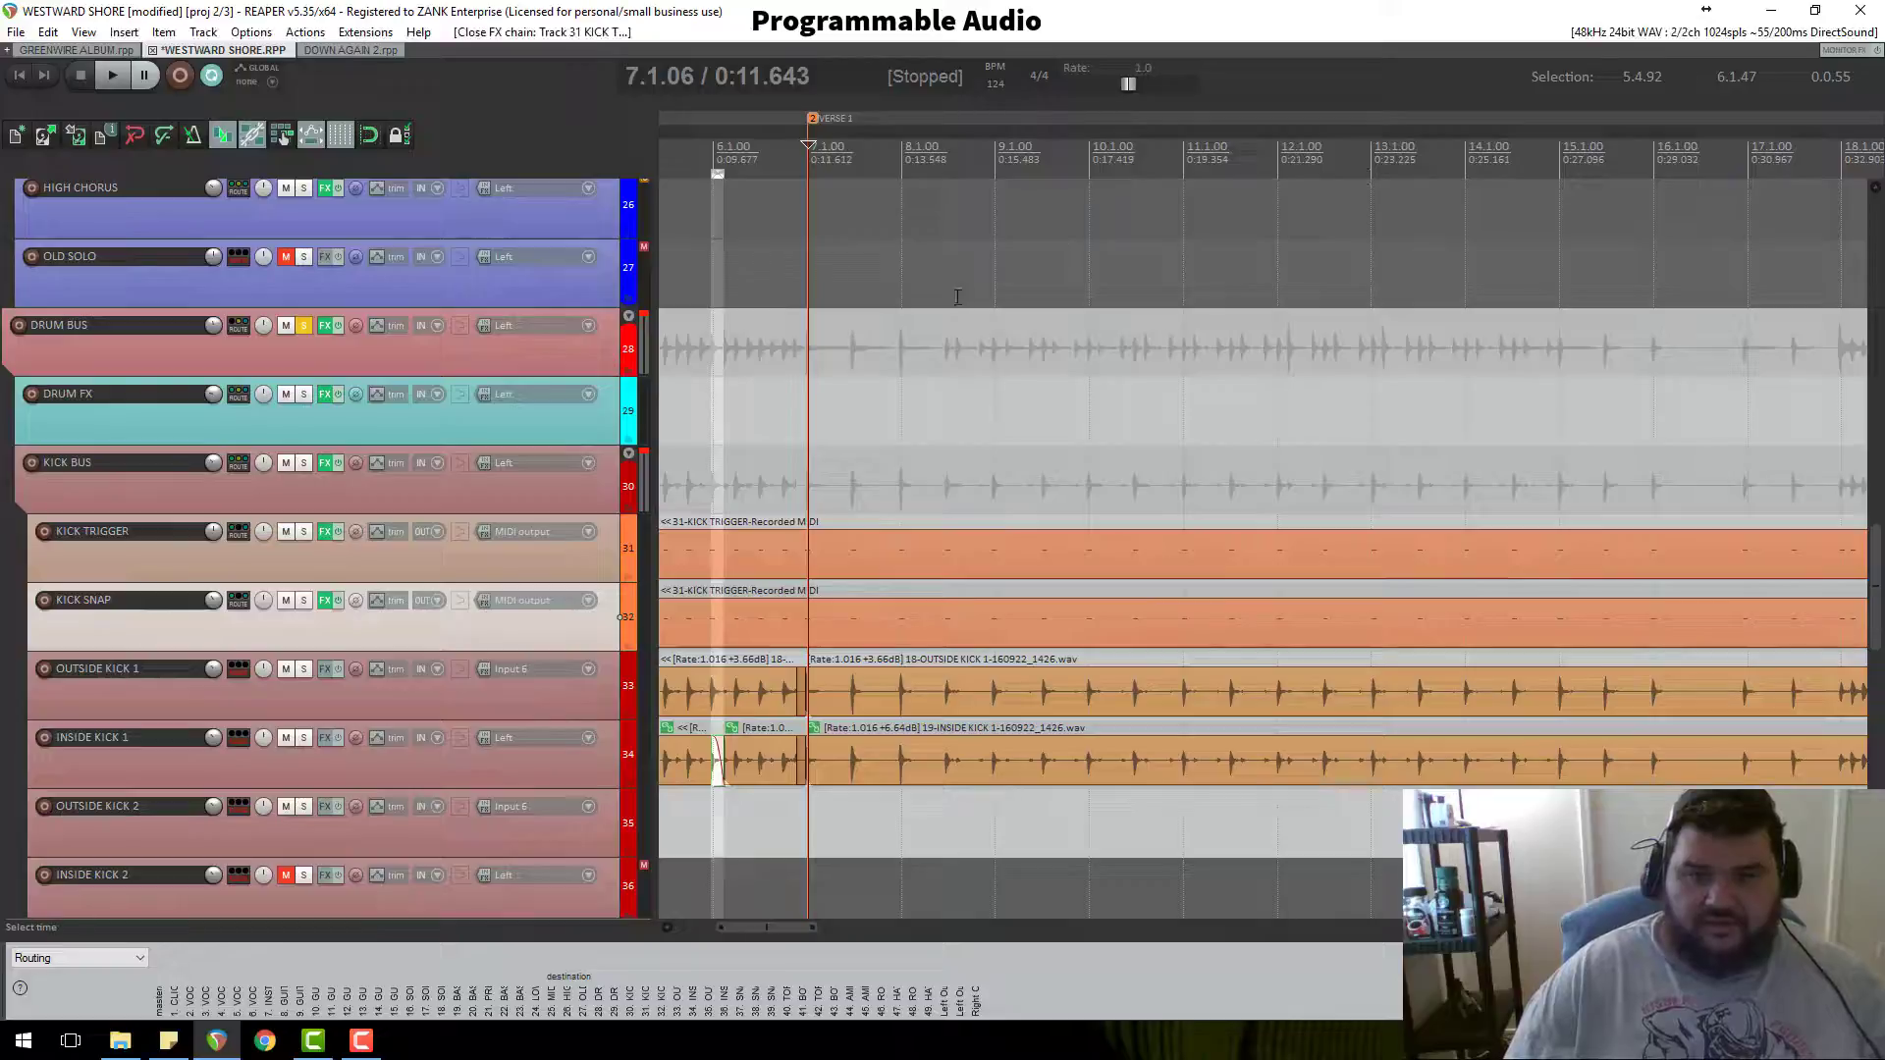
Step: Extend the time selection to span 3.4.91 to 19.1.14 and audition the drums from 4.4.42
scroll(995, 510, down, 4)
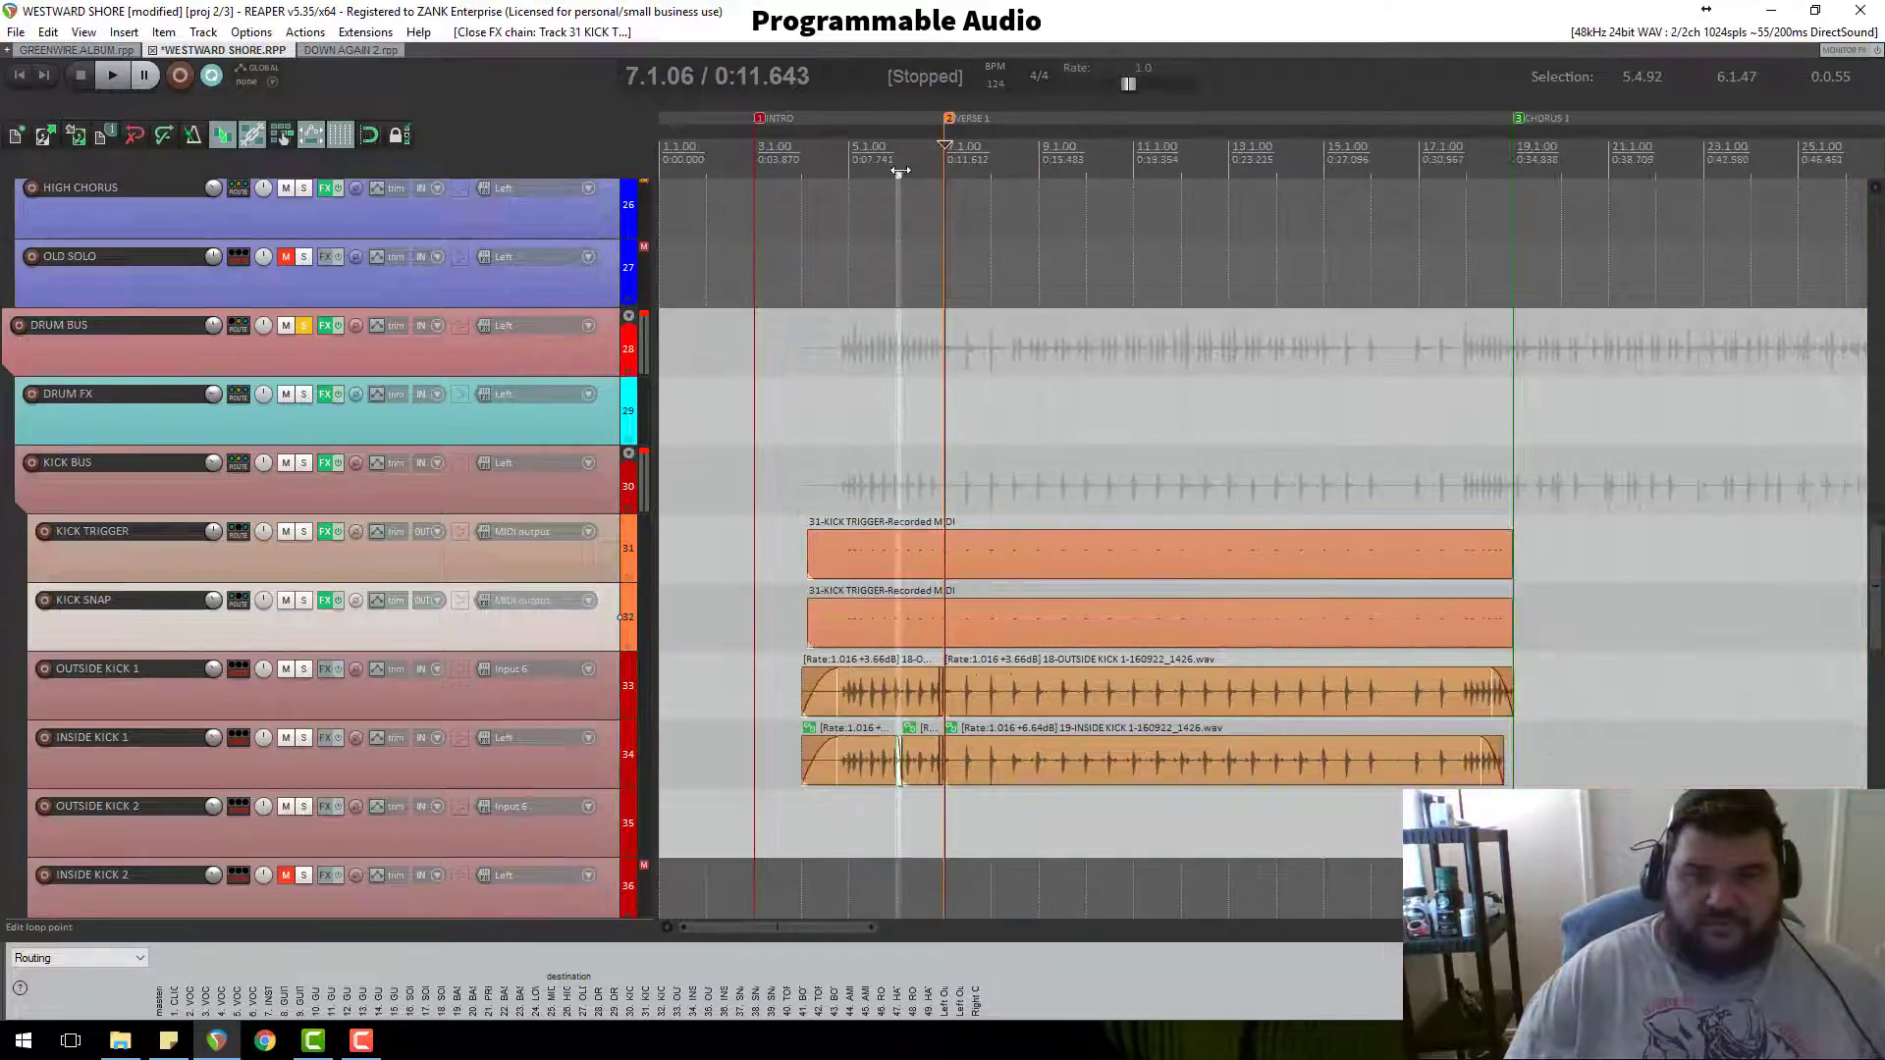
mouse_move(901, 172)
mouse_down()
mouse_move(801, 178)
mouse_move(1512, 174)
mouse_up()
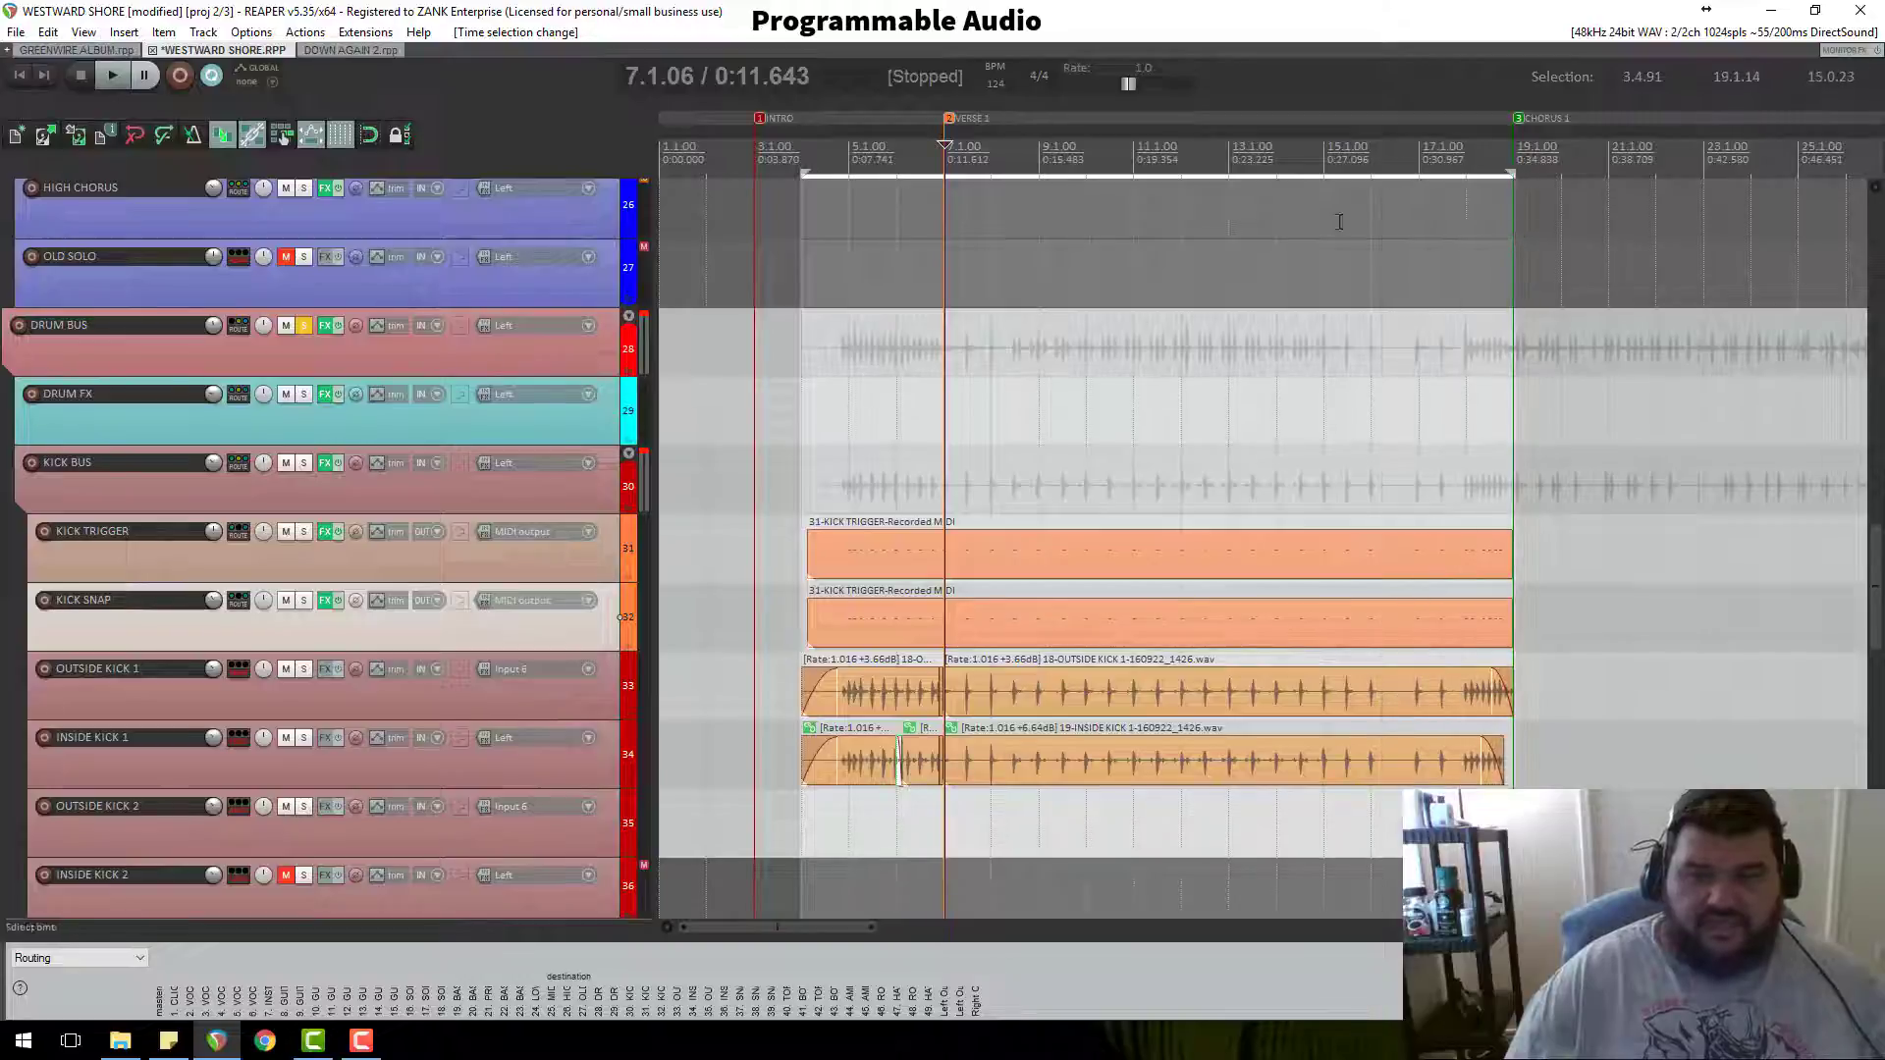
click(846, 155)
scroll(1138, 488, up, 2)
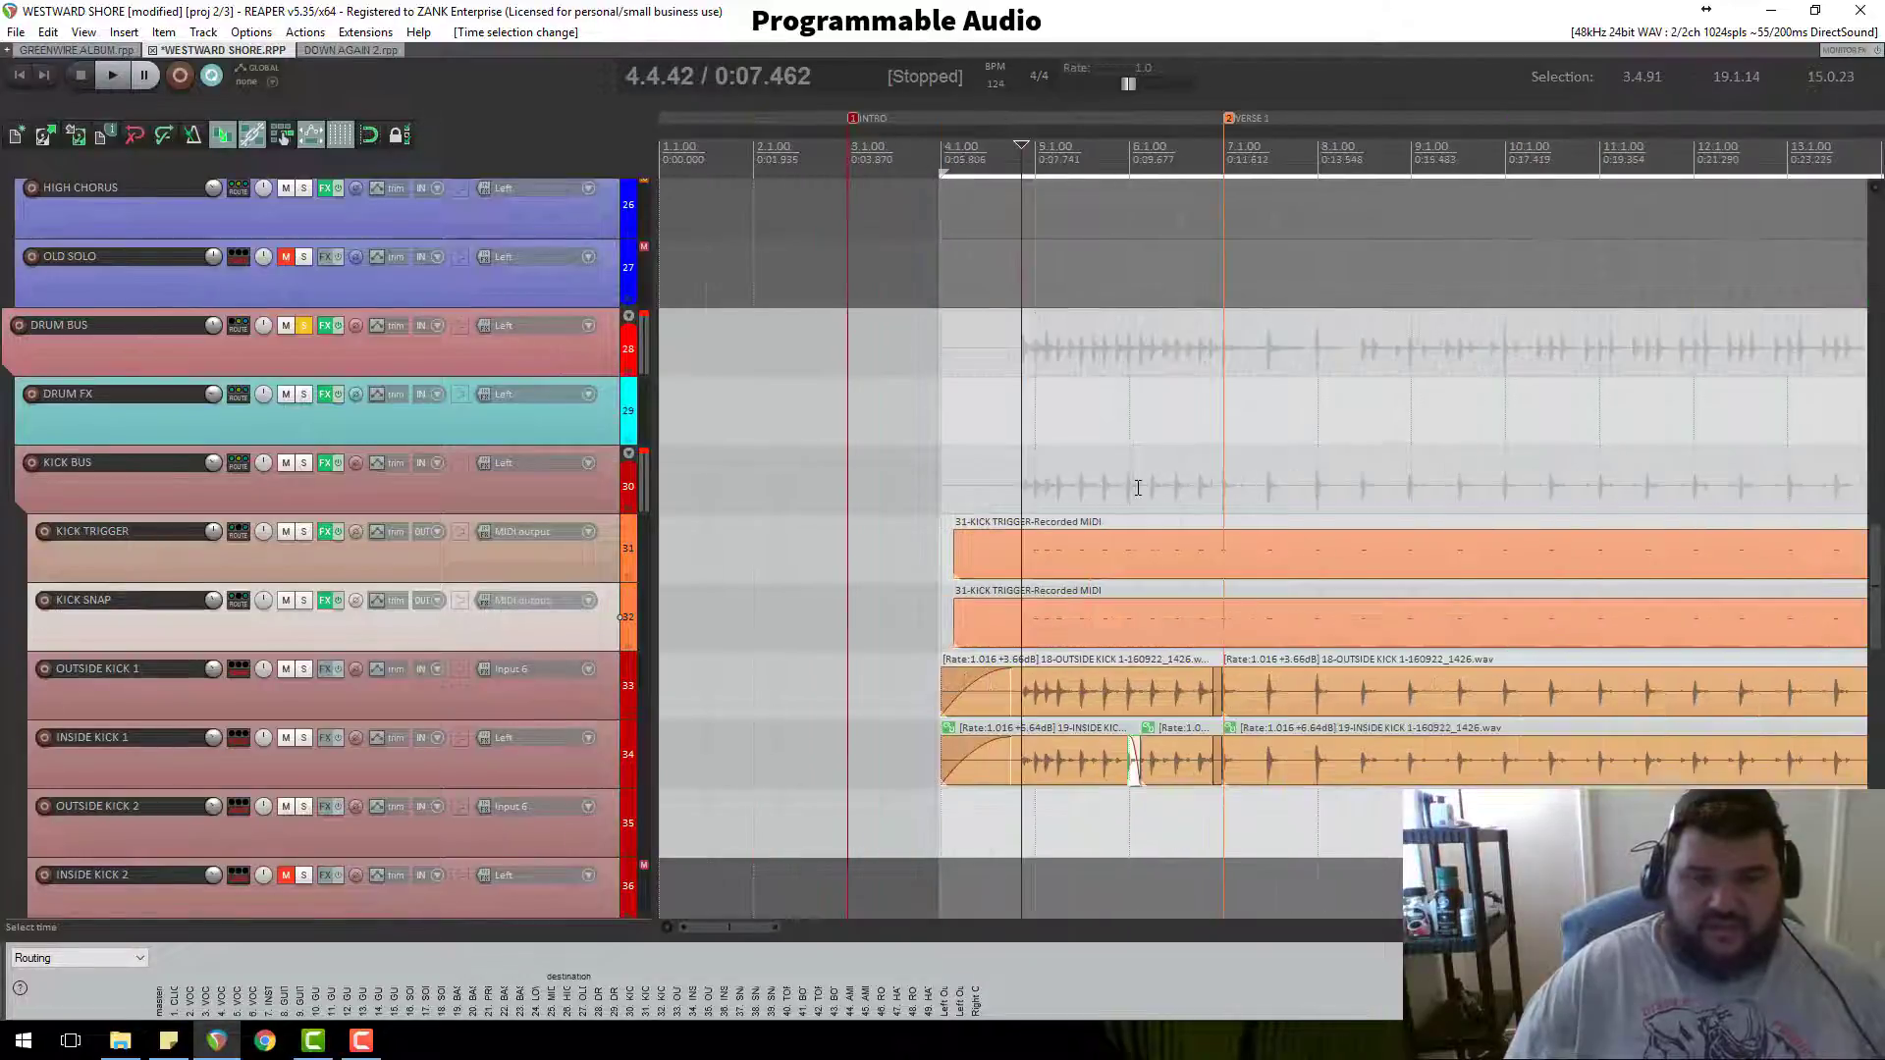
scroll(1129, 459, down, 2)
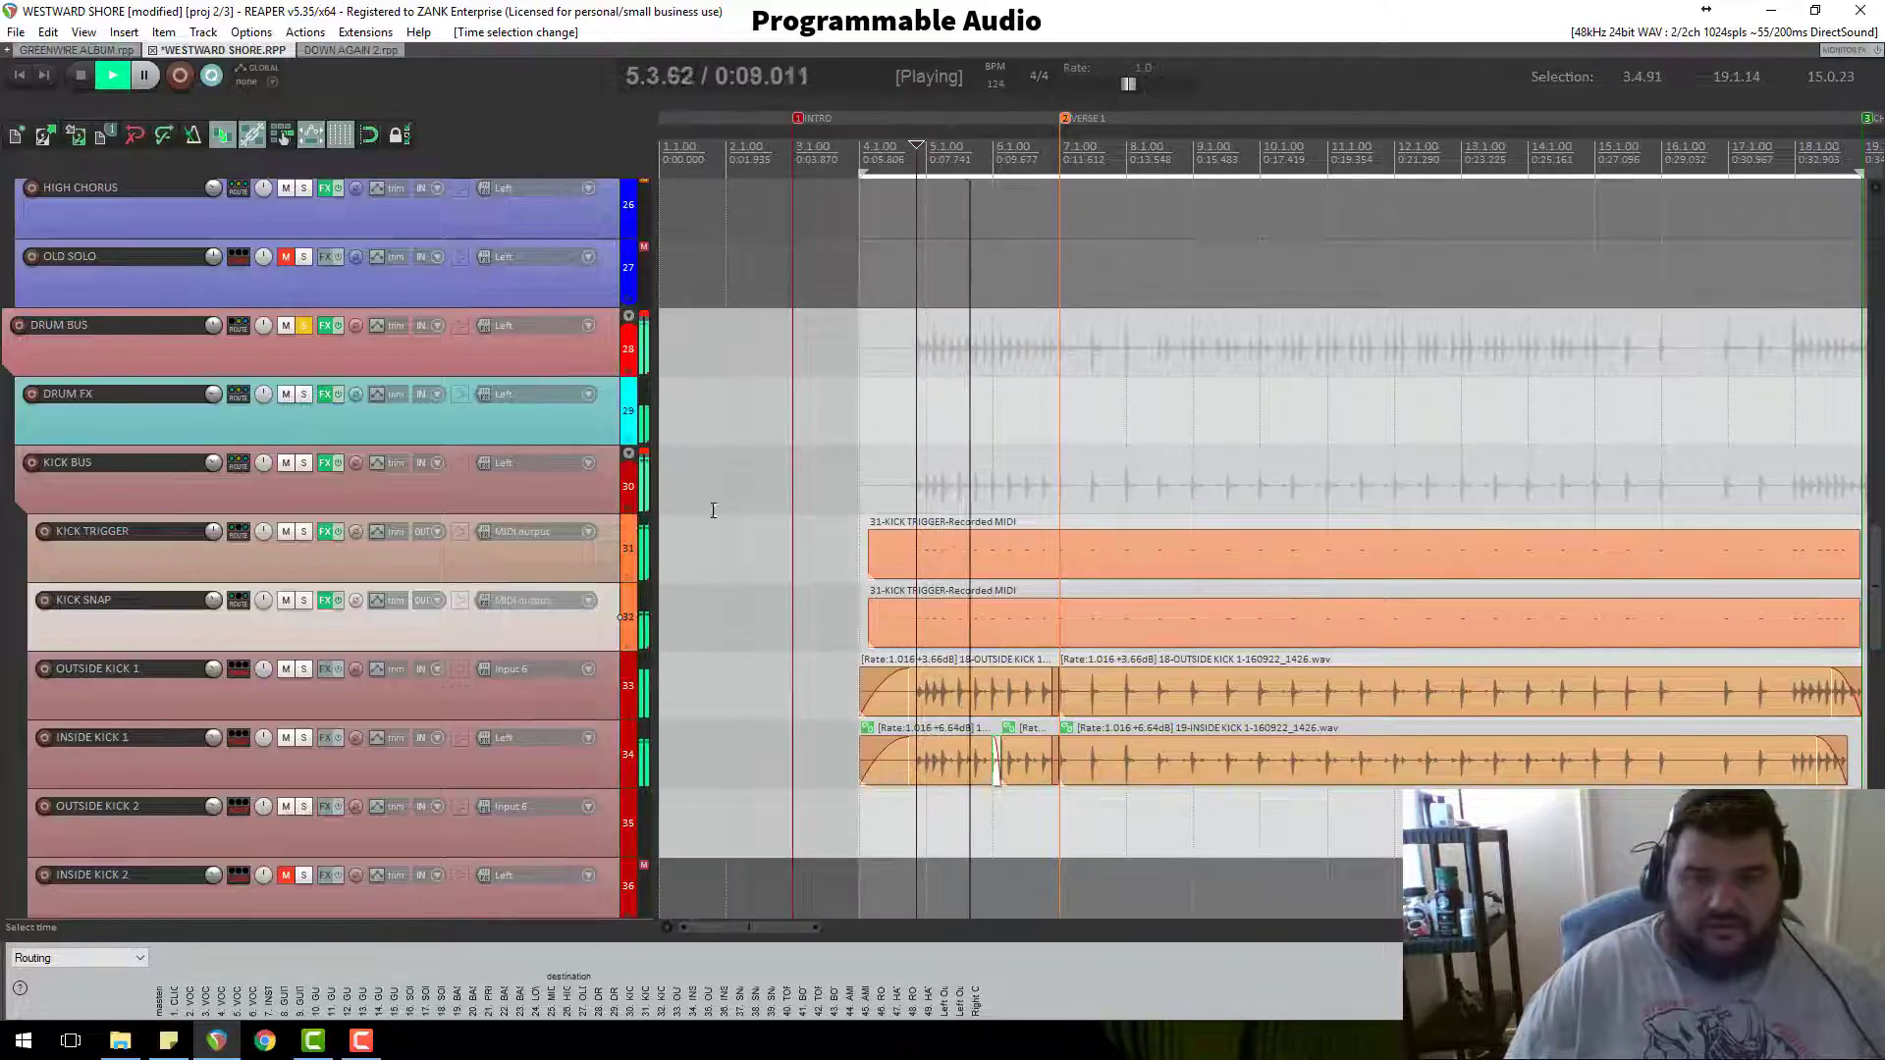
key(space)
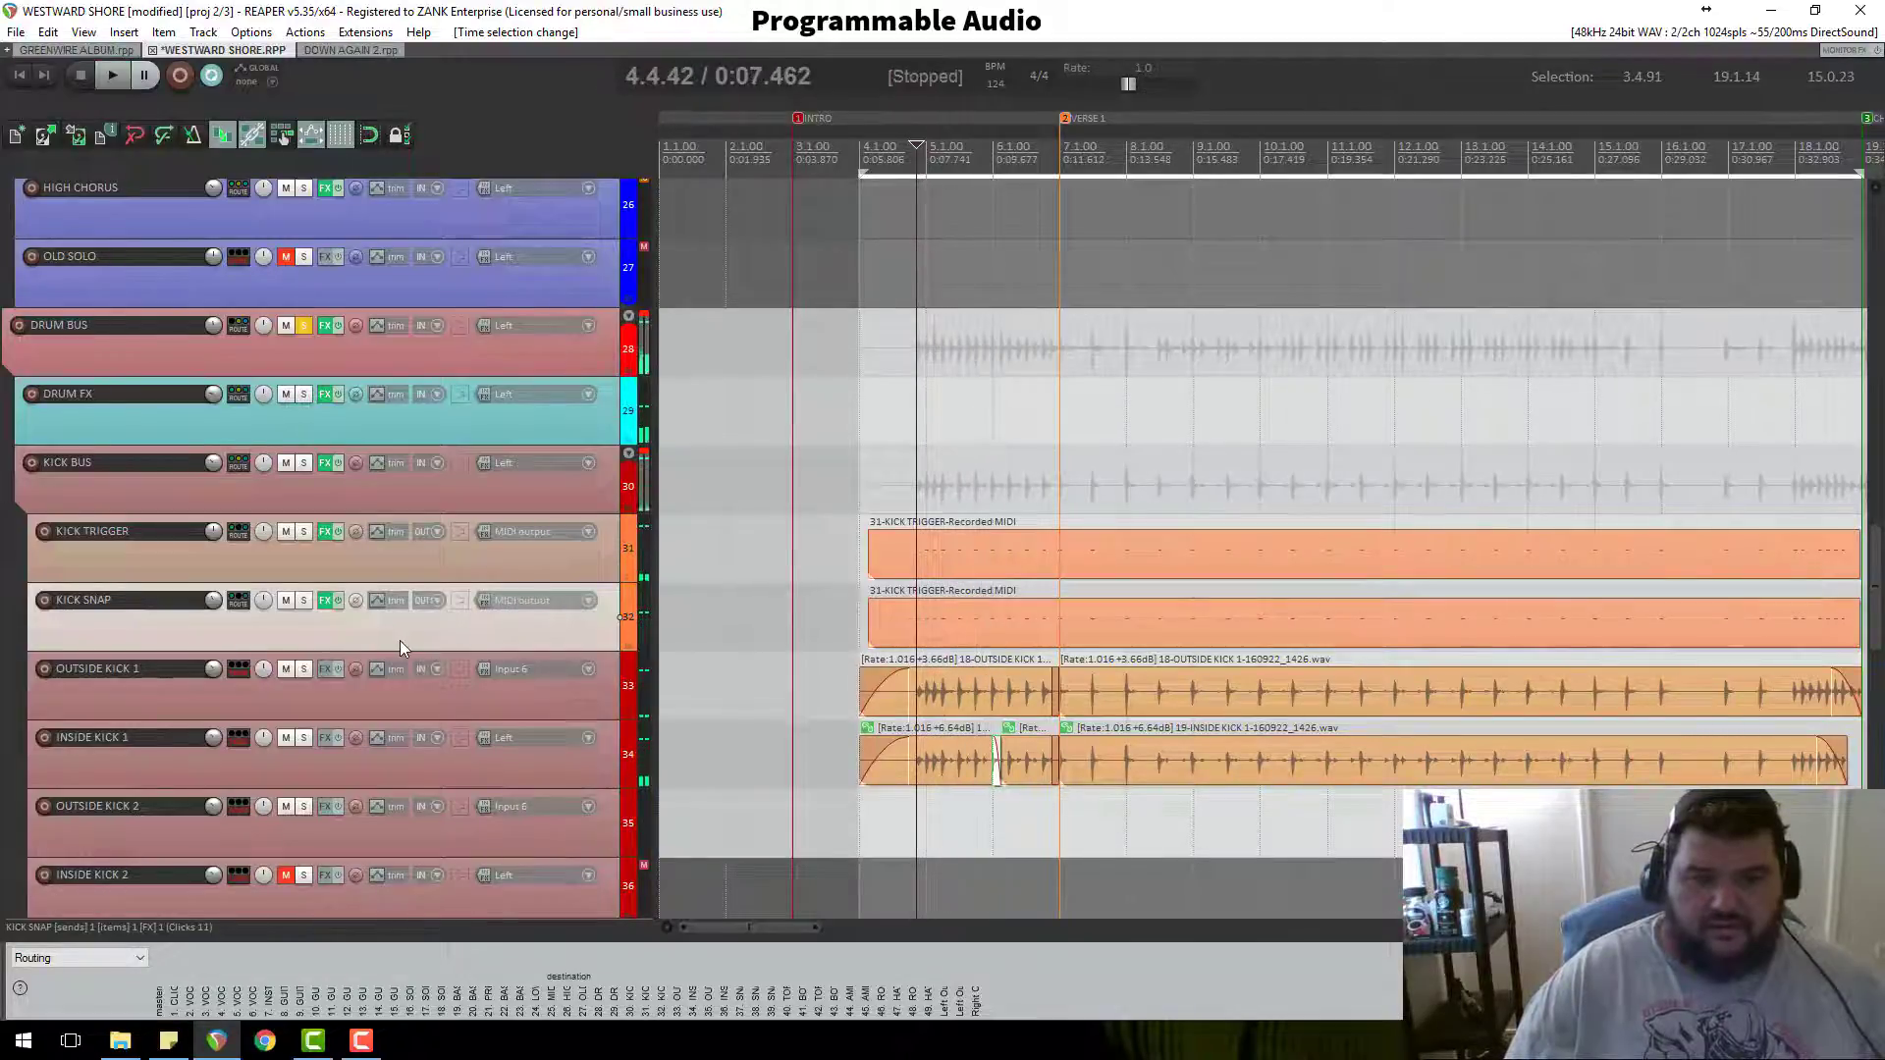
Step: Compare the KICK SNAP and KICK TRIGGER sampler settings together, and close both effects windows
click(327, 602)
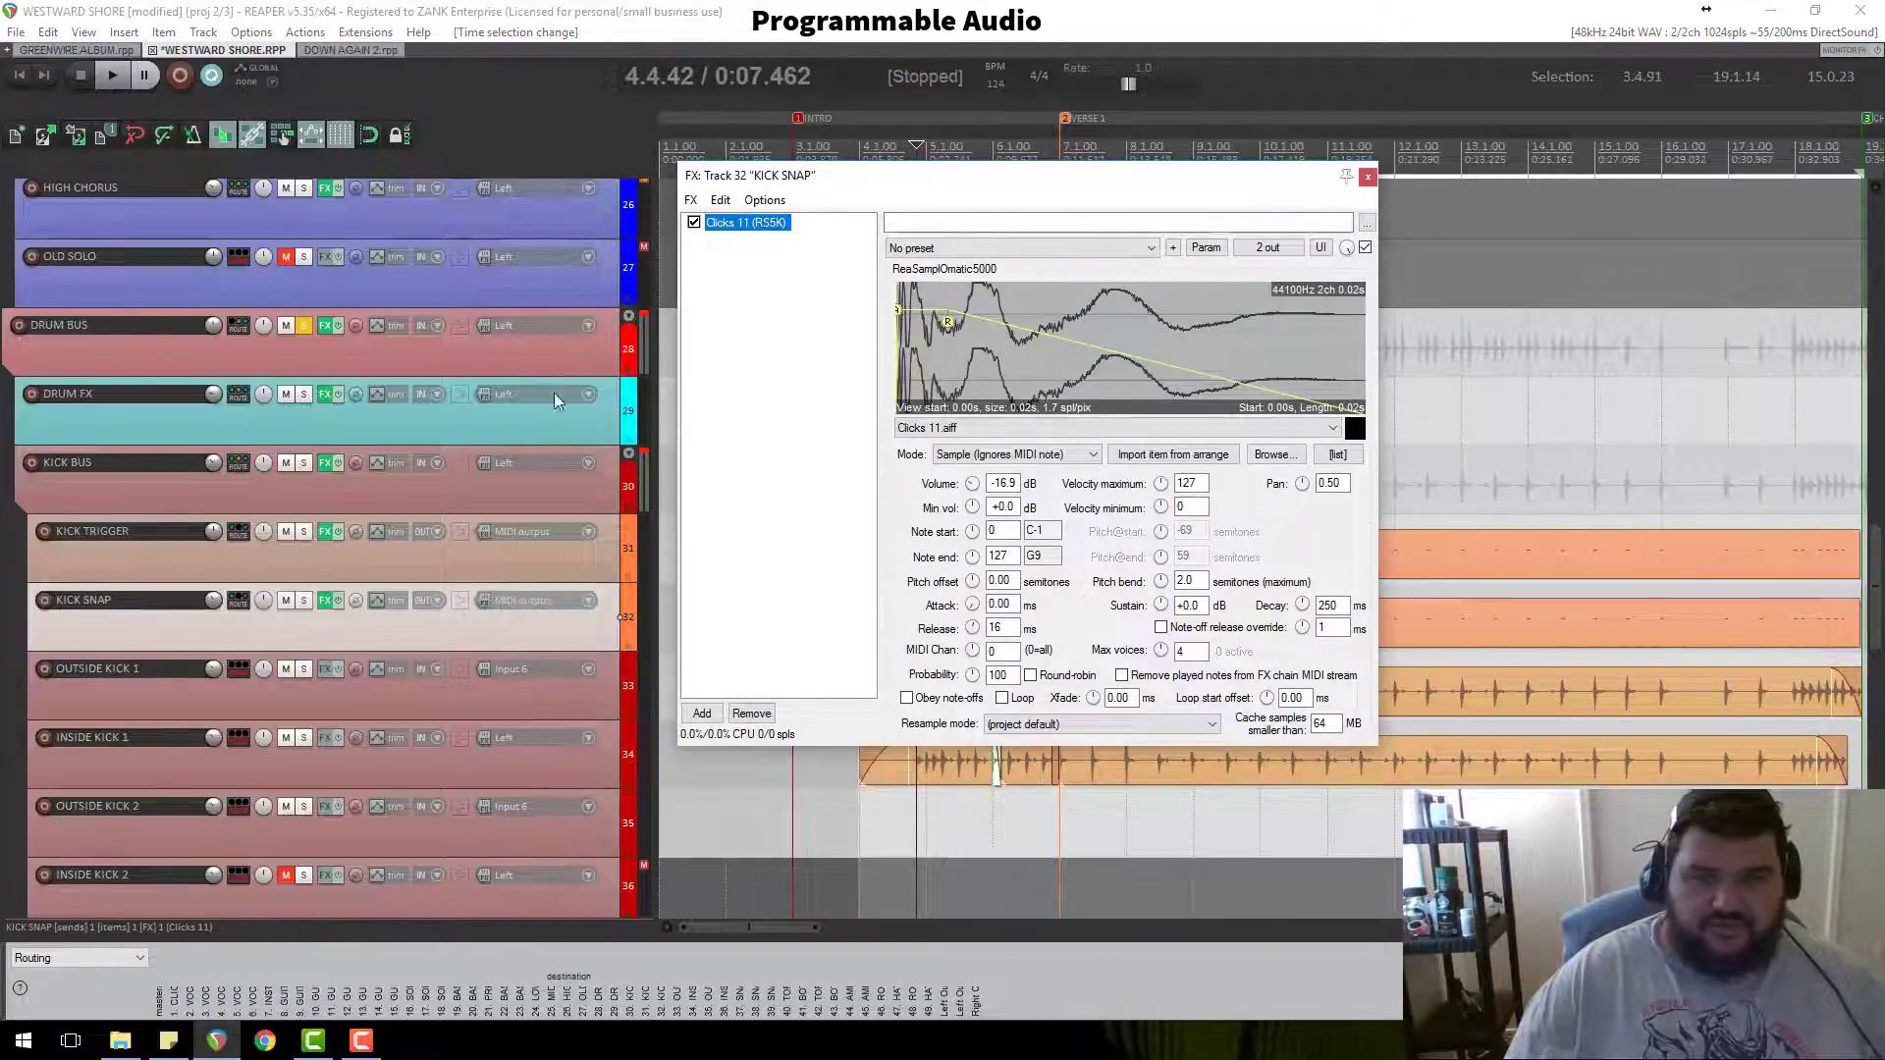
click(327, 531)
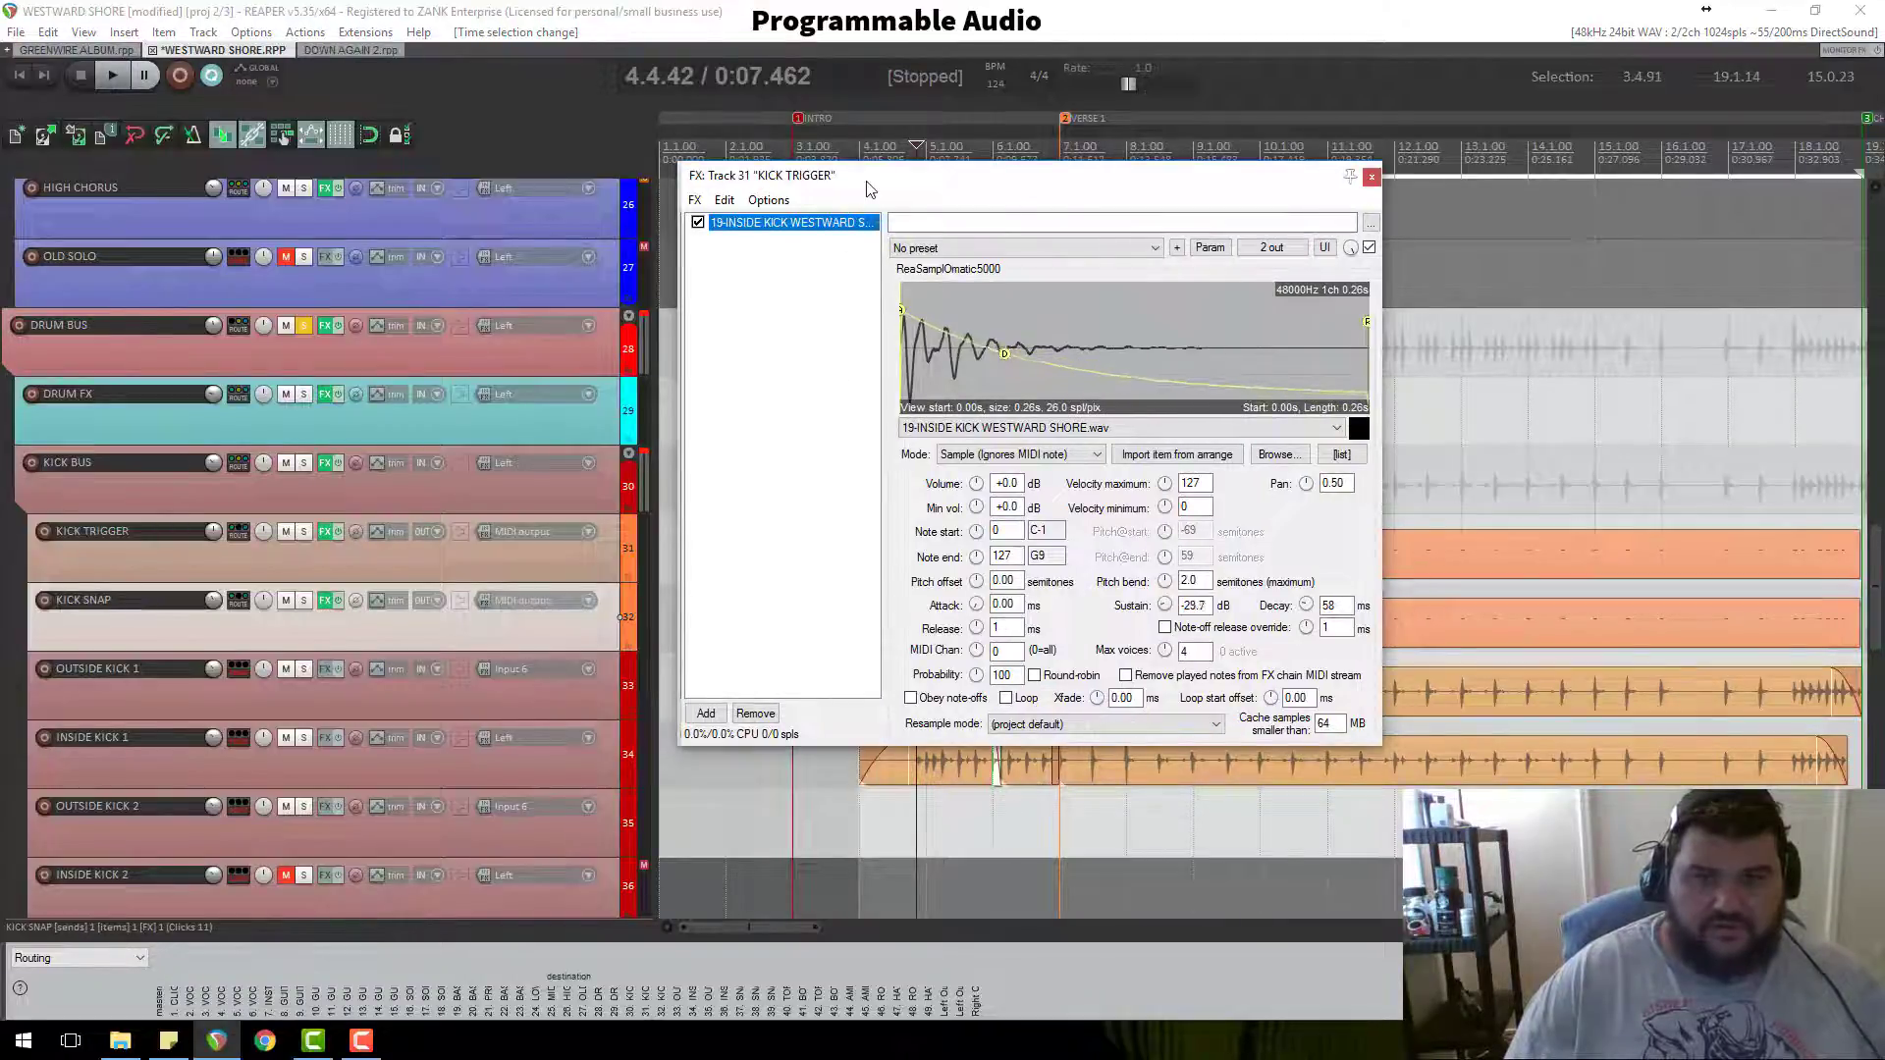
drag(869, 189, 933, 499)
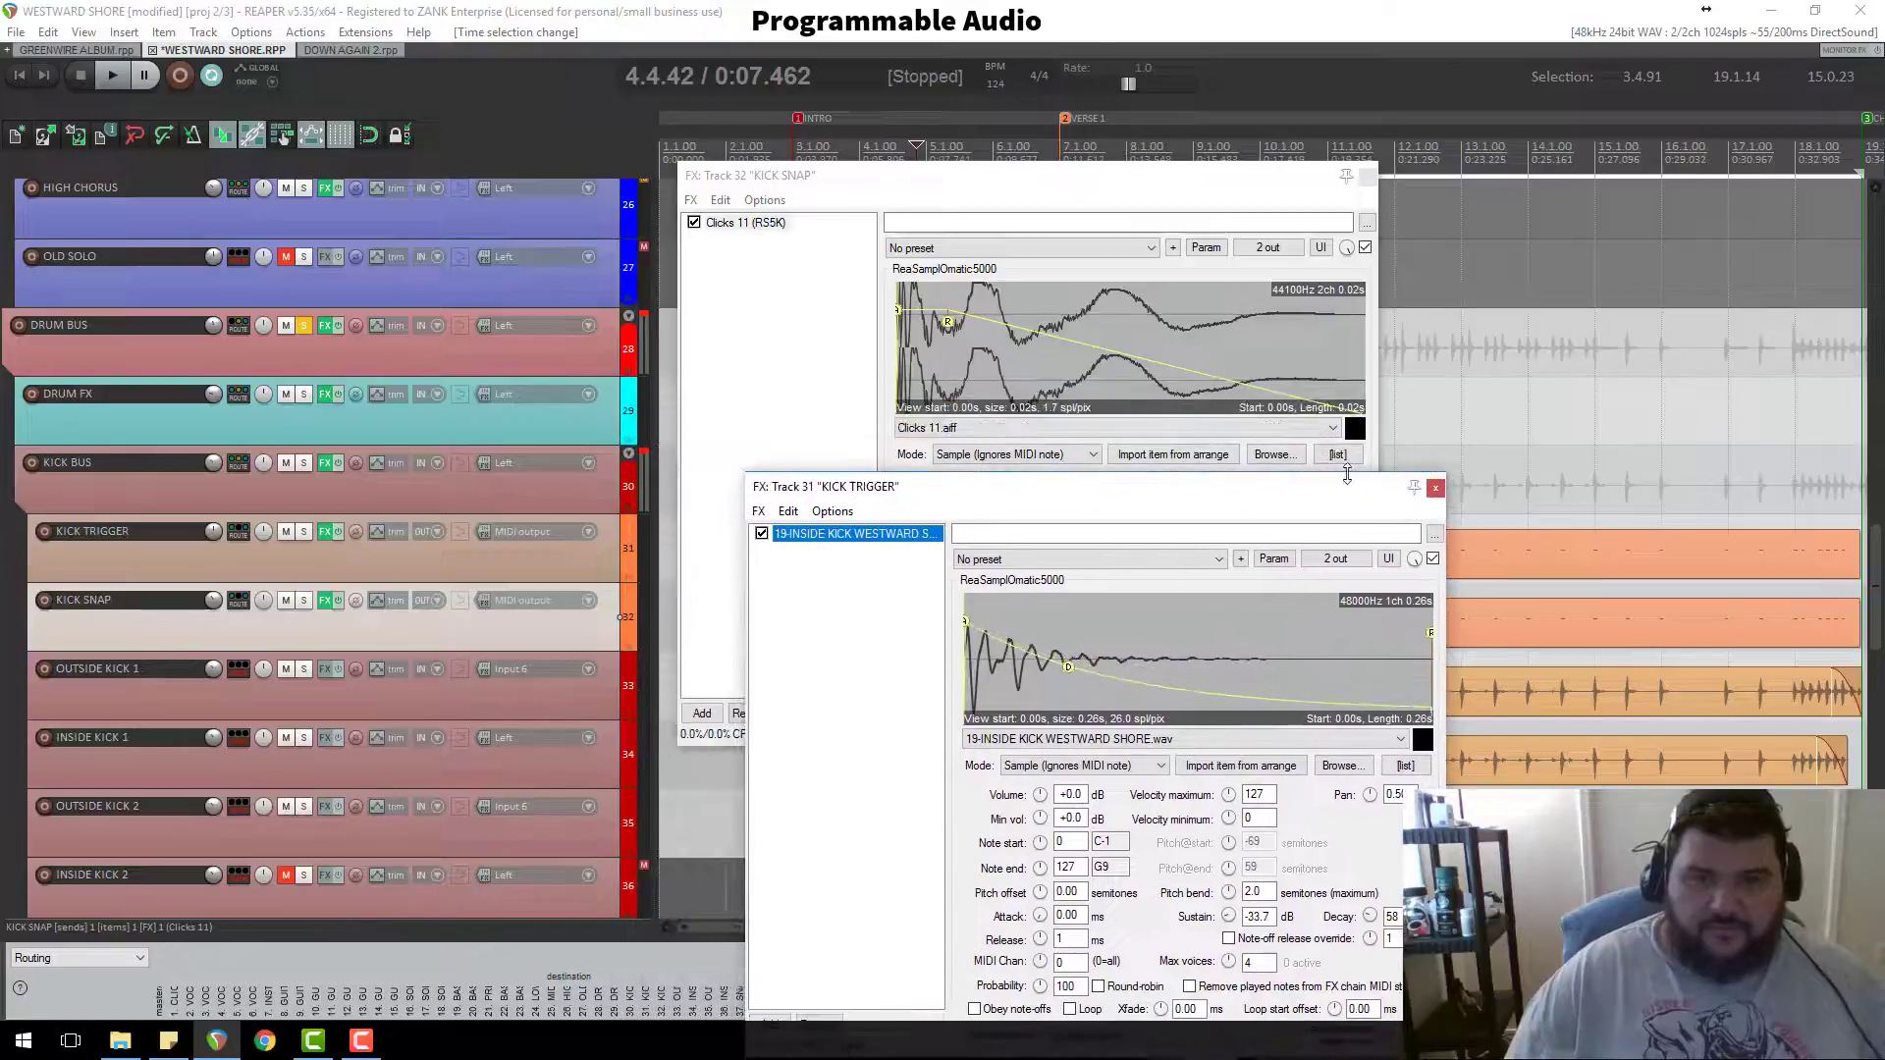
click(1435, 488)
click(1367, 175)
Step: Open the KICK TRIGGER recorded MIDI item for editing and display the velocities of all its notes
click(1004, 562)
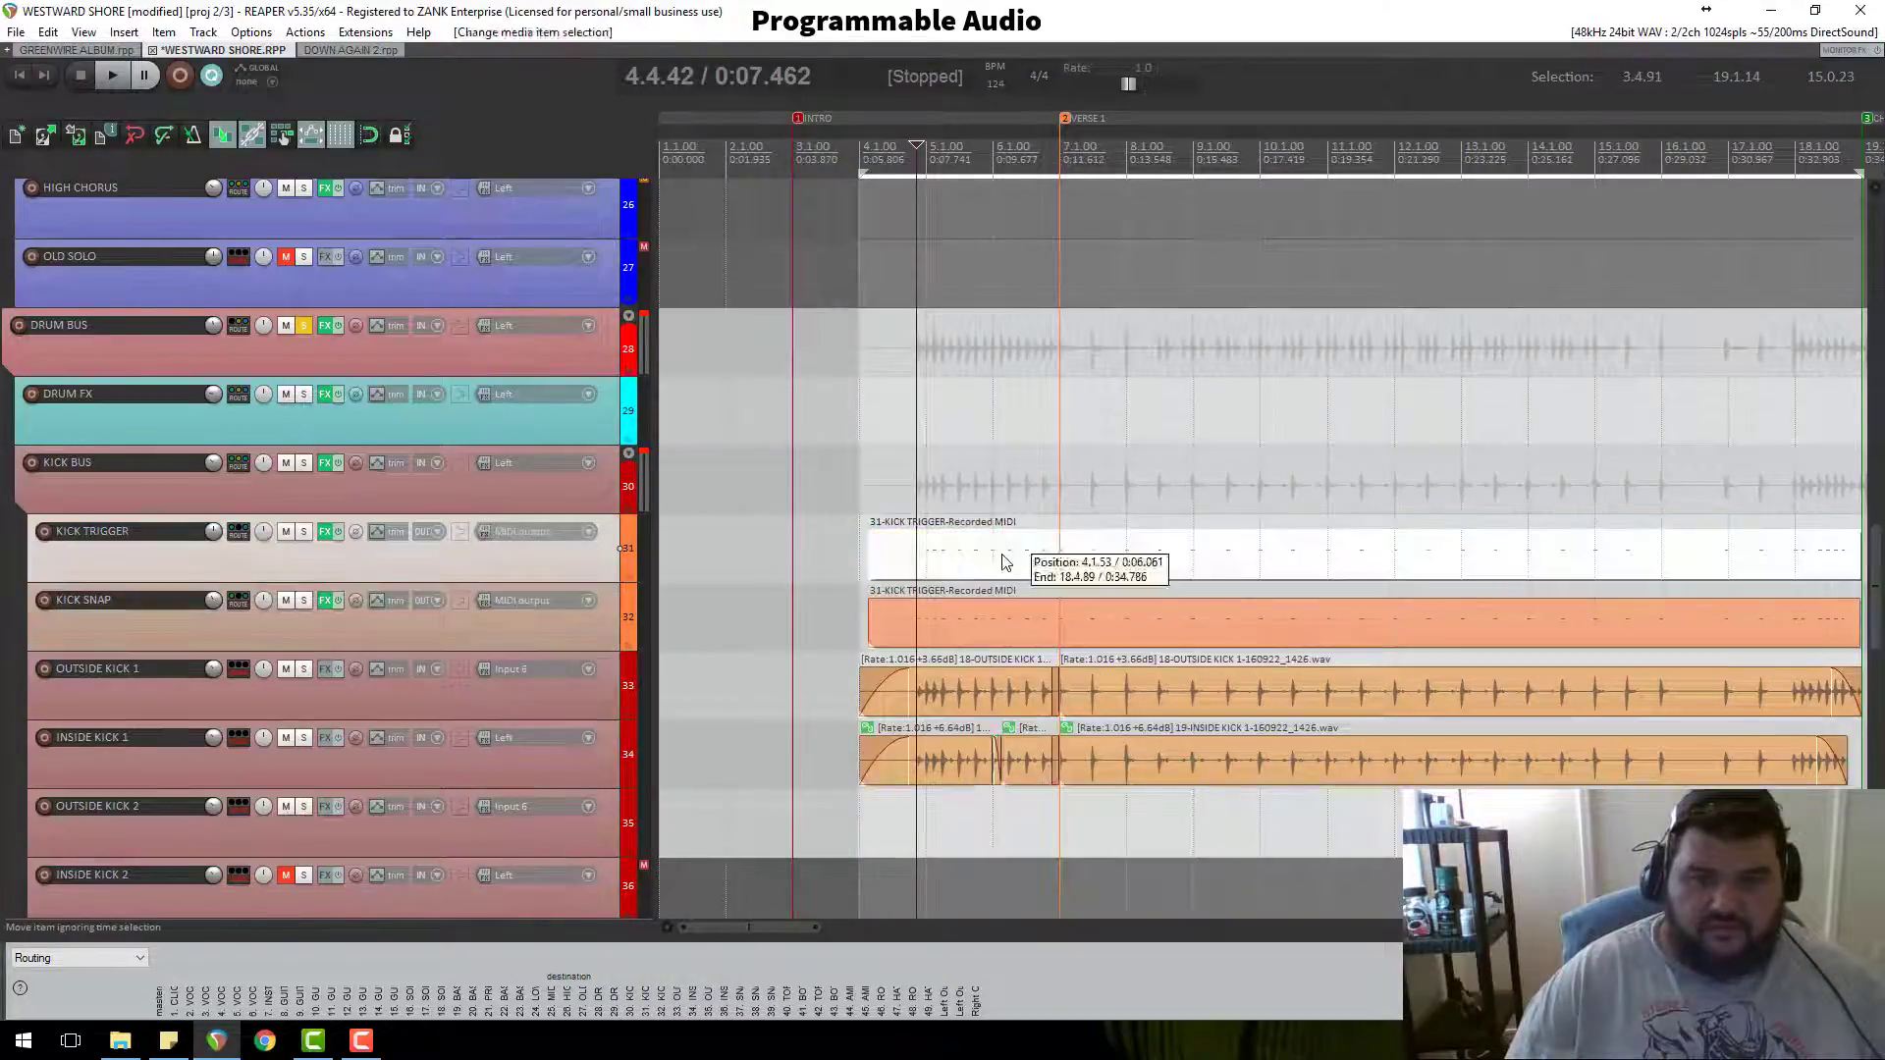
double_click(1003, 562)
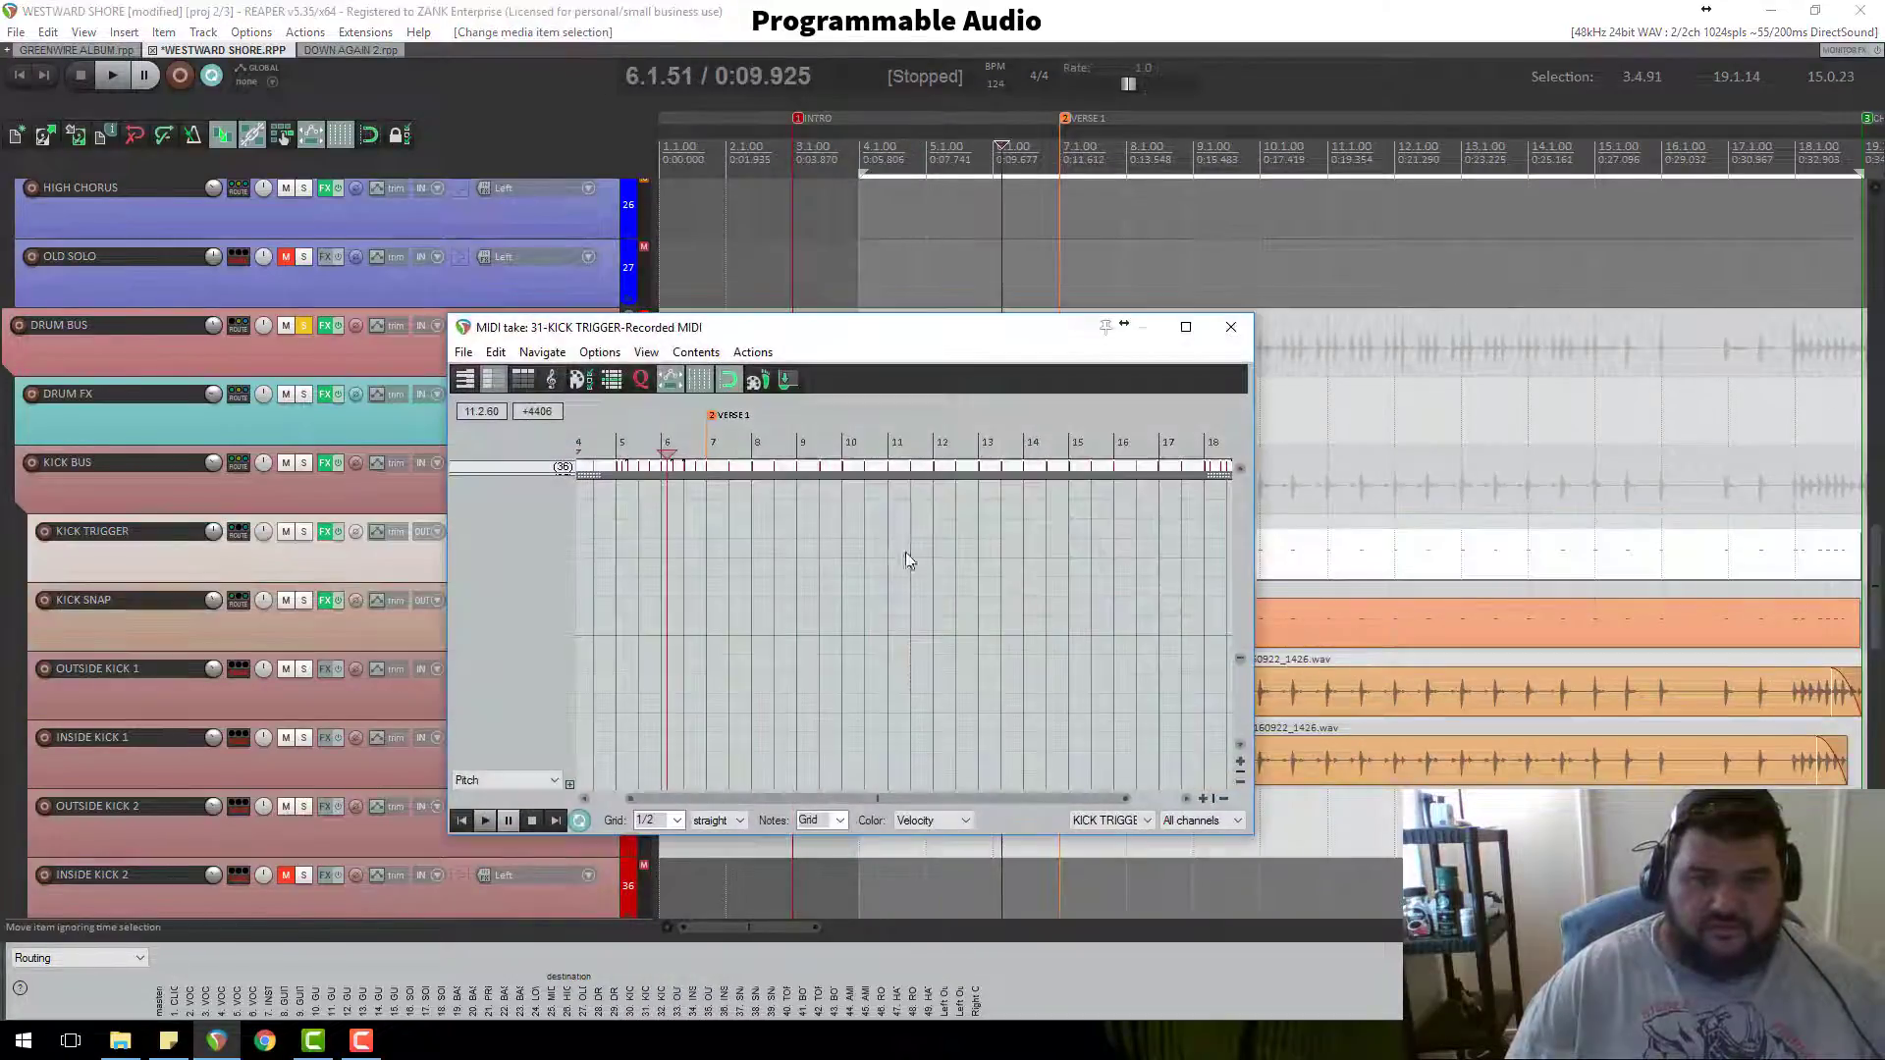
click(539, 779)
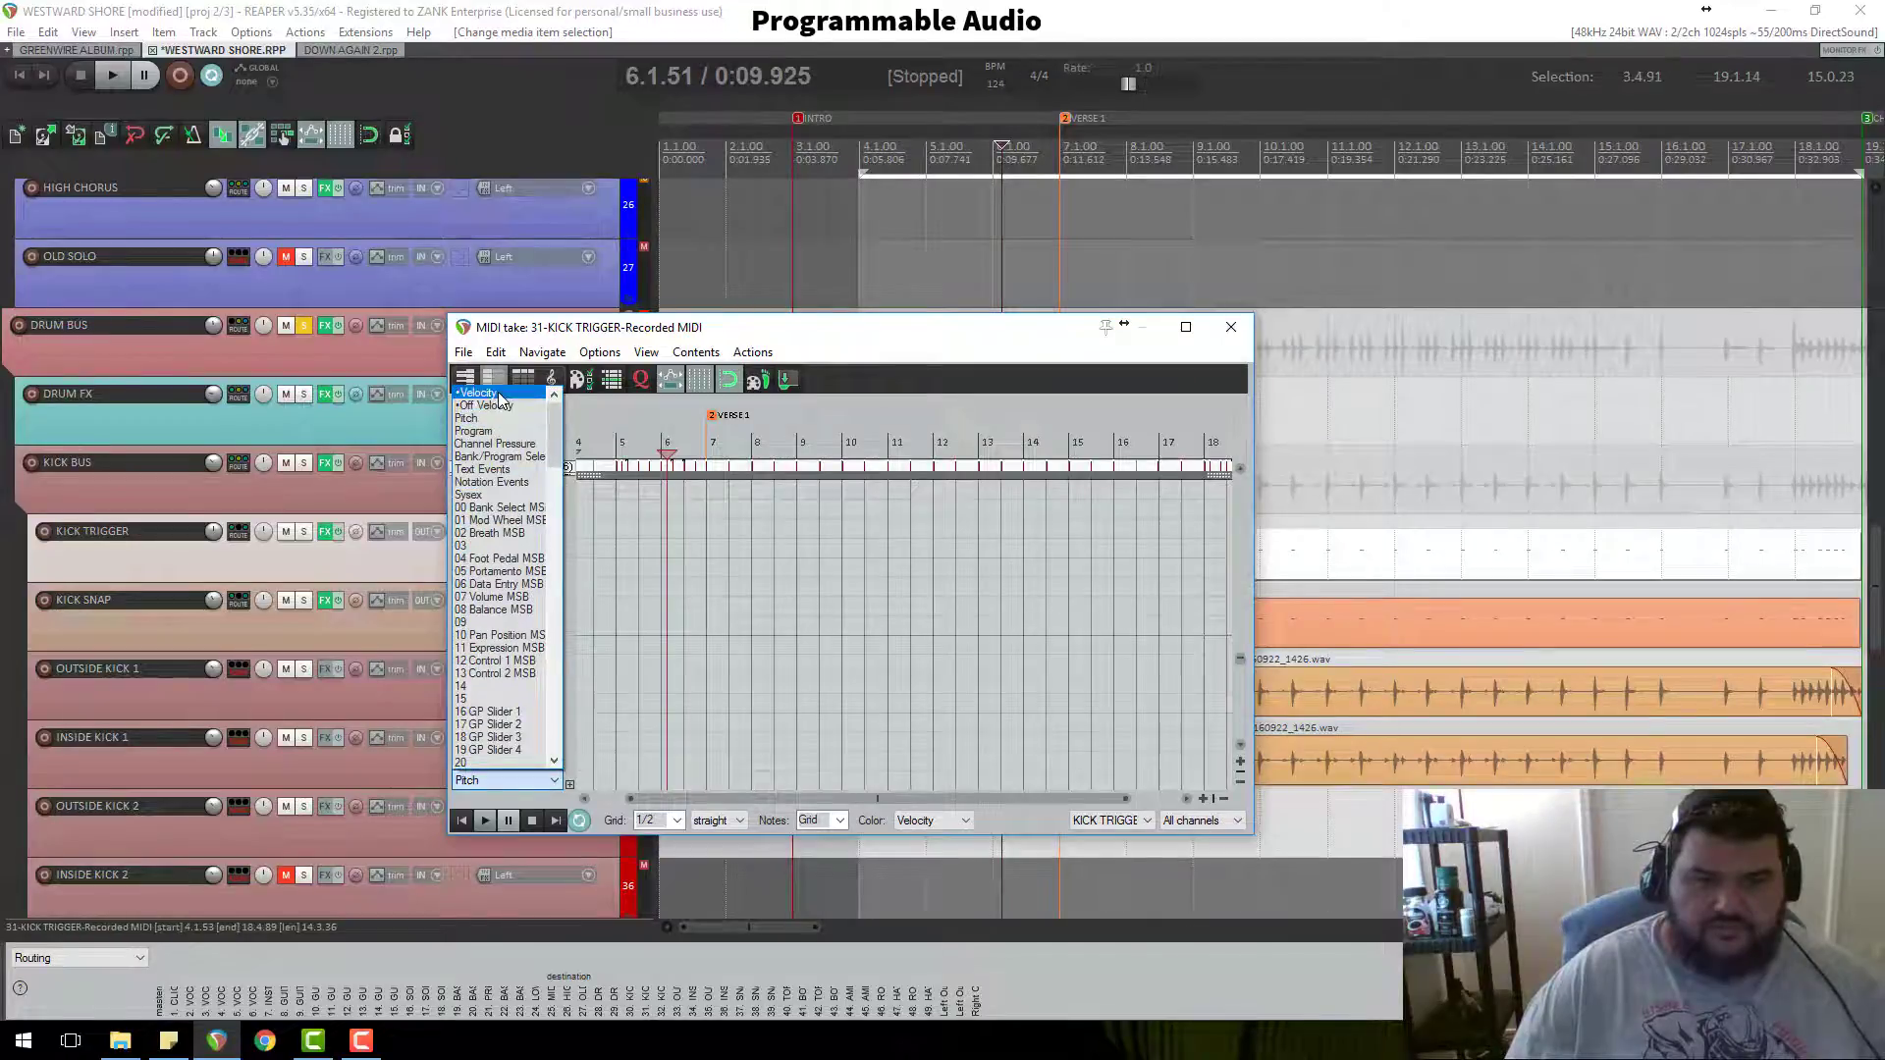
click(497, 392)
scroll(688, 609, down, 2)
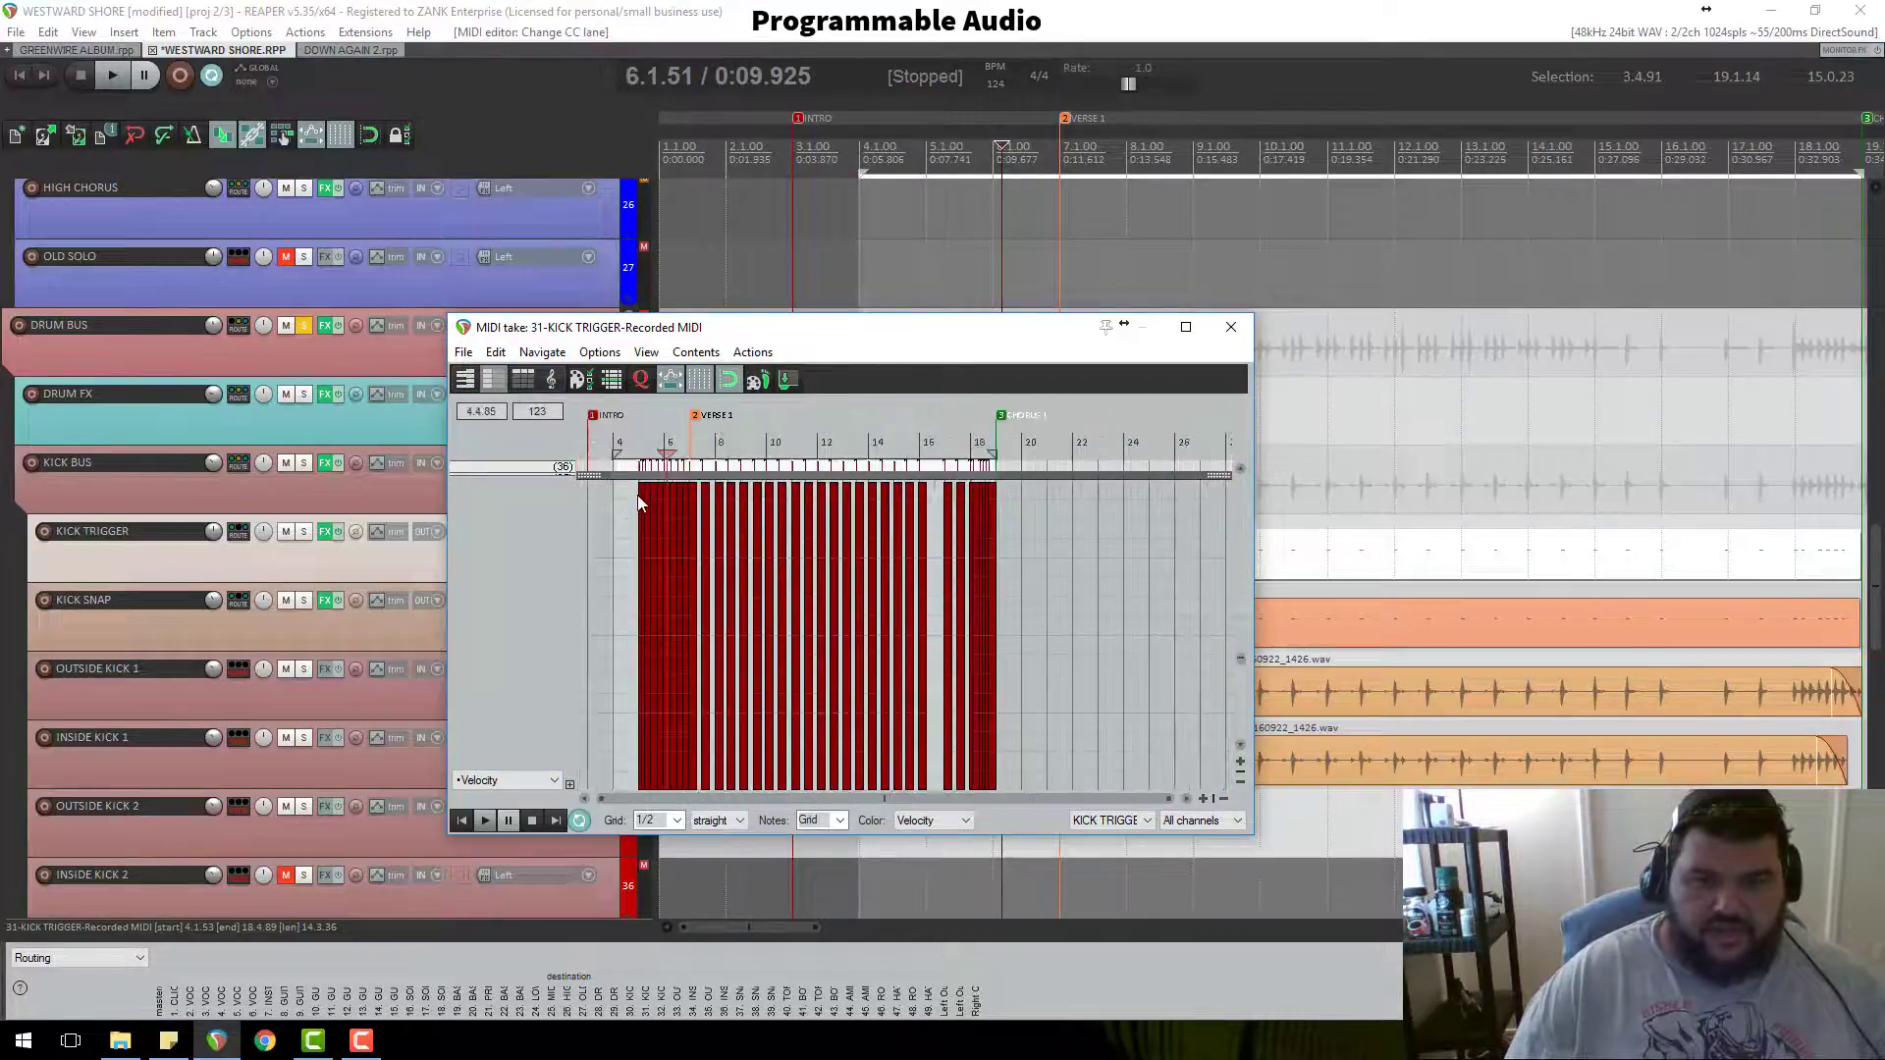
Step: Lower the KICK TRIGGER note velocities to roughly 80 to 100, trim the remaining full-velocity hits to match, and start playback
mouse_move(636, 565)
mouse_down()
mouse_move(1022, 599)
mouse_move(986, 582)
mouse_up()
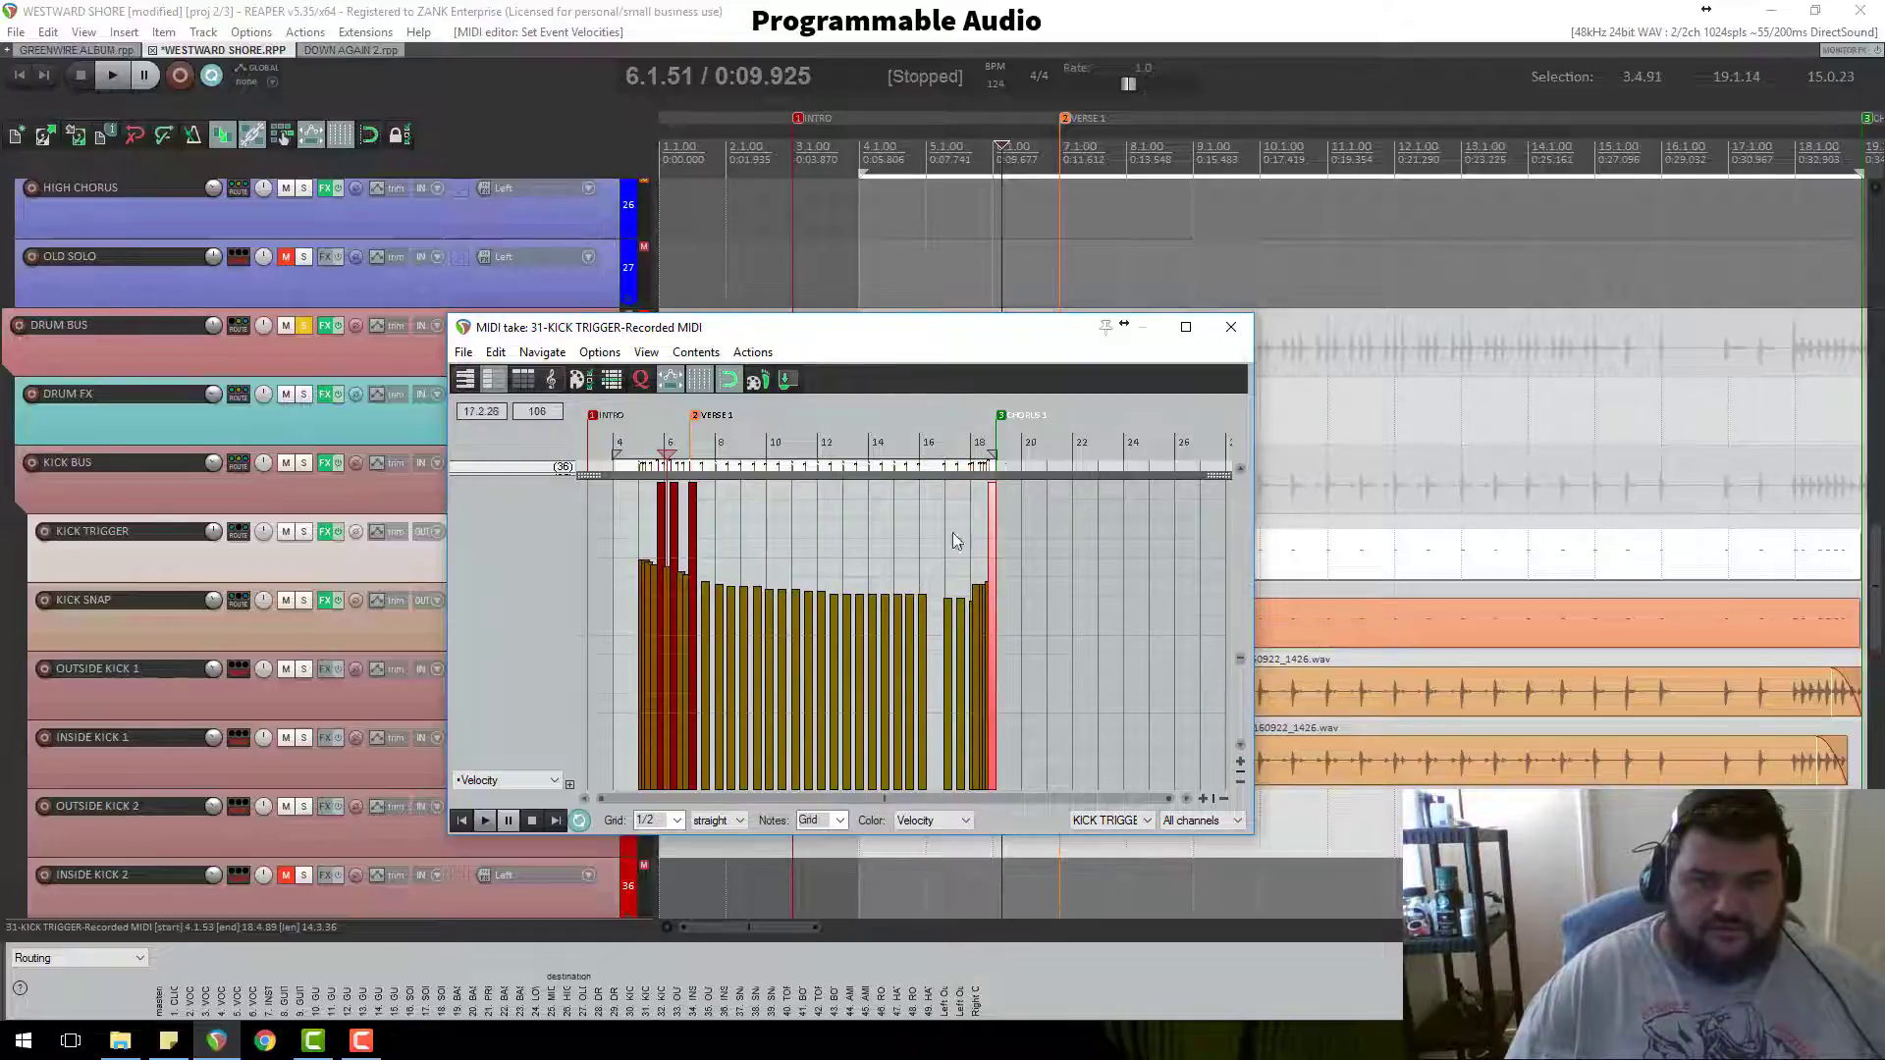
click(1005, 567)
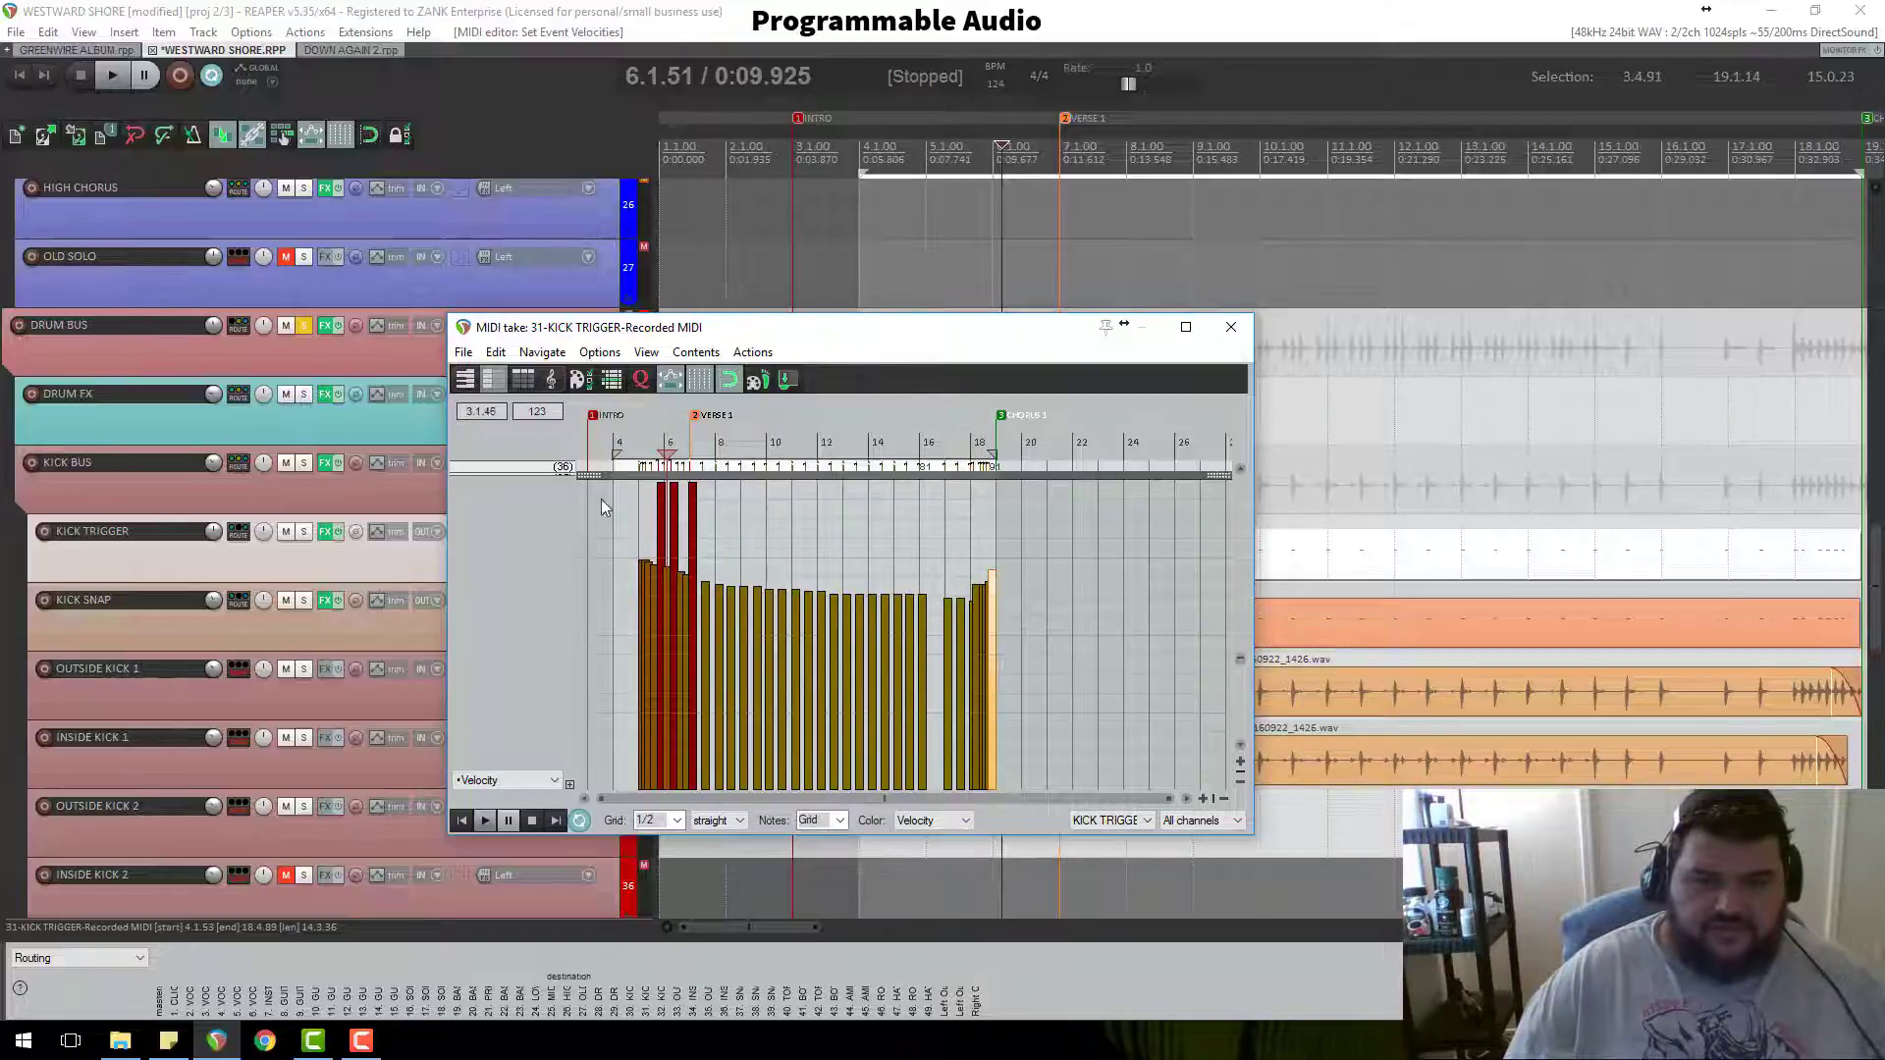
click(656, 551)
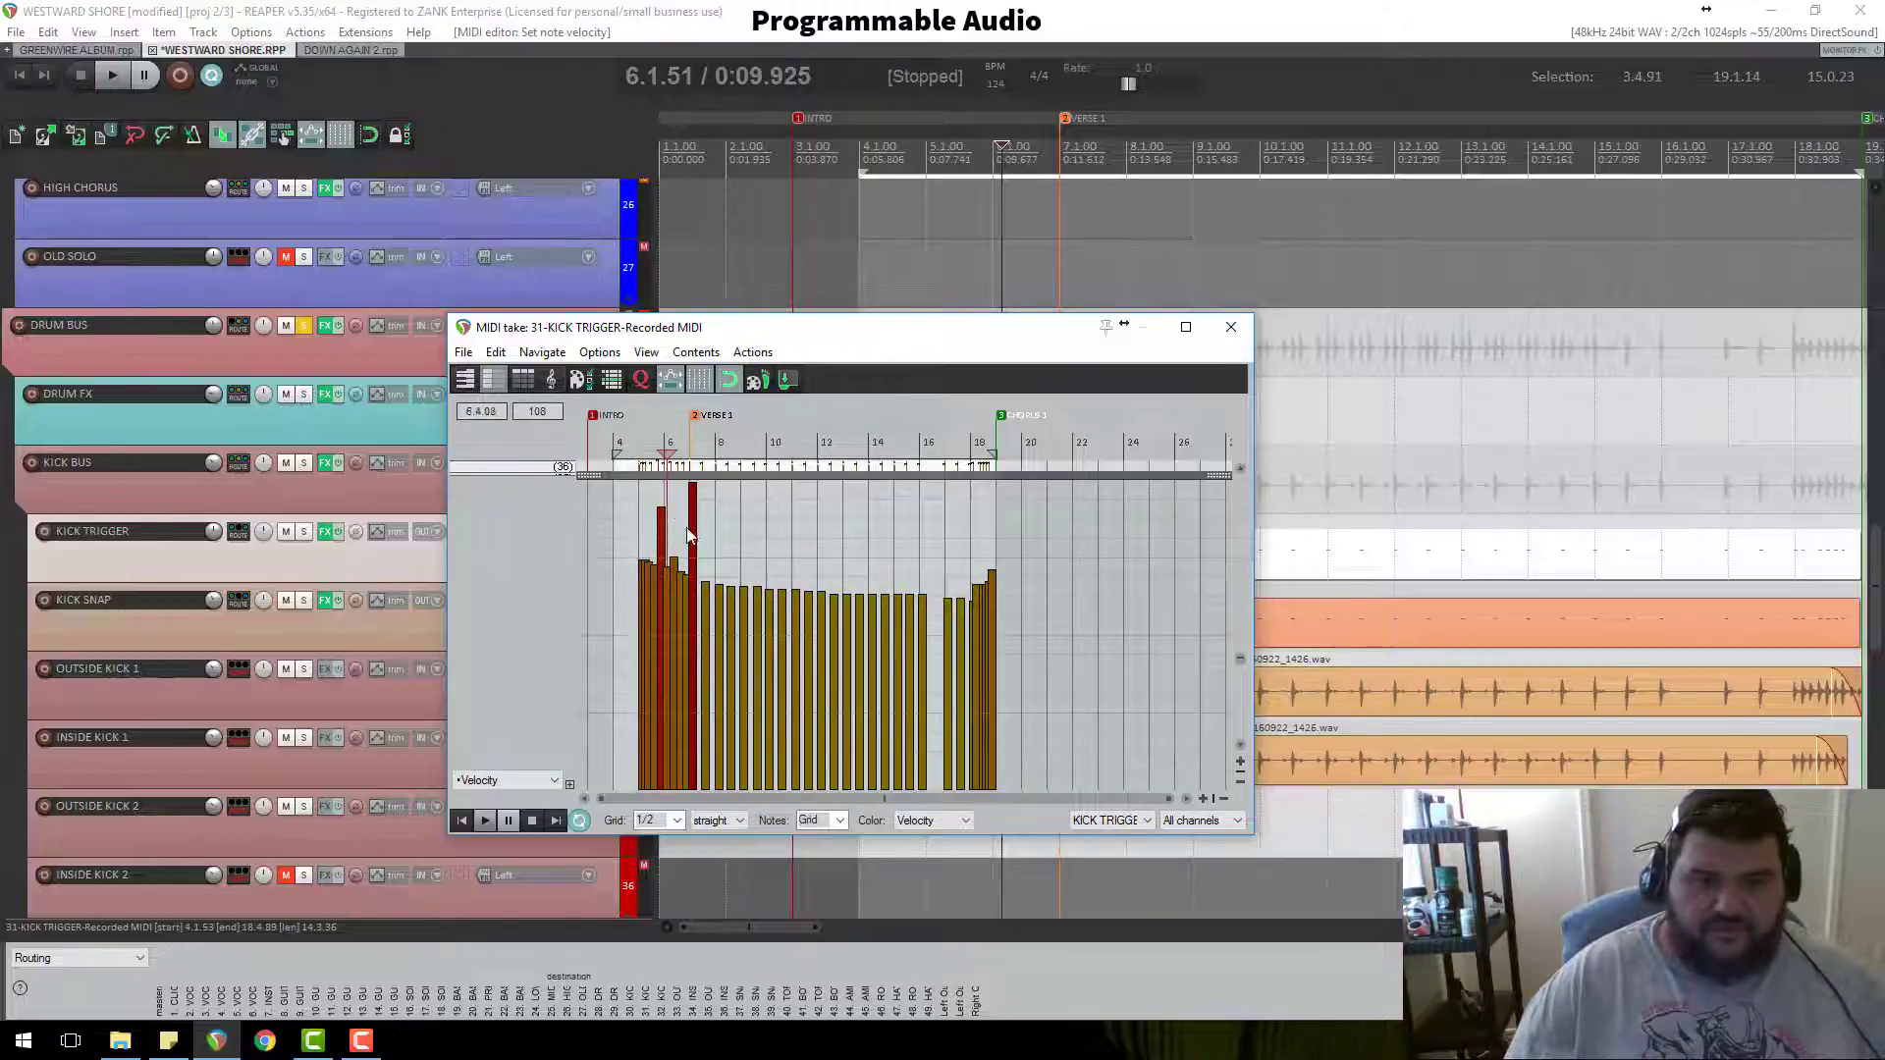
click(664, 542)
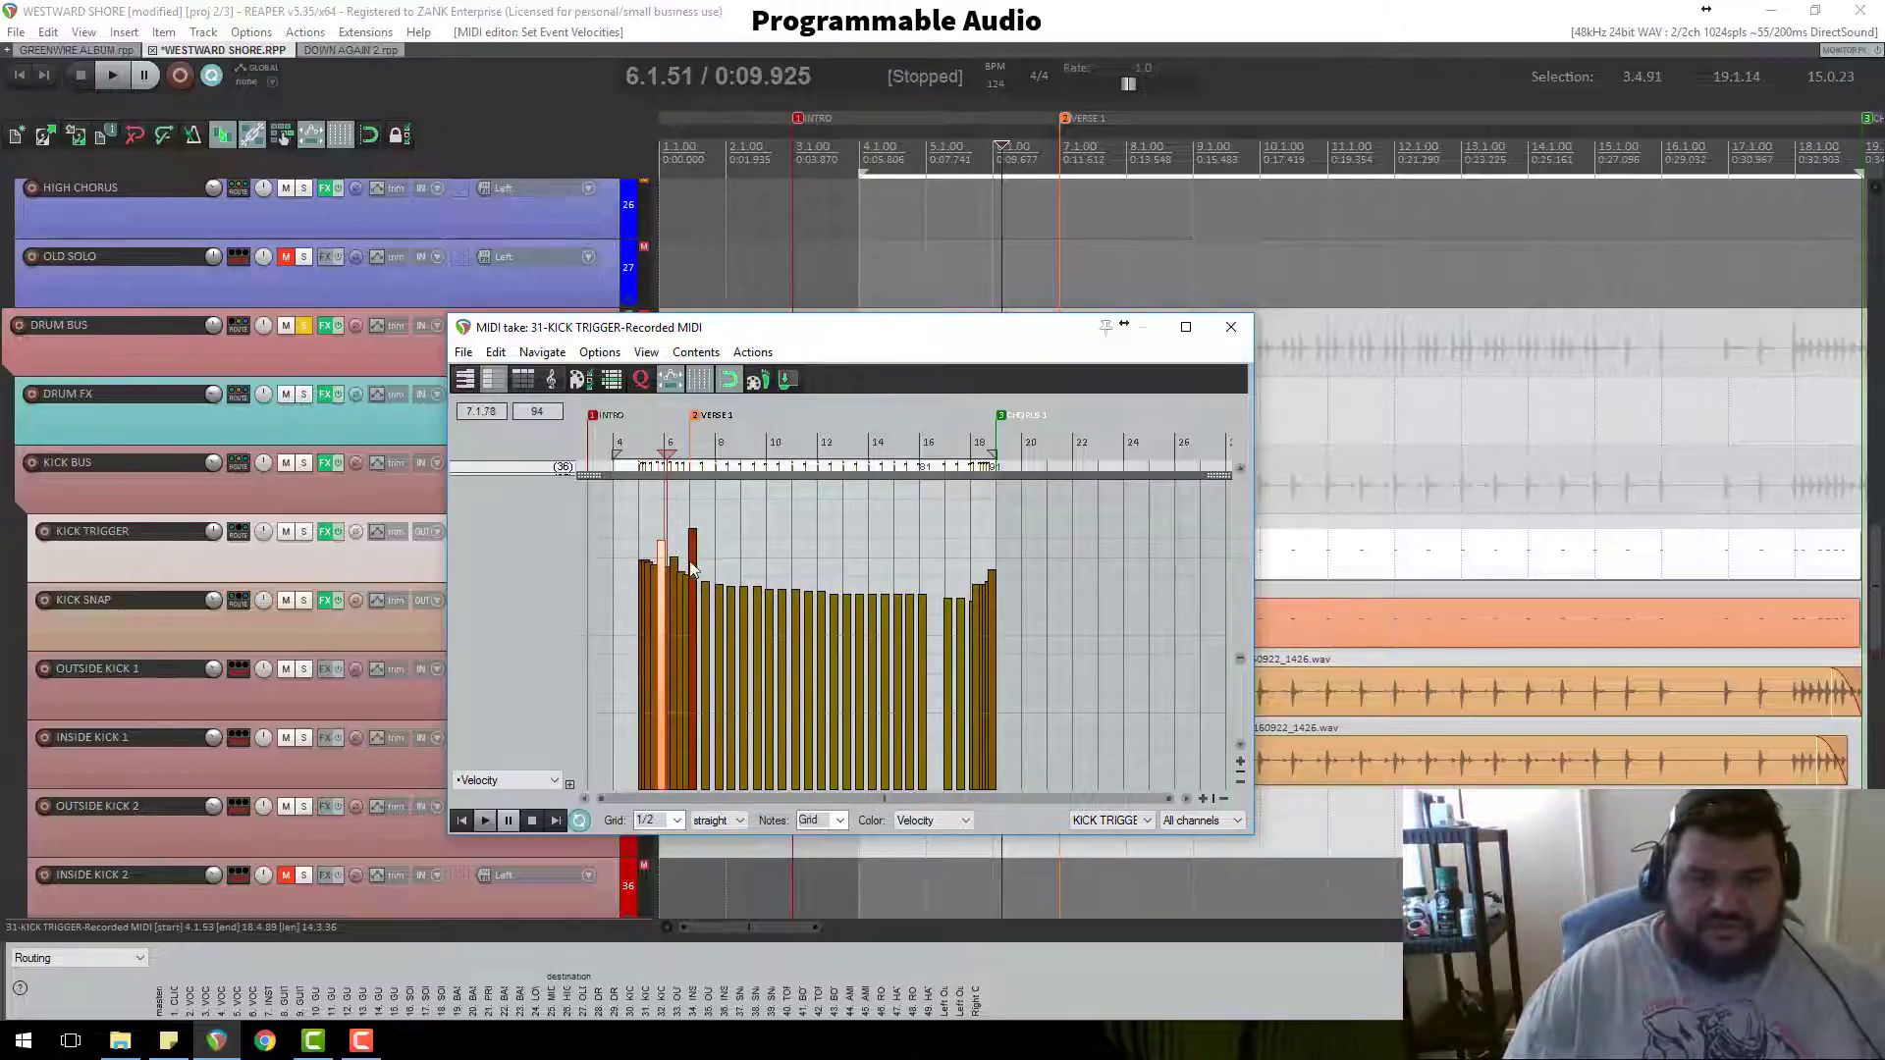
click(692, 568)
click(693, 547)
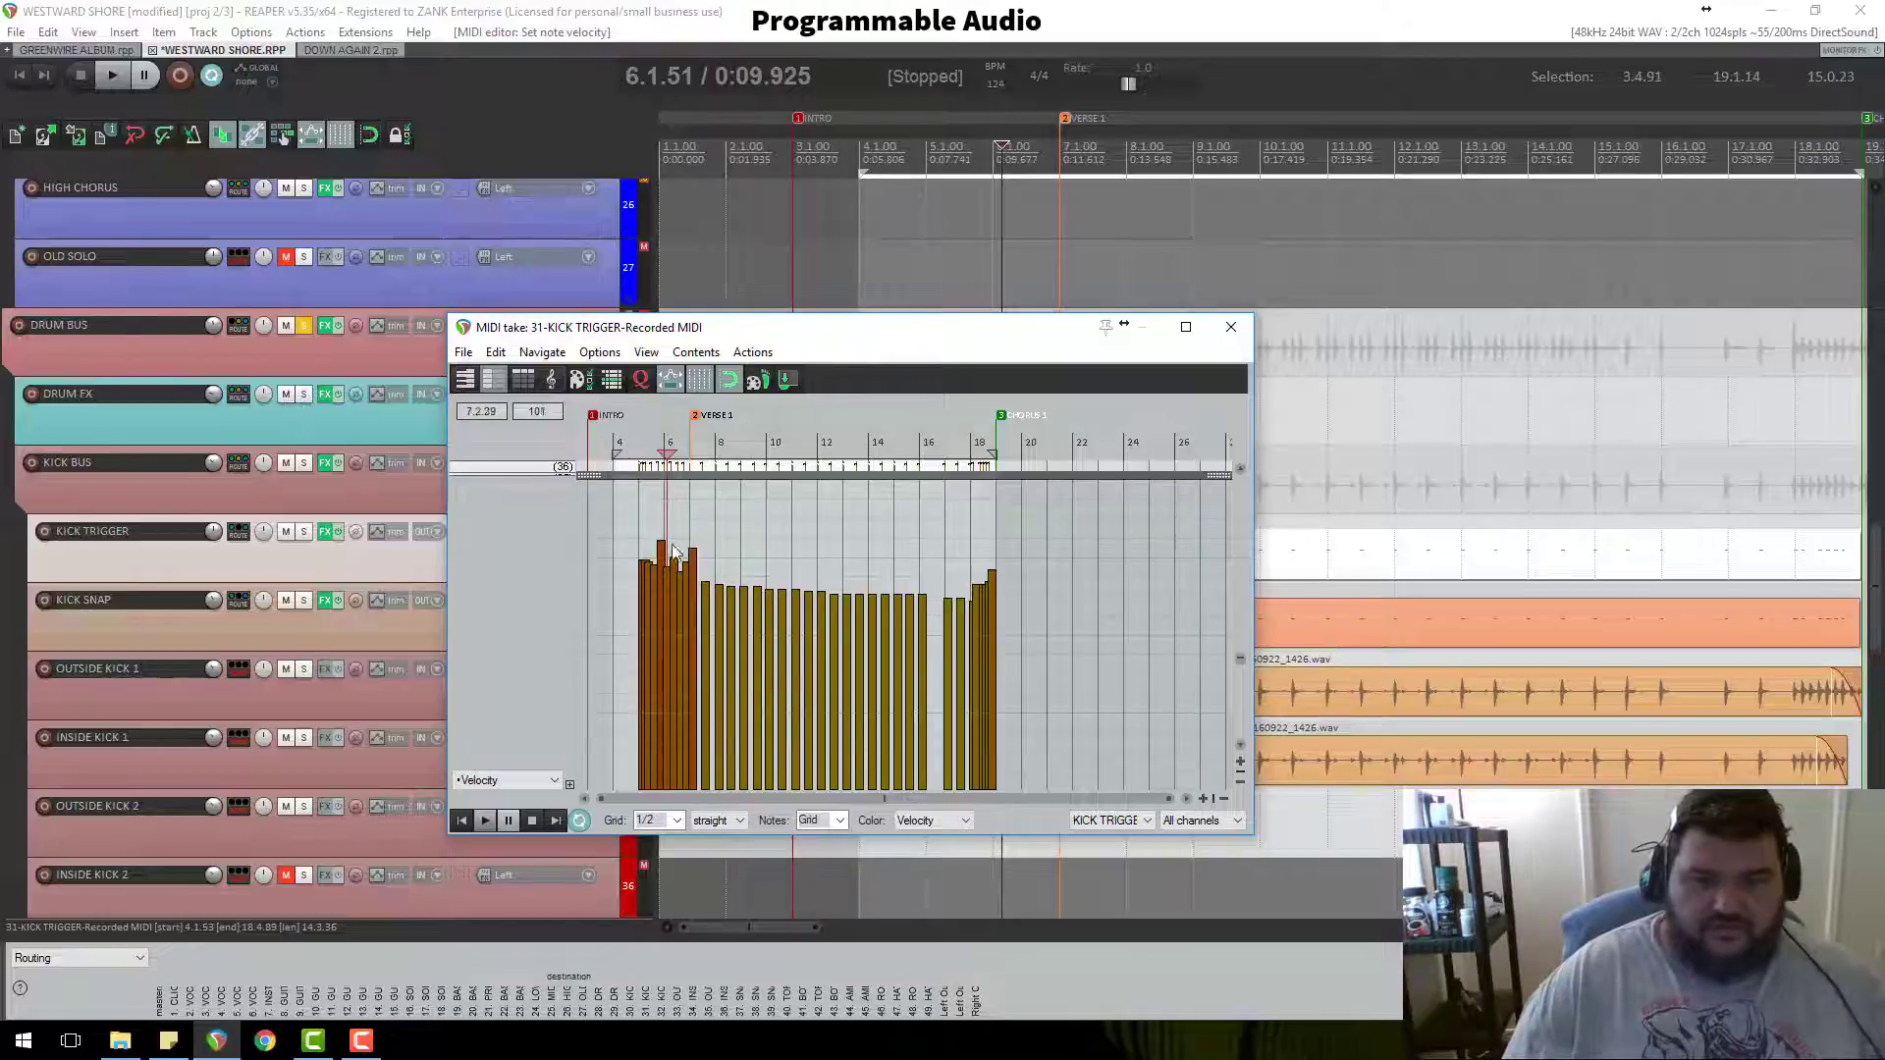
key(space)
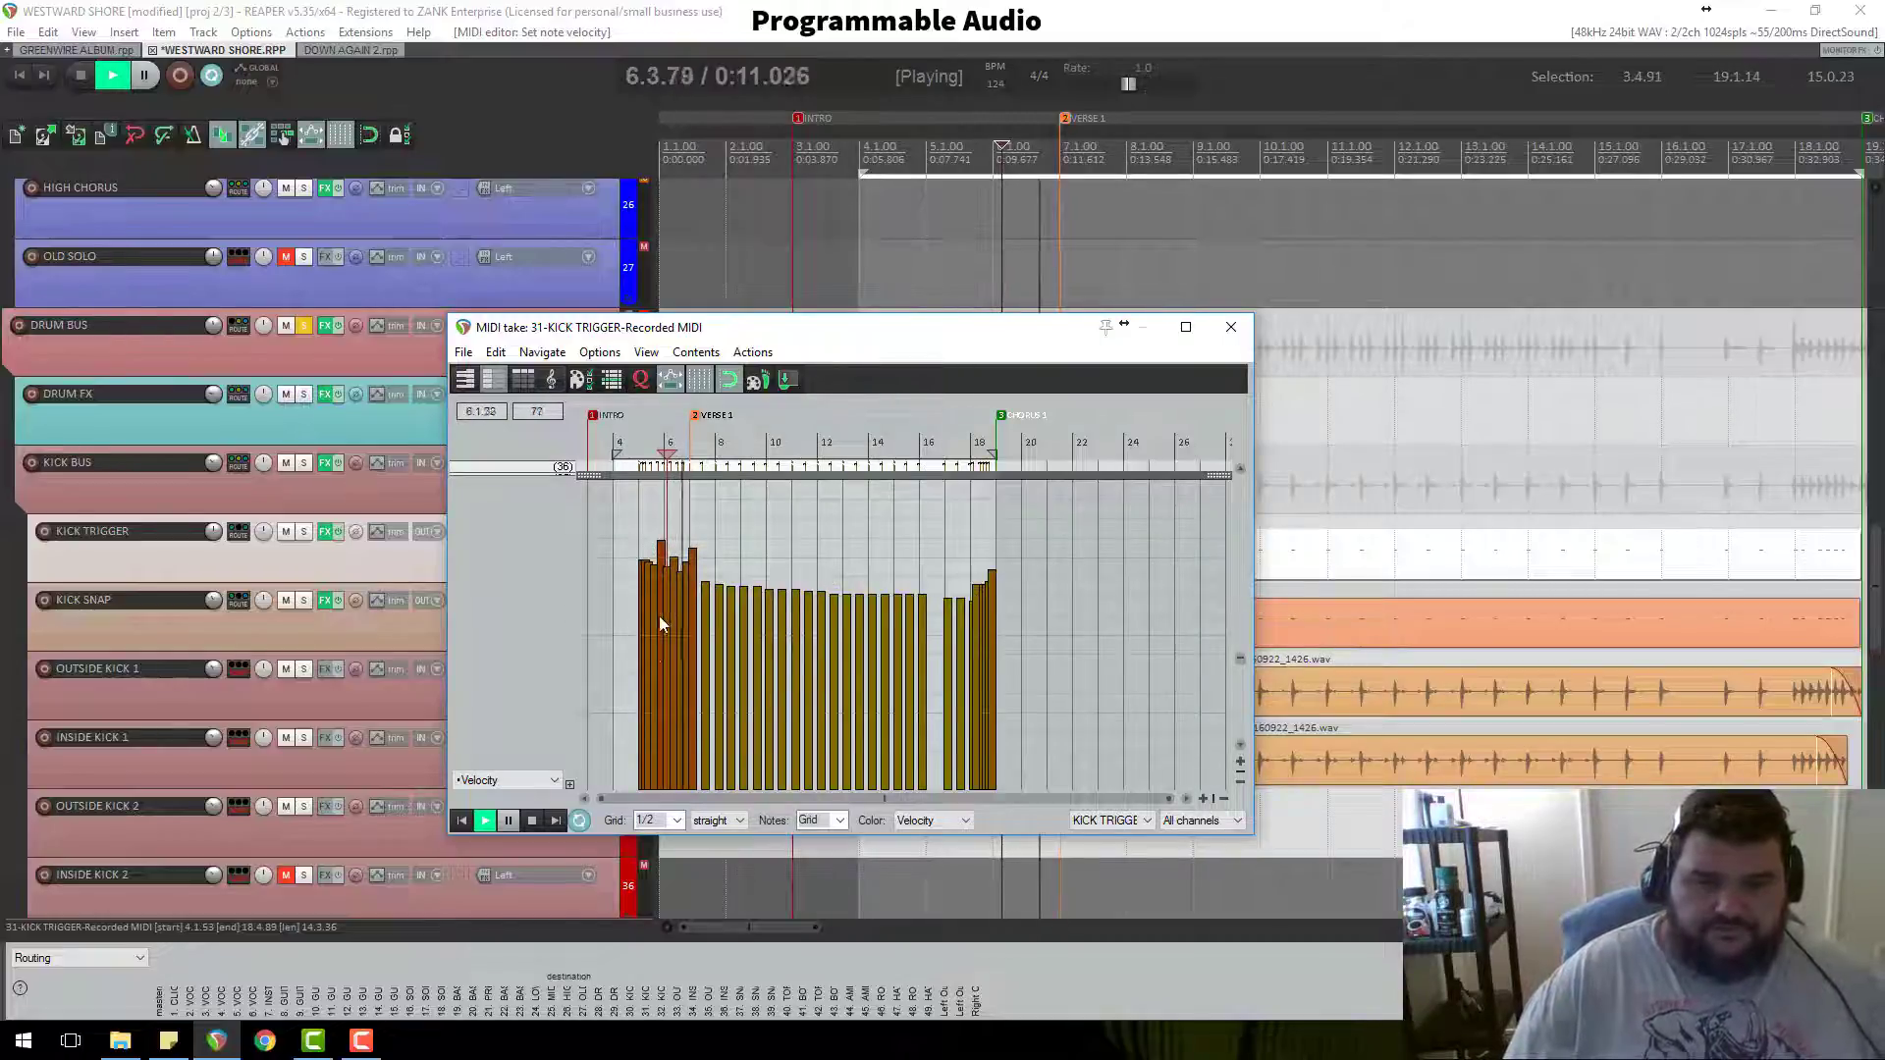
Step: Lower all KICK TRIGGER note velocities to roughly 35 to 55 during playback, including skipped notes, and close the MIDI editor
mouse_move(638, 678)
mouse_down()
mouse_move(849, 716)
mouse_move(997, 704)
mouse_up()
drag(994, 600, 1002, 725)
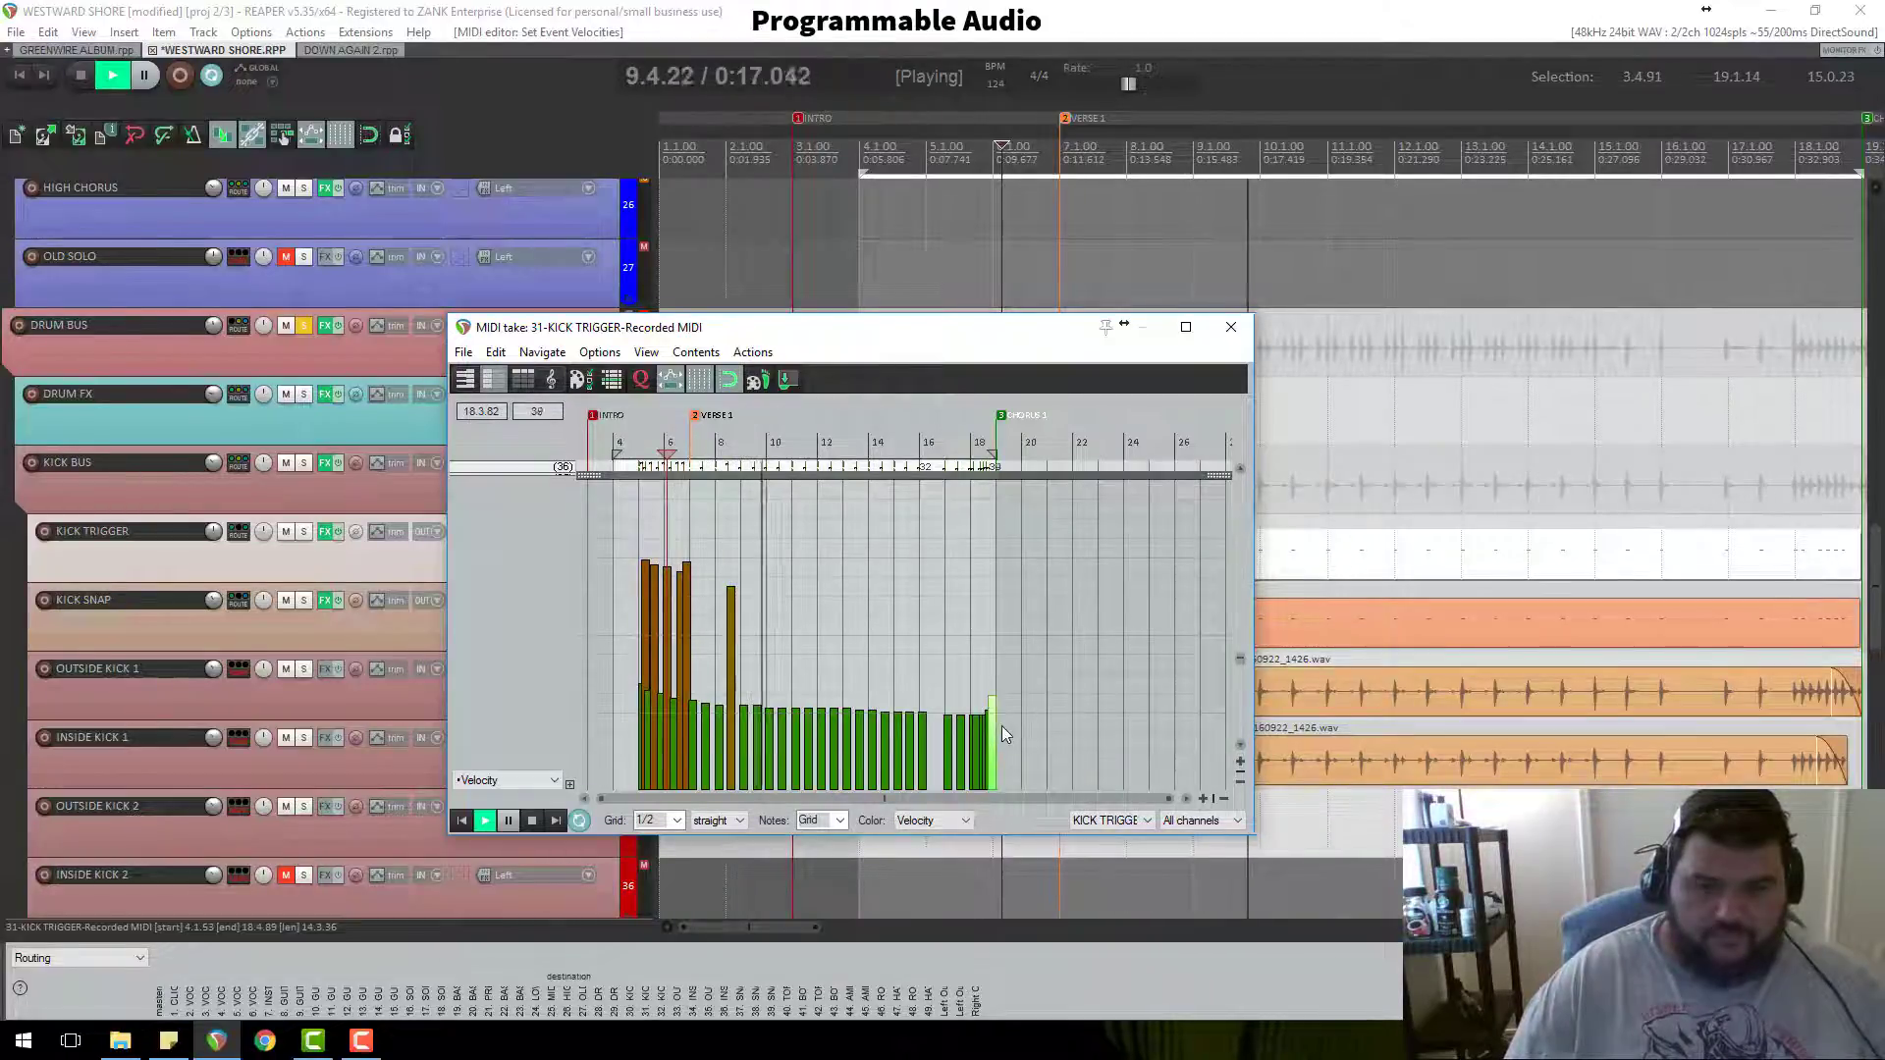
drag(733, 606, 733, 726)
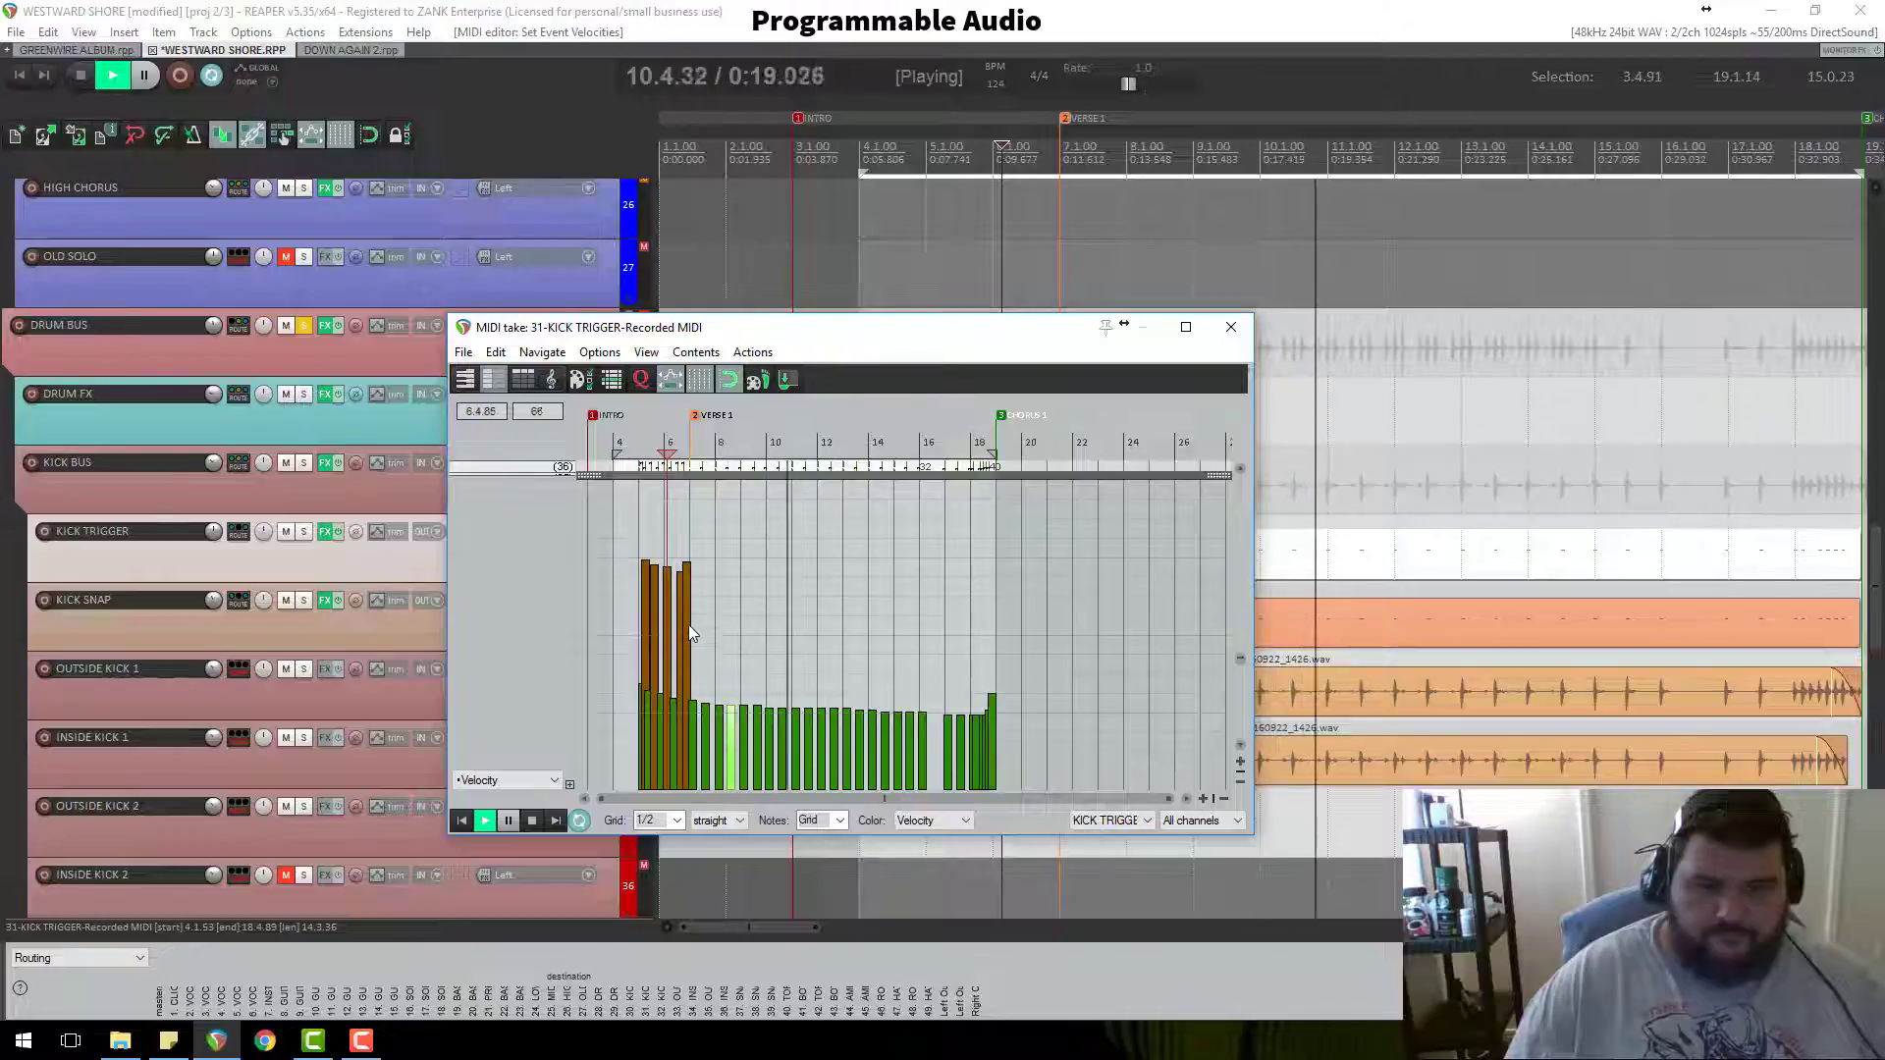
drag(687, 624, 684, 732)
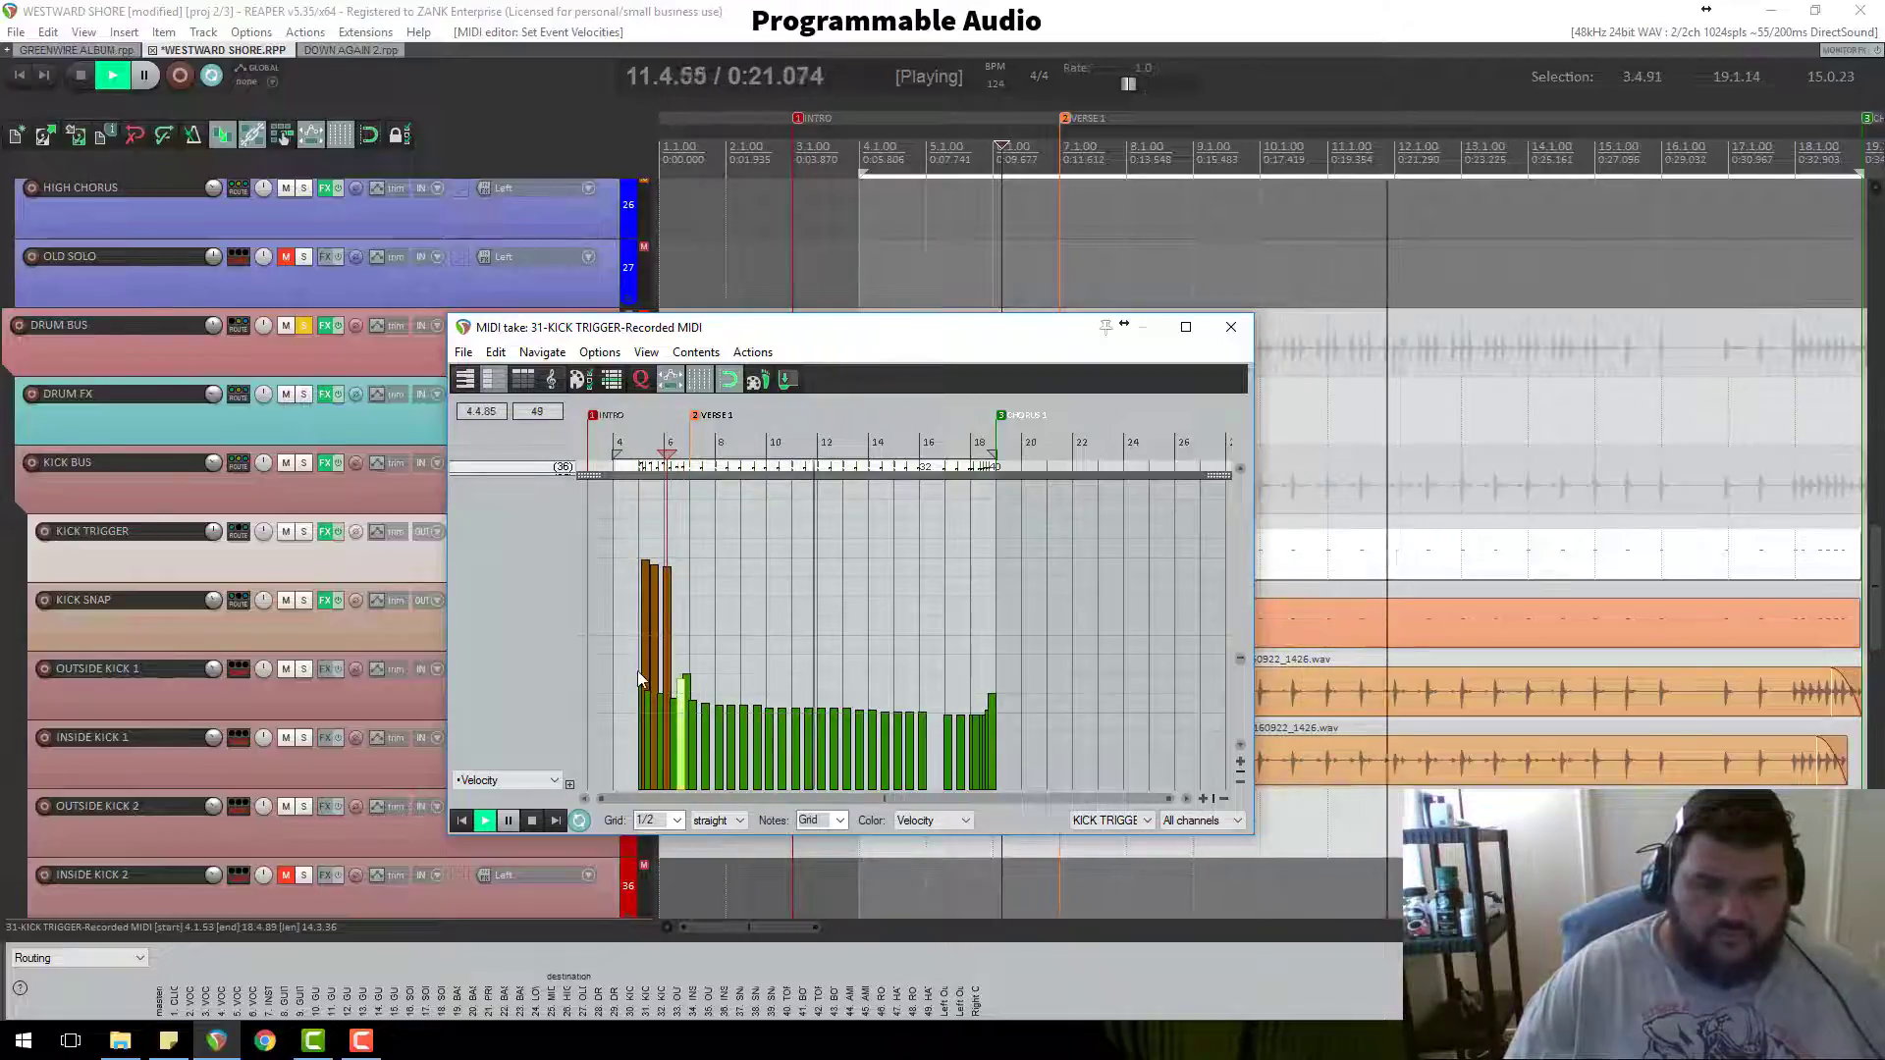
click(655, 670)
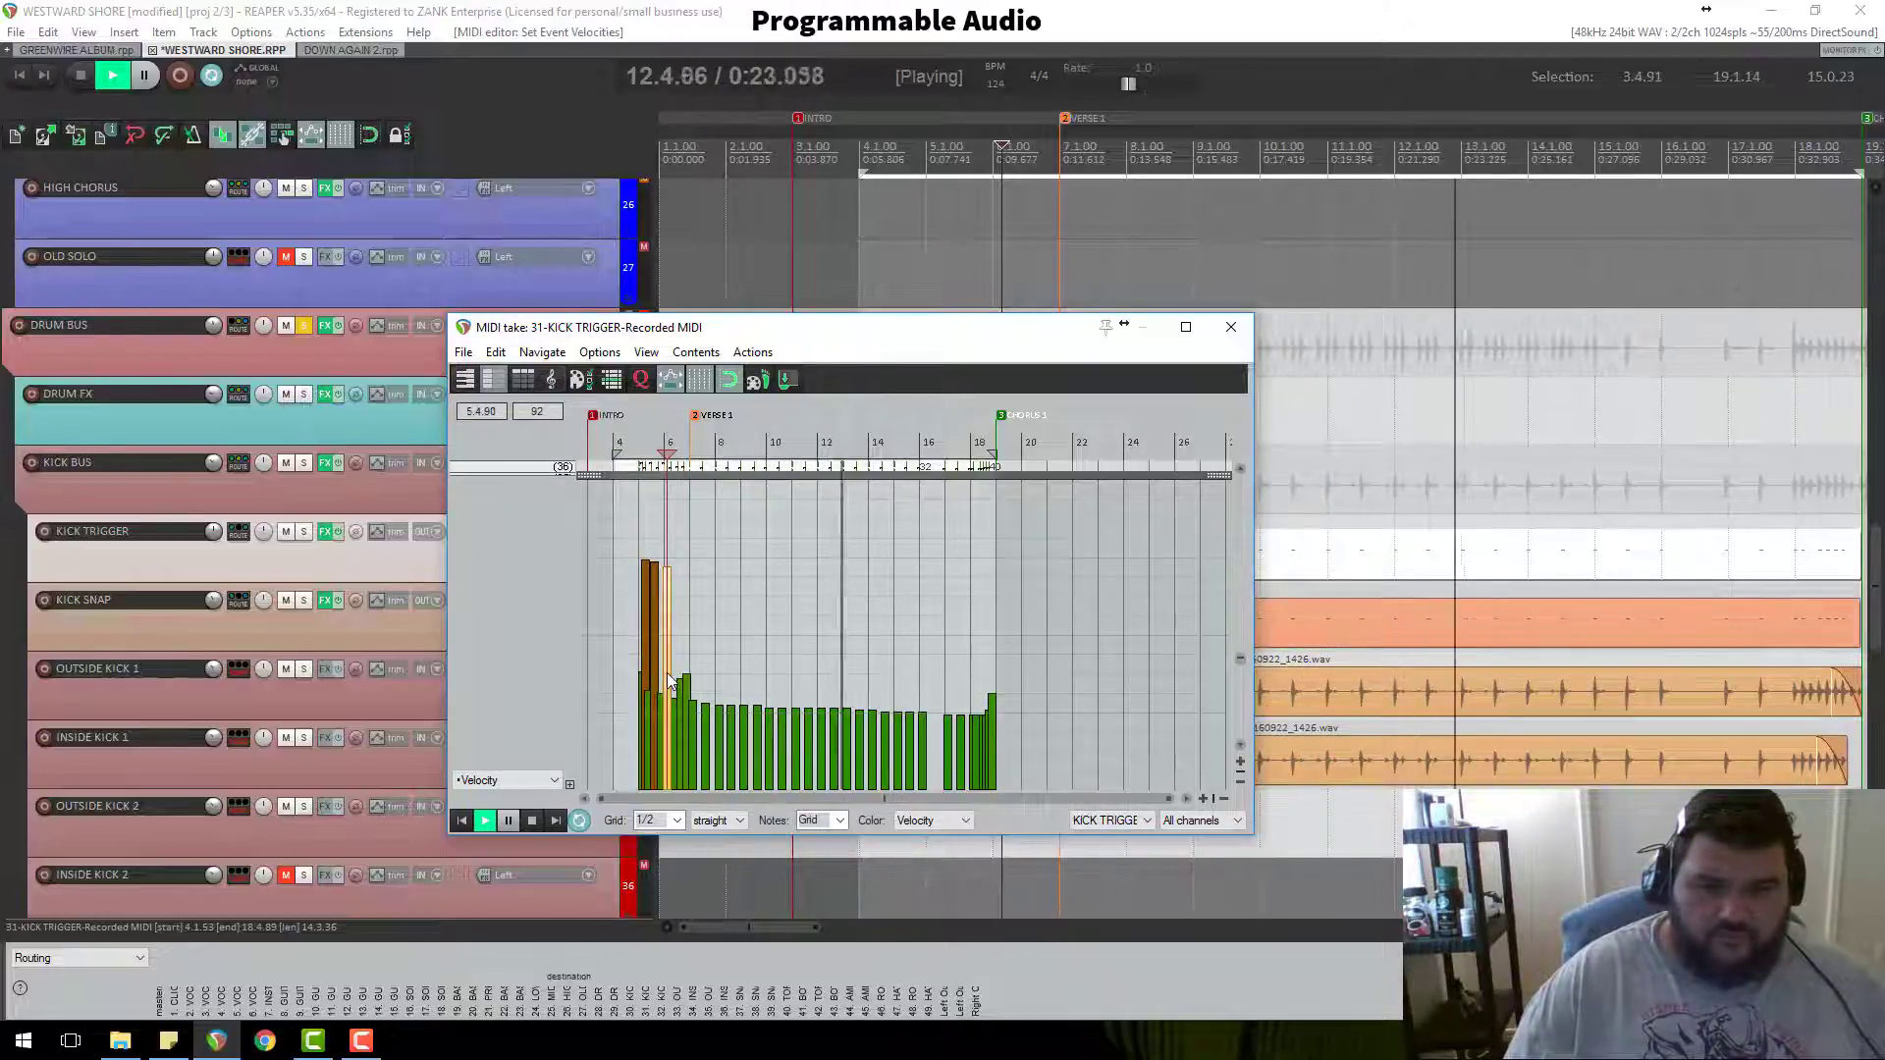
click(646, 672)
drag(646, 672, 647, 786)
drag(655, 589, 663, 706)
click(669, 603)
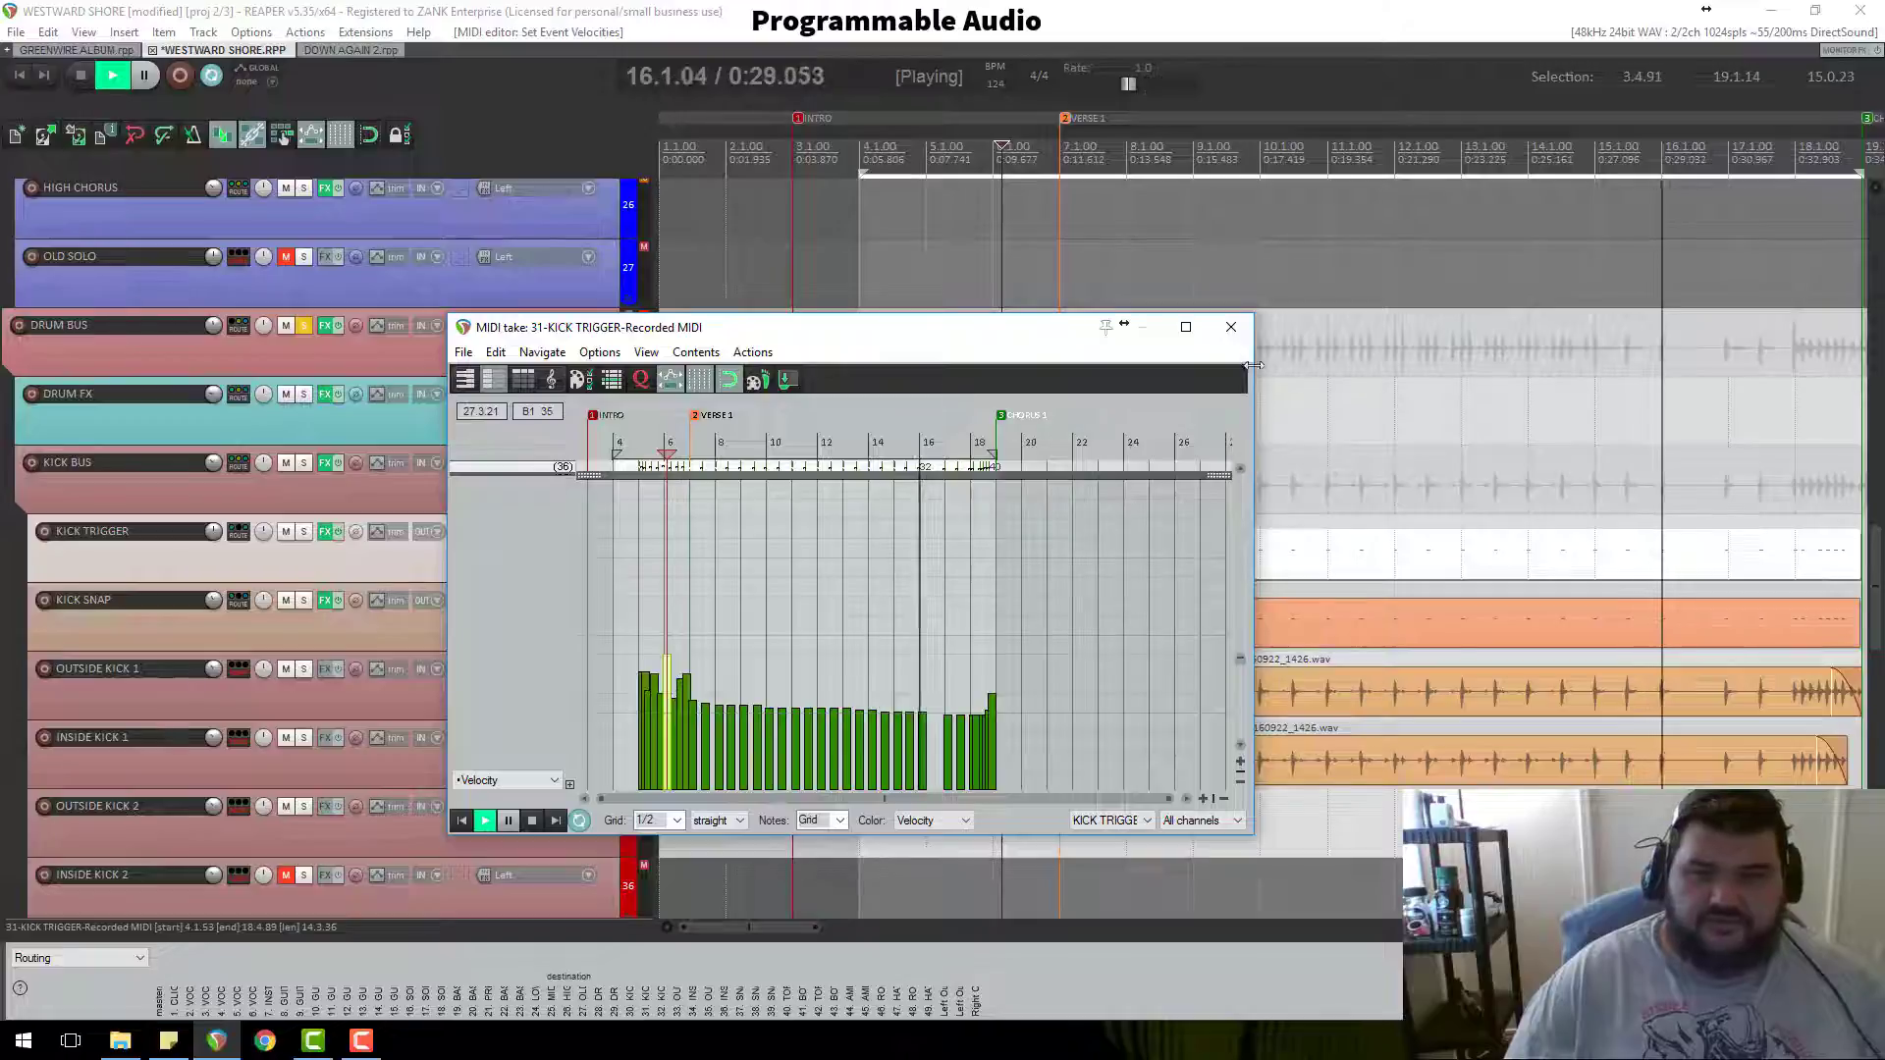
click(1231, 327)
key(space)
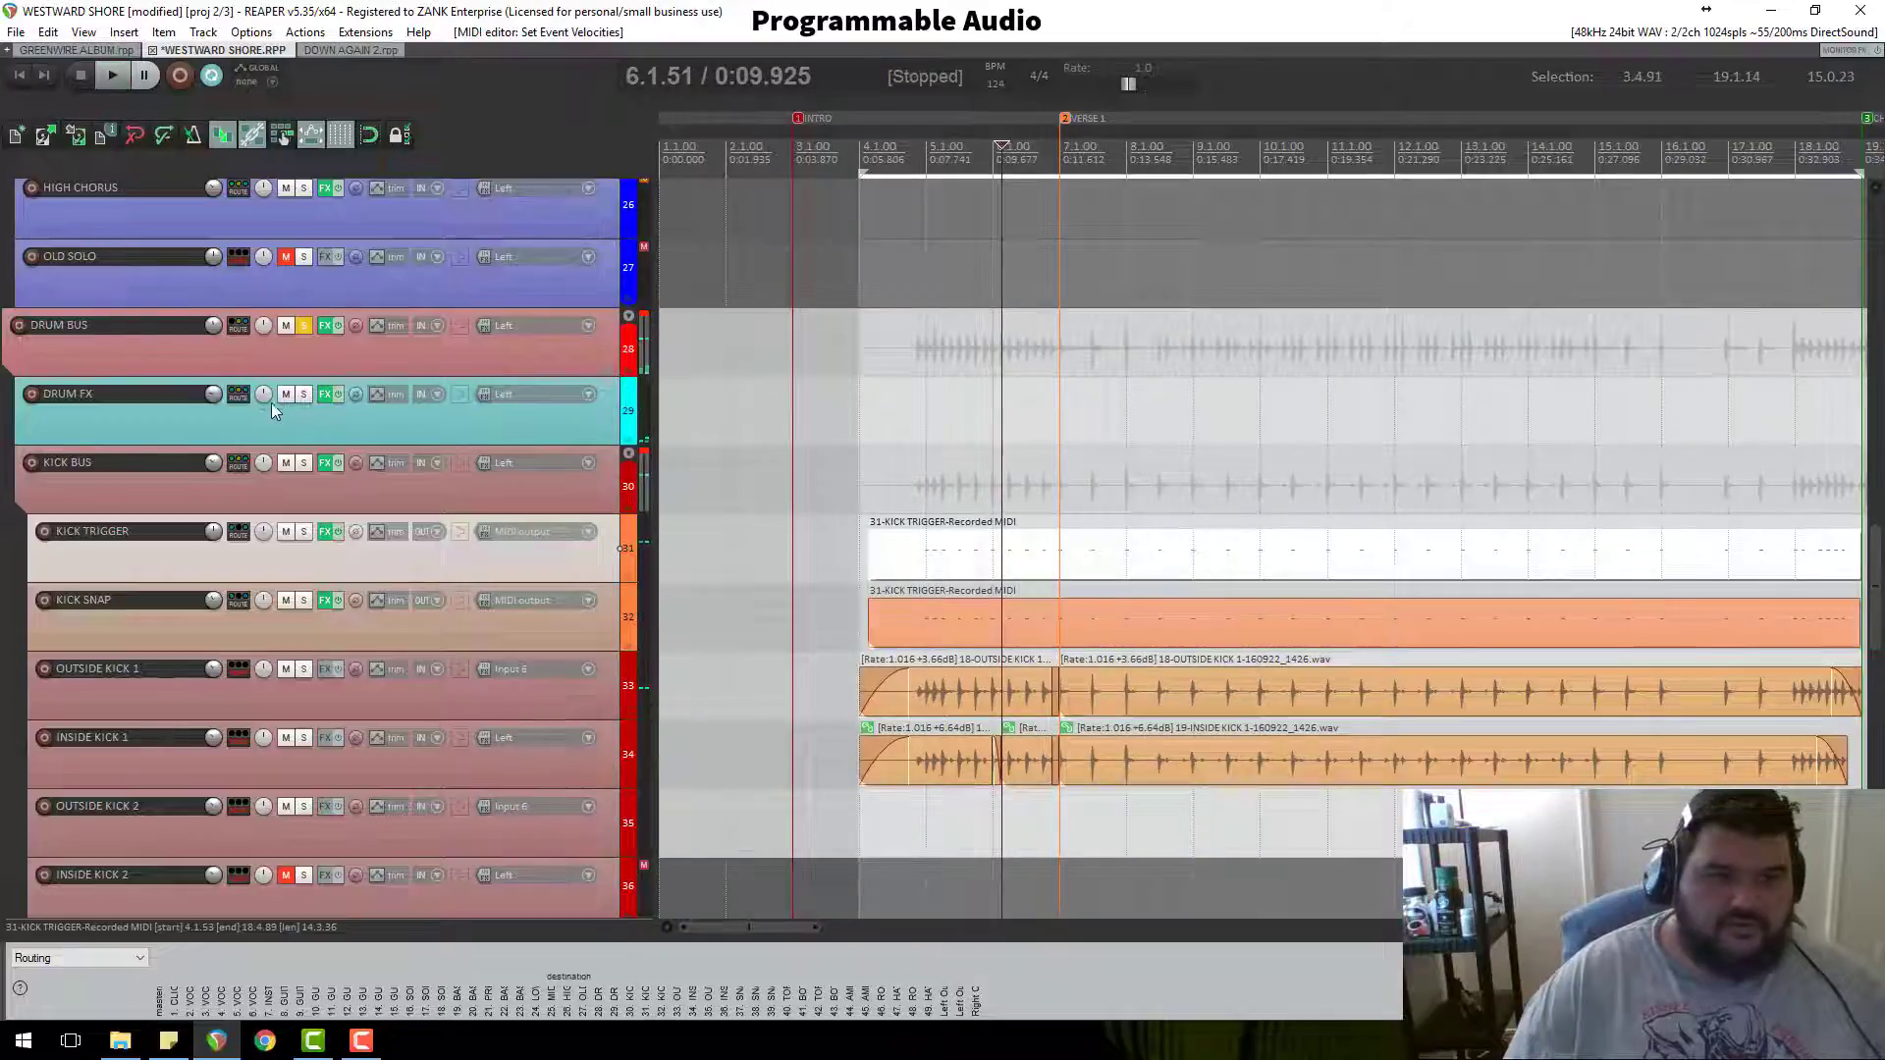
Step: Enable Distortion (Fuzz) in the DRUM FX chain, set its Shape to 20.0, and close the effects window
click(324, 395)
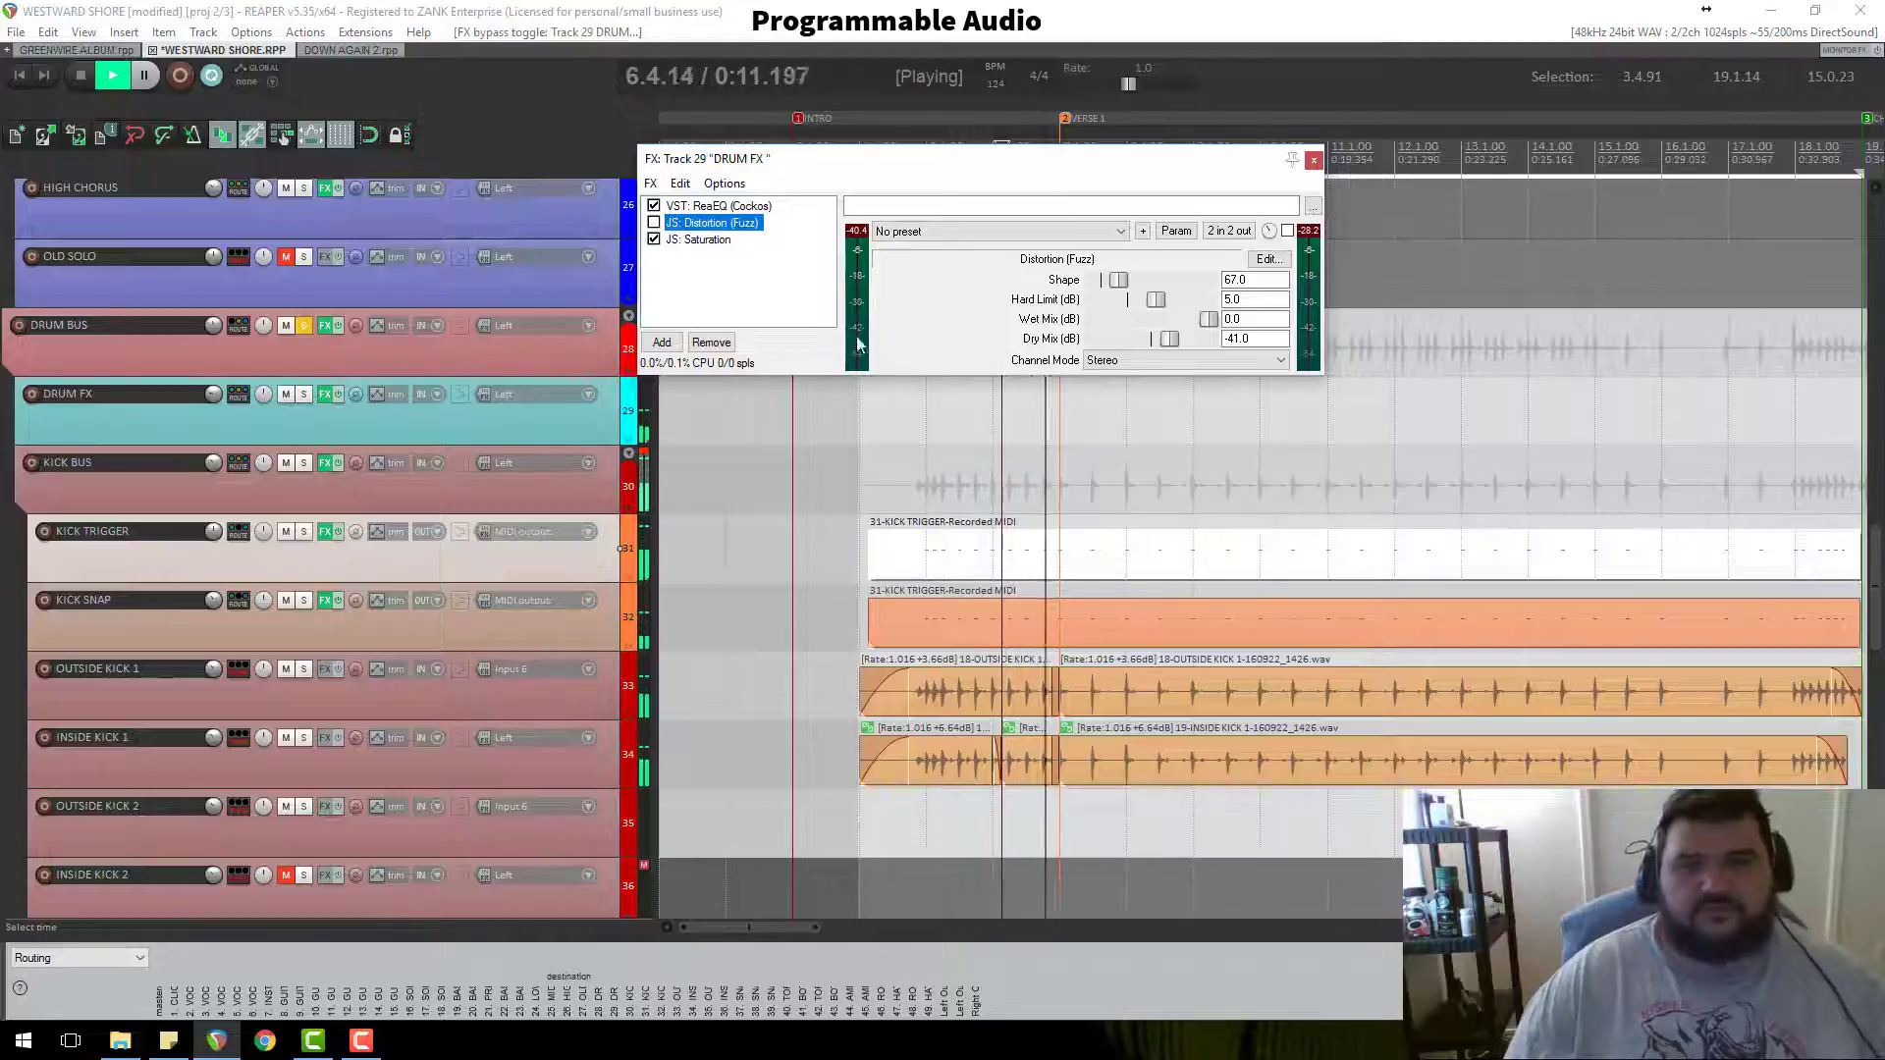
click(654, 223)
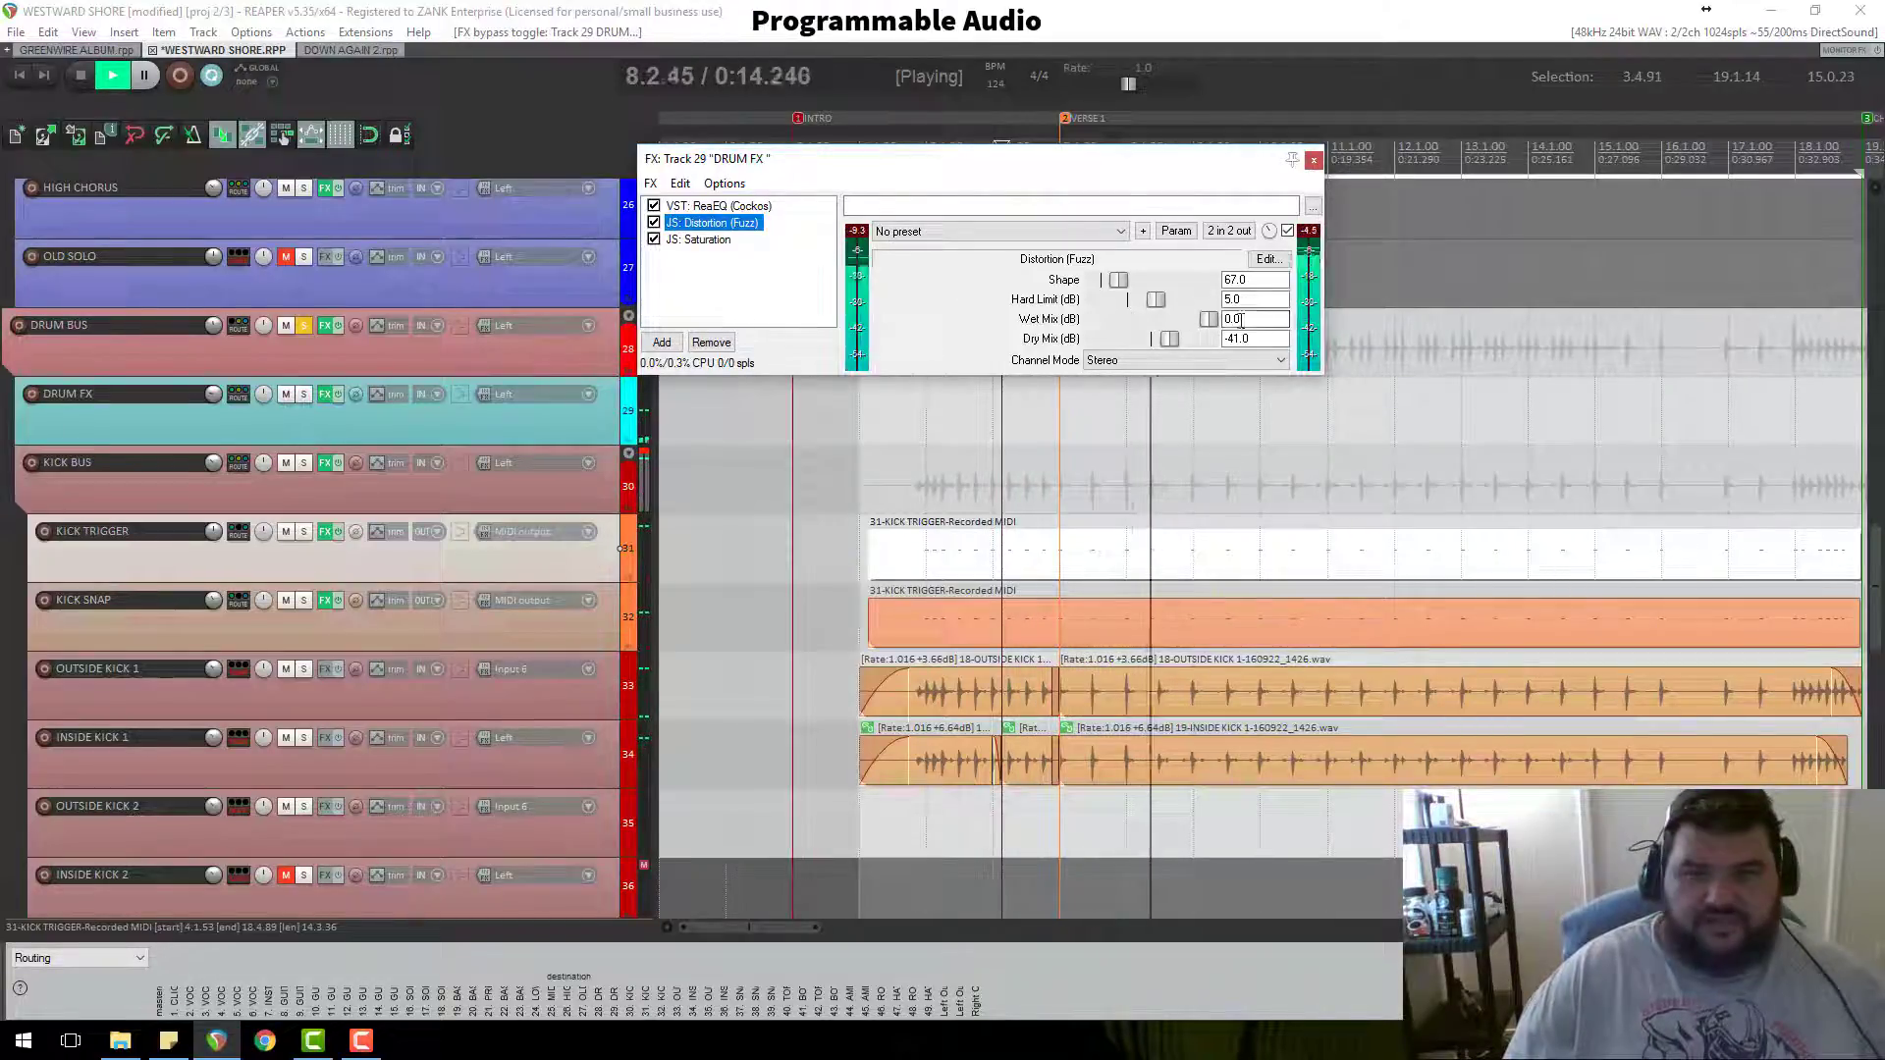
double_click(1121, 280)
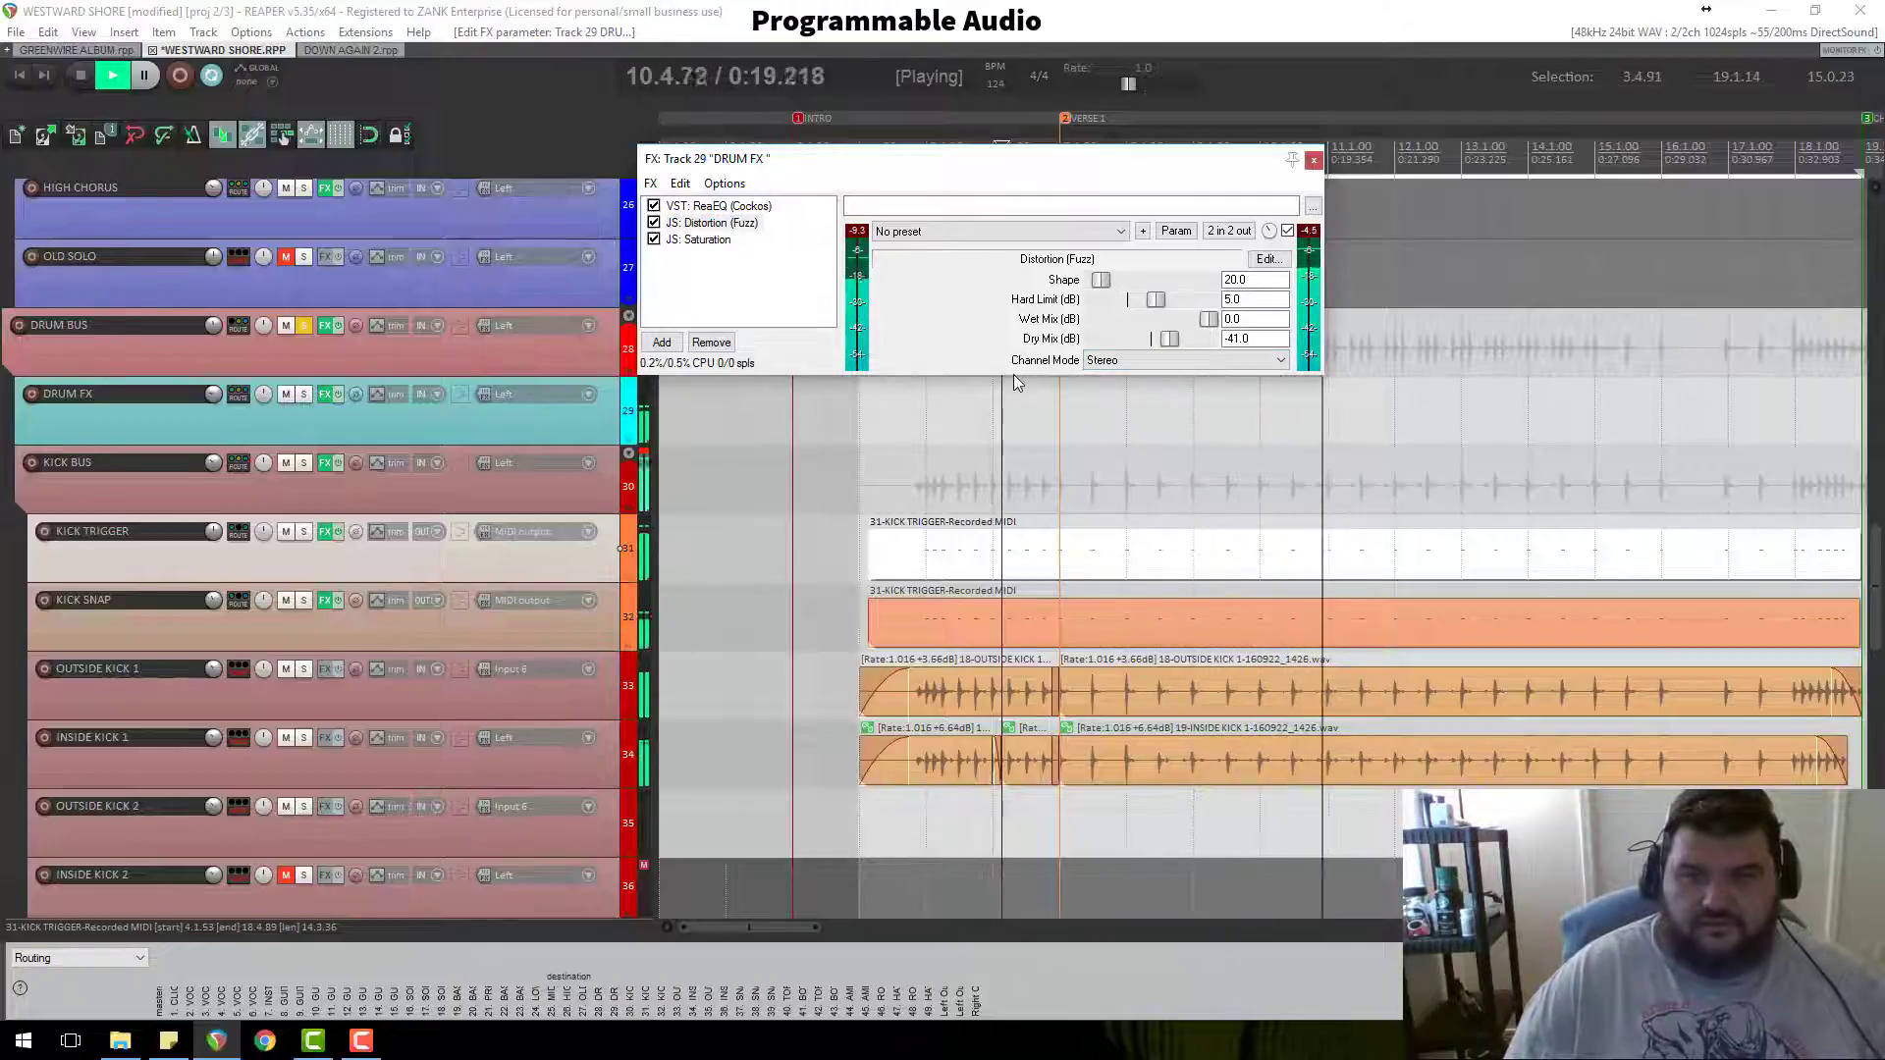
key(Escape)
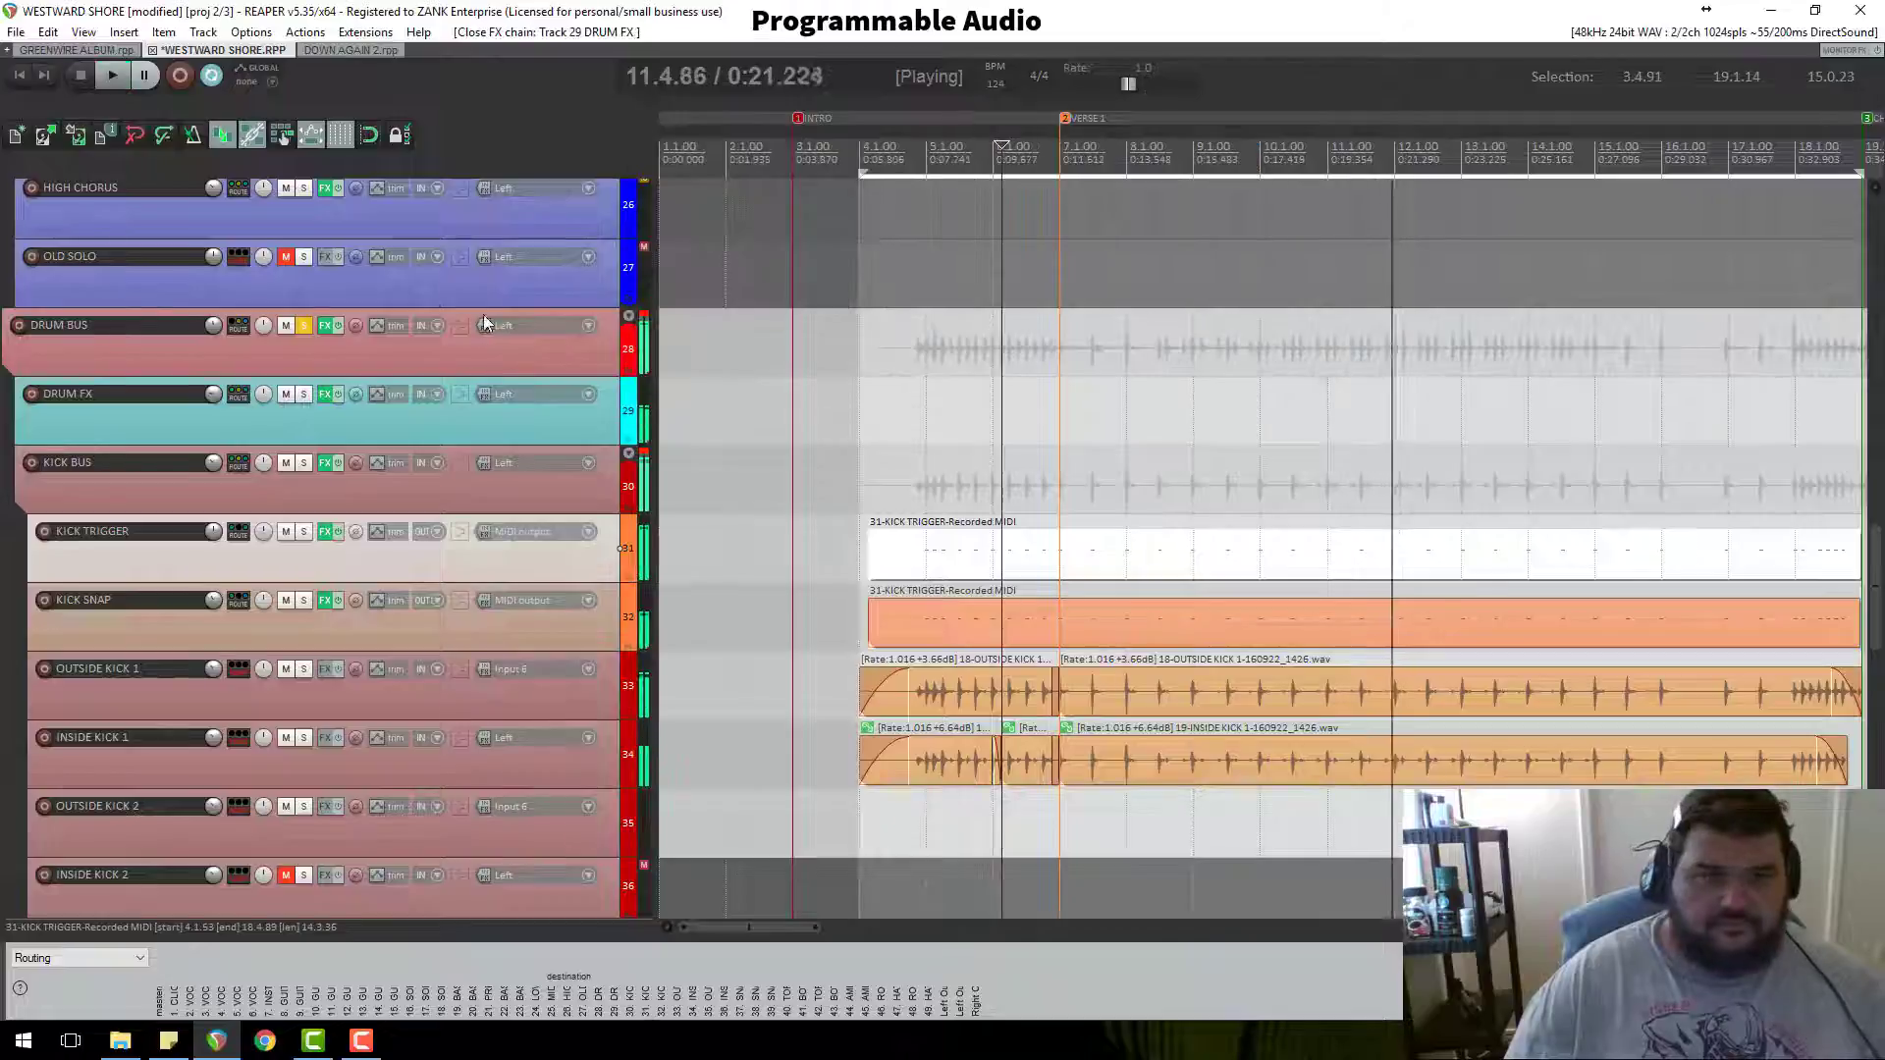
key(space)
Step: Unsolo the DRUM BUS and rebalance the KICK SNAP track volume while playing the full mix
click(303, 325)
key(space)
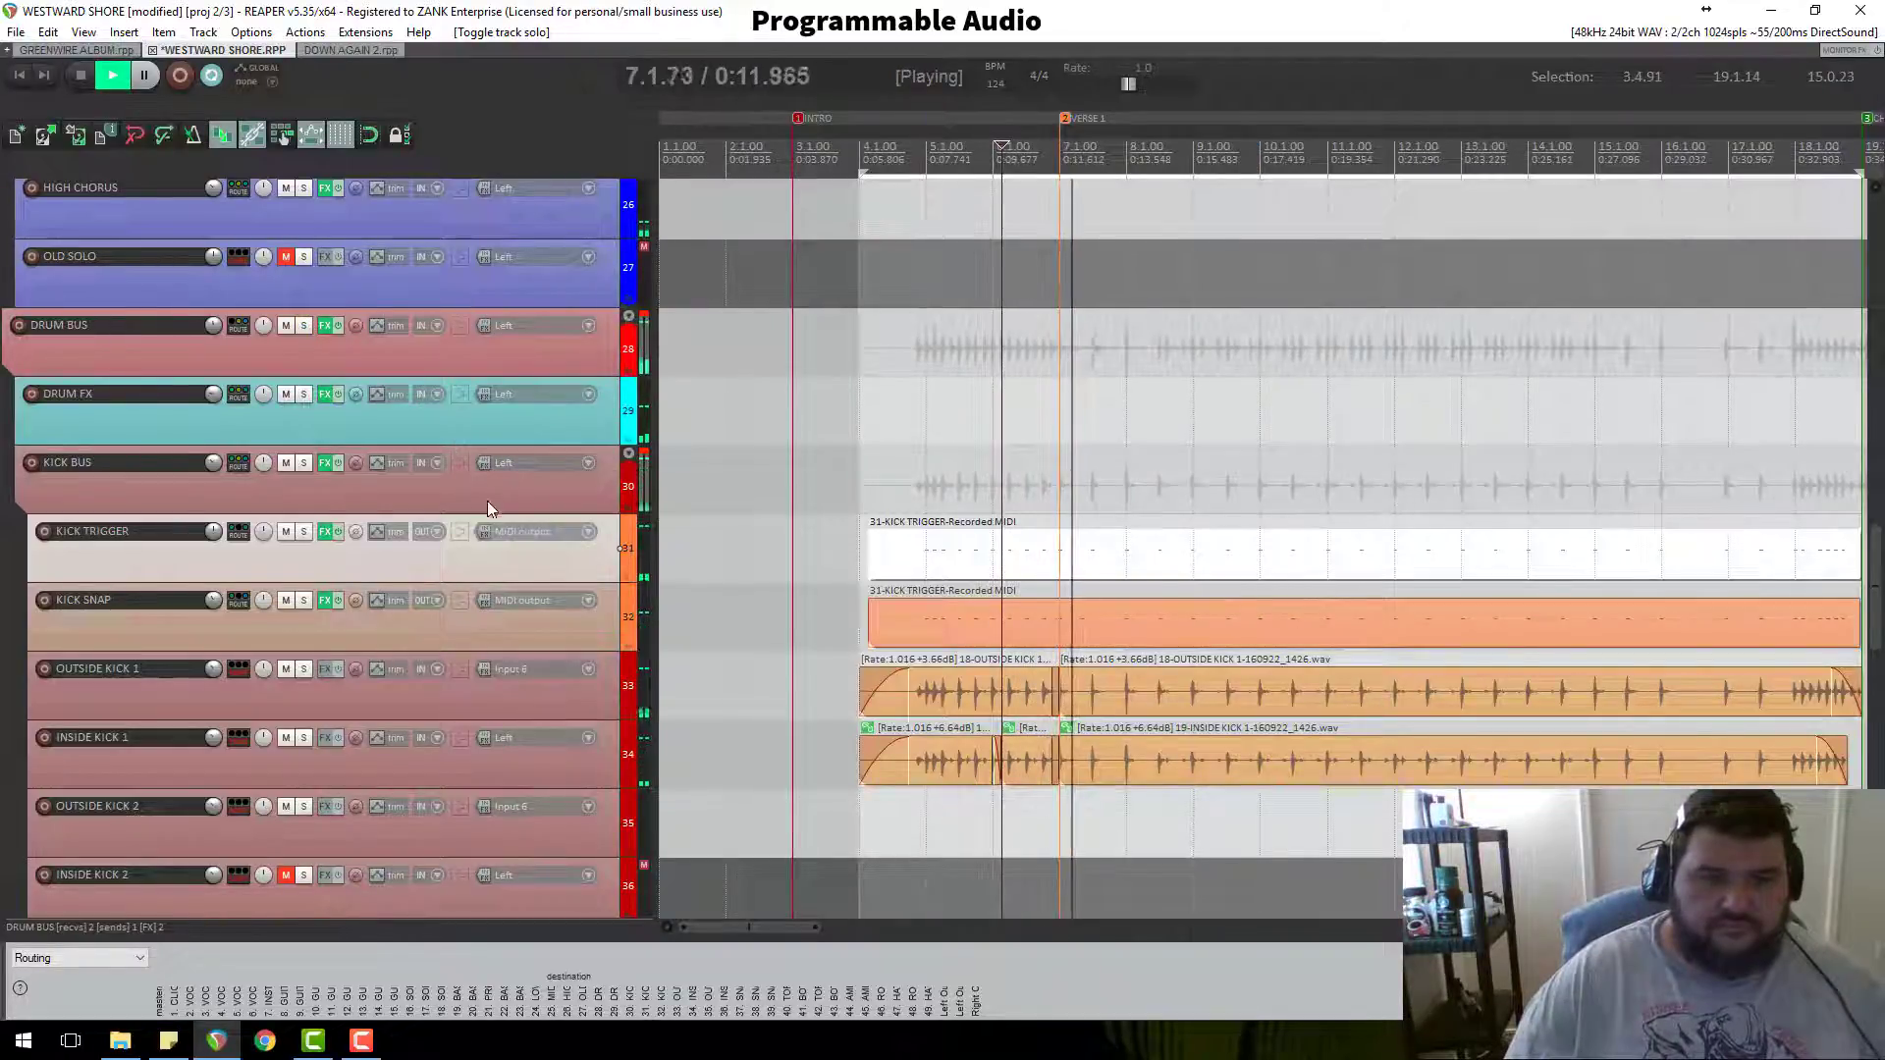
mouse_move(216, 604)
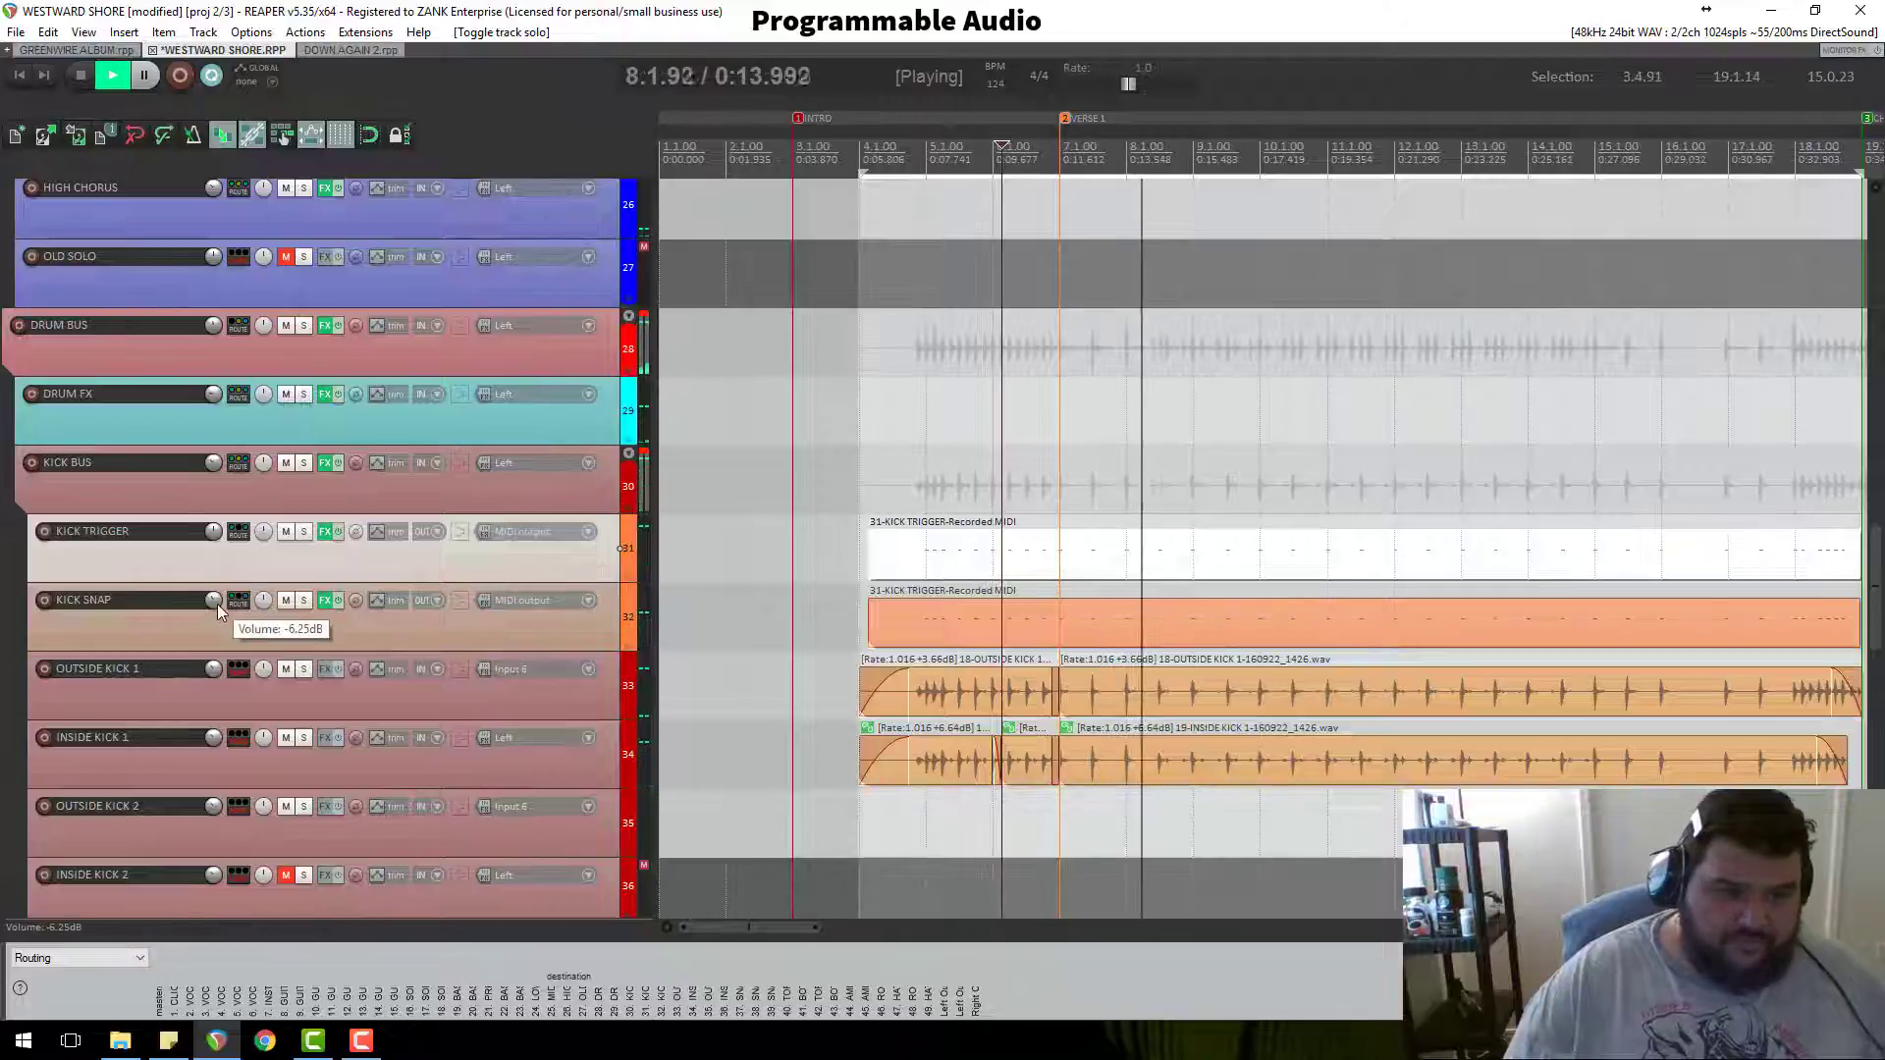
scroll(213, 600, down, 2)
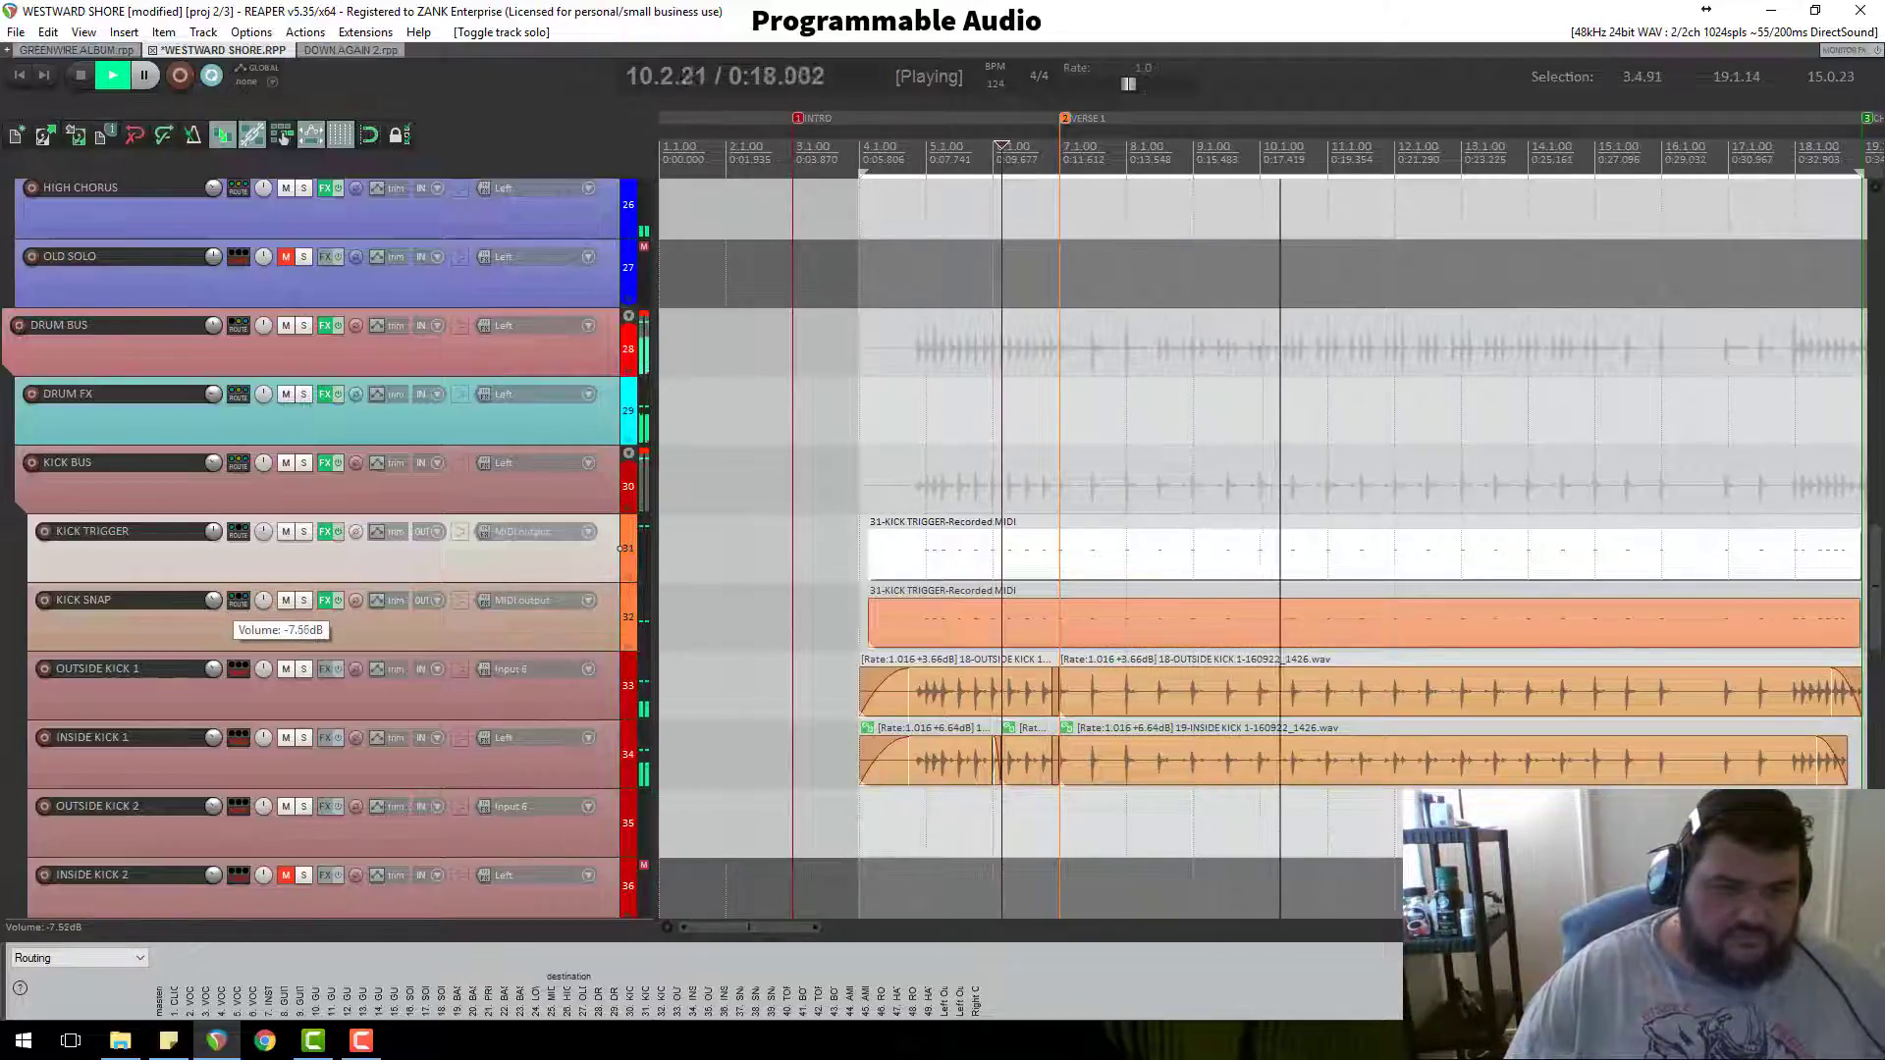
scroll(213, 600, down, 5)
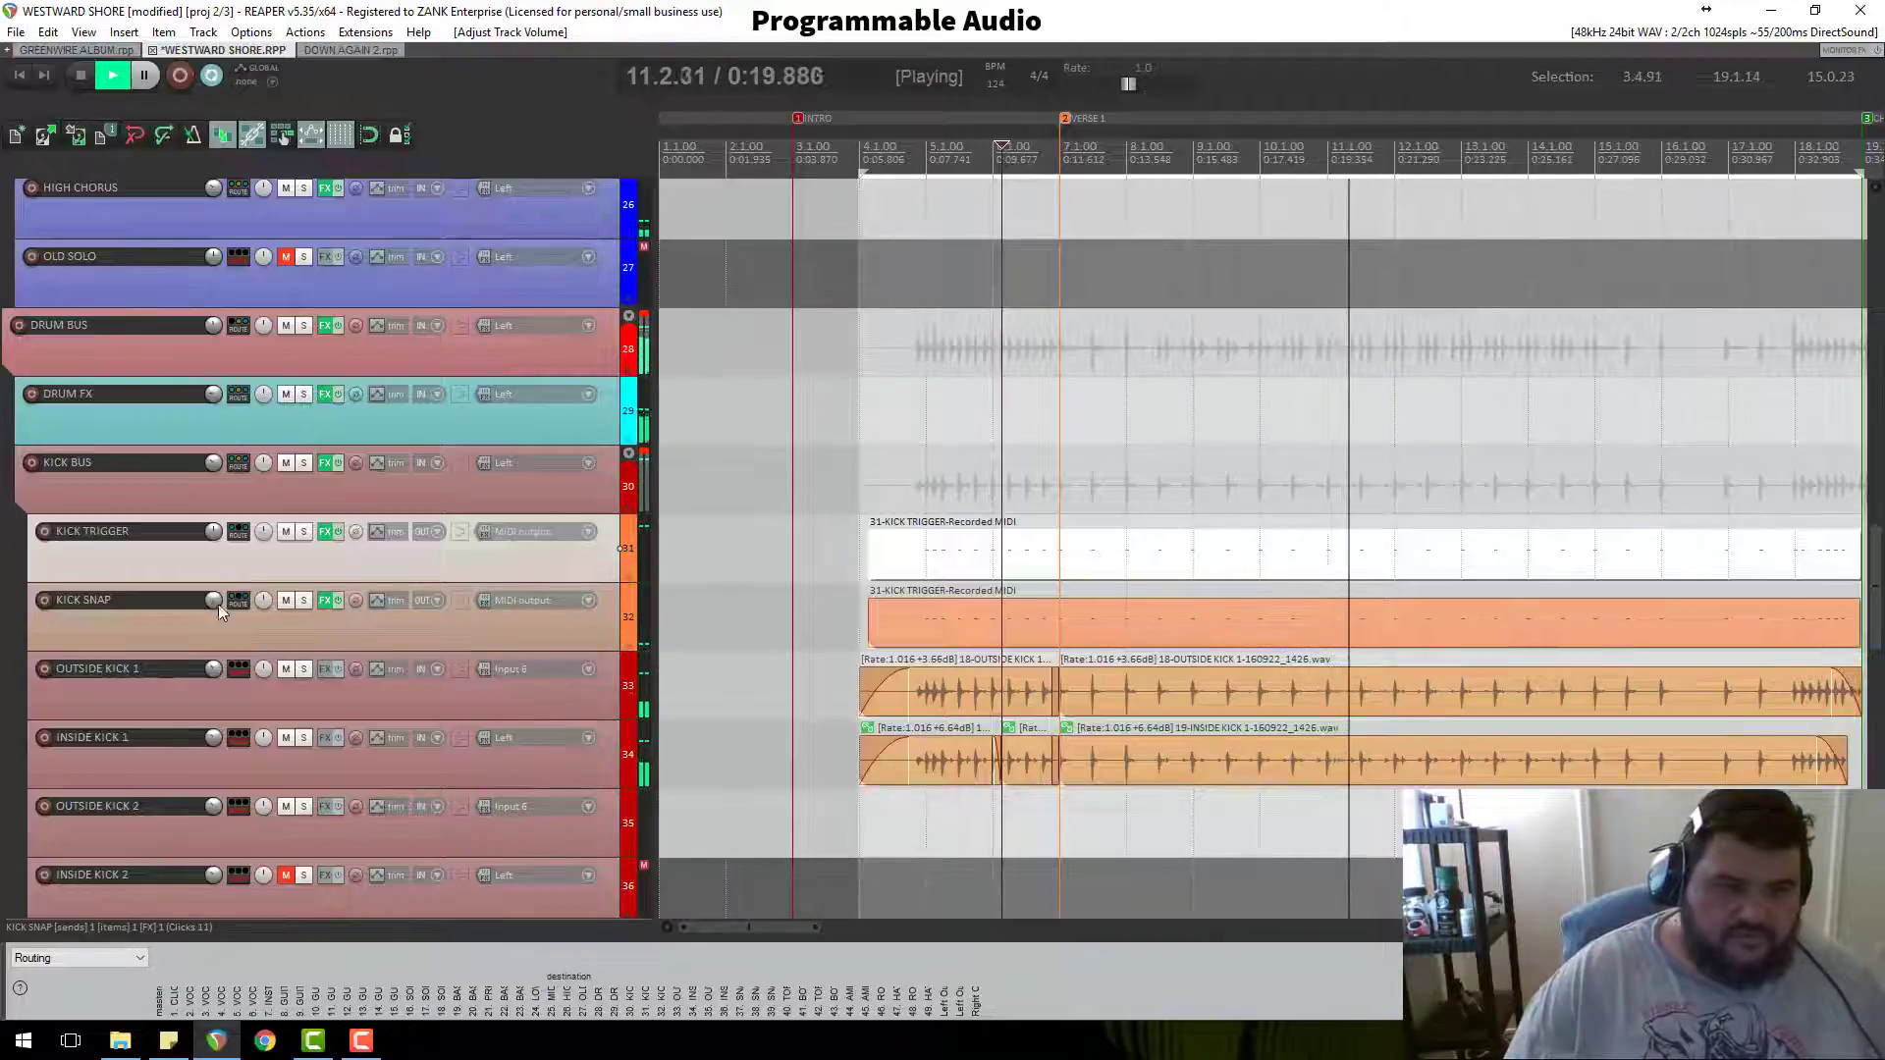
scroll(212, 602, up, 3)
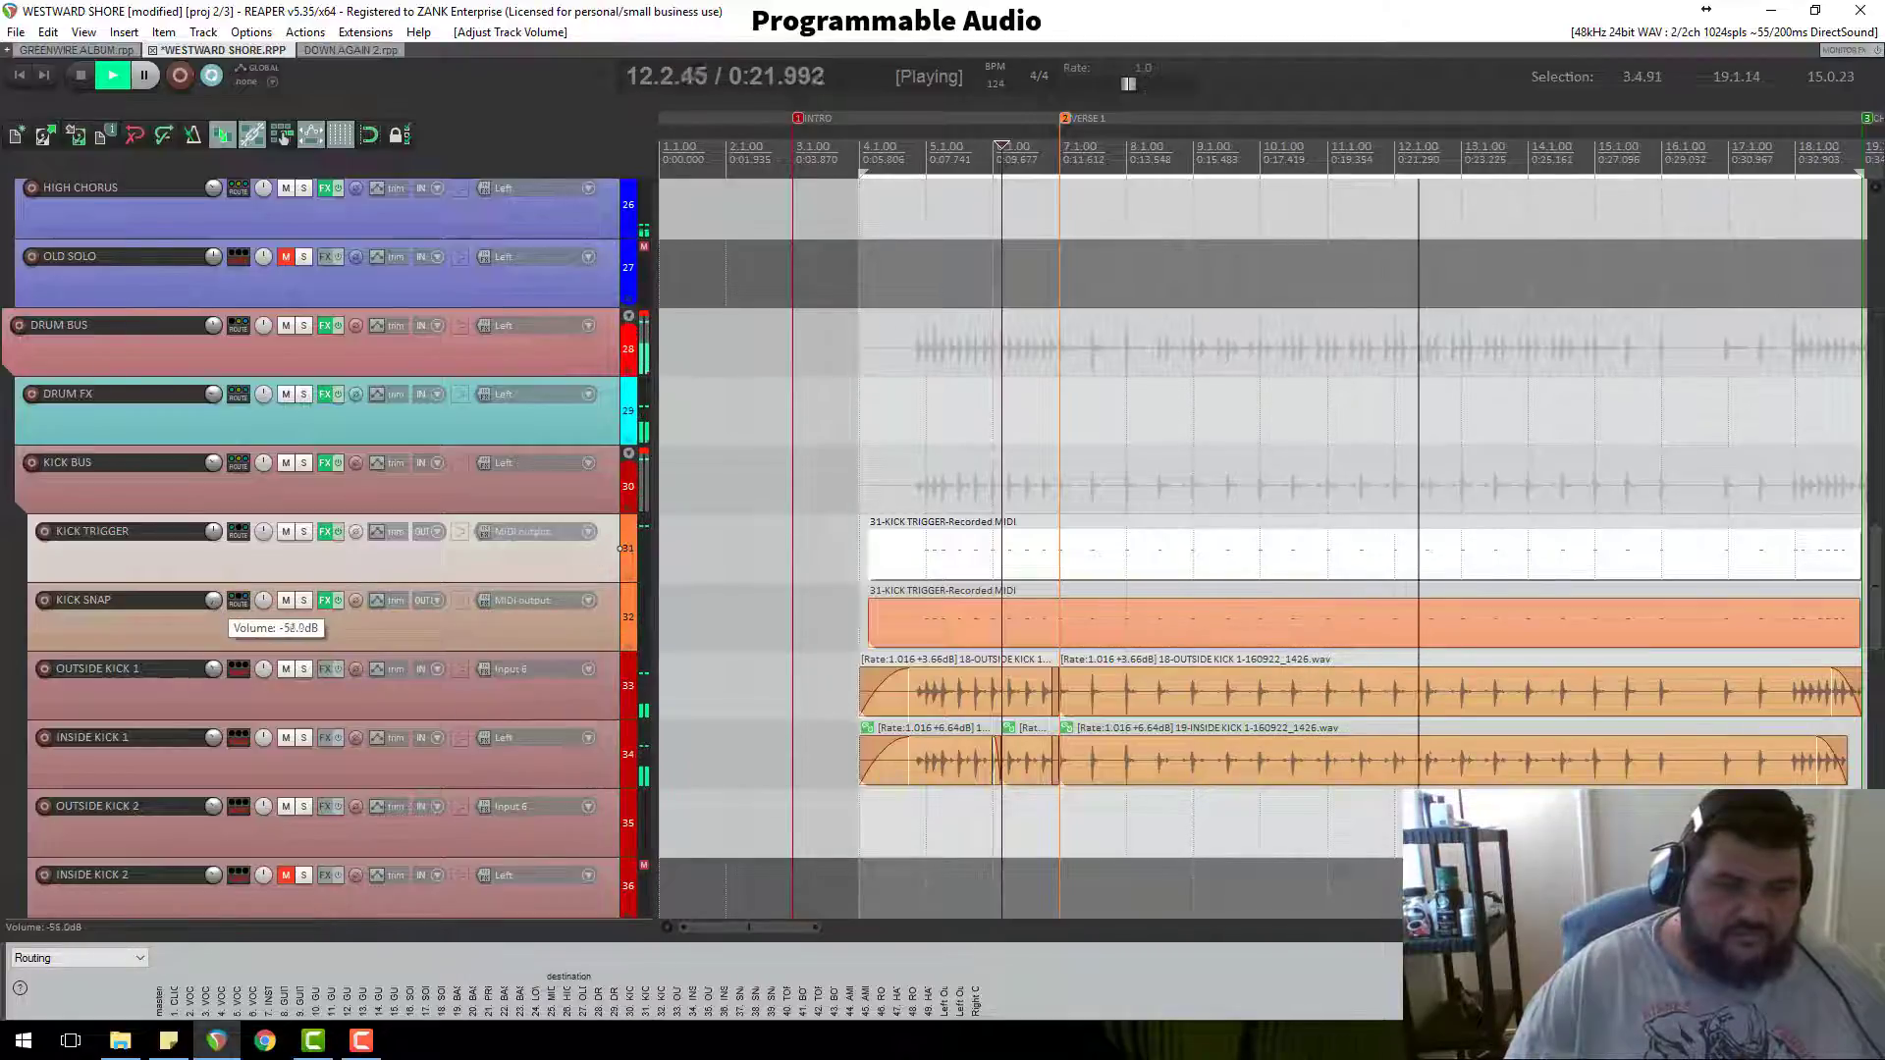
mouse_move(213, 599)
mouse_down()
mouse_move(213, 566)
mouse_move(212, 604)
mouse_up()
scroll(1069, 489, down, 2)
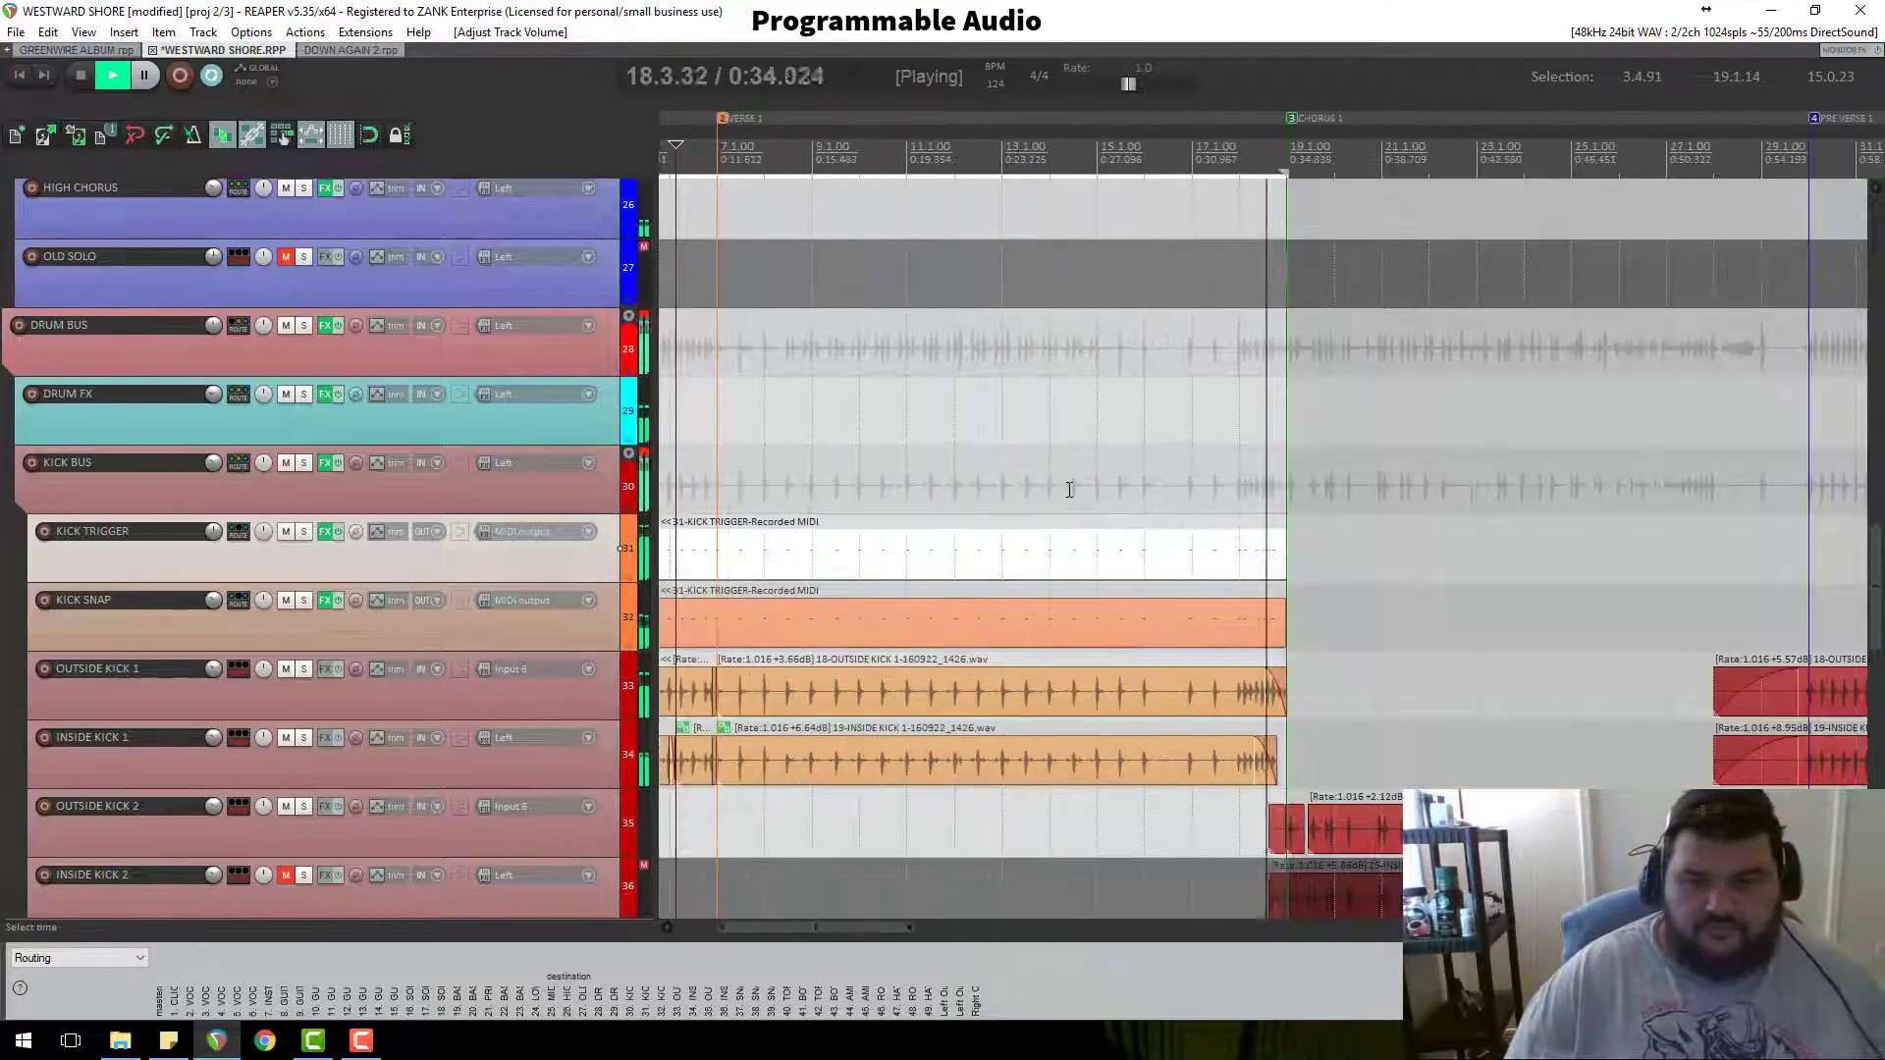
key(space)
Step: Save the WESTWARD SHORE project
scroll(1683, 560, down, 2)
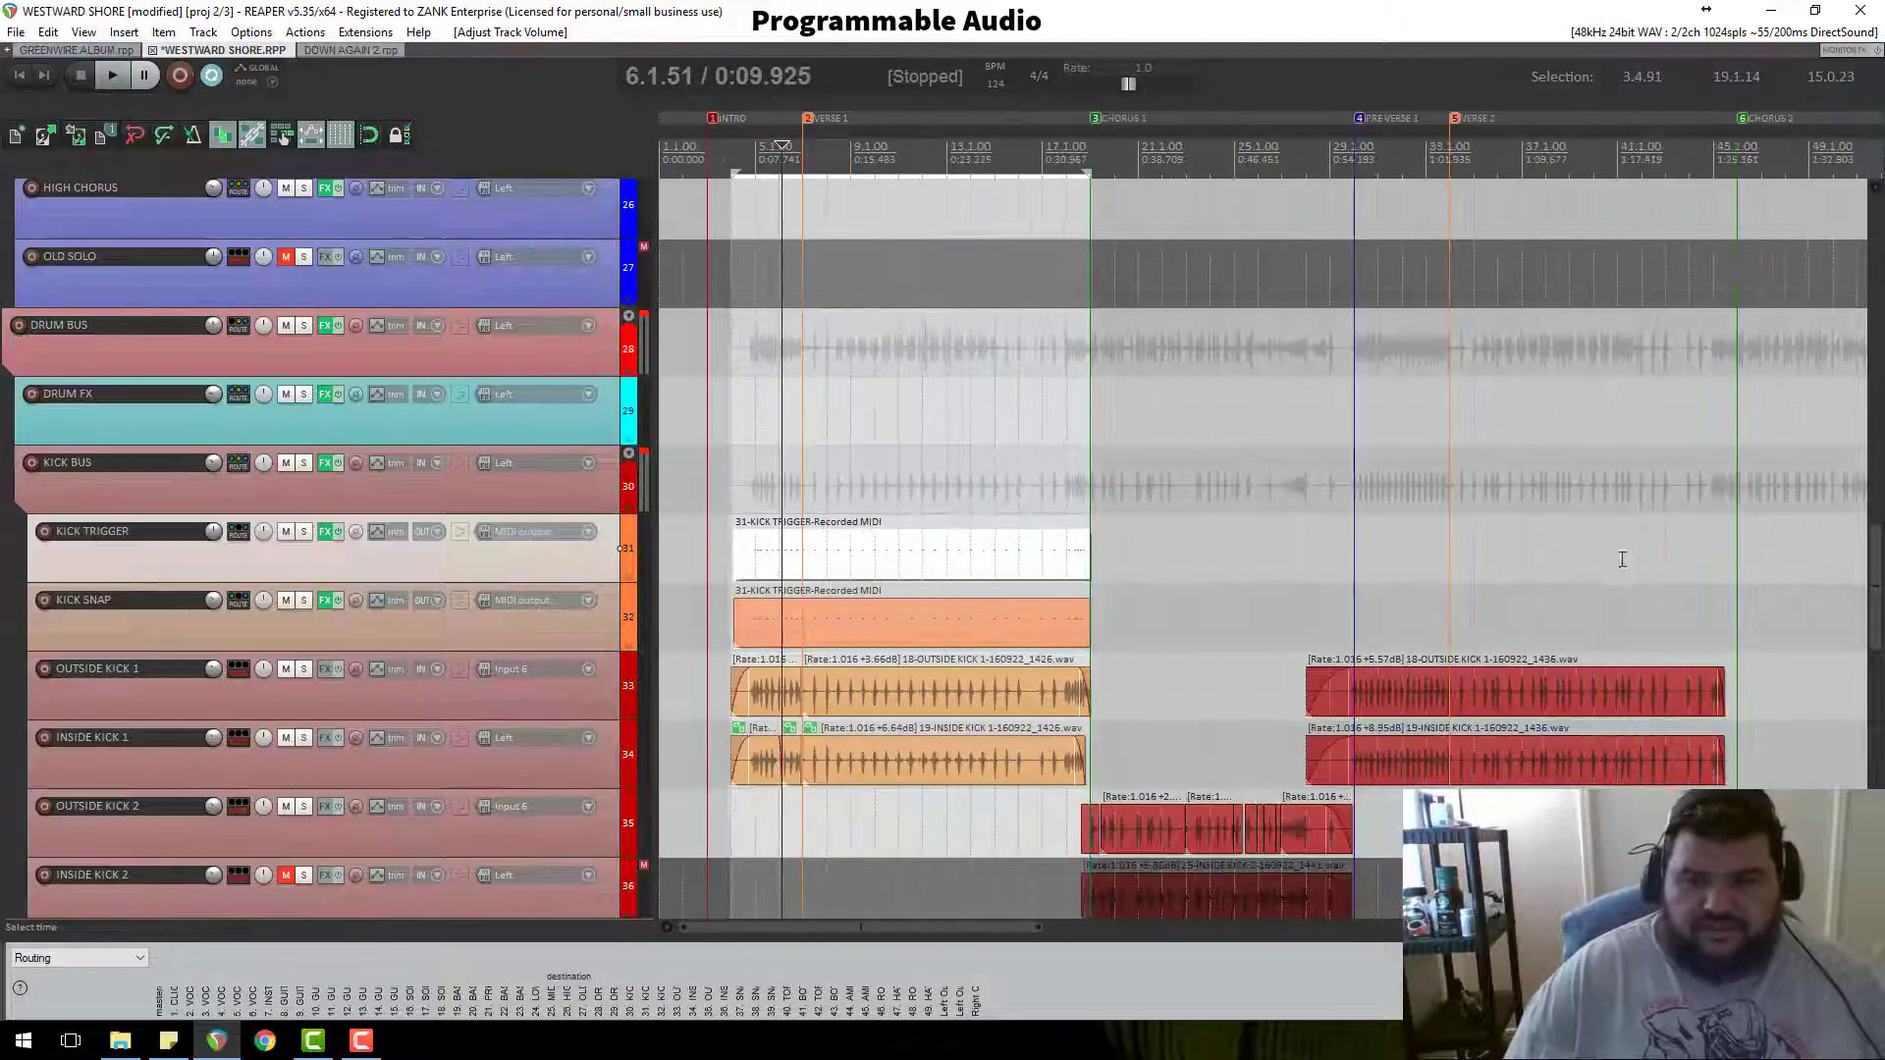
right_click(1106, 626)
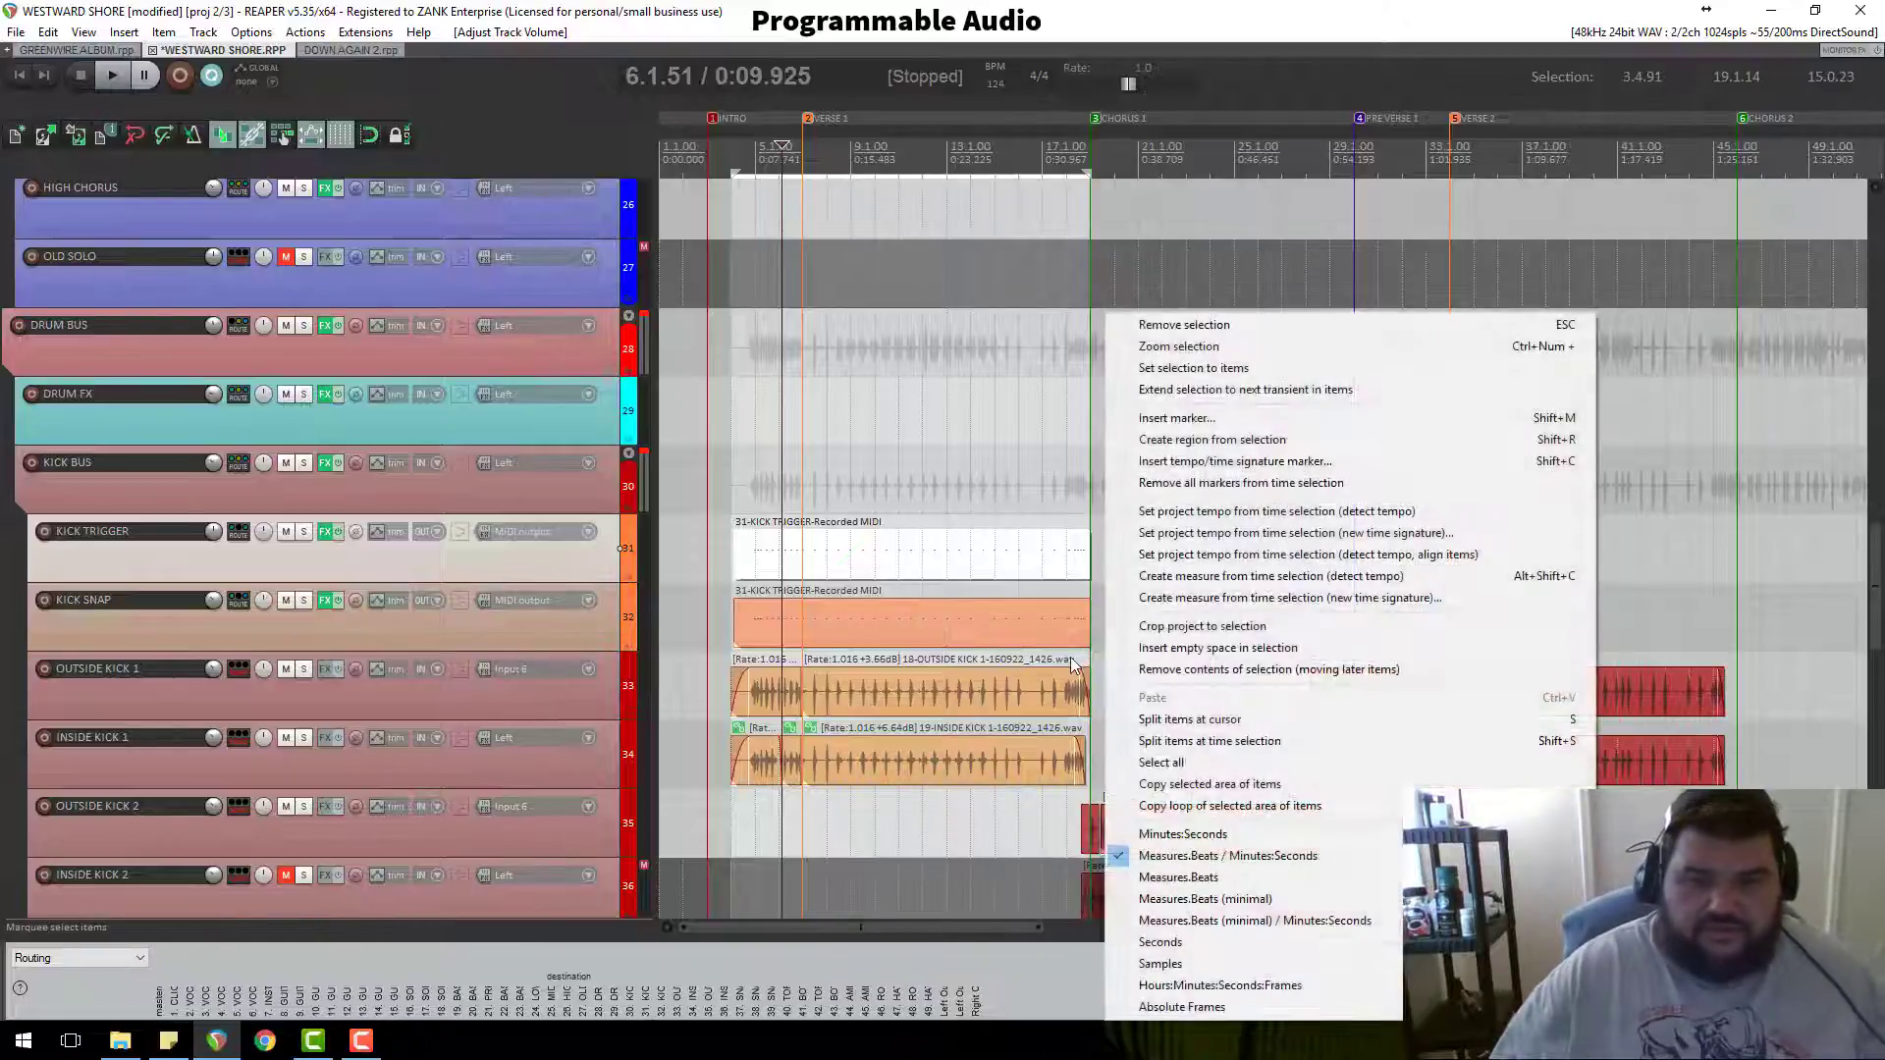
click(575, 554)
key(ctrl+s)
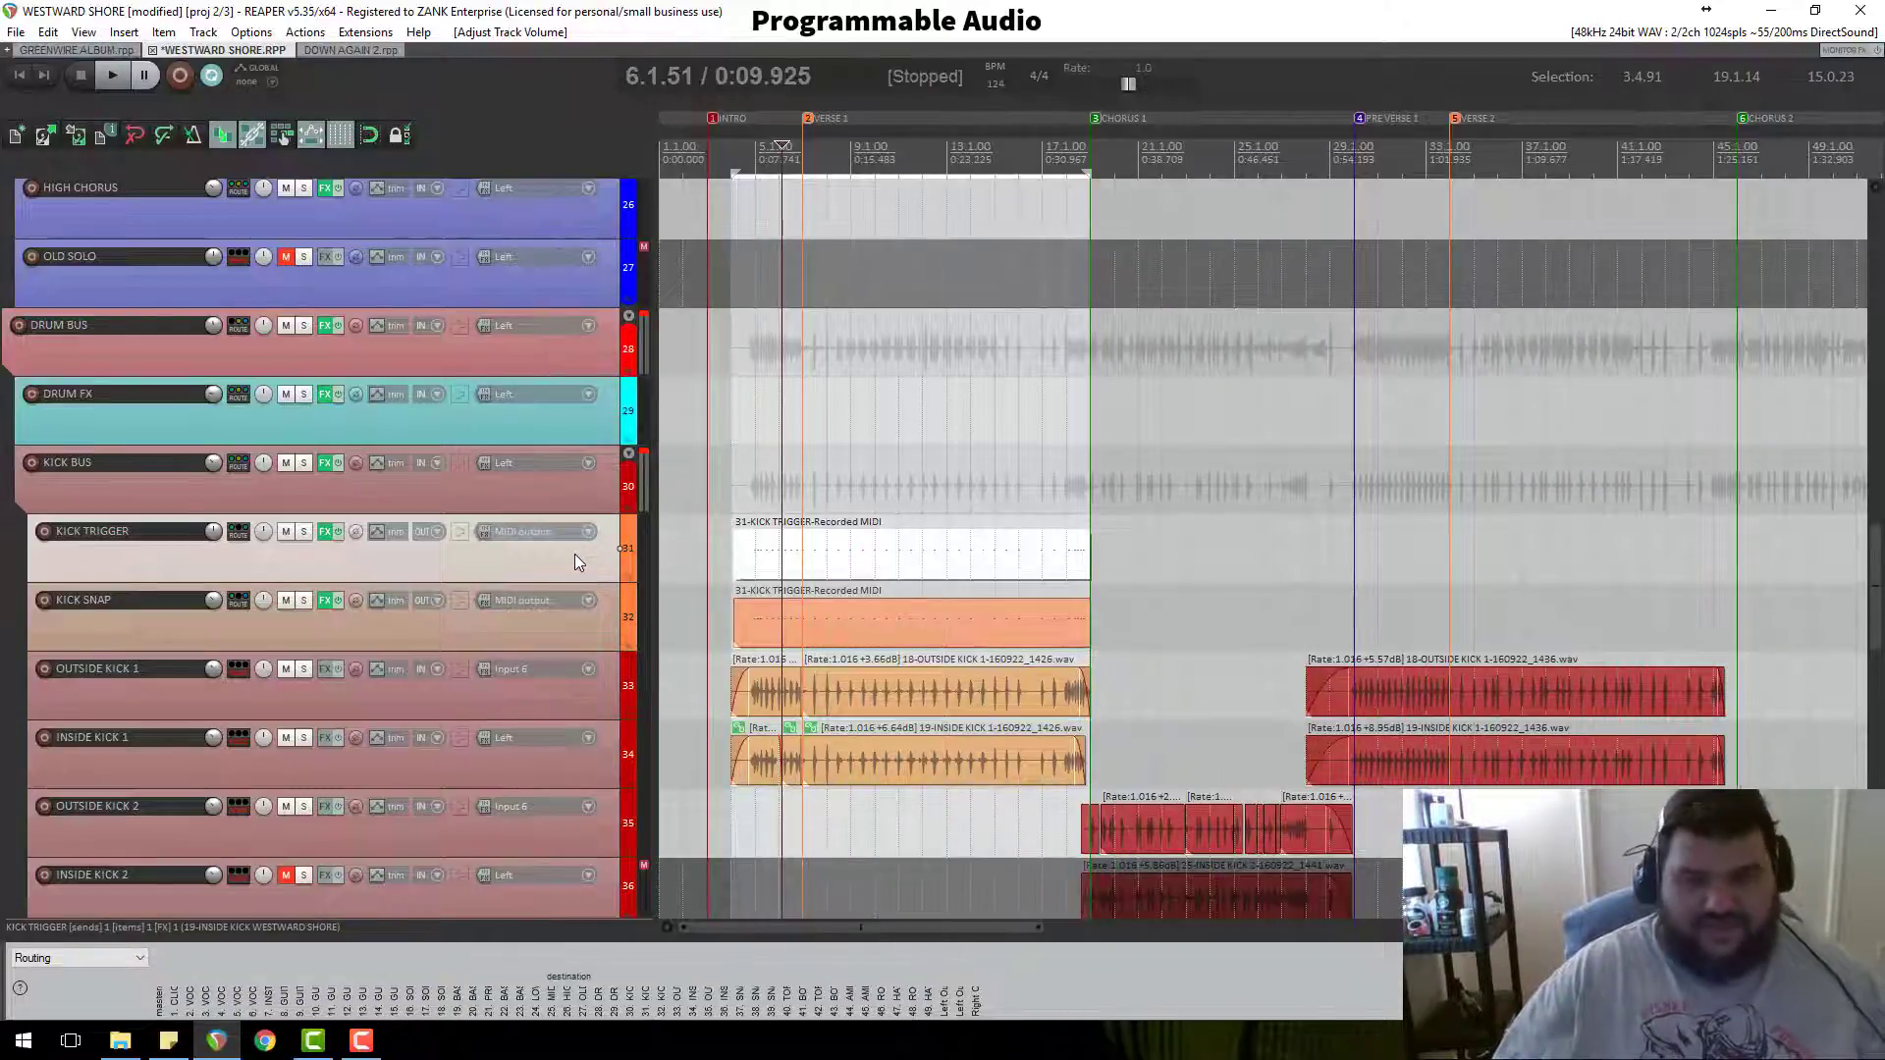
Step: Review the whole track layout in compact height, from the master and vocals through the bass, kick, snare and ambient tracks
scroll(574, 554, down, 5)
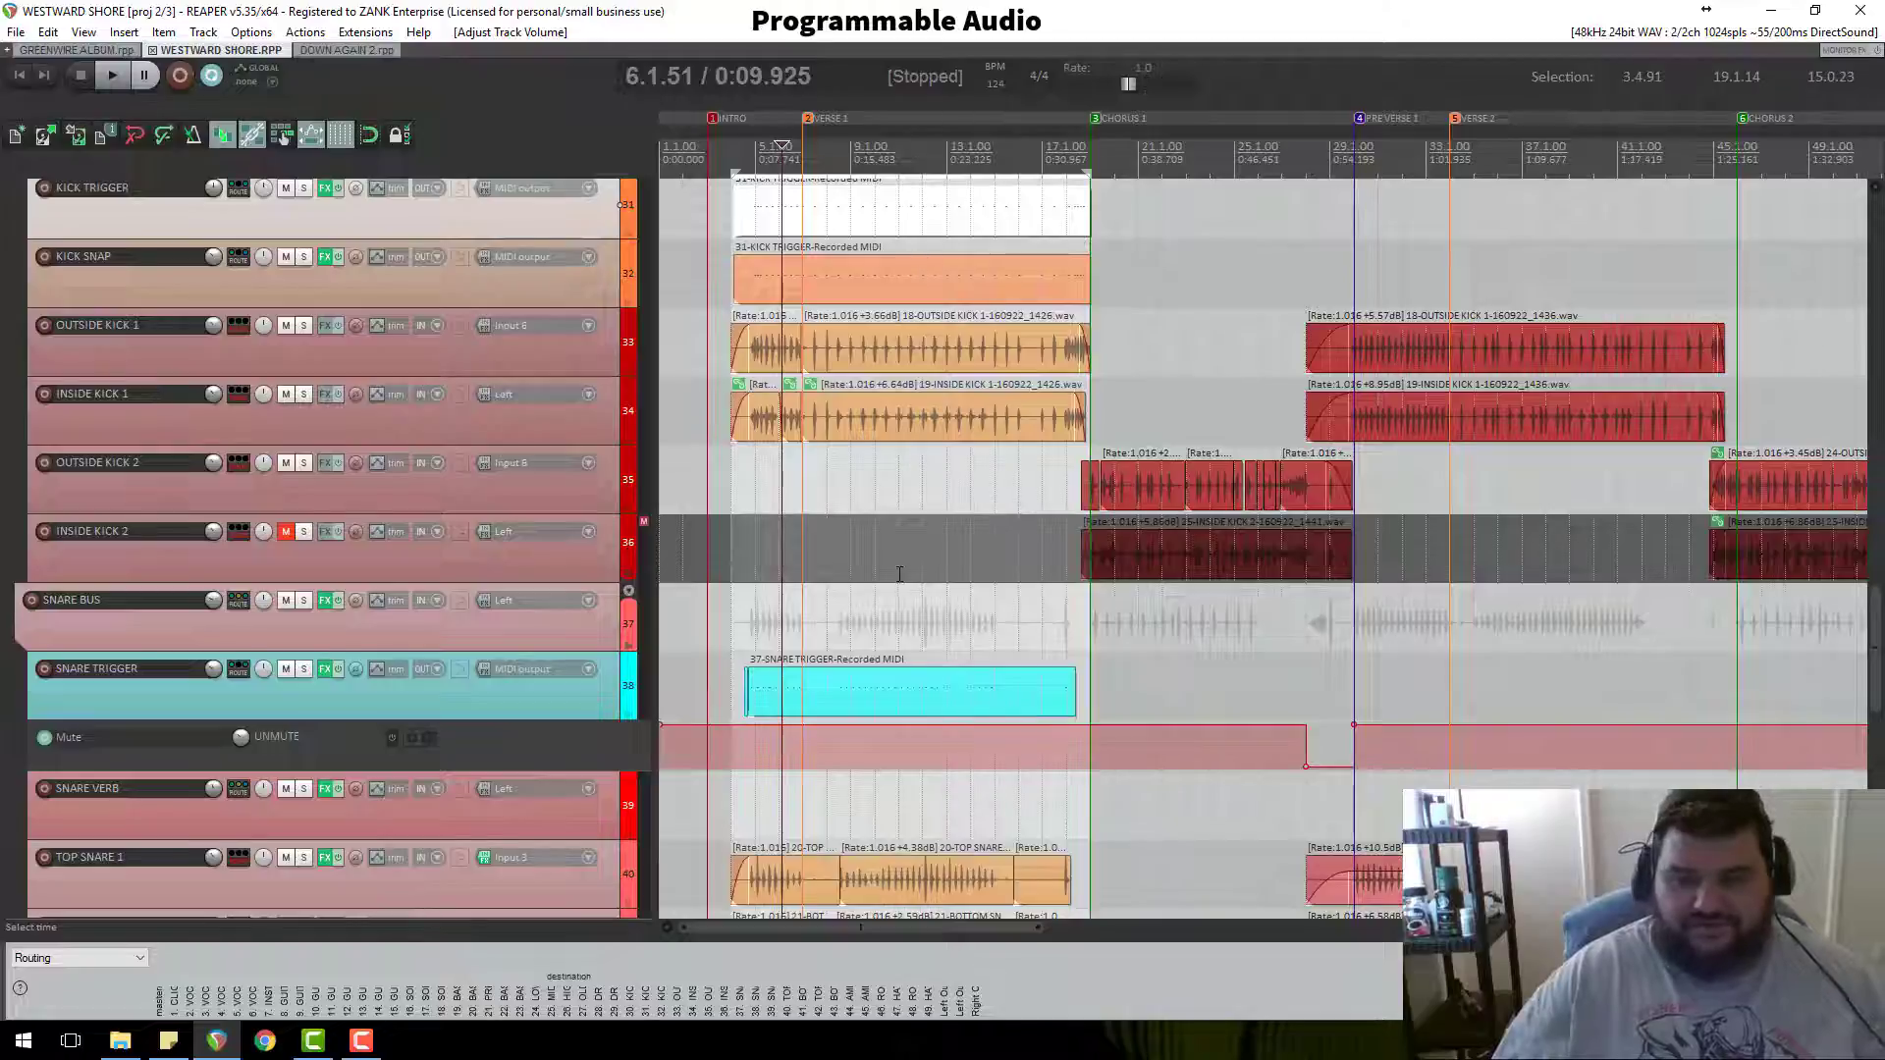
scroll(1064, 362, up, 3)
scroll(1064, 361, down, 3)
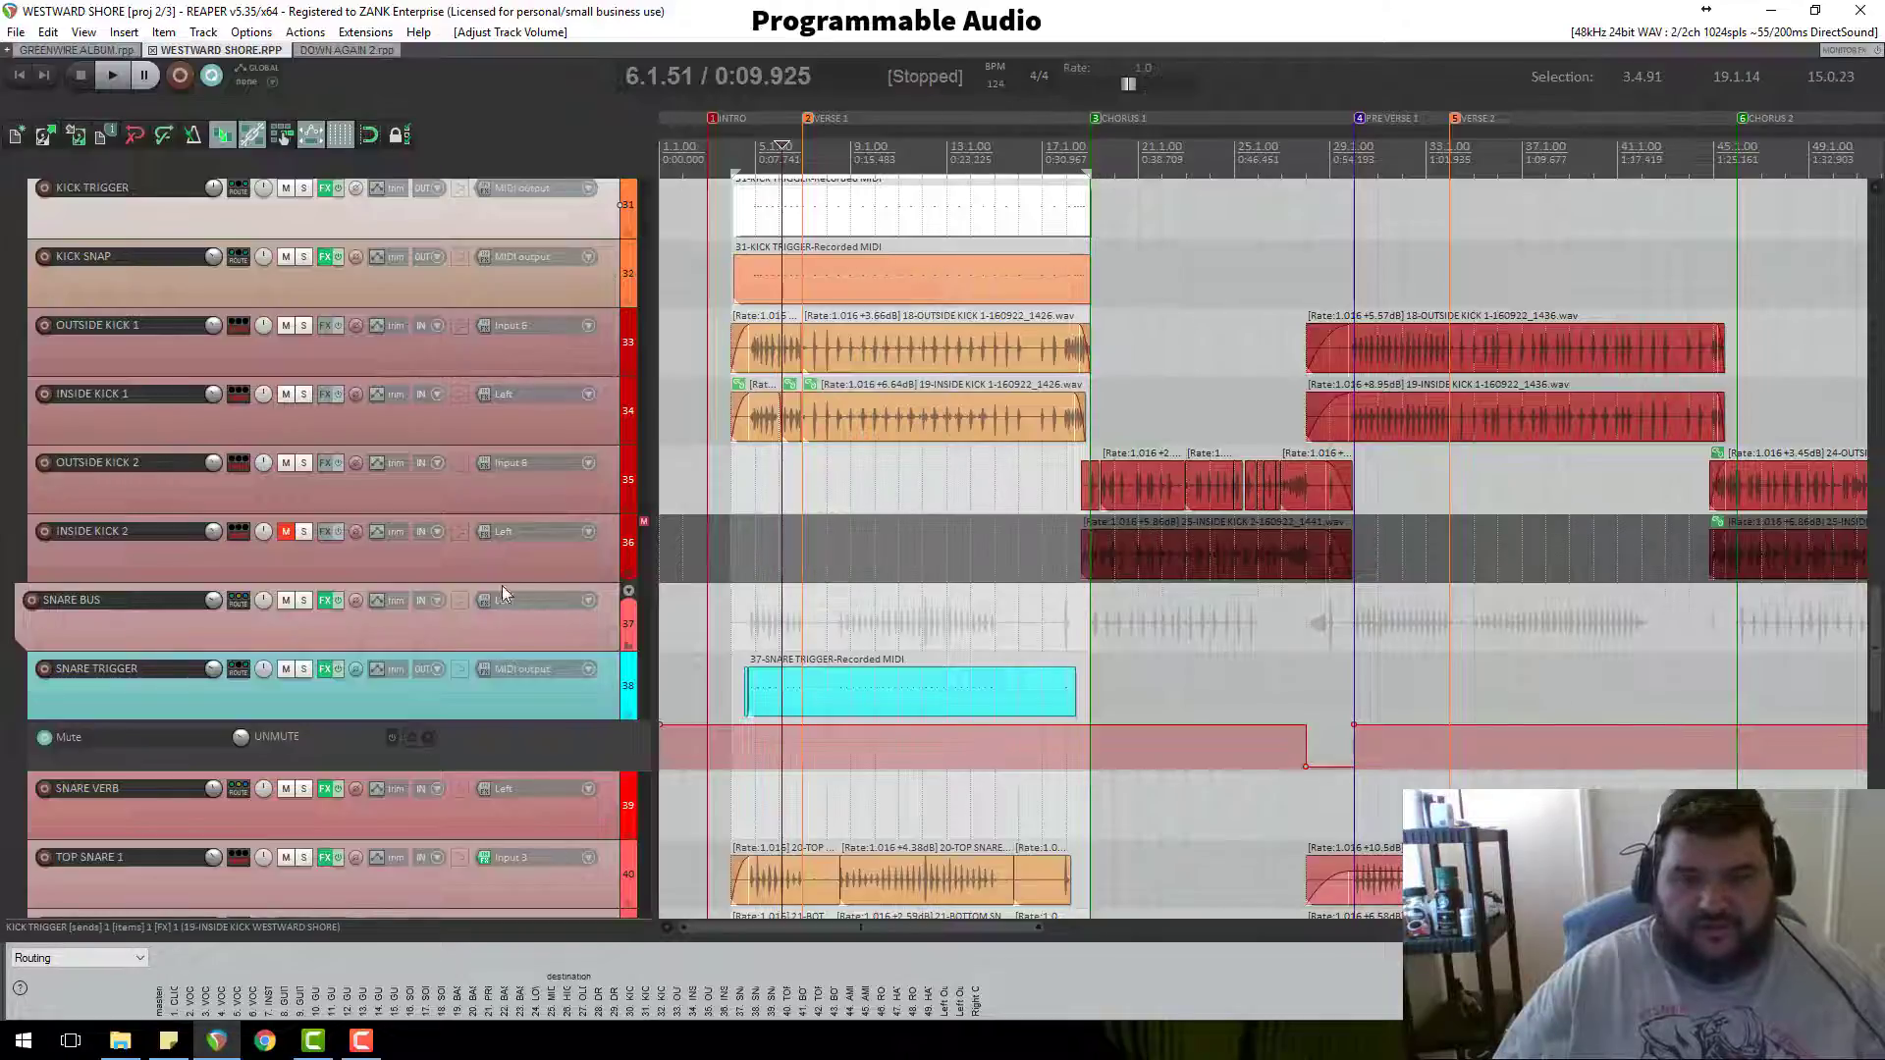
scroll(497, 560, down, 6)
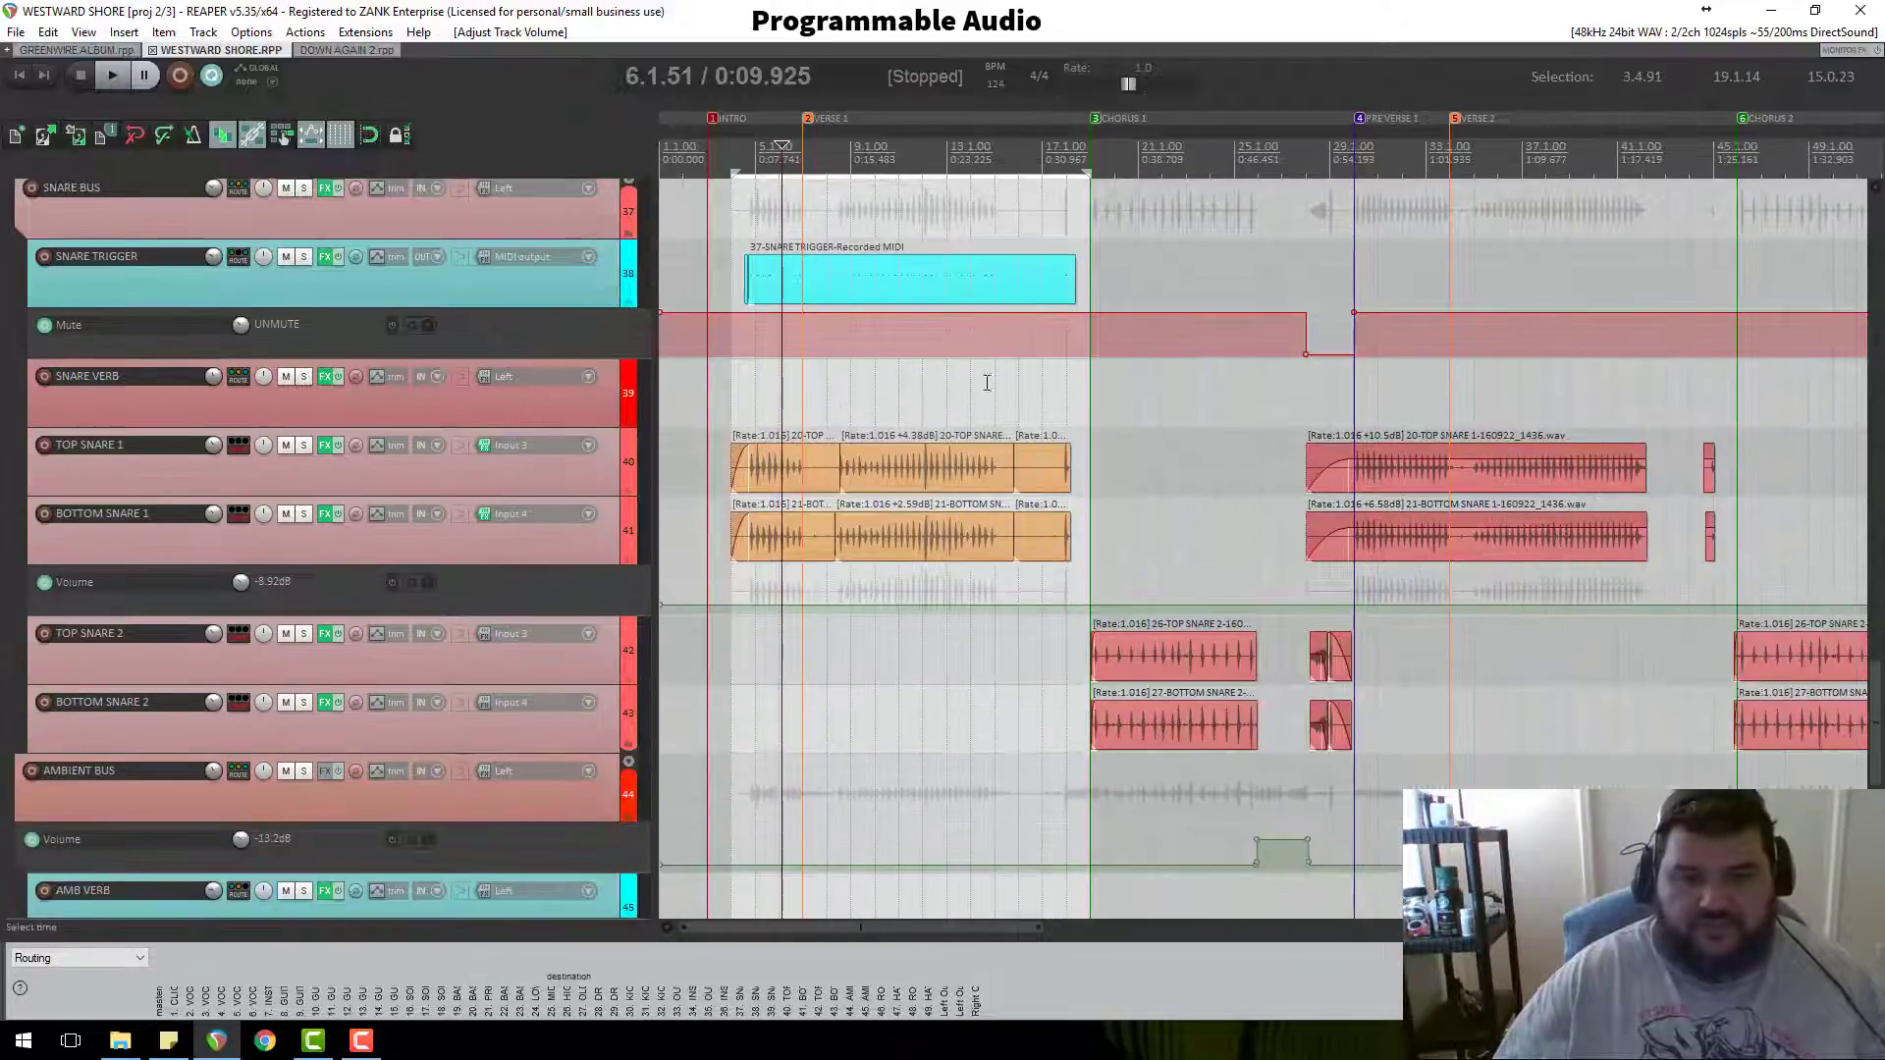
scroll(534, 533, up, 5)
scroll(610, 340, up, 1)
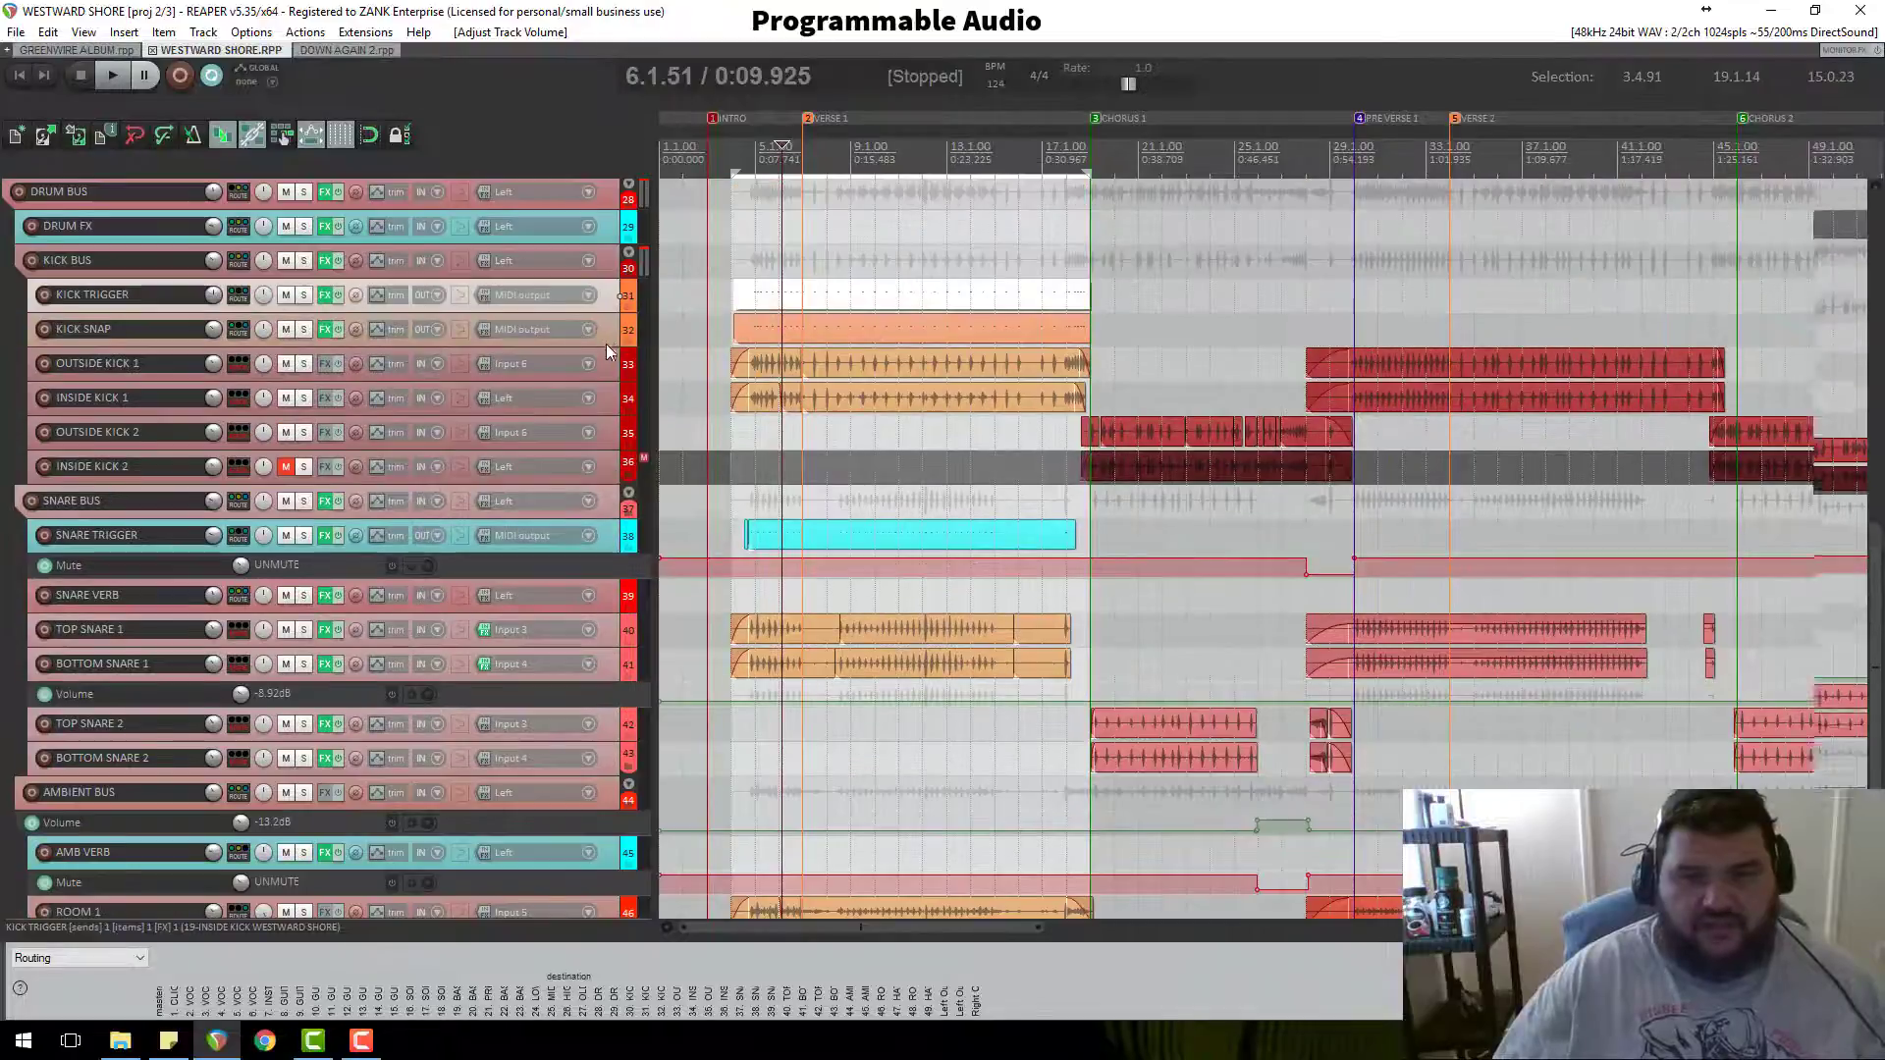
scroll(606, 346, up, 2)
scroll(594, 363, up, 15)
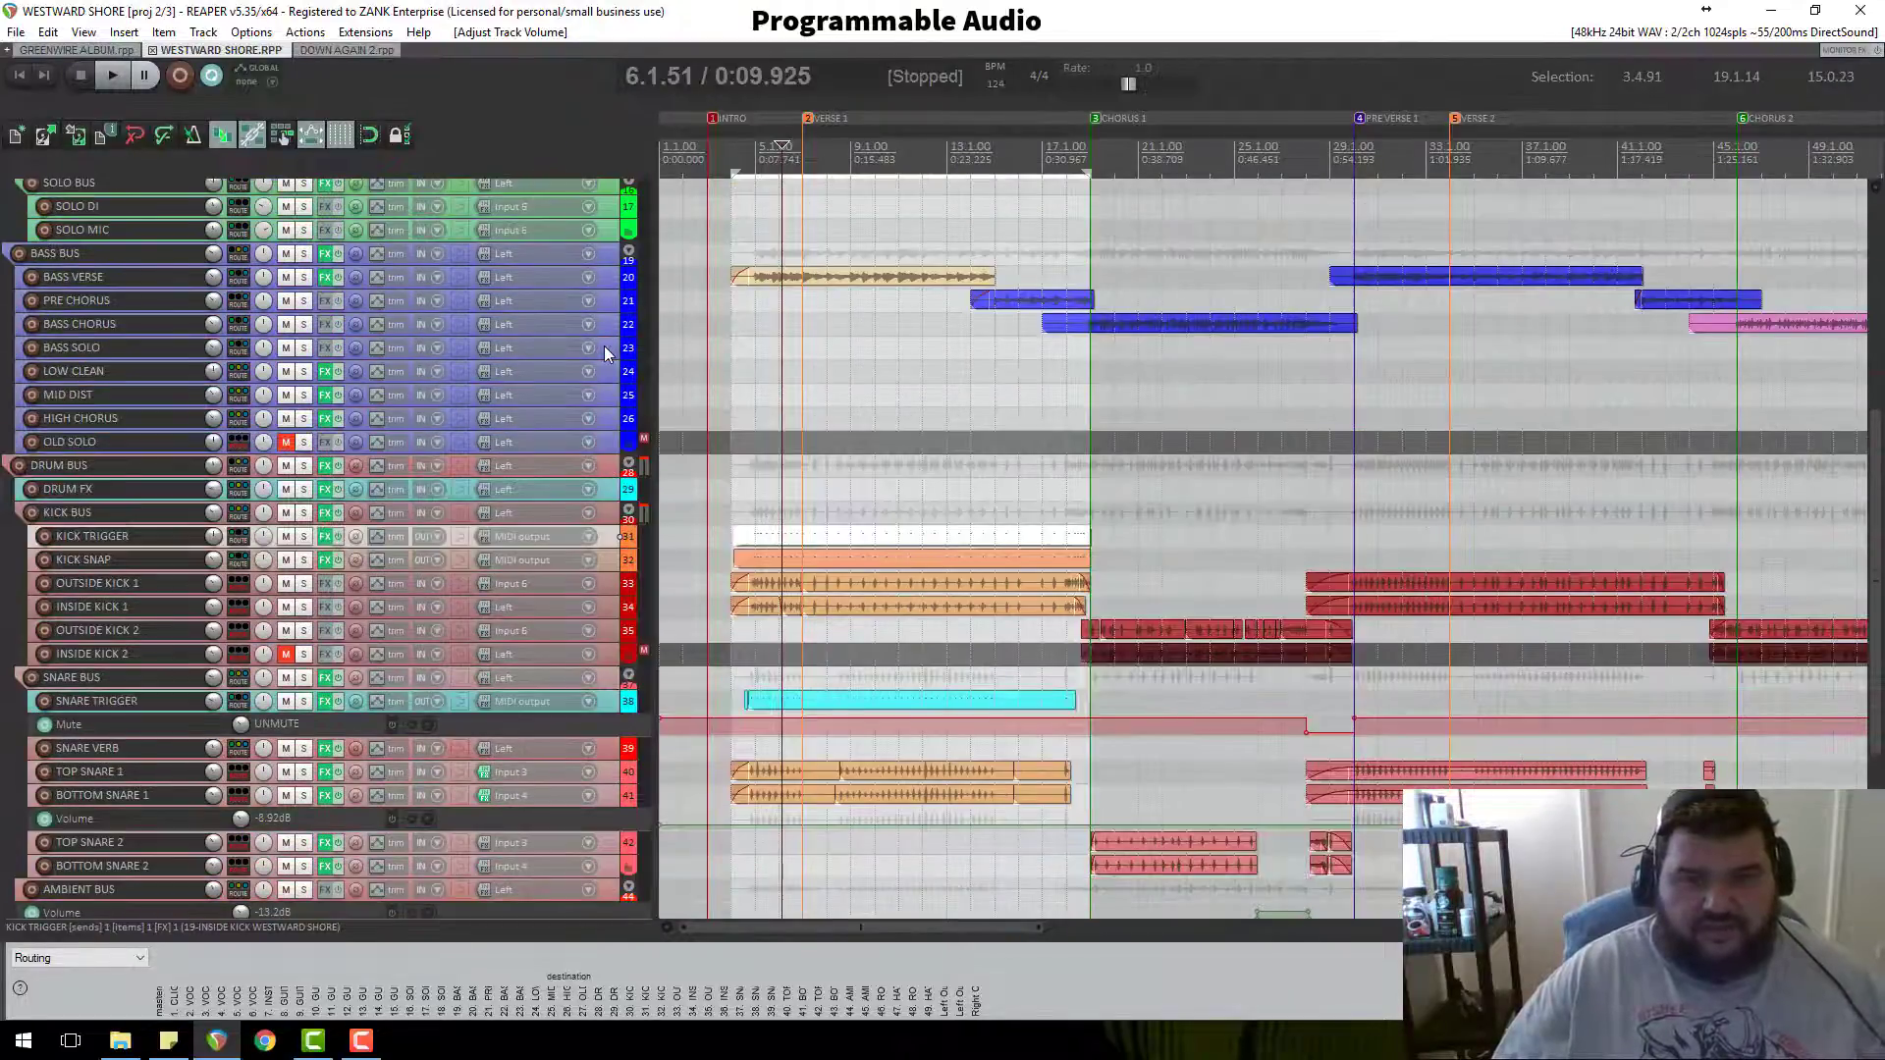
scroll(582, 371, up, 2)
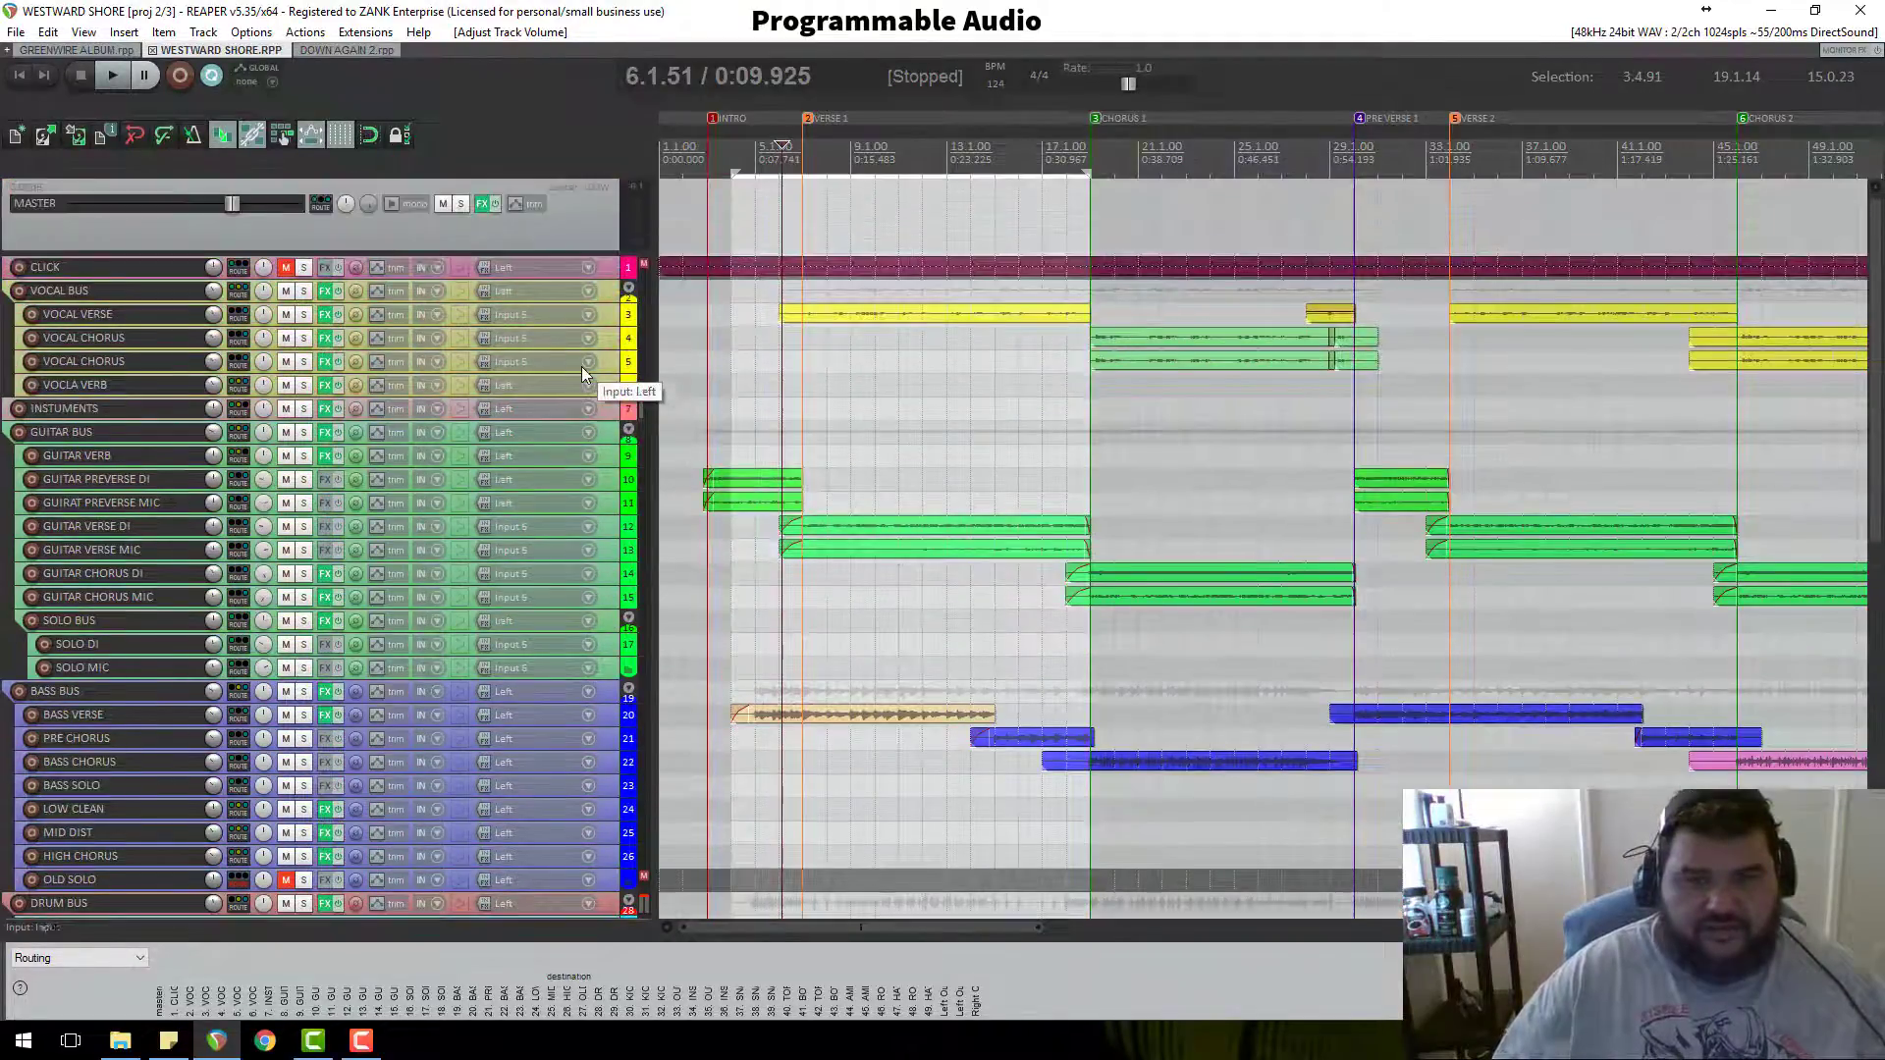
scroll(595, 343, down, 3)
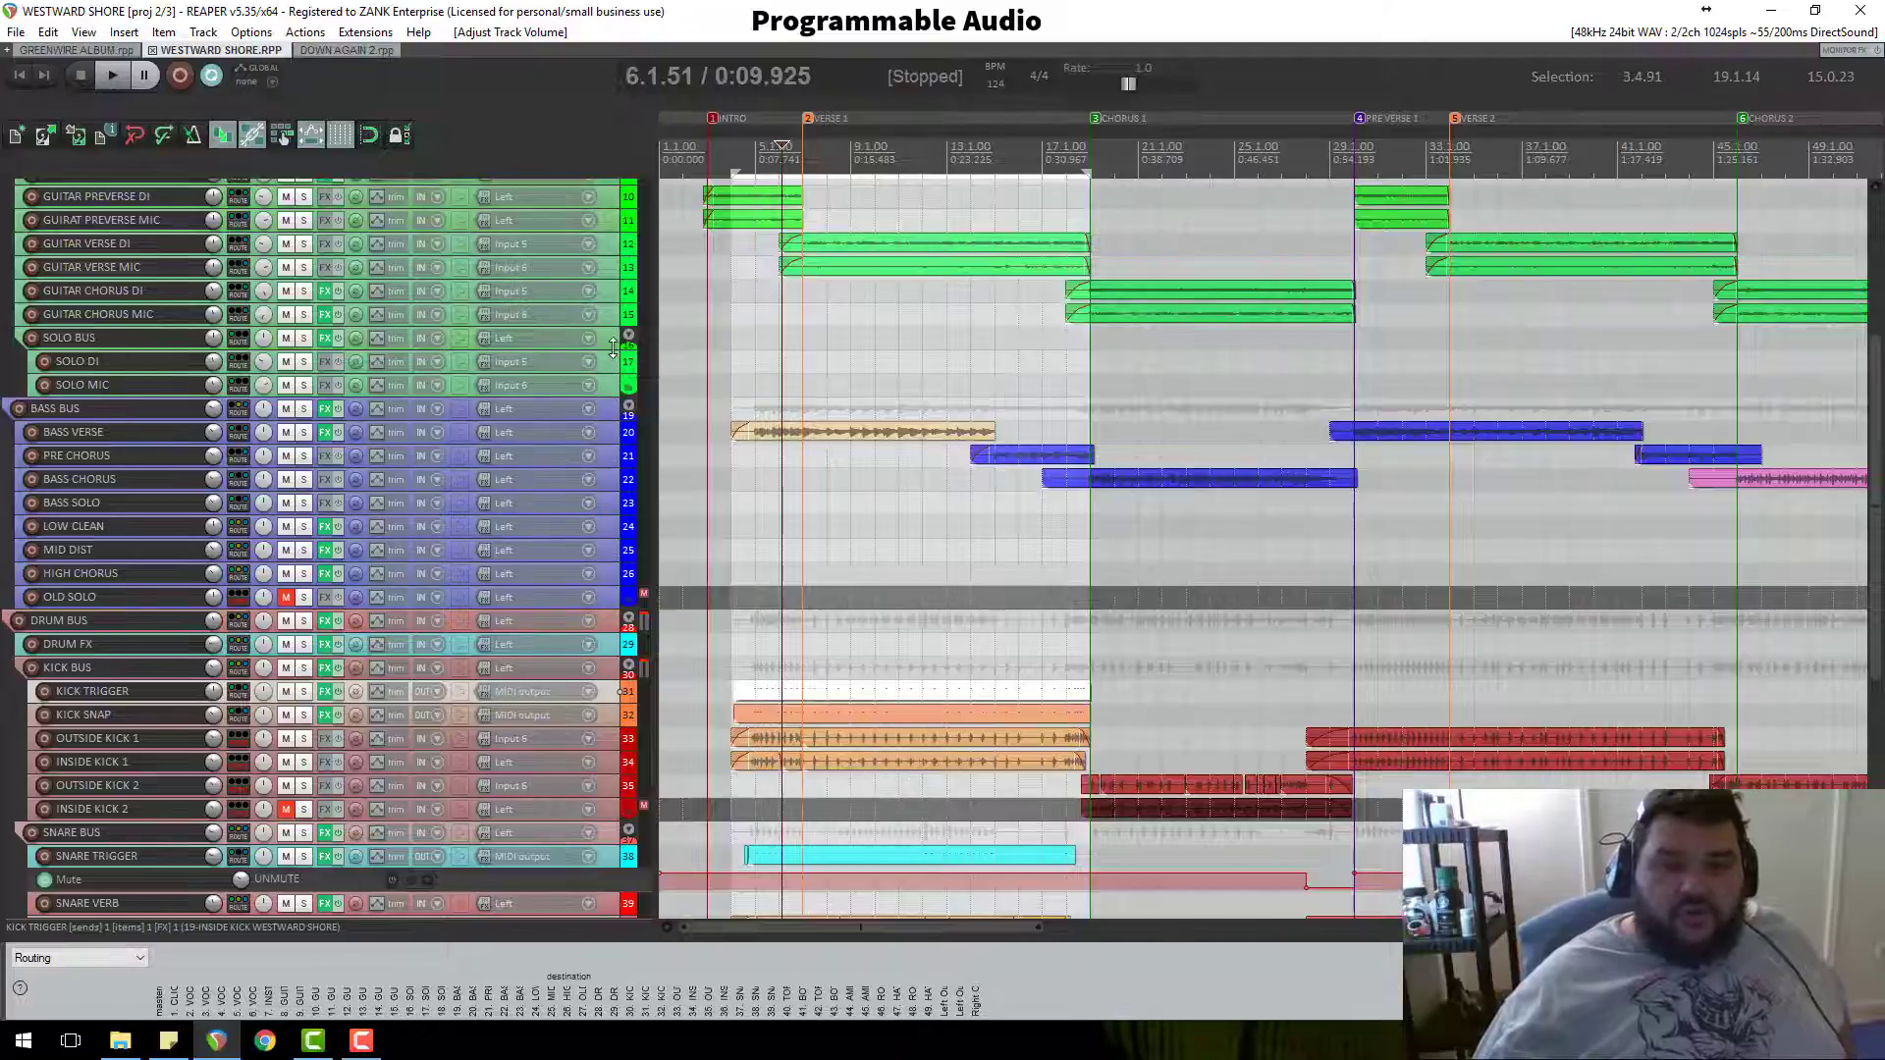
mouse_move(609, 350)
mouse_down()
mouse_move(609, 461)
mouse_move(608, 348)
mouse_up()
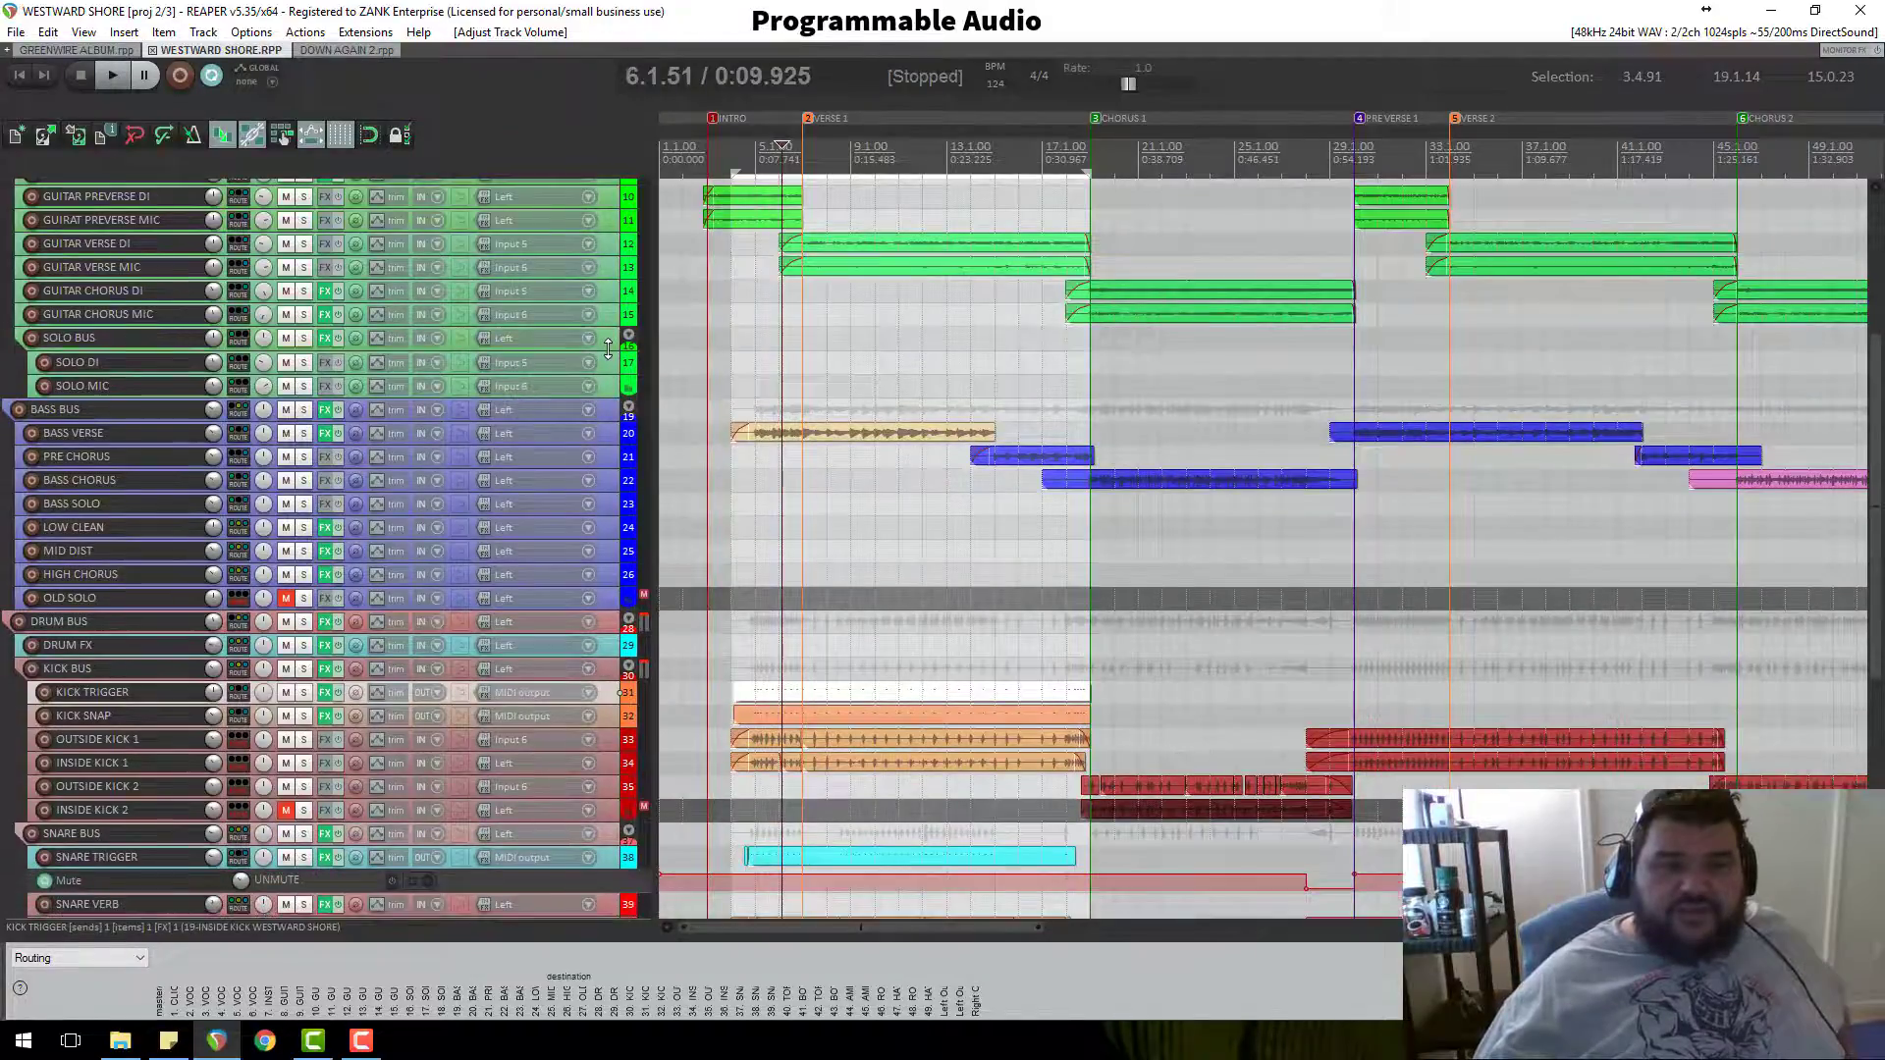
scroll(609, 349, up, 5)
scroll(608, 348, up, 1)
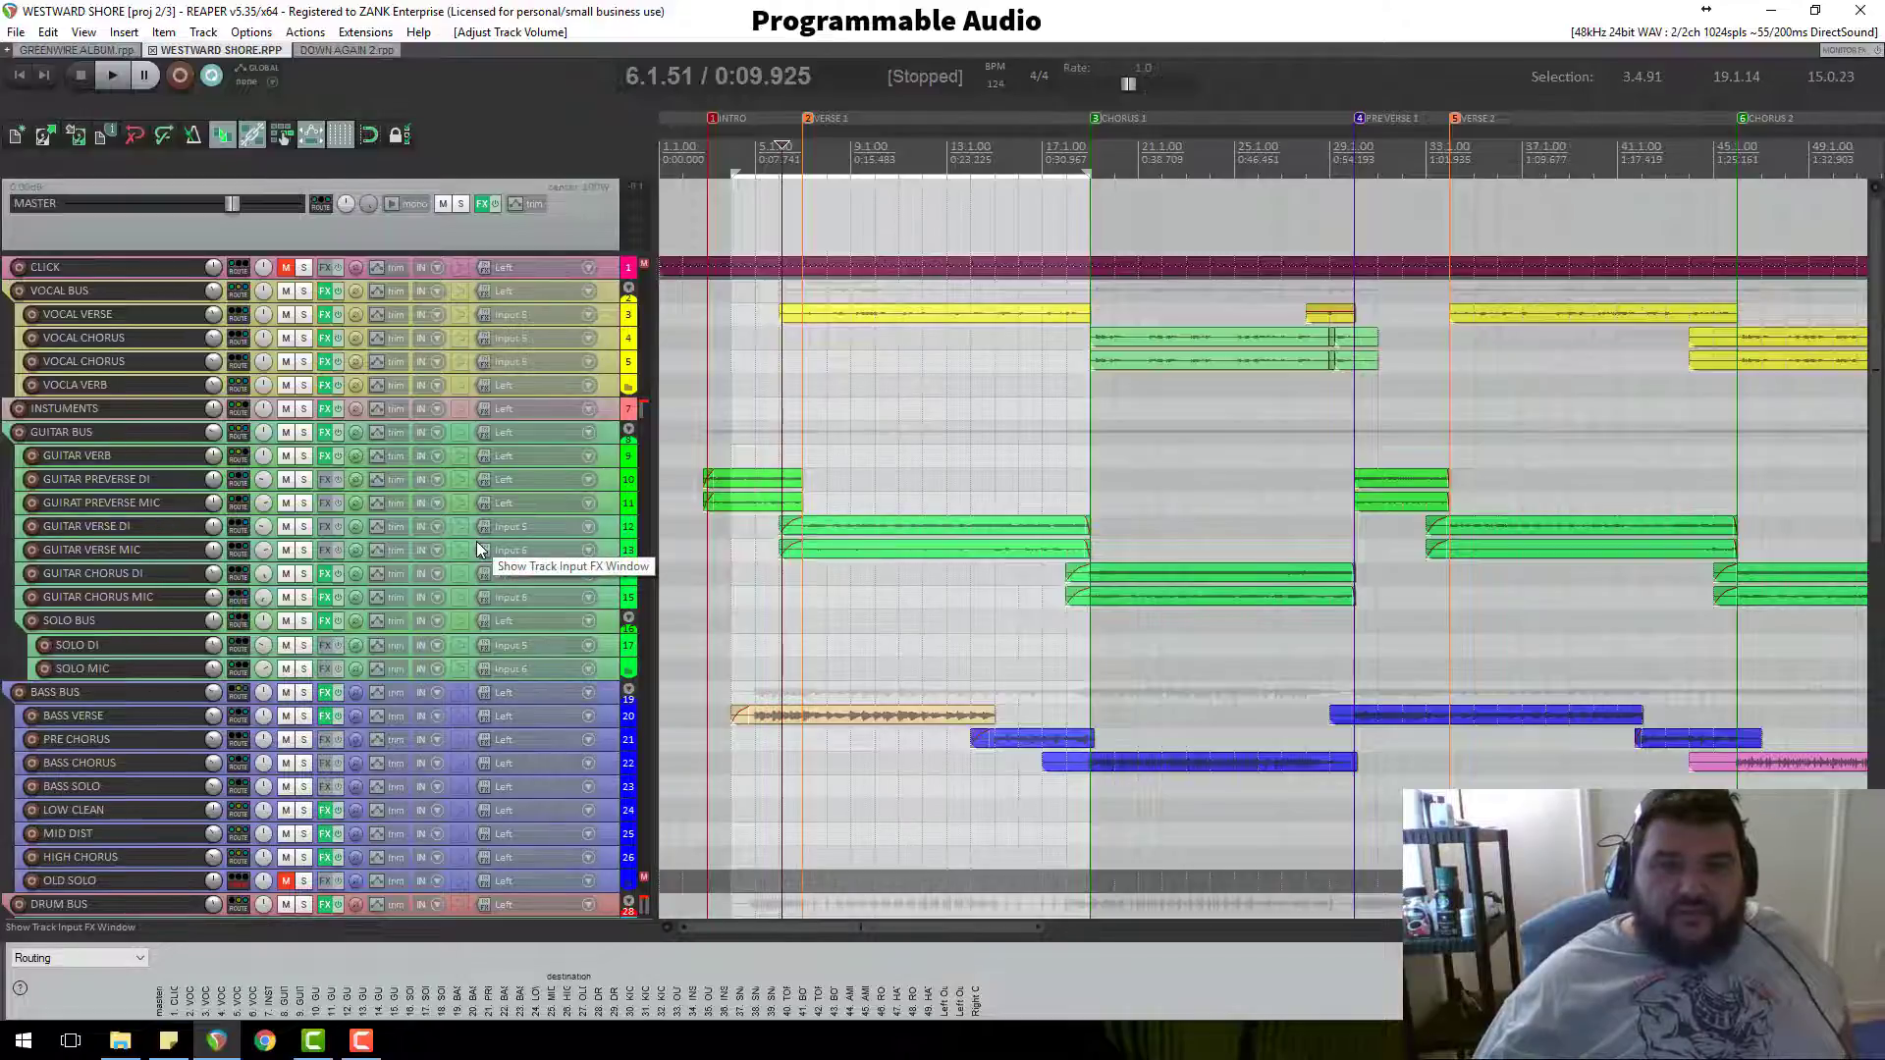
scroll(481, 544, down, 10)
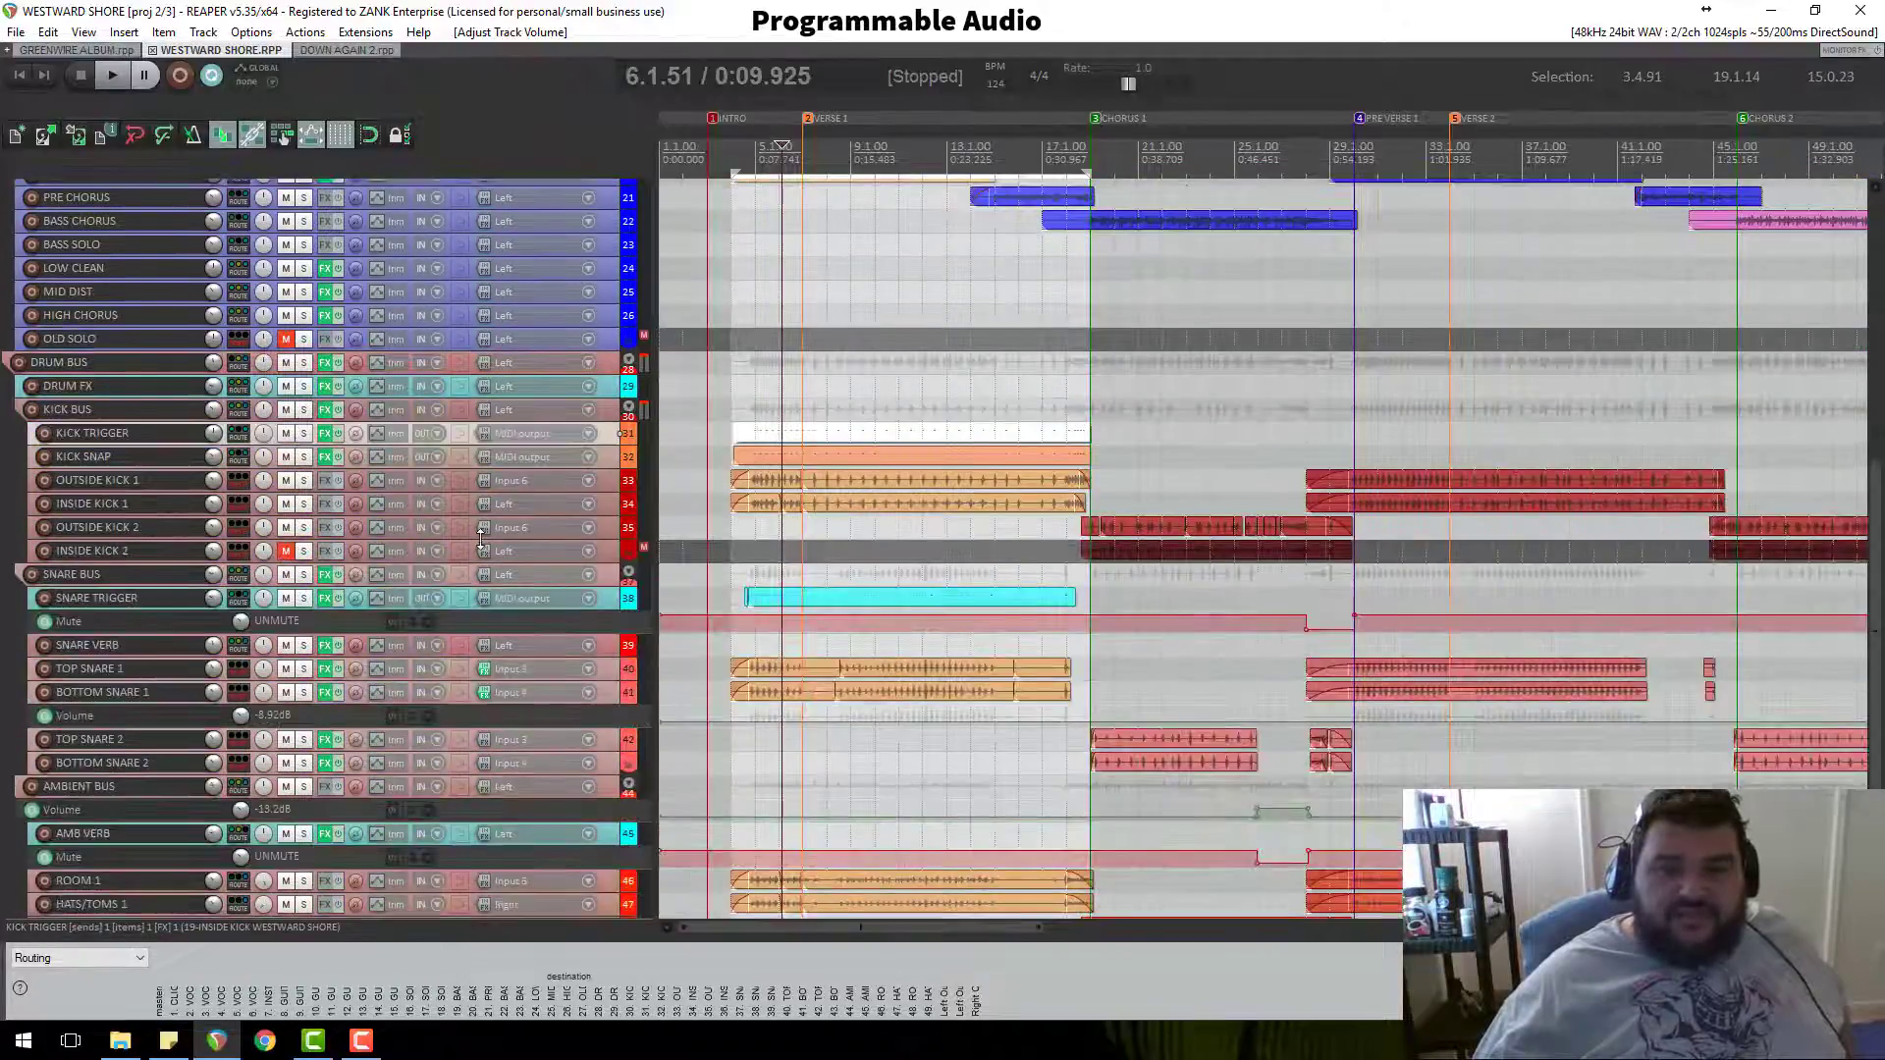
scroll(481, 544, down, 1)
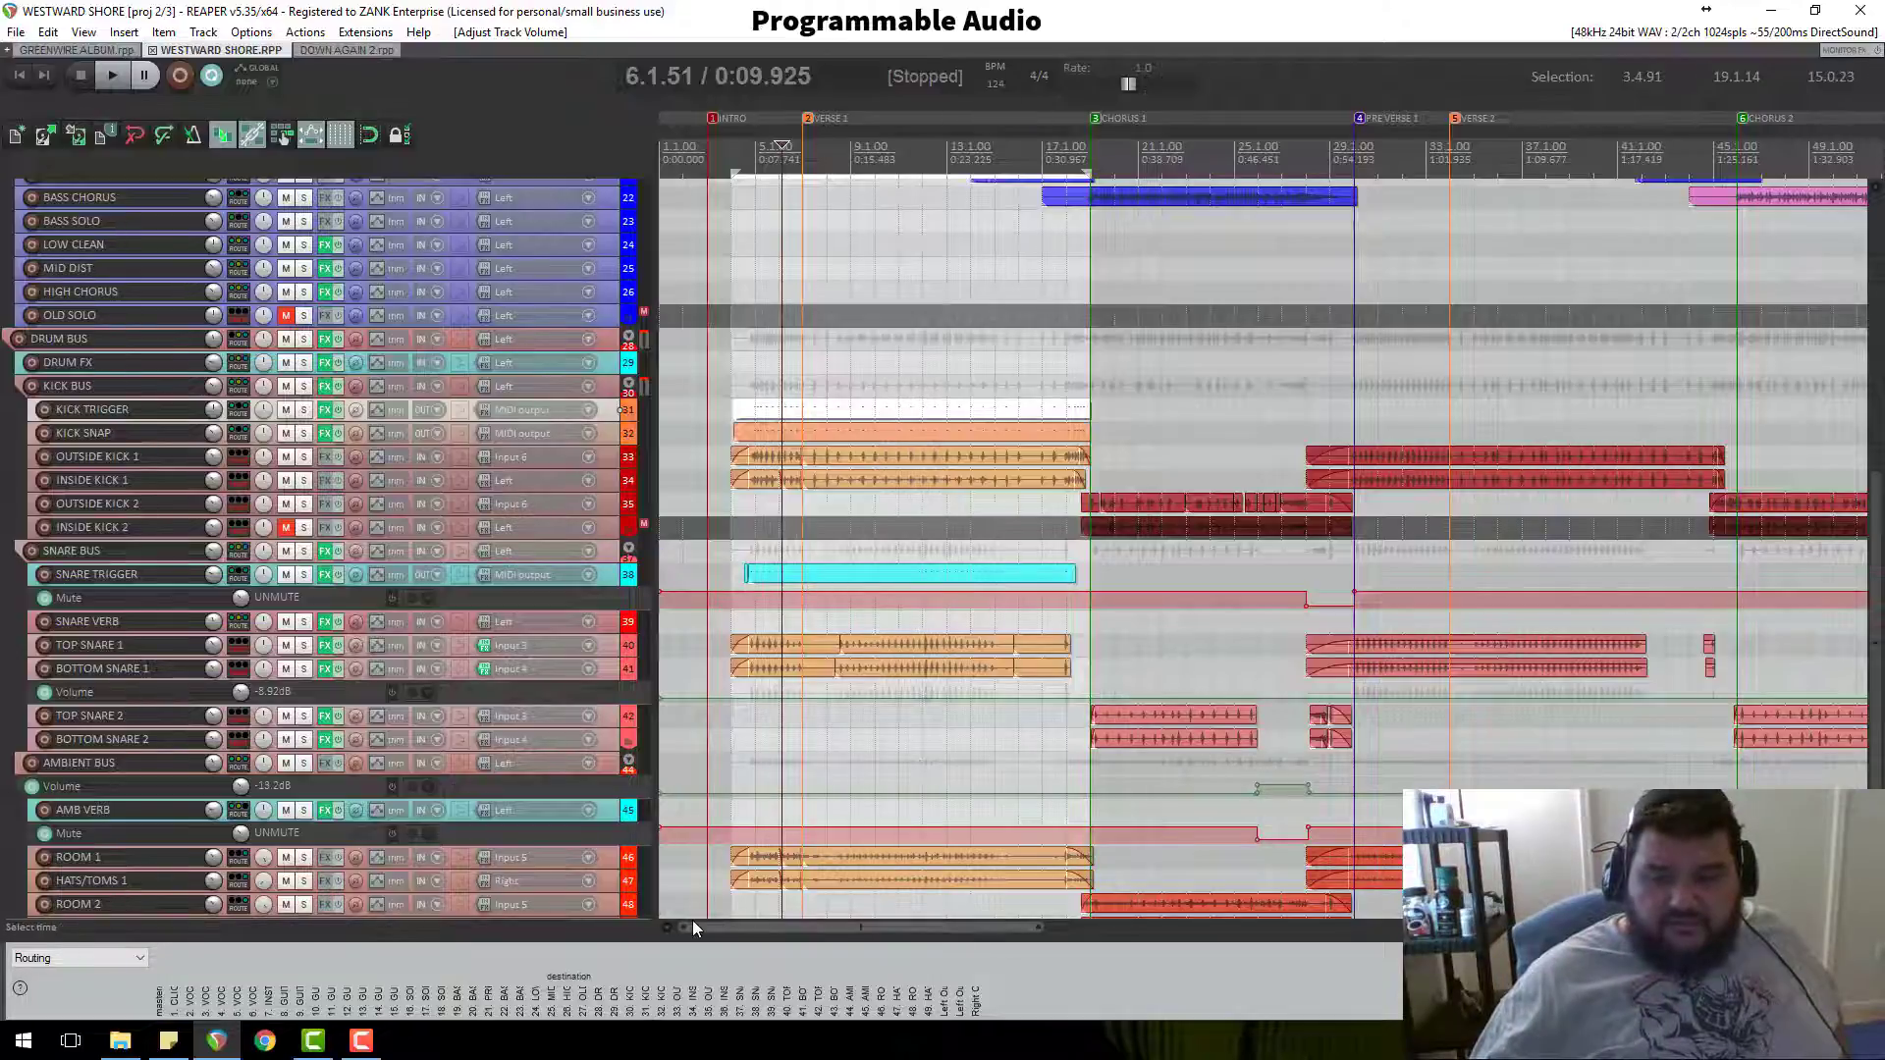
click(266, 1043)
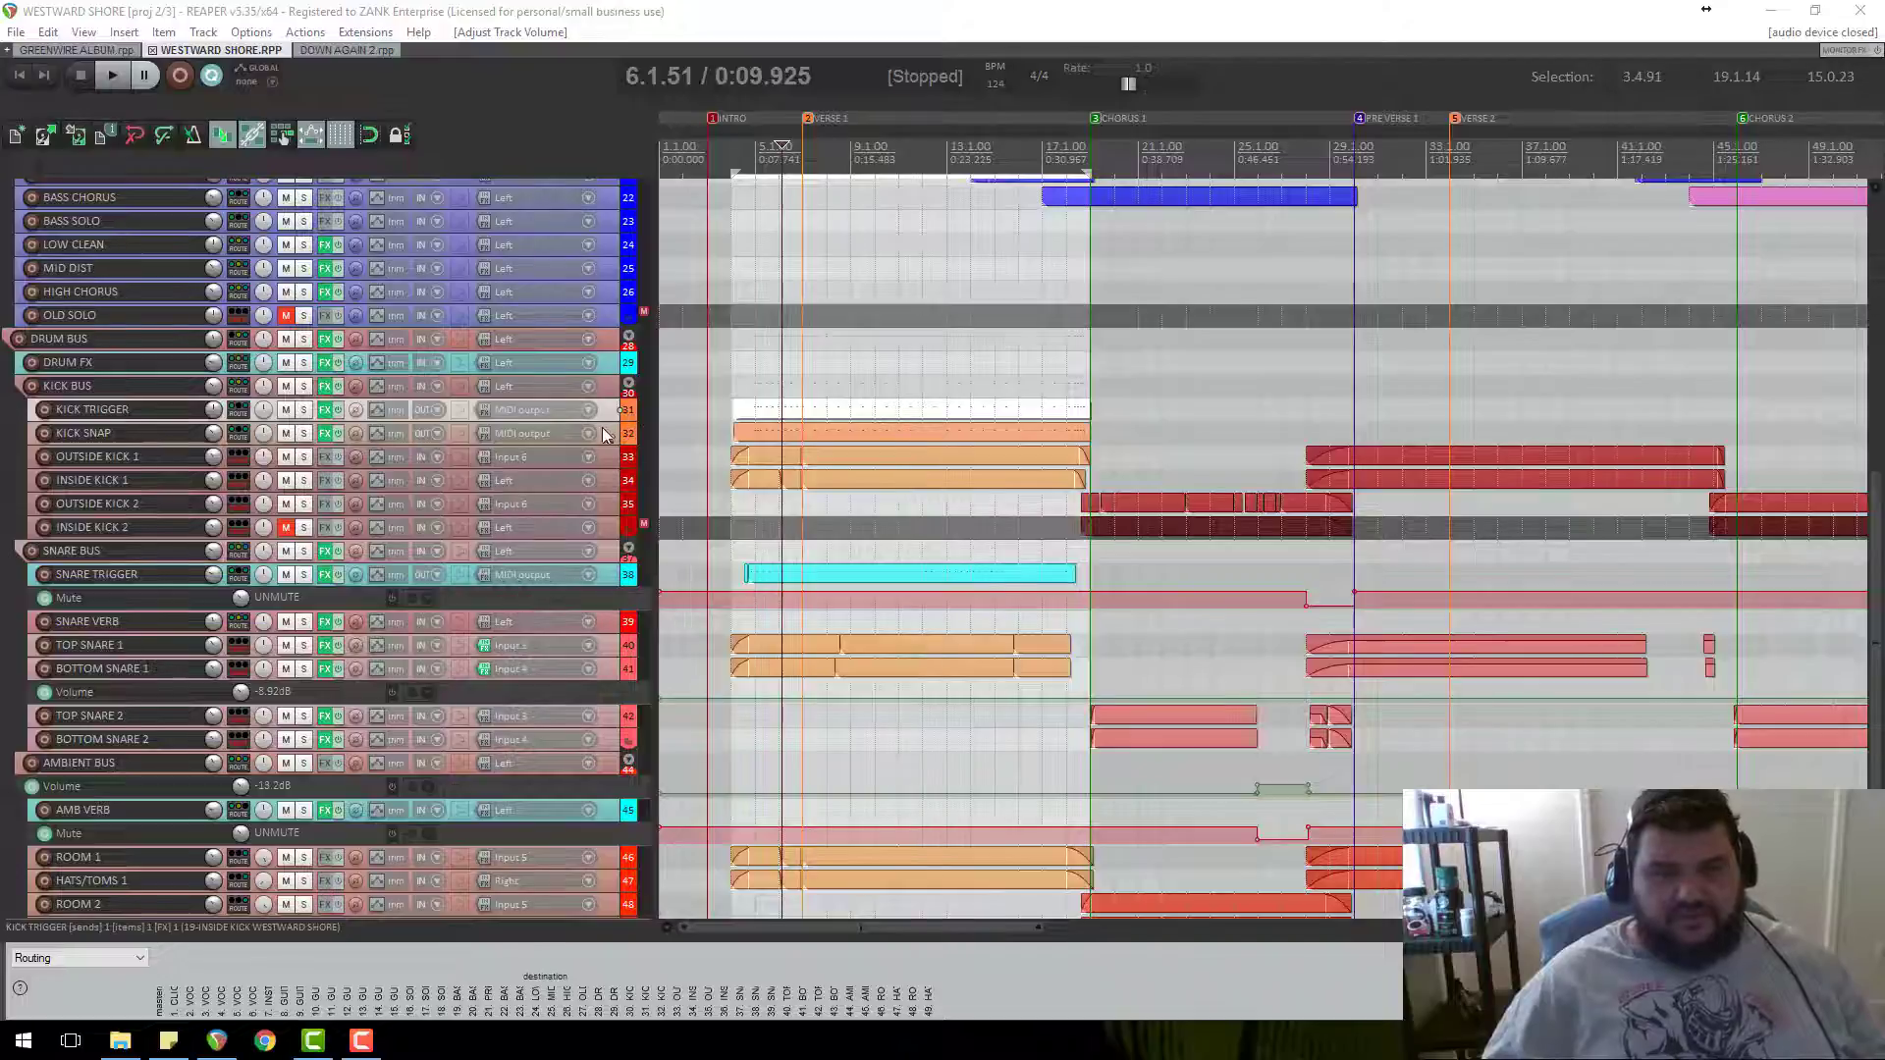
drag(603, 421, 593, 379)
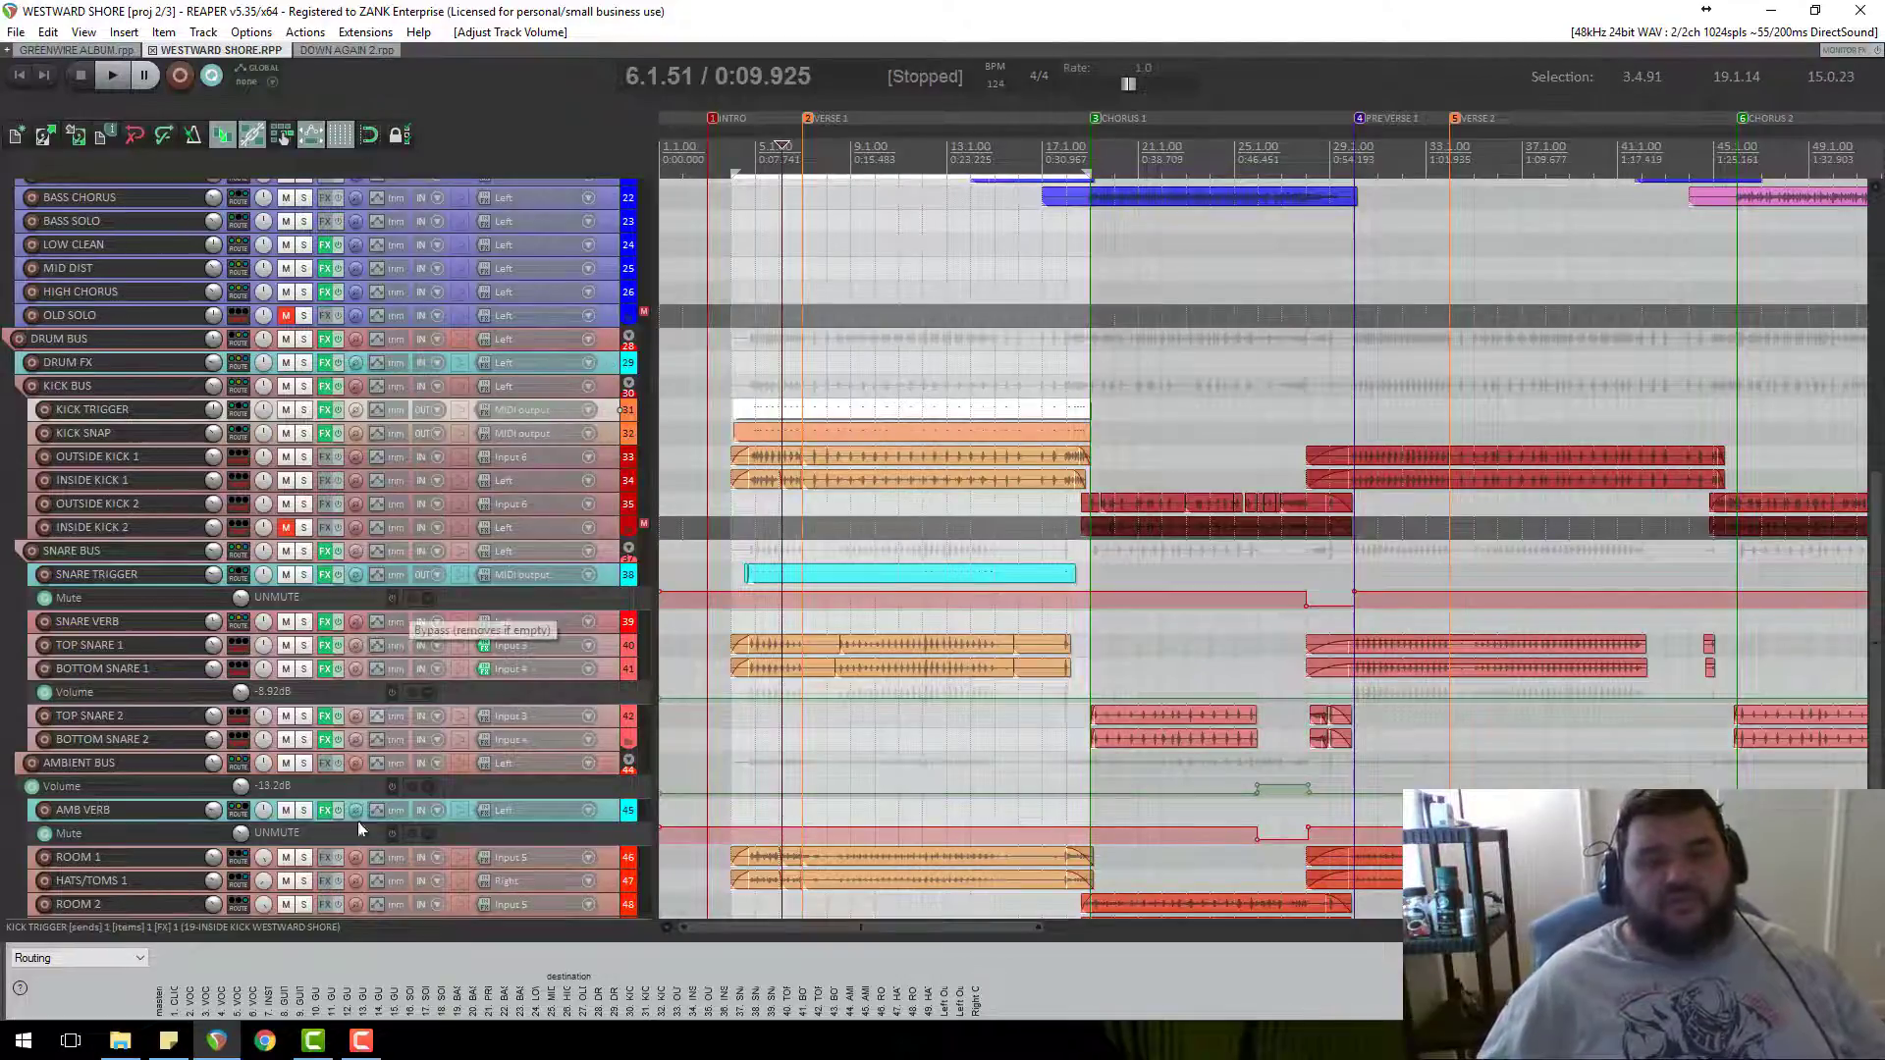
click(361, 1039)
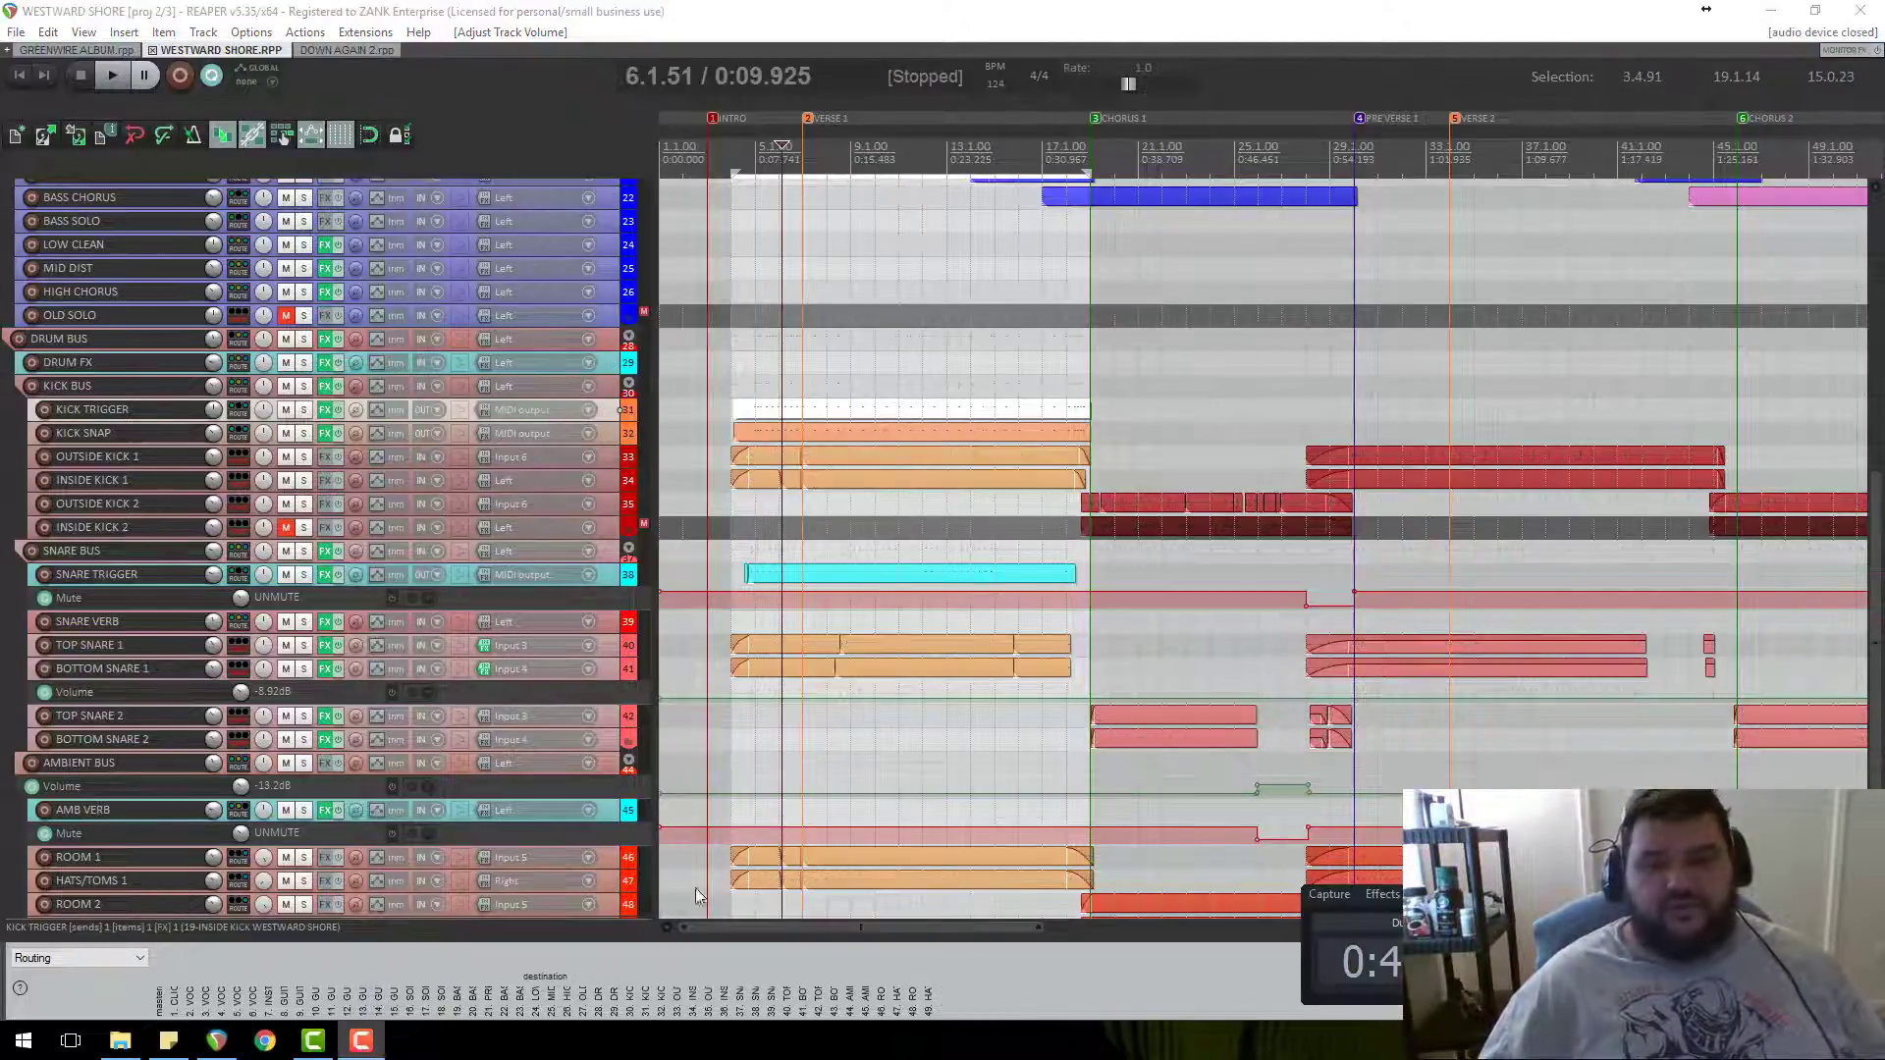